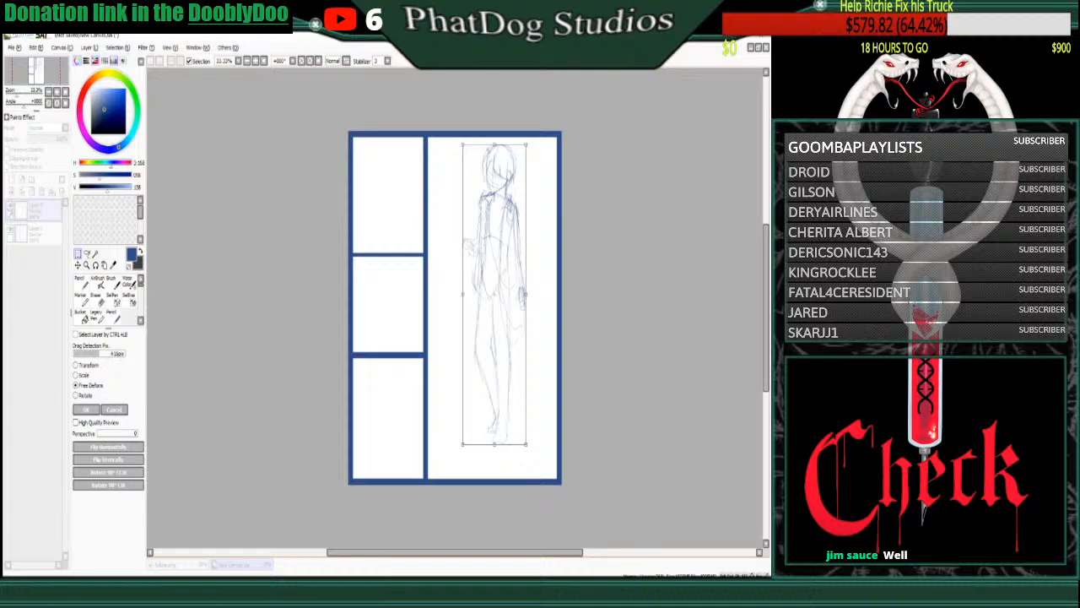
# - Move the selected full-body figure sketch slightly downward within the large comic panel, apply the transform and deselect it
pyautogui.moveTo(463, 293); pyautogui.dragTo(494, 308)
pyautogui.press('Return')
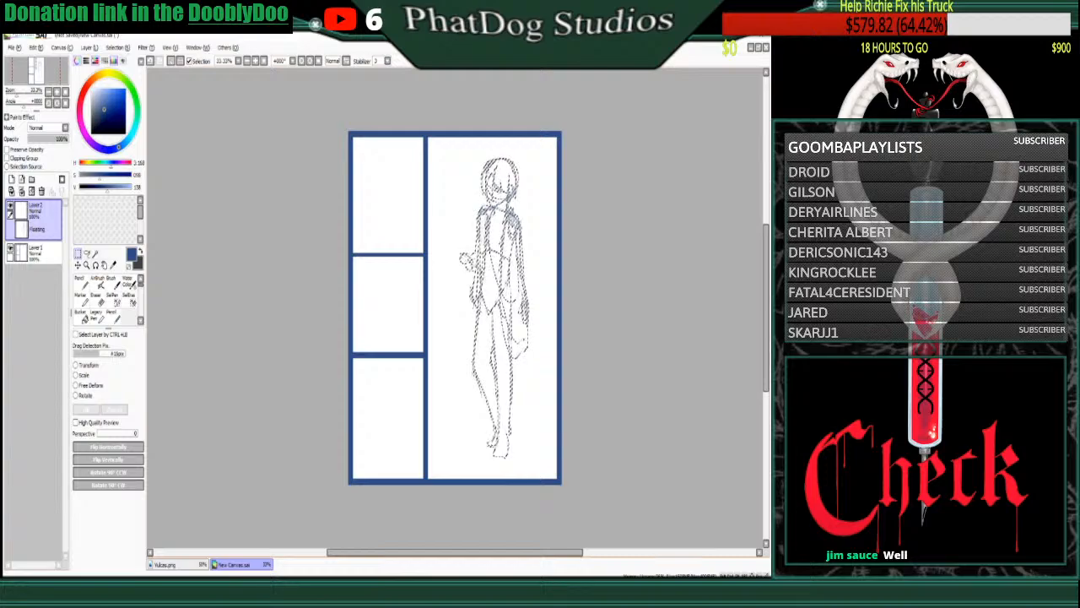
pyautogui.hotkey('ctrl', 'd')
# - Add a new layer above the figure sketch and choose a lighter blue for the Pencil
pyautogui.scroll(3, 455, 308)
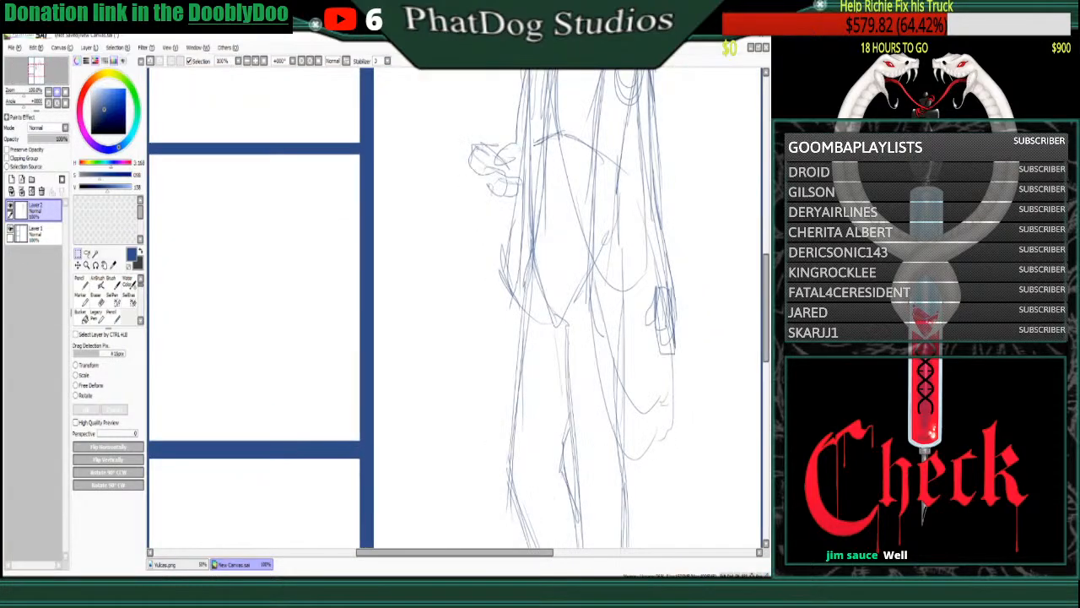
pyautogui.moveTo(455, 553); pyautogui.dragTo(493, 553)
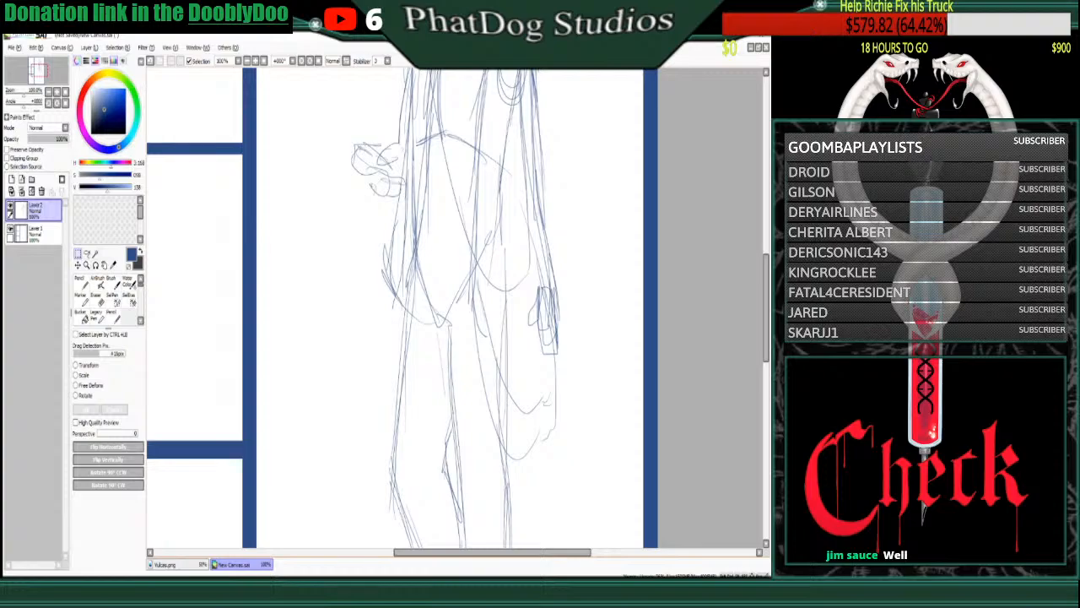
pyautogui.click(81, 284)
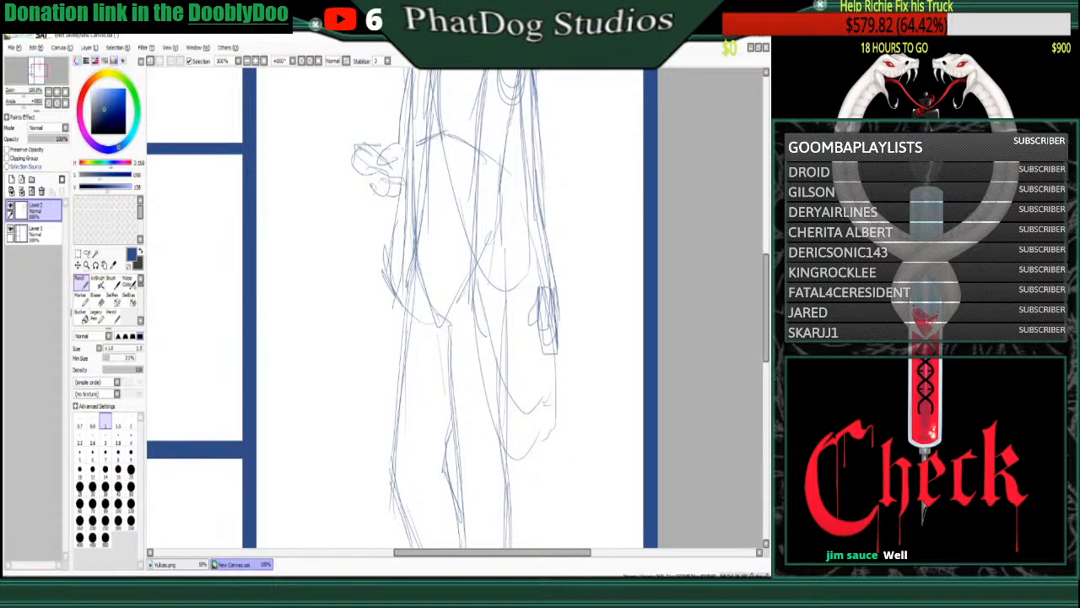
pyautogui.click(11, 178)
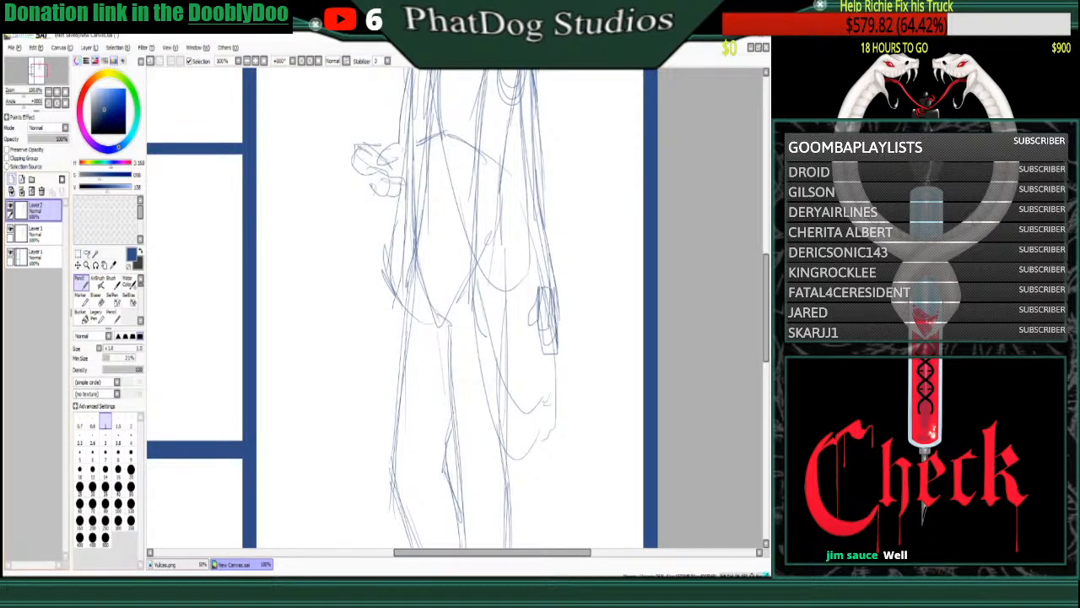
pyautogui.click(112, 93)
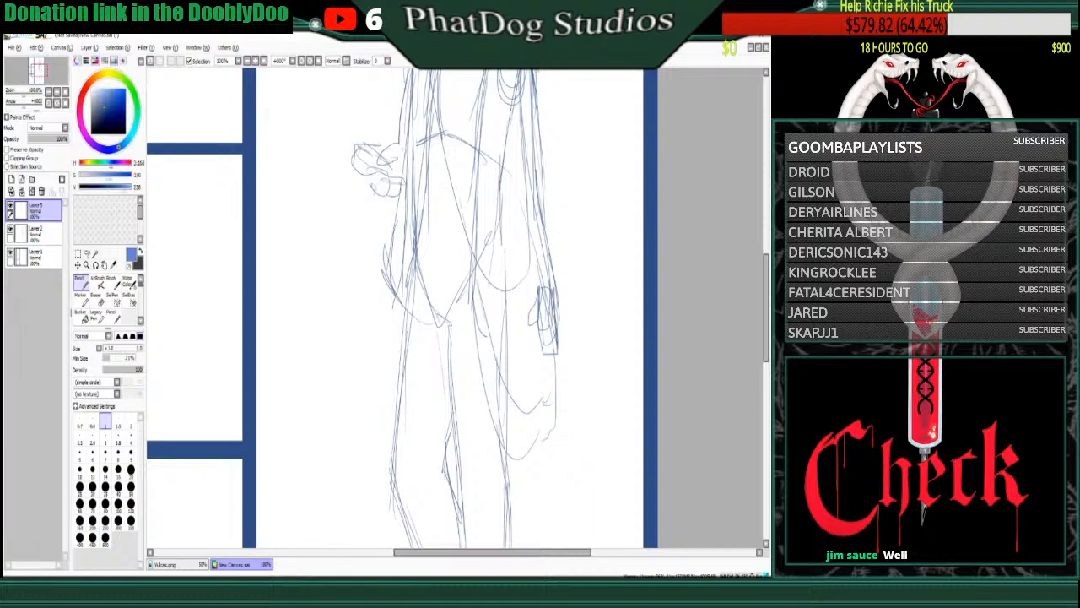
# - Lower the opacity of the figure sketch on Layer 2 to 42%
pyautogui.click(35, 234)
pyautogui.click(45, 138)
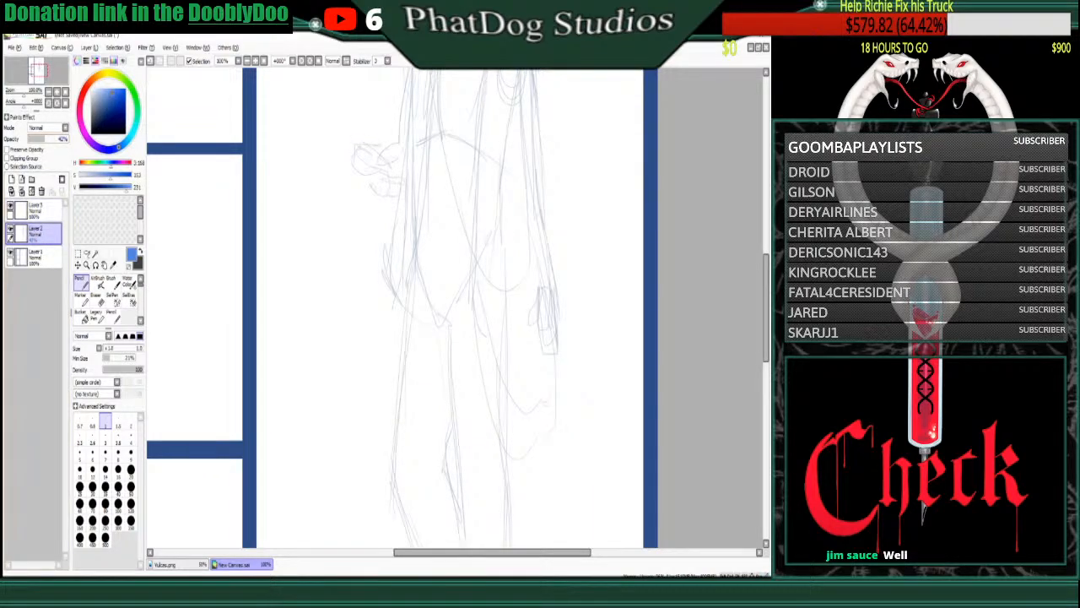
# - Trace the face contour on the new top layer, from the far cheek down to the chin and up the jaw toward the ear
pyautogui.moveTo(766, 308); pyautogui.dragTo(766, 240)
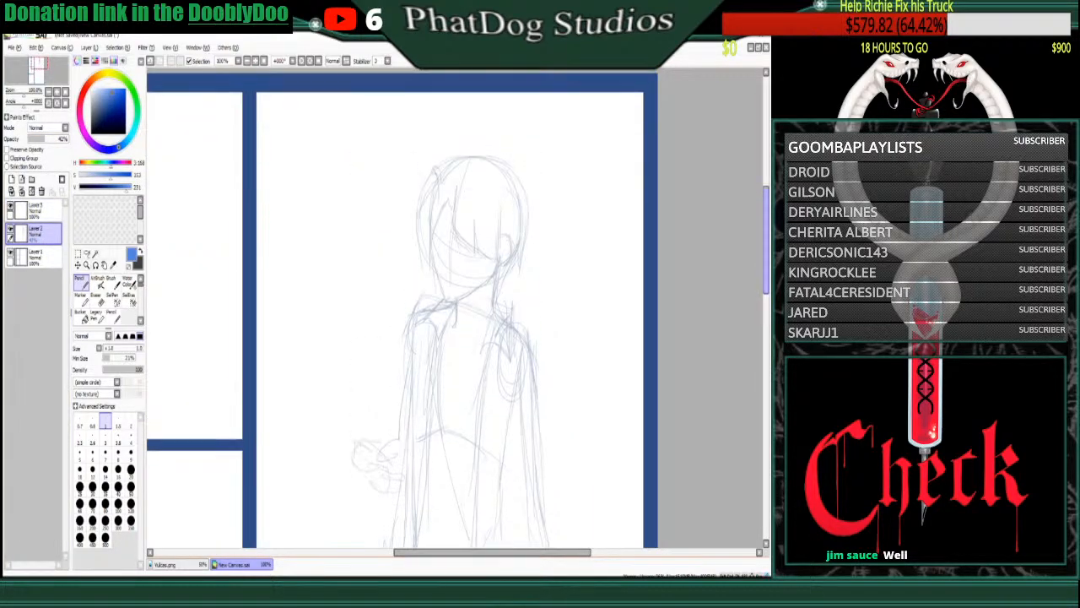
pyautogui.click(57, 92)
pyautogui.click(57, 92)
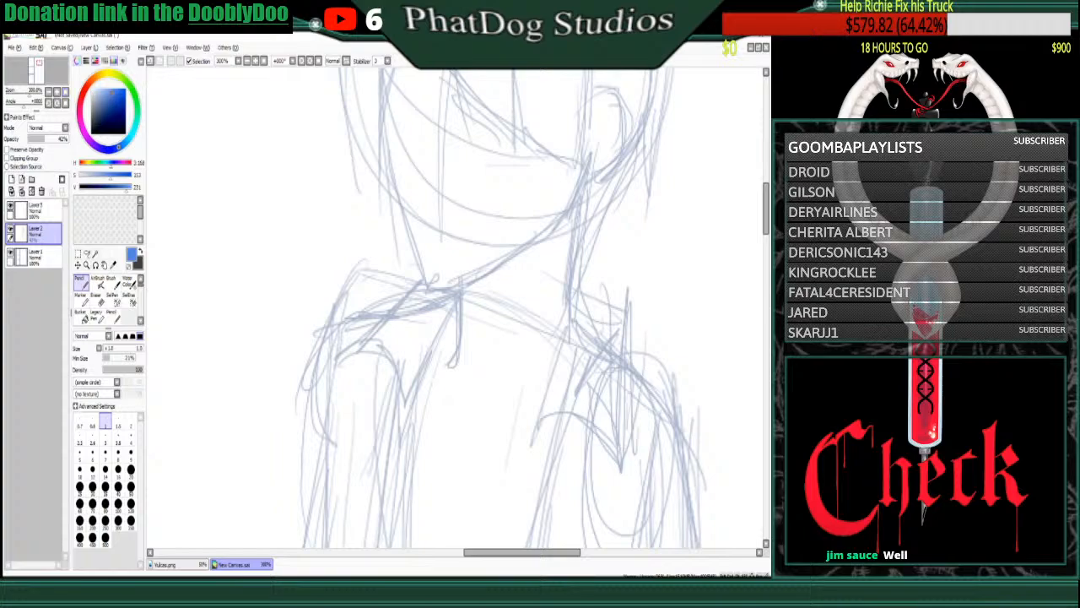
pyautogui.moveTo(766, 209); pyautogui.dragTo(766, 191)
pyautogui.click(57, 92)
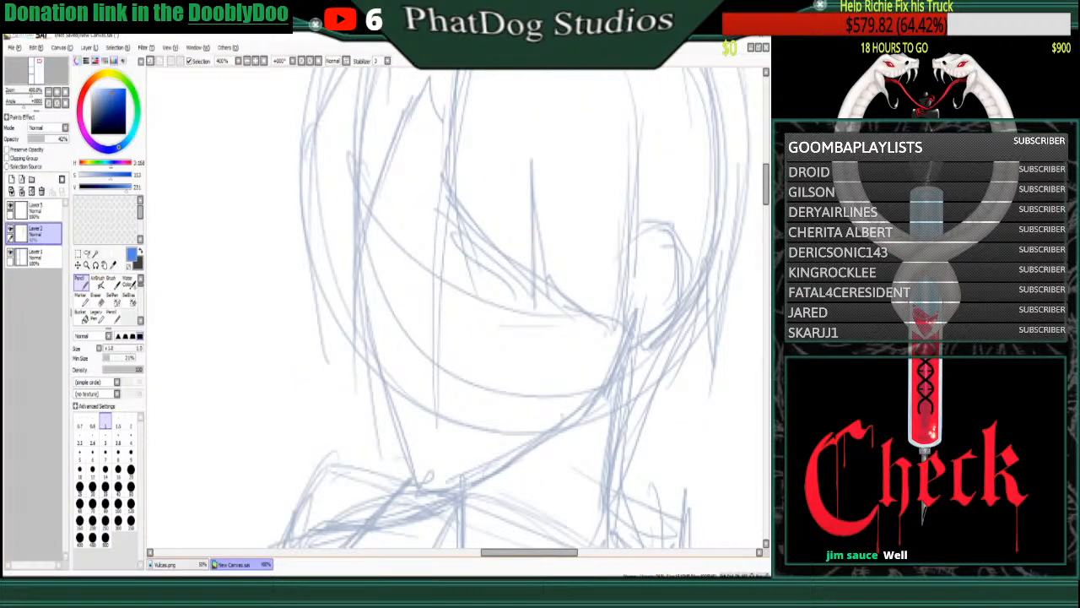
pyautogui.moveTo(360, 272); pyautogui.dragTo(364, 321)
pyautogui.click(38, 210)
pyautogui.moveTo(360, 281); pyautogui.dragTo(362, 319)
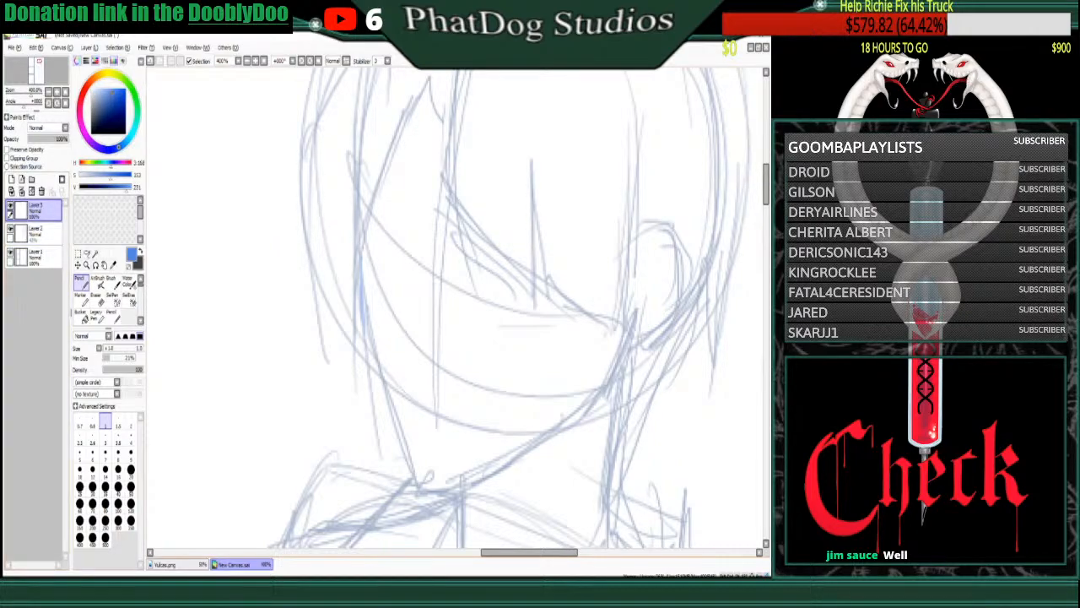
pyautogui.moveTo(358, 253); pyautogui.dragTo(364, 348)
pyautogui.moveTo(358, 278); pyautogui.dragTo(365, 365)
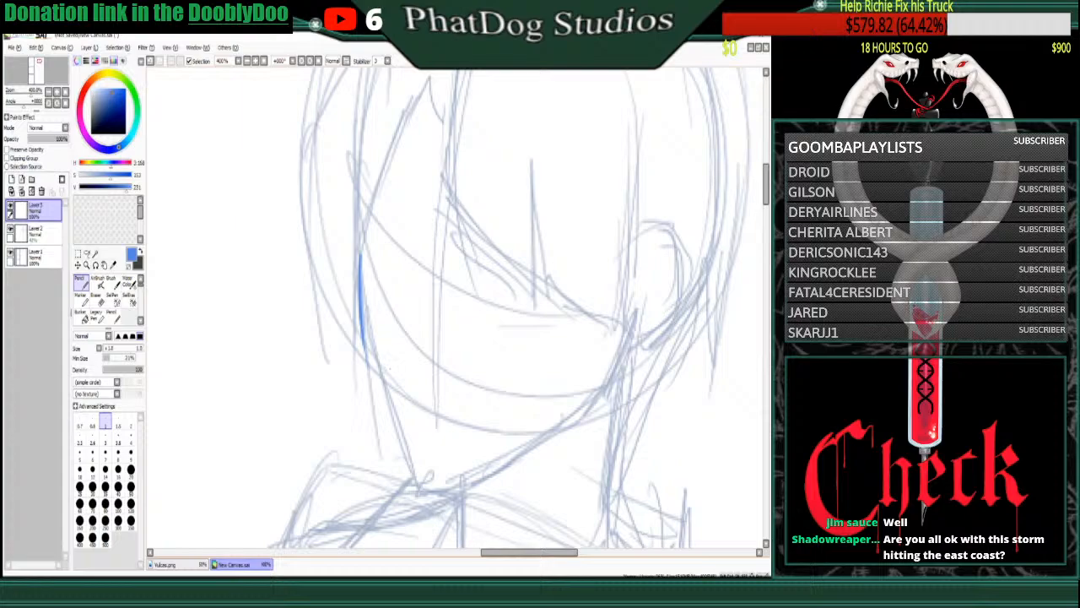
pyautogui.moveTo(365, 345); pyautogui.dragTo(418, 487)
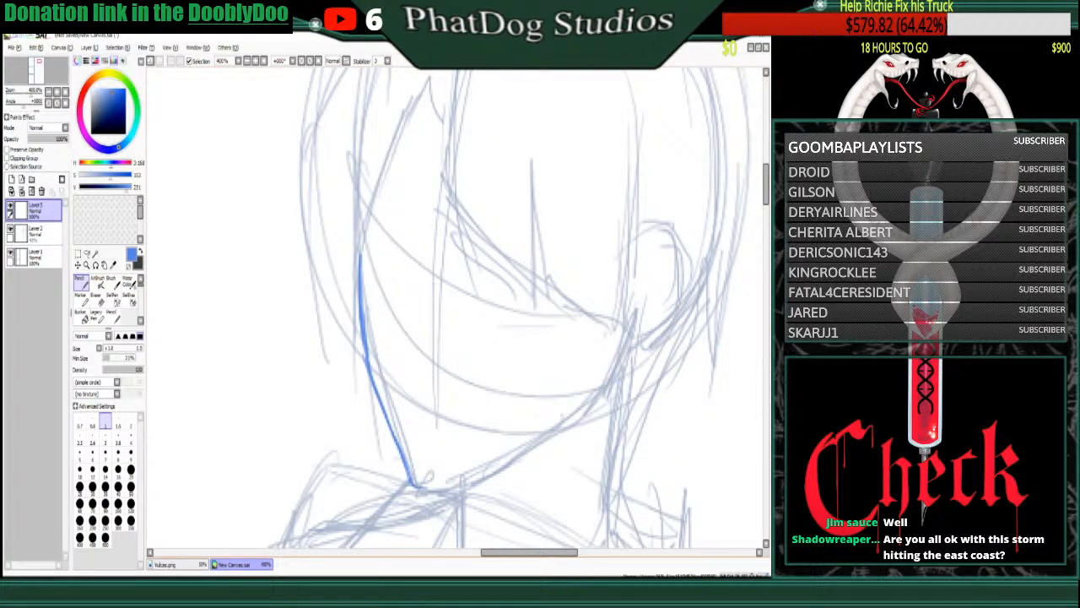
pyautogui.moveTo(619, 339); pyautogui.dragTo(564, 432)
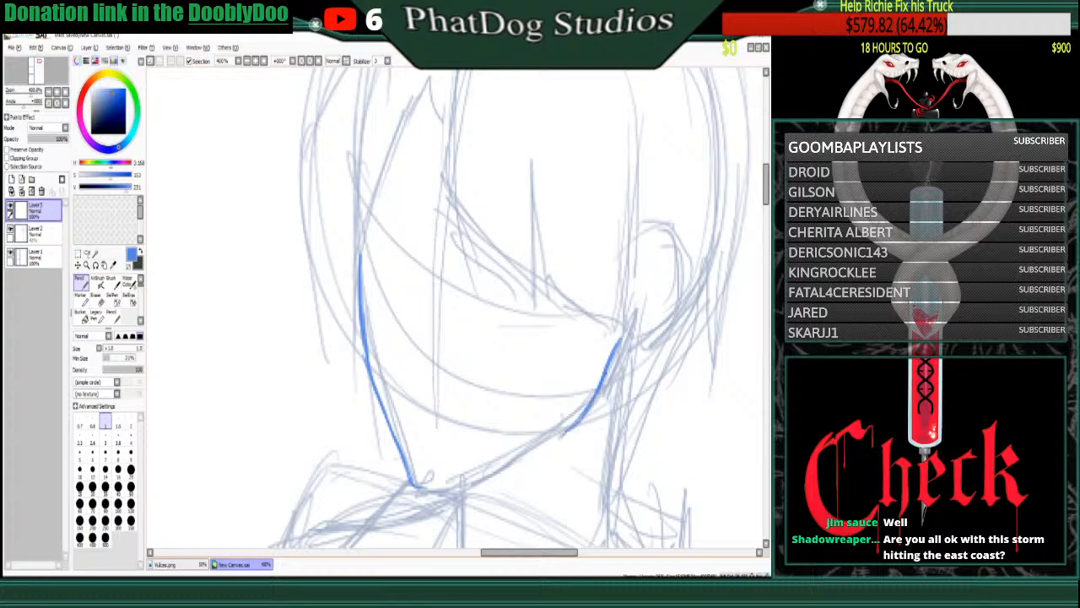
pyautogui.moveTo(597, 393)
pyautogui.mouseDown()
pyautogui.moveTo(531, 445)
pyautogui.moveTo(447, 484)
pyautogui.moveTo(535, 447)
pyautogui.mouseUp()
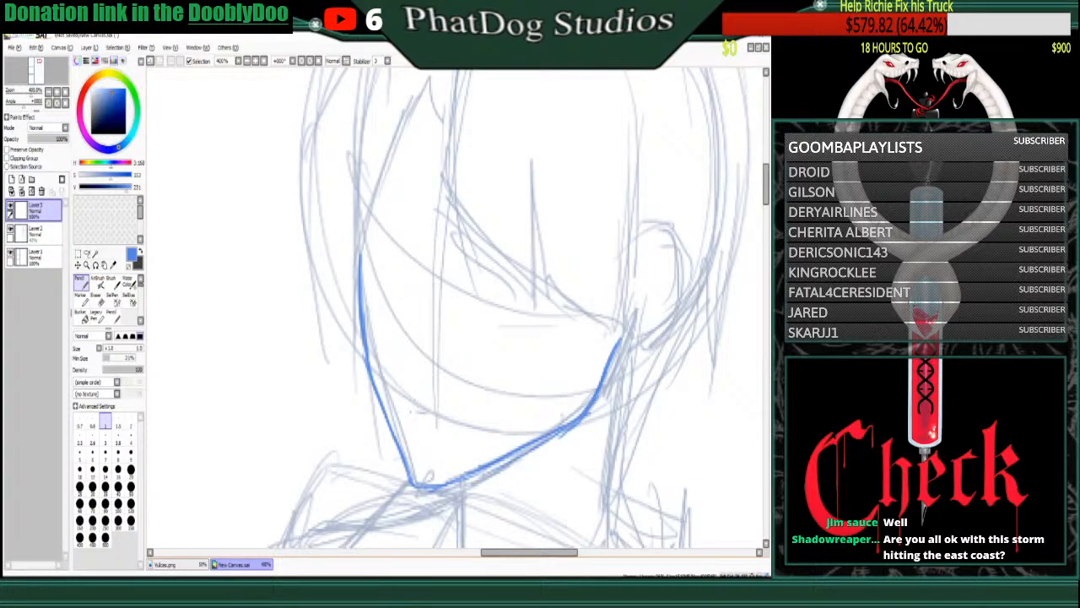
# - Draw the closed mouth above the chin and the nose line from the brow bridge down to the nostril
pyautogui.moveTo(411, 412)
pyautogui.mouseDown()
pyautogui.moveTo(485, 411)
pyautogui.moveTo(419, 411)
pyautogui.moveTo(451, 409)
pyautogui.mouseUp()
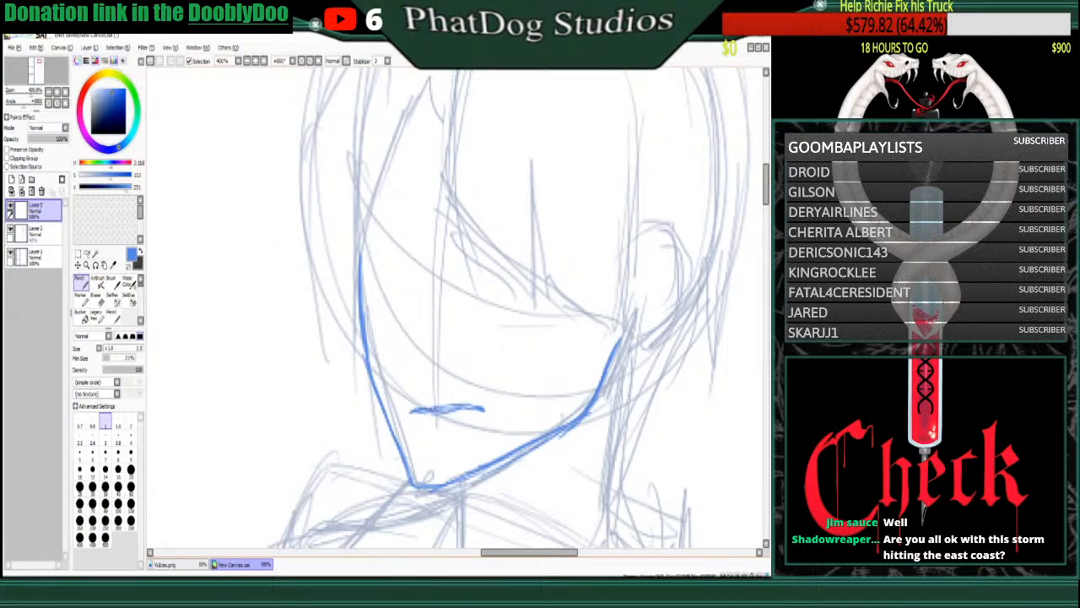
pyautogui.moveTo(427, 253)
pyautogui.mouseDown()
pyautogui.moveTo(418, 229)
pyautogui.moveTo(431, 277)
pyautogui.moveTo(409, 330)
pyautogui.moveTo(422, 375)
pyautogui.mouseUp()
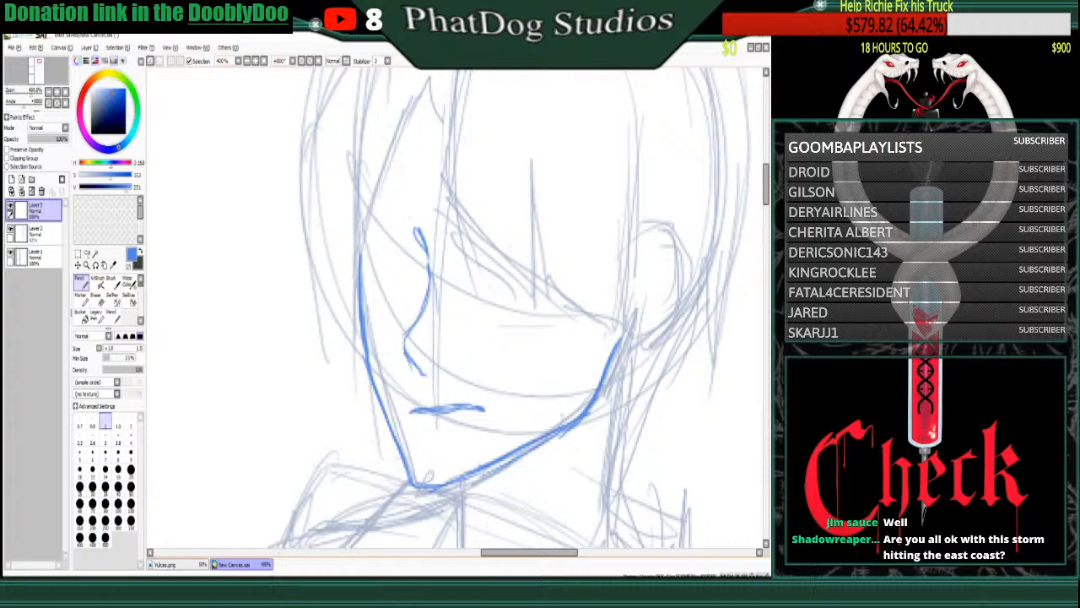
pyautogui.moveTo(413, 224)
pyautogui.mouseDown()
pyautogui.moveTo(400, 199)
pyautogui.moveTo(364, 195)
pyautogui.moveTo(408, 223)
pyautogui.mouseUp()
pyautogui.hotkey('ctrl', 'z')
# - Draw both arched eyebrows above the nose bridge with layered Pencil strokes
pyautogui.moveTo(365, 195)
pyautogui.mouseDown()
pyautogui.moveTo(410, 218)
pyautogui.moveTo(475, 226)
pyautogui.moveTo(537, 212)
pyautogui.moveTo(576, 243)
pyautogui.mouseUp()
pyautogui.moveTo(473, 229); pyautogui.dragTo(526, 222)
pyautogui.moveTo(484, 225); pyautogui.dragTo(567, 238)
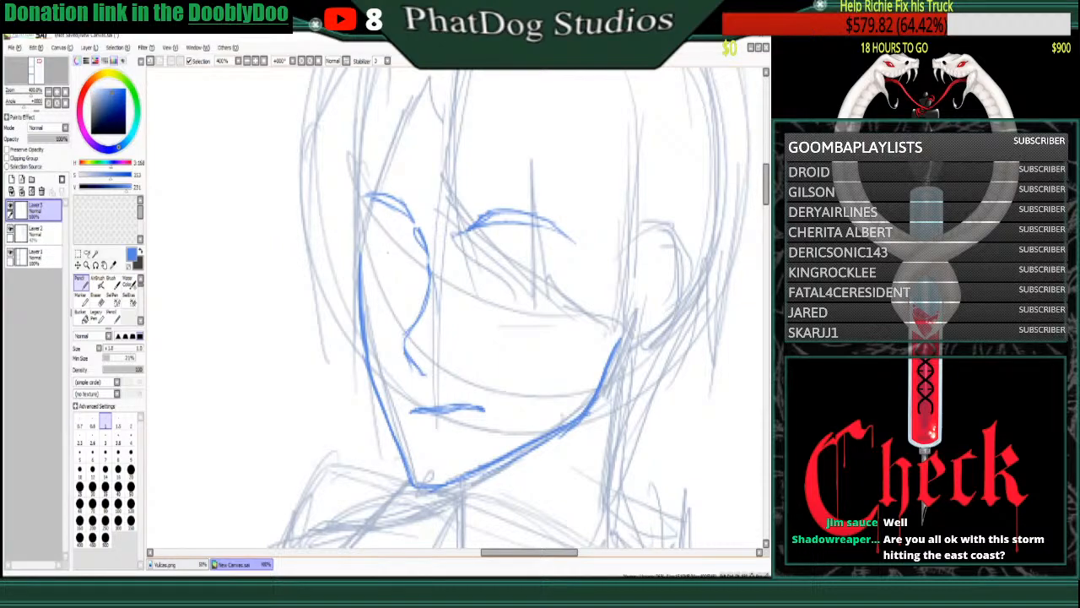
# - Sketch both eyes beneath the brows, with upper and lower lids and irises
pyautogui.moveTo(368, 265)
pyautogui.mouseDown()
pyautogui.moveTo(381, 248)
pyautogui.moveTo(422, 262)
pyautogui.moveTo(383, 243)
pyautogui.moveTo(415, 244)
pyautogui.moveTo(390, 233)
pyautogui.mouseUp()
pyautogui.moveTo(369, 234)
pyautogui.mouseDown()
pyautogui.moveTo(400, 233)
pyautogui.moveTo(423, 254)
pyautogui.moveTo(381, 282)
pyautogui.moveTo(417, 283)
pyautogui.moveTo(390, 285)
pyautogui.moveTo(388, 251)
pyautogui.mouseUp()
pyautogui.moveTo(391, 254); pyautogui.dragTo(396, 284)
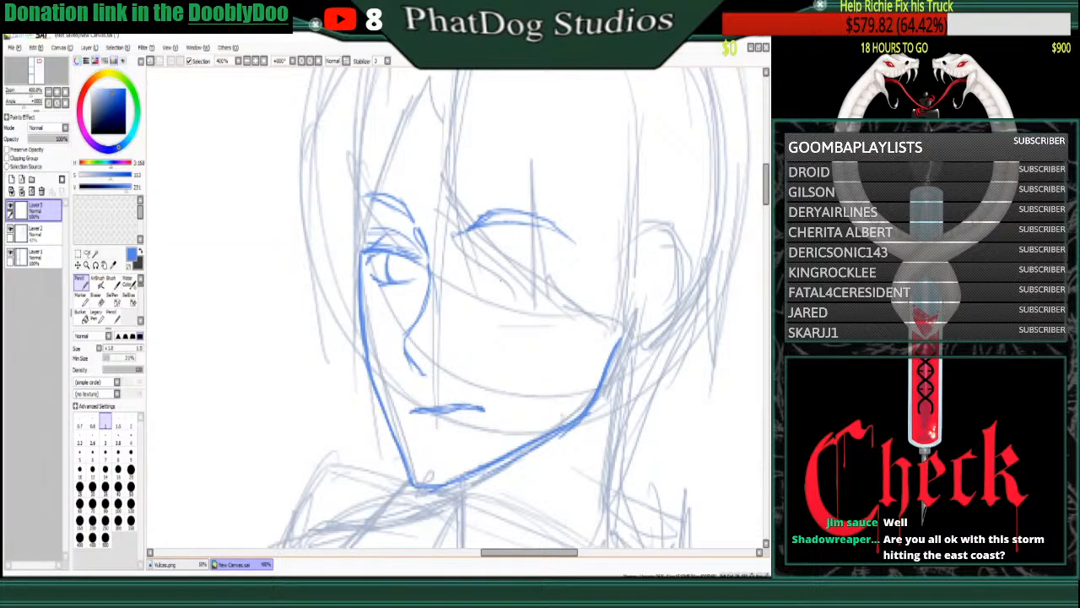
pyautogui.moveTo(474, 273)
pyautogui.mouseDown()
pyautogui.moveTo(556, 260)
pyautogui.moveTo(523, 296)
pyautogui.moveTo(477, 285)
pyautogui.moveTo(508, 299)
pyautogui.mouseUp()
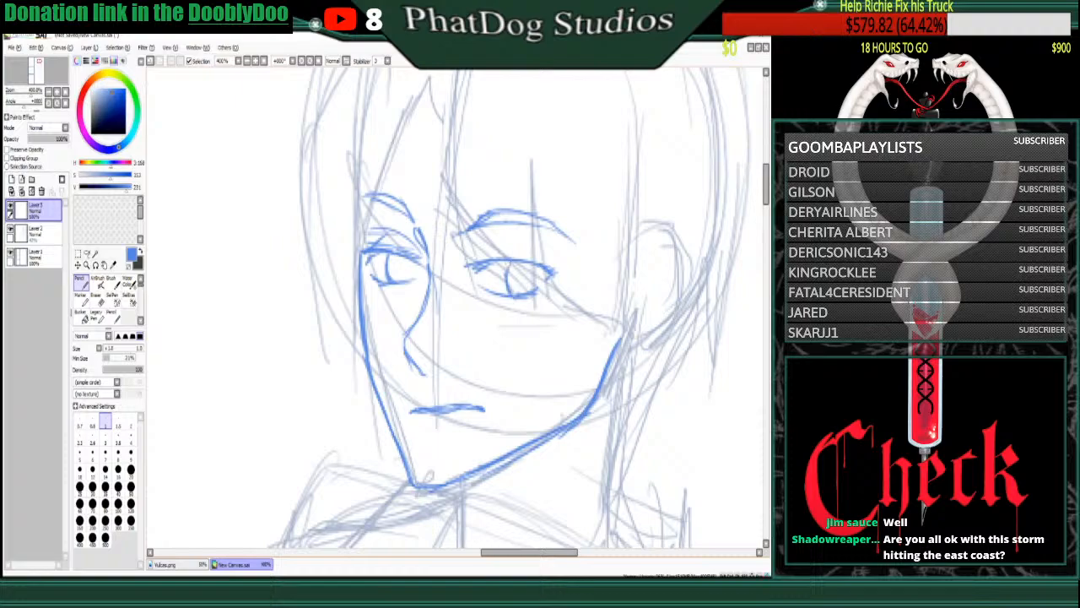
pyautogui.moveTo(510, 261); pyautogui.dragTo(503, 294)
# - Undo the near eye's iris strokes and erase the remaining lines of both eyes
pyautogui.hotkey('ctrl', 'z')
pyautogui.hotkey('ctrl', 'z')
pyautogui.hotkey('ctrl', 'z')
pyautogui.hotkey('ctrl', 'z')
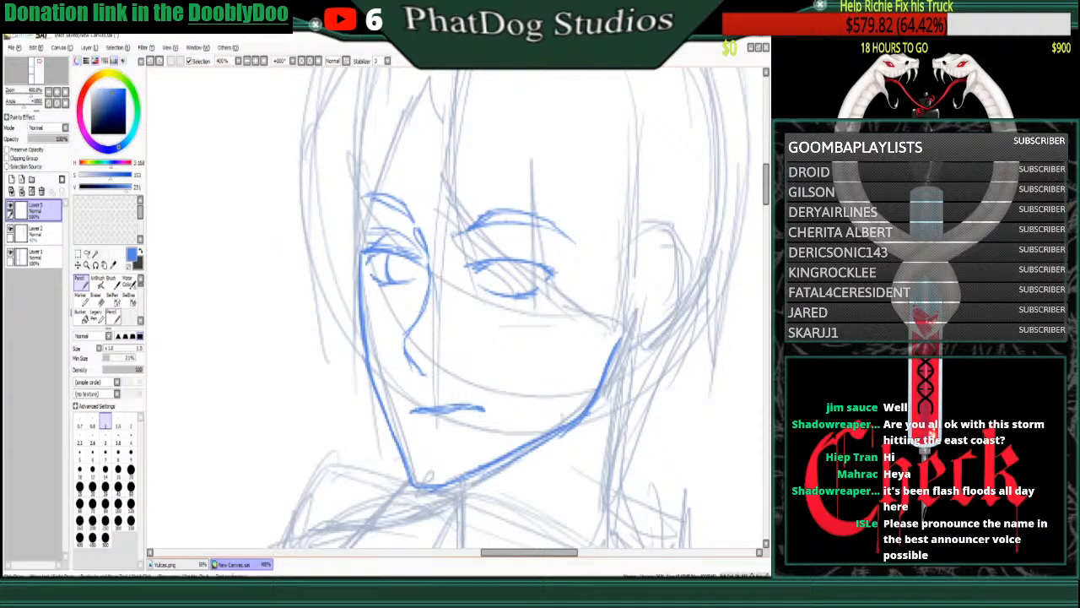
pyautogui.click(99, 295)
pyautogui.click(105, 472)
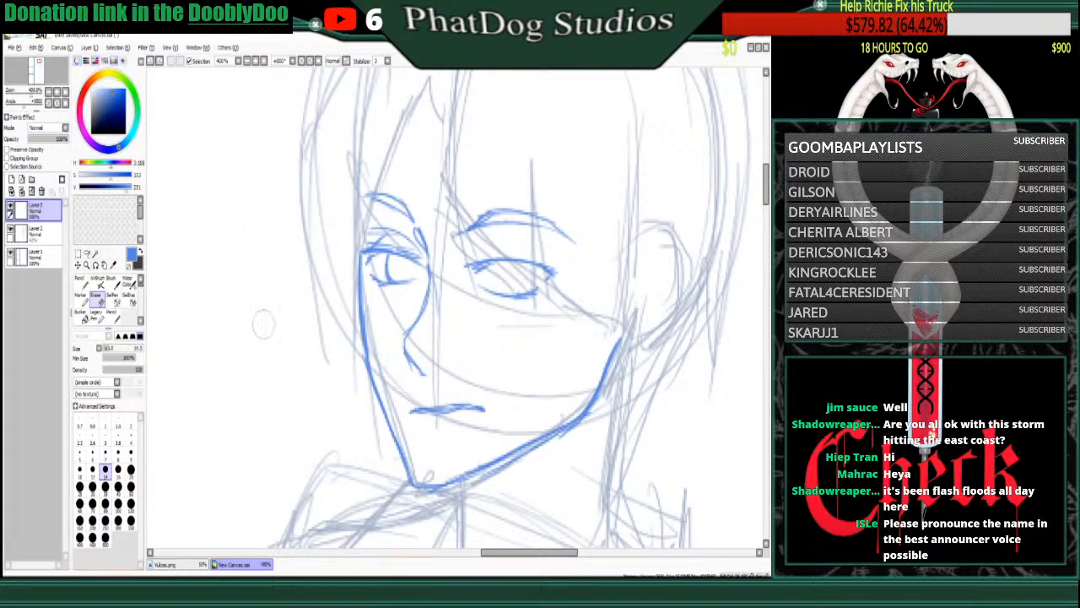
pyautogui.moveTo(390, 272)
pyautogui.mouseDown()
pyautogui.moveTo(374, 243)
pyautogui.moveTo(407, 249)
pyautogui.mouseUp()
pyautogui.moveTo(502, 297); pyautogui.dragTo(542, 288)
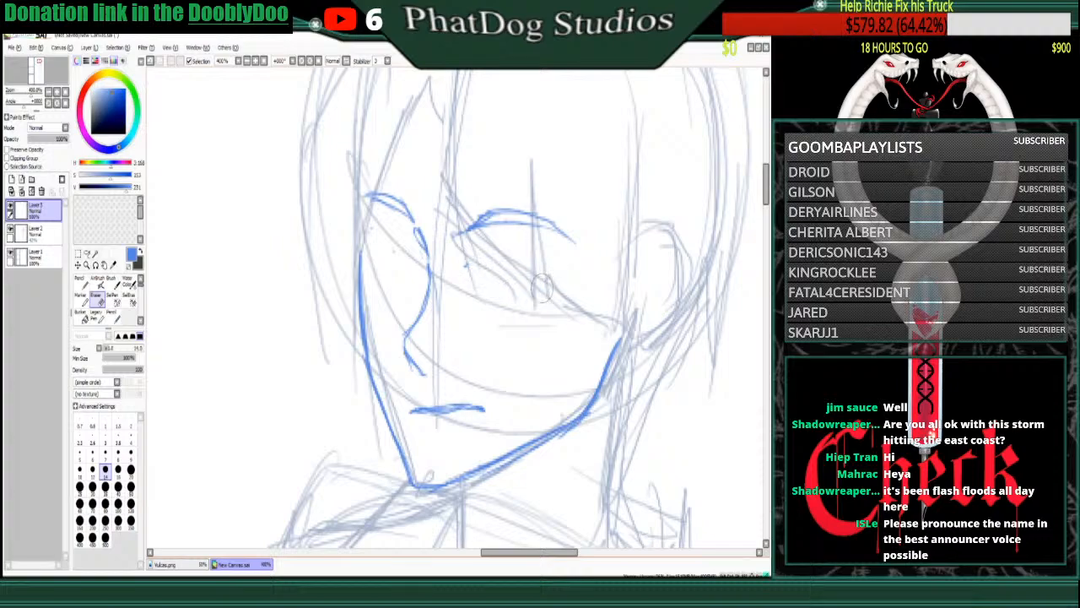
# - Redraw the near eye with the Pencil, slanting the upper lid down toward the ear and adding a curved lower lid
pyautogui.click(81, 281)
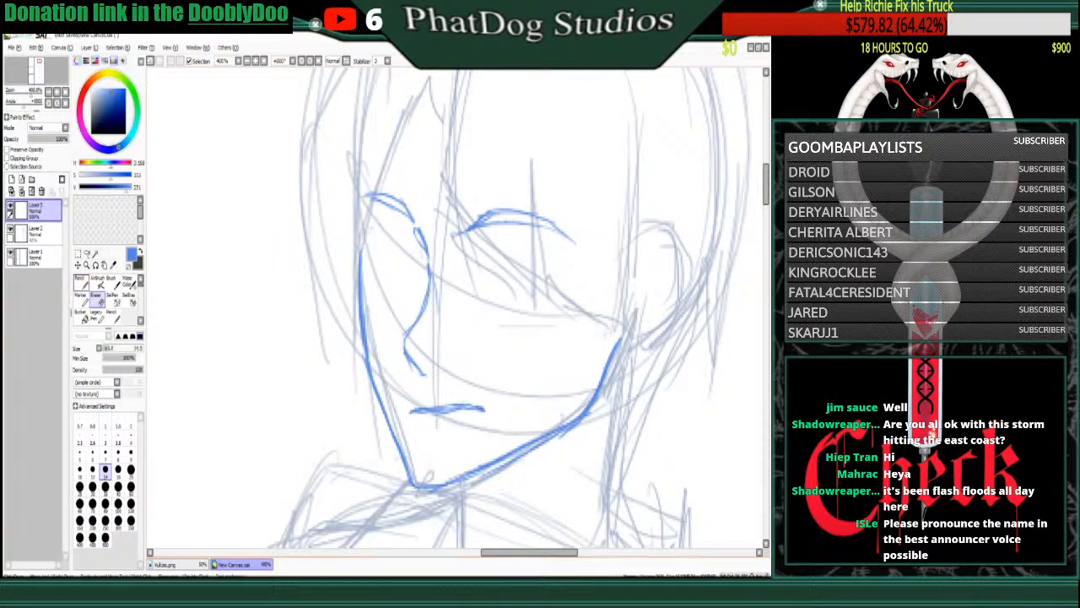
pyautogui.moveTo(491, 259)
pyautogui.mouseDown()
pyautogui.moveTo(481, 267)
pyautogui.moveTo(496, 254)
pyautogui.moveTo(529, 262)
pyautogui.mouseUp()
pyautogui.moveTo(479, 252)
pyautogui.mouseDown()
pyautogui.moveTo(564, 286)
pyautogui.moveTo(536, 291)
pyautogui.moveTo(479, 259)
pyautogui.mouseUp()
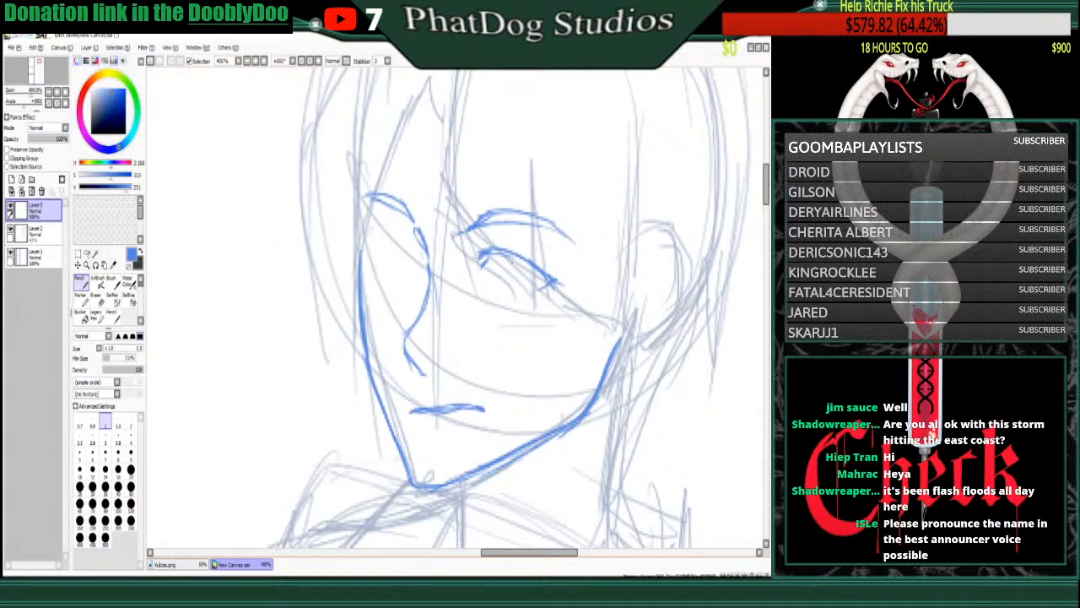
pyautogui.moveTo(530, 299)
pyautogui.mouseDown()
pyautogui.moveTo(510, 307)
pyautogui.moveTo(488, 295)
pyautogui.mouseUp()
pyautogui.moveTo(490, 251)
pyautogui.mouseDown()
pyautogui.moveTo(481, 265)
pyautogui.moveTo(510, 254)
pyautogui.moveTo(478, 265)
pyautogui.mouseUp()
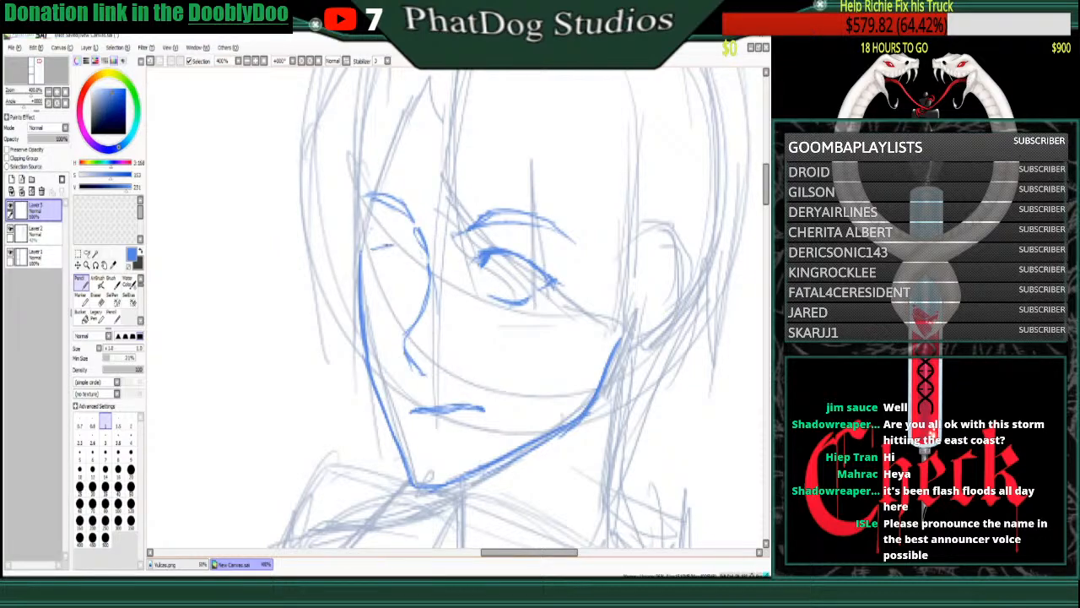
# - Redraw the far eye's upper and lower lids and strengthen the adjoining cheek contour
pyautogui.moveTo(372, 250)
pyautogui.mouseDown()
pyautogui.moveTo(413, 245)
pyautogui.moveTo(425, 271)
pyautogui.mouseUp()
pyautogui.moveTo(412, 249); pyautogui.dragTo(425, 269)
pyautogui.moveTo(409, 245); pyautogui.dragTo(371, 260)
pyautogui.moveTo(379, 275)
pyautogui.mouseDown()
pyautogui.moveTo(396, 291)
pyautogui.moveTo(415, 288)
pyautogui.moveTo(406, 291)
pyautogui.mouseUp()
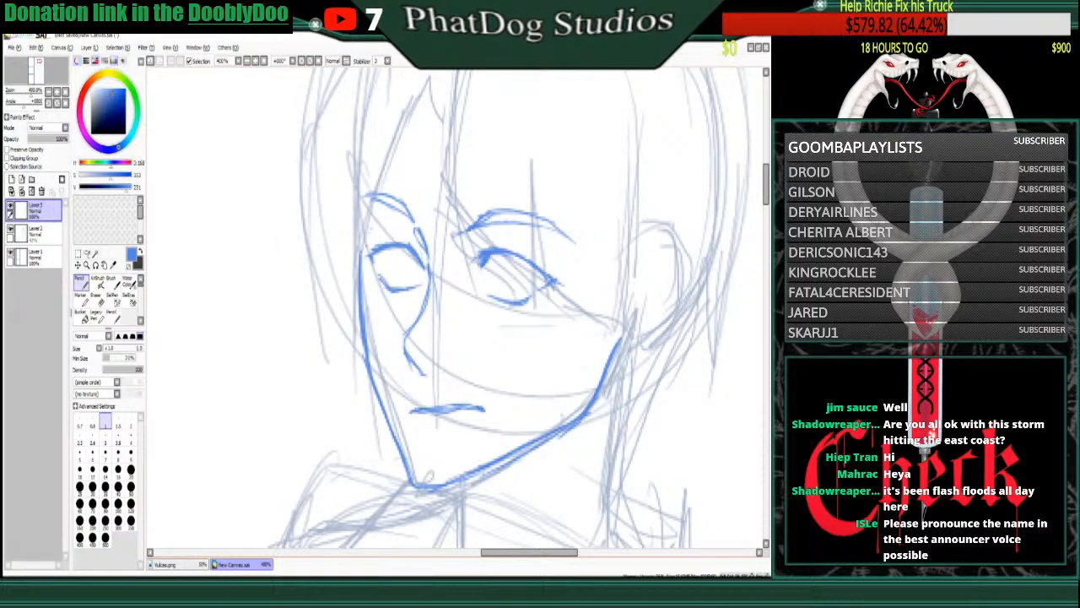
pyautogui.moveTo(363, 246); pyautogui.dragTo(381, 402)
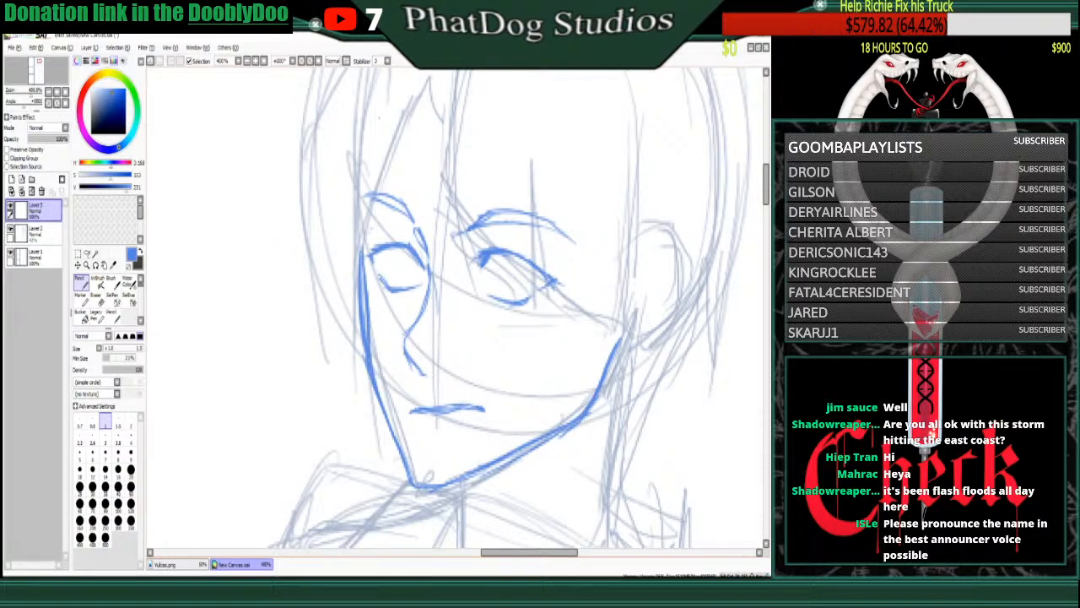
# - Add irises to both eyes and draw the eyelid creases above them
pyautogui.moveTo(397, 254)
pyautogui.mouseDown()
pyautogui.moveTo(397, 289)
pyautogui.moveTo(415, 266)
pyautogui.mouseUp()
pyautogui.moveTo(503, 265)
pyautogui.mouseDown()
pyautogui.moveTo(502, 300)
pyautogui.moveTo(500, 287)
pyautogui.moveTo(531, 297)
pyautogui.moveTo(525, 262)
pyautogui.mouseUp()
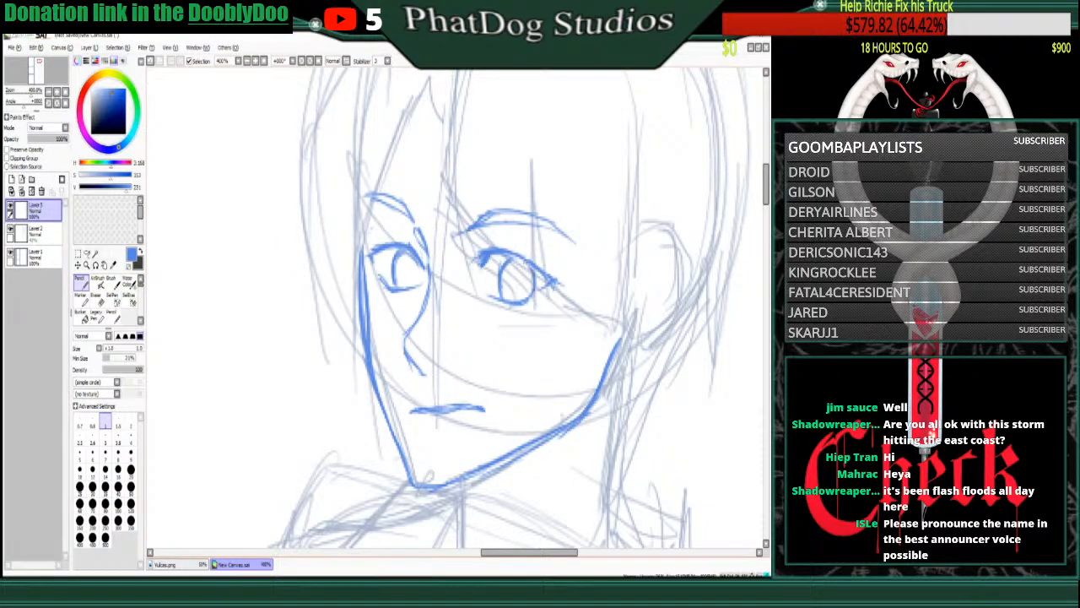
pyautogui.moveTo(373, 243)
pyautogui.mouseDown()
pyautogui.moveTo(417, 235)
pyautogui.moveTo(369, 239)
pyautogui.mouseUp()
pyautogui.moveTo(488, 243)
pyautogui.mouseDown()
pyautogui.moveTo(475, 254)
pyautogui.moveTo(502, 239)
pyautogui.moveTo(539, 255)
pyautogui.mouseUp()
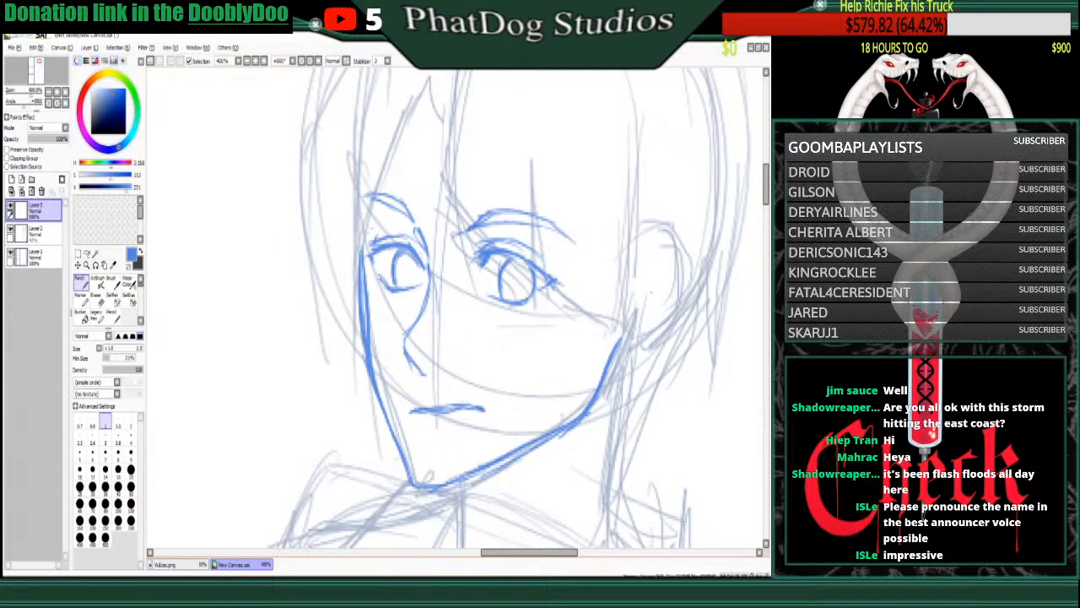
# - Draw the outer contour of the ear down to the jaw and erase the jawline's overlapping upper end
pyautogui.moveTo(650, 228)
pyautogui.mouseDown()
pyautogui.moveTo(636, 246)
pyautogui.moveTo(663, 228)
pyautogui.moveTo(680, 283)
pyautogui.moveTo(659, 336)
pyautogui.mouseUp()
pyautogui.moveTo(682, 284)
pyautogui.mouseDown()
pyautogui.moveTo(662, 336)
pyautogui.moveTo(626, 355)
pyautogui.moveTo(637, 358)
pyautogui.moveTo(660, 326)
pyautogui.moveTo(648, 345)
pyautogui.mouseUp()
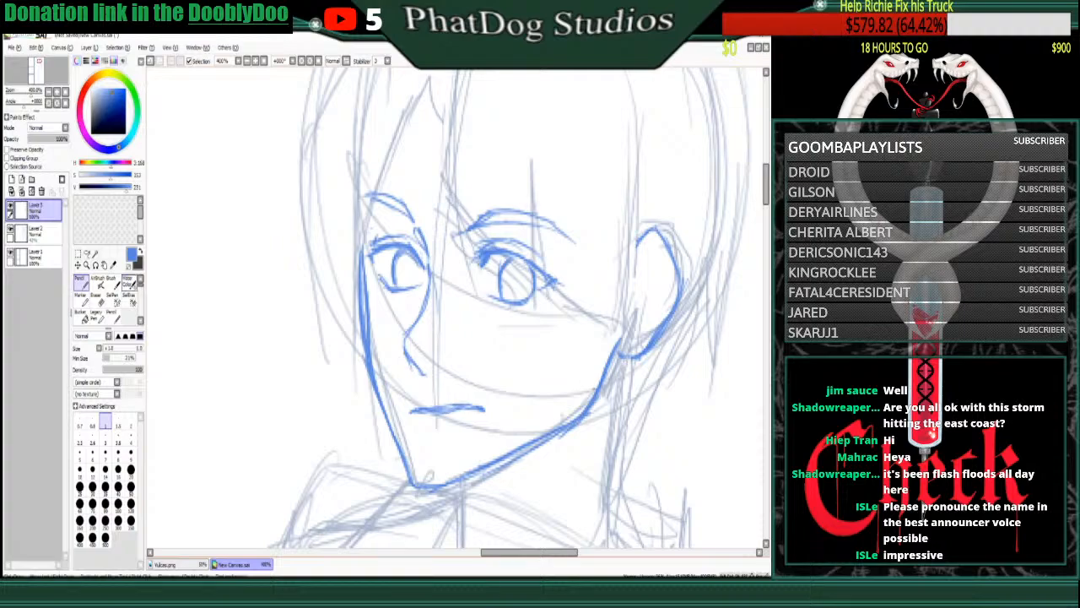
pyautogui.press('e')
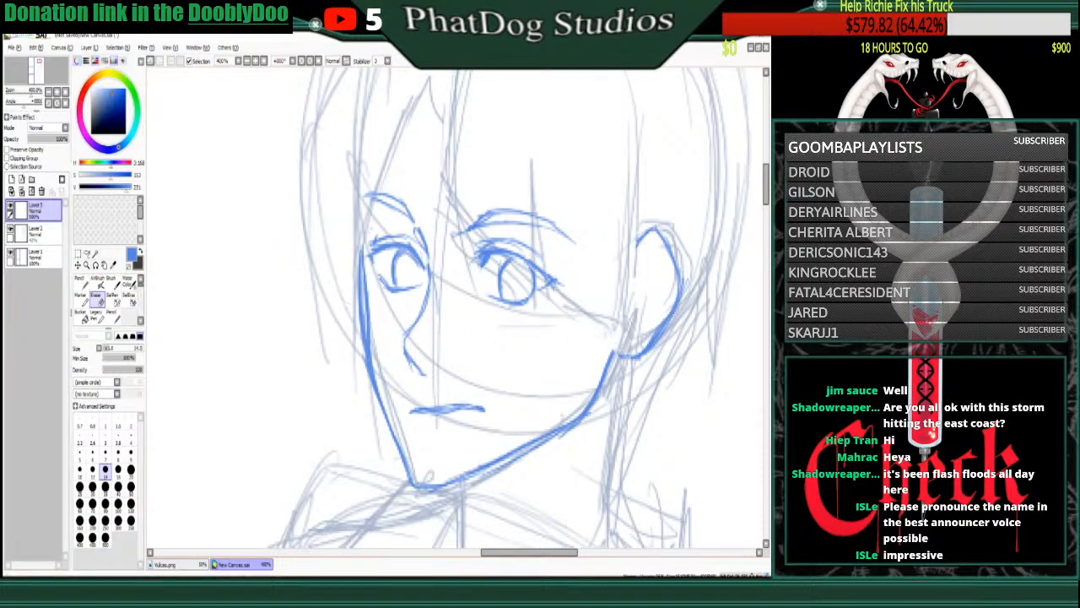
pyautogui.press('n')
# - Draw the ear's front edge, earlobe line and inner folds
pyautogui.moveTo(622, 355)
pyautogui.mouseDown()
pyautogui.moveTo(648, 341)
pyautogui.moveTo(629, 322)
pyautogui.moveTo(631, 292)
pyautogui.moveTo(664, 243)
pyautogui.mouseUp()
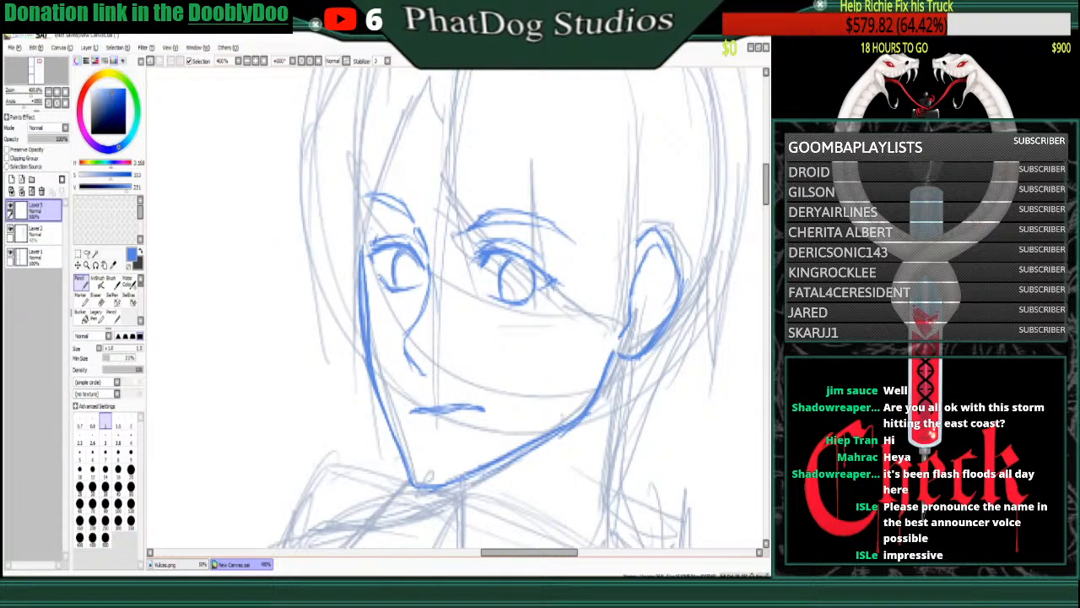
pyautogui.moveTo(623, 336); pyautogui.dragTo(648, 331)
pyautogui.moveTo(641, 284); pyautogui.dragTo(648, 323)
pyautogui.moveTo(645, 272)
pyautogui.mouseDown()
pyautogui.moveTo(663, 302)
pyautogui.moveTo(670, 293)
pyautogui.mouseUp()
# - Erase the stray outer lines along the far cheek contour and return to the Pencil
pyautogui.press('e')
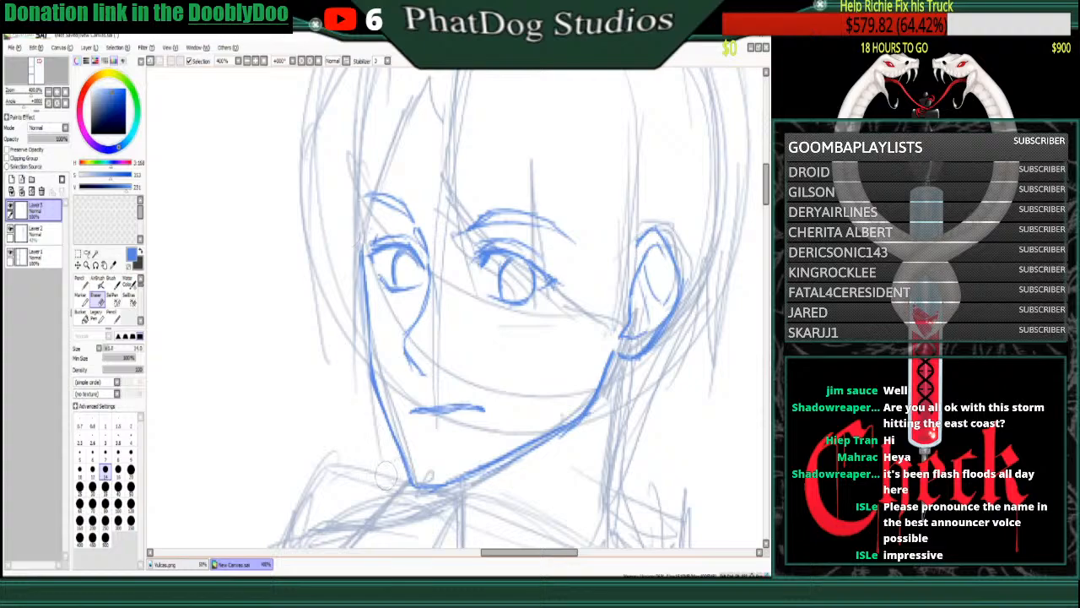
pyautogui.press('n')
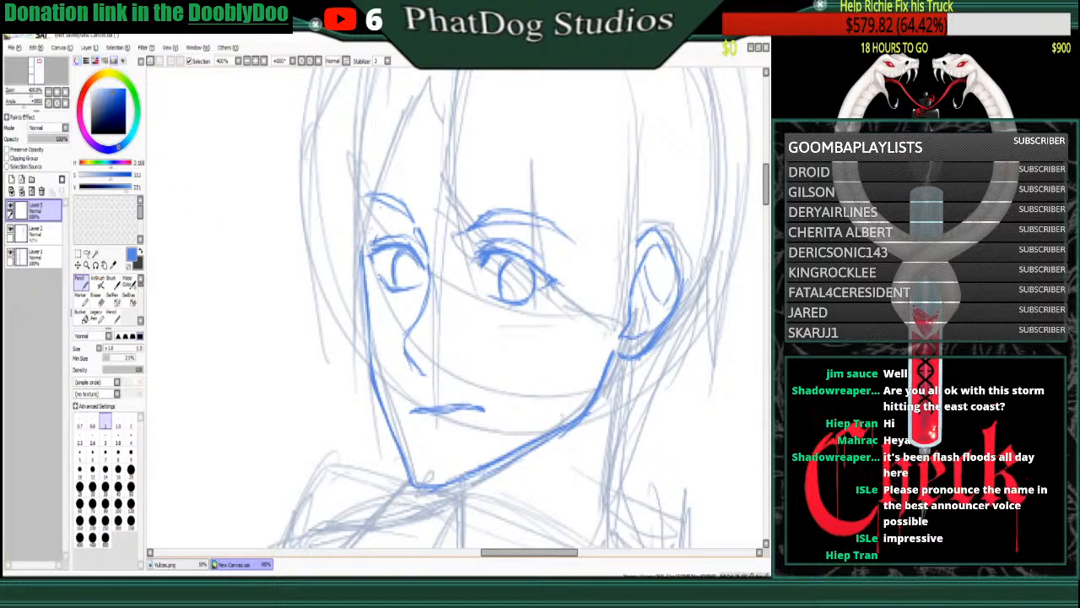
# - Reinforce the far cheek contour beside the eye and touch up the near eye's outer corner
pyautogui.moveTo(363, 255); pyautogui.dragTo(369, 363)
pyautogui.moveTo(365, 286); pyautogui.dragTo(371, 374)
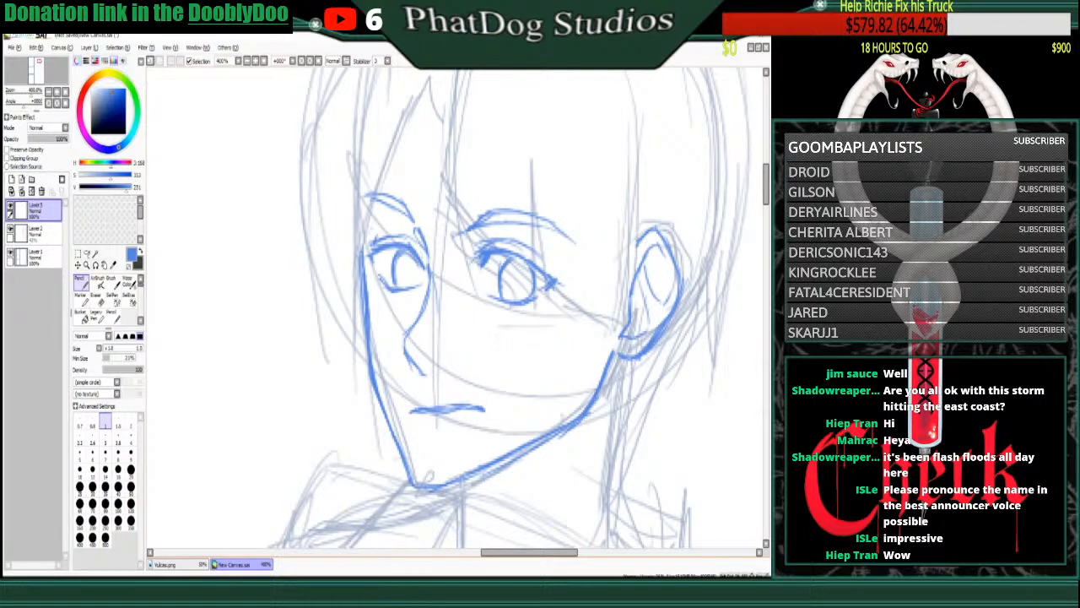
pyautogui.moveTo(545, 295)
pyautogui.mouseDown()
pyautogui.moveTo(531, 306)
pyautogui.moveTo(548, 291)
pyautogui.mouseUp()
# - Draw the long central bang strand from the forehead down to the inner end of the near eyebrow
pyautogui.scroll(4, 456, 308)
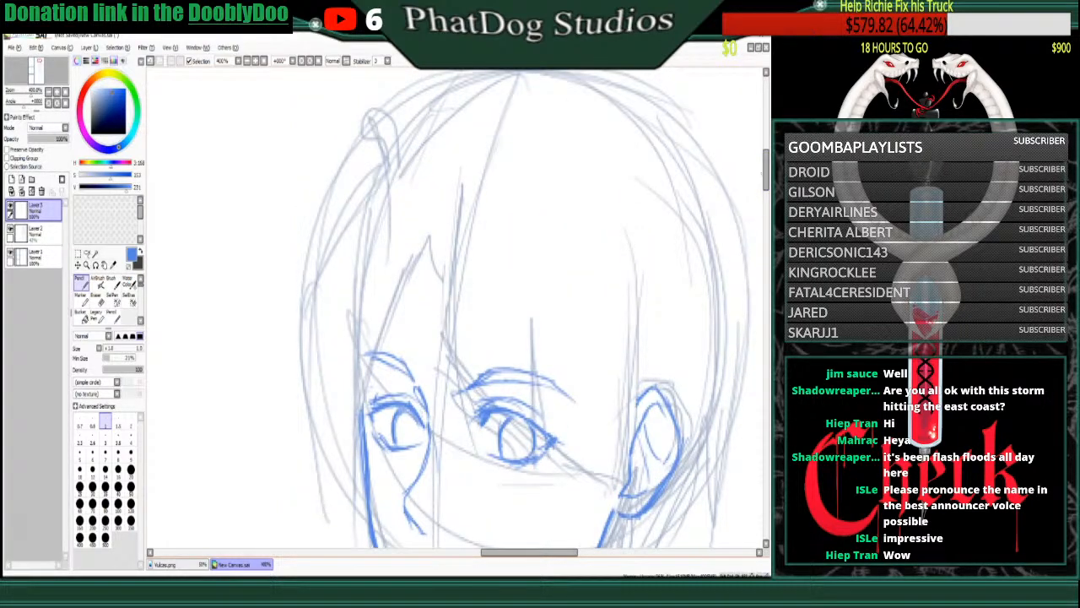
pyautogui.moveTo(448, 214); pyautogui.dragTo(436, 261)
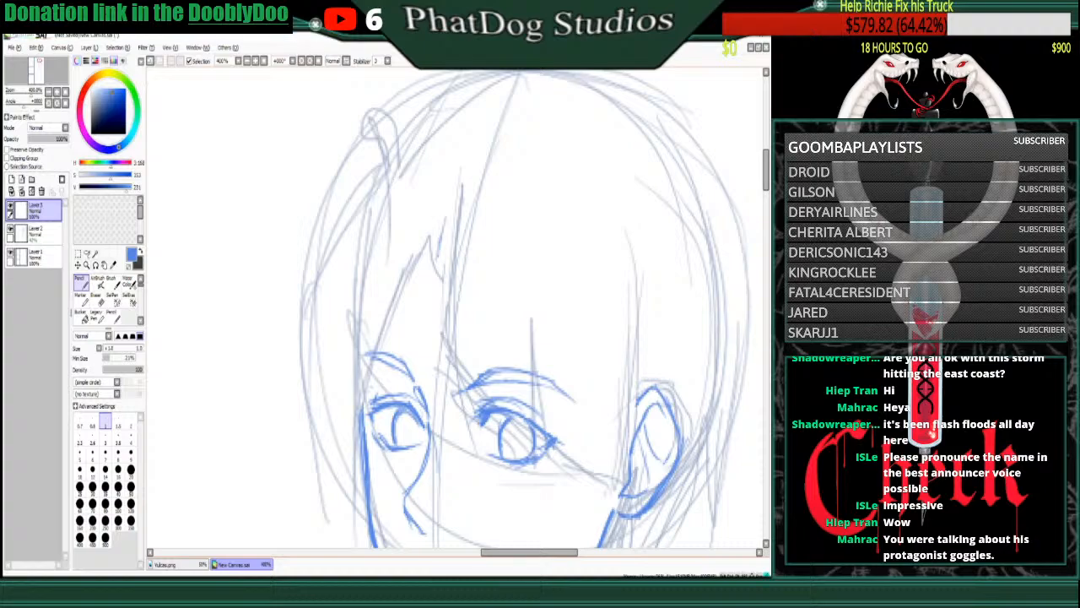
pyautogui.moveTo(450, 196); pyautogui.dragTo(438, 341)
pyautogui.moveTo(439, 253); pyautogui.dragTo(460, 396)
pyautogui.moveTo(445, 329)
pyautogui.mouseDown()
pyautogui.moveTo(461, 401)
pyautogui.moveTo(454, 338)
pyautogui.moveTo(464, 388)
pyautogui.mouseUp()
pyautogui.moveTo(456, 351)
pyautogui.mouseDown()
pyautogui.moveTo(469, 395)
pyautogui.moveTo(546, 412)
pyautogui.mouseUp()
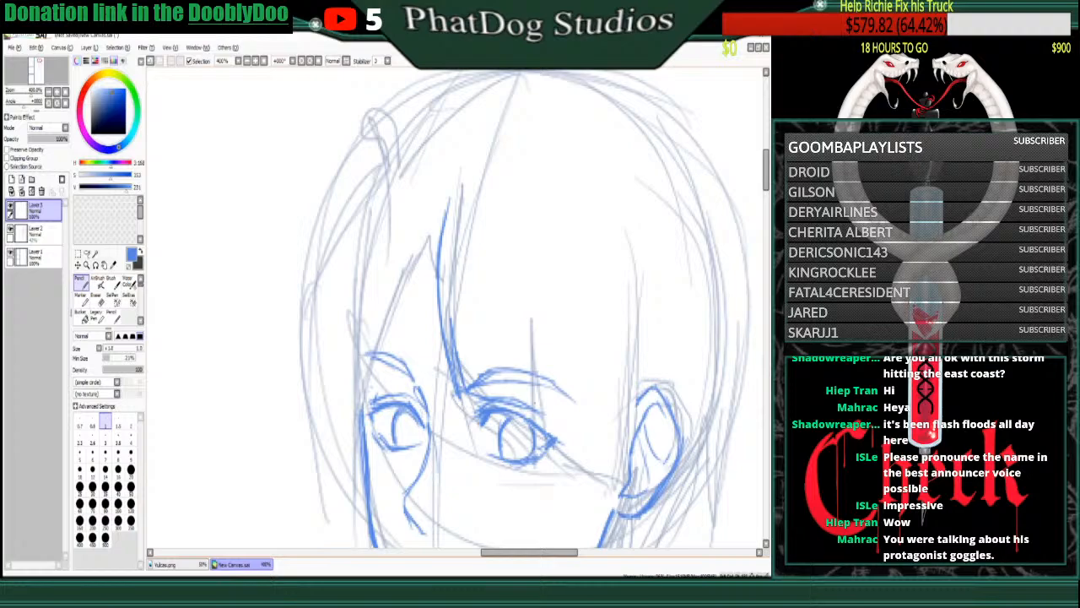
# - Draw the pointed lock edge crossing the near brow and the fringe line from the eye's outer corner toward the ear
pyautogui.moveTo(530, 312); pyautogui.dragTo(542, 418)
pyautogui.moveTo(530, 314); pyautogui.dragTo(550, 434)
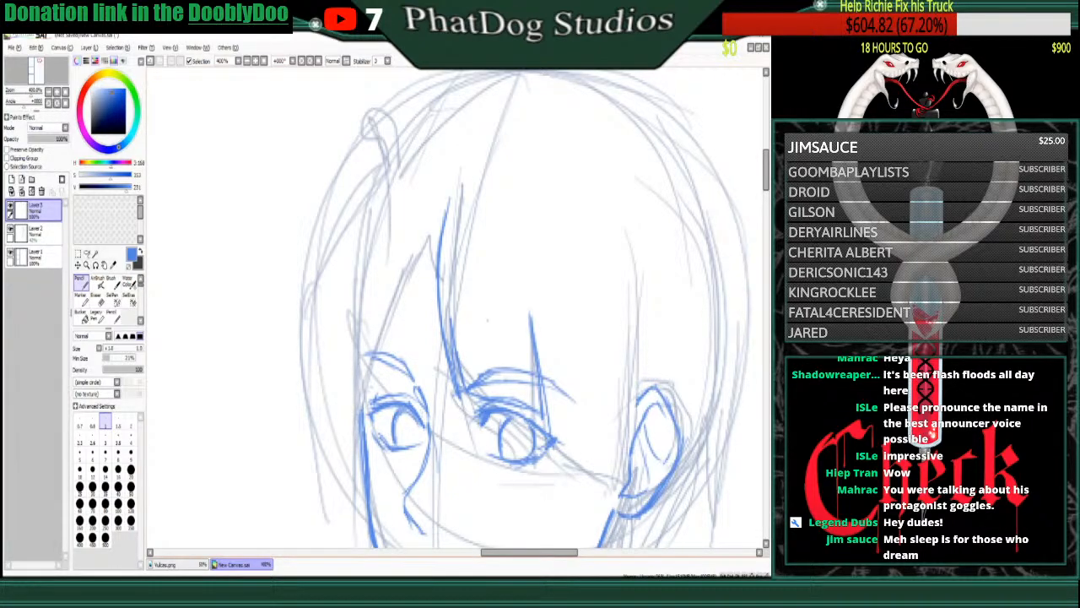
pyautogui.moveTo(443, 229); pyautogui.dragTo(451, 195)
pyautogui.moveTo(550, 438); pyautogui.dragTo(593, 463)
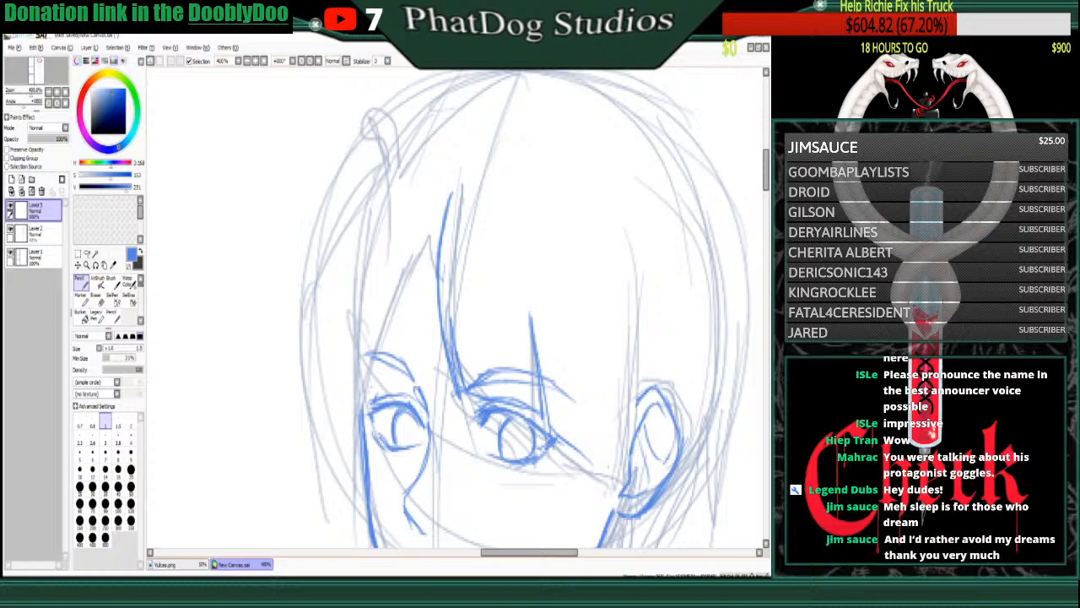
# - Draw the side lock in front of the ear and its long edge rising above the ear toward the forehead
pyautogui.moveTo(593, 393)
pyautogui.mouseDown()
pyautogui.moveTo(603, 515)
pyautogui.moveTo(617, 439)
pyautogui.moveTo(614, 513)
pyautogui.mouseUp()
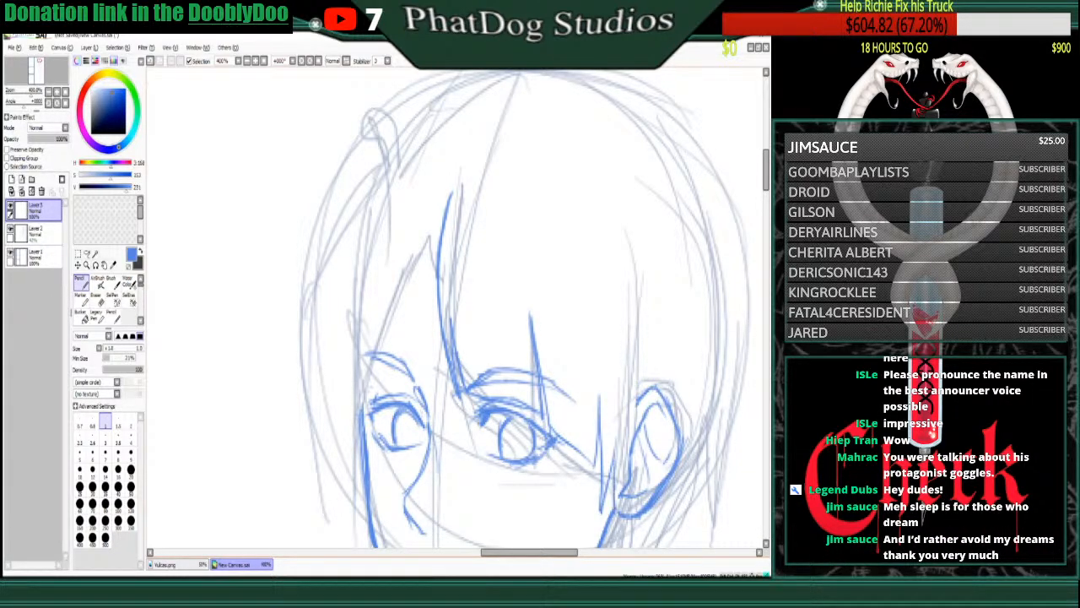
pyautogui.moveTo(626, 440); pyautogui.dragTo(617, 512)
pyautogui.moveTo(637, 371); pyautogui.dragTo(630, 446)
pyautogui.moveTo(639, 344); pyautogui.dragTo(633, 429)
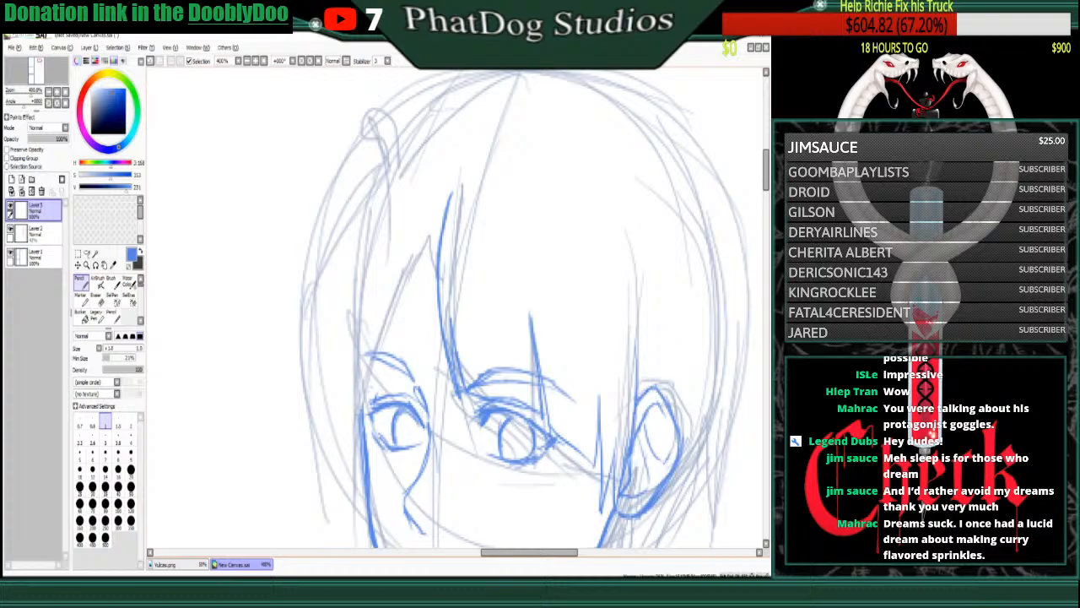
pyautogui.moveTo(633, 262)
pyautogui.mouseDown()
pyautogui.moveTo(637, 376)
pyautogui.moveTo(635, 358)
pyautogui.mouseUp()
pyautogui.moveTo(626, 264)
pyautogui.mouseDown()
pyautogui.moveTo(633, 386)
pyautogui.moveTo(629, 309)
pyautogui.mouseUp()
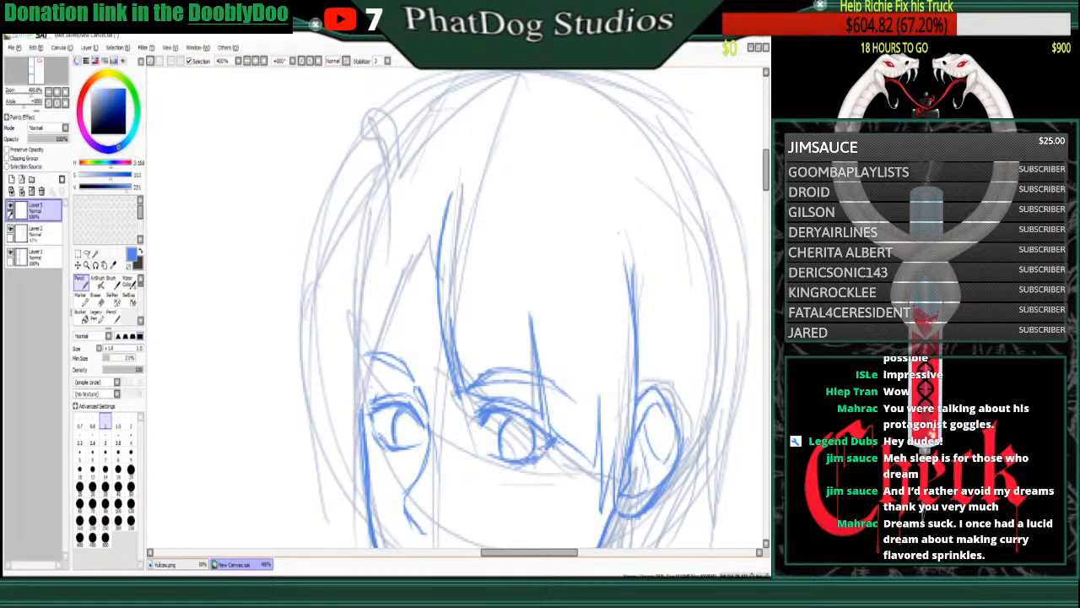
# - Draw the far-side bang curving from the parting past the far eye, with jagged tips at the parting and a short line off the central strand's top
pyautogui.moveTo(431, 248)
pyautogui.mouseDown()
pyautogui.moveTo(436, 280)
pyautogui.moveTo(415, 272)
pyautogui.moveTo(390, 311)
pyautogui.mouseUp()
pyautogui.moveTo(427, 257); pyautogui.dragTo(383, 332)
pyautogui.moveTo(412, 277); pyautogui.dragTo(374, 389)
pyautogui.moveTo(410, 275)
pyautogui.mouseDown()
pyautogui.moveTo(382, 344)
pyautogui.moveTo(373, 434)
pyautogui.mouseUp()
pyautogui.moveTo(377, 388); pyautogui.dragTo(369, 431)
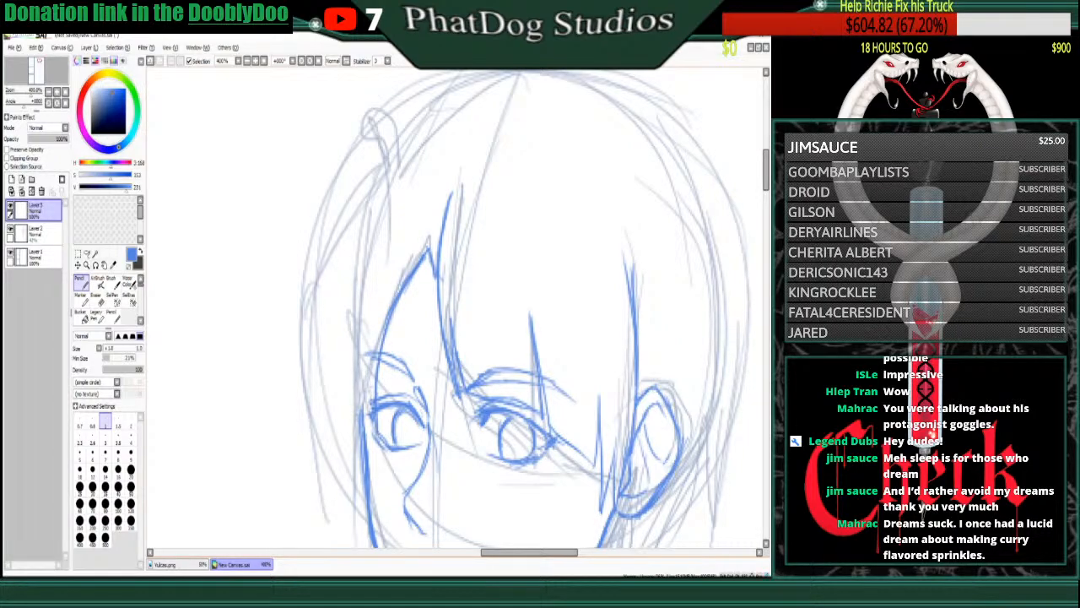
pyautogui.moveTo(375, 341); pyautogui.dragTo(369, 408)
pyautogui.moveTo(385, 280); pyautogui.dragTo(370, 390)
pyautogui.moveTo(420, 270); pyautogui.dragTo(424, 290)
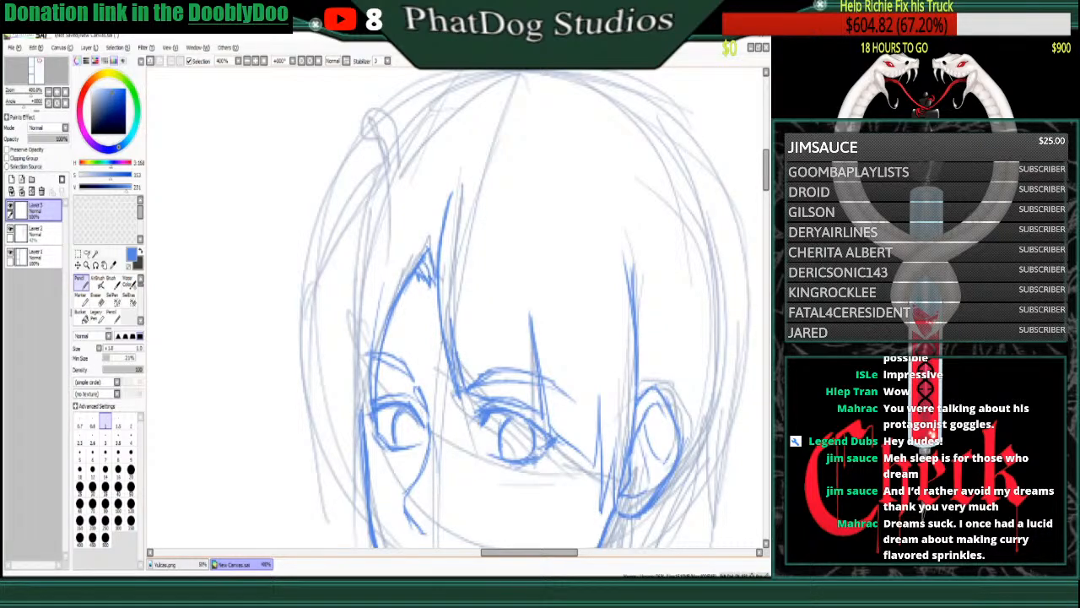
pyautogui.moveTo(453, 194); pyautogui.dragTo(505, 226)
# - Draw the far side's outer hair contour and the inner strands falling to the cheek, replacing the first inner strand with a shorter one
pyautogui.moveTo(366, 221)
pyautogui.mouseDown()
pyautogui.moveTo(344, 242)
pyautogui.moveTo(296, 395)
pyautogui.mouseUp()
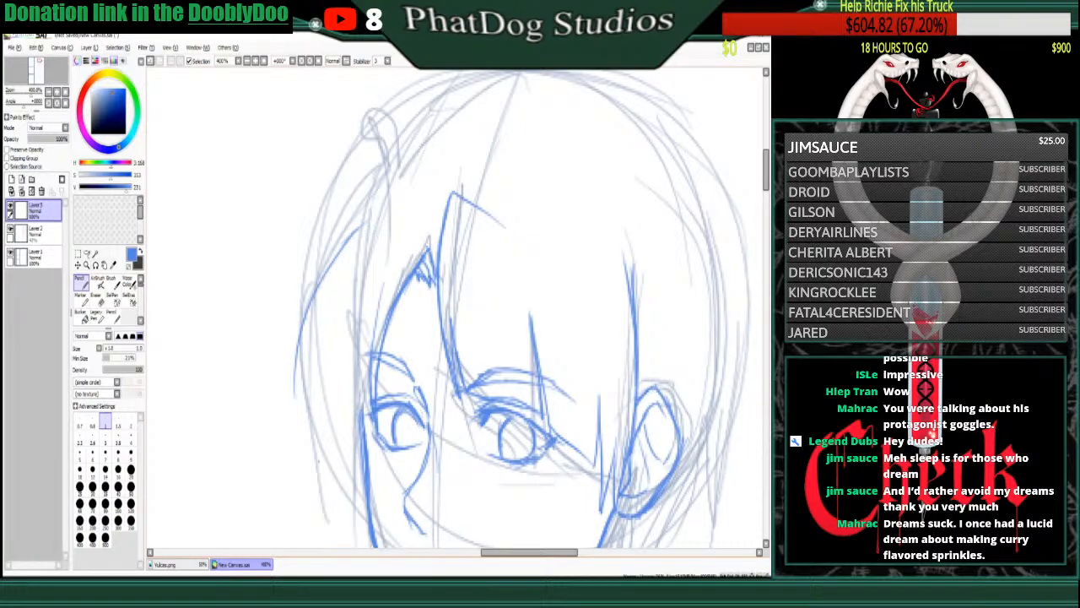
pyautogui.moveTo(350, 256)
pyautogui.mouseDown()
pyautogui.moveTo(300, 347)
pyautogui.moveTo(295, 405)
pyautogui.mouseUp()
pyautogui.moveTo(341, 269); pyautogui.dragTo(314, 485)
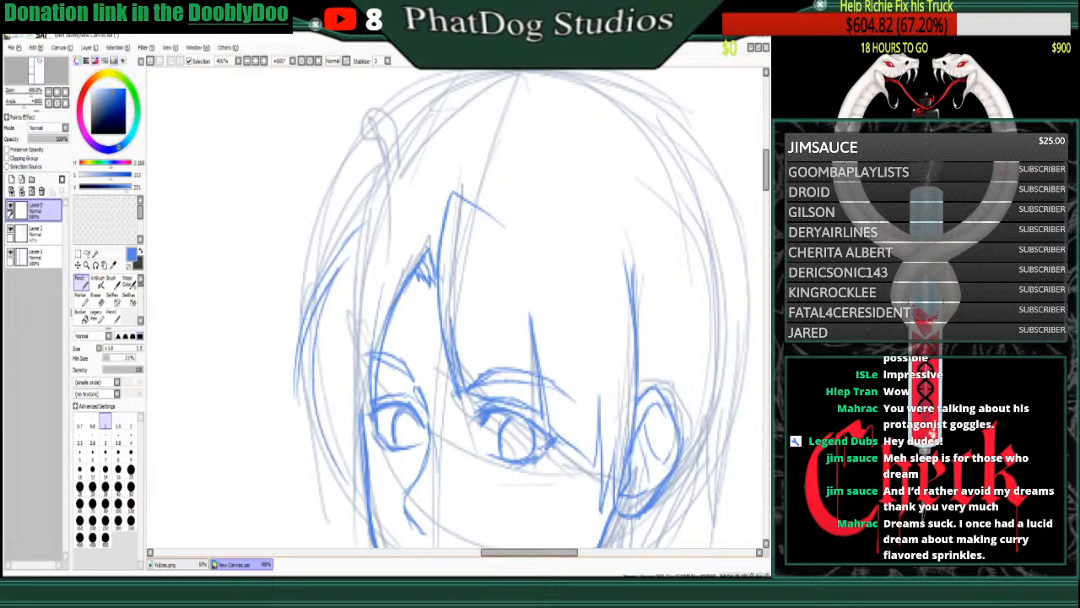
pyautogui.hotkey('ctrl', 'z')
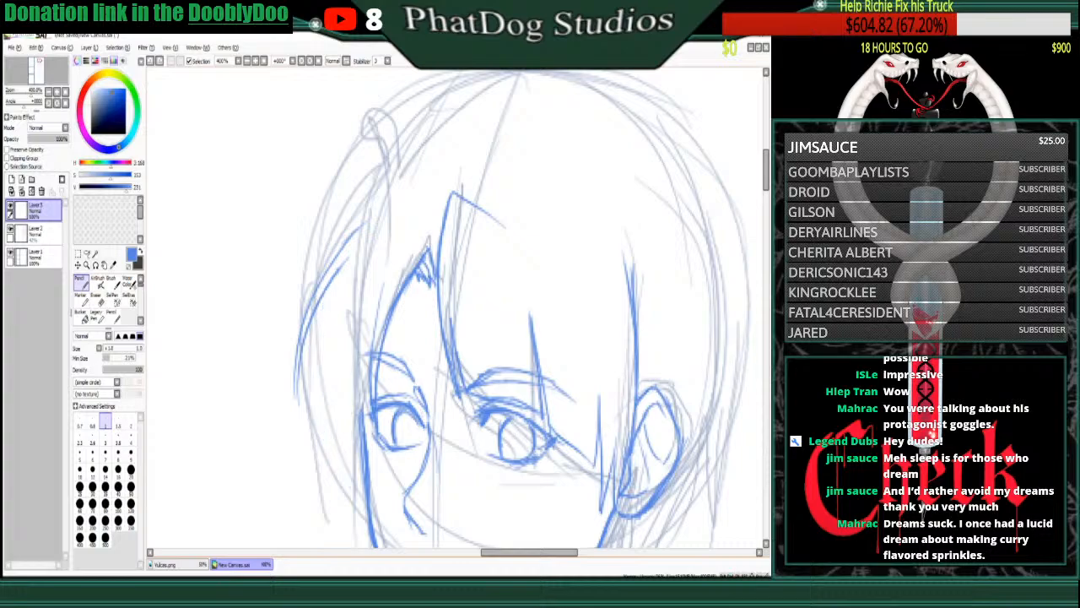
pyautogui.moveTo(341, 269)
pyautogui.mouseDown()
pyautogui.moveTo(319, 375)
pyautogui.moveTo(351, 458)
pyautogui.mouseUp()
pyautogui.moveTo(340, 339)
pyautogui.mouseDown()
pyautogui.moveTo(351, 456)
pyautogui.moveTo(364, 473)
pyautogui.mouseUp()
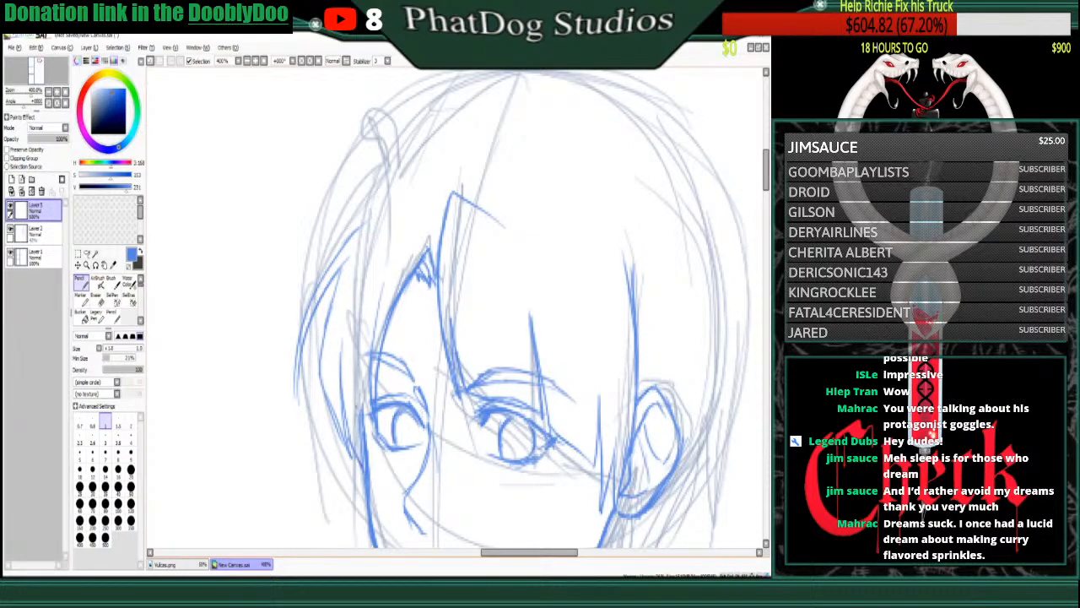
pyautogui.moveTo(371, 353); pyautogui.dragTo(363, 458)
# - Draw the small looped tuft at the far side of the head and the hair outline over the crown to the near side
pyautogui.moveTo(368, 182)
pyautogui.mouseDown()
pyautogui.moveTo(350, 228)
pyautogui.moveTo(376, 132)
pyautogui.moveTo(363, 221)
pyautogui.mouseUp()
pyautogui.moveTo(375, 140)
pyautogui.mouseDown()
pyautogui.moveTo(365, 187)
pyautogui.moveTo(366, 157)
pyautogui.moveTo(381, 146)
pyautogui.mouseUp()
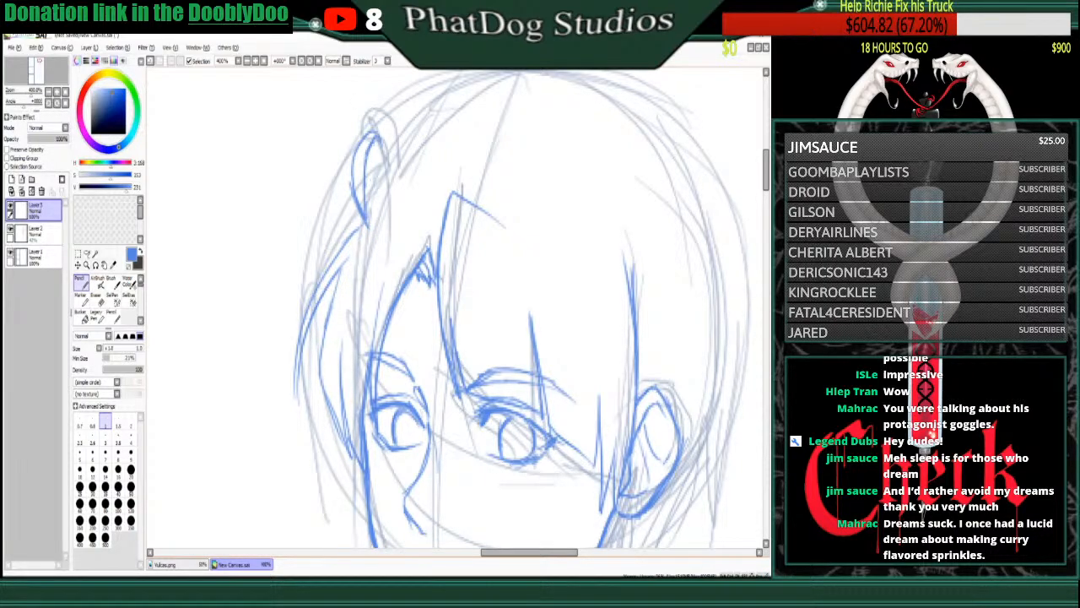
pyautogui.moveTo(368, 220)
pyautogui.mouseDown()
pyautogui.moveTo(411, 156)
pyautogui.moveTo(472, 109)
pyautogui.mouseUp()
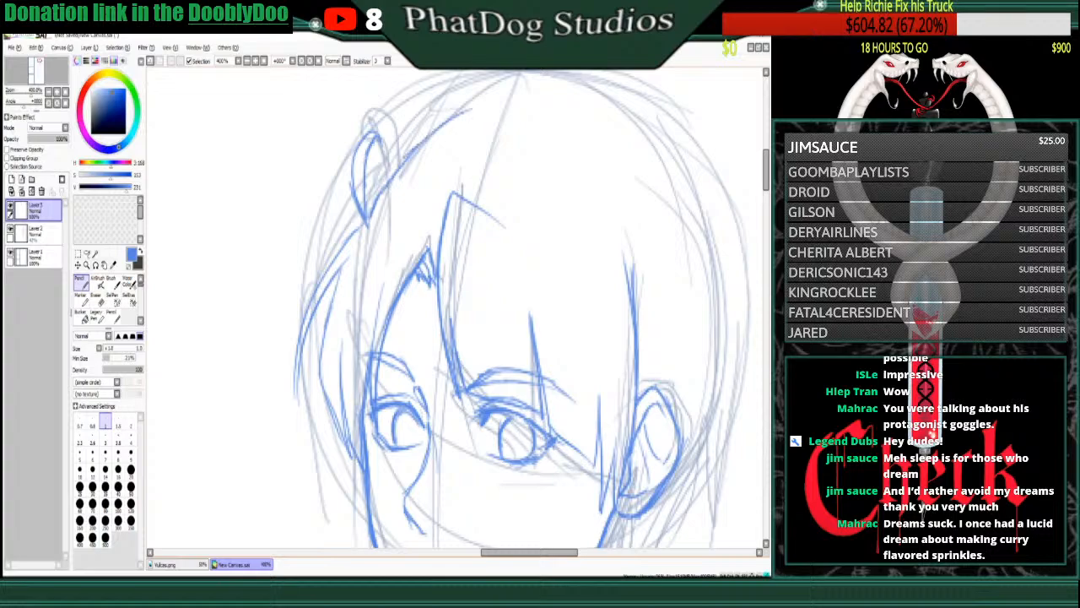
pyautogui.moveTo(419, 145)
pyautogui.mouseDown()
pyautogui.moveTo(529, 93)
pyautogui.moveTo(544, 106)
pyautogui.moveTo(604, 105)
pyautogui.moveTo(687, 186)
pyautogui.mouseUp()
pyautogui.moveTo(631, 112); pyautogui.dragTo(709, 228)
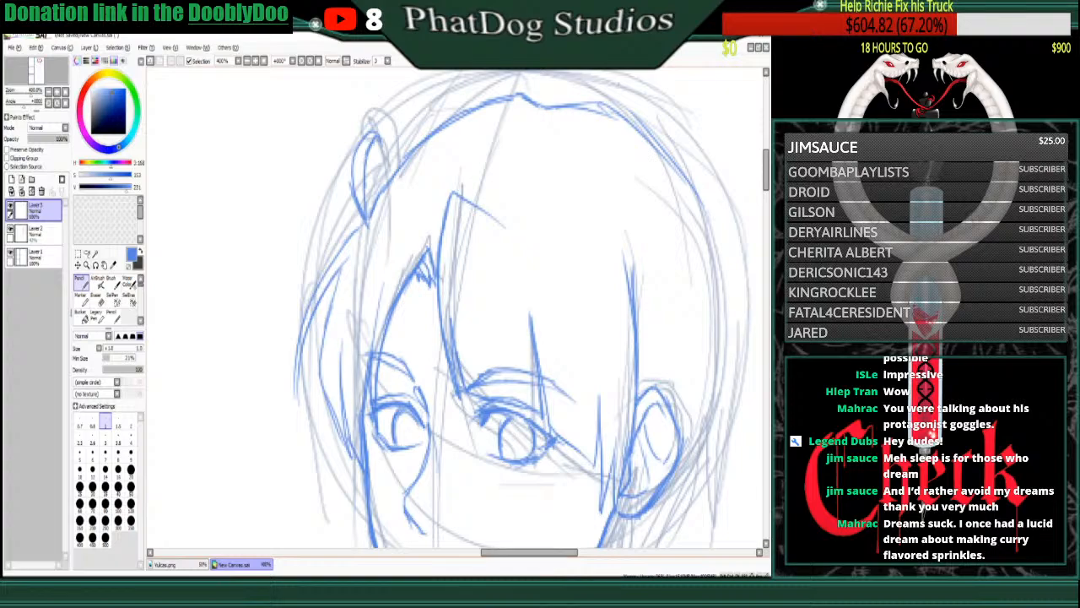
# - Try another outline stroke along the near side of the crown, and undo it together with the previous near-side crown strokes
pyautogui.press('pagedown')
pyautogui.press('pagedown')
pyautogui.press('pagedown')
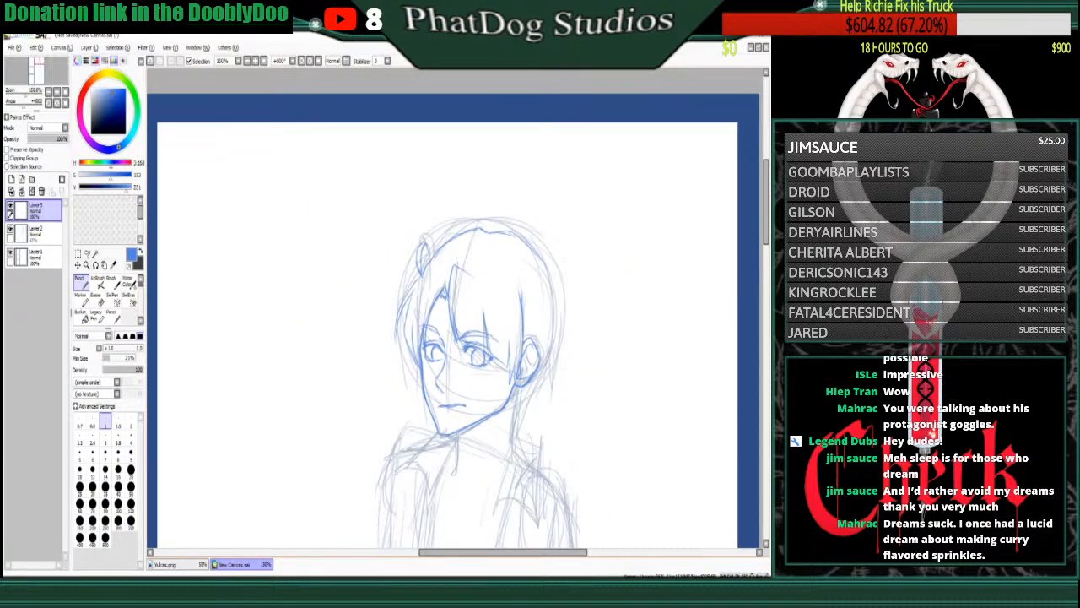
pyautogui.moveTo(517, 232)
pyautogui.mouseDown()
pyautogui.moveTo(541, 266)
pyautogui.moveTo(546, 305)
pyautogui.moveTo(543, 277)
pyautogui.mouseUp()
pyautogui.hotkey('ctrl', 'z')
pyautogui.hotkey('ctrl', 'z')
pyautogui.hotkey('ctrl', 'z')
# - Lasso the lower face and skew it with Free Deform so the chin shifts slightly toward the ear side
pyautogui.click(86, 253)
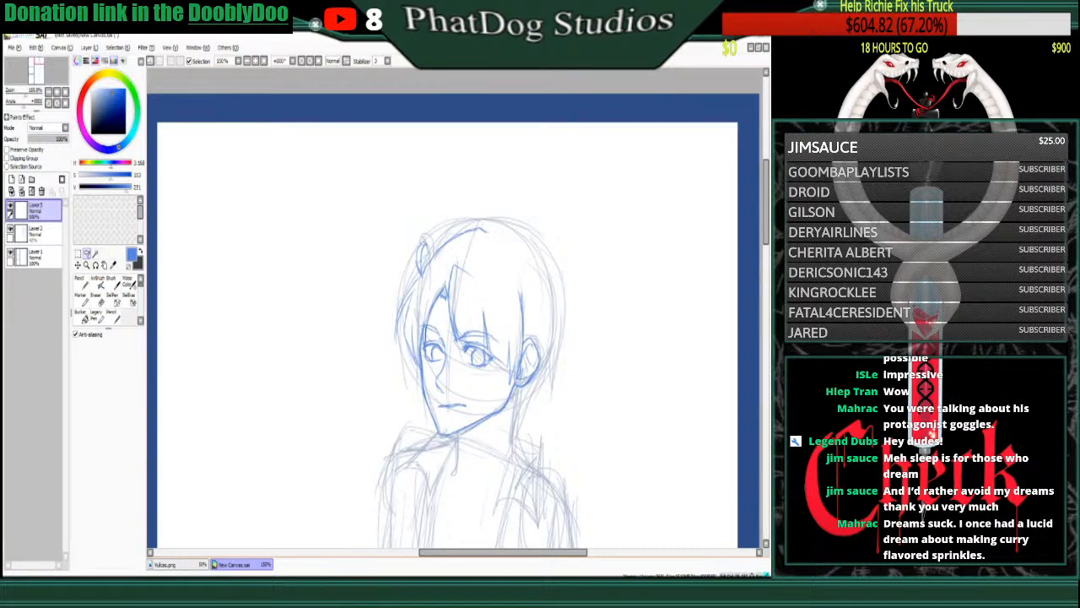
pyautogui.moveTo(420, 357)
pyautogui.mouseDown()
pyautogui.moveTo(466, 456)
pyautogui.moveTo(523, 395)
pyautogui.mouseUp()
pyautogui.hotkey('ctrl', 't')
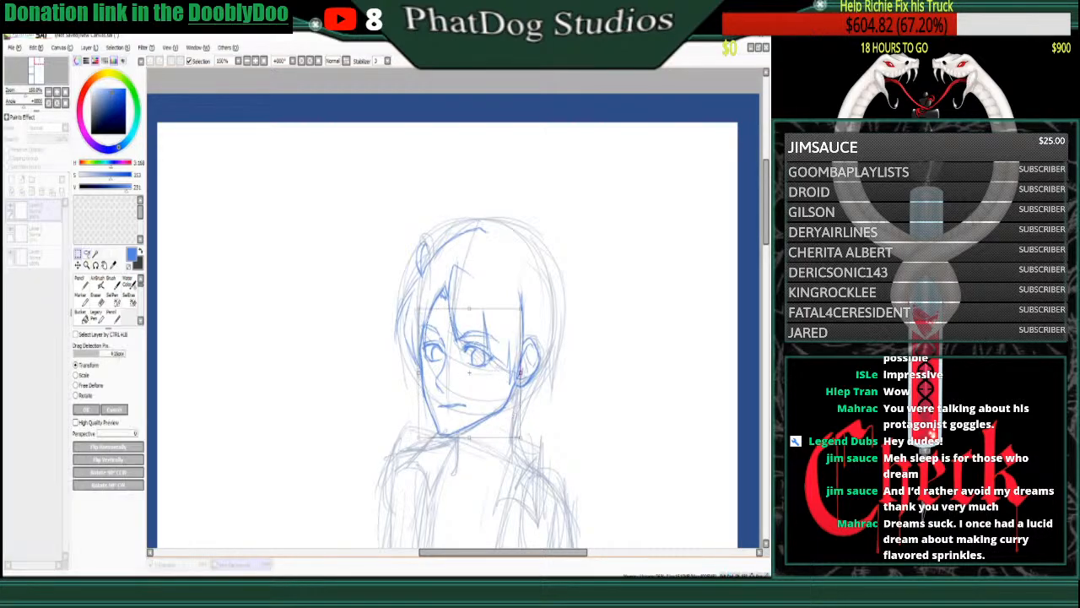
pyautogui.click(89, 385)
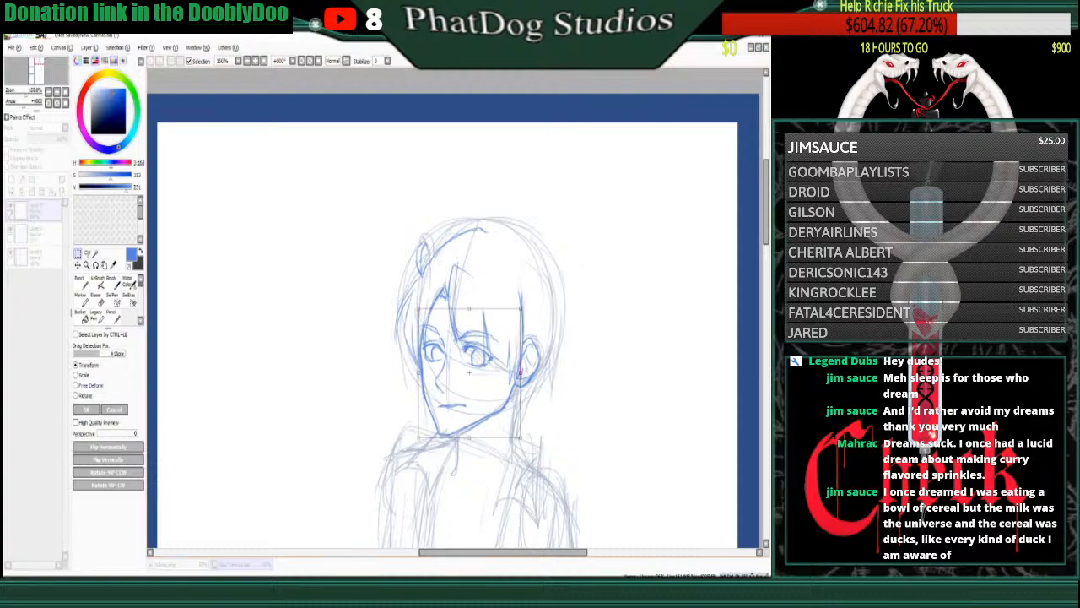
pyautogui.moveTo(469, 438); pyautogui.dragTo(474, 437)
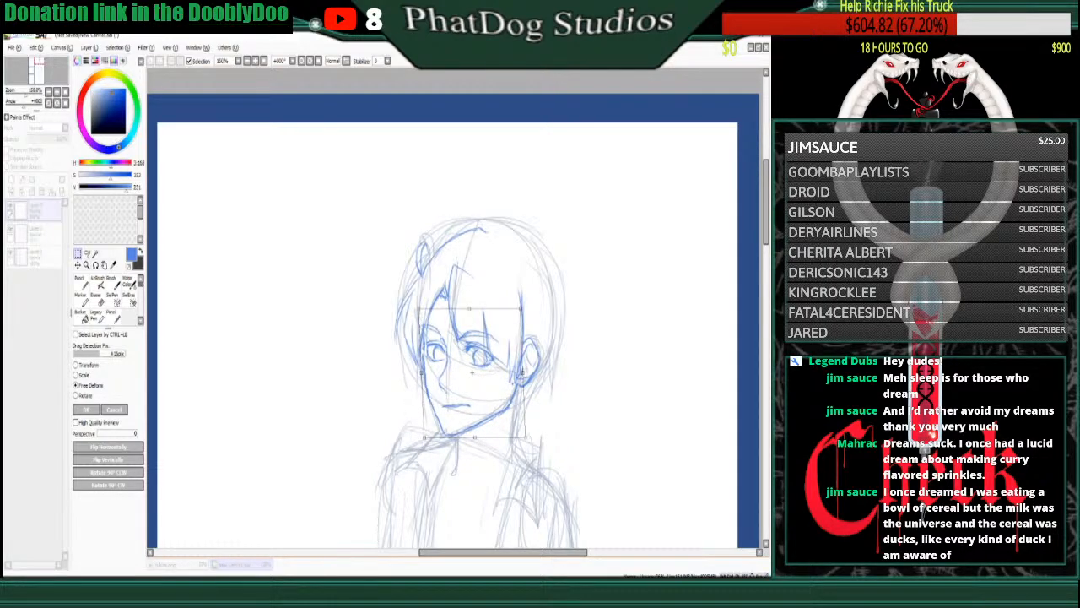
pyautogui.press('Return')
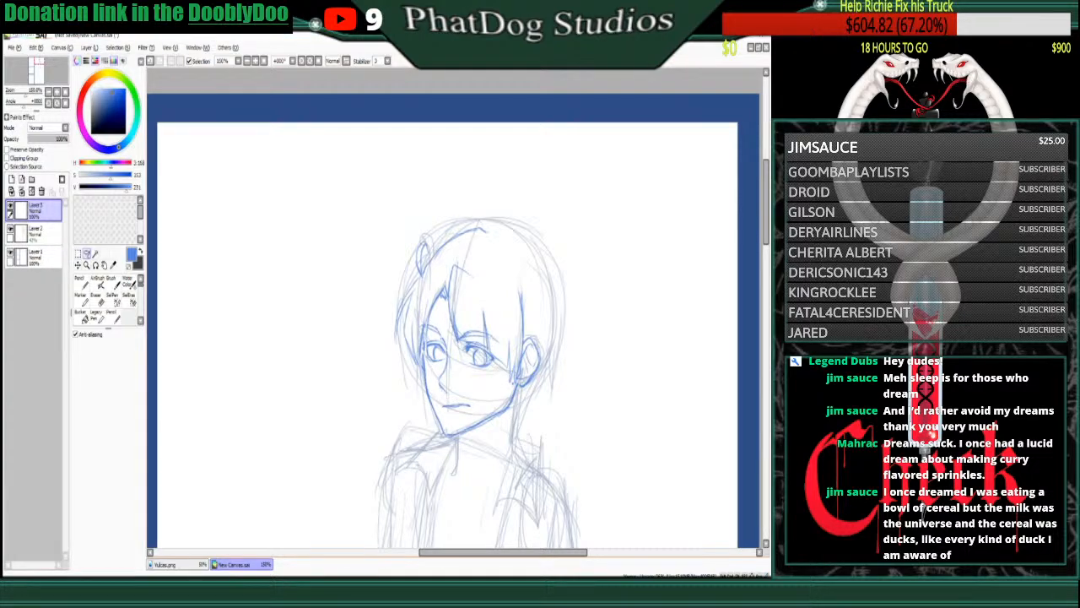
# - Lasso the eyes, nose and mouth, shift them slightly toward the ear side and deselect
pyautogui.moveTo(426, 329)
pyautogui.mouseDown()
pyautogui.moveTo(439, 406)
pyautogui.moveTo(478, 406)
pyautogui.moveTo(498, 378)
pyautogui.mouseUp()
pyautogui.moveTo(460, 347)
pyautogui.mouseDown()
pyautogui.moveTo(447, 326)
pyautogui.moveTo(426, 325)
pyautogui.moveTo(505, 339)
pyautogui.moveTo(475, 370)
pyautogui.mouseUp()
pyautogui.hotkey('ctrl', 'd')
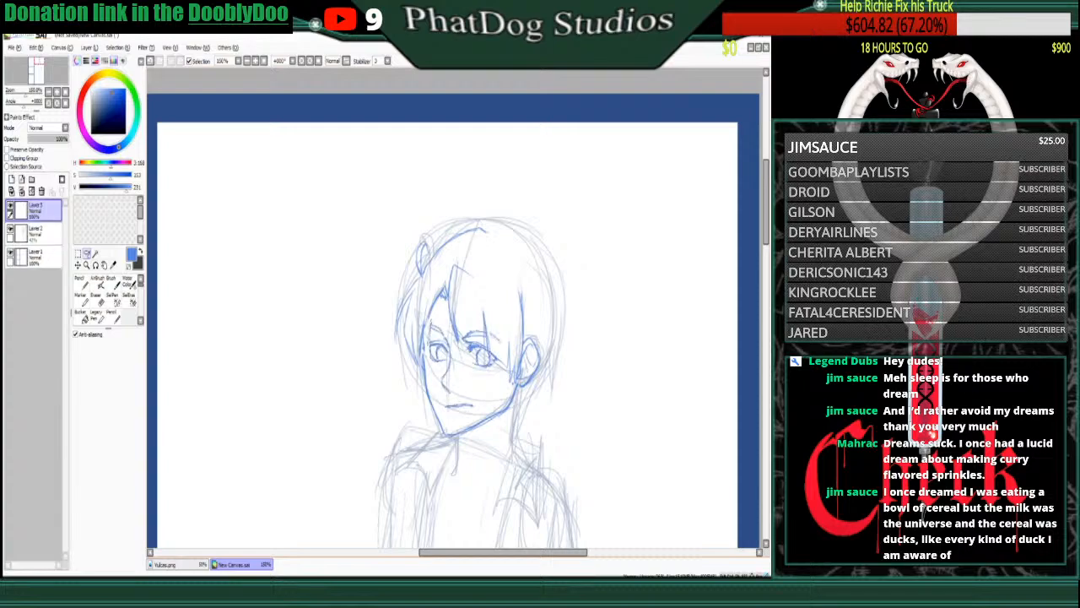
# - Redraw the far cheek contour down to the chin and reinforce the near jawline with the Pencil
pyautogui.press('n')
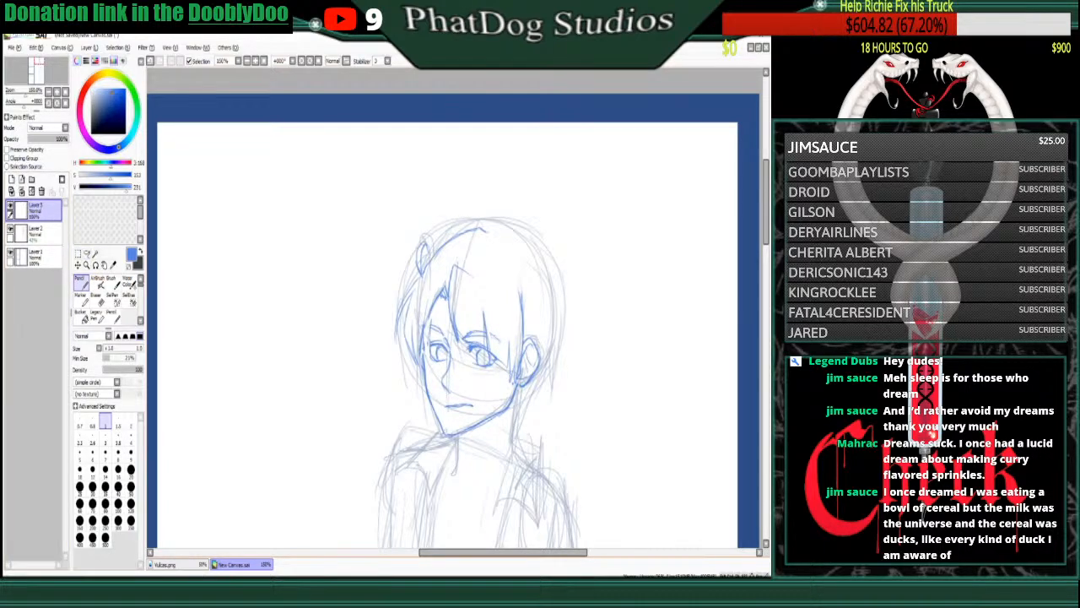
pyautogui.moveTo(424, 346); pyautogui.dragTo(446, 433)
pyautogui.moveTo(500, 411); pyautogui.dragTo(513, 387)
pyautogui.moveTo(476, 427); pyautogui.dragTo(495, 414)
# - Lasso the ear, shift it slightly toward the face, deselect and switch to the Eraser
pyautogui.click(89, 253)
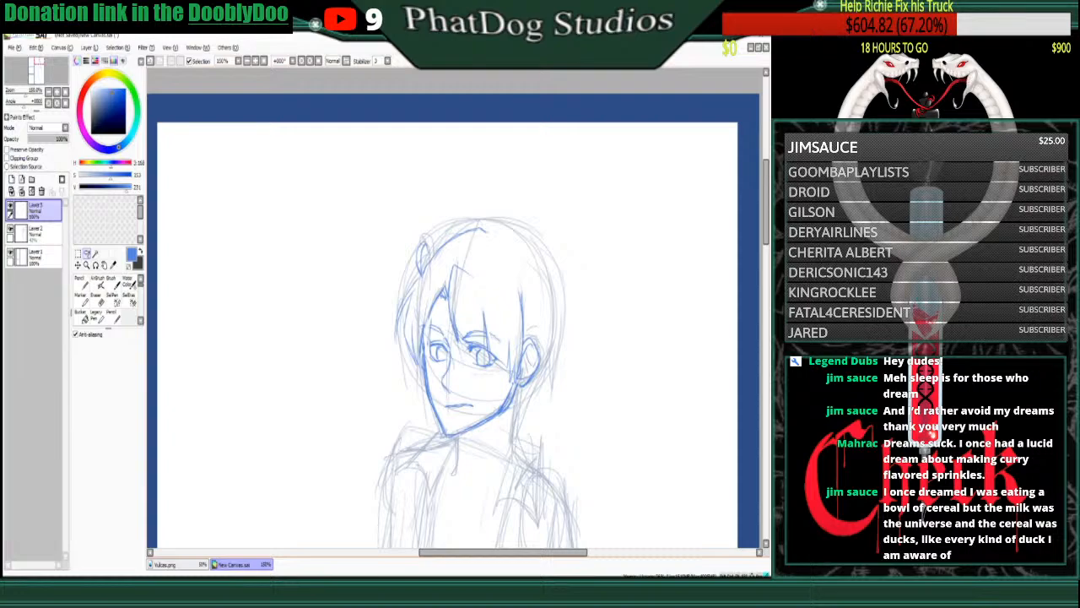
pyautogui.moveTo(525, 339)
pyautogui.mouseDown()
pyautogui.moveTo(517, 378)
pyautogui.moveTo(526, 340)
pyautogui.mouseUp()
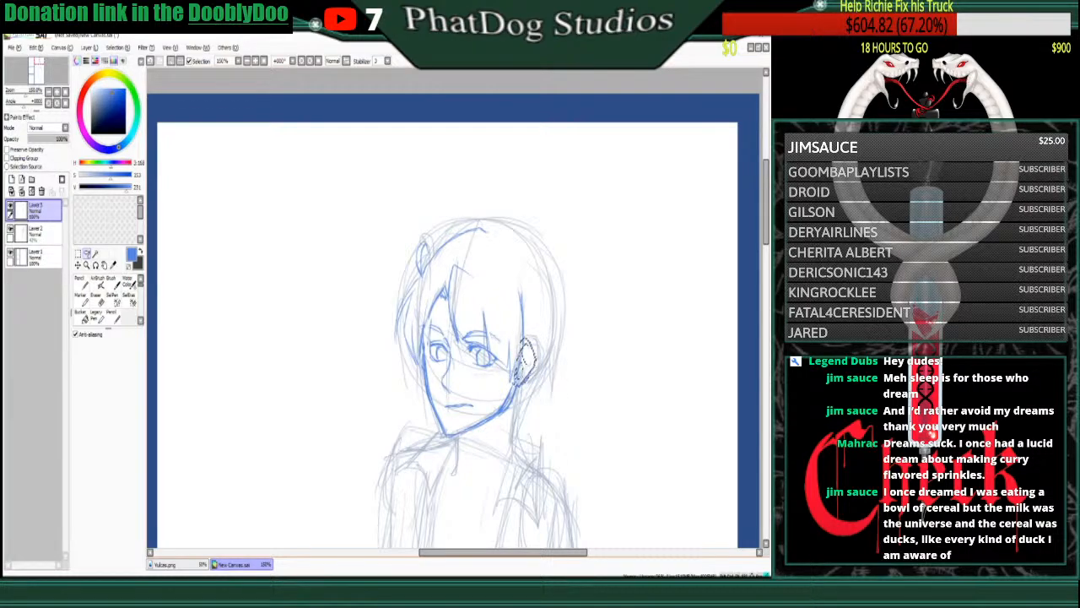
pyautogui.hotkey('ctrl', 'd')
pyautogui.press('e')
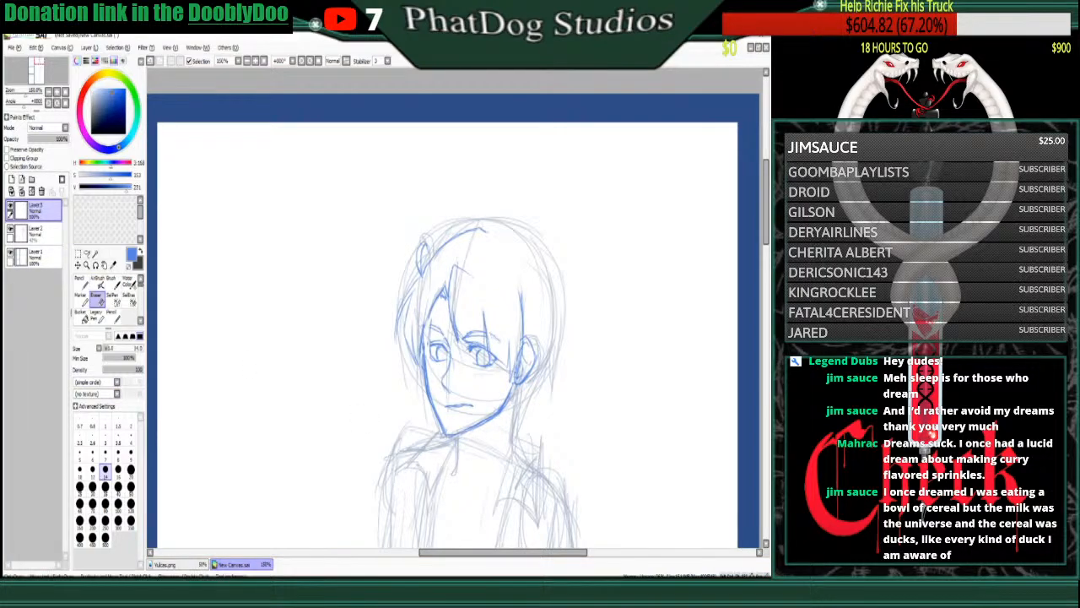
# - Redraw the far bang's edge beside the brow, trim its upper end with the Eraser at size 7 and return to the Pencil
pyautogui.click(81, 281)
pyautogui.moveTo(435, 302); pyautogui.dragTo(423, 346)
pyautogui.moveTo(436, 299); pyautogui.dragTo(427, 340)
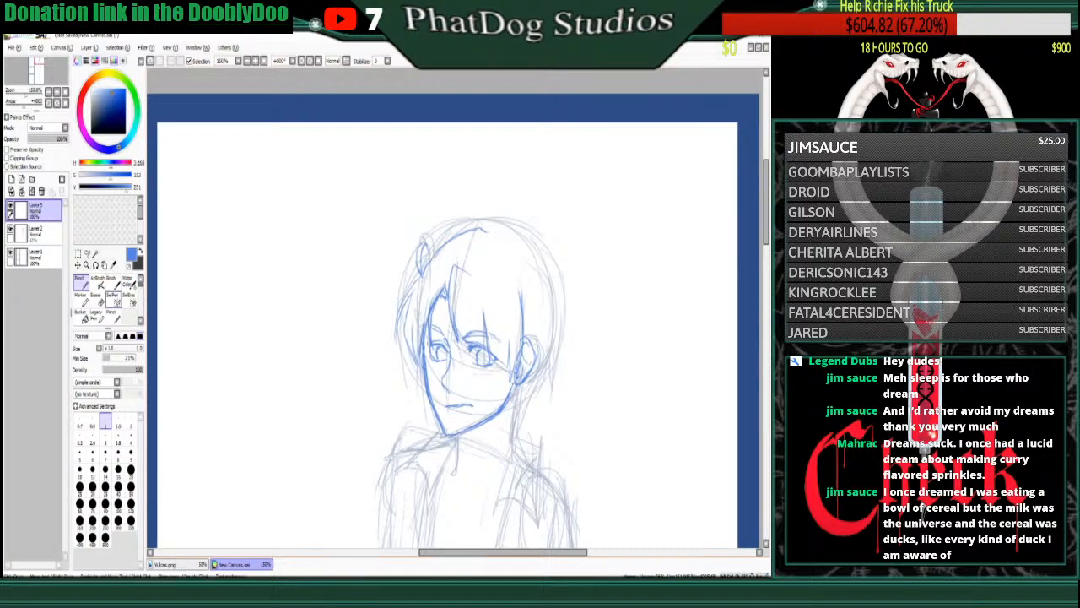
pyautogui.click(99, 298)
pyautogui.click(104, 452)
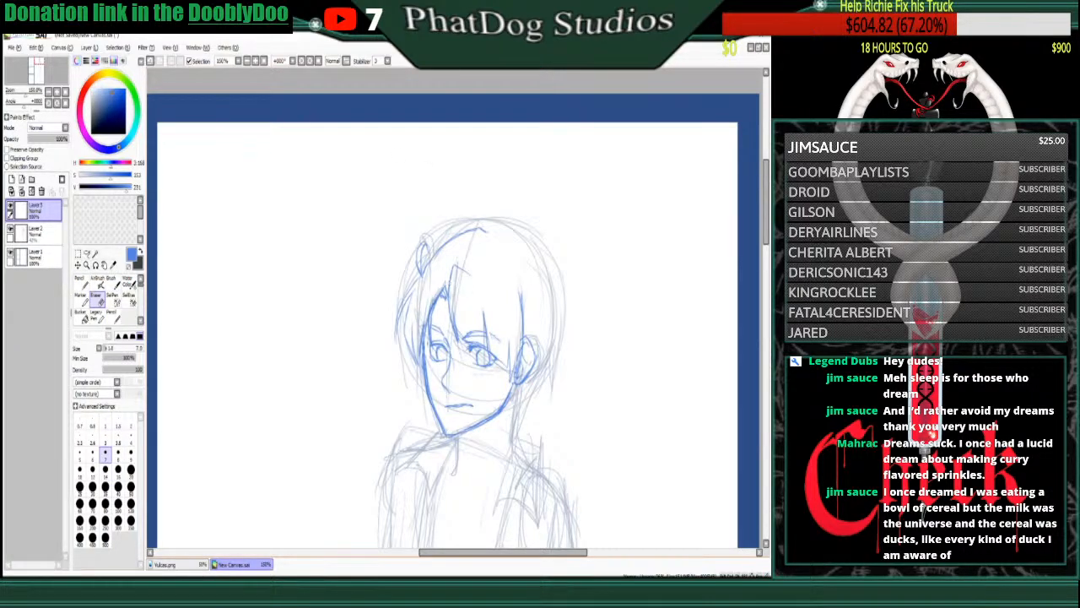
pyautogui.moveTo(436, 298); pyautogui.dragTo(430, 315)
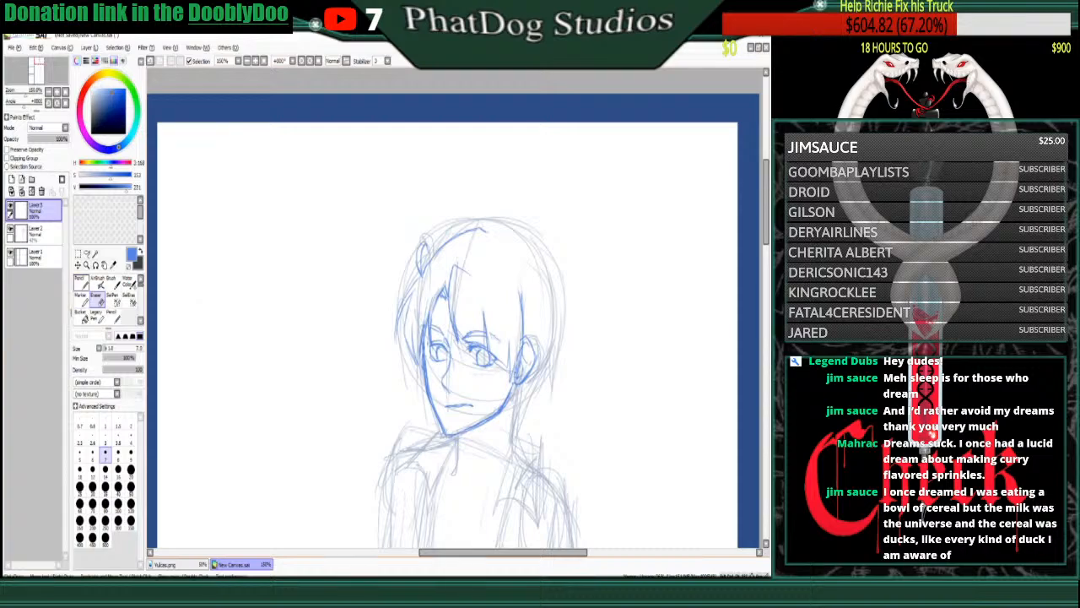
pyautogui.click(80, 278)
# - Lower the rough sketch's Layer 2 opacity to 15% and make Layer 3 active again
pyautogui.click(34, 228)
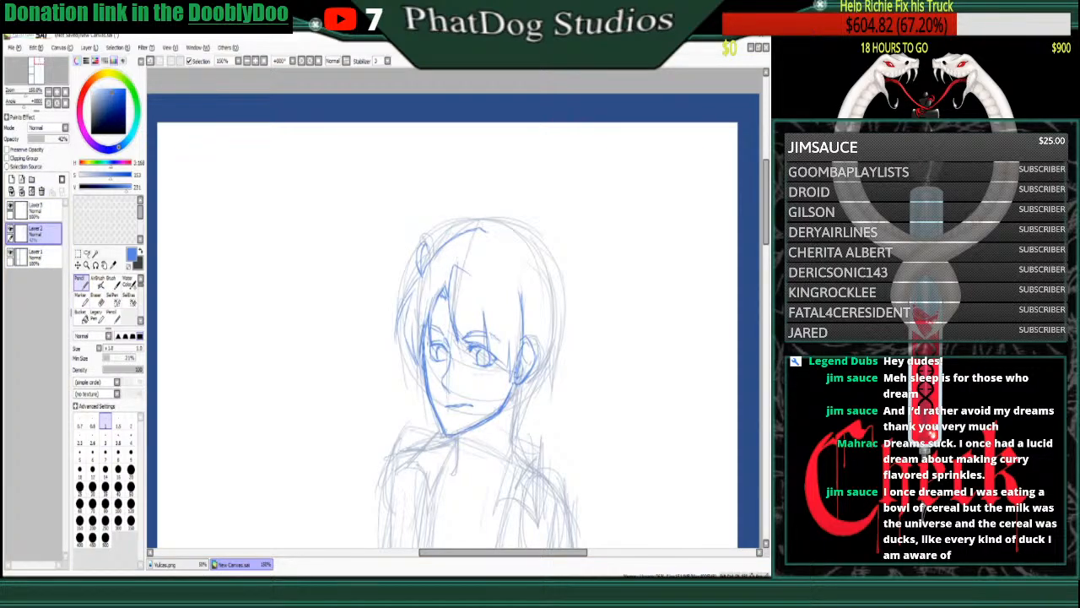
pyautogui.moveTo(44, 140); pyautogui.dragTo(34, 140)
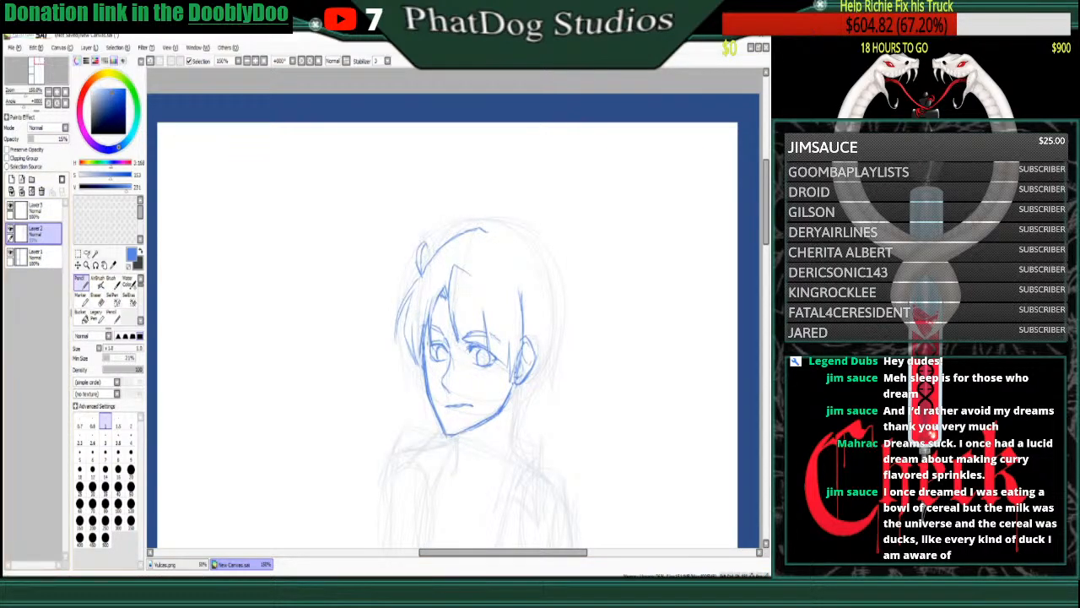
pyautogui.click(33, 206)
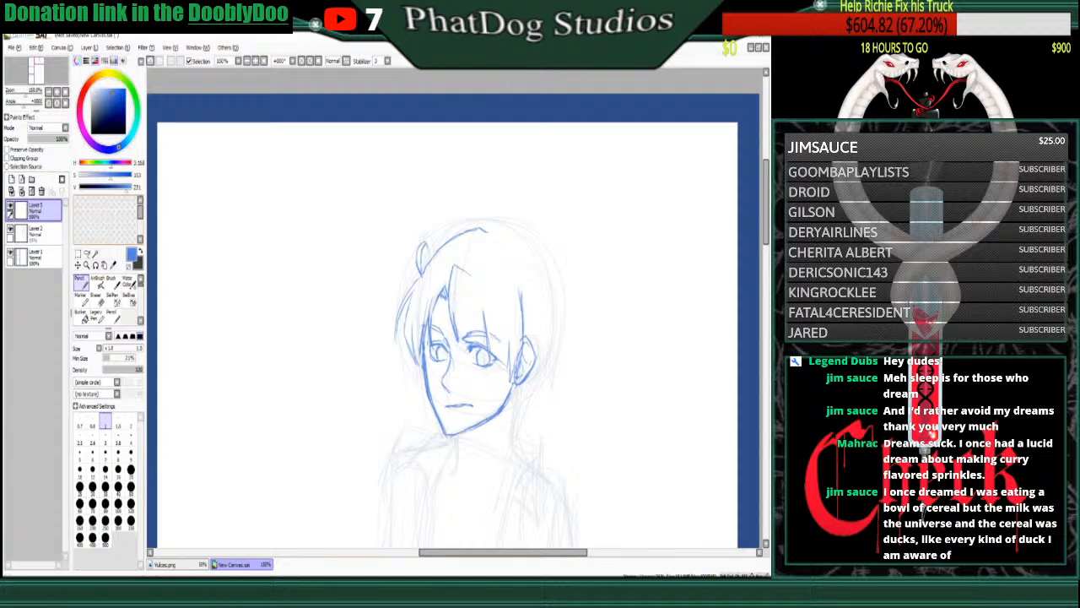
# - Erase the old contour over the crown and redraw the hair's top and back outline with the Pencil
pyautogui.press('e')
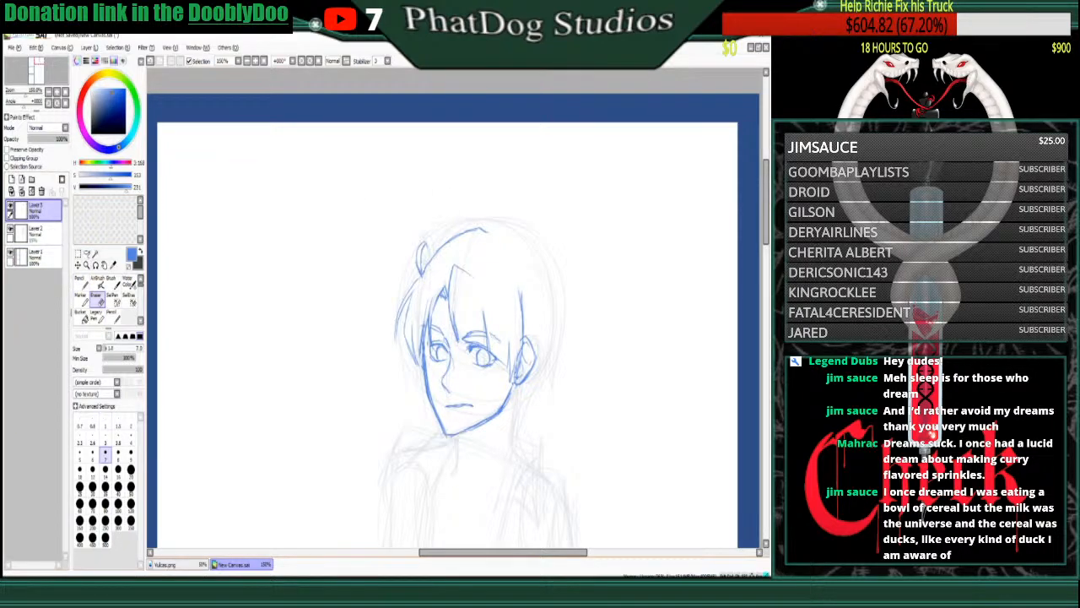
pyautogui.moveTo(423, 272)
pyautogui.mouseDown()
pyautogui.moveTo(425, 235)
pyautogui.moveTo(420, 268)
pyautogui.moveTo(426, 238)
pyautogui.moveTo(428, 259)
pyautogui.moveTo(488, 226)
pyautogui.mouseUp()
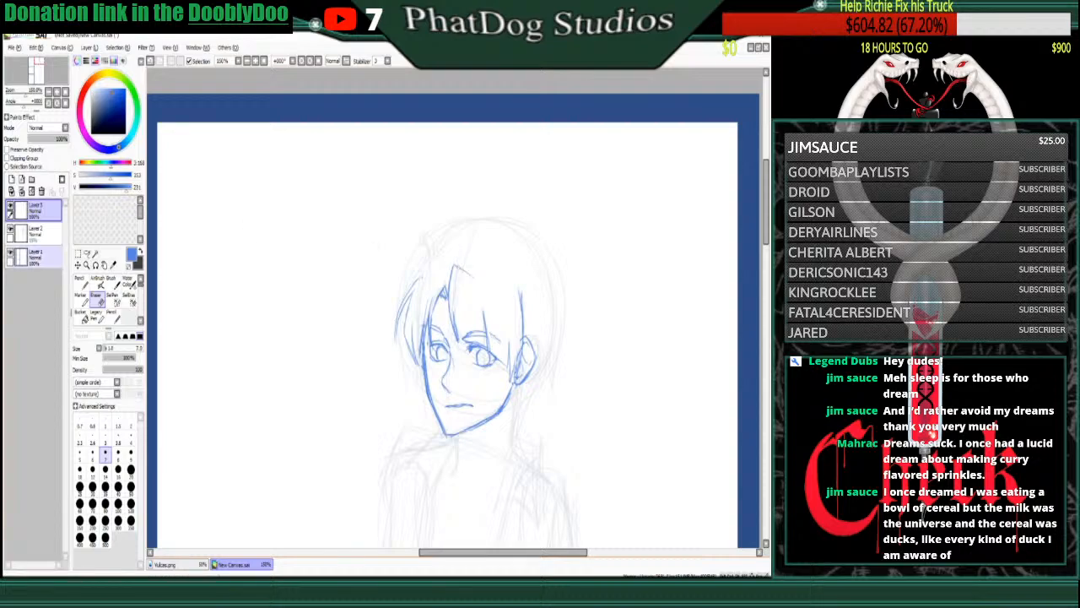
pyautogui.press('n')
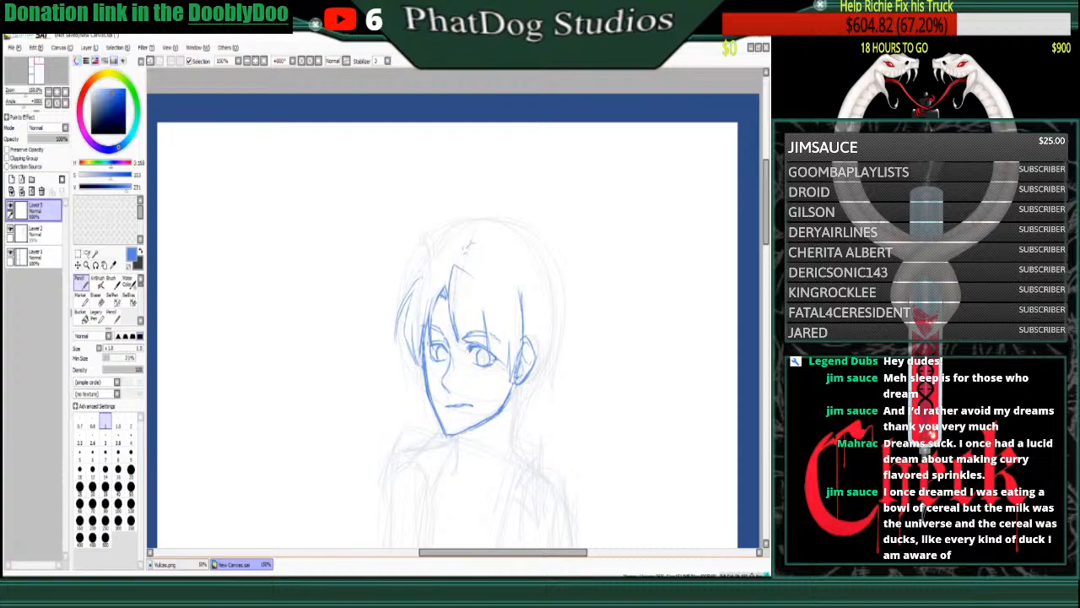
pyautogui.moveTo(476, 238)
pyautogui.mouseDown()
pyautogui.moveTo(505, 233)
pyautogui.moveTo(532, 249)
pyautogui.moveTo(549, 295)
pyautogui.mouseUp()
pyautogui.moveTo(525, 255)
pyautogui.mouseDown()
pyautogui.moveTo(561, 322)
pyautogui.moveTo(546, 343)
pyautogui.mouseUp()
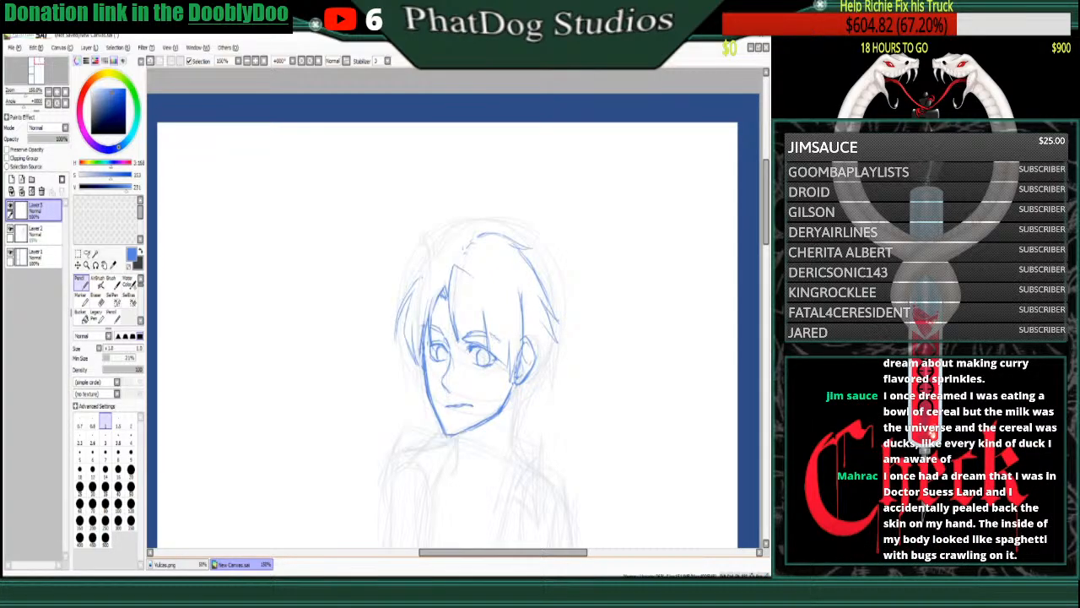
pyautogui.moveTo(479, 235)
pyautogui.mouseDown()
pyautogui.moveTo(475, 226)
pyautogui.moveTo(476, 237)
pyautogui.mouseUp()
pyautogui.hotkey('ctrl', 'z')
pyautogui.moveTo(474, 233)
pyautogui.mouseDown()
pyautogui.moveTo(417, 252)
pyautogui.moveTo(471, 232)
pyautogui.mouseUp()
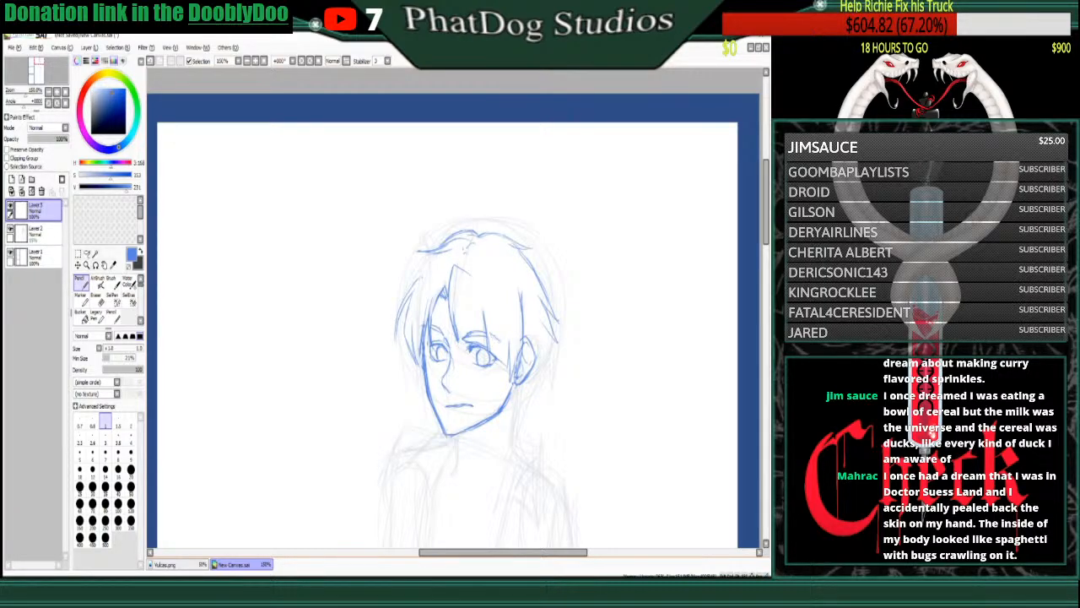
# - Redraw the near bang's strand above the ear and add a spiky tuft to the far side of the hair
pyautogui.press('e')
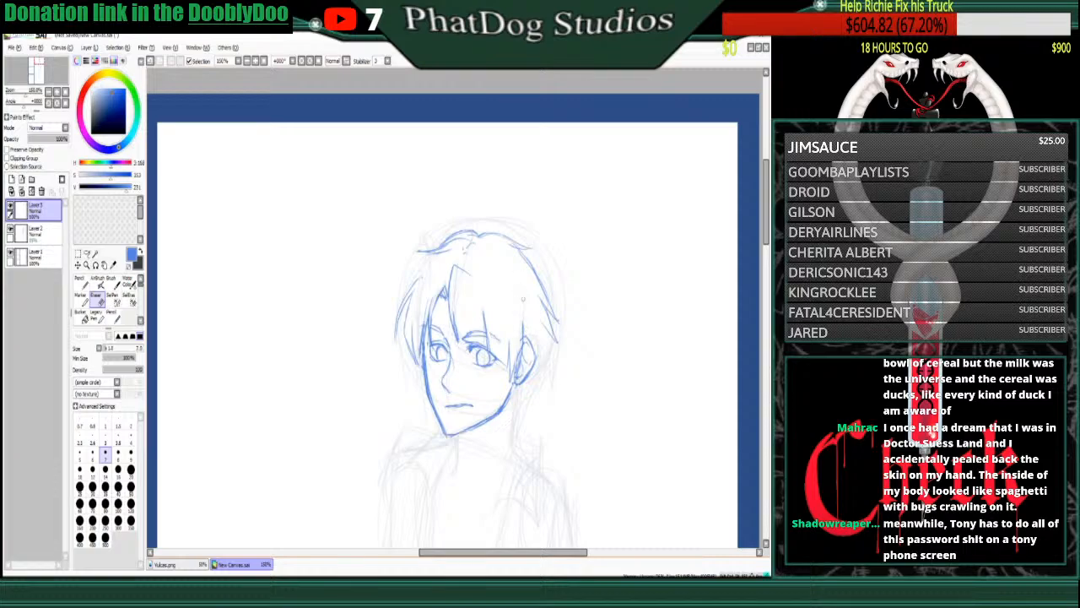
pyautogui.press('n')
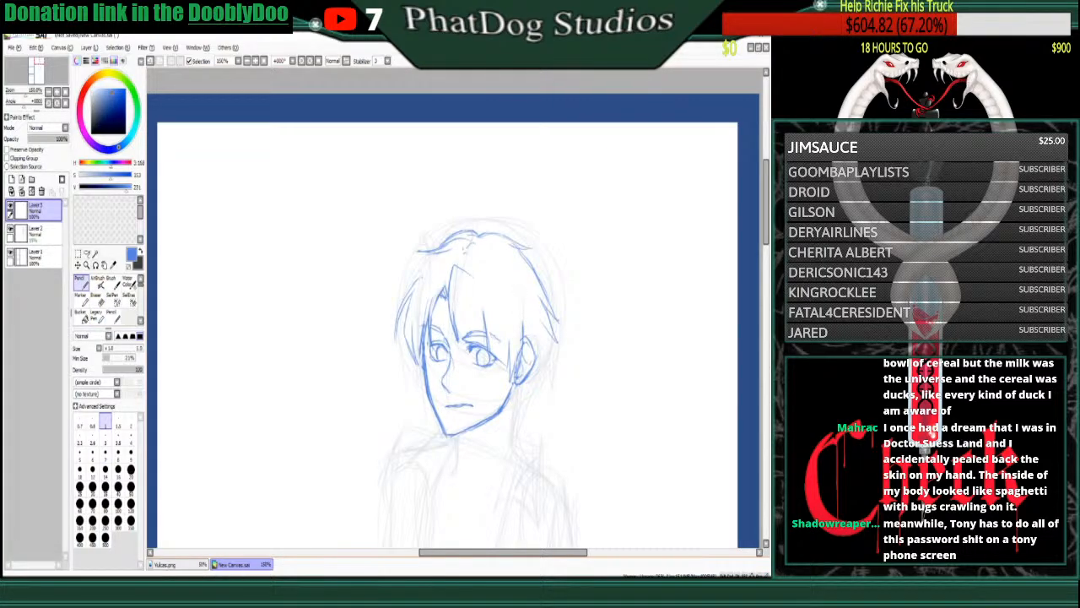
pyautogui.moveTo(511, 292)
pyautogui.mouseDown()
pyautogui.moveTo(531, 340)
pyautogui.moveTo(539, 335)
pyautogui.mouseUp()
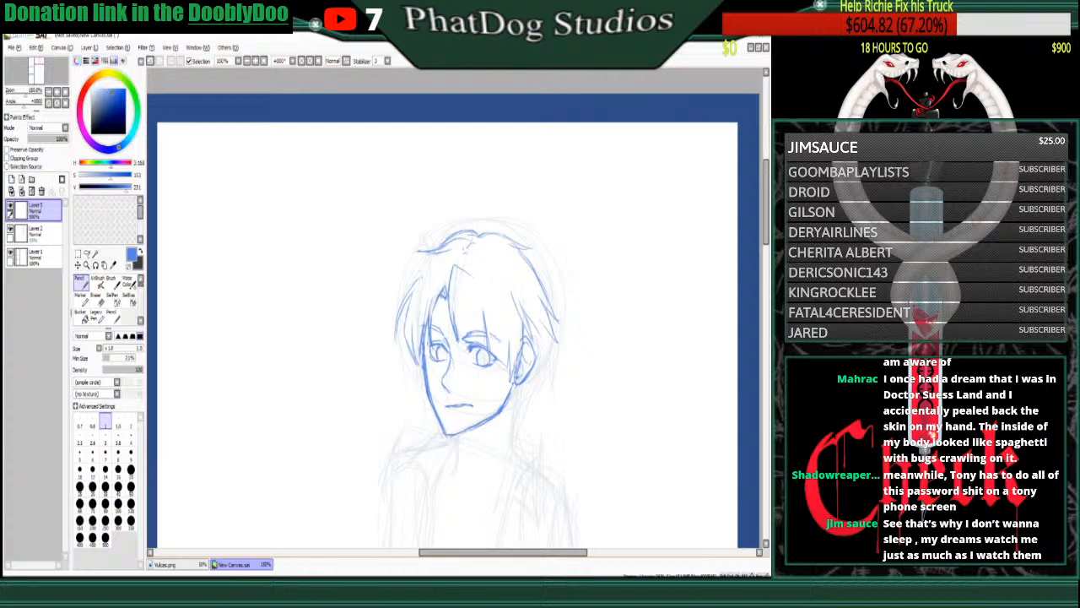
pyautogui.moveTo(432, 254); pyautogui.dragTo(418, 278)
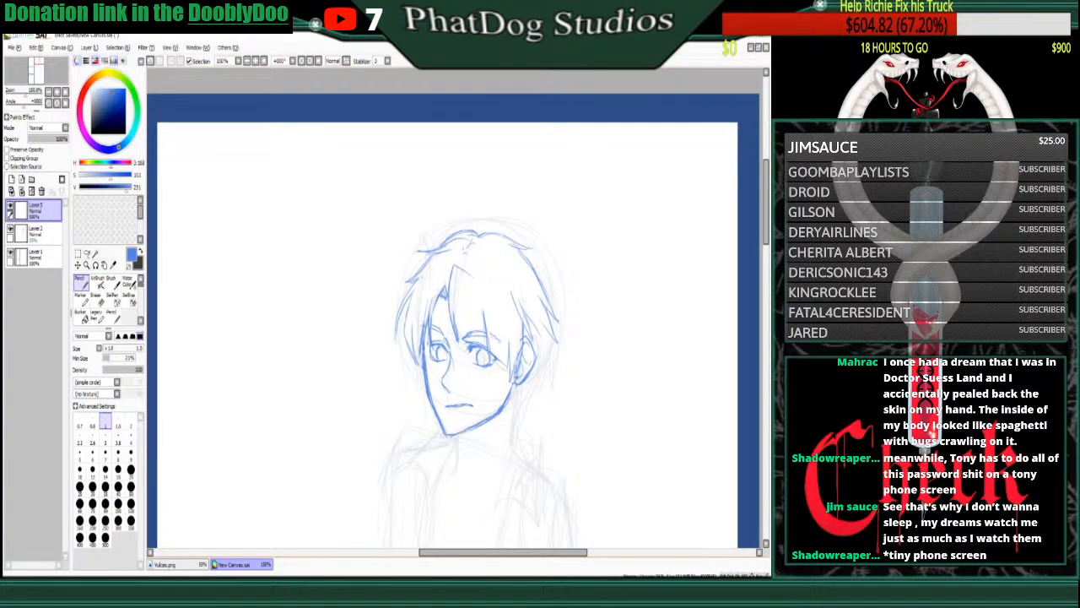
# - Erase the hair's back contour, redraw it as one smoother curve down past the ear, and tidy it with the Eraser
pyautogui.press('e')
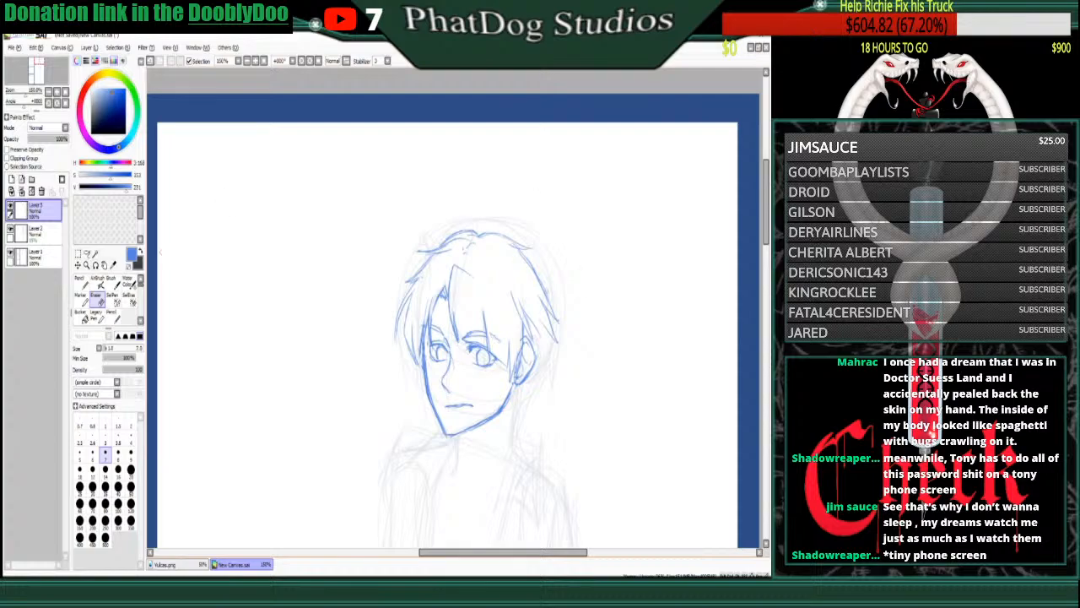
pyautogui.moveTo(526, 254); pyautogui.dragTo(558, 344)
pyautogui.moveTo(520, 255); pyautogui.dragTo(493, 233)
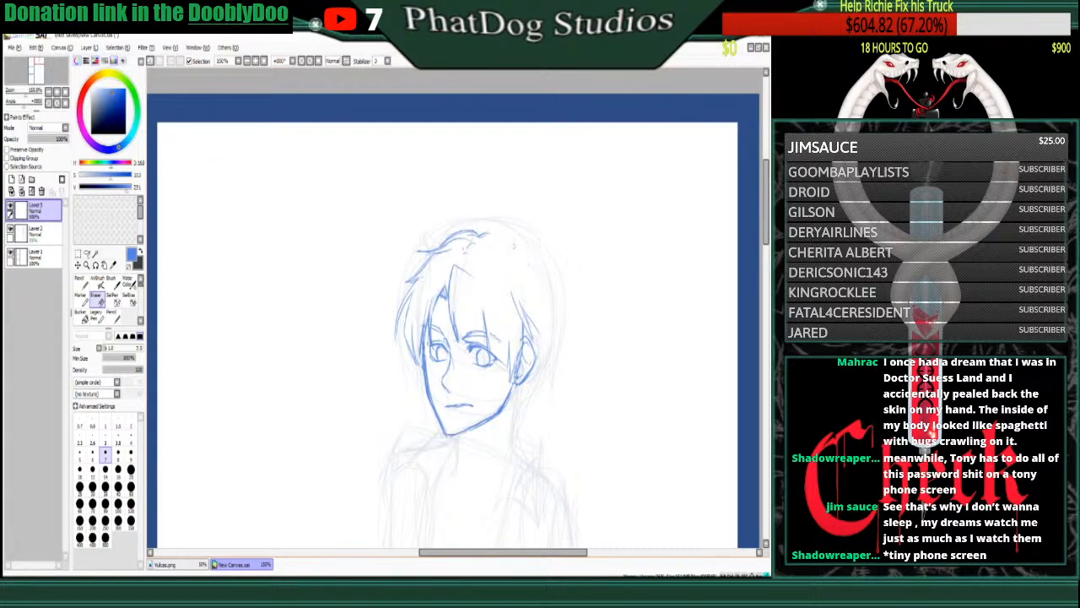
pyautogui.press('n')
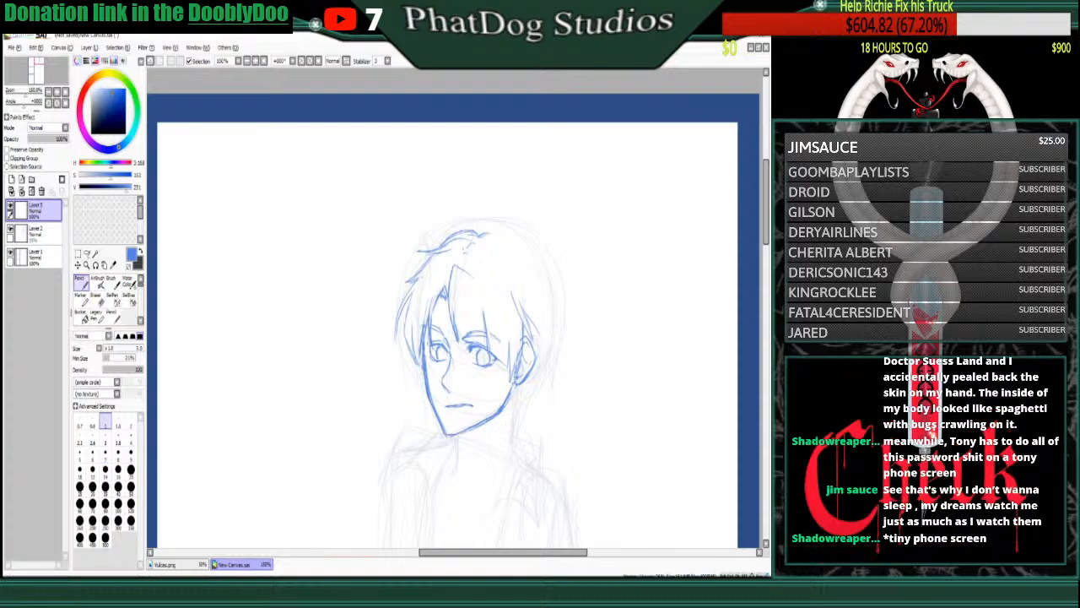
pyautogui.moveTo(520, 239)
pyautogui.mouseDown()
pyautogui.moveTo(544, 283)
pyautogui.moveTo(557, 343)
pyautogui.moveTo(543, 341)
pyautogui.moveTo(540, 324)
pyautogui.moveTo(552, 347)
pyautogui.mouseUp()
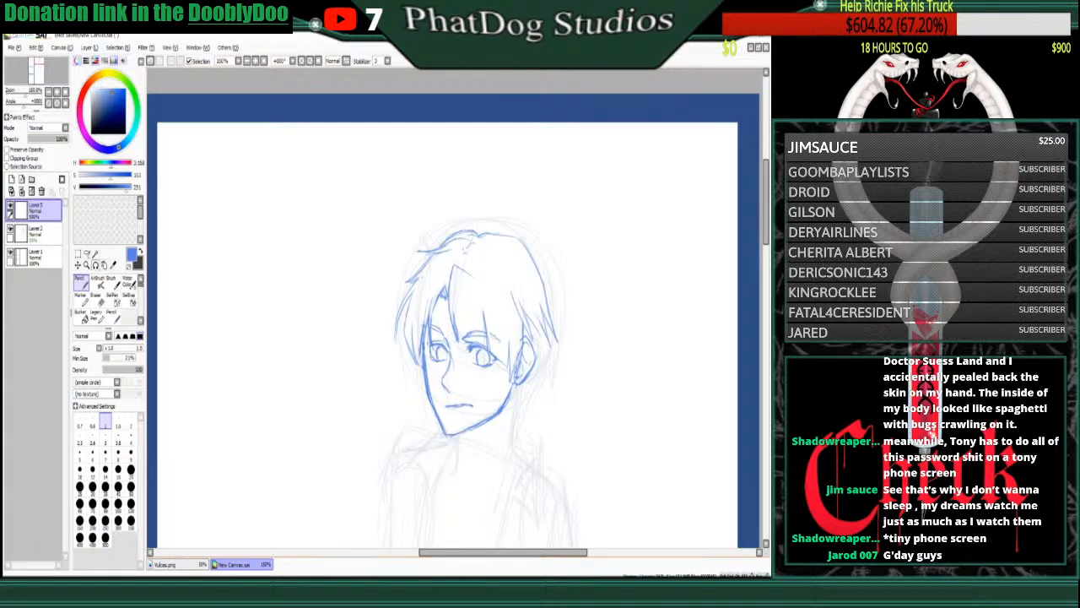
pyautogui.press('e')
pyautogui.moveTo(520, 297)
pyautogui.mouseDown()
pyautogui.moveTo(531, 336)
pyautogui.moveTo(516, 307)
pyautogui.mouseUp()
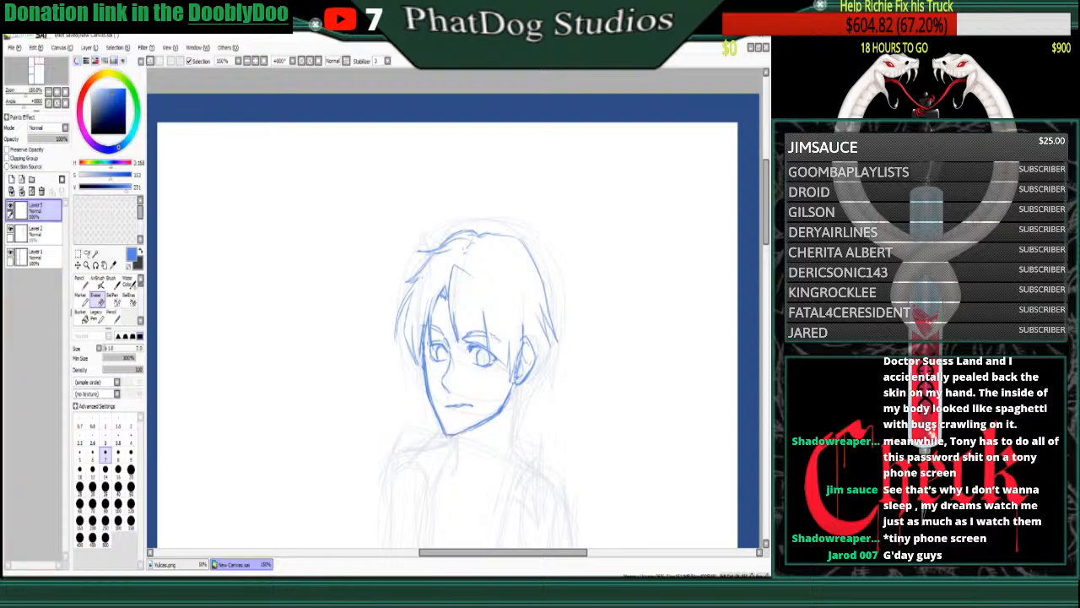
pyautogui.press('n')
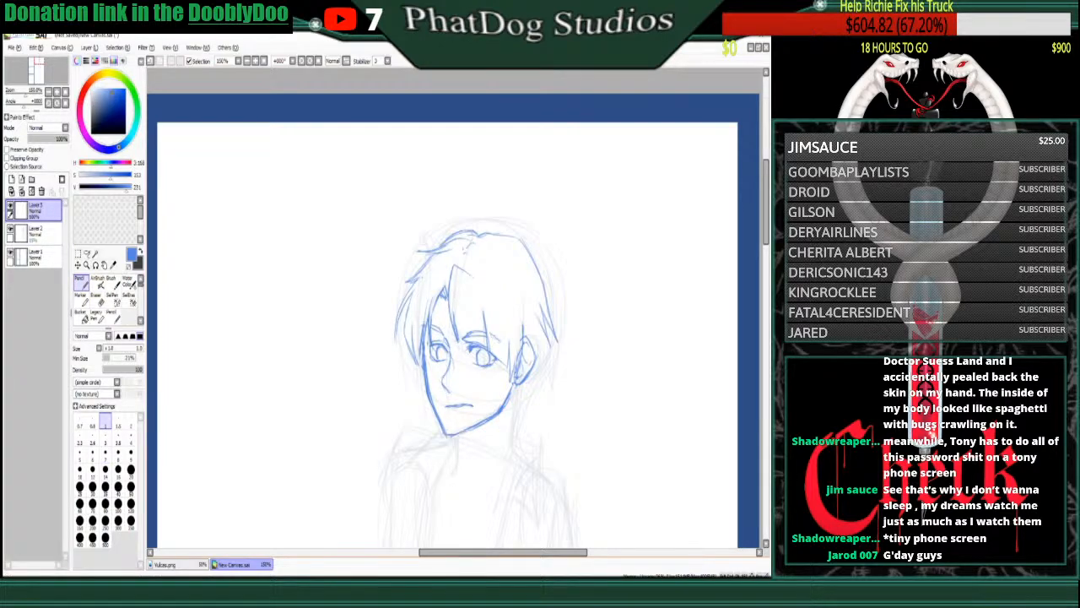
# - Draw the neck lines and both pointed flaps of the open shirt collar below the chin
pyautogui.moveTo(456, 445); pyautogui.dragTo(458, 459)
pyautogui.moveTo(513, 428); pyautogui.dragTo(482, 493)
pyautogui.moveTo(457, 449)
pyautogui.mouseDown()
pyautogui.moveTo(437, 506)
pyautogui.moveTo(406, 466)
pyautogui.moveTo(452, 437)
pyautogui.mouseUp()
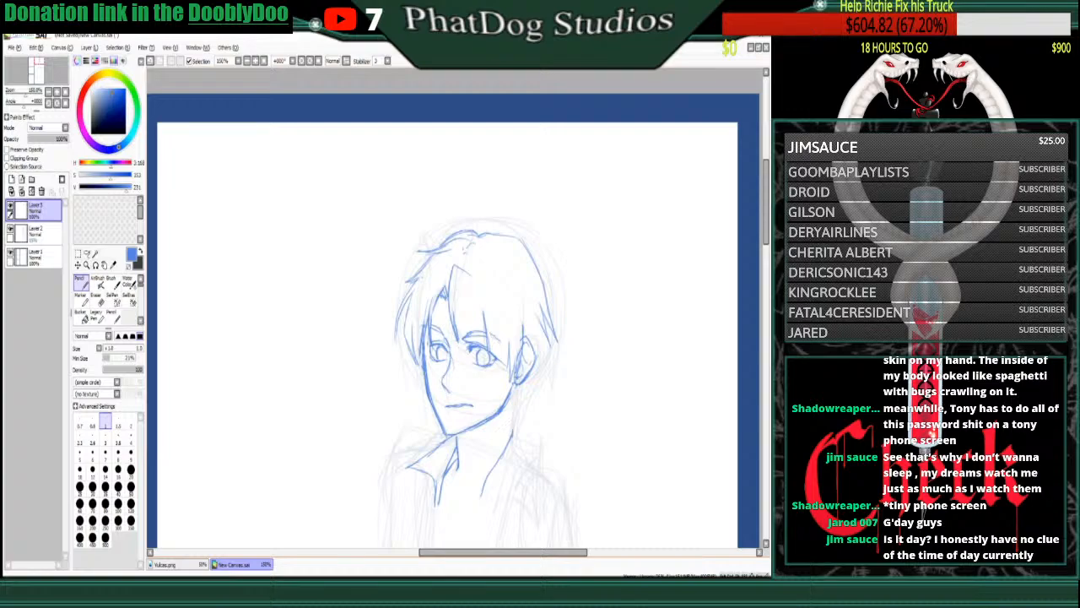
pyautogui.moveTo(487, 487)
pyautogui.mouseDown()
pyautogui.moveTo(483, 510)
pyautogui.moveTo(512, 501)
pyautogui.moveTo(523, 520)
pyautogui.mouseUp()
pyautogui.moveTo(527, 478); pyautogui.dragTo(523, 521)
pyautogui.moveTo(525, 451); pyautogui.dragTo(526, 467)
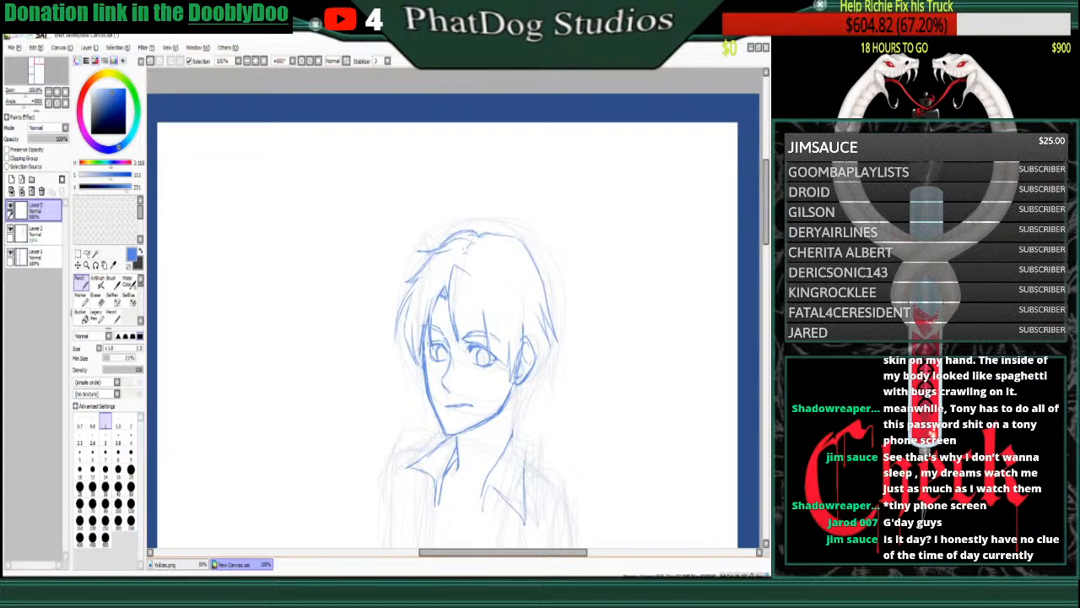
# - Draw the hair strands running from behind the ear down the nape to the collar, and touch up the neck line
pyautogui.moveTo(518, 431)
pyautogui.mouseDown()
pyautogui.moveTo(527, 449)
pyautogui.moveTo(520, 432)
pyautogui.mouseUp()
pyautogui.moveTo(512, 395); pyautogui.dragTo(513, 428)
pyautogui.moveTo(530, 378); pyautogui.dragTo(524, 432)
pyautogui.moveTo(521, 392); pyautogui.dragTo(519, 425)
pyautogui.moveTo(535, 369); pyautogui.dragTo(528, 394)
pyautogui.moveTo(544, 335); pyautogui.dragTo(536, 363)
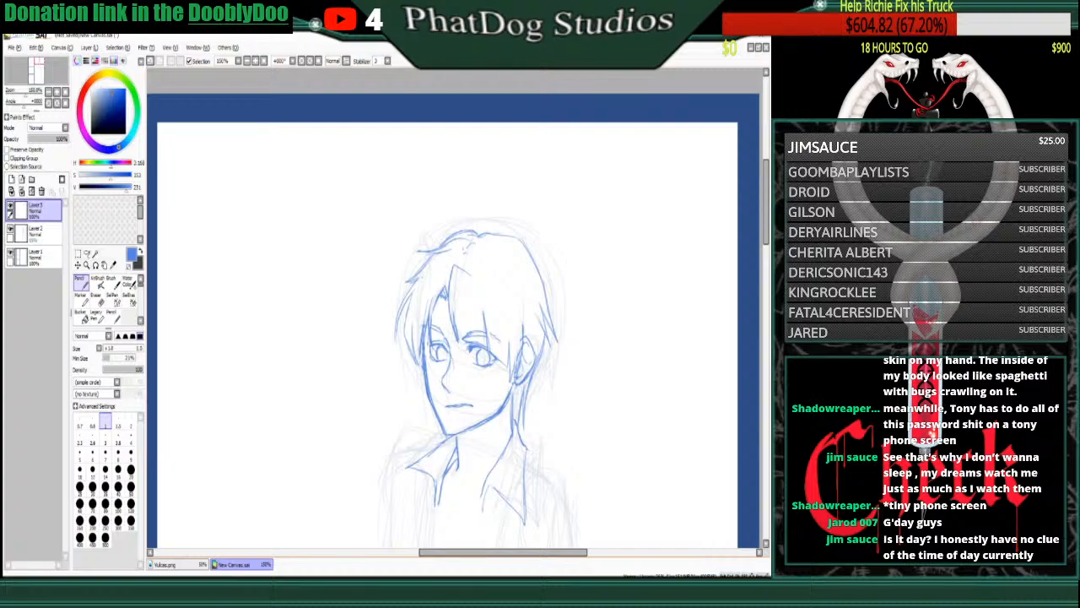
pyautogui.moveTo(502, 412); pyautogui.dragTo(495, 448)
# - Draw the two open front edges of the shirt down the chest and the neckline at the throat
pyautogui.scroll(-3, 454, 337)
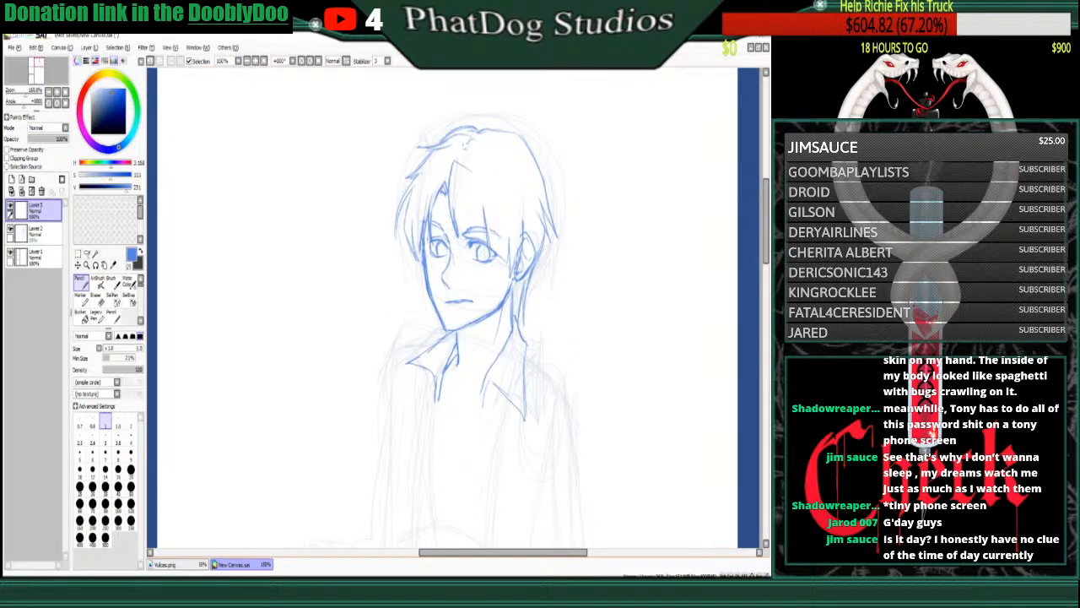
pyautogui.moveTo(439, 383); pyautogui.dragTo(432, 453)
pyautogui.moveTo(478, 393); pyautogui.dragTo(471, 478)
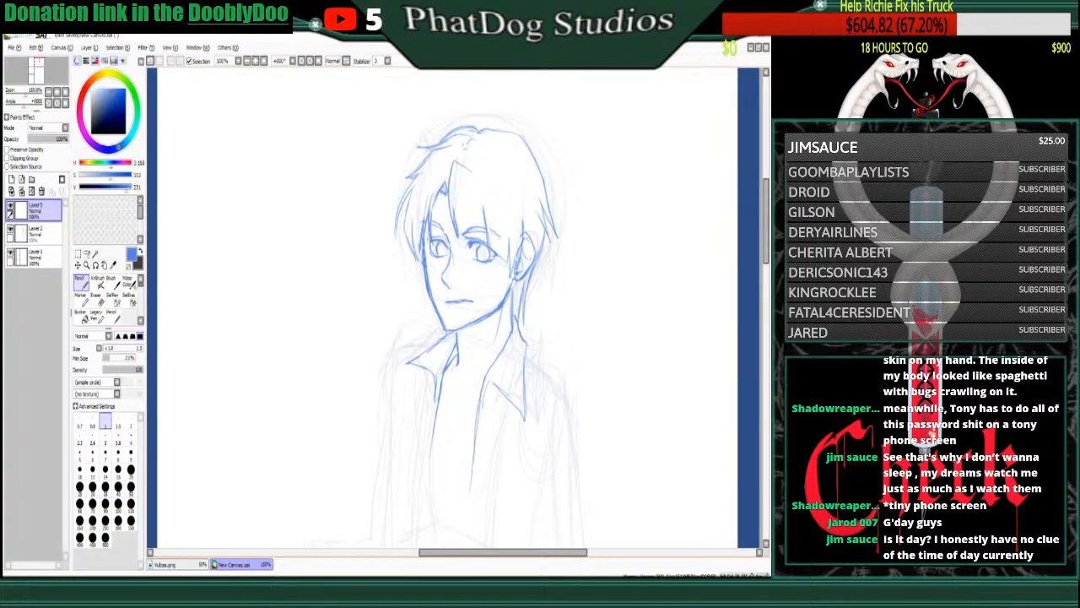
pyautogui.moveTo(469, 383); pyautogui.dragTo(484, 379)
# - Try a slight smile in place of the straight mouth
pyautogui.click(96, 295)
pyautogui.moveTo(445, 301); pyautogui.dragTo(467, 298)
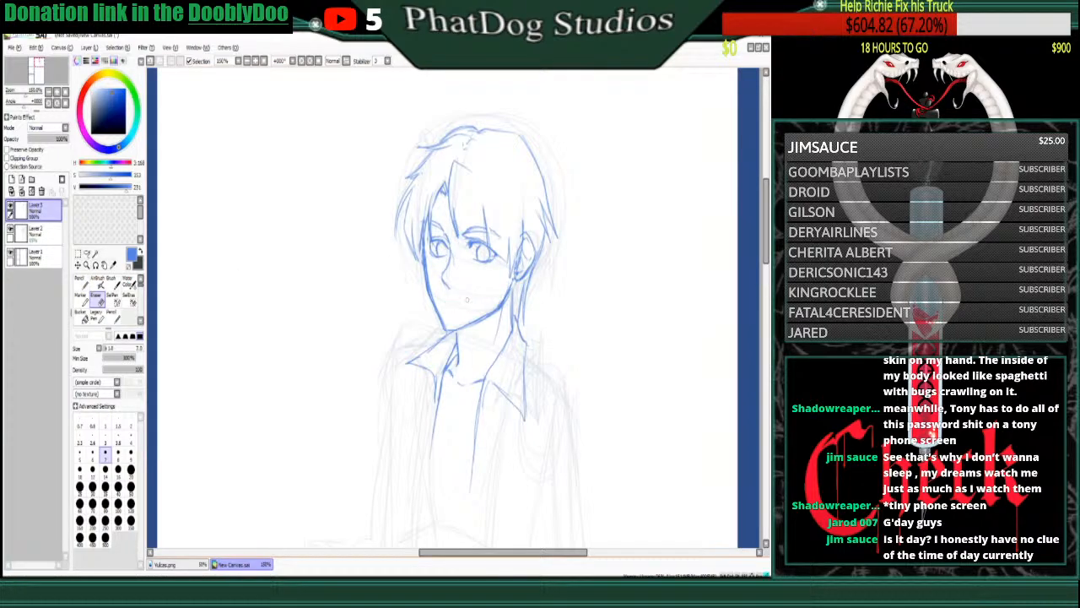
pyautogui.click(82, 284)
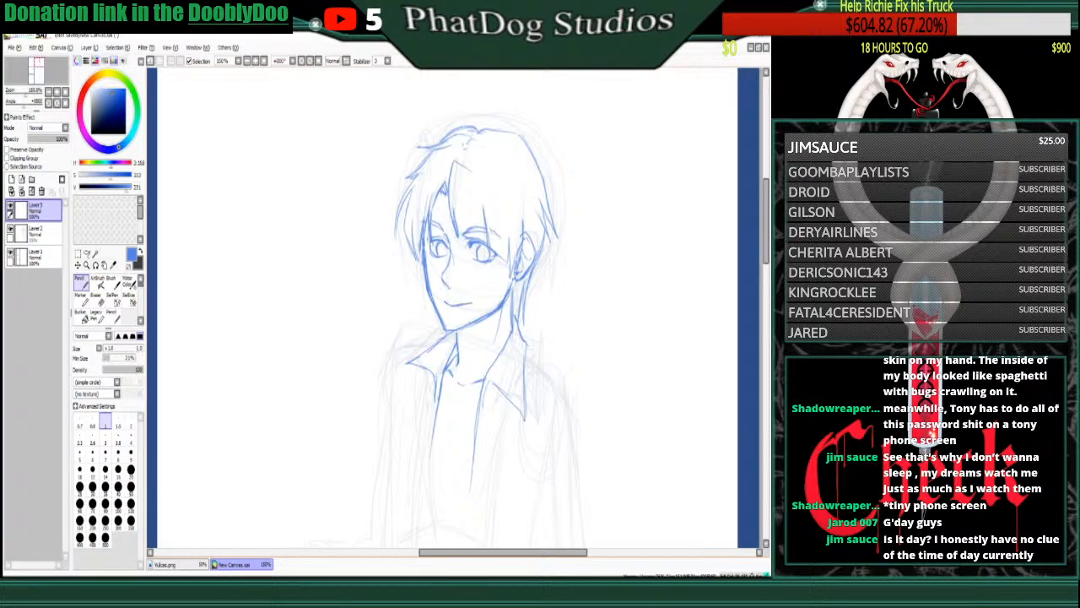
# - Try a wide open, shouting mouth with teeth in place of the smile
pyautogui.click(98, 296)
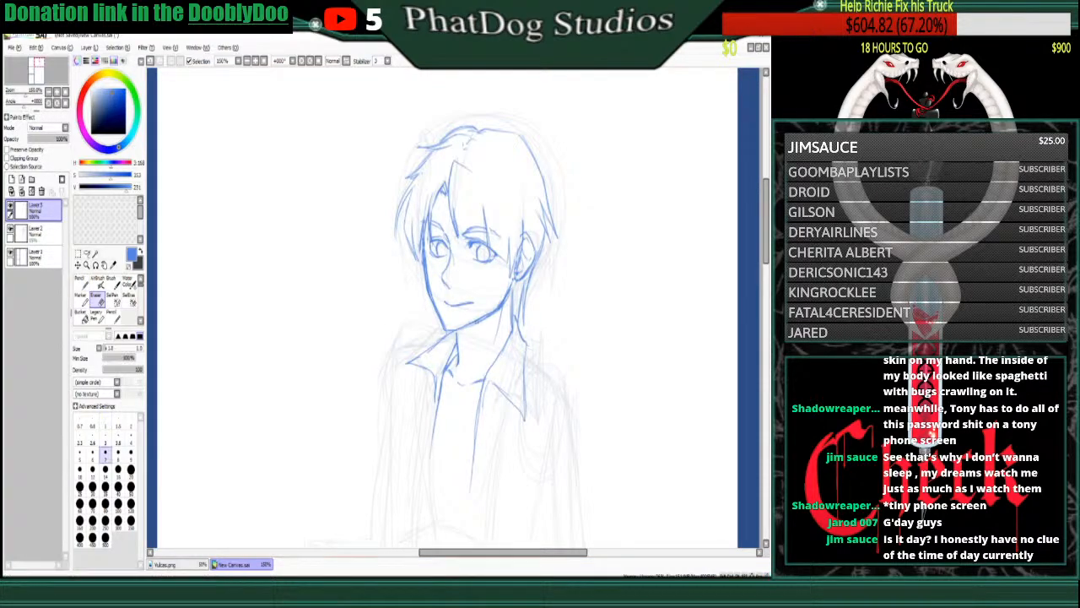
pyautogui.moveTo(474, 301)
pyautogui.mouseDown()
pyautogui.moveTo(446, 301)
pyautogui.moveTo(456, 305)
pyautogui.mouseUp()
pyautogui.click(80, 281)
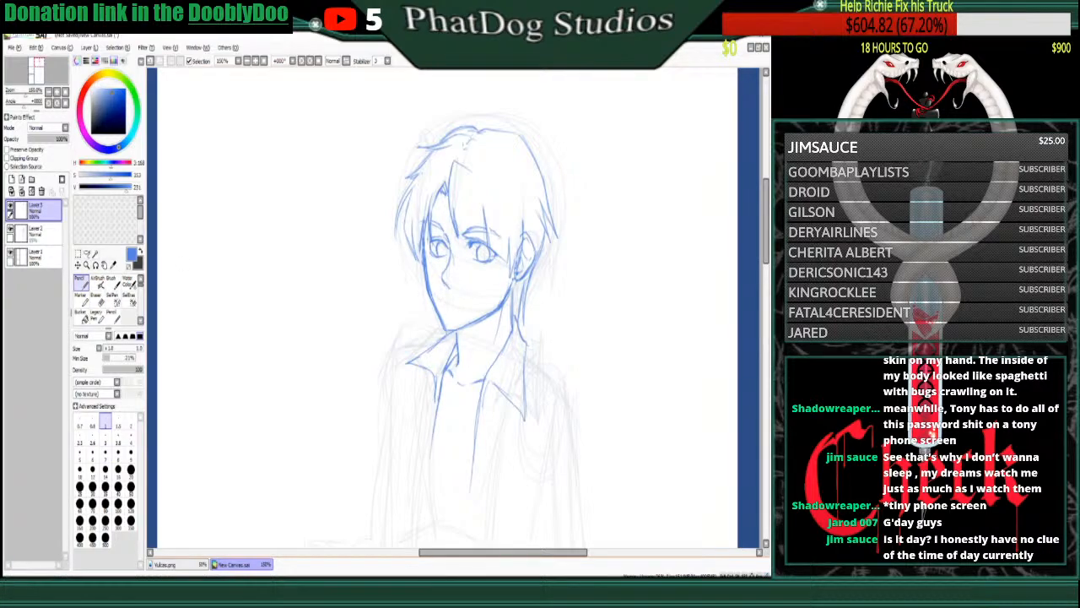
pyautogui.moveTo(445, 289)
pyautogui.mouseDown()
pyautogui.moveTo(453, 305)
pyautogui.moveTo(481, 285)
pyautogui.moveTo(451, 317)
pyautogui.moveTo(475, 296)
pyautogui.mouseUp()
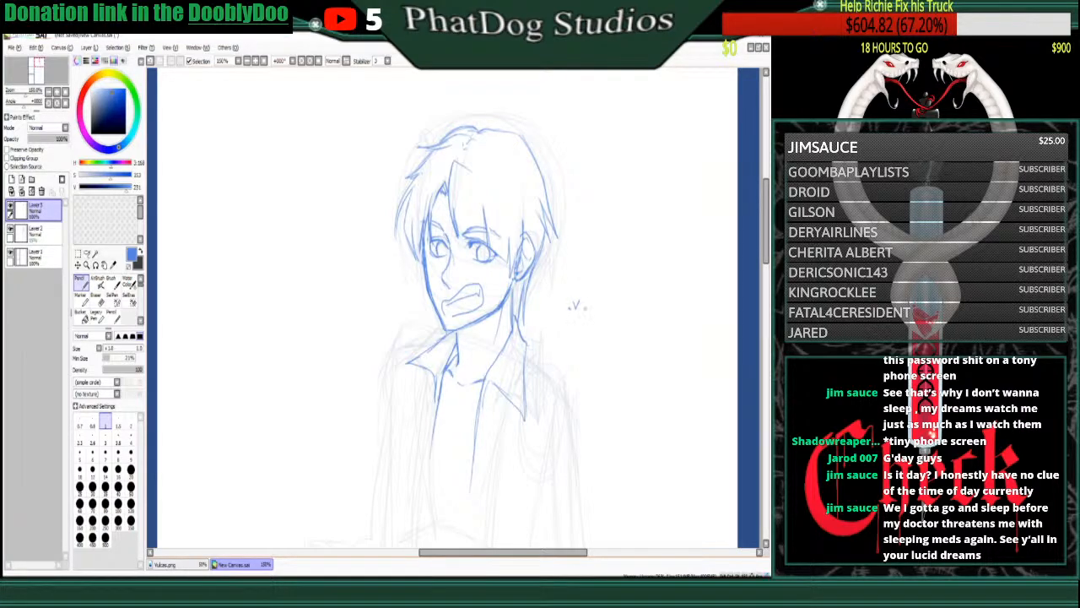
# - Erase the shouting mouth and the small face doodle beside the head, and draw a small frowning mouth
pyautogui.press('e')
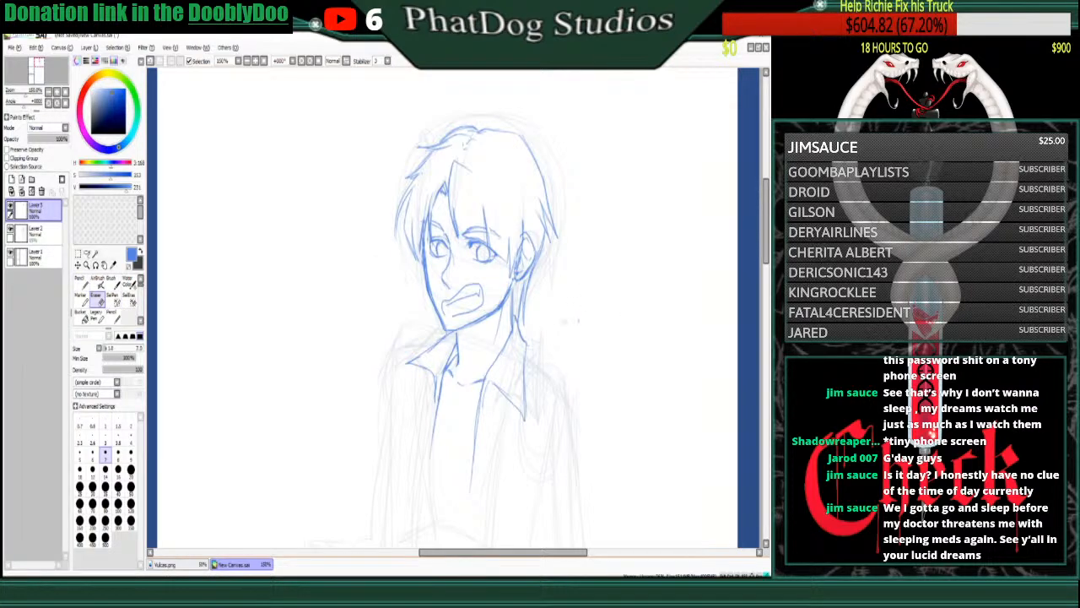
pyautogui.moveTo(479, 285)
pyautogui.mouseDown()
pyautogui.moveTo(444, 302)
pyautogui.moveTo(444, 315)
pyautogui.moveTo(480, 290)
pyautogui.moveTo(482, 301)
pyautogui.mouseUp()
pyautogui.click(82, 285)
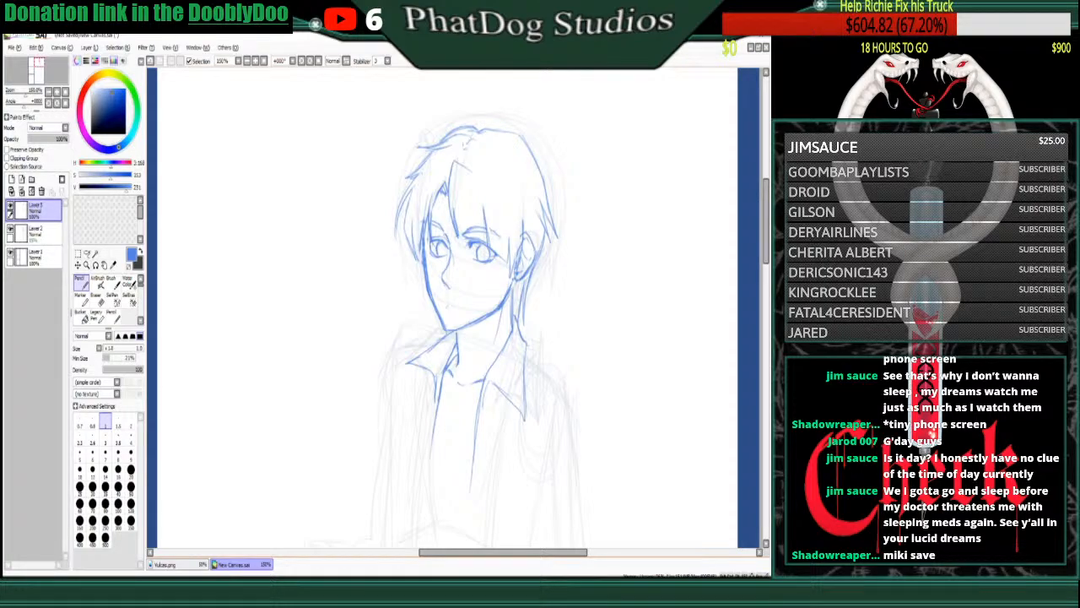
pyautogui.moveTo(453, 303); pyautogui.dragTo(469, 308)
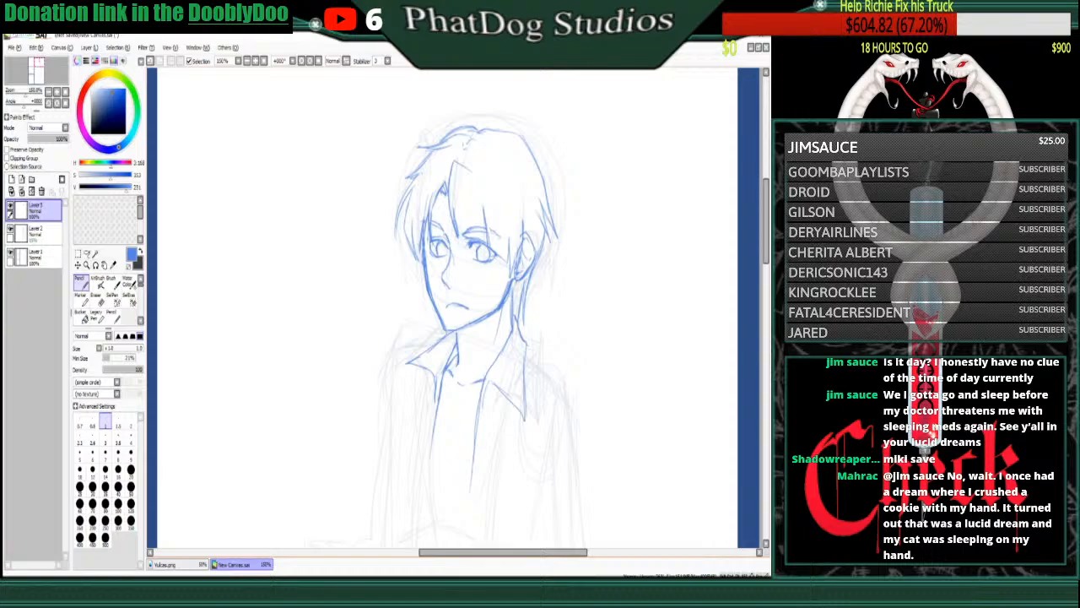
# - Draw a long curved band from the far collar flap down the torso, closing it with a rounded end at the waist
pyautogui.scroll(-3, 456, 304)
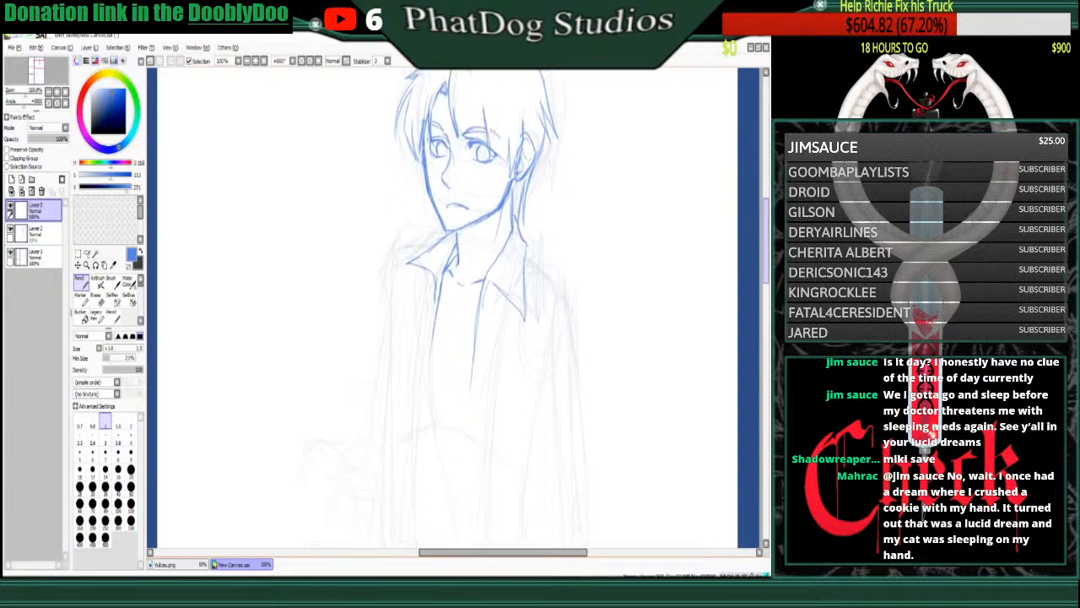
pyautogui.moveTo(432, 264); pyautogui.dragTo(428, 378)
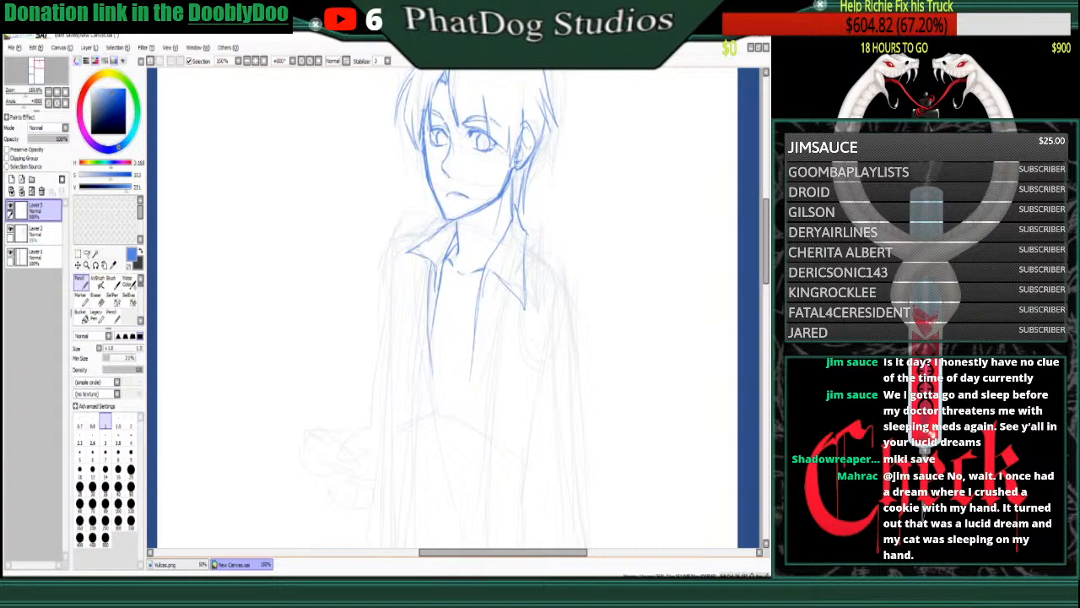
pyautogui.moveTo(412, 256); pyautogui.dragTo(406, 358)
pyautogui.moveTo(408, 297); pyautogui.dragTo(407, 373)
pyautogui.moveTo(431, 357); pyautogui.dragTo(440, 410)
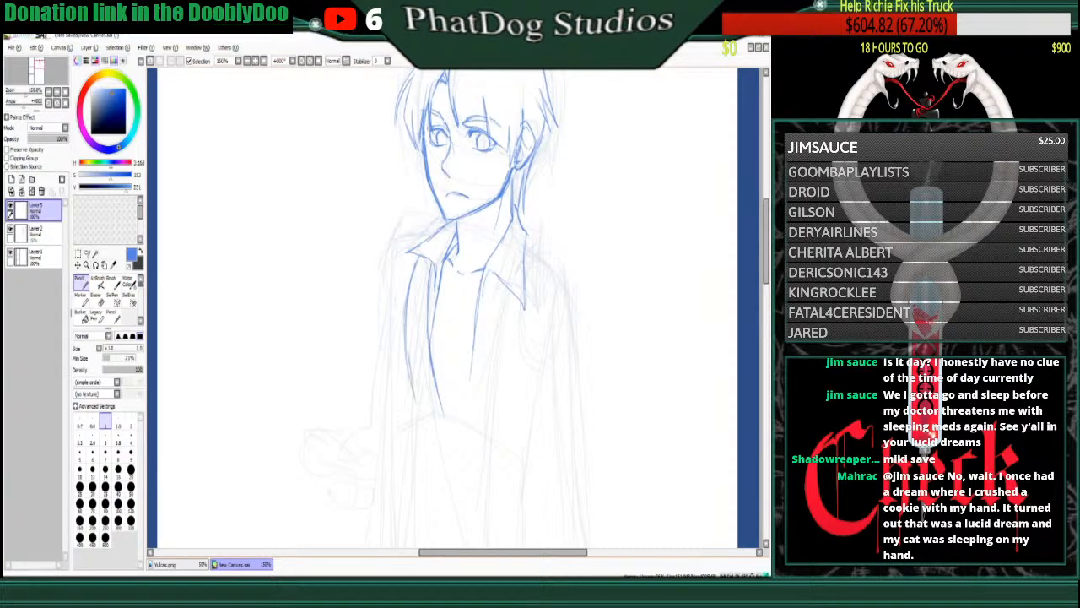
pyautogui.moveTo(410, 366)
pyautogui.mouseDown()
pyautogui.moveTo(423, 427)
pyautogui.moveTo(443, 432)
pyautogui.mouseUp()
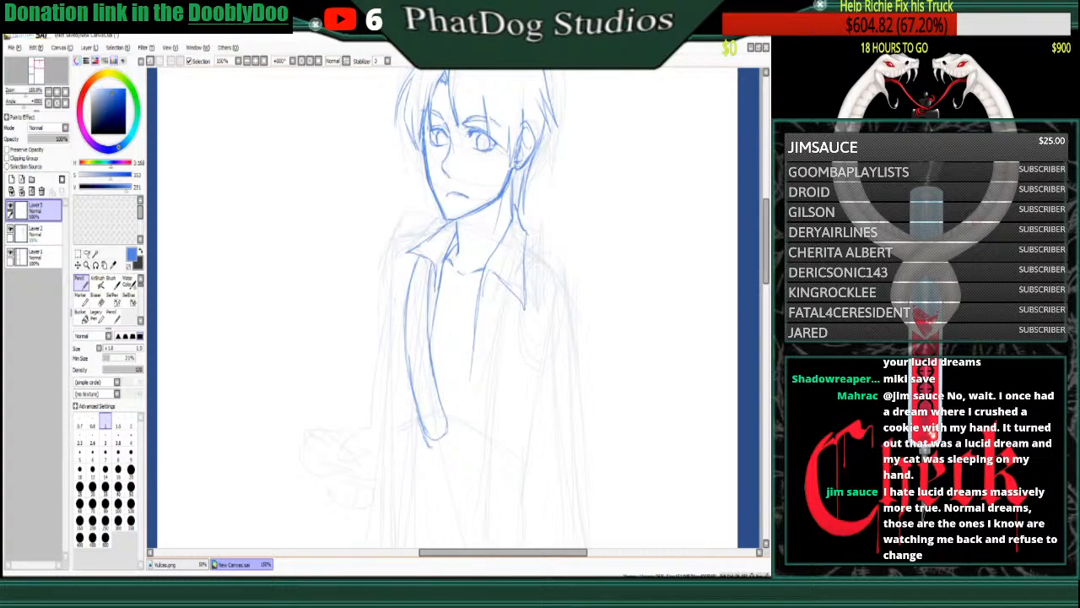
pyautogui.moveTo(444, 403)
pyautogui.mouseDown()
pyautogui.moveTo(451, 437)
pyautogui.moveTo(433, 424)
pyautogui.mouseUp()
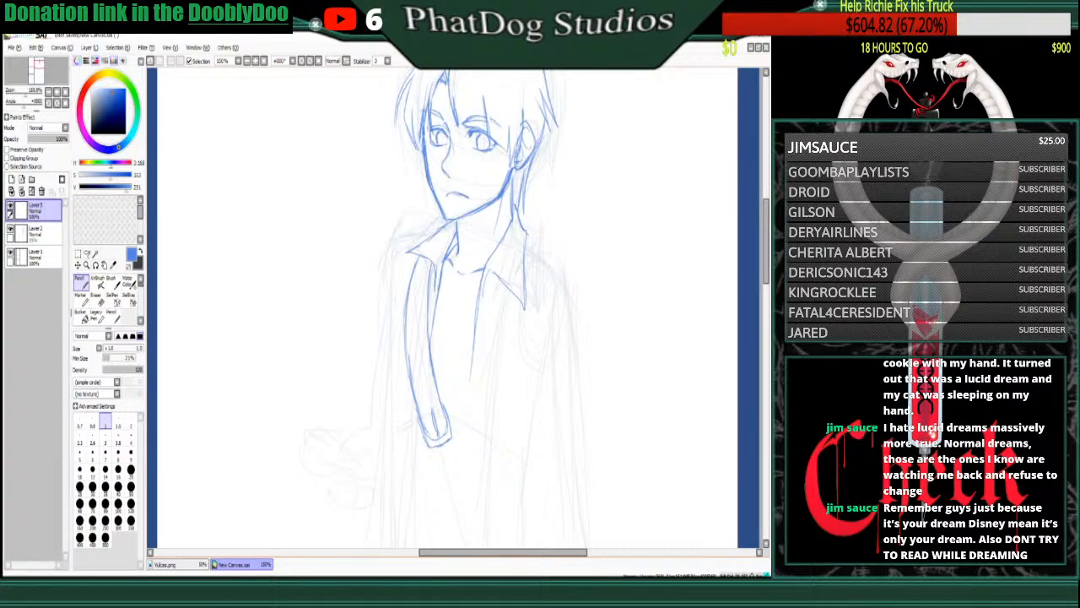
# - Extend the band's lower end with a rounded tip and draw a long diagonal line from it down the lower body
pyautogui.moveTo(429, 438)
pyautogui.mouseDown()
pyautogui.moveTo(437, 467)
pyautogui.moveTo(459, 481)
pyautogui.moveTo(452, 438)
pyautogui.mouseUp()
pyautogui.scroll(-5, 456, 304)
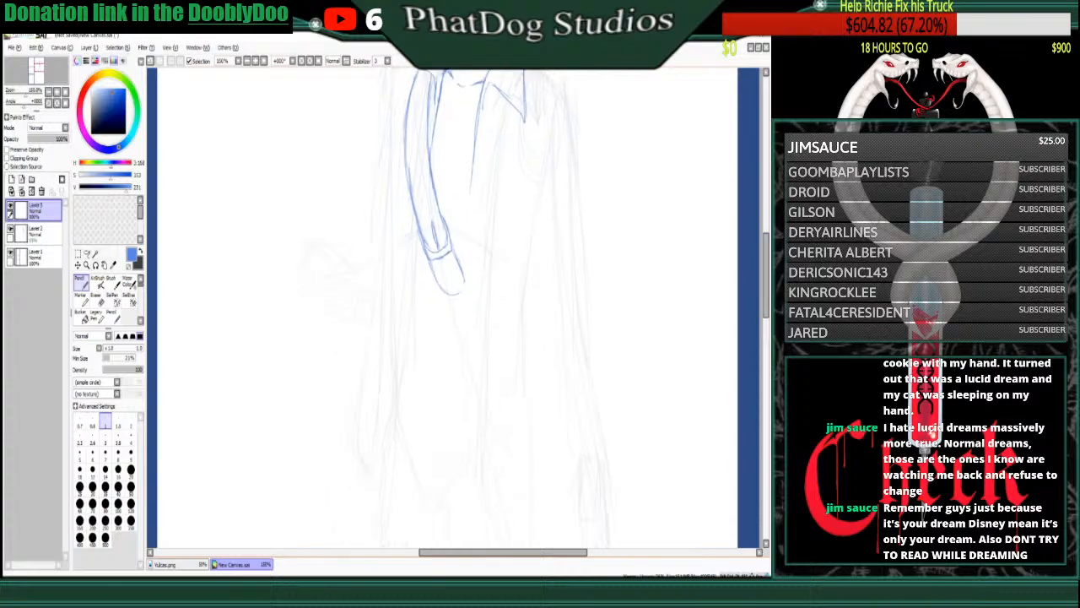
pyautogui.moveTo(441, 282); pyautogui.dragTo(491, 447)
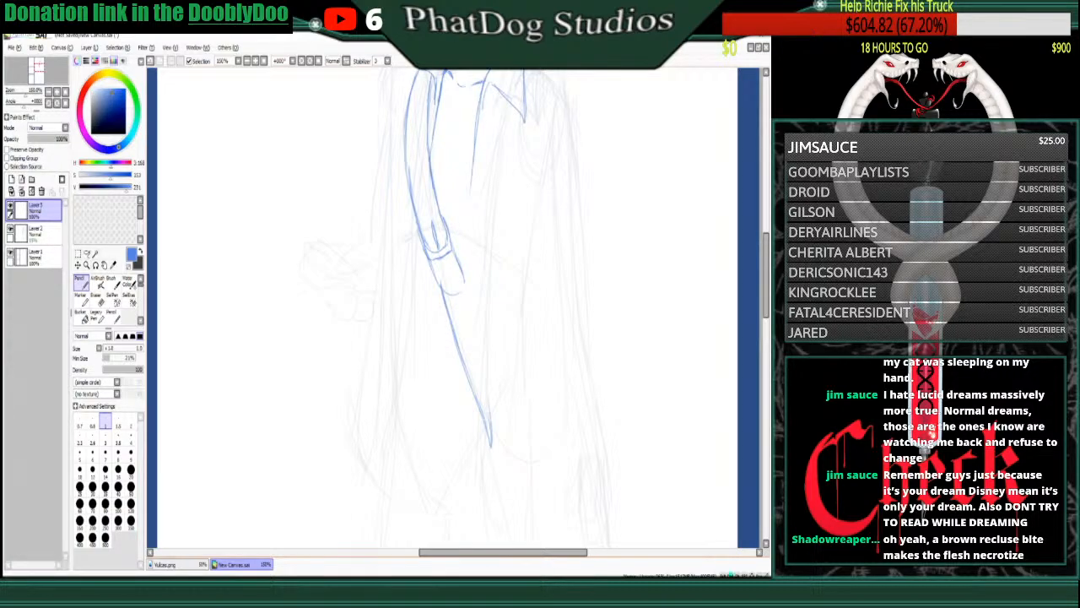
# - Undo the long diagonal line and draw a narrow two-edged strap section from the rounded tip down to the hip
pyautogui.hotkey('ctrl', 'z')
pyautogui.hotkey('ctrl', 'z')
pyautogui.hotkey('ctrl', 'z')
pyautogui.hotkey('ctrl', 'z')
pyautogui.hotkey('ctrl', 'z')
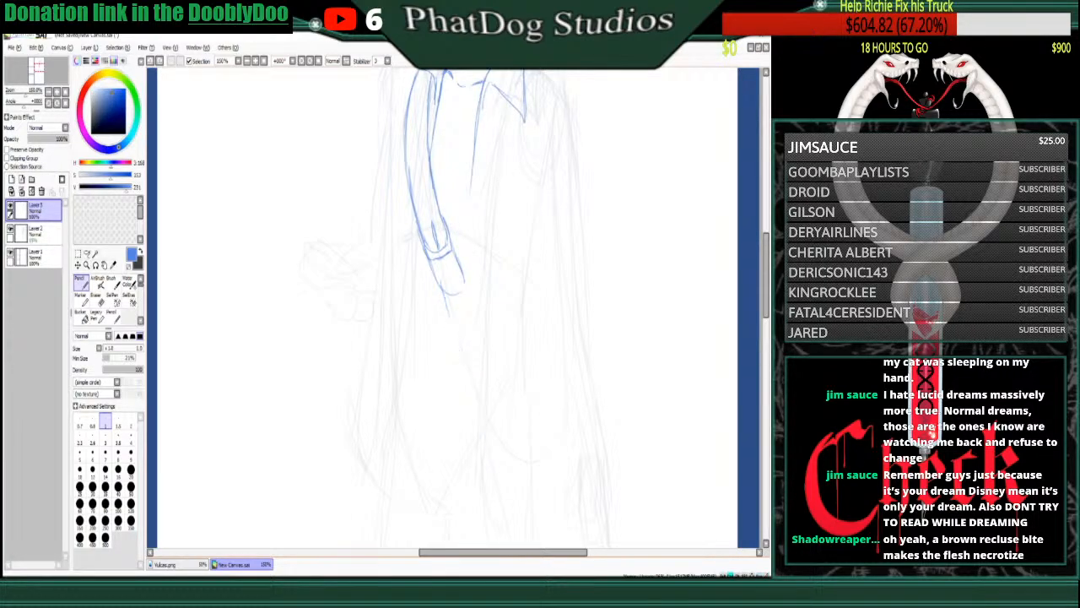
pyautogui.hotkey('ctrl', 'z')
pyautogui.moveTo(442, 291); pyautogui.dragTo(471, 391)
pyautogui.moveTo(455, 339)
pyautogui.mouseDown()
pyautogui.moveTo(482, 437)
pyautogui.moveTo(503, 448)
pyautogui.mouseUp()
pyautogui.moveTo(463, 285); pyautogui.dragTo(495, 416)
pyautogui.moveTo(474, 326); pyautogui.dragTo(500, 447)
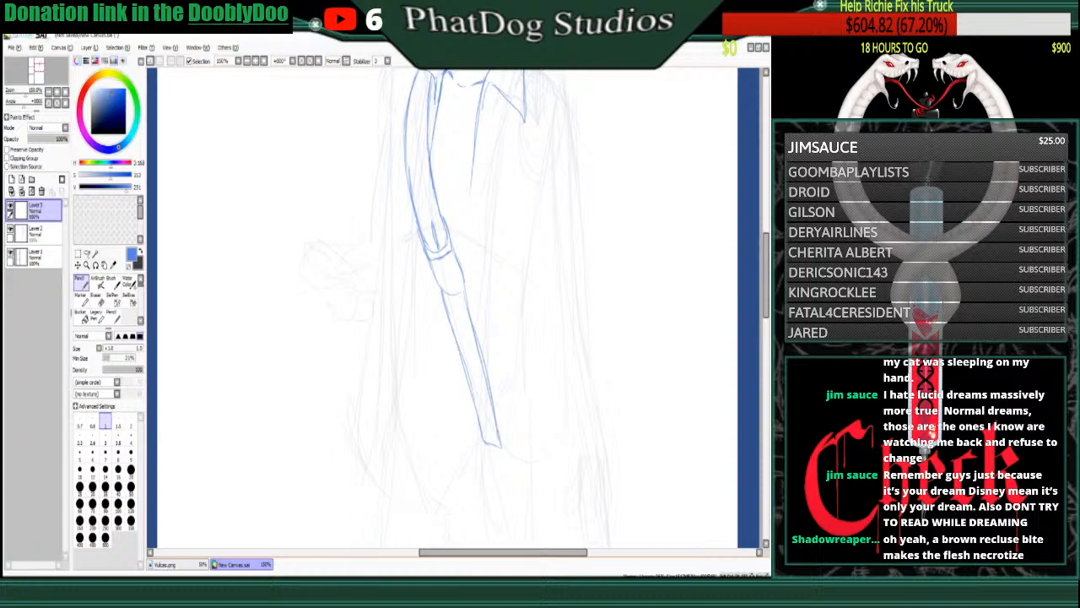
pyautogui.moveTo(463, 288); pyautogui.dragTo(469, 307)
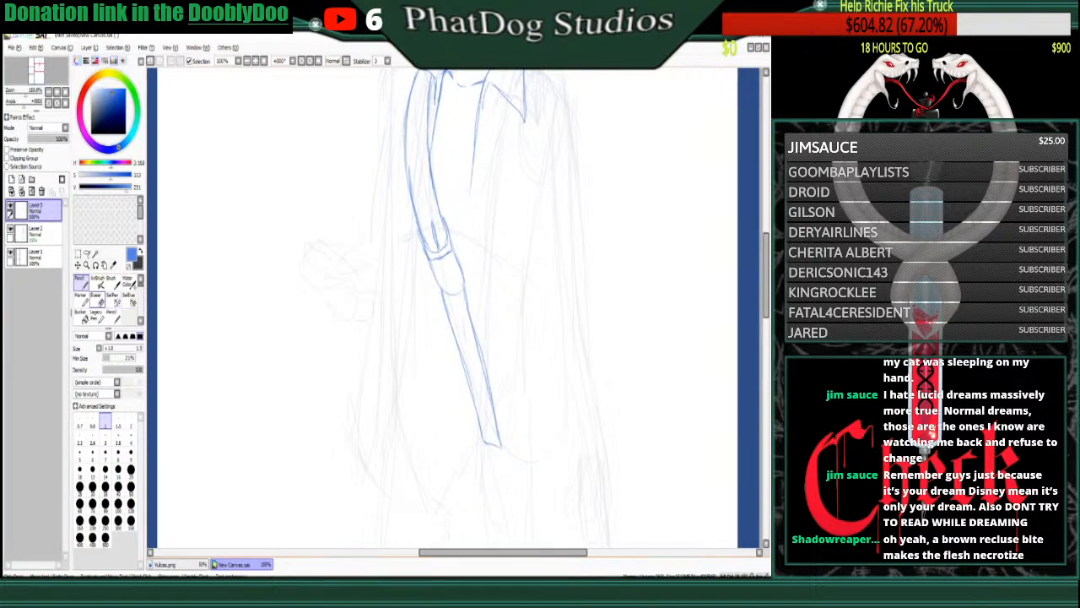
# - Erase the overlapping strokes where the upper strap ends and draw a rectangular buckle with a centre prong there
pyautogui.press('e')
pyautogui.moveTo(432, 214); pyautogui.dragTo(438, 246)
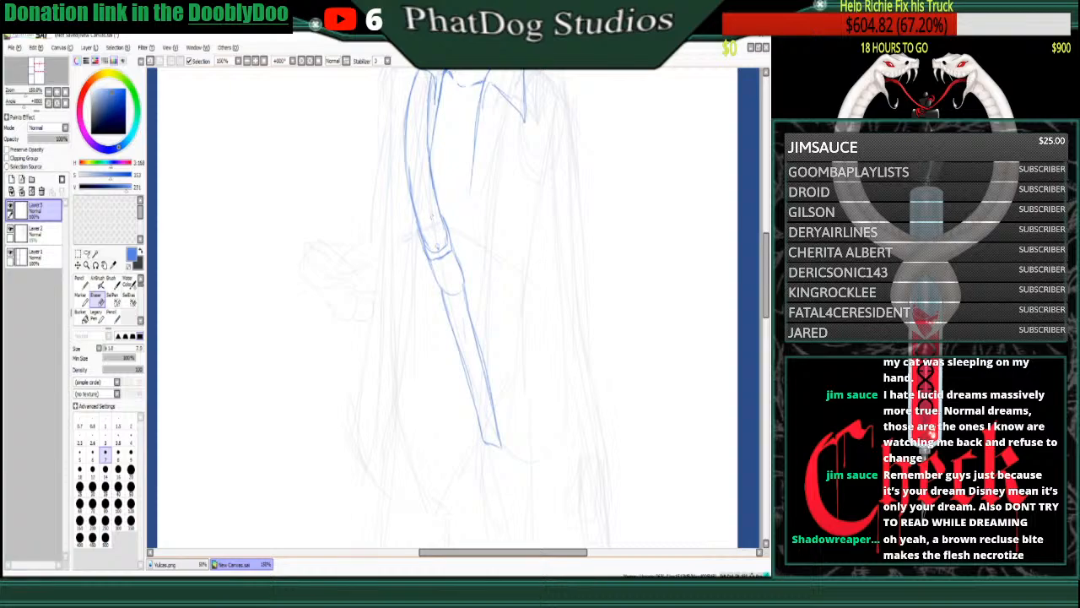
pyautogui.press('n')
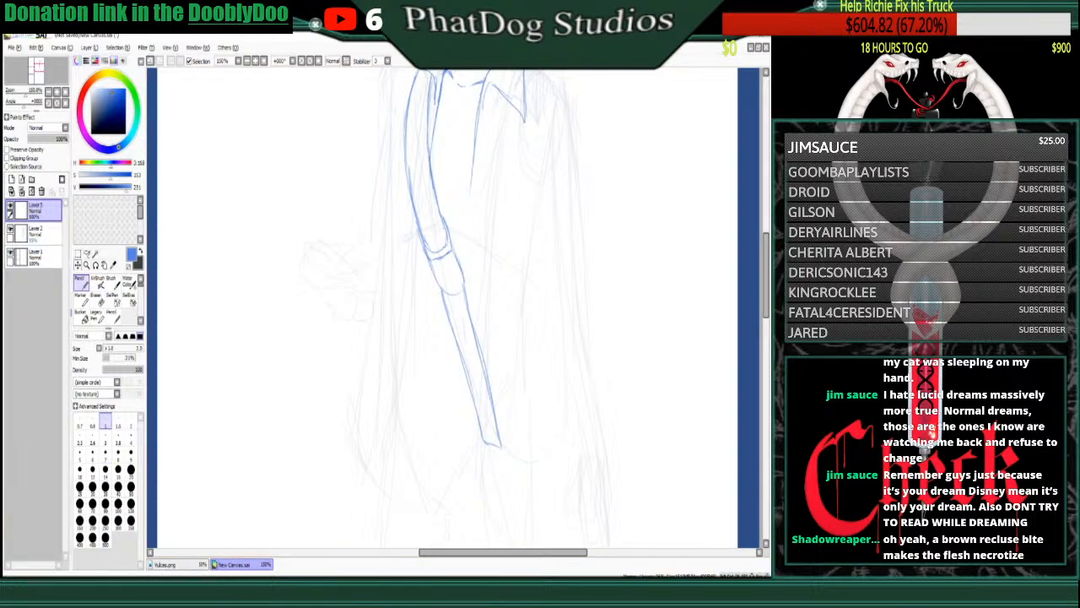
pyautogui.moveTo(433, 236); pyautogui.dragTo(436, 244)
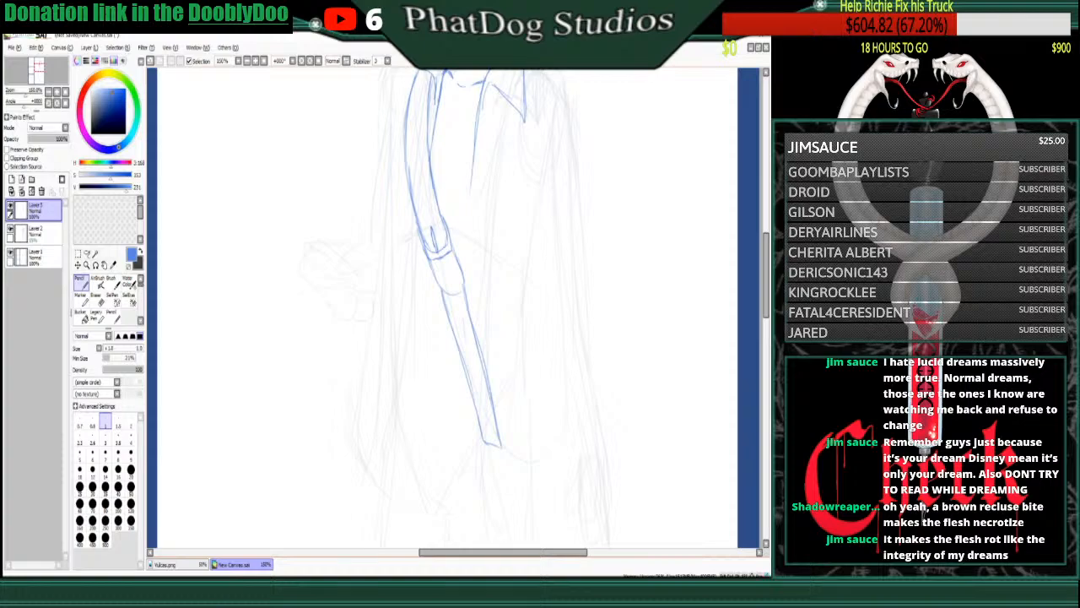
pyautogui.moveTo(421, 230); pyautogui.dragTo(443, 214)
pyautogui.press('e')
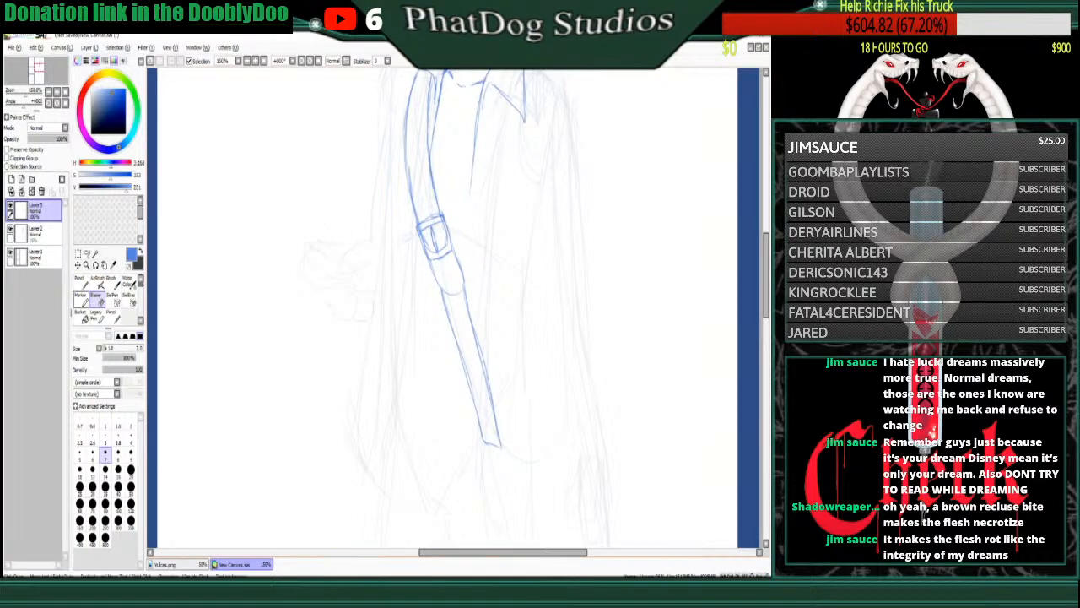
pyautogui.press('n')
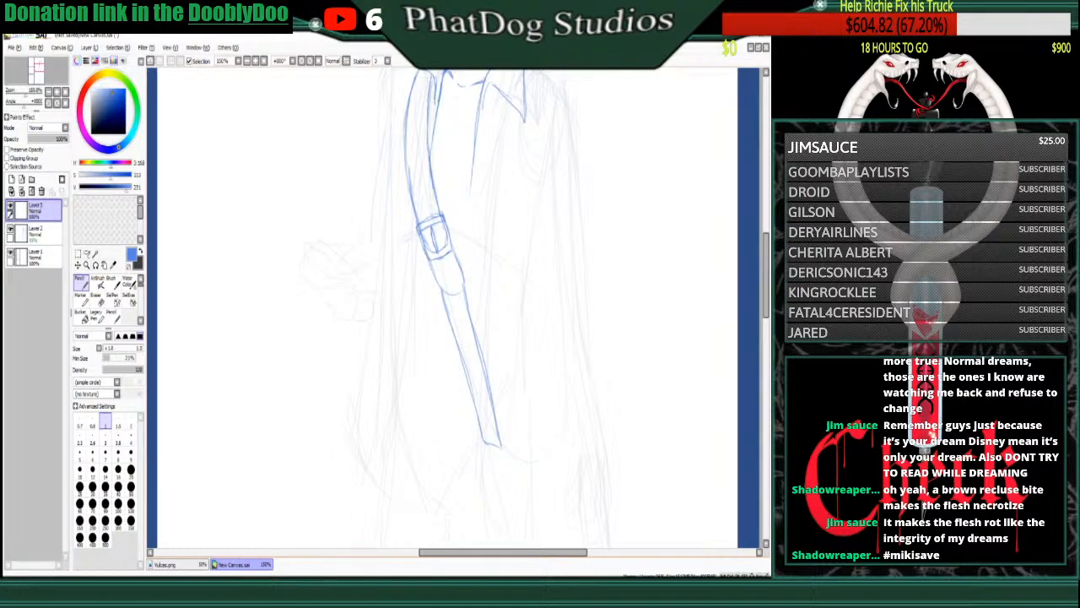
# - Draw a curved edge outward from the strap's lower end, and extend the clothing lines at the torso front and far shoulder
pyautogui.moveTo(501, 436); pyautogui.dragTo(511, 459)
pyautogui.moveTo(495, 407)
pyautogui.mouseDown()
pyautogui.moveTo(565, 413)
pyautogui.moveTo(548, 404)
pyautogui.moveTo(580, 378)
pyautogui.mouseUp()
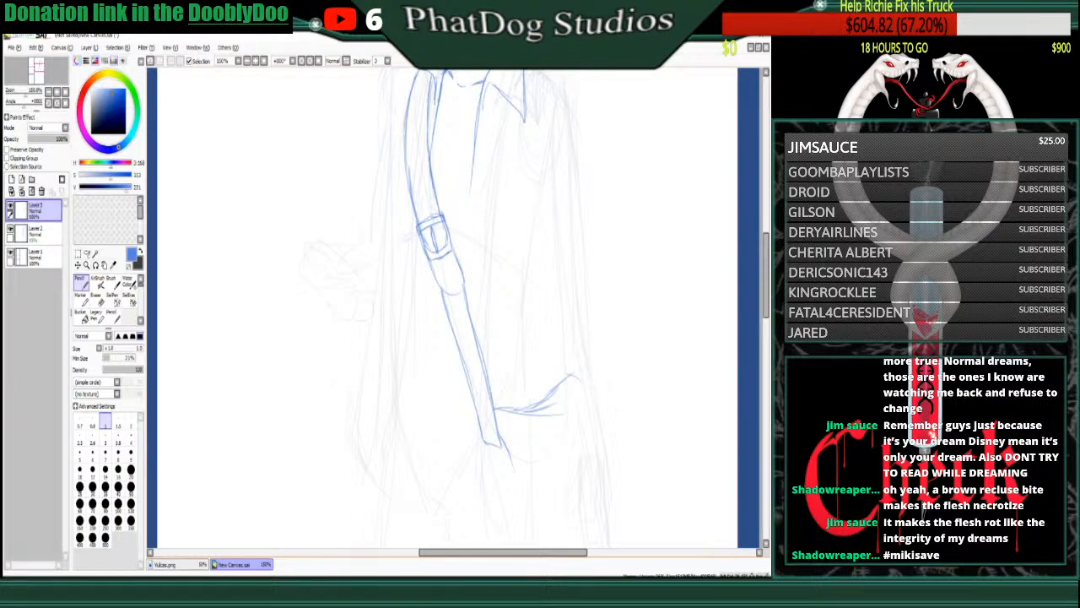
pyautogui.scroll(2, 453, 308)
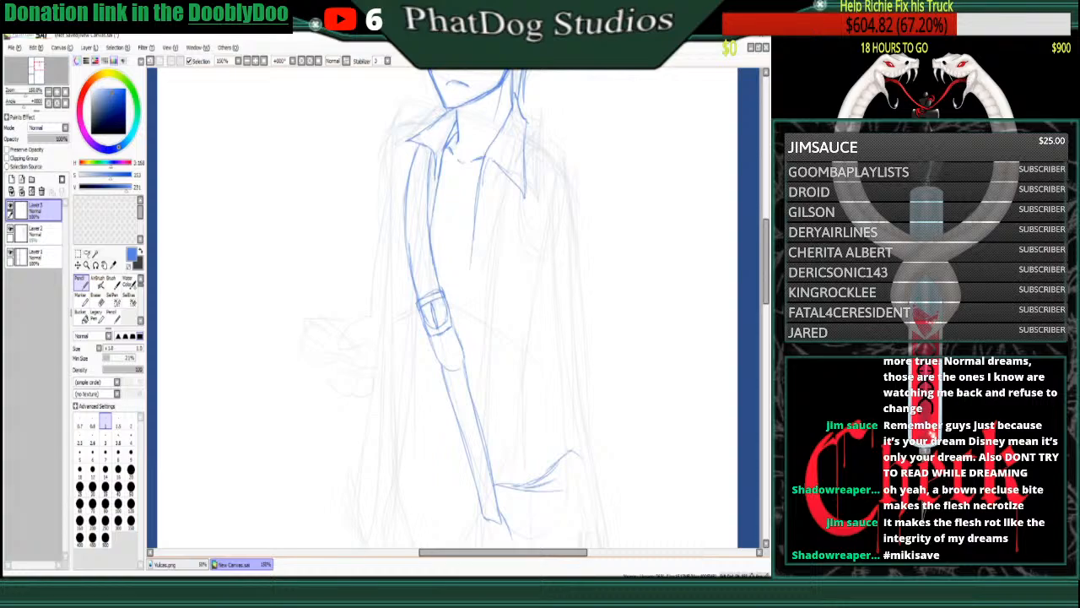
pyautogui.moveTo(473, 253); pyautogui.dragTo(468, 378)
pyautogui.moveTo(442, 123)
pyautogui.mouseDown()
pyautogui.moveTo(401, 131)
pyautogui.moveTo(386, 153)
pyautogui.moveTo(410, 123)
pyautogui.mouseUp()
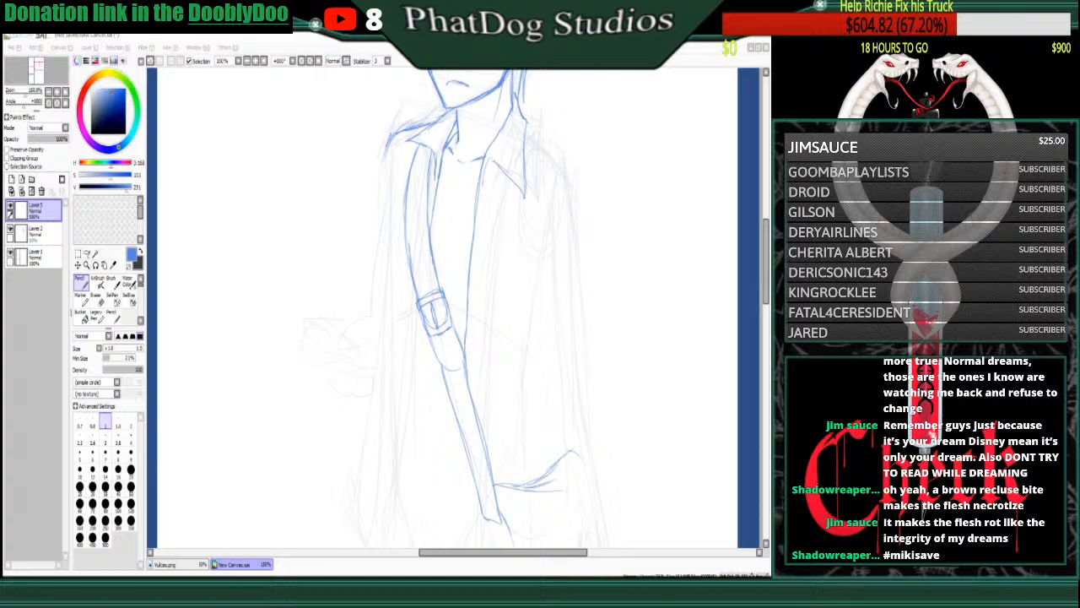
# - Save the canvas under a new file name and sketch the outer shoulder and upper sleeve lines with an underarm fold
pyautogui.press('Return')
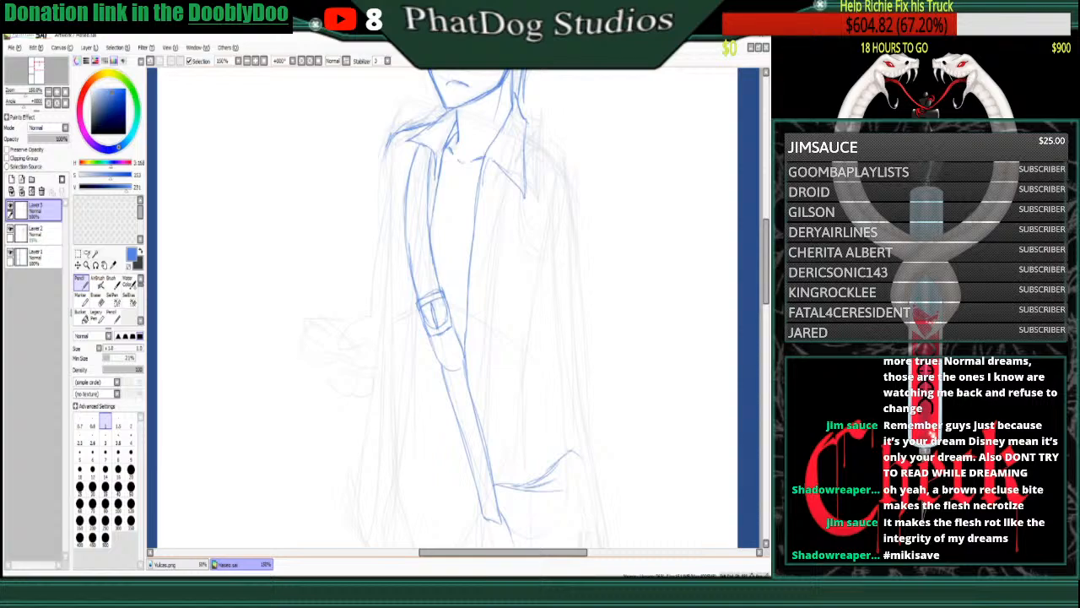
pyautogui.moveTo(515, 270); pyautogui.dragTo(527, 287)
pyautogui.moveTo(522, 284); pyautogui.dragTo(528, 307)
pyautogui.moveTo(384, 164); pyautogui.dragTo(372, 242)
pyautogui.moveTo(525, 124)
pyautogui.mouseDown()
pyautogui.moveTo(586, 171)
pyautogui.moveTo(602, 282)
pyautogui.mouseUp()
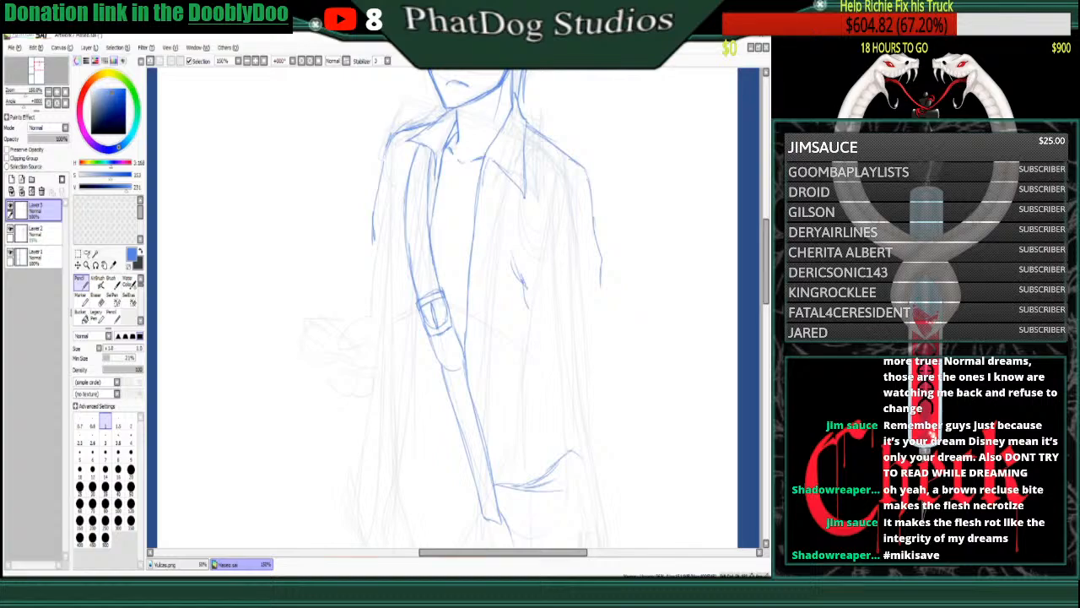
# - Draw a long narrow band with a rounded end hanging from the strap's lower tip down the leg
pyautogui.scroll(-5, 455, 304)
pyautogui.moveTo(504, 260); pyautogui.dragTo(533, 471)
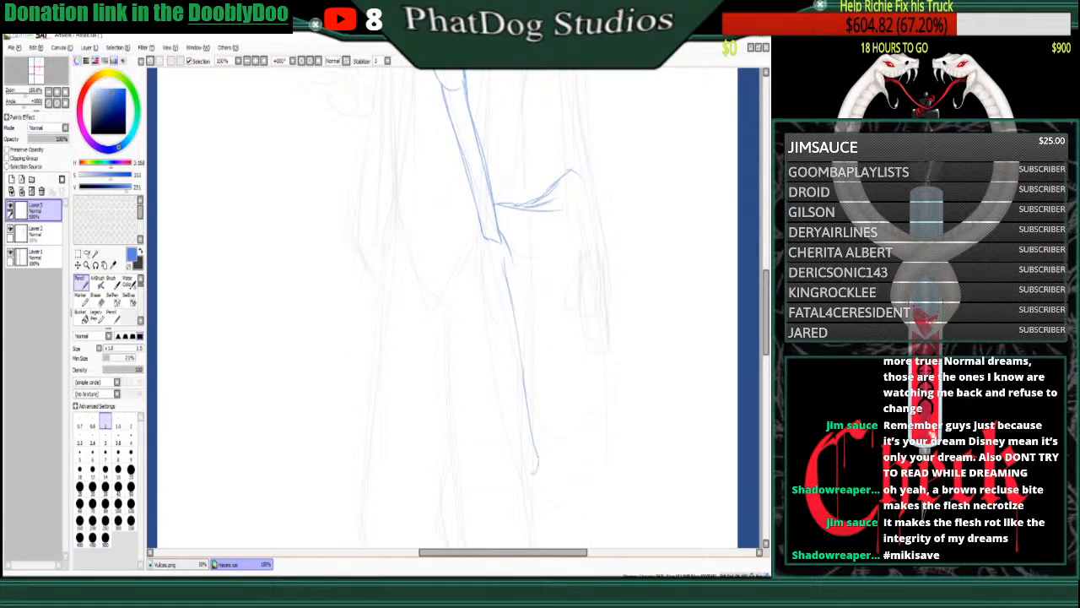
pyautogui.moveTo(484, 243)
pyautogui.mouseDown()
pyautogui.moveTo(520, 473)
pyautogui.moveTo(535, 462)
pyautogui.mouseUp()
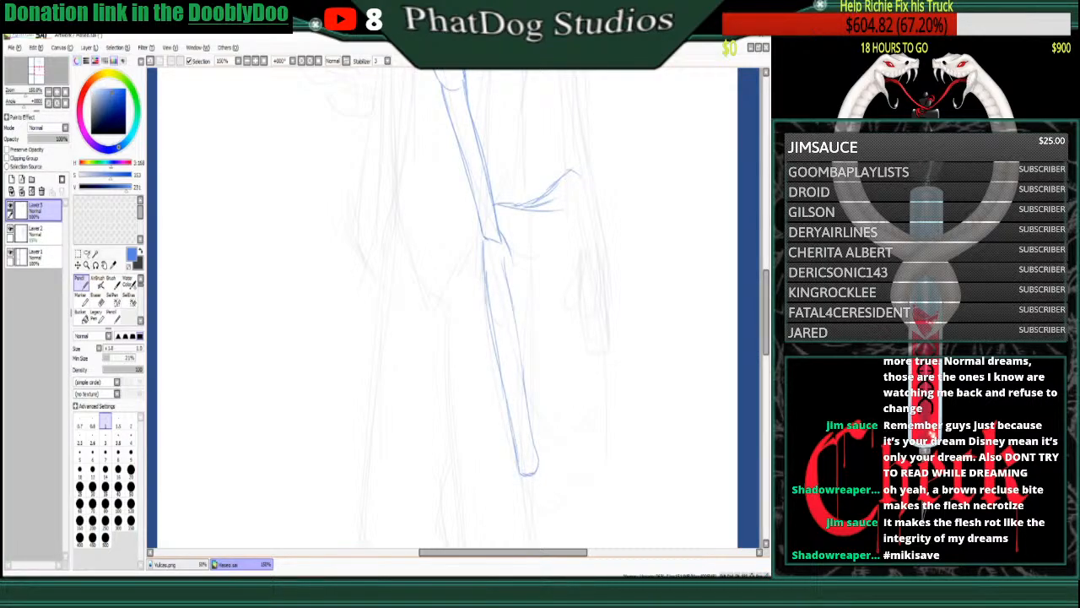
pyautogui.moveTo(535, 463); pyautogui.dragTo(588, 417)
pyautogui.hotkey('ctrl', 'z')
pyautogui.hotkey('ctrl', 'z')
# - Draw the bag's side and bottom edge beside the hanging band, with a small pointed tab at its outer part
pyautogui.moveTo(512, 253)
pyautogui.mouseDown()
pyautogui.moveTo(531, 356)
pyautogui.moveTo(563, 376)
pyautogui.moveTo(571, 352)
pyautogui.moveTo(585, 399)
pyautogui.mouseUp()
pyautogui.moveTo(584, 381)
pyautogui.mouseDown()
pyautogui.moveTo(573, 384)
pyautogui.moveTo(587, 412)
pyautogui.mouseUp()
pyautogui.moveTo(583, 373)
pyautogui.mouseDown()
pyautogui.moveTo(603, 321)
pyautogui.moveTo(596, 346)
pyautogui.mouseUp()
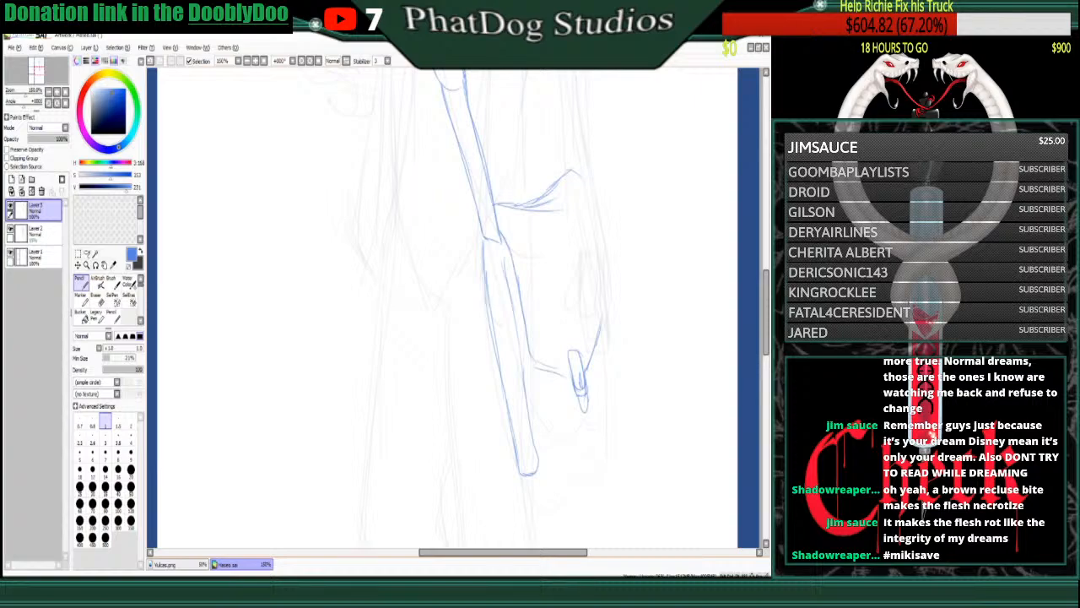
# - Sketch the near hand with its long fingers resting along the bag's outer edge
pyautogui.moveTo(602, 236); pyautogui.dragTo(610, 294)
pyautogui.moveTo(577, 258)
pyautogui.mouseDown()
pyautogui.moveTo(565, 303)
pyautogui.moveTo(569, 323)
pyautogui.moveTo(596, 323)
pyautogui.moveTo(596, 370)
pyautogui.moveTo(595, 357)
pyautogui.mouseUp()
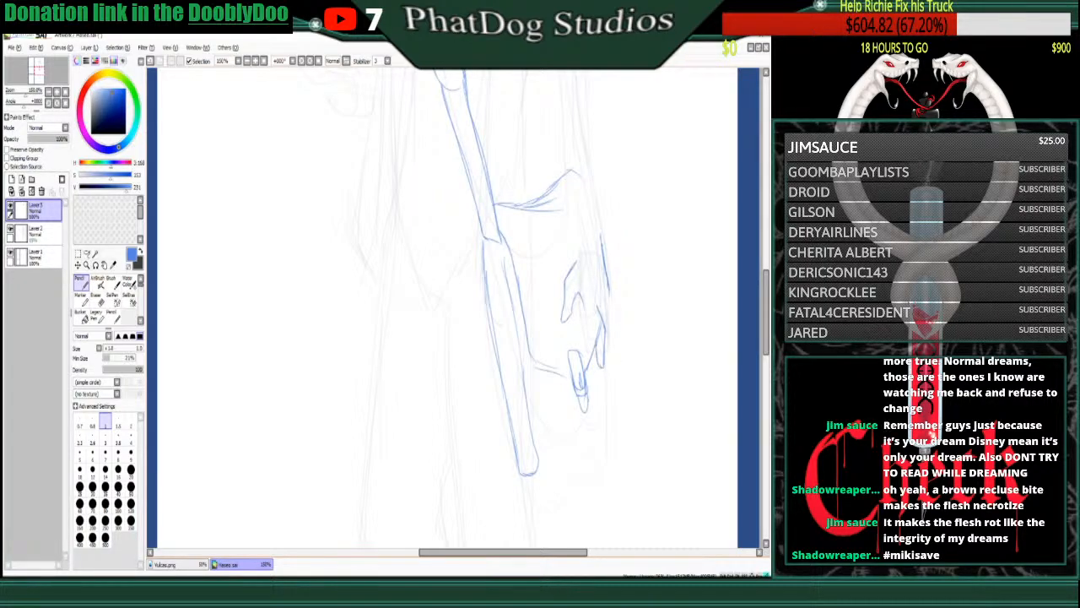
pyautogui.moveTo(584, 307)
pyautogui.mouseDown()
pyautogui.moveTo(595, 326)
pyautogui.moveTo(606, 324)
pyautogui.moveTo(606, 351)
pyautogui.moveTo(610, 292)
pyautogui.mouseUp()
# - Erase the upper part of the shirt's vertical front line and redraw the neckline as an open V
pyautogui.scroll(3, 455, 308)
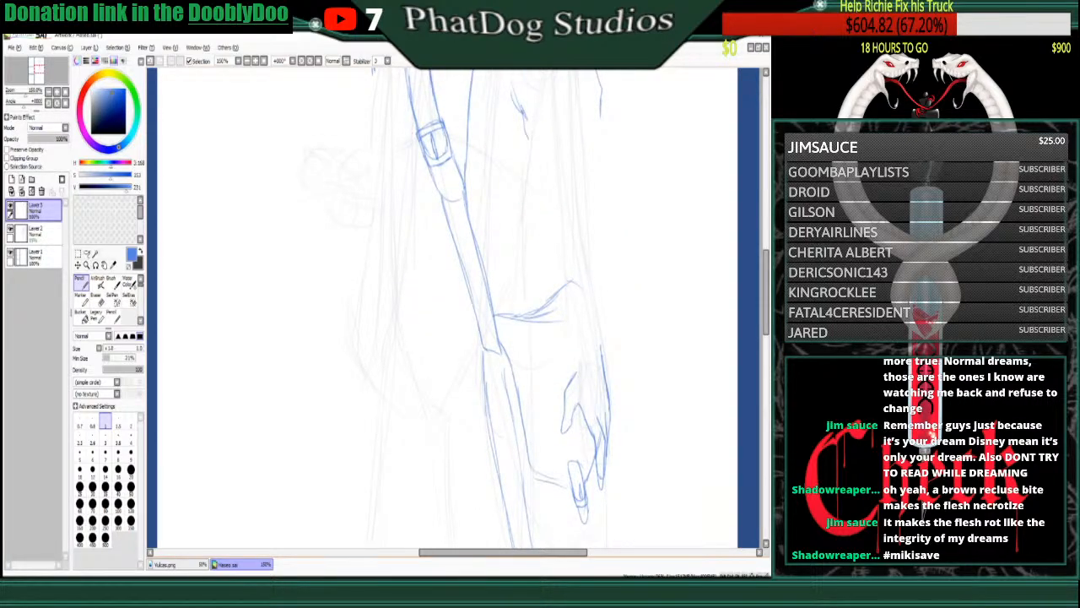
pyautogui.press('pagedown')
pyautogui.press('pagedown')
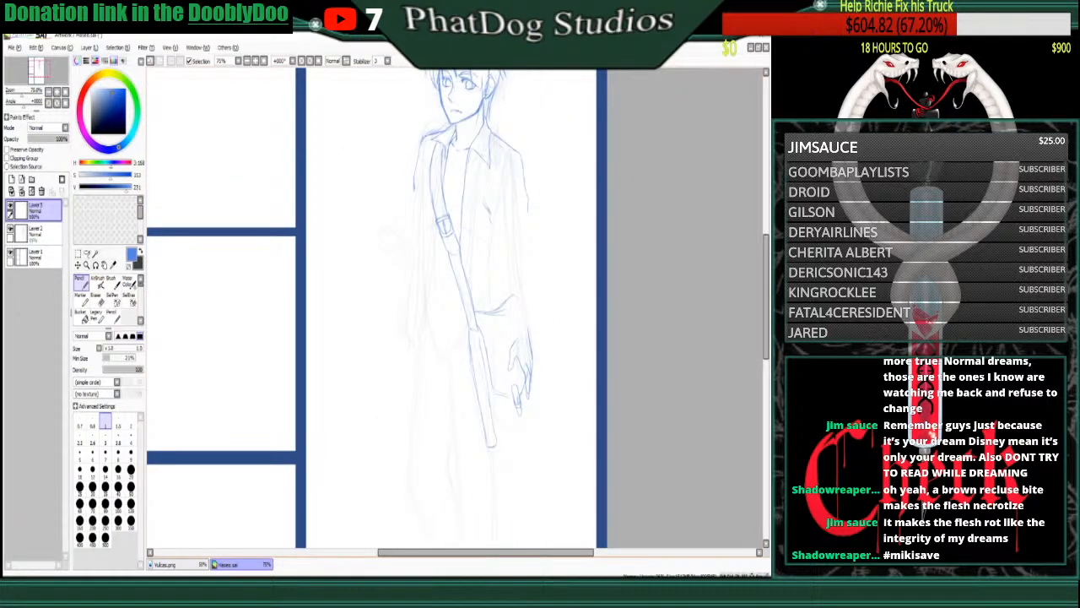
pyautogui.scroll(3, 455, 304)
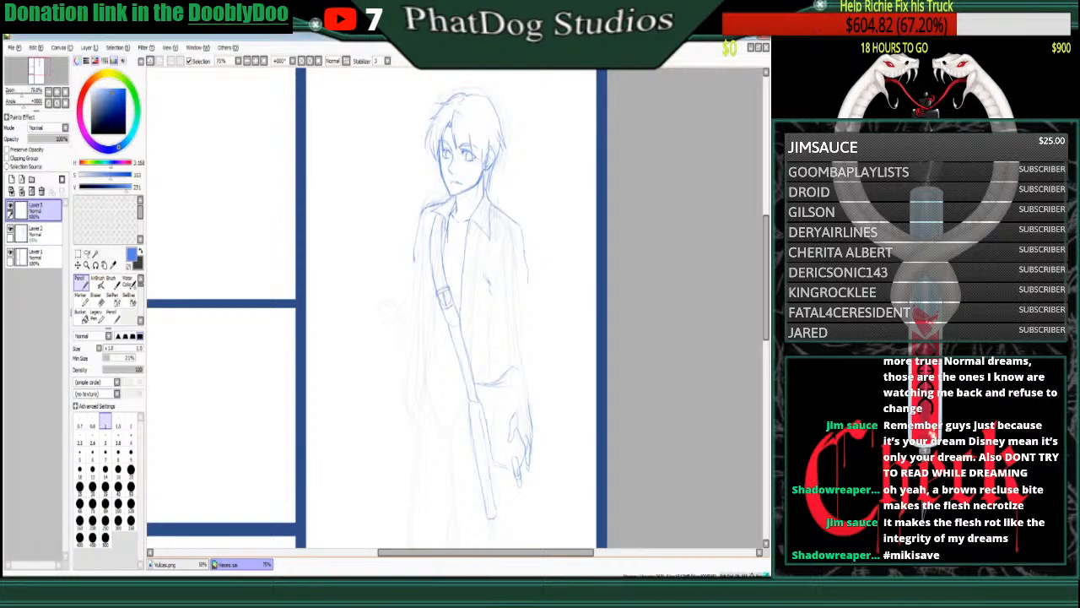
pyautogui.press('e')
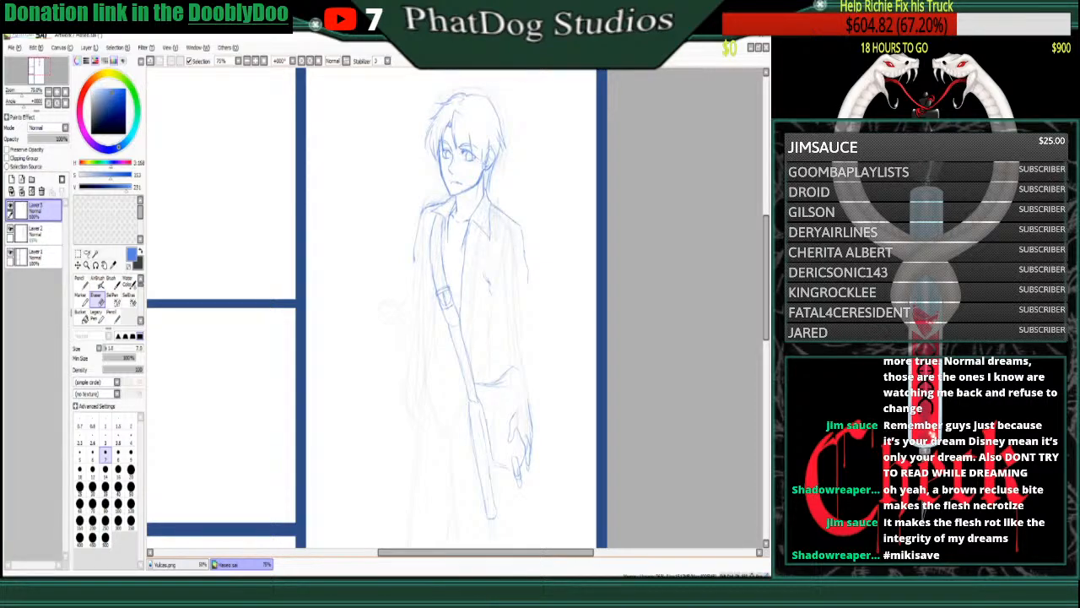
pyautogui.moveTo(465, 231); pyautogui.dragTo(465, 243)
pyautogui.moveTo(468, 221); pyautogui.dragTo(461, 309)
pyautogui.click(80, 279)
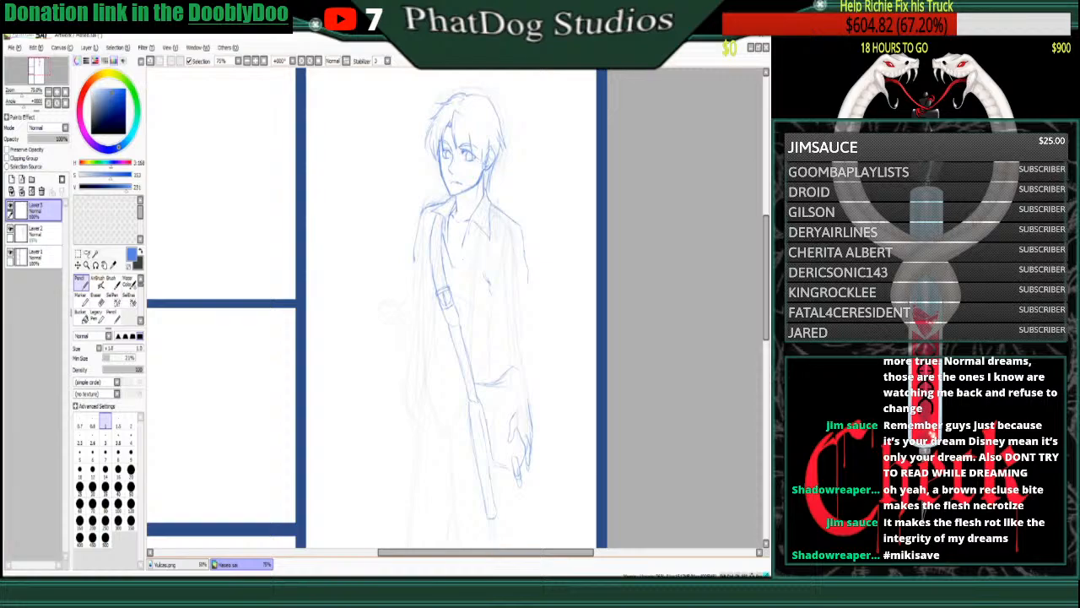
pyautogui.moveTo(455, 244)
pyautogui.mouseDown()
pyautogui.moveTo(471, 235)
pyautogui.moveTo(445, 240)
pyautogui.mouseUp()
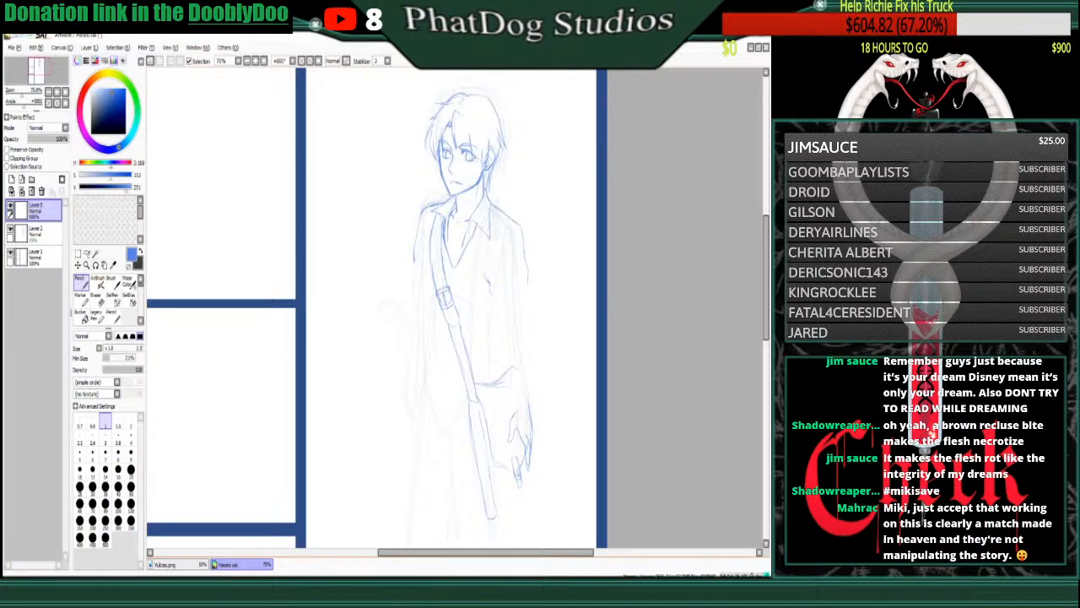
pyautogui.moveTo(473, 233); pyautogui.dragTo(470, 266)
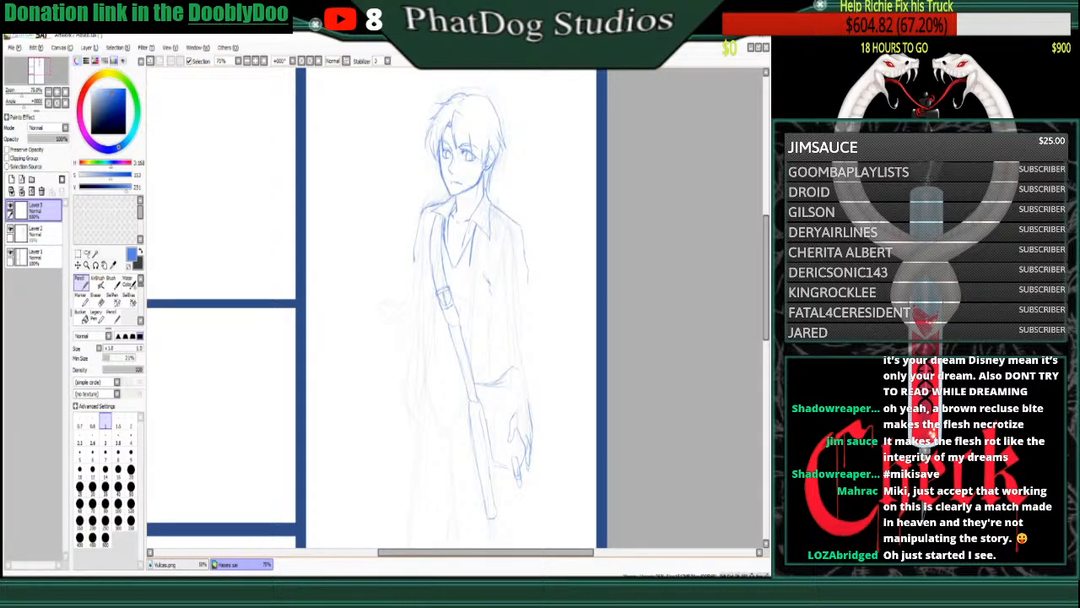
# - Clean up the lines between the collar and strap, and shade the inner shirt inside the V-neck
pyautogui.moveTo(446, 224); pyautogui.dragTo(448, 255)
pyautogui.press('e')
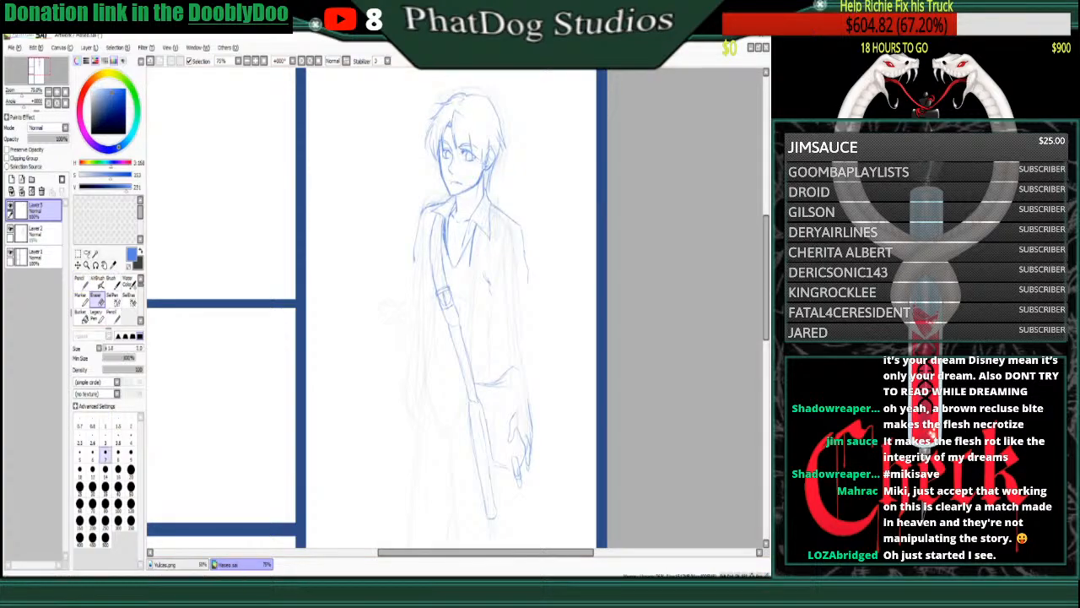
pyautogui.moveTo(445, 230); pyautogui.dragTo(446, 254)
pyautogui.moveTo(450, 209); pyautogui.dragTo(449, 225)
pyautogui.press('n')
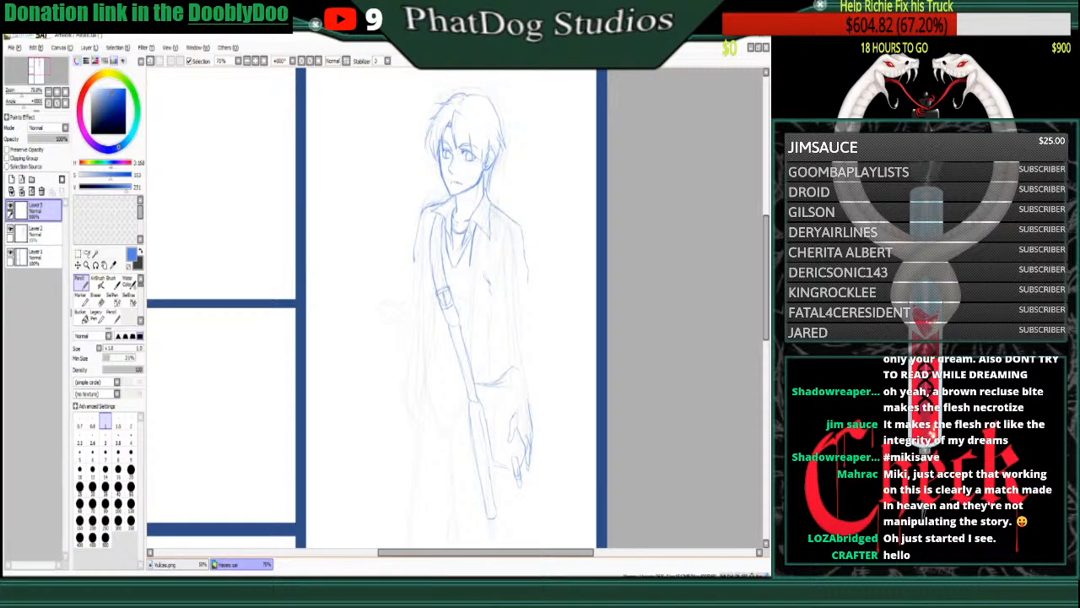
pyautogui.moveTo(455, 234); pyautogui.dragTo(455, 256)
pyautogui.press('e')
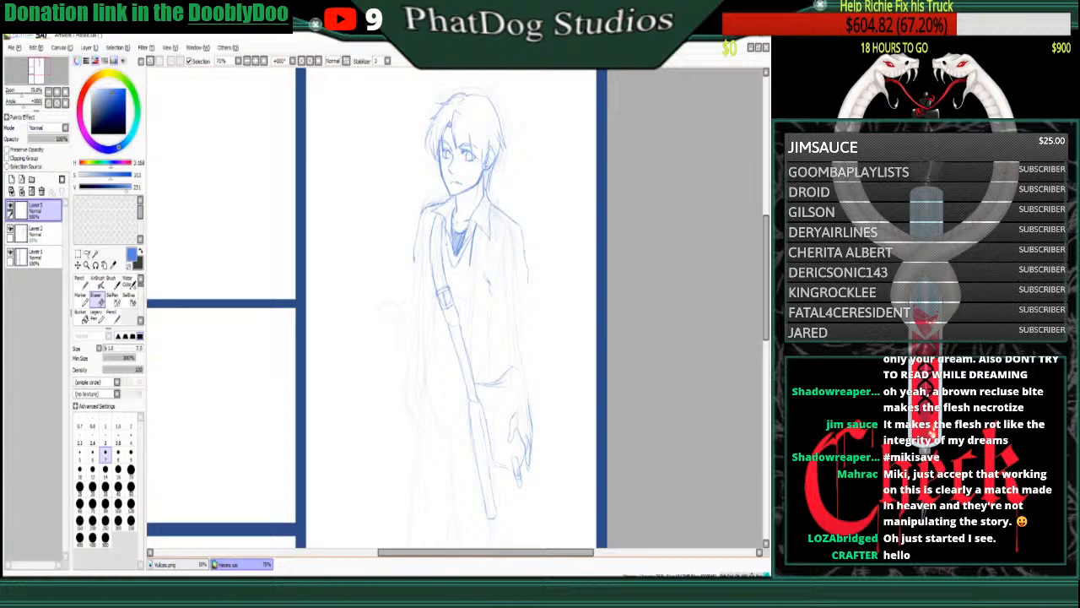
pyautogui.moveTo(454, 259); pyautogui.dragTo(460, 266)
pyautogui.press('n')
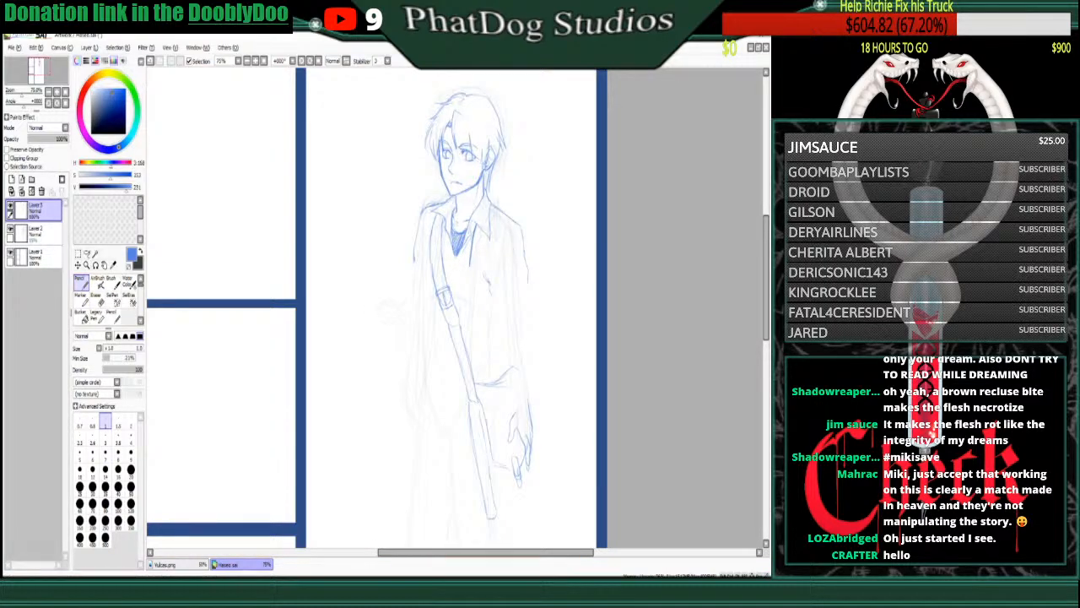
pyautogui.moveTo(446, 231); pyautogui.dragTo(449, 253)
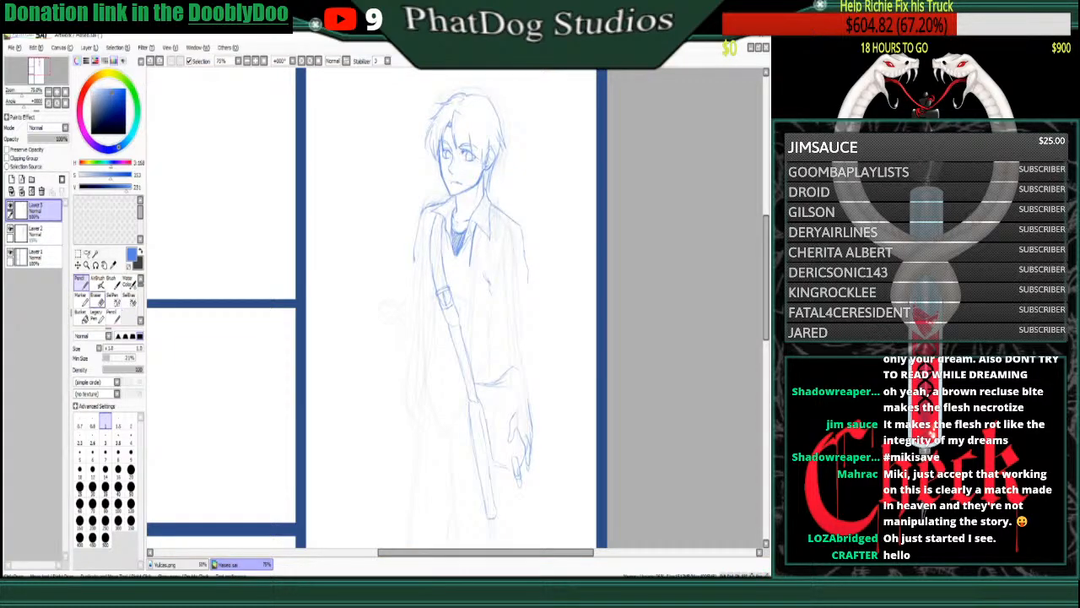
# - Draw the garment's front edge diagonally from the V-neck to the strap buckle, and undo the stray line below the buckle
pyautogui.click(98, 300)
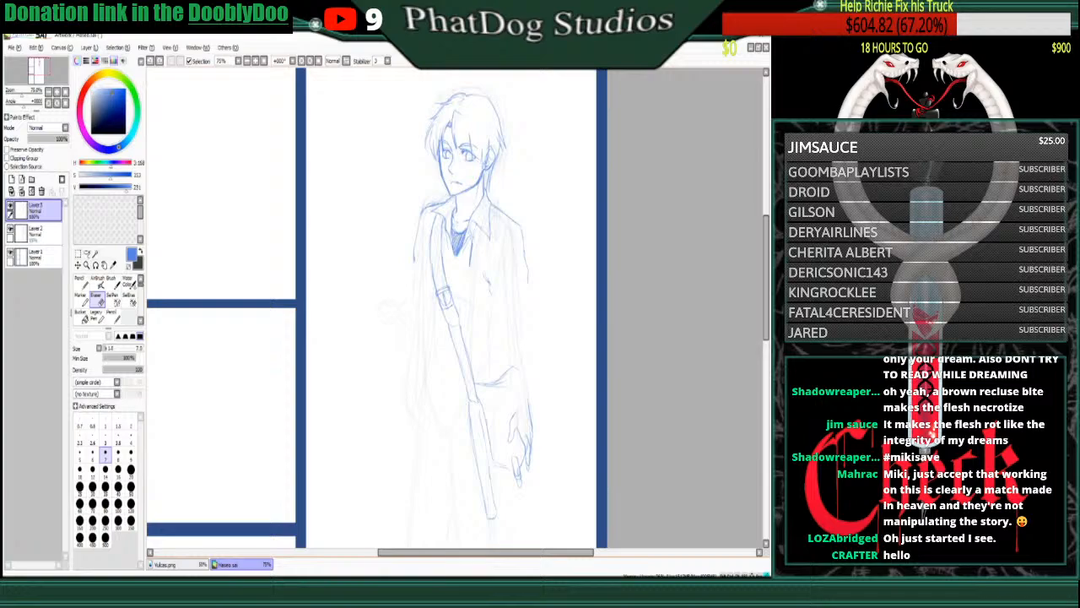
pyautogui.click(81, 281)
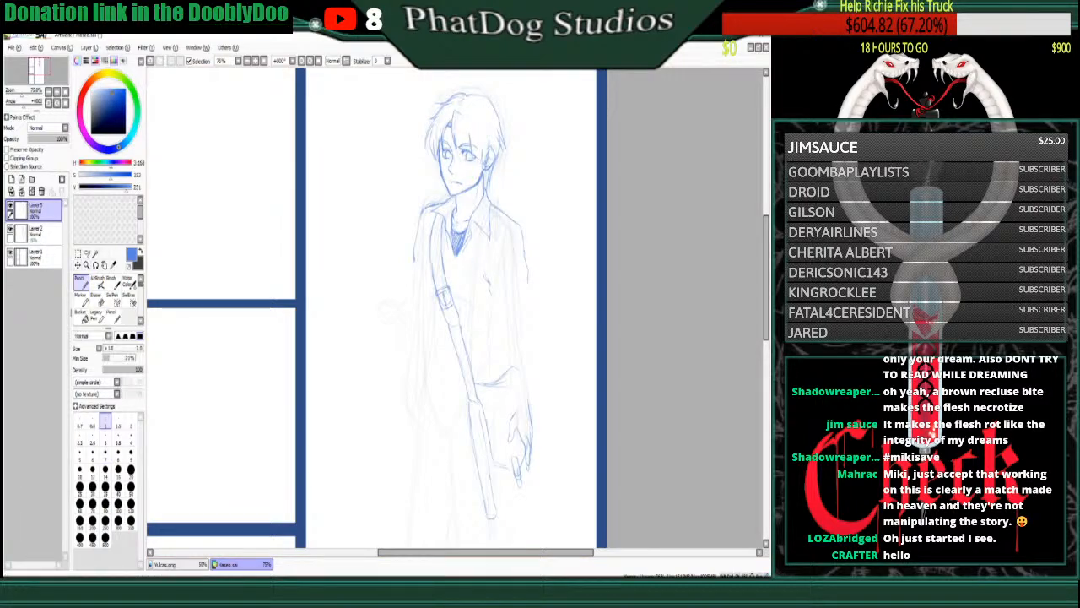
pyautogui.moveTo(469, 256); pyautogui.dragTo(454, 302)
pyautogui.moveTo(442, 217); pyautogui.dragTo(444, 247)
pyautogui.moveTo(438, 320); pyautogui.dragTo(442, 376)
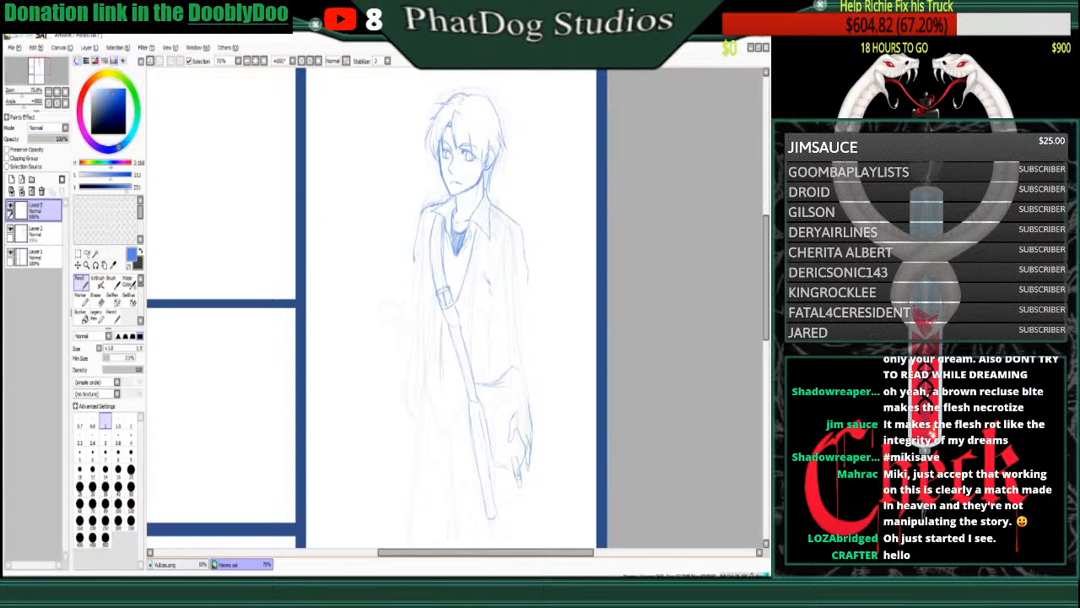
pyautogui.hotkey('ctrl', 'z')
# - Draw the garment's far side outline from the chest down past the waist
pyautogui.moveTo(426, 240); pyautogui.dragTo(426, 309)
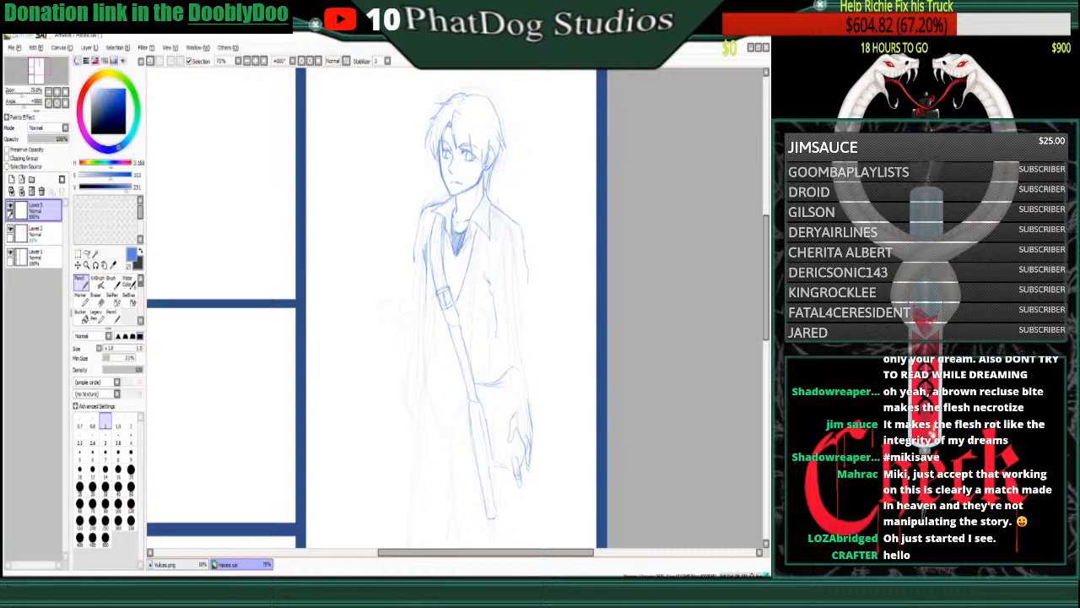
pyautogui.moveTo(425, 312); pyautogui.dragTo(412, 430)
pyautogui.moveTo(418, 382); pyautogui.dragTo(415, 405)
# - Add a vertical column of three small oval buttons on the shirt front beside the lower strap
pyautogui.moveTo(444, 342); pyautogui.dragTo(445, 368)
pyautogui.moveTo(444, 405); pyautogui.dragTo(444, 422)
pyautogui.moveTo(448, 338); pyautogui.dragTo(448, 410)
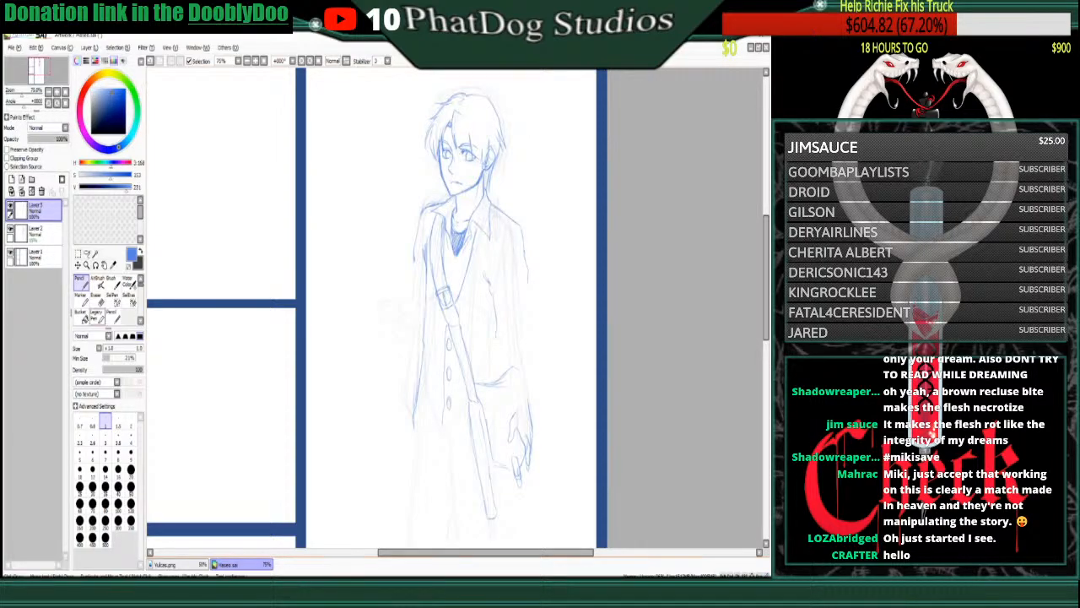
# - Lasso the sleeve's inner line beside the chest, reposition it, and clear the selection
pyautogui.click(87, 253)
pyautogui.moveTo(494, 260)
pyautogui.mouseDown()
pyautogui.moveTo(488, 335)
pyautogui.moveTo(504, 299)
pyautogui.moveTo(503, 329)
pyautogui.moveTo(492, 268)
pyautogui.mouseUp()
pyautogui.press('Delete')
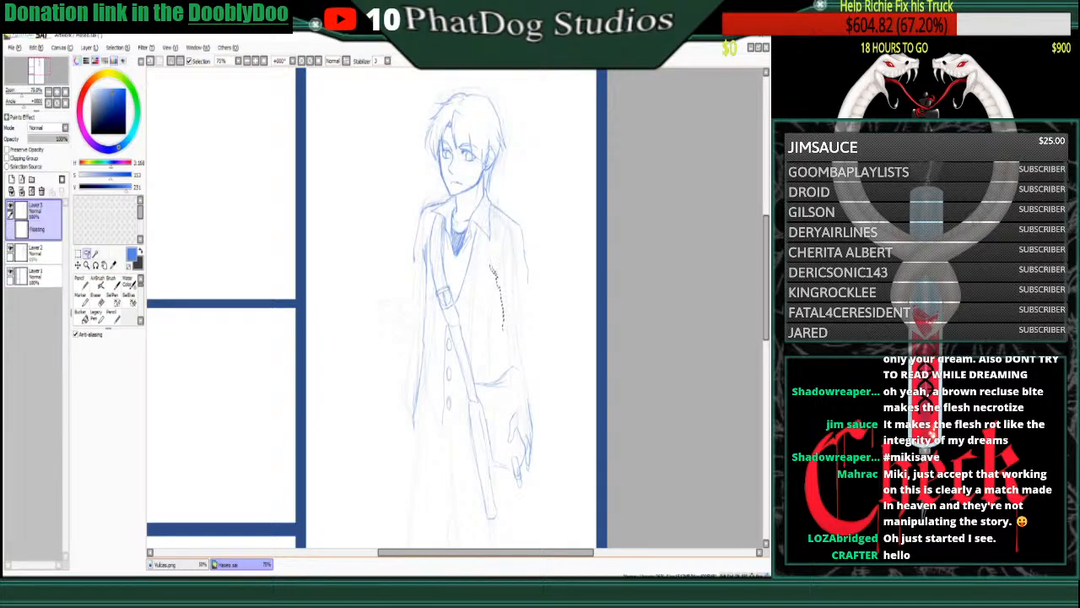
pyautogui.hotkey('ctrl', 'd')
pyautogui.press('n')
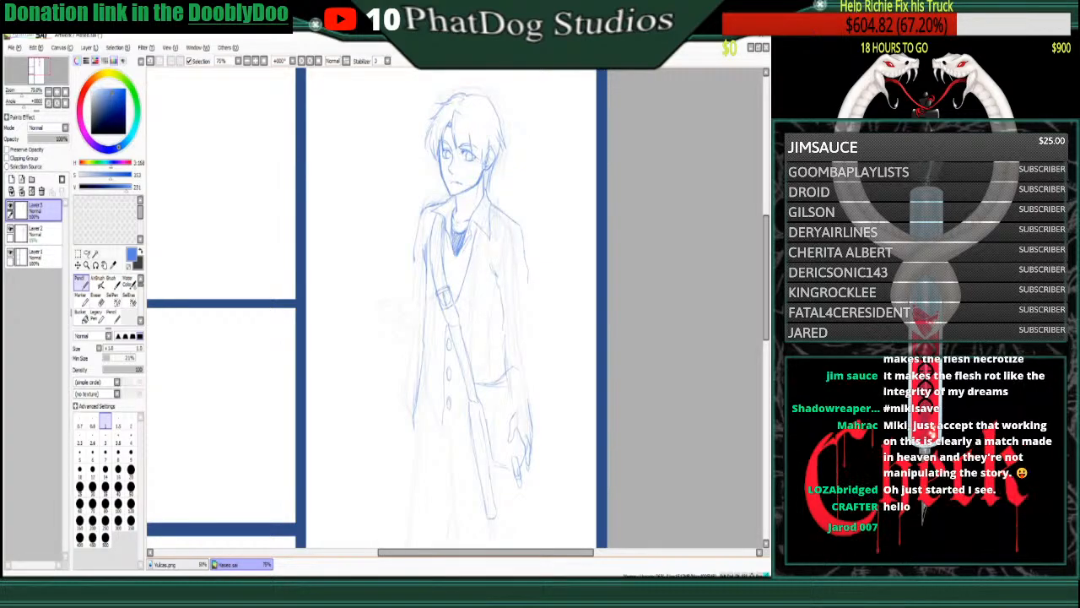
# - Draw the near sleeve down to its cuff, and add front band and fold lines to the cardigan
pyautogui.moveTo(507, 413); pyautogui.dragTo(521, 427)
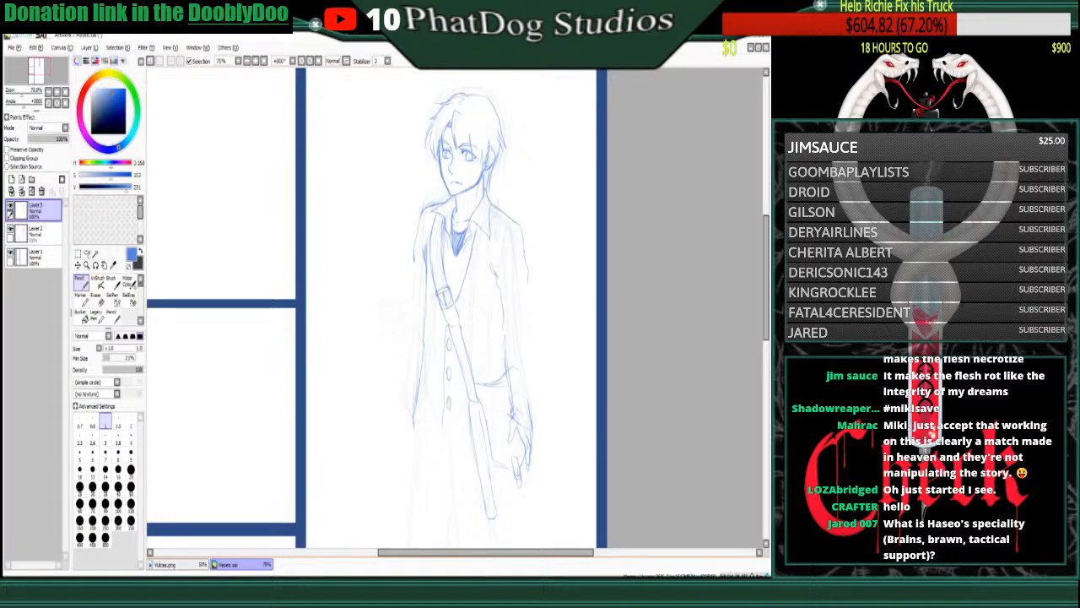
pyautogui.moveTo(521, 235); pyautogui.dragTo(533, 375)
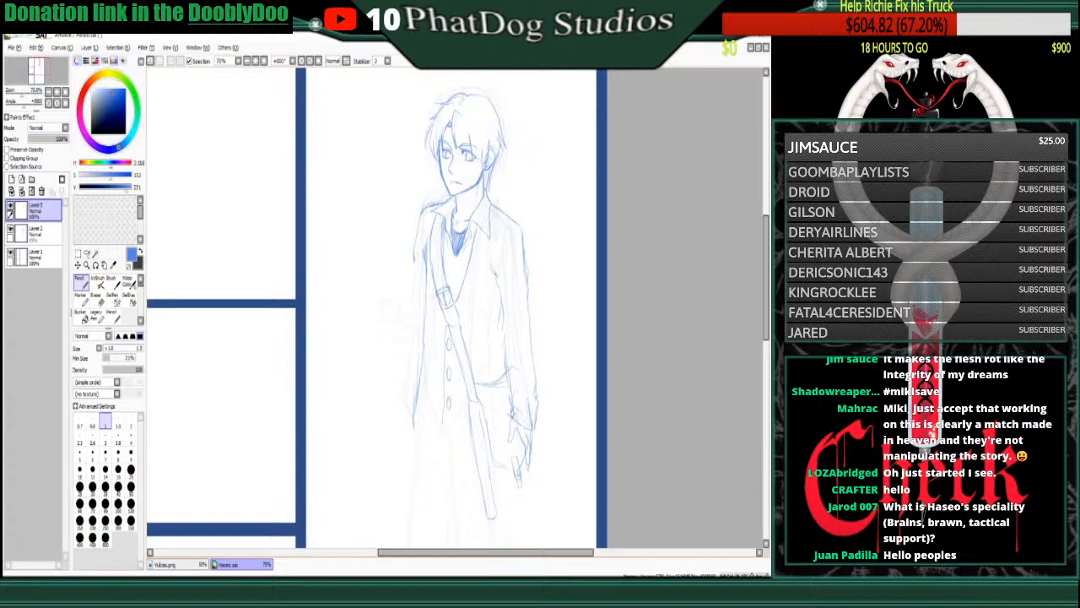
pyautogui.moveTo(501, 314); pyautogui.dragTo(494, 354)
pyautogui.moveTo(470, 288); pyautogui.dragTo(462, 310)
pyautogui.moveTo(455, 377); pyautogui.dragTo(453, 422)
pyautogui.moveTo(498, 348); pyautogui.dragTo(499, 381)
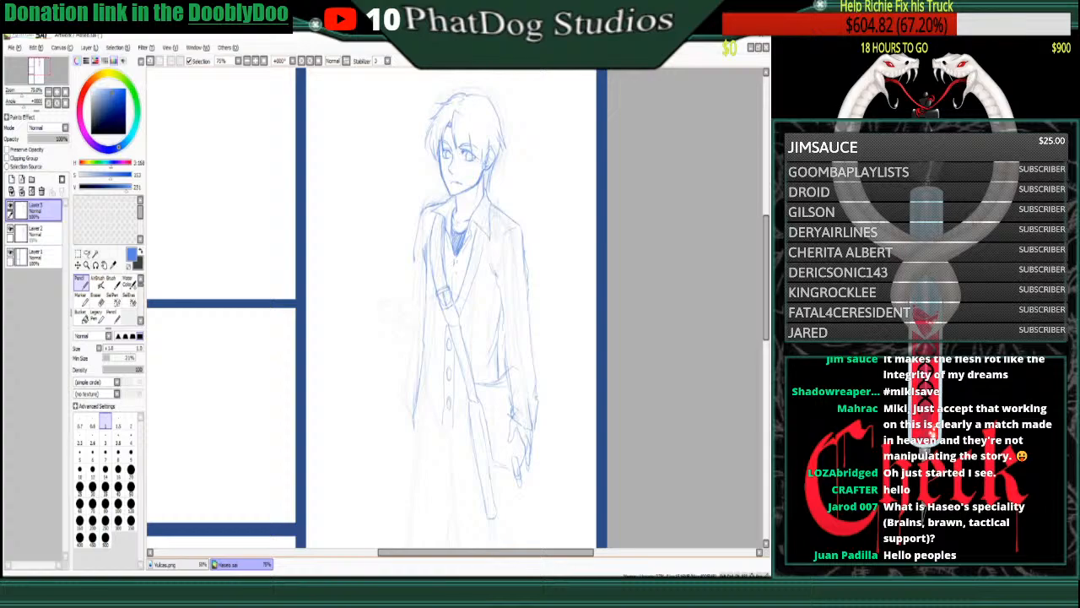
# - Clean up the wrist lines and draw the shoulder bag's lower outline beneath the hand
pyautogui.press('e')
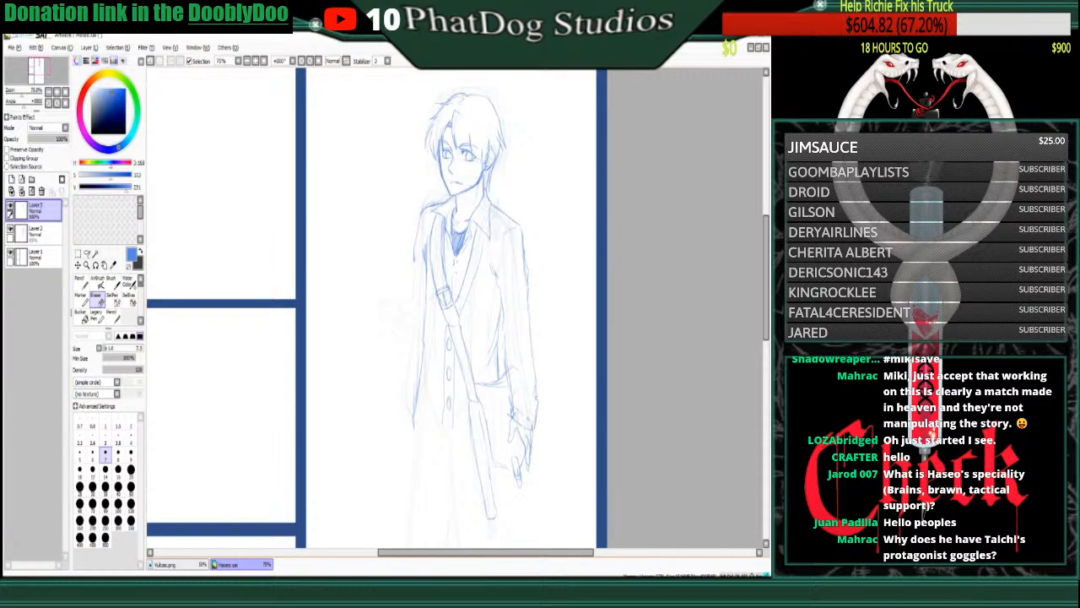
pyautogui.press('n')
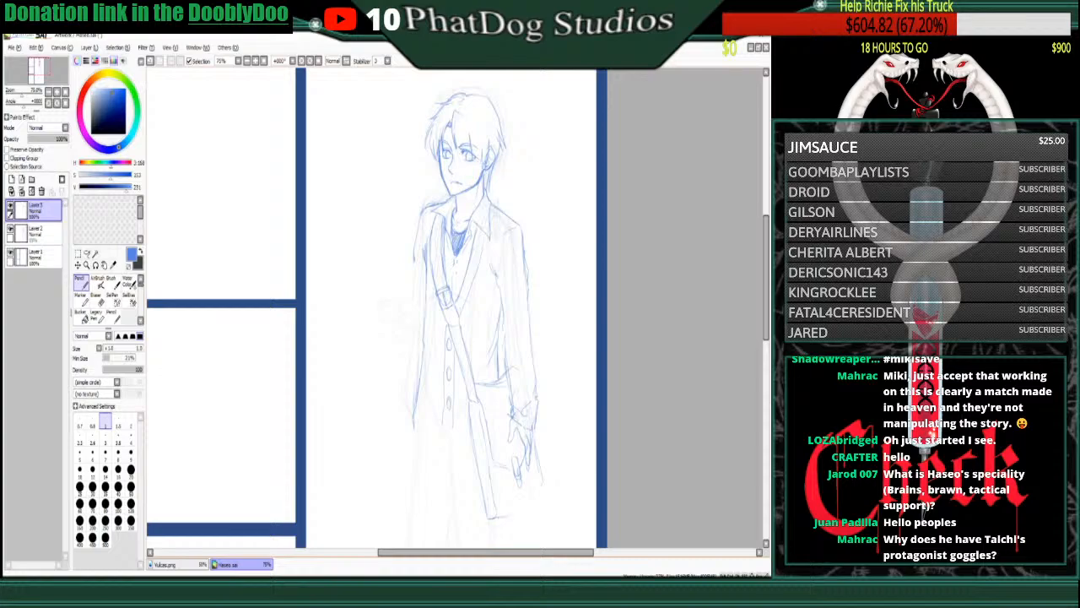
pyautogui.moveTo(508, 516)
pyautogui.mouseDown()
pyautogui.moveTo(538, 490)
pyautogui.moveTo(532, 499)
pyautogui.mouseUp()
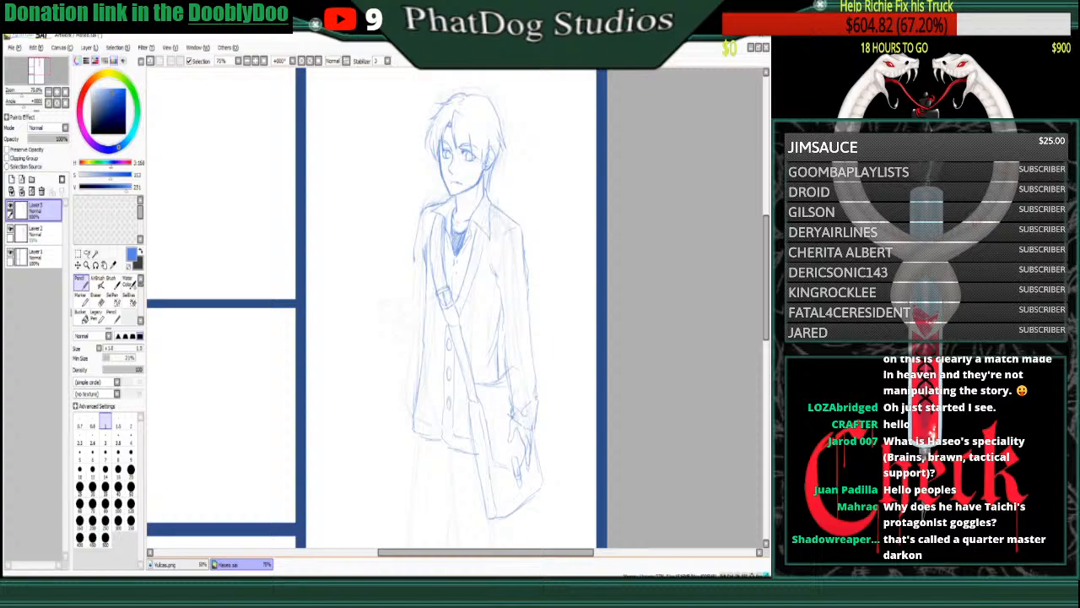
# - Draw the cardigan's ribbed bottom hem and hatch short ribbing lines along its front band
pyautogui.moveTo(418, 421); pyautogui.dragTo(417, 434)
pyautogui.moveTo(422, 422); pyautogui.dragTo(426, 437)
pyautogui.moveTo(430, 426); pyautogui.dragTo(448, 446)
pyautogui.moveTo(460, 297); pyautogui.dragTo(463, 309)
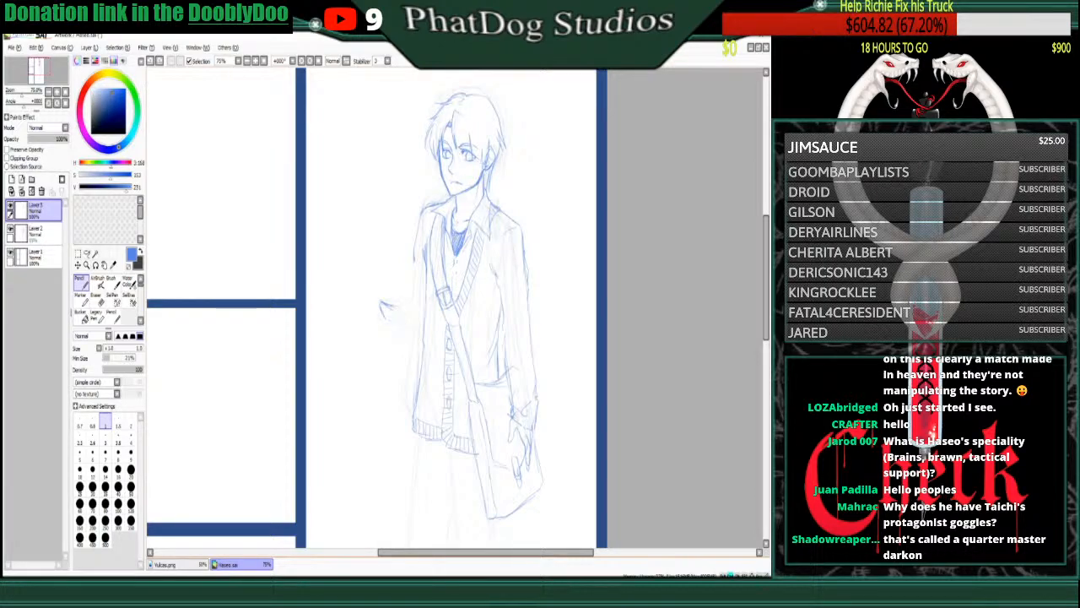
# - Undo the stray marks beside the torso, draw a small flat card held there, and erase the lines overlapping it
pyautogui.hotkey('ctrl', 'z')
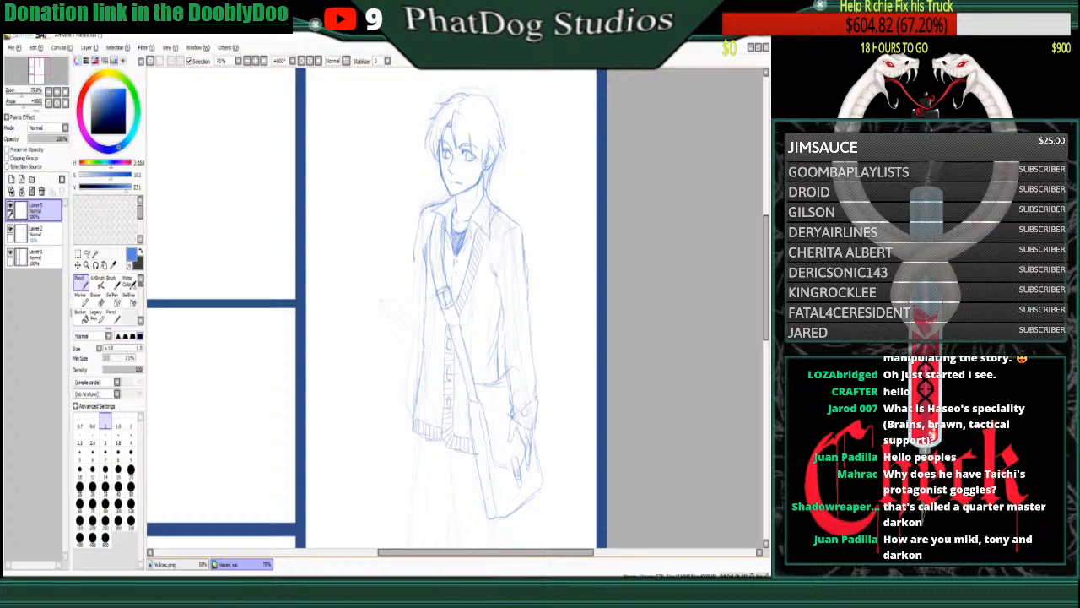
pyautogui.moveTo(381, 302)
pyautogui.mouseDown()
pyautogui.moveTo(387, 319)
pyautogui.moveTo(417, 324)
pyautogui.mouseUp()
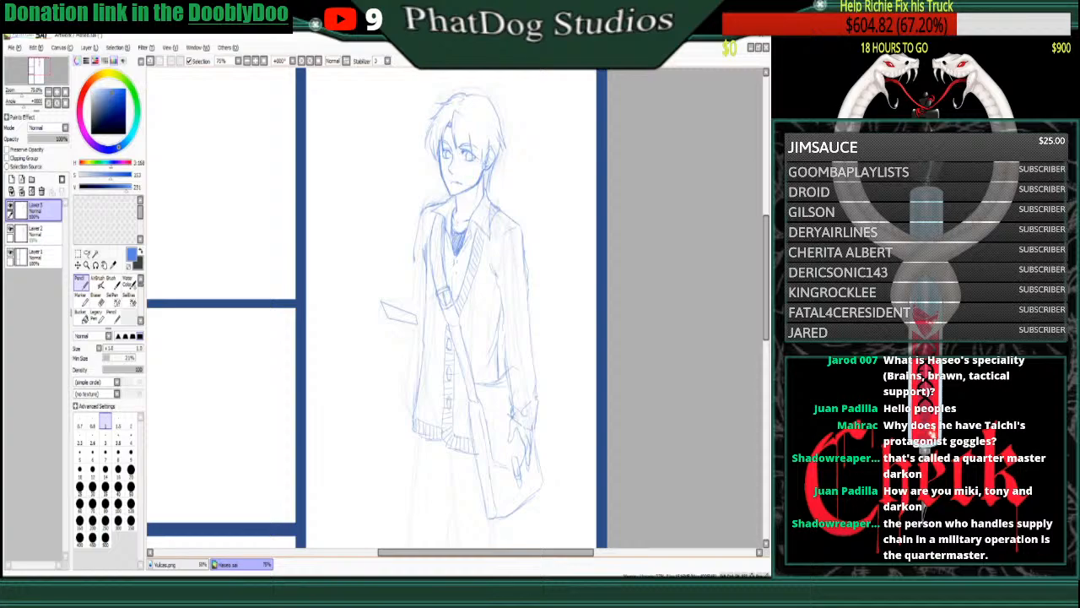
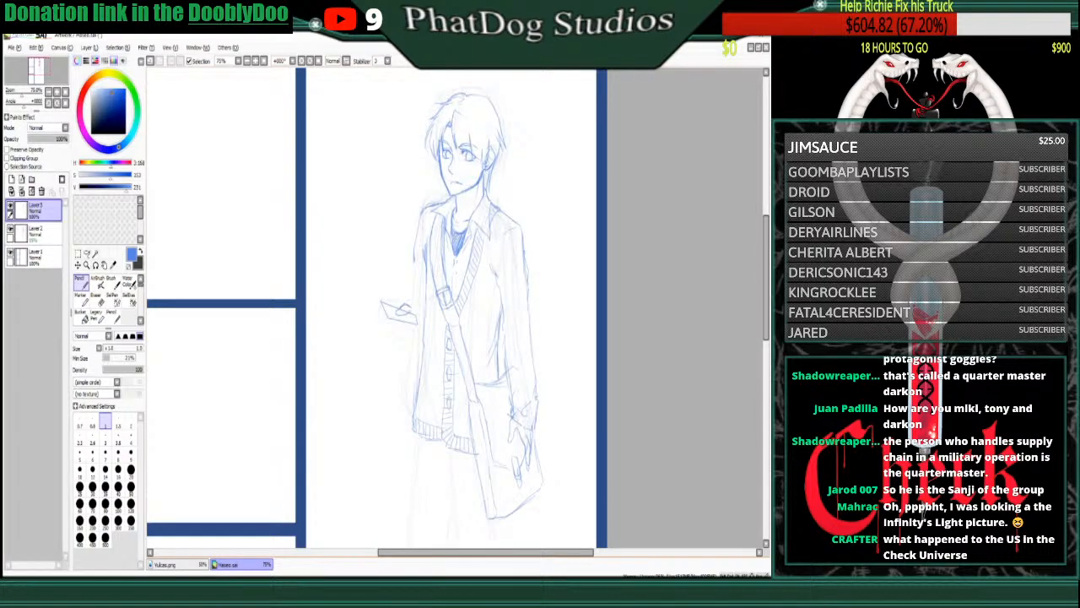
pyautogui.press('e')
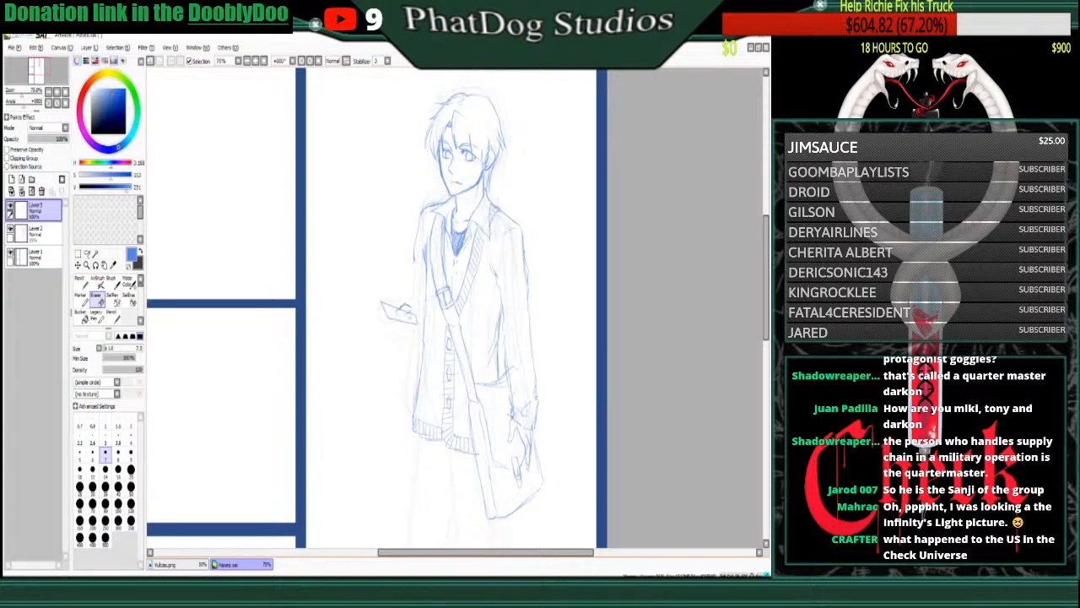
pyautogui.moveTo(397, 308); pyautogui.dragTo(410, 304)
pyautogui.click(81, 284)
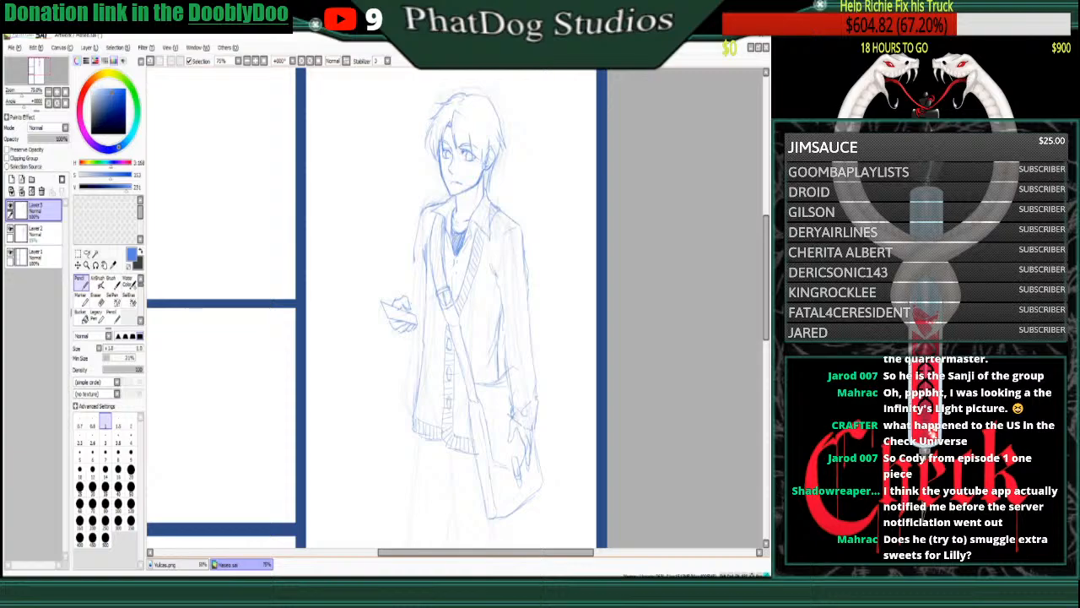
# - Draw the hand and cuff behind the card, and the raised arm's outline up to the shoulder
pyautogui.moveTo(409, 303); pyautogui.dragTo(418, 322)
pyautogui.moveTo(409, 292); pyautogui.dragTo(418, 299)
pyautogui.moveTo(405, 336); pyautogui.dragTo(417, 335)
pyautogui.moveTo(425, 212); pyautogui.dragTo(437, 205)
pyautogui.moveTo(419, 253)
pyautogui.mouseDown()
pyautogui.moveTo(429, 210)
pyautogui.moveTo(416, 289)
pyautogui.mouseUp()
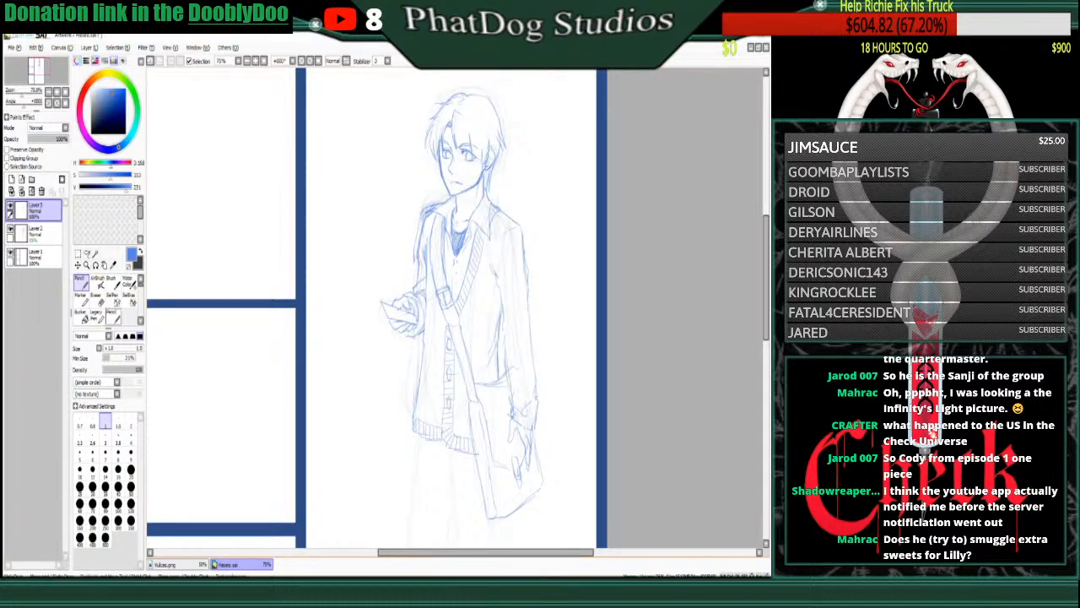
# - Erase the excess shoulder line between the collar and the raised arm
pyautogui.click(96, 295)
pyautogui.moveTo(441, 199)
pyautogui.mouseDown()
pyautogui.moveTo(423, 209)
pyautogui.moveTo(417, 239)
pyautogui.moveTo(424, 215)
pyautogui.mouseUp()
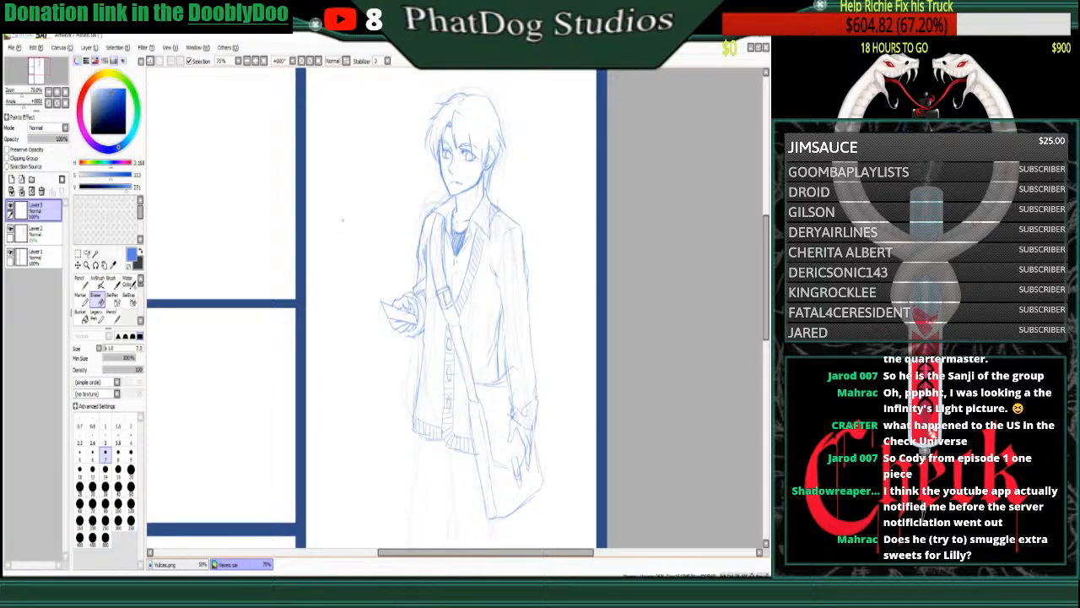
pyautogui.press('n')
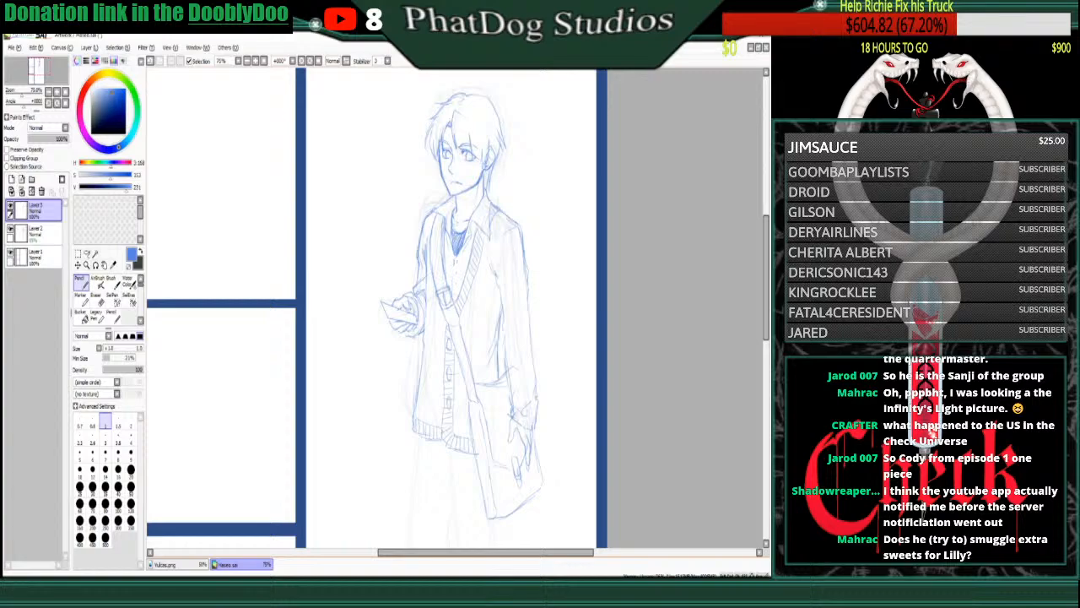
# - Draw the pointed shirt tails below the cardigan hem and the trouser leg's long outer outline past the knee
pyautogui.scroll(-5, 455, 303)
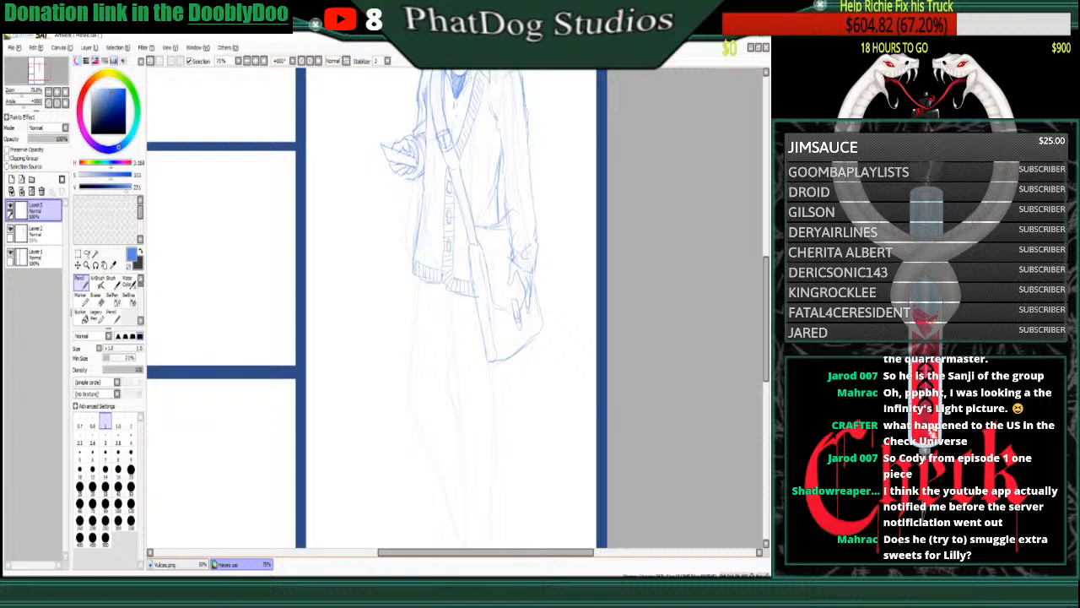
pyautogui.moveTo(450, 291)
pyautogui.mouseDown()
pyautogui.moveTo(461, 309)
pyautogui.moveTo(477, 299)
pyautogui.moveTo(424, 295)
pyautogui.moveTo(431, 301)
pyautogui.mouseUp()
pyautogui.moveTo(449, 290)
pyautogui.mouseDown()
pyautogui.moveTo(464, 414)
pyautogui.moveTo(489, 410)
pyautogui.mouseUp()
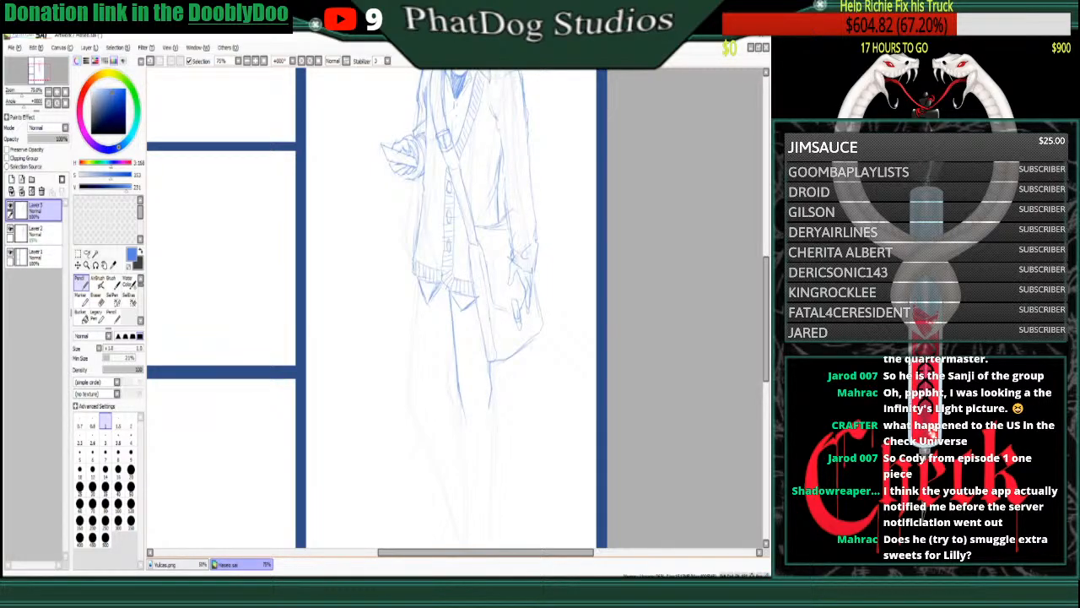
pyautogui.moveTo(420, 287); pyautogui.dragTo(410, 387)
pyautogui.moveTo(414, 319)
pyautogui.mouseDown()
pyautogui.moveTo(417, 412)
pyautogui.moveTo(457, 517)
pyautogui.mouseUp()
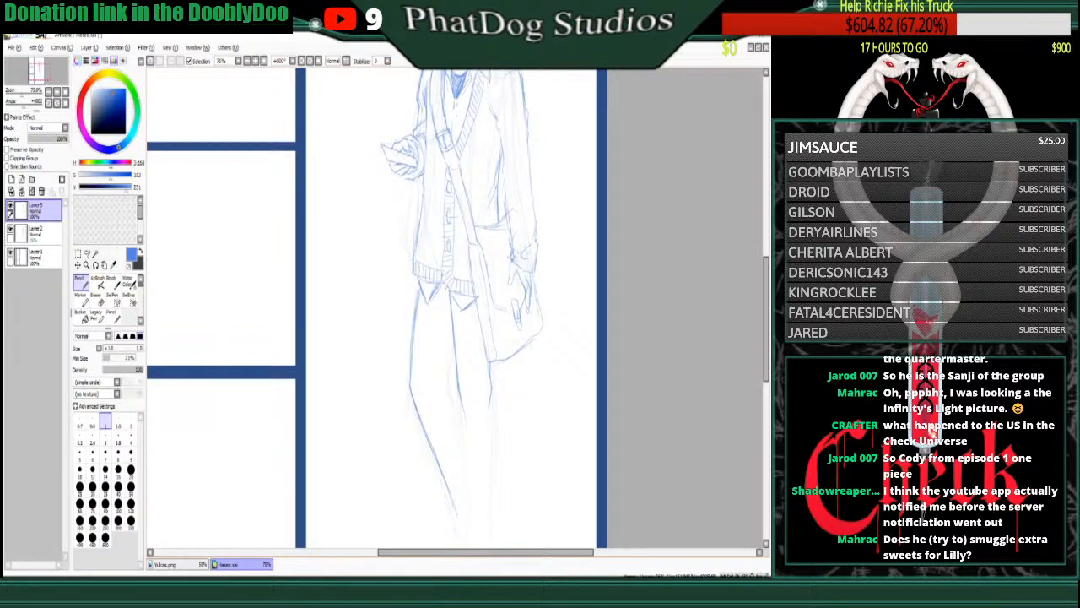
# - Draw the inner trouser lines down from the crotch and the outer line of the leg below the bag
pyautogui.moveTo(453, 334); pyautogui.dragTo(445, 379)
pyautogui.moveTo(450, 405); pyautogui.dragTo(460, 445)
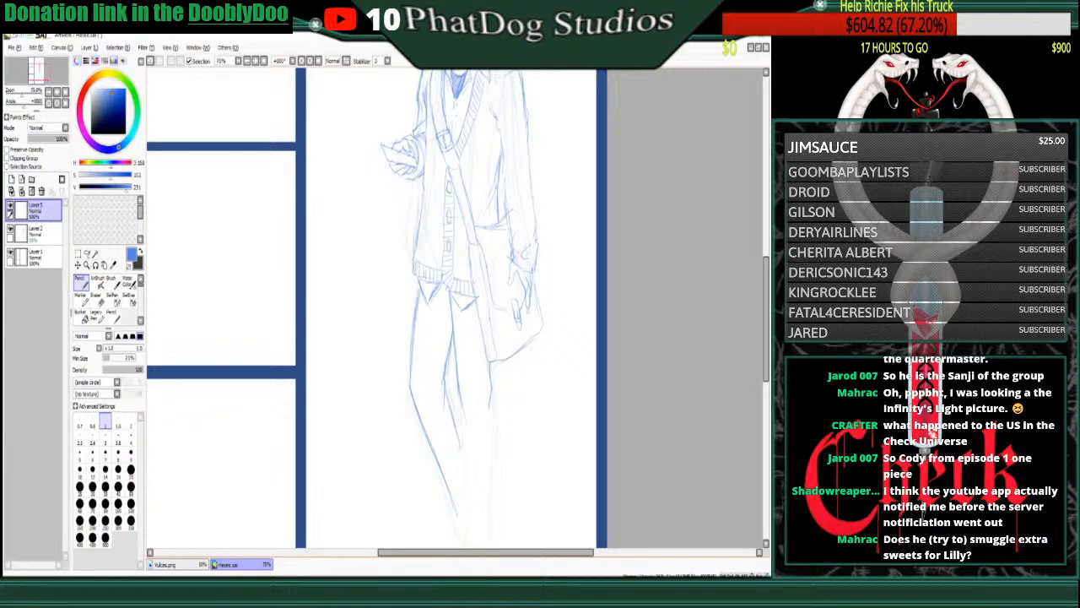
pyautogui.moveTo(446, 392); pyautogui.dragTo(466, 479)
pyautogui.moveTo(461, 432); pyautogui.dragTo(467, 523)
pyautogui.moveTo(493, 395); pyautogui.dragTo(492, 533)
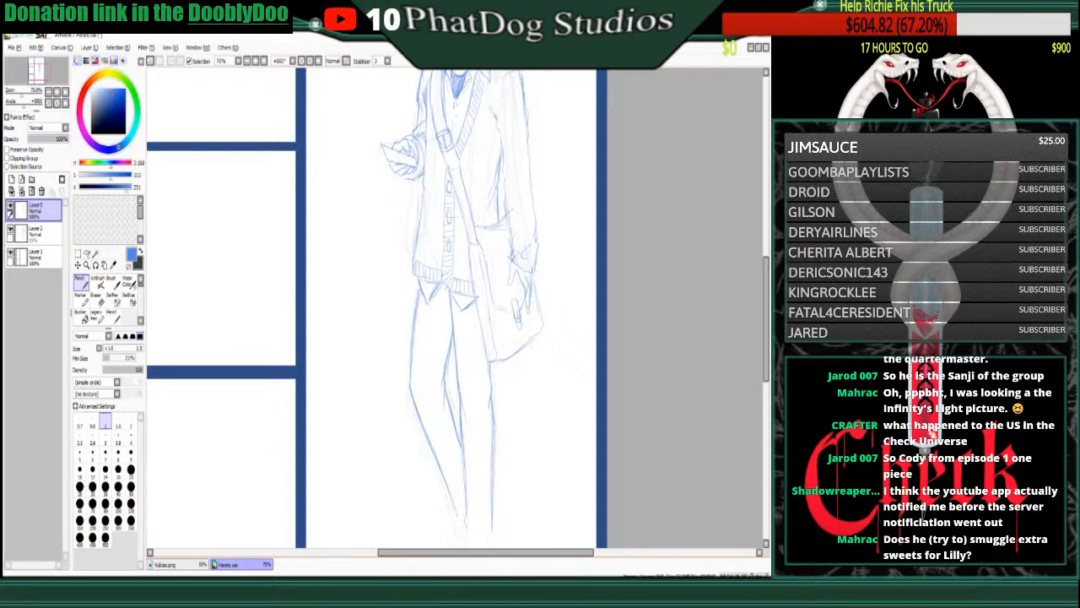
# - Lasso both legs from below the shirt tails, adjust their placement, and clear the selection
pyautogui.press('pagedown')
pyautogui.press('pagedown')
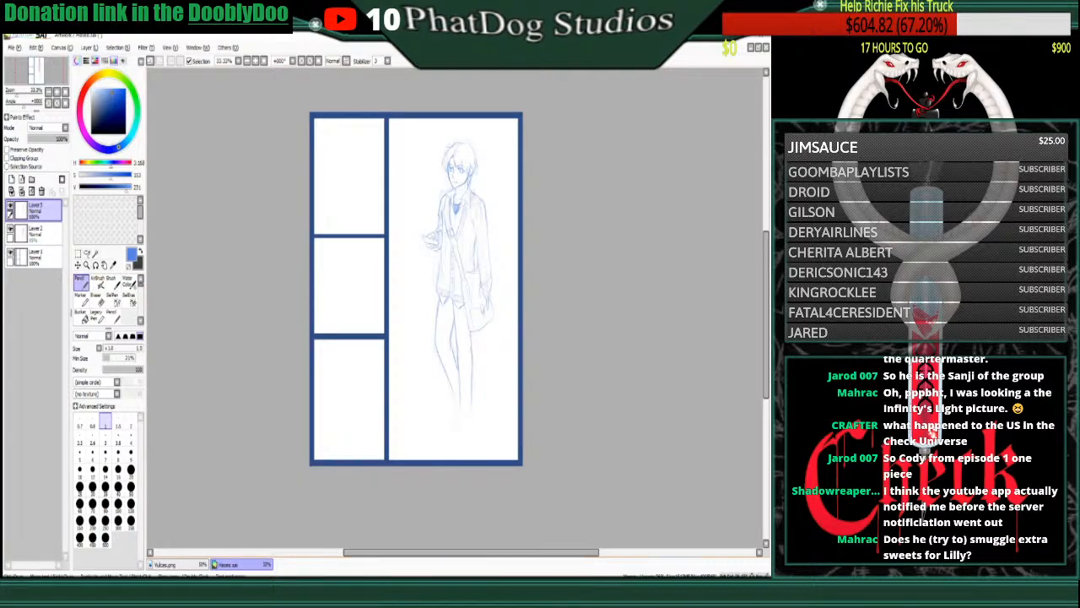
pyautogui.click(86, 253)
pyautogui.moveTo(424, 326)
pyautogui.mouseDown()
pyautogui.moveTo(482, 339)
pyautogui.moveTo(436, 405)
pyautogui.moveTo(425, 328)
pyautogui.mouseUp()
pyautogui.moveTo(457, 372); pyautogui.dragTo(458, 364)
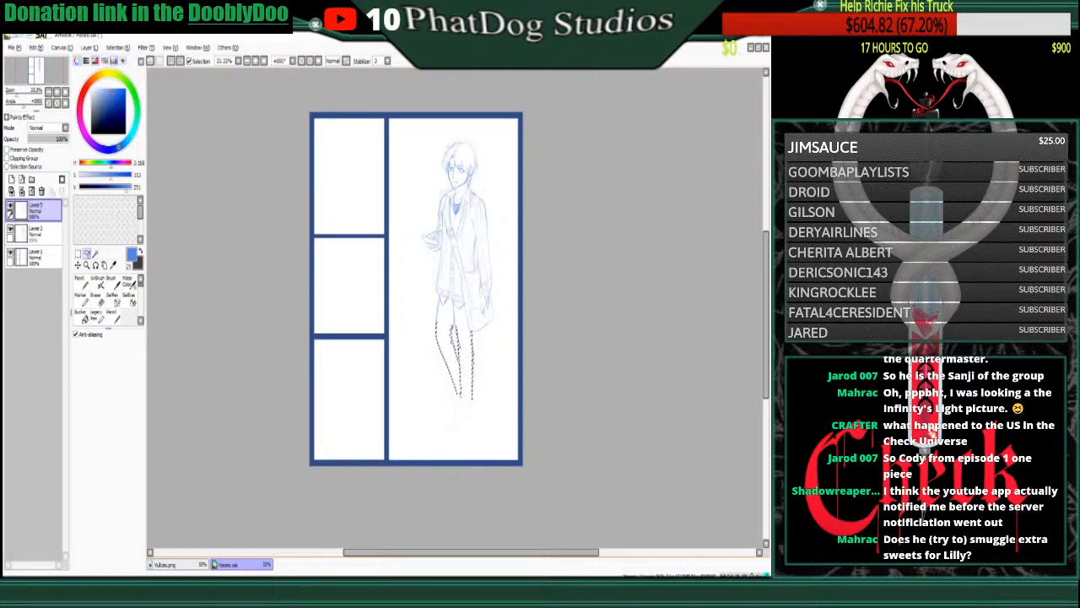
pyautogui.hotkey('ctrl', 'v')
pyautogui.hotkey('ctrl', 'd')
pyautogui.hotkey('ctrl', 'e')
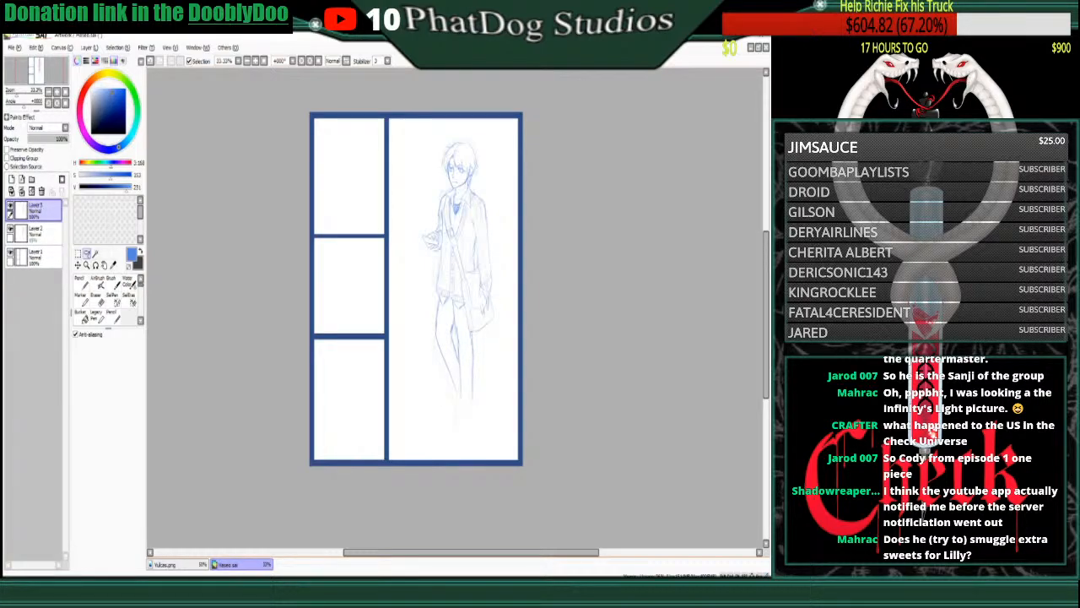
# - Strengthen the cardigan's side line beside the hanging arm, and sketch the ankles and both shoes
pyautogui.press('n')
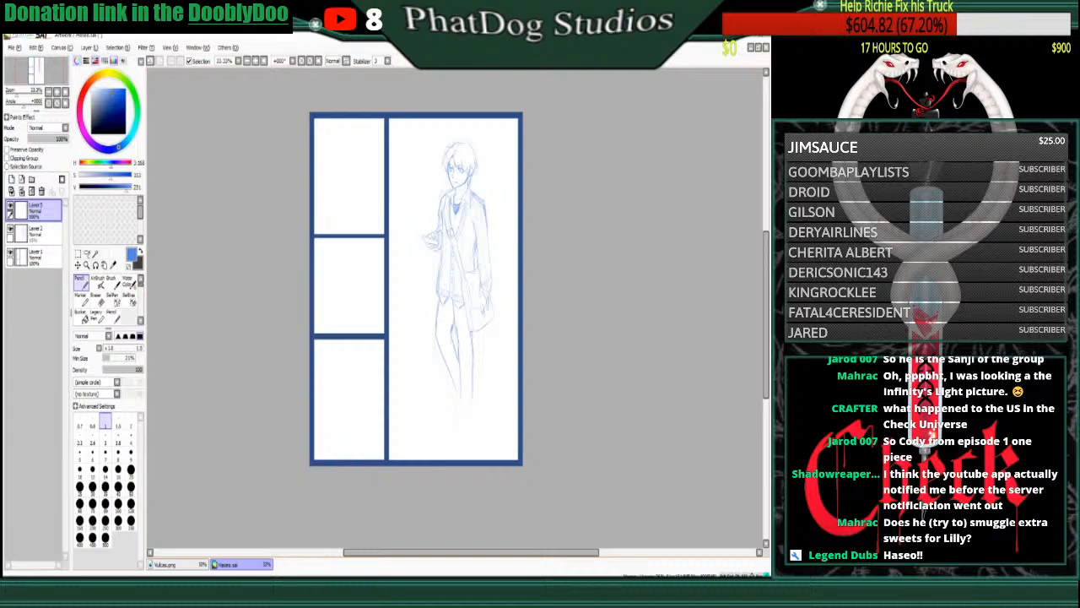
pyautogui.moveTo(475, 244); pyautogui.dragTo(475, 270)
pyautogui.moveTo(472, 394); pyautogui.dragTo(474, 412)
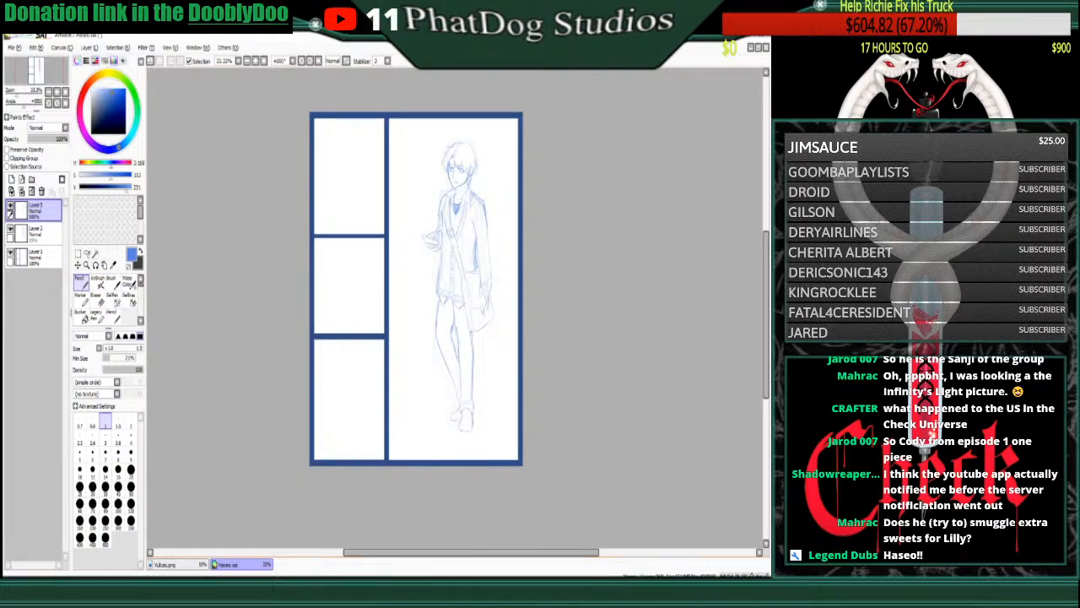
# - Lasso the smaller rear shoe and nudge it into place, then tidy the cardigan hem and leg lines
pyautogui.click(87, 253)
pyautogui.moveTo(459, 414)
pyautogui.mouseDown()
pyautogui.moveTo(446, 415)
pyautogui.moveTo(458, 406)
pyautogui.mouseUp()
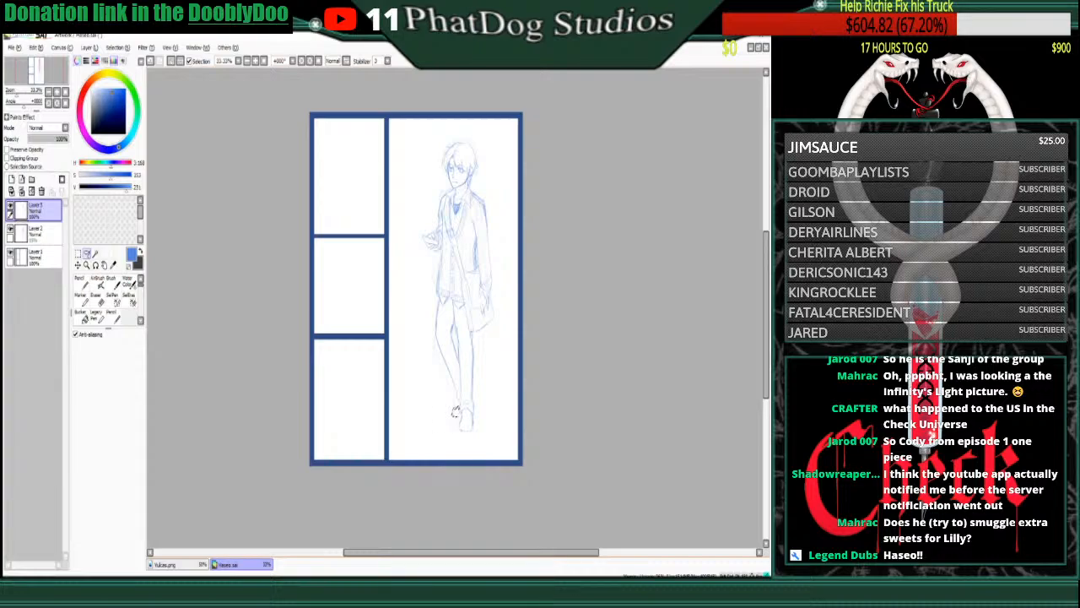
pyautogui.moveTo(456, 414); pyautogui.dragTo(458, 413)
pyautogui.click(80, 279)
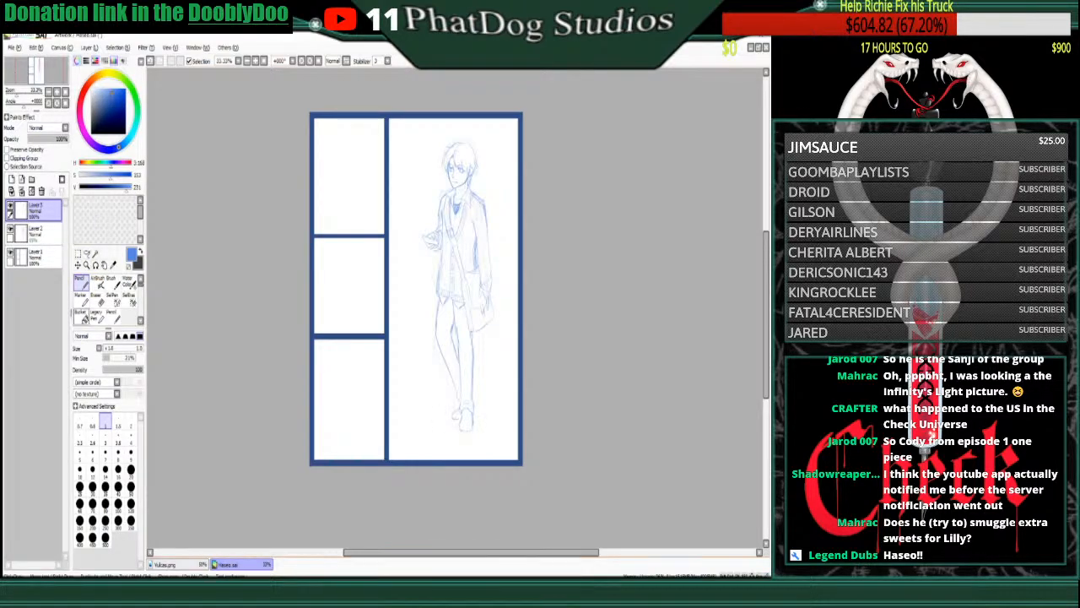
pyautogui.click(97, 299)
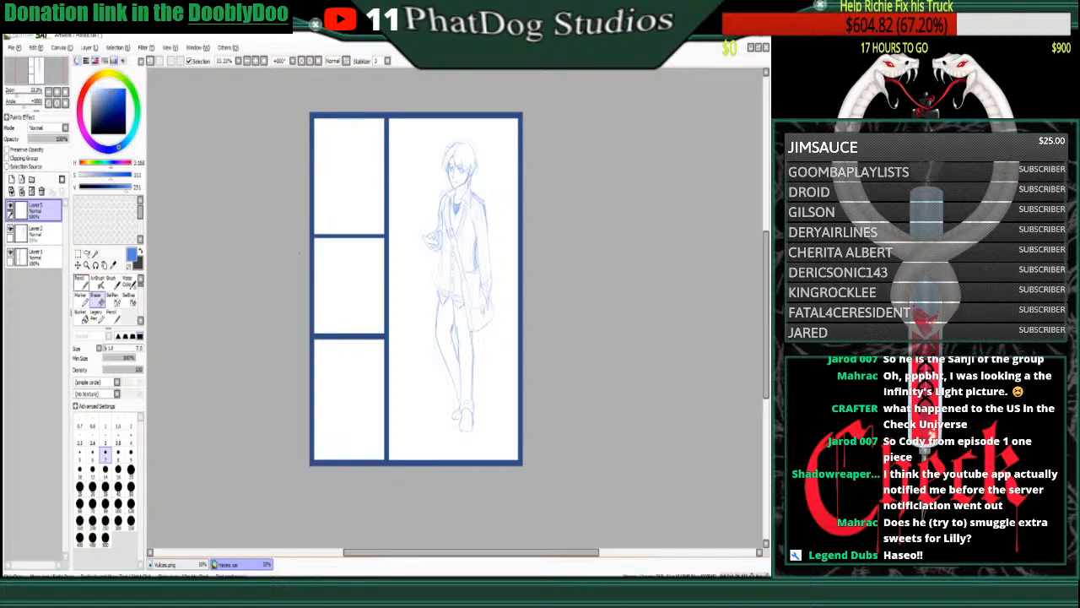
pyautogui.click(81, 283)
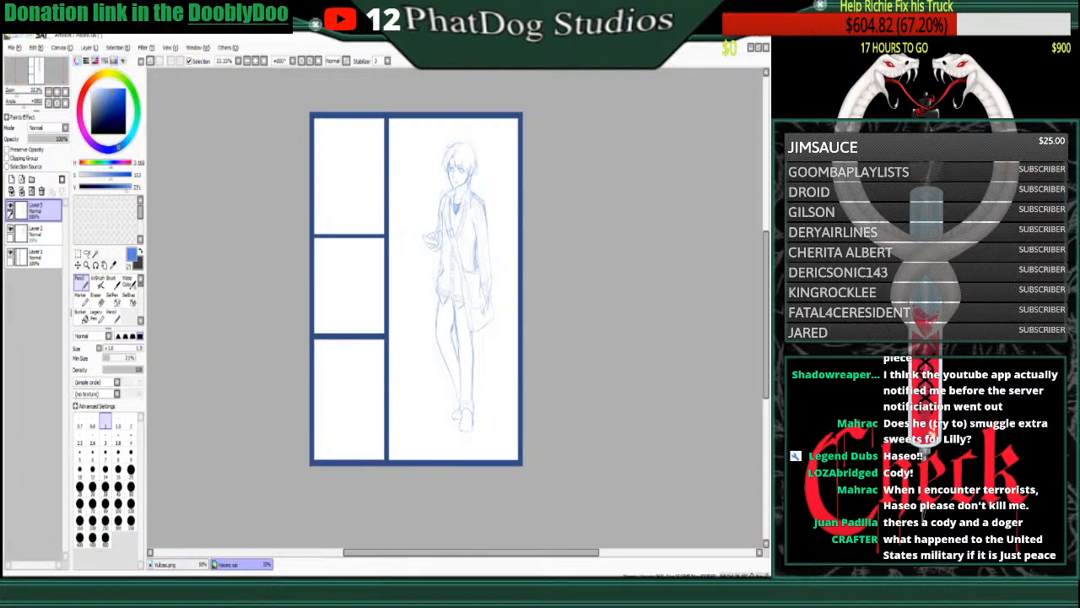
# - Redraw the raised arm's outer line from the shoulder to the elbow and erase the excess strokes along it
pyautogui.press('pageup')
pyautogui.press('pageup')
pyautogui.press('pageup')
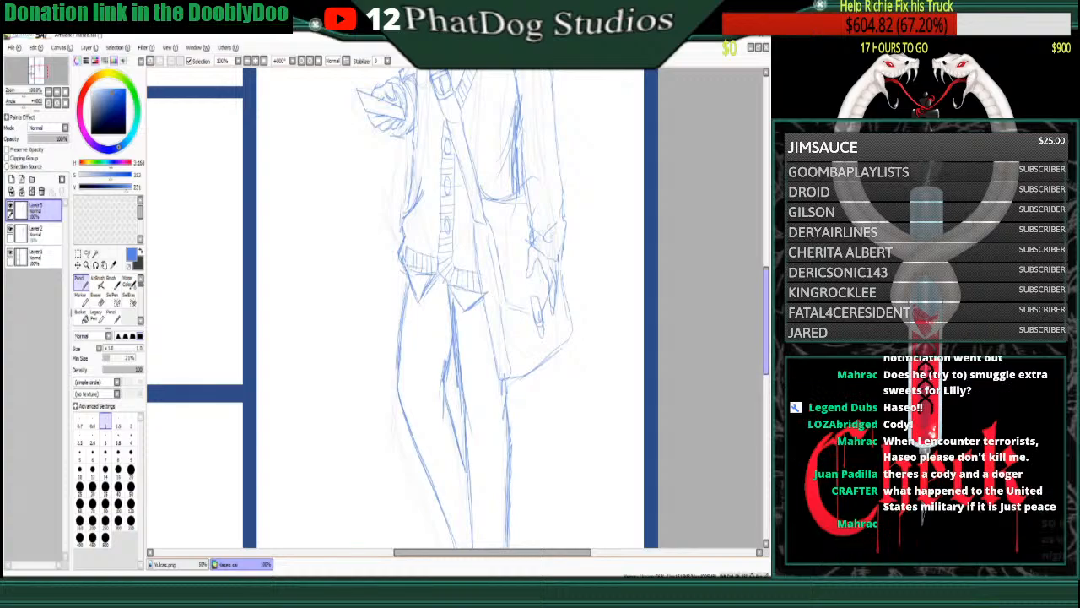
pyautogui.scroll(6, 456, 308)
pyautogui.scroll(2, 456, 308)
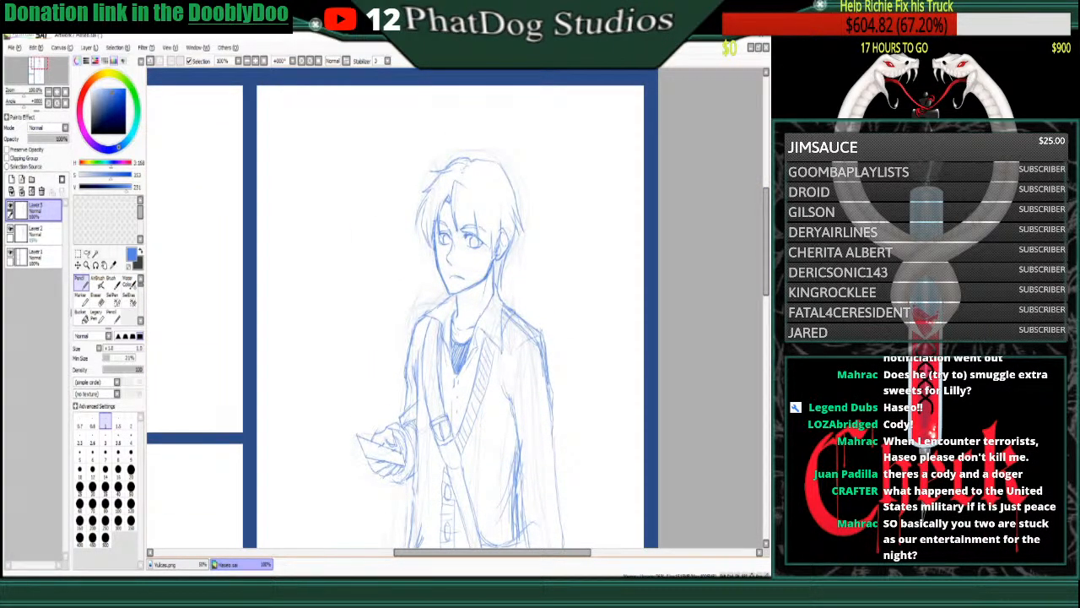
pyautogui.moveTo(415, 328); pyautogui.dragTo(406, 405)
pyautogui.press('e')
pyautogui.moveTo(413, 328); pyautogui.dragTo(406, 405)
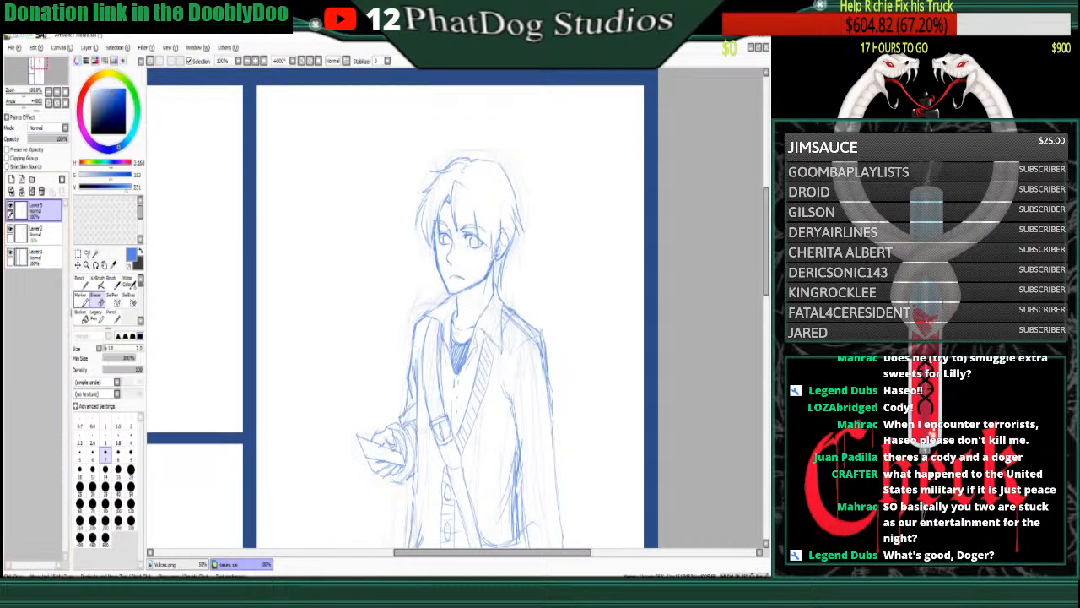
pyautogui.press('n')
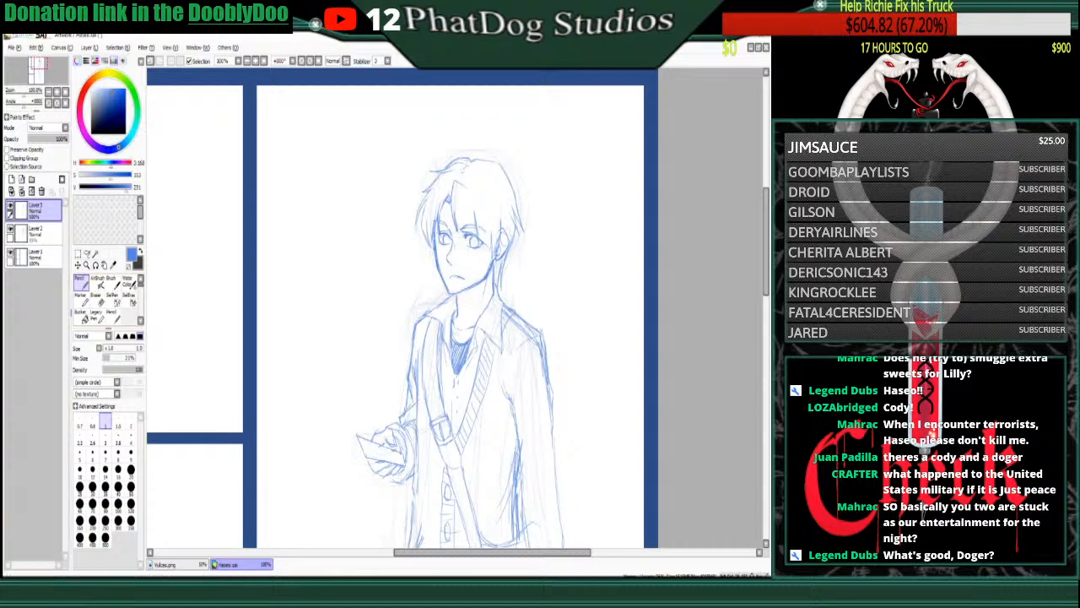
# - Merge the character sketch into the layer below, add a linework layer on top, and choose black with the Curve tool
pyautogui.moveTo(766, 245); pyautogui.dragTo(766, 227)
pyautogui.scroll(5, 457, 312)
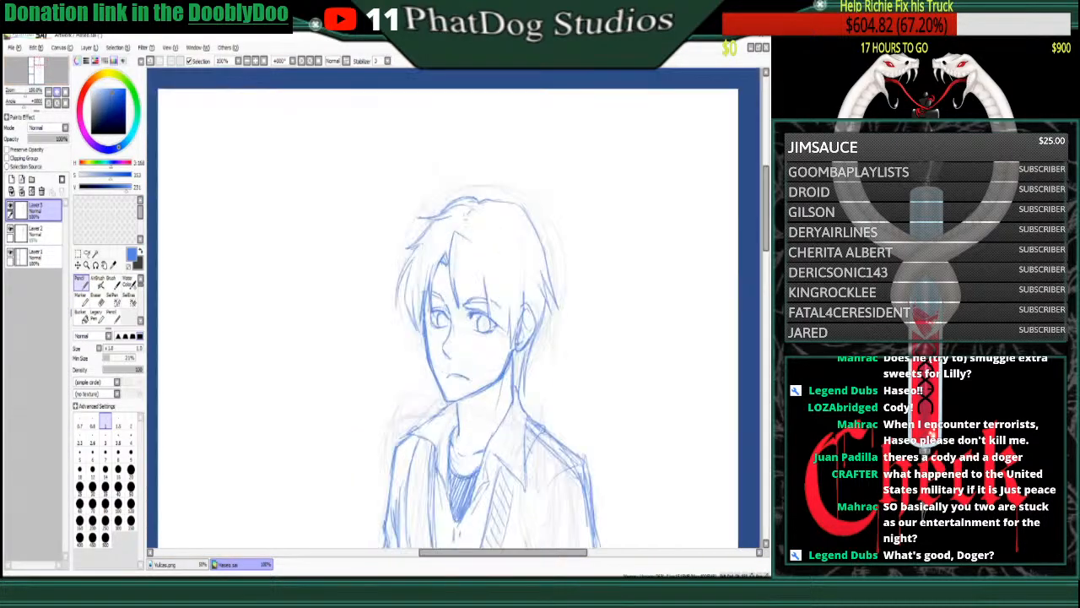
pyautogui.hotkey('ctrl', 'e')
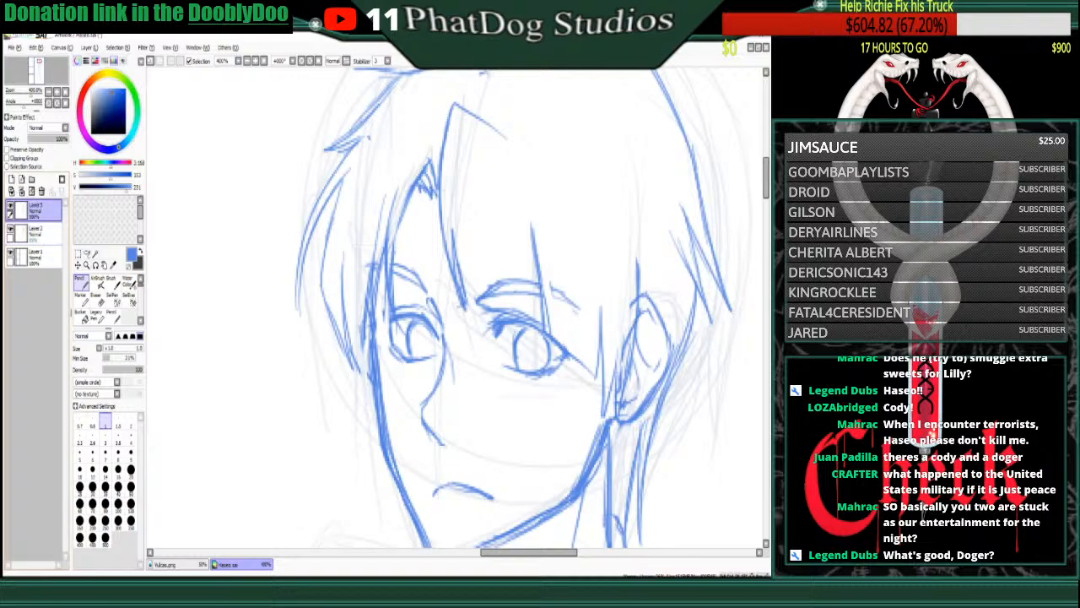
pyautogui.click(22, 179)
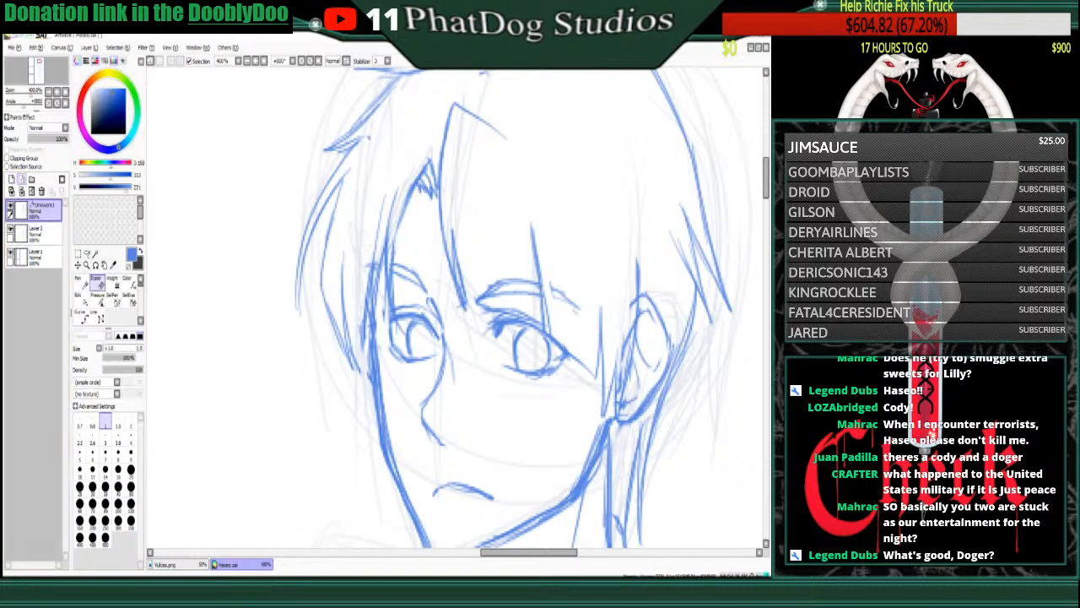
pyautogui.moveTo(108, 124); pyautogui.dragTo(91, 134)
pyautogui.click(82, 317)
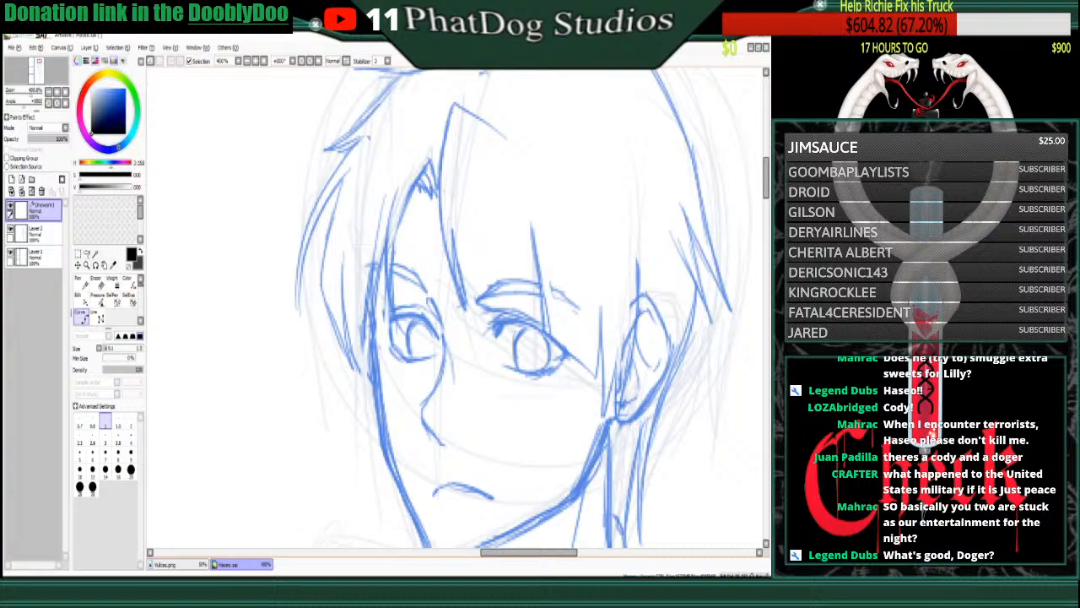
# - Lower the opacity of Layer 2 to fade the blue sketch, and make the linework layer active again
pyautogui.click(35, 234)
pyautogui.click(49, 138)
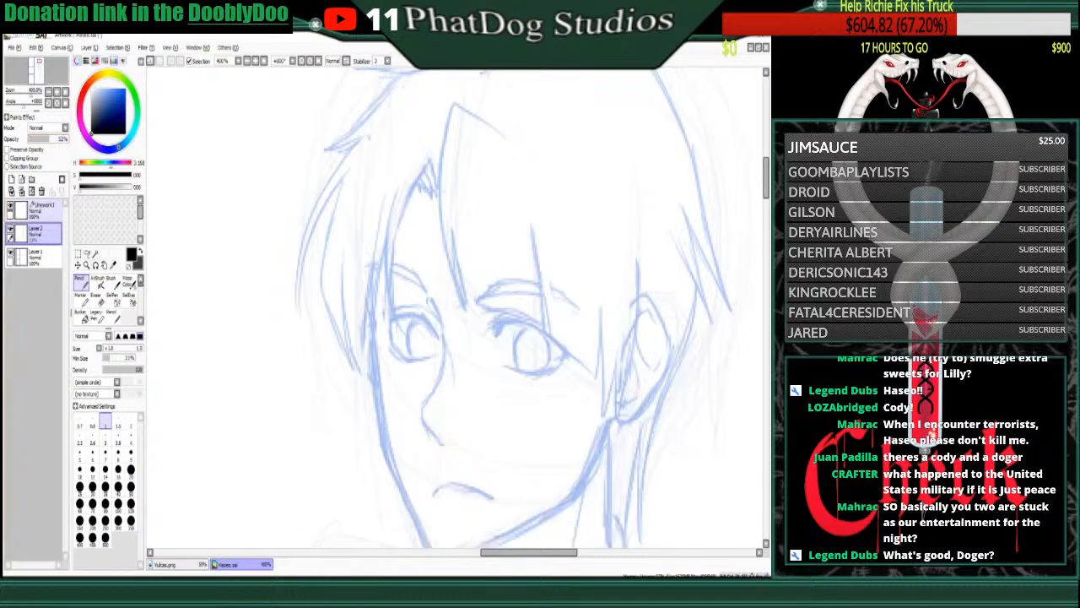
pyautogui.click(41, 210)
pyautogui.click(454, 103)
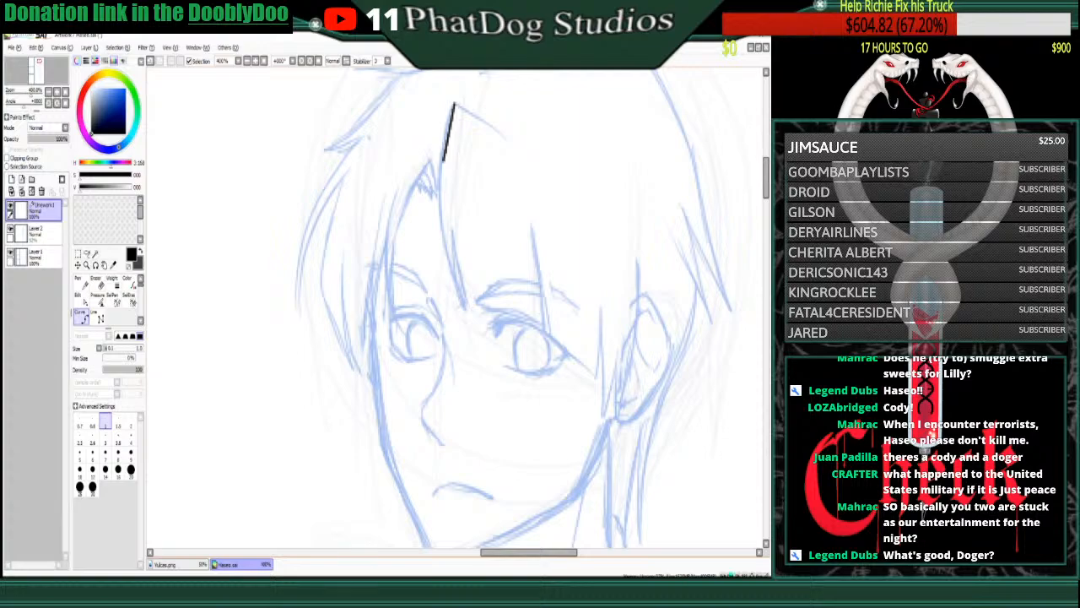
pyautogui.hotkey('ctrl', 'z')
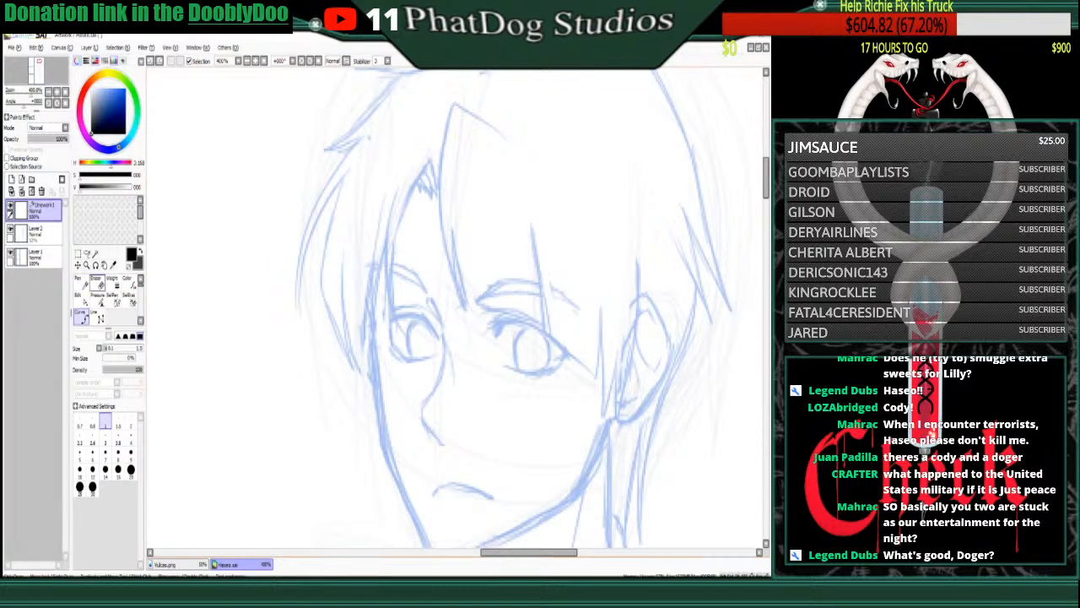
# - Switch to the linework Pen and ink the near eye's first lash and the far eye's upper and lower lids
pyautogui.click(80, 278)
pyautogui.moveTo(504, 319); pyautogui.dragTo(494, 342)
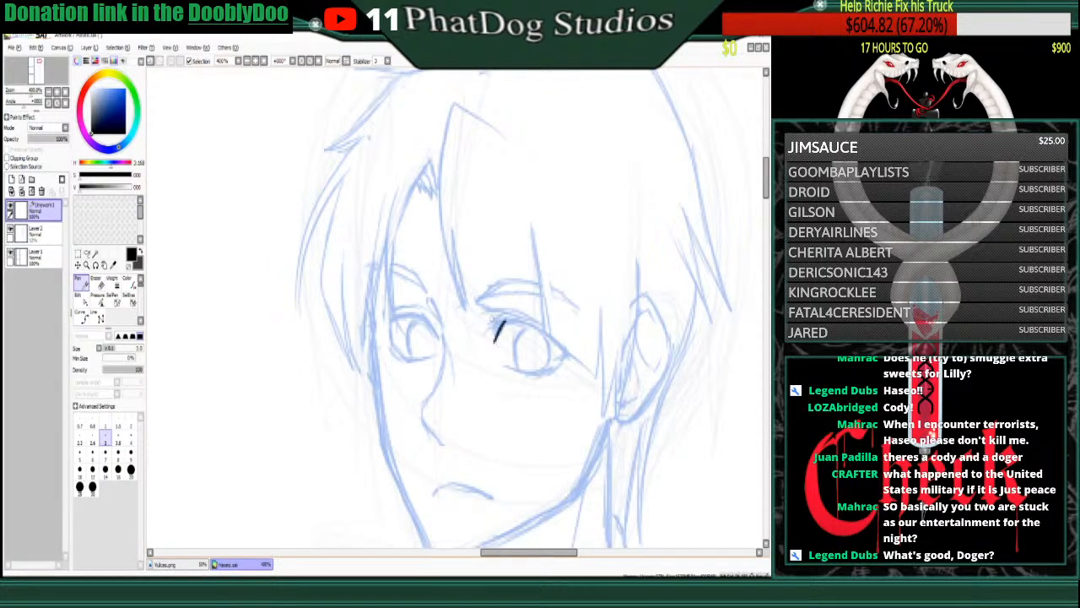
pyautogui.moveTo(381, 324)
pyautogui.mouseDown()
pyautogui.moveTo(426, 318)
pyautogui.moveTo(437, 334)
pyautogui.mouseUp()
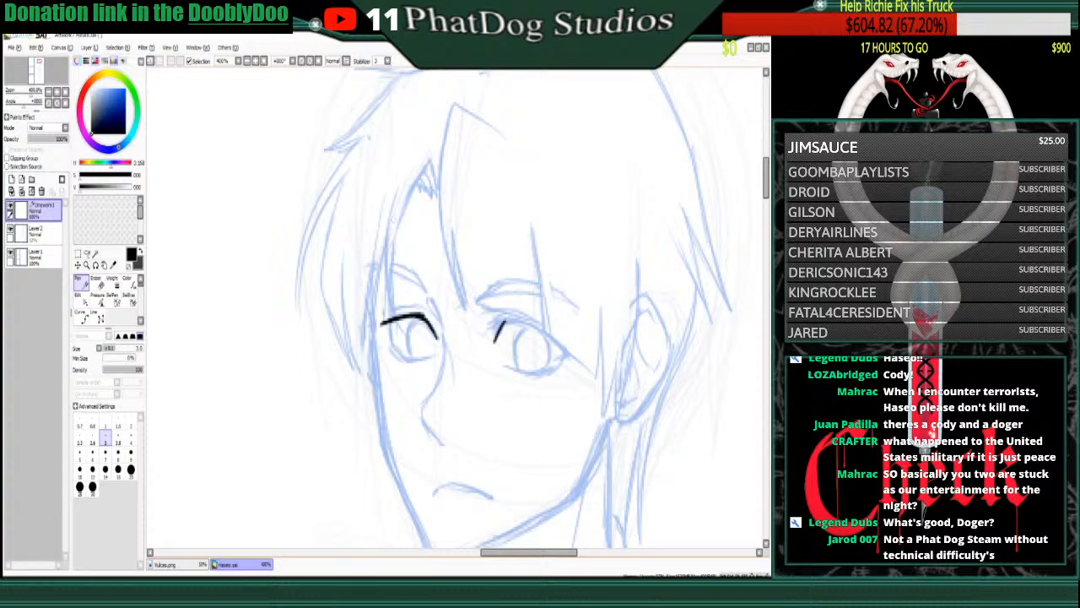
pyautogui.moveTo(392, 347)
pyautogui.mouseDown()
pyautogui.moveTo(410, 362)
pyautogui.moveTo(440, 358)
pyautogui.mouseUp()
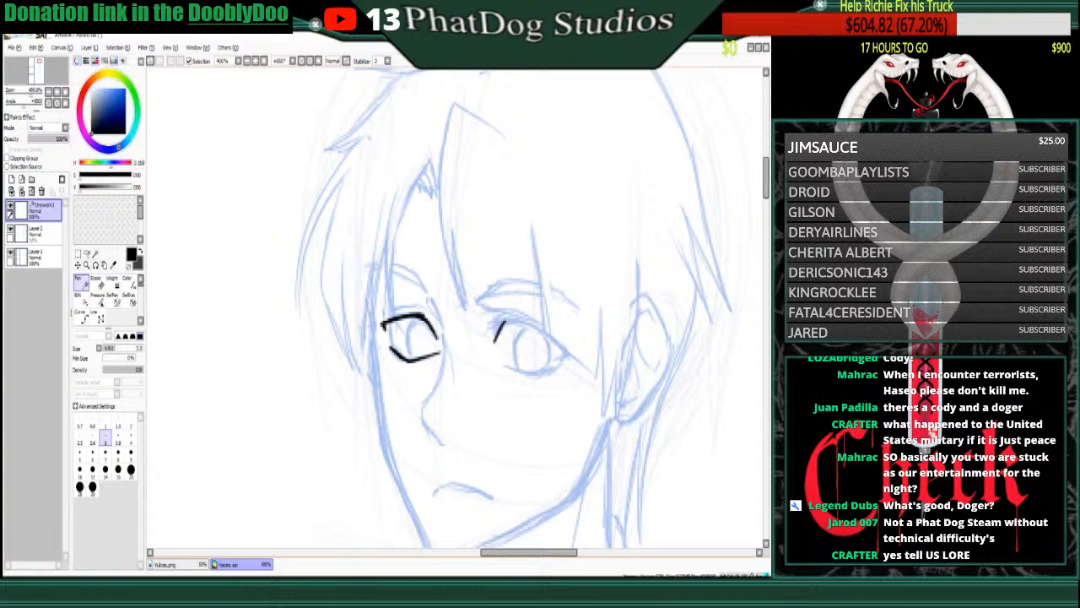
# - Rework the far eye's outer corner and lower lid, undoing poor strokes, and ink its iris and upper lid crease
pyautogui.moveTo(381, 324); pyautogui.dragTo(371, 331)
pyautogui.hotkey('ctrl', 'z')
pyautogui.moveTo(384, 322)
pyautogui.mouseDown()
pyautogui.moveTo(376, 327)
pyautogui.moveTo(396, 358)
pyautogui.mouseUp()
pyautogui.hotkey('ctrl', 'z')
pyautogui.hotkey('ctrl', 'z')
pyautogui.hotkey('ctrl', 'z')
pyautogui.hotkey('ctrl', 'z')
pyautogui.hotkey('ctrl', 'z')
pyautogui.hotkey('ctrl', 'z')
pyautogui.hotkey('ctrl', 'z')
pyautogui.moveTo(390, 346)
pyautogui.mouseDown()
pyautogui.moveTo(411, 362)
pyautogui.moveTo(436, 356)
pyautogui.mouseUp()
pyautogui.hotkey('ctrl', 'z')
pyautogui.moveTo(417, 318)
pyautogui.mouseDown()
pyautogui.moveTo(408, 350)
pyautogui.moveTo(420, 359)
pyautogui.mouseUp()
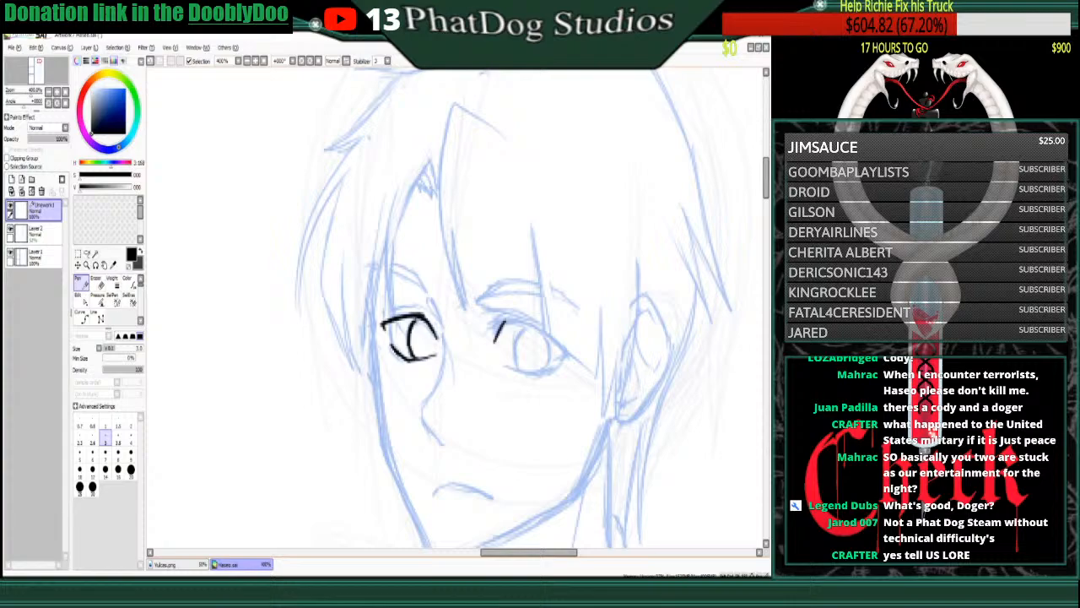
pyautogui.moveTo(386, 316)
pyautogui.mouseDown()
pyautogui.moveTo(421, 306)
pyautogui.moveTo(405, 304)
pyautogui.moveTo(430, 320)
pyautogui.mouseUp()
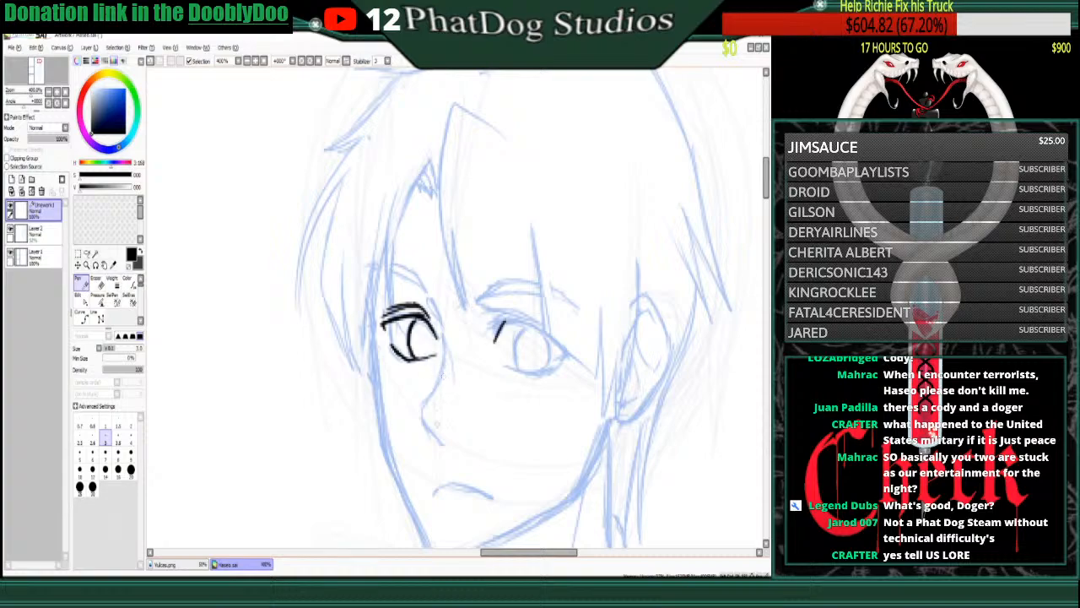
# - Ink the near eye with thick inner lashes, upper lid, lower lid and oval iris over the sketch
pyautogui.moveTo(494, 321)
pyautogui.mouseDown()
pyautogui.moveTo(491, 339)
pyautogui.moveTo(488, 327)
pyautogui.moveTo(524, 321)
pyautogui.mouseUp()
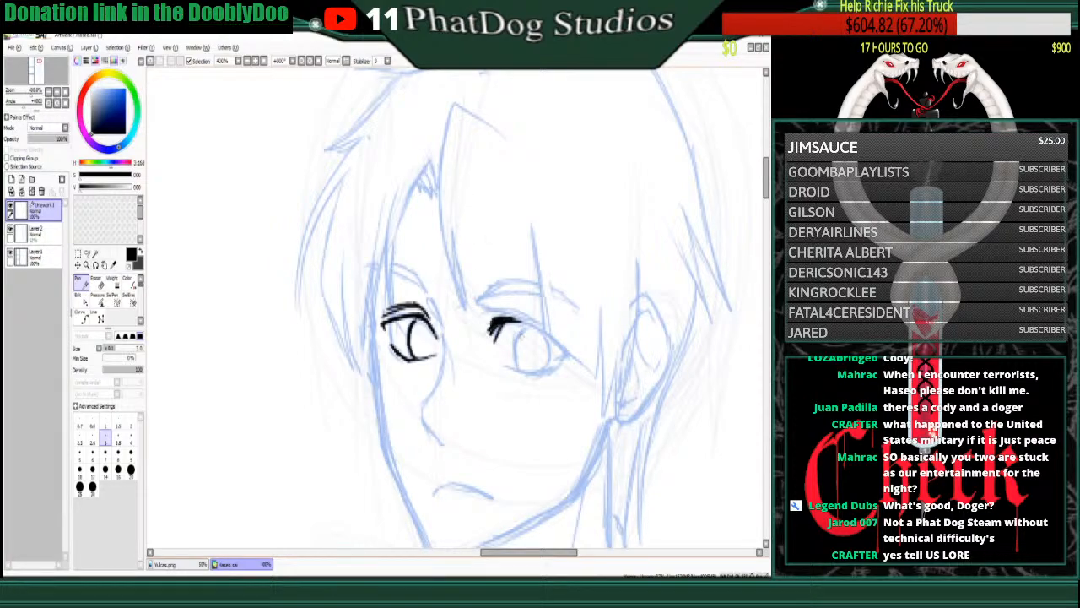
pyautogui.moveTo(511, 319); pyautogui.dragTo(567, 353)
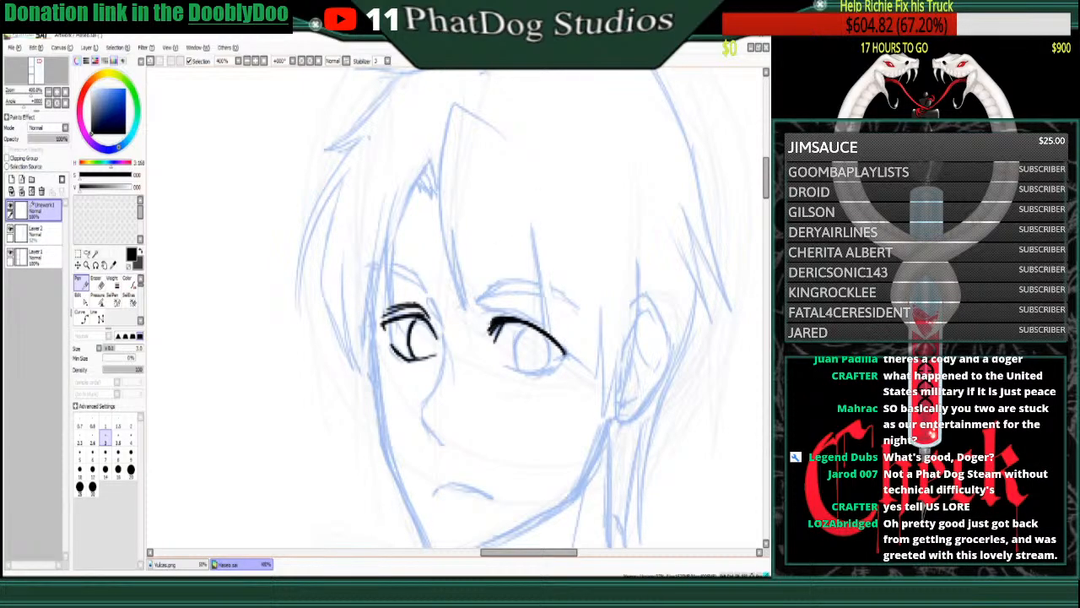
pyautogui.moveTo(557, 363)
pyautogui.mouseDown()
pyautogui.moveTo(540, 375)
pyautogui.moveTo(512, 371)
pyautogui.mouseUp()
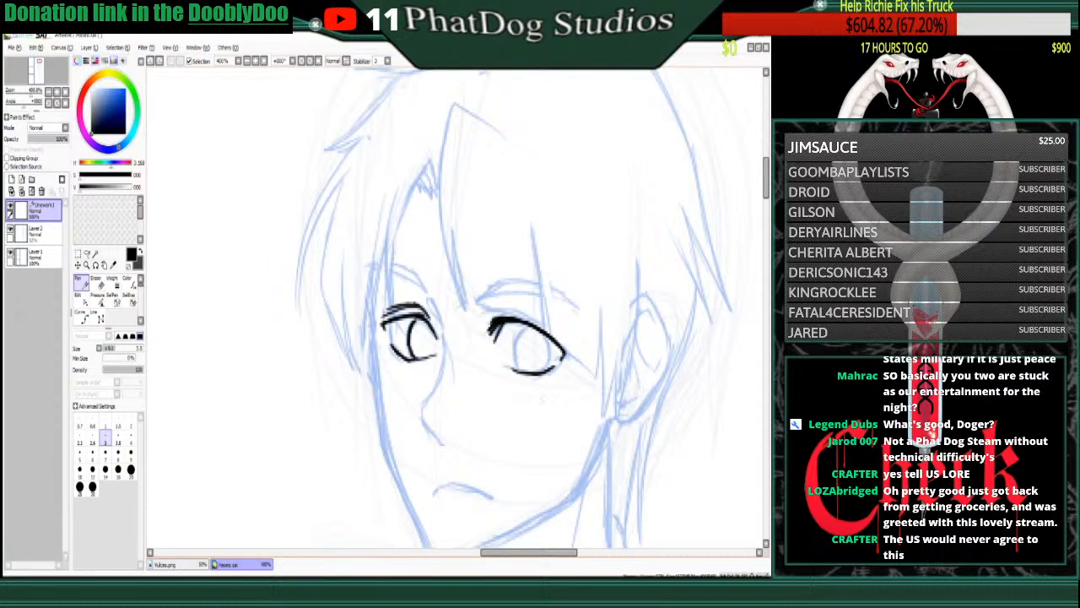
pyautogui.moveTo(520, 374); pyautogui.dragTo(498, 361)
pyautogui.moveTo(527, 326)
pyautogui.mouseDown()
pyautogui.moveTo(512, 353)
pyautogui.moveTo(521, 372)
pyautogui.mouseUp()
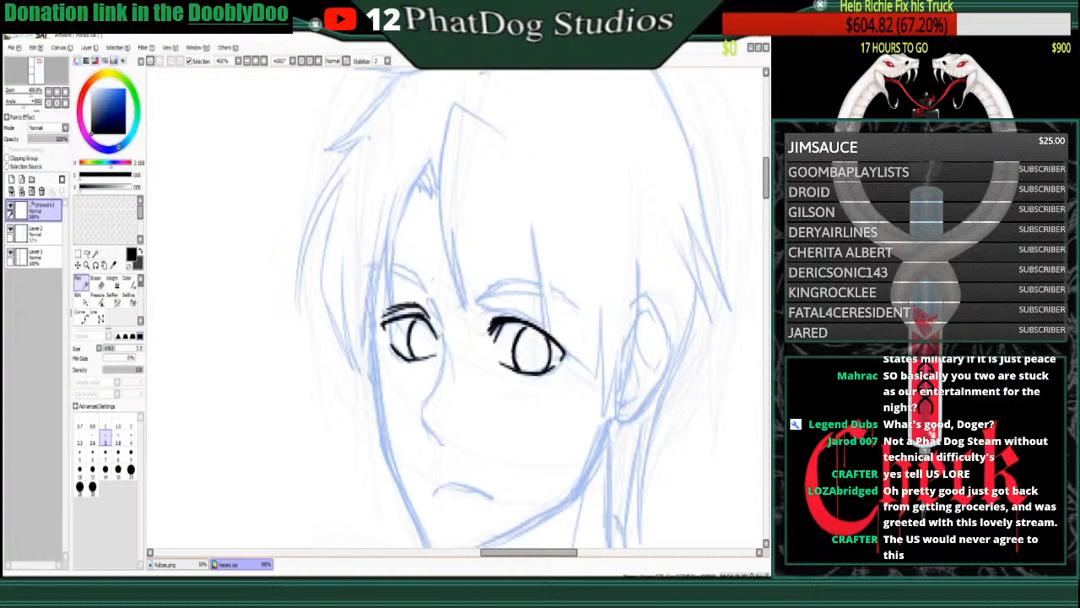
# - Ink the nose line from the brow to beneath the tip, the near eyebrow, and the far eyebrow's upper edge
pyautogui.moveTo(429, 298)
pyautogui.mouseDown()
pyautogui.moveTo(440, 382)
pyautogui.moveTo(422, 407)
pyautogui.moveTo(442, 443)
pyautogui.mouseUp()
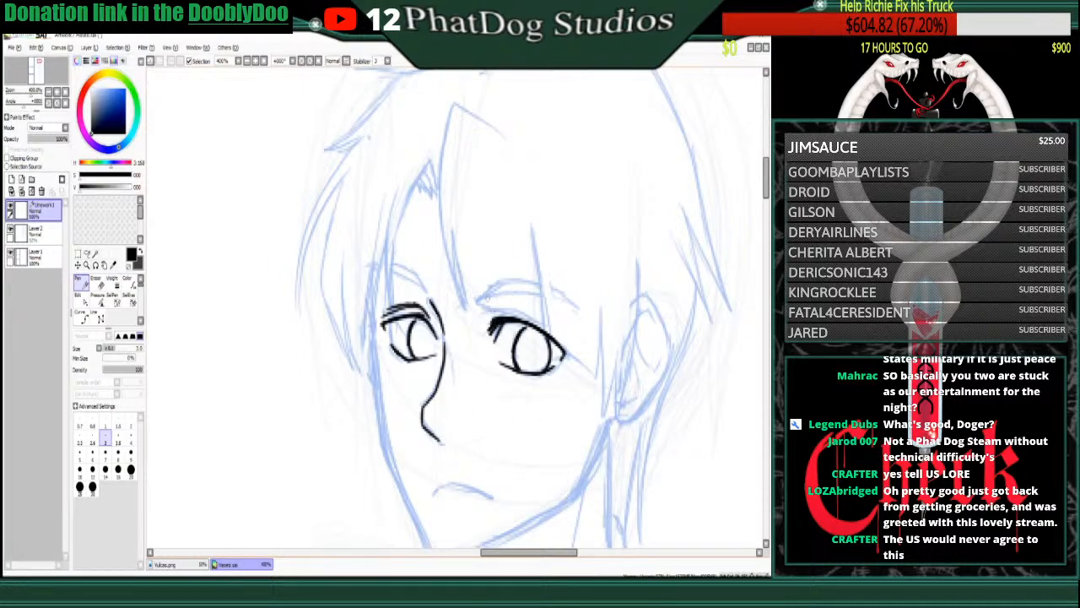
pyautogui.moveTo(483, 318)
pyautogui.mouseDown()
pyautogui.moveTo(508, 309)
pyautogui.moveTo(539, 319)
pyautogui.mouseUp()
pyautogui.moveTo(415, 275)
pyautogui.mouseDown()
pyautogui.moveTo(425, 298)
pyautogui.moveTo(393, 267)
pyautogui.moveTo(363, 274)
pyautogui.moveTo(386, 267)
pyautogui.moveTo(426, 299)
pyautogui.moveTo(402, 268)
pyautogui.moveTo(370, 272)
pyautogui.moveTo(390, 266)
pyautogui.moveTo(382, 273)
pyautogui.moveTo(427, 295)
pyautogui.mouseUp()
pyautogui.hotkey('ctrl', 'z')
pyautogui.hotkey('ctrl', 'z')
pyautogui.hotkey('ctrl', 'z')
pyautogui.moveTo(370, 268)
pyautogui.mouseDown()
pyautogui.moveTo(435, 306)
pyautogui.moveTo(512, 285)
pyautogui.moveTo(557, 294)
pyautogui.mouseUp()
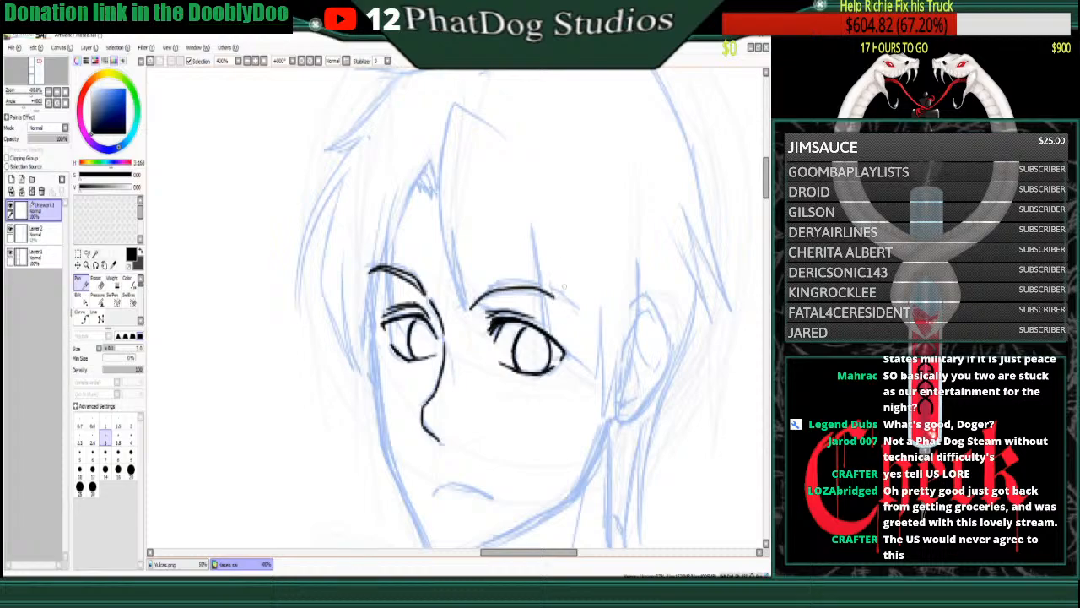
pyautogui.moveTo(465, 311); pyautogui.dragTo(553, 297)
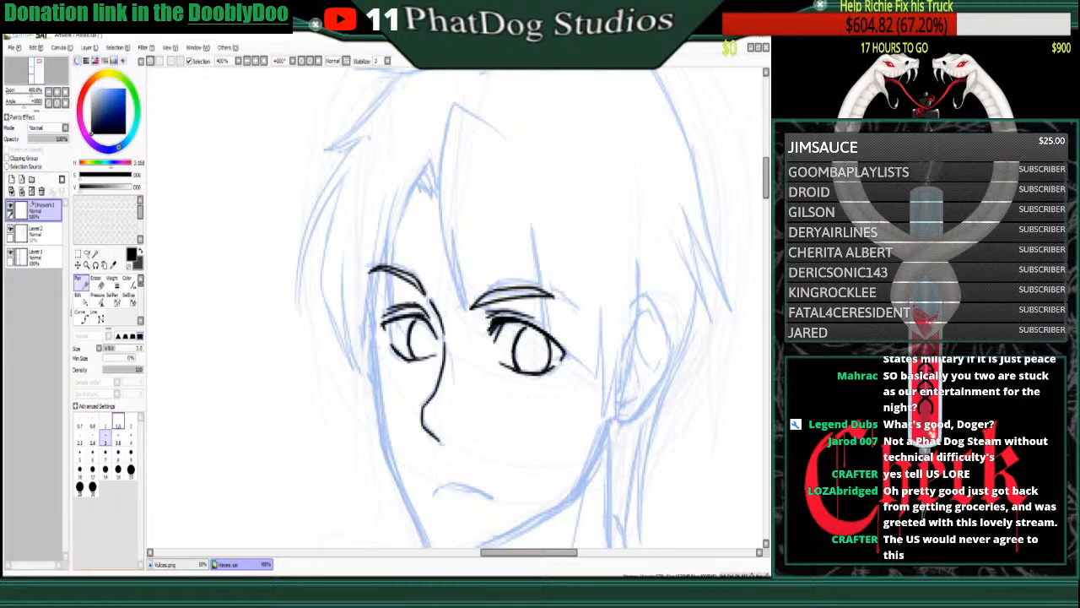
# - Clean up the far eyebrow, ink its lower edge, and ink the short downturned mouth
pyautogui.press('e')
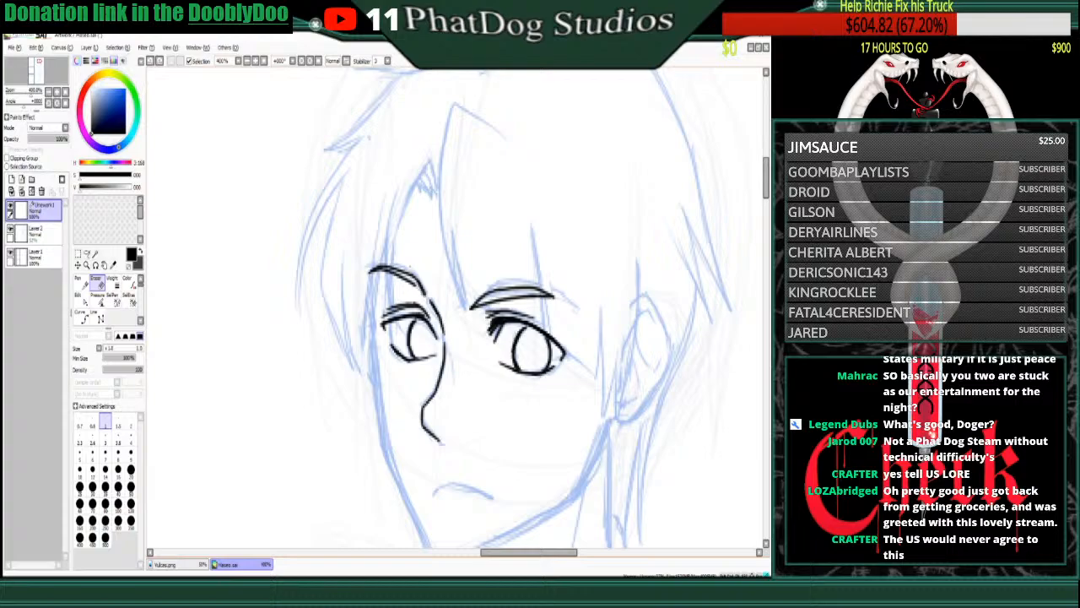
pyautogui.moveTo(423, 293); pyautogui.dragTo(371, 274)
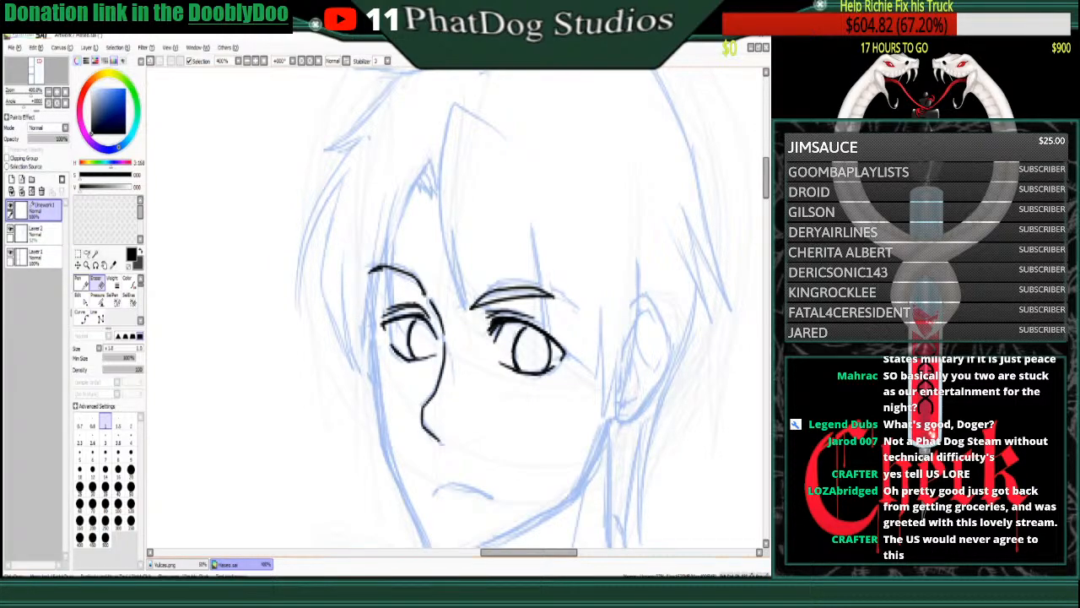
pyautogui.click(80, 279)
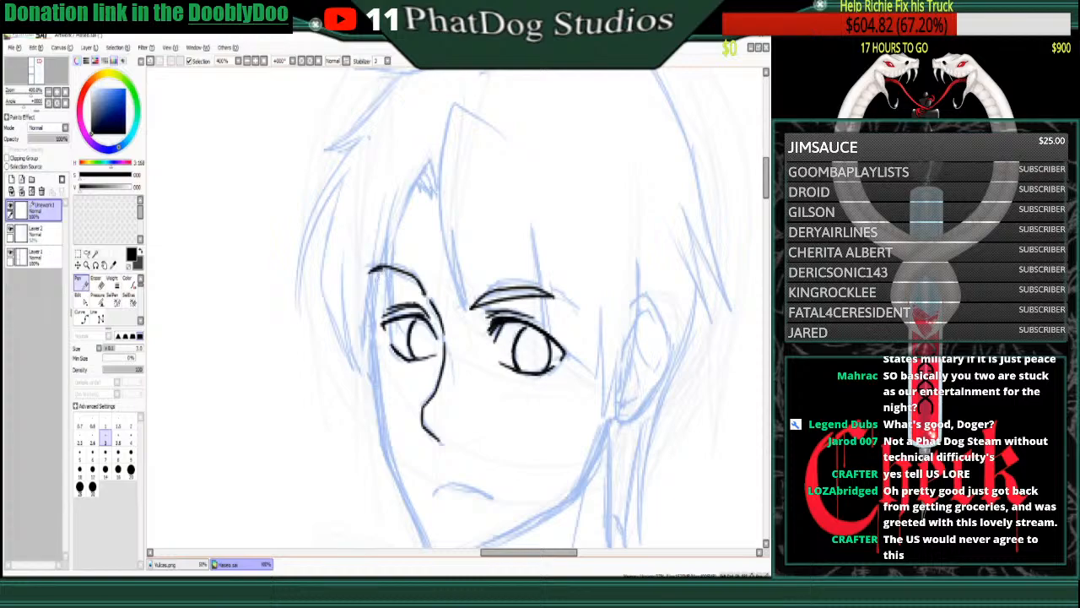
pyautogui.moveTo(375, 271); pyautogui.dragTo(427, 298)
pyautogui.hotkey('ctrl', 'z')
pyautogui.moveTo(434, 491)
pyautogui.mouseDown()
pyautogui.moveTo(495, 497)
pyautogui.moveTo(470, 487)
pyautogui.mouseUp()
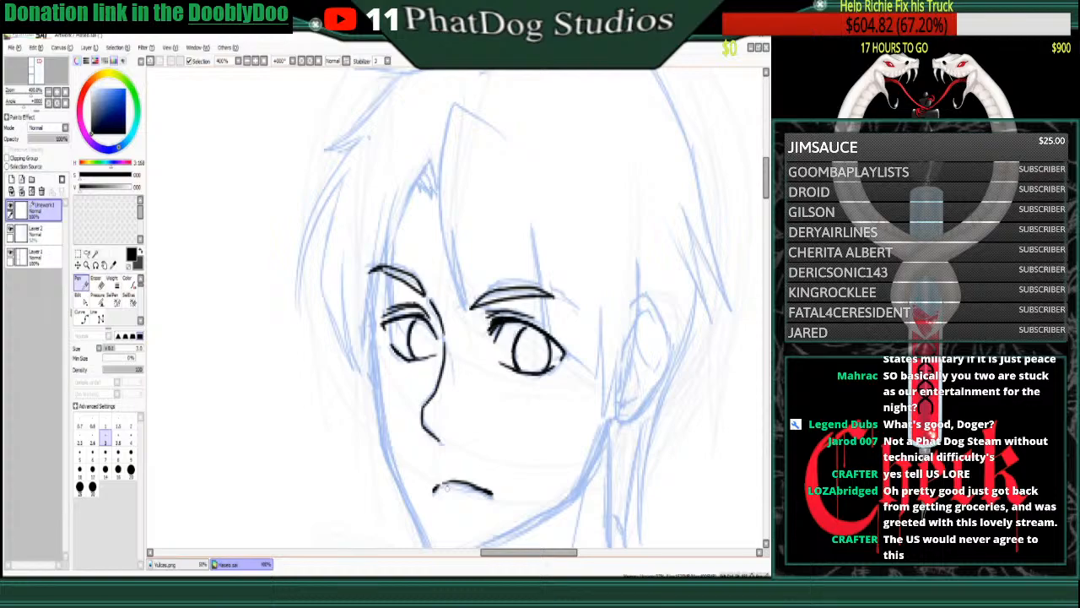
# - Use the Curve tool to ink the central fringe lock from the parting down to its point between the eyebrows
pyautogui.click(84, 317)
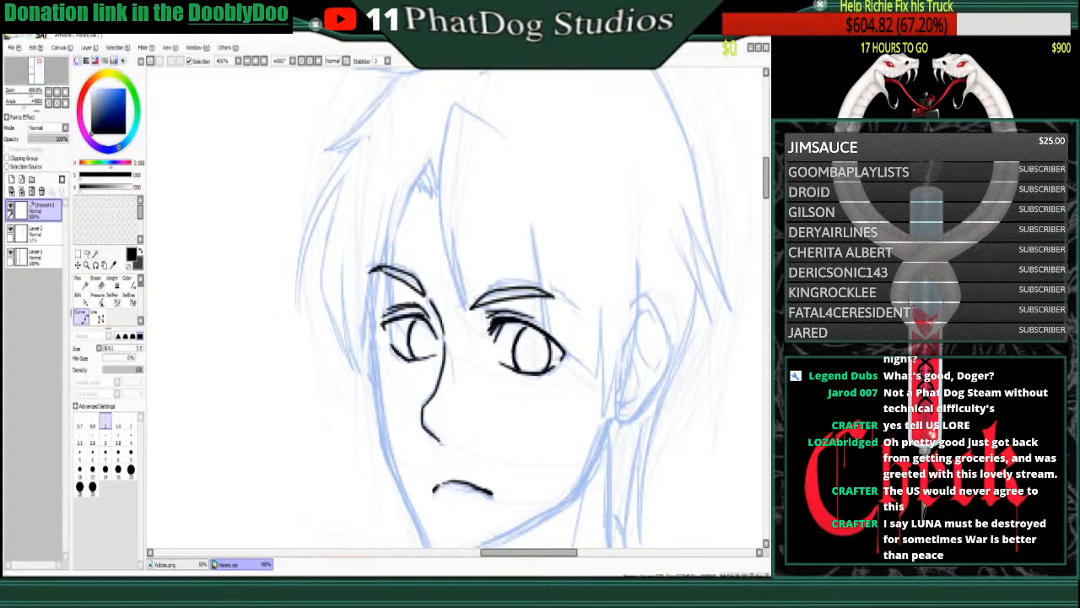
pyautogui.click(508, 138)
pyautogui.click(455, 105)
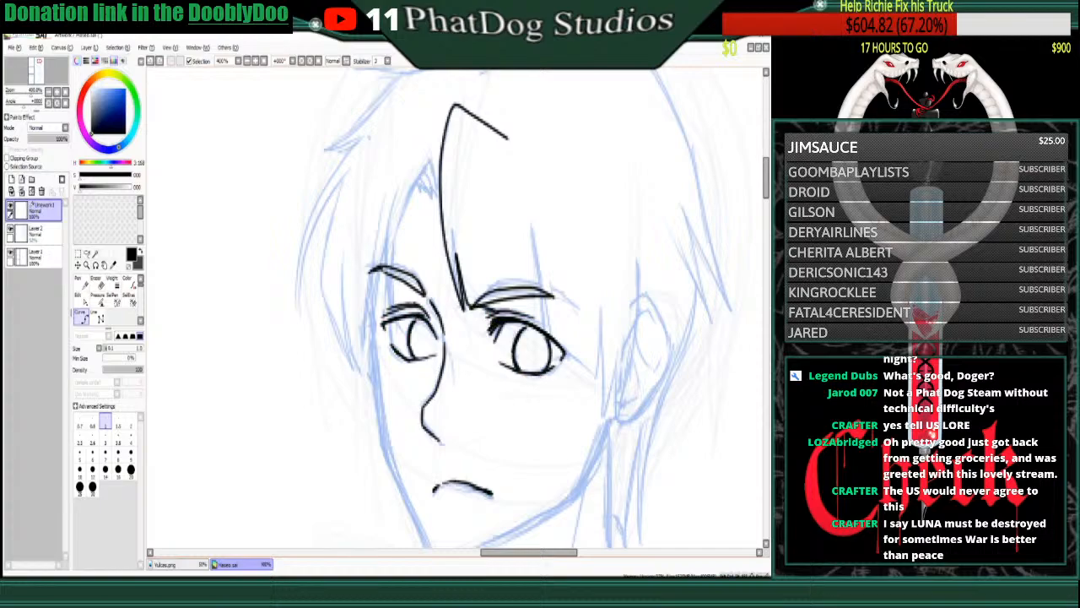
# - Ink the thin fringe strands that fall across the near eyebrow onto the upper eyelid
pyautogui.click(508, 280)
pyautogui.click(517, 314)
pyautogui.click(545, 330)
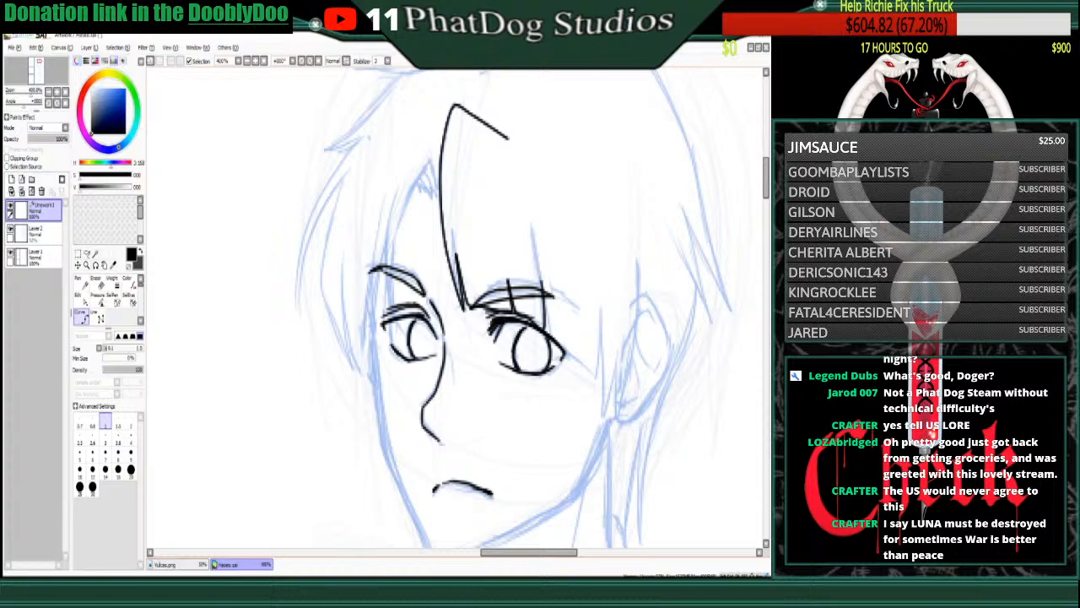
pyautogui.click(533, 229)
pyautogui.click(547, 336)
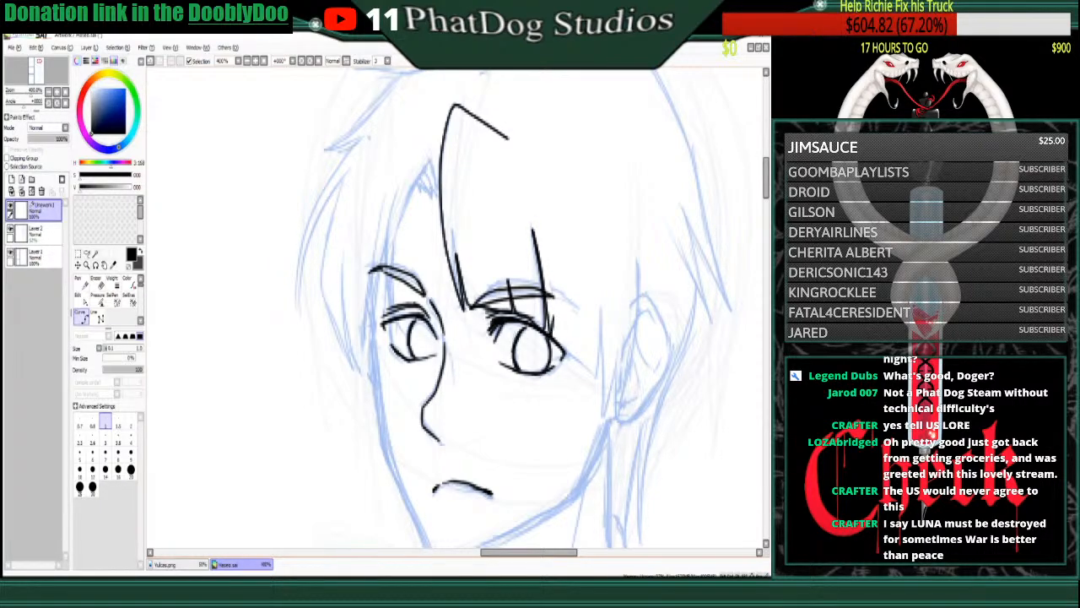
# - Ink the pointed hair strands from the near eye's outer corner to the lock in front of the ear
pyautogui.click(554, 309)
pyautogui.click(601, 373)
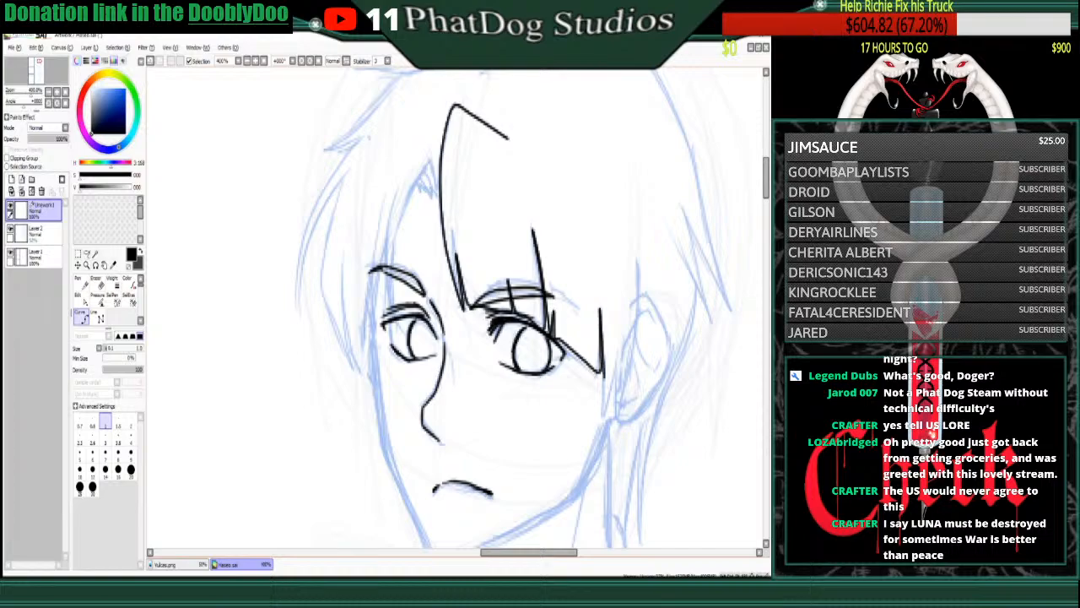
pyautogui.click(602, 416)
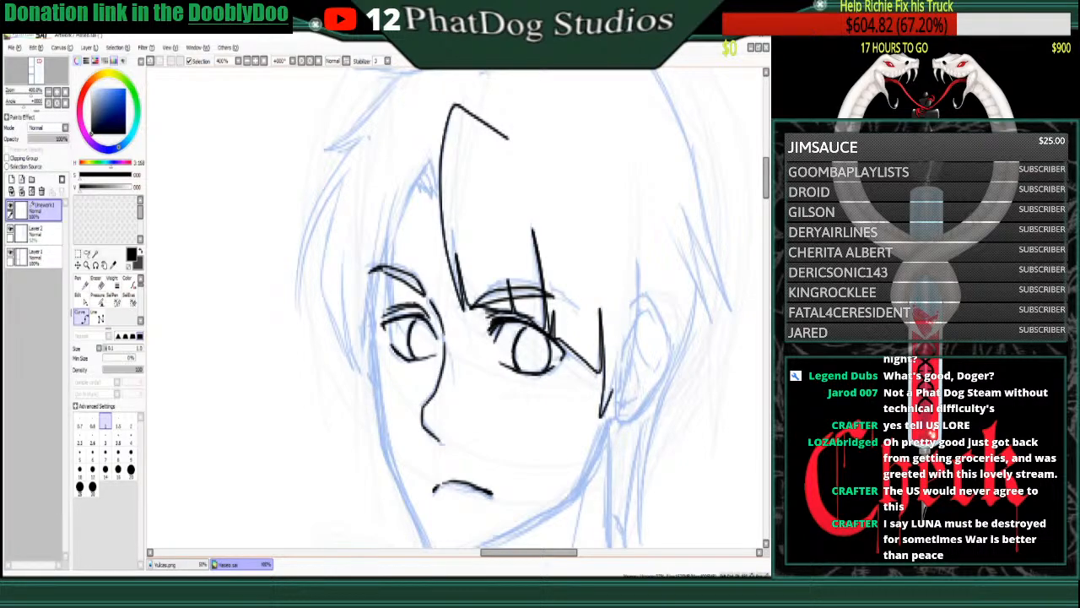
pyautogui.click(619, 351)
pyautogui.click(621, 414)
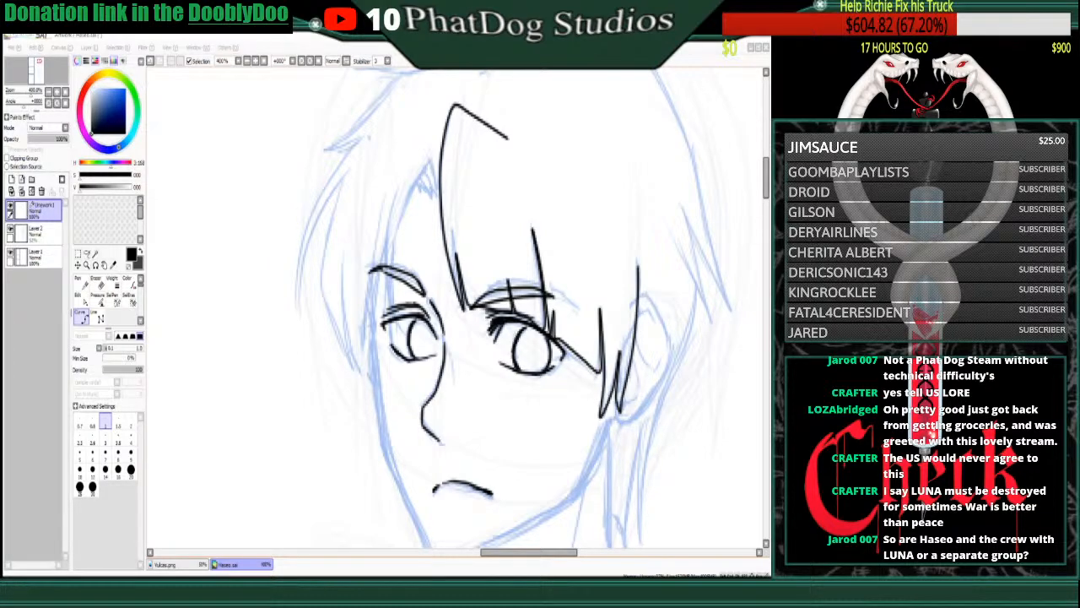
pyautogui.click(535, 426)
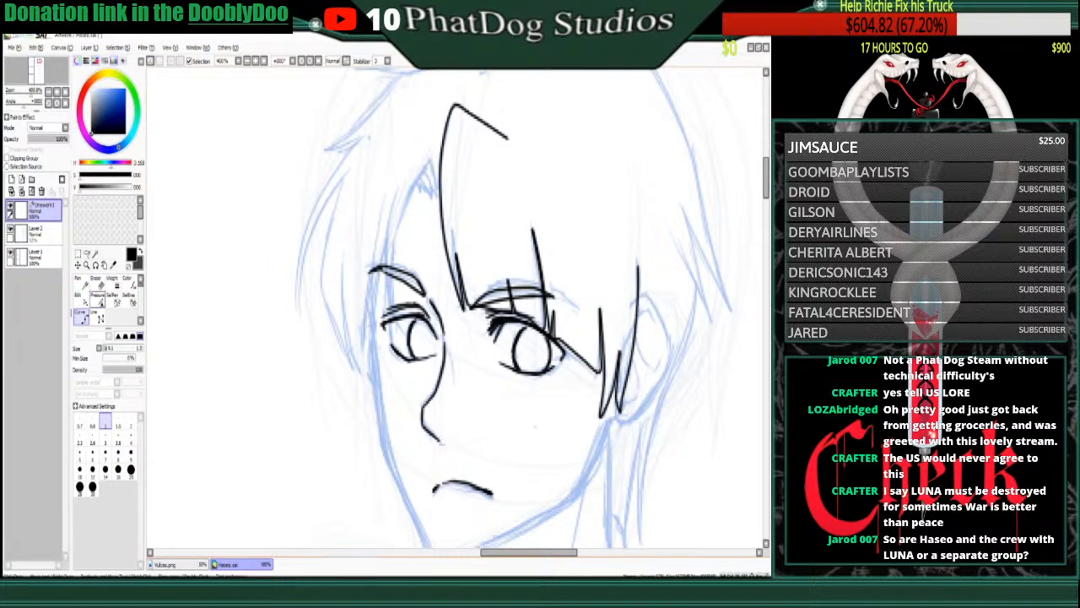
pyautogui.click(79, 297)
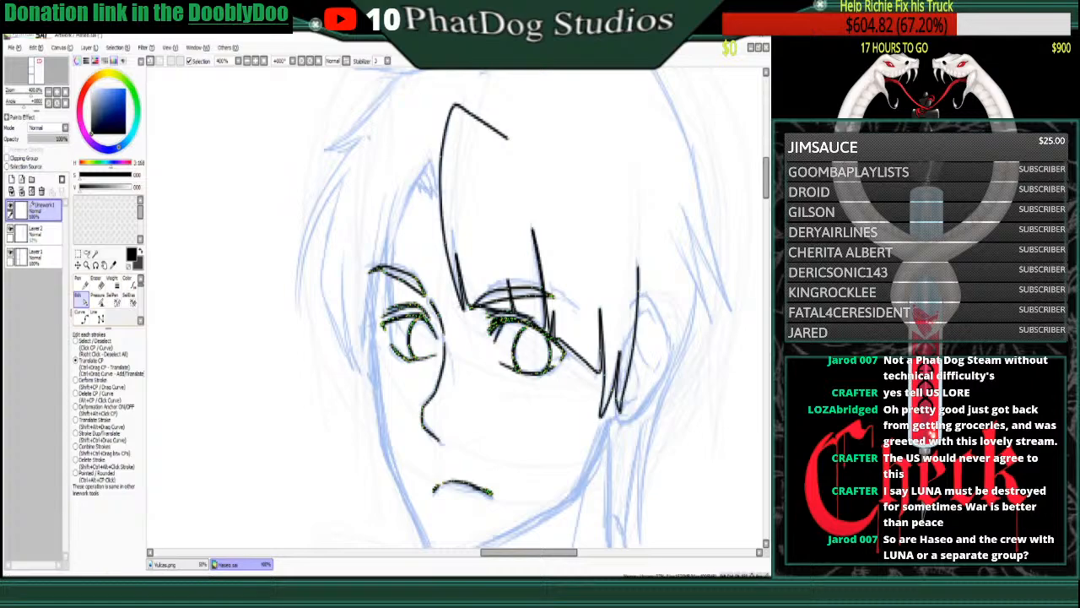
pyautogui.click(94, 473)
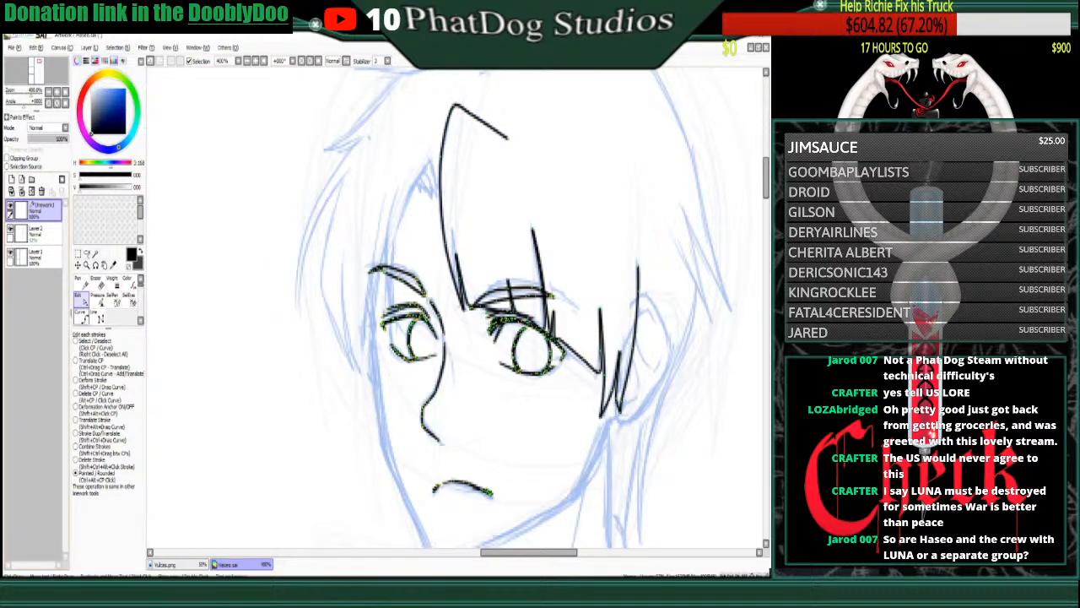
# - Use the Curve tool to ink the peaked hair lock beside the central fringe and its thin strands over the far eyebrow
pyautogui.click(82, 318)
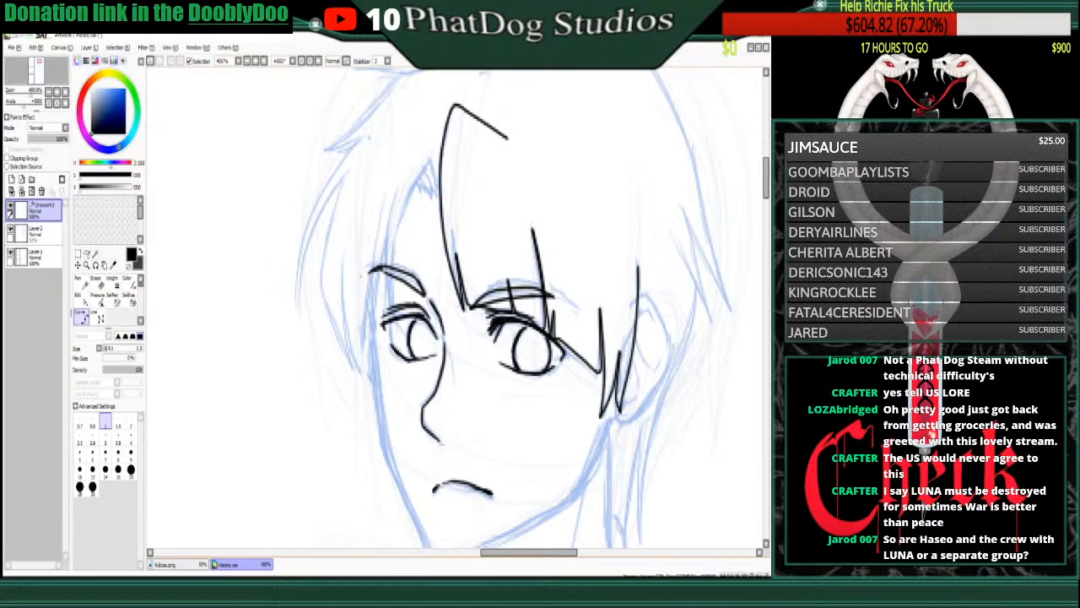
pyautogui.click(439, 198)
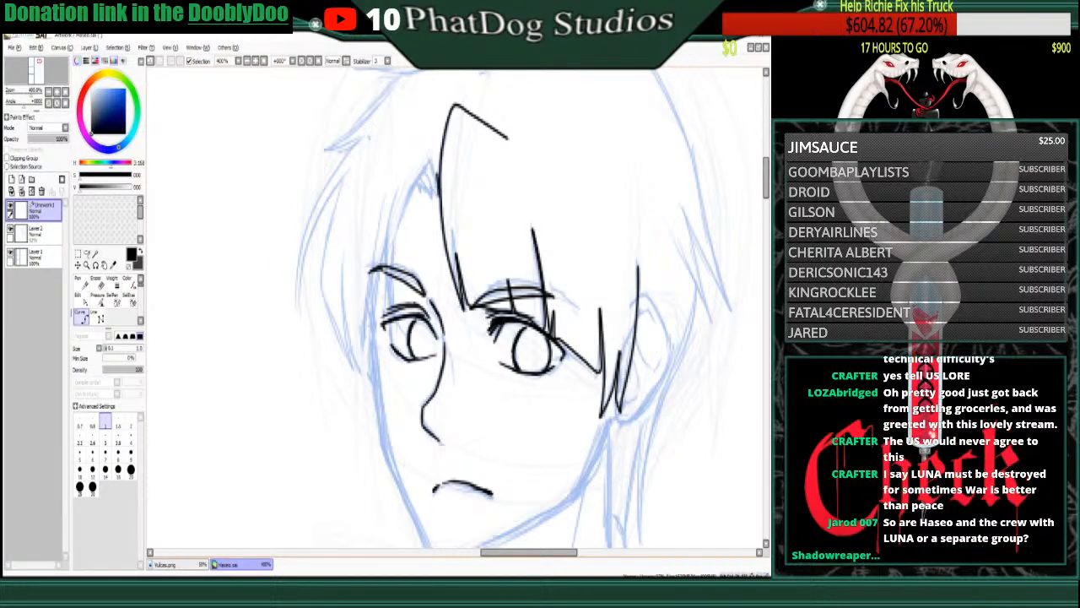
pyautogui.click(430, 158)
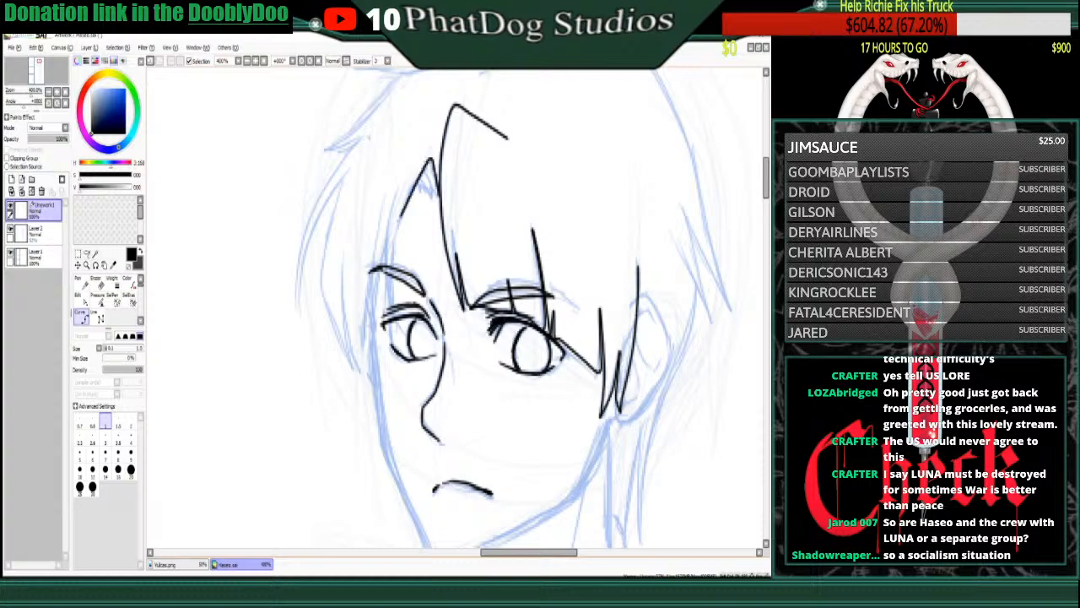
pyautogui.click(395, 233)
pyautogui.click(394, 305)
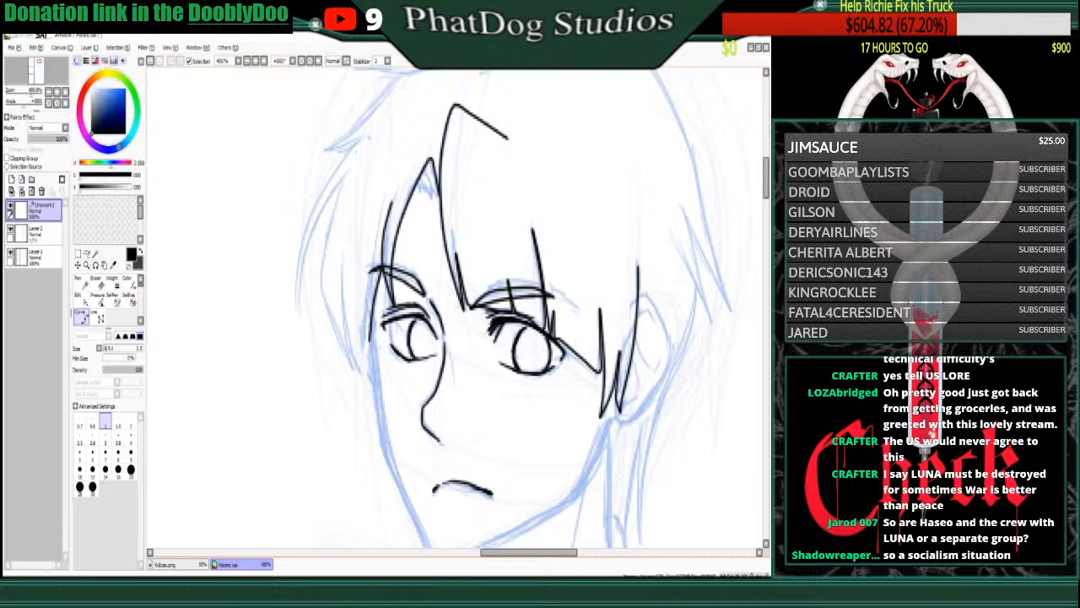
# - Ink the outer pointed lock on the far side of the head and the long strand curving down to cheek level
pyautogui.moveTo(367, 135)
pyautogui.mouseDown()
pyautogui.moveTo(335, 173)
pyautogui.moveTo(301, 266)
pyautogui.mouseUp()
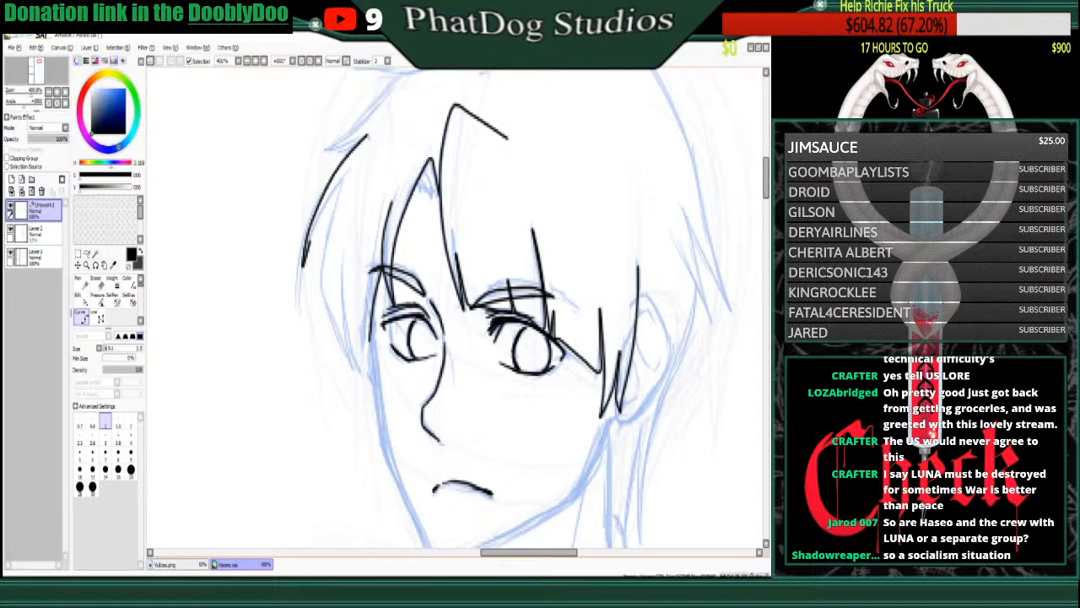
pyautogui.moveTo(333, 188); pyautogui.dragTo(308, 244)
pyautogui.click(340, 185)
pyautogui.click(324, 255)
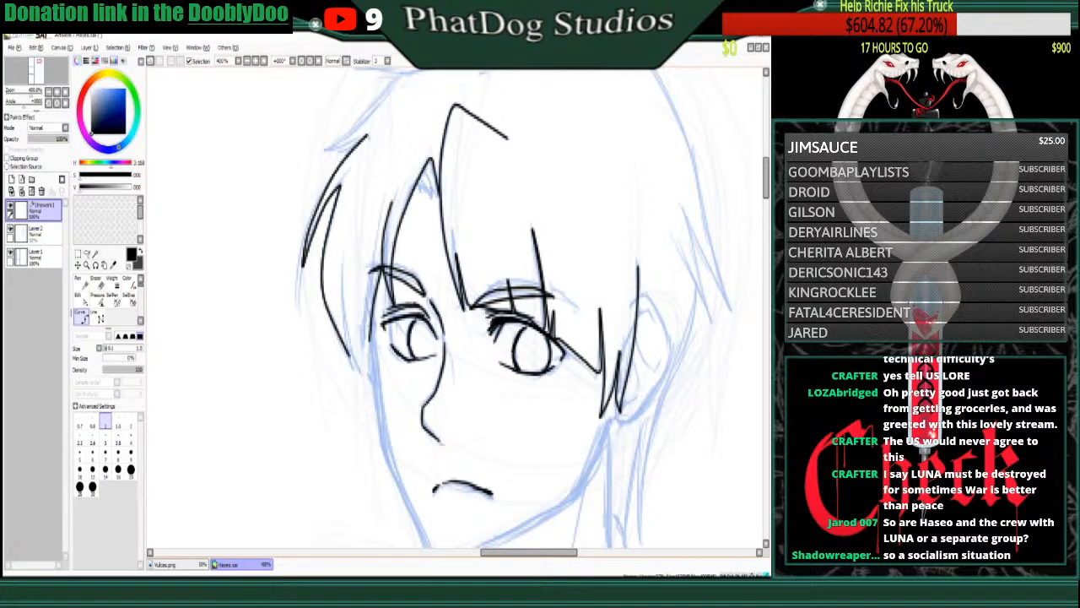
pyautogui.click(355, 368)
# - Close the long far-side lock with its inner edge and ink the short strand joining it to the cheek
pyautogui.click(344, 305)
pyautogui.doubleClick(344, 256)
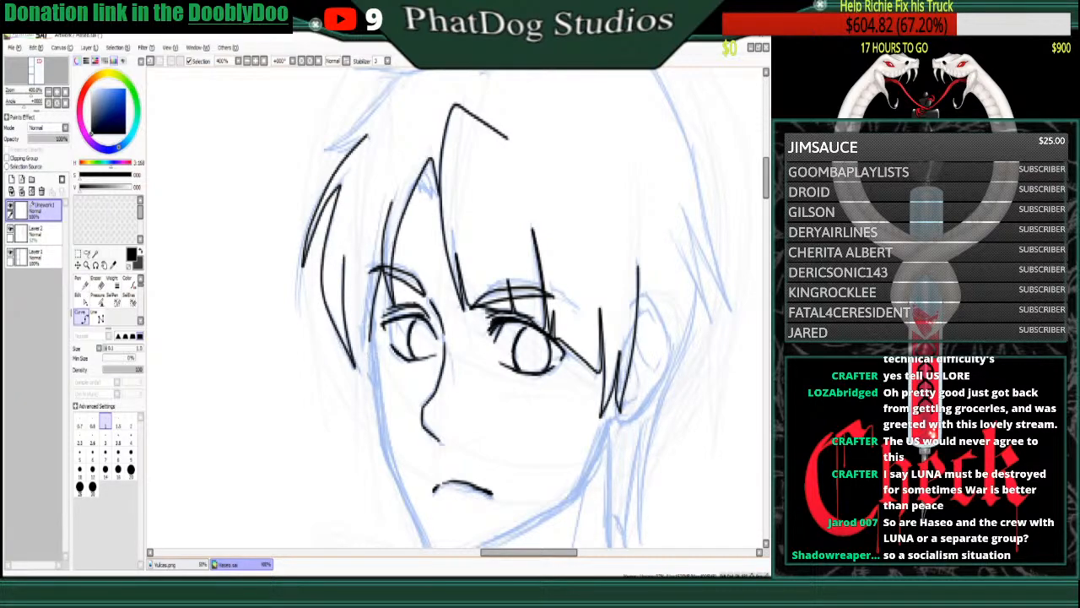
pyautogui.click(346, 328)
pyautogui.click(361, 364)
pyautogui.doubleClick(377, 382)
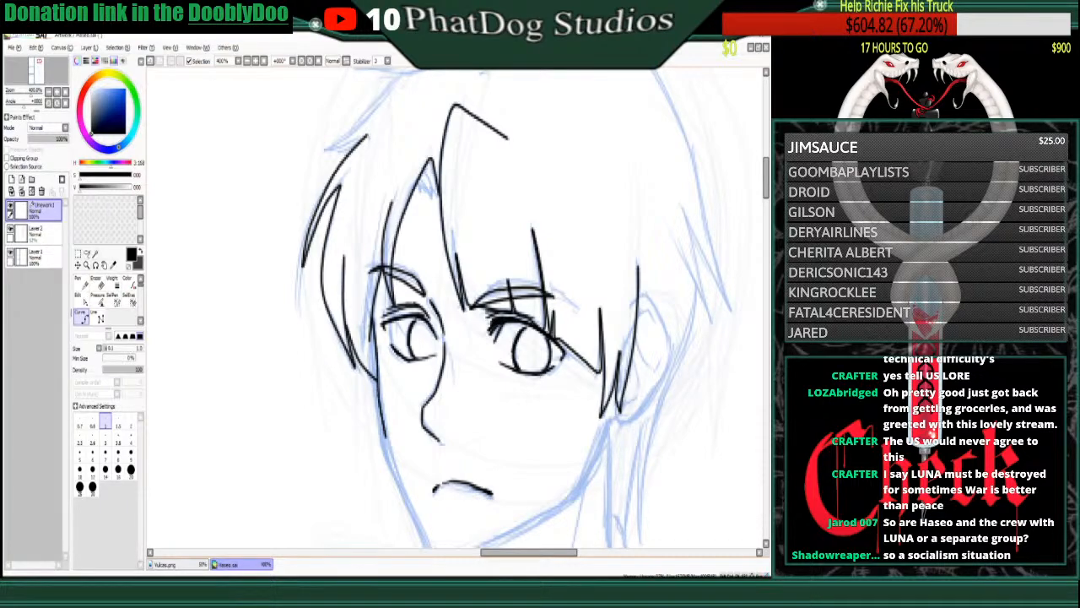
# - Ink the face contour from the far cheek down around the chin and along the jaw up to the ear
pyautogui.click(385, 442)
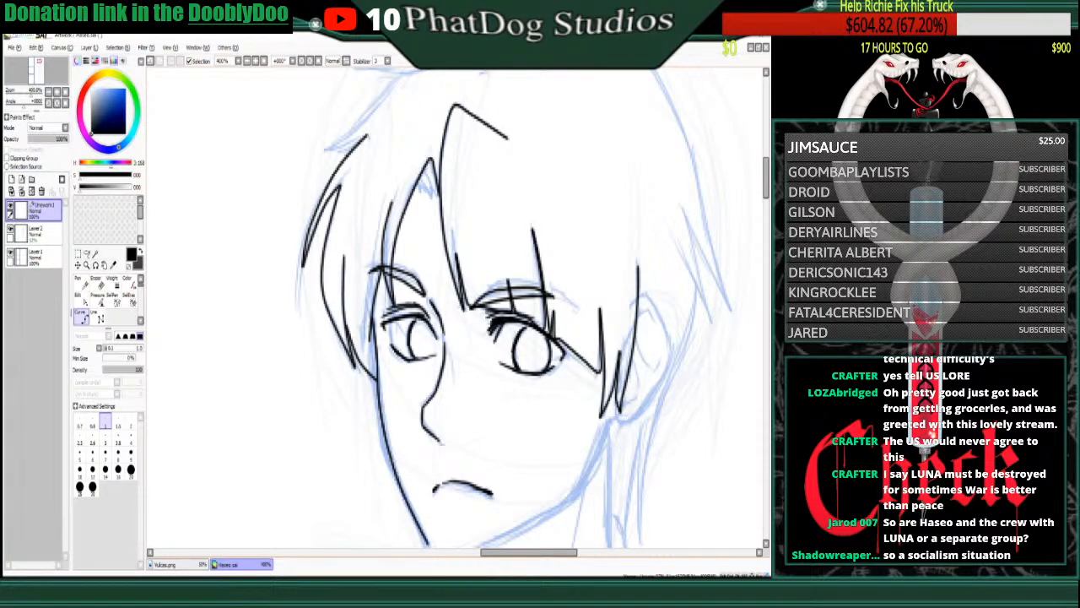
pyautogui.click(426, 544)
pyautogui.moveTo(765, 187); pyautogui.dragTo(766, 199)
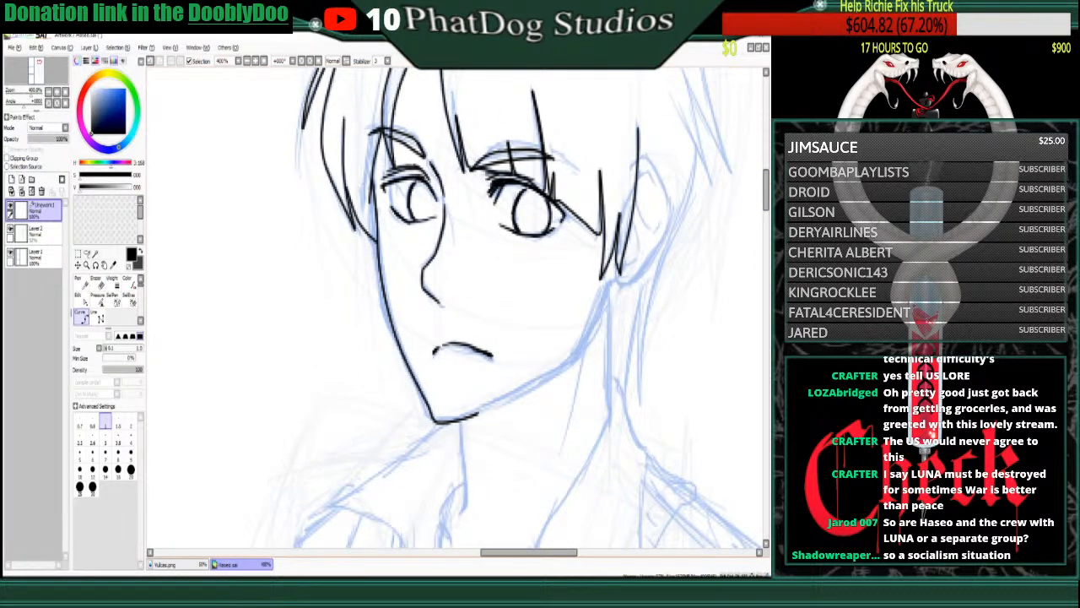
pyautogui.click(481, 415)
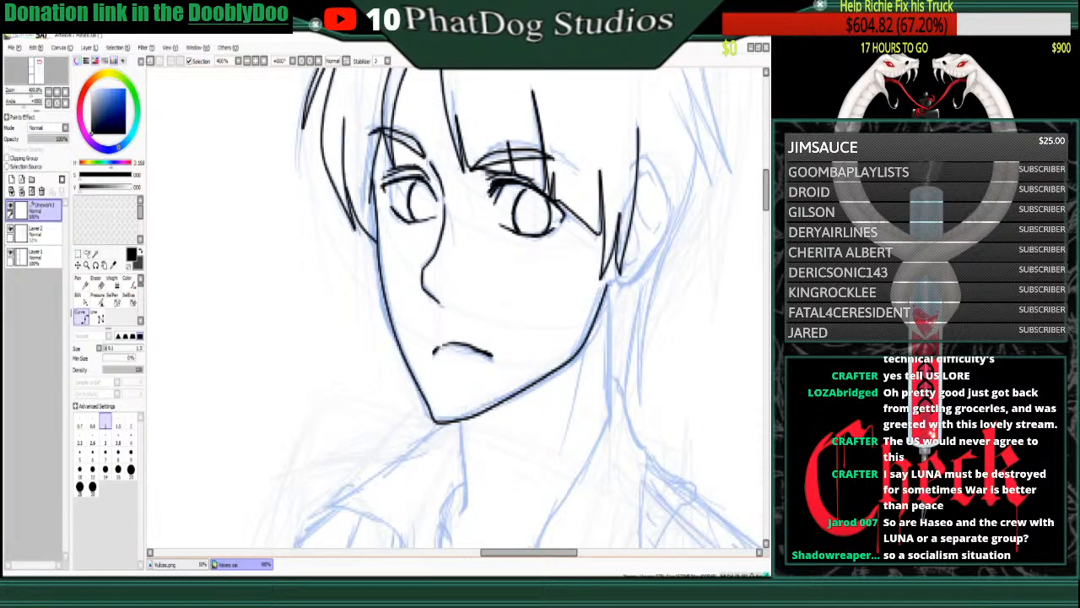
pyautogui.click(607, 283)
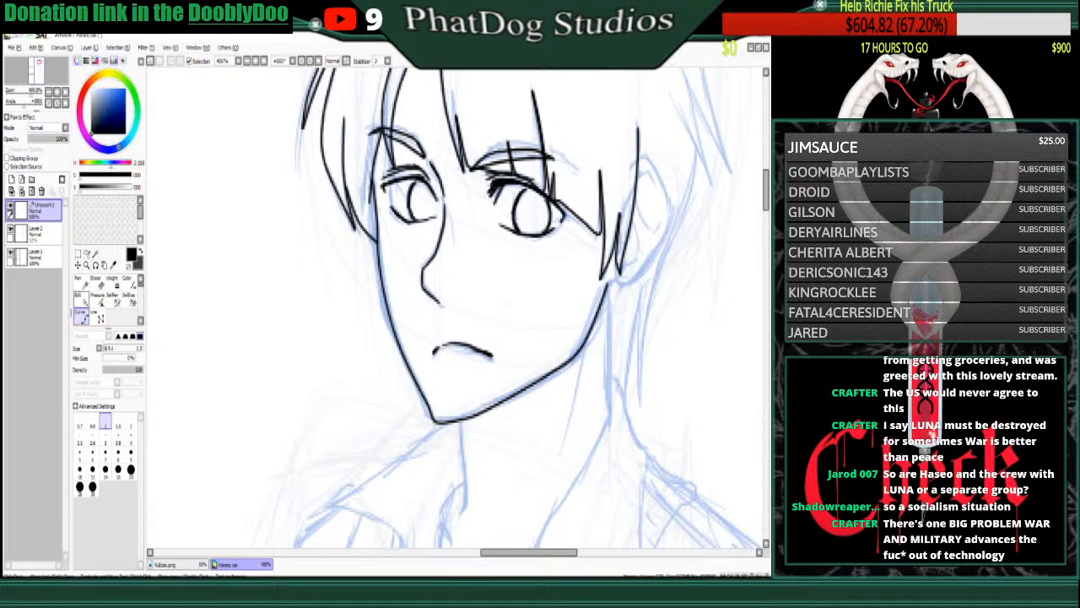
pyautogui.click(79, 293)
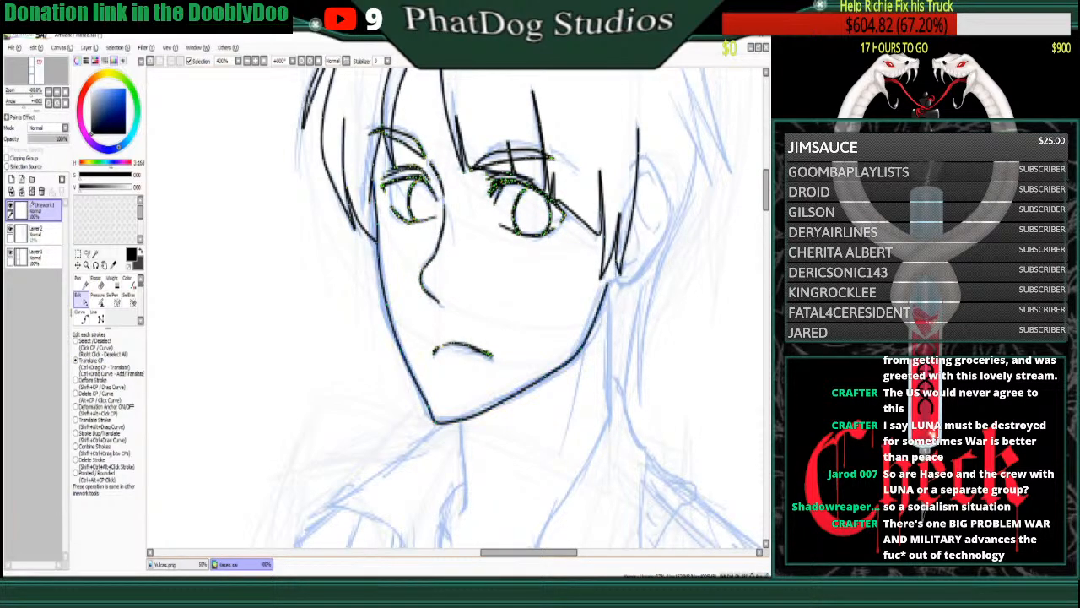
pyautogui.click(82, 317)
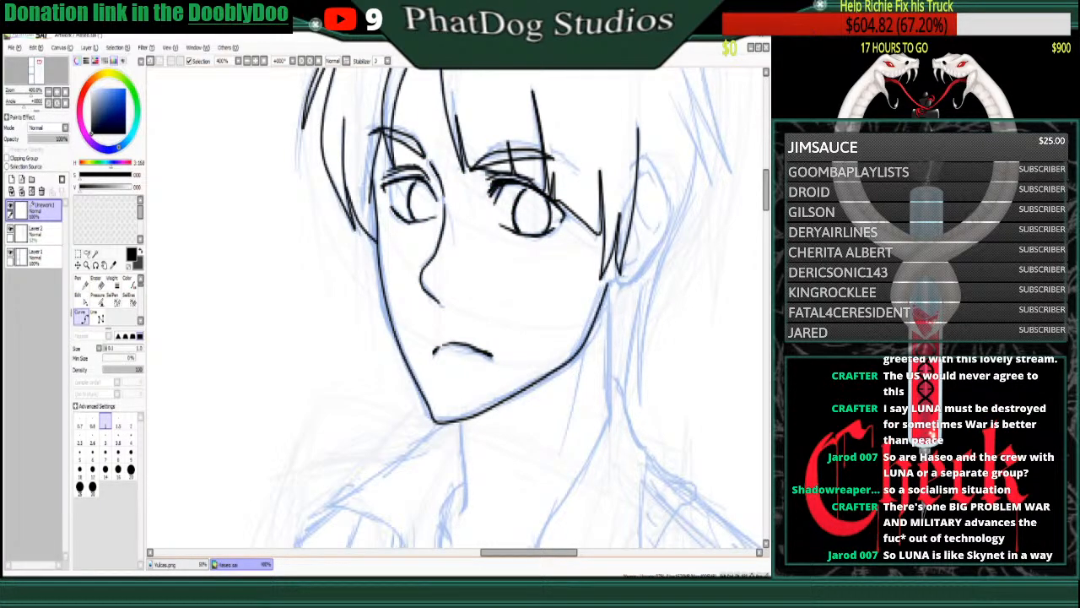
# - Ink the vertical line down from the jaw below the ear, and the ear's outer outline with its inner folds
pyautogui.click(607, 287)
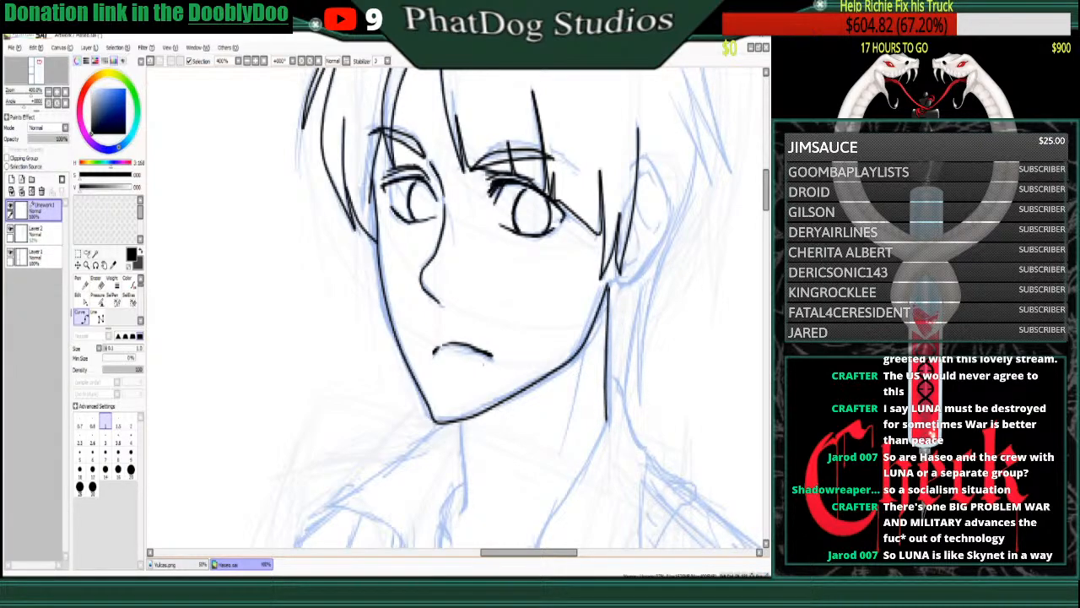
pyautogui.click(639, 158)
pyautogui.click(648, 159)
pyautogui.click(669, 213)
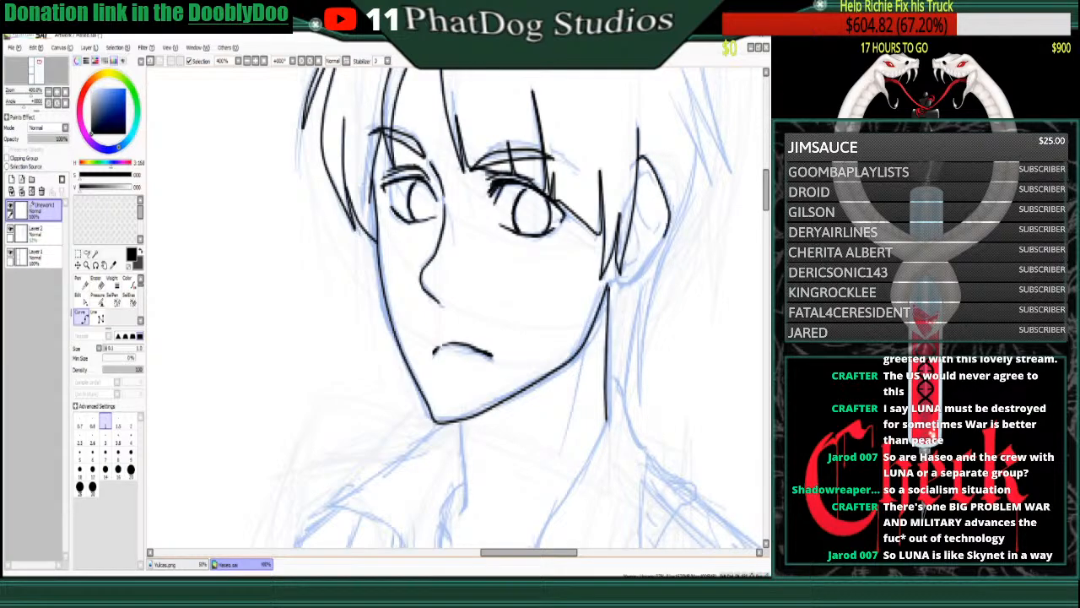
pyautogui.click(662, 245)
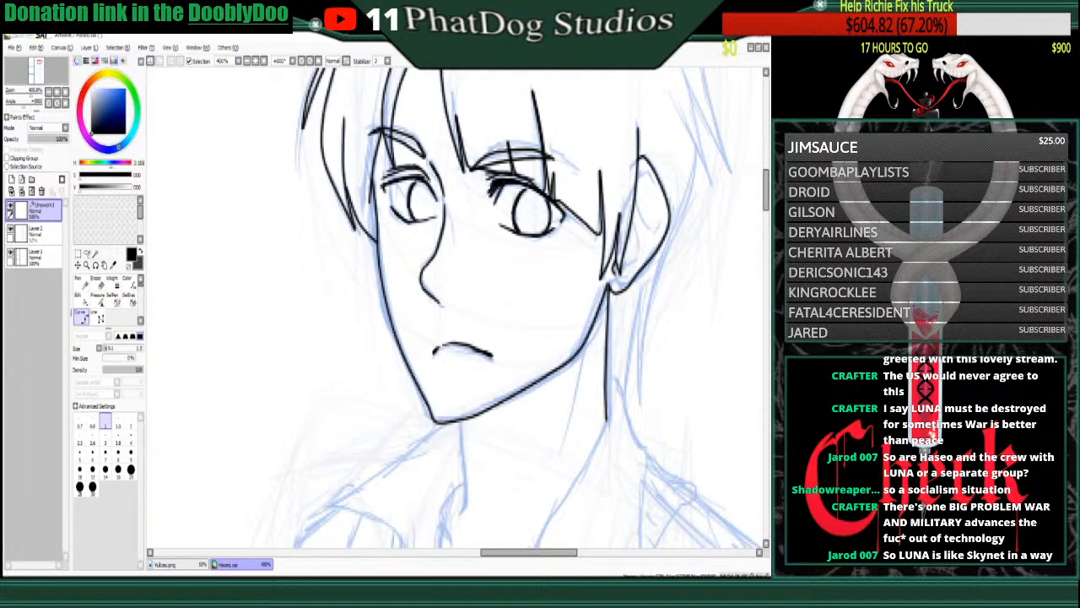
pyautogui.moveTo(637, 167); pyautogui.dragTo(659, 199)
pyautogui.moveTo(616, 277)
pyautogui.mouseDown()
pyautogui.moveTo(648, 247)
pyautogui.moveTo(636, 200)
pyautogui.mouseUp()
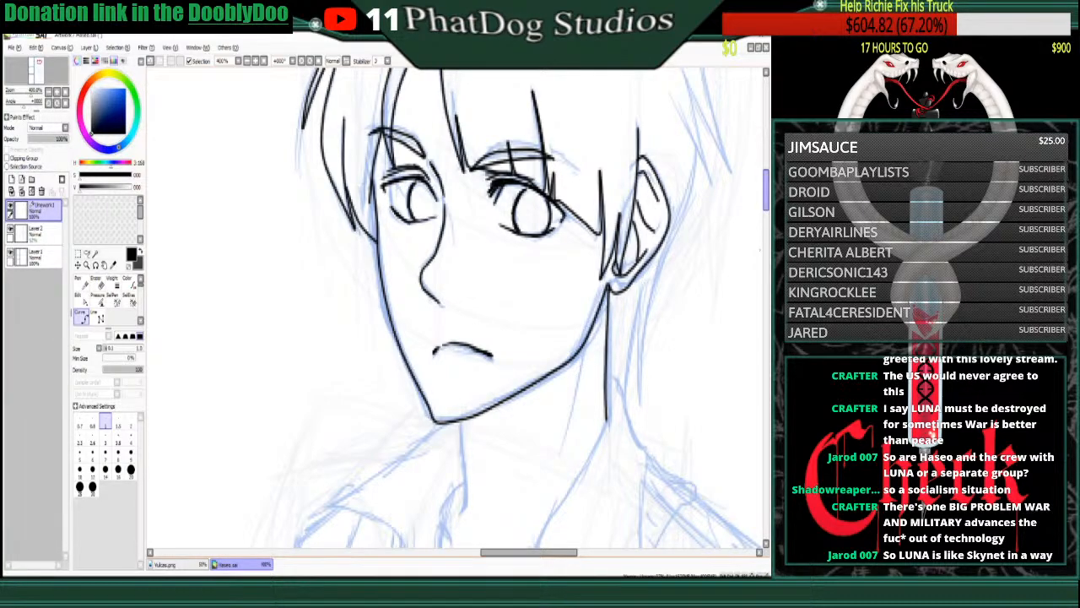
# - Ink the swept tuft at the crown, with its arched top edge, pointed tip and underside
pyautogui.scroll(5, 456, 308)
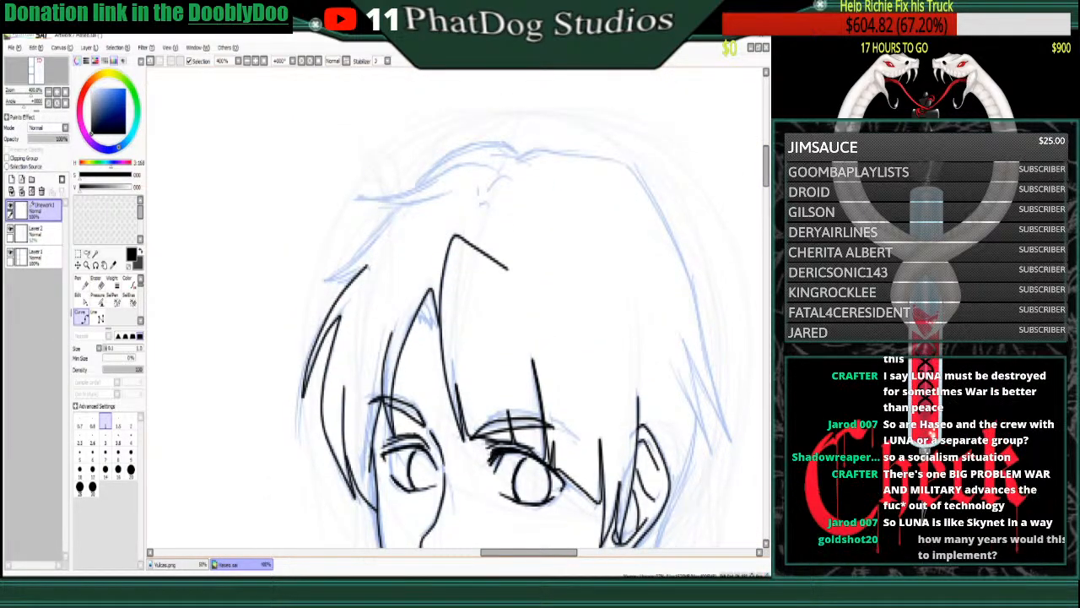
pyautogui.moveTo(516, 156)
pyautogui.mouseDown()
pyautogui.moveTo(450, 155)
pyautogui.moveTo(419, 186)
pyautogui.mouseUp()
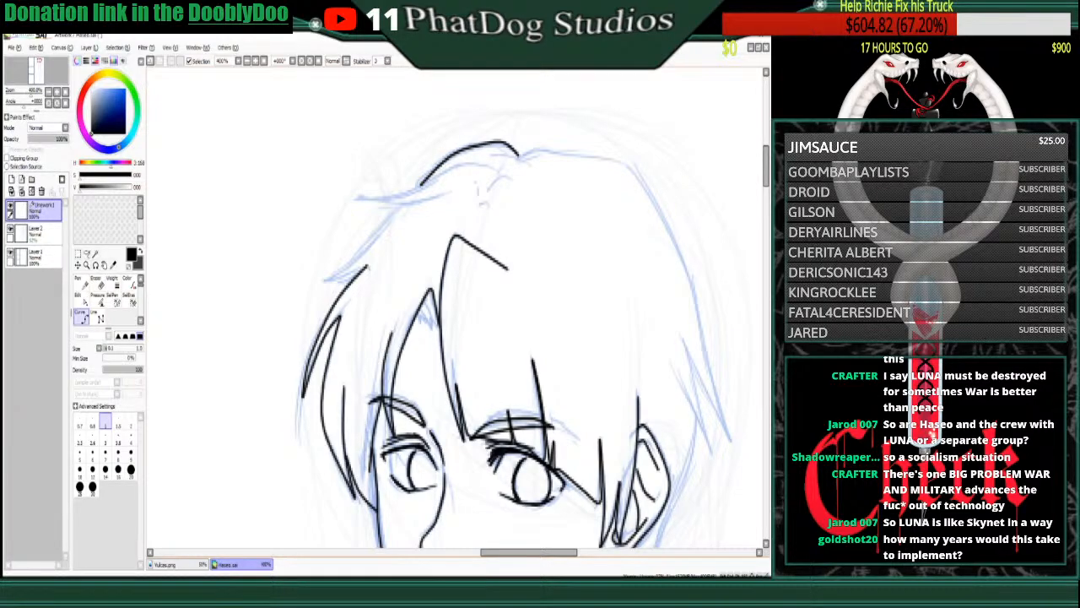
pyautogui.moveTo(498, 165); pyautogui.dragTo(399, 199)
pyautogui.click(414, 192)
pyautogui.click(364, 195)
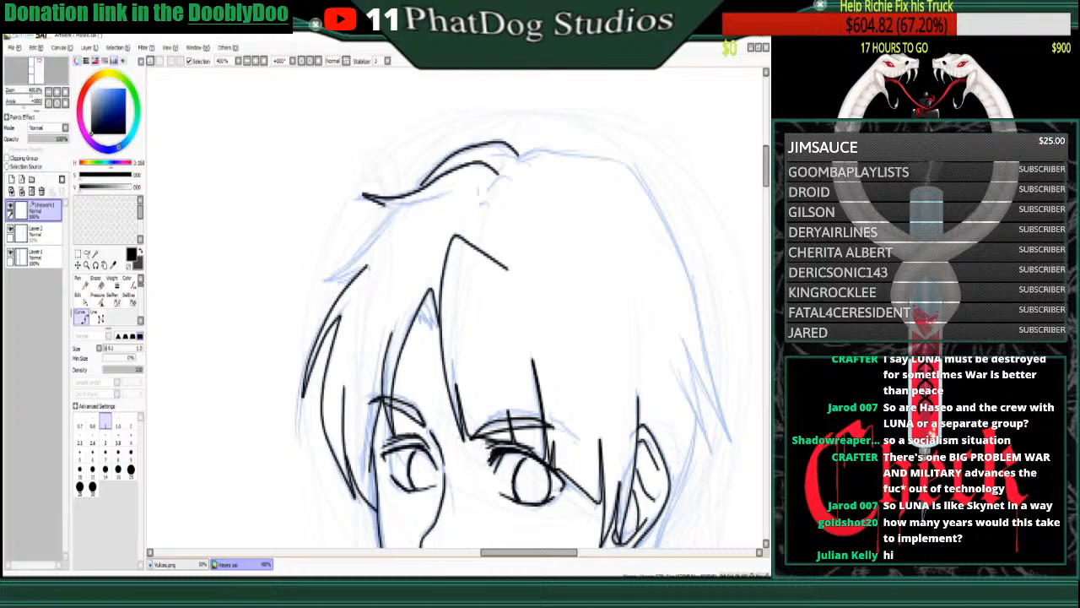
pyautogui.click(408, 205)
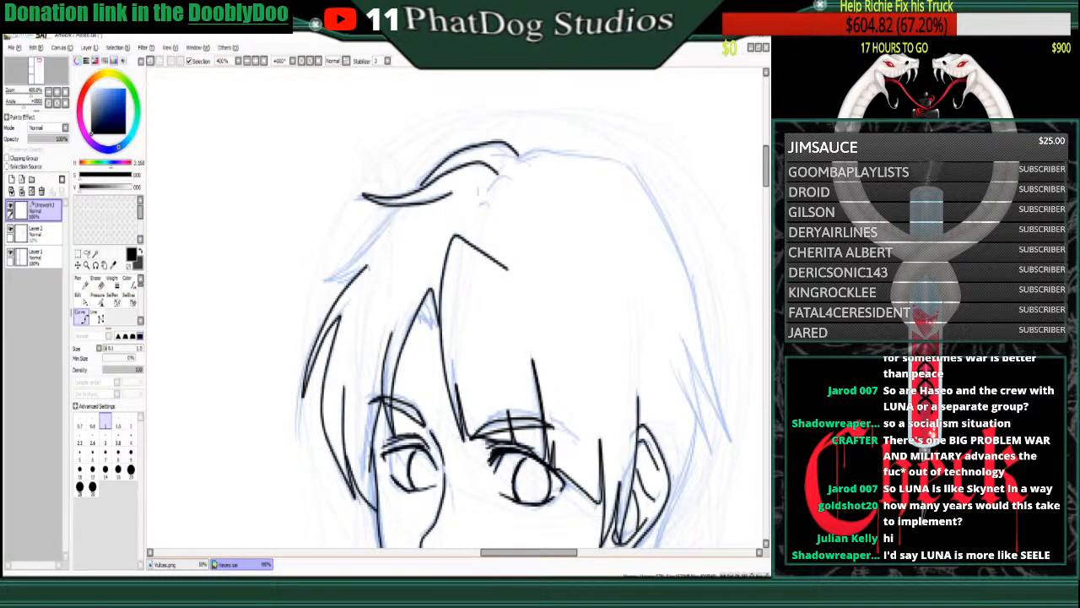
pyautogui.click(82, 300)
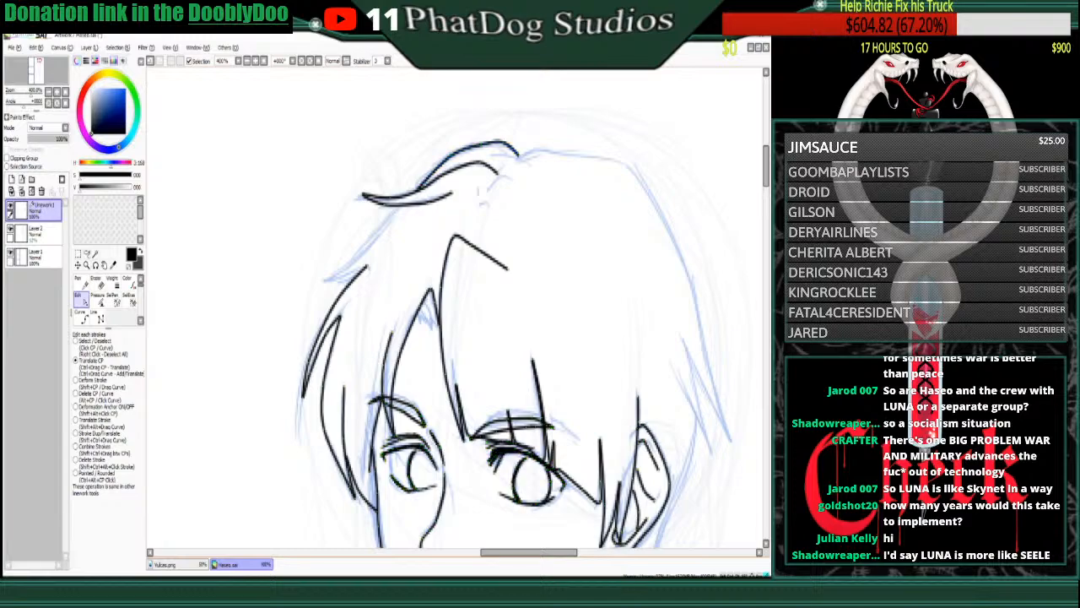
pyautogui.click(80, 314)
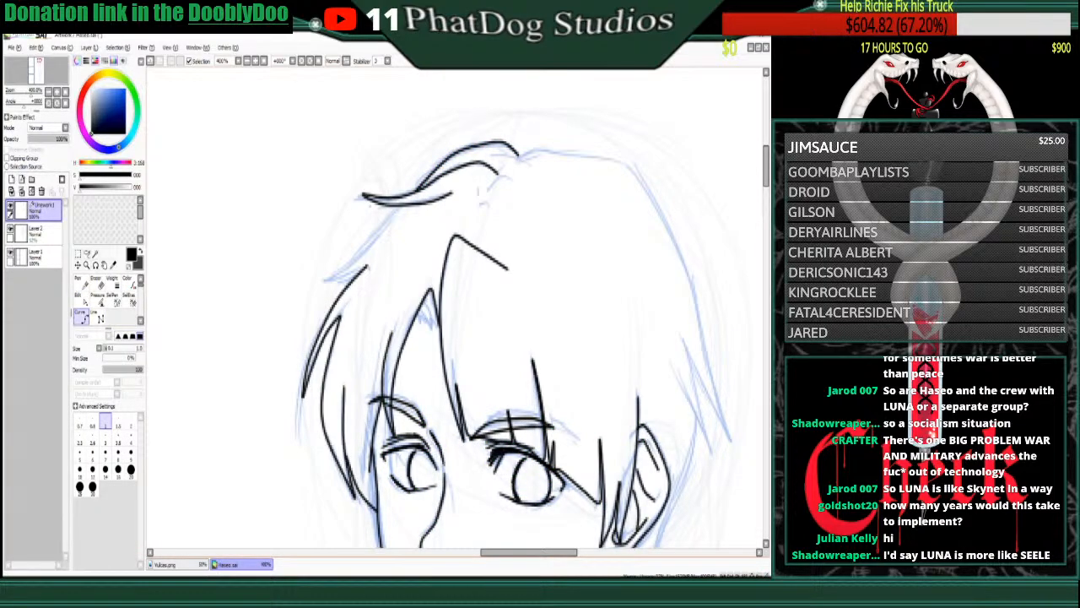
# - Ink the smaller pointed tuft below the crown tuft on the far side of the head
pyautogui.click(373, 241)
pyautogui.click(349, 268)
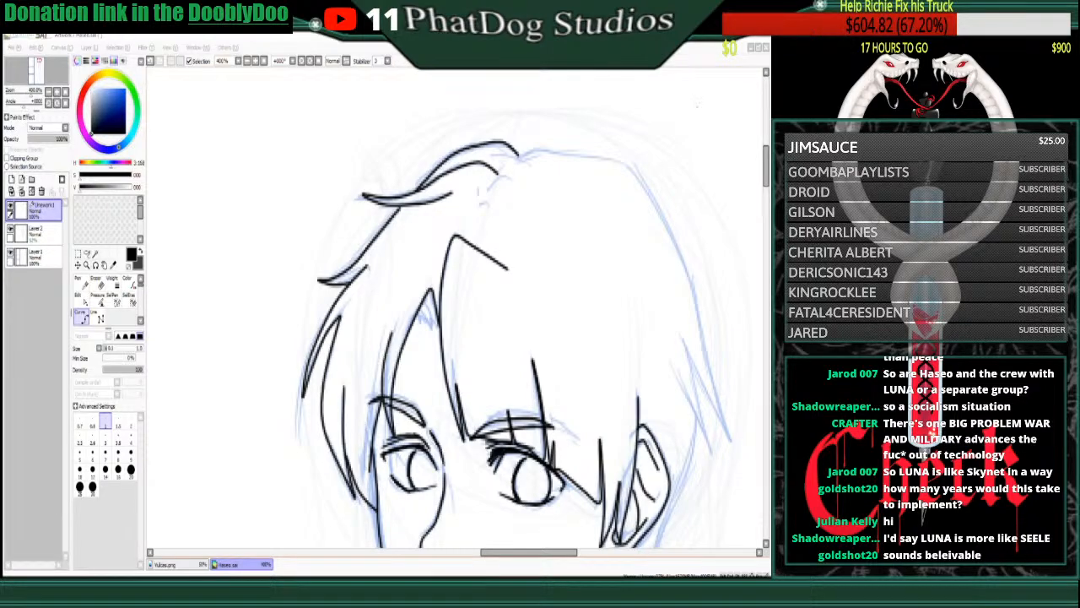
pyautogui.click(514, 178)
pyautogui.press('Escape')
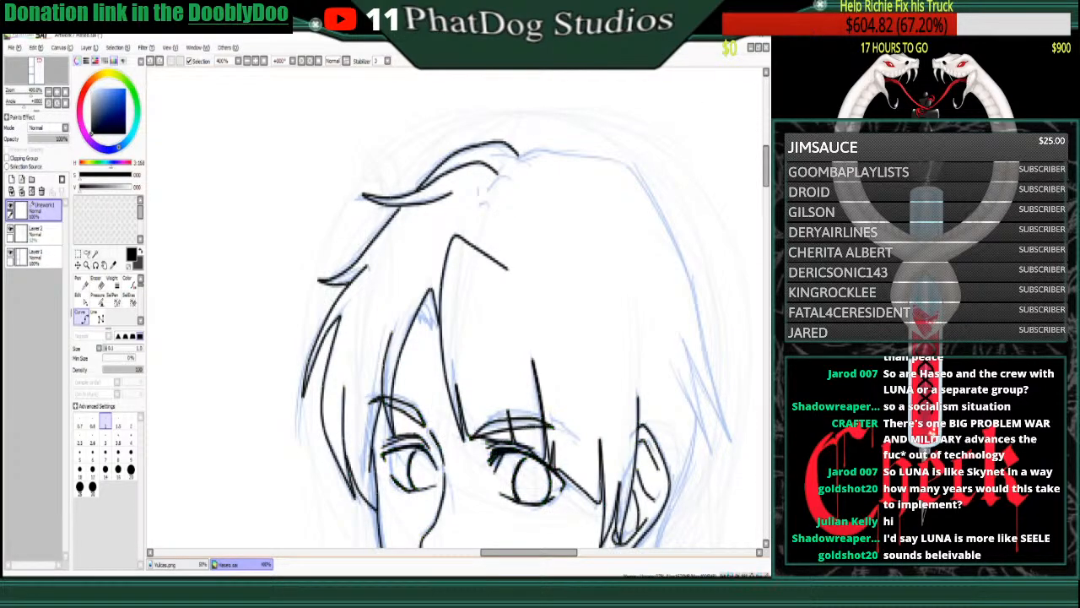
# - Ink the outer hair outline from the parting over the crown and down the back of the head to a pointed tip
pyautogui.click(518, 156)
pyautogui.click(534, 149)
pyautogui.click(548, 147)
pyautogui.click(588, 150)
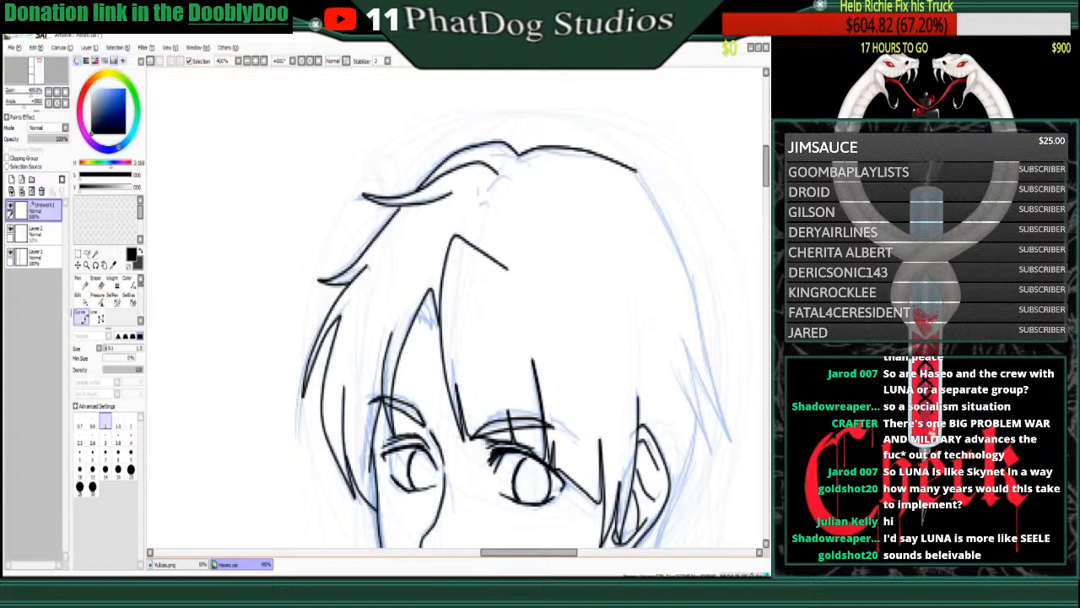
pyautogui.click(634, 167)
pyautogui.click(676, 247)
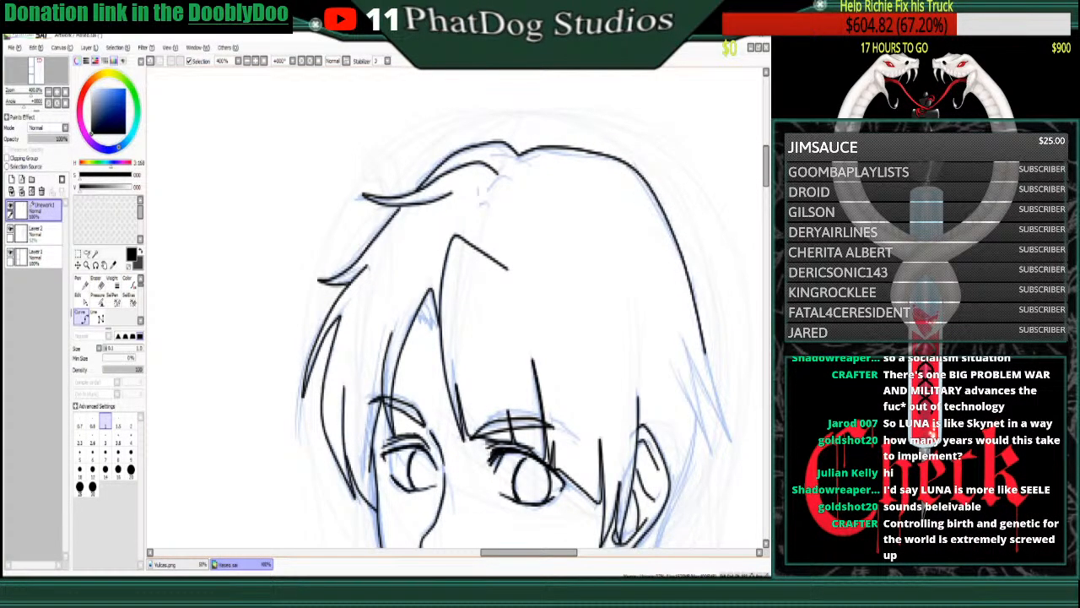
pyautogui.click(707, 354)
pyautogui.doubleClick(730, 419)
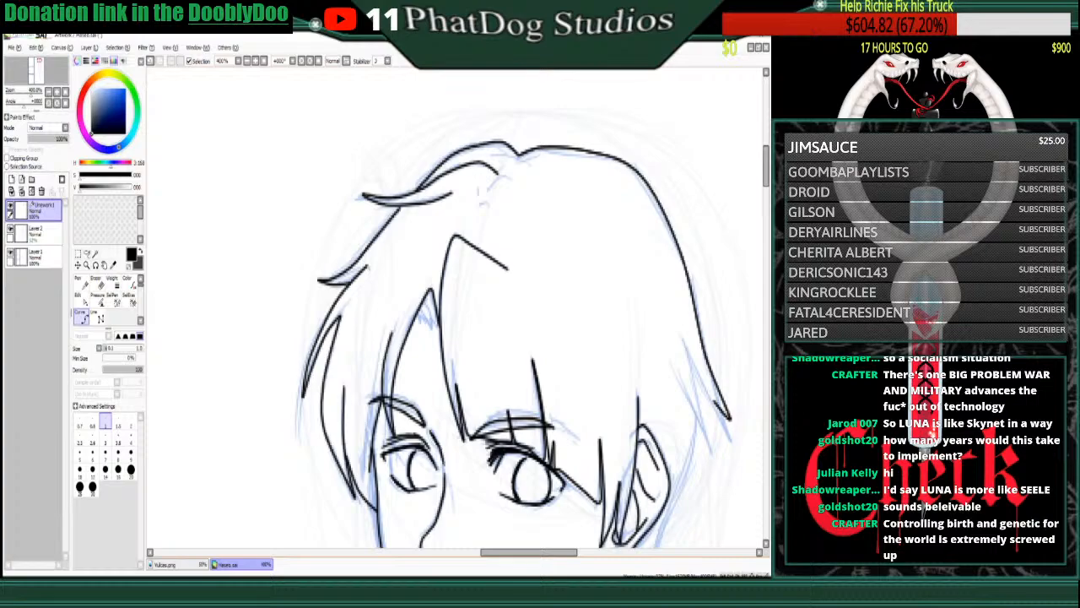
pyautogui.click(730, 418)
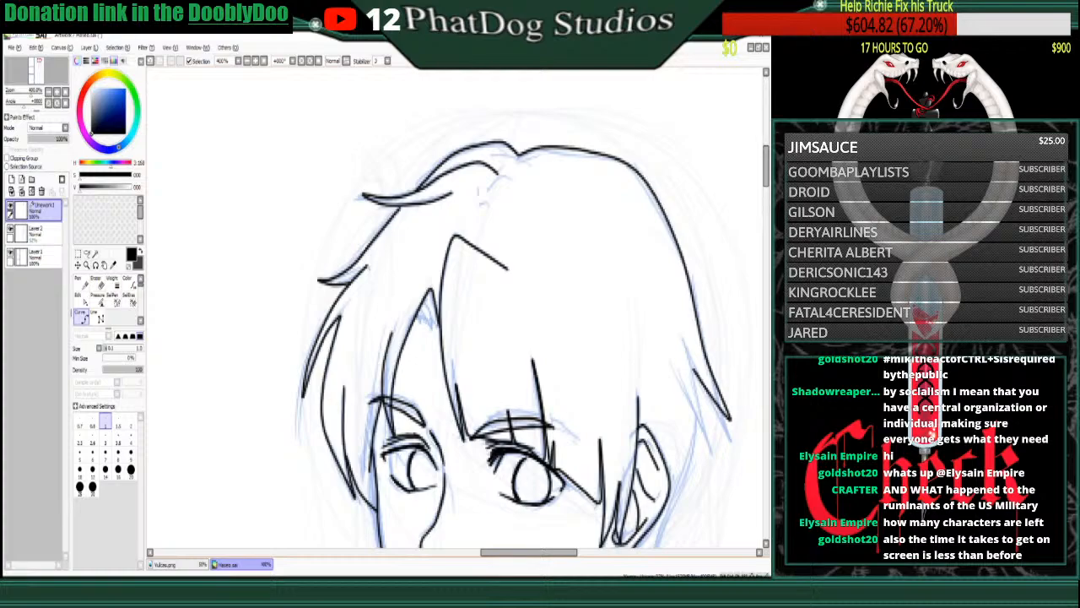
# - Ink the small jagged hairline between the front locks and taper the loose ends of the hair strokes with the Pressure tool
pyautogui.moveTo(416, 313); pyautogui.dragTo(442, 330)
pyautogui.click(97, 299)
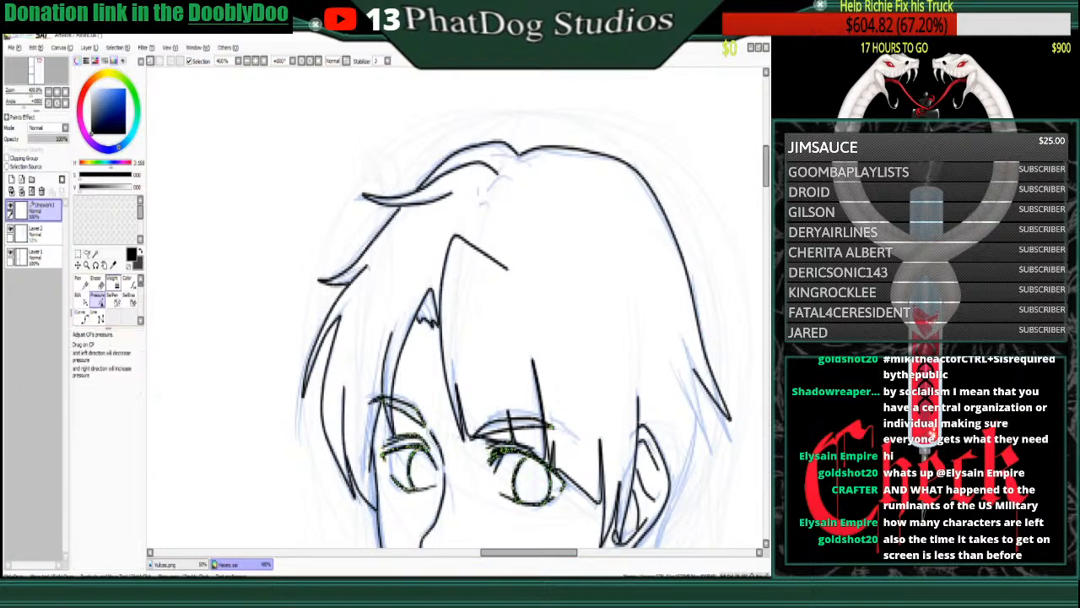
pyautogui.moveTo(507, 268); pyautogui.dragTo(474, 268)
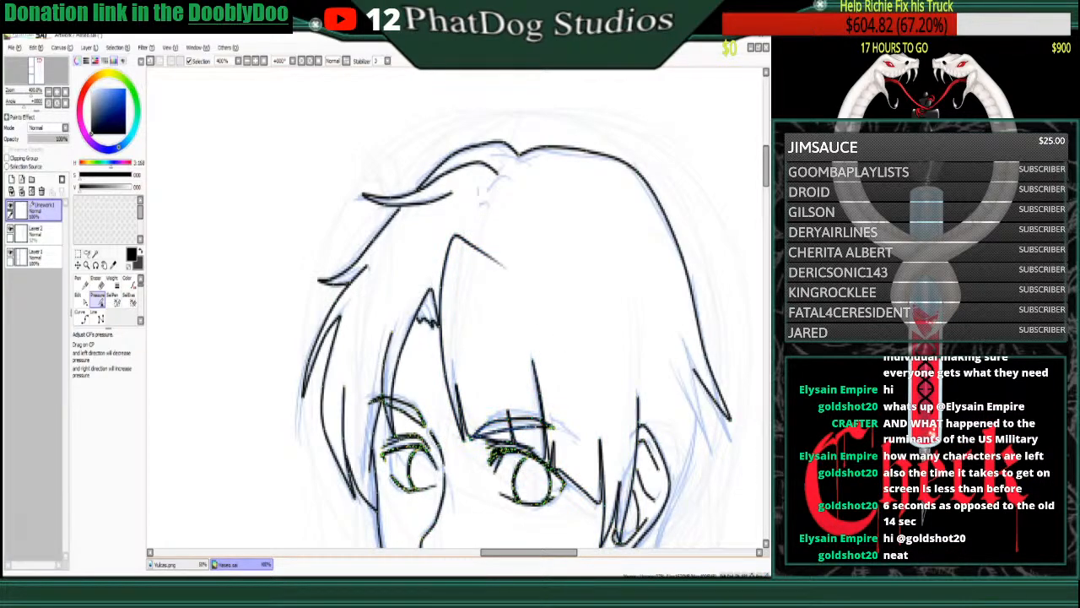
pyautogui.moveTo(483, 434); pyautogui.dragTo(498, 435)
pyautogui.moveTo(392, 332); pyautogui.dragTo(372, 332)
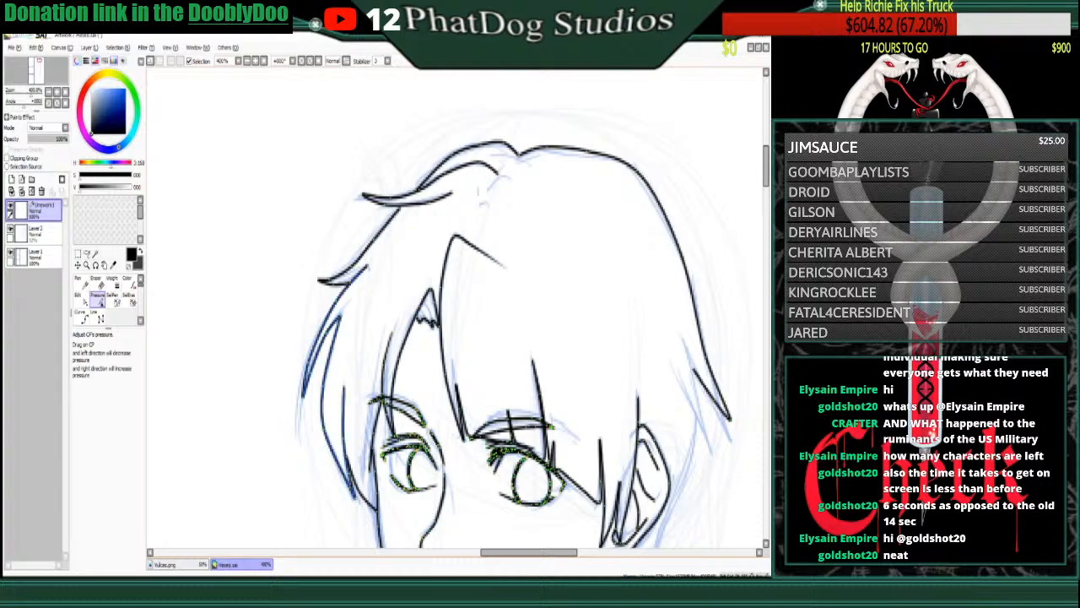
pyautogui.moveTo(344, 387); pyautogui.dragTo(329, 387)
pyautogui.moveTo(452, 193); pyautogui.dragTo(429, 194)
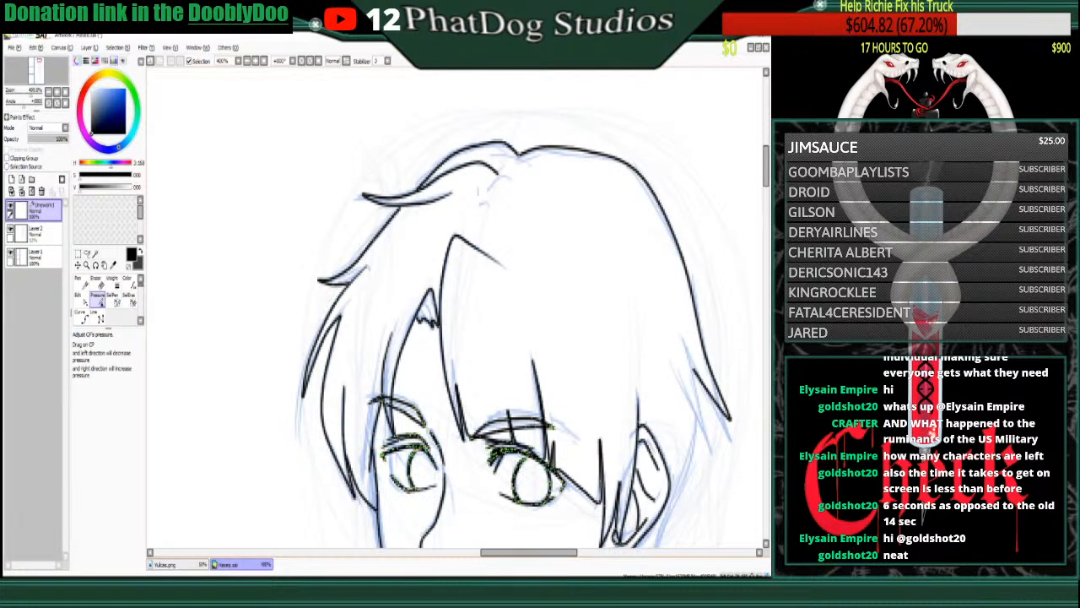
pyautogui.click(80, 314)
pyautogui.moveTo(767, 170); pyautogui.dragTo(766, 189)
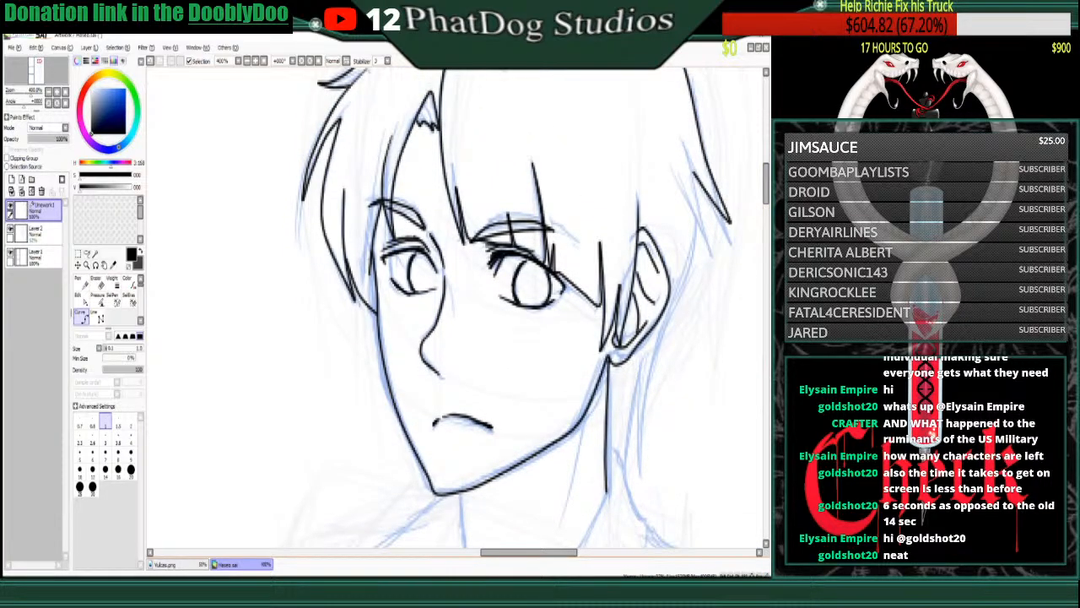
# - Ink the jagged hair tips at the back of the head and the thin strands running past the ear to the nape
pyautogui.click(694, 174)
pyautogui.click(711, 242)
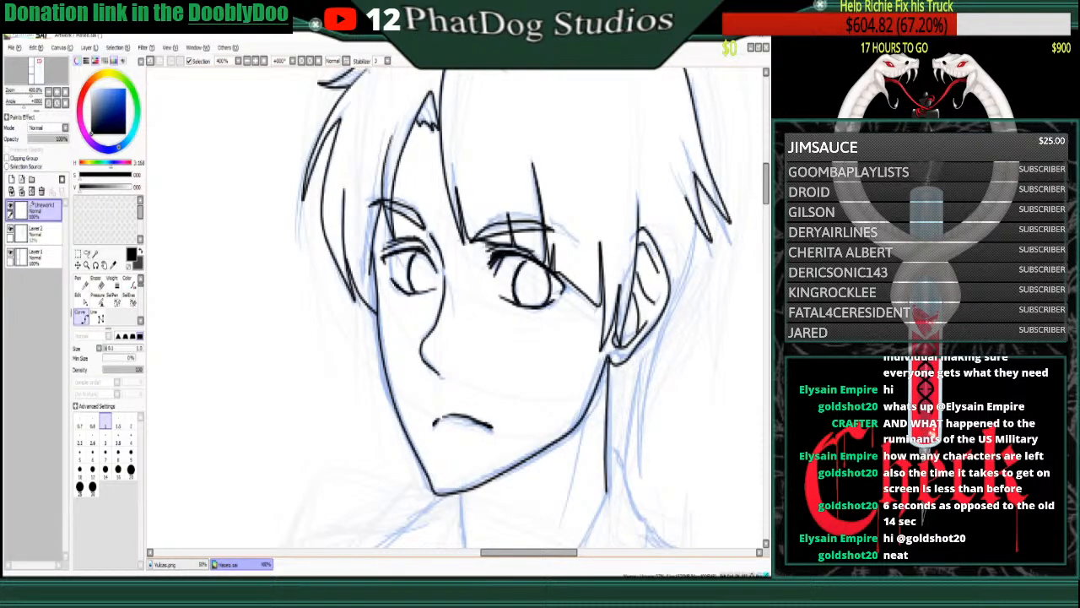
pyautogui.click(696, 224)
pyautogui.click(692, 264)
pyautogui.click(672, 307)
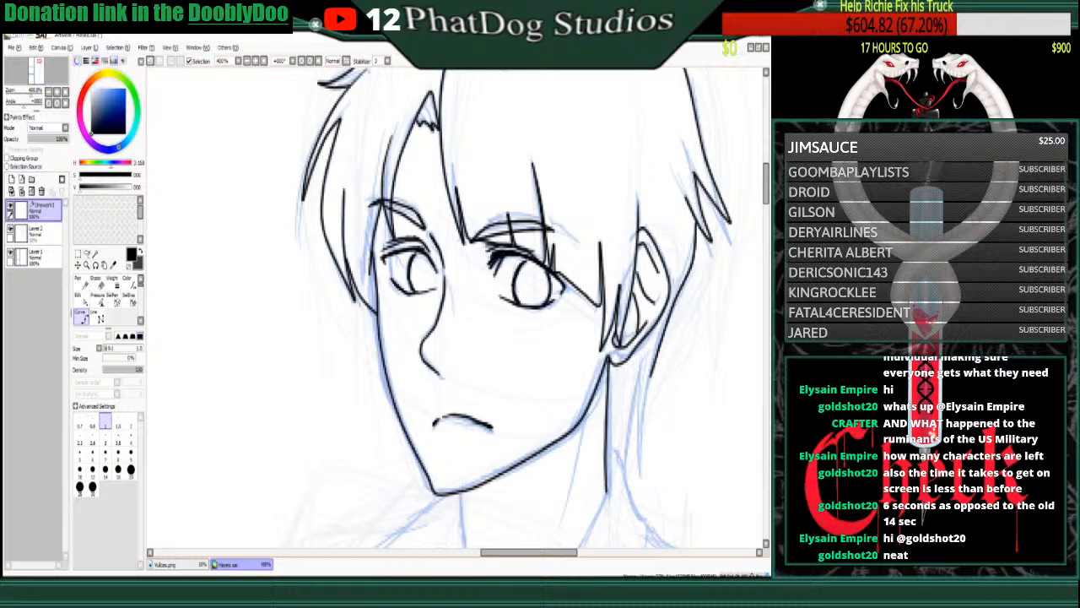
pyautogui.click(649, 383)
pyautogui.click(639, 473)
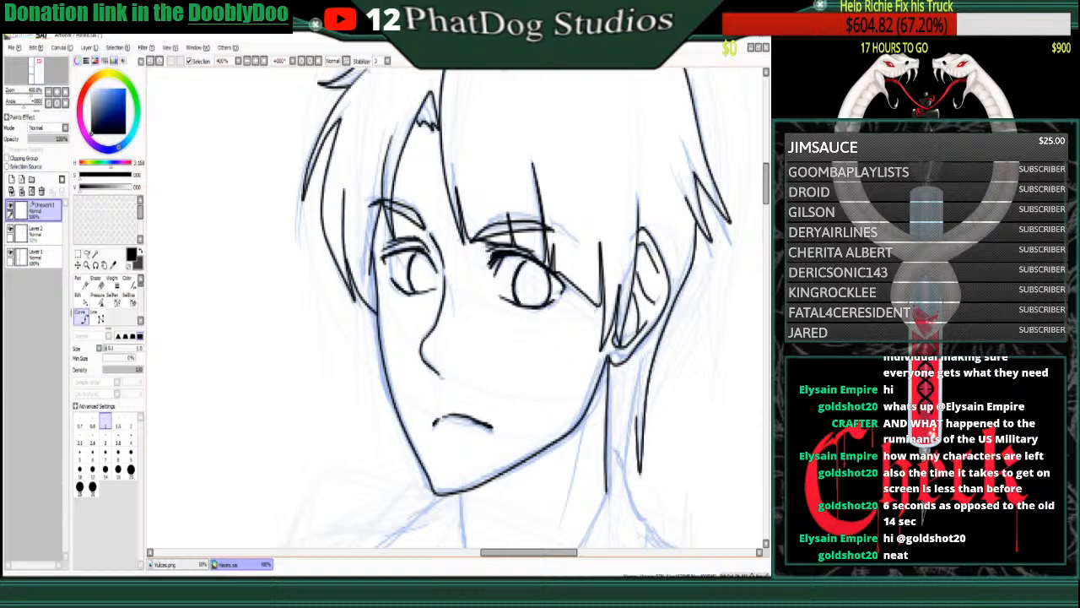
pyautogui.click(636, 399)
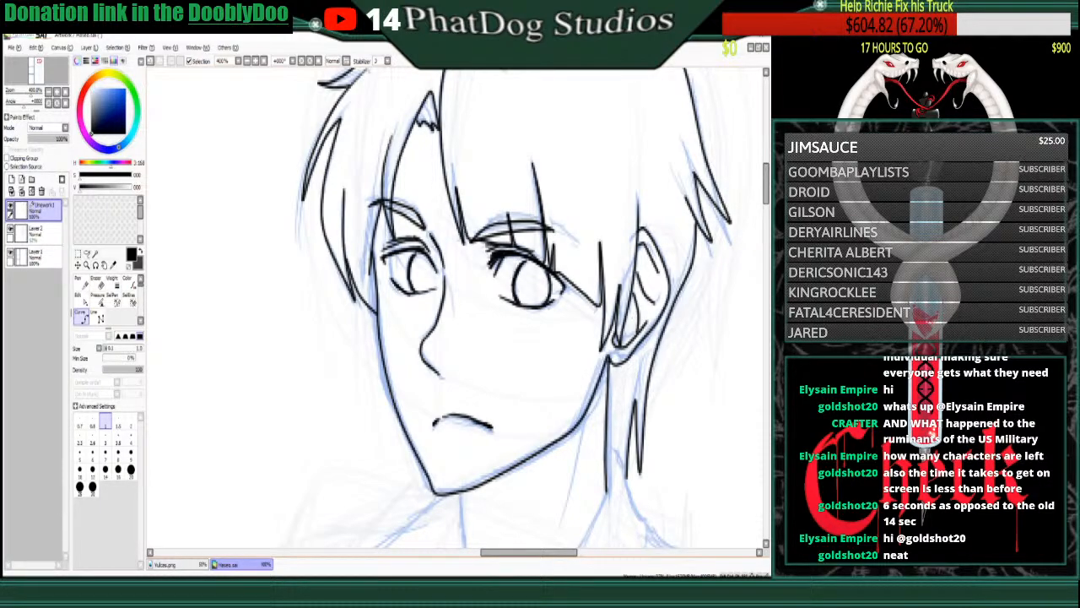
# - Delete the near eyebrow's strokes with the Delete CP / Curve edit option
pyautogui.click(81, 299)
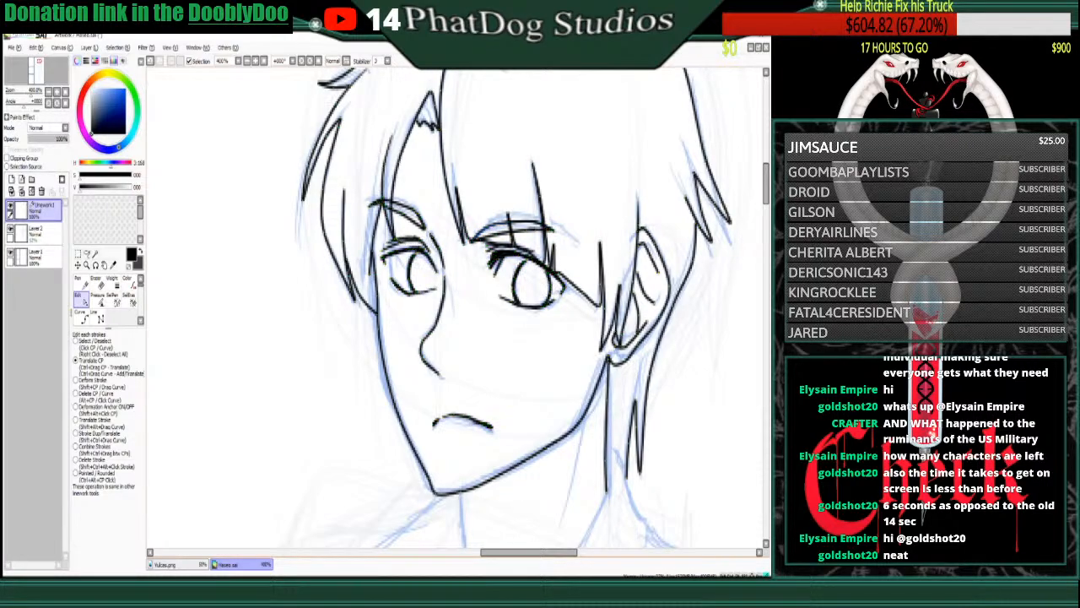
pyautogui.click(98, 393)
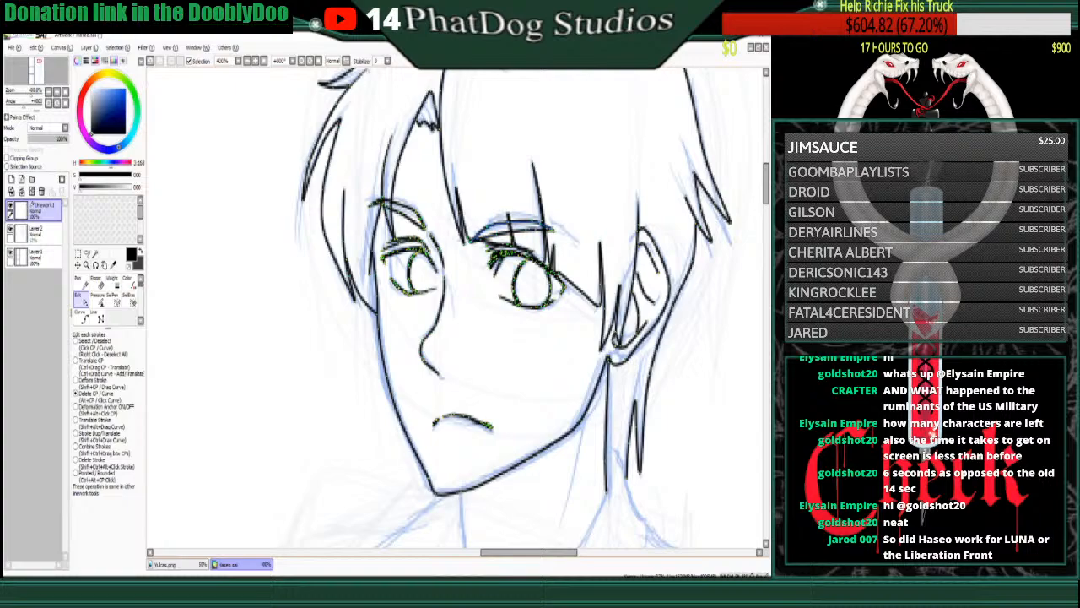
pyautogui.click(471, 242)
pyautogui.click(474, 238)
pyautogui.click(490, 226)
pyautogui.click(509, 221)
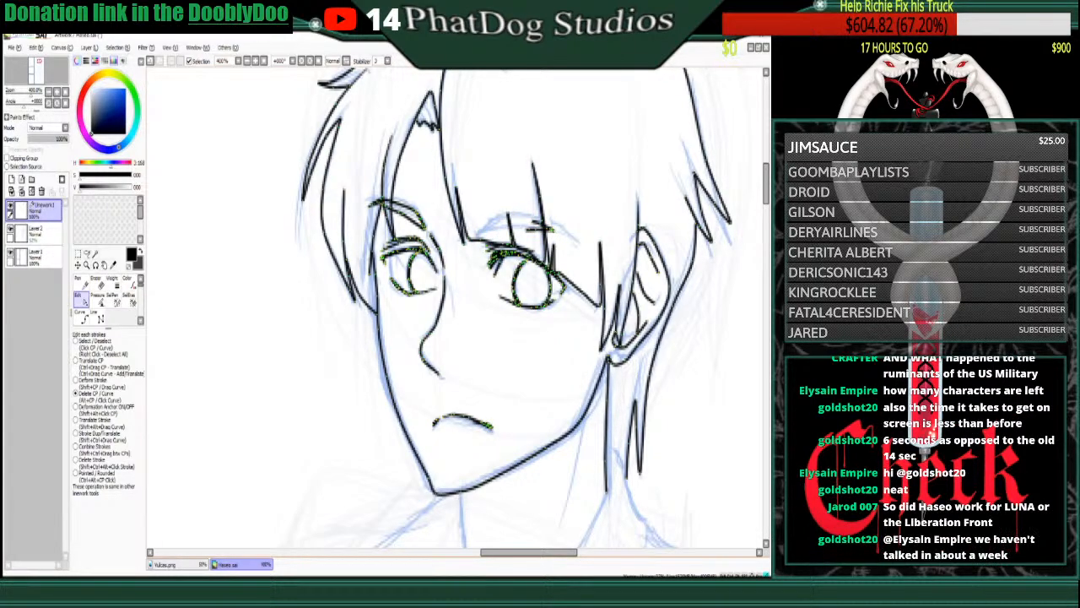
pyautogui.click(531, 222)
pyautogui.click(534, 223)
pyautogui.click(547, 227)
pyautogui.click(540, 229)
pyautogui.click(544, 230)
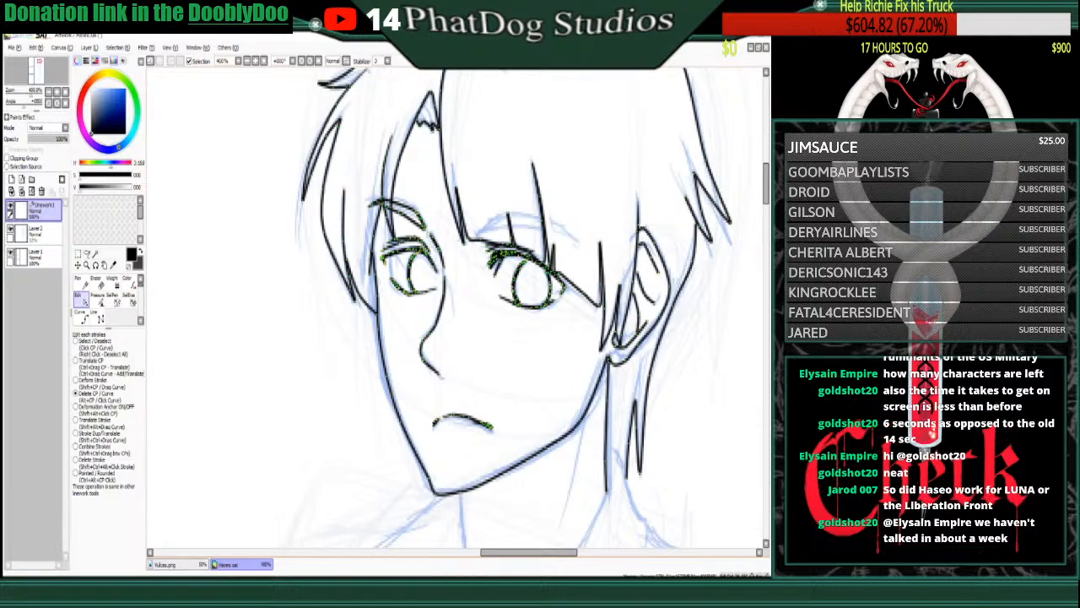
# - Redraw the near eyebrow as a higher arch with a tapered outer end and a returning lower edge
pyautogui.click(83, 317)
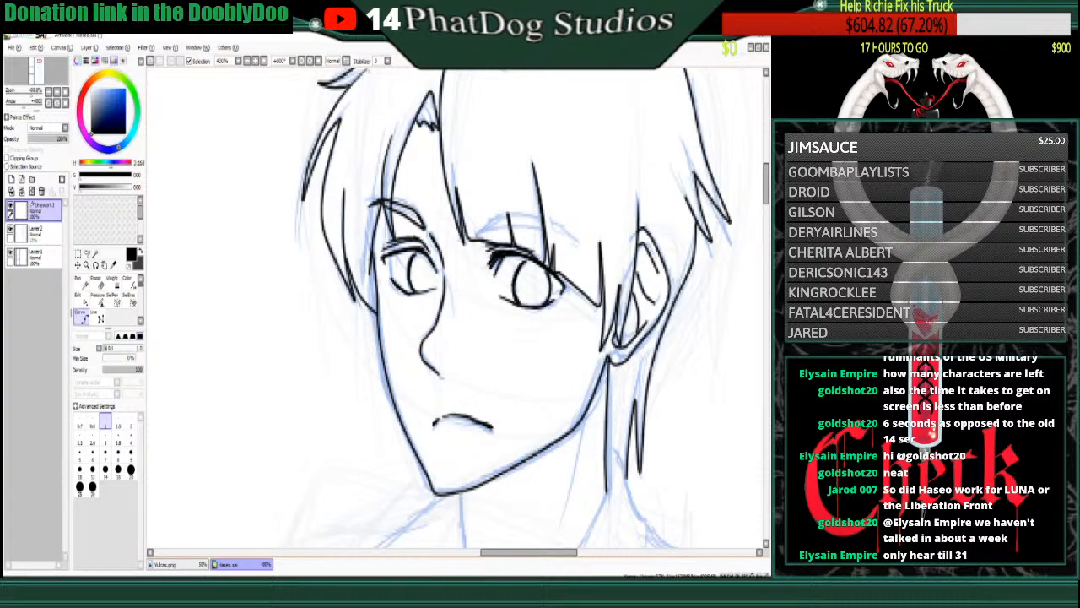
pyautogui.click(479, 236)
pyautogui.click(490, 220)
pyautogui.click(511, 214)
pyautogui.click(547, 225)
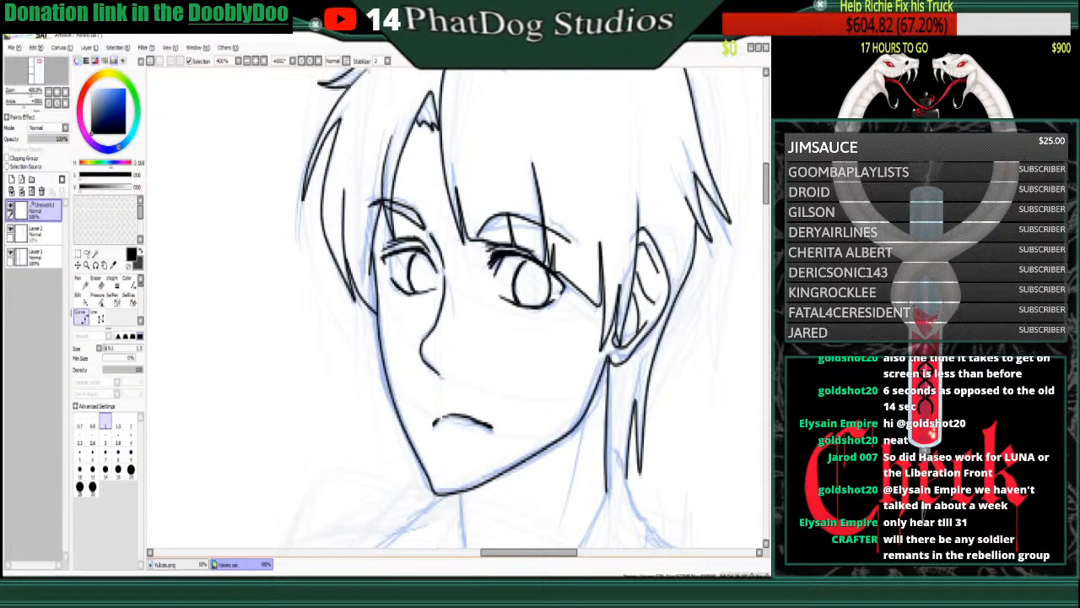
pyautogui.click(572, 247)
pyautogui.click(545, 230)
pyautogui.click(509, 225)
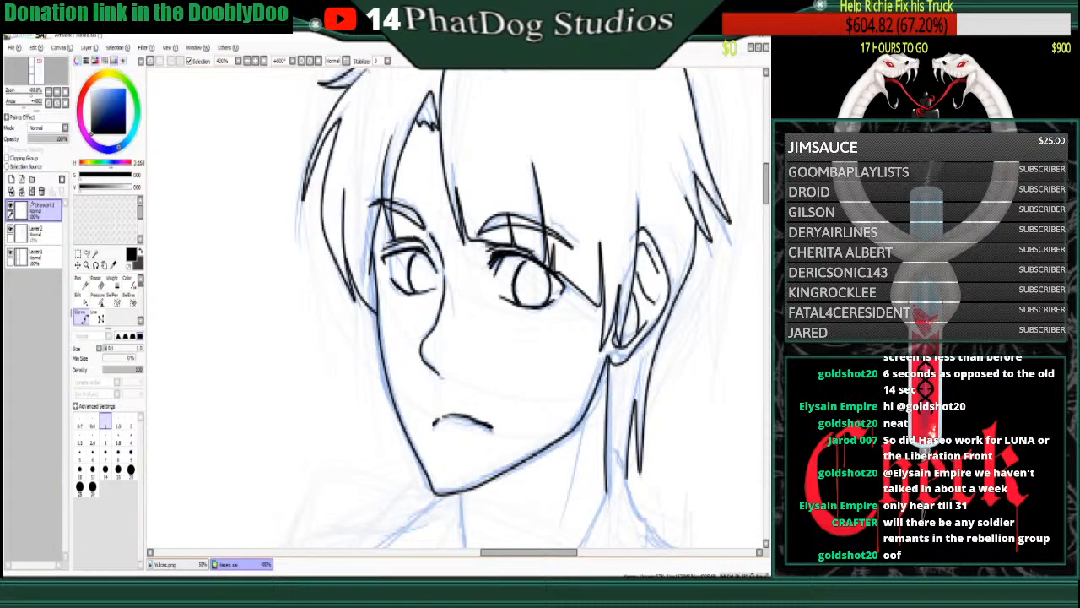
# - Erase the mouth and redraw it as a thinner downturned curve, and ink the far side of the neck below the chin
pyautogui.hotkey('ctrl', '-')
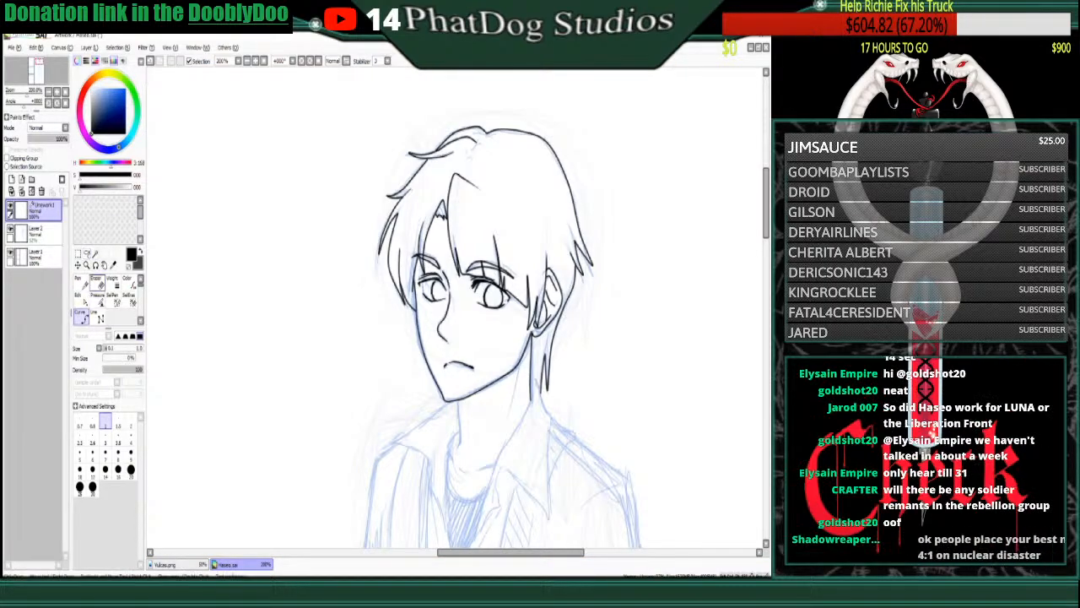
pyautogui.press('e')
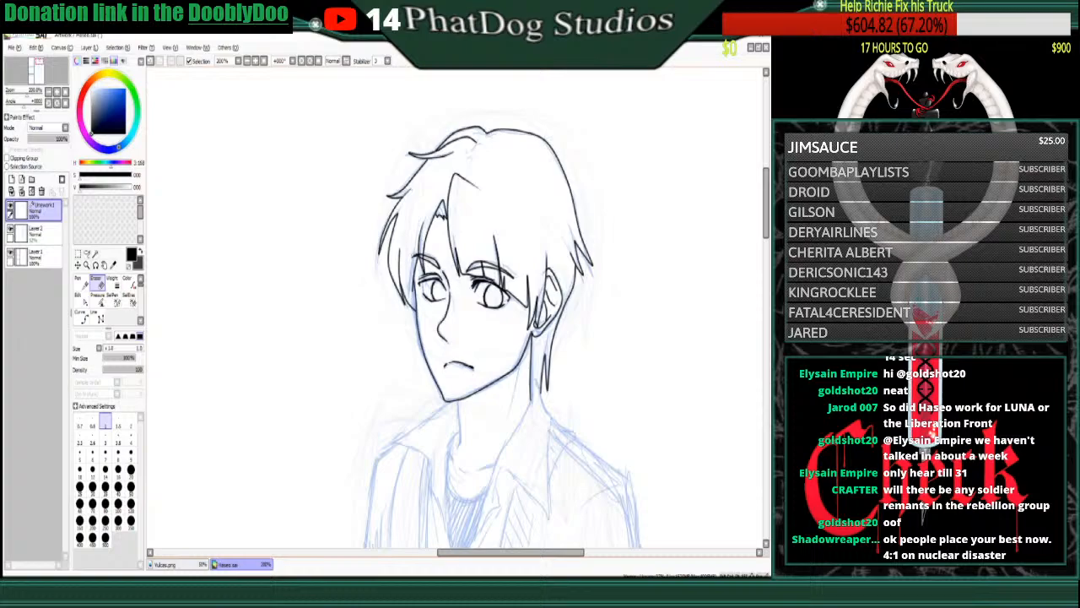
pyautogui.moveTo(475, 370); pyautogui.dragTo(459, 363)
pyautogui.click(111, 347)
pyautogui.moveTo(457, 367); pyautogui.dragTo(446, 370)
pyautogui.click(82, 317)
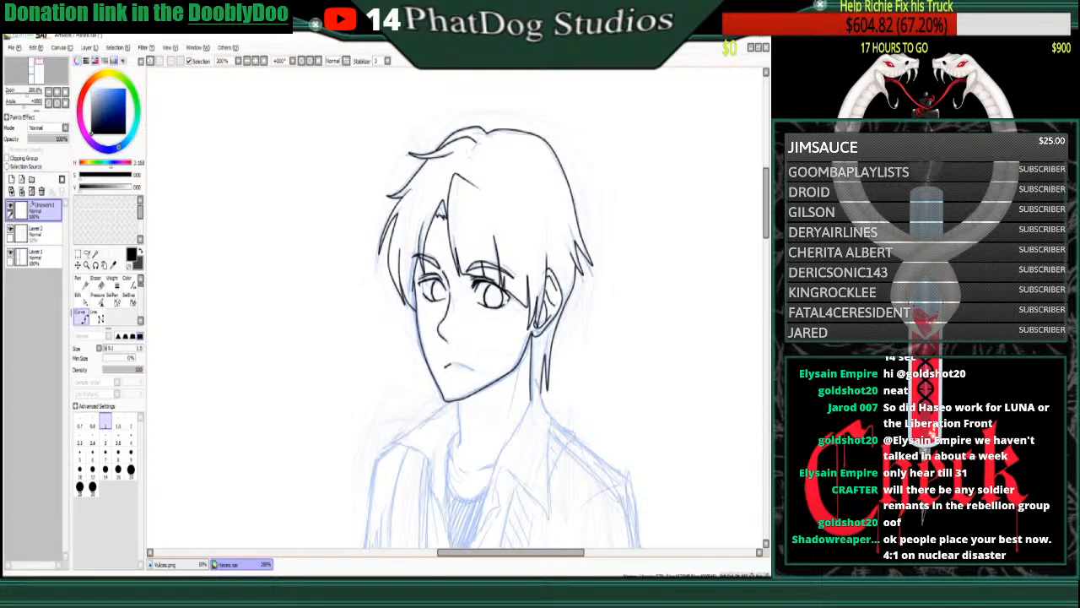
pyautogui.click(462, 368)
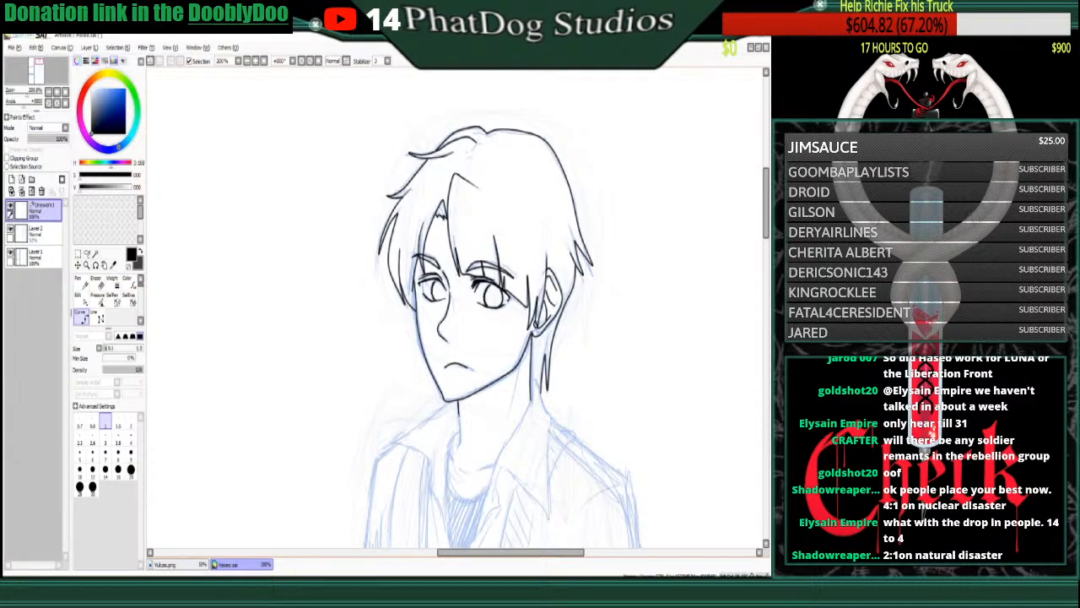
pyautogui.moveTo(458, 413); pyautogui.dragTo(461, 445)
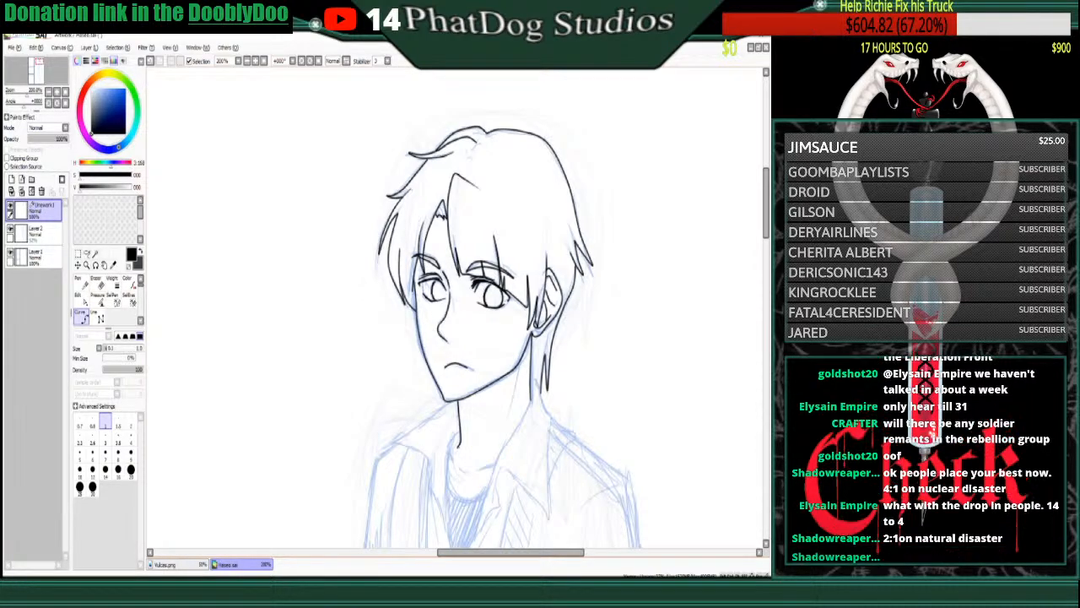
# - Reshape the mouth line by editing its control points
pyautogui.click(82, 298)
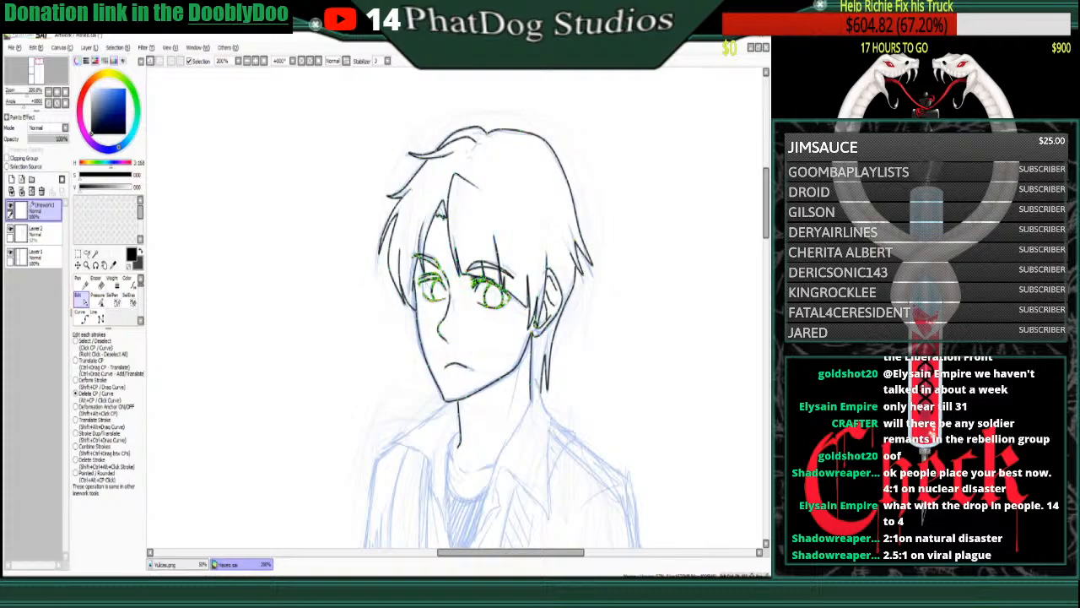
pyautogui.click(468, 367)
pyautogui.hotkey('ctrl', 'z')
pyautogui.click(464, 365)
pyautogui.hotkey('ctrl', 'z')
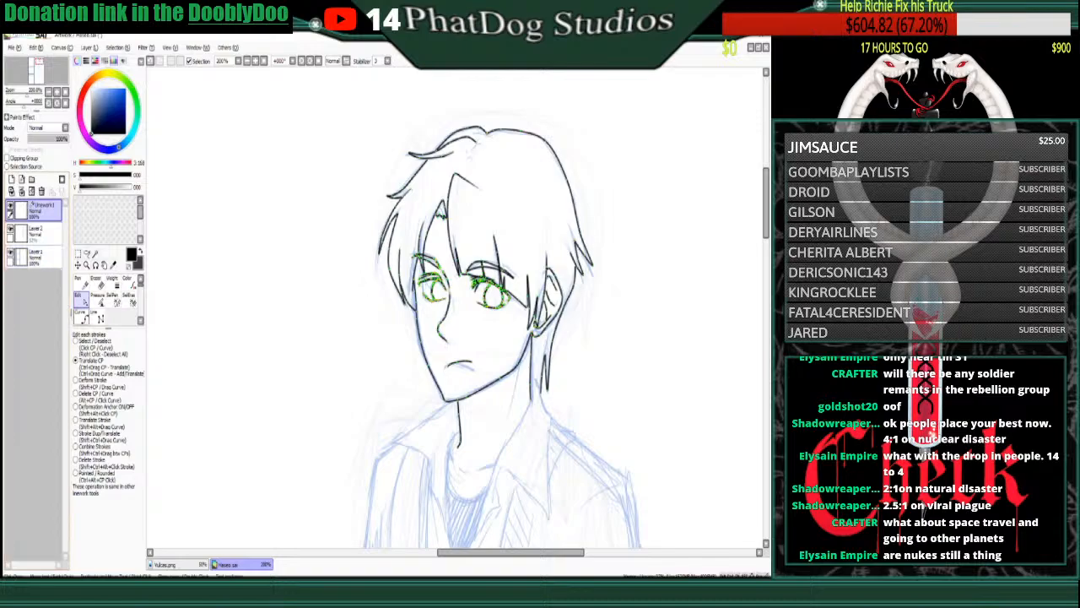
# - Ink the rounded neckline of the undershirt across the base of the neck
pyautogui.click(81, 317)
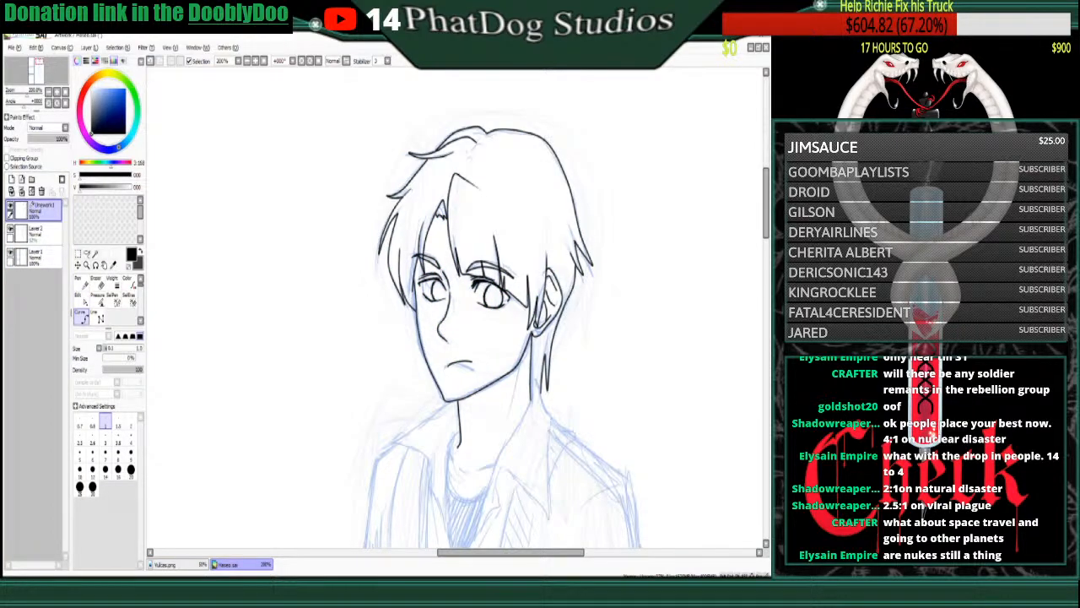
pyautogui.scroll(-3, 455, 308)
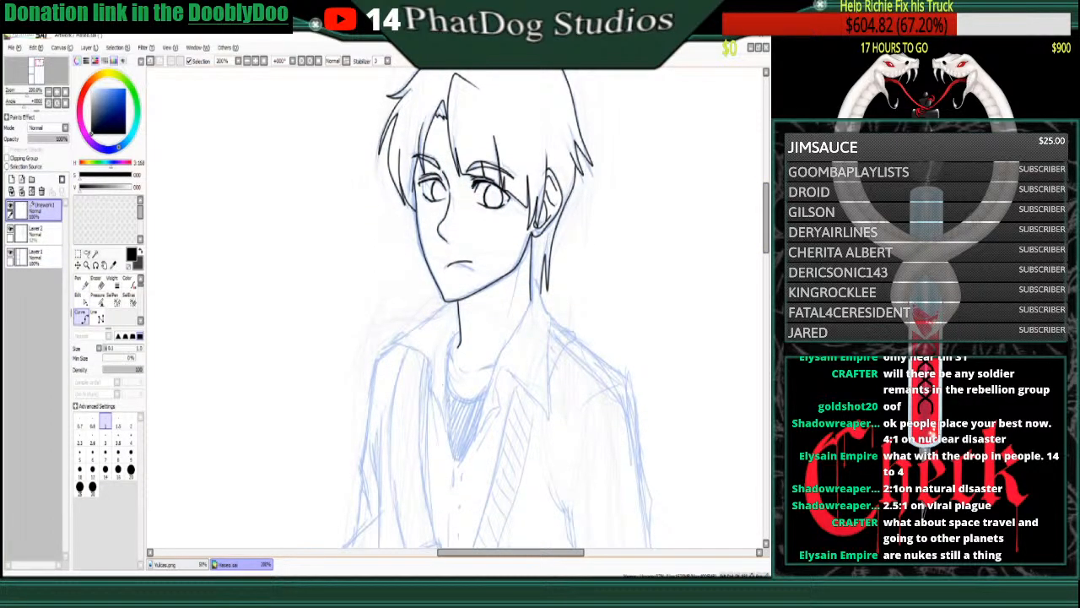
pyautogui.click(448, 365)
pyautogui.click(457, 382)
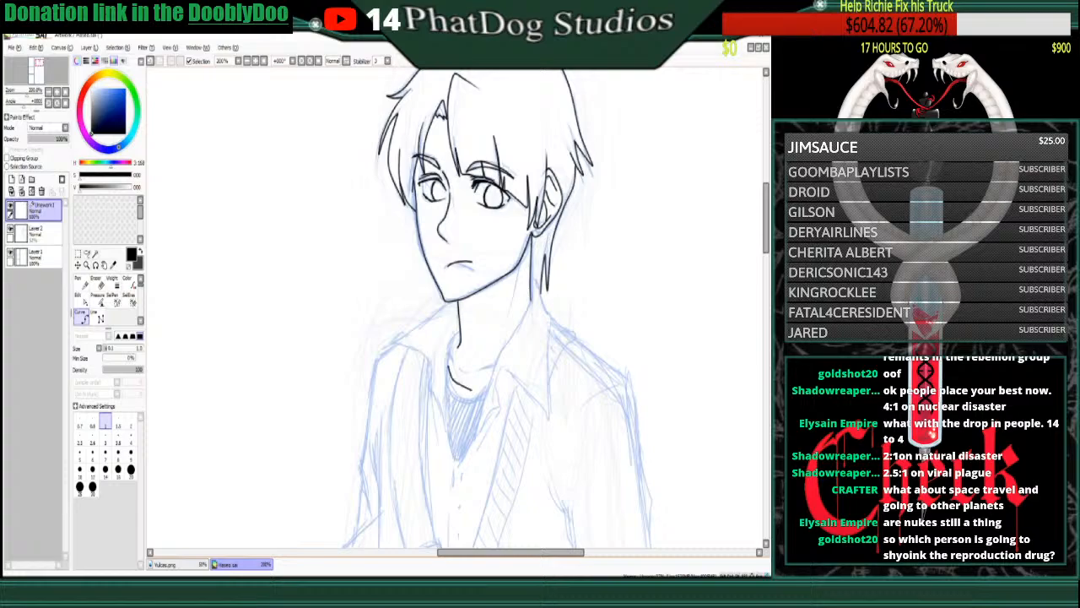
pyautogui.click(471, 392)
pyautogui.doubleClick(490, 384)
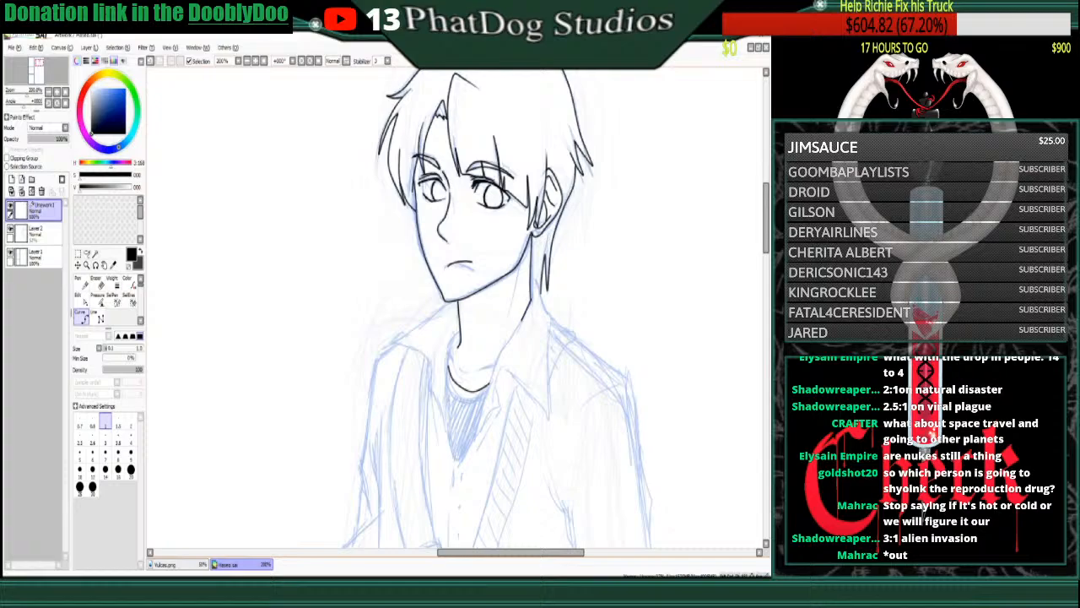
# - Ink the near side of the neck and continue along the shirt opening's jagged near edge to its pointed bottom
pyautogui.moveTo(533, 300); pyautogui.dragTo(495, 365)
pyautogui.click(495, 364)
pyautogui.click(490, 391)
pyautogui.click(484, 409)
pyautogui.click(477, 417)
pyautogui.click(478, 431)
pyautogui.click(457, 463)
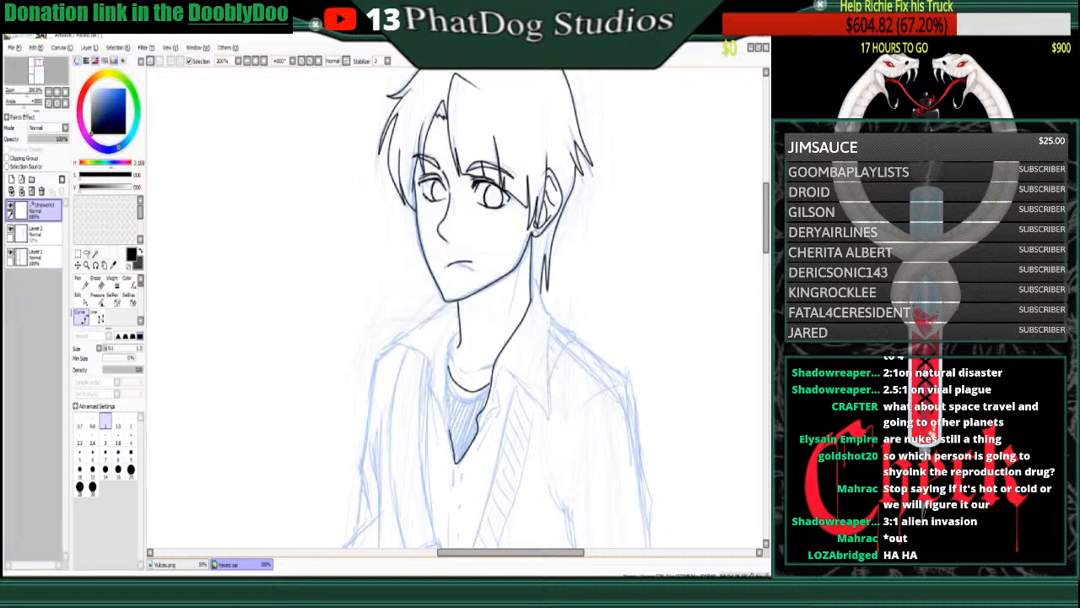
# - Ink the far edge of the shirt opening from its pointed bottom up to the side of the neck
pyautogui.click(449, 412)
pyautogui.click(448, 365)
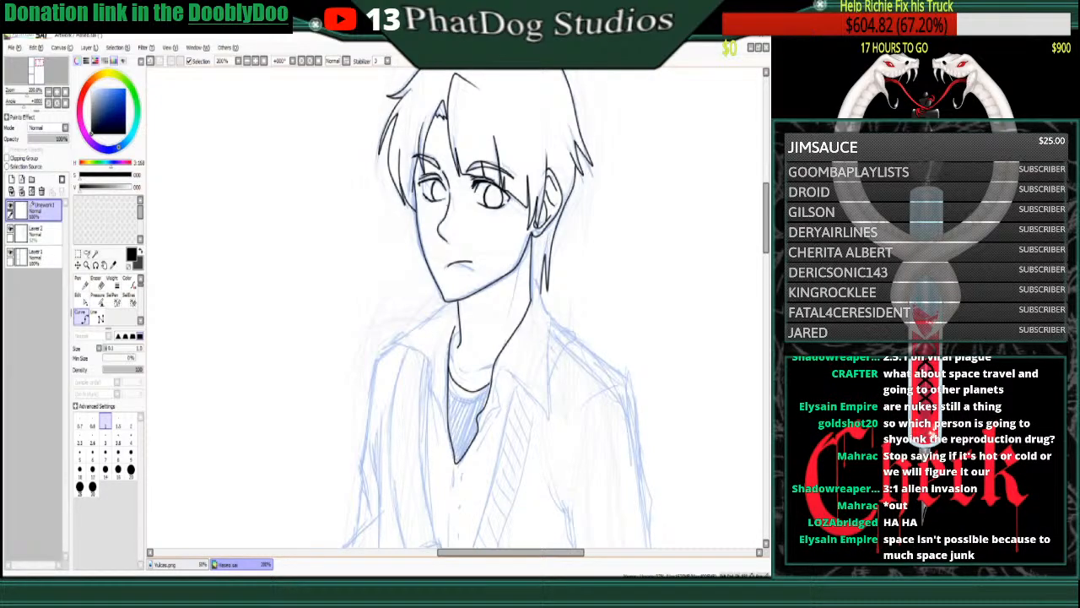
pyautogui.click(454, 336)
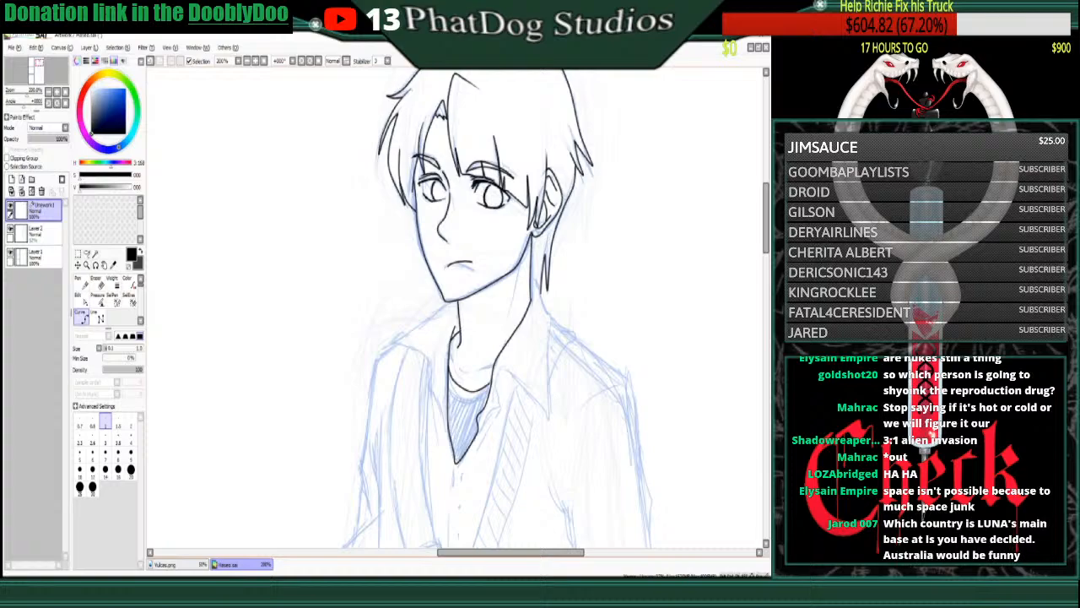
pyautogui.click(462, 332)
pyautogui.hotkey('ctrl', 'z')
# - Move control points along the shirt opening's near edge to reshape its notch
pyautogui.click(81, 299)
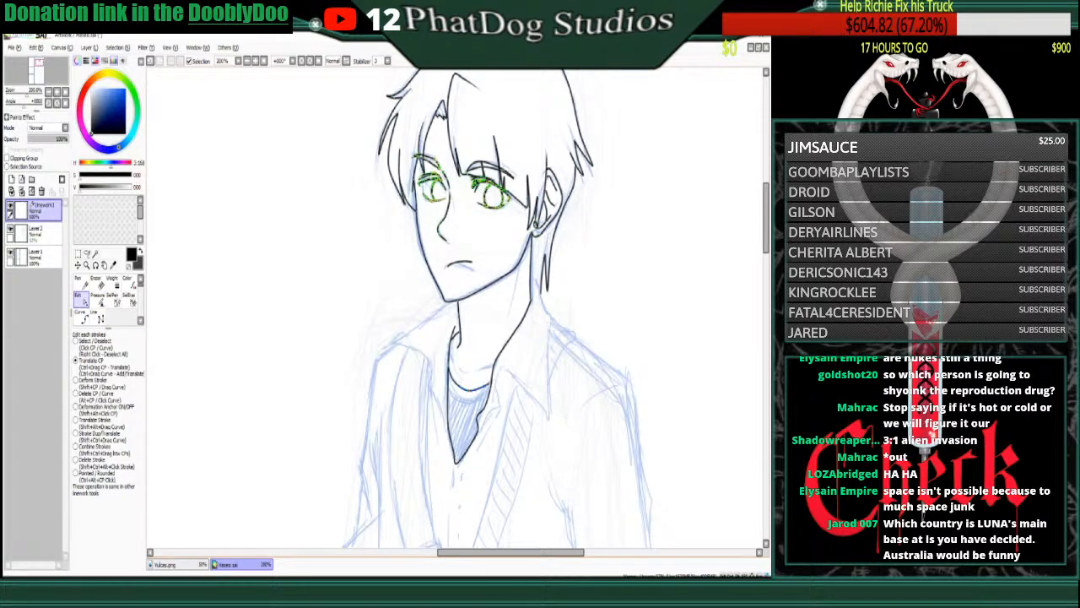
pyautogui.click(80, 314)
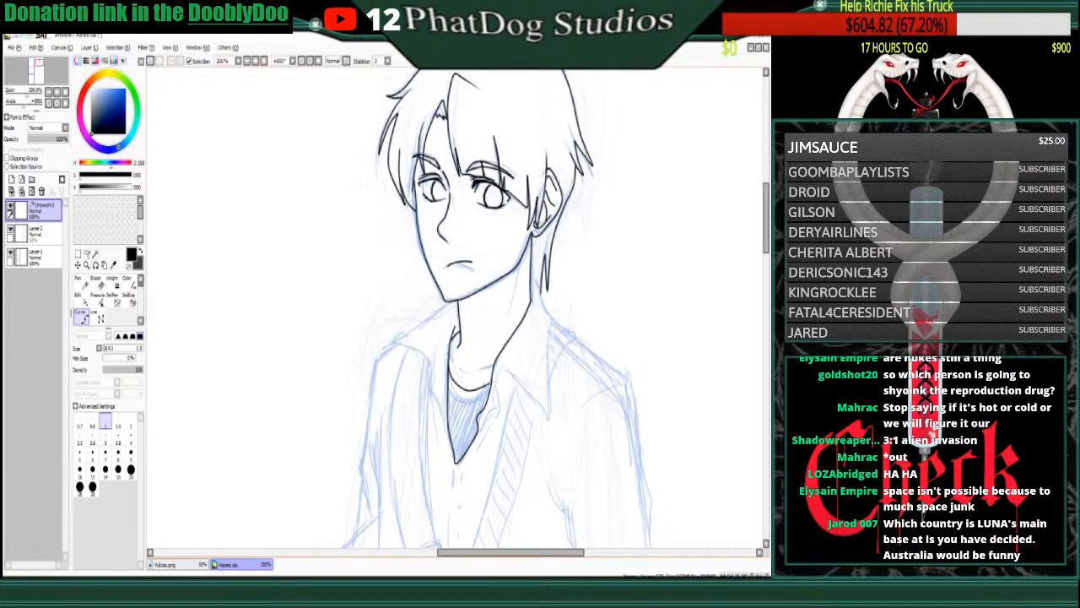
pyautogui.click(81, 296)
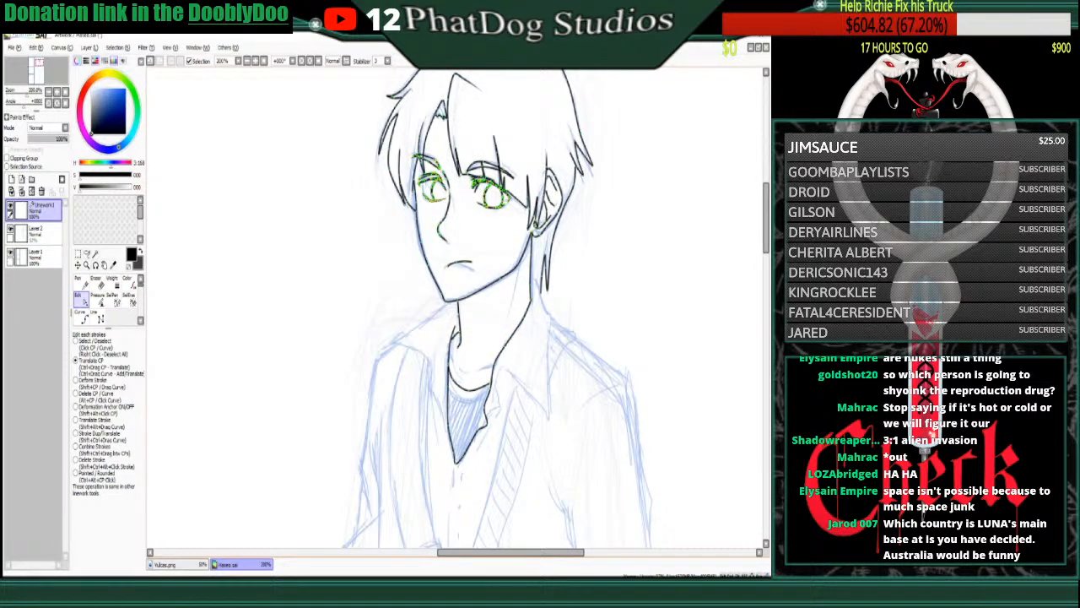
pyautogui.click(80, 315)
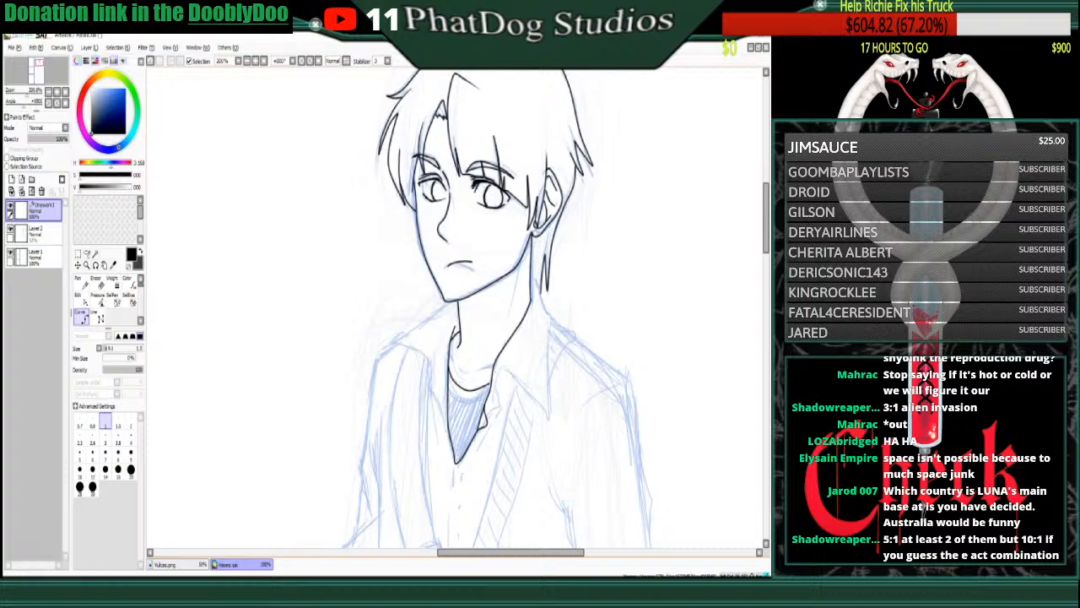
# - Ink the two pointed collar flaps on either side of the neck, including the raised collar edge behind the nape
pyautogui.moveTo(496, 367); pyautogui.dragTo(544, 422)
pyautogui.doubleClick(544, 426)
pyautogui.click(544, 426)
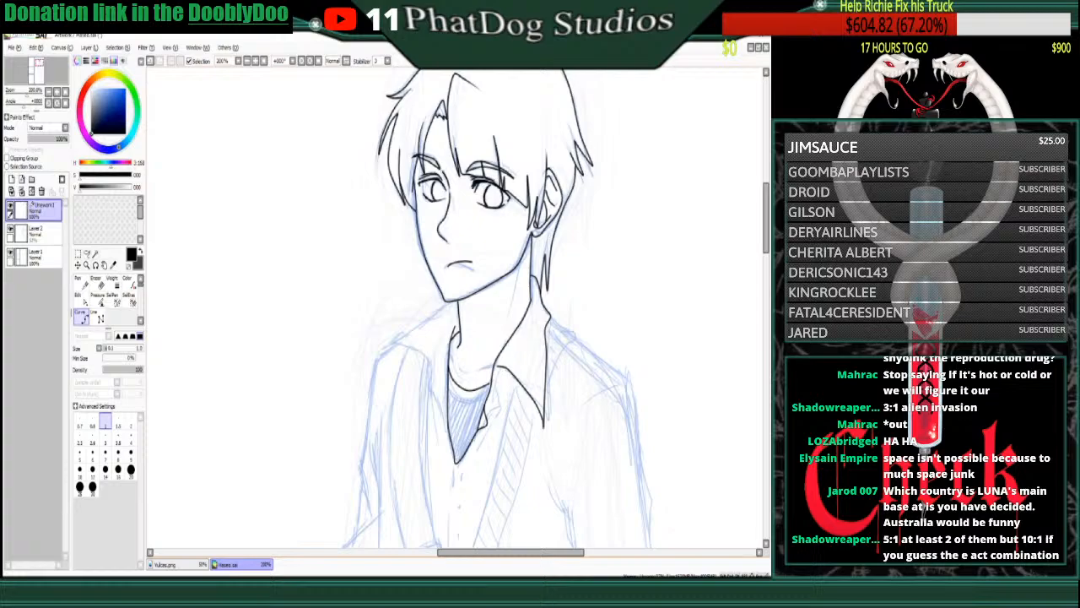
pyautogui.click(451, 302)
pyautogui.click(444, 310)
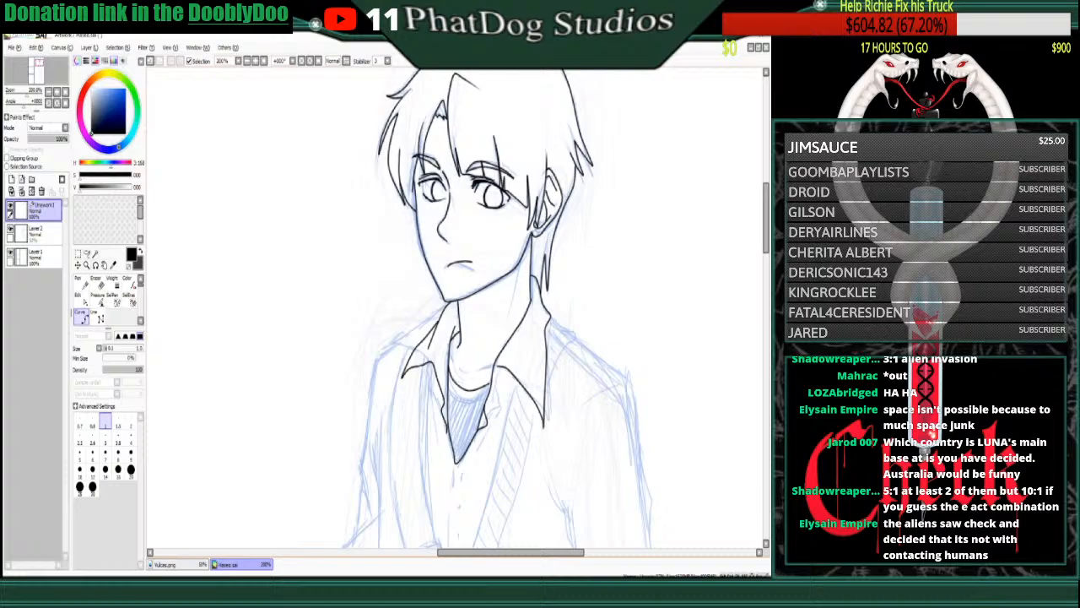
# - Remove the upper section of the shirt opening's near edge with the Delete CP / Curve edit option
pyautogui.click(81, 300)
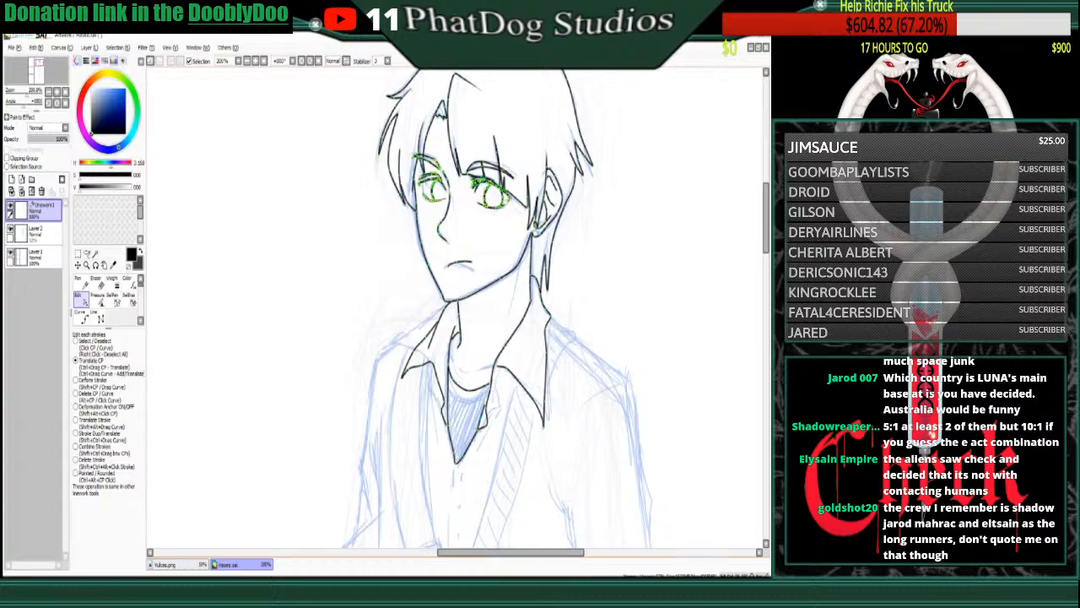
pyautogui.click(98, 394)
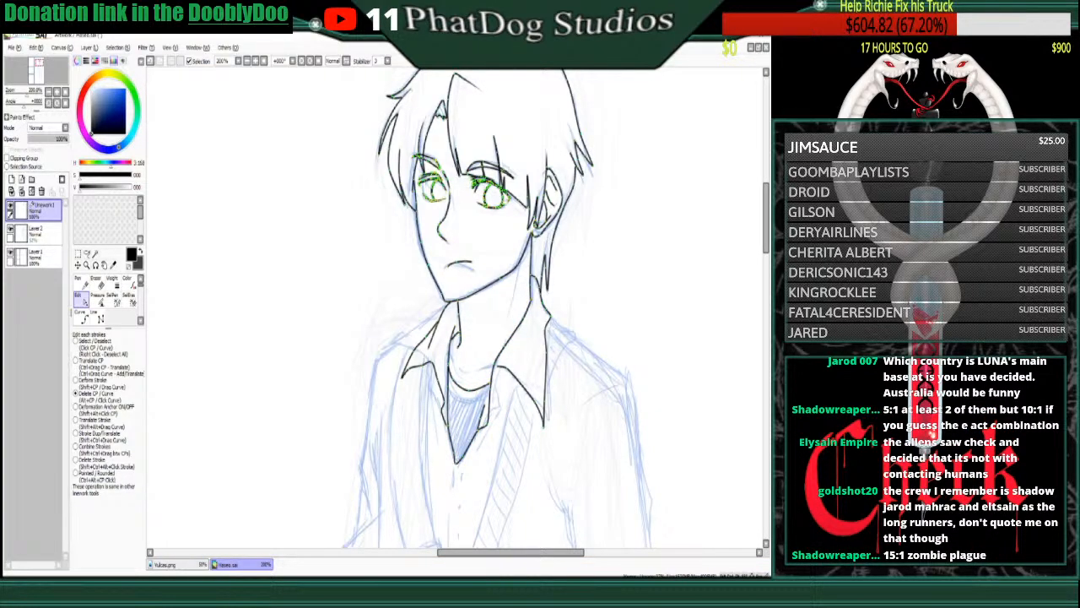
pyautogui.click(75, 460)
pyautogui.click(491, 384)
pyautogui.hotkey('ctrl', 'z')
pyautogui.click(100, 393)
pyautogui.click(489, 408)
pyautogui.hotkey('ctrl', 'z')
pyautogui.hotkey('ctrl', 'y')
pyautogui.click(482, 416)
# - Adjust the remaining control points on the shirt opening's near edge and return to the Curve tool
pyautogui.click(83, 317)
pyautogui.click(83, 300)
pyautogui.click(90, 360)
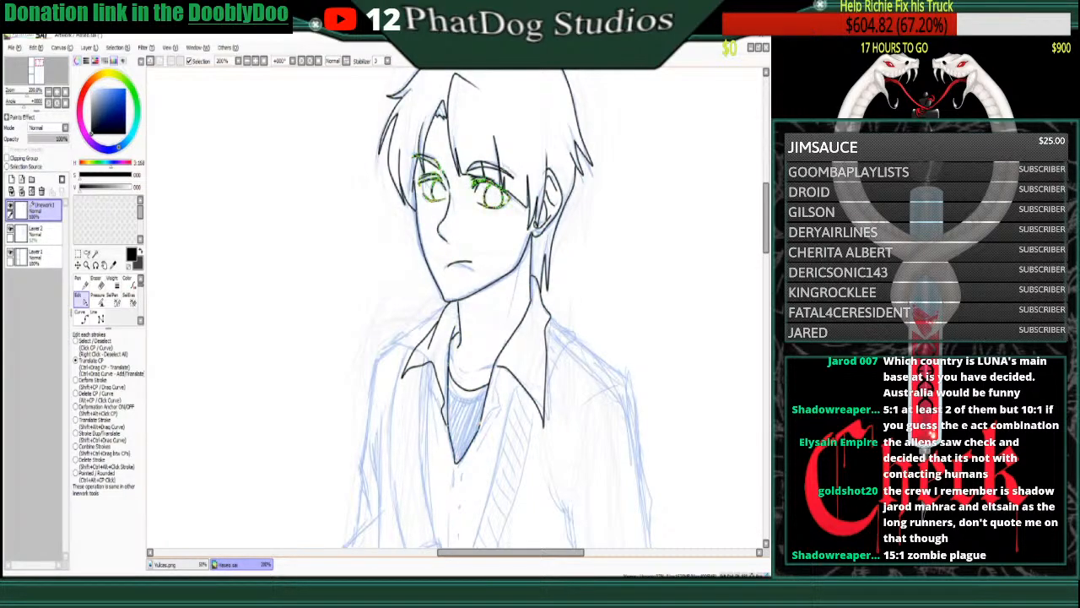
pyautogui.click(94, 447)
pyautogui.click(91, 360)
pyautogui.click(80, 315)
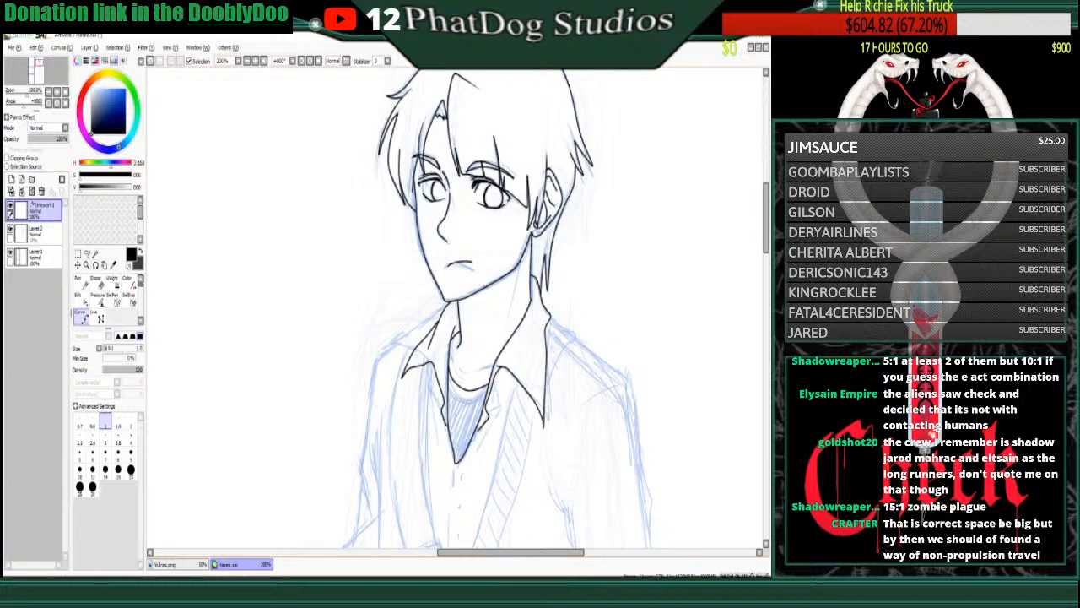
# - Nudge the control point at the inner corner of the collar flap beside the shirt opening
pyautogui.press('ctrl')
pyautogui.moveTo(498, 367); pyautogui.dragTo(503, 367)
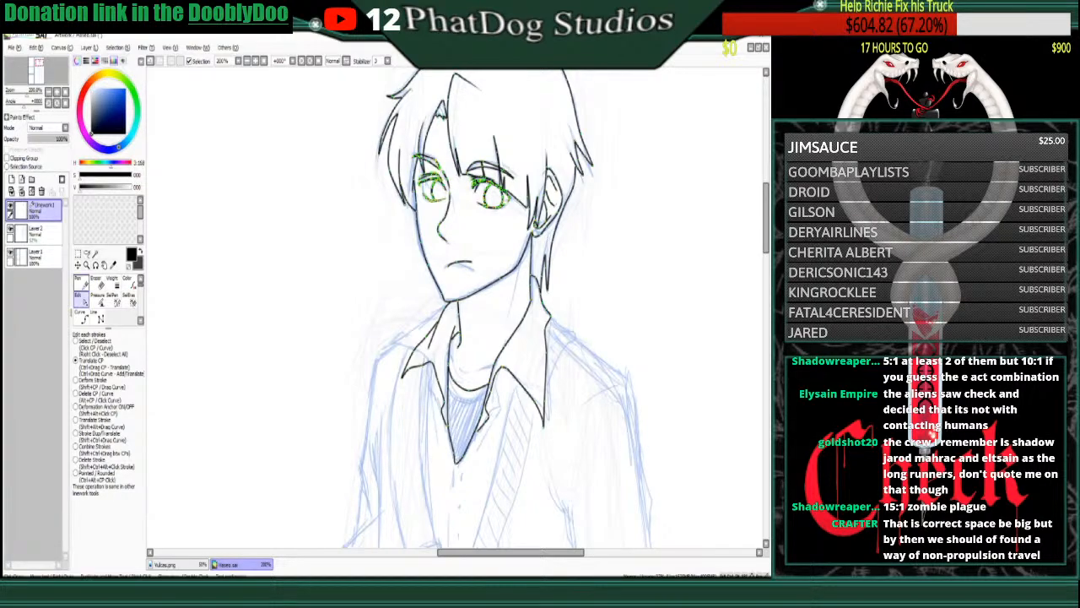
# - Handwrite the note "We have a pretty good idea of what he will look like, Just gotta draw." beside the character with the Pen
pyautogui.click(81, 282)
pyautogui.moveTo(187, 230)
pyautogui.mouseDown()
pyautogui.moveTo(191, 245)
pyautogui.moveTo(225, 245)
pyautogui.mouseUp()
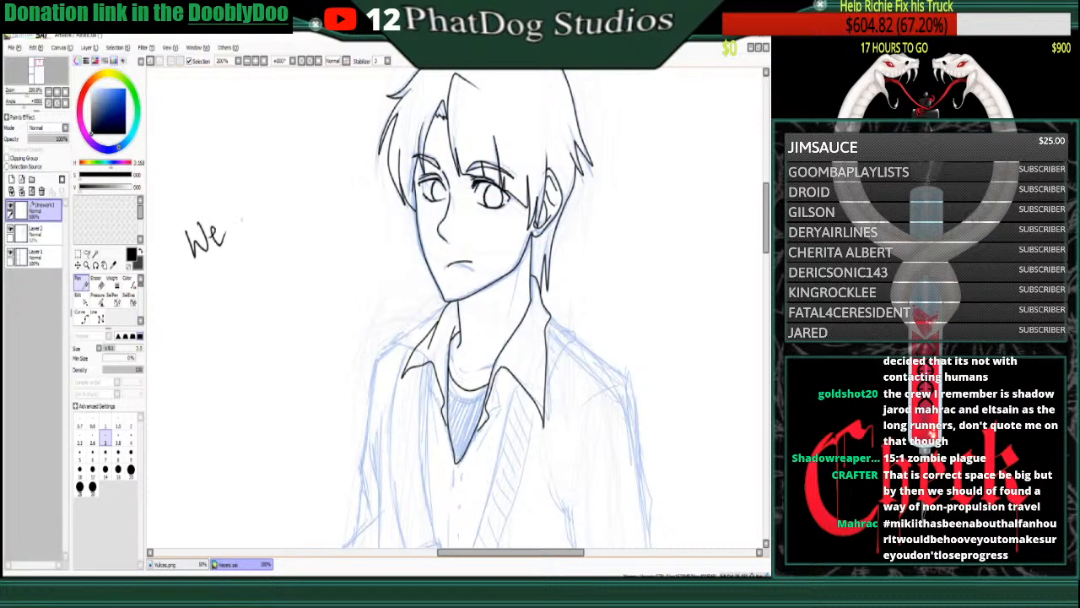
pyautogui.moveTo(240, 208)
pyautogui.mouseDown()
pyautogui.moveTo(260, 235)
pyautogui.moveTo(284, 195)
pyautogui.moveTo(319, 202)
pyautogui.mouseUp()
pyautogui.moveTo(173, 308)
pyautogui.mouseDown()
pyautogui.moveTo(184, 342)
pyautogui.moveTo(181, 314)
pyautogui.moveTo(203, 310)
pyautogui.moveTo(223, 285)
pyautogui.mouseUp()
pyautogui.moveTo(219, 287)
pyautogui.mouseDown()
pyautogui.moveTo(223, 323)
pyautogui.moveTo(246, 280)
pyautogui.moveTo(241, 315)
pyautogui.mouseUp()
pyautogui.moveTo(252, 270)
pyautogui.mouseDown()
pyautogui.moveTo(265, 263)
pyautogui.moveTo(274, 275)
pyautogui.mouseUp()
pyautogui.moveTo(270, 243)
pyautogui.mouseDown()
pyautogui.moveTo(279, 275)
pyautogui.moveTo(315, 244)
pyautogui.moveTo(326, 252)
pyautogui.mouseUp()
pyautogui.moveTo(194, 364)
pyautogui.mouseDown()
pyautogui.moveTo(184, 380)
pyautogui.moveTo(207, 405)
pyautogui.moveTo(206, 368)
pyautogui.moveTo(226, 346)
pyautogui.moveTo(255, 338)
pyautogui.moveTo(256, 322)
pyautogui.moveTo(275, 329)
pyautogui.moveTo(320, 300)
pyautogui.moveTo(327, 268)
pyautogui.moveTo(334, 297)
pyautogui.mouseUp()
pyautogui.moveTo(223, 403)
pyautogui.mouseDown()
pyautogui.moveTo(229, 430)
pyautogui.moveTo(236, 410)
pyautogui.moveTo(272, 412)
pyautogui.mouseUp()
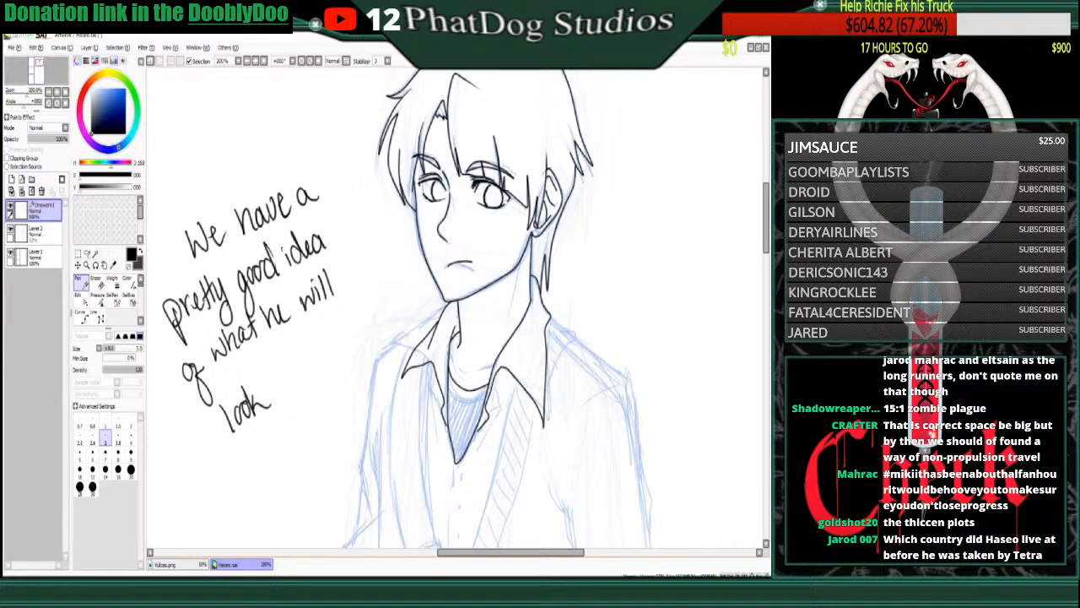
pyautogui.moveTo(274, 373)
pyautogui.mouseDown()
pyautogui.moveTo(267, 400)
pyautogui.moveTo(285, 390)
pyautogui.mouseUp()
pyautogui.moveTo(292, 381)
pyautogui.mouseDown()
pyautogui.moveTo(306, 376)
pyautogui.moveTo(311, 388)
pyautogui.mouseUp()
pyautogui.moveTo(213, 475)
pyautogui.mouseDown()
pyautogui.moveTo(225, 471)
pyautogui.moveTo(236, 501)
pyautogui.moveTo(230, 470)
pyautogui.mouseUp()
pyautogui.moveTo(238, 471)
pyautogui.mouseDown()
pyautogui.moveTo(249, 483)
pyautogui.moveTo(267, 457)
pyautogui.mouseUp()
pyautogui.moveTo(272, 451)
pyautogui.mouseDown()
pyautogui.moveTo(277, 477)
pyautogui.moveTo(292, 429)
pyautogui.moveTo(289, 444)
pyautogui.moveTo(313, 435)
pyautogui.mouseUp()
pyautogui.moveTo(287, 501)
pyautogui.mouseDown()
pyautogui.moveTo(279, 512)
pyautogui.moveTo(290, 516)
pyautogui.moveTo(298, 491)
pyautogui.mouseUp()
pyautogui.moveTo(304, 492); pyautogui.dragTo(307, 496)
pyautogui.moveTo(304, 481); pyautogui.dragTo(318, 472)
pyautogui.click(323, 474)
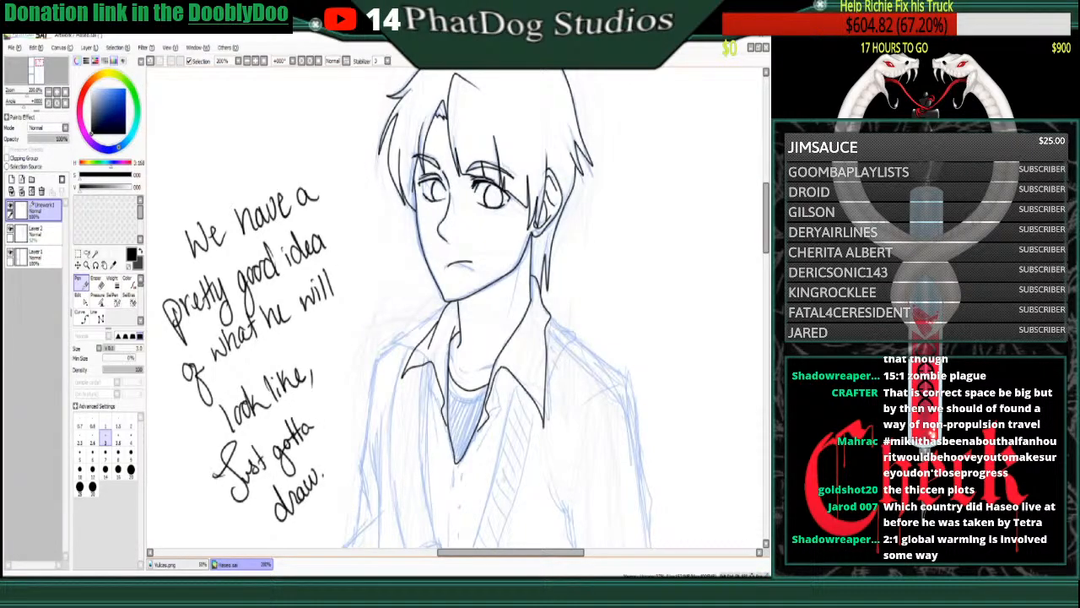
# - Erase the handwritten note beside the character and return to the Curve tool
pyautogui.click(96, 279)
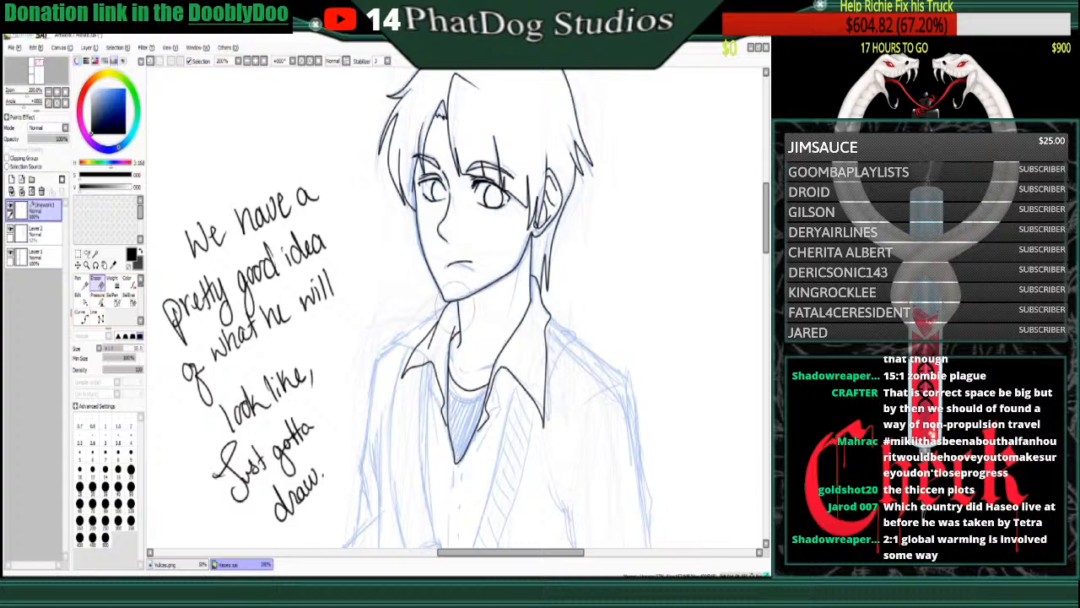
pyautogui.moveTo(236, 244)
pyautogui.mouseDown()
pyautogui.moveTo(297, 260)
pyautogui.moveTo(176, 263)
pyautogui.moveTo(200, 386)
pyautogui.moveTo(255, 278)
pyautogui.moveTo(242, 312)
pyautogui.moveTo(236, 288)
pyautogui.moveTo(235, 449)
pyautogui.moveTo(266, 511)
pyautogui.moveTo(261, 414)
pyautogui.mouseUp()
pyautogui.click(81, 314)
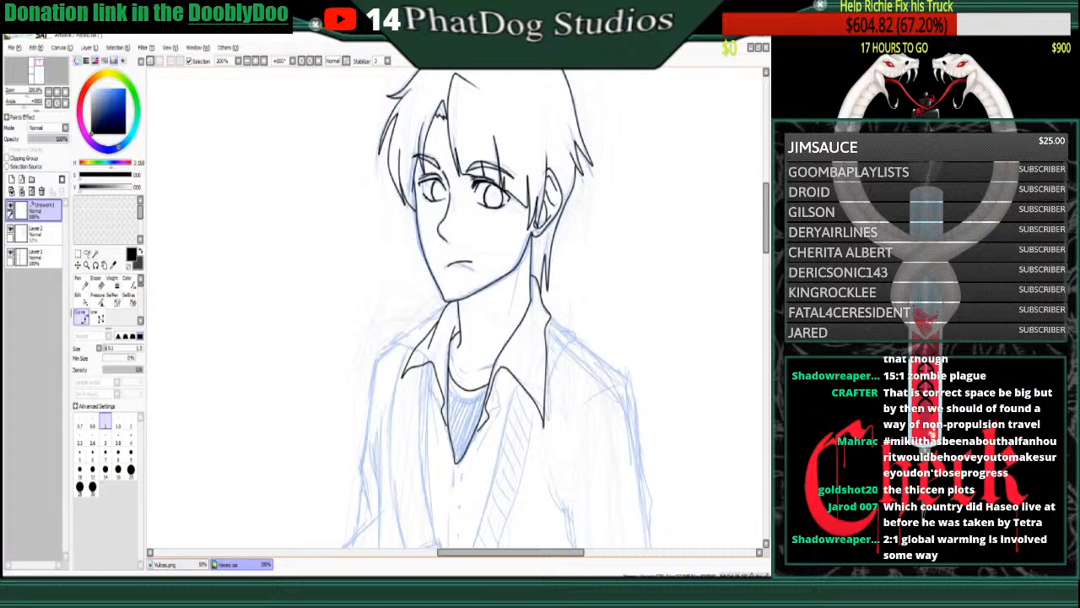
# - Ink the shoulder strap's inner edge as a curve from the collar flap down to the sketched buckle
pyautogui.scroll(-5, 456, 308)
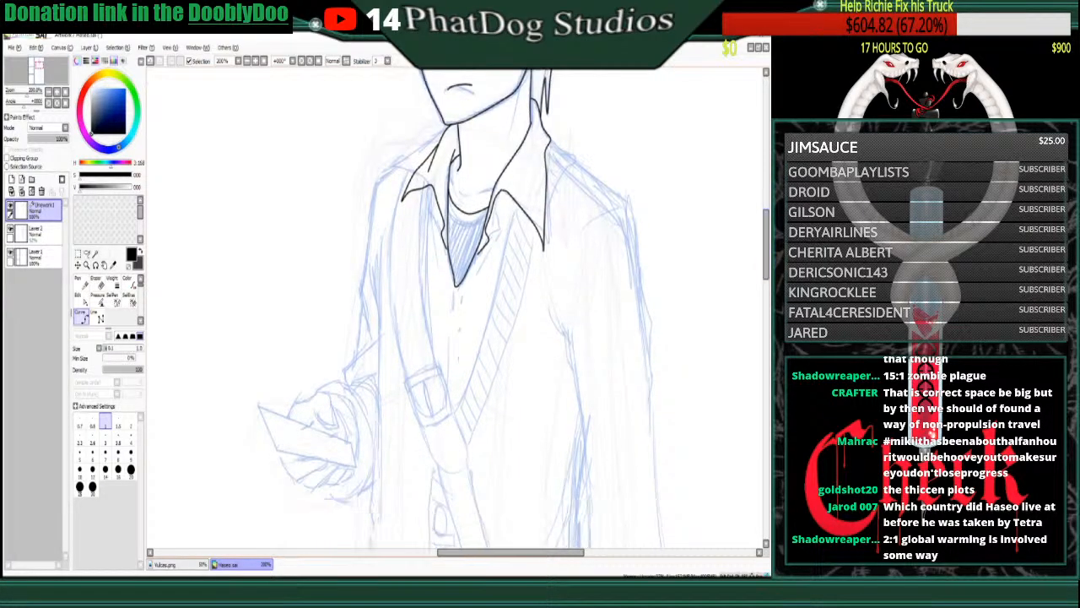
pyautogui.click(429, 186)
pyautogui.click(423, 223)
pyautogui.click(421, 275)
# - Ink the narrow bar across the strap at the top of the buckle and check its control points
pyautogui.click(408, 391)
pyautogui.click(407, 380)
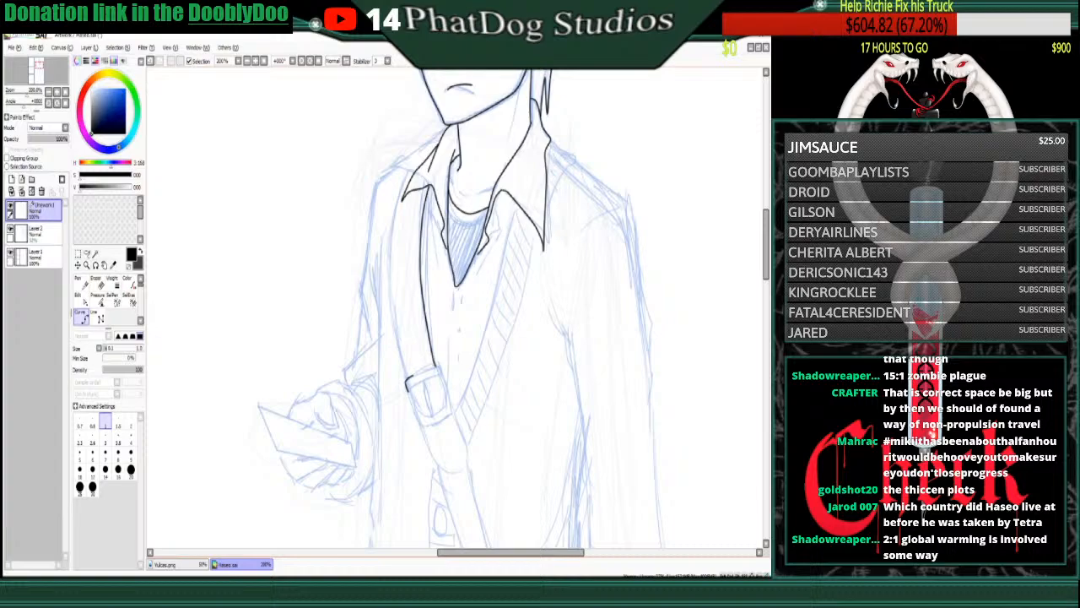
pyautogui.click(414, 377)
pyautogui.click(436, 367)
pyautogui.click(408, 391)
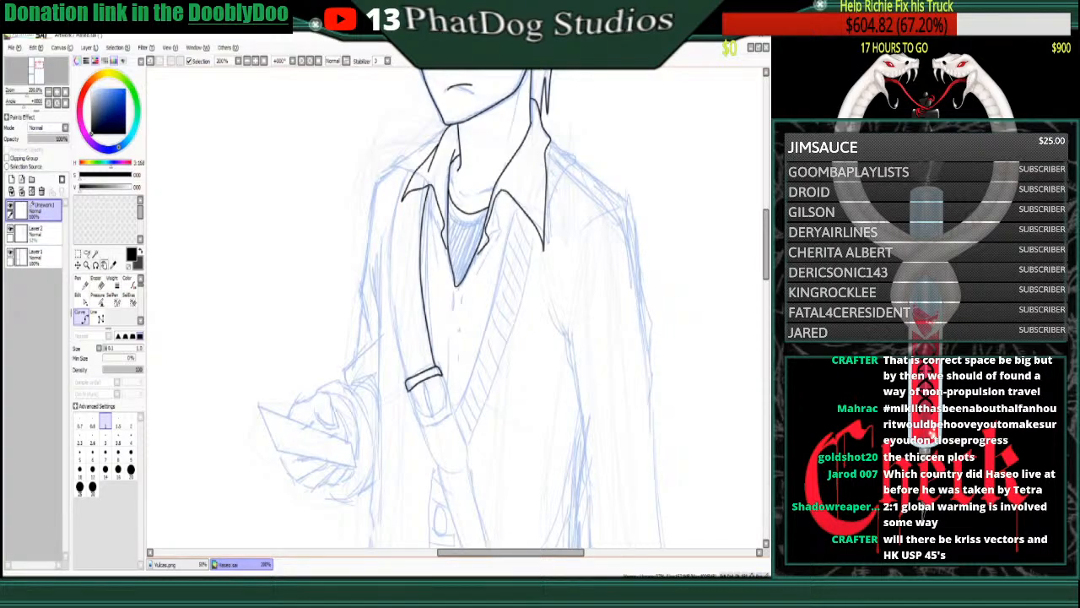
pyautogui.click(81, 297)
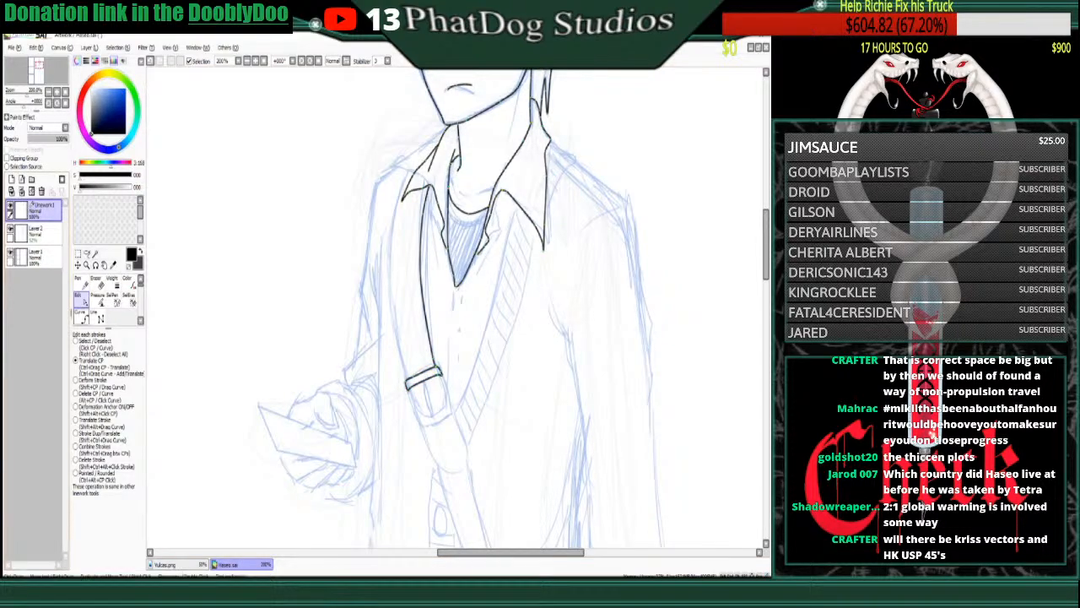
# - Ink the buckle's inner and outer frame outlines below the bar with the Curve tool, and undo the stray line
pyautogui.click(82, 318)
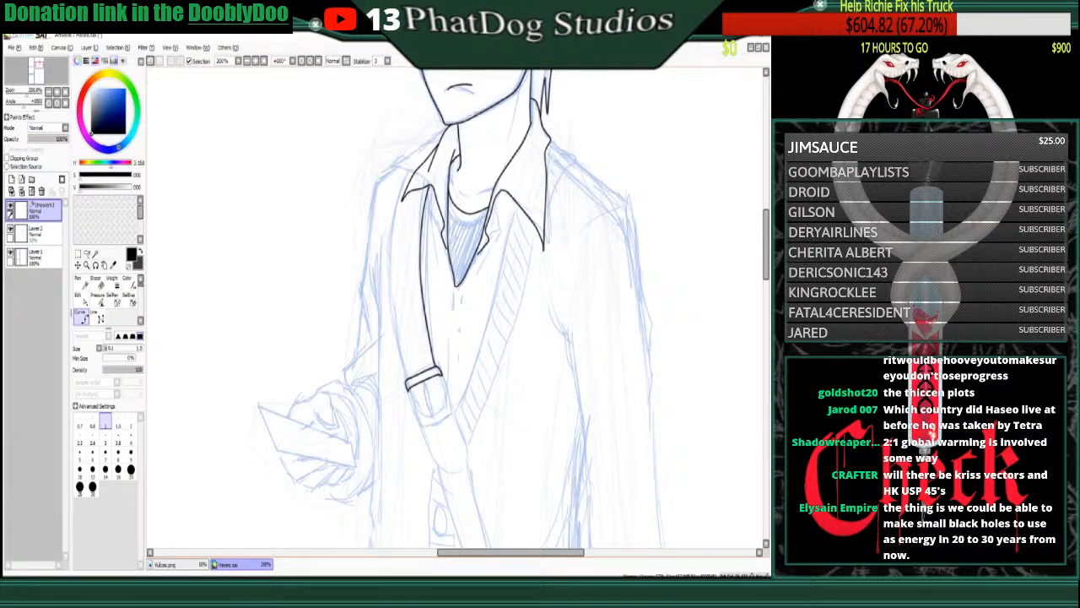
pyautogui.click(439, 377)
pyautogui.click(445, 403)
pyautogui.click(431, 416)
pyautogui.click(418, 414)
pyautogui.doubleClick(407, 389)
pyautogui.click(414, 409)
pyautogui.click(420, 426)
pyautogui.click(452, 412)
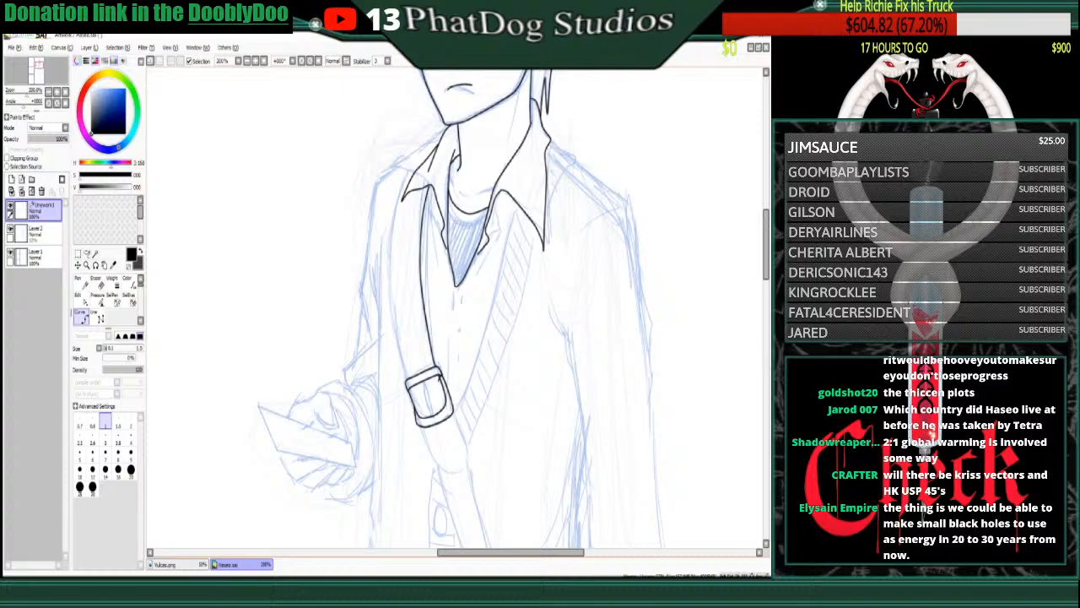
pyautogui.doubleClick(441, 377)
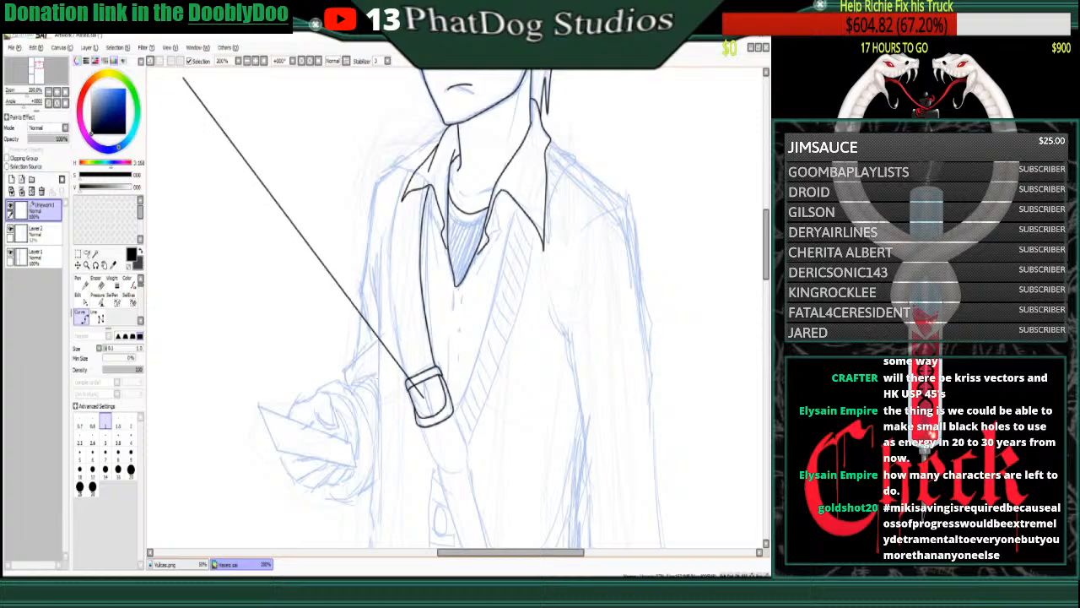
pyautogui.click(150, 60)
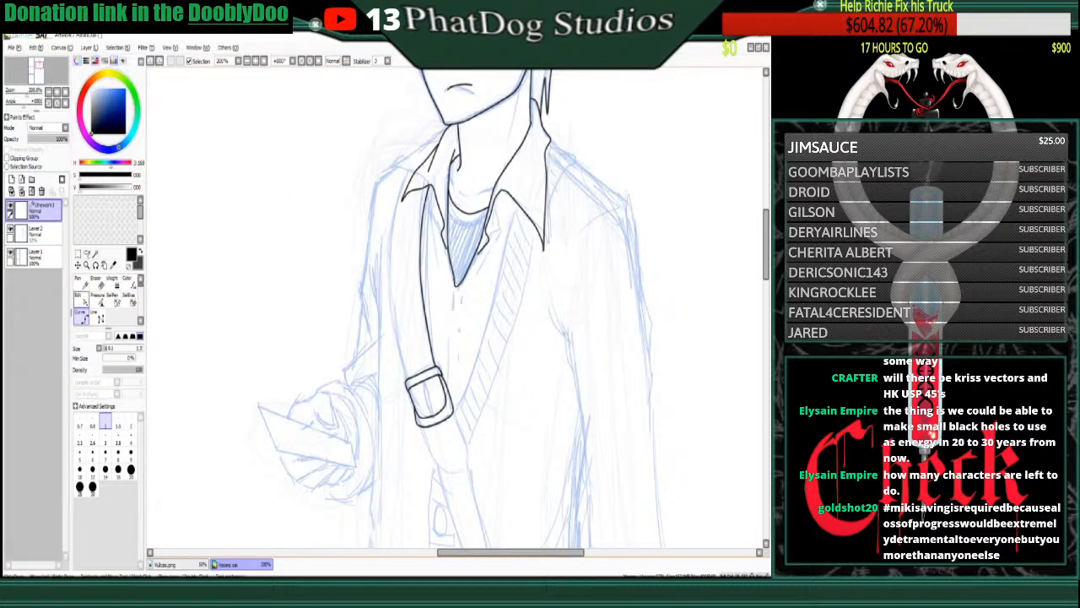
# - Handwrite the note "Tetra is albino ovo" beside the character with the Pen tool
pyautogui.click(82, 284)
pyautogui.moveTo(190, 278); pyautogui.dragTo(224, 247)
pyautogui.moveTo(205, 258)
pyautogui.mouseDown()
pyautogui.moveTo(222, 287)
pyautogui.moveTo(234, 274)
pyautogui.mouseUp()
pyautogui.moveTo(237, 243); pyautogui.dragTo(243, 265)
pyautogui.moveTo(227, 263); pyautogui.dragTo(250, 244)
pyautogui.moveTo(253, 242); pyautogui.dragTo(260, 256)
pyautogui.moveTo(265, 232); pyautogui.dragTo(273, 247)
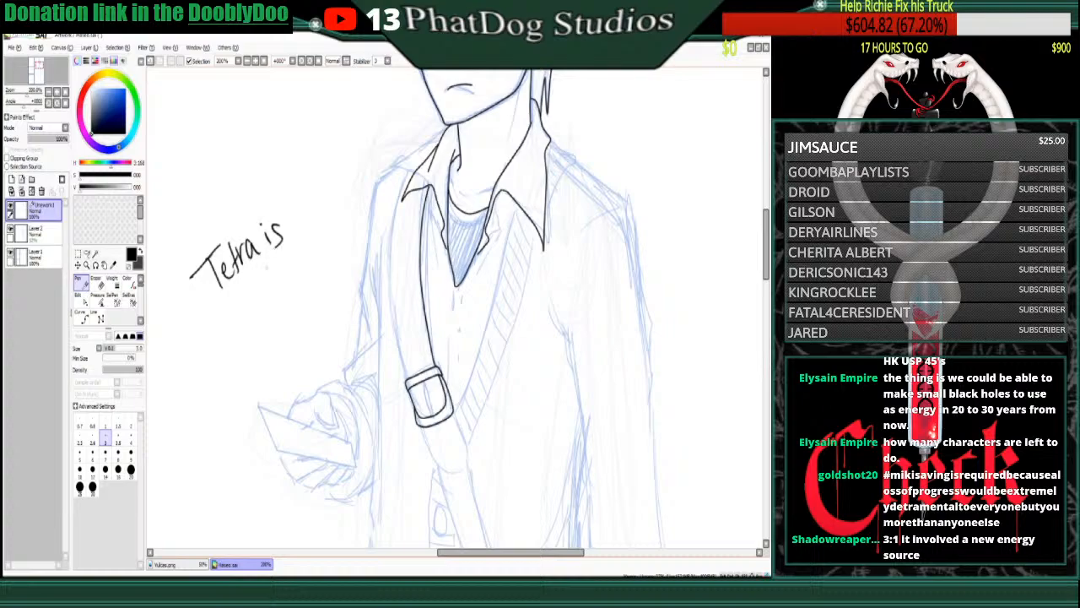
pyautogui.moveTo(233, 339)
pyautogui.mouseDown()
pyautogui.moveTo(225, 348)
pyautogui.moveTo(236, 346)
pyautogui.mouseUp()
pyautogui.moveTo(246, 305)
pyautogui.mouseDown()
pyautogui.moveTo(238, 336)
pyautogui.moveTo(284, 287)
pyautogui.mouseUp()
pyautogui.moveTo(274, 351)
pyautogui.mouseDown()
pyautogui.moveTo(268, 365)
pyautogui.moveTo(306, 331)
pyautogui.mouseUp()
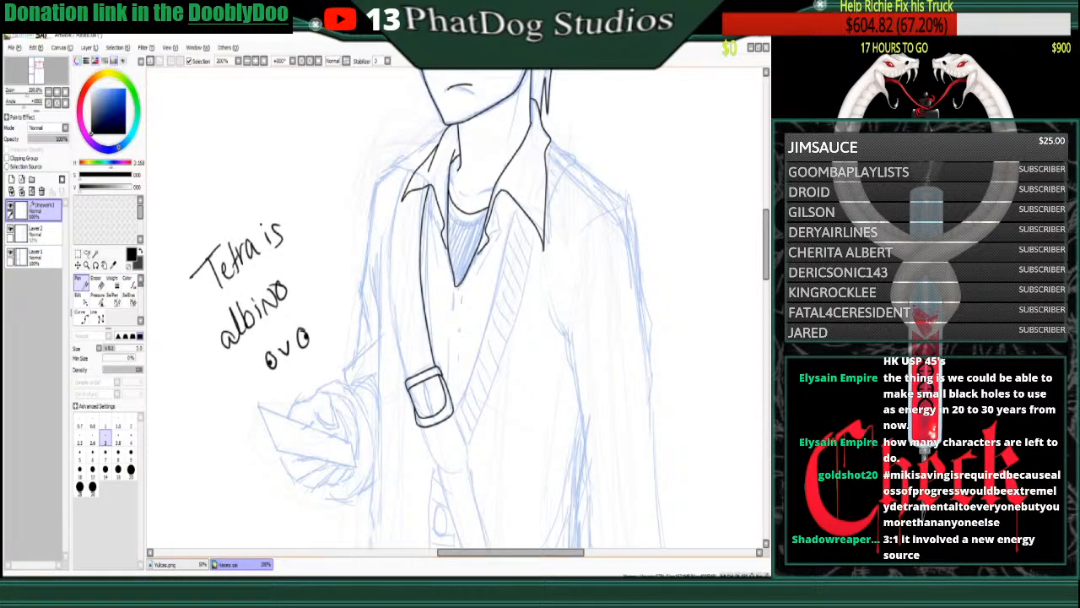
# - Erase the "Tetra is albino" note and return to the Curve tool
pyautogui.press('e')
pyautogui.moveTo(203, 253)
pyautogui.mouseDown()
pyautogui.moveTo(297, 235)
pyautogui.moveTo(269, 267)
pyautogui.moveTo(273, 310)
pyautogui.moveTo(200, 364)
pyautogui.mouseUp()
pyautogui.click(81, 317)
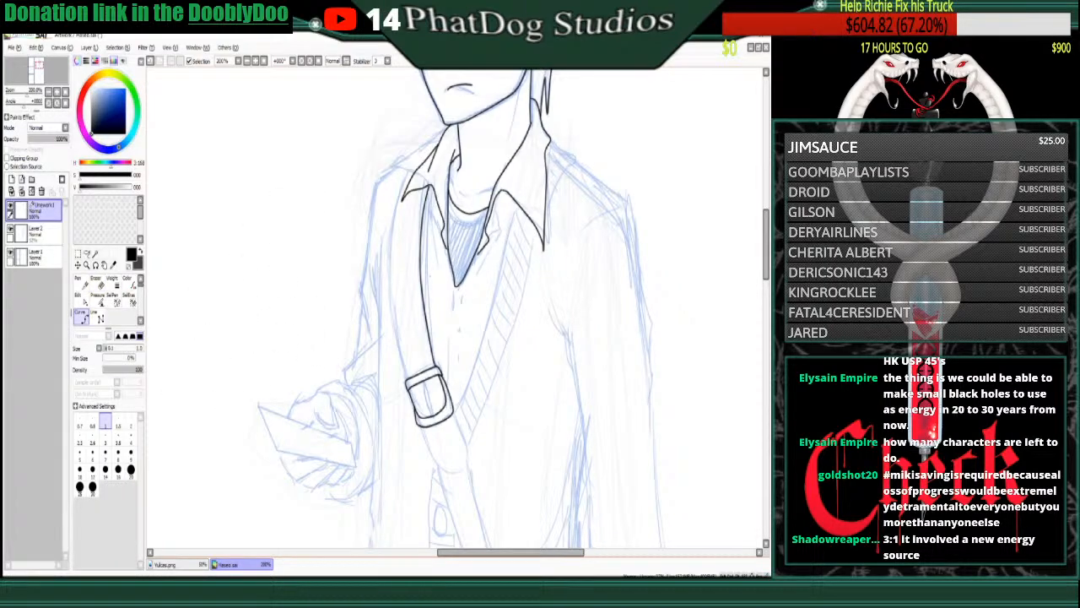
pyautogui.click(82, 284)
pyautogui.moveTo(211, 346)
pyautogui.mouseDown()
pyautogui.moveTo(194, 293)
pyautogui.moveTo(207, 245)
pyautogui.mouseUp()
pyautogui.moveTo(236, 230)
pyautogui.mouseDown()
pyautogui.moveTo(245, 295)
pyautogui.moveTo(235, 243)
pyautogui.moveTo(235, 335)
pyautogui.moveTo(241, 275)
pyautogui.moveTo(253, 282)
pyautogui.mouseUp()
pyautogui.click(95, 279)
# - Handwrite "all in good fun mind you" with a heart and "Aw thanks" beside the character, and erase both notes
pyautogui.click(81, 279)
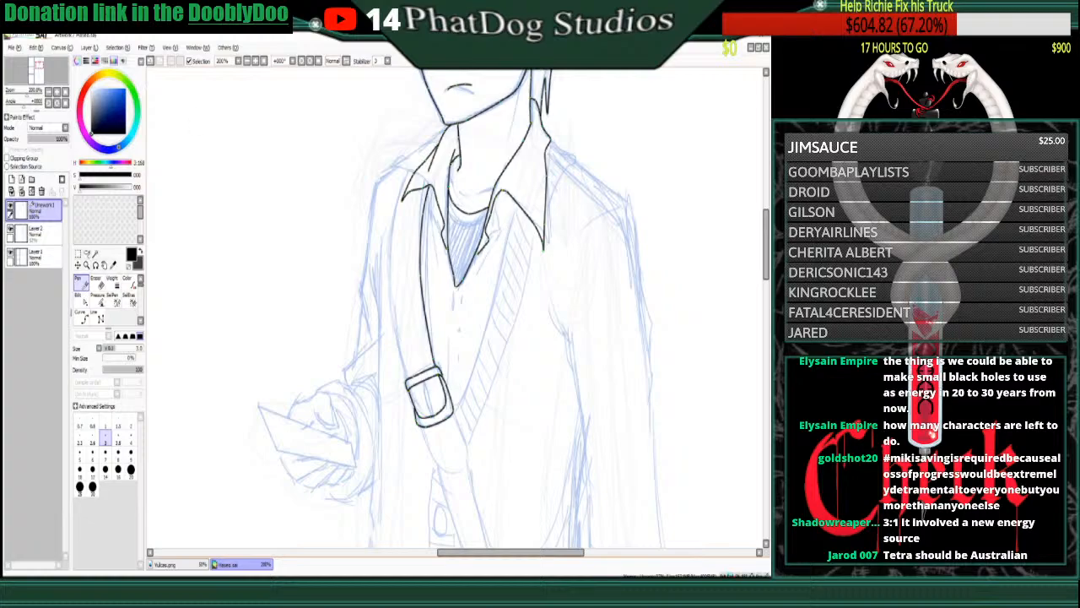
pyautogui.moveTo(211, 280)
pyautogui.mouseDown()
pyautogui.moveTo(204, 305)
pyautogui.moveTo(217, 266)
pyautogui.moveTo(222, 291)
pyautogui.moveTo(270, 253)
pyautogui.moveTo(297, 280)
pyautogui.moveTo(302, 229)
pyautogui.moveTo(326, 221)
pyautogui.mouseUp()
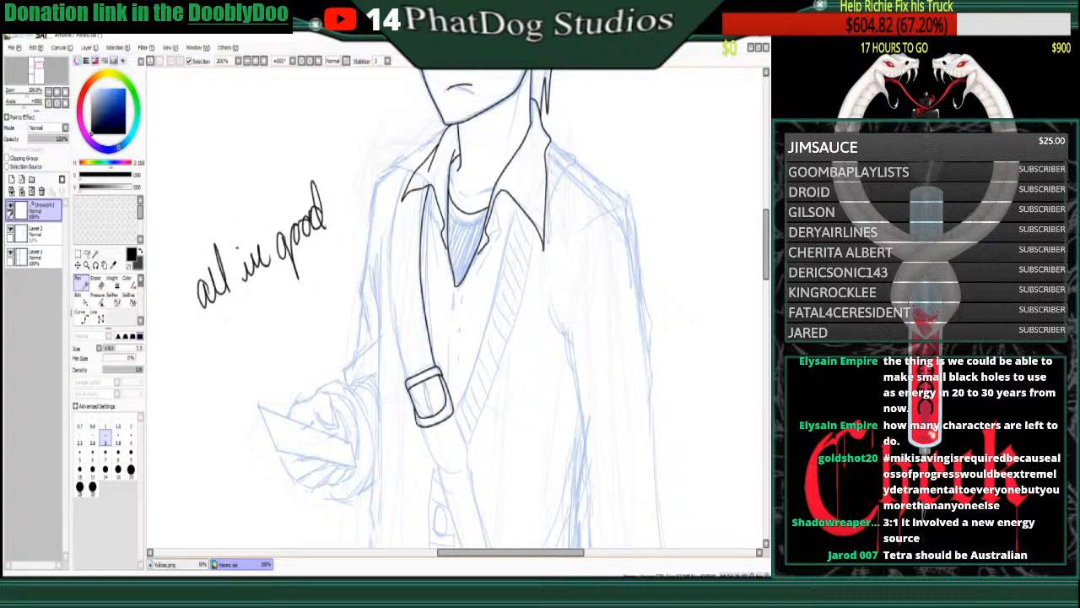
pyautogui.moveTo(215, 353)
pyautogui.mouseDown()
pyautogui.moveTo(229, 358)
pyautogui.moveTo(243, 323)
pyautogui.moveTo(270, 316)
pyautogui.moveTo(309, 276)
pyautogui.moveTo(322, 240)
pyautogui.mouseUp()
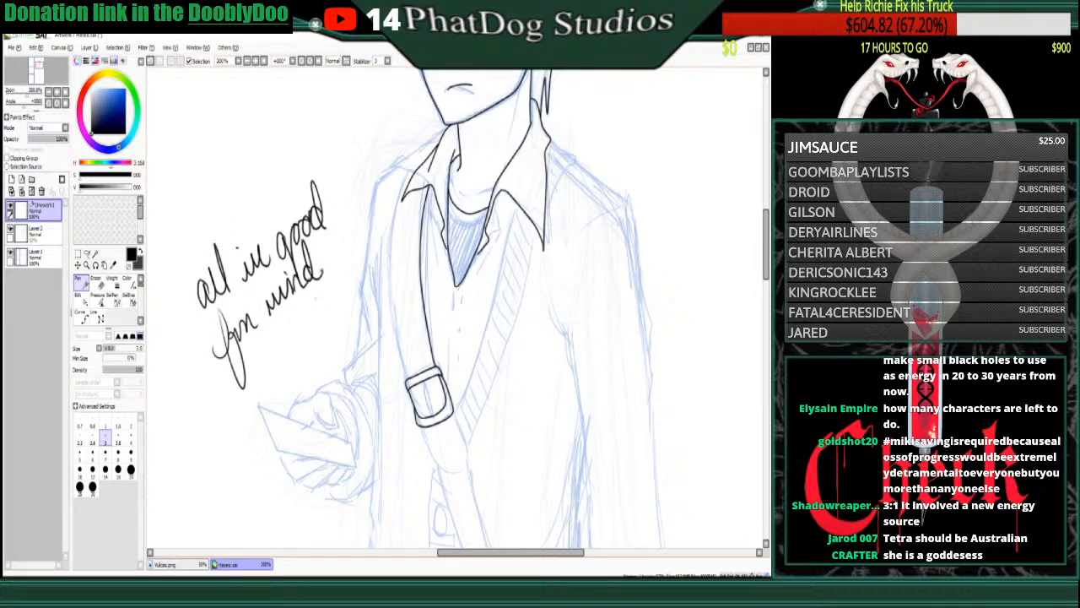
pyautogui.moveTo(273, 336)
pyautogui.mouseDown()
pyautogui.moveTo(299, 383)
pyautogui.moveTo(291, 324)
pyautogui.moveTo(303, 333)
pyautogui.moveTo(320, 295)
pyautogui.mouseUp()
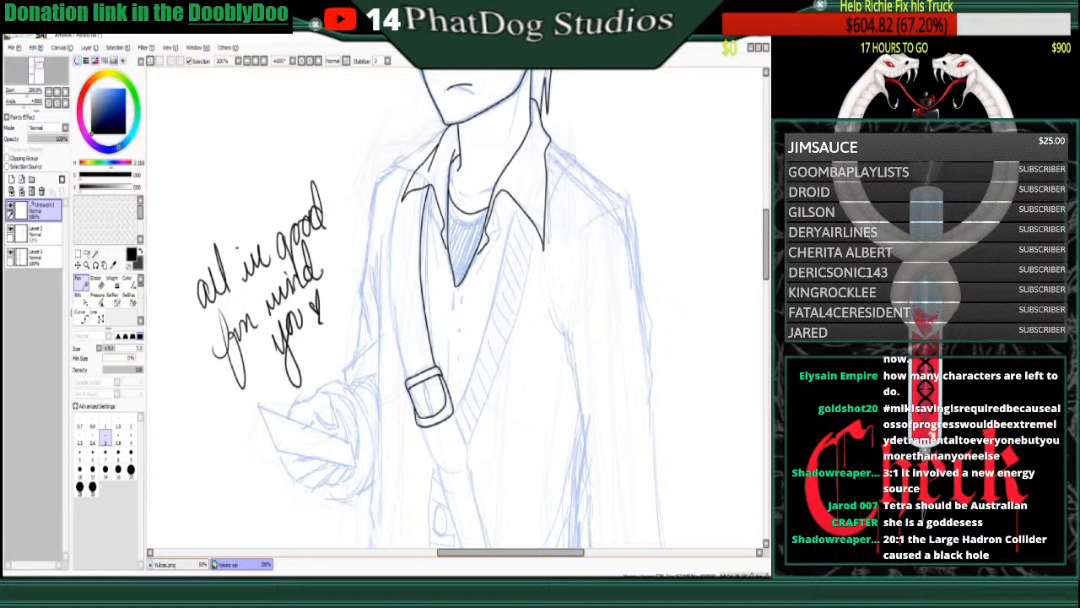
pyautogui.moveTo(172, 182)
pyautogui.mouseDown()
pyautogui.moveTo(185, 169)
pyautogui.moveTo(199, 181)
pyautogui.moveTo(238, 166)
pyautogui.moveTo(272, 126)
pyautogui.moveTo(277, 143)
pyautogui.moveTo(293, 127)
pyautogui.moveTo(285, 137)
pyautogui.mouseUp()
pyautogui.moveTo(221, 165); pyautogui.dragTo(240, 150)
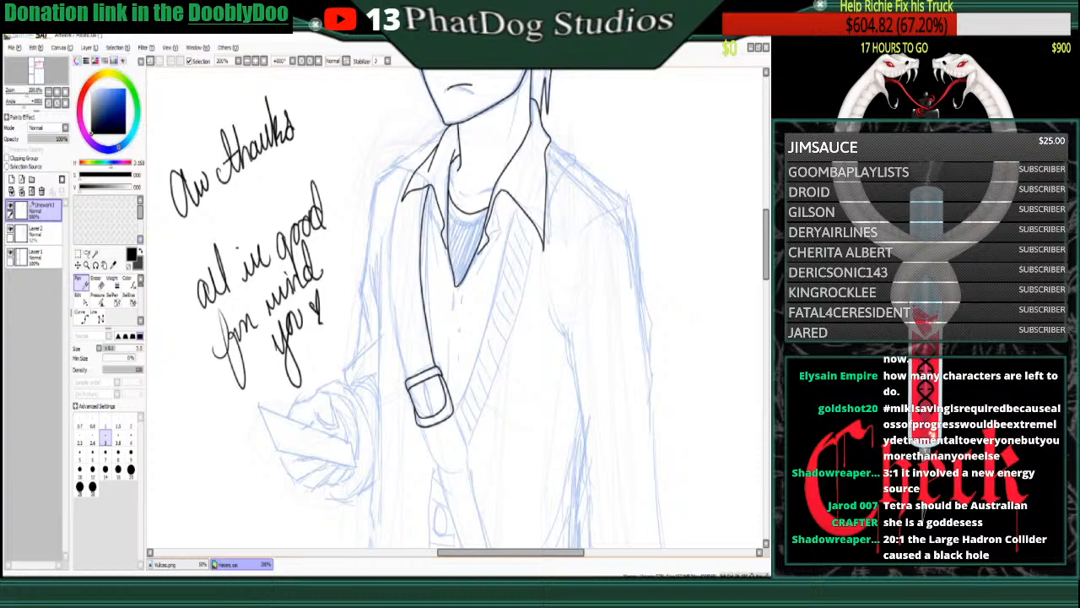
pyautogui.click(98, 285)
pyautogui.moveTo(306, 154)
pyautogui.mouseDown()
pyautogui.moveTo(172, 241)
pyautogui.moveTo(294, 178)
pyautogui.moveTo(296, 158)
pyautogui.moveTo(191, 239)
pyautogui.moveTo(248, 154)
pyautogui.moveTo(226, 344)
pyautogui.moveTo(270, 353)
pyautogui.moveTo(276, 399)
pyautogui.mouseUp()
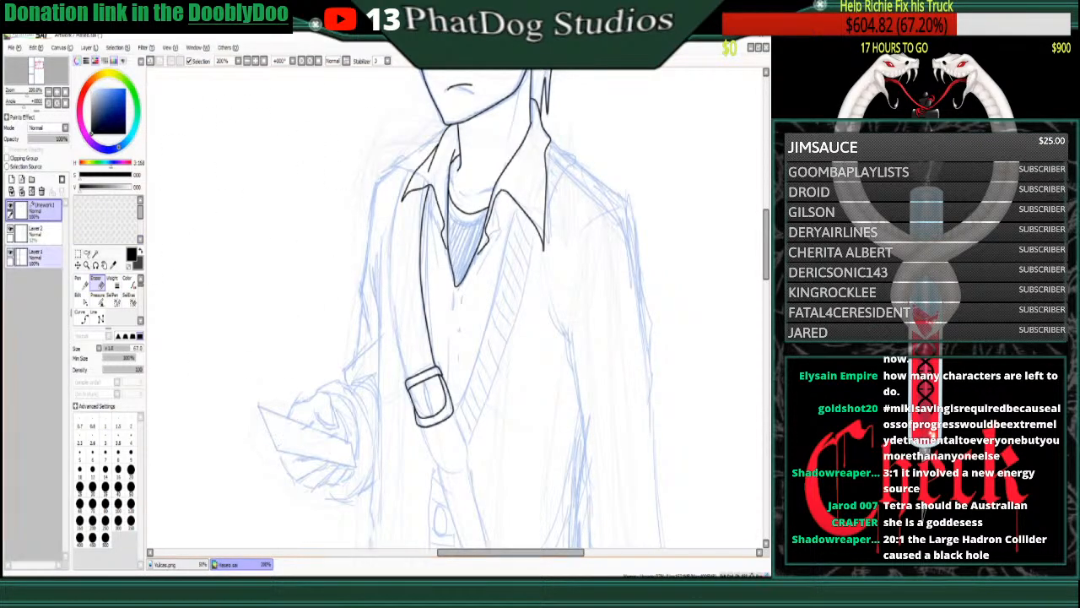
# - Draw a small emoticon face beside the character and trim its eyes with a smaller Eraser
pyautogui.click(82, 283)
pyautogui.moveTo(237, 201); pyautogui.dragTo(267, 182)
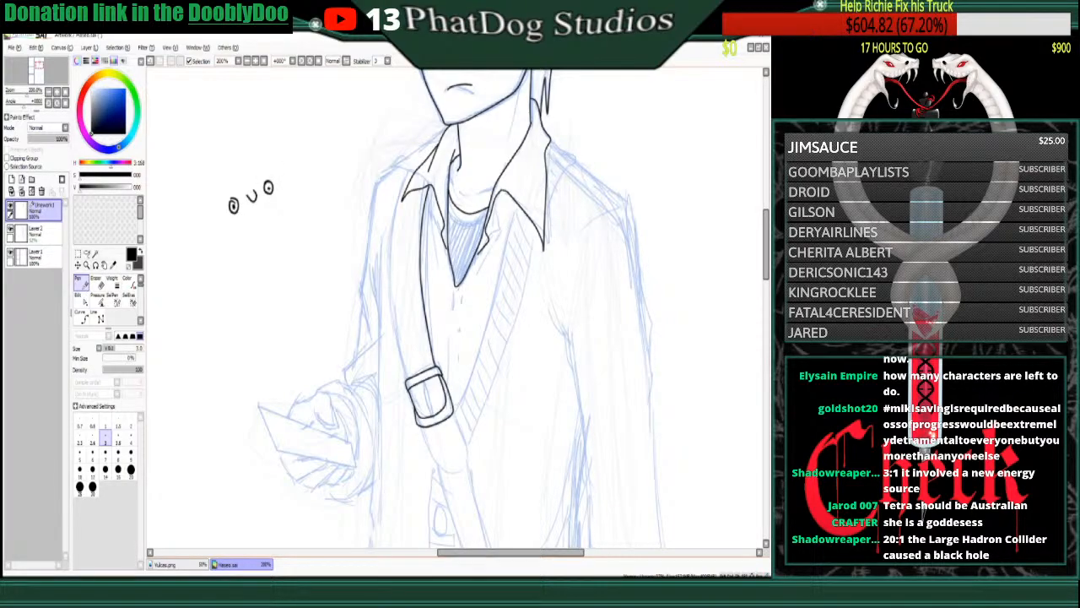
pyautogui.click(97, 284)
pyautogui.moveTo(139, 348); pyautogui.dragTo(106, 347)
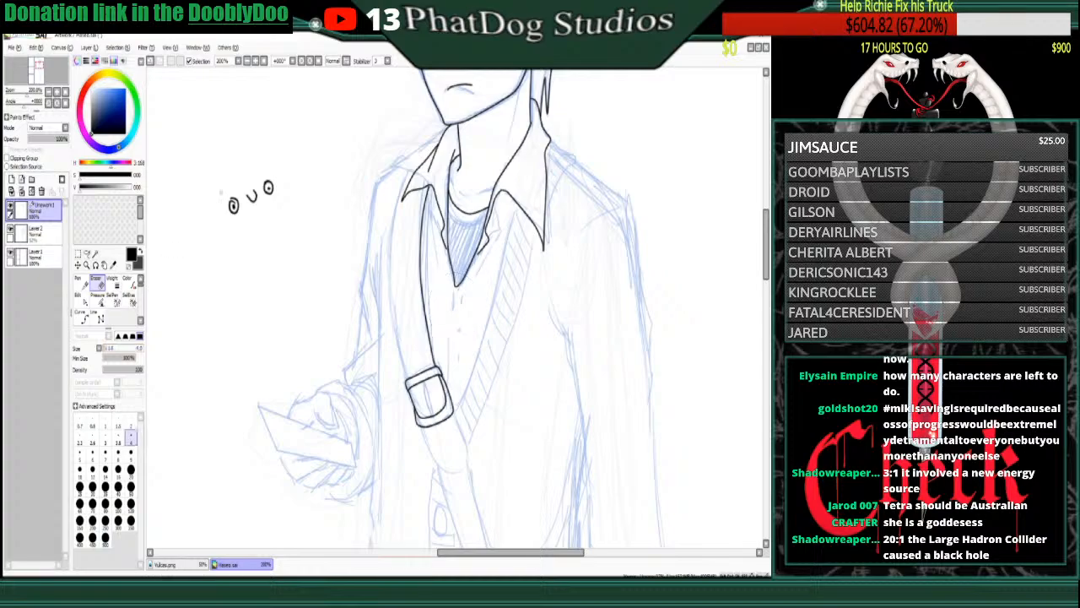
pyautogui.moveTo(229, 201); pyautogui.dragTo(240, 202)
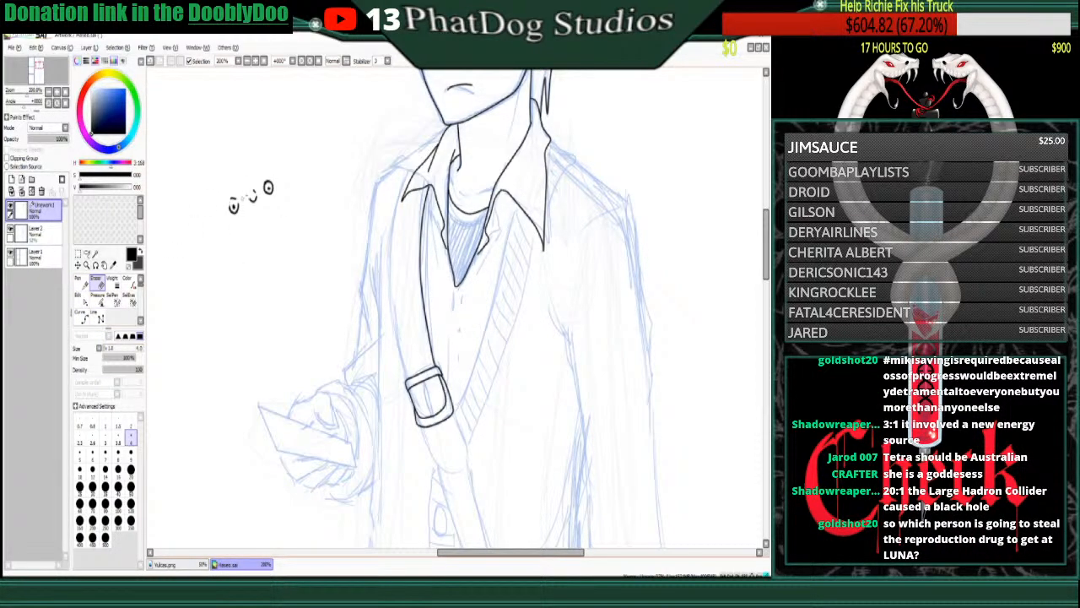
pyautogui.moveTo(229, 203); pyautogui.dragTo(240, 202)
# - Erase the emoticon face beside the character and return to the Curve tool
pyautogui.moveTo(263, 183)
pyautogui.mouseDown()
pyautogui.moveTo(274, 180)
pyautogui.moveTo(233, 202)
pyautogui.mouseUp()
pyautogui.click(118, 471)
pyautogui.click(80, 316)
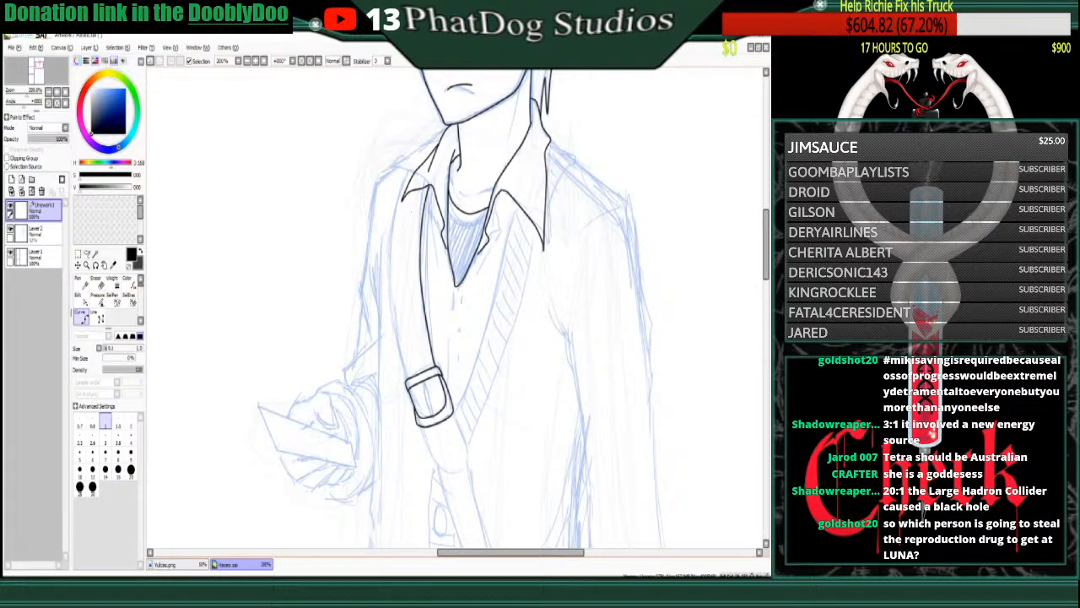
# - Ink the shoulder strap's outer edge from the collar tip down to the buckle, and the prong inside the frame
pyautogui.click(403, 200)
pyautogui.click(395, 243)
pyautogui.click(394, 288)
pyautogui.doubleClick(407, 376)
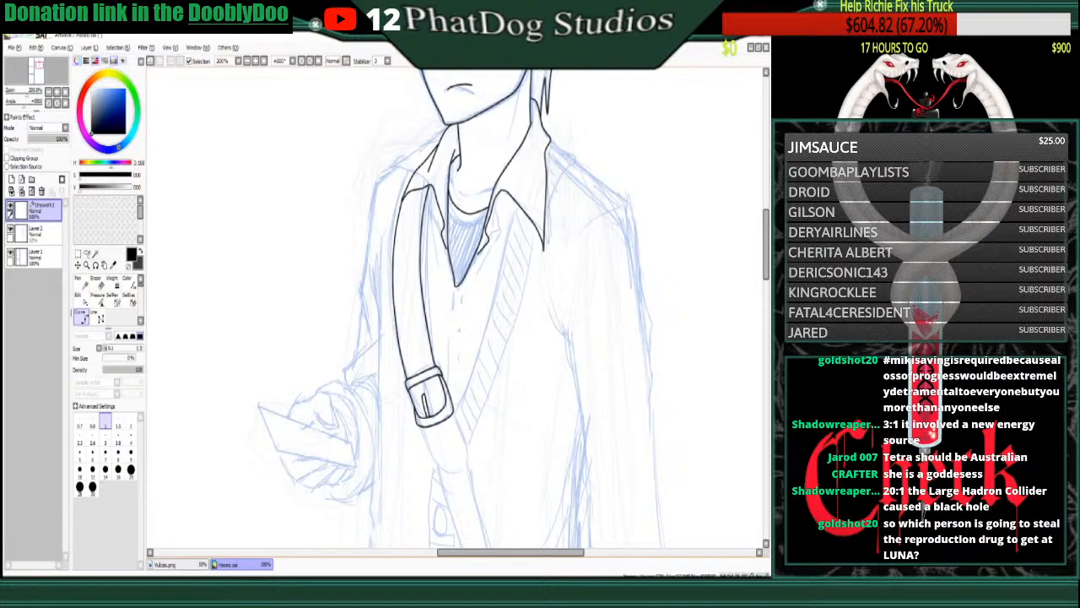
# - Refine the buckle's prong with the Pen tool, adding a small rounded eyelet around its upper end
pyautogui.click(82, 300)
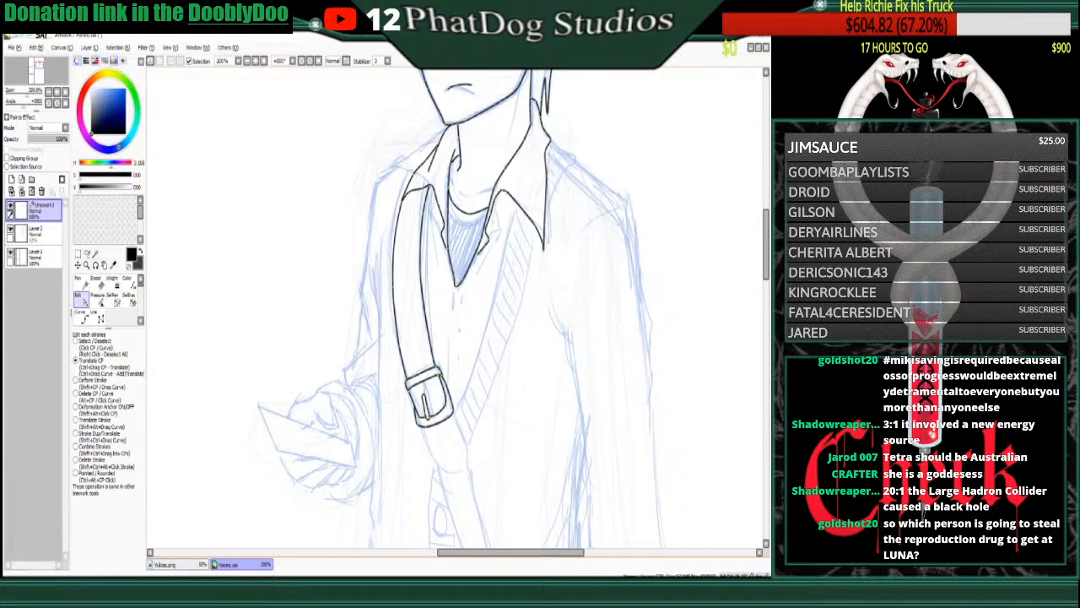
pyautogui.click(79, 279)
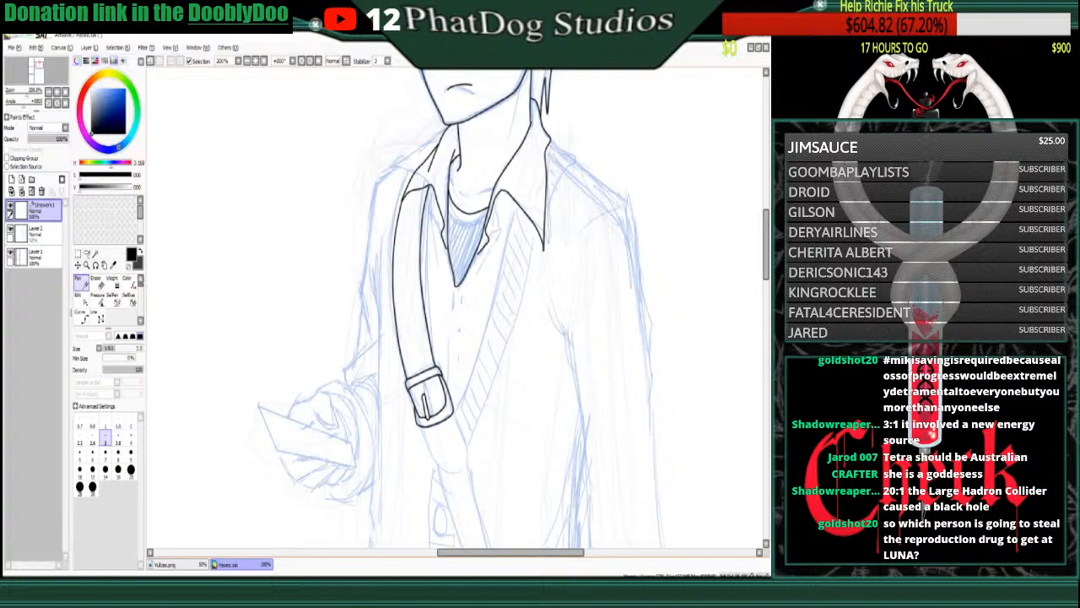
pyautogui.moveTo(423, 403); pyautogui.dragTo(425, 389)
# - Ink the strap's rounded tail end hanging below the buckle with the Curve tool, and switch to stroke editing
pyautogui.click(83, 316)
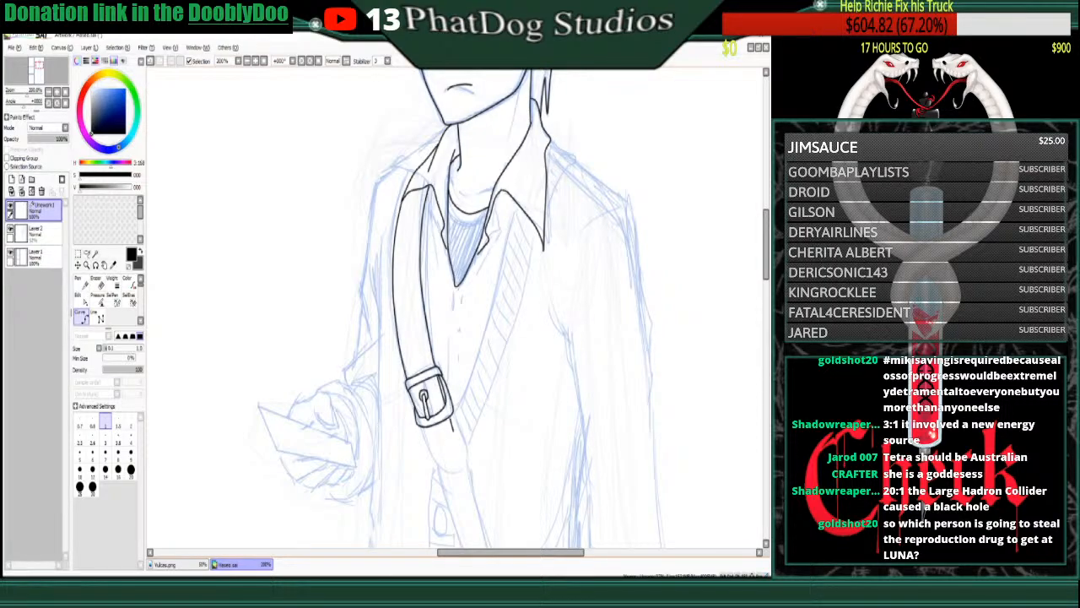
pyautogui.moveTo(454, 437); pyautogui.dragTo(458, 458)
pyautogui.click(429, 470)
pyautogui.click(426, 453)
pyautogui.click(427, 435)
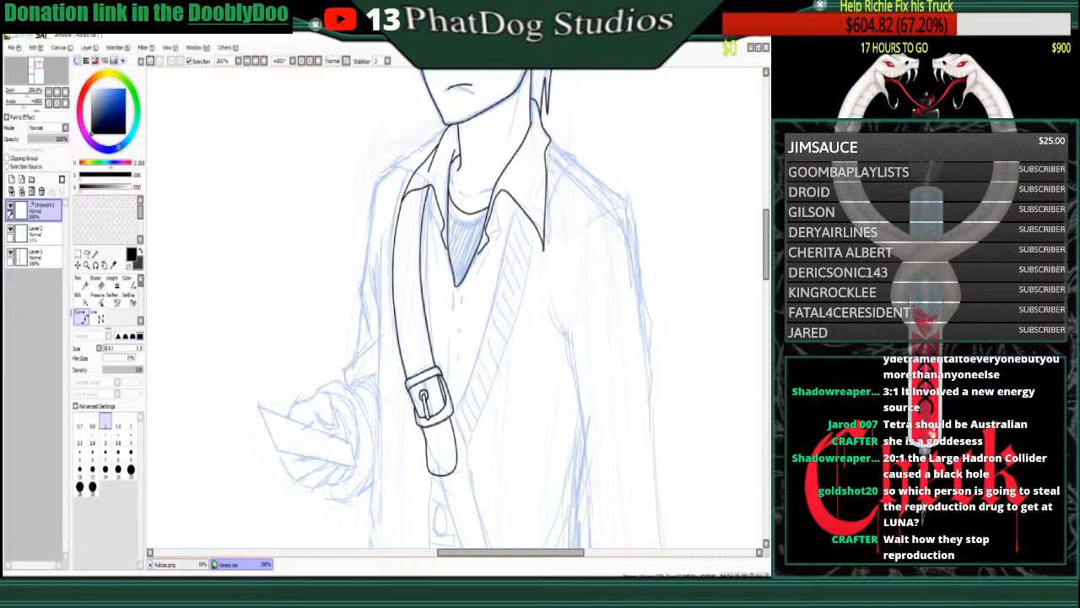
pyautogui.click(82, 300)
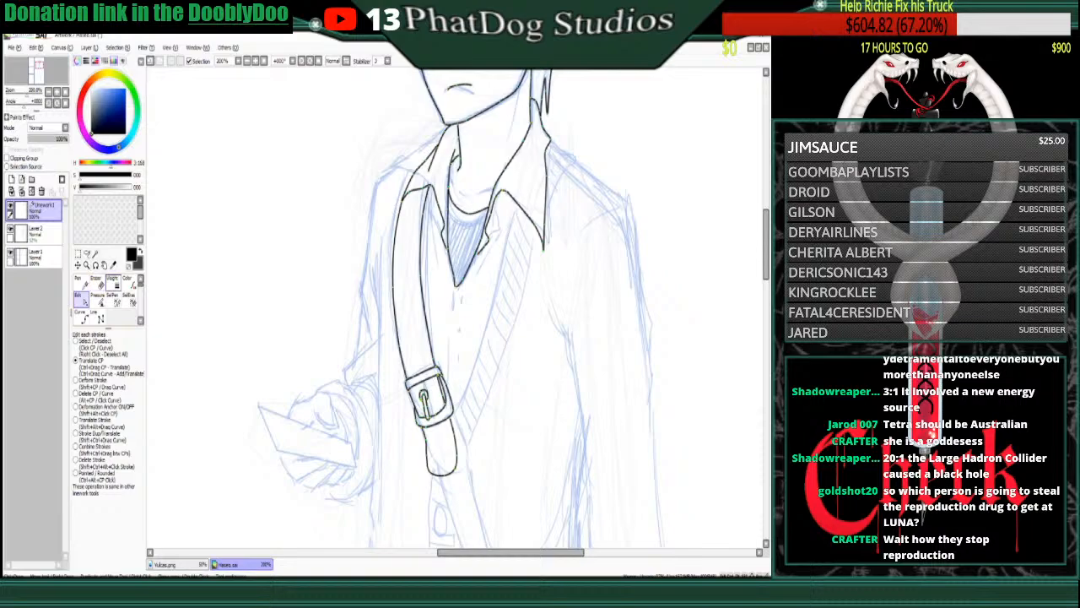
# - Handwrite the note "Ya gonna be hecked up son." beside the character with the Pen tool
pyautogui.click(81, 285)
pyautogui.moveTo(191, 220); pyautogui.dragTo(212, 291)
pyautogui.moveTo(226, 223)
pyautogui.mouseDown()
pyautogui.moveTo(228, 243)
pyautogui.moveTo(242, 211)
pyautogui.moveTo(253, 221)
pyautogui.moveTo(300, 191)
pyautogui.mouseUp()
pyautogui.moveTo(228, 291)
pyautogui.mouseDown()
pyautogui.moveTo(245, 311)
pyautogui.moveTo(277, 302)
pyautogui.moveTo(304, 275)
pyautogui.moveTo(318, 223)
pyautogui.mouseUp()
pyautogui.moveTo(248, 336)
pyautogui.mouseDown()
pyautogui.moveTo(273, 353)
pyautogui.moveTo(274, 331)
pyautogui.moveTo(314, 310)
pyautogui.mouseUp()
pyautogui.click(318, 305)
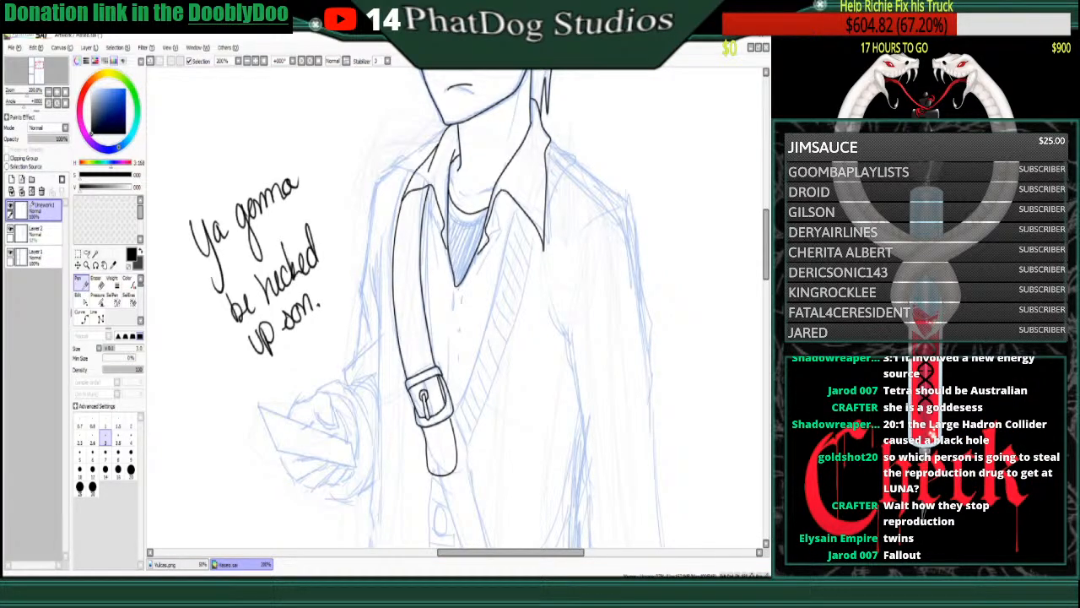
# - Erase the handwritten note "Ya gonna be hecked up son." beside the character
pyautogui.press('e')
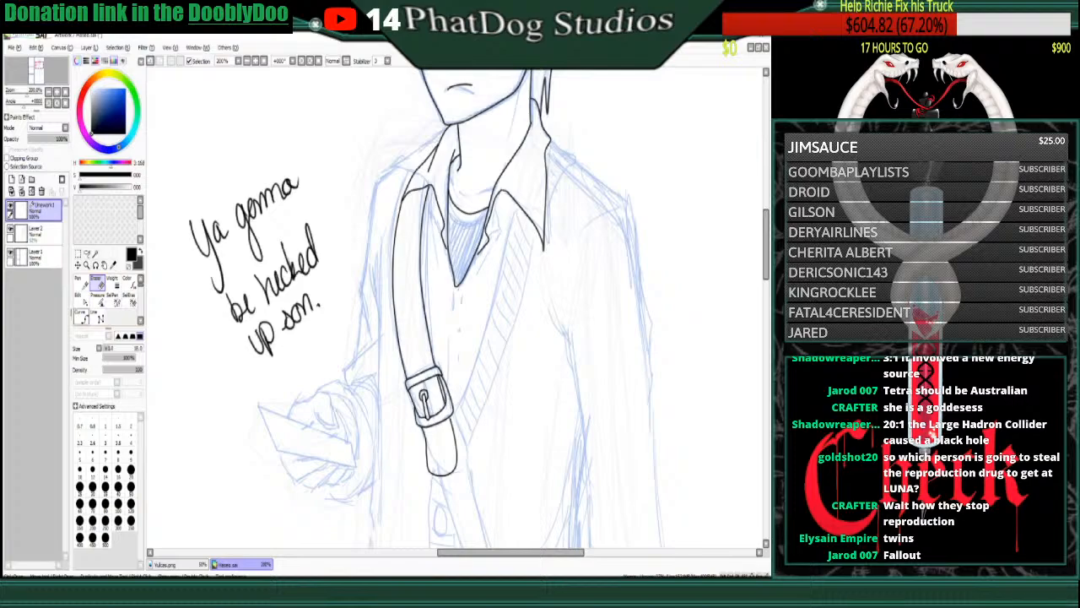
pyautogui.moveTo(301, 177)
pyautogui.mouseDown()
pyautogui.moveTo(278, 182)
pyautogui.moveTo(207, 249)
pyautogui.moveTo(224, 291)
pyautogui.mouseUp()
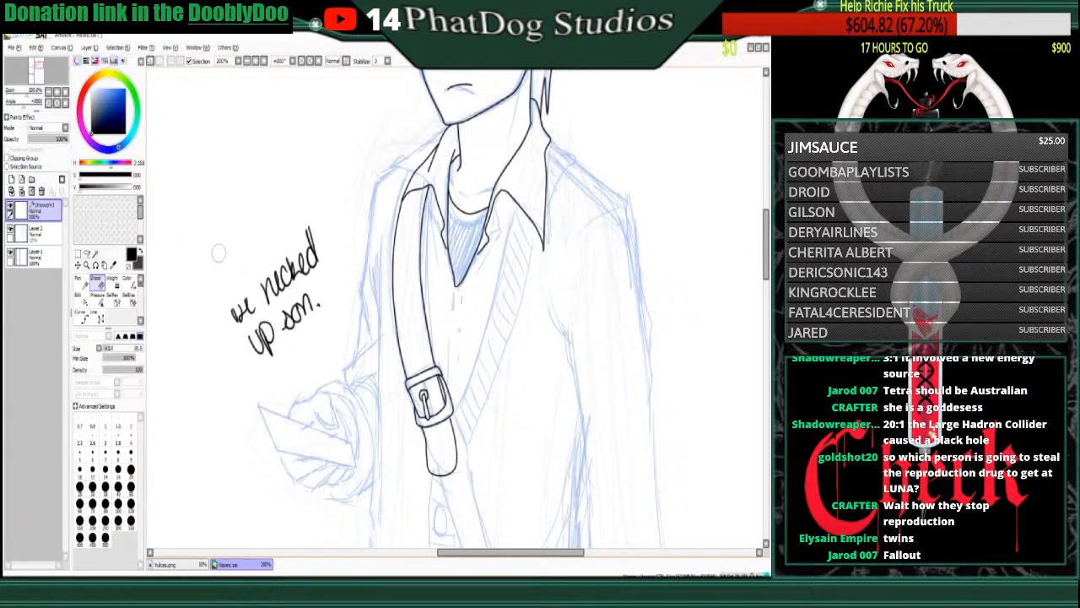
pyautogui.moveTo(218, 254)
pyautogui.mouseDown()
pyautogui.moveTo(310, 232)
pyautogui.moveTo(209, 339)
pyautogui.moveTo(216, 367)
pyautogui.moveTo(312, 290)
pyautogui.moveTo(311, 319)
pyautogui.mouseUp()
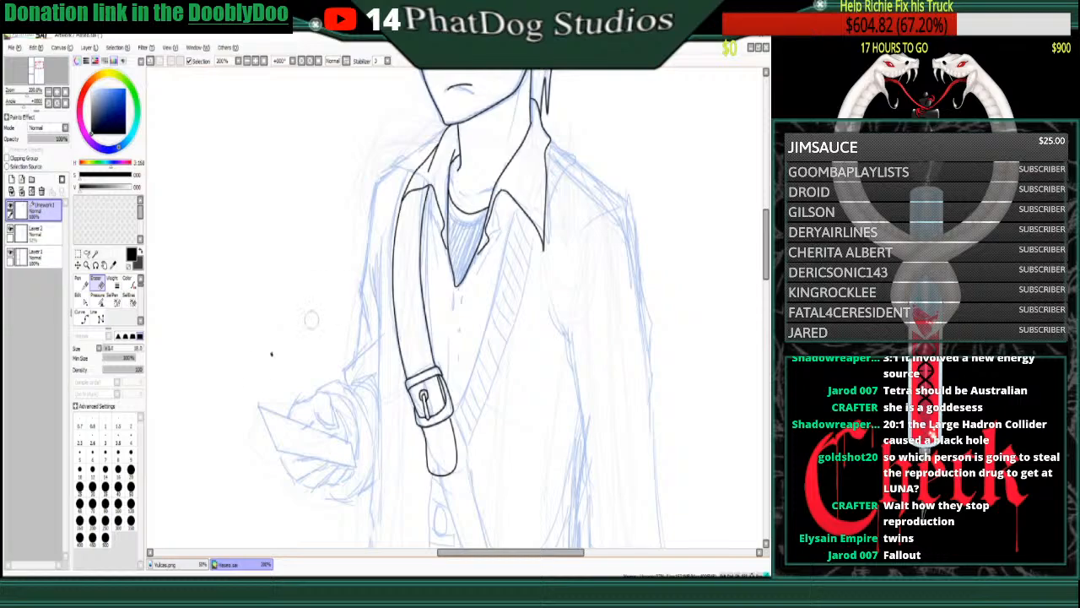
# - Ink the lower strap section below the buckle's tail with the Curve tool, drawing both long edges and the slanted lower end
pyautogui.click(80, 313)
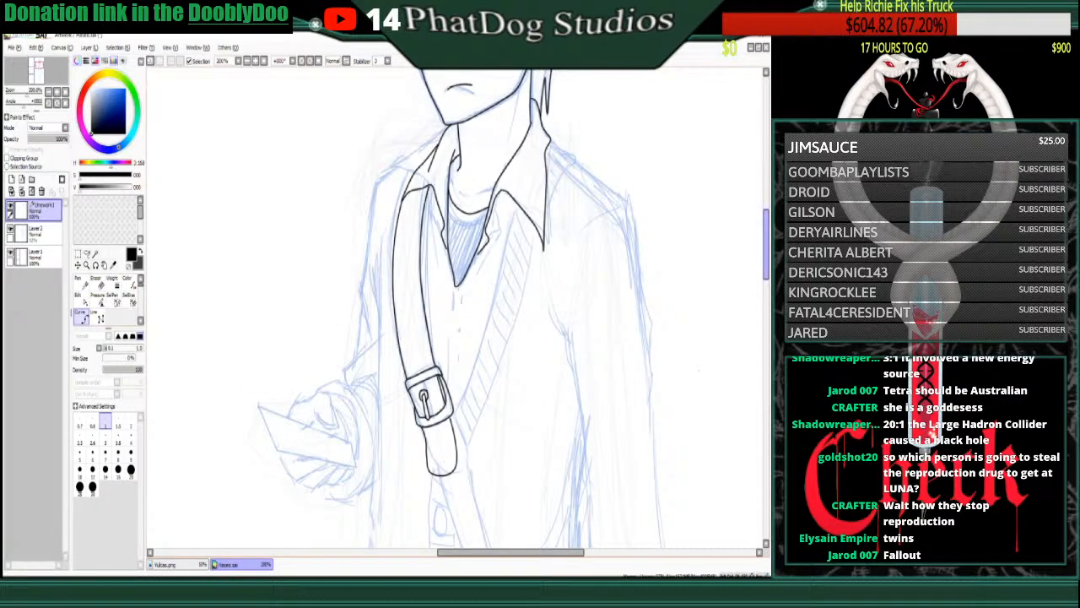
pyautogui.scroll(-4, 699, 369)
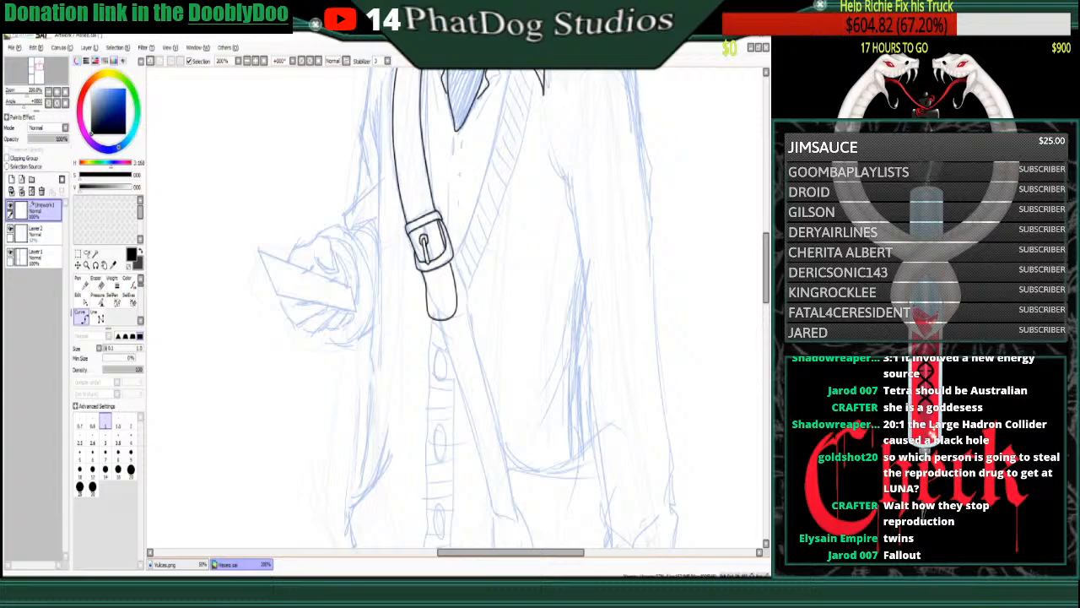
pyautogui.click(440, 320)
pyautogui.click(450, 356)
pyautogui.click(479, 454)
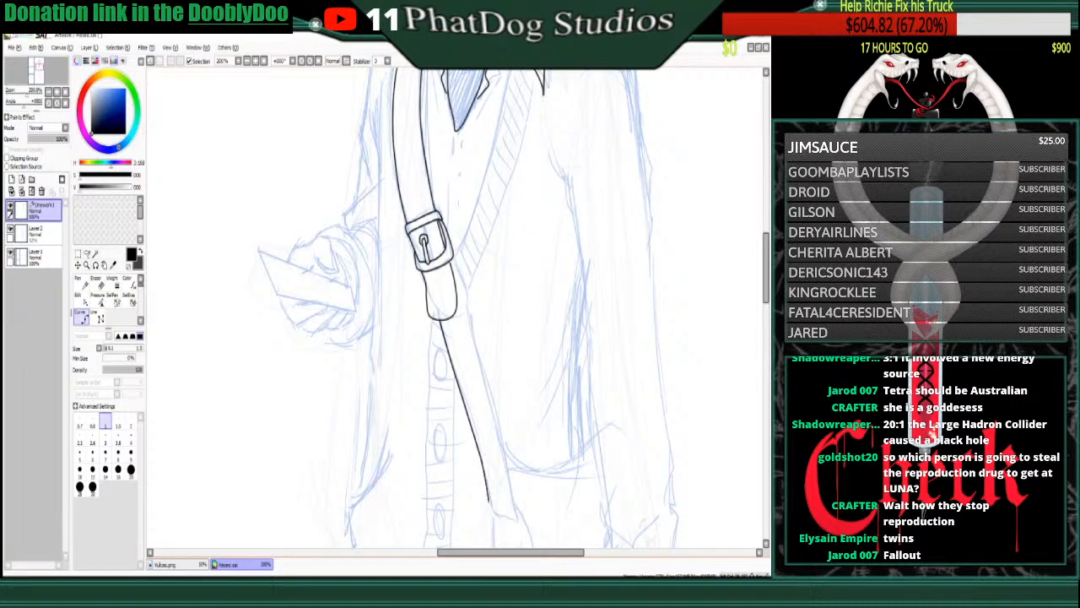
pyautogui.click(492, 513)
pyautogui.click(519, 520)
pyautogui.click(494, 406)
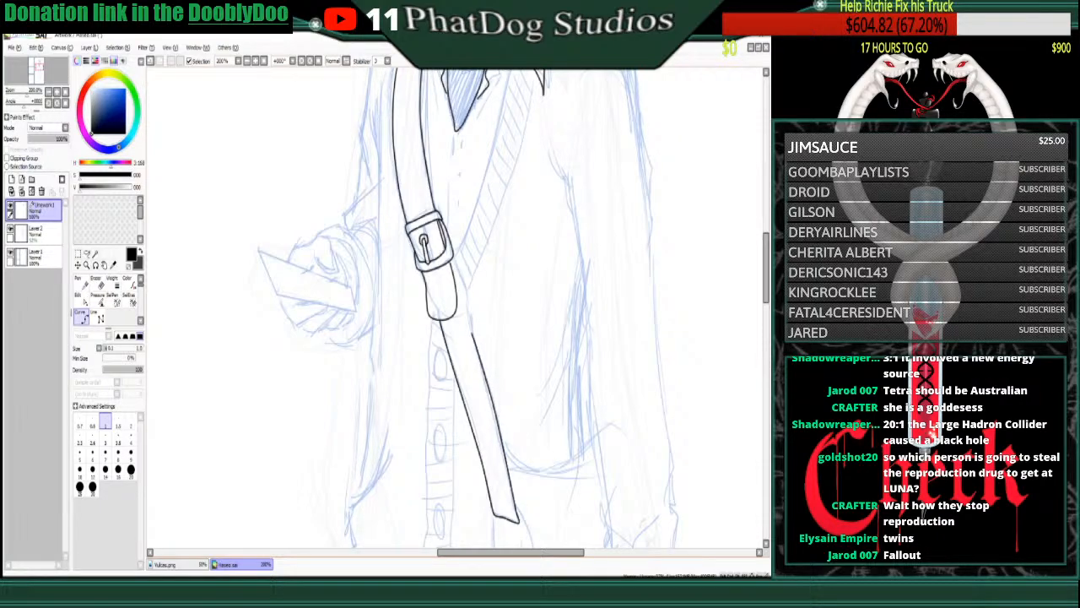
pyautogui.click(472, 333)
pyautogui.moveTo(767, 272); pyautogui.dragTo(766, 253)
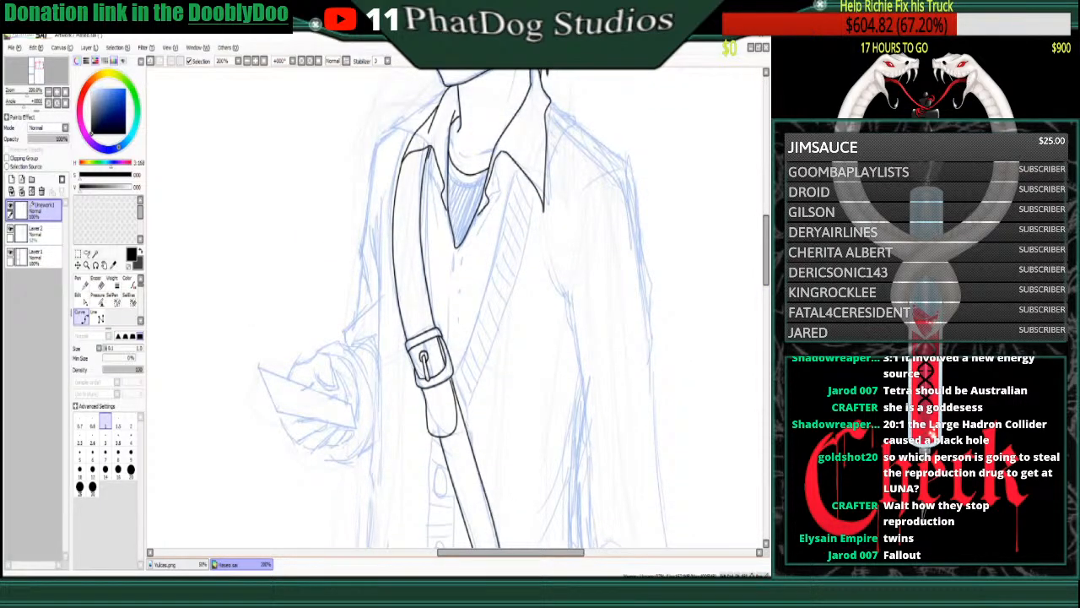
pyautogui.click(429, 152)
pyautogui.moveTo(422, 211); pyautogui.dragTo(422, 240)
pyautogui.hotkey('ctrl', 'z')
pyautogui.hotkey('ctrl', 'z')
pyautogui.hotkey('ctrl', 'z')
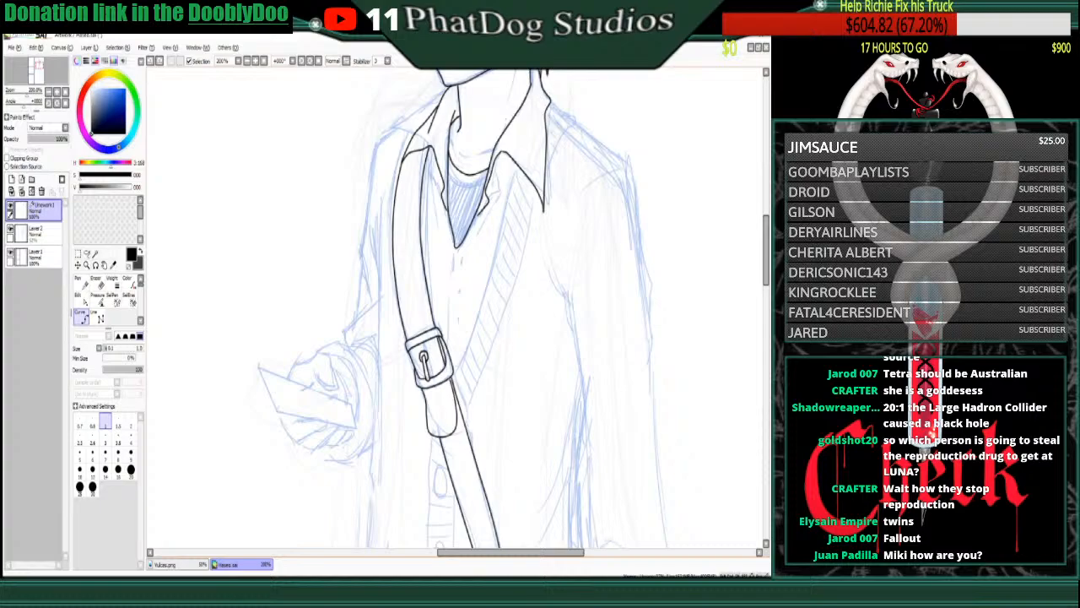
# - Ink the garment's V-shaped opening edge in one curve from the collar down to the buckle
pyautogui.click(513, 161)
pyautogui.click(495, 245)
pyautogui.click(479, 315)
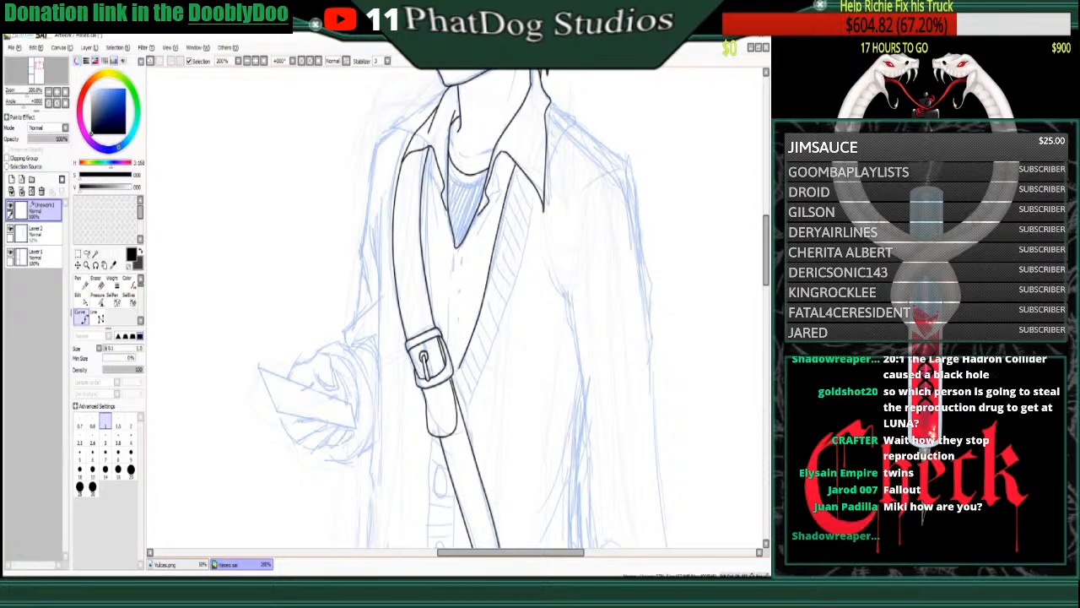
pyautogui.click(454, 380)
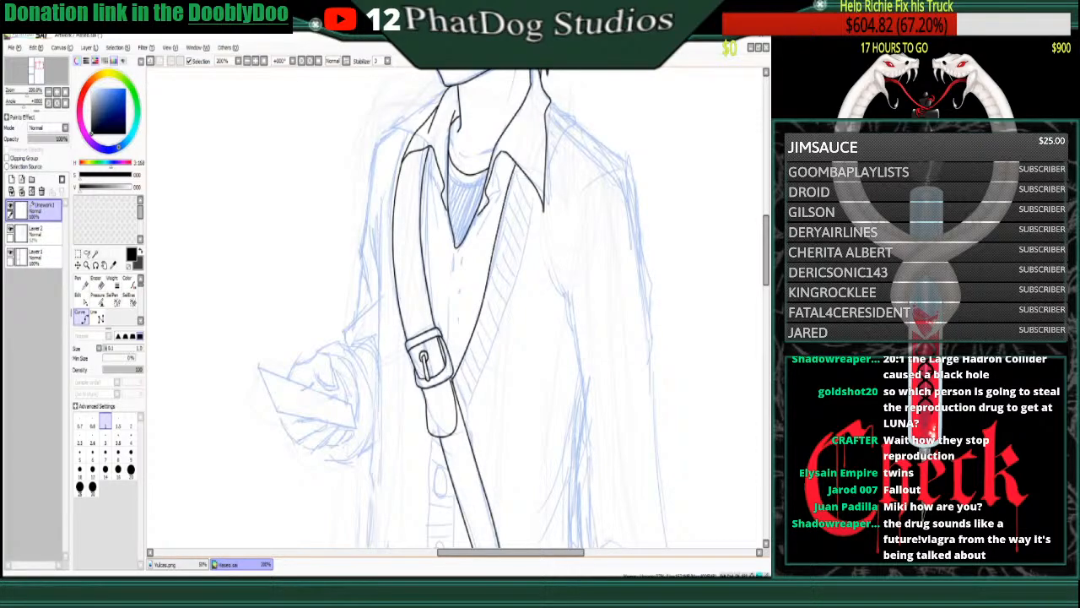
# - Handwrite "I mean... Didn't China do something" in the empty space beside the character with the Pen tool
pyautogui.click(81, 284)
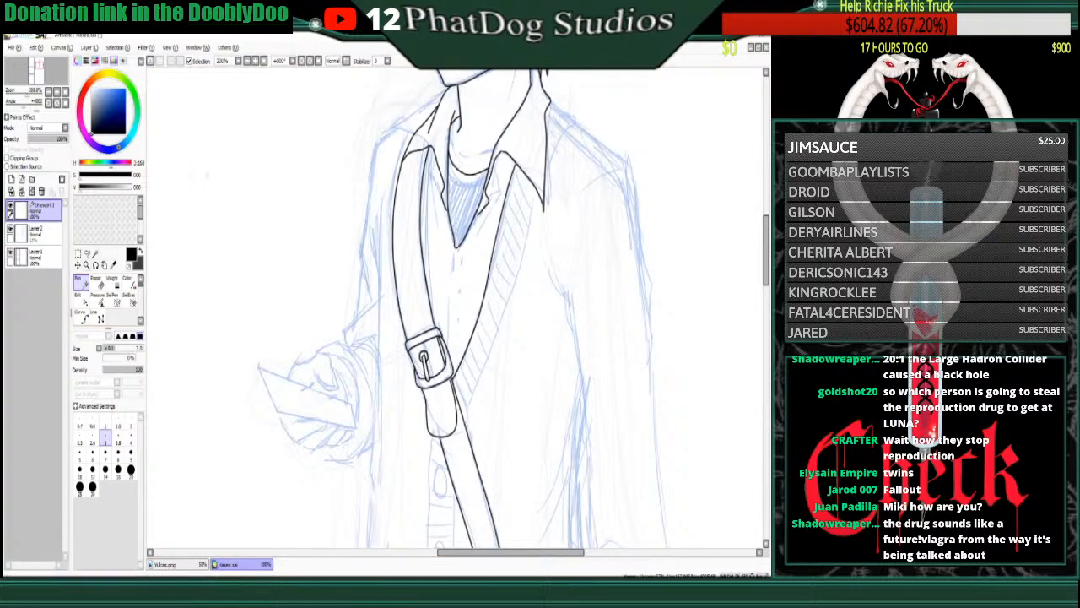
pyautogui.moveTo(182, 188)
pyautogui.mouseDown()
pyautogui.moveTo(201, 205)
pyautogui.moveTo(246, 172)
pyautogui.mouseUp()
pyautogui.click(254, 168)
pyautogui.click(260, 165)
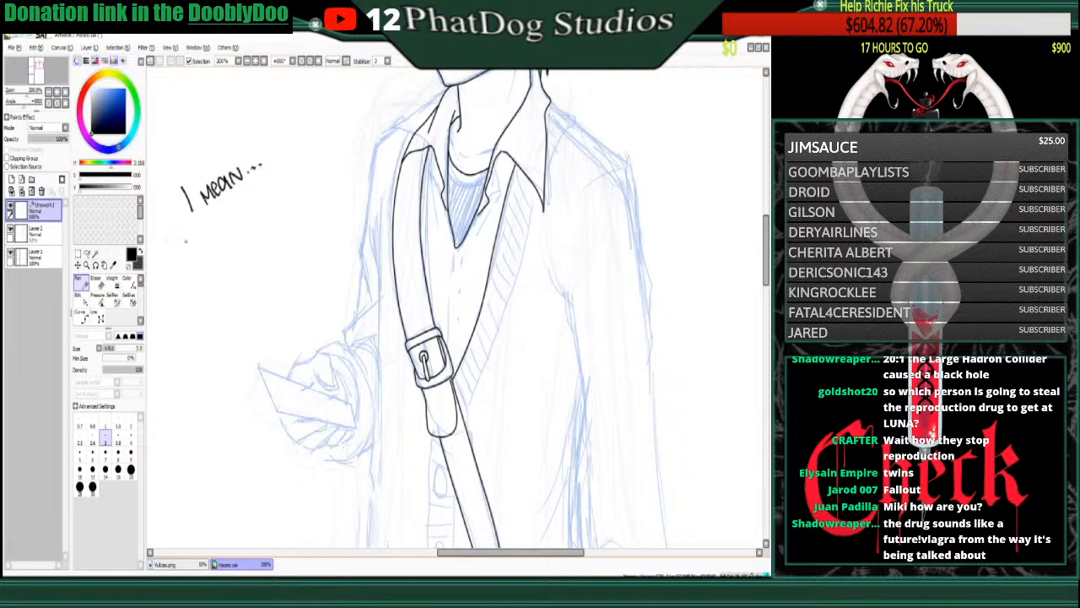
pyautogui.moveTo(184, 242); pyautogui.dragTo(183, 275)
pyautogui.moveTo(179, 247)
pyautogui.mouseDown()
pyautogui.moveTo(197, 272)
pyautogui.moveTo(228, 253)
pyautogui.moveTo(233, 268)
pyautogui.moveTo(233, 238)
pyautogui.mouseUp()
pyautogui.moveTo(233, 238); pyautogui.dragTo(246, 243)
pyautogui.moveTo(269, 204)
pyautogui.mouseDown()
pyautogui.moveTo(263, 238)
pyautogui.moveTo(318, 205)
pyautogui.mouseUp()
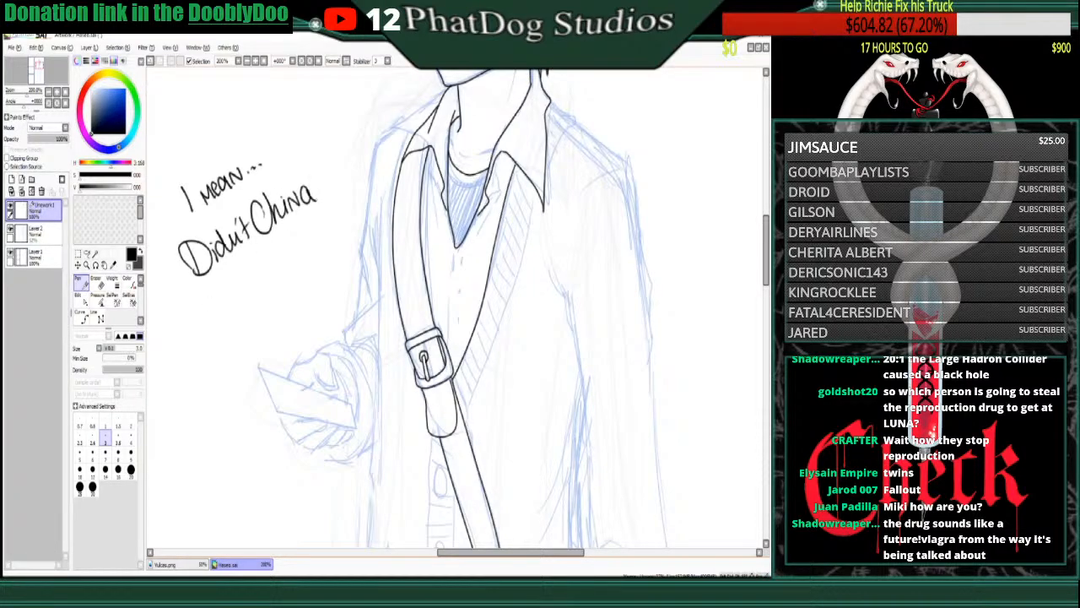
pyautogui.moveTo(198, 330)
pyautogui.mouseDown()
pyautogui.moveTo(187, 346)
pyautogui.moveTo(272, 275)
pyautogui.moveTo(292, 278)
pyautogui.moveTo(305, 253)
pyautogui.moveTo(312, 287)
pyautogui.mouseUp()
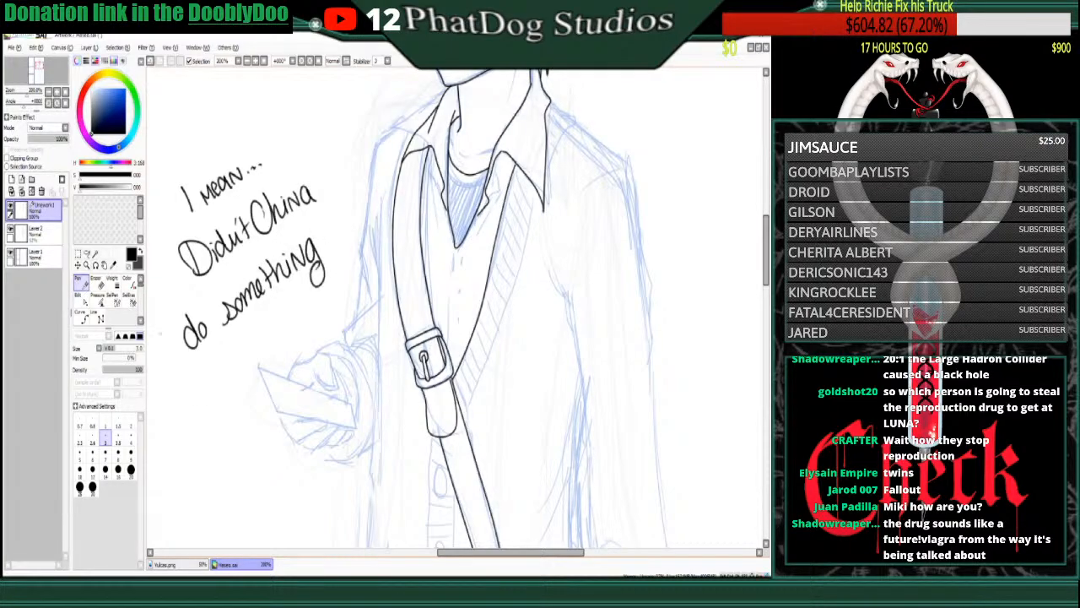
# - Continue the handwritten note with "to restrict couples to 2 kids" and a large "YEAH"
pyautogui.moveTo(179, 394)
pyautogui.mouseDown()
pyautogui.moveTo(169, 424)
pyautogui.moveTo(191, 412)
pyautogui.moveTo(221, 362)
pyautogui.moveTo(216, 388)
pyautogui.mouseUp()
pyautogui.moveTo(225, 375)
pyautogui.mouseDown()
pyautogui.moveTo(250, 341)
pyautogui.moveTo(251, 356)
pyautogui.mouseUp()
pyautogui.moveTo(265, 319)
pyautogui.mouseDown()
pyautogui.moveTo(267, 349)
pyautogui.moveTo(268, 332)
pyautogui.mouseUp()
pyautogui.moveTo(173, 471)
pyautogui.mouseDown()
pyautogui.moveTo(204, 483)
pyautogui.moveTo(206, 456)
pyautogui.mouseUp()
pyautogui.moveTo(204, 463)
pyautogui.mouseDown()
pyautogui.moveTo(222, 429)
pyautogui.moveTo(212, 449)
pyautogui.mouseUp()
pyautogui.moveTo(228, 431)
pyautogui.mouseDown()
pyautogui.moveTo(236, 407)
pyautogui.moveTo(243, 413)
pyautogui.mouseUp()
pyautogui.moveTo(245, 412); pyautogui.dragTo(241, 427)
pyautogui.moveTo(262, 378); pyautogui.dragTo(268, 397)
pyautogui.moveTo(297, 350)
pyautogui.mouseDown()
pyautogui.moveTo(287, 382)
pyautogui.moveTo(317, 357)
pyautogui.moveTo(329, 322)
pyautogui.moveTo(338, 352)
pyautogui.mouseUp()
pyautogui.moveTo(287, 401)
pyautogui.mouseDown()
pyautogui.moveTo(321, 481)
pyautogui.moveTo(346, 426)
pyautogui.mouseUp()
pyautogui.moveTo(337, 372)
pyautogui.mouseDown()
pyautogui.moveTo(363, 430)
pyautogui.moveTo(370, 397)
pyautogui.mouseUp()
pyautogui.moveTo(372, 355); pyautogui.dragTo(382, 414)
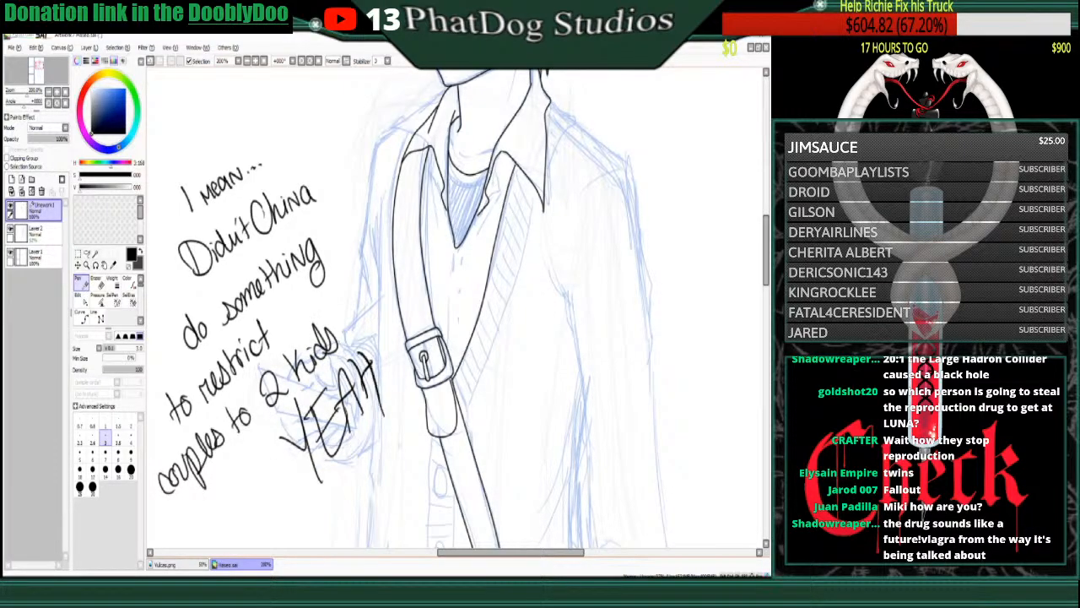
# - Erase the whole handwritten note about China beside the character, using a larger Eraser size
pyautogui.click(98, 283)
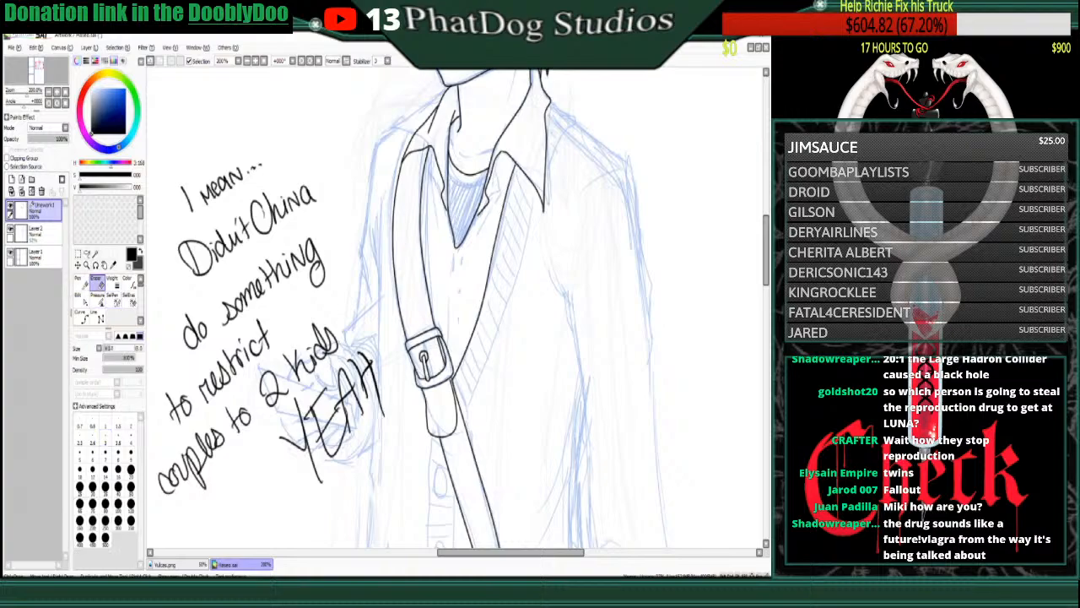
pyautogui.moveTo(264, 159); pyautogui.dragTo(164, 220)
pyautogui.click(105, 487)
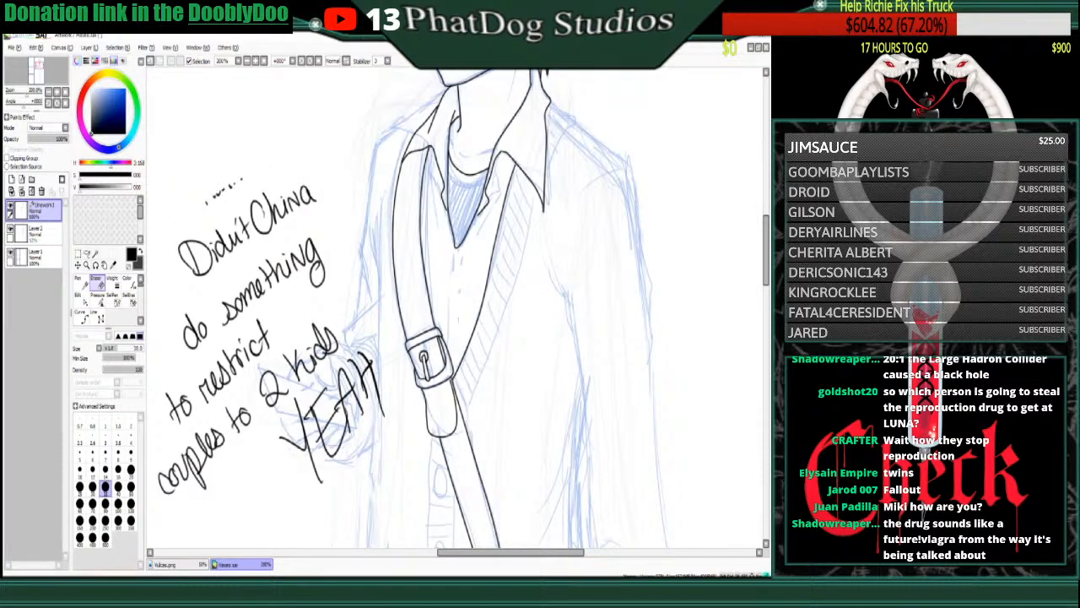
pyautogui.moveTo(257, 181)
pyautogui.mouseDown()
pyautogui.moveTo(190, 261)
pyautogui.moveTo(241, 254)
pyautogui.moveTo(273, 309)
pyautogui.moveTo(208, 286)
pyautogui.moveTo(173, 408)
pyautogui.moveTo(261, 346)
pyautogui.moveTo(200, 441)
pyautogui.moveTo(229, 428)
pyautogui.moveTo(266, 340)
pyautogui.moveTo(312, 405)
pyautogui.moveTo(334, 338)
pyautogui.moveTo(371, 355)
pyautogui.moveTo(341, 418)
pyautogui.mouseUp()
# - Handwrite "So the thought is very do-able" beside the character with the Pen tool, and erase it
pyautogui.press('n')
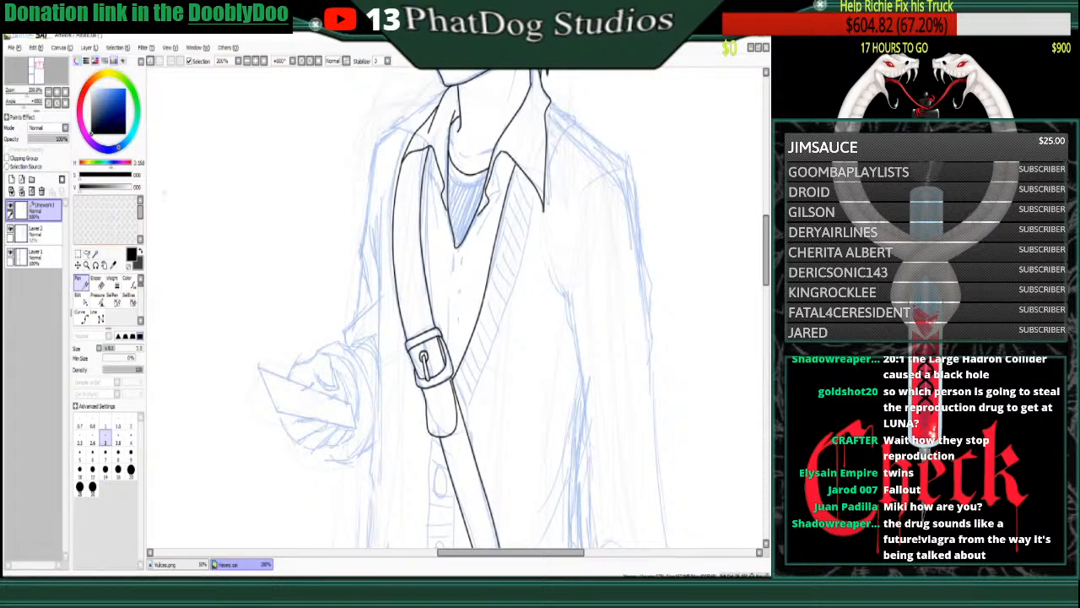
pyautogui.moveTo(153, 218)
pyautogui.mouseDown()
pyautogui.moveTo(162, 158)
pyautogui.moveTo(173, 192)
pyautogui.moveTo(203, 197)
pyautogui.mouseUp()
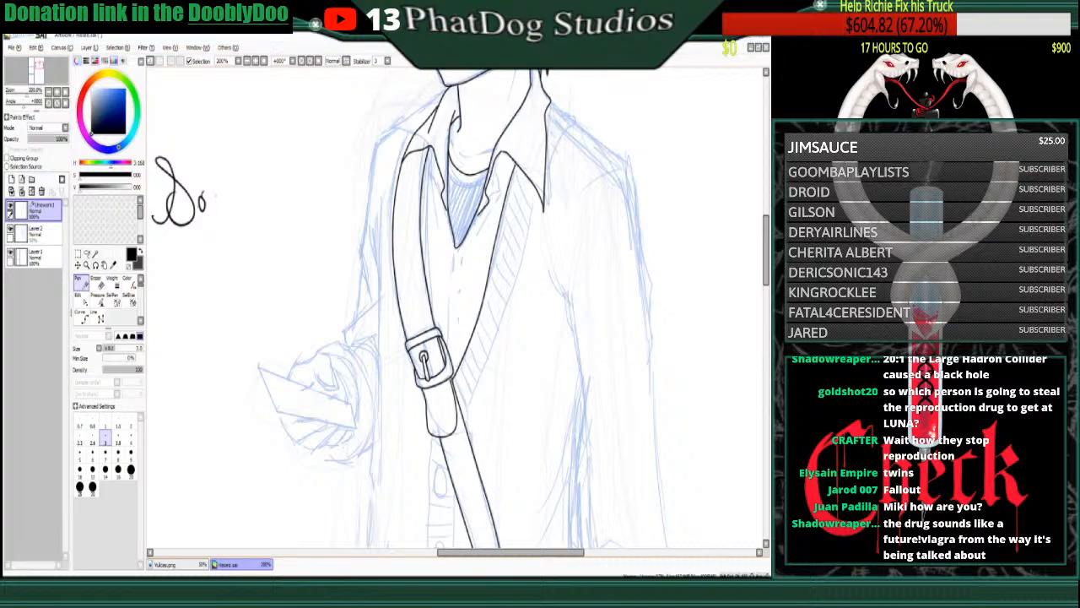
pyautogui.moveTo(220, 159)
pyautogui.mouseDown()
pyautogui.moveTo(230, 198)
pyautogui.moveTo(253, 191)
pyautogui.mouseUp()
pyautogui.moveTo(214, 183)
pyautogui.mouseDown()
pyautogui.moveTo(253, 175)
pyautogui.moveTo(272, 179)
pyautogui.moveTo(317, 135)
pyautogui.moveTo(320, 184)
pyautogui.mouseUp()
pyautogui.moveTo(323, 116); pyautogui.dragTo(339, 148)
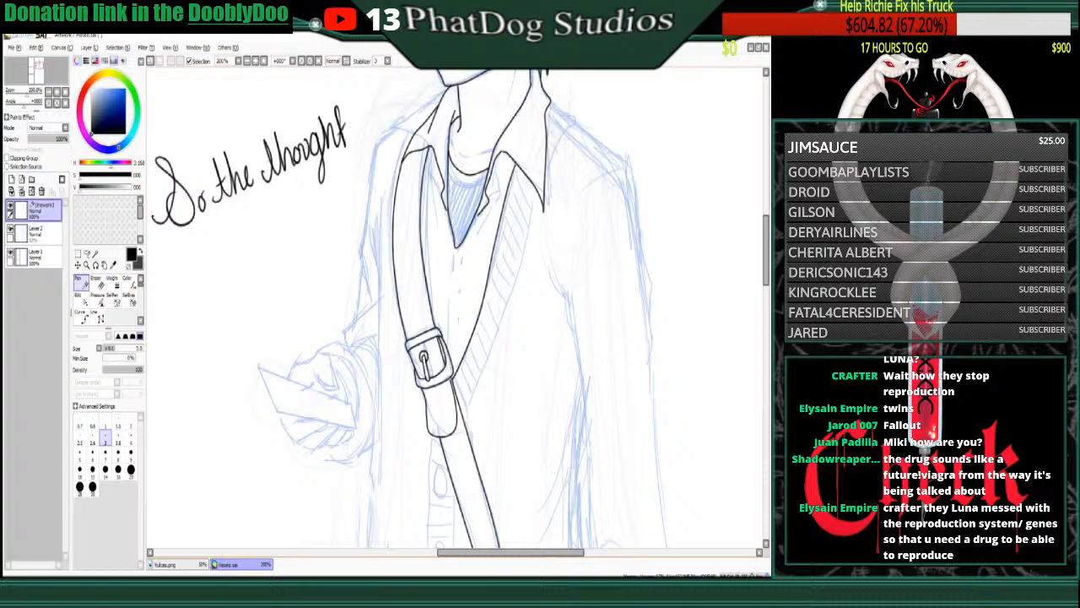
pyautogui.moveTo(165, 266)
pyautogui.mouseDown()
pyautogui.moveTo(172, 282)
pyautogui.moveTo(216, 276)
pyautogui.moveTo(230, 253)
pyautogui.moveTo(252, 253)
pyautogui.moveTo(242, 283)
pyautogui.mouseUp()
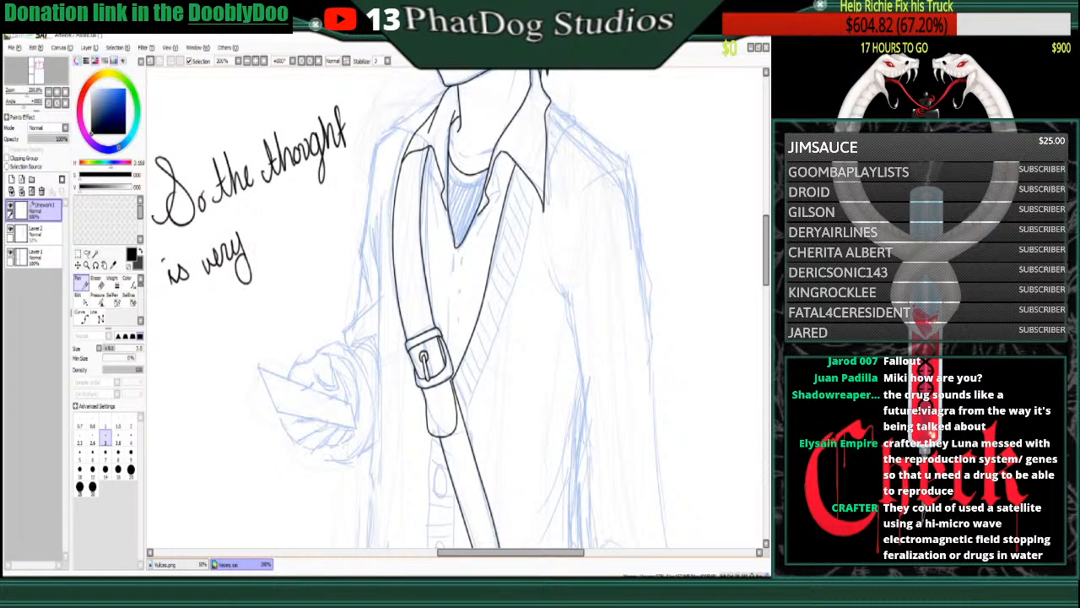
pyautogui.moveTo(265, 245)
pyautogui.mouseDown()
pyautogui.moveTo(263, 216)
pyautogui.moveTo(266, 239)
pyautogui.moveTo(278, 221)
pyautogui.moveTo(311, 221)
pyautogui.moveTo(333, 186)
pyautogui.moveTo(340, 200)
pyautogui.mouseUp()
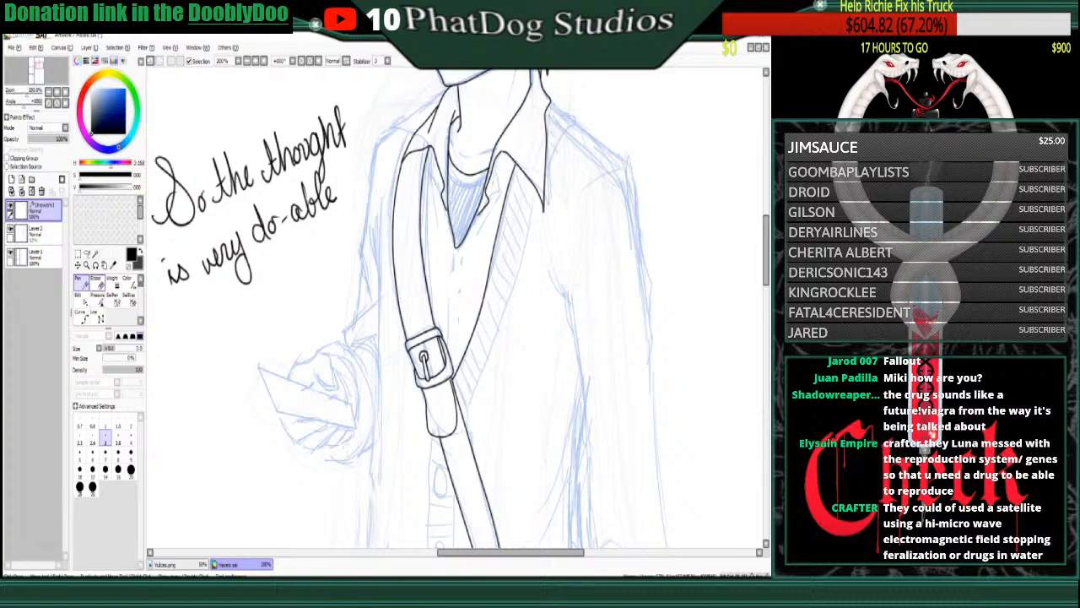
pyautogui.press('e')
pyautogui.moveTo(164, 175)
pyautogui.mouseDown()
pyautogui.moveTo(182, 278)
pyautogui.moveTo(177, 185)
pyautogui.moveTo(257, 278)
pyautogui.moveTo(308, 96)
pyautogui.moveTo(342, 135)
pyautogui.mouseUp()
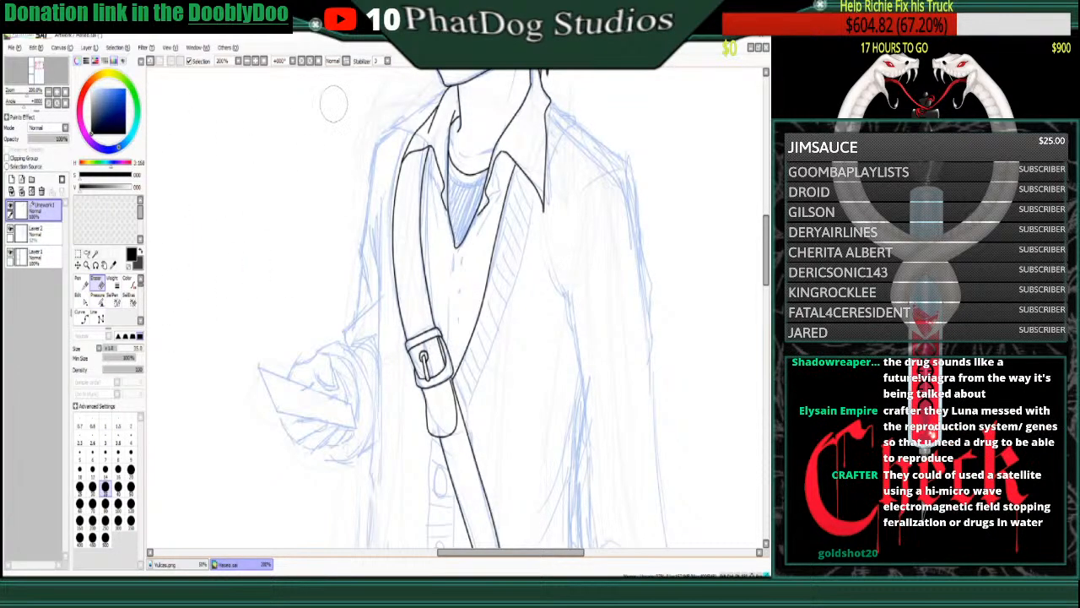
# - Handwrite the note "Just saying concept wise..." beside the character with the Pen tool
pyautogui.press('n')
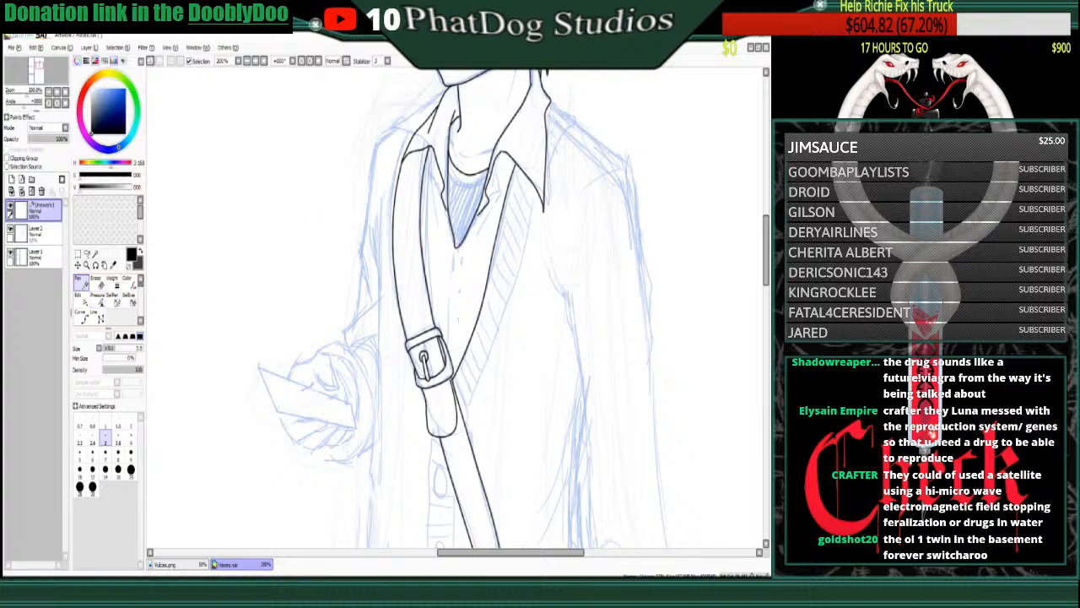
pyautogui.moveTo(162, 221)
pyautogui.mouseDown()
pyautogui.moveTo(203, 174)
pyautogui.moveTo(210, 238)
pyautogui.moveTo(211, 218)
pyautogui.mouseUp()
pyautogui.moveTo(220, 176); pyautogui.dragTo(224, 210)
pyautogui.moveTo(213, 199); pyautogui.dragTo(254, 187)
pyautogui.moveTo(254, 170); pyautogui.dragTo(260, 201)
pyautogui.moveTo(269, 155)
pyautogui.mouseDown()
pyautogui.moveTo(271, 172)
pyautogui.moveTo(287, 150)
pyautogui.moveTo(285, 192)
pyautogui.mouseUp()
pyautogui.moveTo(226, 251)
pyautogui.mouseDown()
pyautogui.moveTo(247, 262)
pyautogui.moveTo(265, 253)
pyautogui.mouseUp()
pyautogui.moveTo(271, 228)
pyautogui.mouseDown()
pyautogui.moveTo(275, 280)
pyautogui.moveTo(274, 227)
pyautogui.moveTo(295, 225)
pyautogui.moveTo(306, 198)
pyautogui.moveTo(333, 191)
pyautogui.mouseUp()
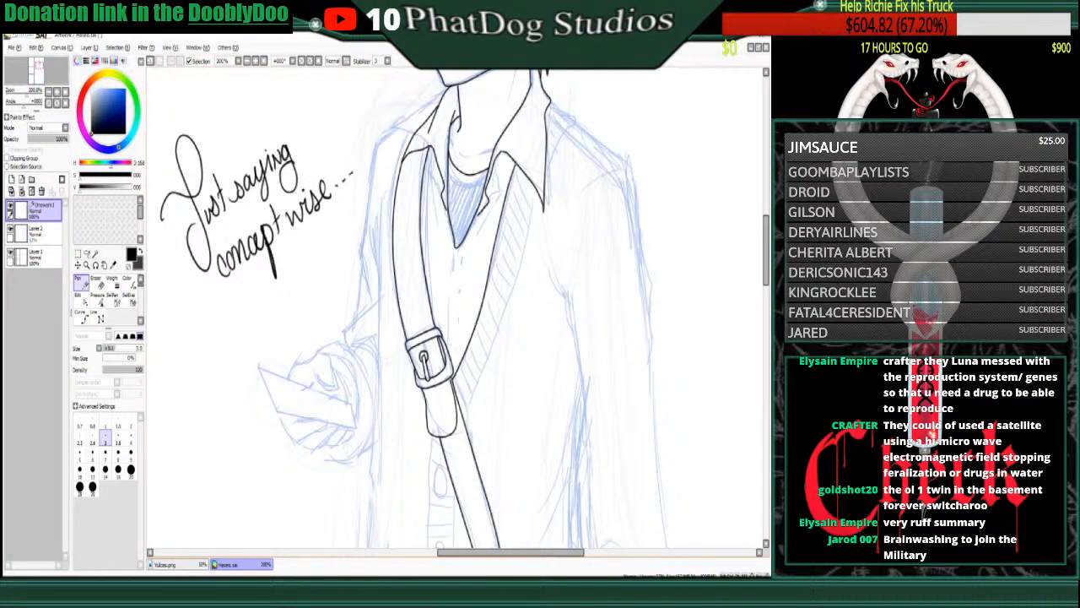
# - Handwrite "Its" on a new line below the "Just saying concept wise..." note
pyautogui.moveTo(201, 314); pyautogui.dragTo(188, 368)
pyautogui.moveTo(202, 349); pyautogui.dragTo(212, 340)
pyautogui.moveTo(201, 349)
pyautogui.mouseDown()
pyautogui.moveTo(218, 315)
pyautogui.moveTo(222, 346)
pyautogui.mouseUp()
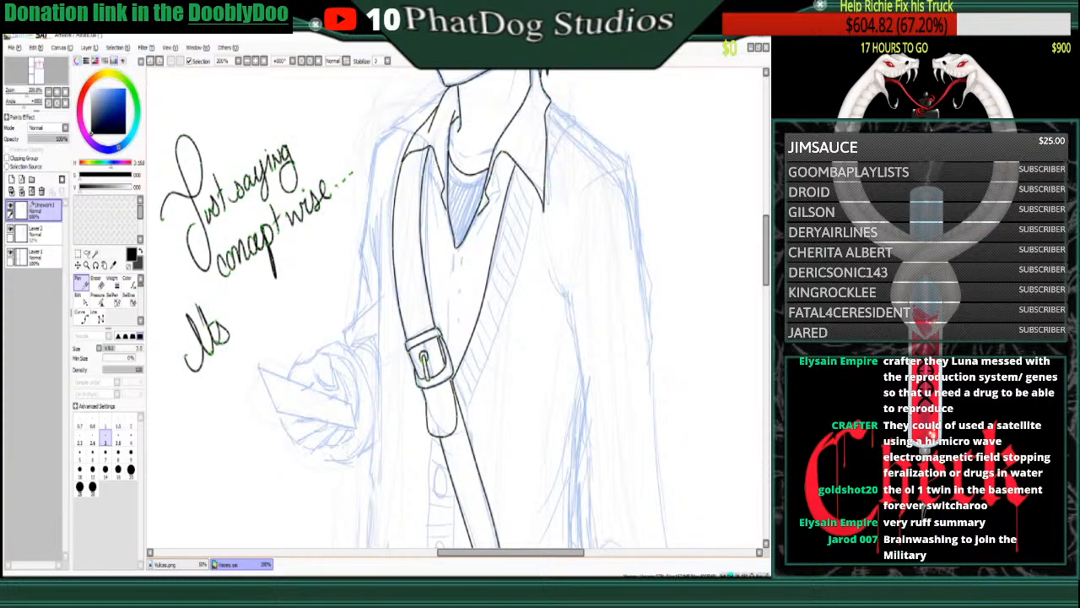
# - Add the apostrophe to the handwritten word "It's", and erase the entire handwritten note beside the figure
pyautogui.moveTo(211, 294); pyautogui.dragTo(208, 301)
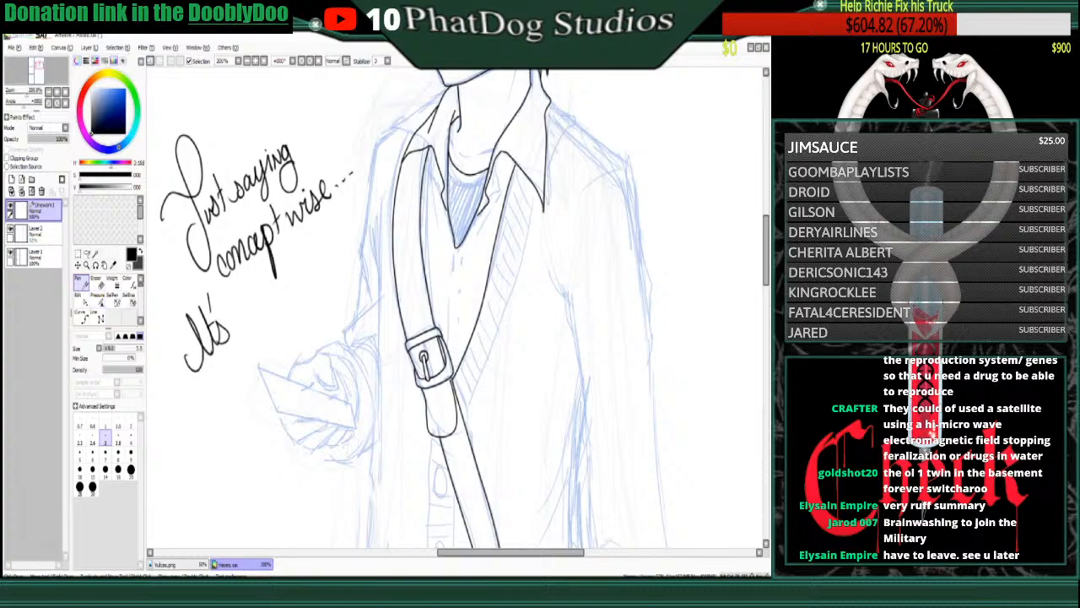
pyautogui.moveTo(189, 324)
pyautogui.mouseDown()
pyautogui.moveTo(192, 311)
pyautogui.moveTo(216, 354)
pyautogui.moveTo(228, 324)
pyautogui.moveTo(206, 371)
pyautogui.mouseUp()
pyautogui.hotkey('ctrl', 'z')
pyautogui.press('e')
pyautogui.moveTo(221, 270)
pyautogui.mouseDown()
pyautogui.moveTo(317, 220)
pyautogui.moveTo(179, 253)
pyautogui.moveTo(254, 173)
pyautogui.moveTo(194, 143)
pyautogui.moveTo(201, 163)
pyautogui.mouseUp()
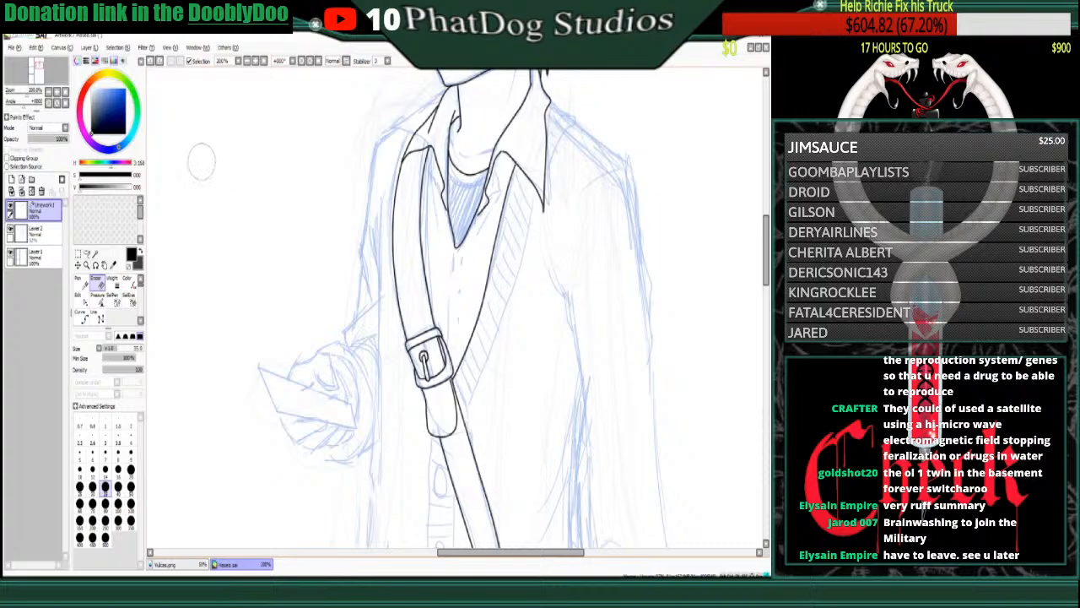
# - Trace the jacket's collar edge where it meets the shirt collar at the shoulder, using the Curve tool
pyautogui.click(80, 297)
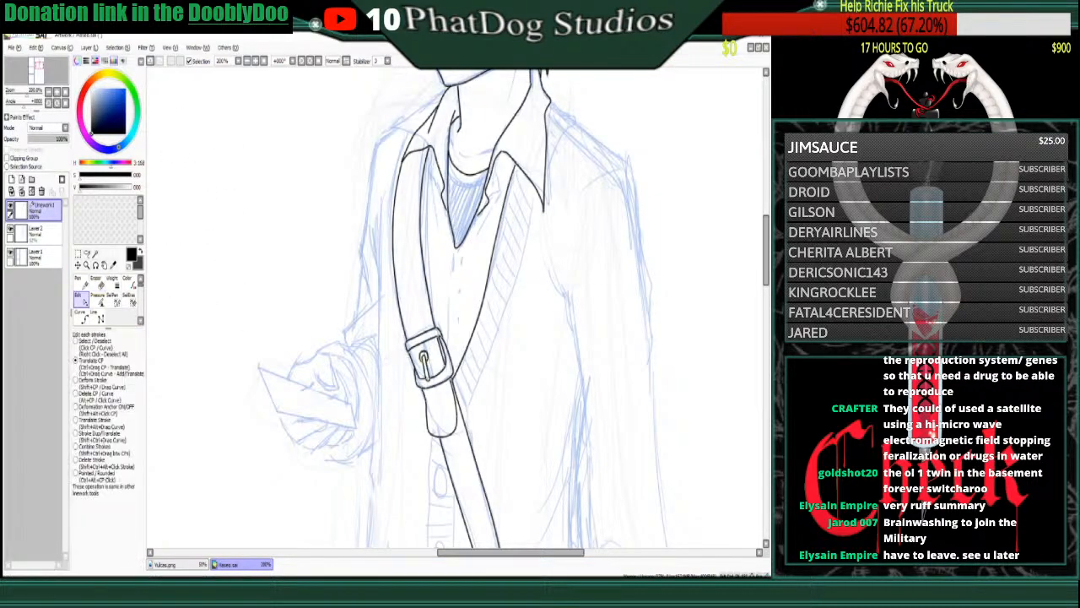
pyautogui.click(80, 317)
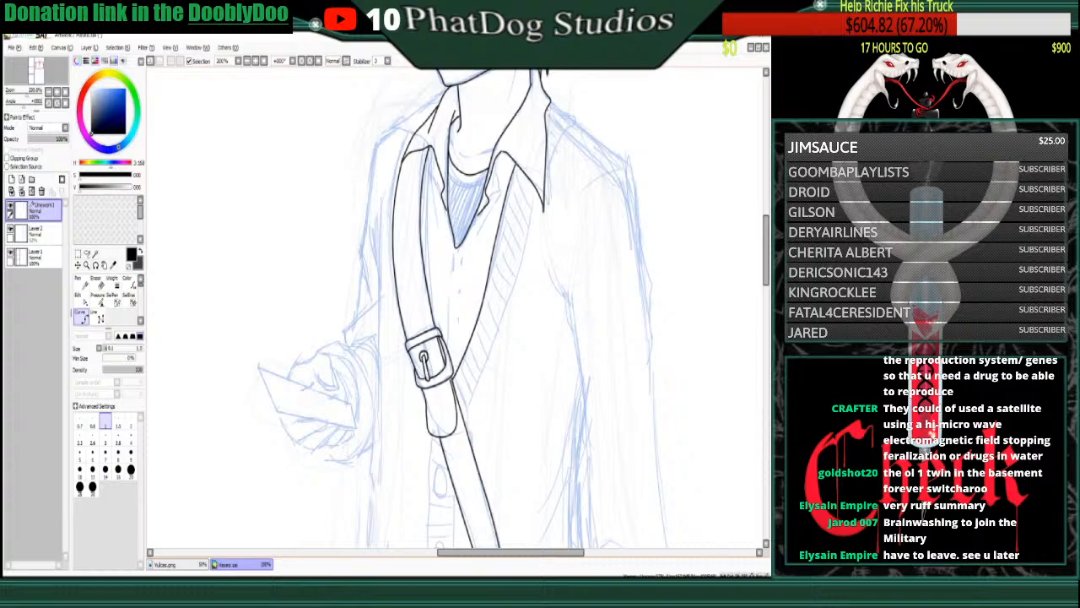
pyautogui.click(574, 119)
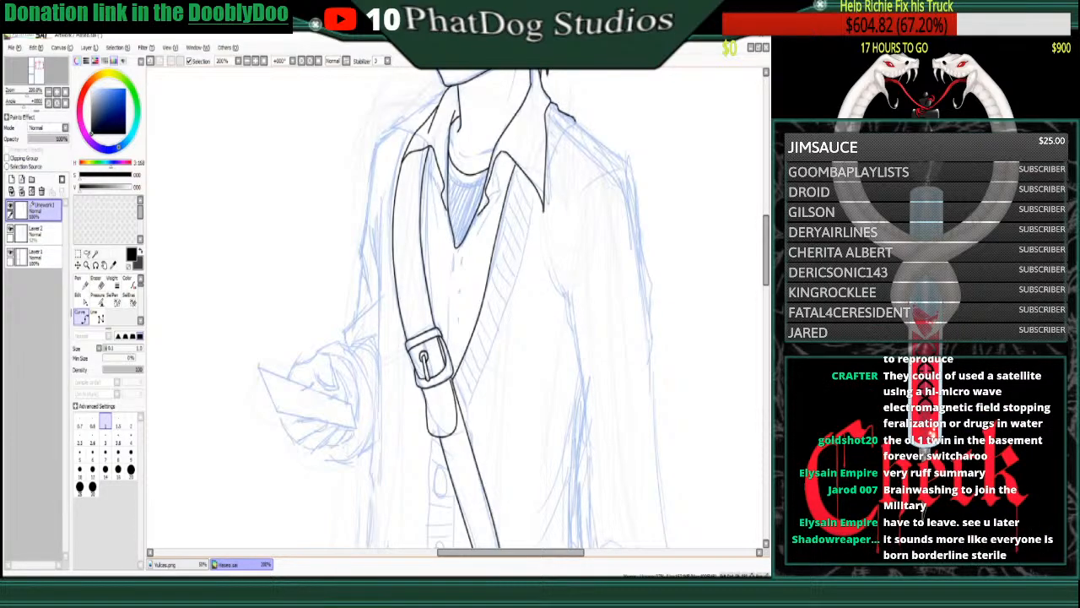
pyautogui.click(557, 144)
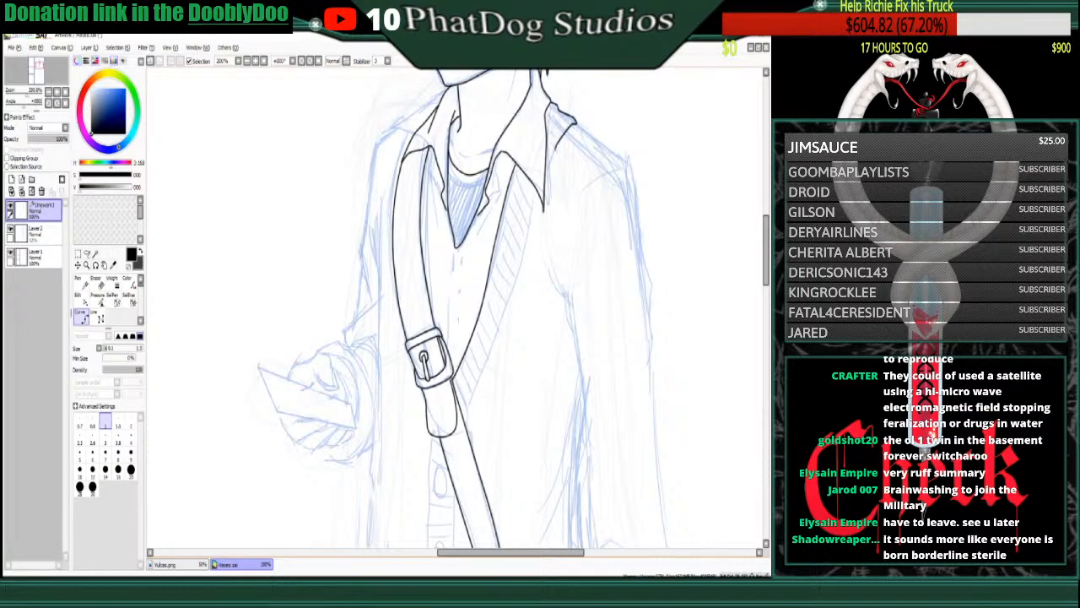
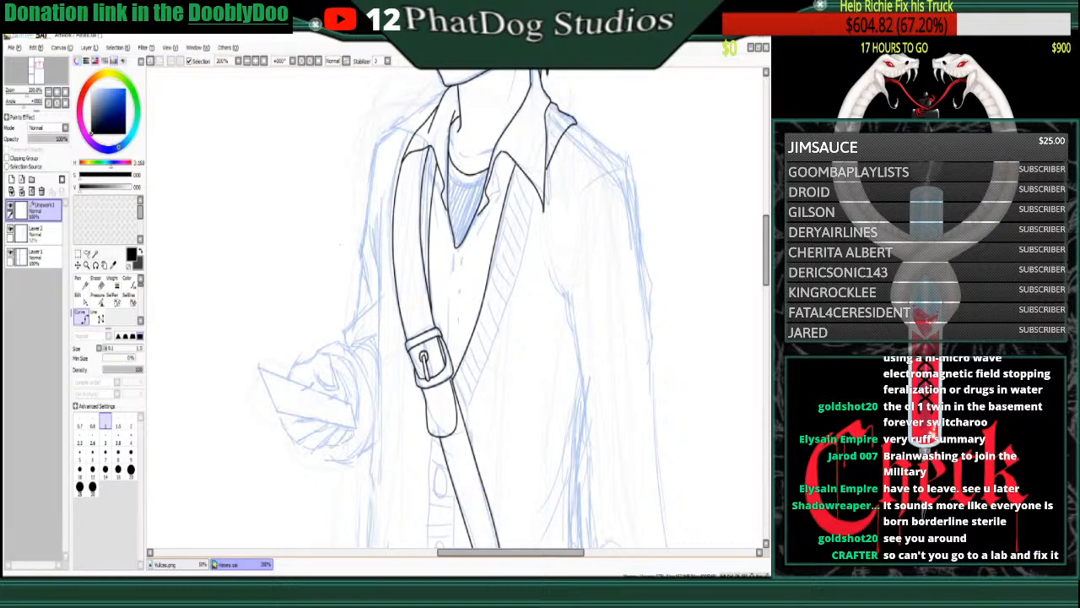
# - Handwrite "Ster-aisle" in the blank area beside the figure with the Pen tool
pyautogui.click(82, 284)
pyautogui.moveTo(154, 213); pyautogui.dragTo(158, 275)
pyautogui.moveTo(173, 228); pyautogui.dragTo(202, 251)
pyautogui.moveTo(204, 234)
pyautogui.mouseDown()
pyautogui.moveTo(195, 250)
pyautogui.moveTo(225, 216)
pyautogui.mouseUp()
pyautogui.moveTo(230, 221); pyautogui.dragTo(292, 193)
pyautogui.moveTo(293, 189); pyautogui.dragTo(302, 194)
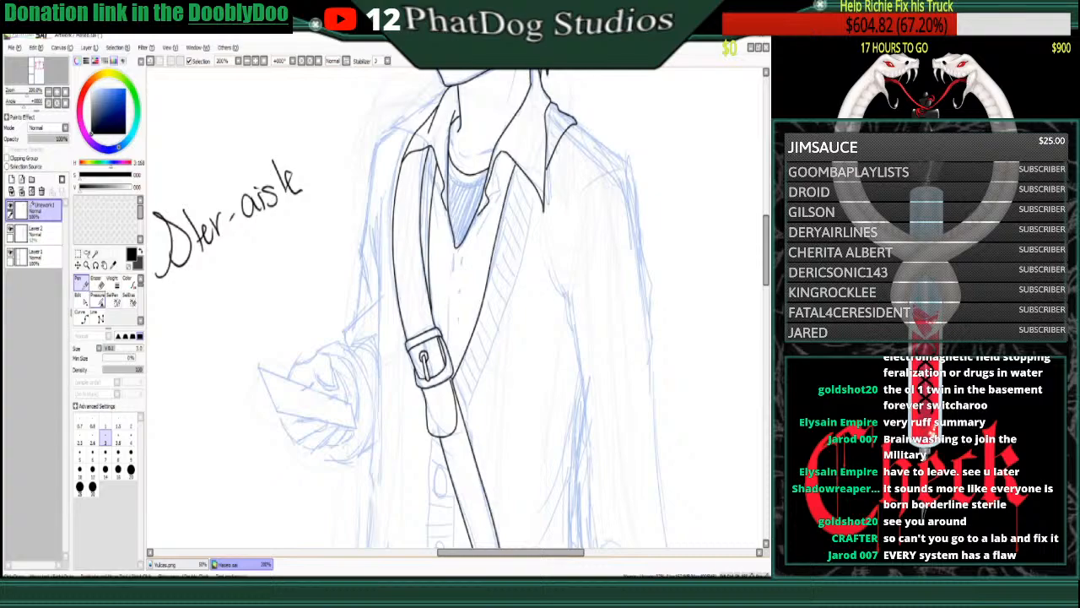
# - Erase the handwritten "Ster-aisle" from the blank area
pyautogui.click(99, 298)
pyautogui.click(95, 279)
pyautogui.moveTo(173, 253)
pyautogui.mouseDown()
pyautogui.moveTo(221, 190)
pyautogui.moveTo(294, 178)
pyautogui.moveTo(186, 209)
pyautogui.moveTo(205, 211)
pyautogui.mouseUp()
# - Draw a small doodle face and handwrite "Mine too" with a heart below it
pyautogui.click(80, 278)
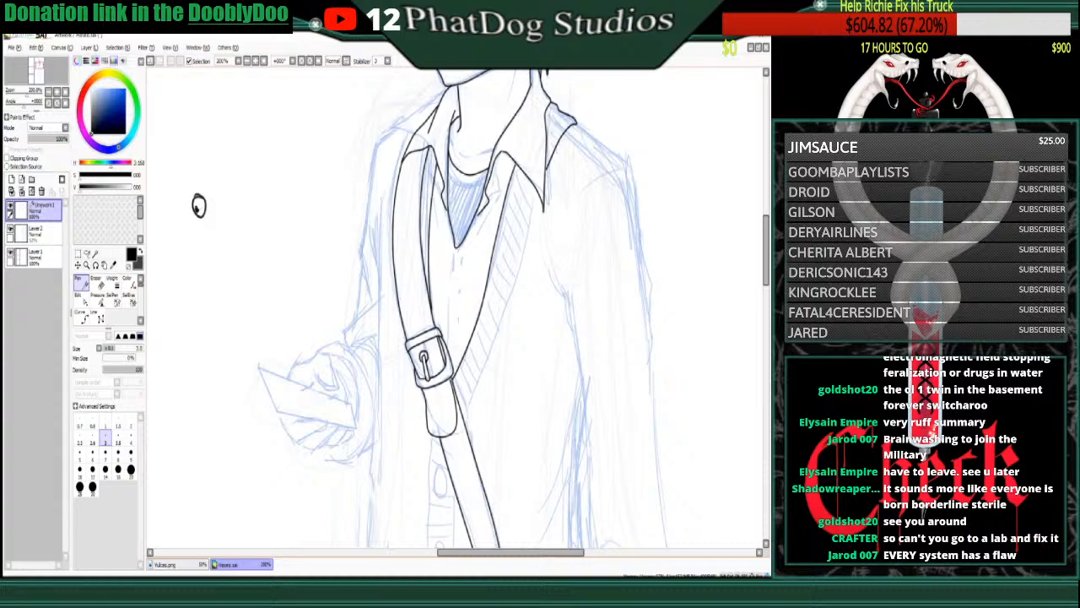
pyautogui.moveTo(251, 178); pyautogui.dragTo(251, 179)
pyautogui.click(251, 185)
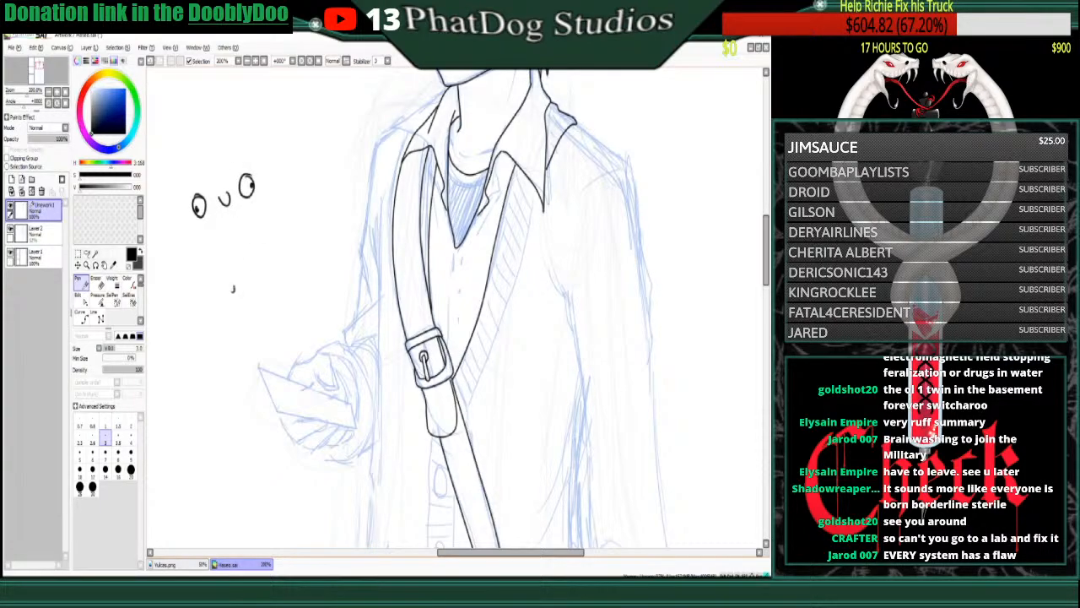
pyautogui.moveTo(223, 289)
pyautogui.mouseDown()
pyautogui.moveTo(237, 247)
pyautogui.moveTo(250, 268)
pyautogui.moveTo(318, 205)
pyautogui.mouseUp()
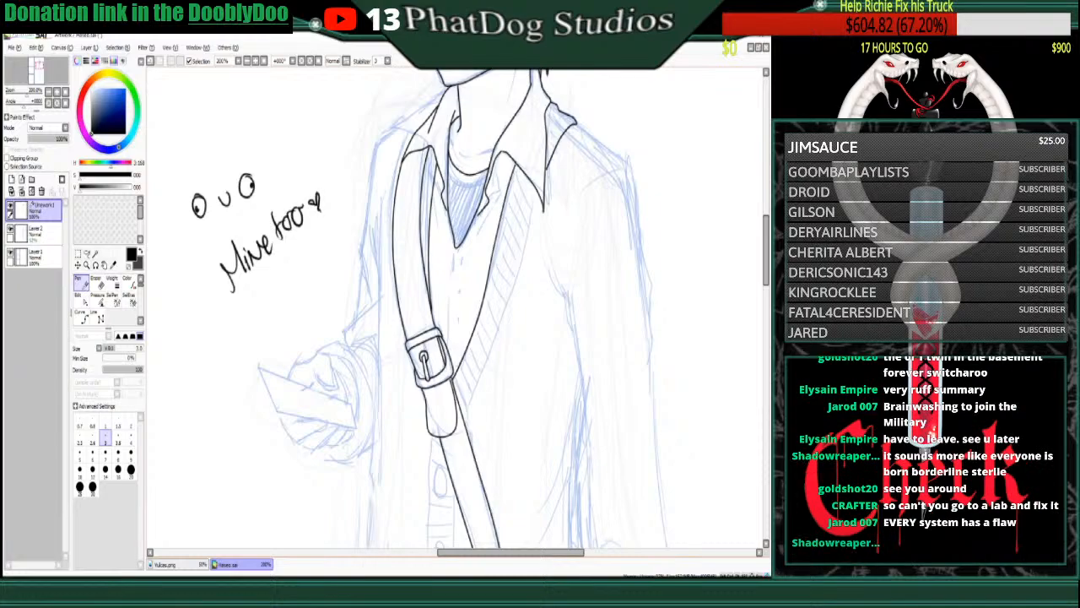
# - Erase the doodle face and the "Mine too" note
pyautogui.click(97, 300)
pyautogui.click(97, 279)
pyautogui.moveTo(211, 207)
pyautogui.mouseDown()
pyautogui.moveTo(176, 222)
pyautogui.moveTo(217, 220)
pyautogui.moveTo(197, 273)
pyautogui.moveTo(251, 216)
pyautogui.moveTo(272, 245)
pyautogui.mouseUp()
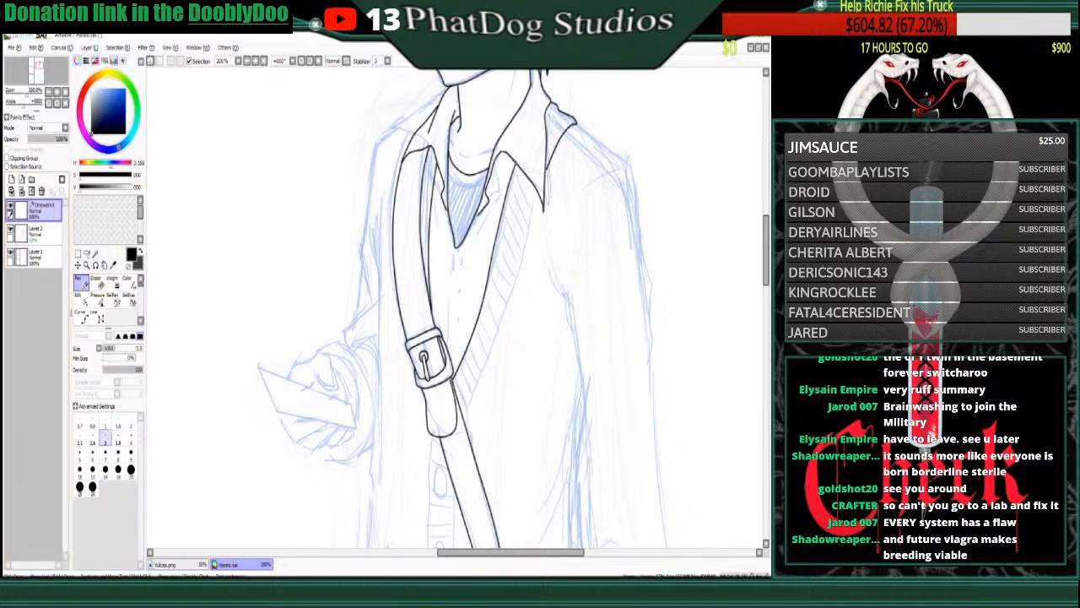
# - Handwrite the note "Mic is broken for all you watching." beside the figure with the Pen tool
pyautogui.click(79, 280)
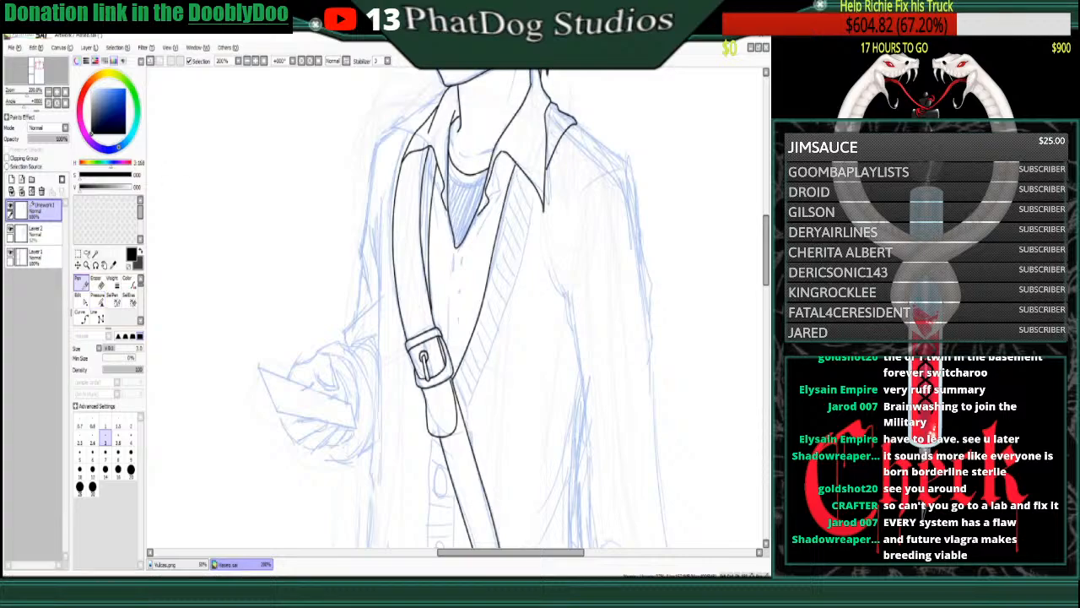
pyautogui.moveTo(171, 176)
pyautogui.mouseDown()
pyautogui.moveTo(162, 126)
pyautogui.moveTo(184, 161)
pyautogui.moveTo(187, 152)
pyautogui.mouseUp()
pyautogui.moveTo(199, 134)
pyautogui.mouseDown()
pyautogui.moveTo(197, 152)
pyautogui.moveTo(219, 145)
pyautogui.mouseUp()
pyautogui.moveTo(234, 118); pyautogui.dragTo(225, 139)
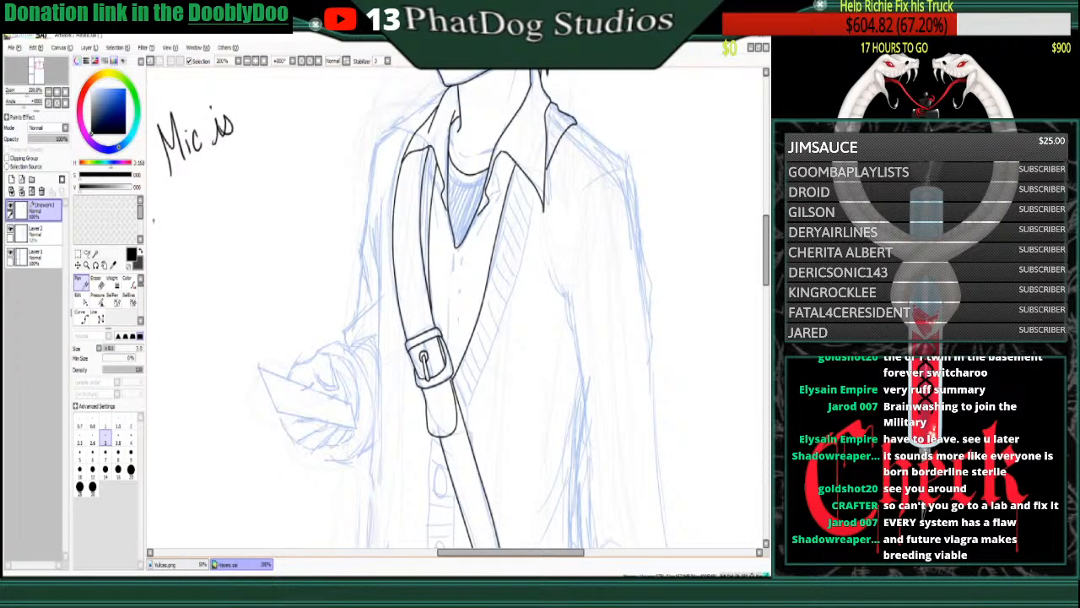
pyautogui.moveTo(156, 221)
pyautogui.mouseDown()
pyautogui.moveTo(168, 239)
pyautogui.moveTo(190, 212)
pyautogui.moveTo(208, 217)
pyautogui.mouseUp()
pyautogui.moveTo(208, 217); pyautogui.dragTo(285, 113)
pyautogui.moveTo(284, 152); pyautogui.dragTo(292, 112)
pyautogui.moveTo(167, 269)
pyautogui.mouseDown()
pyautogui.moveTo(179, 323)
pyautogui.moveTo(198, 258)
pyautogui.moveTo(211, 263)
pyautogui.moveTo(236, 208)
pyautogui.moveTo(250, 221)
pyautogui.moveTo(291, 193)
pyautogui.moveTo(309, 231)
pyautogui.moveTo(293, 222)
pyautogui.mouseUp()
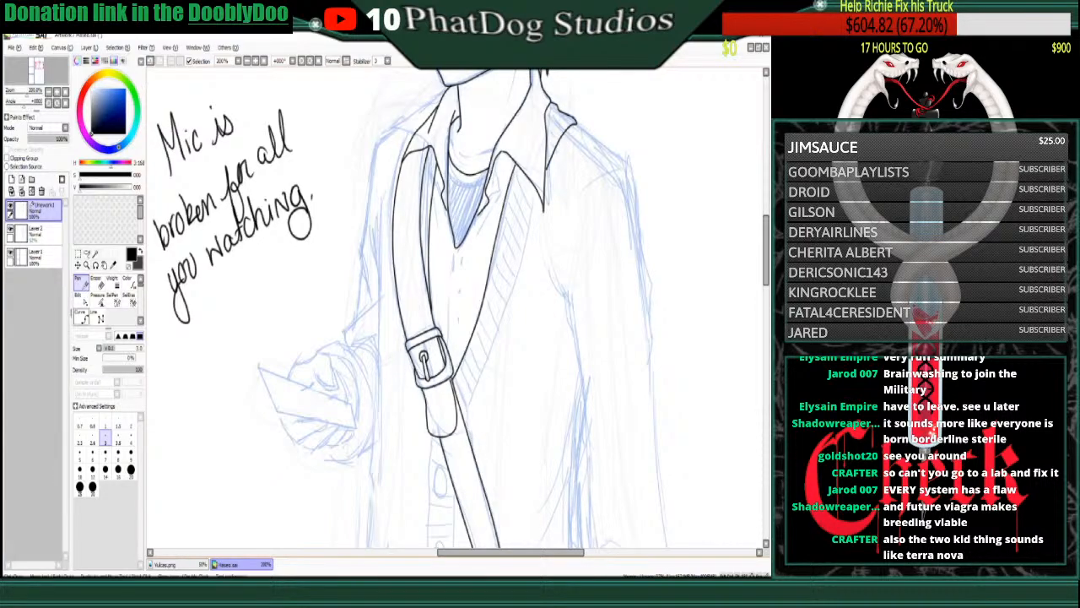
# - Trace the outer edge of the V-neck trim from the shirt collar down to the strap with the Curve tool
pyautogui.click(83, 316)
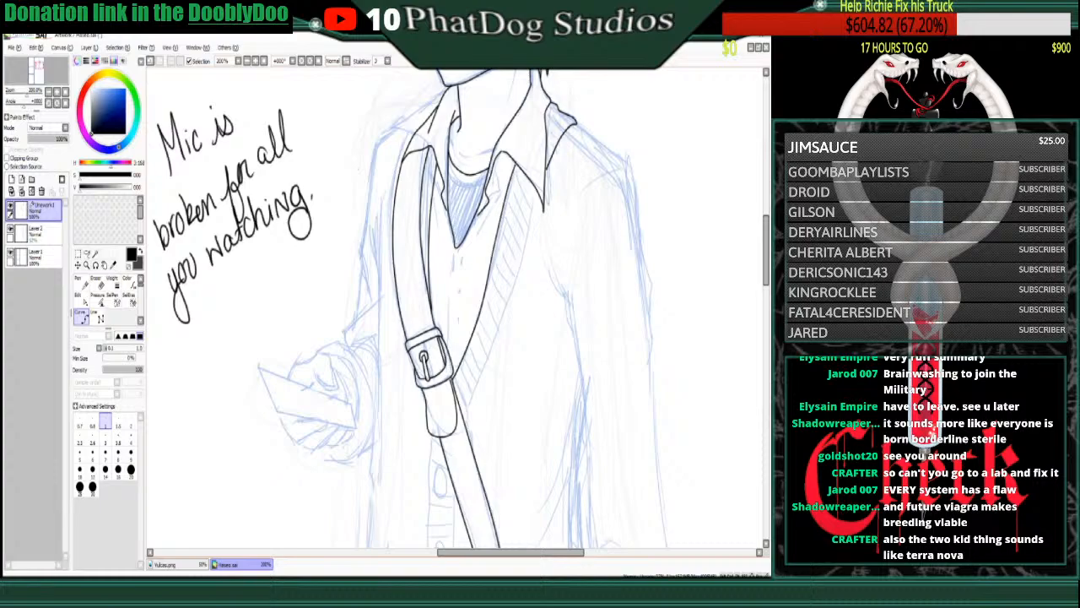
pyautogui.click(536, 187)
pyautogui.click(516, 274)
pyautogui.click(496, 348)
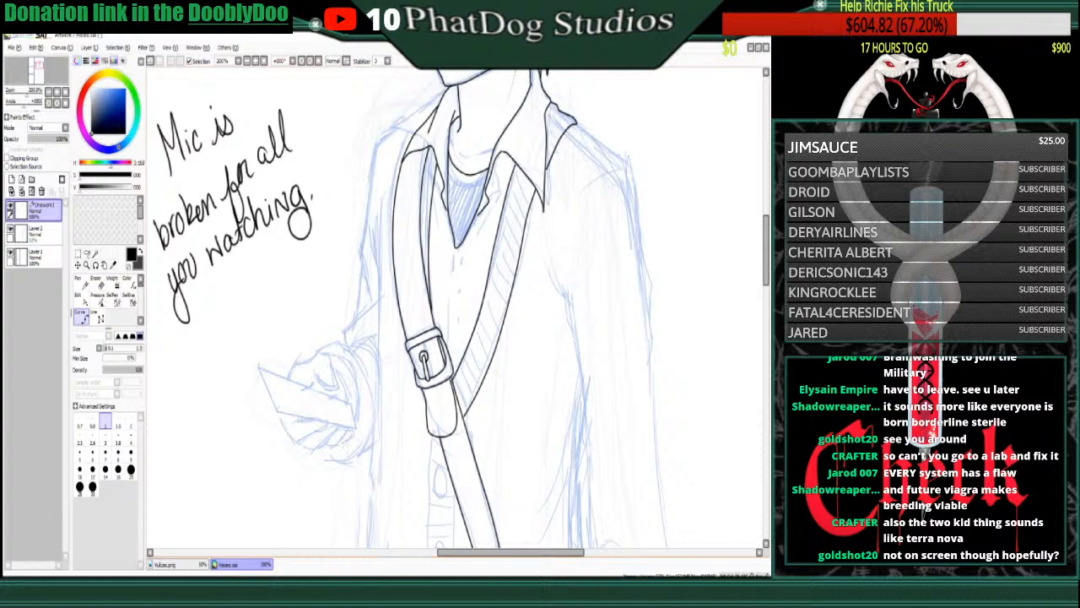
# - Trace the outer contour of the sleeve from the jacket collar over the shoulder down to the cuff, undoing the stray curve segment
pyautogui.click(607, 150)
pyautogui.click(628, 173)
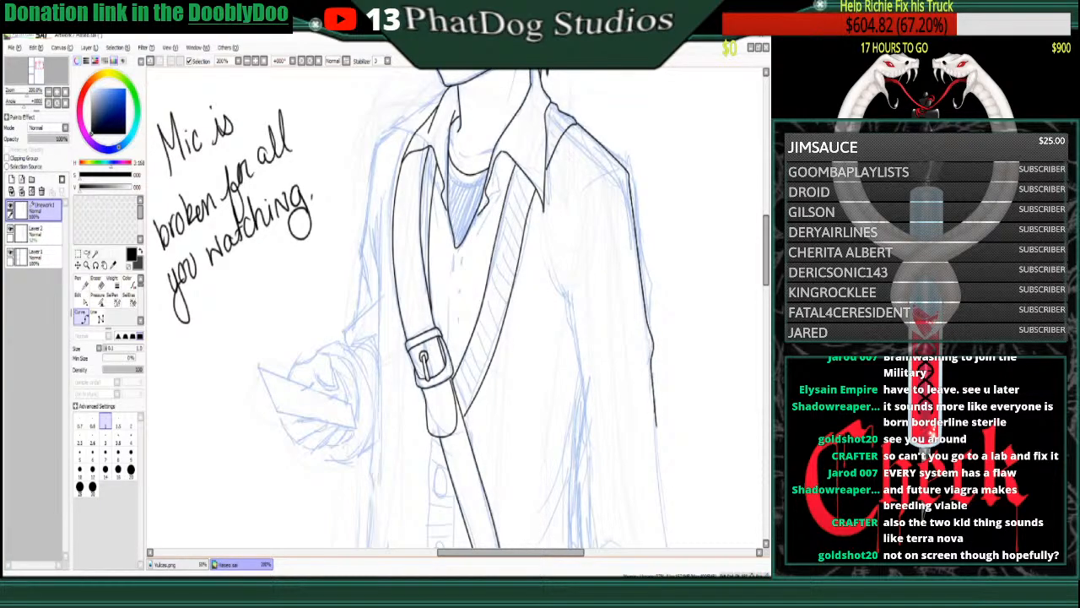
pyautogui.moveTo(766, 269); pyautogui.dragTo(767, 292)
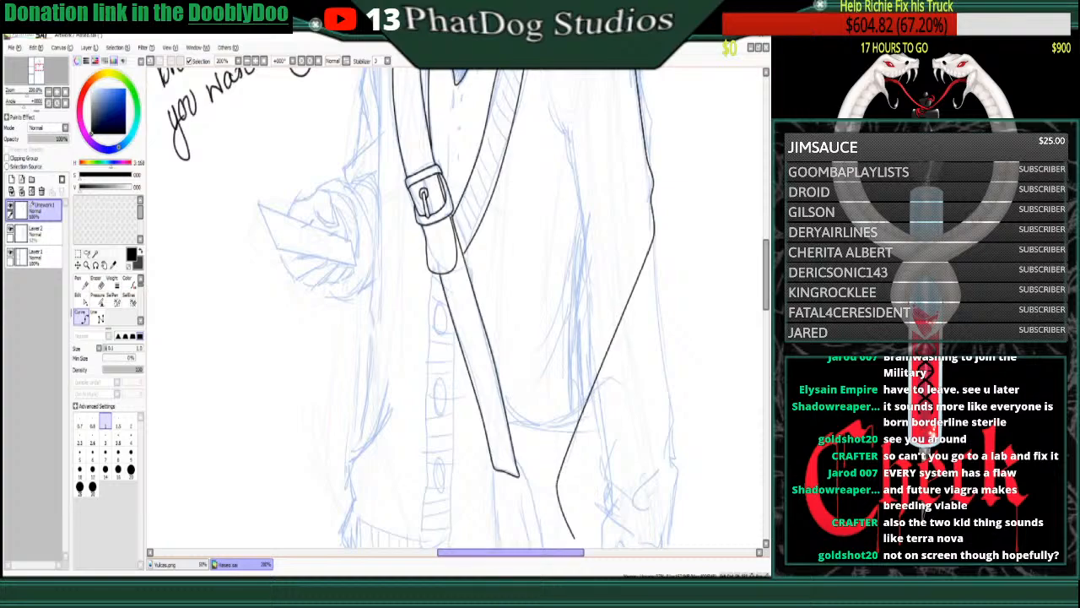
pyautogui.moveTo(577, 552); pyautogui.dragTo(594, 552)
pyautogui.hotkey('ctrl', 'z')
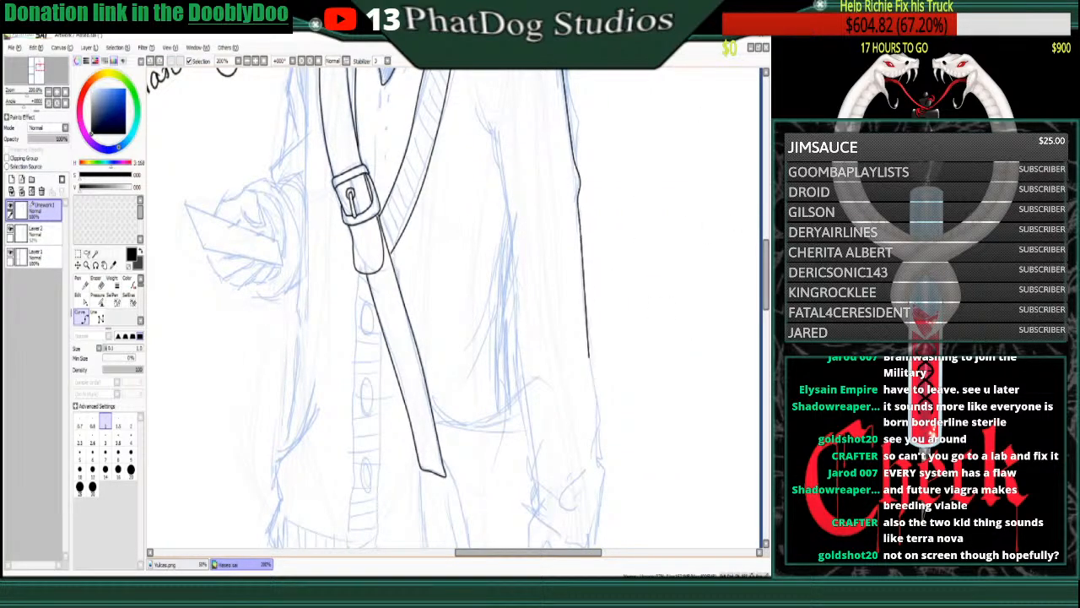
pyautogui.click(588, 356)
pyautogui.click(599, 420)
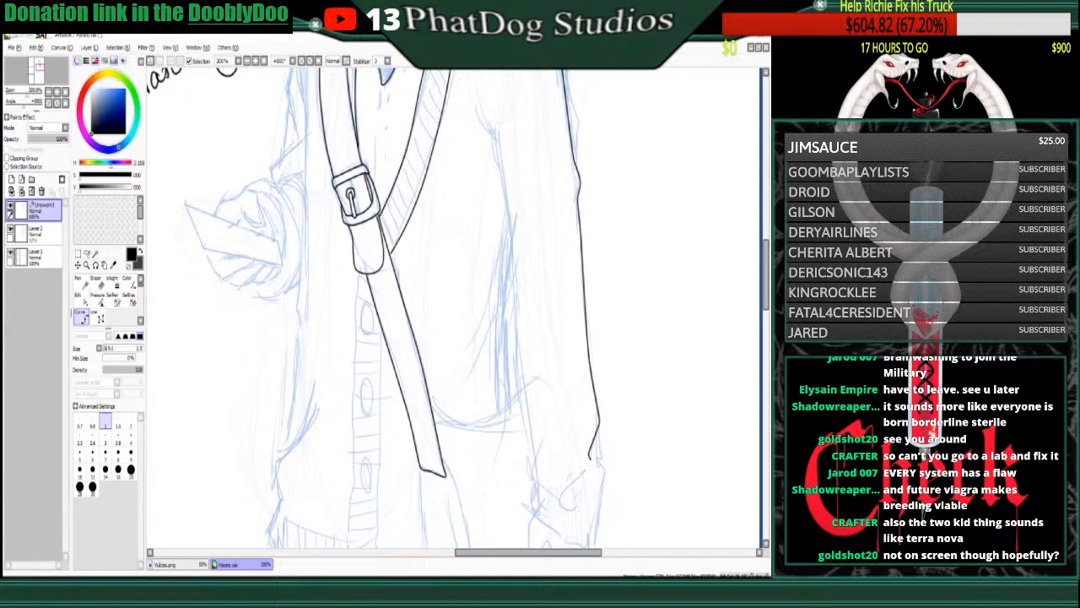
# - Draw the underarm fold lines at the top of the sleeve's inner side
pyautogui.click(499, 161)
pyautogui.click(489, 142)
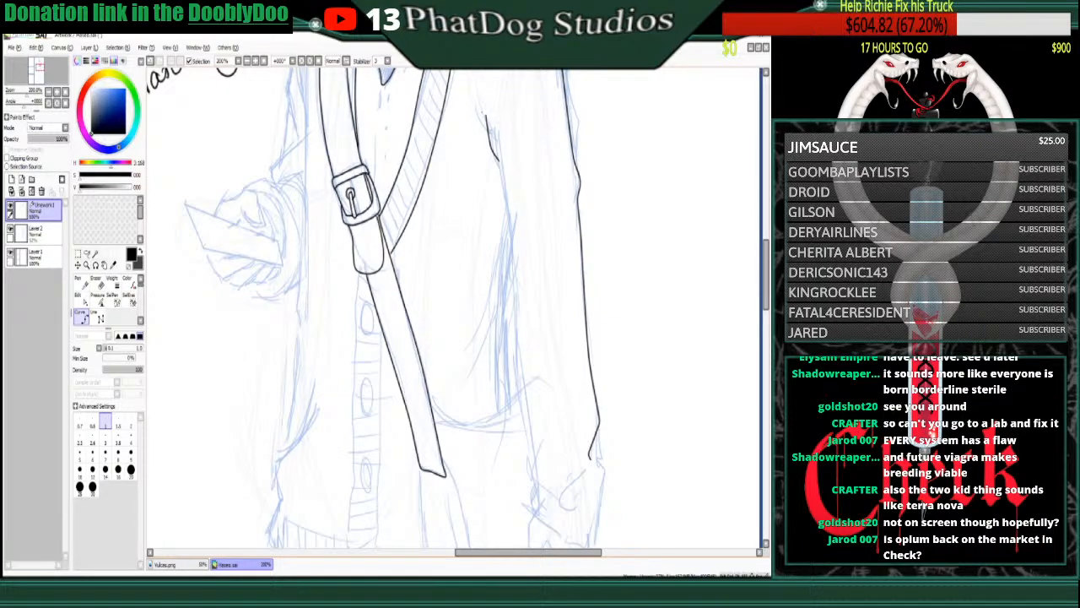
pyautogui.moveTo(498, 163); pyautogui.dragTo(527, 234)
# - Outline the sleeve's cuff from the outer wrist around its lower edge to the inner side, redoing the outer corner segment
pyautogui.moveTo(590, 447)
pyautogui.mouseDown()
pyautogui.moveTo(605, 471)
pyautogui.moveTo(594, 520)
pyautogui.mouseUp()
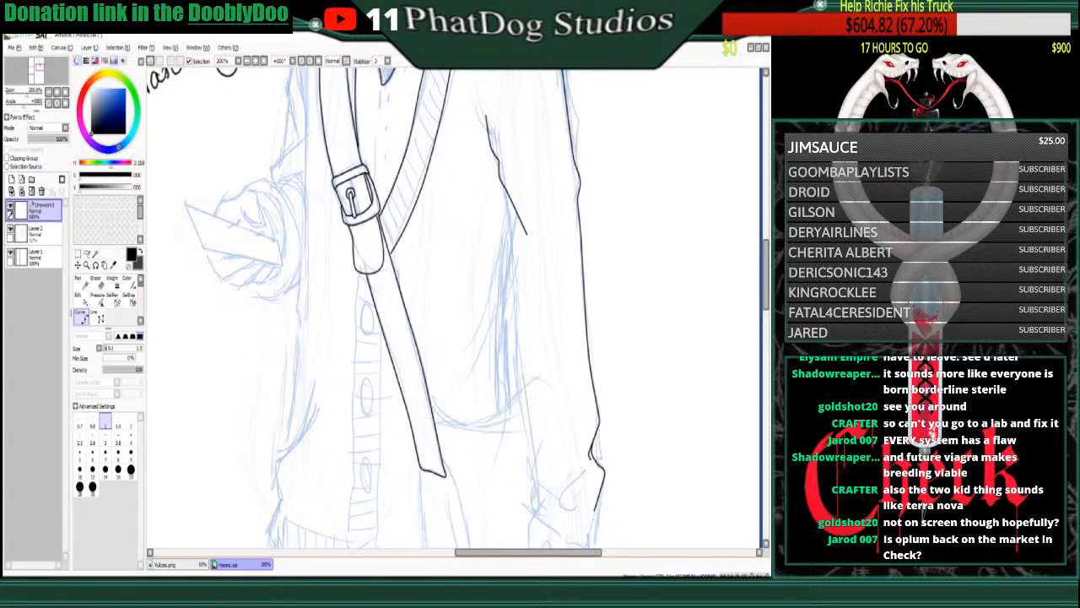
pyautogui.click(598, 496)
pyautogui.doubleClick(601, 513)
pyautogui.hotkey('ctrl', 'z')
pyautogui.click(599, 497)
pyautogui.doubleClick(601, 512)
pyautogui.click(600, 513)
pyautogui.doubleClick(580, 539)
pyautogui.click(533, 508)
pyautogui.click(531, 496)
pyautogui.click(533, 494)
pyautogui.click(545, 489)
pyautogui.click(561, 475)
pyautogui.doubleClick(562, 474)
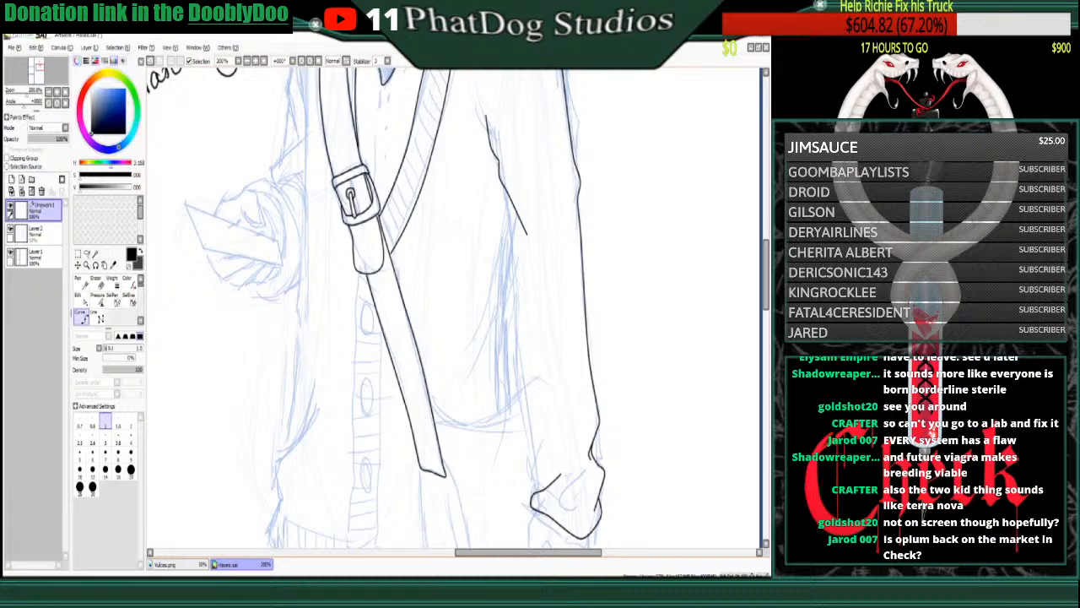
# - Add a curved fold line rising from the inner edge of the cuff
pyautogui.click(538, 491)
pyautogui.click(532, 470)
pyautogui.doubleClick(545, 438)
# - Trace the inner contour of the sleeve from the underarm fold down to the cuff
pyautogui.click(506, 190)
pyautogui.click(506, 206)
pyautogui.click(509, 224)
pyautogui.click(512, 259)
pyautogui.click(516, 310)
pyautogui.click(518, 339)
pyautogui.click(522, 378)
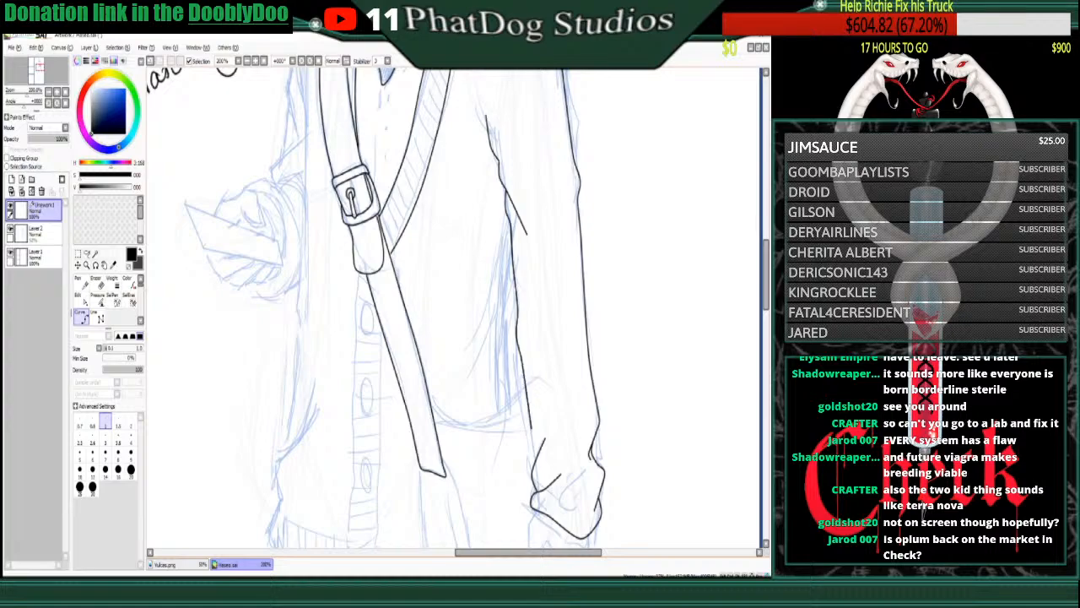
pyautogui.click(531, 457)
# - Taper the loose end of the underarm fold with the Pressure tool, and draw the jacket's side line beside the inner sleeve
pyautogui.click(98, 297)
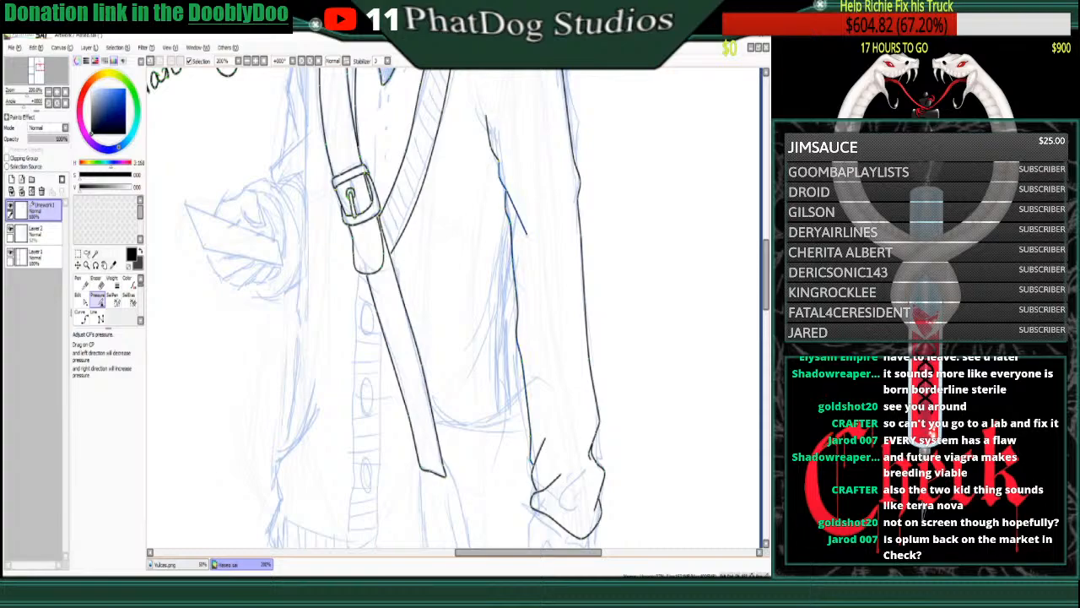
pyautogui.moveTo(526, 233); pyautogui.dragTo(490, 233)
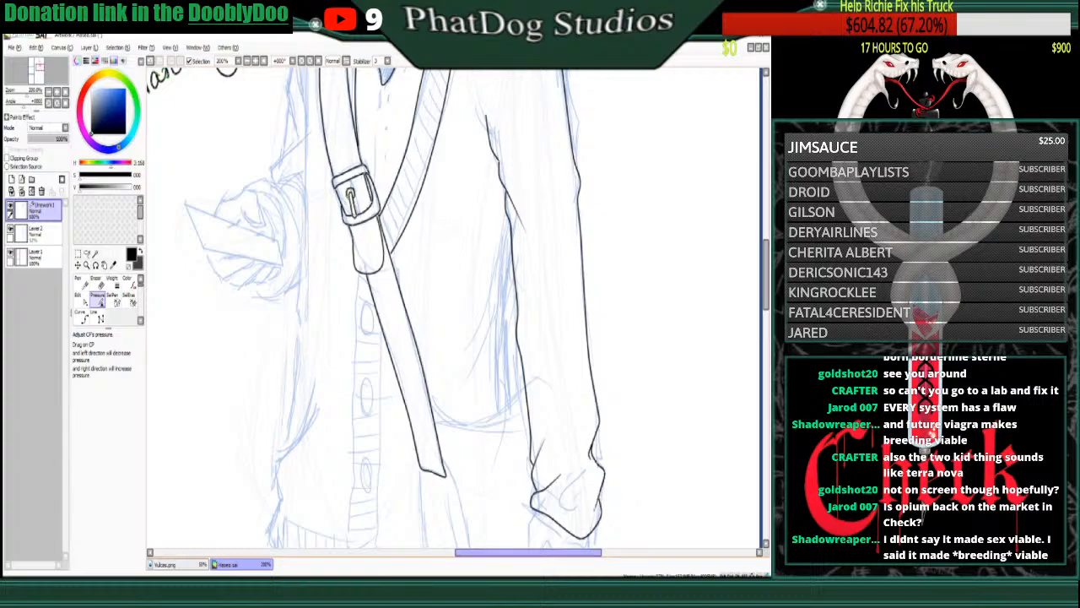
pyautogui.click(81, 318)
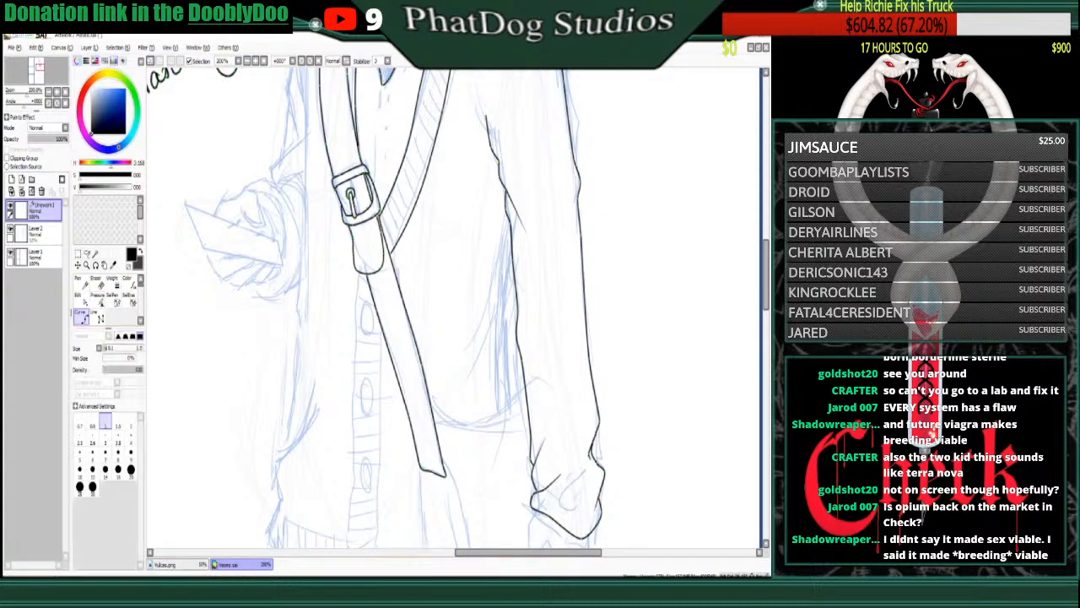
pyautogui.moveTo(510, 218)
pyautogui.mouseDown()
pyautogui.moveTo(498, 324)
pyautogui.moveTo(504, 411)
pyautogui.mouseUp()
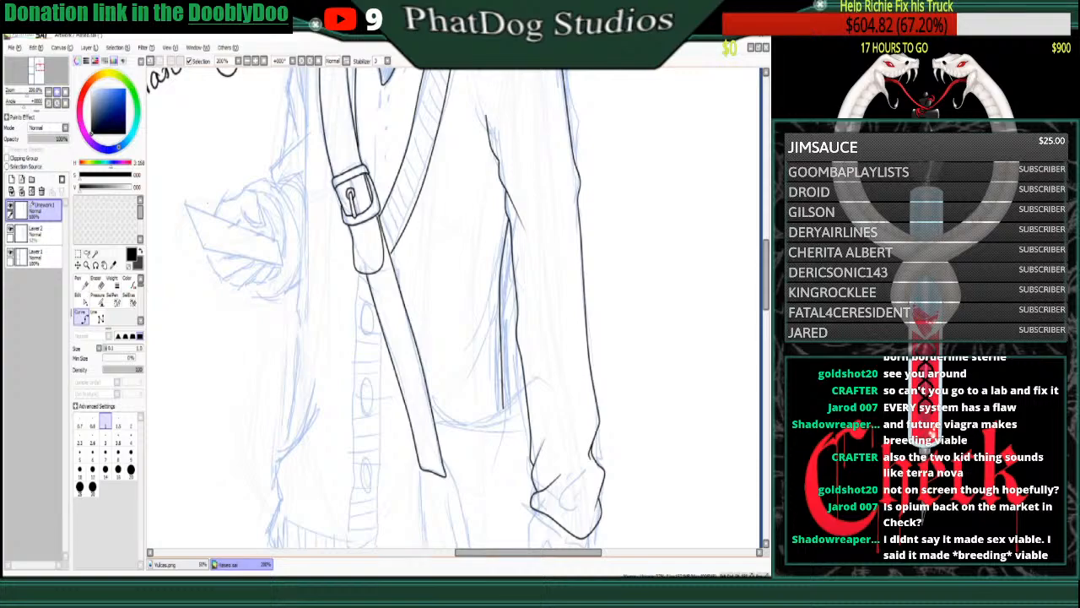
# - Outline the flat four-sided object held in the raised hand with the Curve tool
pyautogui.click(52, 91)
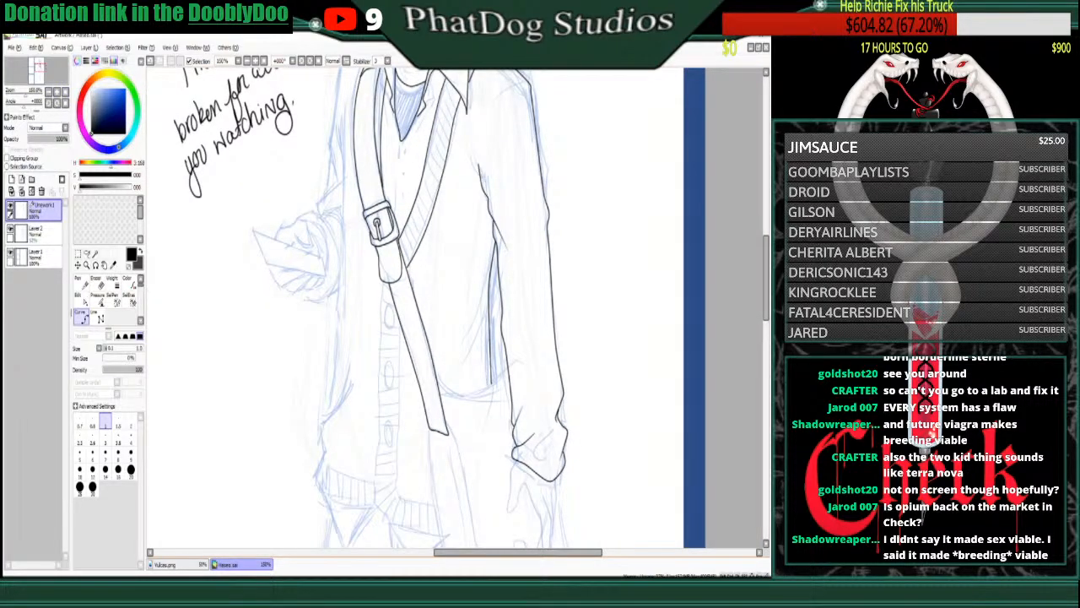
pyautogui.moveTo(766, 279); pyautogui.dragTo(766, 248)
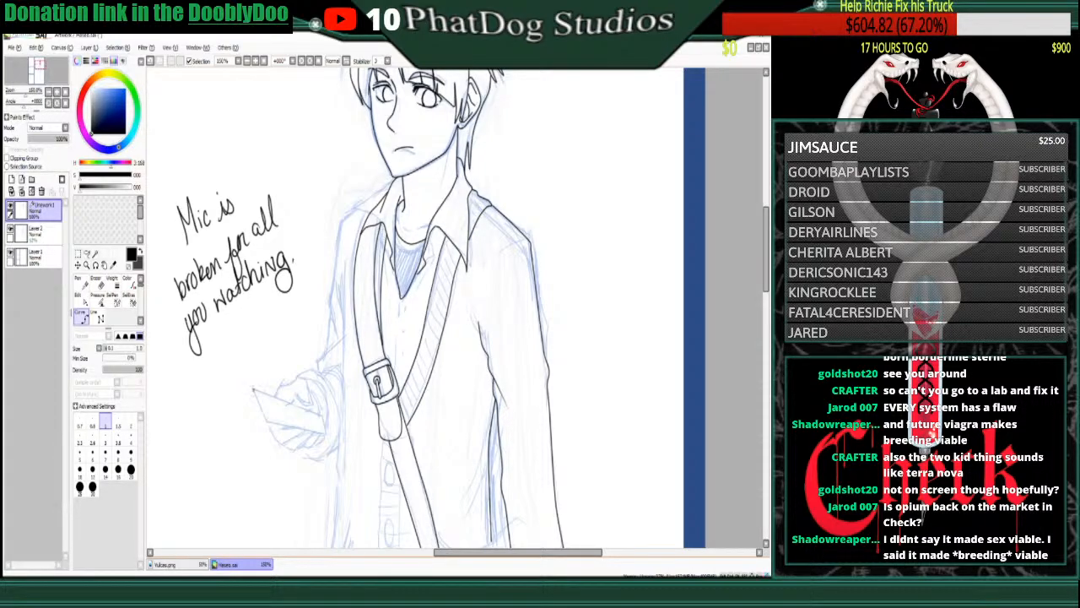
pyautogui.moveTo(253, 389); pyautogui.dragTo(256, 401)
pyautogui.click(265, 422)
pyautogui.click(329, 433)
pyautogui.doubleClick(302, 407)
pyautogui.press('ctrl')
pyautogui.click(327, 415)
pyautogui.click(305, 407)
pyautogui.doubleClick(254, 390)
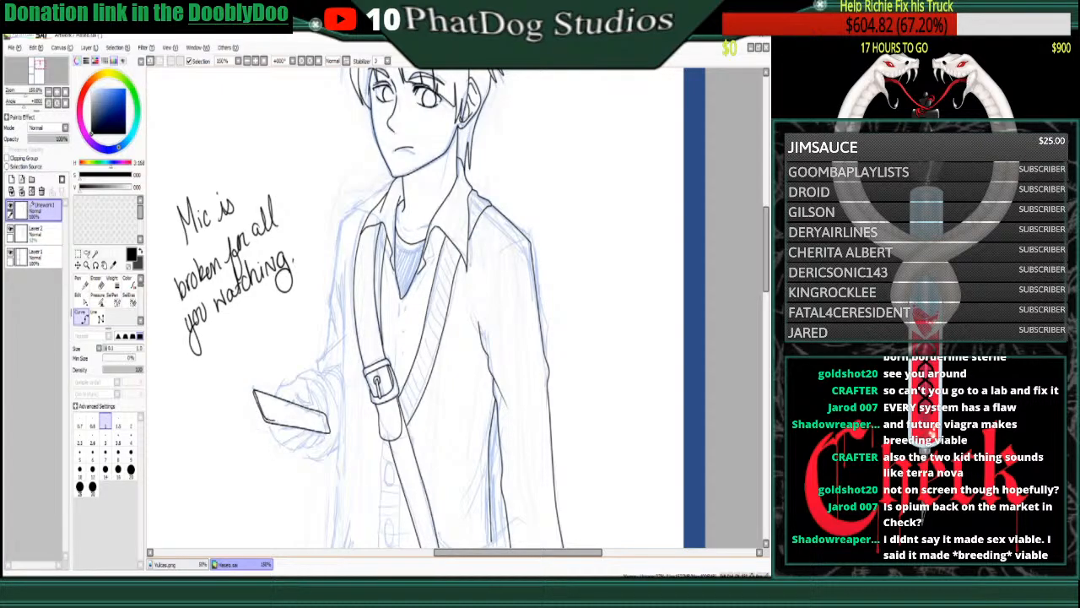
# - Add the inner thickness line along the held object's lower edge, and set the stroke editing mode to Translate CP
pyautogui.moveTo(274, 421); pyautogui.dragTo(328, 431)
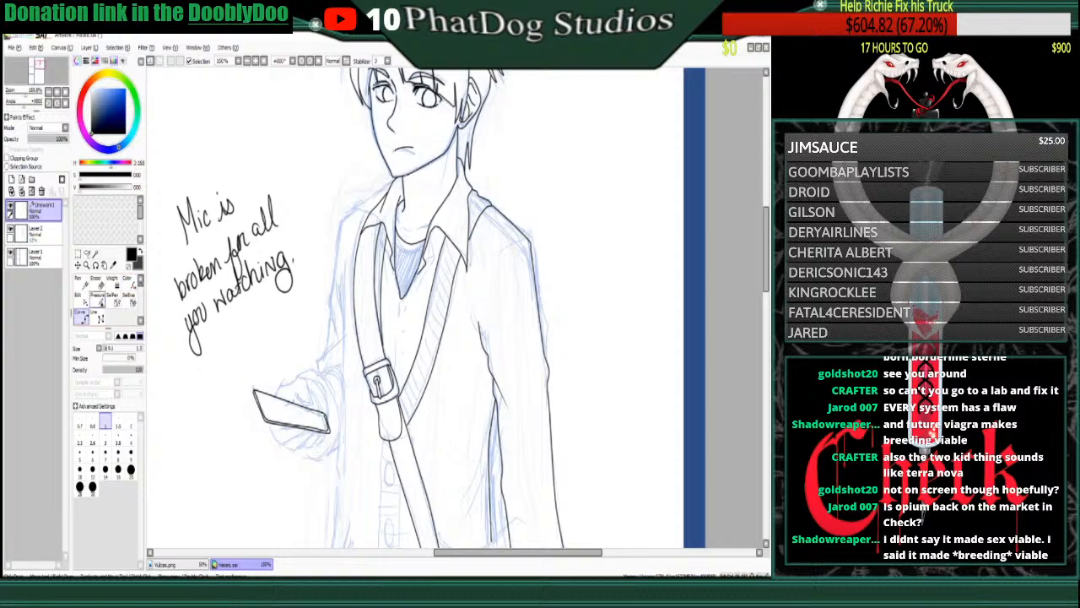
pyautogui.click(81, 300)
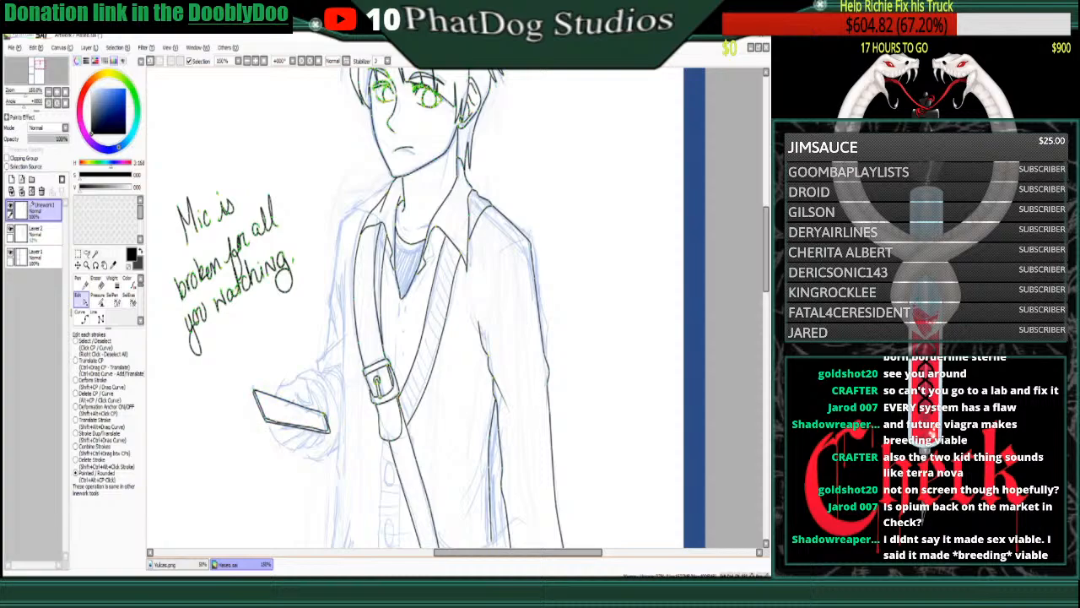
pyautogui.click(91, 360)
pyautogui.click(81, 316)
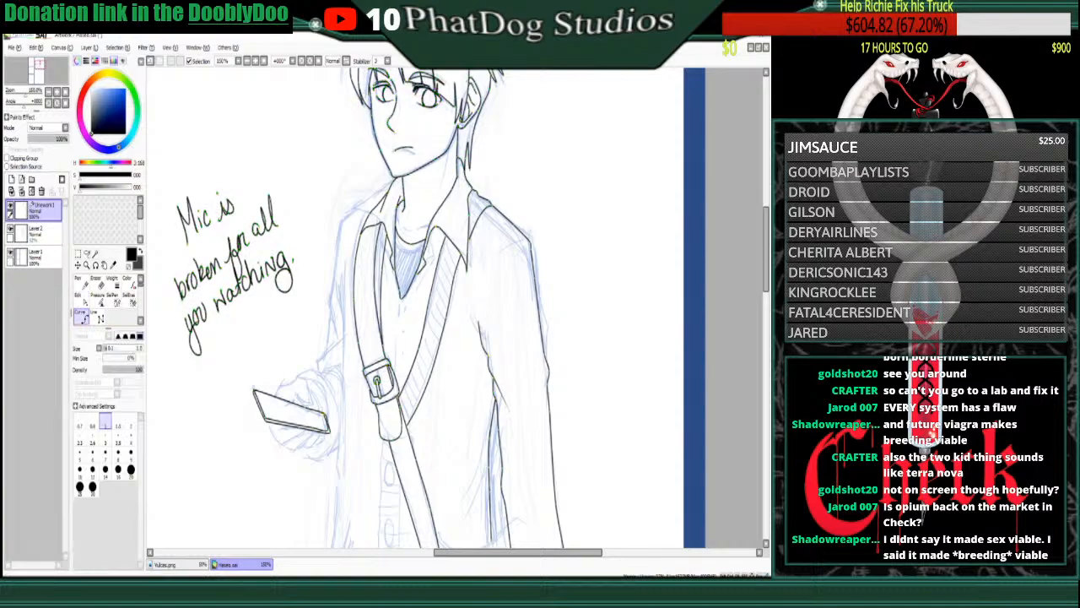
# - Nudge the lower corner control point of the held object's outline with Translate CP to refine its shape
pyautogui.click(77, 295)
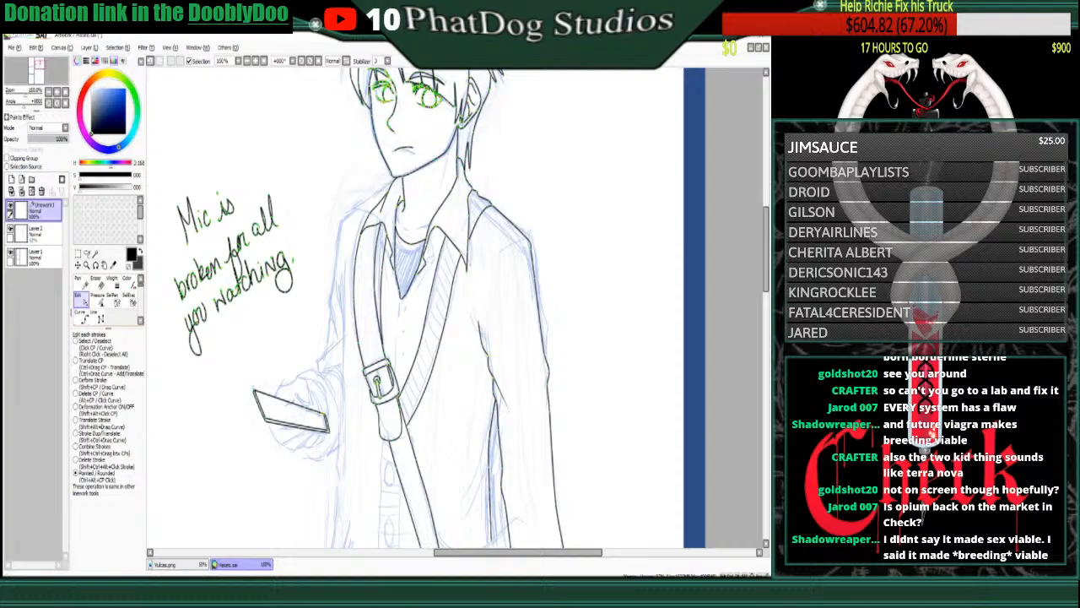
pyautogui.click(90, 360)
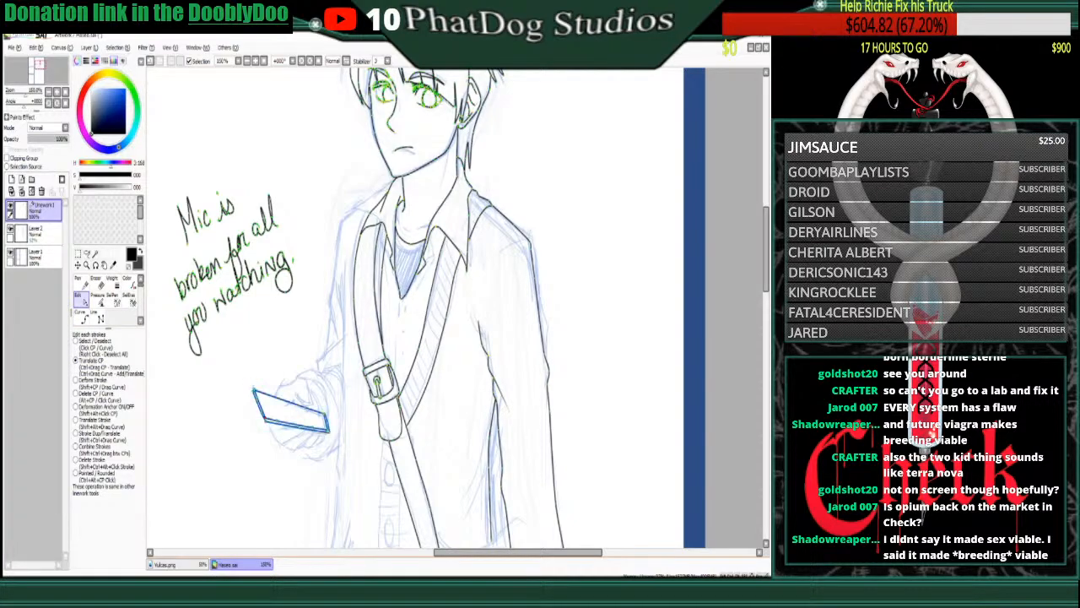
pyautogui.moveTo(265, 419); pyautogui.dragTo(267, 417)
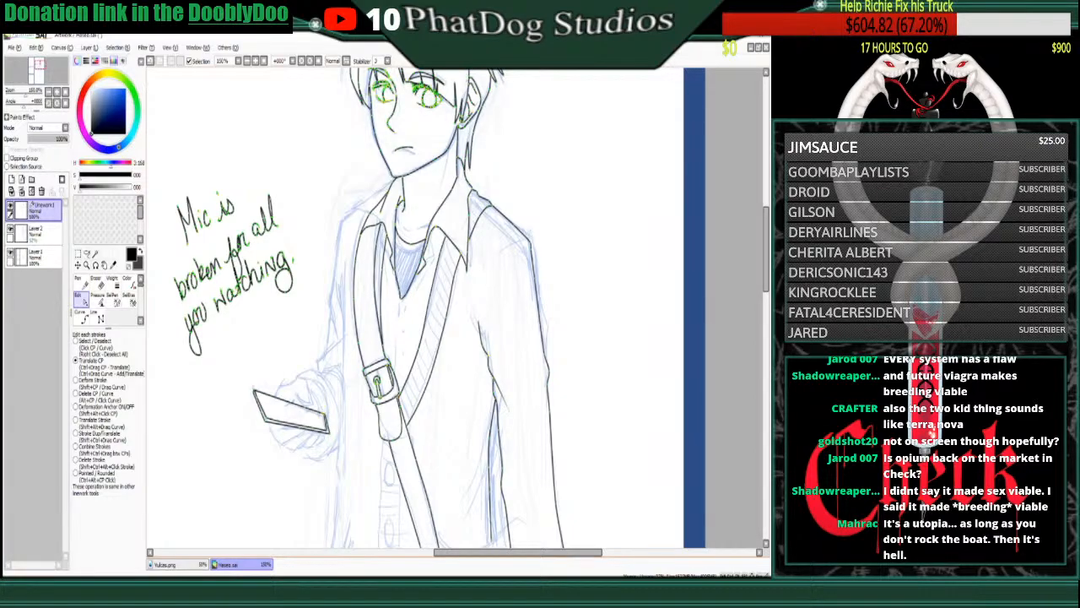
# - Draw the thumb and fingers of the hand gripping the held object with the Curve tool, undoing a stray stroke
pyautogui.click(80, 315)
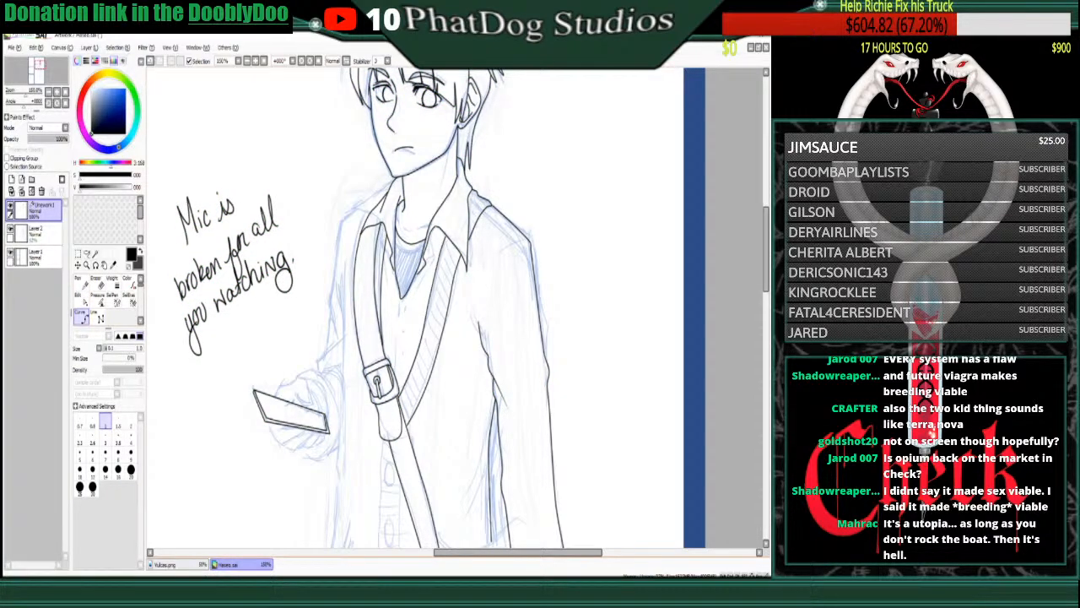
pyautogui.click(280, 386)
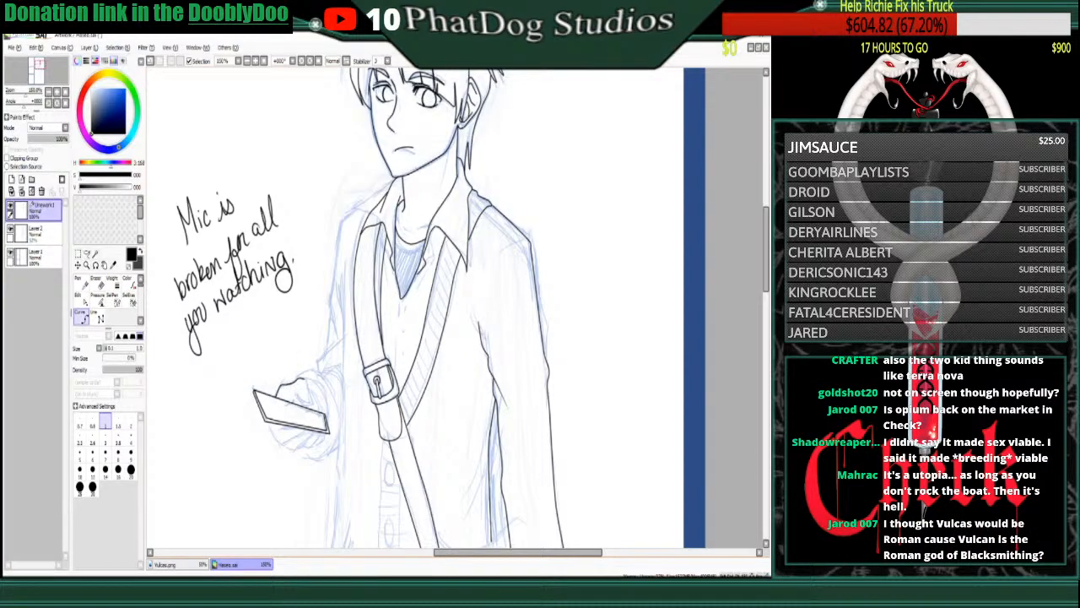
pyautogui.click(308, 391)
pyautogui.click(311, 400)
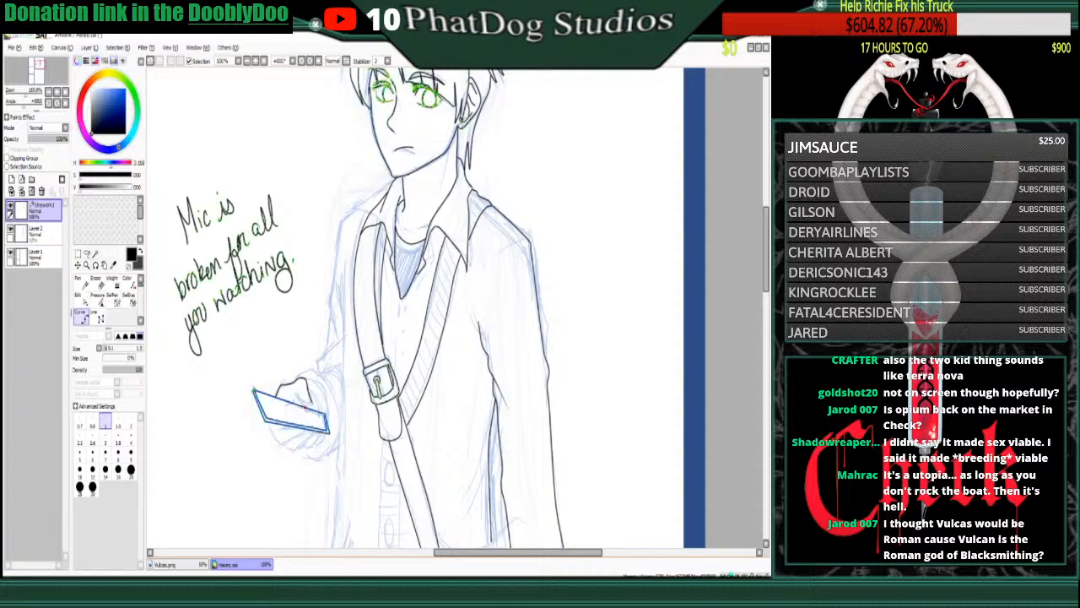
pyautogui.hotkey('ctrl', 'z')
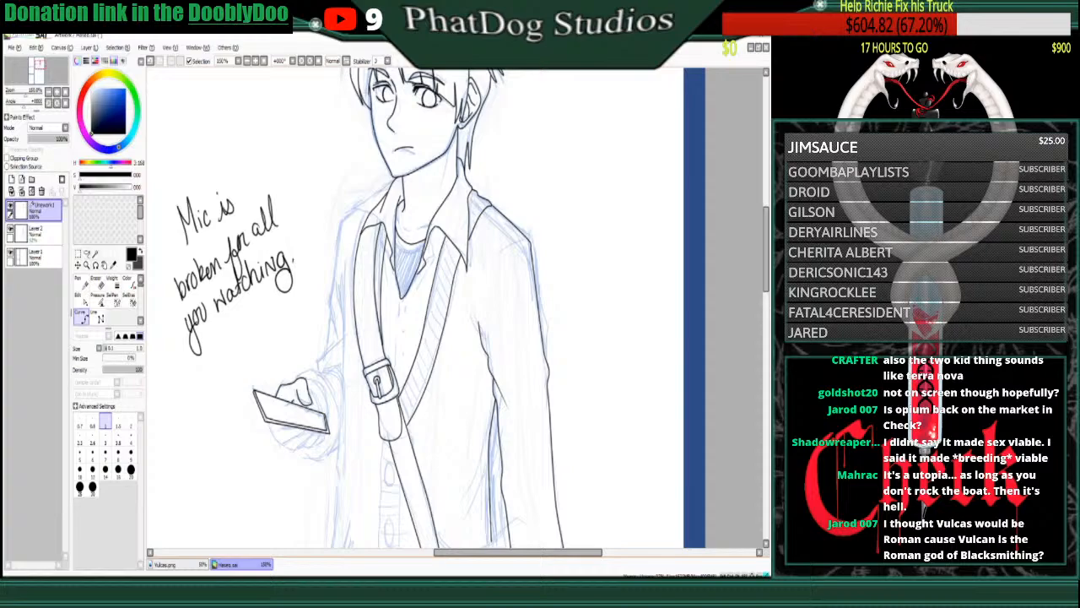
pyautogui.moveTo(268, 428)
pyautogui.mouseDown()
pyautogui.moveTo(292, 446)
pyautogui.moveTo(305, 426)
pyautogui.mouseUp()
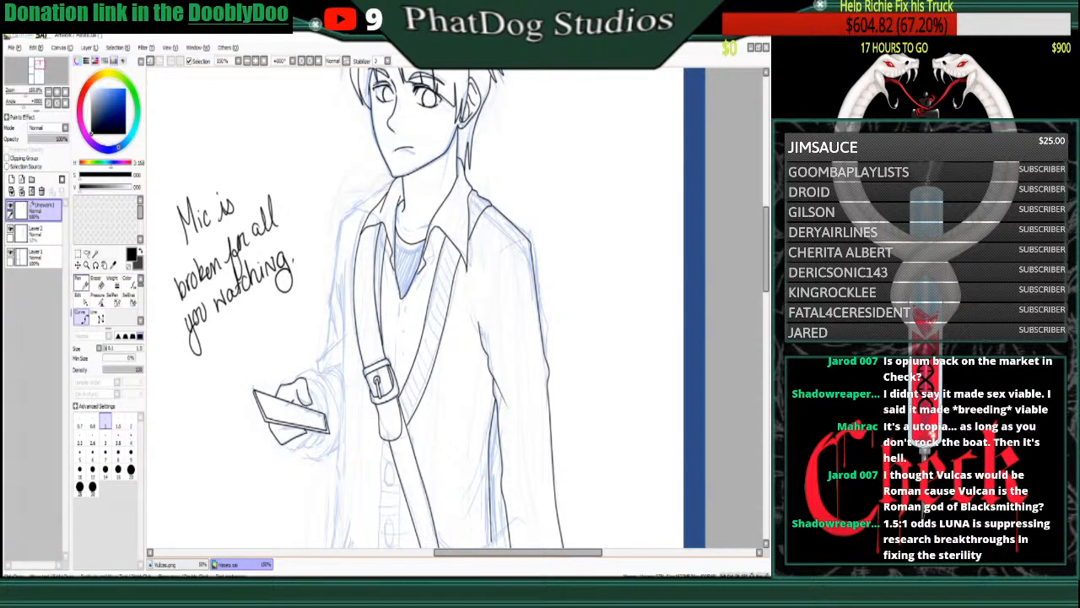
# - Handwrite a reply starting "No, the Greek god of Blacks" below the first note with the Pen tool
pyautogui.click(82, 283)
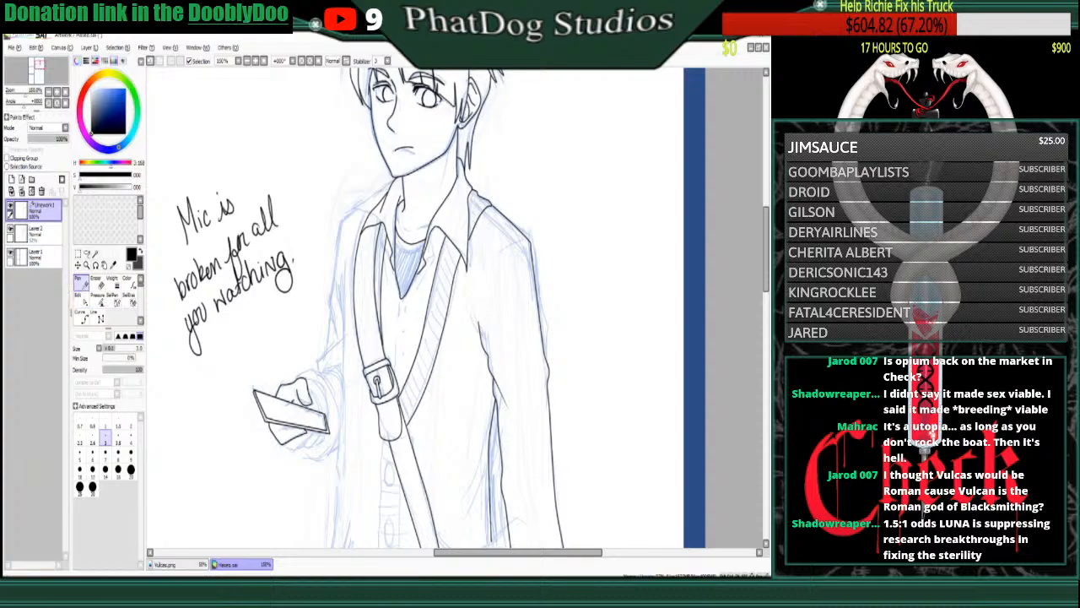
pyautogui.moveTo(168, 444)
pyautogui.mouseDown()
pyautogui.moveTo(182, 416)
pyautogui.moveTo(196, 419)
pyautogui.moveTo(223, 396)
pyautogui.mouseUp()
pyautogui.moveTo(185, 460)
pyautogui.mouseDown()
pyautogui.moveTo(179, 507)
pyautogui.moveTo(216, 459)
pyautogui.moveTo(213, 484)
pyautogui.moveTo(228, 486)
pyautogui.mouseUp()
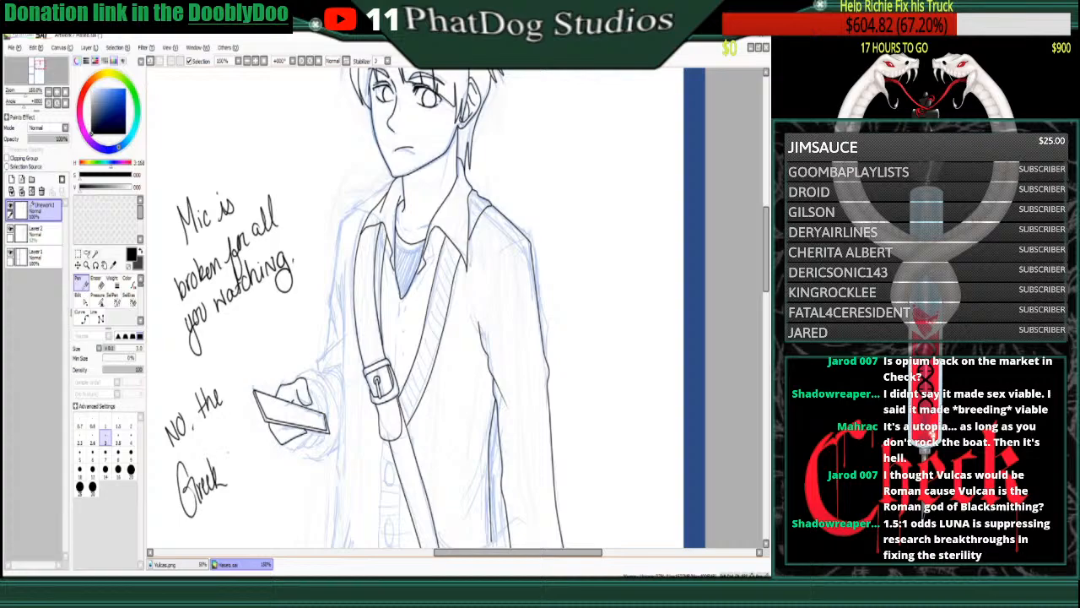
pyautogui.moveTo(235, 466)
pyautogui.mouseDown()
pyautogui.moveTo(230, 476)
pyautogui.moveTo(243, 474)
pyautogui.moveTo(242, 459)
pyautogui.moveTo(299, 456)
pyautogui.moveTo(299, 372)
pyautogui.mouseUp()
pyautogui.moveTo(226, 469); pyautogui.dragTo(229, 506)
pyautogui.moveTo(233, 481); pyautogui.dragTo(265, 448)
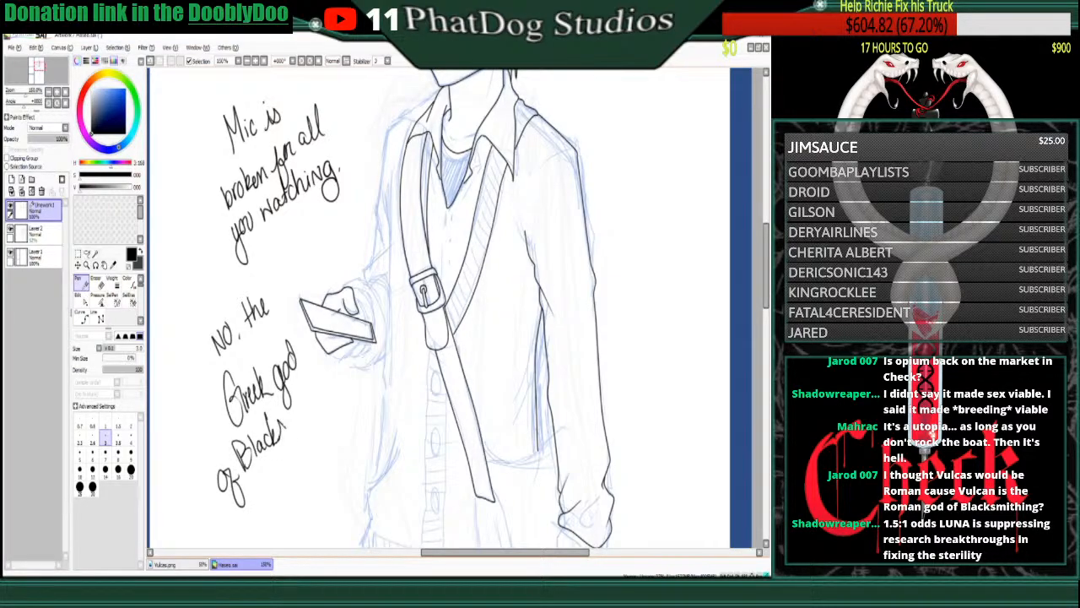
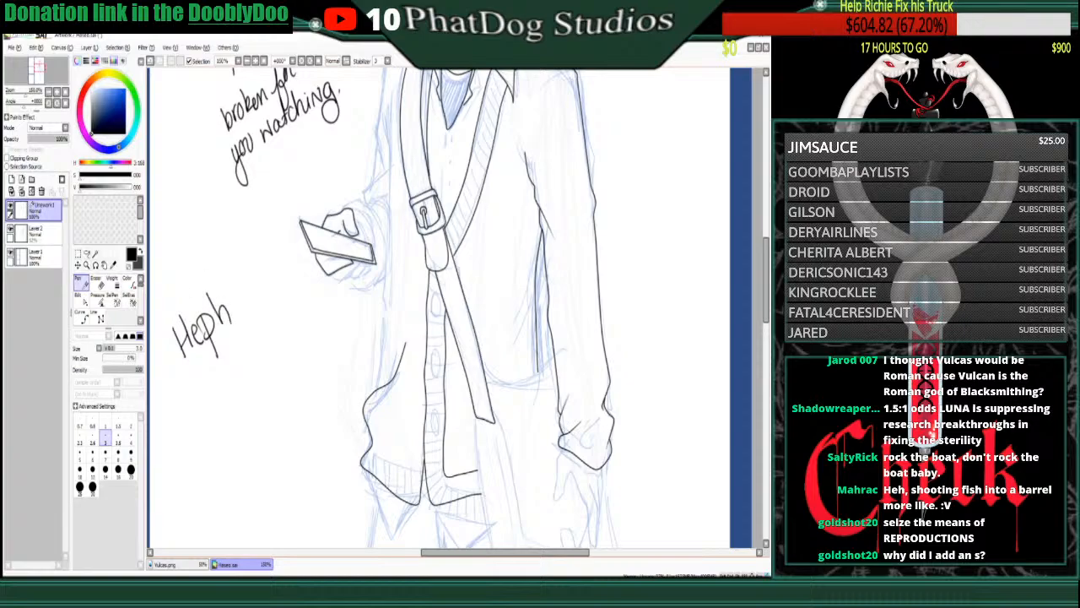
# - Finish the handwritten name as "Heph es stus" and write "(Hef)" in parentheses beneath it
pyautogui.moveTo(197, 377); pyautogui.dragTo(205, 399)
pyautogui.moveTo(207, 370); pyautogui.dragTo(217, 394)
pyautogui.moveTo(201, 385); pyautogui.dragTo(214, 381)
pyautogui.moveTo(217, 381); pyautogui.dragTo(227, 380)
pyautogui.moveTo(221, 370); pyautogui.dragTo(233, 364)
pyautogui.moveTo(240, 303)
pyautogui.mouseDown()
pyautogui.moveTo(245, 295)
pyautogui.moveTo(253, 309)
pyautogui.mouseUp()
pyautogui.moveTo(260, 282)
pyautogui.mouseDown()
pyautogui.moveTo(254, 305)
pyautogui.moveTo(281, 283)
pyautogui.mouseUp()
pyautogui.moveTo(287, 265)
pyautogui.mouseDown()
pyautogui.moveTo(301, 259)
pyautogui.moveTo(308, 276)
pyautogui.mouseUp()
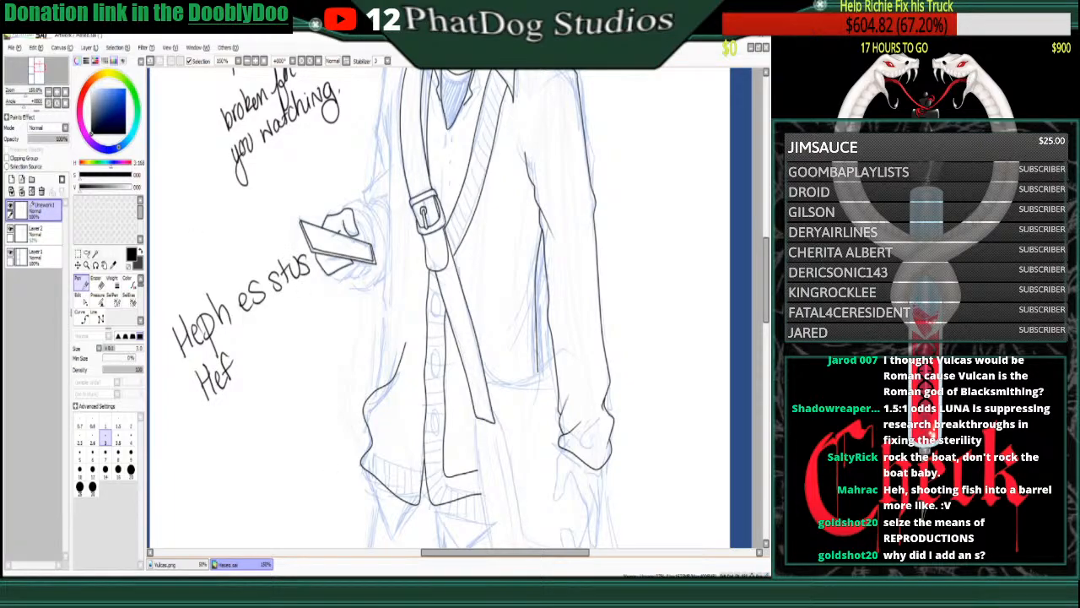
pyautogui.moveTo(233, 343)
pyautogui.mouseDown()
pyautogui.moveTo(228, 380)
pyautogui.moveTo(205, 413)
pyautogui.mouseUp()
# - Handwrite "and because I love Greek mythology" below the "(Hef)" note
pyautogui.moveTo(224, 450)
pyautogui.mouseDown()
pyautogui.moveTo(216, 469)
pyautogui.moveTo(240, 461)
pyautogui.mouseUp()
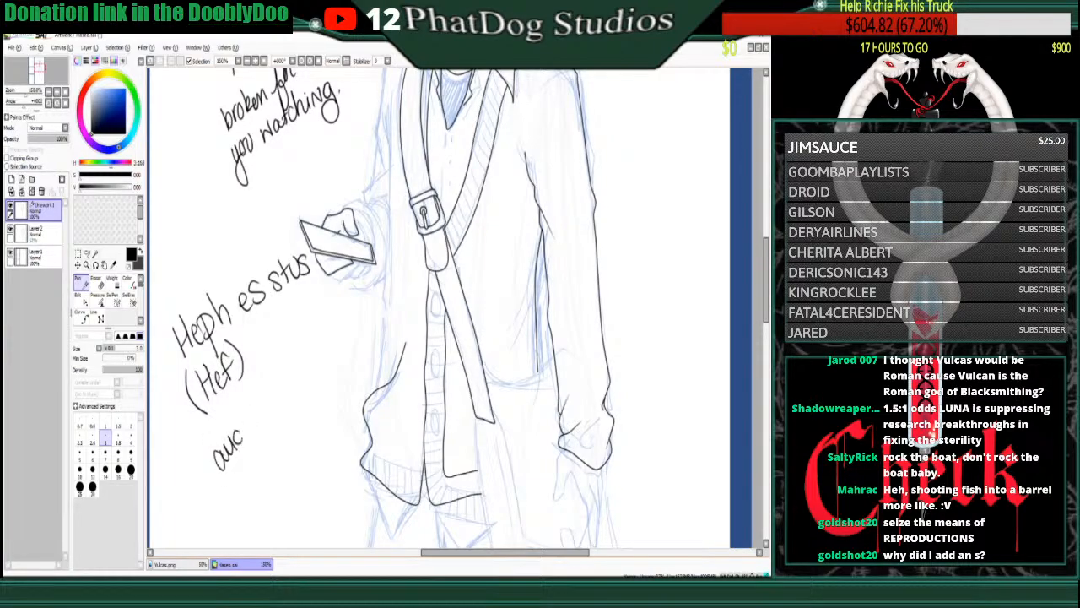
pyautogui.moveTo(244, 423); pyautogui.dragTo(242, 466)
pyautogui.moveTo(255, 395)
pyautogui.mouseDown()
pyautogui.moveTo(258, 420)
pyautogui.moveTo(295, 401)
pyautogui.moveTo(319, 358)
pyautogui.mouseUp()
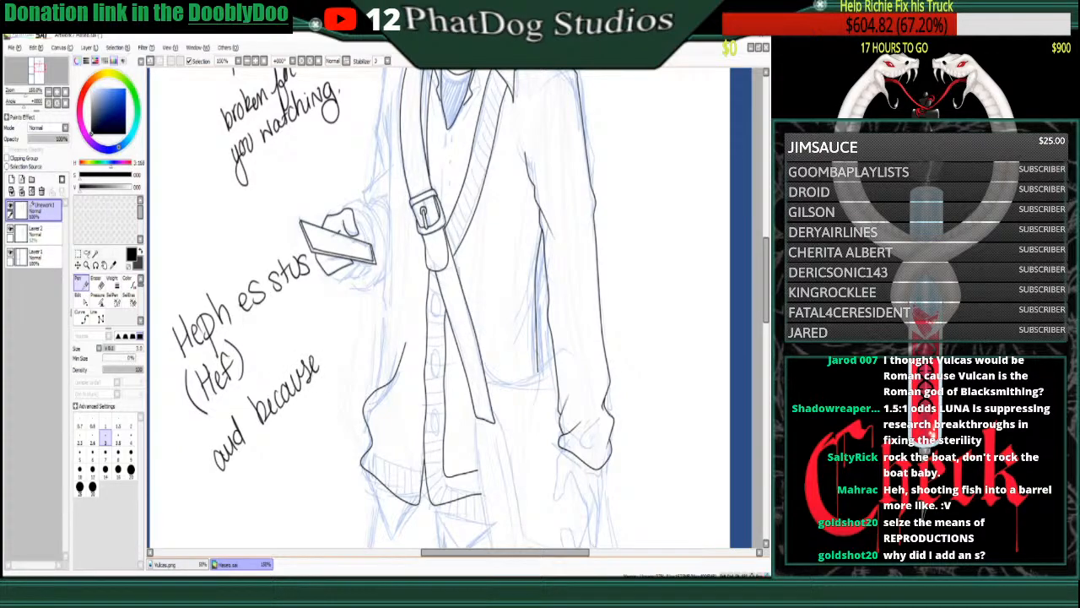
pyautogui.moveTo(248, 462)
pyautogui.mouseDown()
pyautogui.moveTo(254, 491)
pyautogui.moveTo(322, 412)
pyautogui.mouseUp()
pyautogui.moveTo(326, 392)
pyautogui.mouseDown()
pyautogui.moveTo(328, 422)
pyautogui.moveTo(338, 424)
pyautogui.mouseUp()
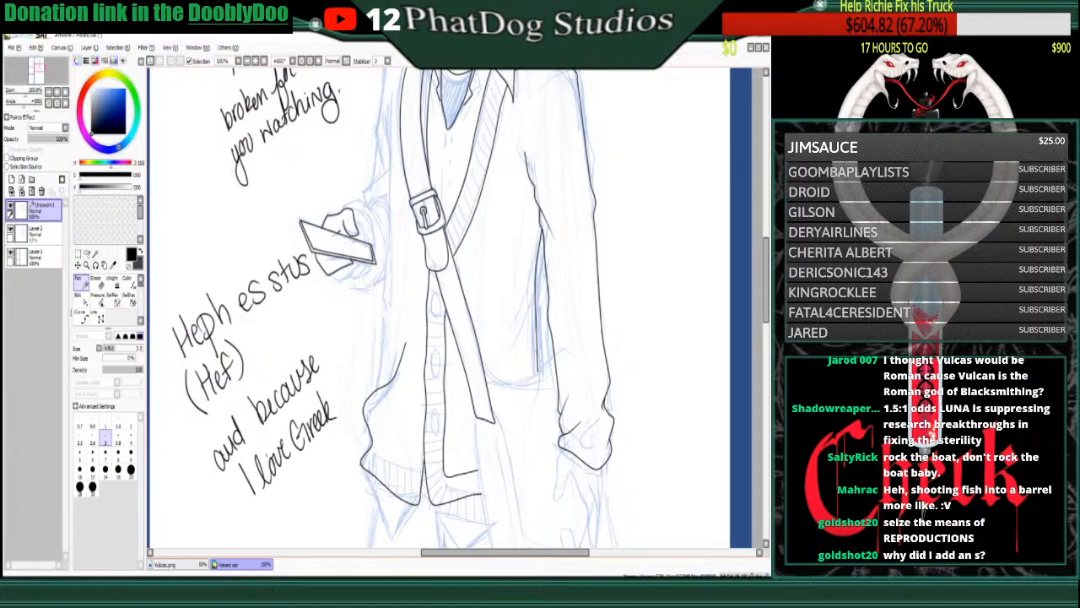
pyautogui.moveTo(259, 526); pyautogui.dragTo(272, 542)
pyautogui.moveTo(273, 501); pyautogui.dragTo(279, 518)
pyautogui.moveTo(272, 513)
pyautogui.mouseDown()
pyautogui.moveTo(287, 515)
pyautogui.moveTo(300, 474)
pyautogui.moveTo(312, 473)
pyautogui.moveTo(307, 507)
pyautogui.mouseUp()
pyautogui.moveTo(314, 460); pyautogui.dragTo(321, 480)
pyautogui.moveTo(332, 473)
pyautogui.mouseDown()
pyautogui.moveTo(322, 503)
pyautogui.moveTo(314, 495)
pyautogui.mouseUp()
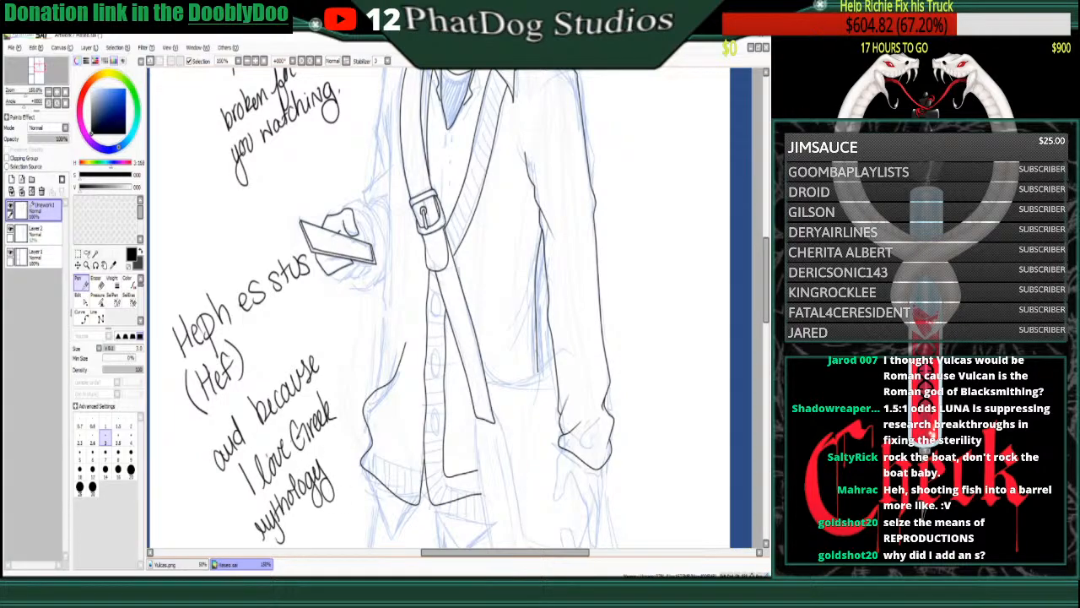
# - Handwrite "Took a class in Highschool." under the mythology note
pyautogui.scroll(-1, 439, 304)
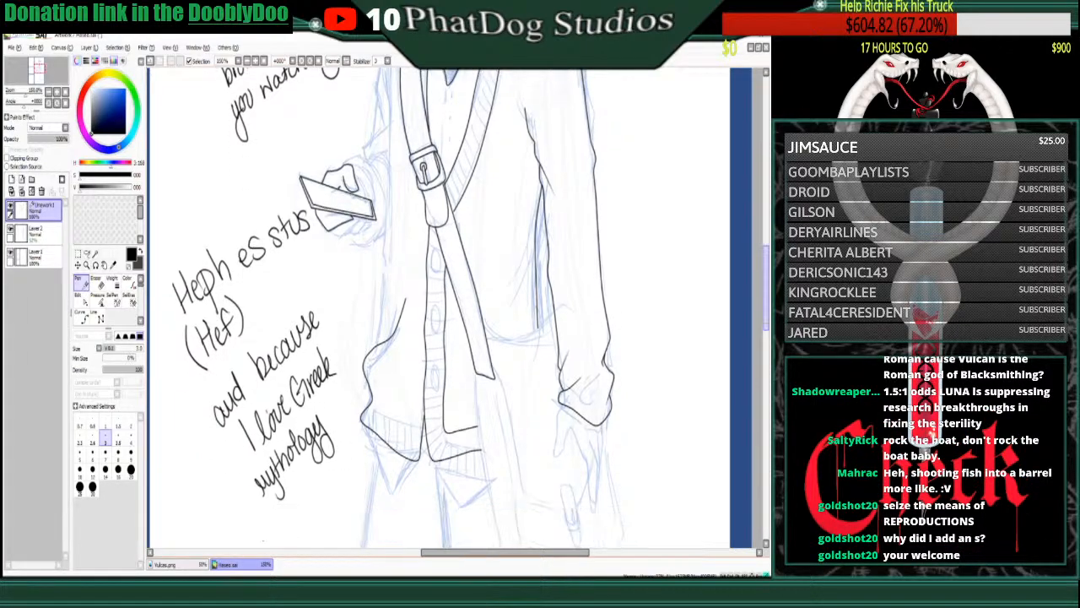
pyautogui.scroll(-1, 439, 304)
pyautogui.moveTo(235, 525)
pyautogui.mouseDown()
pyautogui.moveTo(246, 481)
pyautogui.moveTo(252, 530)
pyautogui.moveTo(263, 492)
pyautogui.moveTo(271, 518)
pyautogui.moveTo(286, 497)
pyautogui.mouseUp()
pyautogui.moveTo(299, 462)
pyautogui.mouseDown()
pyautogui.moveTo(302, 494)
pyautogui.moveTo(319, 469)
pyautogui.mouseUp()
pyautogui.moveTo(329, 449)
pyautogui.mouseDown()
pyautogui.moveTo(336, 463)
pyautogui.moveTo(324, 471)
pyautogui.mouseUp()
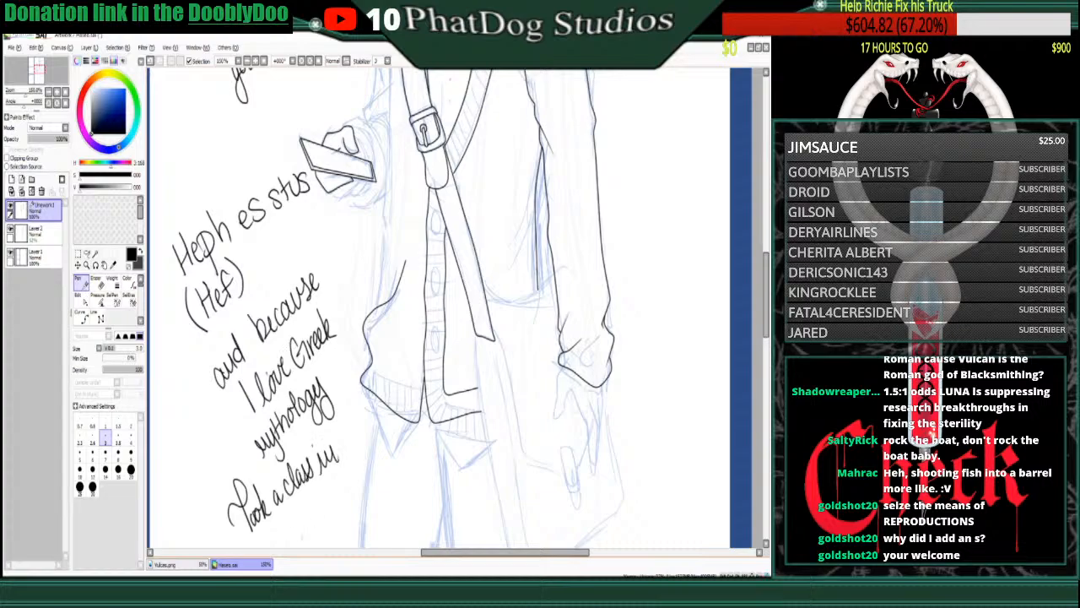
pyautogui.moveTo(288, 521)
pyautogui.mouseDown()
pyautogui.moveTo(283, 538)
pyautogui.moveTo(290, 531)
pyautogui.mouseUp()
pyautogui.moveTo(298, 520); pyautogui.dragTo(304, 537)
pyautogui.moveTo(305, 498); pyautogui.dragTo(316, 515)
pyautogui.moveTo(319, 501)
pyautogui.mouseDown()
pyautogui.moveTo(317, 512)
pyautogui.moveTo(324, 506)
pyautogui.mouseUp()
pyautogui.moveTo(331, 477); pyautogui.dragTo(334, 506)
pyautogui.moveTo(339, 493); pyautogui.dragTo(346, 491)
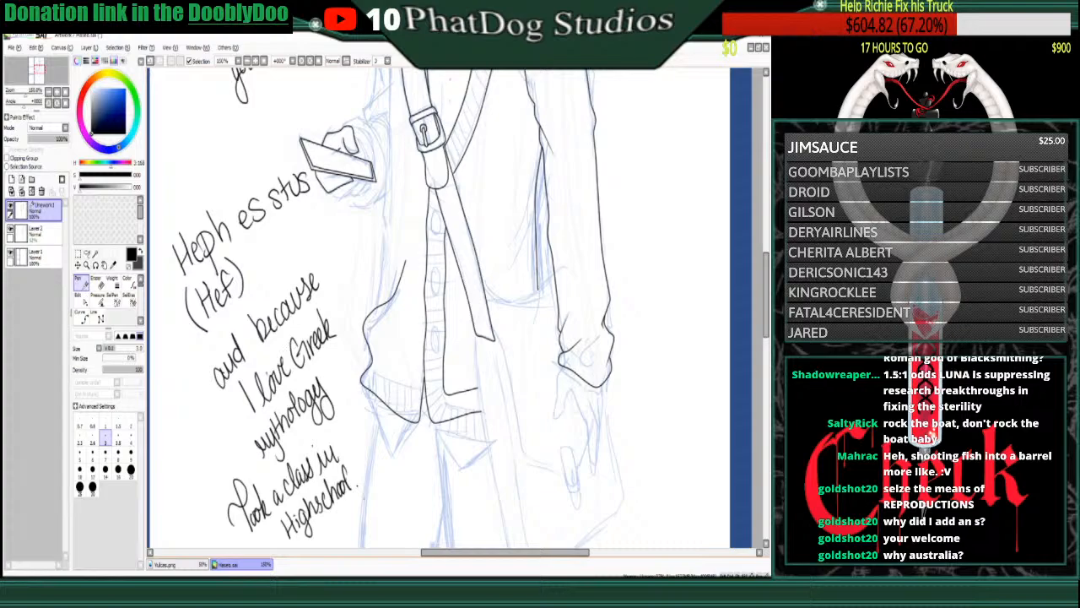
# - Draw the bag's top edge from the strap to the sleeve with the Curve tool, and add hyphens to make "Heph-es-stus"
pyautogui.click(83, 317)
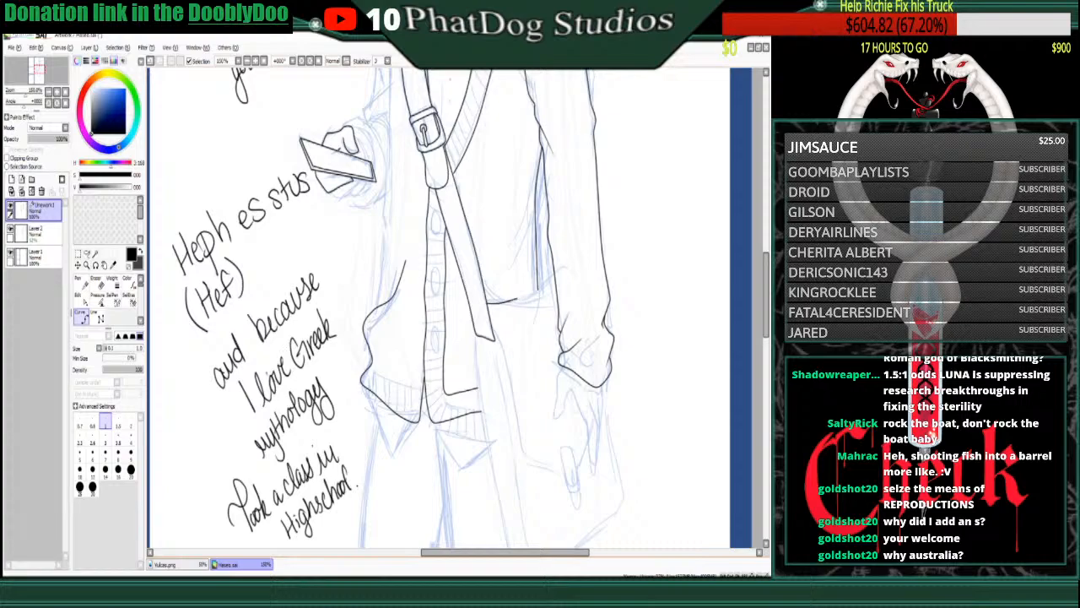
pyautogui.click(513, 301)
pyautogui.press('n')
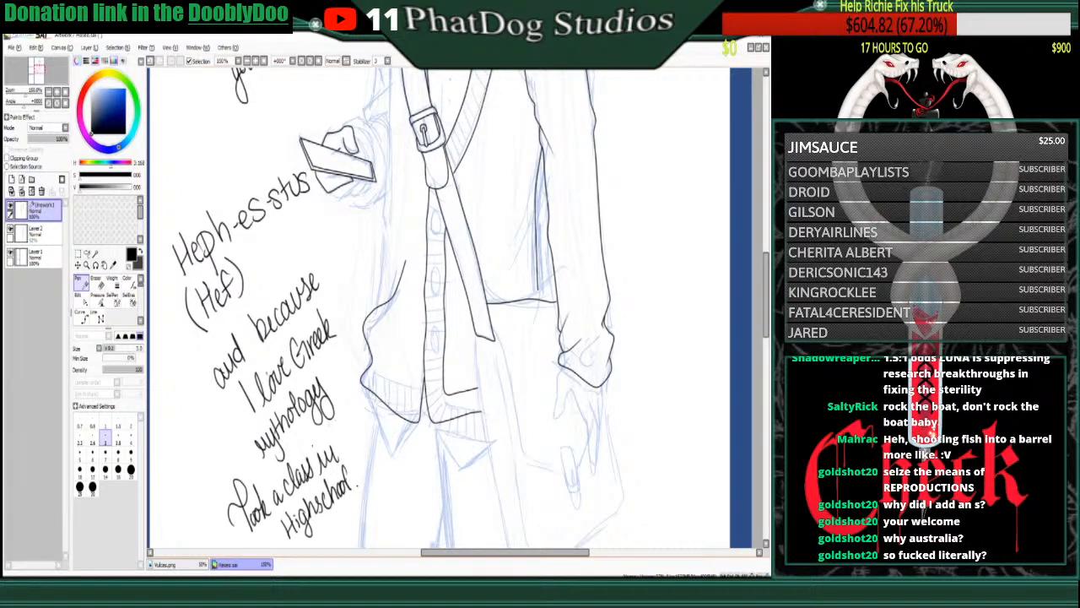
# - Draw the bag flap's curved edge from the strap end down and across to the clasp with the Curve tool
pyautogui.click(83, 318)
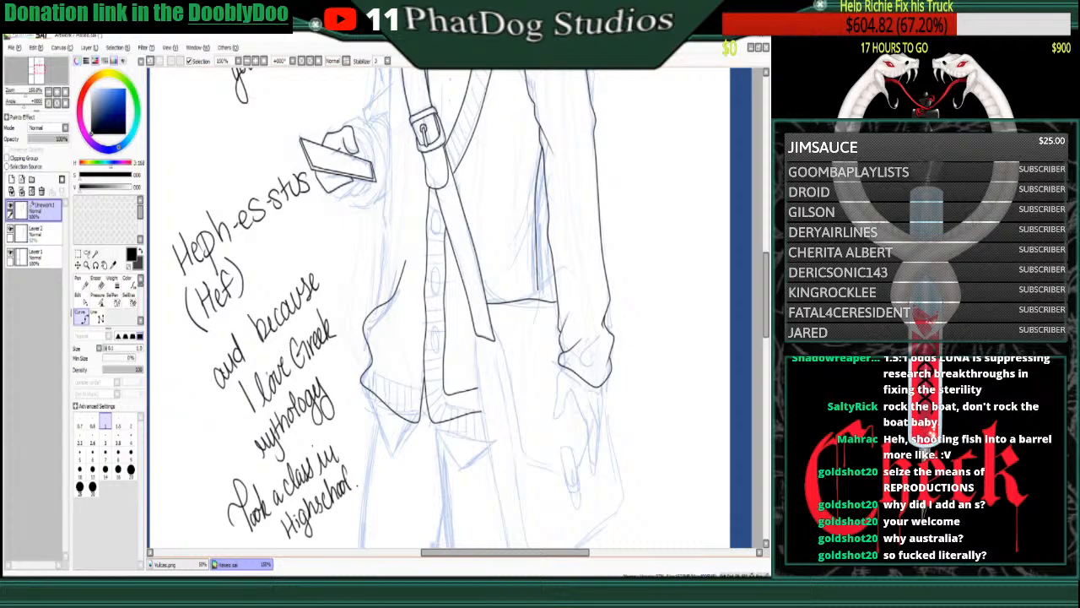
pyautogui.click(505, 362)
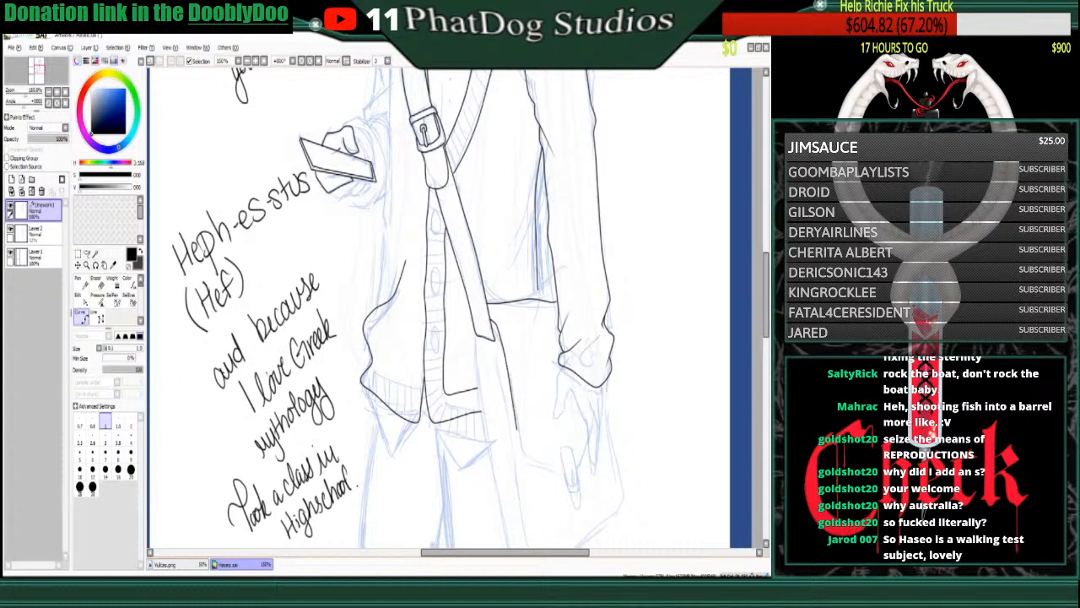
pyautogui.click(517, 434)
pyautogui.click(532, 461)
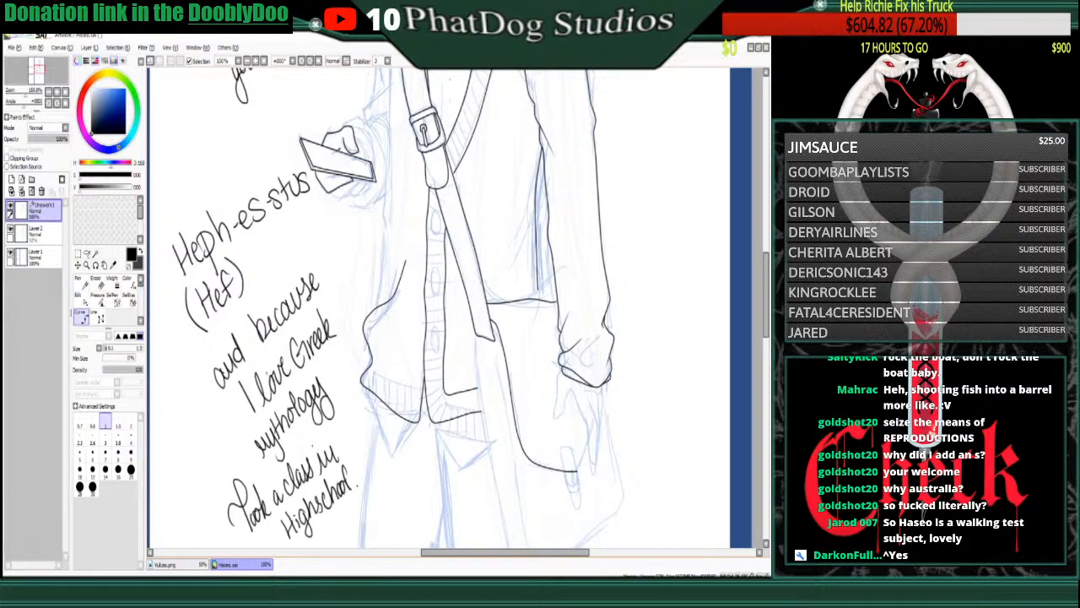
# - Draw the pointed shirt tail below the hem on the bag side, and a short curve above the bag's top edge beside the sleeve
pyautogui.moveTo(444, 422)
pyautogui.mouseDown()
pyautogui.moveTo(467, 473)
pyautogui.moveTo(491, 444)
pyautogui.mouseUp()
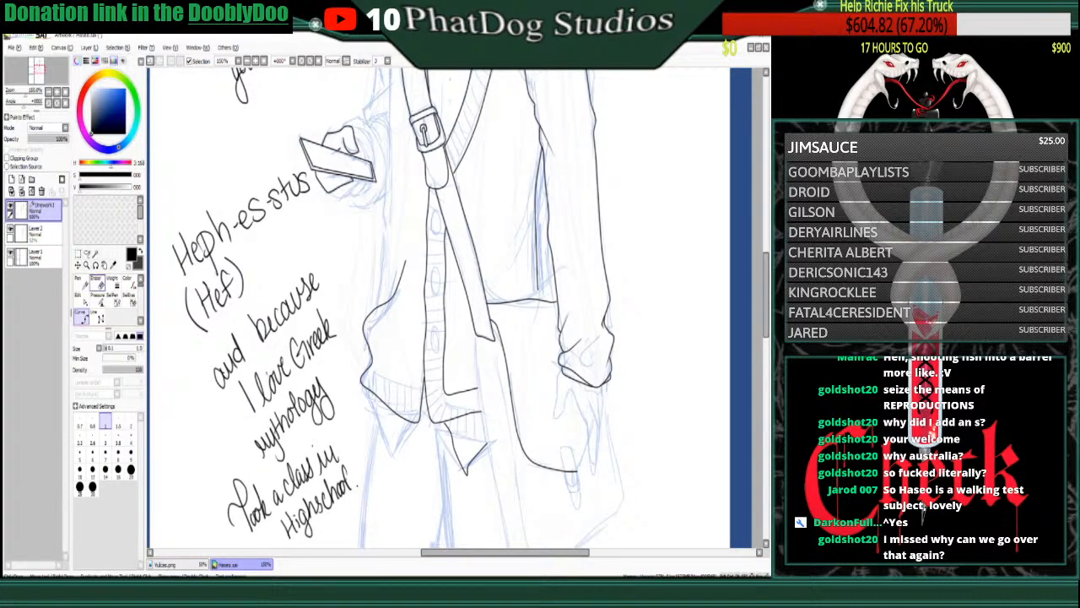
pyautogui.click(96, 279)
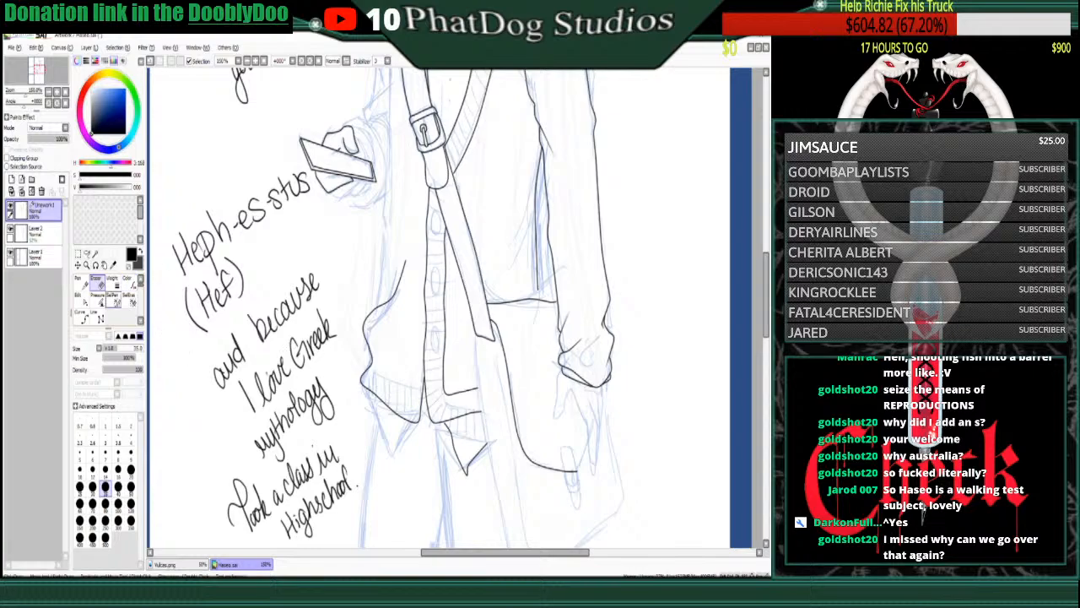
pyautogui.click(80, 314)
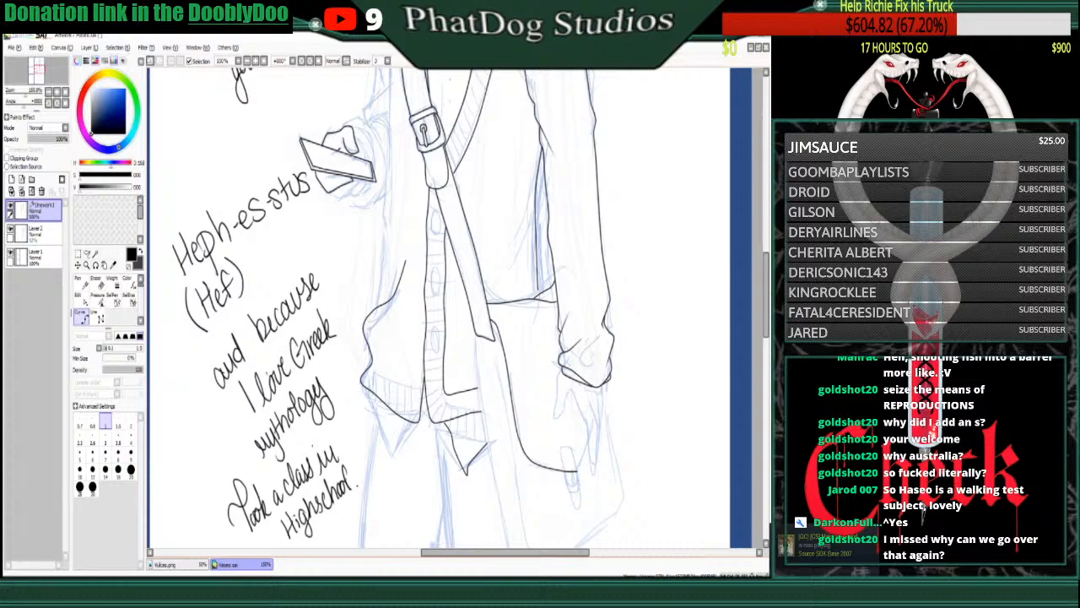
# - Trace the other pointed shirt tail below the ribbed hem, from the button placket to the garment's outer edge
pyautogui.scroll(-2, 471, 308)
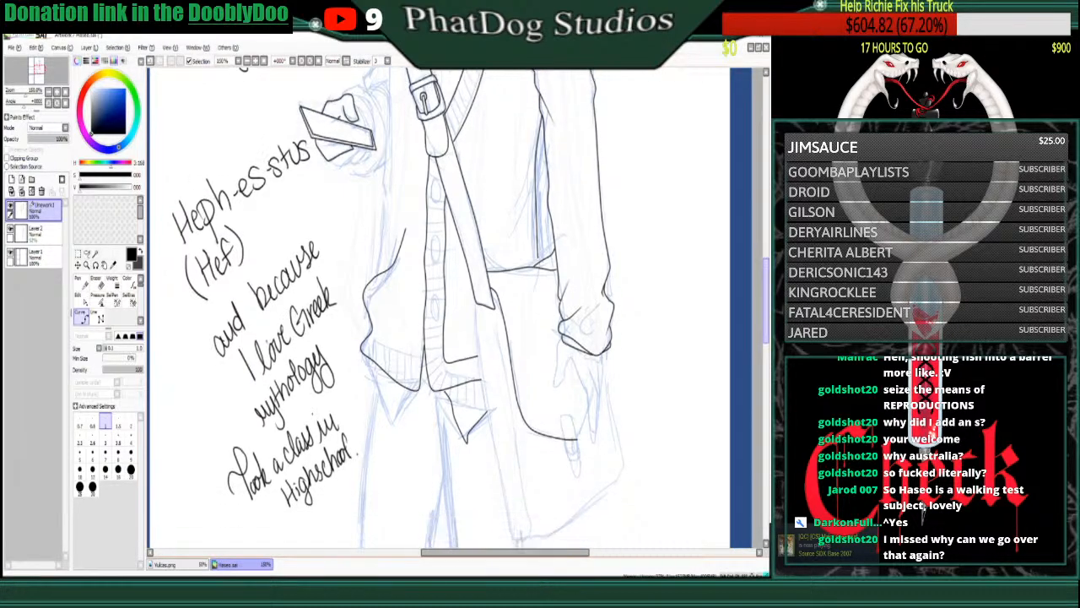
pyautogui.scroll(-1, 471, 308)
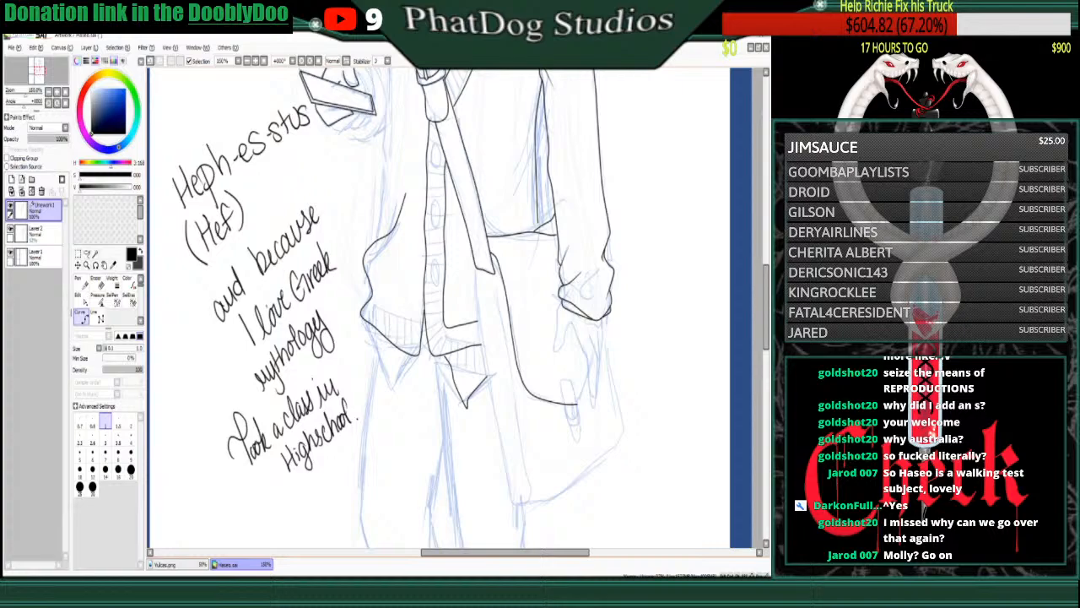
pyautogui.click(427, 342)
pyautogui.click(420, 355)
pyautogui.click(411, 368)
pyautogui.click(401, 398)
pyautogui.click(394, 382)
pyautogui.click(386, 371)
pyautogui.click(383, 362)
pyautogui.click(373, 339)
# - Move the control points along the garment's outer hem edge inward to reshape its contour
pyautogui.click(81, 300)
pyautogui.moveTo(361, 314); pyautogui.dragTo(365, 317)
pyautogui.moveTo(363, 255); pyautogui.dragTo(370, 282)
pyautogui.moveTo(381, 238); pyautogui.dragTo(377, 251)
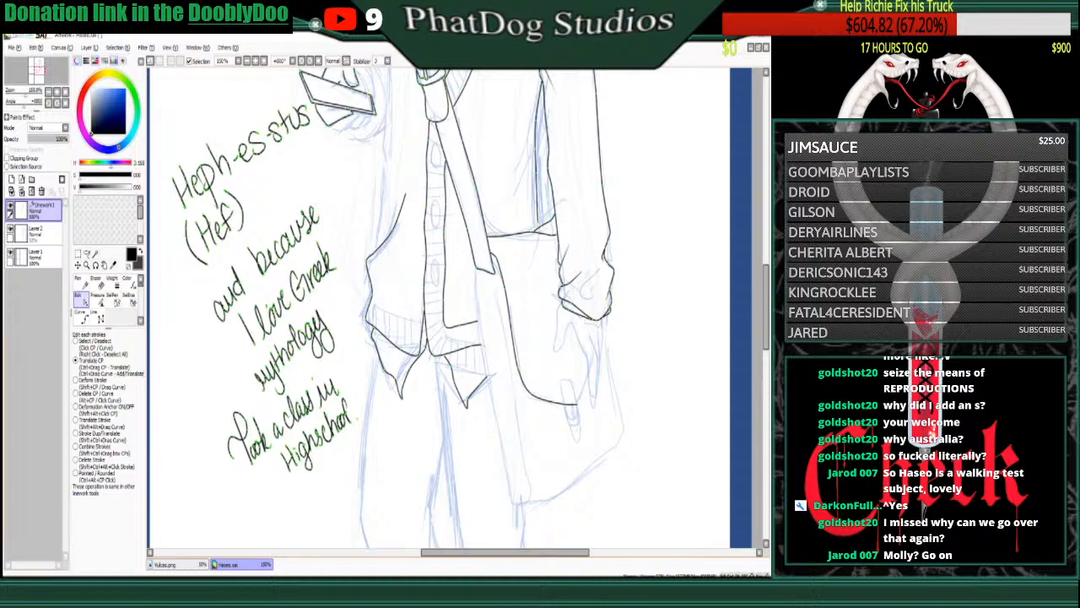
# - Draw the garment's outer side line from the hem bulge up past the held object with the Curve tool
pyautogui.click(82, 317)
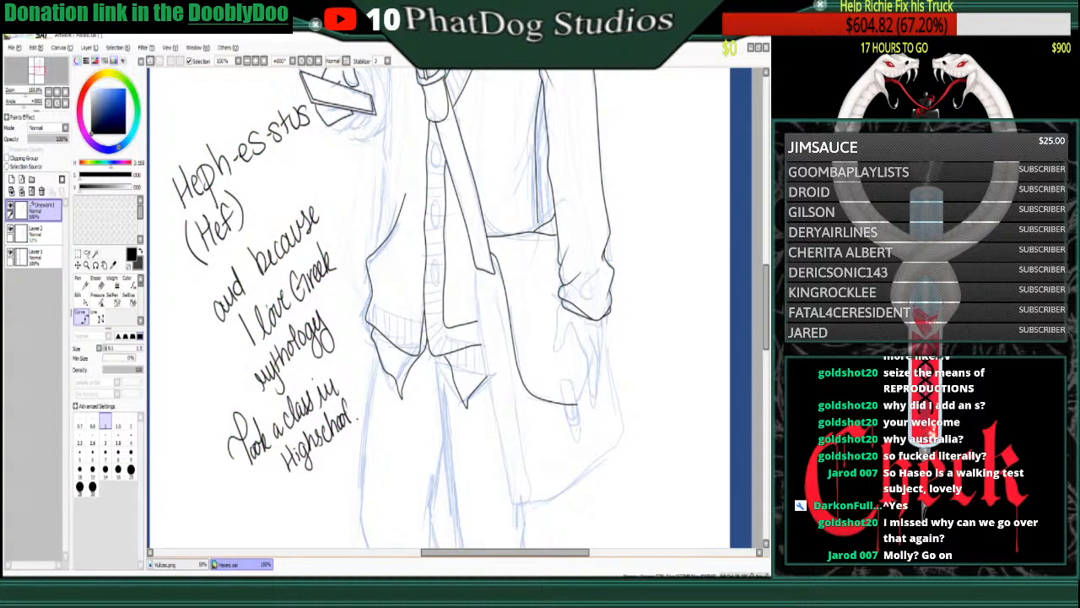
pyautogui.click(372, 255)
pyautogui.click(379, 233)
pyautogui.click(386, 193)
pyautogui.click(384, 140)
pyautogui.click(389, 82)
pyautogui.moveTo(766, 314); pyautogui.dragTo(766, 284)
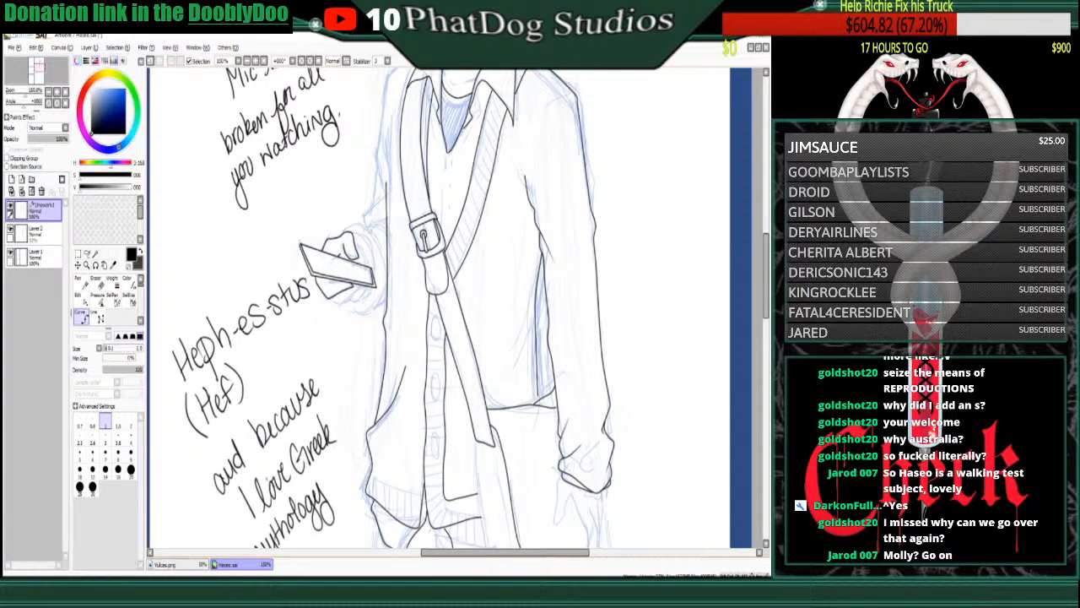
pyautogui.click(386, 179)
pyautogui.click(82, 284)
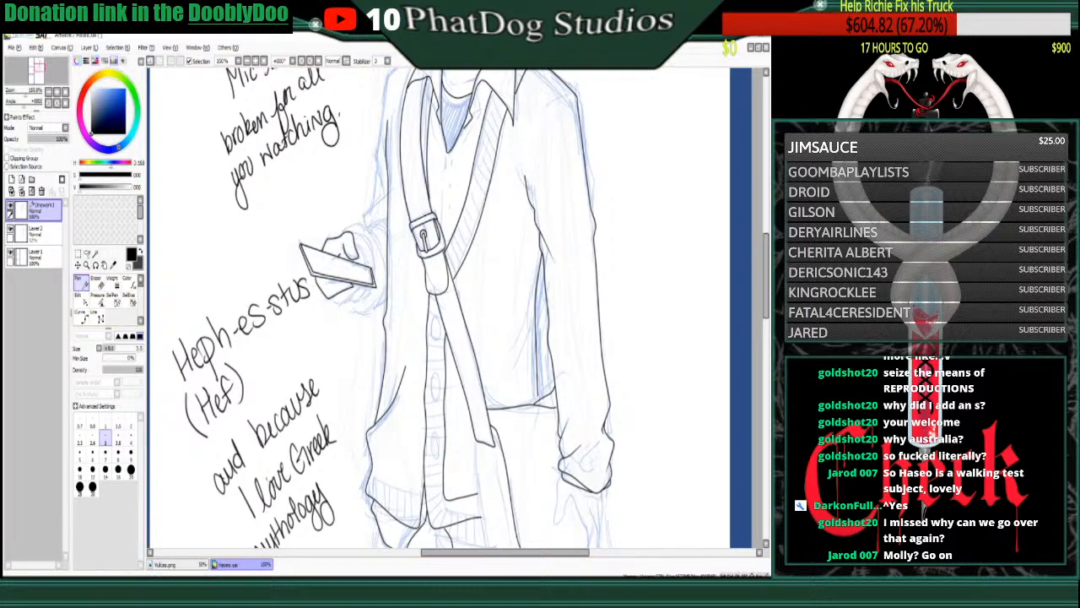
pyautogui.moveTo(766, 298); pyautogui.dragTo(766, 316)
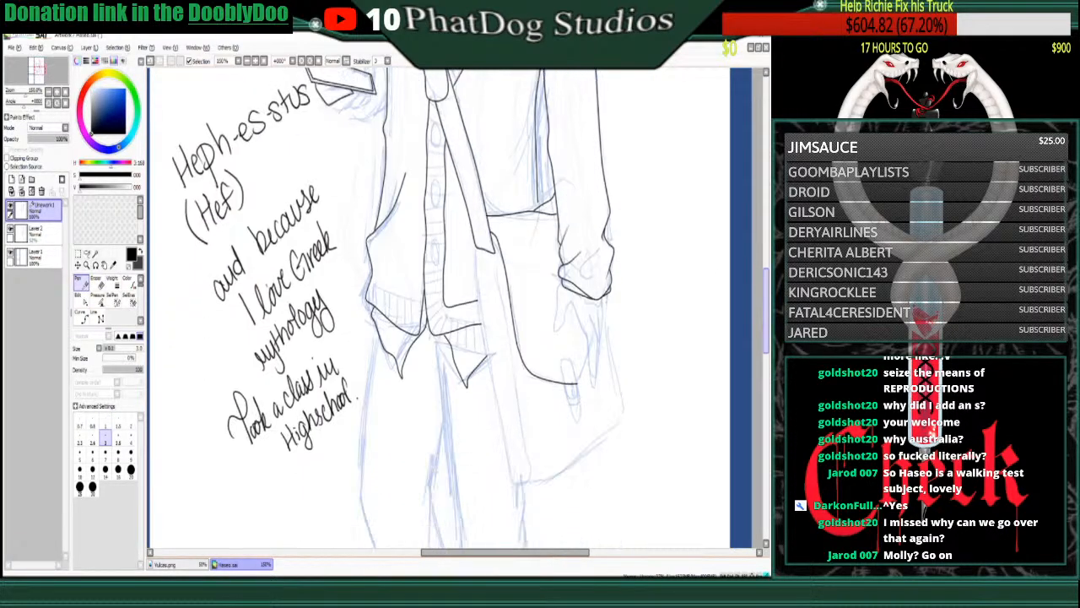
# - Add the viewer's handle below the handwritten mythology notes and erase the whole block of notes beside the figure
pyautogui.moveTo(277, 482)
pyautogui.mouseDown()
pyautogui.moveTo(272, 506)
pyautogui.moveTo(314, 479)
pyautogui.moveTo(317, 454)
pyautogui.moveTo(331, 468)
pyautogui.moveTo(351, 438)
pyautogui.mouseUp()
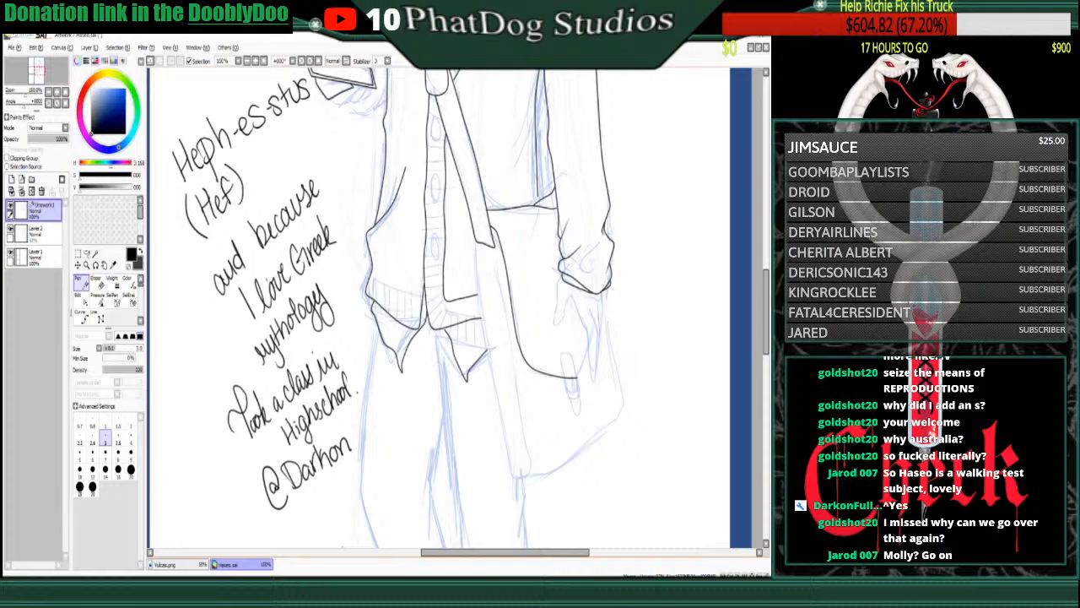
pyautogui.click(85, 318)
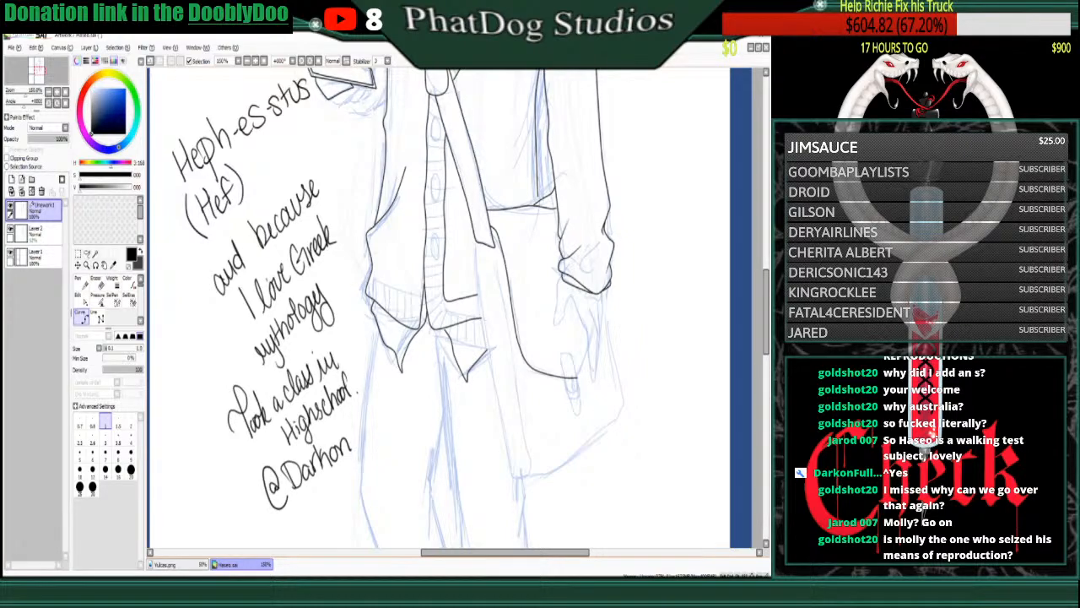
pyautogui.click(95, 284)
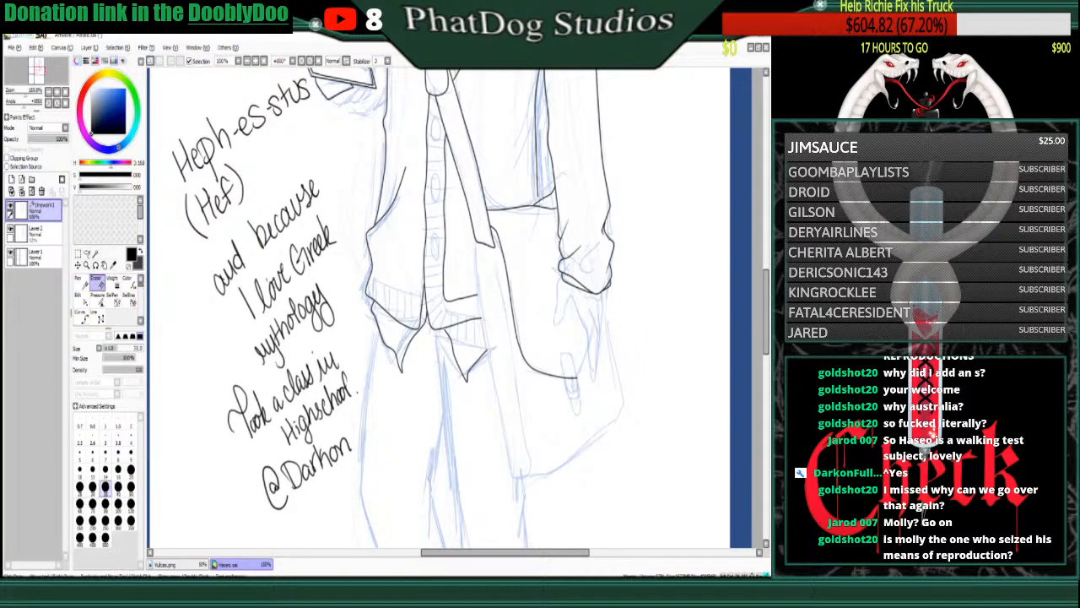
pyautogui.moveTo(187, 141)
pyautogui.mouseDown()
pyautogui.moveTo(175, 167)
pyautogui.moveTo(202, 155)
pyautogui.moveTo(227, 166)
pyautogui.moveTo(247, 198)
pyautogui.moveTo(233, 192)
pyautogui.moveTo(228, 134)
pyautogui.moveTo(243, 133)
pyautogui.moveTo(302, 100)
pyautogui.mouseUp()
pyautogui.moveTo(204, 232)
pyautogui.mouseDown()
pyautogui.moveTo(325, 196)
pyautogui.moveTo(228, 293)
pyautogui.moveTo(217, 324)
pyautogui.moveTo(312, 178)
pyautogui.moveTo(335, 195)
pyautogui.moveTo(337, 215)
pyautogui.moveTo(253, 342)
pyautogui.moveTo(281, 310)
pyautogui.moveTo(326, 289)
pyautogui.moveTo(290, 337)
pyautogui.moveTo(313, 336)
pyautogui.moveTo(214, 432)
pyautogui.moveTo(312, 389)
pyautogui.moveTo(318, 415)
pyautogui.moveTo(247, 459)
pyautogui.moveTo(292, 483)
pyautogui.mouseUp()
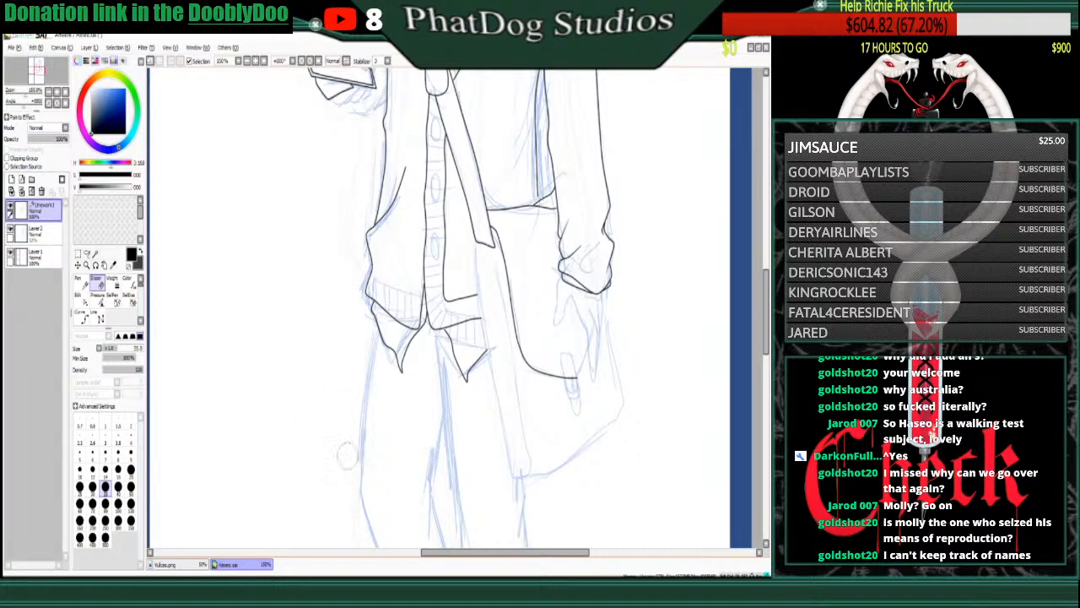
# - Draw the short fold curve beside the strap down to the jacket's lower edge, and a finger line beneath the held object
pyautogui.click(81, 316)
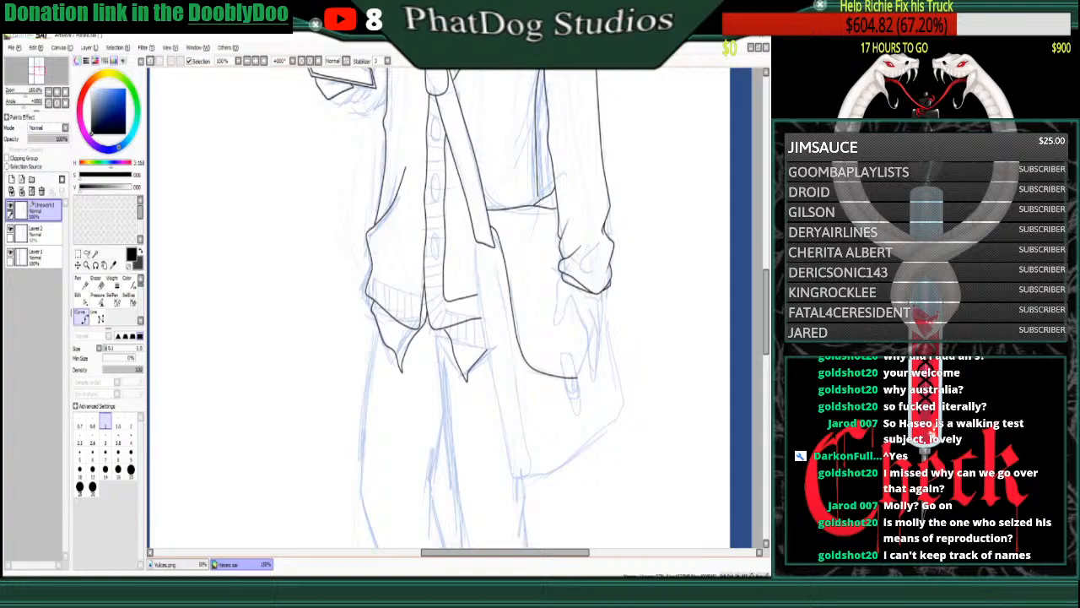
pyautogui.moveTo(766, 312); pyautogui.dragTo(766, 273)
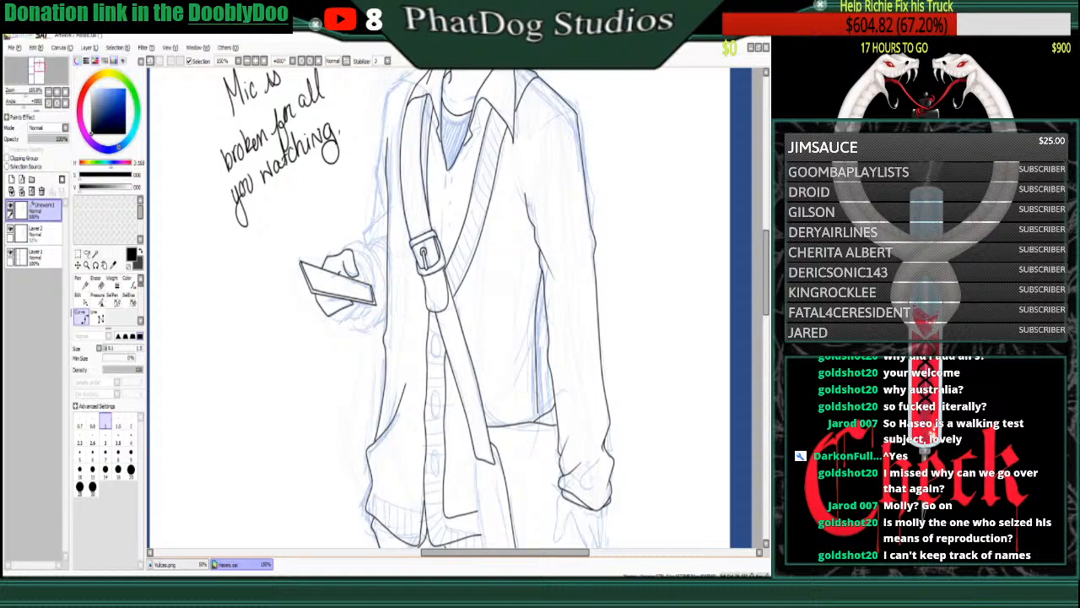
pyautogui.click(487, 398)
pyautogui.click(496, 416)
pyautogui.click(507, 424)
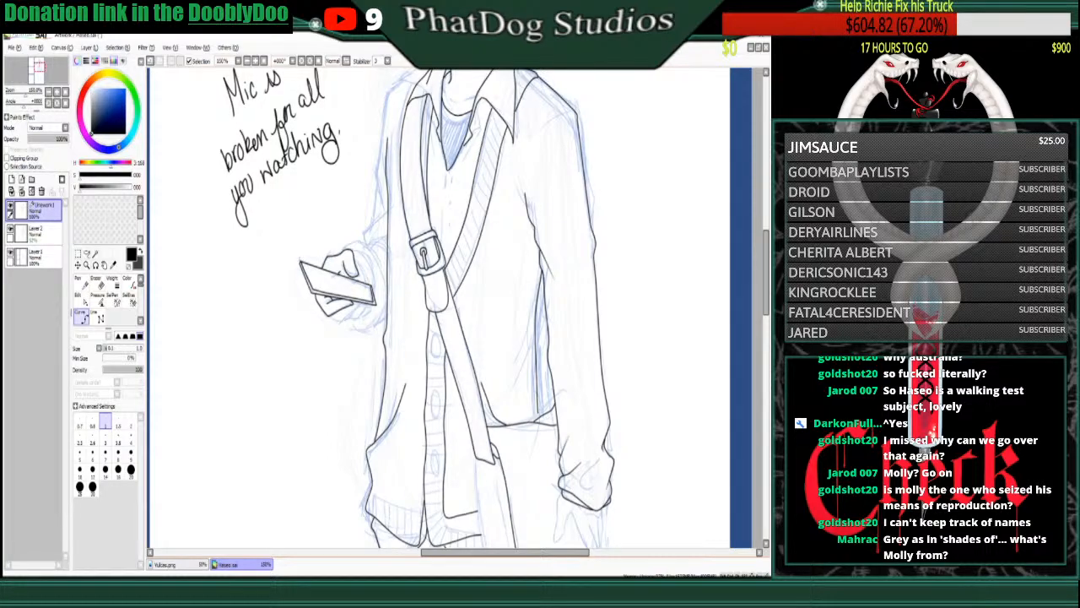
pyautogui.click(342, 322)
# - Handwrite the note "She cray-cray" with the Pen tool in the blank area below the hand
pyautogui.click(81, 284)
pyautogui.moveTo(183, 411)
pyautogui.mouseDown()
pyautogui.moveTo(203, 376)
pyautogui.moveTo(223, 398)
pyautogui.moveTo(254, 368)
pyautogui.moveTo(263, 384)
pyautogui.moveTo(268, 354)
pyautogui.mouseUp()
pyautogui.moveTo(275, 346); pyautogui.dragTo(275, 352)
pyautogui.moveTo(275, 345)
pyautogui.mouseDown()
pyautogui.moveTo(299, 357)
pyautogui.moveTo(294, 372)
pyautogui.mouseUp()
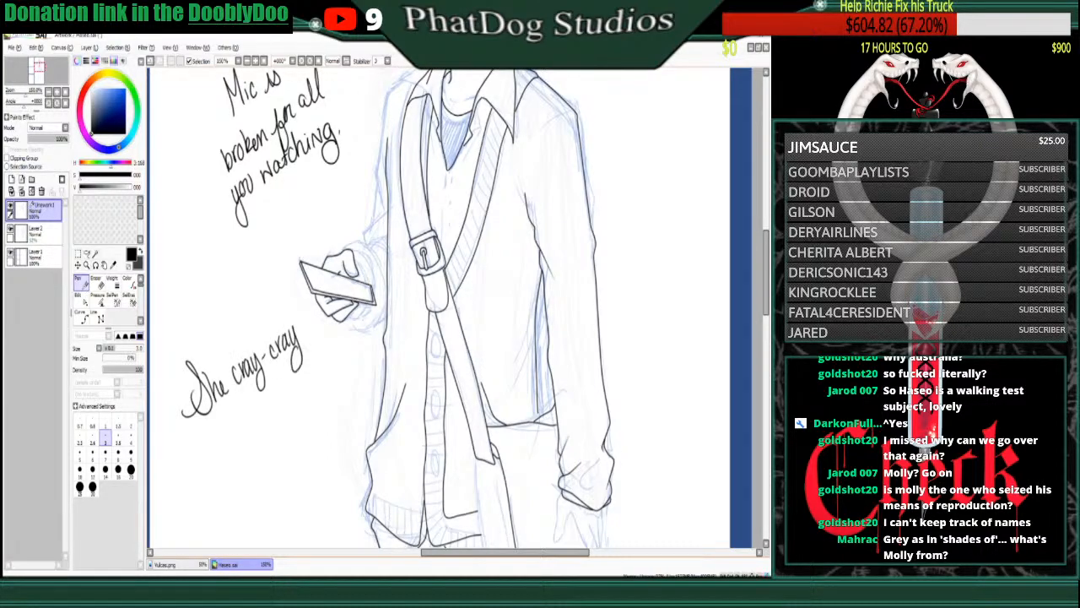
# - Trace the underside of the hand with the Curve tool, from the fingers below the held object around to the sleeve opening
pyautogui.click(83, 317)
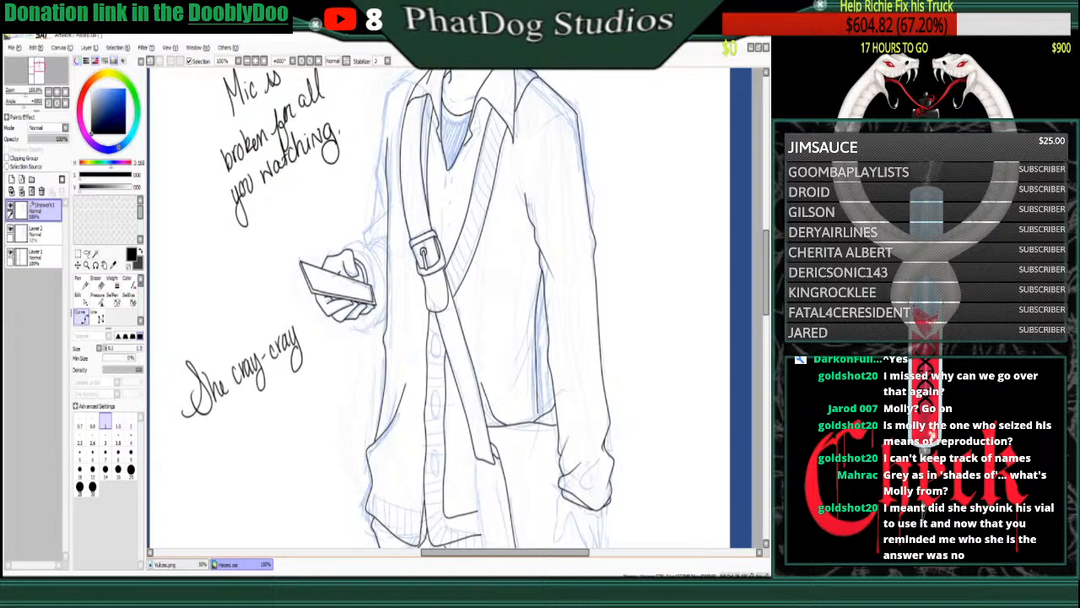
pyautogui.click(342, 321)
pyautogui.click(357, 328)
pyautogui.doubleClick(372, 327)
pyautogui.click(373, 326)
pyautogui.click(383, 305)
pyautogui.click(385, 278)
# - Draw the inner cuff curve arching over the thumb and down behind the hand
pyautogui.click(337, 252)
pyautogui.click(349, 244)
pyautogui.click(365, 248)
pyautogui.click(372, 259)
pyautogui.click(375, 279)
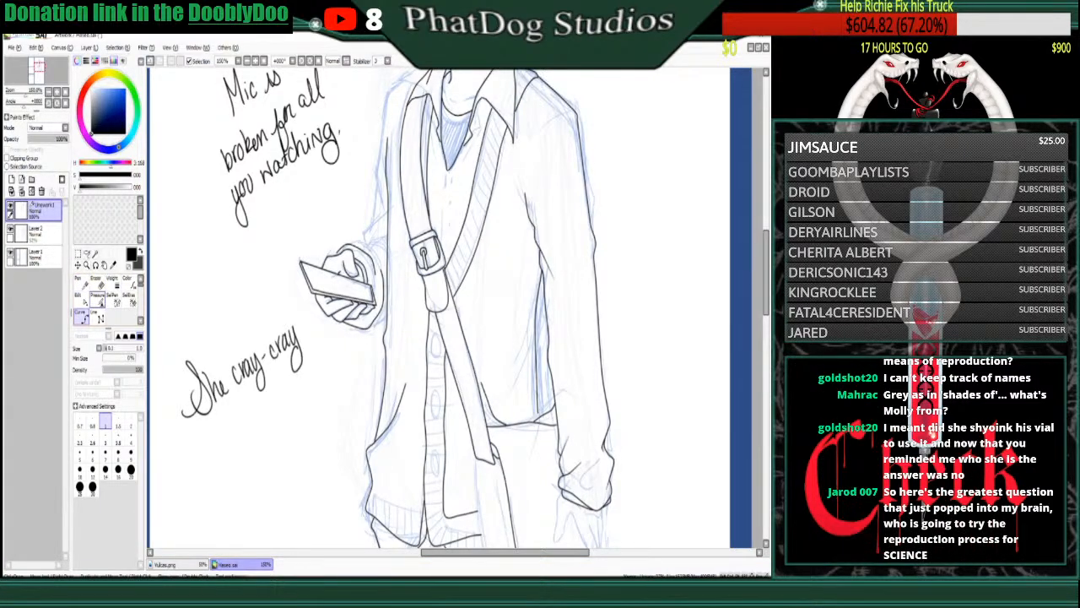
# - Erase the handwritten "She cray-cray" note
pyautogui.click(98, 297)
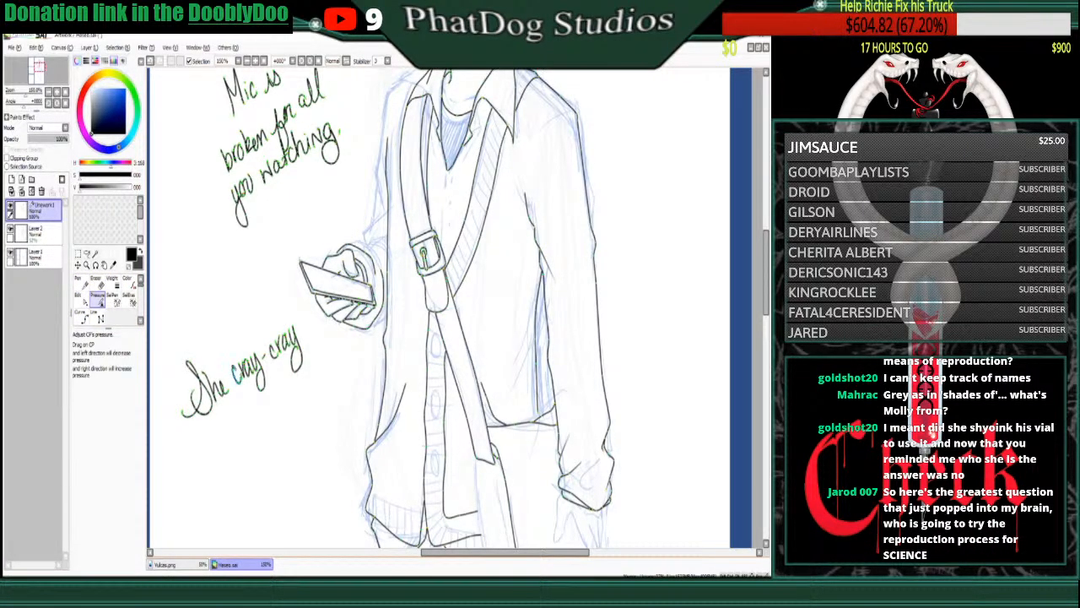
pyautogui.moveTo(237, 372)
pyautogui.mouseDown()
pyautogui.moveTo(278, 393)
pyautogui.moveTo(202, 386)
pyautogui.mouseUp()
pyautogui.click(99, 284)
pyautogui.click(80, 314)
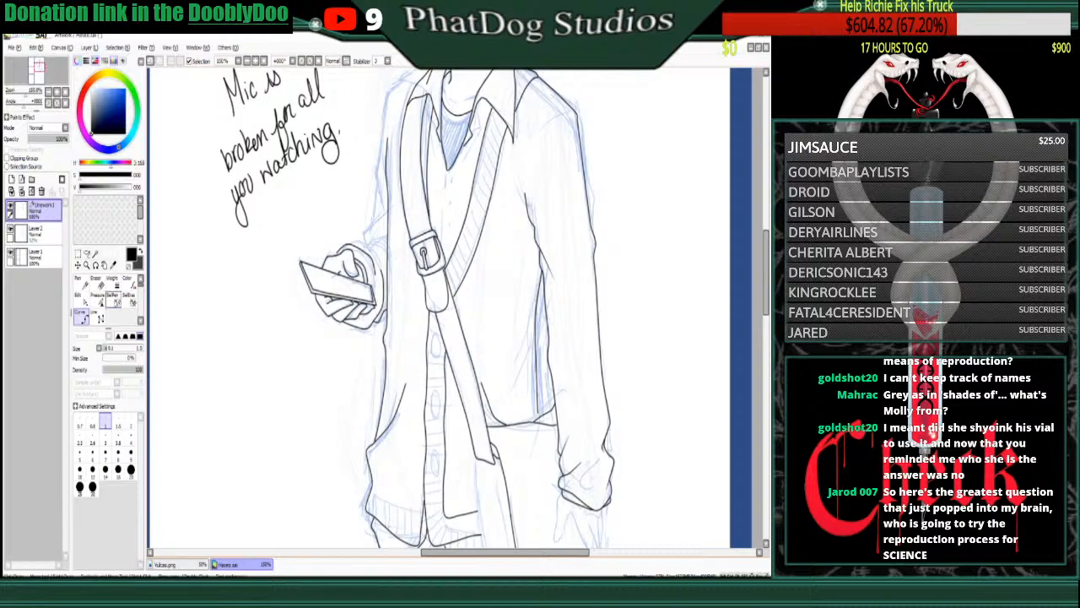
# - Draw the outer cuff fold and the forearm sleeve lines behind the hand, refining the curves' control points and pressure
pyautogui.click(98, 295)
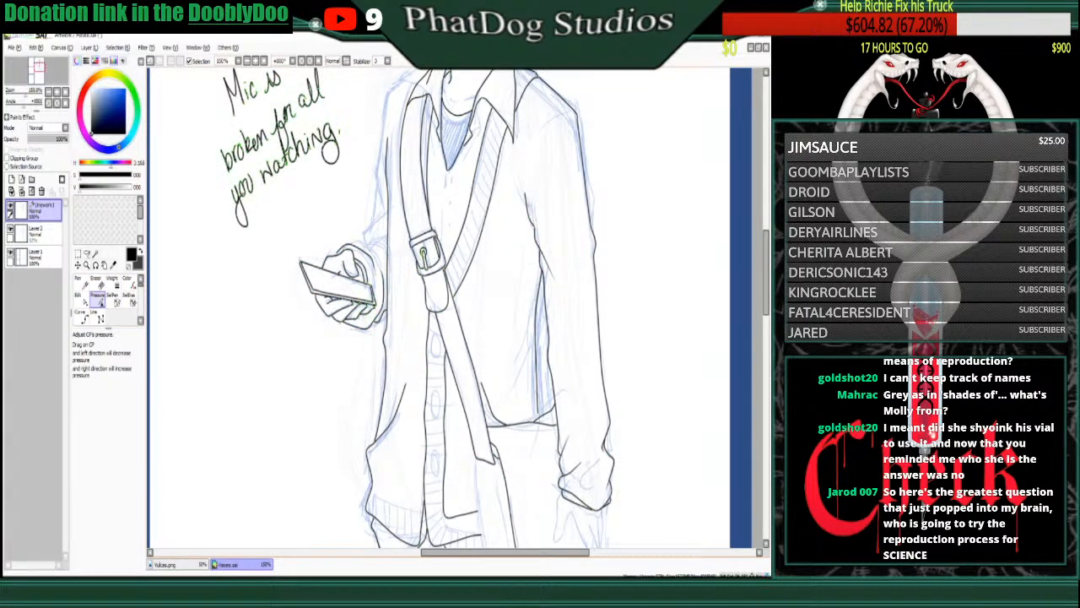
pyautogui.click(80, 315)
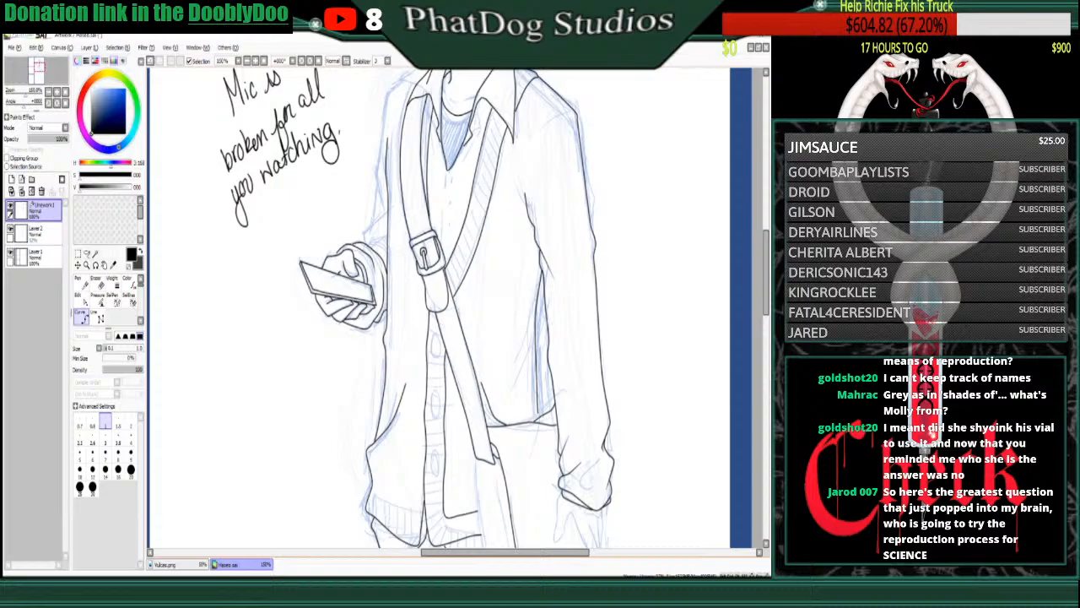
pyautogui.click(80, 296)
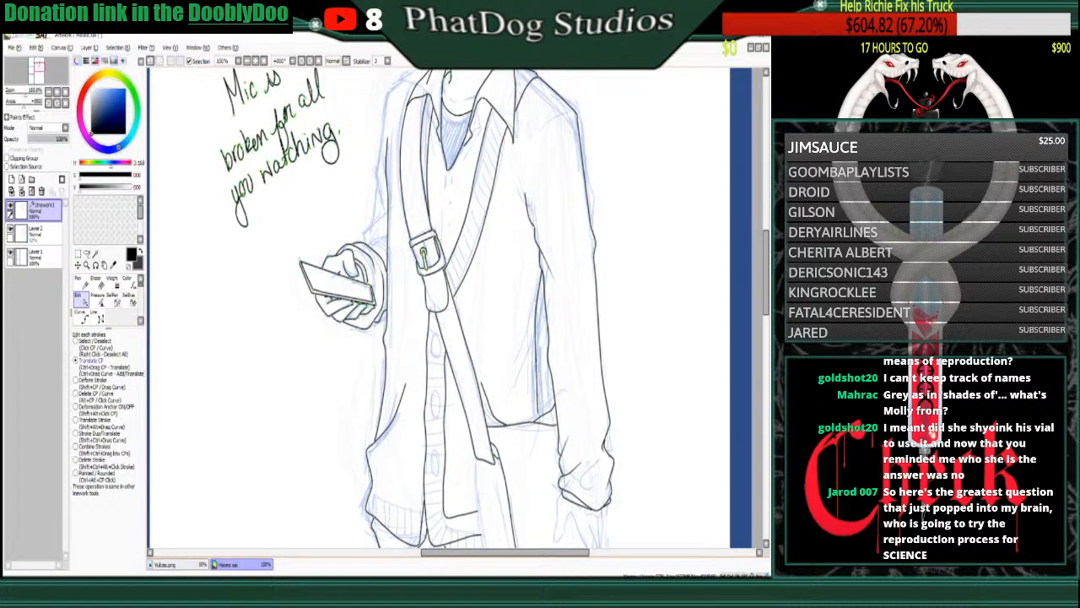
pyautogui.click(80, 313)
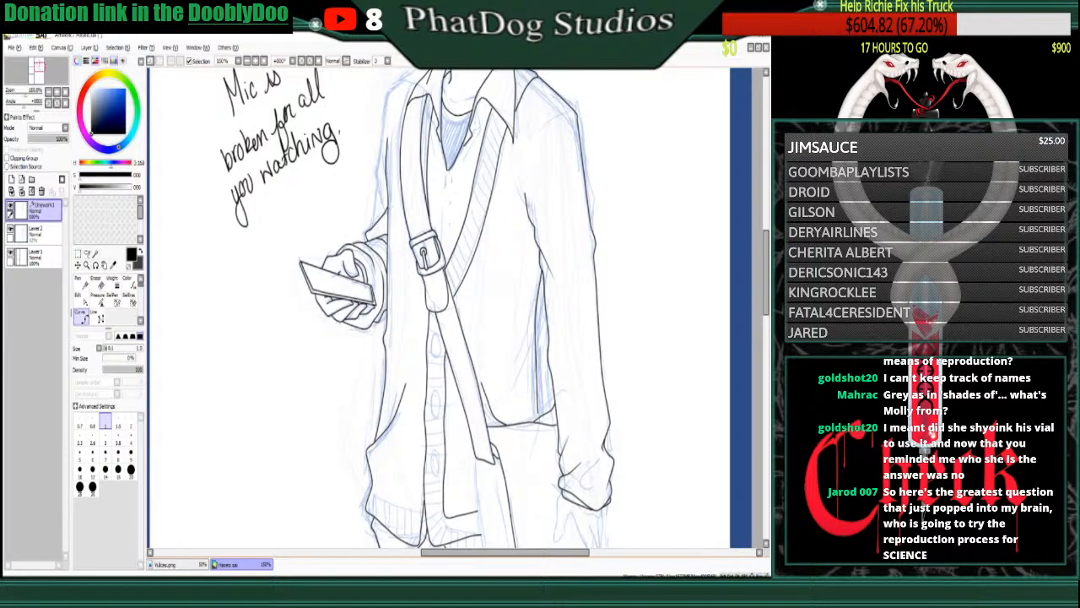
pyautogui.click(98, 297)
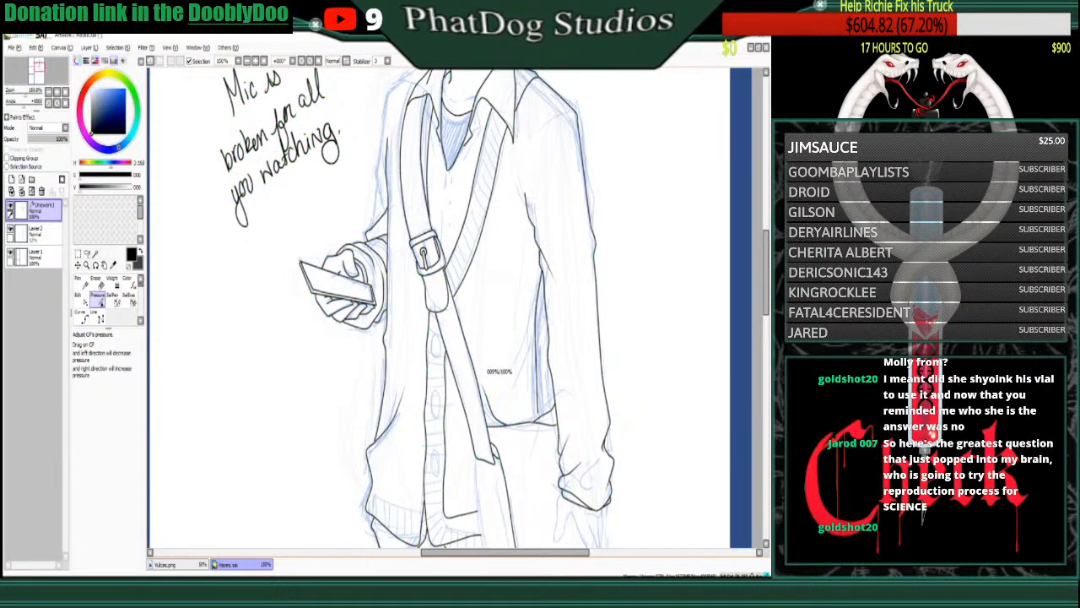
# - Trace the oval outline of the top visible button on the placket with the Curve tool
pyautogui.click(81, 315)
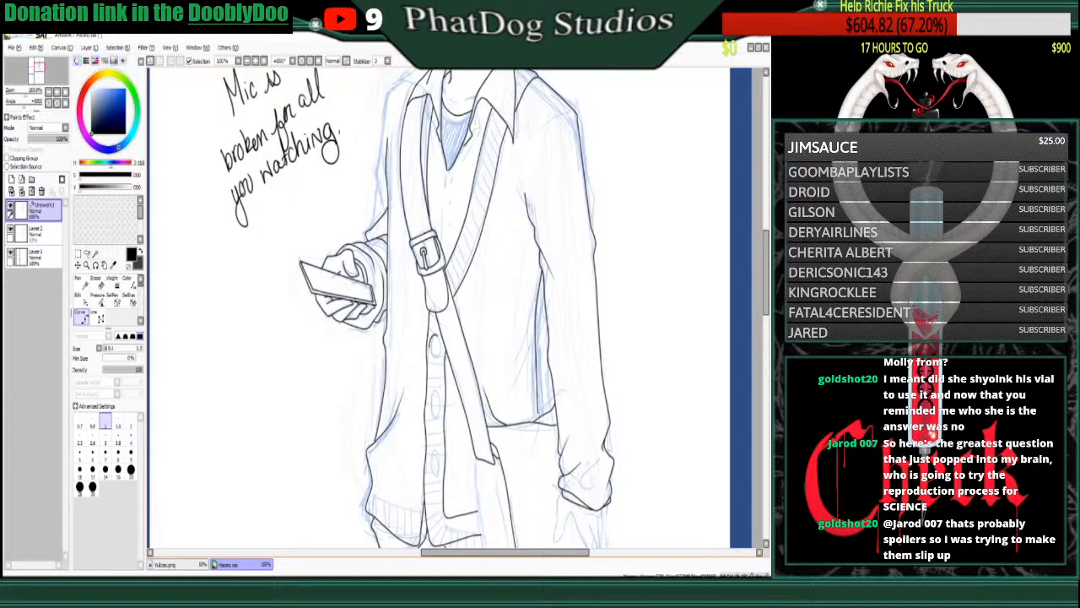
pyautogui.click(431, 350)
pyautogui.click(81, 299)
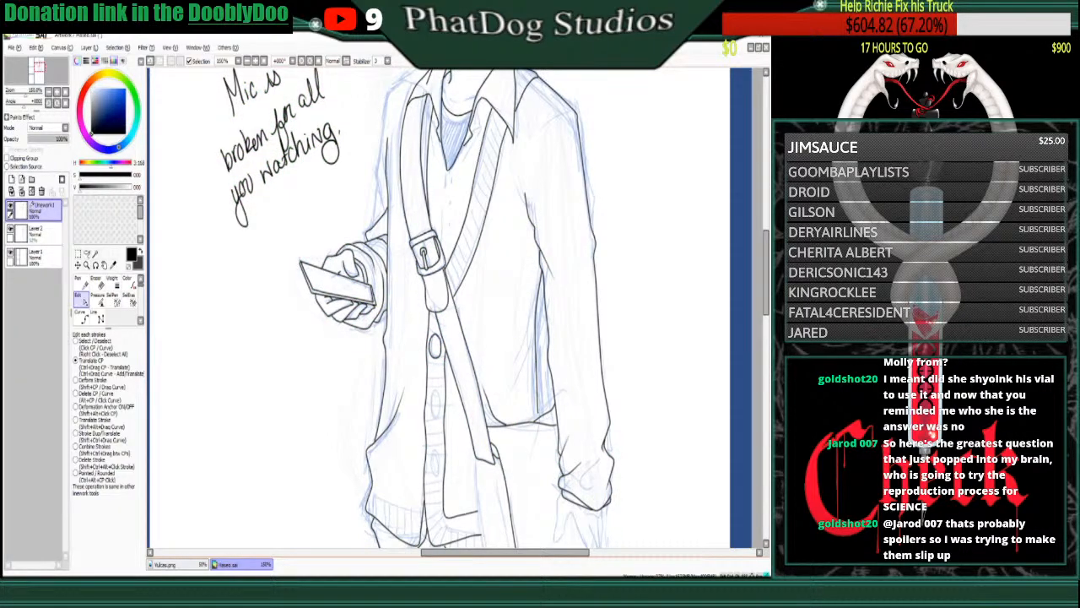
pyautogui.hotkey('ctrl', 'z')
pyautogui.click(83, 317)
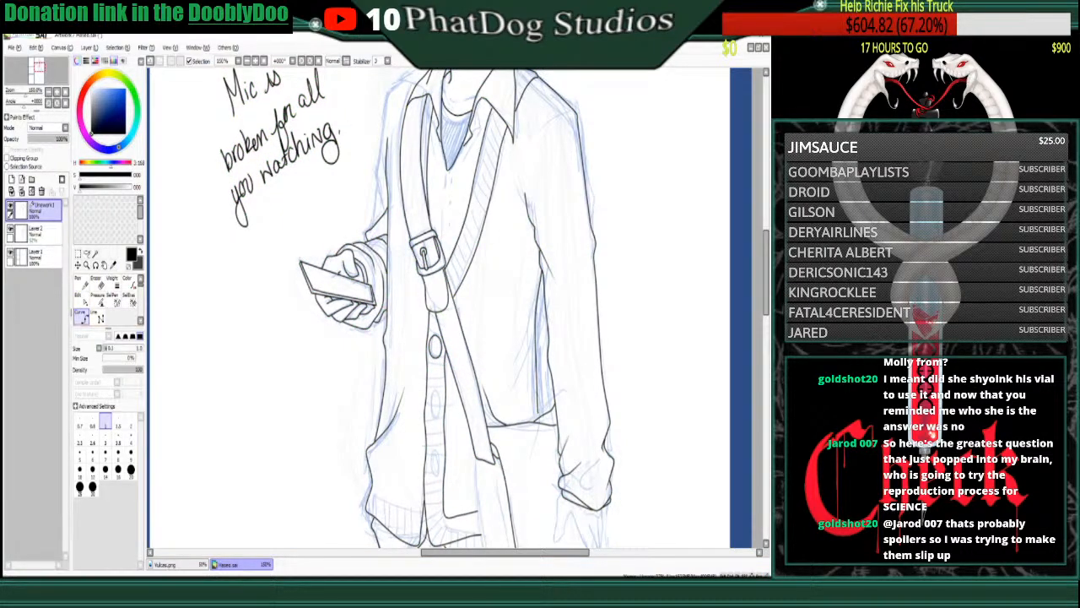
# - Draw outlined cross-shaped stitching inside the top visible button with the Pen tool
pyautogui.press('pageup')
pyautogui.press('pageup')
pyautogui.press('pageup')
pyautogui.click(81, 281)
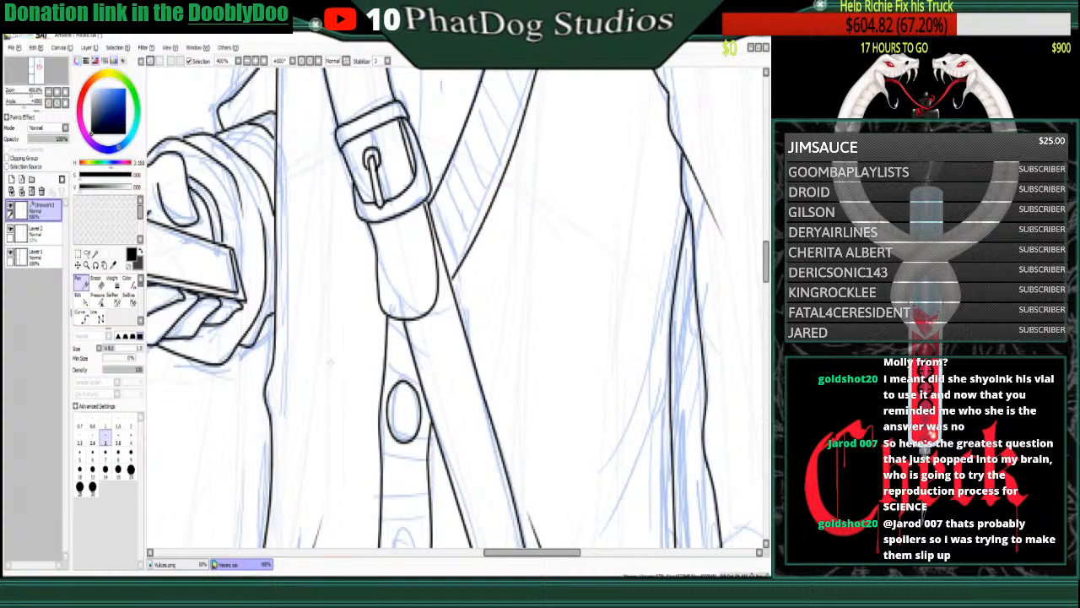
pyautogui.click(408, 405)
pyautogui.click(397, 422)
pyautogui.click(409, 423)
pyautogui.moveTo(396, 404); pyautogui.dragTo(411, 425)
pyautogui.moveTo(410, 403)
pyautogui.mouseDown()
pyautogui.moveTo(397, 425)
pyautogui.moveTo(406, 416)
pyautogui.mouseUp()
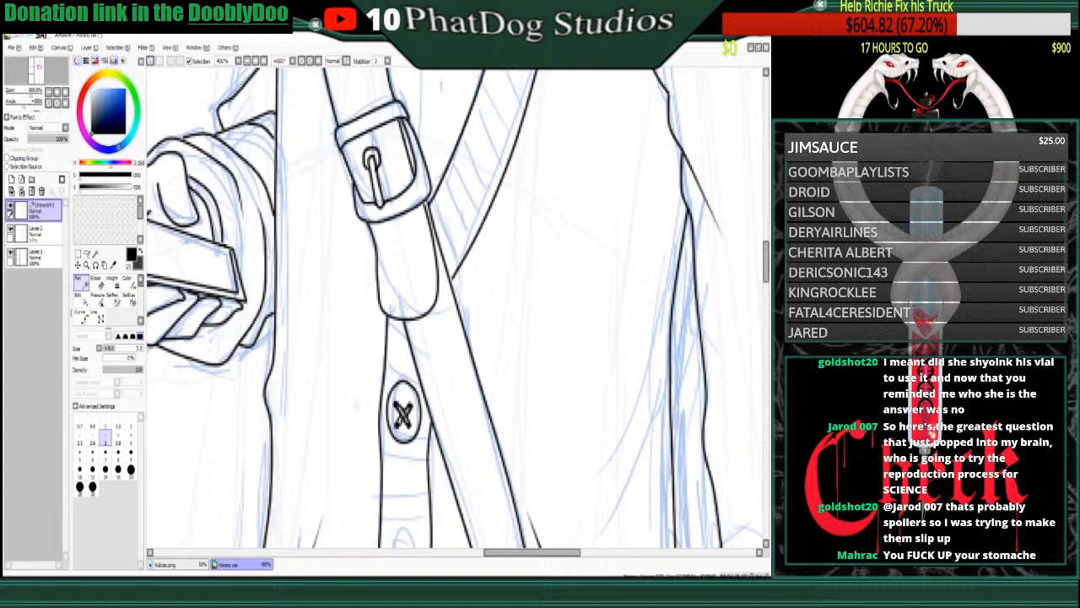
# - Doodle a small face beside the button placket and erase it
pyautogui.moveTo(313, 403); pyautogui.dragTo(349, 368)
pyautogui.moveTo(306, 398); pyautogui.dragTo(308, 402)
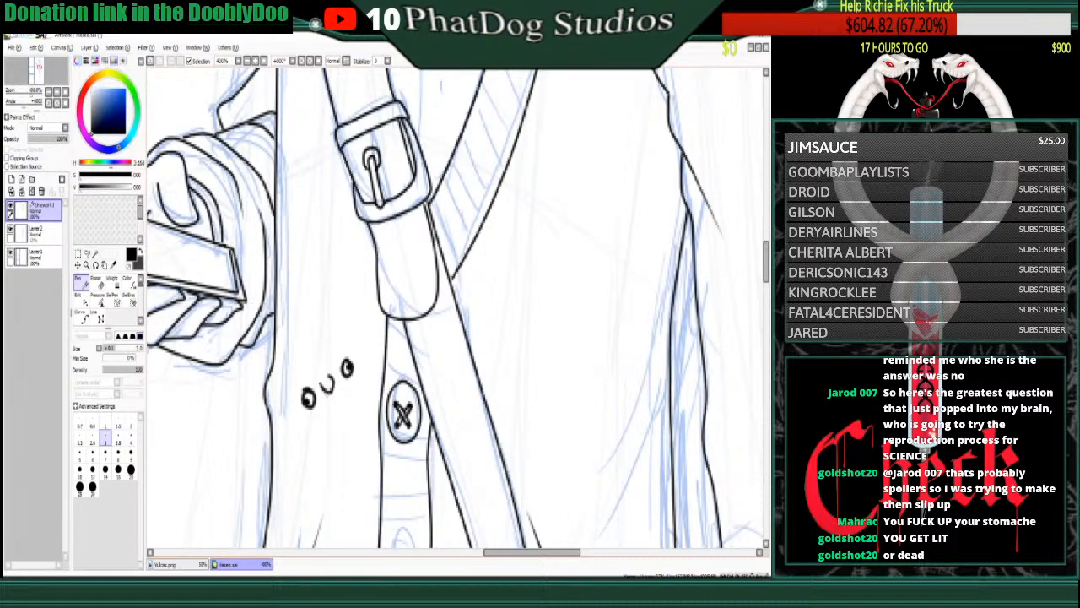
pyautogui.moveTo(329, 388); pyautogui.dragTo(344, 397)
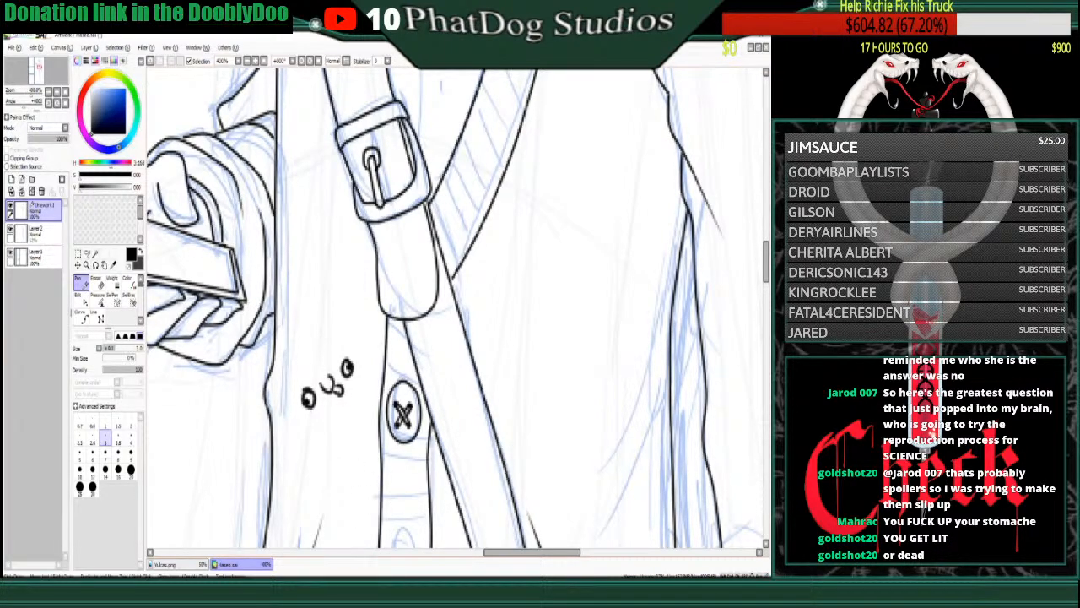
pyautogui.click(98, 278)
pyautogui.moveTo(355, 384)
pyautogui.mouseDown()
pyautogui.moveTo(319, 414)
pyautogui.moveTo(256, 371)
pyautogui.mouseUp()
pyautogui.scroll(-3, 455, 308)
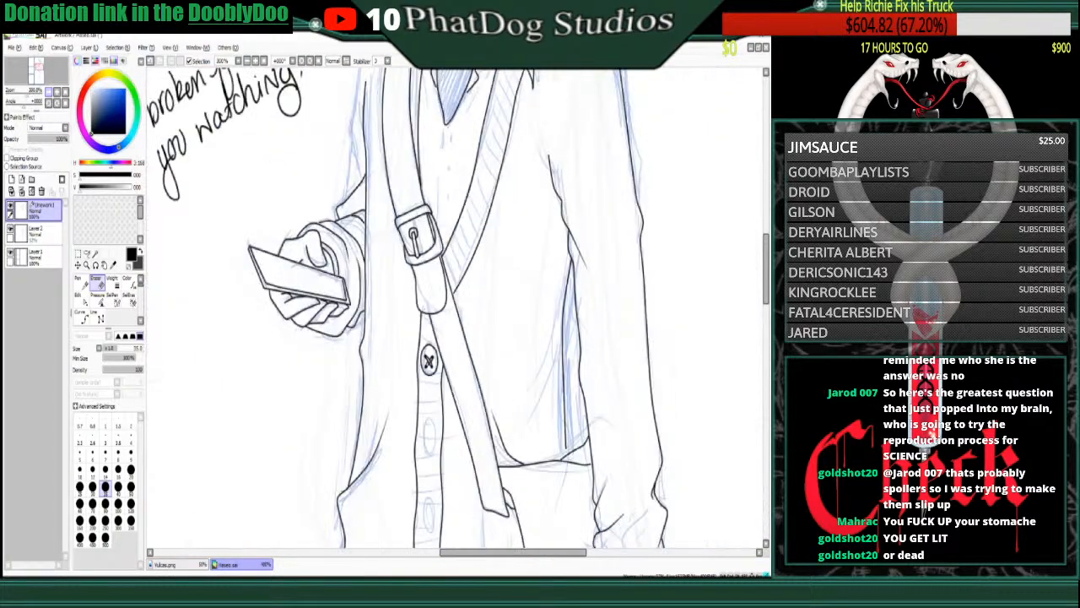
# - Select the finished button's oval and cross strokes, paste a copy, and move it down to the second button position
pyautogui.click(83, 317)
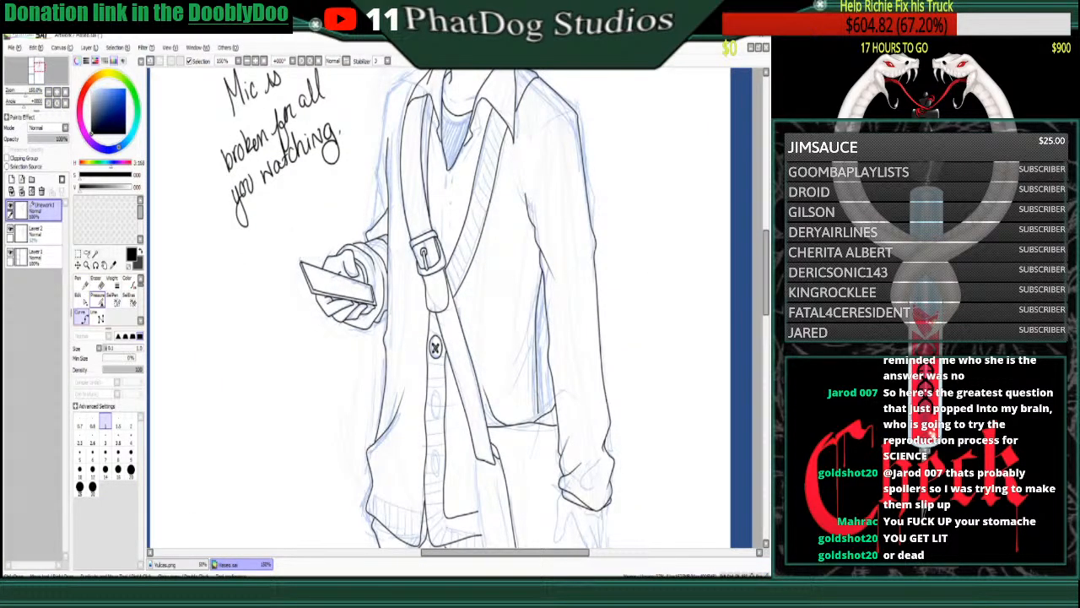
pyautogui.scroll(3, 455, 308)
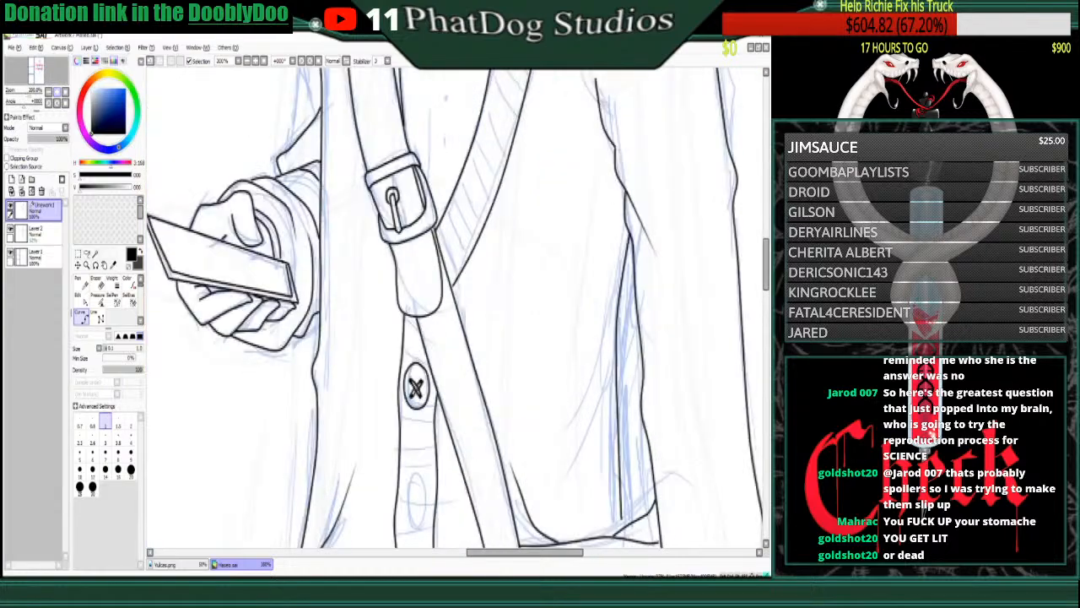
pyautogui.scroll(-5, 455, 308)
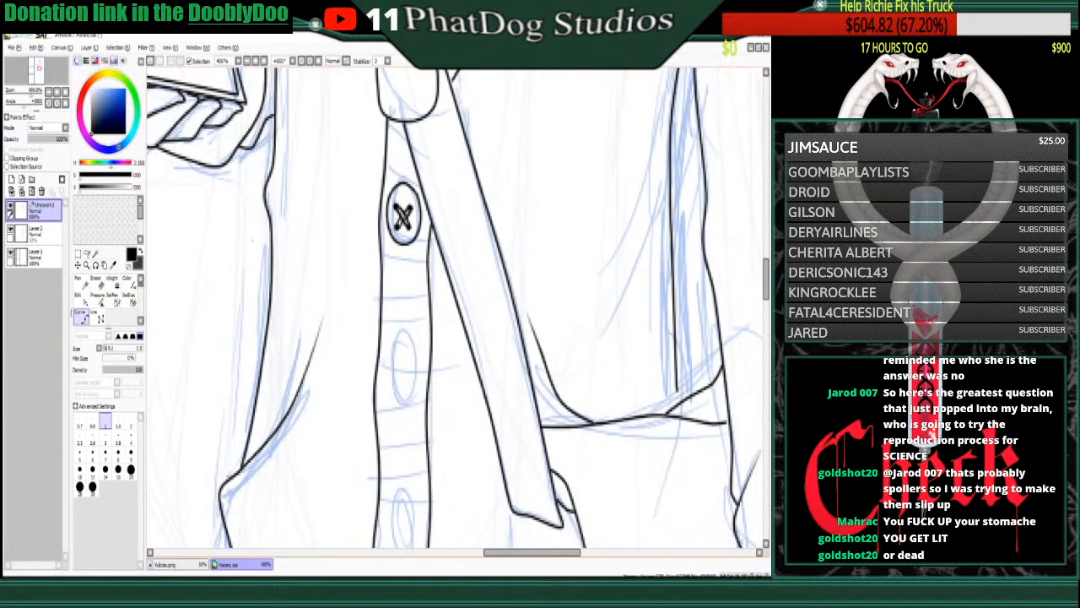
pyautogui.click(82, 300)
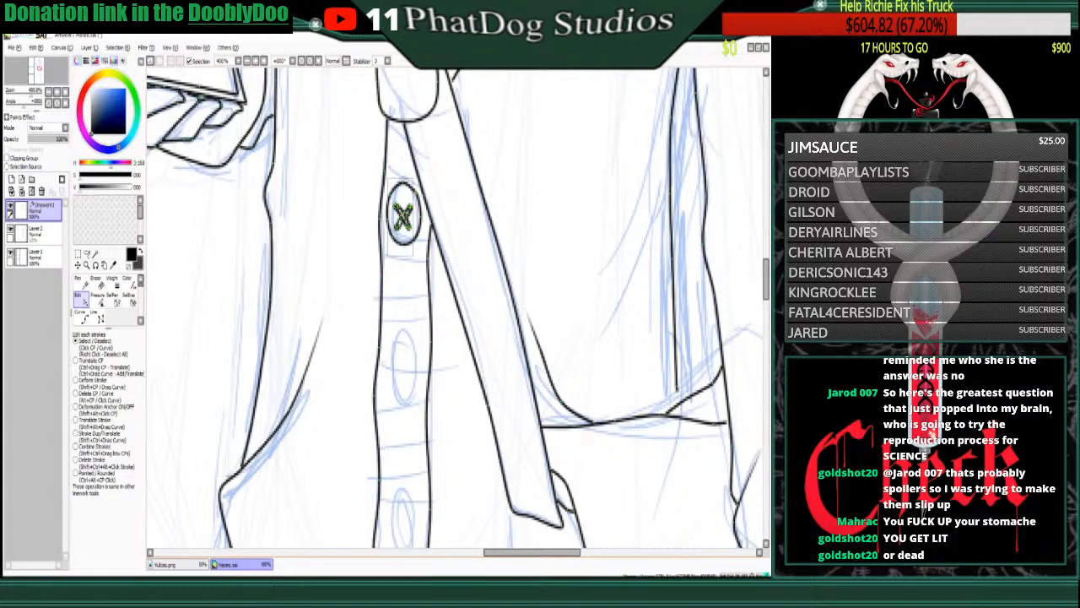
pyautogui.moveTo(420, 253); pyautogui.dragTo(424, 254)
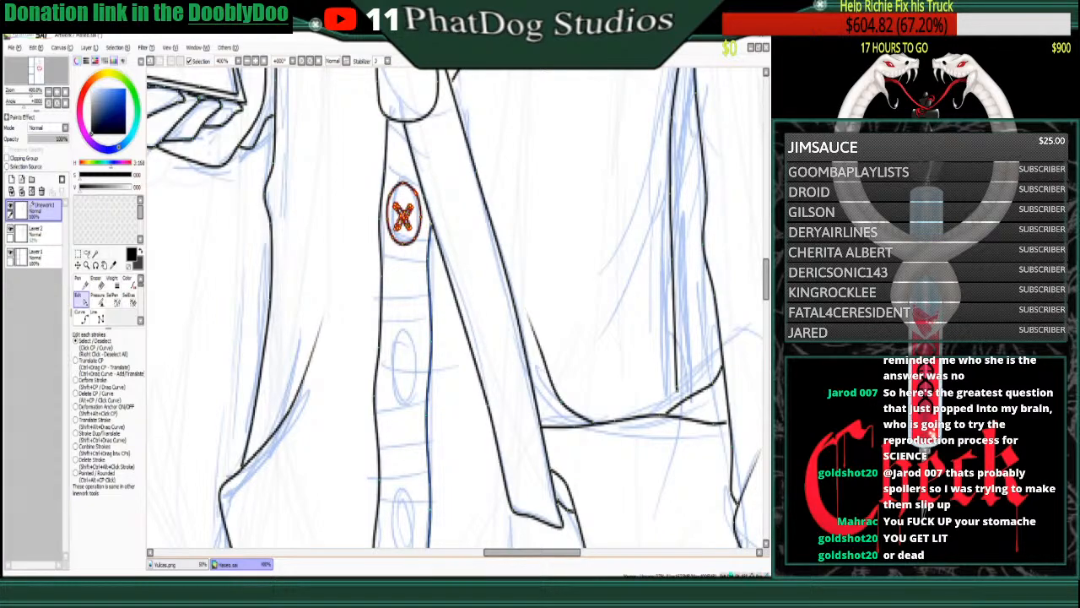
pyautogui.hotkey('ctrl', 'v')
pyautogui.click(78, 265)
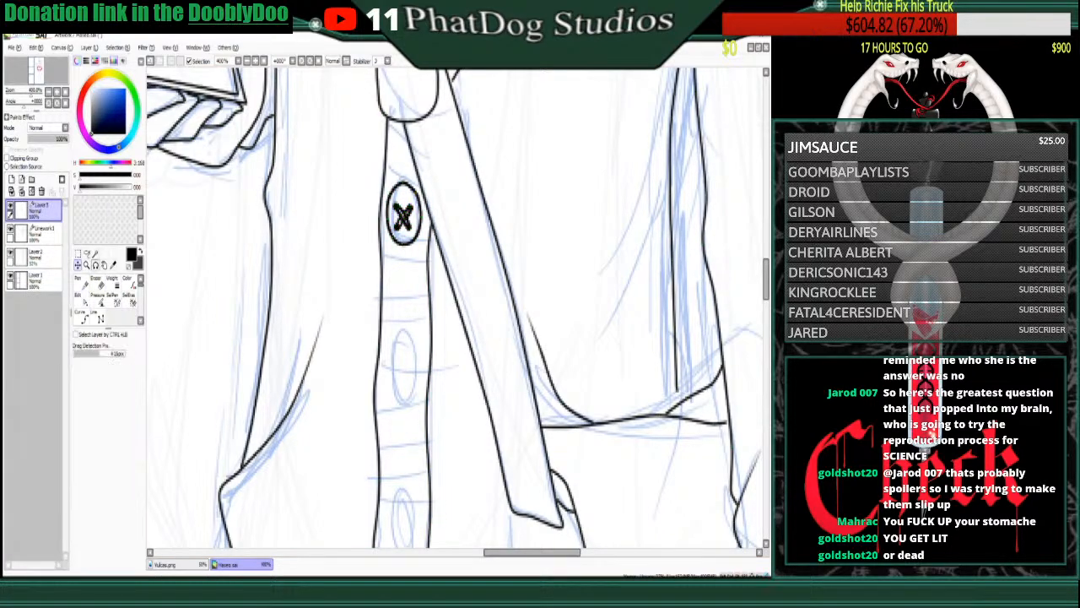
pyautogui.moveTo(404, 216); pyautogui.dragTo(402, 385)
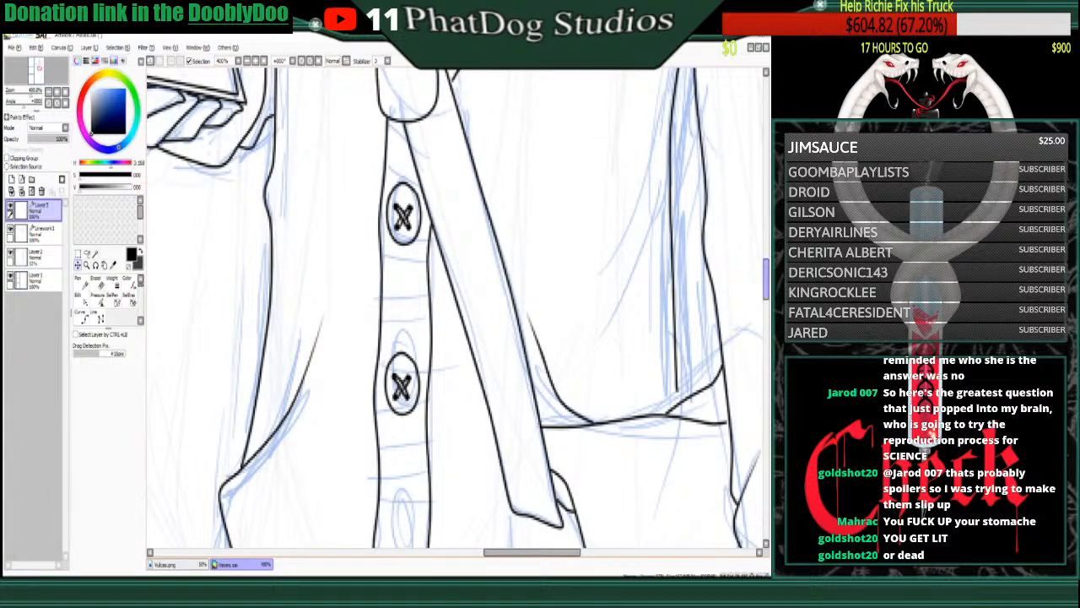
# - Paste another copy of the button and place it at the third position, just above the ribbed hem
pyautogui.moveTo(765, 289); pyautogui.dragTo(765, 314)
pyautogui.hotkey('ctrl', 'v')
pyautogui.moveTo(402, 99); pyautogui.dragTo(398, 393)
pyautogui.moveTo(398, 227); pyautogui.dragTo(399, 230)
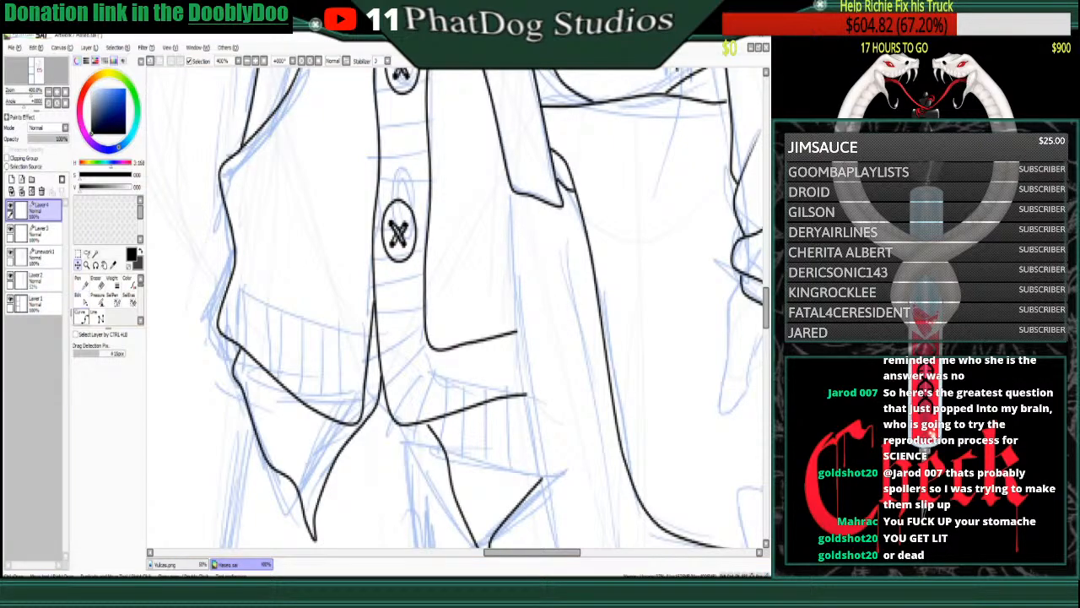
# - Draw a curve for the upper edge of the left ribbed hem, dipping down and rising to the placket beside the lowest button
pyautogui.click(80, 315)
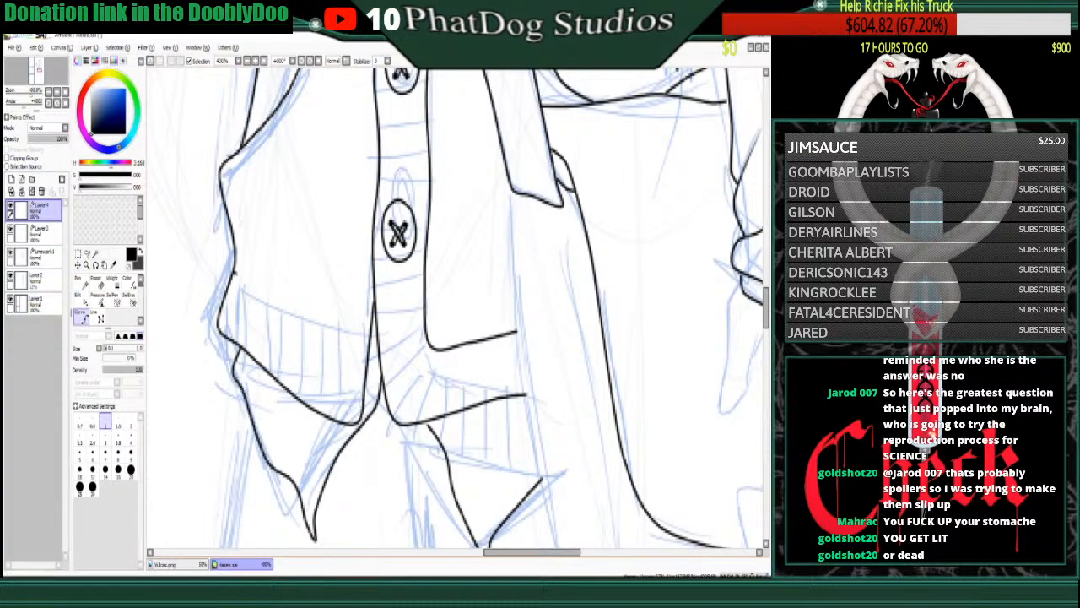
pyautogui.click(276, 311)
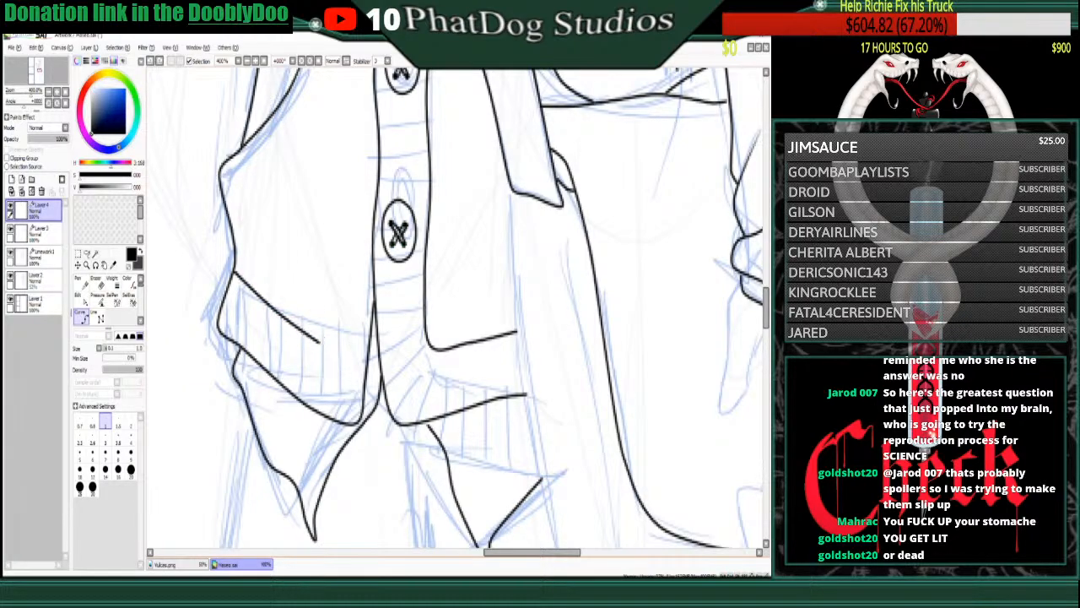
pyautogui.click(326, 344)
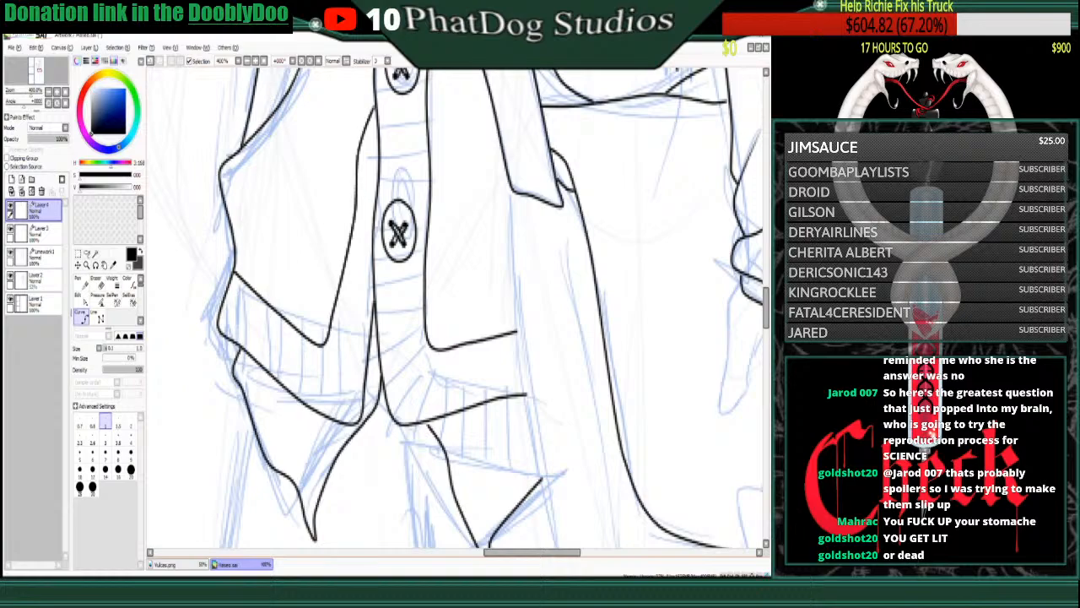
pyautogui.doubleClick(372, 103)
pyautogui.hotkey('ctrl', 'z')
pyautogui.hotkey('ctrl', 'z')
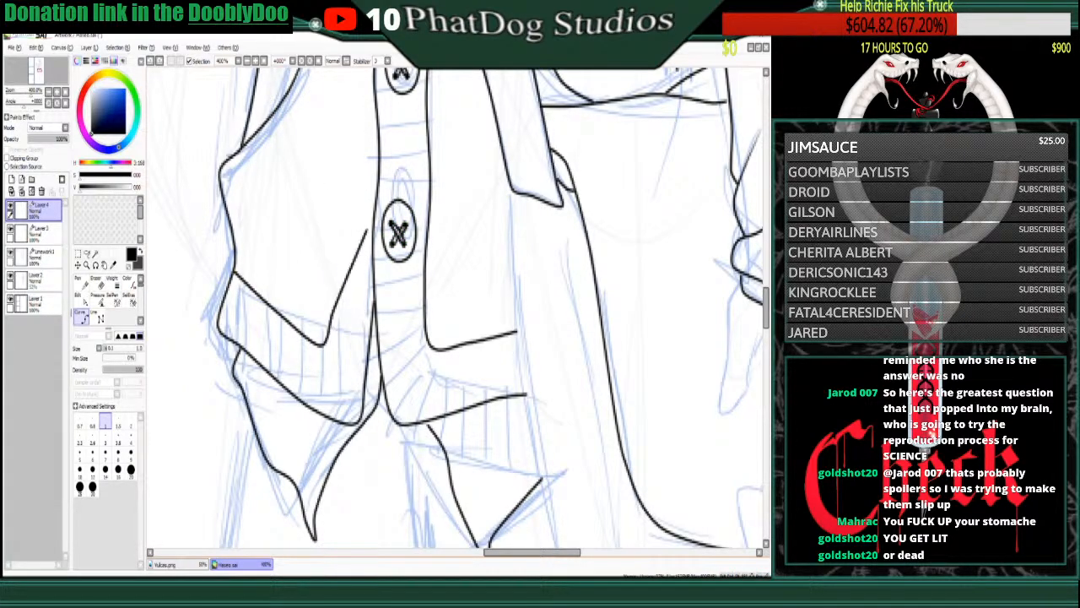
pyautogui.click(373, 209)
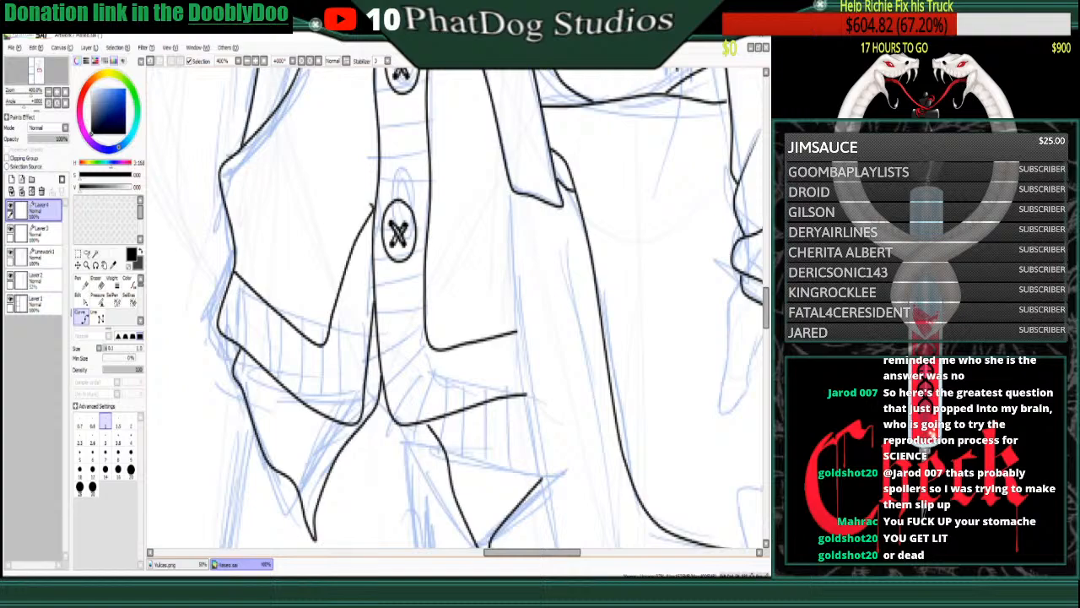
pyautogui.doubleClick(372, 208)
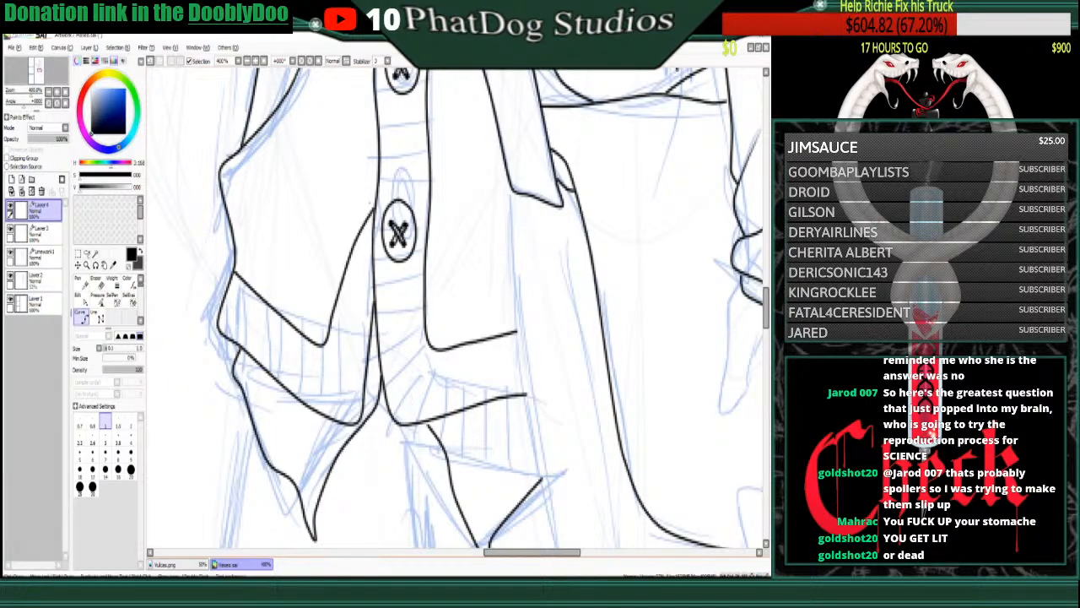
# - Merge the two upper linework layers down into the Linework1 layer
pyautogui.click(81, 300)
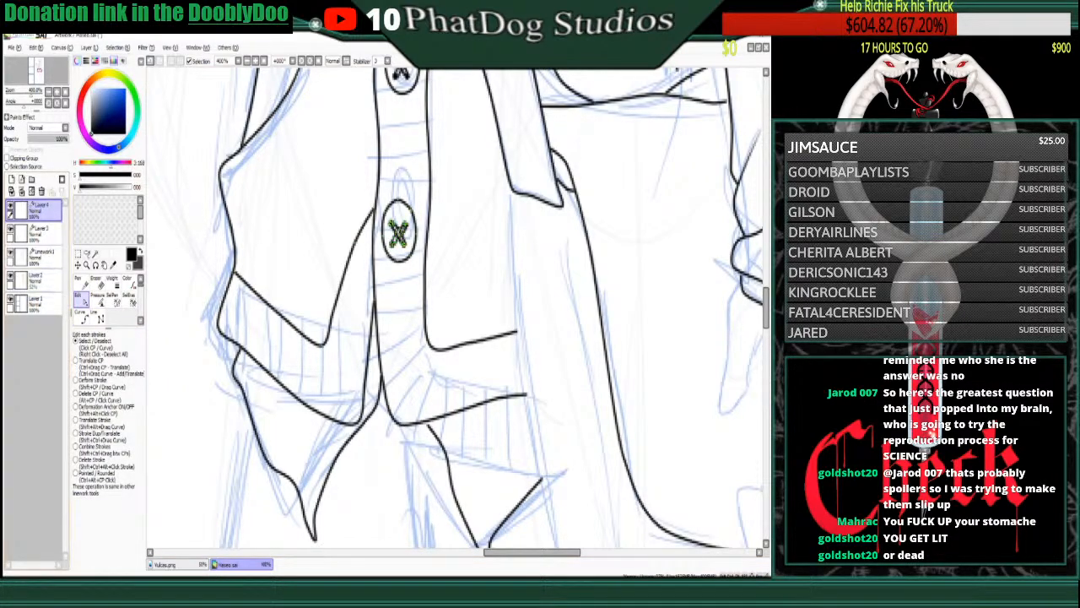
pyautogui.click(21, 191)
pyautogui.click(21, 192)
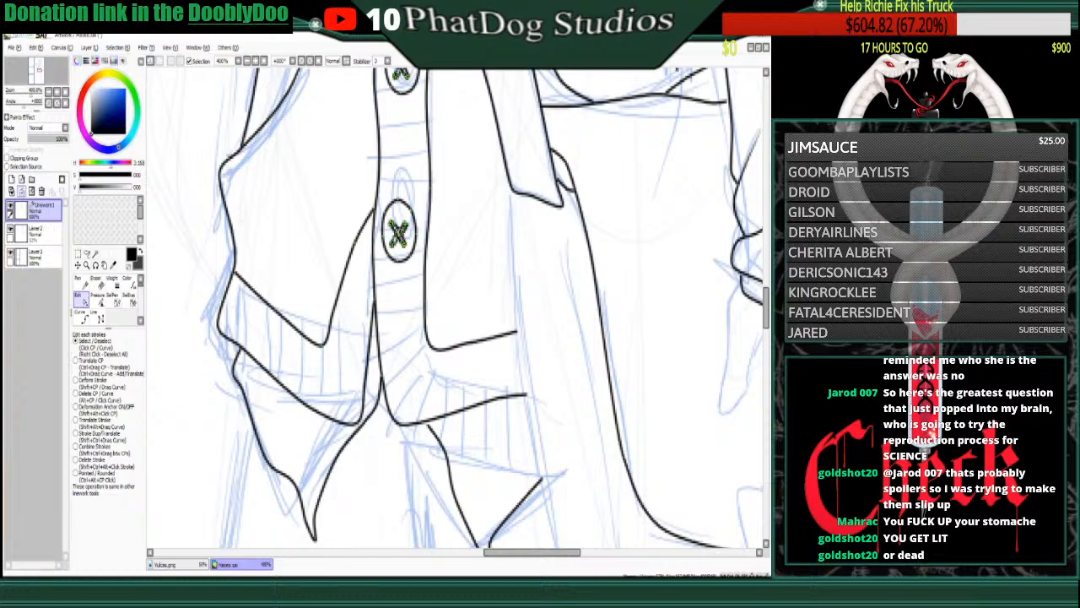
# - Move the lower hem curve's end control point down along the placket edge and deselect the button strokes
pyautogui.click(373, 302)
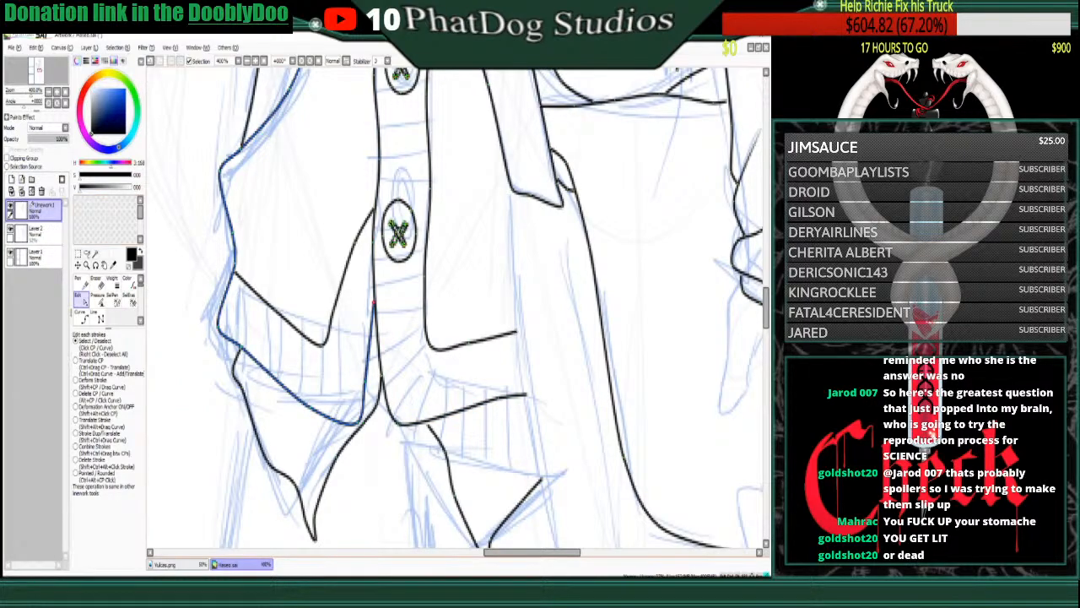
pyautogui.click(90, 360)
pyautogui.moveTo(374, 301); pyautogui.dragTo(376, 332)
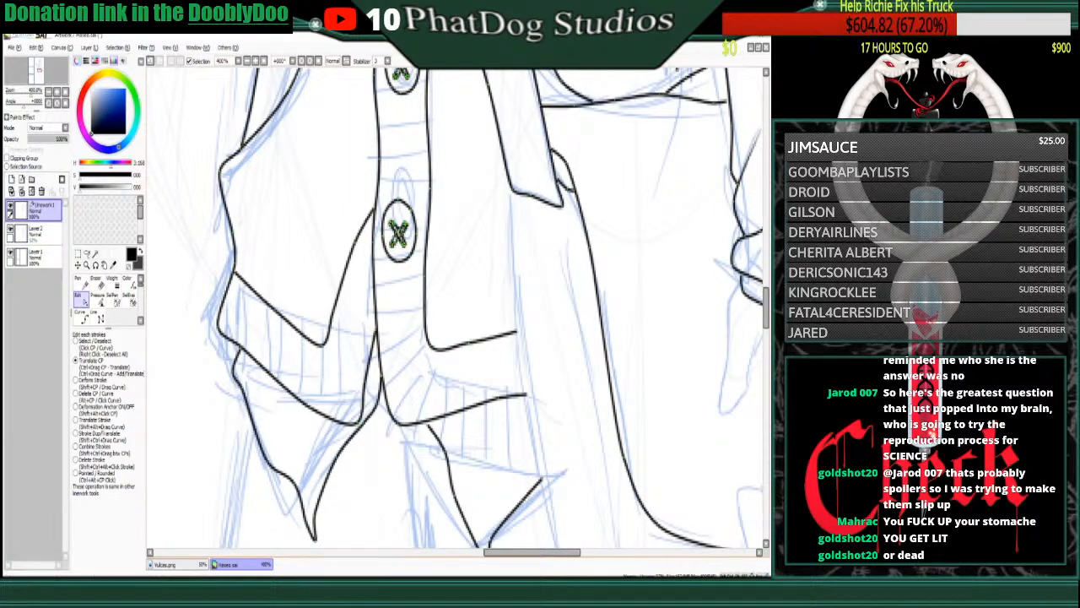
pyautogui.scroll(-2, 455, 309)
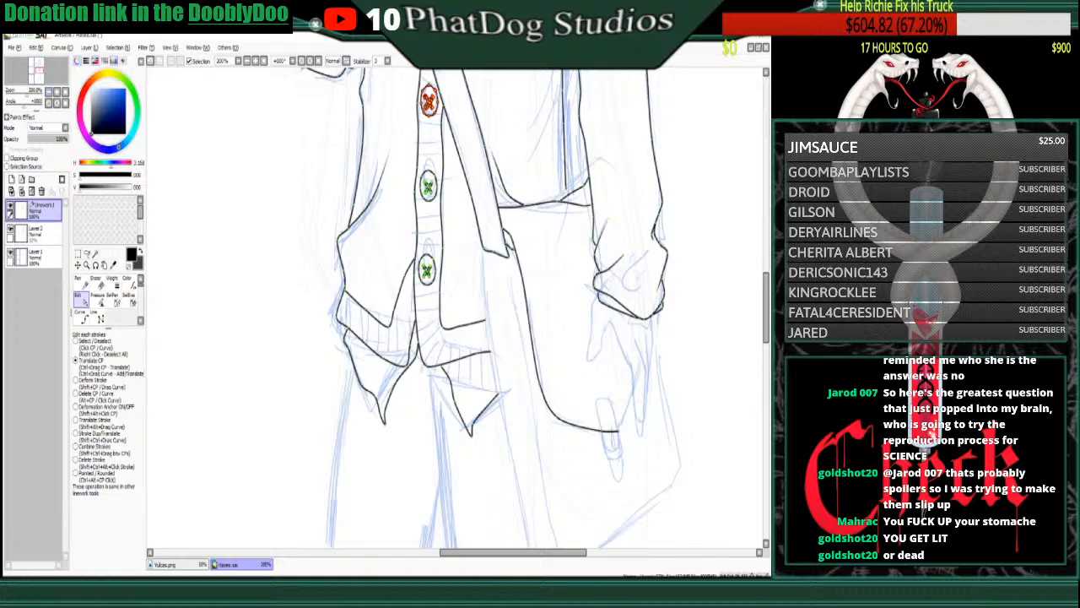
pyautogui.scroll(6, 458, 309)
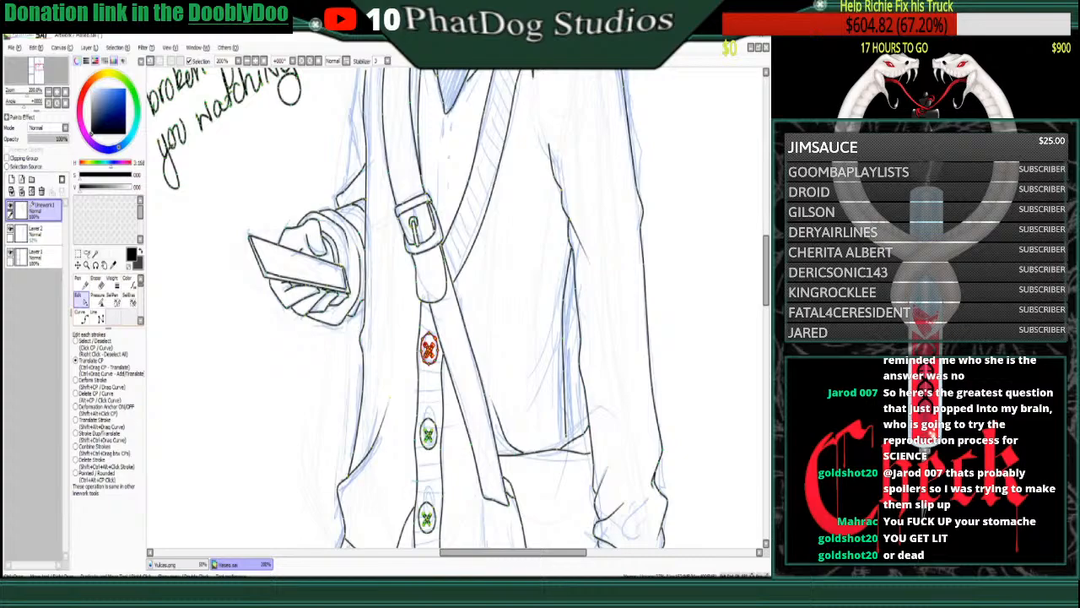
pyautogui.hotkey('ctrl', 'd')
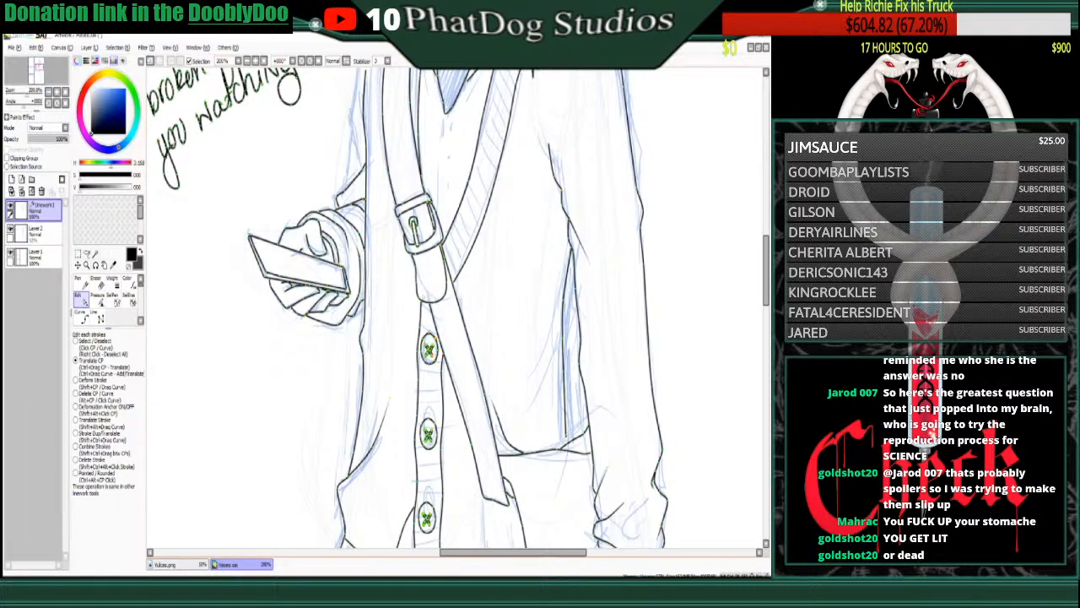
# - Ink the outer sleeve and shoulder contour with the Curve tool, from above the phone-holding hand's cuff up to the collar
pyautogui.click(83, 317)
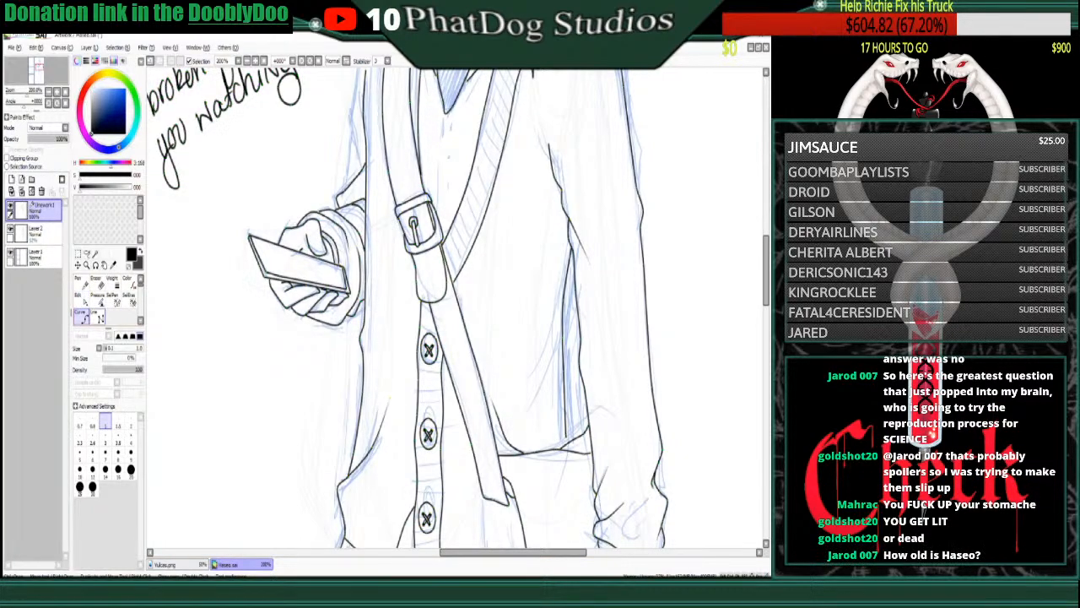
pyautogui.scroll(5, 456, 308)
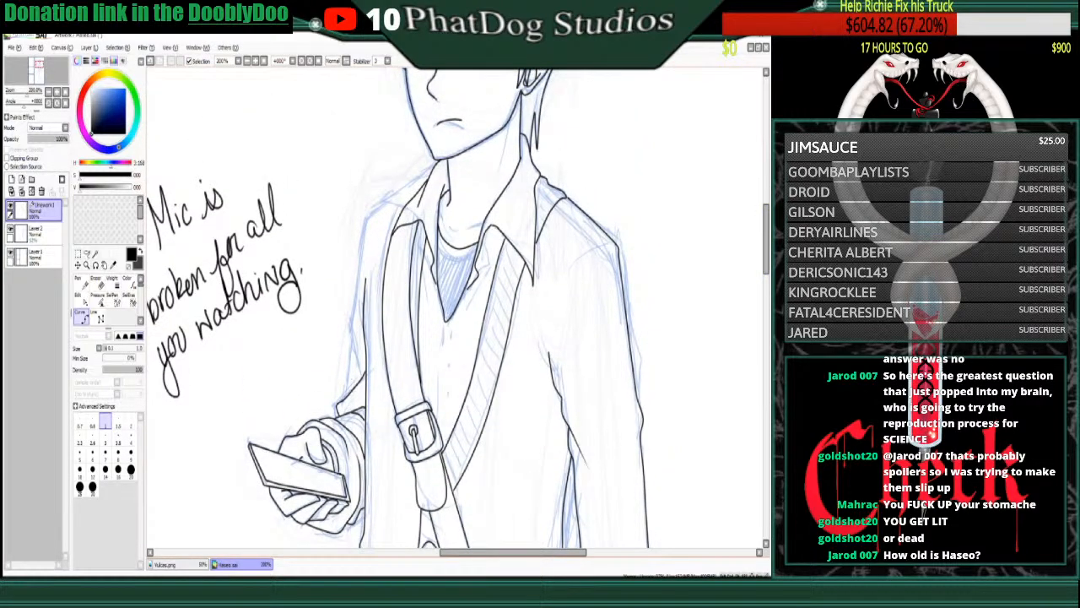
pyautogui.click(349, 372)
pyautogui.click(348, 316)
pyautogui.click(356, 284)
pyautogui.click(365, 230)
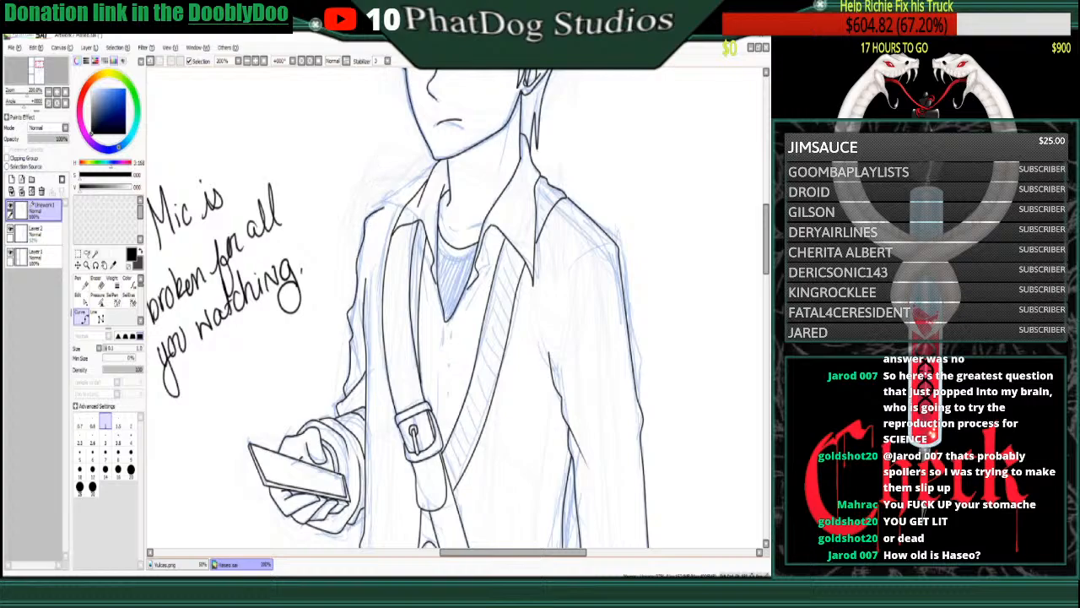
pyautogui.click(390, 201)
pyautogui.click(422, 185)
# - Write the note "illegal alien?" beside the phone-holding arm and erase it
pyautogui.click(82, 284)
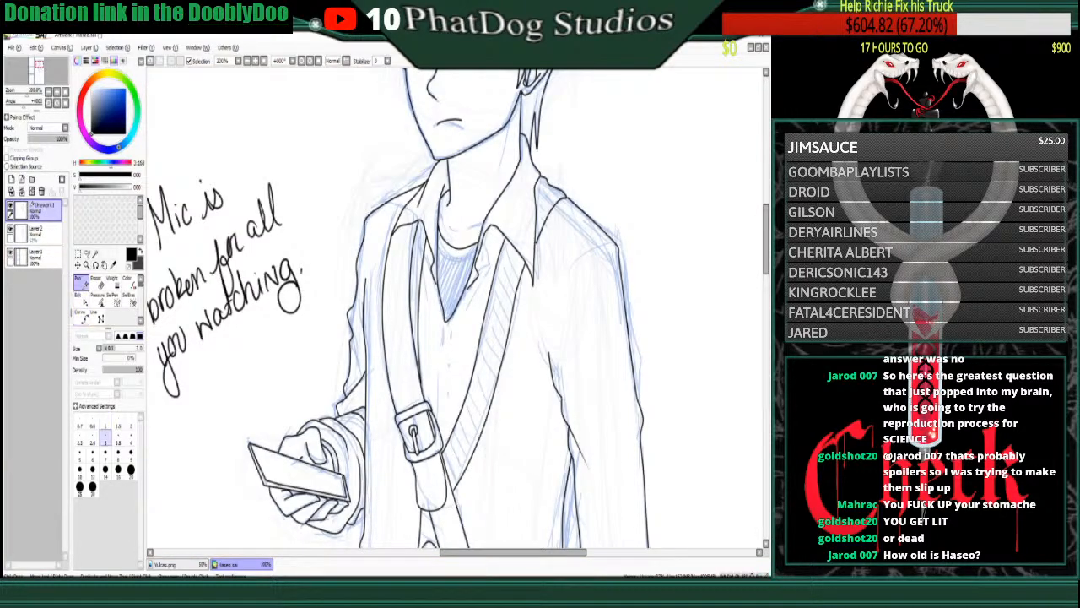
pyautogui.moveTo(217, 388); pyautogui.dragTo(220, 397)
pyautogui.moveTo(222, 386); pyautogui.dragTo(236, 389)
pyautogui.moveTo(234, 384)
pyautogui.mouseDown()
pyautogui.moveTo(239, 373)
pyautogui.moveTo(244, 384)
pyautogui.mouseUp()
pyautogui.moveTo(250, 368)
pyautogui.mouseDown()
pyautogui.moveTo(253, 396)
pyautogui.moveTo(259, 351)
pyautogui.moveTo(274, 394)
pyautogui.moveTo(316, 360)
pyautogui.mouseUp()
pyautogui.click(316, 364)
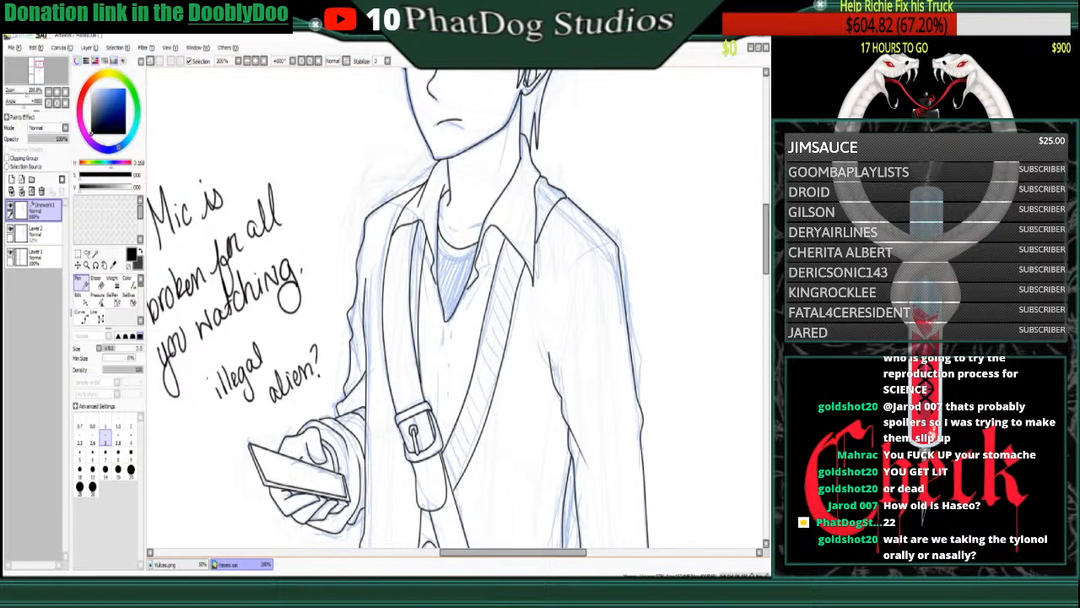
pyautogui.press('e')
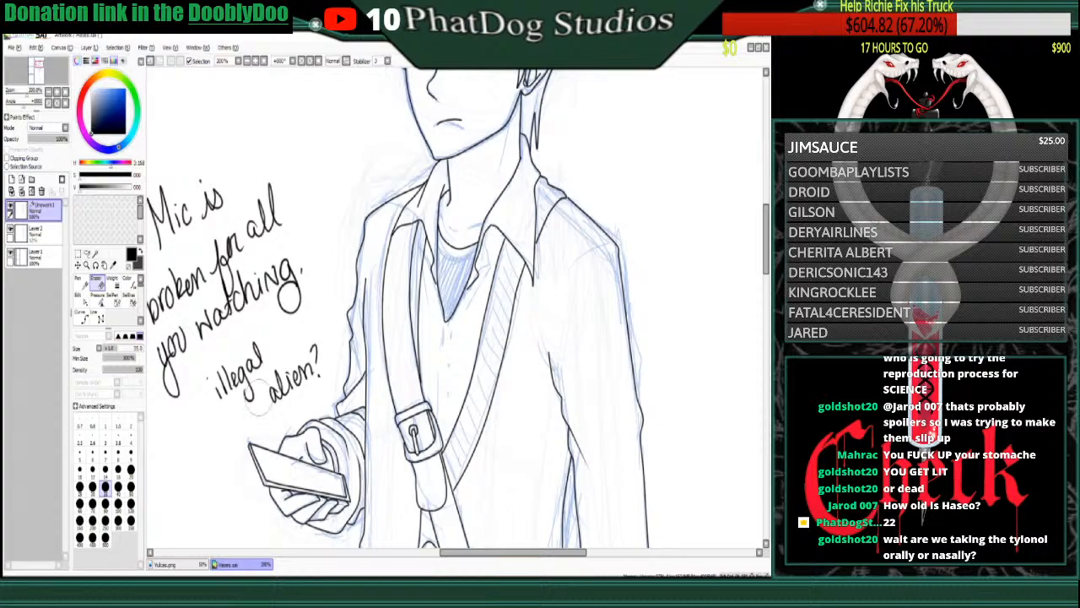
pyautogui.moveTo(256, 404)
pyautogui.mouseDown()
pyautogui.moveTo(247, 352)
pyautogui.moveTo(250, 380)
pyautogui.moveTo(286, 379)
pyautogui.moveTo(319, 351)
pyautogui.mouseUp()
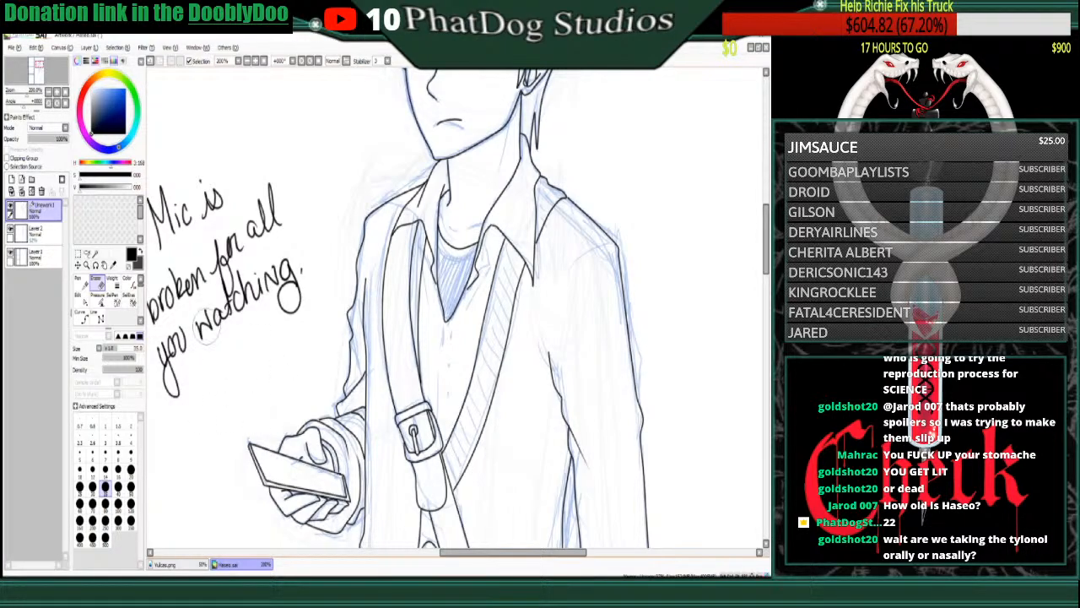
pyautogui.click(82, 316)
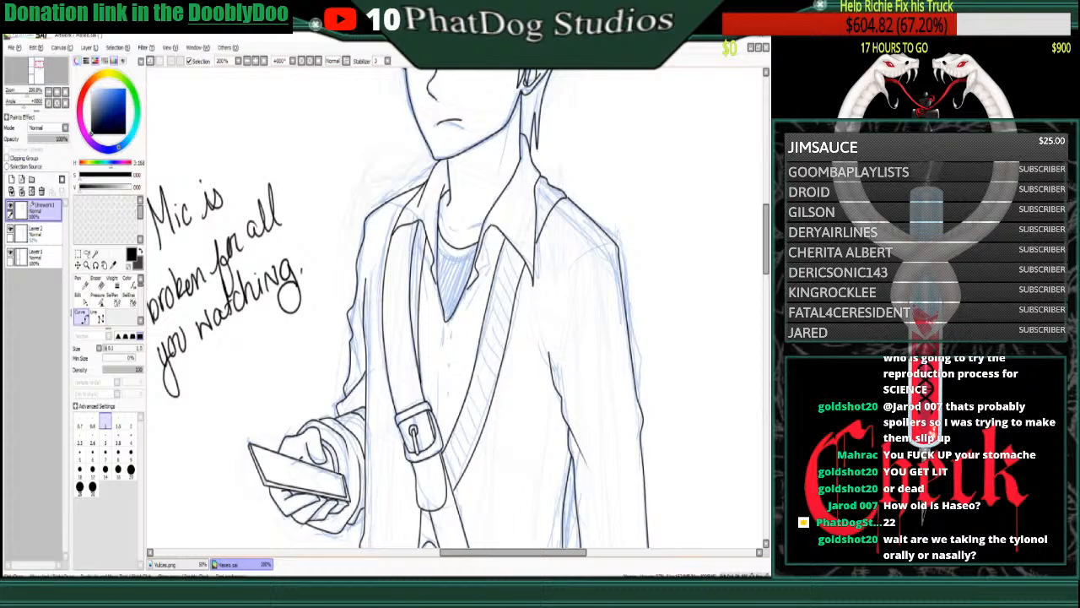
pyautogui.click(80, 295)
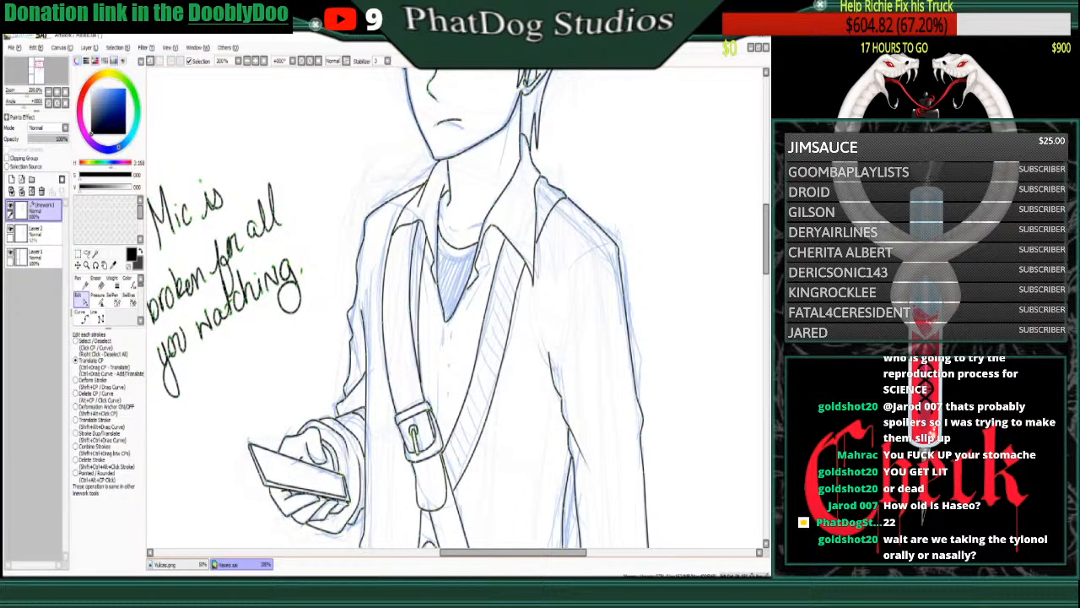
pyautogui.click(80, 316)
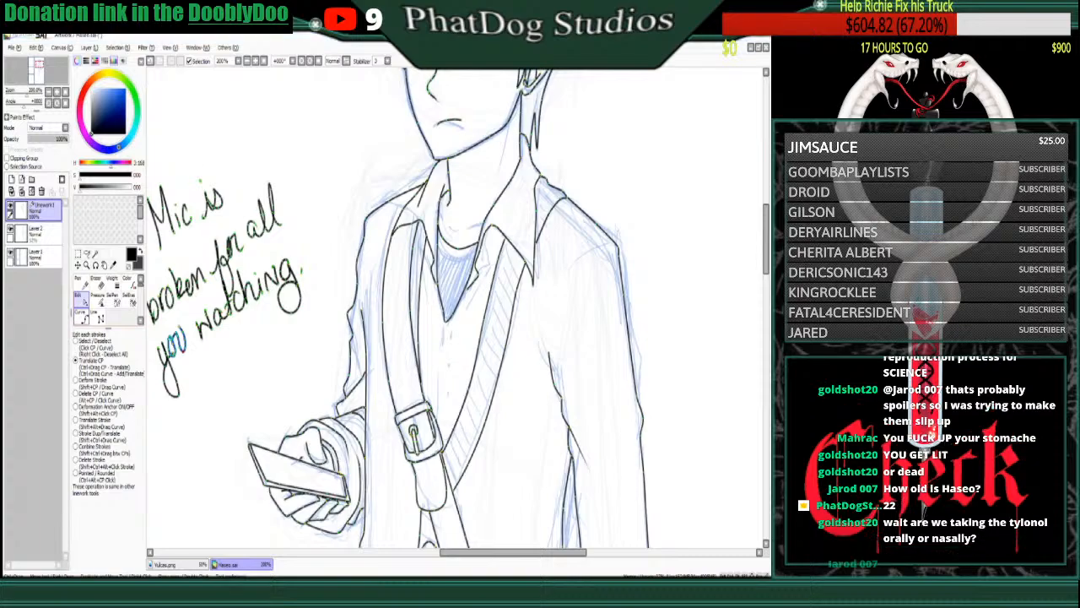
# - Draw a column of small round shirt buttons below the open collar with the Pen tool
pyautogui.click(81, 283)
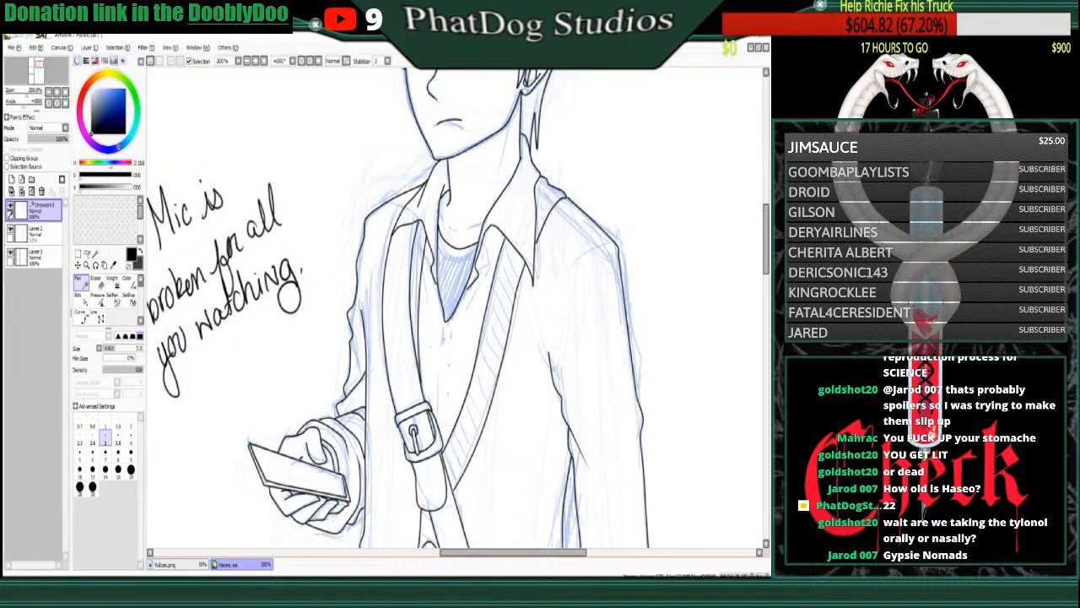
pyautogui.moveTo(443, 335); pyautogui.dragTo(441, 395)
# - Draw a curved neck line from below the ear toward the collar and reduce the line pressure at its lower end
pyautogui.click(82, 318)
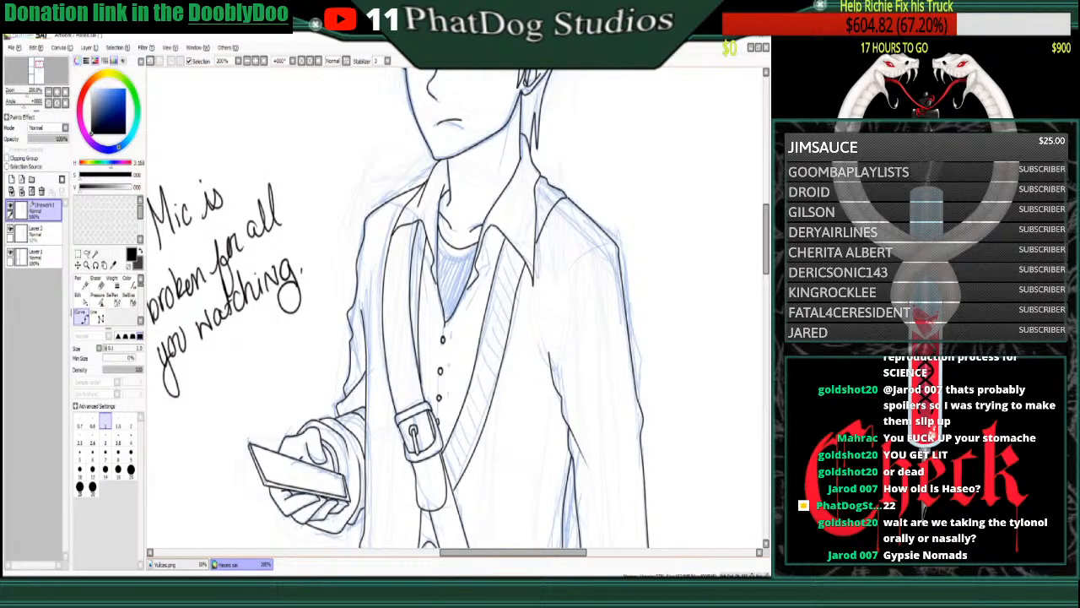
pyautogui.click(520, 92)
pyautogui.click(515, 112)
pyautogui.click(502, 158)
pyautogui.click(82, 300)
pyautogui.click(98, 299)
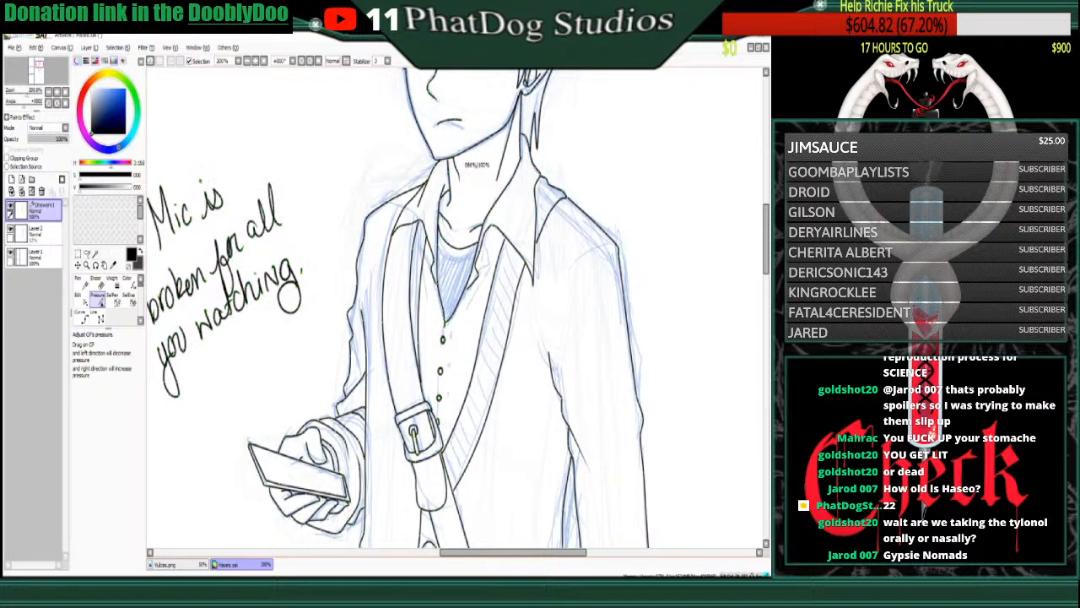
pyautogui.moveTo(498, 179); pyautogui.dragTo(483, 179)
pyautogui.moveTo(456, 229)
pyautogui.mouseDown()
pyautogui.moveTo(441, 230)
pyautogui.moveTo(457, 231)
pyautogui.mouseUp()
# - Draw a short crease curve inward from the shoulder corner of the jacket sleeve with the Curve tool
pyautogui.click(81, 314)
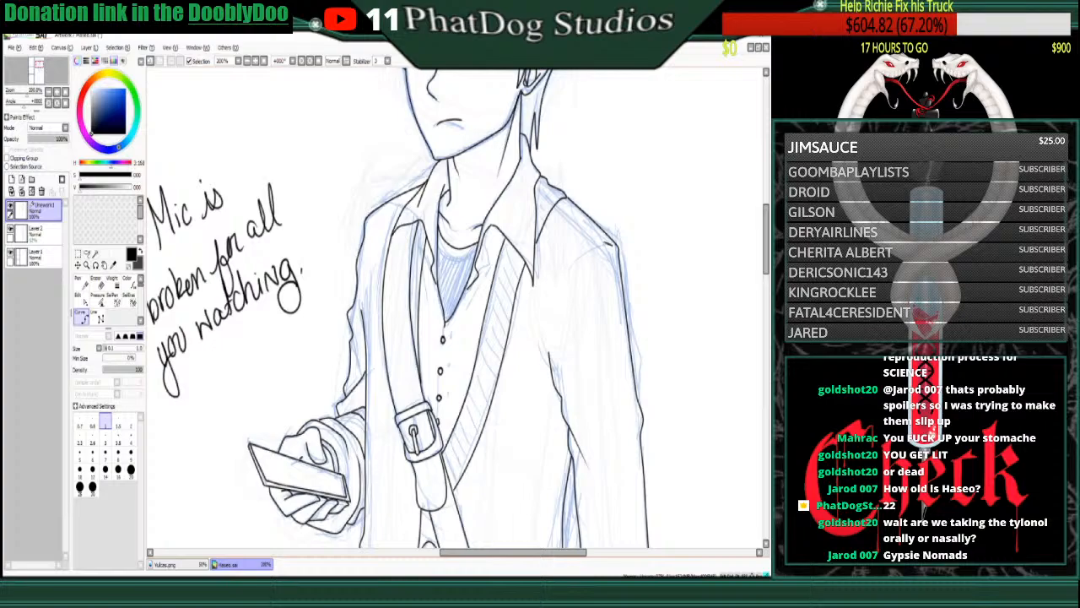
pyautogui.click(592, 245)
pyautogui.click(579, 255)
# - Ink a long, slightly curved line from the armpit fold down to the horizontal line beside the hanging sleeve
pyautogui.scroll(-5, 458, 310)
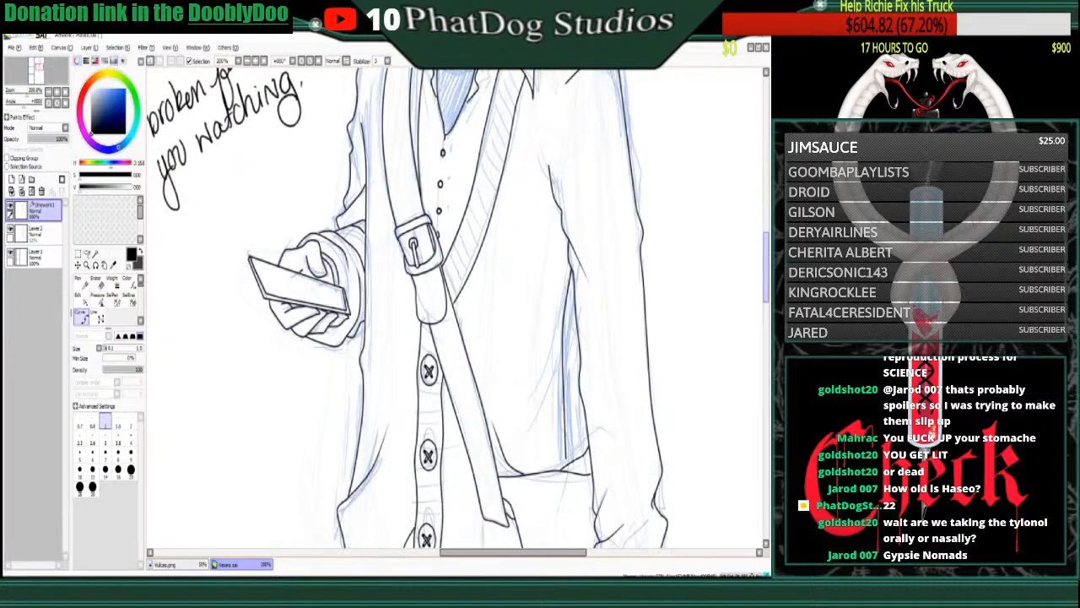
pyautogui.click(562, 175)
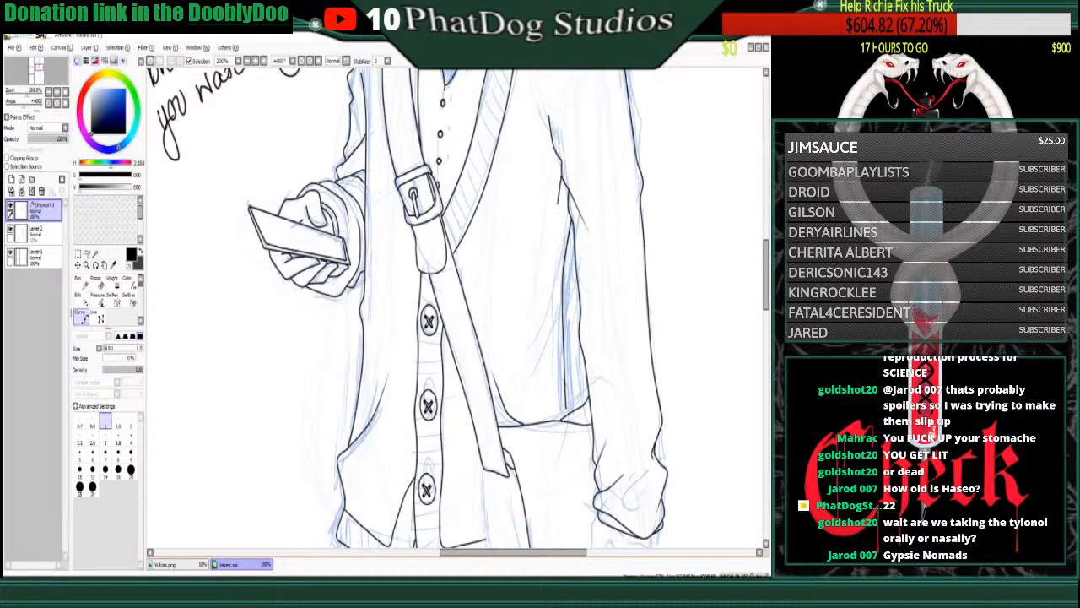
pyautogui.click(557, 207)
pyautogui.click(554, 264)
pyautogui.click(555, 291)
pyautogui.click(552, 305)
pyautogui.click(556, 403)
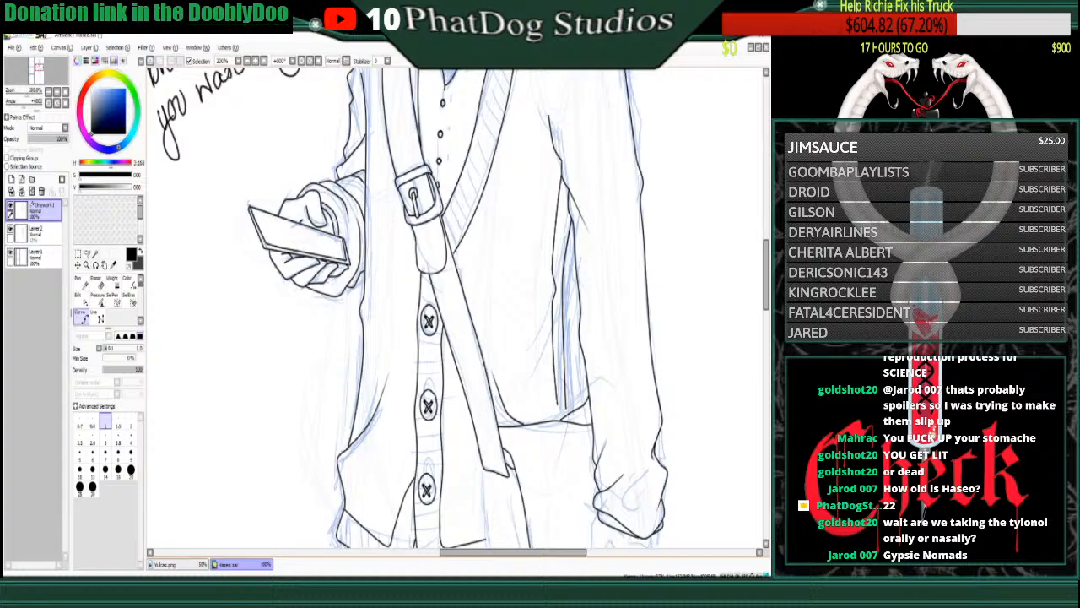
pyautogui.click(560, 417)
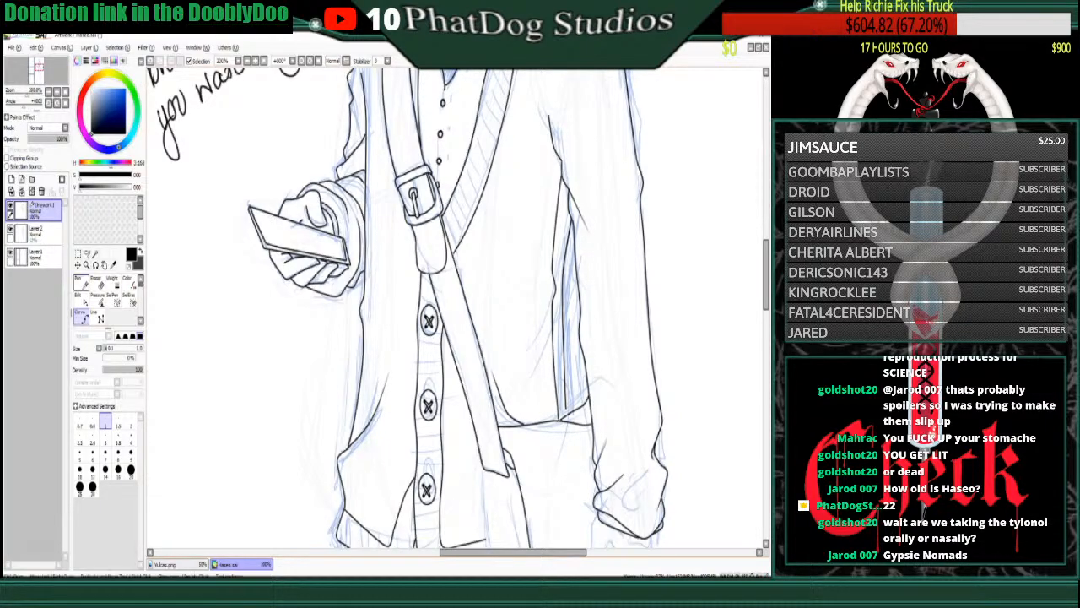
# - Handwrite the note "its the Mars complex." in the blank area below the phone-holding hand with the Pen tool
pyautogui.click(82, 284)
pyautogui.moveTo(171, 342)
pyautogui.mouseDown()
pyautogui.moveTo(173, 357)
pyautogui.moveTo(180, 351)
pyautogui.mouseUp()
pyautogui.moveTo(208, 317)
pyautogui.mouseDown()
pyautogui.moveTo(199, 341)
pyautogui.moveTo(231, 320)
pyautogui.mouseUp()
pyautogui.moveTo(189, 429)
pyautogui.mouseDown()
pyautogui.moveTo(199, 391)
pyautogui.moveTo(208, 416)
pyautogui.mouseUp()
pyautogui.moveTo(208, 407)
pyautogui.mouseDown()
pyautogui.moveTo(232, 382)
pyautogui.moveTo(228, 413)
pyautogui.moveTo(281, 353)
pyautogui.moveTo(291, 367)
pyautogui.moveTo(312, 338)
pyautogui.mouseUp()
pyautogui.moveTo(312, 320); pyautogui.dragTo(302, 337)
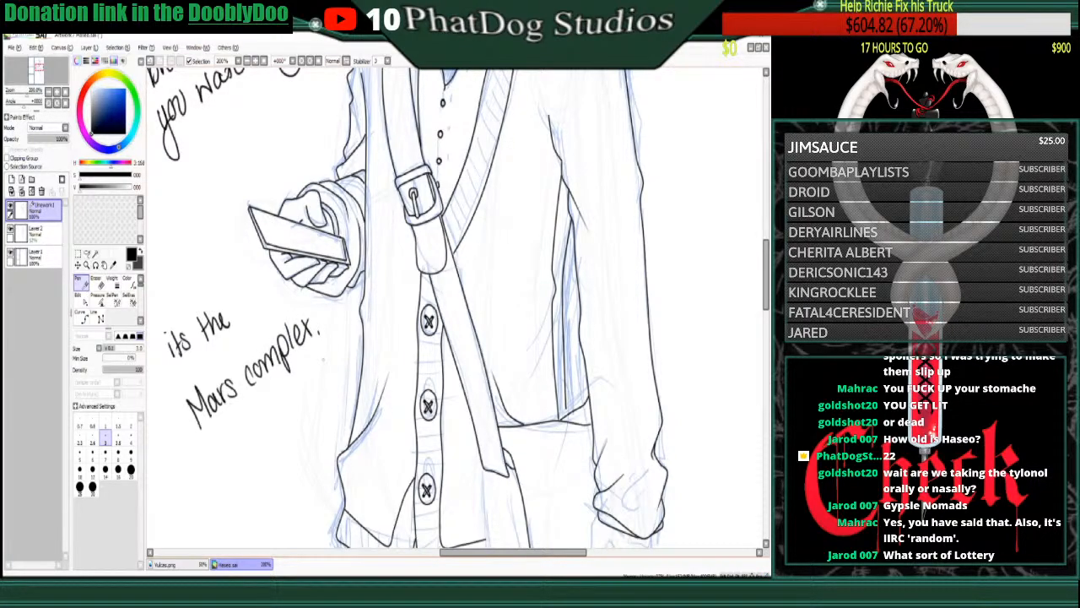
# - Adjust the control points of the long vertical lines beside the hanging sleeve to refine their curvature
pyautogui.click(81, 299)
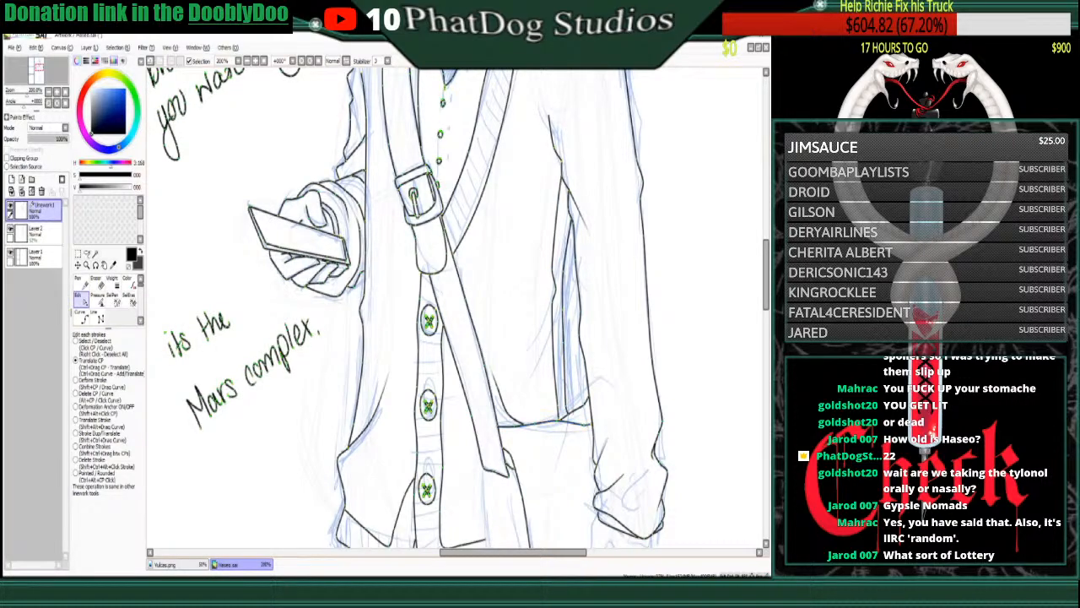
pyautogui.moveTo(561, 363); pyautogui.dragTo(561, 343)
pyautogui.moveTo(564, 298); pyautogui.dragTo(563, 290)
pyautogui.moveTo(561, 343); pyautogui.dragTo(565, 340)
pyautogui.moveTo(556, 297); pyautogui.dragTo(553, 299)
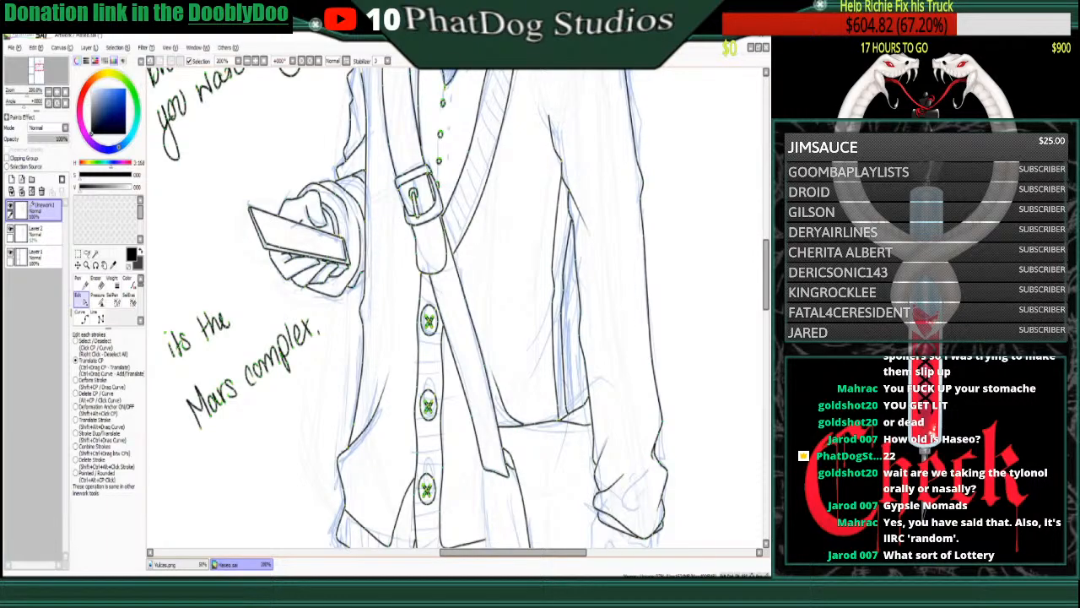
# - Erase the handwritten note "its the Mars complex." from the blank area below the phone-holding hand
pyautogui.click(96, 278)
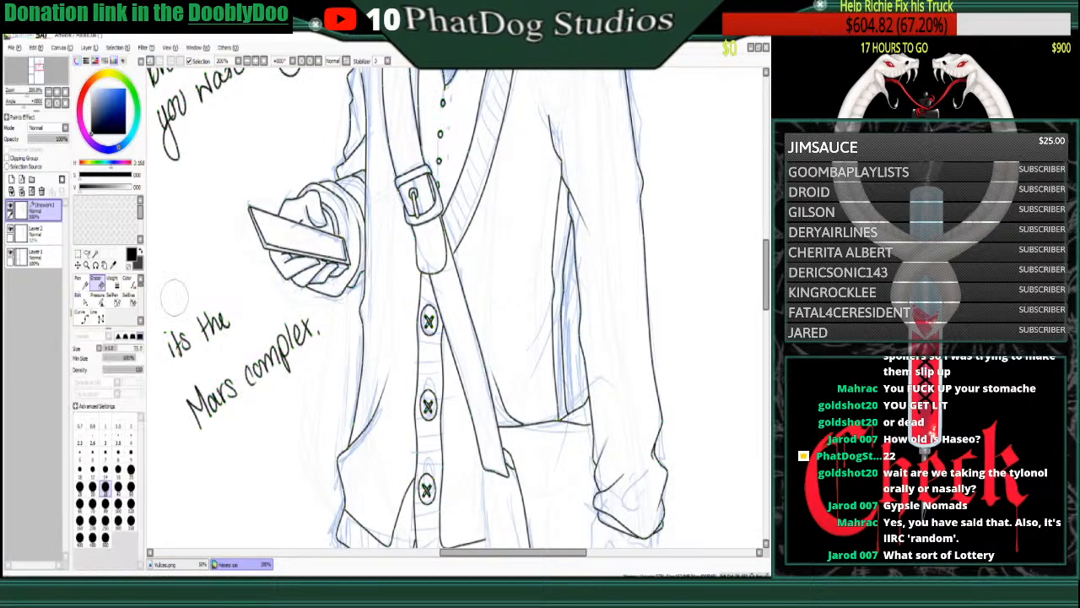
pyautogui.moveTo(205, 346)
pyautogui.mouseDown()
pyautogui.moveTo(190, 377)
pyautogui.moveTo(205, 415)
pyautogui.moveTo(233, 415)
pyautogui.moveTo(214, 402)
pyautogui.moveTo(238, 377)
pyautogui.moveTo(320, 347)
pyautogui.mouseUp()
pyautogui.click(81, 314)
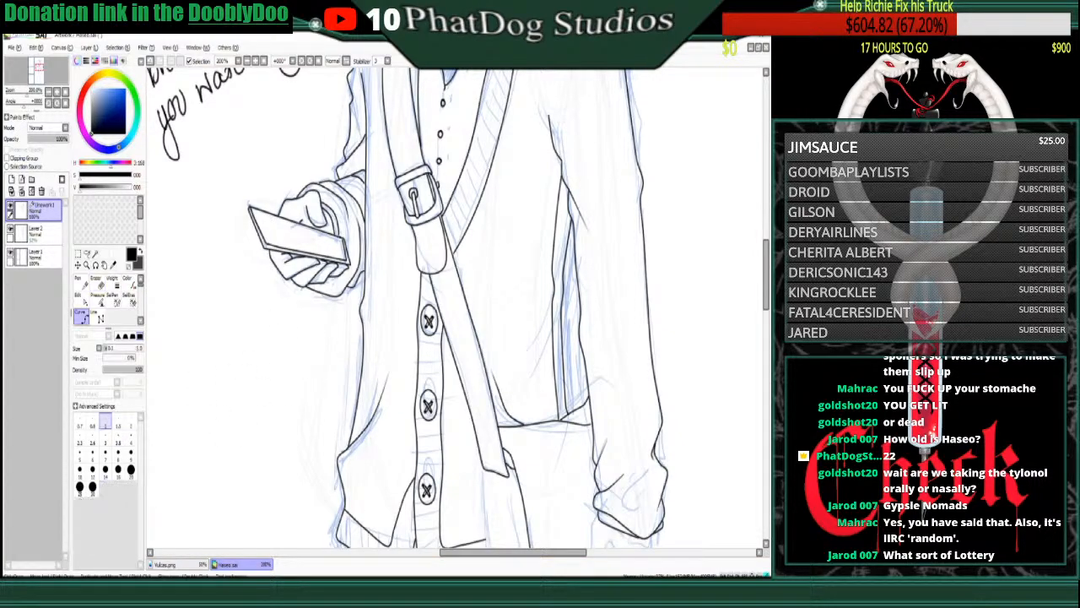
# - Examine the inked linework from the head down through the jacket to the uninked legs
pyautogui.scroll(10, 459, 308)
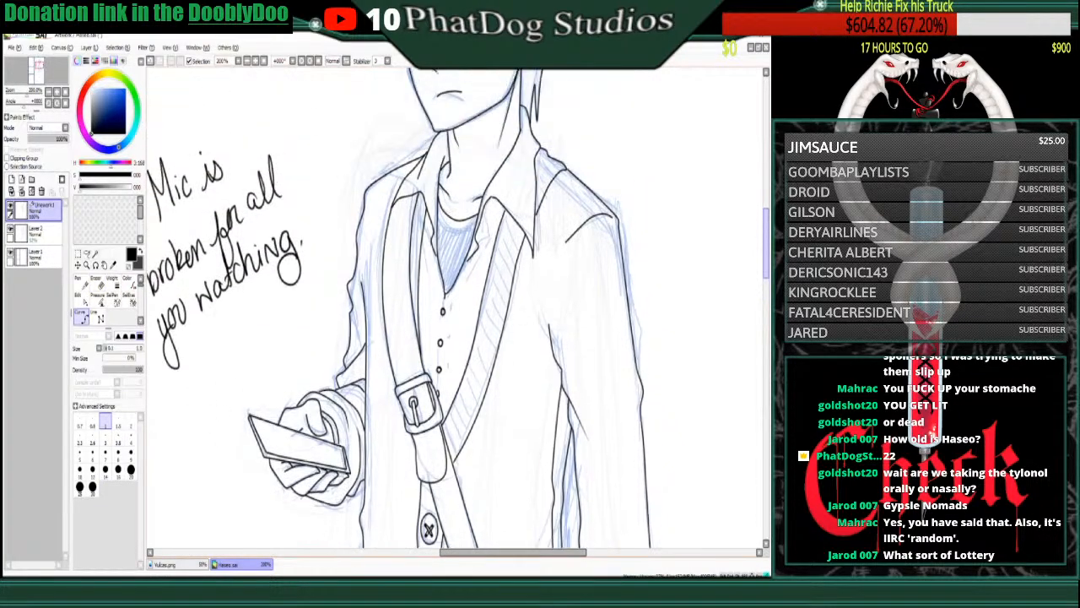
pyautogui.click(99, 300)
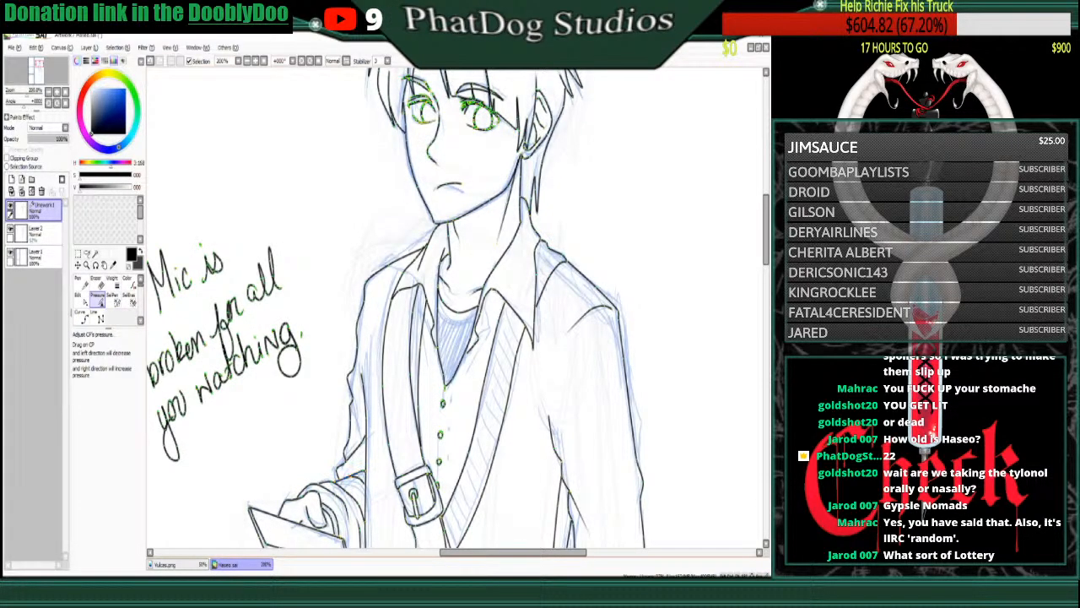
pyautogui.moveTo(766, 229); pyautogui.dragTo(766, 204)
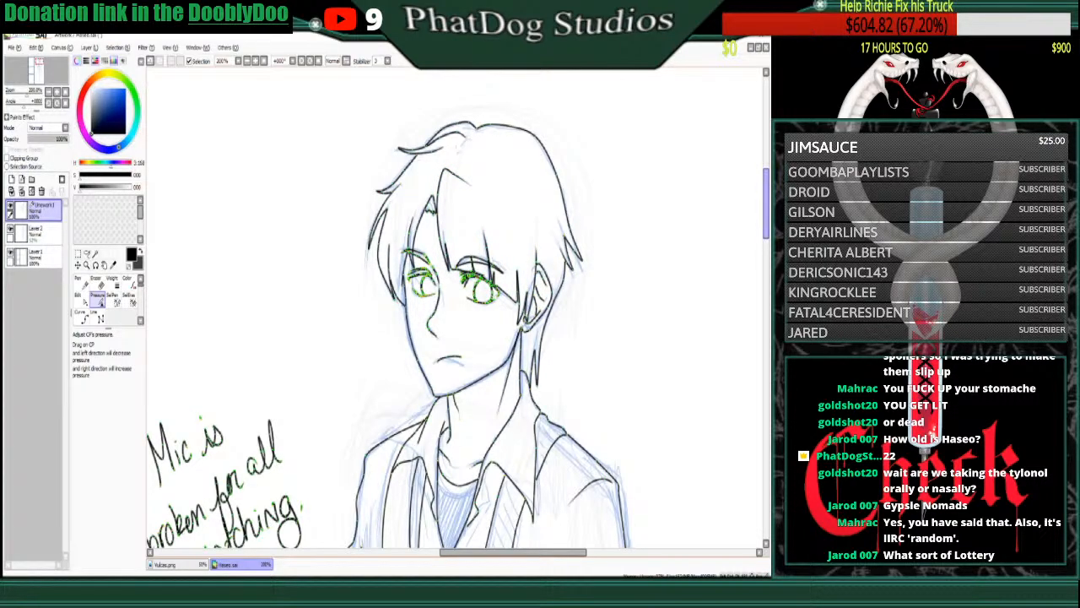
pyautogui.scroll(-10, 456, 308)
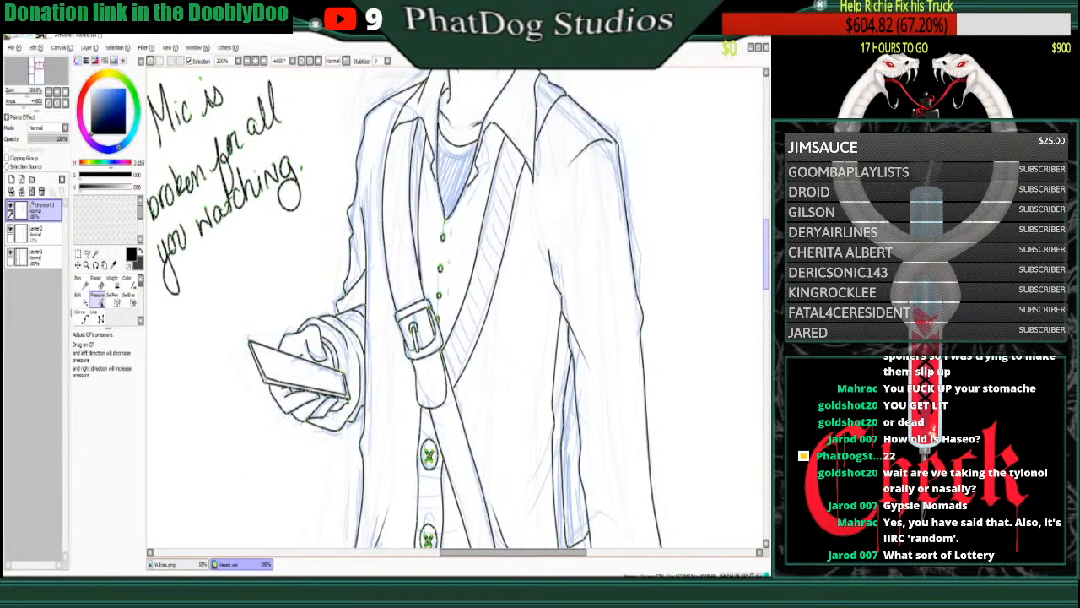
pyautogui.scroll(1, 456, 308)
pyautogui.scroll(-15, 455, 308)
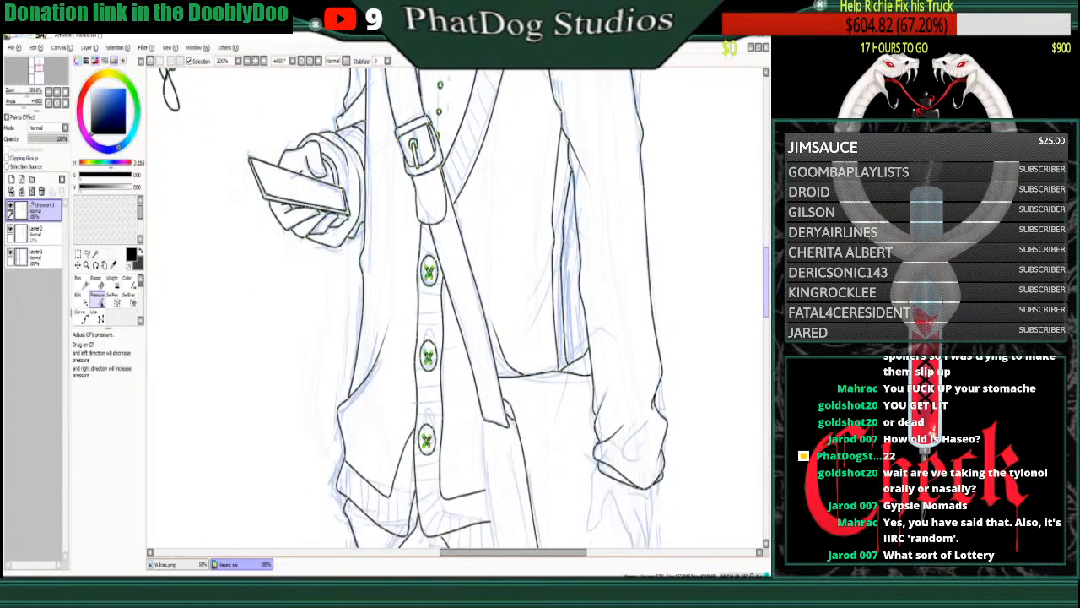
pyautogui.click(82, 301)
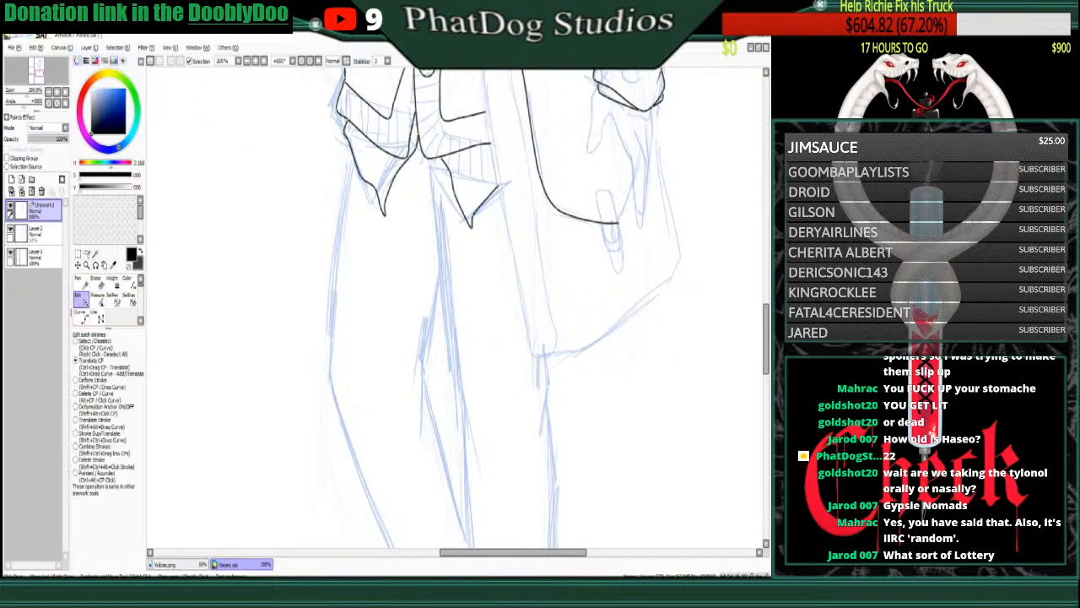
pyautogui.click(82, 317)
pyautogui.scroll(-2, 455, 308)
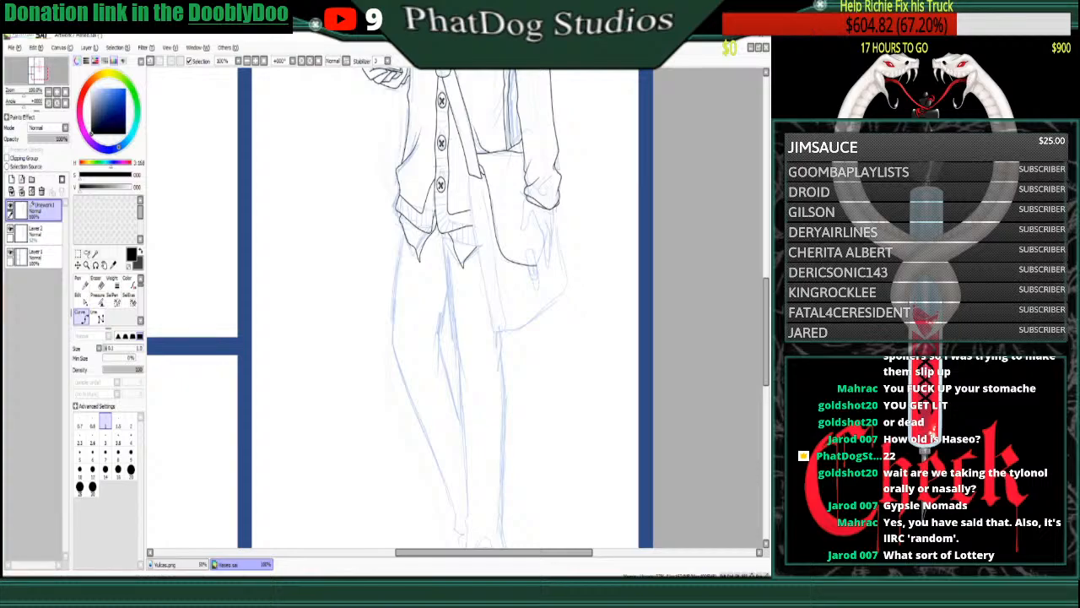
# - Handwrite the note "Boooooo" in the blank area beside the thighs with the Pen tool, and erase it
pyautogui.click(81, 284)
pyautogui.moveTo(275, 284)
pyautogui.mouseDown()
pyautogui.moveTo(281, 315)
pyautogui.moveTo(344, 265)
pyautogui.mouseUp()
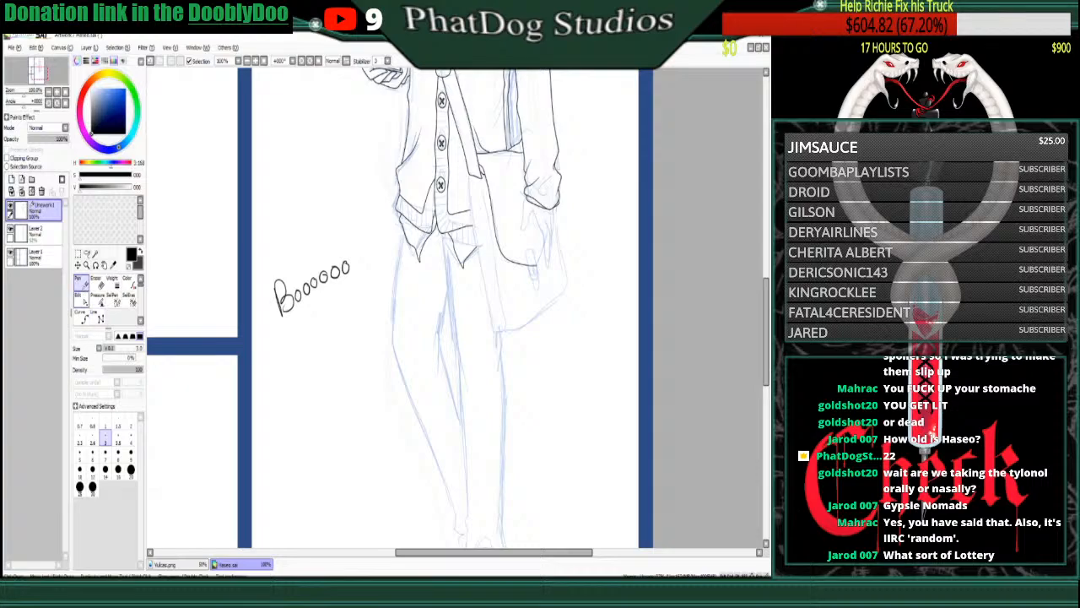
pyautogui.click(95, 277)
pyautogui.moveTo(283, 279)
pyautogui.mouseDown()
pyautogui.moveTo(324, 293)
pyautogui.moveTo(348, 268)
pyautogui.mouseUp()
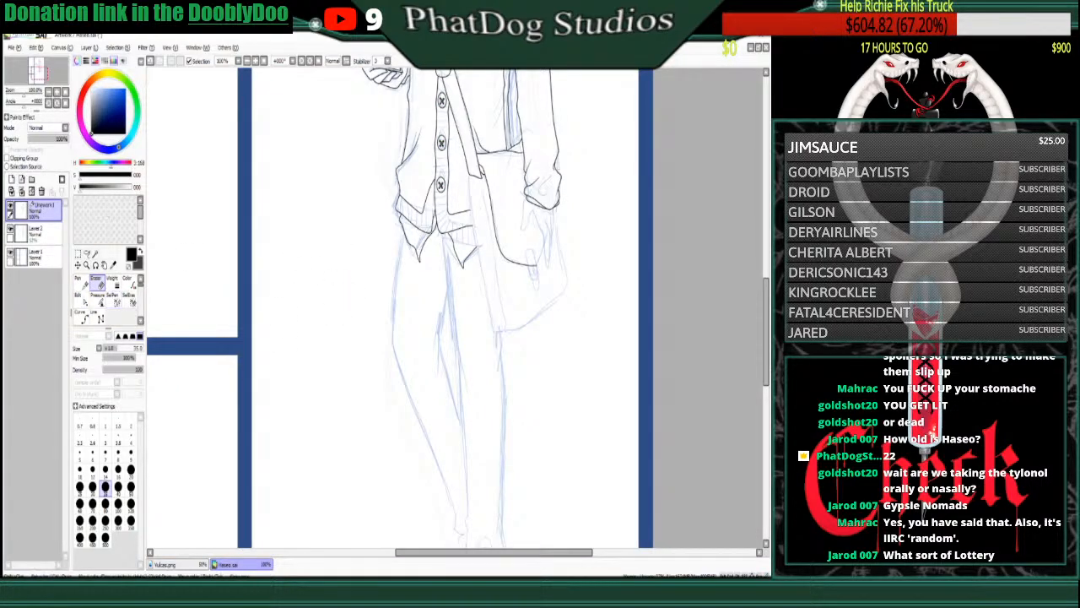
pyautogui.click(81, 313)
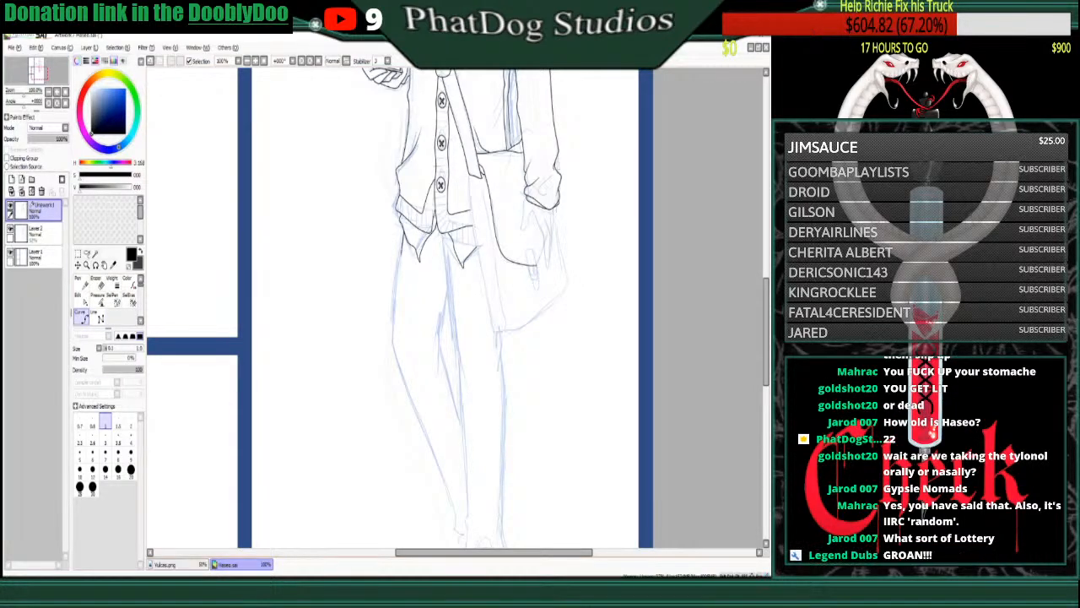
# - Ink the rear leg's outer outline from the jacket hem past the knee to the crumpled trouser cuff with the Curve tool
pyautogui.click(402, 238)
pyautogui.click(394, 342)
pyautogui.click(426, 432)
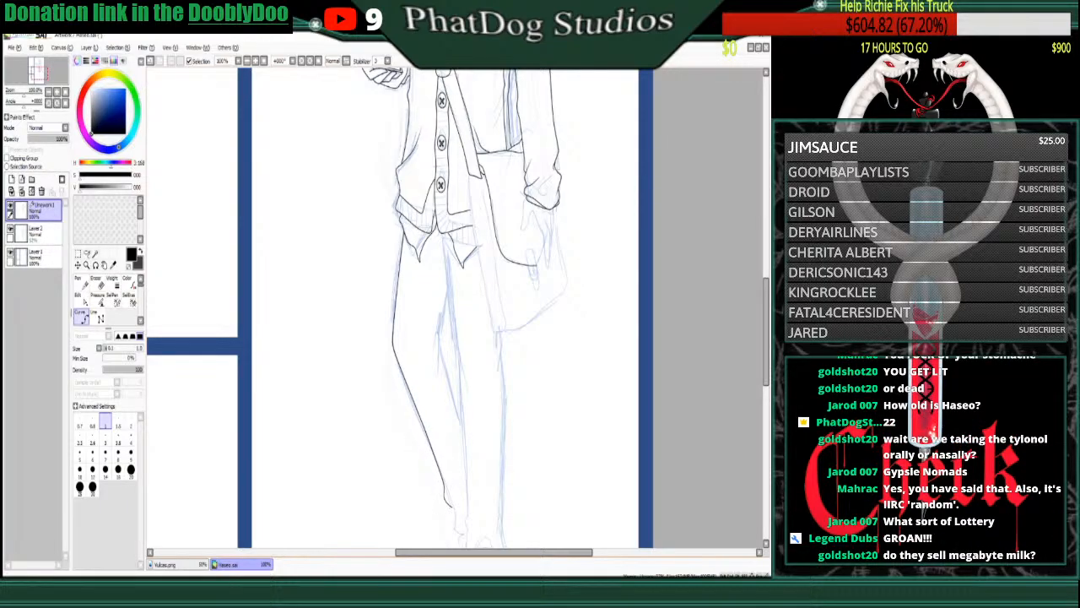
pyautogui.click(446, 498)
pyautogui.hotkey('ctrl', 'z')
pyautogui.click(445, 486)
pyautogui.hotkey('ctrl', 'z')
pyautogui.click(454, 507)
pyautogui.click(456, 523)
pyautogui.click(461, 535)
pyautogui.click(463, 537)
# - Ink the front leg's inner outline from the crotch straight down to the top of the front shoe
pyautogui.moveTo(445, 234); pyautogui.dragTo(462, 378)
pyautogui.click(462, 383)
pyautogui.click(464, 432)
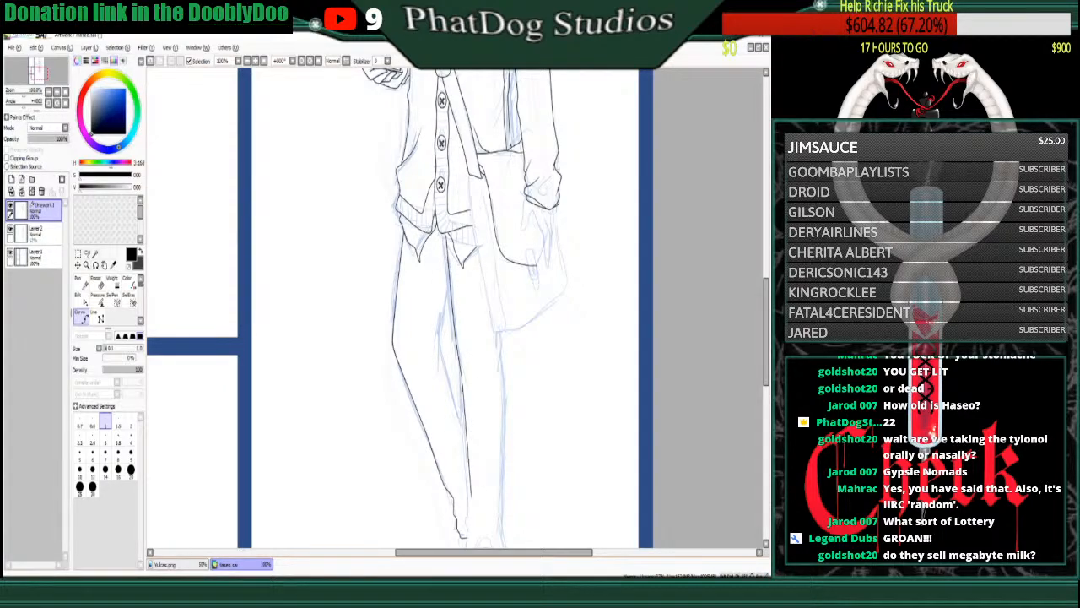
pyautogui.click(467, 469)
pyautogui.click(468, 512)
pyautogui.click(465, 524)
pyautogui.click(467, 533)
pyautogui.moveTo(766, 330); pyautogui.dragTo(766, 357)
pyautogui.click(463, 440)
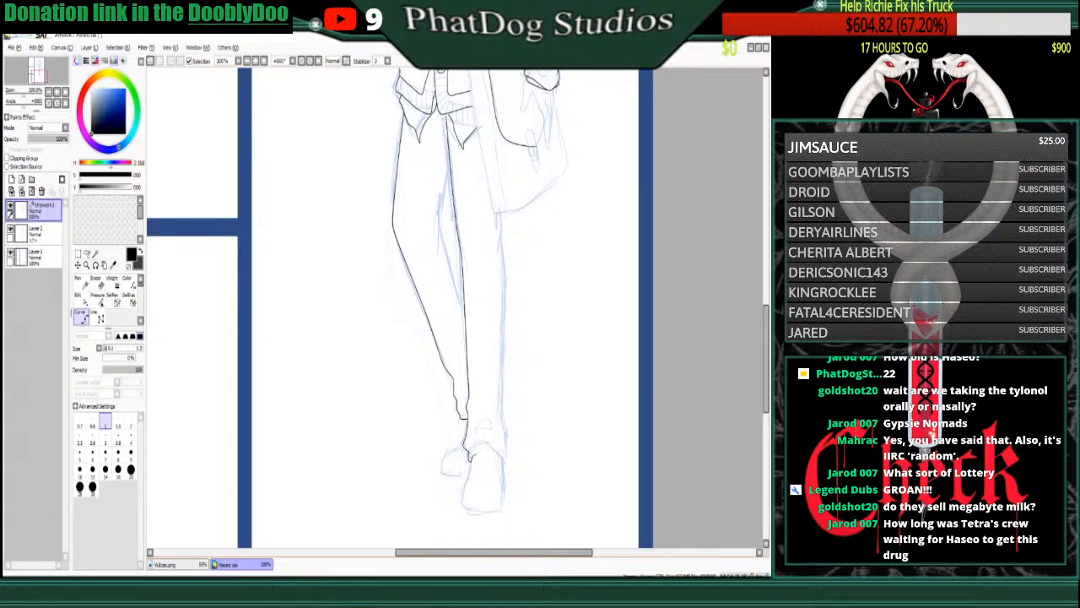
# - Ink the front trouser cuff's lower edge over the shoe and a short fold line at the ankle
pyautogui.click(484, 448)
pyautogui.click(80, 298)
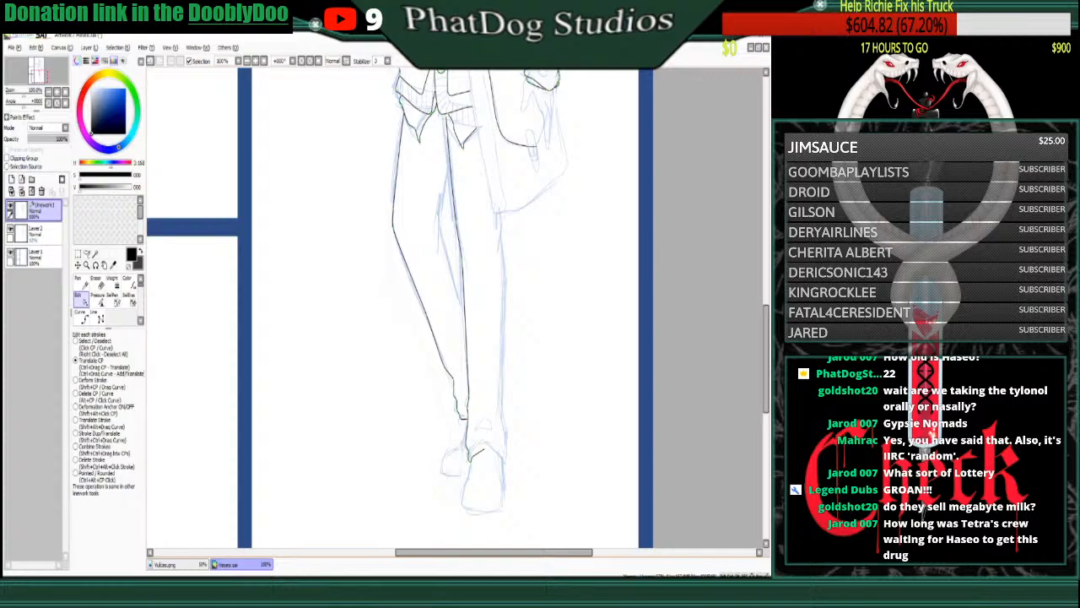
pyautogui.click(80, 314)
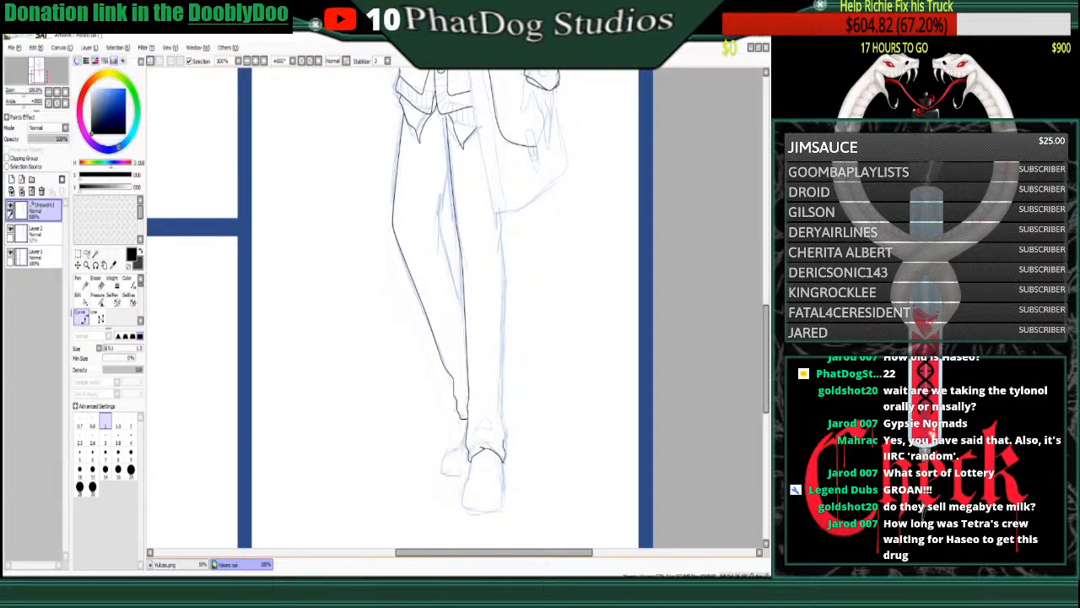
pyautogui.moveTo(492, 415); pyautogui.dragTo(502, 432)
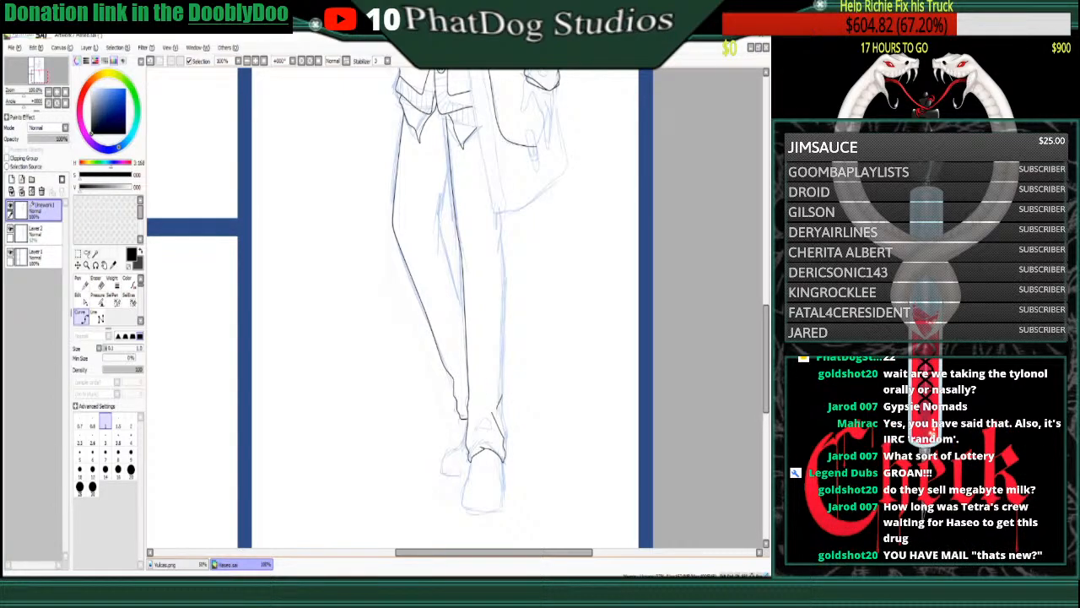
# - Ink the front leg's outer outline from the ankle fold up to the underside of the shoulder bag
pyautogui.click(501, 370)
pyautogui.moveTo(503, 313); pyautogui.dragTo(503, 265)
pyautogui.click(504, 295)
pyautogui.doubleClick(499, 239)
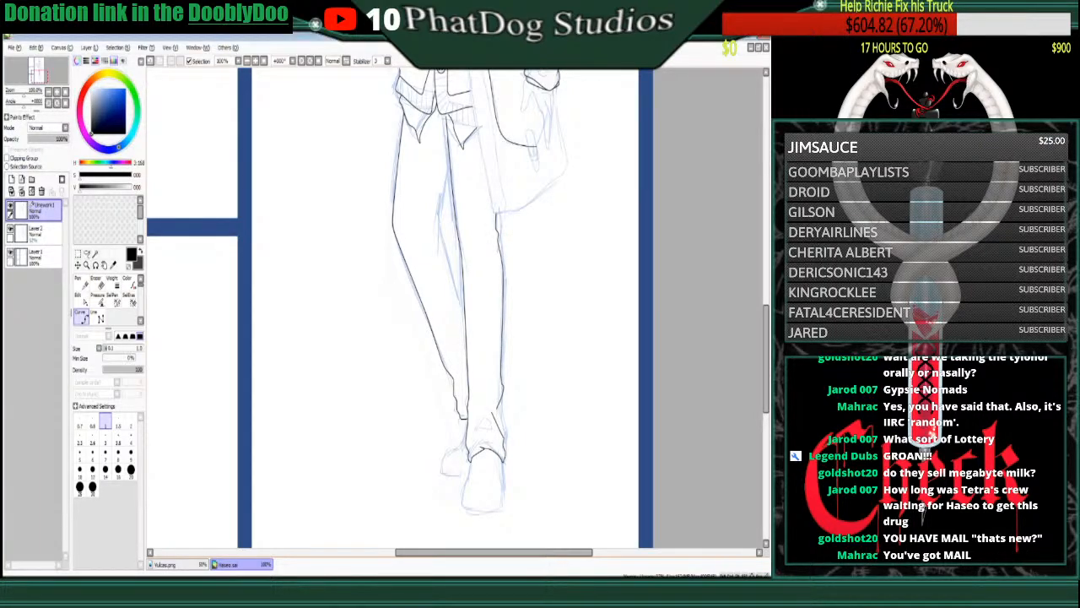
pyautogui.click(499, 408)
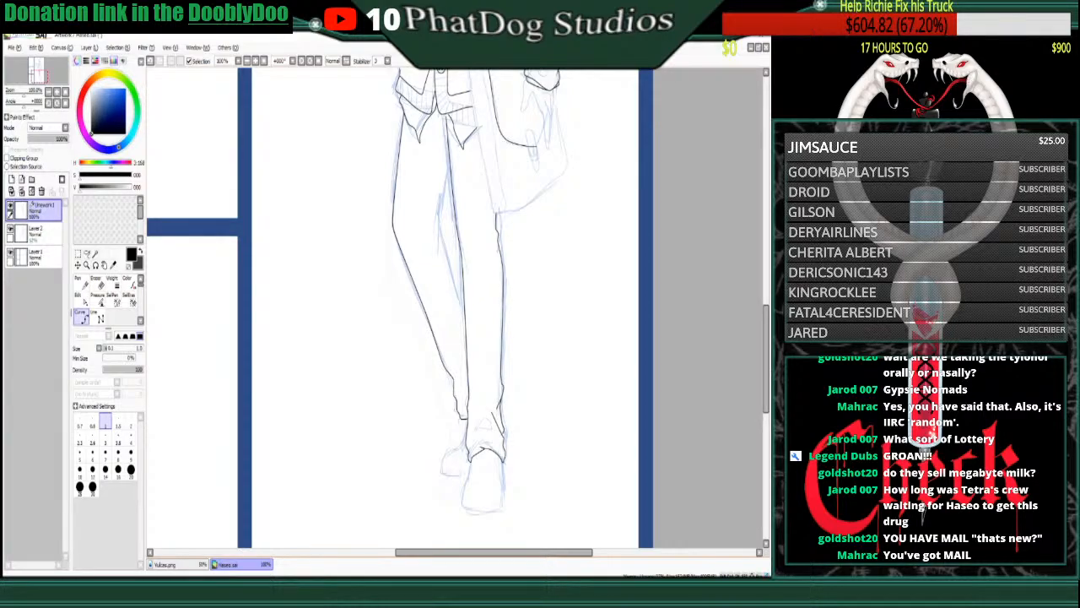
pyautogui.hotkey('ctrl', 'z')
# - Handwrite the note "Happy" in quotation marks in the blank area beside the lower legs with the Pen tool
pyautogui.press('n')
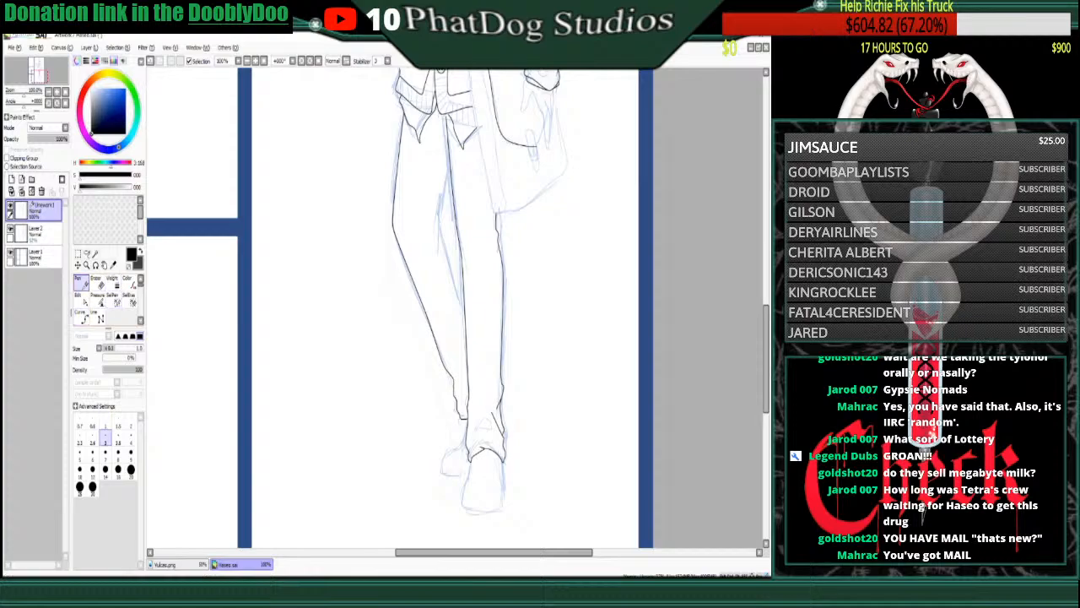
pyautogui.moveTo(310, 366); pyautogui.dragTo(307, 377)
pyautogui.moveTo(316, 363)
pyautogui.mouseDown()
pyautogui.moveTo(311, 377)
pyautogui.moveTo(339, 353)
pyautogui.moveTo(341, 365)
pyautogui.mouseUp()
pyautogui.click(82, 317)
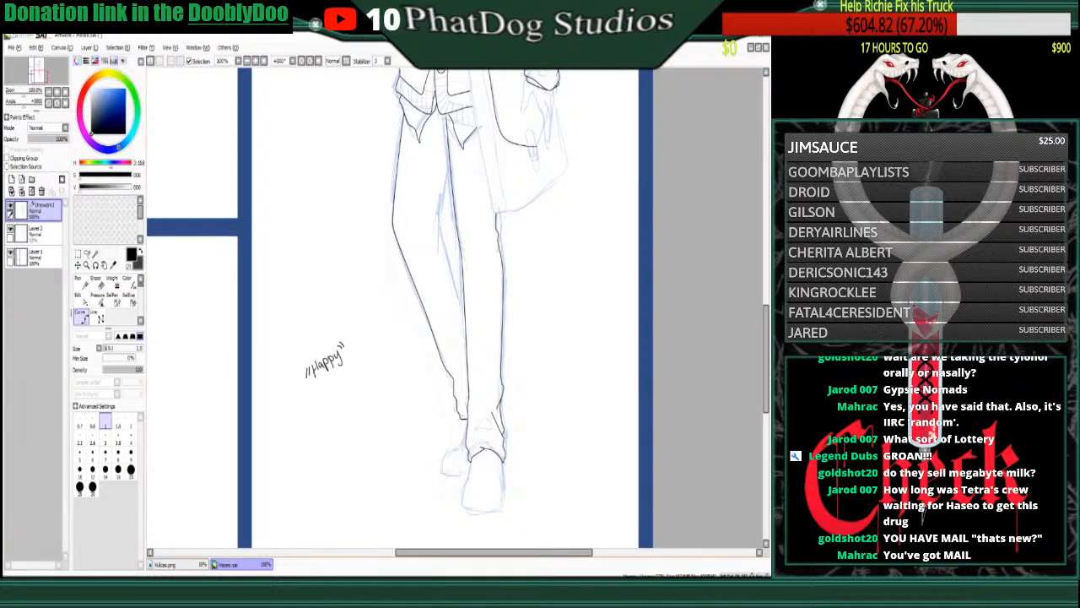
# - Ink the rounded outline of the front shoe below the trouser cuff with the Curve tool
pyautogui.click(469, 474)
pyautogui.click(494, 506)
pyautogui.click(502, 492)
pyautogui.click(502, 481)
# - Erase the handwritten note "Happy" beside the lower legs
pyautogui.click(96, 278)
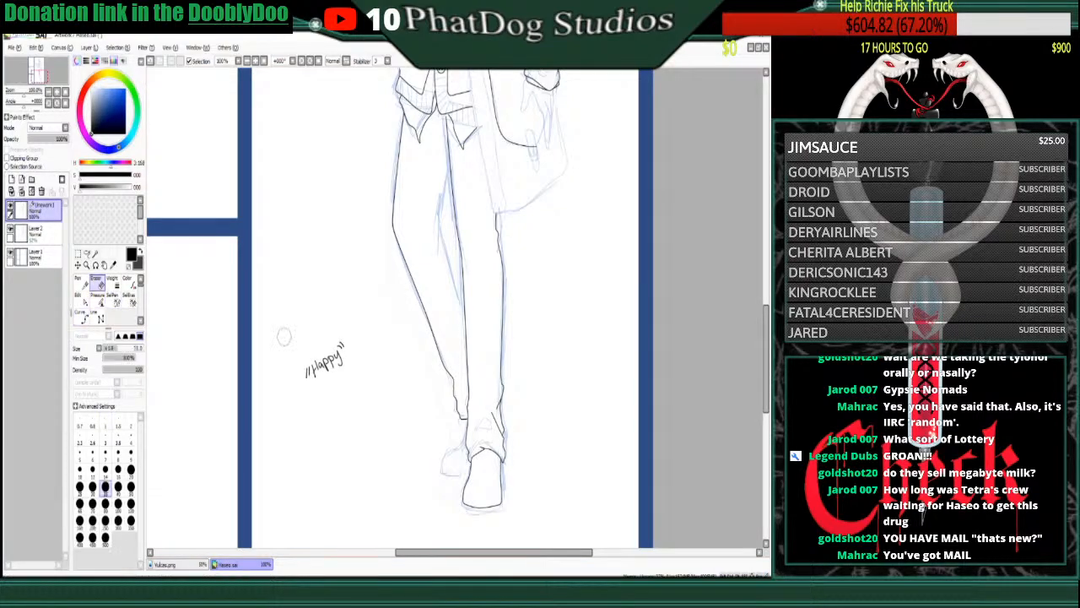
pyautogui.moveTo(342, 357); pyautogui.dragTo(333, 354)
pyautogui.click(81, 314)
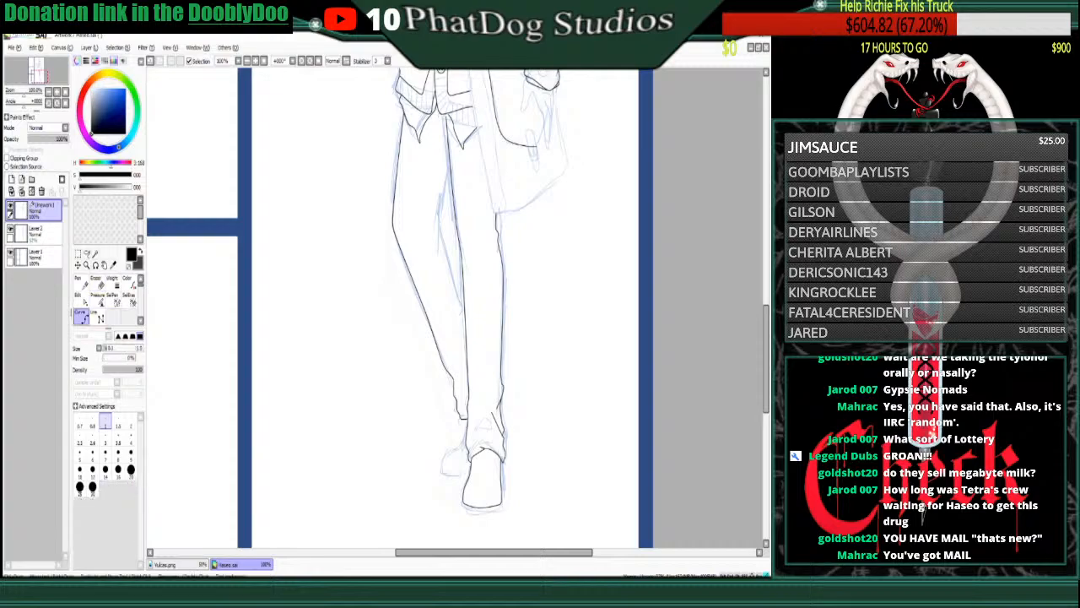
# - Refine the control points and line pressure around the front ankle, and ink small crease marks on the cuff above the shoe
pyautogui.click(80, 297)
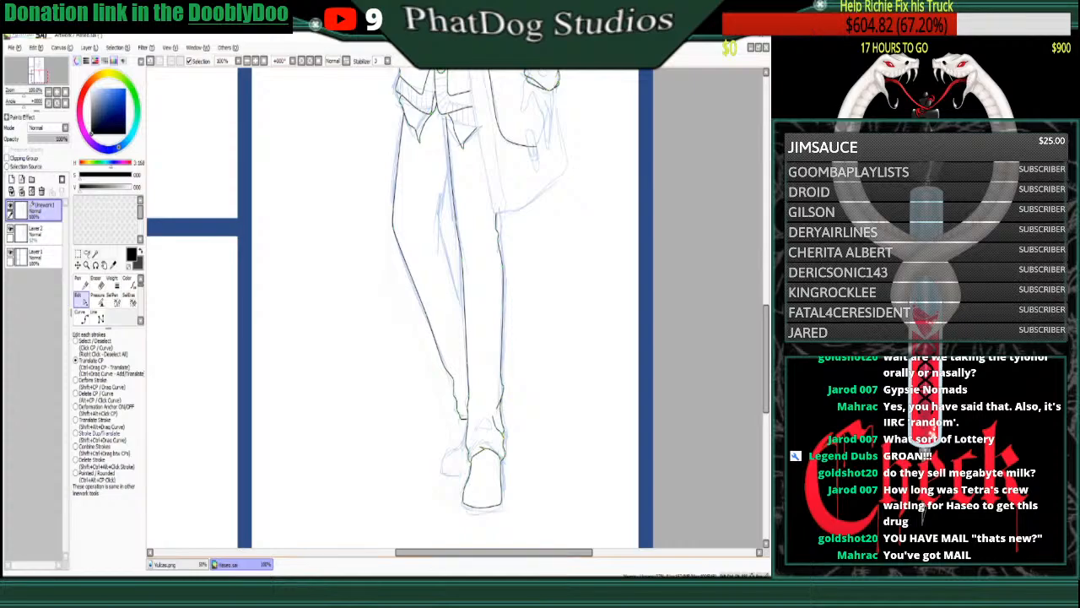
pyautogui.click(98, 300)
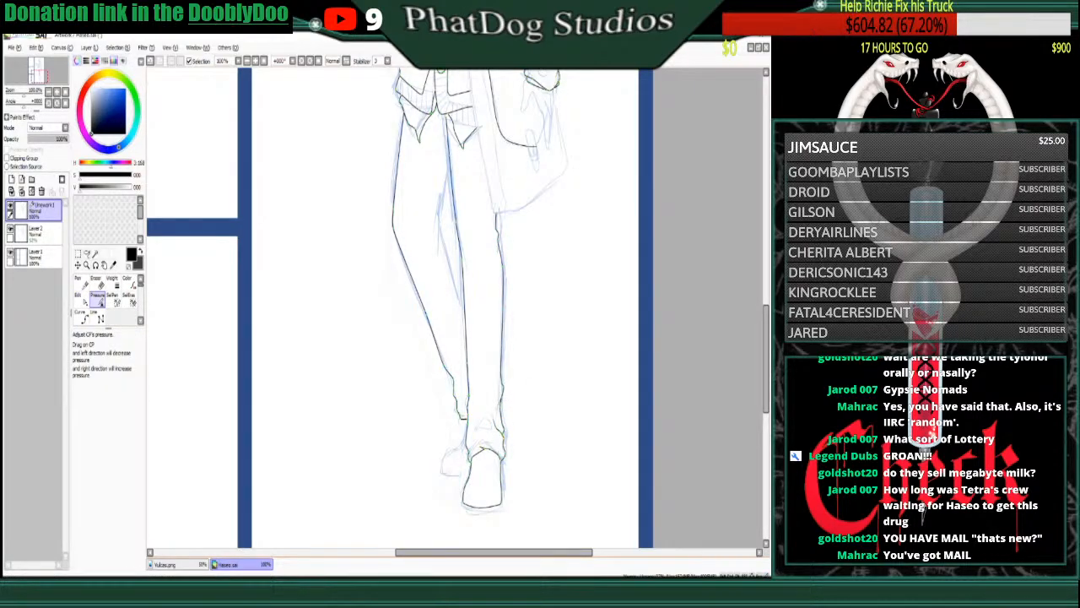
pyautogui.click(80, 314)
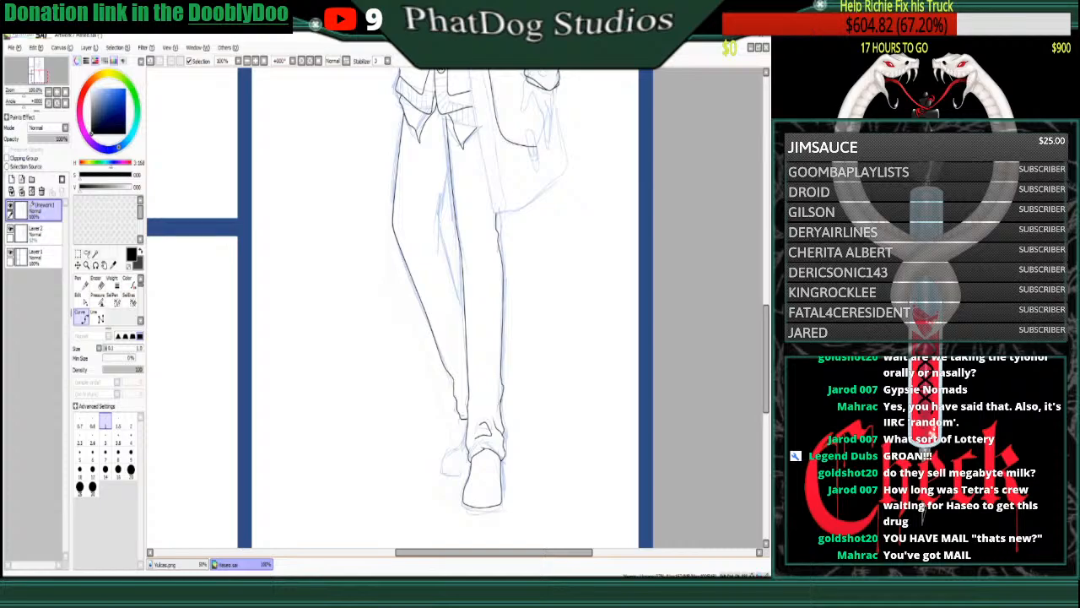
pyautogui.click(80, 295)
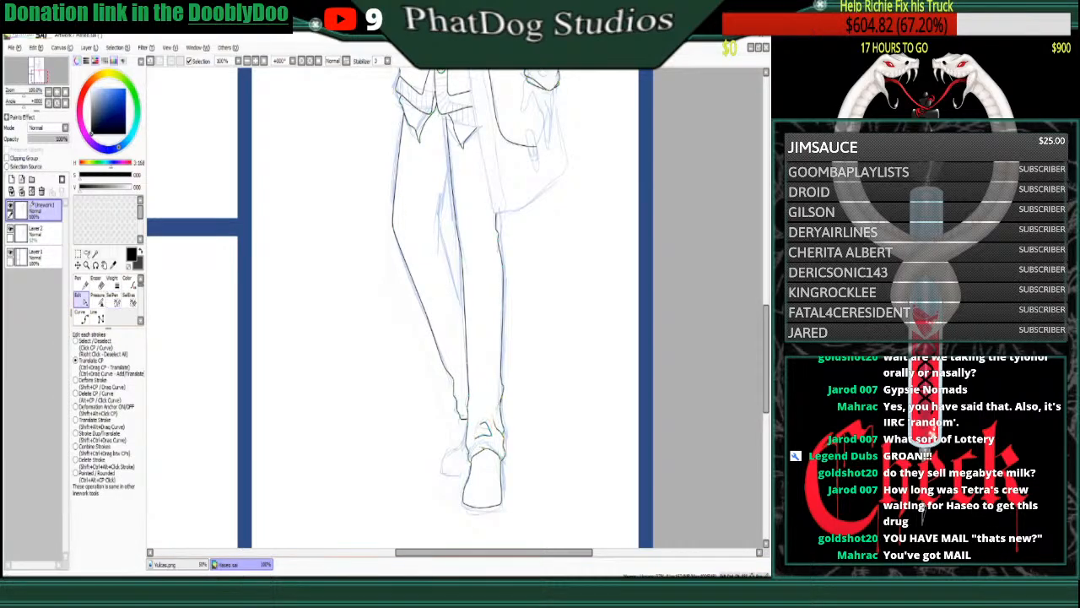
pyautogui.moveTo(478, 436); pyautogui.dragTo(414, 522)
pyautogui.click(157, 60)
# - Handwrite the note "also Boooo" in the blank area beside the lower legs with the Pen tool, and erase it
pyautogui.click(78, 277)
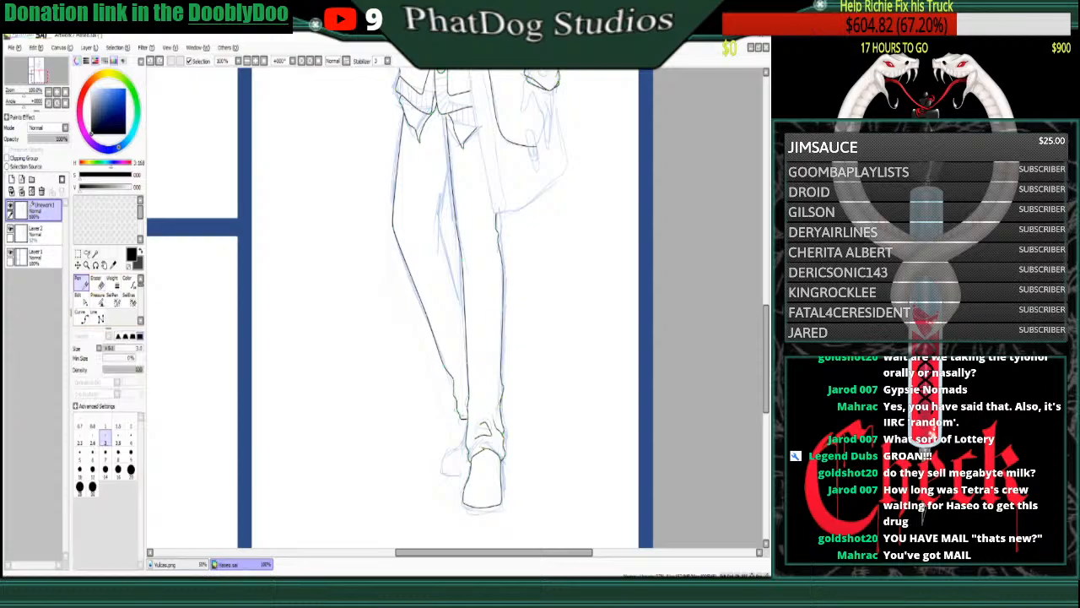
pyautogui.moveTo(286, 372)
pyautogui.mouseDown()
pyautogui.moveTo(290, 383)
pyautogui.moveTo(305, 360)
pyautogui.mouseUp()
pyautogui.moveTo(296, 400)
pyautogui.mouseDown()
pyautogui.moveTo(306, 416)
pyautogui.moveTo(340, 390)
pyautogui.mouseUp()
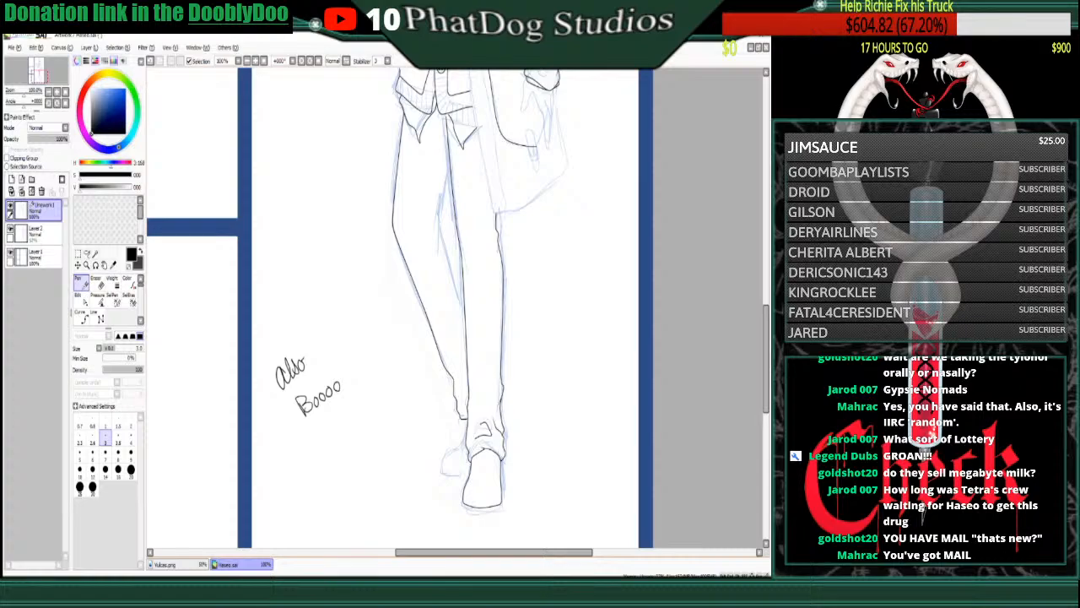
pyautogui.press('e')
pyautogui.moveTo(300, 359)
pyautogui.mouseDown()
pyautogui.moveTo(276, 388)
pyautogui.moveTo(282, 370)
pyautogui.moveTo(295, 383)
pyautogui.moveTo(332, 382)
pyautogui.mouseUp()
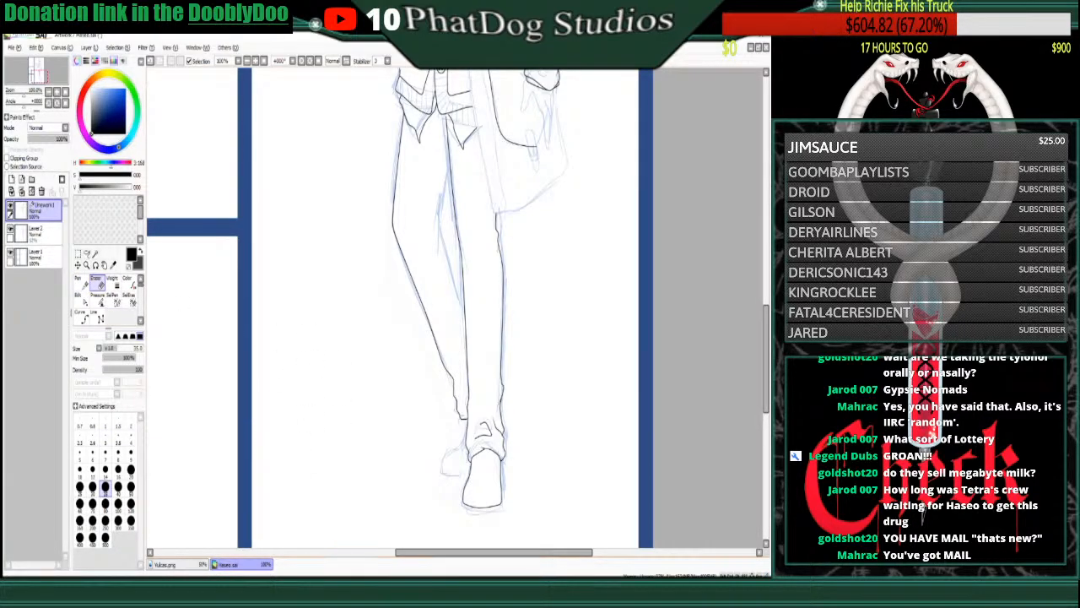
pyautogui.click(82, 317)
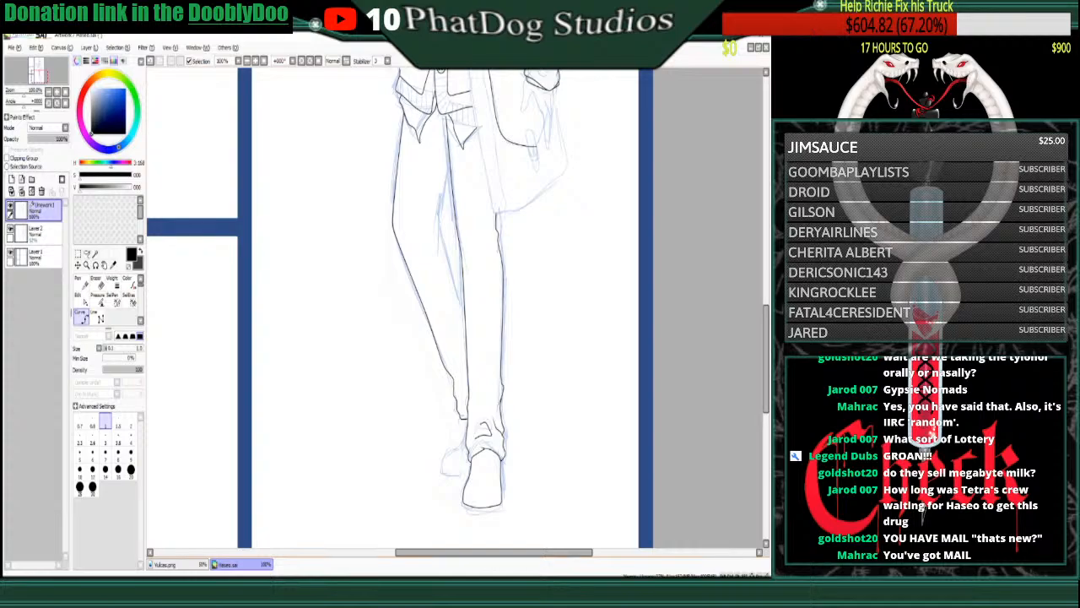
# - Ink the inner edge of the back trouser leg from the crotch past the knee to the front leg with the Curve tool
pyautogui.click(79, 295)
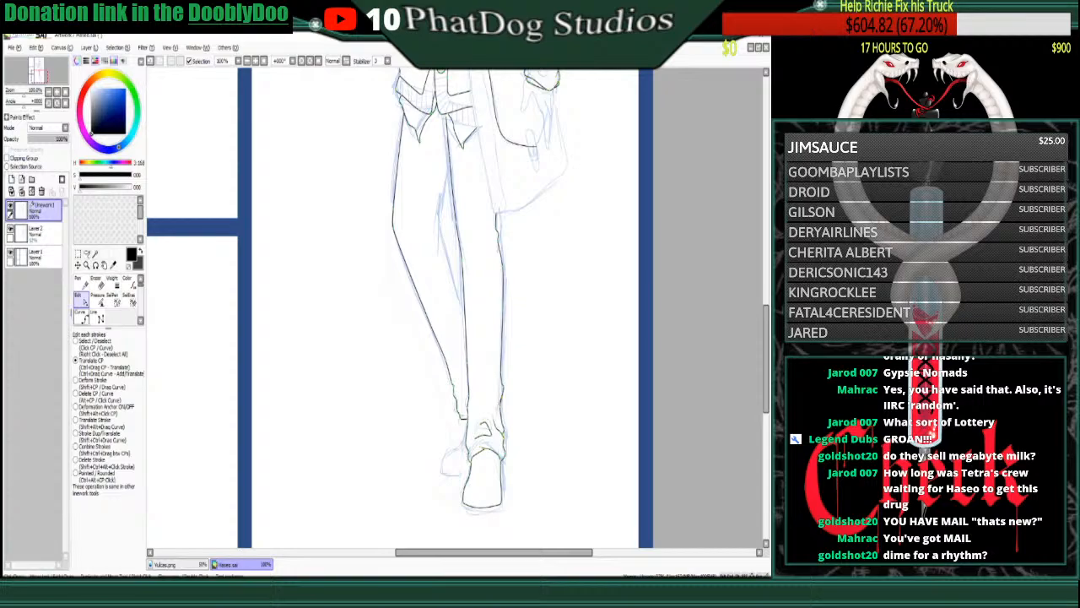
pyautogui.click(81, 314)
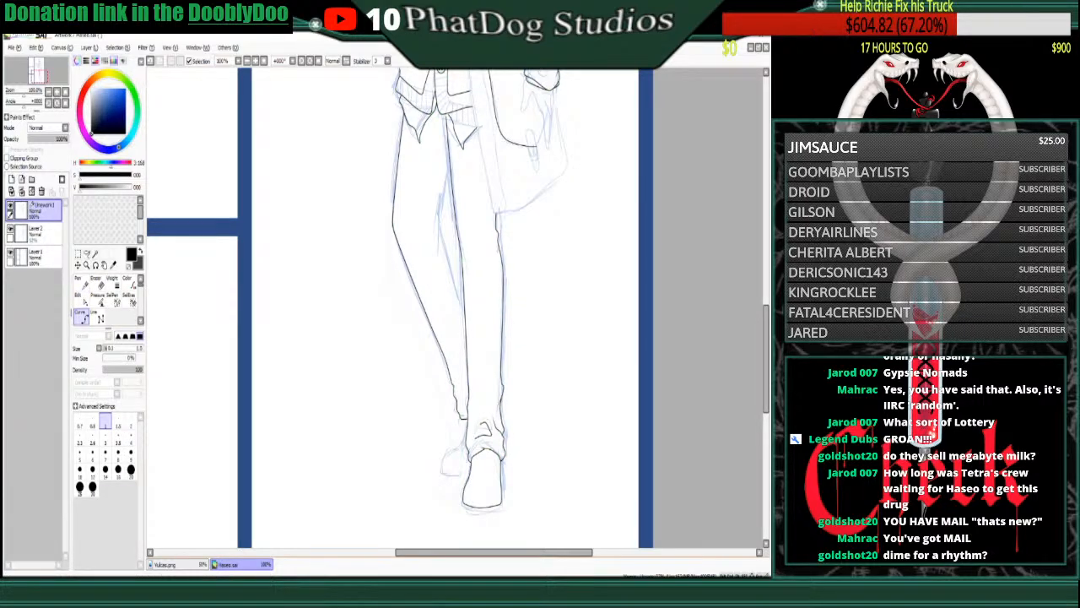
pyautogui.click(450, 159)
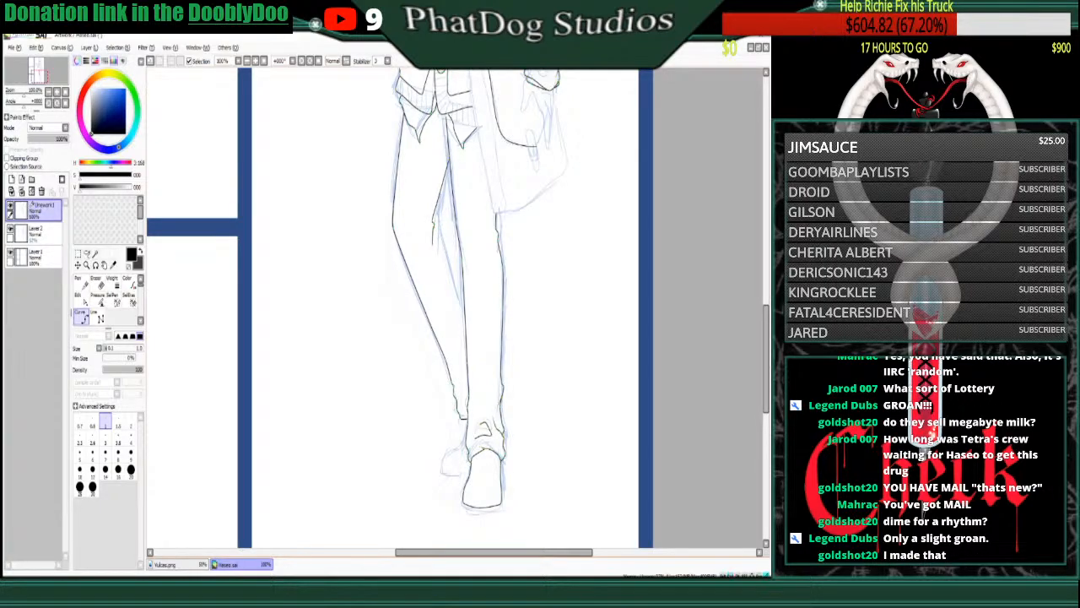
pyautogui.moveTo(437, 234); pyautogui.dragTo(444, 249)
pyautogui.click(445, 253)
pyautogui.click(461, 306)
pyautogui.click(81, 299)
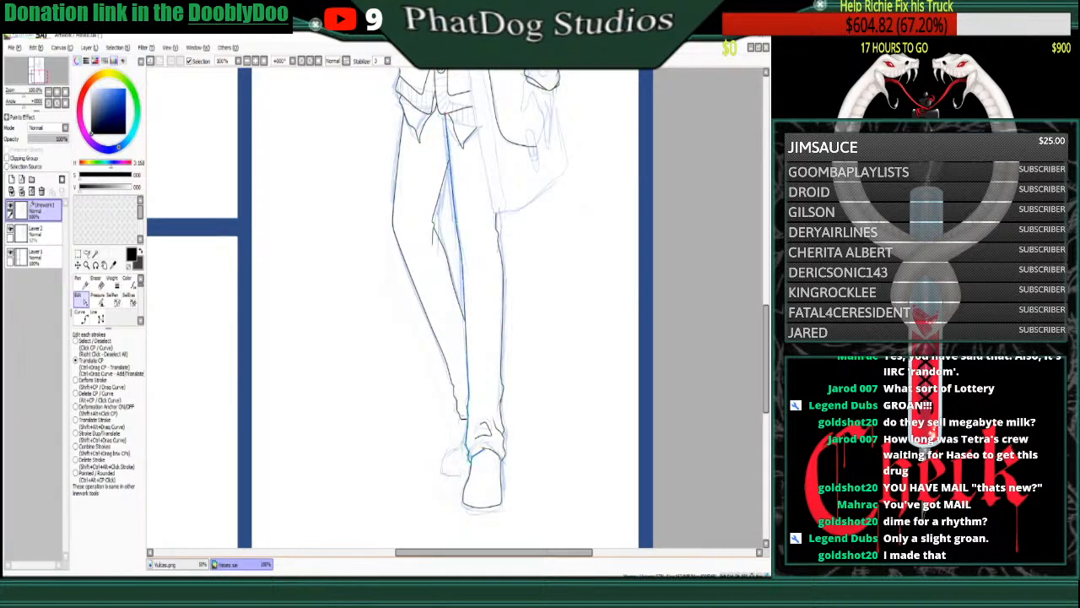
# - Ink the narrow side panel of the shoulder bag, from the strap down to its lower front corner
pyautogui.click(81, 314)
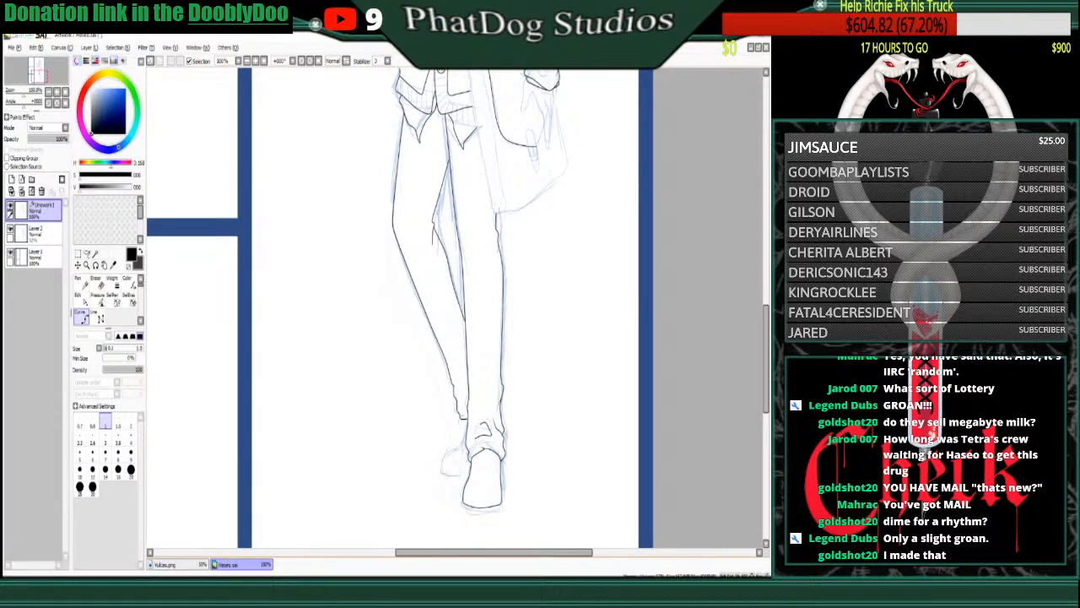
pyautogui.scroll(3, 455, 308)
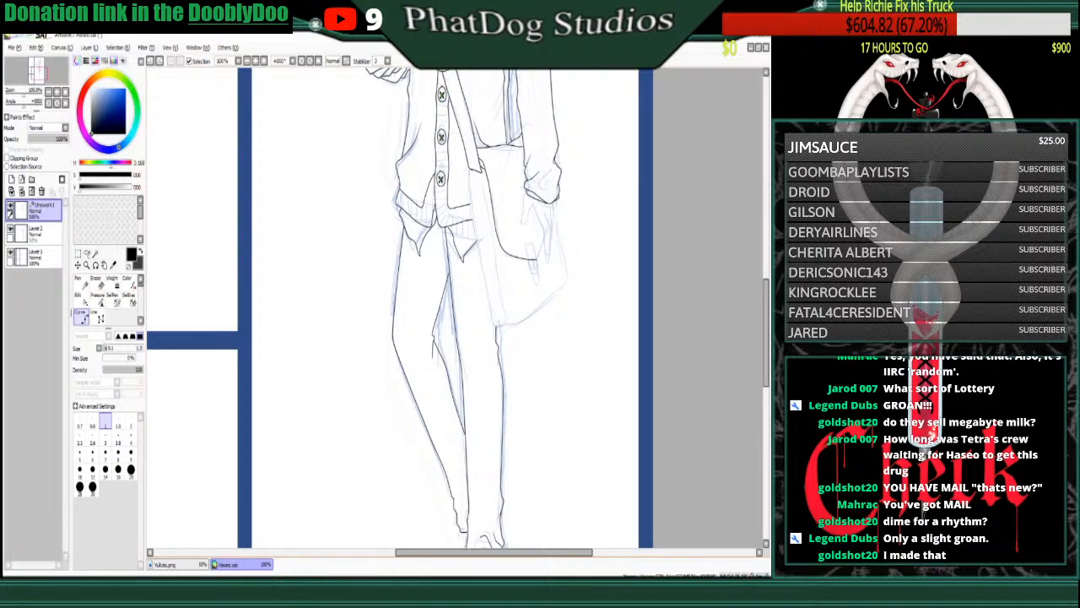
pyautogui.click(470, 174)
pyautogui.click(480, 246)
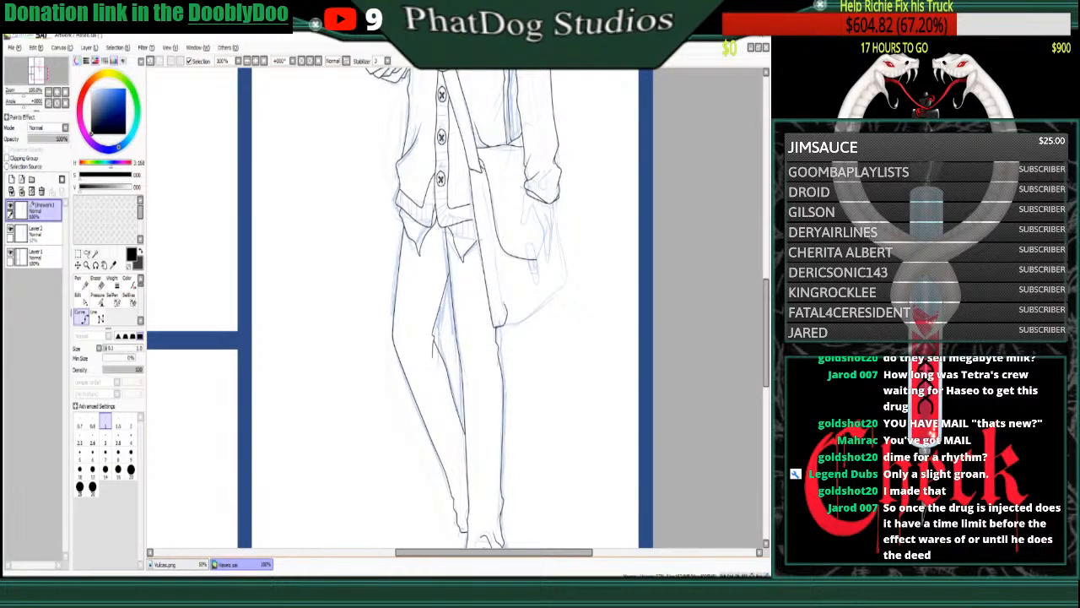
pyautogui.moveTo(506, 310); pyautogui.dragTo(496, 207)
pyautogui.click(488, 198)
# - Ink the bag's slanted lower edge, rounded outer corner and outer side up towards the hand
pyautogui.moveTo(509, 322); pyautogui.dragTo(555, 294)
pyautogui.click(564, 287)
pyautogui.click(568, 271)
pyautogui.click(559, 245)
pyautogui.moveTo(558, 236); pyautogui.dragTo(556, 223)
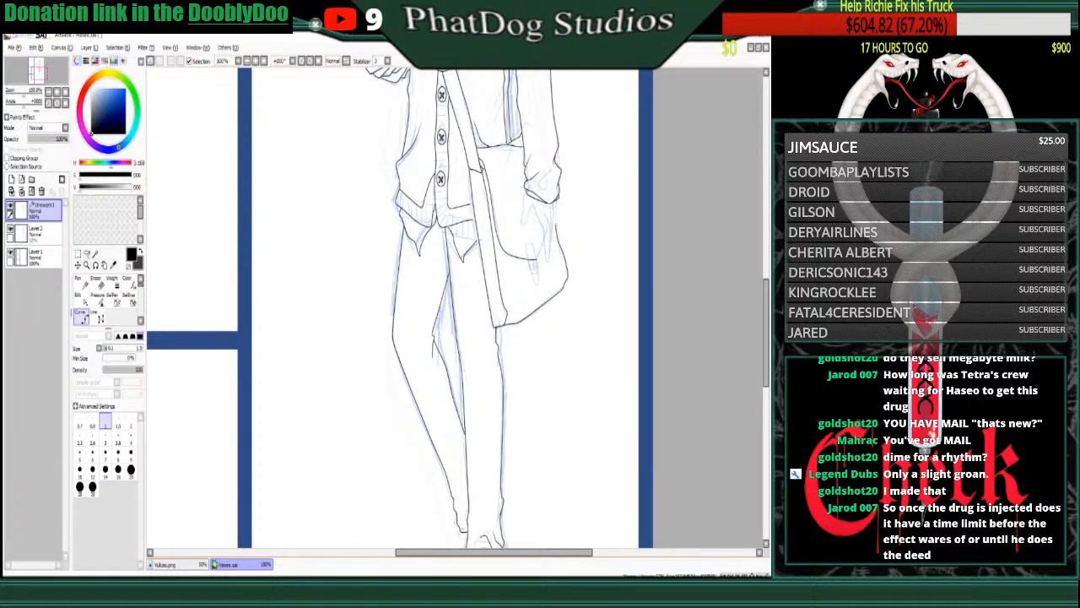
# - Handwrite "Clap" three times in the blank area beside the legs with the Pen tool
pyautogui.press('n')
pyautogui.moveTo(281, 356)
pyautogui.mouseDown()
pyautogui.moveTo(276, 372)
pyautogui.moveTo(294, 363)
pyautogui.mouseUp()
pyautogui.moveTo(292, 350); pyautogui.dragTo(294, 357)
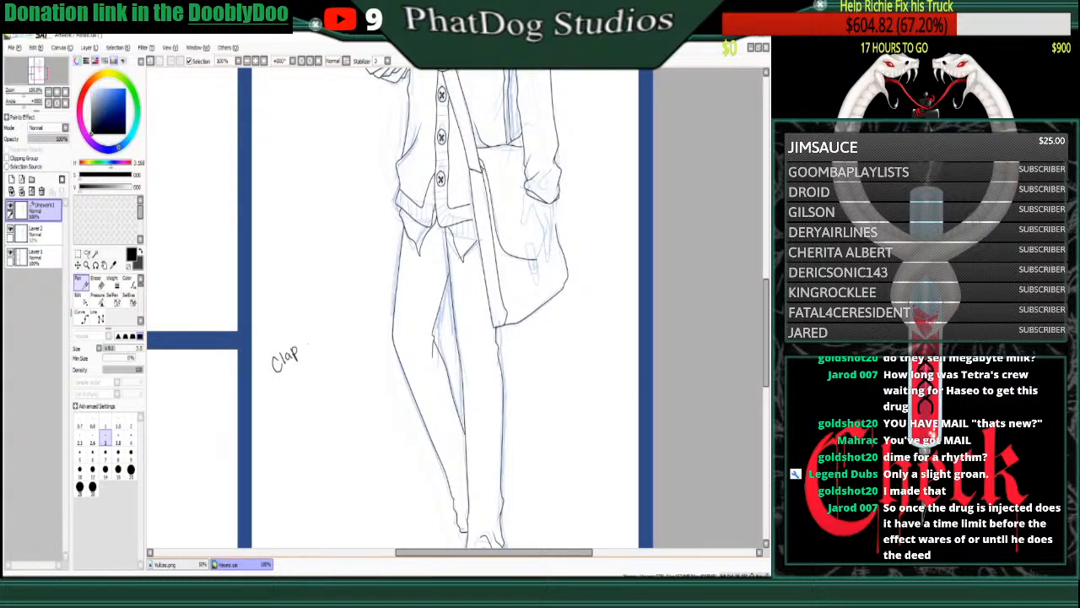
pyautogui.moveTo(291, 396)
pyautogui.mouseDown()
pyautogui.moveTo(291, 409)
pyautogui.moveTo(305, 405)
pyautogui.mouseUp()
pyautogui.moveTo(305, 388)
pyautogui.mouseDown()
pyautogui.moveTo(322, 428)
pyautogui.moveTo(340, 425)
pyautogui.mouseUp()
pyautogui.hotkey('ctrl', 'z')
pyautogui.hotkey('ctrl', 'z')
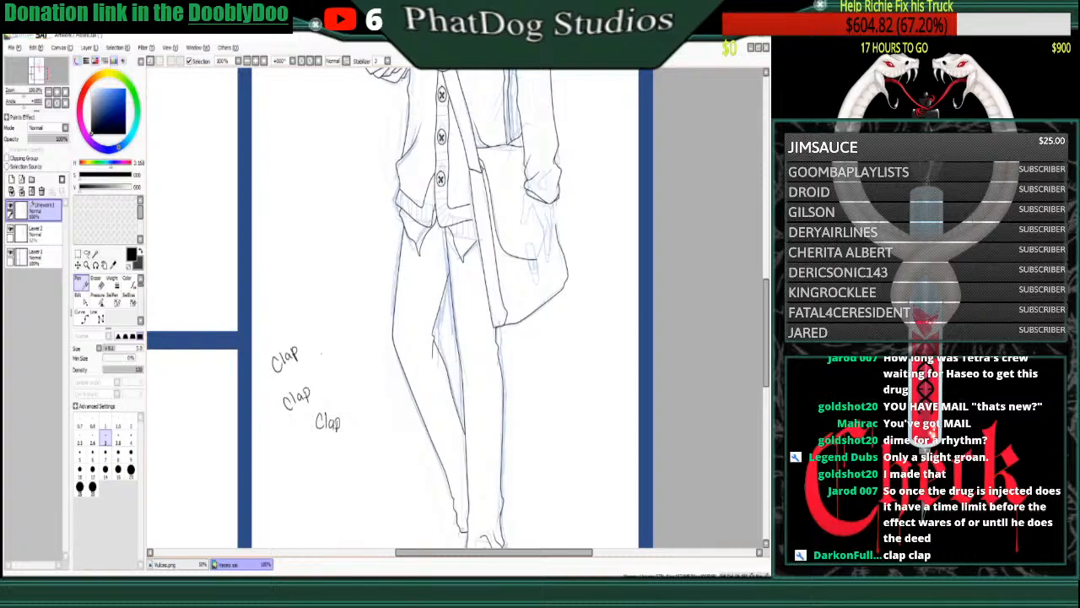
# - Doodle a small round-headed clapping figure above the handwritten notes, and erase the figure together with the notes
pyautogui.moveTo(323, 290); pyautogui.dragTo(319, 293)
pyautogui.moveTo(334, 329)
pyautogui.mouseDown()
pyautogui.moveTo(328, 338)
pyautogui.moveTo(346, 341)
pyautogui.moveTo(311, 350)
pyautogui.moveTo(330, 328)
pyautogui.moveTo(332, 355)
pyautogui.mouseUp()
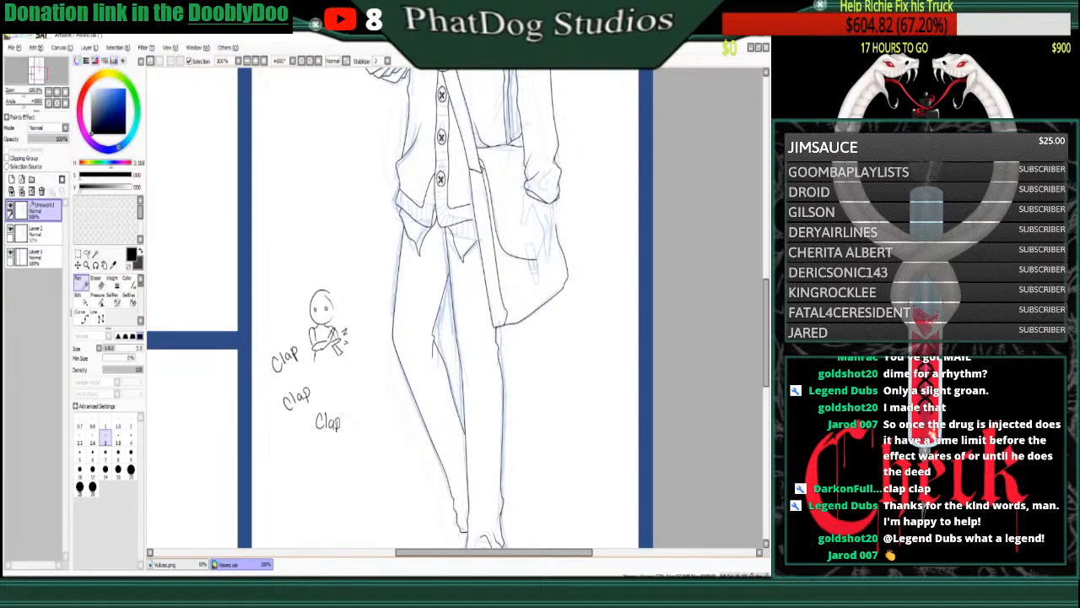
pyautogui.moveTo(331, 348); pyautogui.dragTo(333, 361)
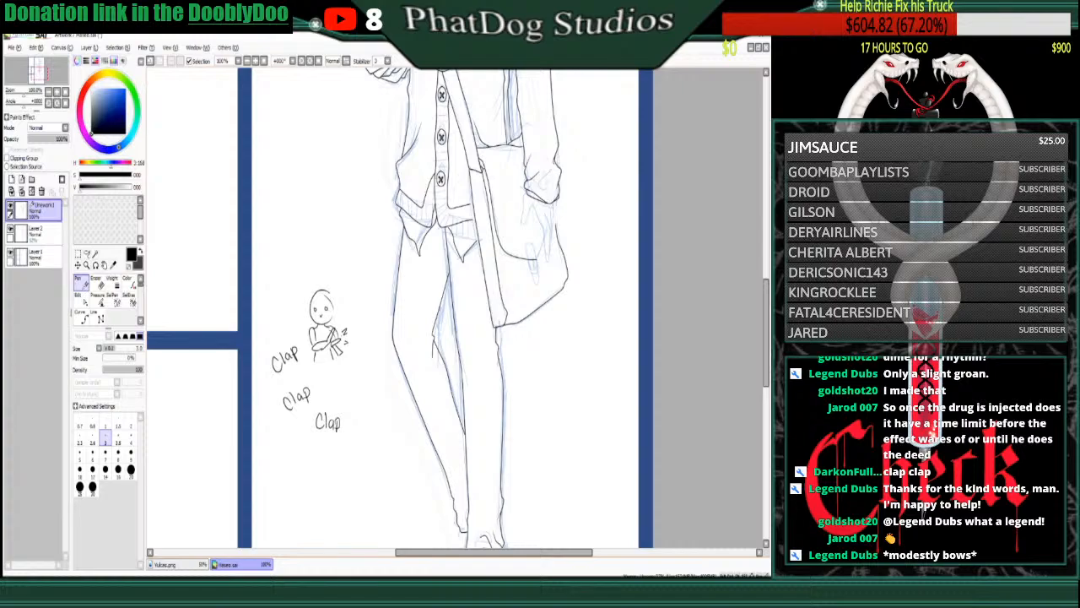
pyautogui.moveTo(336, 340); pyautogui.dragTo(341, 350)
pyautogui.click(97, 284)
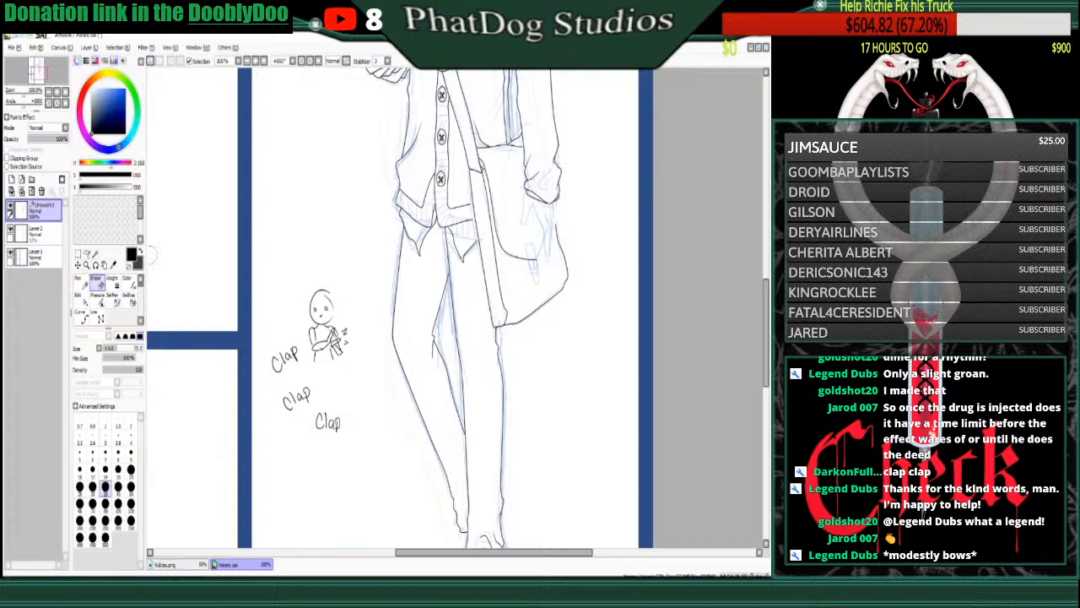
pyautogui.moveTo(272, 408)
pyautogui.mouseDown()
pyautogui.moveTo(287, 381)
pyautogui.moveTo(292, 402)
pyautogui.moveTo(297, 353)
pyautogui.moveTo(334, 439)
pyautogui.moveTo(355, 395)
pyautogui.moveTo(360, 463)
pyautogui.mouseUp()
# - Ink the outline of the rear shoe below the back trouser cuff with the Curve tool, closing its sole against the front shoe
pyautogui.click(81, 315)
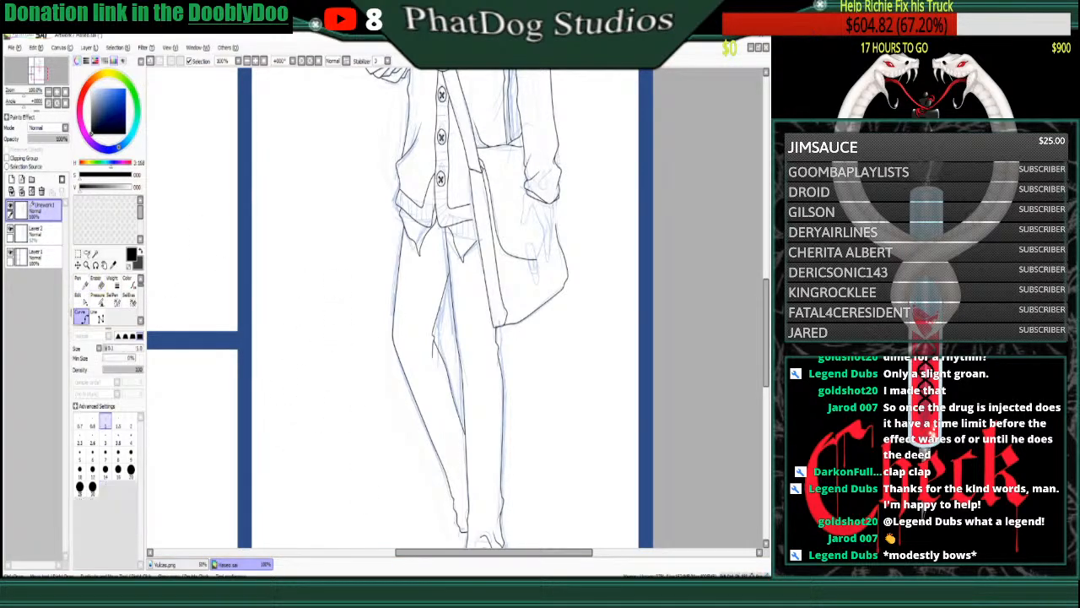
pyautogui.click(80, 297)
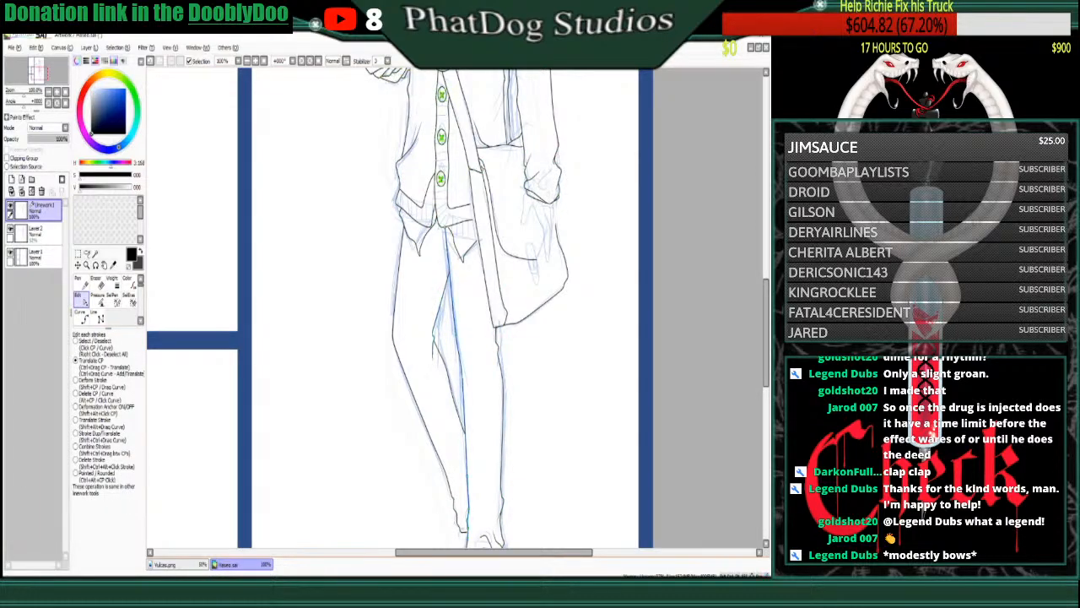
pyautogui.scroll(-4, 455, 308)
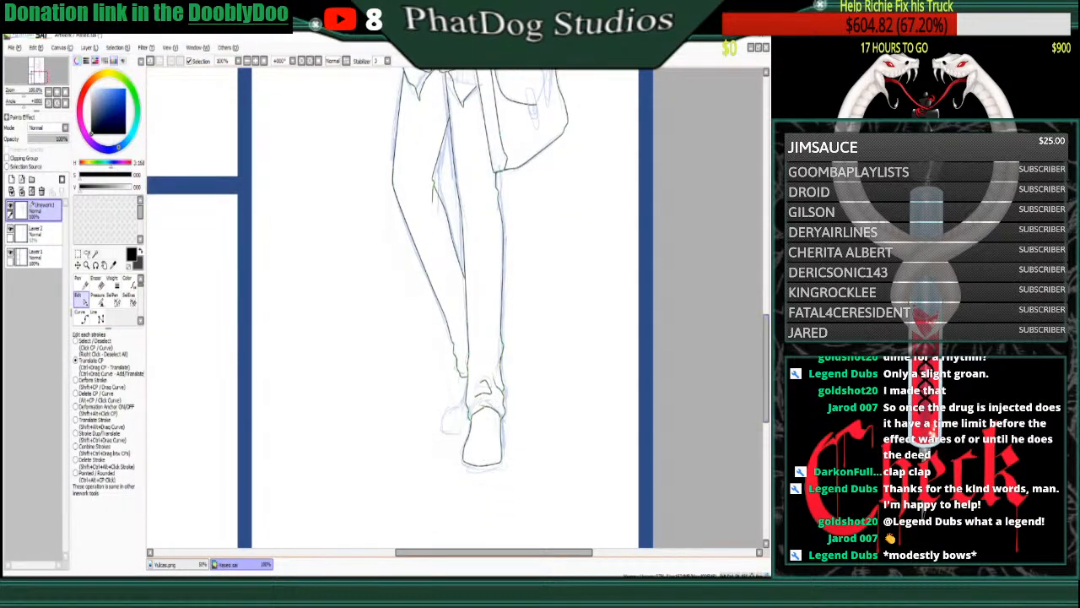
pyautogui.click(83, 318)
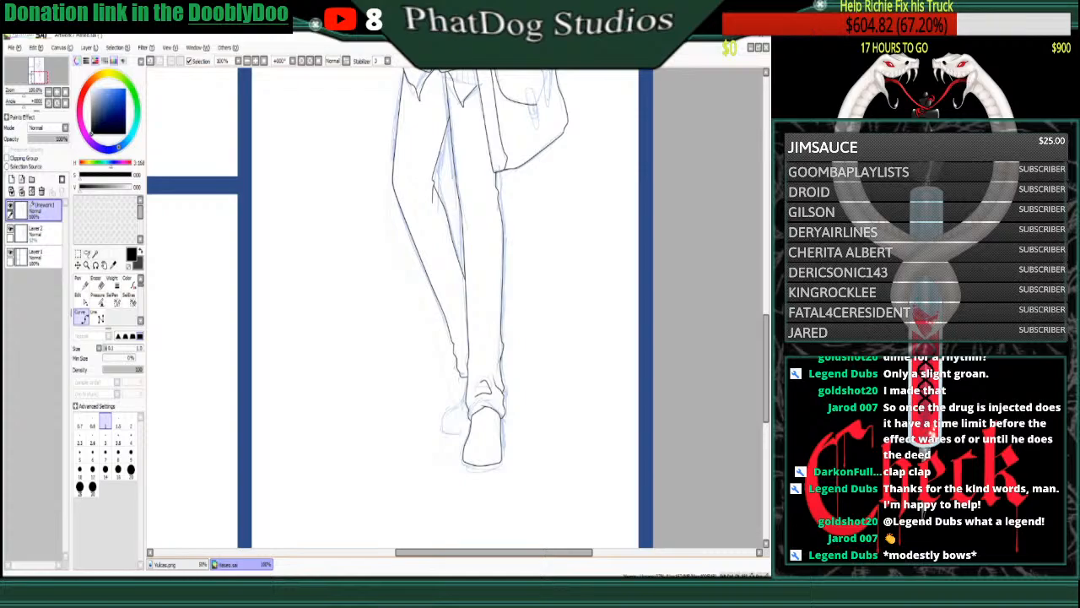
pyautogui.click(466, 397)
pyautogui.click(463, 405)
pyautogui.click(452, 407)
pyautogui.click(442, 424)
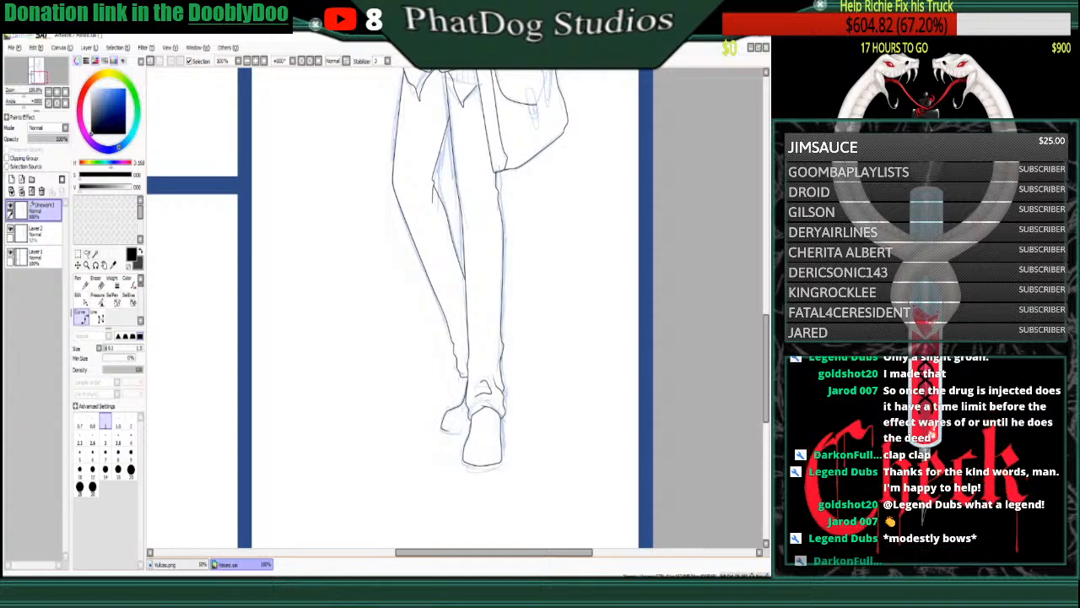
pyautogui.click(464, 433)
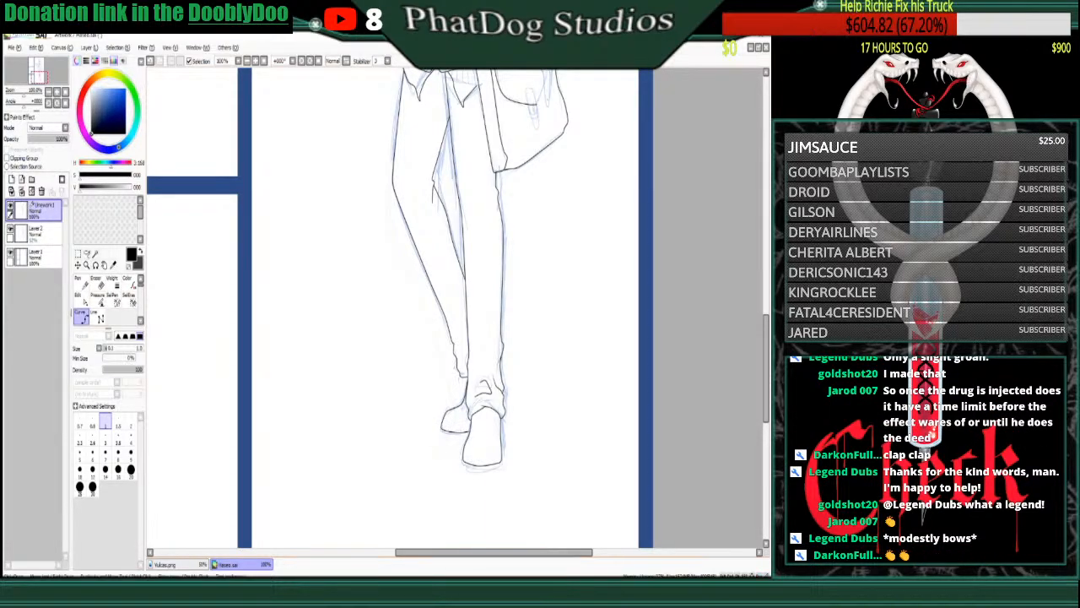
pyautogui.click(83, 300)
pyautogui.click(82, 284)
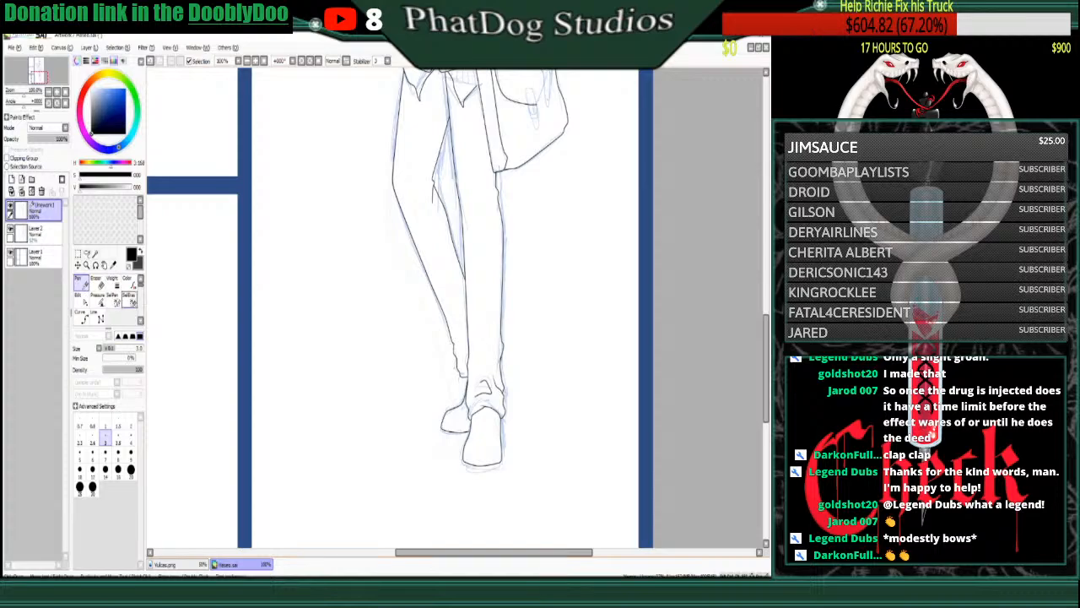
pyautogui.click(80, 314)
pyautogui.click(105, 422)
pyautogui.click(81, 300)
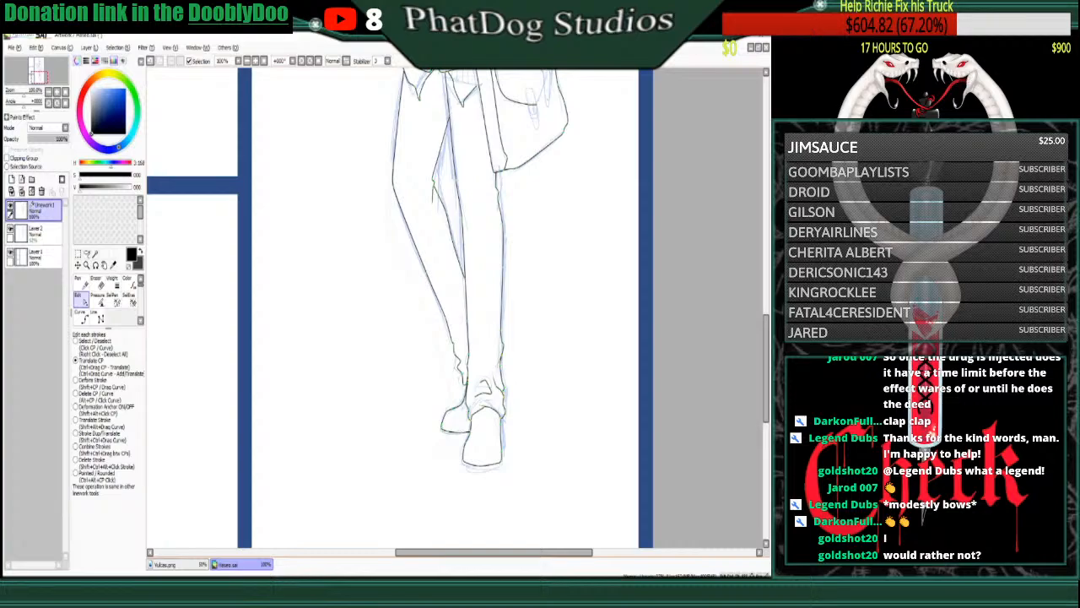
pyautogui.scroll(5, 456, 308)
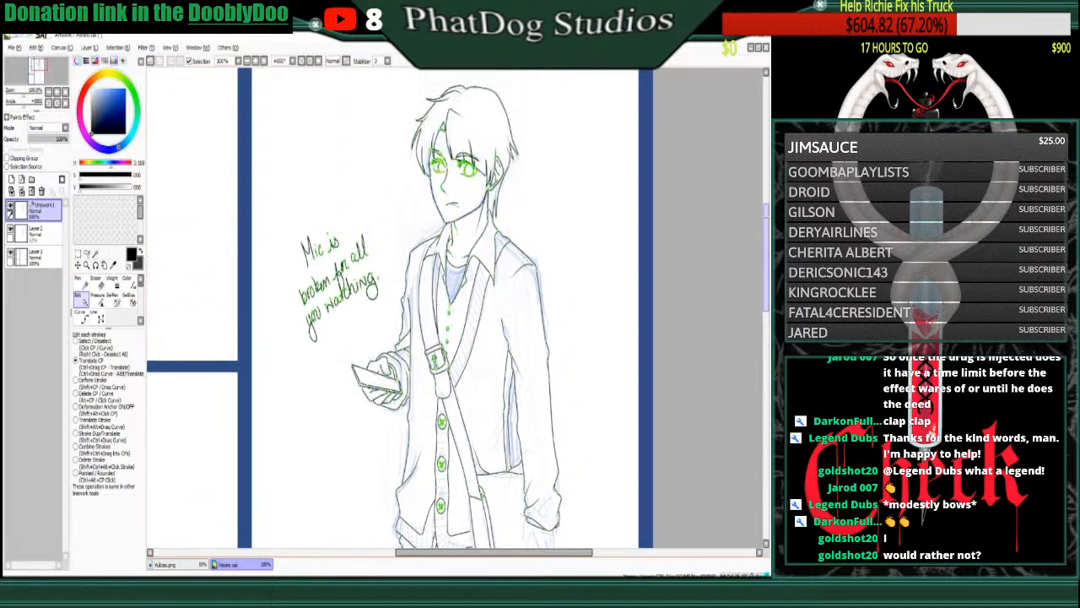
pyautogui.scroll(2, 455, 308)
pyautogui.scroll(-5, 456, 308)
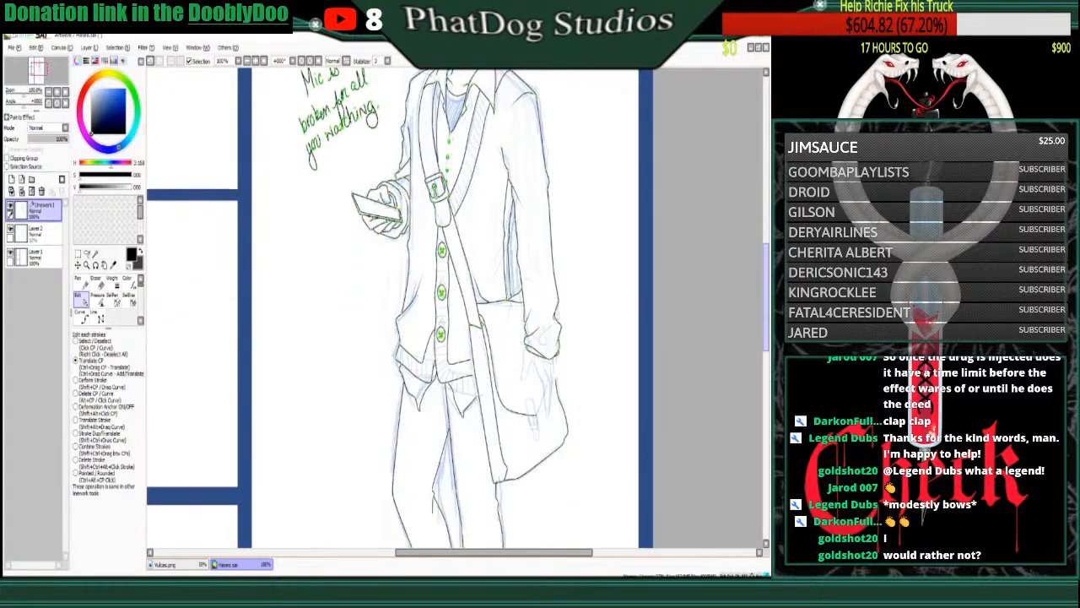
pyautogui.scroll(1, 455, 308)
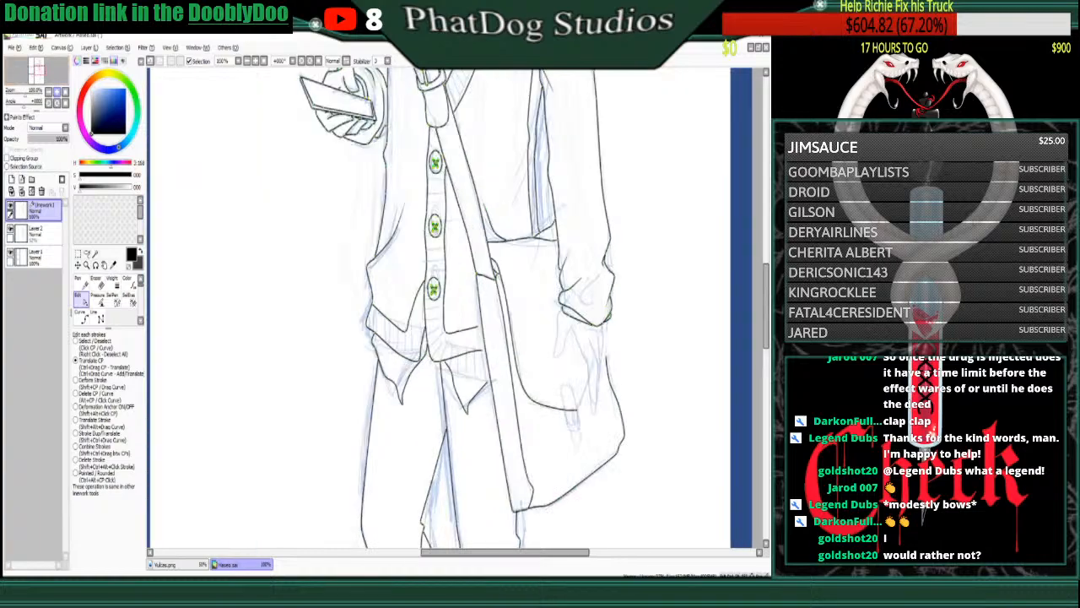
pyautogui.click(82, 316)
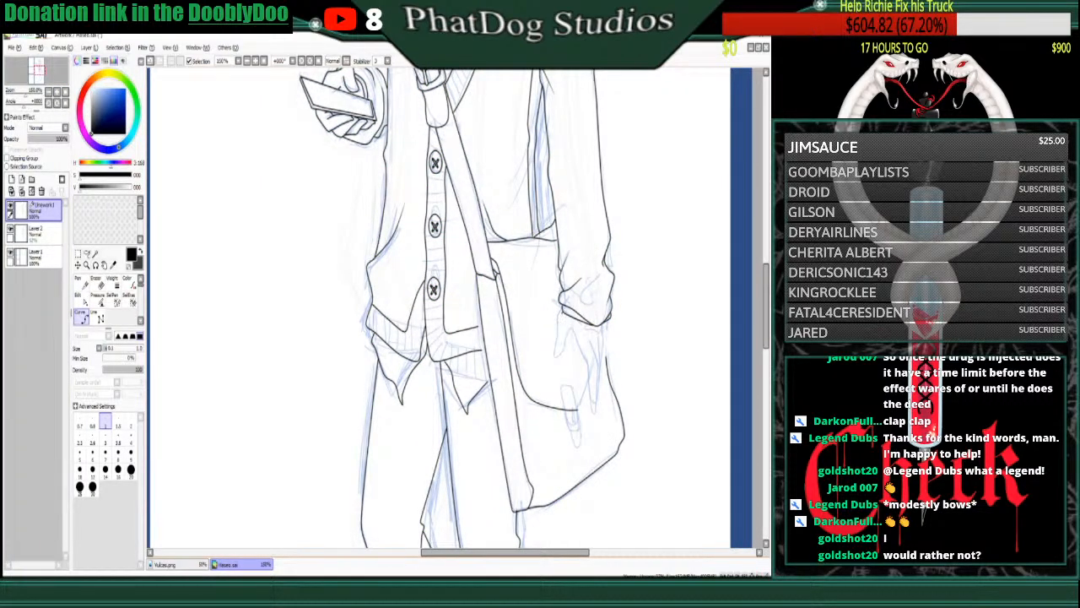
pyautogui.click(561, 313)
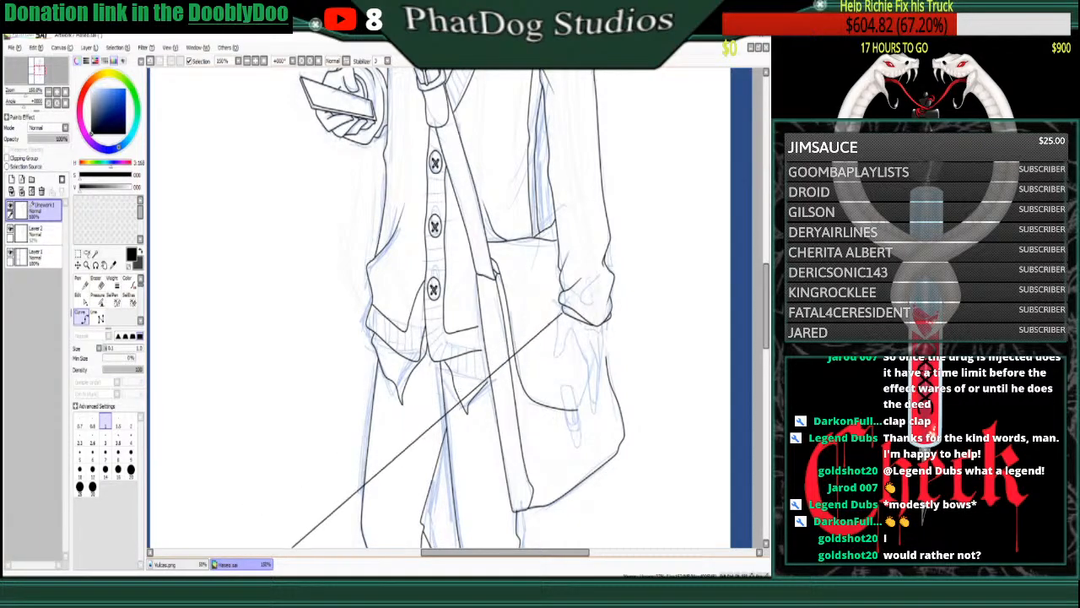
pyautogui.click(285, 452)
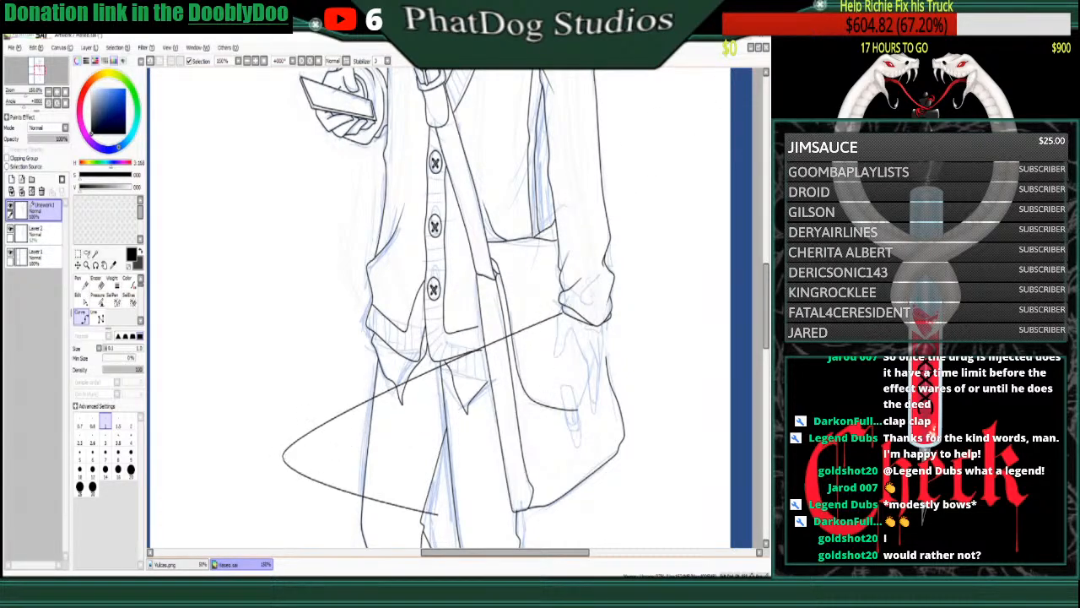
pyautogui.press('Escape')
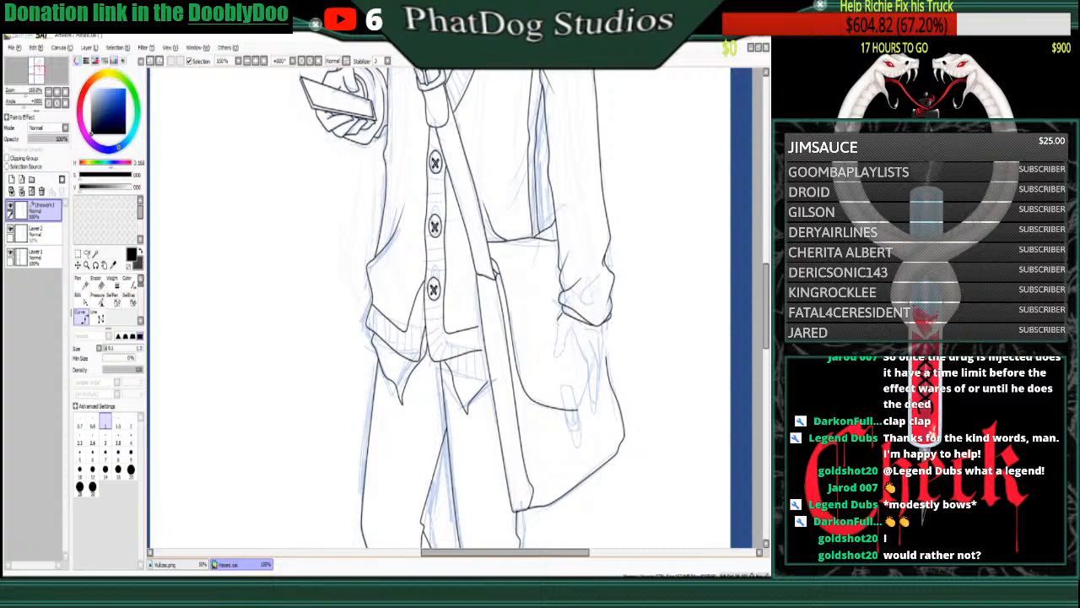
pyautogui.click(563, 313)
# - Handwrite the note "NO" in the blank area beside the jacket with the Pen tool, and erase it
pyautogui.click(82, 284)
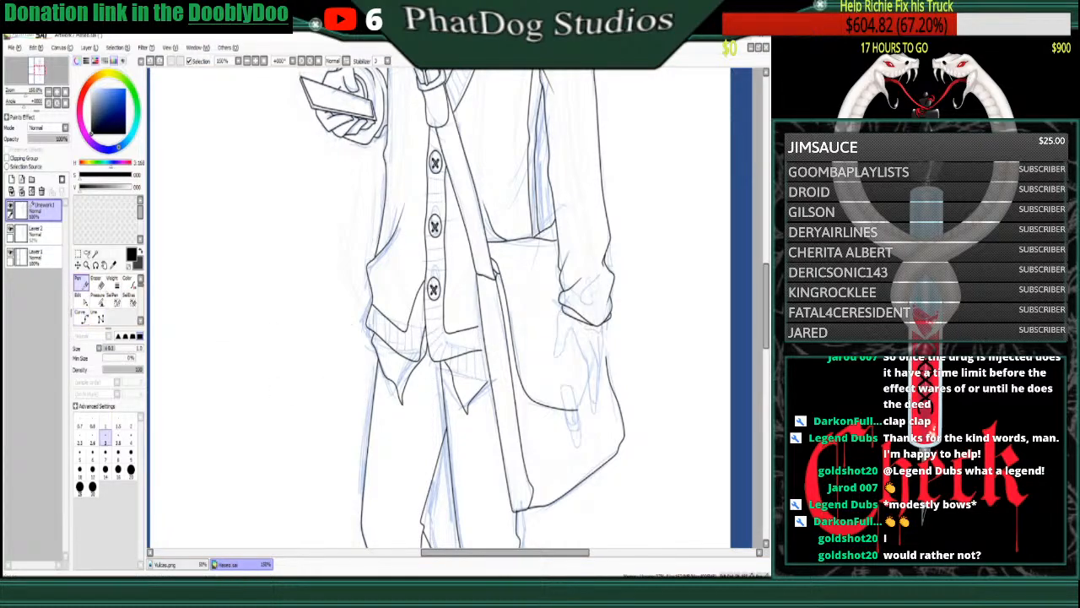
pyautogui.moveTo(202, 349)
pyautogui.mouseDown()
pyautogui.moveTo(225, 309)
pyautogui.moveTo(215, 269)
pyautogui.mouseUp()
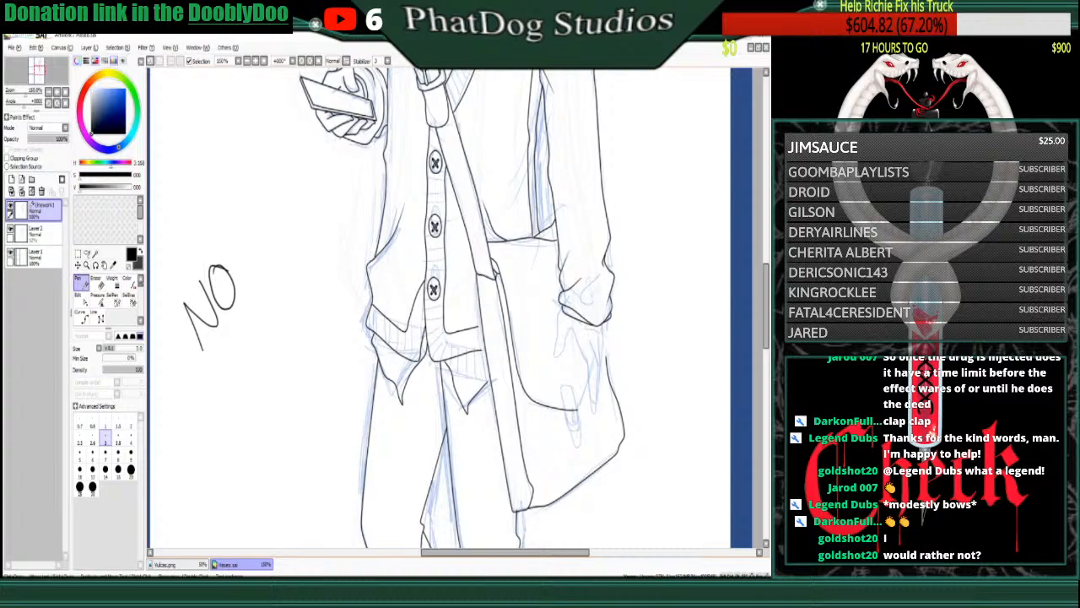
pyautogui.press('e')
pyautogui.moveTo(222, 265)
pyautogui.mouseDown()
pyautogui.moveTo(203, 305)
pyautogui.moveTo(226, 273)
pyautogui.mouseUp()
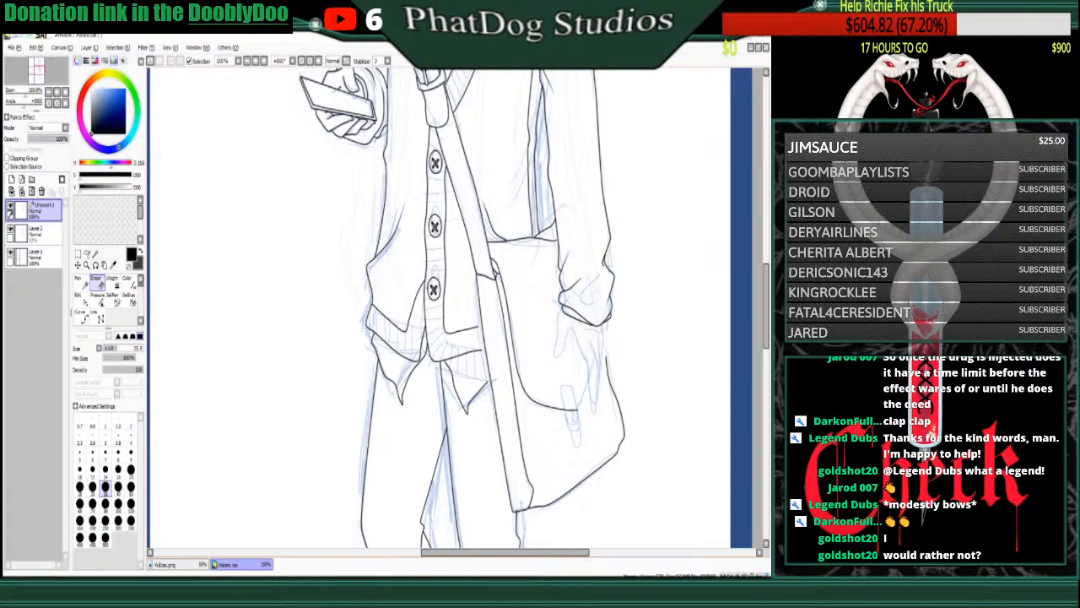
# - Ink the thumb of the hanging hand below the sleeve cuff with the Curve tool, undoing the misplaced finger stroke
pyautogui.click(83, 316)
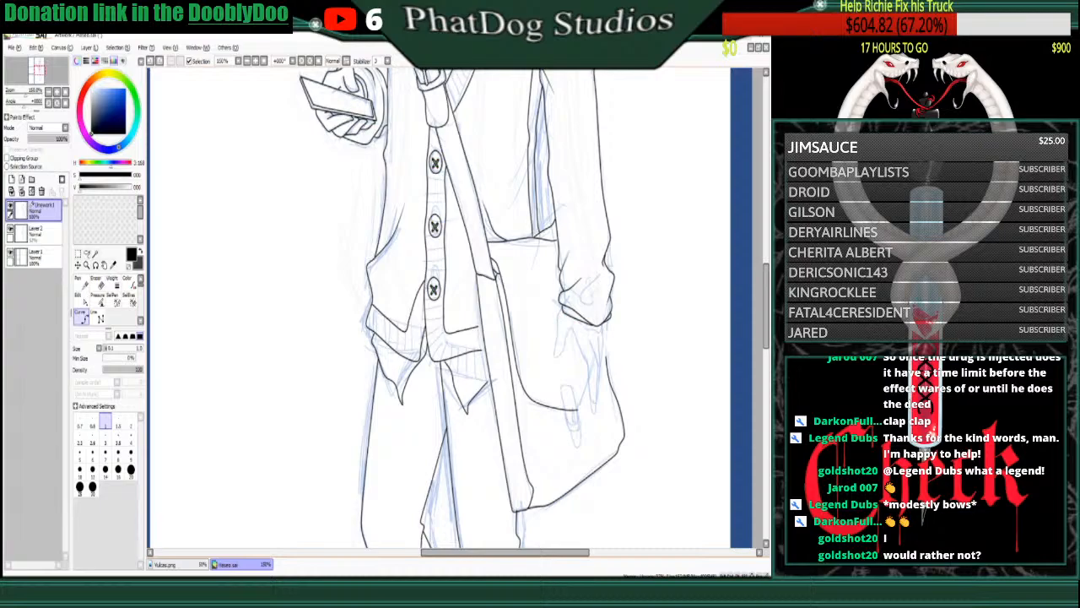
pyautogui.click(562, 317)
pyautogui.moveTo(560, 343); pyautogui.dragTo(562, 361)
pyautogui.click(578, 344)
pyautogui.click(583, 358)
pyautogui.doubleClick(589, 389)
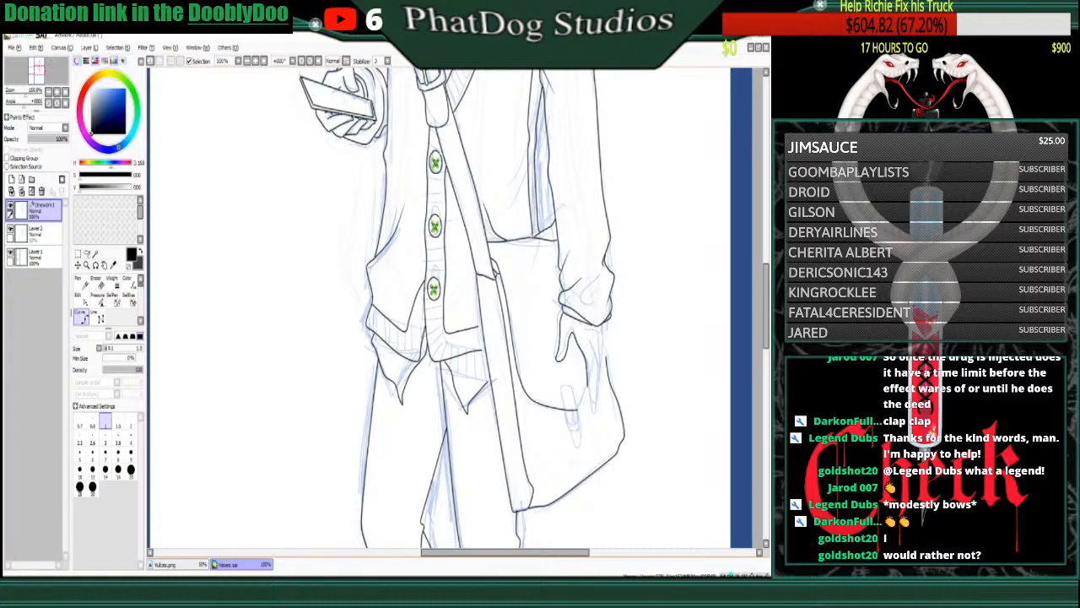
pyautogui.moveTo(583, 358); pyautogui.dragTo(580, 359)
pyautogui.hotkey('ctrl', 'z')
# - Ink the extended fingers of the hanging hand over the bag, tracing down to the fingertip and back up the other side
pyautogui.click(572, 333)
pyautogui.click(582, 360)
pyautogui.click(588, 389)
pyautogui.click(594, 405)
pyautogui.click(598, 391)
pyautogui.click(596, 379)
pyautogui.click(595, 366)
pyautogui.click(588, 345)
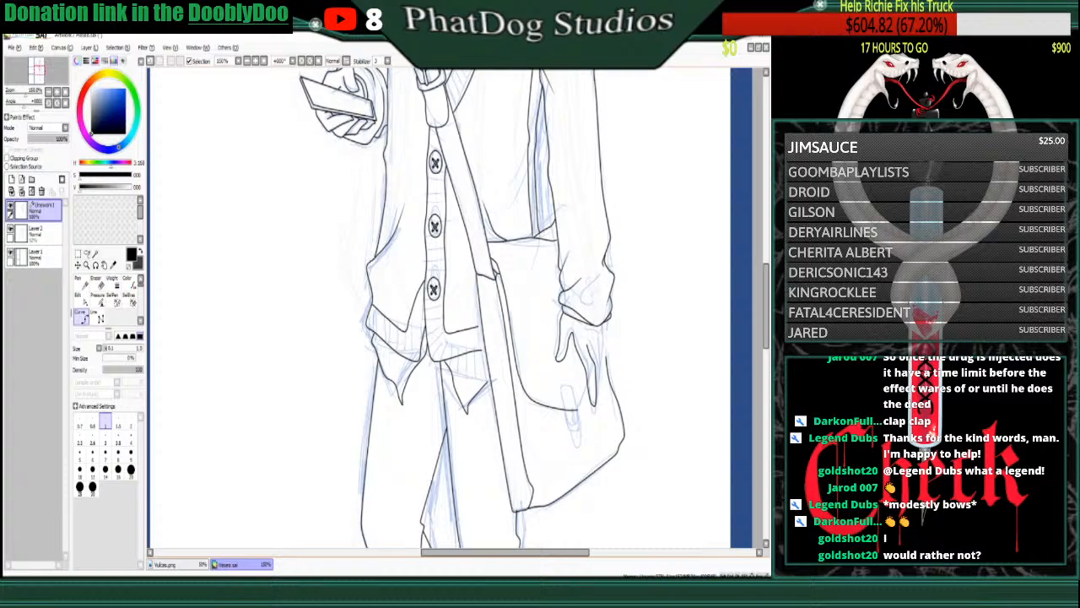
pyautogui.click(85, 300)
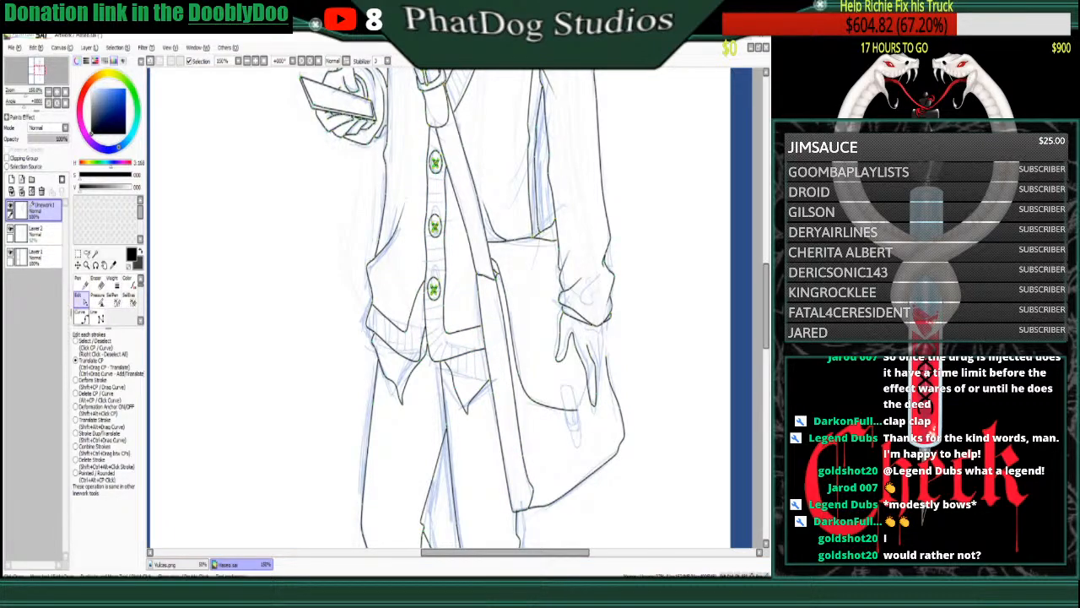
# - Handwrite the note "Video killed the radio star" in the blank area beside the jacket with the Pen tool
pyautogui.click(81, 316)
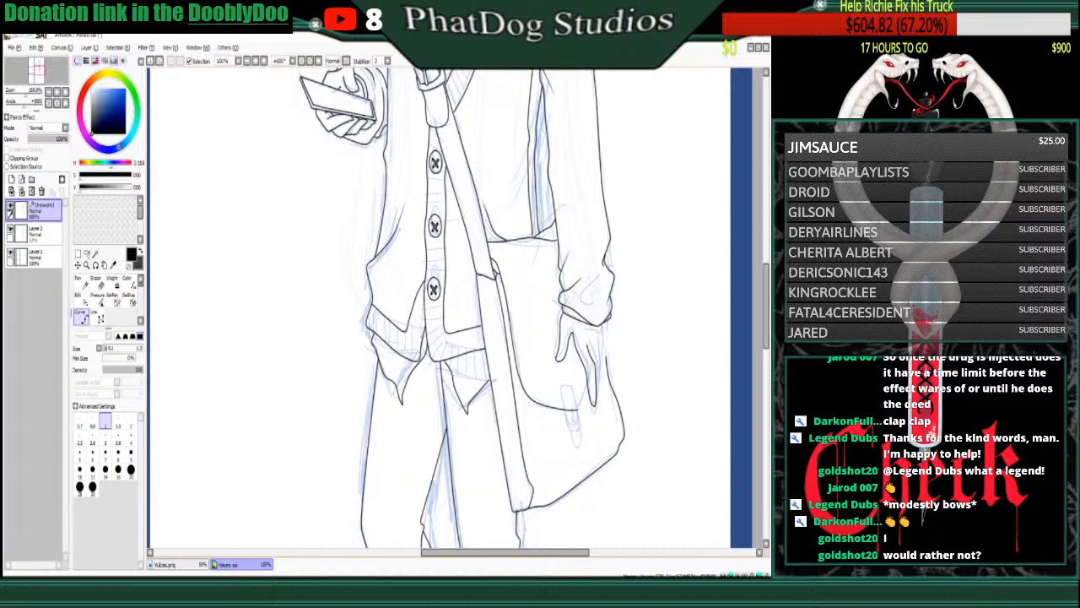
pyautogui.click(81, 284)
pyautogui.moveTo(185, 329)
pyautogui.mouseDown()
pyautogui.moveTo(204, 350)
pyautogui.moveTo(196, 328)
pyautogui.mouseUp()
pyautogui.moveTo(206, 337)
pyautogui.mouseDown()
pyautogui.moveTo(211, 350)
pyautogui.moveTo(214, 319)
pyautogui.moveTo(226, 335)
pyautogui.moveTo(241, 302)
pyautogui.moveTo(248, 318)
pyautogui.mouseUp()
pyautogui.click(203, 327)
pyautogui.moveTo(248, 308); pyautogui.dragTo(263, 309)
pyautogui.click(246, 299)
pyautogui.moveTo(261, 303); pyautogui.dragTo(275, 288)
pyautogui.moveTo(266, 274); pyautogui.dragTo(271, 305)
pyautogui.moveTo(232, 370)
pyautogui.mouseDown()
pyautogui.moveTo(226, 388)
pyautogui.moveTo(236, 373)
pyautogui.mouseUp()
pyautogui.moveTo(243, 362)
pyautogui.mouseDown()
pyautogui.moveTo(240, 385)
pyautogui.moveTo(250, 377)
pyautogui.mouseUp()
pyautogui.moveTo(249, 373); pyautogui.dragTo(258, 362)
pyautogui.moveTo(264, 351)
pyautogui.mouseDown()
pyautogui.moveTo(262, 359)
pyautogui.moveTo(272, 351)
pyautogui.mouseUp()
pyautogui.moveTo(279, 341)
pyautogui.mouseDown()
pyautogui.moveTo(277, 351)
pyautogui.moveTo(308, 312)
pyautogui.mouseUp()
pyautogui.moveTo(312, 311)
pyautogui.mouseDown()
pyautogui.moveTo(307, 320)
pyautogui.moveTo(324, 302)
pyautogui.mouseUp()
# - Ink the small clasp on the lower edge of the shoulder bag's flap, just below the fingertips, with the Curve tool
pyautogui.click(81, 317)
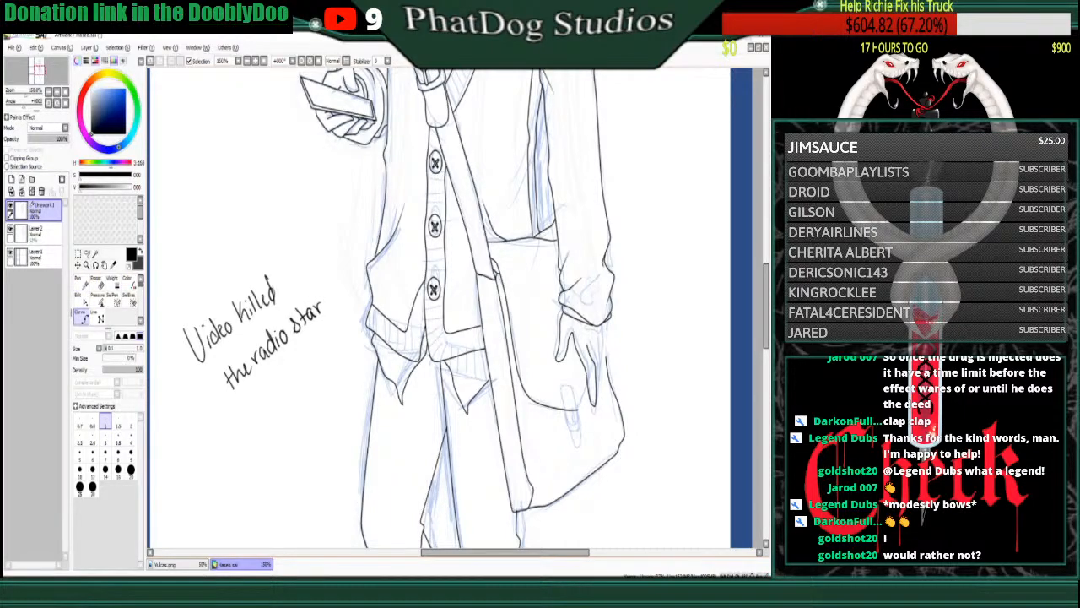
pyautogui.click(578, 410)
pyautogui.click(588, 419)
pyautogui.click(588, 407)
pyautogui.moveTo(579, 421); pyautogui.dragTo(587, 428)
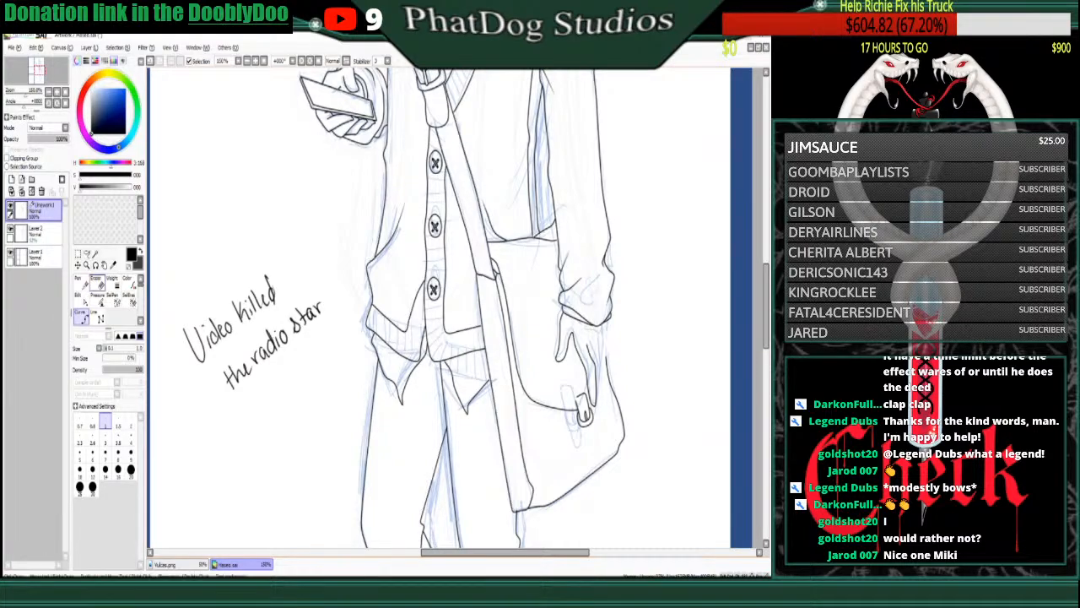
# - Erase the handwritten note "Video killed the radio star" beside the jacket
pyautogui.press('e')
pyautogui.moveTo(196, 327)
pyautogui.mouseDown()
pyautogui.moveTo(205, 372)
pyautogui.moveTo(244, 310)
pyautogui.moveTo(271, 340)
pyautogui.moveTo(274, 307)
pyautogui.moveTo(303, 332)
pyautogui.moveTo(262, 337)
pyautogui.mouseUp()
# - Ink the clasp's lower tip and the outer fingers of the hanging hand with the Curve tool, then adjust the outer finger curve
pyautogui.click(83, 317)
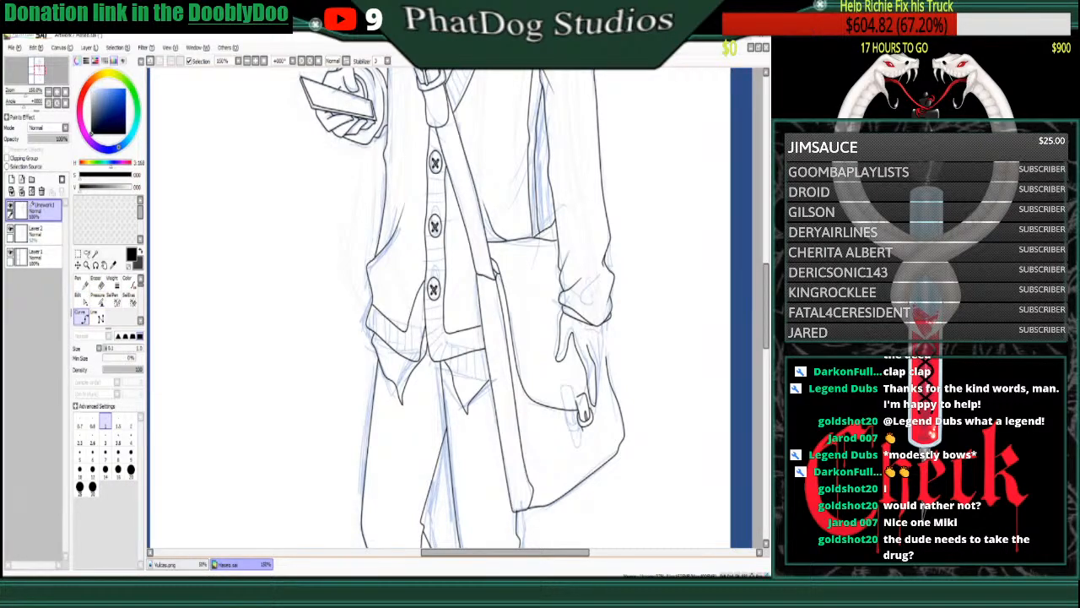
pyautogui.click(589, 433)
pyautogui.click(604, 330)
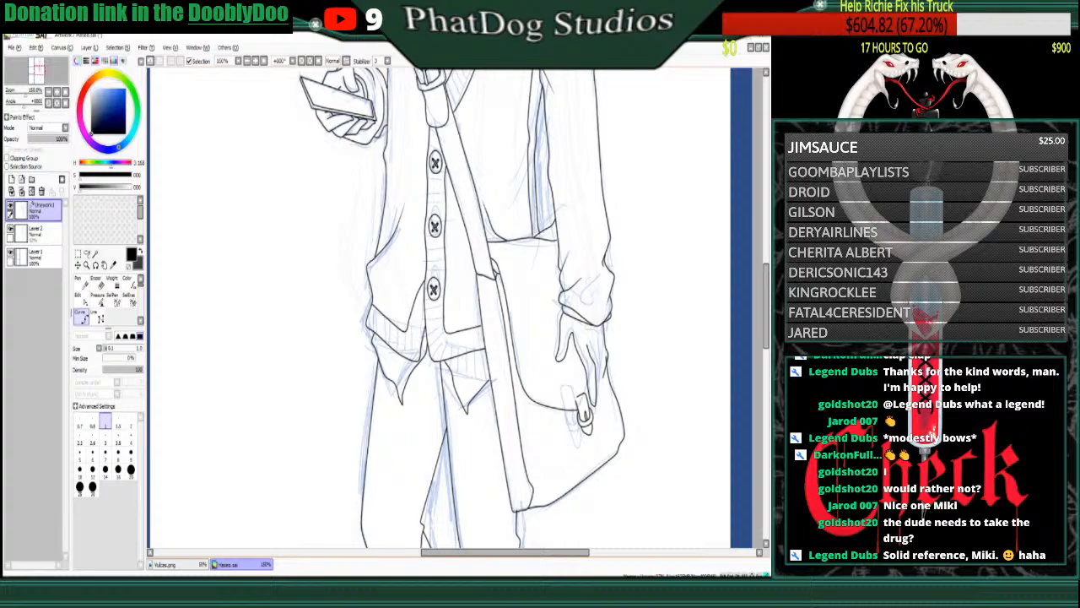
pyautogui.click(603, 365)
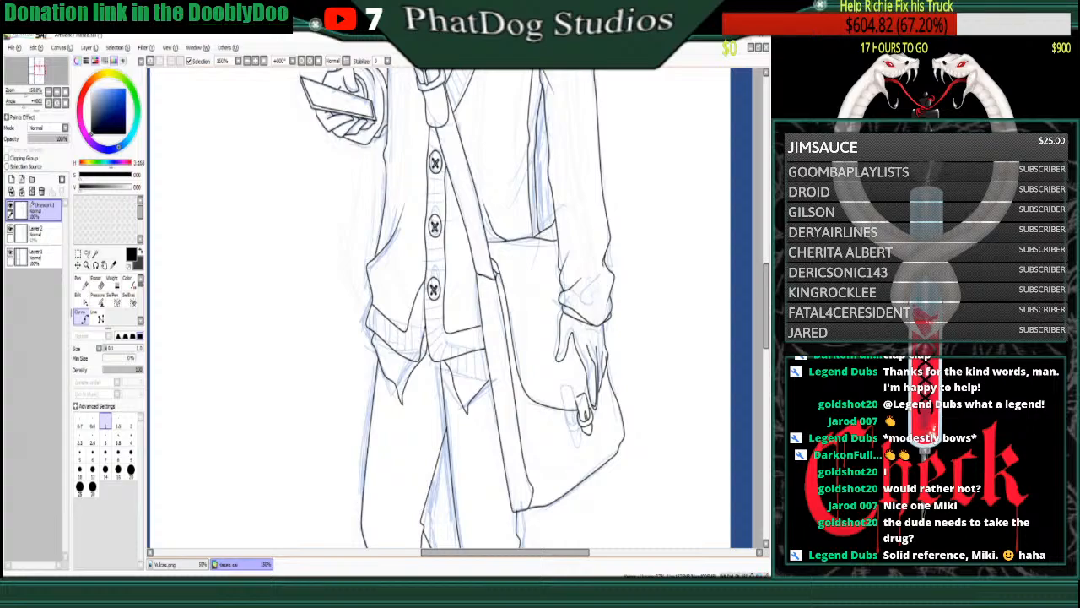
pyautogui.click(81, 300)
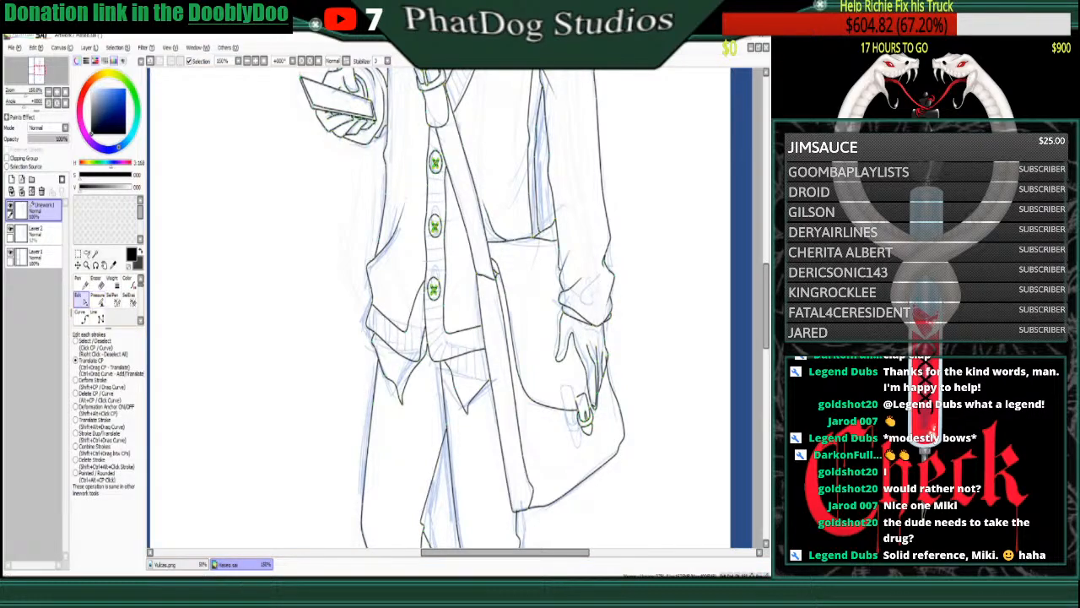
pyautogui.click(607, 363)
# - Ink the sole line across the toe of the front shoe with the Curve tool, just above its bottom edge
pyautogui.scroll(1, 240, 74)
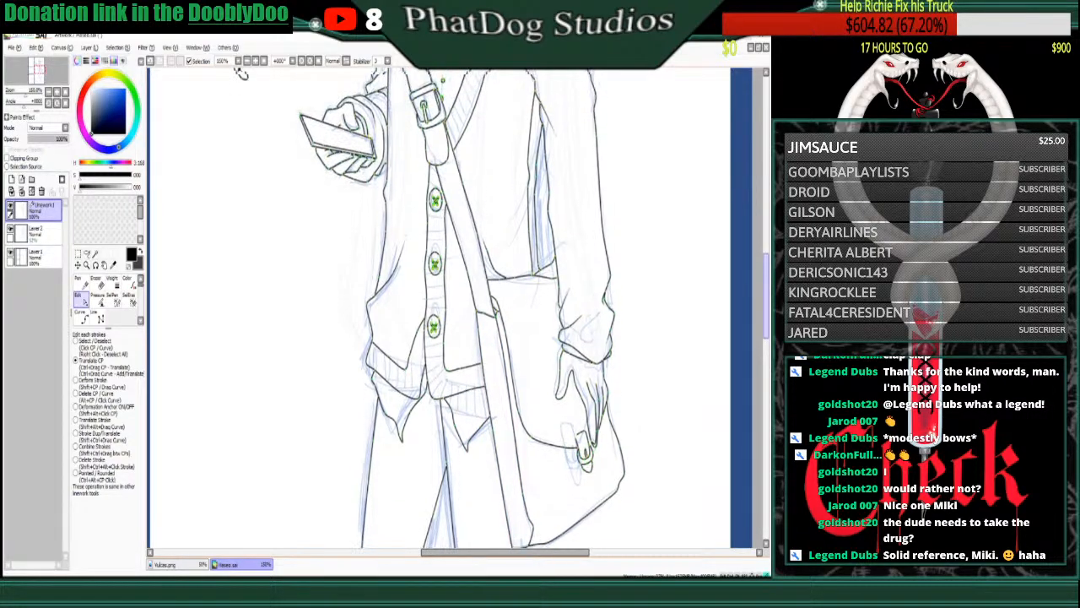
pyautogui.scroll(5, 241, 73)
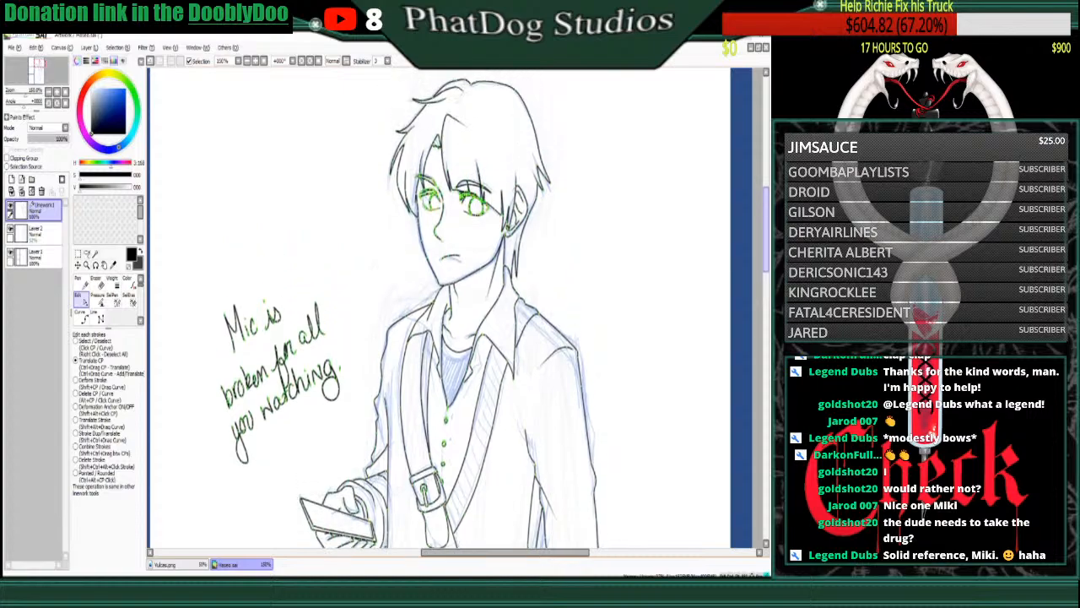
pyautogui.moveTo(766, 243); pyautogui.dragTo(766, 432)
pyautogui.click(82, 317)
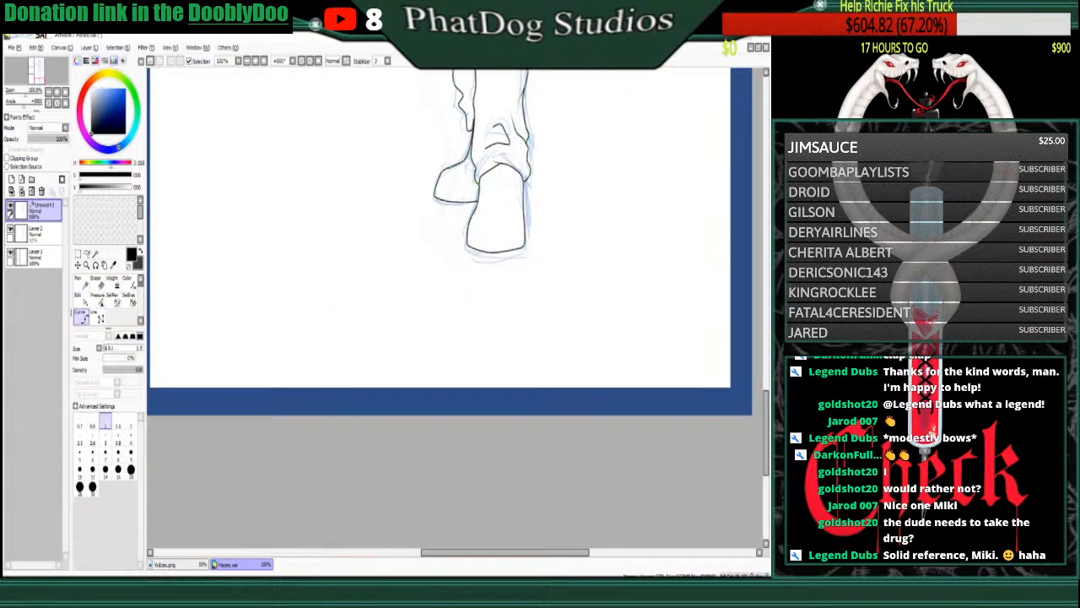
pyautogui.click(468, 240)
pyautogui.click(478, 246)
pyautogui.click(493, 247)
pyautogui.doubleClick(517, 243)
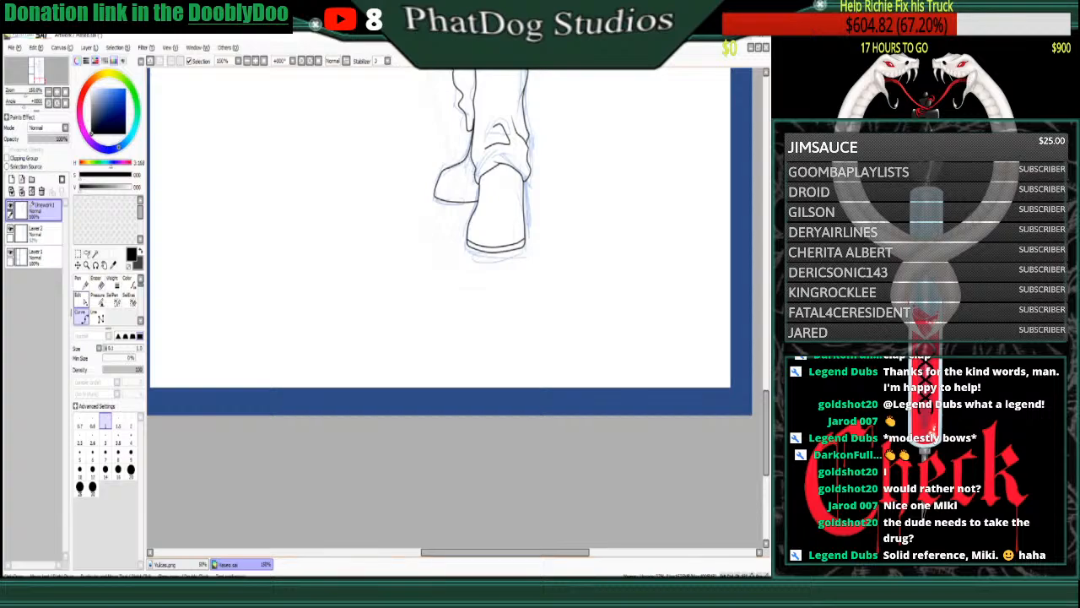
# - Doodle a small kneeling stick figure reaching toward a tiny object in the blank area beside the shoes with the Pen tool
pyautogui.click(80, 278)
pyautogui.moveTo(272, 250); pyautogui.dragTo(265, 269)
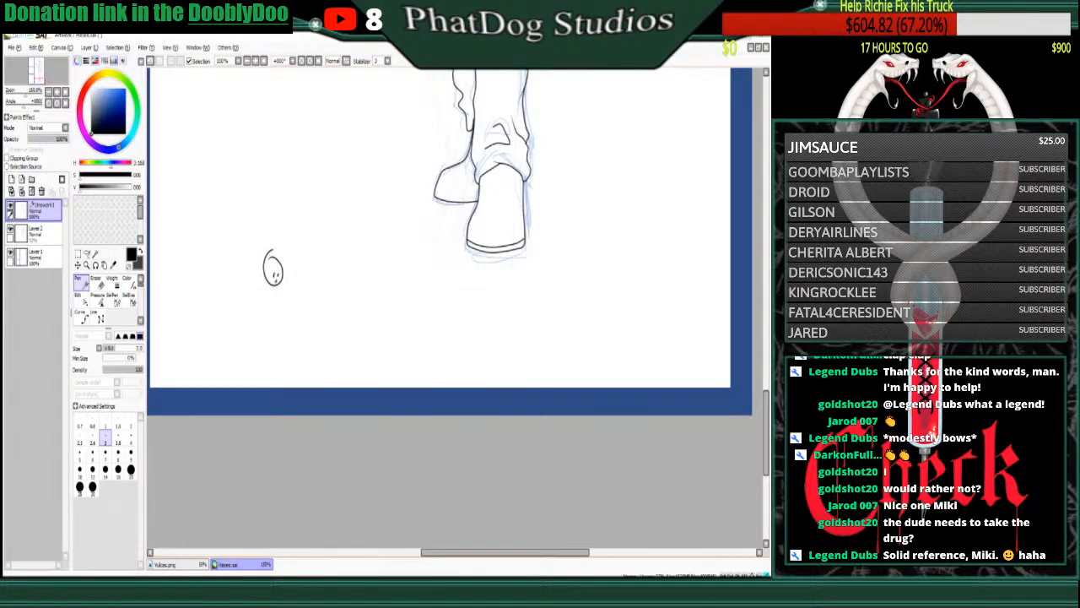
pyautogui.moveTo(270, 285)
pyautogui.mouseDown()
pyautogui.moveTo(271, 313)
pyautogui.moveTo(306, 294)
pyautogui.mouseUp()
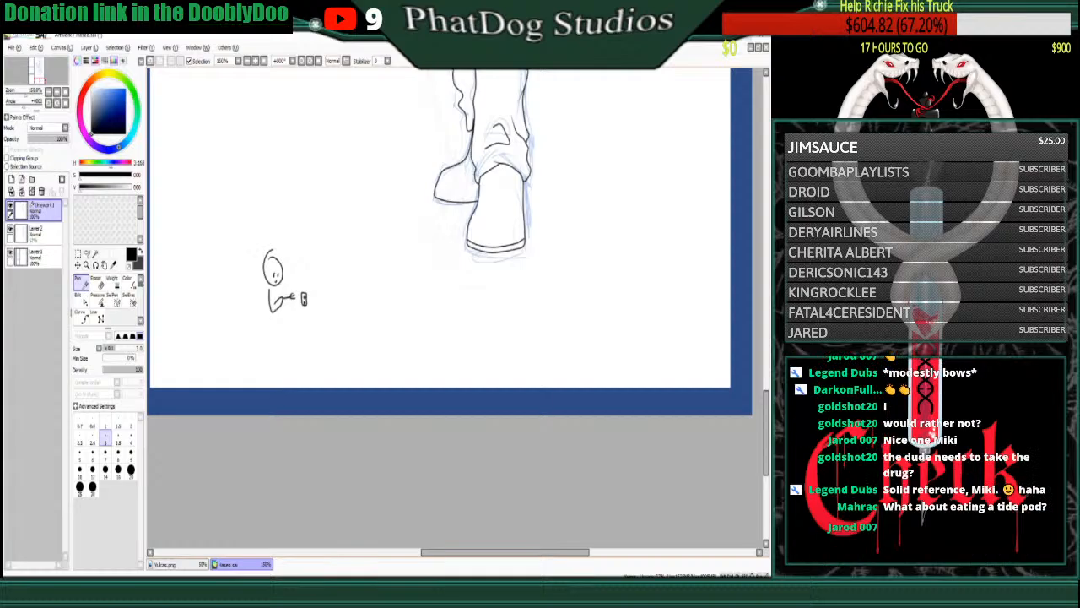
pyautogui.moveTo(267, 303)
pyautogui.mouseDown()
pyautogui.moveTo(271, 326)
pyautogui.moveTo(288, 327)
pyautogui.moveTo(276, 335)
pyautogui.moveTo(295, 325)
pyautogui.moveTo(276, 304)
pyautogui.mouseUp()
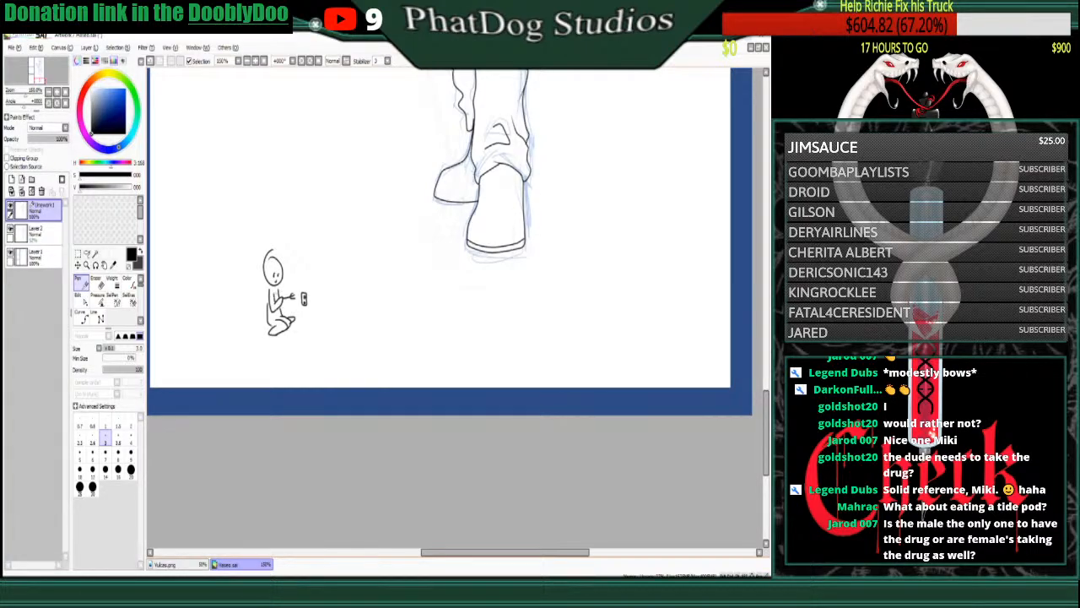
# - Erase the stick figure's face with a size 7 eraser, undoing the oversized first erasure, and redraw its eyes and mouth
pyautogui.click(96, 277)
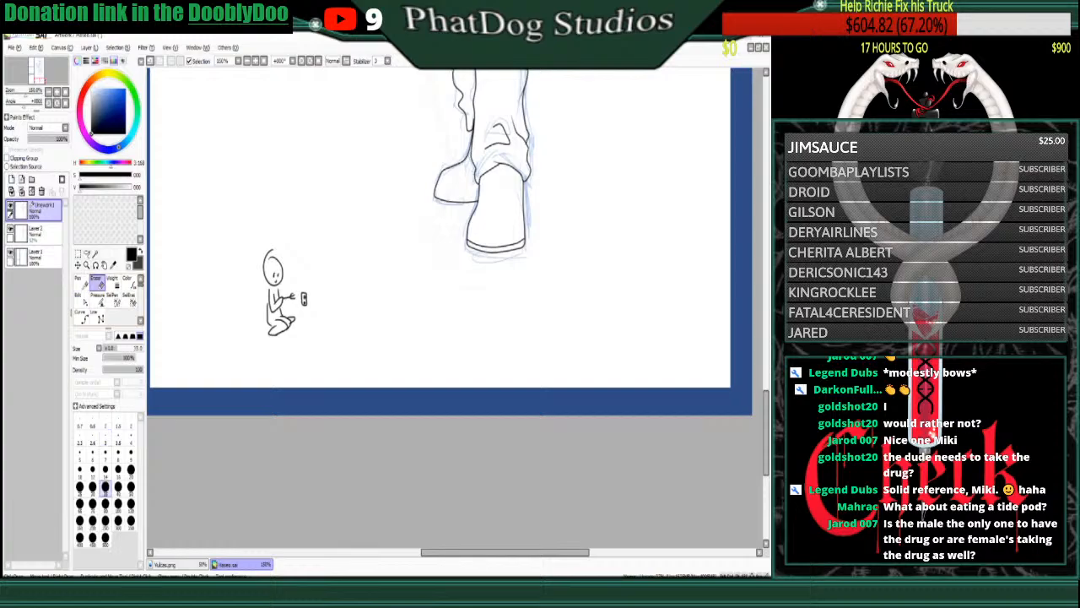
pyautogui.moveTo(270, 272); pyautogui.dragTo(285, 287)
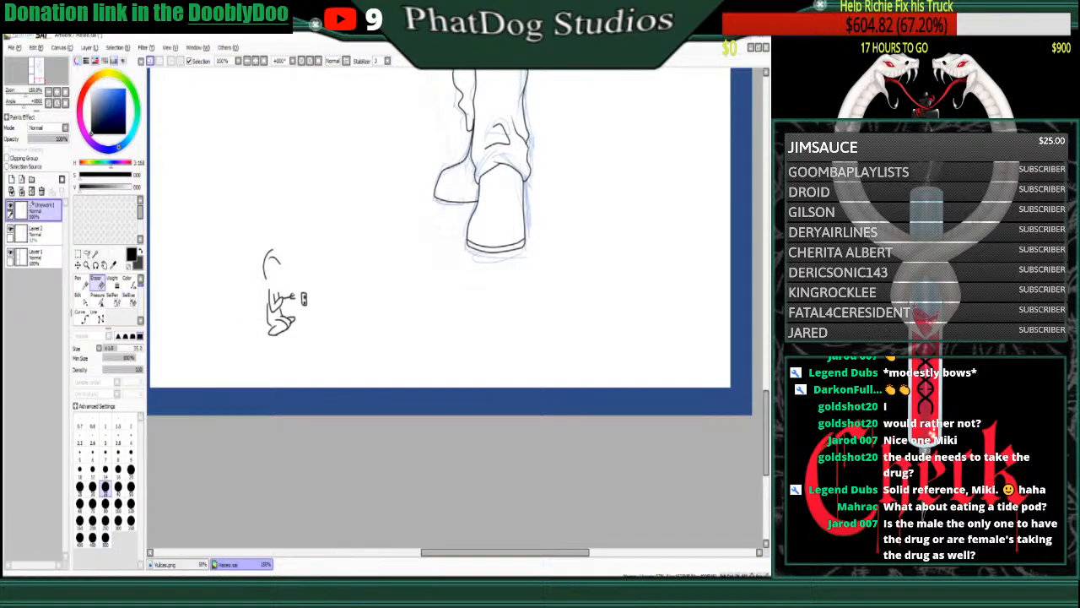
pyautogui.hotkey('ctrl', 'z')
pyautogui.click(105, 456)
pyautogui.moveTo(275, 273); pyautogui.dragTo(277, 282)
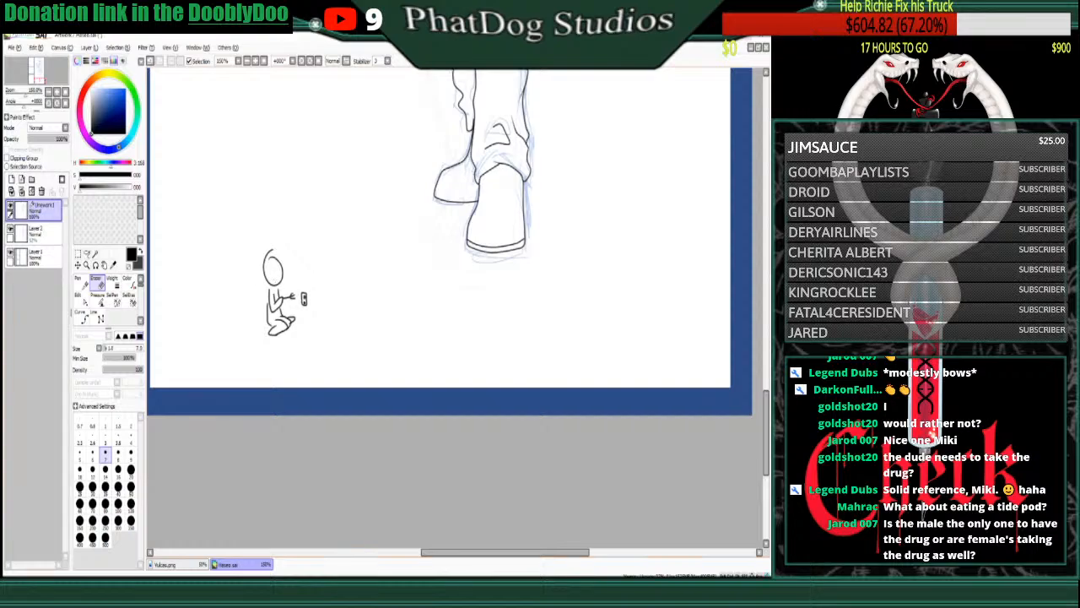
pyautogui.click(78, 279)
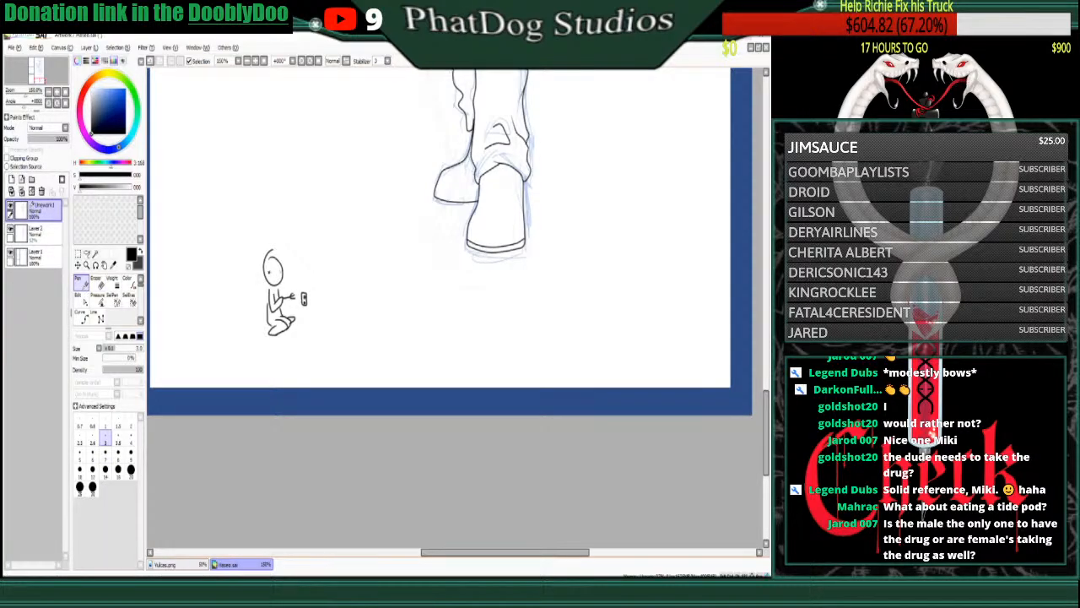
pyautogui.moveTo(274, 280); pyautogui.dragTo(278, 279)
# - Erase the whole stick figure doodle beside the shoes
pyautogui.click(97, 285)
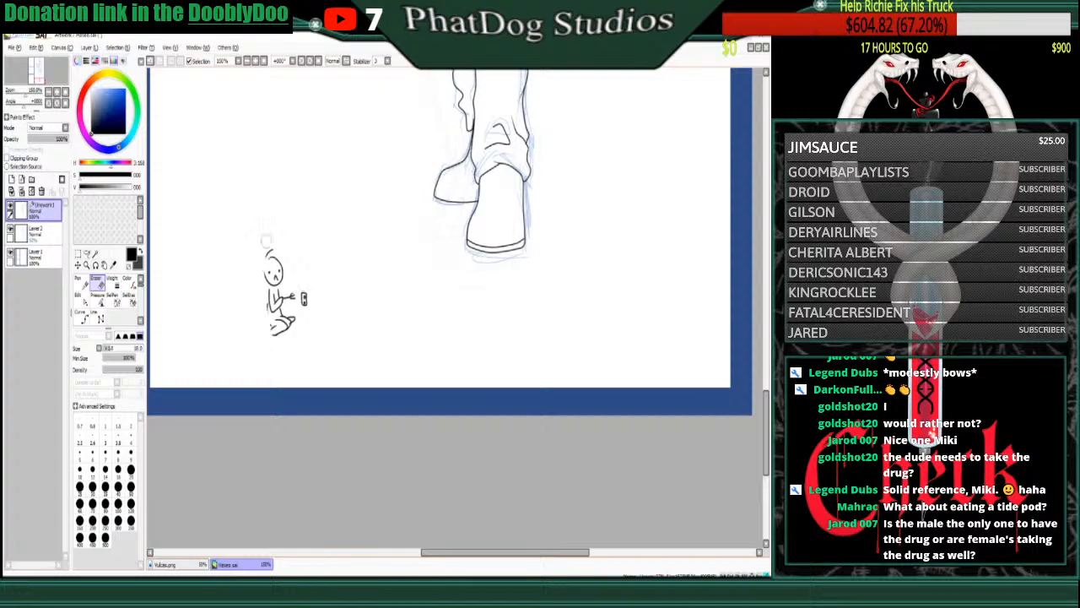
pyautogui.moveTo(265, 241)
pyautogui.mouseDown()
pyautogui.moveTo(275, 315)
pyautogui.moveTo(296, 338)
pyautogui.mouseUp()
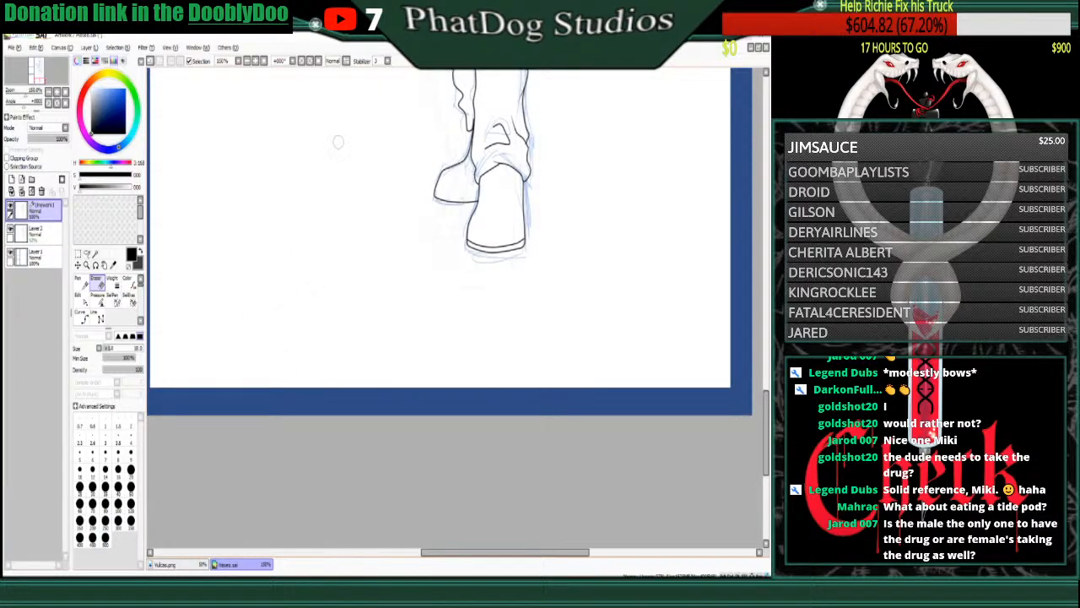
# - Ink the sole line along the rear shoe up to the front shoe with the Curve tool
pyautogui.click(81, 315)
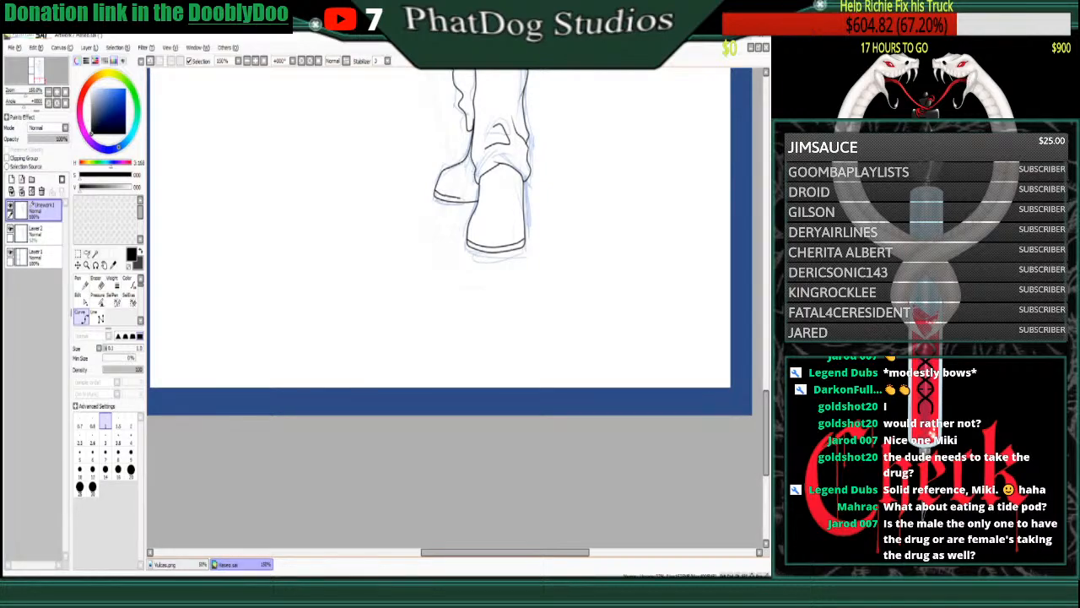
pyautogui.click(461, 199)
pyautogui.click(478, 197)
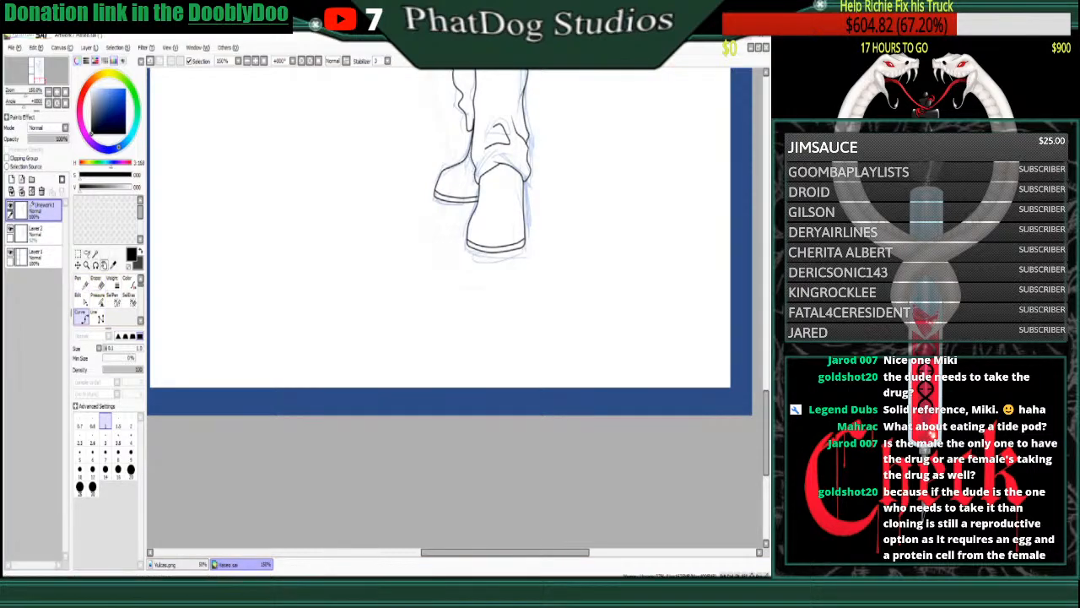
# - Handwrite the note "EXCUSE ME" in large capitals in the blank area beside the shoes with the Pen tool
pyautogui.click(82, 284)
pyautogui.moveTo(199, 238); pyautogui.dragTo(215, 297)
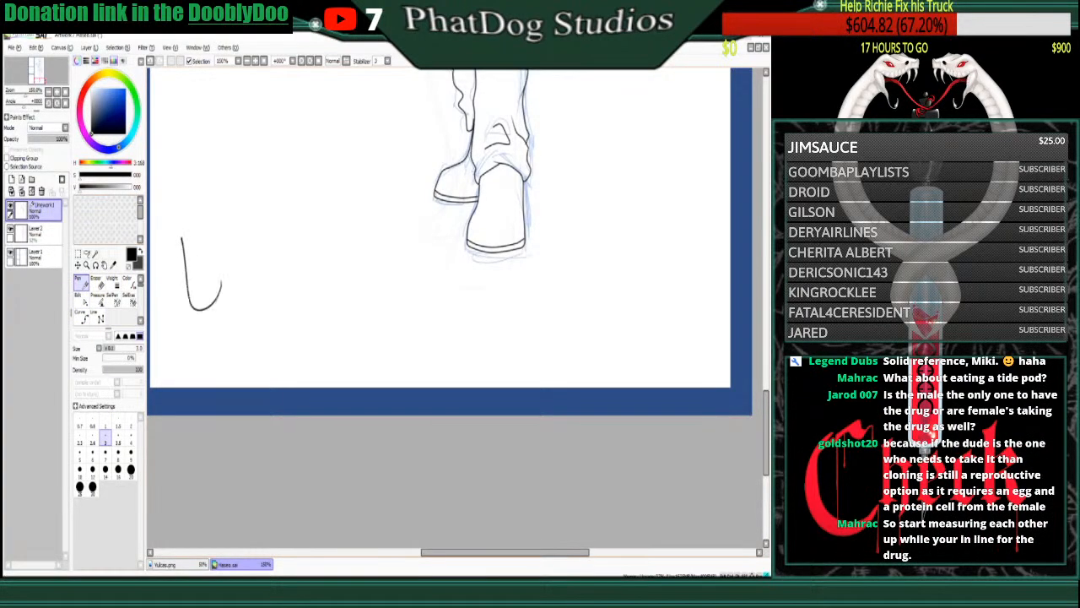
pyautogui.moveTo(163, 268); pyautogui.dragTo(201, 234)
pyautogui.moveTo(179, 287); pyautogui.dragTo(226, 247)
pyautogui.moveTo(223, 248)
pyautogui.mouseDown()
pyautogui.moveTo(260, 282)
pyautogui.moveTo(236, 287)
pyautogui.mouseUp()
pyautogui.moveTo(272, 224)
pyautogui.mouseDown()
pyautogui.moveTo(271, 264)
pyautogui.moveTo(296, 202)
pyautogui.moveTo(301, 233)
pyautogui.mouseUp()
pyautogui.moveTo(326, 185)
pyautogui.mouseDown()
pyautogui.moveTo(339, 229)
pyautogui.moveTo(356, 218)
pyautogui.mouseUp()
pyautogui.moveTo(325, 189)
pyautogui.mouseDown()
pyautogui.moveTo(345, 178)
pyautogui.moveTo(347, 198)
pyautogui.mouseUp()
pyautogui.moveTo(270, 297)
pyautogui.mouseDown()
pyautogui.moveTo(282, 346)
pyautogui.moveTo(309, 317)
pyautogui.mouseUp()
pyautogui.moveTo(303, 278)
pyautogui.mouseDown()
pyautogui.moveTo(314, 316)
pyautogui.moveTo(337, 291)
pyautogui.mouseUp()
pyautogui.moveTo(291, 283); pyautogui.dragTo(322, 264)
pyautogui.moveTo(306, 299); pyautogui.dragTo(330, 281)
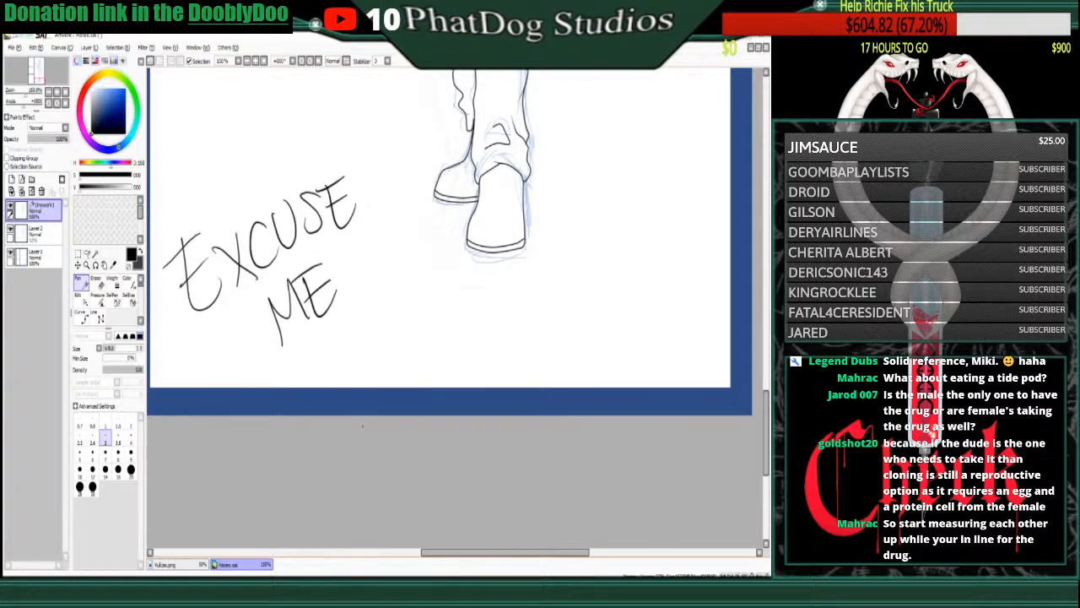
# - Erase the handwritten note "EXCUSE ME" beside the shoes
pyautogui.click(96, 279)
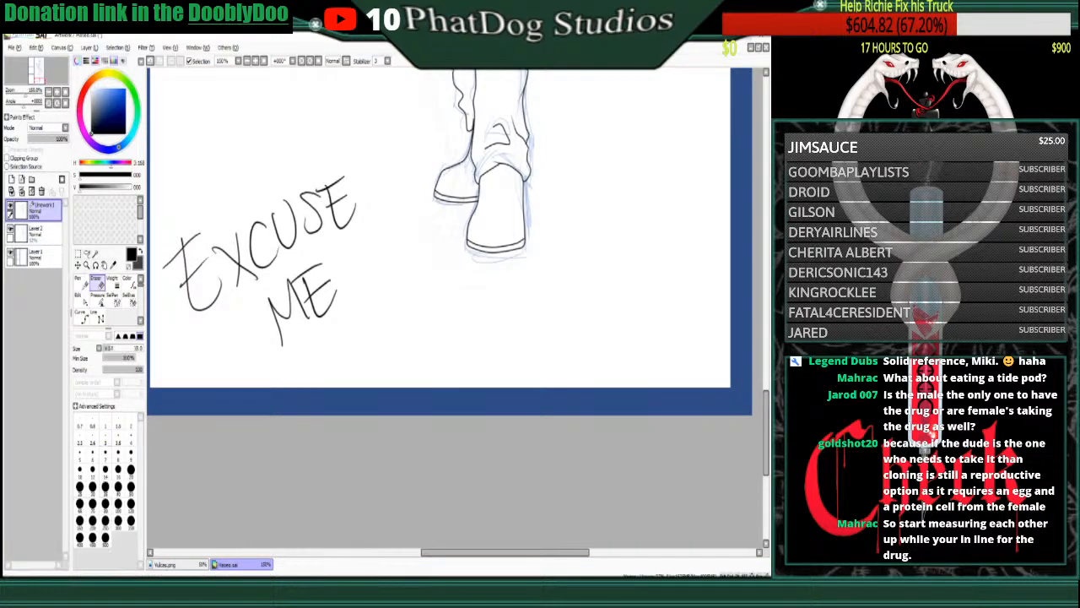
pyautogui.moveTo(173, 243)
pyautogui.mouseDown()
pyautogui.moveTo(173, 287)
pyautogui.moveTo(187, 278)
pyautogui.moveTo(211, 292)
pyautogui.moveTo(304, 207)
pyautogui.mouseUp()
pyautogui.moveTo(200, 258)
pyautogui.mouseDown()
pyautogui.moveTo(312, 197)
pyautogui.moveTo(221, 259)
pyautogui.moveTo(217, 284)
pyautogui.moveTo(315, 209)
pyautogui.moveTo(369, 187)
pyautogui.moveTo(352, 216)
pyautogui.moveTo(261, 277)
pyautogui.moveTo(276, 255)
pyautogui.moveTo(245, 327)
pyautogui.moveTo(273, 308)
pyautogui.moveTo(249, 342)
pyautogui.moveTo(302, 290)
pyautogui.moveTo(330, 299)
pyautogui.mouseUp()
pyautogui.click(82, 317)
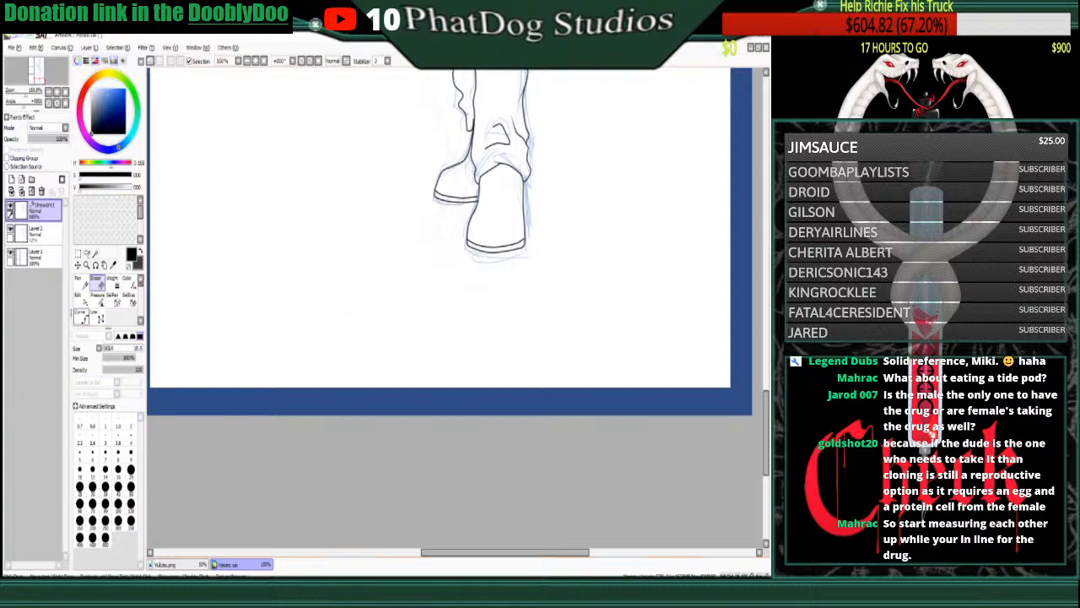
# - Handwrite the note "Heck. ID be fine with this world." beside the shoes with the Pen tool
pyautogui.click(82, 284)
pyautogui.moveTo(174, 259)
pyautogui.mouseDown()
pyautogui.moveTo(184, 286)
pyautogui.moveTo(187, 263)
pyautogui.mouseUp()
pyautogui.moveTo(183, 247)
pyautogui.mouseDown()
pyautogui.moveTo(192, 275)
pyautogui.moveTo(202, 264)
pyautogui.mouseUp()
pyautogui.moveTo(207, 247); pyautogui.dragTo(211, 259)
pyautogui.moveTo(204, 228)
pyautogui.mouseDown()
pyautogui.moveTo(213, 254)
pyautogui.moveTo(222, 249)
pyautogui.mouseUp()
pyautogui.click(228, 245)
pyautogui.moveTo(239, 211)
pyautogui.mouseDown()
pyautogui.moveTo(243, 238)
pyautogui.moveTo(262, 201)
pyautogui.moveTo(254, 233)
pyautogui.mouseUp()
pyautogui.moveTo(283, 192); pyautogui.dragTo(282, 216)
pyautogui.moveTo(292, 203)
pyautogui.mouseDown()
pyautogui.moveTo(298, 195)
pyautogui.moveTo(302, 206)
pyautogui.mouseUp()
pyautogui.moveTo(315, 181); pyautogui.dragTo(313, 205)
pyautogui.moveTo(320, 188)
pyautogui.mouseDown()
pyautogui.moveTo(323, 196)
pyautogui.moveTo(335, 189)
pyautogui.mouseUp()
pyautogui.moveTo(335, 179); pyautogui.dragTo(345, 174)
pyautogui.moveTo(210, 308)
pyautogui.mouseDown()
pyautogui.moveTo(216, 322)
pyautogui.moveTo(233, 297)
pyautogui.moveTo(237, 305)
pyautogui.mouseUp()
pyautogui.moveTo(243, 269); pyautogui.dragTo(243, 297)
pyautogui.moveTo(246, 297)
pyautogui.mouseDown()
pyautogui.moveTo(275, 253)
pyautogui.moveTo(295, 272)
pyautogui.moveTo(309, 234)
pyautogui.moveTo(323, 243)
pyautogui.moveTo(344, 223)
pyautogui.mouseUp()
pyautogui.moveTo(346, 211); pyautogui.dragTo(358, 218)
pyautogui.moveTo(364, 202)
pyautogui.mouseDown()
pyautogui.moveTo(366, 173)
pyautogui.moveTo(372, 206)
pyautogui.mouseUp()
pyautogui.click(377, 199)
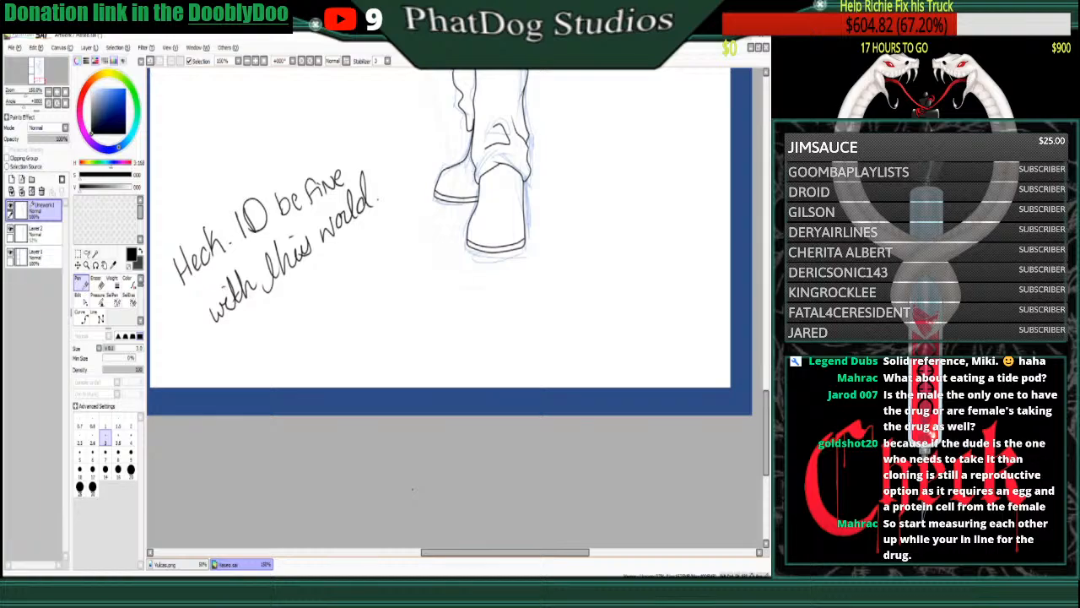
# - Erase the handwritten note "Heck. ID be fine with this world."
pyautogui.click(97, 284)
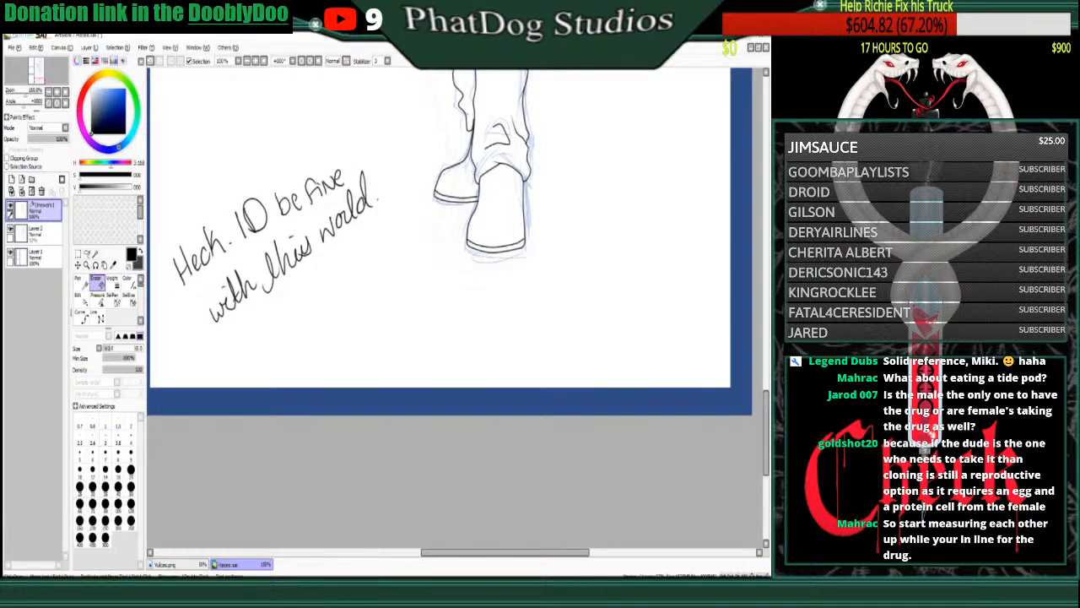
pyautogui.moveTo(179, 226)
pyautogui.mouseDown()
pyautogui.moveTo(191, 288)
pyautogui.moveTo(213, 248)
pyautogui.moveTo(179, 279)
pyautogui.moveTo(338, 177)
pyautogui.moveTo(280, 211)
pyautogui.moveTo(241, 255)
pyautogui.moveTo(209, 234)
pyautogui.moveTo(340, 150)
pyautogui.moveTo(343, 200)
pyautogui.moveTo(206, 303)
pyautogui.moveTo(334, 187)
pyautogui.moveTo(209, 332)
pyautogui.moveTo(304, 265)
pyautogui.mouseUp()
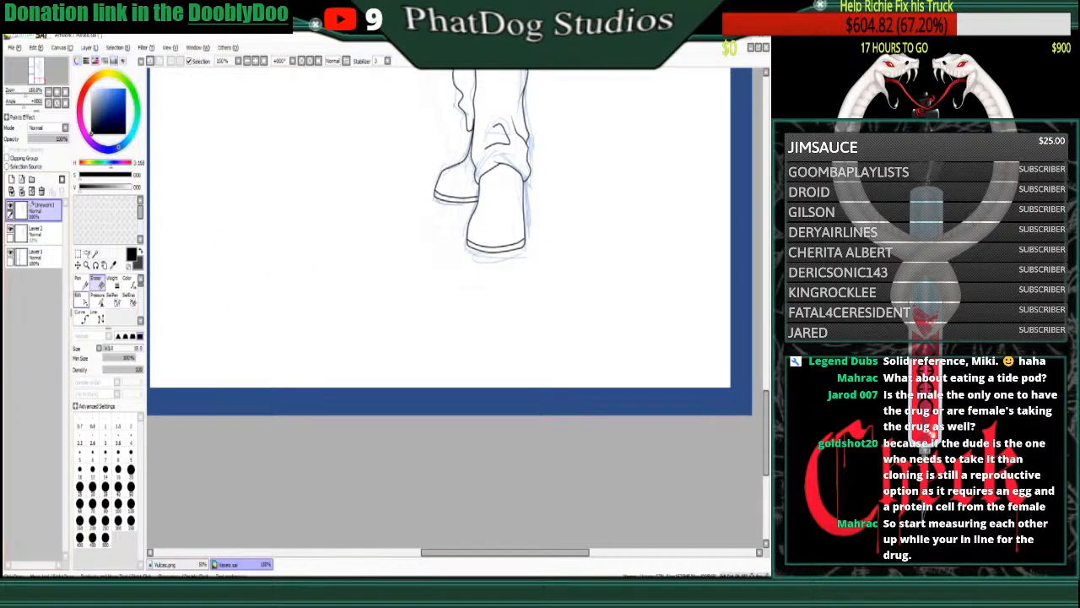
# - Handwrite "Can I give him velcro shoes?" beside the shoes, adding a small face and "But daaad" underneath
pyautogui.click(80, 280)
pyautogui.moveTo(181, 230)
pyautogui.mouseDown()
pyautogui.moveTo(204, 257)
pyautogui.moveTo(225, 236)
pyautogui.moveTo(254, 245)
pyautogui.mouseUp()
pyautogui.moveTo(263, 202)
pyautogui.mouseDown()
pyautogui.moveTo(263, 262)
pyautogui.moveTo(272, 215)
pyautogui.moveTo(287, 193)
pyautogui.moveTo(315, 188)
pyautogui.moveTo(336, 149)
pyautogui.mouseUp()
pyautogui.moveTo(265, 280)
pyautogui.mouseDown()
pyautogui.moveTo(275, 297)
pyautogui.moveTo(295, 243)
pyautogui.moveTo(297, 278)
pyautogui.moveTo(319, 246)
pyautogui.moveTo(329, 253)
pyautogui.moveTo(359, 229)
pyautogui.moveTo(371, 199)
pyautogui.moveTo(378, 216)
pyautogui.mouseUp()
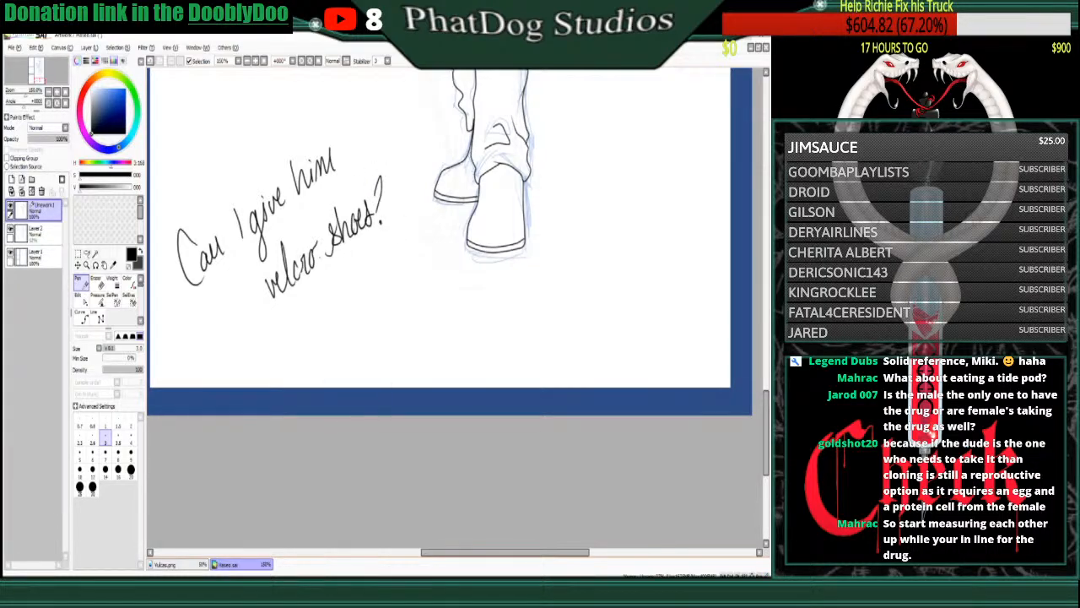
pyautogui.moveTo(326, 292)
pyautogui.mouseDown()
pyautogui.moveTo(351, 284)
pyautogui.moveTo(345, 307)
pyautogui.mouseUp()
pyautogui.moveTo(339, 313)
pyautogui.mouseDown()
pyautogui.moveTo(347, 308)
pyautogui.moveTo(341, 355)
pyautogui.moveTo(417, 318)
pyautogui.moveTo(425, 278)
pyautogui.moveTo(428, 312)
pyautogui.mouseUp()
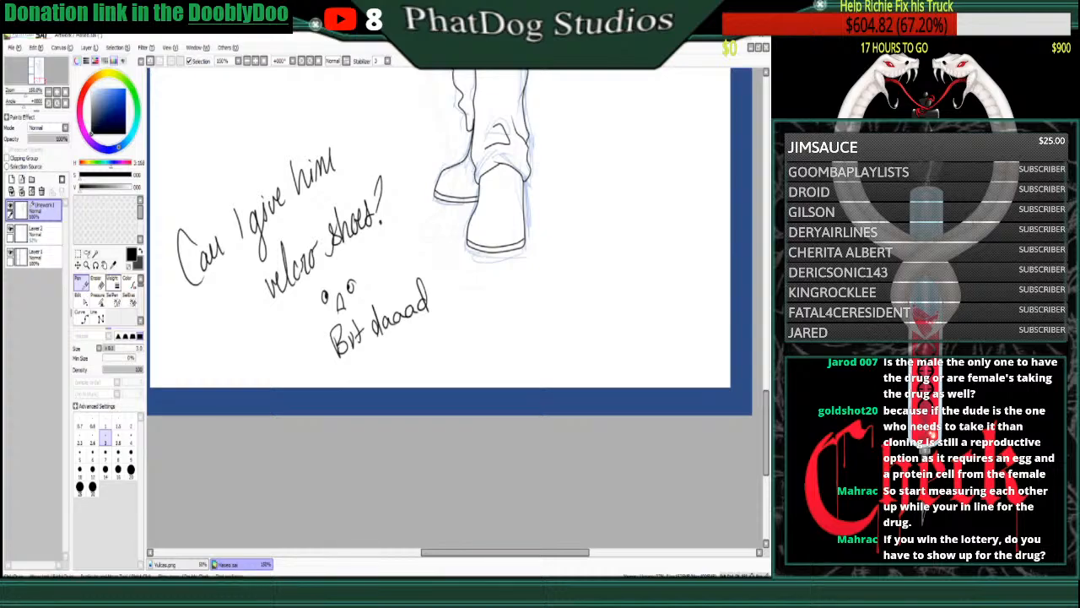
# - Erase the velcro shoes note together with the small face and "But daaad"
pyautogui.click(97, 283)
pyautogui.moveTo(337, 172); pyautogui.dragTo(284, 207)
pyautogui.moveTo(334, 182)
pyautogui.mouseDown()
pyautogui.moveTo(185, 246)
pyautogui.moveTo(336, 145)
pyautogui.moveTo(194, 229)
pyautogui.moveTo(220, 268)
pyautogui.moveTo(251, 273)
pyautogui.moveTo(274, 234)
pyautogui.moveTo(363, 193)
pyautogui.moveTo(382, 205)
pyautogui.moveTo(392, 186)
pyautogui.moveTo(266, 300)
pyautogui.moveTo(253, 293)
pyautogui.moveTo(342, 222)
pyautogui.moveTo(335, 207)
pyautogui.moveTo(379, 215)
pyautogui.moveTo(384, 227)
pyautogui.moveTo(353, 274)
pyautogui.moveTo(294, 317)
pyautogui.moveTo(352, 294)
pyautogui.moveTo(316, 364)
pyautogui.moveTo(390, 324)
pyautogui.moveTo(385, 337)
pyautogui.moveTo(309, 353)
pyautogui.mouseUp()
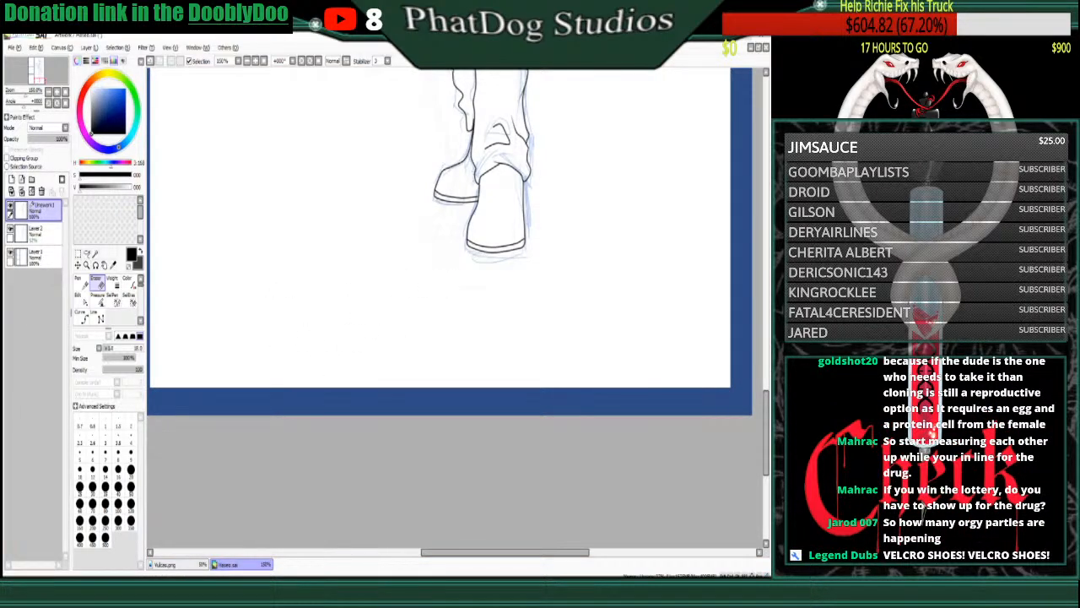
# - Handwrite the note "yessss I always get my way." in the blank area beside the shoes with the Pen tool
pyautogui.press('n')
pyautogui.moveTo(209, 248)
pyautogui.mouseDown()
pyautogui.moveTo(221, 245)
pyautogui.moveTo(224, 283)
pyautogui.mouseUp()
pyautogui.moveTo(228, 253); pyautogui.dragTo(275, 226)
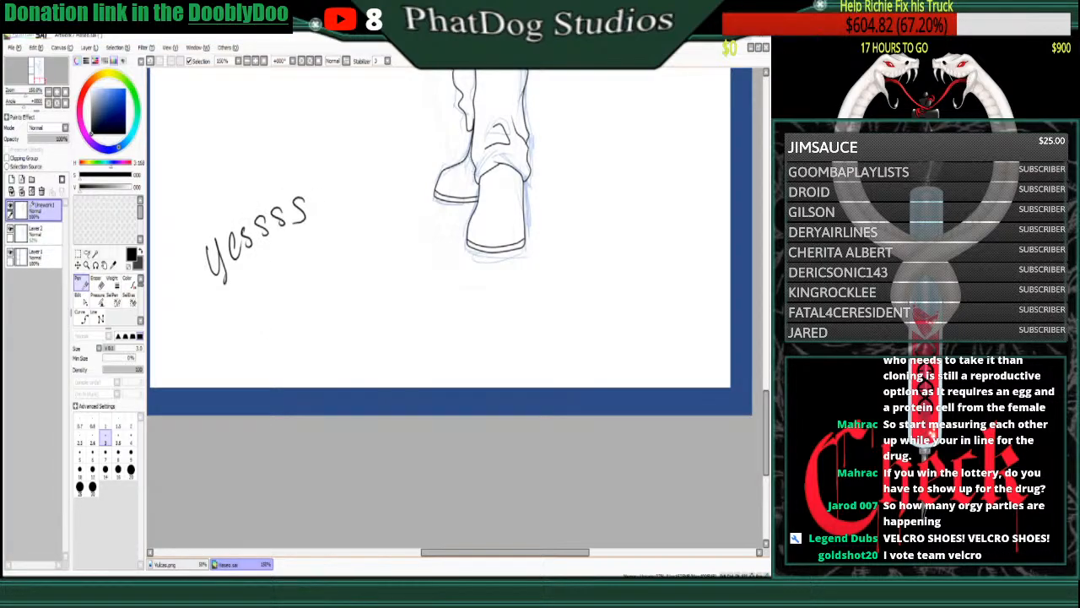
pyautogui.moveTo(285, 292)
pyautogui.mouseDown()
pyautogui.moveTo(284, 311)
pyautogui.moveTo(296, 262)
pyautogui.mouseUp()
pyautogui.moveTo(295, 272)
pyautogui.mouseDown()
pyautogui.moveTo(306, 292)
pyautogui.moveTo(346, 240)
pyautogui.moveTo(327, 284)
pyautogui.mouseUp()
pyautogui.moveTo(305, 321)
pyautogui.mouseDown()
pyautogui.moveTo(299, 349)
pyautogui.moveTo(318, 320)
pyautogui.moveTo(314, 336)
pyautogui.mouseUp()
pyautogui.moveTo(309, 322)
pyautogui.mouseDown()
pyautogui.moveTo(334, 334)
pyautogui.moveTo(354, 314)
pyautogui.mouseUp()
pyautogui.moveTo(361, 297); pyautogui.dragTo(344, 339)
pyautogui.moveTo(380, 285)
pyautogui.mouseDown()
pyautogui.moveTo(390, 265)
pyautogui.moveTo(393, 317)
pyautogui.mouseUp()
pyautogui.click(404, 272)
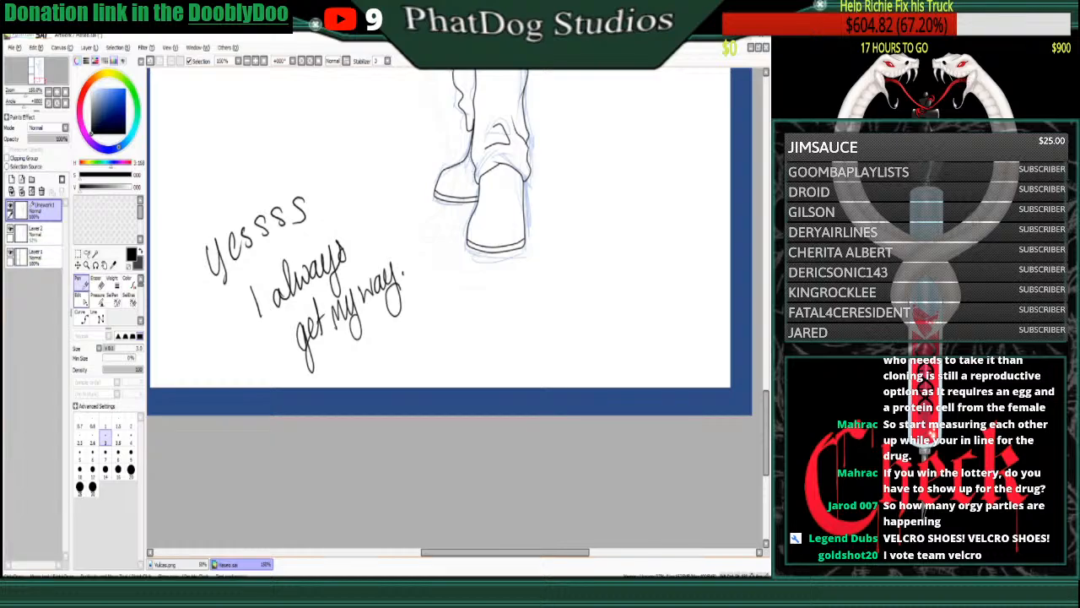
# - Erase the handwritten note "yessss I always get my way."
pyautogui.click(98, 284)
pyautogui.moveTo(309, 218); pyautogui.dragTo(220, 275)
pyautogui.moveTo(314, 204)
pyautogui.mouseDown()
pyautogui.moveTo(242, 227)
pyautogui.moveTo(274, 222)
pyautogui.moveTo(301, 253)
pyautogui.moveTo(326, 248)
pyautogui.moveTo(272, 301)
pyautogui.moveTo(389, 292)
pyautogui.moveTo(324, 346)
pyautogui.moveTo(343, 354)
pyautogui.moveTo(381, 313)
pyautogui.moveTo(361, 337)
pyautogui.moveTo(330, 336)
pyautogui.moveTo(405, 280)
pyautogui.moveTo(370, 283)
pyautogui.moveTo(395, 263)
pyautogui.moveTo(331, 271)
pyautogui.mouseUp()
# - Handwrite "Yes. Yes. Yes." in the blank area beside the shoes with the Pen tool
pyautogui.click(81, 284)
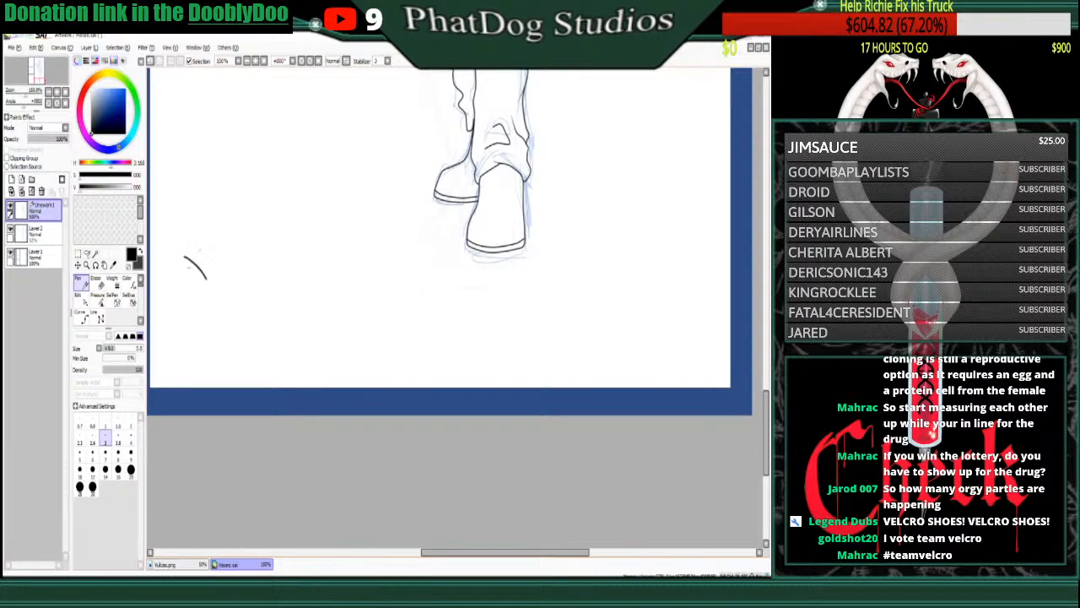
pyautogui.moveTo(198, 241); pyautogui.dragTo(204, 288)
pyautogui.moveTo(208, 268); pyautogui.dragTo(217, 268)
pyautogui.moveTo(240, 311)
pyautogui.mouseDown()
pyautogui.moveTo(251, 340)
pyautogui.moveTo(269, 331)
pyautogui.mouseUp()
pyautogui.moveTo(273, 314); pyautogui.dragTo(275, 331)
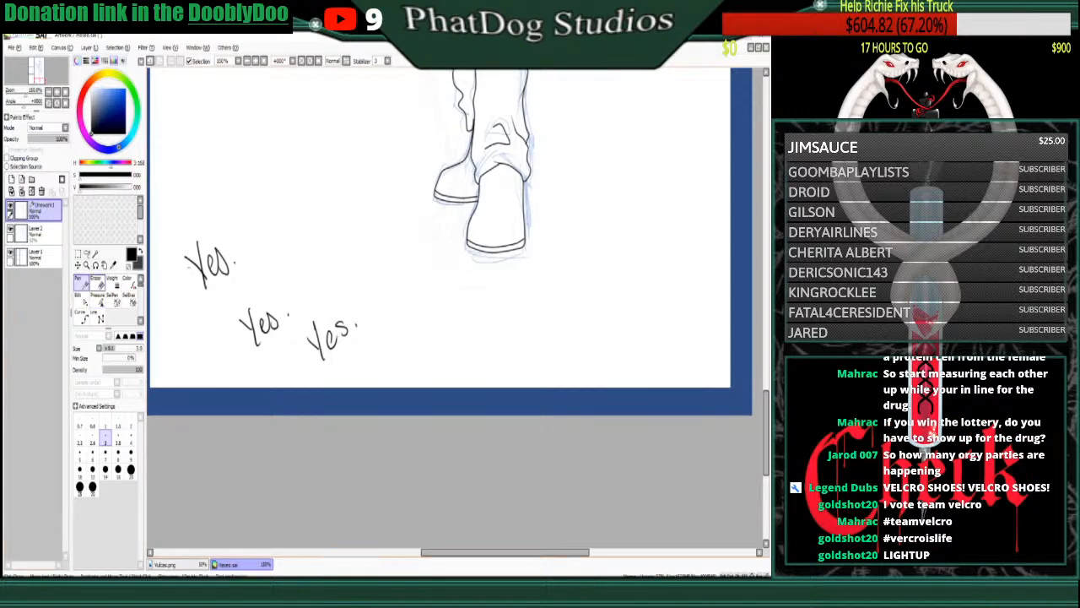
# - Erase the three handwritten "Yes." words beside the shoes
pyautogui.press('e')
pyautogui.moveTo(235, 274)
pyautogui.mouseDown()
pyautogui.moveTo(211, 283)
pyautogui.moveTo(227, 254)
pyautogui.moveTo(205, 240)
pyautogui.mouseUp()
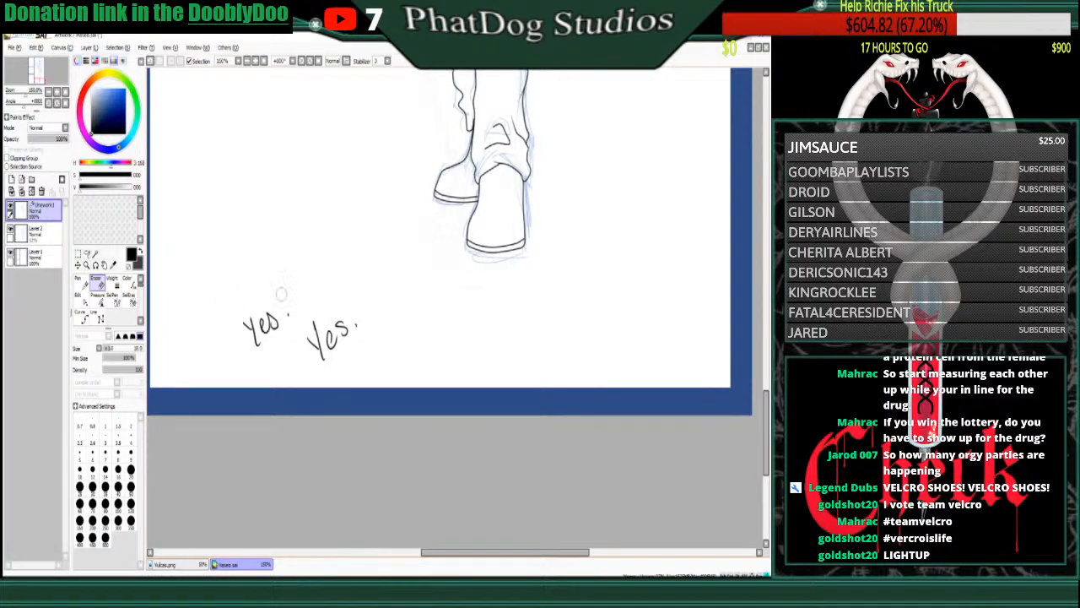
pyautogui.moveTo(282, 294)
pyautogui.mouseDown()
pyautogui.moveTo(310, 303)
pyautogui.moveTo(244, 334)
pyautogui.moveTo(242, 357)
pyautogui.moveTo(333, 346)
pyautogui.mouseUp()
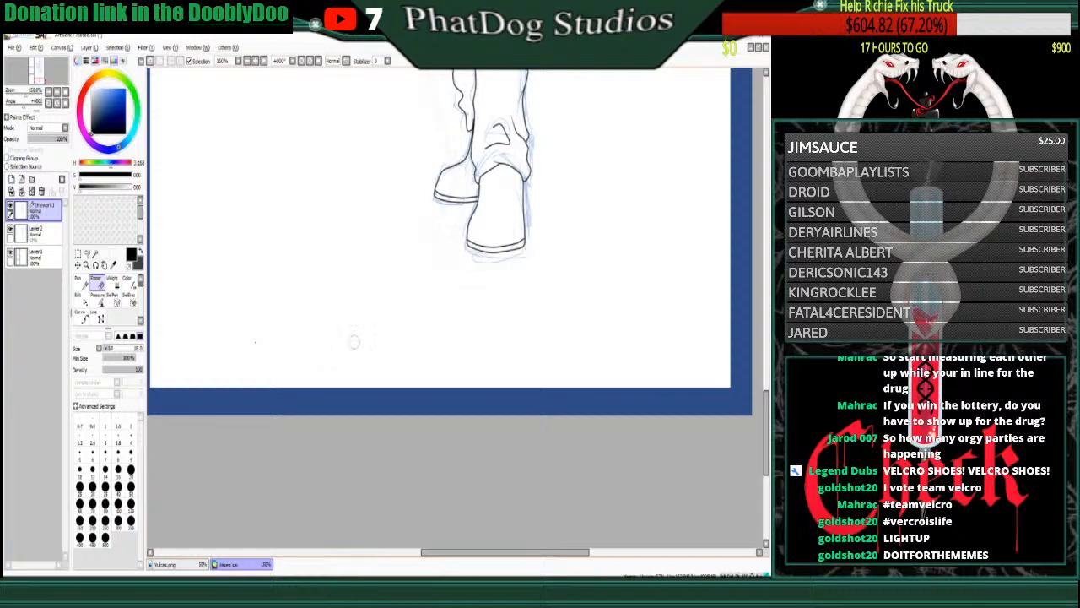
# - Handwrite the note "all of the above" beside the shoes with the Pen tool
pyautogui.press('n')
pyautogui.moveTo(212, 271)
pyautogui.mouseDown()
pyautogui.moveTo(240, 244)
pyautogui.moveTo(252, 269)
pyautogui.moveTo(287, 226)
pyautogui.mouseUp()
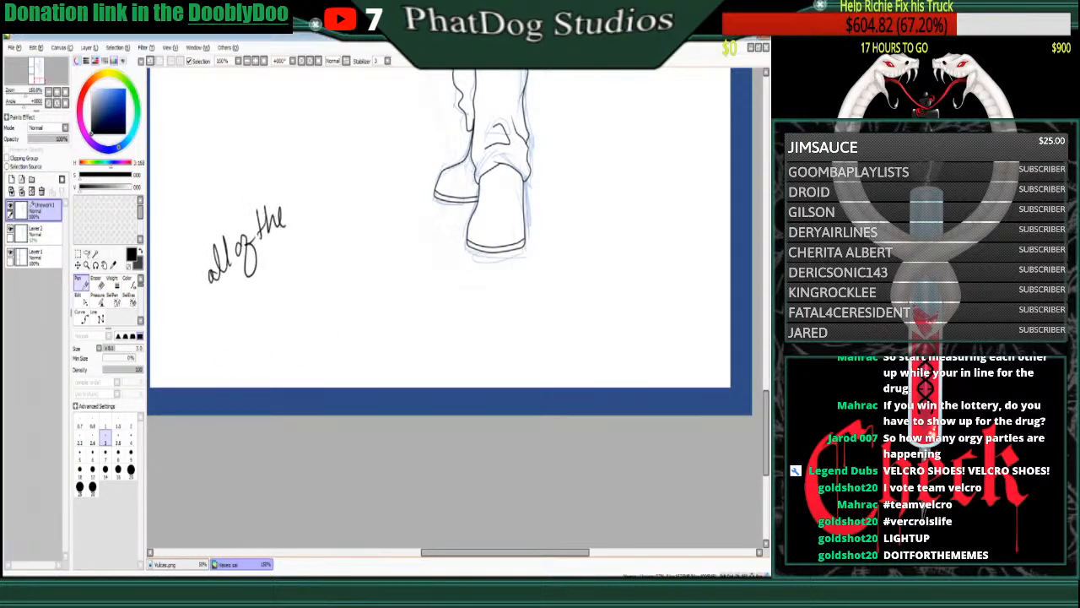
pyautogui.moveTo(265, 281); pyautogui.dragTo(268, 292)
pyautogui.moveTo(273, 250)
pyautogui.mouseDown()
pyautogui.moveTo(282, 283)
pyautogui.moveTo(297, 264)
pyautogui.mouseUp()
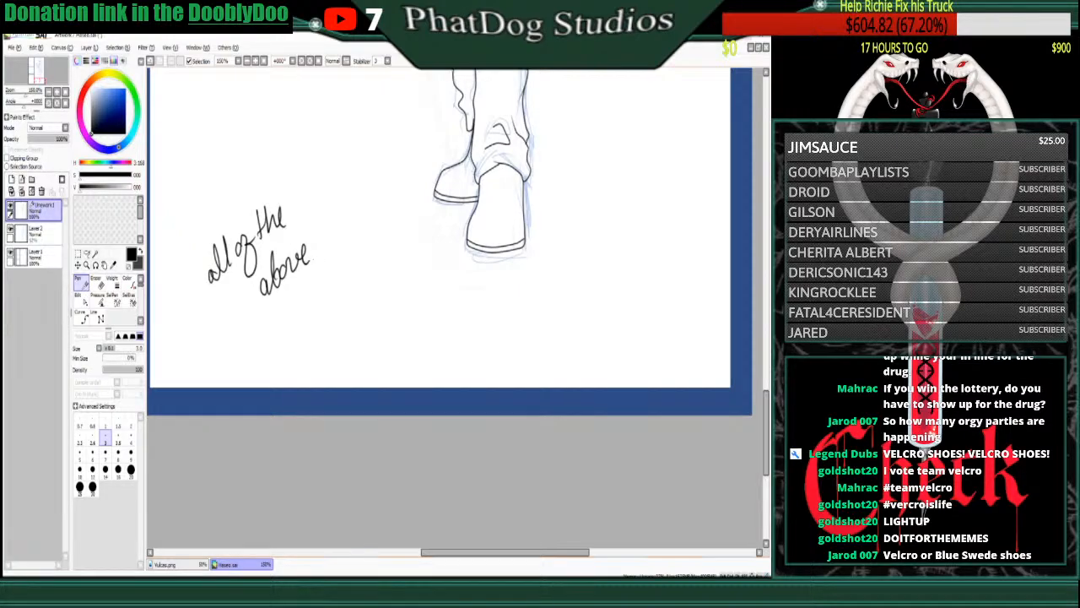
# - Erase the handwritten note "all of the above"
pyautogui.click(97, 282)
pyautogui.moveTo(212, 276)
pyautogui.mouseDown()
pyautogui.moveTo(278, 228)
pyautogui.moveTo(250, 275)
pyautogui.mouseUp()
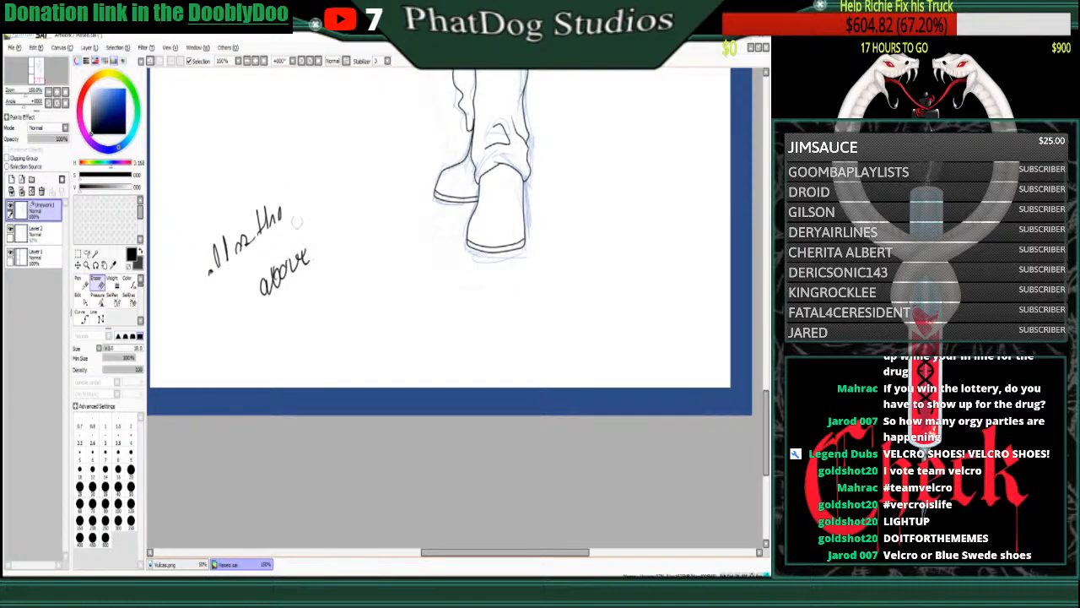
pyautogui.moveTo(297, 222)
pyautogui.mouseDown()
pyautogui.moveTo(291, 195)
pyautogui.moveTo(238, 255)
pyautogui.moveTo(280, 218)
pyautogui.moveTo(309, 249)
pyautogui.moveTo(285, 284)
pyautogui.mouseUp()
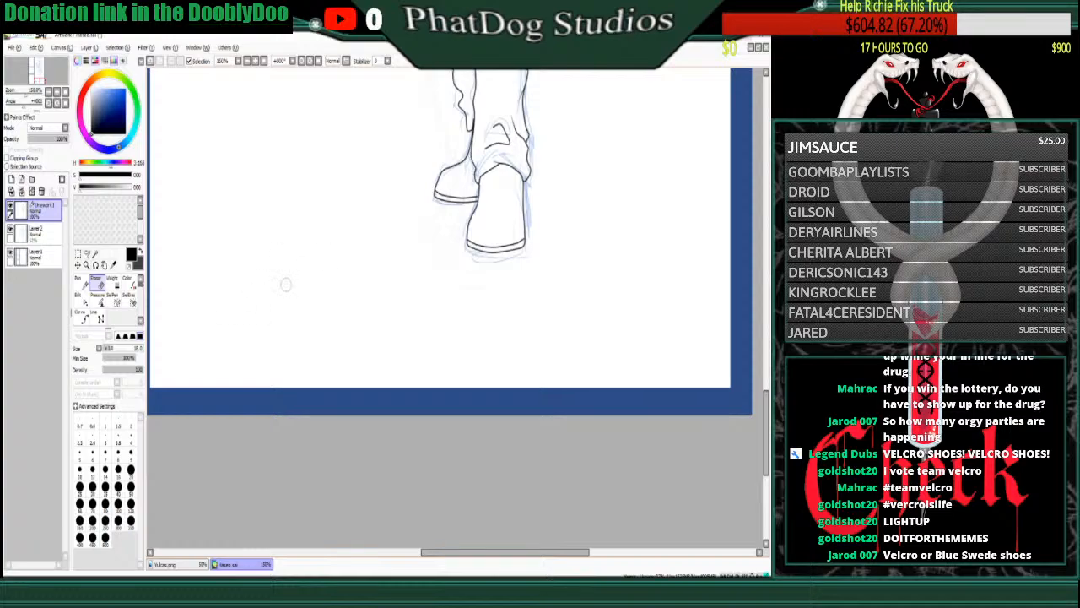
# - Handwrite "light up was included in the "above"" beside the shoes with the Pen tool, and erase the note again
pyautogui.press('n')
pyautogui.moveTo(205, 248); pyautogui.dragTo(230, 297)
pyautogui.moveTo(243, 221); pyautogui.dragTo(250, 261)
pyautogui.moveTo(253, 219)
pyautogui.mouseDown()
pyautogui.moveTo(254, 258)
pyautogui.moveTo(291, 262)
pyautogui.moveTo(295, 228)
pyautogui.moveTo(336, 188)
pyautogui.moveTo(328, 207)
pyautogui.mouseUp()
pyautogui.moveTo(275, 311)
pyautogui.mouseDown()
pyautogui.moveTo(313, 287)
pyautogui.moveTo(339, 246)
pyautogui.moveTo(345, 255)
pyautogui.moveTo(358, 220)
pyautogui.mouseUp()
pyautogui.moveTo(319, 321)
pyautogui.mouseDown()
pyautogui.moveTo(319, 331)
pyautogui.moveTo(352, 281)
pyautogui.moveTo(371, 309)
pyautogui.moveTo(376, 282)
pyautogui.mouseUp()
pyautogui.moveTo(351, 334); pyautogui.dragTo(358, 345)
pyautogui.moveTo(366, 326)
pyautogui.mouseDown()
pyautogui.moveTo(374, 337)
pyautogui.moveTo(398, 307)
pyautogui.mouseUp()
pyautogui.moveTo(400, 314); pyautogui.dragTo(411, 301)
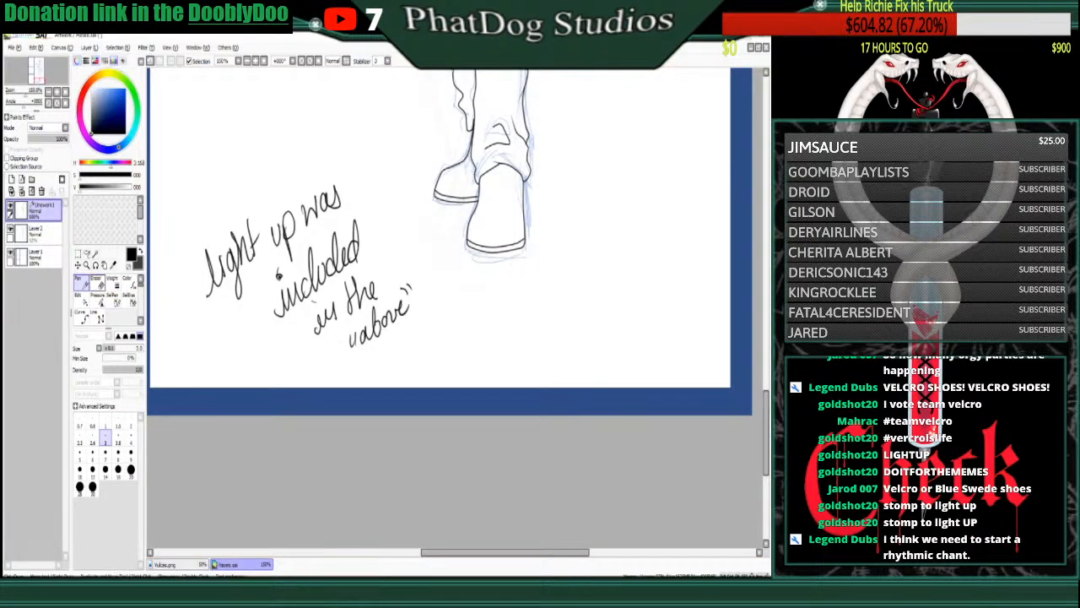
pyautogui.click(97, 284)
pyautogui.moveTo(209, 298)
pyautogui.mouseDown()
pyautogui.moveTo(217, 275)
pyautogui.moveTo(325, 199)
pyautogui.moveTo(283, 237)
pyautogui.moveTo(353, 238)
pyautogui.moveTo(249, 298)
pyautogui.moveTo(289, 287)
pyautogui.moveTo(281, 311)
pyautogui.moveTo(319, 255)
pyautogui.moveTo(371, 291)
pyautogui.moveTo(363, 334)
pyautogui.moveTo(354, 325)
pyautogui.mouseUp()
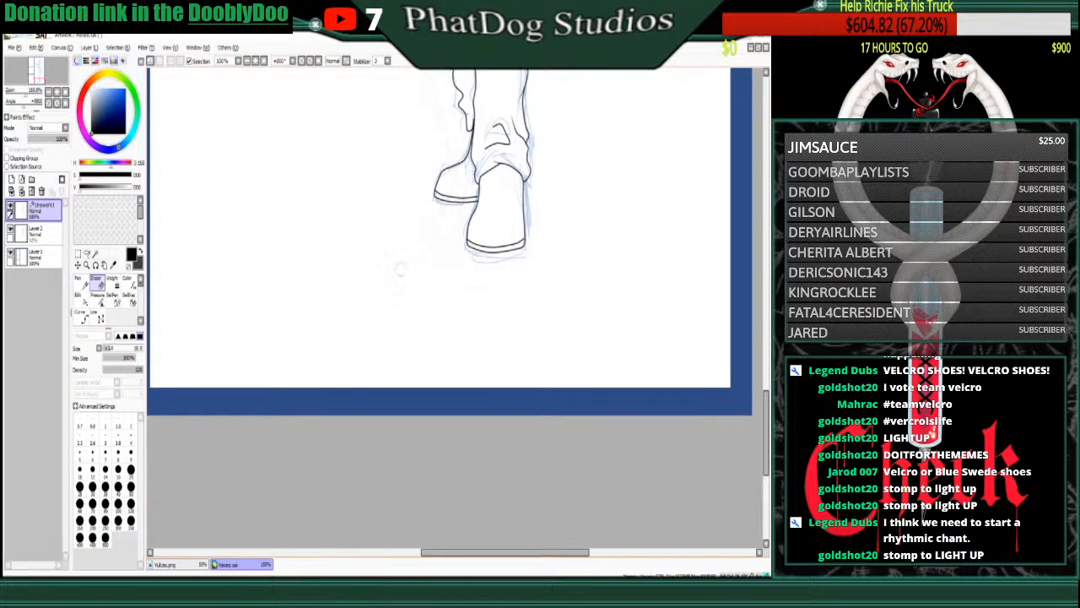
# - Handwrite "jokes aside, Back to the Future" over three lines beside the shoes with the Pen tool
pyautogui.press('n')
pyautogui.moveTo(201, 248)
pyautogui.mouseDown()
pyautogui.moveTo(207, 274)
pyautogui.moveTo(211, 223)
pyautogui.moveTo(299, 195)
pyautogui.mouseUp()
pyautogui.moveTo(237, 250)
pyautogui.mouseDown()
pyautogui.moveTo(248, 266)
pyautogui.moveTo(294, 251)
pyautogui.moveTo(305, 233)
pyautogui.mouseUp()
pyautogui.moveTo(313, 199)
pyautogui.mouseDown()
pyautogui.moveTo(311, 226)
pyautogui.moveTo(336, 204)
pyautogui.mouseUp()
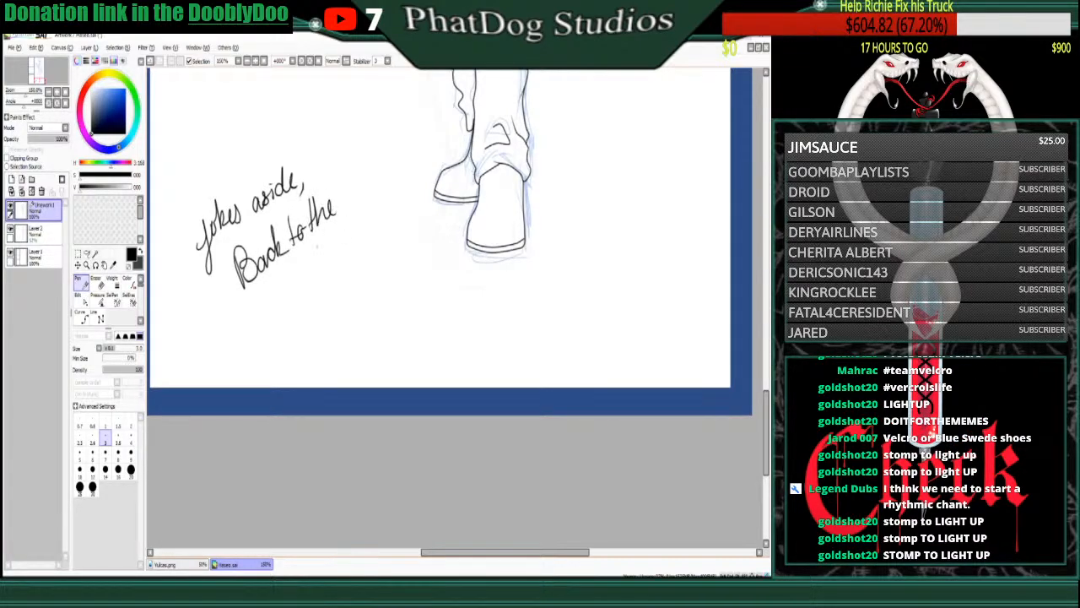
pyautogui.moveTo(278, 314); pyautogui.dragTo(297, 338)
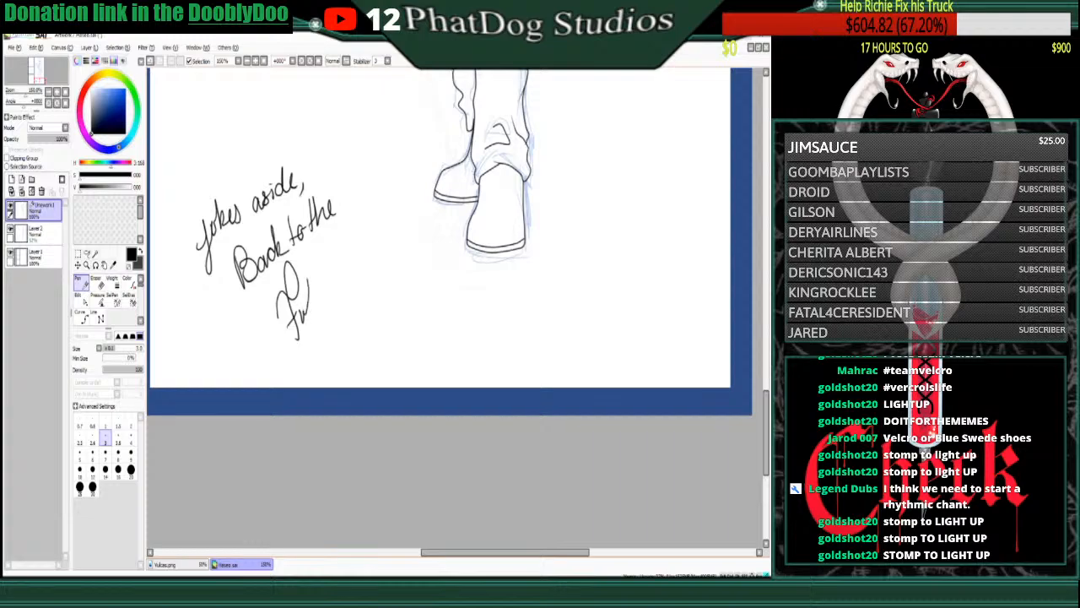
pyautogui.moveTo(309, 271); pyautogui.dragTo(306, 318)
pyautogui.moveTo(318, 295); pyautogui.dragTo(321, 312)
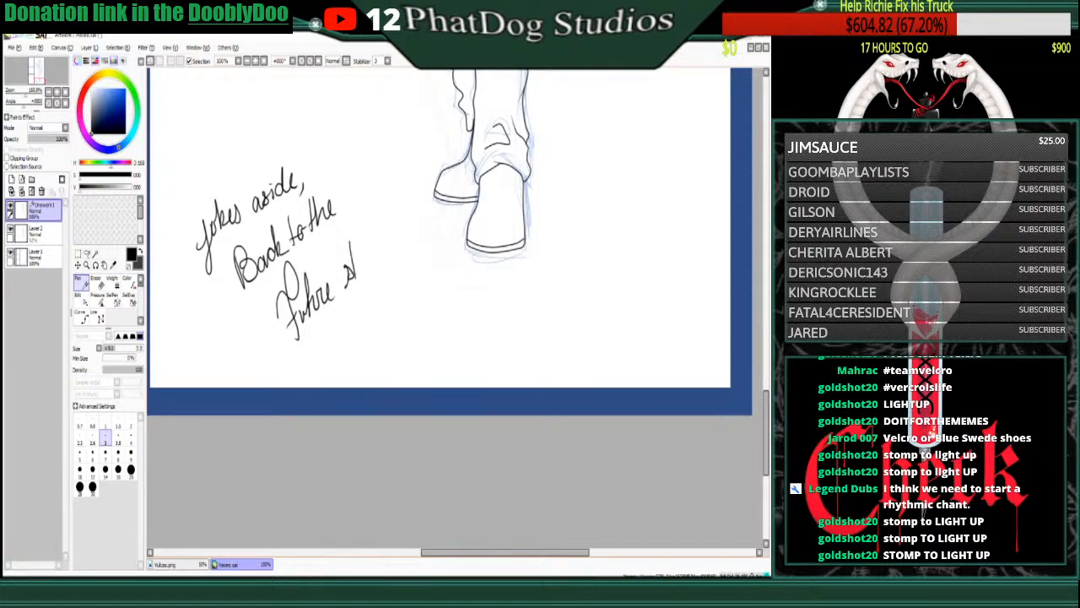
# - Undo the scribbled last word, rewrite it as "style", and put quote marks around "Back to the Future"
pyautogui.moveTo(352, 278)
pyautogui.mouseDown()
pyautogui.moveTo(364, 331)
pyautogui.moveTo(386, 279)
pyautogui.moveTo(376, 383)
pyautogui.mouseUp()
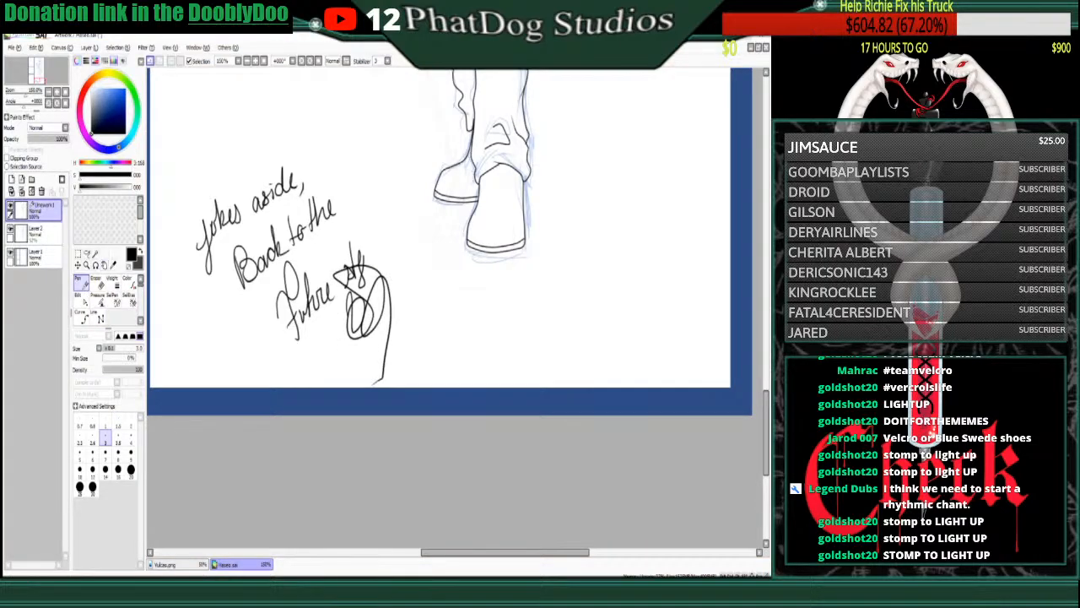
pyautogui.hotkey('ctrl', 'z')
pyautogui.hotkey('ctrl', 'z')
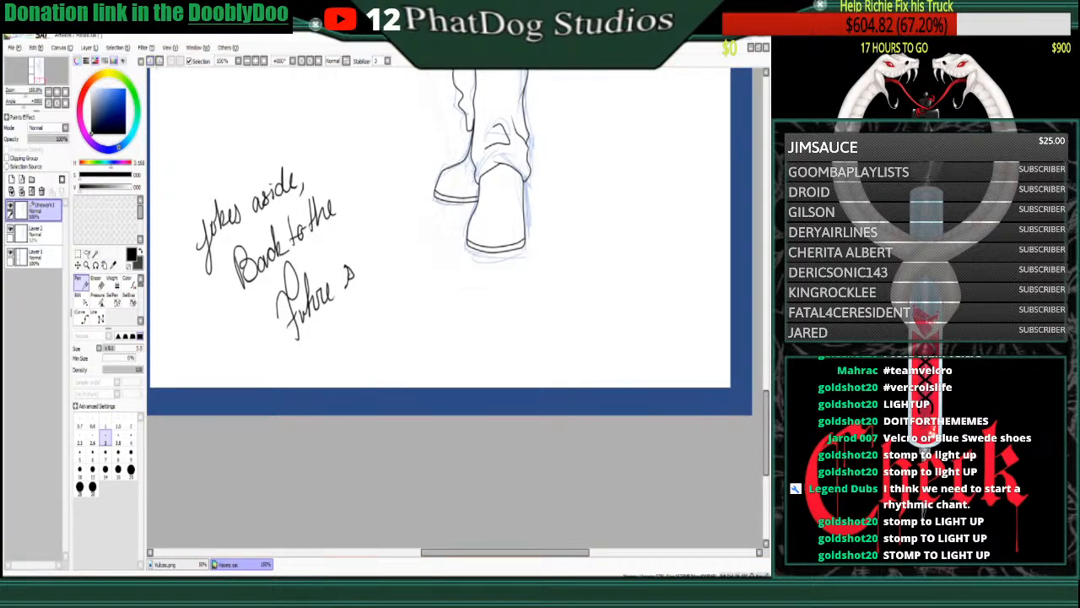
pyautogui.hotkey('ctrl', 'z')
pyautogui.moveTo(353, 248)
pyautogui.mouseDown()
pyautogui.moveTo(353, 284)
pyautogui.moveTo(369, 229)
pyautogui.mouseUp()
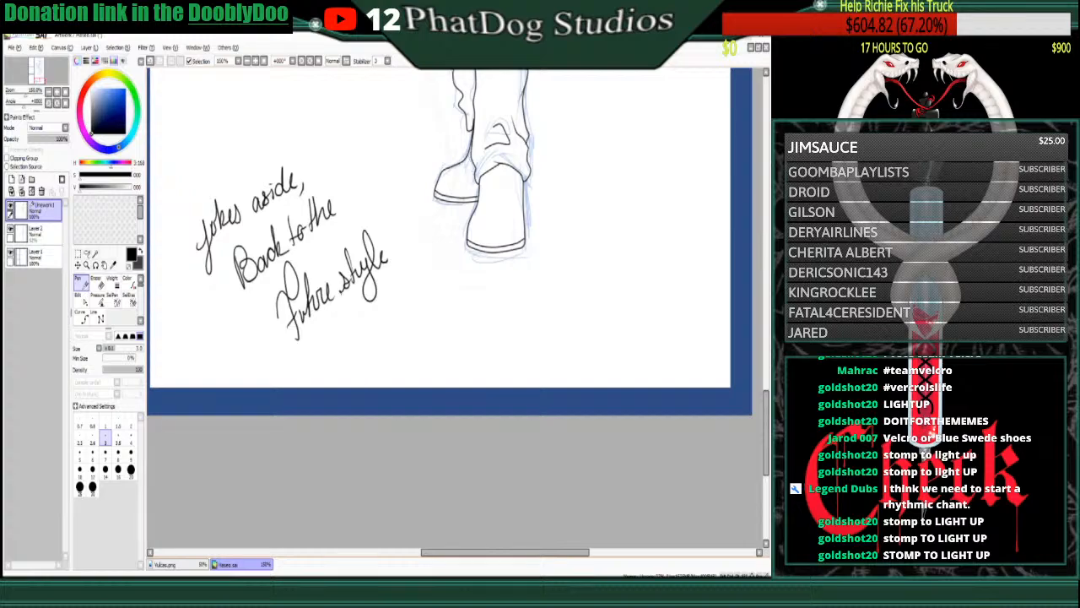
pyautogui.moveTo(336, 274); pyautogui.dragTo(334, 282)
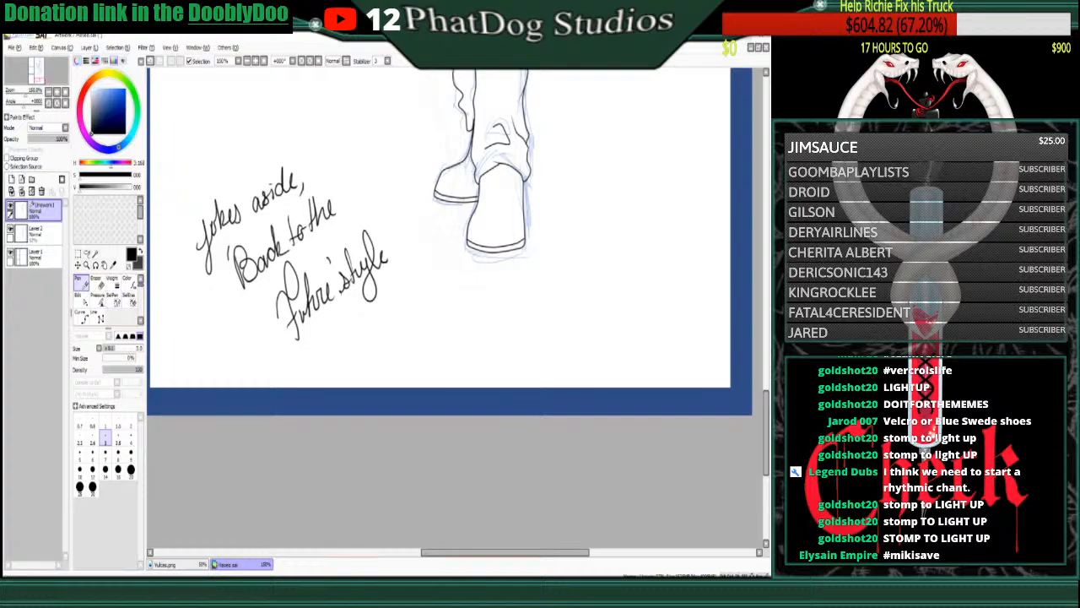
# - Select the Curve tool for the shoe linework
pyautogui.click(82, 300)
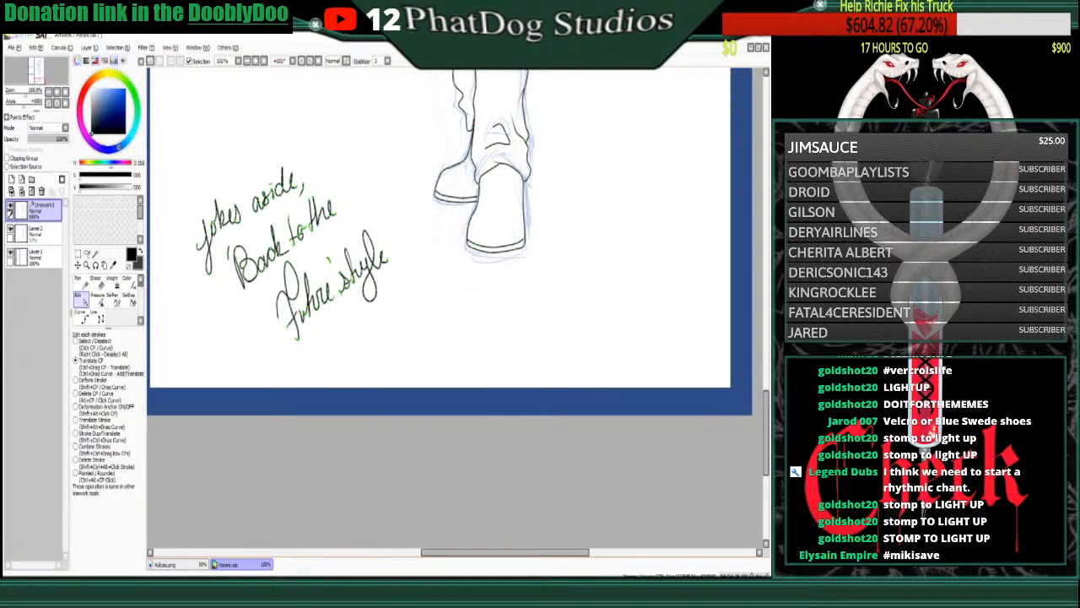
pyautogui.click(82, 316)
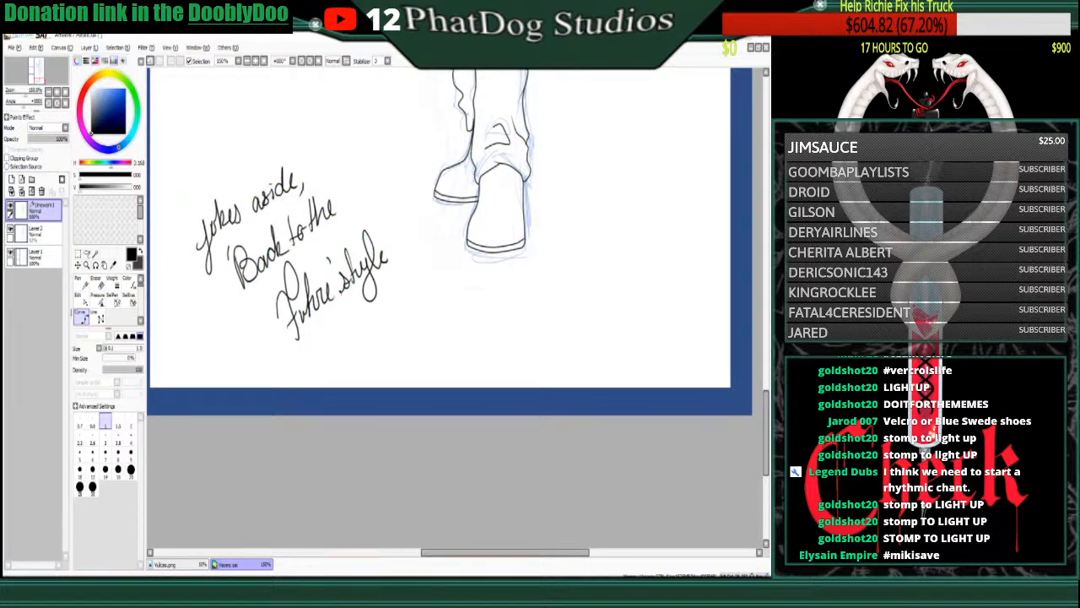
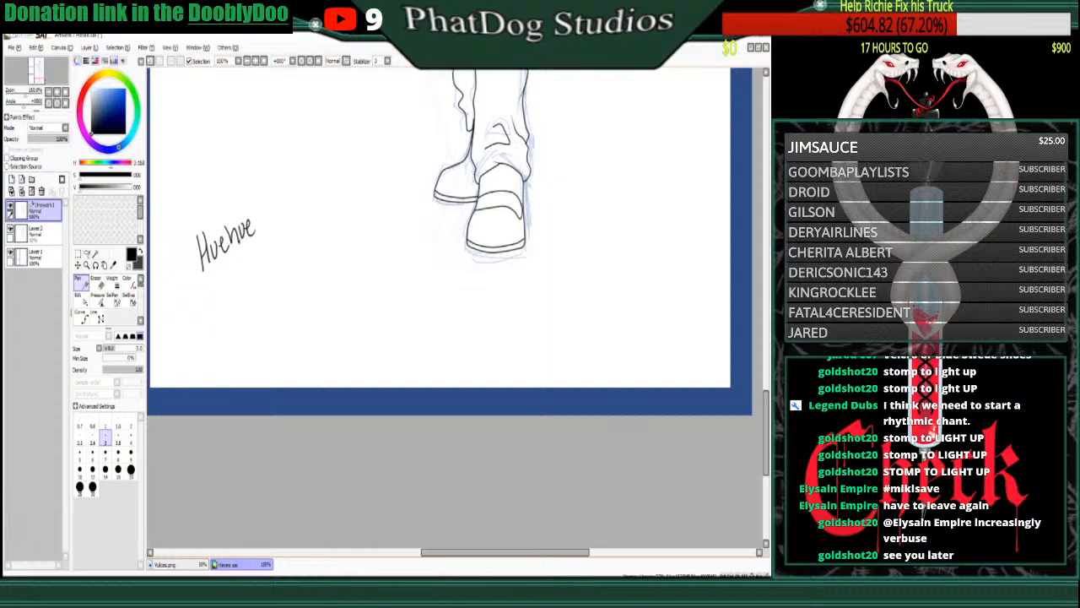
# - Add the last "hue" to complete the handwritten "Huehuehue", and erase the whole word
pyautogui.moveTo(255, 208)
pyautogui.mouseDown()
pyautogui.moveTo(265, 226)
pyautogui.moveTo(286, 217)
pyautogui.mouseUp()
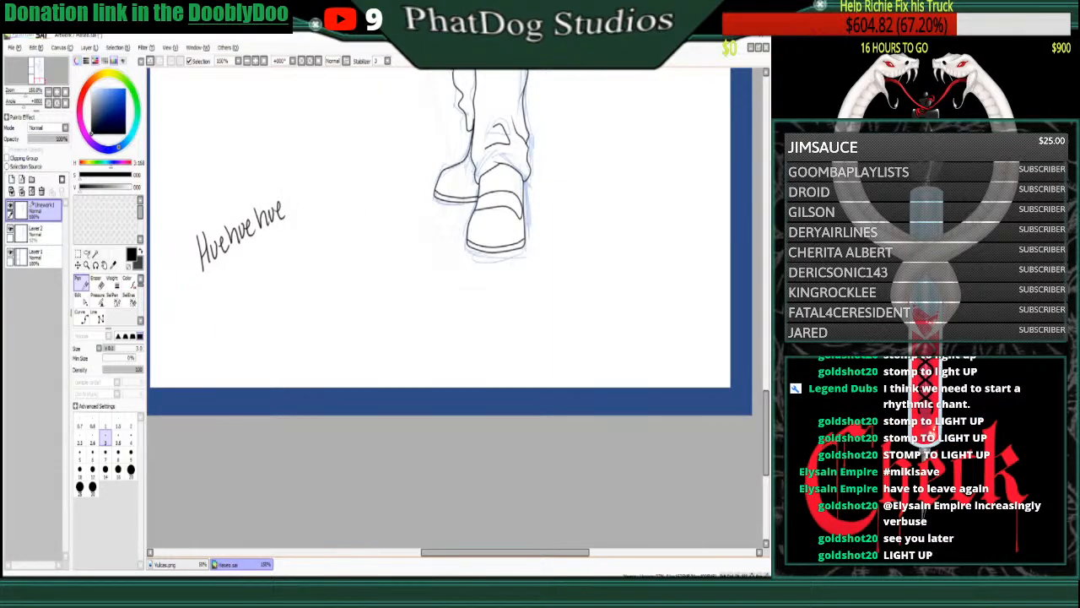
pyautogui.click(97, 284)
pyautogui.moveTo(195, 258)
pyautogui.mouseDown()
pyautogui.moveTo(259, 222)
pyautogui.moveTo(200, 271)
pyautogui.moveTo(207, 251)
pyautogui.moveTo(242, 233)
pyautogui.moveTo(195, 264)
pyautogui.moveTo(196, 247)
pyautogui.moveTo(222, 267)
pyautogui.mouseUp()
# - Handwrite the note "ok. Consider it done." with the Pen tool, undoing and rewriting the part after "Consider"
pyautogui.click(81, 284)
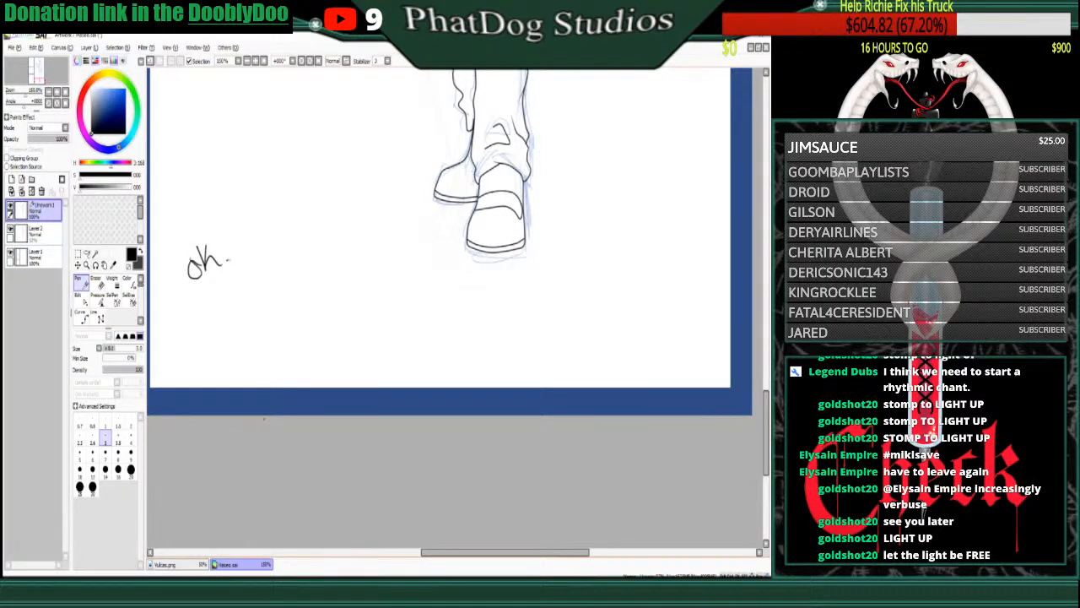
pyautogui.moveTo(240, 221)
pyautogui.mouseDown()
pyautogui.moveTo(282, 218)
pyautogui.moveTo(304, 181)
pyautogui.moveTo(310, 203)
pyautogui.moveTo(348, 175)
pyautogui.mouseUp()
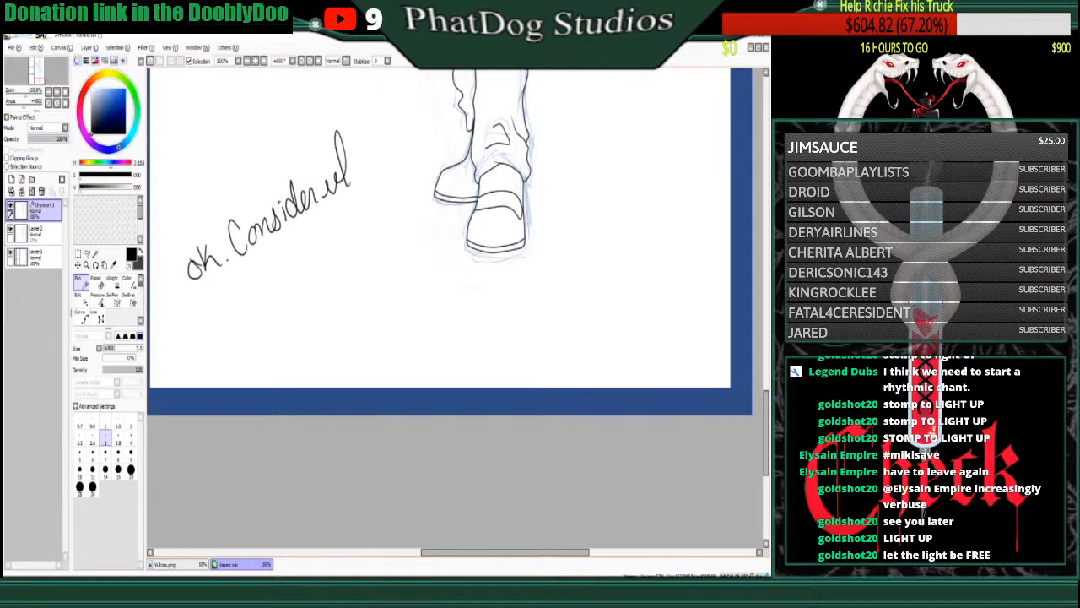
pyautogui.hotkey('ctrl', 'z')
pyautogui.hotkey('ctrl', 'z')
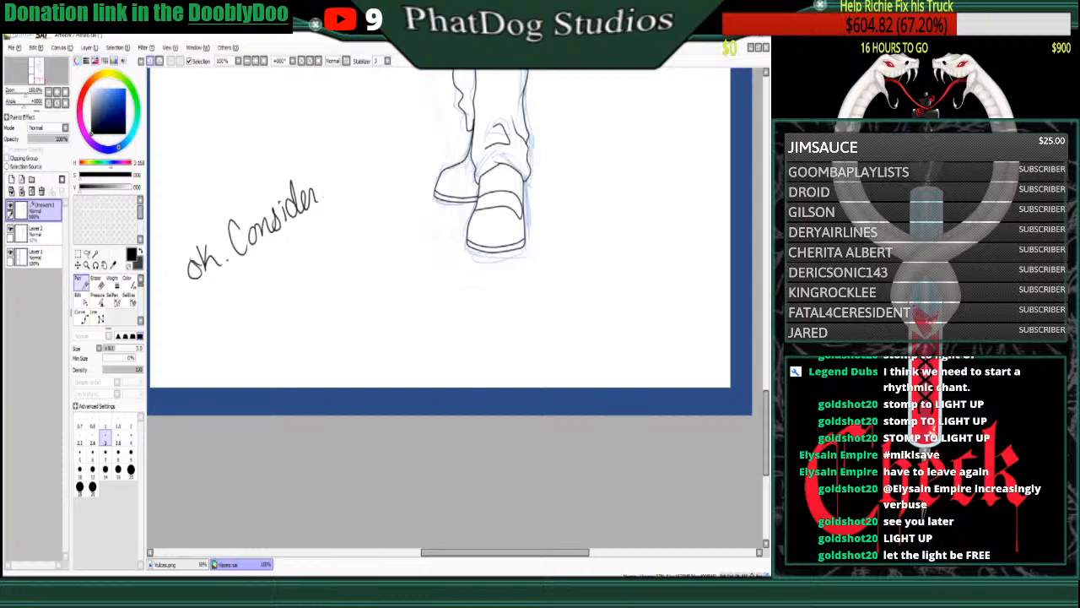
pyautogui.moveTo(329, 196)
pyautogui.mouseDown()
pyautogui.moveTo(336, 154)
pyautogui.moveTo(343, 173)
pyautogui.mouseUp()
pyautogui.moveTo(299, 267)
pyautogui.mouseDown()
pyautogui.moveTo(294, 250)
pyautogui.moveTo(300, 284)
pyautogui.moveTo(327, 259)
pyautogui.moveTo(334, 282)
pyautogui.mouseUp()
pyautogui.moveTo(340, 261); pyautogui.dragTo(340, 265)
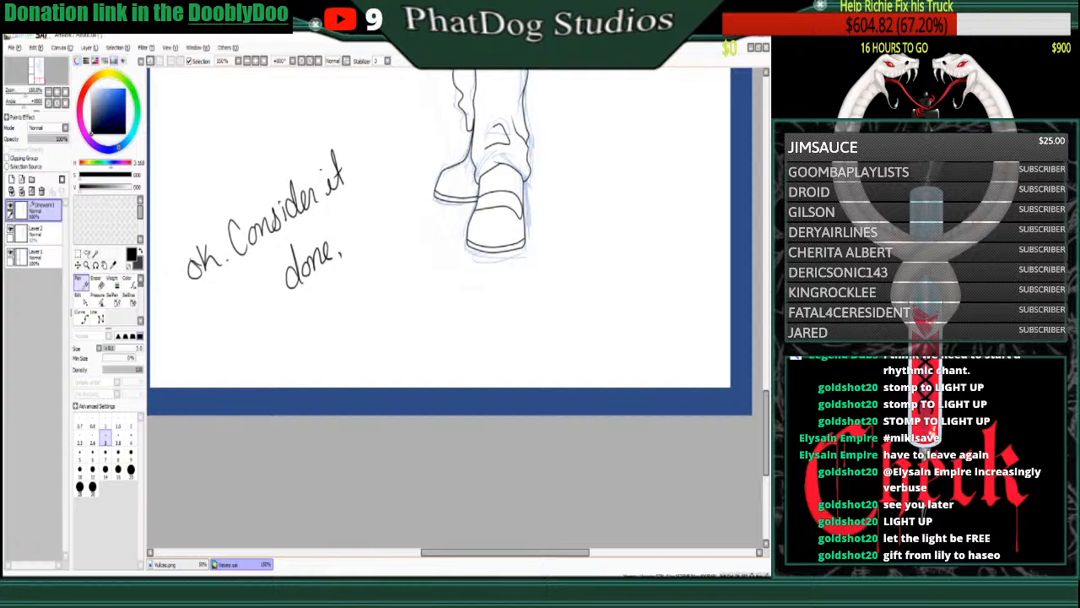
# - Add "I tried." beneath the "Consider it done" note, and erase all of the handwriting
pyautogui.moveTo(306, 311)
pyautogui.mouseDown()
pyautogui.moveTo(301, 346)
pyautogui.moveTo(342, 314)
pyautogui.mouseUp()
pyautogui.moveTo(341, 305)
pyautogui.mouseDown()
pyautogui.moveTo(348, 287)
pyautogui.moveTo(348, 312)
pyautogui.mouseUp()
pyautogui.click(355, 308)
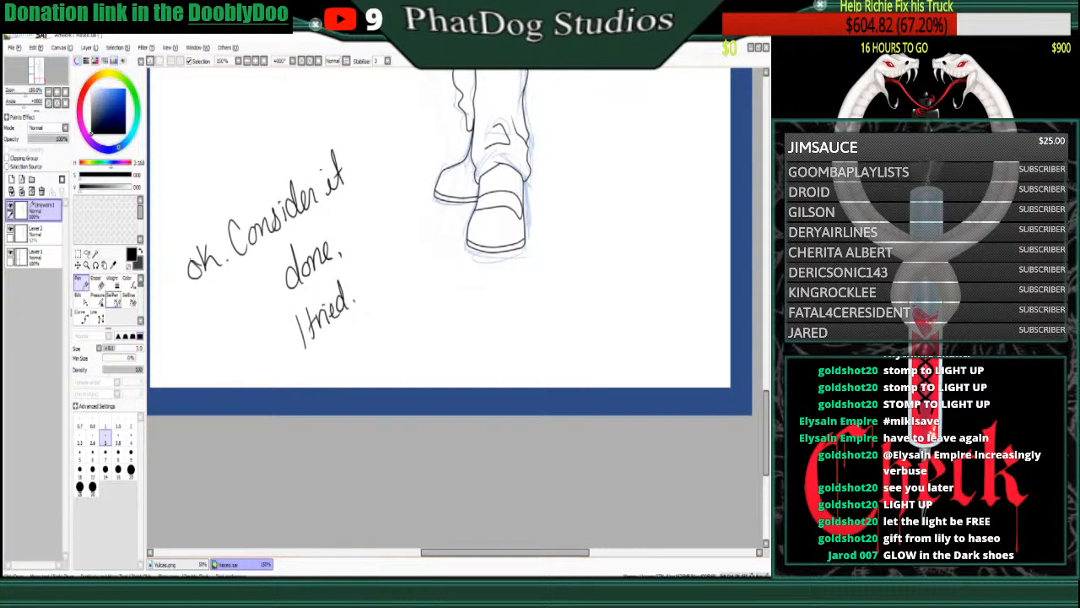
pyautogui.press('e')
pyautogui.moveTo(184, 279)
pyautogui.mouseDown()
pyautogui.moveTo(251, 201)
pyautogui.moveTo(297, 210)
pyautogui.moveTo(289, 222)
pyautogui.moveTo(239, 262)
pyautogui.moveTo(205, 268)
pyautogui.moveTo(286, 174)
pyautogui.moveTo(311, 204)
pyautogui.moveTo(290, 253)
pyautogui.moveTo(350, 223)
pyautogui.moveTo(287, 302)
pyautogui.moveTo(285, 338)
pyautogui.moveTo(304, 319)
pyautogui.moveTo(279, 328)
pyautogui.moveTo(306, 340)
pyautogui.mouseUp()
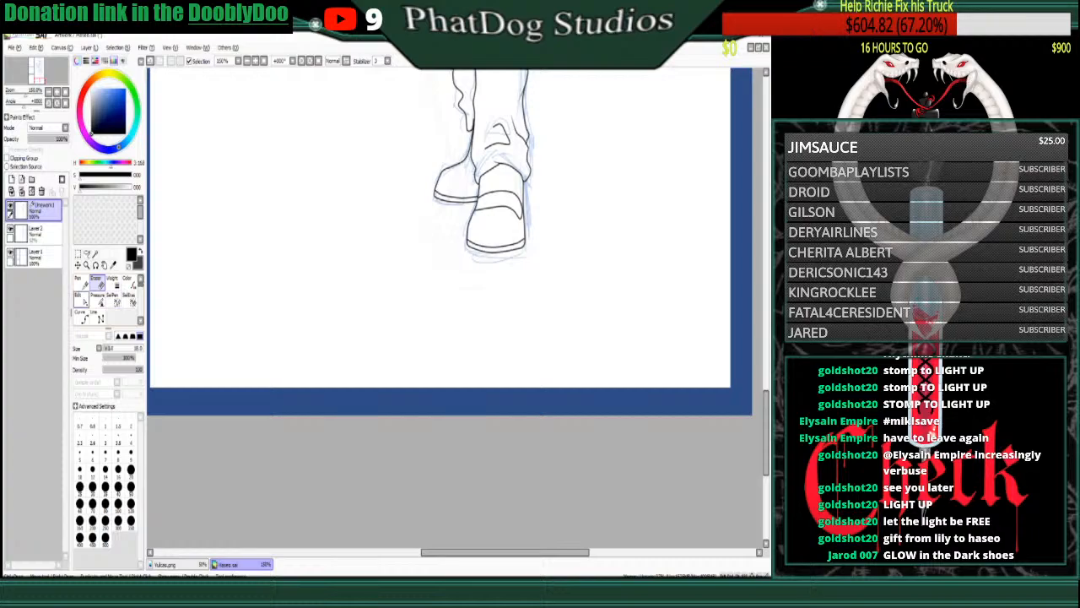
# - Adjust the strap's edge points on the front shoe and draw a second curve along the strap's lower edge
pyautogui.click(80, 313)
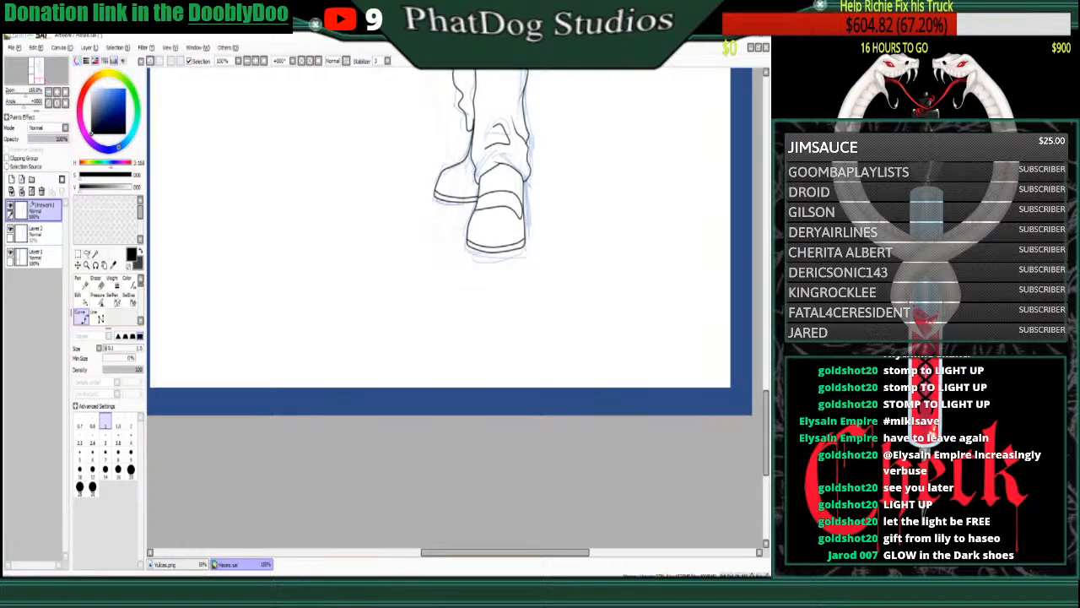
pyautogui.click(80, 297)
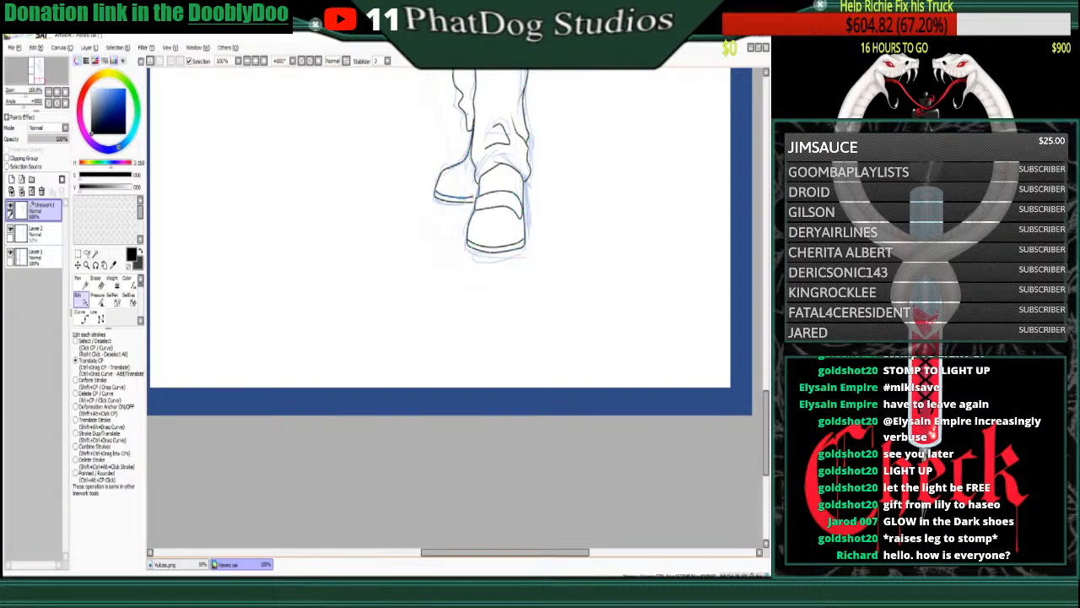
pyautogui.moveTo(476, 202); pyautogui.dragTo(477, 200)
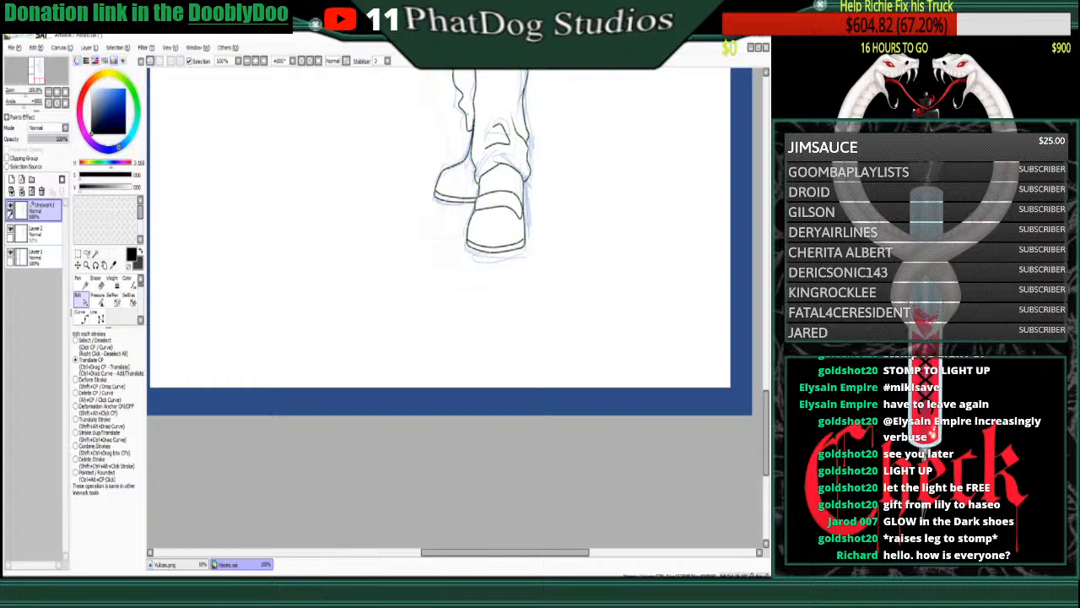
pyautogui.click(81, 316)
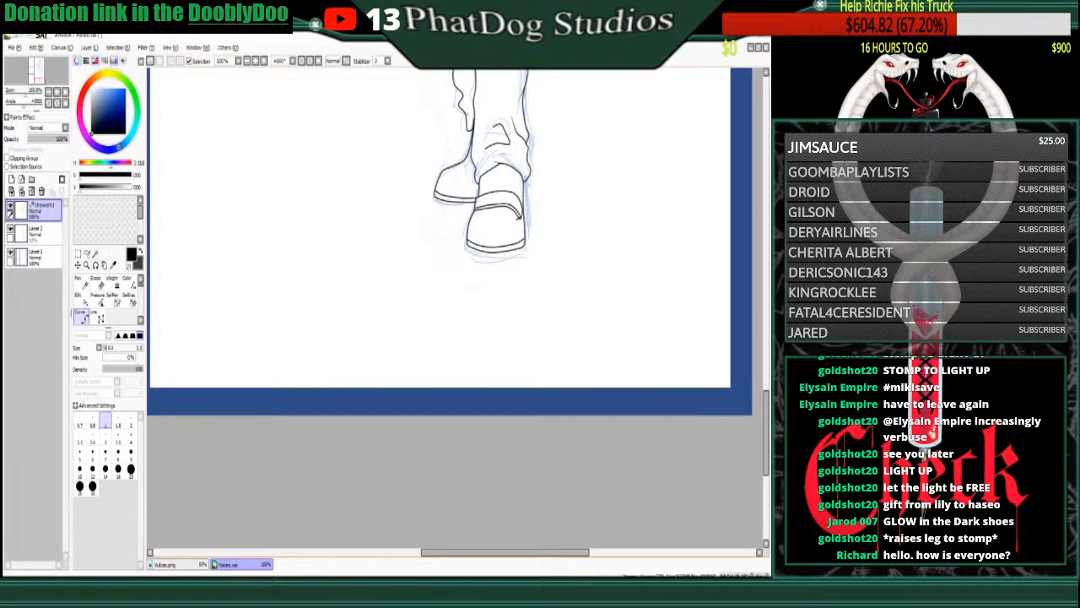
# - Handwrite "Macro + Loafers = yes." in the blank area beside the shoes with the Pen tool
pyautogui.press('n')
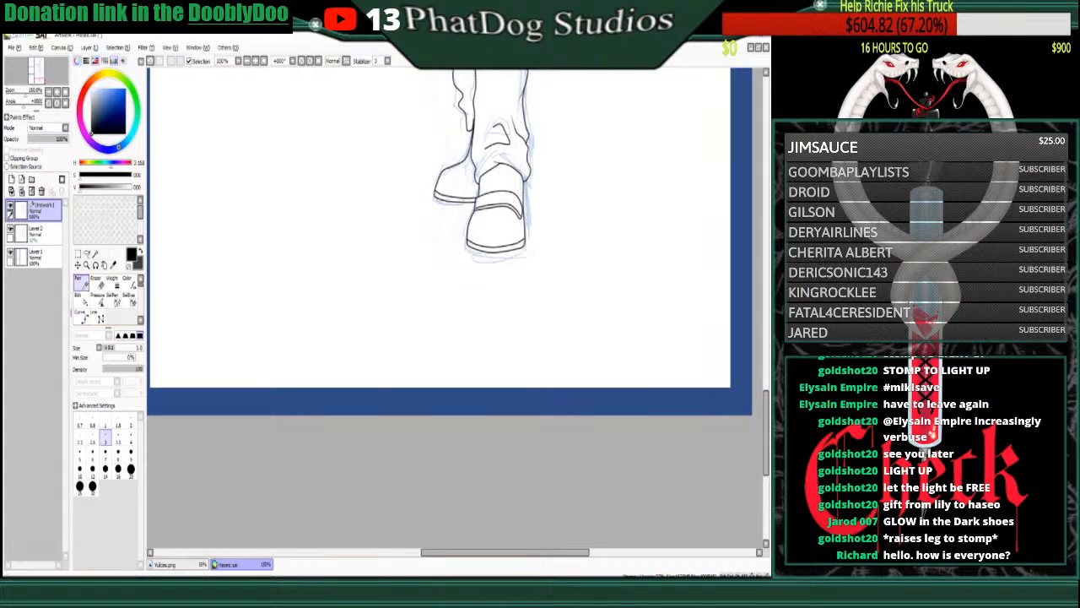
pyautogui.moveTo(221, 324)
pyautogui.mouseDown()
pyautogui.moveTo(223, 293)
pyautogui.moveTo(251, 294)
pyautogui.moveTo(282, 270)
pyautogui.mouseUp()
pyautogui.moveTo(277, 264); pyautogui.dragTo(276, 282)
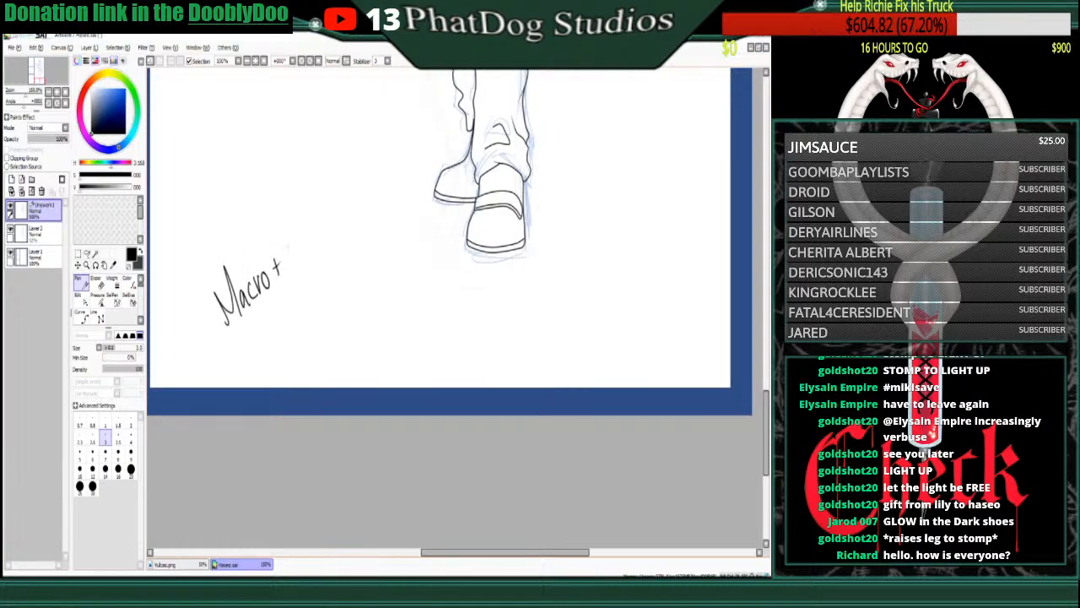
pyautogui.moveTo(288, 223)
pyautogui.mouseDown()
pyautogui.moveTo(298, 268)
pyautogui.moveTo(304, 243)
pyautogui.moveTo(333, 238)
pyautogui.moveTo(329, 246)
pyautogui.moveTo(362, 208)
pyautogui.mouseUp()
pyautogui.moveTo(357, 217); pyautogui.dragTo(373, 239)
pyautogui.moveTo(381, 208)
pyautogui.mouseDown()
pyautogui.moveTo(388, 199)
pyautogui.moveTo(384, 209)
pyautogui.mouseUp()
pyautogui.click(399, 202)
# - Handwrite "but also house shoes." beneath the loafers line
pyautogui.moveTo(279, 324)
pyautogui.mouseDown()
pyautogui.moveTo(289, 348)
pyautogui.moveTo(298, 327)
pyautogui.moveTo(302, 335)
pyautogui.mouseUp()
pyautogui.moveTo(308, 314)
pyautogui.mouseDown()
pyautogui.moveTo(319, 309)
pyautogui.moveTo(313, 324)
pyautogui.mouseUp()
pyautogui.moveTo(317, 317)
pyautogui.mouseDown()
pyautogui.moveTo(324, 282)
pyautogui.moveTo(342, 280)
pyautogui.mouseUp()
pyautogui.moveTo(312, 359)
pyautogui.mouseDown()
pyautogui.moveTo(321, 339)
pyautogui.moveTo(325, 354)
pyautogui.mouseUp()
pyautogui.moveTo(331, 338)
pyautogui.mouseDown()
pyautogui.moveTo(349, 314)
pyautogui.moveTo(357, 360)
pyautogui.moveTo(368, 328)
pyautogui.moveTo(372, 341)
pyautogui.mouseUp()
pyautogui.moveTo(374, 330); pyautogui.dragTo(388, 326)
pyautogui.moveTo(391, 316); pyautogui.dragTo(388, 329)
pyautogui.click(400, 322)
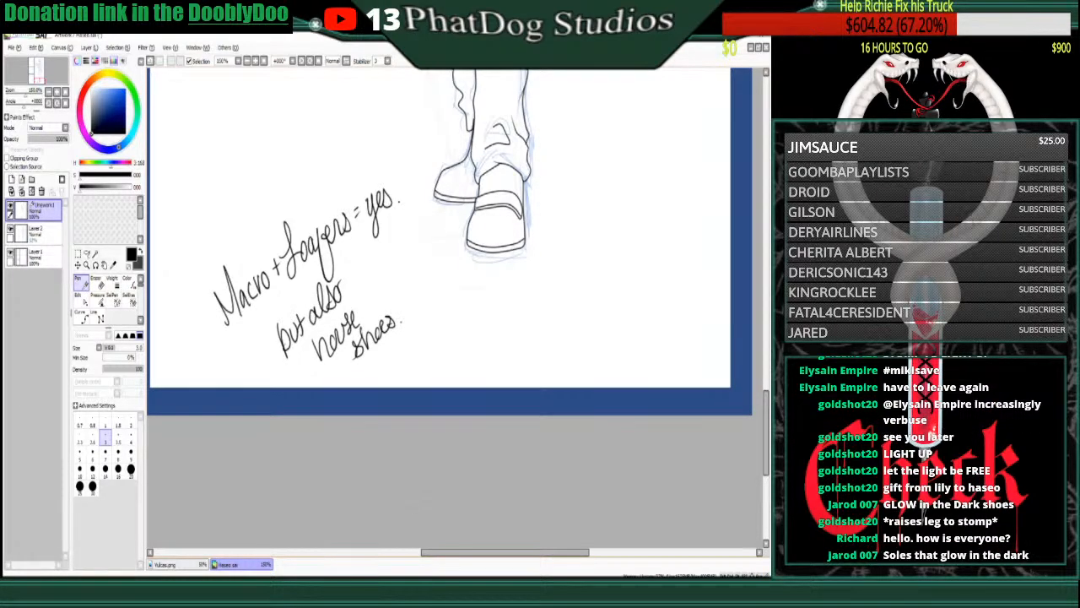
# - Erase the handwritten note about loafers and house shoes from the blank area beside the feet
pyautogui.click(97, 284)
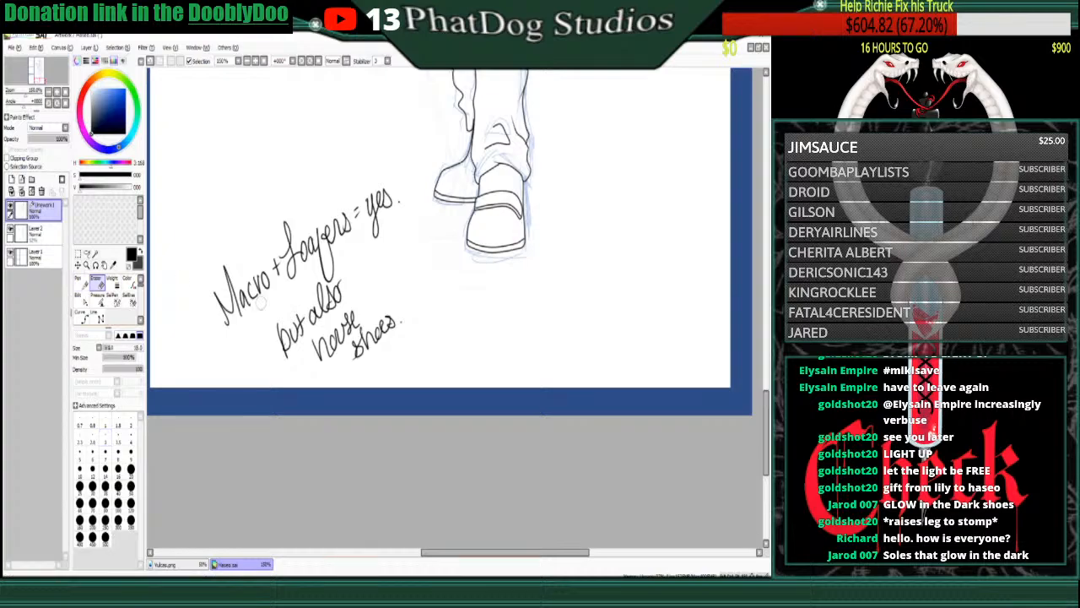
pyautogui.moveTo(227, 318)
pyautogui.mouseDown()
pyautogui.moveTo(341, 222)
pyautogui.moveTo(291, 259)
pyautogui.moveTo(269, 297)
pyautogui.moveTo(383, 214)
pyautogui.moveTo(330, 283)
pyautogui.moveTo(352, 233)
pyautogui.moveTo(365, 249)
pyautogui.moveTo(372, 232)
pyautogui.moveTo(340, 235)
pyautogui.moveTo(345, 210)
pyautogui.moveTo(196, 308)
pyautogui.moveTo(284, 213)
pyautogui.moveTo(259, 259)
pyautogui.moveTo(292, 324)
pyautogui.moveTo(329, 301)
pyautogui.moveTo(329, 278)
pyautogui.moveTo(324, 305)
pyautogui.moveTo(284, 357)
pyautogui.moveTo(308, 356)
pyautogui.moveTo(343, 320)
pyautogui.moveTo(310, 376)
pyautogui.moveTo(378, 344)
pyautogui.moveTo(325, 374)
pyautogui.mouseUp()
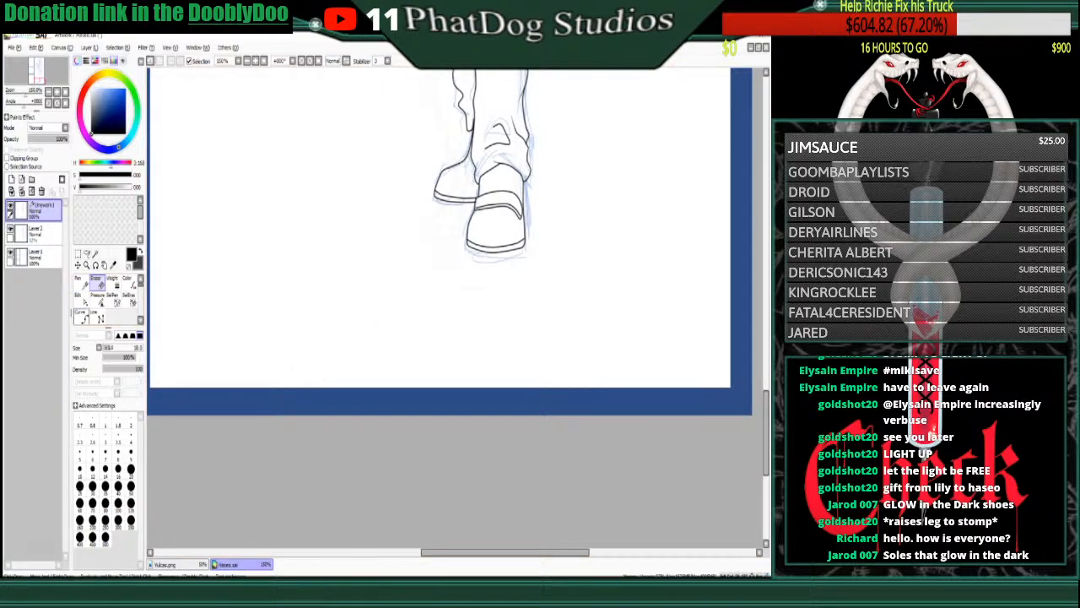
# - Handwrite "Do we really need to edit these out?" with the Pen tool beside the shoes, and erase it
pyautogui.click(82, 283)
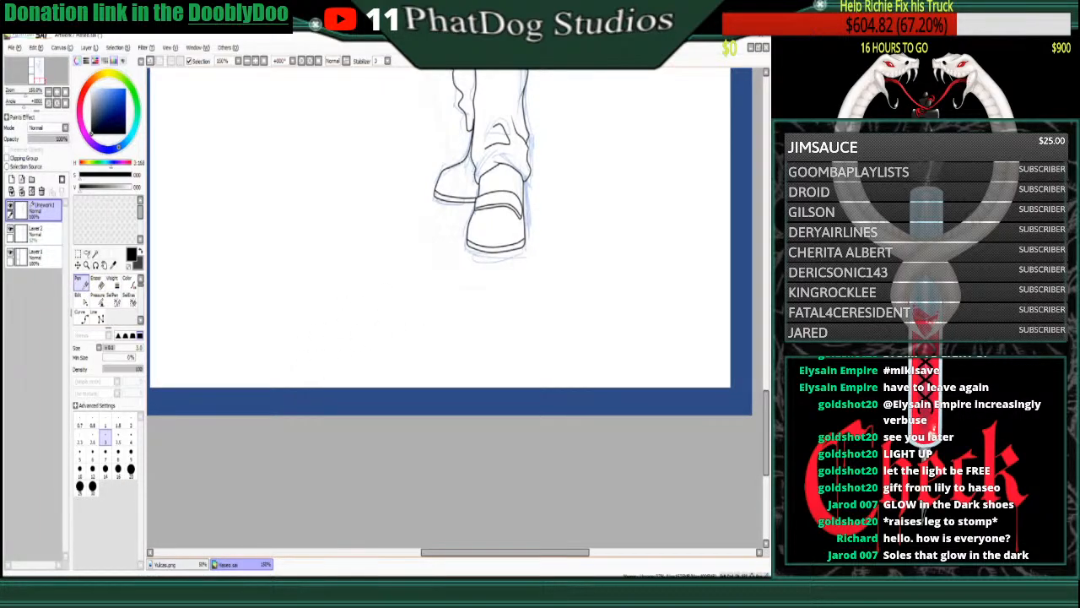
pyautogui.moveTo(216, 213); pyautogui.dragTo(221, 240)
pyautogui.moveTo(231, 225); pyautogui.dragTo(301, 169)
pyautogui.moveTo(299, 193)
pyautogui.mouseDown()
pyautogui.moveTo(307, 166)
pyautogui.moveTo(312, 211)
pyautogui.mouseUp()
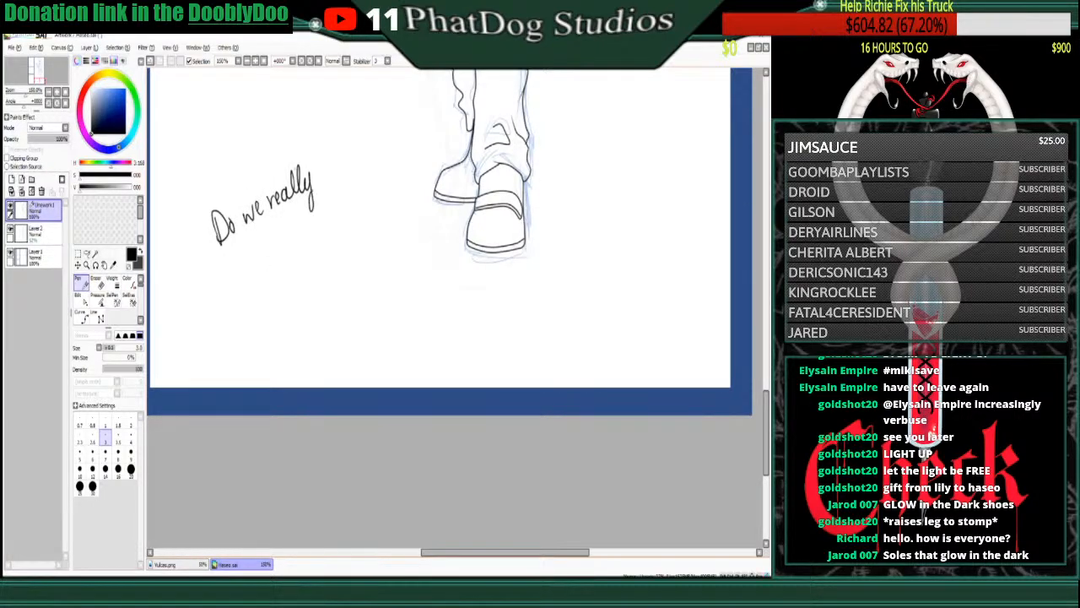
pyautogui.moveTo(260, 271)
pyautogui.mouseDown()
pyautogui.moveTo(291, 223)
pyautogui.moveTo(303, 245)
pyautogui.mouseUp()
pyautogui.moveTo(297, 231)
pyautogui.mouseDown()
pyautogui.moveTo(315, 241)
pyautogui.moveTo(339, 201)
pyautogui.mouseUp()
pyautogui.moveTo(341, 223)
pyautogui.mouseDown()
pyautogui.moveTo(355, 187)
pyautogui.moveTo(363, 200)
pyautogui.mouseUp()
pyautogui.moveTo(358, 184)
pyautogui.mouseDown()
pyautogui.moveTo(362, 208)
pyautogui.moveTo(379, 203)
pyautogui.mouseUp()
pyautogui.moveTo(381, 196); pyautogui.dragTo(391, 187)
pyautogui.moveTo(334, 257); pyautogui.dragTo(346, 251)
pyautogui.moveTo(351, 240)
pyautogui.mouseDown()
pyautogui.moveTo(346, 260)
pyautogui.moveTo(351, 249)
pyautogui.mouseUp()
pyautogui.moveTo(353, 236); pyautogui.dragTo(356, 245)
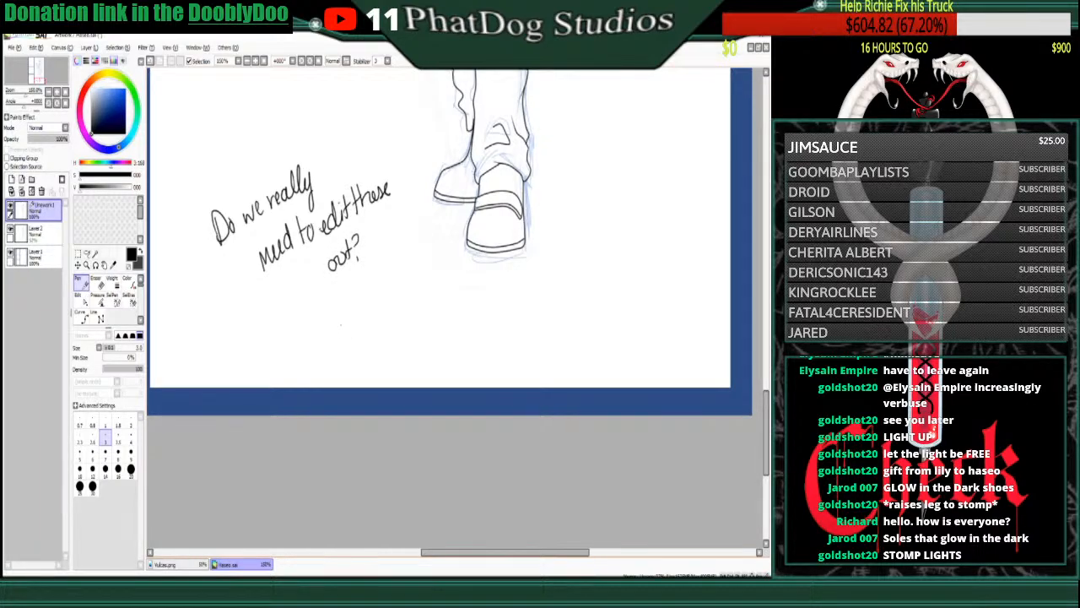
pyautogui.click(96, 280)
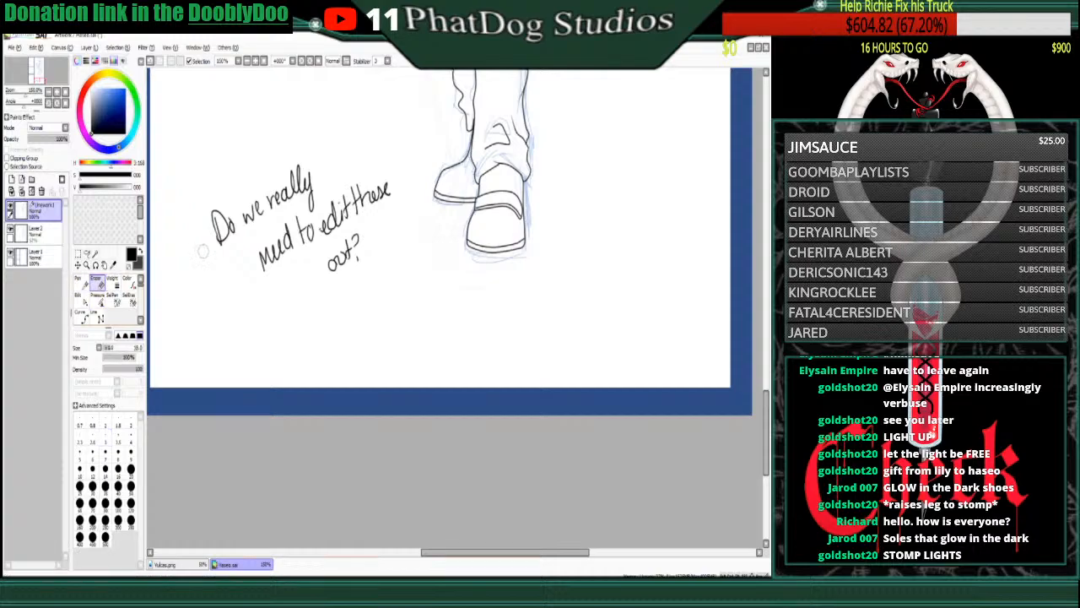
pyautogui.moveTo(203, 251)
pyautogui.mouseDown()
pyautogui.moveTo(226, 194)
pyautogui.moveTo(224, 240)
pyautogui.moveTo(218, 222)
pyautogui.moveTo(309, 163)
pyautogui.moveTo(294, 215)
pyautogui.moveTo(344, 194)
pyautogui.moveTo(263, 223)
pyautogui.moveTo(354, 191)
pyautogui.moveTo(335, 210)
pyautogui.moveTo(346, 267)
pyautogui.mouseUp()
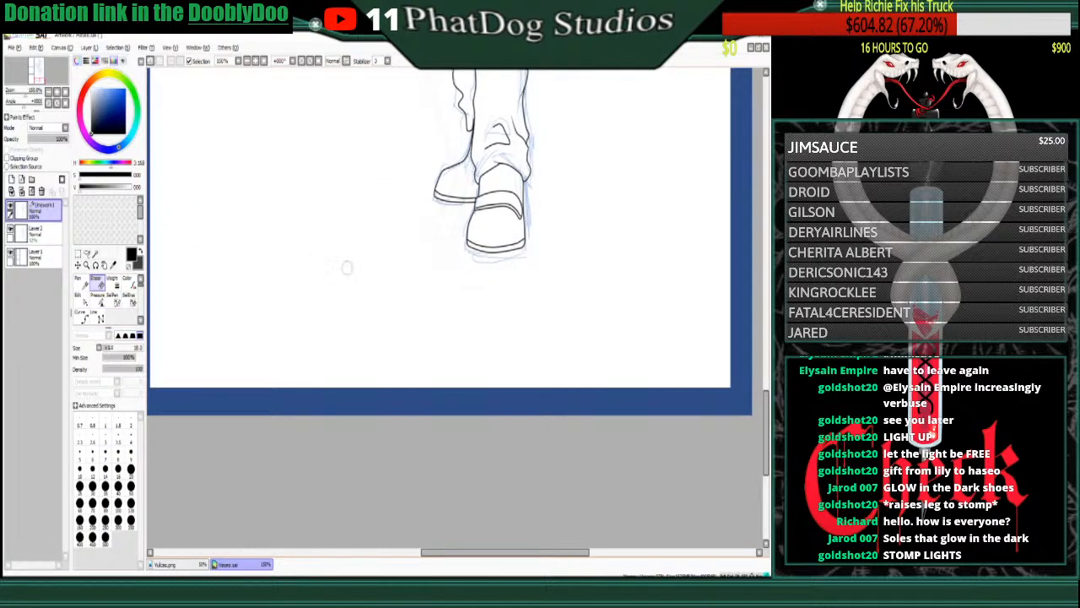
# - Draw a curve across the upper part of the front shoe for a second strap, and adjust a point on the back shoe's outline
pyautogui.click(81, 314)
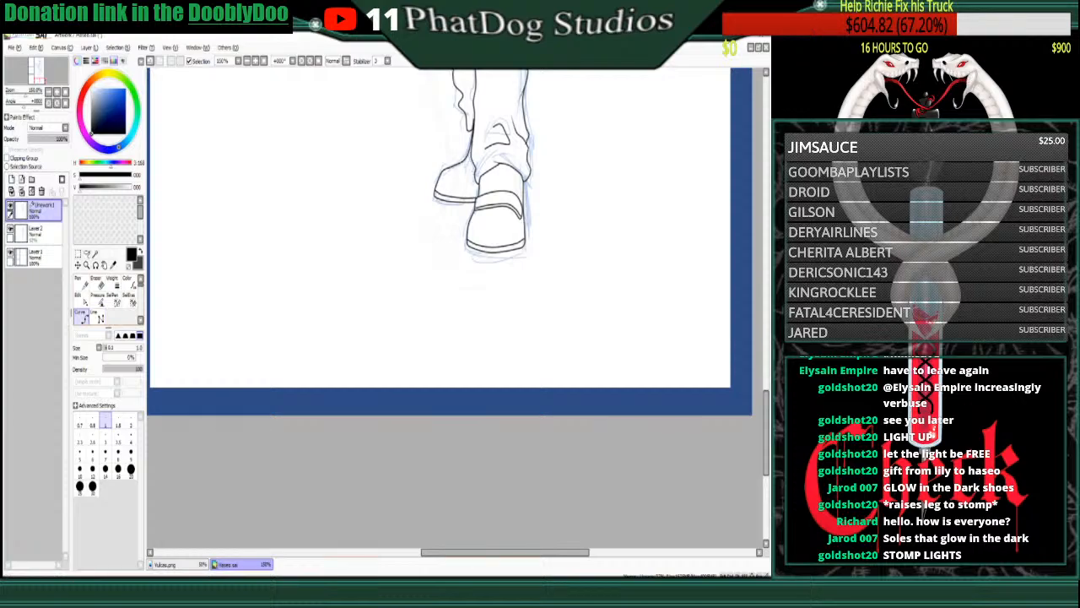
pyautogui.click(480, 186)
pyautogui.click(505, 182)
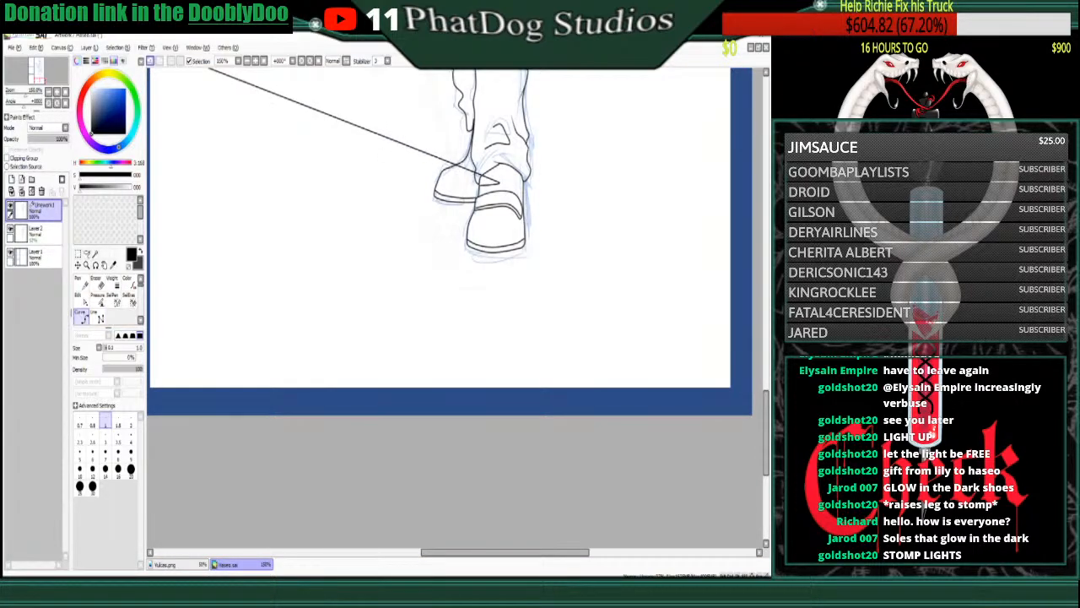
pyautogui.click(150, 61)
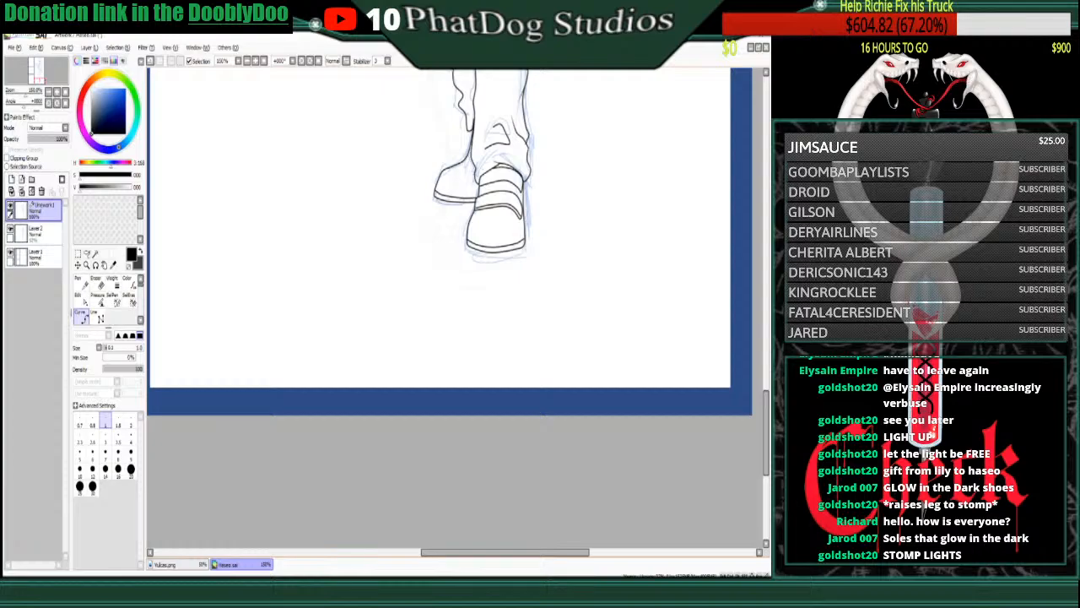
pyautogui.click(81, 298)
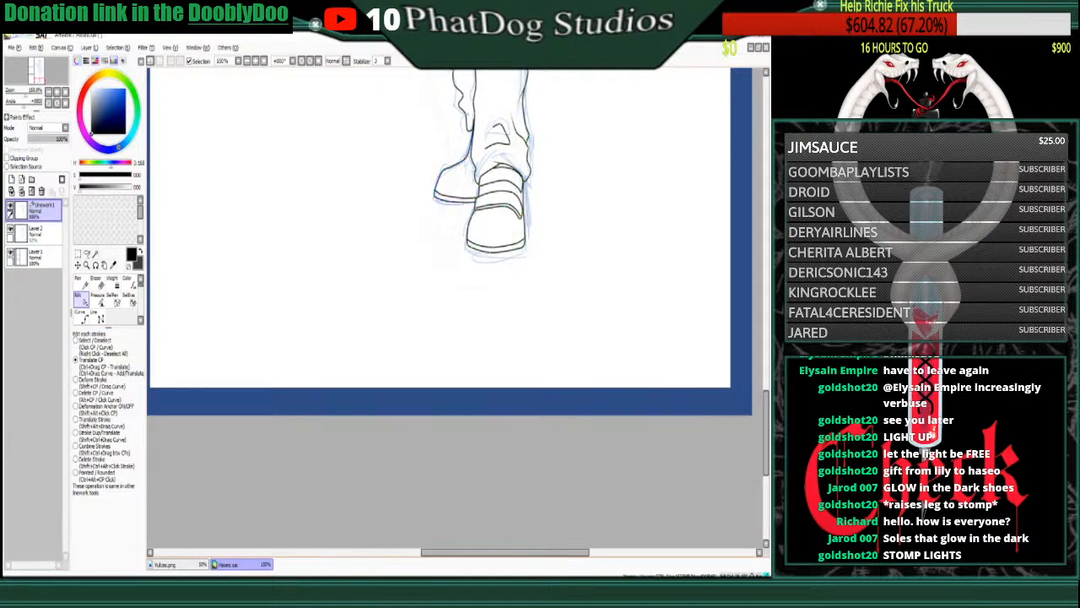
pyautogui.moveTo(469, 157); pyautogui.dragTo(462, 160)
# - Handwrite "The pizza?" and "OH NVM" in the blank area beside the shoes, and erase both lines
pyautogui.click(81, 280)
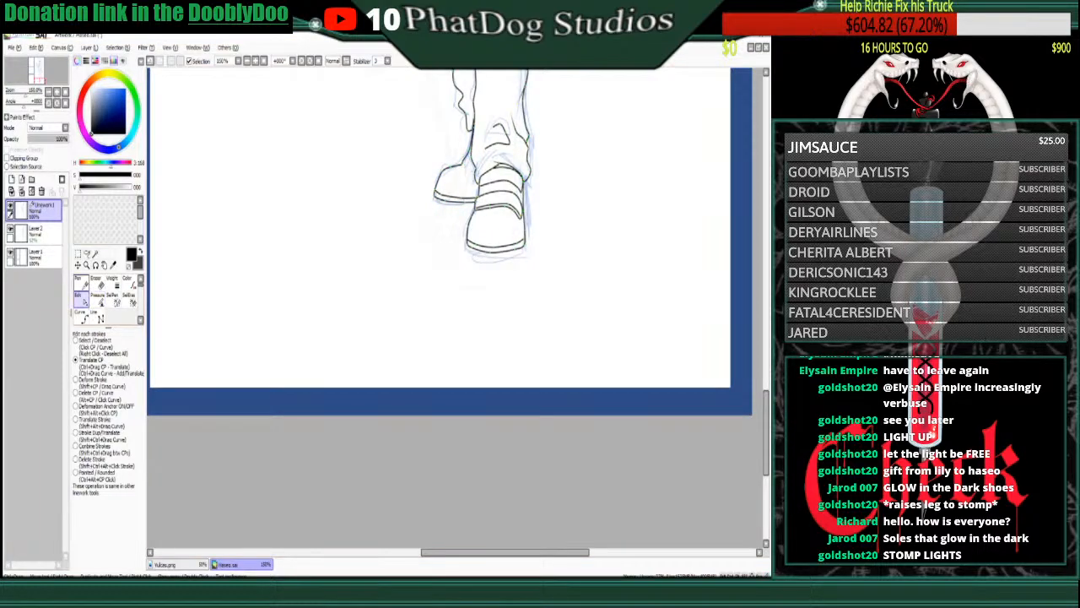
pyautogui.moveTo(196, 250)
pyautogui.mouseDown()
pyautogui.moveTo(215, 221)
pyautogui.moveTo(221, 243)
pyautogui.moveTo(235, 221)
pyautogui.moveTo(244, 241)
pyautogui.moveTo(249, 215)
pyautogui.moveTo(276, 187)
pyautogui.mouseUp()
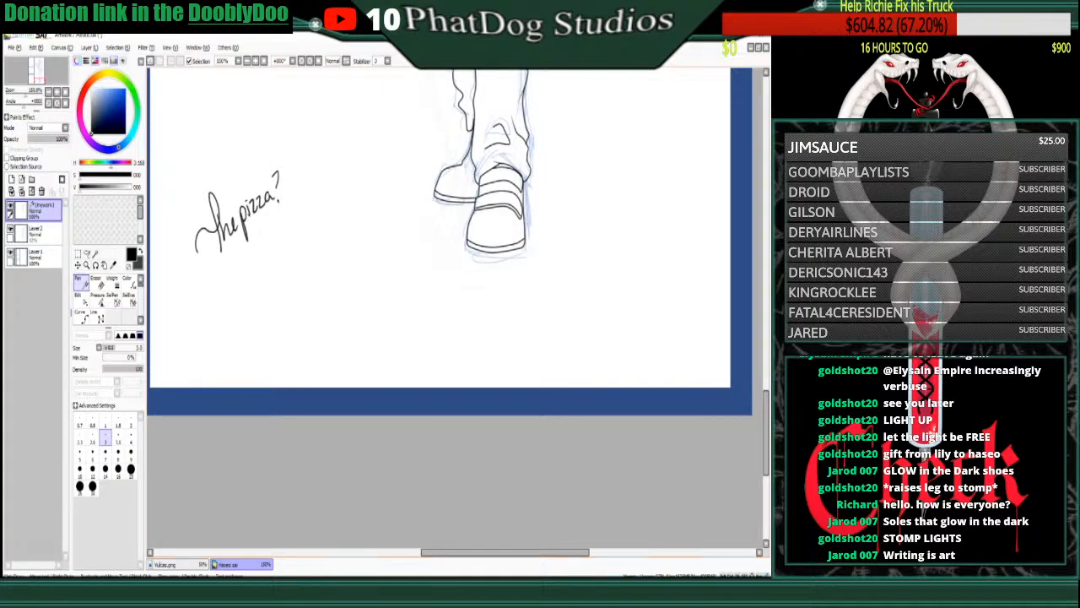
pyautogui.moveTo(245, 265); pyautogui.dragTo(250, 287)
pyautogui.moveTo(249, 273)
pyautogui.mouseDown()
pyautogui.moveTo(269, 268)
pyautogui.moveTo(272, 282)
pyautogui.moveTo(292, 242)
pyautogui.moveTo(320, 241)
pyautogui.mouseUp()
pyautogui.press('e')
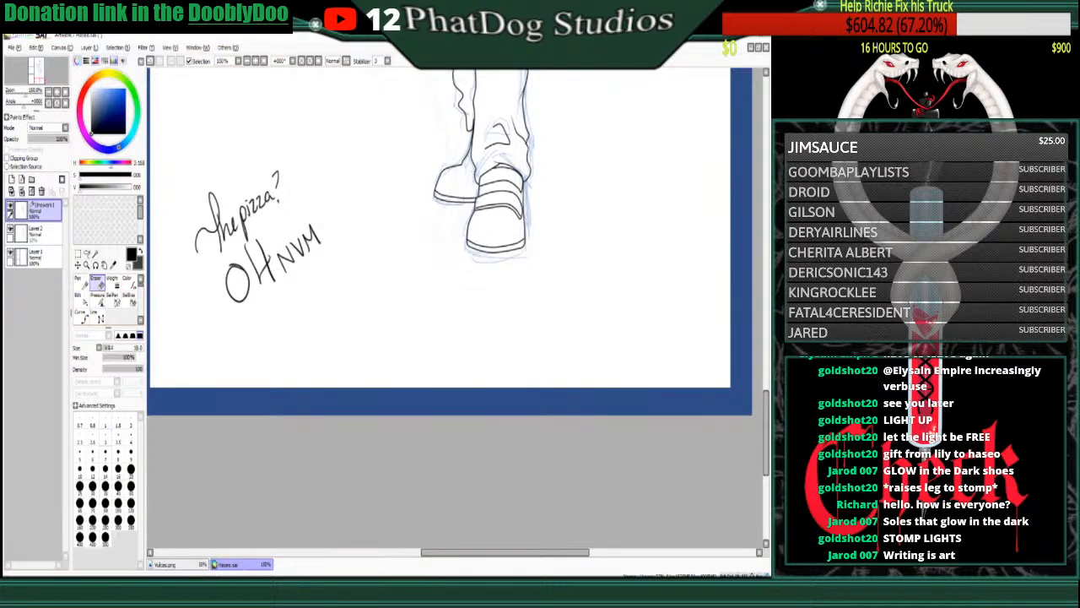
pyautogui.moveTo(233, 290)
pyautogui.mouseDown()
pyautogui.moveTo(317, 240)
pyautogui.moveTo(223, 309)
pyautogui.moveTo(302, 188)
pyautogui.moveTo(214, 204)
pyautogui.moveTo(185, 221)
pyautogui.moveTo(242, 238)
pyautogui.mouseUp()
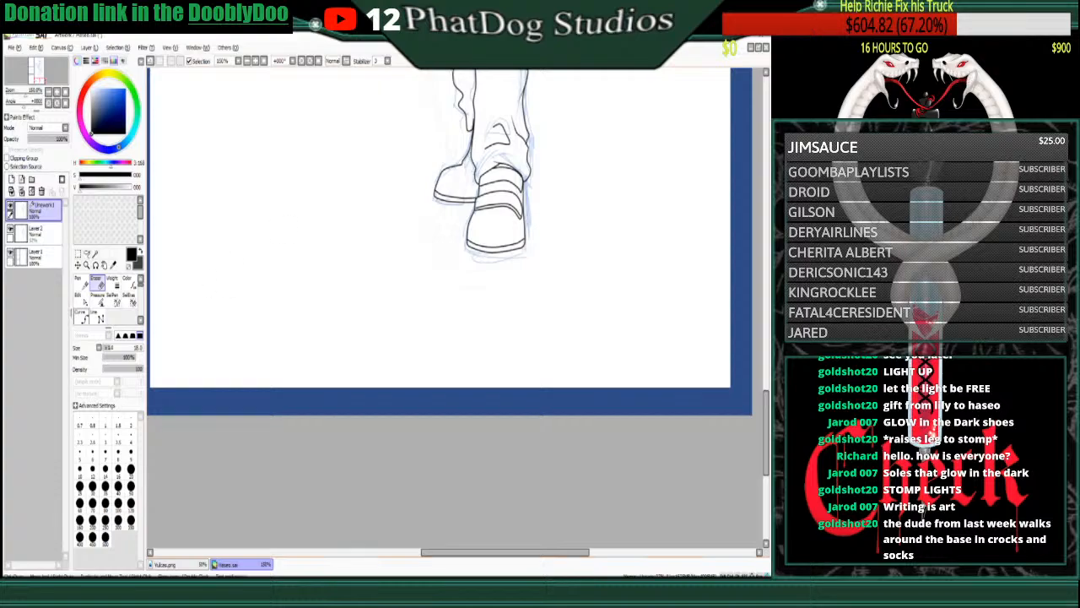
# - Draw curved details on the front shoe: a small tab below the lower strap and an extra line along the upper strap
pyautogui.click(80, 314)
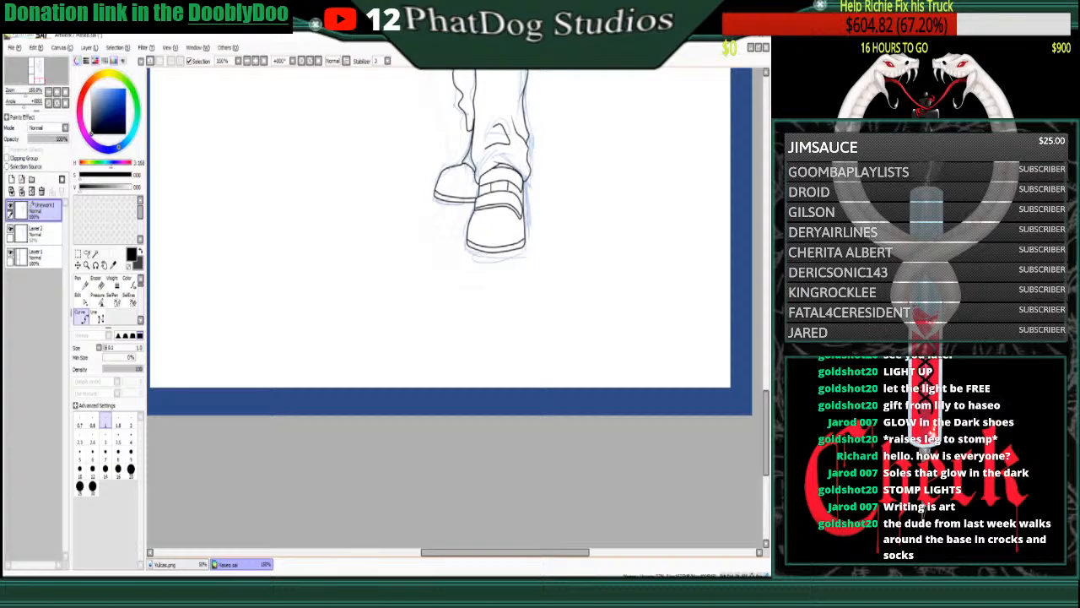
pyautogui.moveTo(502, 211); pyautogui.dragTo(488, 216)
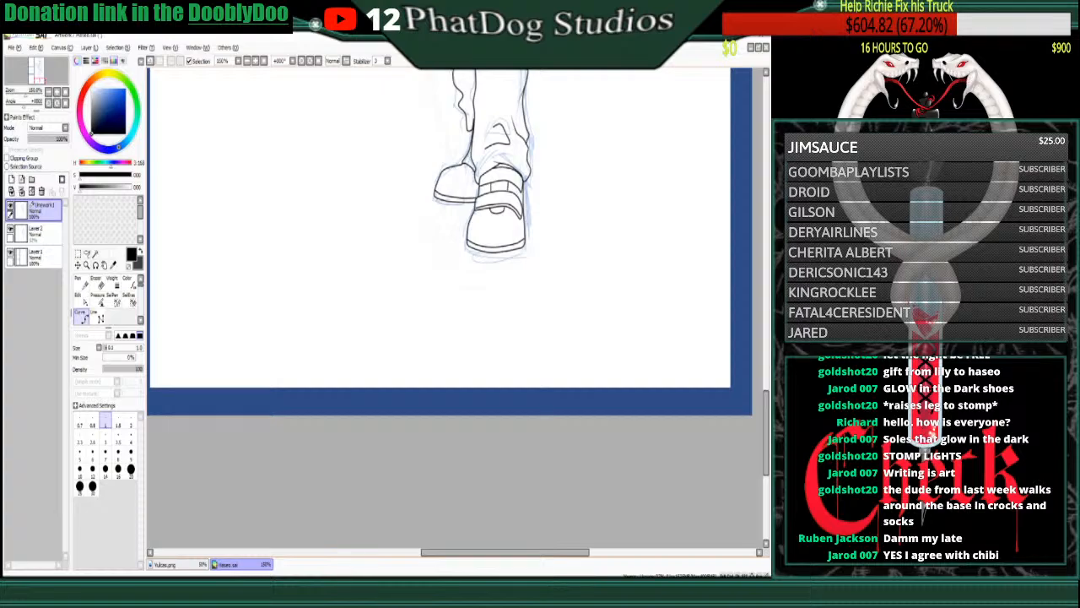
pyautogui.moveTo(478, 186); pyautogui.dragTo(519, 180)
# - Handwrite "Bruh. Heelies are epic" in the blank area beside the shoes with the Pen tool
pyautogui.click(81, 285)
pyautogui.moveTo(200, 240); pyautogui.dragTo(208, 273)
pyautogui.moveTo(197, 246)
pyautogui.mouseDown()
pyautogui.moveTo(206, 272)
pyautogui.moveTo(225, 240)
pyautogui.mouseUp()
pyautogui.moveTo(224, 241); pyautogui.dragTo(231, 251)
pyautogui.moveTo(232, 243)
pyautogui.mouseDown()
pyautogui.moveTo(244, 244)
pyautogui.moveTo(238, 300)
pyautogui.moveTo(246, 291)
pyautogui.mouseUp()
pyautogui.moveTo(235, 288); pyautogui.dragTo(260, 273)
pyautogui.moveTo(258, 250); pyautogui.dragTo(267, 269)
pyautogui.moveTo(271, 251); pyautogui.dragTo(272, 269)
pyautogui.moveTo(297, 235)
pyautogui.mouseDown()
pyautogui.moveTo(292, 249)
pyautogui.moveTo(319, 224)
pyautogui.mouseUp()
pyautogui.moveTo(277, 302); pyautogui.dragTo(280, 322)
pyautogui.moveTo(294, 284); pyautogui.dragTo(299, 295)
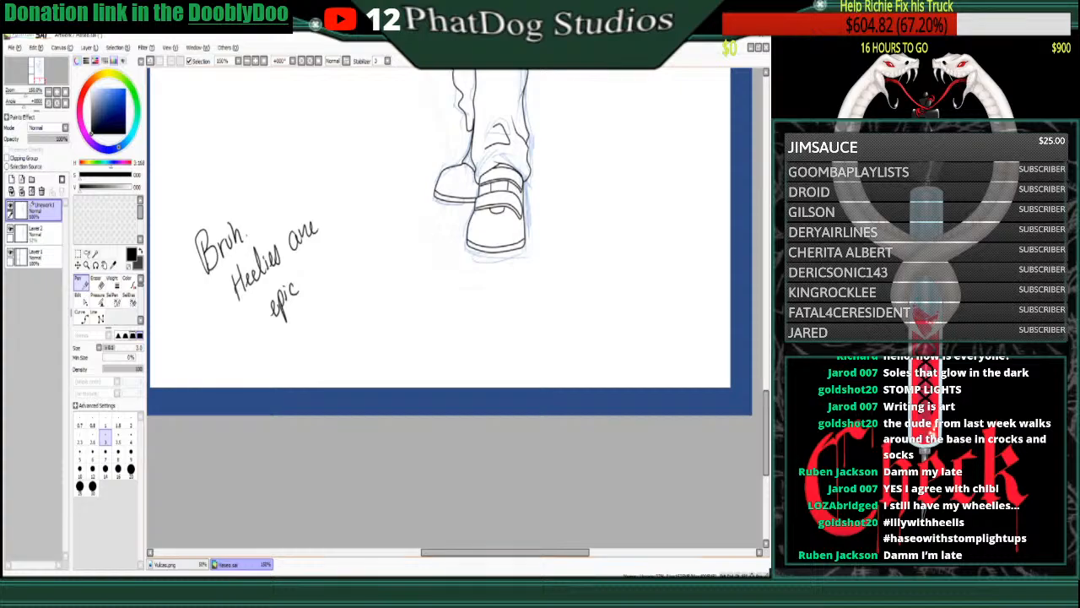
# - Erase the handwritten Heelies note beside the shoes
pyautogui.click(82, 299)
pyautogui.click(81, 316)
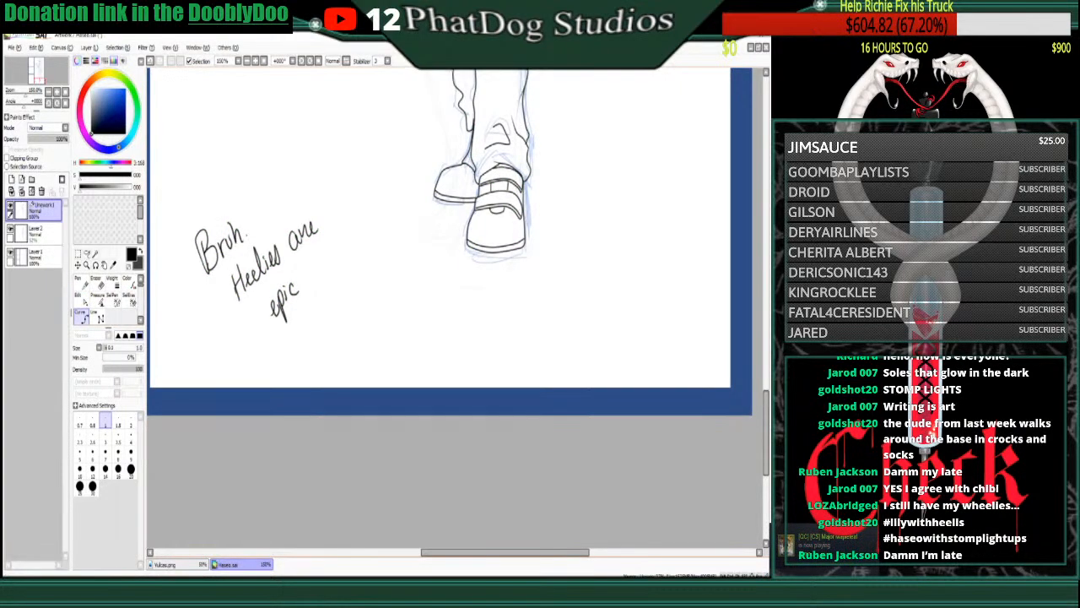
pyautogui.click(96, 278)
pyautogui.moveTo(218, 238)
pyautogui.mouseDown()
pyautogui.moveTo(204, 282)
pyautogui.moveTo(208, 207)
pyautogui.moveTo(198, 254)
pyautogui.moveTo(179, 251)
pyautogui.moveTo(215, 271)
pyautogui.moveTo(310, 210)
pyautogui.moveTo(337, 226)
pyautogui.moveTo(273, 251)
pyautogui.moveTo(243, 248)
pyautogui.moveTo(305, 209)
pyautogui.moveTo(312, 234)
pyautogui.moveTo(282, 297)
pyautogui.mouseUp()
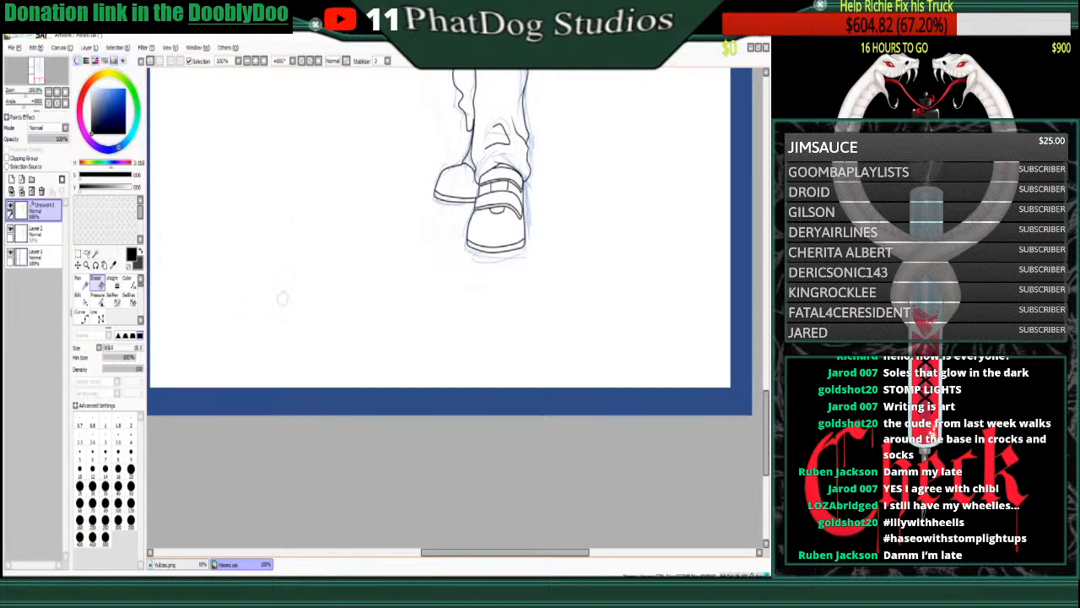
# - Hide the blue sketch layer so the full figure displays as clean linework only
pyautogui.moveTo(766, 432); pyautogui.dragTo(766, 270)
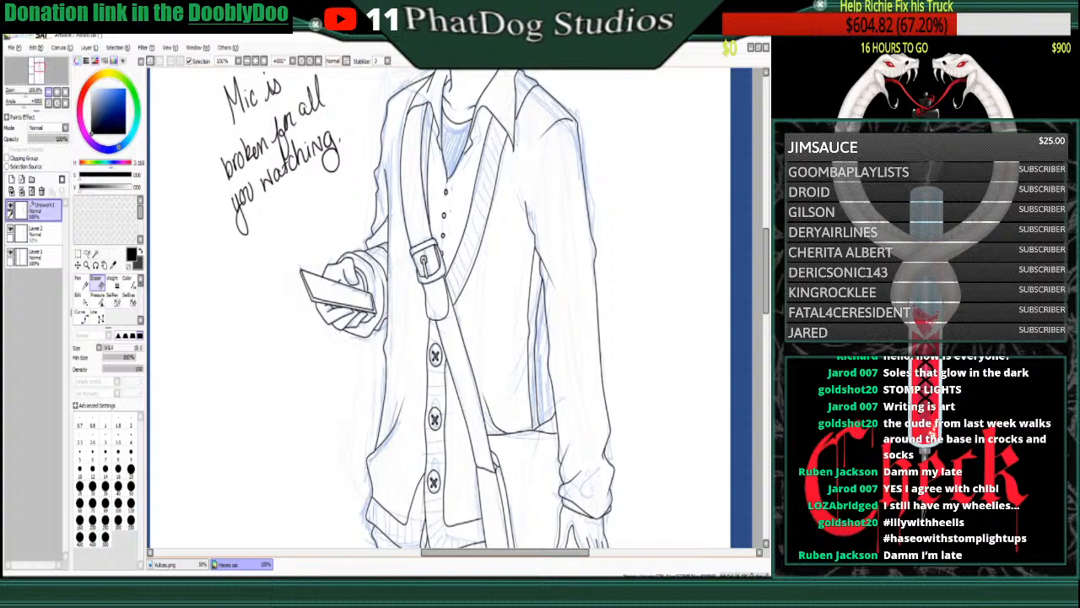
pyautogui.click(49, 91)
pyautogui.click(49, 91)
pyautogui.click(49, 91)
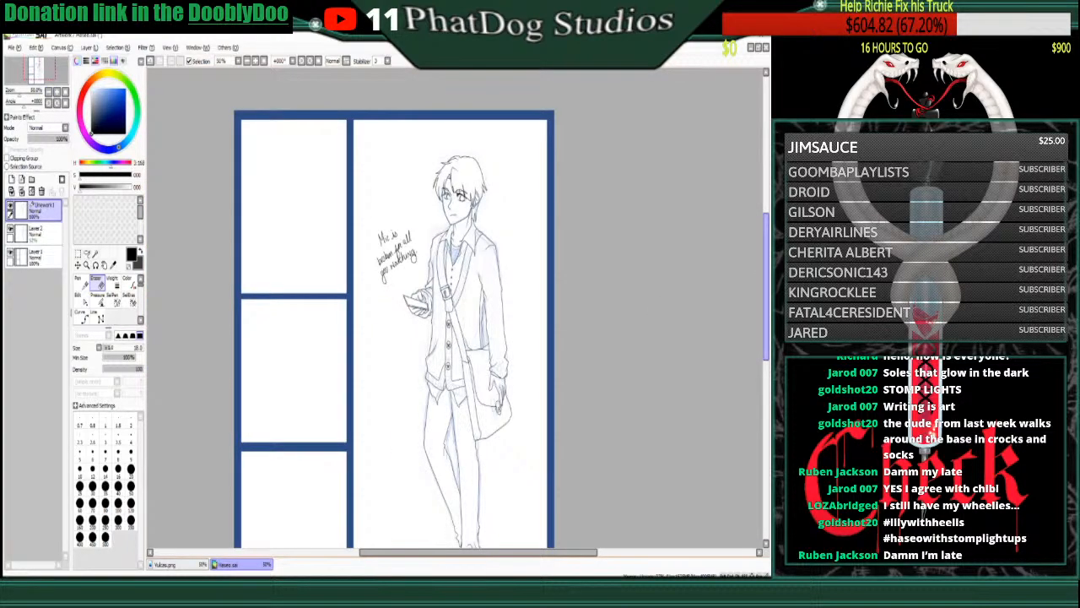
pyautogui.moveTo(766, 287); pyautogui.dragTo(766, 311)
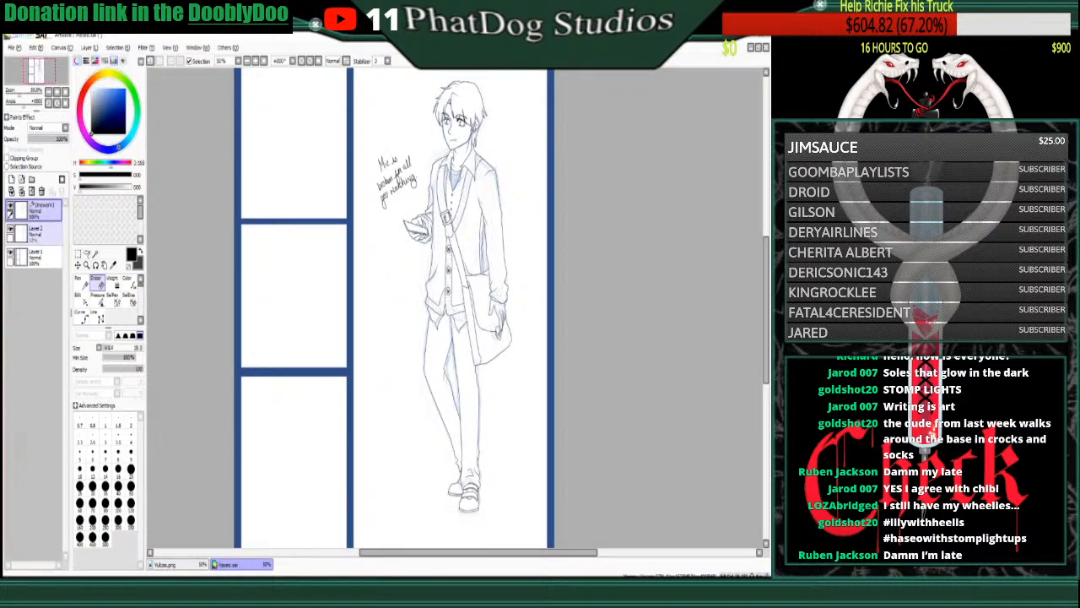
pyautogui.click(10, 229)
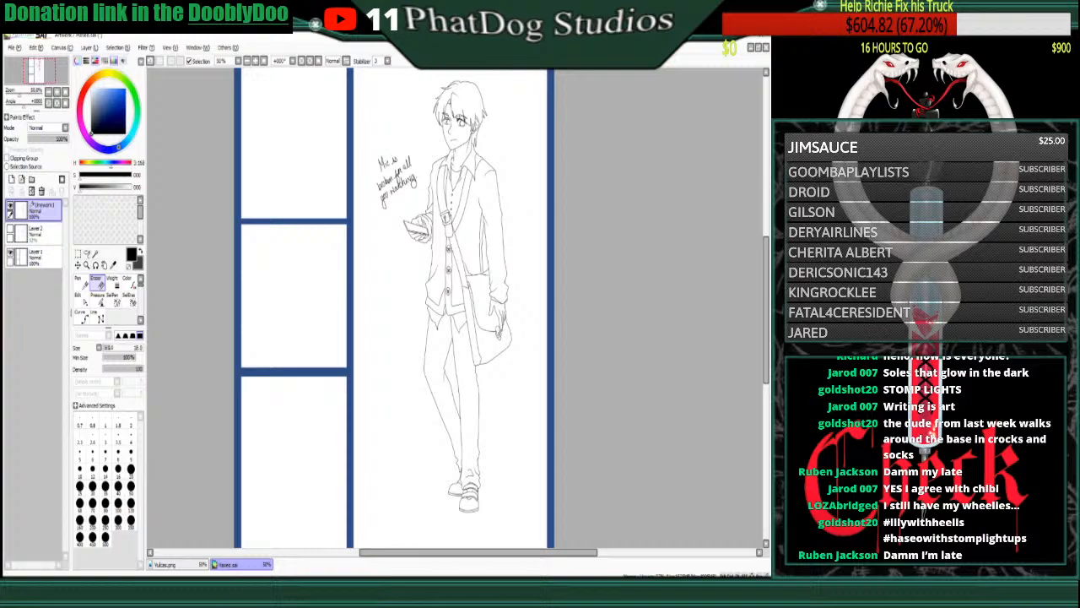
# - Handwrite "Lineart is done tho?" beside the character's waist with the Pen tool
pyautogui.click(80, 279)
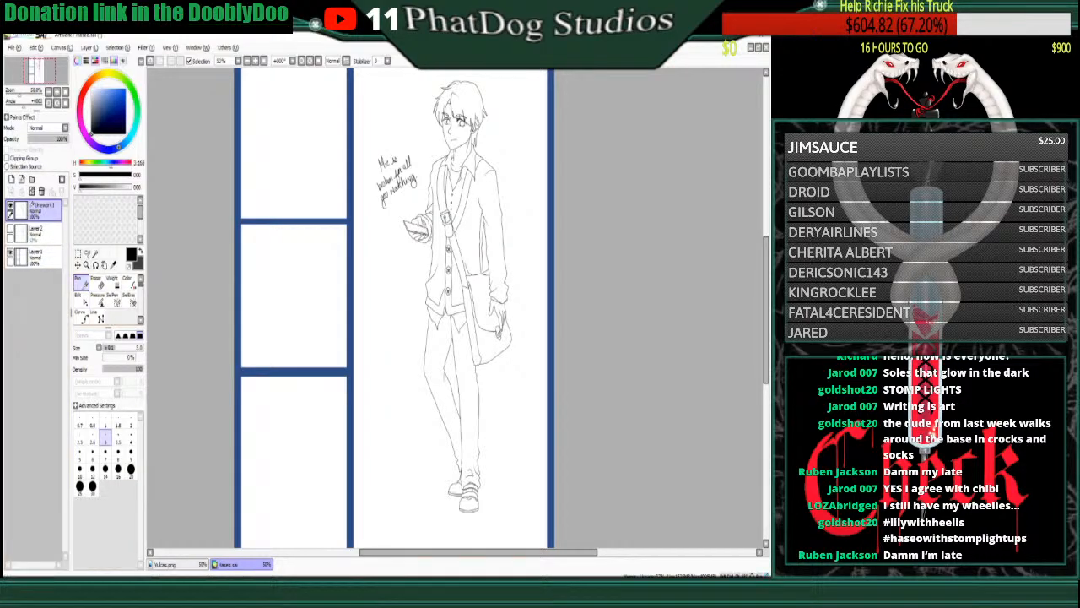
pyautogui.moveTo(364, 270)
pyautogui.mouseDown()
pyautogui.moveTo(363, 295)
pyautogui.moveTo(385, 272)
pyautogui.mouseUp()
pyautogui.moveTo(387, 262)
pyautogui.mouseDown()
pyautogui.moveTo(397, 261)
pyautogui.moveTo(374, 305)
pyautogui.moveTo(405, 277)
pyautogui.mouseUp()
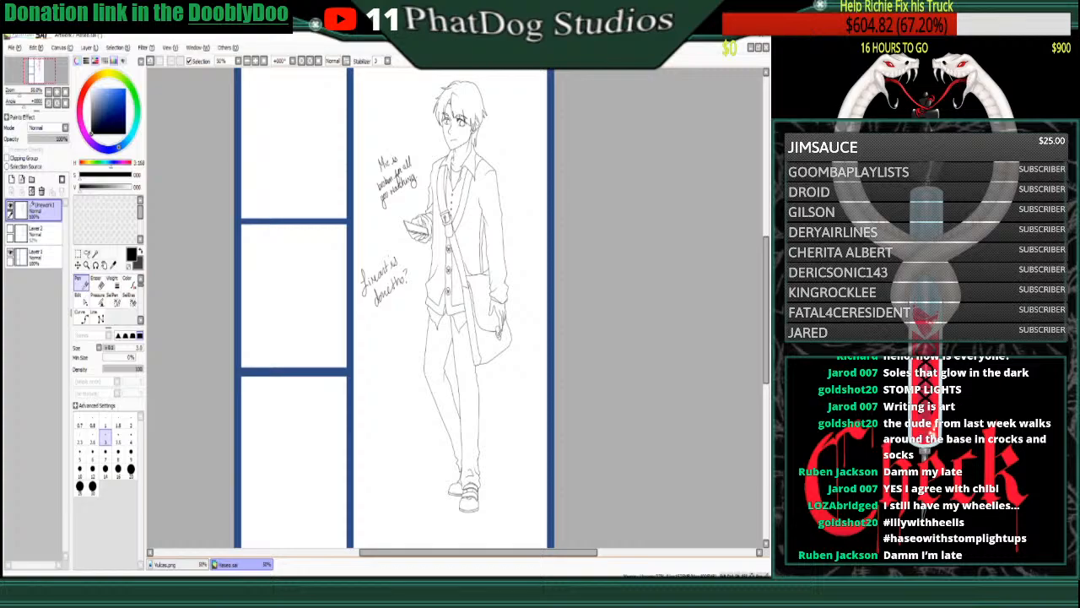
# - Erase the lineart note and the "Mic is broken for all you watching" note beside the character
pyautogui.click(95, 278)
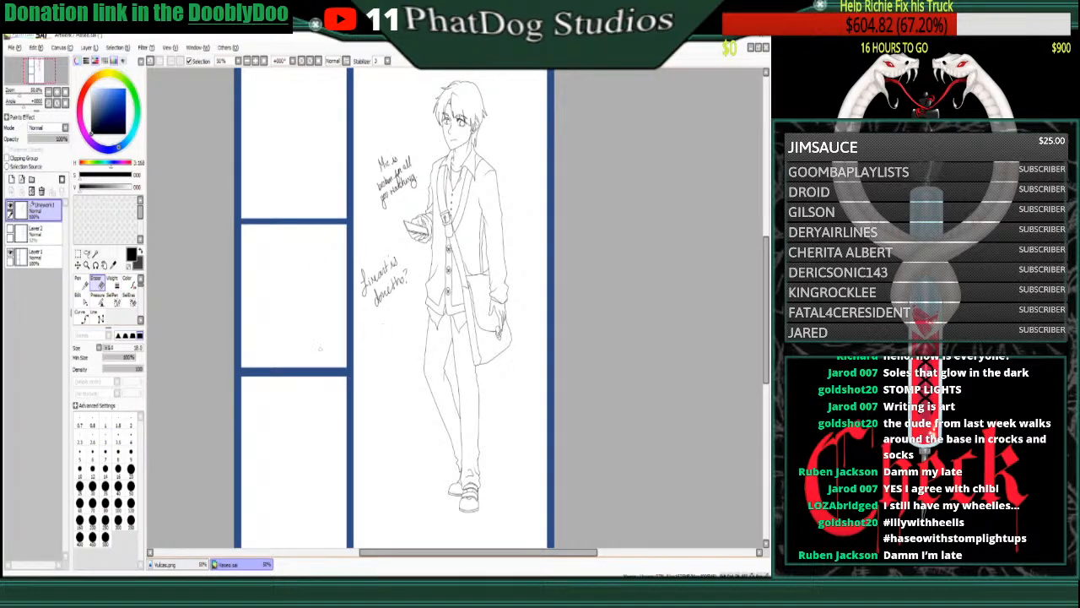
pyautogui.moveTo(363, 297)
pyautogui.mouseDown()
pyautogui.moveTo(364, 276)
pyautogui.moveTo(367, 300)
pyautogui.moveTo(388, 290)
pyautogui.moveTo(396, 262)
pyautogui.moveTo(401, 282)
pyautogui.mouseUp()
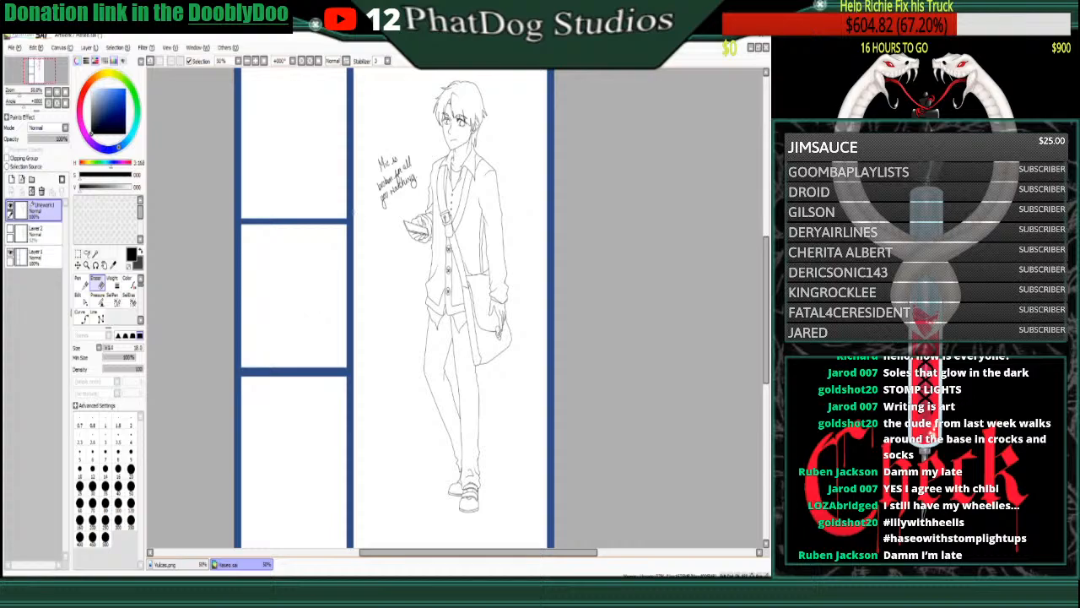
pyautogui.moveTo(377, 145)
pyautogui.mouseDown()
pyautogui.moveTo(382, 201)
pyautogui.moveTo(390, 181)
pyautogui.moveTo(396, 193)
pyautogui.moveTo(411, 181)
pyautogui.moveTo(408, 162)
pyautogui.moveTo(409, 201)
pyautogui.moveTo(417, 174)
pyautogui.mouseUp()
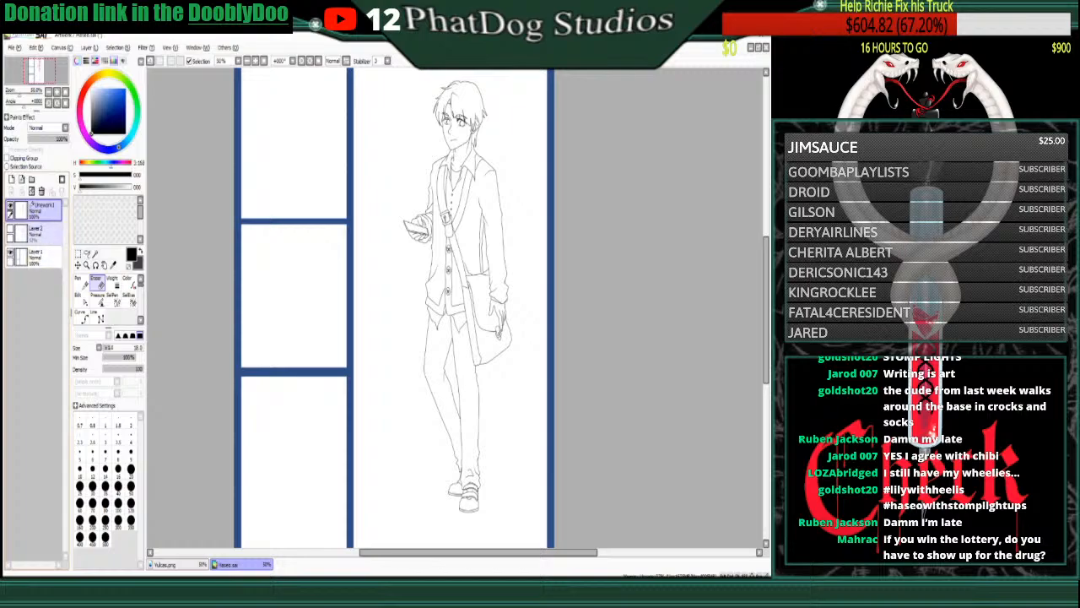
# - Create a new layer above the sketch and a layer folder, and place the linework and the new layer in the folder
pyautogui.click(36, 230)
pyautogui.click(11, 179)
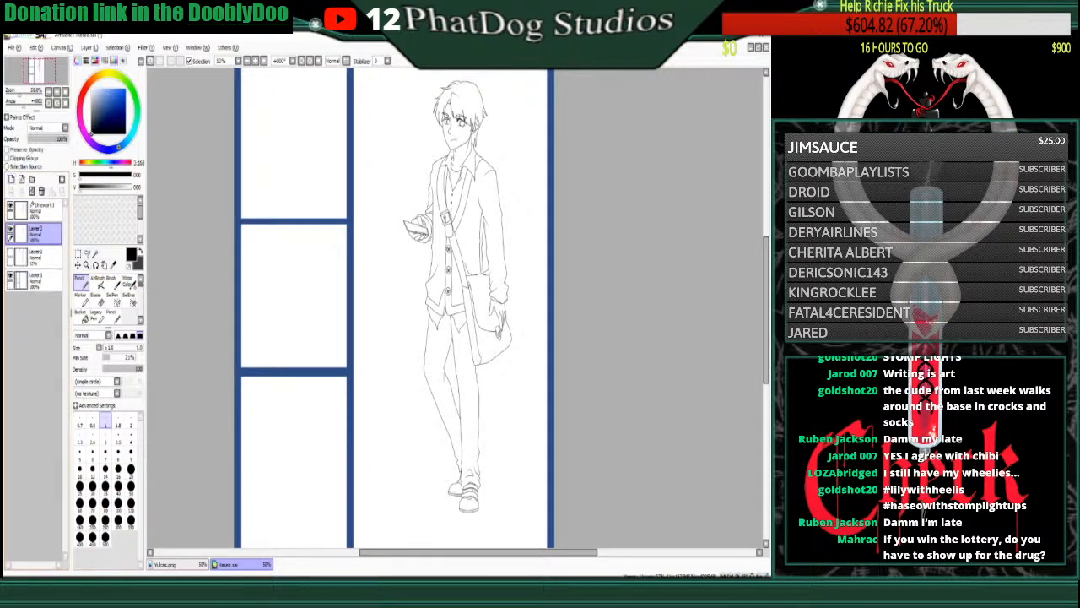
pyautogui.click(31, 179)
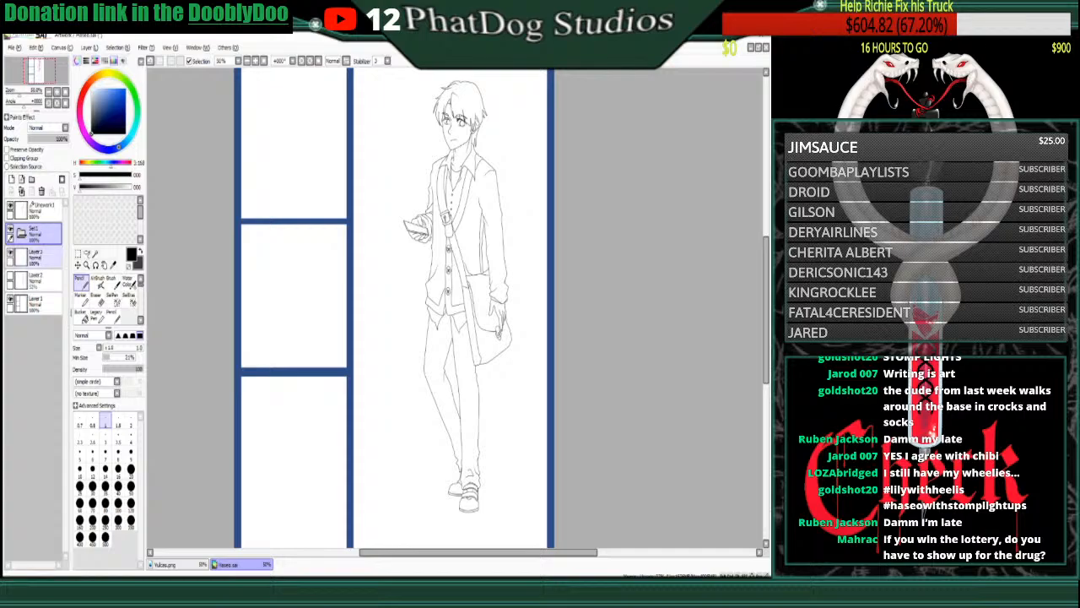
pyautogui.moveTo(38, 258); pyautogui.dragTo(38, 235)
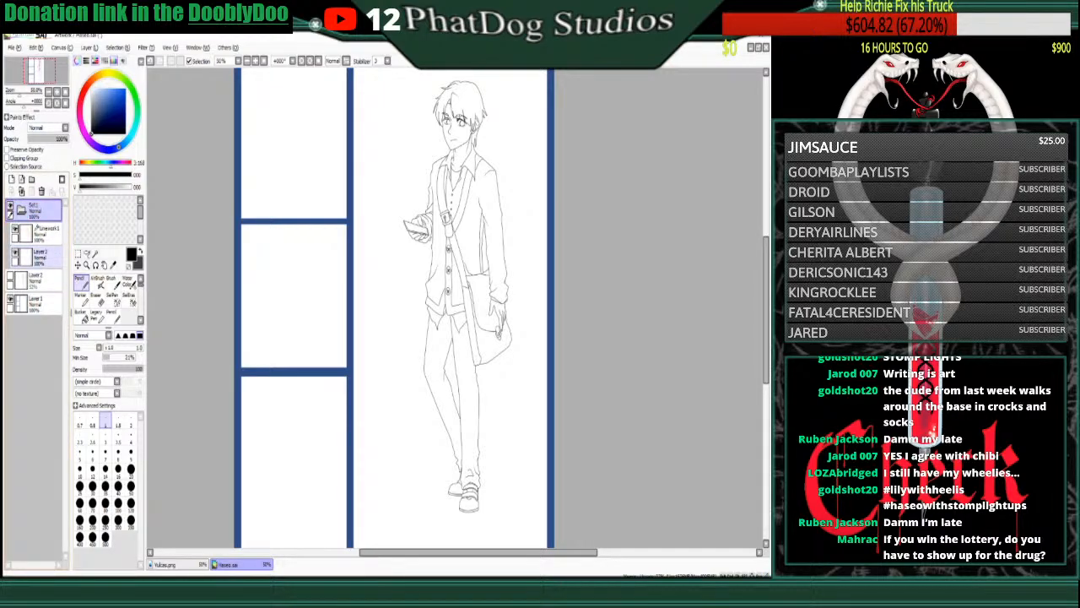
# - On the layer directly beneath the linework, fill the character's face, neck and both hands with a light skin tone
pyautogui.click(41, 257)
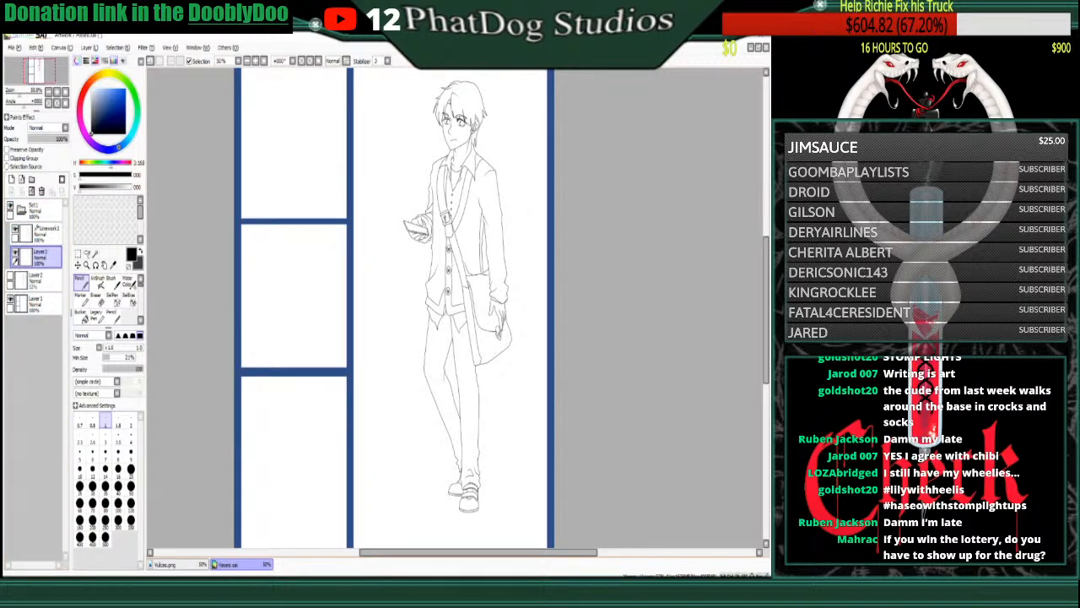
pyautogui.moveTo(106, 74); pyautogui.dragTo(93, 79)
pyautogui.click(98, 88)
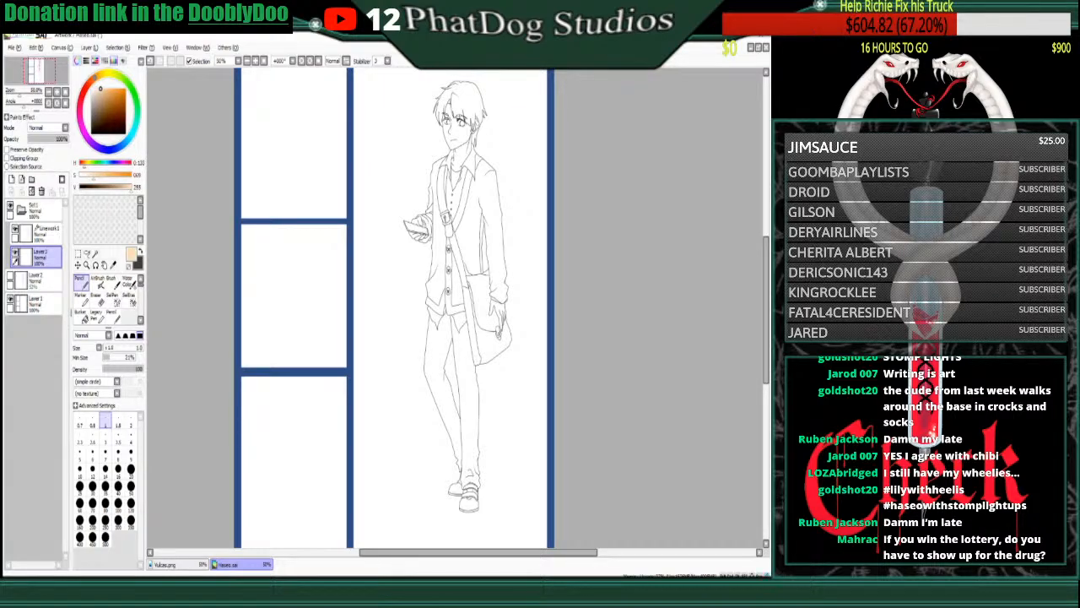
pyautogui.click(81, 314)
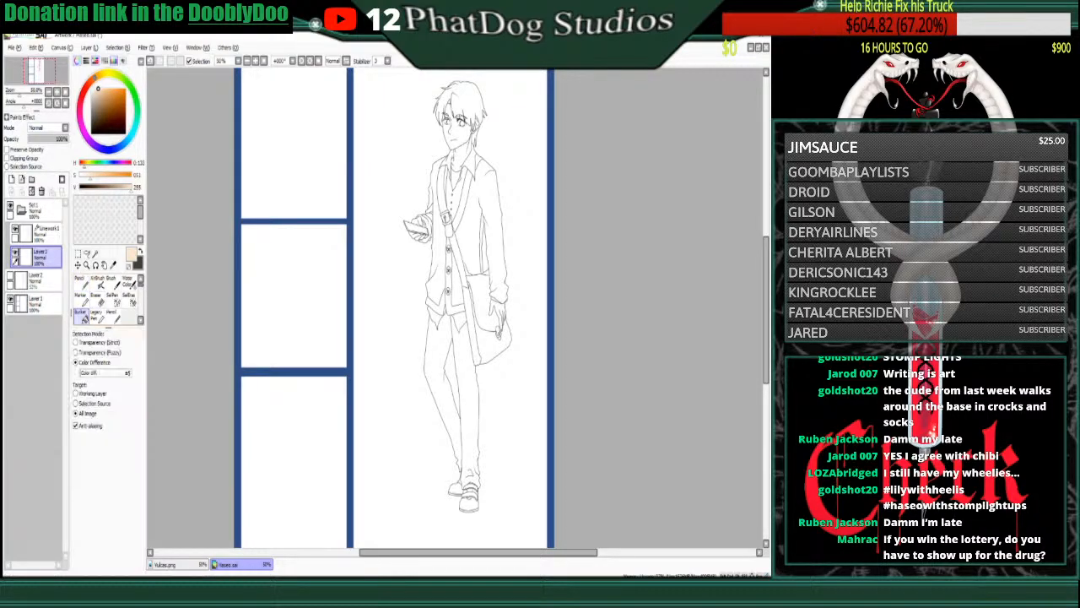
pyautogui.click(461, 135)
pyautogui.click(459, 158)
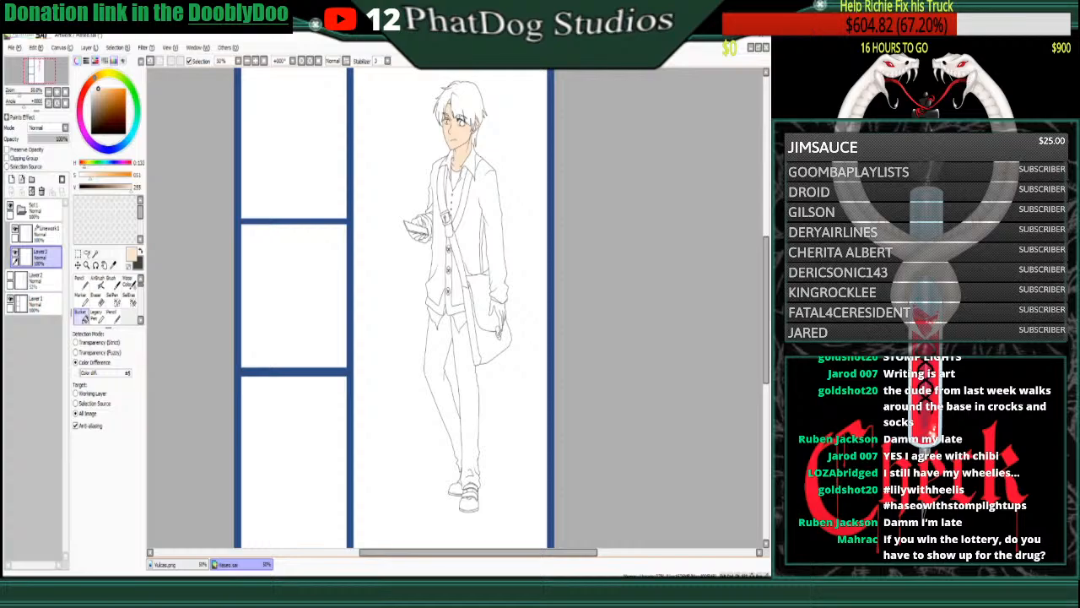
pyautogui.click(417, 222)
pyautogui.click(414, 235)
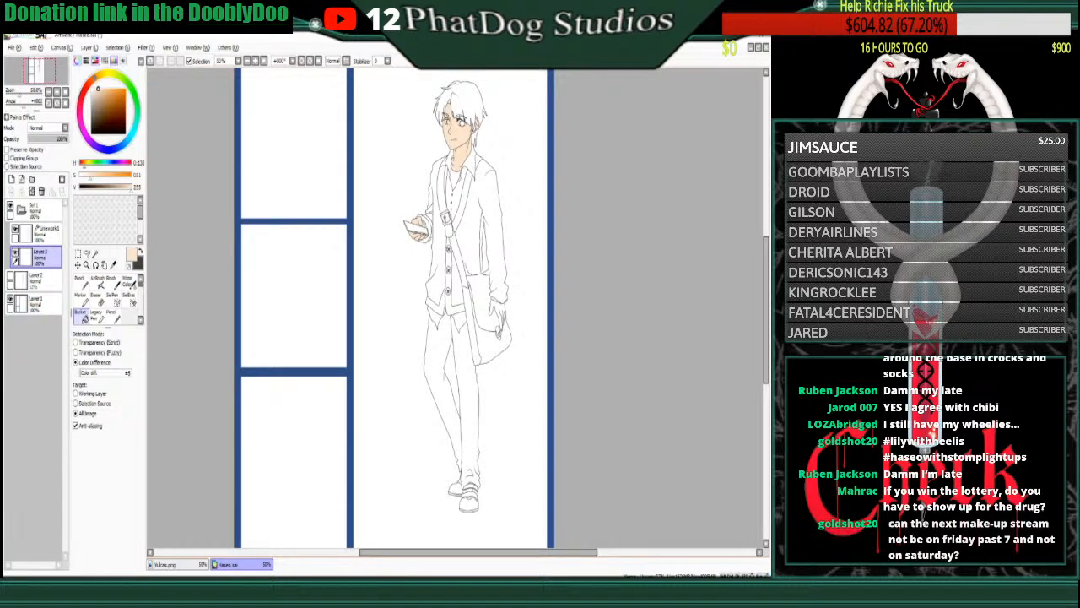
pyautogui.click(498, 314)
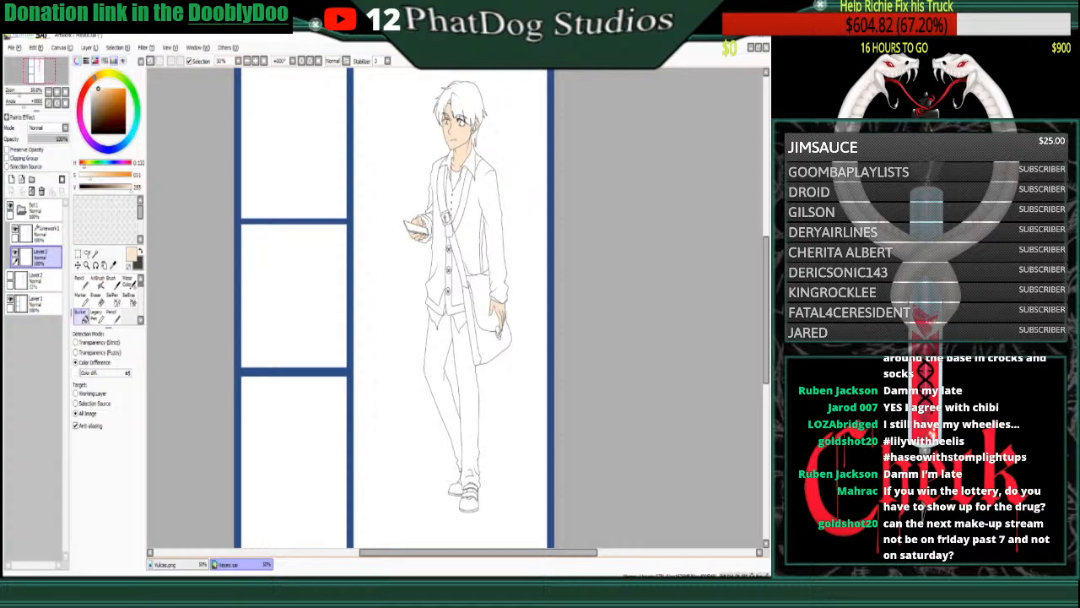
# - Create a new layer above the skin layer and choose near-black as the fill colour
pyautogui.moveTo(766, 310); pyautogui.dragTo(766, 303)
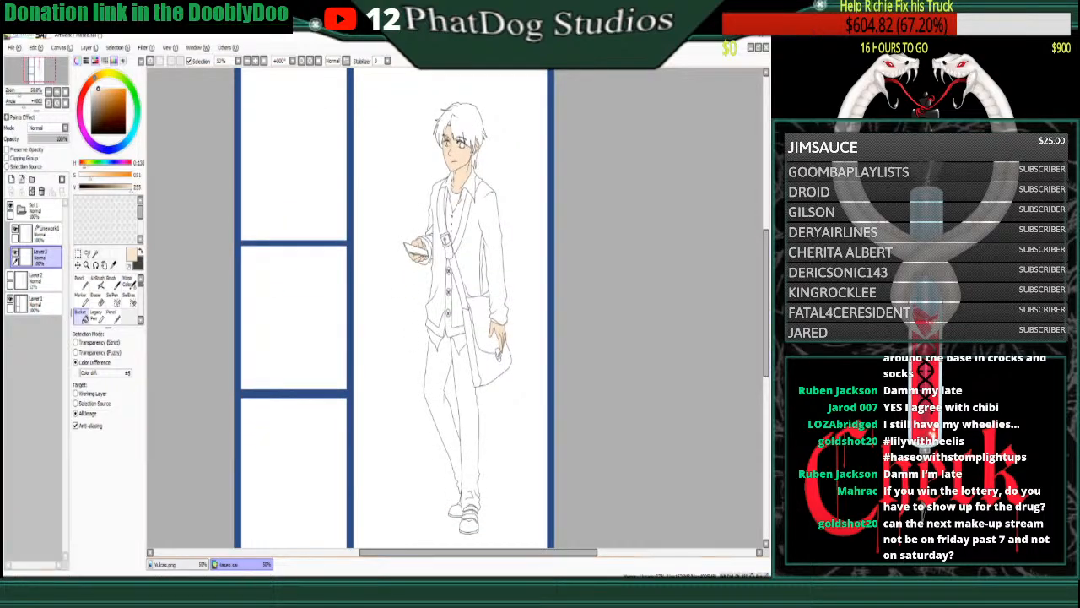
pyautogui.click(11, 179)
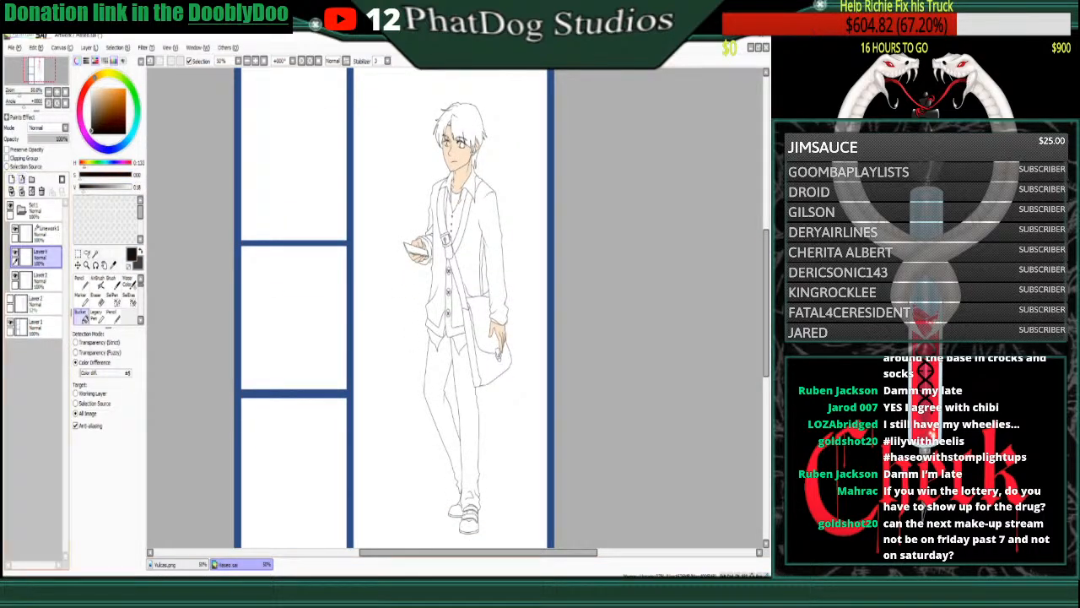
pyautogui.click(469, 406)
pyautogui.click(440, 397)
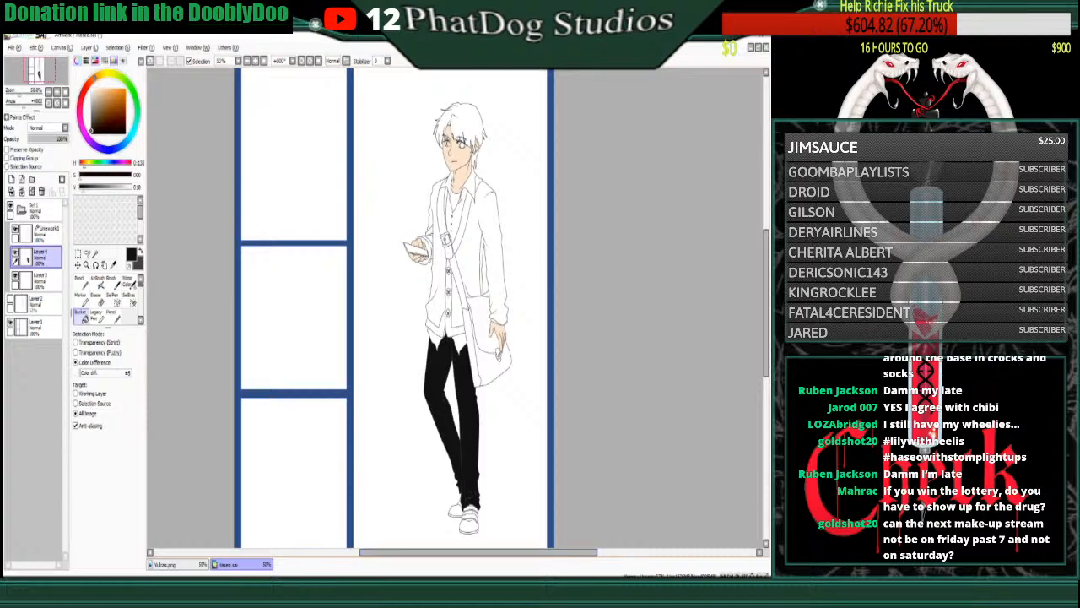
pyautogui.hotkey('ctrl', 'z')
pyautogui.hotkey('ctrl', 'z')
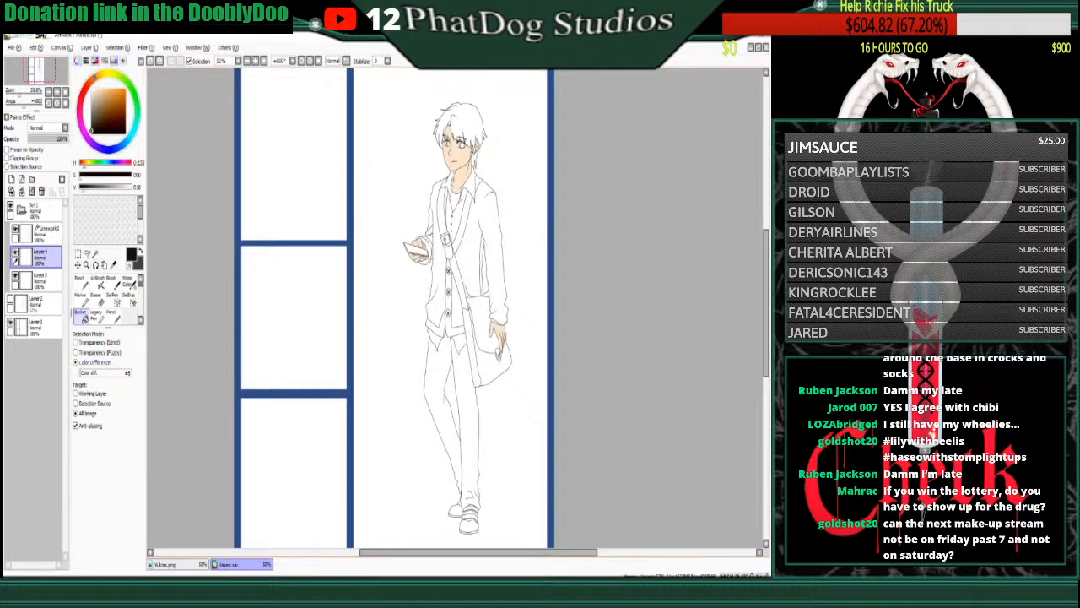
# - Fill both trouser legs with near-black on the new layer
pyautogui.click(439, 386)
pyautogui.click(467, 405)
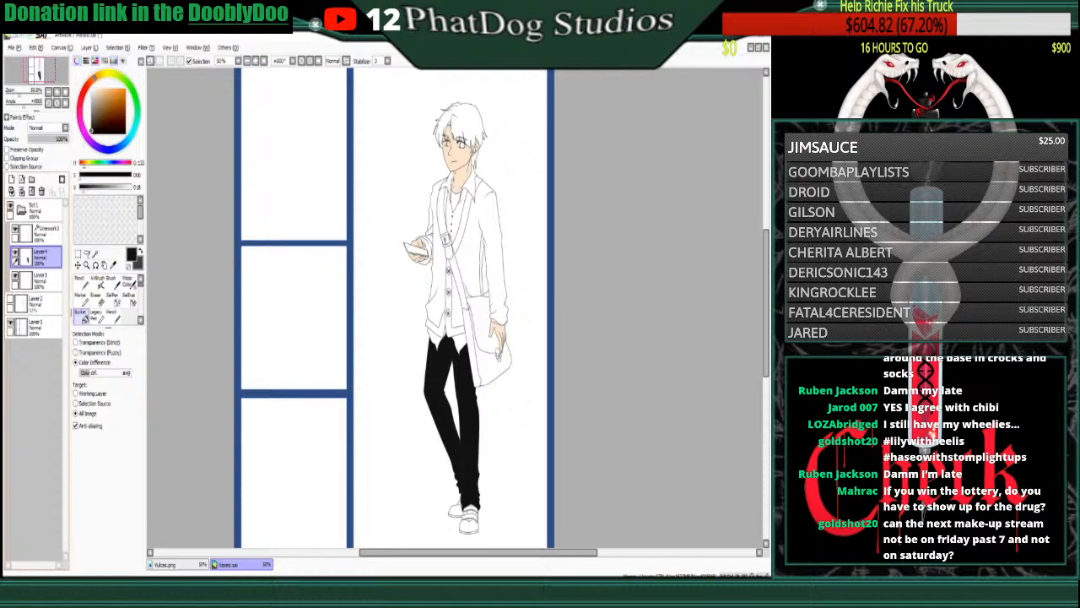
# - On another new layer above the trousers layer, fill the cardigan's sleeve, front panels and button band with dark reddish brown
pyautogui.click(11, 179)
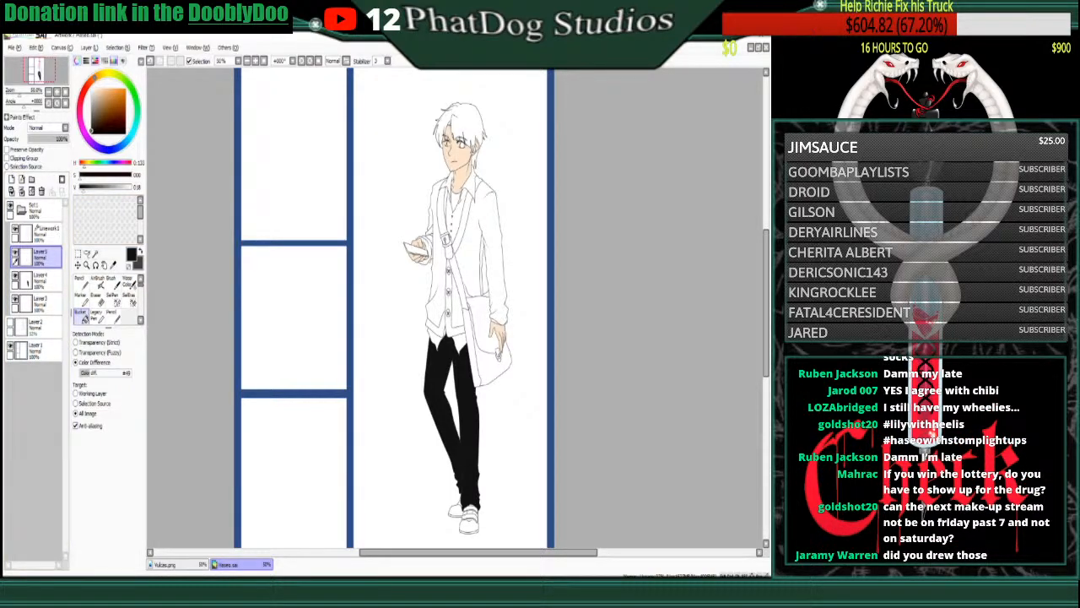
pyautogui.click(87, 85)
pyautogui.click(101, 115)
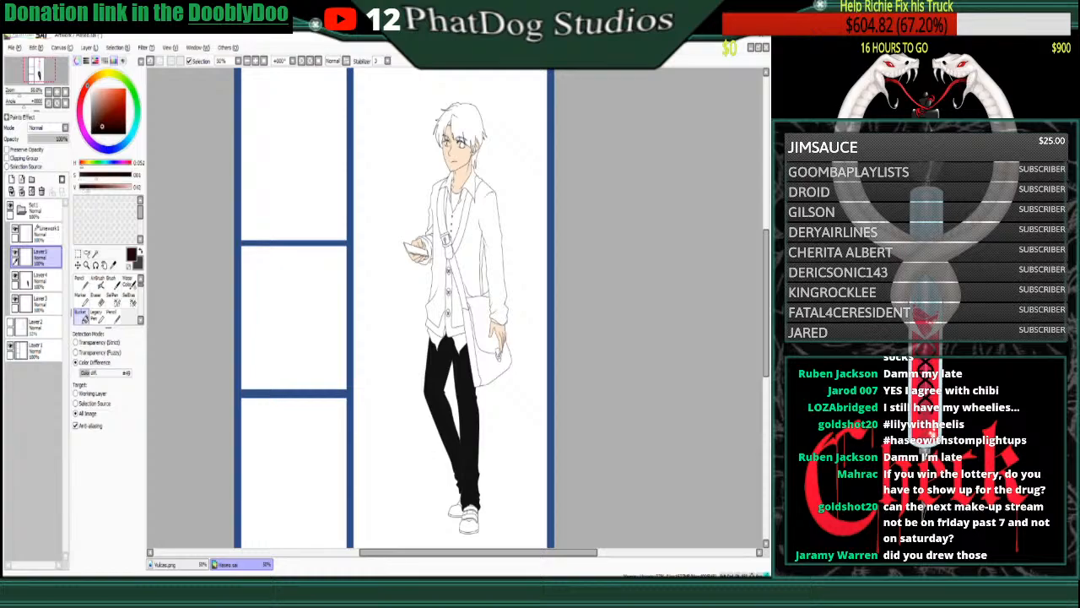
pyautogui.click(483, 228)
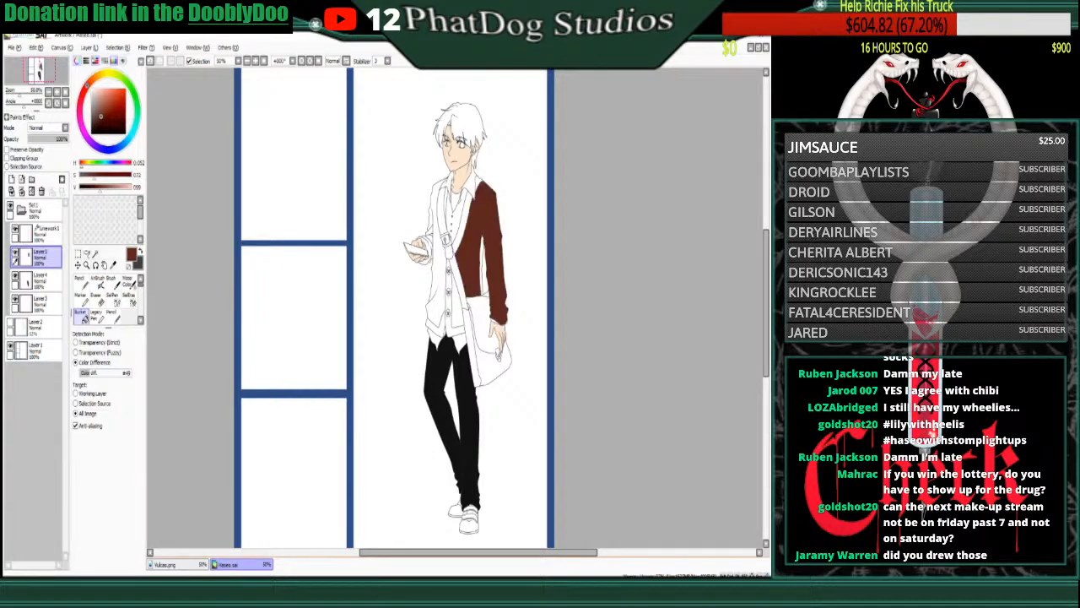
pyautogui.click(436, 274)
pyautogui.click(456, 305)
pyautogui.click(448, 302)
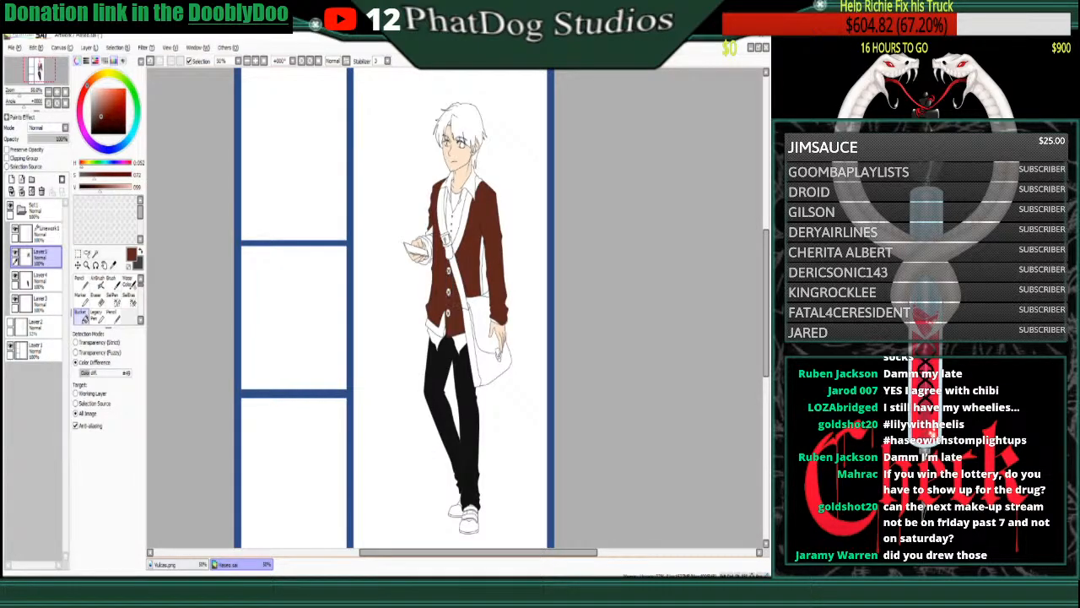
# - Fill the remaining cardigan sections at the hem, inner sleeve, collar edge and beside the bag strap with the same brown
pyautogui.click(435, 328)
pyautogui.click(482, 265)
pyautogui.click(479, 184)
pyautogui.click(462, 223)
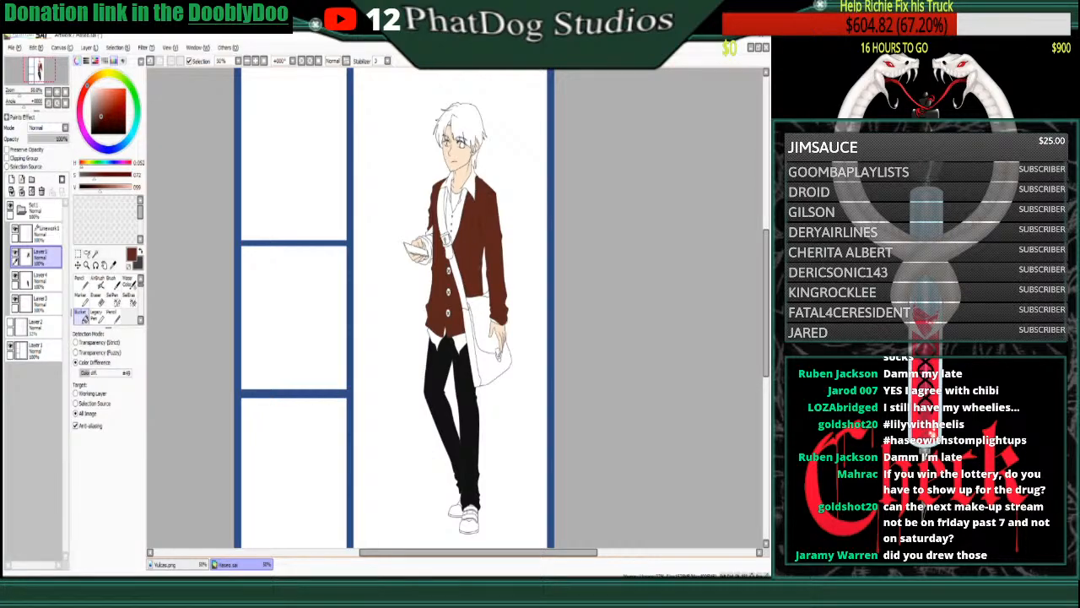
pyautogui.click(447, 205)
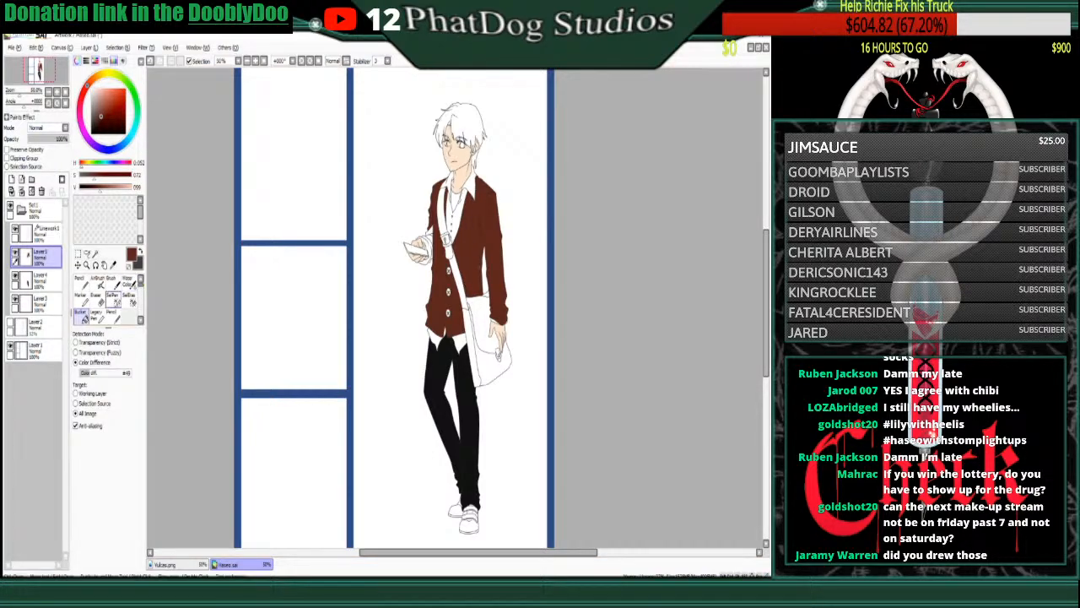
# - Touch up the brown along the cardigan's front hem with a size 14 Pencil and erase the overspill beneath it
pyautogui.click(80, 279)
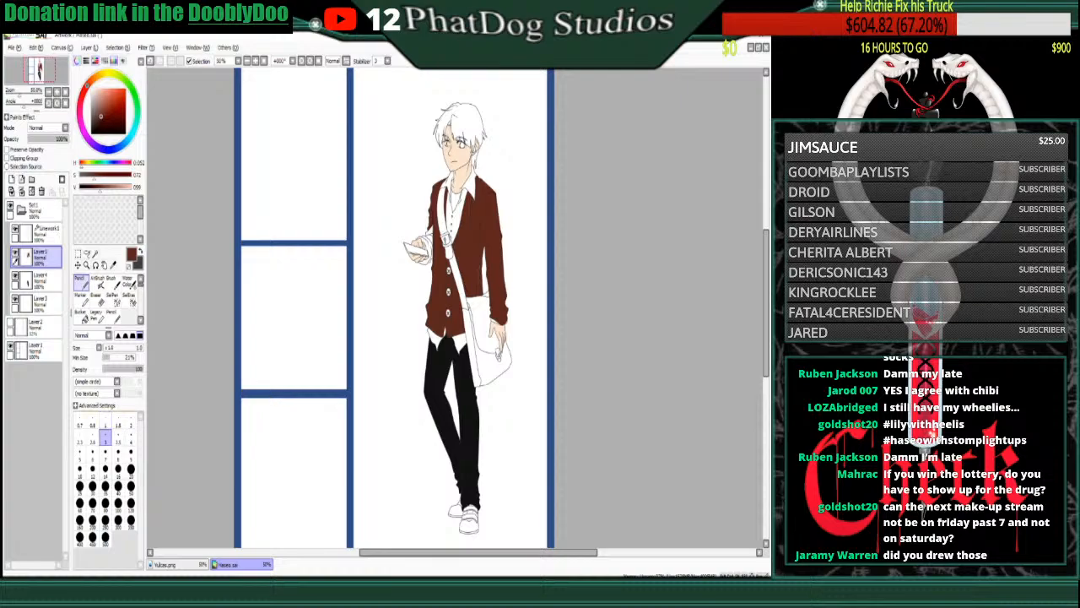
pyautogui.click(105, 469)
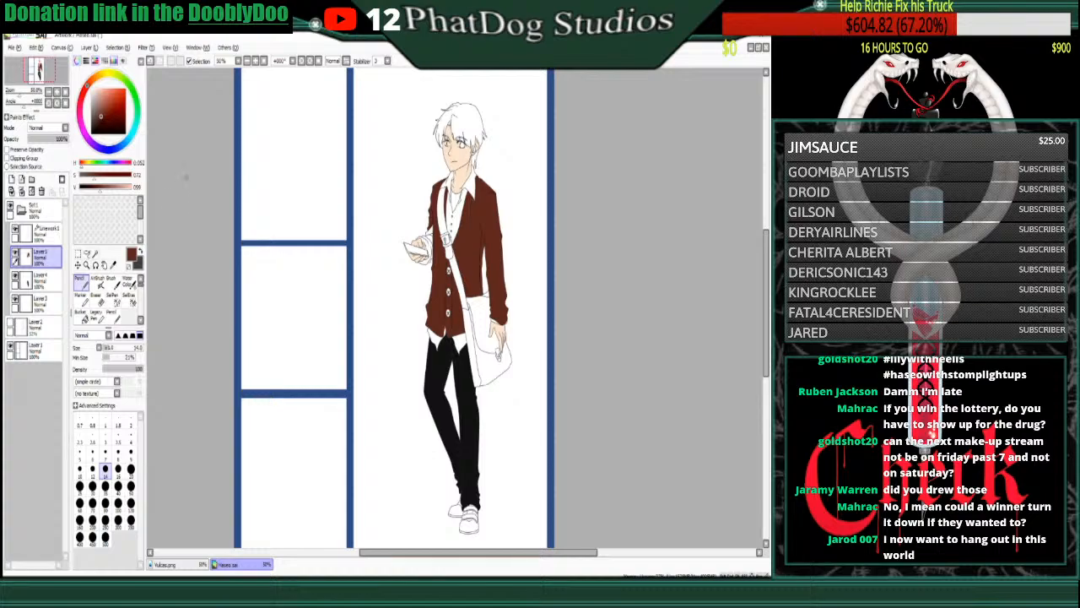
pyautogui.scroll(3, 456, 308)
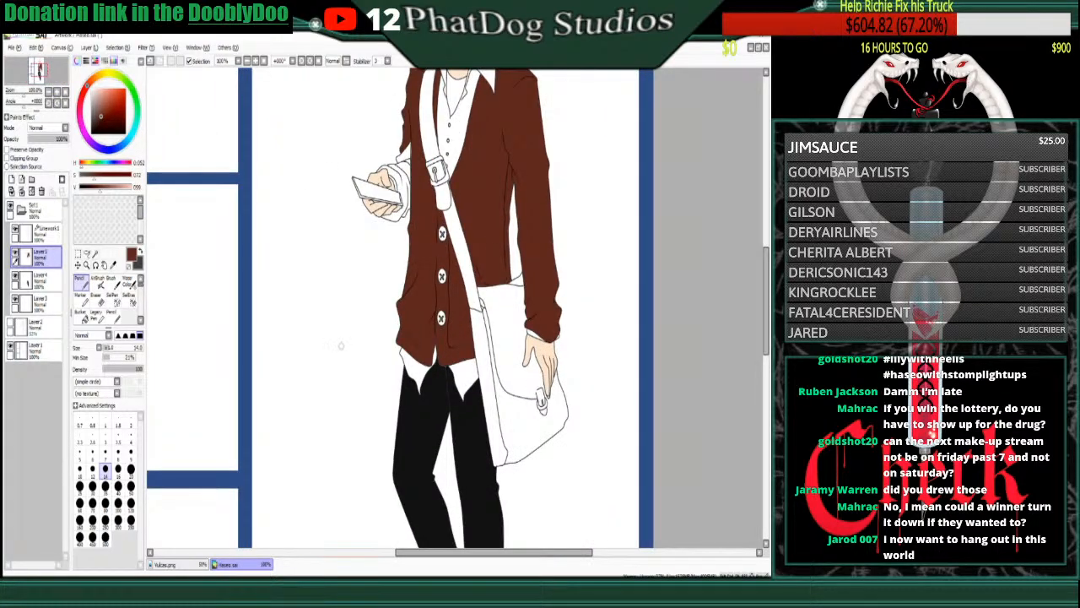
pyautogui.scroll(2, 471, 382)
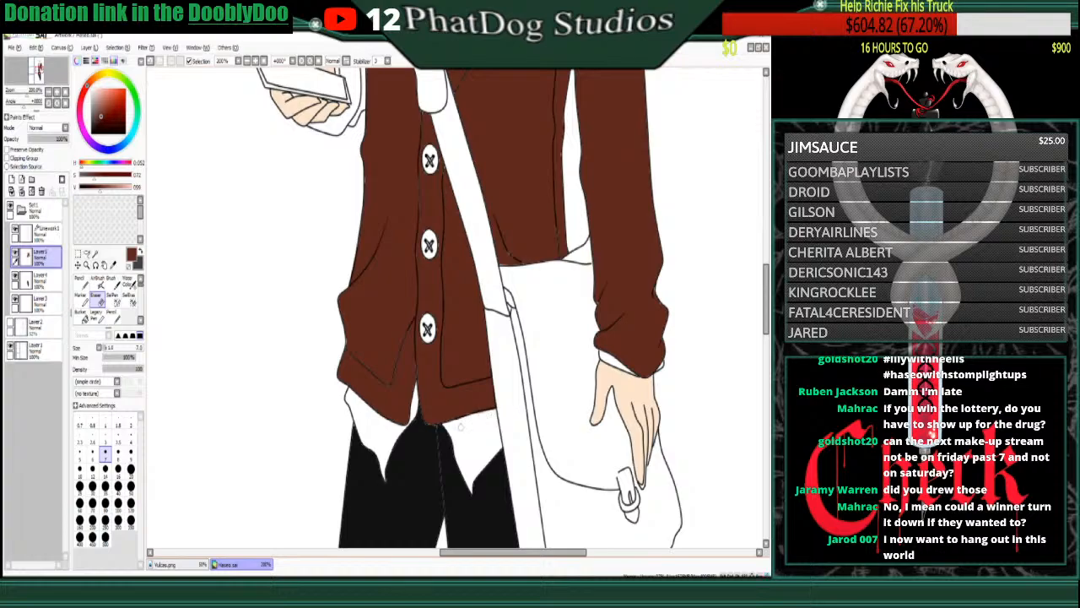
pyautogui.press('n')
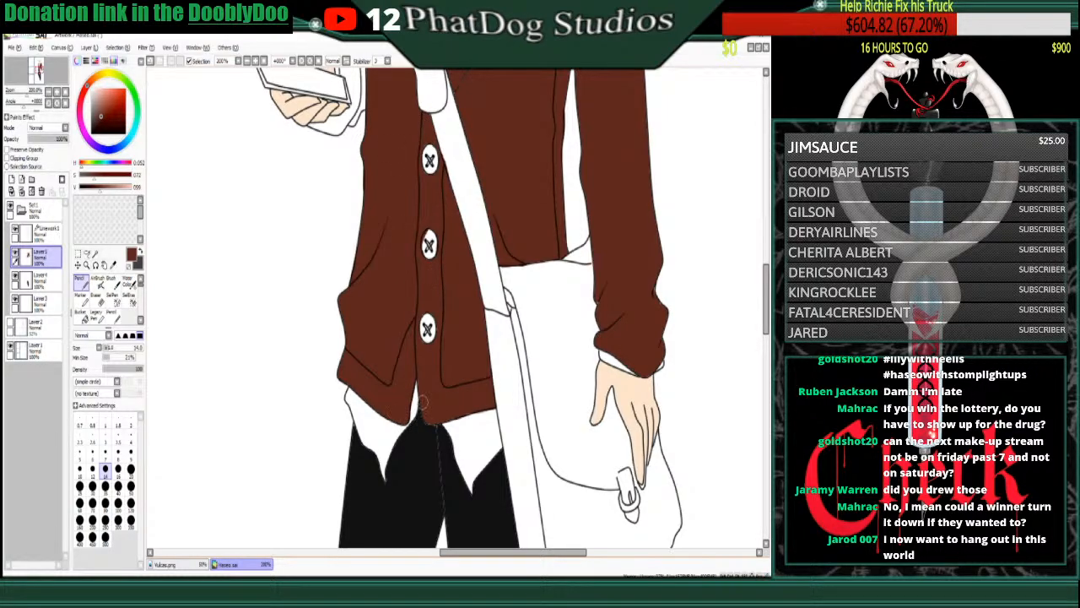
pyautogui.moveTo(428, 418); pyautogui.dragTo(469, 419)
pyautogui.press('e')
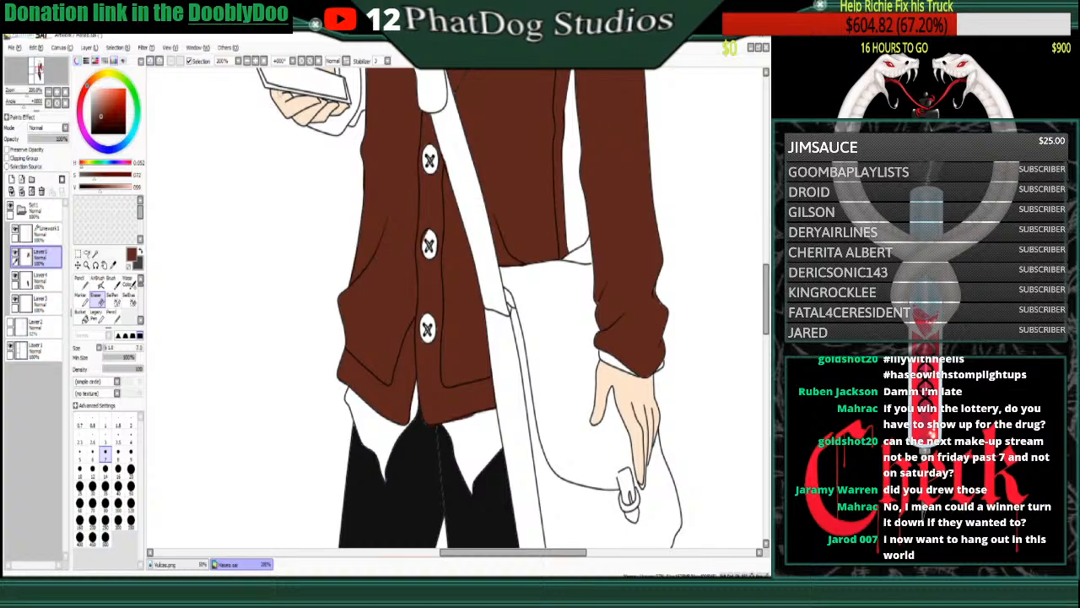
pyautogui.moveTo(479, 415); pyautogui.dragTo(448, 425)
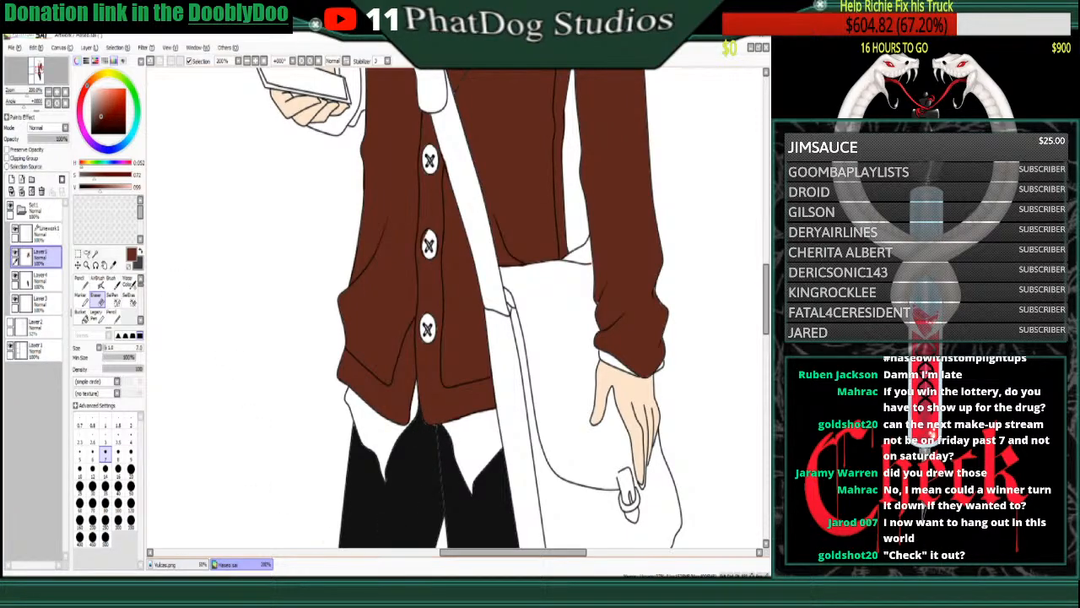
# - Paint the three cardigan buttons brown with the Pencil and touch up the colour around the sleeve cuff above the bag
pyautogui.click(80, 280)
pyautogui.moveTo(424, 325); pyautogui.dragTo(431, 332)
pyautogui.moveTo(431, 235)
pyautogui.mouseDown()
pyautogui.moveTo(431, 252)
pyautogui.moveTo(435, 236)
pyautogui.mouseUp()
pyautogui.moveTo(431, 149)
pyautogui.mouseDown()
pyautogui.moveTo(425, 177)
pyautogui.moveTo(437, 164)
pyautogui.mouseUp()
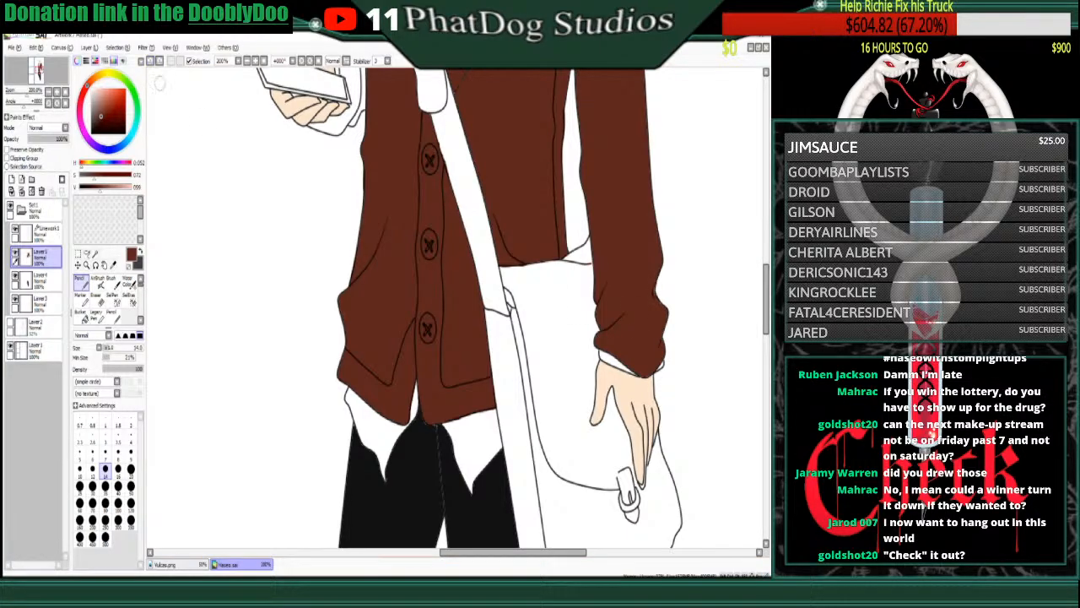
pyautogui.moveTo(654, 306)
pyautogui.mouseDown()
pyautogui.moveTo(664, 309)
pyautogui.moveTo(660, 352)
pyautogui.moveTo(645, 373)
pyautogui.mouseUp()
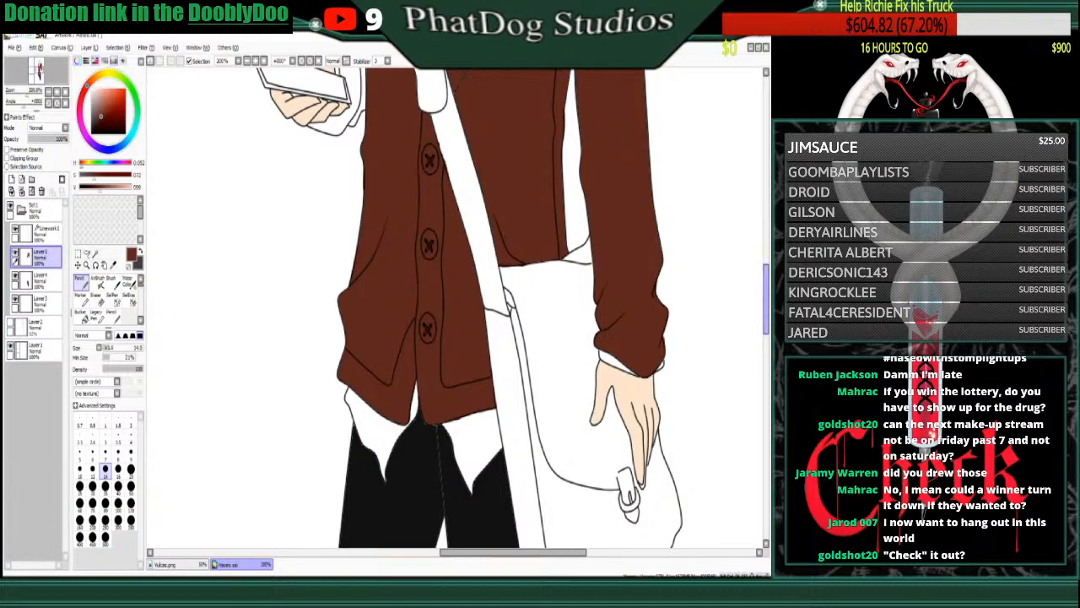
# - Paint in the missed brown gaps on the cardigan's chest beside the bag strap and along the phone arm, erasing overspill on the strap
pyautogui.moveTo(767, 317); pyautogui.dragTo(766, 266)
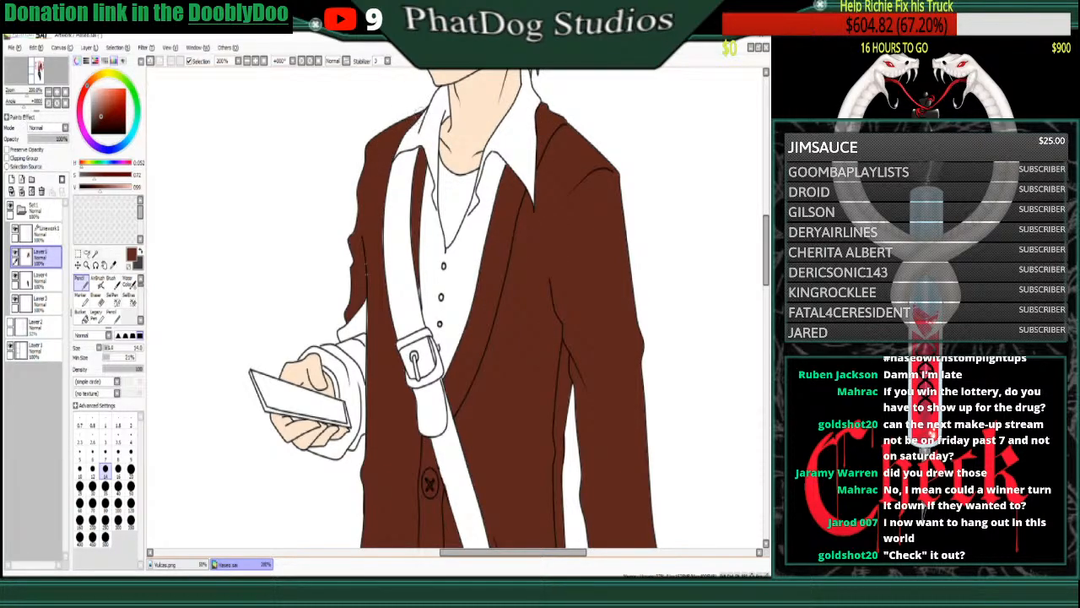
pyautogui.press('e')
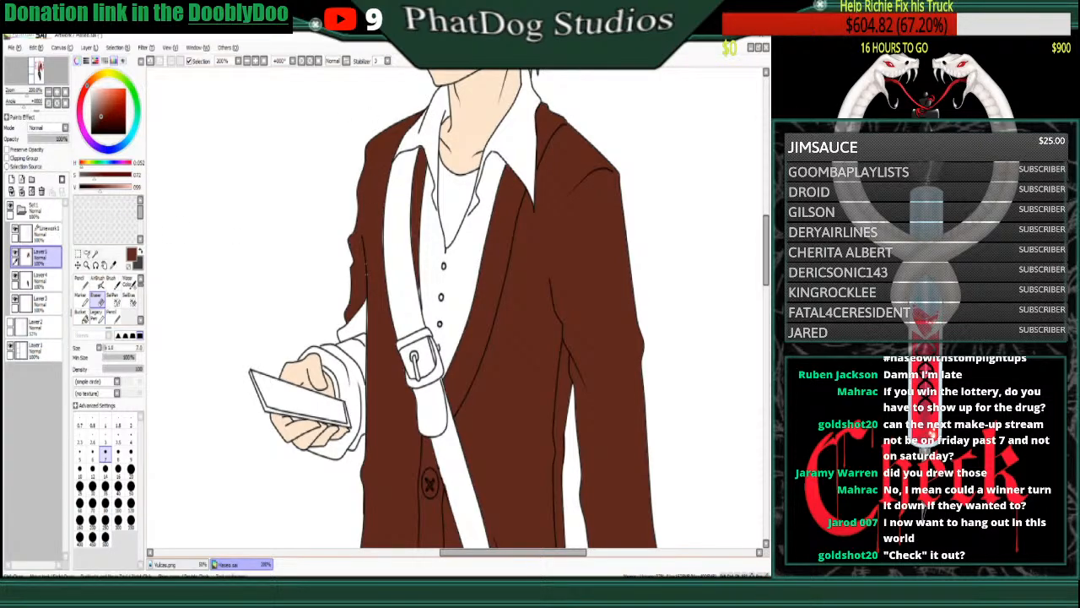
pyautogui.press('e')
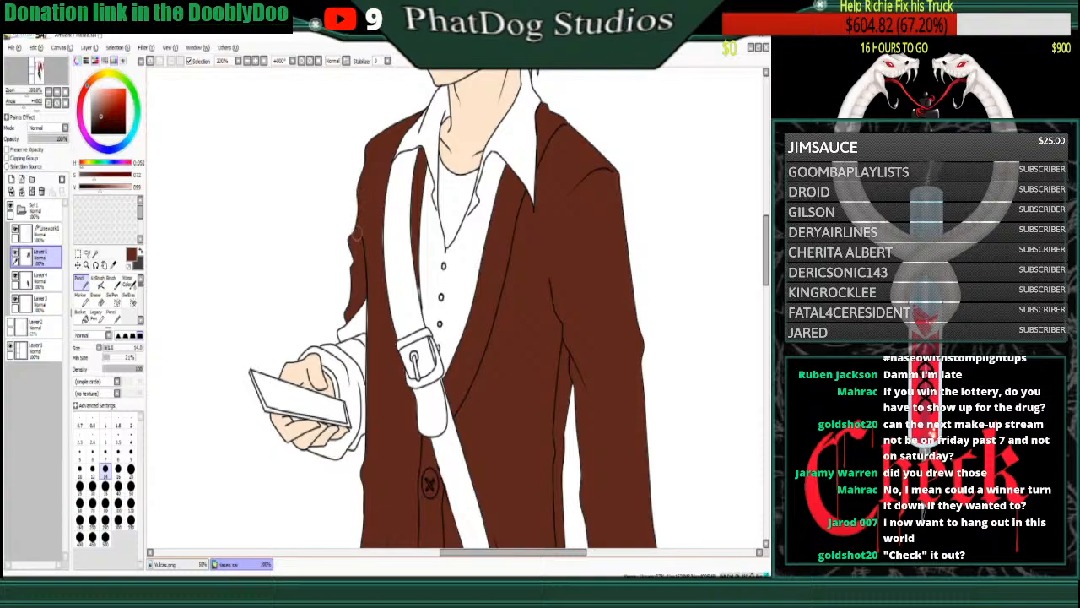
pyautogui.moveTo(384, 220); pyautogui.dragTo(381, 261)
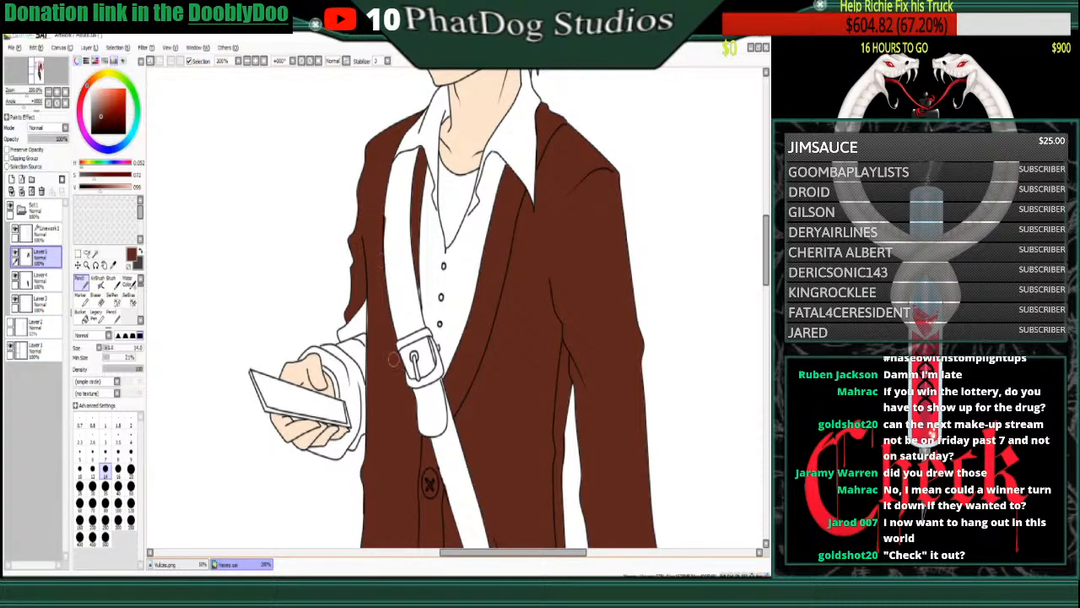
pyautogui.press('e')
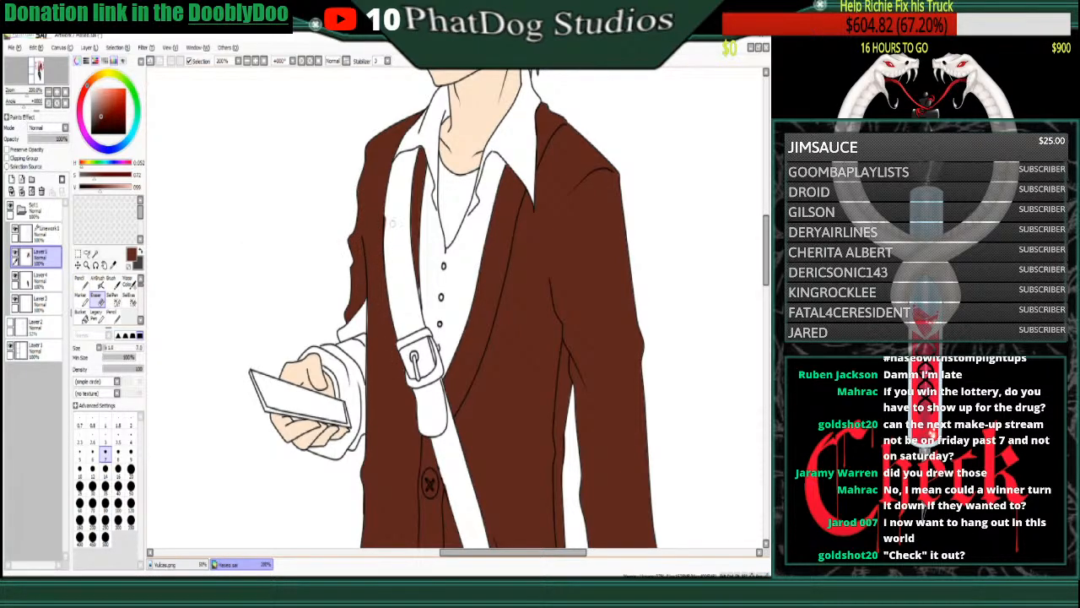
pyautogui.press('n')
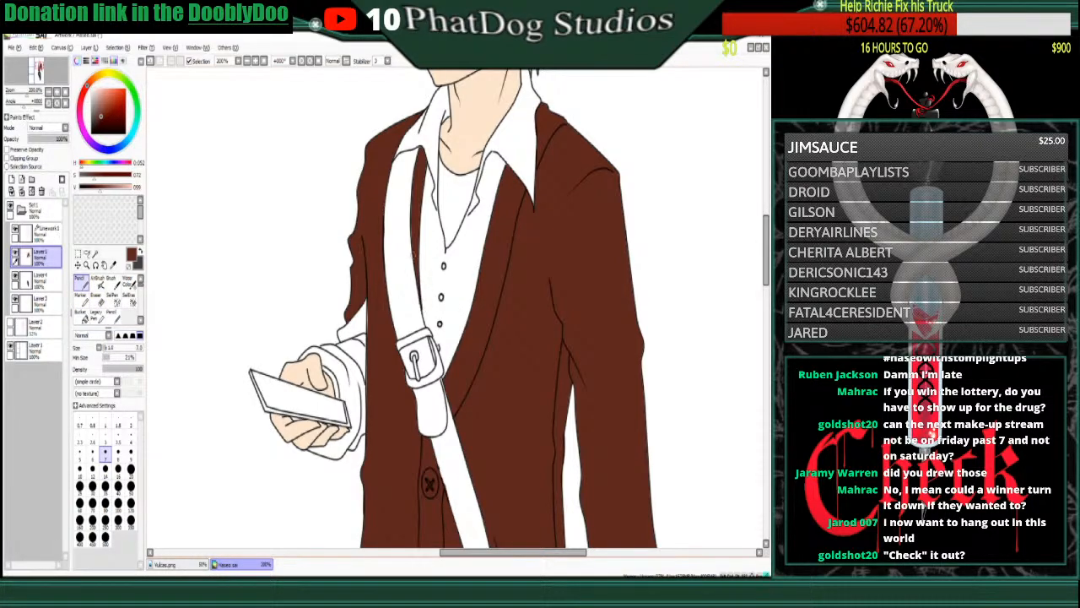
pyautogui.moveTo(414, 231); pyautogui.dragTo(414, 200)
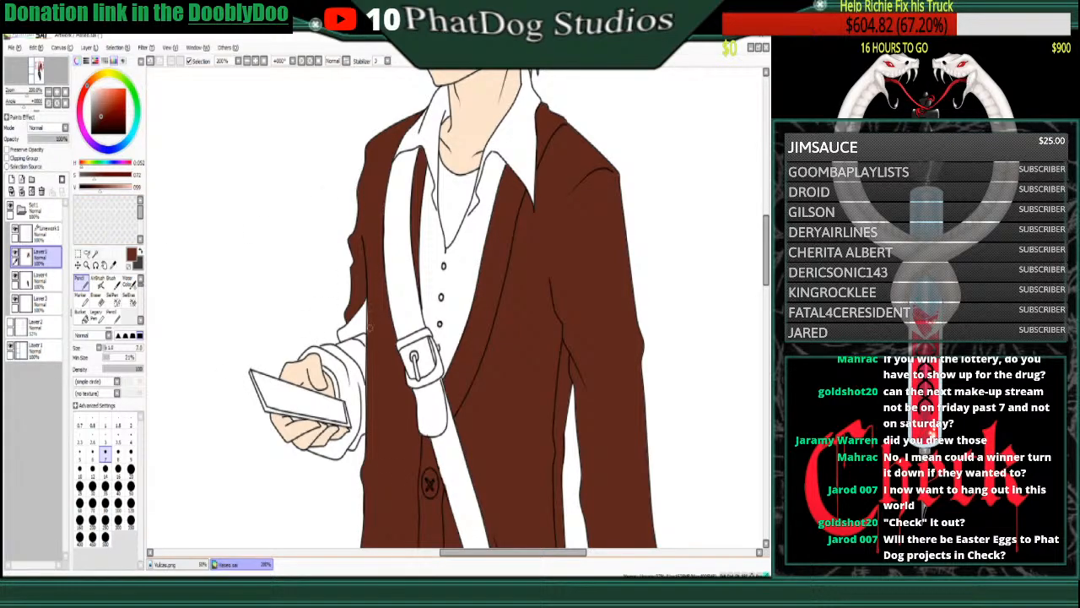
pyautogui.moveTo(368, 338); pyautogui.dragTo(366, 410)
# - Fill the rolled-up cuff around the hand holding the phone with the cardigan's brown
pyautogui.click(82, 316)
pyautogui.click(347, 377)
pyautogui.click(354, 353)
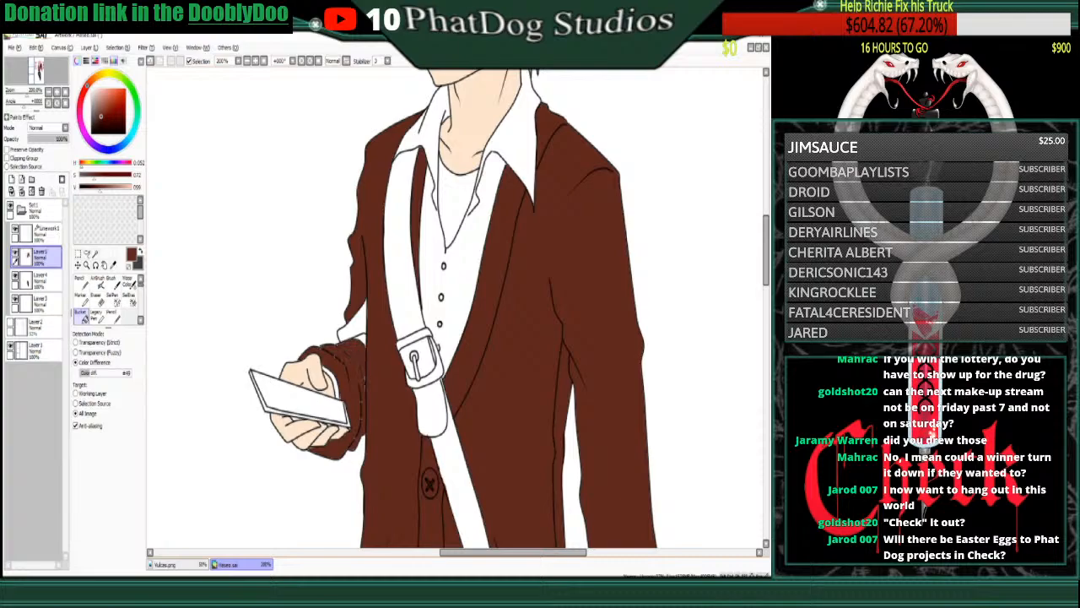
# - Paint over the leftover light gaps on the cardigan cuff near the phone in the dark brown, and check the rest of the cardigan
pyautogui.click(81, 279)
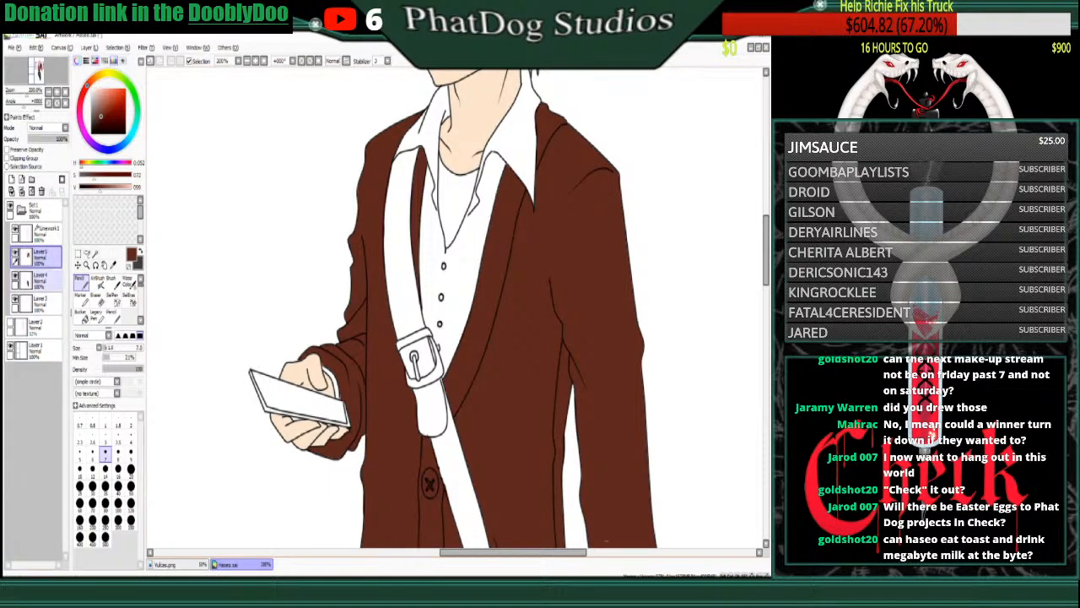
pyautogui.click(98, 299)
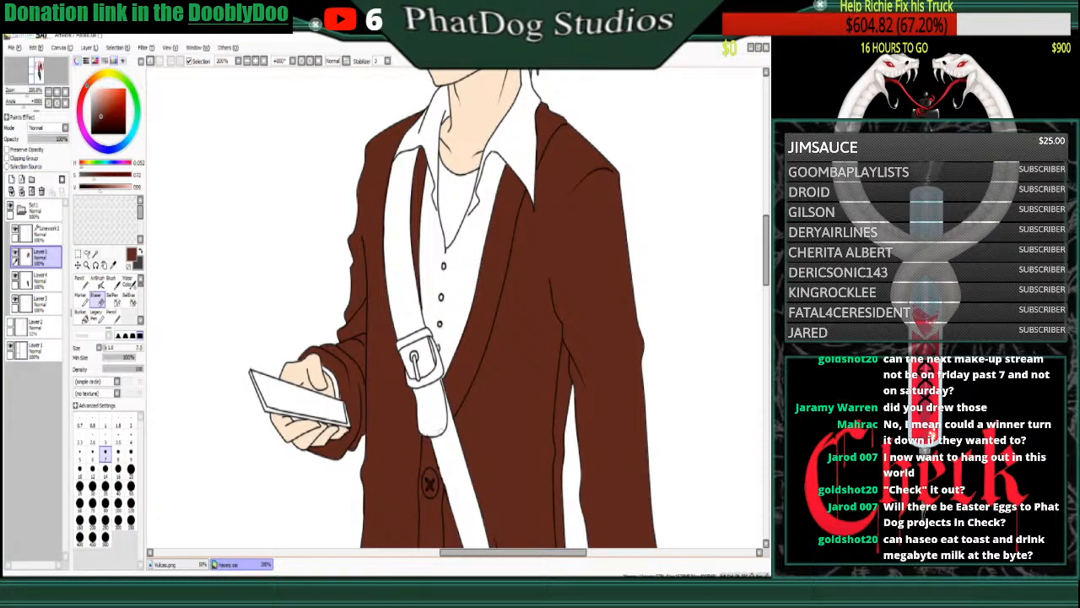
pyautogui.scroll(-5, 455, 308)
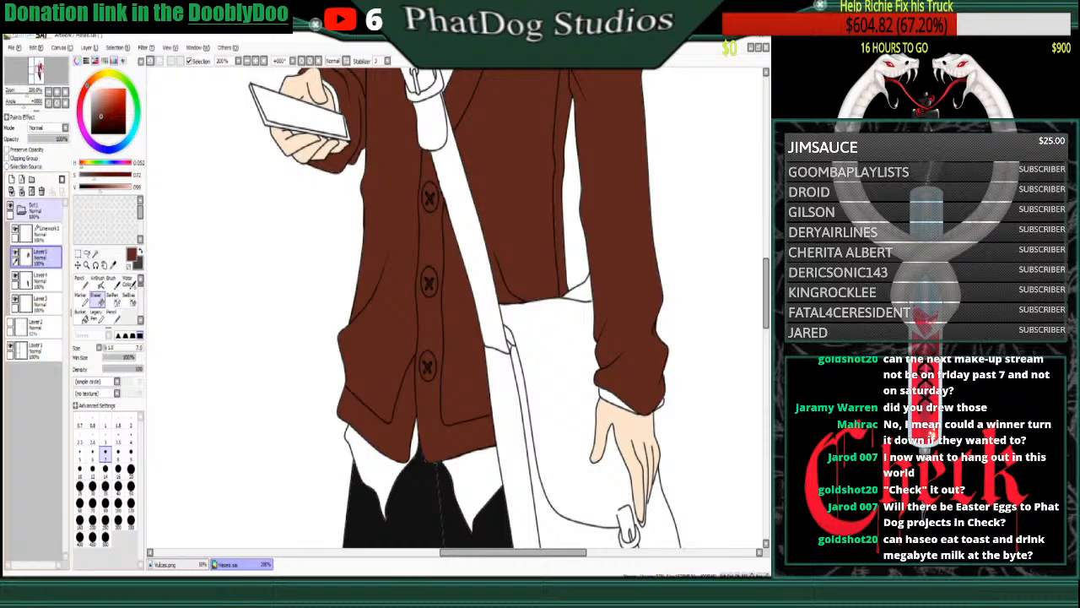
pyautogui.scroll(7, 678, 282)
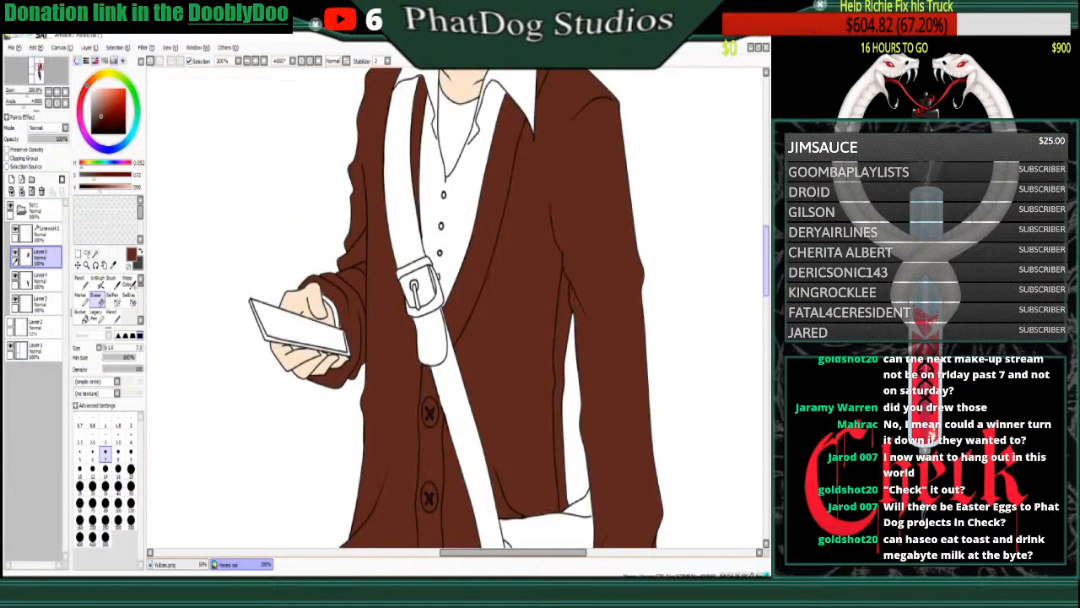
pyautogui.scroll(1, 509, 309)
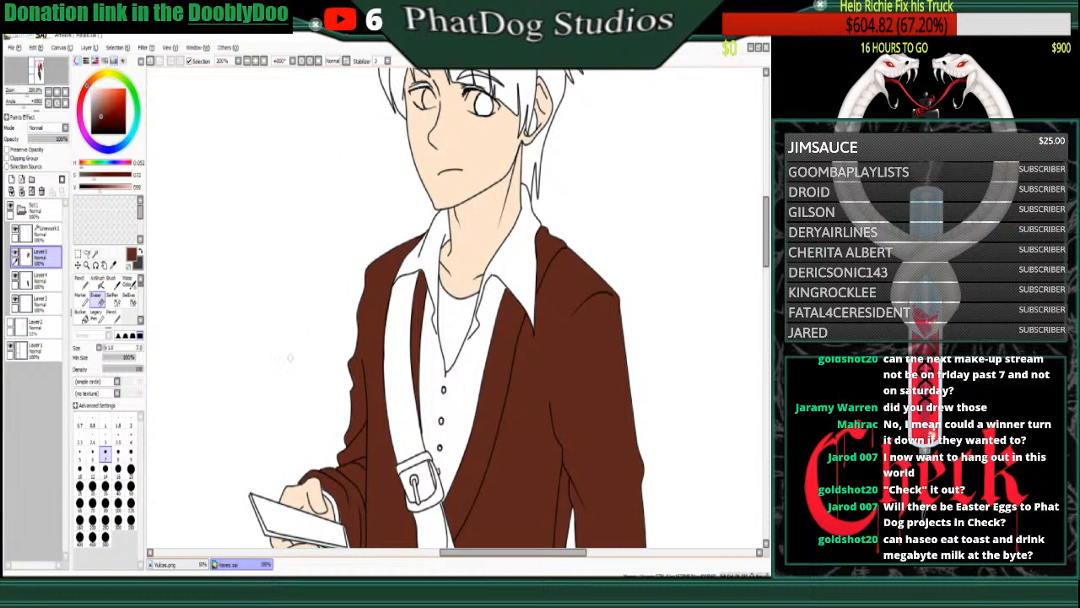
pyautogui.press('n')
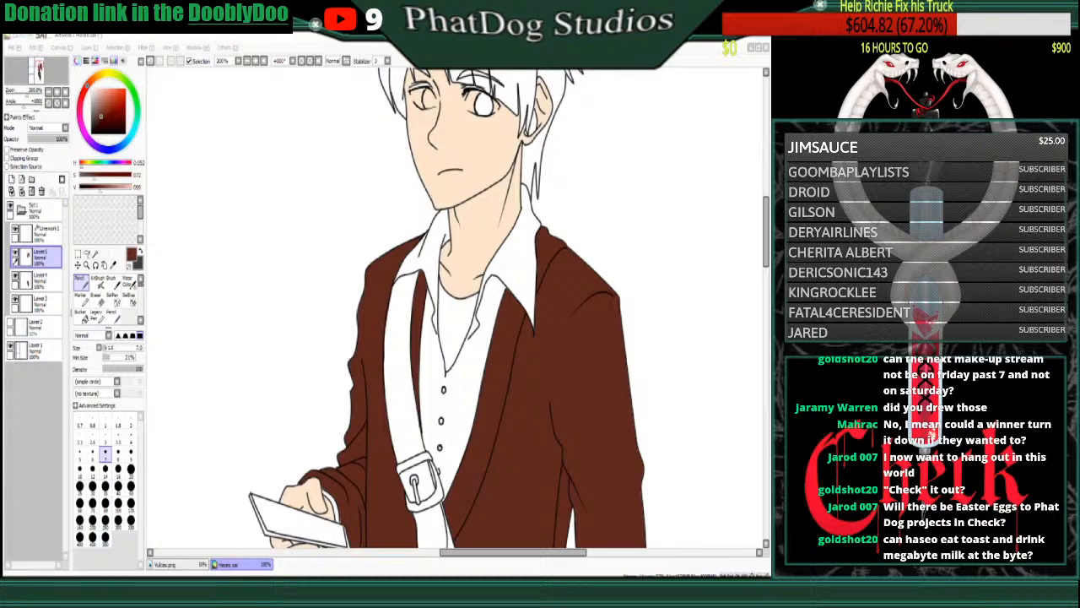
pyautogui.click(588, 346)
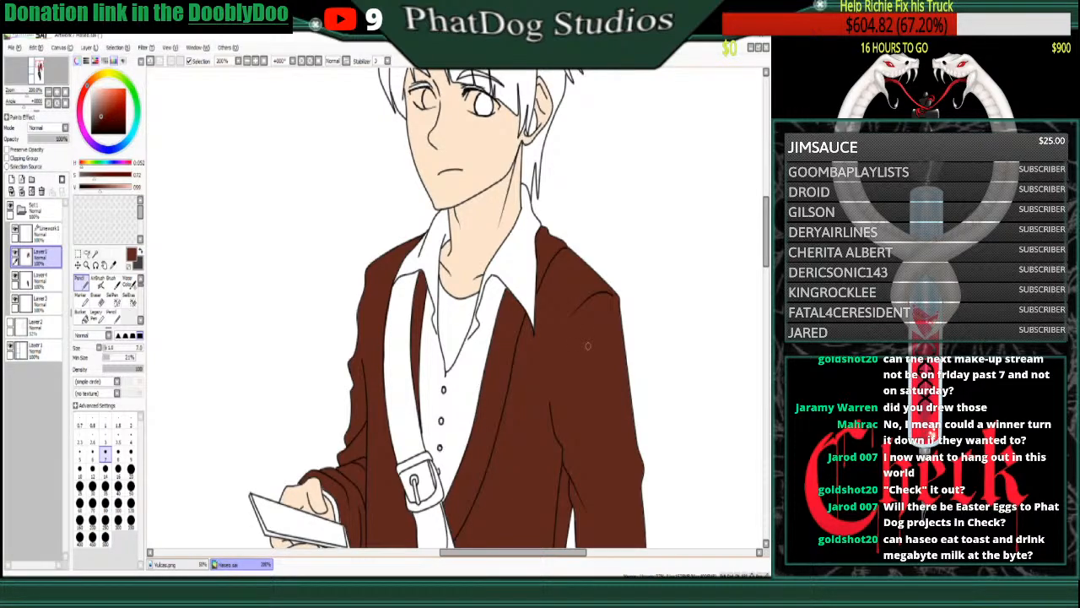
# - Preserve the cardigan layer's opacity and draw two thin diagonal stripes across the cardigan in a lighter reddish brown with a size 3 Pencil
pyautogui.click(48, 92)
pyautogui.click(49, 92)
pyautogui.click(48, 92)
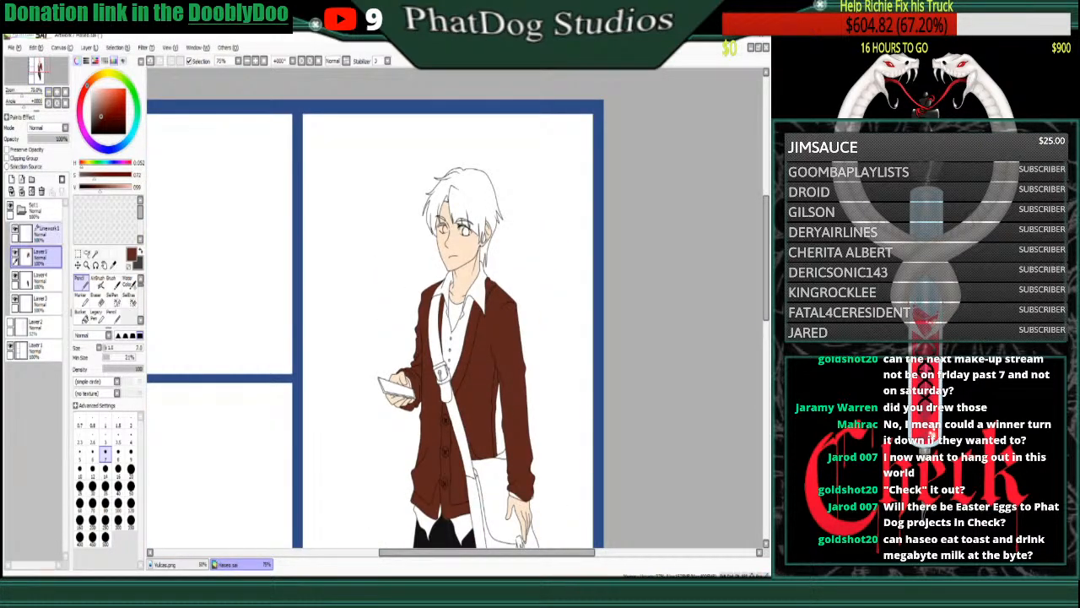
pyautogui.click(8, 149)
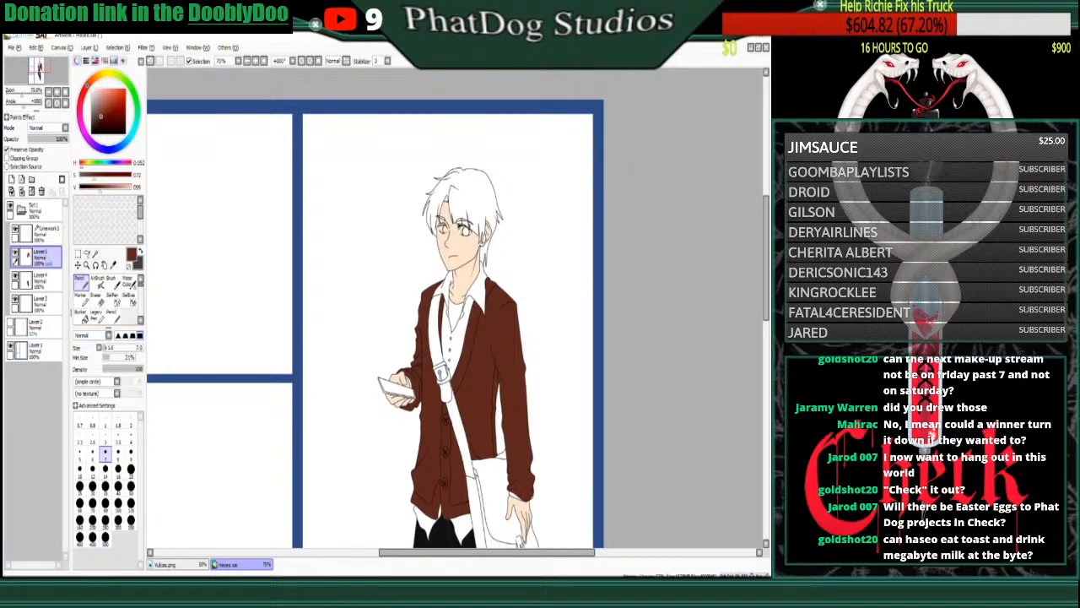
pyautogui.click(112, 186)
pyautogui.click(105, 438)
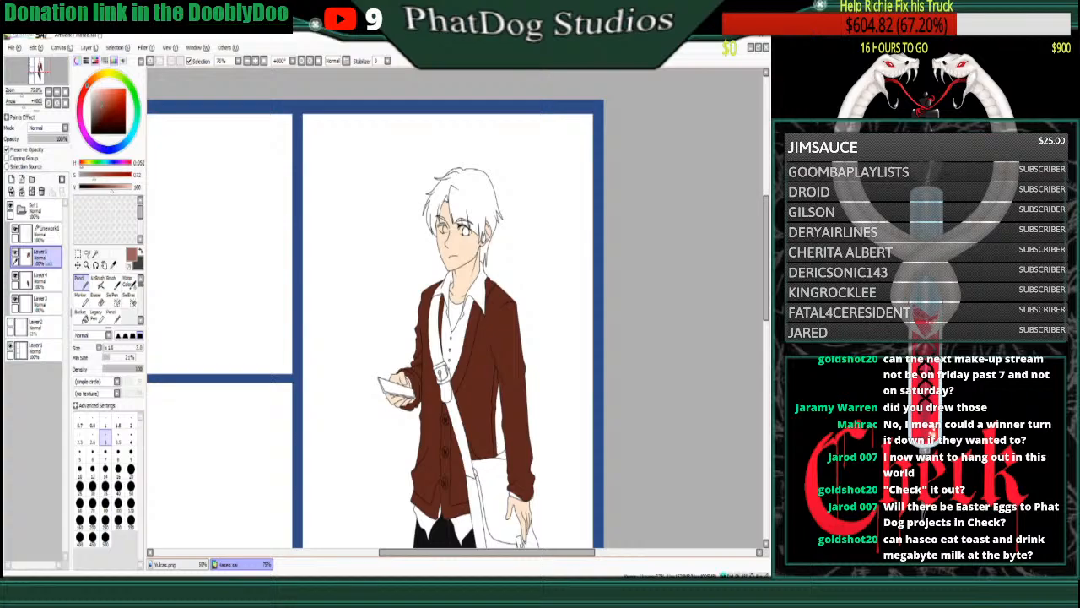
pyautogui.moveTo(507, 293); pyautogui.dragTo(420, 437)
pyautogui.moveTo(516, 305); pyautogui.dragTo(418, 468)
pyautogui.click(77, 253)
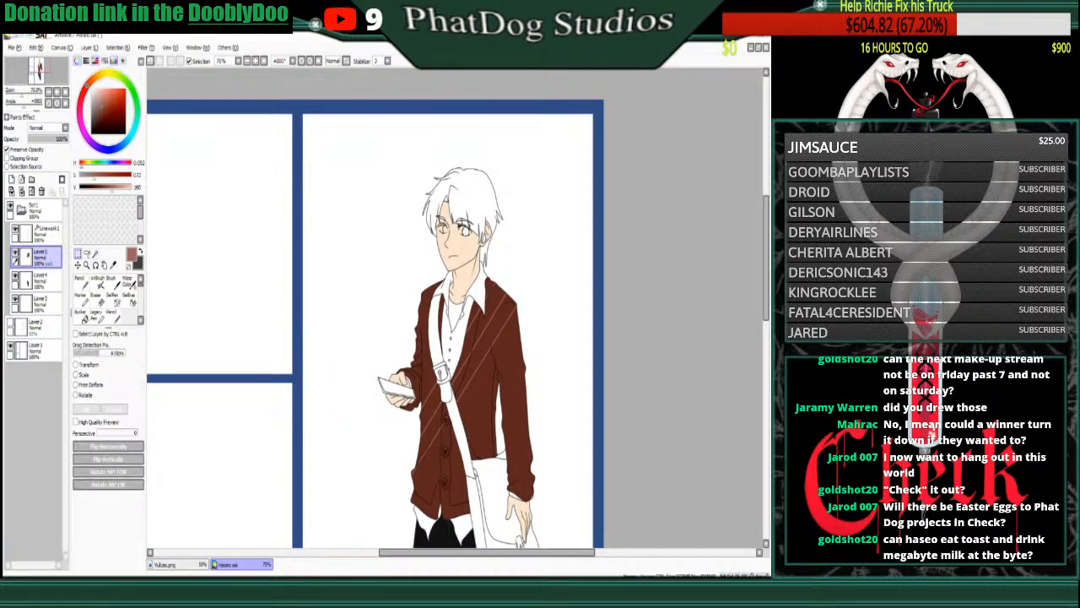
pyautogui.moveTo(532, 263); pyautogui.dragTo(395, 514)
pyautogui.hotkey('ctrl', 'c')
pyautogui.hotkey('ctrl', 'v')
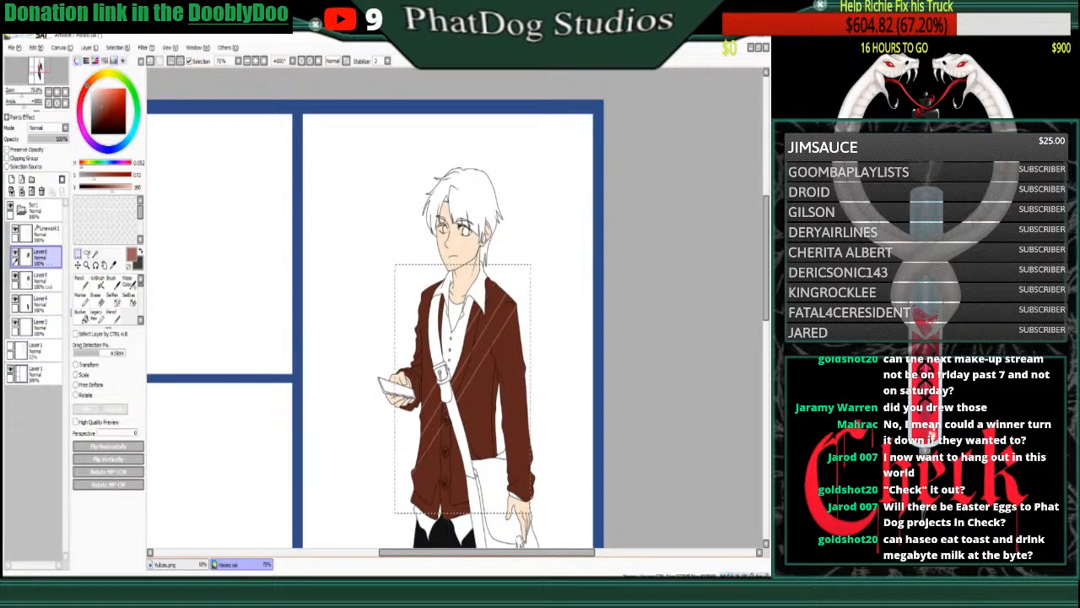
pyautogui.moveTo(472, 380); pyautogui.dragTo(465, 348)
pyautogui.hotkey('ctrl', 'z')
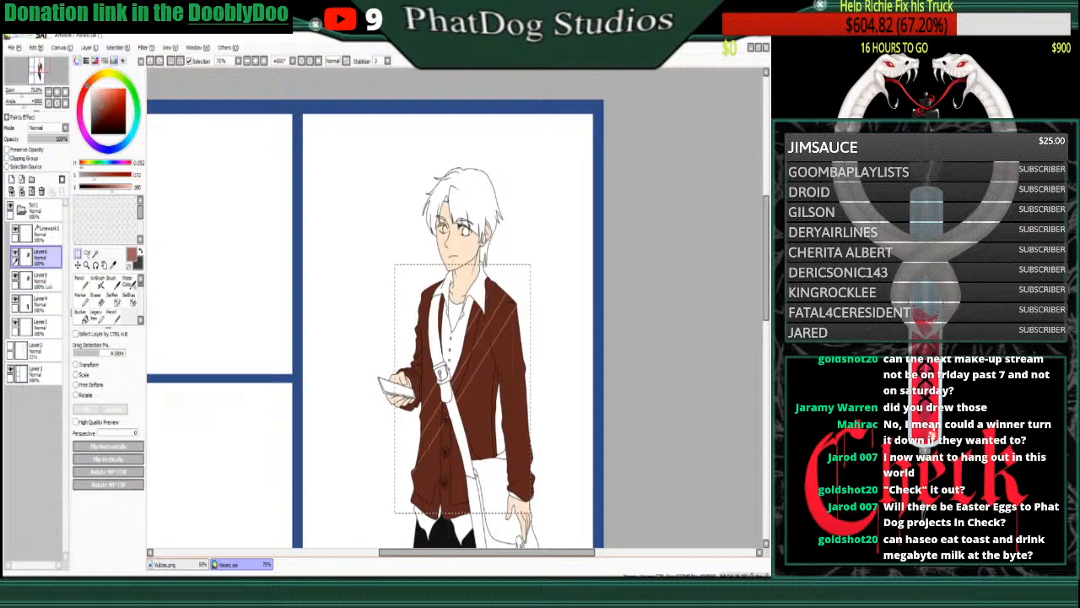
pyautogui.hotkey('ctrl', 'z')
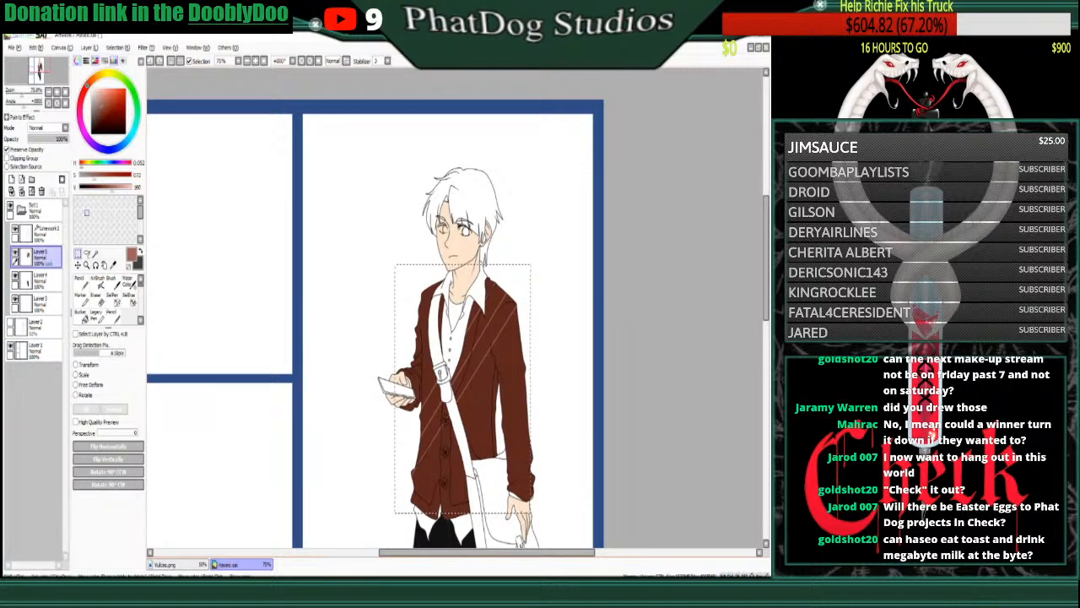
pyautogui.click(82, 284)
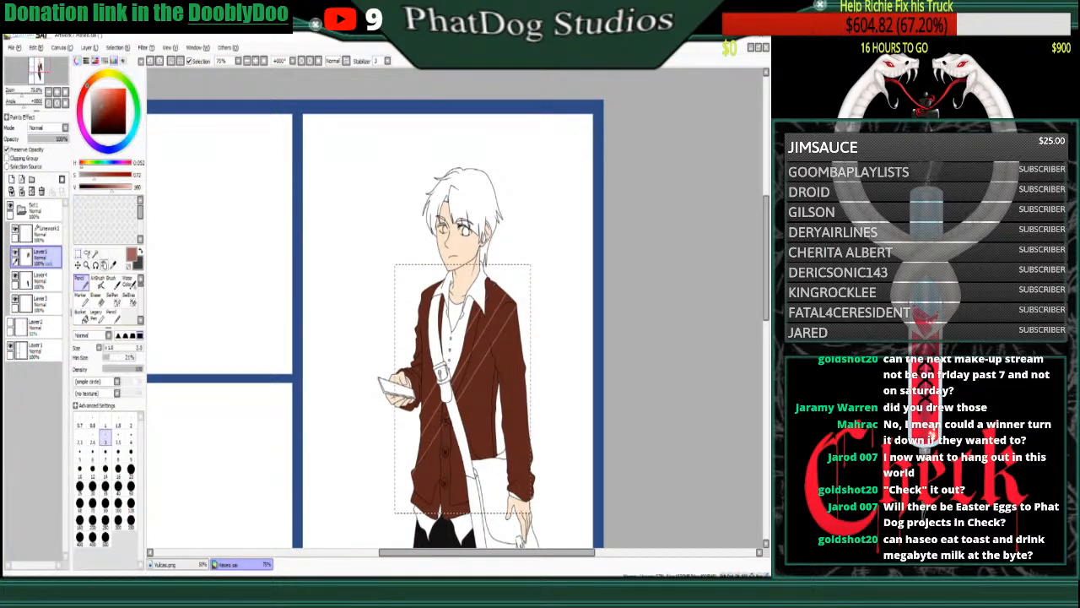
pyautogui.hotkey('ctrl', 'd')
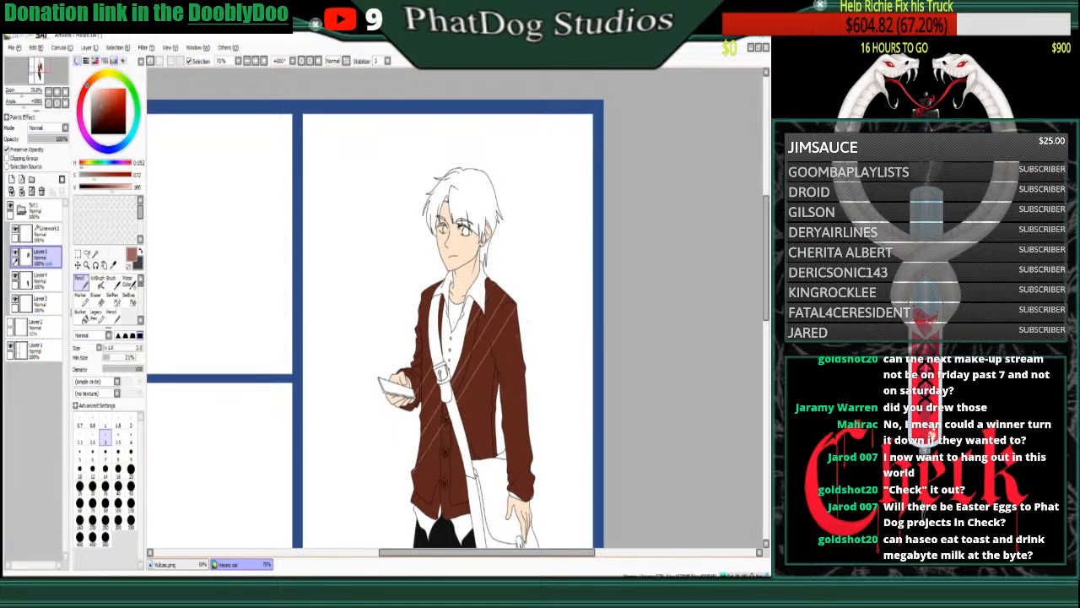
# - Draw evenly spaced diagonal stripes parallel to the first two across the cardigan's front with the Pencil, redoing any uneven stroke
pyautogui.moveTo(519, 327); pyautogui.dragTo(414, 488)
pyautogui.hotkey('ctrl', 'z')
pyautogui.moveTo(519, 329); pyautogui.dragTo(412, 502)
pyautogui.hotkey('ctrl', 'z')
pyautogui.moveTo(517, 330); pyautogui.dragTo(413, 497)
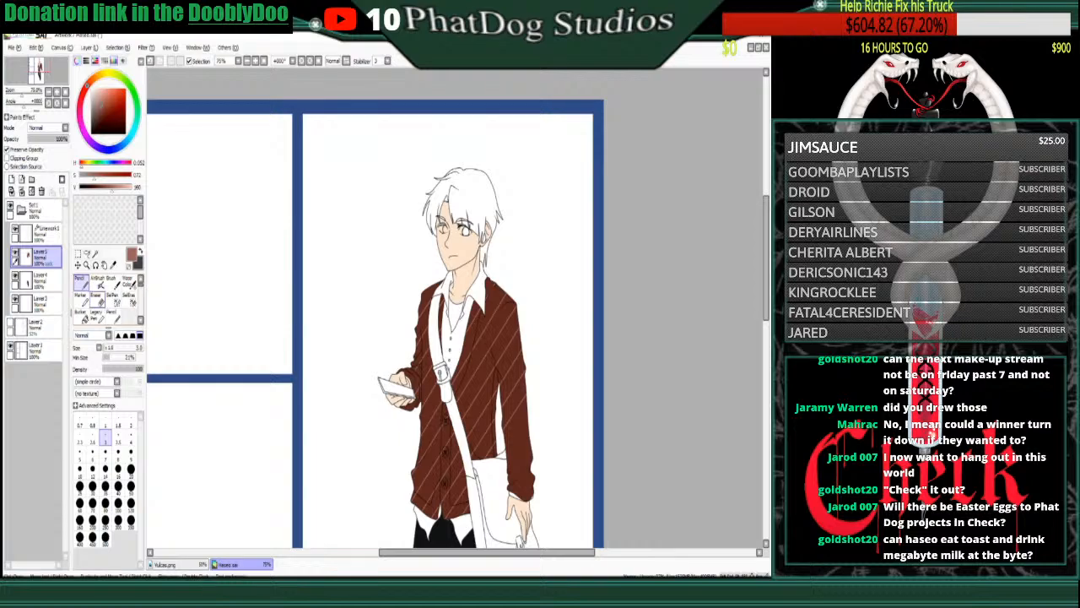
pyautogui.press('e')
pyautogui.press(']')
pyautogui.press(']')
pyautogui.press(']')
pyautogui.press(']')
pyautogui.press(']')
pyautogui.press(']')
pyautogui.press(']')
pyautogui.press(']')
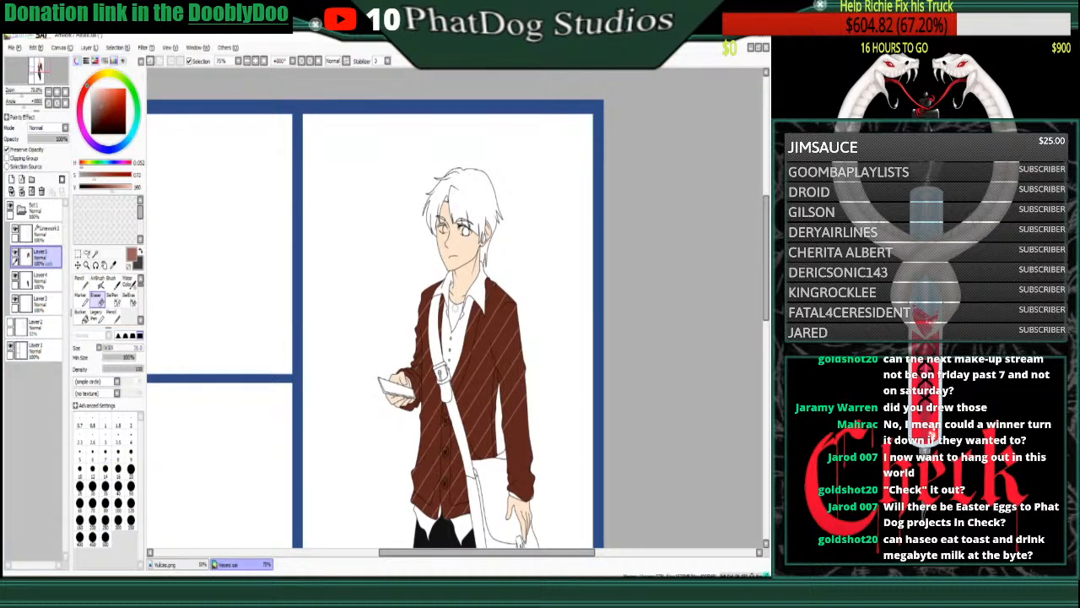
pyautogui.moveTo(517, 308); pyautogui.dragTo(511, 315)
pyautogui.hotkey('ctrl', 'z')
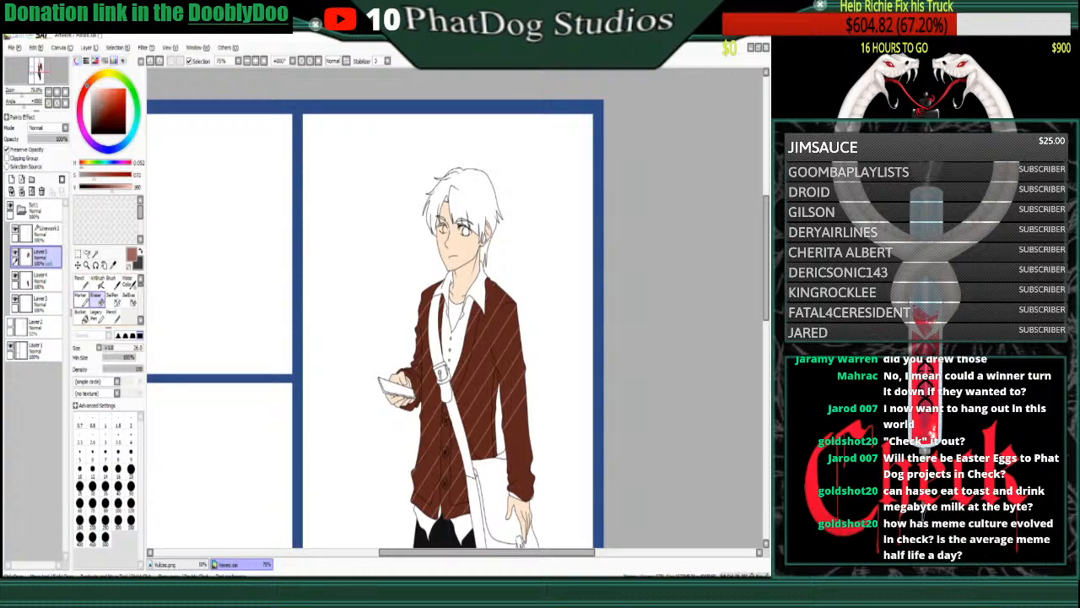
# - Draw opposing diagonal stripes to form a diamond lattice, and paint over the stripes on the sleeve in the sampled dark brown at size 17
pyautogui.click(80, 281)
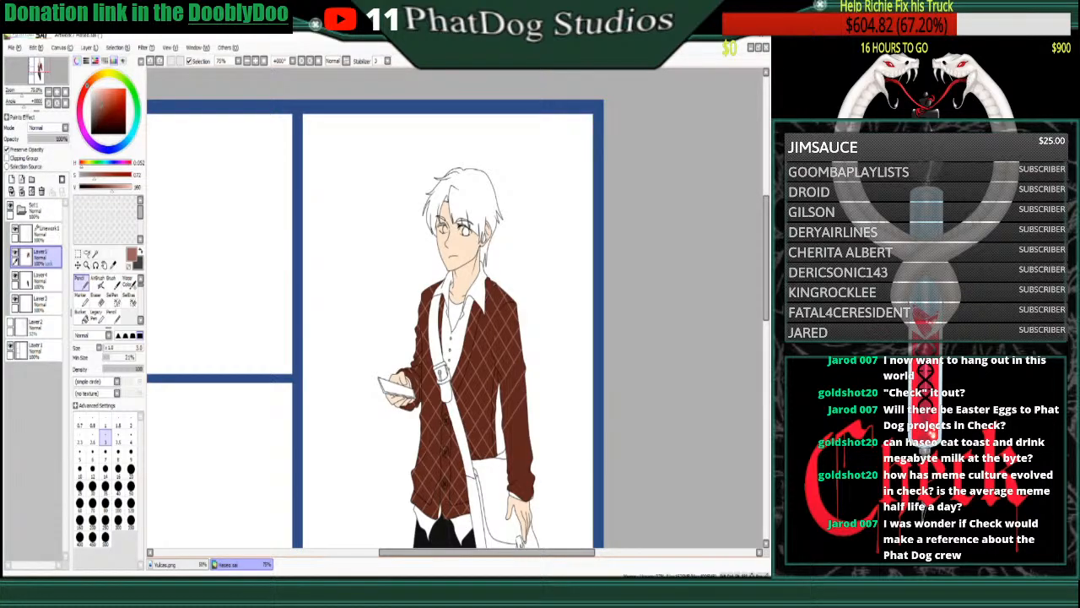
pyautogui.click(113, 265)
pyautogui.click(494, 337)
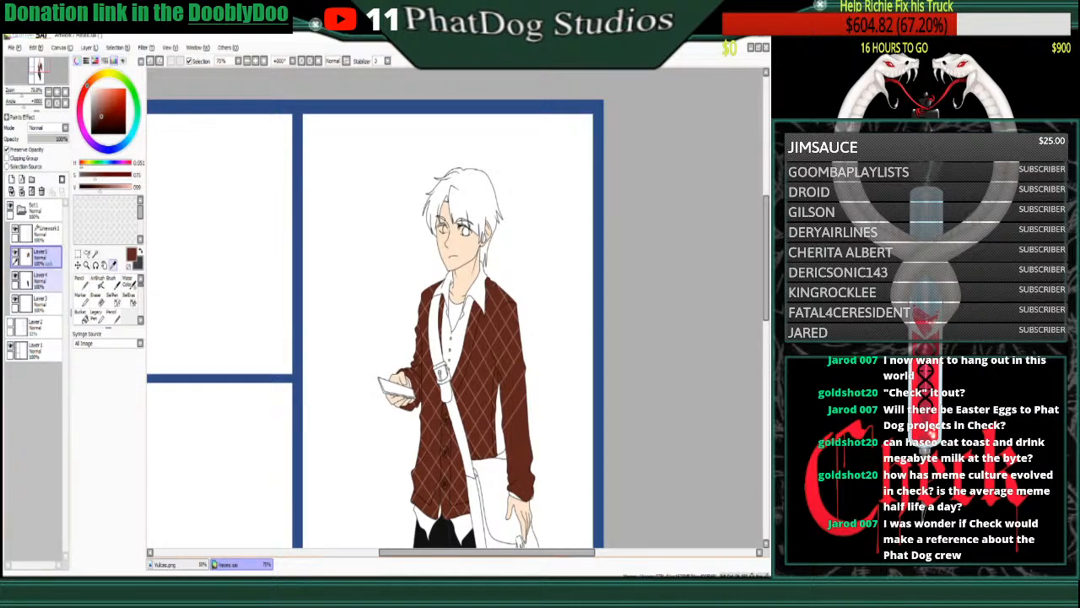
pyautogui.click(79, 278)
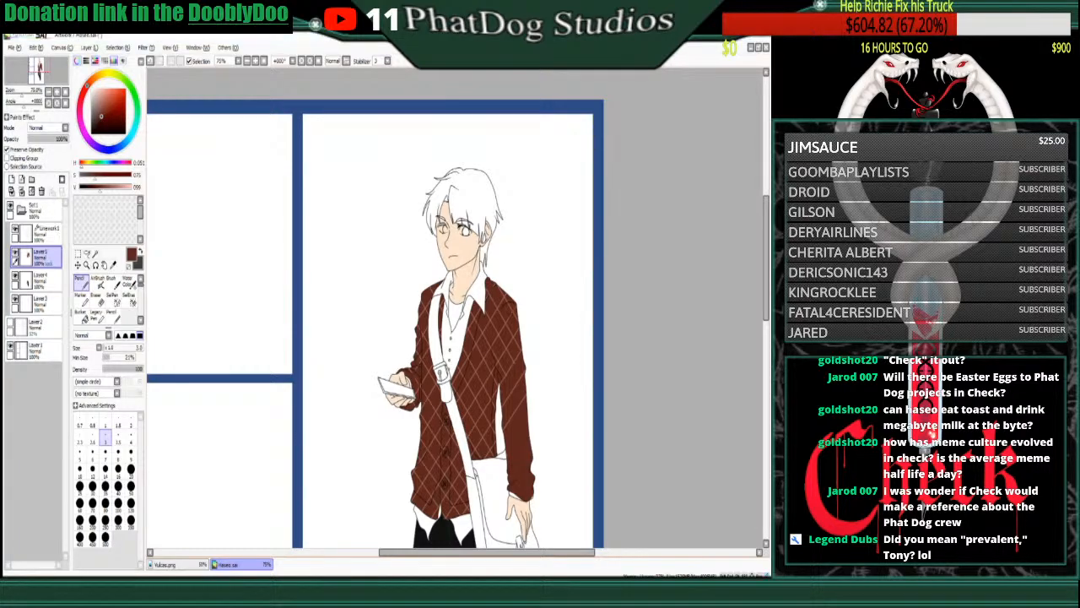
pyautogui.moveTo(108, 348); pyautogui.dragTo(112, 347)
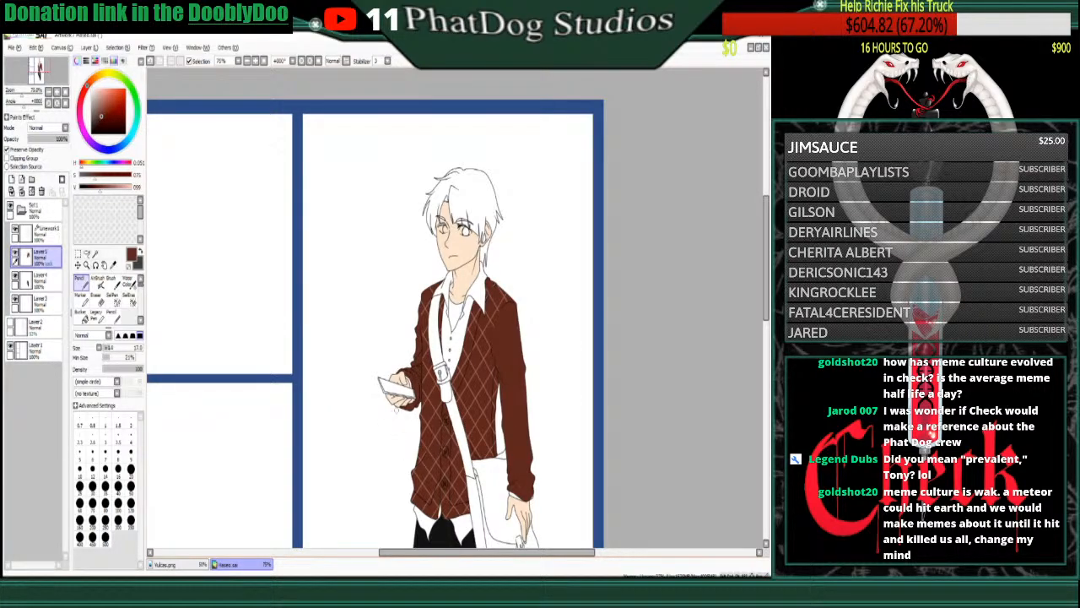
# - Sample the lighter stripe colour from the cardigan and ready the Bucket tool for filling the diamonds
pyautogui.click(247, 61)
pyautogui.click(248, 60)
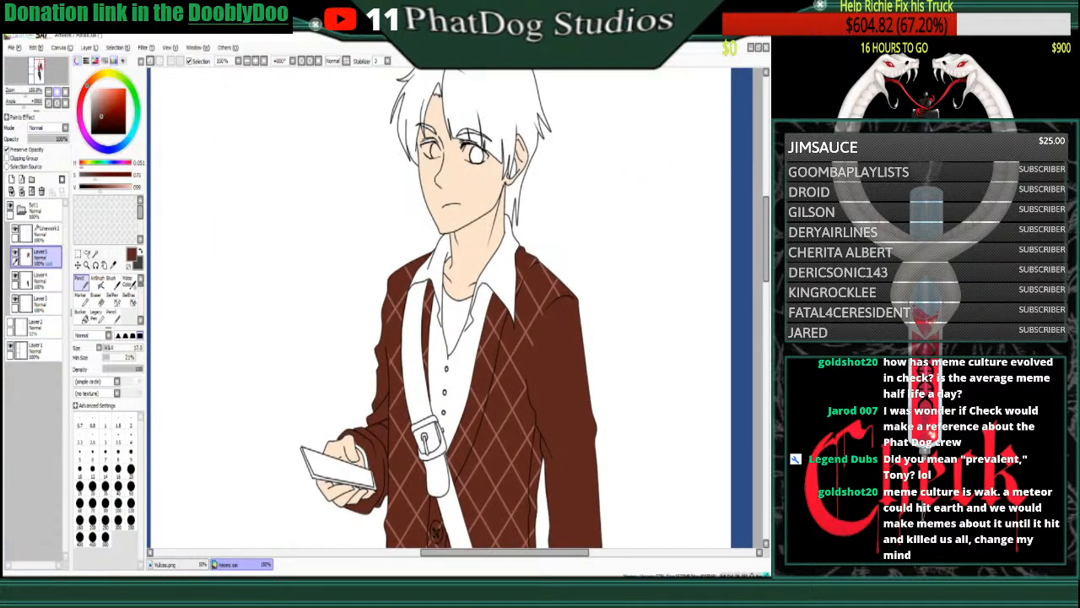
pyautogui.click(247, 61)
pyautogui.keyDown('alt'); pyautogui.click(511, 397); pyautogui.keyUp('alt')
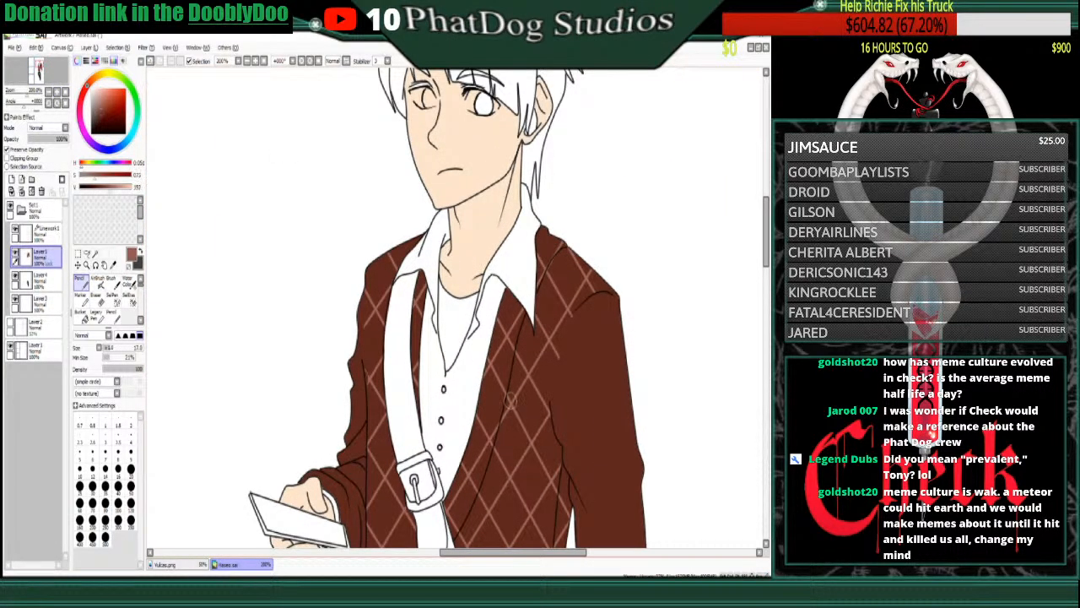
pyautogui.click(81, 317)
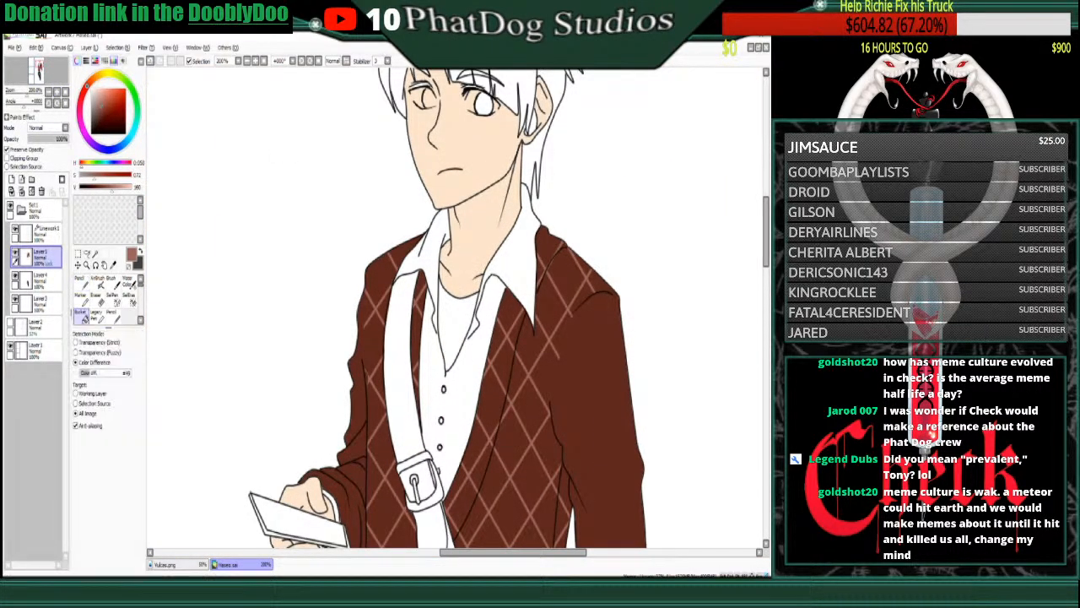
pyautogui.click(492, 403)
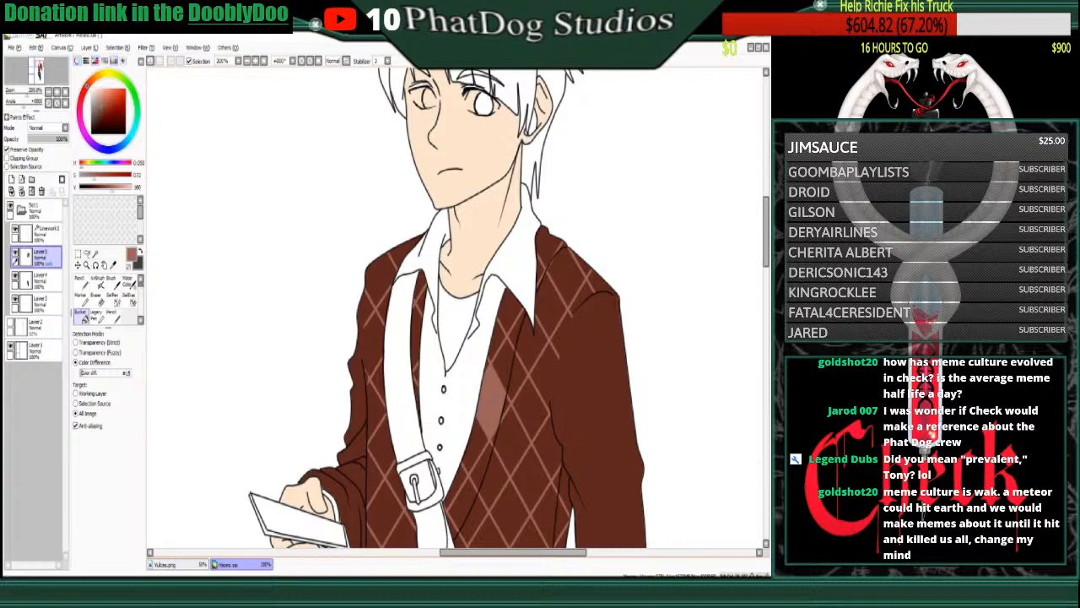
pyautogui.hotkey('ctrl', 'z')
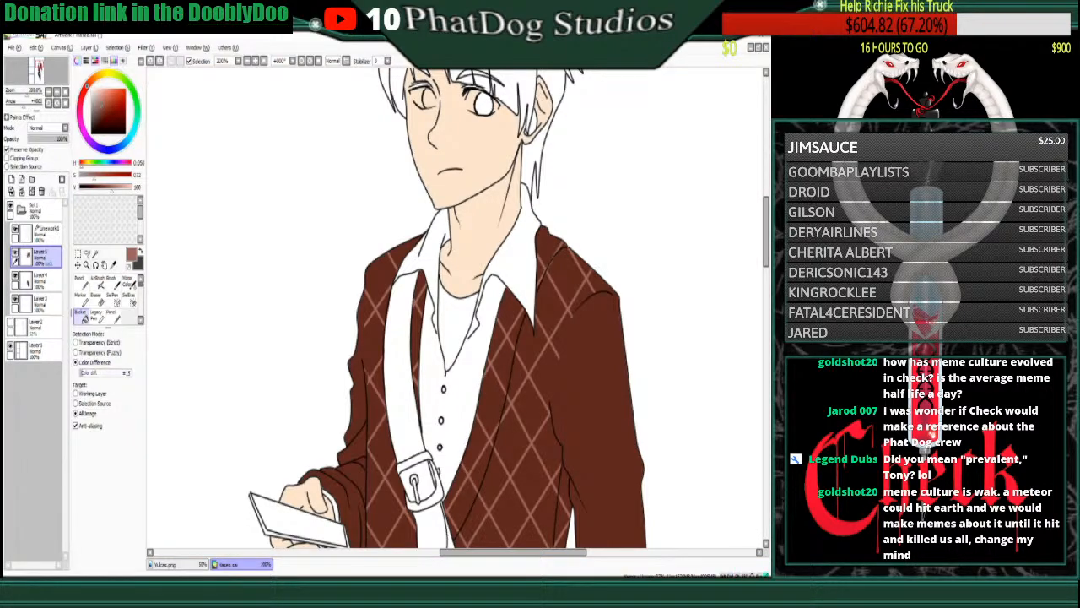
pyautogui.hotkey('ctrl', 'y')
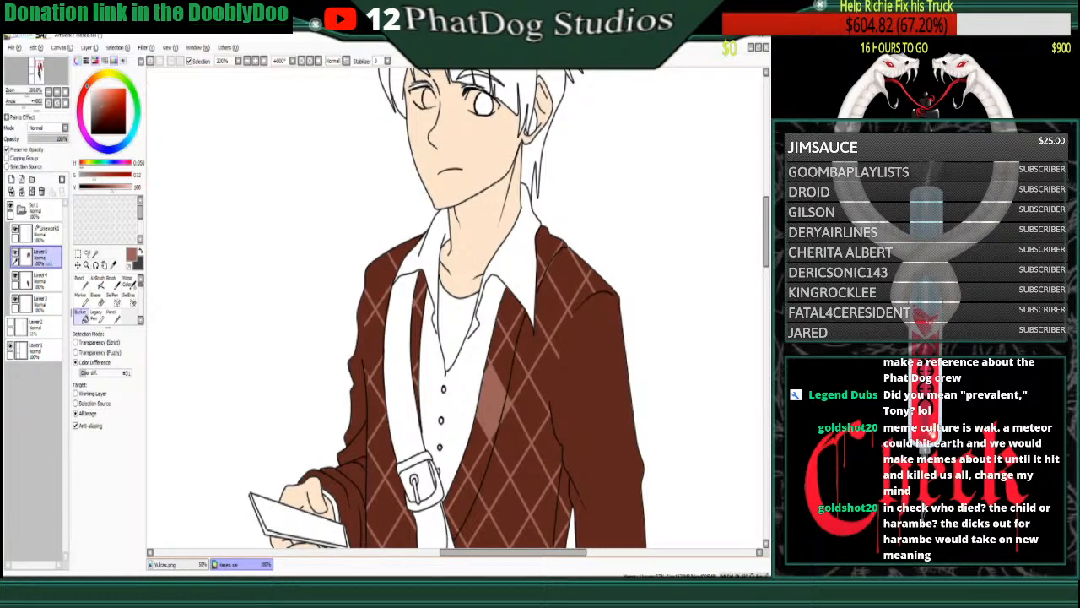
pyautogui.click(509, 316)
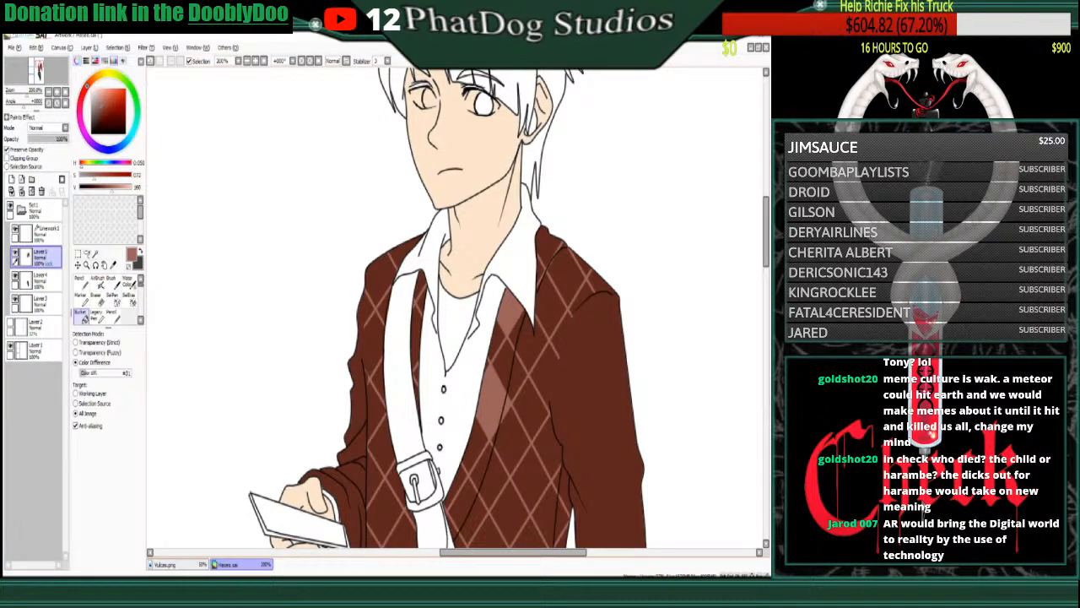
pyautogui.hotkey('ctrl', 'z')
pyautogui.hotkey('ctrl', 'z')
pyautogui.hotkey('ctrl', 'z')
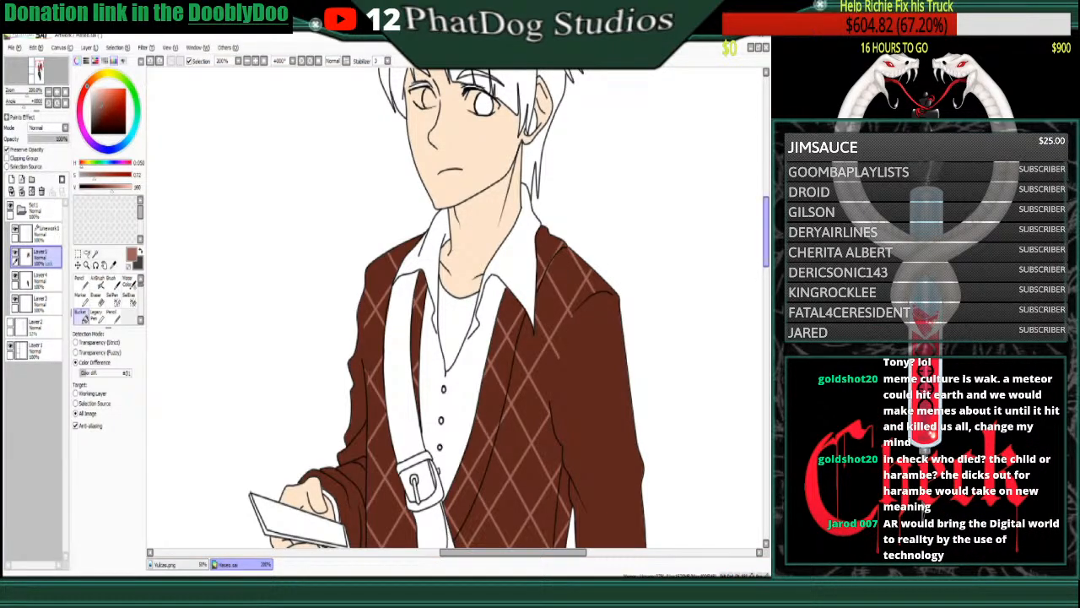
# - Fill three diamonds in one vertical column on the cardigan's front with the lighter reddish brown, skipping alternate diamonds
pyautogui.scroll(-5, 455, 308)
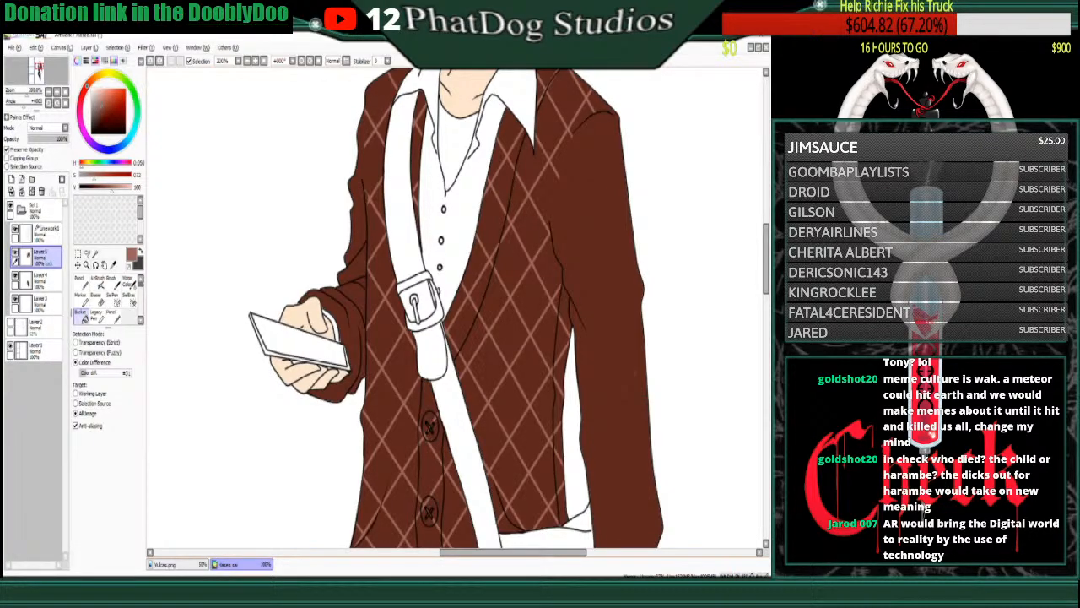
pyautogui.click(510, 333)
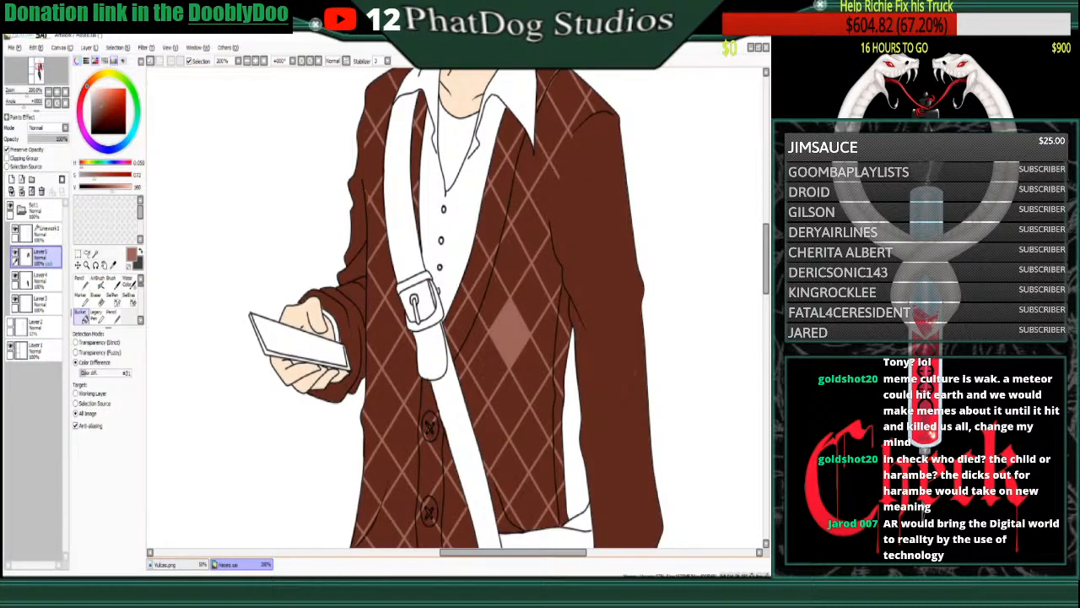
pyautogui.click(509, 471)
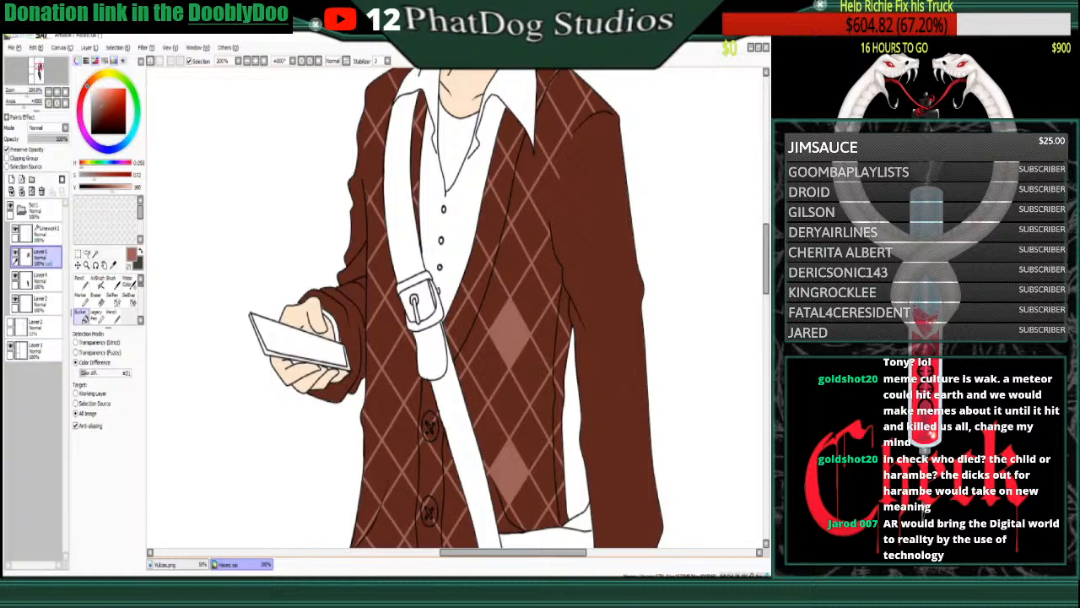
pyautogui.click(504, 186)
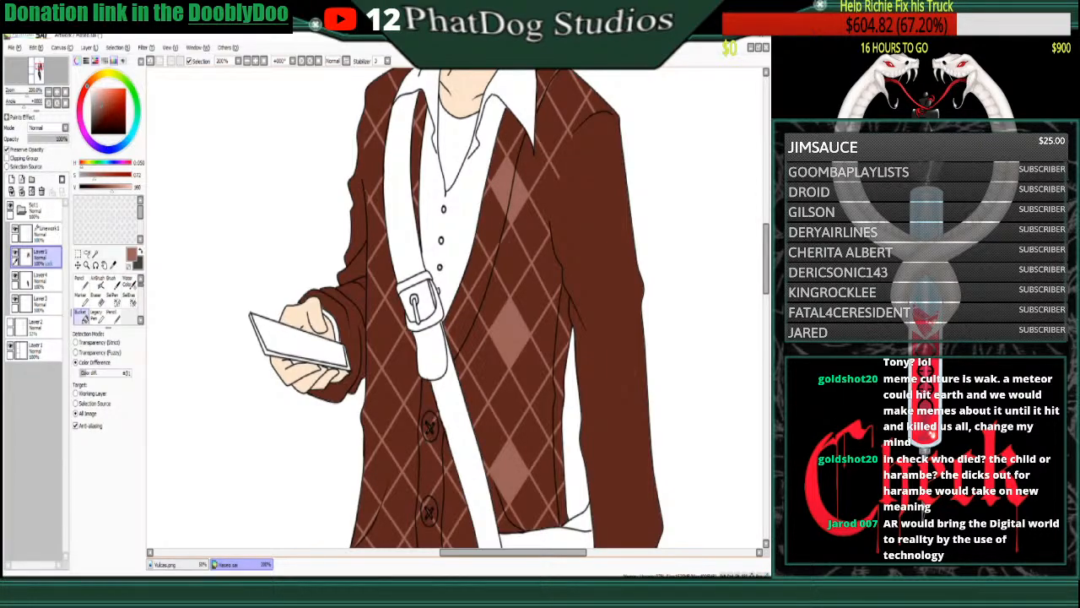
# - Switch to the second colour, mix a muted blue, and fill the skipped diamonds in the cardigan's vertical column from collar to hem
pyautogui.click(140, 251)
pyautogui.click(124, 144)
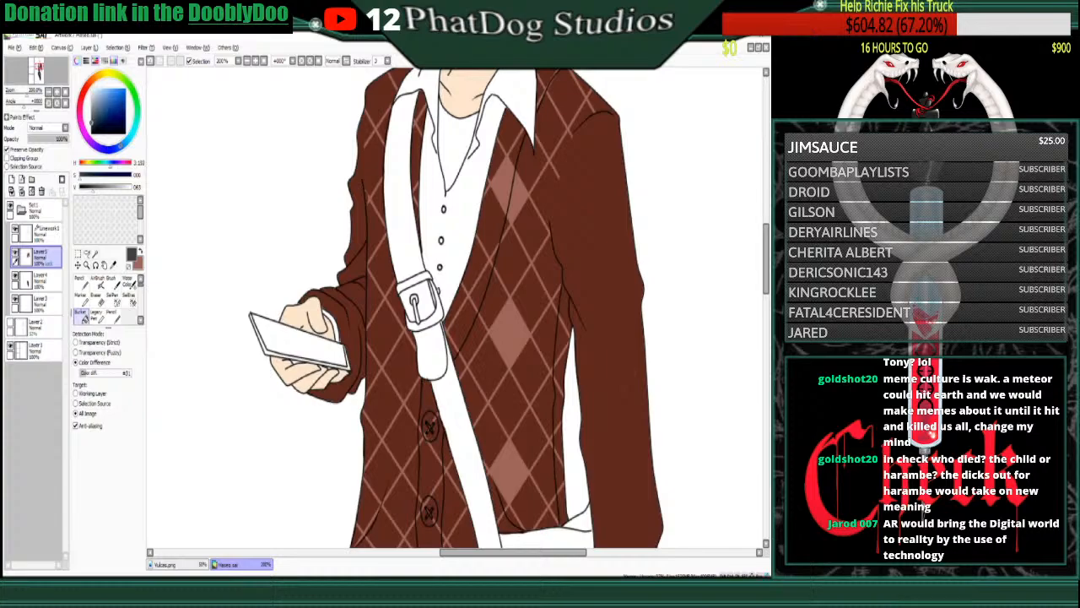
pyautogui.moveTo(108, 107); pyautogui.dragTo(100, 112)
pyautogui.click(509, 404)
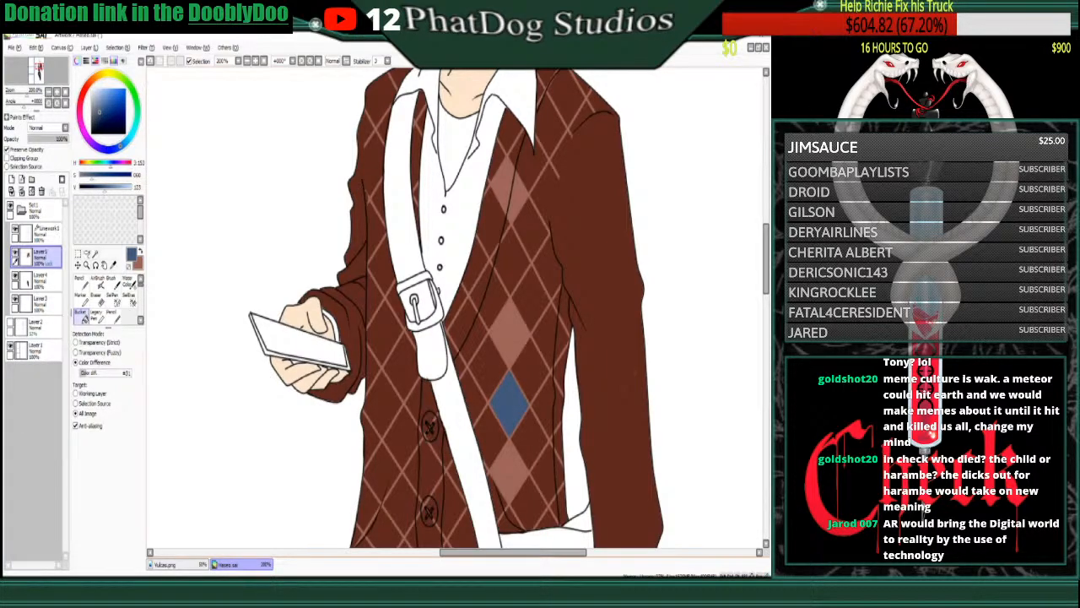
pyautogui.click(512, 263)
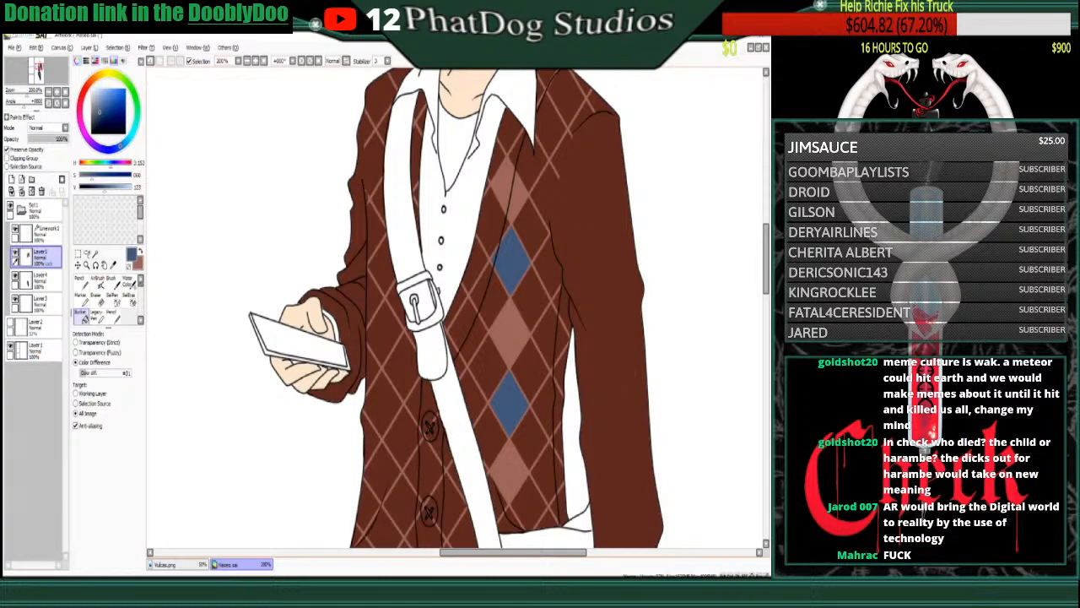
pyautogui.click(510, 128)
pyautogui.click(513, 519)
pyautogui.click(504, 527)
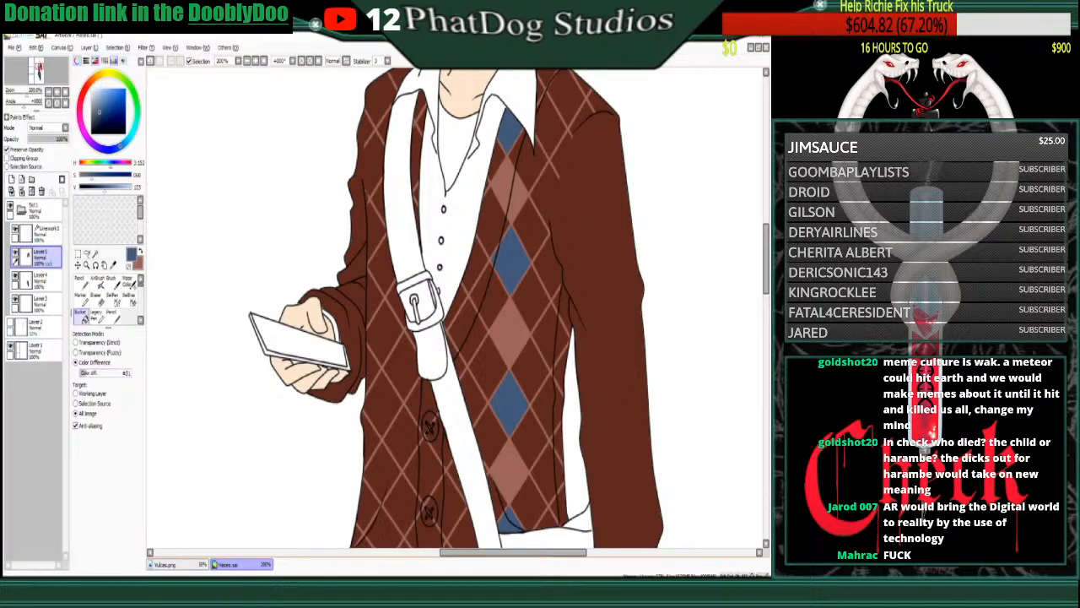
# - Fill the diamonds flanking the column with blue, closing the open one beside the sleeve with a size 6 Pencil line
pyautogui.click(545, 336)
pyautogui.click(562, 340)
pyautogui.click(474, 342)
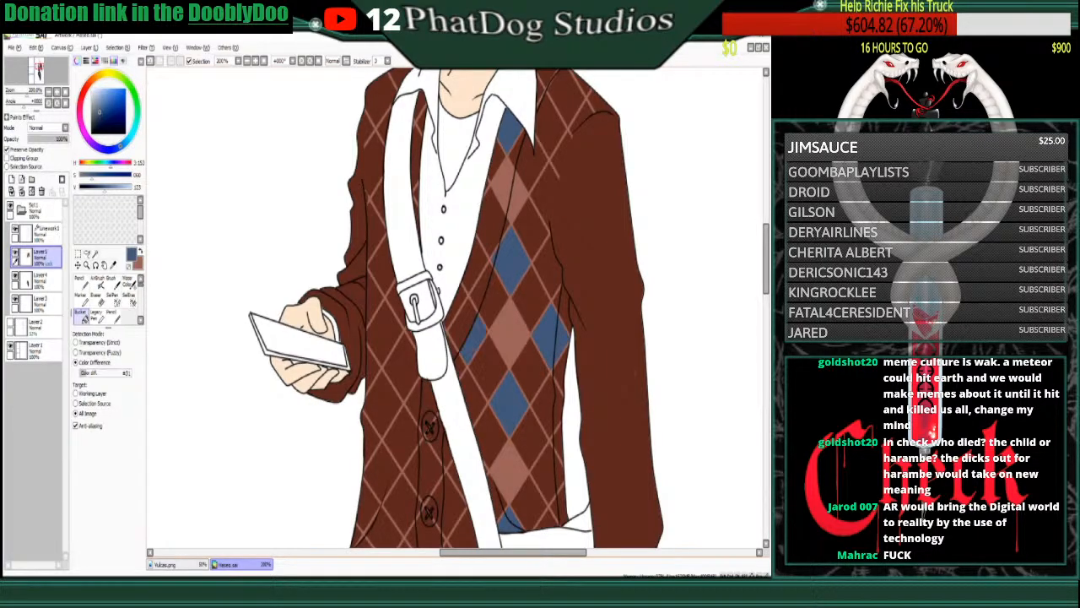
pyautogui.click(463, 324)
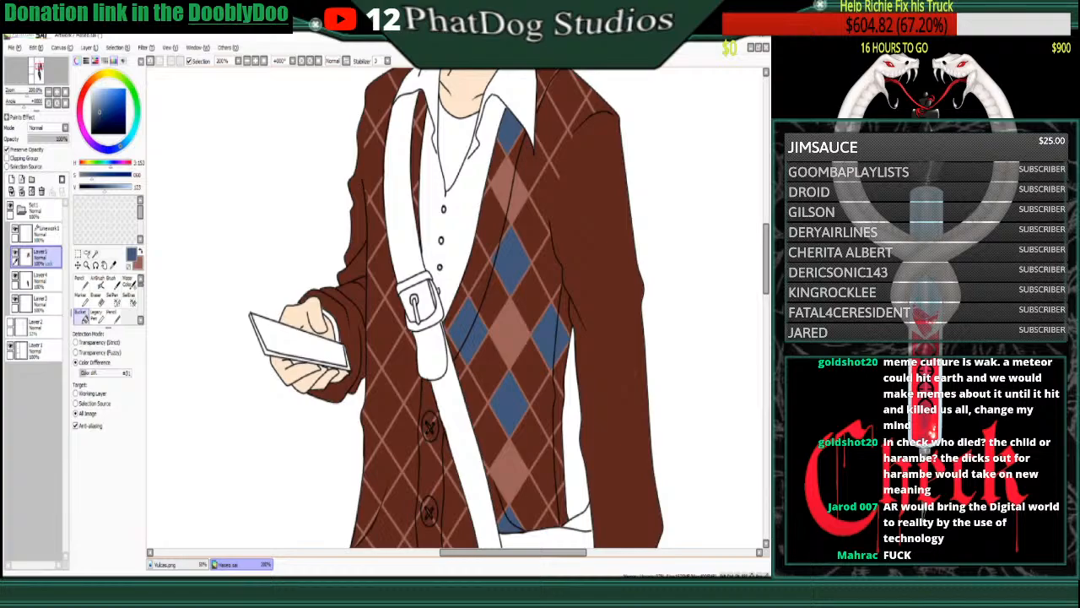
pyautogui.press('n')
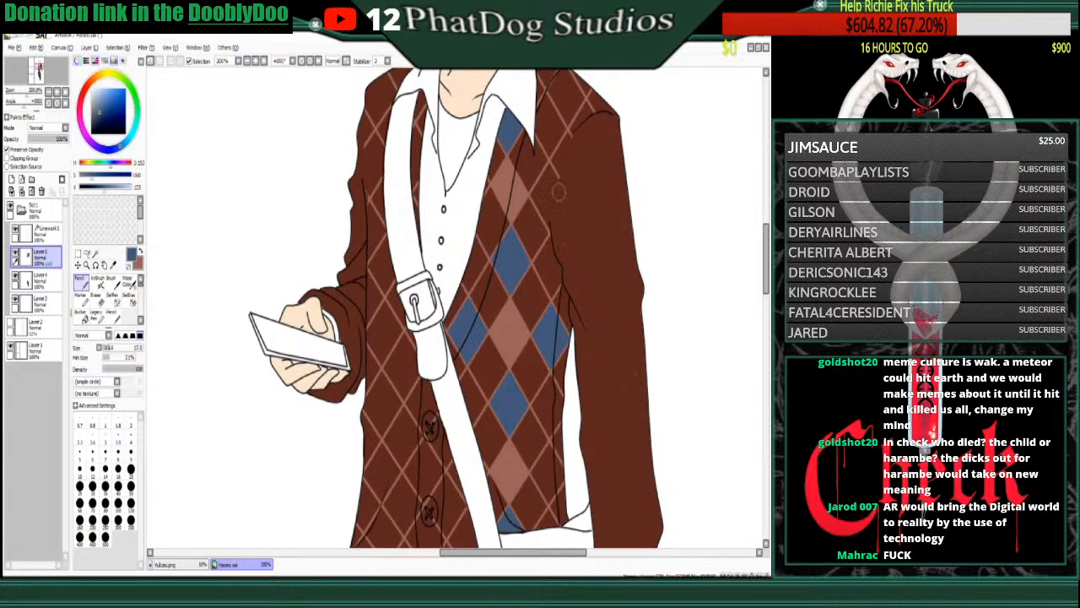
pyautogui.click(93, 454)
pyautogui.moveTo(558, 176); pyautogui.dragTo(550, 221)
pyautogui.click(83, 316)
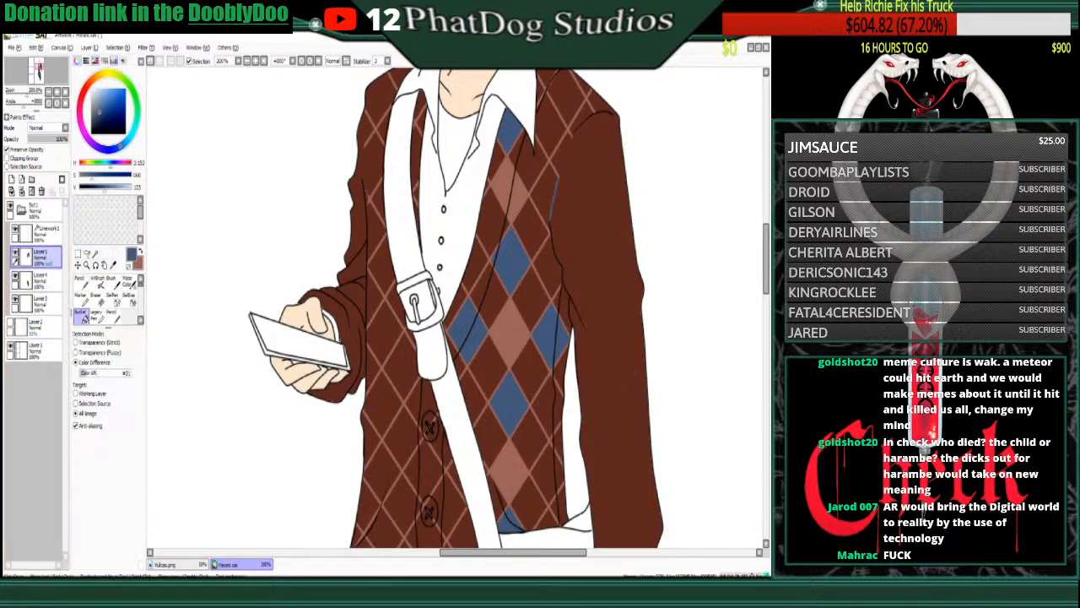
pyautogui.click(544, 196)
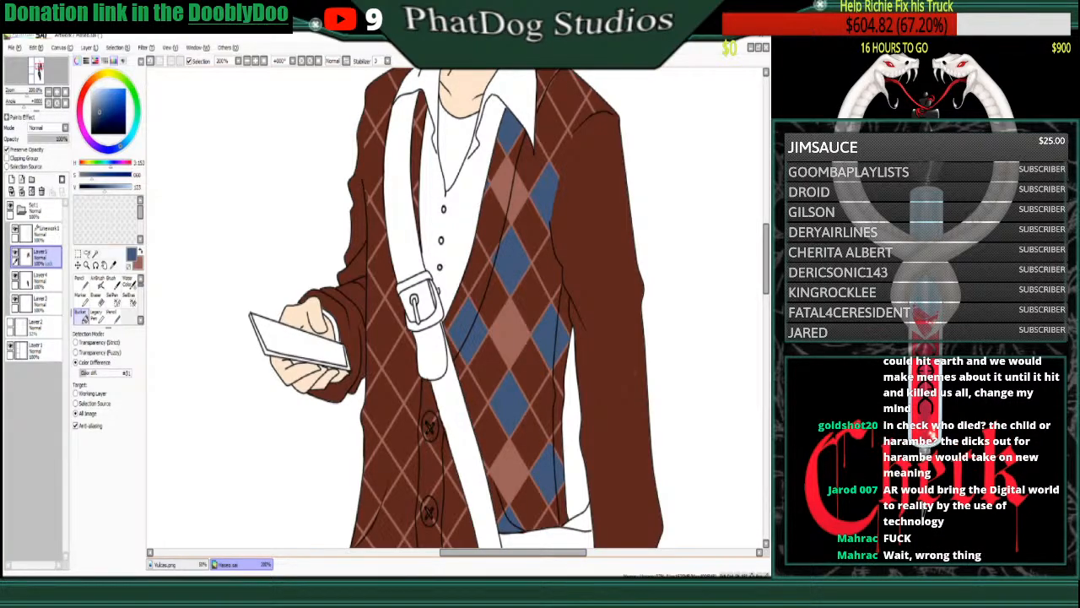
# - Fill the alternate diamonds below the shoulder, along the cardigan's side edge and beside the shirt front with reddish brown, refilling uneven spots
pyautogui.press('x')
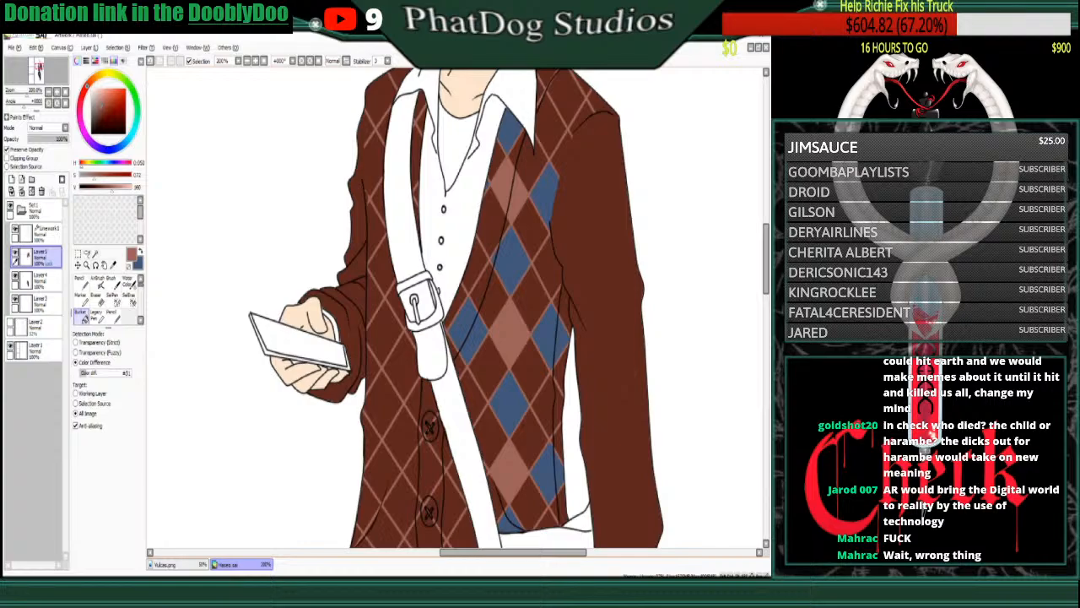
pyautogui.click(550, 125)
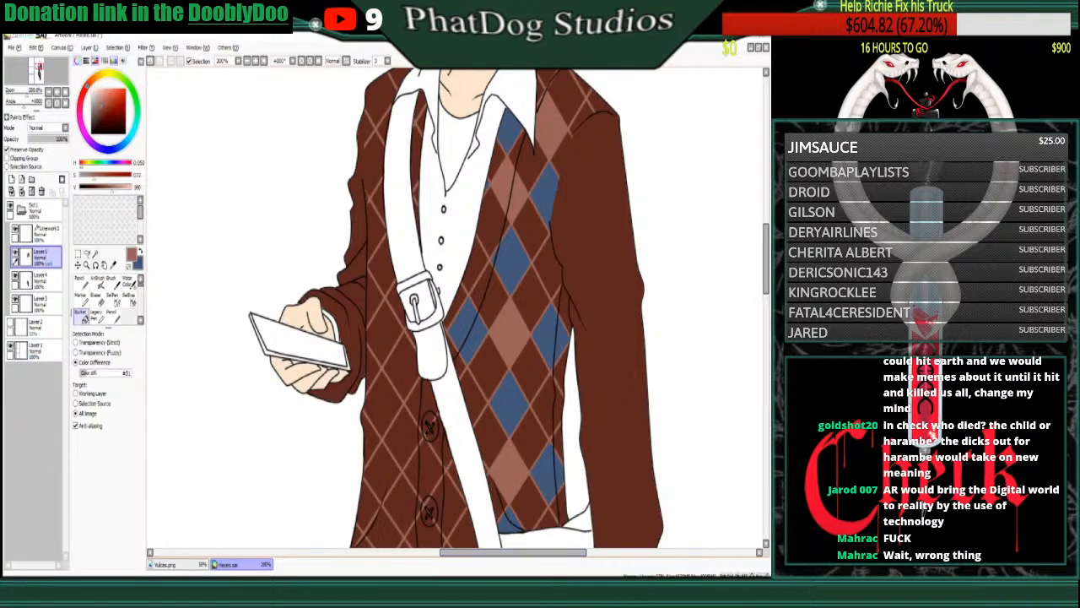
pyautogui.click(547, 408)
pyautogui.click(559, 413)
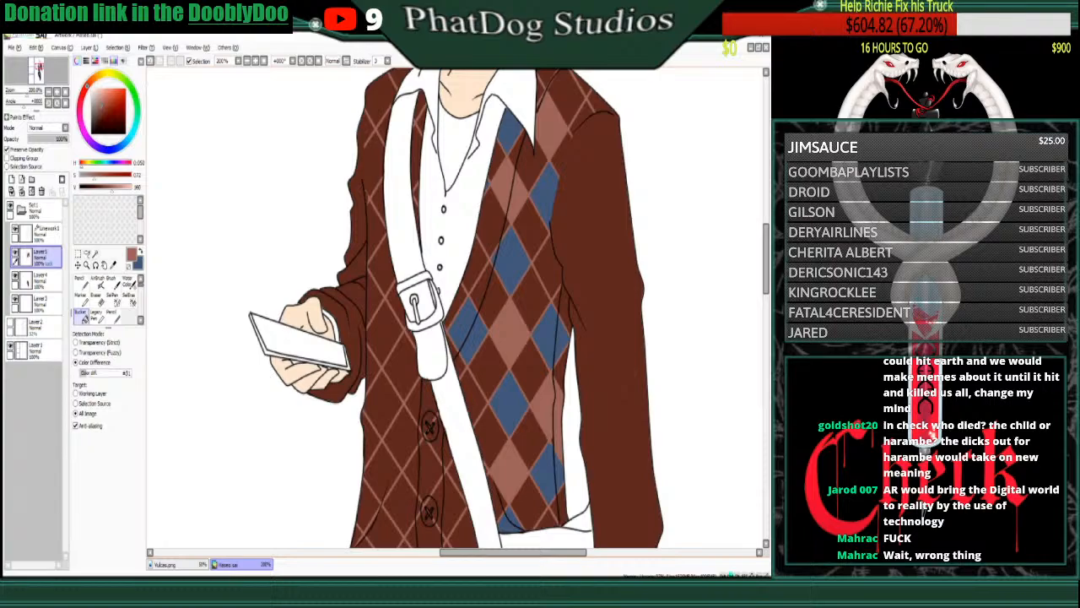
pyautogui.hotkey('ctrl', 'z')
pyautogui.press('n')
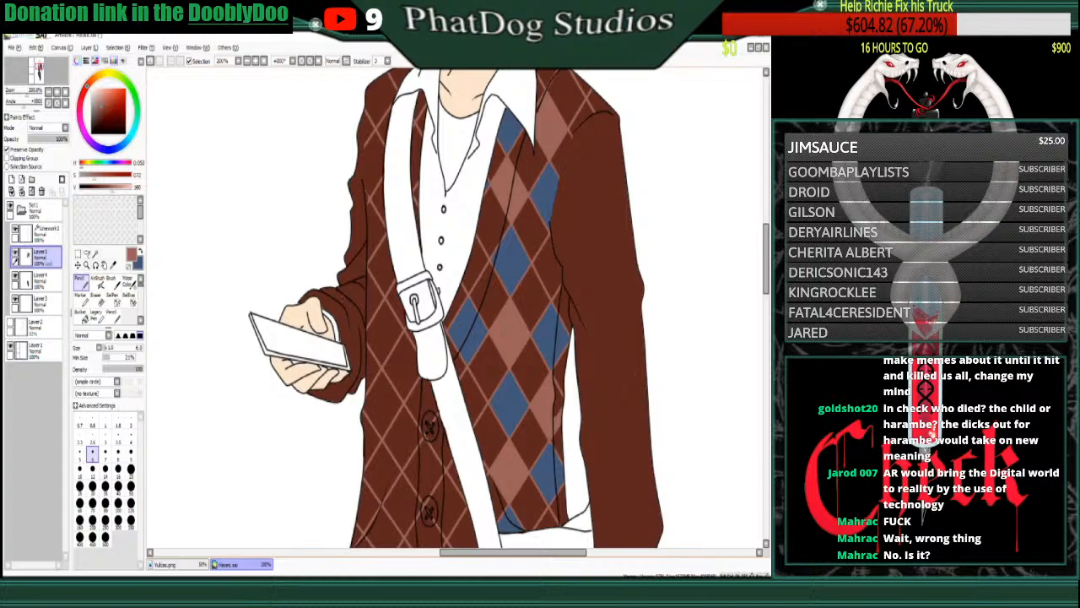
pyautogui.click(82, 315)
pyautogui.click(559, 399)
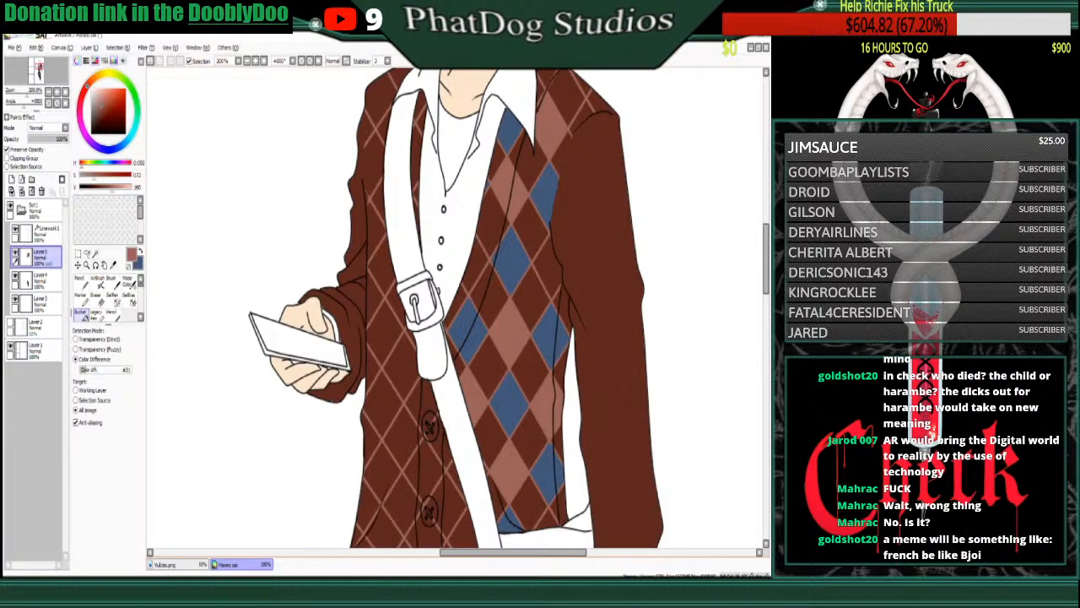
pyautogui.click(476, 265)
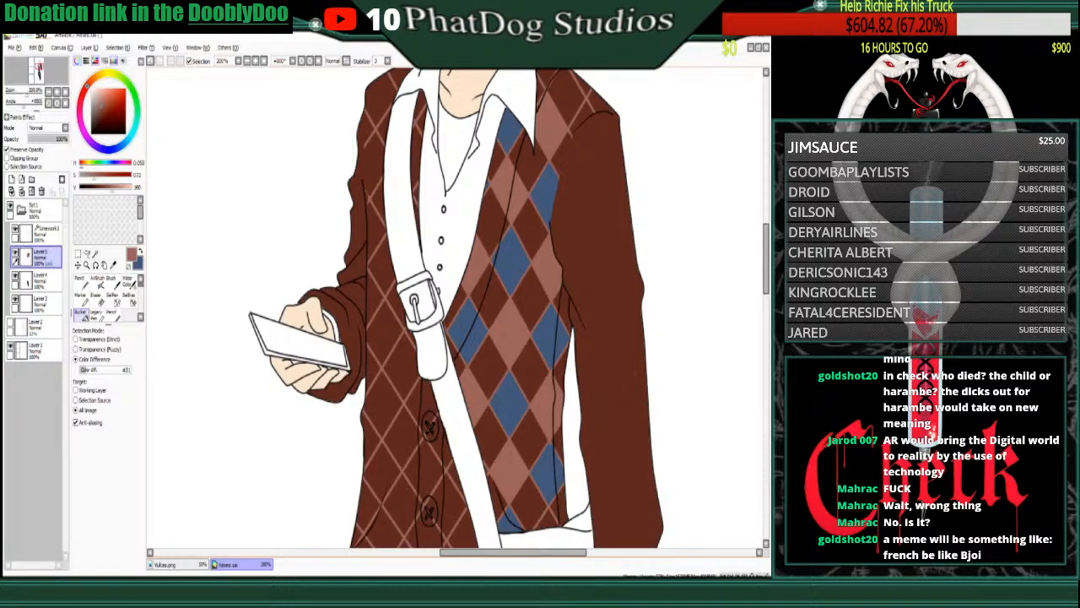
# - Fill the alternate diamonds along the bag strap down to the cardigan's hem, alternating blue and reddish brown
pyautogui.press('x')
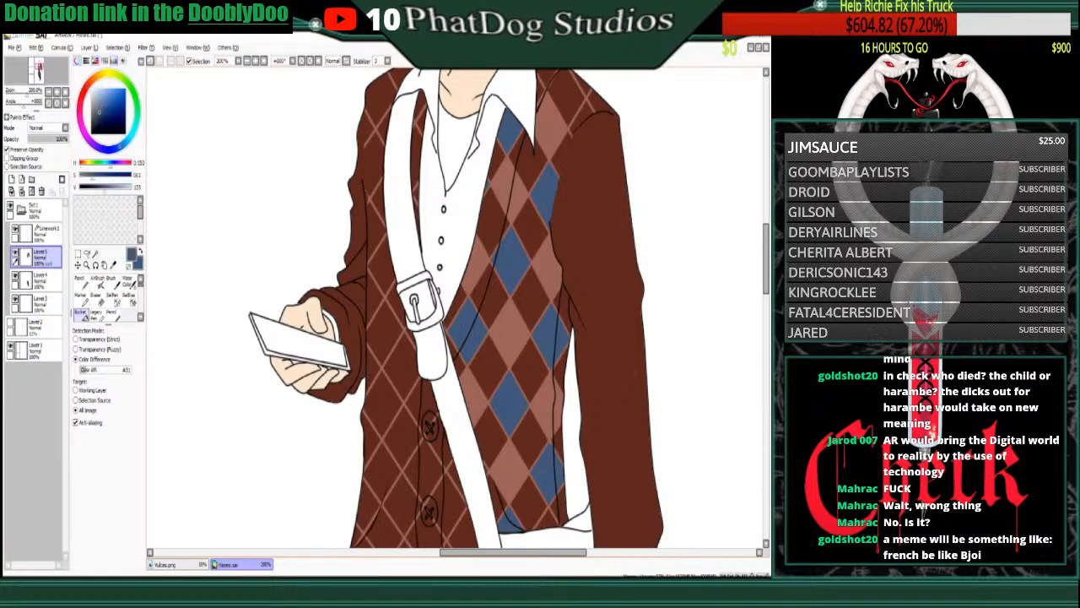
pyautogui.click(455, 476)
pyautogui.scroll(-3, 455, 308)
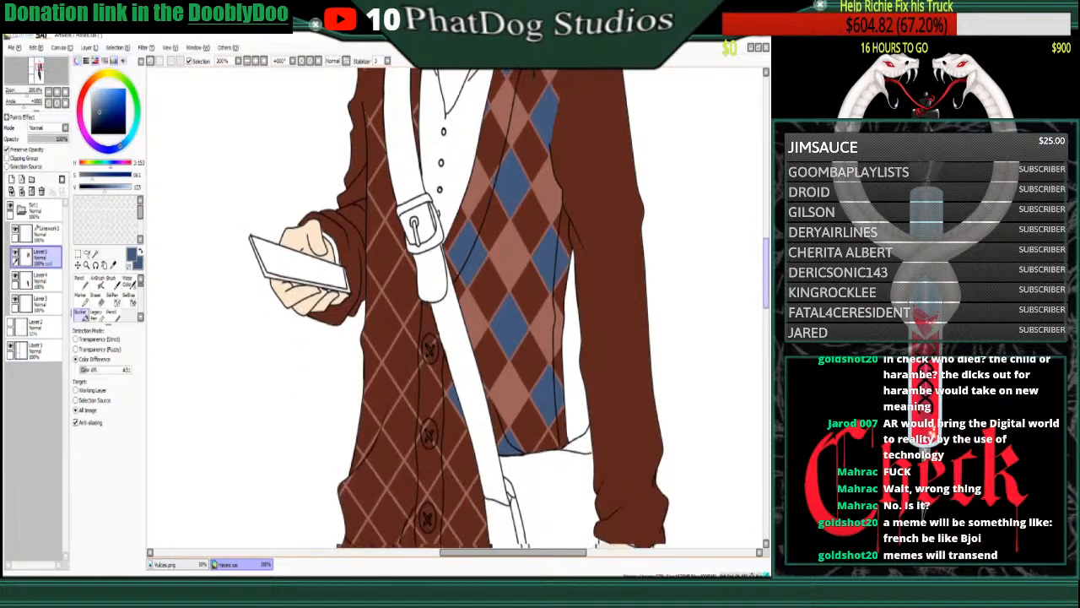
pyautogui.press('x')
pyautogui.click(547, 424)
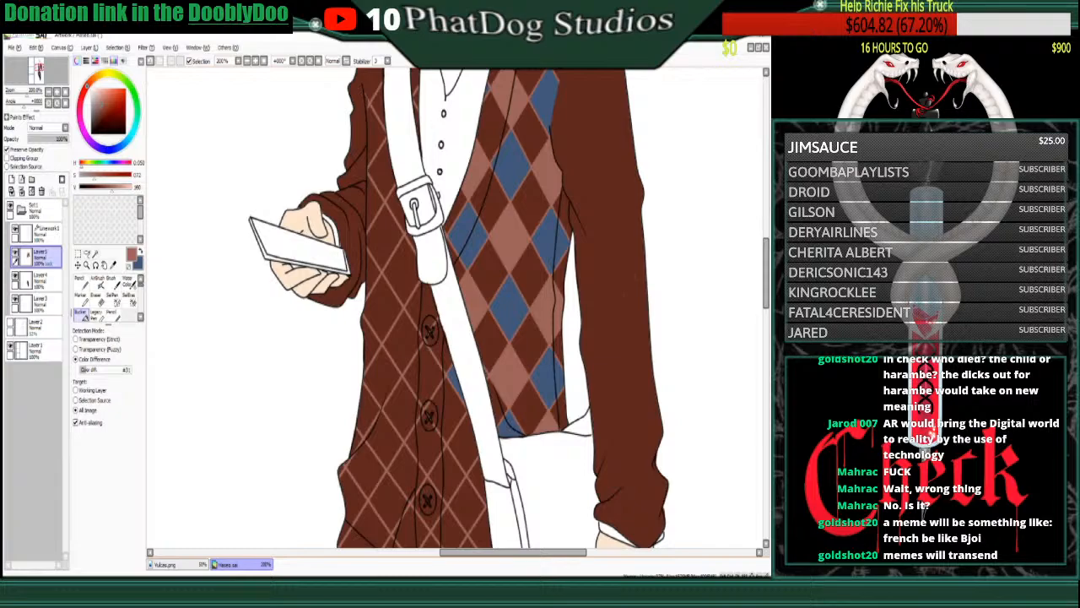
pyautogui.click(463, 443)
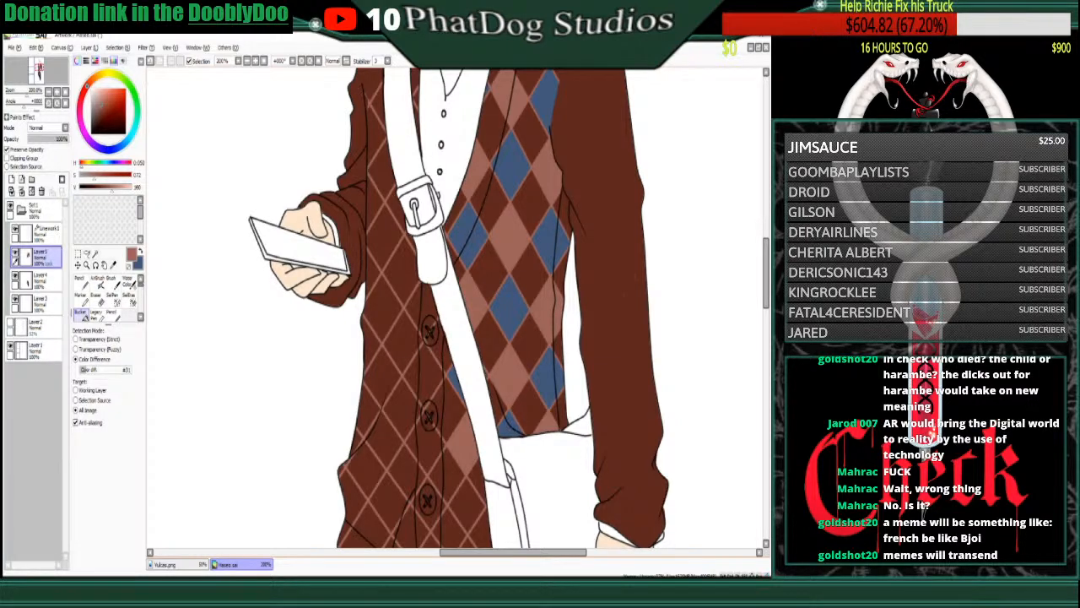
pyautogui.scroll(-4, 456, 308)
pyautogui.click(467, 435)
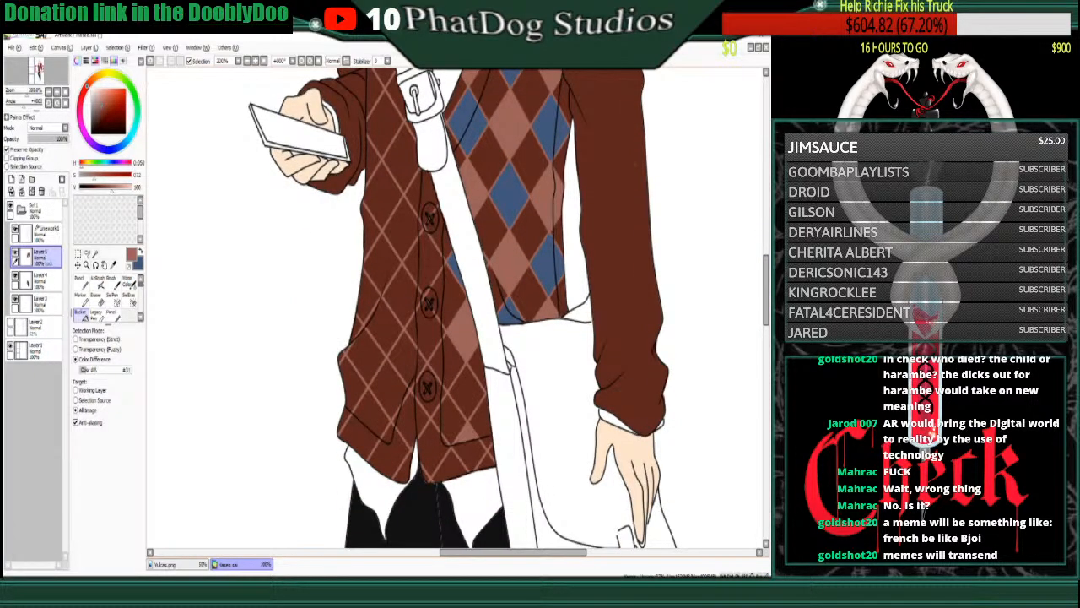
pyautogui.rightClick(509, 314)
pyautogui.click(466, 393)
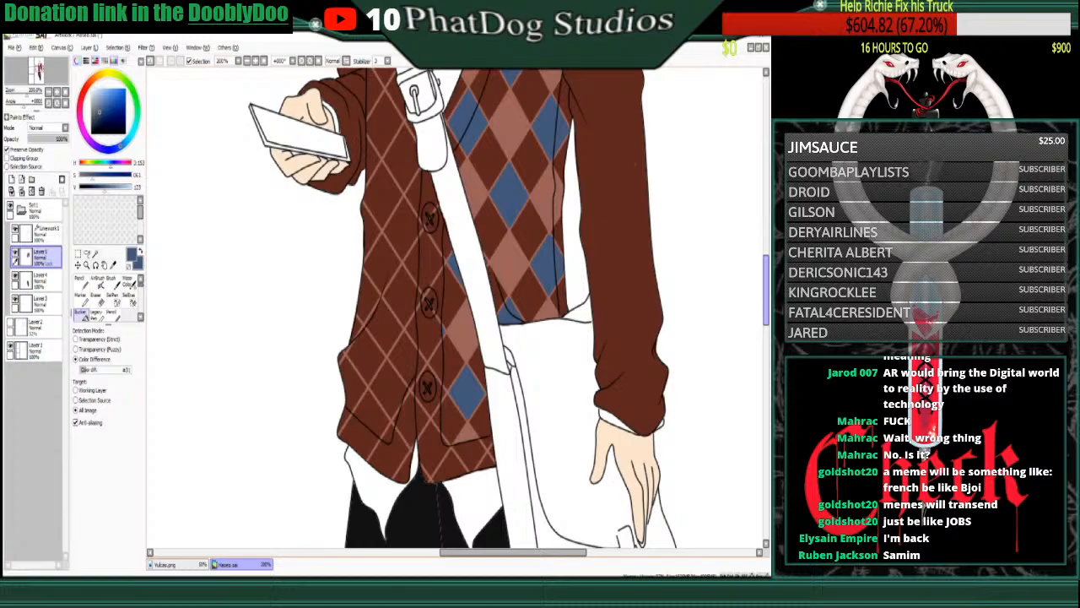
# - Fill the shoulder pieces beside the collar and at the sleeve seam with sampled blue, and the shoulder-edge piece with reddish brown
pyautogui.scroll(6, 455, 308)
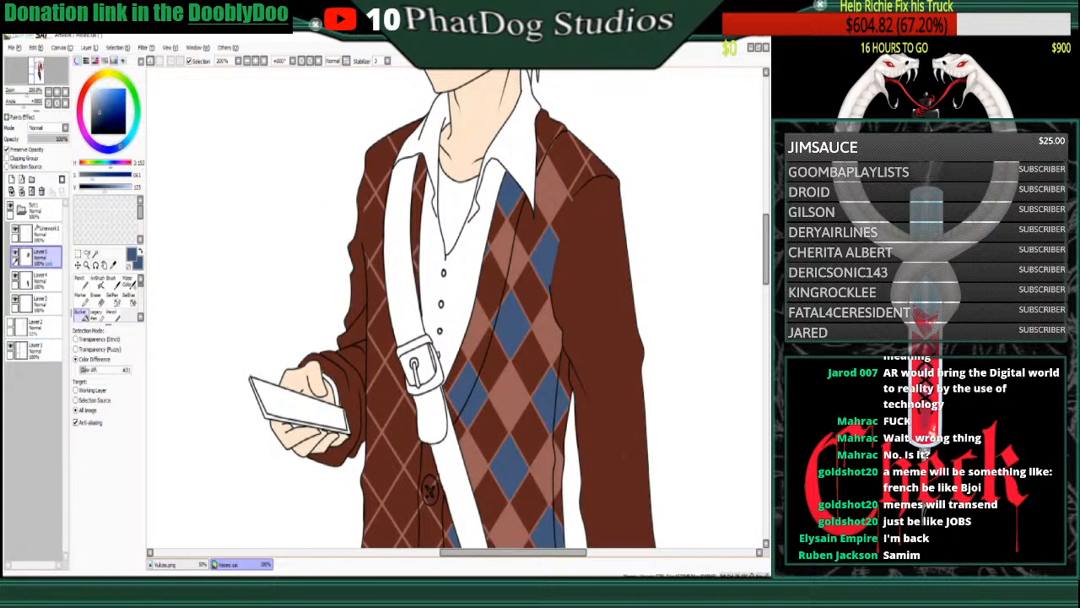
pyautogui.click(547, 133)
pyautogui.rightClick(554, 182)
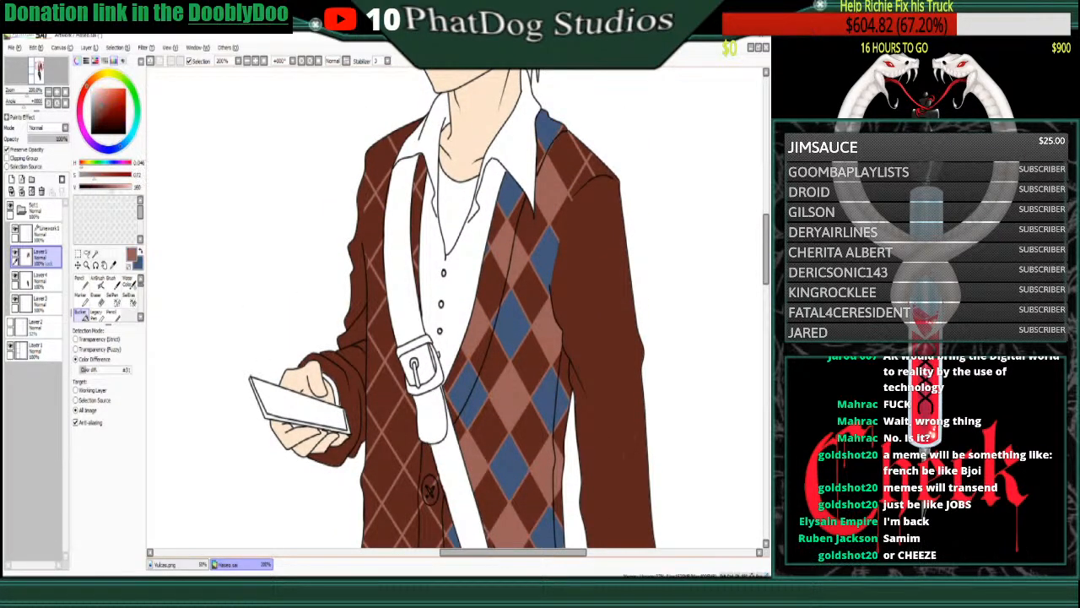
pyautogui.rightClick(549, 135)
pyautogui.click(582, 181)
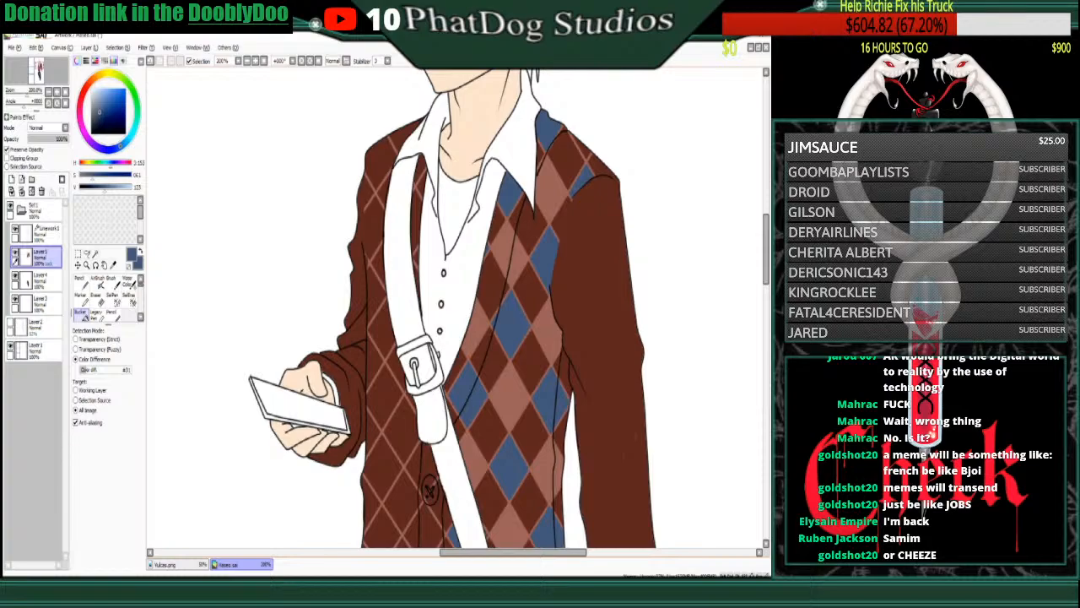
pyautogui.rightClick(566, 164)
pyautogui.click(583, 147)
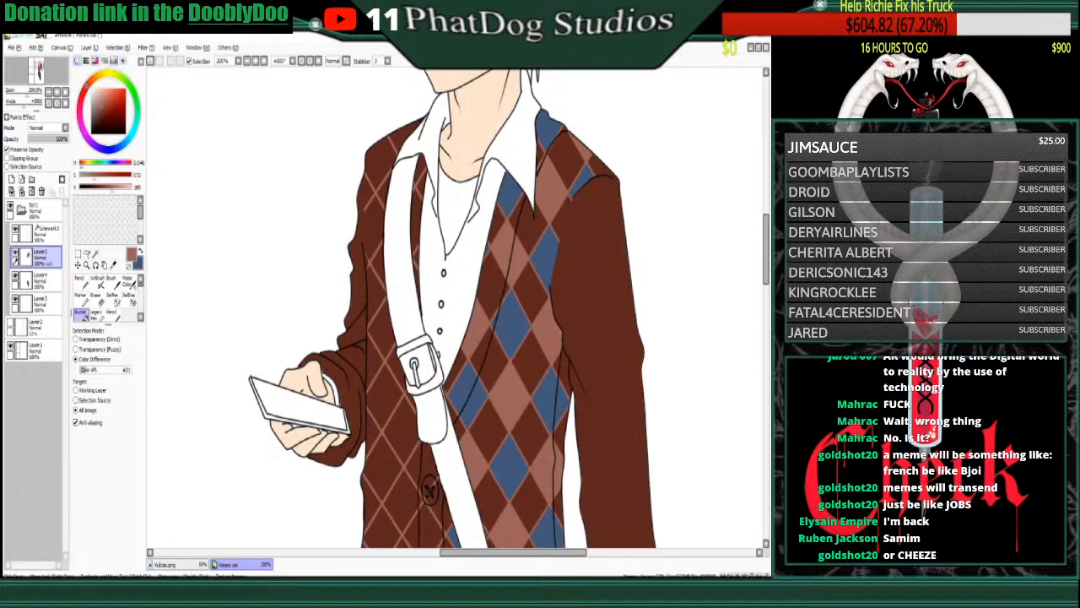
# - Handwrite "I do this because I hate myself" with the Pencil in the blank area beside the character, and erase it
pyautogui.click(81, 280)
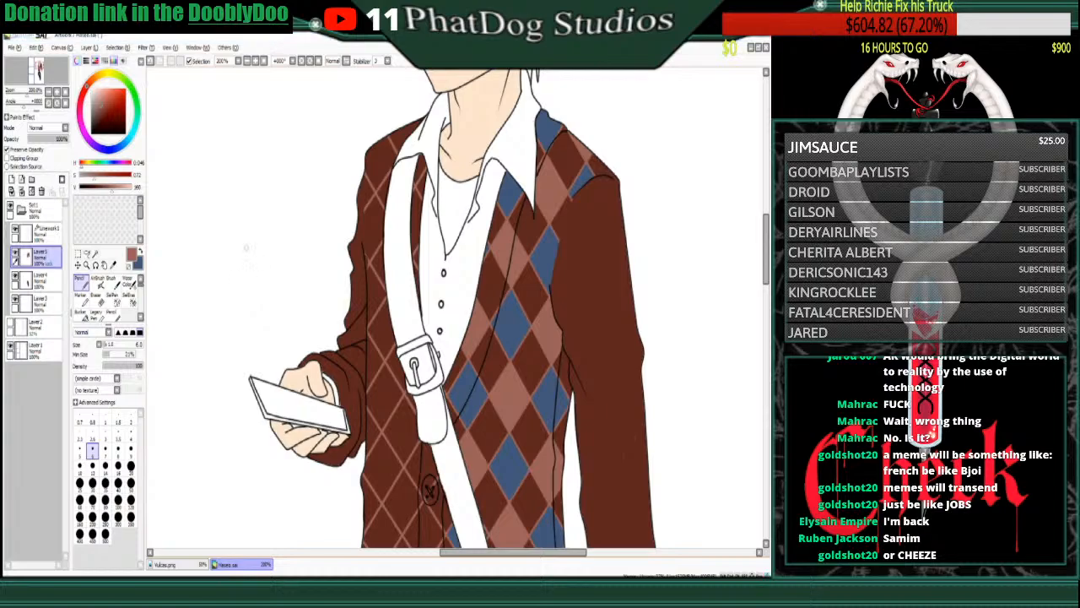
pyautogui.moveTo(175, 287); pyautogui.dragTo(173, 306)
pyautogui.moveTo(187, 286)
pyautogui.mouseDown()
pyautogui.moveTo(186, 302)
pyautogui.moveTo(232, 277)
pyautogui.mouseUp()
pyautogui.click(233, 258)
pyautogui.moveTo(242, 258); pyautogui.dragTo(237, 275)
pyautogui.moveTo(185, 330)
pyautogui.mouseDown()
pyautogui.moveTo(197, 357)
pyautogui.moveTo(228, 344)
pyautogui.mouseUp()
pyautogui.moveTo(232, 326)
pyautogui.mouseDown()
pyautogui.moveTo(241, 336)
pyautogui.moveTo(264, 319)
pyautogui.mouseUp()
pyautogui.click(262, 327)
pyautogui.moveTo(163, 402)
pyautogui.mouseDown()
pyautogui.moveTo(160, 429)
pyautogui.moveTo(173, 422)
pyautogui.mouseUp()
pyautogui.moveTo(178, 409); pyautogui.dragTo(182, 415)
pyautogui.moveTo(179, 402); pyautogui.dragTo(200, 405)
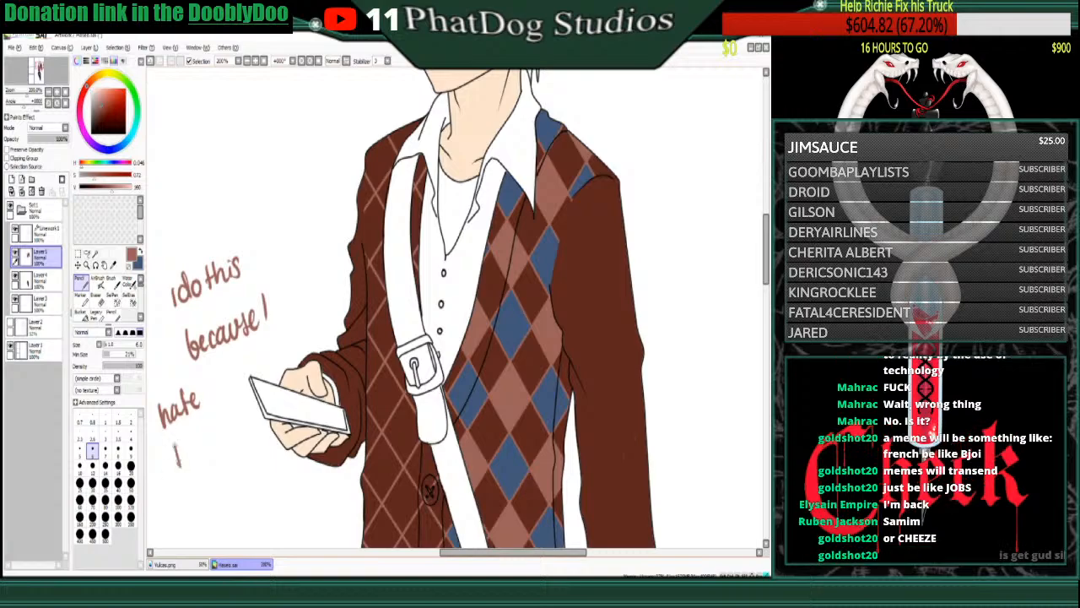
pyautogui.moveTo(174, 442)
pyautogui.mouseDown()
pyautogui.moveTo(199, 456)
pyautogui.moveTo(199, 442)
pyautogui.mouseUp()
pyautogui.moveTo(206, 427)
pyautogui.mouseDown()
pyautogui.moveTo(195, 469)
pyautogui.moveTo(204, 444)
pyautogui.mouseUp()
pyautogui.moveTo(208, 436)
pyautogui.mouseDown()
pyautogui.moveTo(216, 406)
pyautogui.moveTo(240, 419)
pyautogui.mouseUp()
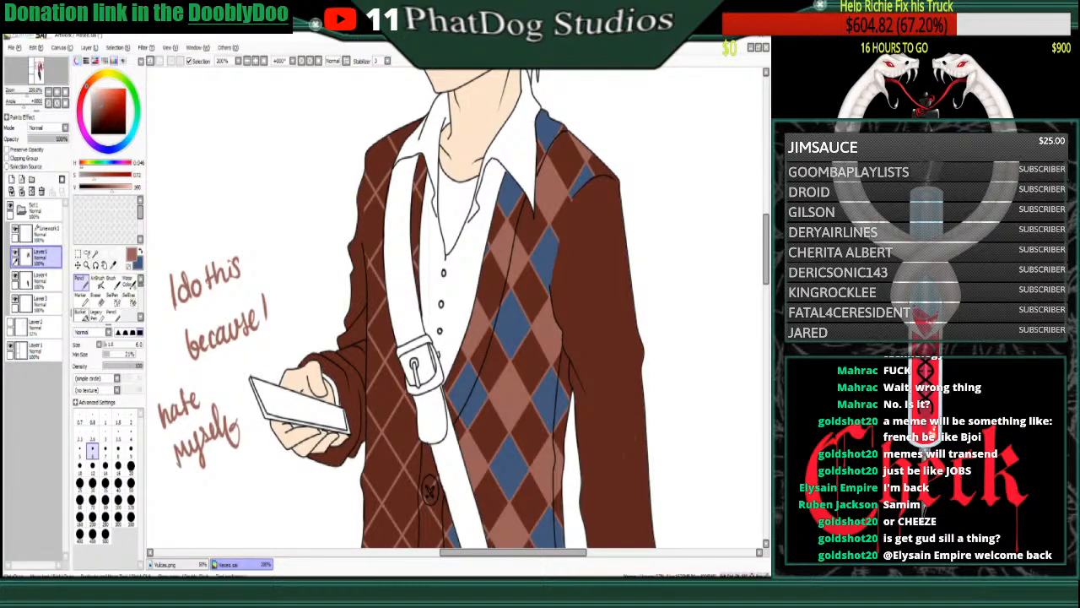
pyautogui.click(99, 297)
pyautogui.moveTo(240, 270)
pyautogui.mouseDown()
pyautogui.moveTo(162, 306)
pyautogui.moveTo(184, 363)
pyautogui.moveTo(204, 353)
pyautogui.moveTo(160, 378)
pyautogui.moveTo(165, 422)
pyautogui.moveTo(183, 453)
pyautogui.moveTo(218, 443)
pyautogui.moveTo(186, 443)
pyautogui.moveTo(222, 441)
pyautogui.mouseUp()
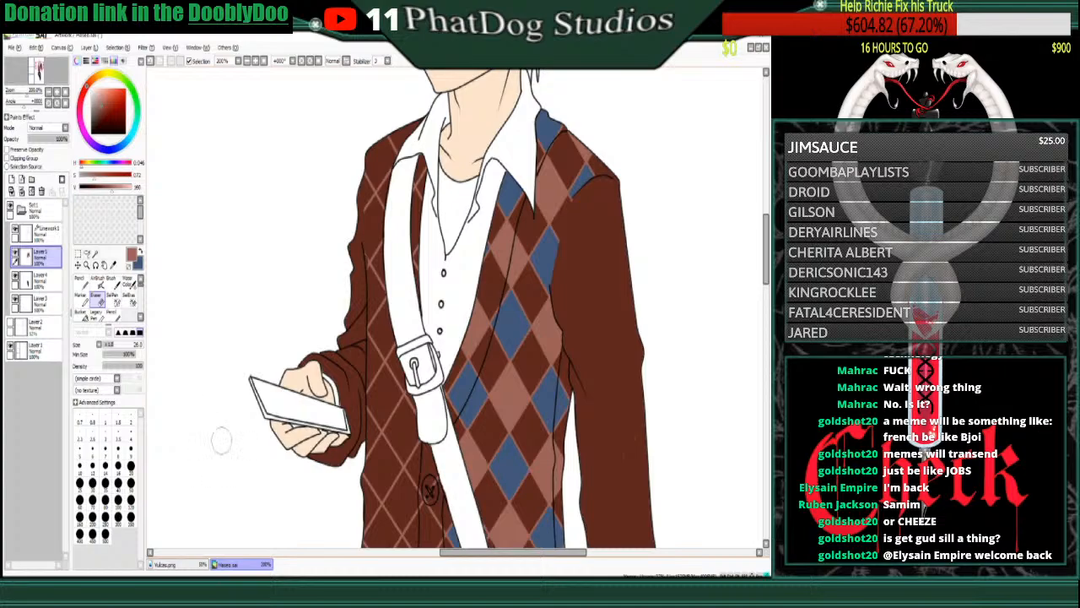
# - Fill alternate diamonds in the column on the cardigan's other front panel, on the card-holding side, with reddish brown using the Bucket
pyautogui.click(80, 312)
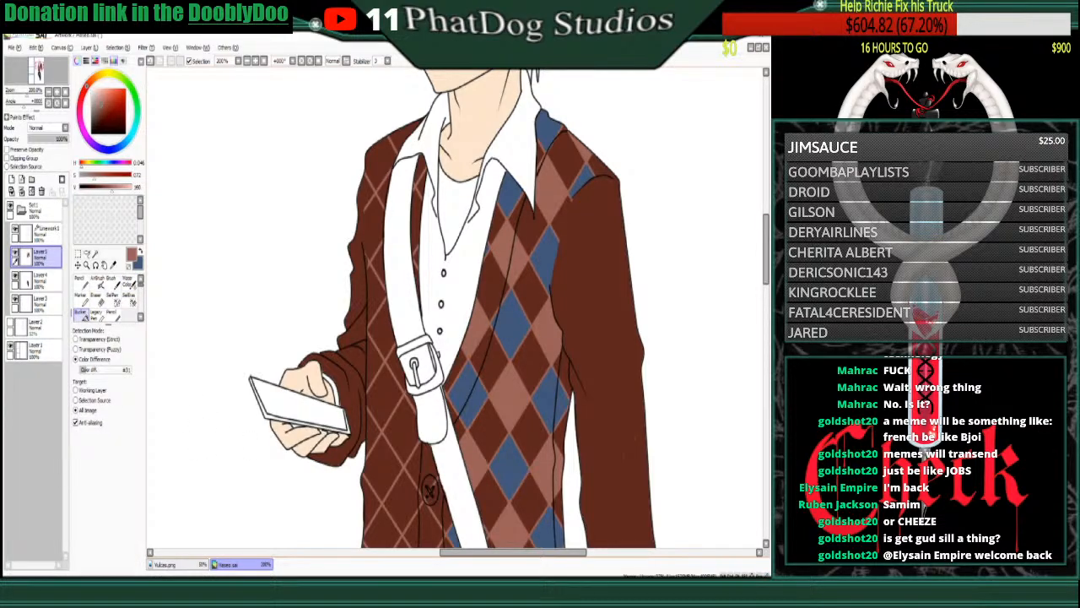
pyautogui.click(380, 330)
pyautogui.click(383, 468)
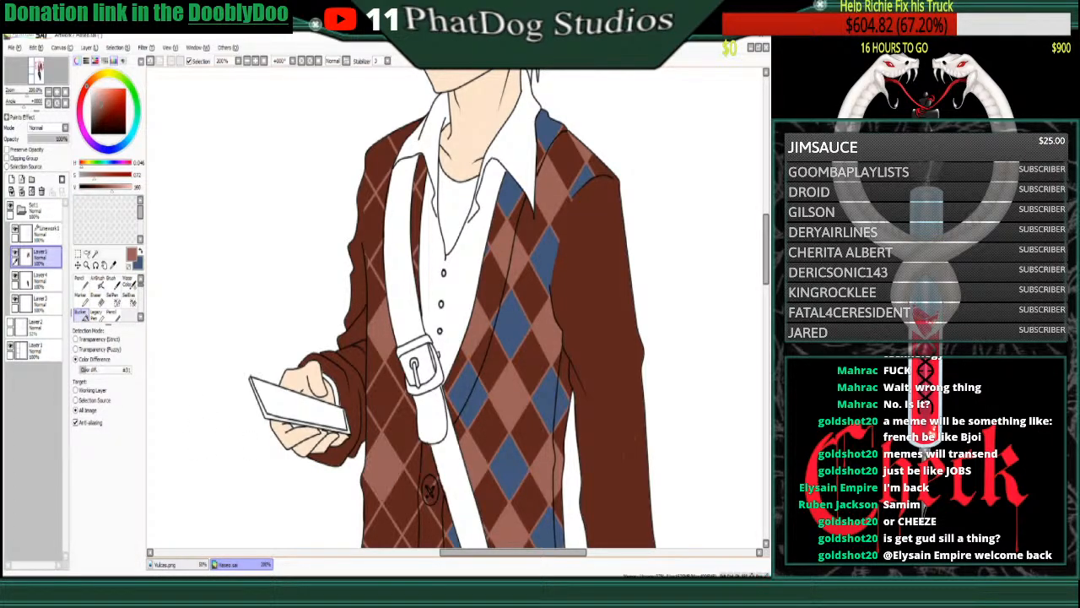
pyautogui.click(385, 191)
# - Fill the blue diamonds between the reddish-brown ones and beside the top button on the card-holding side, undoing the fill that spills onto the sleeve
pyautogui.rightClick(509, 195)
pyautogui.click(377, 265)
pyautogui.click(384, 395)
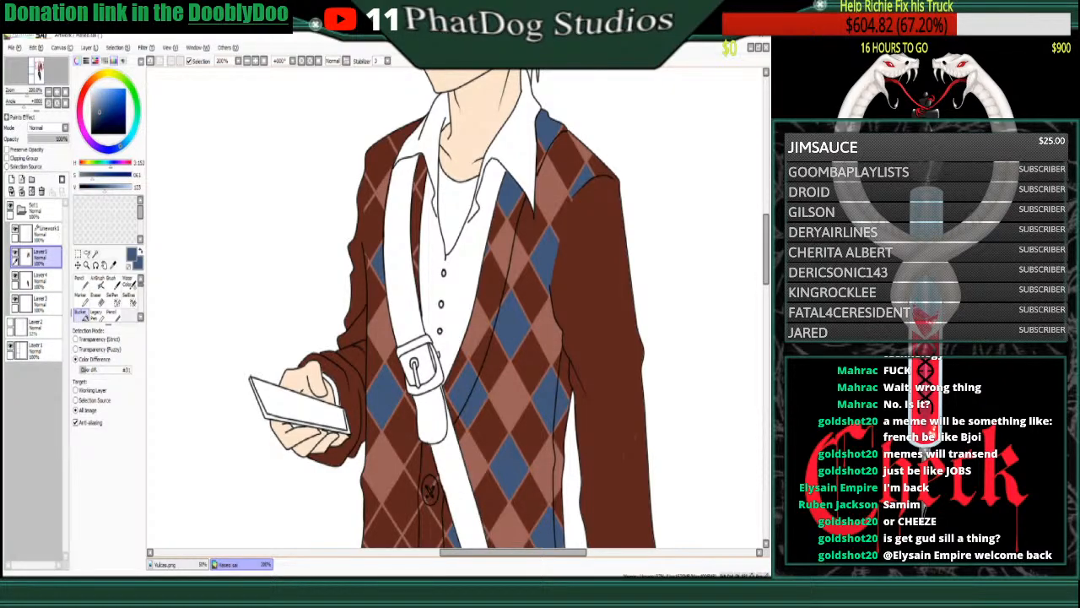
pyautogui.click(378, 530)
pyautogui.click(427, 486)
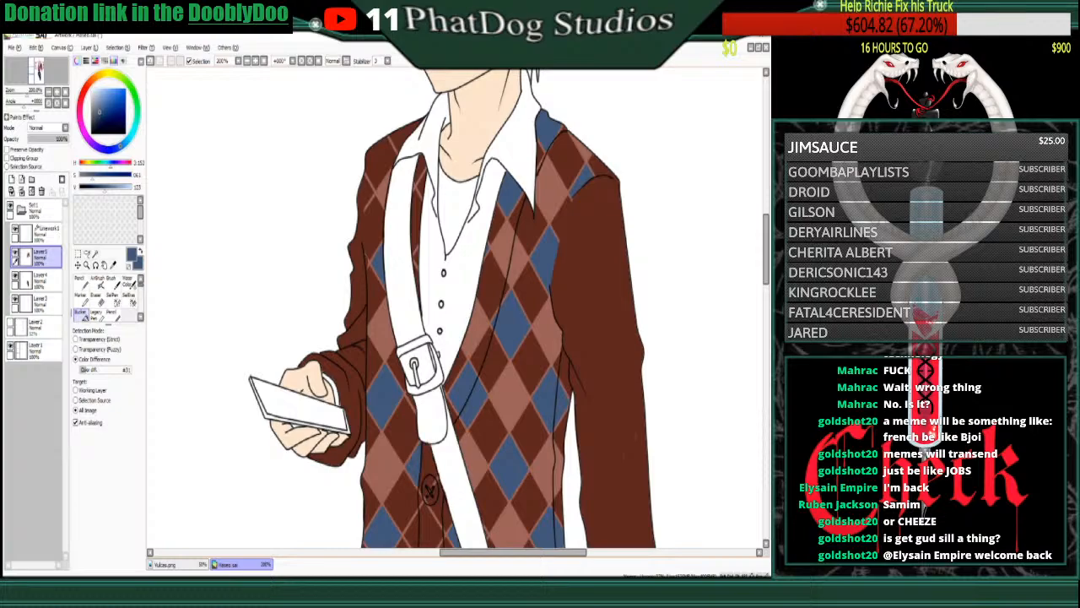
pyautogui.click(373, 230)
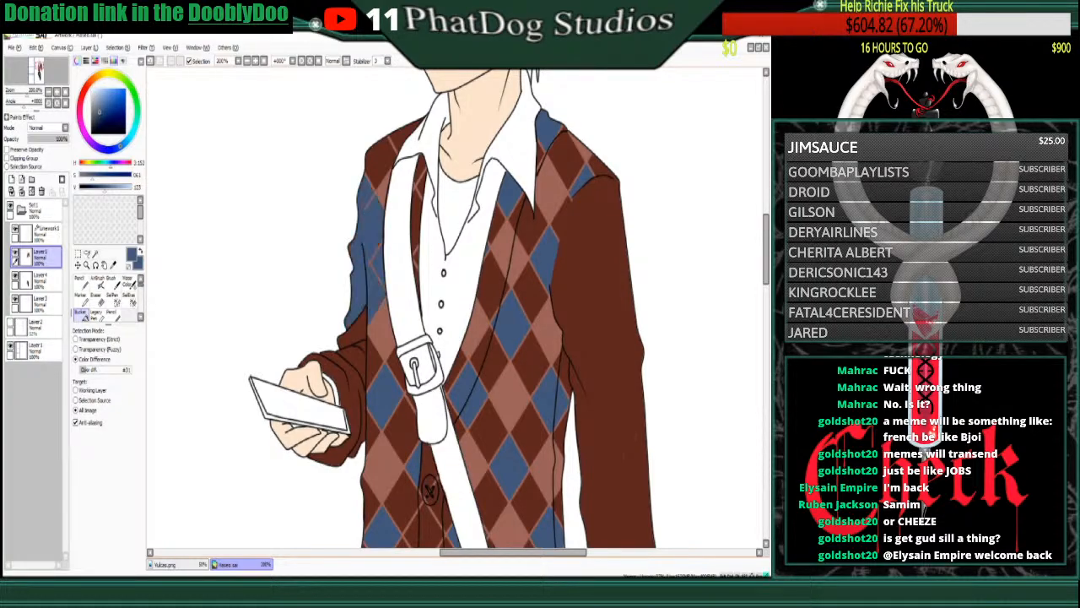
pyautogui.hotkey('ctrl', 'z')
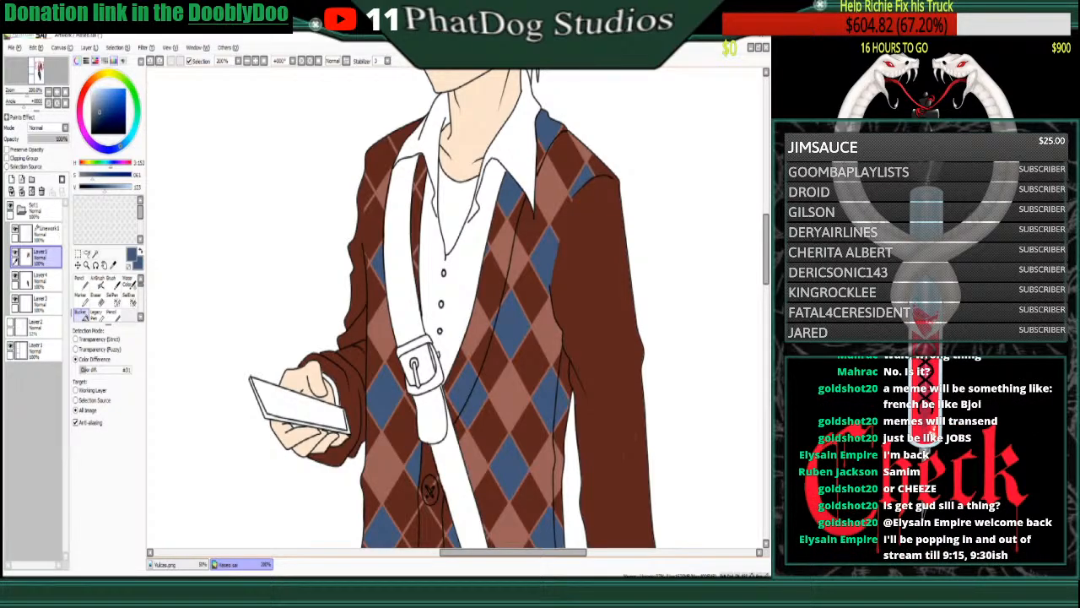
# - Handwrite a question mark and "Shhhhh" with the Pencil in the blank area beside the character's shoulder, and remove both
pyautogui.moveTo(766, 250)
pyautogui.mouseDown()
pyautogui.moveTo(767, 231)
pyautogui.moveTo(767, 252)
pyautogui.mouseUp()
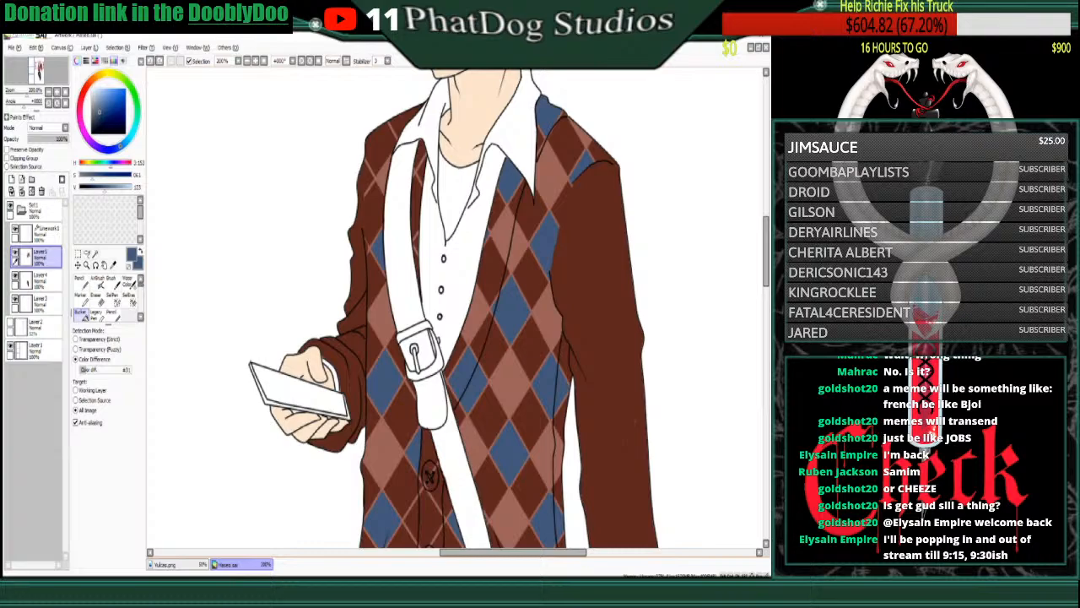
pyautogui.press('n')
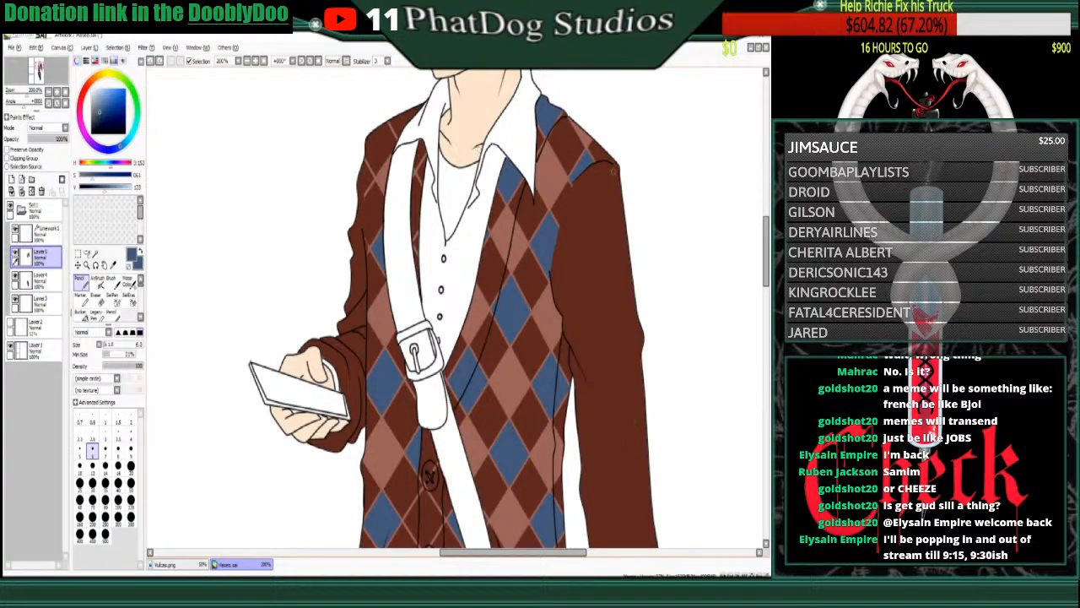
pyautogui.moveTo(567, 86); pyautogui.dragTo(573, 98)
pyautogui.click(574, 106)
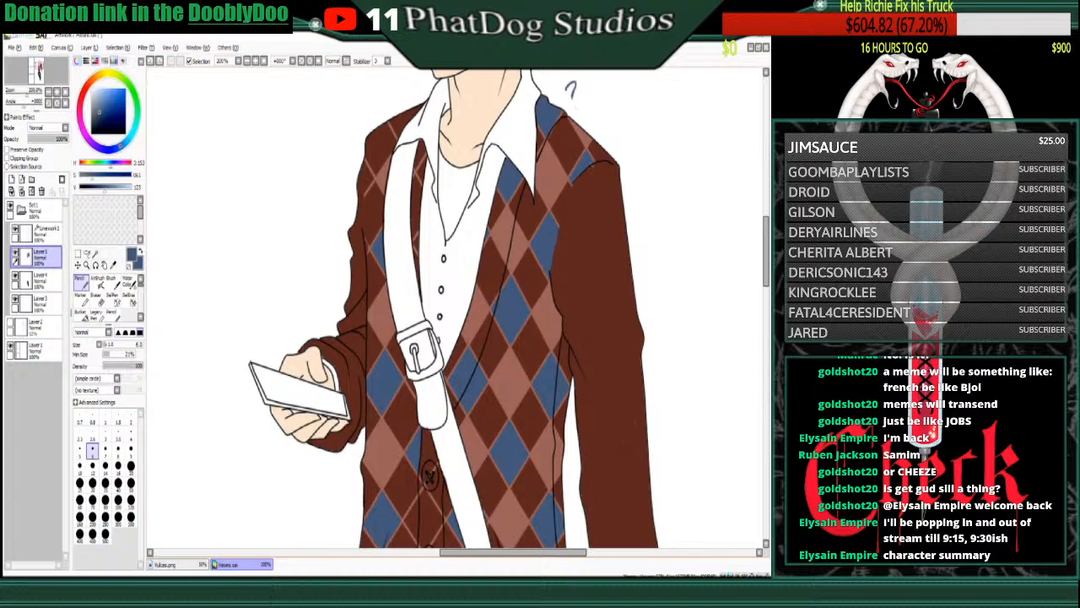
pyautogui.hotkey('ctrl', 'z')
pyautogui.hotkey('ctrl', 'z')
pyautogui.hotkey('ctrl', 'z')
pyautogui.moveTo(633, 108)
pyautogui.mouseDown()
pyautogui.moveTo(654, 131)
pyautogui.moveTo(657, 103)
pyautogui.moveTo(669, 123)
pyautogui.moveTo(687, 120)
pyautogui.moveTo(690, 99)
pyautogui.moveTo(728, 113)
pyautogui.mouseUp()
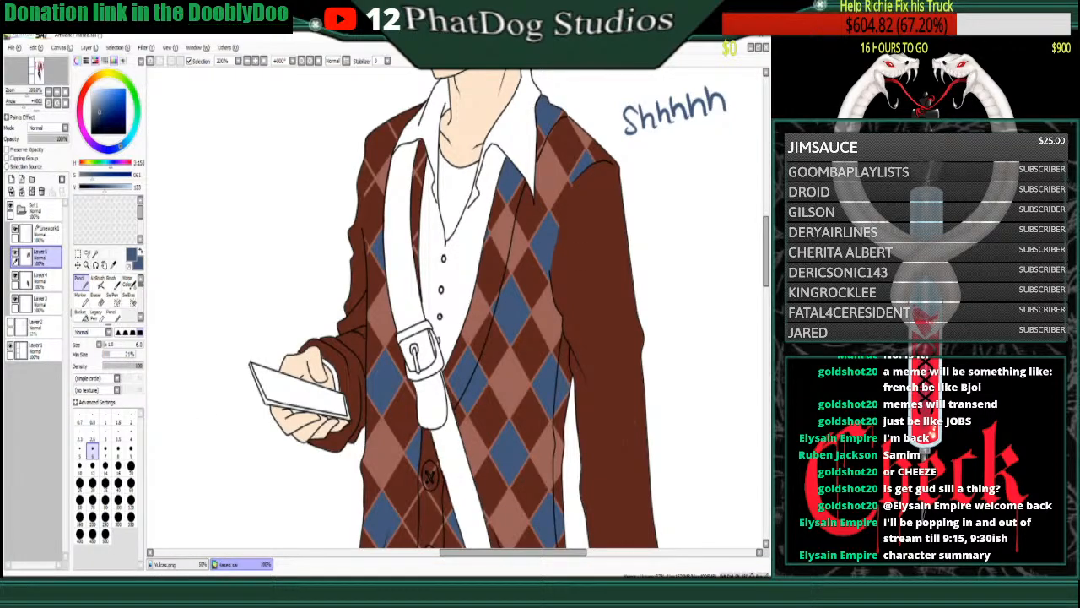
pyautogui.click(98, 299)
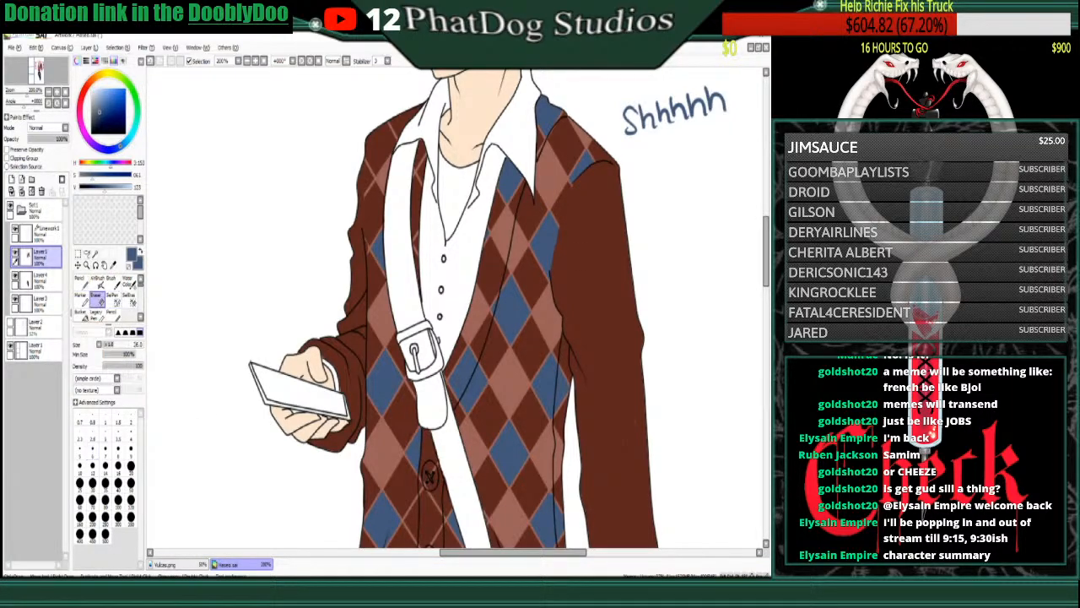
pyautogui.moveTo(657, 129)
pyautogui.mouseDown()
pyautogui.moveTo(623, 127)
pyautogui.moveTo(706, 110)
pyautogui.moveTo(640, 110)
pyautogui.moveTo(701, 84)
pyautogui.moveTo(715, 103)
pyautogui.moveTo(679, 119)
pyautogui.moveTo(672, 87)
pyautogui.mouseUp()
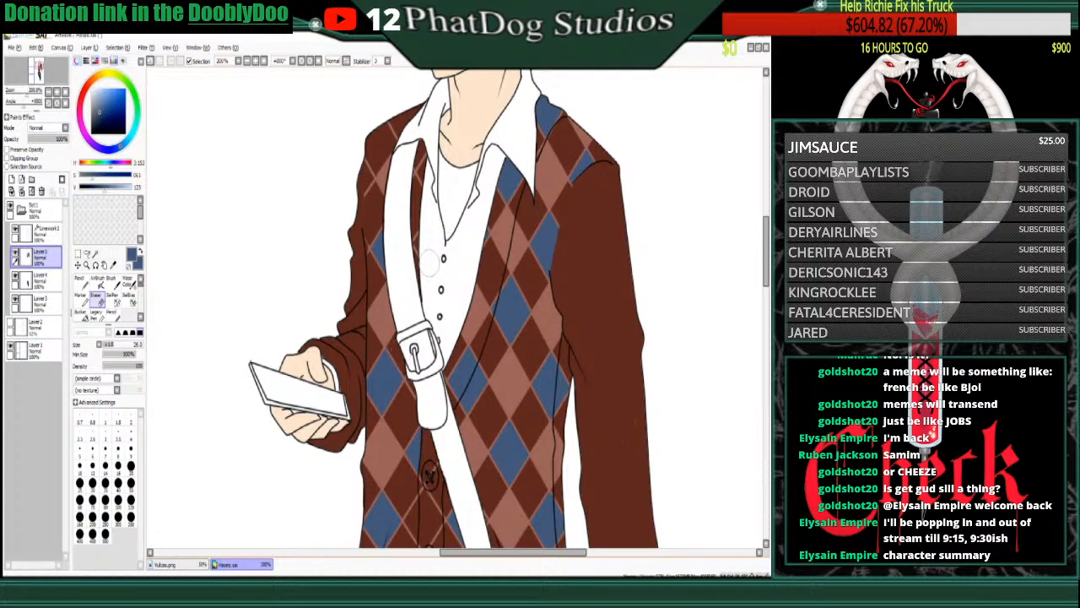
# - Sample the cardigan's dark brown, turn on Preserve Opacity and paint over the argyle on the upper part of the neckband with the Pencil
pyautogui.keyDown('alt'); pyautogui.click(564, 265); pyautogui.keyUp('alt')
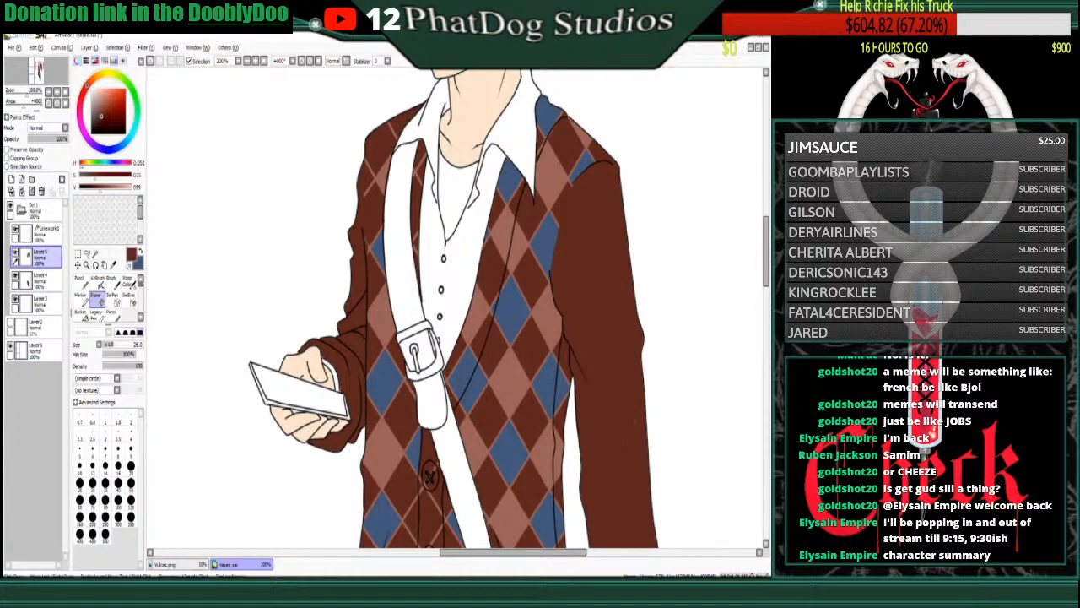
pyautogui.click(80, 279)
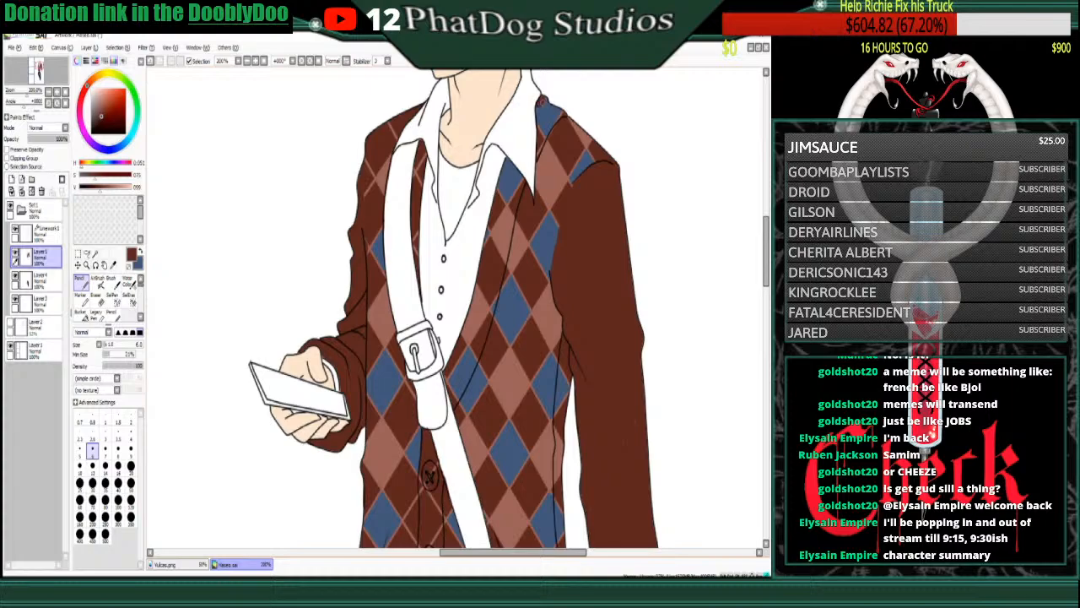
pyautogui.moveTo(543, 101)
pyautogui.mouseDown()
pyautogui.moveTo(542, 113)
pyautogui.moveTo(544, 95)
pyautogui.mouseUp()
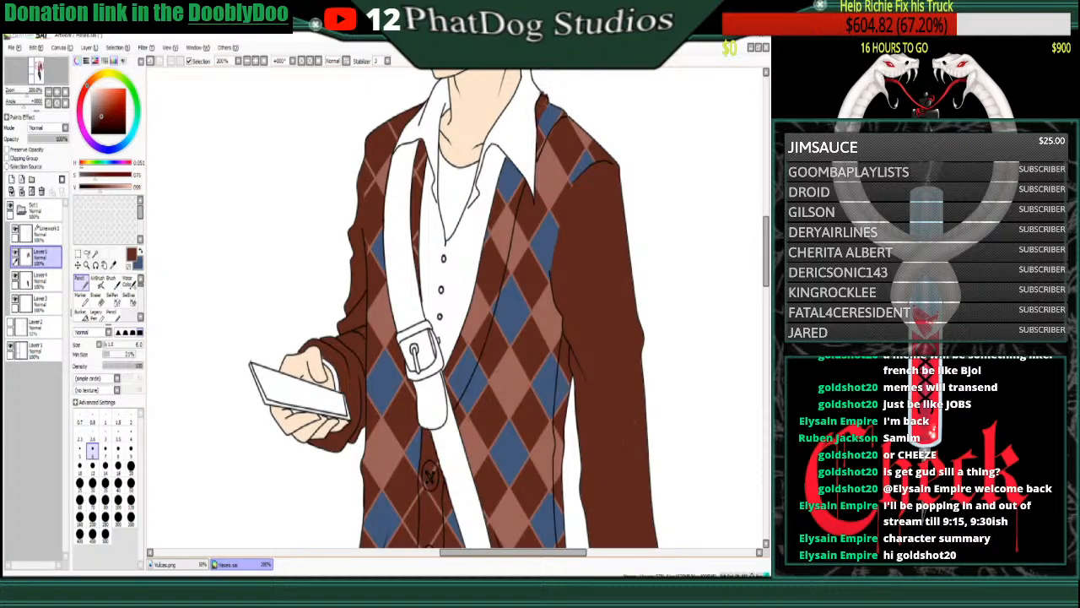
pyautogui.hotkey('ctrl', 'z')
pyautogui.click(7, 150)
pyautogui.moveTo(544, 121)
pyautogui.mouseDown()
pyautogui.moveTo(540, 150)
pyautogui.moveTo(543, 109)
pyautogui.mouseUp()
pyautogui.moveTo(510, 163)
pyautogui.mouseDown()
pyautogui.moveTo(484, 244)
pyautogui.moveTo(499, 260)
pyautogui.mouseUp()
pyautogui.moveTo(514, 215)
pyautogui.mouseDown()
pyautogui.moveTo(506, 264)
pyautogui.moveTo(496, 263)
pyautogui.mouseUp()
pyautogui.moveTo(516, 167); pyautogui.dragTo(495, 243)
# - Paint dark brown over the argyle on the lower stretch of the neckband, towards the strap buckle
pyautogui.moveTo(478, 285); pyautogui.dragTo(462, 341)
pyautogui.moveTo(464, 314); pyautogui.dragTo(458, 361)
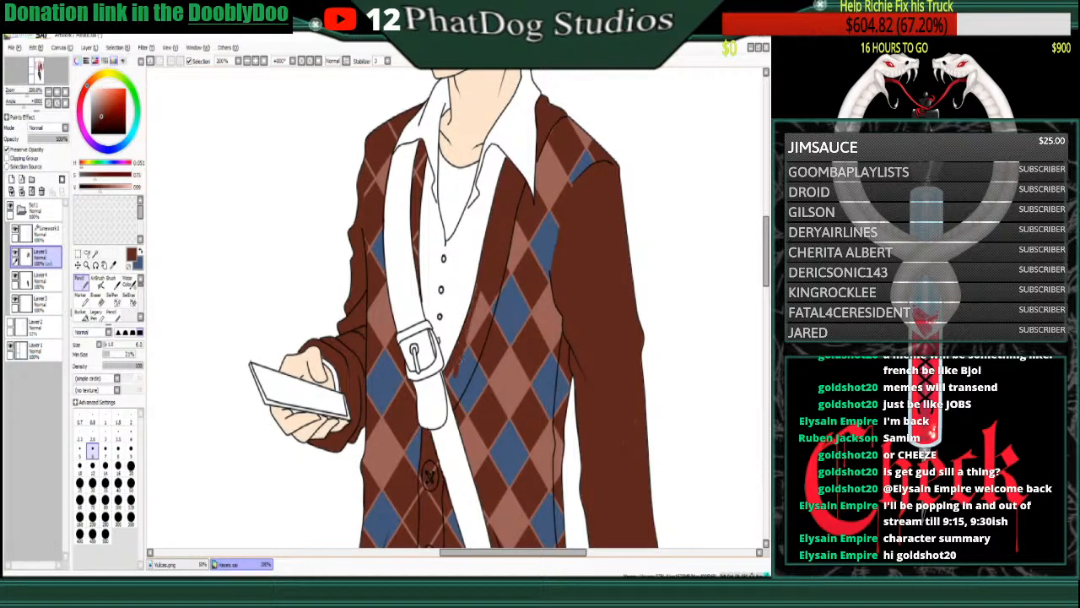
pyautogui.moveTo(481, 291)
pyautogui.mouseDown()
pyautogui.moveTo(452, 388)
pyautogui.moveTo(467, 342)
pyautogui.moveTo(453, 375)
pyautogui.moveTo(462, 368)
pyautogui.mouseUp()
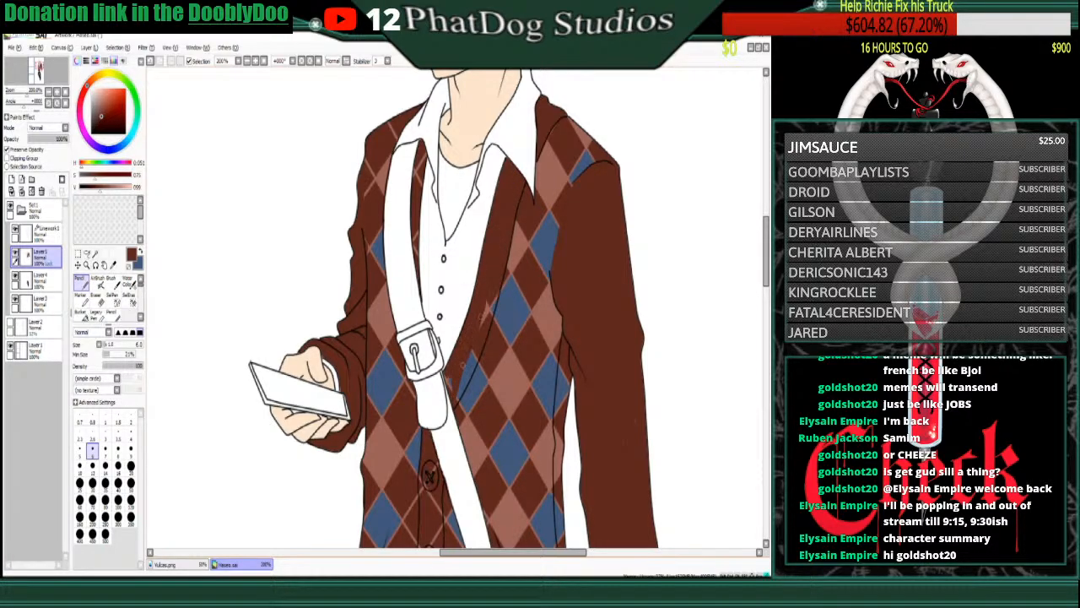
pyautogui.moveTo(484, 299)
pyautogui.mouseDown()
pyautogui.moveTo(473, 358)
pyautogui.moveTo(493, 312)
pyautogui.mouseUp()
pyautogui.moveTo(477, 358); pyautogui.dragTo(459, 395)
# - Handwrite "Thats what I intended" with the Pencil in the blank area above the card-holding hand, and erase it
pyautogui.moveTo(179, 241)
pyautogui.mouseDown()
pyautogui.moveTo(188, 211)
pyautogui.moveTo(189, 261)
pyautogui.moveTo(211, 237)
pyautogui.moveTo(232, 243)
pyautogui.moveTo(163, 268)
pyautogui.moveTo(181, 301)
pyautogui.mouseUp()
pyautogui.hotkey('ctrl', 'z')
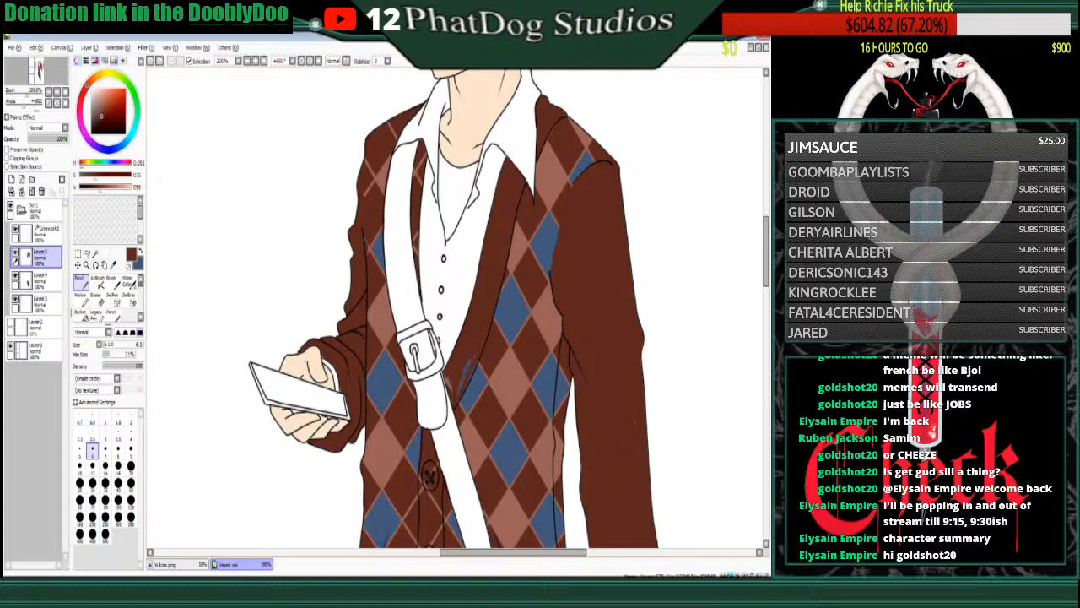
pyautogui.moveTo(202, 256)
pyautogui.mouseDown()
pyautogui.moveTo(173, 228)
pyautogui.moveTo(192, 272)
pyautogui.mouseUp()
pyautogui.moveTo(192, 211)
pyautogui.mouseDown()
pyautogui.moveTo(201, 264)
pyautogui.moveTo(218, 237)
pyautogui.moveTo(222, 188)
pyautogui.moveTo(228, 221)
pyautogui.moveTo(236, 211)
pyautogui.moveTo(226, 299)
pyautogui.moveTo(265, 253)
pyautogui.mouseUp()
pyautogui.moveTo(184, 347)
pyautogui.mouseDown()
pyautogui.moveTo(183, 376)
pyautogui.moveTo(218, 325)
pyautogui.moveTo(238, 338)
pyautogui.moveTo(289, 296)
pyautogui.moveTo(295, 268)
pyautogui.mouseUp()
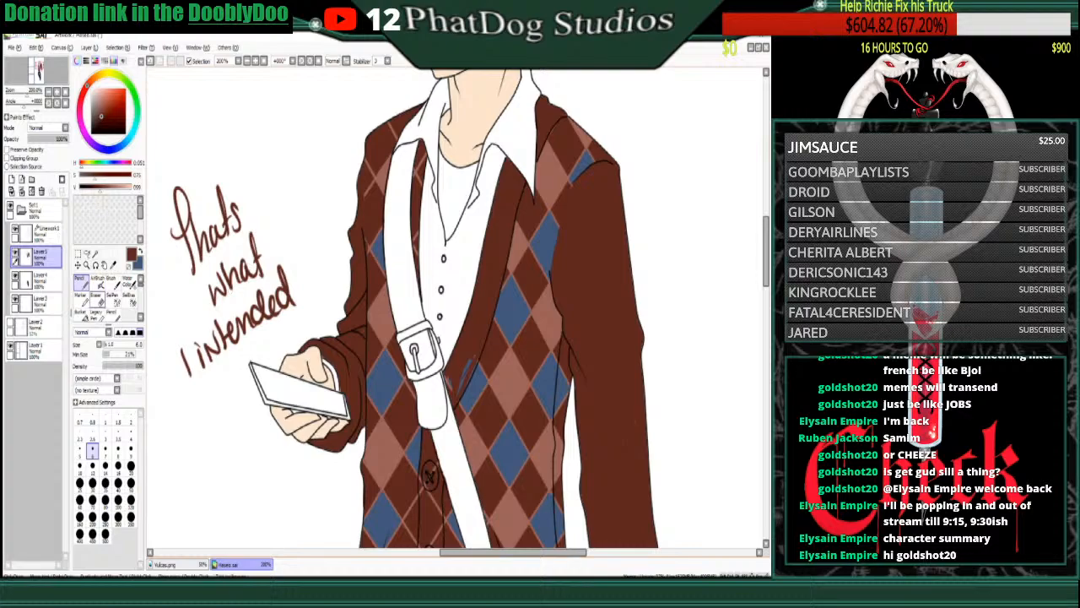
pyautogui.click(99, 298)
pyautogui.moveTo(192, 233)
pyautogui.mouseDown()
pyautogui.moveTo(228, 201)
pyautogui.moveTo(188, 179)
pyautogui.moveTo(172, 241)
pyautogui.moveTo(181, 271)
pyautogui.moveTo(174, 244)
pyautogui.moveTo(199, 284)
pyautogui.moveTo(280, 269)
pyautogui.moveTo(292, 291)
pyautogui.moveTo(234, 307)
pyautogui.mouseUp()
pyautogui.click(79, 279)
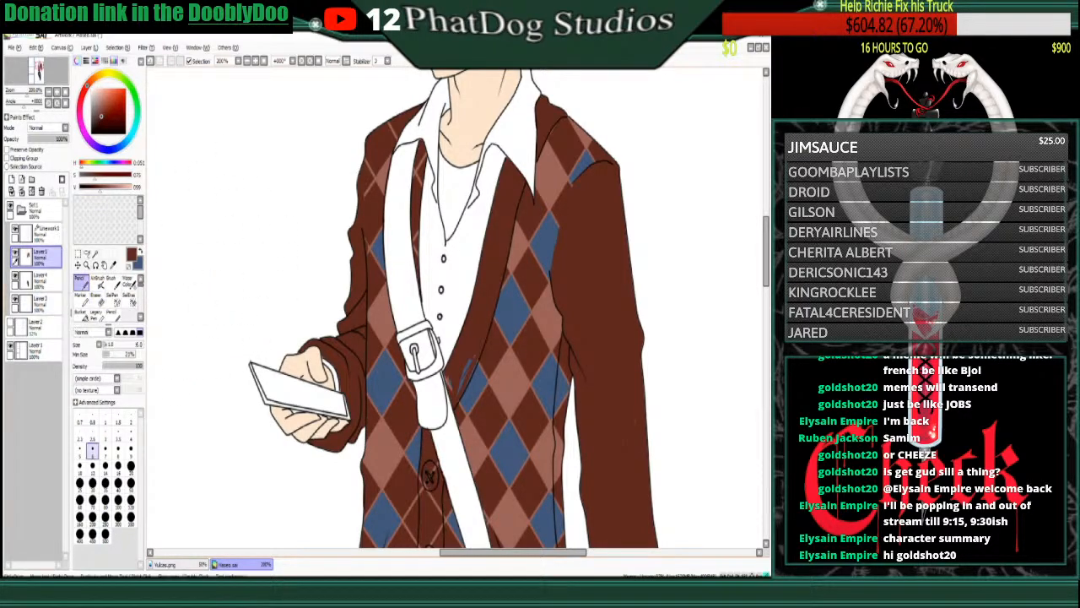
# - Cover the leftover blue at the neckband's lower end with dark brown, and doodle and erase a small face in the blank area
pyautogui.moveTo(448, 372); pyautogui.dragTo(448, 379)
pyautogui.moveTo(193, 218); pyautogui.dragTo(183, 222)
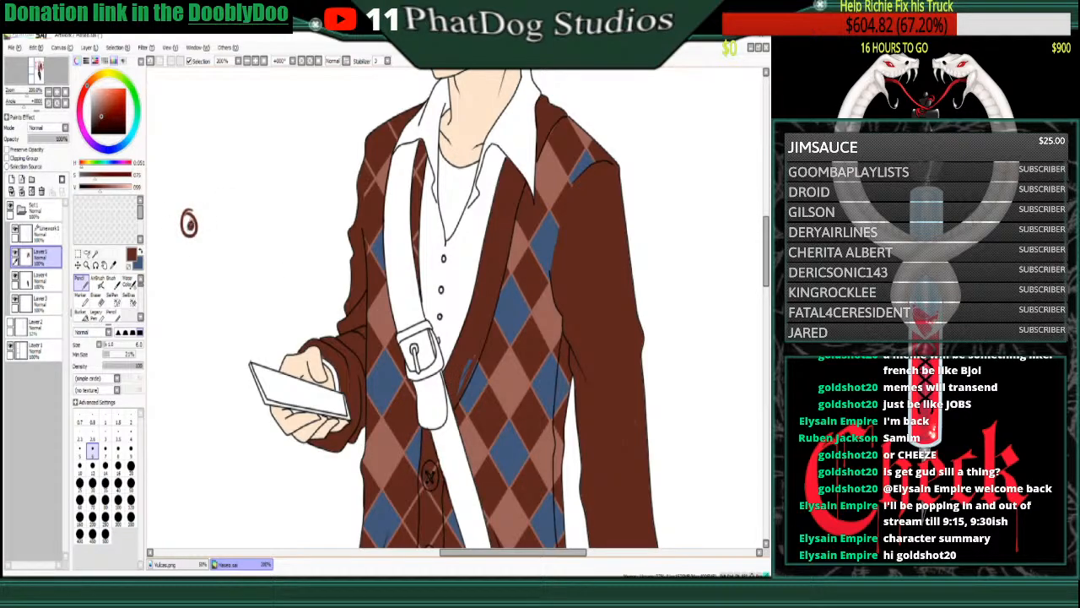
pyautogui.moveTo(235, 197)
pyautogui.mouseDown()
pyautogui.moveTo(230, 223)
pyautogui.moveTo(214, 211)
pyautogui.moveTo(234, 190)
pyautogui.moveTo(187, 196)
pyautogui.mouseUp()
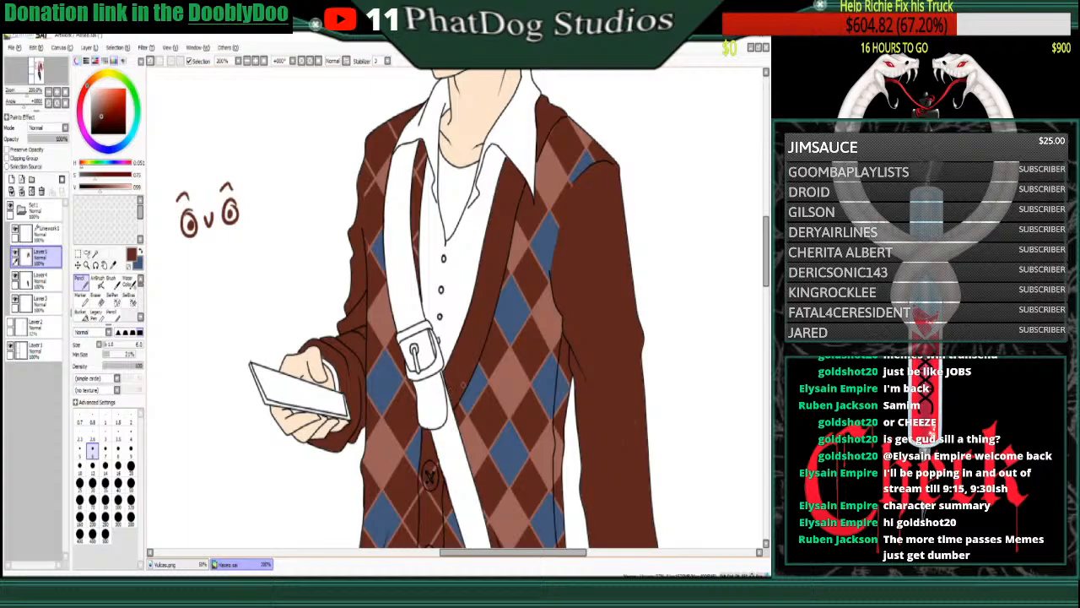
pyautogui.click(97, 296)
pyautogui.moveTo(221, 221)
pyautogui.mouseDown()
pyautogui.moveTo(228, 211)
pyautogui.moveTo(212, 188)
pyautogui.moveTo(181, 196)
pyautogui.mouseUp()
# - Fill the sleeve-seam piece and the shoulder piece beside the collar on the card-holding side with sampled blue using the Bucket
pyautogui.click(81, 284)
pyautogui.keyDown('alt'); pyautogui.click(378, 246); pyautogui.keyUp('alt')
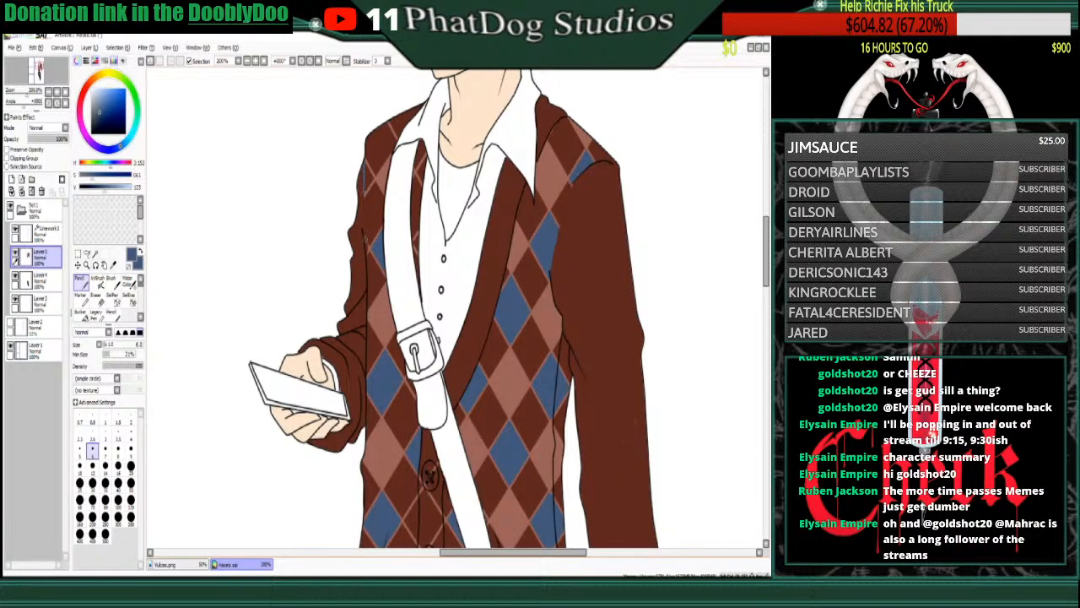
pyautogui.click(81, 294)
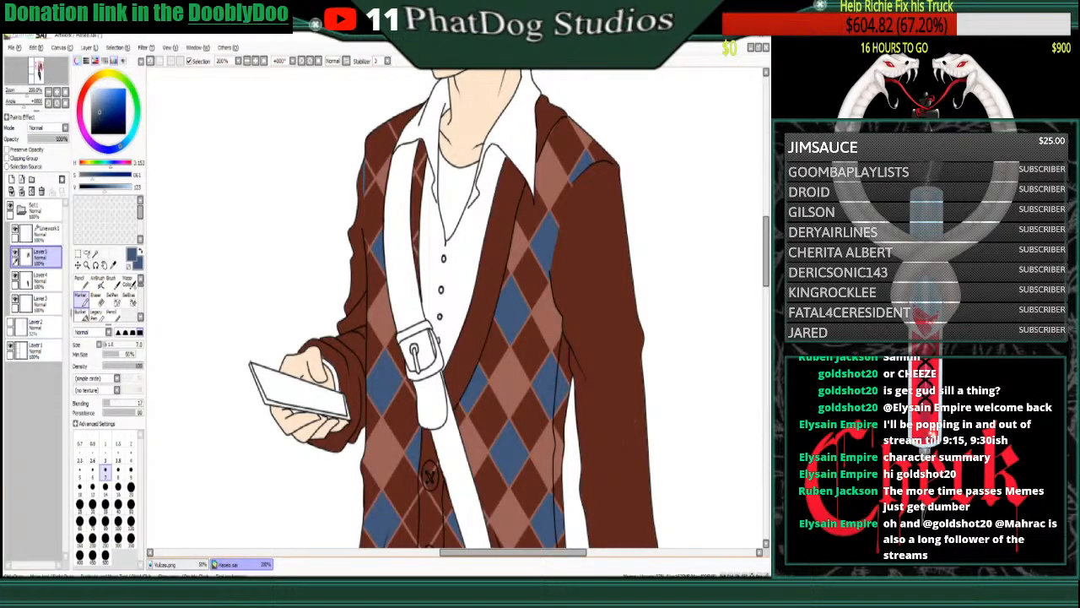
pyautogui.click(80, 312)
pyautogui.click(403, 121)
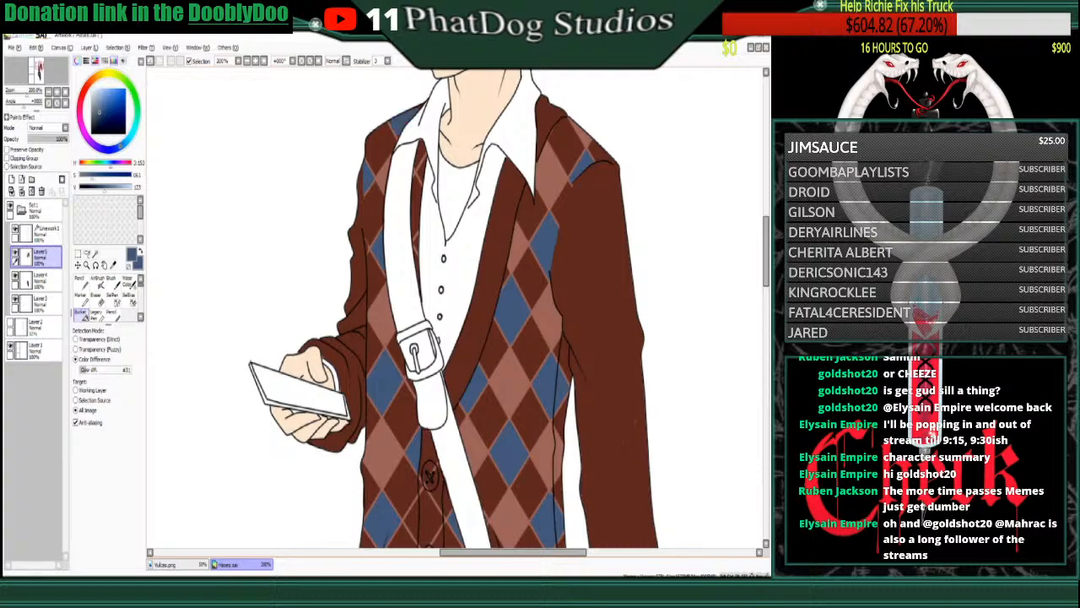
pyautogui.hotkey('ctrl', 'z')
pyautogui.click(81, 284)
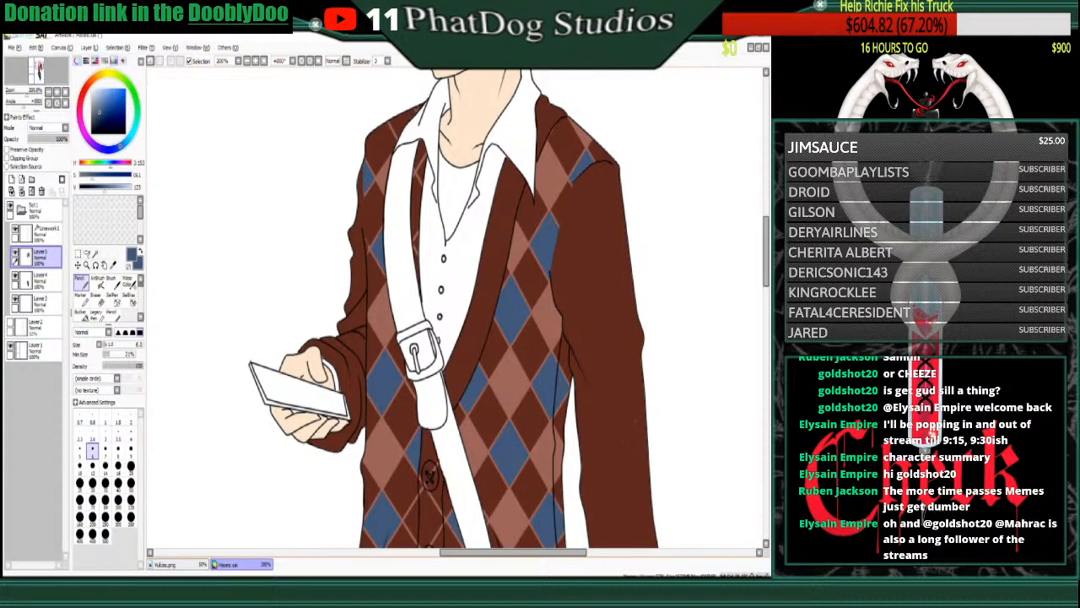
pyautogui.click(81, 312)
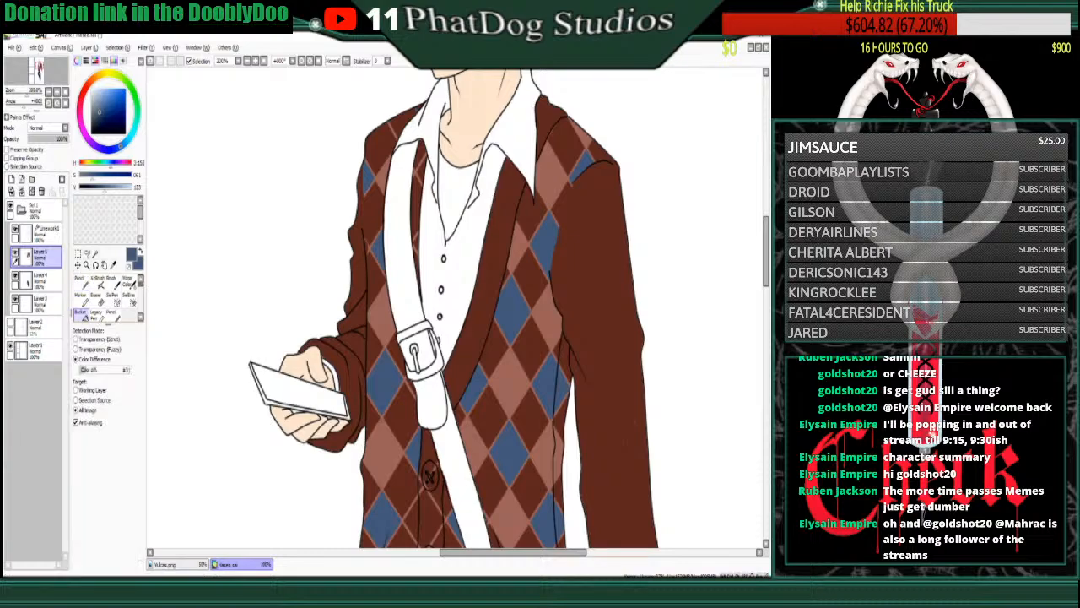
pyautogui.click(403, 122)
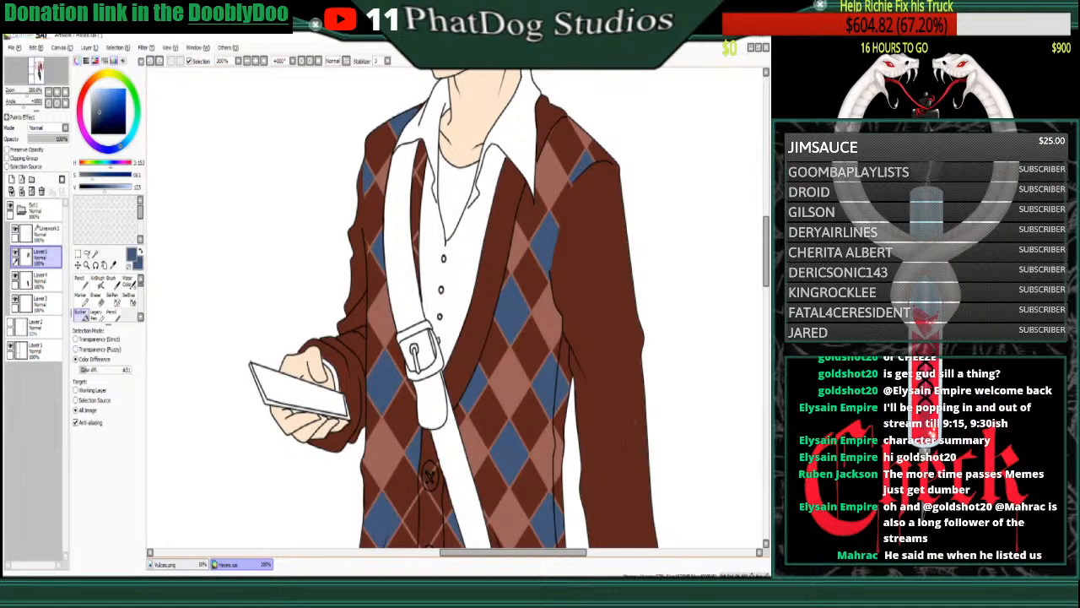
# - Fill the remaining argyle pieces at the lower part of the card-holding side's front with blue and sampled reddish brown using the Bucket
pyautogui.scroll(-3, 456, 308)
pyautogui.click(389, 505)
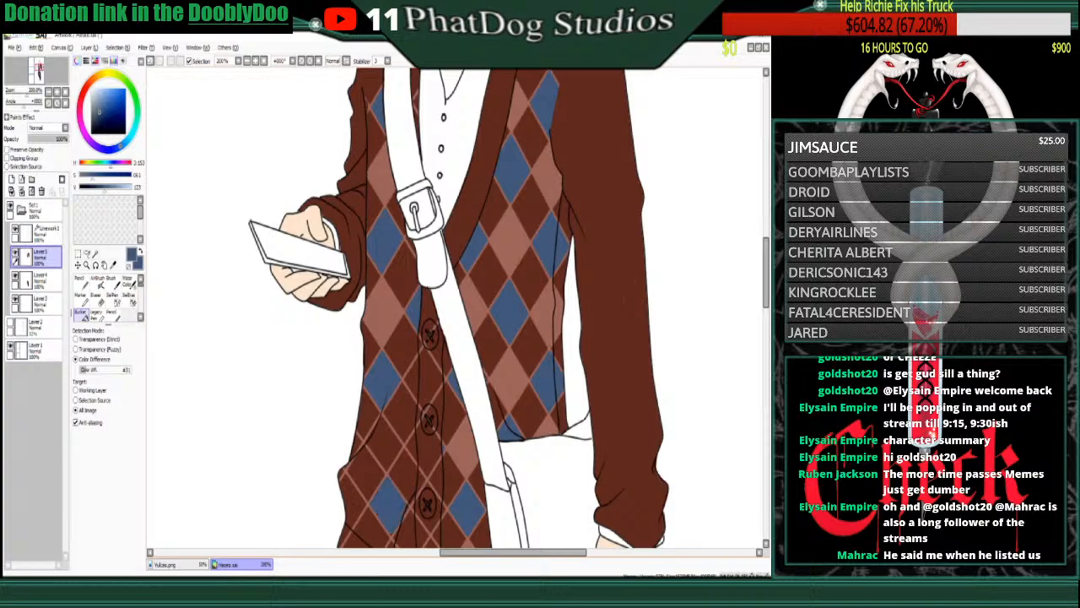
pyautogui.scroll(-3, 463, 308)
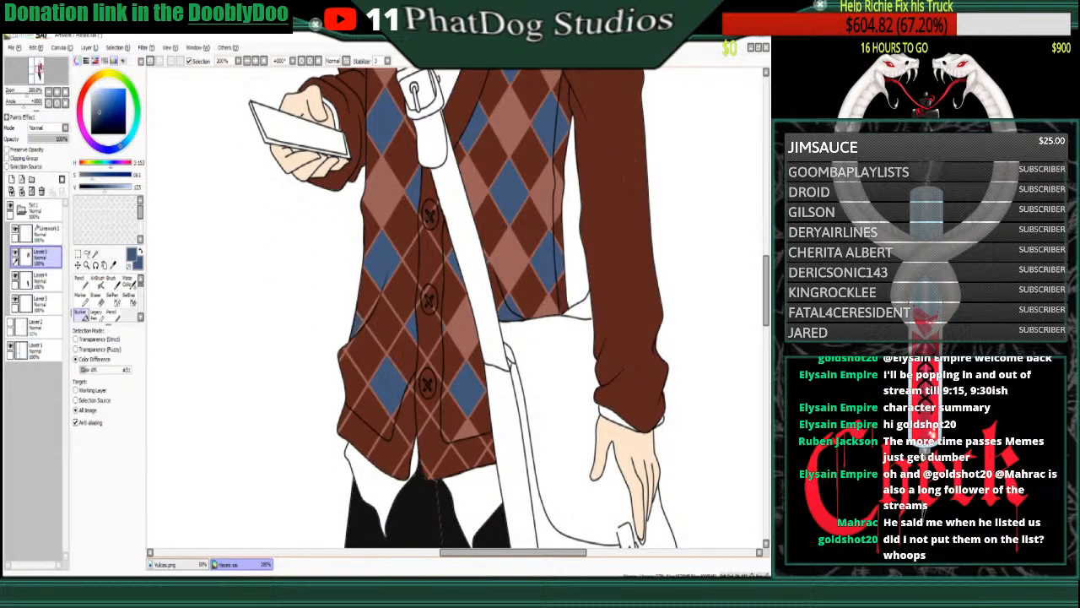
pyautogui.click(385, 324)
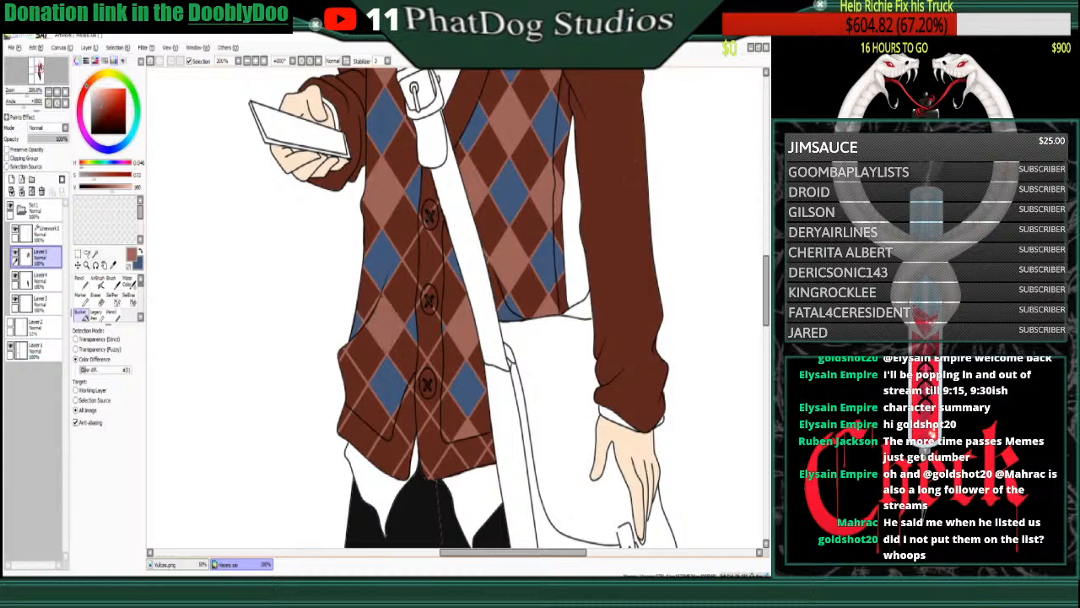
pyautogui.click(413, 259)
pyautogui.click(351, 381)
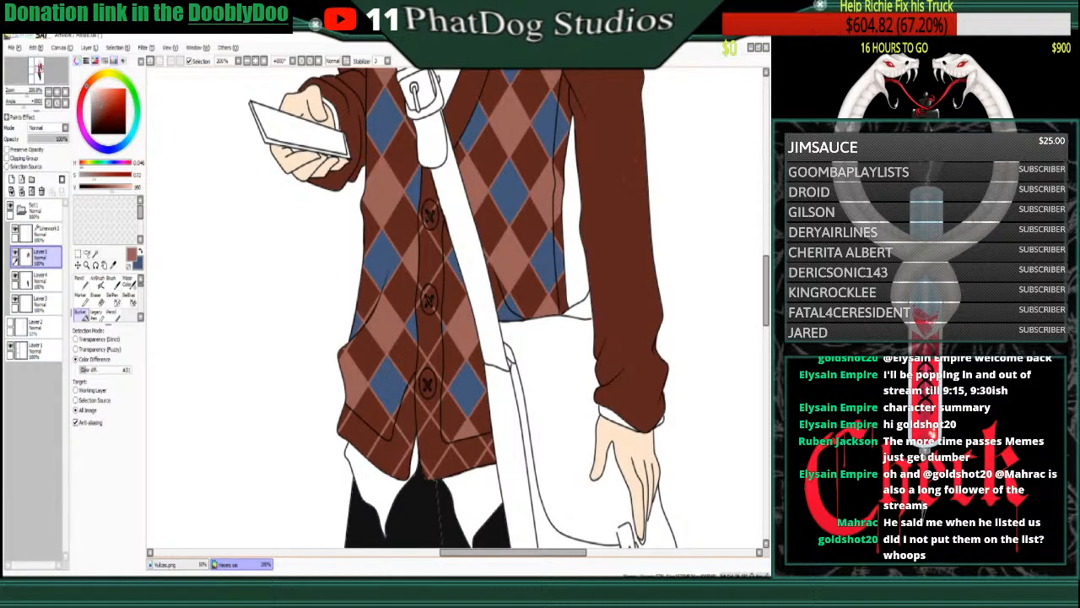
# - Sample the dark brown and paint over the argyle on the button band and bottom hem with the Pencil, turning on Preserve Opacity
pyautogui.scroll(9, 456, 309)
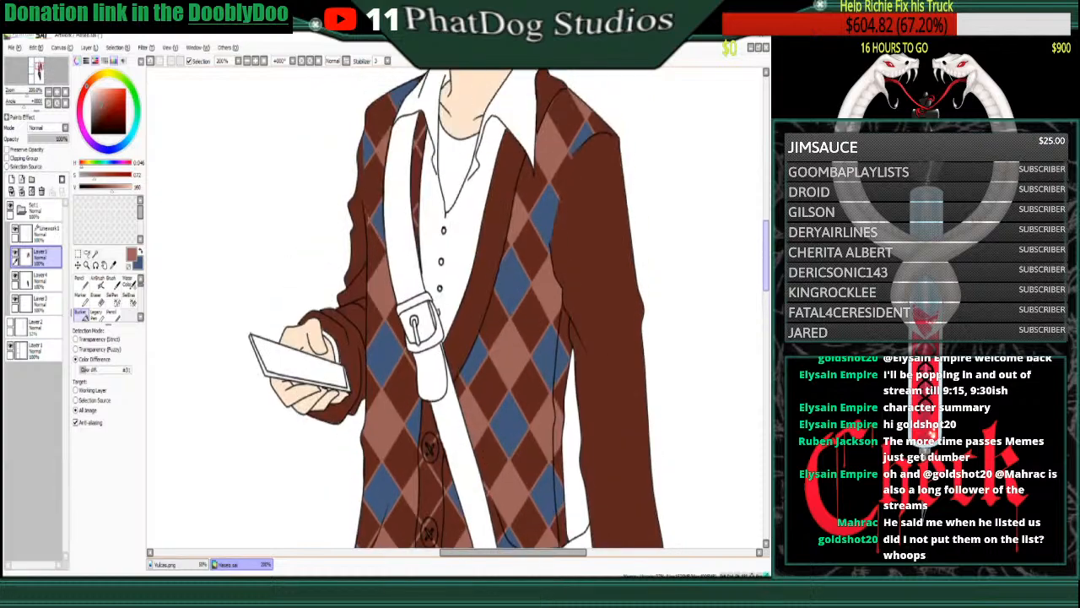
pyautogui.scroll(-8, 456, 309)
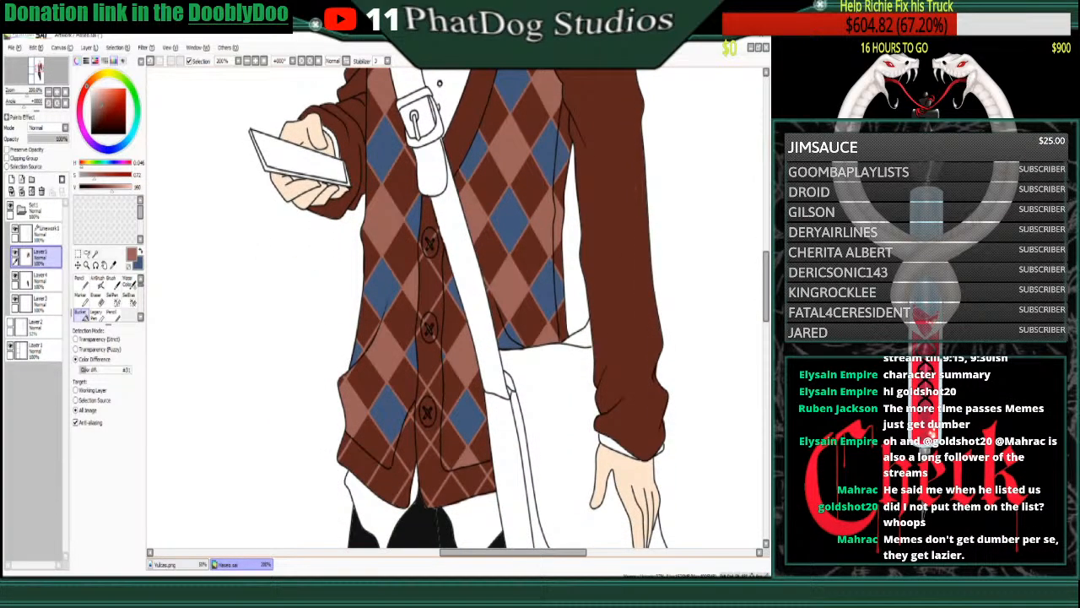
pyautogui.rightClick(404, 323)
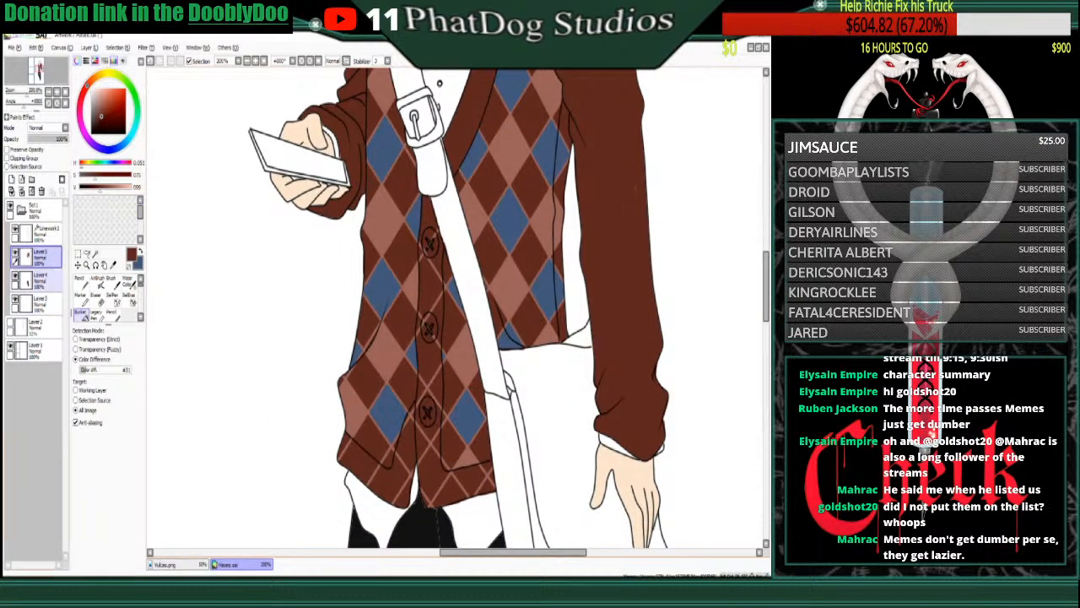
pyautogui.click(80, 276)
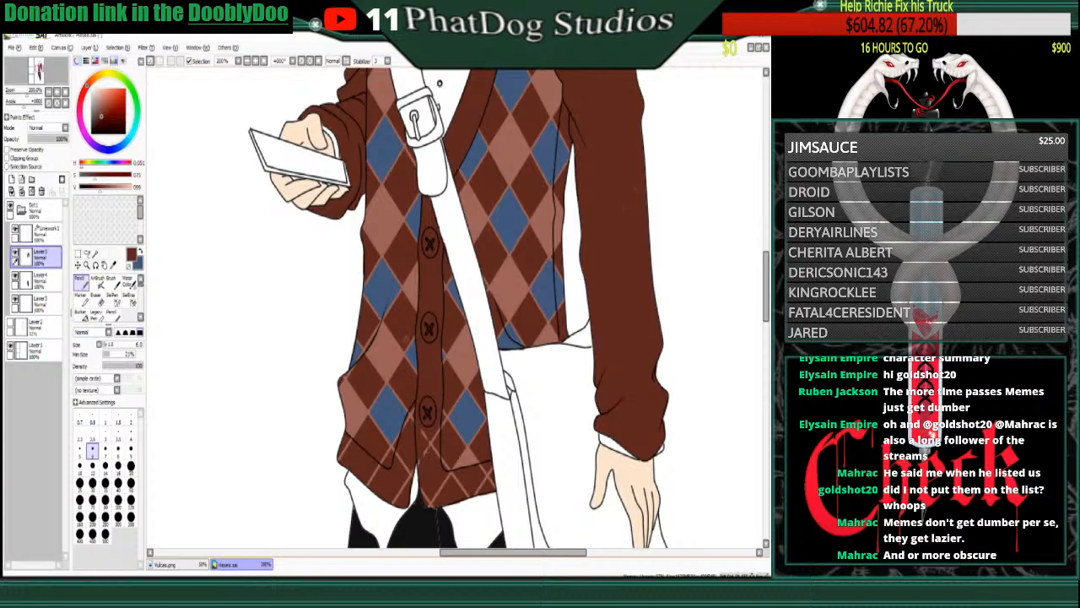
pyautogui.click(7, 149)
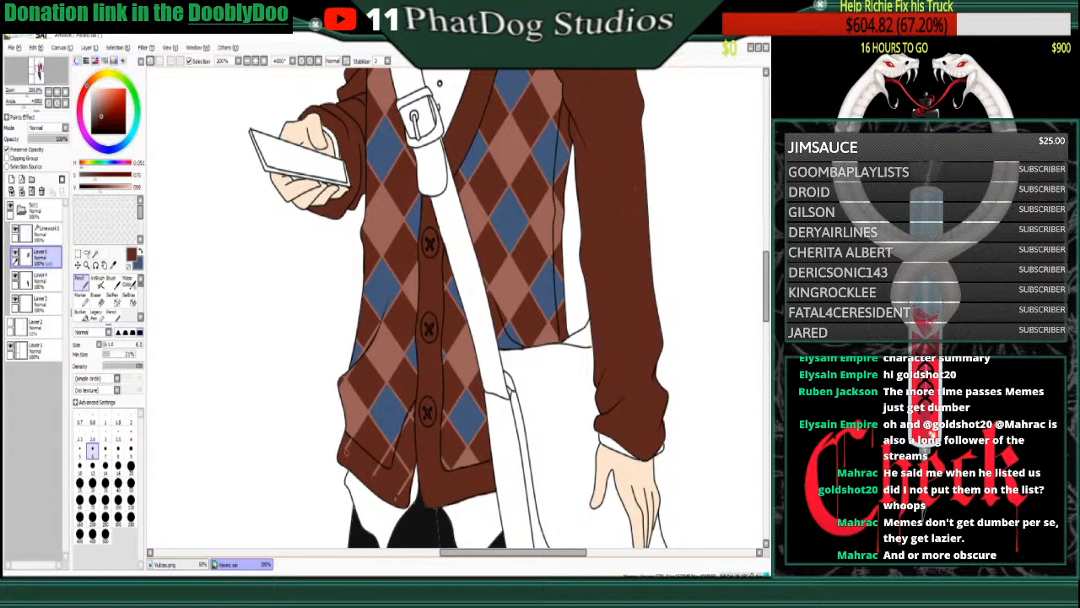
pyautogui.moveTo(346, 444); pyautogui.dragTo(344, 434)
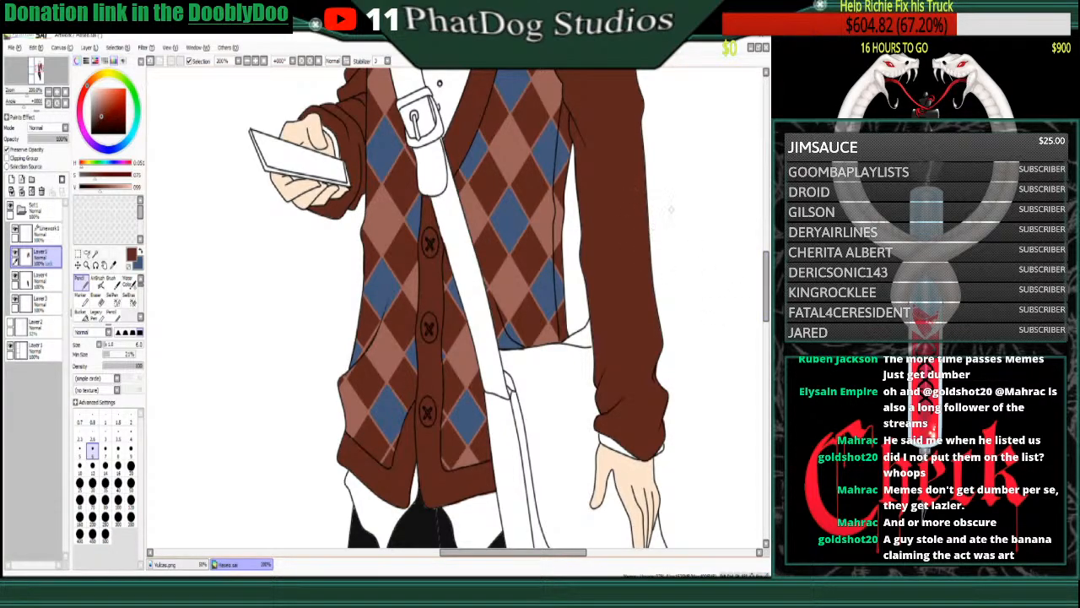
# - Pick a pale pink, set the Pencil to size 2, and add a new layer with Clipping Group on above the cardigan colour layer
pyautogui.scroll(2, 747, 234)
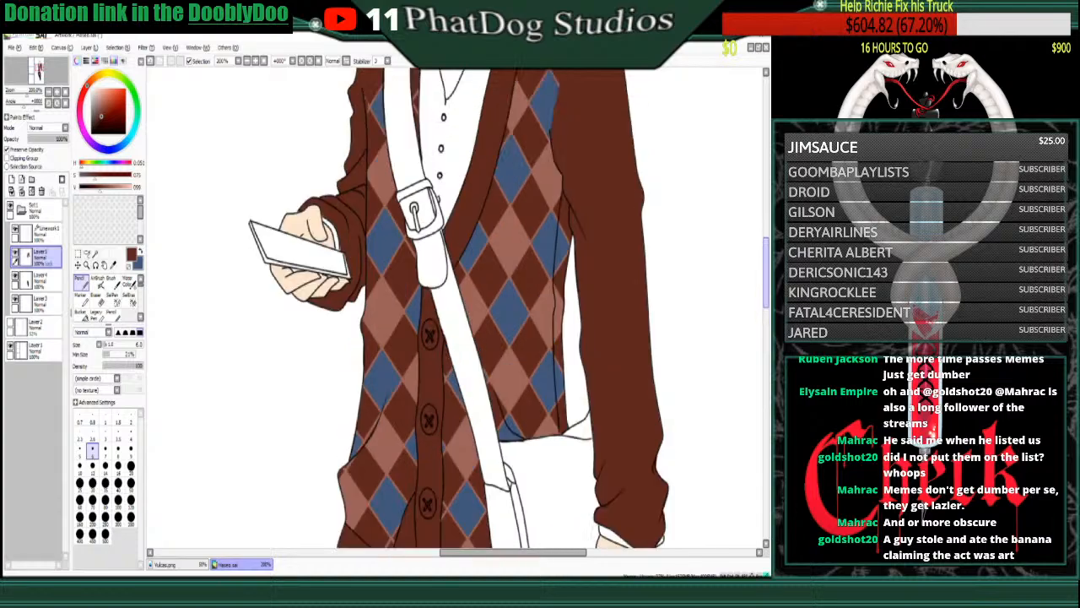
pyautogui.scroll(5, 459, 309)
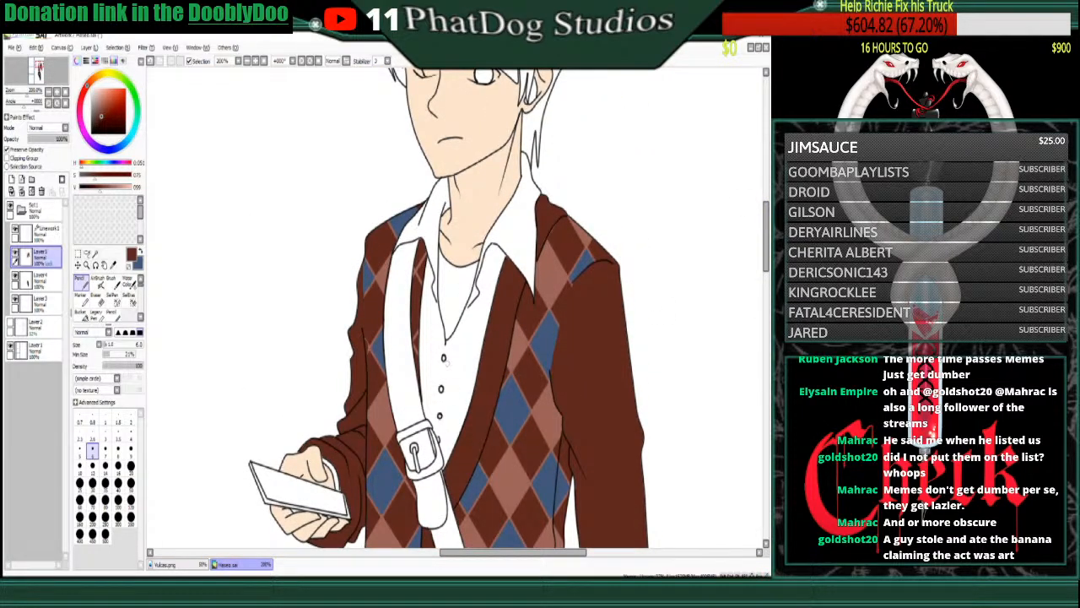
pyautogui.rightClick(379, 406)
pyautogui.moveTo(103, 97); pyautogui.dragTo(95, 93)
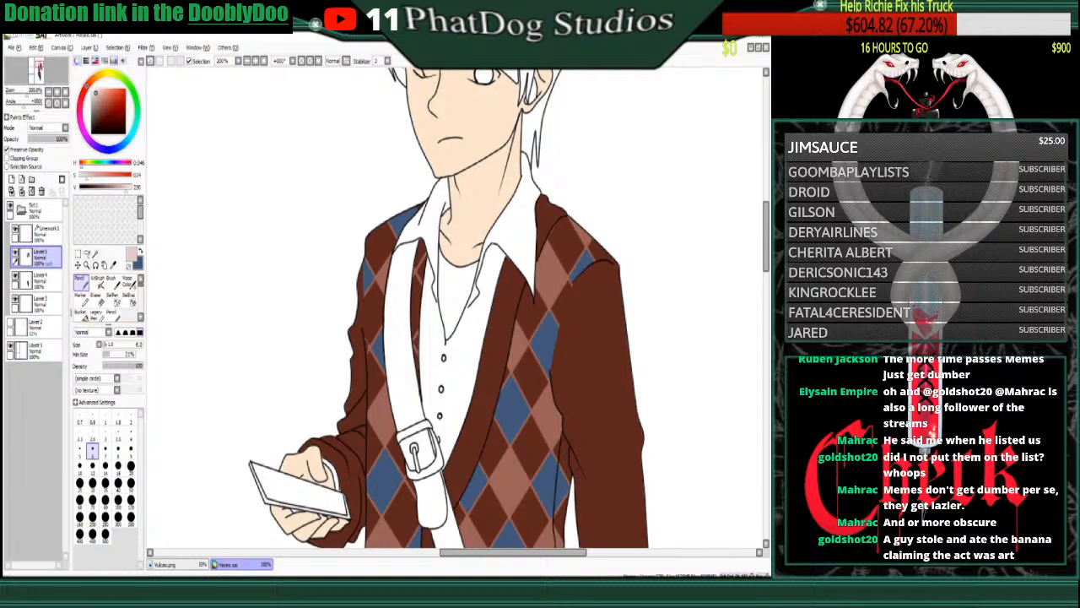
pyautogui.click(105, 417)
pyautogui.click(131, 416)
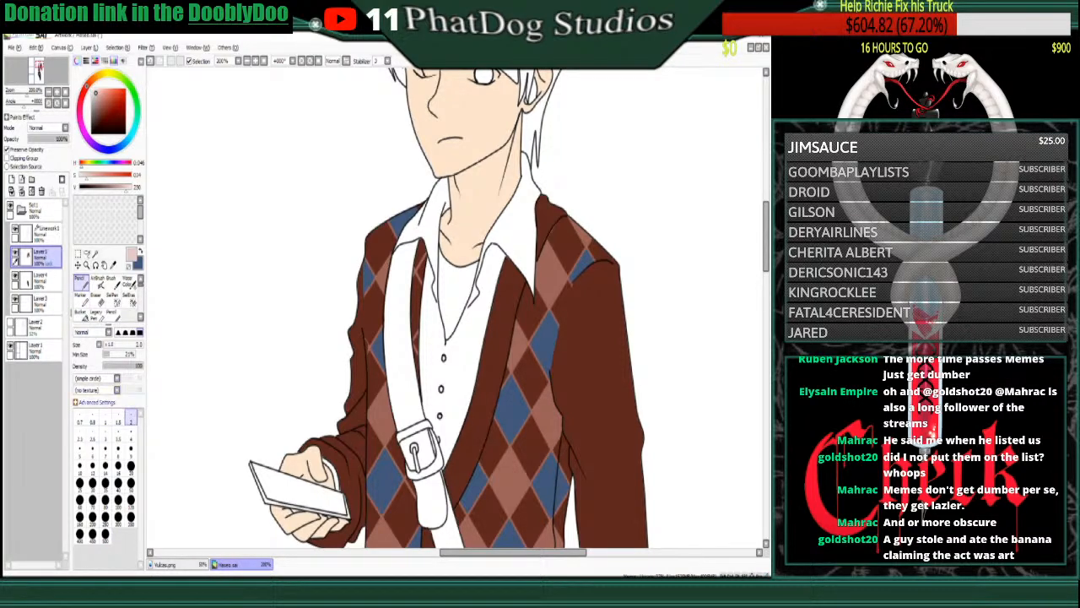
pyautogui.click(11, 179)
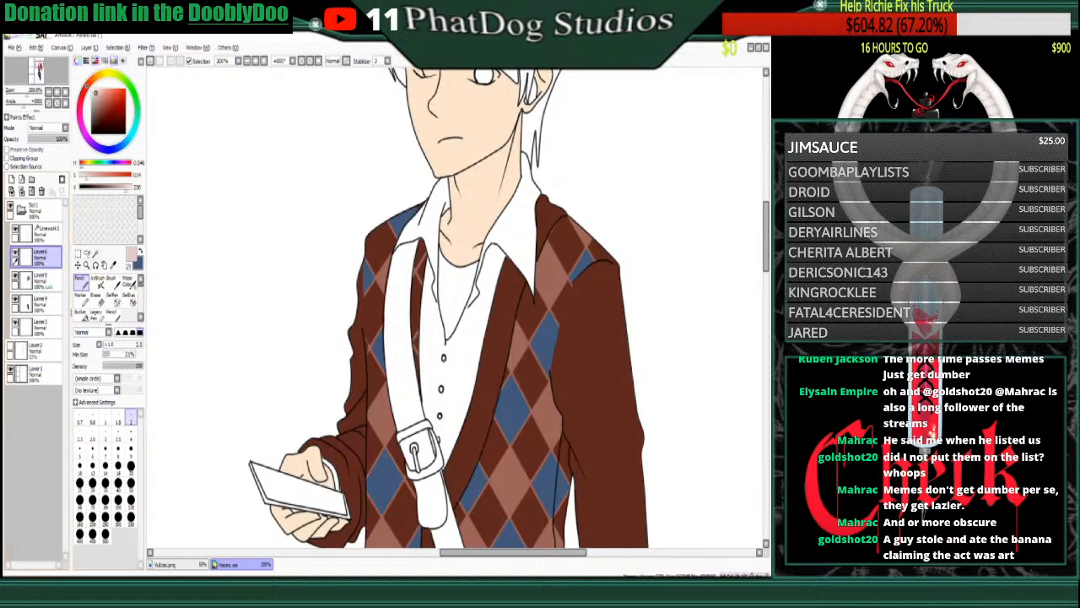
pyautogui.click(22, 159)
pyautogui.click(48, 92)
pyautogui.click(49, 92)
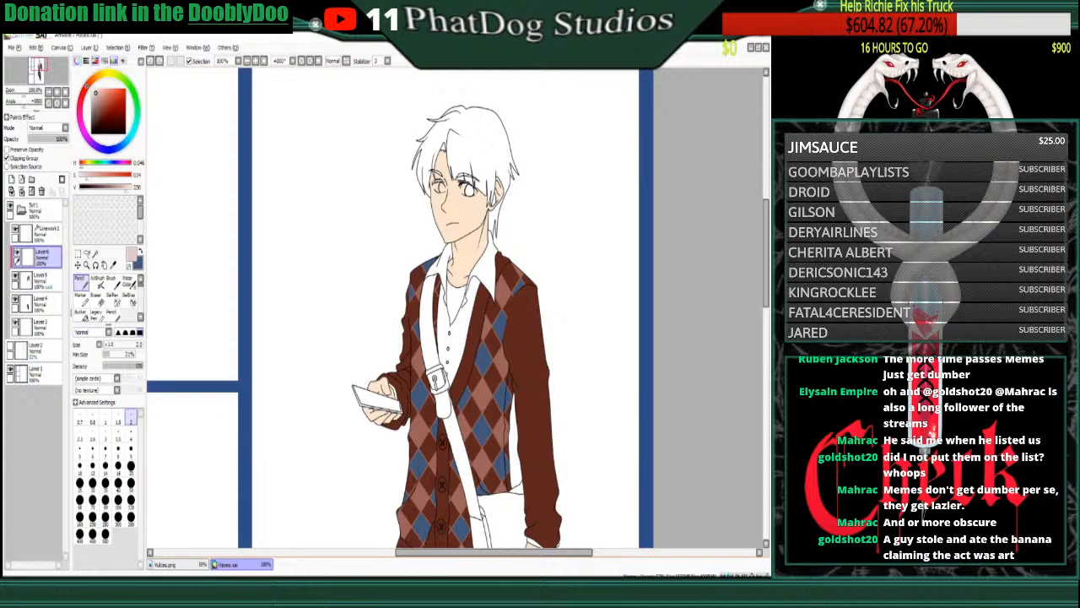
# - Draw thin pale pink diagonal lines through the diamonds from the hanging-arm shoulder and chest down toward the card-holding side's hem
pyautogui.moveTo(516, 269); pyautogui.dragTo(472, 338)
pyautogui.hotkey('ctrl', 'z')
pyautogui.moveTo(518, 268); pyautogui.dragTo(475, 337)
pyautogui.moveTo(512, 351); pyautogui.dragTo(461, 429)
pyautogui.hotkey('ctrl', 'z')
pyautogui.moveTo(509, 349); pyautogui.dragTo(463, 427)
pyautogui.hotkey('ctrl', 'z')
pyautogui.moveTo(510, 350); pyautogui.dragTo(399, 525)
pyautogui.hotkey('ctrl', 'z')
pyautogui.moveTo(510, 351); pyautogui.dragTo(395, 533)
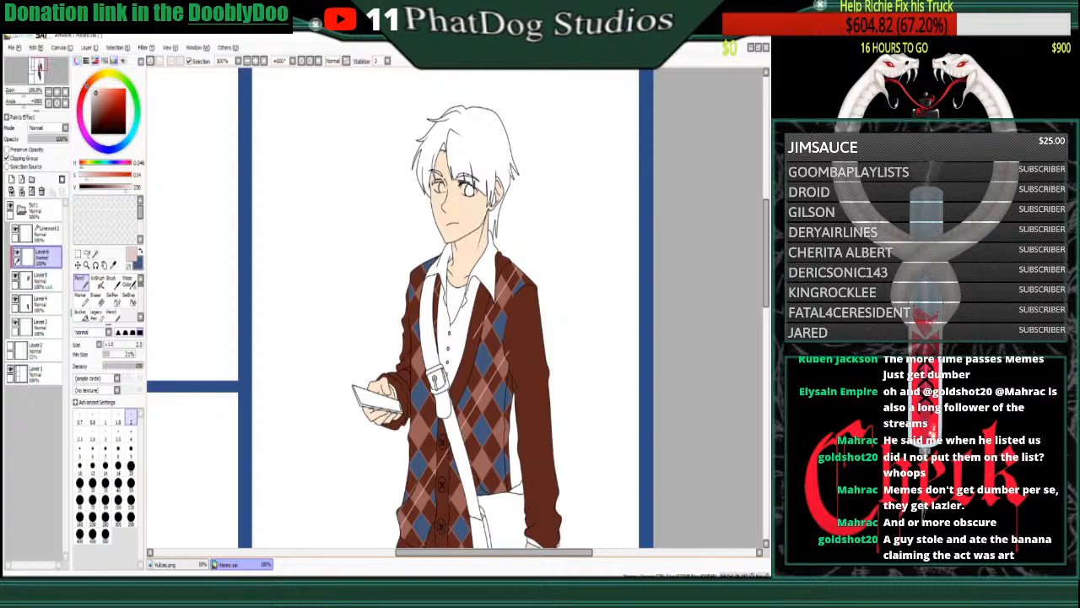
# - Add parallel pale pink diagonals across the lower front and the card-holding side's chest, with short strokes beside the bag strap
pyautogui.scroll(-3, 455, 308)
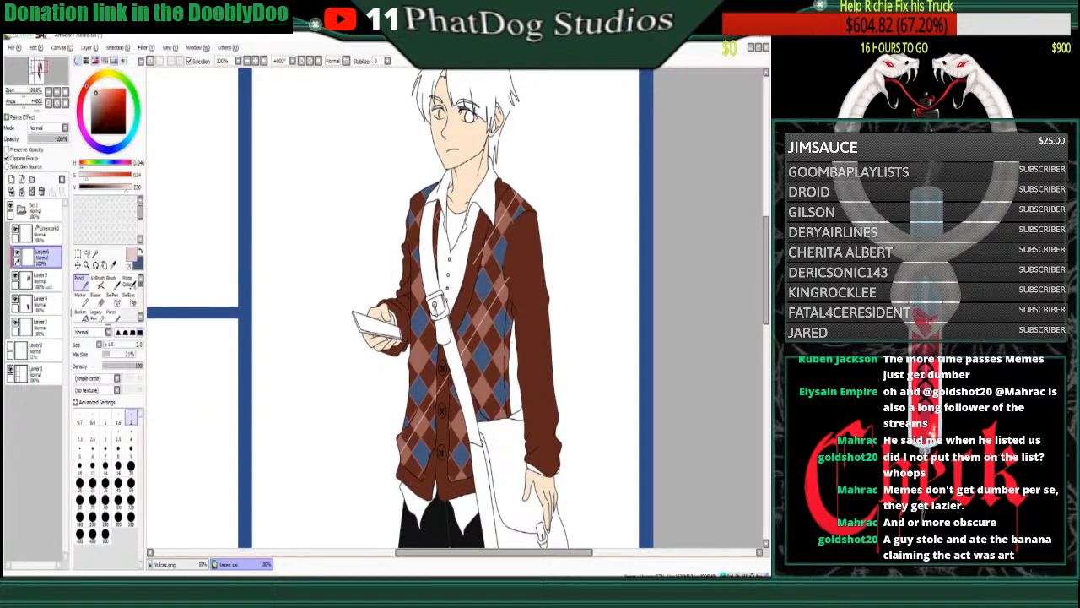
pyautogui.moveTo(509, 346); pyautogui.dragTo(437, 465)
pyautogui.hotkey('ctrl', 'z')
pyautogui.moveTo(509, 346); pyautogui.dragTo(439, 461)
pyautogui.moveTo(473, 264); pyautogui.dragTo(409, 372)
pyautogui.hotkey('ctrl', 'z')
pyautogui.moveTo(473, 264); pyautogui.dragTo(409, 370)
pyautogui.hotkey('ctrl', 'z')
pyautogui.moveTo(472, 264); pyautogui.dragTo(410, 372)
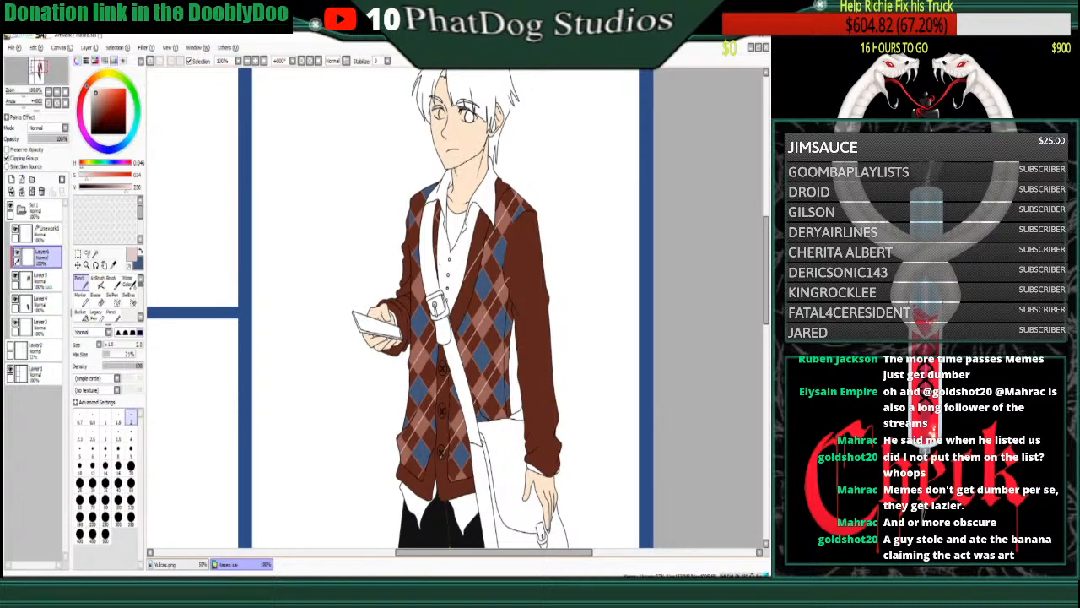
pyautogui.moveTo(423, 284); pyautogui.dragTo(412, 302)
pyautogui.moveTo(420, 227); pyautogui.dragTo(410, 246)
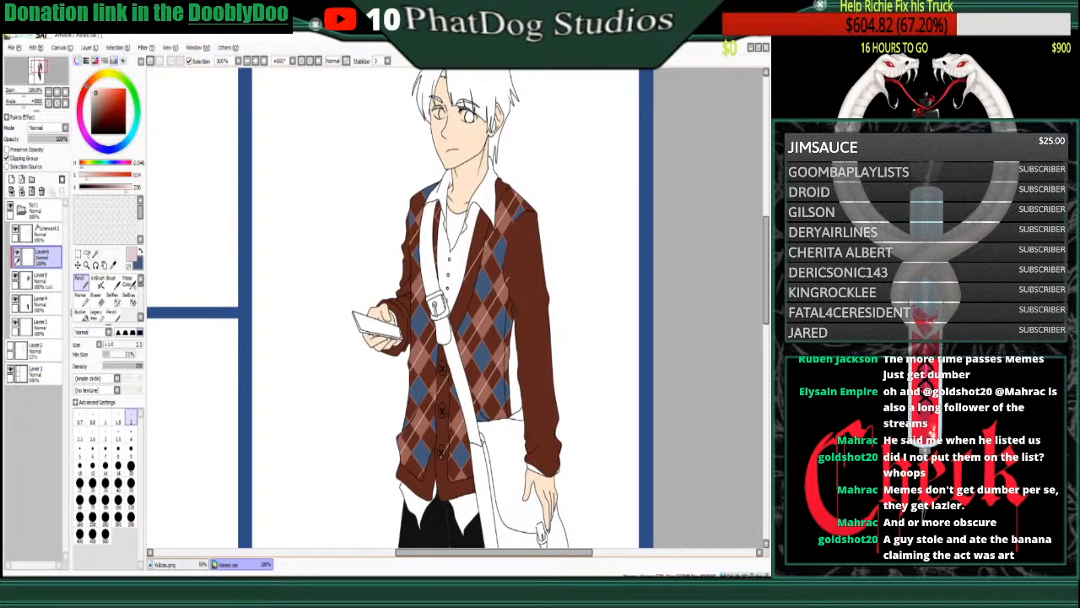
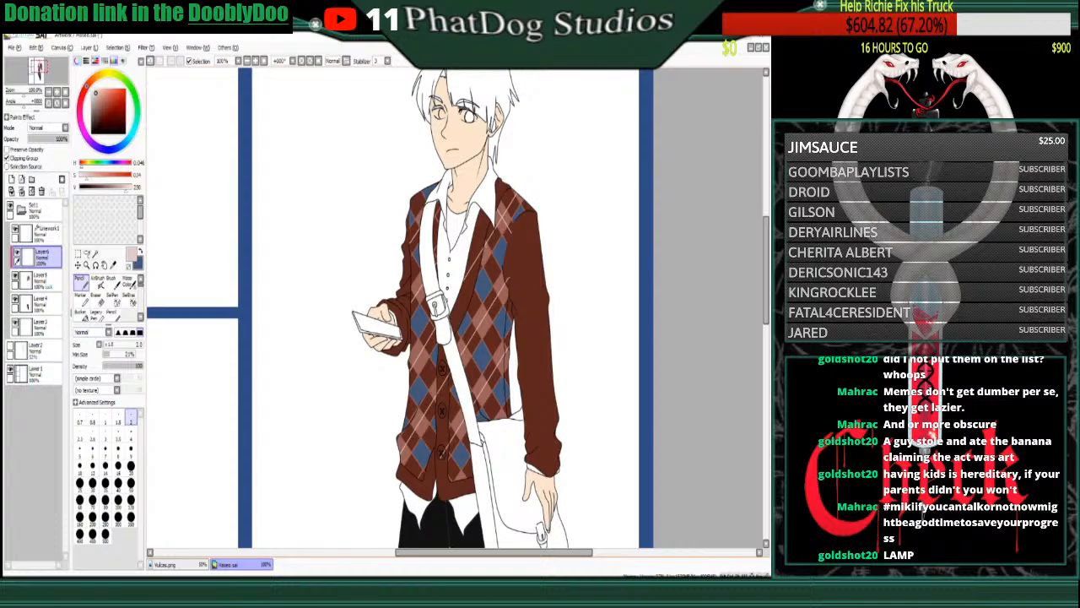
# - Draw two more parallel pale pink diagonals through the diamonds on the middle of the hanging-arm side's front
pyautogui.moveTo(511, 251); pyautogui.dragTo(482, 309)
pyautogui.hotkey('ctrl', 'z')
pyautogui.hotkey('ctrl', 'y')
pyautogui.moveTo(509, 302); pyautogui.dragTo(471, 368)
# - Draw the crossing pale pink diagonals in the opposite direction through the front's diamonds, down to the piece above the hem
pyautogui.moveTo(463, 358); pyautogui.dragTo(502, 419)
pyautogui.hotkey('ctrl', 'z')
pyautogui.moveTo(463, 358); pyautogui.dragTo(501, 417)
pyautogui.hotkey('ctrl', 'z')
pyautogui.moveTo(462, 359); pyautogui.dragTo(500, 418)
pyautogui.moveTo(451, 406); pyautogui.dragTo(467, 432)
pyautogui.hotkey('ctrl', 'z')
pyautogui.moveTo(448, 464); pyautogui.dragTo(463, 483)
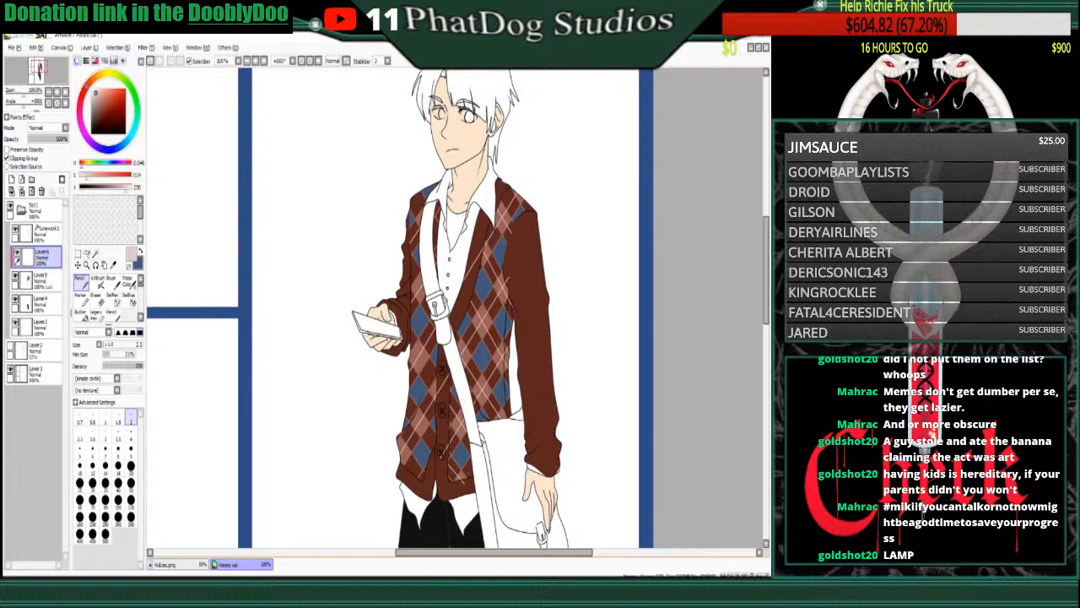
pyautogui.moveTo(471, 469); pyautogui.dragTo(463, 483)
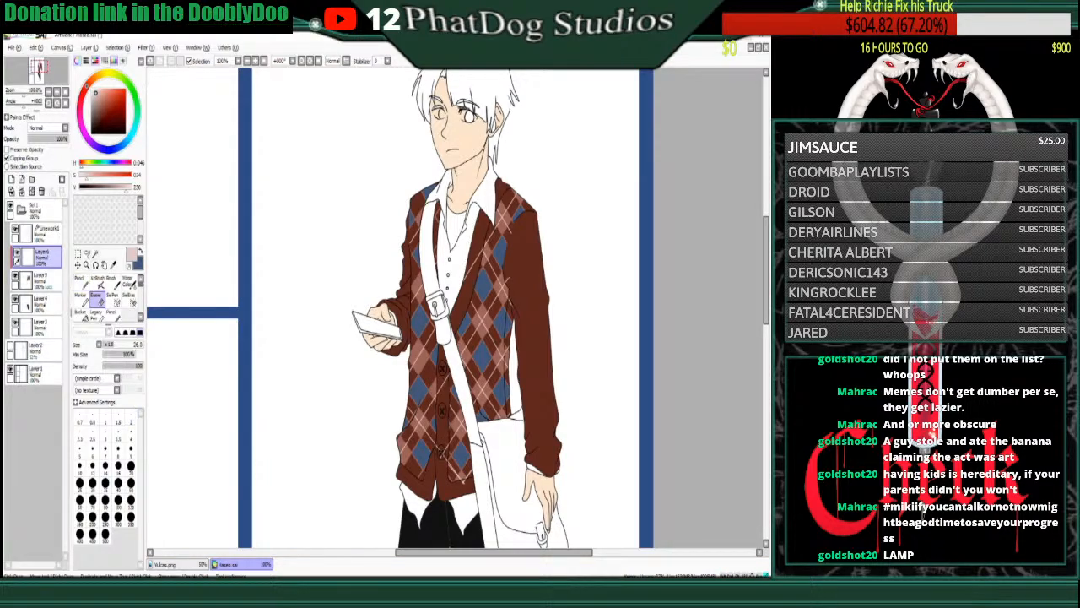
# - Set the Eraser to size 3 and try cutting gaps into the pale diagonal beside the strap end on the card-holding side
pyautogui.press('e')
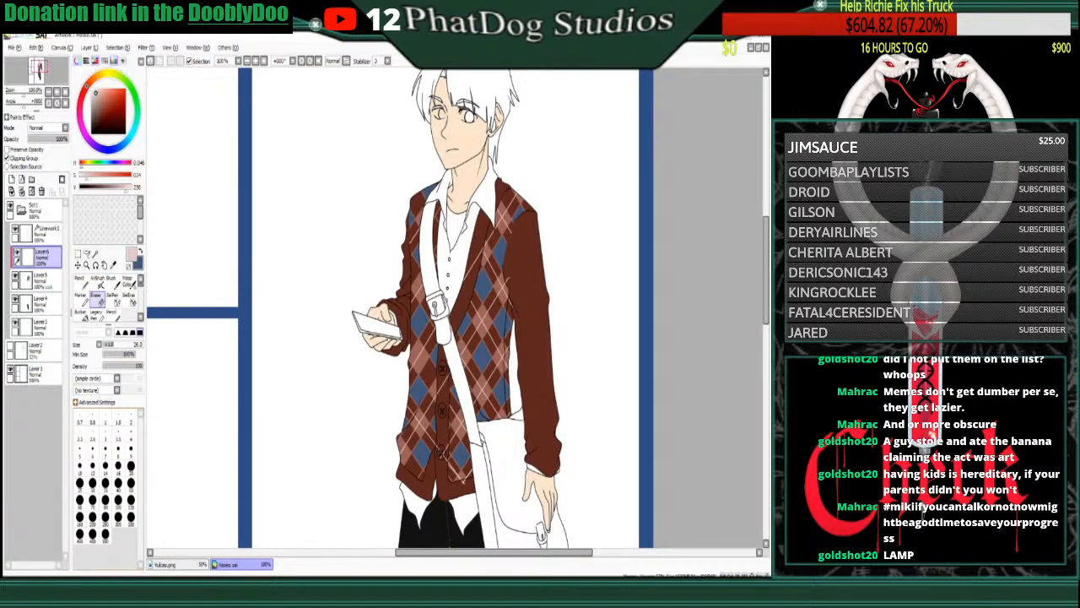
pyautogui.click(106, 434)
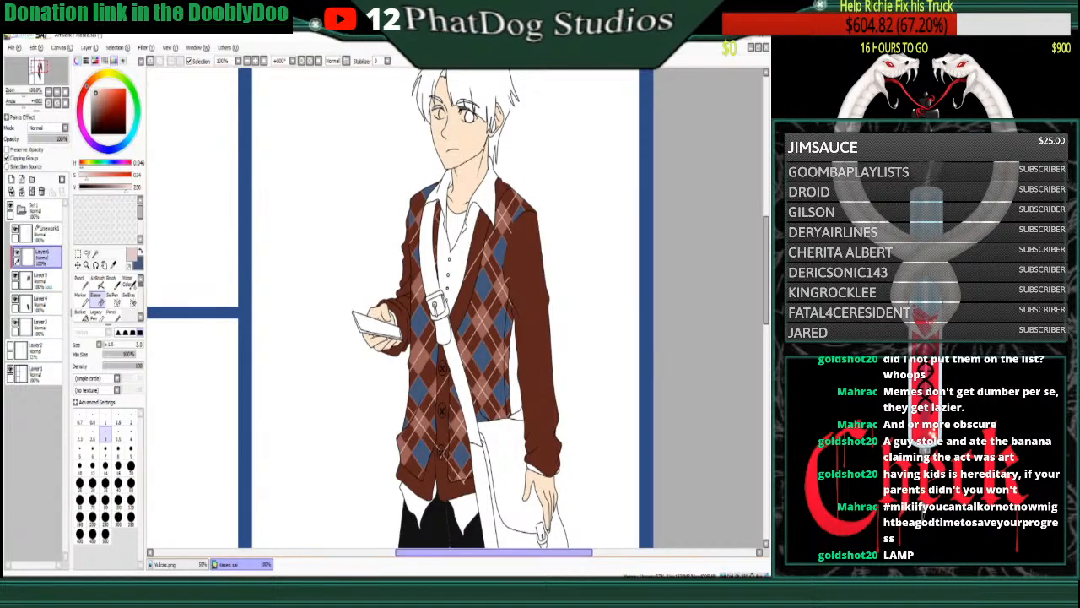
pyautogui.press('n')
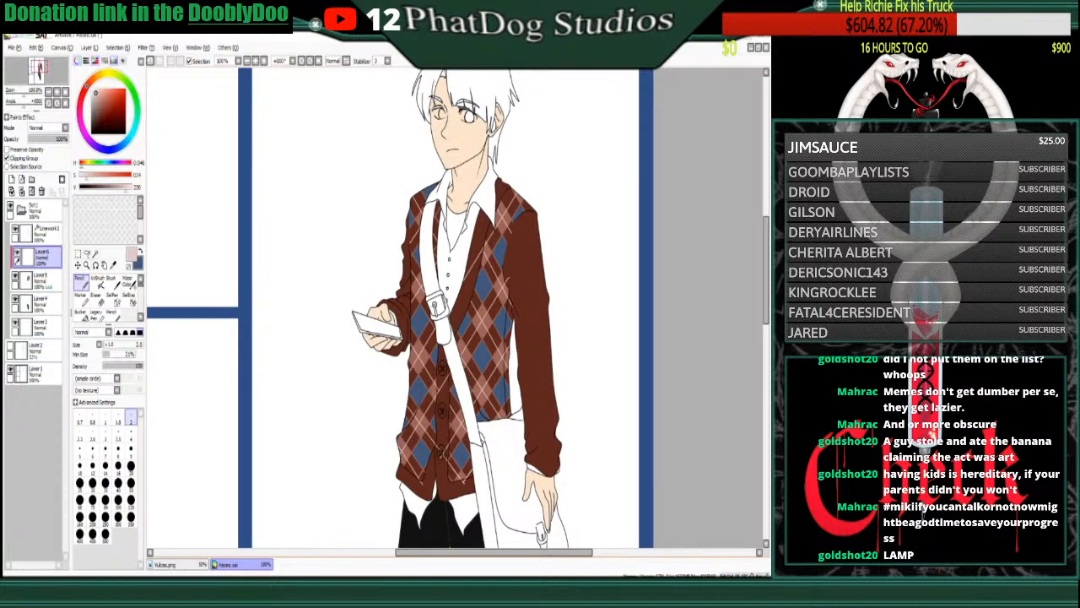
pyautogui.scroll(2, 454, 308)
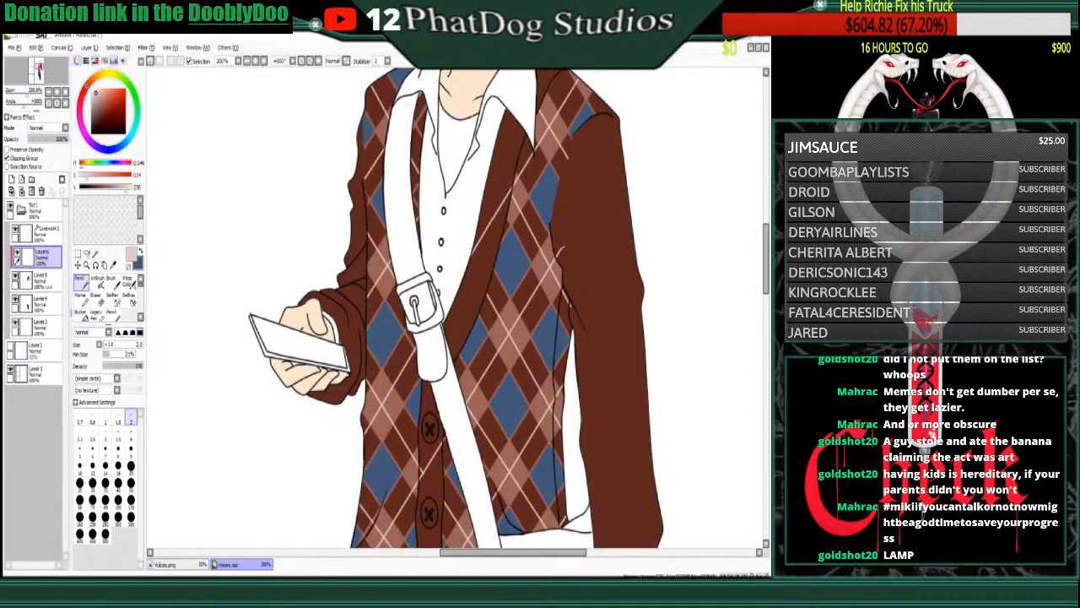
pyautogui.scroll(1, 454, 308)
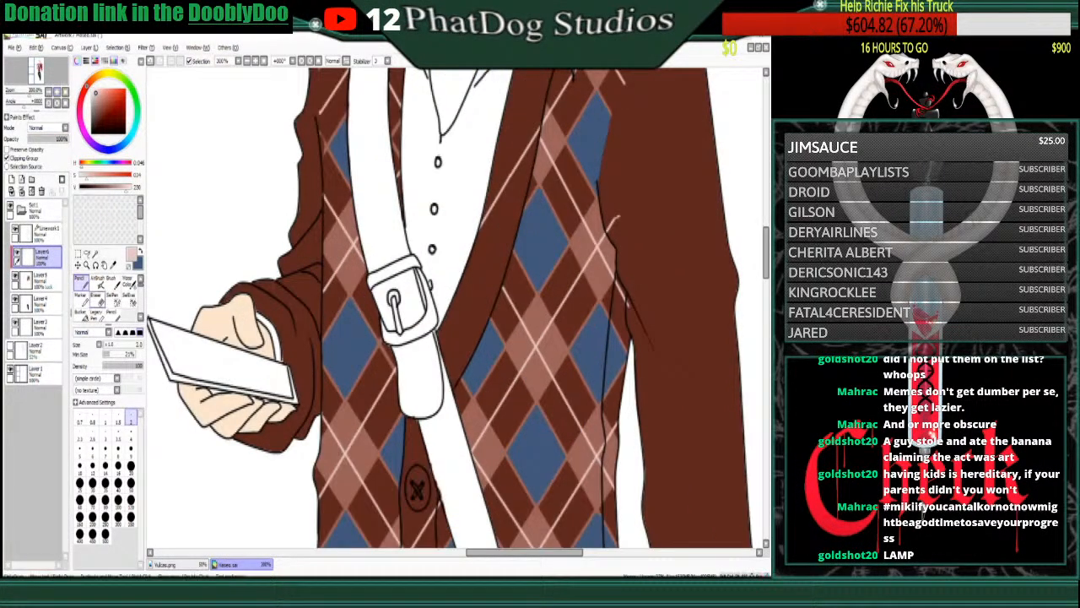
pyautogui.press('e')
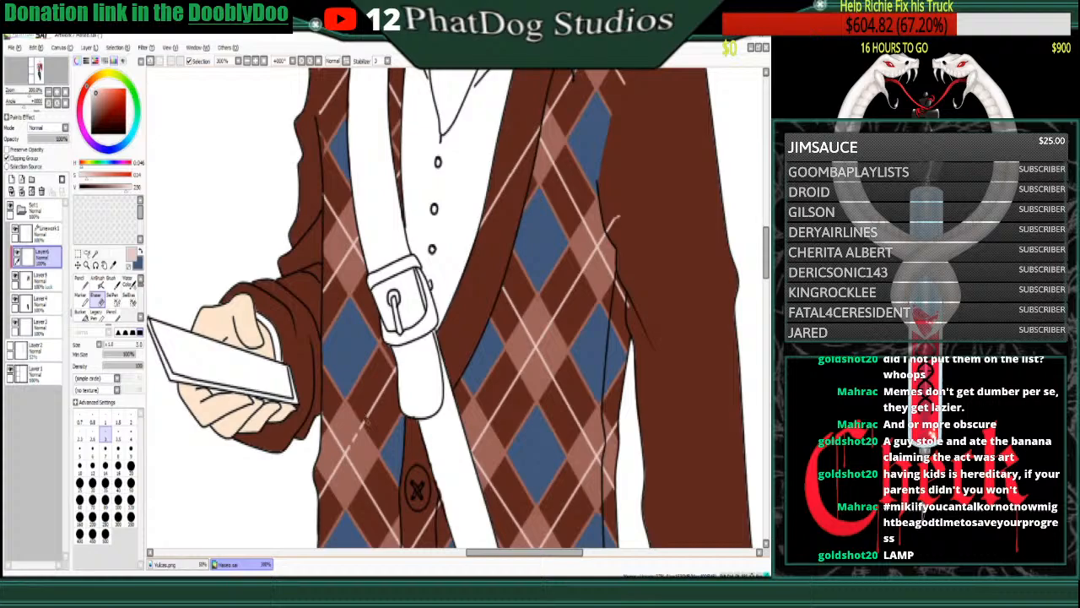
pyautogui.click(373, 408)
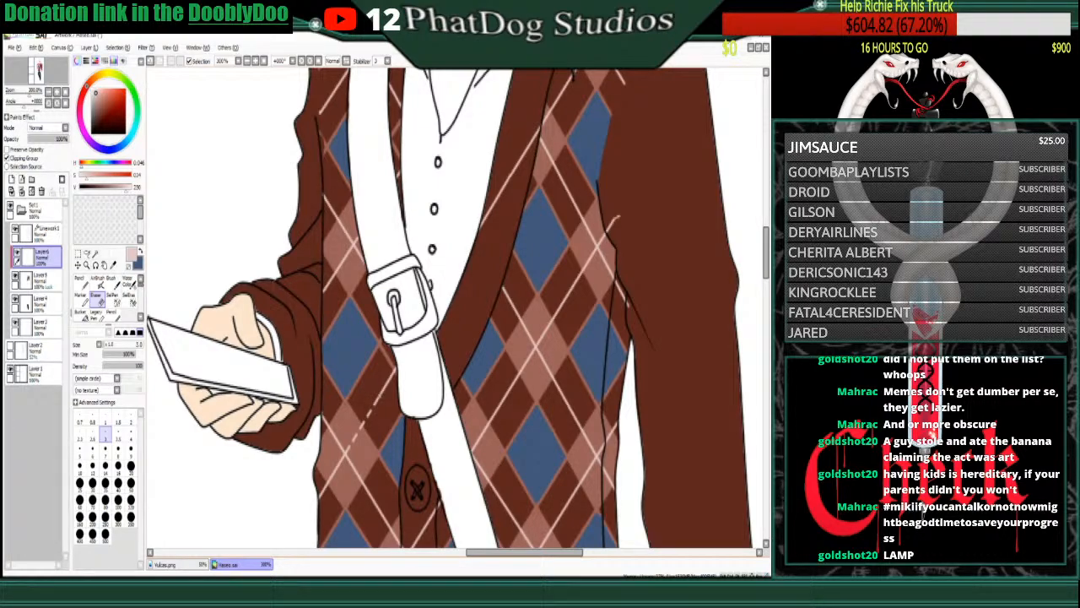
pyautogui.click(381, 395)
pyautogui.click(388, 386)
pyautogui.click(393, 371)
pyautogui.hotkey('ctrl', 'z')
# - Erase evenly spaced gaps along the pale diagonal from the diamond's centre up to the strap end, making it a dashed line
pyautogui.click(343, 451)
pyautogui.moveTo(344, 456); pyautogui.dragTo(341, 464)
pyautogui.click(354, 436)
pyautogui.click(361, 425)
pyautogui.click(368, 413)
pyautogui.click(375, 403)
pyautogui.click(381, 390)
pyautogui.click(388, 379)
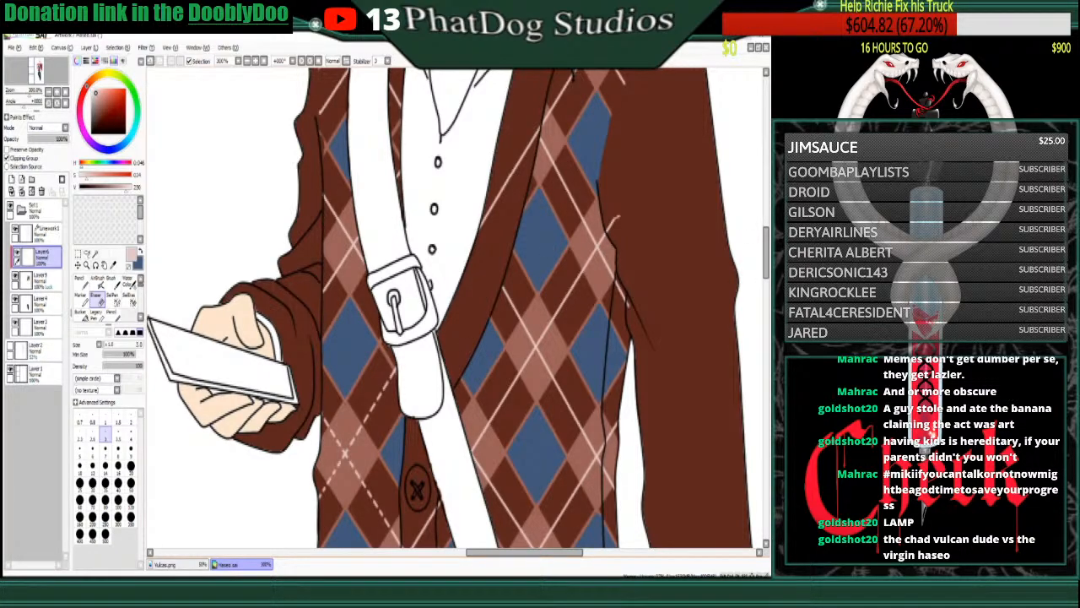
# - Erase gaps along the pale diagonals on the lower part of both cardigan fronts to turn them into dashed lines
pyautogui.scroll(-5, 416, 420)
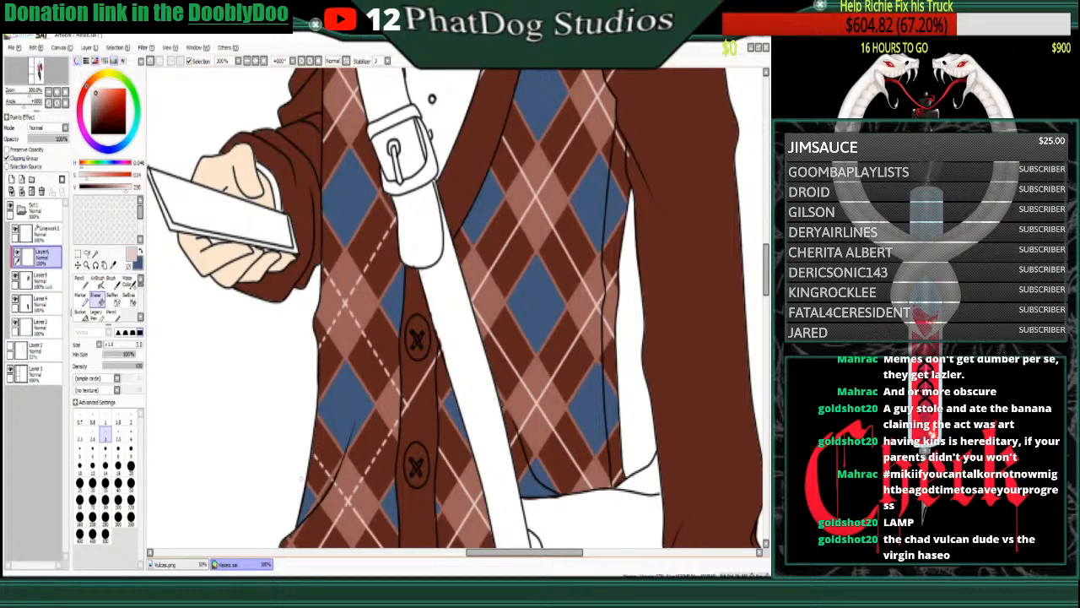
pyautogui.scroll(-5, 432, 98)
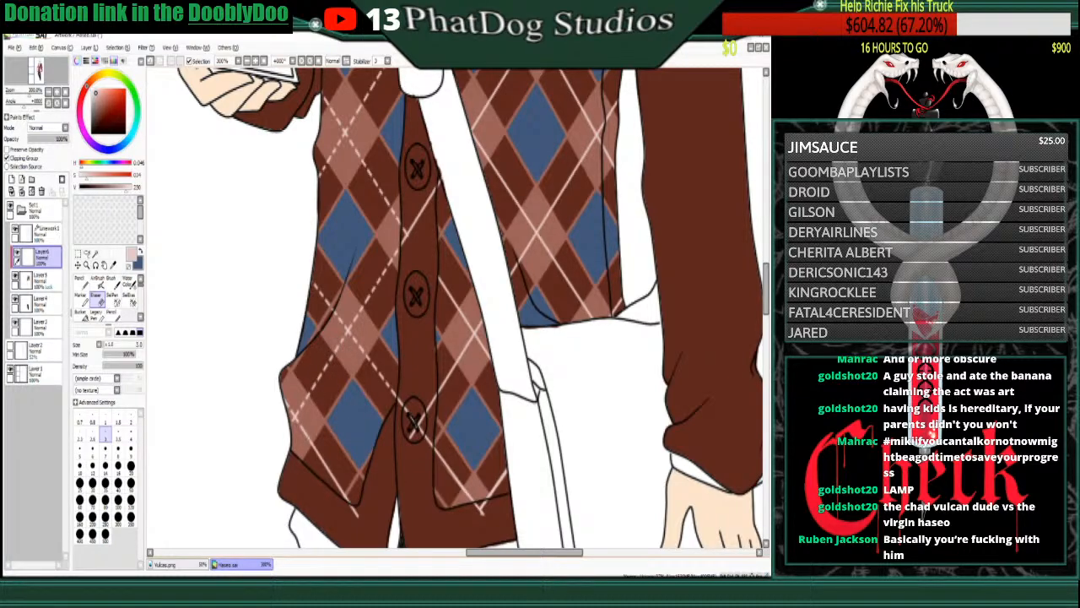
pyautogui.moveTo(303, 428)
pyautogui.mouseDown()
pyautogui.moveTo(320, 473)
pyautogui.moveTo(338, 465)
pyautogui.moveTo(346, 493)
pyautogui.mouseUp()
pyautogui.scroll(3, 524, 426)
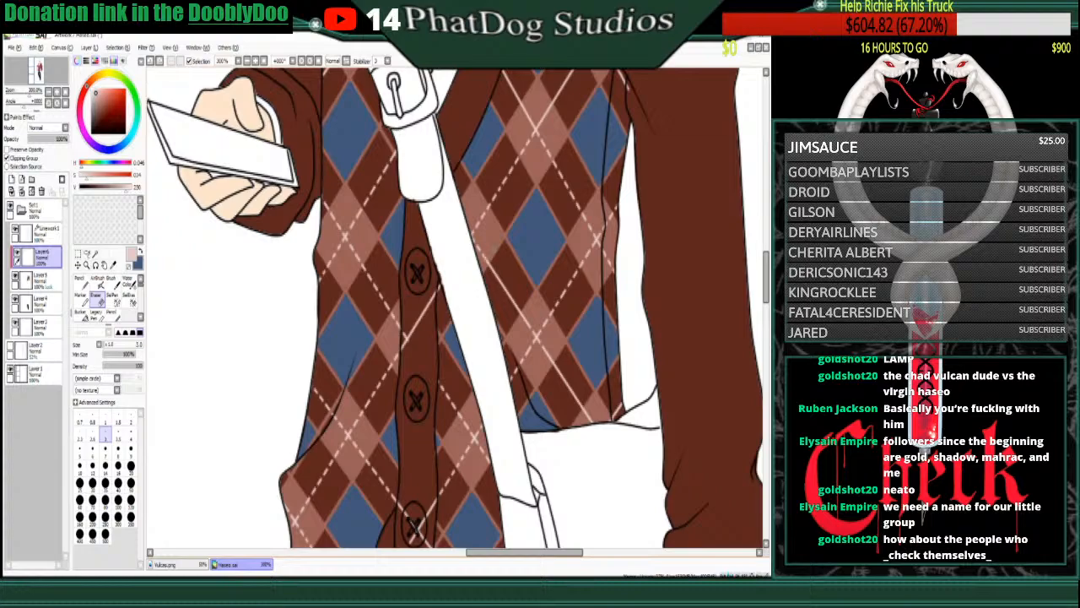
pyautogui.press('n')
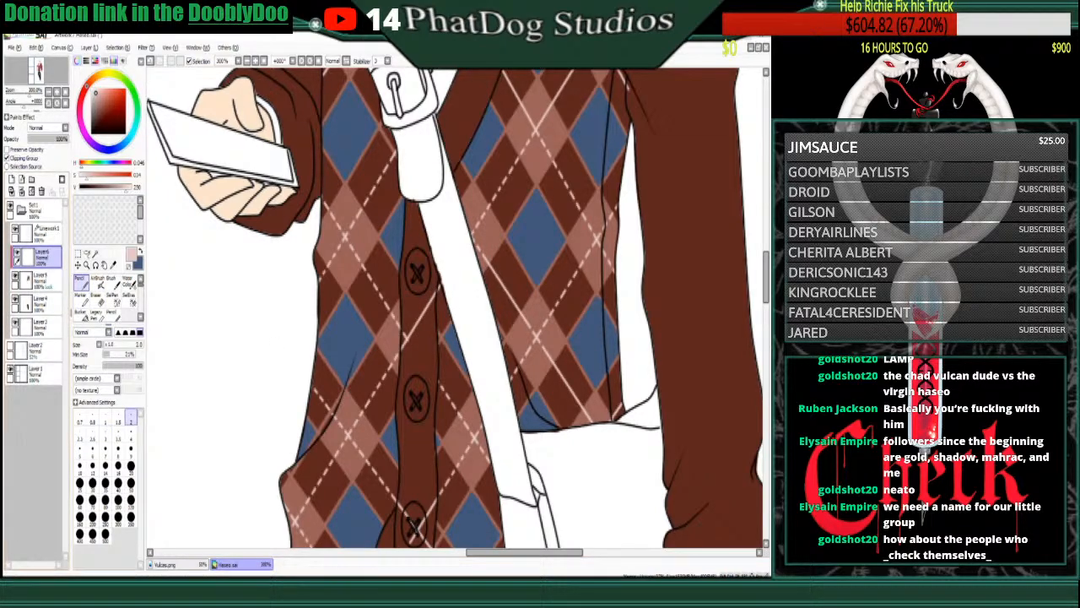
pyautogui.click(12, 159)
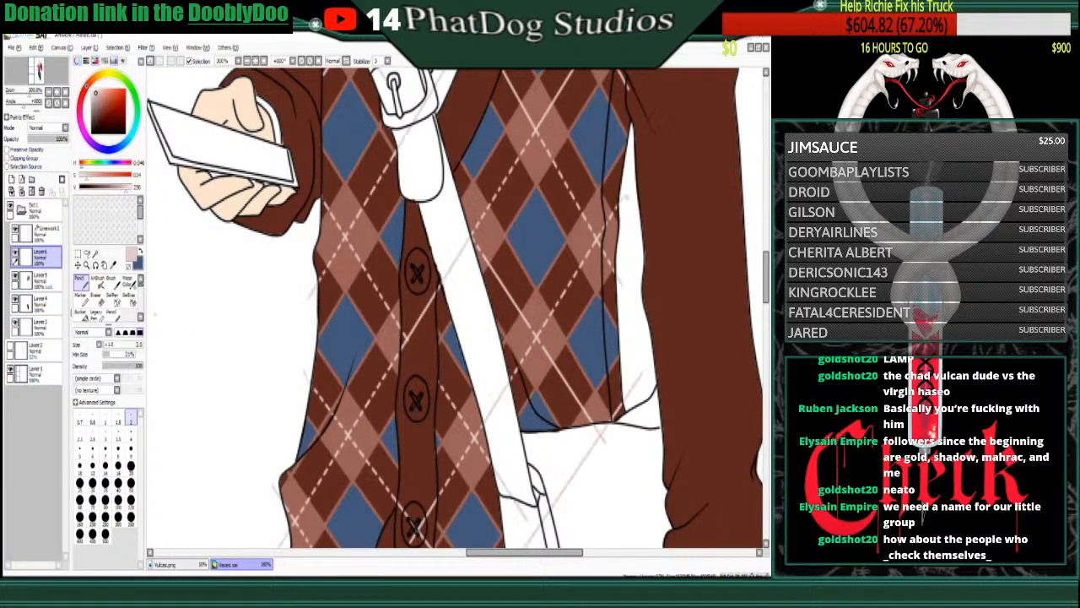
pyautogui.click(130, 300)
pyautogui.click(81, 284)
pyautogui.moveTo(173, 333)
pyautogui.mouseDown()
pyautogui.moveTo(229, 310)
pyautogui.moveTo(275, 253)
pyautogui.mouseUp()
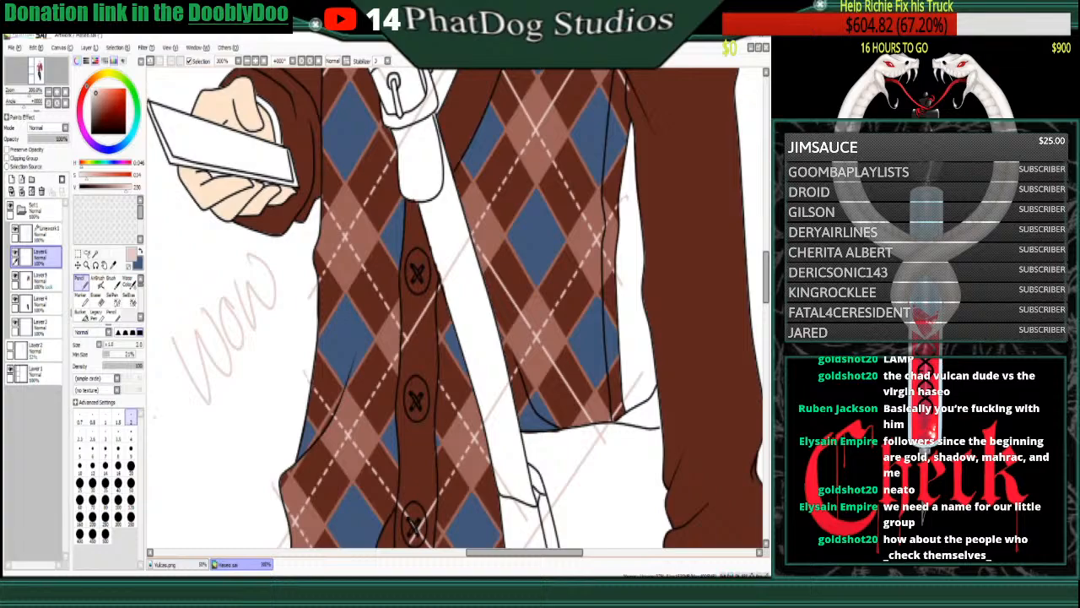
pyautogui.hotkey('ctrl', 'z')
pyautogui.hotkey('ctrl', 'z')
pyautogui.hotkey('ctrl', 'z')
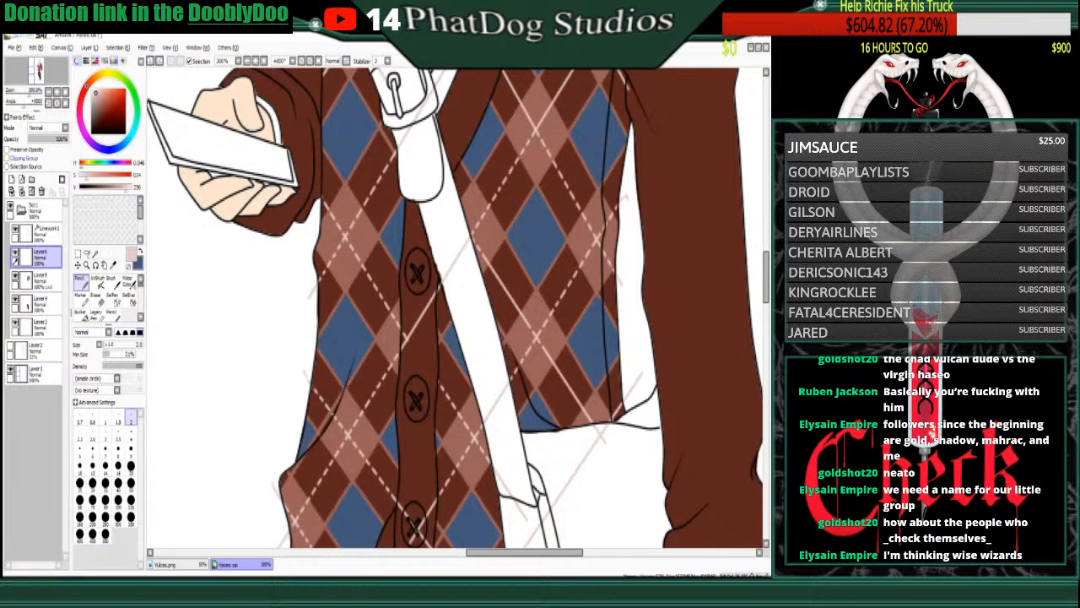
pyautogui.click(18, 159)
# - Finish dashing the lines at the hanging-arm side's lower front, and erase the pale line ends over the bottom button and hem
pyautogui.click(83, 299)
pyautogui.click(95, 296)
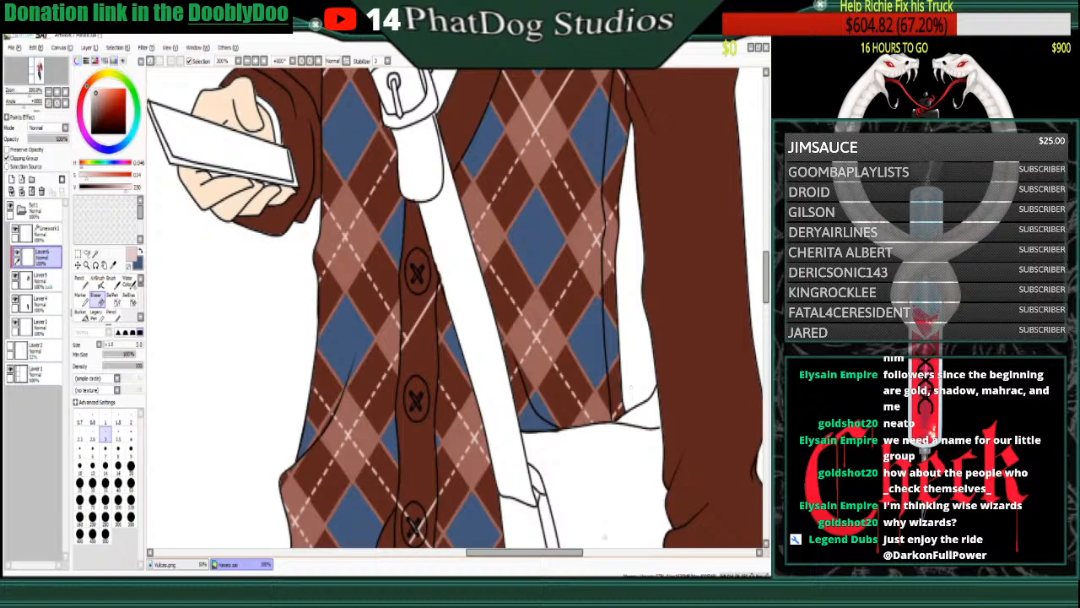
pyautogui.scroll(-4, 455, 308)
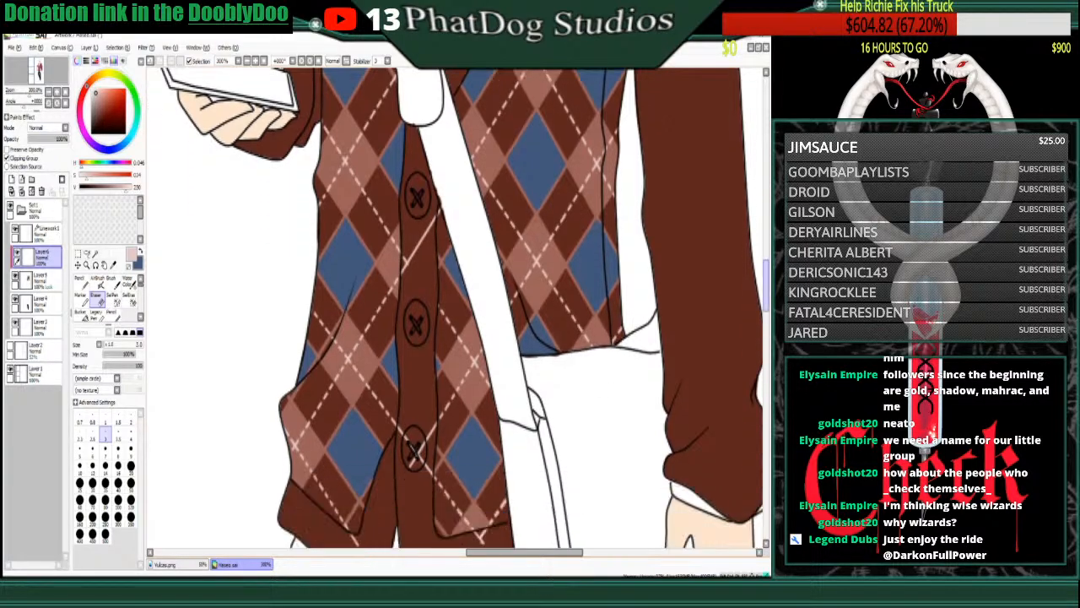
pyautogui.scroll(1, 455, 308)
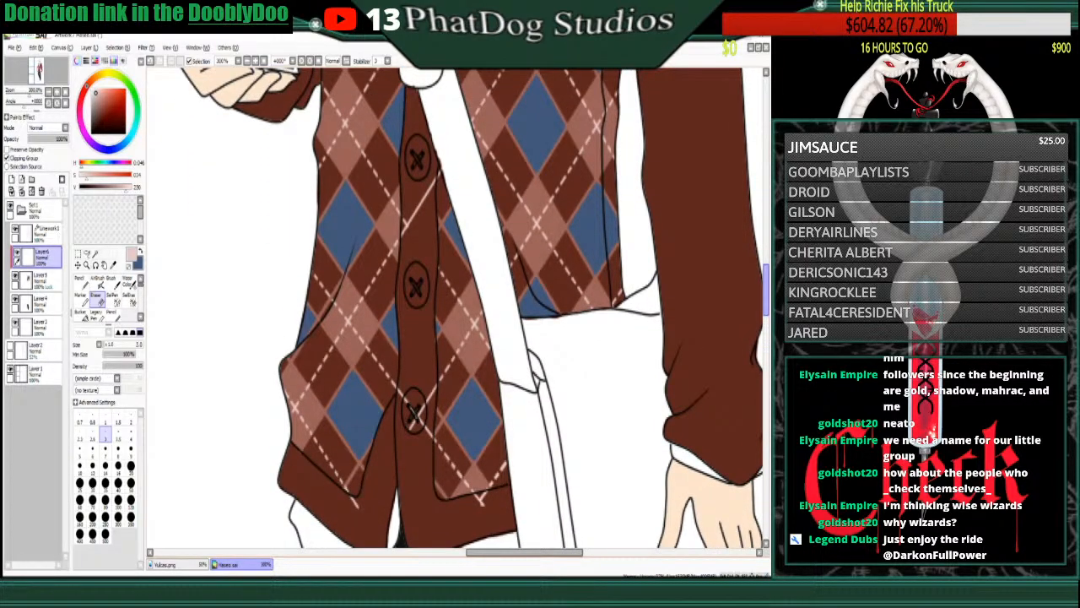
pyautogui.scroll(1, 355, 518)
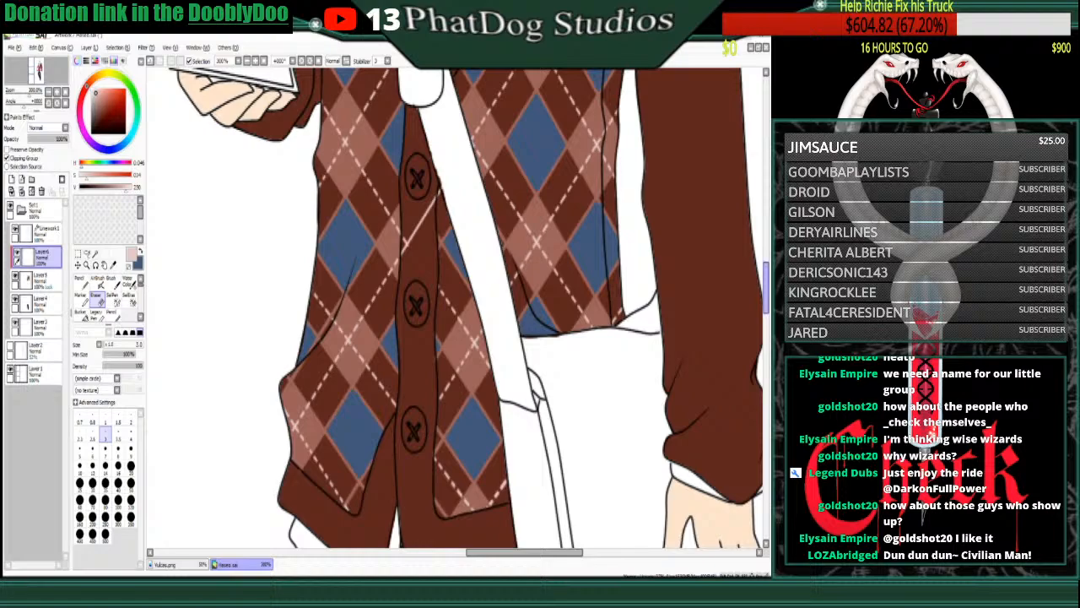
# - Erase gaps along the pale diagonals on both chest and shoulder areas of the cardigan to turn them into dashed lines
pyautogui.scroll(5, 455, 309)
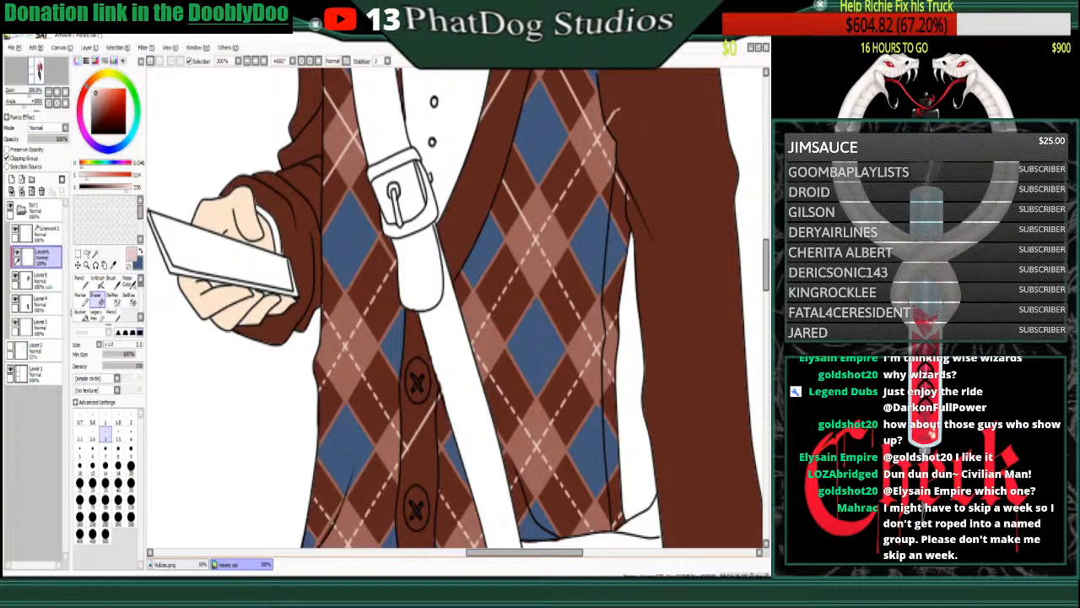
pyautogui.moveTo(617, 179); pyautogui.dragTo(621, 192)
pyautogui.scroll(2, 628, 192)
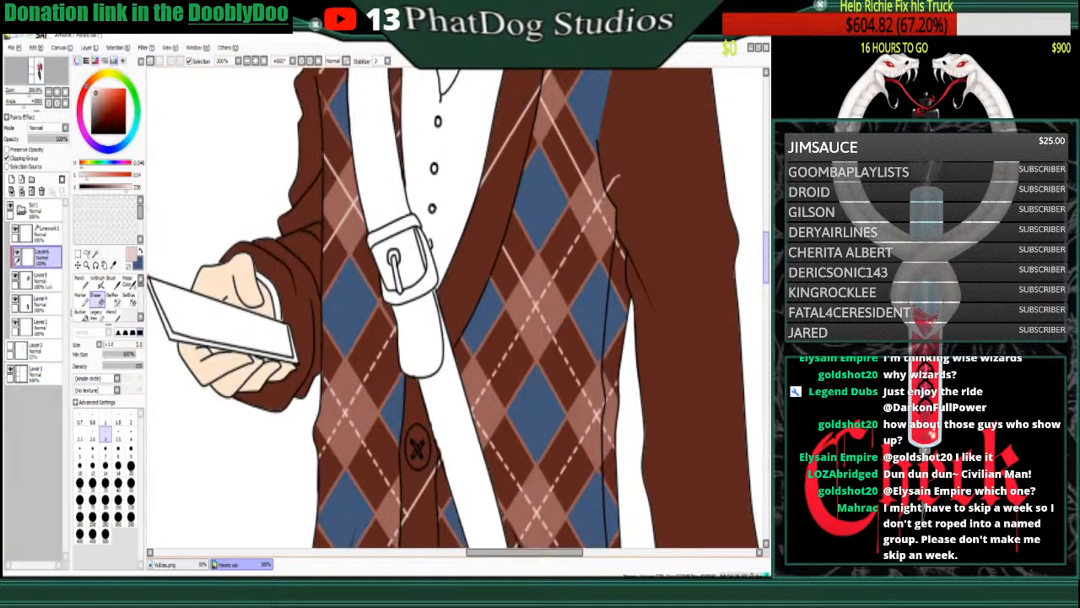
pyautogui.scroll(4, 624, 185)
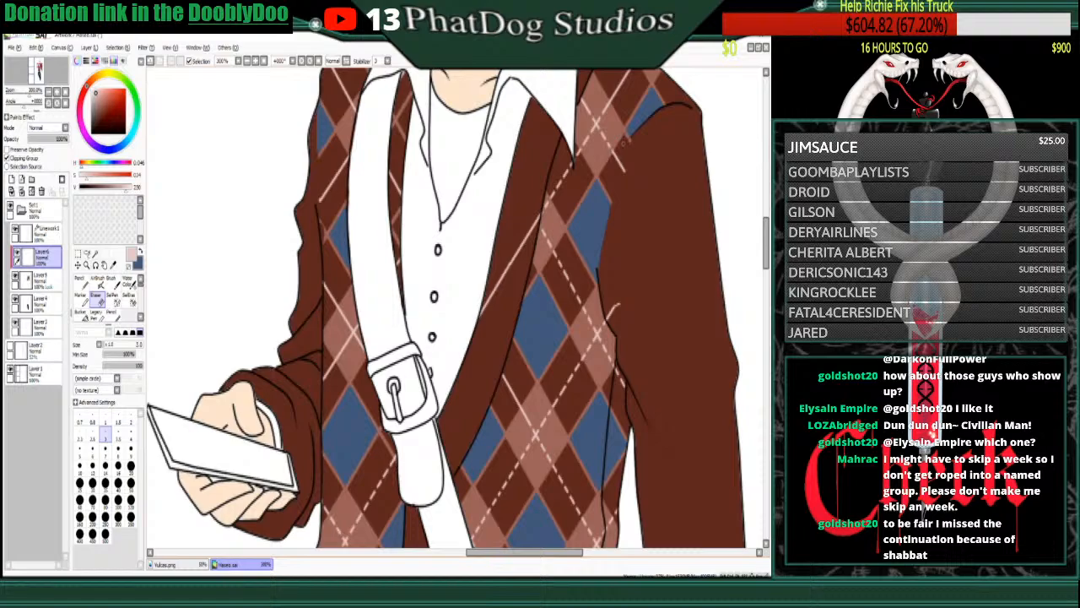
pyautogui.scroll(3, 743, 234)
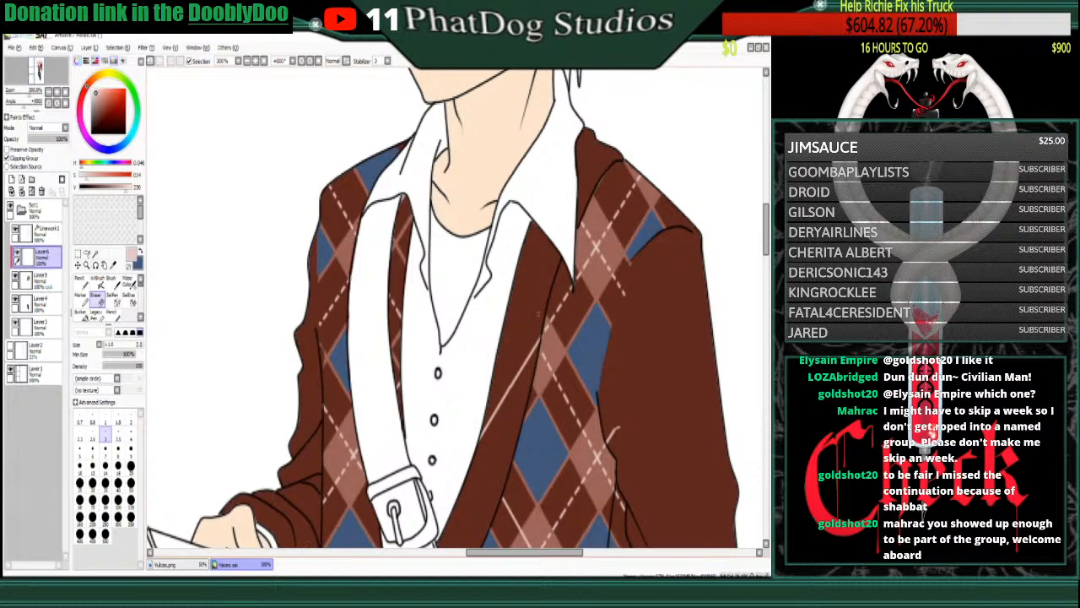
# - Erase the pale line pieces that cross the plain neckline band, the hanging sleeve's edge and the button band between the upper buttons
pyautogui.moveTo(534, 346)
pyautogui.mouseDown()
pyautogui.moveTo(480, 439)
pyautogui.moveTo(488, 421)
pyautogui.mouseUp()
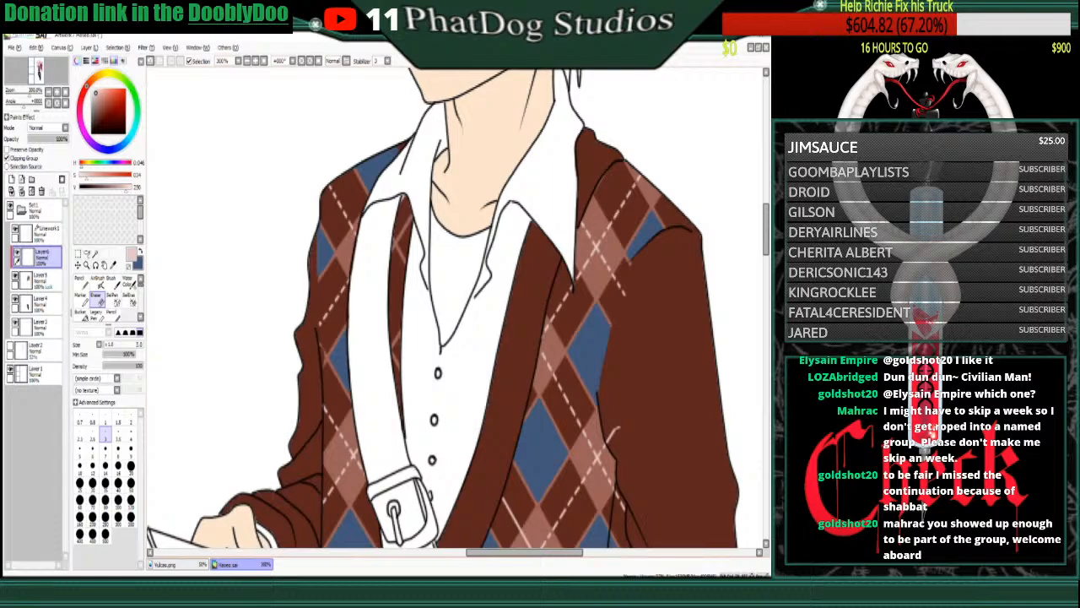
pyautogui.scroll(-3, 526, 361)
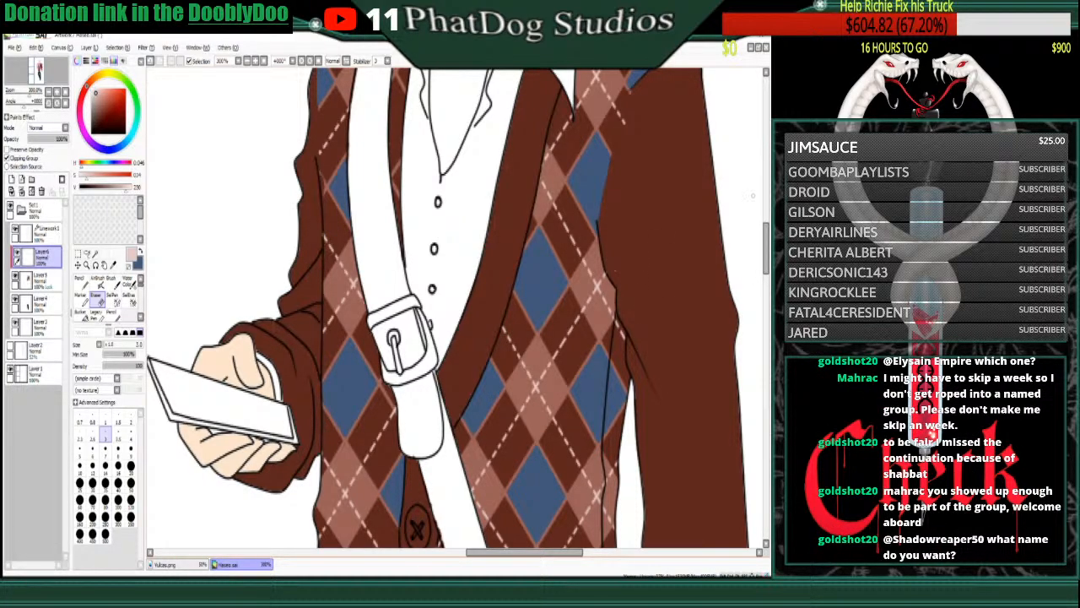
pyautogui.moveTo(765, 255); pyautogui.dragTo(765, 292)
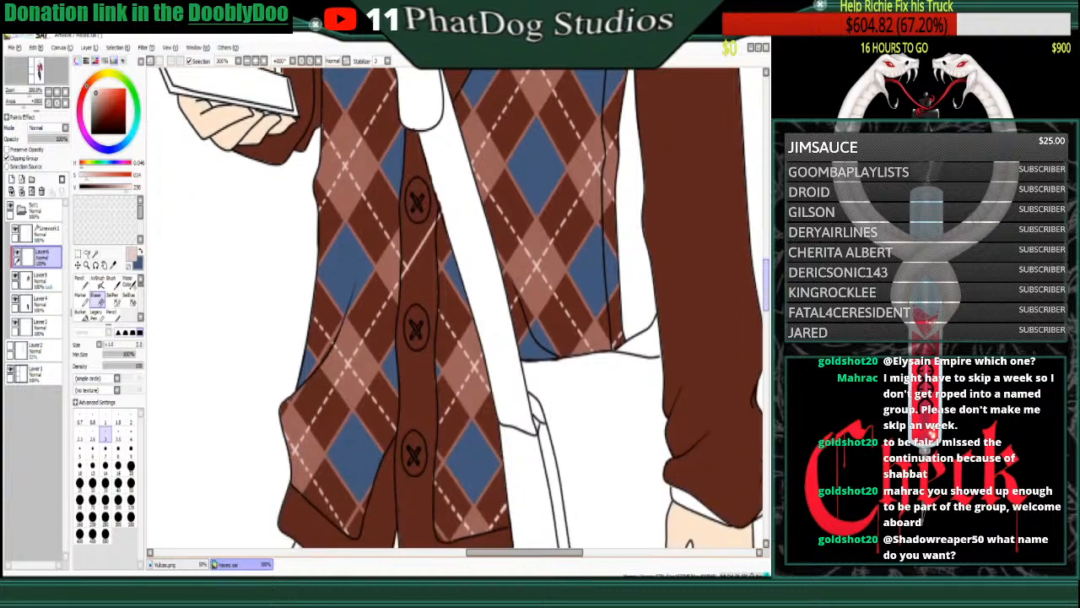
pyautogui.moveTo(403, 277); pyautogui.dragTo(432, 226)
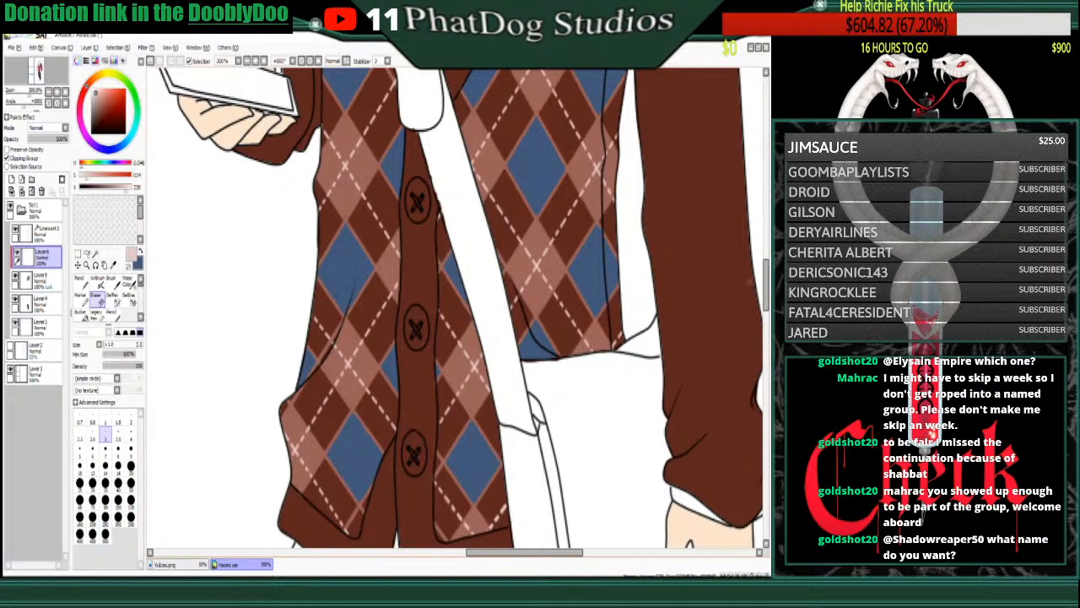
# - Sample the cardigan's dark brown and touch up the neckline band and the shoulder beside the collar with the Pencil on Layer5
pyautogui.scroll(5, 456, 308)
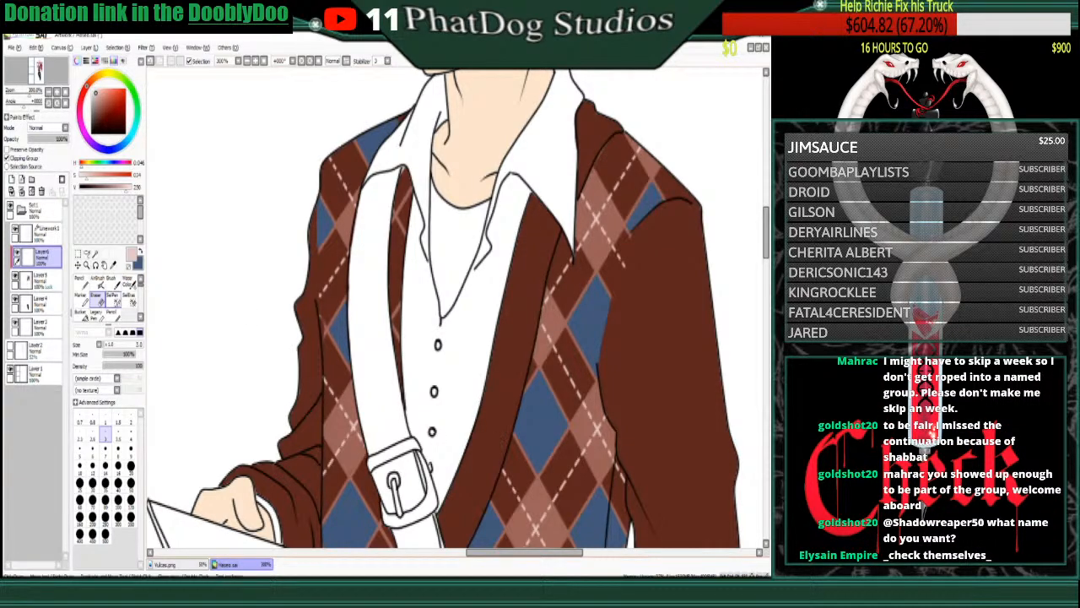
pyautogui.click(113, 265)
pyautogui.click(505, 388)
pyautogui.click(79, 279)
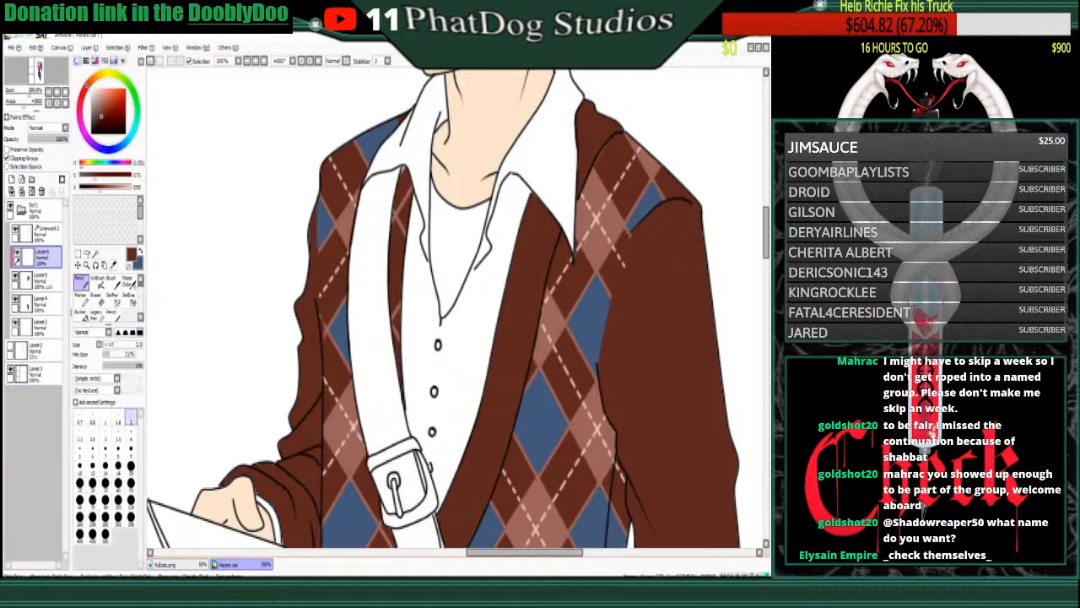
pyautogui.click(38, 278)
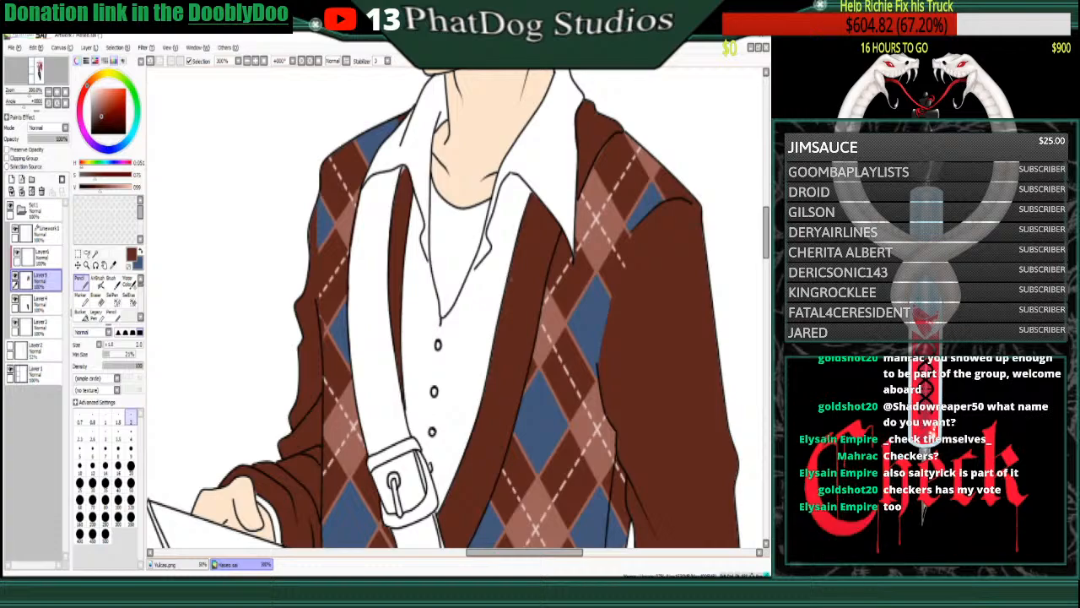
pyautogui.moveTo(513, 252); pyautogui.dragTo(497, 325)
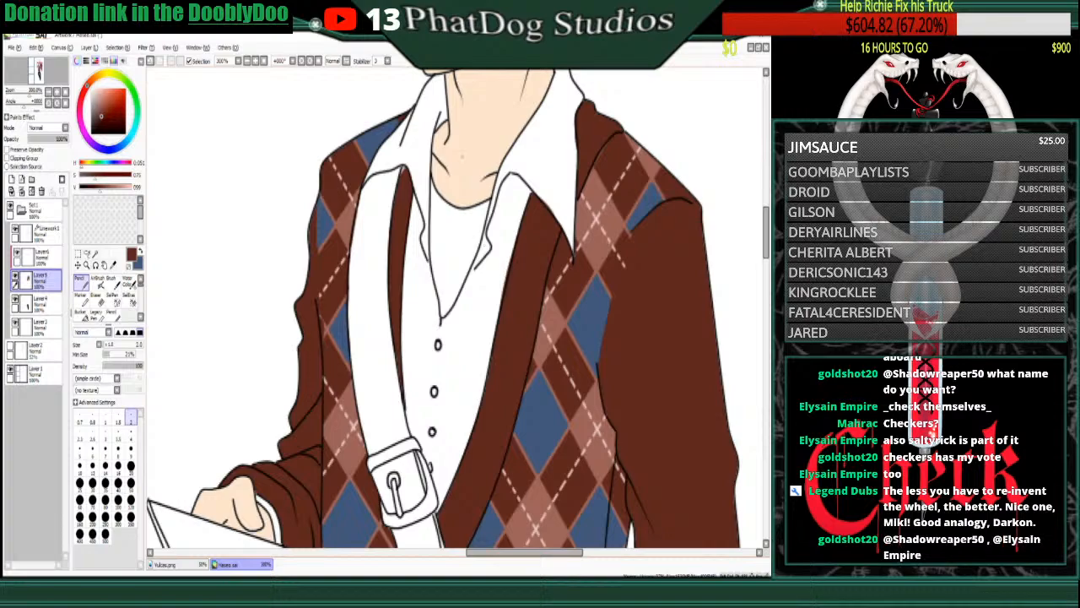
pyautogui.click(593, 101)
pyautogui.hotkey('ctrl', 'z')
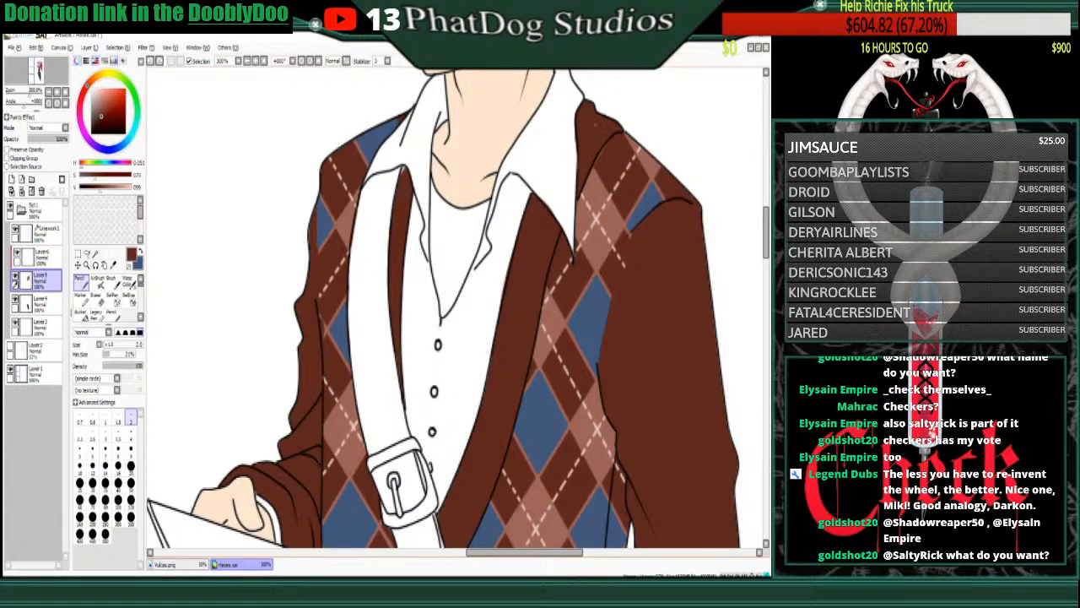
pyautogui.click(596, 125)
# - Handwrite "actually...." with the Pencil on the white area beside the card-holding side of the cardigan
pyautogui.scroll(-5, 455, 308)
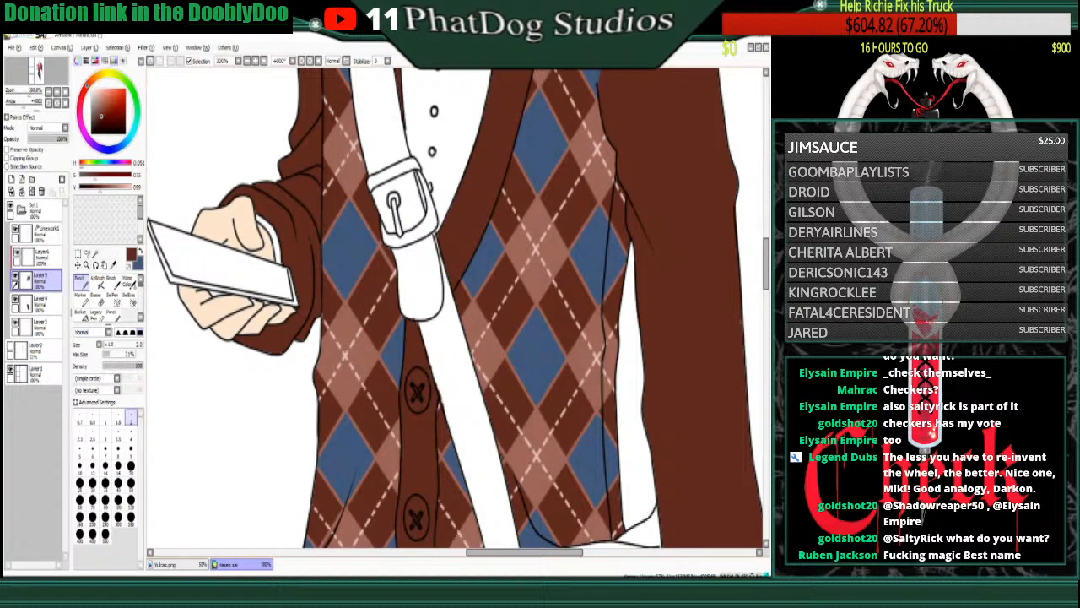
pyautogui.scroll(-4, 455, 308)
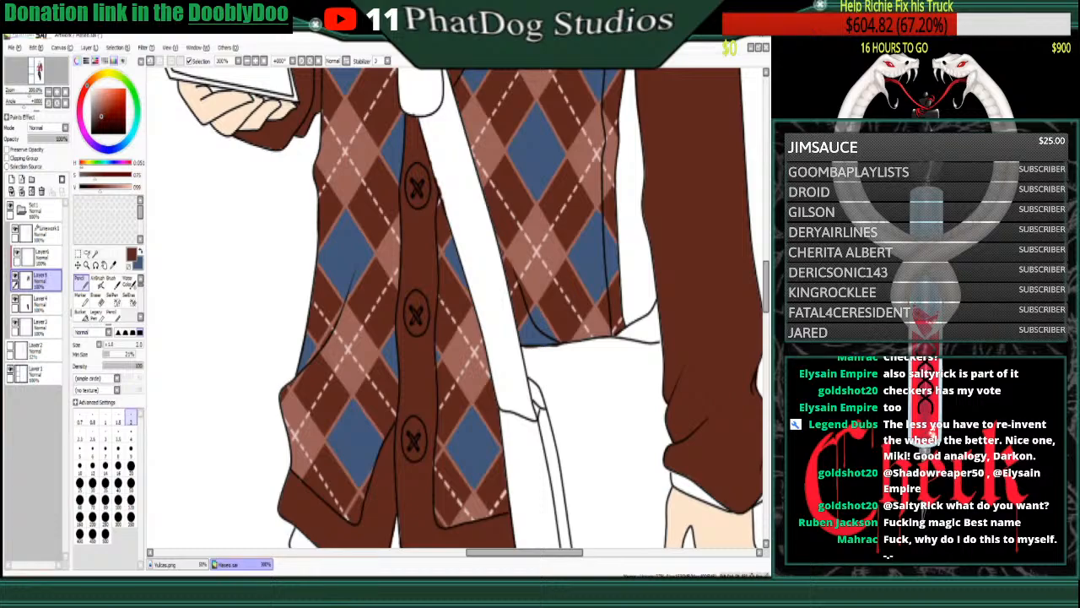
pyautogui.moveTo(192, 290)
pyautogui.mouseDown()
pyautogui.moveTo(194, 320)
pyautogui.moveTo(209, 300)
pyautogui.mouseUp()
pyautogui.moveTo(200, 252)
pyautogui.mouseDown()
pyautogui.moveTo(210, 295)
pyautogui.moveTo(261, 212)
pyautogui.mouseUp()
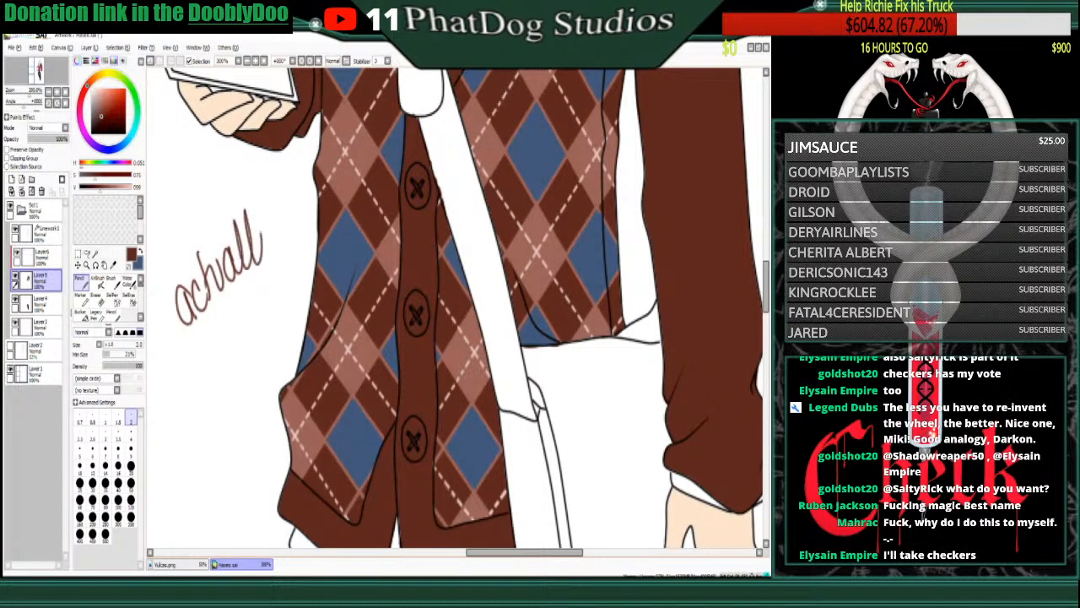
pyautogui.moveTo(262, 253); pyautogui.dragTo(274, 295)
pyautogui.click(283, 236)
pyautogui.click(290, 232)
pyautogui.click(297, 229)
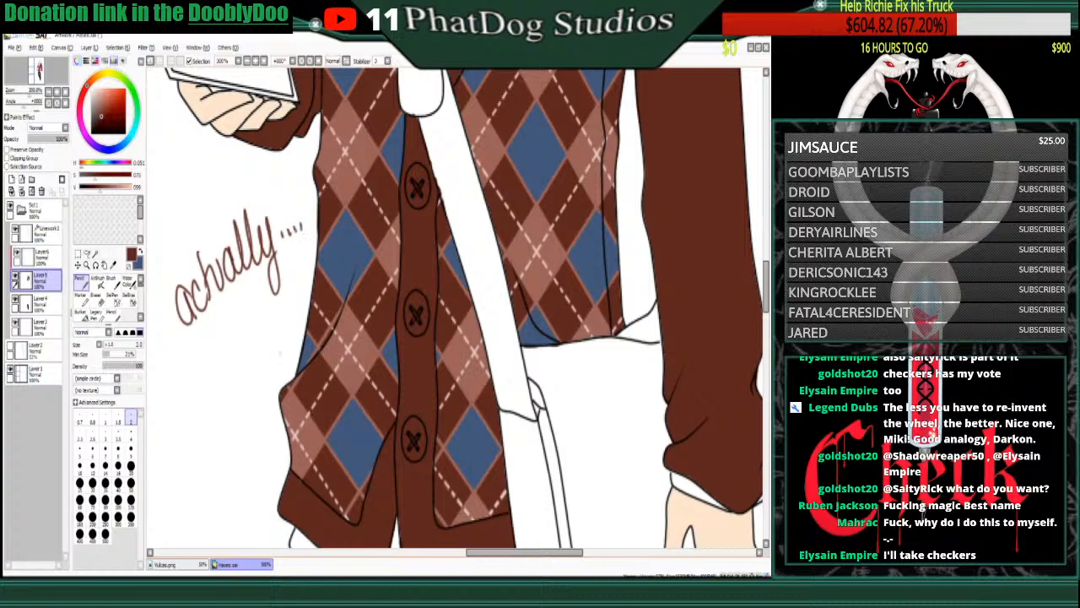
# - Handwrite "now it is Discord" in two lines below the word "actually...."
pyautogui.moveTo(162, 382)
pyautogui.mouseDown()
pyautogui.moveTo(158, 425)
pyautogui.moveTo(181, 374)
pyautogui.moveTo(198, 360)
pyautogui.moveTo(209, 372)
pyautogui.moveTo(227, 363)
pyautogui.moveTo(225, 345)
pyautogui.moveTo(244, 337)
pyautogui.moveTo(239, 346)
pyautogui.mouseUp()
pyautogui.click(199, 345)
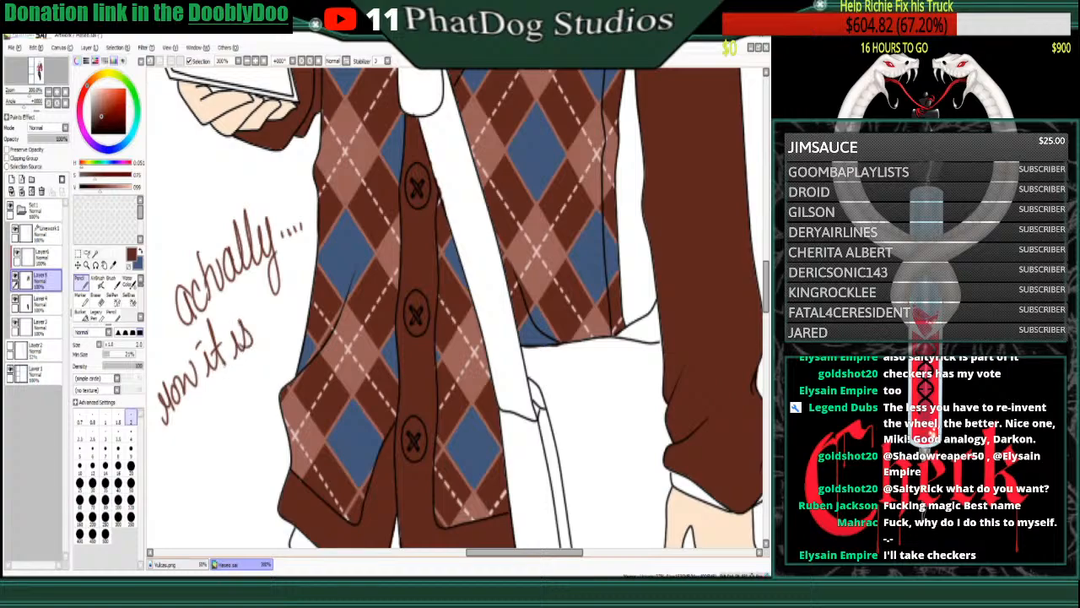
pyautogui.click(226, 321)
pyautogui.moveTo(171, 446); pyautogui.dragTo(179, 489)
pyautogui.moveTo(194, 453); pyautogui.dragTo(206, 470)
pyautogui.click(198, 437)
pyautogui.moveTo(221, 436)
pyautogui.mouseDown()
pyautogui.moveTo(228, 451)
pyautogui.moveTo(235, 418)
pyautogui.moveTo(246, 432)
pyautogui.mouseUp()
pyautogui.moveTo(255, 415)
pyautogui.mouseDown()
pyautogui.moveTo(251, 397)
pyautogui.moveTo(261, 430)
pyautogui.mouseUp()
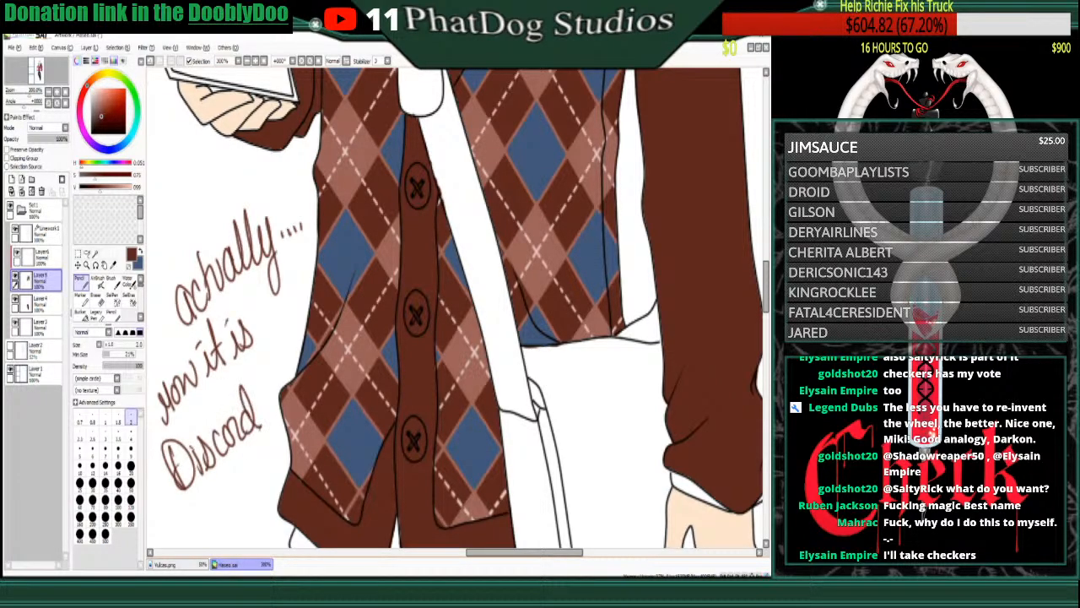
# - Erase the malformed first letter of "now" in the handwritten note and redraw it as a capital N
pyautogui.click(98, 300)
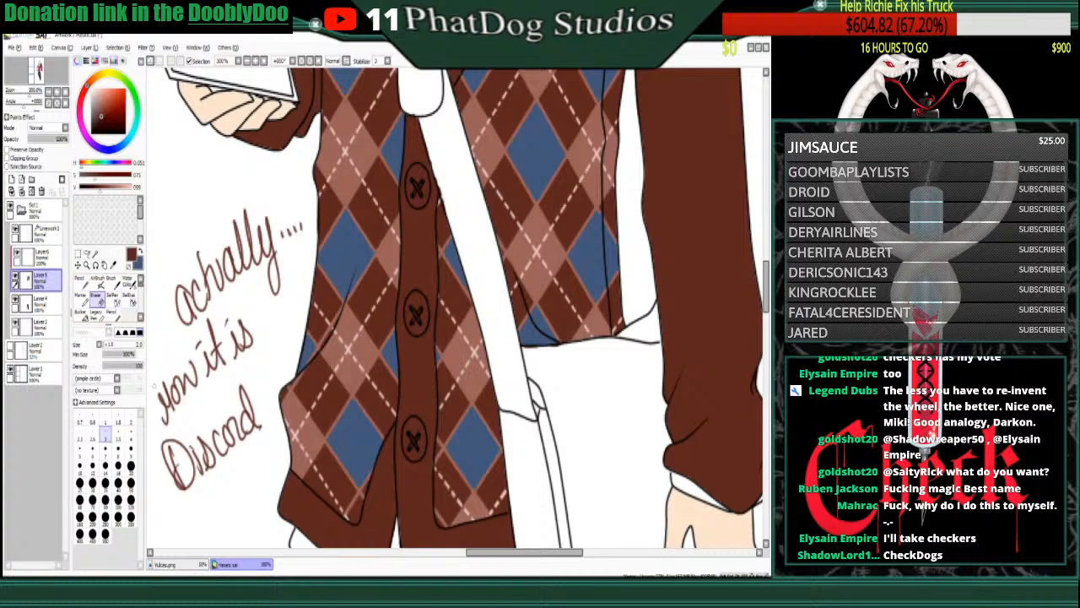
pyautogui.moveTo(161, 394)
pyautogui.mouseDown()
pyautogui.moveTo(166, 429)
pyautogui.moveTo(165, 380)
pyautogui.moveTo(164, 411)
pyautogui.moveTo(172, 378)
pyautogui.mouseUp()
pyautogui.click(82, 283)
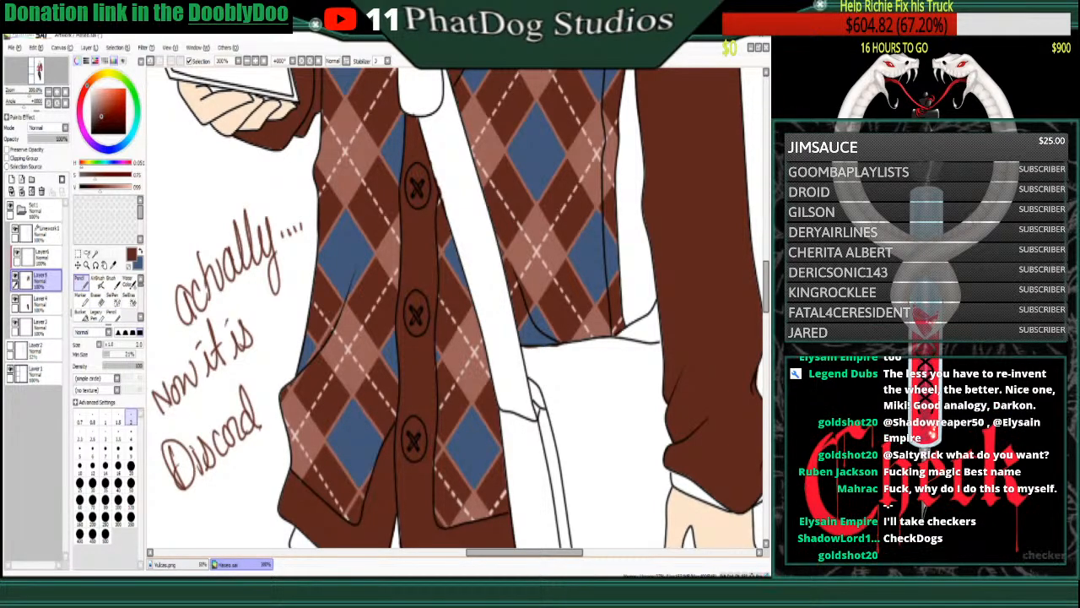
# - Erase the entire handwritten note beside the cardigan with a larger Eraser and return to the Pencil
pyautogui.click(97, 297)
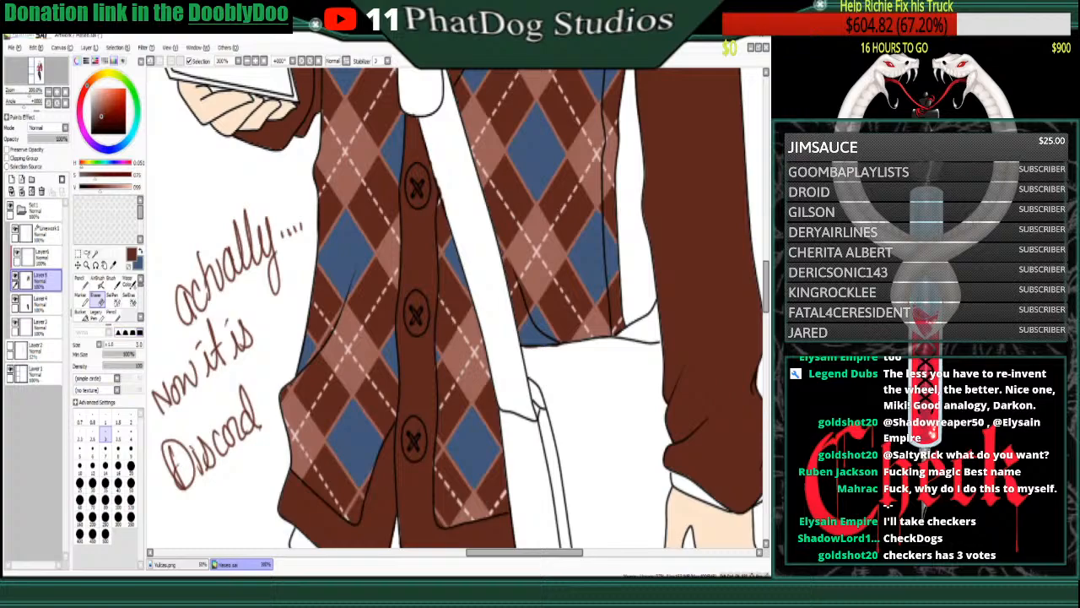
pyautogui.moveTo(177, 452); pyautogui.dragTo(165, 395)
pyautogui.moveTo(165, 395)
pyautogui.mouseDown()
pyautogui.moveTo(173, 469)
pyautogui.moveTo(187, 452)
pyautogui.mouseUp()
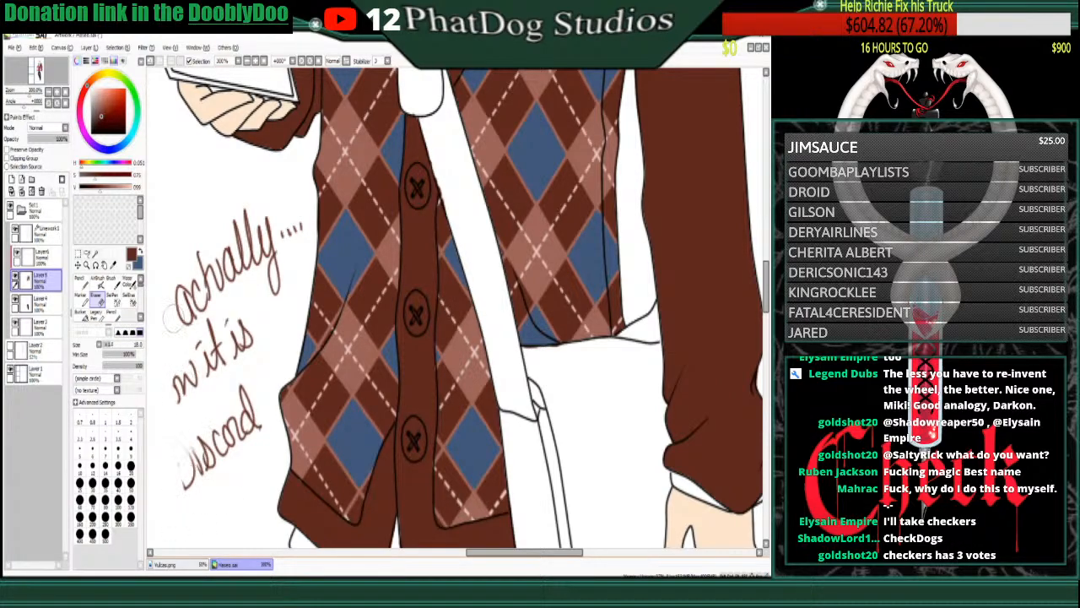
pyautogui.moveTo(230, 313)
pyautogui.mouseDown()
pyautogui.moveTo(252, 481)
pyautogui.moveTo(191, 513)
pyautogui.moveTo(164, 464)
pyautogui.moveTo(160, 414)
pyautogui.moveTo(295, 228)
pyautogui.moveTo(235, 224)
pyautogui.moveTo(177, 287)
pyautogui.mouseUp()
pyautogui.click(81, 283)
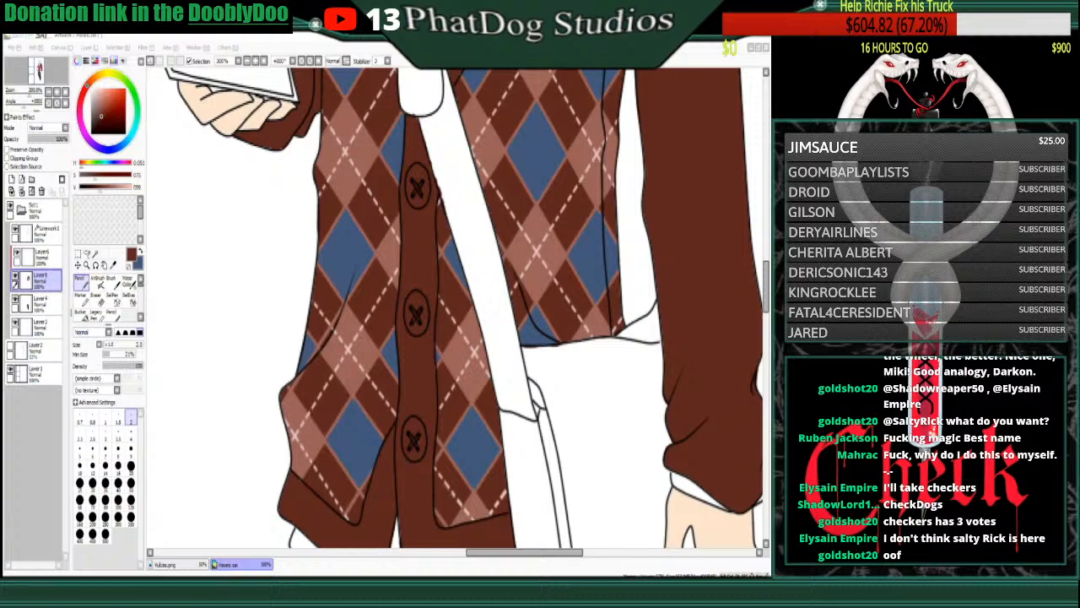
# - Sample the diamond pink and touch up the pattern beside the fold line above the pocket on the card-holding side
pyautogui.hotkey('alt', 'Tab')
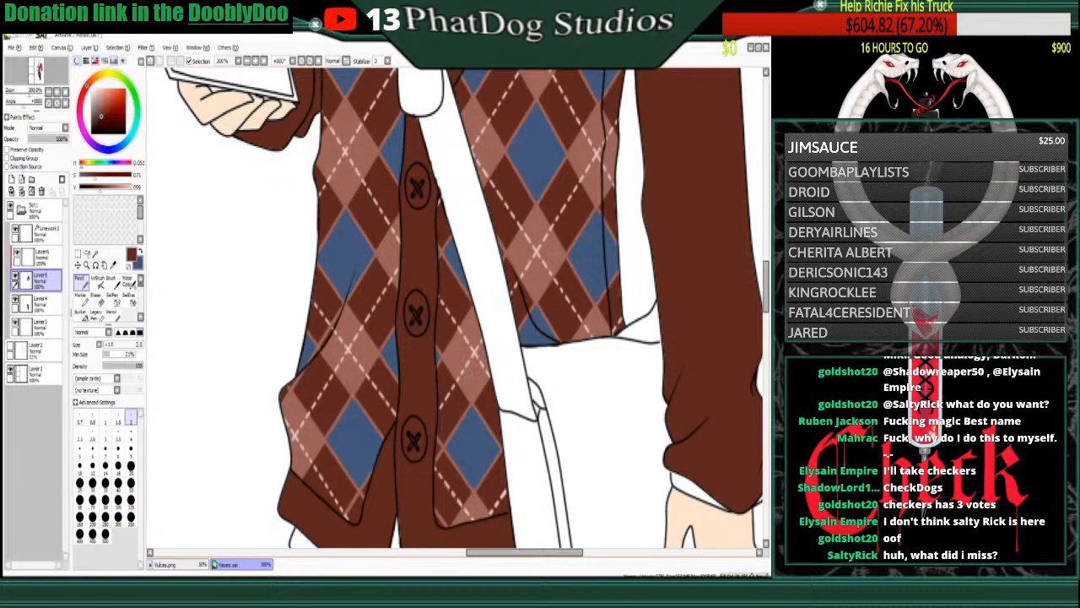
pyautogui.rightClick(345, 331)
pyautogui.moveTo(321, 348); pyautogui.dragTo(335, 327)
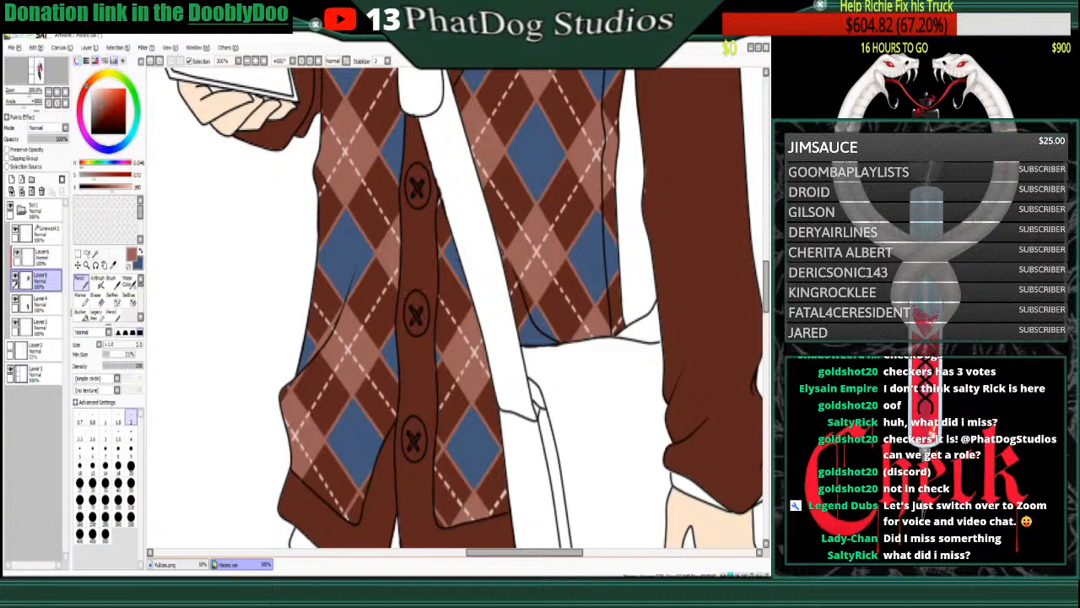
# - Sample the sleeve's dark brown and fill the small gaps along both edges of the hanging arm's sleeve
pyautogui.keyDown('alt'); pyautogui.click(677, 179); pyautogui.keyUp('alt')
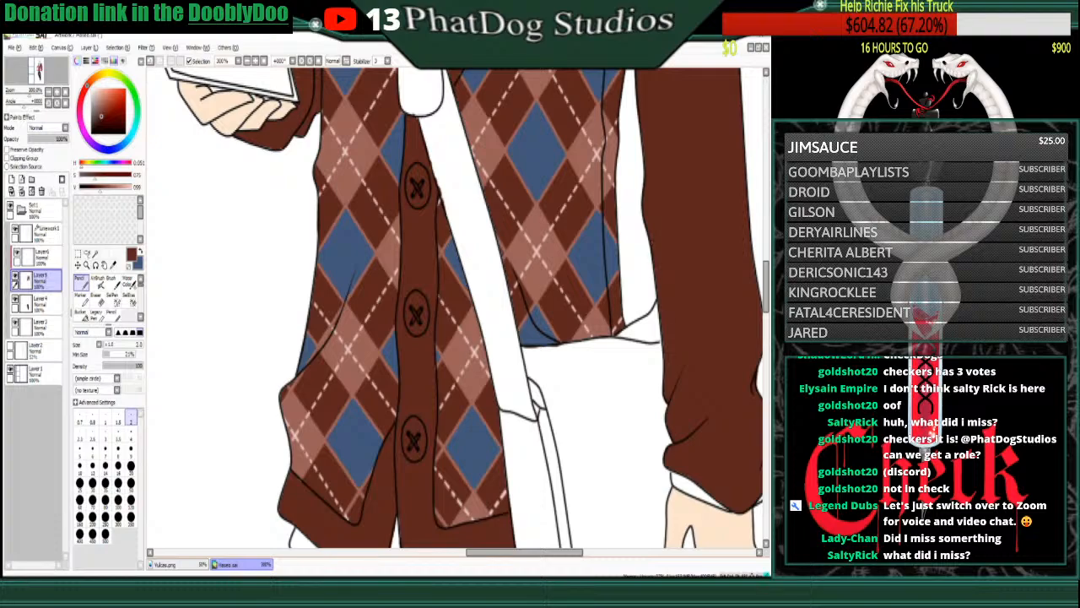
pyautogui.moveTo(660, 310); pyautogui.dragTo(664, 356)
pyautogui.moveTo(750, 243); pyautogui.dragTo(754, 263)
# - Examine the cardigan colouring from hem to shoulders and on the full figure within the comic page
pyautogui.scroll(3, 455, 308)
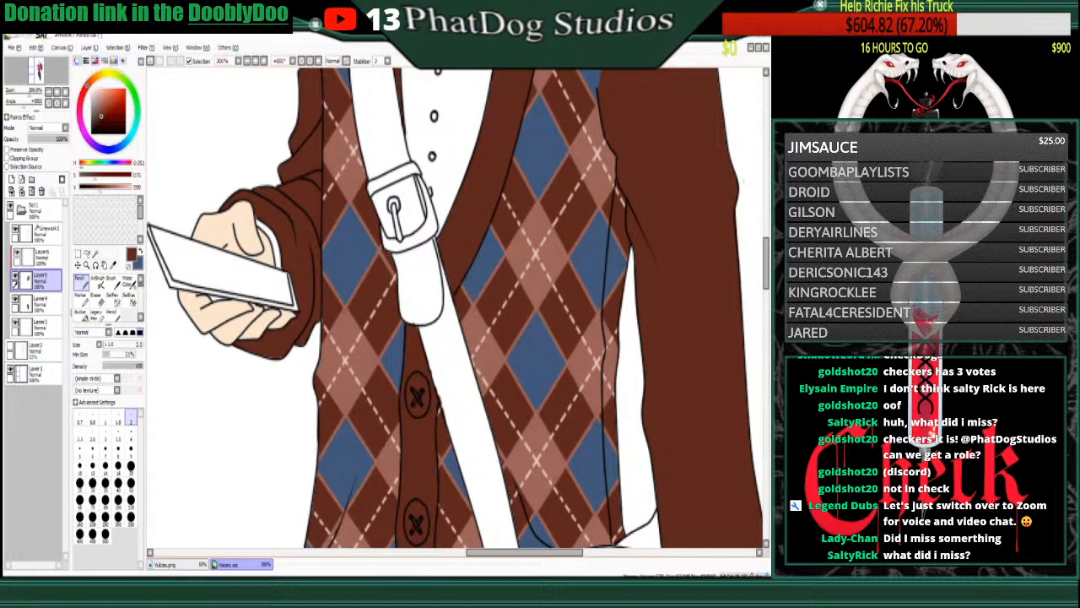
pyautogui.scroll(3, 455, 308)
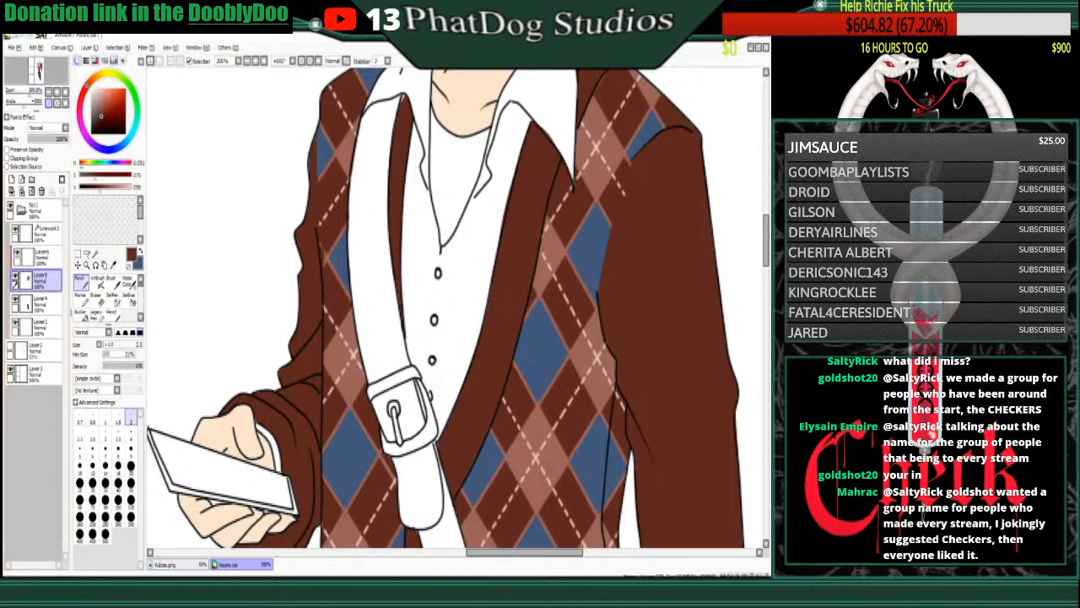
pyautogui.click(49, 92)
pyautogui.click(49, 92)
pyautogui.click(49, 92)
pyautogui.scroll(-1, 454, 308)
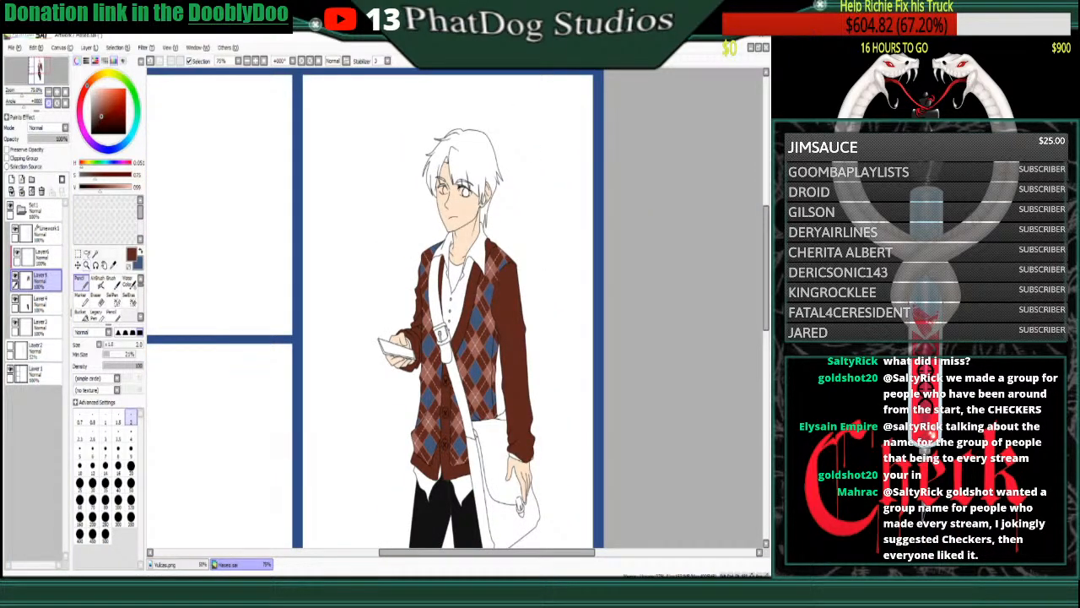
pyautogui.scroll(-1, 455, 308)
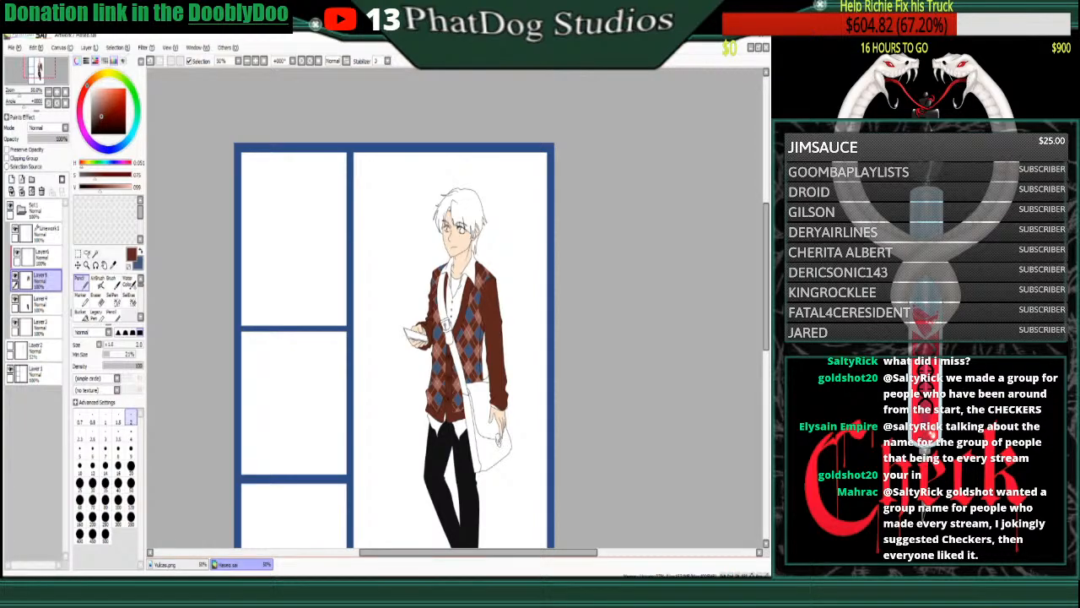
pyautogui.scroll(2, 455, 308)
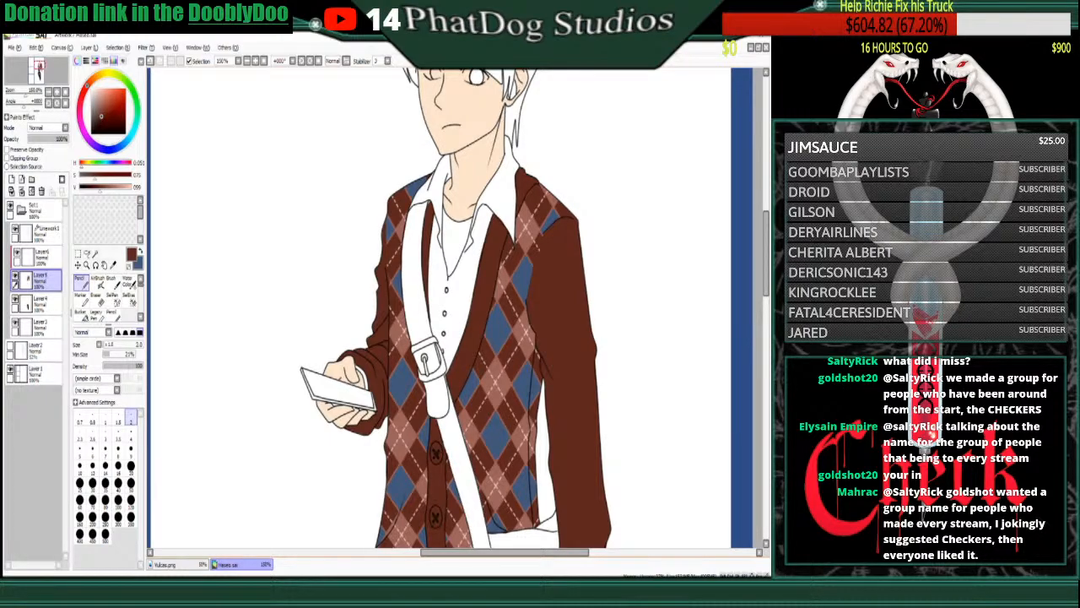
# - Choose a muted orange-brown for the hair, add a new layer above the skin colour layer, and switch to the Bucket
pyautogui.moveTo(767, 253); pyautogui.dragTo(766, 223)
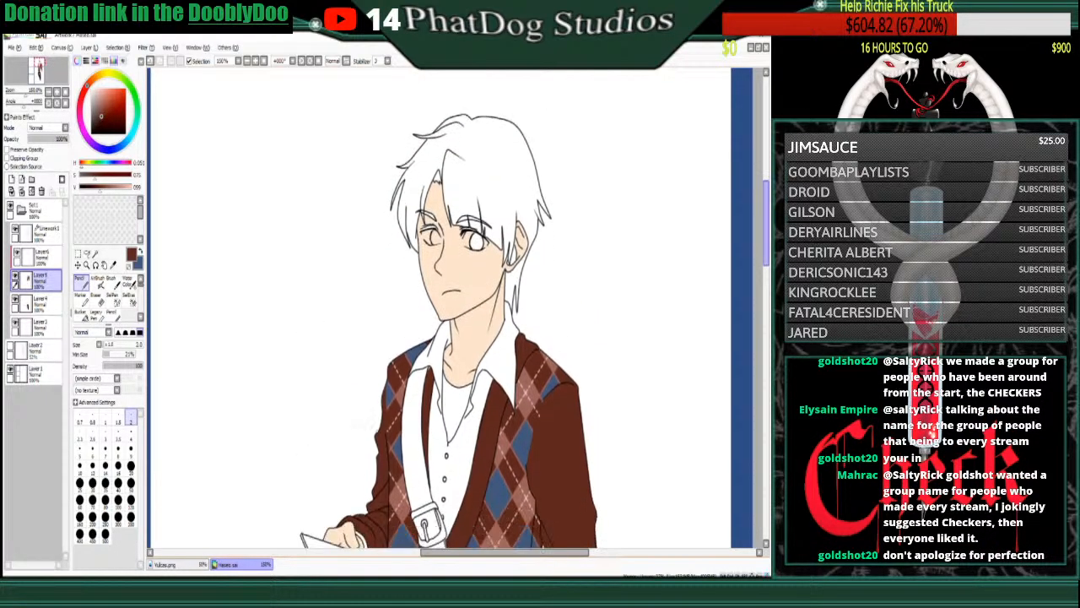
pyautogui.click(95, 78)
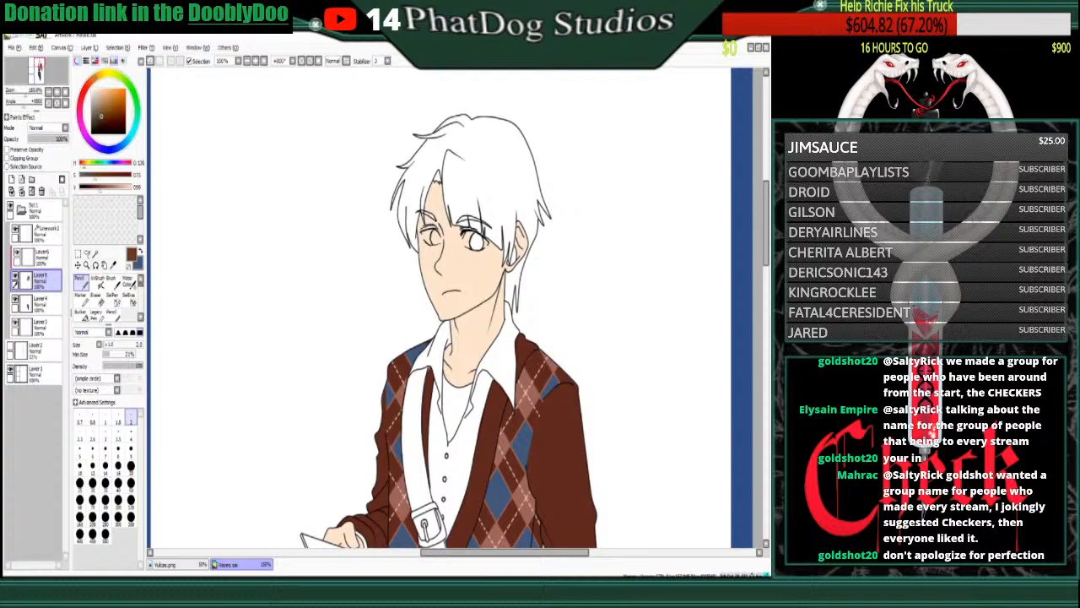
pyautogui.click(93, 78)
pyautogui.moveTo(101, 117); pyautogui.dragTo(102, 112)
pyautogui.click(38, 325)
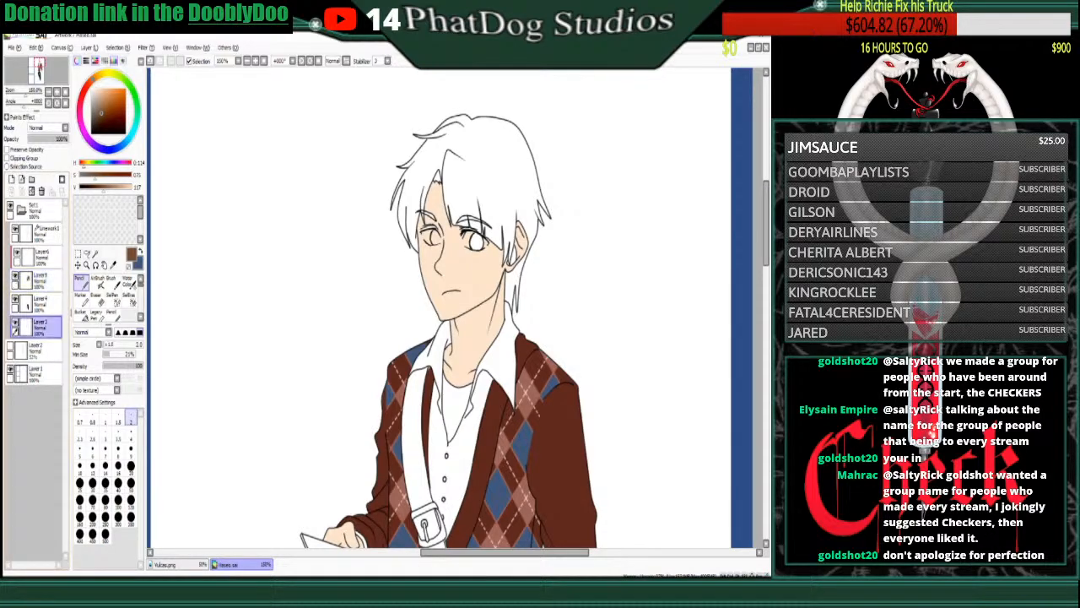
pyautogui.click(12, 179)
pyautogui.click(81, 315)
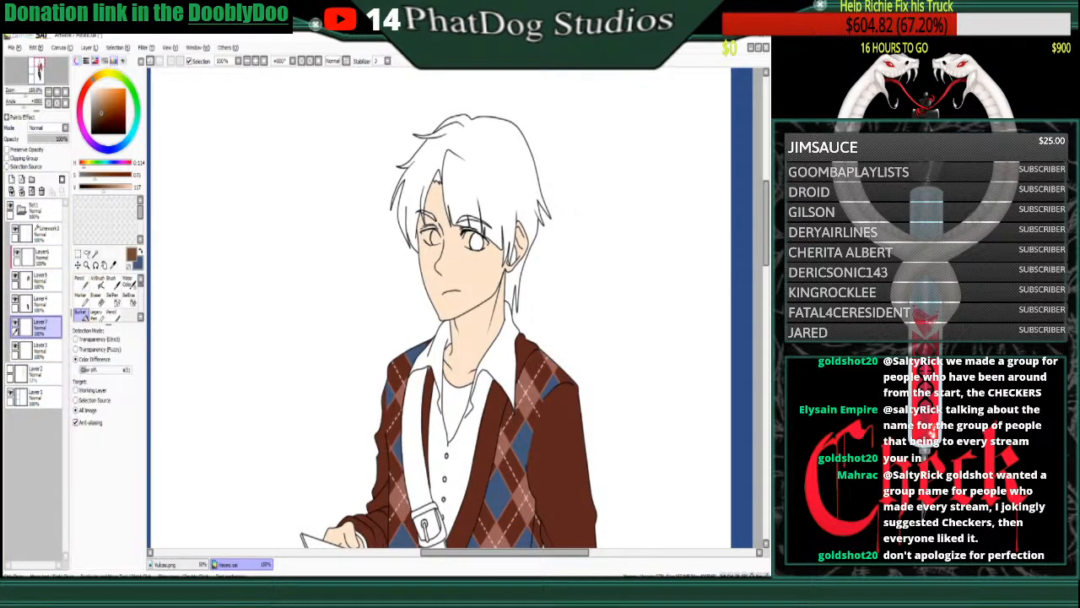
# - Try filling the character's hair and the enclosed gaps around the eyebrow and ear with the muted orange-brown
pyautogui.click(472, 156)
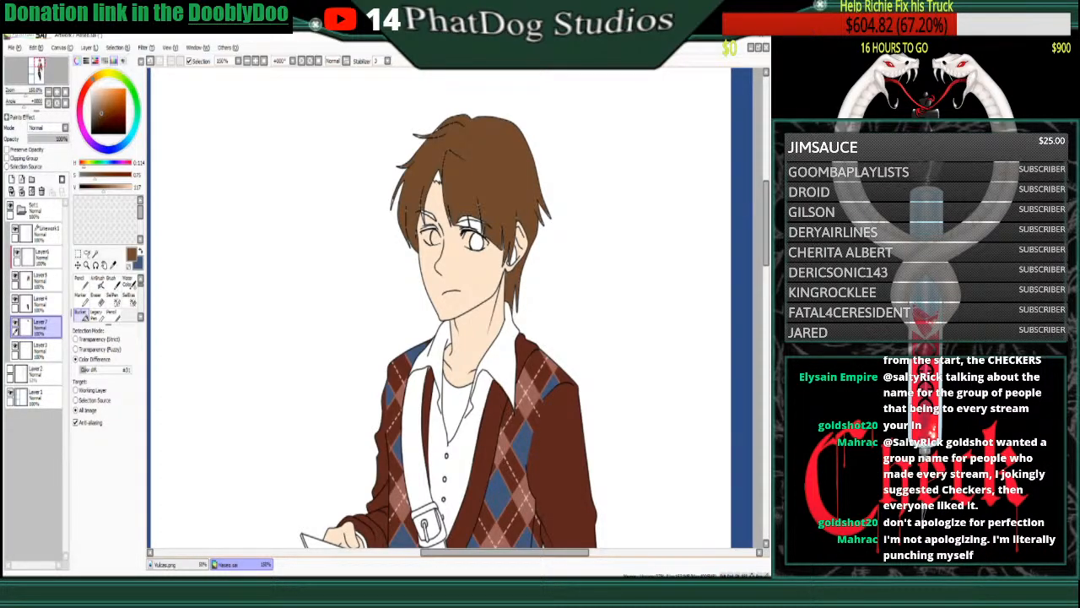
pyautogui.hotkey('ctrl', 'z')
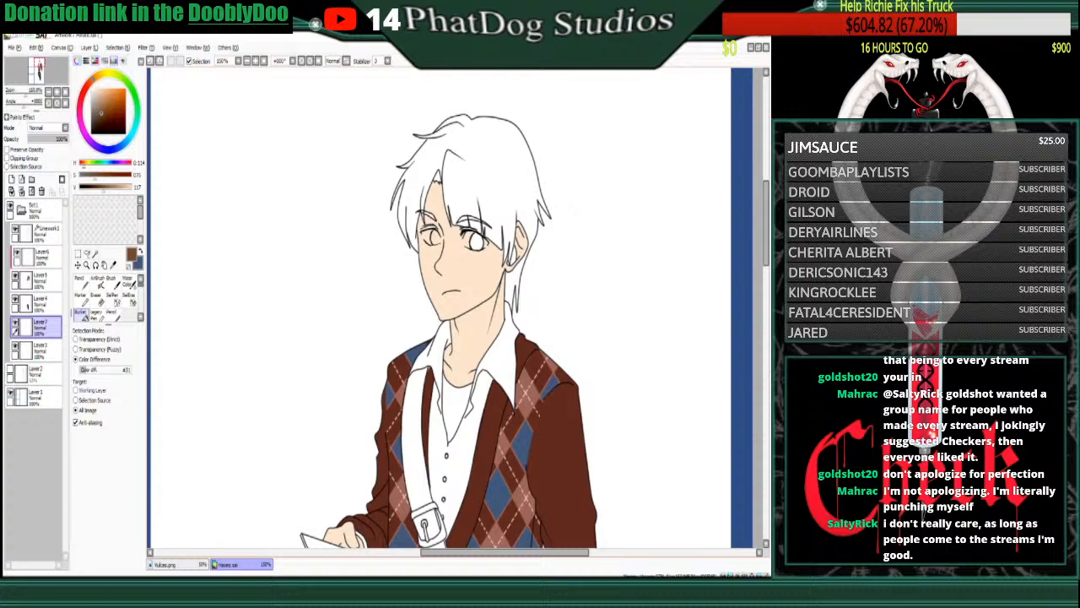
pyautogui.click(479, 165)
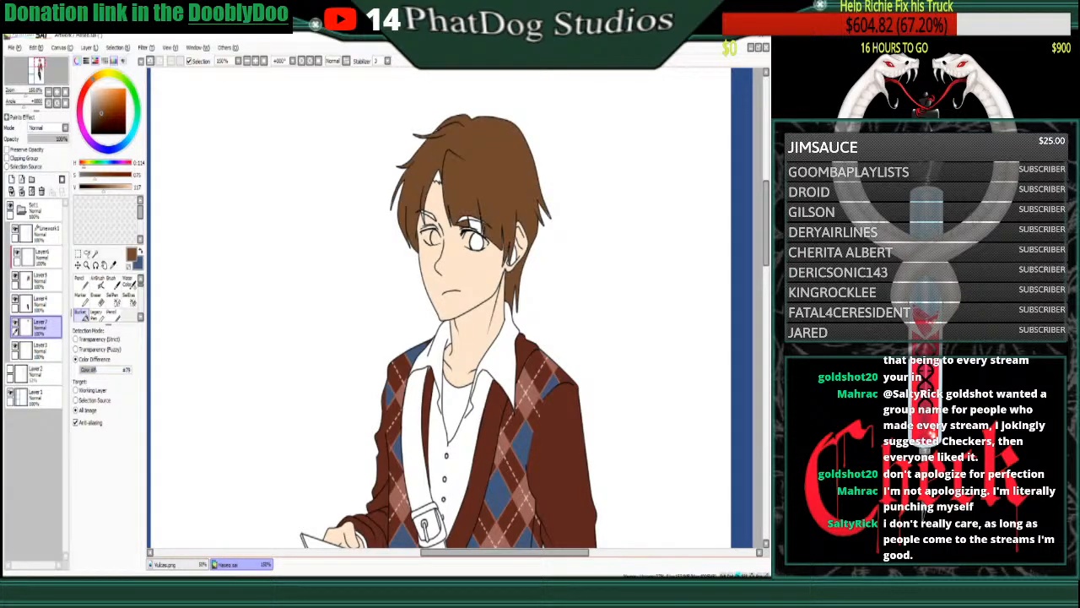
pyautogui.hotkey('alt', 'Tab')
pyautogui.click(479, 226)
pyautogui.click(509, 256)
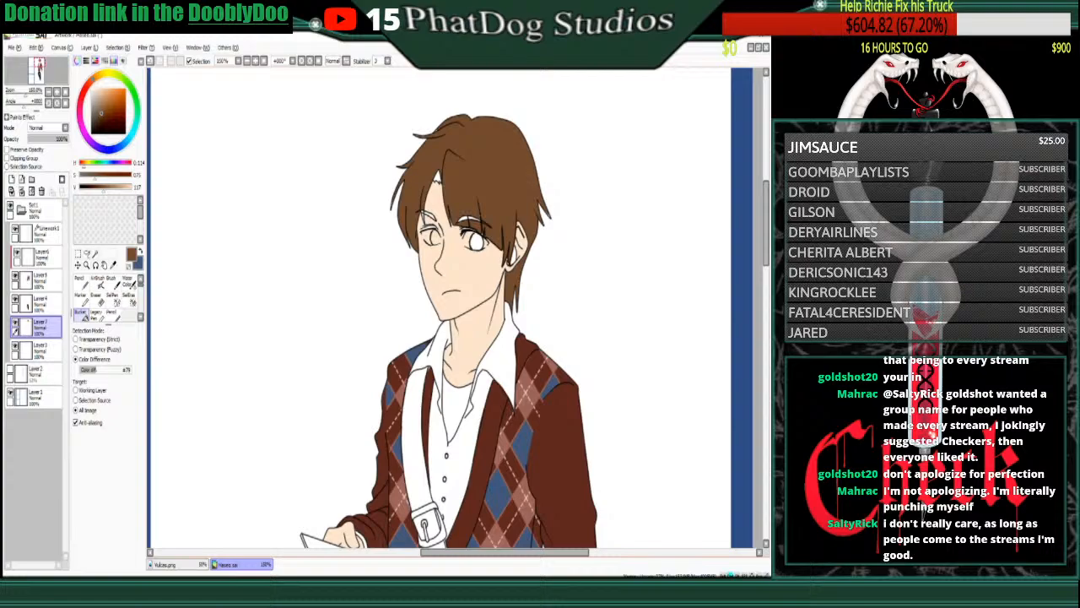
pyautogui.hotkey('ctrl', 'z')
pyautogui.hotkey('ctrl', 'z')
pyautogui.hotkey('ctrl', 'z')
pyautogui.hotkey('ctrl', 'z')
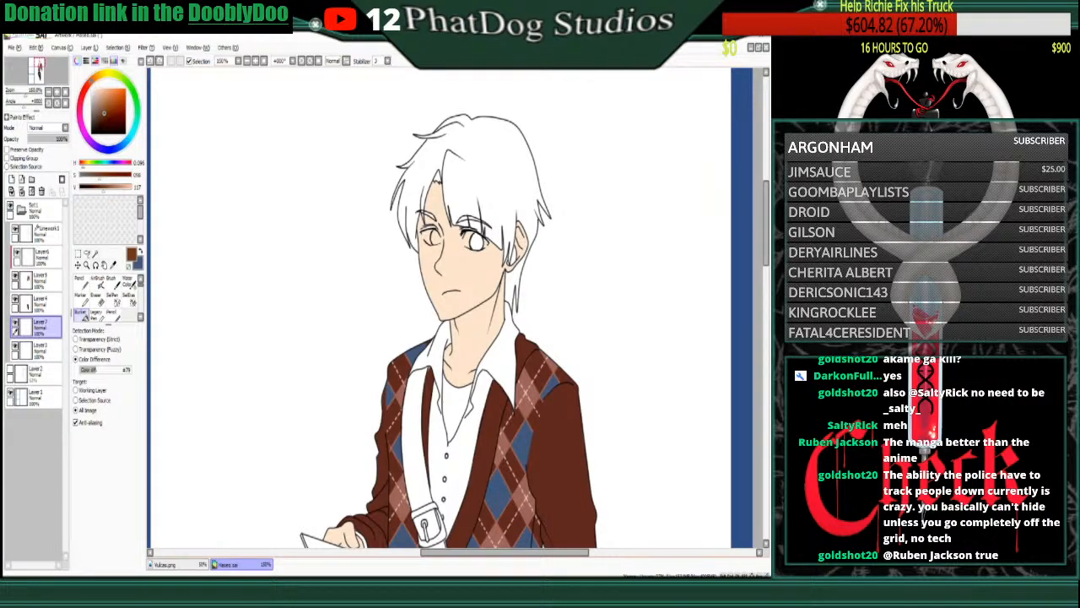
# - Fill the hair with a more saturated reddish brown, trying different colour difference tolerances for the Bucket until the fill fits the outlines
pyautogui.click(491, 173)
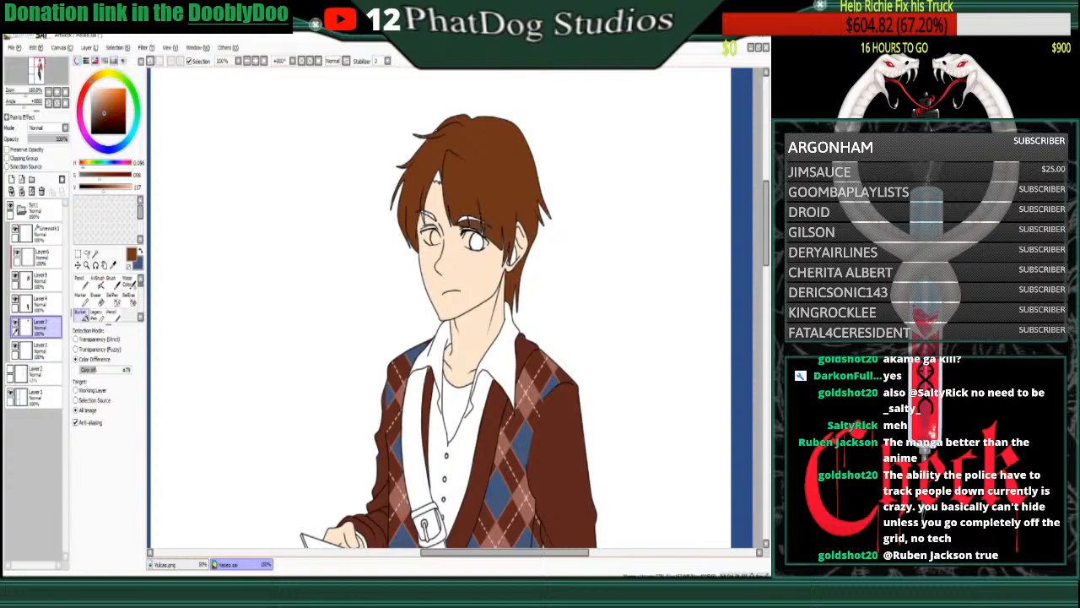
pyautogui.click(158, 60)
pyautogui.click(106, 370)
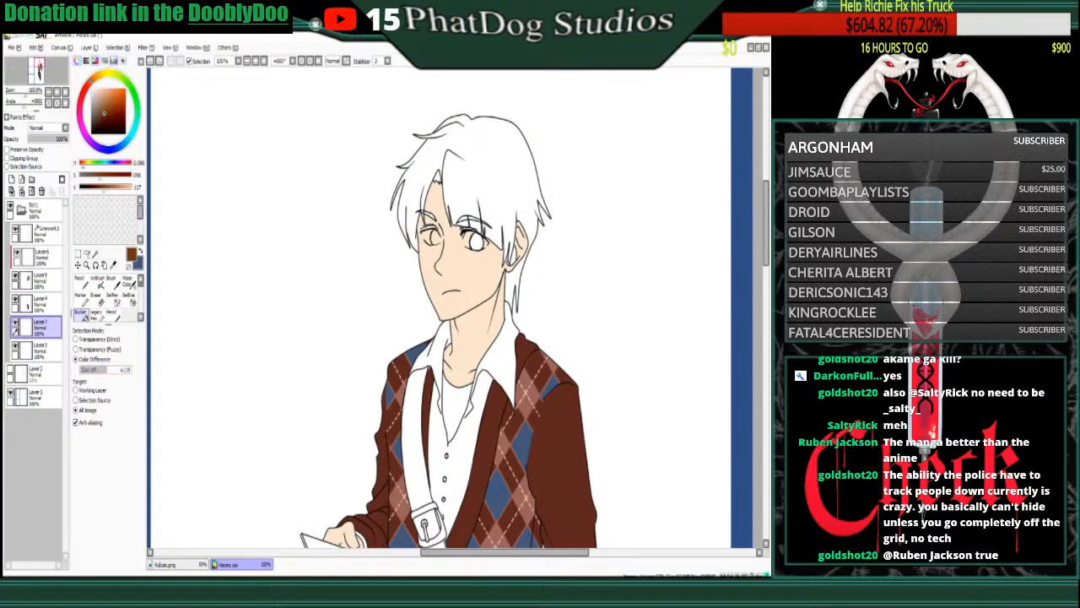
pyautogui.click(491, 173)
pyautogui.hotkey('ctrl', 'z')
pyautogui.click(117, 369)
pyautogui.click(491, 173)
pyautogui.hotkey('ctrl', 'z')
pyautogui.click(110, 370)
pyautogui.click(490, 168)
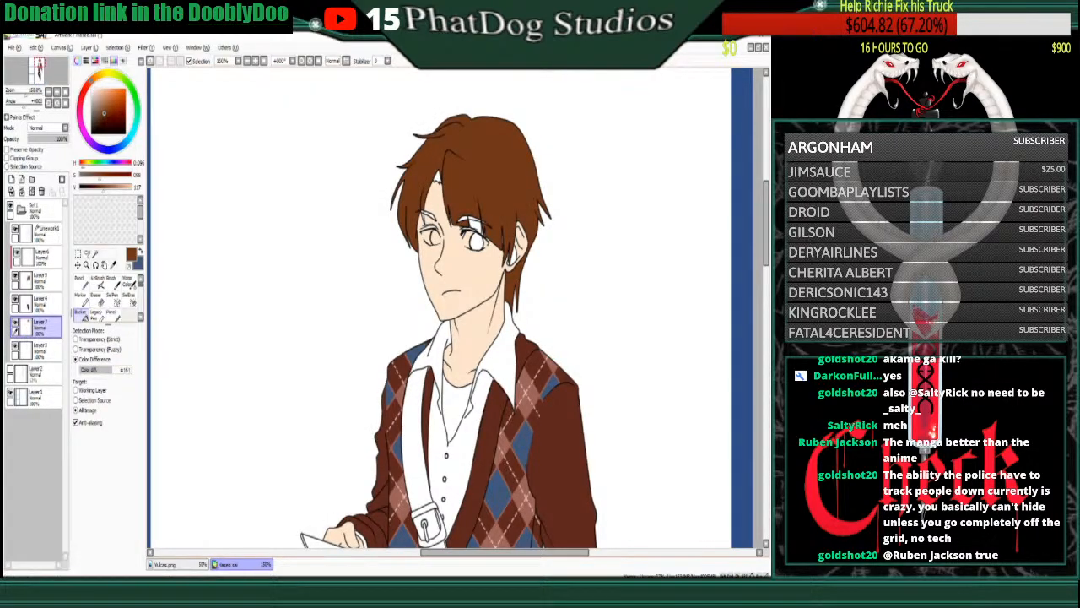
# - Paint the hair brown with the Pencil into the white gap at the parting and the eyebrow beneath the fringe
pyautogui.click(56, 92)
pyautogui.click(482, 199)
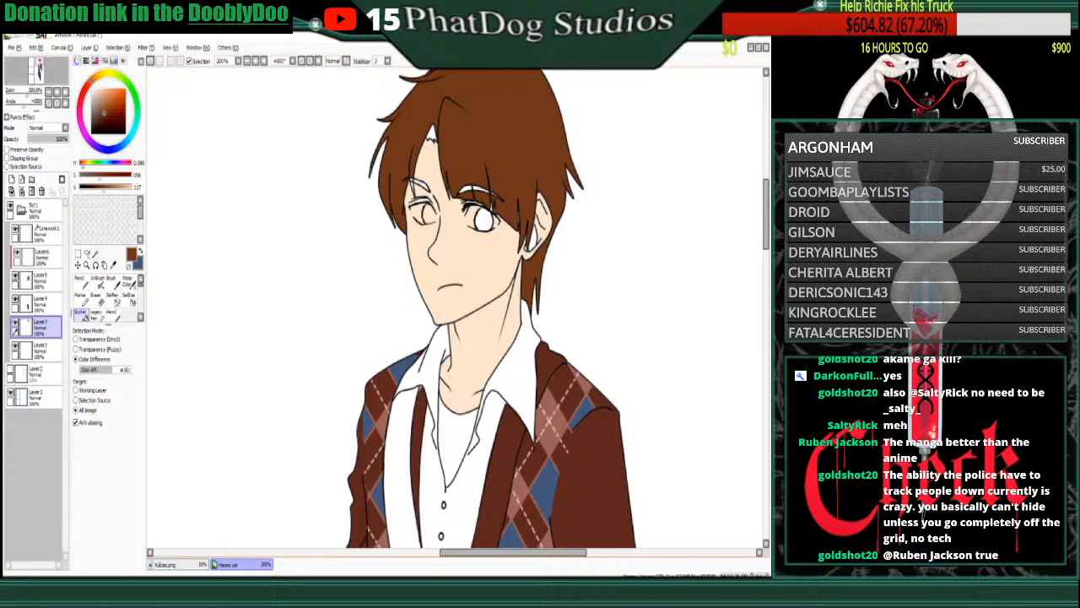
pyautogui.scroll(2, 456, 308)
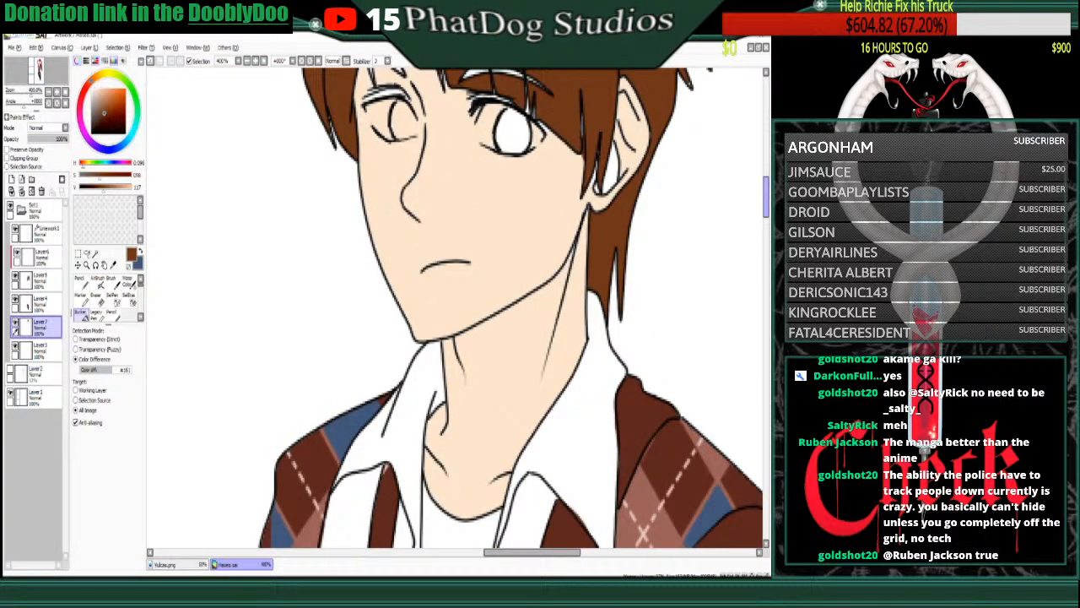
pyautogui.scroll(4, 456, 308)
pyautogui.press('n')
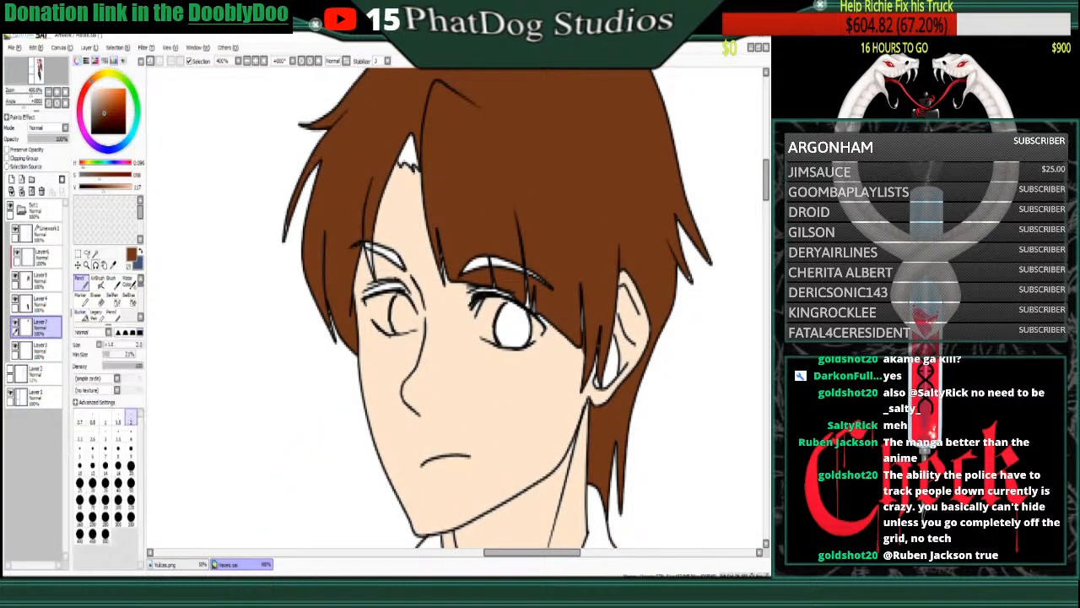
pyautogui.moveTo(393, 160)
pyautogui.mouseDown()
pyautogui.moveTo(403, 152)
pyautogui.moveTo(414, 163)
pyautogui.moveTo(409, 143)
pyautogui.mouseUp()
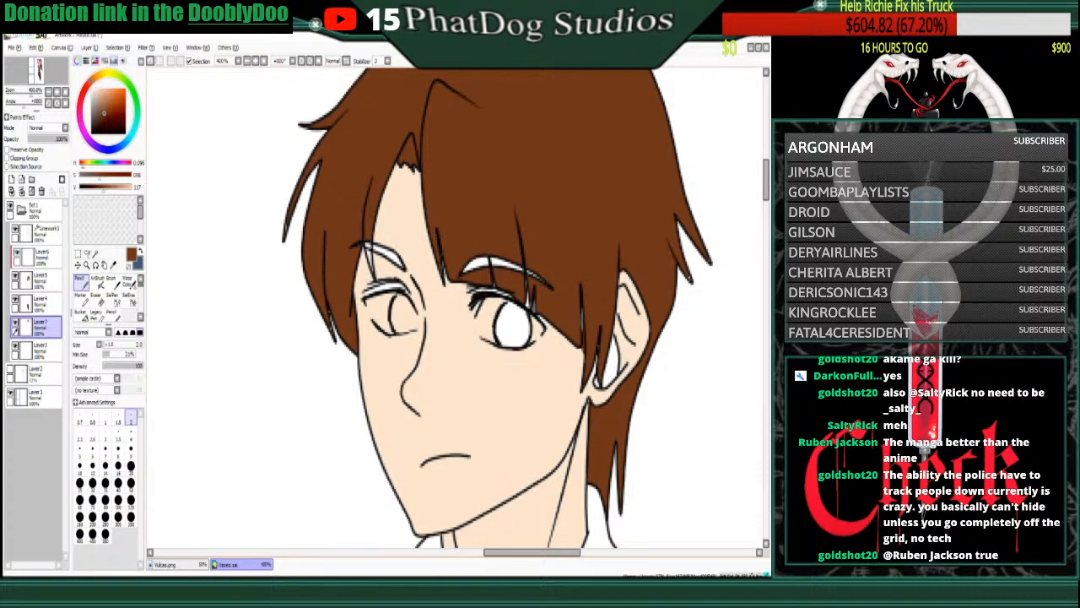
pyautogui.moveTo(473, 260)
pyautogui.mouseDown()
pyautogui.moveTo(484, 269)
pyautogui.moveTo(462, 267)
pyautogui.moveTo(542, 280)
pyautogui.mouseUp()
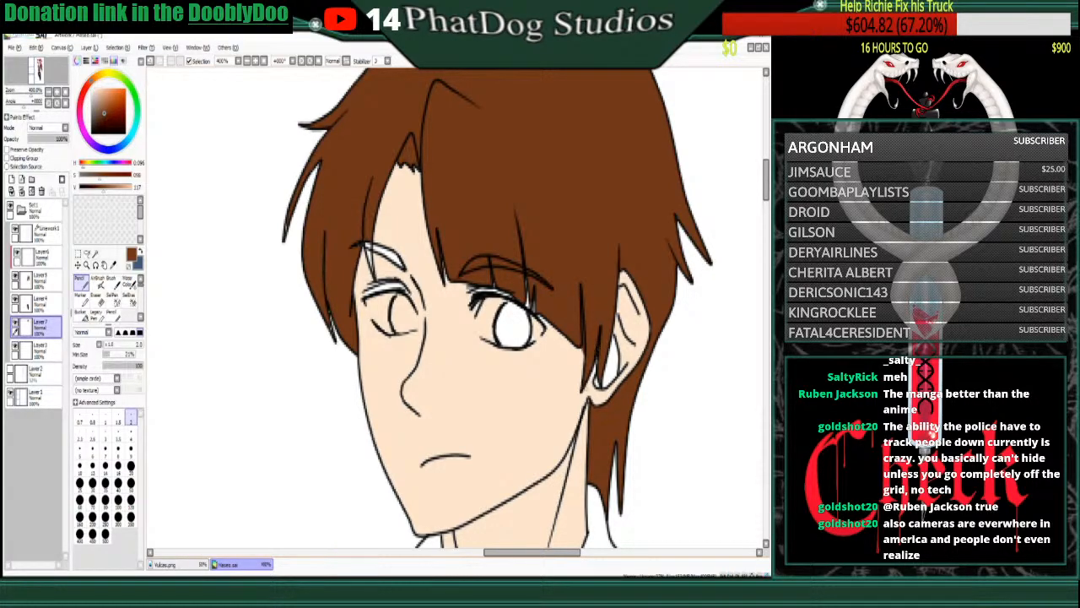
# - Erase the stray brown at the fringe tips near the ear and colour the remaining eyebrow with the hair brown
pyautogui.press('e')
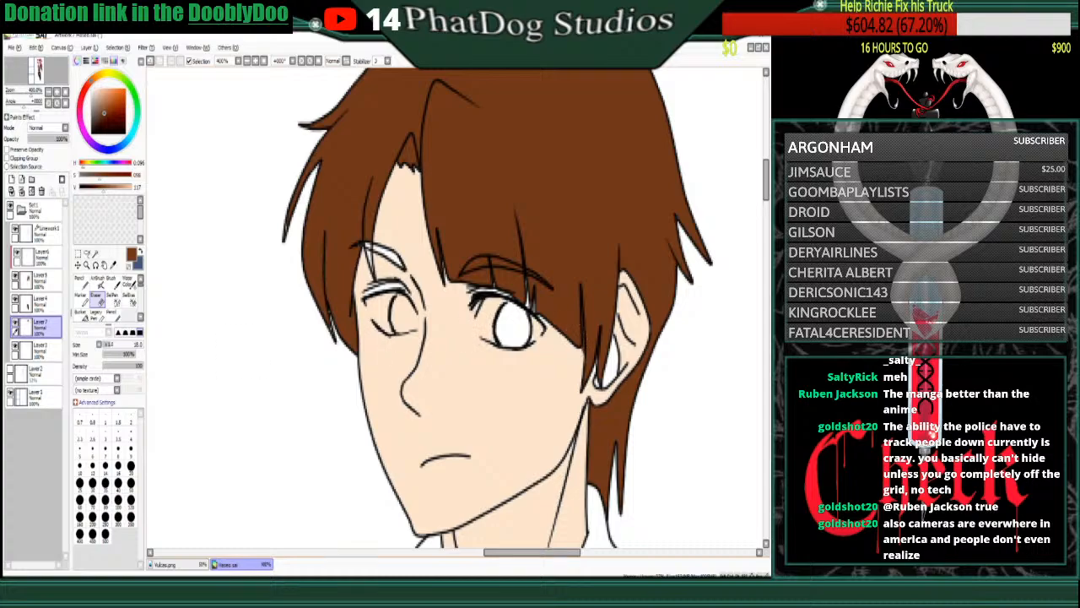
pyautogui.click(106, 418)
pyautogui.moveTo(583, 352); pyautogui.dragTo(584, 335)
pyautogui.press('n')
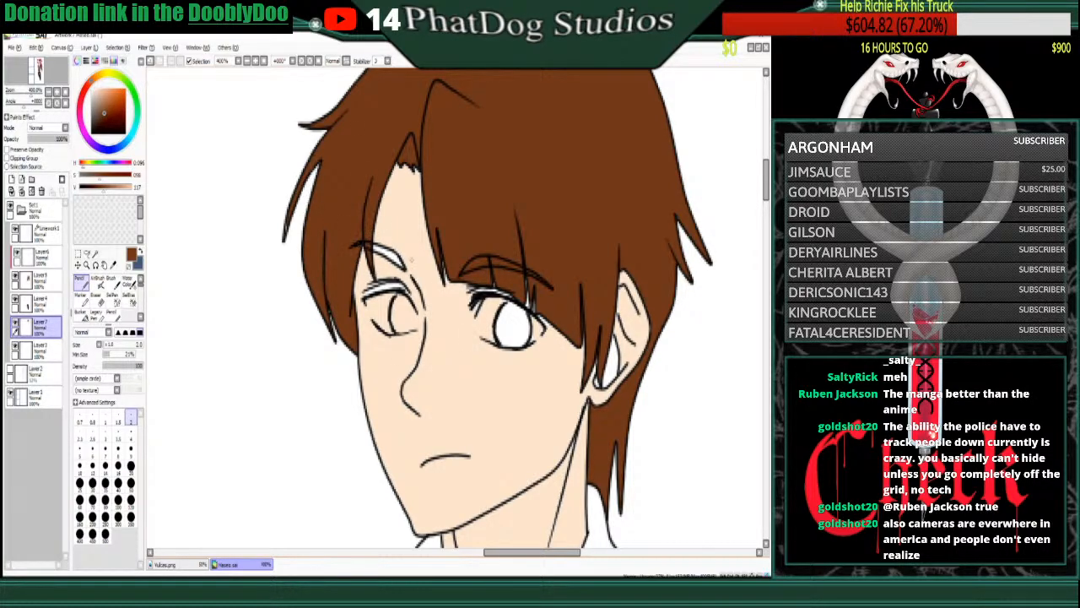
pyautogui.moveTo(387, 253)
pyautogui.mouseDown()
pyautogui.moveTo(372, 247)
pyautogui.moveTo(402, 265)
pyautogui.mouseUp()
pyautogui.scroll(-3, 456, 309)
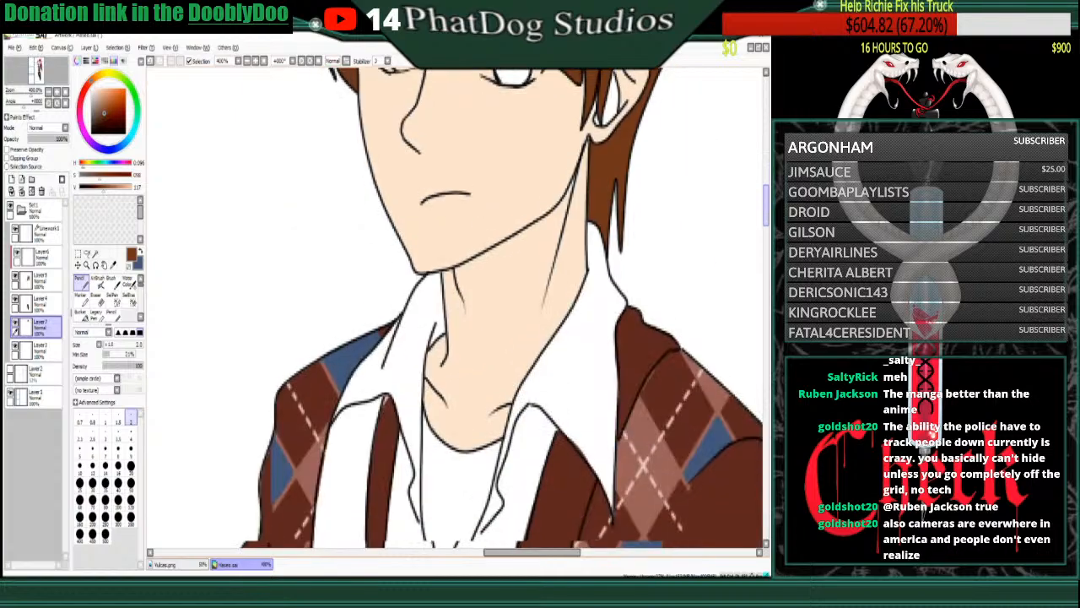
pyautogui.scroll(5, 455, 309)
pyautogui.scroll(1, 456, 309)
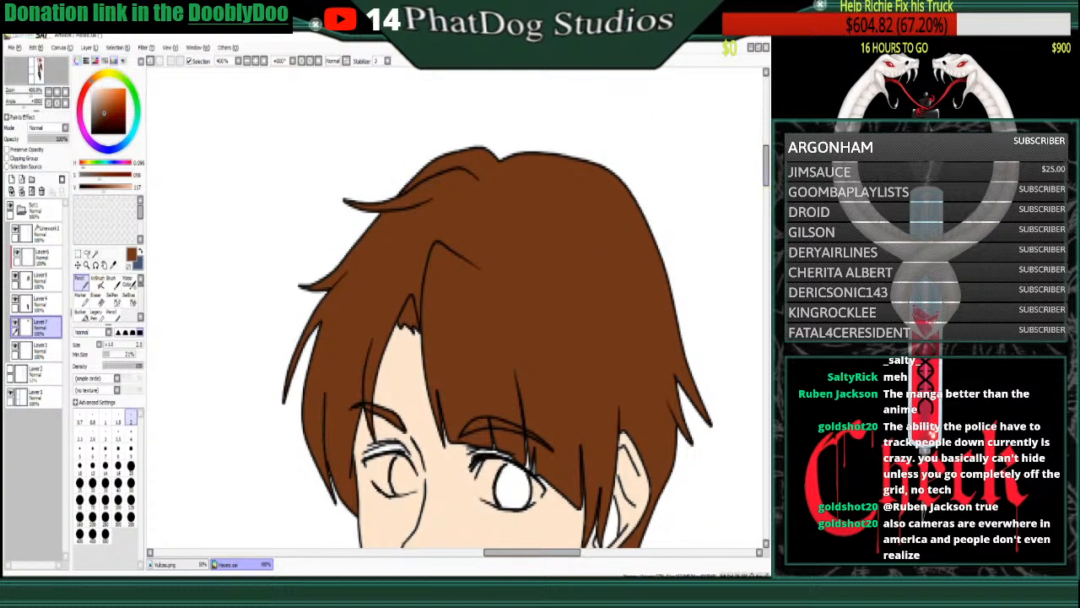
# - Sample the skin tone from the face, and rename the skin colour layer Skin and the hair colour layer Hair
pyautogui.scroll(-3, 456, 309)
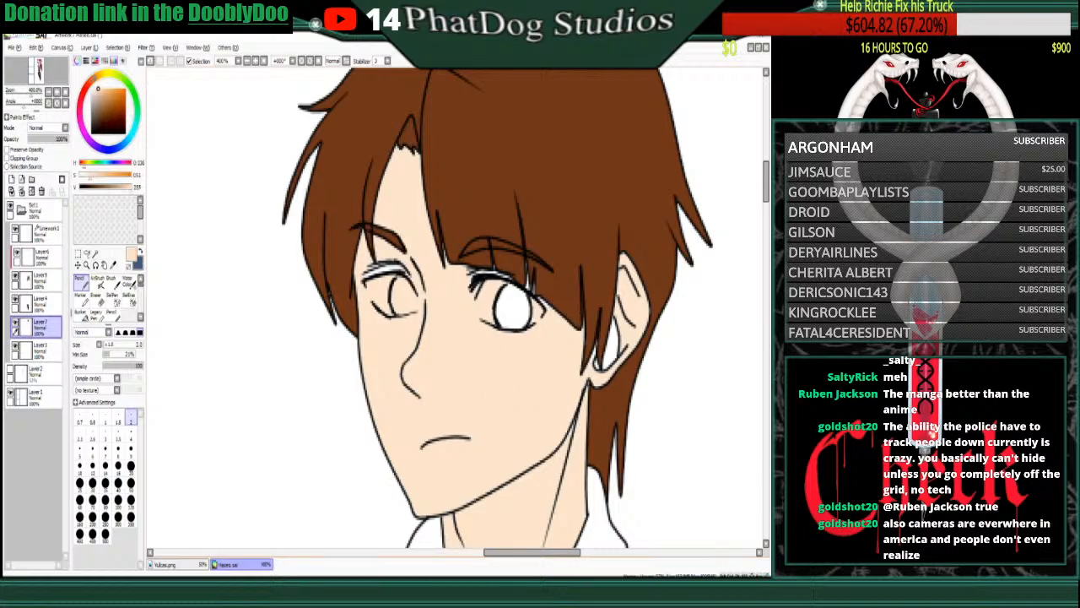
pyautogui.doubleClick(43, 350)
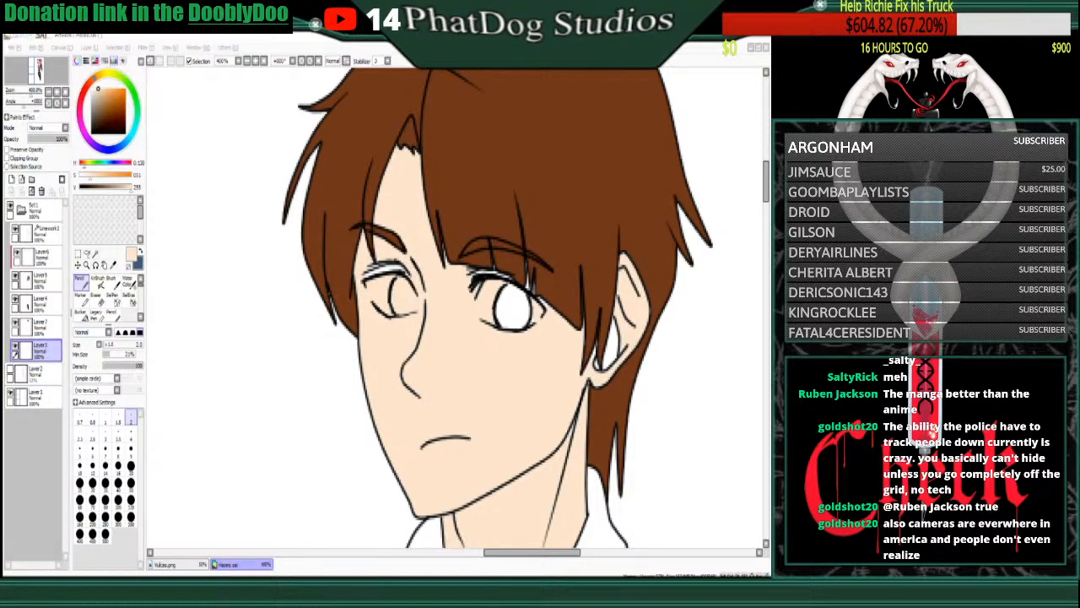
pyautogui.write('Skin')
pyautogui.press('Return')
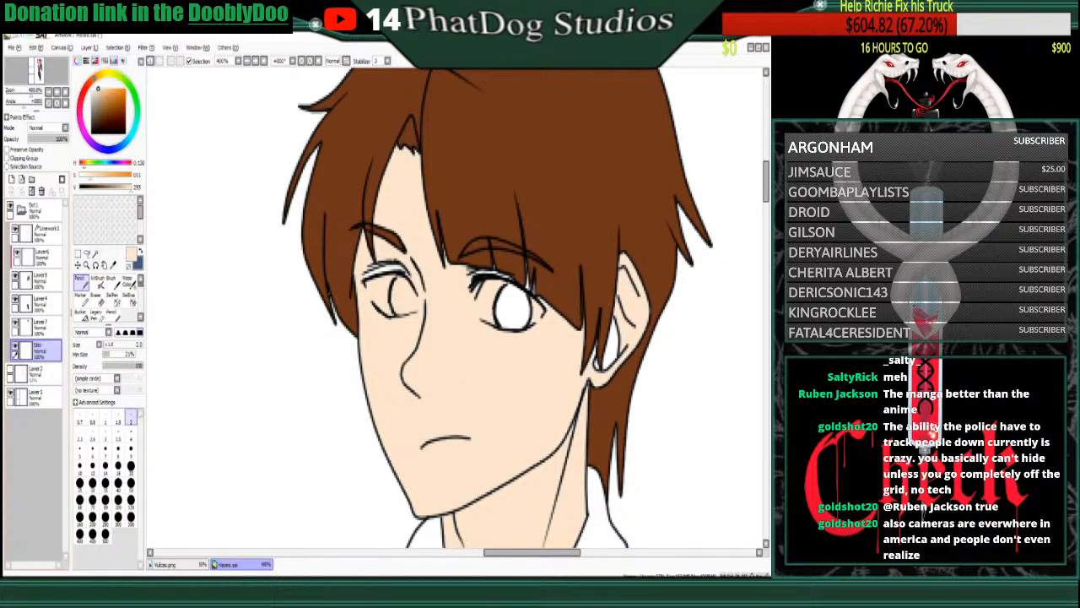
pyautogui.doubleClick(43, 327)
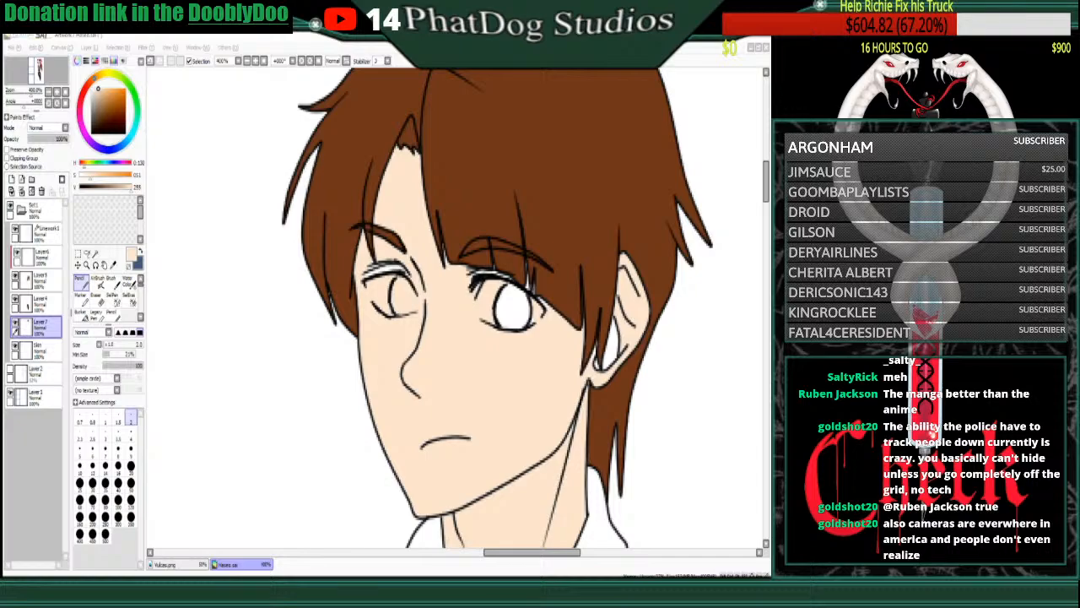
pyautogui.write('Hair')
pyautogui.press('Return')
# - Rename the trouser colour layer directly above the Hair layer as Pants
pyautogui.doubleClick(43, 303)
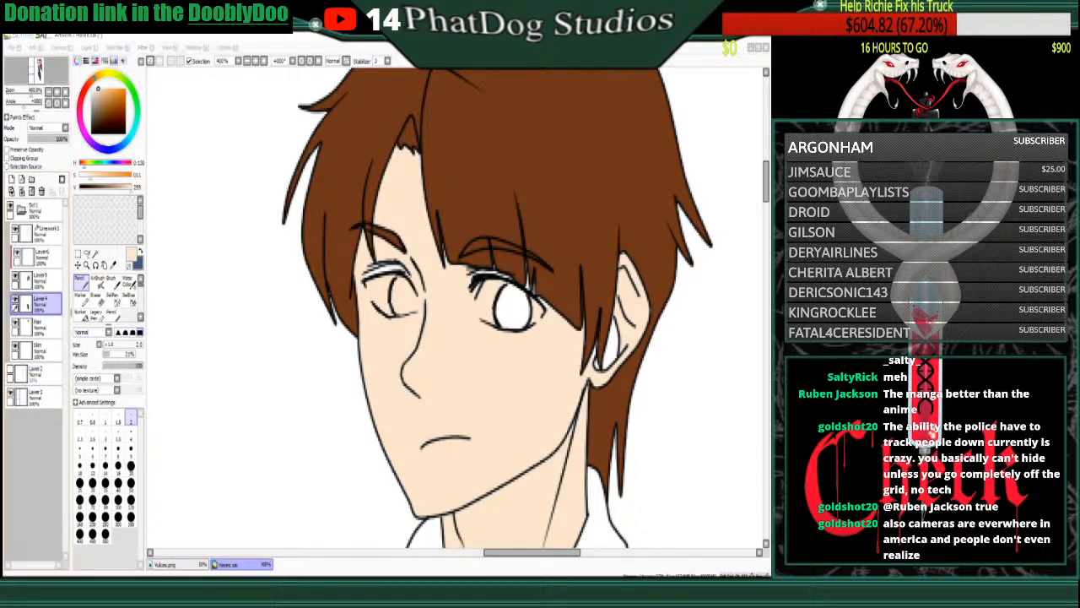
pyautogui.write('Paints')
pyautogui.press('Return')
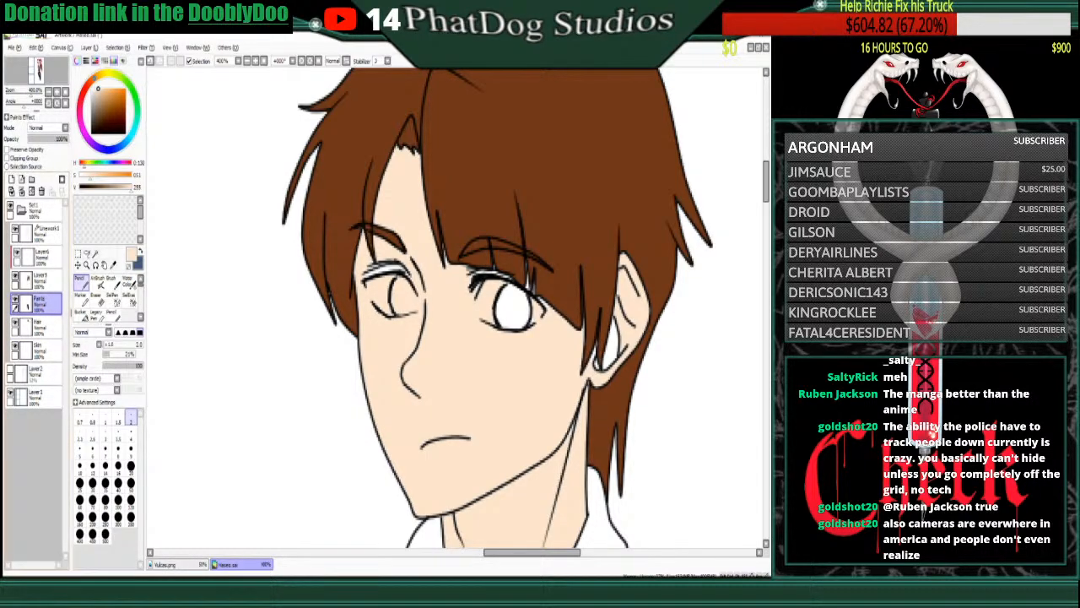
# - Rename the cardigan's base colour layer and the pattern layer clipped to it, naming both Cardigan
pyautogui.doubleClick(42, 280)
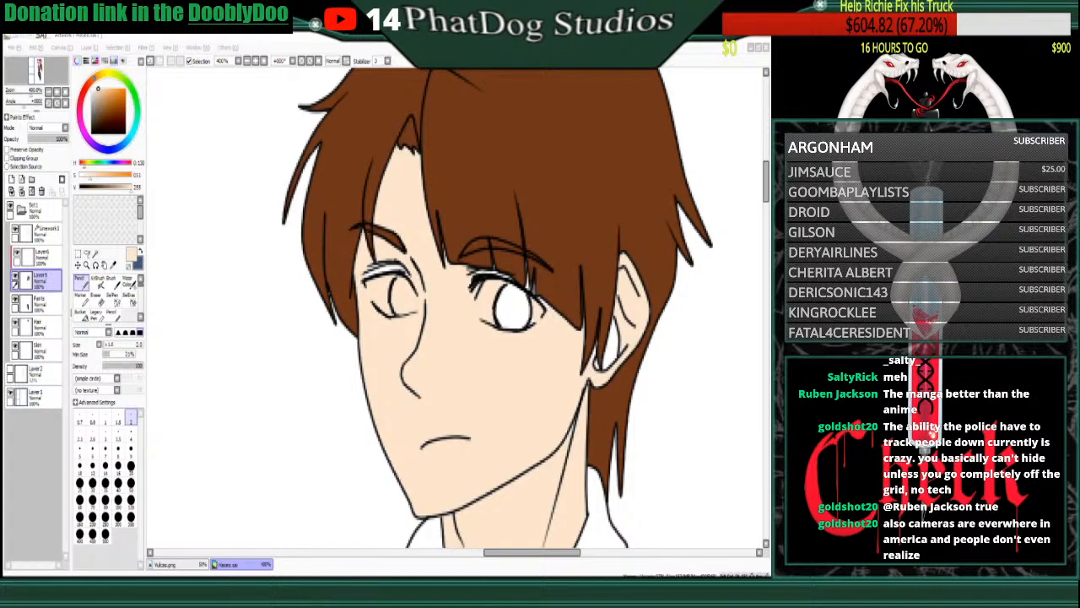
pyautogui.write('Cardigan')
pyautogui.press('Return')
pyautogui.click(42, 257)
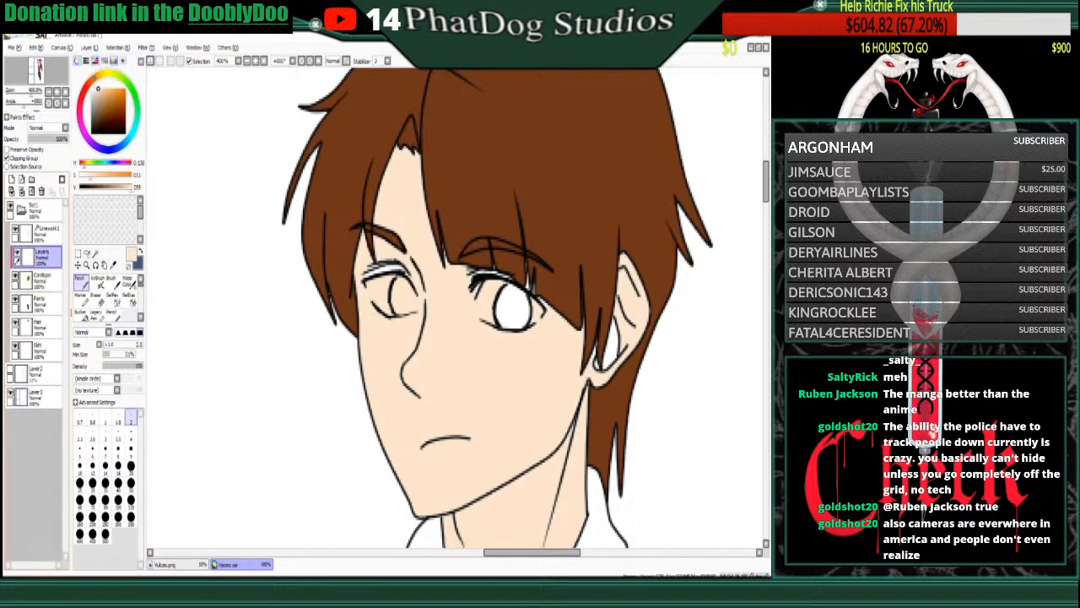
pyautogui.doubleClick(42, 256)
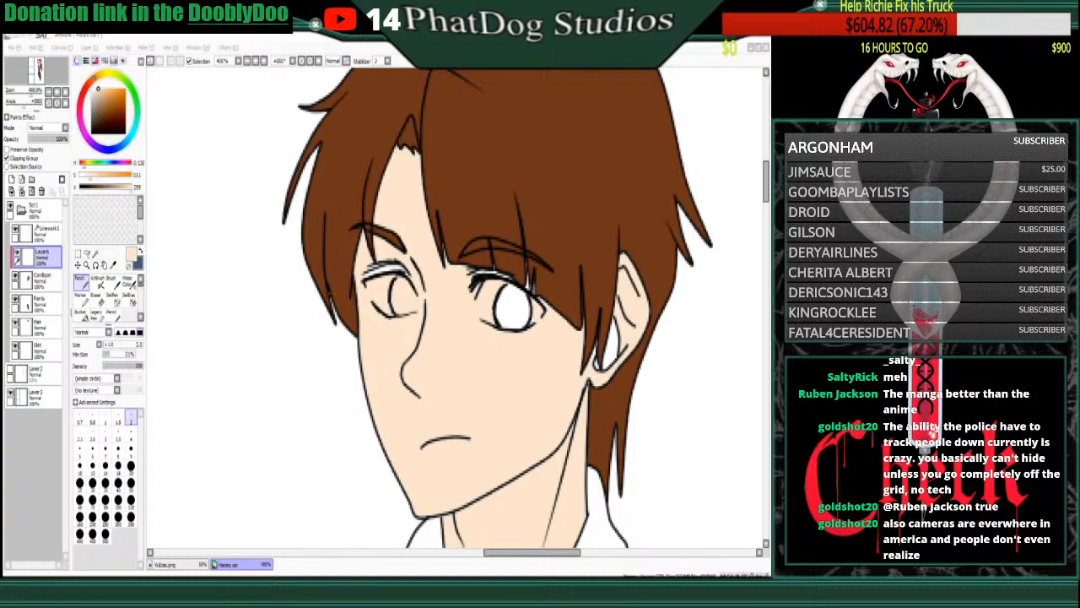
pyautogui.write('Cardigan')
pyautogui.press('Return')
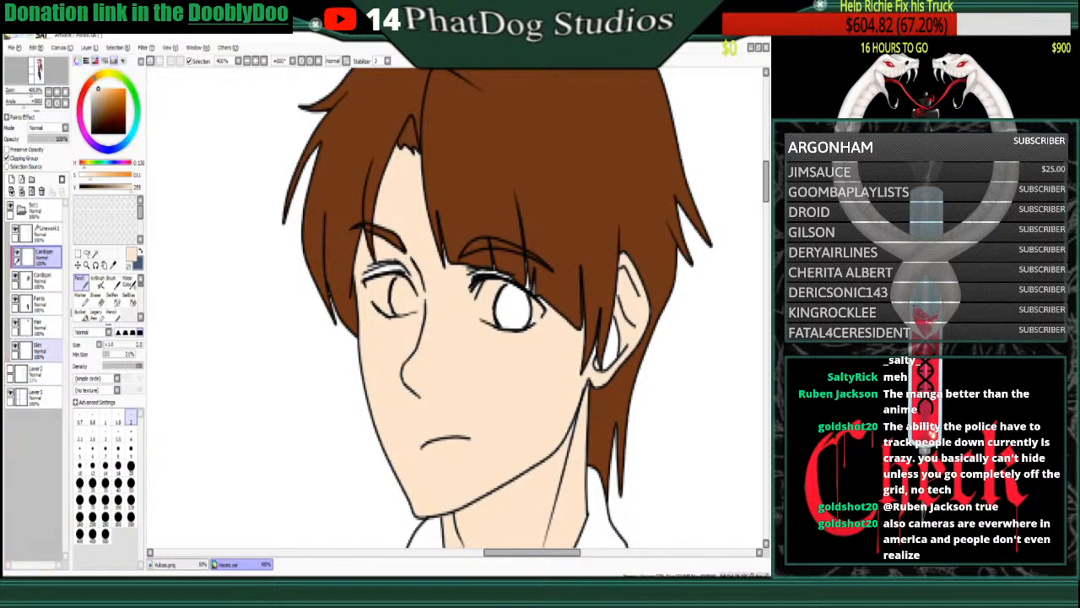
# - Paint the skin tone on the Skin layer over the white gaps in the eyelids, the open eye and the ear
pyautogui.click(38, 348)
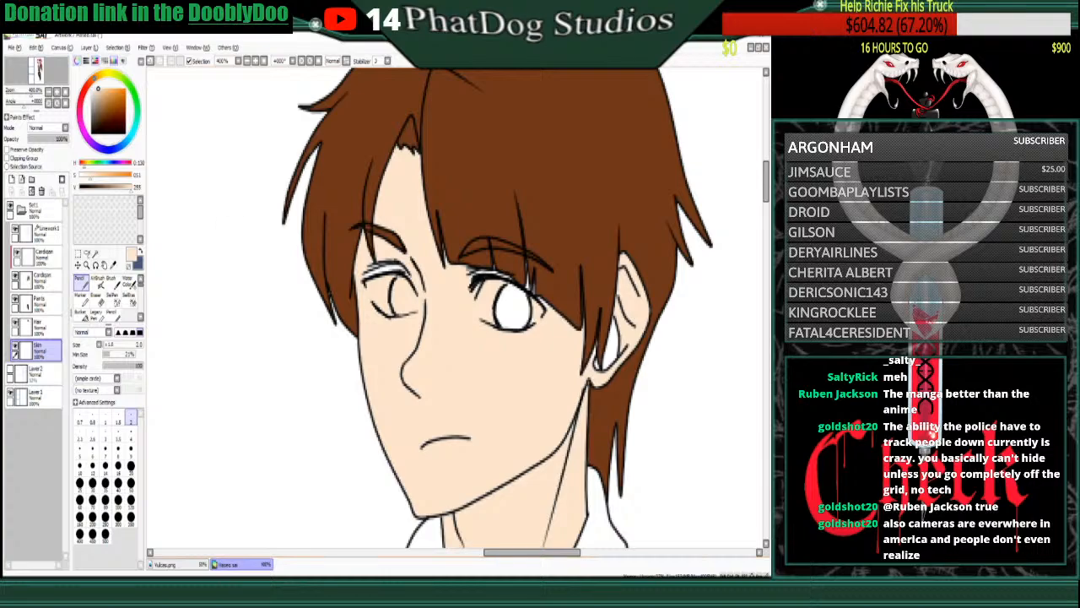
pyautogui.moveTo(367, 269); pyautogui.dragTo(402, 267)
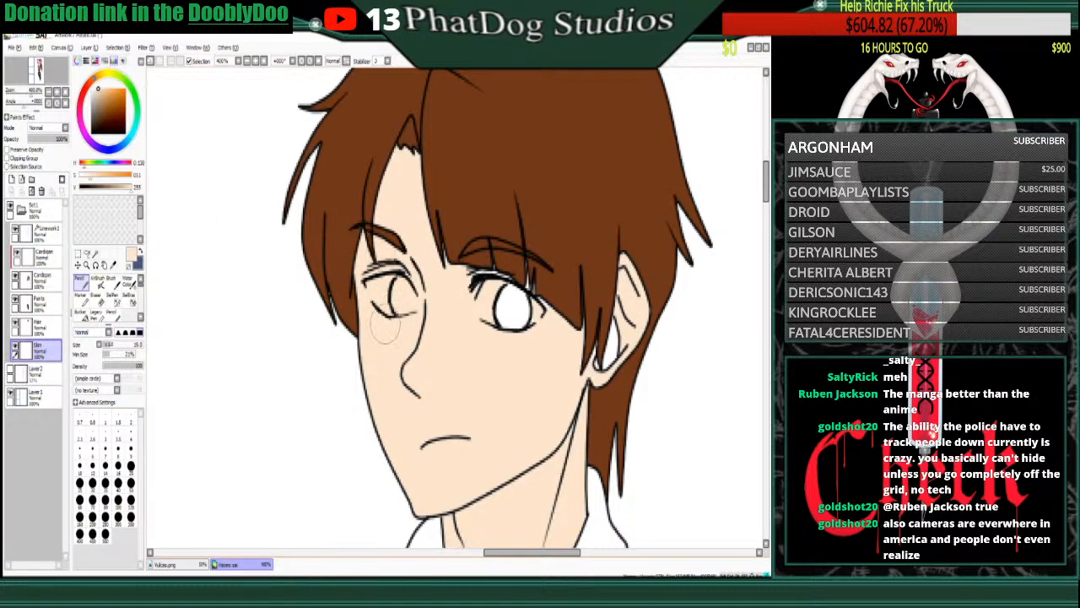
pyautogui.moveTo(503, 306); pyautogui.dragTo(525, 324)
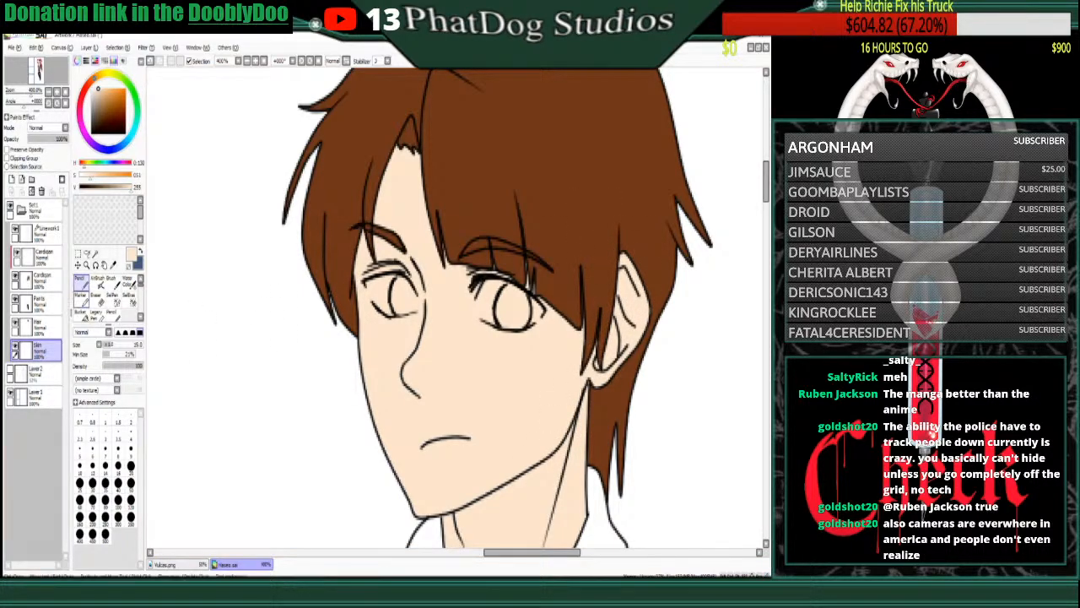
# - Add three layers above the Skin layer and name them Eyes, Eyes2 and Eyes3
pyautogui.click(12, 179)
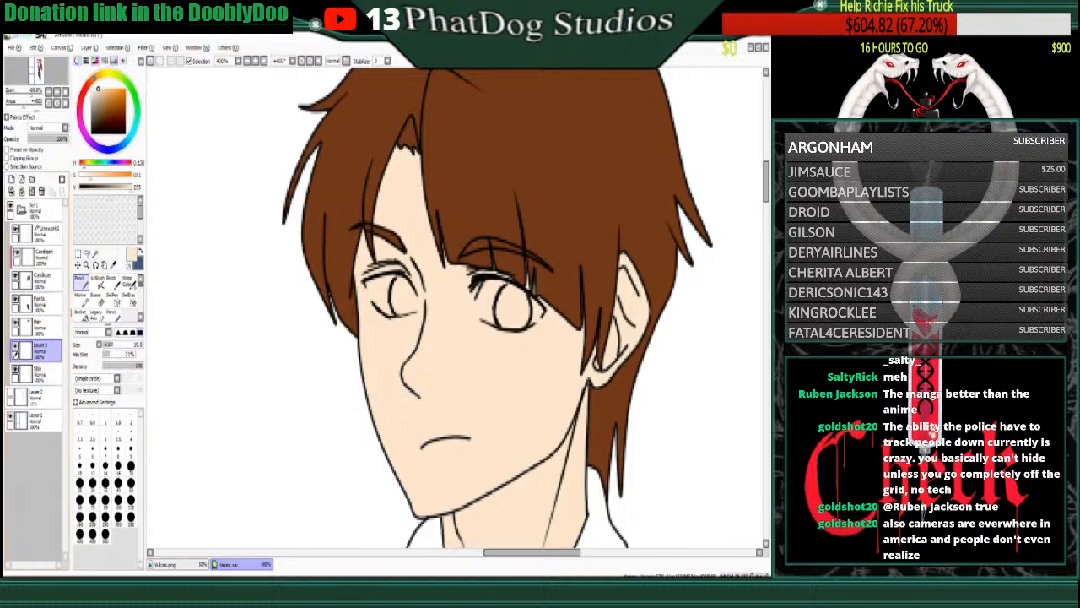
pyautogui.write('Eyes')
pyautogui.press('Return')
pyautogui.click(12, 179)
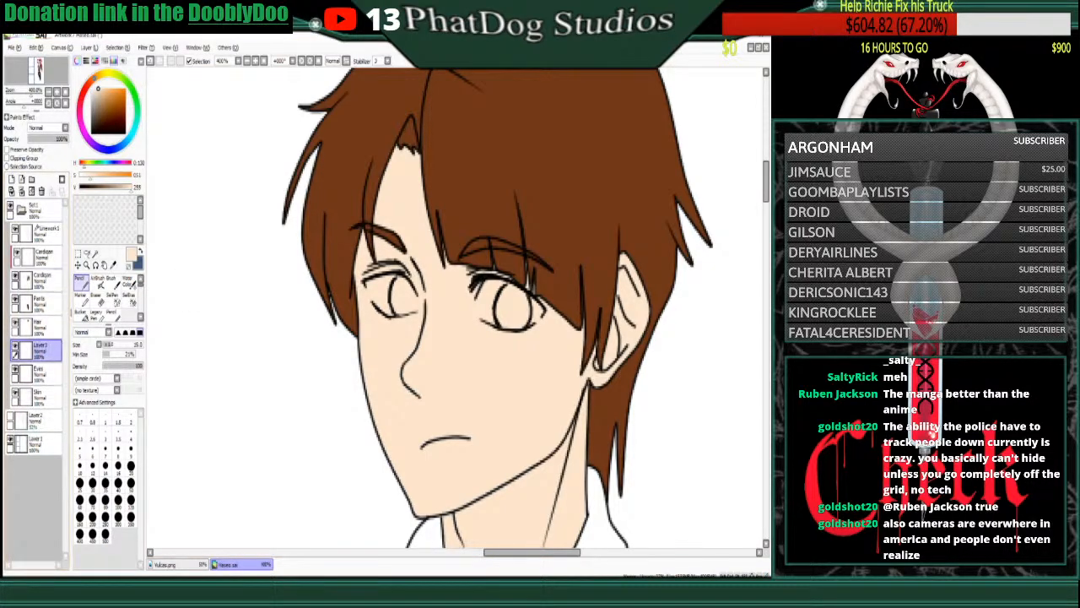
pyautogui.doubleClick(45, 350)
pyautogui.write('Eyes3')
pyautogui.press('Return')
pyautogui.click(12, 179)
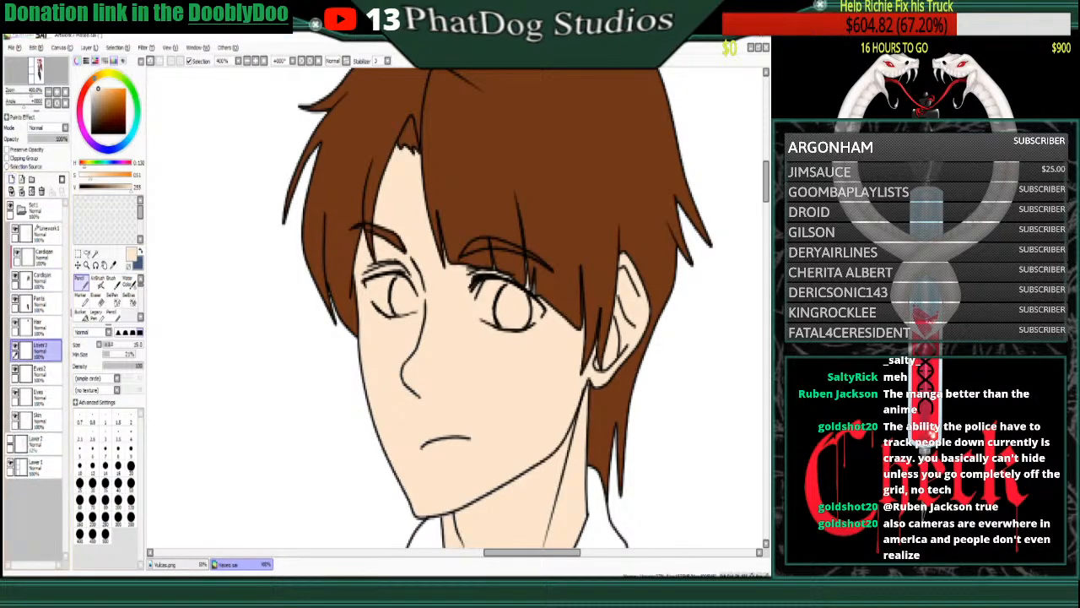
pyautogui.doubleClick(45, 350)
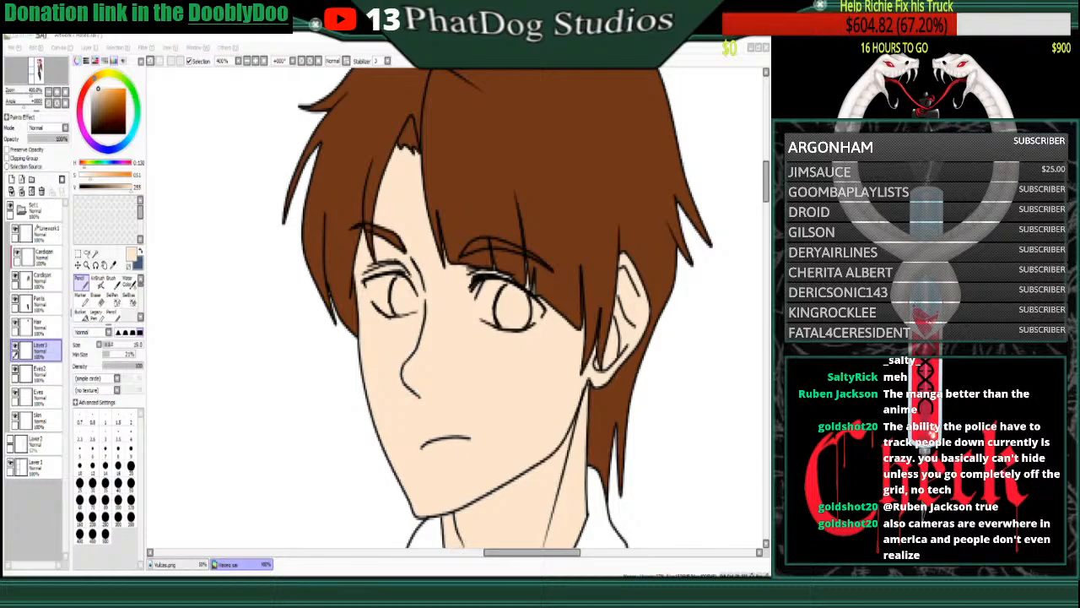
pyautogui.write('Eyes3')
pyautogui.press('Return')
# - Fill both eyes with light grey on the Eyes layer, using the Pencil at brush size 6
pyautogui.doubleClick(46, 397)
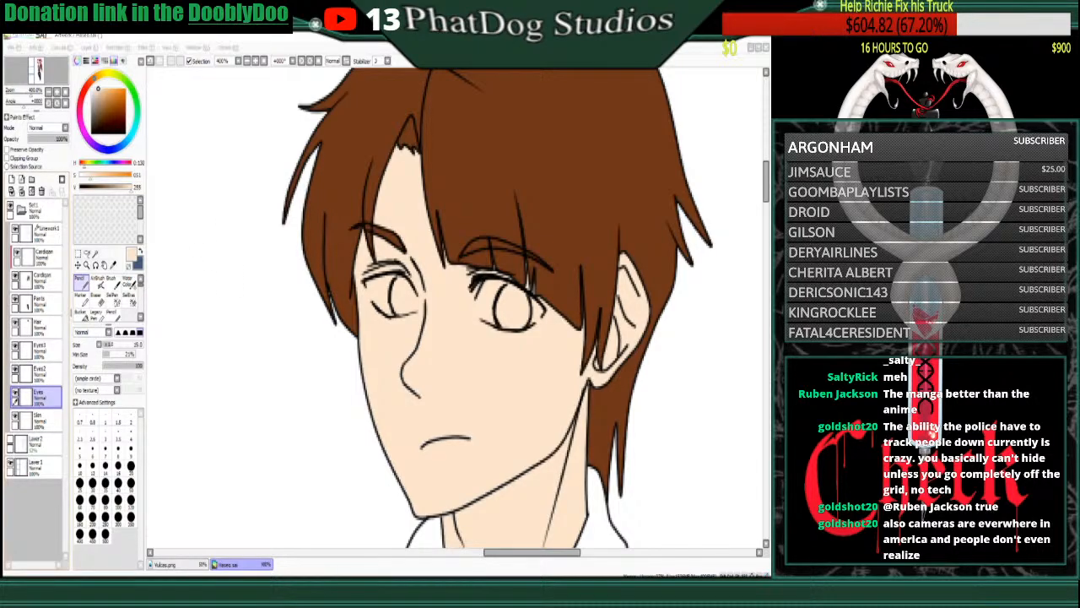
pyautogui.click(449, 273)
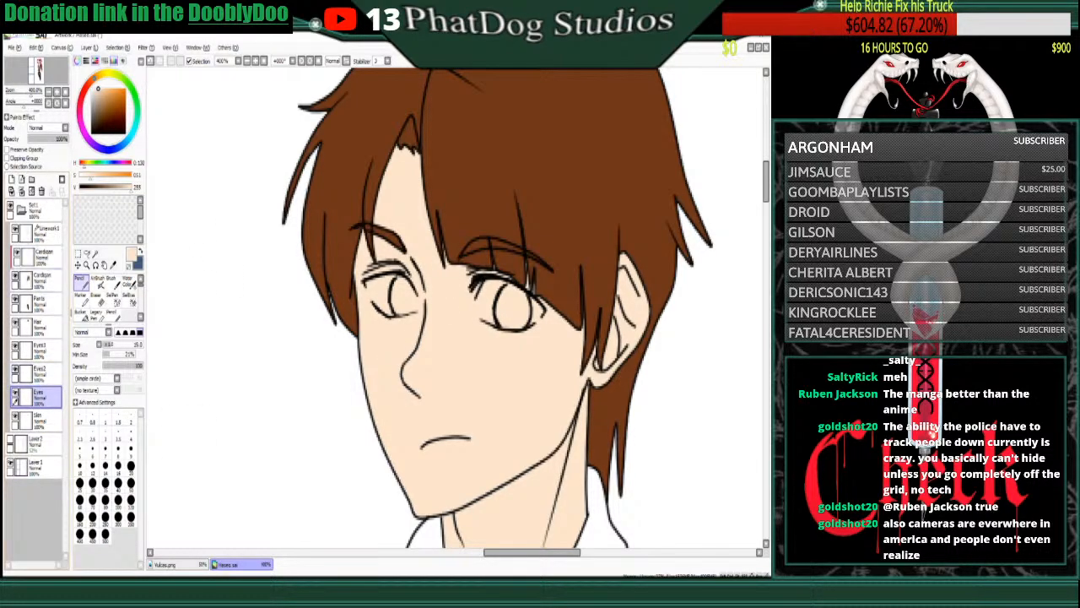
pyautogui.click(91, 93)
pyautogui.moveTo(82, 95); pyautogui.dragTo(83, 90)
pyautogui.click(93, 96)
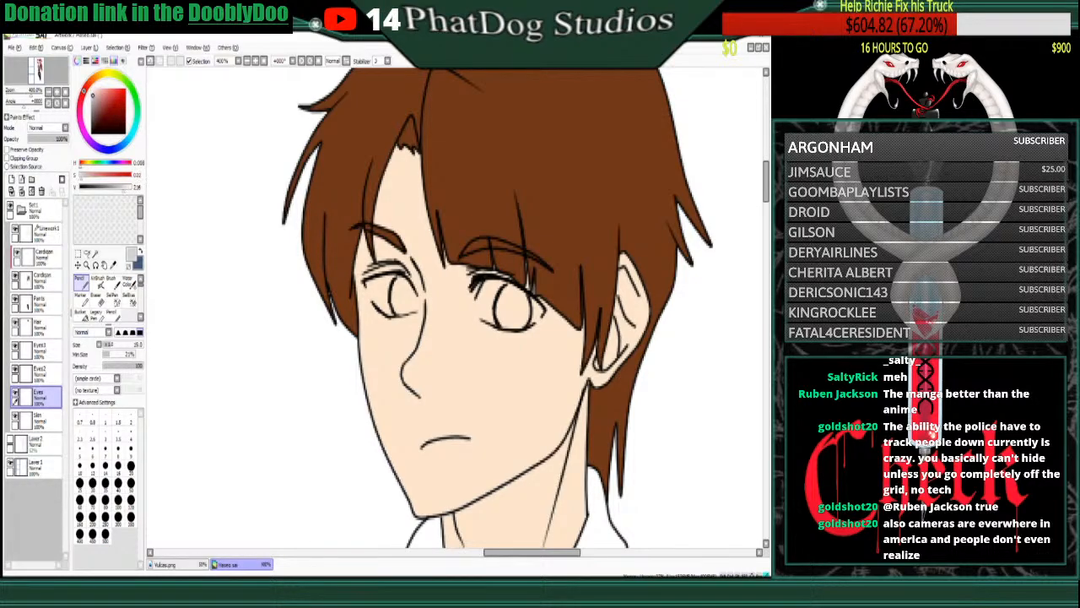
pyautogui.click(106, 419)
pyautogui.click(93, 449)
pyautogui.moveTo(369, 289)
pyautogui.mouseDown()
pyautogui.moveTo(394, 313)
pyautogui.moveTo(381, 284)
pyautogui.moveTo(396, 284)
pyautogui.moveTo(411, 309)
pyautogui.moveTo(394, 310)
pyautogui.moveTo(398, 288)
pyautogui.mouseUp()
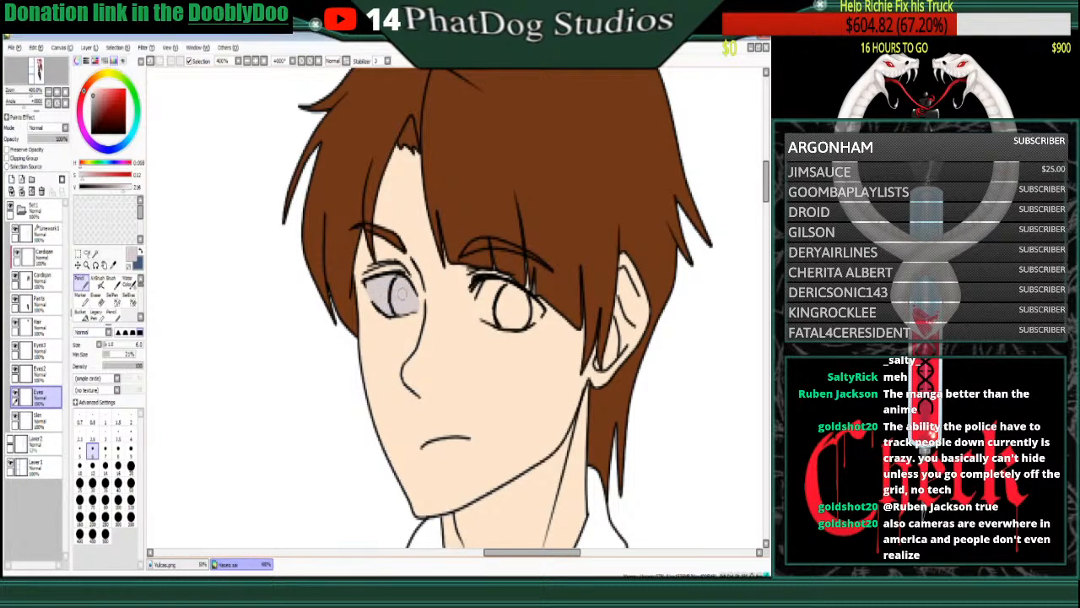
pyautogui.moveTo(485, 287)
pyautogui.mouseDown()
pyautogui.moveTo(483, 295)
pyautogui.moveTo(506, 282)
pyautogui.moveTo(484, 293)
pyautogui.moveTo(483, 315)
pyautogui.moveTo(525, 326)
pyautogui.moveTo(539, 318)
pyautogui.moveTo(523, 292)
pyautogui.moveTo(505, 290)
pyautogui.moveTo(523, 314)
pyautogui.mouseUp()
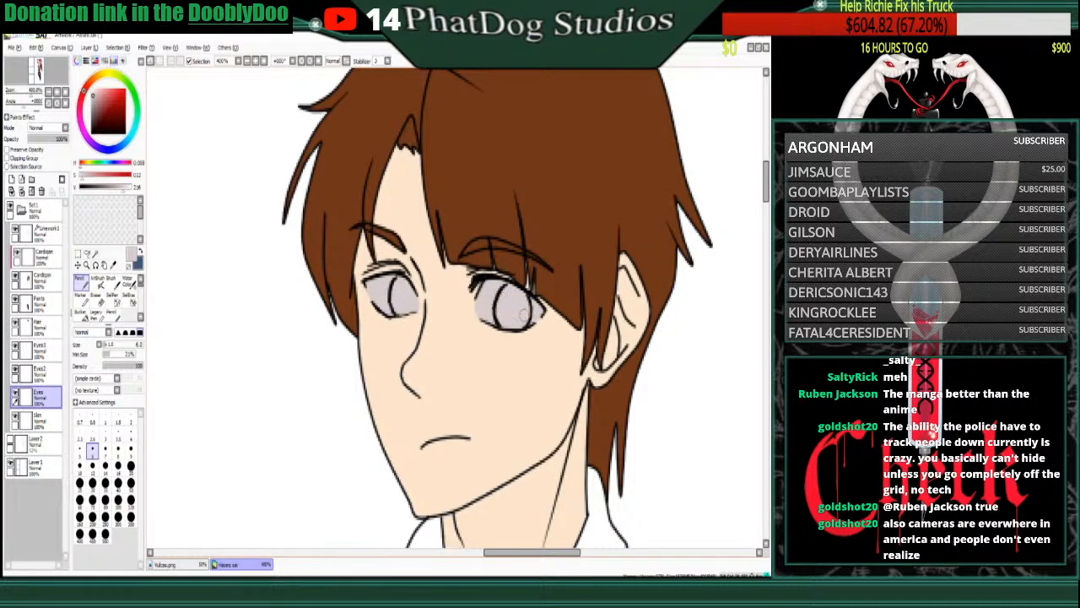
# - Paint white over the grey of both eyes on the Eyes layer, keeping soft grey shading at the edges
pyautogui.moveTo(111, 105); pyautogui.dragTo(89, 87)
pyautogui.moveTo(370, 288); pyautogui.dragTo(411, 305)
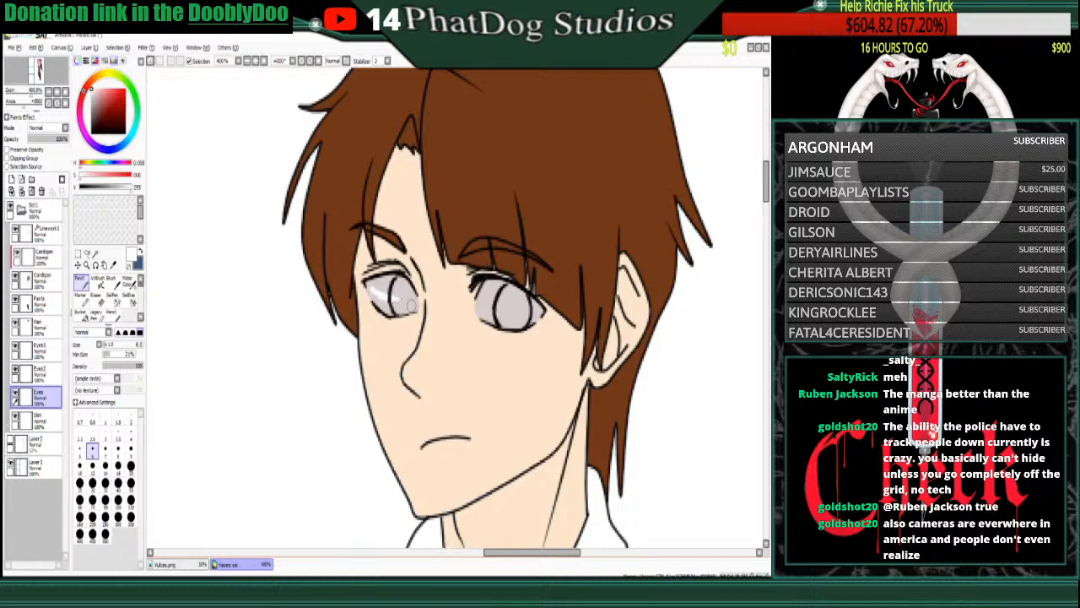
pyautogui.moveTo(479, 297); pyautogui.dragTo(533, 316)
pyautogui.click(81, 295)
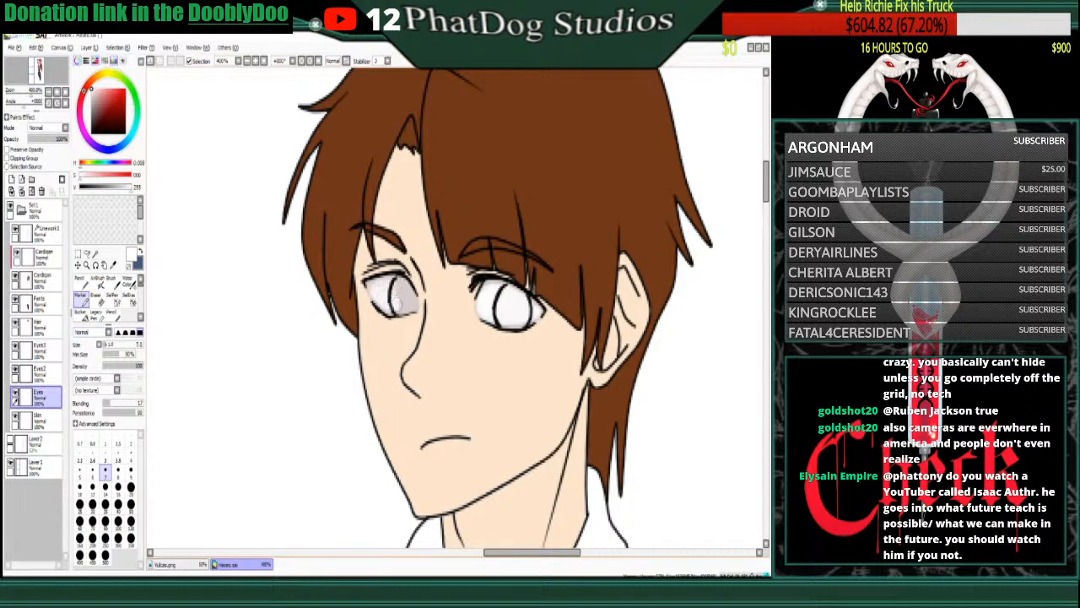
pyautogui.click(81, 284)
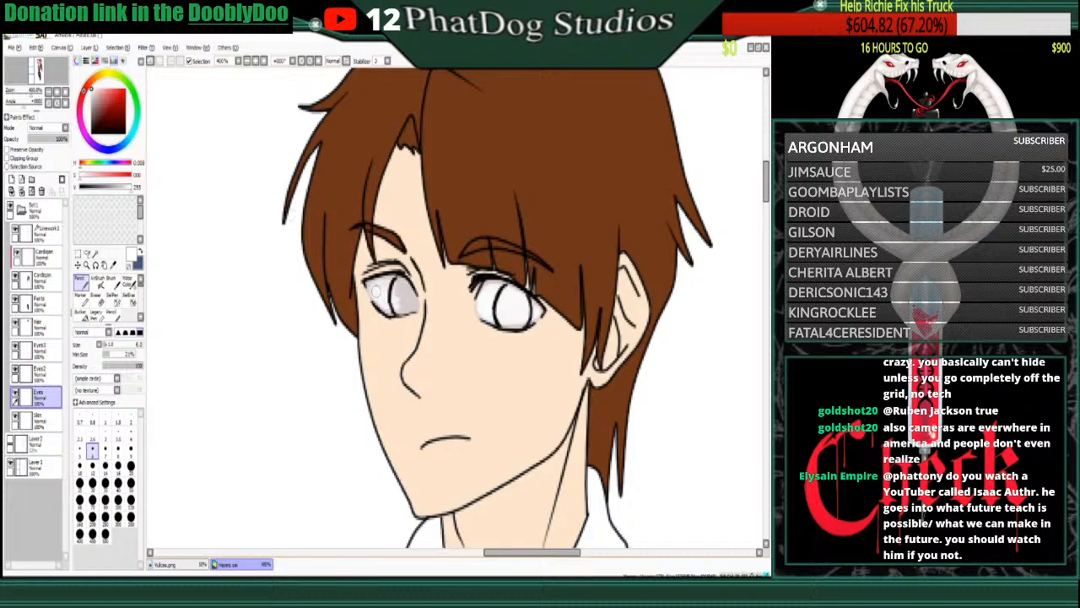
pyautogui.moveTo(377, 292)
pyautogui.mouseDown()
pyautogui.moveTo(387, 302)
pyautogui.moveTo(393, 291)
pyautogui.mouseUp()
pyautogui.moveTo(480, 301)
pyautogui.mouseDown()
pyautogui.moveTo(498, 312)
pyautogui.moveTo(493, 302)
pyautogui.mouseUp()
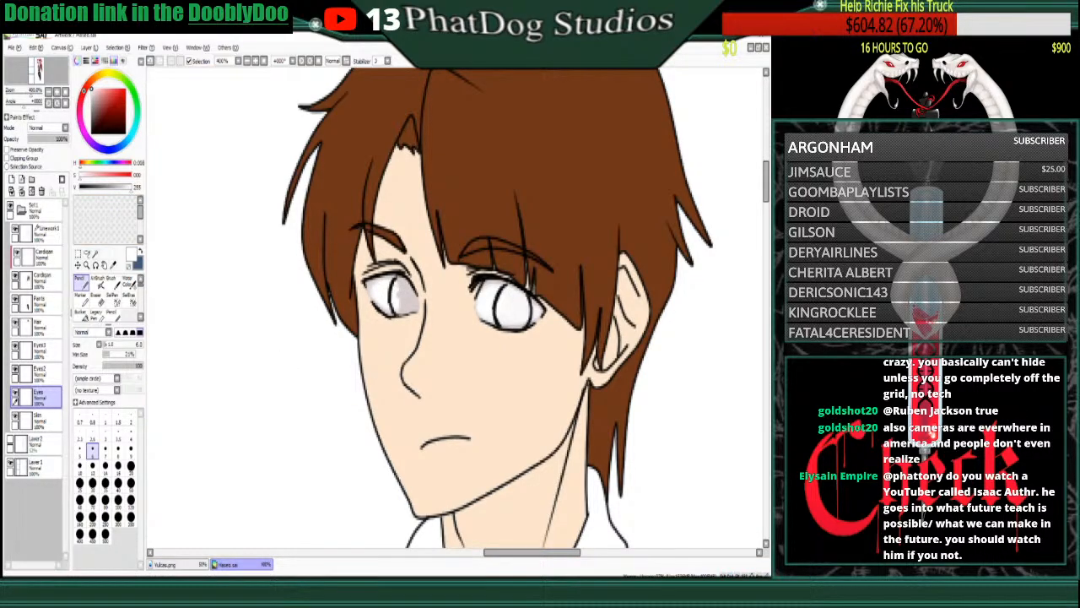
# - Fill both irises with a slightly darker grey on the Eyes2 layer
pyautogui.click(92, 97)
pyautogui.moveTo(92, 97); pyautogui.dragTo(93, 100)
pyautogui.click(38, 371)
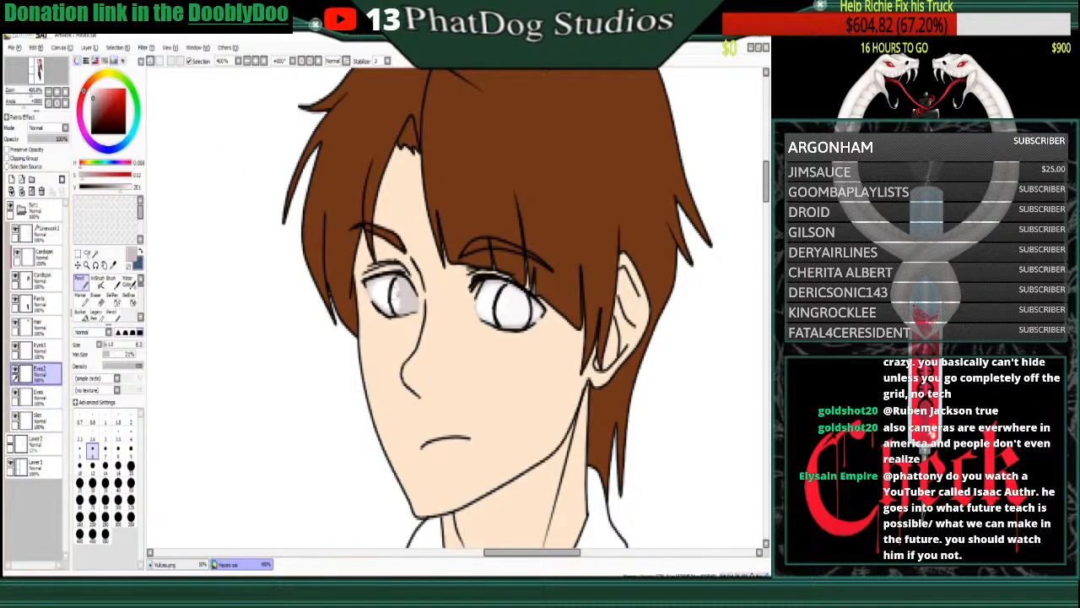
pyautogui.moveTo(406, 272)
pyautogui.mouseDown()
pyautogui.moveTo(398, 302)
pyautogui.moveTo(414, 301)
pyautogui.mouseUp()
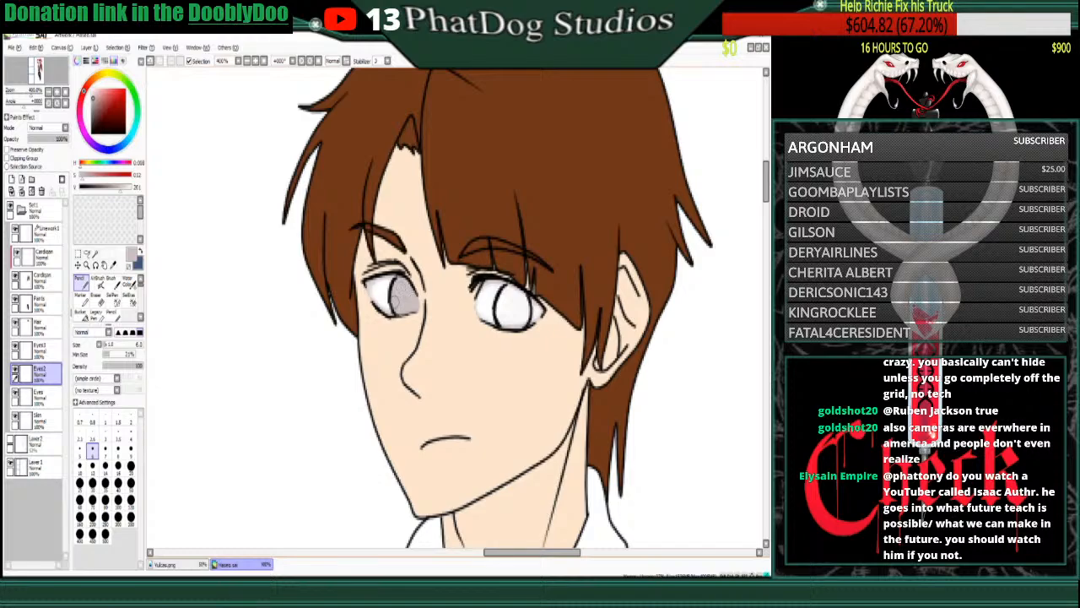
pyautogui.moveTo(510, 297)
pyautogui.mouseDown()
pyautogui.moveTo(512, 321)
pyautogui.moveTo(509, 311)
pyautogui.mouseUp()
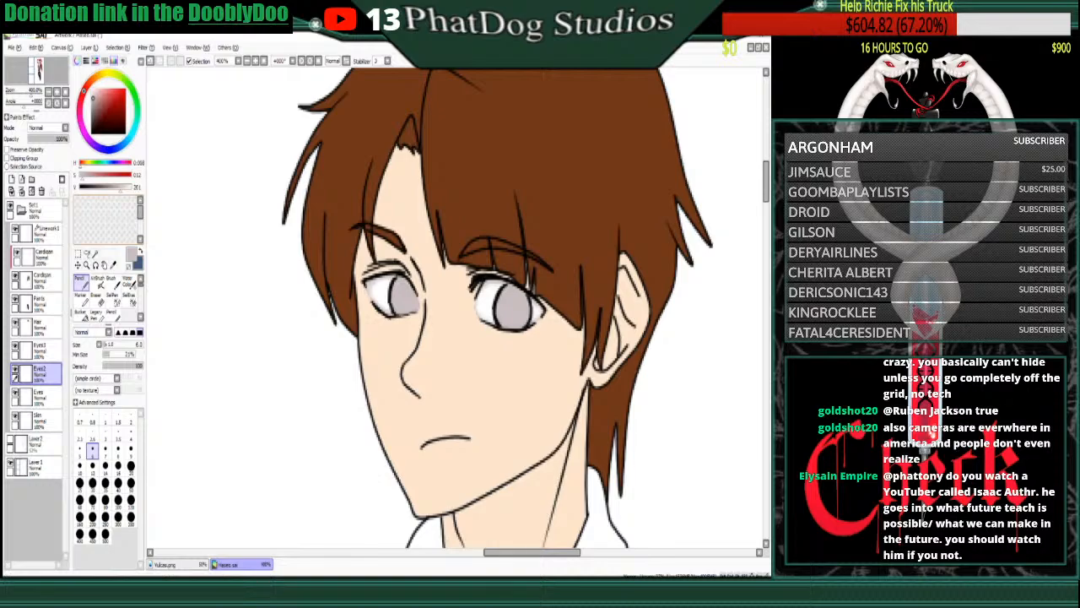
# - Paint the pupils and the shading of the upper irises in a darker grey on the Eyes2 layer
pyautogui.moveTo(120, 187); pyautogui.dragTo(110, 188)
pyautogui.moveTo(407, 289)
pyautogui.mouseDown()
pyautogui.moveTo(401, 300)
pyautogui.moveTo(408, 292)
pyautogui.mouseUp()
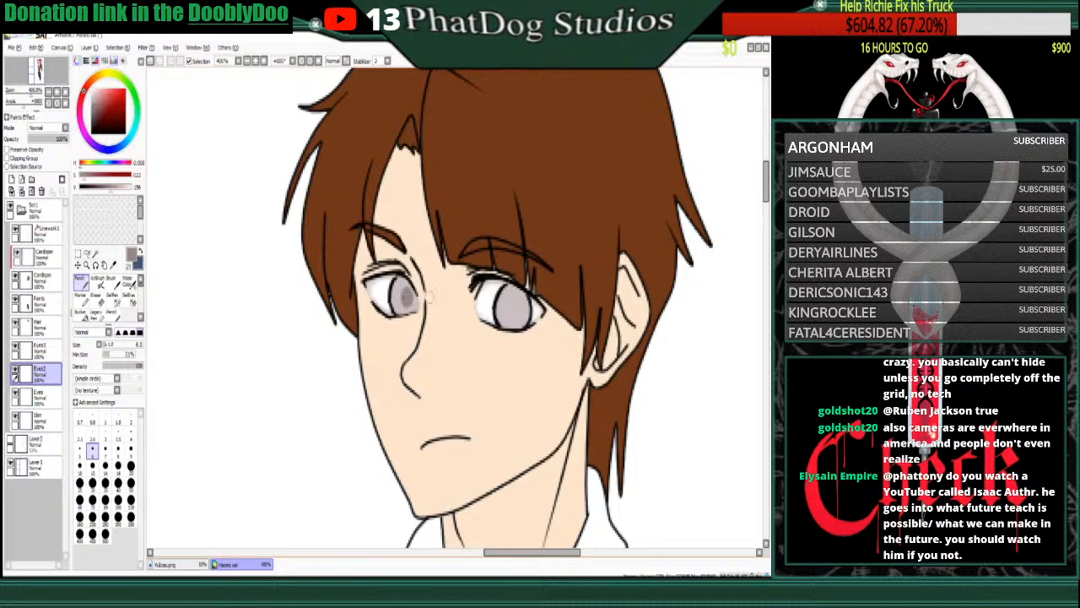
pyautogui.moveTo(510, 300)
pyautogui.mouseDown()
pyautogui.moveTo(518, 312)
pyautogui.moveTo(496, 299)
pyautogui.moveTo(523, 296)
pyautogui.moveTo(506, 293)
pyautogui.mouseUp()
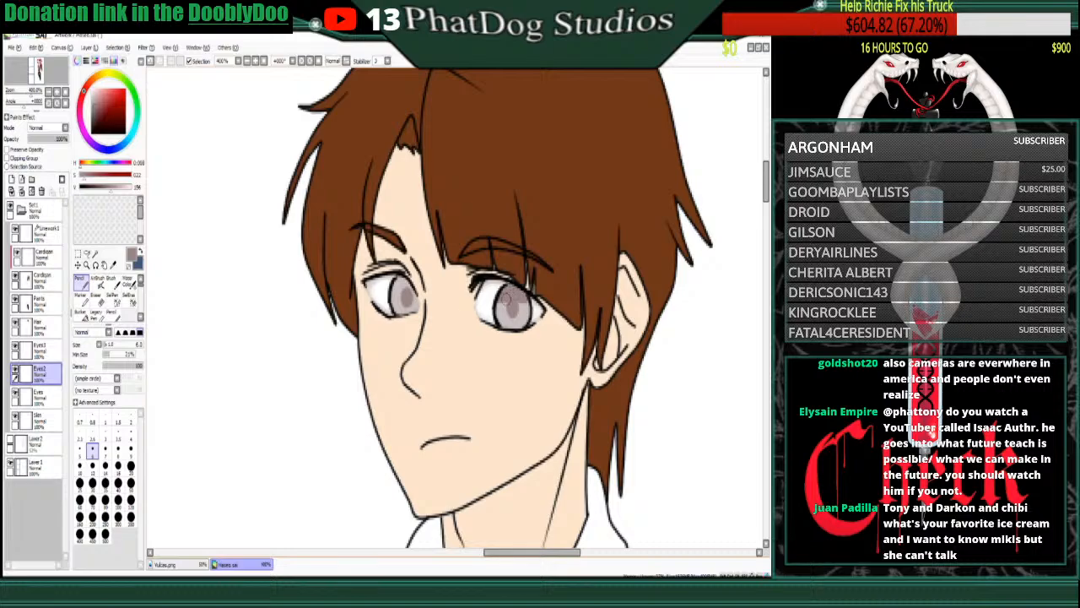
pyautogui.moveTo(400, 295); pyautogui.dragTo(400, 285)
# - Preserve the Eyes2 layer's opacity, deepen the pupils and upper irises with a darker grey, and blend the shading with the Marker
pyautogui.click(6, 150)
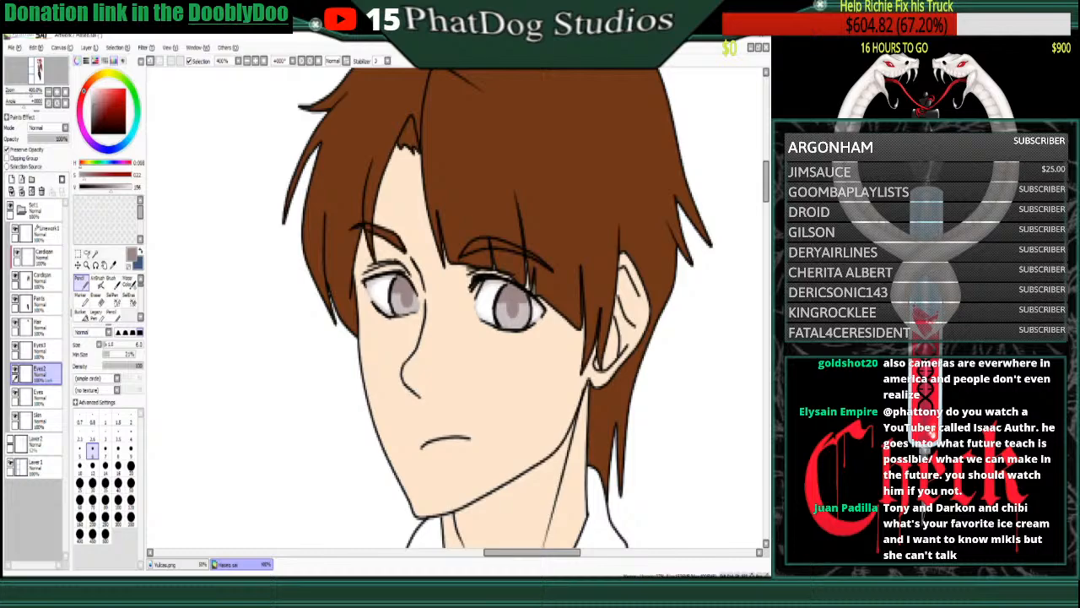
pyautogui.moveTo(111, 187); pyautogui.dragTo(106, 187)
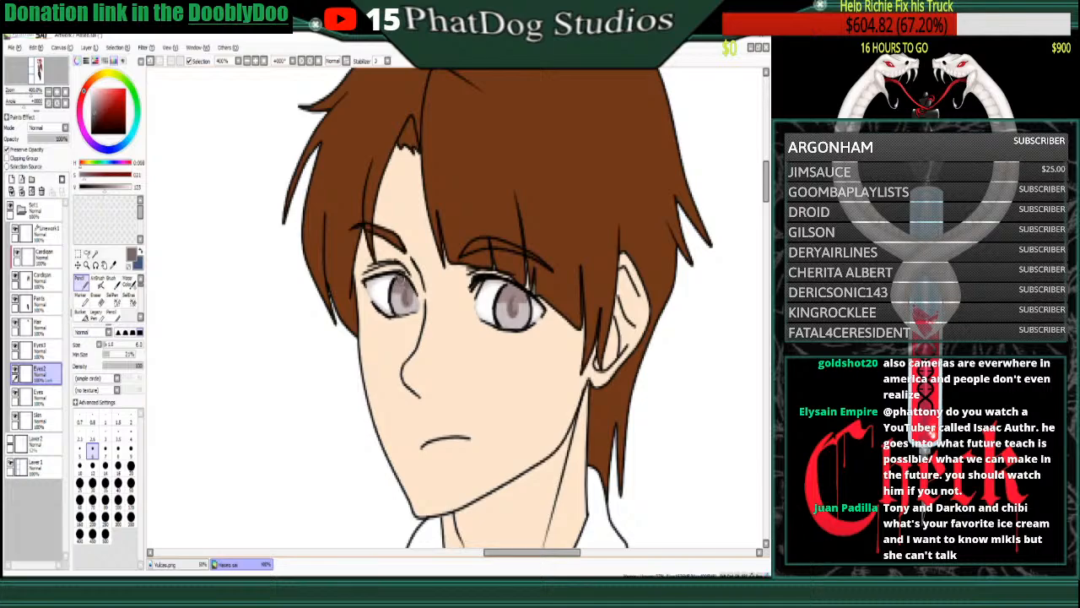
pyautogui.moveTo(502, 293); pyautogui.dragTo(525, 295)
pyautogui.click(80, 295)
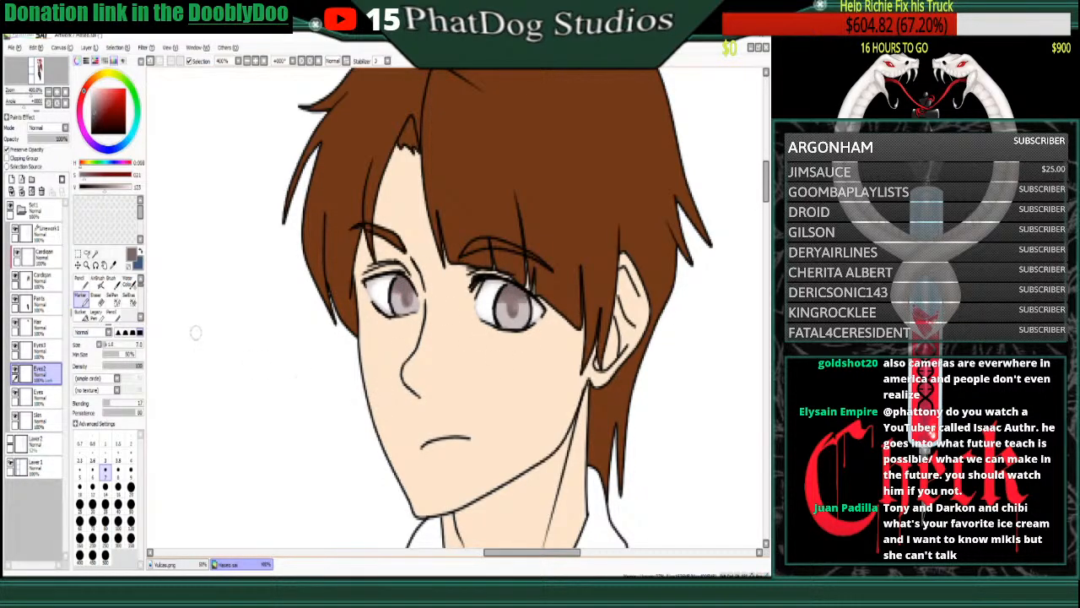
pyautogui.click(80, 278)
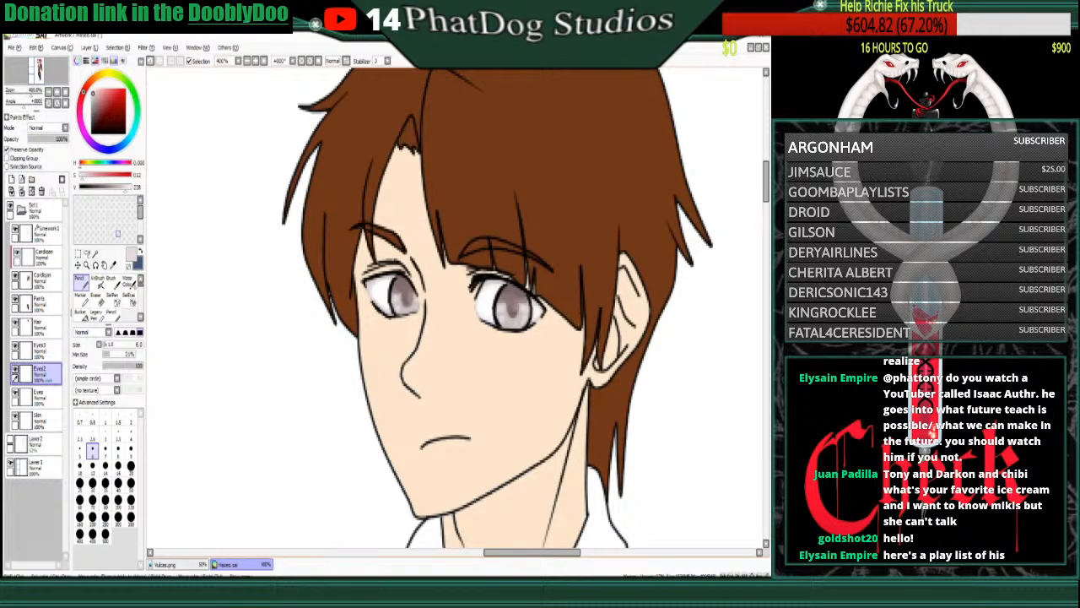
# - Paint muted red over the lower irises on the Eyes3 layer, clipped to Eyes2 and set to Lumi & Shade mode
pyautogui.click(48, 351)
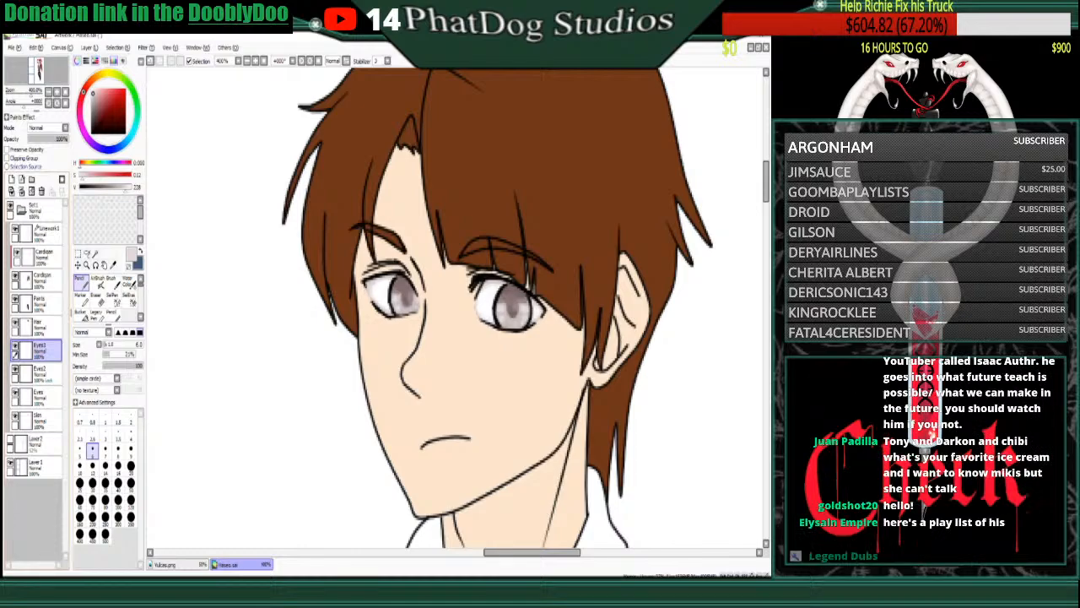
pyautogui.click(8, 159)
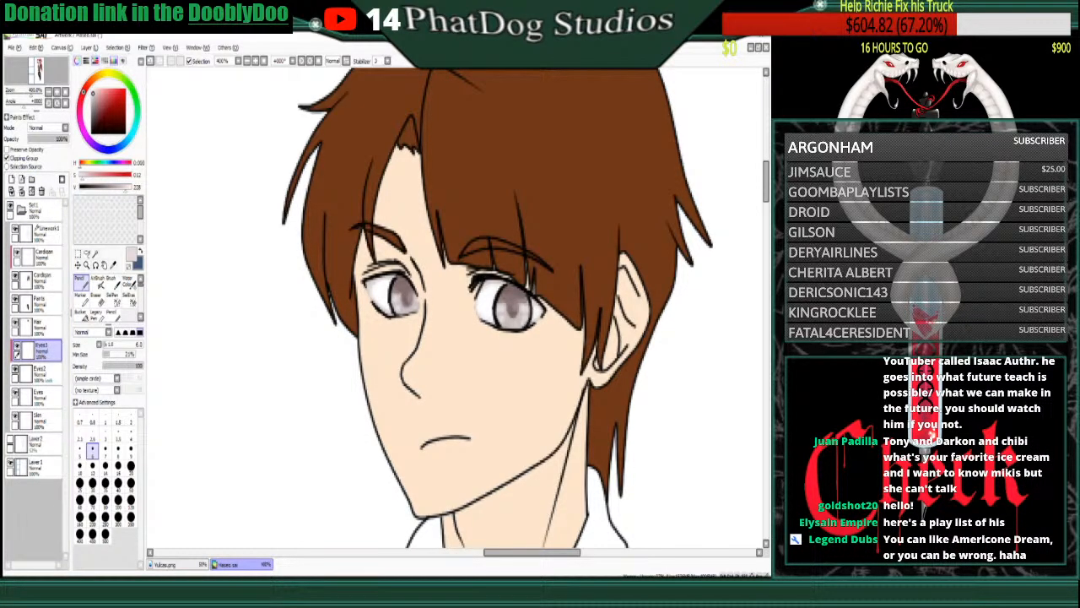
pyautogui.click(101, 97)
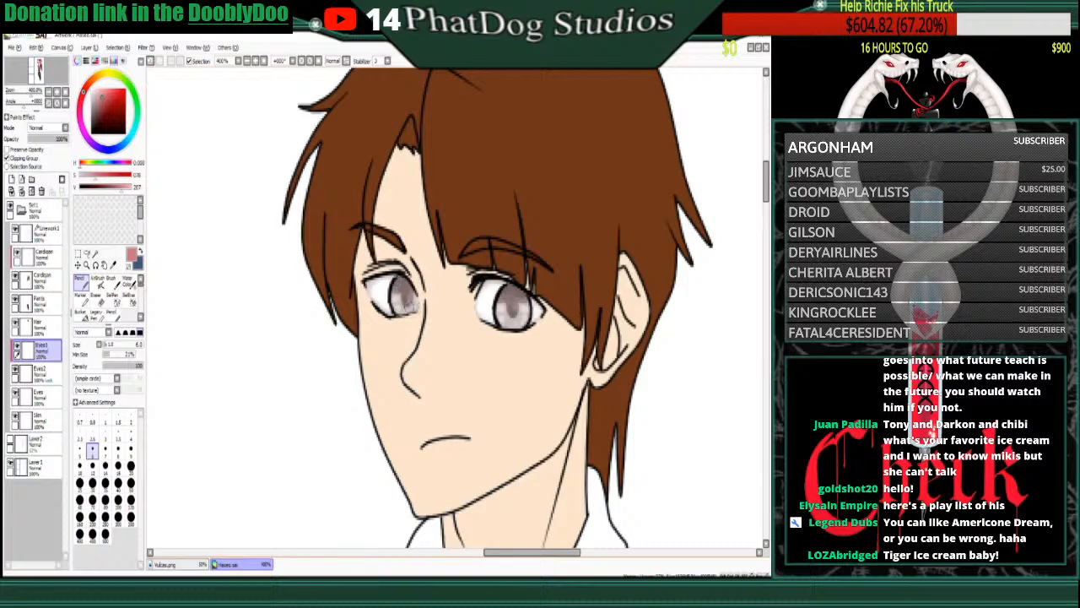
pyautogui.moveTo(414, 305); pyautogui.dragTo(402, 303)
pyautogui.moveTo(503, 322)
pyautogui.mouseDown()
pyautogui.moveTo(516, 324)
pyautogui.moveTo(507, 334)
pyautogui.moveTo(514, 324)
pyautogui.mouseUp()
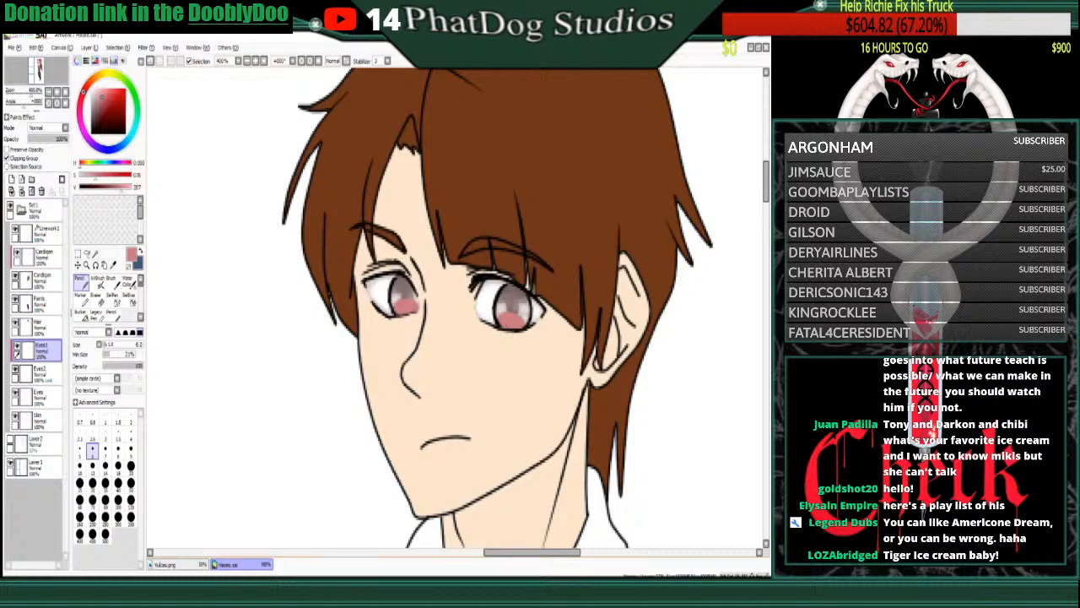
pyautogui.click(42, 182)
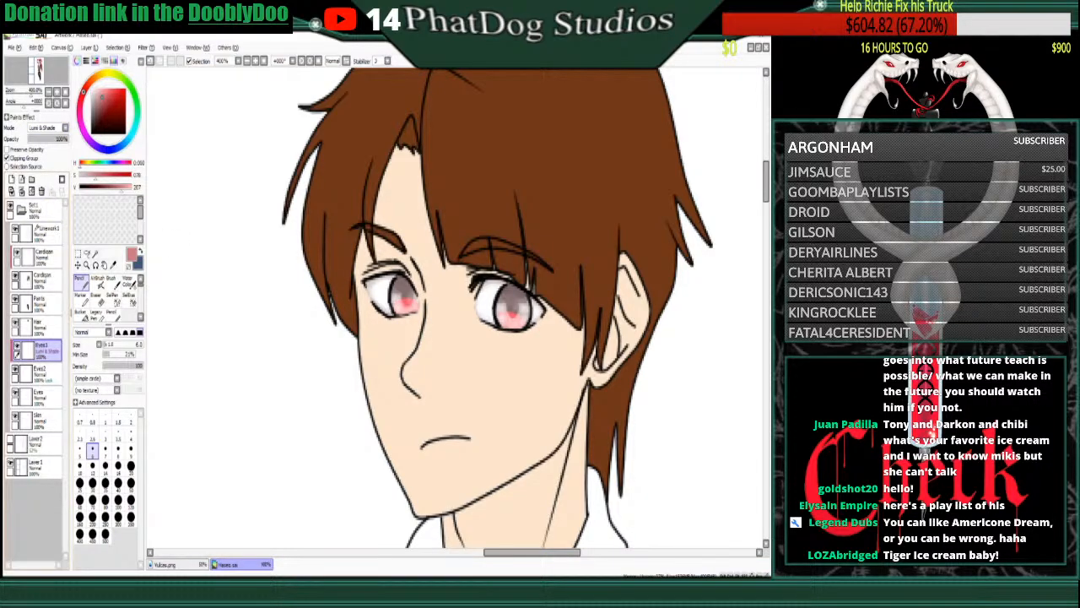
# - Adjust the colour of the red iris glow with filters, shifting it towards orange, and reduce the Eyes3 layer's opacity to 14%
pyautogui.click(146, 48)
pyautogui.click(173, 61)
pyautogui.moveTo(380, 287); pyautogui.dragTo(393, 287)
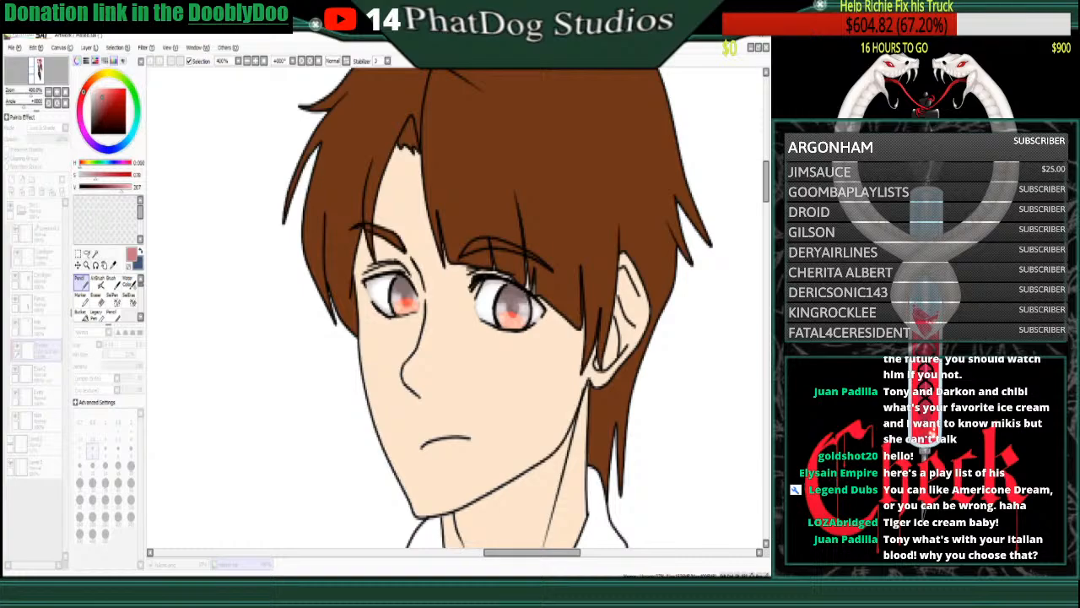
pyautogui.click(201, 126)
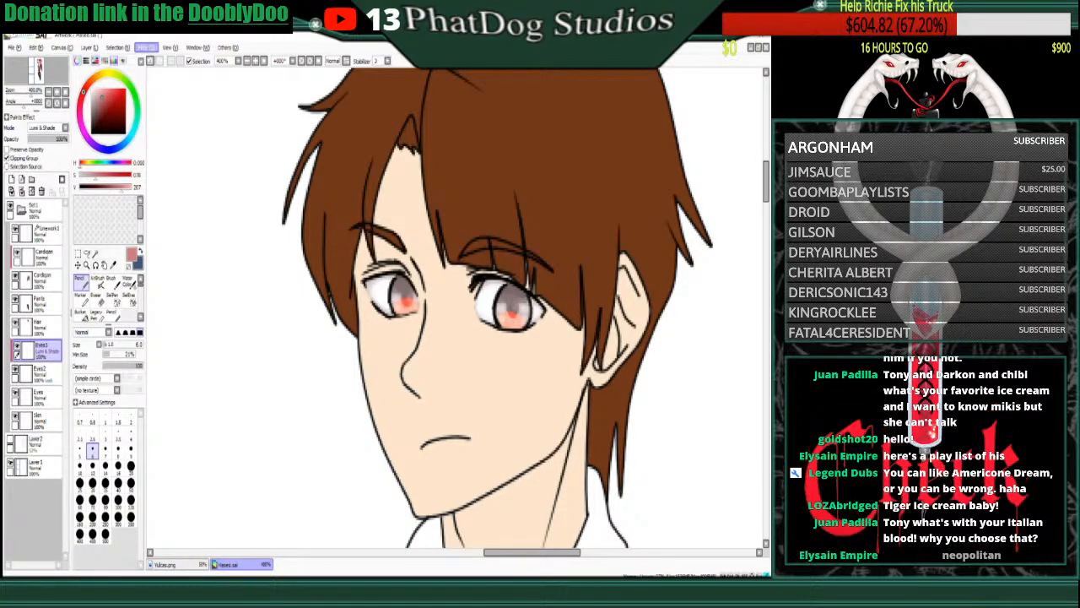
pyautogui.click(176, 71)
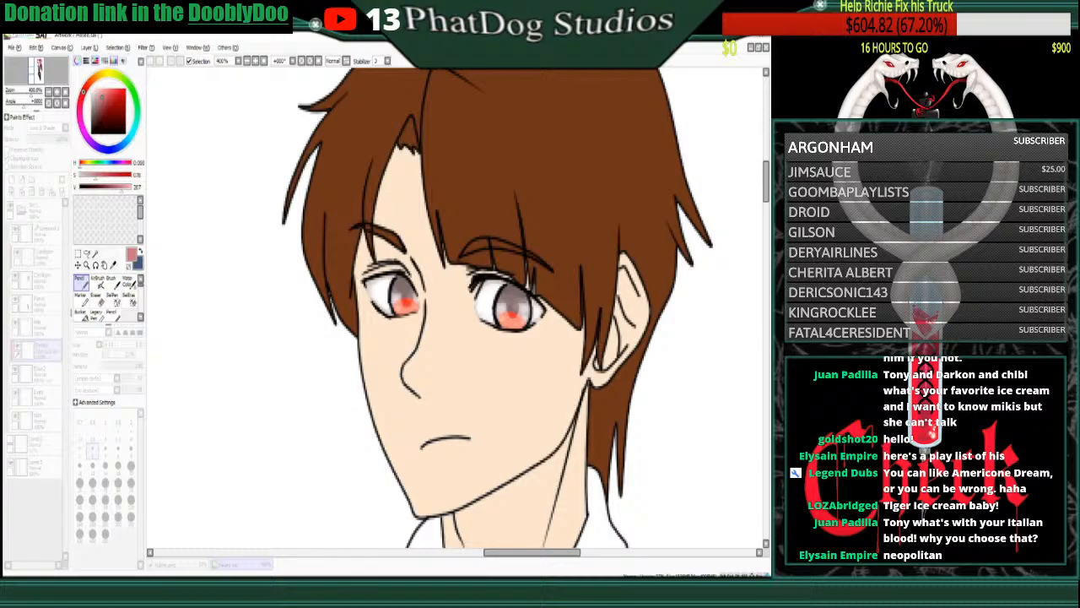
pyautogui.press('Return')
pyautogui.moveTo(65, 139); pyautogui.dragTo(44, 140)
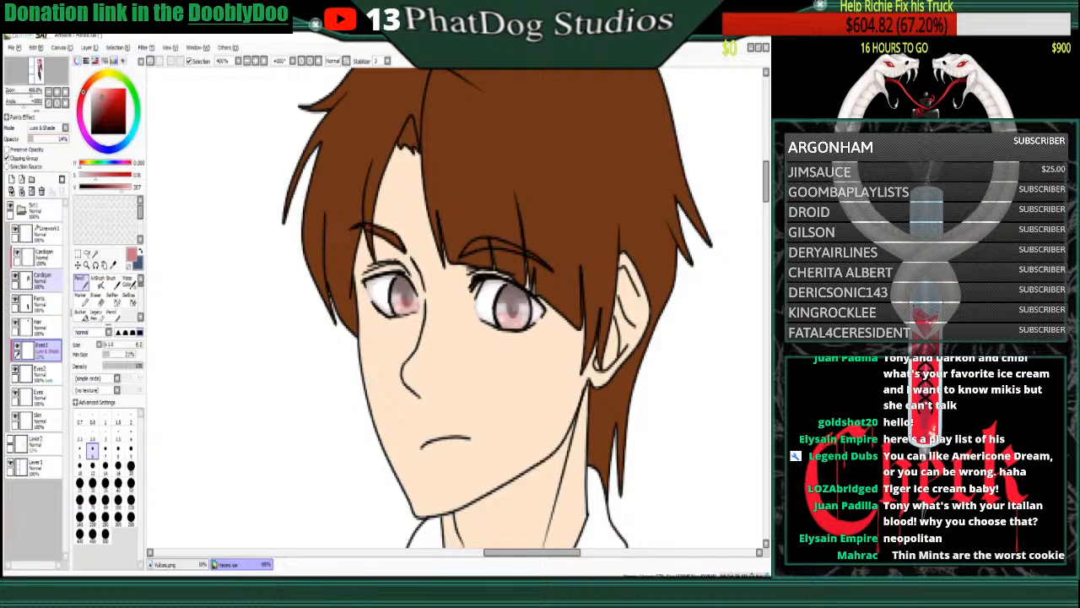
# - Paint small white highlights on both irises on a new layer above the linework, and sample the light grey from the iris
pyautogui.moveTo(98, 94); pyautogui.dragTo(91, 88)
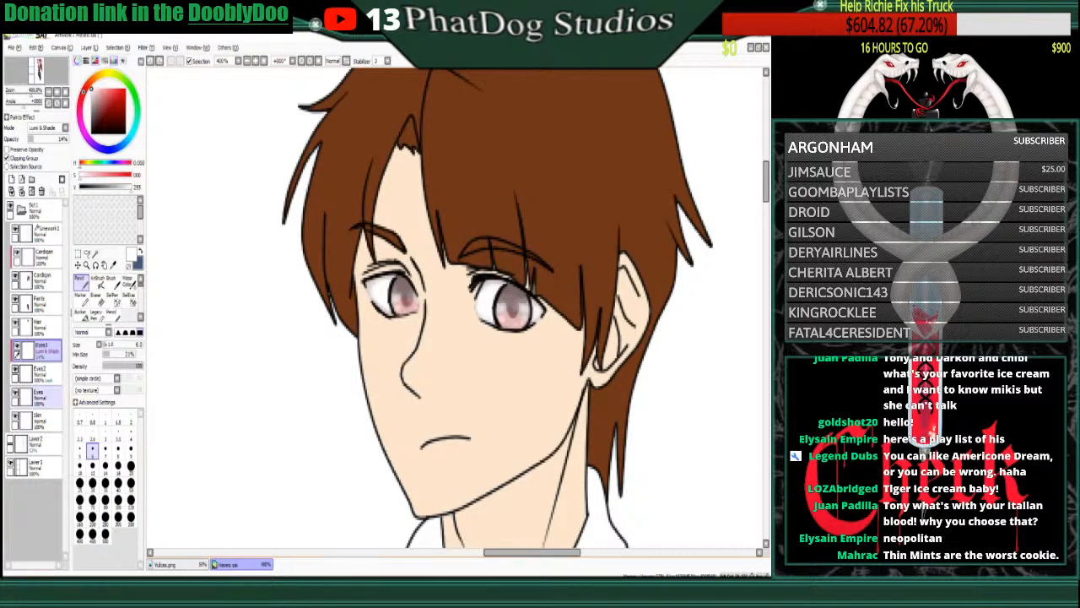
pyautogui.click(38, 233)
pyautogui.click(12, 179)
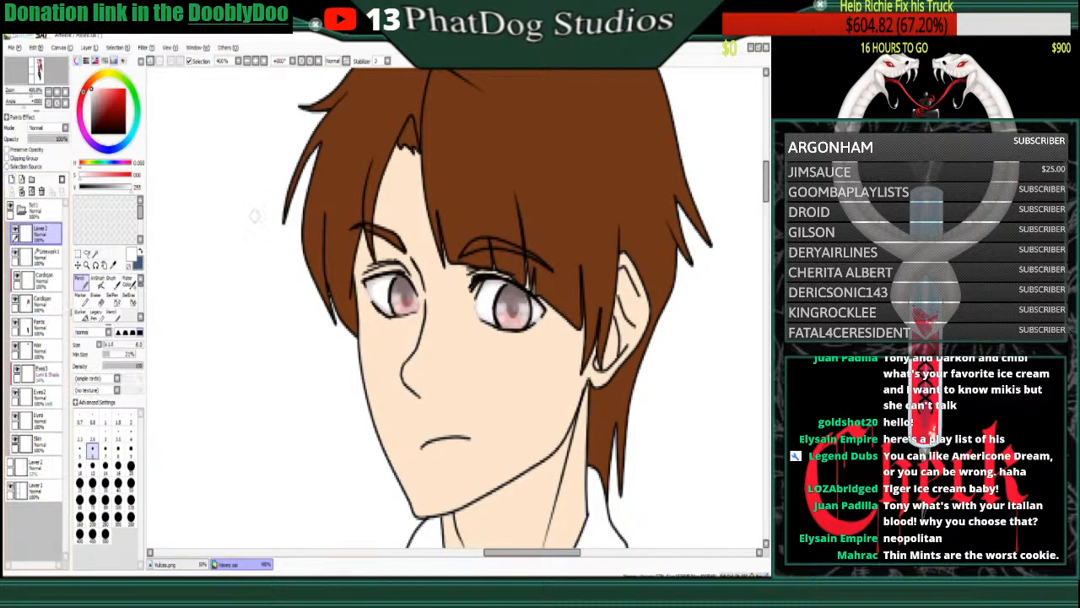
pyautogui.moveTo(394, 292); pyautogui.dragTo(389, 287)
pyautogui.moveTo(499, 289); pyautogui.dragTo(499, 301)
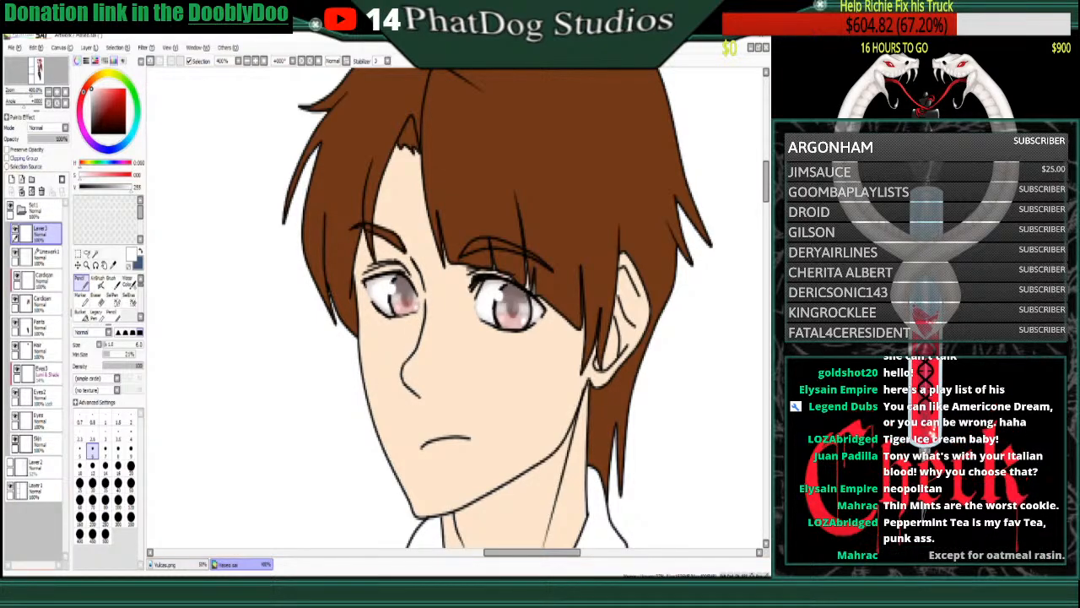
pyautogui.keyDown('alt'); pyautogui.click(398, 301); pyautogui.keyUp('alt')
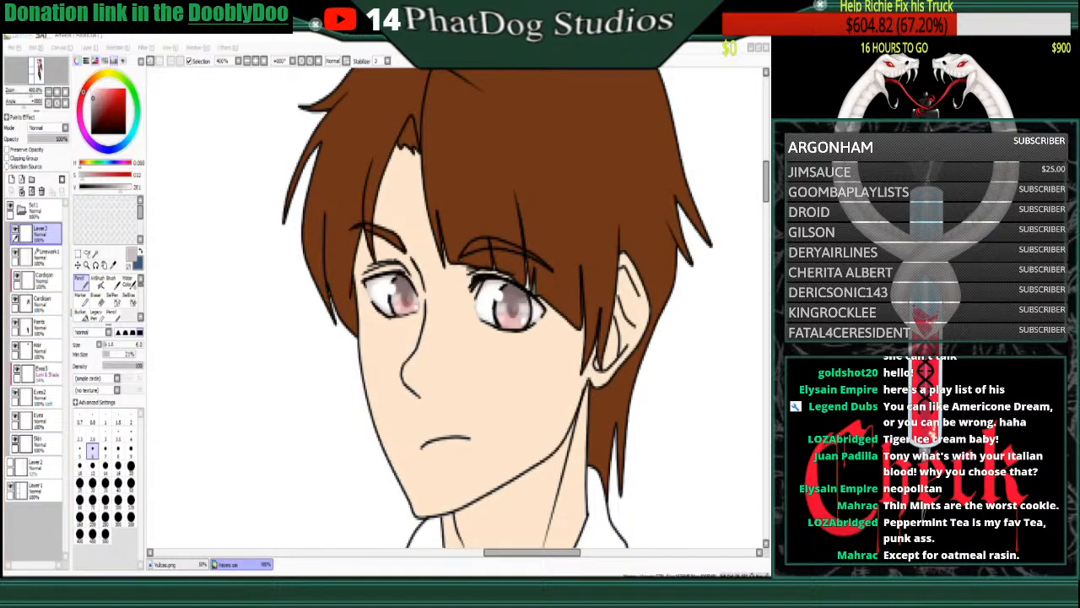
# - Name the highlight layer eyes 4, then select the Skin layer and mix a slightly darker peach from the sampled skin tone
pyautogui.press('Return')
pyautogui.click(42, 421)
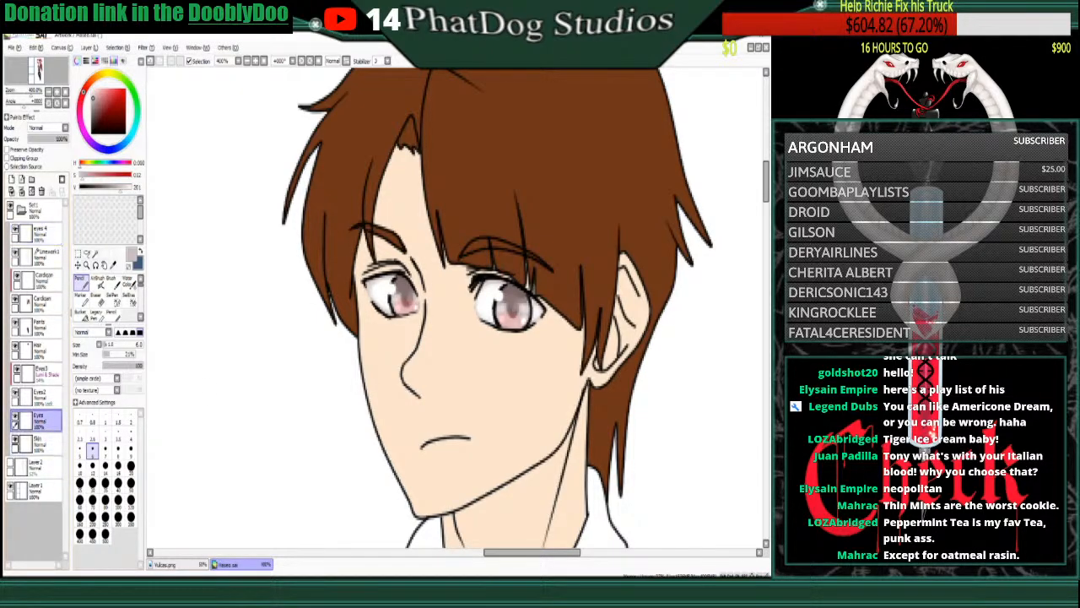
pyautogui.click(42, 398)
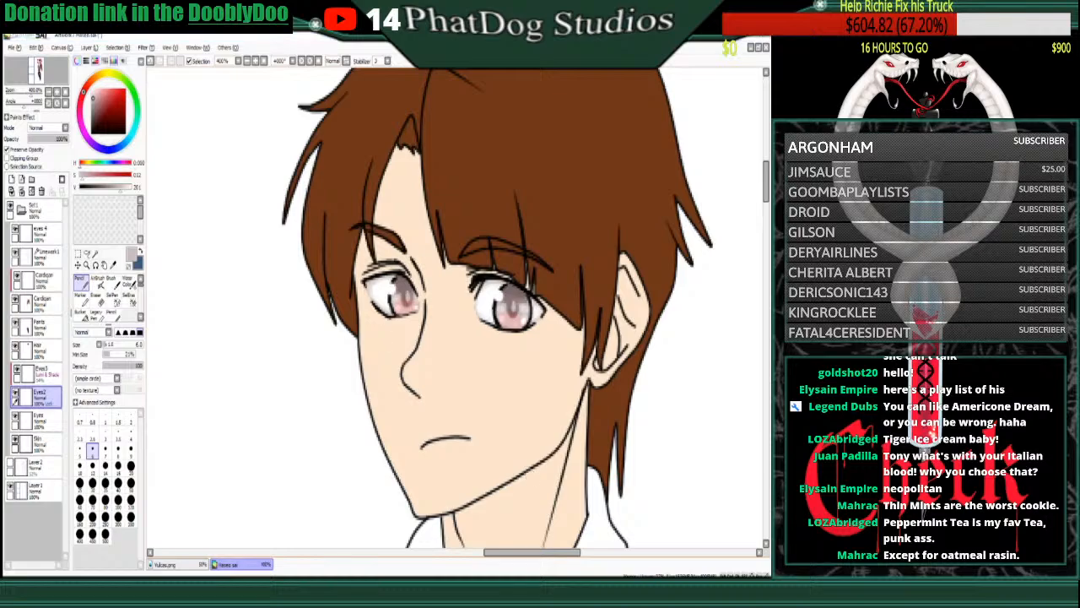
pyautogui.keyDown('alt'); pyautogui.click(465, 389); pyautogui.keyUp('alt')
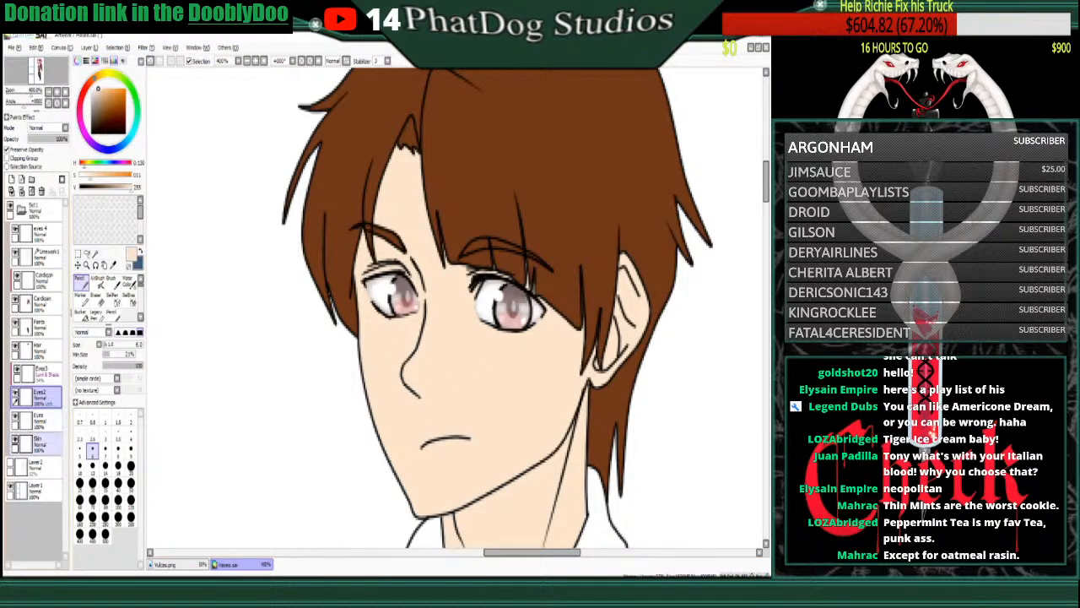
pyautogui.click(38, 444)
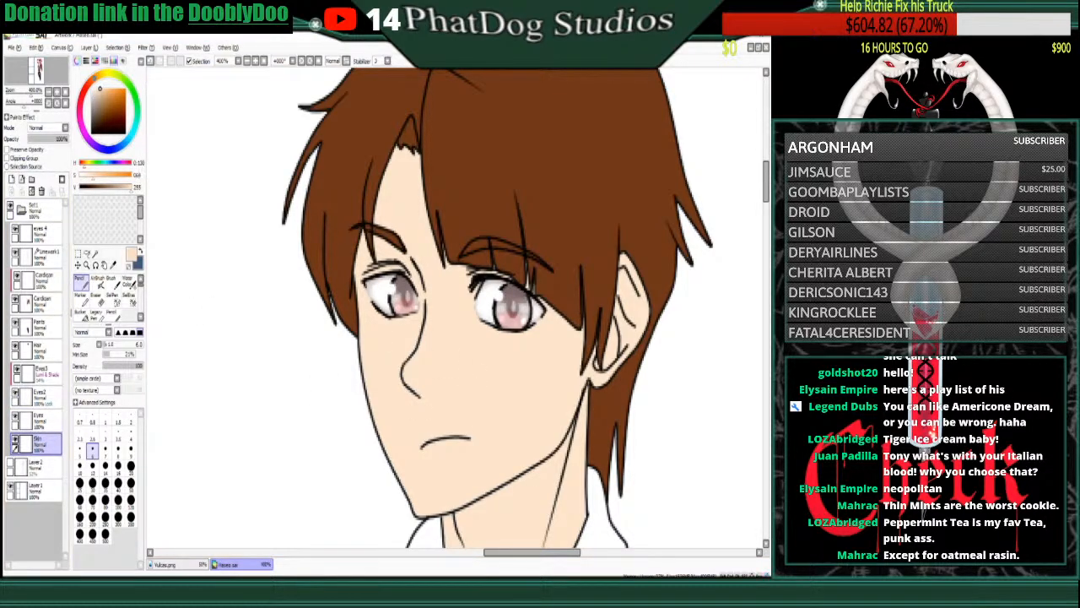
pyautogui.click(90, 82)
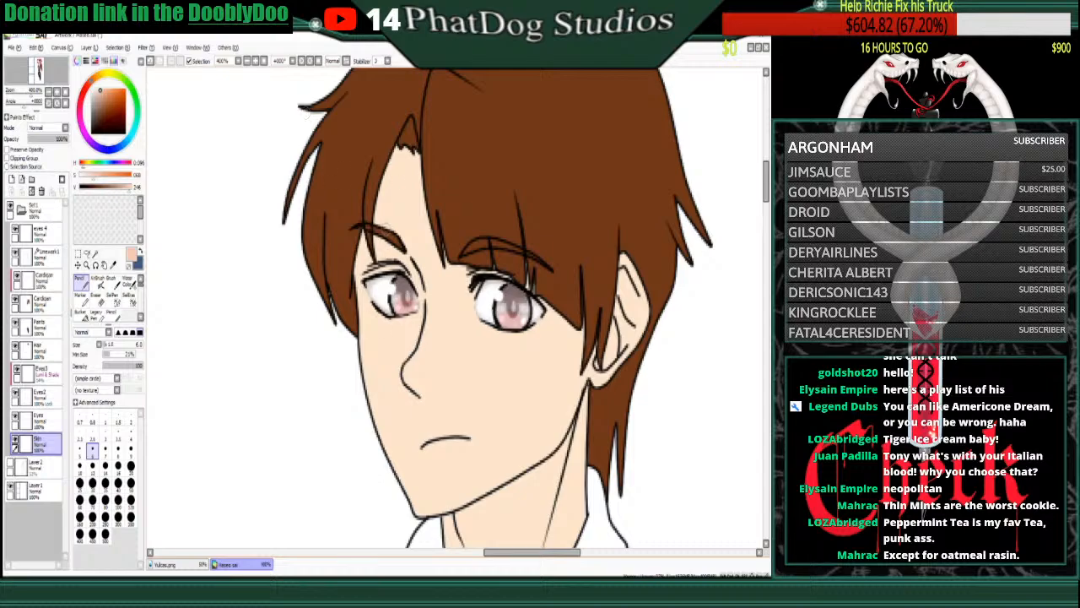
# - Paint peach shading along the forehead beside the fringe, down the narrow outer edge of the face and under the nose
pyautogui.moveTo(387, 156); pyautogui.dragTo(381, 216)
pyautogui.moveTo(362, 291); pyautogui.dragTo(368, 336)
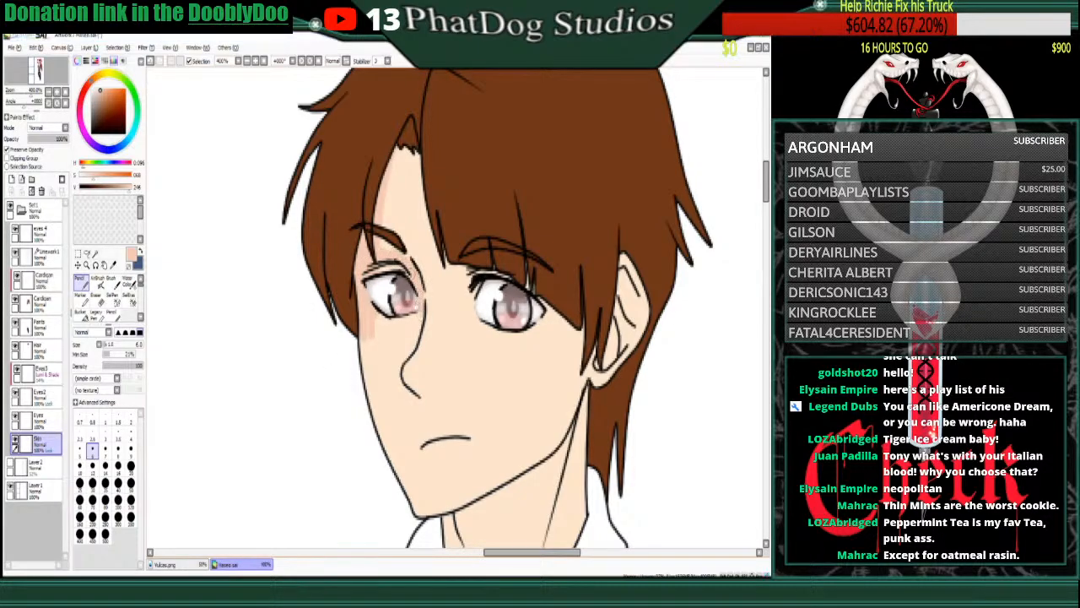
pyautogui.moveTo(377, 320)
pyautogui.mouseDown()
pyautogui.moveTo(373, 392)
pyautogui.moveTo(373, 354)
pyautogui.moveTo(387, 438)
pyautogui.mouseUp()
pyautogui.moveTo(370, 339)
pyautogui.mouseDown()
pyautogui.moveTo(388, 438)
pyautogui.moveTo(367, 315)
pyautogui.moveTo(365, 390)
pyautogui.moveTo(398, 517)
pyautogui.moveTo(429, 366)
pyautogui.moveTo(429, 389)
pyautogui.mouseUp()
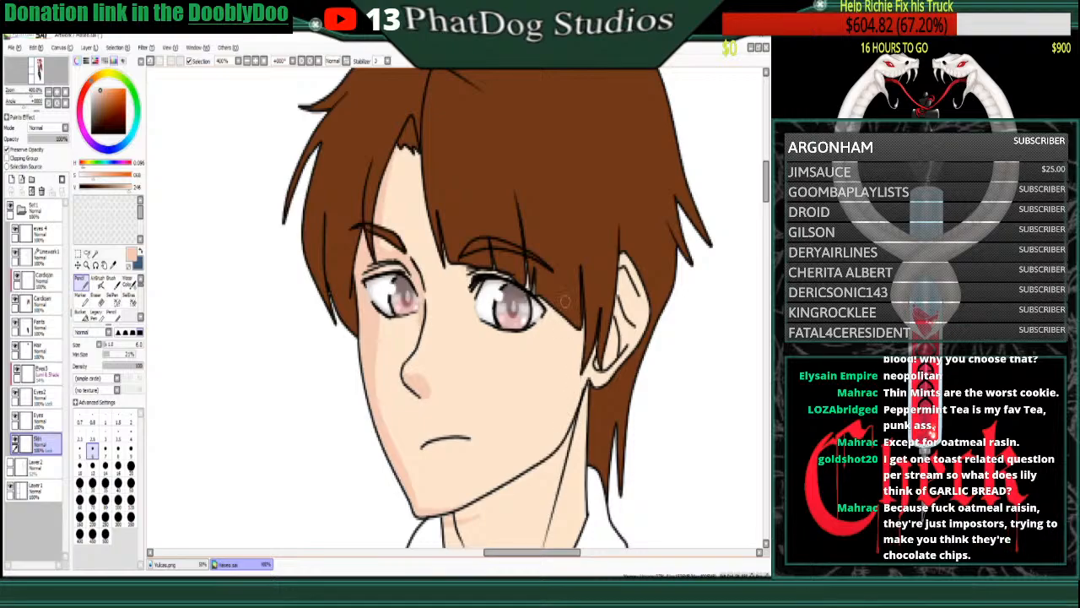
# - Shade the broad cheek and jaw below the ear-side eye, and the skin between the nose bridge and that eye
pyautogui.moveTo(561, 323); pyautogui.dragTo(553, 428)
pyautogui.moveTo(566, 320)
pyautogui.mouseDown()
pyautogui.moveTo(554, 419)
pyautogui.moveTo(531, 465)
pyautogui.mouseUp()
pyautogui.moveTo(552, 407); pyautogui.dragTo(527, 478)
pyautogui.moveTo(572, 416); pyautogui.dragTo(556, 438)
pyautogui.moveTo(582, 380)
pyautogui.mouseDown()
pyautogui.moveTo(572, 412)
pyautogui.moveTo(579, 327)
pyautogui.moveTo(566, 417)
pyautogui.mouseUp()
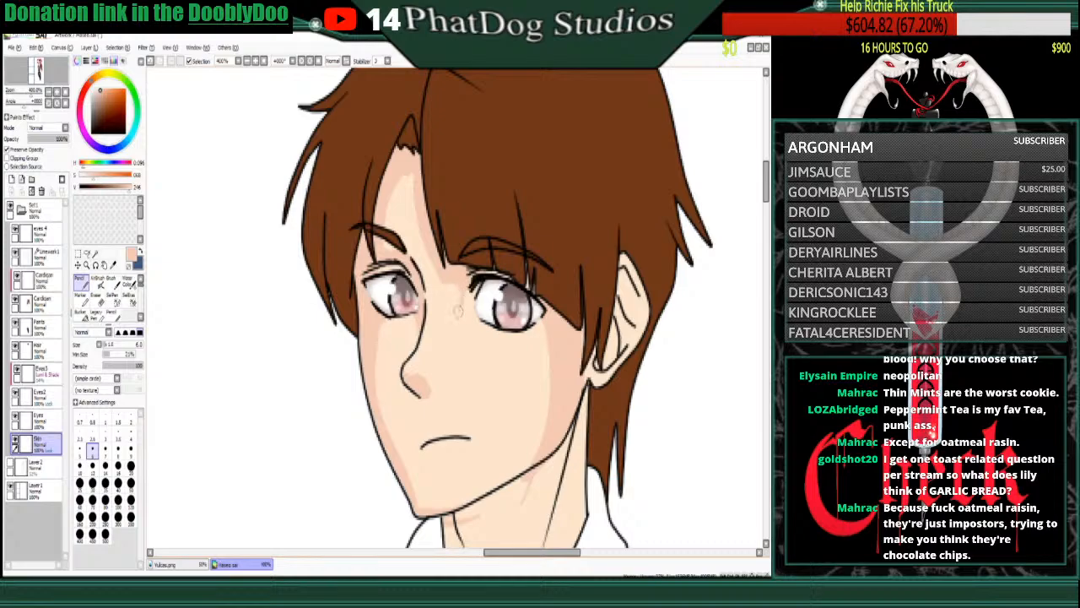
pyautogui.moveTo(467, 280); pyautogui.dragTo(475, 299)
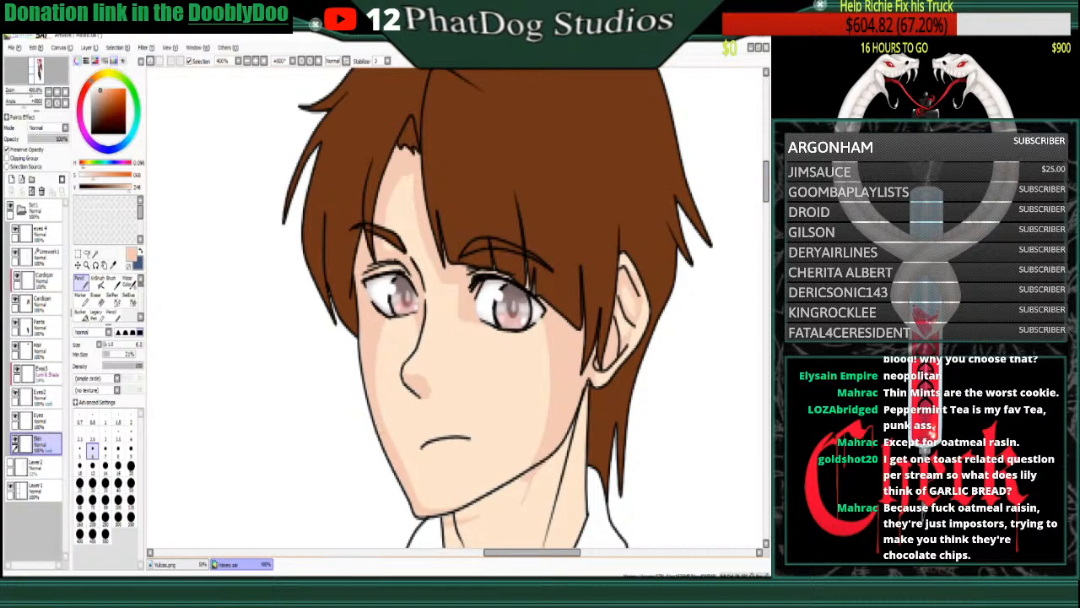
# - Paint the shadow cast by the jaw across the upper neck and extend it along the neck muscle
pyautogui.scroll(-2, 479, 290)
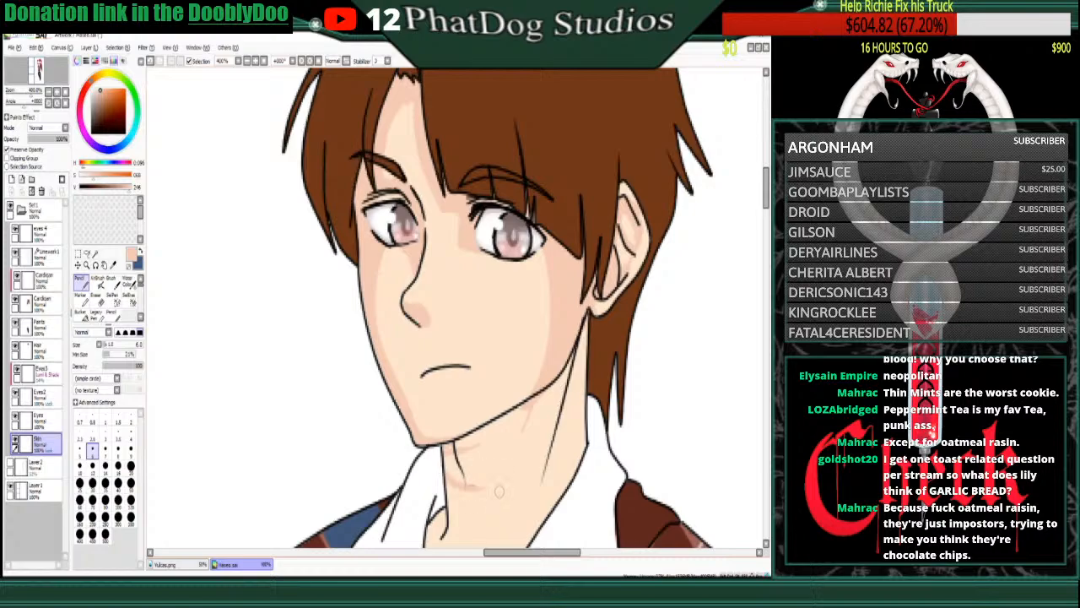
pyautogui.moveTo(577, 370)
pyautogui.mouseDown()
pyautogui.moveTo(554, 423)
pyautogui.moveTo(569, 402)
pyautogui.moveTo(493, 469)
pyautogui.moveTo(576, 370)
pyautogui.moveTo(501, 428)
pyautogui.moveTo(539, 411)
pyautogui.moveTo(462, 441)
pyautogui.moveTo(486, 430)
pyautogui.moveTo(473, 435)
pyautogui.moveTo(506, 448)
pyautogui.moveTo(453, 477)
pyautogui.moveTo(483, 474)
pyautogui.mouseUp()
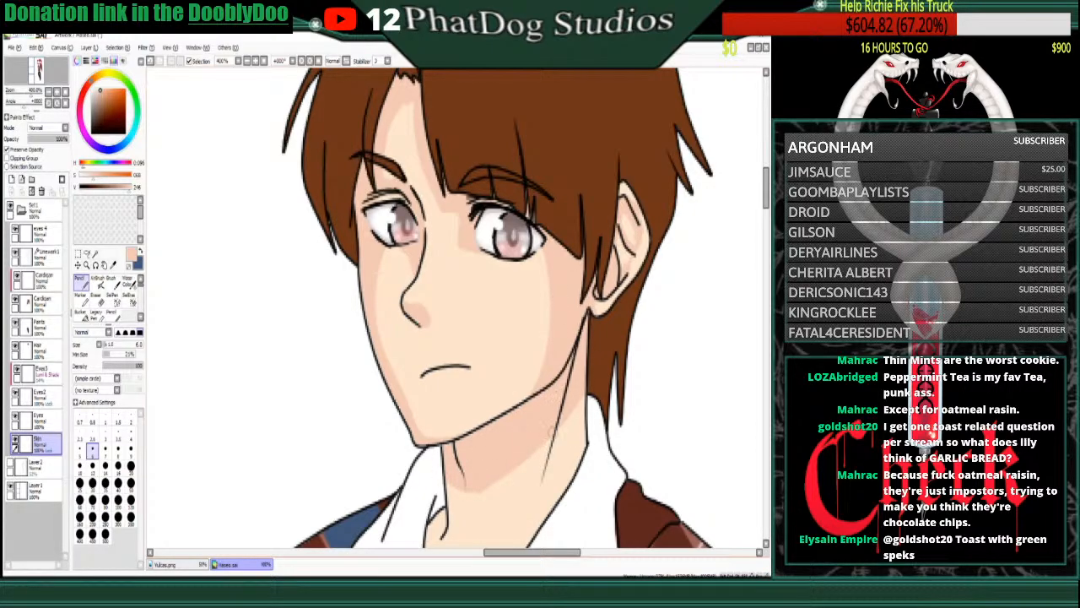
pyautogui.moveTo(553, 427); pyautogui.dragTo(536, 507)
pyautogui.moveTo(540, 460); pyautogui.dragTo(523, 525)
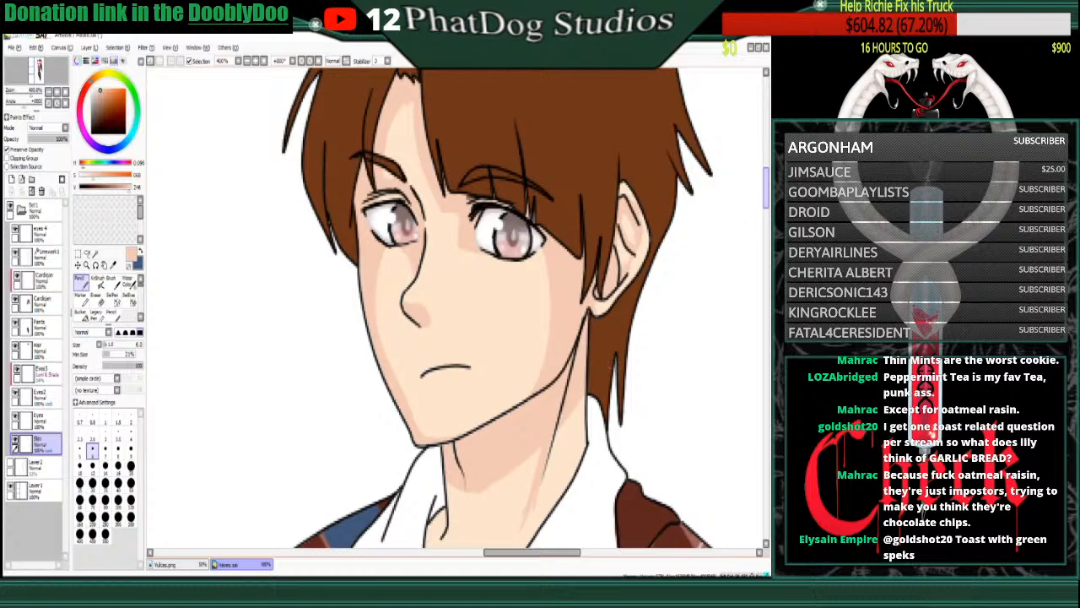
# - Shade the lower neck, throat and collarbone area inside the collar, and refine the edges with the sampled base and shadow skin tones
pyautogui.moveTo(766, 189); pyautogui.dragTo(766, 209)
pyautogui.moveTo(532, 267)
pyautogui.mouseDown()
pyautogui.moveTo(496, 327)
pyautogui.moveTo(539, 252)
pyautogui.moveTo(515, 314)
pyautogui.moveTo(527, 274)
pyautogui.moveTo(476, 356)
pyautogui.moveTo(495, 338)
pyautogui.moveTo(457, 362)
pyautogui.mouseUp()
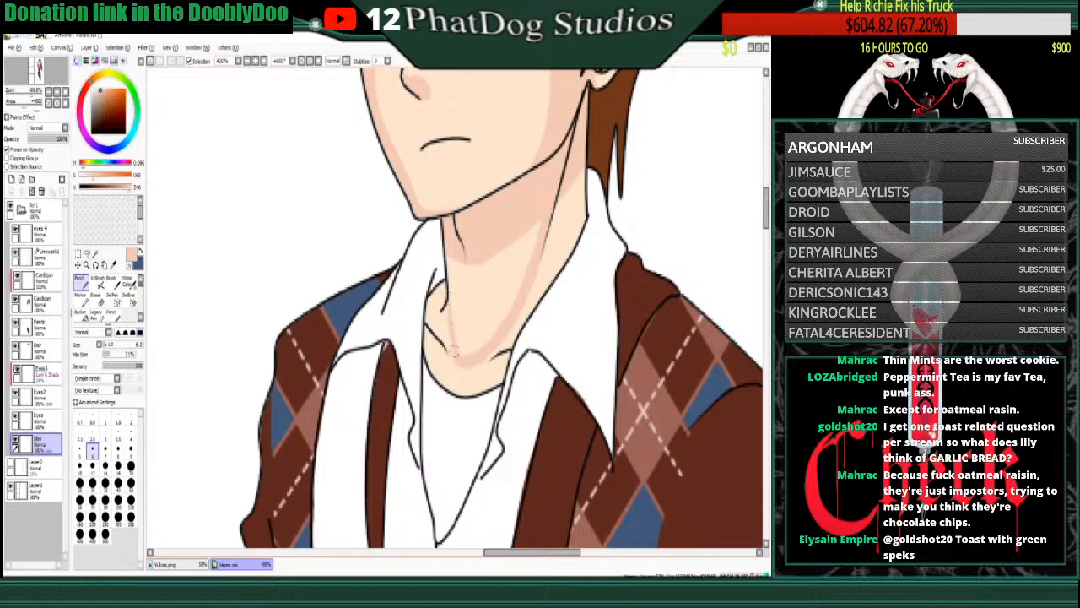
pyautogui.moveTo(433, 307); pyautogui.dragTo(443, 329)
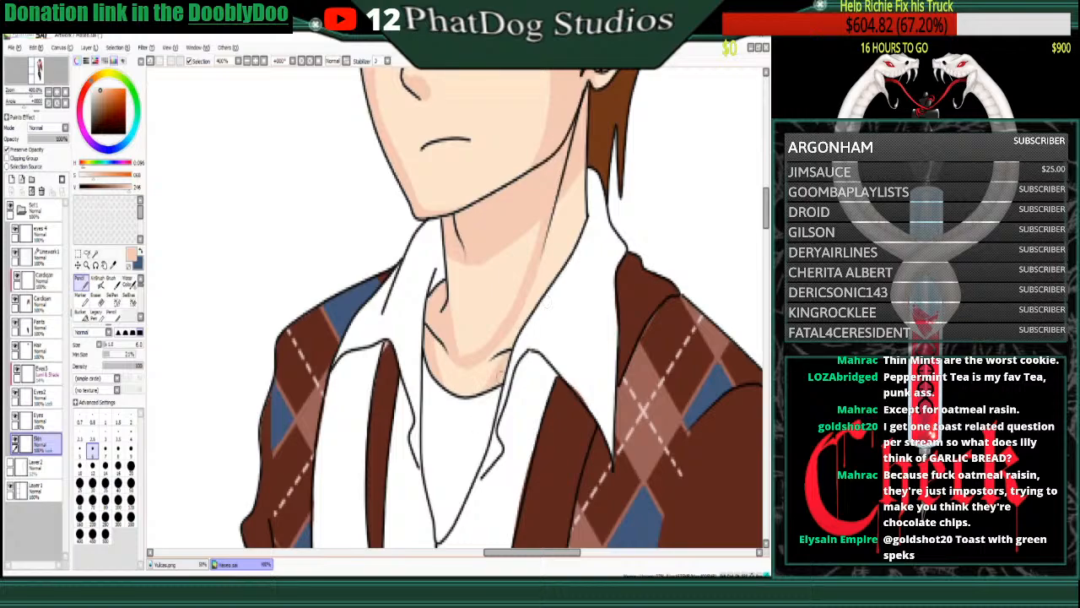
pyautogui.moveTo(444, 394); pyautogui.dragTo(464, 384)
pyautogui.moveTo(580, 196); pyautogui.dragTo(582, 228)
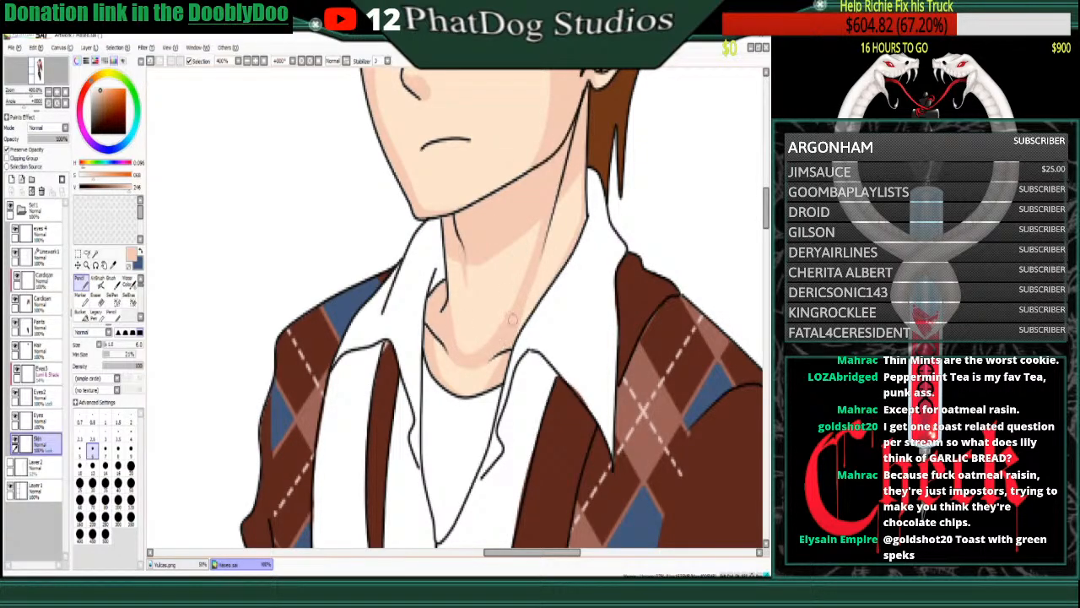
pyautogui.rightClick(478, 327)
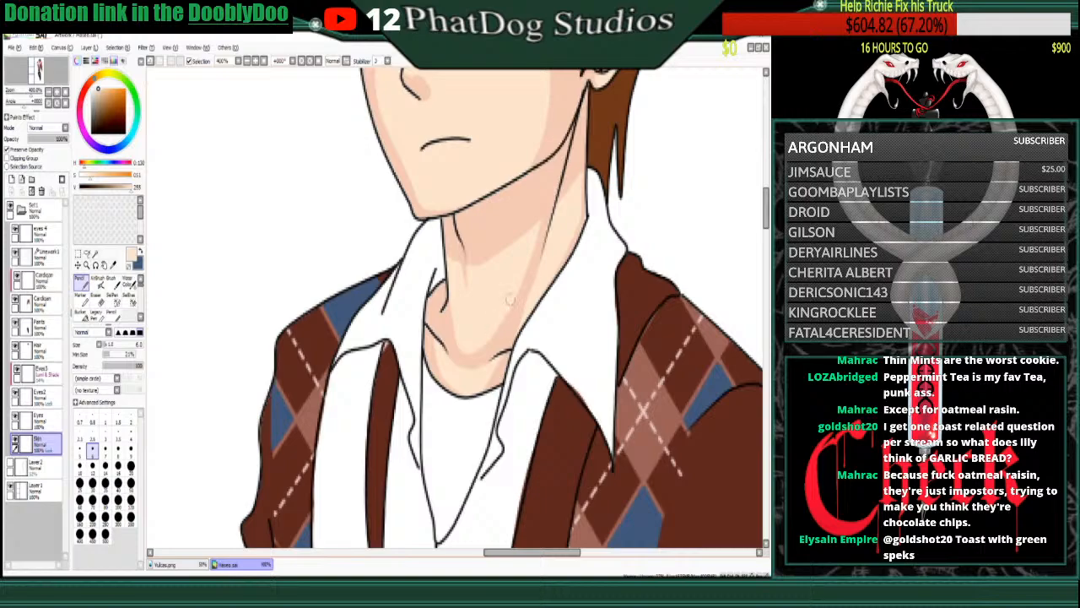
pyautogui.rightClick(489, 229)
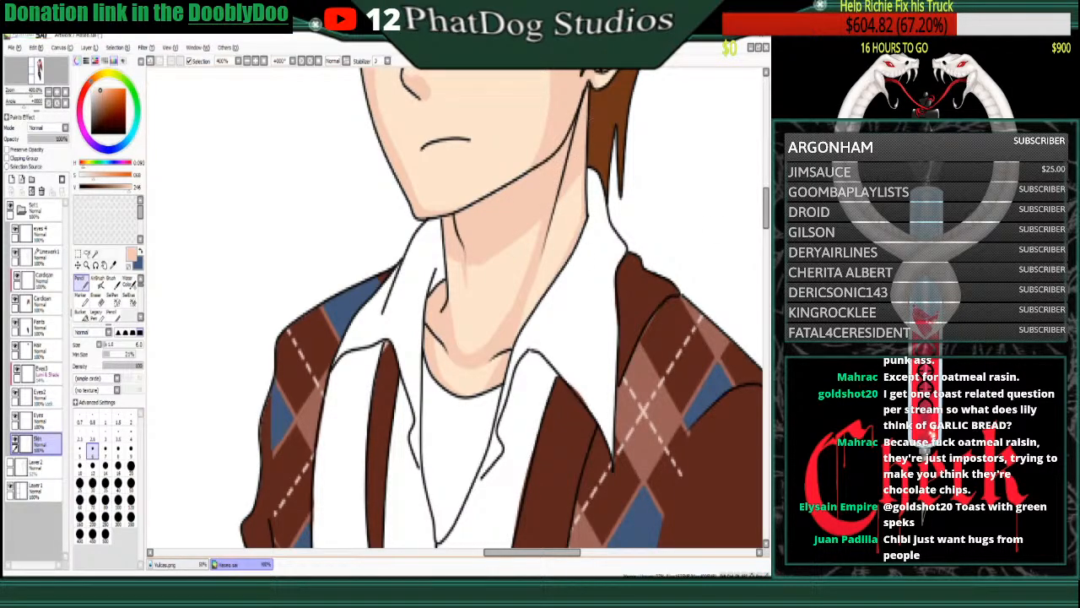
# - Refine the shading on the jaw, cheek and around the mouth, alternating between the sampled base and shadow skin tones
pyautogui.scroll(5, 418, 249)
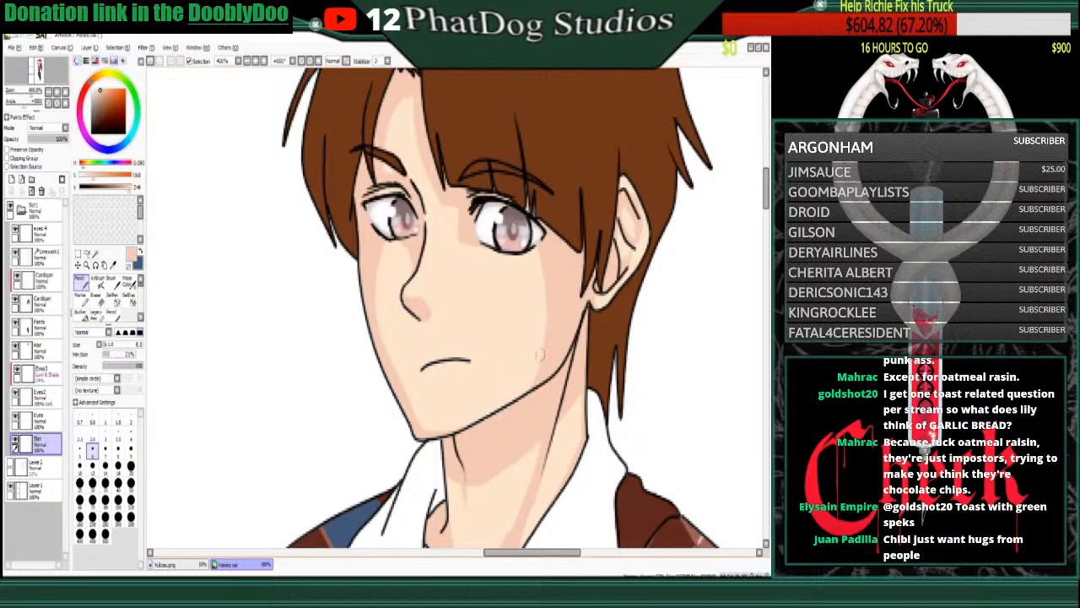
pyautogui.rightClick(454, 396)
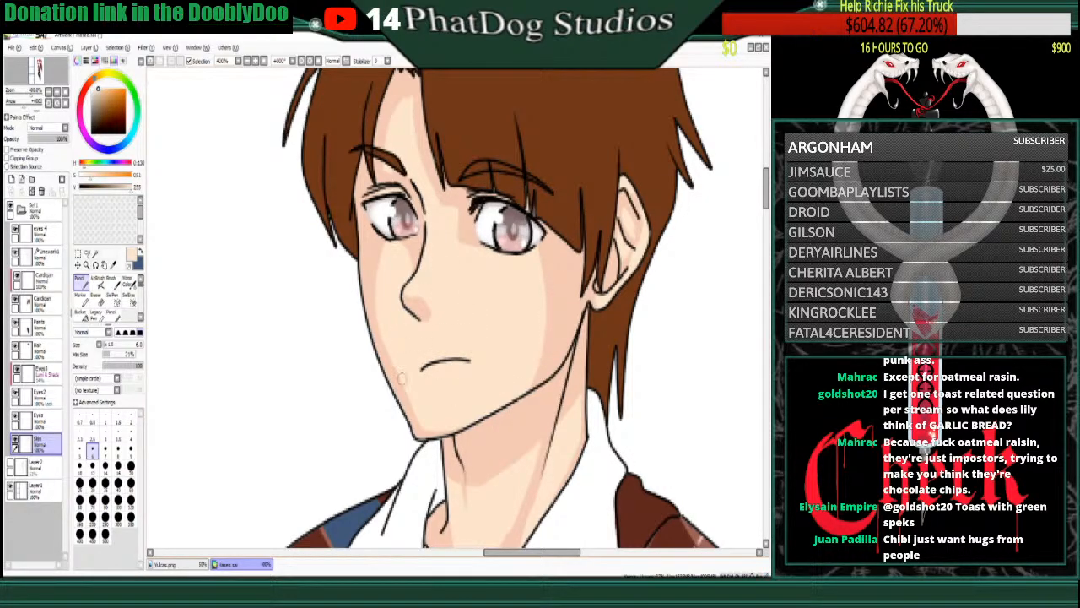
pyautogui.rightClick(399, 380)
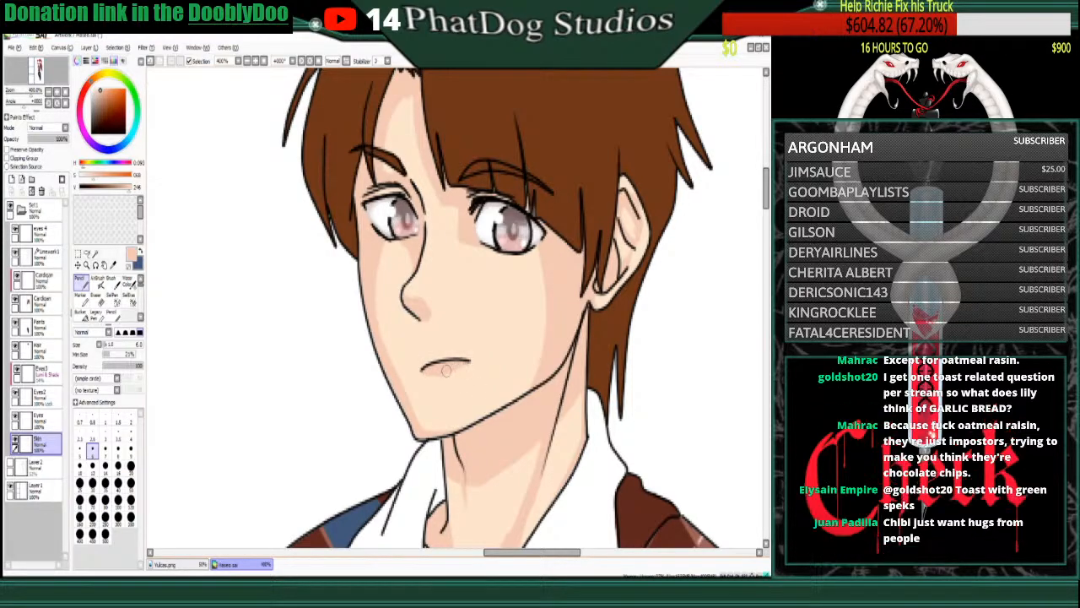
pyautogui.keyDown('alt'); pyautogui.click(450, 424); pyautogui.keyUp('alt')
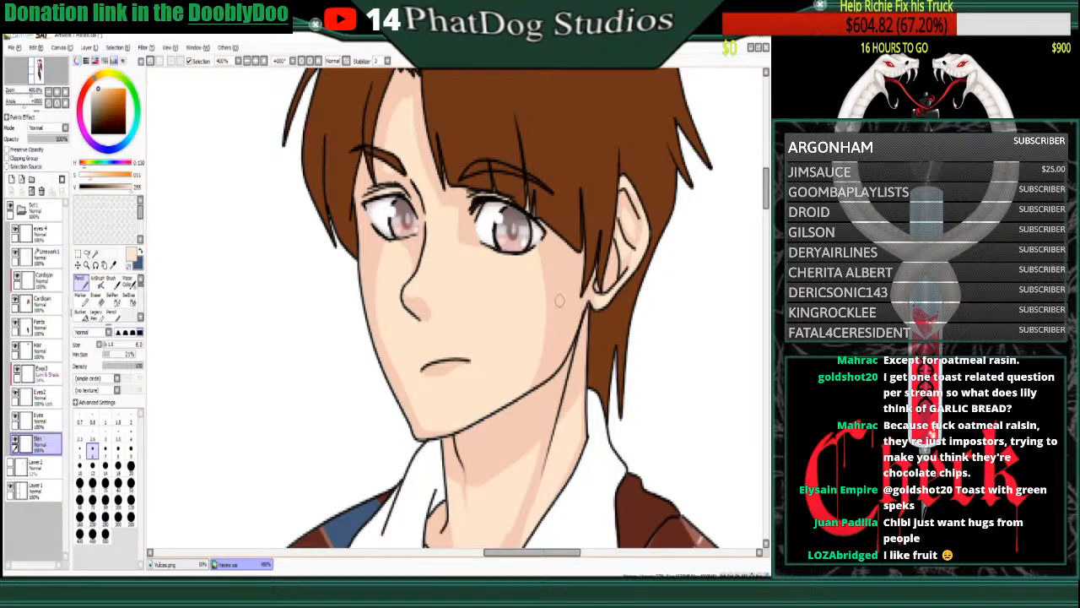
pyautogui.keyDown('alt'); pyautogui.click(559, 301); pyautogui.keyUp('alt')
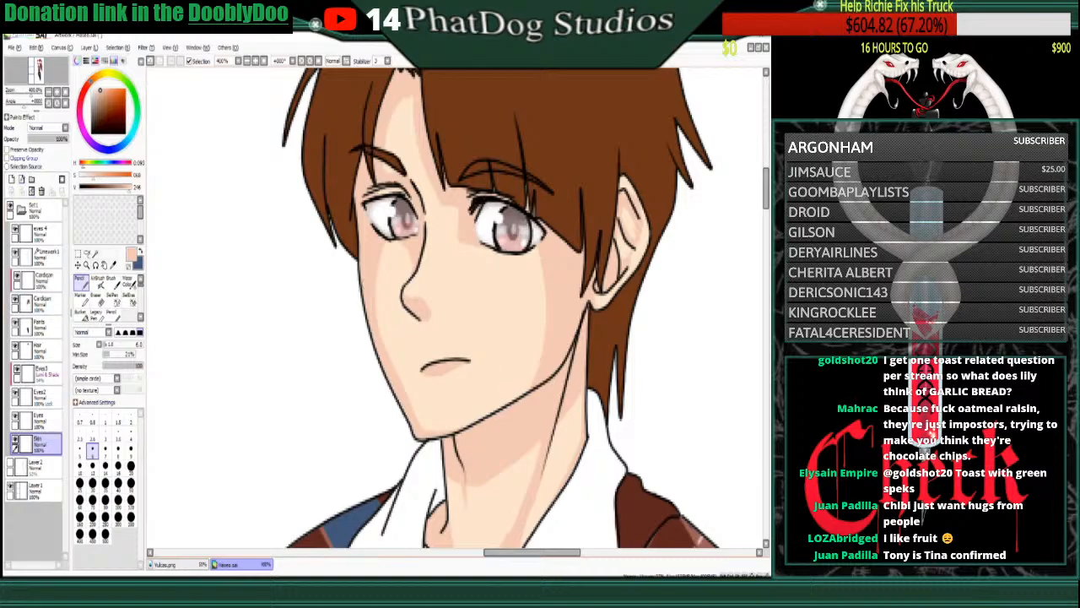
pyautogui.click(30, 149)
pyautogui.click(49, 92)
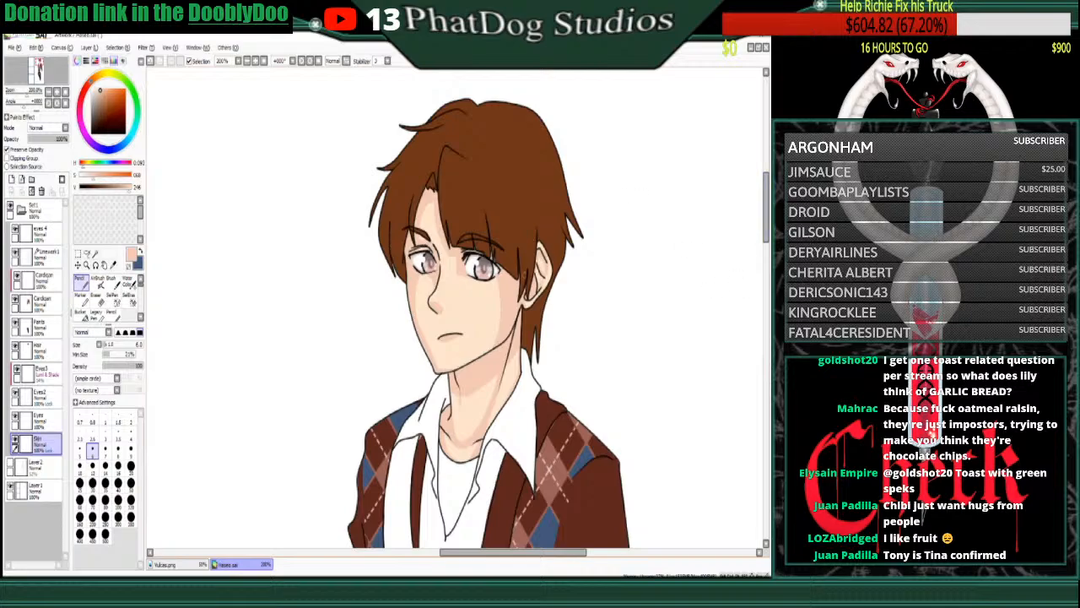
pyautogui.rightClick(470, 304)
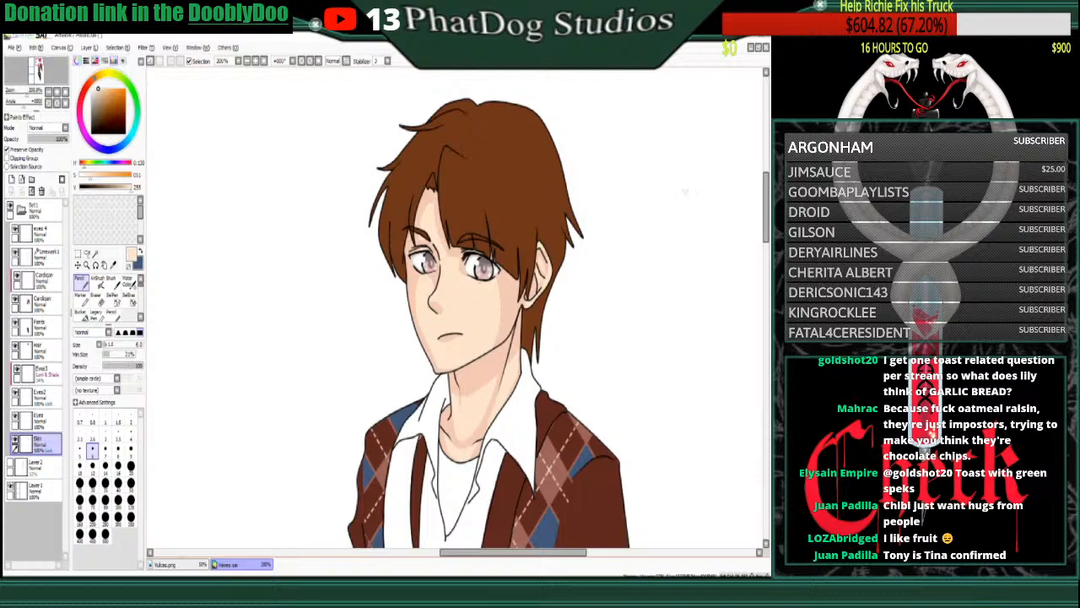
# - Add peach shading to the thumb, palm and fingers of the hand holding the card
pyautogui.scroll(-5, 498, 334)
pyautogui.scroll(-2, 459, 309)
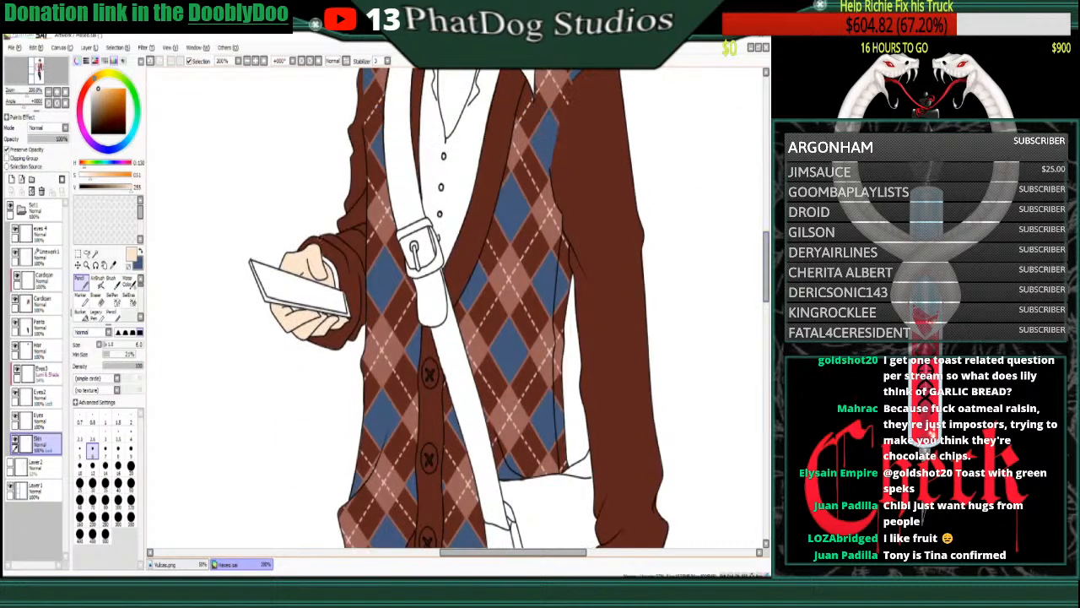
pyautogui.scroll(4, 482, 194)
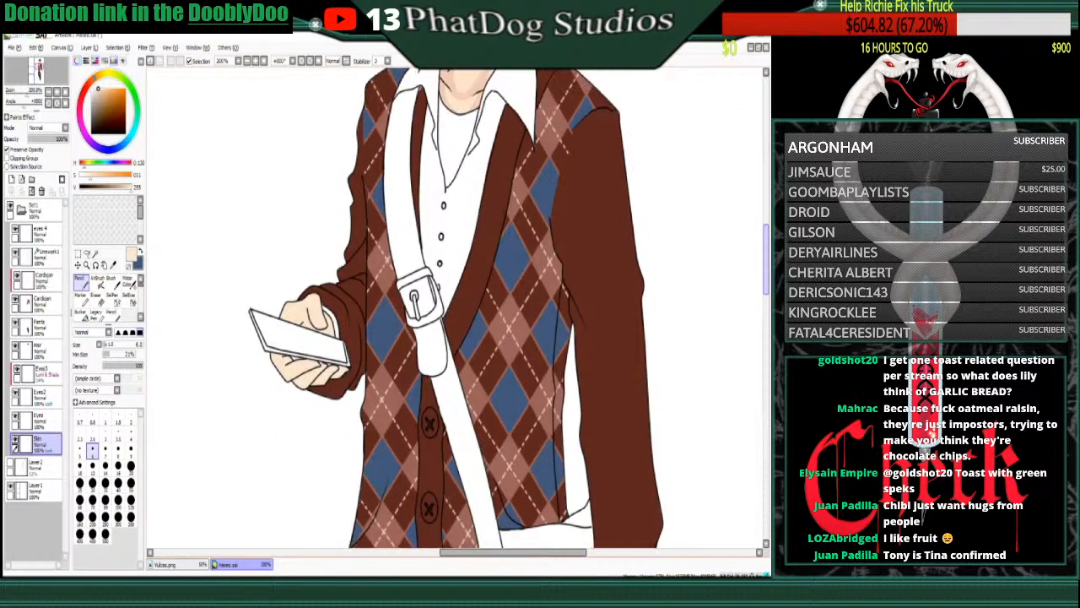
pyautogui.scroll(-3, 456, 309)
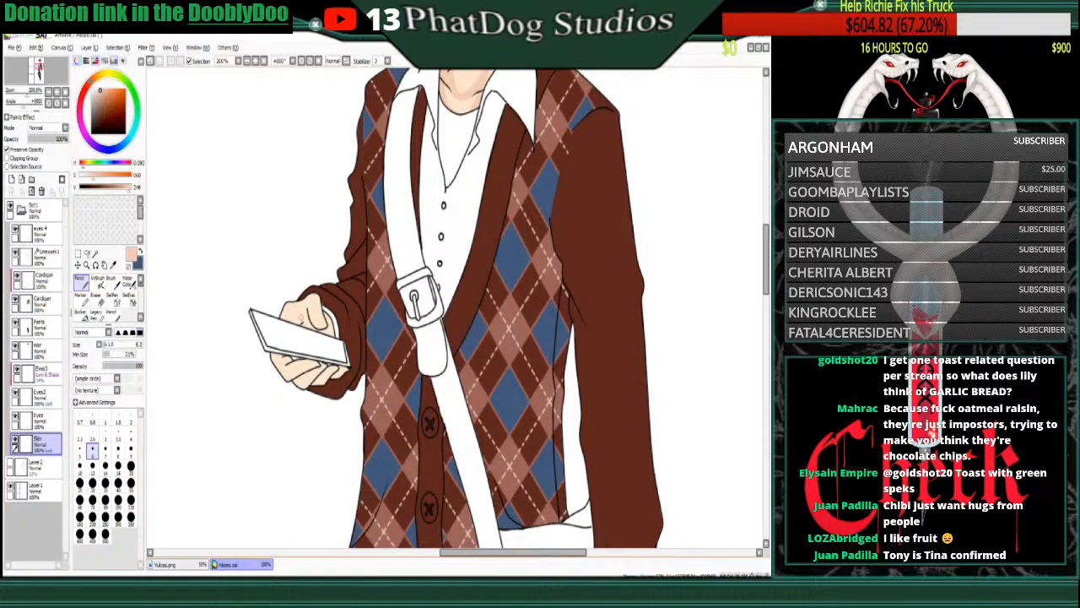
pyautogui.moveTo(301, 318); pyautogui.dragTo(311, 324)
pyautogui.click(20, 150)
pyautogui.moveTo(314, 325); pyautogui.dragTo(326, 333)
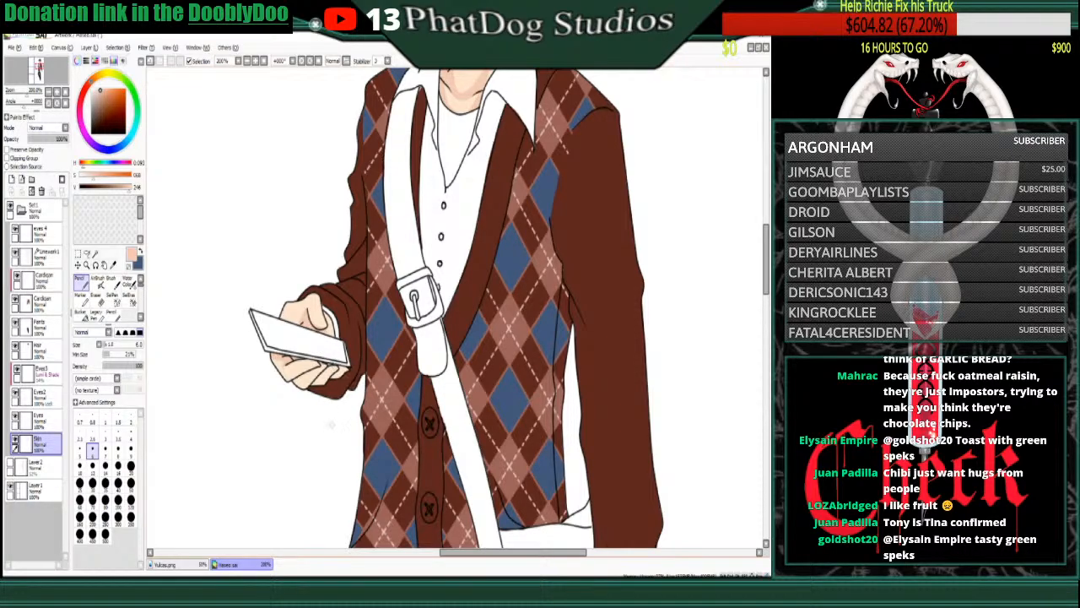
pyautogui.click(8, 150)
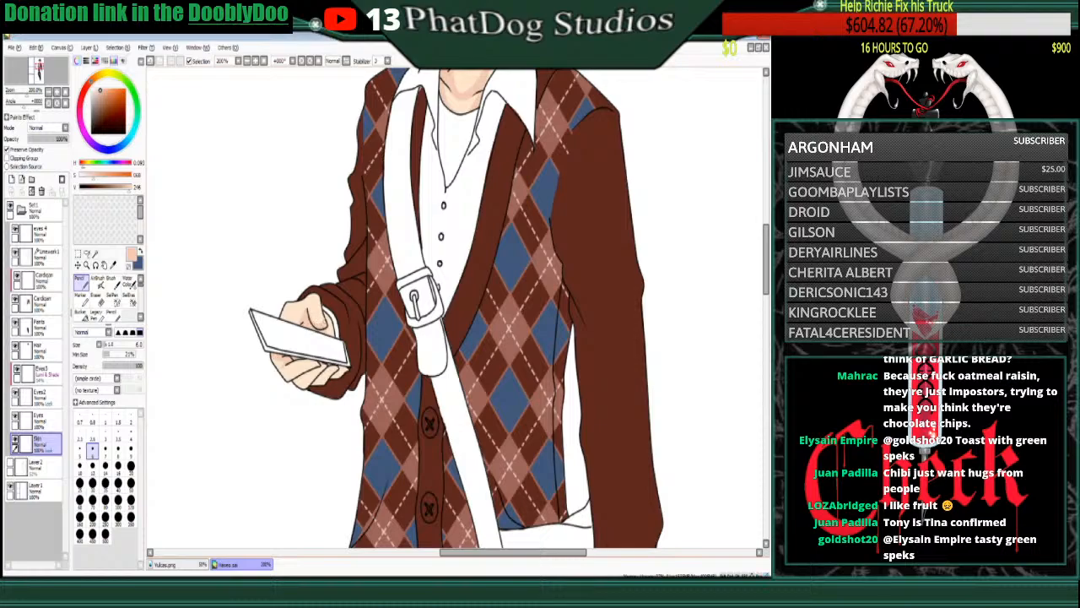
pyautogui.moveTo(328, 320); pyautogui.dragTo(333, 337)
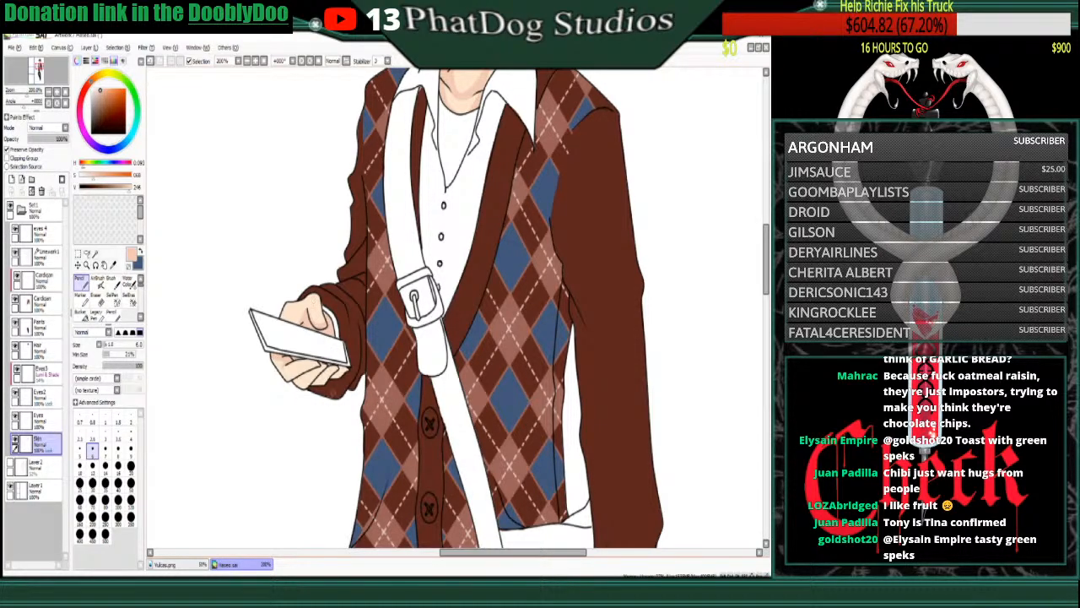
pyautogui.moveTo(290, 378); pyautogui.dragTo(287, 358)
pyautogui.moveTo(301, 380); pyautogui.dragTo(303, 386)
# - Shade the thumb, fingers and back of the lowered hand beside the bag, touching up with sampled skin tones
pyautogui.scroll(-6, 456, 308)
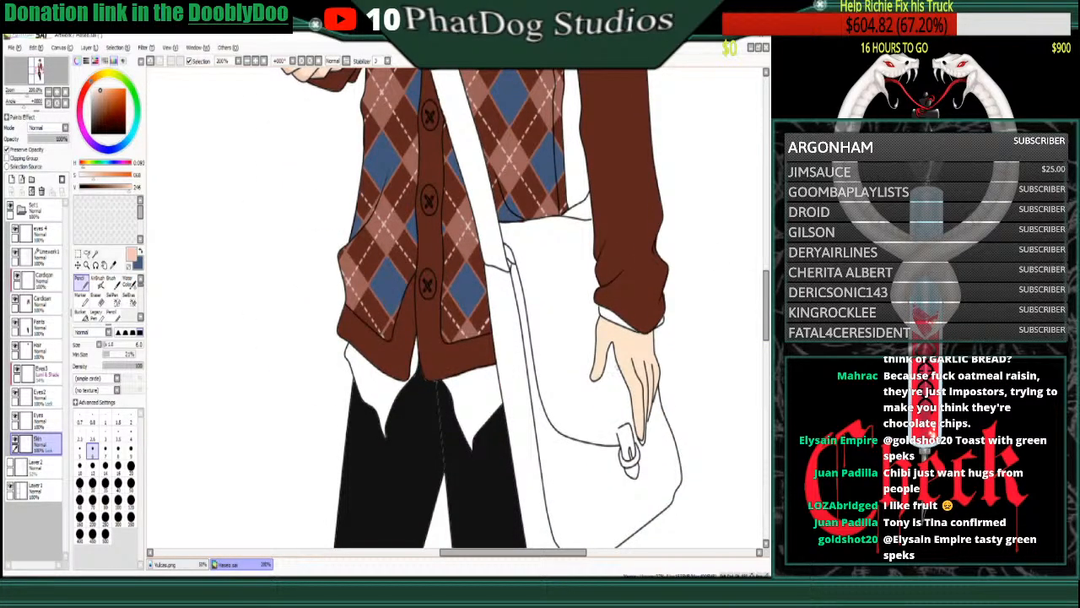
pyautogui.moveTo(590, 381); pyautogui.dragTo(595, 332)
pyautogui.moveTo(637, 389); pyautogui.dragTo(642, 435)
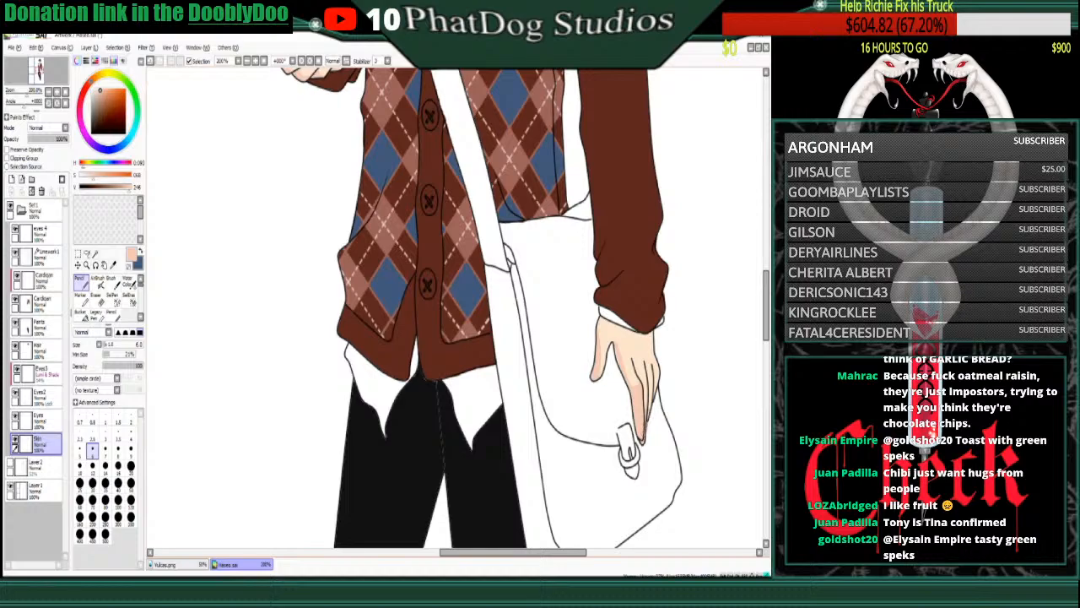
pyautogui.moveTo(649, 381); pyautogui.dragTo(650, 403)
pyautogui.click(6, 149)
pyautogui.moveTo(599, 326); pyautogui.dragTo(645, 330)
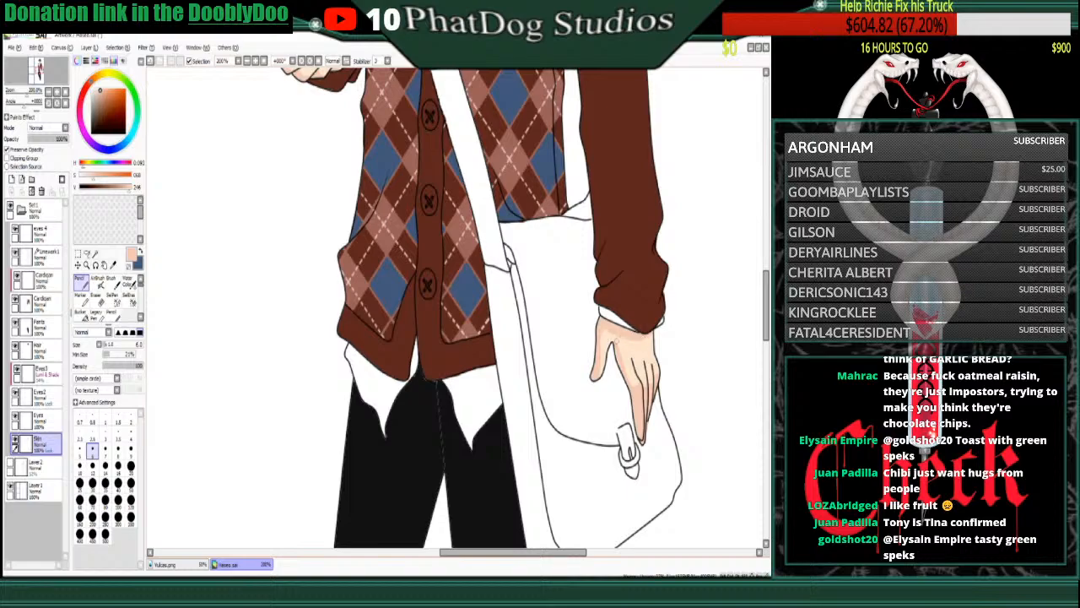
pyautogui.rightClick(607, 343)
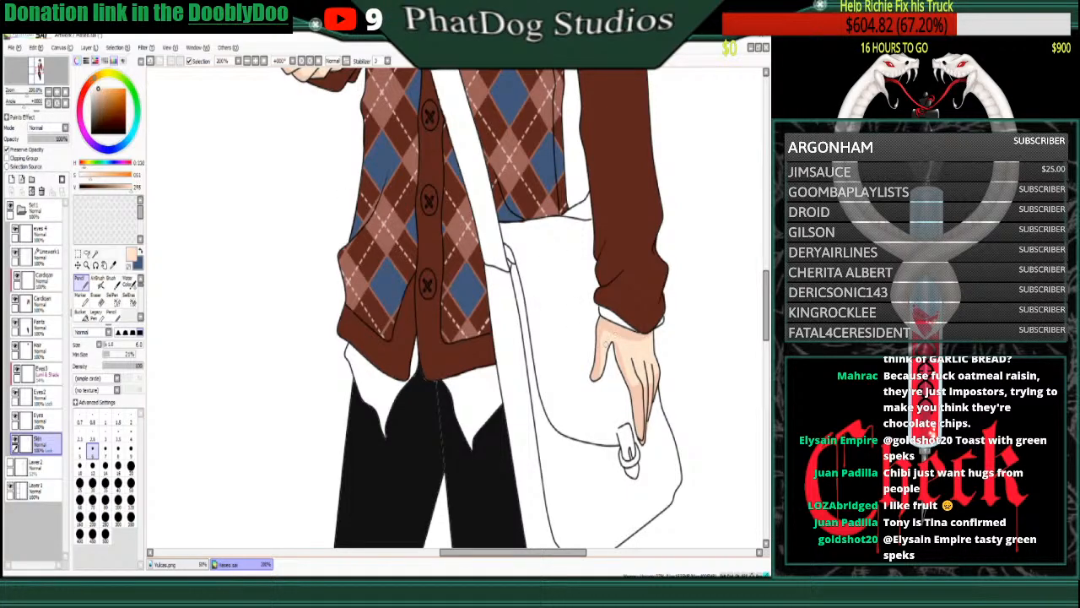
pyautogui.moveTo(602, 334); pyautogui.dragTo(603, 341)
pyautogui.rightClick(640, 404)
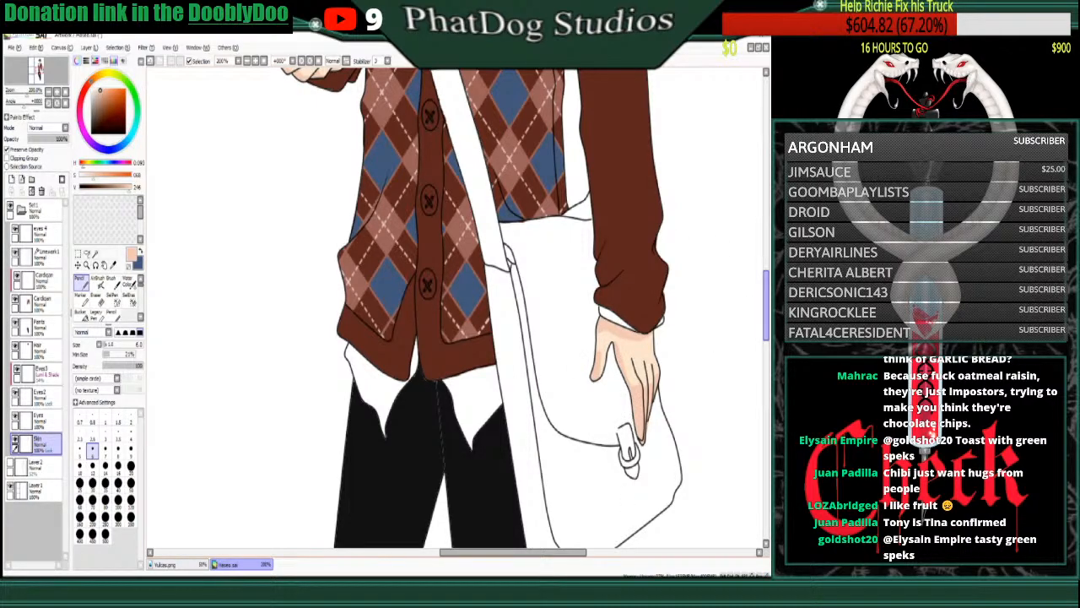
# - Sample the face's base skin colour, lighten it to a paler highlight tone, and set the airbrush size to 35
pyautogui.scroll(10, 507, 313)
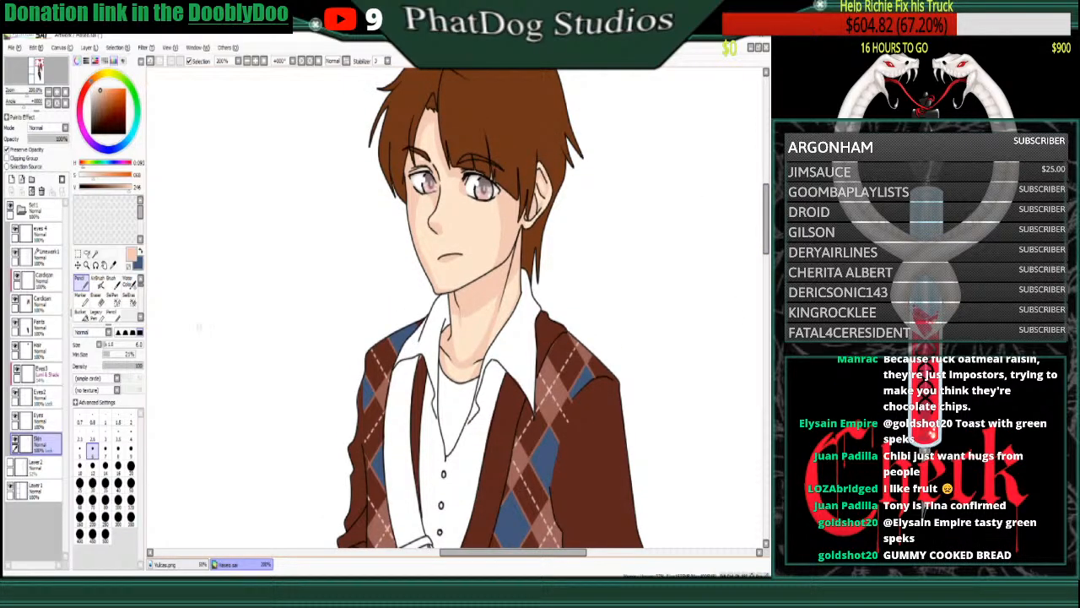
pyautogui.click(38, 372)
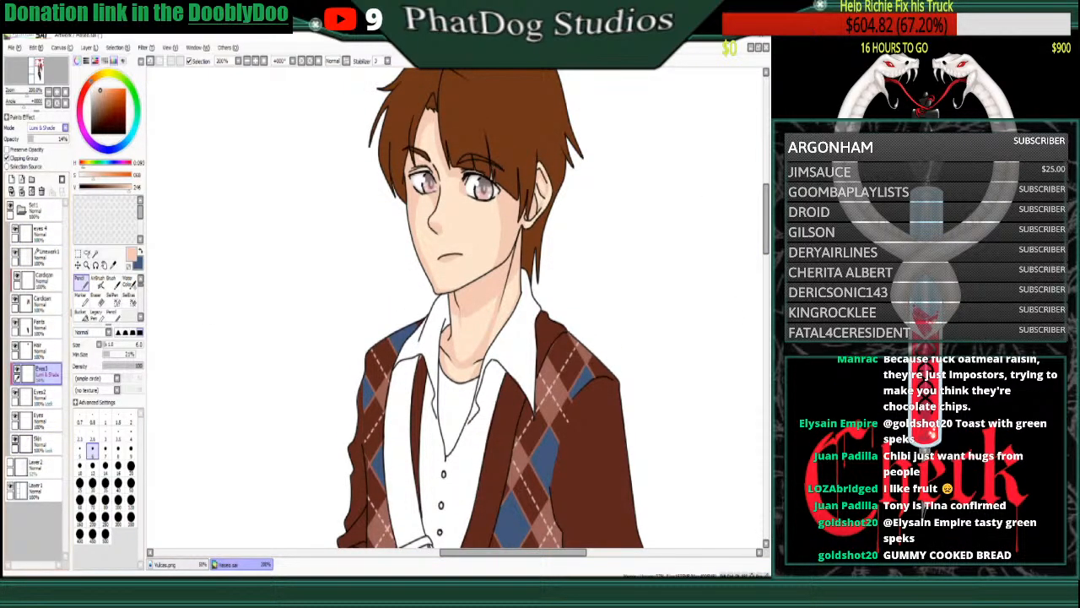
pyautogui.click(146, 48)
pyautogui.click(152, 98)
pyautogui.rightClick(469, 240)
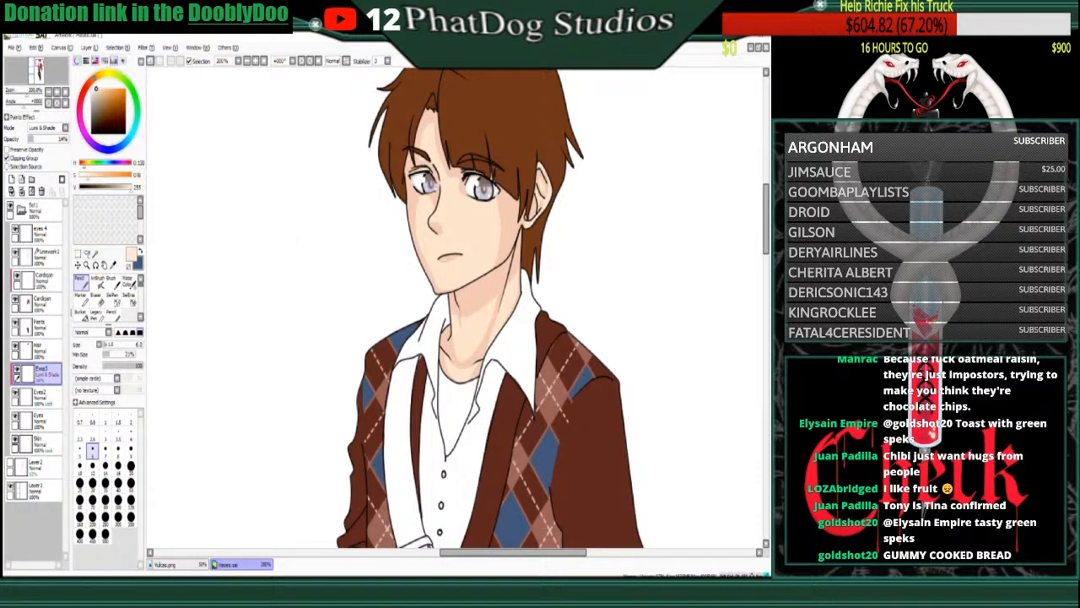
pyautogui.click(95, 89)
pyautogui.click(98, 284)
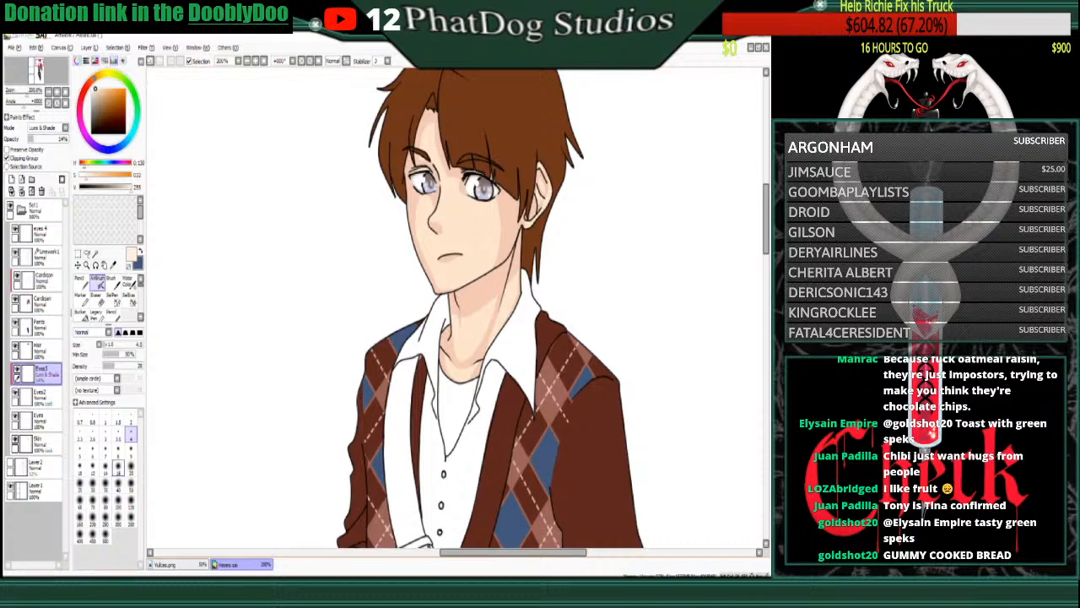
pyautogui.click(105, 483)
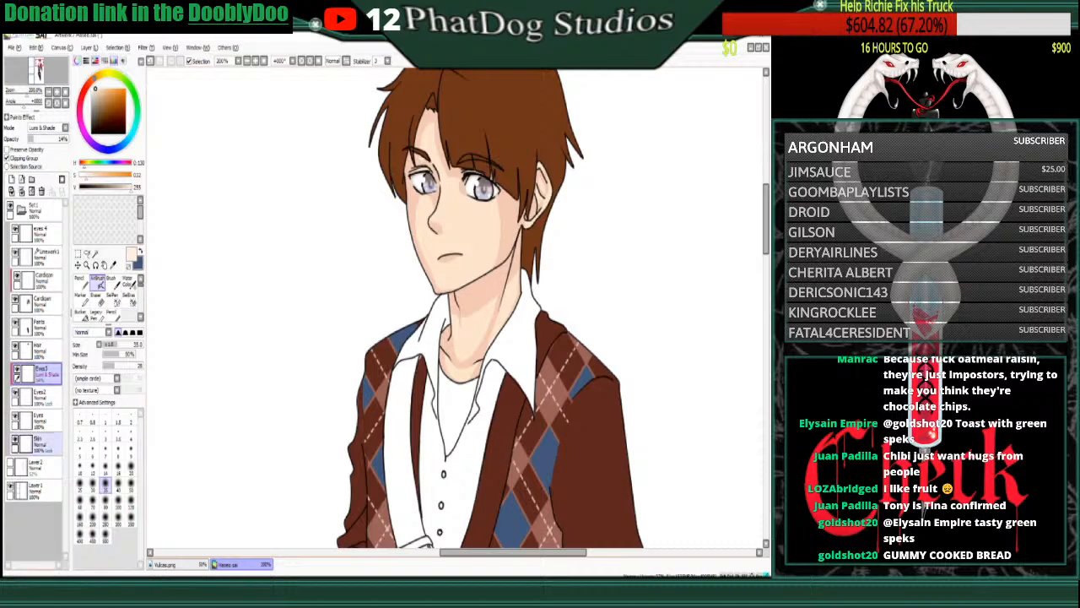
# - On the Skin layer, reduce the airbrush size to 17 and add soft pale highlights to the character's skin
pyautogui.click(38, 444)
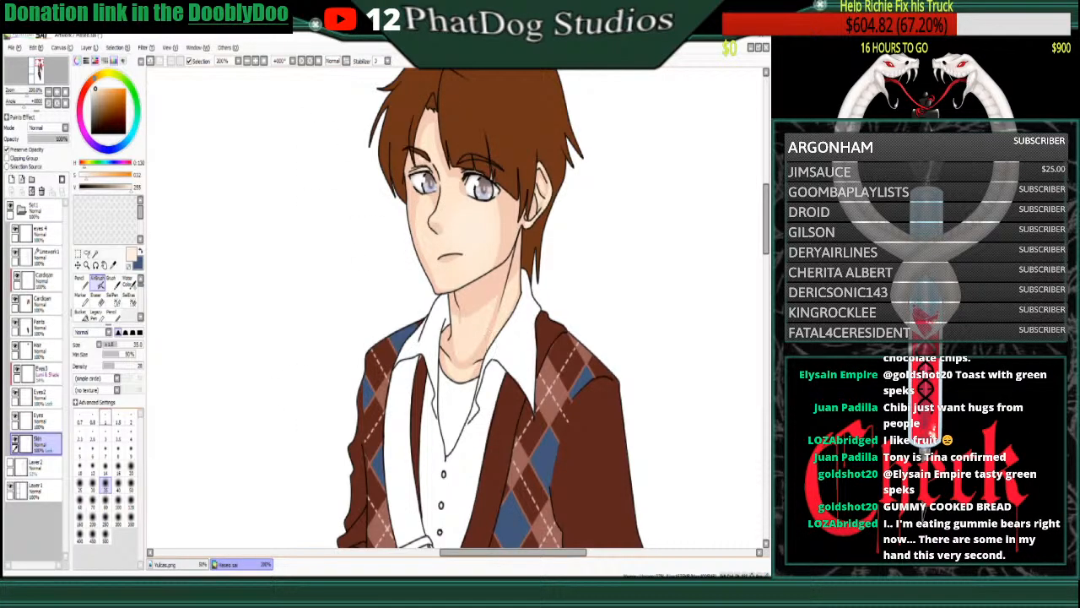
pyautogui.click(113, 345)
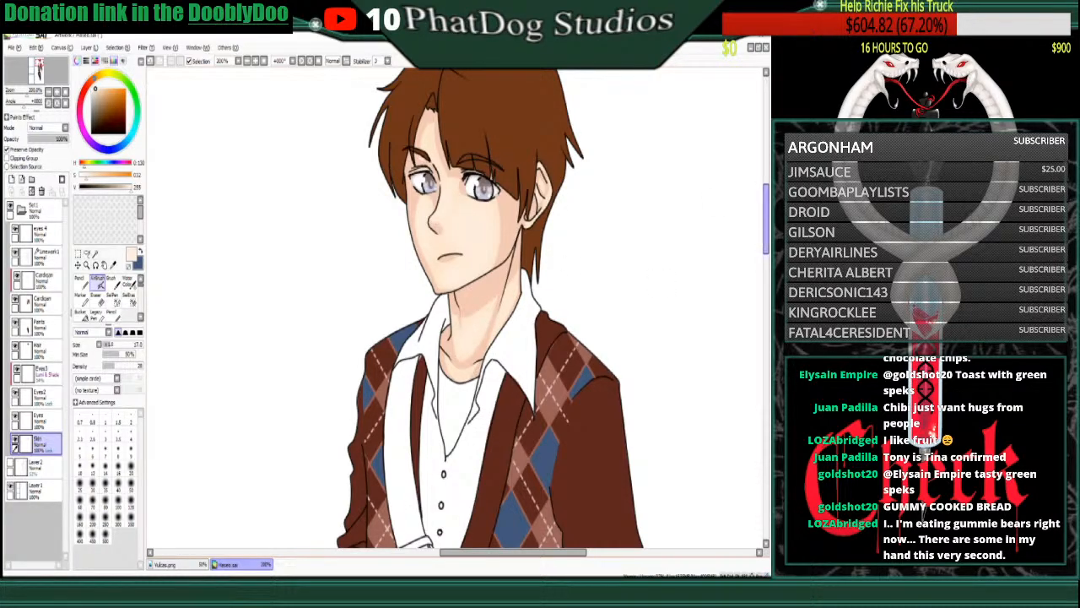
pyautogui.scroll(-5, 709, 430)
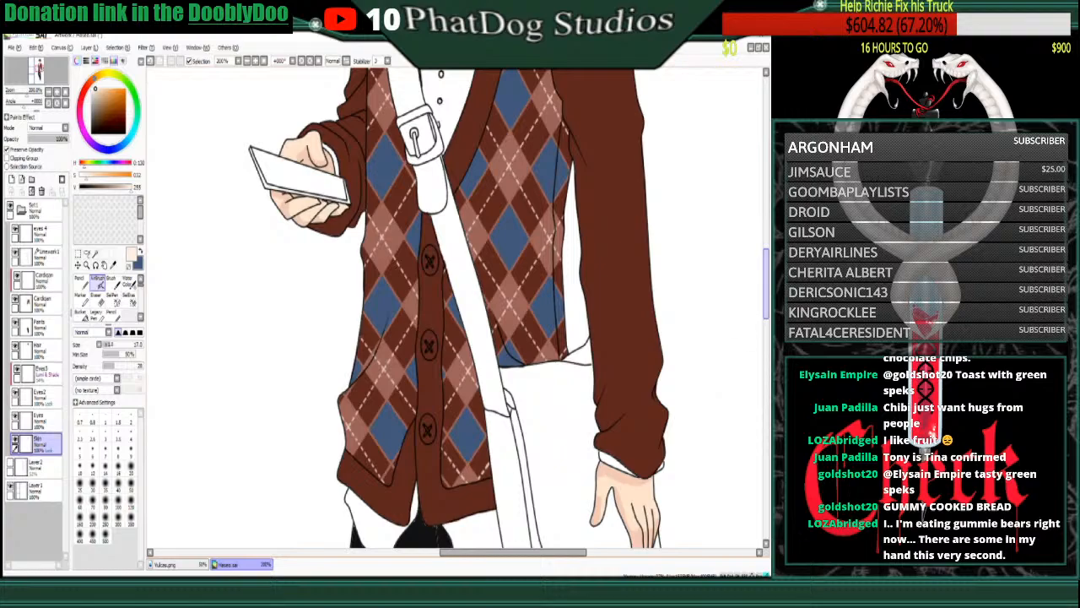
pyautogui.scroll(-2, 626, 381)
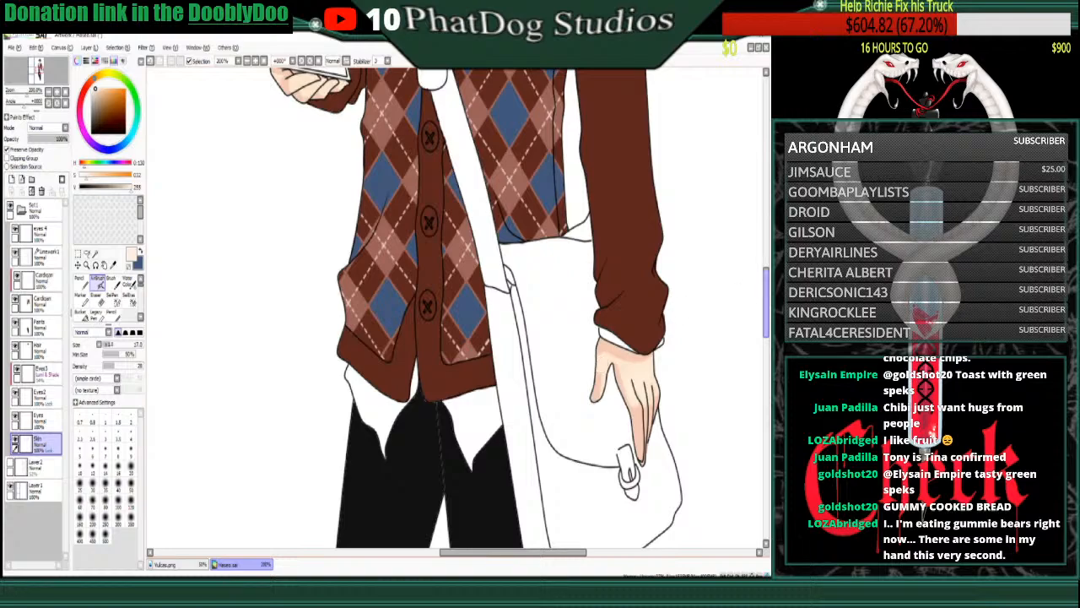
pyautogui.scroll(3, 681, 309)
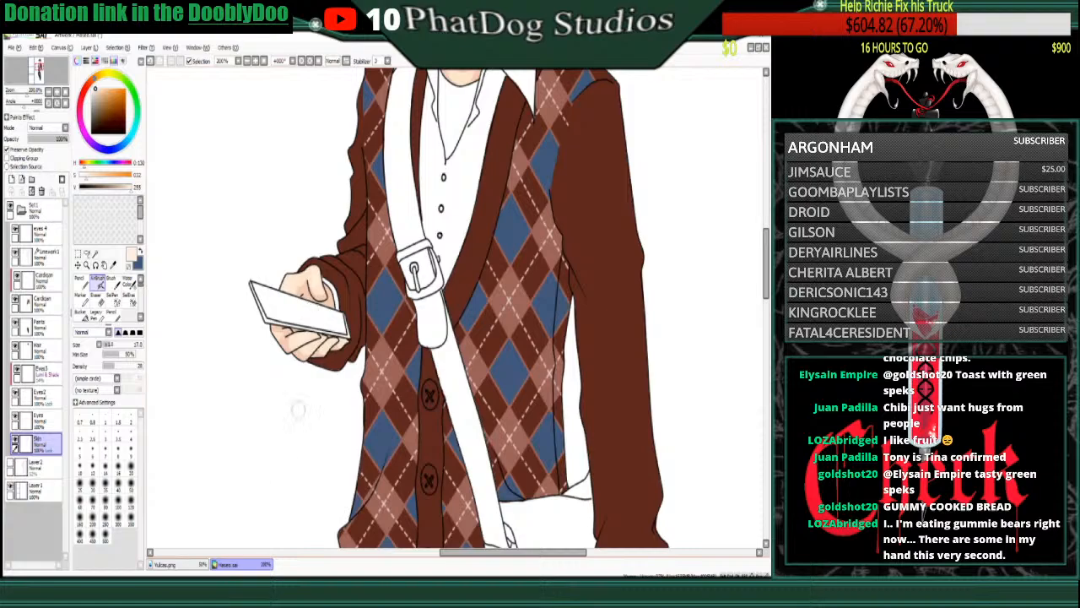
pyautogui.scroll(6, 455, 308)
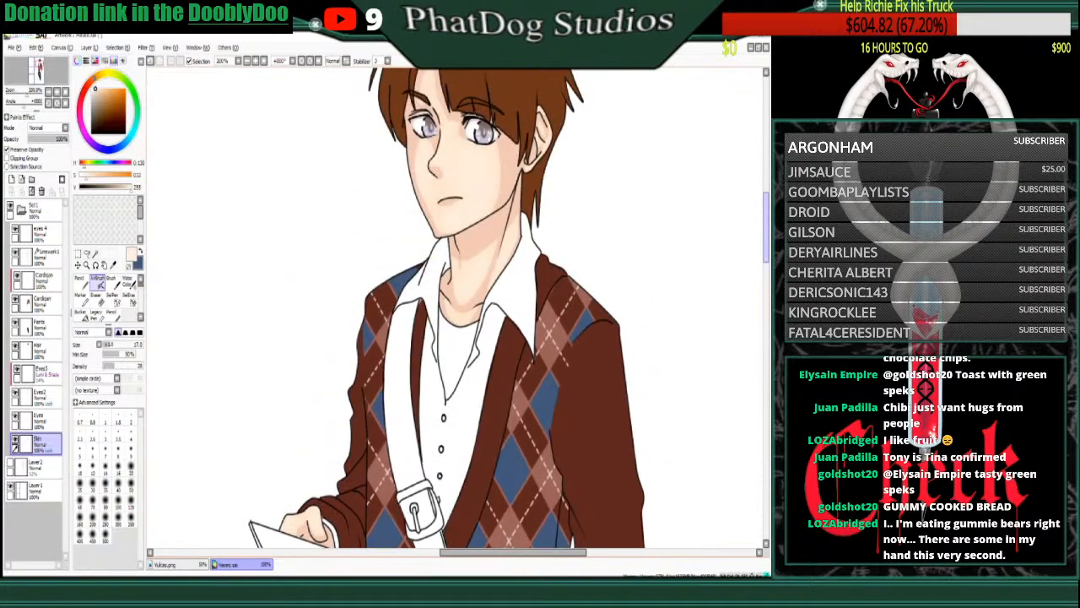
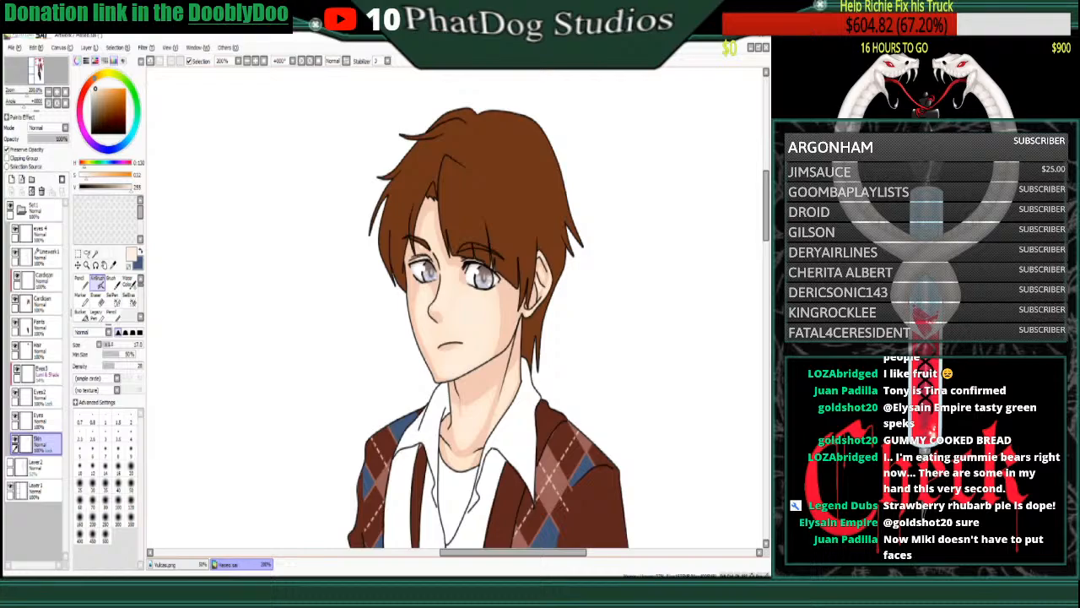
# - Prepare the Hair layer for shading by preserving its opacity, darkening the sampled brown, and choosing the Pencil at size 6
pyautogui.click(38, 347)
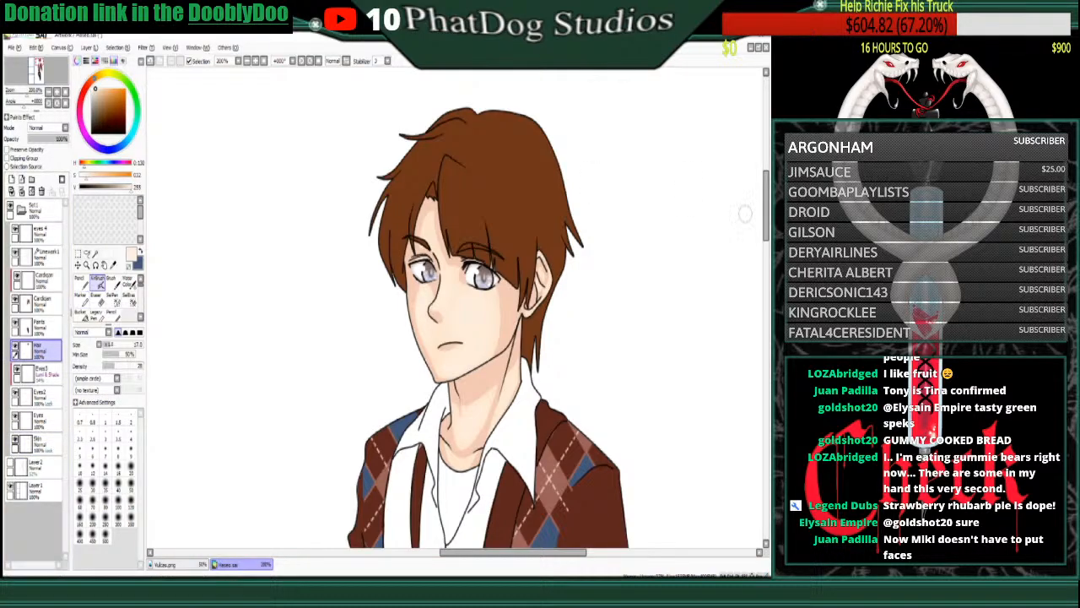
pyautogui.moveTo(766, 207)
pyautogui.mouseDown()
pyautogui.moveTo(766, 290)
pyautogui.moveTo(767, 195)
pyautogui.mouseUp()
pyautogui.scroll(2, 456, 308)
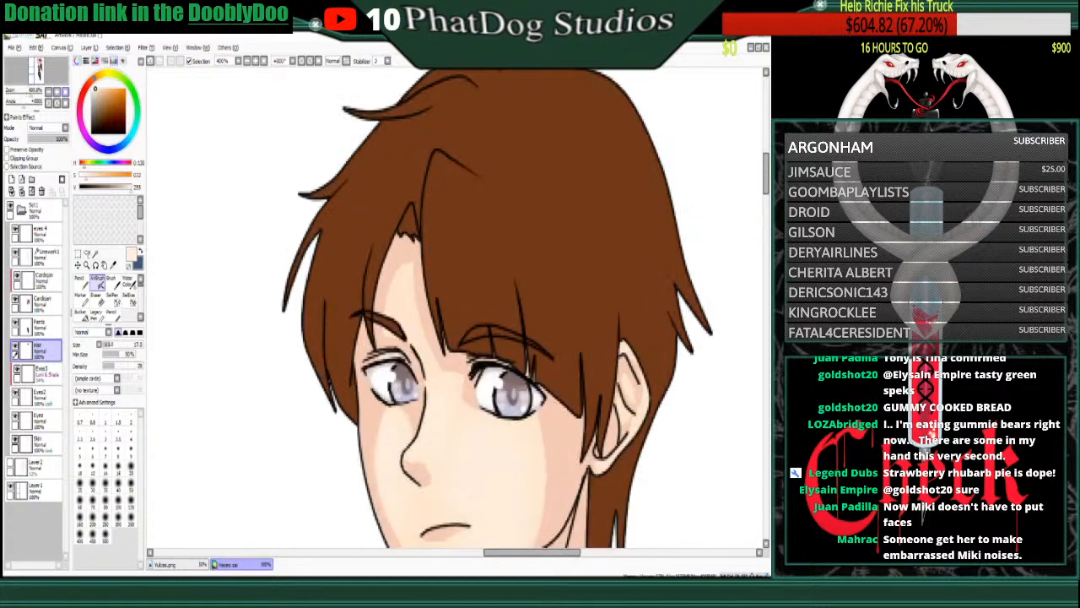
pyautogui.rightClick(457, 224)
pyautogui.click(118, 451)
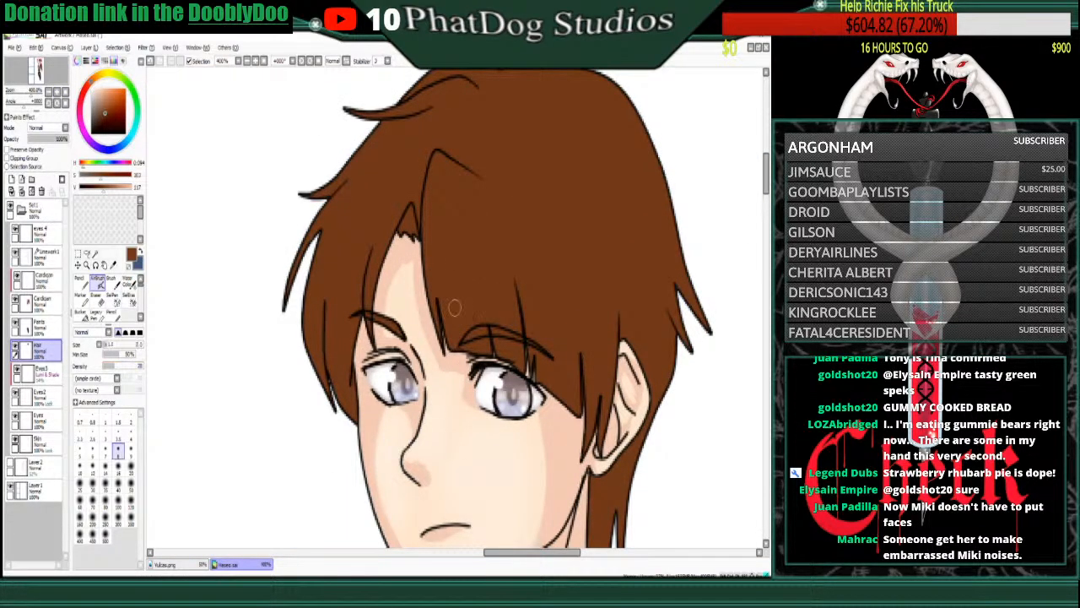
pyautogui.click(96, 187)
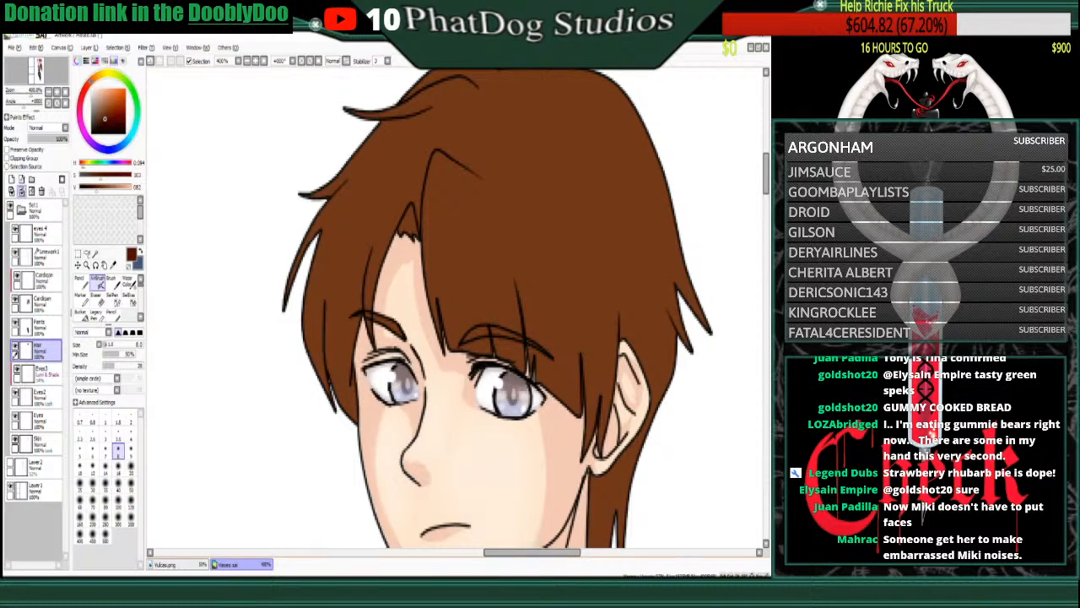
pyautogui.click(6, 149)
pyautogui.press('n')
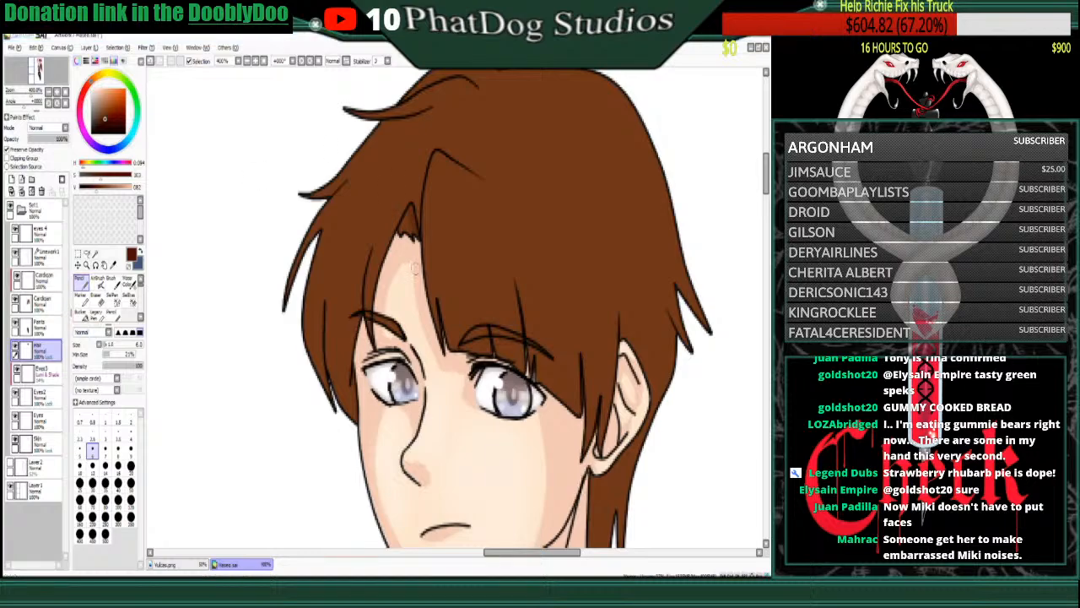
# - Shade the swept hair on the far side of the parting with dark brown strands curving from the parting to the temple
pyautogui.moveTo(410, 219); pyautogui.dragTo(400, 242)
pyautogui.moveTo(415, 178)
pyautogui.mouseDown()
pyautogui.moveTo(377, 253)
pyautogui.moveTo(369, 337)
pyautogui.mouseUp()
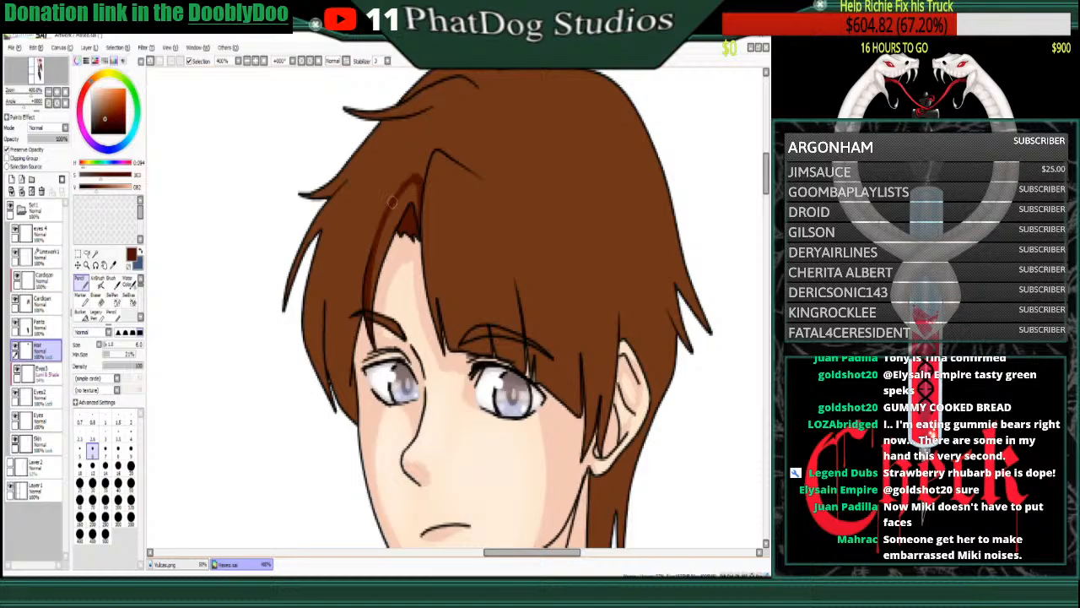
pyautogui.moveTo(394, 195)
pyautogui.mouseDown()
pyautogui.moveTo(425, 162)
pyautogui.moveTo(387, 175)
pyautogui.moveTo(412, 167)
pyautogui.moveTo(393, 182)
pyautogui.moveTo(404, 170)
pyautogui.moveTo(392, 171)
pyautogui.moveTo(340, 292)
pyautogui.mouseUp()
pyautogui.moveTo(346, 238)
pyautogui.mouseDown()
pyautogui.moveTo(340, 395)
pyautogui.moveTo(327, 355)
pyautogui.moveTo(336, 401)
pyautogui.moveTo(325, 352)
pyautogui.moveTo(354, 221)
pyautogui.mouseUp()
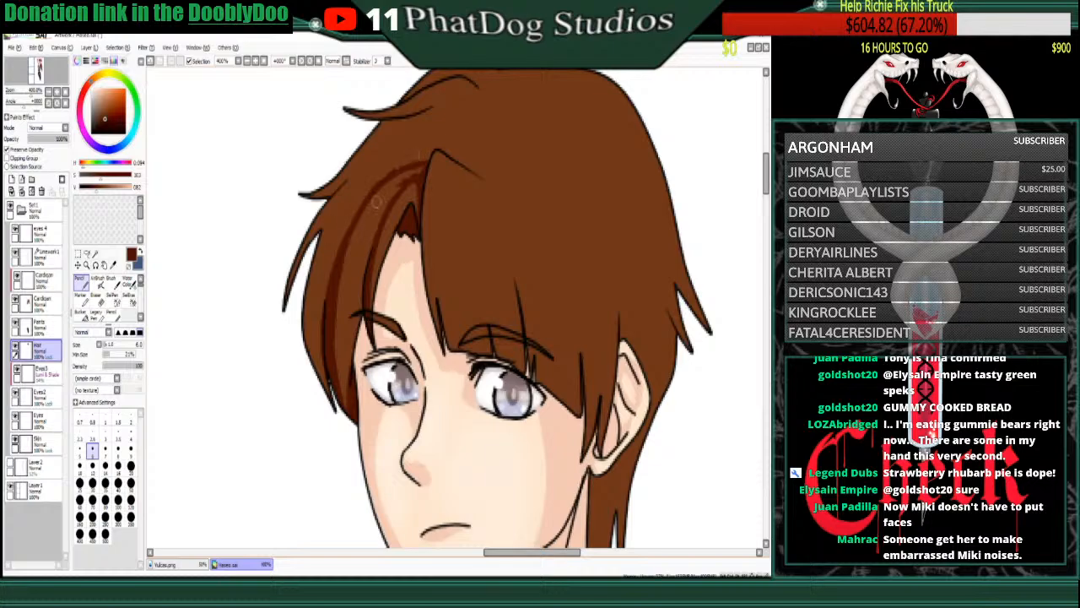
pyautogui.moveTo(359, 203)
pyautogui.mouseDown()
pyautogui.moveTo(419, 170)
pyautogui.moveTo(392, 181)
pyautogui.moveTo(393, 170)
pyautogui.moveTo(298, 250)
pyautogui.moveTo(374, 188)
pyautogui.moveTo(340, 216)
pyautogui.moveTo(311, 291)
pyautogui.mouseUp()
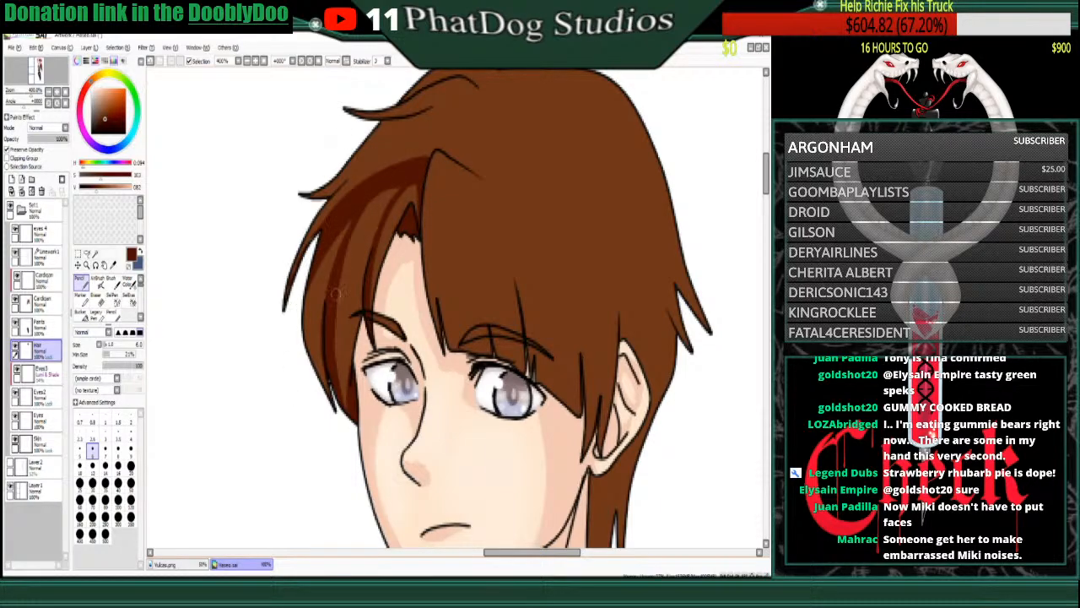
pyautogui.moveTo(341, 224); pyautogui.dragTo(327, 386)
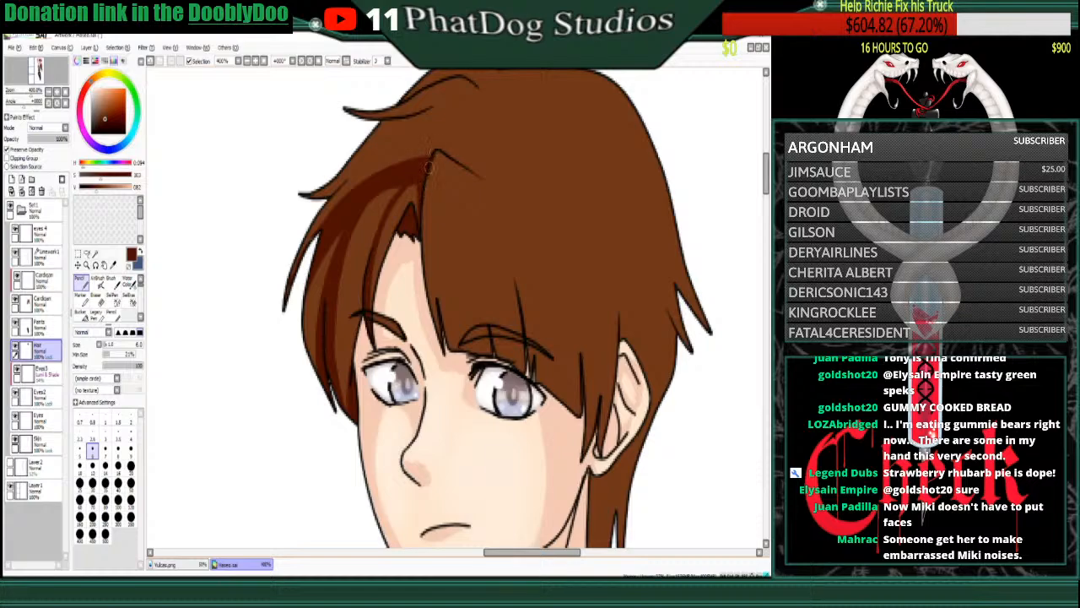
# - Add dark brown shading along the fringe's inner edge, from the parting point down to its tip above the nose
pyautogui.moveTo(429, 169); pyautogui.dragTo(444, 342)
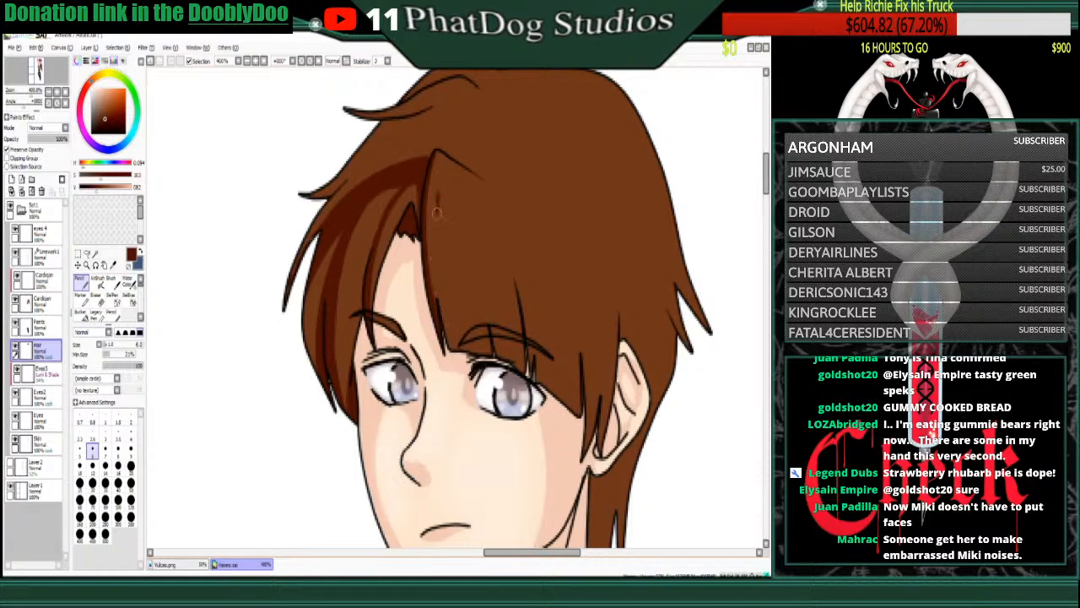
pyautogui.moveTo(438, 196); pyautogui.dragTo(448, 329)
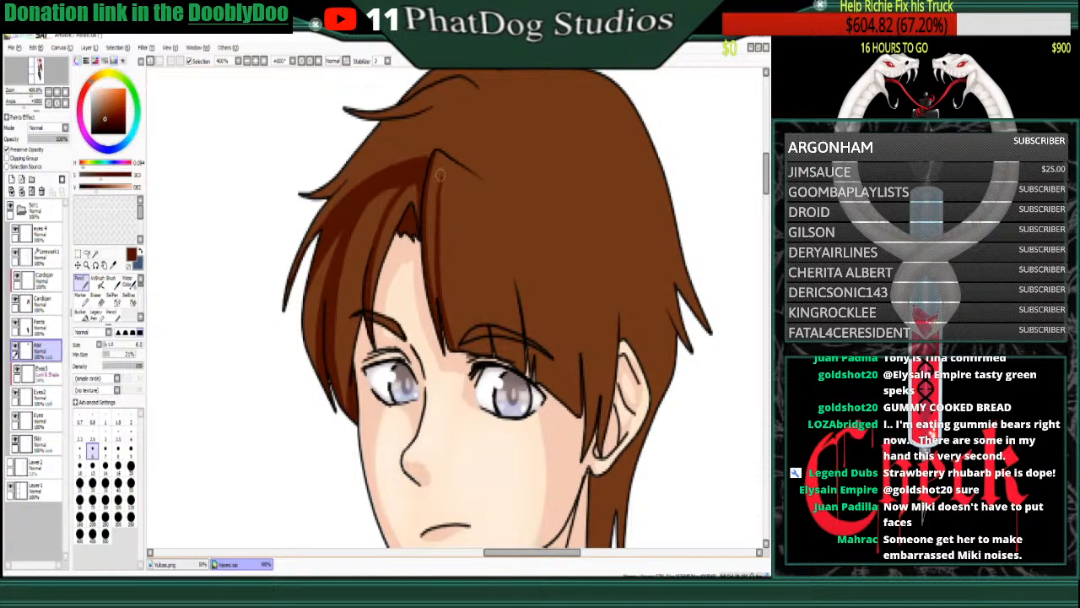
pyautogui.moveTo(440, 173); pyautogui.dragTo(449, 346)
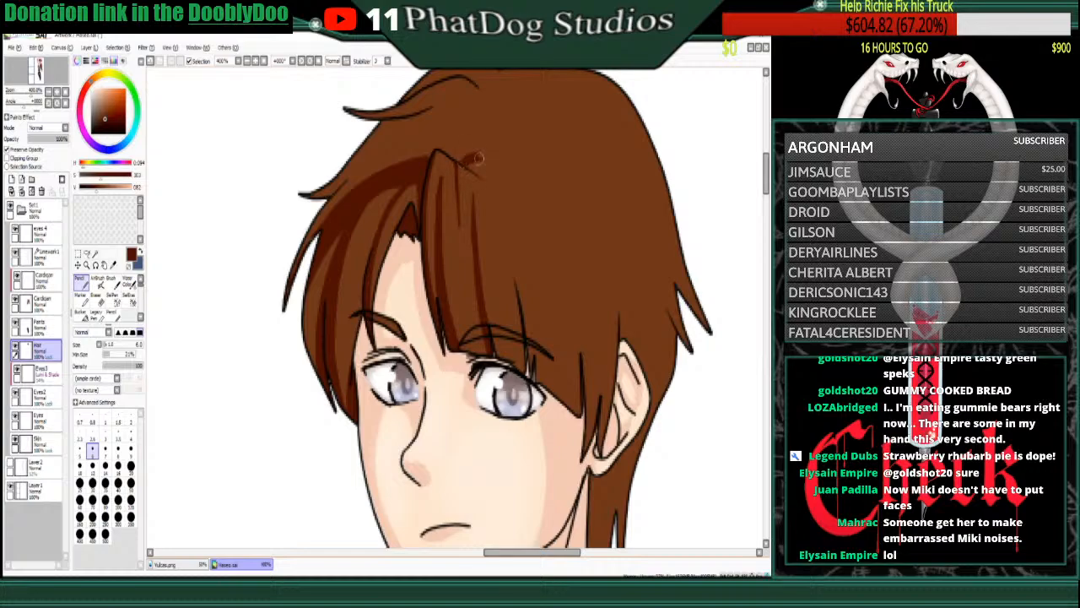
# - Paint a thick dark brown strand through the middle of the fringe, from beside the parting down to the nearer eye
pyautogui.moveTo(478, 159)
pyautogui.mouseDown()
pyautogui.moveTo(507, 207)
pyautogui.moveTo(478, 157)
pyautogui.moveTo(525, 310)
pyautogui.mouseUp()
pyautogui.moveTo(497, 194); pyautogui.dragTo(512, 270)
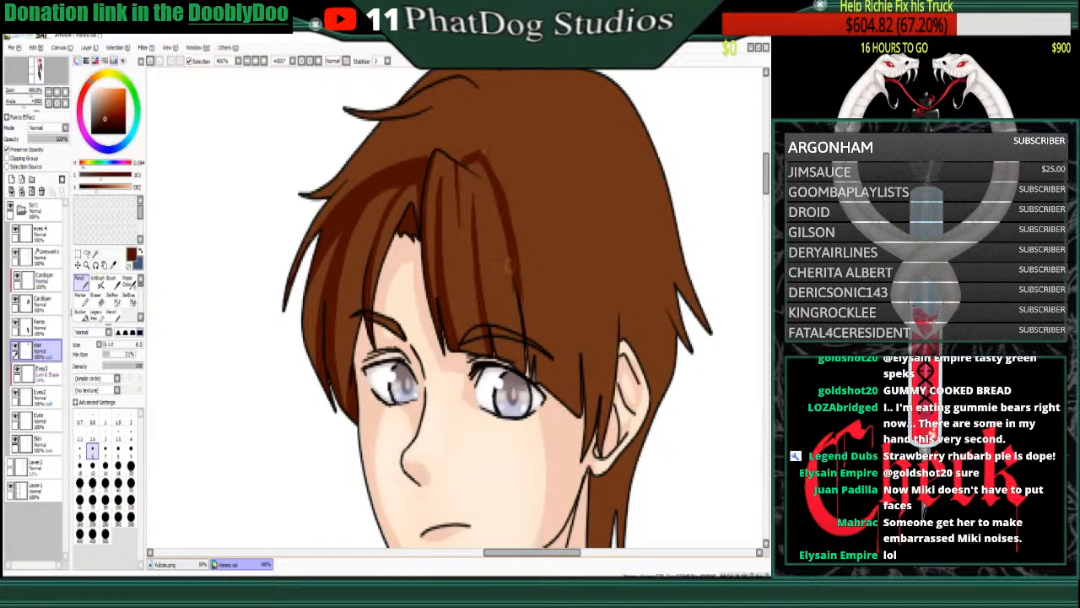
pyautogui.moveTo(482, 153)
pyautogui.mouseDown()
pyautogui.moveTo(511, 222)
pyautogui.moveTo(524, 320)
pyautogui.mouseUp()
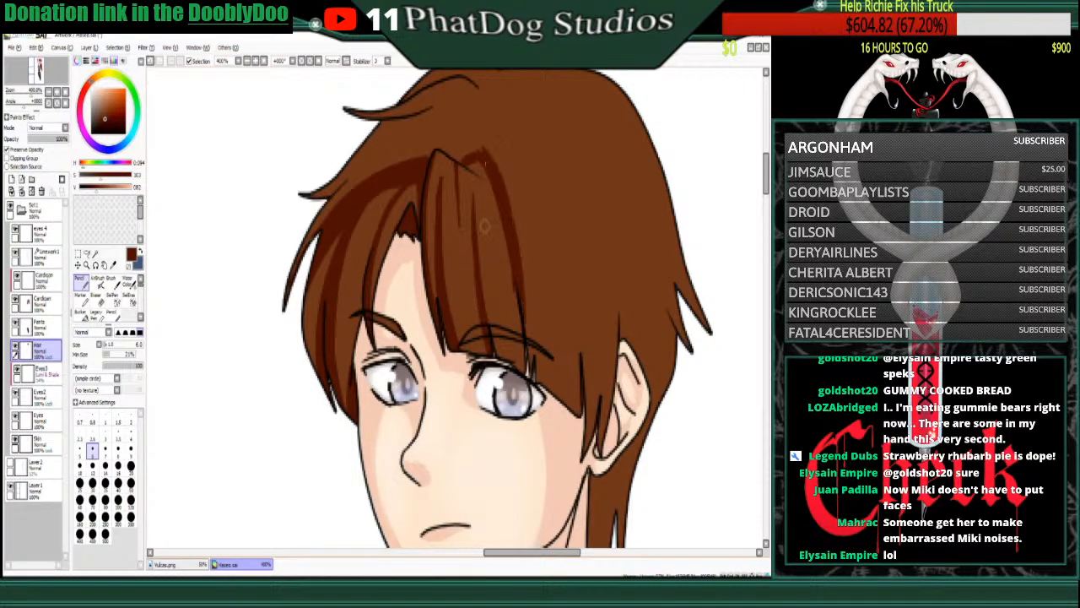
pyautogui.moveTo(505, 203); pyautogui.dragTo(523, 377)
pyautogui.moveTo(517, 292); pyautogui.dragTo(514, 371)
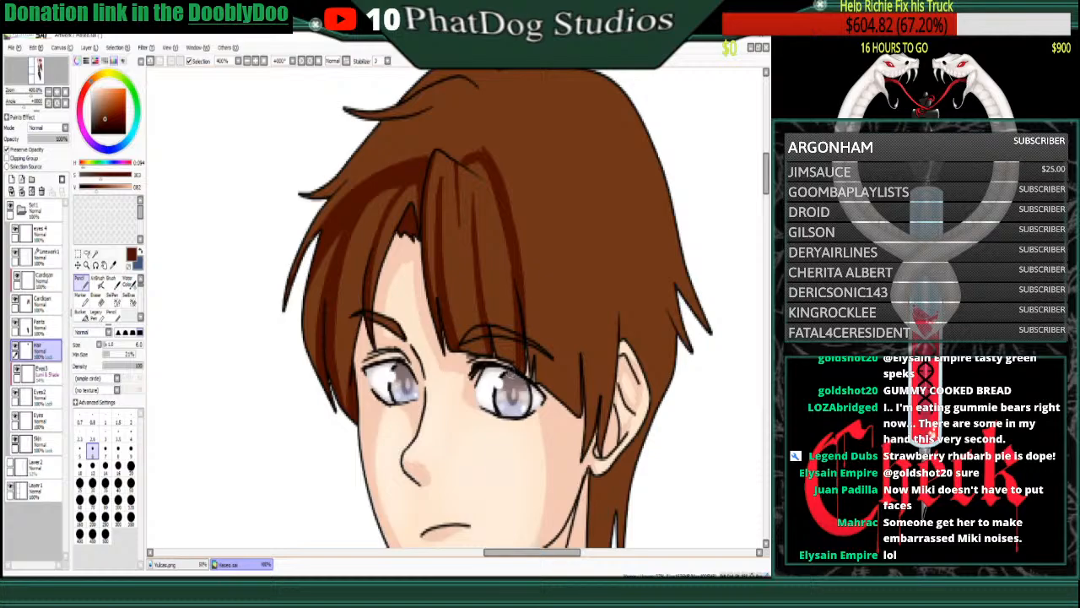
pyautogui.moveTo(516, 260); pyautogui.dragTo(532, 375)
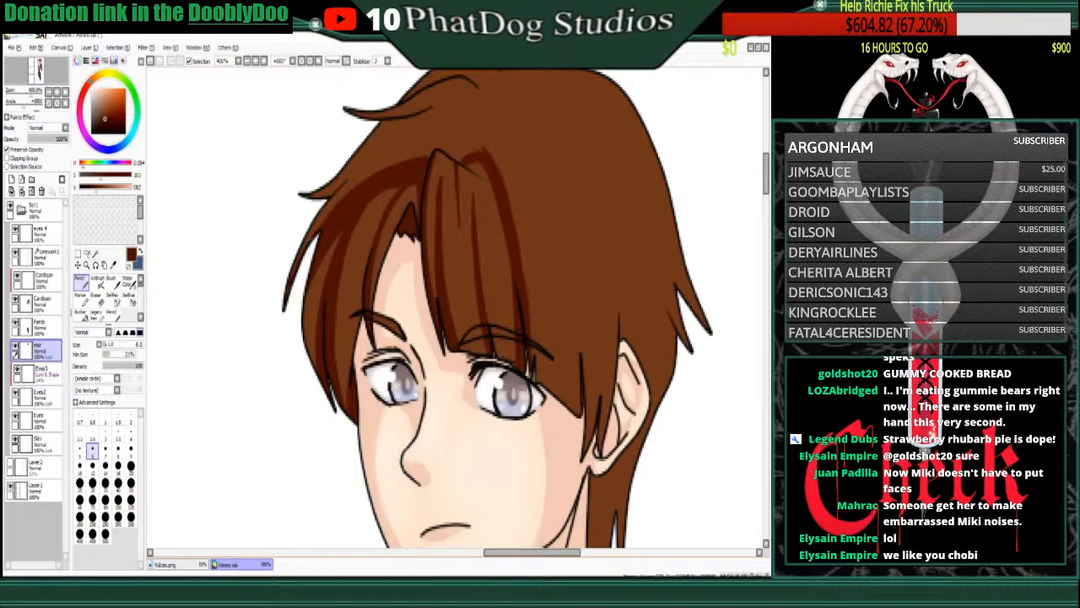
pyautogui.moveTo(535, 217); pyautogui.dragTo(531, 396)
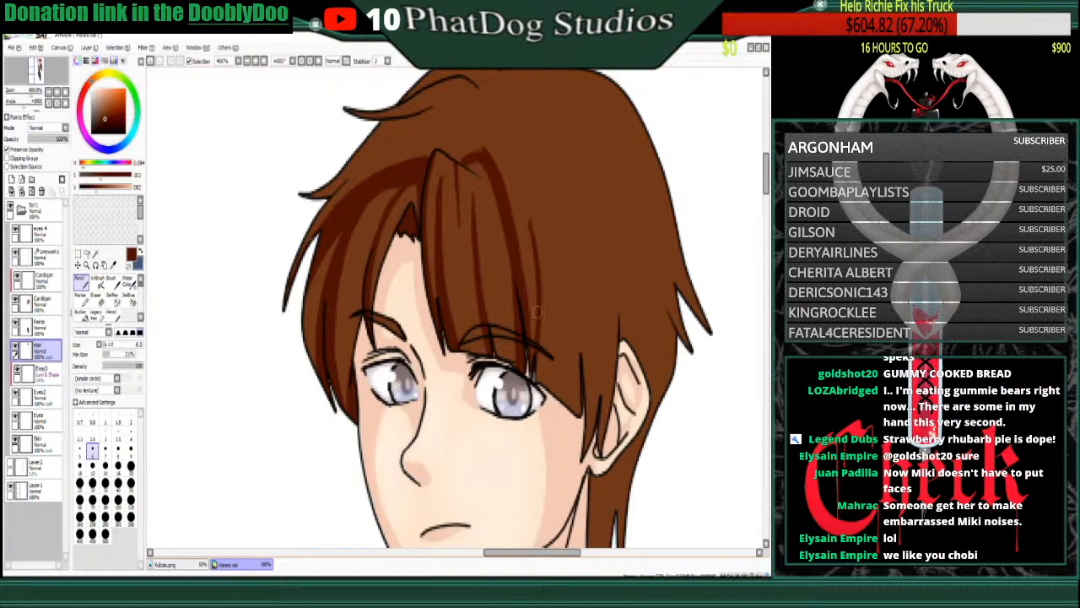
# - Refine the middle fringe strand with sampled base and shadow browns, widening its root and extending the shading beside the eye
pyautogui.keyDown('alt'); pyautogui.click(542, 221); pyautogui.keyUp('alt')
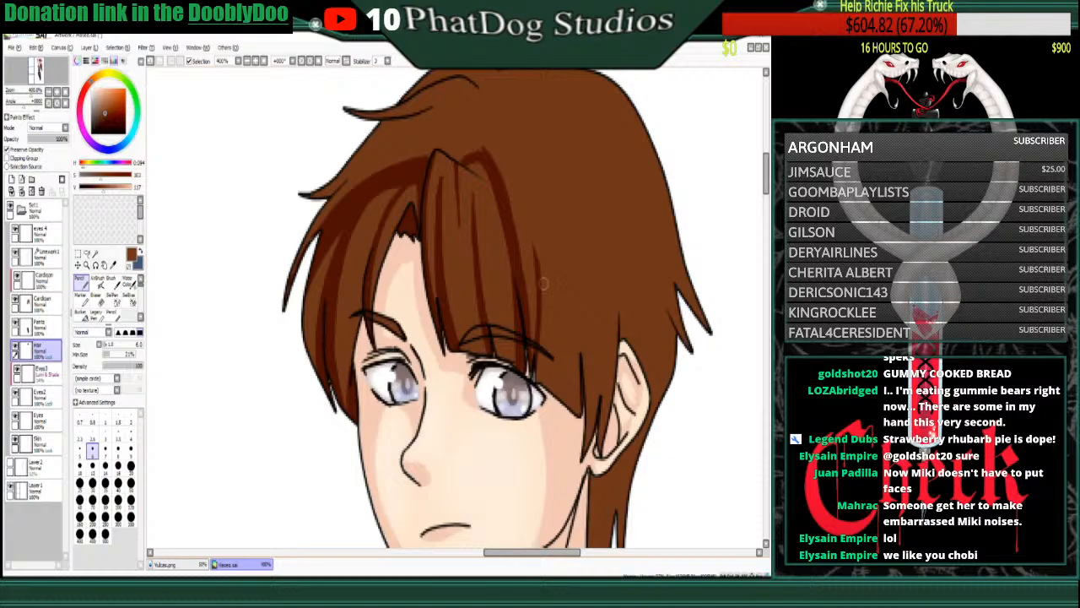
pyautogui.keyDown('alt'); pyautogui.click(506, 199); pyautogui.keyUp('alt')
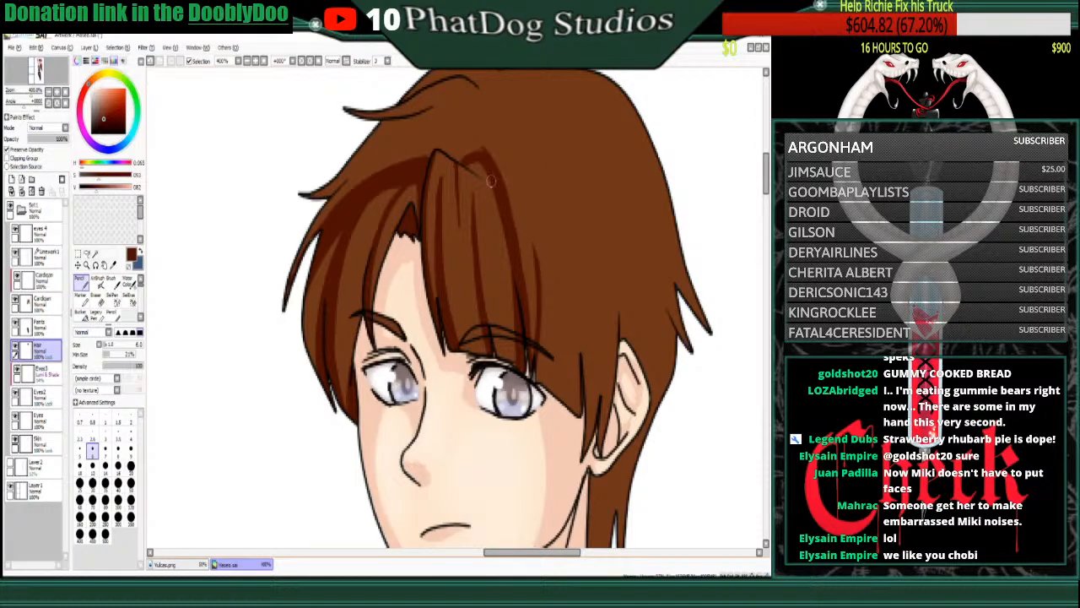
pyautogui.moveTo(480, 157)
pyautogui.mouseDown()
pyautogui.moveTo(482, 172)
pyautogui.moveTo(465, 145)
pyautogui.mouseUp()
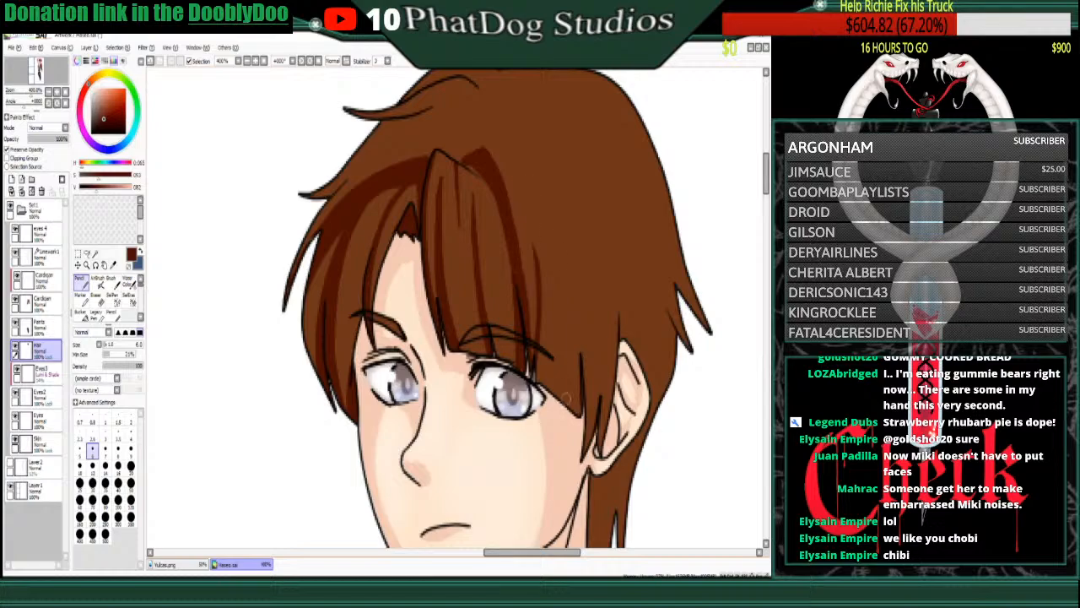
pyautogui.moveTo(537, 258); pyautogui.dragTo(543, 419)
pyautogui.moveTo(541, 314); pyautogui.dragTo(542, 407)
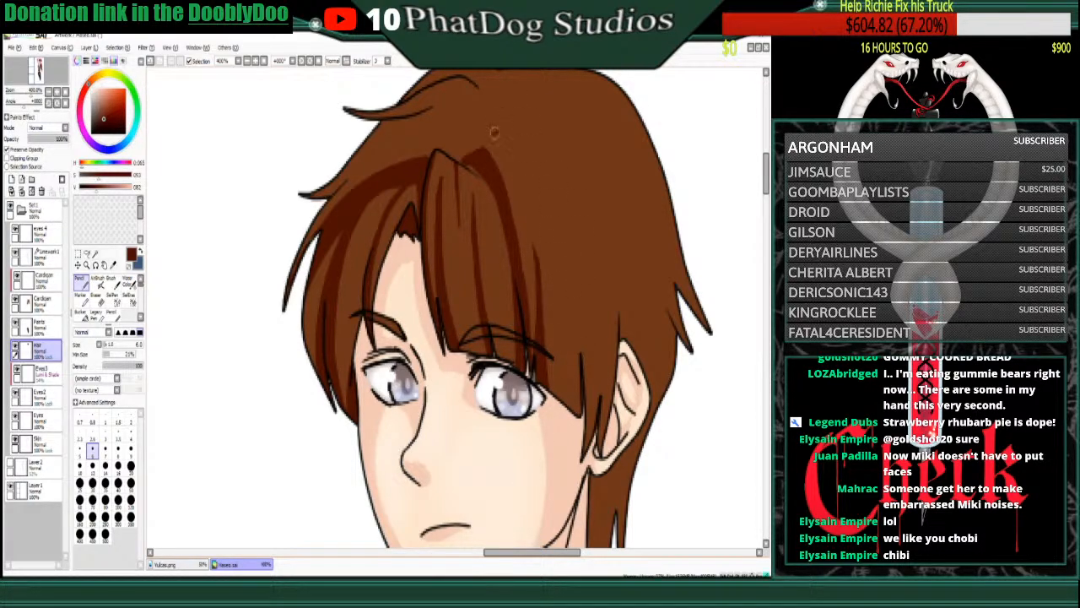
# - Paint a long dark brown strand from the crown down the near side of the fringe to its outer tip beside the ear
pyautogui.moveTo(497, 128); pyautogui.dragTo(595, 342)
pyautogui.moveTo(548, 155)
pyautogui.mouseDown()
pyautogui.moveTo(565, 199)
pyautogui.moveTo(579, 419)
pyautogui.mouseUp()
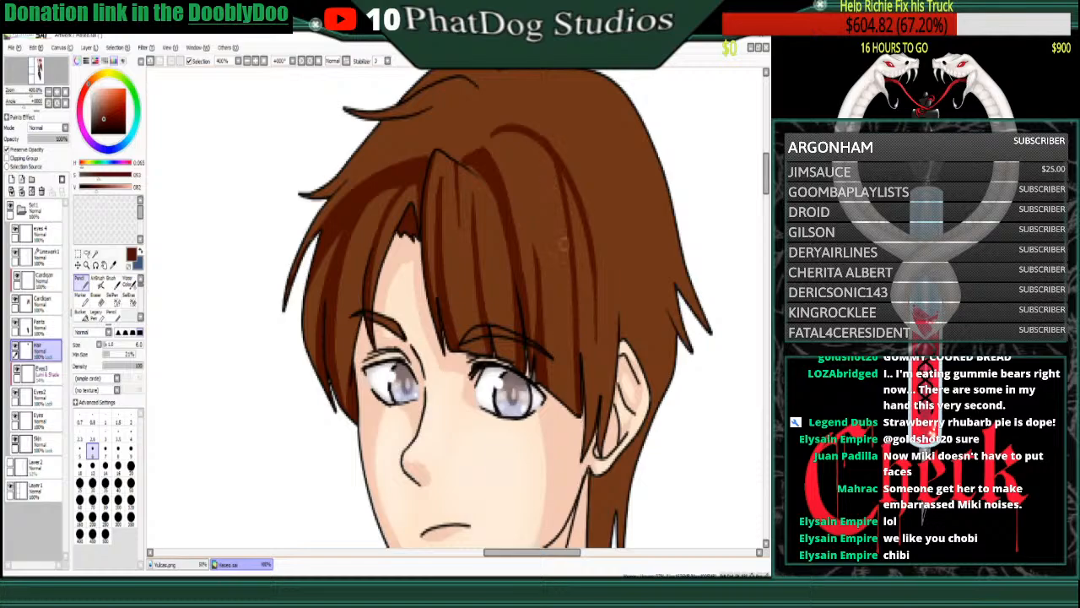
pyautogui.moveTo(563, 172); pyautogui.dragTo(580, 397)
pyautogui.moveTo(566, 282); pyautogui.dragTo(570, 411)
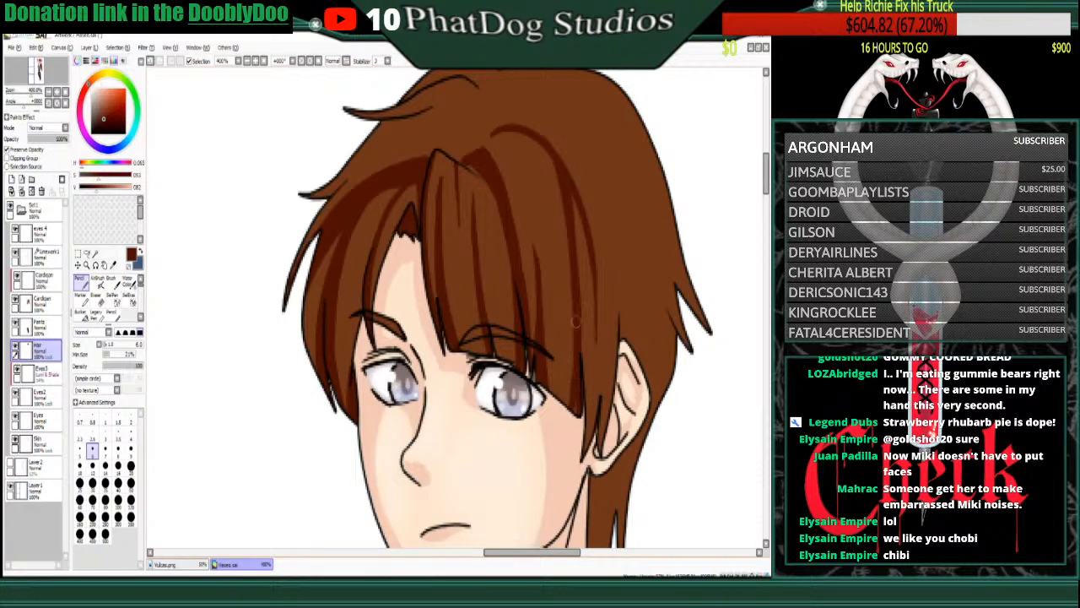
pyautogui.moveTo(576, 322); pyautogui.dragTo(571, 428)
pyautogui.moveTo(513, 125); pyautogui.dragTo(548, 188)
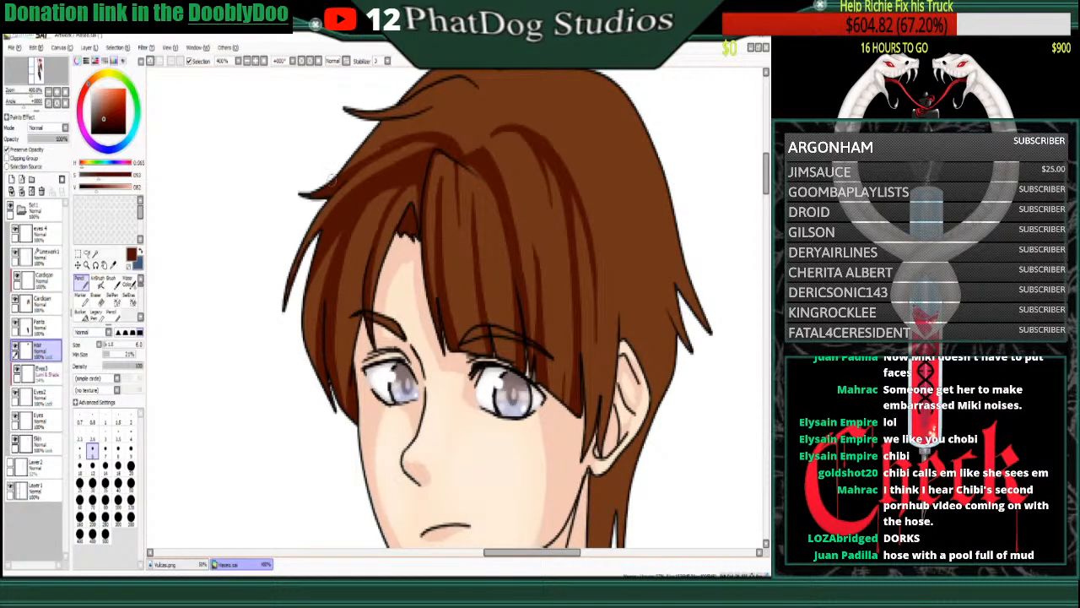
# - Add dark brown strands across the swept hair above the parting and along the lock in front of the ear
pyautogui.moveTo(347, 169)
pyautogui.mouseDown()
pyautogui.moveTo(422, 132)
pyautogui.moveTo(479, 153)
pyautogui.moveTo(435, 157)
pyautogui.moveTo(461, 147)
pyautogui.mouseUp()
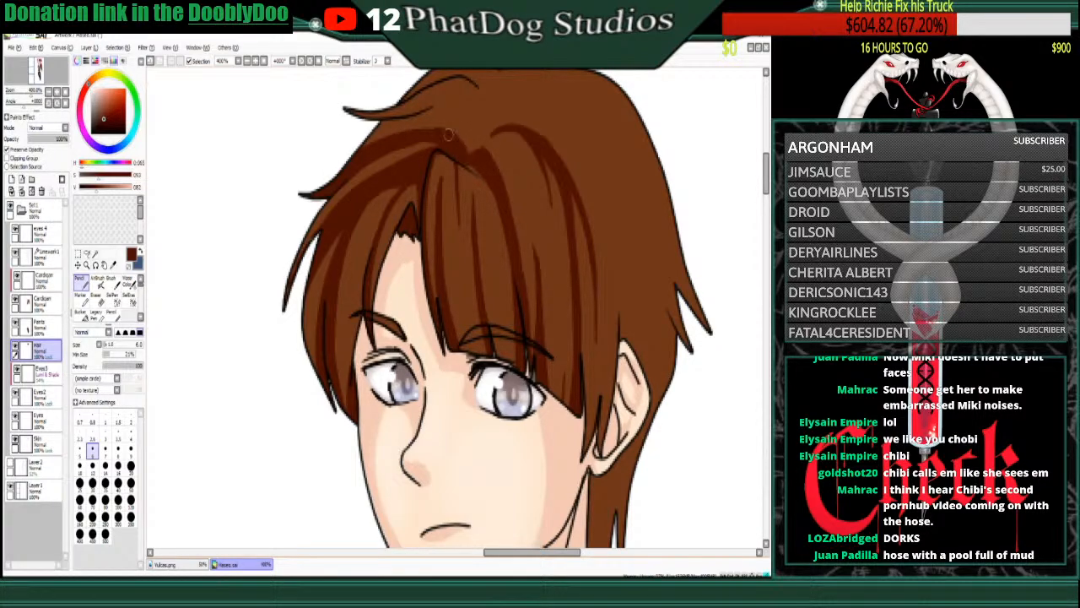
pyautogui.moveTo(382, 135)
pyautogui.mouseDown()
pyautogui.moveTo(462, 124)
pyautogui.moveTo(471, 136)
pyautogui.moveTo(464, 120)
pyautogui.moveTo(472, 150)
pyautogui.mouseUp()
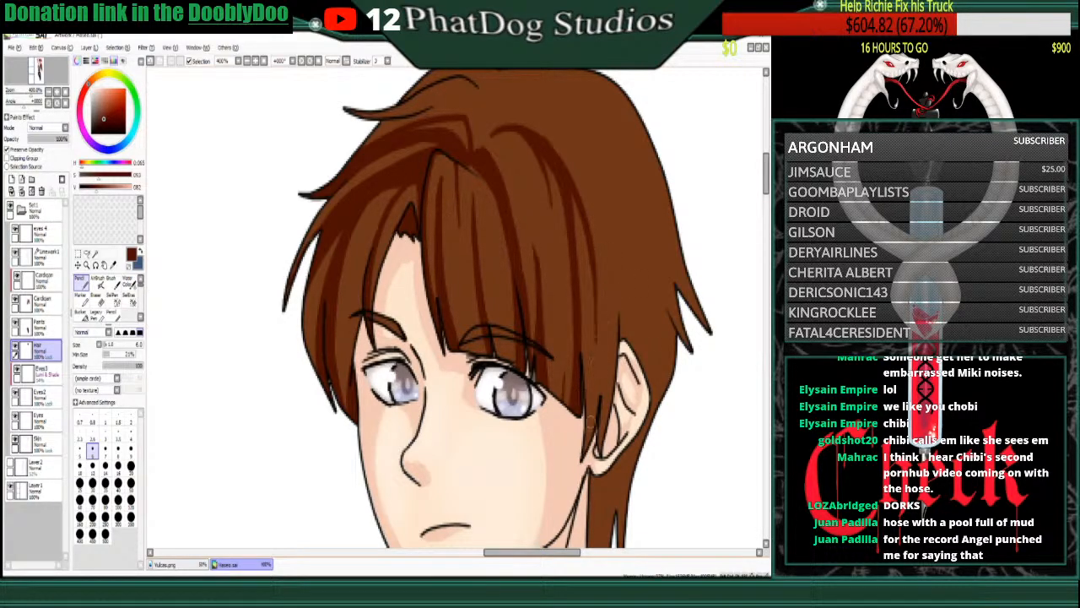
pyautogui.moveTo(604, 287); pyautogui.dragTo(600, 478)
pyautogui.click(38, 253)
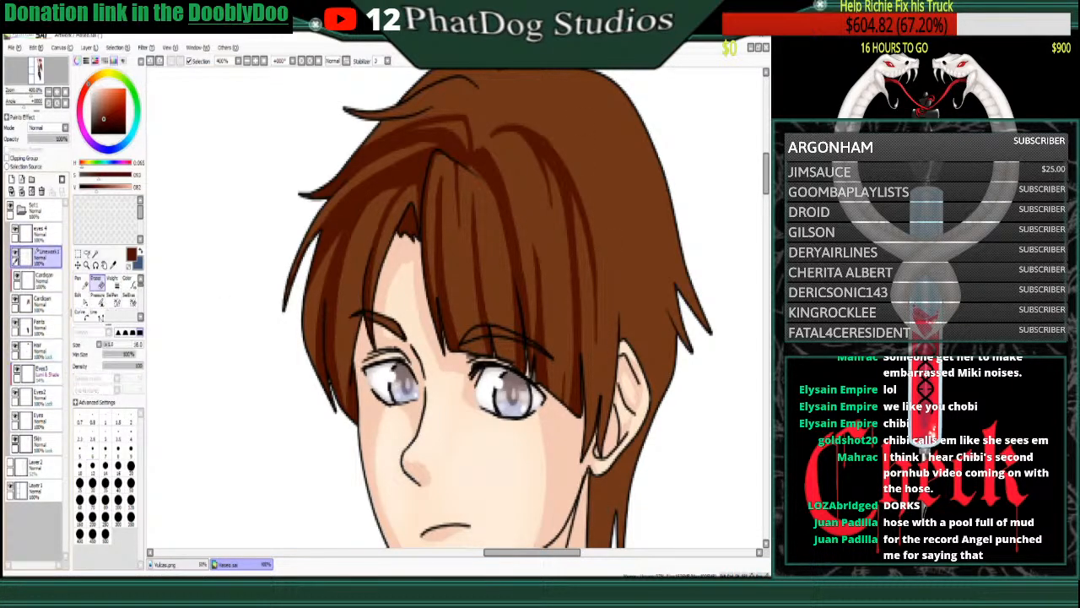
pyautogui.click(80, 313)
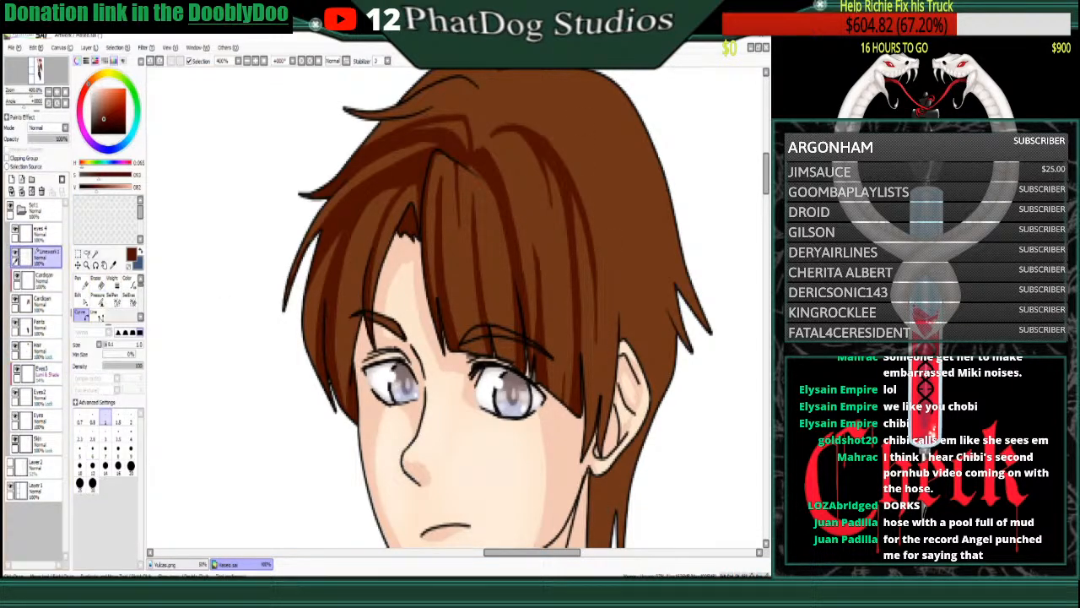
pyautogui.click(196, 117)
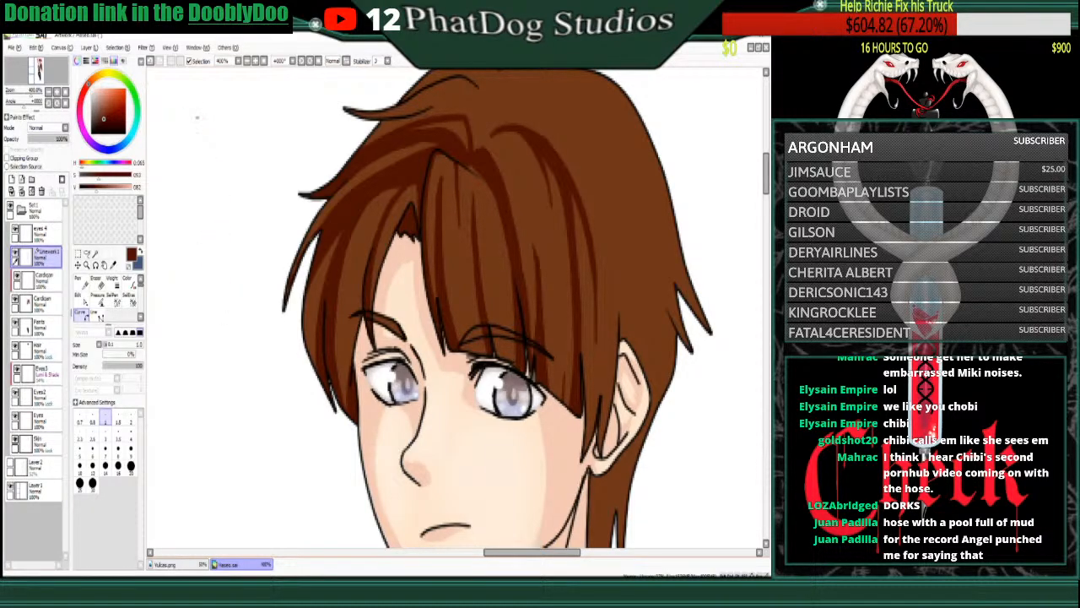
pyautogui.click(243, 412)
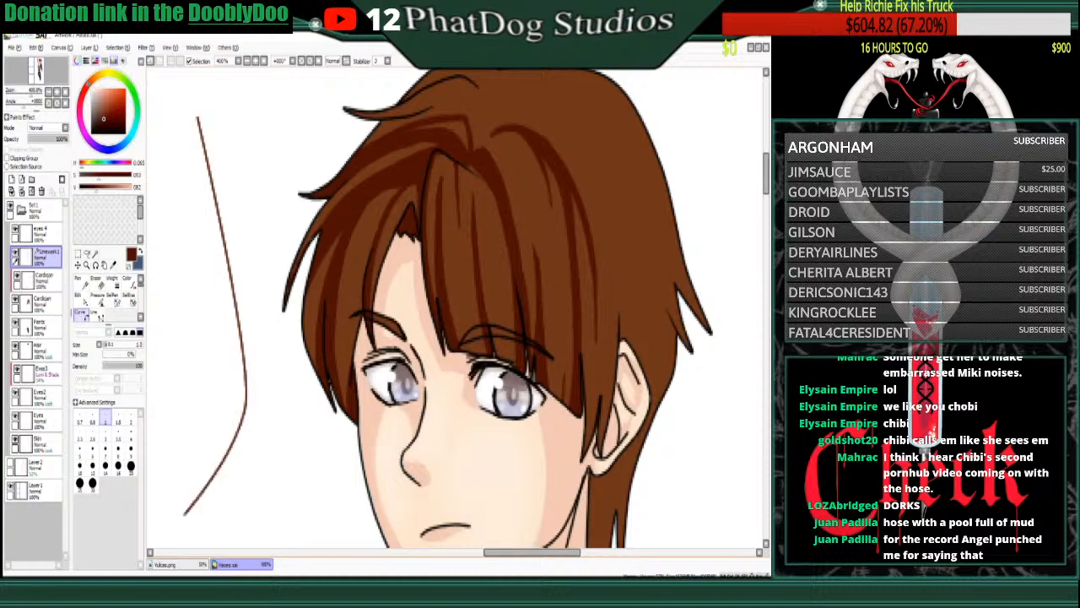
pyautogui.click(183, 515)
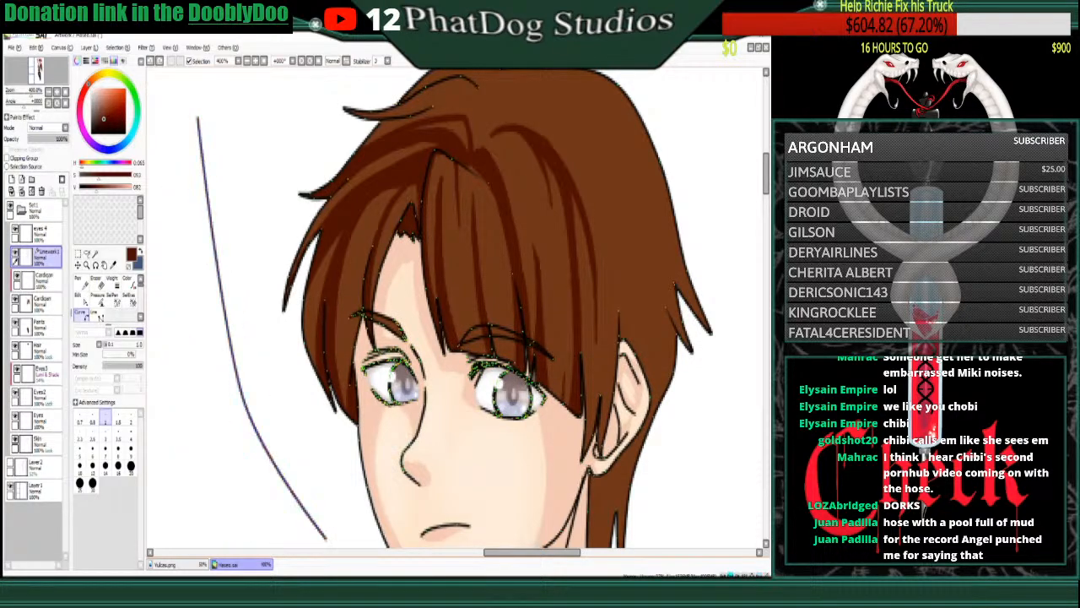
pyautogui.press('Escape')
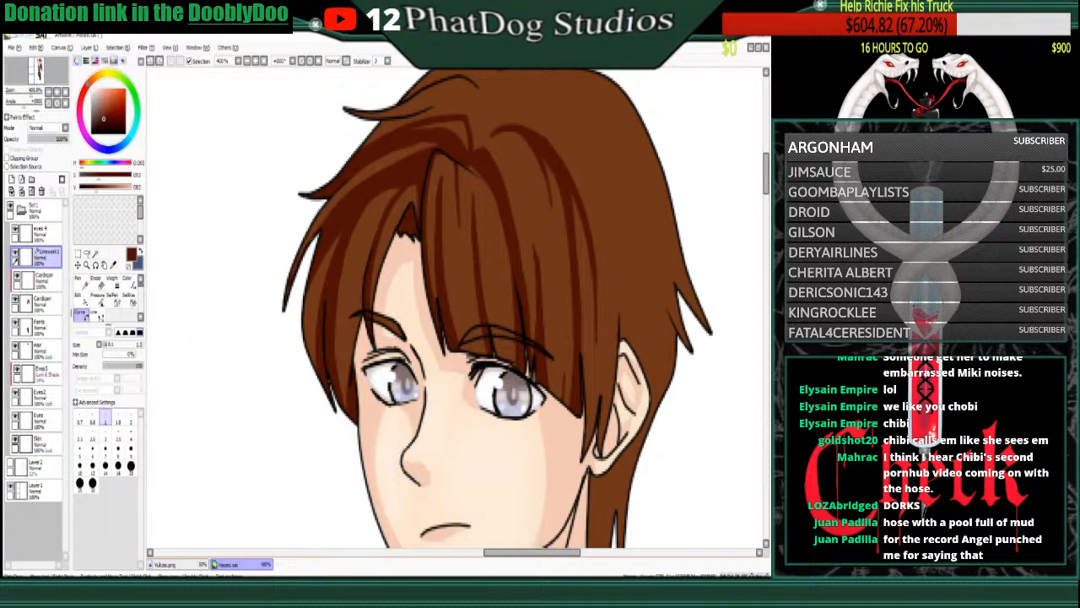
pyautogui.click(42, 304)
# - On the Hair layer, refine the outer fringe strand and the shading beside the parting with sampled base and shadow browns
pyautogui.click(40, 351)
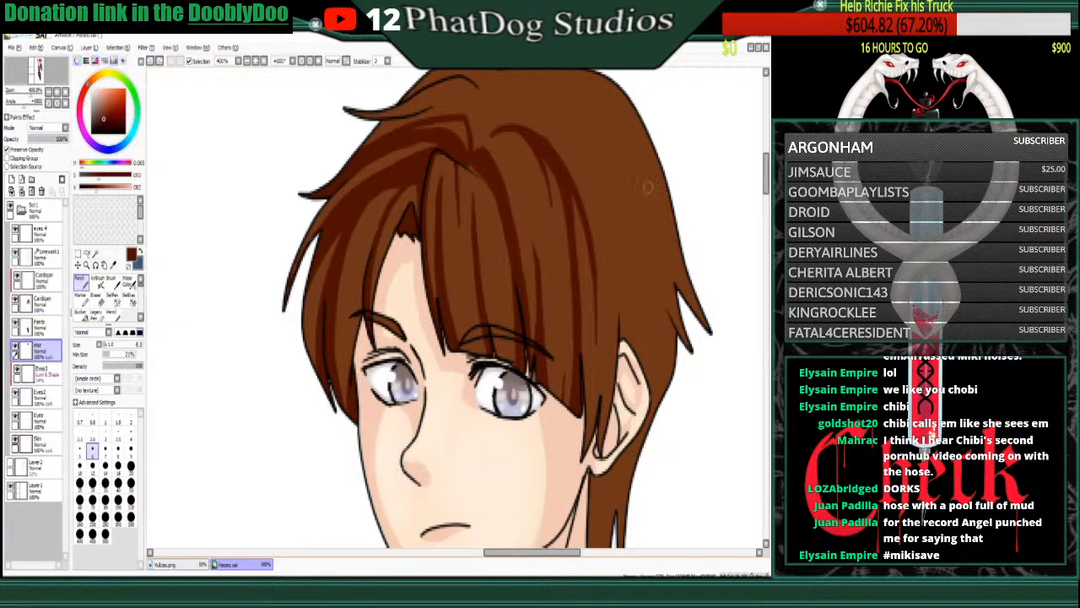
pyautogui.rightClick(563, 299)
pyautogui.moveTo(568, 271); pyautogui.dragTo(577, 321)
pyautogui.rightClick(576, 324)
pyautogui.rightClick(523, 199)
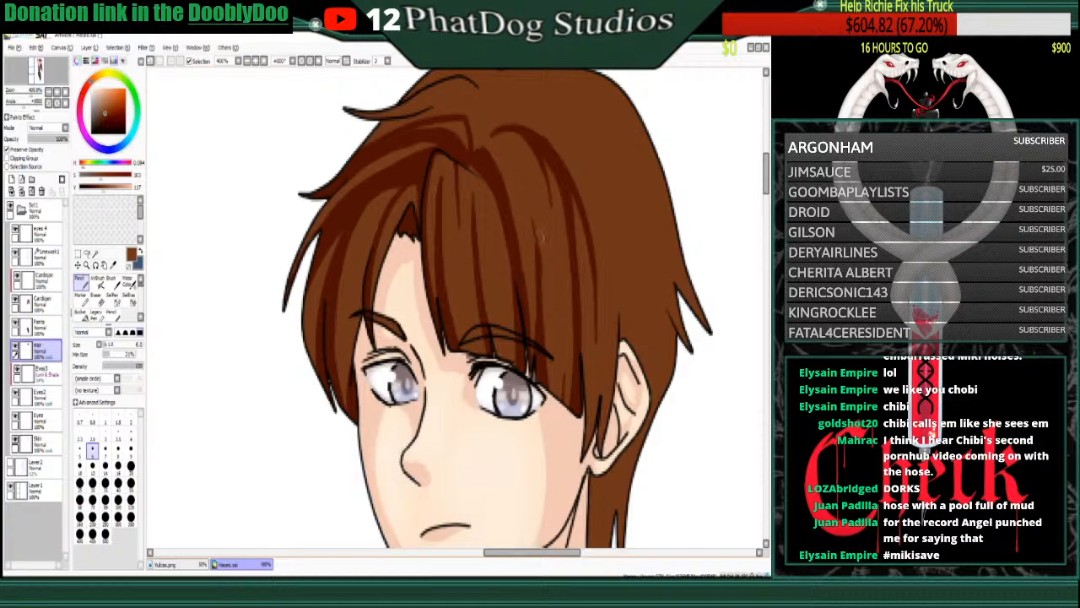
pyautogui.rightClick(496, 175)
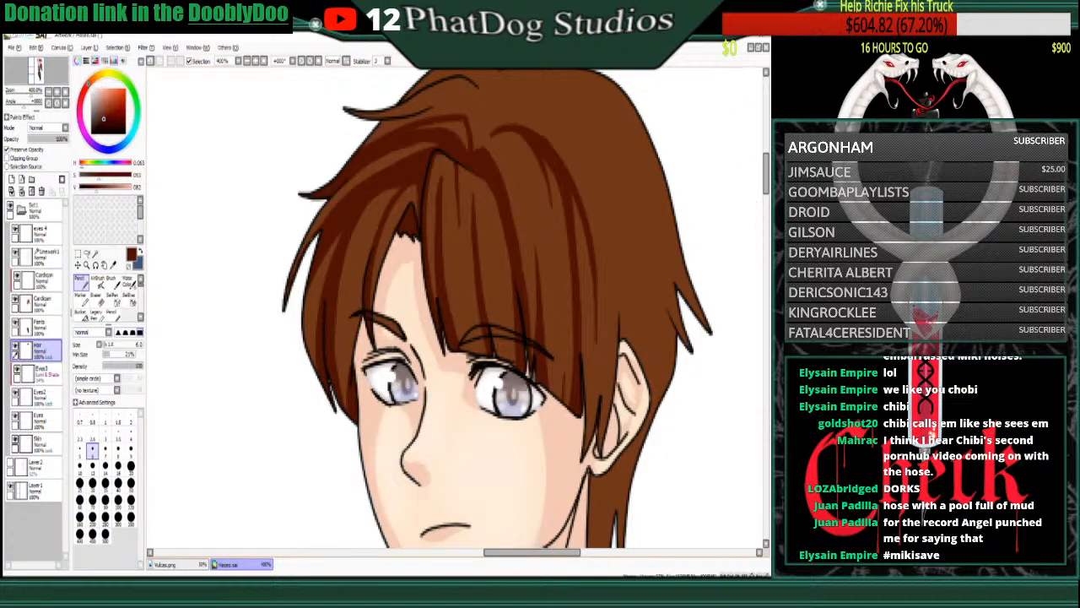
# - Shade the lock in front of the ear and the hair above and behind the ear with dark brown strands
pyautogui.scroll(-5, 588, 226)
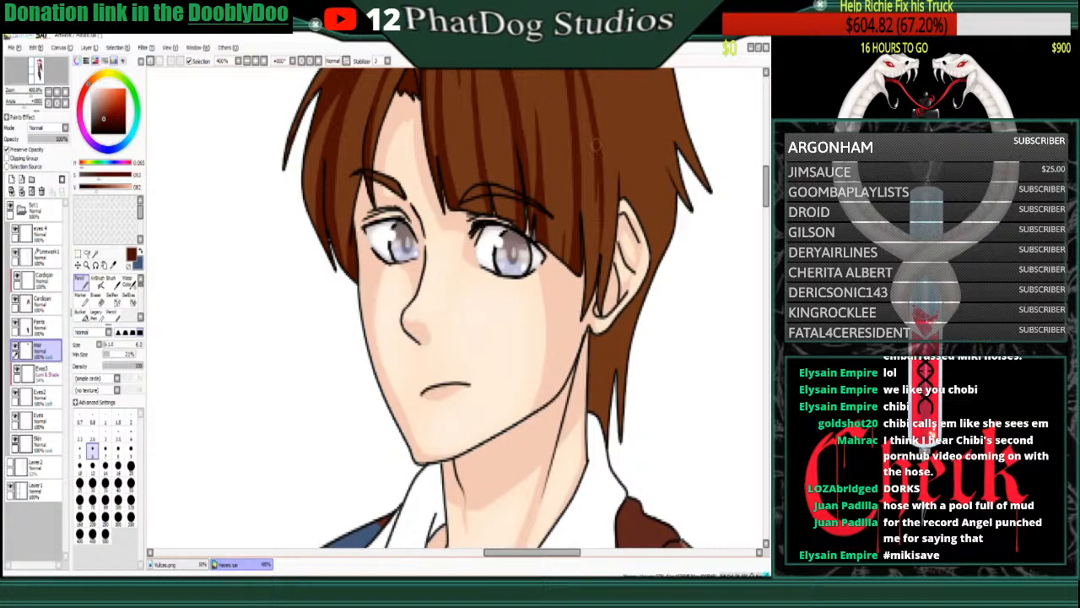
pyautogui.moveTo(592, 279); pyautogui.dragTo(584, 317)
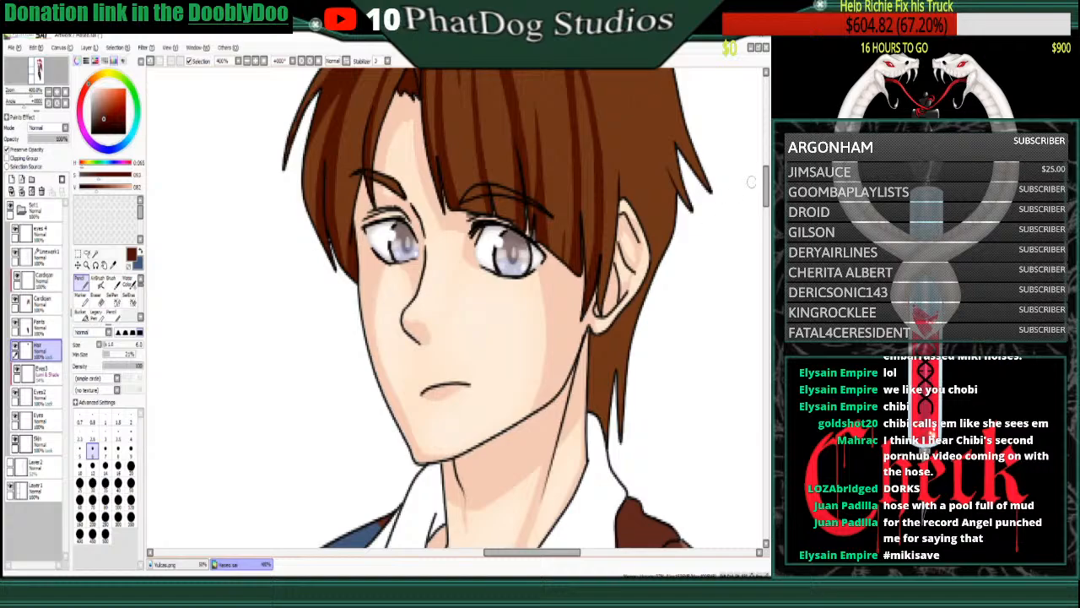
pyautogui.scroll(4, 598, 246)
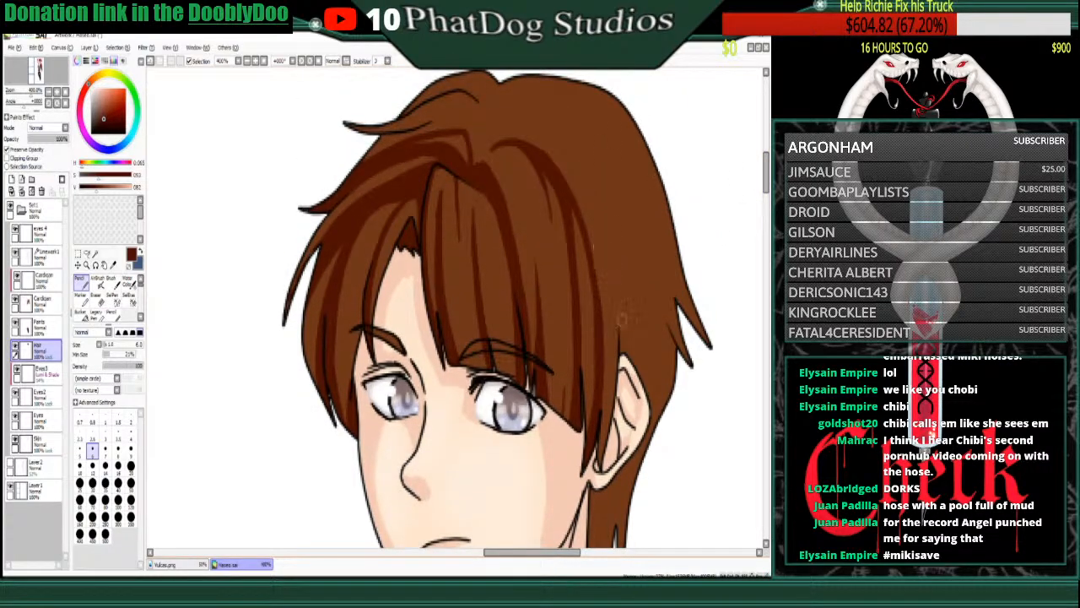
pyautogui.moveTo(613, 255); pyautogui.dragTo(620, 342)
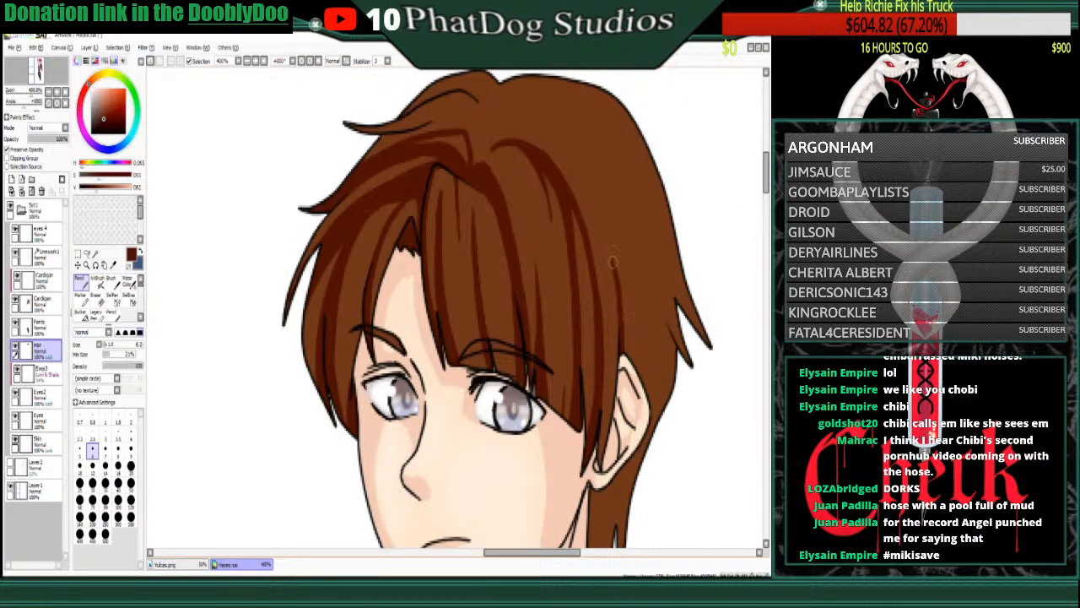
pyautogui.moveTo(614, 263); pyautogui.dragTo(640, 338)
pyautogui.moveTo(618, 286)
pyautogui.mouseDown()
pyautogui.moveTo(648, 351)
pyautogui.moveTo(654, 412)
pyautogui.mouseUp()
pyautogui.moveTo(625, 305)
pyautogui.mouseDown()
pyautogui.moveTo(640, 380)
pyautogui.moveTo(632, 360)
pyautogui.mouseUp()
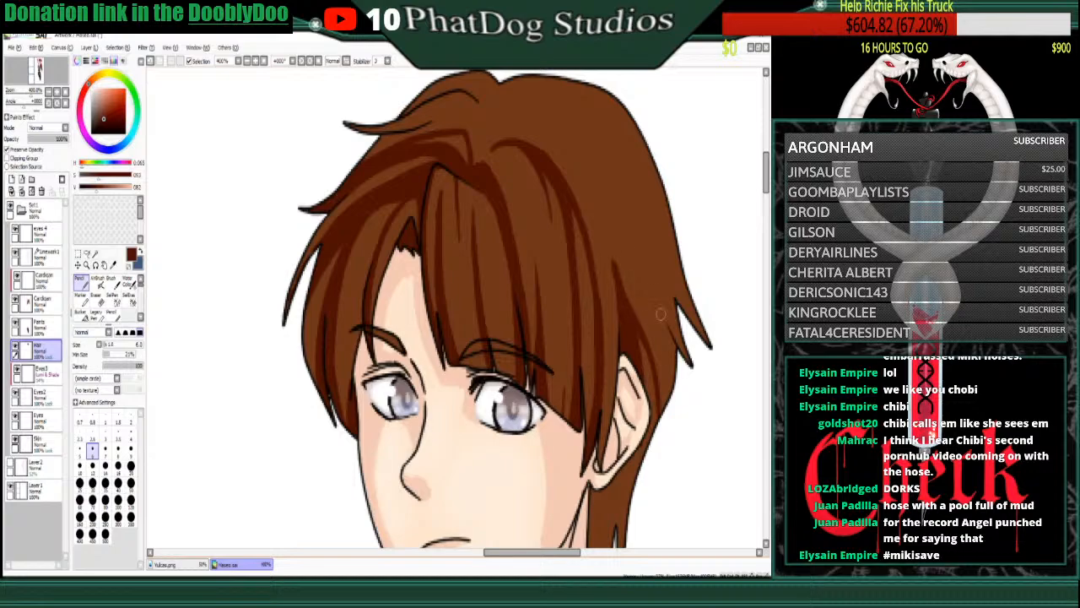
pyautogui.moveTo(657, 309); pyautogui.dragTo(675, 345)
# - Shade the crown with radiating dark brown strands and refine the raised tuft using sampled base and shadow browns
pyautogui.moveTo(508, 118)
pyautogui.mouseDown()
pyautogui.moveTo(549, 119)
pyautogui.moveTo(556, 138)
pyautogui.moveTo(562, 130)
pyautogui.moveTo(517, 131)
pyautogui.moveTo(523, 139)
pyautogui.moveTo(488, 149)
pyautogui.moveTo(519, 117)
pyautogui.moveTo(508, 129)
pyautogui.moveTo(533, 134)
pyautogui.moveTo(538, 157)
pyautogui.moveTo(522, 160)
pyautogui.moveTo(509, 119)
pyautogui.moveTo(483, 140)
pyautogui.moveTo(511, 105)
pyautogui.moveTo(538, 99)
pyautogui.moveTo(500, 126)
pyautogui.moveTo(540, 102)
pyautogui.moveTo(499, 134)
pyautogui.moveTo(510, 101)
pyautogui.mouseUp()
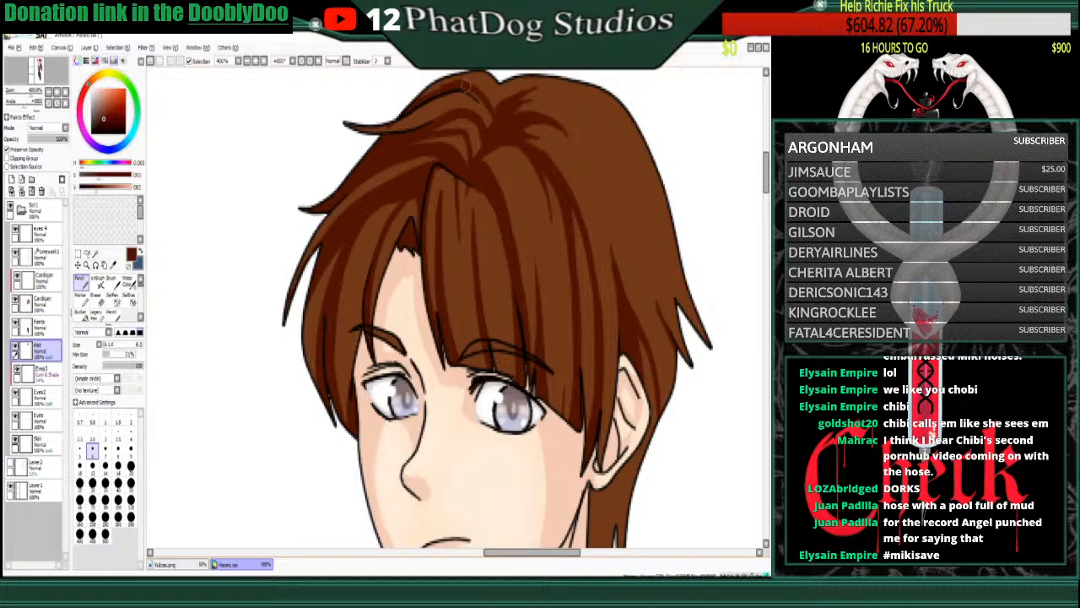
pyautogui.moveTo(496, 113); pyautogui.dragTo(489, 79)
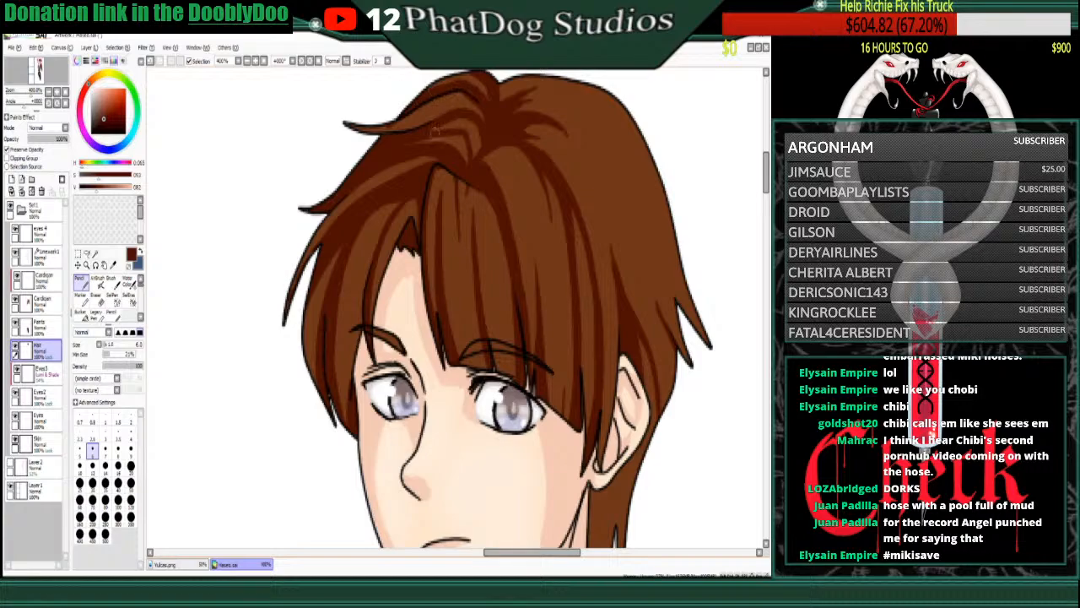
pyautogui.rightClick(414, 117)
pyautogui.moveTo(386, 126); pyautogui.dragTo(403, 124)
pyautogui.rightClick(376, 162)
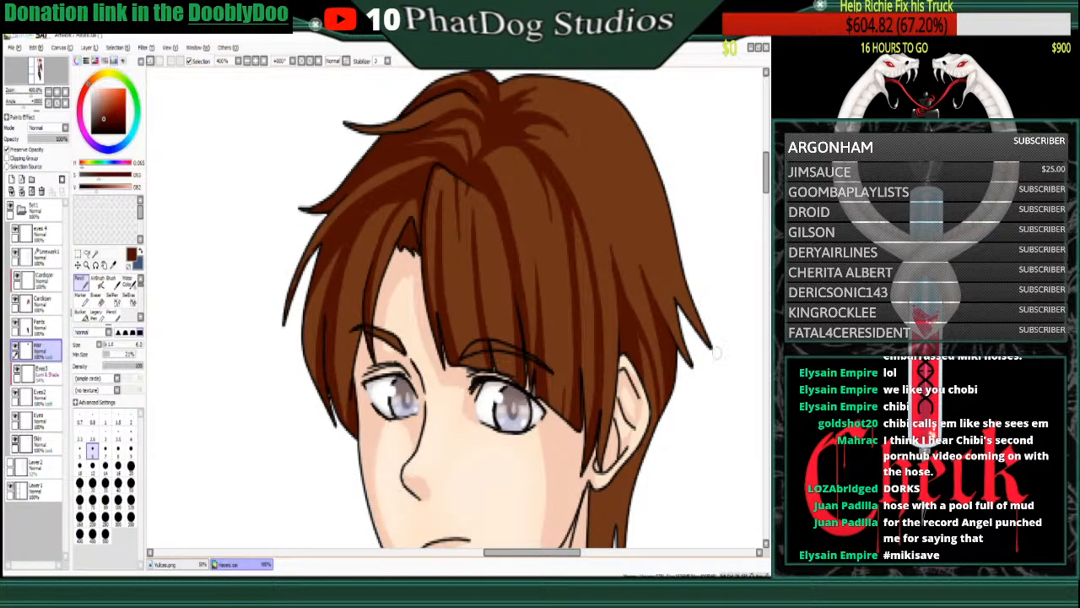
# - Shade the hair behind the ear and down the nape with dark brown
pyautogui.scroll(-4, 594, 338)
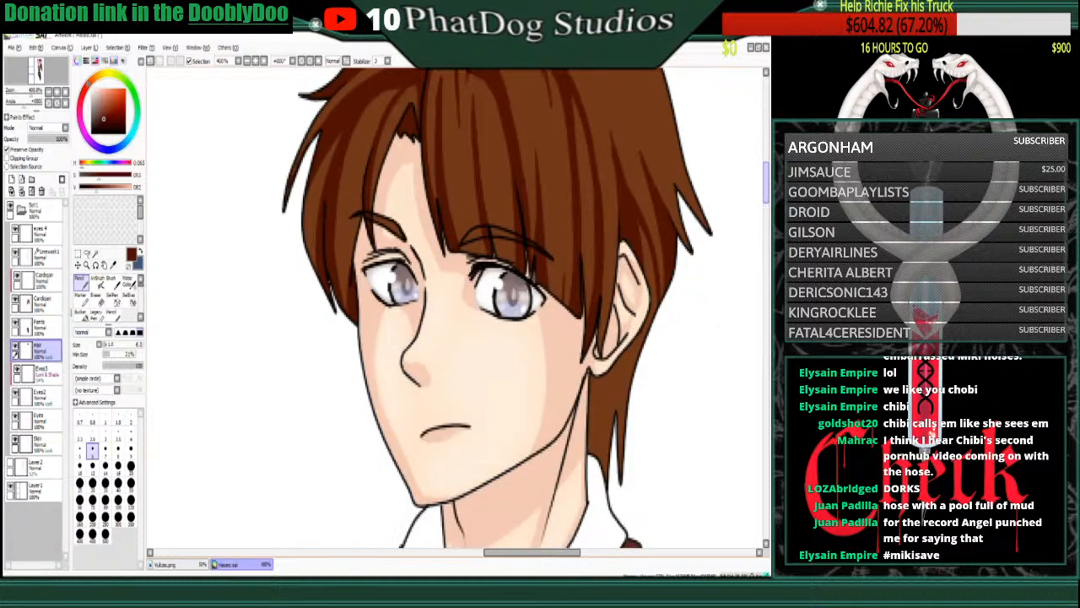
pyautogui.moveTo(594, 338); pyautogui.dragTo(588, 409)
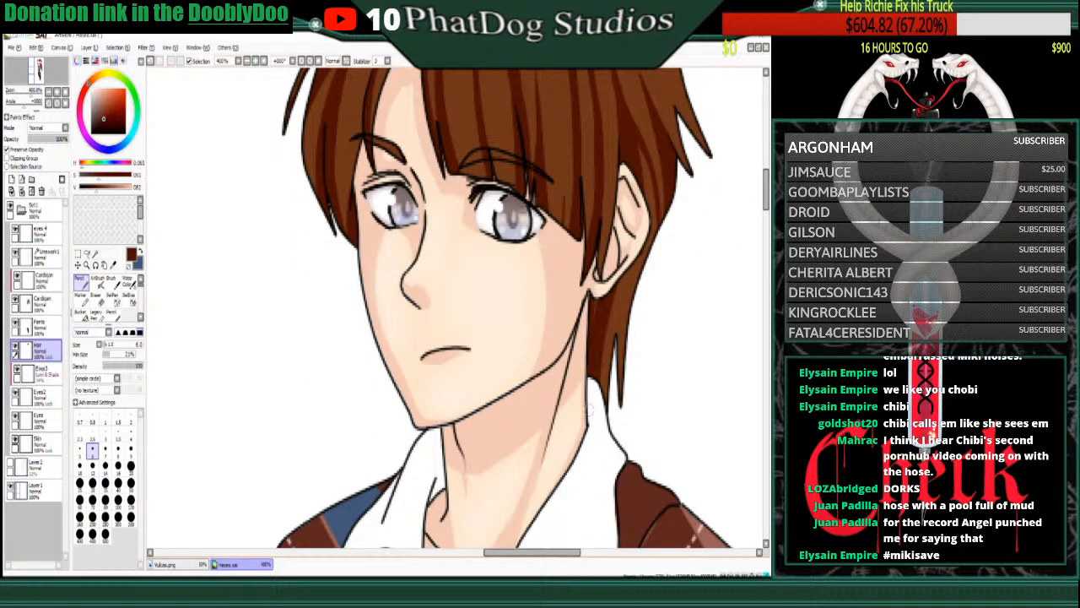
pyautogui.moveTo(624, 294); pyautogui.dragTo(630, 465)
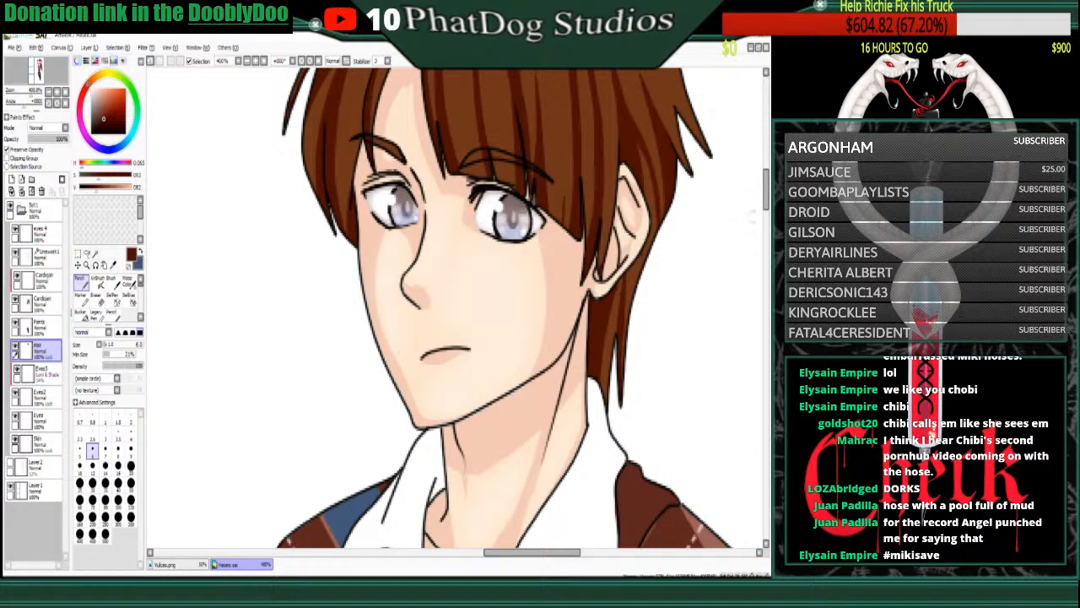
# - Paint lighter brown vertical highlight streaks on the inner half of the fringe, from below the parting towards the eyebrow
pyautogui.moveTo(767, 190); pyautogui.dragTo(766, 168)
pyautogui.rightClick(532, 267)
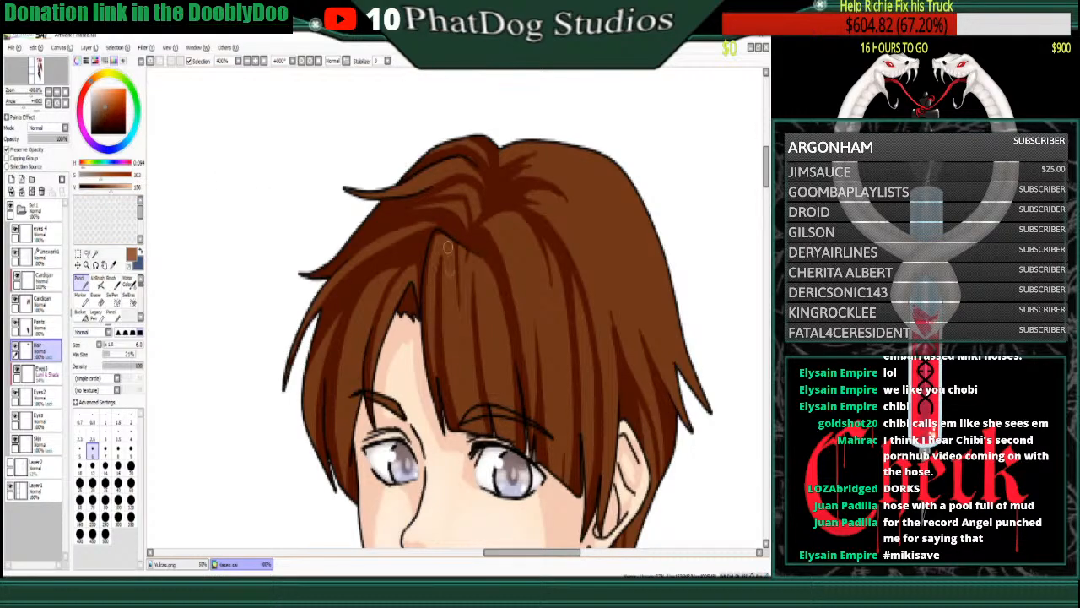
pyautogui.moveTo(441, 262)
pyautogui.mouseDown()
pyautogui.moveTo(463, 408)
pyautogui.moveTo(452, 302)
pyautogui.mouseUp()
pyautogui.moveTo(454, 338)
pyautogui.mouseDown()
pyautogui.moveTo(451, 276)
pyautogui.moveTo(471, 391)
pyautogui.moveTo(464, 286)
pyautogui.moveTo(473, 373)
pyautogui.mouseUp()
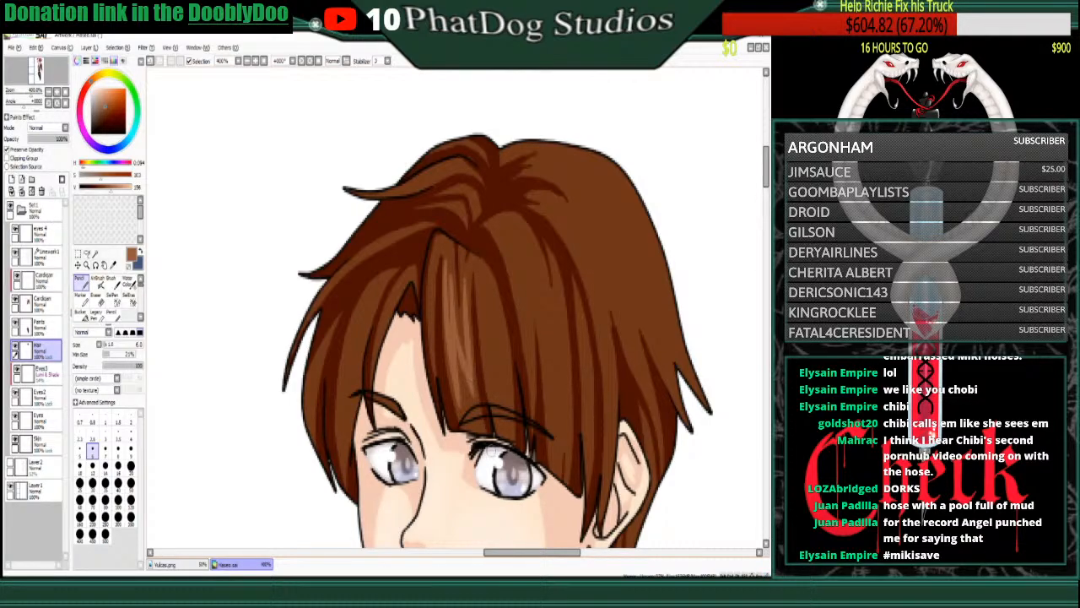
pyautogui.moveTo(476, 266)
pyautogui.mouseDown()
pyautogui.moveTo(486, 361)
pyautogui.moveTo(498, 405)
pyautogui.moveTo(491, 332)
pyautogui.moveTo(509, 409)
pyautogui.moveTo(502, 314)
pyautogui.mouseUp()
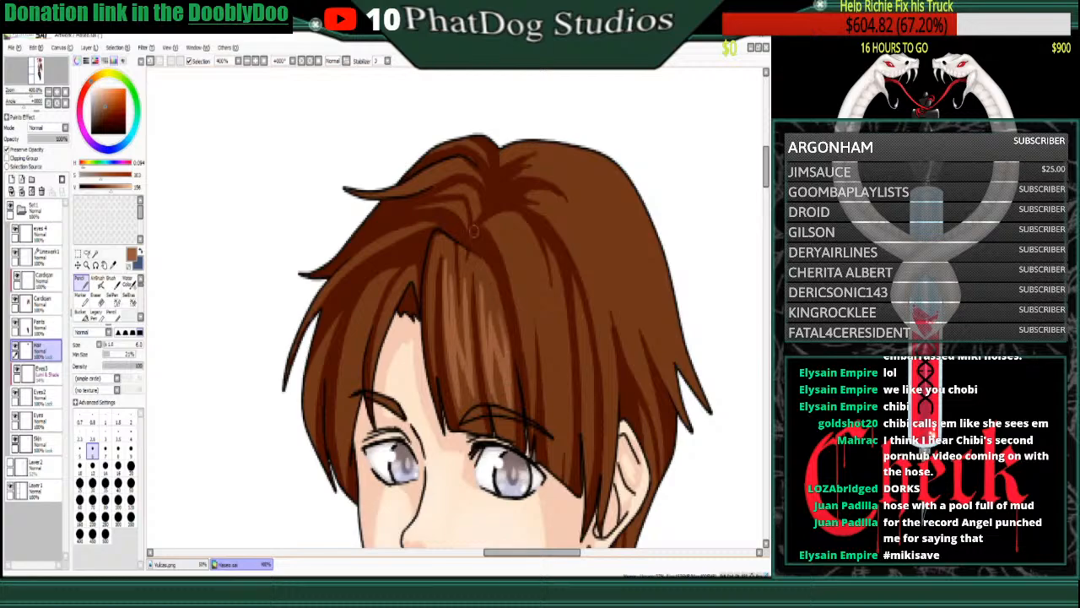
# - Refine the inner fringe highlights with sampled base and highlight browns, extending them to the inner edge, and undo the last strokes
pyautogui.rightClick(489, 285)
pyautogui.moveTo(482, 274); pyautogui.dragTo(485, 323)
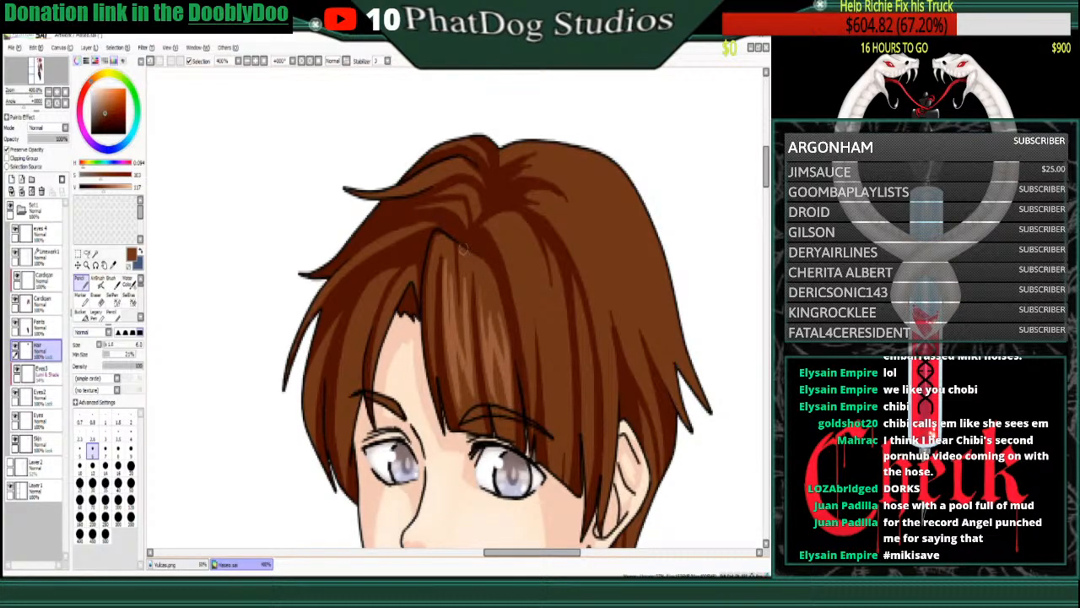
pyautogui.rightClick(452, 324)
pyautogui.moveTo(435, 262)
pyautogui.mouseDown()
pyautogui.moveTo(436, 348)
pyautogui.moveTo(426, 329)
pyautogui.mouseUp()
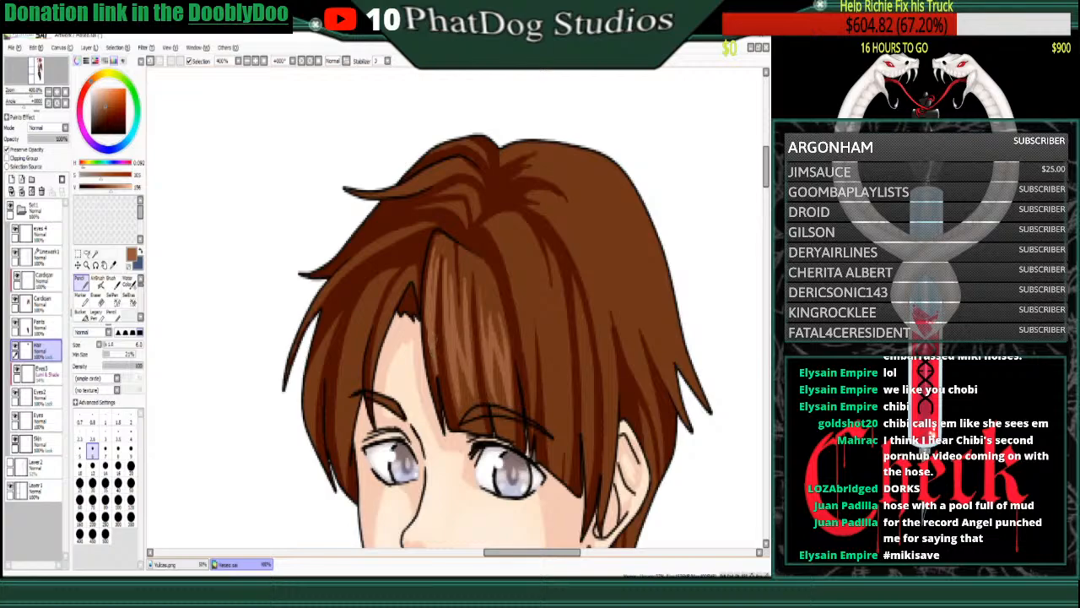
pyautogui.hotkey('ctrl', 'z')
pyautogui.hotkey('ctrl', 'z')
pyautogui.hotkey('ctrl', 'z')
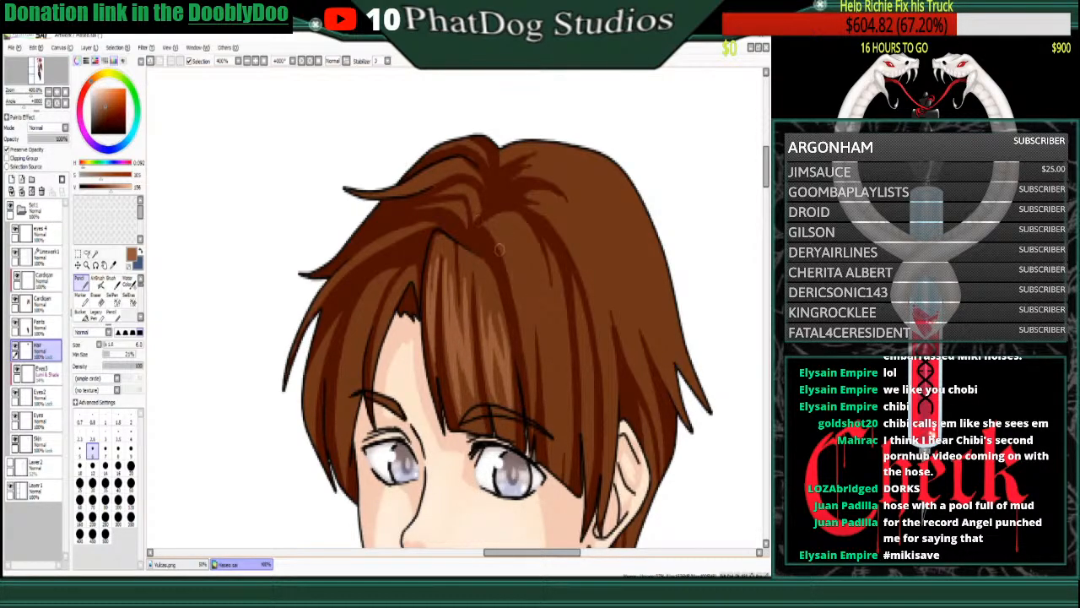
# - Paint lighter brown highlight streaks on the outer half of the fringe, between the middle and outer dark strands
pyautogui.moveTo(500, 240)
pyautogui.mouseDown()
pyautogui.moveTo(523, 342)
pyautogui.moveTo(506, 249)
pyautogui.moveTo(526, 347)
pyautogui.moveTo(519, 249)
pyautogui.moveTo(528, 315)
pyautogui.moveTo(519, 253)
pyautogui.moveTo(523, 284)
pyautogui.moveTo(507, 246)
pyautogui.moveTo(544, 306)
pyautogui.moveTo(519, 262)
pyautogui.moveTo(545, 332)
pyautogui.mouseUp()
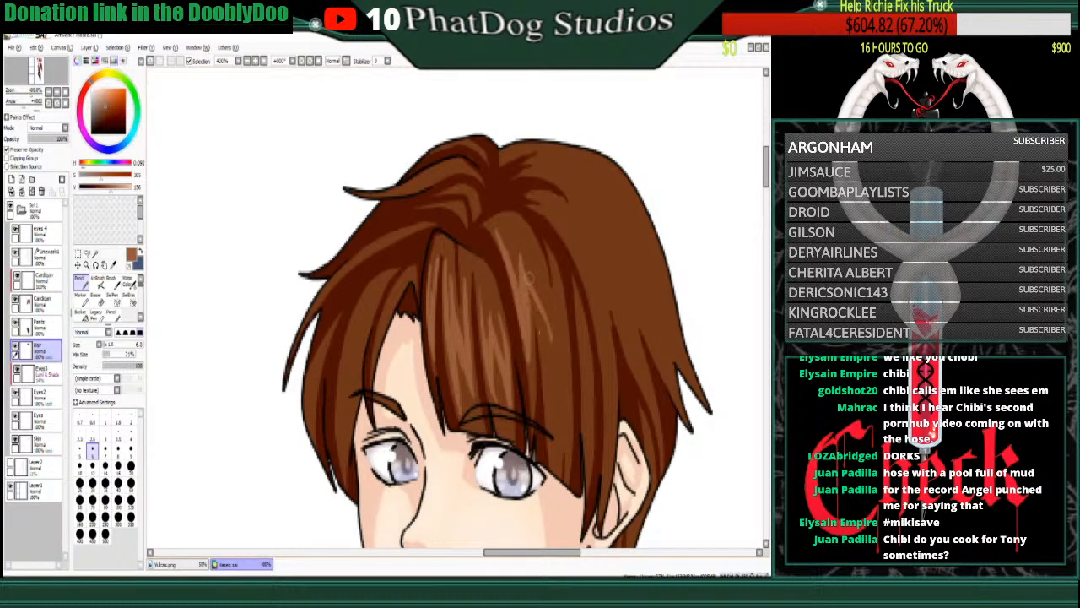
pyautogui.moveTo(530, 277)
pyautogui.mouseDown()
pyautogui.moveTo(554, 342)
pyautogui.moveTo(534, 233)
pyautogui.moveTo(545, 316)
pyautogui.moveTo(544, 277)
pyautogui.mouseUp()
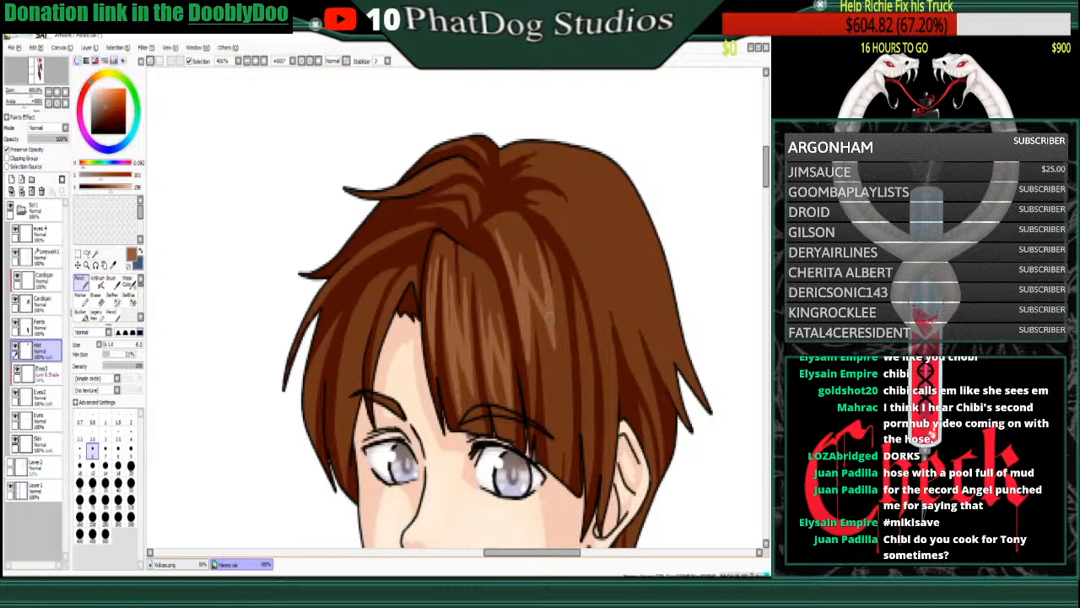
pyautogui.moveTo(549, 316)
pyautogui.mouseDown()
pyautogui.moveTo(548, 285)
pyautogui.moveTo(561, 344)
pyautogui.moveTo(554, 268)
pyautogui.mouseUp()
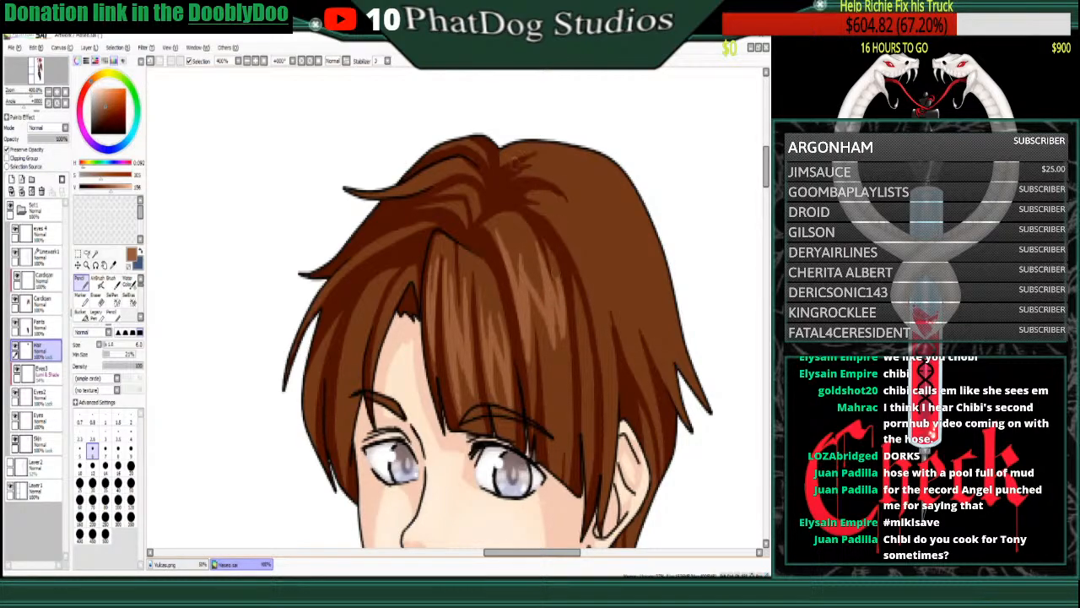
# - Sample the hair's light brown and paint a thin highlight strand along the outer edge of the fringe
pyautogui.keyDown('alt'); pyautogui.click(523, 250); pyautogui.keyUp('alt')
pyautogui.keyDown('alt'); pyautogui.click(525, 311); pyautogui.keyUp('alt')
pyautogui.keyDown('alt'); pyautogui.click(511, 226); pyautogui.keyUp('alt')
pyautogui.keyDown('alt'); pyautogui.click(517, 293); pyautogui.keyUp('alt')
pyautogui.moveTo(580, 315); pyautogui.dragTo(587, 426)
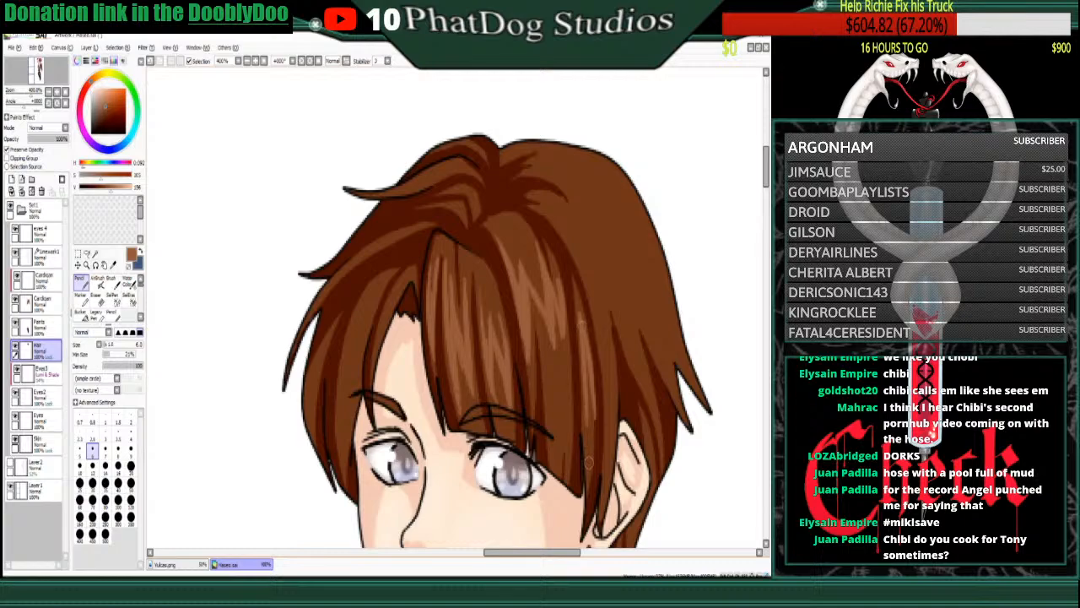
# - Rework the fringe's outer strands with sampled darker and lighter browns, undoing a misplaced stroke
pyautogui.keyDown('alt'); pyautogui.click(597, 409); pyautogui.keyUp('alt')
pyautogui.moveTo(596, 364)
pyautogui.mouseDown()
pyautogui.moveTo(596, 427)
pyautogui.moveTo(585, 364)
pyautogui.mouseUp()
pyautogui.keyDown('alt'); pyautogui.click(587, 364); pyautogui.keyUp('alt')
pyautogui.hotkey('ctrl', 'z')
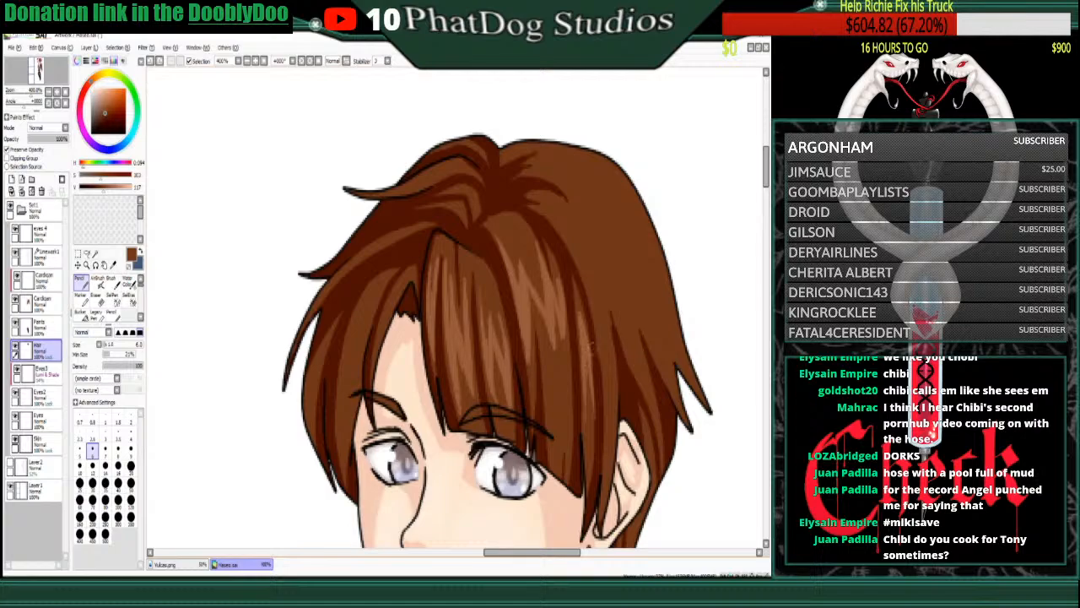
pyautogui.keyDown('alt'); pyautogui.click(539, 283); pyautogui.keyUp('alt')
pyautogui.moveTo(553, 358); pyautogui.dragTo(557, 382)
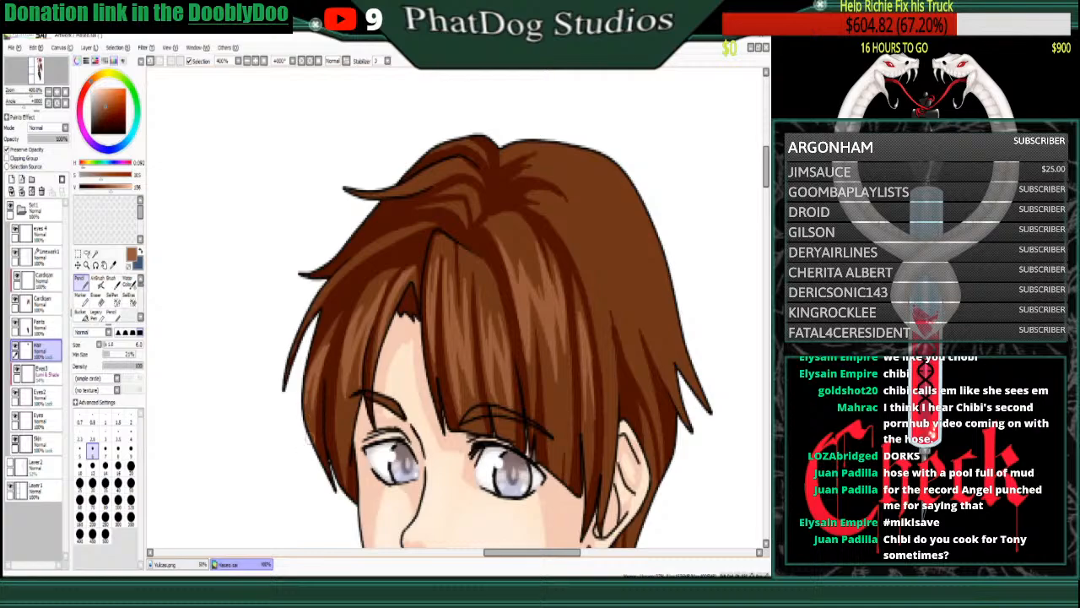
# - Paint light brown highlights on the swept side hair and top tuft, trimming the tuft's highlight with medium brown
pyautogui.moveTo(317, 306)
pyautogui.mouseDown()
pyautogui.moveTo(399, 235)
pyautogui.moveTo(392, 242)
pyautogui.mouseUp()
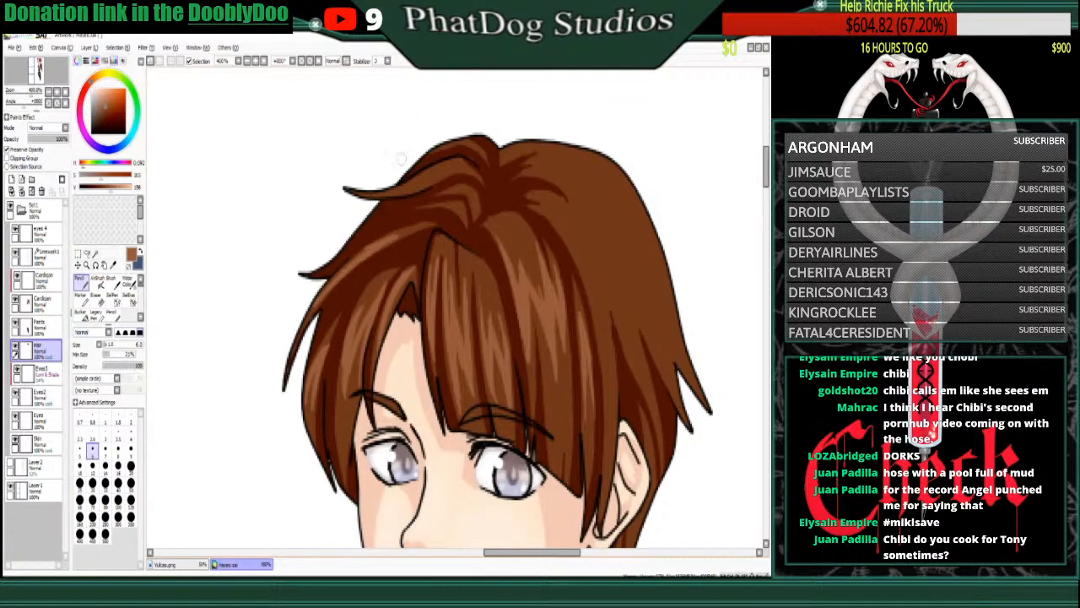
pyautogui.moveTo(427, 178)
pyautogui.mouseDown()
pyautogui.moveTo(384, 196)
pyautogui.moveTo(454, 163)
pyautogui.moveTo(413, 179)
pyautogui.mouseUp()
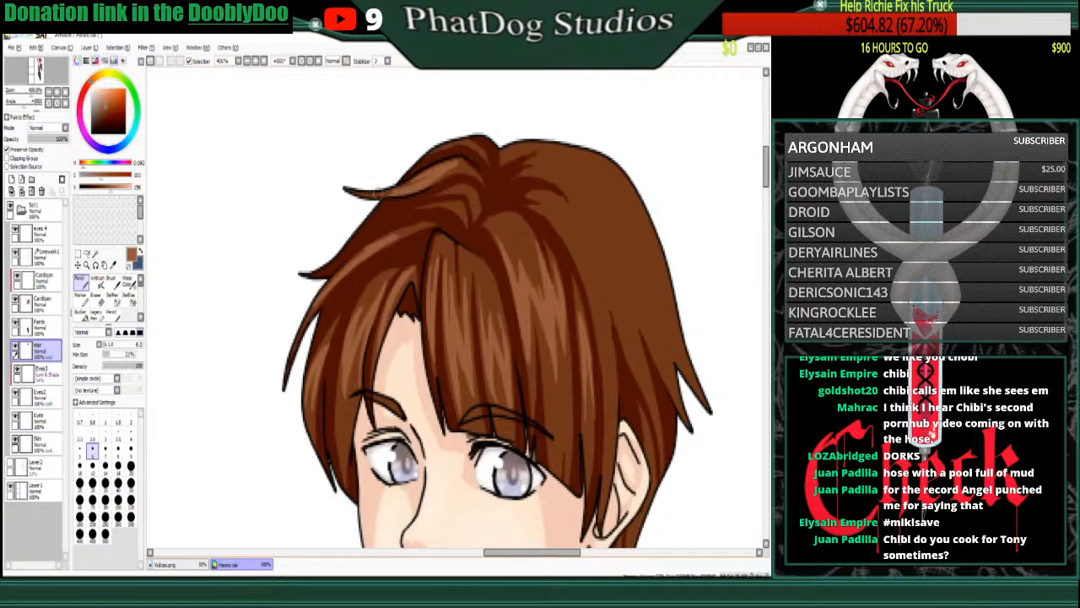
pyautogui.keyDown('alt'); pyautogui.click(459, 184); pyautogui.keyUp('alt')
pyautogui.moveTo(401, 189); pyautogui.dragTo(432, 172)
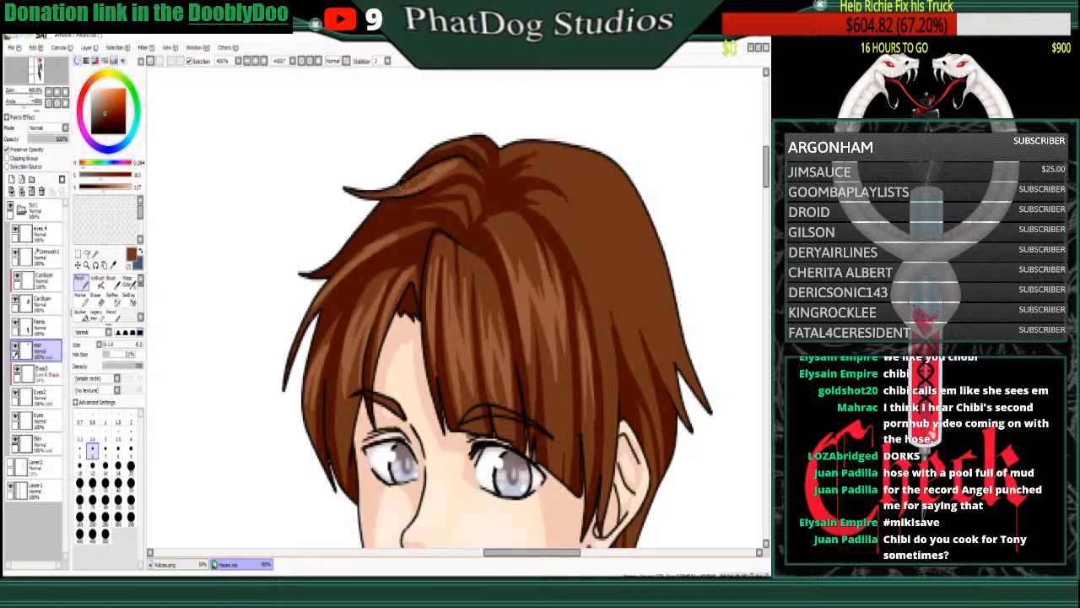
# - Sample the light brown and paint highlight strands down the side of the head behind the fringe
pyautogui.keyDown('alt'); pyautogui.click(437, 172); pyautogui.keyUp('alt')
pyautogui.moveTo(549, 214); pyautogui.dragTo(586, 283)
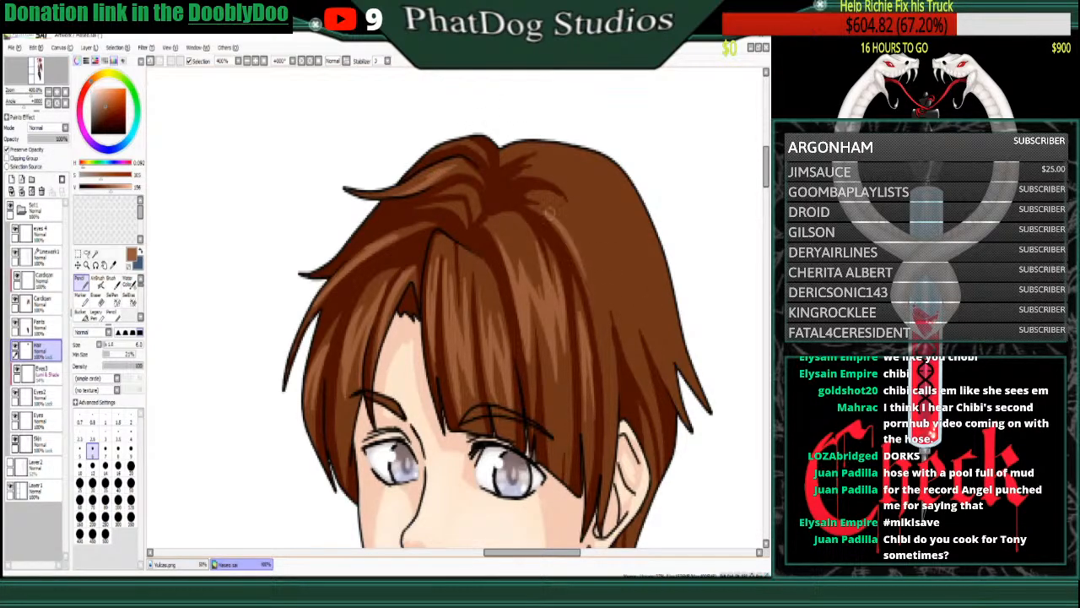
pyautogui.moveTo(568, 247)
pyautogui.mouseDown()
pyautogui.moveTo(596, 340)
pyautogui.moveTo(594, 266)
pyautogui.moveTo(578, 225)
pyautogui.mouseUp()
pyautogui.moveTo(595, 307)
pyautogui.mouseDown()
pyautogui.moveTo(581, 230)
pyautogui.moveTo(597, 266)
pyautogui.mouseUp()
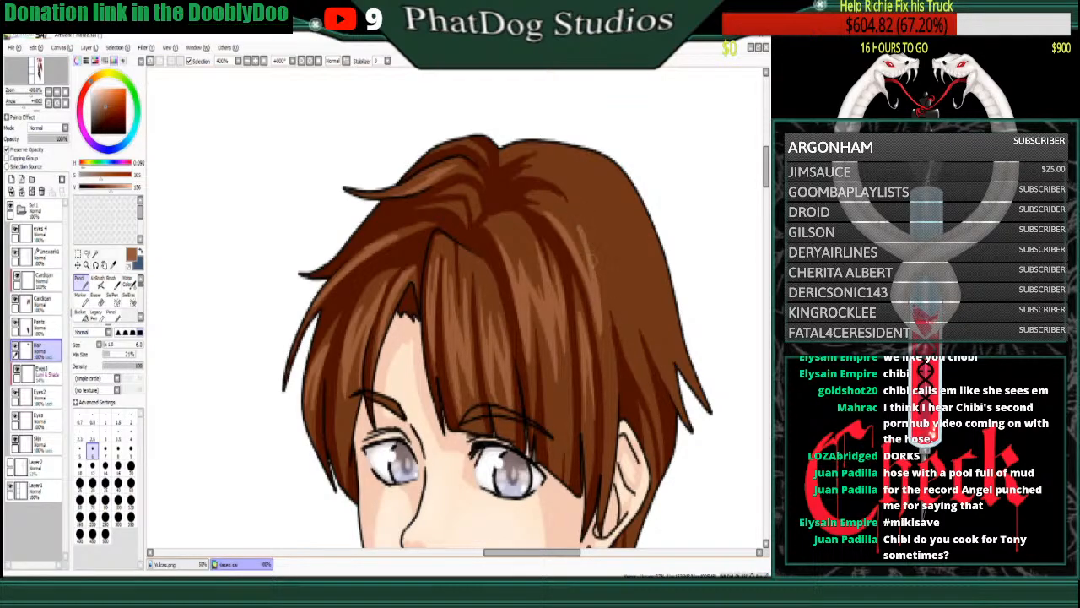
pyautogui.moveTo(579, 223); pyautogui.dragTo(620, 312)
pyautogui.moveTo(598, 249); pyautogui.dragTo(640, 359)
pyautogui.moveTo(616, 302); pyautogui.dragTo(656, 384)
pyautogui.moveTo(617, 275); pyautogui.dragTo(638, 355)
pyautogui.moveTo(615, 254)
pyautogui.mouseDown()
pyautogui.moveTo(624, 316)
pyautogui.moveTo(612, 253)
pyautogui.moveTo(584, 197)
pyautogui.moveTo(600, 231)
pyautogui.mouseUp()
pyautogui.moveTo(573, 191); pyautogui.dragTo(609, 265)
pyautogui.moveTo(593, 211); pyautogui.dragTo(630, 286)
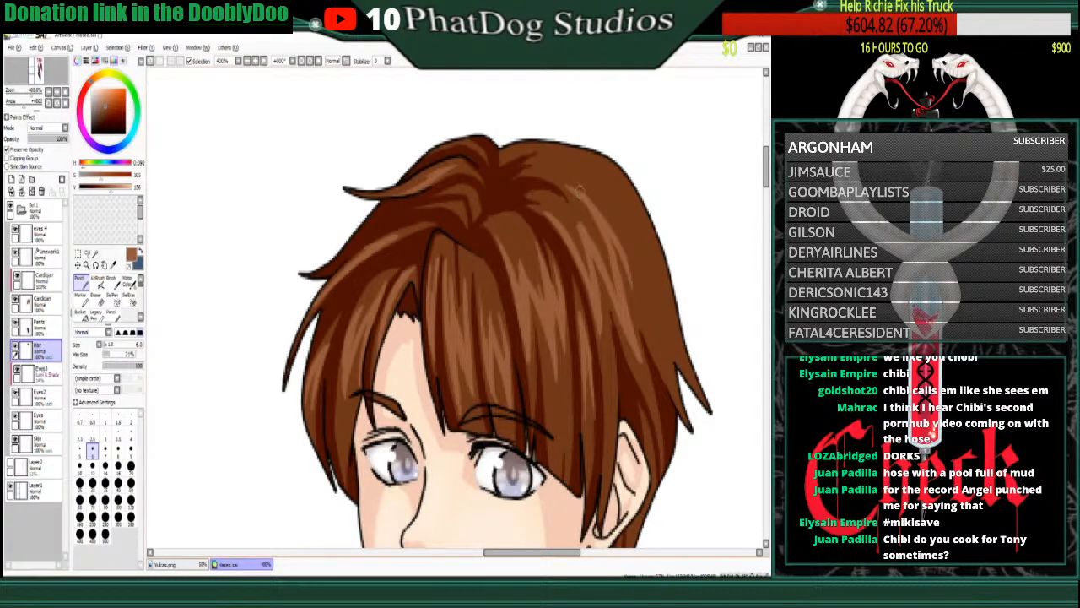
# - Extend the light brown highlights over the top and back edge of the hair and fill between the strands
pyautogui.moveTo(583, 194)
pyautogui.mouseDown()
pyautogui.moveTo(602, 213)
pyautogui.moveTo(633, 285)
pyautogui.mouseUp()
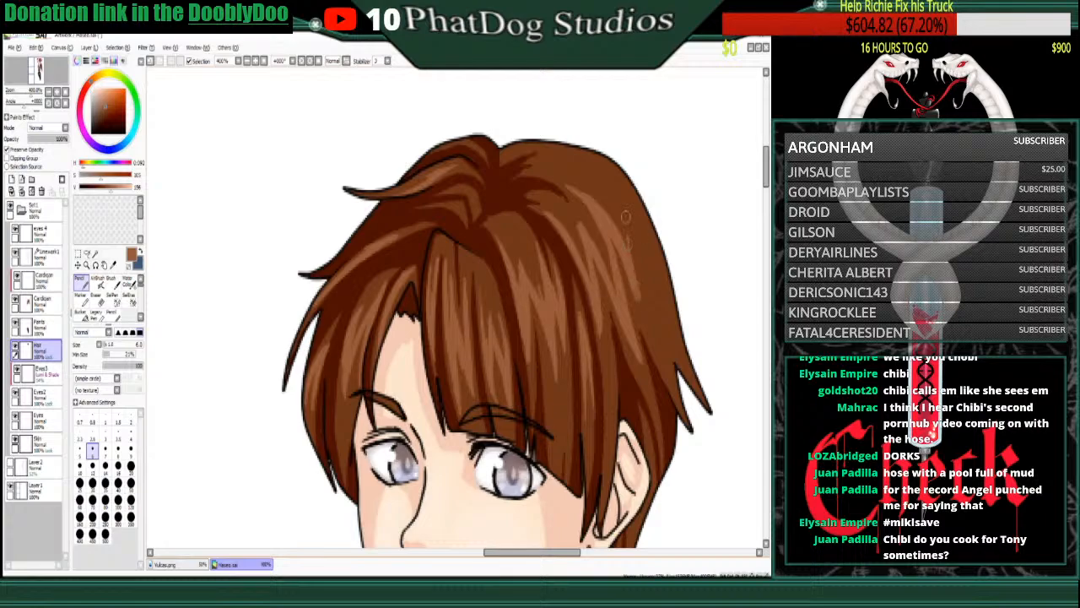
pyautogui.moveTo(625, 217); pyautogui.dragTo(635, 268)
pyautogui.moveTo(612, 198); pyautogui.dragTo(642, 263)
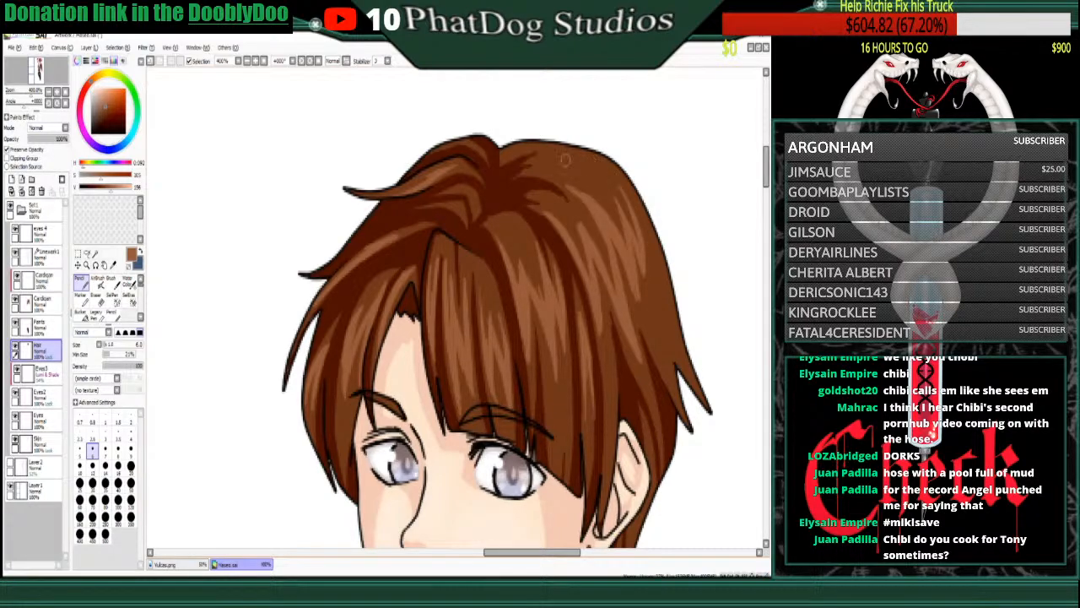
pyautogui.moveTo(579, 158)
pyautogui.mouseDown()
pyautogui.moveTo(621, 196)
pyautogui.moveTo(593, 161)
pyautogui.moveTo(660, 249)
pyautogui.mouseUp()
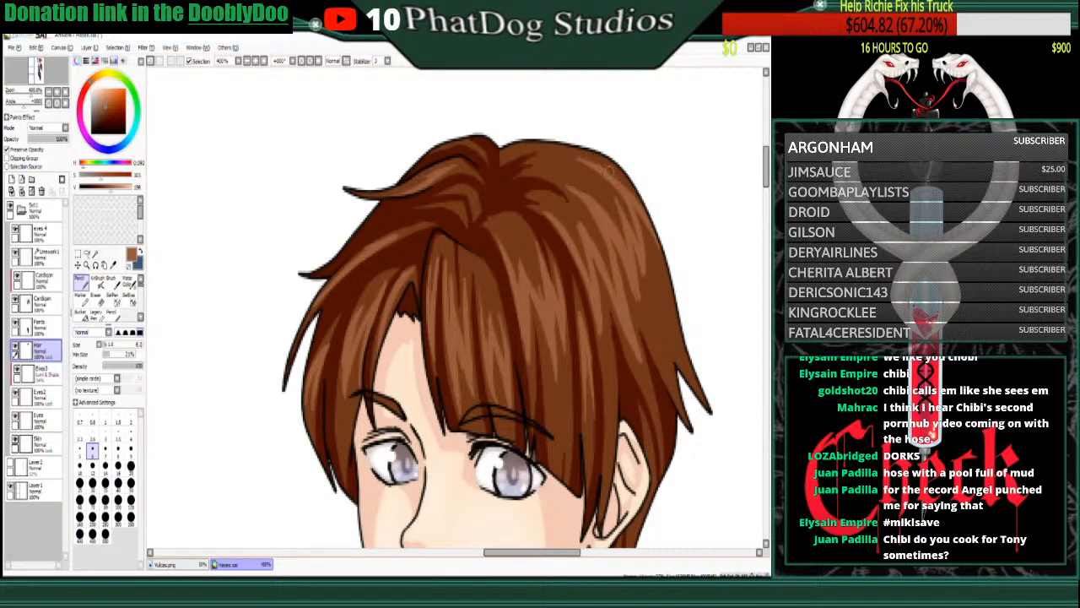
pyautogui.moveTo(591, 156)
pyautogui.mouseDown()
pyautogui.moveTo(635, 199)
pyautogui.moveTo(620, 178)
pyautogui.moveTo(633, 202)
pyautogui.moveTo(601, 236)
pyautogui.moveTo(613, 283)
pyautogui.mouseUp()
pyautogui.moveTo(600, 237); pyautogui.dragTo(614, 284)
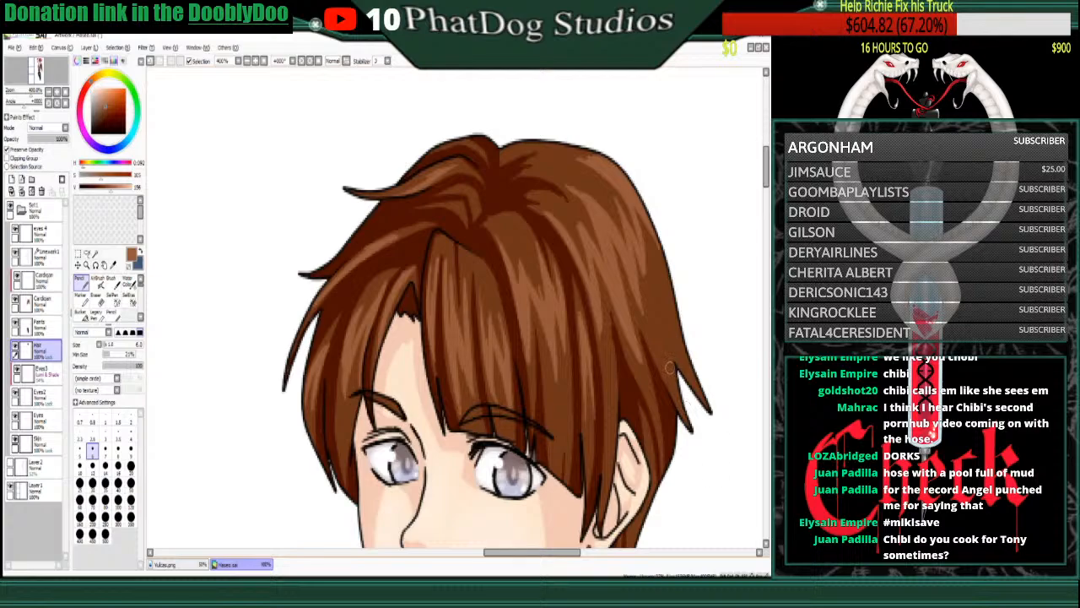
pyautogui.moveTo(597, 266); pyautogui.dragTo(603, 312)
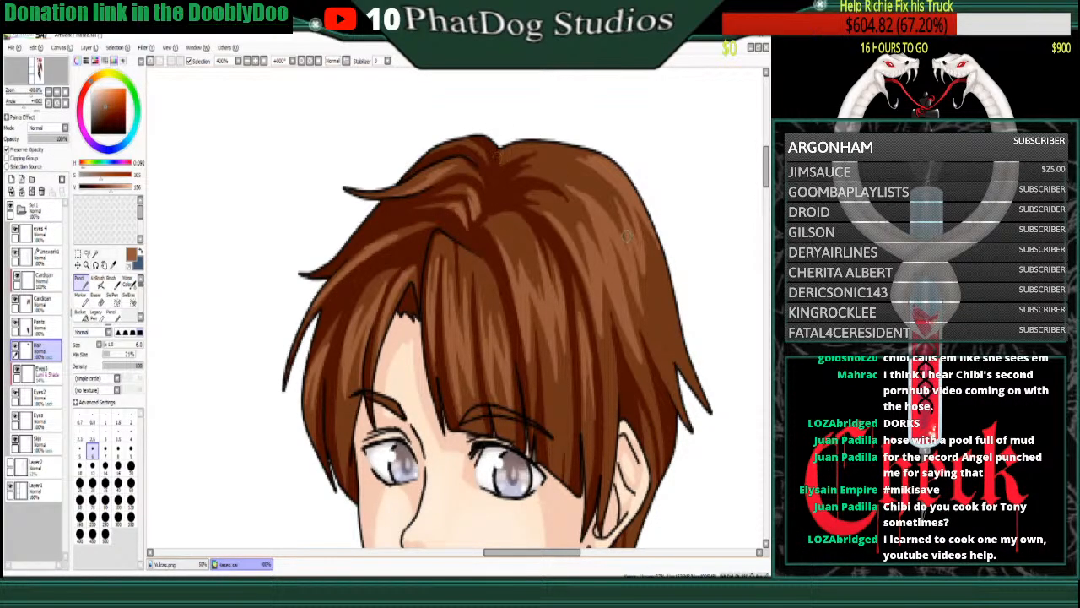
# - Pick a pale peach color and dot small shine spots across the crown, fringe and swept side hair
pyautogui.scroll(-5, 649, 211)
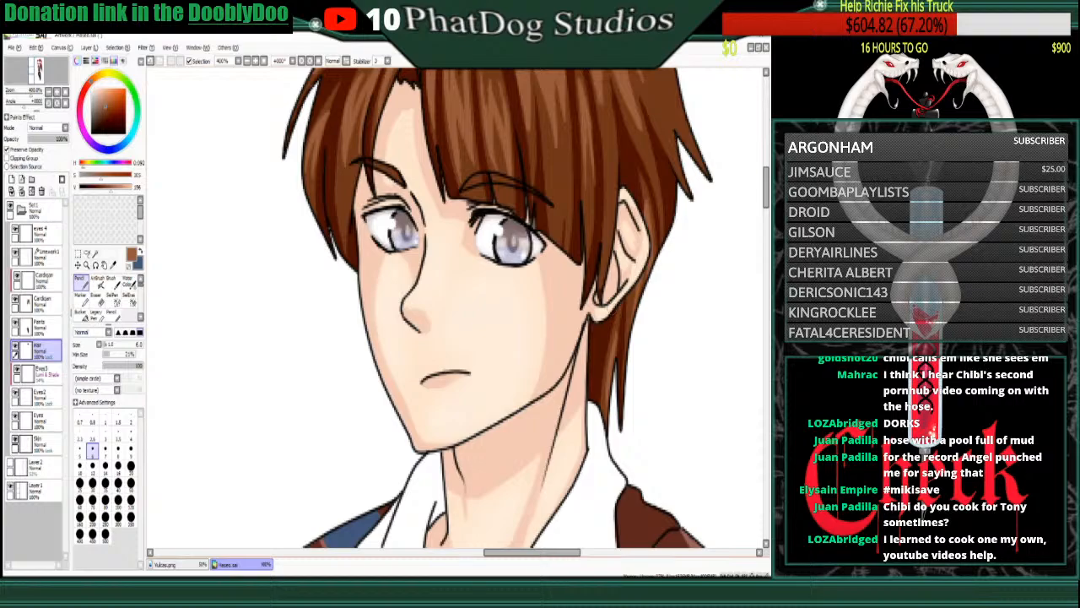
pyautogui.scroll(5, 625, 236)
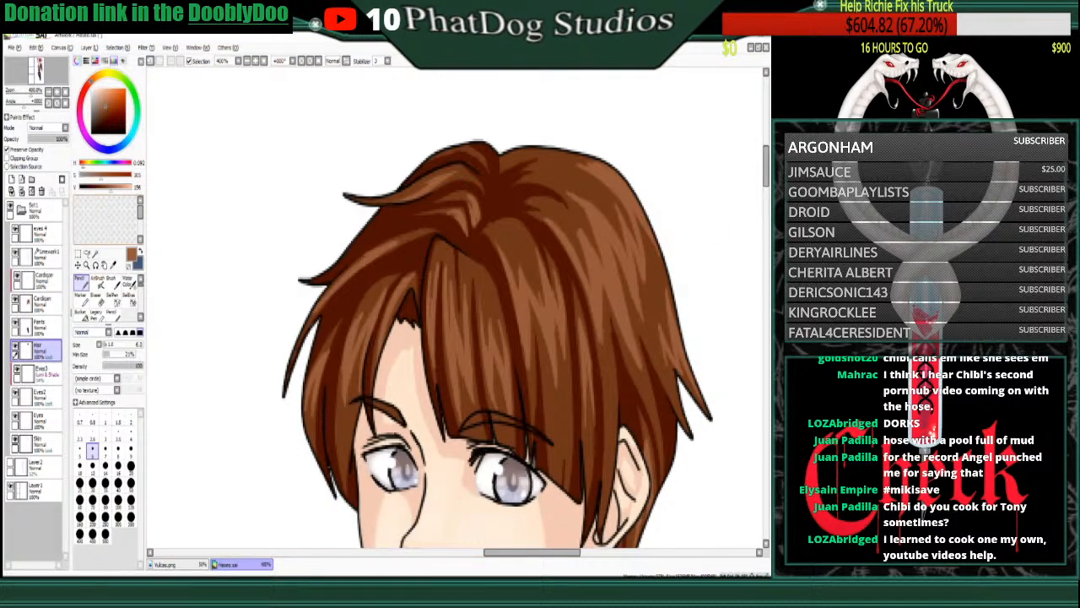
pyautogui.click(105, 94)
pyautogui.click(100, 92)
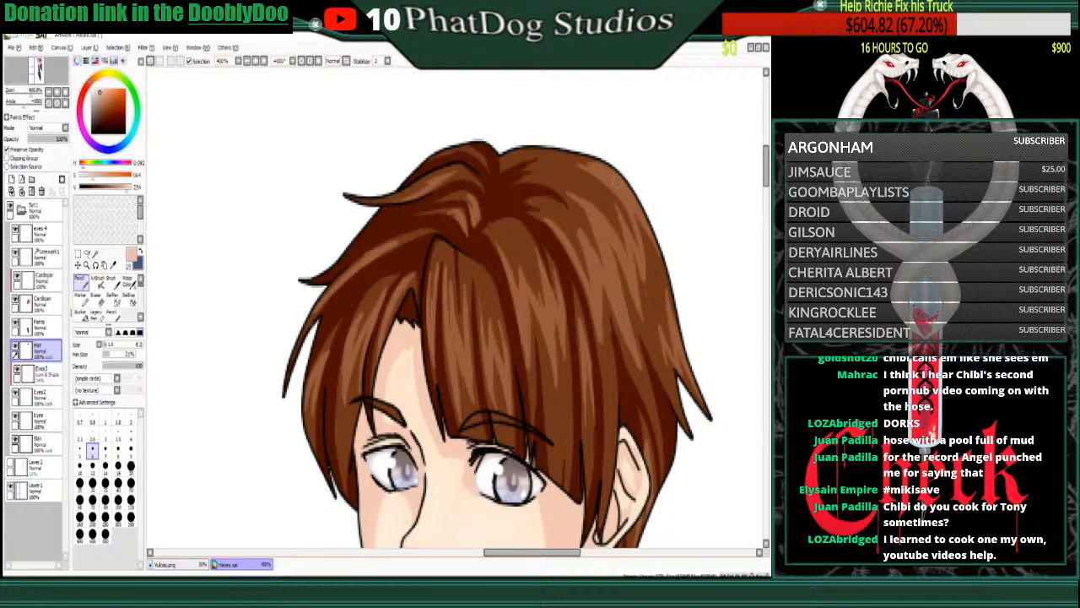
pyautogui.moveTo(613, 177); pyautogui.dragTo(626, 192)
pyautogui.moveTo(568, 244)
pyautogui.mouseDown()
pyautogui.moveTo(573, 255)
pyautogui.moveTo(586, 232)
pyautogui.mouseUp()
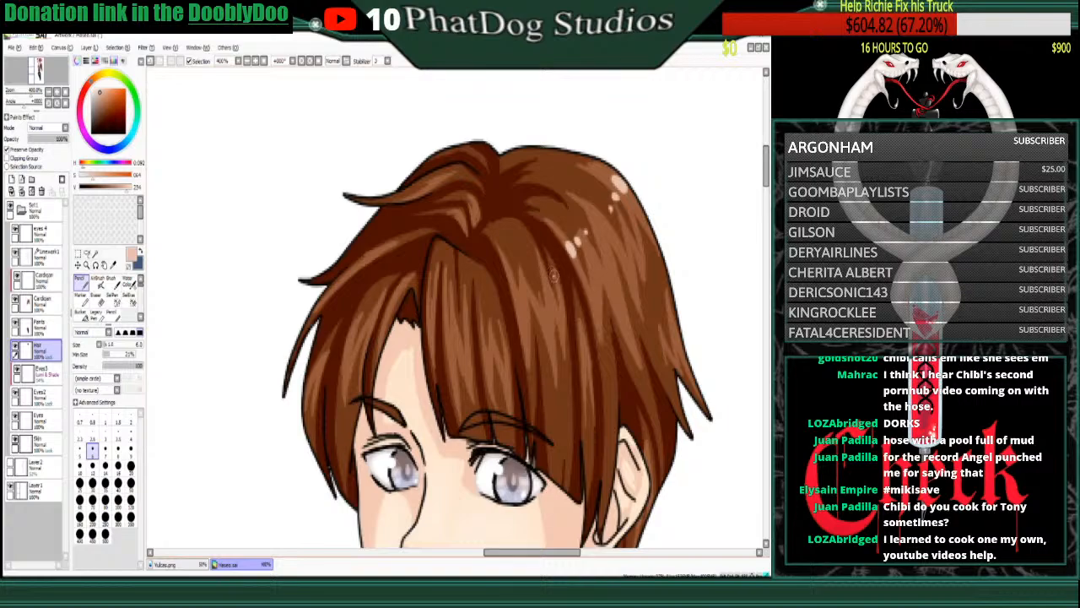
pyautogui.moveTo(549, 267)
pyautogui.mouseDown()
pyautogui.moveTo(514, 291)
pyautogui.moveTo(518, 279)
pyautogui.moveTo(495, 316)
pyautogui.moveTo(495, 296)
pyautogui.moveTo(496, 326)
pyautogui.mouseUp()
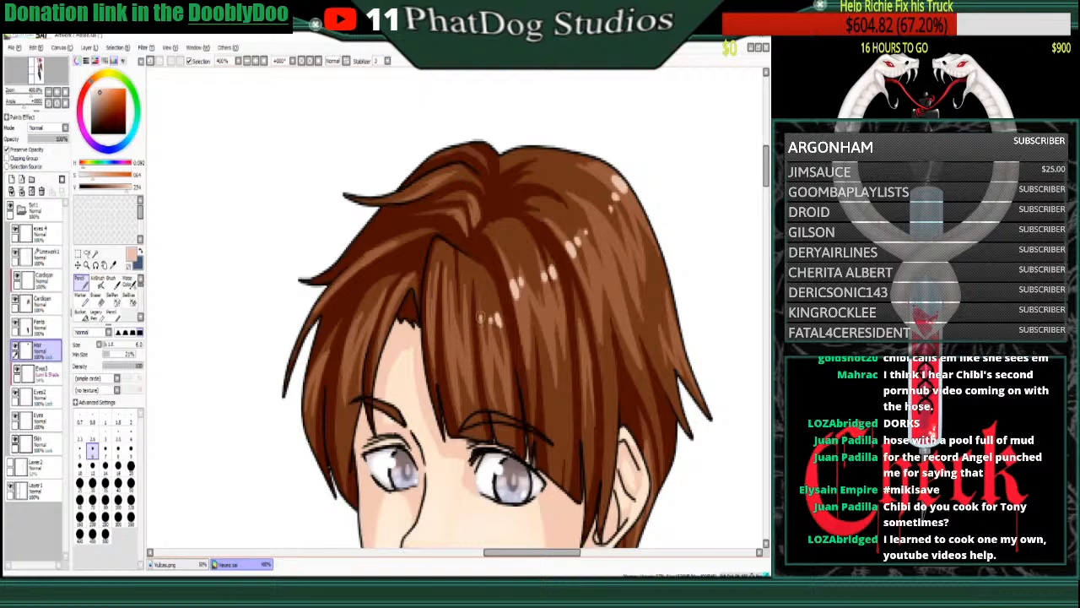
pyautogui.moveTo(430, 293); pyautogui.dragTo(429, 310)
pyautogui.moveTo(399, 299)
pyautogui.mouseDown()
pyautogui.moveTo(357, 326)
pyautogui.moveTo(364, 311)
pyautogui.mouseUp()
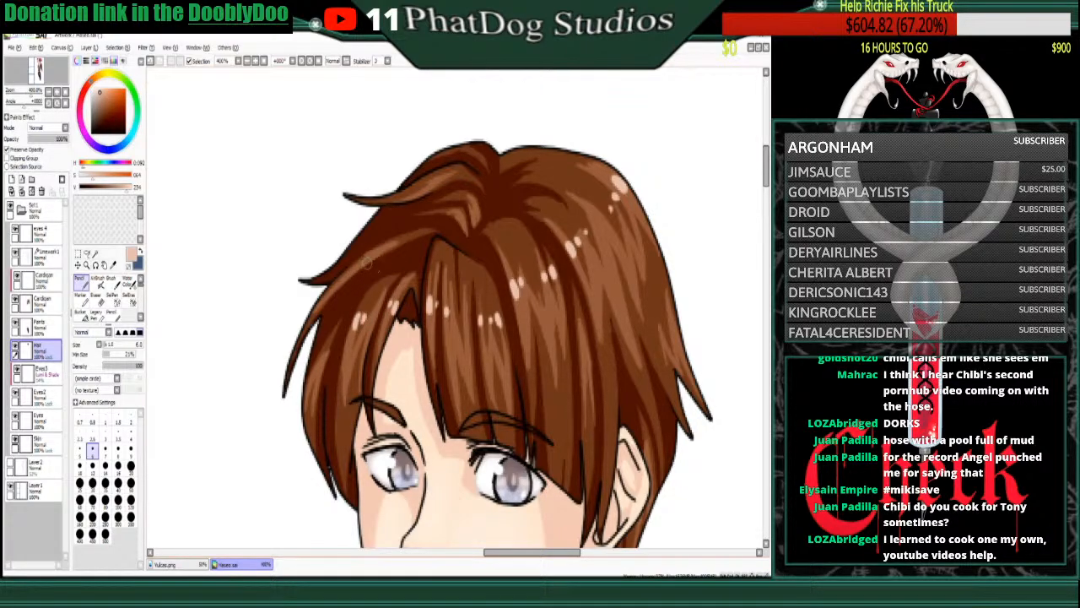
pyautogui.moveTo(367, 262); pyautogui.dragTo(369, 257)
pyautogui.moveTo(434, 289); pyautogui.dragTo(432, 302)
# - Sample the dark brown shadow color and paint shadow strands at the hair's parting on the crown
pyautogui.keyDown('alt'); pyautogui.click(513, 235); pyautogui.keyUp('alt')
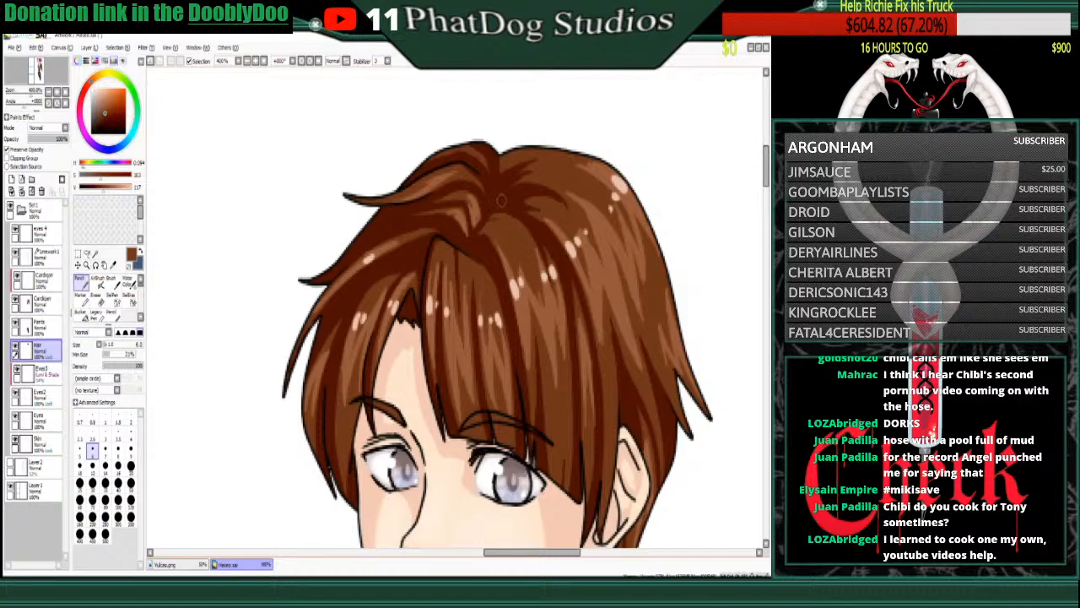
pyautogui.keyDown('alt'); pyautogui.click(502, 200); pyautogui.keyUp('alt')
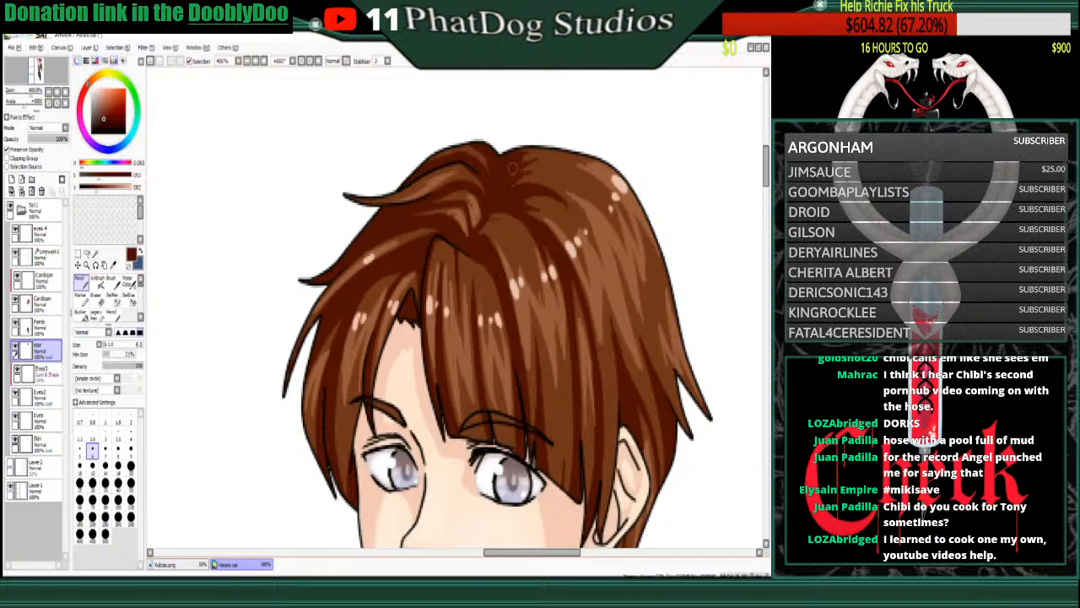
pyautogui.moveTo(514, 168); pyautogui.dragTo(553, 161)
# - Merge the clipped Cardigan pattern layer into the Cardigan base layer below it
pyautogui.click(49, 92)
pyautogui.click(49, 92)
pyautogui.click(49, 92)
pyautogui.click(49, 92)
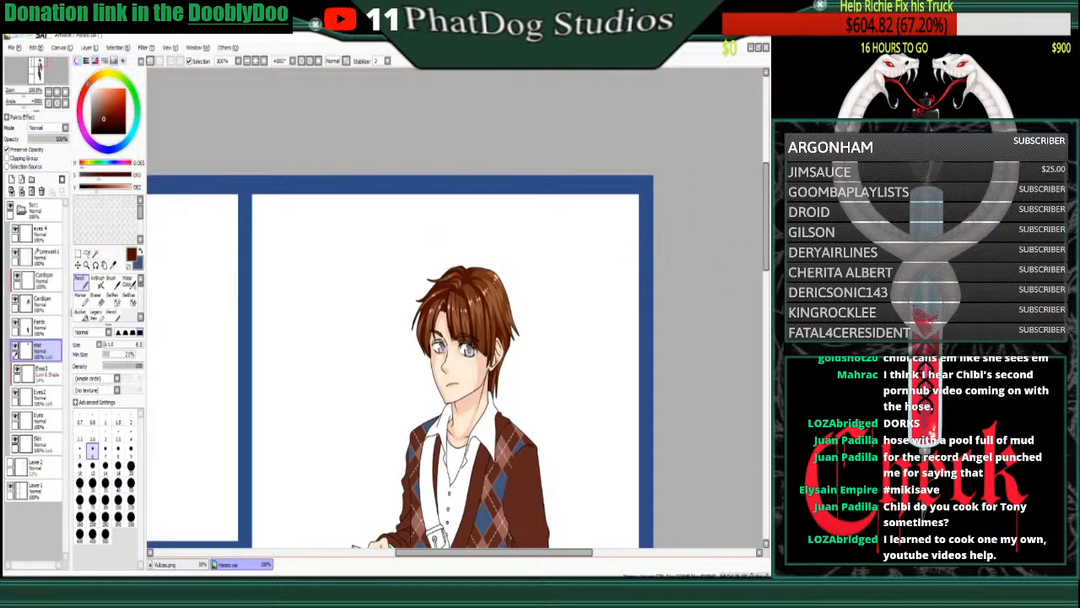
pyautogui.scroll(-6, 456, 308)
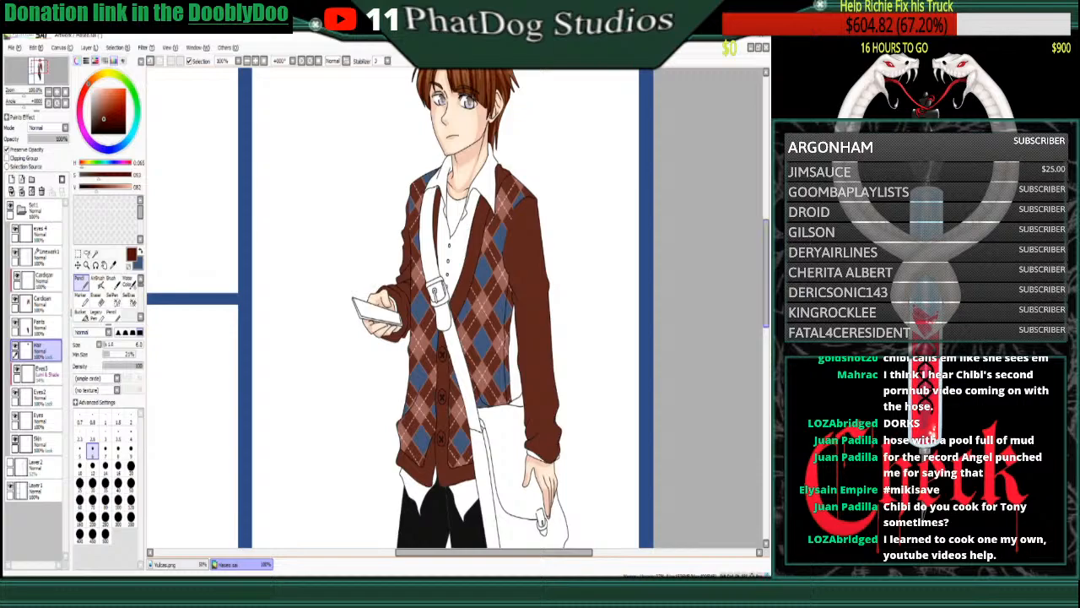
pyautogui.click(43, 304)
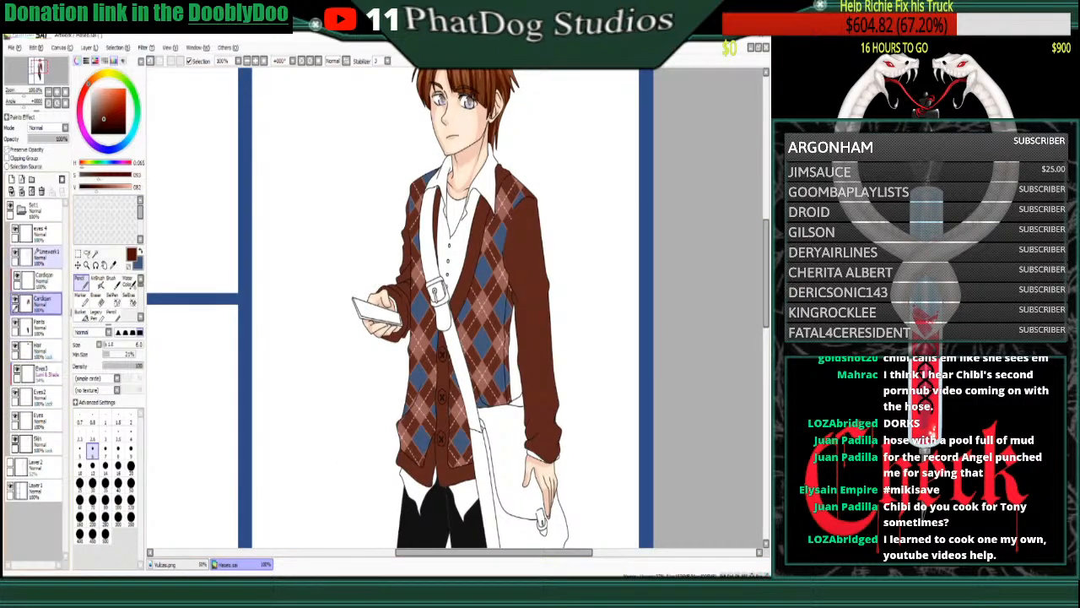
pyautogui.click(44, 280)
pyautogui.click(21, 191)
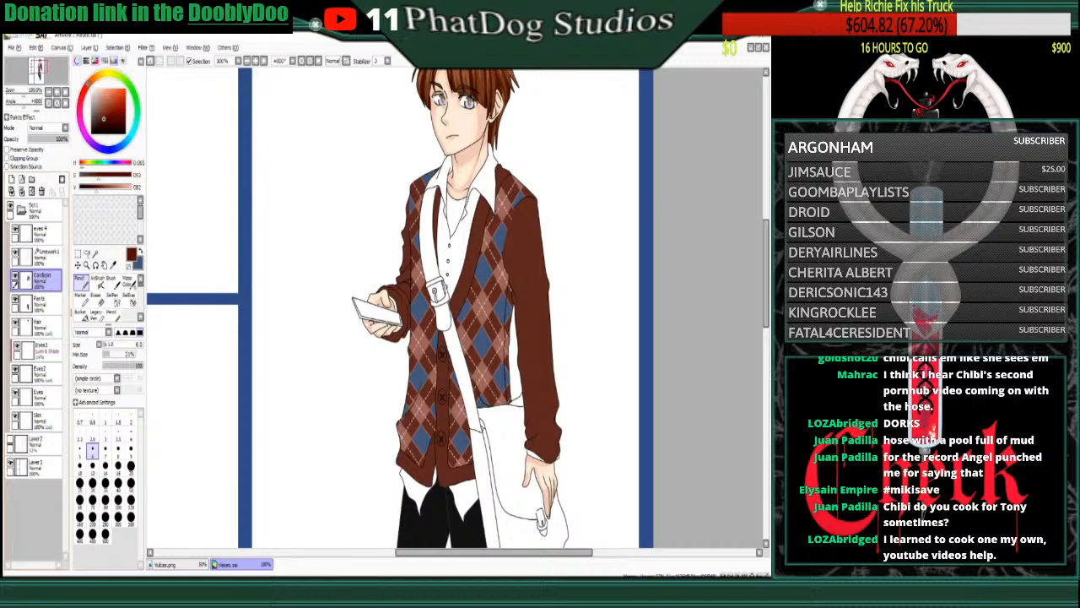
# - Add a new layer above Cardigan, clip it, set it to Multiply mode and pick a mid grey color
pyautogui.click(11, 179)
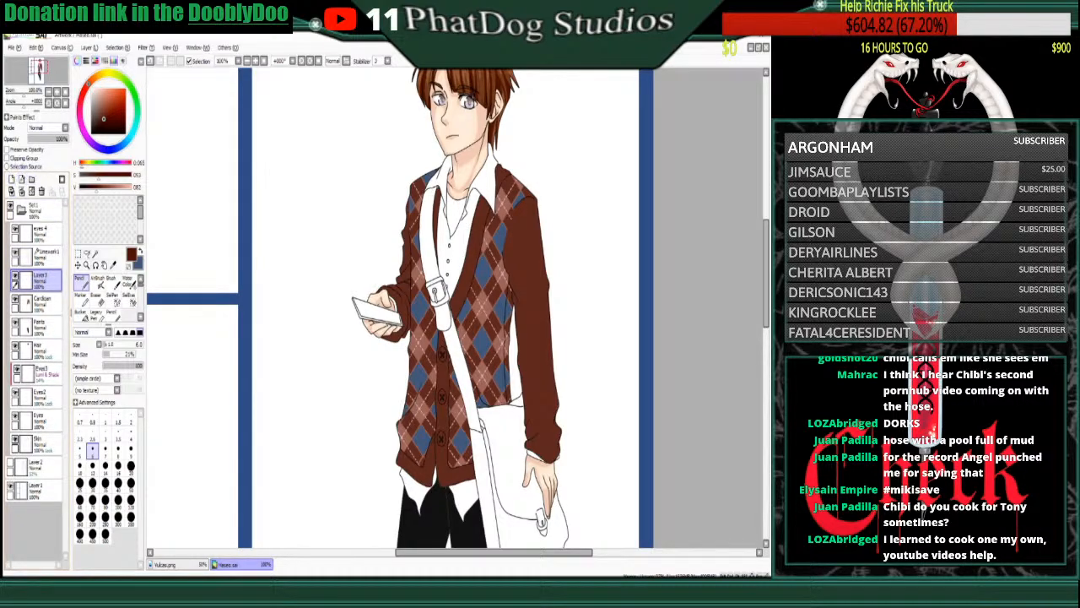
pyautogui.click(7, 157)
pyautogui.click(44, 144)
pyautogui.click(91, 109)
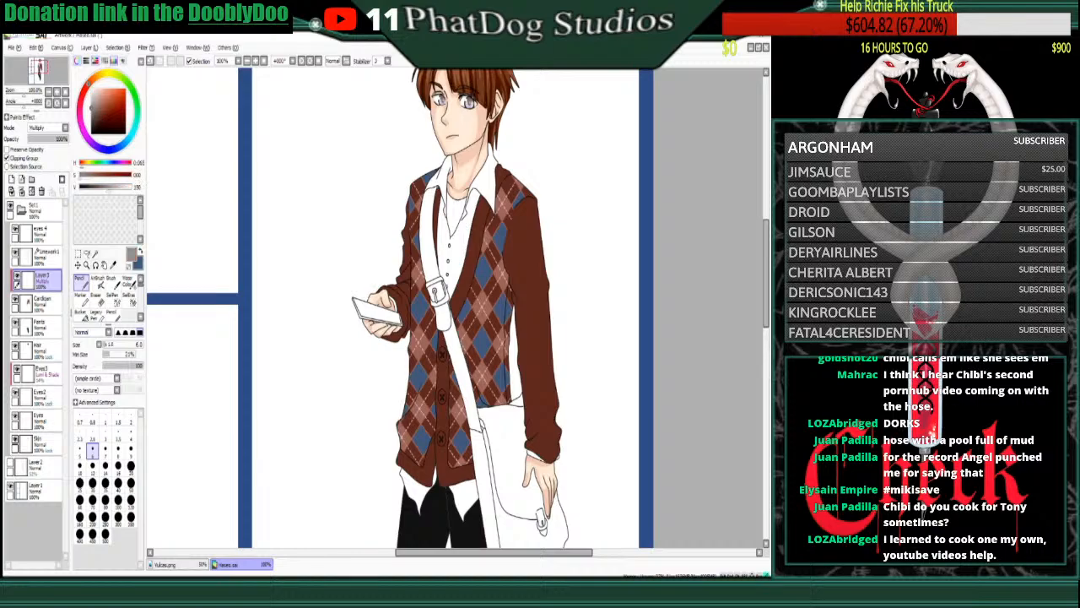
pyautogui.click(91, 113)
# - Draw grey diagonal ribbing lines on the cardigan's front trim beside the strap buckle, undoing unwanted strokes
pyautogui.click(57, 92)
pyautogui.click(56, 92)
pyautogui.click(57, 92)
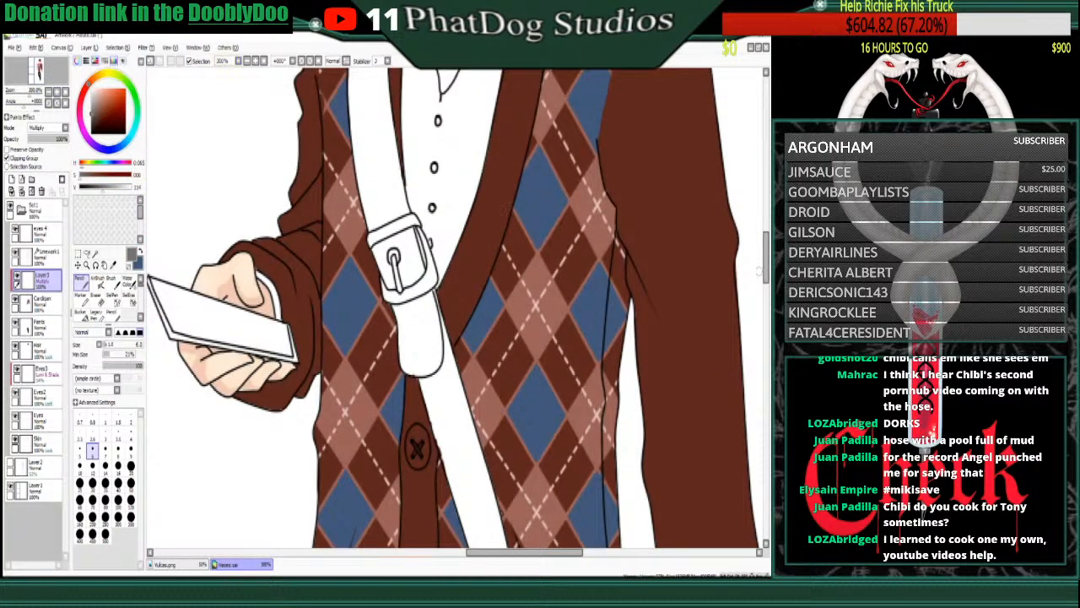
pyautogui.moveTo(440, 294); pyautogui.dragTo(462, 342)
pyautogui.moveTo(446, 269); pyautogui.dragTo(466, 325)
pyautogui.moveTo(454, 258)
pyautogui.mouseDown()
pyautogui.moveTo(473, 304)
pyautogui.moveTo(473, 212)
pyautogui.moveTo(451, 293)
pyautogui.moveTo(489, 312)
pyautogui.mouseUp()
pyautogui.hotkey('ctrl', 'z')
pyautogui.hotkey('ctrl', 'z')
pyautogui.hotkey('ctrl', 'z')
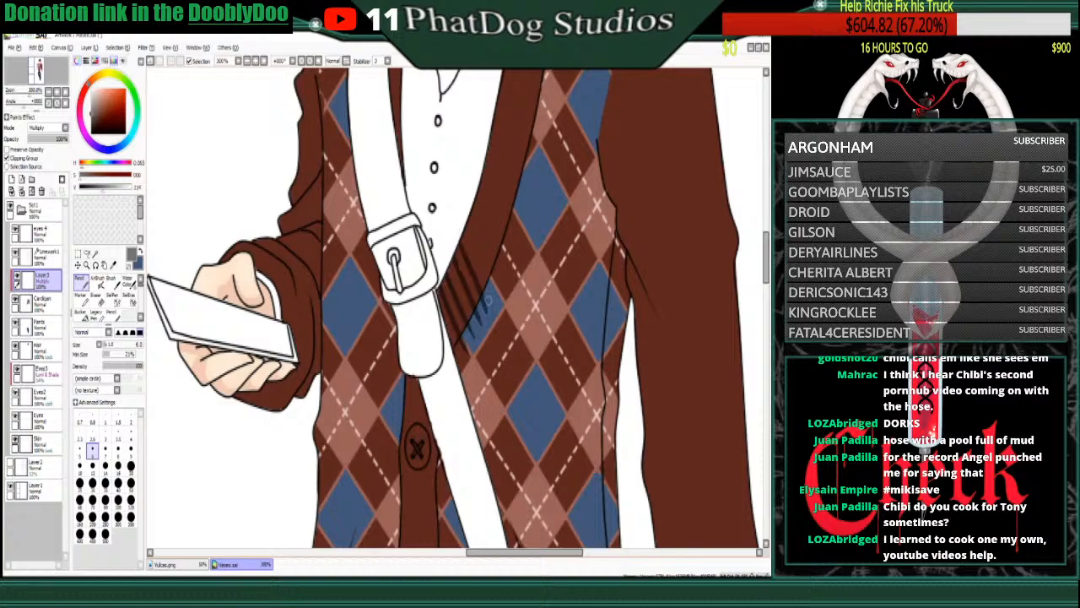
# - Continue the diagonal ribbing lines up the middle stretch of the cardigan's front trim
pyautogui.moveTo(466, 228); pyautogui.dragTo(495, 276)
pyautogui.moveTo(471, 216)
pyautogui.mouseDown()
pyautogui.moveTo(498, 272)
pyautogui.moveTo(507, 259)
pyautogui.mouseUp()
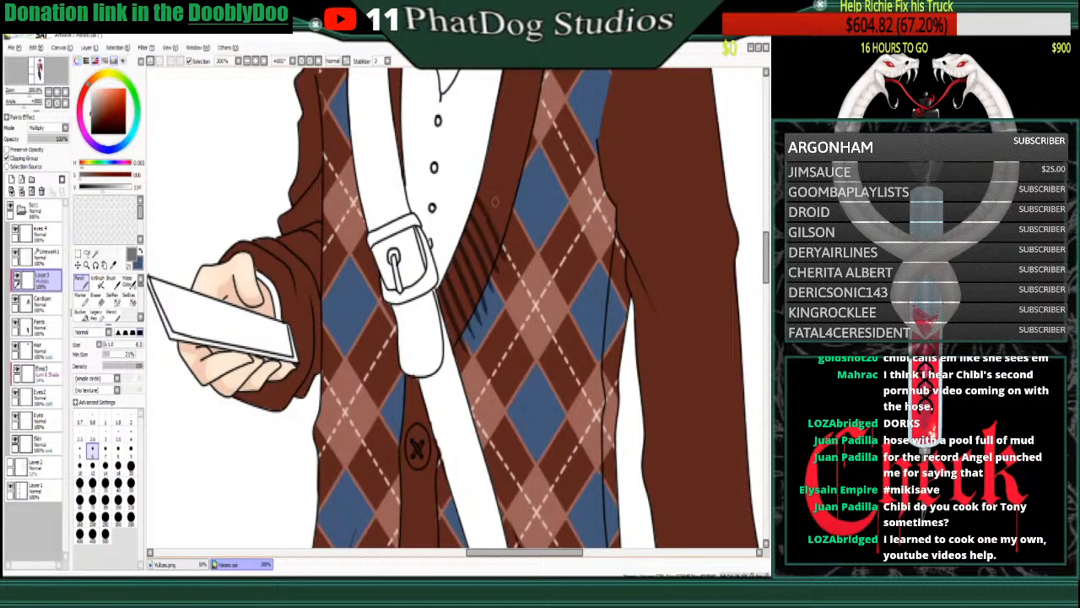
pyautogui.moveTo(481, 187); pyautogui.dragTo(509, 243)
pyautogui.moveTo(488, 163); pyautogui.dragTo(518, 203)
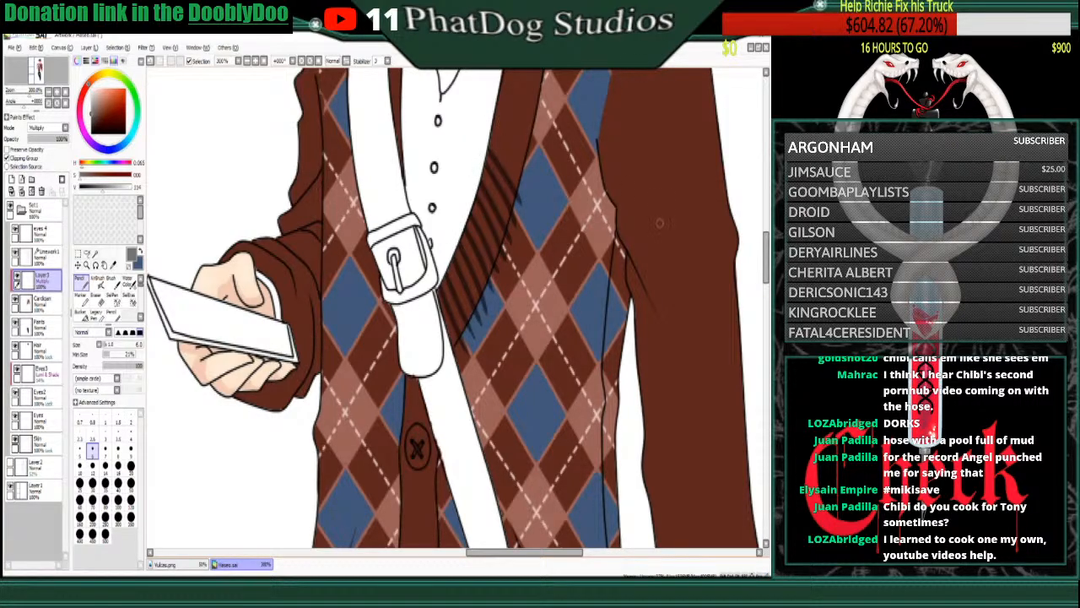
pyautogui.scroll(3, 751, 228)
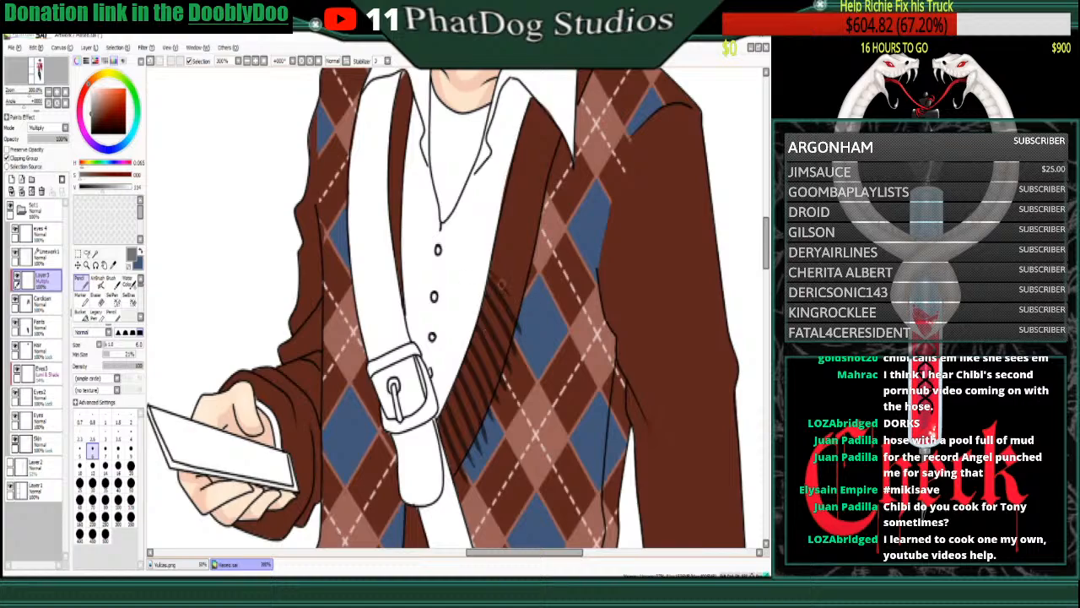
pyautogui.moveTo(493, 266)
pyautogui.mouseDown()
pyautogui.moveTo(527, 320)
pyautogui.moveTo(525, 302)
pyautogui.mouseUp()
pyautogui.moveTo(493, 225)
pyautogui.mouseDown()
pyautogui.moveTo(533, 279)
pyautogui.moveTo(530, 255)
pyautogui.mouseUp()
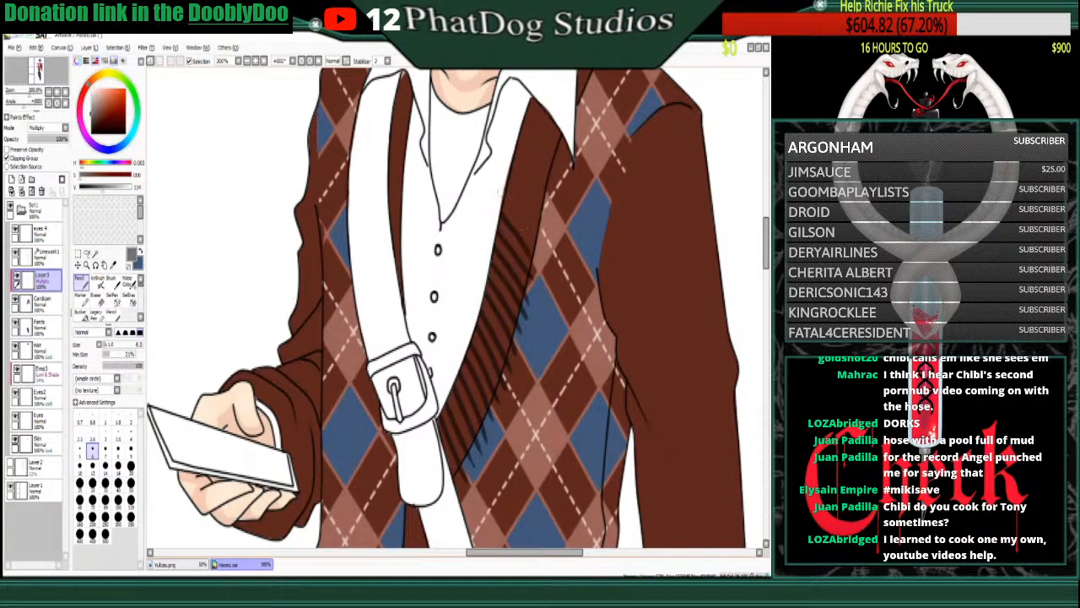
# - Extend the diagonal ribbing lines up the cardigan's front trim to its top edge under the shirt collar, undoing unwanted strokes
pyautogui.moveTo(498, 190)
pyautogui.mouseDown()
pyautogui.moveTo(538, 252)
pyautogui.moveTo(544, 234)
pyautogui.mouseUp()
pyautogui.moveTo(509, 167); pyautogui.dragTo(547, 222)
pyautogui.hotkey('ctrl', 'z')
pyautogui.hotkey('ctrl', 'z')
pyautogui.moveTo(510, 187)
pyautogui.mouseDown()
pyautogui.moveTo(544, 234)
pyautogui.moveTo(544, 212)
pyautogui.mouseUp()
pyautogui.moveTo(516, 152)
pyautogui.mouseDown()
pyautogui.moveTo(542, 187)
pyautogui.moveTo(547, 179)
pyautogui.mouseUp()
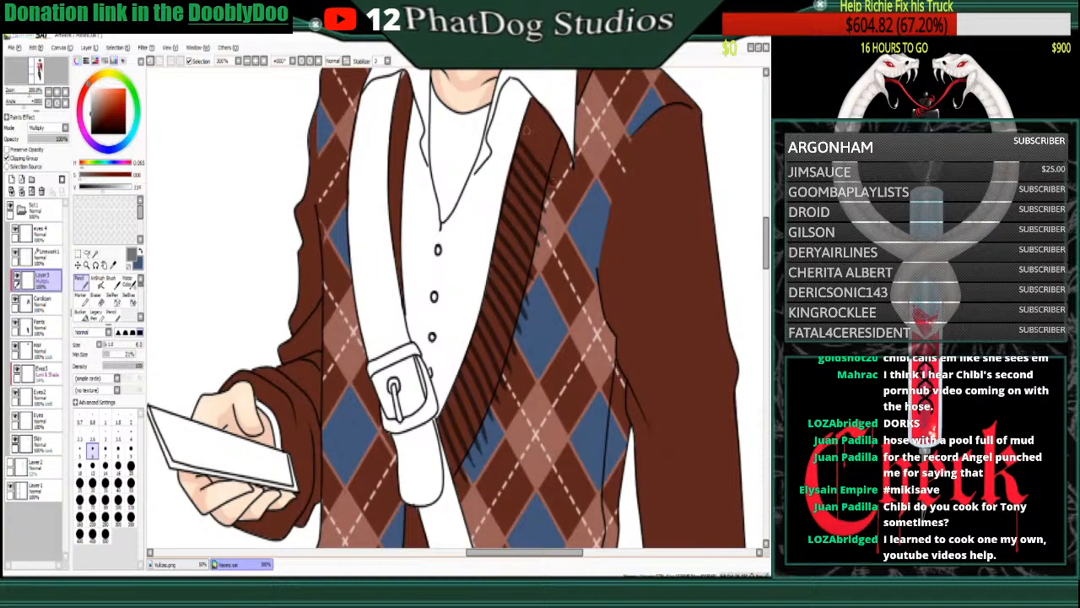
pyautogui.moveTo(520, 126); pyautogui.dragTo(555, 171)
pyautogui.moveTo(523, 107)
pyautogui.mouseDown()
pyautogui.moveTo(562, 161)
pyautogui.moveTo(561, 140)
pyautogui.mouseUp()
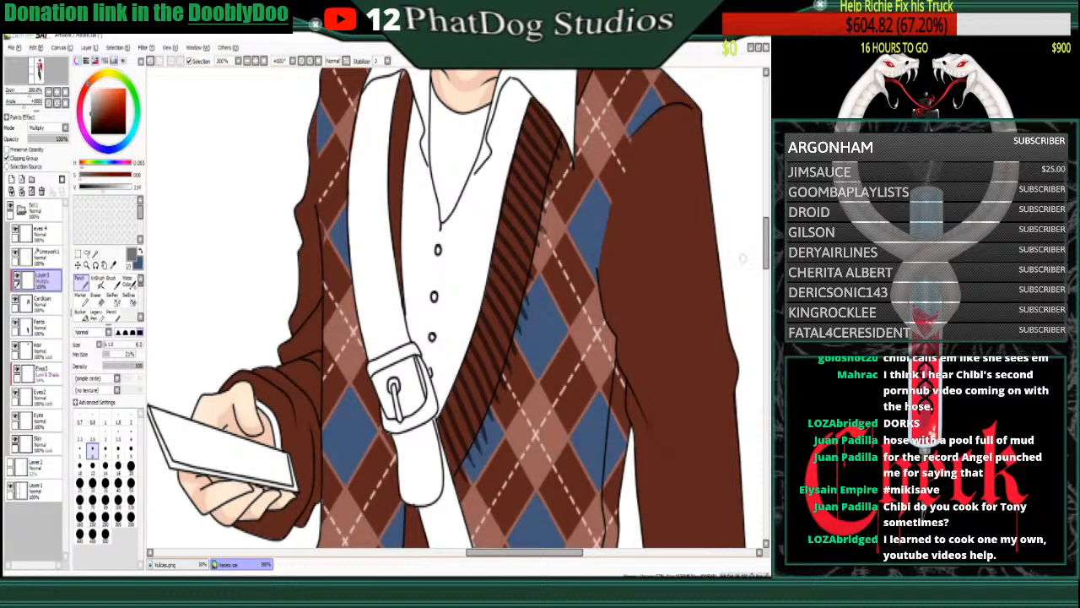
# - Draw ribbing lines on the trim around the shirt collar at the shoulder and on the narrow trim strip beside the strap
pyautogui.scroll(4, 456, 309)
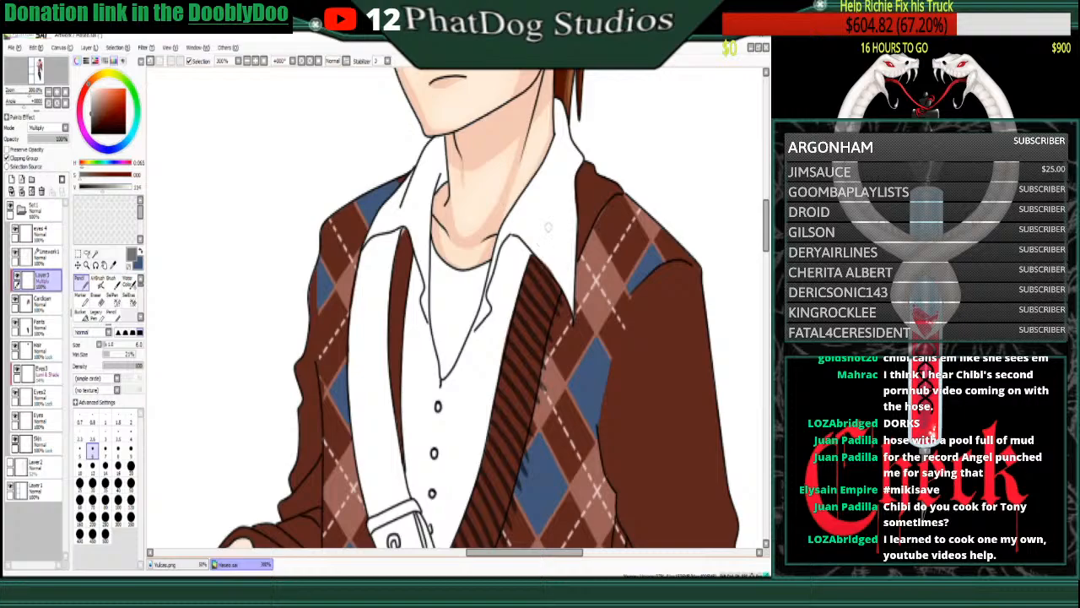
pyautogui.moveTo(552, 229); pyautogui.dragTo(587, 275)
pyautogui.moveTo(561, 189)
pyautogui.mouseDown()
pyautogui.moveTo(595, 240)
pyautogui.moveTo(591, 202)
pyautogui.moveTo(608, 195)
pyautogui.moveTo(578, 228)
pyautogui.moveTo(591, 258)
pyautogui.mouseUp()
pyautogui.hotkey('ctrl', 'z')
pyautogui.hotkey('ctrl', 'z')
pyautogui.moveTo(575, 221); pyautogui.dragTo(598, 245)
pyautogui.moveTo(573, 202); pyautogui.dragTo(597, 232)
pyautogui.moveTo(575, 184); pyautogui.dragTo(604, 215)
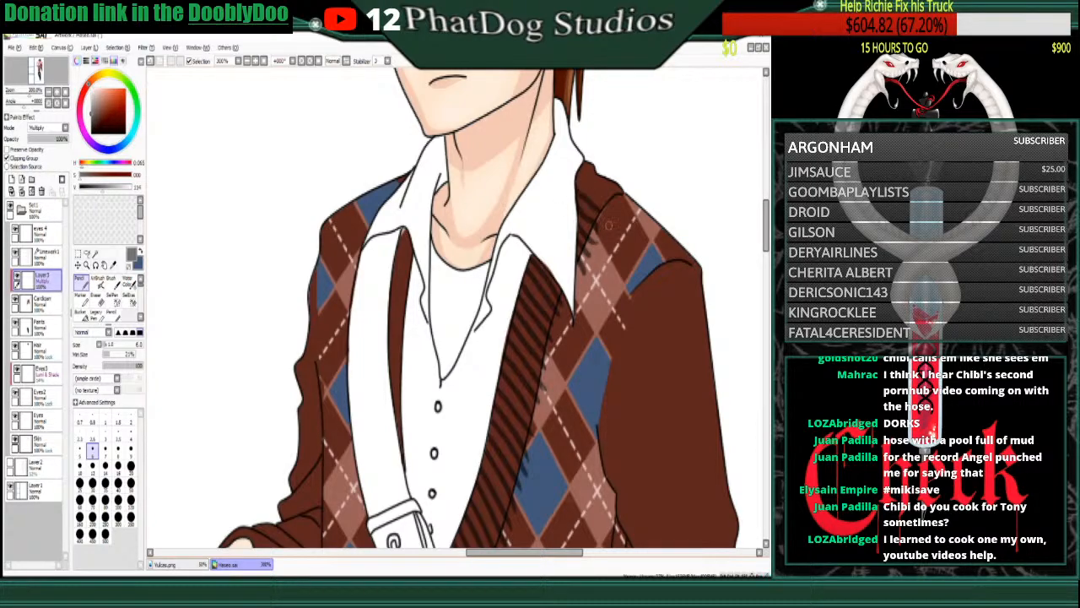
pyautogui.hotkey('ctrl', 'z')
pyautogui.moveTo(573, 178)
pyautogui.mouseDown()
pyautogui.moveTo(590, 209)
pyautogui.moveTo(603, 218)
pyautogui.moveTo(589, 182)
pyautogui.moveTo(606, 207)
pyautogui.mouseUp()
pyautogui.moveTo(587, 165); pyautogui.dragTo(605, 191)
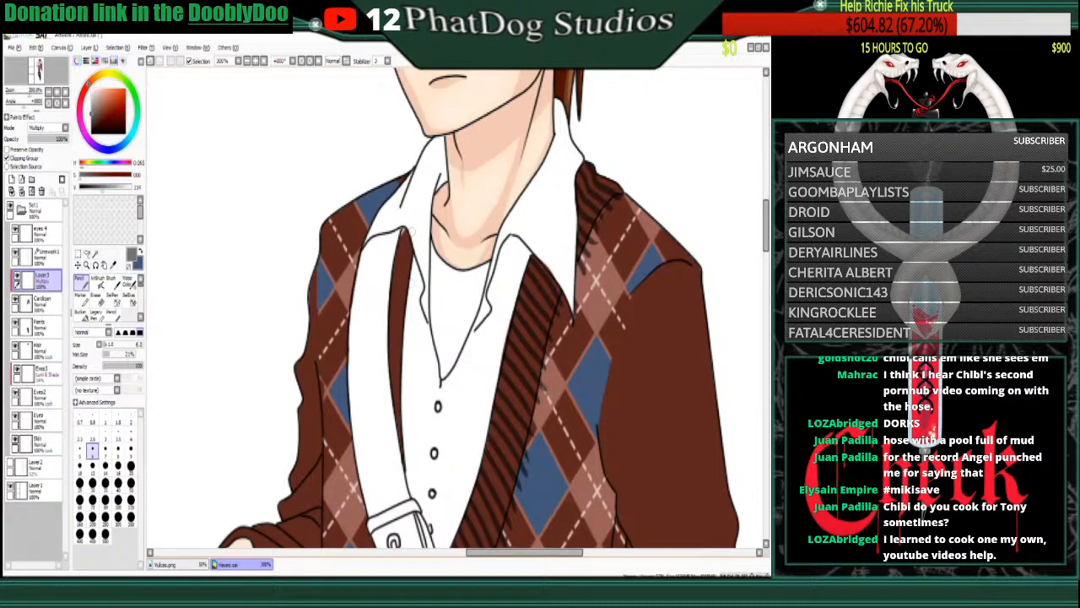
pyautogui.moveTo(398, 239)
pyautogui.mouseDown()
pyautogui.moveTo(385, 264)
pyautogui.moveTo(402, 259)
pyautogui.moveTo(379, 279)
pyautogui.moveTo(402, 279)
pyautogui.moveTo(381, 298)
pyautogui.moveTo(405, 286)
pyautogui.moveTo(379, 313)
pyautogui.moveTo(416, 293)
pyautogui.moveTo(398, 333)
pyautogui.moveTo(403, 318)
pyautogui.moveTo(376, 348)
pyautogui.moveTo(390, 323)
pyautogui.mouseUp()
pyautogui.hotkey('ctrl', 'z')
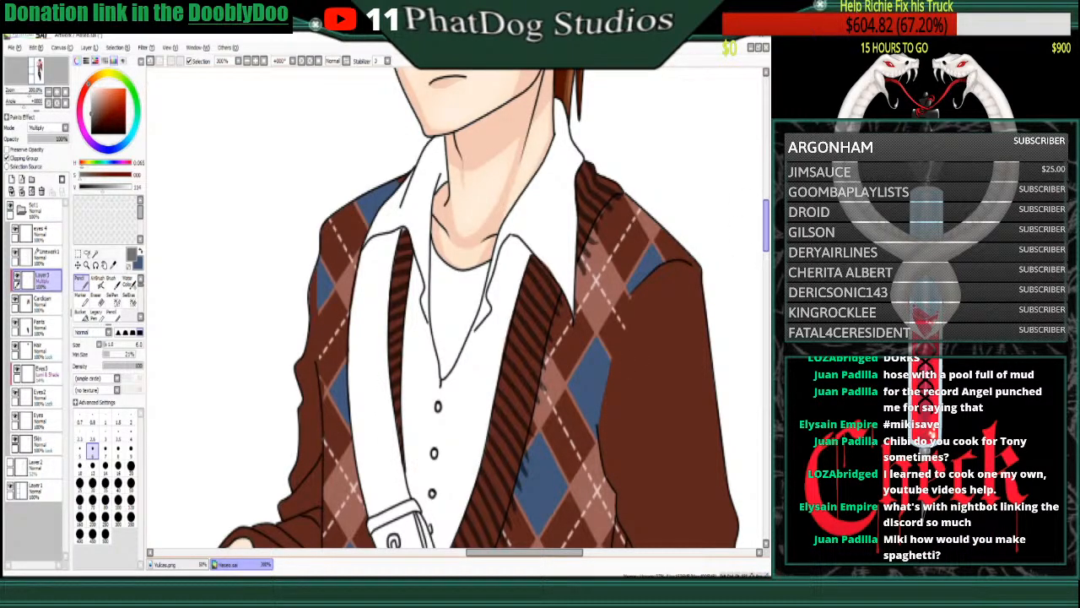
# - Draw horizontal ribbing lines across the button placket below the strap's end and around the first visible button
pyautogui.scroll(-5, 406, 248)
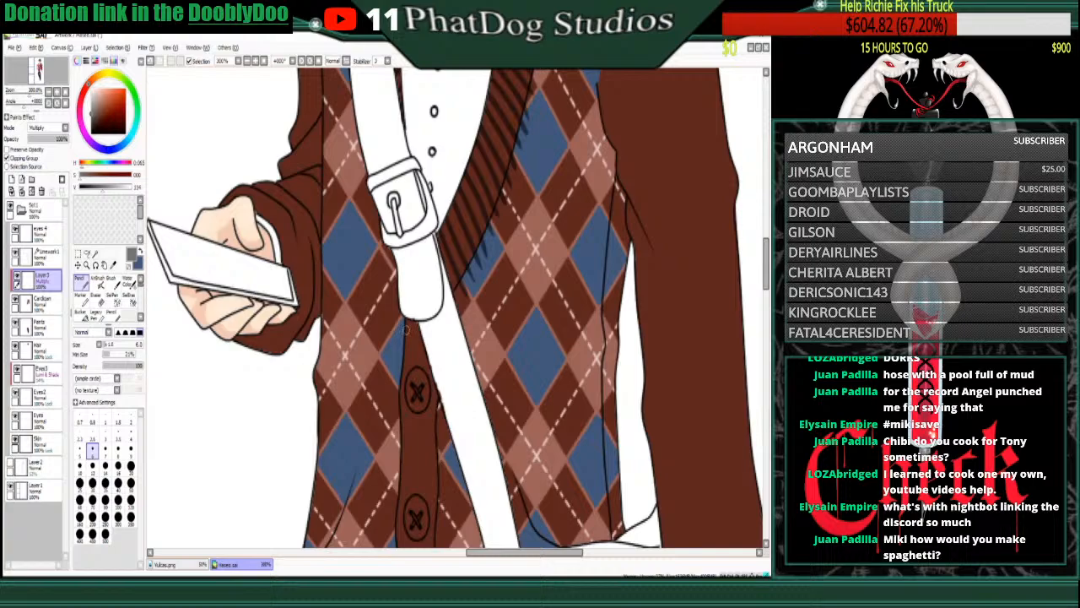
pyautogui.moveTo(405, 347)
pyautogui.mouseDown()
pyautogui.moveTo(439, 350)
pyautogui.moveTo(431, 368)
pyautogui.moveTo(450, 379)
pyautogui.mouseUp()
pyautogui.moveTo(390, 393)
pyautogui.mouseDown()
pyautogui.moveTo(448, 395)
pyautogui.moveTo(393, 409)
pyautogui.moveTo(438, 412)
pyautogui.moveTo(408, 423)
pyautogui.moveTo(439, 431)
pyautogui.moveTo(416, 441)
pyautogui.moveTo(427, 453)
pyautogui.moveTo(419, 382)
pyautogui.moveTo(404, 448)
pyautogui.moveTo(448, 445)
pyautogui.moveTo(404, 467)
pyautogui.moveTo(436, 462)
pyautogui.moveTo(400, 485)
pyautogui.moveTo(449, 478)
pyautogui.mouseUp()
pyautogui.hotkey('ctrl', 'z')
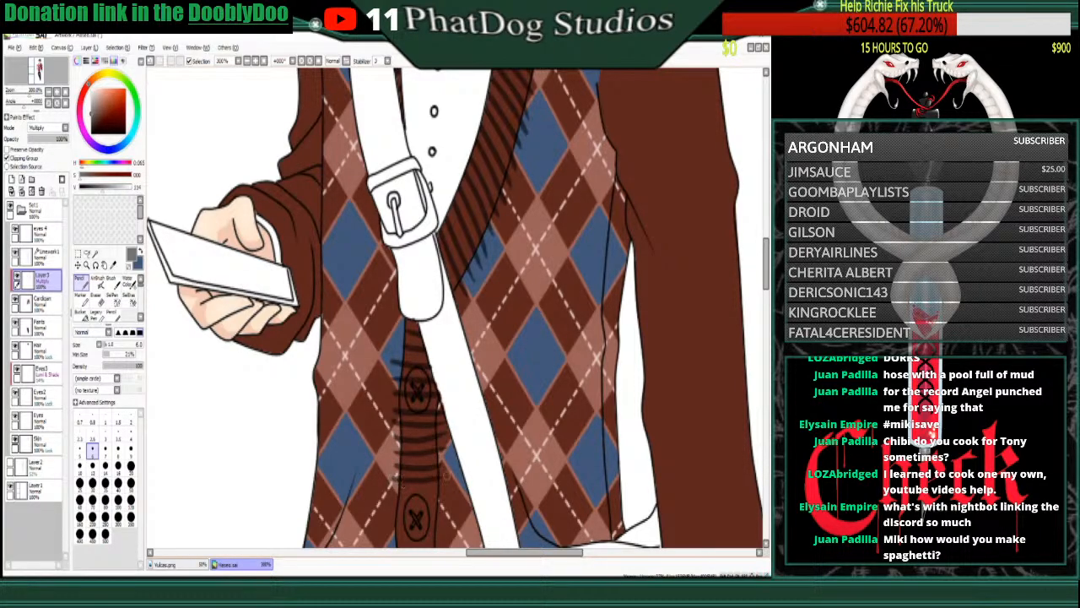
# - Continue the ribbing lines down the placket past the lower two buttons toward the hem, undoing unwanted strokes
pyautogui.scroll(-5, 667, 313)
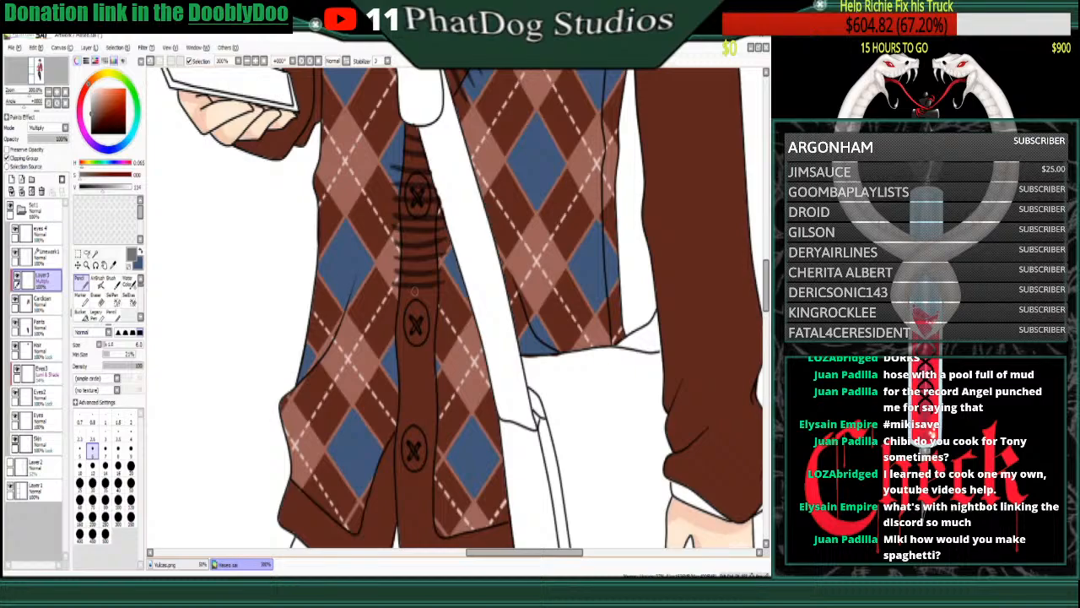
pyautogui.moveTo(388, 296)
pyautogui.mouseDown()
pyautogui.moveTo(448, 317)
pyautogui.moveTo(390, 317)
pyautogui.moveTo(399, 327)
pyautogui.moveTo(392, 314)
pyautogui.moveTo(439, 318)
pyautogui.moveTo(429, 343)
pyautogui.moveTo(390, 334)
pyautogui.moveTo(438, 339)
pyautogui.moveTo(388, 327)
pyautogui.moveTo(432, 333)
pyautogui.moveTo(443, 362)
pyautogui.moveTo(404, 380)
pyautogui.moveTo(440, 395)
pyautogui.moveTo(417, 412)
pyautogui.moveTo(392, 402)
pyautogui.moveTo(420, 422)
pyautogui.moveTo(460, 421)
pyautogui.moveTo(389, 434)
pyautogui.moveTo(455, 447)
pyautogui.moveTo(429, 468)
pyautogui.moveTo(395, 451)
pyautogui.moveTo(423, 468)
pyautogui.moveTo(398, 470)
pyautogui.moveTo(439, 476)
pyautogui.moveTo(427, 489)
pyautogui.moveTo(395, 483)
pyautogui.moveTo(454, 501)
pyautogui.moveTo(407, 504)
pyautogui.moveTo(432, 516)
pyautogui.moveTo(400, 521)
pyautogui.moveTo(444, 525)
pyautogui.mouseUp()
pyautogui.hotkey('ctrl', 'z')
pyautogui.hotkey('ctrl', 'z')
pyautogui.hotkey('ctrl', 'z')
pyautogui.hotkey('ctrl', 'z')
pyautogui.hotkey('ctrl', 'z')
pyautogui.hotkey('ctrl', 'z')
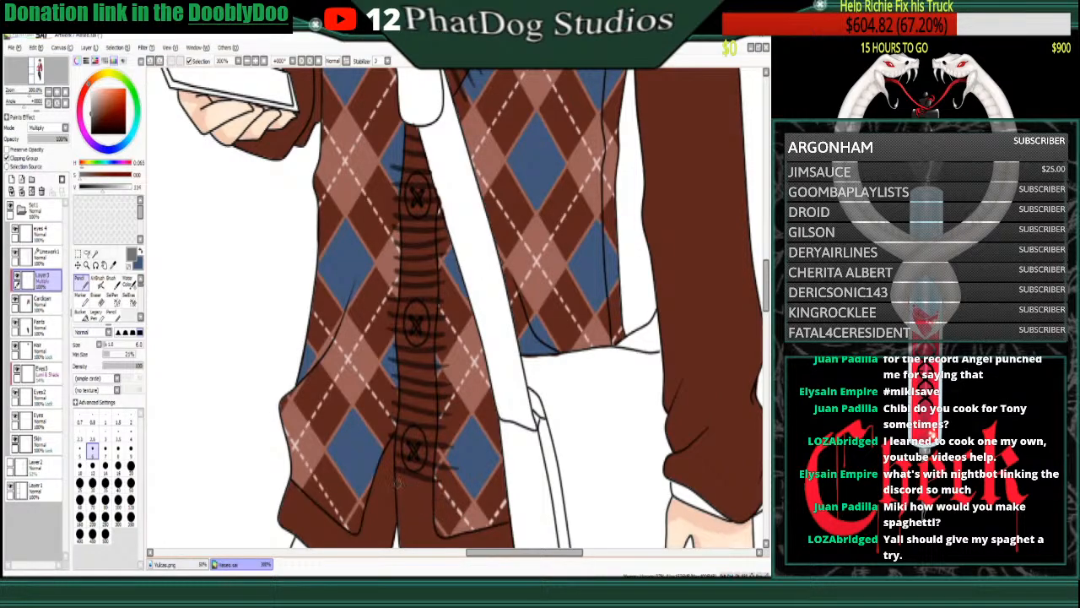
pyautogui.moveTo(398, 483)
pyautogui.mouseDown()
pyautogui.moveTo(444, 481)
pyautogui.moveTo(416, 495)
pyautogui.moveTo(395, 480)
pyautogui.moveTo(412, 497)
pyautogui.moveTo(398, 499)
pyautogui.moveTo(438, 493)
pyautogui.moveTo(395, 513)
pyautogui.moveTo(433, 510)
pyautogui.mouseUp()
pyautogui.hotkey('ctrl', 'z')
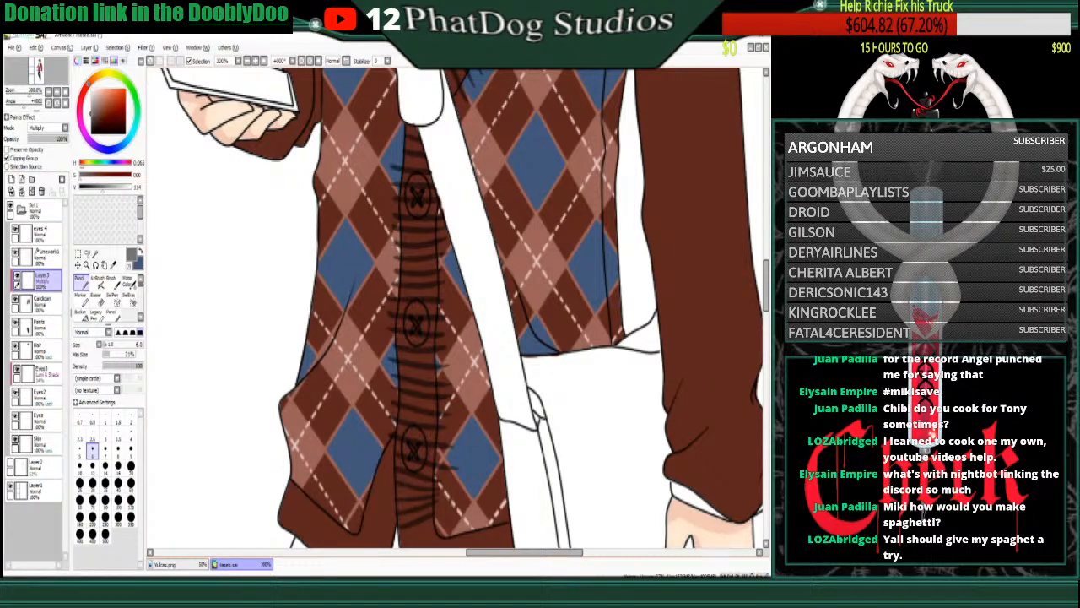
# - Fan the ribbing lines around the bottom corner of the placket and continue them along the adjoining hem to the strap
pyautogui.scroll(-5, 723, 348)
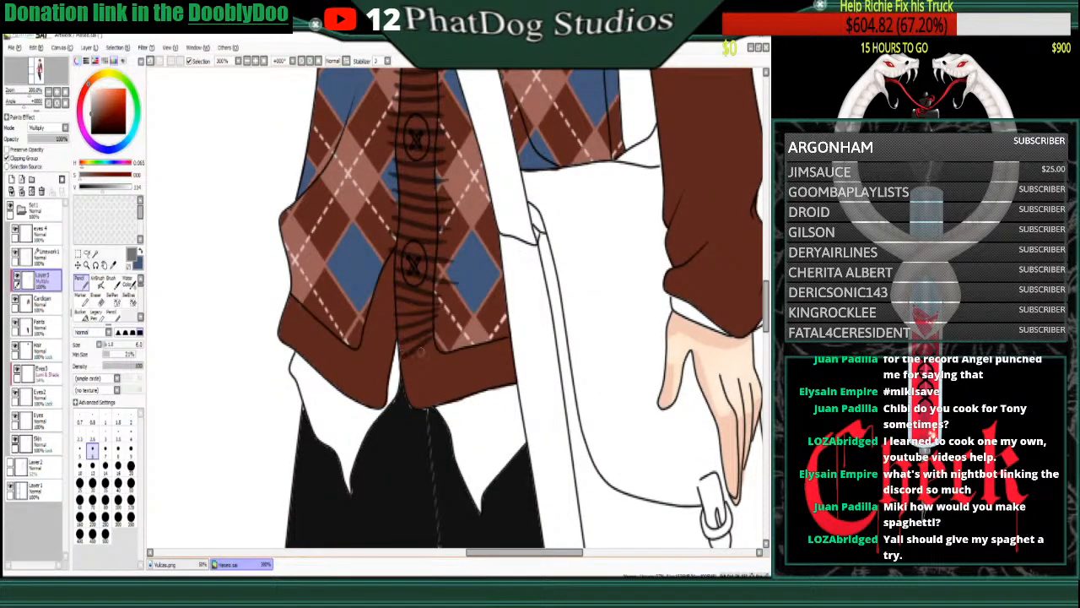
pyautogui.moveTo(401, 382); pyautogui.dragTo(435, 348)
pyautogui.moveTo(411, 405); pyautogui.dragTo(441, 342)
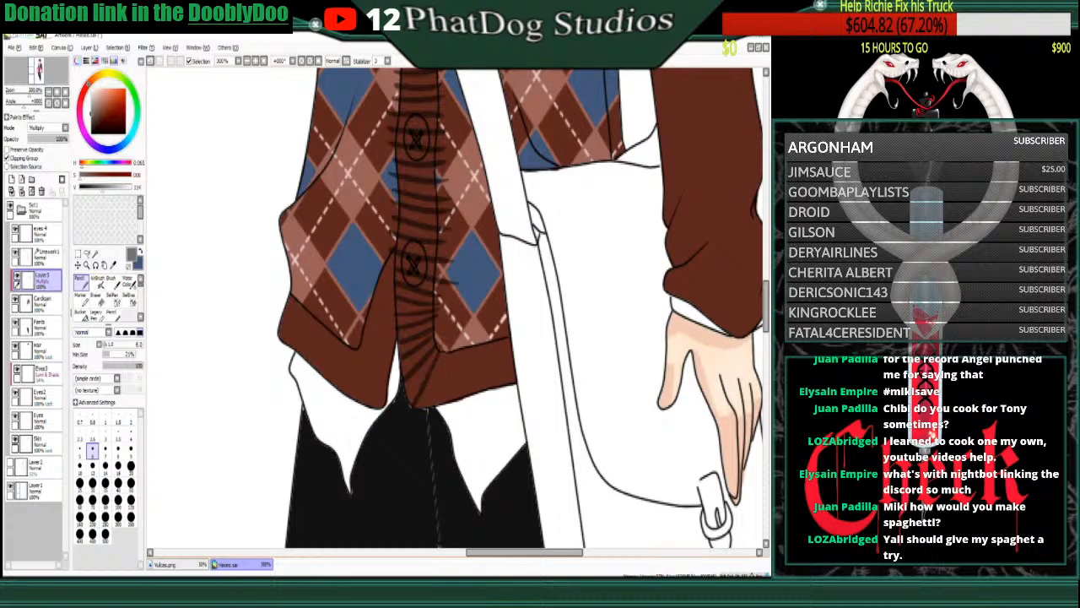
pyautogui.moveTo(426, 411)
pyautogui.mouseDown()
pyautogui.moveTo(454, 330)
pyautogui.moveTo(445, 408)
pyautogui.mouseUp()
pyautogui.moveTo(459, 345)
pyautogui.mouseDown()
pyautogui.moveTo(456, 406)
pyautogui.moveTo(465, 362)
pyautogui.moveTo(463, 395)
pyautogui.moveTo(472, 391)
pyautogui.mouseUp()
pyautogui.moveTo(483, 328); pyautogui.dragTo(480, 390)
pyautogui.moveTo(492, 327)
pyautogui.mouseDown()
pyautogui.moveTo(490, 387)
pyautogui.moveTo(503, 385)
pyautogui.mouseUp()
pyautogui.moveTo(508, 325); pyautogui.dragTo(510, 358)
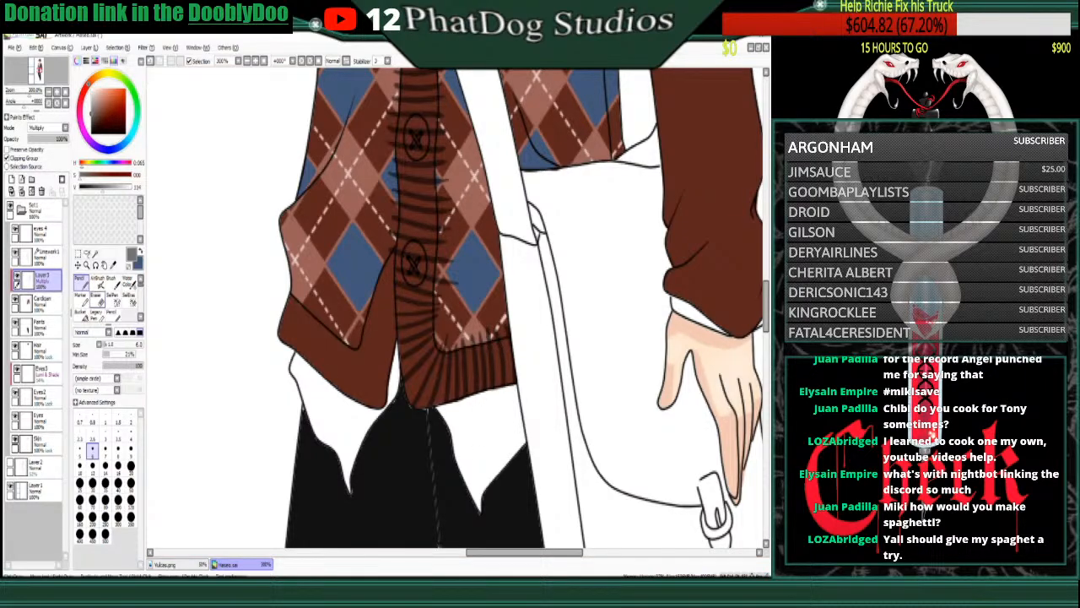
# - Erase the ribbing overspill from the argyle areas beside the button placket and above its hem with a larger eraser
pyautogui.click(99, 297)
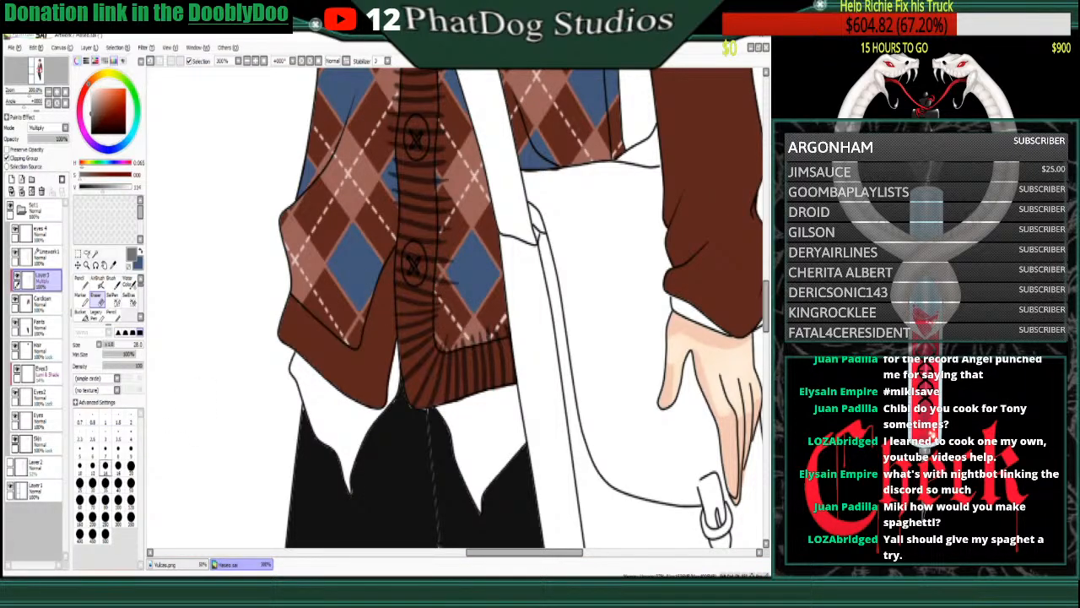
pyautogui.click(106, 465)
pyautogui.moveTo(460, 221)
pyautogui.mouseDown()
pyautogui.moveTo(449, 281)
pyautogui.moveTo(450, 213)
pyautogui.moveTo(443, 336)
pyautogui.moveTo(503, 326)
pyautogui.mouseUp()
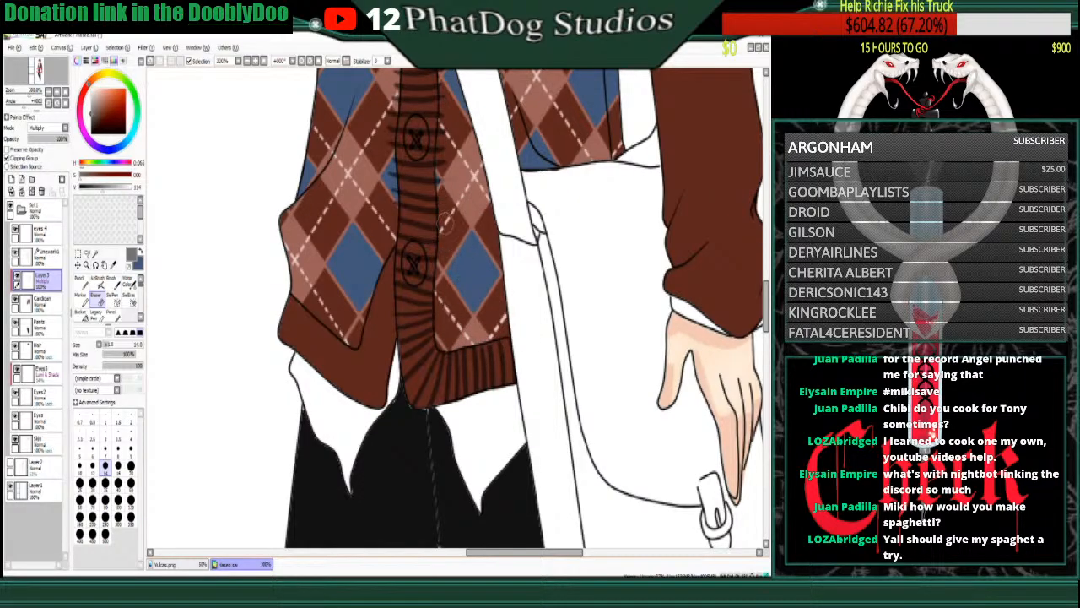
pyautogui.moveTo(449, 195)
pyautogui.mouseDown()
pyautogui.moveTo(446, 124)
pyautogui.moveTo(443, 174)
pyautogui.mouseUp()
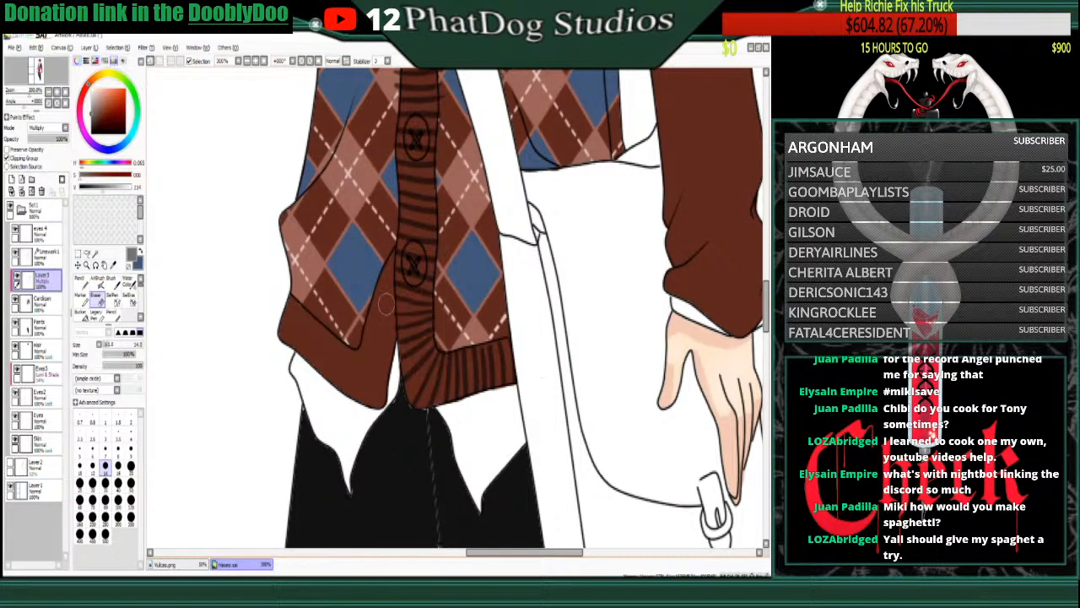
# - Erase the ribbing overspill from the argyle along the upper front trim and at the shoulder trim
pyautogui.scroll(5, 436, 258)
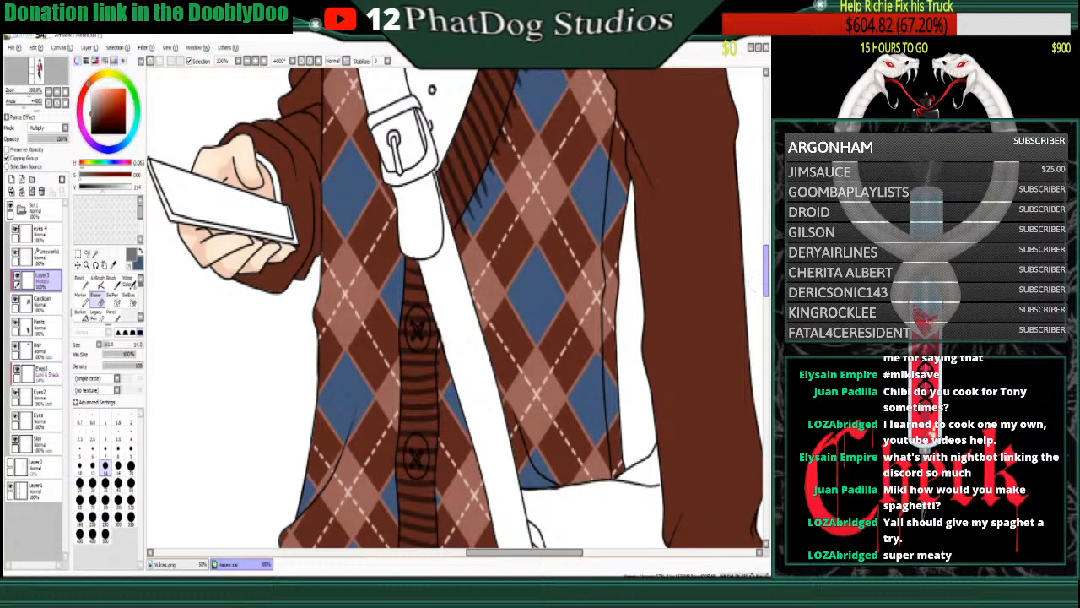
pyautogui.scroll(5, 451, 458)
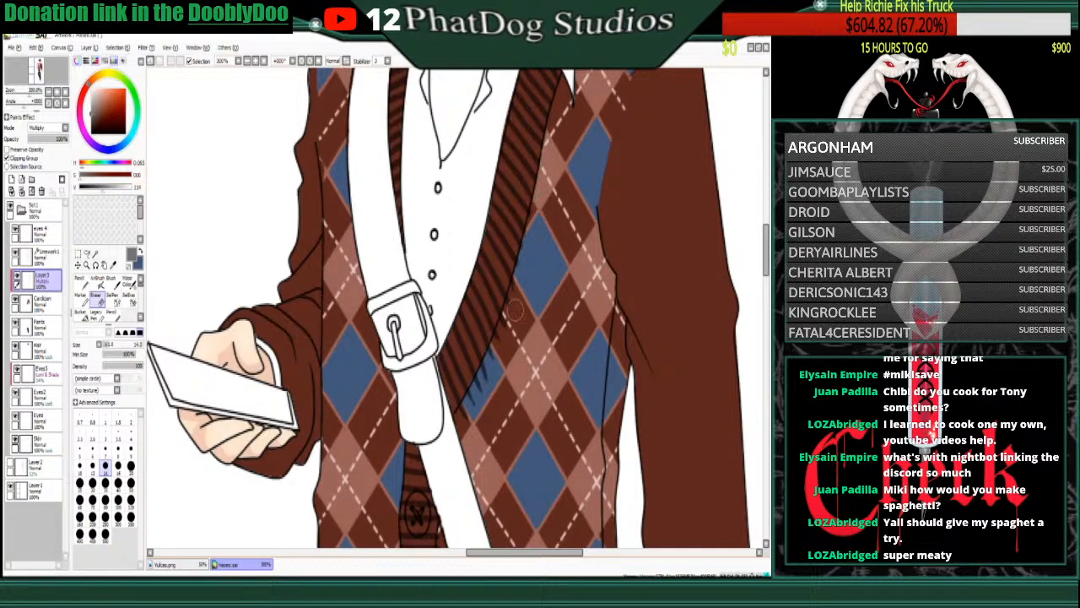
pyautogui.moveTo(482, 397); pyautogui.dragTo(462, 427)
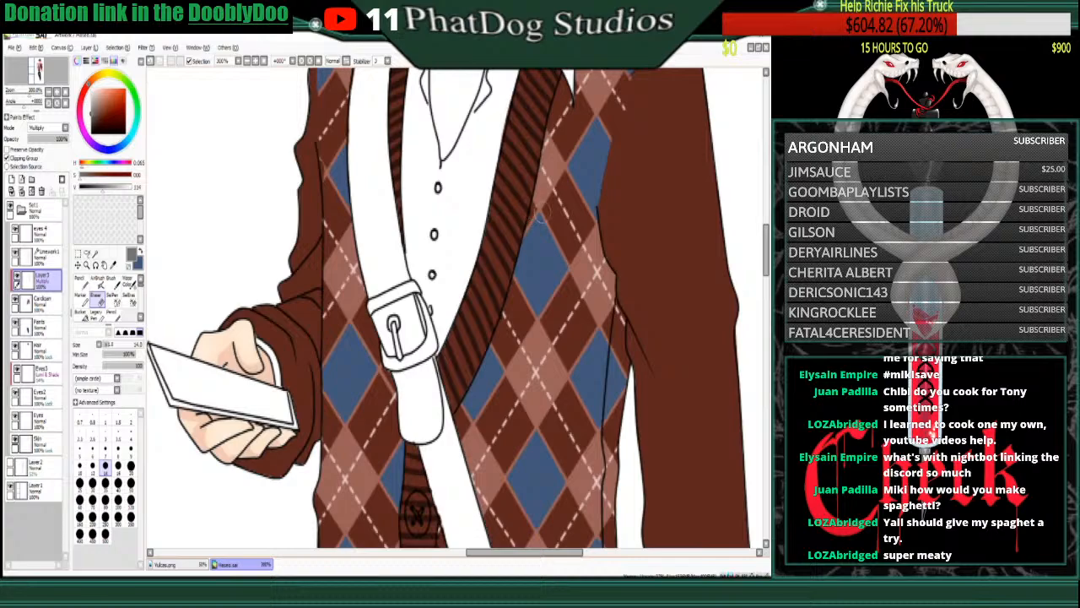
pyautogui.scroll(3, 608, 236)
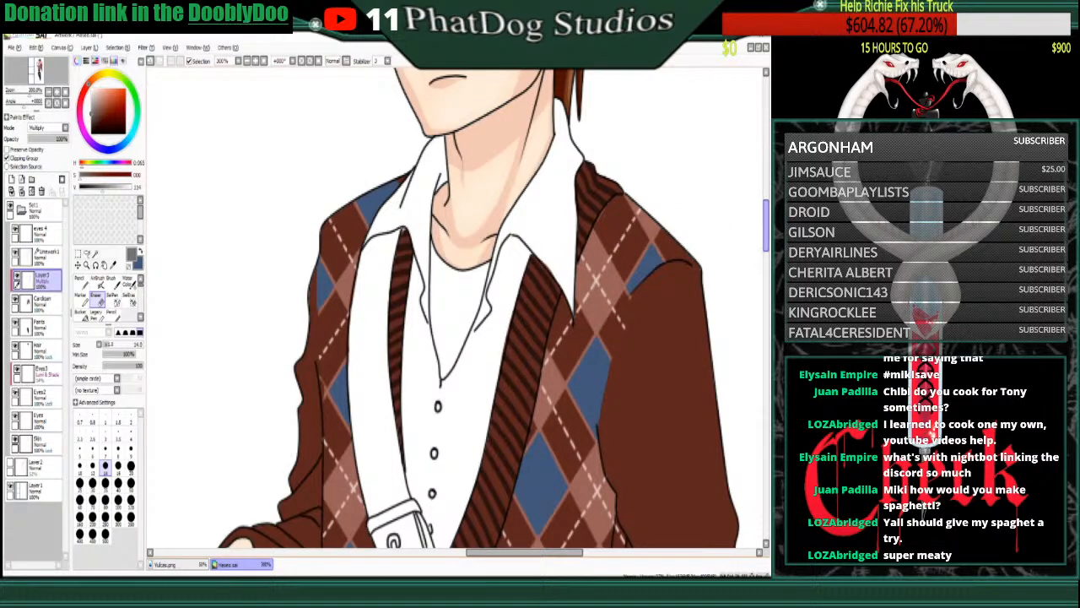
# - Draw ribbing lines with the Pencil along the hem of the other front panel, from its outer edge to the corner
pyautogui.moveTo(766, 226); pyautogui.dragTo(766, 250)
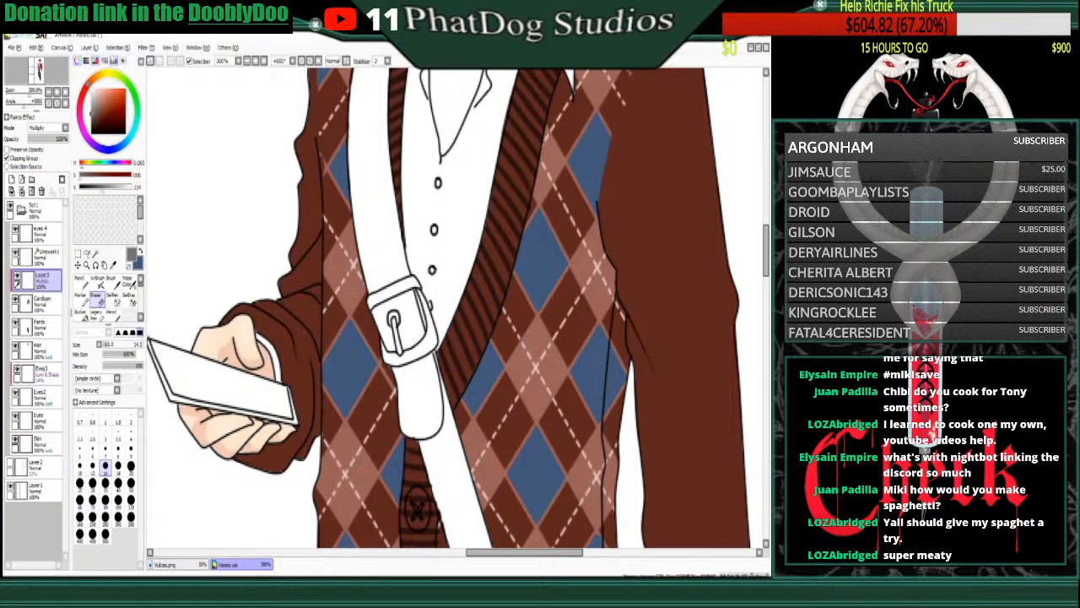
pyautogui.moveTo(766, 251); pyautogui.dragTo(766, 300)
pyautogui.press('n')
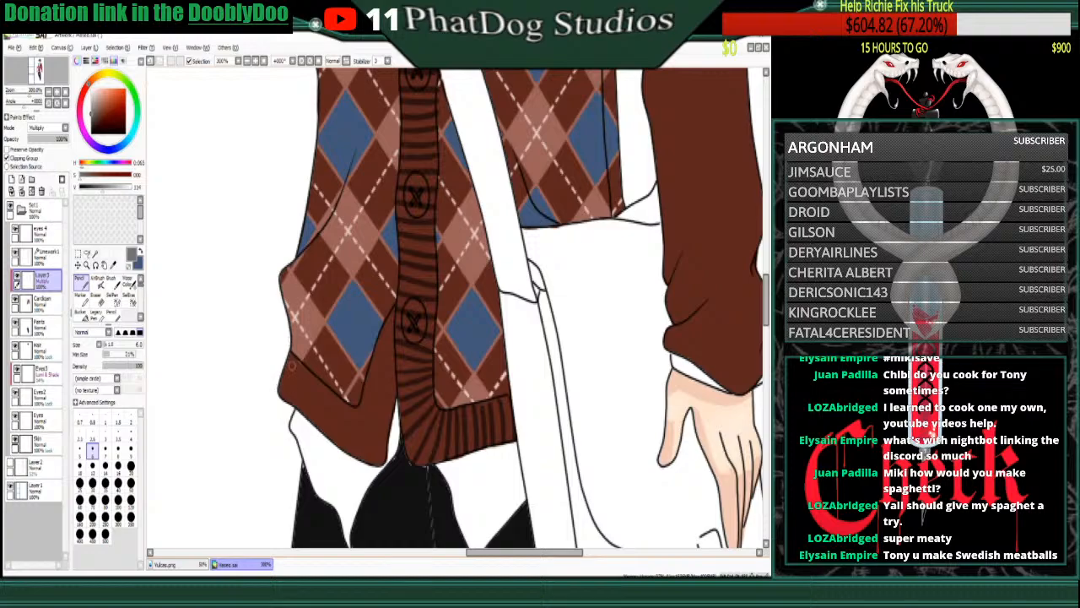
pyautogui.moveTo(297, 353); pyautogui.dragTo(288, 417)
pyautogui.moveTo(311, 370)
pyautogui.mouseDown()
pyautogui.moveTo(295, 420)
pyautogui.moveTo(313, 425)
pyautogui.mouseUp()
pyautogui.moveTo(346, 387)
pyautogui.mouseDown()
pyautogui.moveTo(329, 451)
pyautogui.moveTo(343, 449)
pyautogui.mouseUp()
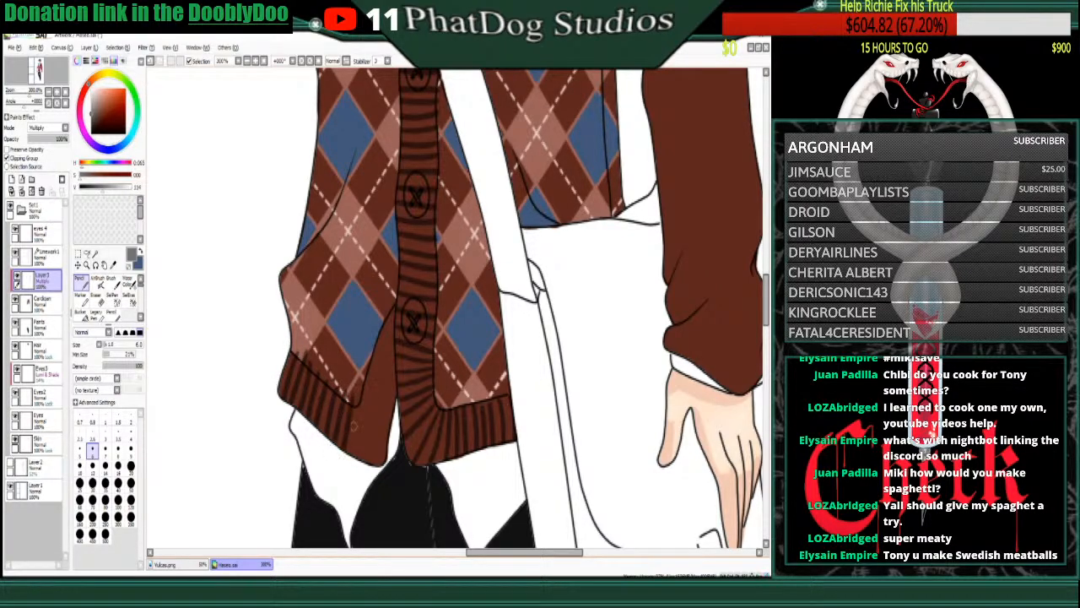
pyautogui.moveTo(362, 395); pyautogui.dragTo(354, 455)
pyautogui.moveTo(377, 393); pyautogui.dragTo(360, 462)
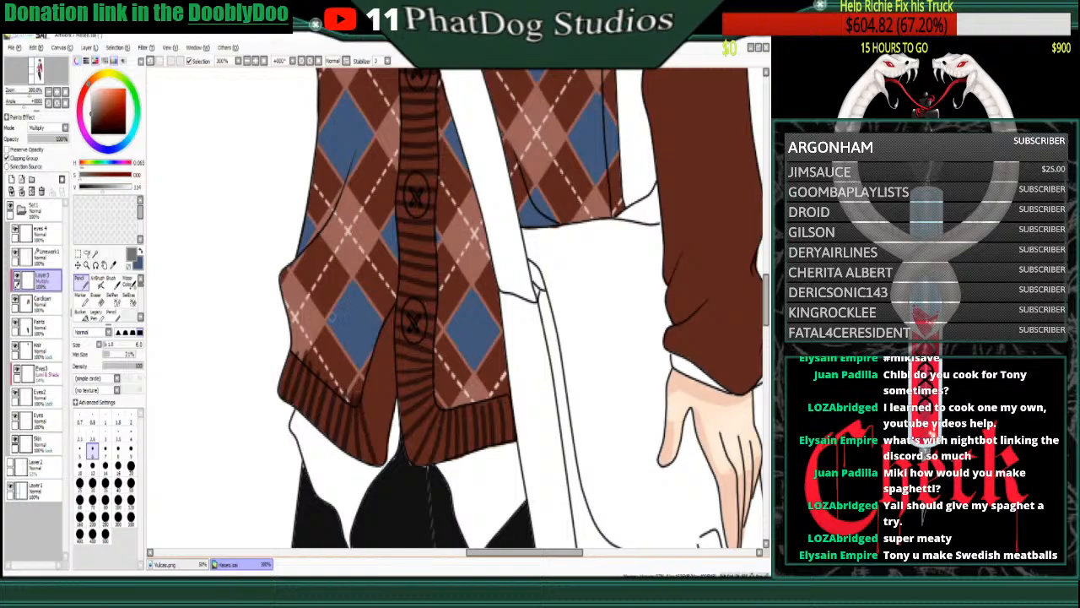
# - Fan the ribbing around that hem's corner and up the panel's front edge, erasing the overspill on the argyle
pyautogui.moveTo(380, 388); pyautogui.dragTo(365, 451)
pyautogui.moveTo(363, 388); pyautogui.dragTo(382, 428)
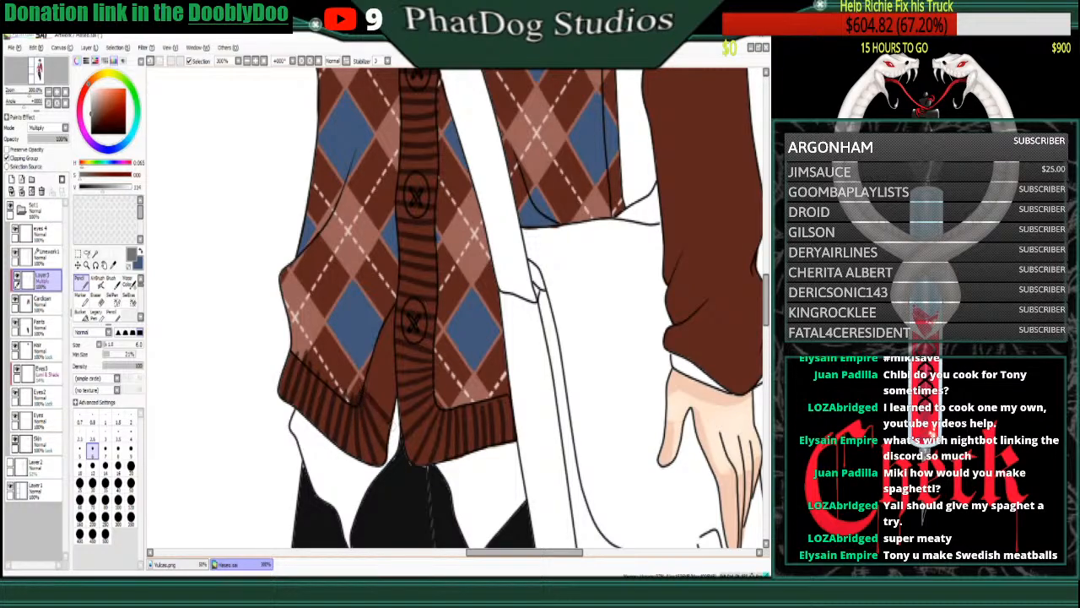
pyautogui.moveTo(369, 372); pyautogui.dragTo(393, 408)
pyautogui.moveTo(370, 359); pyautogui.dragTo(397, 393)
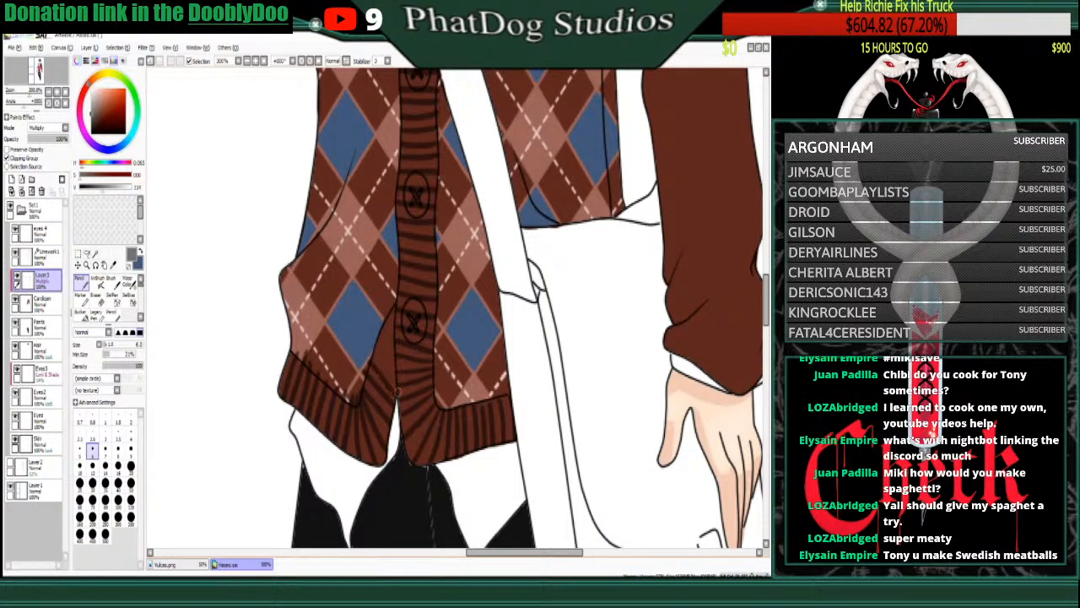
pyautogui.moveTo(373, 351); pyautogui.dragTo(393, 376)
pyautogui.moveTo(376, 332); pyautogui.dragTo(399, 358)
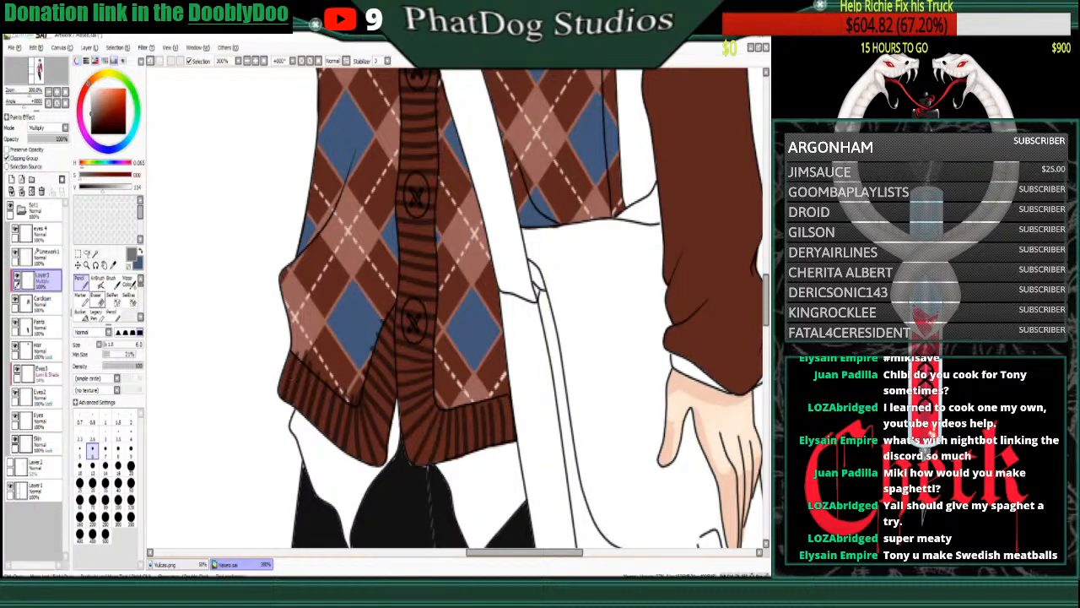
pyautogui.press('e')
pyautogui.moveTo(310, 361)
pyautogui.mouseDown()
pyautogui.moveTo(302, 333)
pyautogui.moveTo(343, 371)
pyautogui.moveTo(308, 357)
pyautogui.moveTo(355, 389)
pyautogui.moveTo(382, 302)
pyautogui.mouseUp()
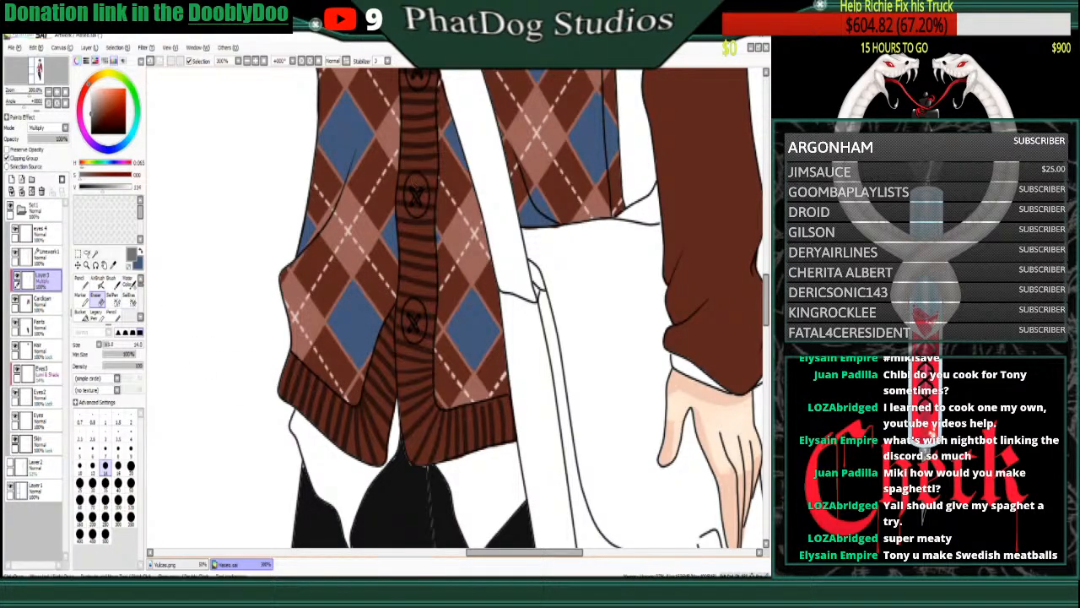
# - Touch up the brown base around the lower hem on the Cardigan layer with the Pencil, using brown sampled from the argyle
pyautogui.click(82, 283)
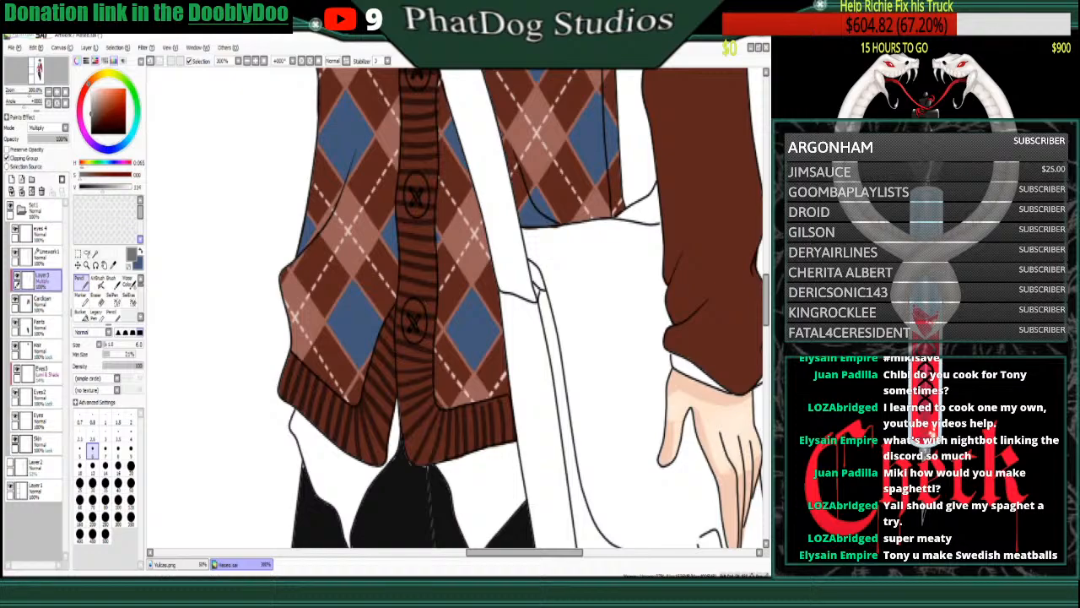
pyautogui.click(42, 303)
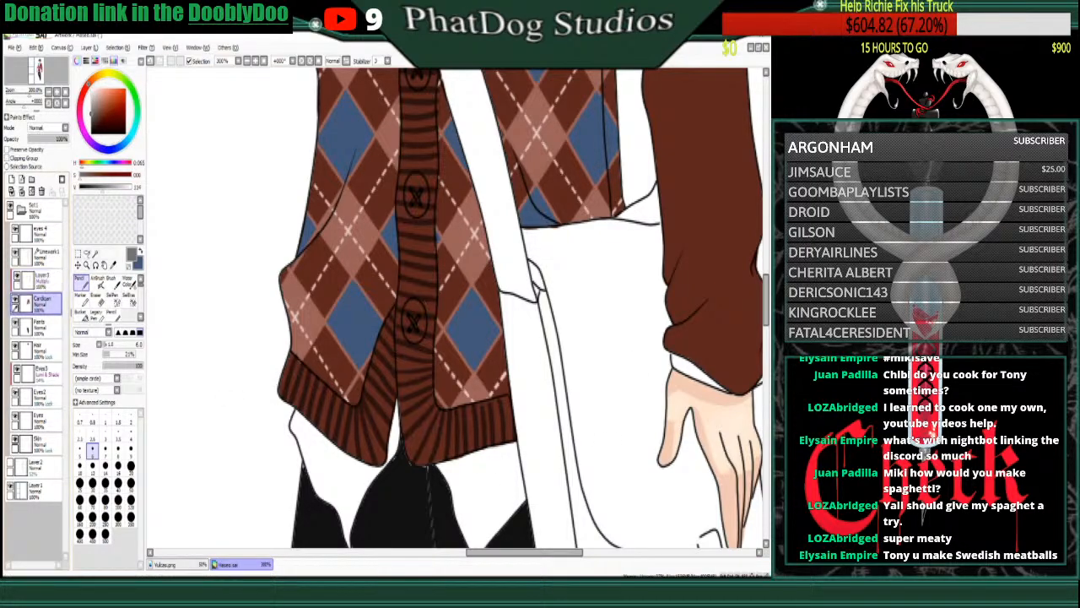
pyautogui.press('x')
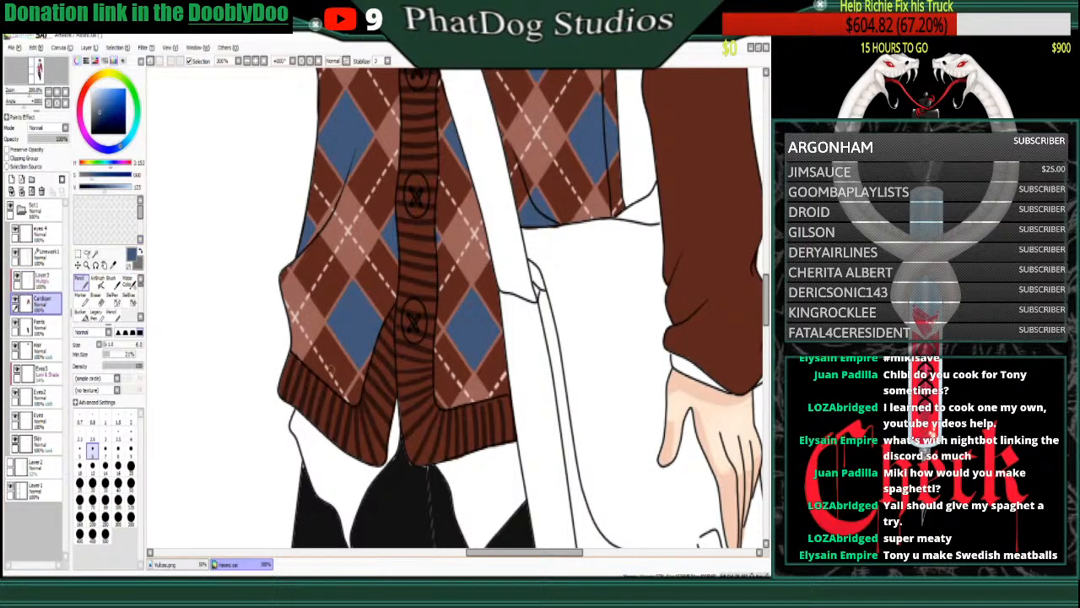
pyautogui.keyDown('alt'); pyautogui.click(336, 357); pyautogui.keyUp('alt')
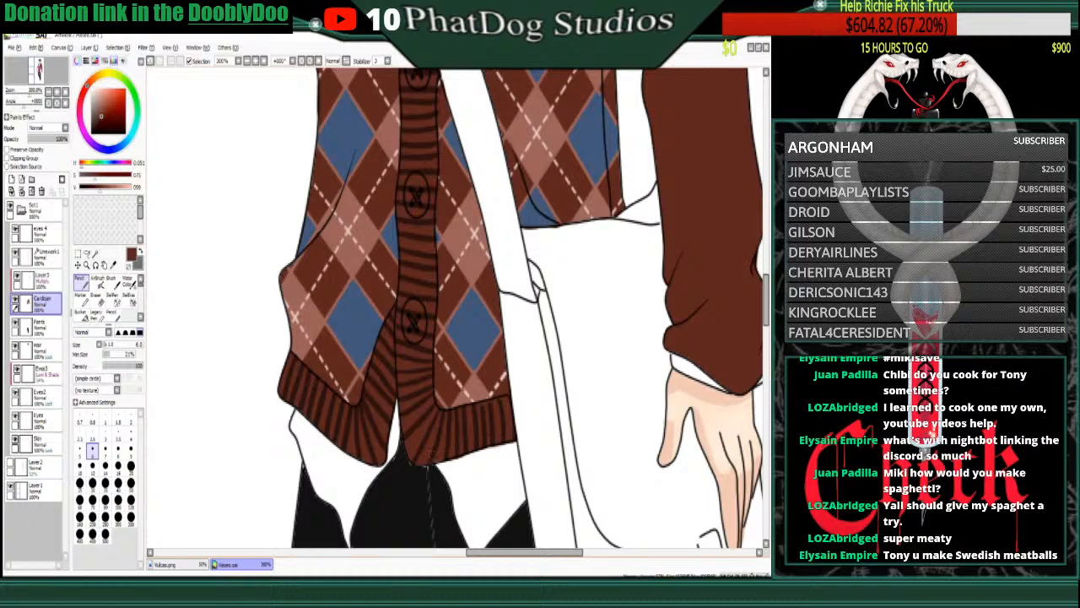
pyautogui.moveTo(767, 304)
pyautogui.mouseDown()
pyautogui.moveTo(766, 286)
pyautogui.moveTo(766, 300)
pyautogui.mouseUp()
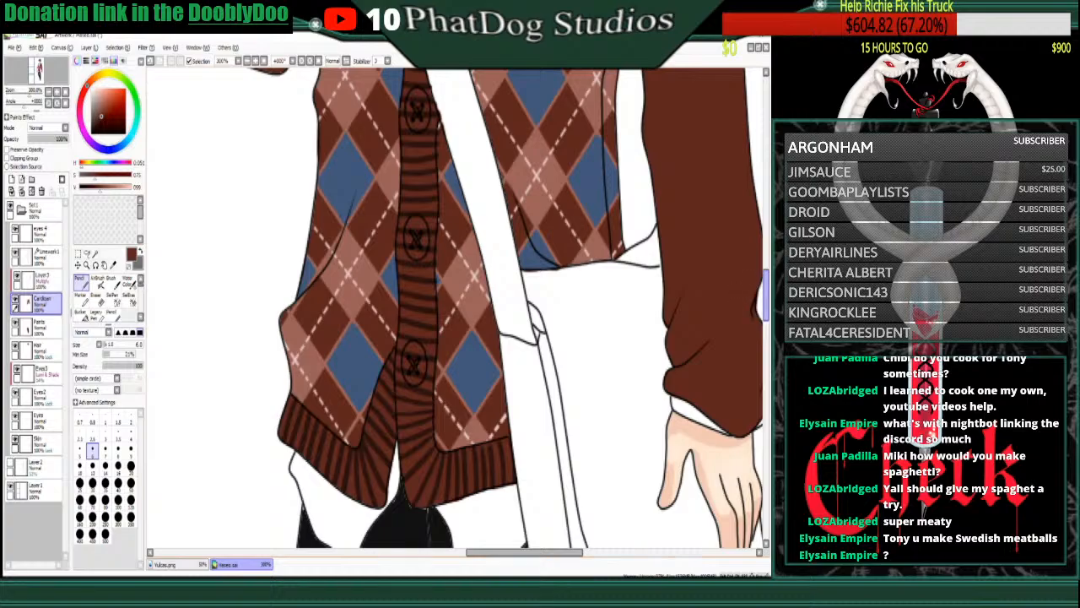
pyautogui.moveTo(767, 295)
pyautogui.mouseDown()
pyautogui.moveTo(766, 254)
pyautogui.moveTo(766, 277)
pyautogui.mouseUp()
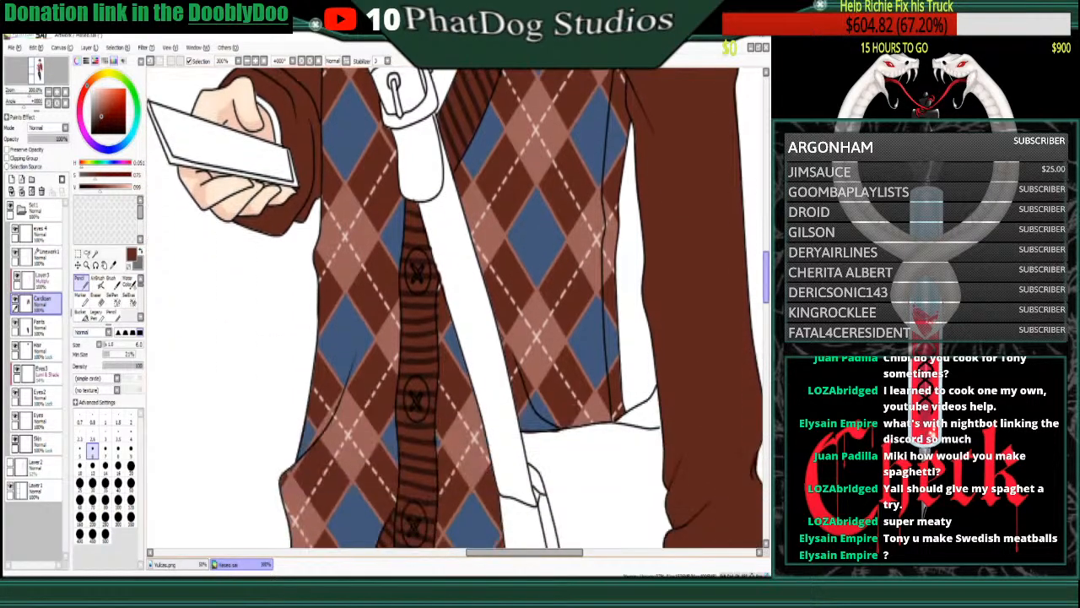
# - Erase leftover ribbing overspill beside the button placket, and touch up the brown along the upper front on the Cardigan layer
pyautogui.click(97, 297)
pyautogui.click(38, 278)
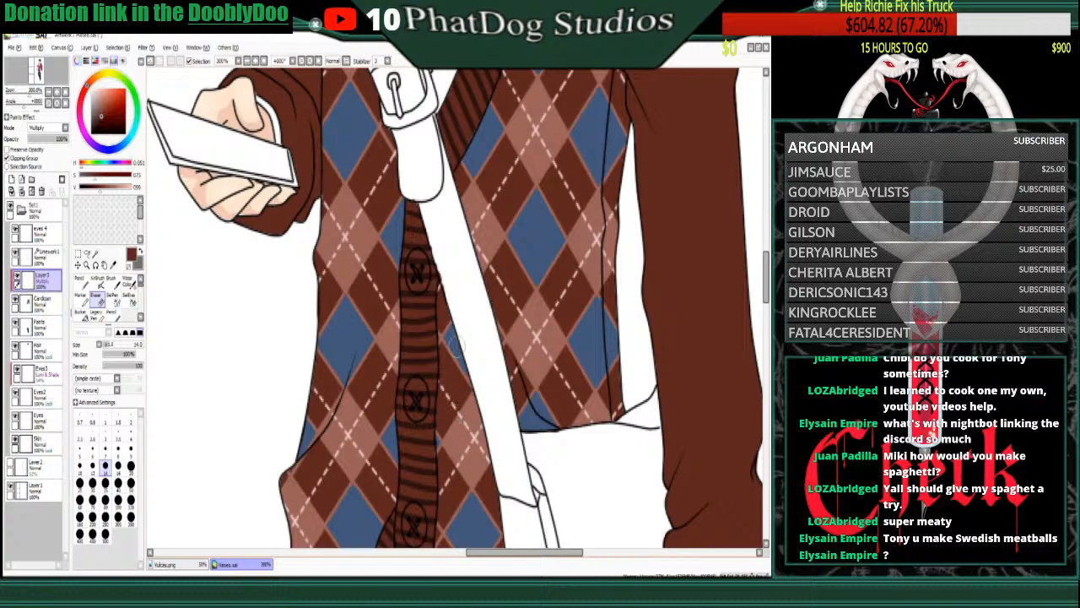
pyautogui.moveTo(766, 272); pyautogui.dragTo(766, 255)
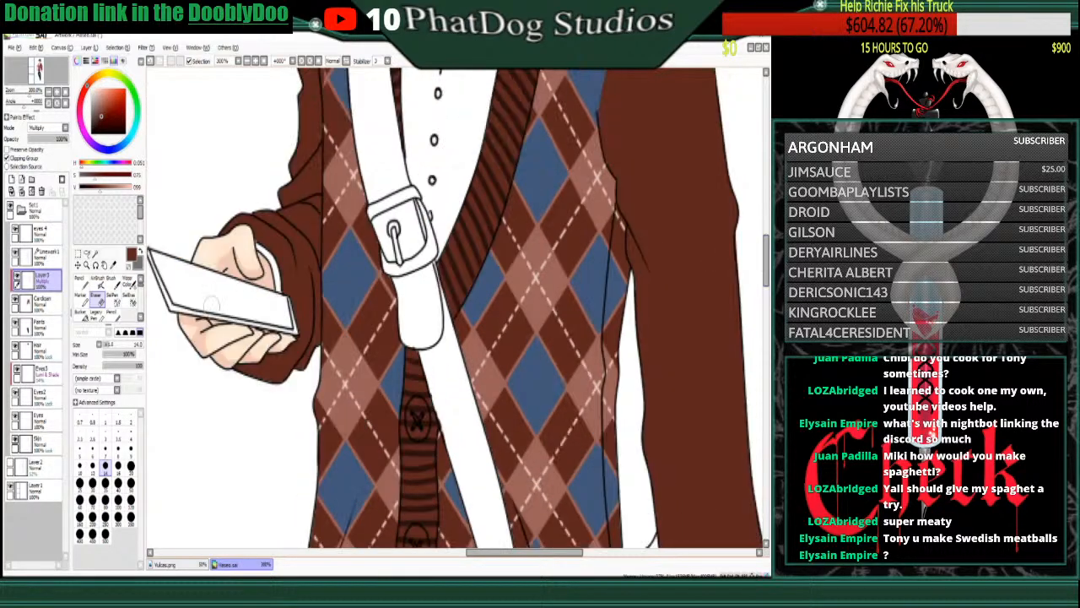
pyautogui.click(80, 277)
pyautogui.click(40, 299)
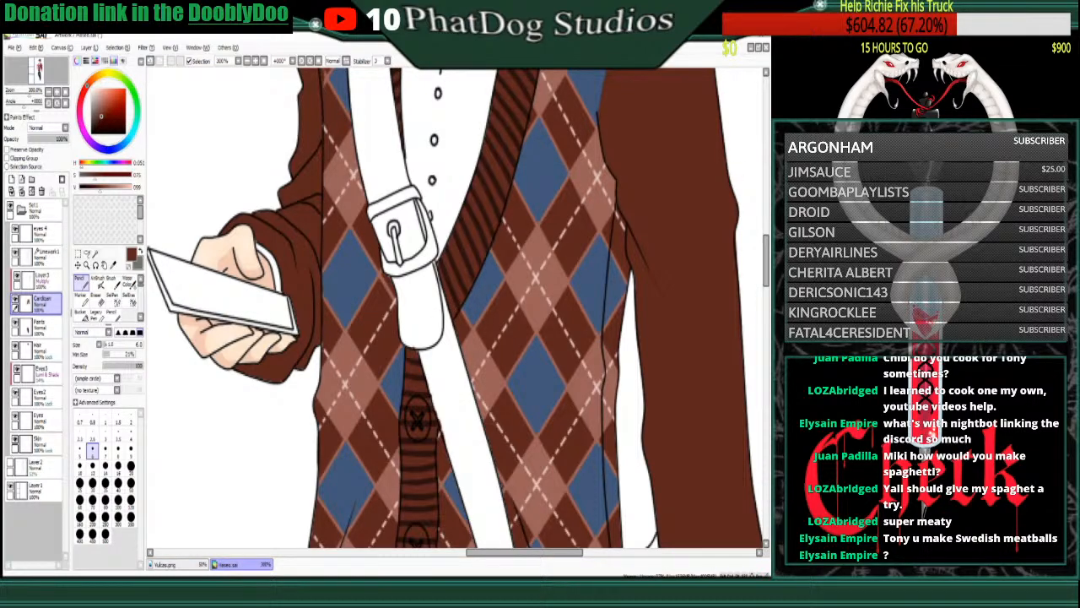
pyautogui.moveTo(766, 261); pyautogui.dragTo(766, 235)
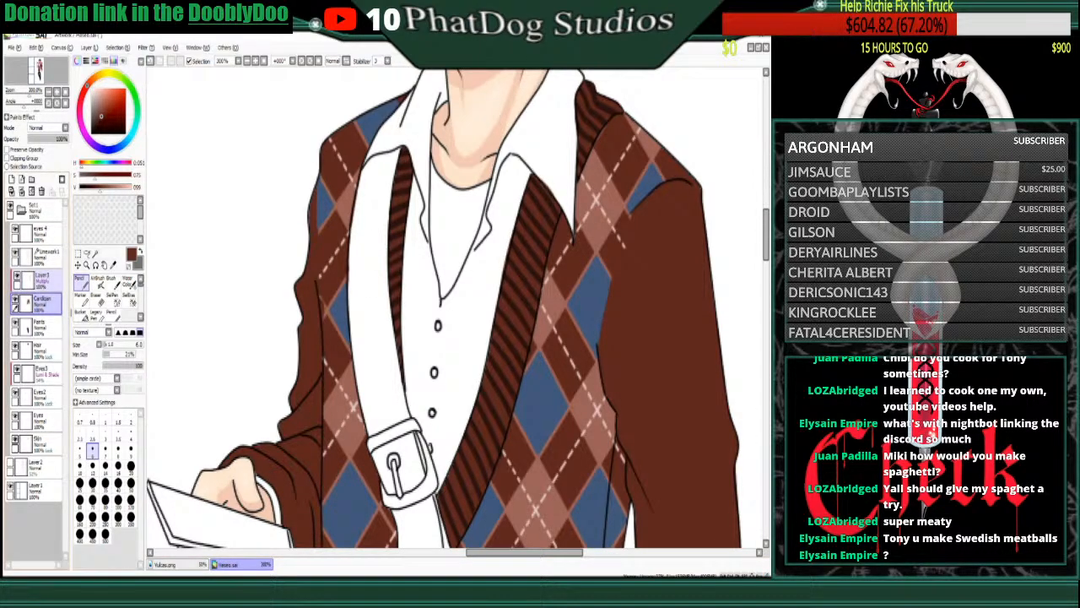
# - Preserve the ribbing layer's opacity and recolor its lines a lighter reddish brown with a size 500 Pencil
pyautogui.click(44, 280)
pyautogui.click(49, 92)
pyautogui.click(49, 92)
pyautogui.click(49, 92)
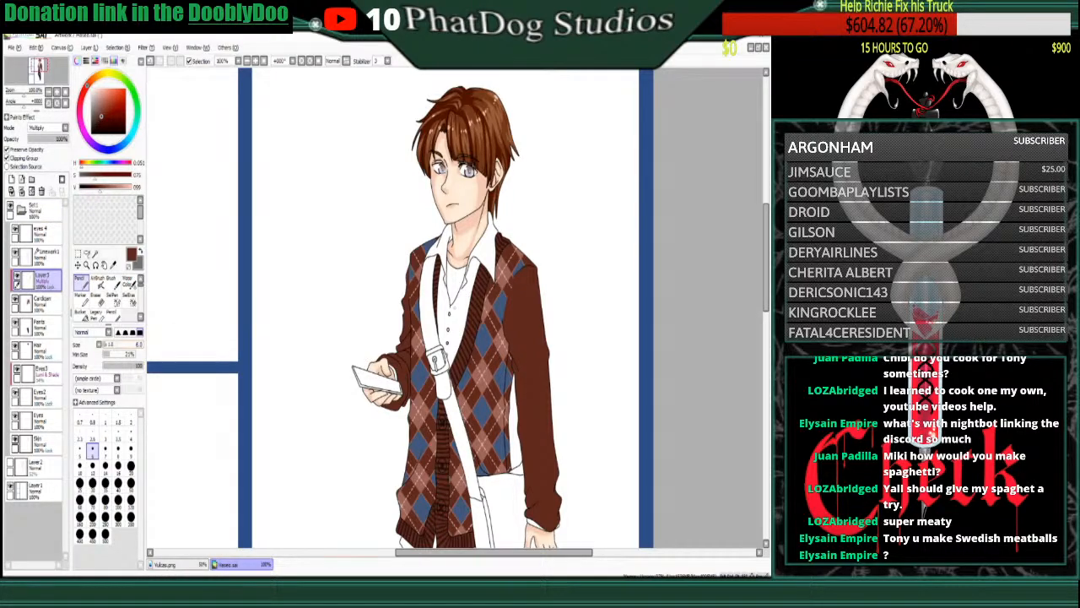
pyautogui.click(105, 534)
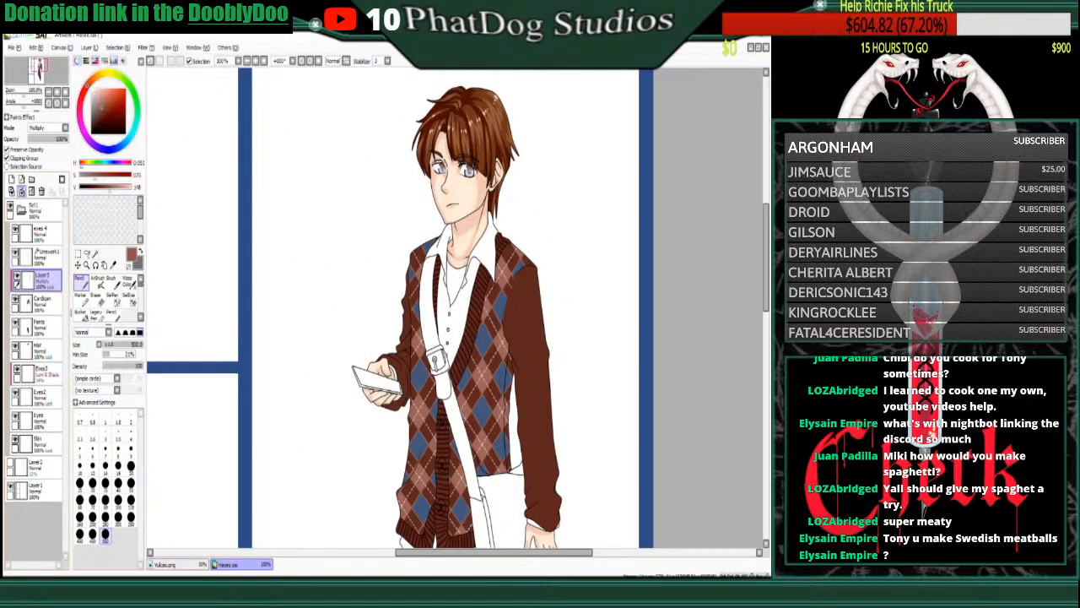
# - Merge the ribbing layer into the Cardigan layer and add a new layer above it set to Multiply
pyautogui.click(21, 191)
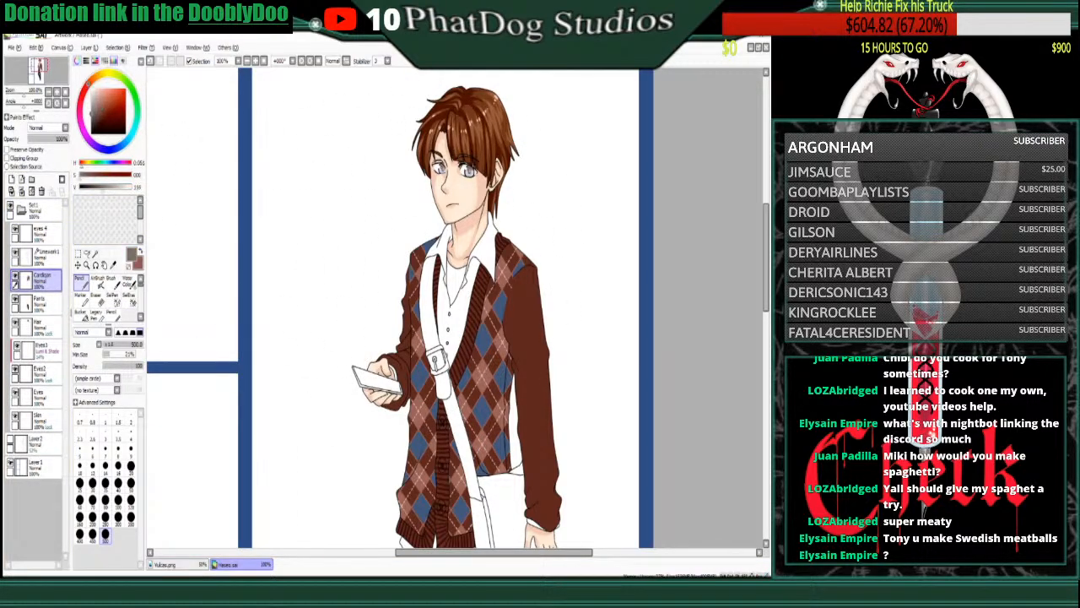
pyautogui.press('x')
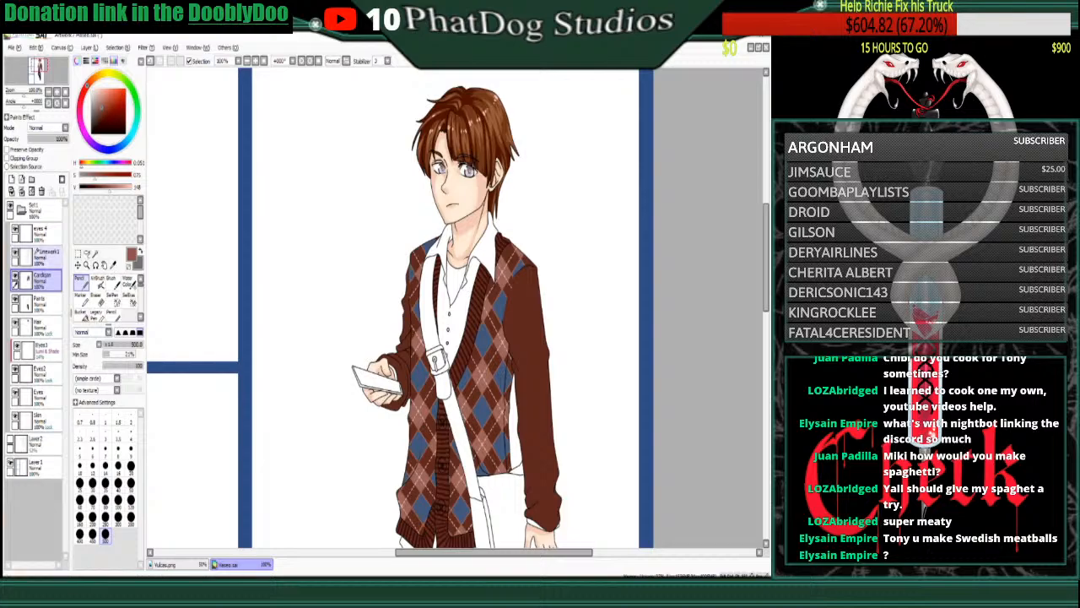
pyautogui.hotkey('ctrl', 'z')
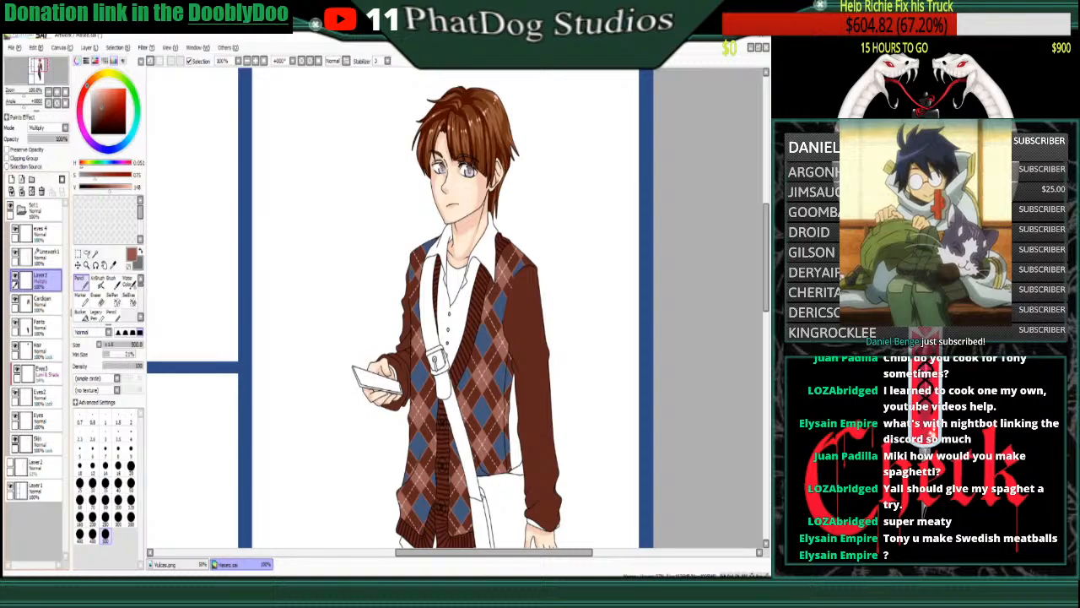
# - Set the Pencil to size 14 and try a shadow stroke along the cardigan's outer edge below the shoulder
pyautogui.scroll(3, 457, 307)
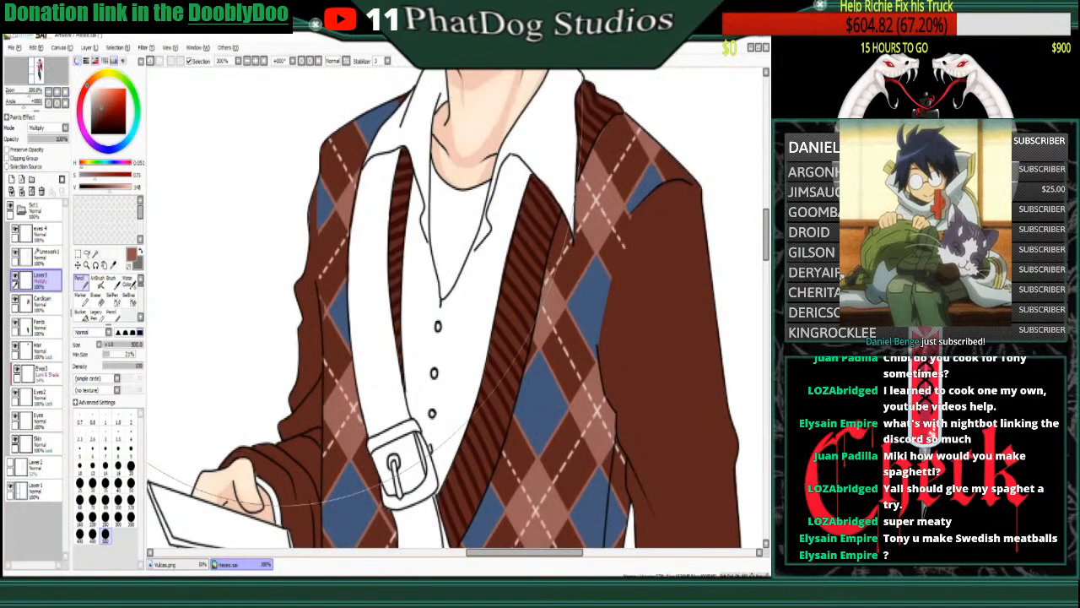
pyautogui.click(105, 485)
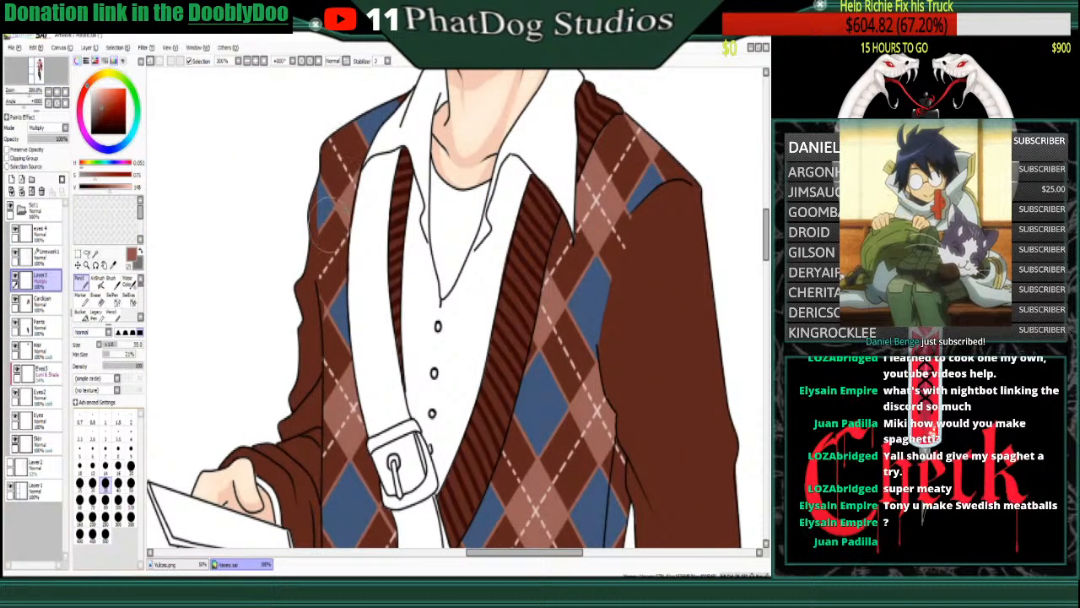
pyautogui.click(105, 468)
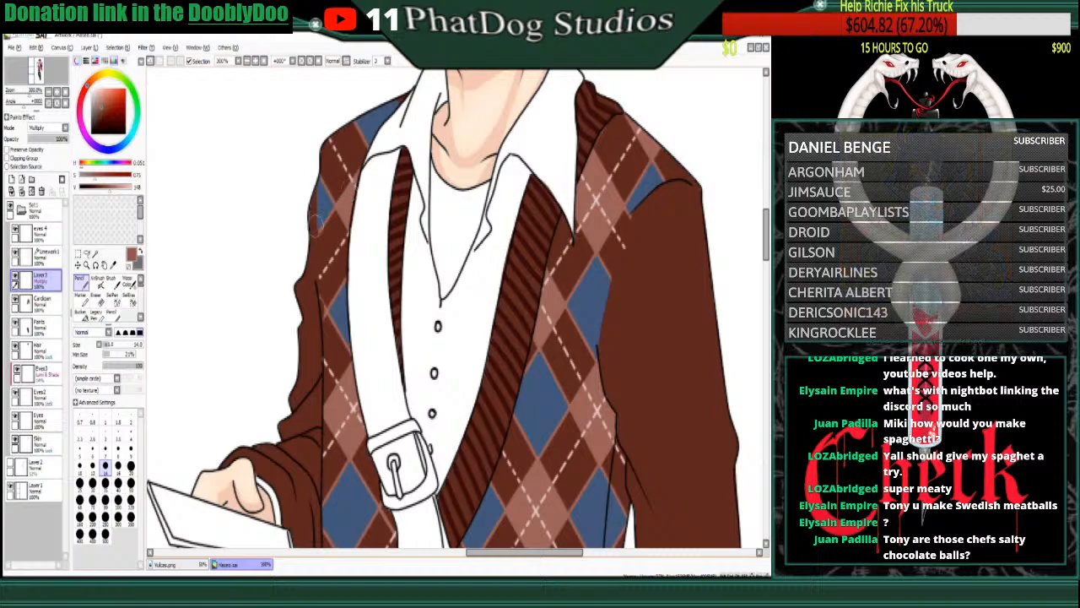
pyautogui.moveTo(316, 222)
pyautogui.mouseDown()
pyautogui.moveTo(323, 145)
pyautogui.moveTo(318, 318)
pyautogui.moveTo(320, 184)
pyautogui.moveTo(317, 289)
pyautogui.moveTo(316, 192)
pyautogui.moveTo(316, 253)
pyautogui.mouseUp()
# - Examine the whole figure and the cardigan from hem to shoulders before shading
pyautogui.click(49, 91)
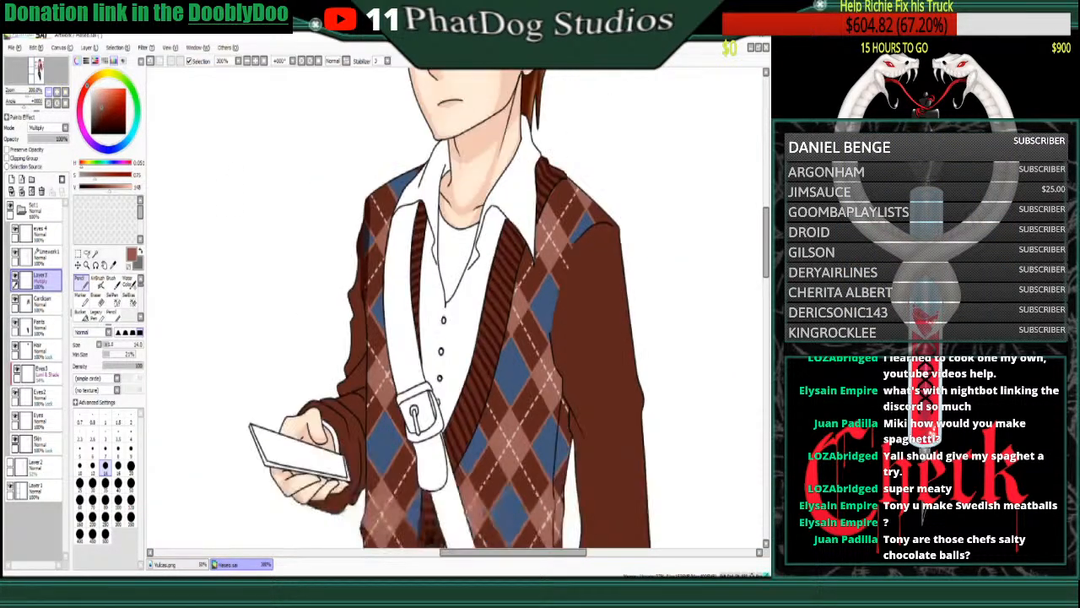
pyautogui.click(49, 91)
pyautogui.click(49, 91)
pyautogui.click(48, 91)
pyautogui.click(49, 91)
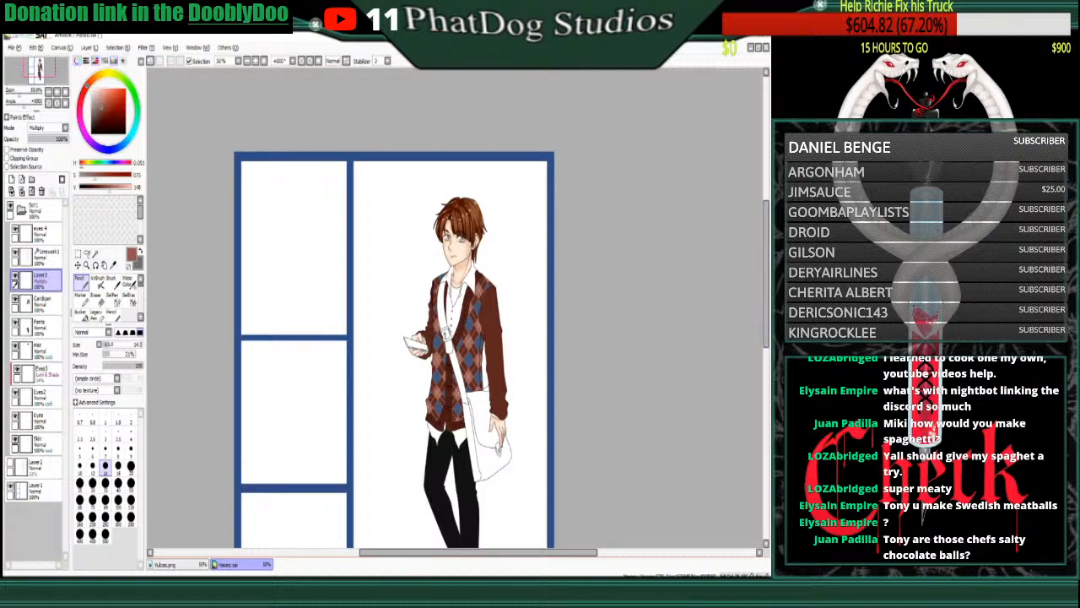
pyautogui.scroll(-5, 393, 337)
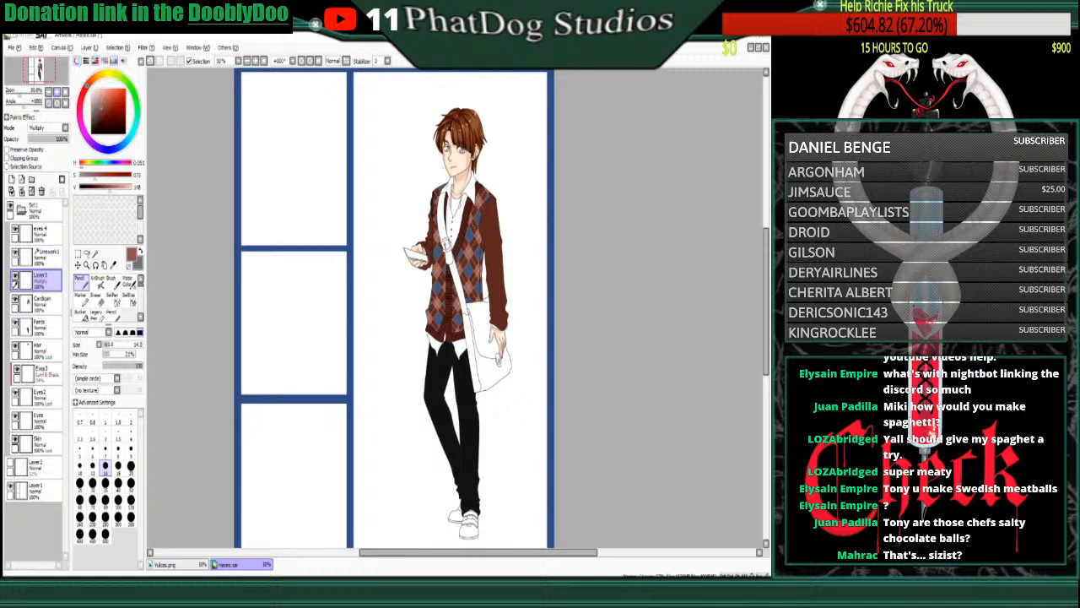
pyautogui.click(57, 91)
pyautogui.click(58, 91)
pyautogui.click(58, 91)
pyautogui.click(57, 92)
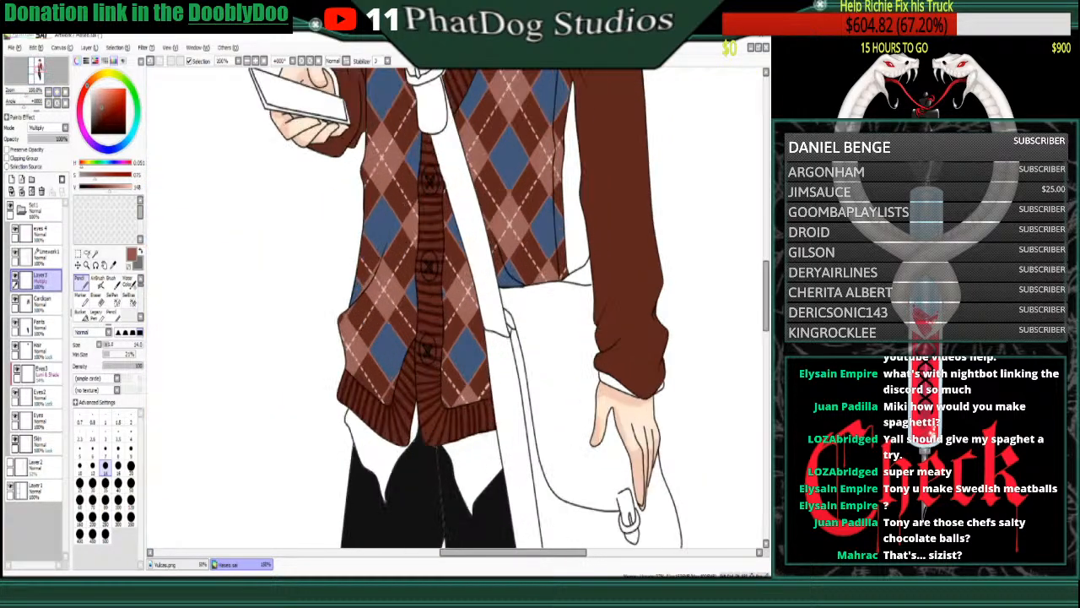
pyautogui.scroll(5, 465, 308)
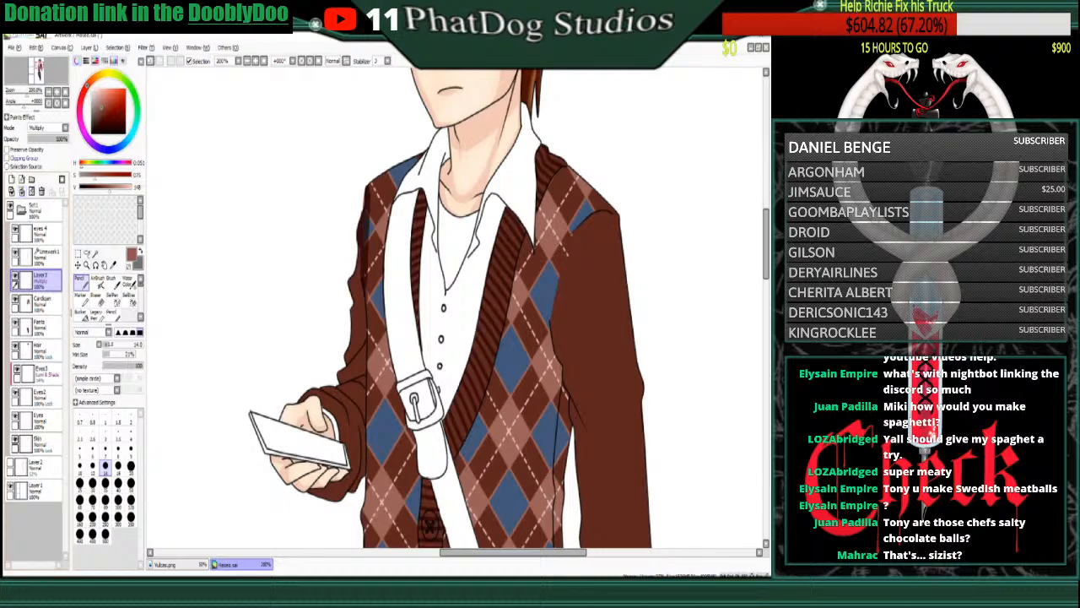
# - Clip the Multiply layer to the Cardigan layer and shade the bent arm's sleeve and the adjoining panel edge up to the shoulder
pyautogui.click(22, 158)
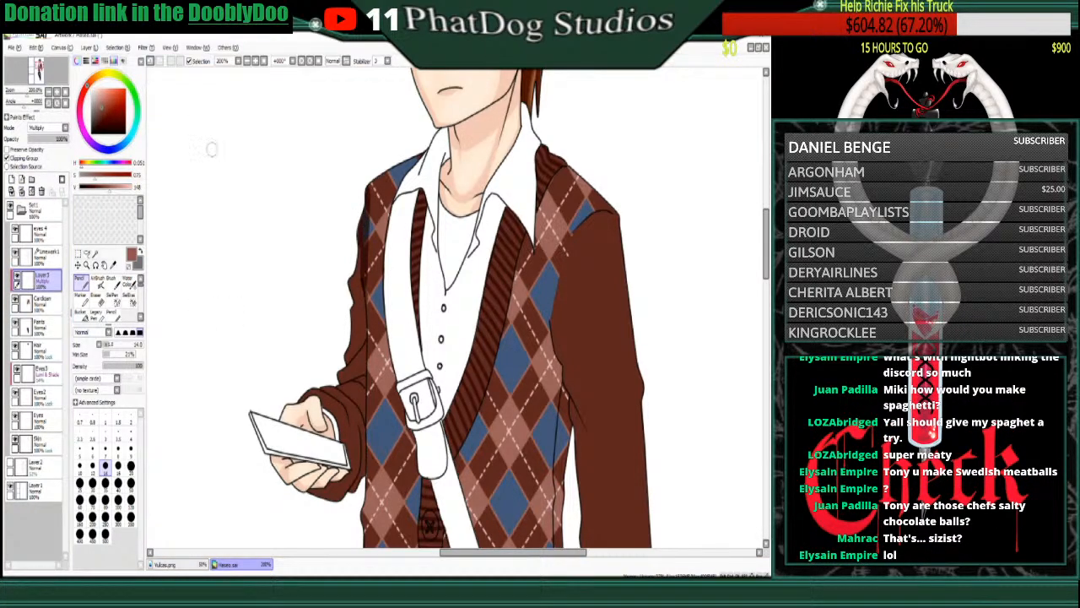
pyautogui.moveTo(363, 271); pyautogui.dragTo(361, 291)
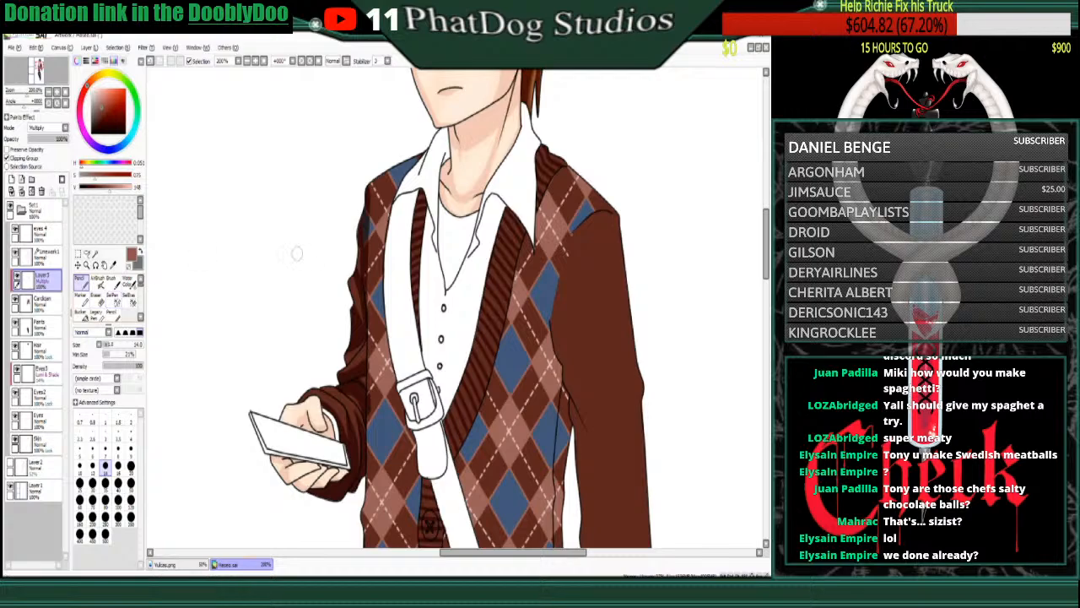
pyautogui.moveTo(374, 173)
pyautogui.mouseDown()
pyautogui.moveTo(364, 327)
pyautogui.moveTo(369, 310)
pyautogui.moveTo(341, 315)
pyautogui.moveTo(360, 355)
pyautogui.moveTo(370, 336)
pyautogui.moveTo(366, 449)
pyautogui.moveTo(370, 324)
pyautogui.moveTo(363, 505)
pyautogui.mouseUp()
pyautogui.moveTo(371, 406); pyautogui.dragTo(368, 449)
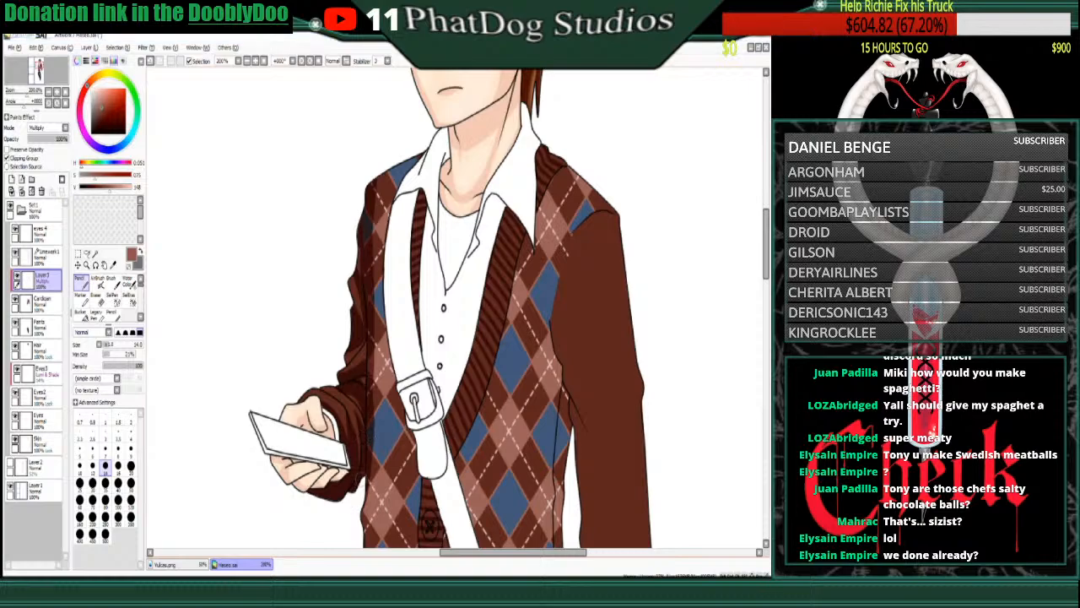
pyautogui.moveTo(362, 509); pyautogui.dragTo(390, 432)
pyautogui.moveTo(369, 279)
pyautogui.mouseDown()
pyautogui.moveTo(378, 173)
pyautogui.moveTo(378, 184)
pyautogui.moveTo(390, 167)
pyautogui.moveTo(371, 202)
pyautogui.moveTo(433, 149)
pyautogui.mouseUp()
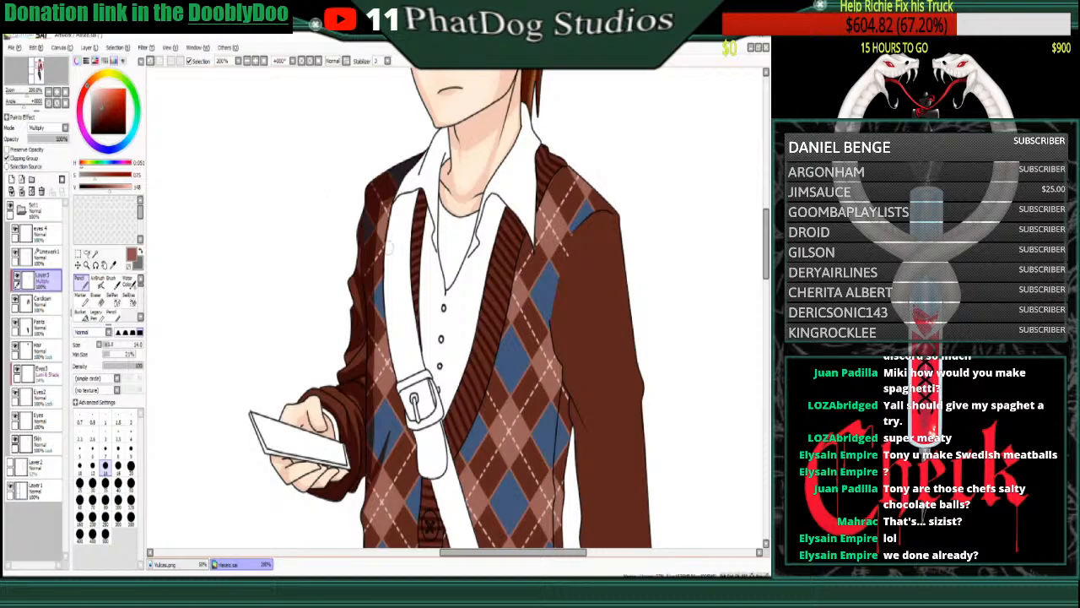
# - Shade the cardigan beside the bag strap and along the front trim under the shirt collar, redoing the stroke across the trim
pyautogui.moveTo(387, 250); pyautogui.dragTo(396, 175)
pyautogui.moveTo(418, 245); pyautogui.dragTo(429, 184)
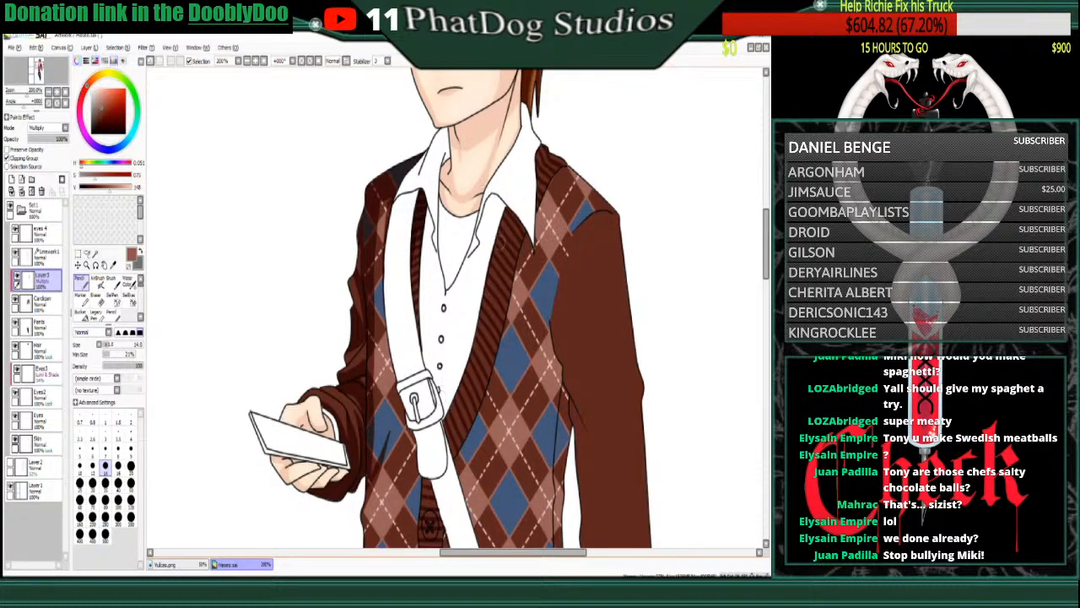
pyautogui.moveTo(506, 214); pyautogui.dragTo(464, 357)
pyautogui.moveTo(509, 221); pyautogui.dragTo(531, 297)
pyautogui.hotkey('ctrl', 'z')
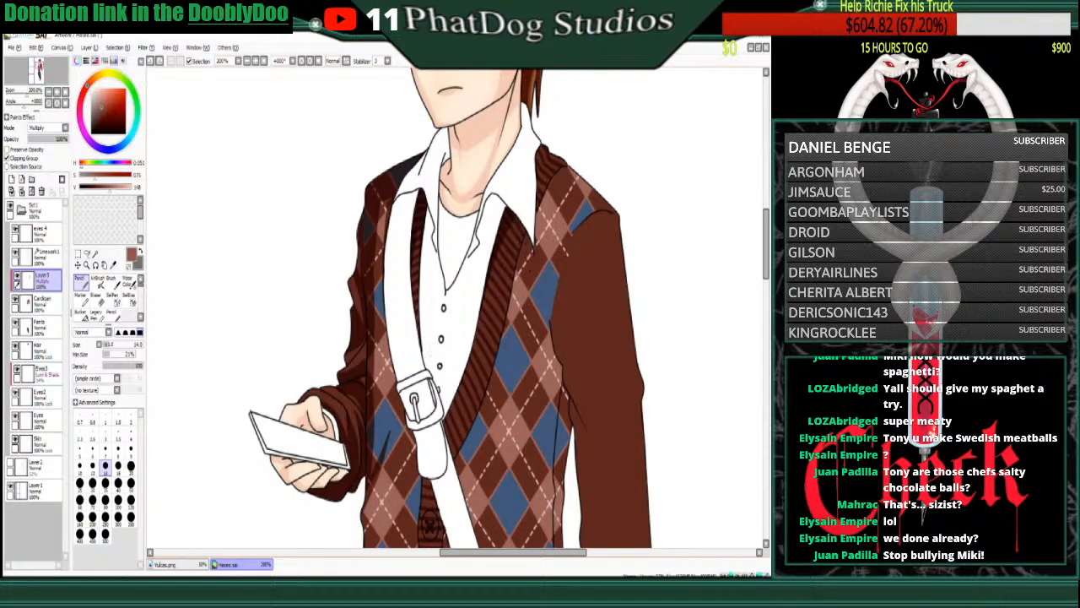
pyautogui.moveTo(508, 216); pyautogui.dragTo(528, 261)
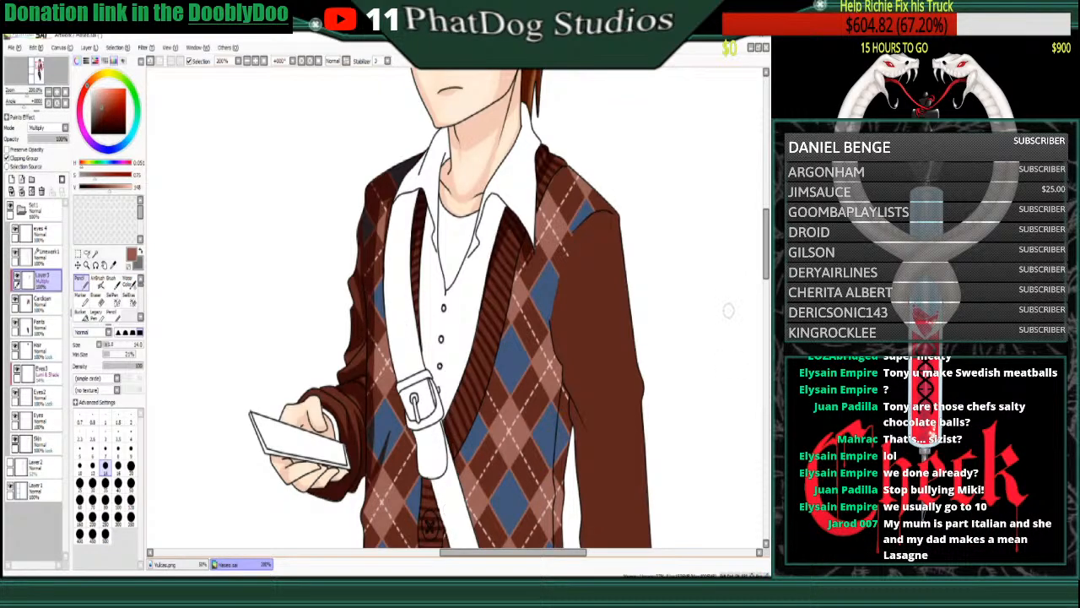
# - Shade the lower cardigan along the button placket's edge and down the panel's outer side at the waist
pyautogui.scroll(-4, 464, 308)
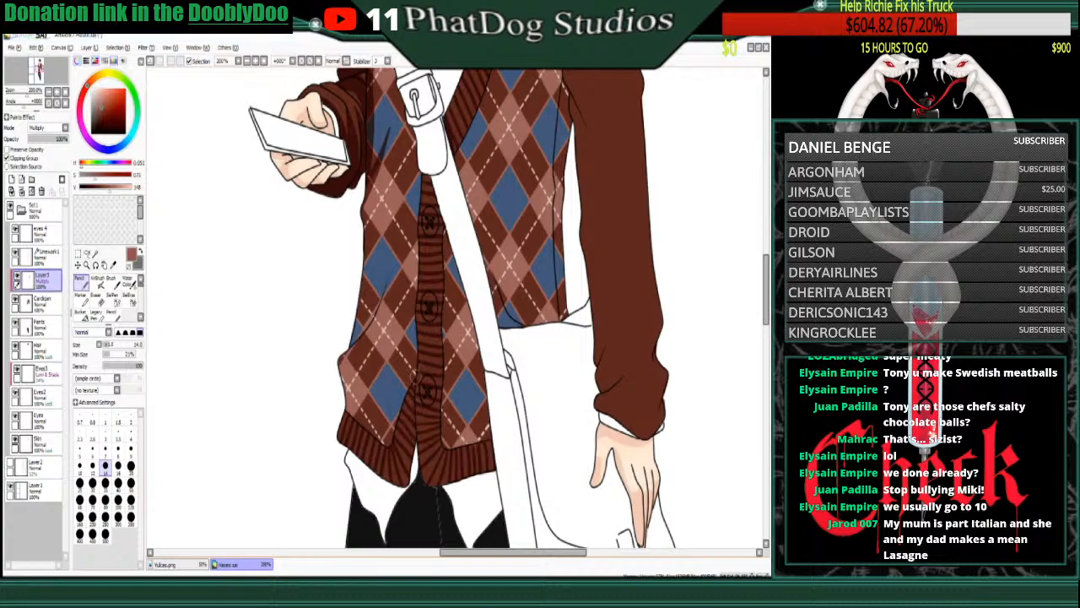
pyautogui.moveTo(415, 318); pyautogui.dragTo(412, 442)
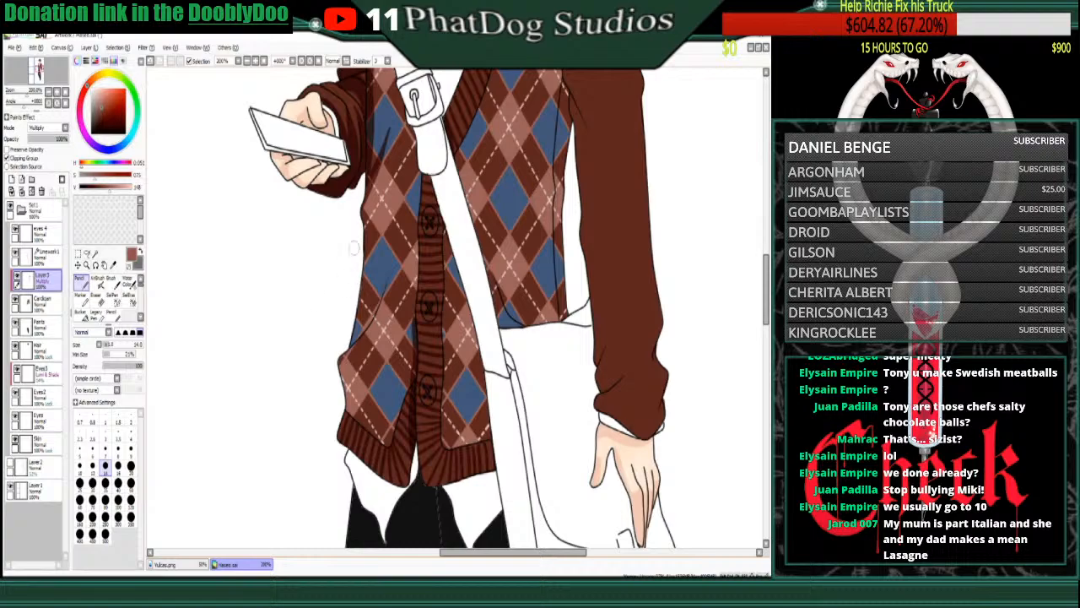
pyautogui.moveTo(370, 256)
pyautogui.mouseDown()
pyautogui.moveTo(375, 294)
pyautogui.moveTo(380, 283)
pyautogui.moveTo(378, 267)
pyautogui.moveTo(368, 317)
pyautogui.moveTo(380, 288)
pyautogui.moveTo(357, 333)
pyautogui.moveTo(368, 279)
pyautogui.mouseUp()
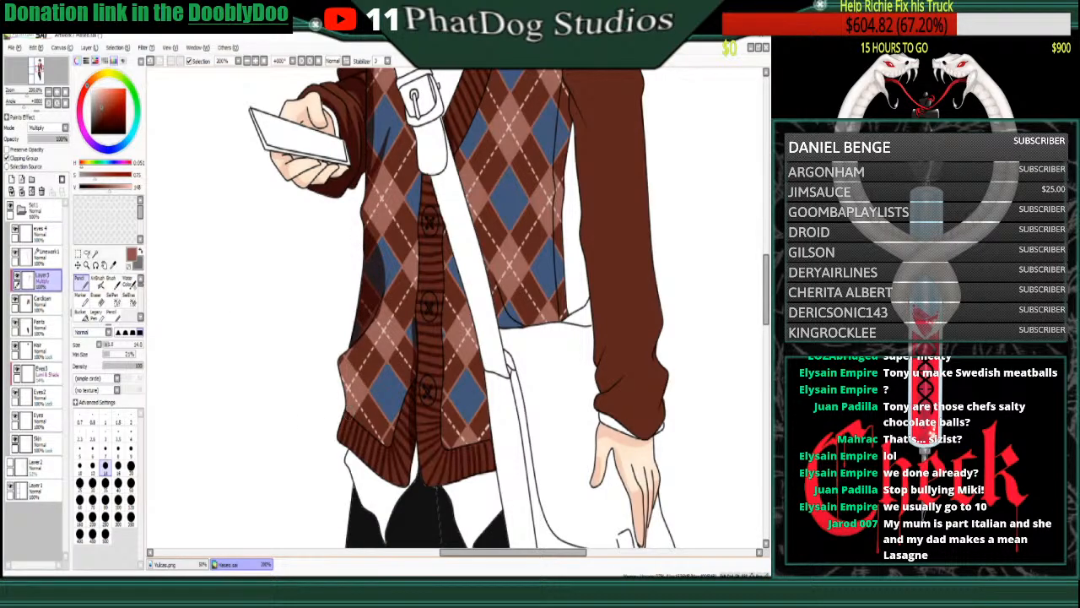
pyautogui.click(49, 92)
pyautogui.click(49, 92)
pyautogui.click(49, 92)
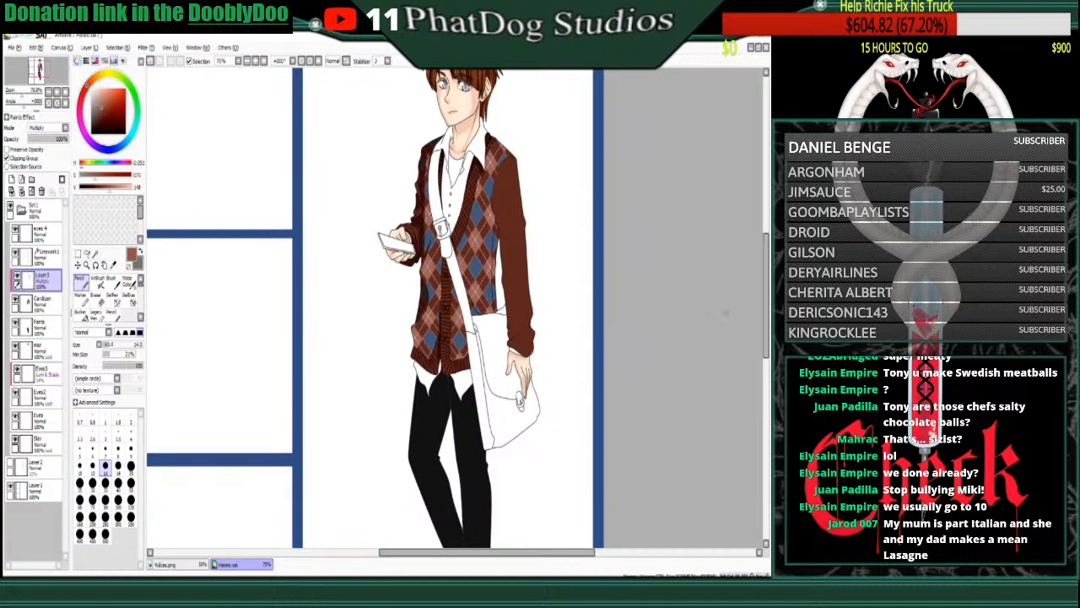
pyautogui.scroll(-3, 456, 308)
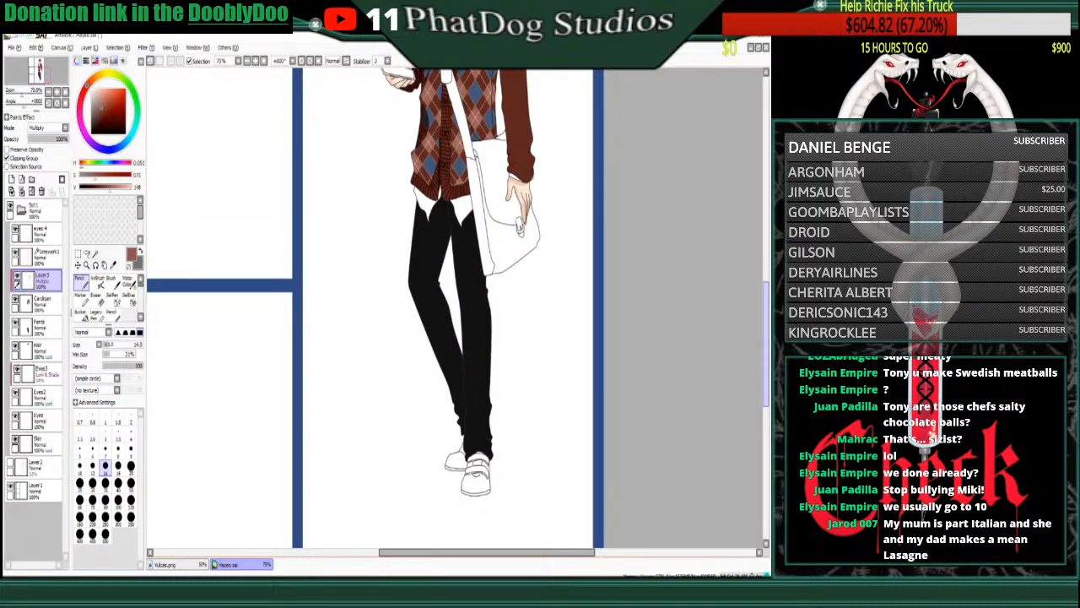
# - Shade the cardigan's flared lower side, the ribbed hem at the front opening, and the panel's bottom edge above the bag
pyautogui.moveTo(767, 344); pyautogui.dragTo(766, 282)
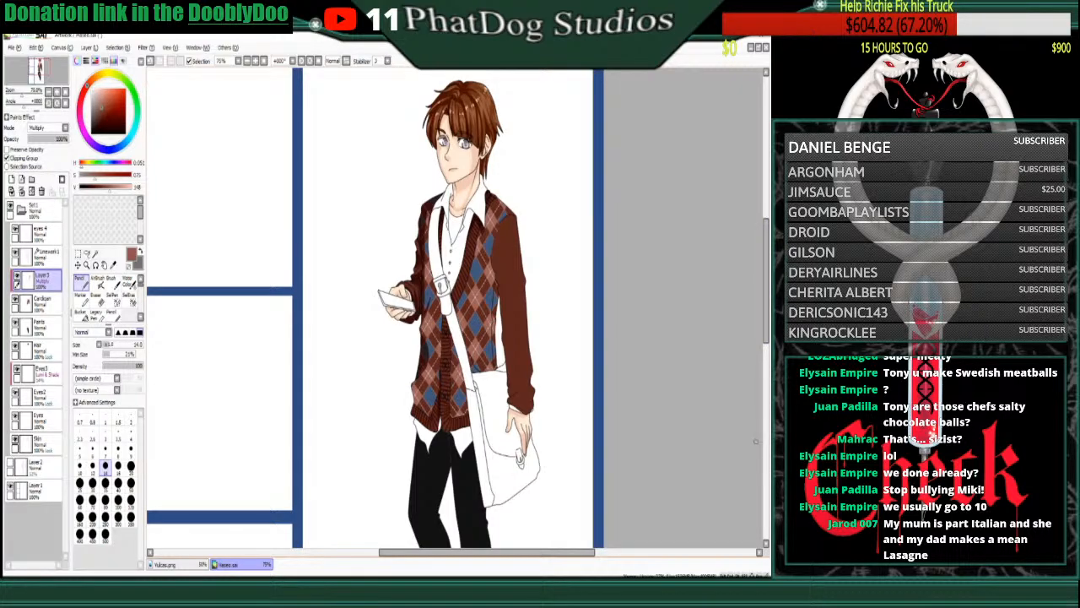
pyautogui.click(57, 92)
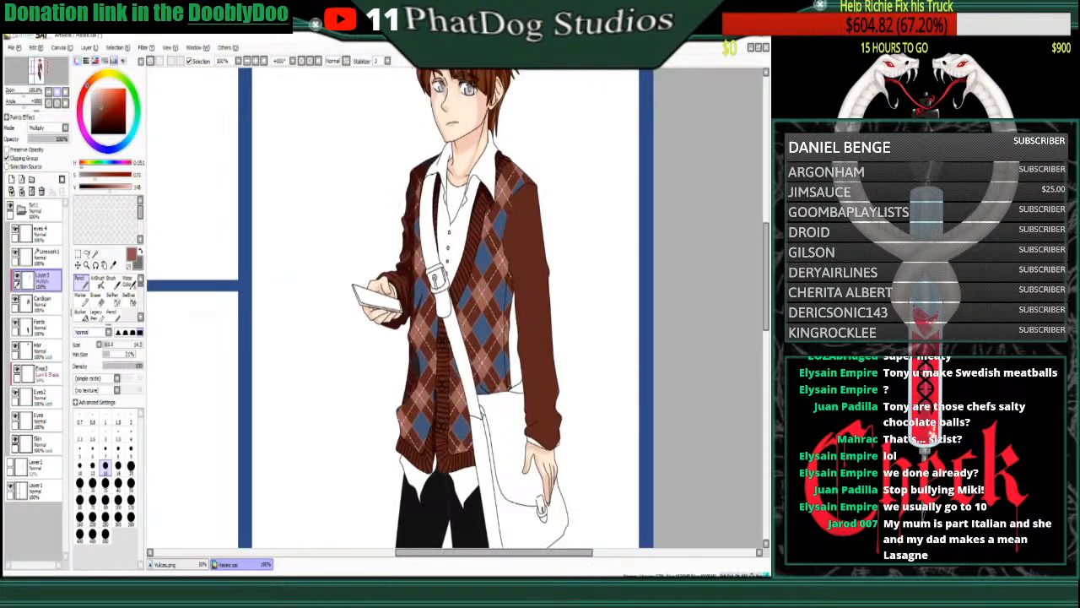
pyautogui.click(57, 92)
pyautogui.click(56, 92)
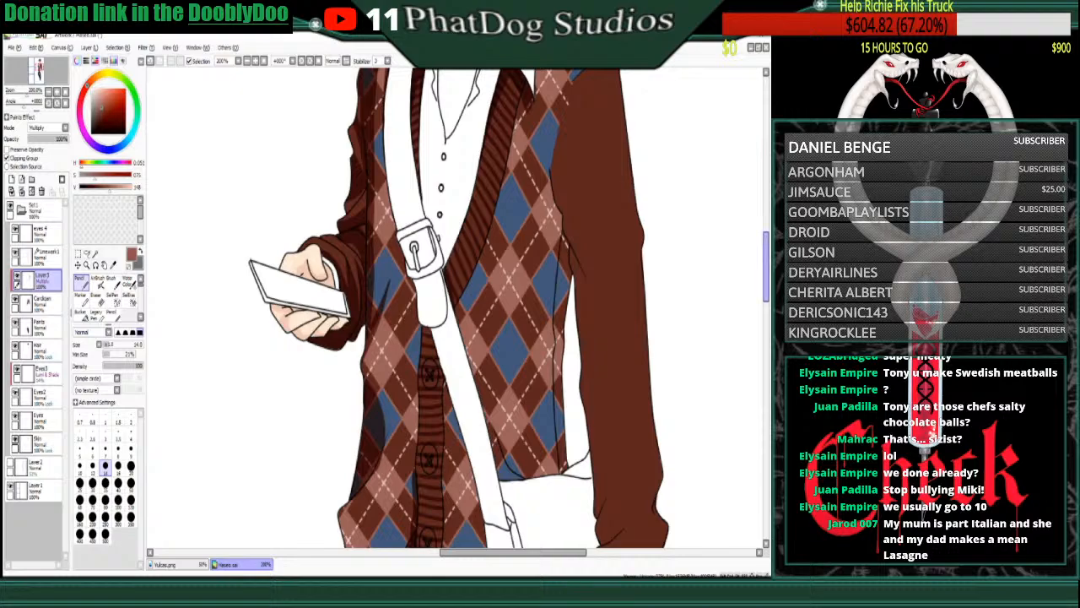
pyautogui.scroll(-4, 757, 321)
pyautogui.moveTo(338, 322)
pyautogui.mouseDown()
pyautogui.moveTo(346, 381)
pyautogui.moveTo(362, 393)
pyautogui.moveTo(346, 379)
pyautogui.moveTo(360, 446)
pyautogui.mouseUp()
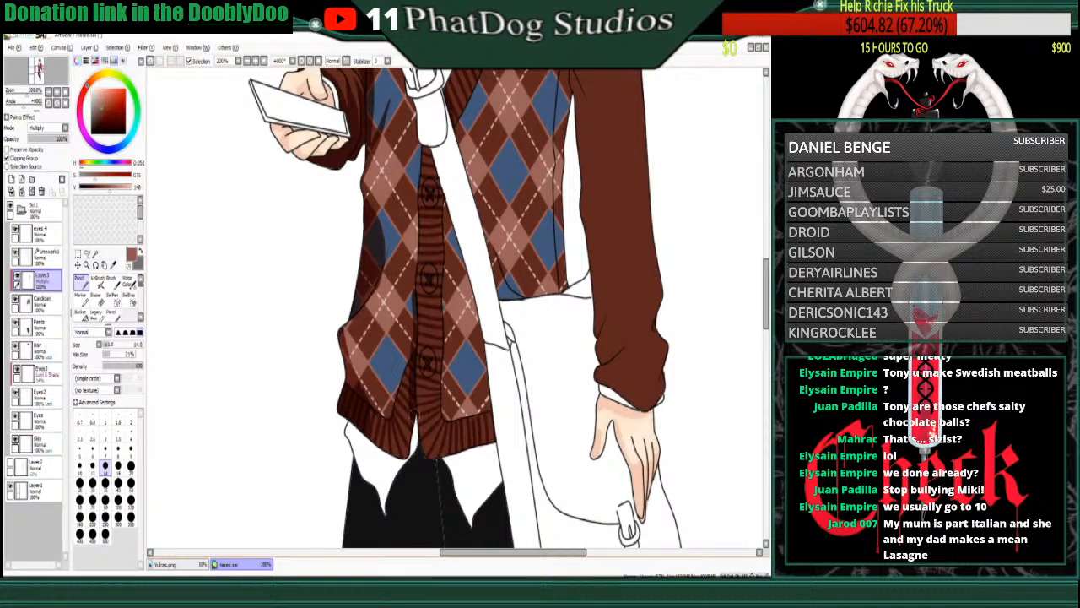
pyautogui.moveTo(414, 407); pyautogui.dragTo(420, 456)
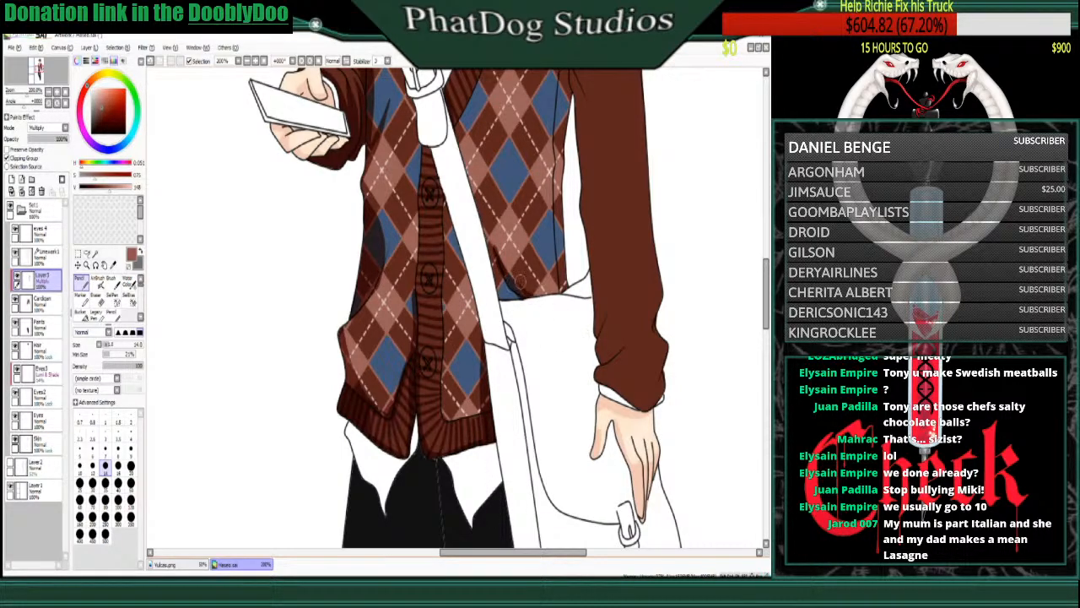
pyautogui.moveTo(500, 299); pyautogui.dragTo(566, 280)
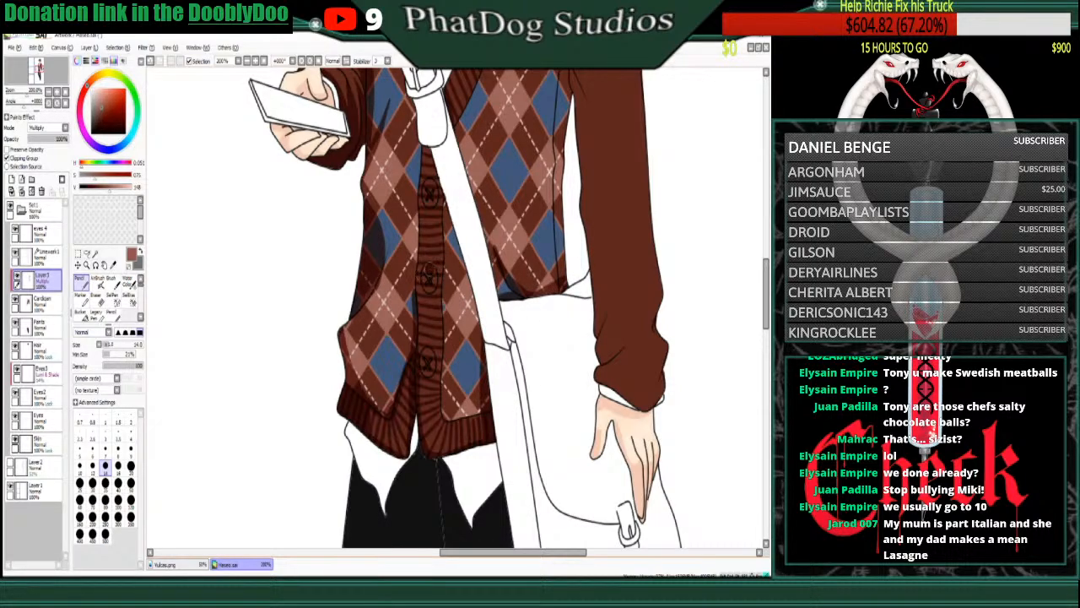
# - Darken the three buttons on the cardigan's placket and shade along the placket's edge up to the bag strap
pyautogui.moveTo(432, 365)
pyautogui.mouseDown()
pyautogui.moveTo(425, 354)
pyautogui.moveTo(427, 371)
pyautogui.mouseUp()
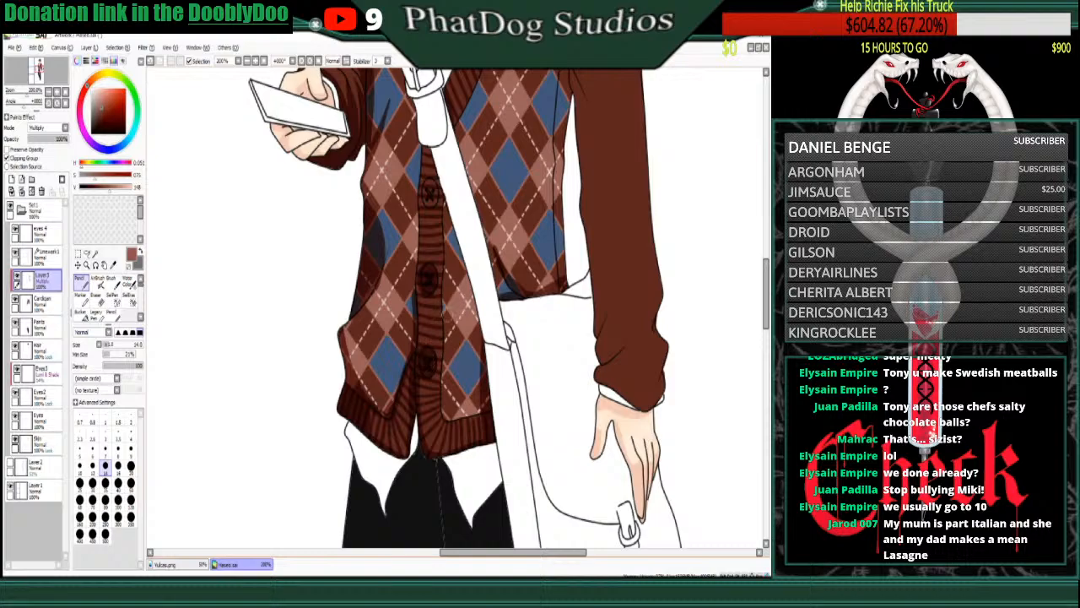
pyautogui.moveTo(428, 188); pyautogui.dragTo(427, 204)
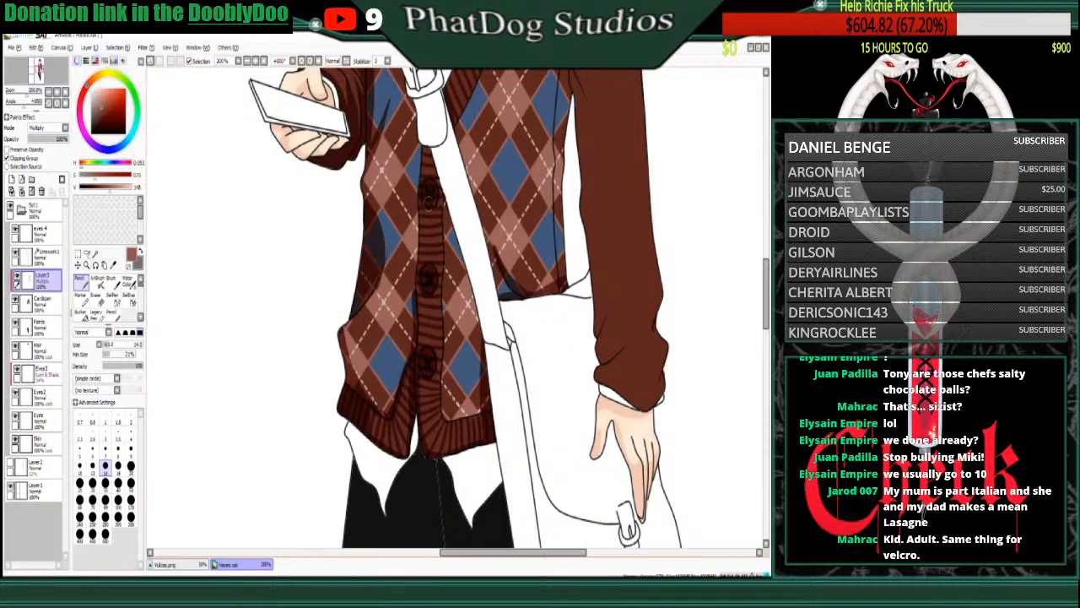
pyautogui.scroll(3, 422, 354)
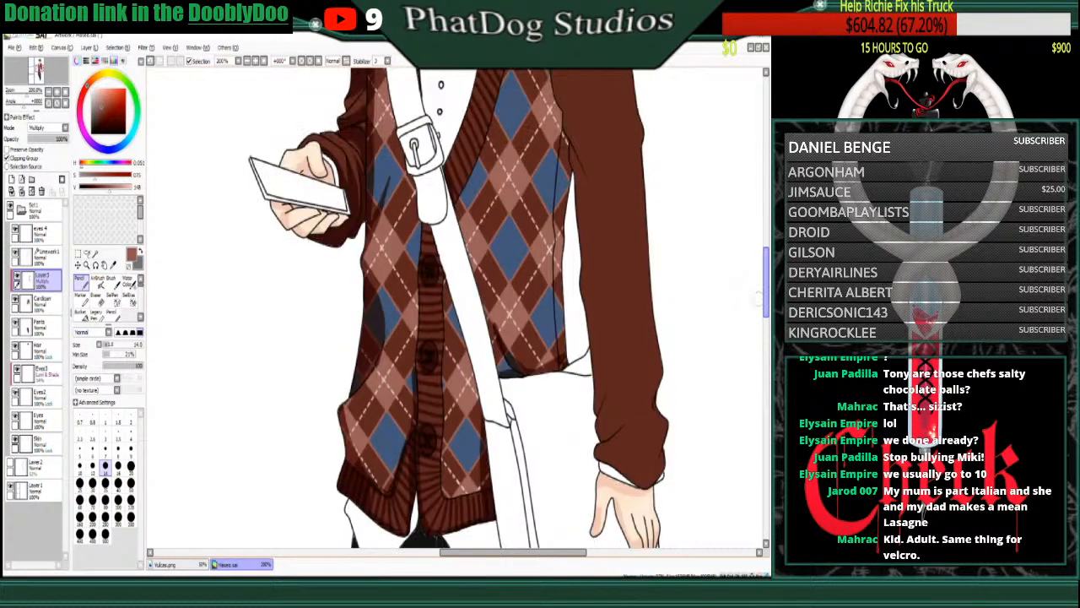
pyautogui.moveTo(414, 346)
pyautogui.mouseDown()
pyautogui.moveTo(414, 371)
pyautogui.moveTo(417, 312)
pyautogui.mouseUp()
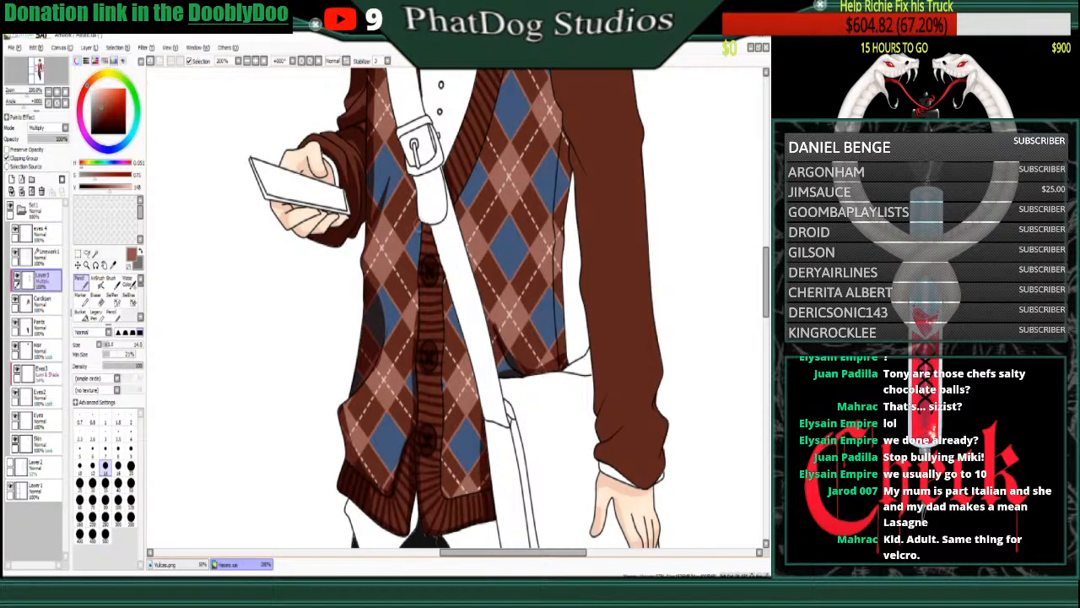
pyautogui.moveTo(420, 223); pyautogui.dragTo(415, 290)
# - Collapse the layer set and compare the coloured figure with the rough sketch on Layer 2
pyautogui.click(49, 92)
pyautogui.click(49, 92)
pyautogui.click(49, 92)
pyautogui.click(21, 210)
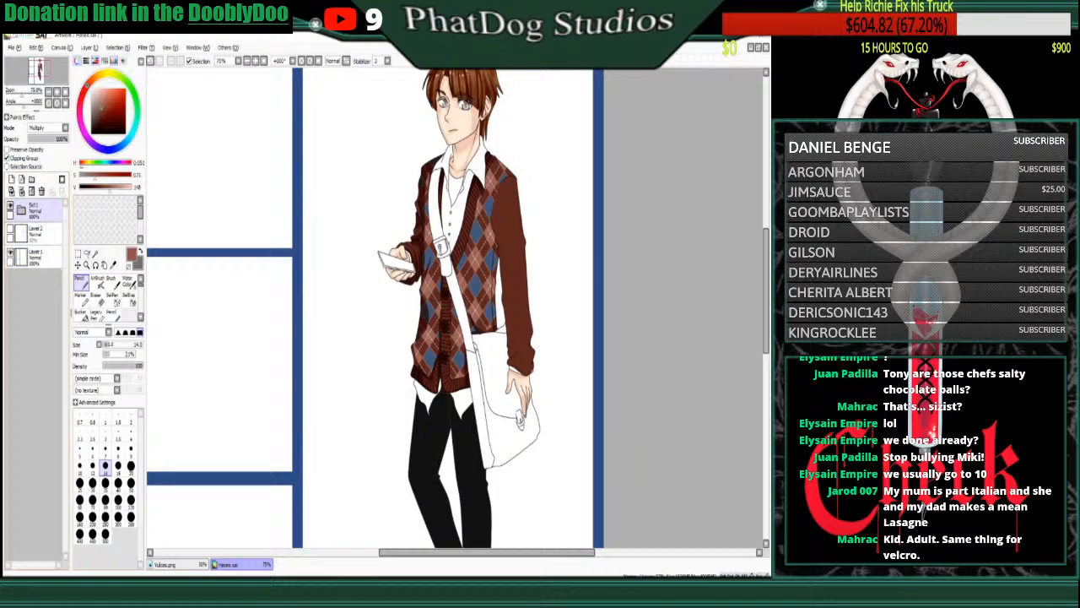
pyautogui.click(10, 206)
pyautogui.click(10, 229)
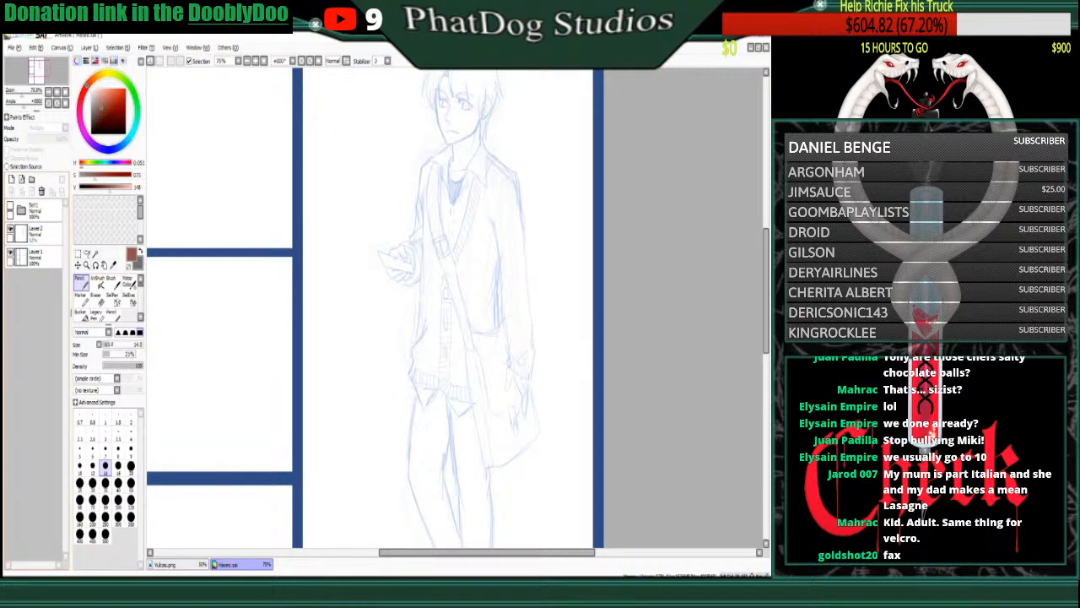
pyautogui.click(40, 233)
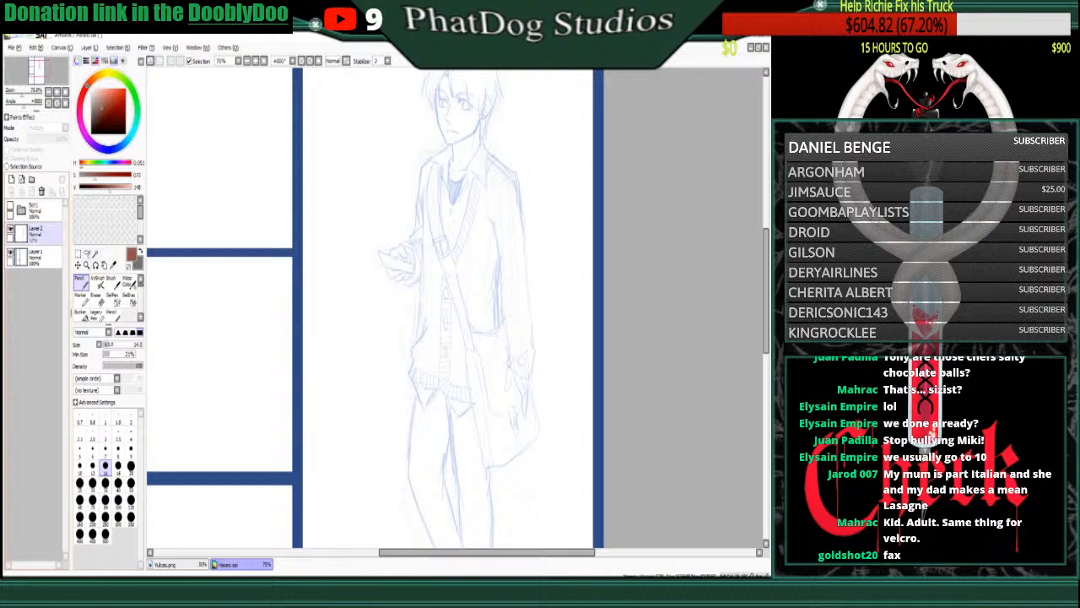
pyautogui.click(11, 229)
pyautogui.click(10, 206)
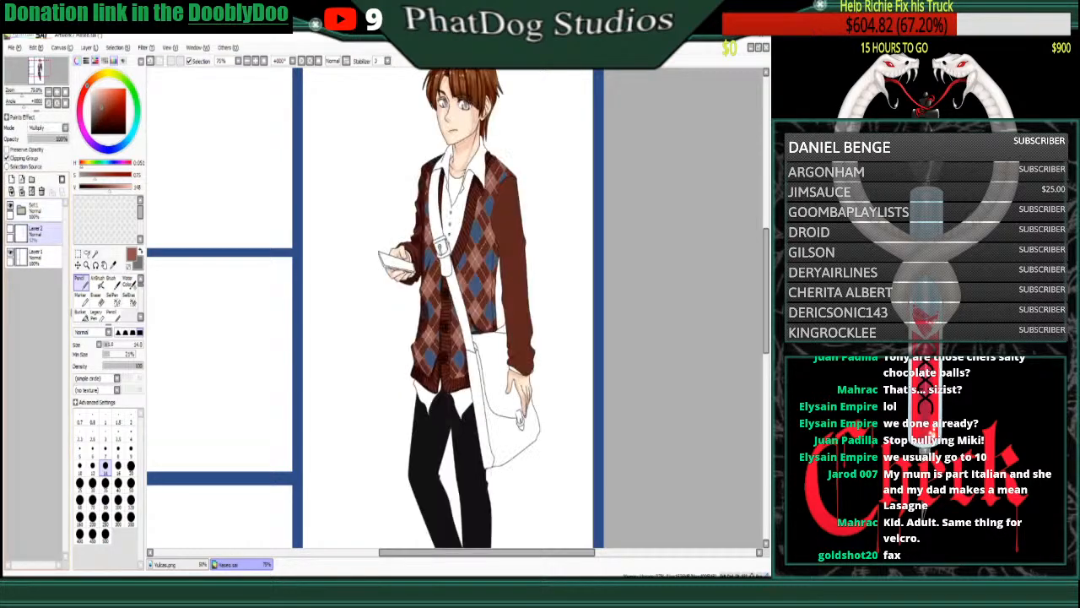
# - Examine the rough sketch's cardigan and bag area up close with the layer set hidden, and restore the coloured view
pyautogui.click(10, 206)
pyautogui.click(10, 228)
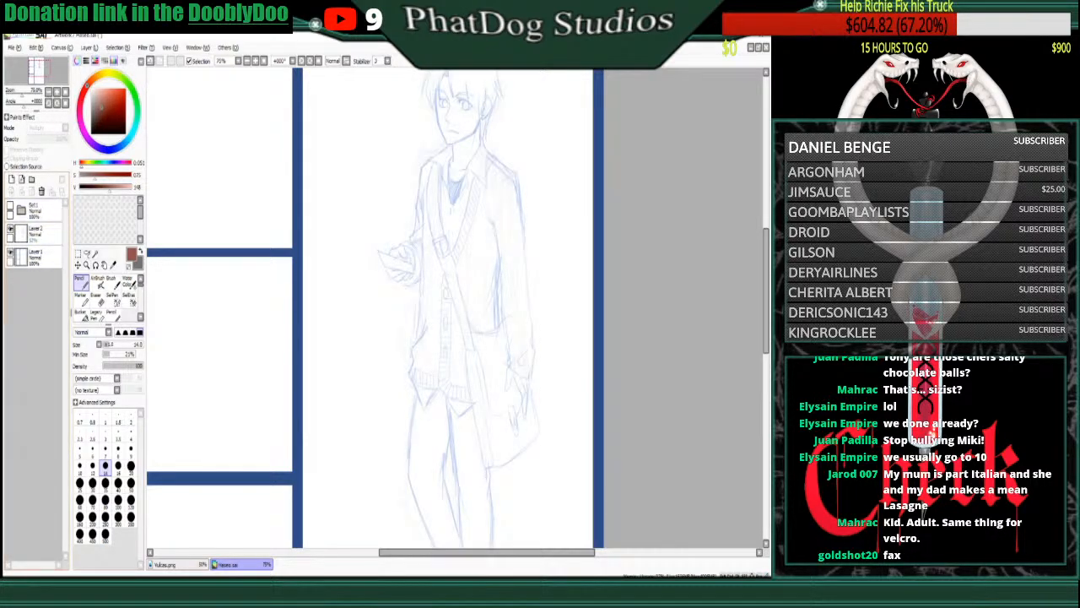
pyautogui.scroll(6, 455, 308)
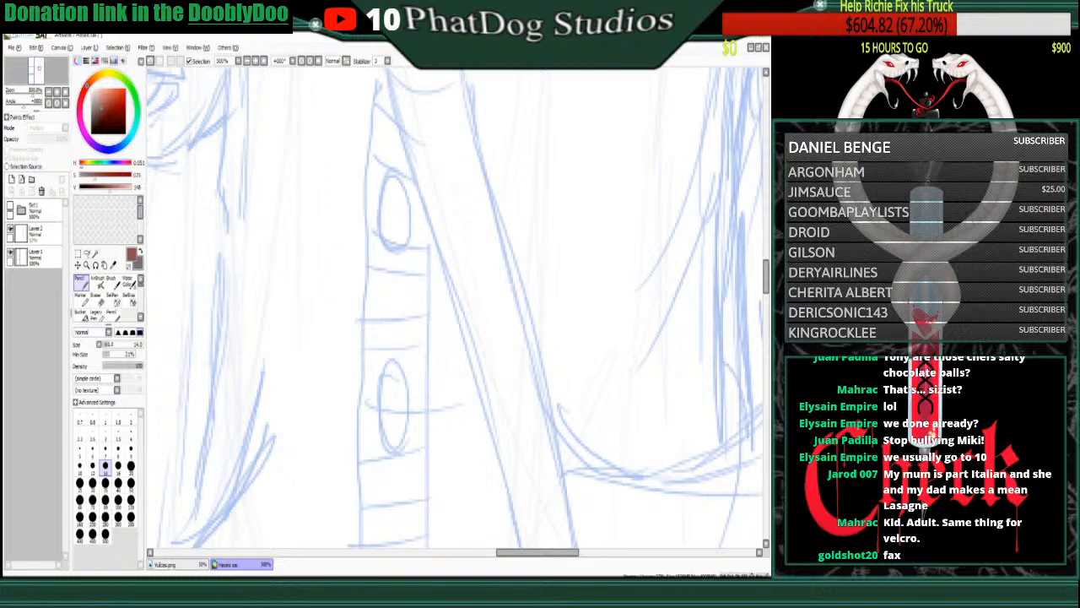
pyautogui.moveTo(601, 308); pyautogui.dragTo(311, 312)
pyautogui.moveTo(581, 553); pyautogui.dragTo(582, 552)
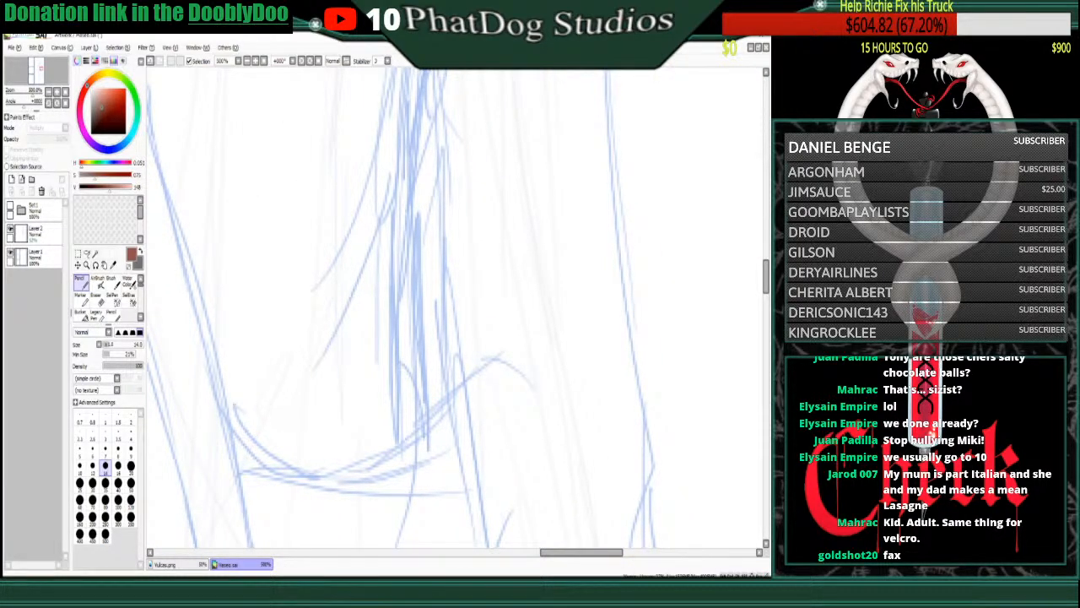
pyautogui.scroll(-6, 455, 308)
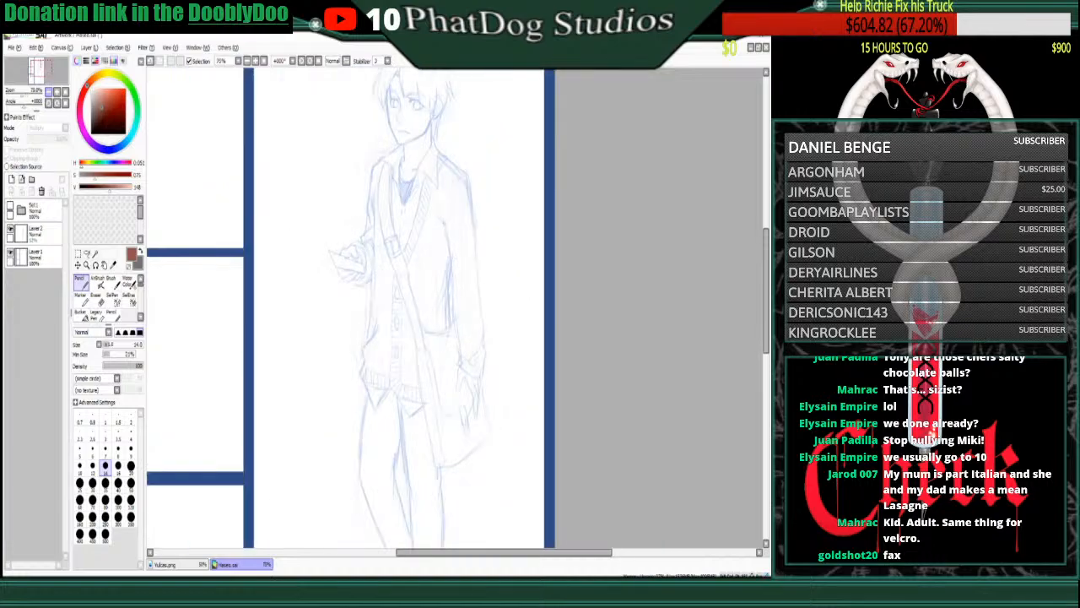
pyautogui.click(38, 234)
pyautogui.click(10, 206)
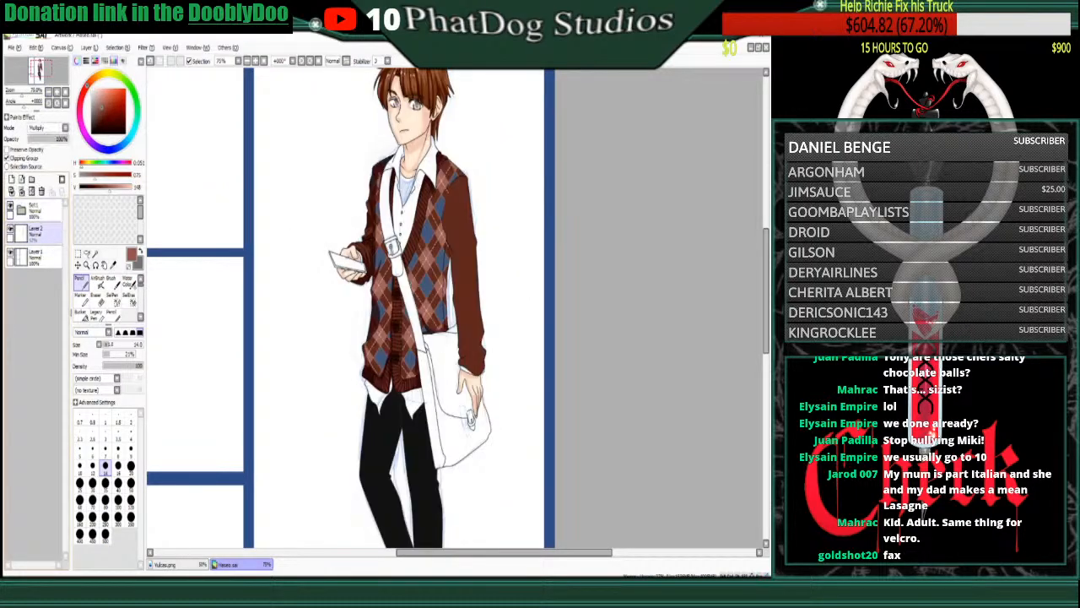
pyautogui.click(10, 229)
# - Switch to the other open character drawing, examine its two sketch stages with the layer set hidden, and return to the cardigan drawing
pyautogui.click(169, 564)
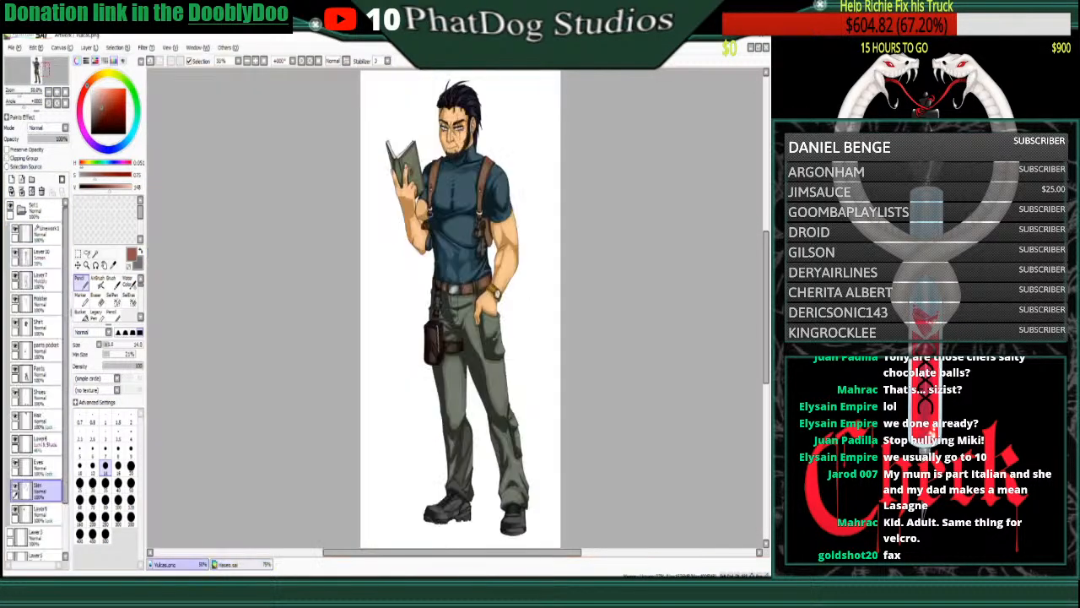
pyautogui.click(11, 206)
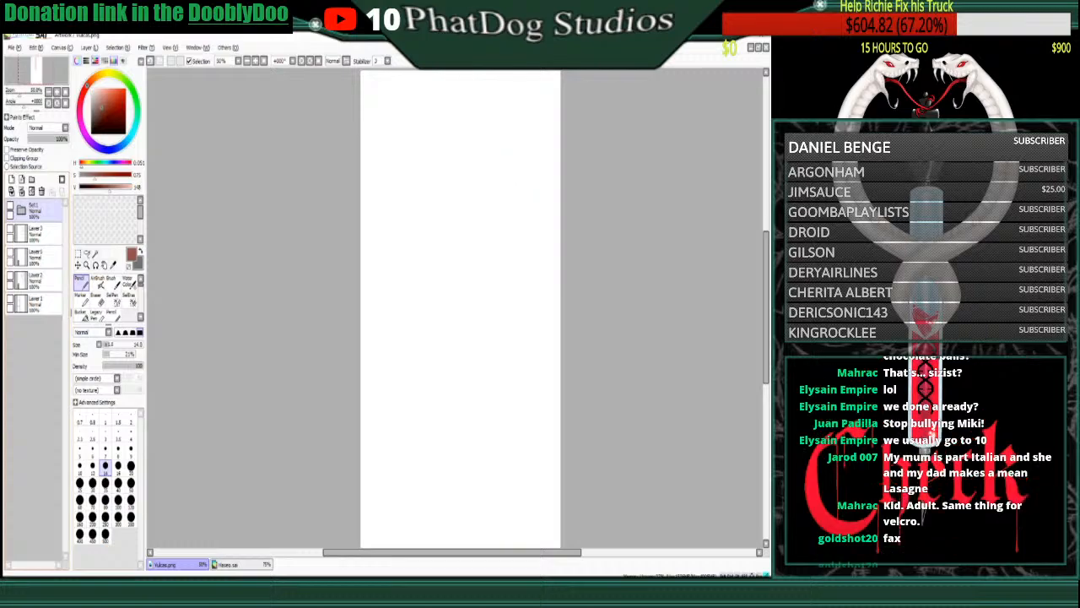
pyautogui.click(38, 281)
pyautogui.click(10, 276)
pyautogui.click(38, 257)
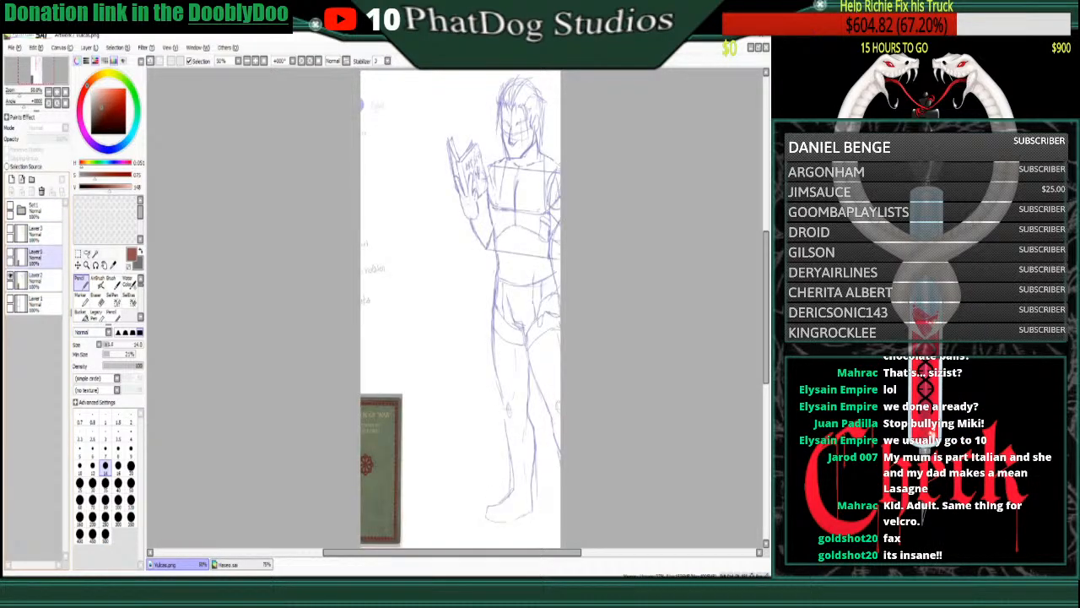
pyautogui.moveTo(424, 552); pyautogui.dragTo(450, 552)
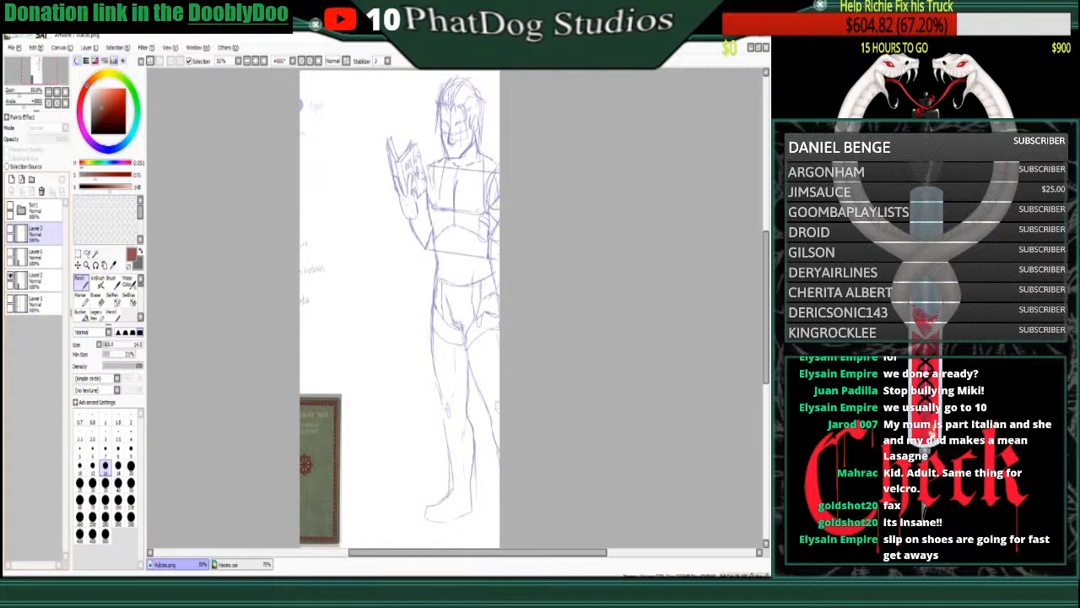
pyautogui.click(10, 229)
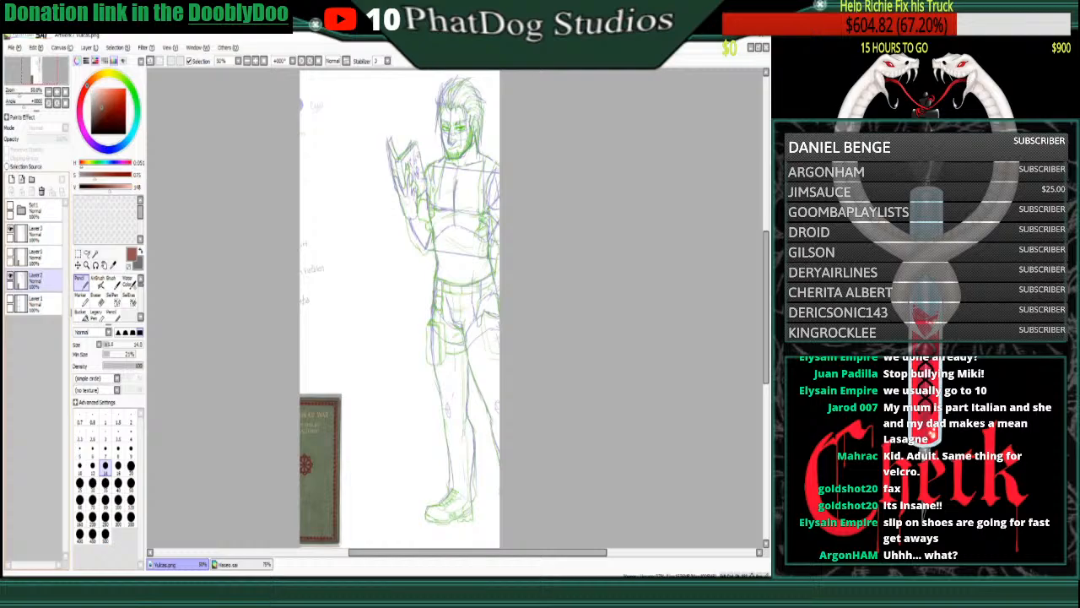
pyautogui.click(11, 276)
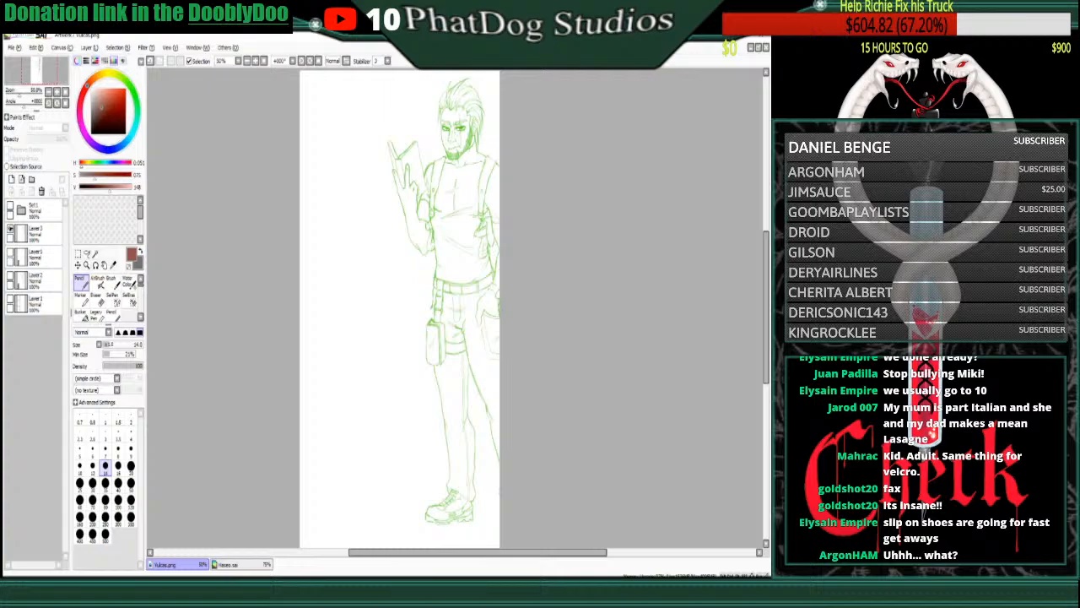
pyautogui.click(230, 563)
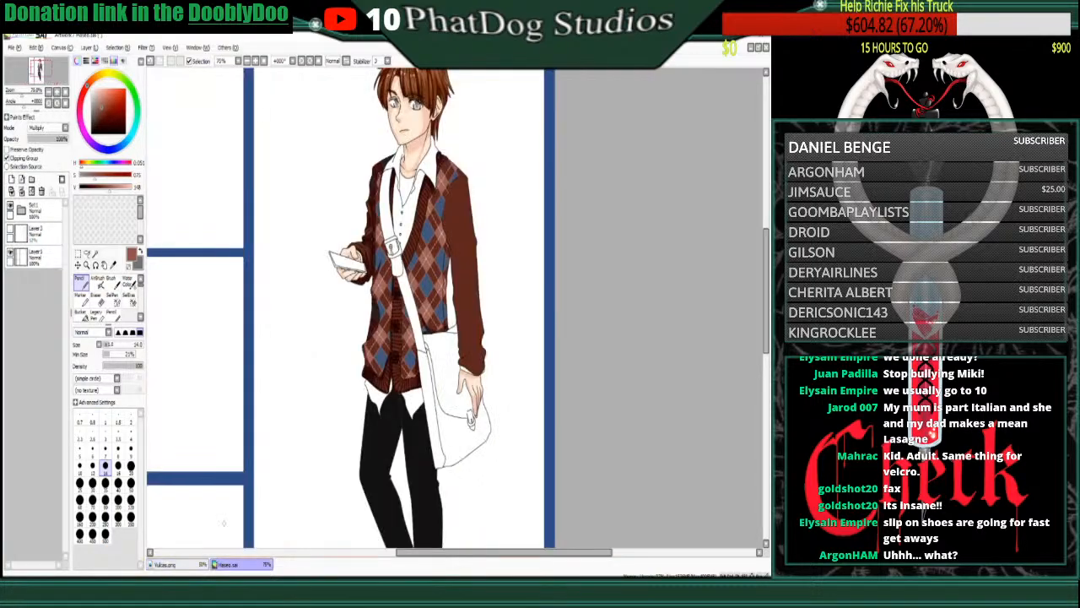
# - Expand the layer set and shade the lower cardigan front along the bag strap on the clipped Multiply layer
pyautogui.scroll(3, 155, 304)
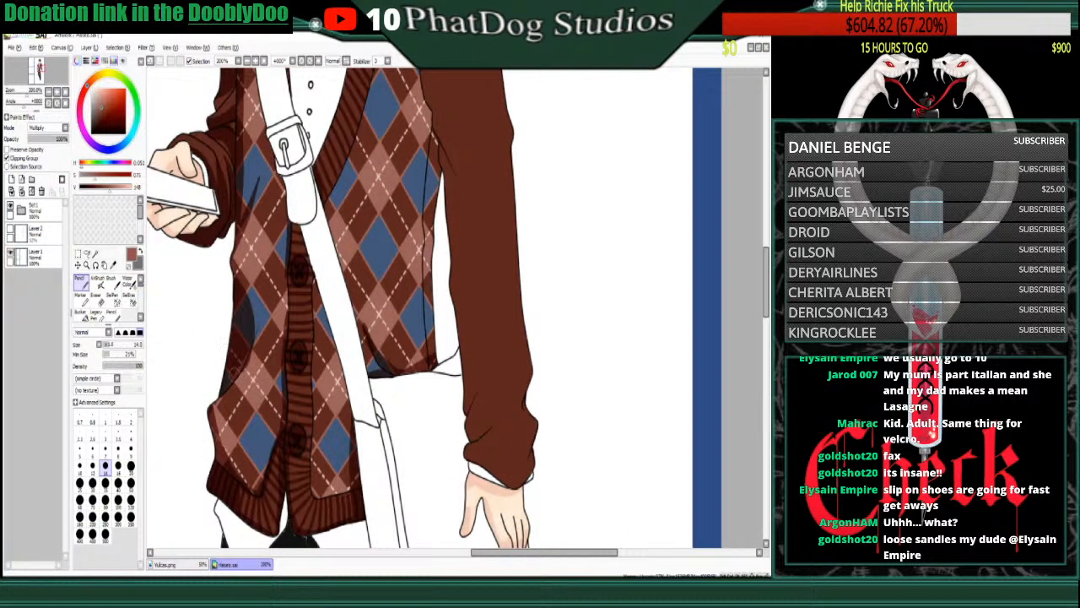
pyautogui.click(20, 208)
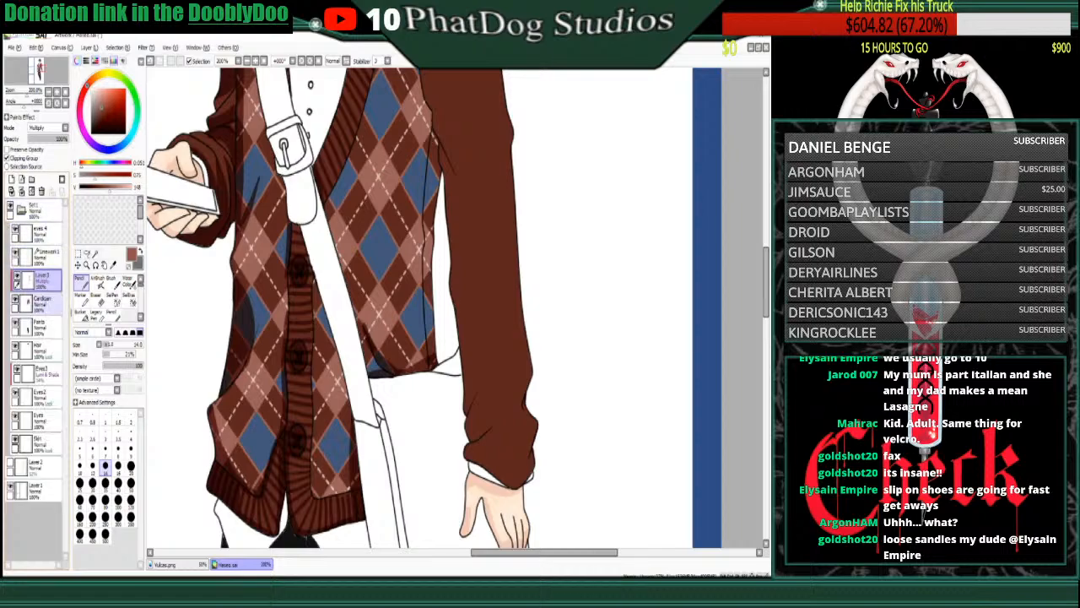
pyautogui.click(57, 92)
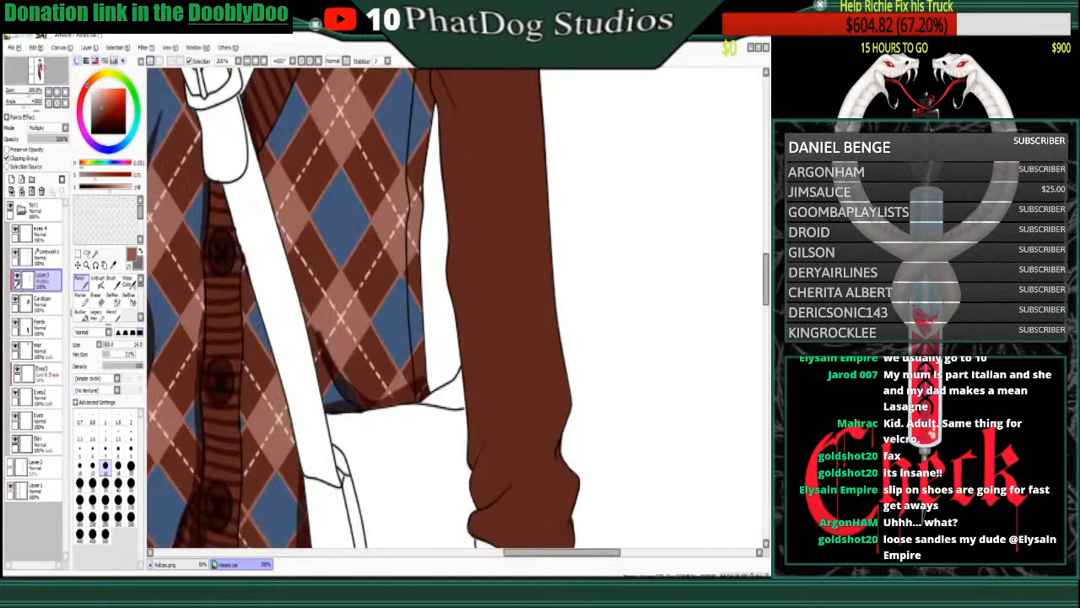
pyautogui.moveTo(238, 237); pyautogui.dragTo(295, 466)
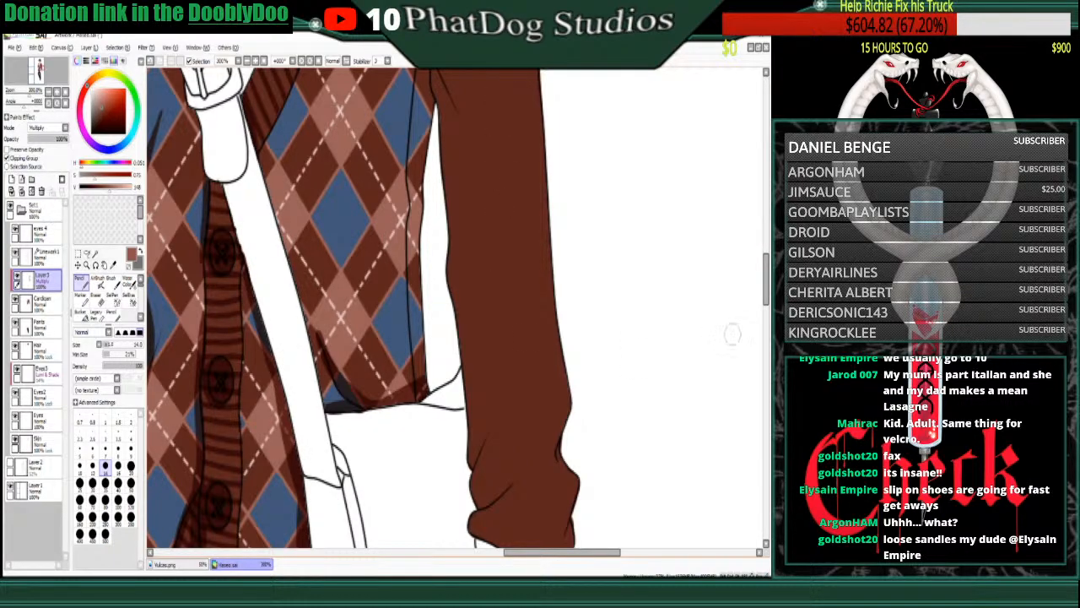
# - Shade the cardigan panel's side beneath the straight arm, from the armpit down toward the bag
pyautogui.scroll(4, 736, 333)
pyautogui.scroll(-2, 431, 114)
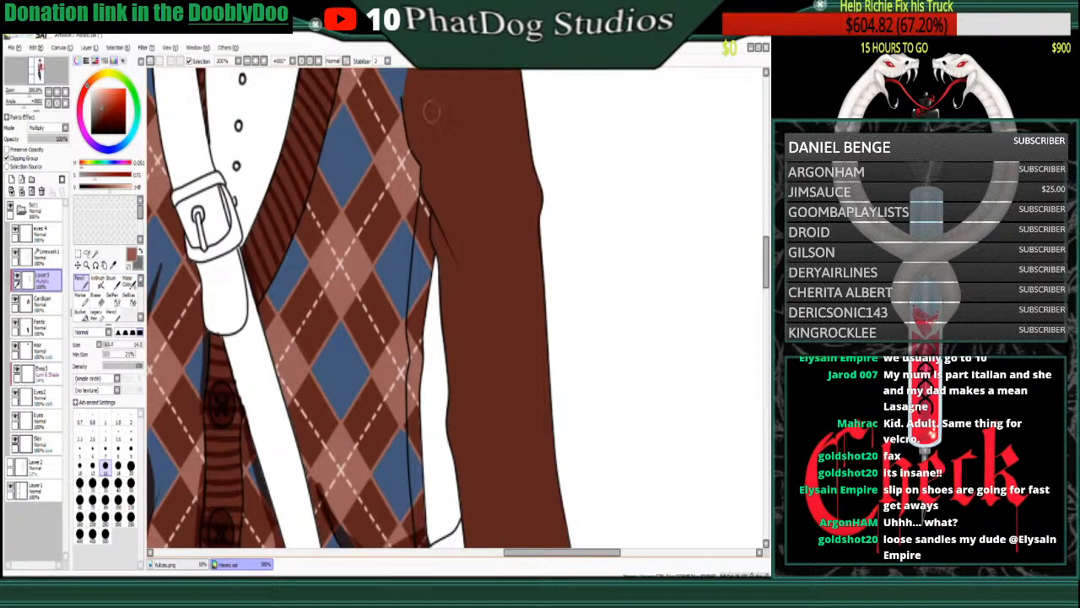
pyautogui.moveTo(401, 124)
pyautogui.mouseDown()
pyautogui.moveTo(439, 297)
pyautogui.moveTo(419, 231)
pyautogui.moveTo(409, 237)
pyautogui.moveTo(413, 196)
pyautogui.moveTo(410, 359)
pyautogui.moveTo(425, 253)
pyautogui.moveTo(418, 435)
pyautogui.moveTo(428, 255)
pyautogui.moveTo(410, 414)
pyautogui.moveTo(422, 490)
pyautogui.moveTo(402, 367)
pyautogui.moveTo(433, 537)
pyautogui.mouseUp()
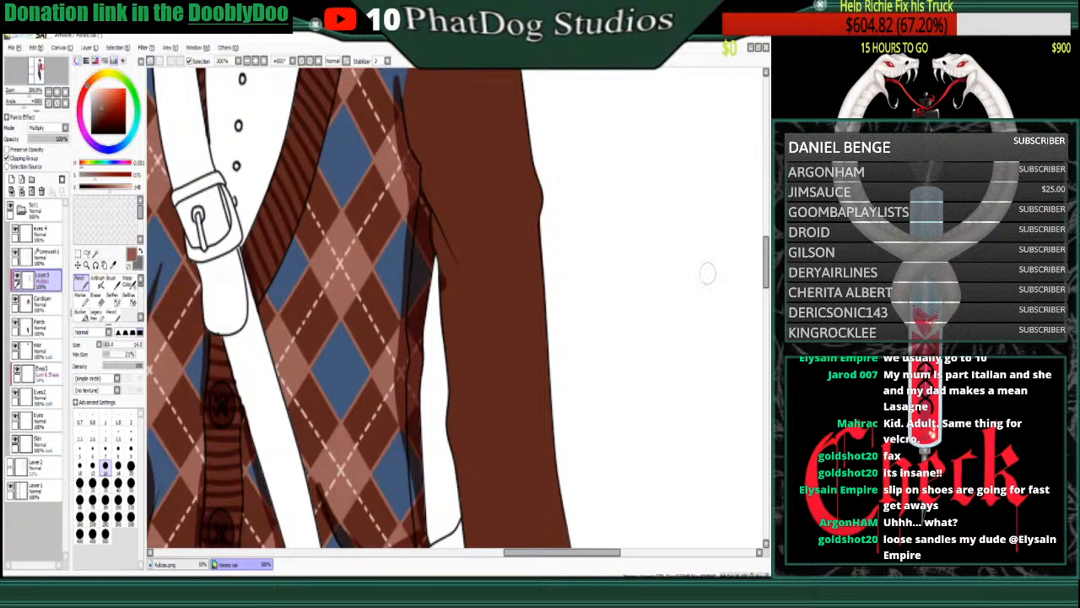
# - Shade the straight arm's sleeve along its inner edge and folds down to the cuff
pyautogui.scroll(-1, 709, 414)
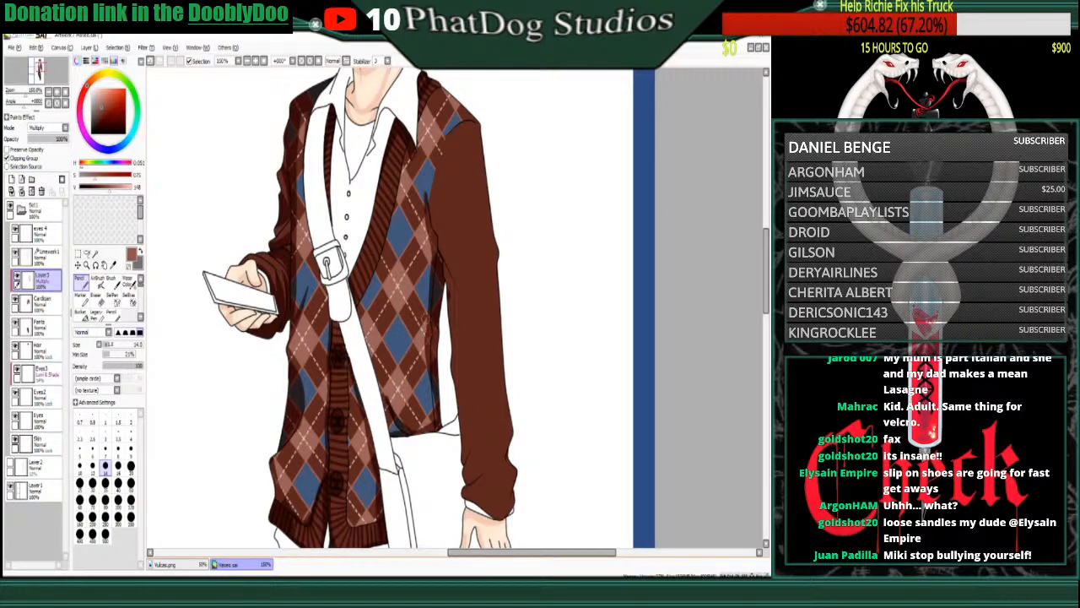
pyautogui.moveTo(434, 329); pyautogui.dragTo(391, 256)
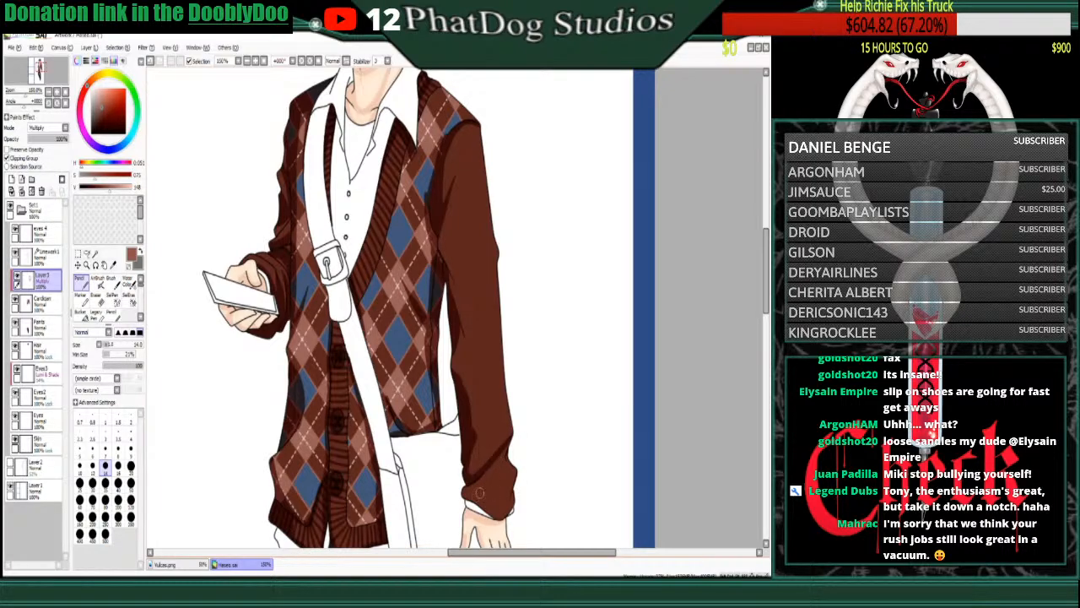
pyautogui.moveTo(479, 492)
pyautogui.mouseDown()
pyautogui.moveTo(505, 474)
pyautogui.moveTo(508, 501)
pyautogui.moveTo(481, 498)
pyautogui.moveTo(498, 485)
pyautogui.moveTo(493, 493)
pyautogui.mouseUp()
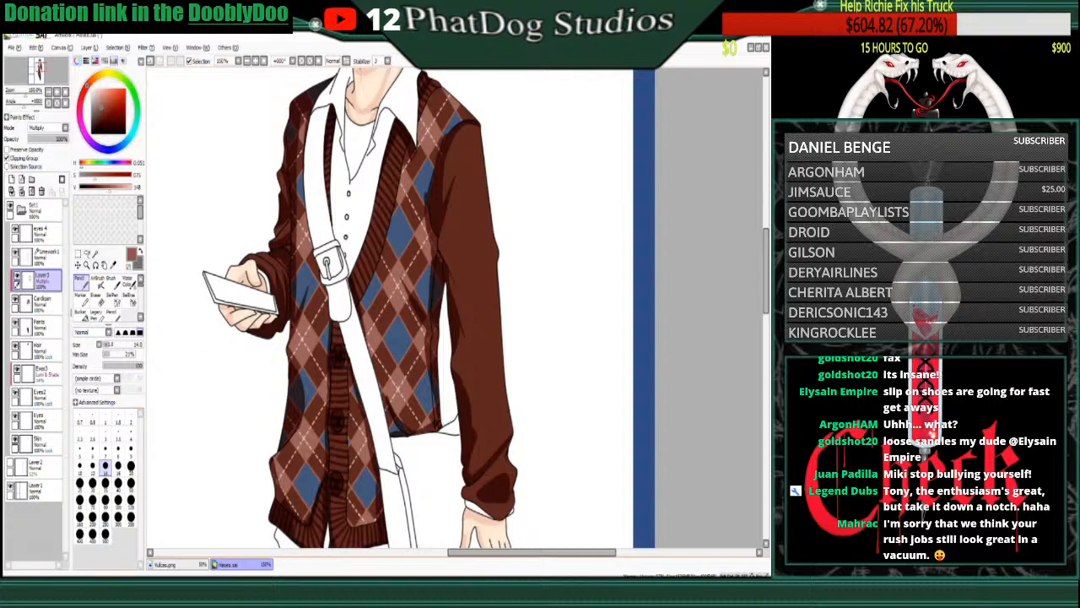
# - Touch up the shadow on the straight arm's upper sleeve, from the elbow up along the outer side
pyautogui.press('e')
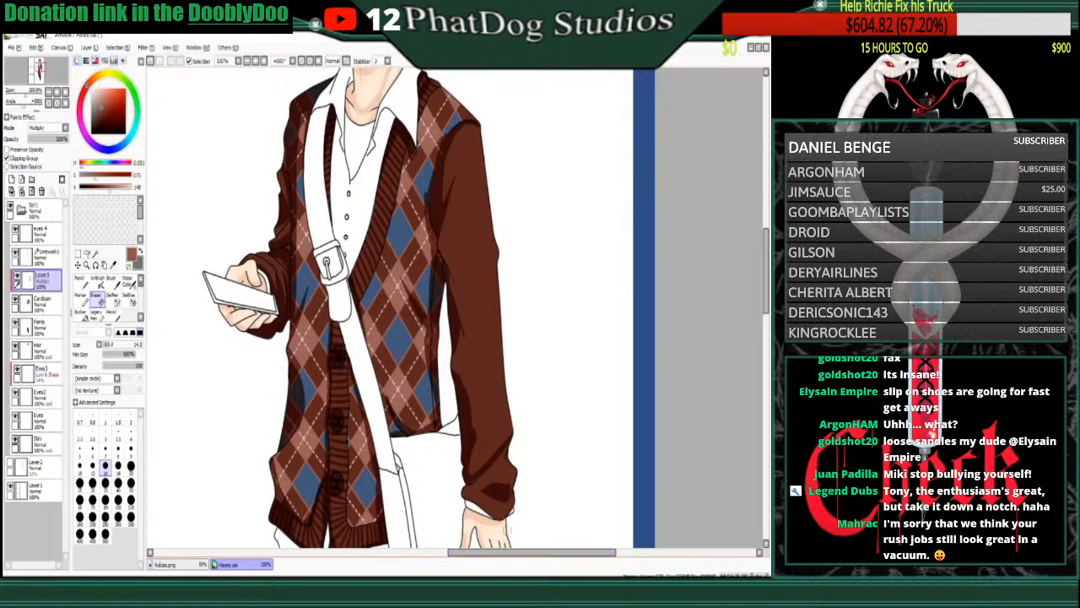
pyautogui.click(80, 280)
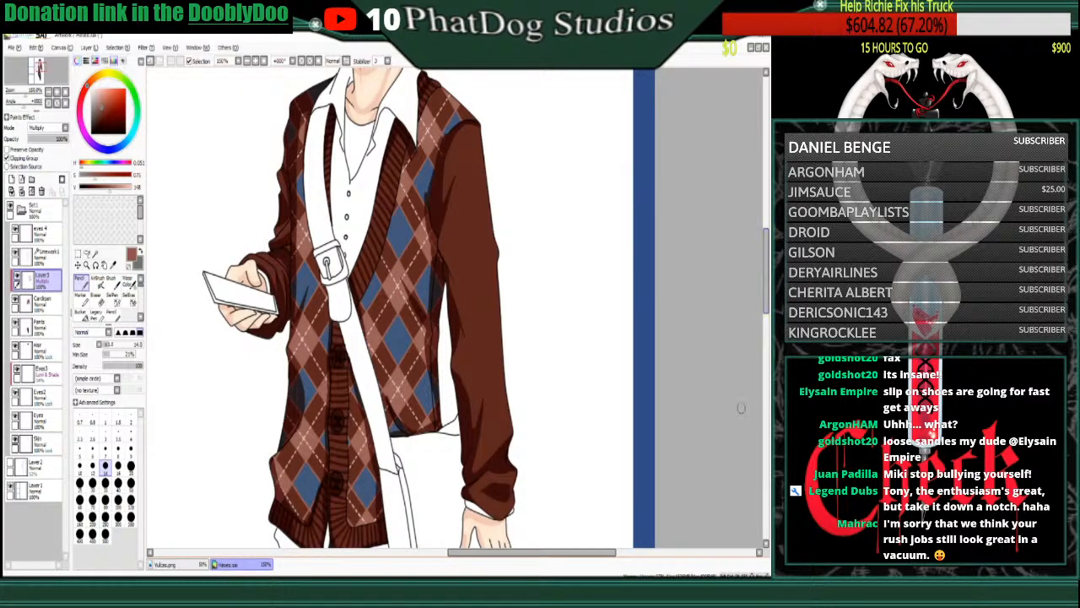
pyautogui.moveTo(501, 253); pyautogui.dragTo(467, 175)
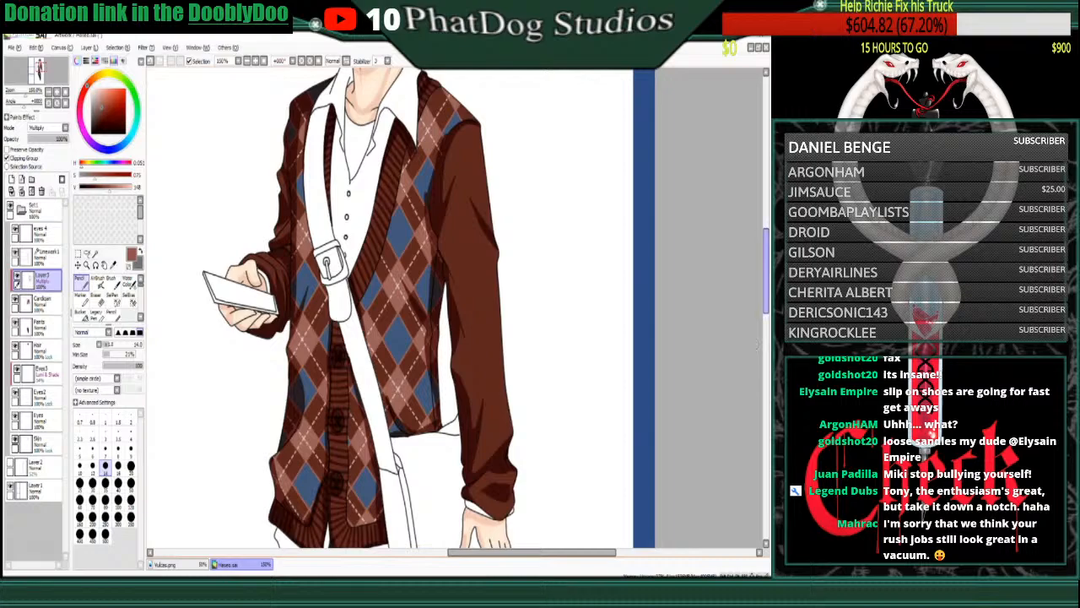
# - Adjust the colour of the Skin layer with a filter while the whole upper figure is in view
pyautogui.scroll(-3, 486, 309)
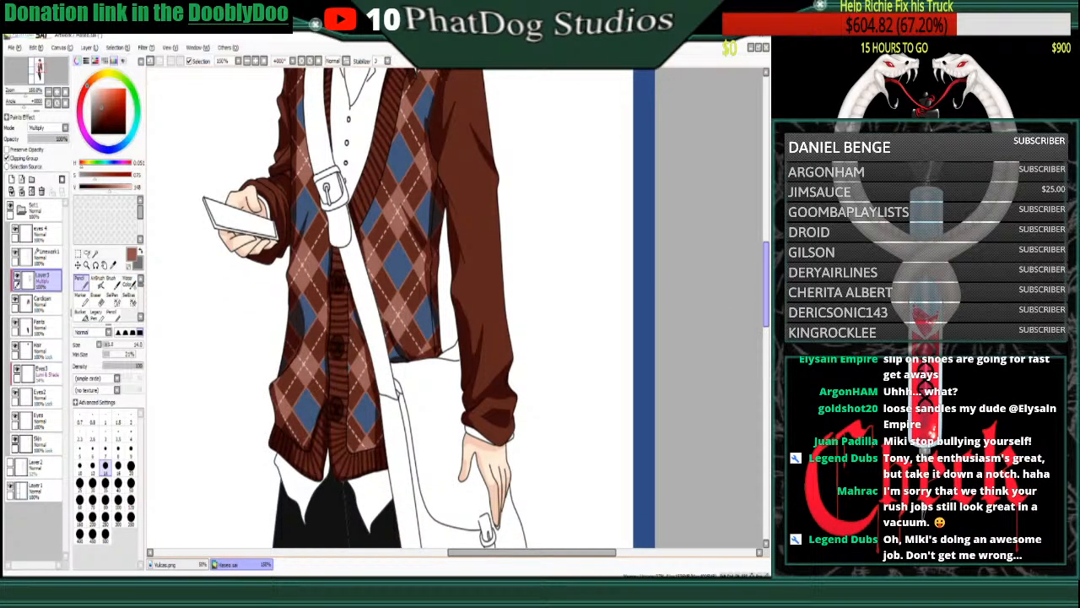
pyautogui.scroll(6, 485, 309)
pyautogui.moveTo(378, 307); pyautogui.dragTo(378, 311)
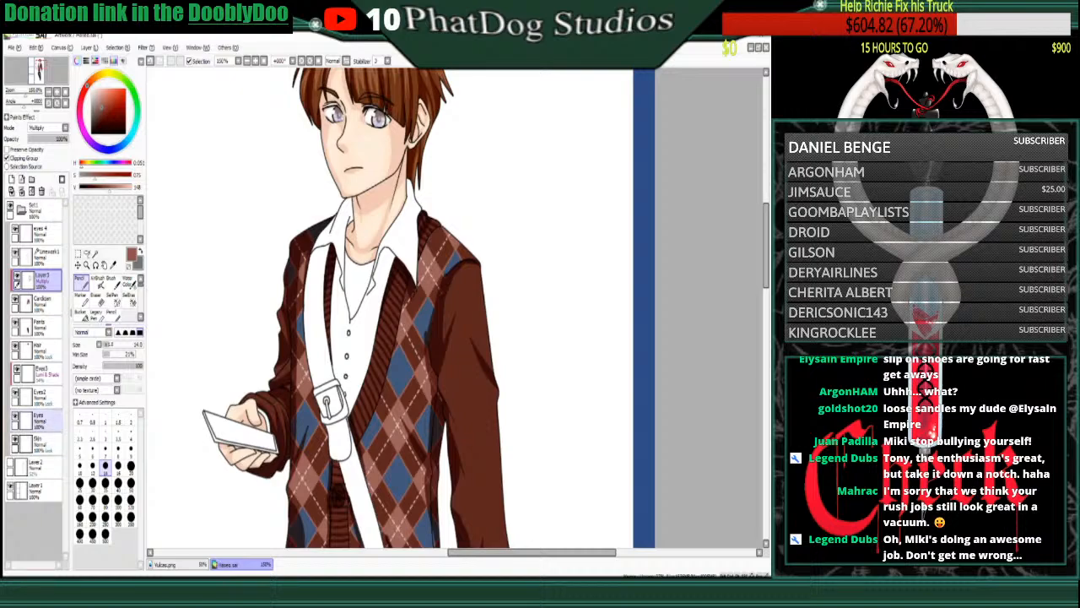
pyautogui.click(41, 444)
pyautogui.press('pagedown')
pyautogui.press('pagedown')
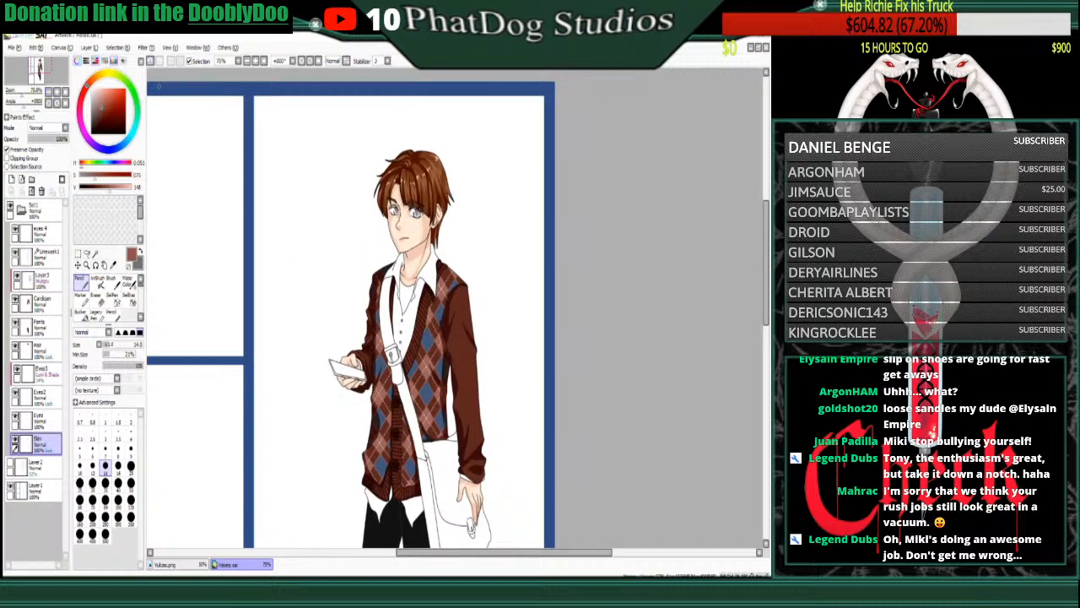
pyautogui.click(146, 48)
pyautogui.click(165, 61)
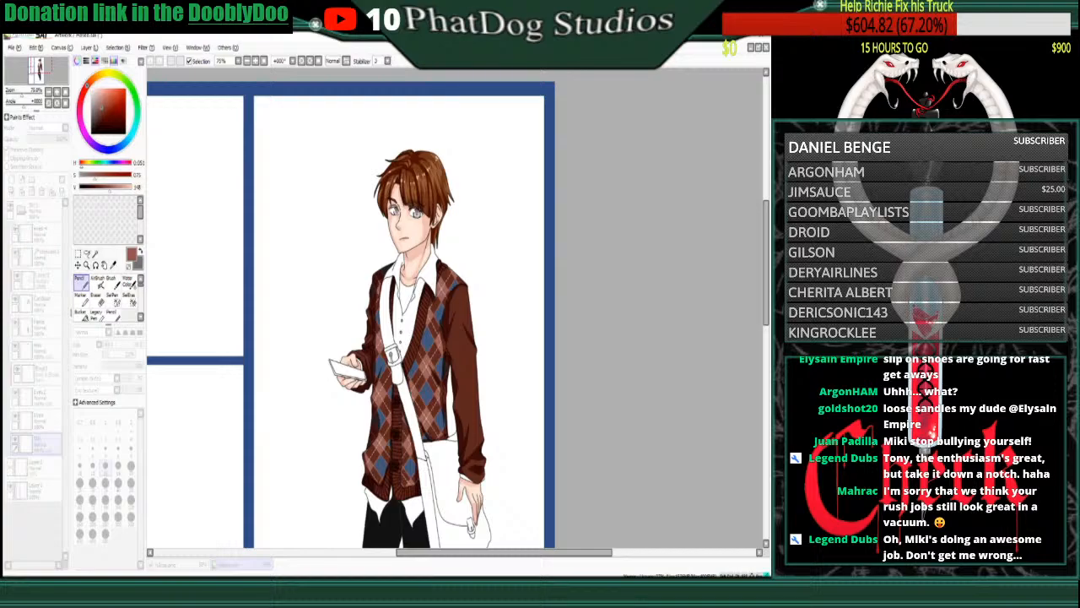
pyautogui.press('Return')
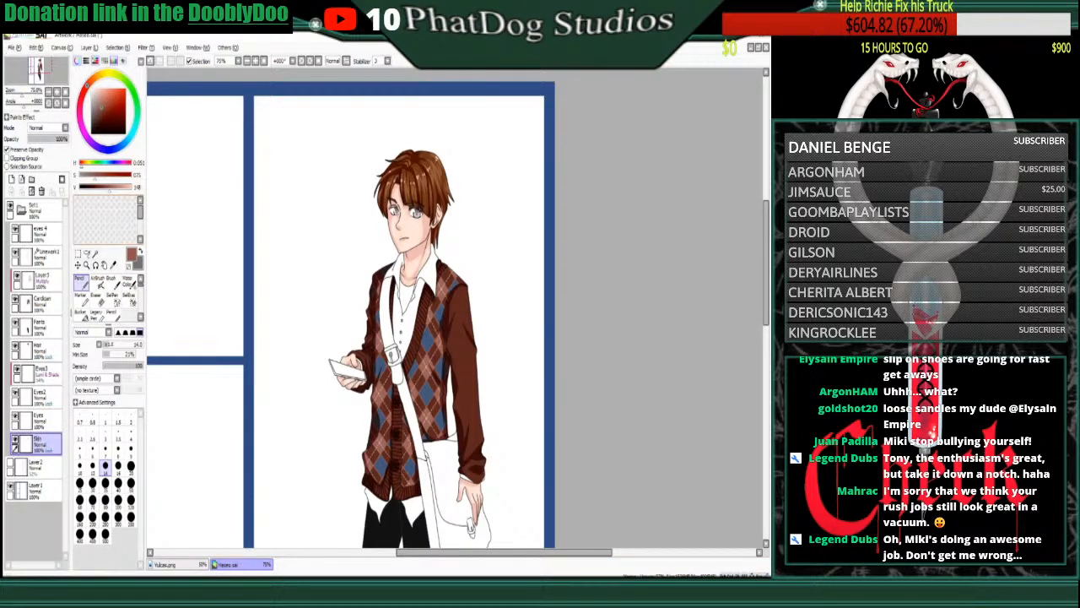
# - On the clipped Multiply layer, add shadows to the cardigan beside the straight arm's armpit and along the bent arm's side of the chest
pyautogui.press('pageup')
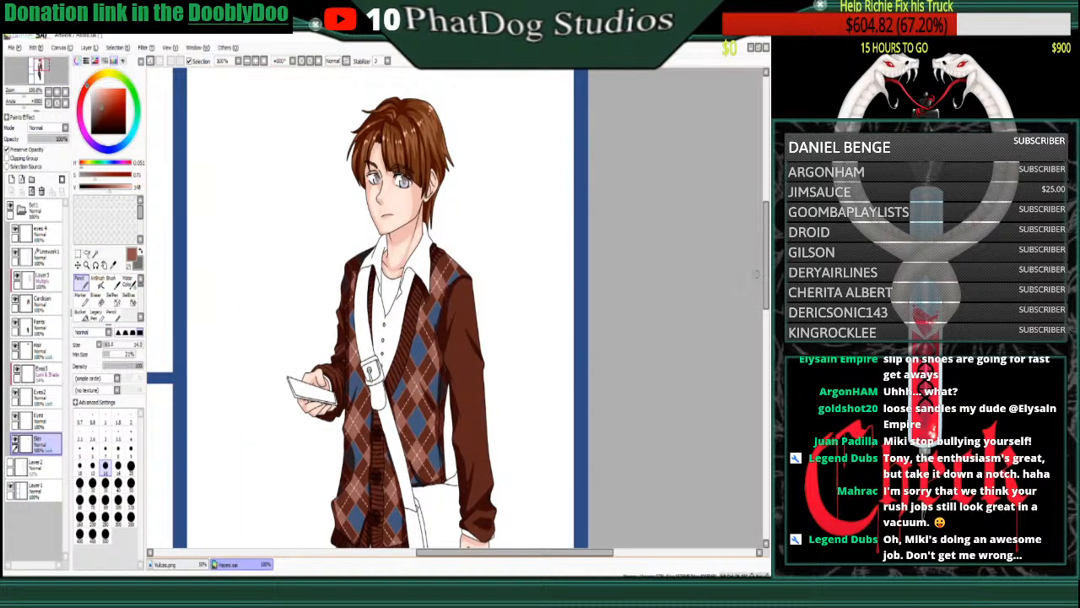
pyautogui.scroll(-1, 760, 287)
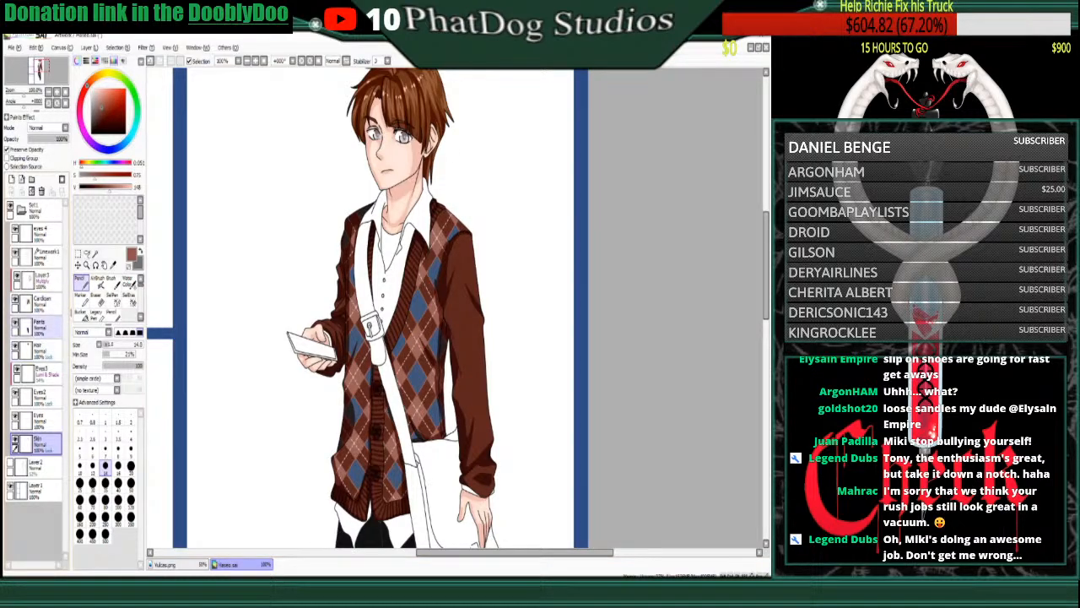
pyautogui.click(38, 302)
pyautogui.click(42, 281)
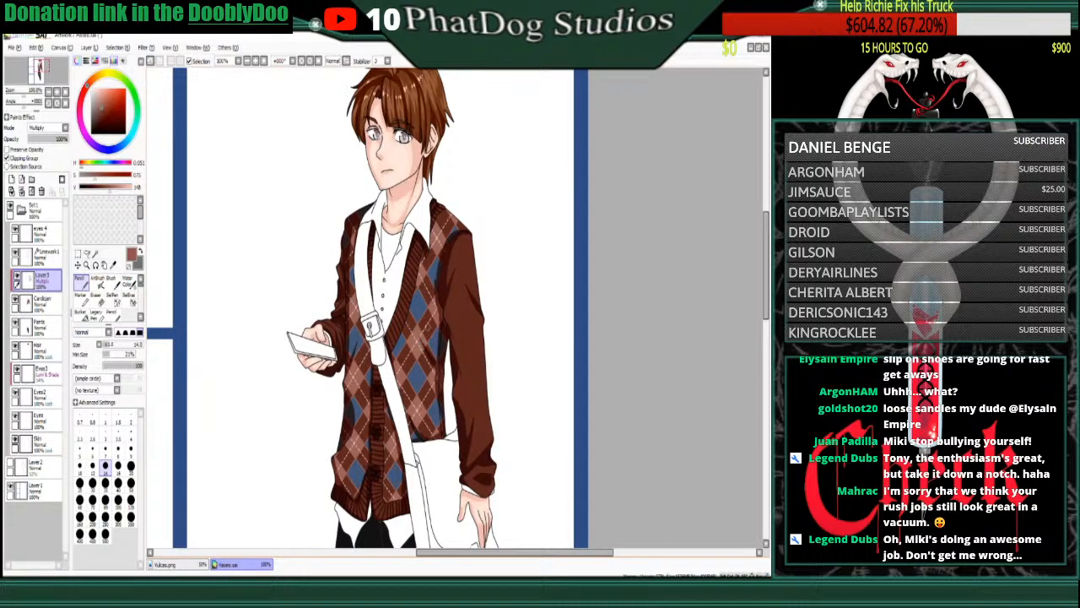
pyautogui.moveTo(438, 305); pyautogui.dragTo(435, 257)
pyautogui.moveTo(354, 255); pyautogui.dragTo(351, 340)
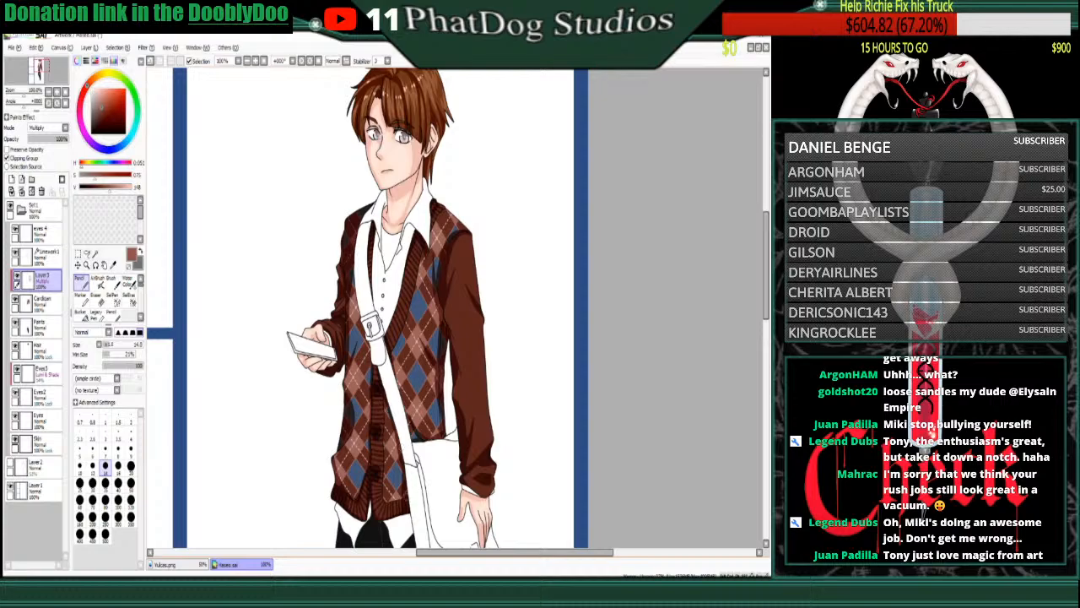
# - Paint the cardigan's three front buttons solid on the Cardigan layer with brown sampled from the ribbed button band
pyautogui.click(57, 92)
pyautogui.click(56, 92)
pyautogui.click(56, 92)
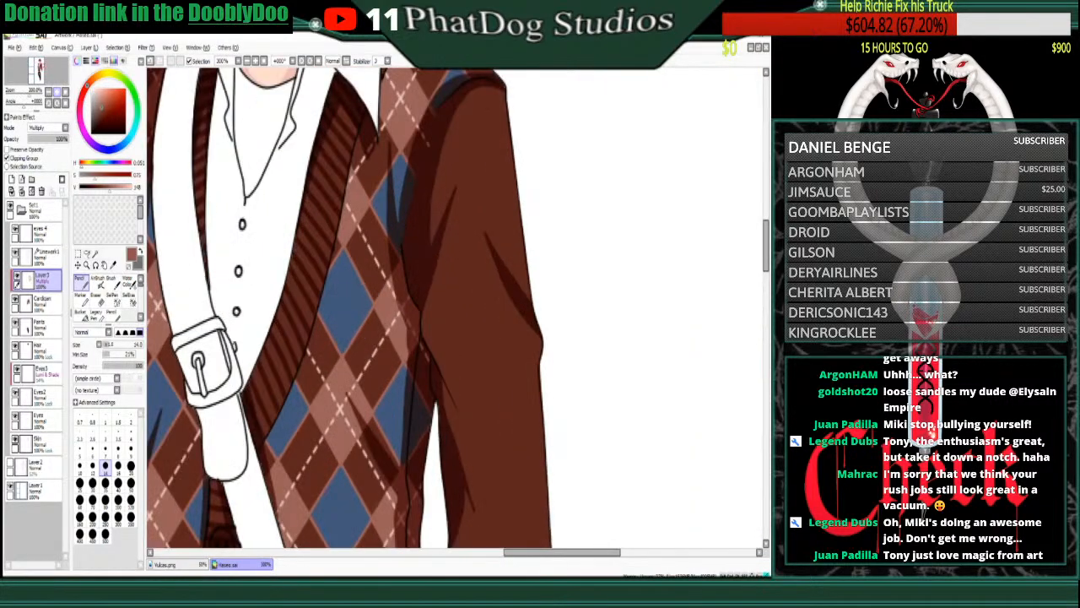
pyautogui.click(57, 92)
pyautogui.moveTo(560, 553); pyautogui.dragTo(529, 553)
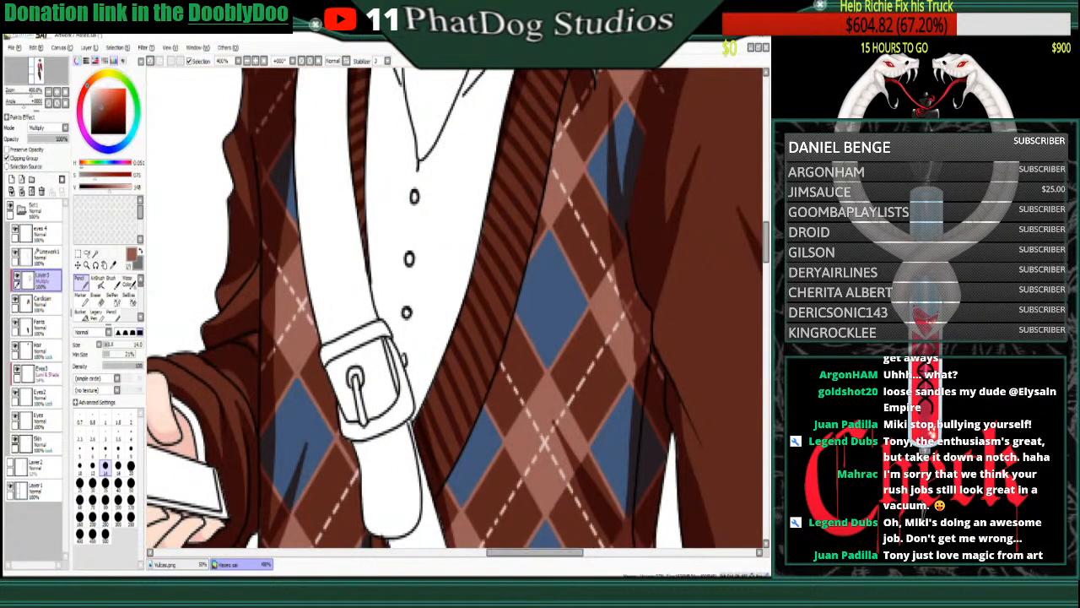
pyautogui.moveTo(766, 242); pyautogui.dragTo(767, 279)
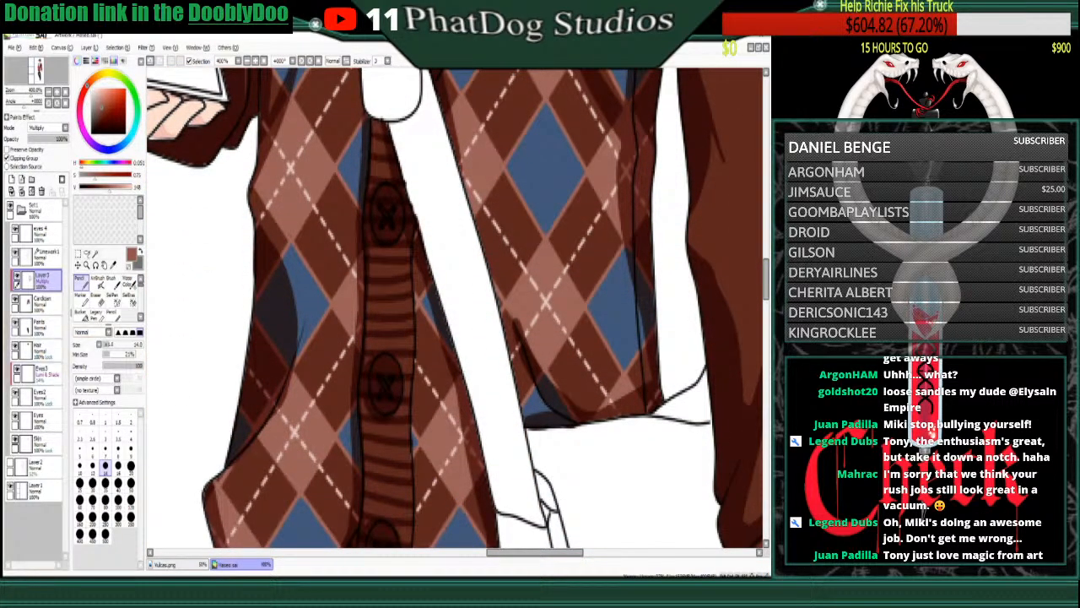
pyautogui.click(41, 302)
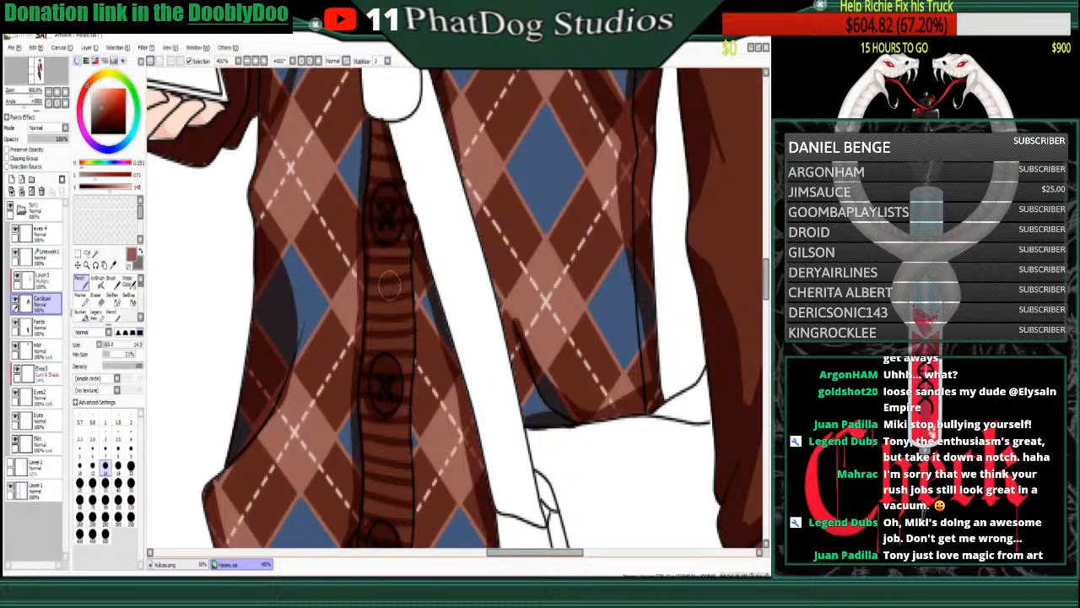
pyautogui.rightClick(384, 286)
pyautogui.moveTo(390, 222)
pyautogui.mouseDown()
pyautogui.moveTo(385, 200)
pyautogui.moveTo(382, 225)
pyautogui.moveTo(390, 211)
pyautogui.moveTo(381, 206)
pyautogui.moveTo(392, 223)
pyautogui.moveTo(385, 196)
pyautogui.mouseUp()
pyautogui.moveTo(388, 407)
pyautogui.mouseDown()
pyautogui.moveTo(381, 359)
pyautogui.moveTo(402, 380)
pyautogui.mouseUp()
pyautogui.scroll(-5, 749, 287)
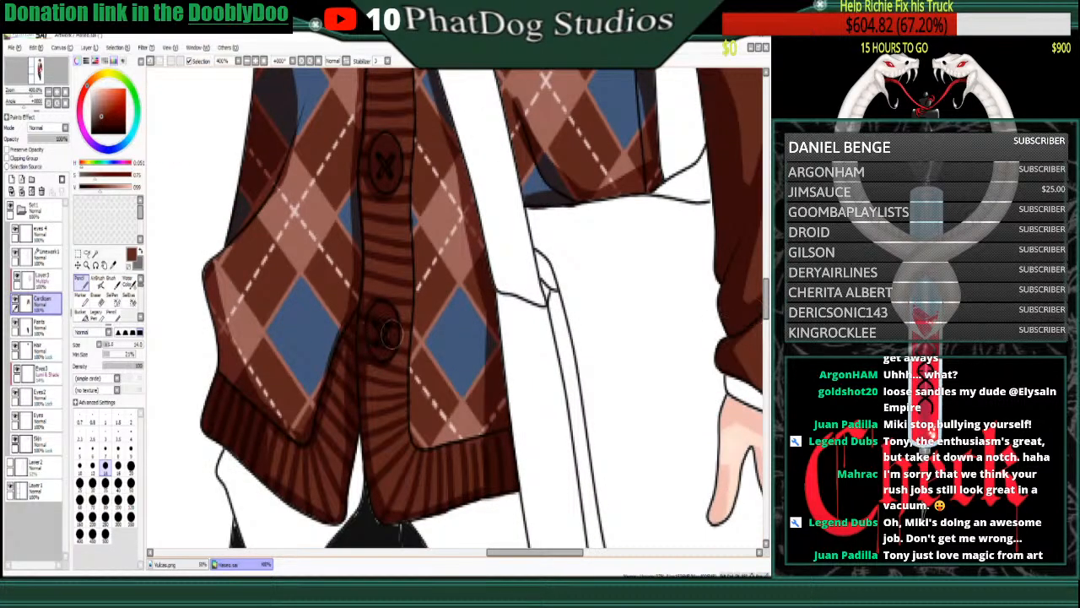
pyautogui.moveTo(380, 314)
pyautogui.mouseDown()
pyautogui.moveTo(377, 345)
pyautogui.moveTo(378, 306)
pyautogui.mouseUp()
# - Erase the Multiply layer's shadow from all three front buttons
pyautogui.click(38, 278)
pyautogui.click(97, 299)
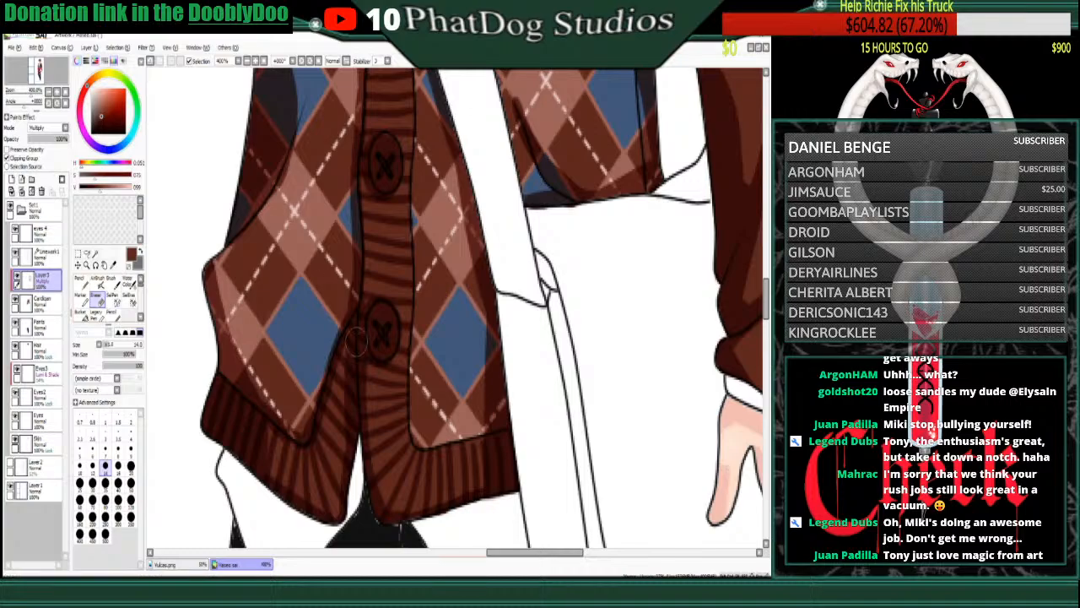
pyautogui.moveTo(384, 336); pyautogui.dragTo(386, 347)
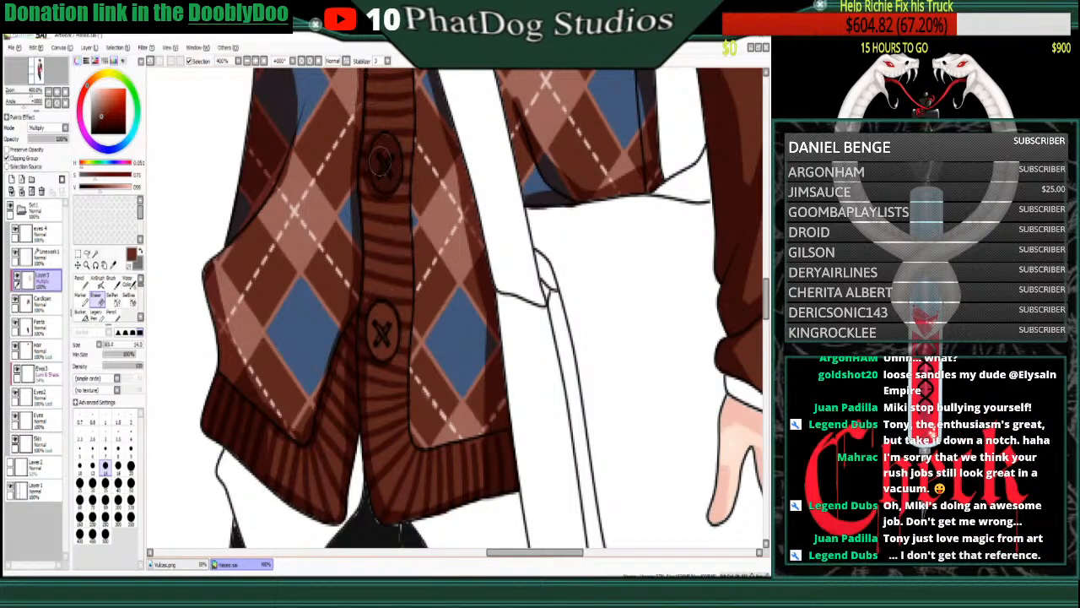
pyautogui.moveTo(382, 169)
pyautogui.mouseDown()
pyautogui.moveTo(385, 151)
pyautogui.moveTo(396, 172)
pyautogui.mouseUp()
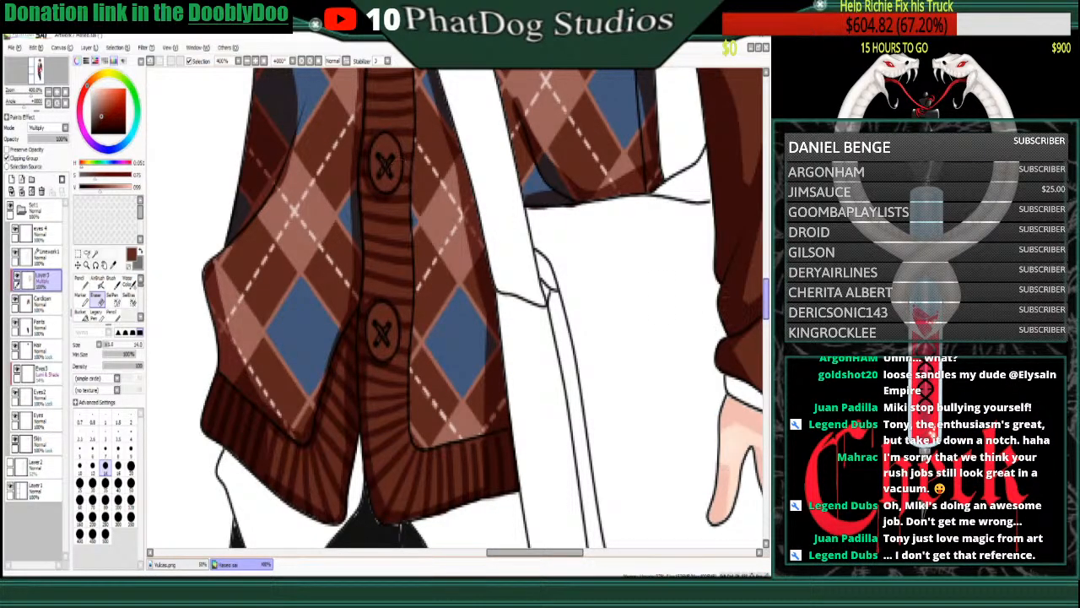
pyautogui.moveTo(766, 308); pyautogui.dragTo(765, 275)
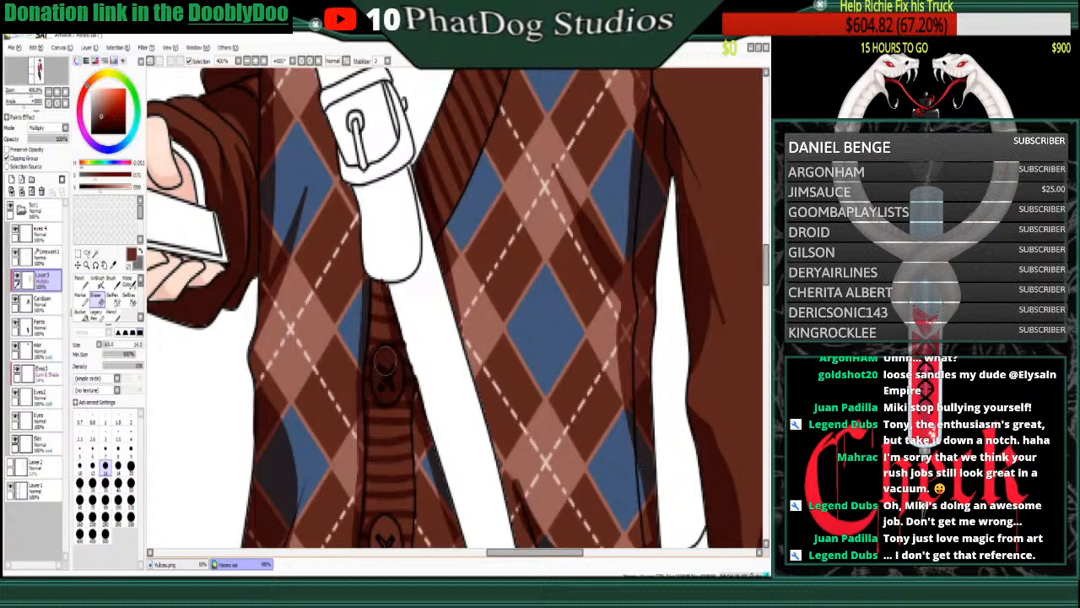
pyautogui.moveTo(384, 359); pyautogui.dragTo(391, 398)
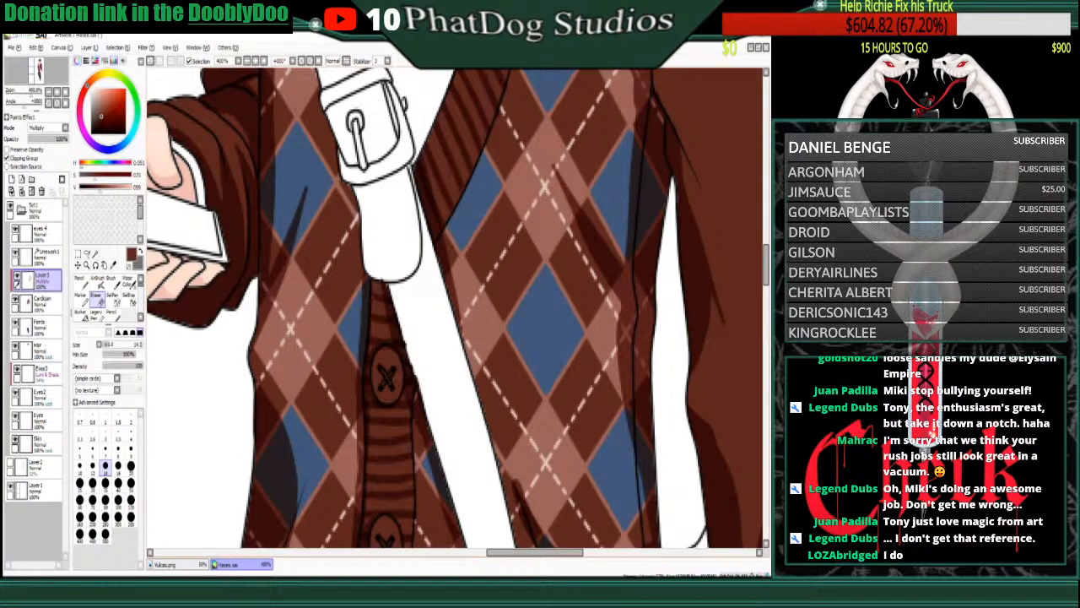
# - Paint light pinkish strokes radiating around the face of the top button on the Cardigan layer with a small pencil
pyautogui.scroll(2, 454, 308)
pyautogui.click(98, 97)
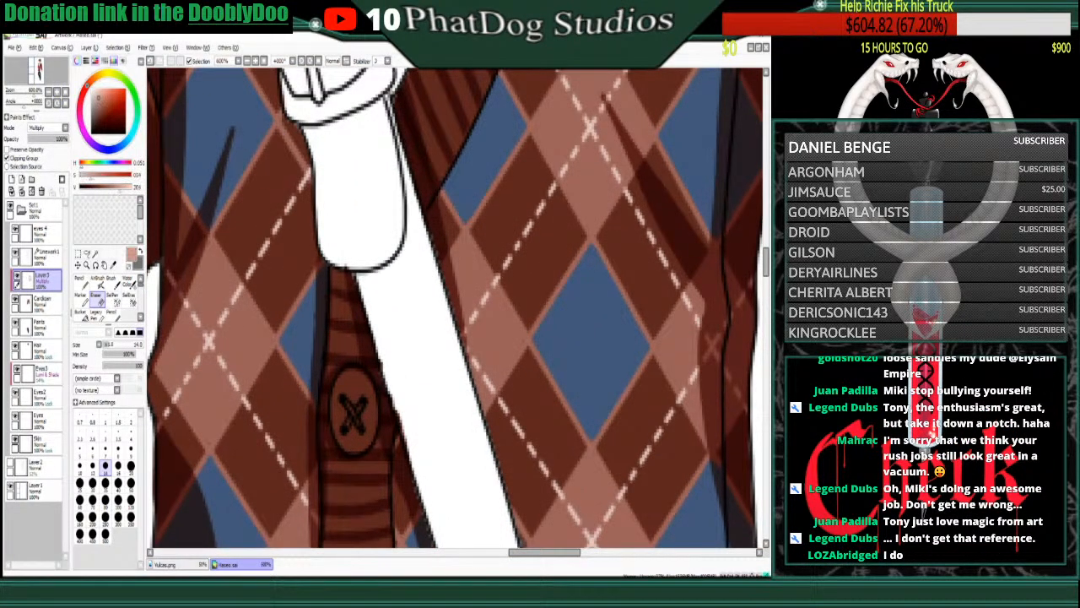
pyautogui.click(81, 283)
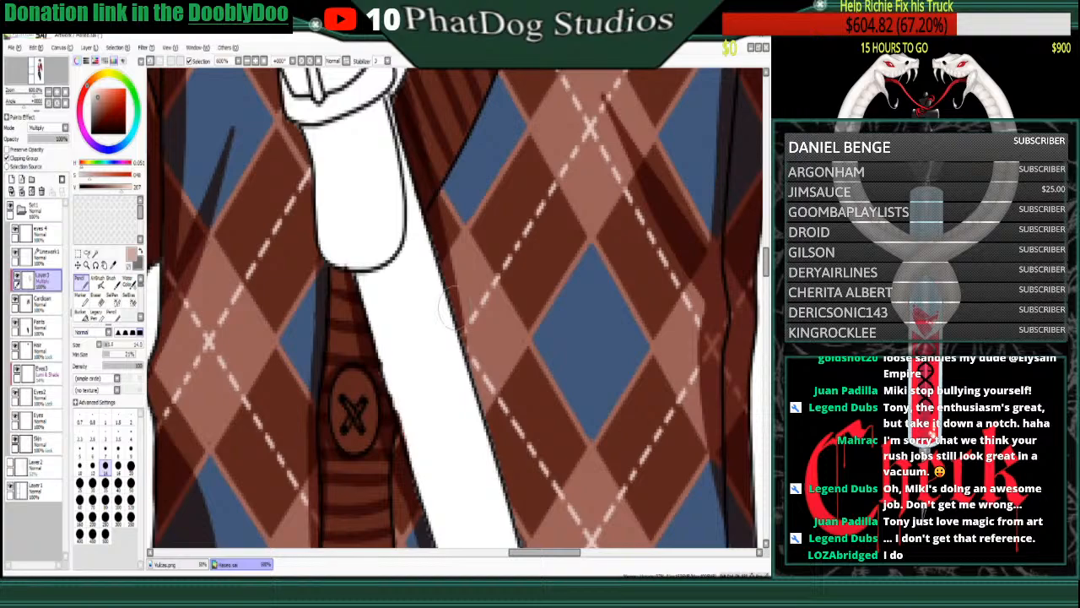
pyautogui.click(130, 433)
pyautogui.click(38, 301)
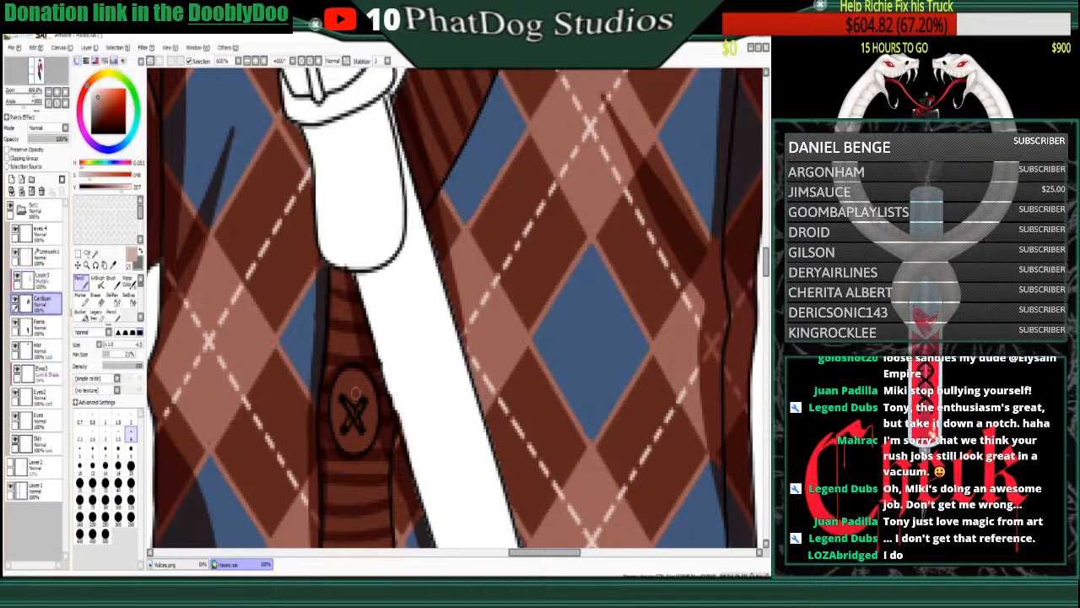
pyautogui.moveTo(354, 375); pyautogui.dragTo(363, 412)
pyautogui.moveTo(374, 422); pyautogui.dragTo(362, 418)
pyautogui.moveTo(366, 444)
pyautogui.mouseDown()
pyautogui.moveTo(350, 391)
pyautogui.moveTo(368, 390)
pyautogui.moveTo(355, 402)
pyautogui.moveTo(367, 409)
pyautogui.moveTo(362, 395)
pyautogui.mouseUp()
# - Refine the top button's radiating pattern with dark brown and add pale highlights to its crossed thread
pyautogui.rightClick(346, 387)
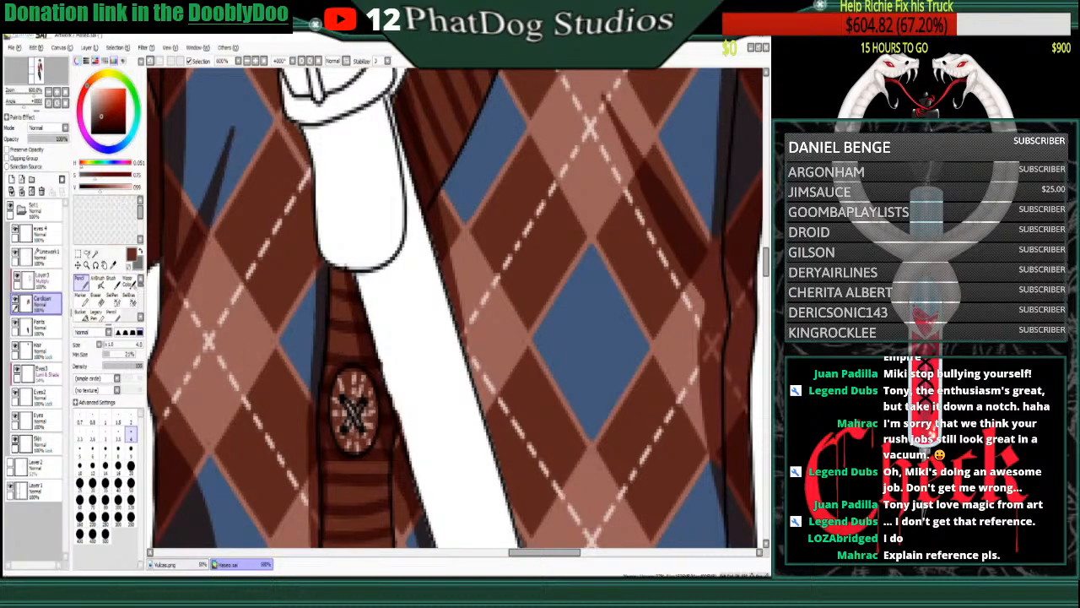
pyautogui.click(95, 188)
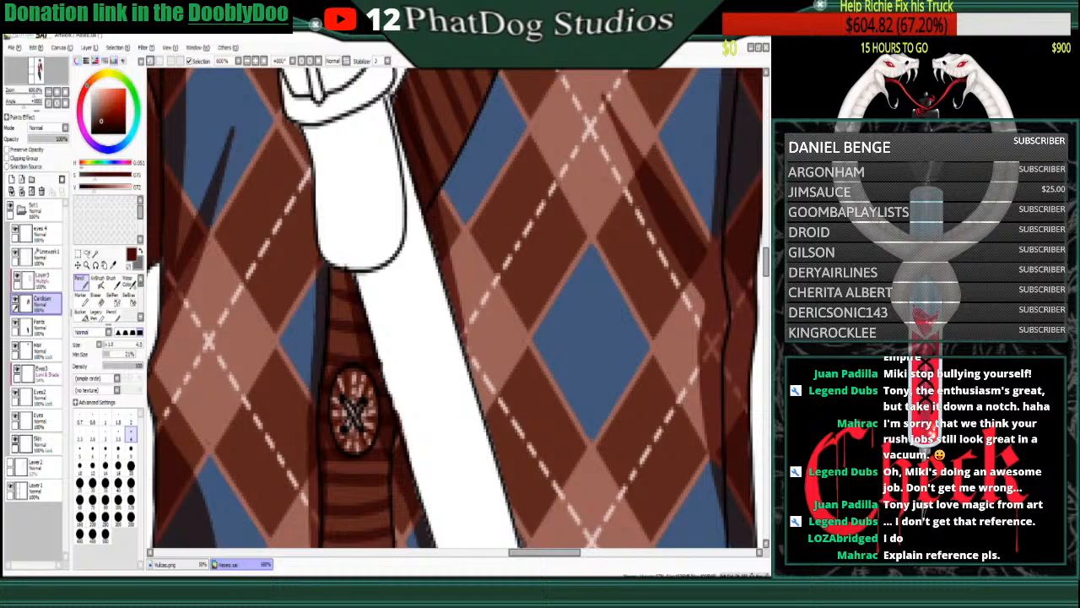
pyautogui.rightClick(353, 383)
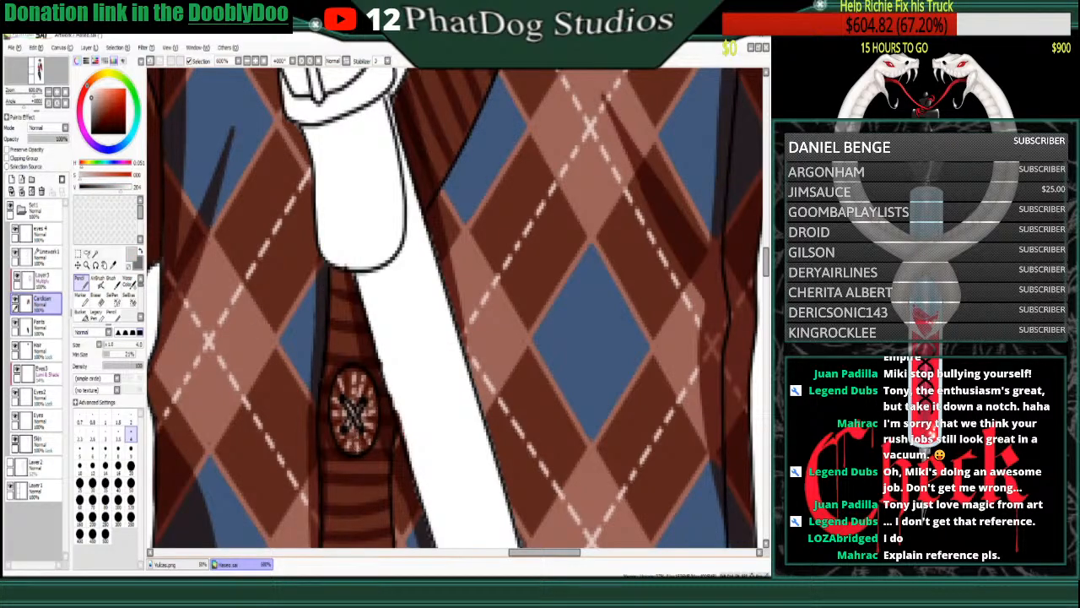
pyautogui.moveTo(91, 98); pyautogui.dragTo(93, 95)
pyautogui.moveTo(346, 402); pyautogui.dragTo(359, 423)
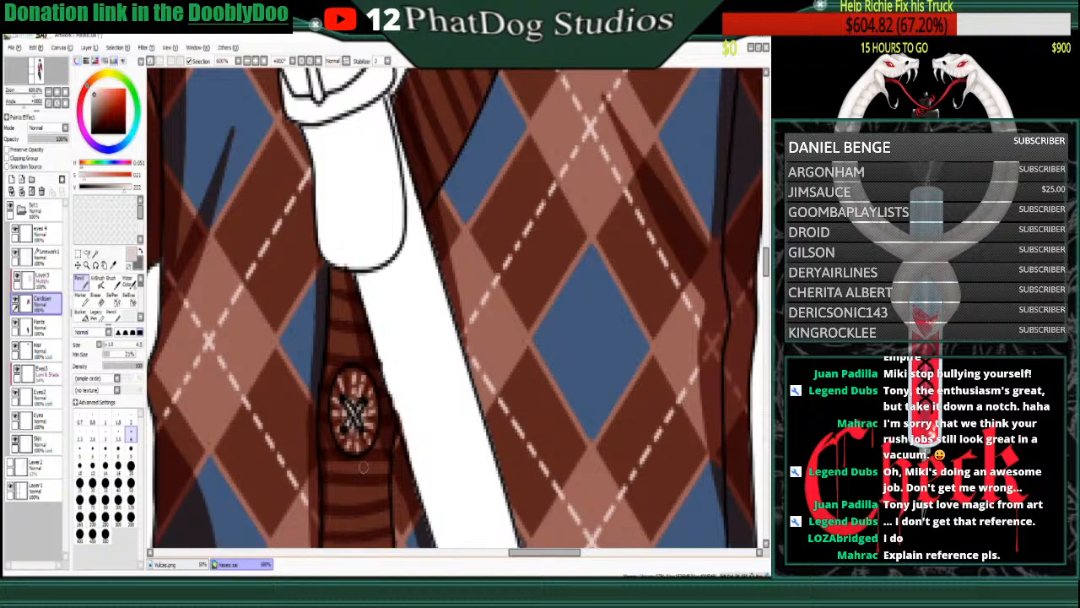
# - Lasso the decorated top button and place a copy of it over the middle button
pyautogui.click(86, 253)
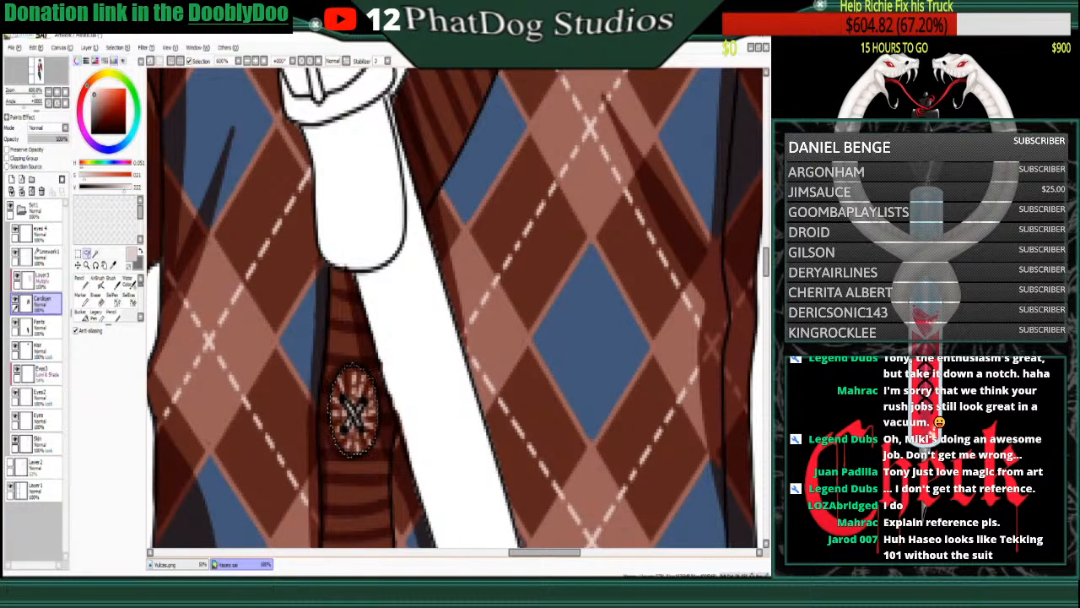
pyautogui.hotkey('ctrl', 'v')
pyautogui.moveTo(765, 262); pyautogui.dragTo(765, 284)
pyautogui.moveTo(354, 86); pyautogui.dragTo(350, 339)
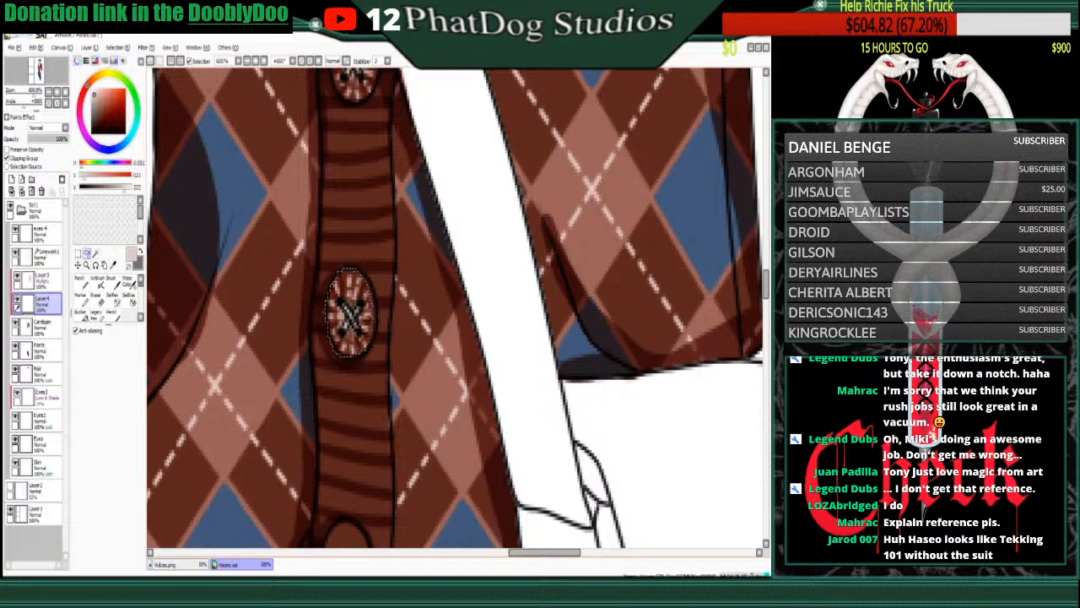
# - Paste another copy of the decorated button on its own layer, deselect, and place it over the bottom button
pyautogui.hotkey('ctrl', 'Right')
pyautogui.hotkey('ctrl', 'v')
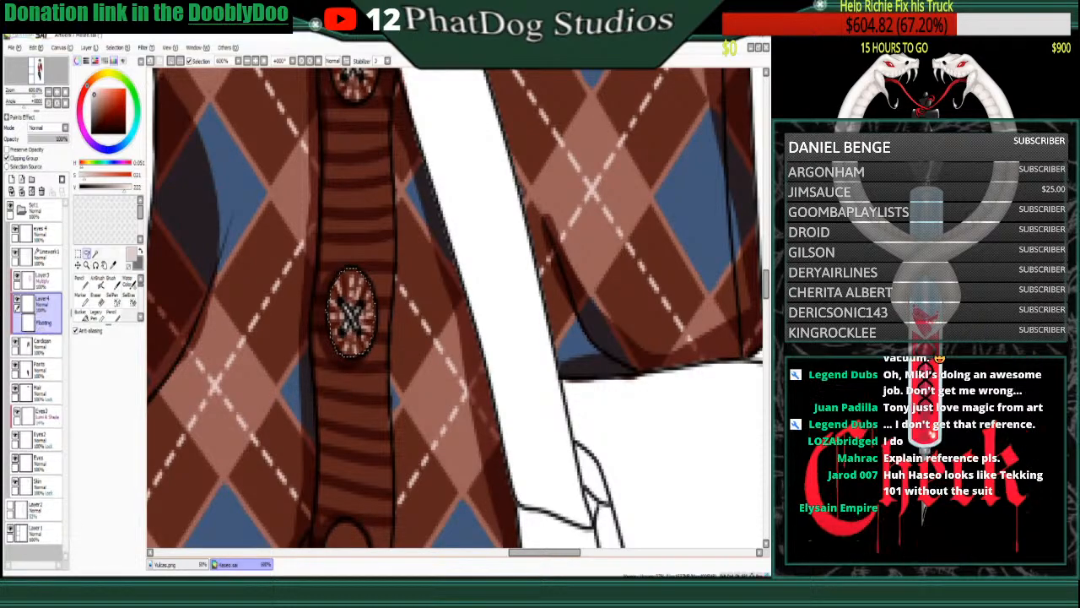
pyautogui.moveTo(765, 284); pyautogui.dragTo(765, 294)
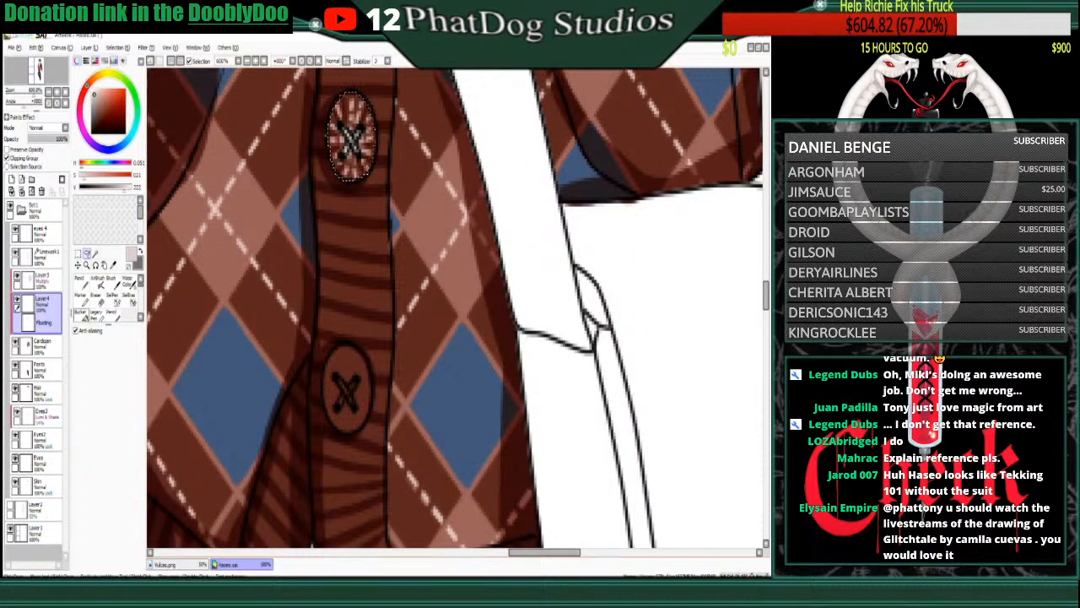
pyautogui.hotkey('ctrl', 'v')
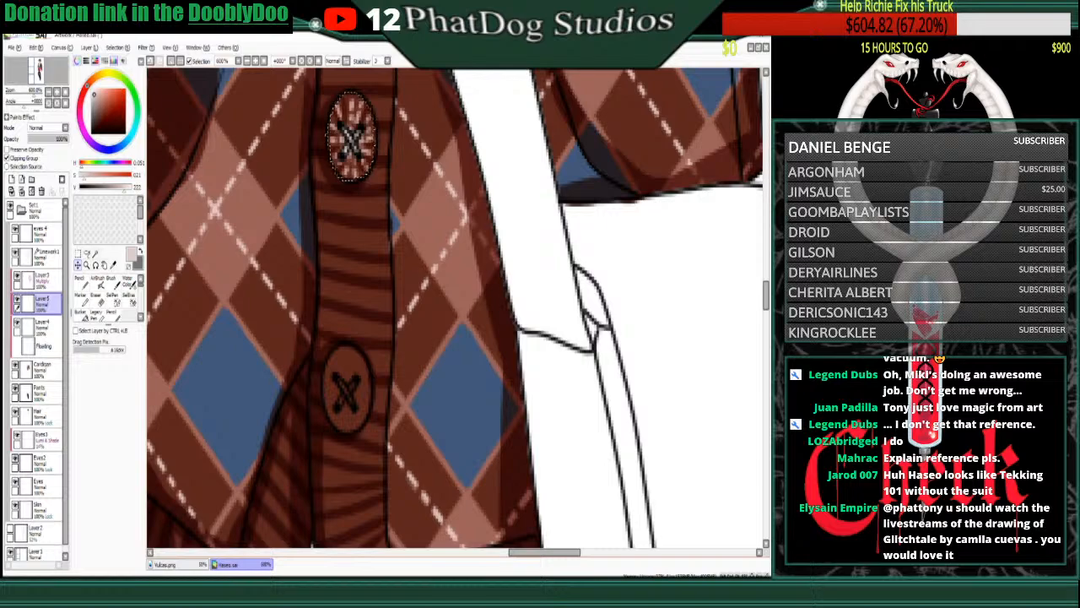
pyautogui.hotkey('ctrl', 'd')
pyautogui.moveTo(351, 138); pyautogui.dragTo(347, 388)
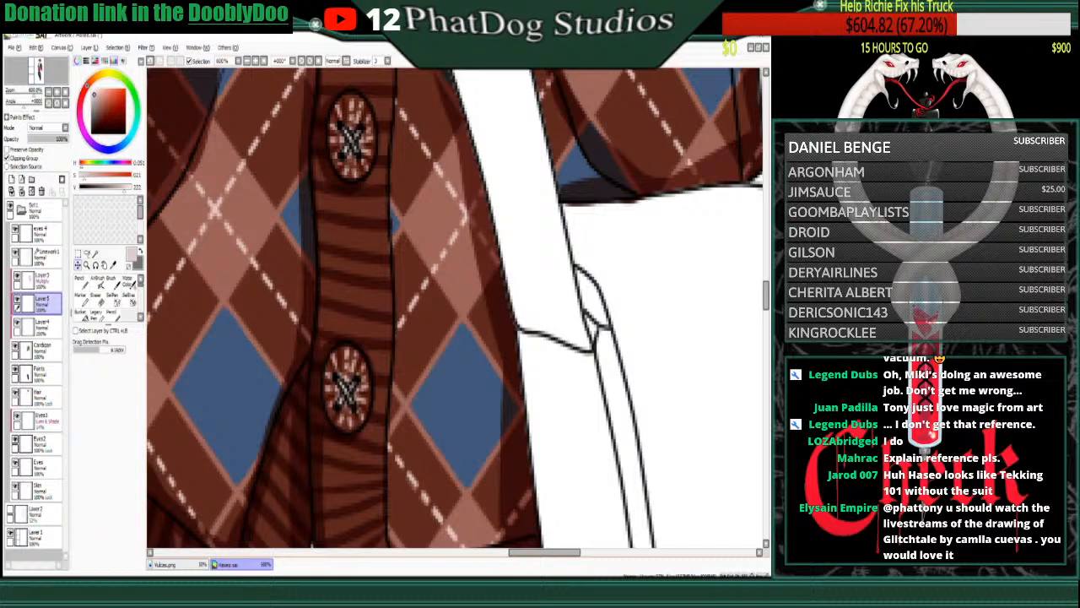
# - Merge the two pasted button layers down into the Cardigan layer
pyautogui.hotkey('ctrl', 'e')
pyautogui.hotkey('ctrl', 'e')
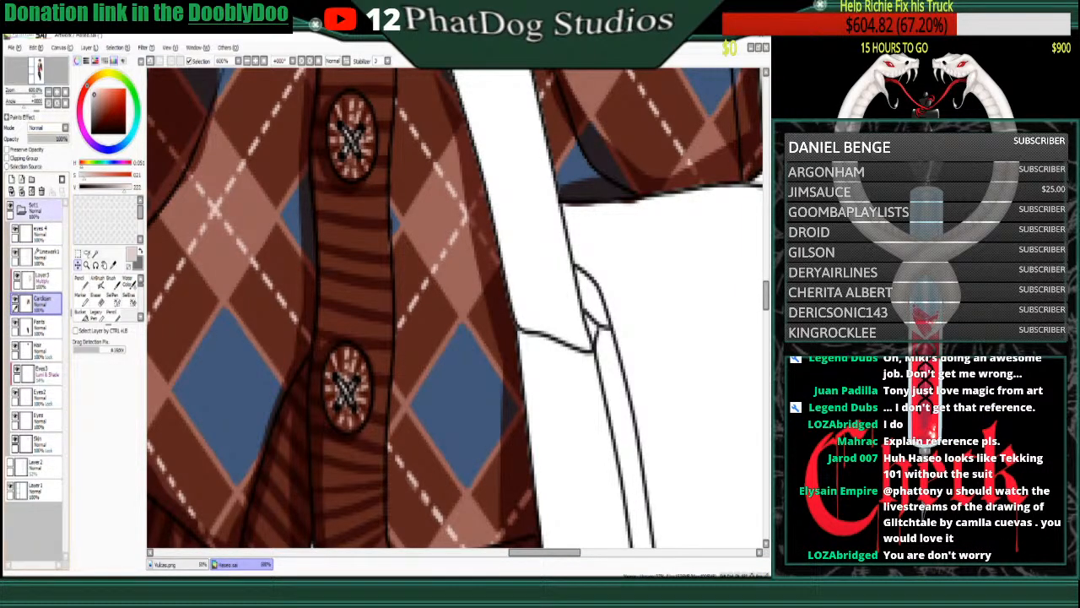
# - Sample a reddish brown from the cardigan for the Pencil on the shading layer, switching its blend mode to Normal and back to Multiply
pyautogui.click(44, 281)
pyautogui.click(101, 115)
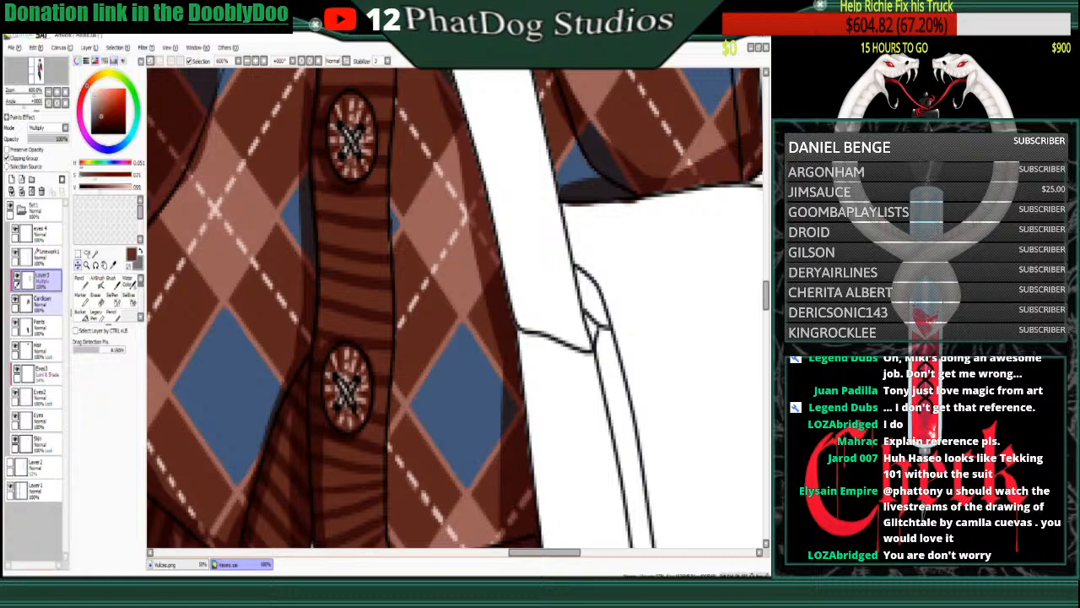
pyautogui.click(82, 288)
pyautogui.click(65, 128)
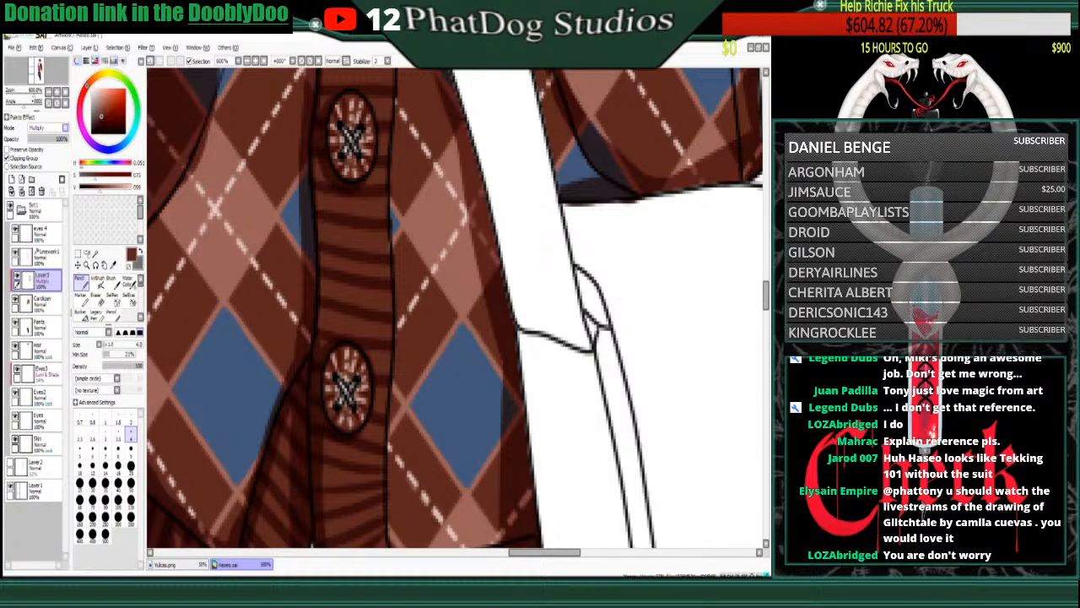
pyautogui.click(42, 137)
pyautogui.rightClick(309, 255)
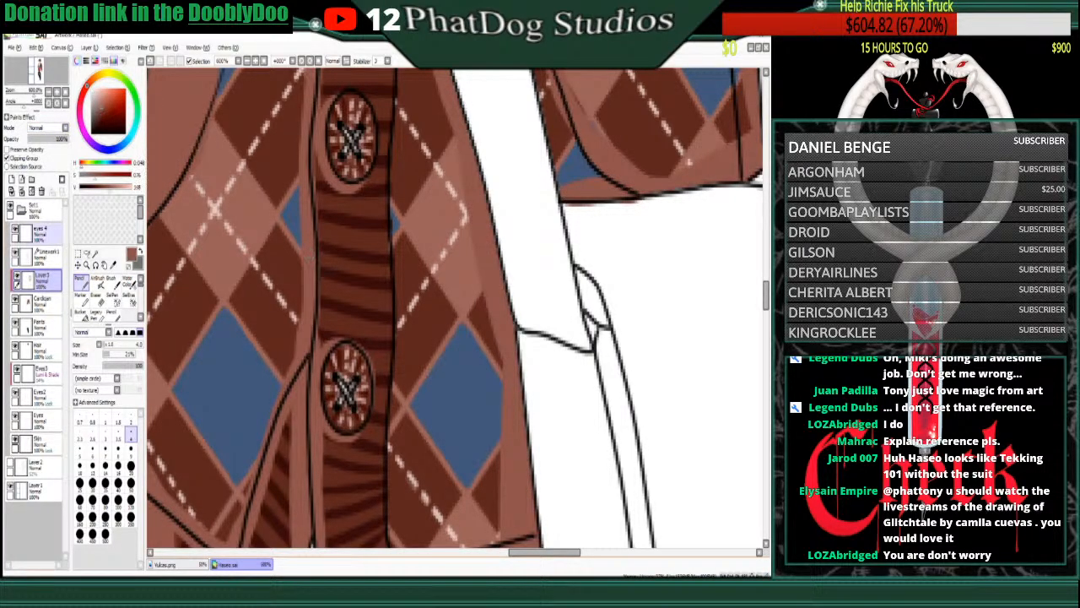
pyautogui.click(65, 127)
pyautogui.click(44, 146)
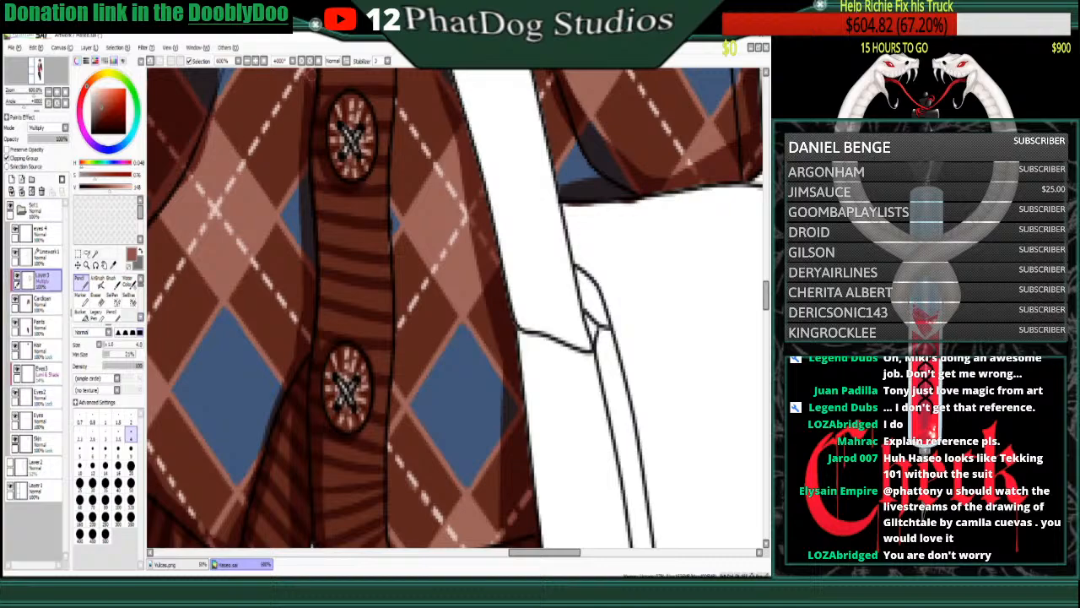
# - Paint Multiply shadows around the edges of the cardigan's front buttons
pyautogui.moveTo(348, 94)
pyautogui.mouseDown()
pyautogui.moveTo(336, 115)
pyautogui.moveTo(339, 172)
pyautogui.mouseUp()
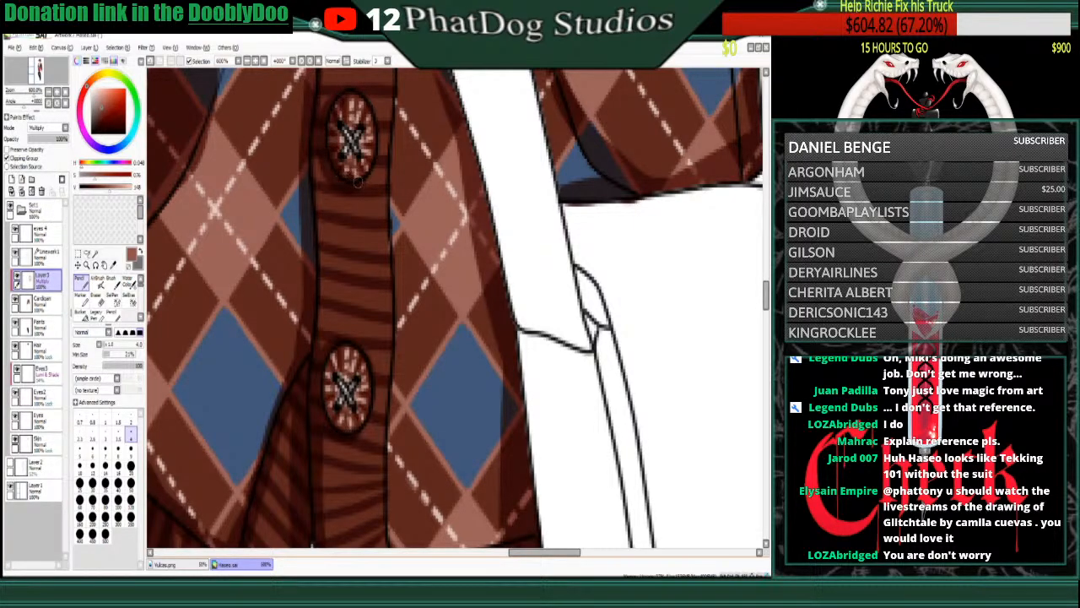
pyautogui.moveTo(346, 348)
pyautogui.mouseDown()
pyautogui.moveTo(331, 387)
pyautogui.moveTo(342, 428)
pyautogui.mouseUp()
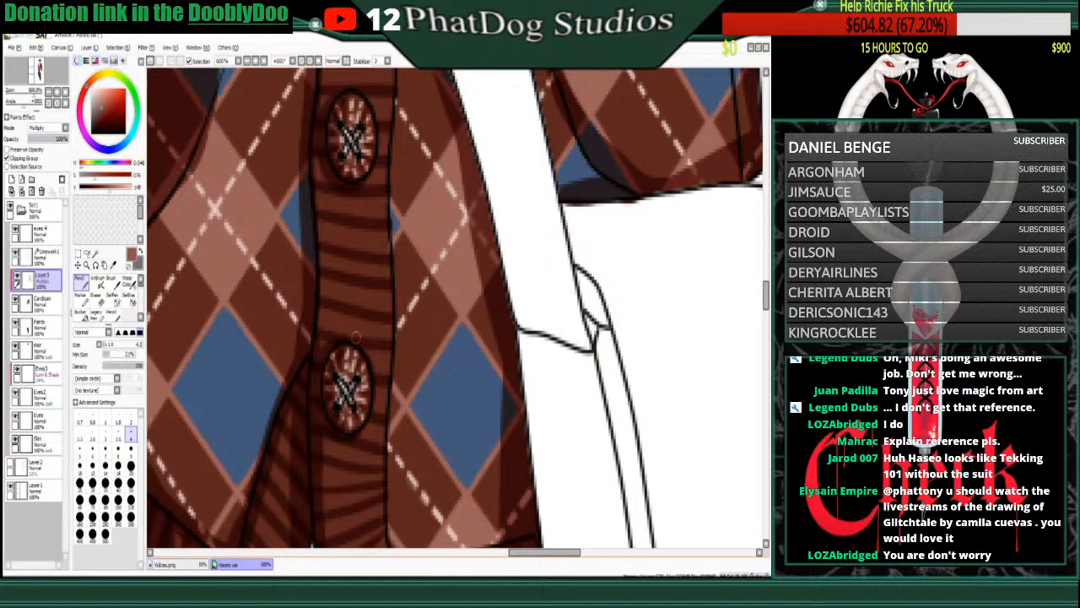
pyautogui.moveTo(765, 295); pyautogui.dragTo(766, 272)
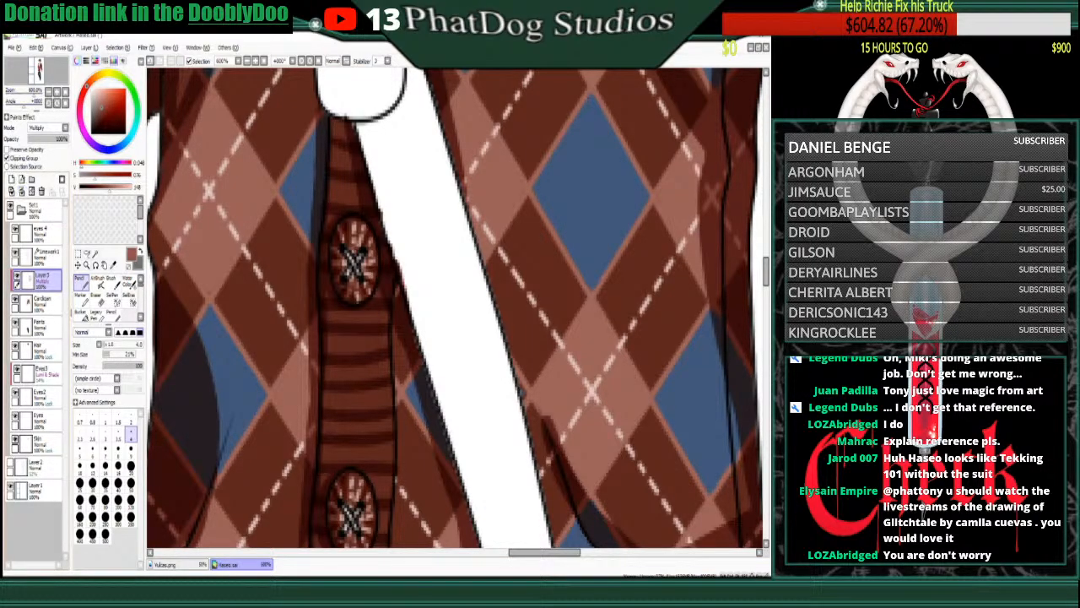
# - Switch to the Eraser at size 3 on the Cardigan layer
pyautogui.click(49, 92)
pyautogui.click(49, 92)
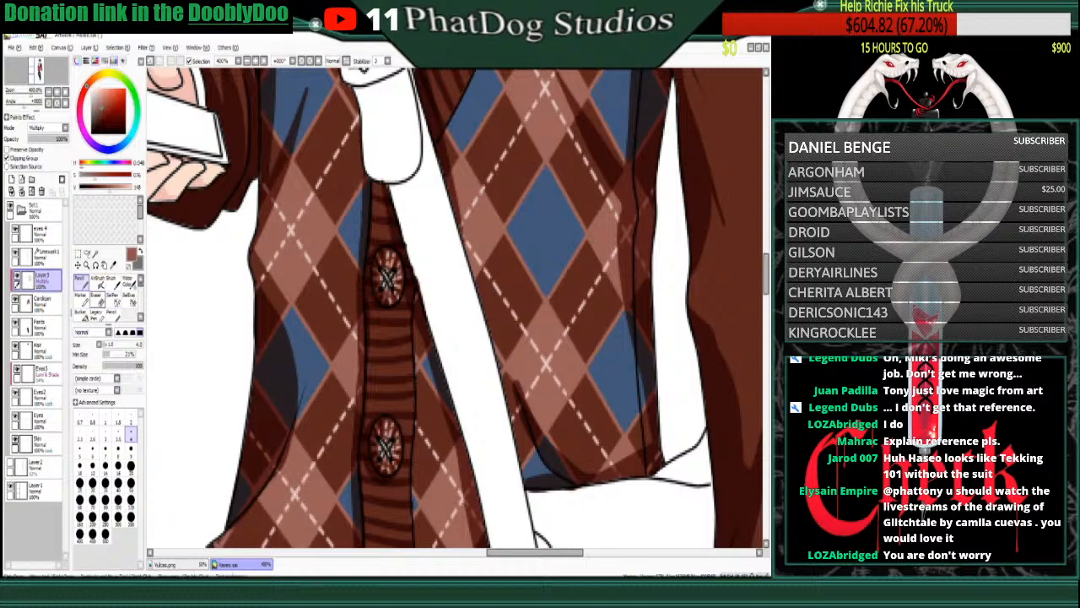
pyautogui.click(98, 300)
pyautogui.click(41, 304)
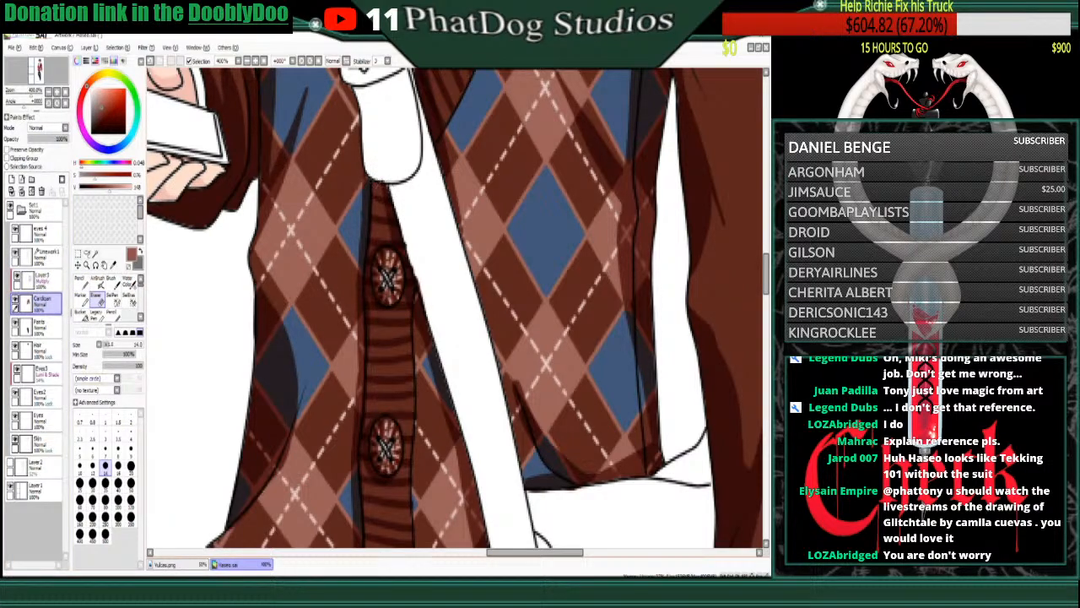
pyautogui.click(105, 433)
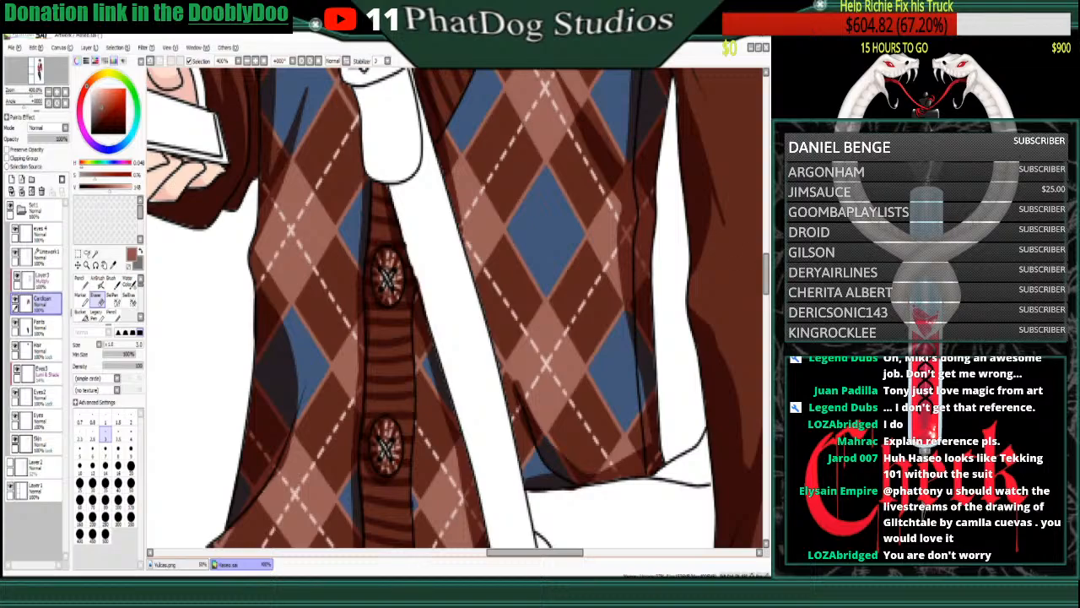
# - Fill the shirt, including its collar and hem, with flat gray on a new unclipped layer above the cardigan's shading layer
pyautogui.scroll(-5, 369, 422)
pyautogui.scroll(1, 484, 308)
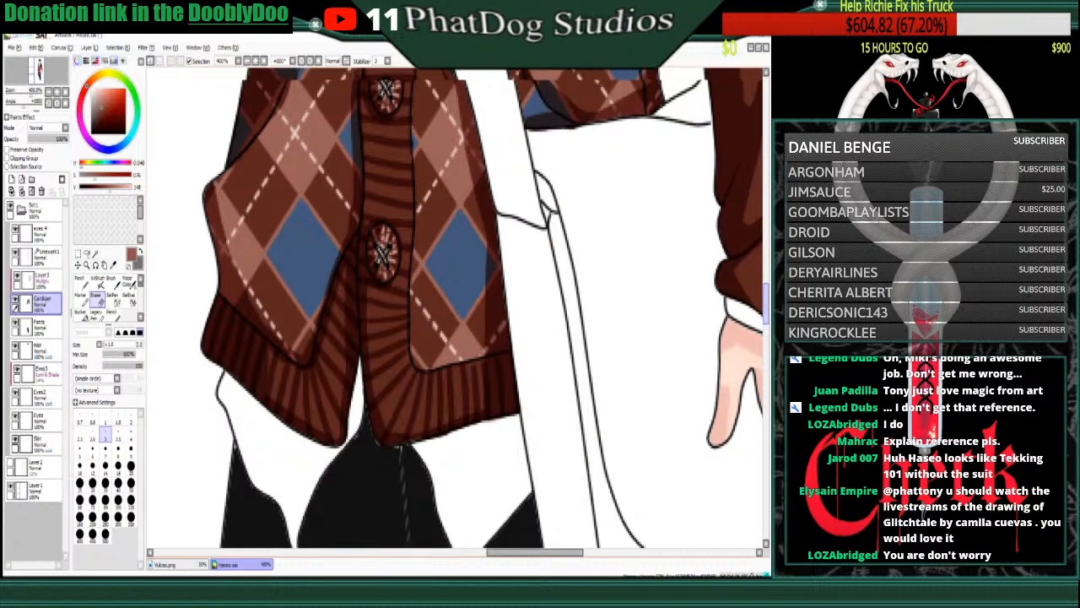
pyautogui.scroll(1, 484, 309)
pyautogui.scroll(-4, 456, 308)
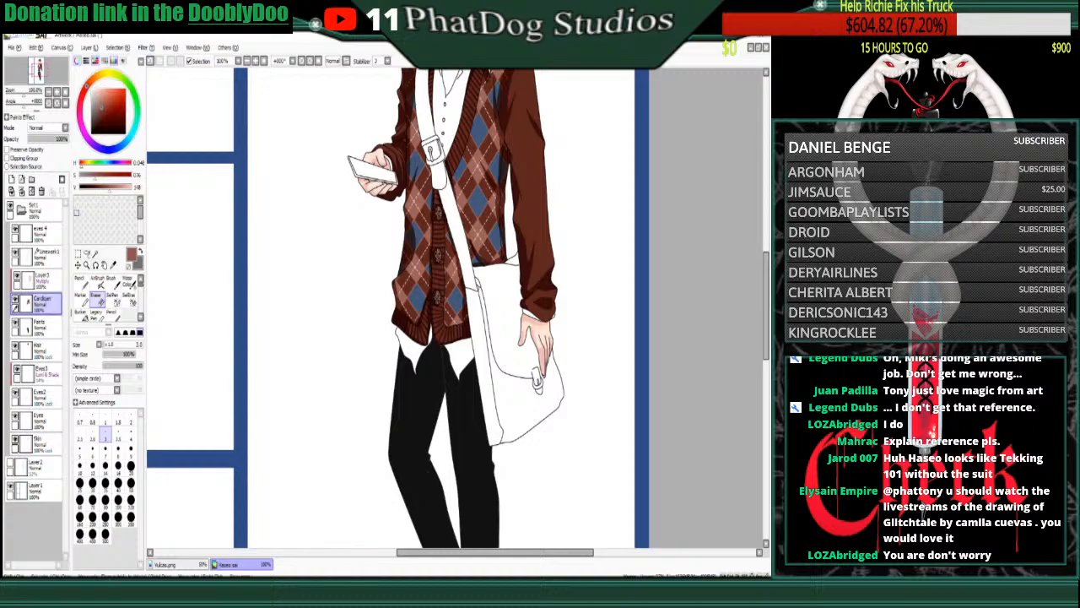
pyautogui.scroll(5, 456, 308)
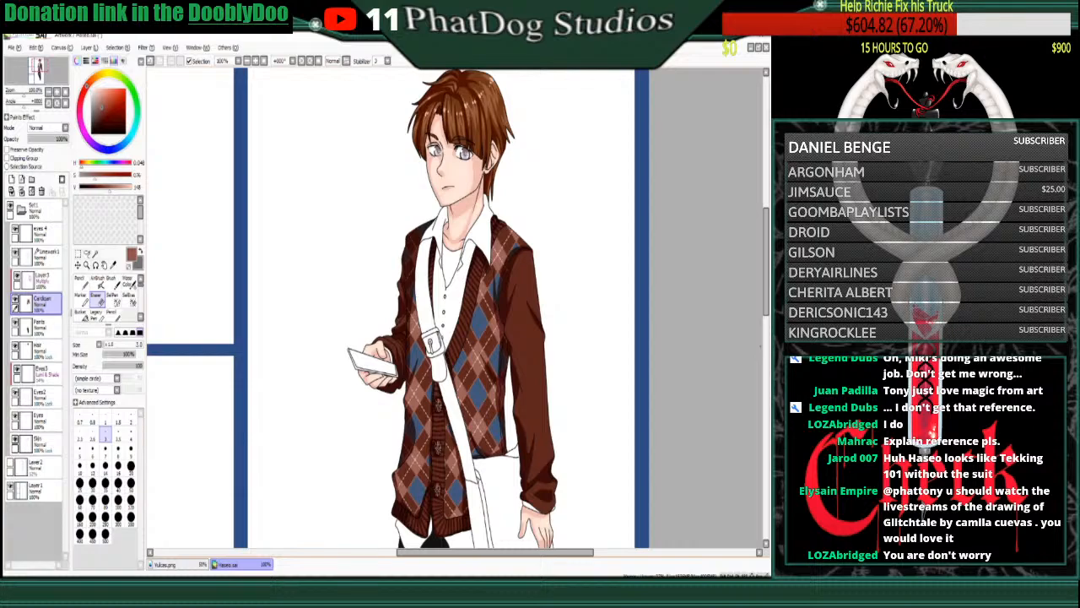
pyautogui.moveTo(766, 262); pyautogui.dragTo(766, 254)
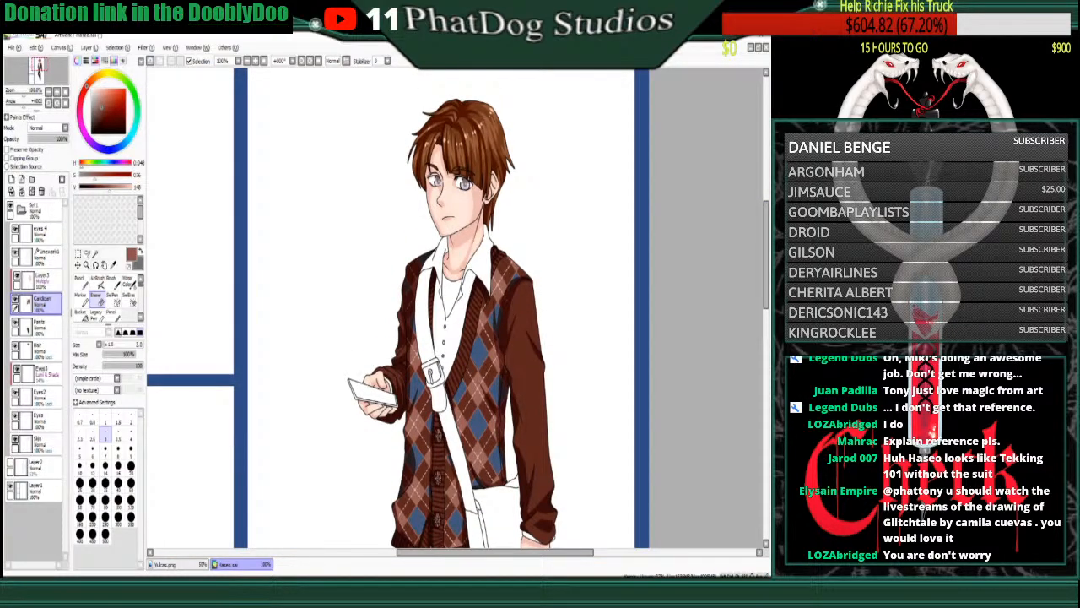
pyautogui.click(82, 315)
pyautogui.moveTo(102, 107); pyautogui.dragTo(91, 105)
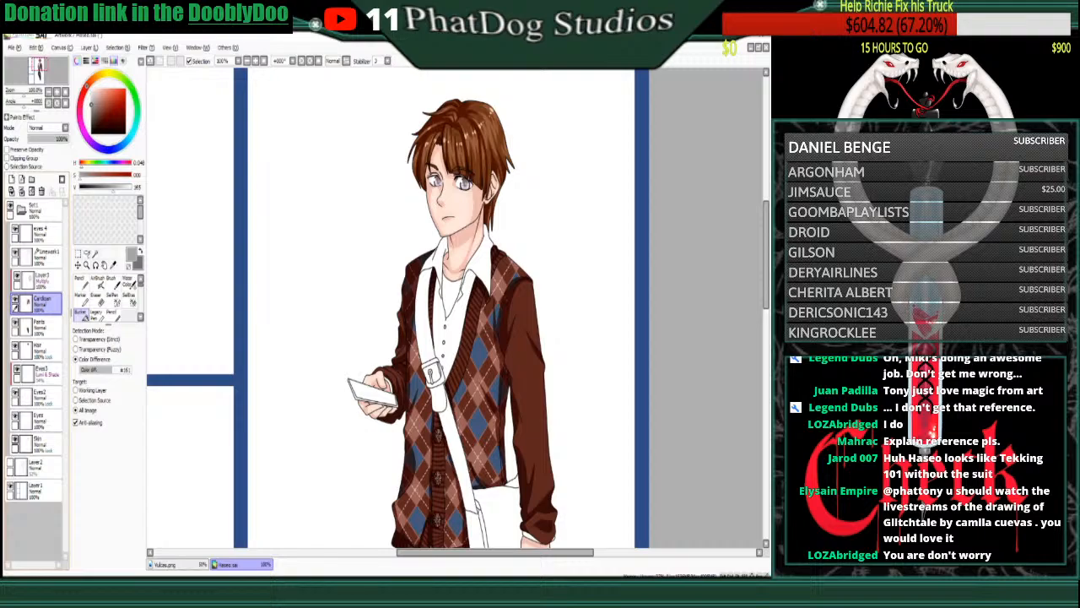
pyautogui.click(12, 180)
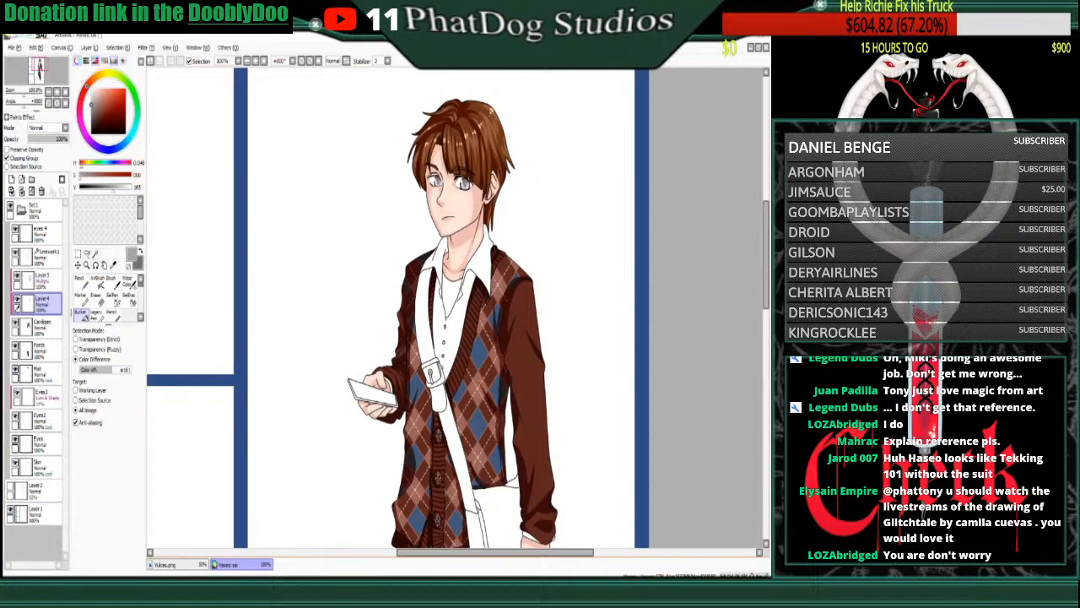
pyautogui.moveTo(48, 305); pyautogui.dragTo(47, 274)
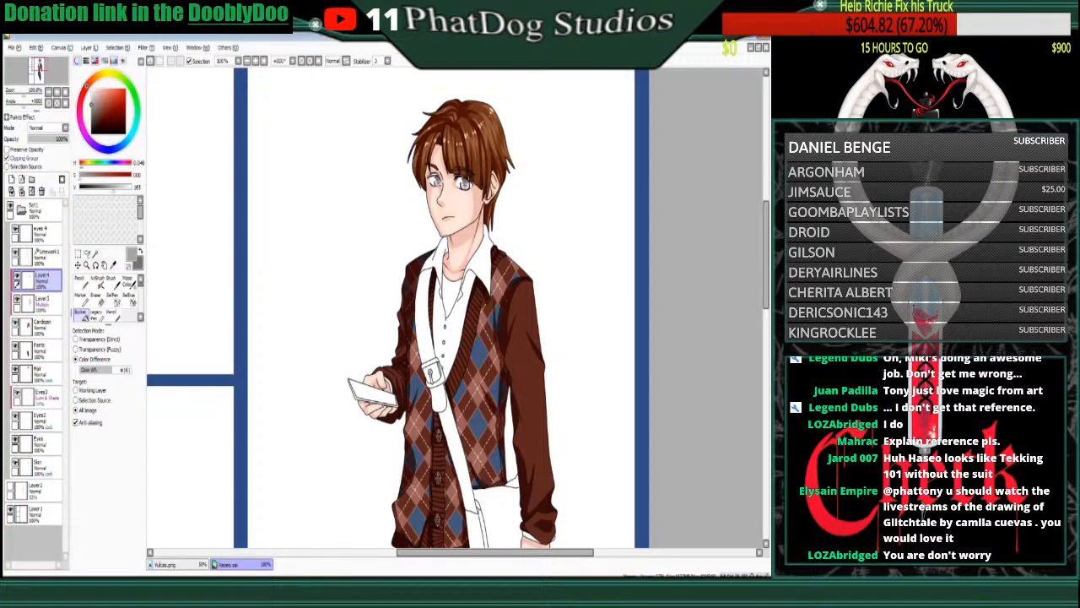
pyautogui.click(7, 159)
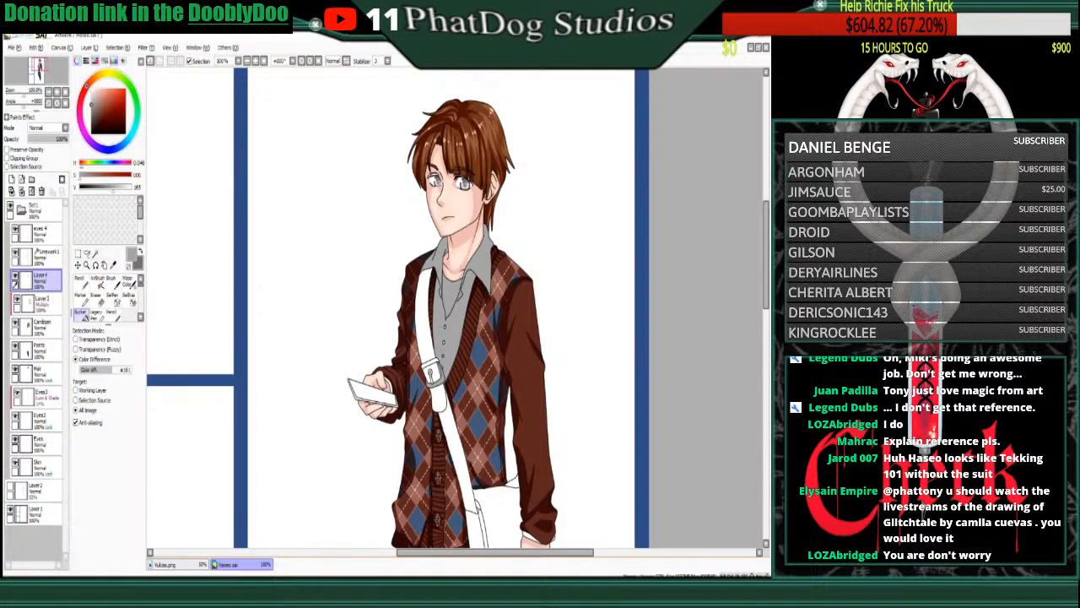
pyautogui.scroll(-2, 766, 253)
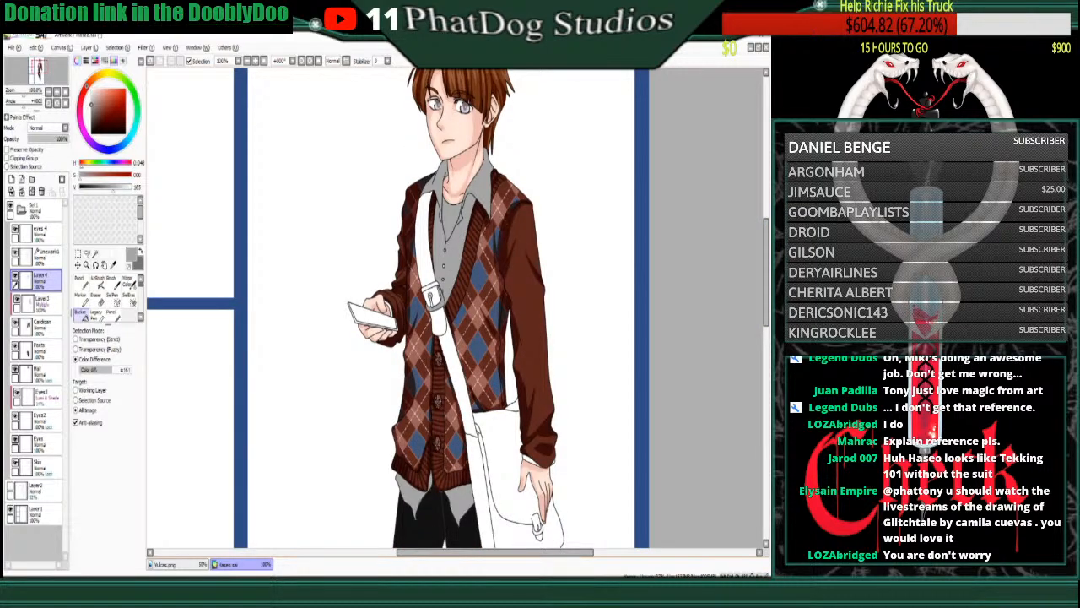
# - Paint the undershirt inside the open collar solid near-black with the Pencil
pyautogui.scroll(3, 454, 307)
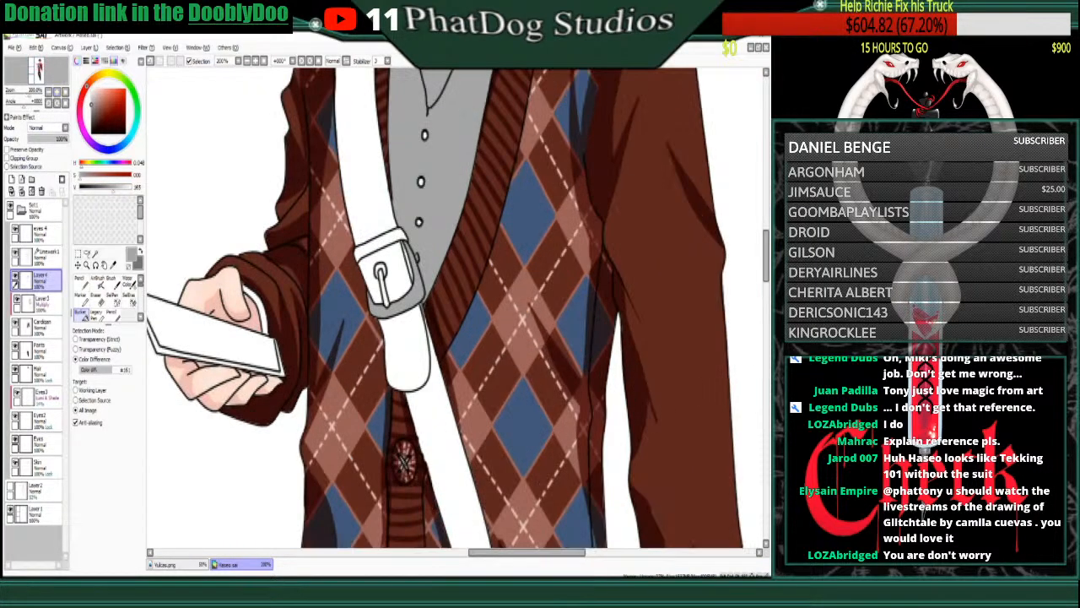
pyautogui.click(81, 285)
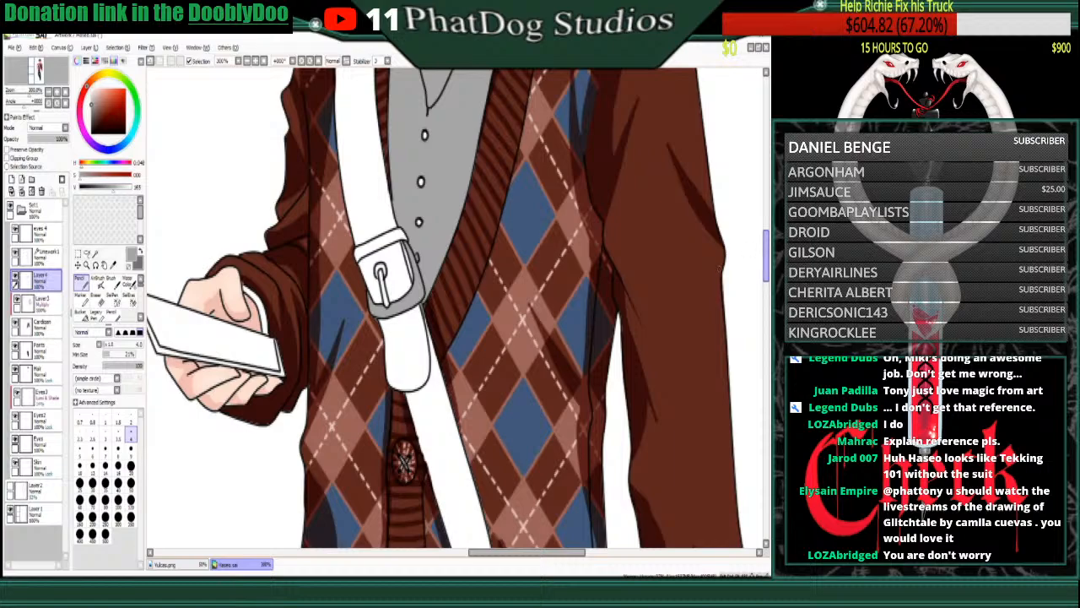
pyautogui.moveTo(766, 256); pyautogui.dragTo(765, 220)
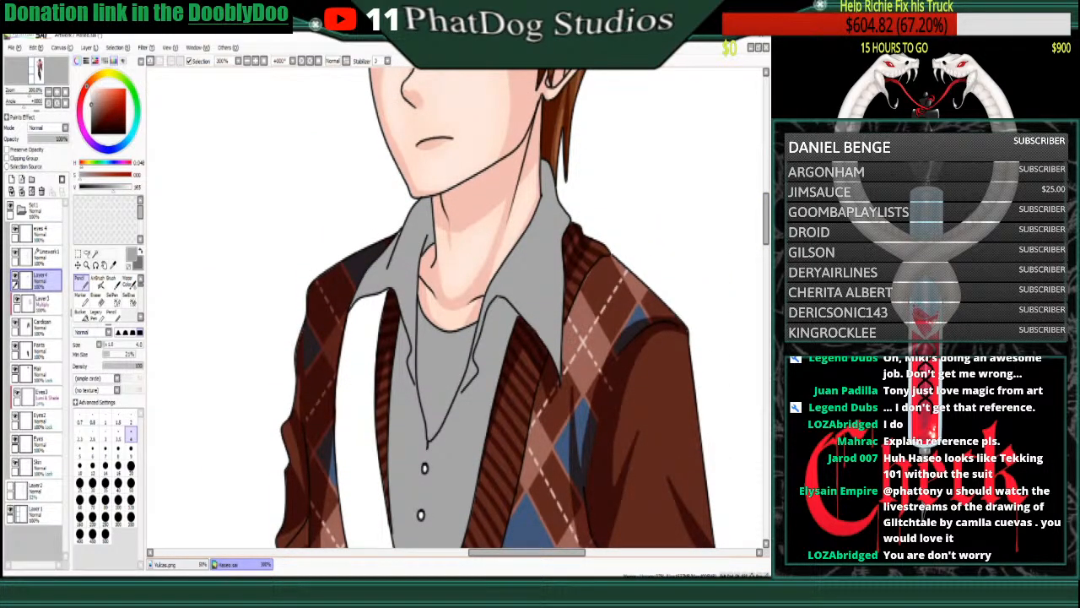
pyautogui.click(92, 129)
pyautogui.moveTo(418, 301); pyautogui.dragTo(421, 395)
pyautogui.moveTo(419, 355)
pyautogui.mouseDown()
pyautogui.moveTo(432, 444)
pyautogui.moveTo(477, 319)
pyautogui.moveTo(442, 334)
pyautogui.moveTo(418, 307)
pyautogui.moveTo(443, 333)
pyautogui.moveTo(421, 381)
pyautogui.mouseUp()
pyautogui.moveTo(420, 317); pyautogui.dragTo(433, 431)
pyautogui.moveTo(427, 353)
pyautogui.mouseDown()
pyautogui.moveTo(432, 429)
pyautogui.moveTo(425, 326)
pyautogui.moveTo(436, 417)
pyautogui.mouseUp()
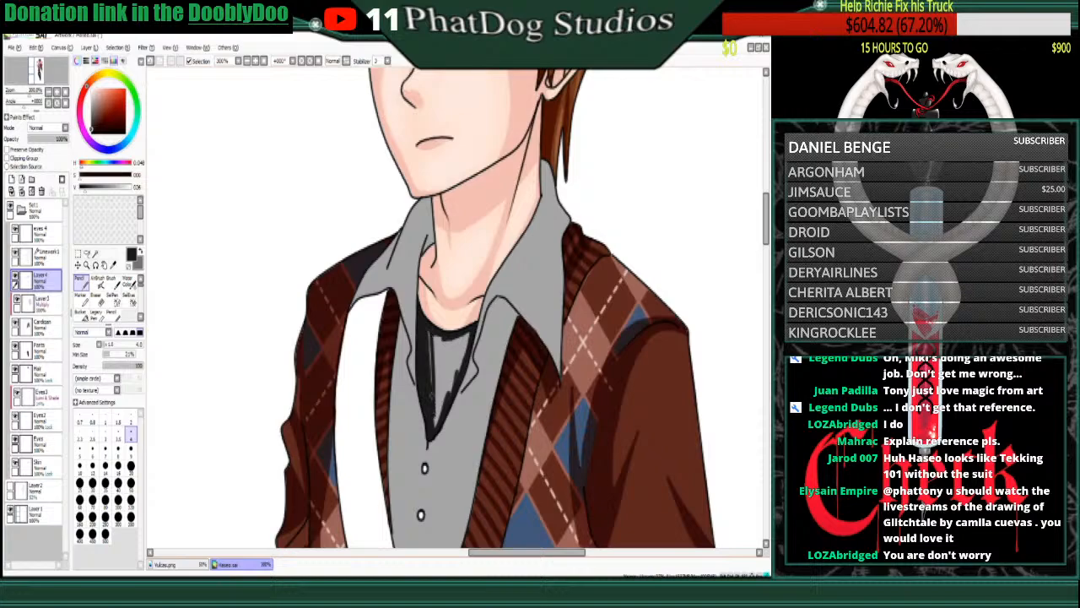
pyautogui.moveTo(429, 333); pyautogui.dragTo(435, 427)
pyautogui.moveTo(430, 336)
pyautogui.mouseDown()
pyautogui.moveTo(436, 427)
pyautogui.moveTo(435, 337)
pyautogui.moveTo(440, 401)
pyautogui.moveTo(445, 340)
pyautogui.moveTo(462, 363)
pyautogui.mouseUp()
pyautogui.moveTo(469, 331); pyautogui.dragTo(466, 347)
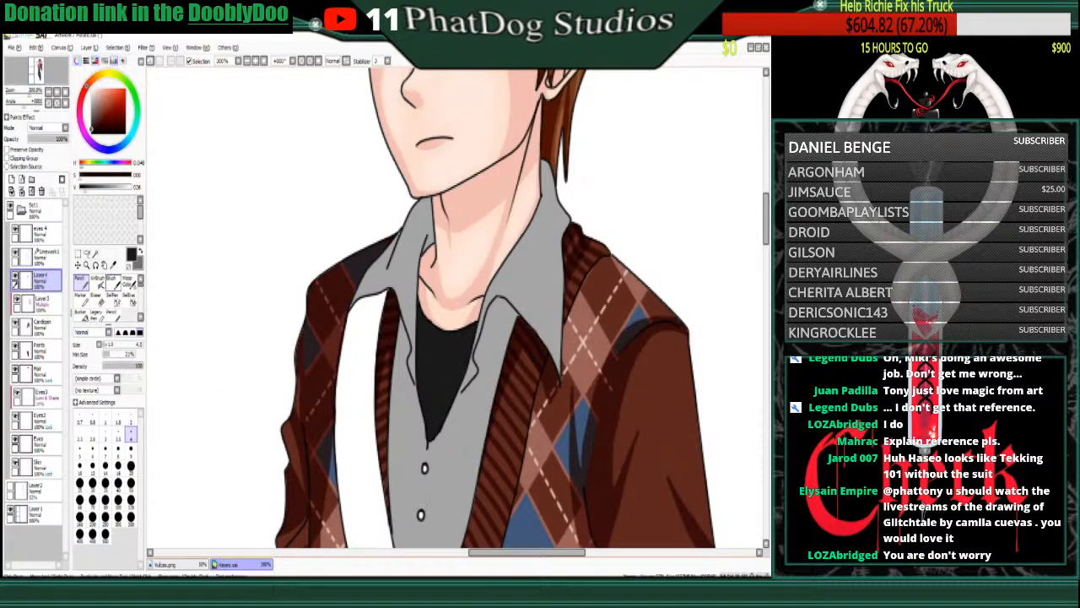
pyautogui.press('e')
pyautogui.moveTo(446, 421); pyautogui.dragTo(434, 440)
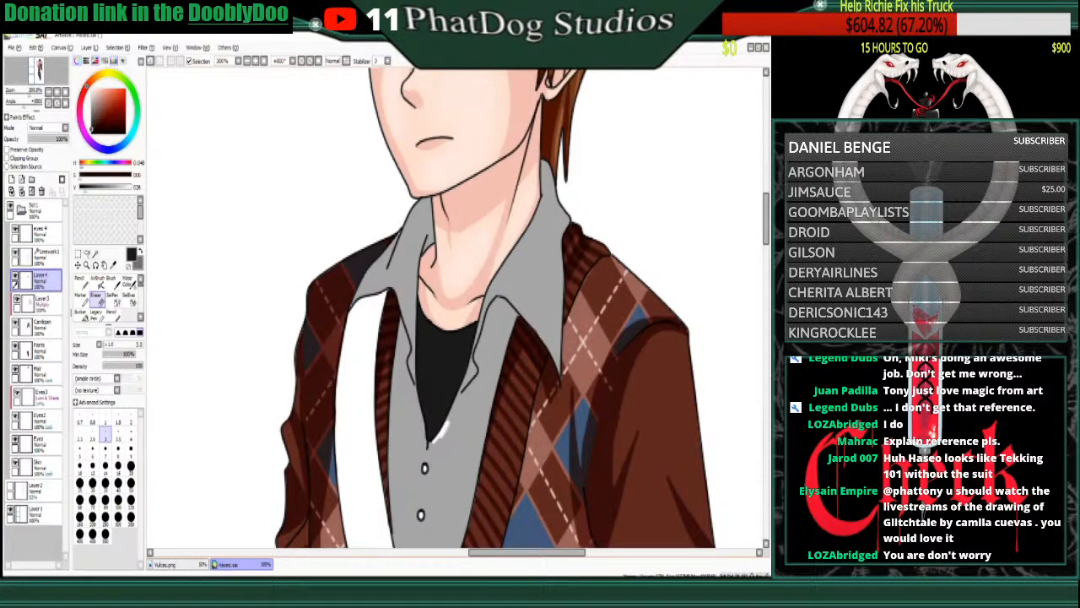
pyautogui.hotkey('ctrl', 'z')
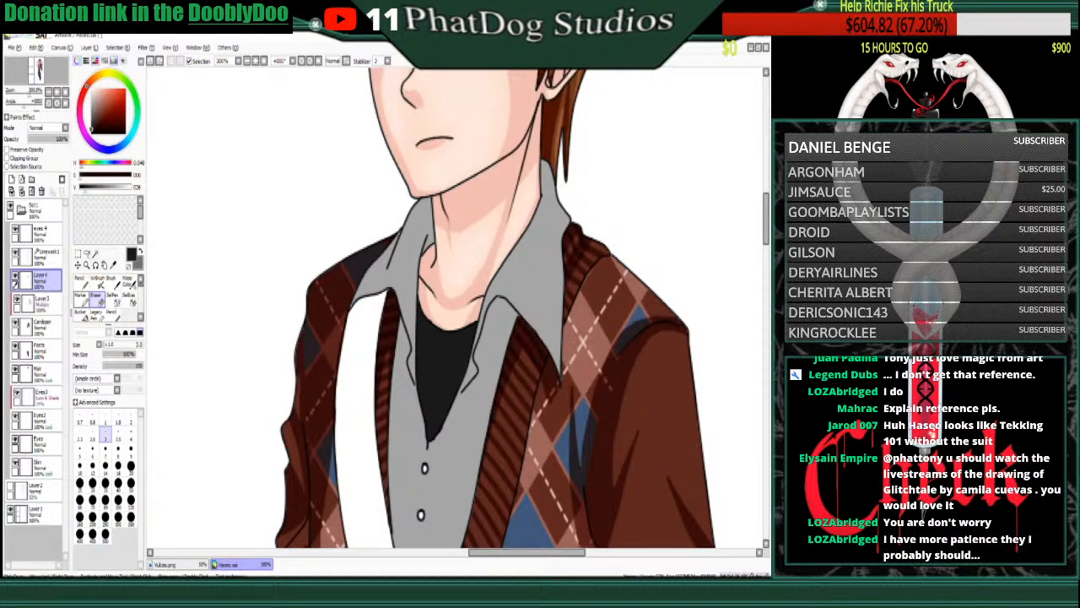
# - Touch up the edges around the undershirt's pointed tip and collar with sampled gray and near-black, then sample brown for the Cardigan layer
pyautogui.click(81, 278)
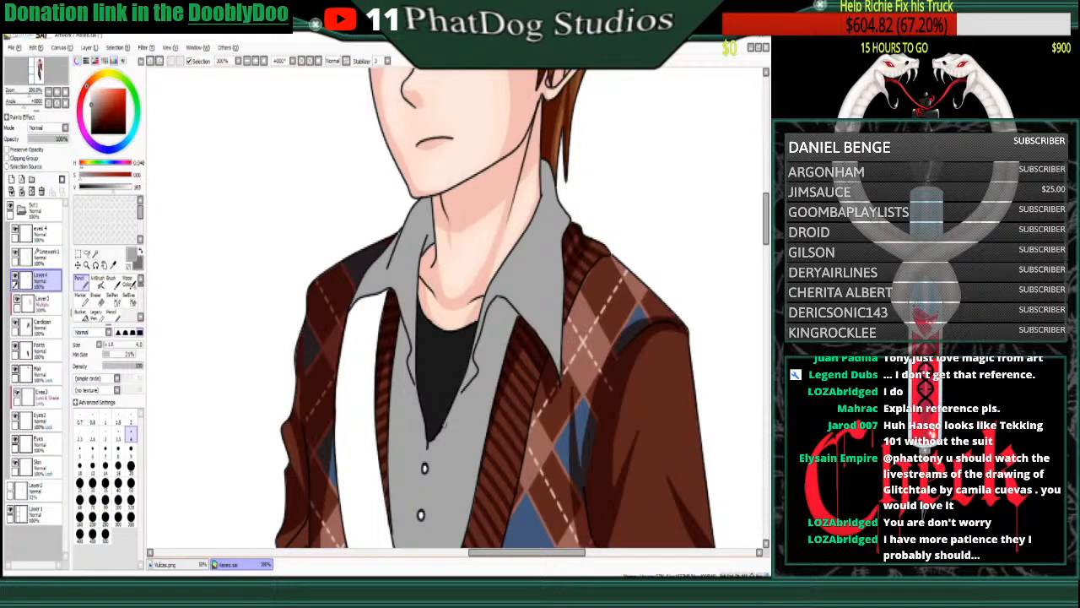
pyautogui.moveTo(426, 445); pyautogui.dragTo(421, 438)
pyautogui.keyDown('alt'); pyautogui.click(438, 365); pyautogui.keyUp('alt')
pyautogui.keyDown('alt'); pyautogui.click(498, 309); pyautogui.keyUp('alt')
pyautogui.rightClick(330, 501)
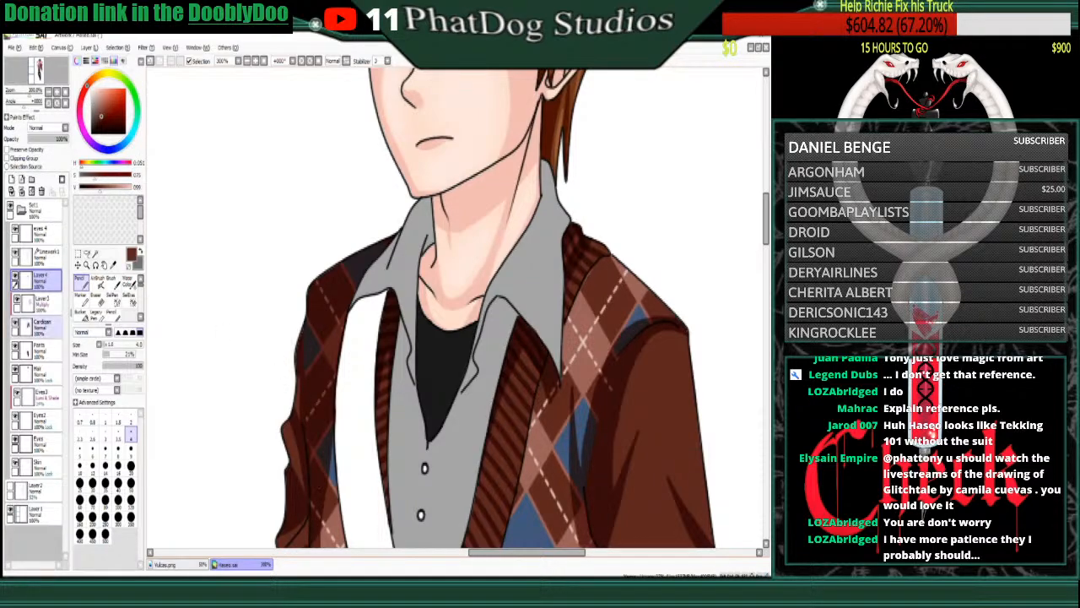
pyautogui.click(42, 327)
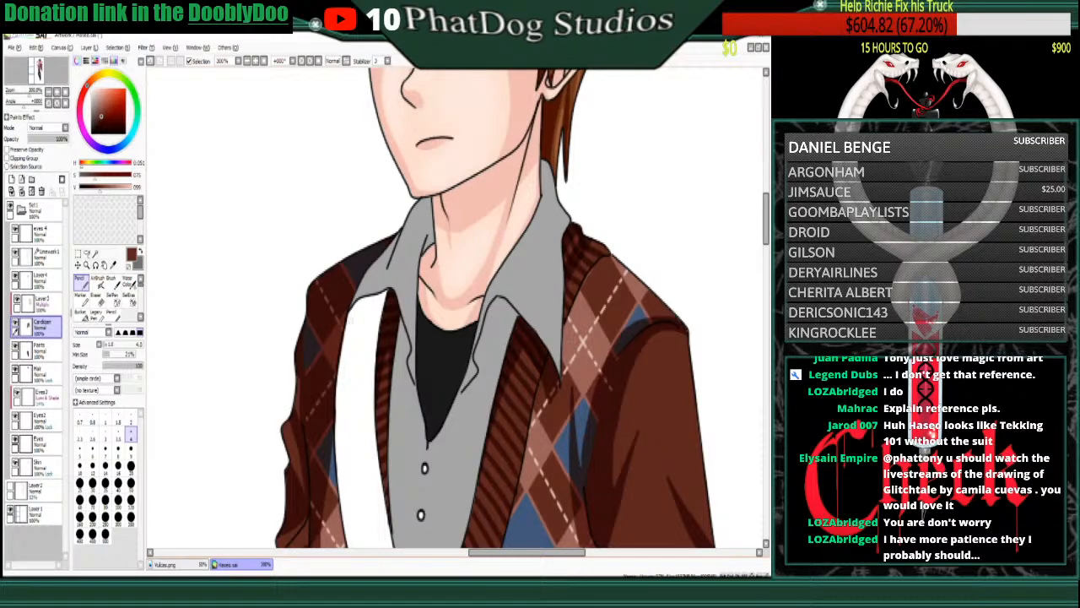
# - Fill the shirt cuffs showing at both wrists with the shirt's sampled gray on the shirt layer, and undo the stray background fill
pyautogui.keyDown('alt'); pyautogui.click(411, 431); pyautogui.keyUp('alt')
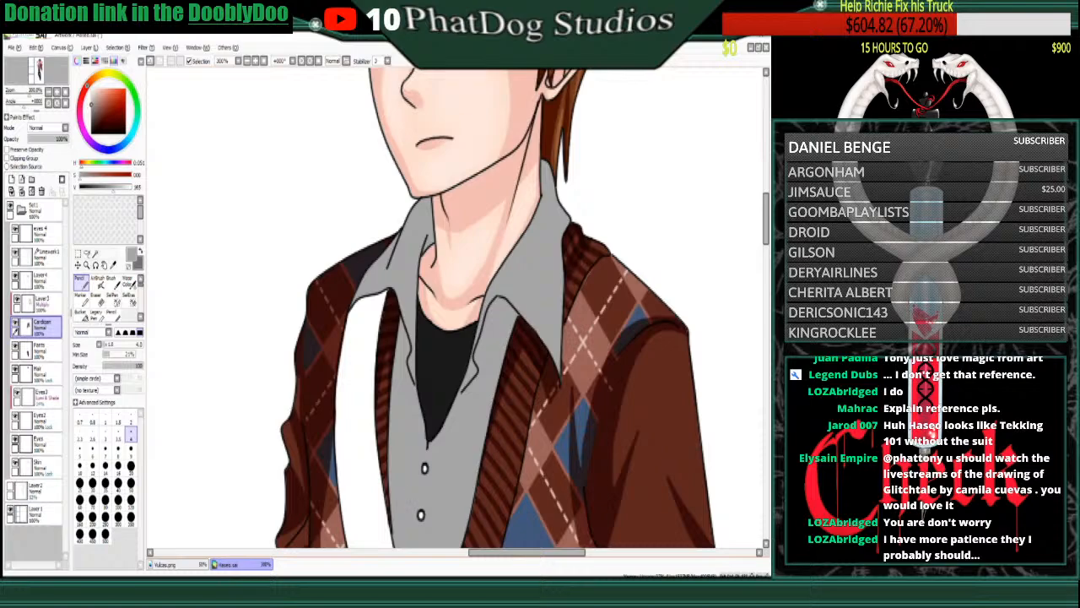
pyautogui.click(41, 280)
pyautogui.click(48, 92)
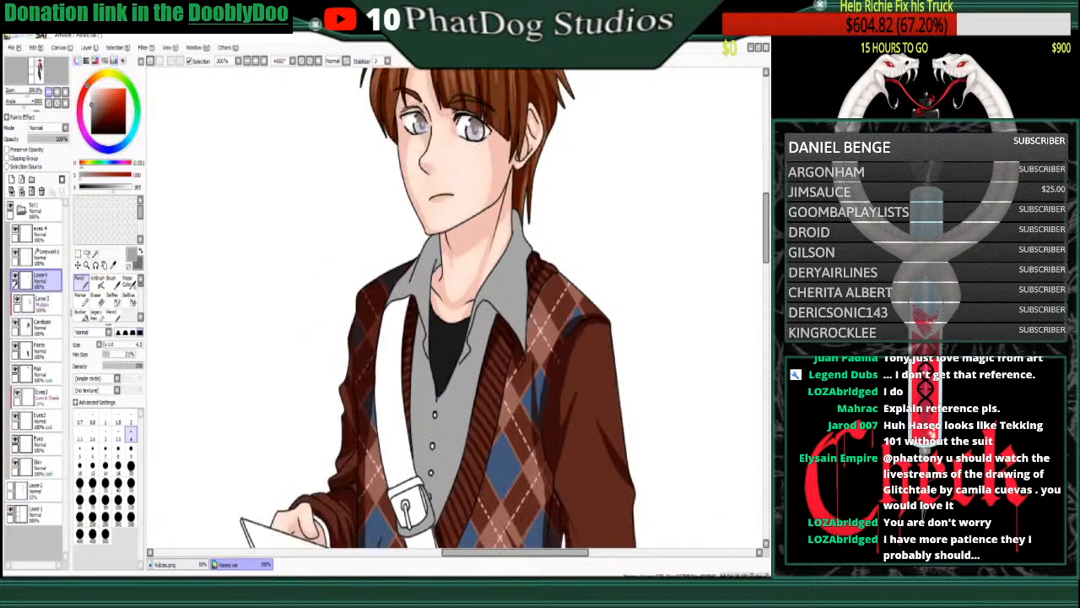
pyautogui.click(48, 92)
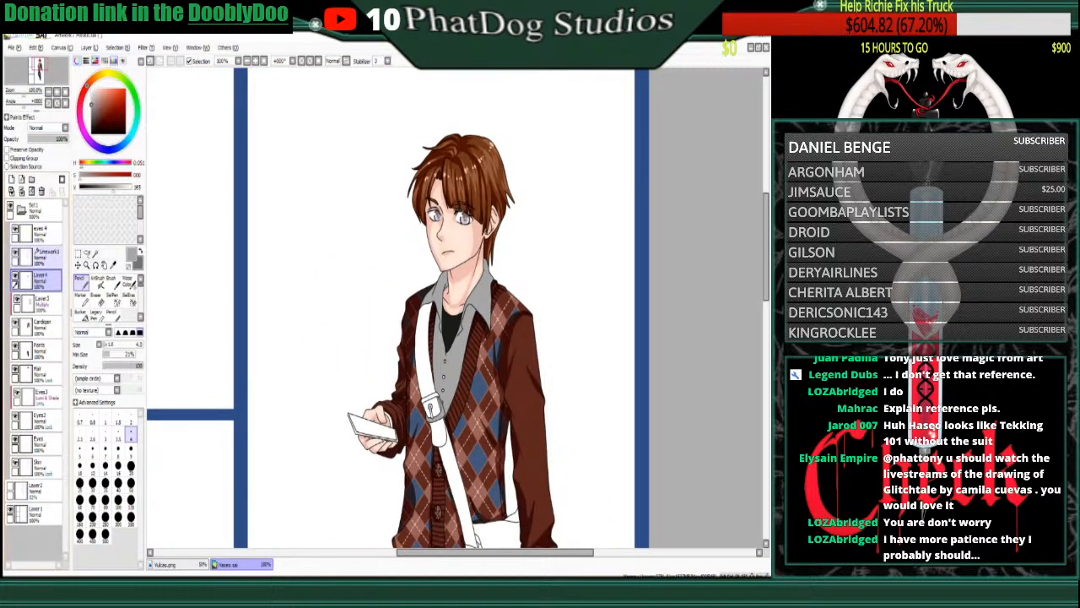
pyautogui.moveTo(766, 247); pyautogui.dragTo(766, 297)
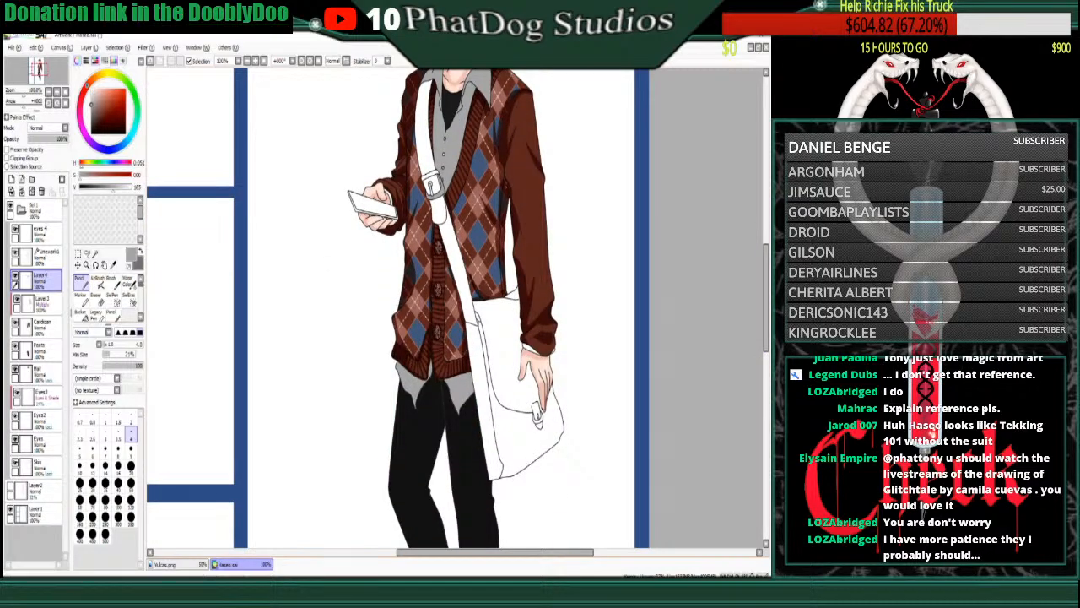
pyautogui.click(80, 313)
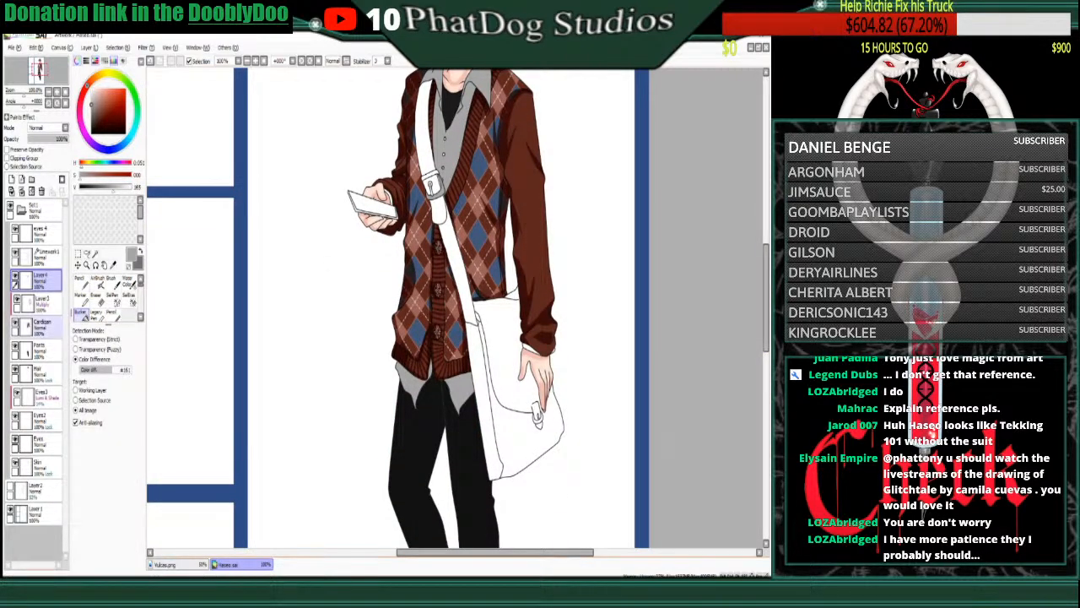
pyautogui.click(388, 197)
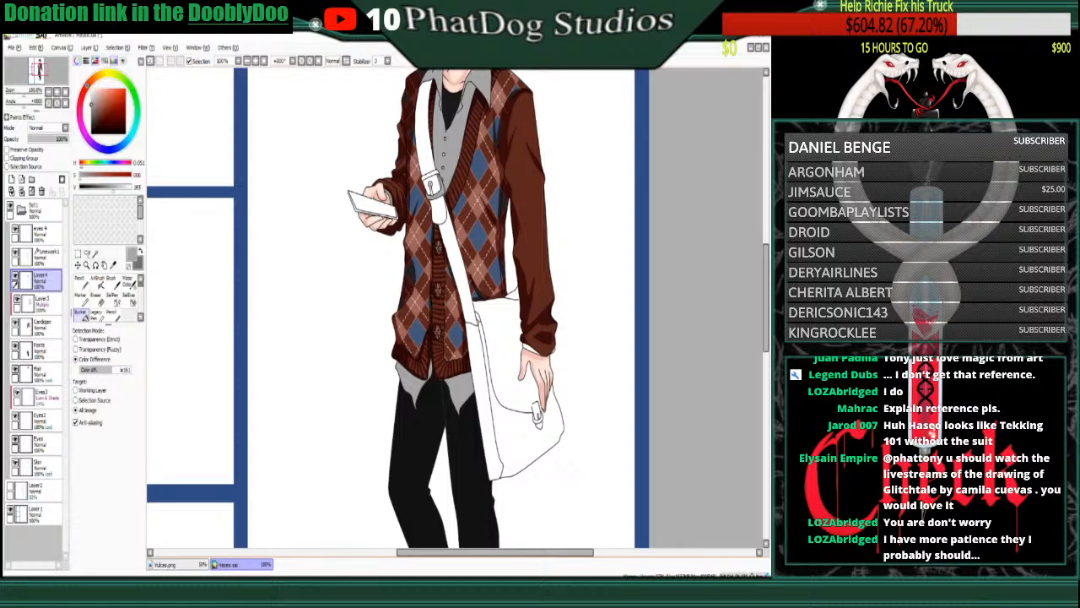
pyautogui.click(531, 348)
pyautogui.click(557, 356)
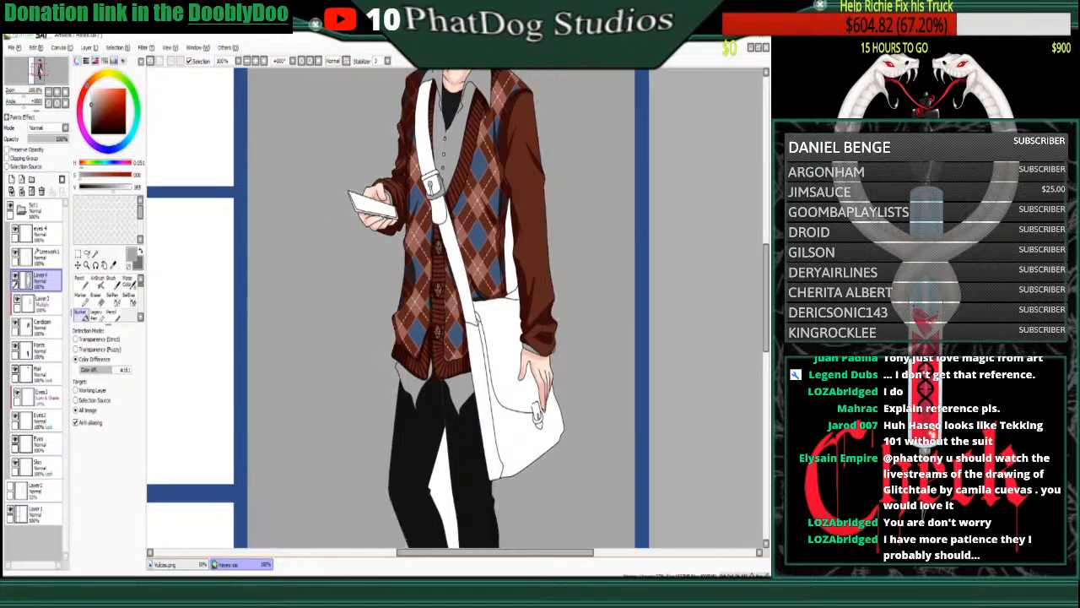
pyautogui.hotkey('ctrl', 'z')
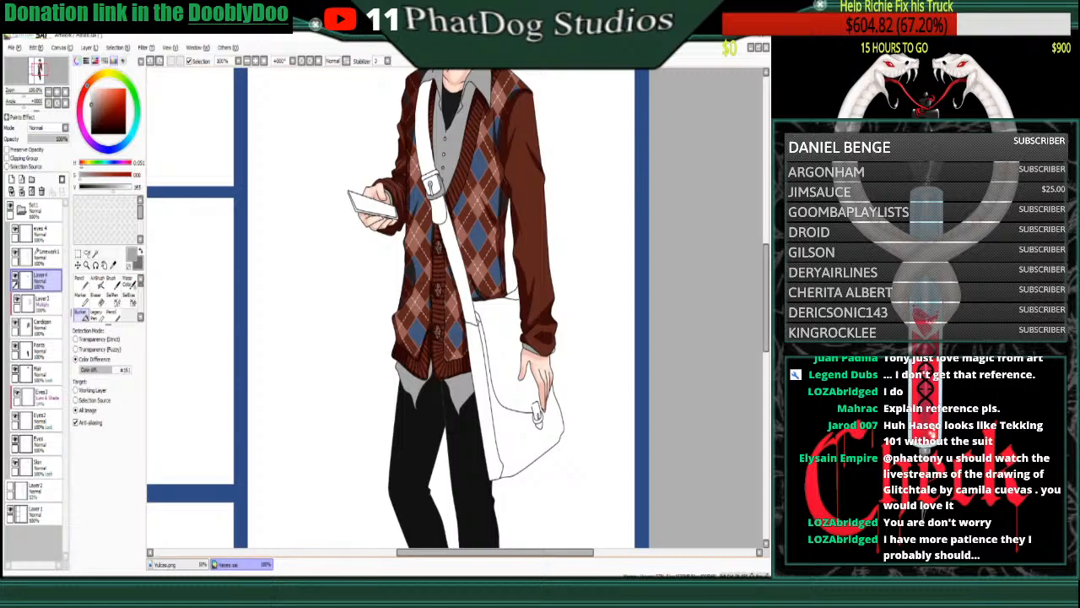
# - Add a new layer directly above the Cardigan layer, clip it to the cardigan, and set its blending mode to Screen
pyautogui.scroll(5, 456, 309)
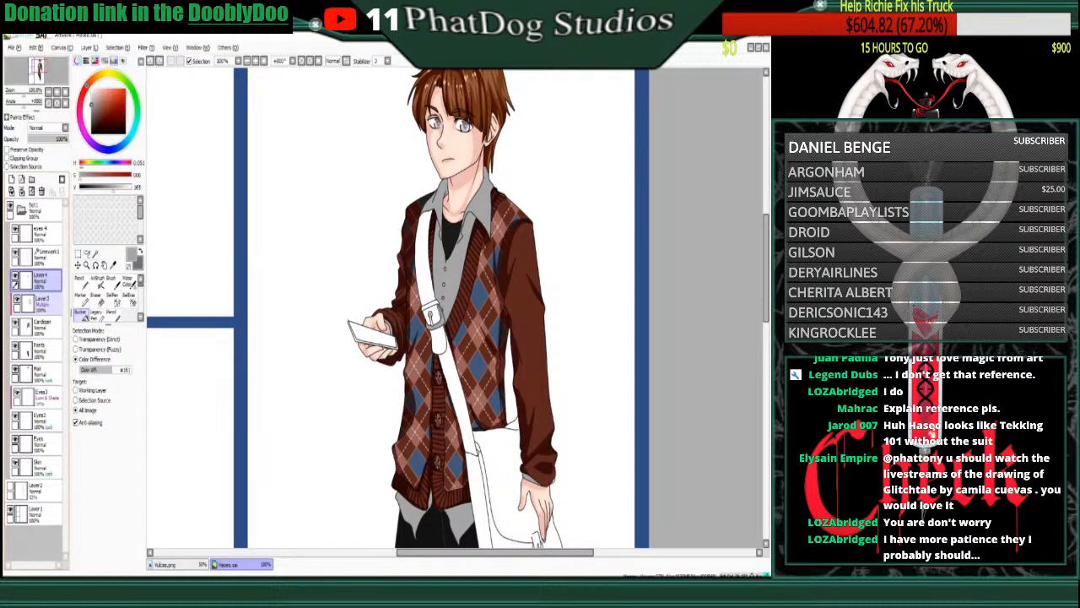
pyautogui.click(42, 304)
pyautogui.click(11, 180)
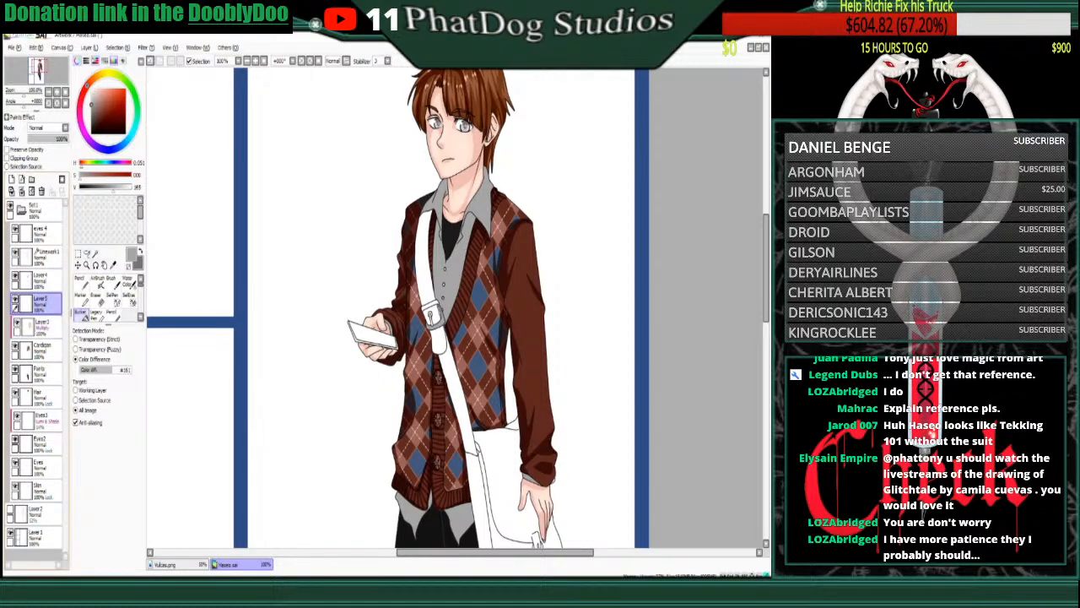
pyautogui.moveTo(42, 303); pyautogui.dragTo(43, 335)
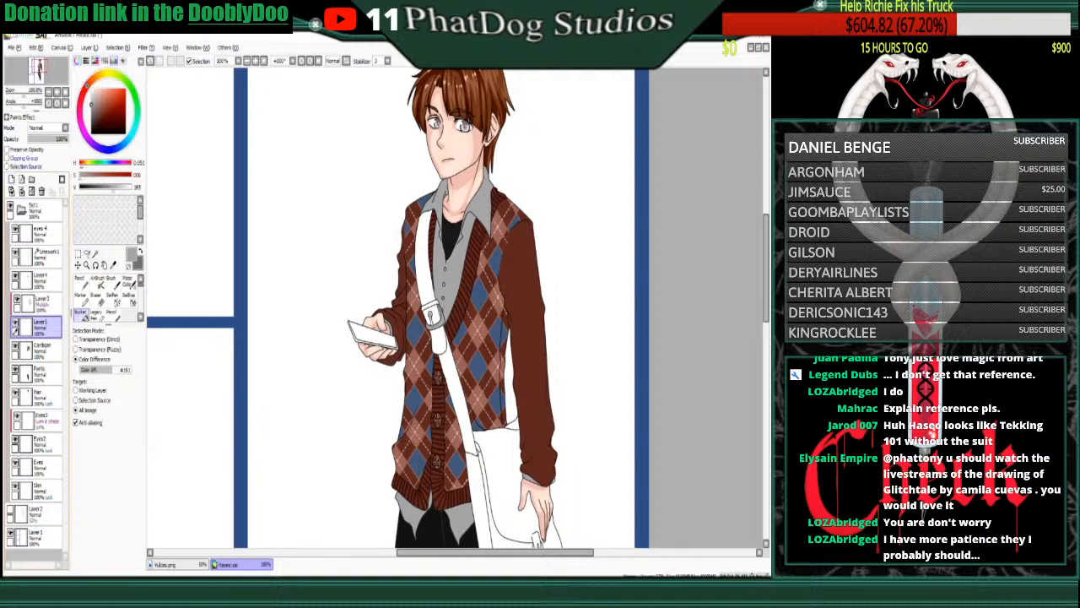
pyautogui.click(8, 157)
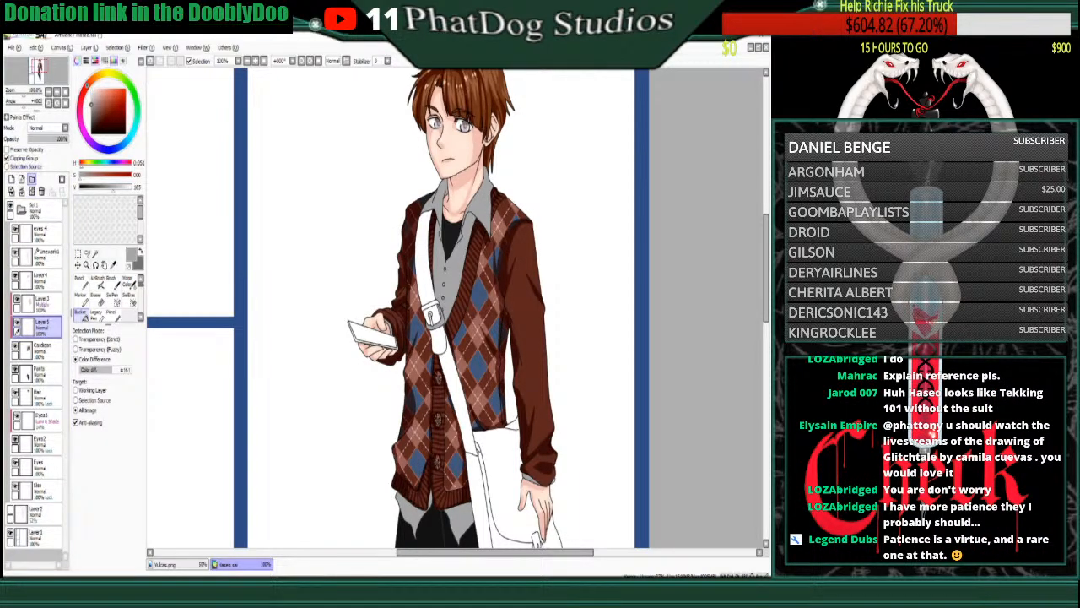
pyautogui.click(46, 153)
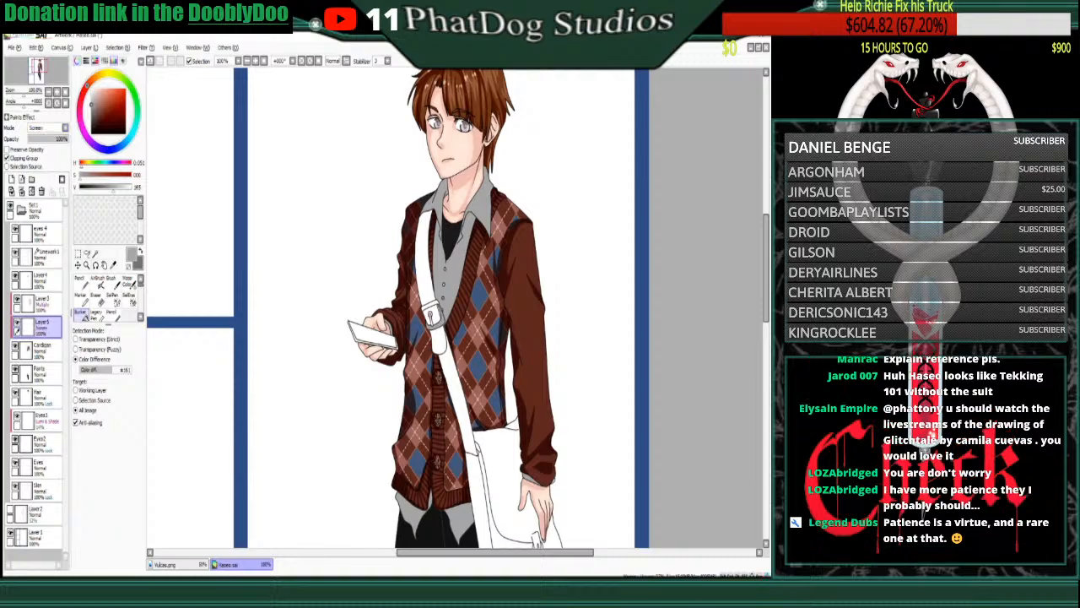
# - Try lightening the lower ribbed trim with gray Pencil strokes on the Screen layer, and undo the strokes
pyautogui.click(57, 91)
pyautogui.click(56, 91)
pyautogui.click(56, 91)
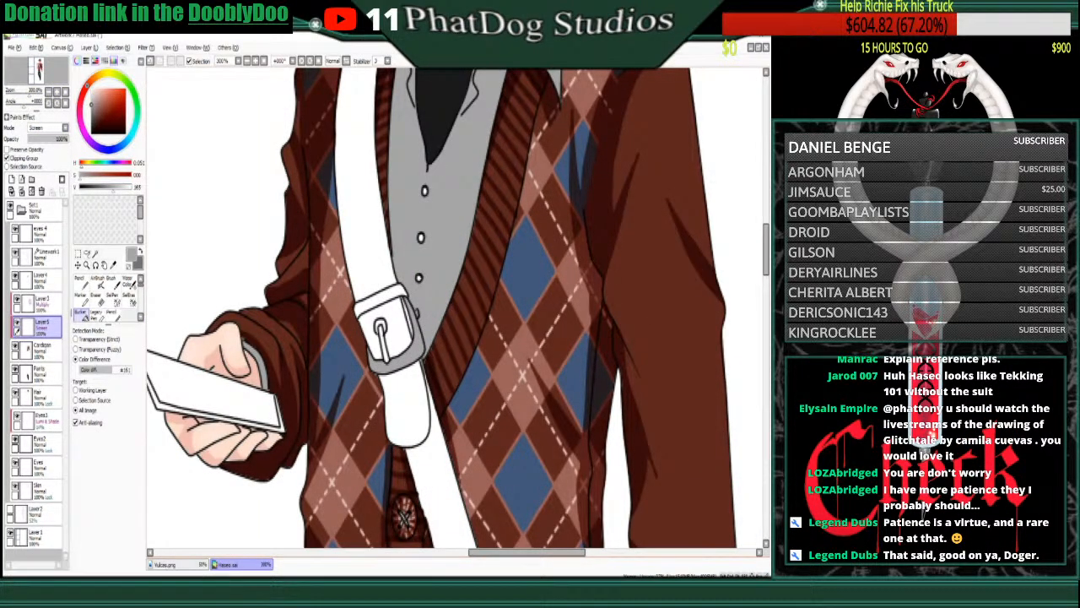
pyautogui.click(82, 285)
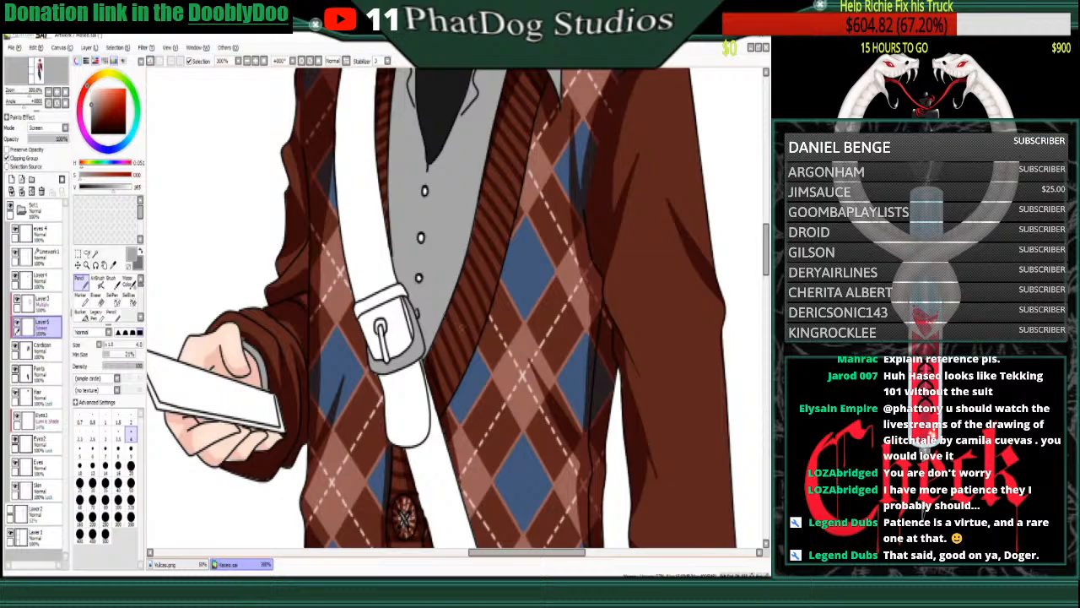
pyautogui.moveTo(455, 316); pyautogui.dragTo(466, 346)
pyautogui.hotkey('ctrl', 'z')
pyautogui.moveTo(113, 188)
pyautogui.mouseDown()
pyautogui.moveTo(86, 187)
pyautogui.moveTo(97, 188)
pyautogui.mouseUp()
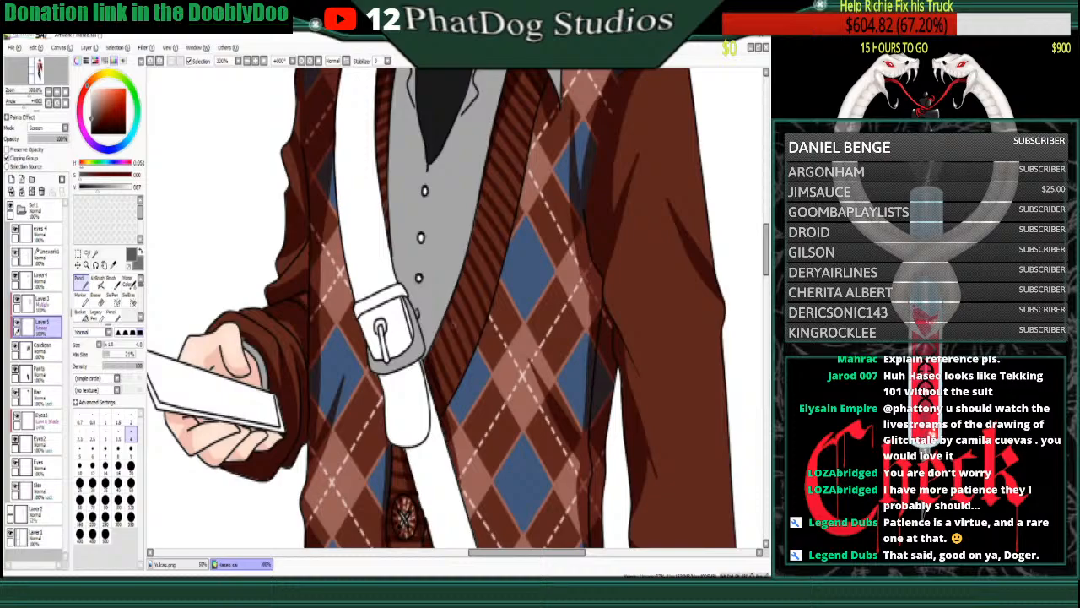
pyautogui.moveTo(455, 315)
pyautogui.mouseDown()
pyautogui.moveTo(468, 346)
pyautogui.moveTo(449, 316)
pyautogui.moveTo(460, 344)
pyautogui.moveTo(442, 346)
pyautogui.moveTo(446, 397)
pyautogui.mouseUp()
pyautogui.moveTo(434, 360); pyautogui.dragTo(445, 385)
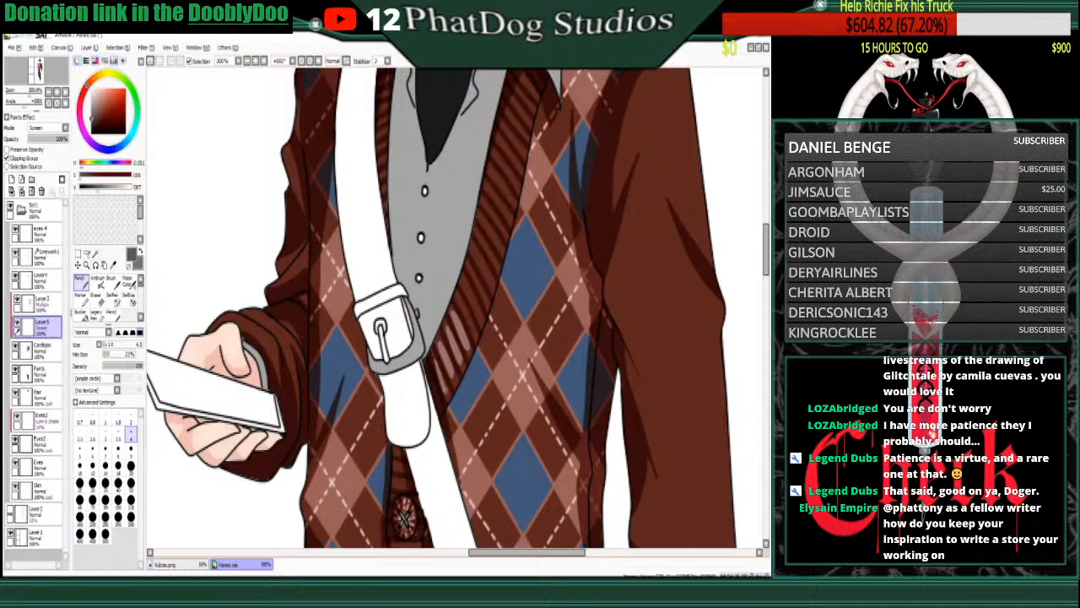
pyautogui.moveTo(459, 302); pyautogui.dragTo(475, 329)
pyautogui.hotkey('ctrl', 'z')
pyautogui.moveTo(469, 293); pyautogui.dragTo(482, 323)
pyautogui.hotkey('ctrl', 'z')
pyautogui.hotkey('ctrl', 'z')
pyautogui.hotkey('ctrl', 'z')
pyautogui.hotkey('ctrl', 'z')
pyautogui.hotkey('ctrl', 'z')
pyautogui.hotkey('ctrl', 'z')
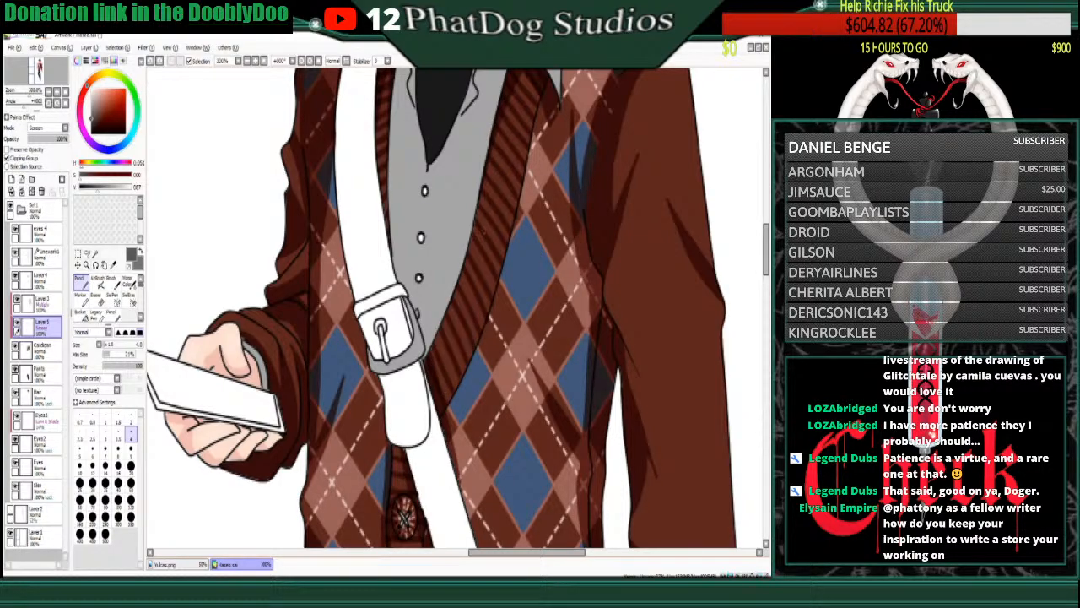
# - Set the clipped layer's blending to Overlay and highlight the ribbed neckline trim in light gray with a larger Pencil
pyautogui.press(']')
pyautogui.moveTo(440, 367); pyautogui.dragTo(454, 346)
pyautogui.hotkey('ctrl', 'z')
pyautogui.click(45, 163)
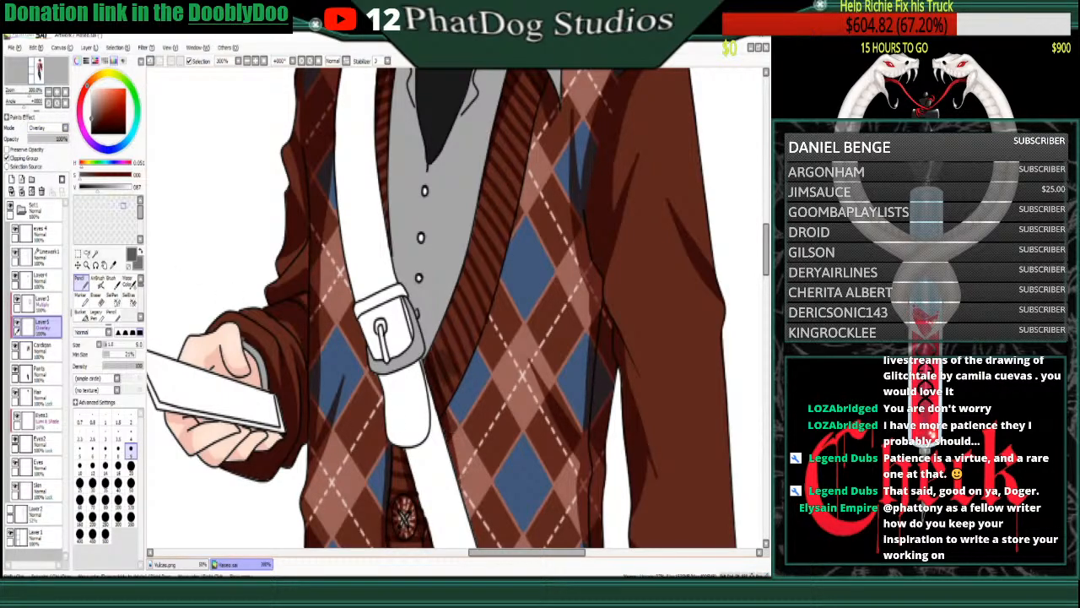
pyautogui.click(91, 101)
pyautogui.moveTo(91, 101); pyautogui.dragTo(91, 98)
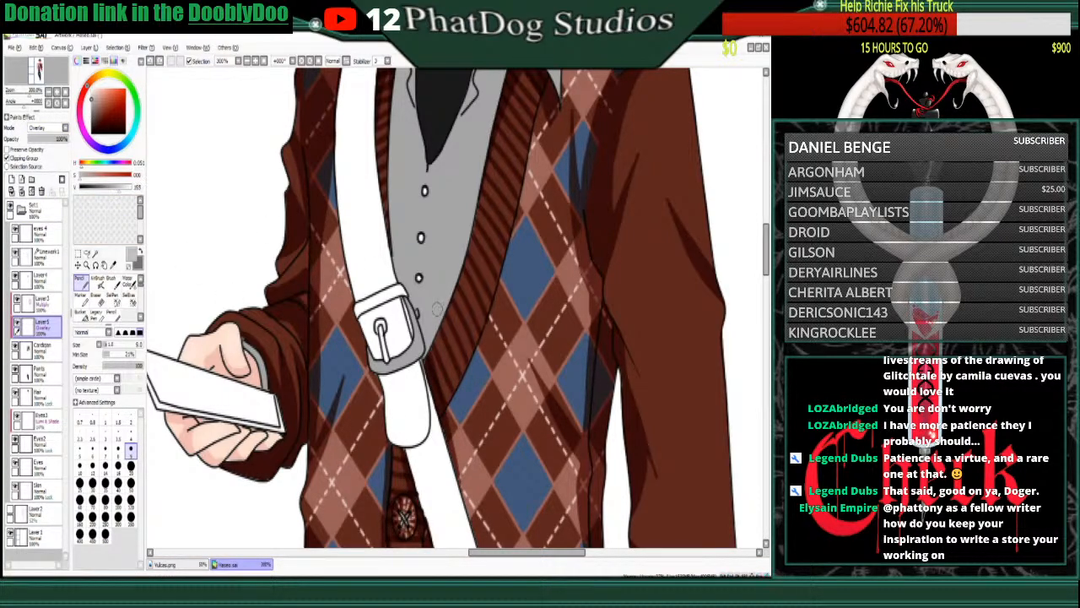
pyautogui.moveTo(449, 378); pyautogui.dragTo(440, 348)
pyautogui.hotkey('ctrl', 'z')
pyautogui.moveTo(445, 385)
pyautogui.mouseDown()
pyautogui.moveTo(438, 357)
pyautogui.moveTo(451, 371)
pyautogui.moveTo(457, 361)
pyautogui.moveTo(453, 323)
pyautogui.moveTo(465, 348)
pyautogui.moveTo(458, 319)
pyautogui.moveTo(475, 323)
pyautogui.moveTo(479, 255)
pyautogui.moveTo(475, 321)
pyautogui.moveTo(482, 314)
pyautogui.moveTo(473, 300)
pyautogui.moveTo(488, 288)
pyautogui.moveTo(489, 229)
pyautogui.moveTo(472, 250)
pyautogui.moveTo(485, 236)
pyautogui.moveTo(498, 244)
pyautogui.moveTo(501, 143)
pyautogui.moveTo(508, 152)
pyautogui.moveTo(519, 142)
pyautogui.moveTo(516, 90)
pyautogui.moveTo(527, 81)
pyautogui.moveTo(525, 107)
pyautogui.mouseUp()
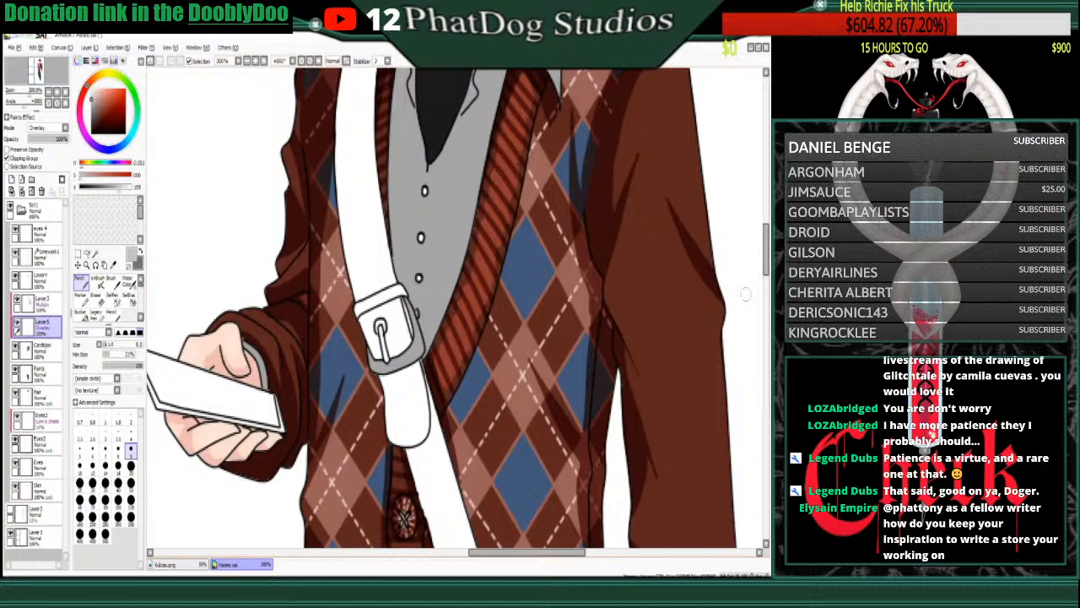
# - Extend the light gray Overlay highlights along the rest of the ribbed neckline, the button placket and the hem
pyautogui.scroll(4, 497, 175)
pyautogui.moveTo(766, 231); pyautogui.dragTo(767, 230)
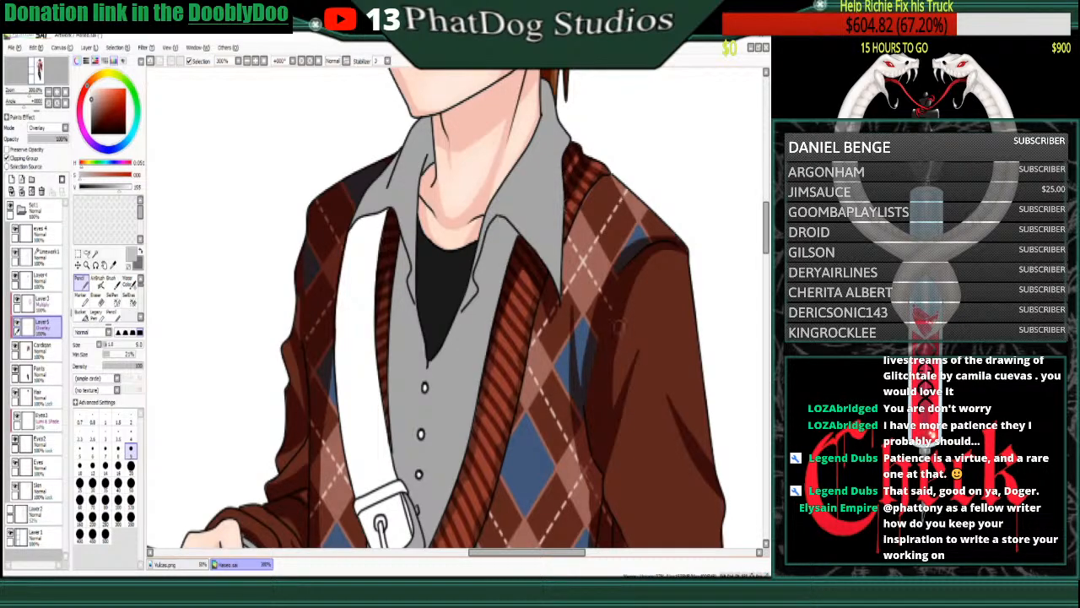
pyautogui.press('pagedown')
pyautogui.press('pagedown')
pyautogui.press('pagedown')
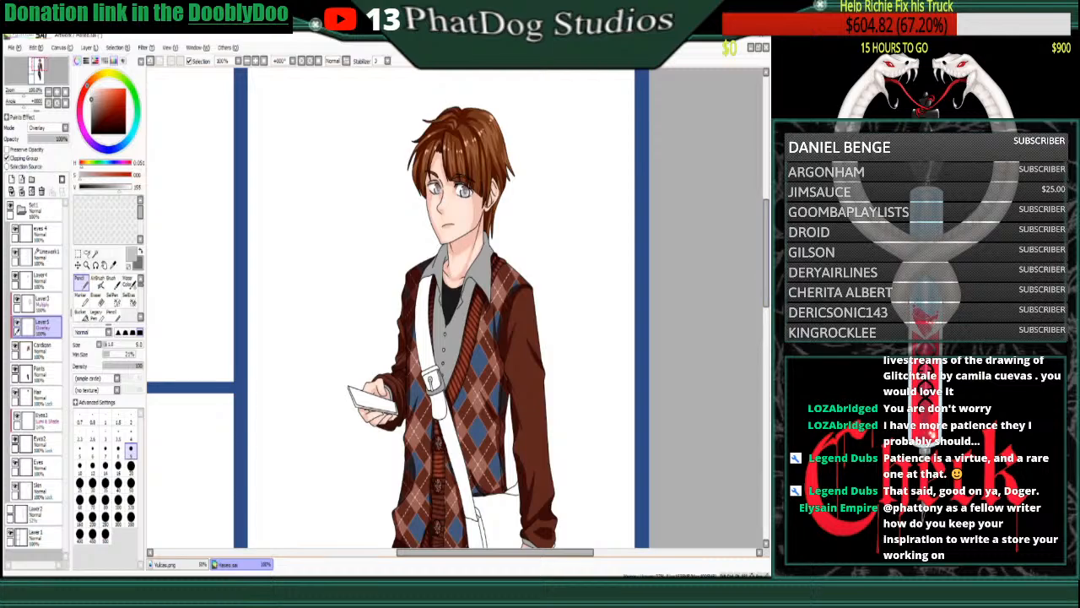
pyautogui.scroll(-3, 456, 308)
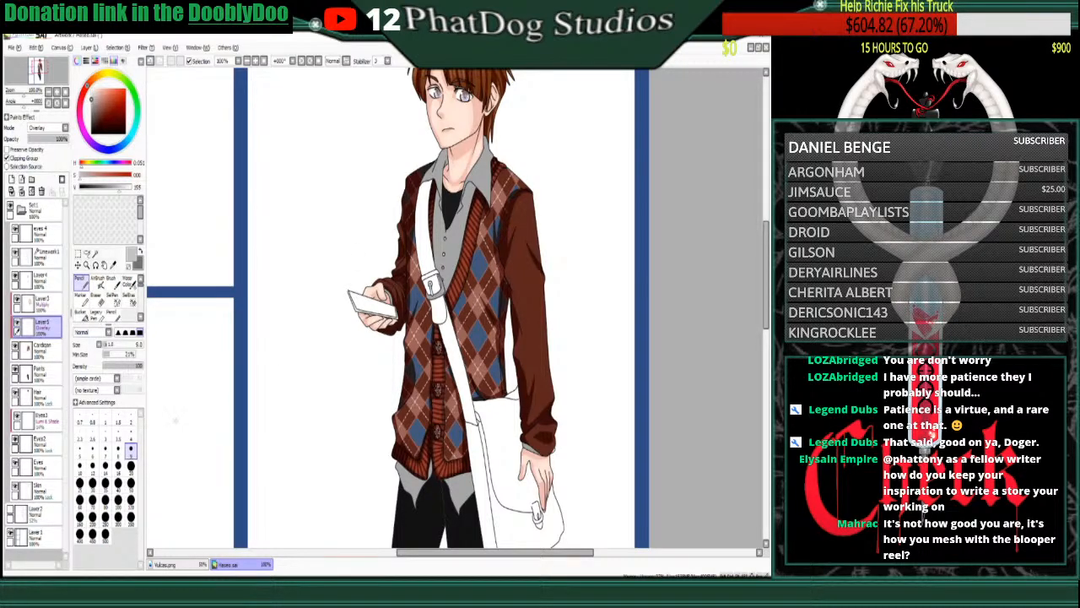
# - Brighten the lit areas of the argyle panels on both sides of the cardigan with the Pencil at sizes 30 and 10
pyautogui.click(92, 482)
pyautogui.moveTo(477, 319)
pyautogui.mouseDown()
pyautogui.moveTo(489, 377)
pyautogui.moveTo(464, 329)
pyautogui.moveTo(470, 301)
pyautogui.moveTo(484, 324)
pyautogui.moveTo(472, 340)
pyautogui.moveTo(479, 380)
pyautogui.moveTo(493, 388)
pyautogui.moveTo(489, 370)
pyautogui.mouseUp()
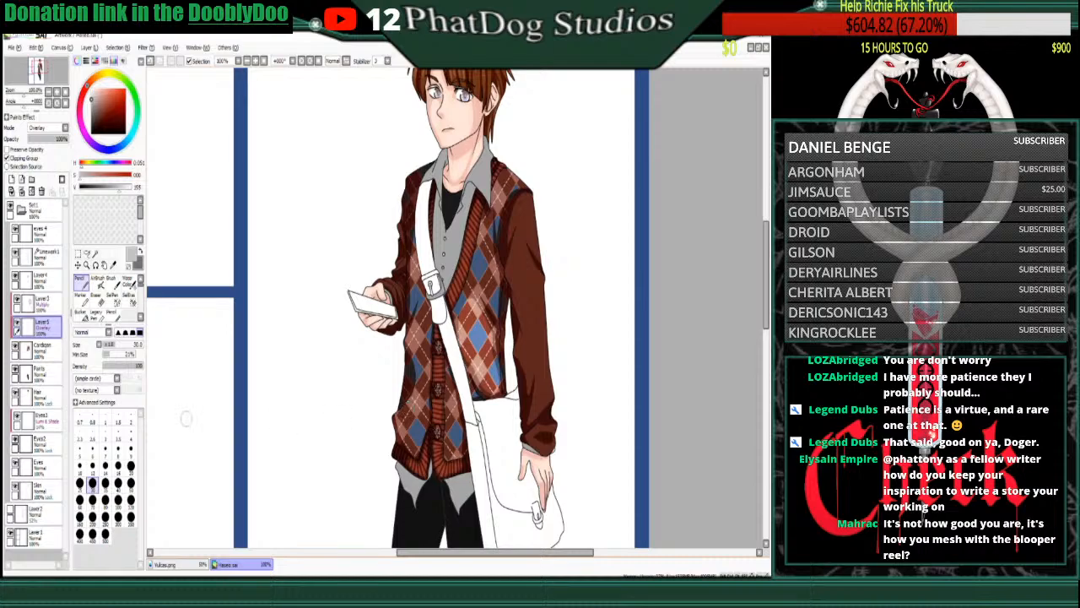
pyautogui.click(80, 468)
pyautogui.moveTo(481, 275); pyautogui.dragTo(480, 265)
pyautogui.moveTo(489, 302)
pyautogui.mouseDown()
pyautogui.moveTo(484, 226)
pyautogui.moveTo(494, 307)
pyautogui.moveTo(485, 240)
pyautogui.moveTo(494, 295)
pyautogui.mouseUp()
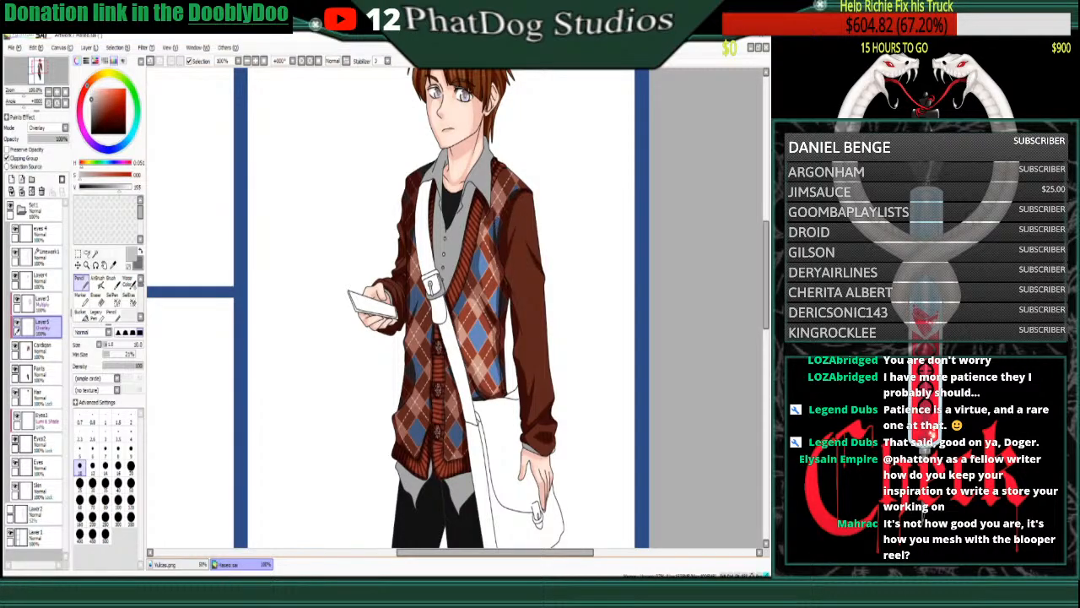
pyautogui.moveTo(511, 207)
pyautogui.mouseDown()
pyautogui.moveTo(516, 182)
pyautogui.moveTo(506, 173)
pyautogui.moveTo(497, 220)
pyautogui.moveTo(499, 204)
pyautogui.mouseUp()
pyautogui.moveTo(490, 217); pyautogui.dragTo(488, 227)
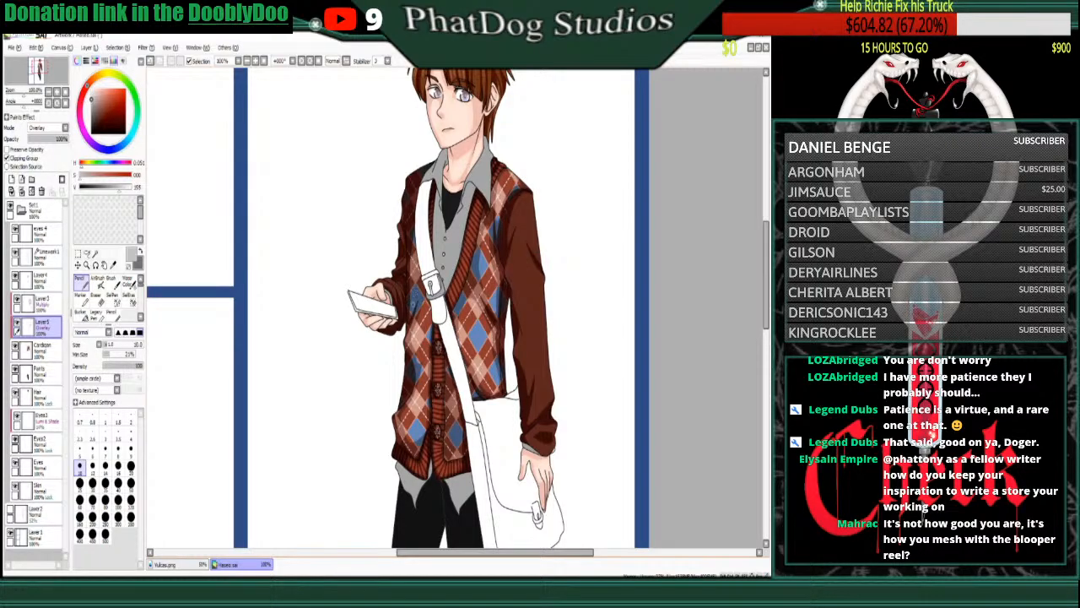
pyautogui.moveTo(413, 305)
pyautogui.mouseDown()
pyautogui.moveTo(416, 258)
pyautogui.moveTo(412, 303)
pyautogui.moveTo(416, 270)
pyautogui.mouseUp()
# - Outline highlight shapes along the sleeve of the lowered arm and fill them with the light gray Overlay color
pyautogui.moveTo(539, 277)
pyautogui.mouseDown()
pyautogui.moveTo(523, 249)
pyautogui.moveTo(515, 282)
pyautogui.moveTo(534, 337)
pyautogui.mouseUp()
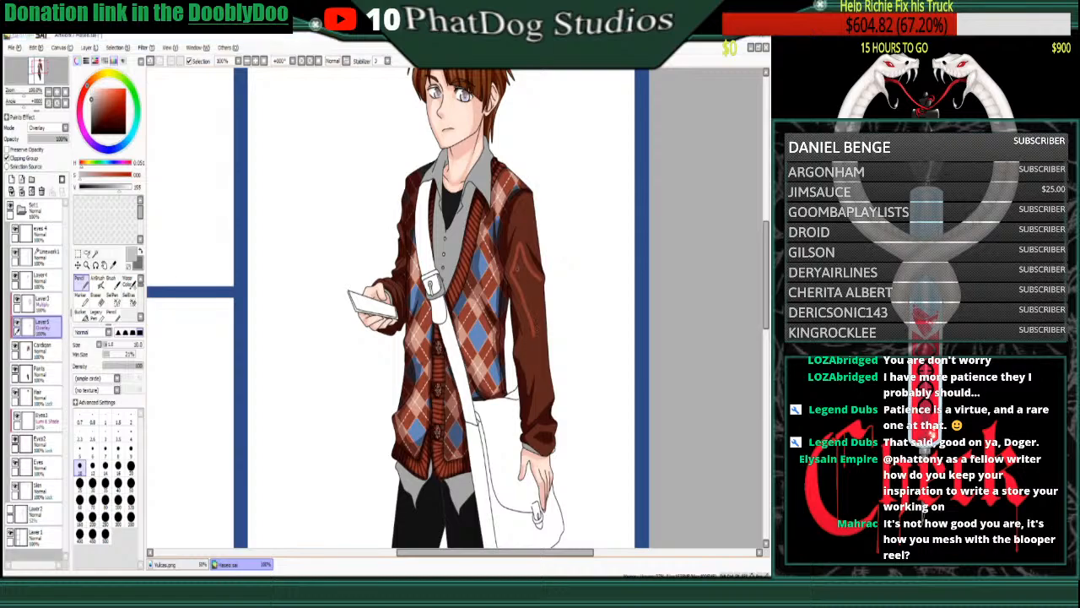
pyautogui.moveTo(518, 287)
pyautogui.mouseDown()
pyautogui.moveTo(529, 379)
pyautogui.moveTo(540, 361)
pyautogui.moveTo(535, 412)
pyautogui.moveTo(548, 372)
pyautogui.moveTo(538, 282)
pyautogui.mouseUp()
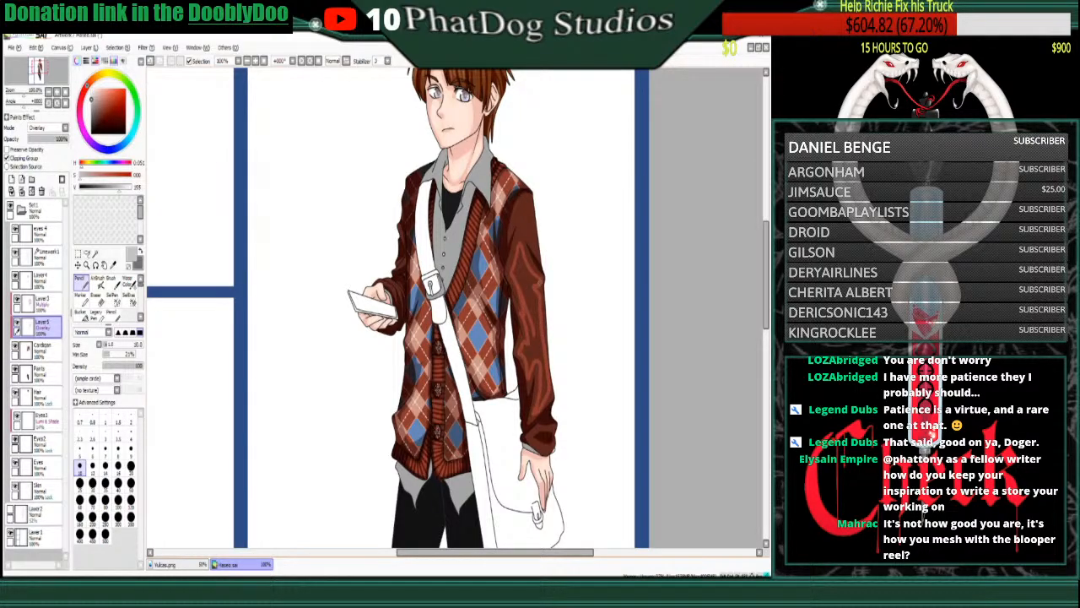
pyautogui.moveTo(527, 222)
pyautogui.mouseDown()
pyautogui.moveTo(534, 246)
pyautogui.moveTo(520, 215)
pyautogui.moveTo(514, 221)
pyautogui.moveTo(524, 199)
pyautogui.moveTo(534, 242)
pyautogui.mouseUp()
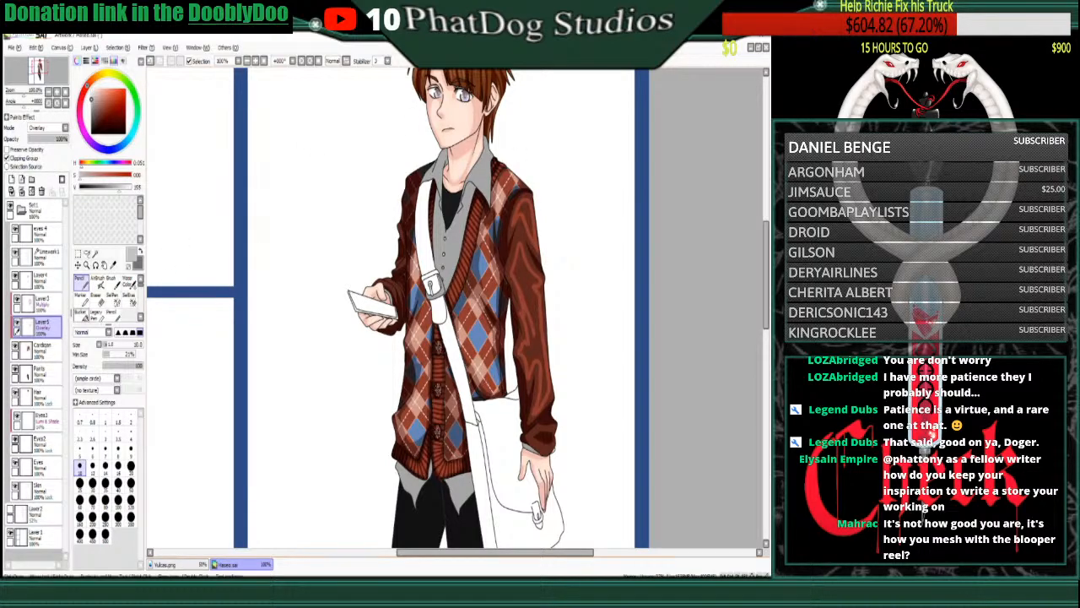
pyautogui.click(81, 312)
pyautogui.click(526, 220)
pyautogui.click(530, 280)
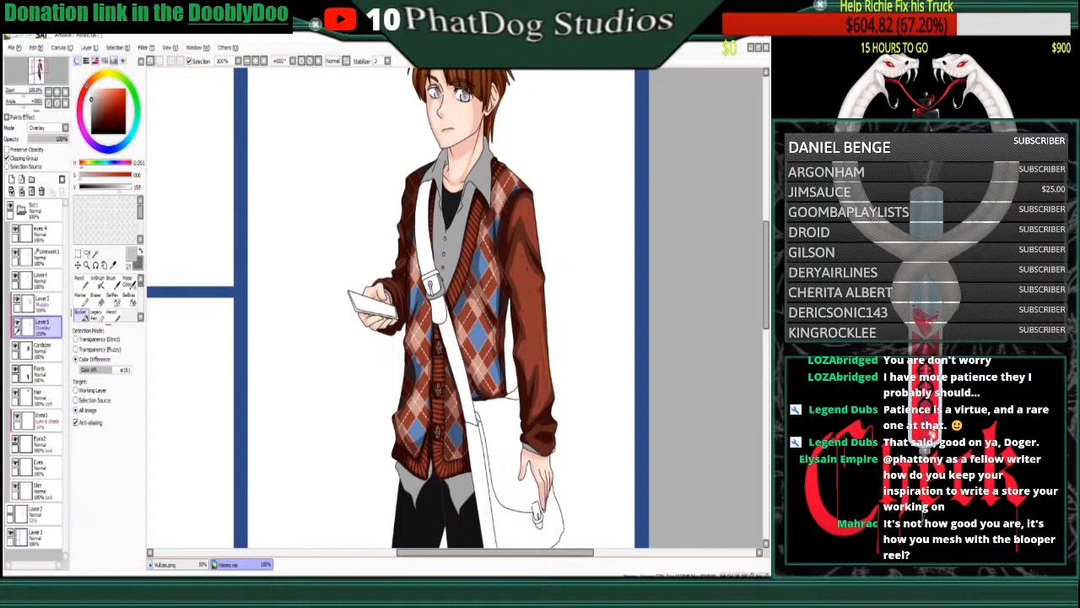
# - Refine the light gray Overlay highlights on the lowered arm's sleeve, alternating the Pencil with the Eraser, the Eraser at size 10
pyautogui.click(80, 278)
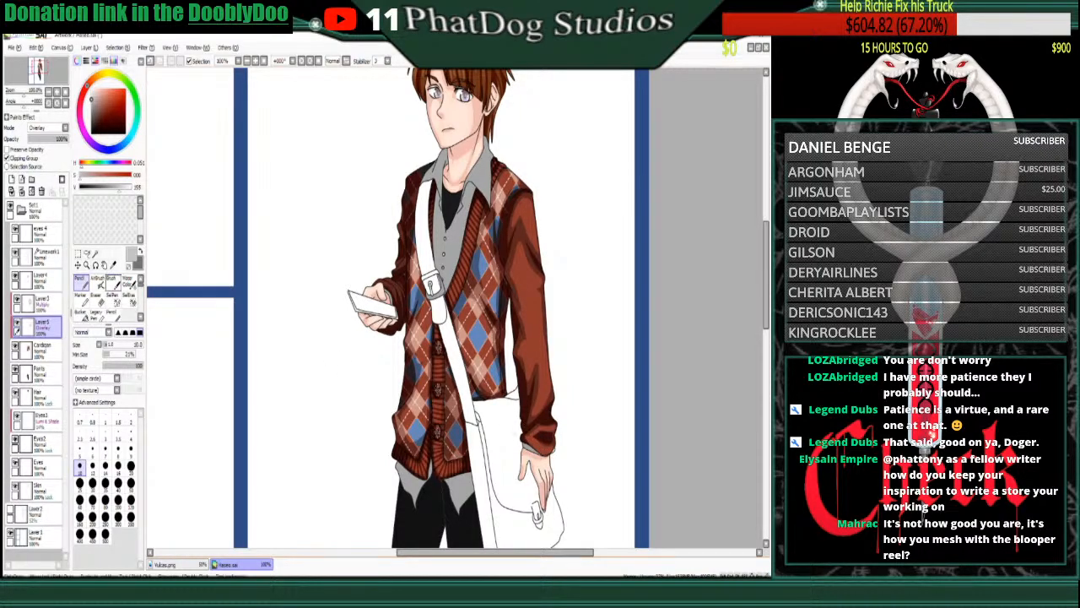
pyautogui.press('e')
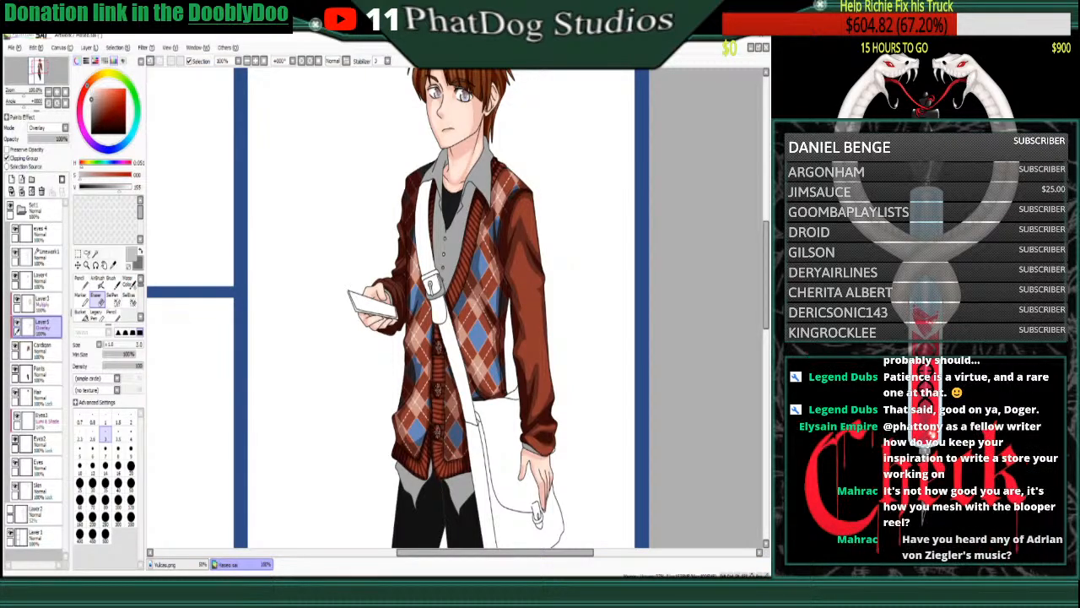
pyautogui.click(82, 284)
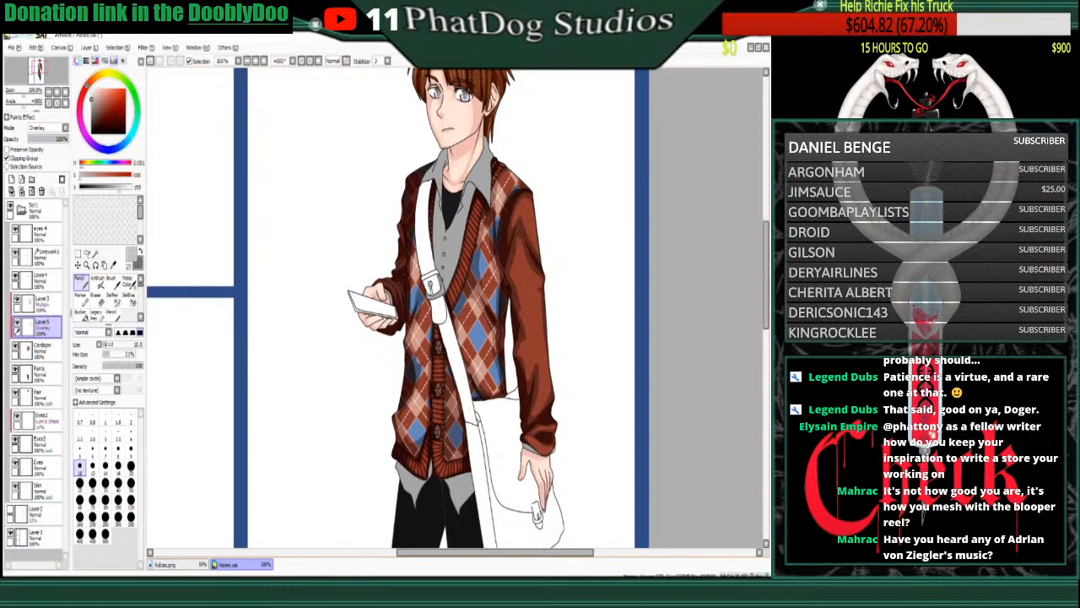
pyautogui.press('e')
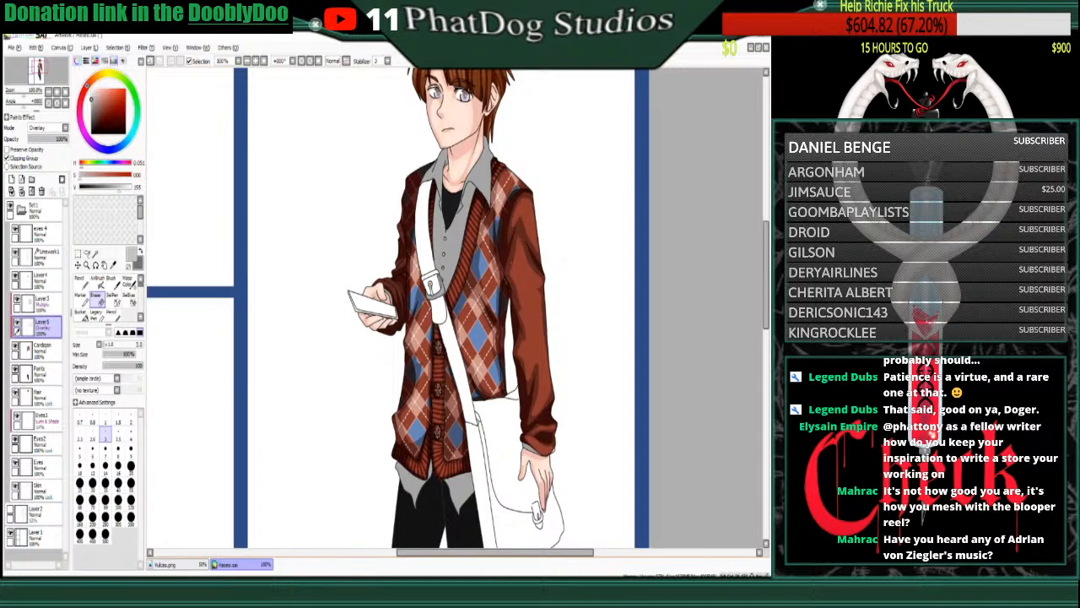
pyautogui.press('n')
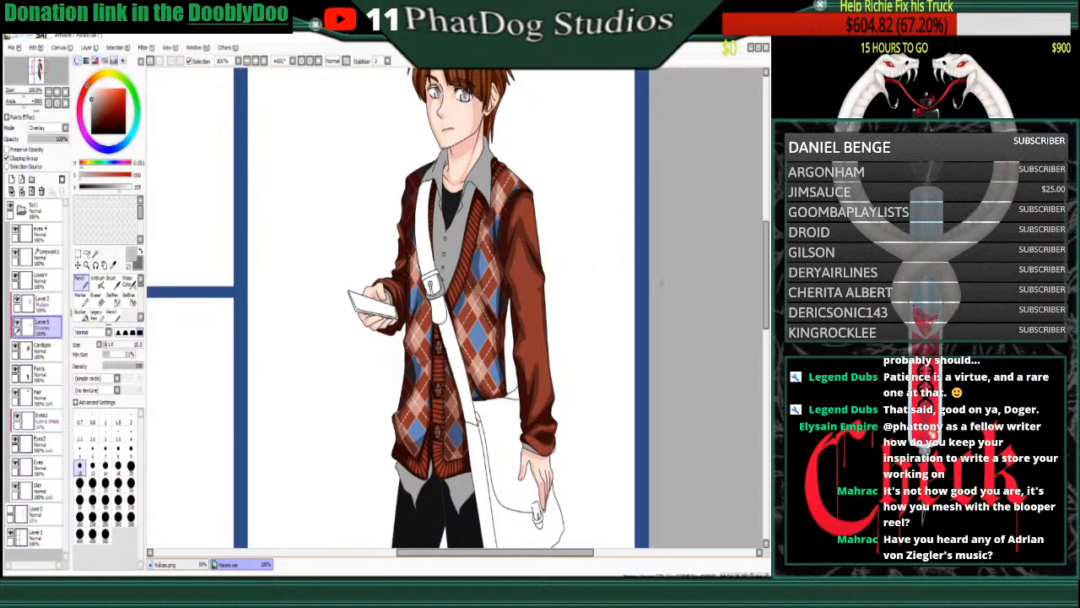
pyautogui.press('e')
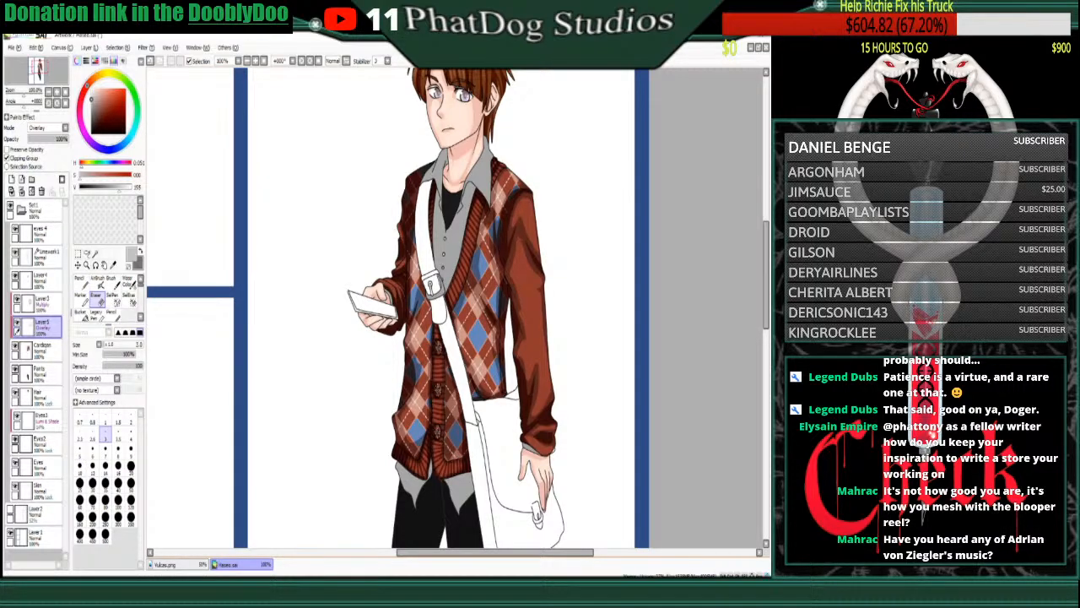
pyautogui.click(80, 467)
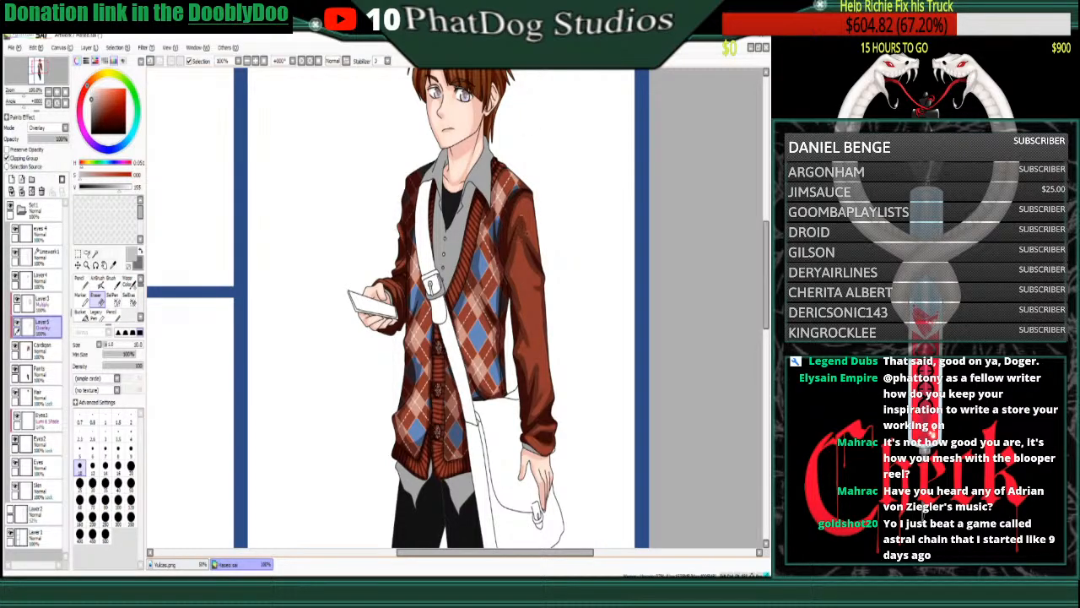
pyautogui.moveTo(537, 240)
pyautogui.mouseDown()
pyautogui.moveTo(525, 195)
pyautogui.moveTo(512, 229)
pyautogui.mouseUp()
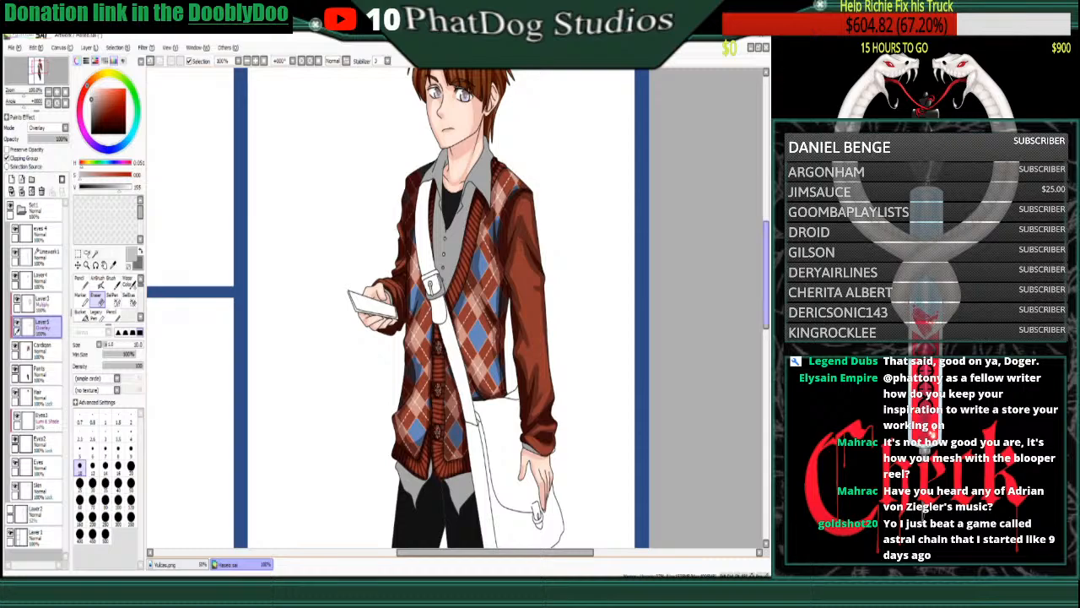
# - Select the shirt's layer, Layer4, with the Pencil, preserve its opacity and choose a darker gray for shading
pyautogui.moveTo(766, 276); pyautogui.dragTo(766, 253)
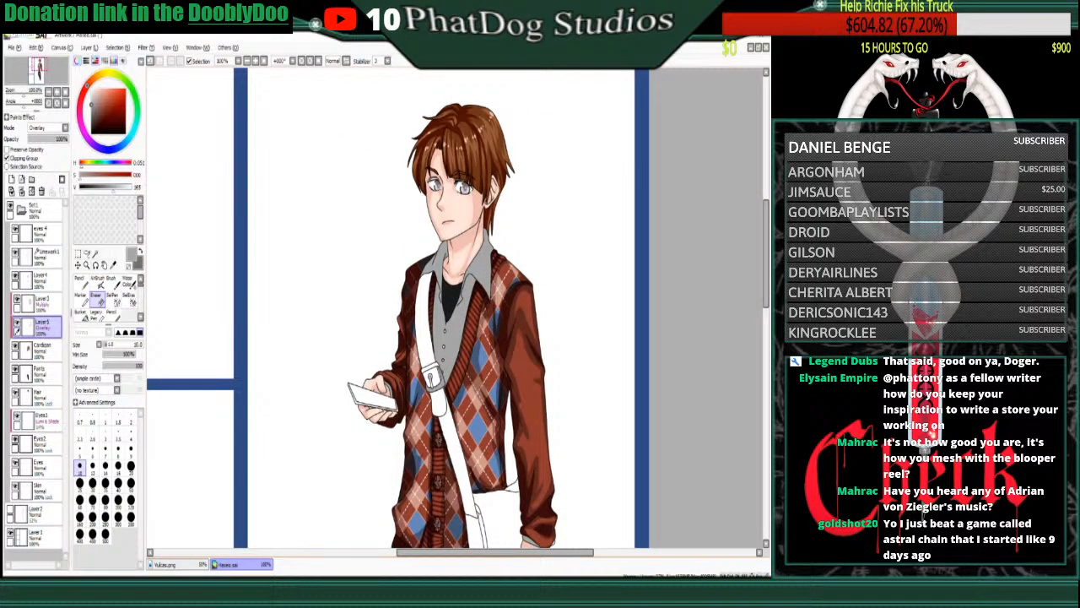
pyautogui.click(81, 284)
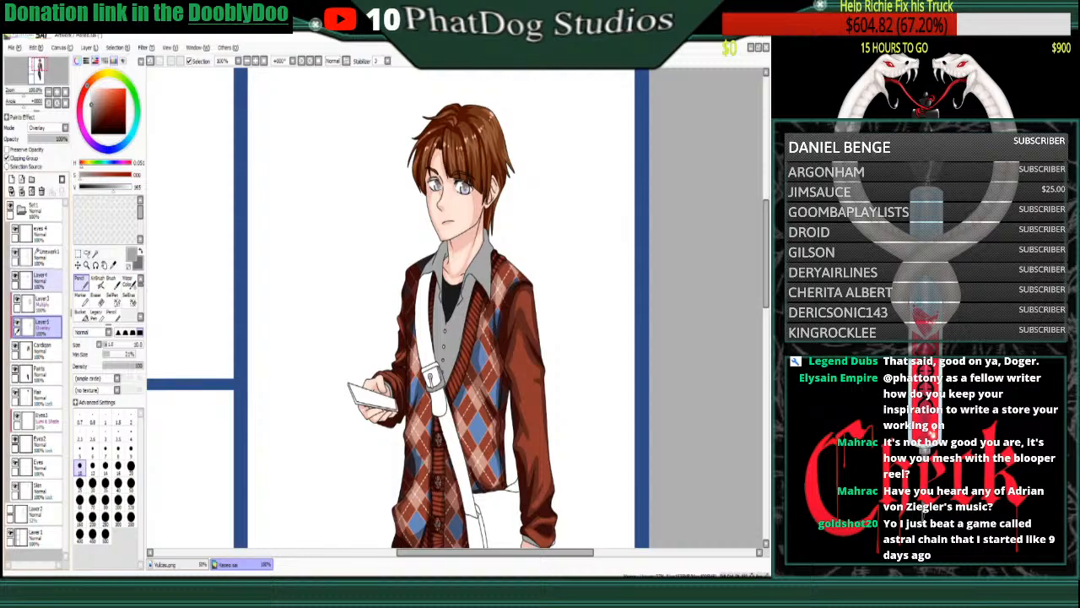
pyautogui.click(38, 278)
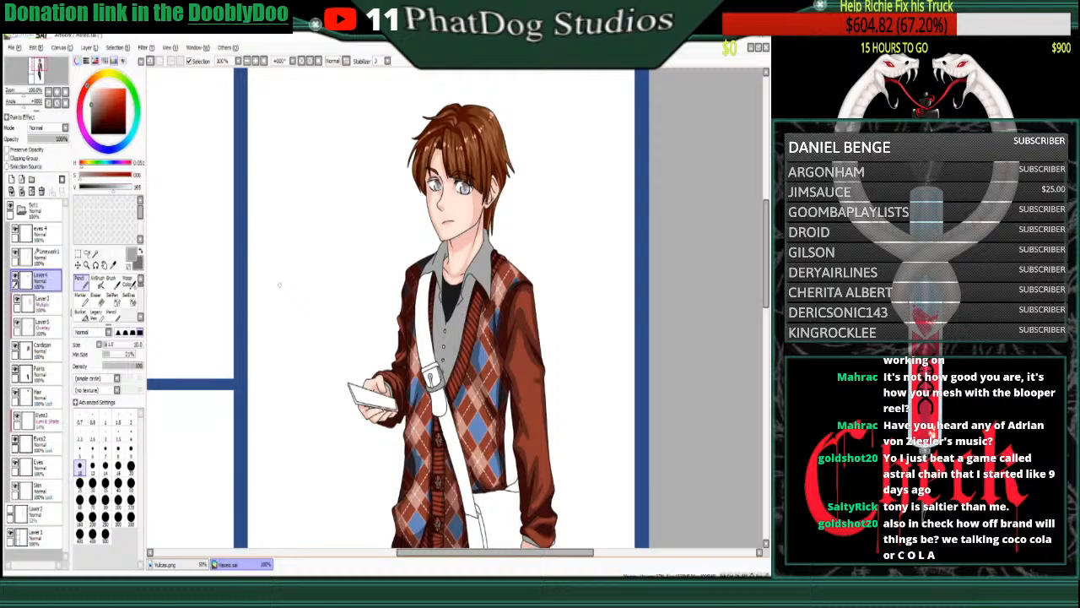
pyautogui.press('pageup')
pyautogui.press('pageup')
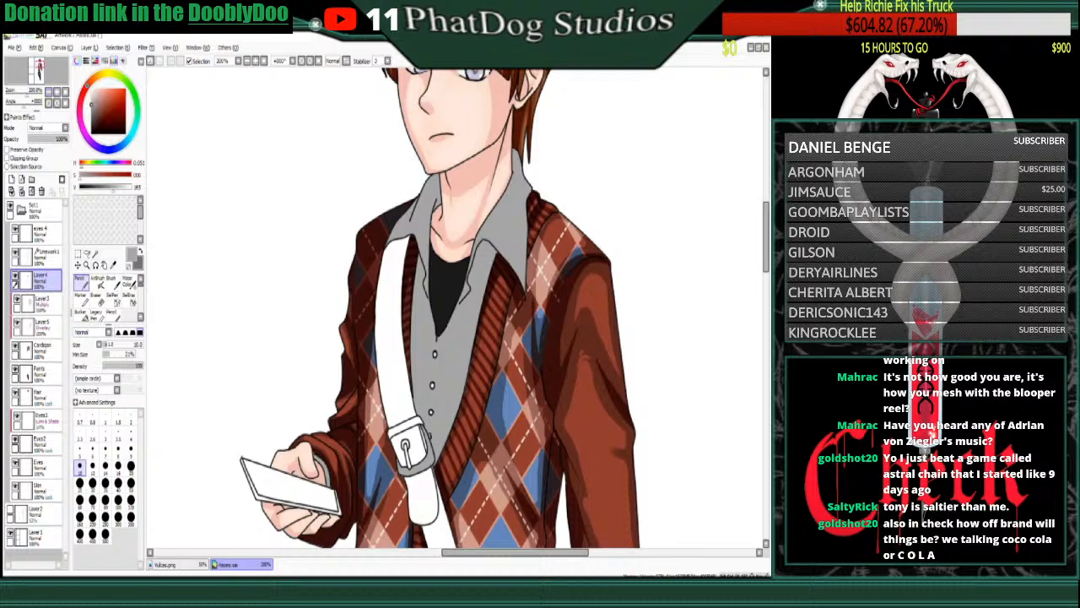
pyautogui.moveTo(91, 104); pyautogui.dragTo(91, 113)
pyautogui.rightClick(418, 336)
pyautogui.click(91, 110)
pyautogui.press('pageup')
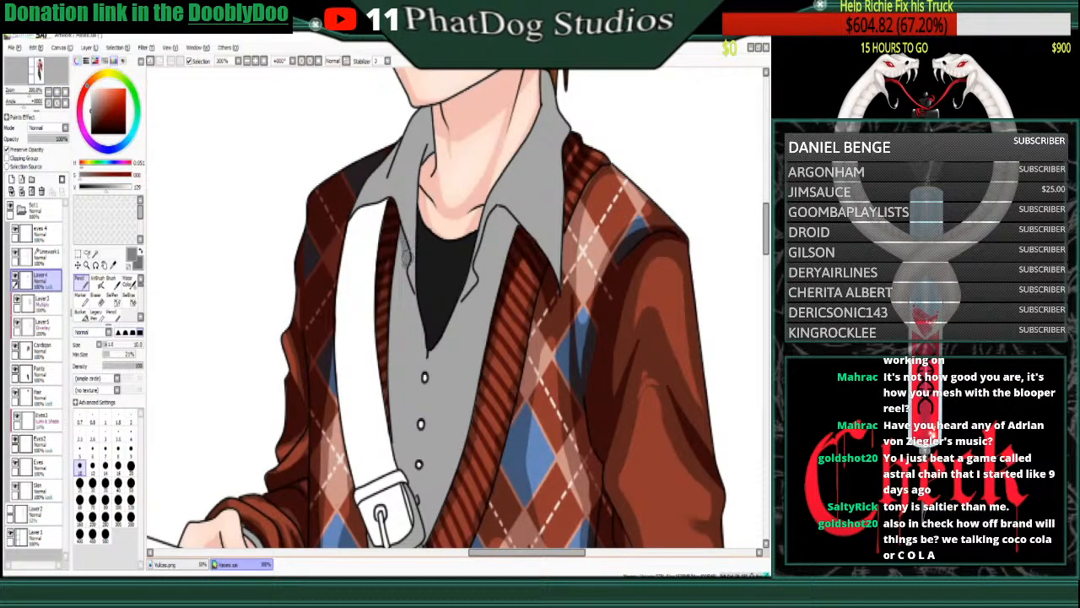
# - Shade the shirt front in darker gray with the size 10 Pencil along the strap-side edge and the folds around the buttons
pyautogui.moveTo(407, 256); pyautogui.dragTo(416, 302)
pyautogui.moveTo(397, 234); pyautogui.dragTo(384, 364)
pyautogui.moveTo(391, 296); pyautogui.dragTo(392, 458)
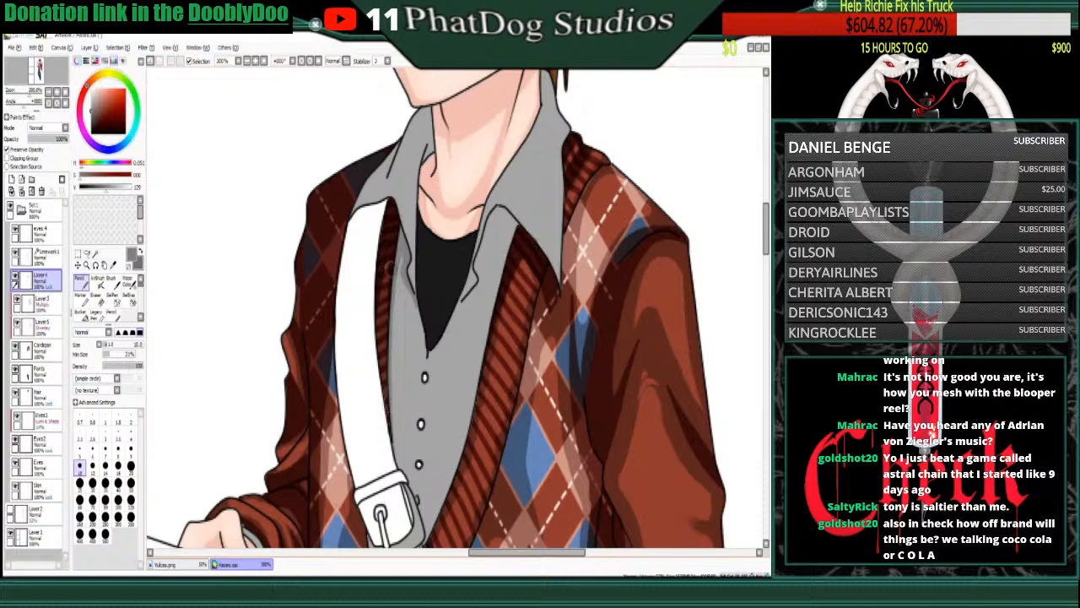
pyautogui.moveTo(389, 393)
pyautogui.mouseDown()
pyautogui.moveTo(419, 423)
pyautogui.moveTo(492, 385)
pyautogui.moveTo(426, 418)
pyautogui.moveTo(394, 405)
pyautogui.moveTo(420, 423)
pyautogui.moveTo(485, 394)
pyautogui.moveTo(418, 408)
pyautogui.moveTo(390, 382)
pyautogui.mouseUp()
pyautogui.moveTo(391, 451)
pyautogui.mouseDown()
pyautogui.moveTo(443, 482)
pyautogui.moveTo(412, 540)
pyautogui.mouseUp()
pyautogui.scroll(-3, 456, 337)
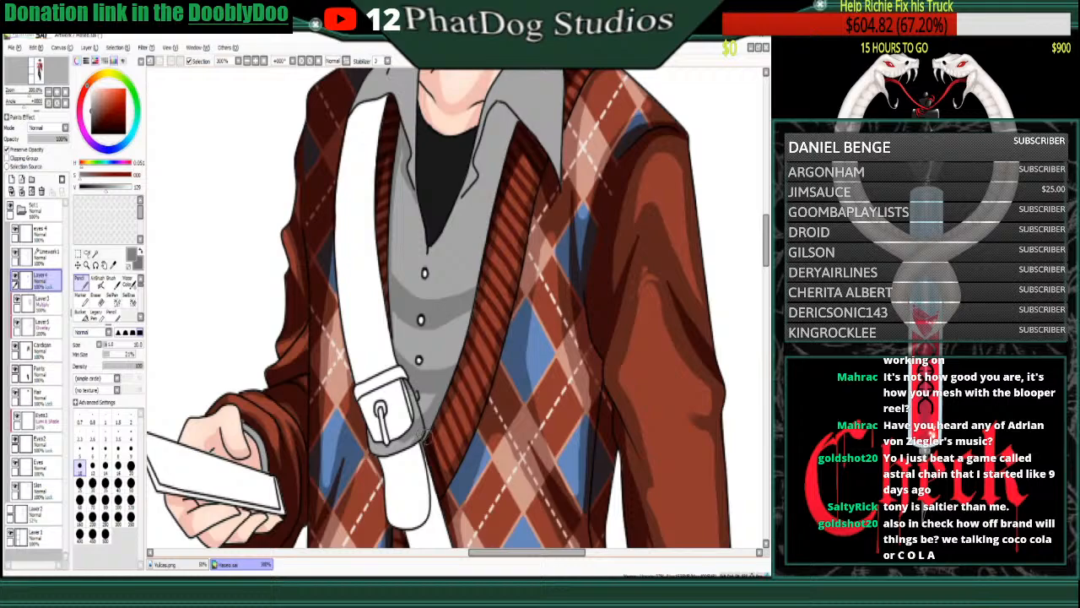
pyautogui.moveTo(468, 328)
pyautogui.mouseDown()
pyautogui.moveTo(451, 337)
pyautogui.moveTo(468, 345)
pyautogui.moveTo(443, 345)
pyautogui.mouseUp()
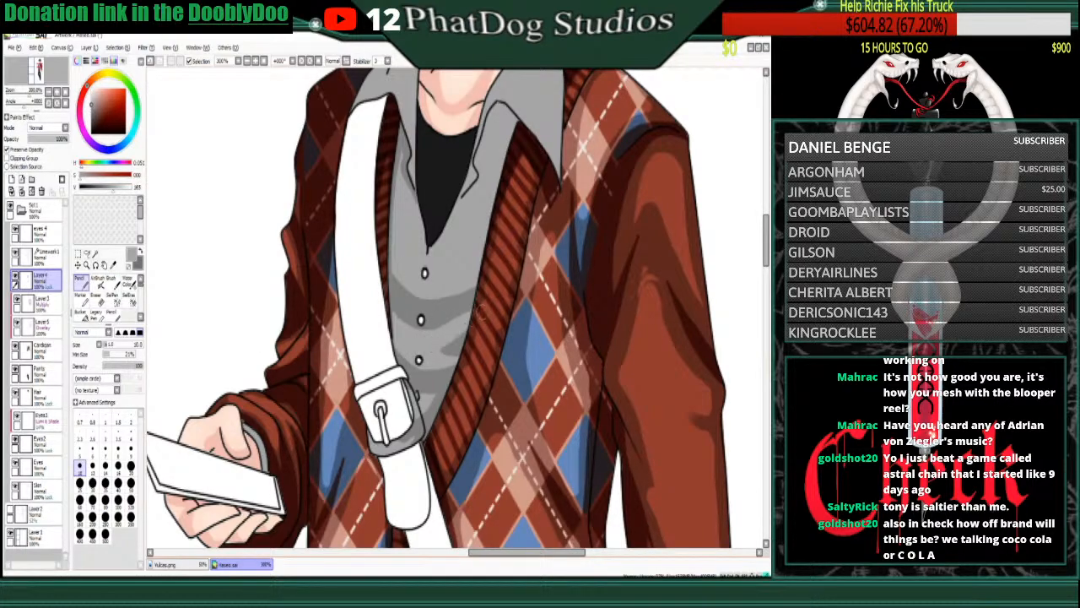
pyautogui.keyDown('alt'); pyautogui.click(439, 313); pyautogui.keyUp('alt')
pyautogui.moveTo(430, 239); pyautogui.dragTo(426, 266)
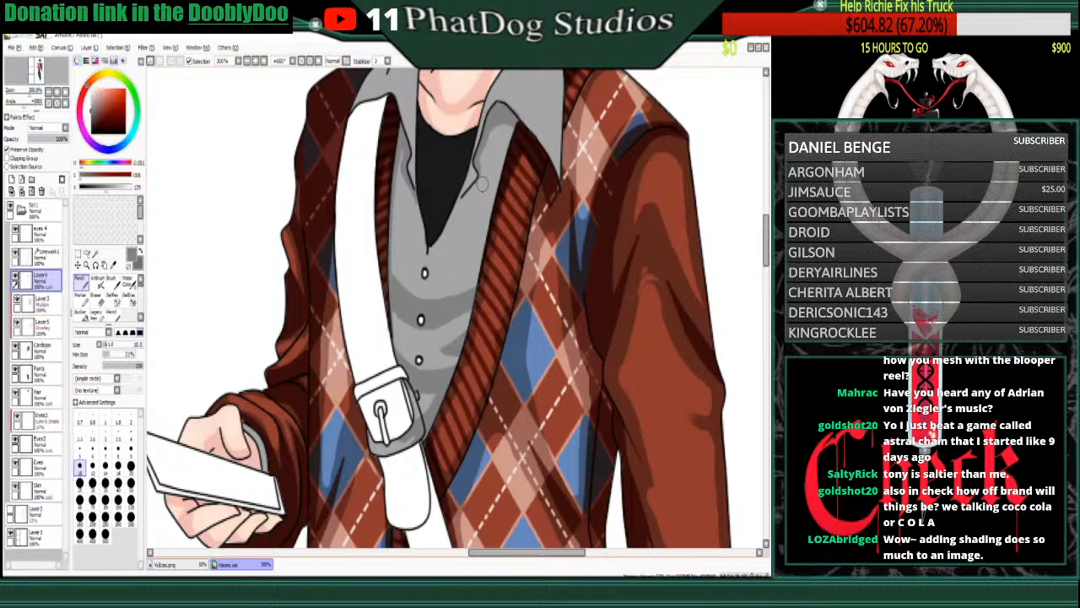
# - Shade both sides of the shirt collar in darker gray with the Pencil
pyautogui.moveTo(766, 243); pyautogui.dragTo(767, 222)
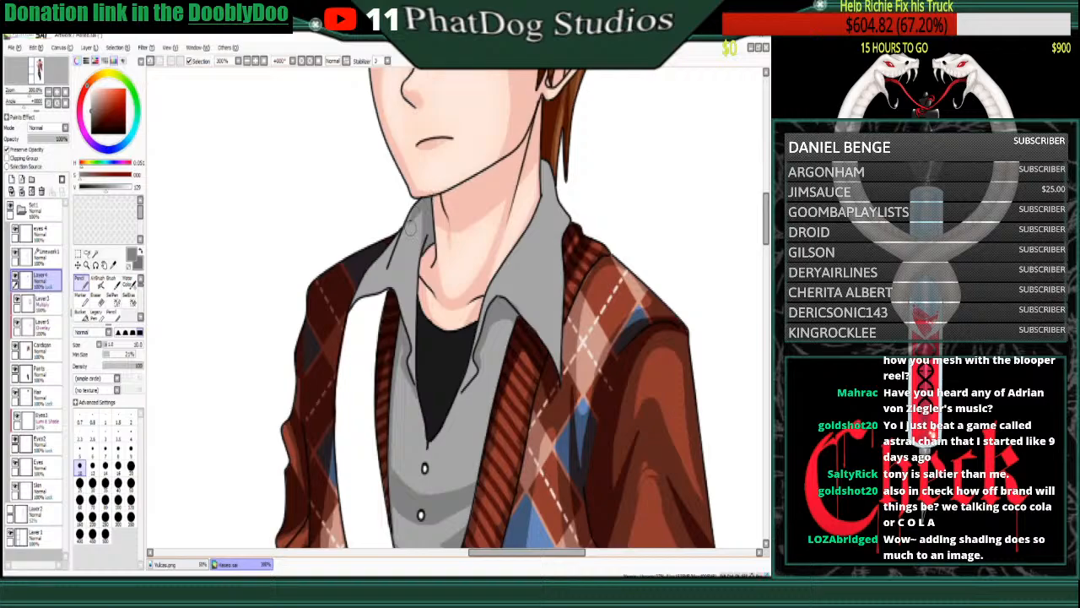
pyautogui.moveTo(408, 221); pyautogui.dragTo(359, 307)
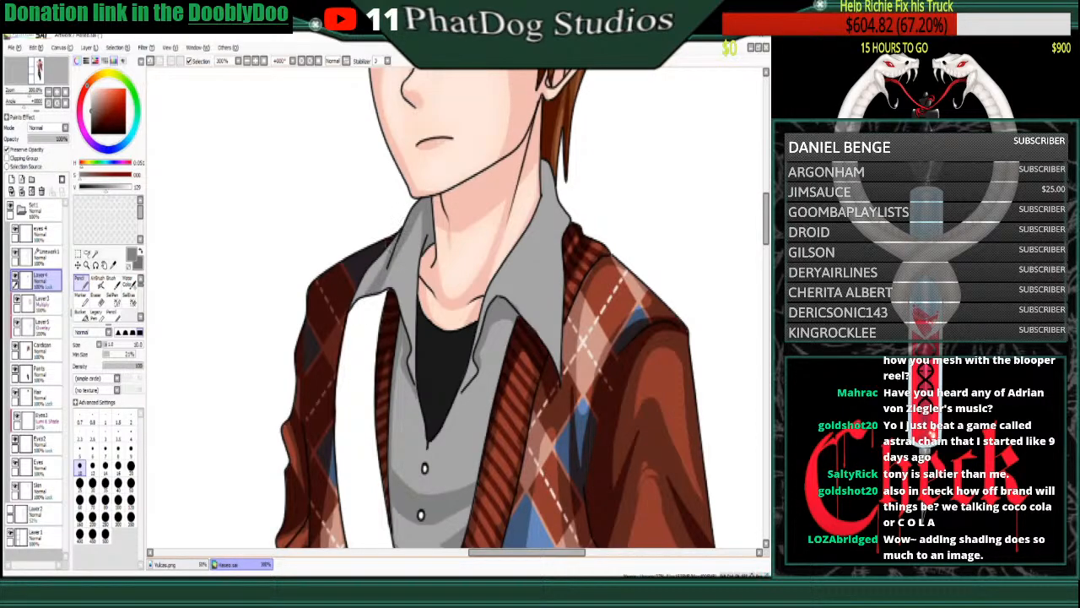
pyautogui.moveTo(391, 243); pyautogui.dragTo(365, 288)
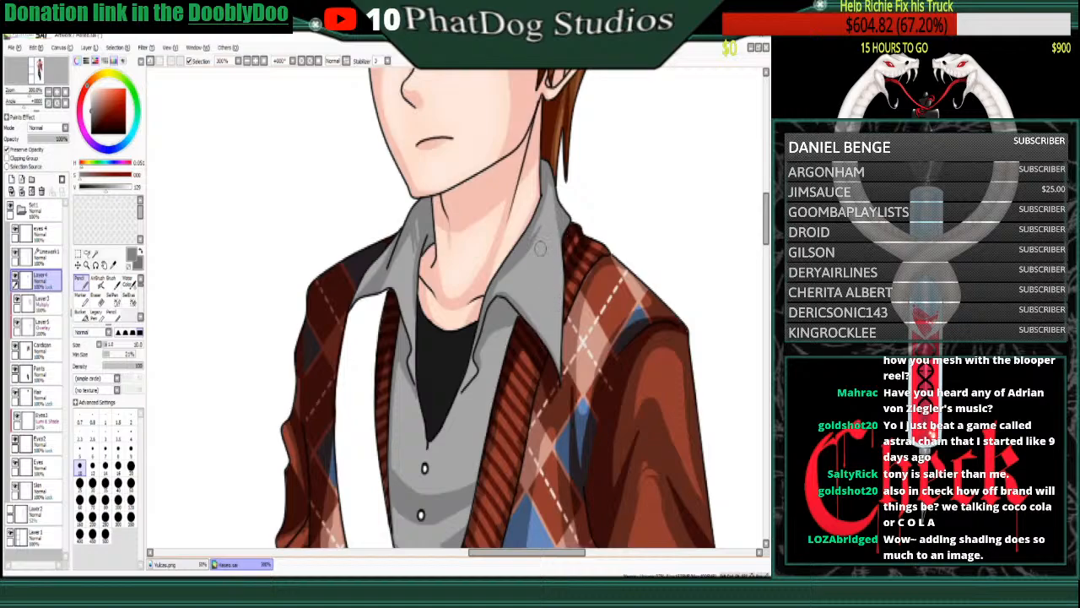
# - Set a light gray beside the shirt's base gray and paint highlights on both collar flaps and the edge of the shirt opening
pyautogui.rightClick(543, 274)
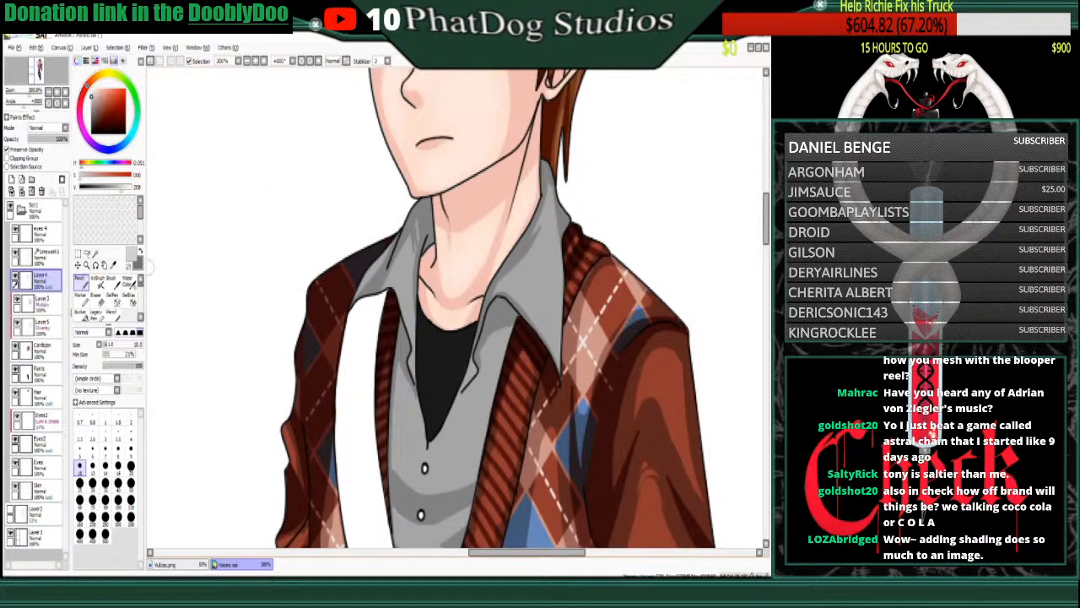
pyautogui.click(141, 251)
pyautogui.rightClick(410, 276)
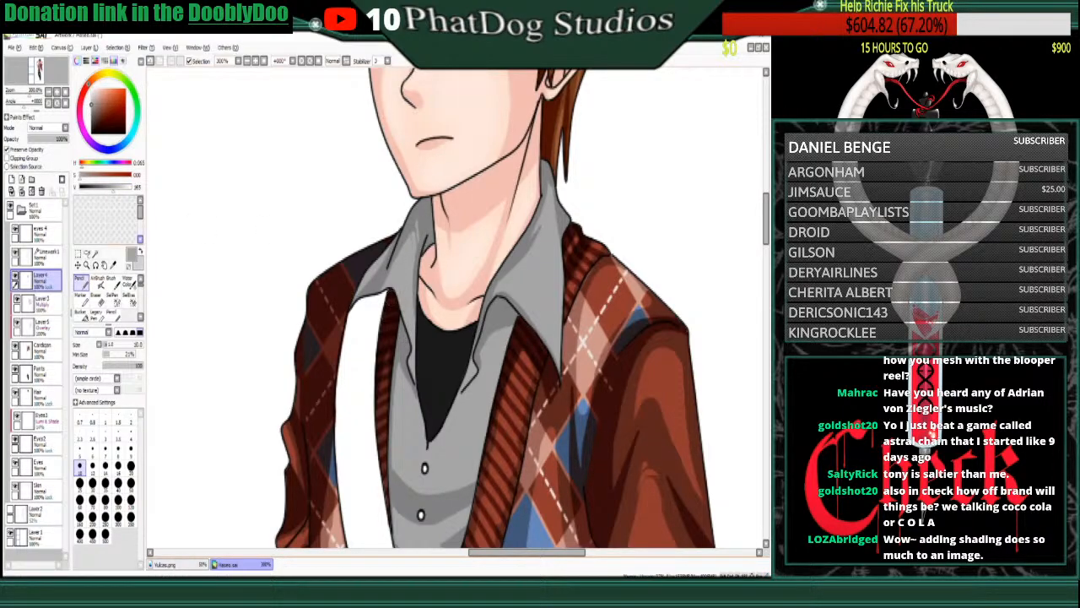
pyautogui.click(141, 252)
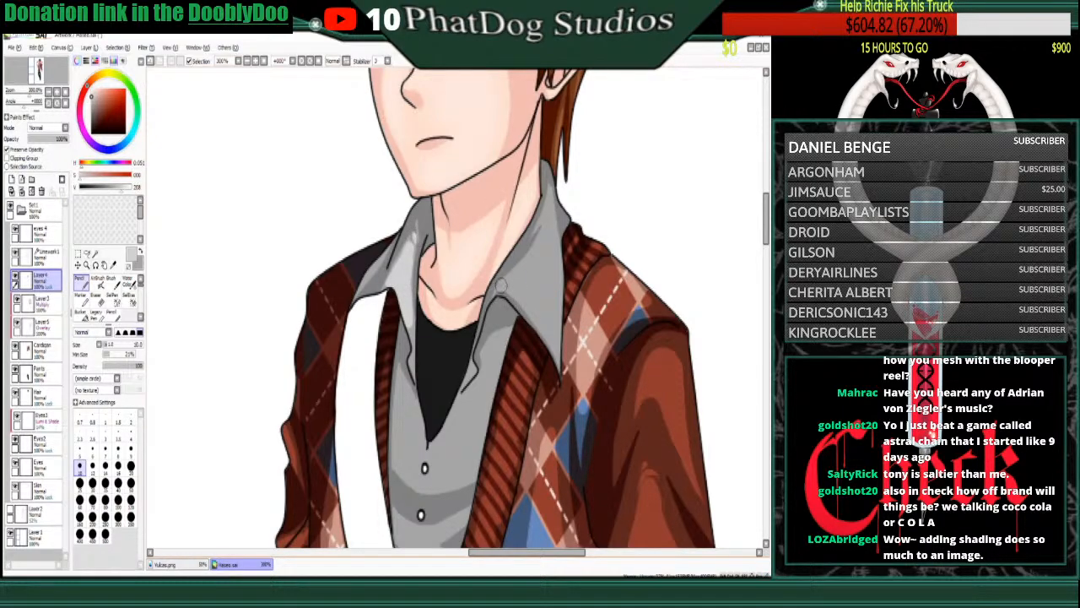
pyautogui.moveTo(511, 285); pyautogui.dragTo(559, 369)
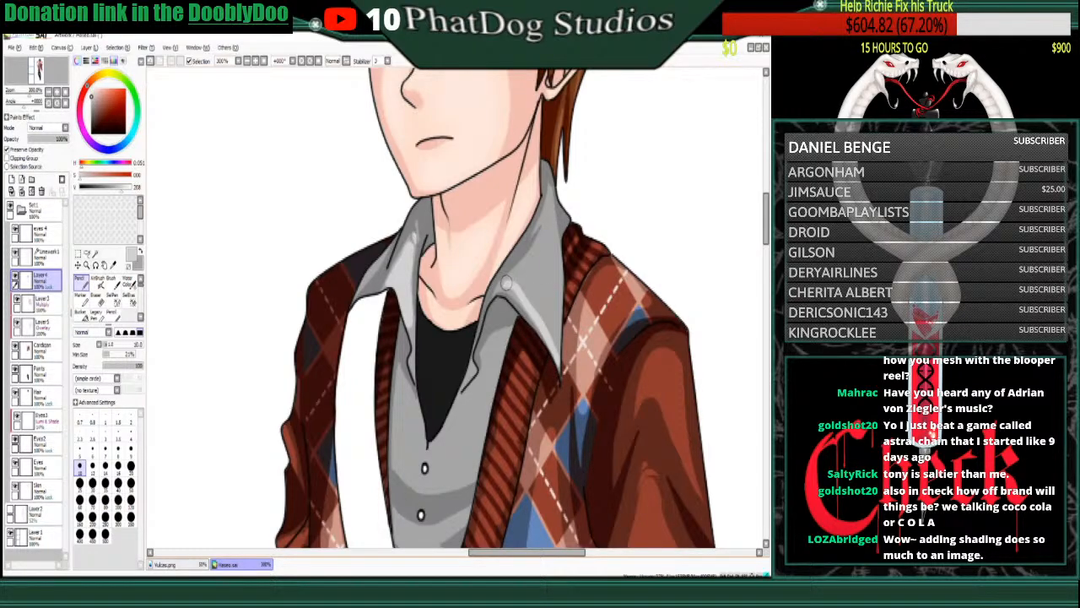
pyautogui.moveTo(506, 283)
pyautogui.mouseDown()
pyautogui.moveTo(550, 240)
pyautogui.moveTo(556, 352)
pyautogui.moveTo(555, 325)
pyautogui.moveTo(555, 350)
pyautogui.moveTo(520, 289)
pyautogui.moveTo(520, 278)
pyautogui.moveTo(534, 292)
pyautogui.moveTo(545, 258)
pyautogui.moveTo(524, 278)
pyautogui.moveTo(541, 303)
pyautogui.moveTo(548, 269)
pyautogui.moveTo(550, 291)
pyautogui.moveTo(543, 219)
pyautogui.moveTo(533, 228)
pyautogui.moveTo(550, 211)
pyautogui.moveTo(550, 260)
pyautogui.moveTo(551, 199)
pyautogui.moveTo(546, 250)
pyautogui.mouseUp()
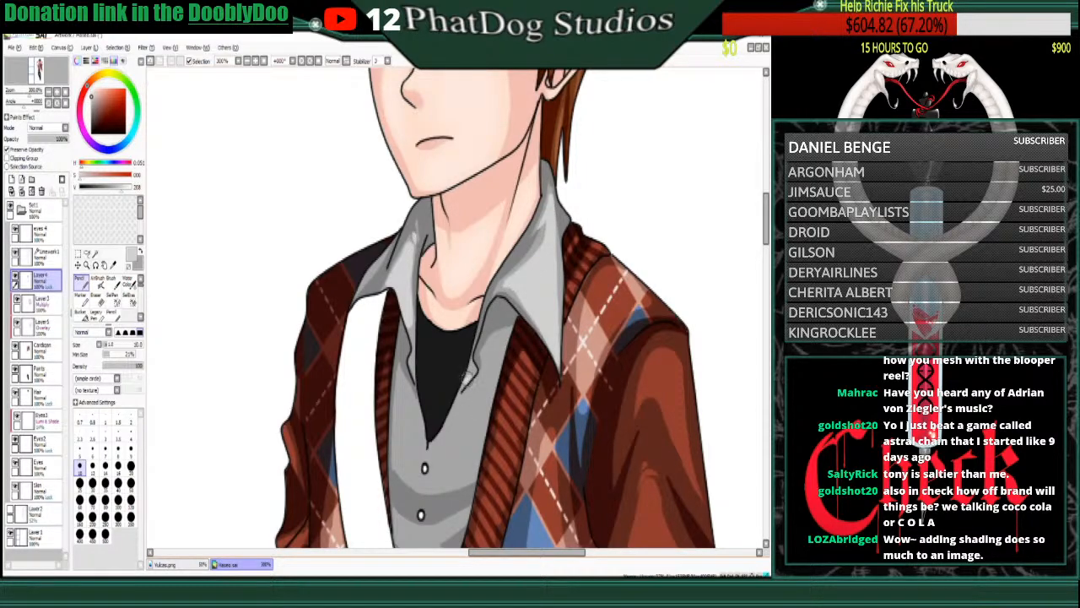
pyautogui.moveTo(467, 377); pyautogui.dragTo(474, 370)
pyautogui.press('super+d')
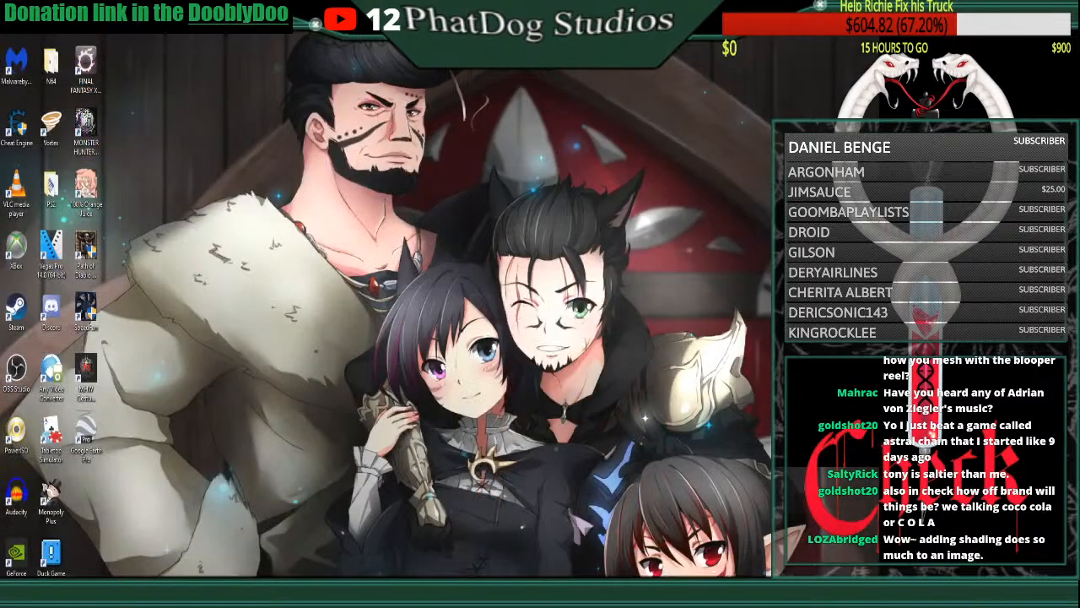
pyautogui.press('super+d')
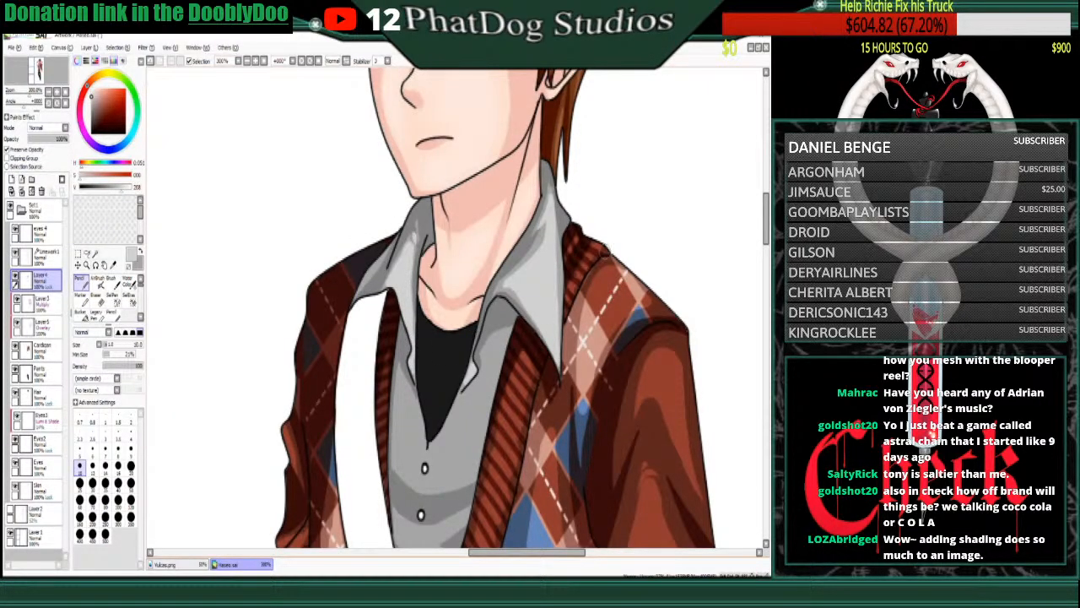
# - Paint light gray highlights on the shirt front between the folds around the buttons and up toward the neckline
pyautogui.scroll(-6, 456, 308)
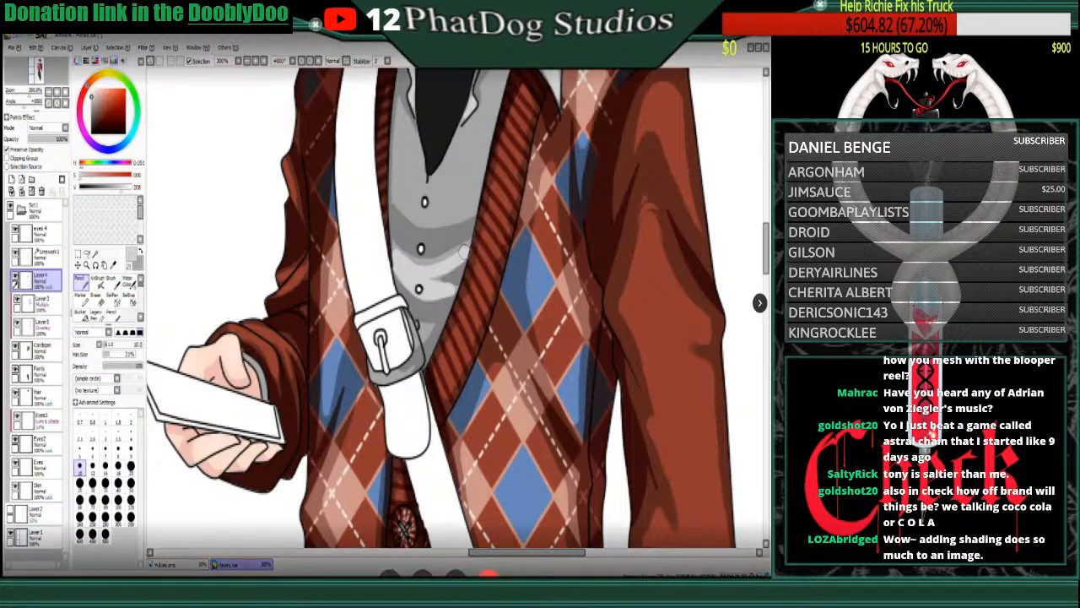
pyautogui.moveTo(397, 295); pyautogui.dragTo(459, 255)
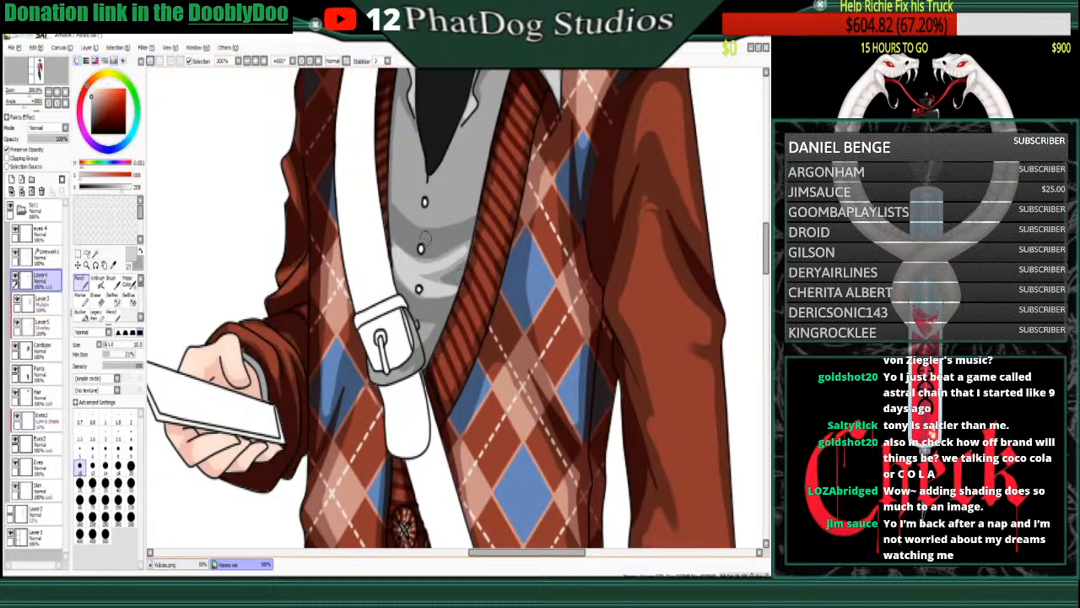
pyautogui.moveTo(399, 186)
pyautogui.mouseDown()
pyautogui.moveTo(429, 217)
pyautogui.moveTo(474, 199)
pyautogui.mouseUp()
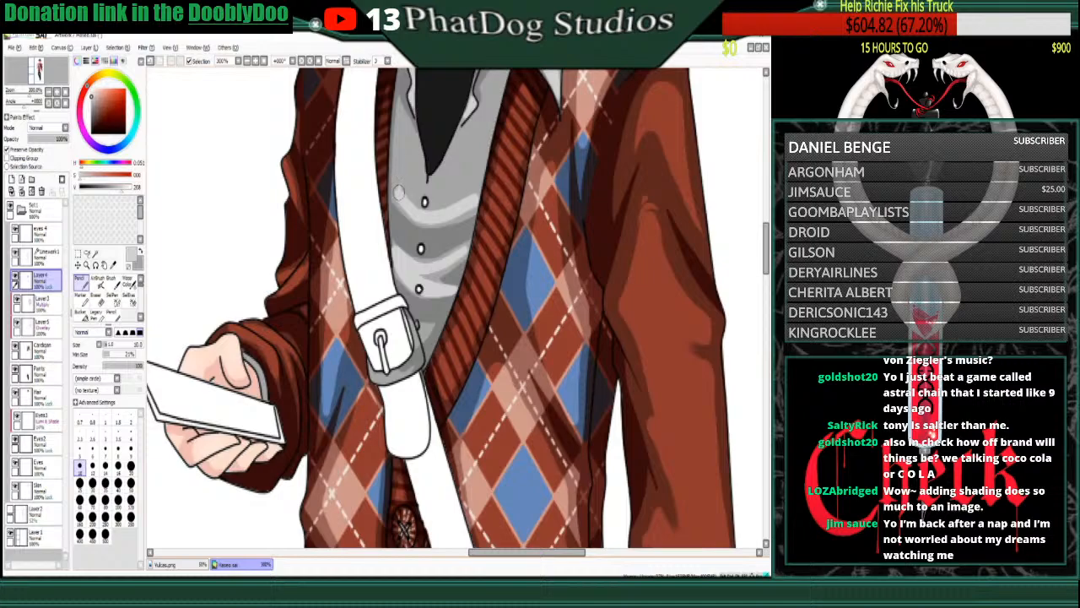
pyautogui.moveTo(398, 193)
pyautogui.mouseDown()
pyautogui.moveTo(403, 149)
pyautogui.moveTo(426, 186)
pyautogui.moveTo(477, 133)
pyautogui.moveTo(470, 197)
pyautogui.moveTo(478, 145)
pyautogui.moveTo(452, 201)
pyautogui.moveTo(465, 157)
pyautogui.moveTo(434, 197)
pyautogui.moveTo(420, 204)
pyautogui.moveTo(407, 159)
pyautogui.moveTo(404, 185)
pyautogui.mouseUp()
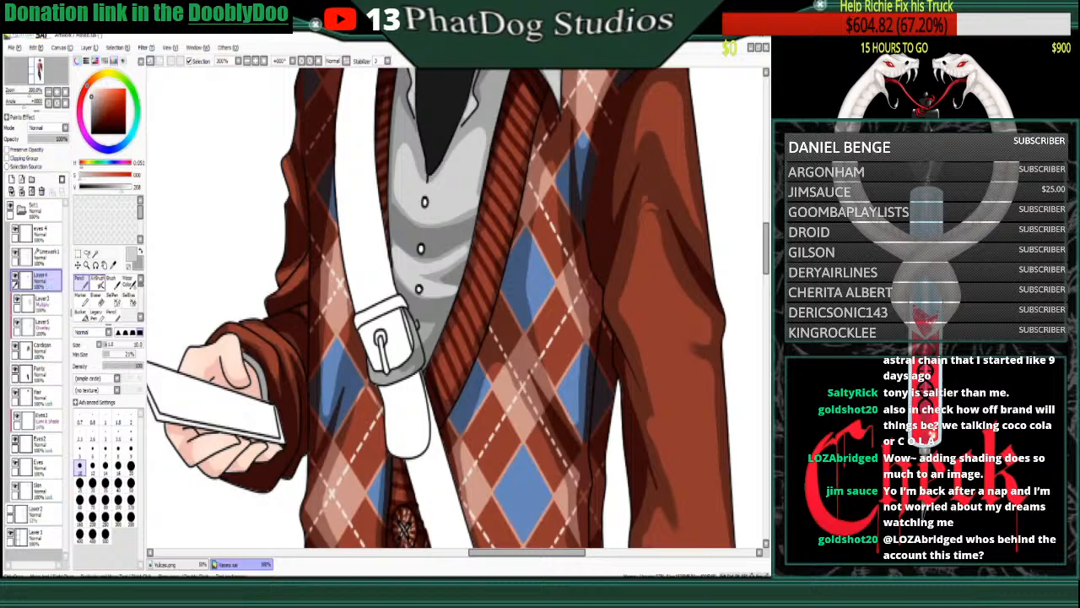
# - Erase the gray spill from the bag strap's buckle with Preserve Opacity off, then restore Preserve Opacity and the Pencil
pyautogui.click(95, 297)
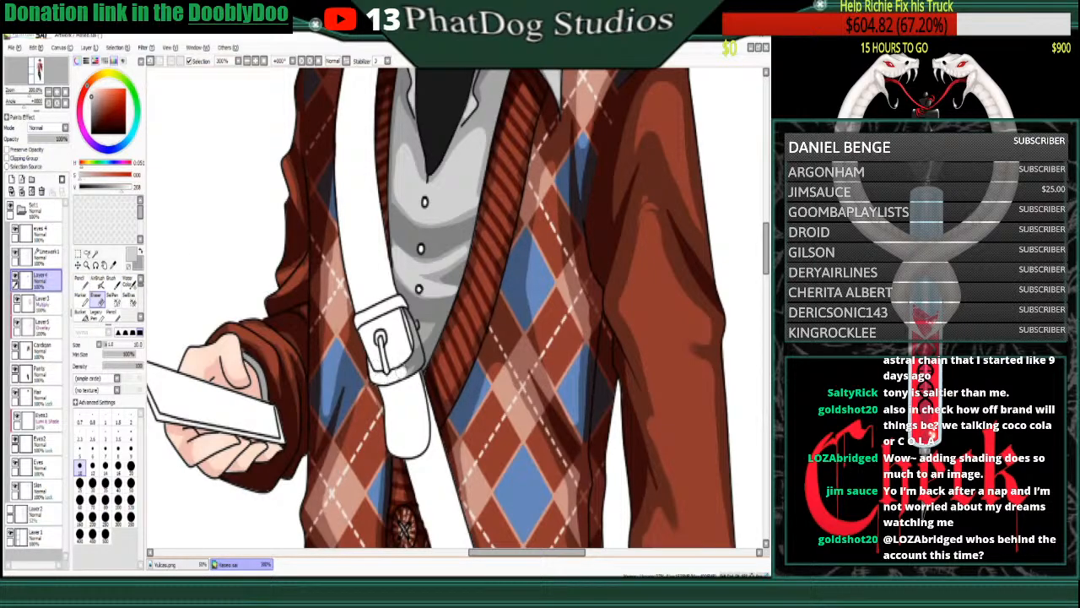
pyautogui.moveTo(404, 316)
pyautogui.mouseDown()
pyautogui.moveTo(417, 364)
pyautogui.moveTo(401, 369)
pyautogui.mouseUp()
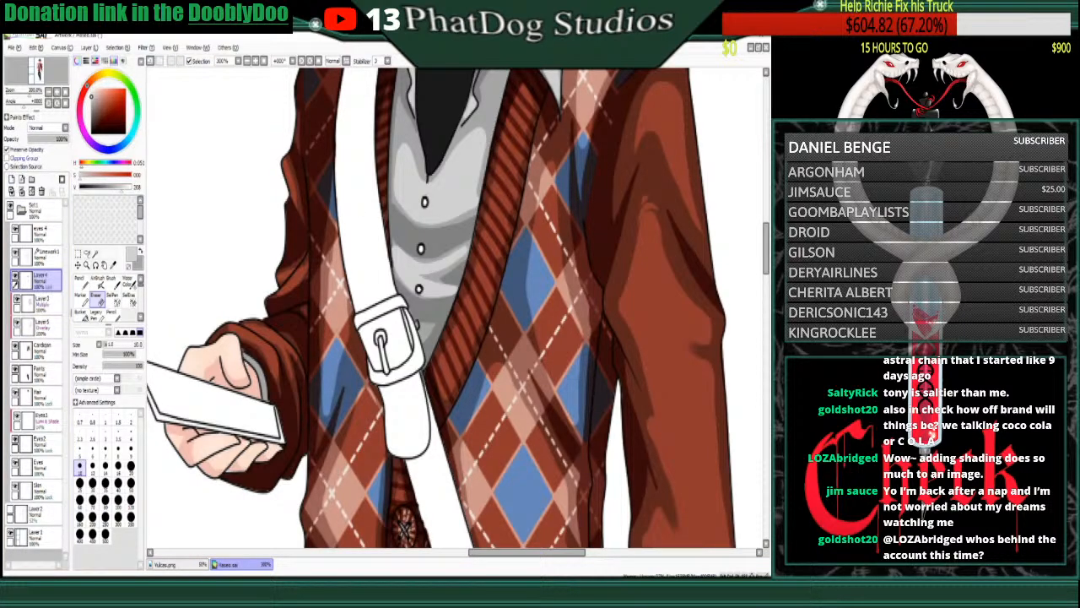
pyautogui.click(7, 149)
pyautogui.click(80, 280)
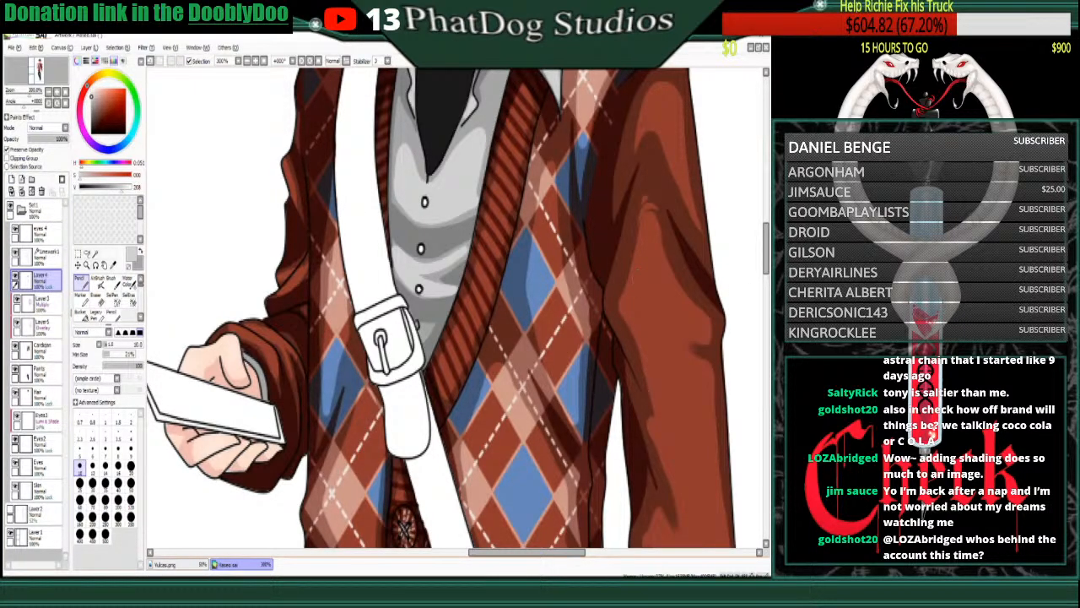
pyautogui.scroll(5, 403, 525)
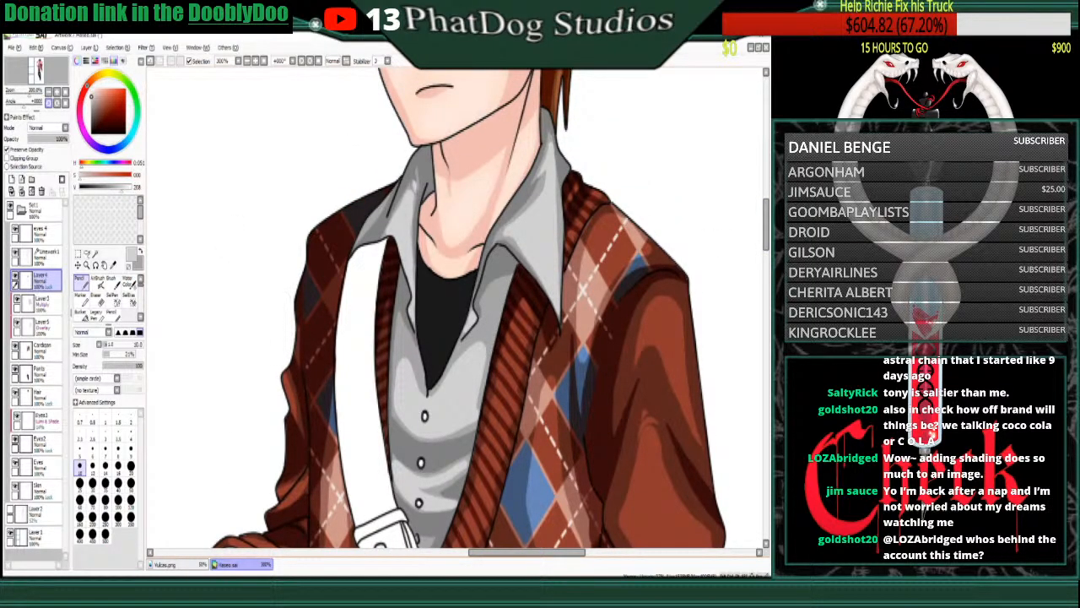
# - Sample the darker shading gray from the collar and paint fold shadows on the shirttail beside the bag, below the cardigan hem
pyautogui.scroll(-9, 589, 305)
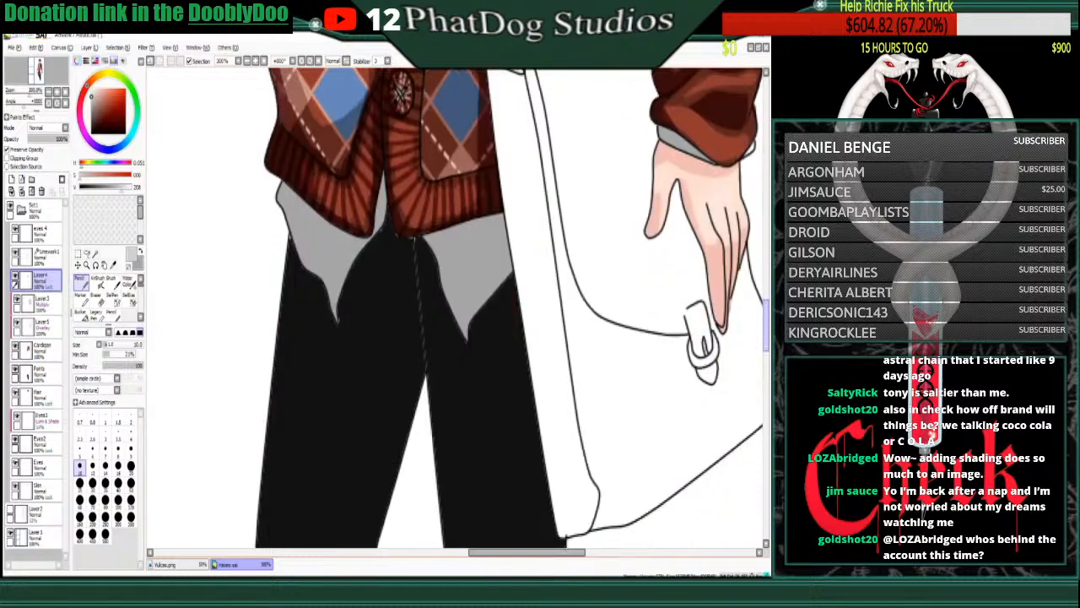
pyautogui.scroll(9, 455, 309)
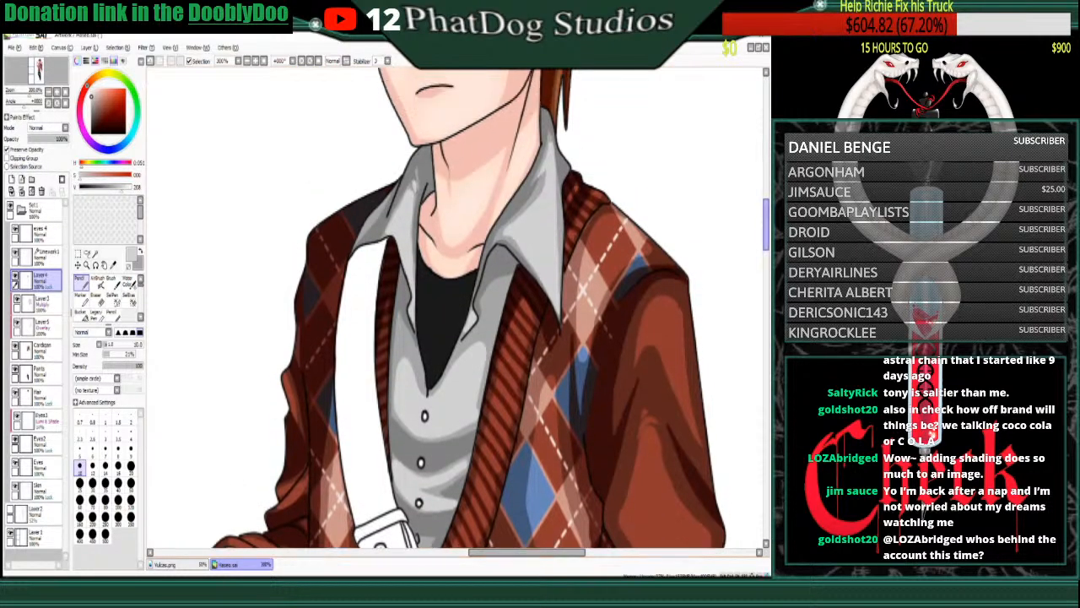
pyautogui.keyDown('alt'); pyautogui.click(532, 199); pyautogui.keyUp('alt')
pyautogui.scroll(-9, 520, 340)
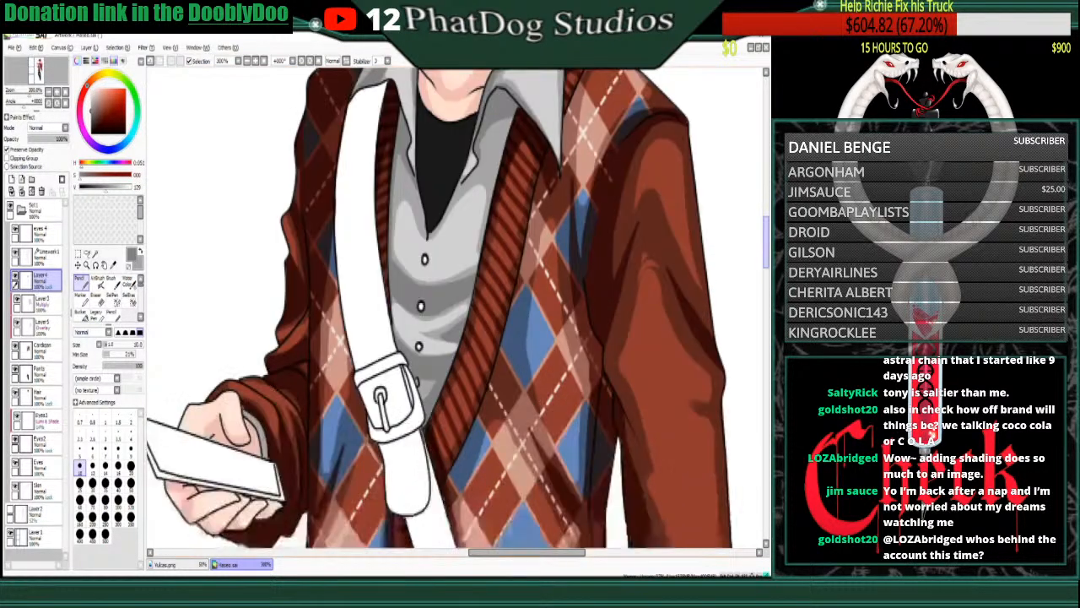
pyautogui.scroll(-6, 456, 309)
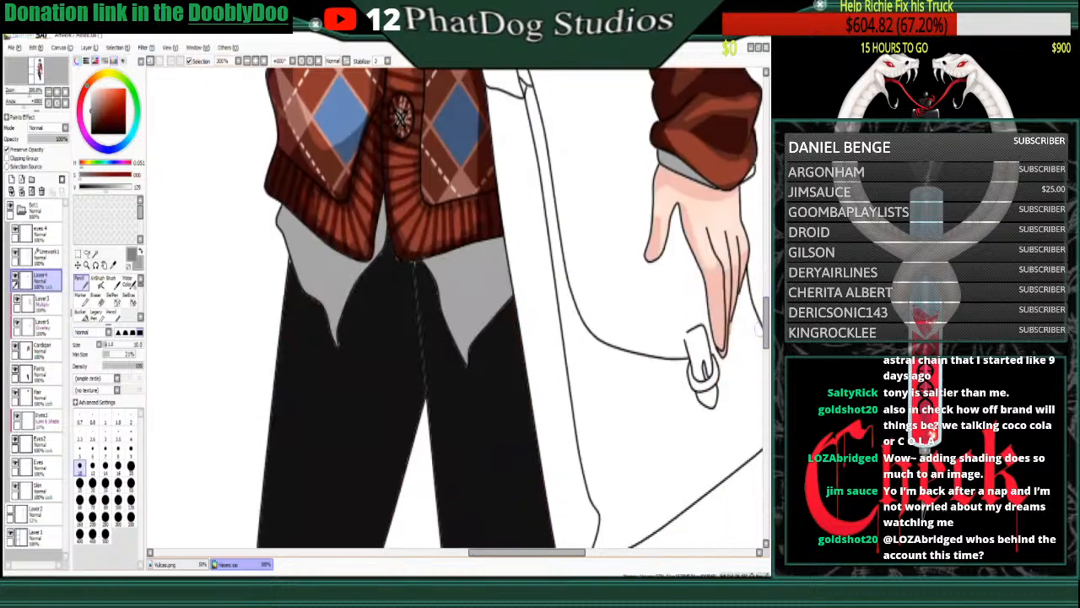
pyautogui.moveTo(423, 256); pyautogui.dragTo(466, 366)
pyautogui.moveTo(501, 249); pyautogui.dragTo(470, 301)
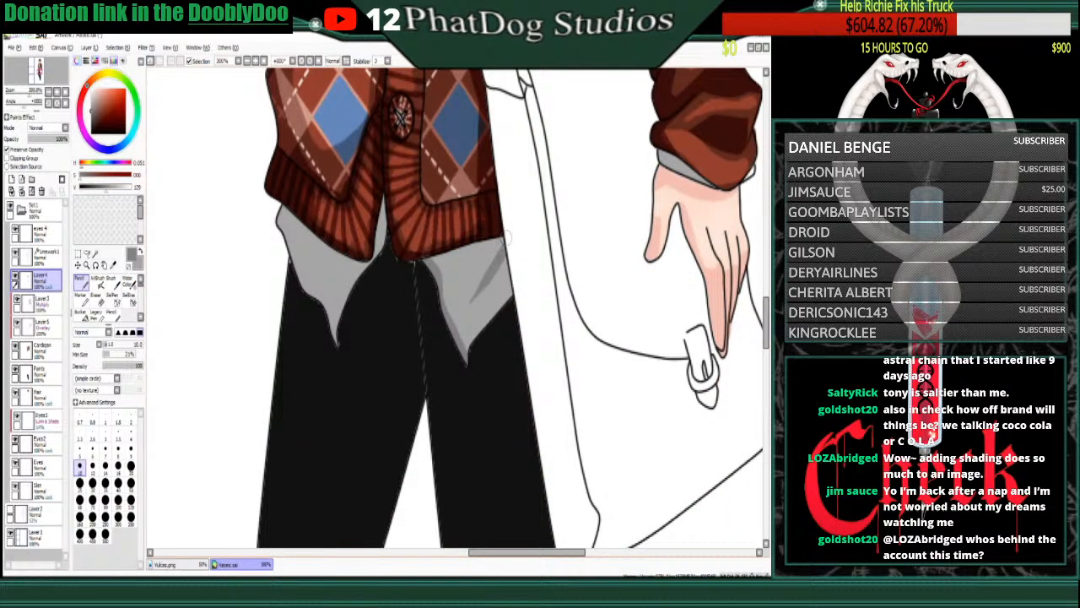
pyautogui.moveTo(506, 238)
pyautogui.mouseDown()
pyautogui.moveTo(441, 263)
pyautogui.moveTo(469, 244)
pyautogui.moveTo(449, 247)
pyautogui.moveTo(515, 258)
pyautogui.moveTo(489, 276)
pyautogui.moveTo(510, 295)
pyautogui.mouseUp()
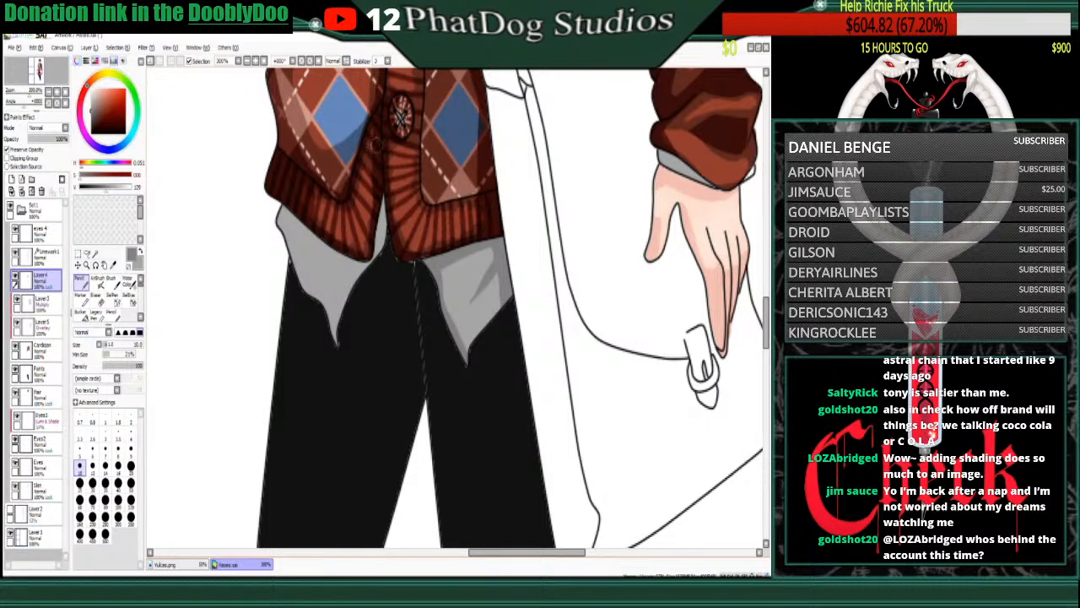
# - Shade the other shirttail in the same darker gray along its outer edge, its pointed tip and under the cardigan hem
pyautogui.moveTo(284, 216)
pyautogui.mouseDown()
pyautogui.moveTo(319, 322)
pyautogui.moveTo(321, 297)
pyautogui.moveTo(304, 286)
pyautogui.moveTo(336, 357)
pyautogui.mouseUp()
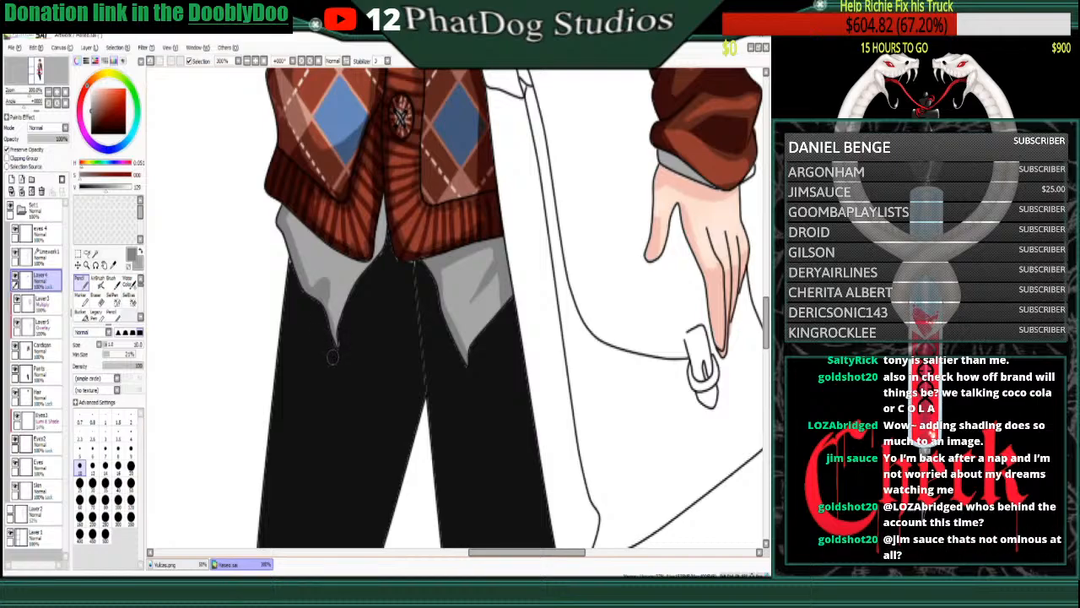
pyautogui.moveTo(326, 293); pyautogui.dragTo(346, 378)
pyautogui.moveTo(386, 206); pyautogui.dragTo(367, 277)
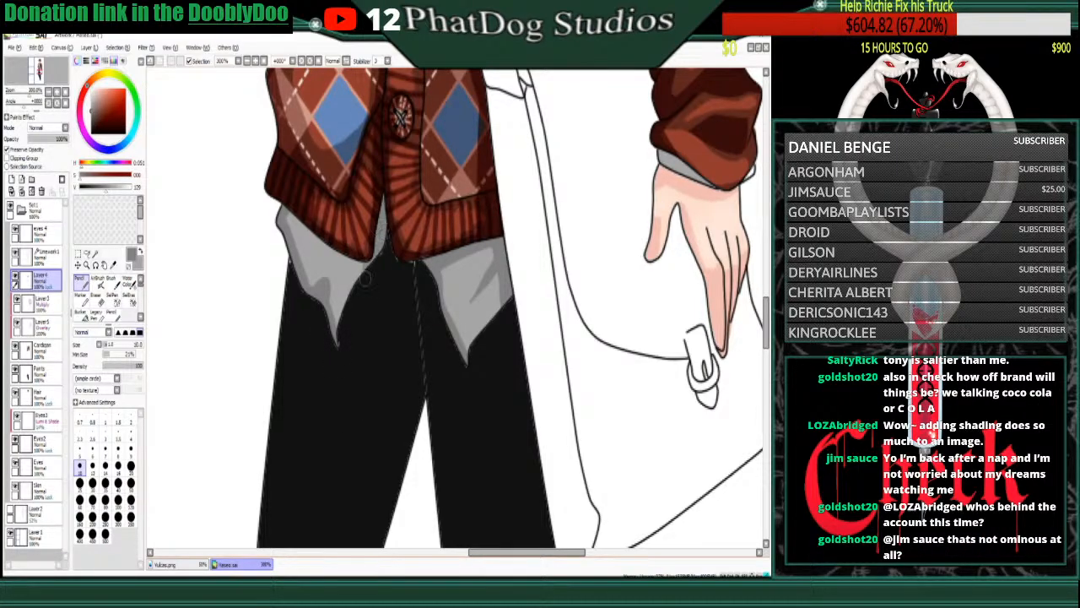
pyautogui.moveTo(287, 220); pyautogui.dragTo(355, 273)
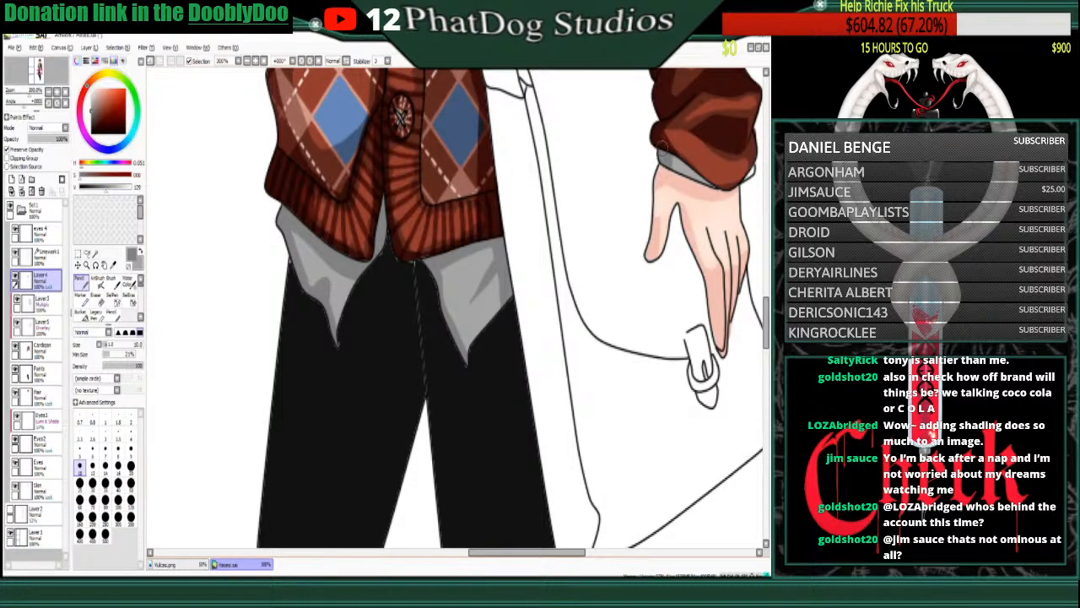
# - Erase stray gray around the shirt cuff at the lowered hand with Preserve Opacity off, then restore Preserve Opacity and the Pencil
pyautogui.scroll(2, 512, 309)
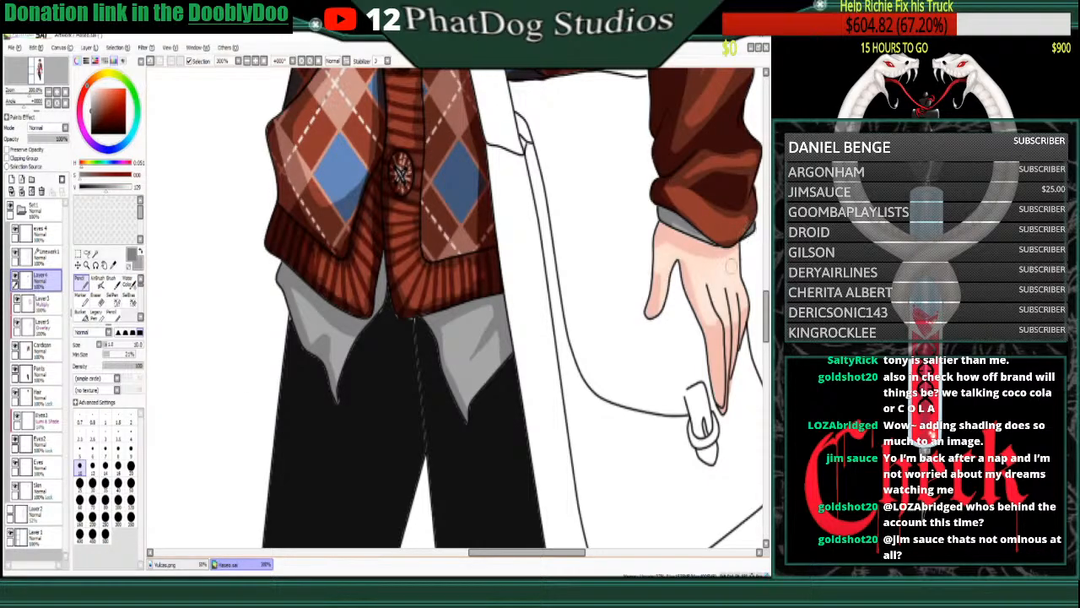
pyautogui.press('e')
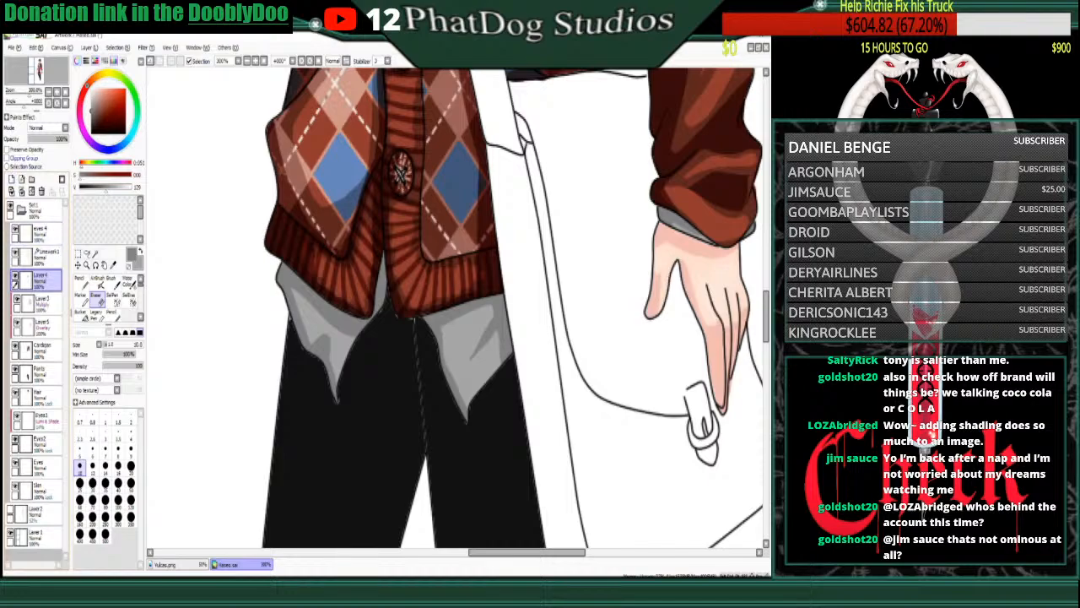
pyautogui.press('n')
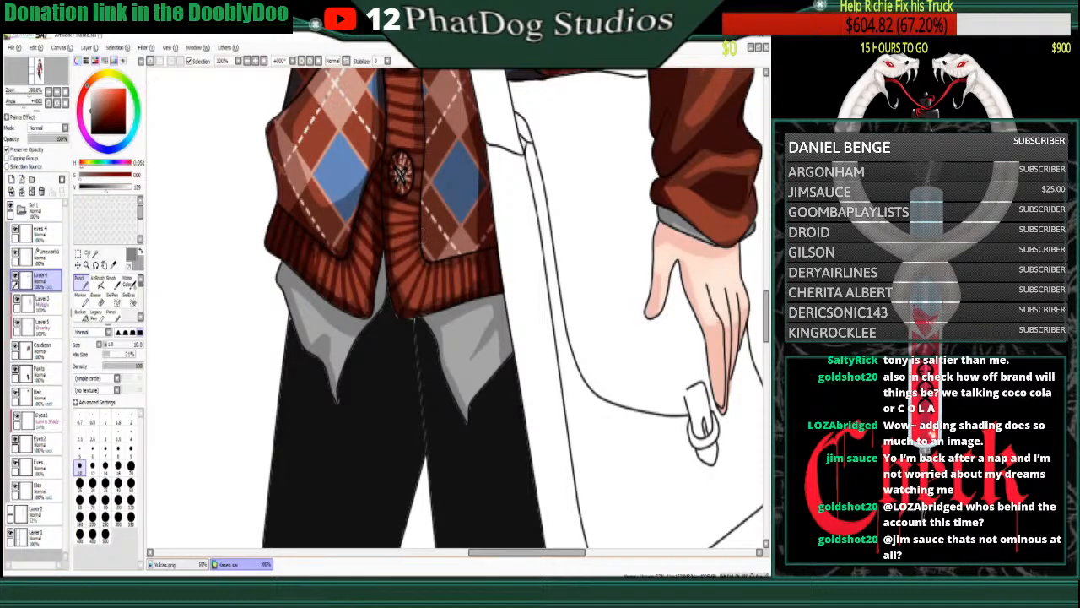
# - Sample the light highlight gray from the upper shirt and paint highlights between the folds of both shirttails
pyautogui.scroll(6, 249, 373)
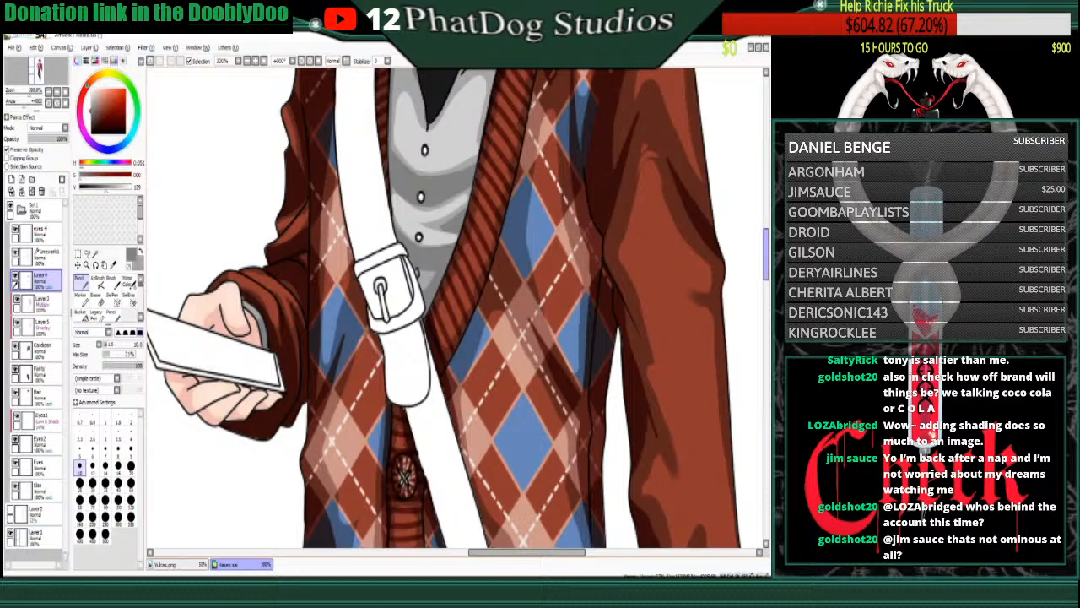
pyautogui.scroll(4, 752, 244)
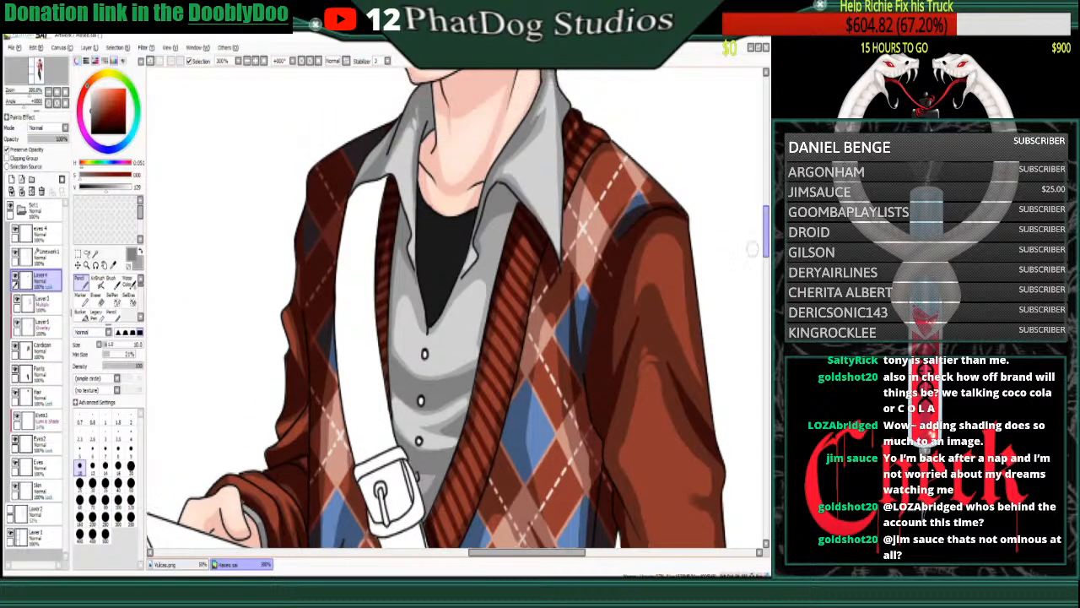
pyautogui.scroll(-7, 251, 95)
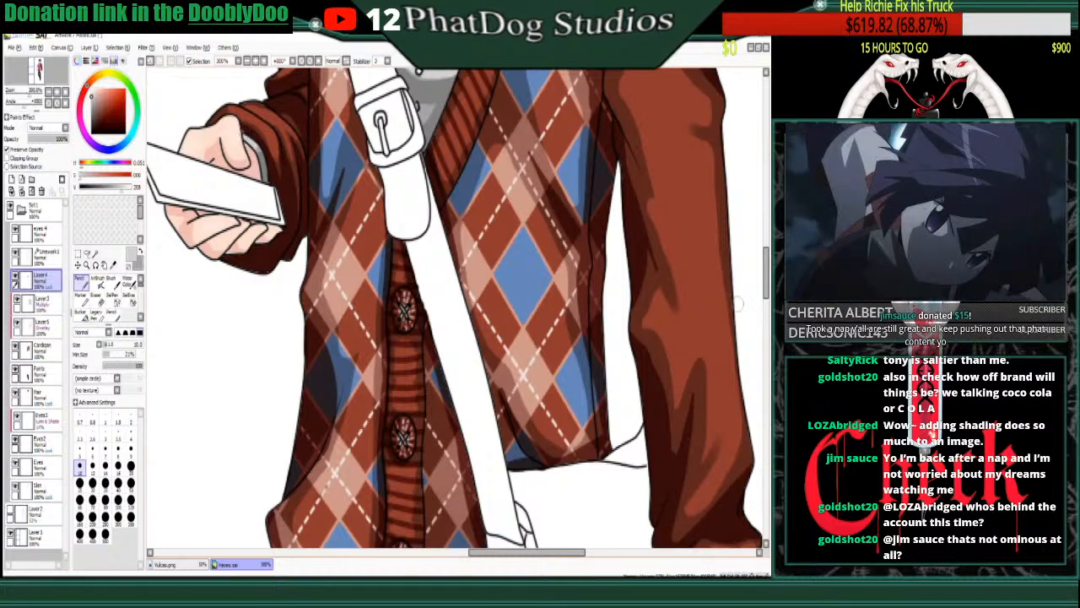
pyautogui.scroll(-4, 250, 94)
pyautogui.scroll(-1, 311, 465)
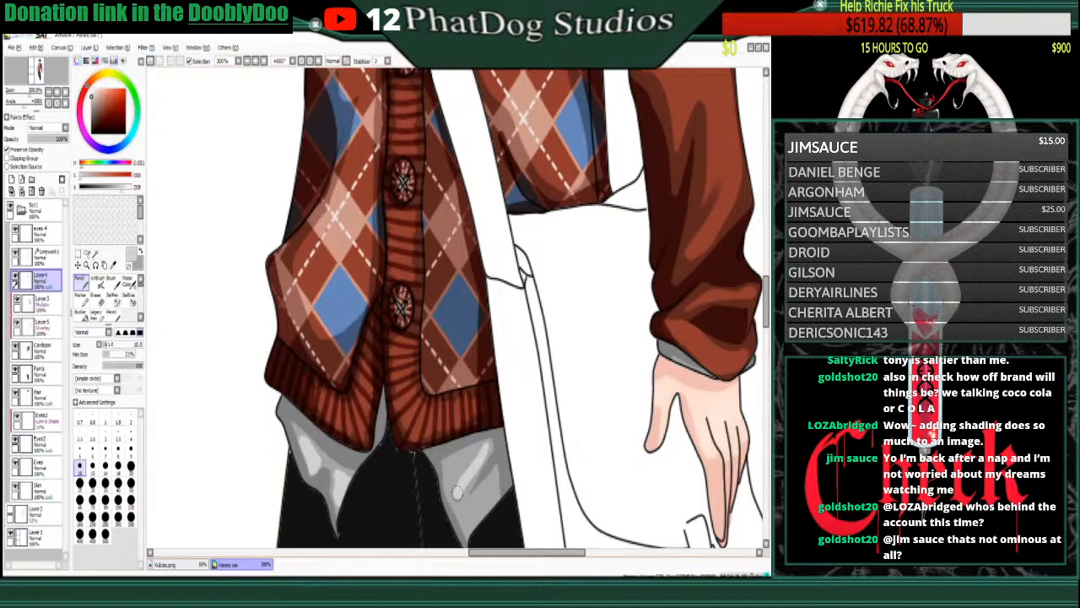
pyautogui.moveTo(456, 488)
pyautogui.mouseDown()
pyautogui.moveTo(451, 467)
pyautogui.moveTo(479, 447)
pyautogui.mouseUp()
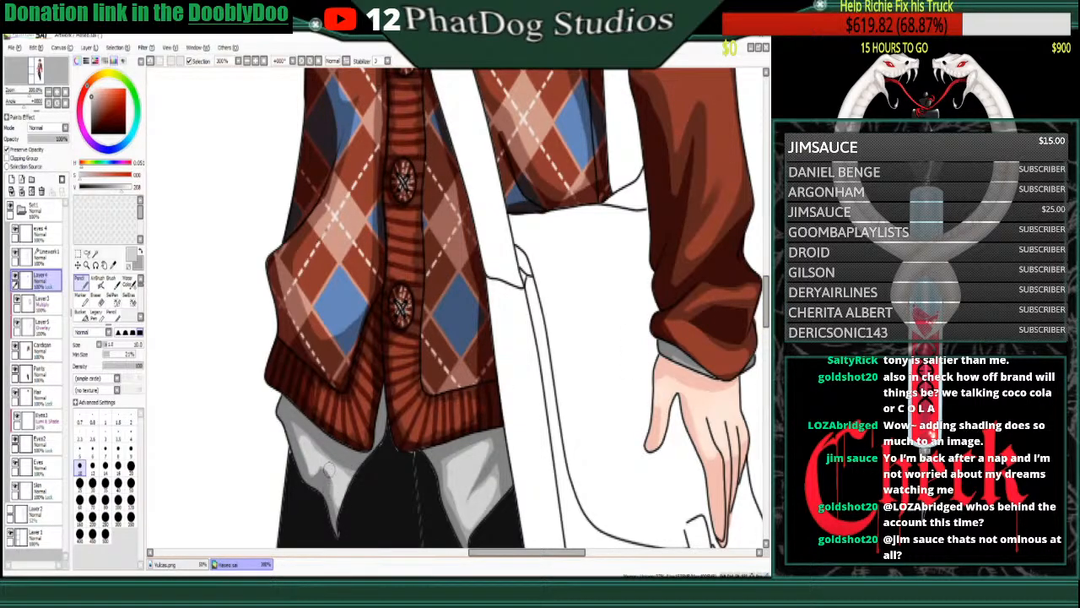
# - Sample the shirt's grays from the canvas and refine the edges of the highlights and shadows on both shirttails
pyautogui.rightClick(449, 493)
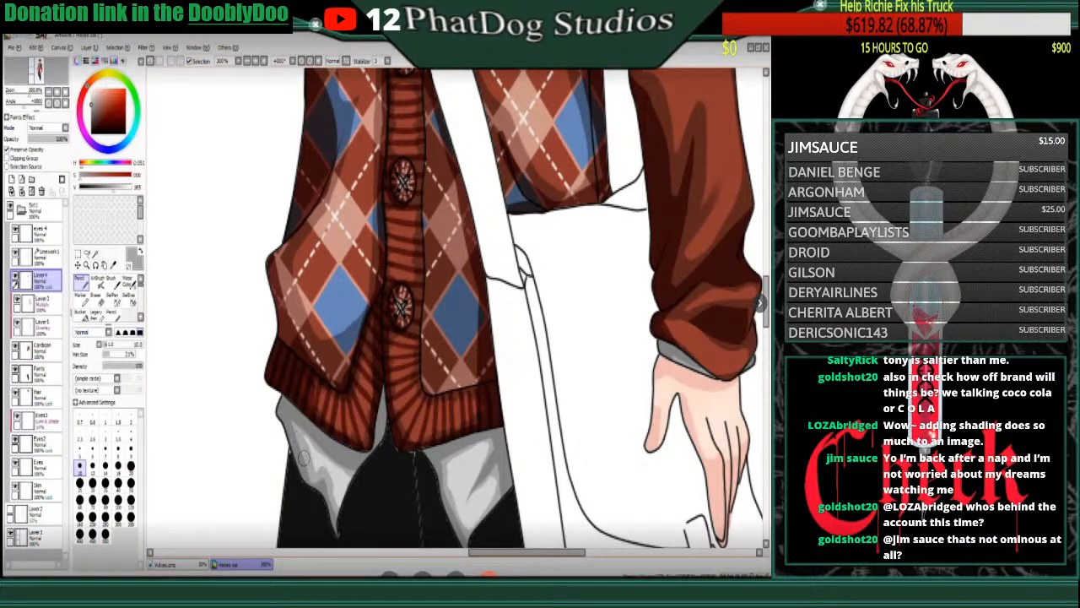
pyautogui.rightClick(324, 490)
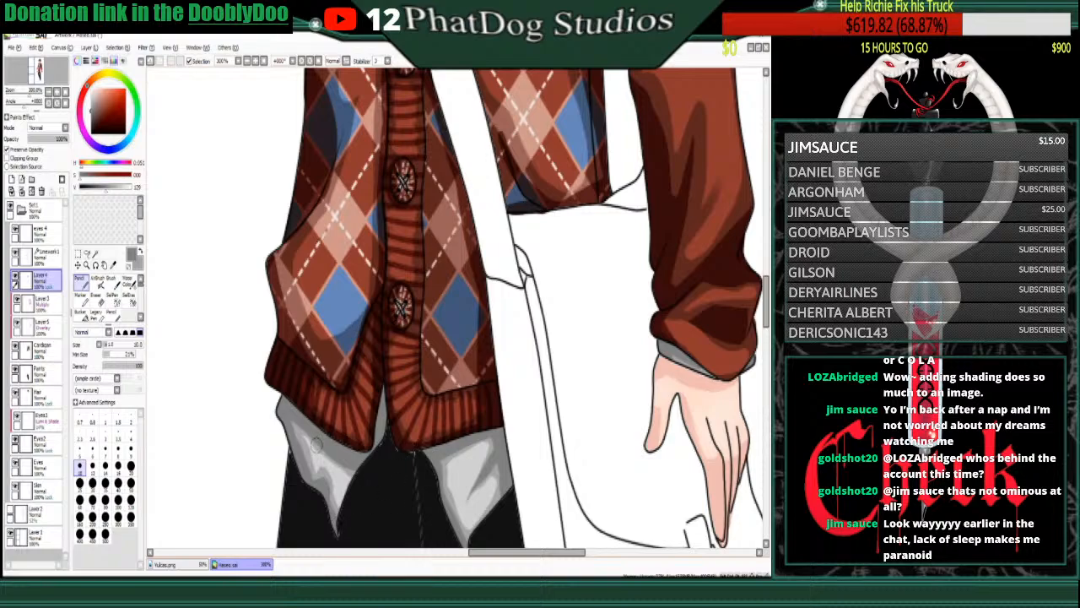
pyautogui.rightClick(340, 480)
pyautogui.rightClick(494, 472)
pyautogui.moveTo(494, 474); pyautogui.dragTo(478, 487)
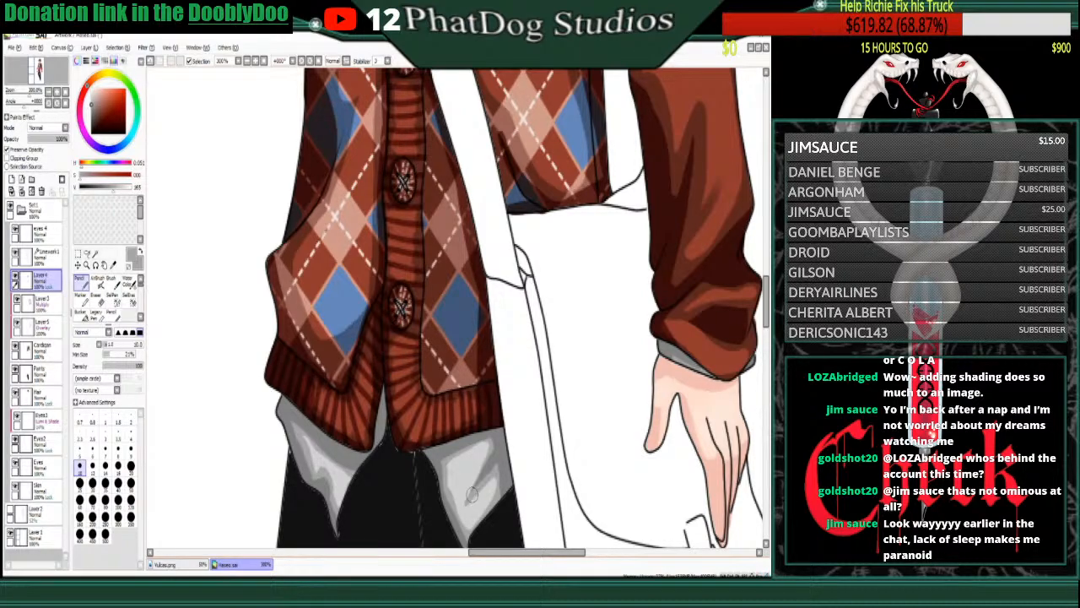
pyautogui.rightClick(475, 503)
pyautogui.scroll(10, 455, 308)
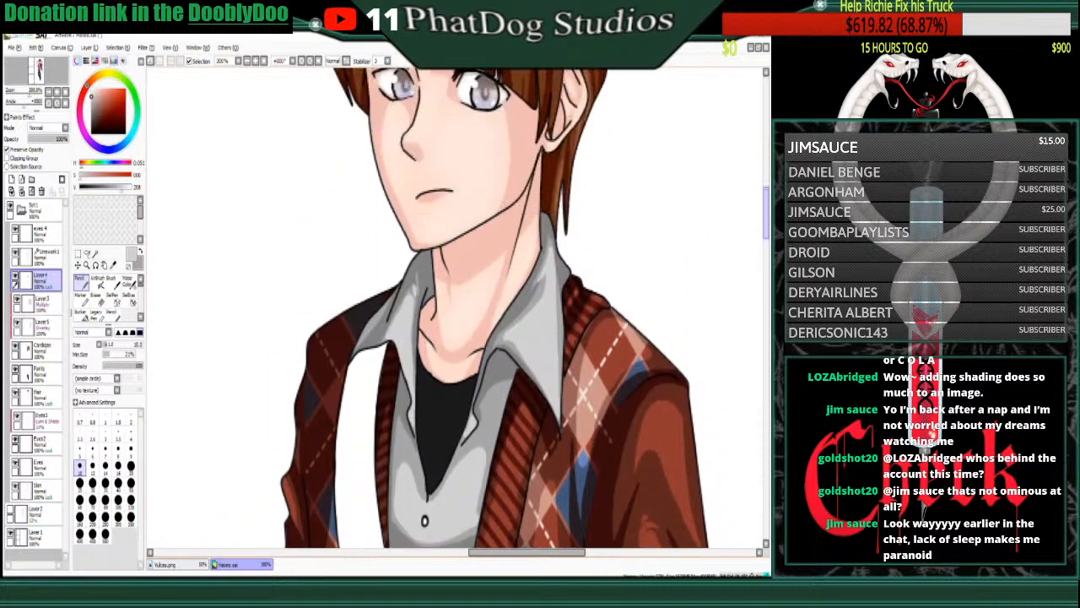
pyautogui.scroll(-2, 716, 297)
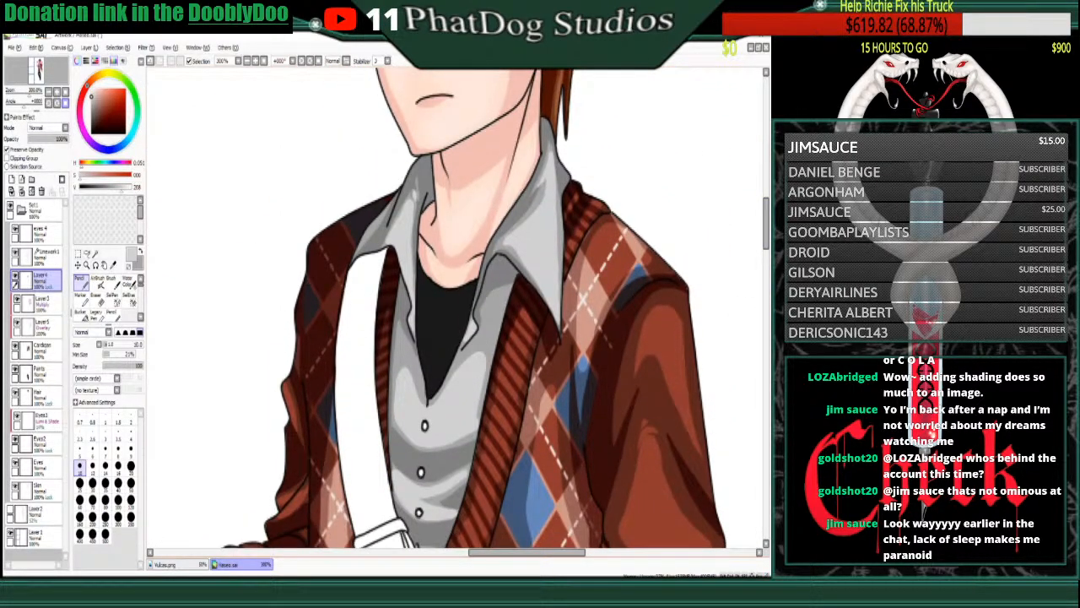
pyautogui.click(48, 92)
pyautogui.click(48, 92)
pyautogui.click(48, 92)
pyautogui.click(48, 92)
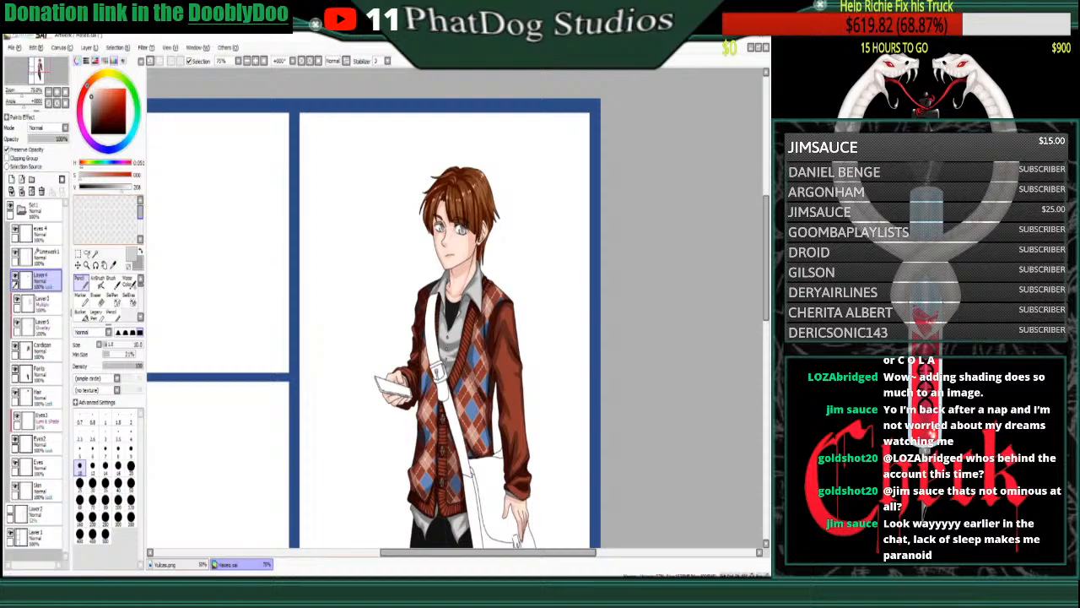
pyautogui.click(146, 48)
pyautogui.click(169, 62)
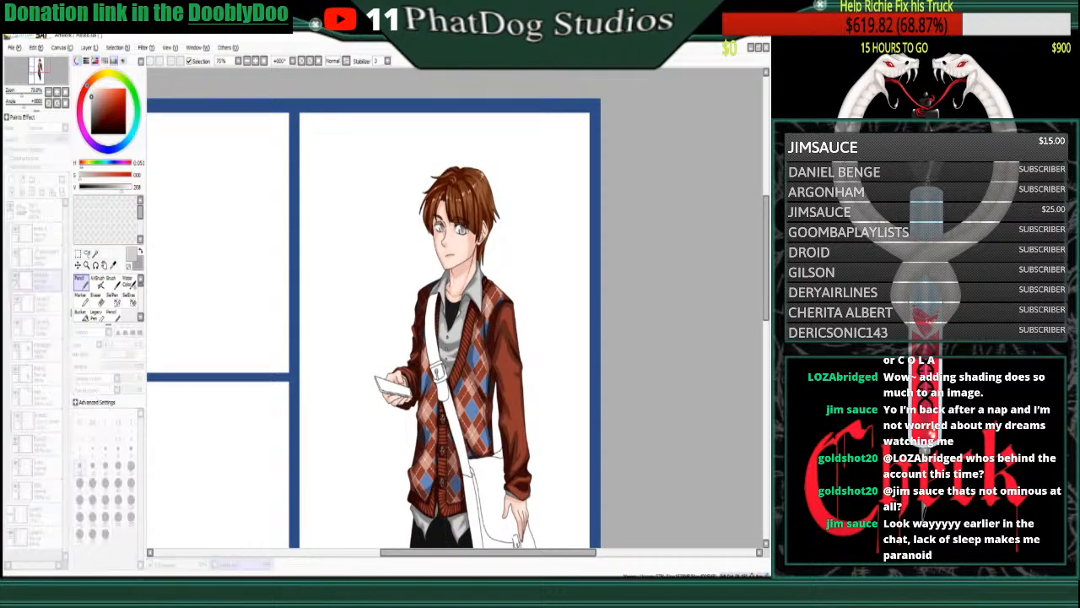
pyautogui.moveTo(385, 291); pyautogui.dragTo(406, 291)
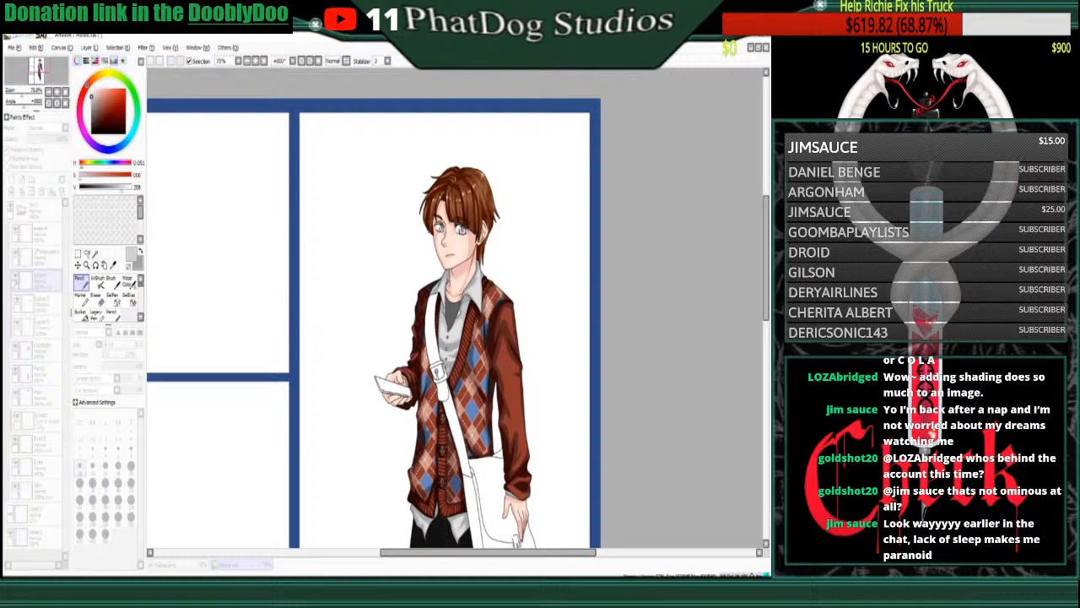
pyautogui.click(307, 198)
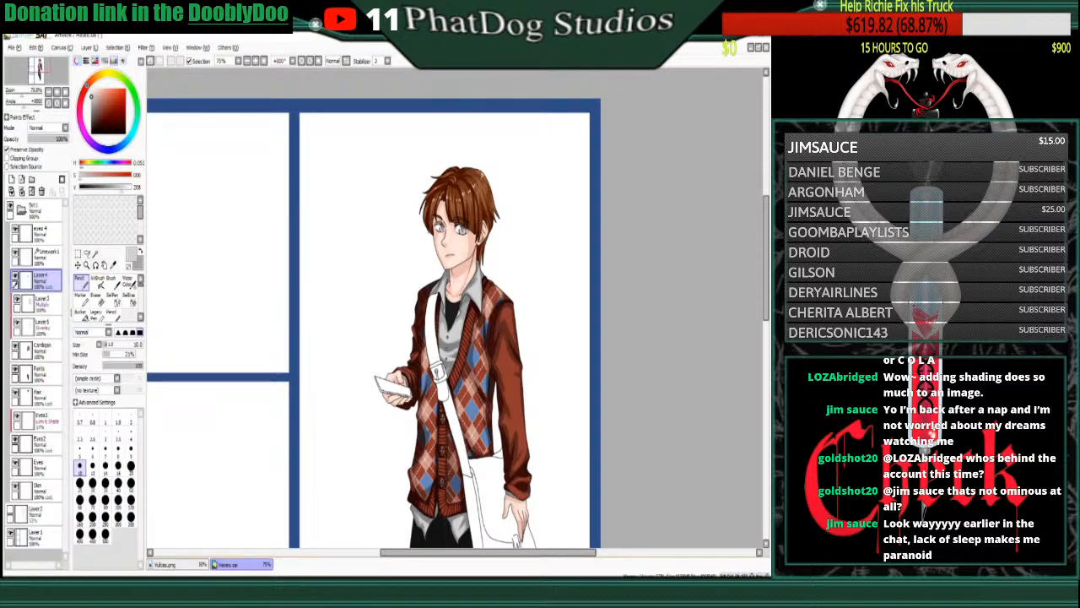
# - Brighten the shirt layer with a color adjustment filter so the gray shirt becomes nearly white and the undershirt dark gray
pyautogui.click(147, 48)
pyautogui.click(169, 63)
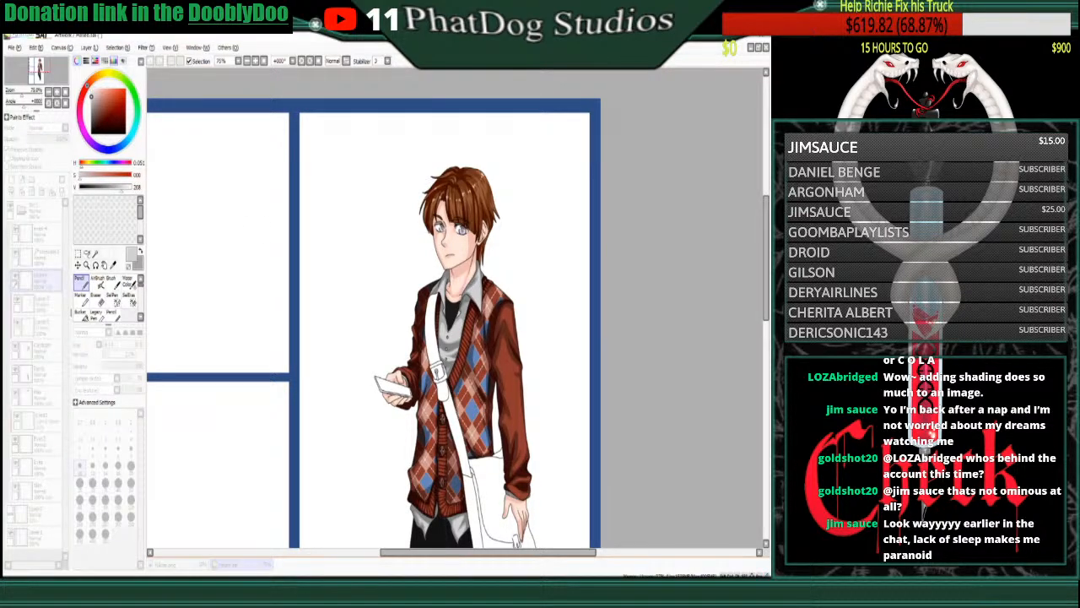
pyautogui.moveTo(385, 292); pyautogui.dragTo(405, 291)
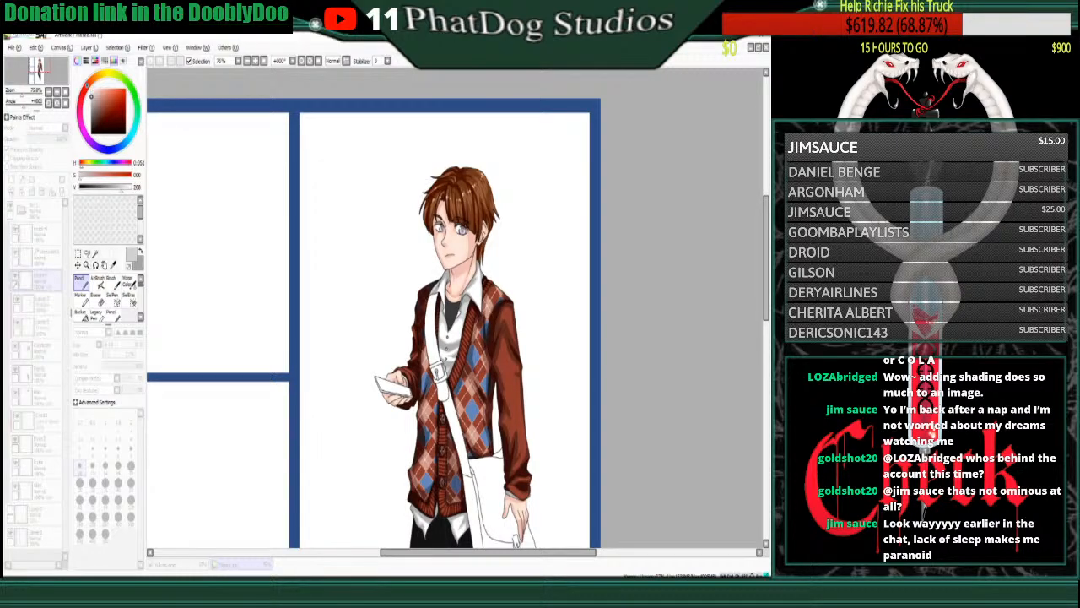
pyautogui.click(317, 226)
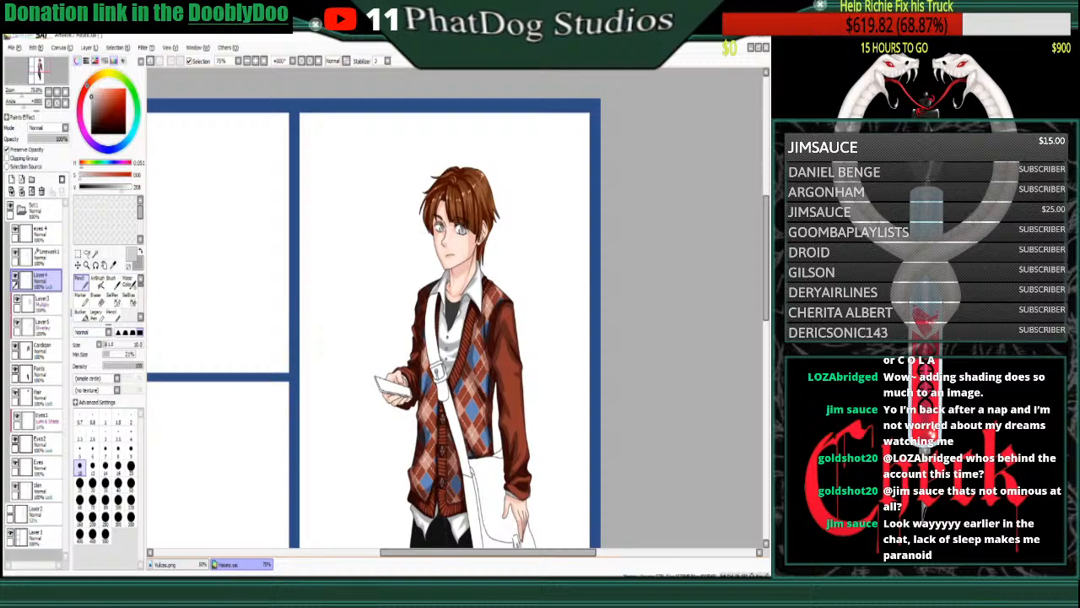
# - Sample the undershirt's dark gray, choose a darker shade, and paint shadows along the undershirt's edges and folds
pyautogui.scroll(2, 454, 307)
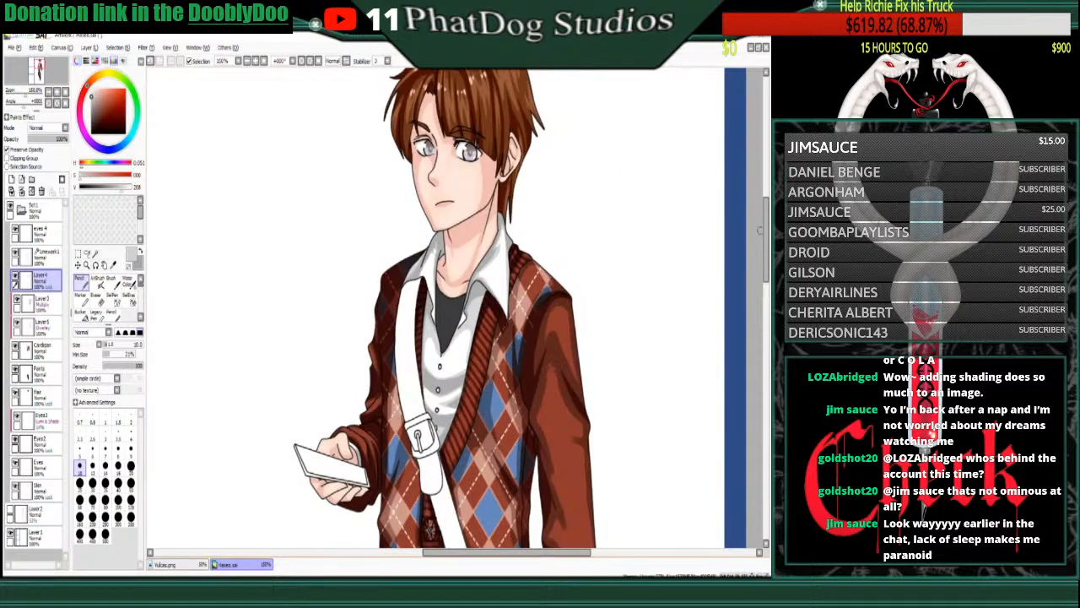
pyautogui.scroll(3, 453, 306)
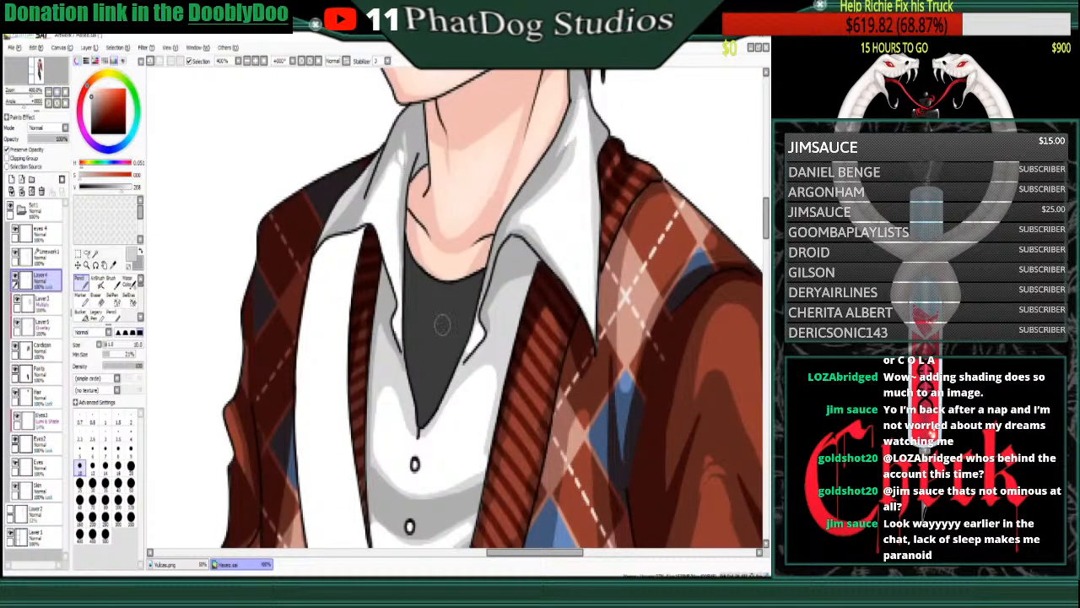
pyautogui.keyDown('alt'); pyautogui.click(443, 325); pyautogui.keyUp('alt')
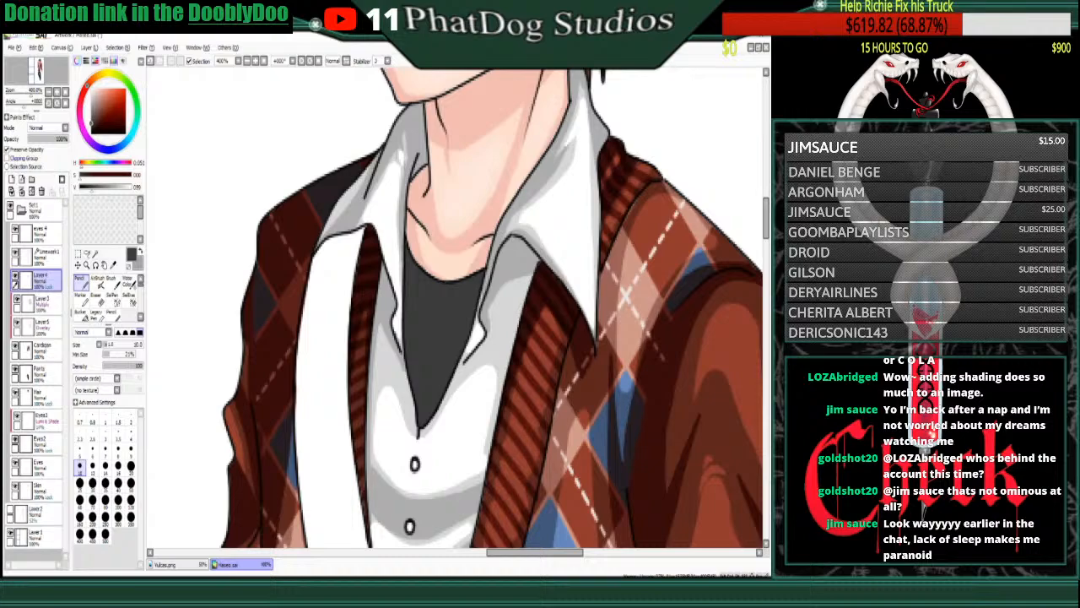
pyautogui.click(92, 127)
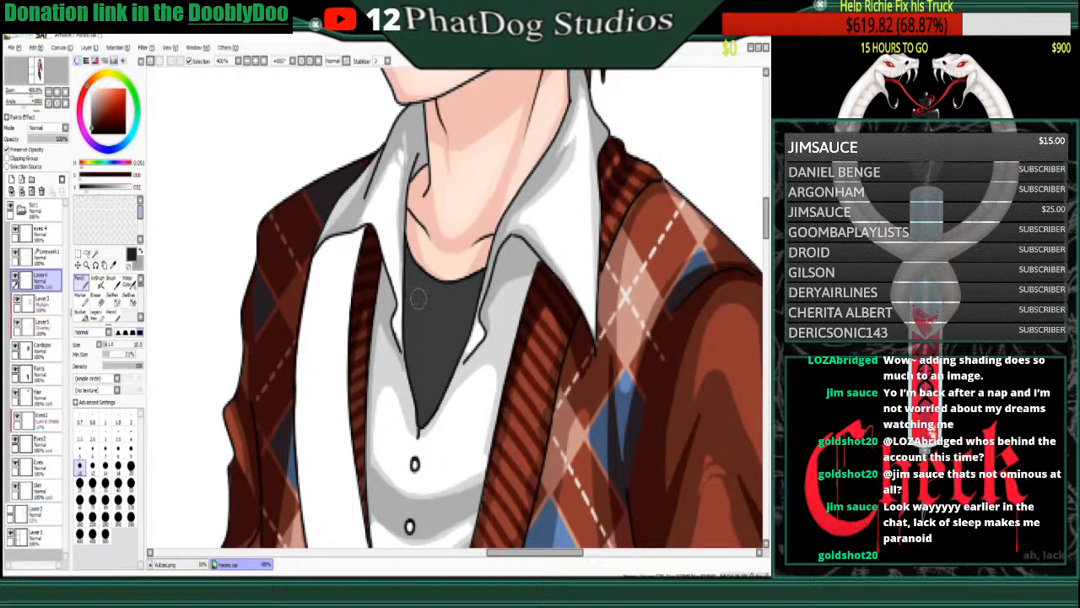
pyautogui.moveTo(409, 266)
pyautogui.mouseDown()
pyautogui.moveTo(423, 416)
pyautogui.moveTo(427, 407)
pyautogui.mouseUp()
pyautogui.moveTo(414, 364)
pyautogui.mouseDown()
pyautogui.moveTo(451, 357)
pyautogui.moveTo(444, 383)
pyautogui.moveTo(479, 271)
pyautogui.mouseUp()
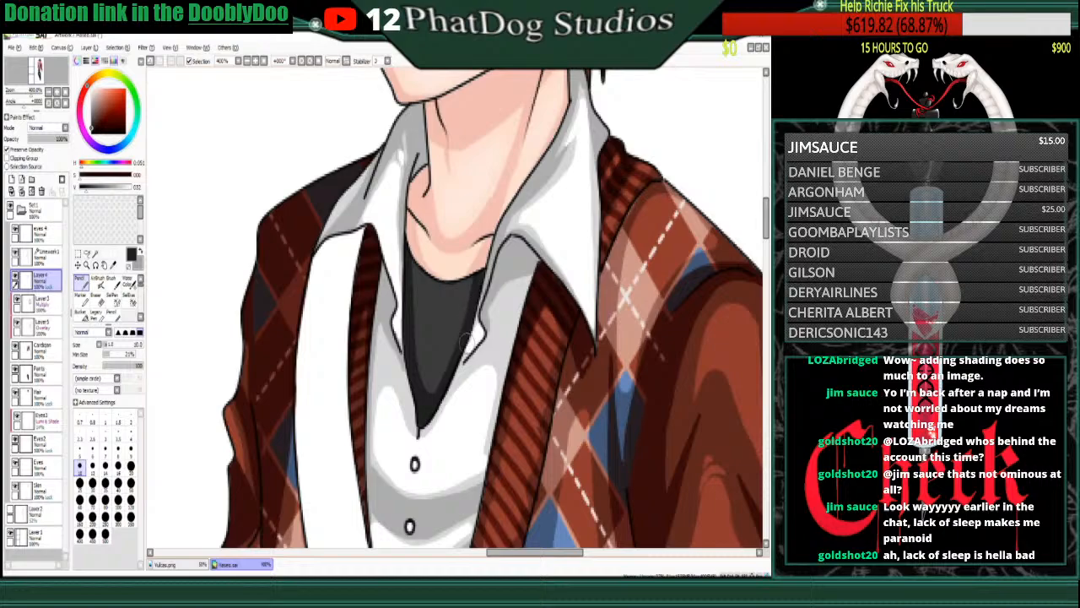
pyautogui.moveTo(415, 340); pyautogui.dragTo(454, 357)
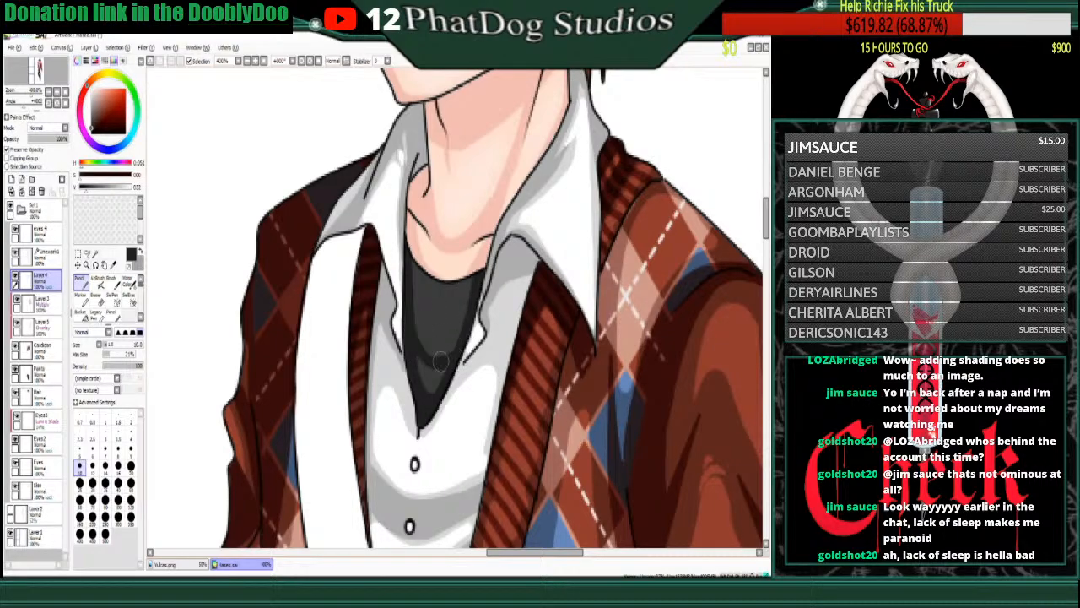
# - Sample the undershirt's base gray, paint lighter highlights between its folds, and touch up the shading with a darker gray
pyautogui.keyDown('alt'); pyautogui.click(436, 327); pyautogui.keyUp('alt')
pyautogui.moveTo(437, 339)
pyautogui.mouseDown()
pyautogui.moveTo(426, 295)
pyautogui.moveTo(453, 309)
pyautogui.moveTo(429, 290)
pyautogui.moveTo(449, 300)
pyautogui.moveTo(462, 290)
pyautogui.moveTo(423, 286)
pyautogui.moveTo(445, 293)
pyautogui.moveTo(427, 286)
pyautogui.moveTo(451, 331)
pyautogui.moveTo(437, 363)
pyautogui.mouseUp()
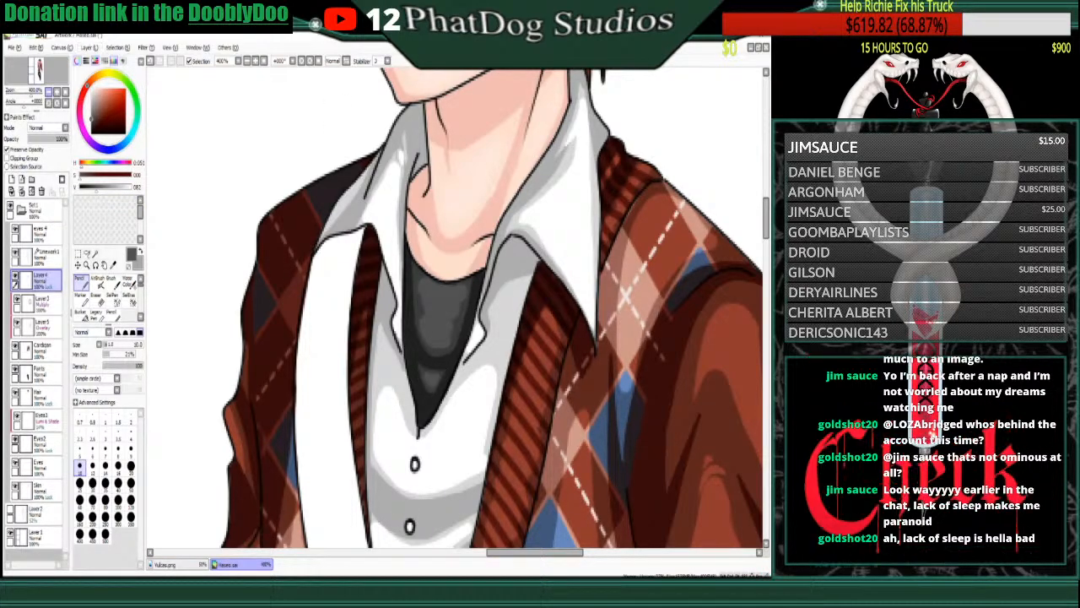
pyautogui.press('pagedown')
pyautogui.press('pagedown')
pyautogui.press('pagedown')
pyautogui.press('pagedown')
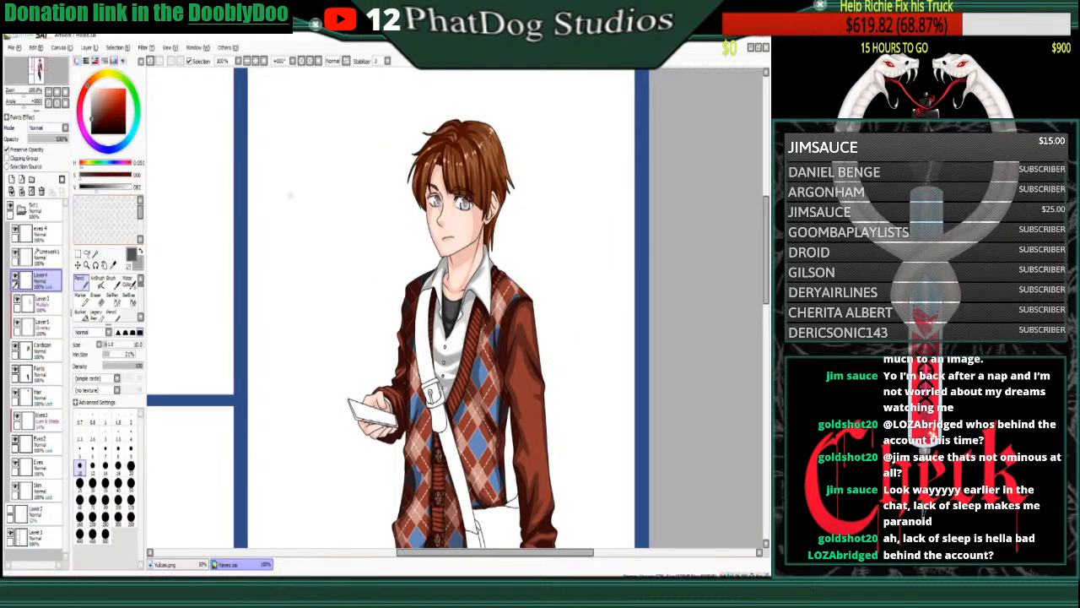
pyautogui.click(91, 124)
pyautogui.moveTo(446, 303); pyautogui.dragTo(451, 312)
pyautogui.scroll(-8, 456, 312)
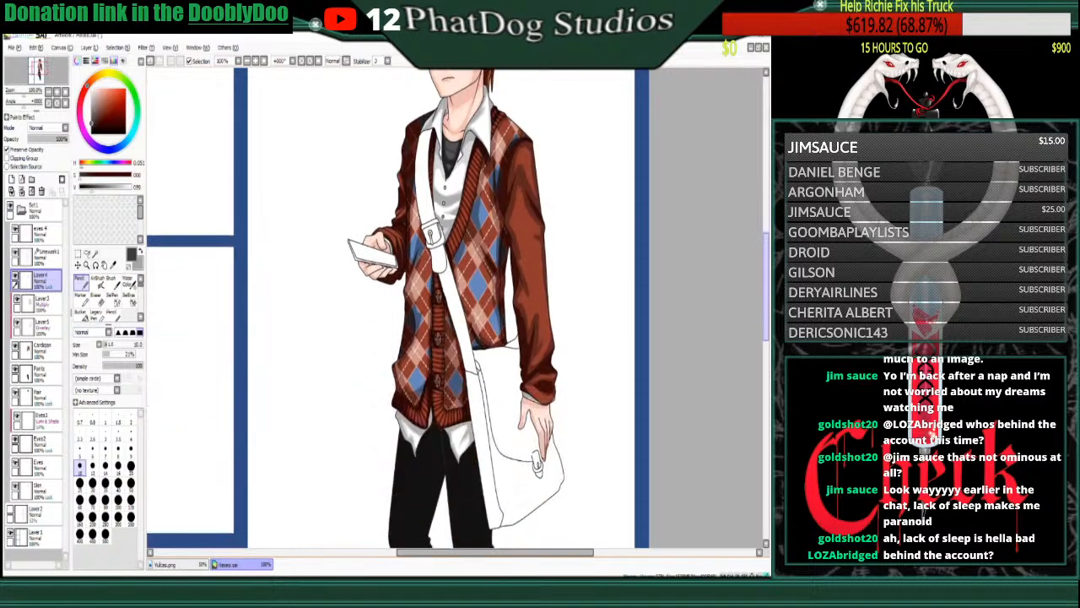
# - Sample the black of the trousers and touch up the inner leg area below the cardigan on the Pants layer
pyautogui.rightClick(441, 432)
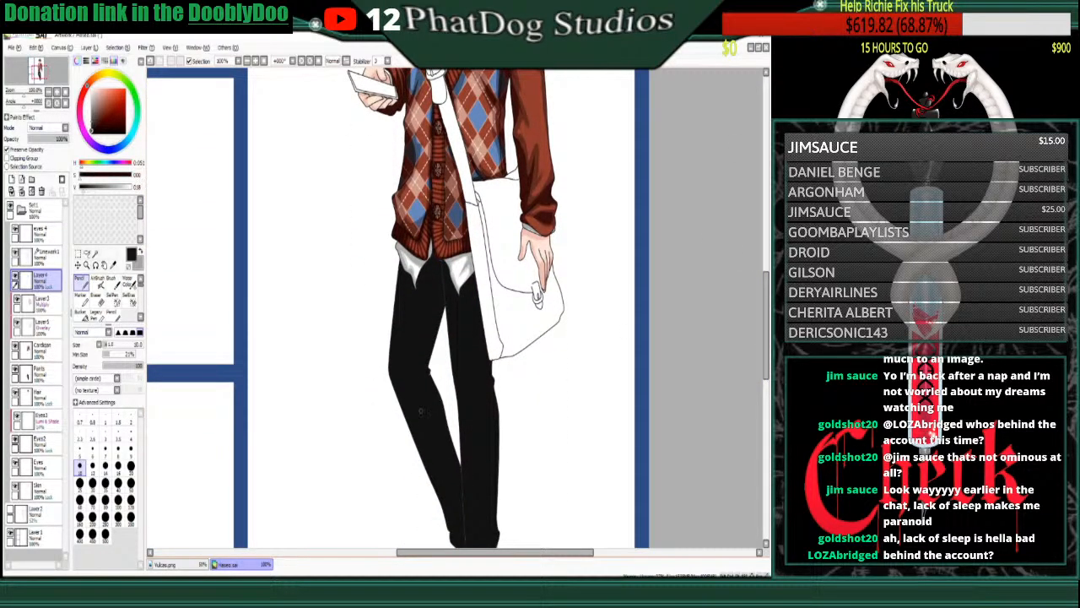
pyautogui.click(39, 373)
pyautogui.scroll(2, 455, 308)
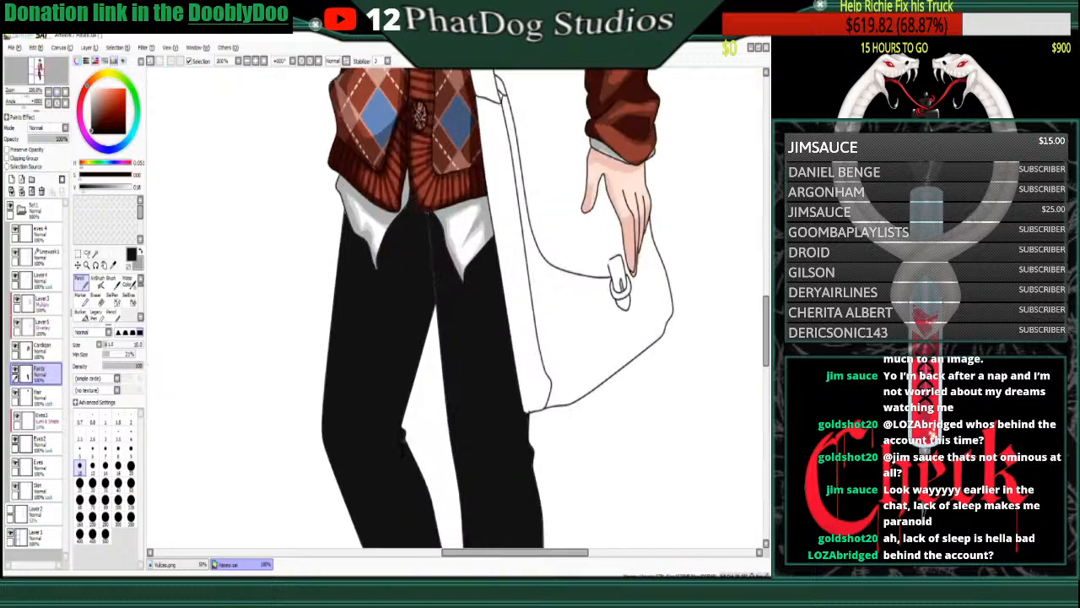
pyautogui.moveTo(437, 297)
pyautogui.mouseDown()
pyautogui.moveTo(430, 235)
pyautogui.moveTo(430, 244)
pyautogui.mouseUp()
pyautogui.scroll(-3, 430, 253)
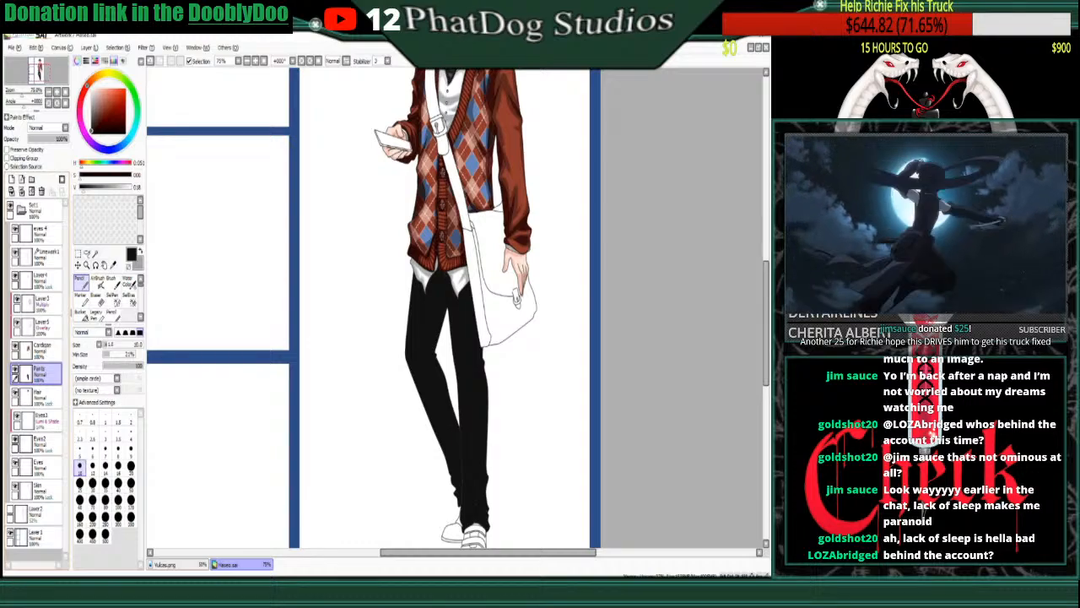
# - Clear the Pants layer and refill both trouser legs with black using the Bucket at a lower Color Difference
pyautogui.click(44, 326)
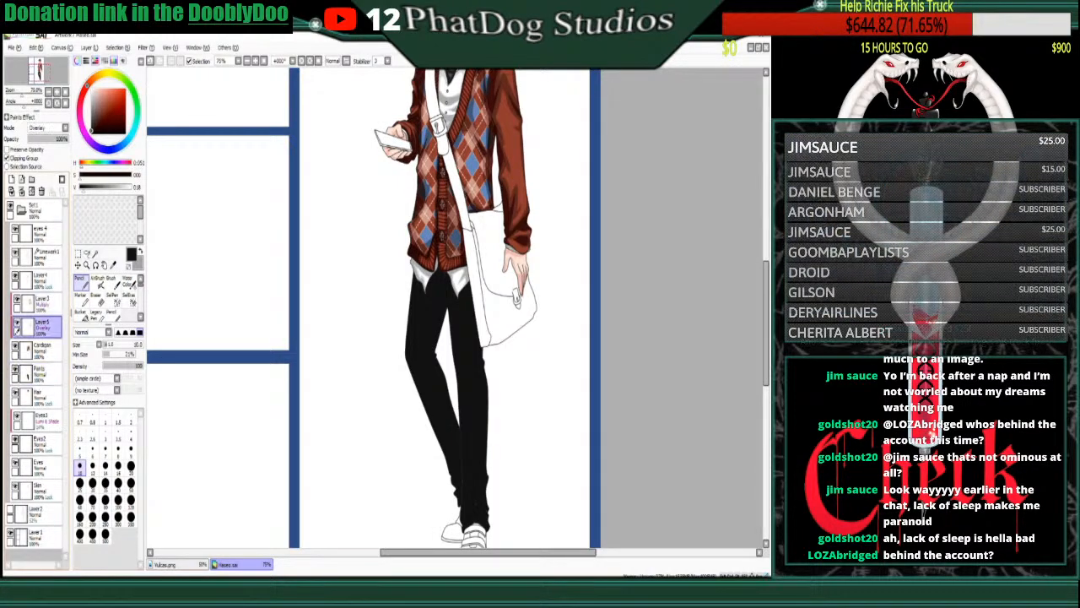
pyautogui.click(42, 373)
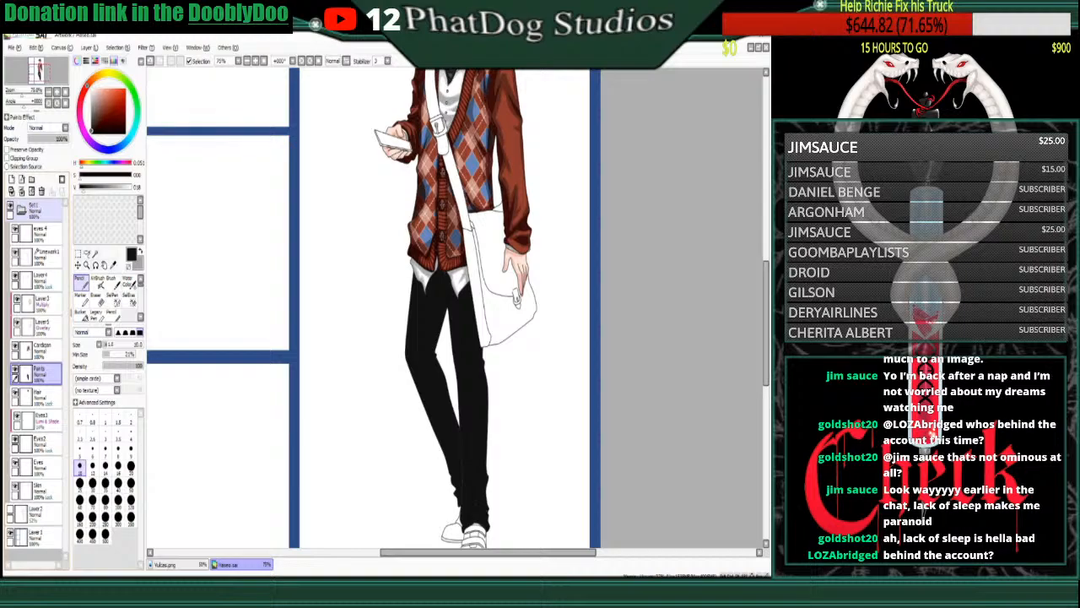
pyautogui.click(32, 192)
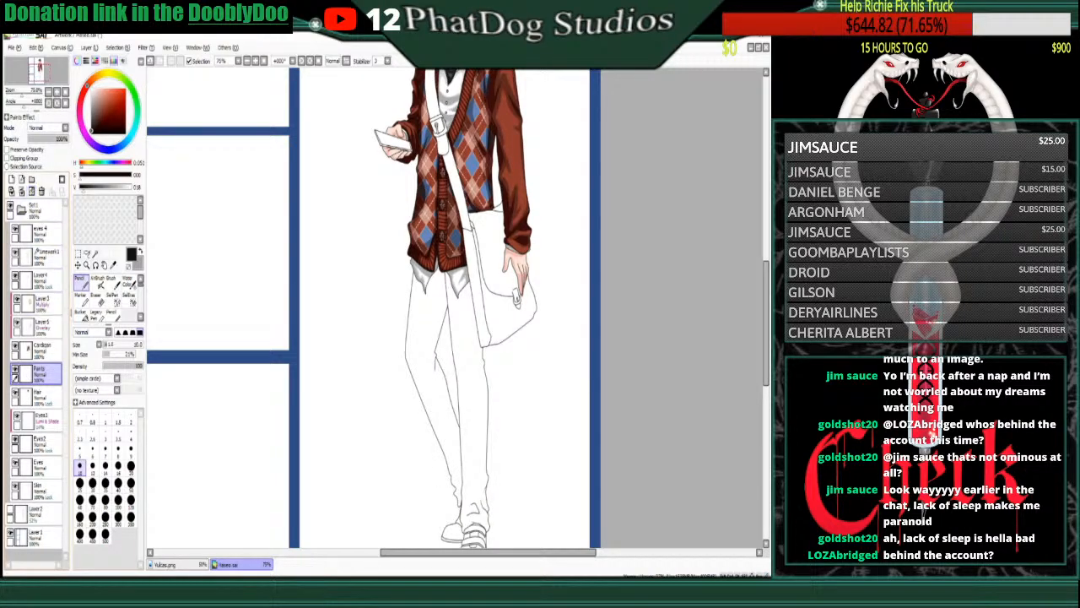
pyautogui.click(82, 315)
pyautogui.click(466, 346)
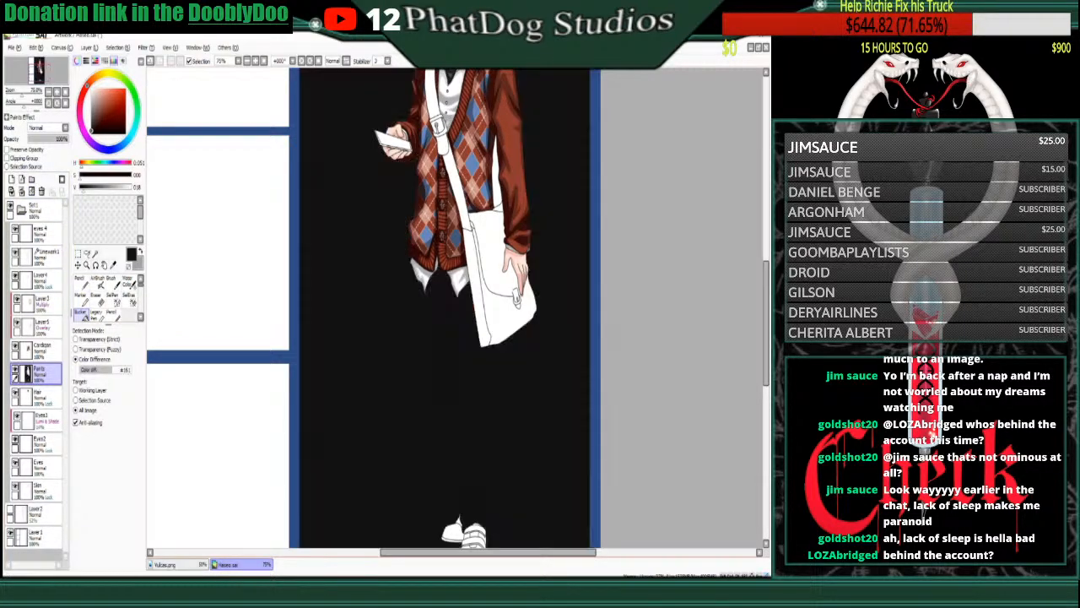
pyautogui.hotkey('ctrl', 'z')
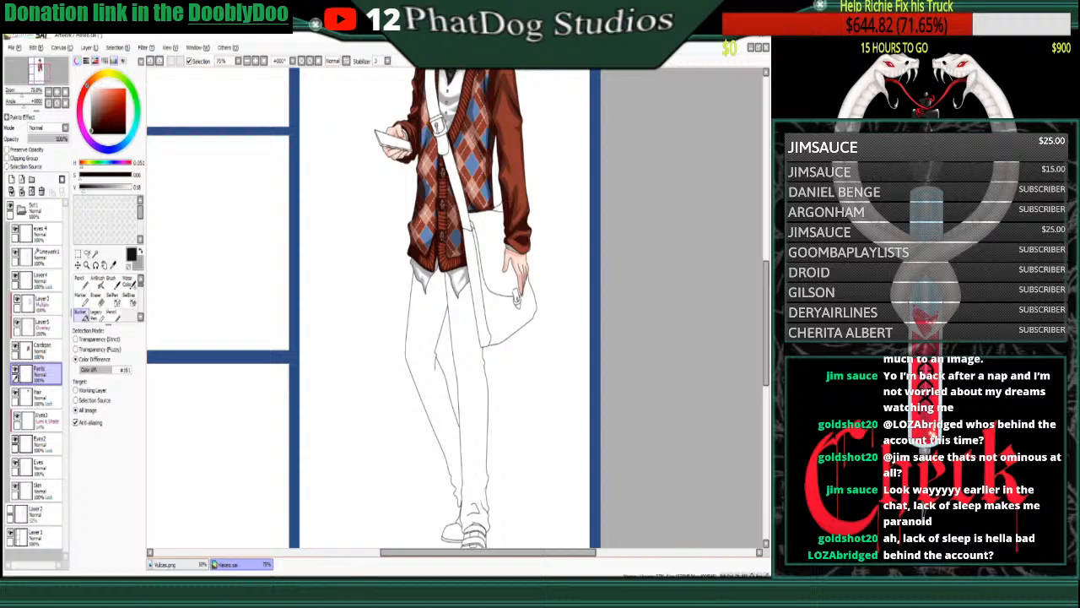
pyautogui.click(99, 369)
pyautogui.click(428, 337)
pyautogui.click(471, 371)
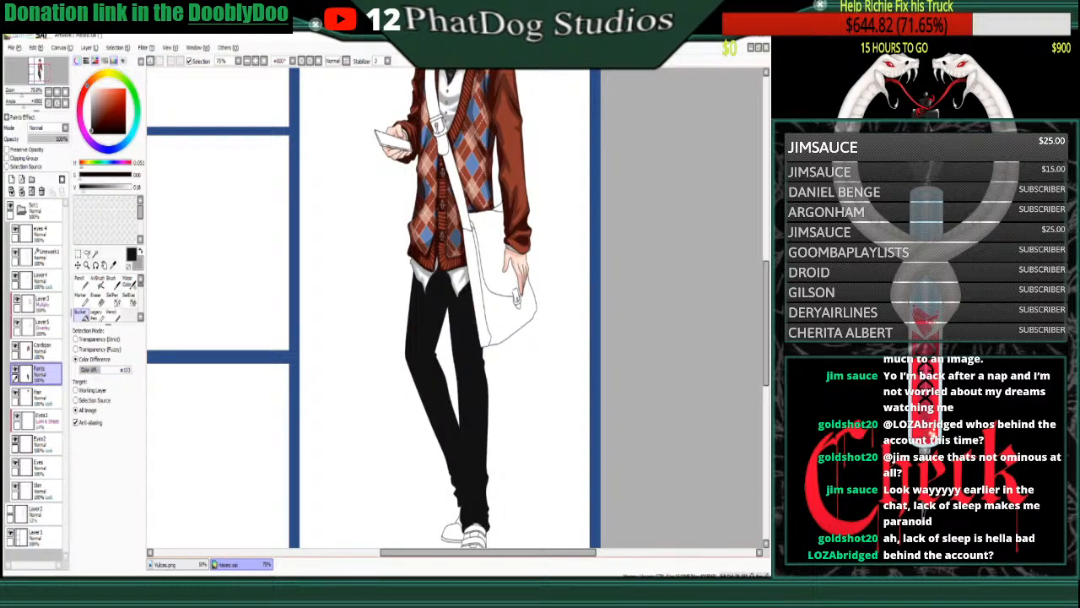
# - Return to the Pencil and check the trousers from the waist to the cuffs for gaps in the black fill
pyautogui.scroll(2, 455, 306)
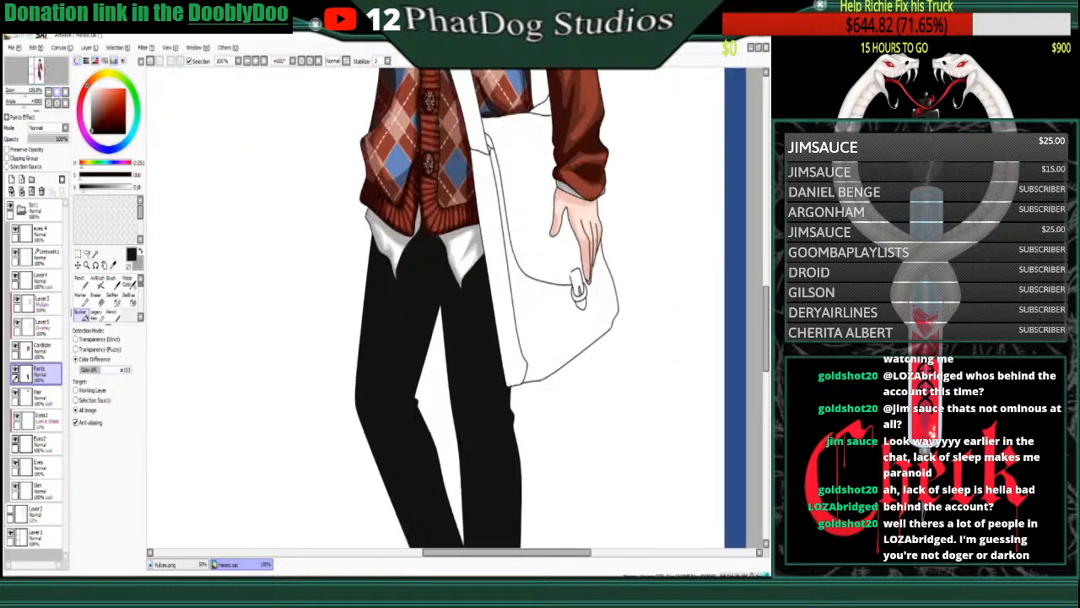
pyautogui.click(81, 283)
pyautogui.click(57, 92)
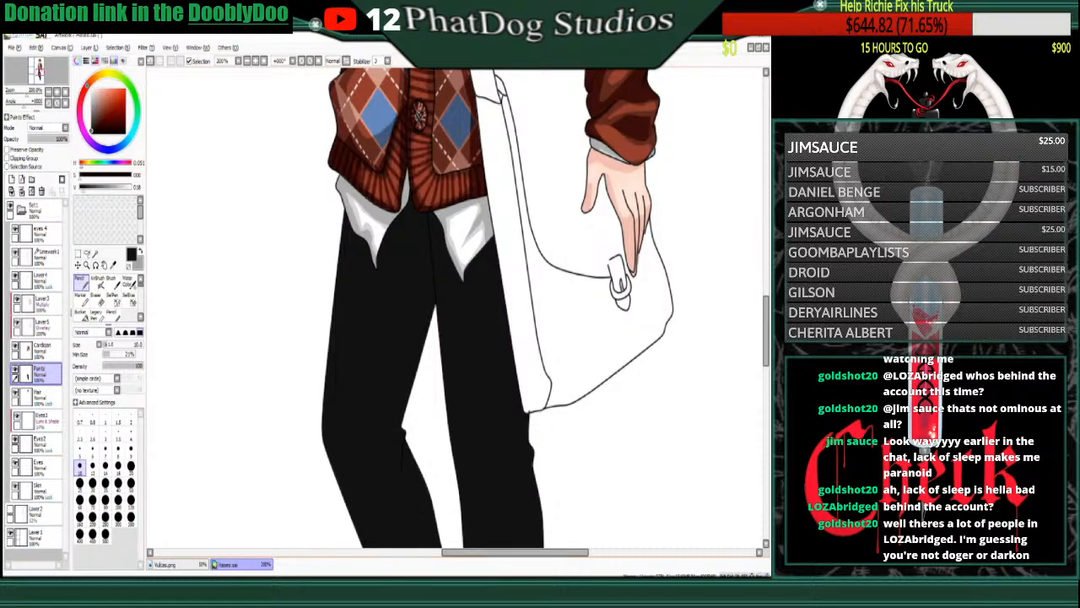
pyautogui.scroll(-1, 420, 517)
pyautogui.scroll(-8, 596, 392)
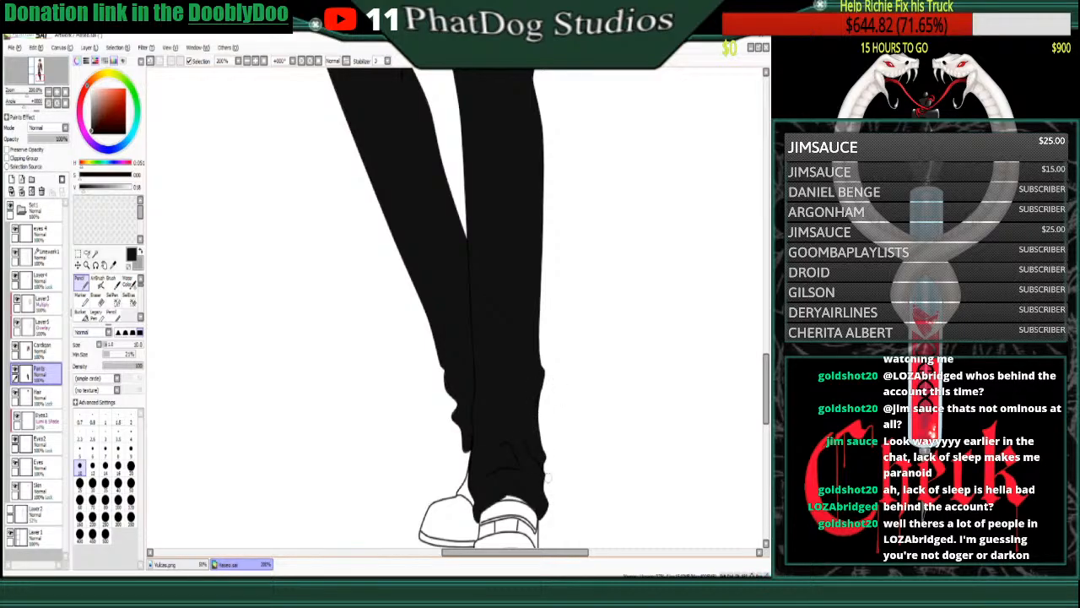
pyautogui.moveTo(766, 389); pyautogui.dragTo(767, 326)
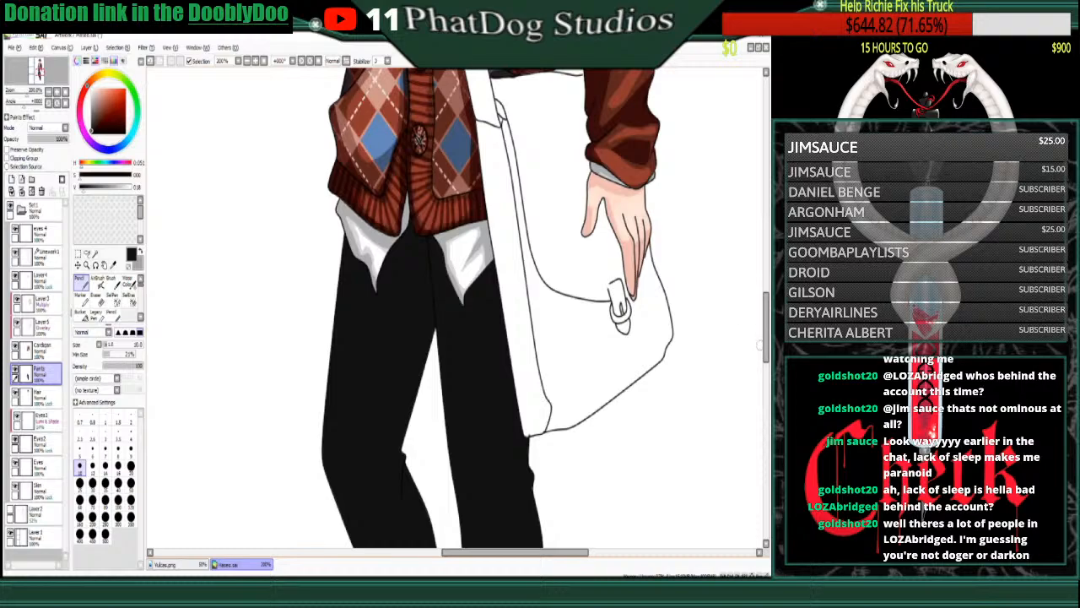
pyautogui.scroll(-3, 454, 307)
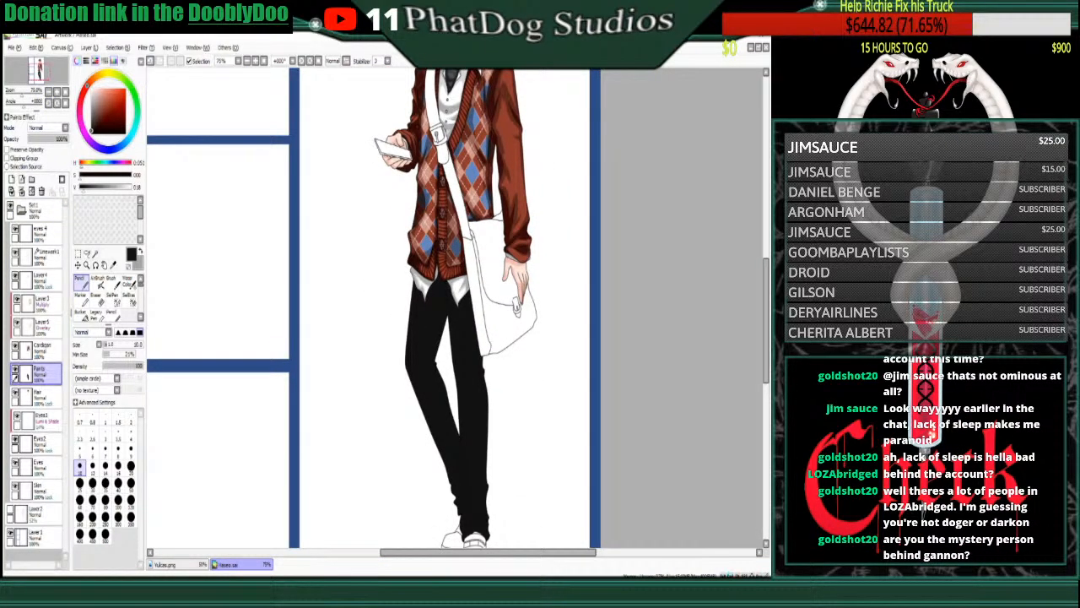
# - Handwrite the note "audience Cast votes on color of shoes" beside the character with a size 3 Pencil
pyautogui.scroll(3, 454, 307)
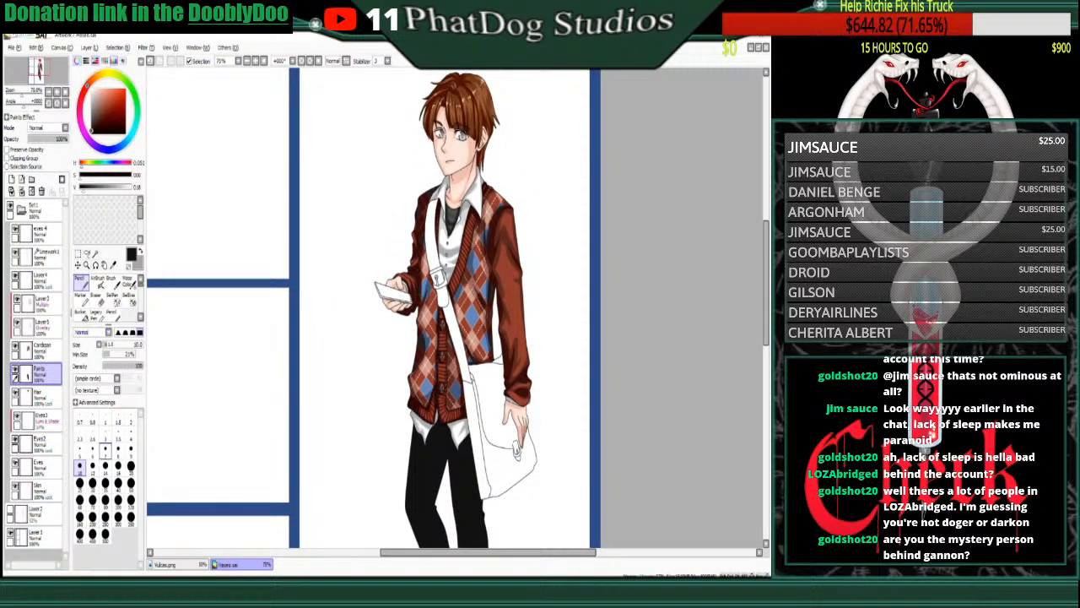
pyautogui.click(105, 432)
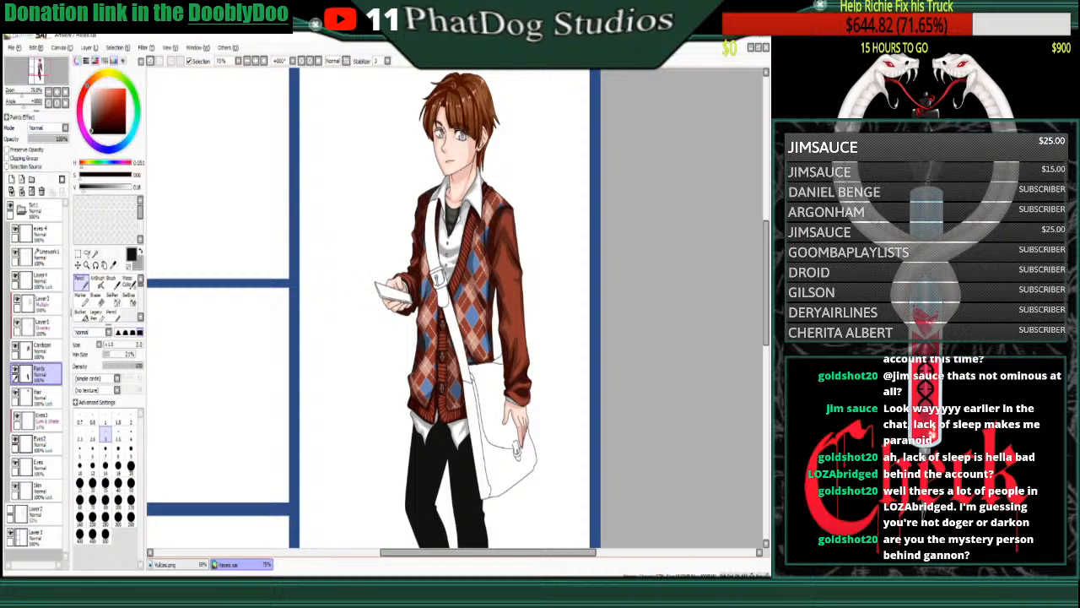
pyautogui.moveTo(315, 230); pyautogui.dragTo(343, 214)
pyautogui.moveTo(345, 209); pyautogui.dragTo(353, 201)
pyautogui.moveTo(320, 253)
pyautogui.mouseDown()
pyautogui.moveTo(327, 262)
pyautogui.moveTo(358, 243)
pyautogui.mouseUp()
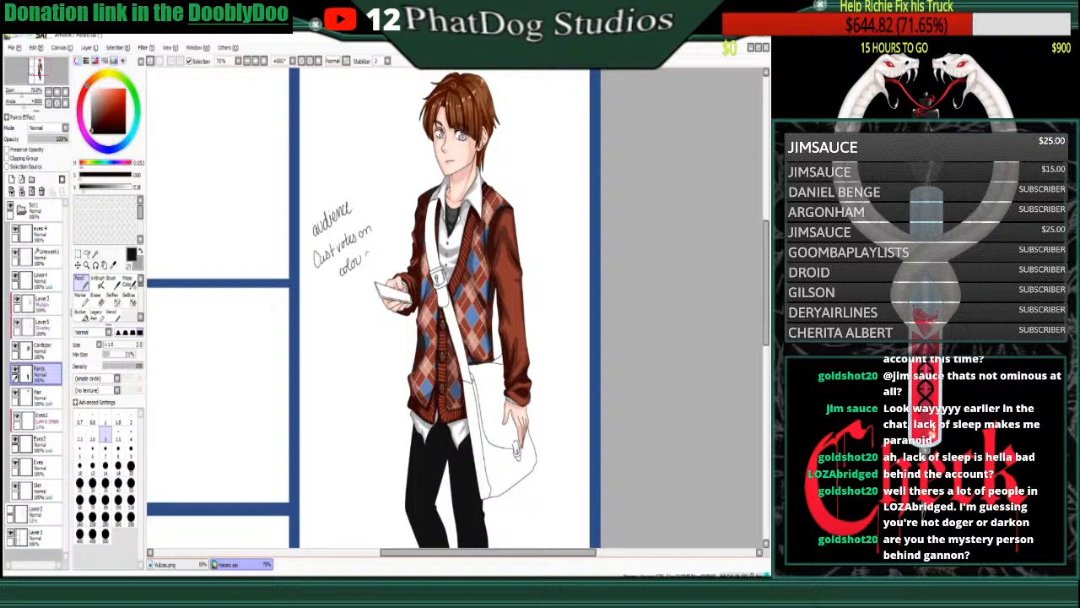
pyautogui.moveTo(366, 253)
pyautogui.mouseDown()
pyautogui.moveTo(377, 267)
pyautogui.moveTo(349, 306)
pyautogui.moveTo(366, 276)
pyautogui.mouseUp()
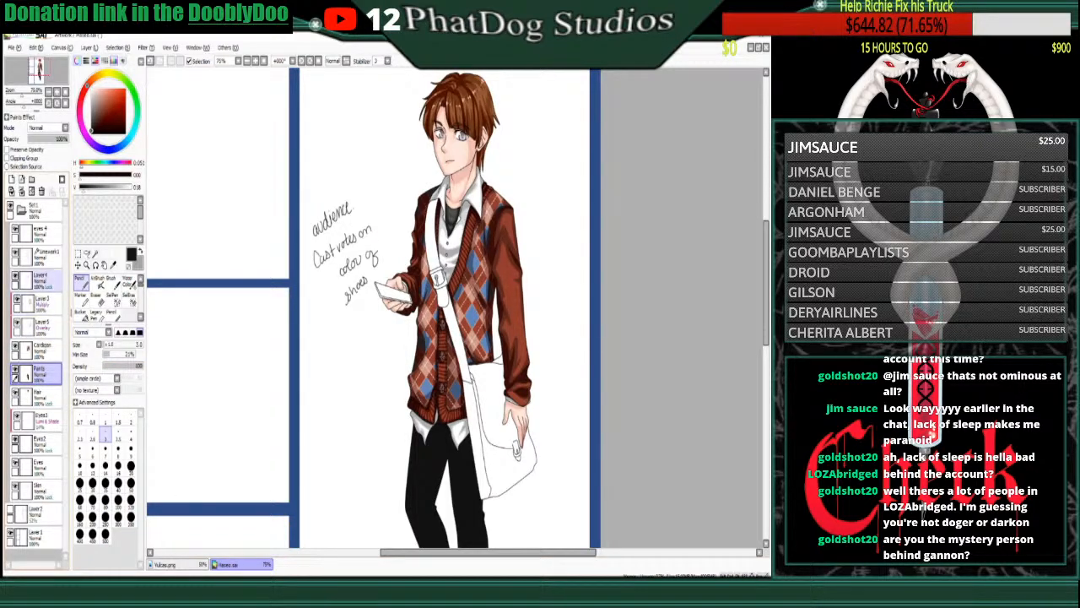
# - Add a new layer above the shirt layer and bucket-fill the shoulder bag with a dark olive gray
pyautogui.click(40, 280)
pyautogui.click(12, 178)
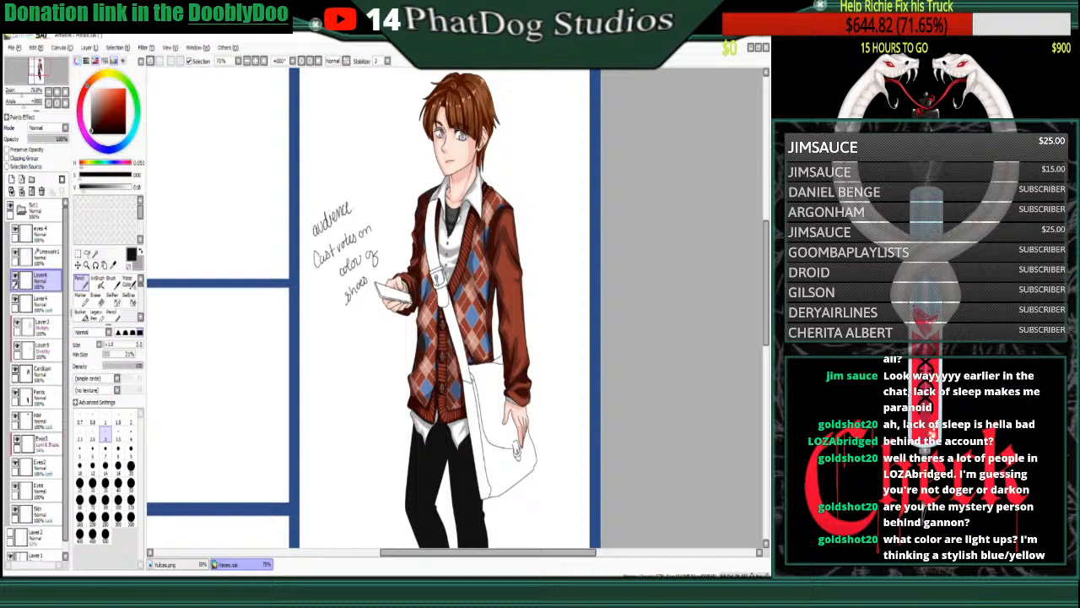
pyautogui.click(116, 76)
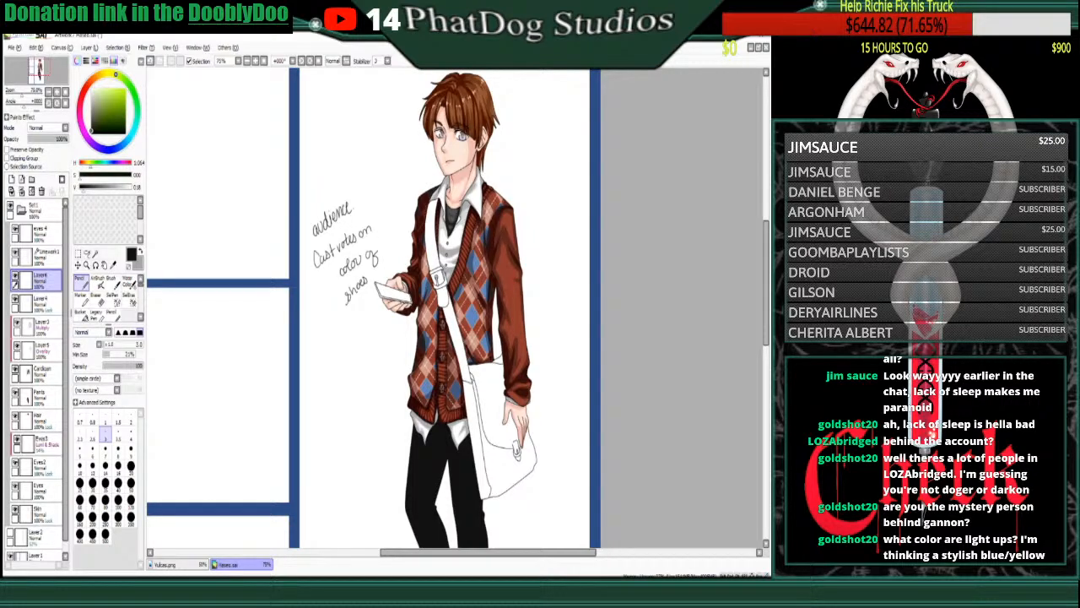
pyautogui.click(80, 312)
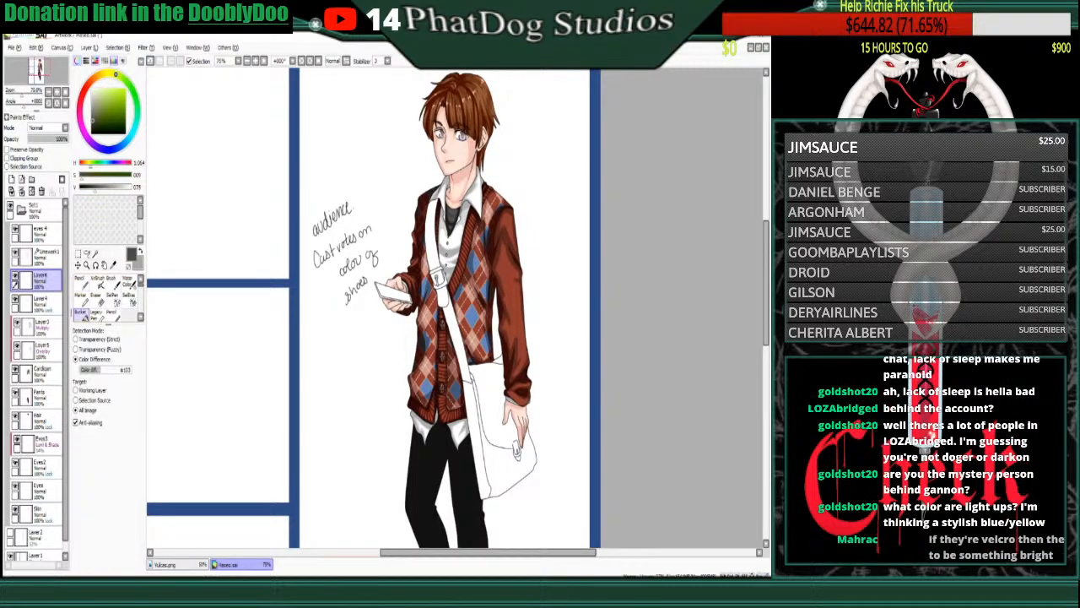
pyautogui.click(498, 414)
pyautogui.click(477, 439)
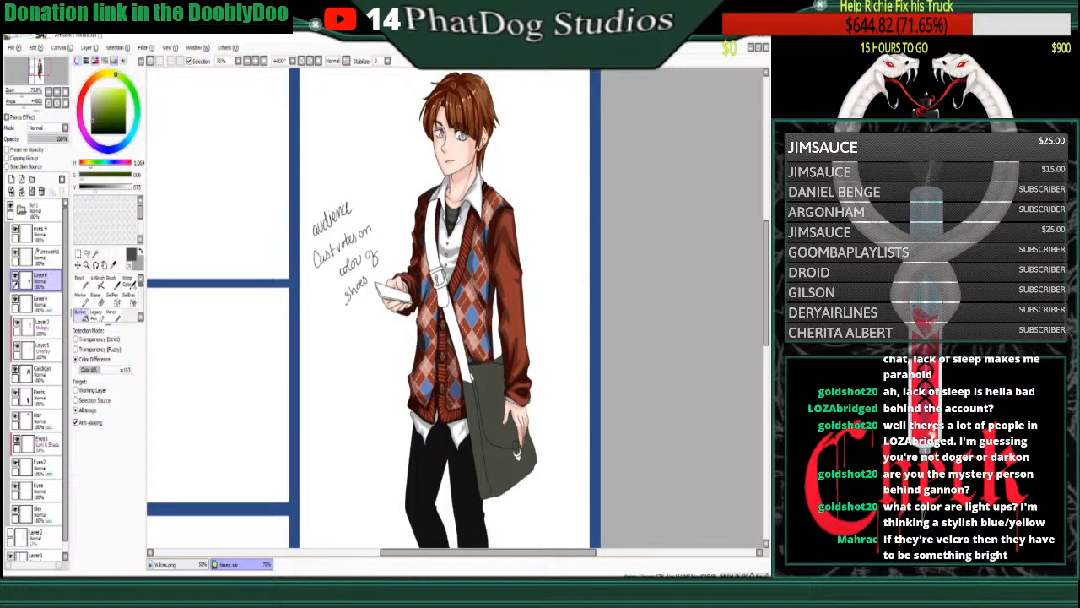
# - Bucket-fill the bag's shoulder strap, including the sections at the buckle, with a darker olive gray
pyautogui.click(459, 338)
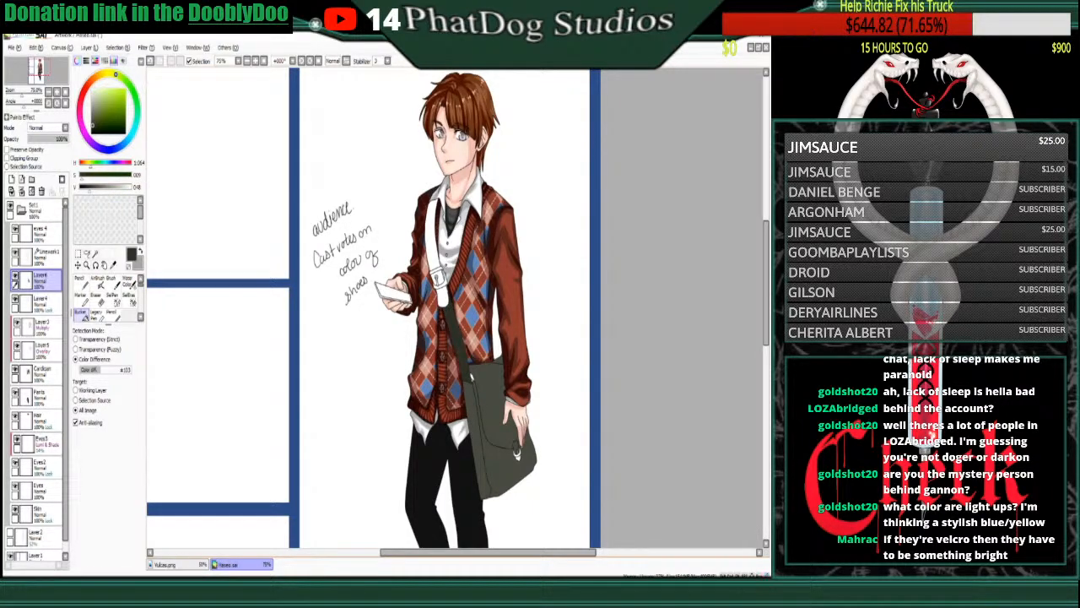
pyautogui.click(432, 238)
pyautogui.click(438, 278)
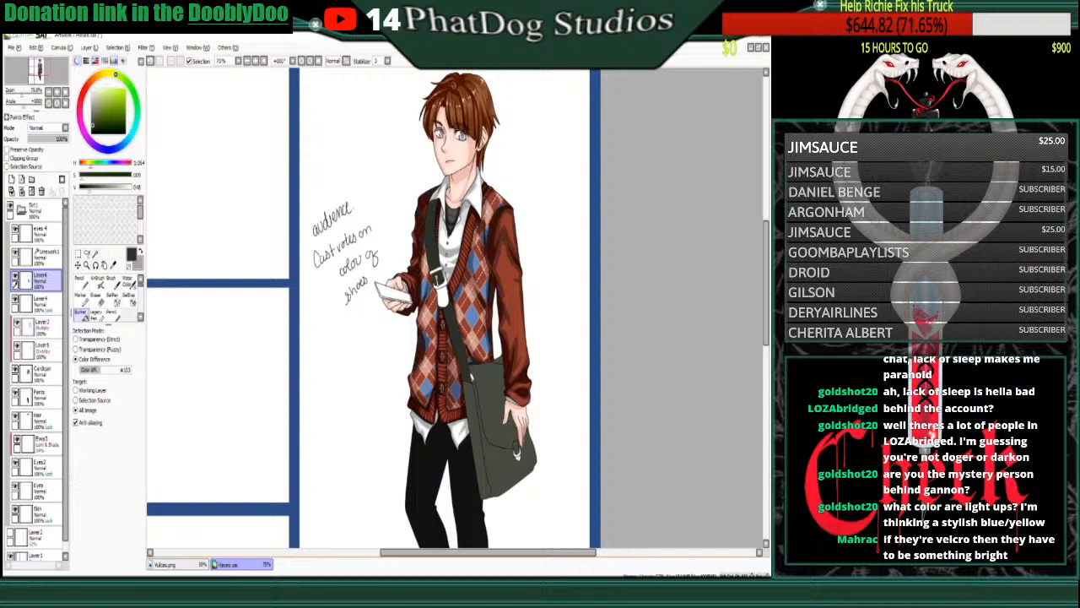
pyautogui.click(443, 297)
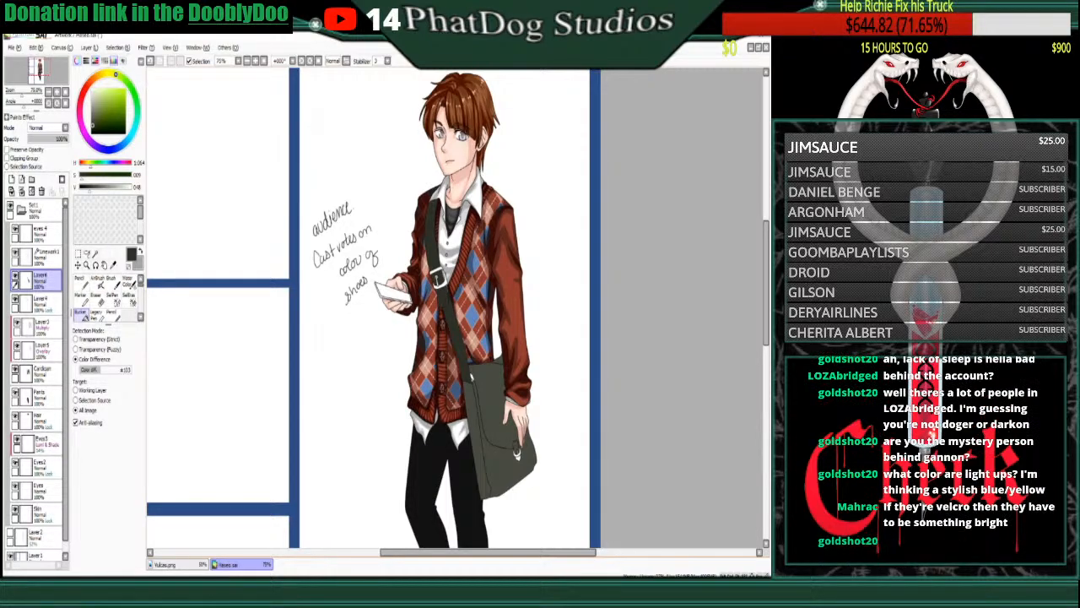
pyautogui.scroll(4, 454, 308)
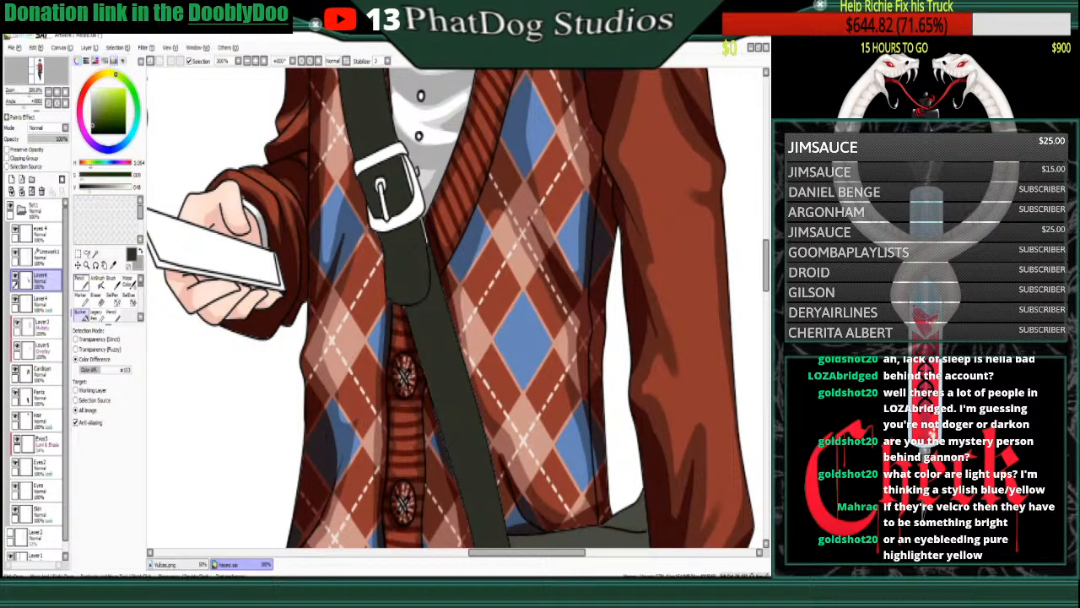
# - With the Pencil on the Cardigan layer, touch up the argyle pattern along the middle of the strap using sampled slate blue, dark brown and rust red
pyautogui.click(81, 278)
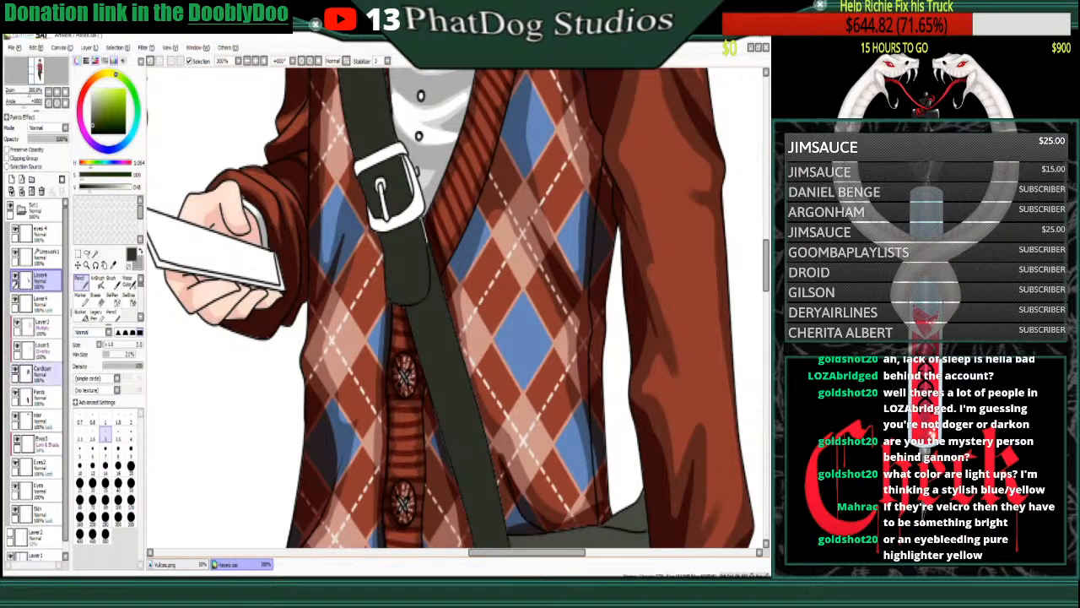
pyautogui.click(42, 373)
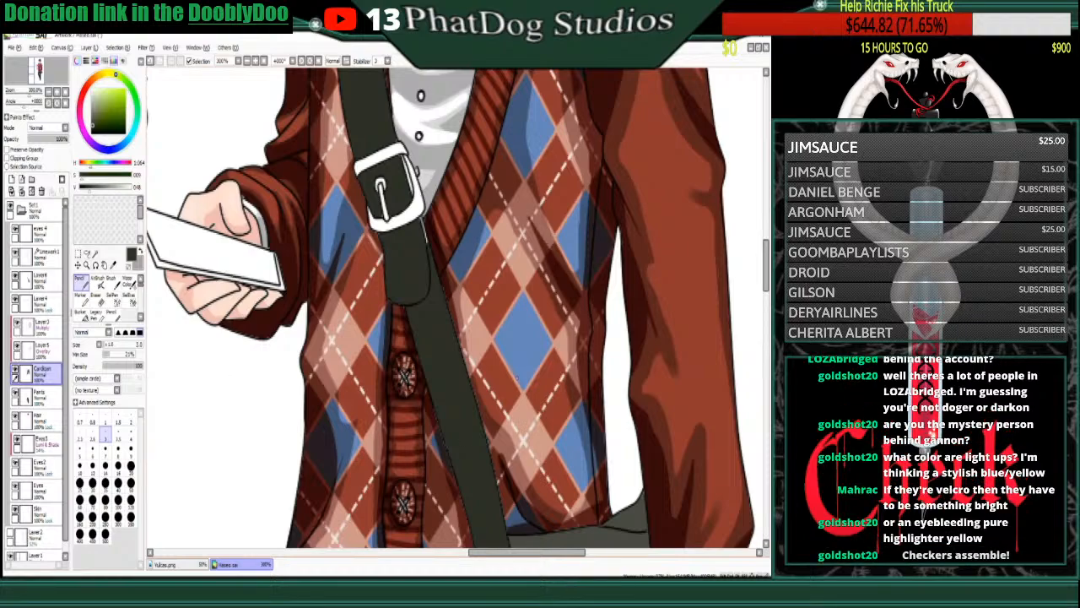
pyautogui.keyDown('alt'); pyautogui.click(436, 445); pyautogui.keyUp('alt')
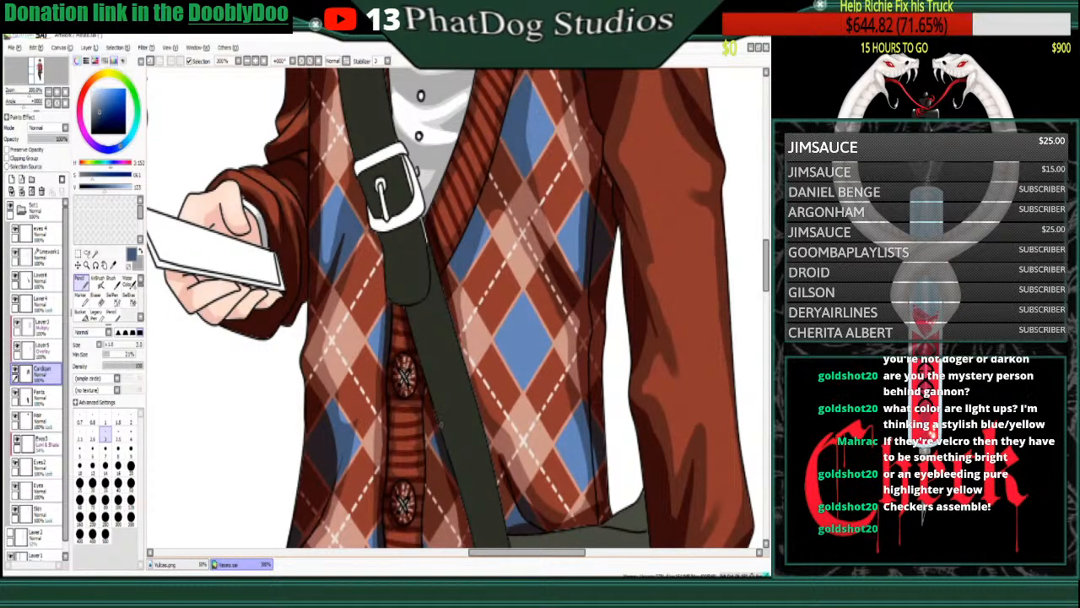
pyautogui.keyDown('alt'); pyautogui.click(435, 408); pyautogui.keyUp('alt')
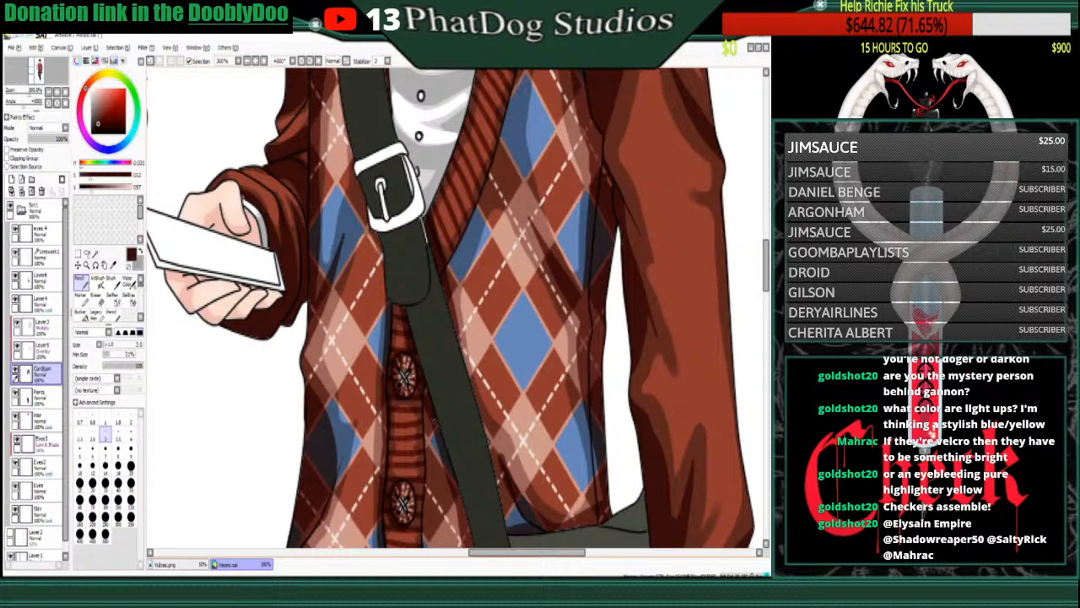
pyautogui.rightClick(427, 428)
pyautogui.rightClick(489, 395)
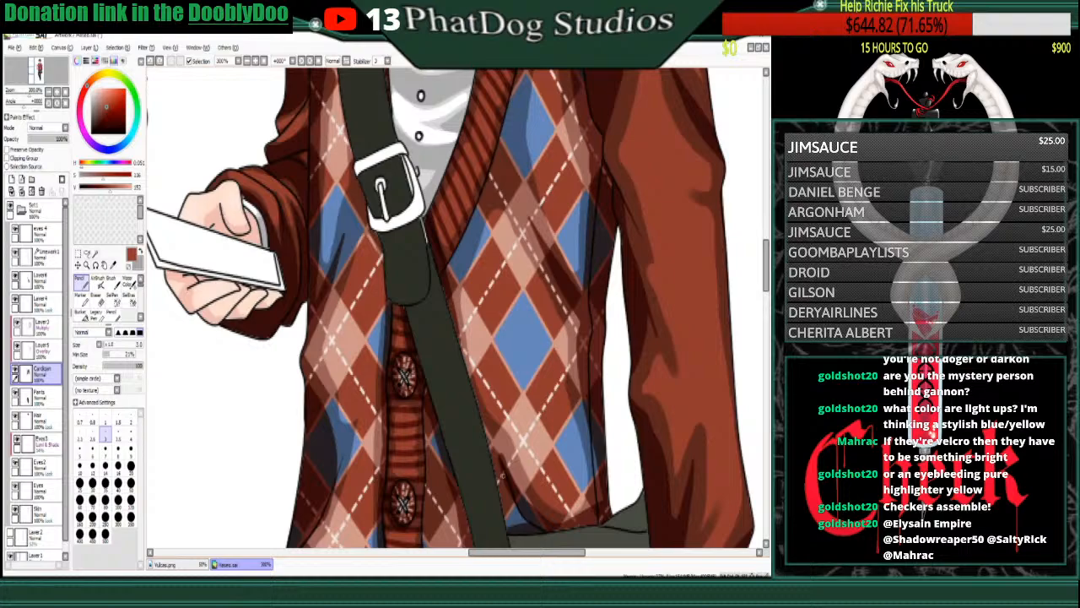
pyautogui.rightClick(490, 417)
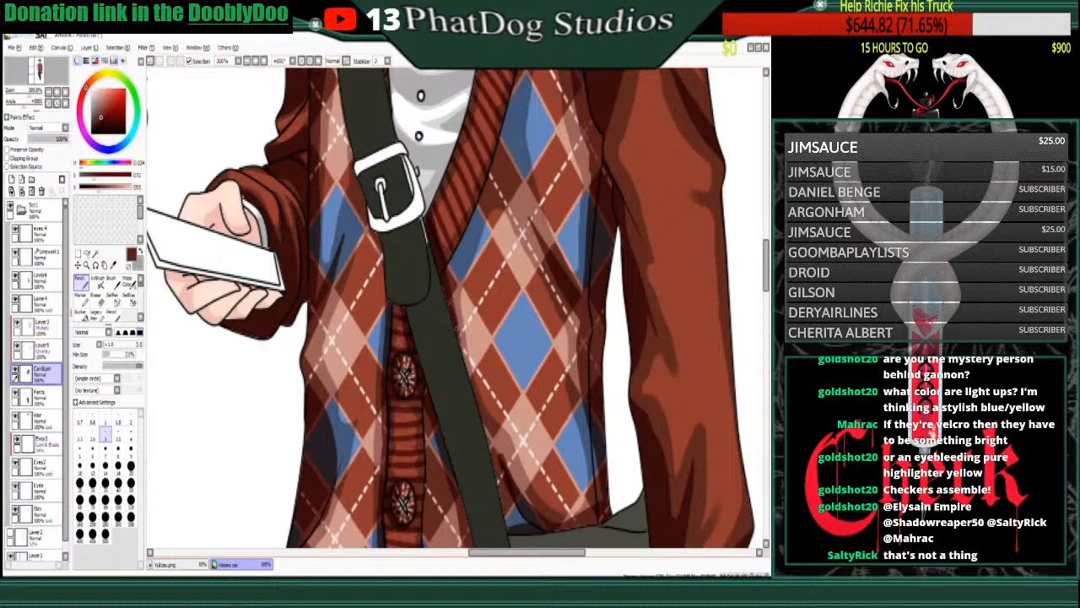
# - Touch up the cardigan beside the strap's loose end and along its lower stretch toward the bag with sampled reddish browns
pyautogui.keyDown('alt'); pyautogui.click(451, 309); pyautogui.keyUp('alt')
pyautogui.keyDown('alt'); pyautogui.click(442, 287); pyautogui.keyUp('alt')
pyautogui.moveTo(445, 292); pyautogui.dragTo(446, 297)
pyautogui.scroll(-3, 766, 265)
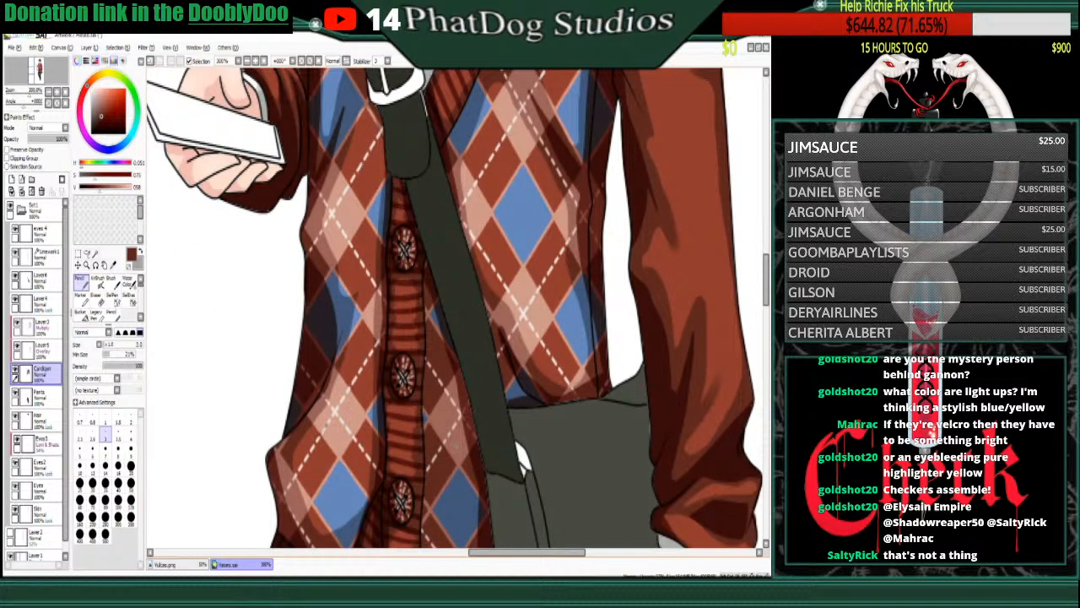
pyautogui.rightClick(458, 444)
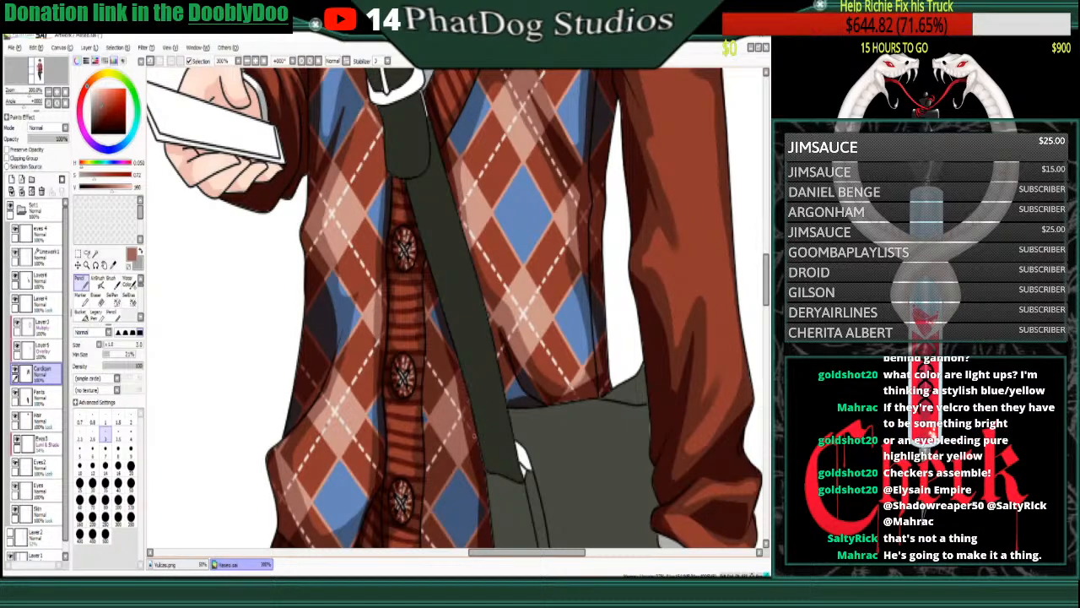
pyautogui.keyDown('alt'); pyautogui.click(470, 463); pyautogui.keyUp('alt')
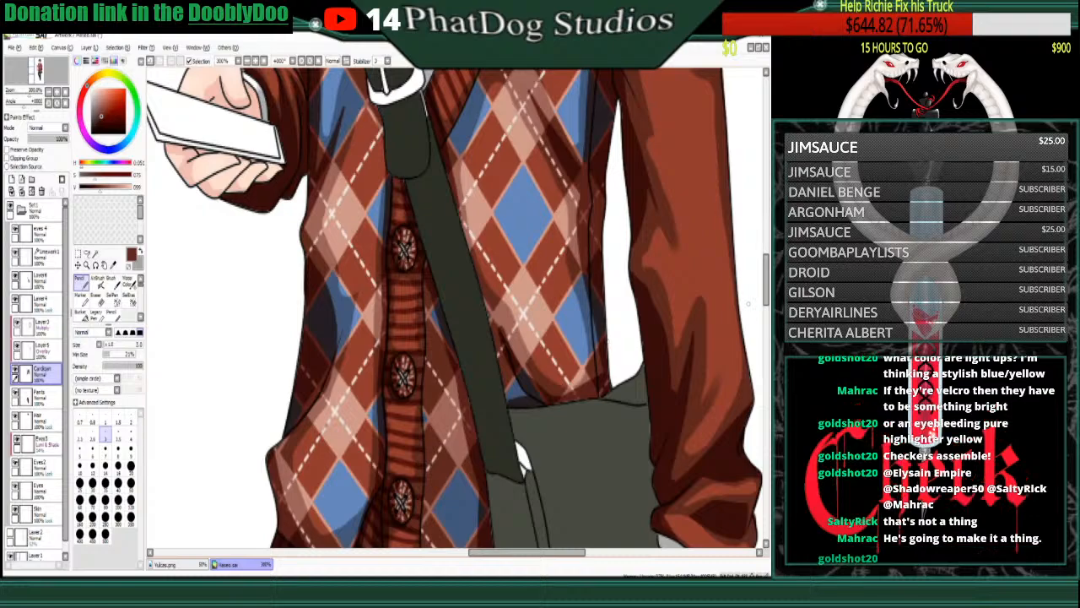
pyautogui.scroll(-3, 456, 308)
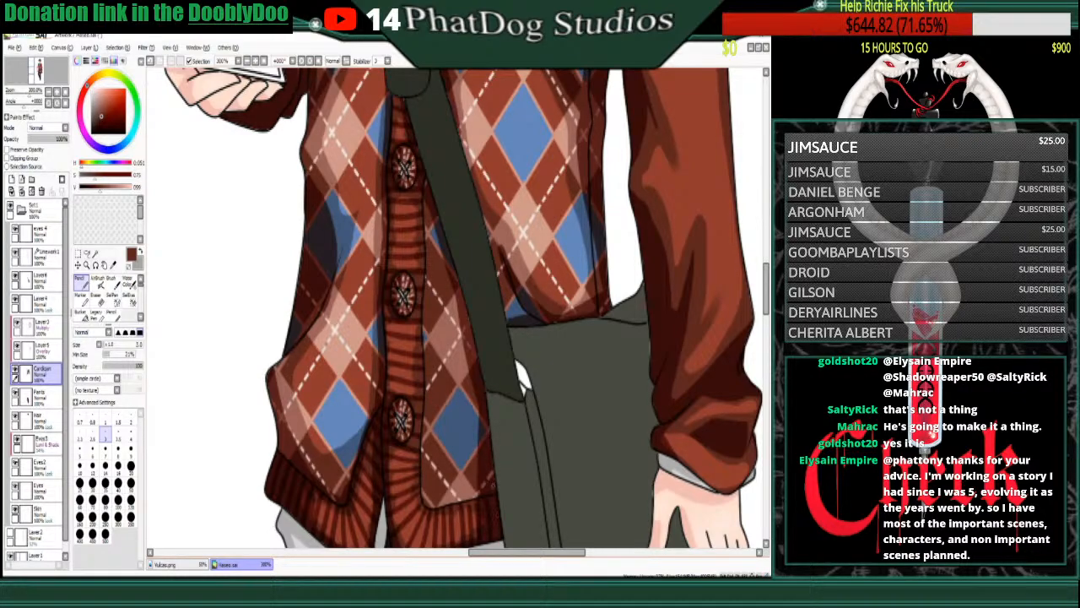
# - Touch up the lower cardigan's argyle panels and the adjoining strap edge with sampled colours, switching between the Cardigan and bag layers
pyautogui.rightClick(459, 366)
pyautogui.keyDown('alt'); pyautogui.click(338, 353); pyautogui.keyUp('alt')
pyautogui.keyDown('alt'); pyautogui.click(335, 352); pyautogui.keyUp('alt')
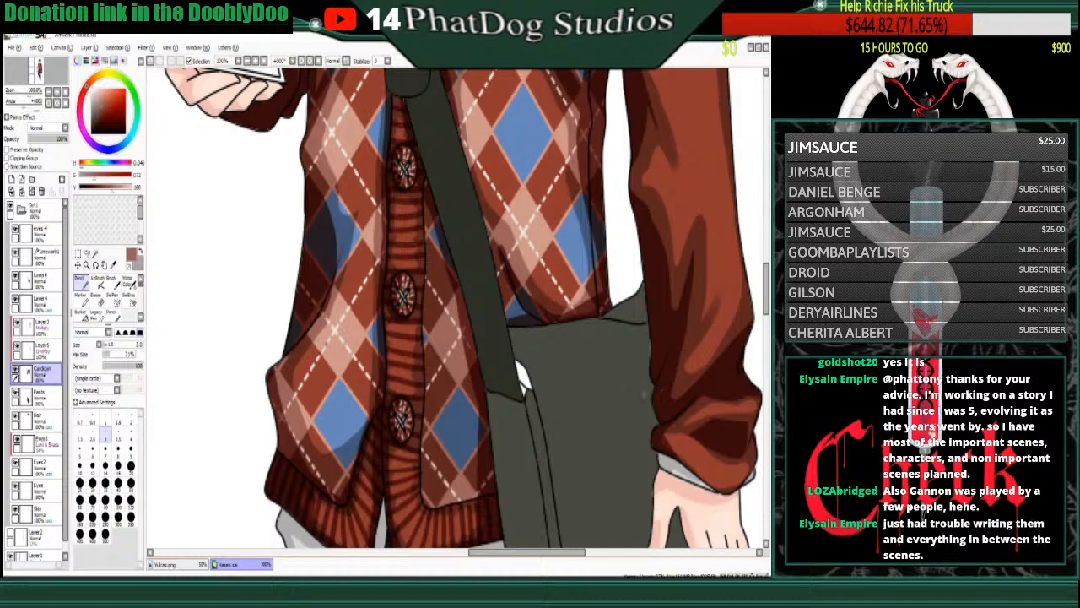
pyautogui.keyDown('alt'); pyautogui.click(504, 378); pyautogui.keyUp('alt')
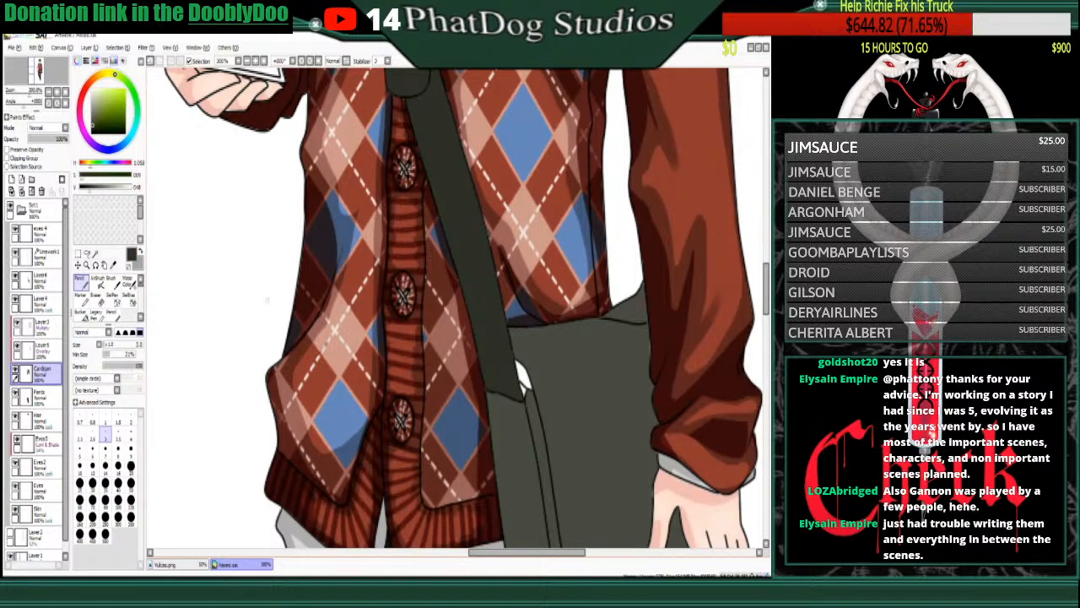
pyautogui.click(38, 280)
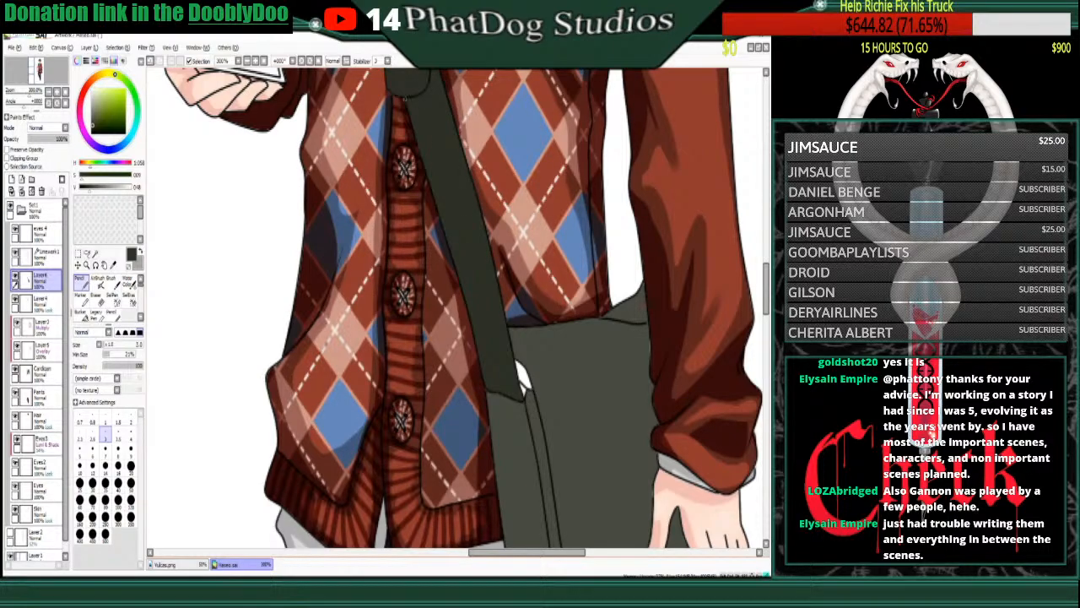
pyautogui.keyDown('alt'); pyautogui.click(397, 103); pyautogui.keyUp('alt')
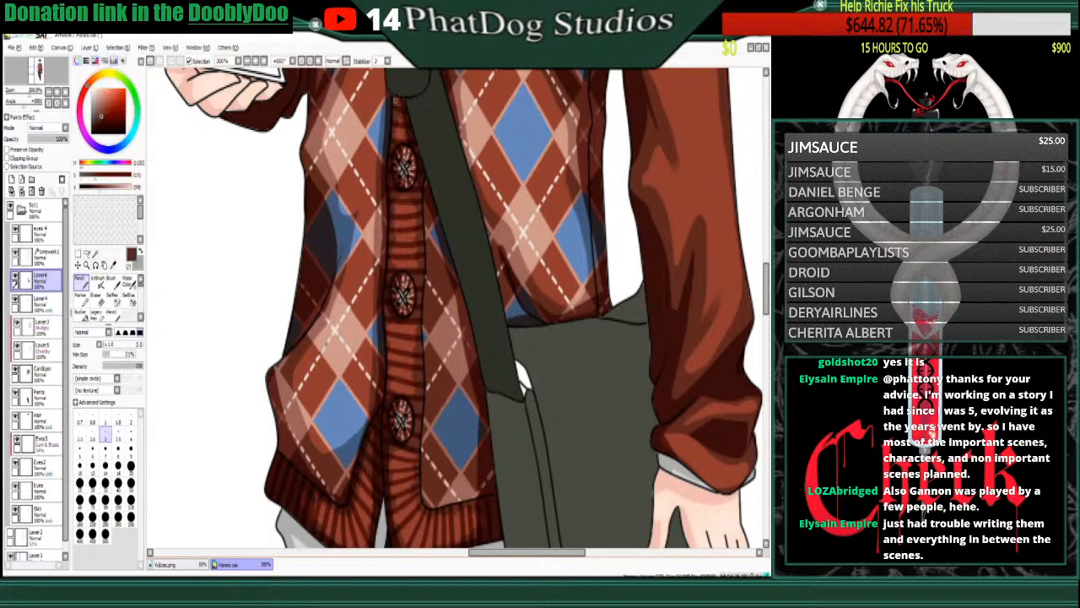
pyautogui.click(43, 374)
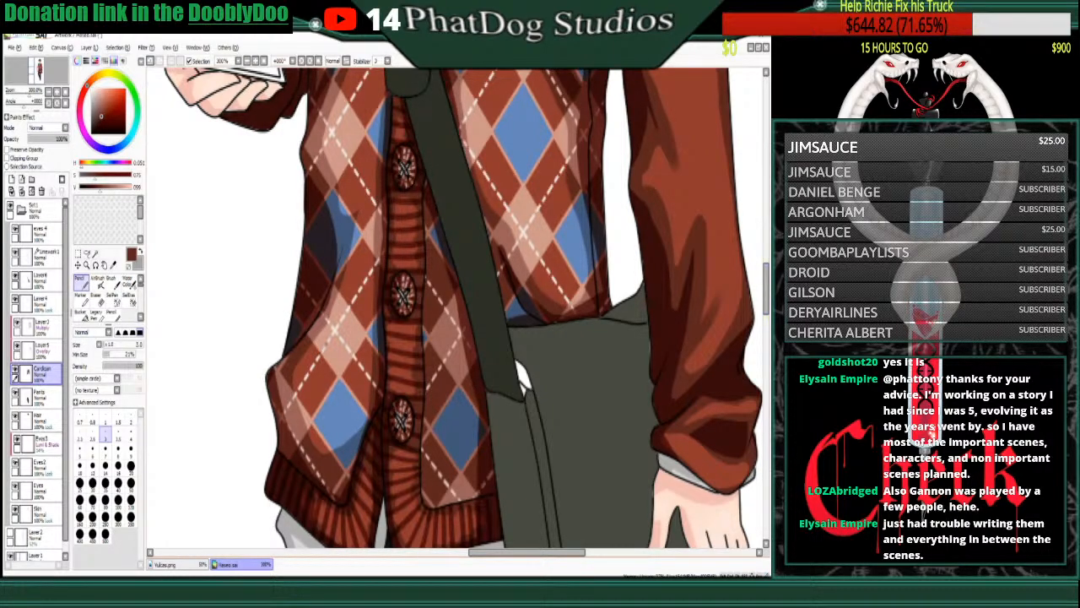
# - Fill the white strap loop and the missed areas around the buckle with the strap's sampled dark green on the bag layer
pyautogui.moveTo(767, 289); pyautogui.dragTo(766, 258)
pyautogui.rightClick(410, 325)
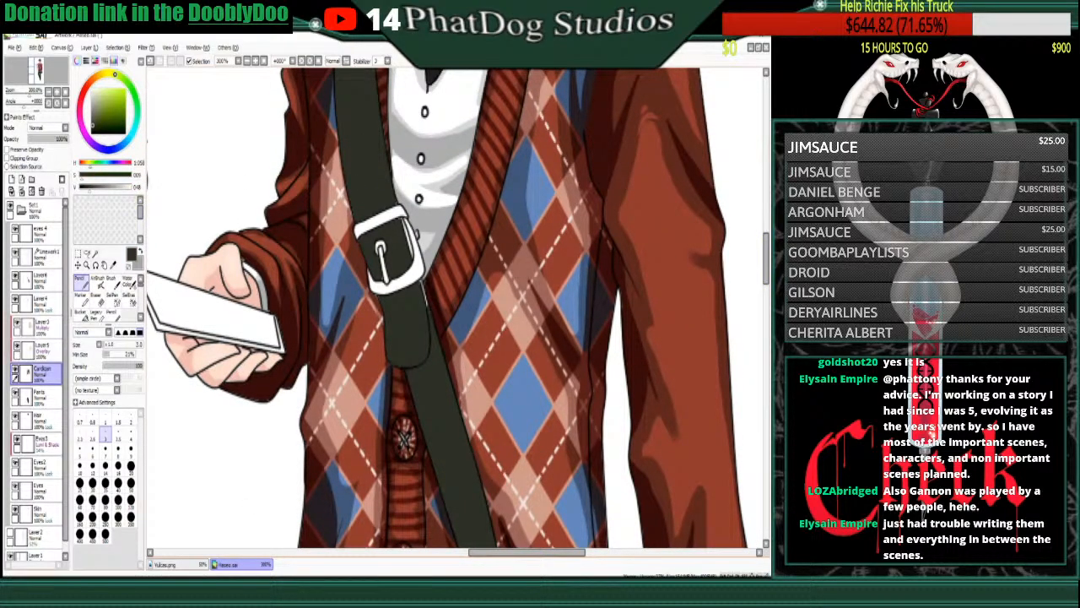
pyautogui.click(39, 280)
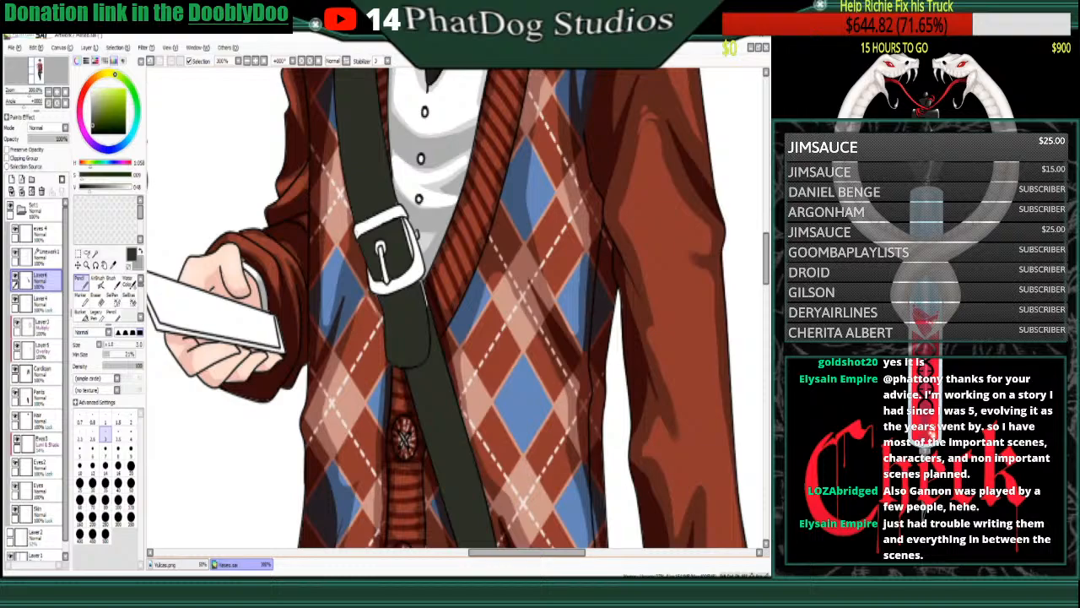
pyautogui.moveTo(356, 224)
pyautogui.mouseDown()
pyautogui.moveTo(358, 236)
pyautogui.moveTo(357, 227)
pyautogui.moveTo(404, 212)
pyautogui.mouseUp()
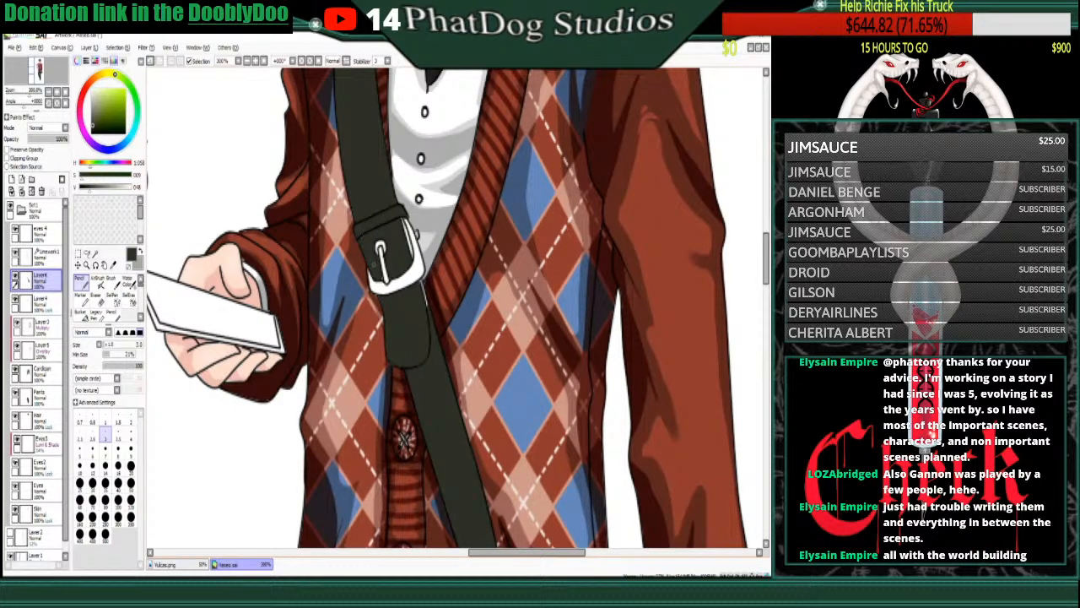
pyautogui.moveTo(380, 275); pyautogui.dragTo(385, 281)
pyautogui.moveTo(423, 284); pyautogui.dragTo(428, 305)
pyautogui.moveTo(402, 221)
pyautogui.mouseDown()
pyautogui.moveTo(414, 260)
pyautogui.moveTo(404, 221)
pyautogui.mouseUp()
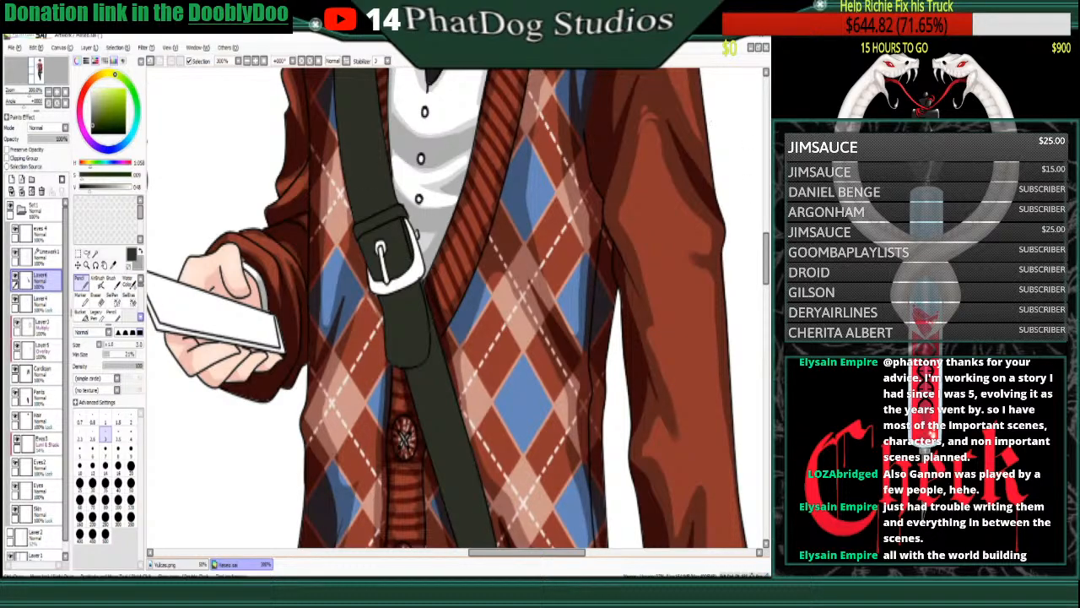
# - Clean up the strap edge beside the buckle's lower corner with the Eraser and Pencil
pyautogui.press('e')
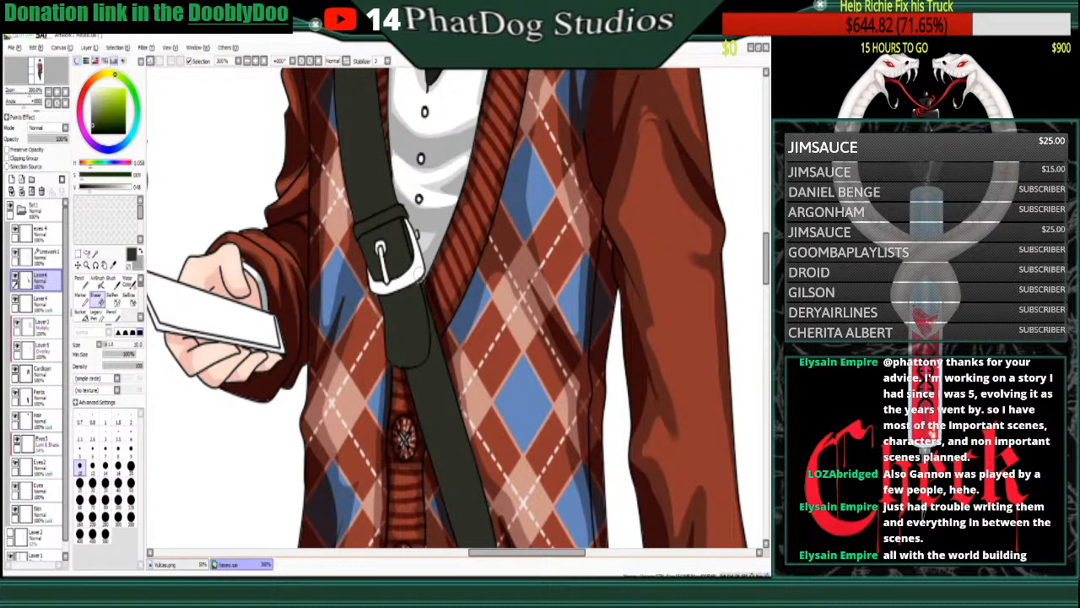
pyautogui.press('n')
pyautogui.press('n')
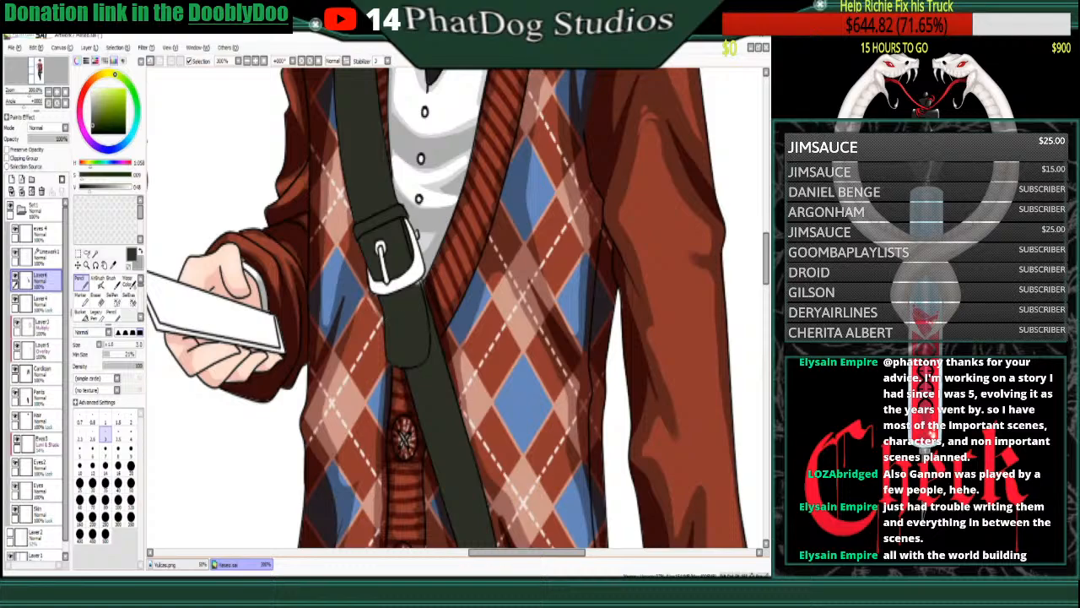
pyautogui.moveTo(418, 287); pyautogui.dragTo(422, 282)
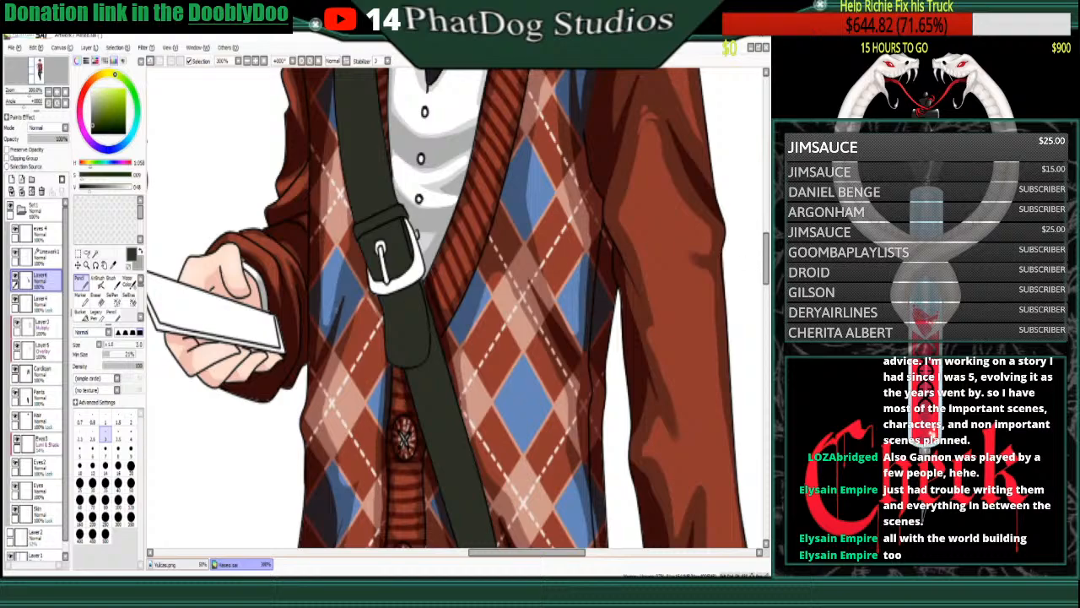
# - Touch up the cardigan's ribbing along the upper strap with a sampled dark brown on the Cardigan layer
pyautogui.rightClick(346, 342)
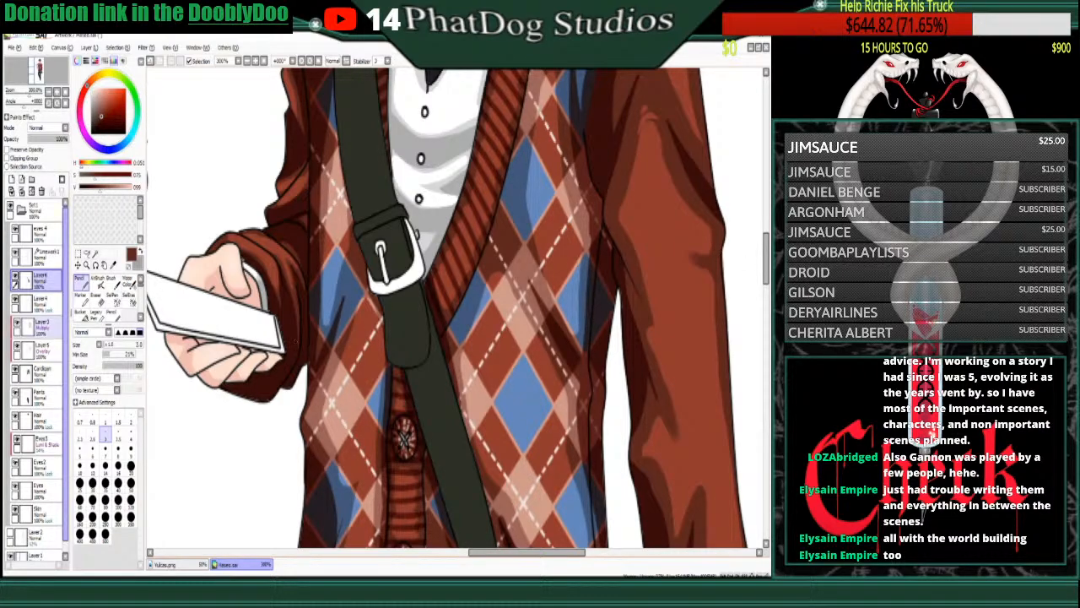
pyautogui.click(42, 374)
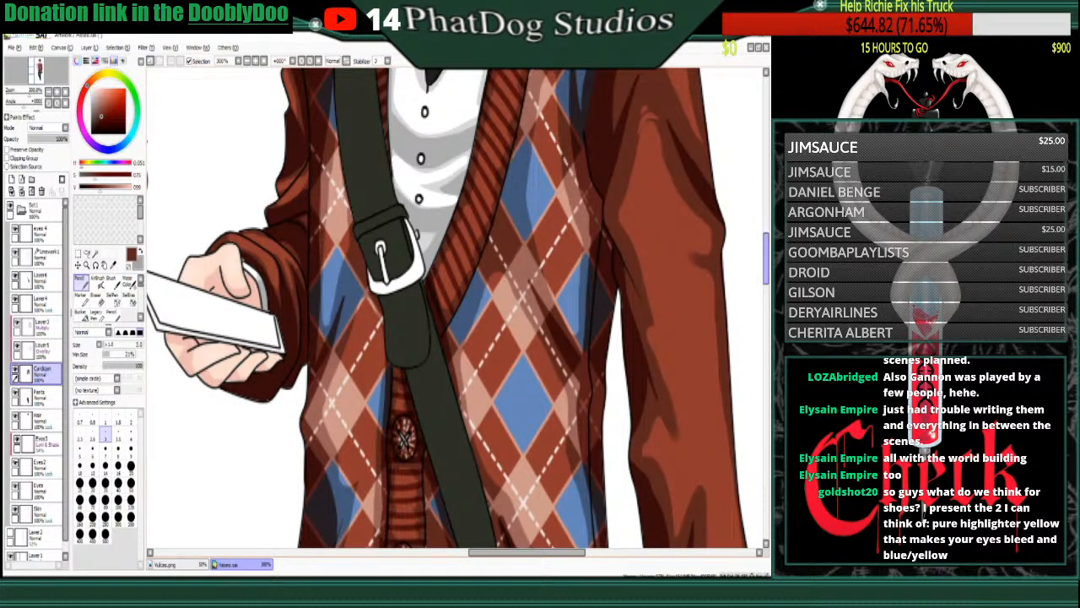
pyautogui.moveTo(765, 269); pyautogui.dragTo(761, 243)
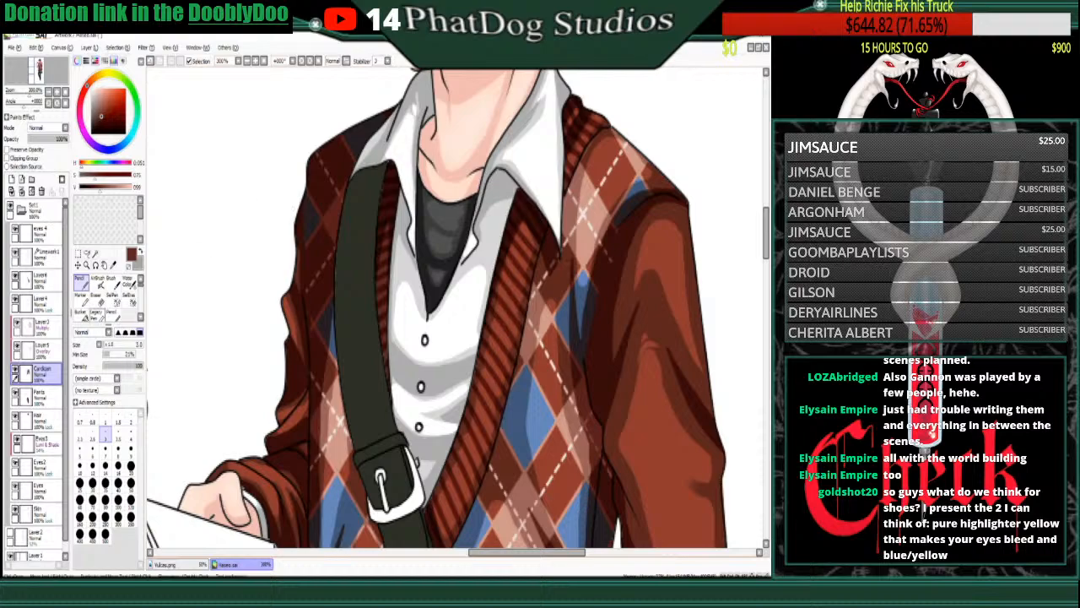
pyautogui.click(95, 295)
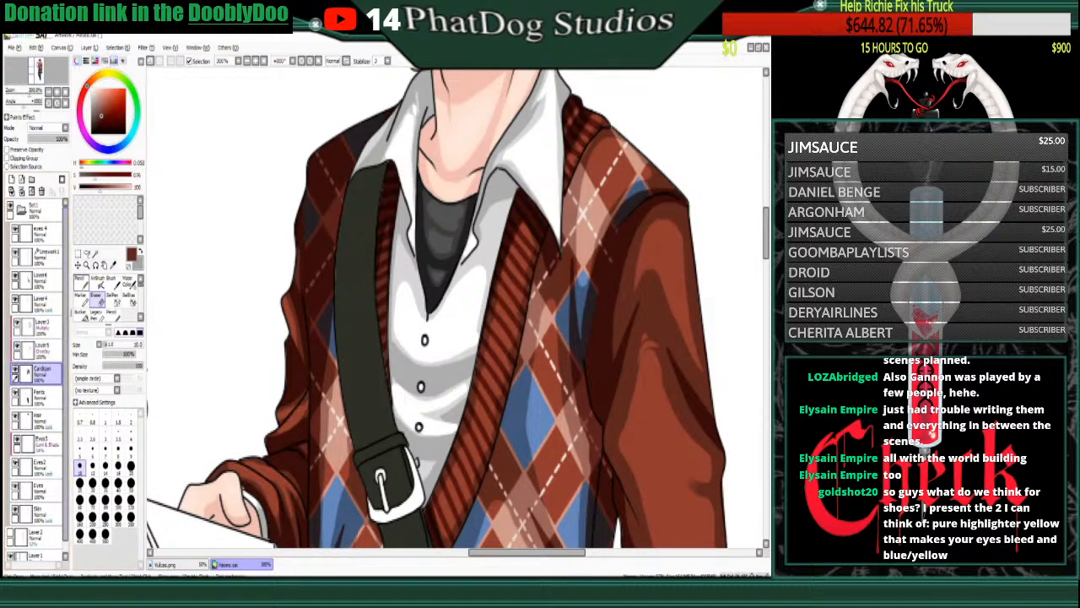
pyautogui.click(81, 279)
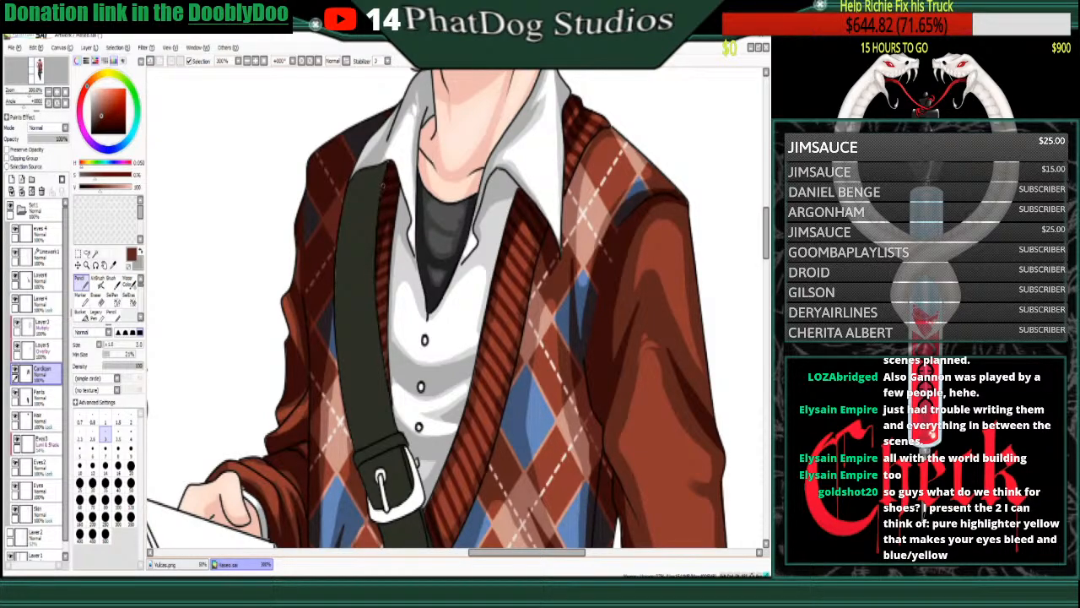
# - Touch up the strap and the bag's upper area on the bag layer using their sampled greens
pyautogui.rightClick(367, 299)
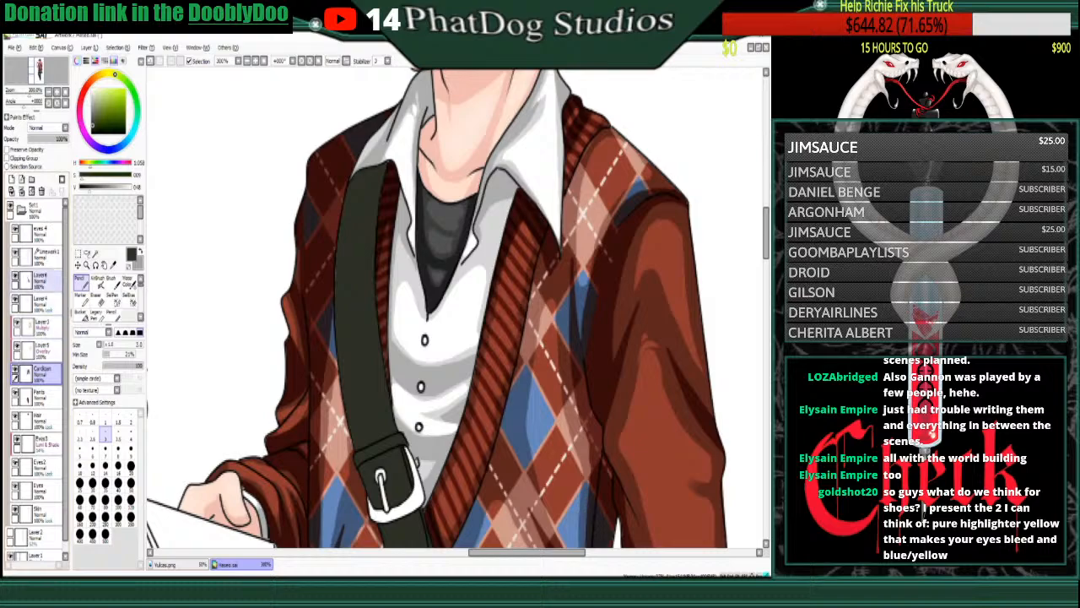
pyautogui.click(38, 280)
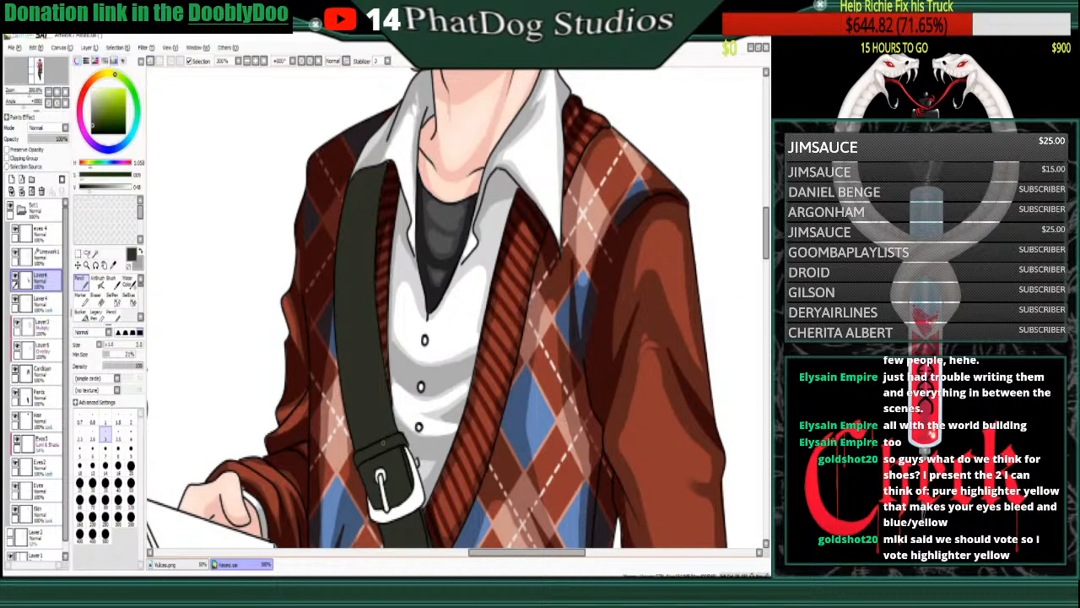
pyautogui.scroll(-1, 380, 443)
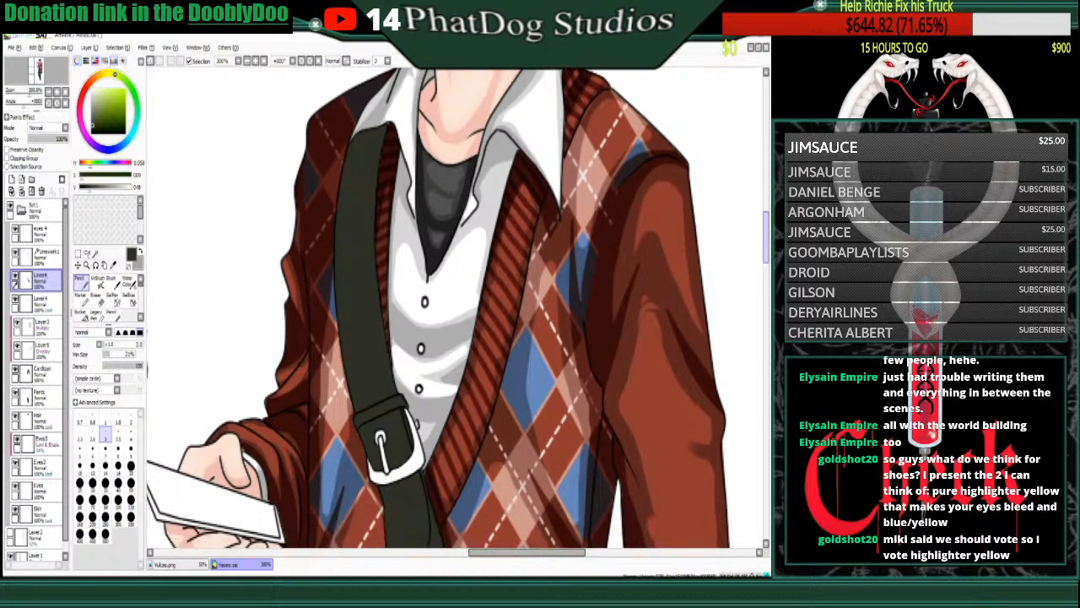
pyautogui.scroll(-10, 451, 308)
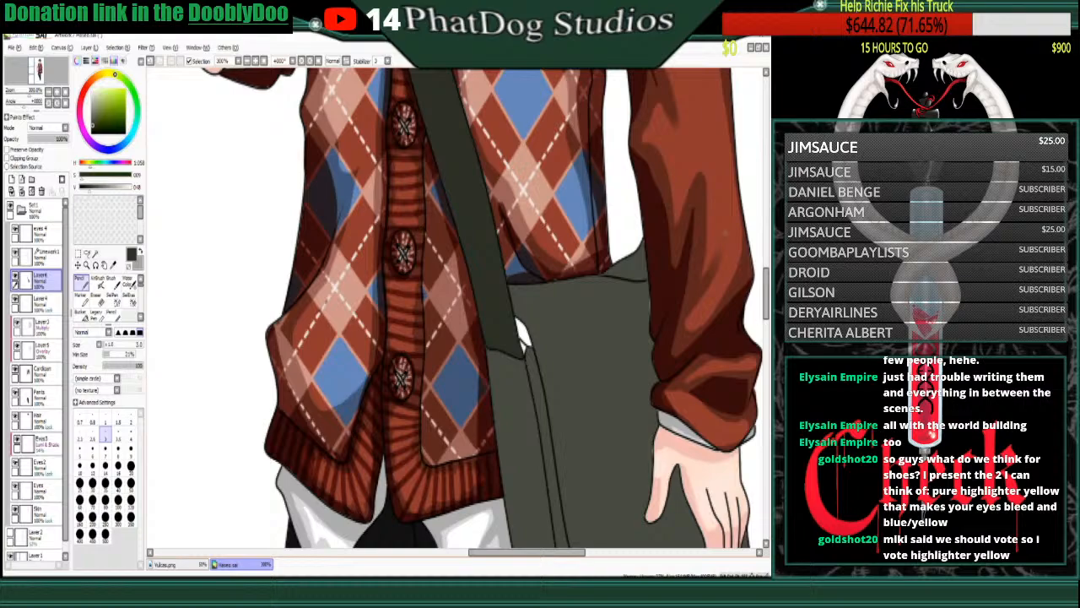
pyautogui.keyDown('alt'); pyautogui.click(633, 378); pyautogui.keyUp('alt')
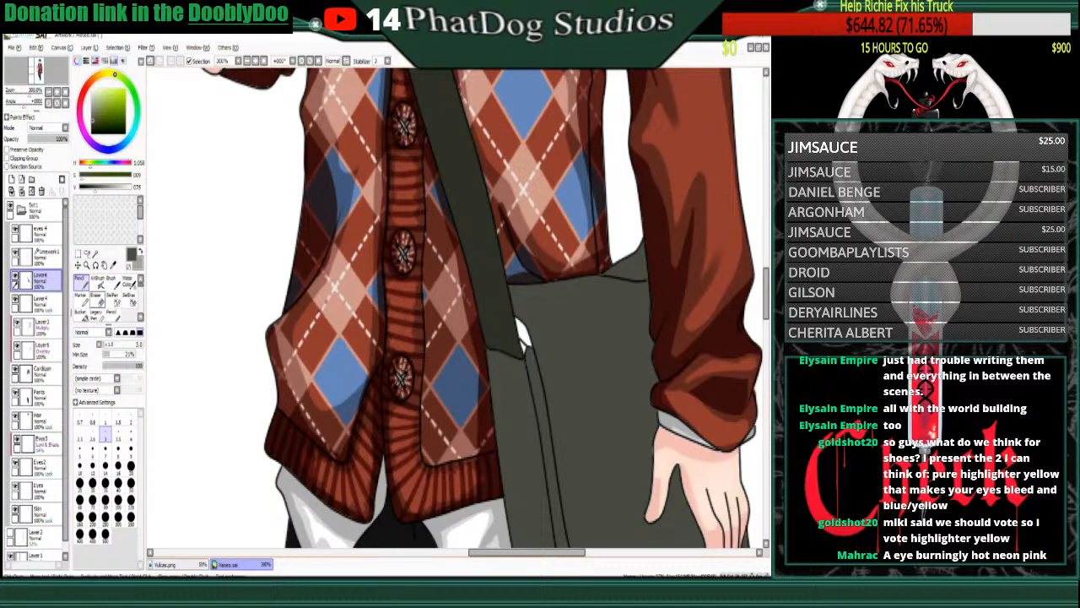
pyautogui.press('e')
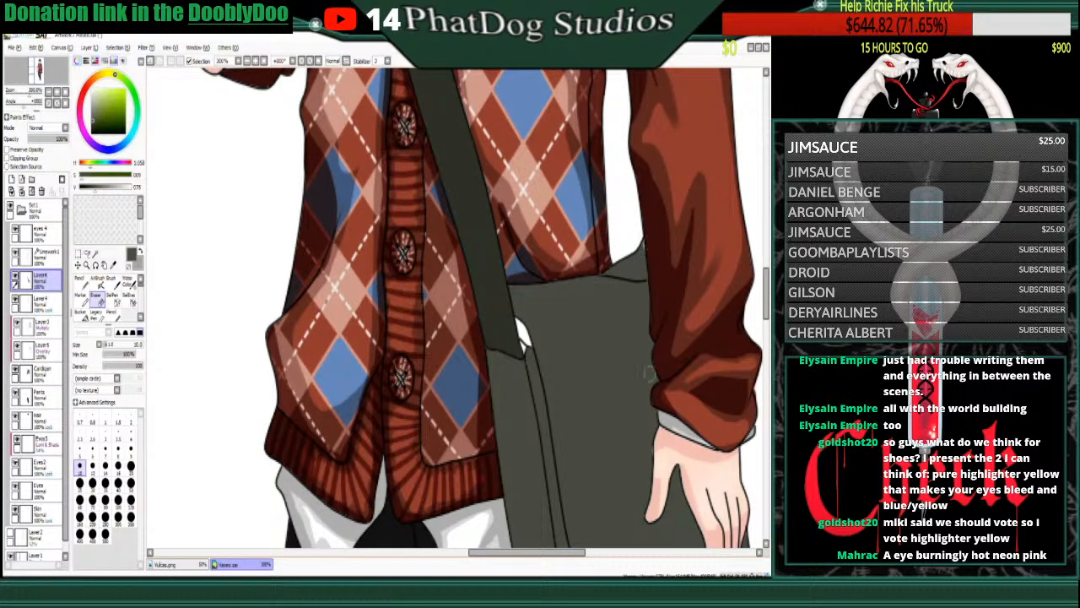
pyautogui.click(82, 284)
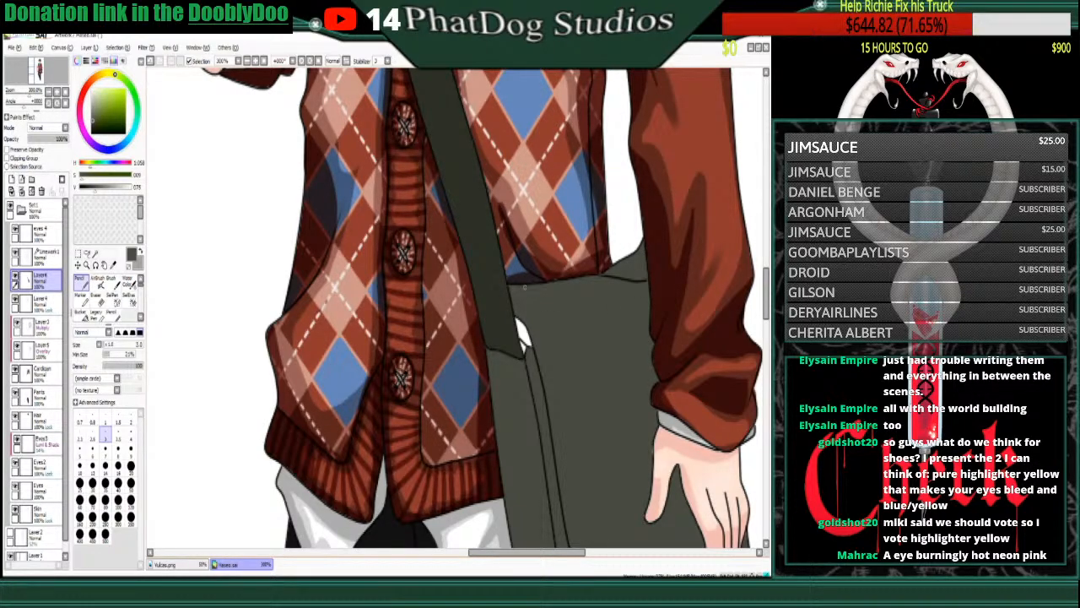
# - Fill the white tip of the strap tab below the bag's clasp ring with the bag's green
pyautogui.scroll(-5, 599, 454)
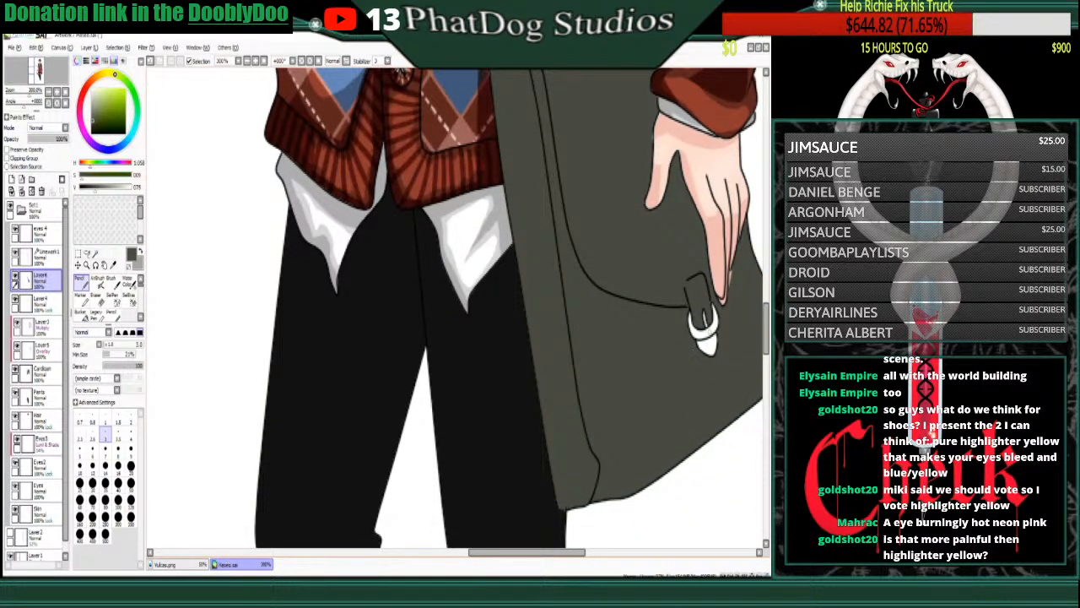
pyautogui.moveTo(699, 338)
pyautogui.mouseDown()
pyautogui.moveTo(714, 341)
pyautogui.moveTo(698, 341)
pyautogui.moveTo(711, 354)
pyautogui.mouseUp()
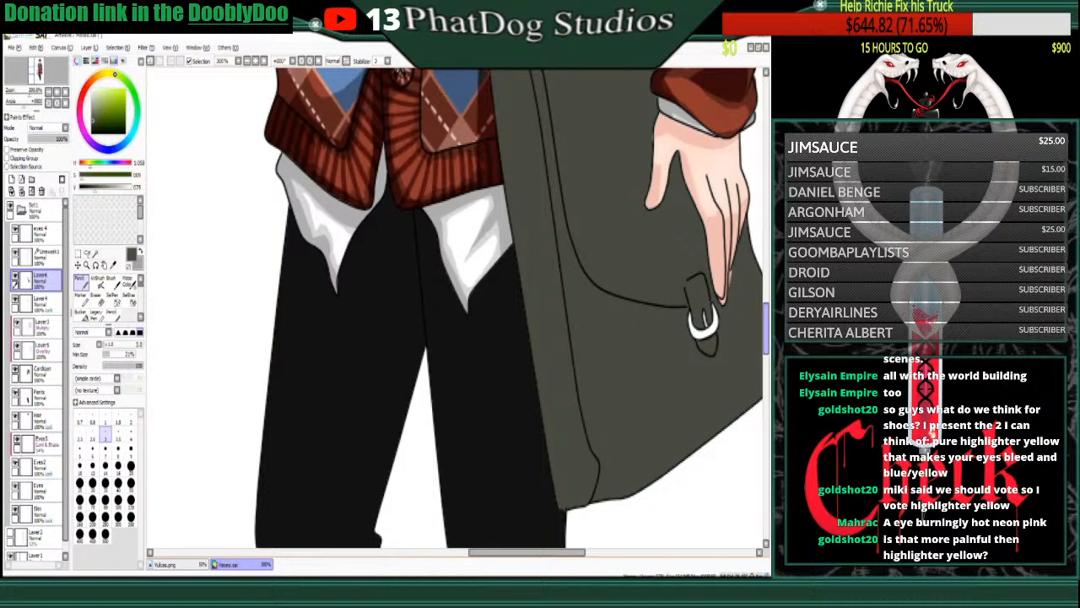
# - Fill the white gap where the strap joins the bag with the bag's green, leaving Preserve Opacity off
pyautogui.scroll(5, 512, 309)
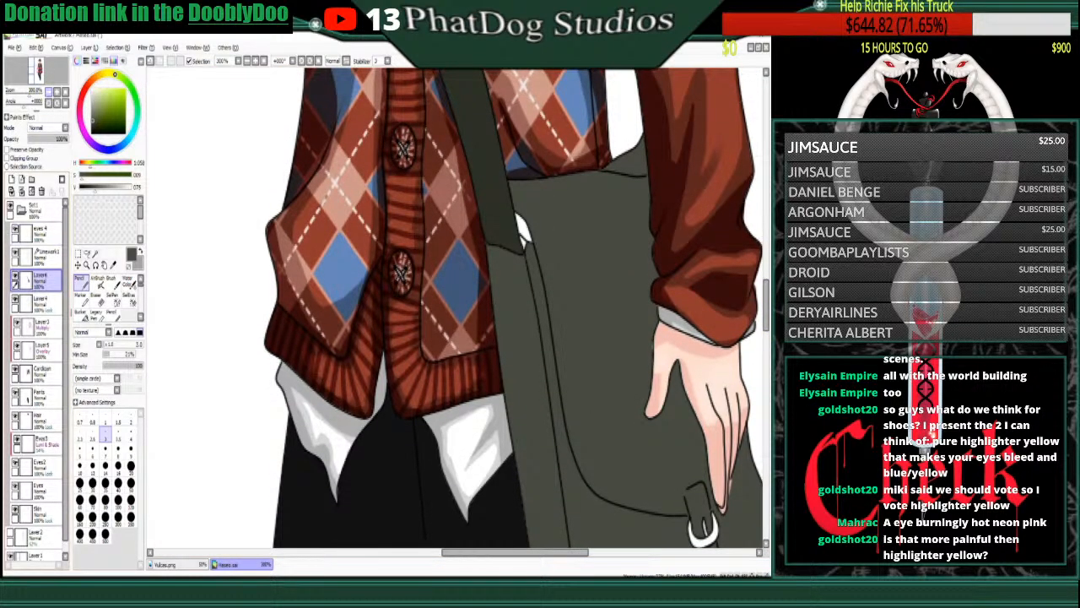
pyautogui.click(49, 92)
pyautogui.click(49, 92)
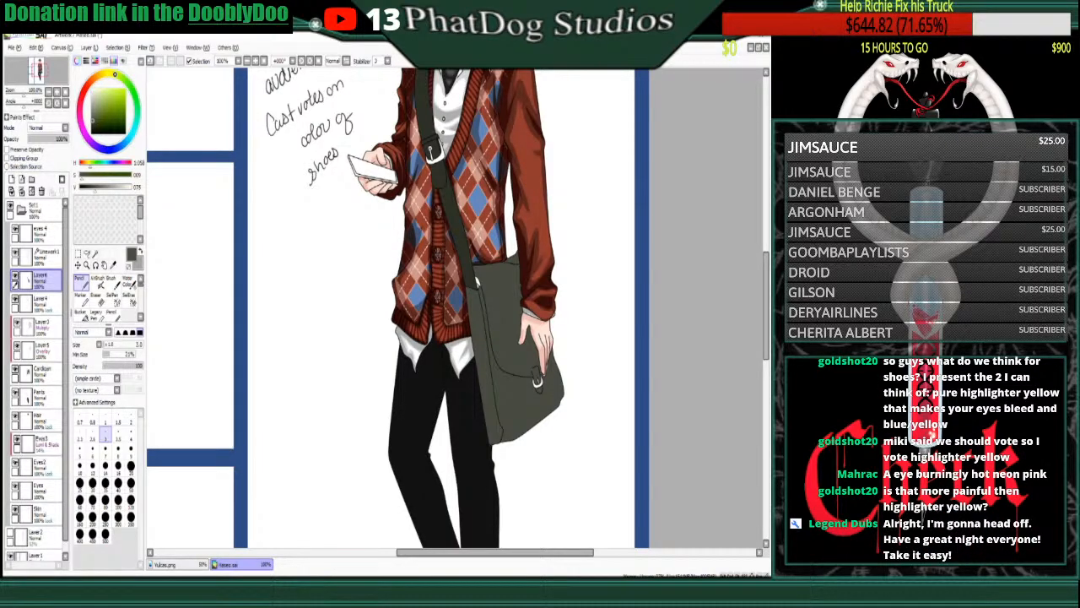
pyautogui.click(24, 149)
pyautogui.scroll(2, 455, 308)
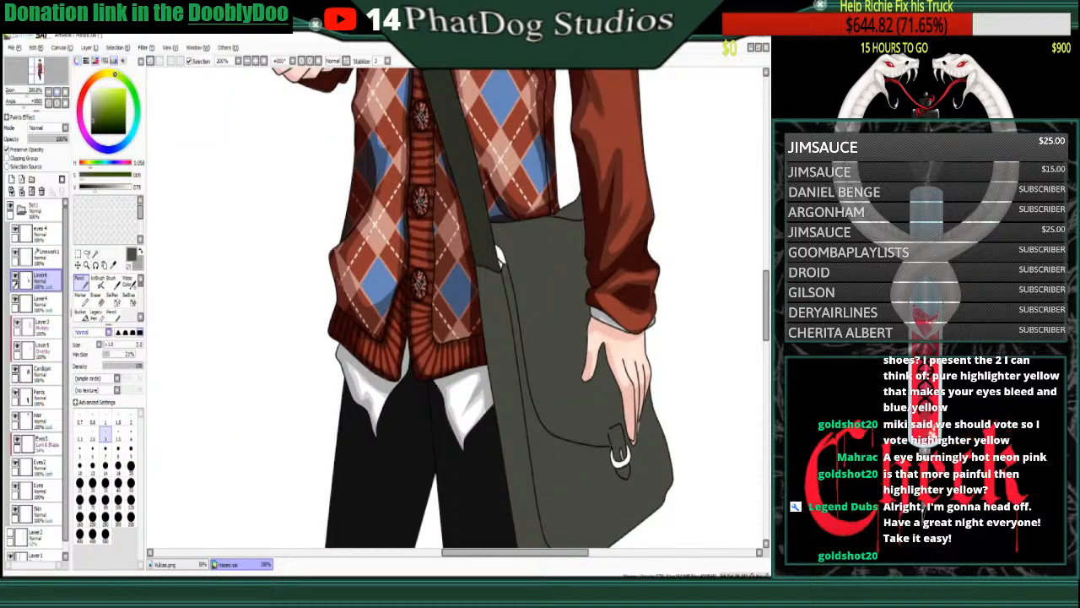
pyautogui.click(24, 150)
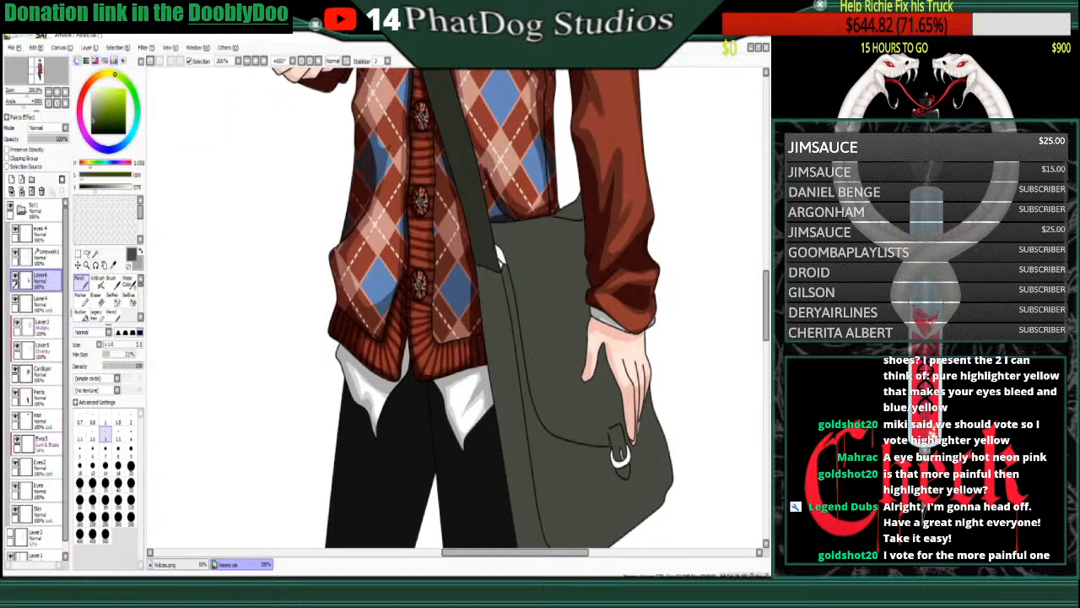
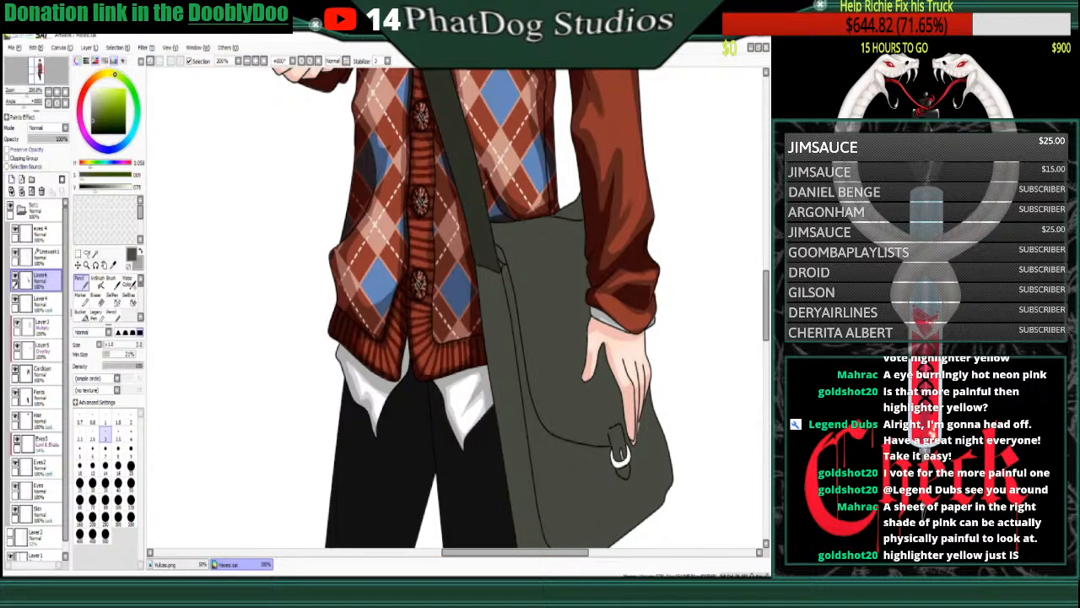
# - Turn on Preserve Opacity for the bag layer and try a lighter grey-green stroke on the bag flap with a bristle brush shape
pyautogui.click(8, 150)
pyautogui.click(94, 390)
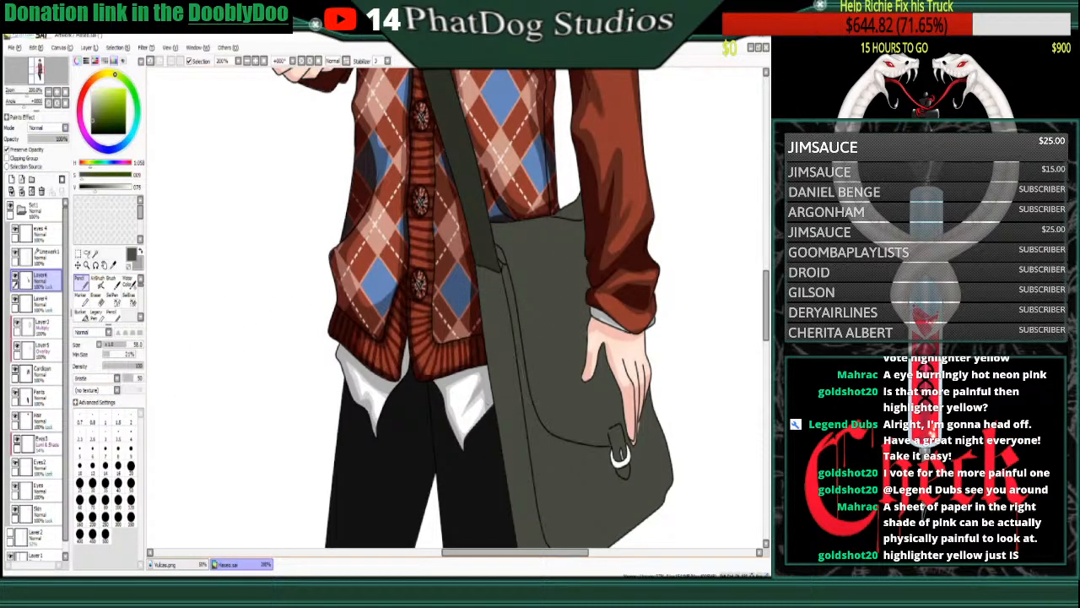
pyautogui.moveTo(519, 371)
pyautogui.mouseDown()
pyautogui.moveTo(538, 283)
pyautogui.moveTo(548, 401)
pyautogui.mouseUp()
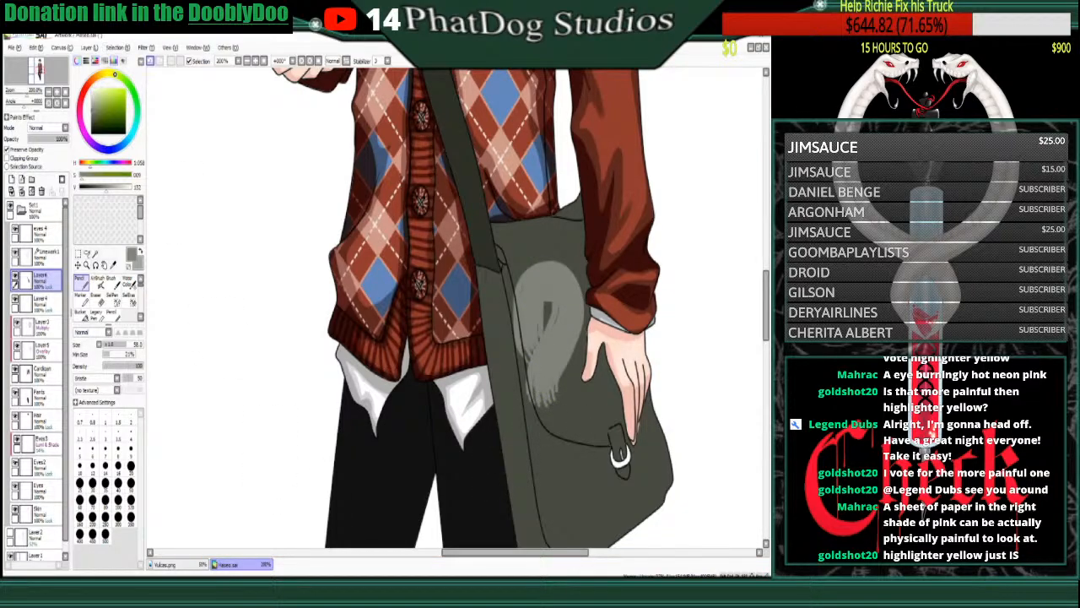
pyautogui.click(151, 61)
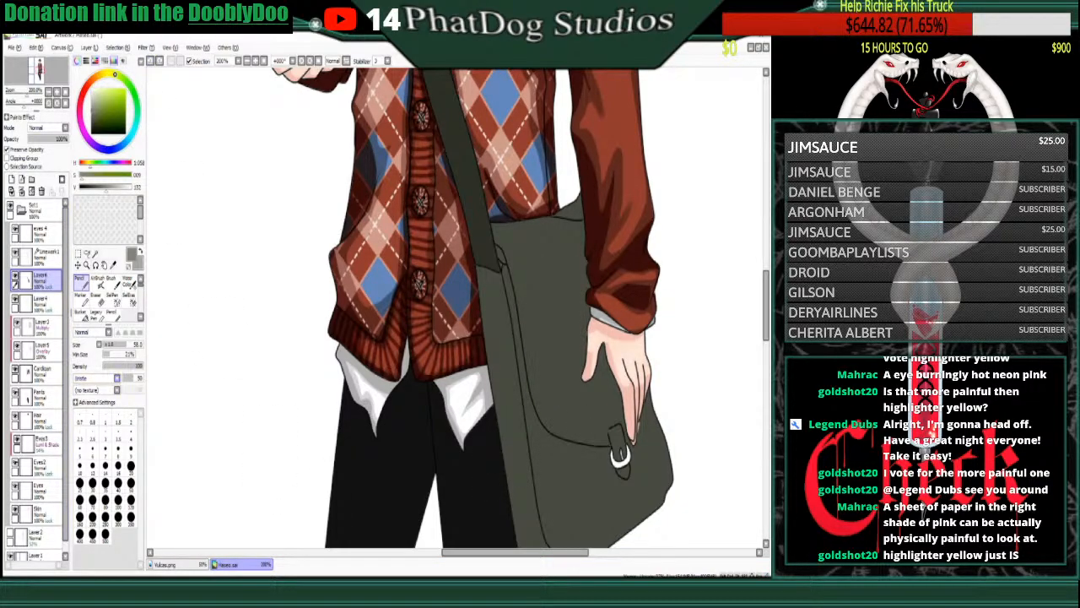
# - Set the Pencil's brush shape to Spread&Noise and its texture to Canvas
pyautogui.click(95, 403)
pyautogui.click(95, 390)
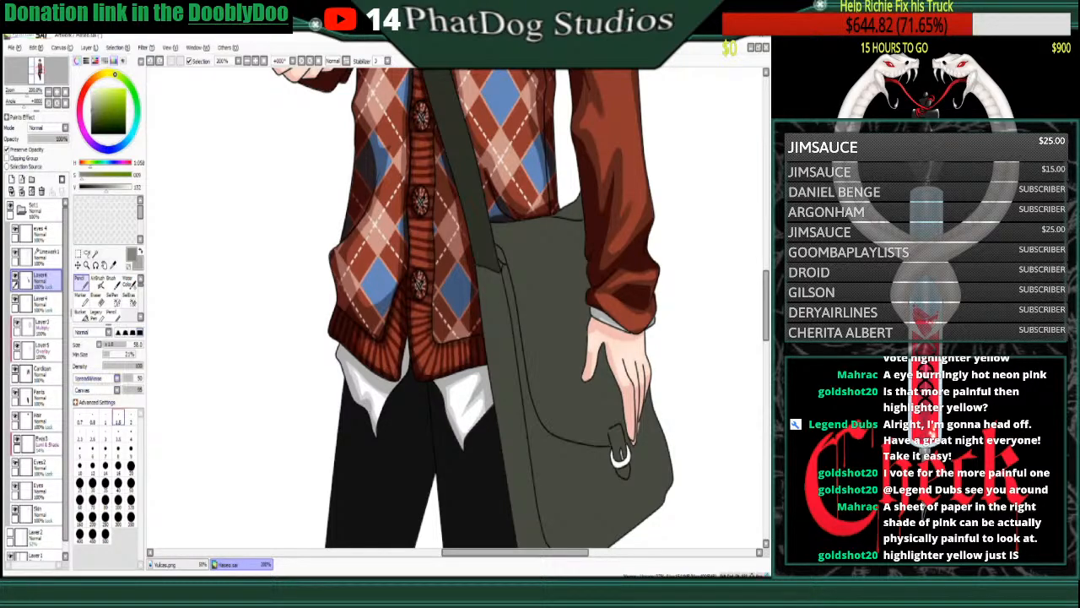
# - Cover the whole messenger bag with a faint Canvas texture in the lighter grey-green, undoing the first test stroke
pyautogui.moveTo(528, 341)
pyautogui.mouseDown()
pyautogui.moveTo(552, 385)
pyautogui.moveTo(556, 443)
pyautogui.moveTo(540, 412)
pyautogui.mouseUp()
pyautogui.hotkey('ctrl', 'z')
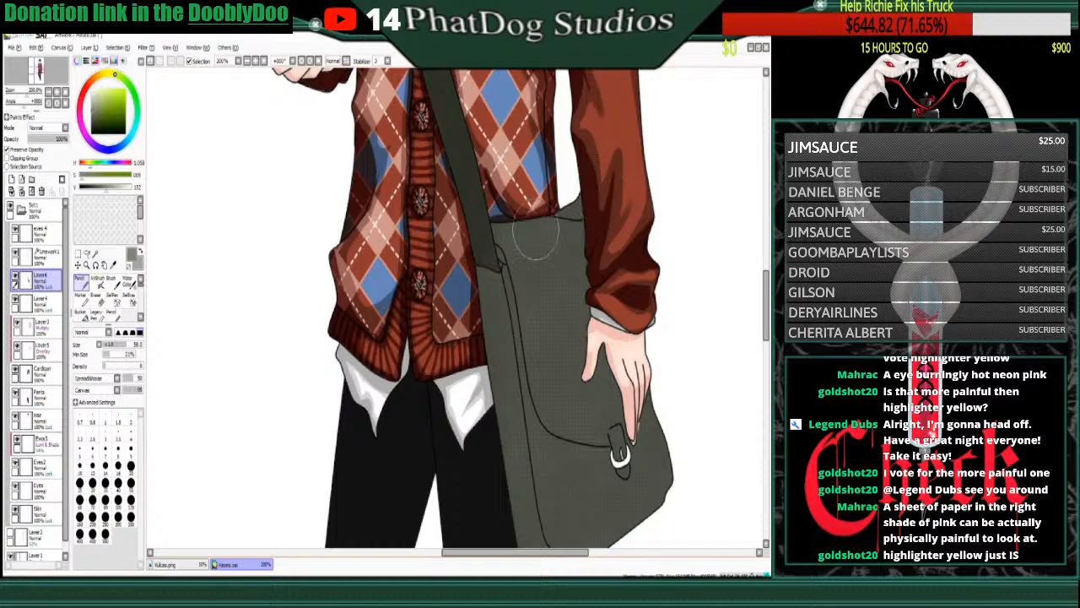
pyautogui.moveTo(765, 295)
pyautogui.mouseDown()
pyautogui.moveTo(766, 322)
pyautogui.moveTo(765, 287)
pyautogui.moveTo(766, 301)
pyautogui.mouseUp()
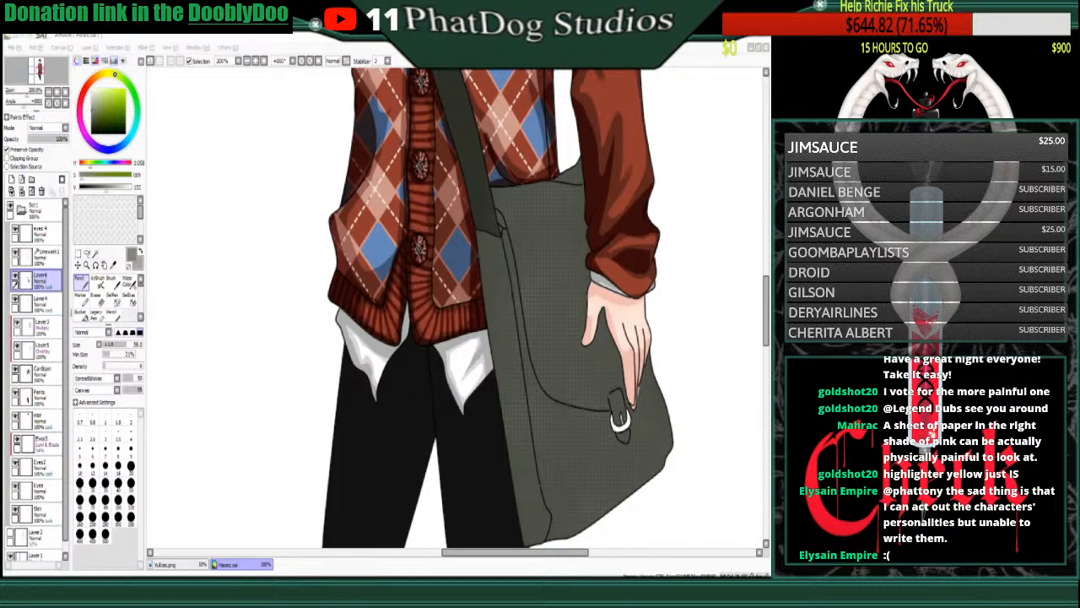
pyautogui.hotkey('alt', 'Tab')
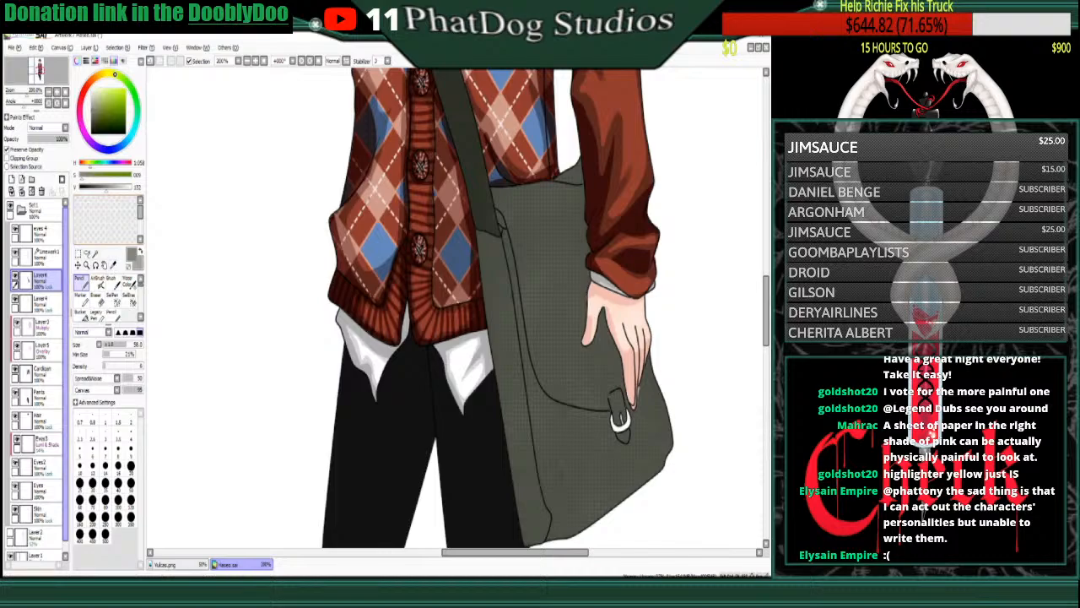
# - Add a new layer above the bag layer, clip it to the bag, and set its blending mode to Multiply
pyautogui.click(11, 179)
pyautogui.click(24, 159)
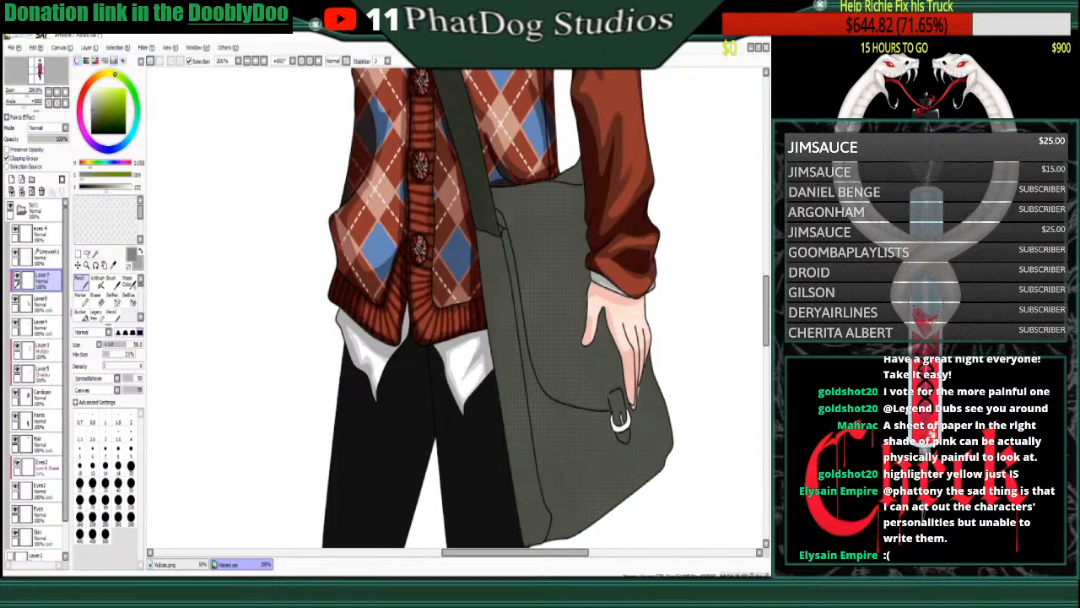
pyautogui.click(64, 128)
pyautogui.click(44, 144)
# - Reset the Pencil to a simple circle with no texture, size 11, and raise its density to the maximum
pyautogui.click(94, 389)
pyautogui.click(116, 390)
pyautogui.click(94, 401)
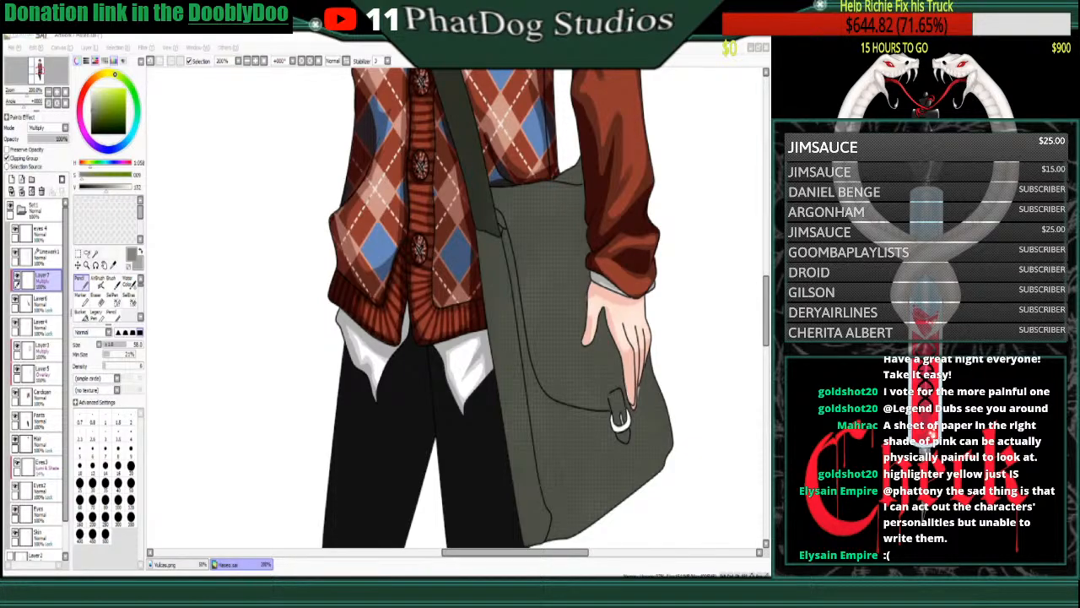
pyautogui.hotkey('alt', 'Tab')
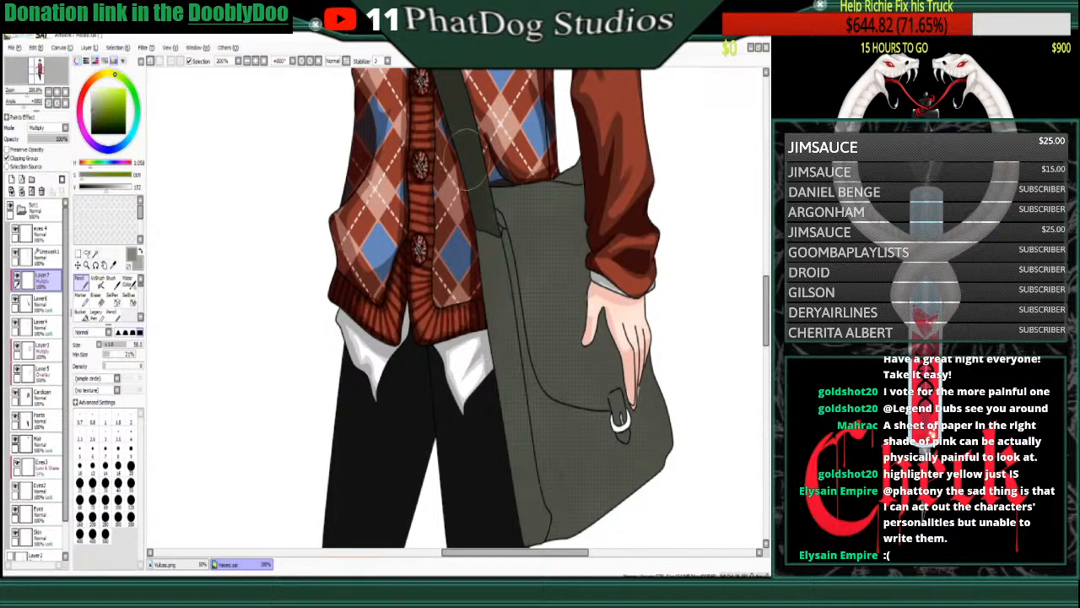
pyautogui.click(79, 482)
pyautogui.click(107, 344)
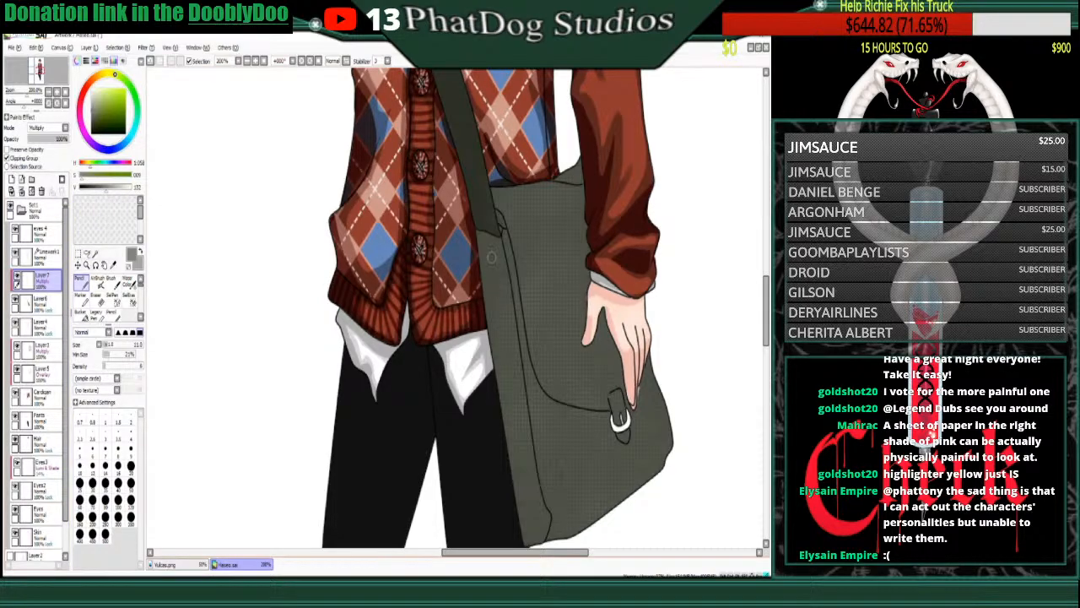
pyautogui.moveTo(106, 365); pyautogui.dragTo(144, 366)
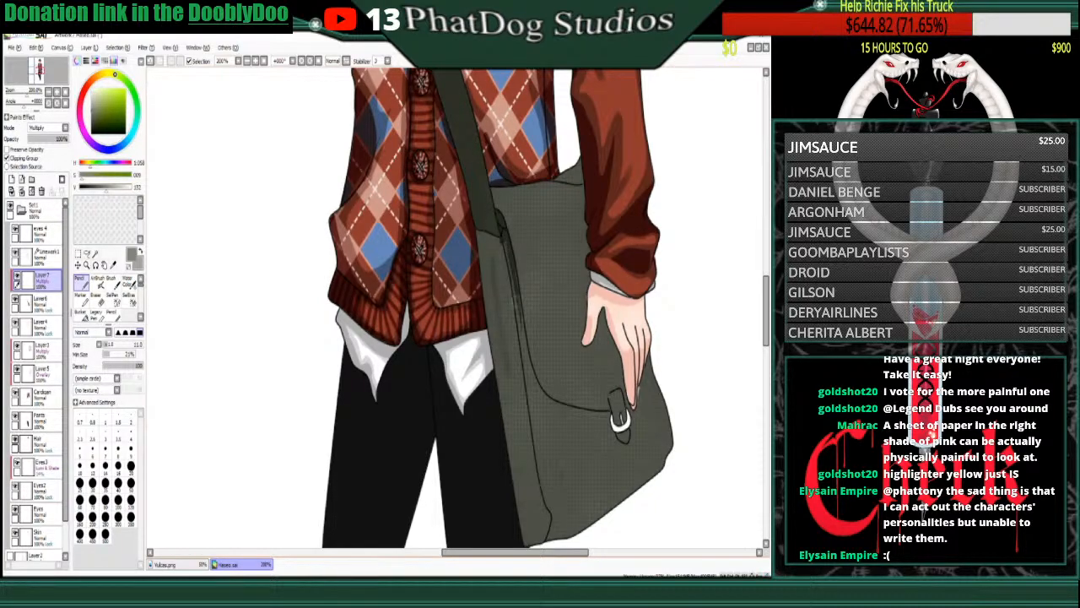
# - Paint shadows along the bag's front seam, beneath the flap's curved edge and across the bottom of the bag
pyautogui.moveTo(532, 366); pyautogui.dragTo(535, 382)
pyautogui.moveTo(524, 340)
pyautogui.mouseDown()
pyautogui.moveTo(537, 395)
pyautogui.moveTo(530, 363)
pyautogui.moveTo(576, 427)
pyautogui.moveTo(580, 407)
pyautogui.moveTo(541, 396)
pyautogui.moveTo(612, 421)
pyautogui.mouseUp()
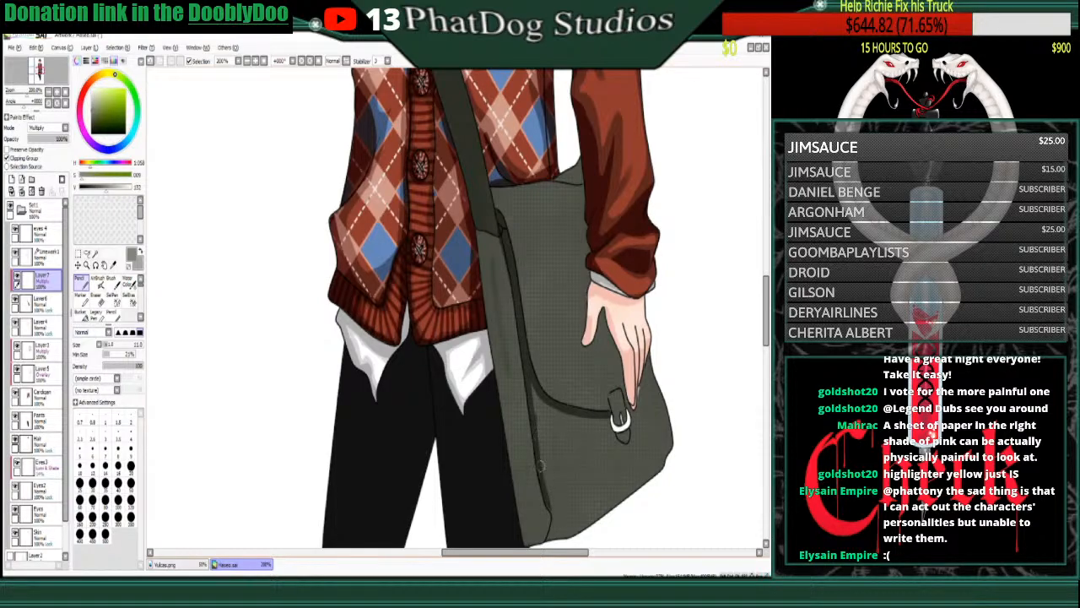
pyautogui.moveTo(553, 515); pyautogui.dragTo(648, 469)
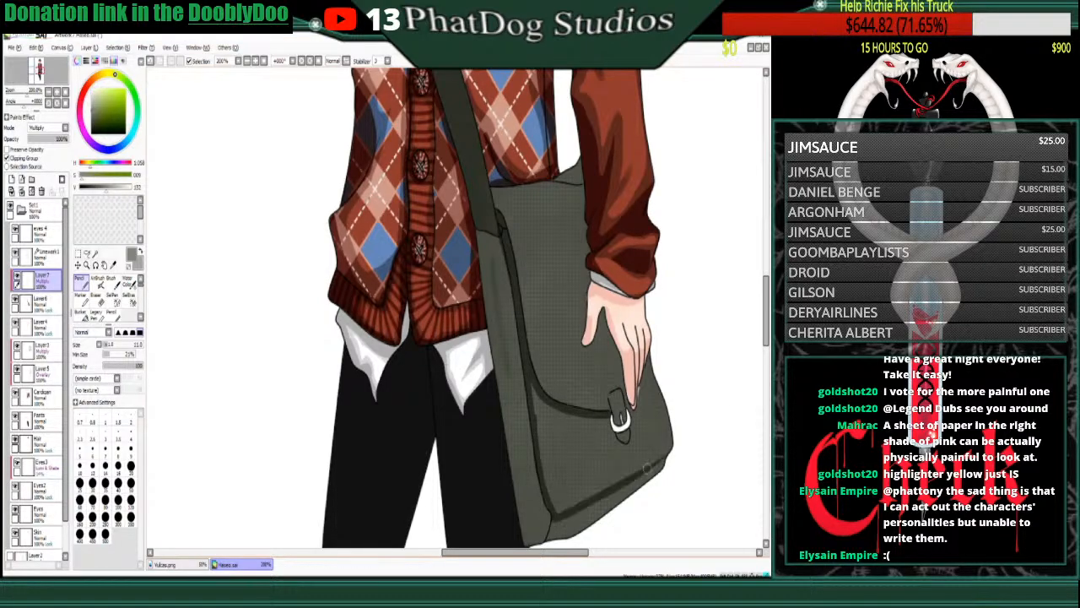
pyautogui.moveTo(554, 519)
pyautogui.mouseDown()
pyautogui.moveTo(550, 536)
pyautogui.moveTo(676, 461)
pyautogui.moveTo(663, 465)
pyautogui.mouseUp()
pyautogui.moveTo(610, 498); pyautogui.dragTo(652, 482)
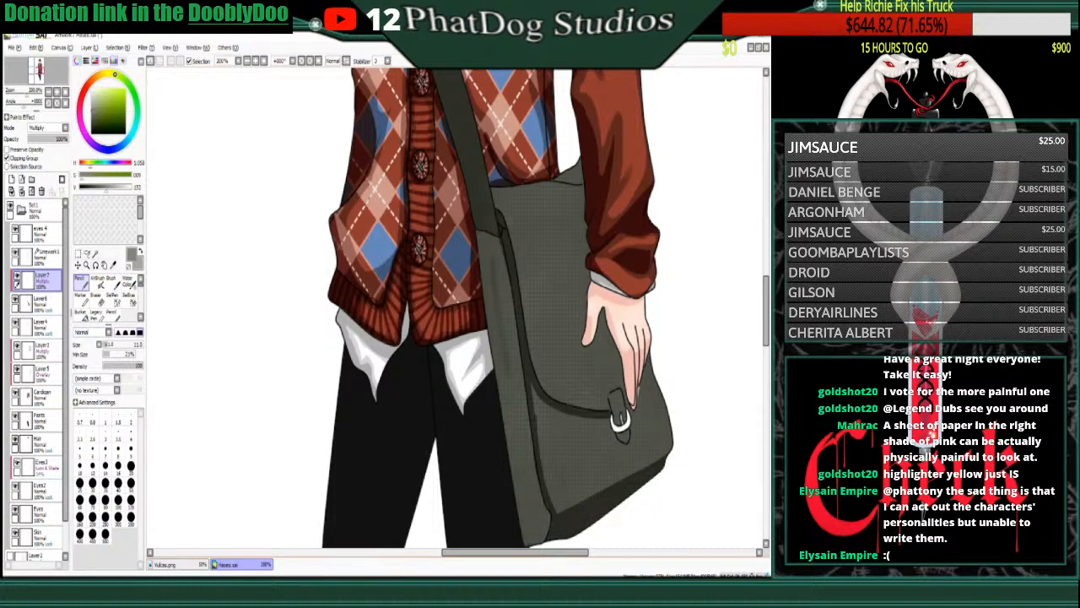
pyautogui.moveTo(560, 525); pyautogui.dragTo(675, 439)
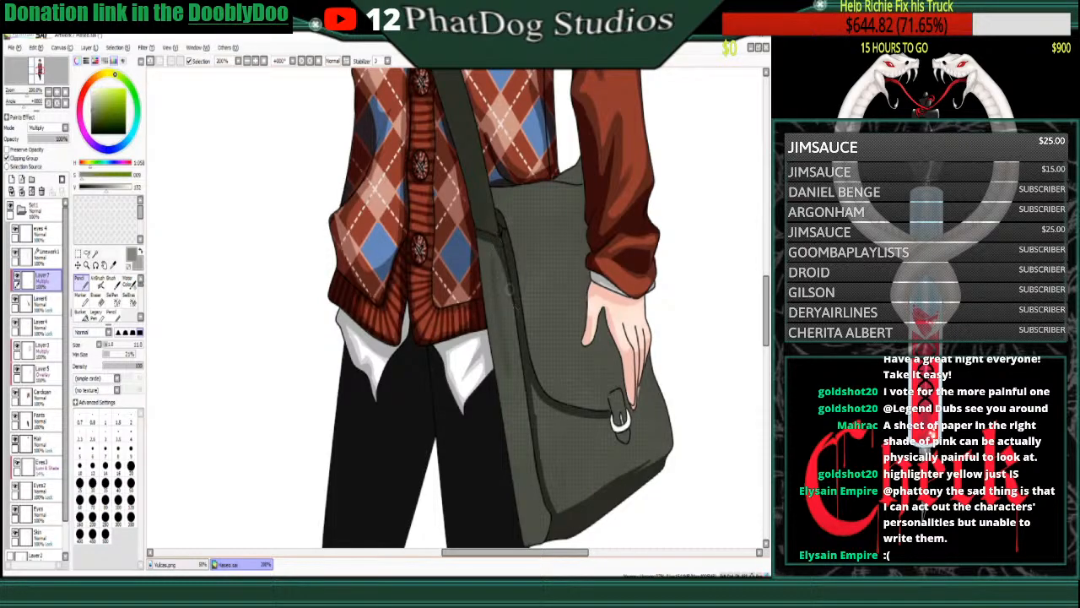
# - Shade the bag's narrow side panel with long shadow strokes from the strap joint down to its lower corner
pyautogui.moveTo(495, 244); pyautogui.dragTo(521, 530)
pyautogui.moveTo(508, 439)
pyautogui.mouseDown()
pyautogui.moveTo(522, 528)
pyautogui.moveTo(484, 251)
pyautogui.moveTo(489, 327)
pyautogui.mouseUp()
pyautogui.moveTo(481, 245); pyautogui.dragTo(485, 298)
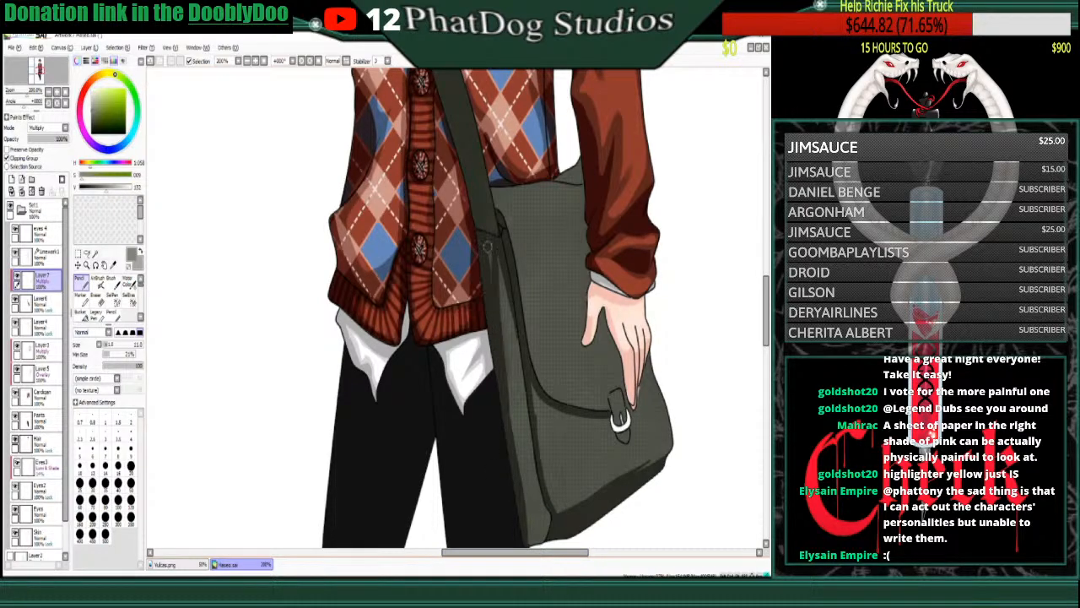
pyautogui.moveTo(495, 250); pyautogui.dragTo(503, 327)
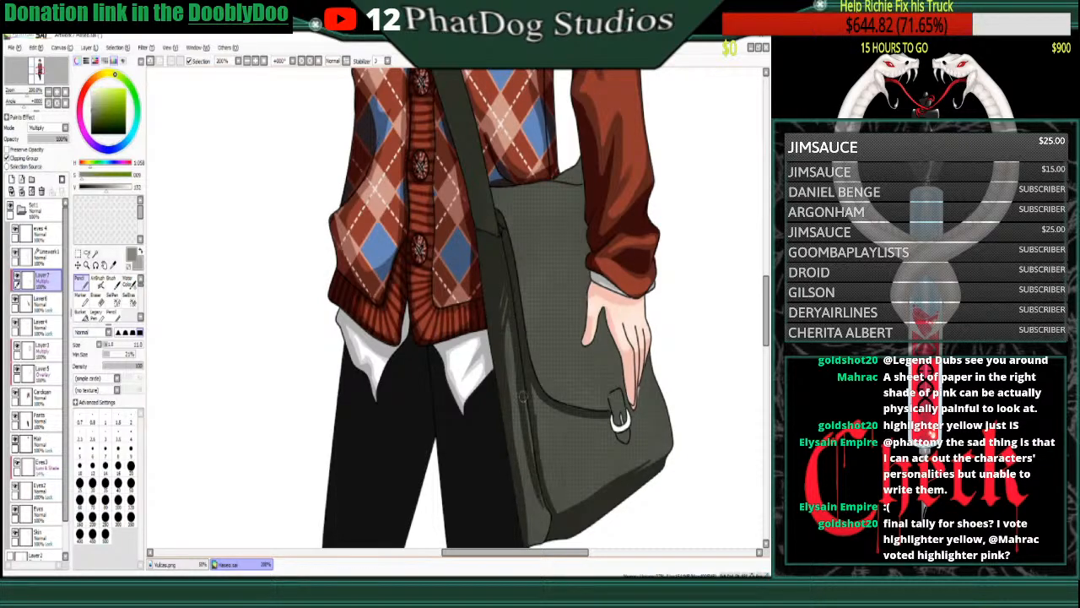
pyautogui.moveTo(529, 377); pyautogui.dragTo(534, 466)
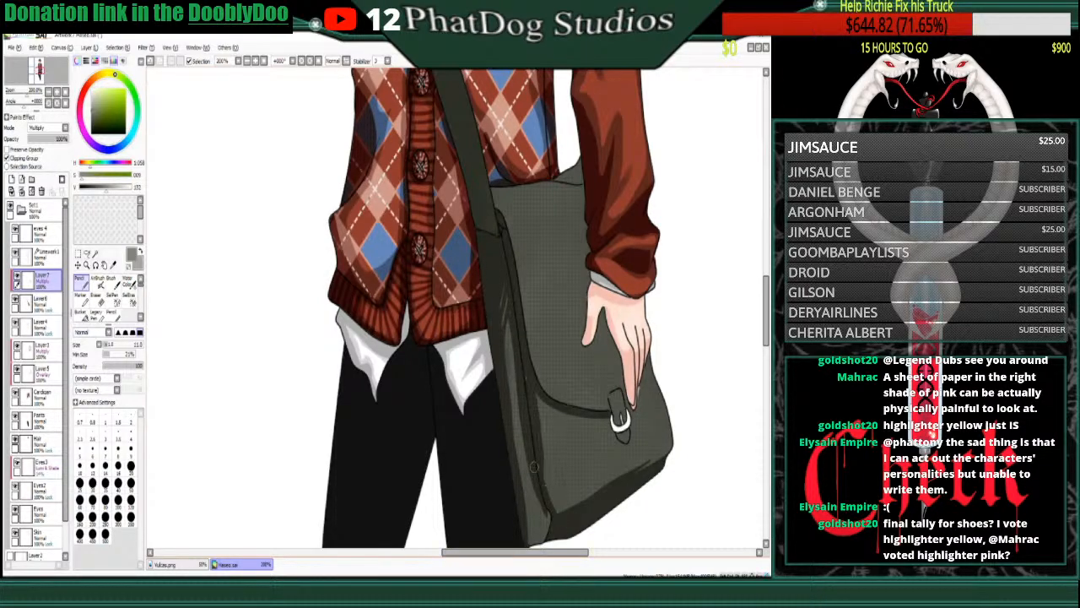
pyautogui.moveTo(549, 508); pyautogui.dragTo(545, 543)
# - Shade the bag's upper edge below the cardigan and the areas beneath the sleeve and hand
pyautogui.moveTo(480, 208); pyautogui.dragTo(581, 185)
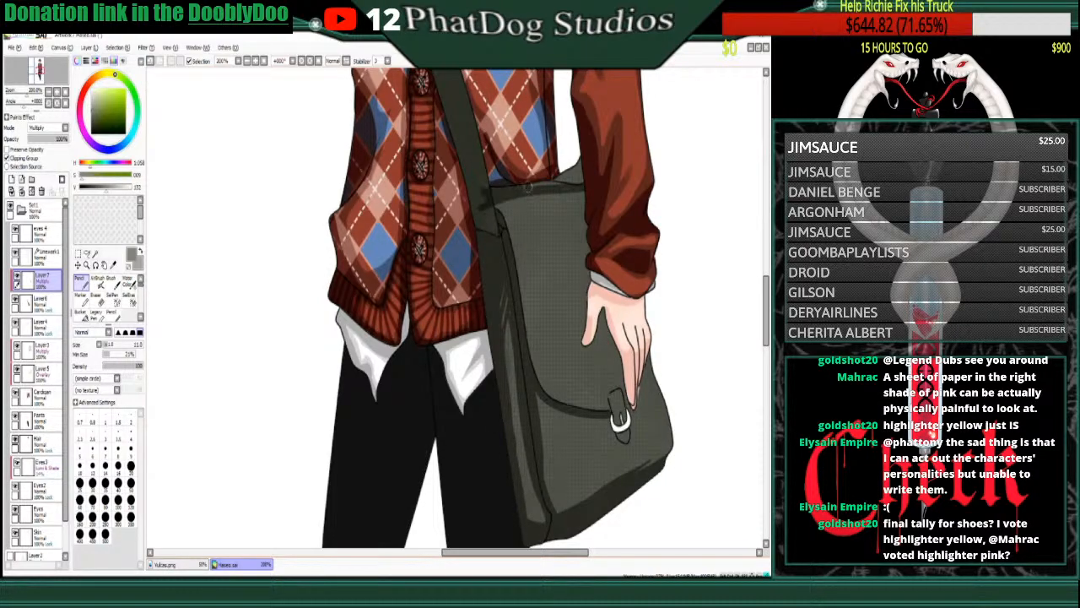
pyautogui.moveTo(549, 180); pyautogui.dragTo(584, 169)
pyautogui.moveTo(503, 193); pyautogui.dragTo(589, 203)
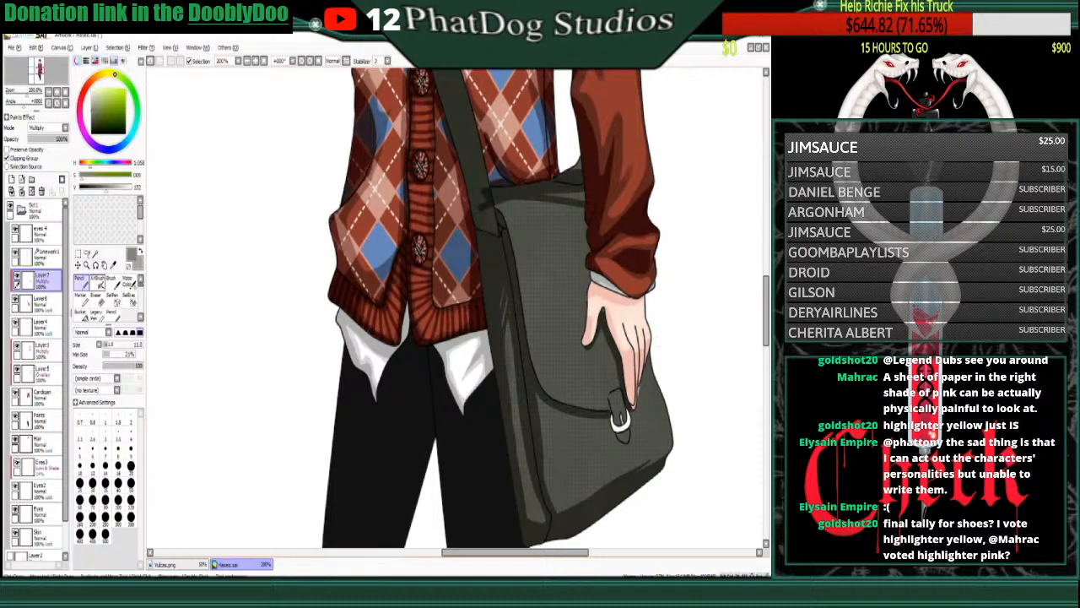
pyautogui.click(96, 295)
pyautogui.click(38, 533)
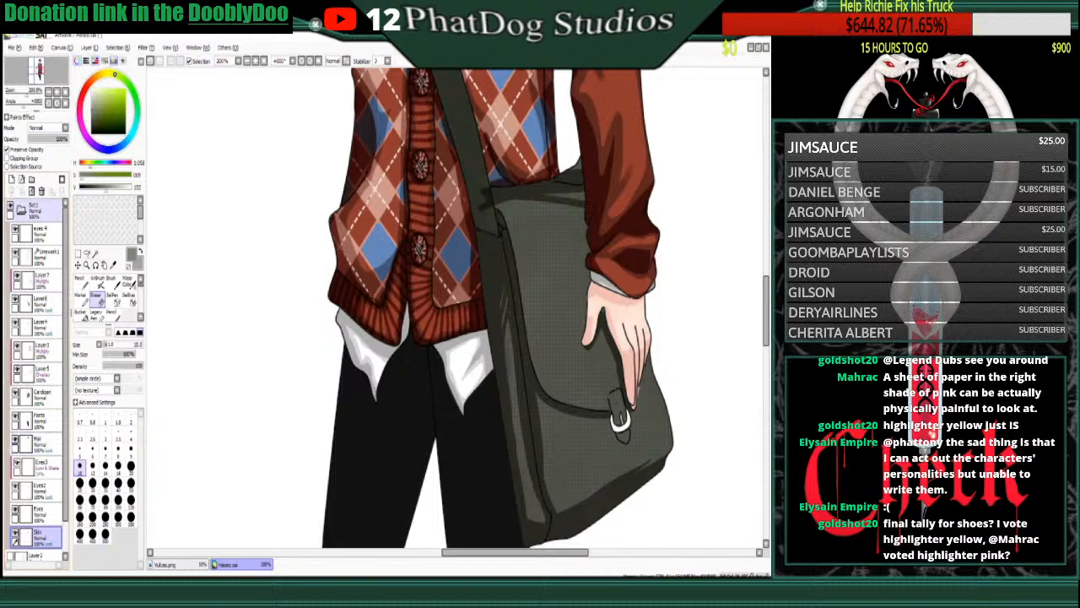
pyautogui.click(25, 149)
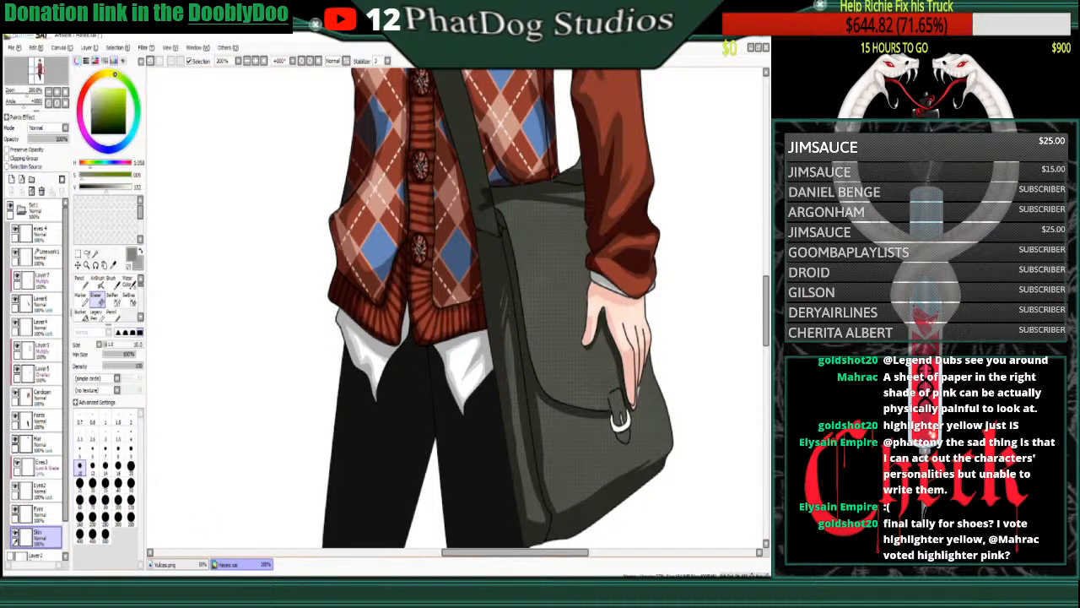
pyautogui.click(38, 302)
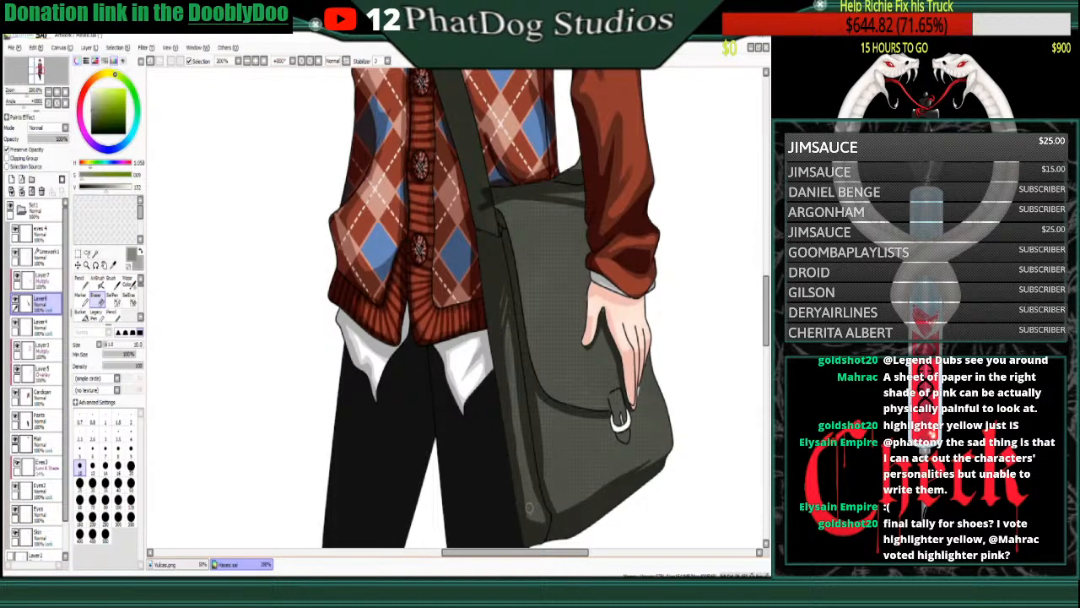
pyautogui.rightClick(528, 507)
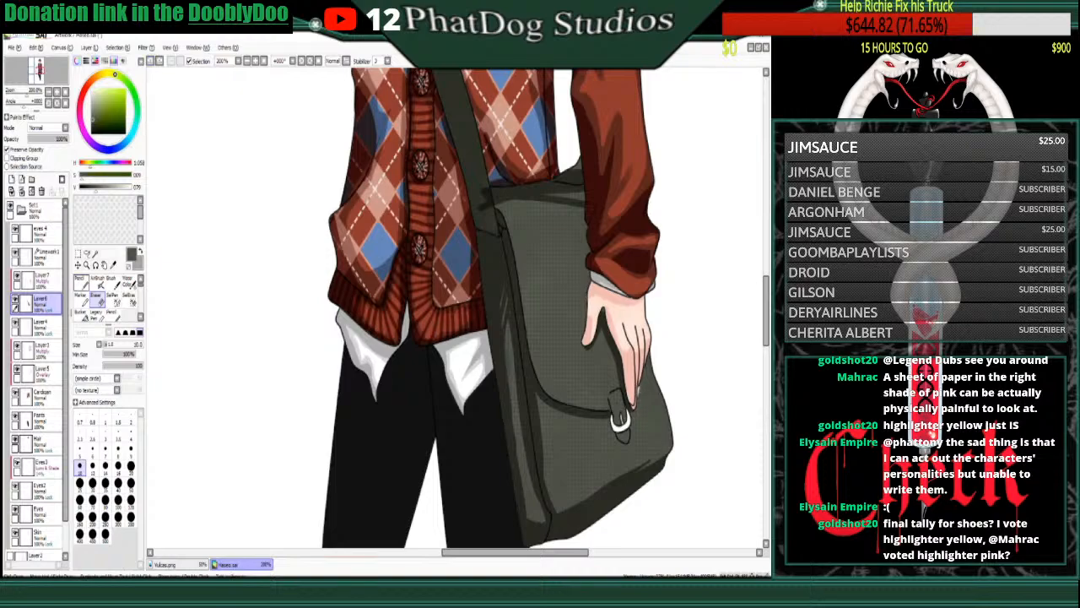
pyautogui.press('n')
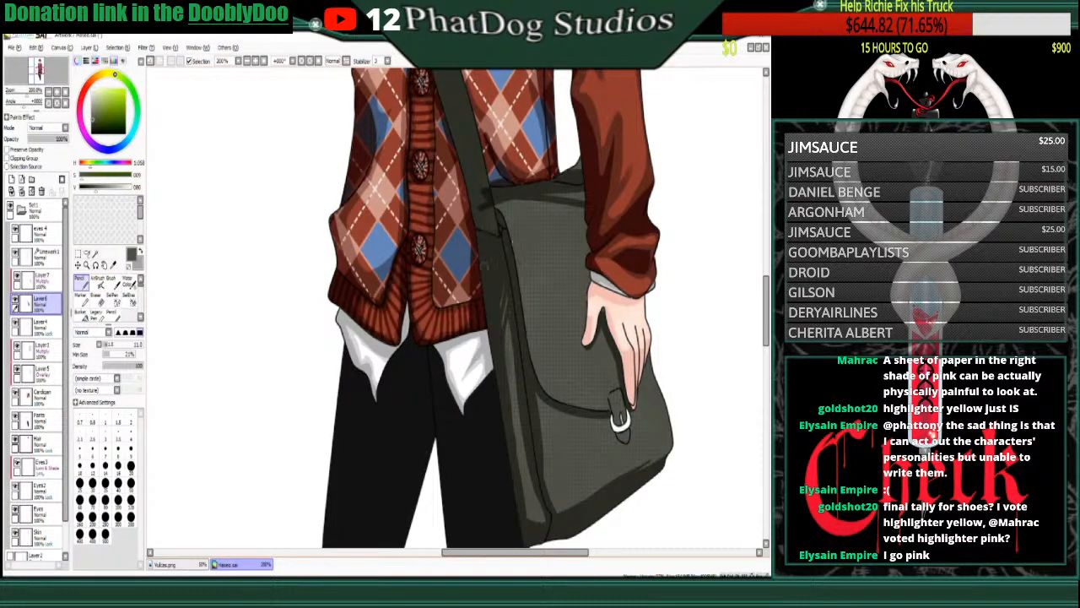
pyautogui.click(38, 279)
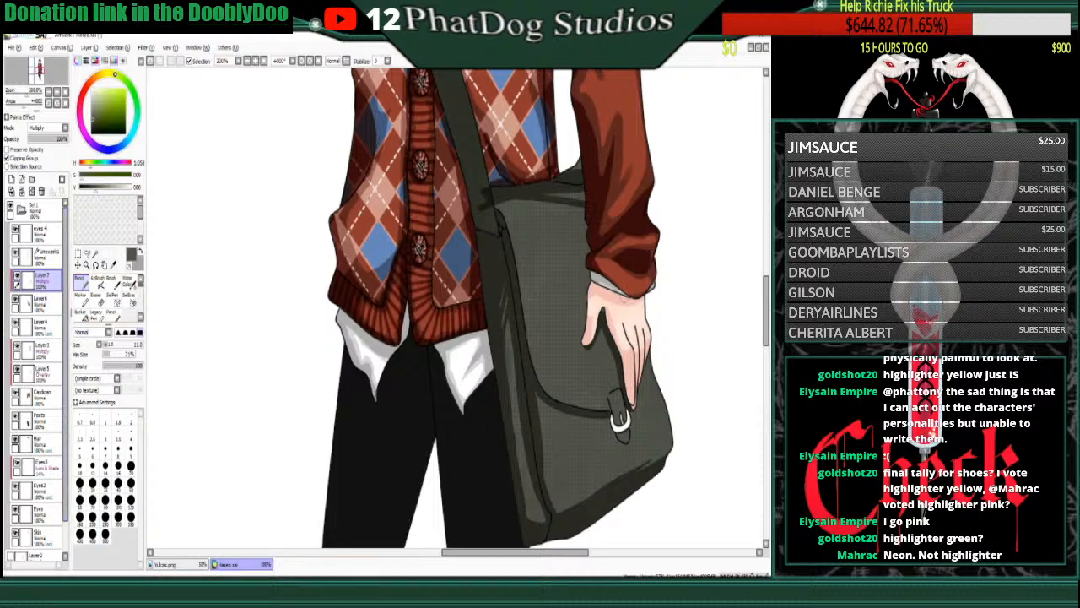
pyautogui.moveTo(486, 186); pyautogui.dragTo(507, 269)
pyautogui.click(152, 61)
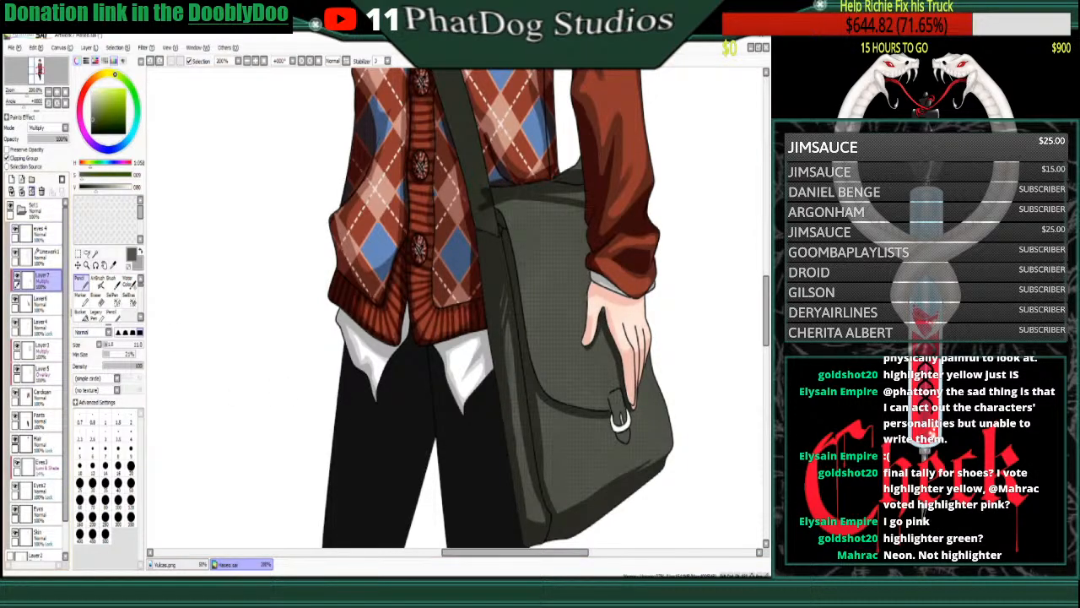
# - Switch the shading layer to Normal to sample its grey shadow colour, and set it back to Multiply
pyautogui.click(49, 127)
pyautogui.click(44, 136)
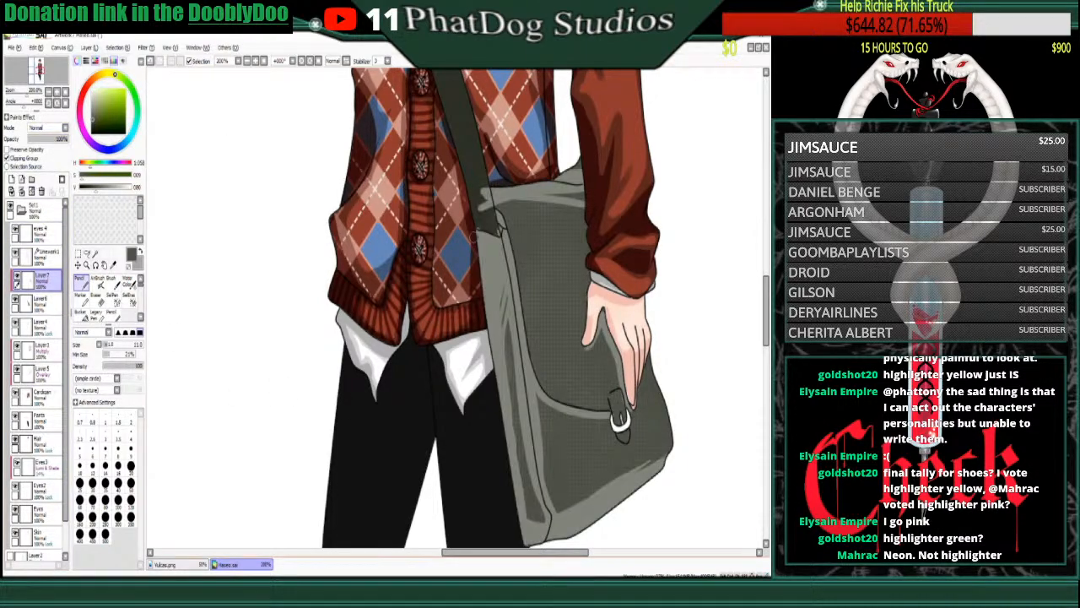
pyautogui.rightClick(497, 279)
pyautogui.click(49, 128)
pyautogui.click(44, 137)
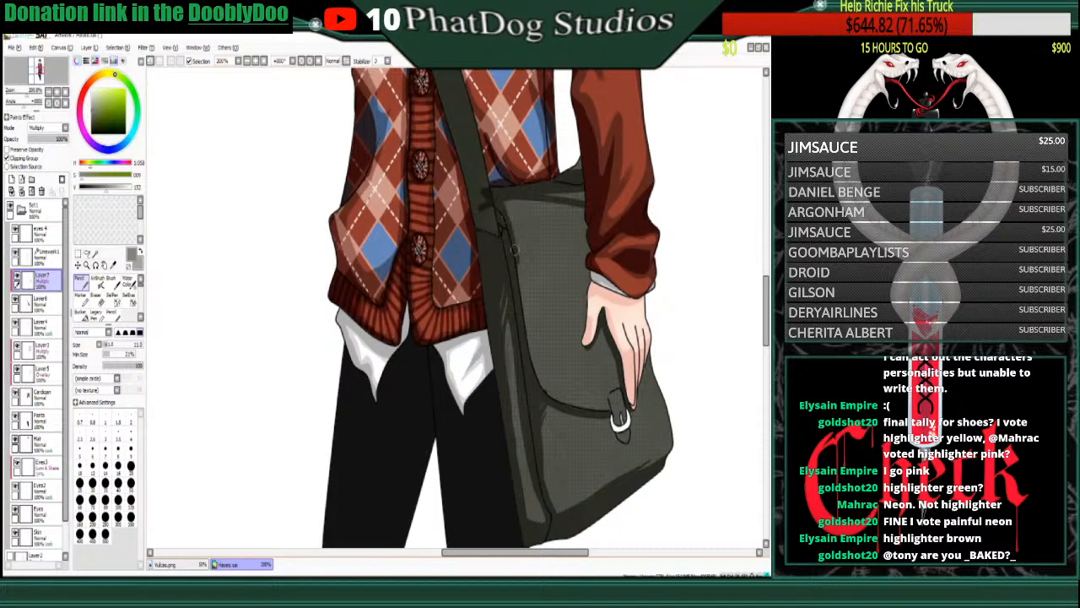
# - Deepen the shadow along the flap's curved edge and around the clasp, and paint fold shadows across the flap
pyautogui.moveTo(520, 273)
pyautogui.mouseDown()
pyautogui.moveTo(547, 402)
pyautogui.moveTo(516, 324)
pyautogui.moveTo(563, 375)
pyautogui.moveTo(560, 395)
pyautogui.moveTo(531, 373)
pyautogui.moveTo(590, 412)
pyautogui.moveTo(551, 394)
pyautogui.moveTo(606, 409)
pyautogui.mouseUp()
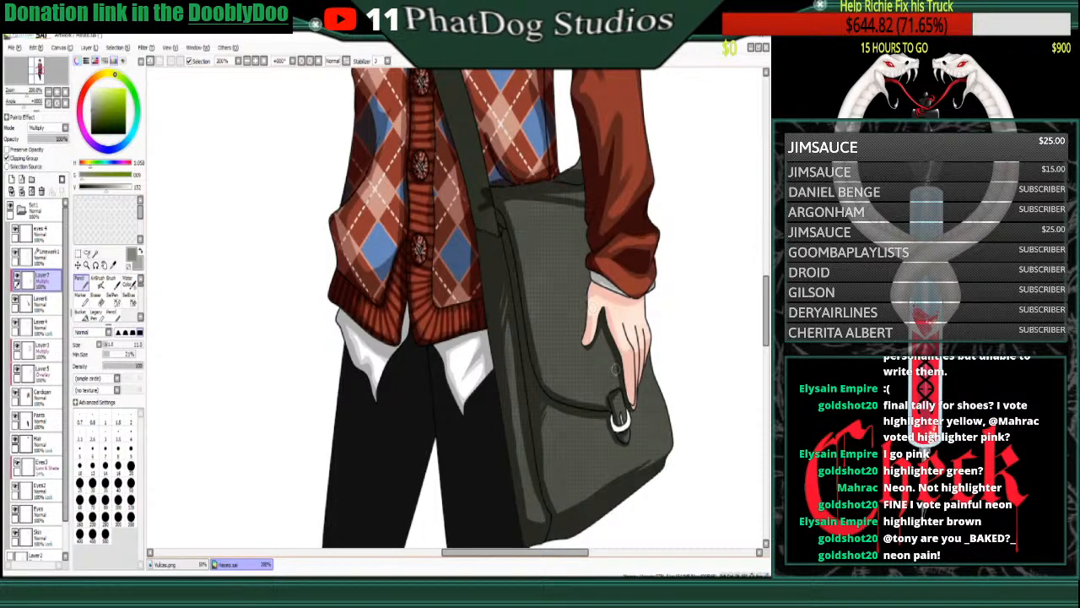
pyautogui.moveTo(589, 295); pyautogui.dragTo(547, 262)
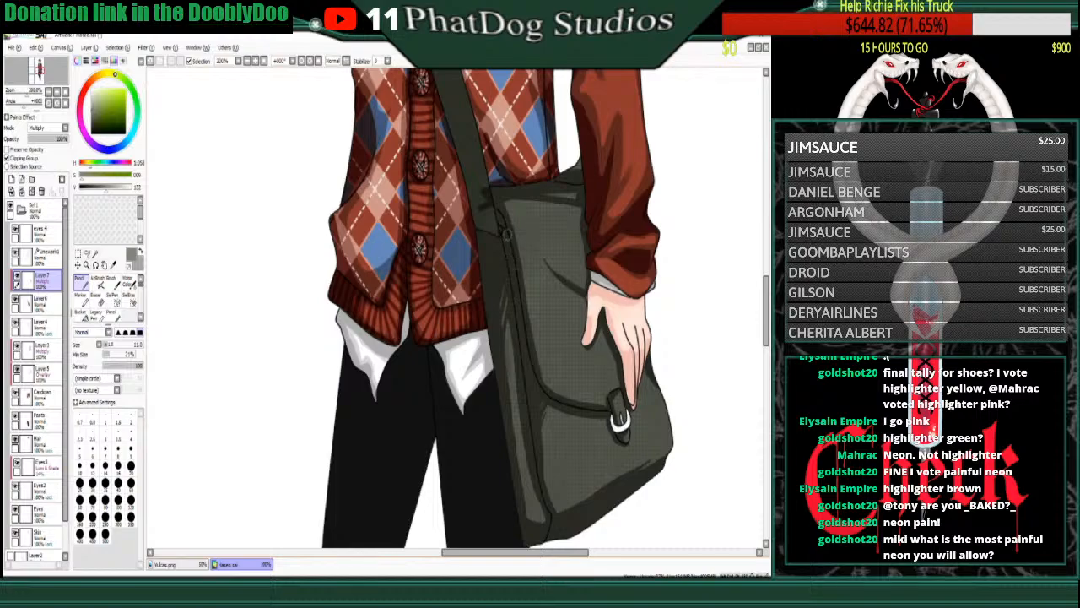
pyautogui.moveTo(516, 251); pyautogui.dragTo(546, 361)
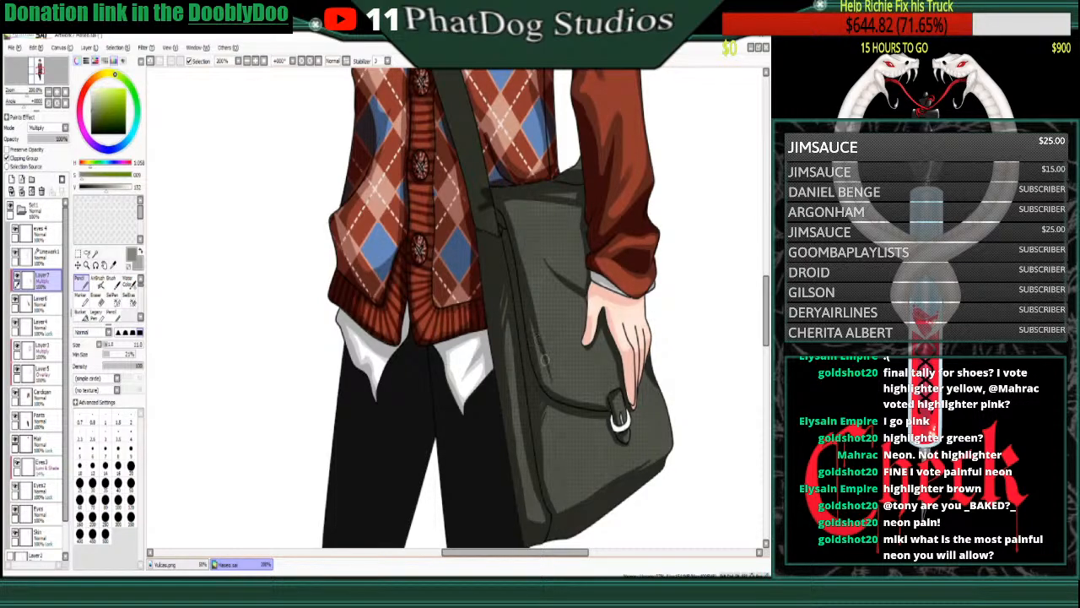
pyautogui.moveTo(524, 272); pyautogui.dragTo(555, 374)
pyautogui.moveTo(538, 328)
pyautogui.mouseDown()
pyautogui.moveTo(561, 391)
pyautogui.moveTo(584, 407)
pyautogui.moveTo(534, 346)
pyautogui.moveTo(560, 393)
pyautogui.mouseUp()
pyautogui.moveTo(541, 353)
pyautogui.mouseDown()
pyautogui.moveTo(556, 399)
pyautogui.moveTo(545, 379)
pyautogui.mouseUp()
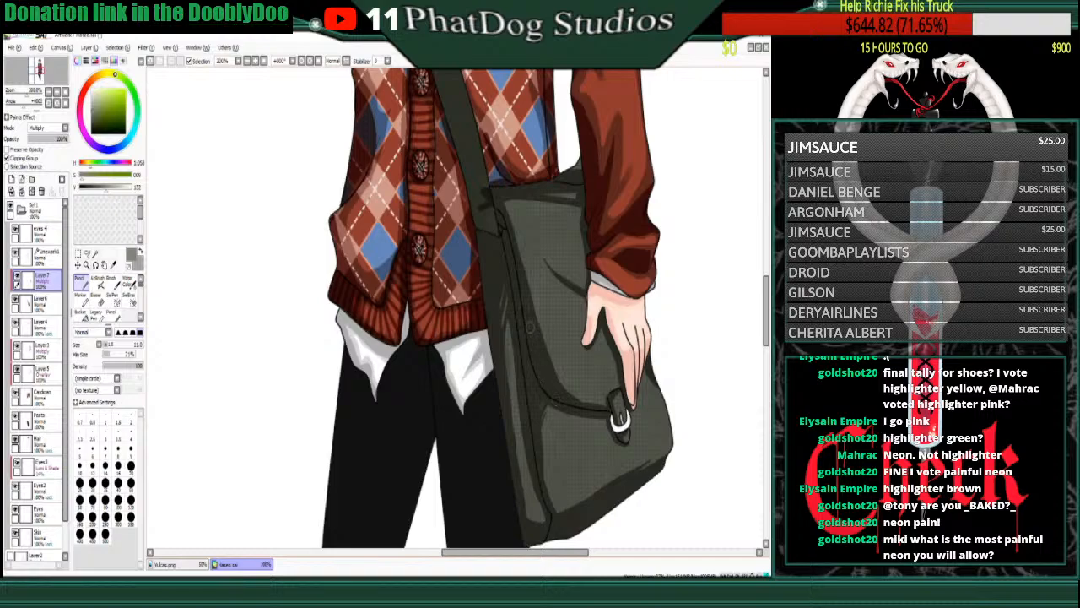
pyautogui.moveTo(530, 325); pyautogui.dragTo(556, 389)
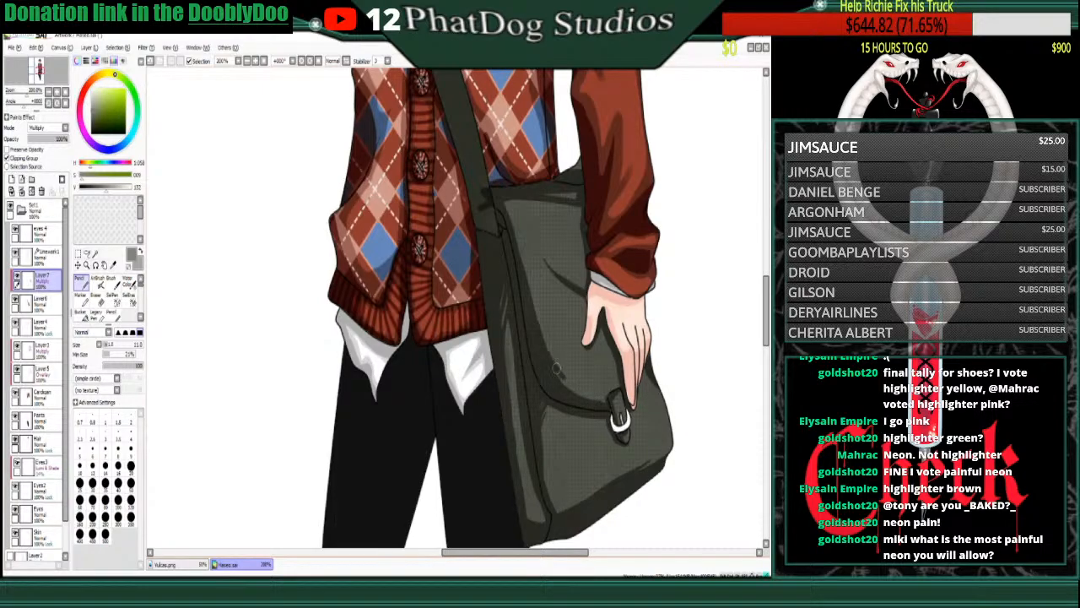
pyautogui.moveTo(557, 370); pyautogui.dragTo(594, 399)
# - Shade the strap where it crosses the cardigan above the bag, and erase the excess shading along it
pyautogui.scroll(3, 709, 302)
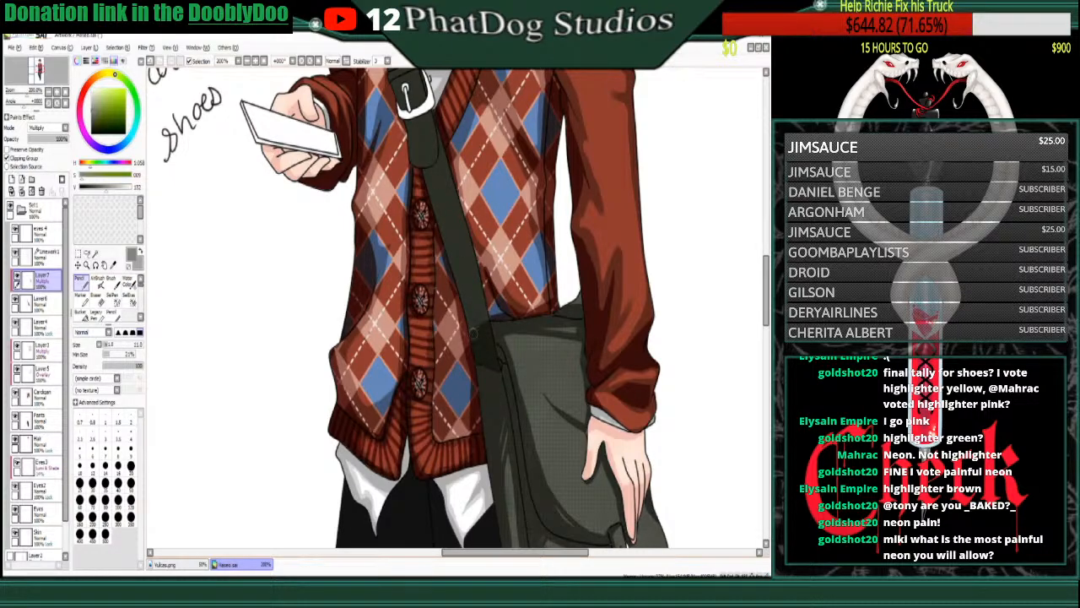
pyautogui.moveTo(479, 312); pyautogui.dragTo(462, 256)
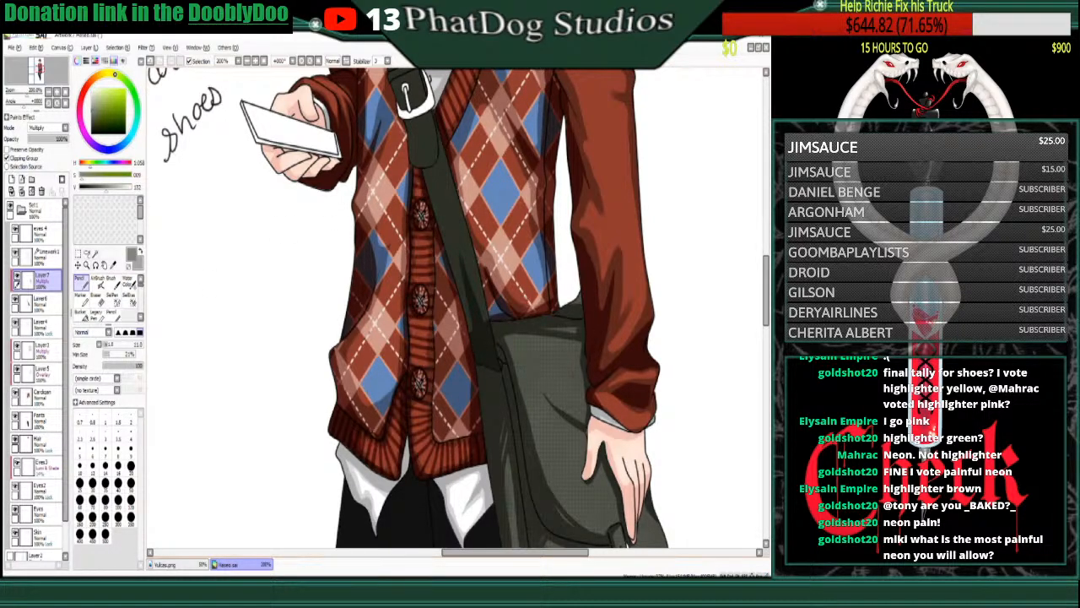
pyautogui.press('e')
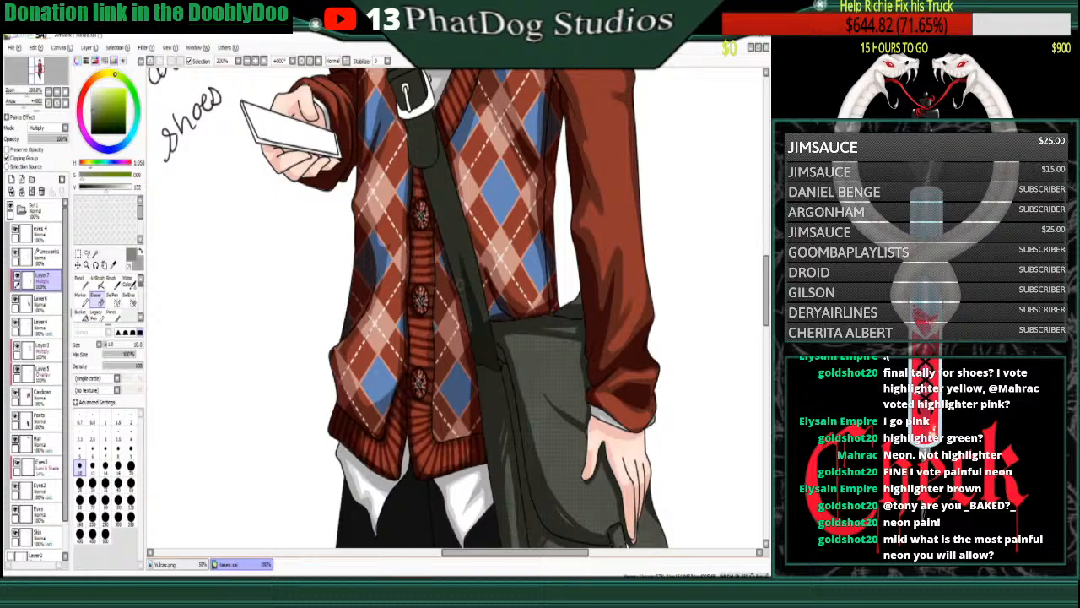
pyautogui.moveTo(465, 307); pyautogui.dragTo(475, 349)
pyautogui.moveTo(457, 246); pyautogui.dragTo(491, 351)
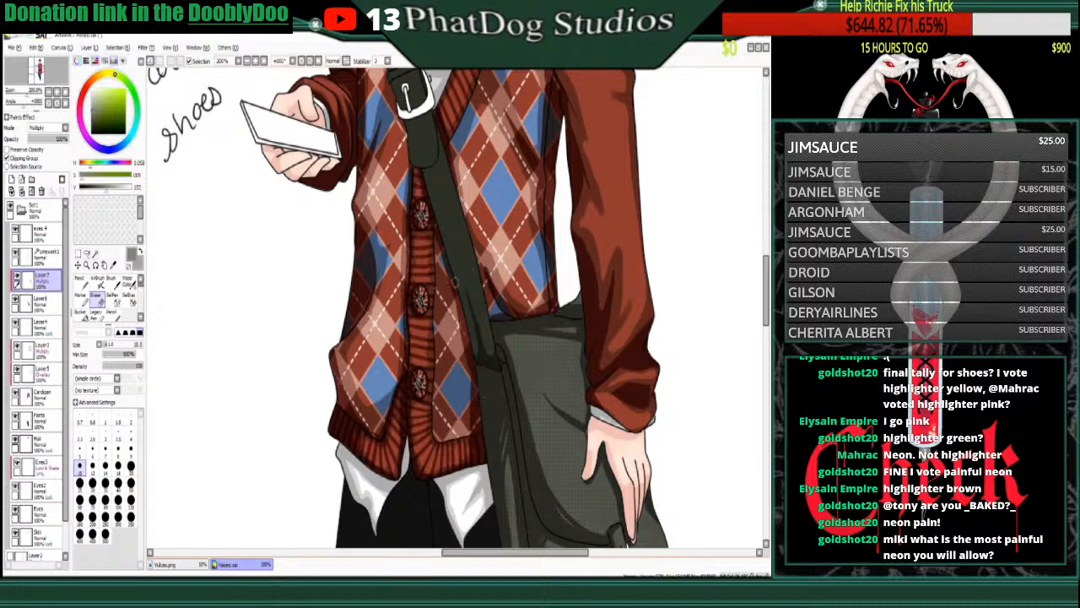
# - Shade the strap just below the buckle and along both edges of its upper section over the chest, redoing one stroke
pyautogui.click(82, 283)
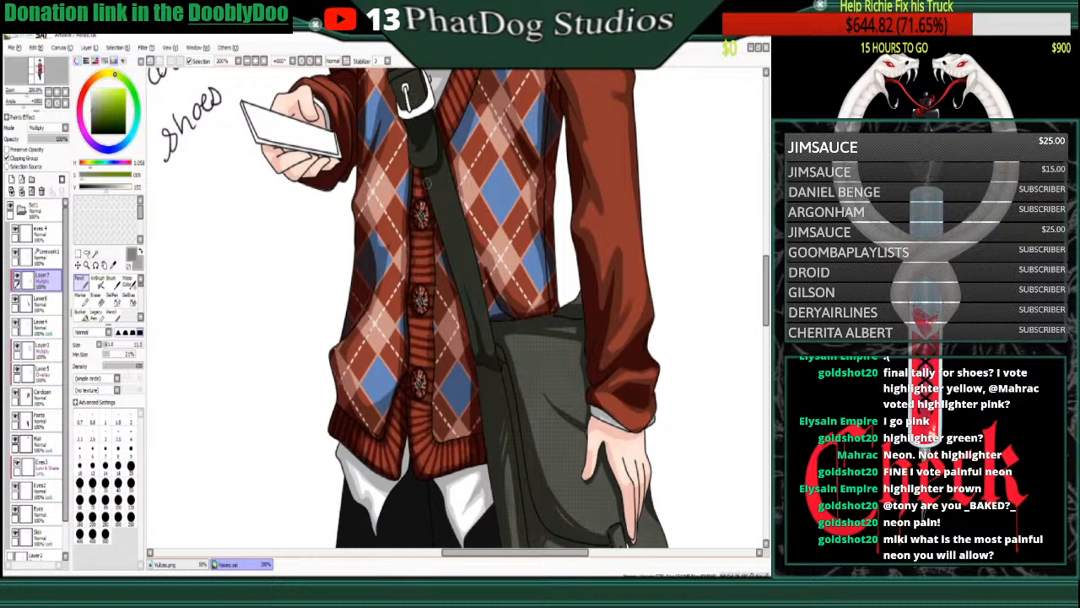
pyautogui.moveTo(426, 179); pyautogui.dragTo(439, 228)
pyautogui.scroll(5, 746, 269)
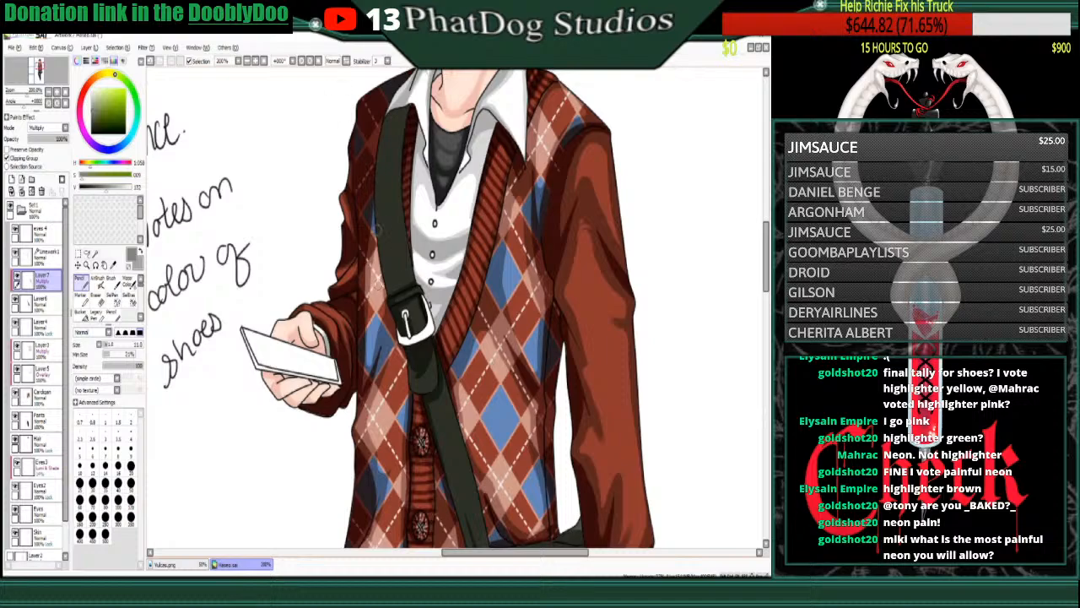
pyautogui.moveTo(382, 132); pyautogui.dragTo(384, 291)
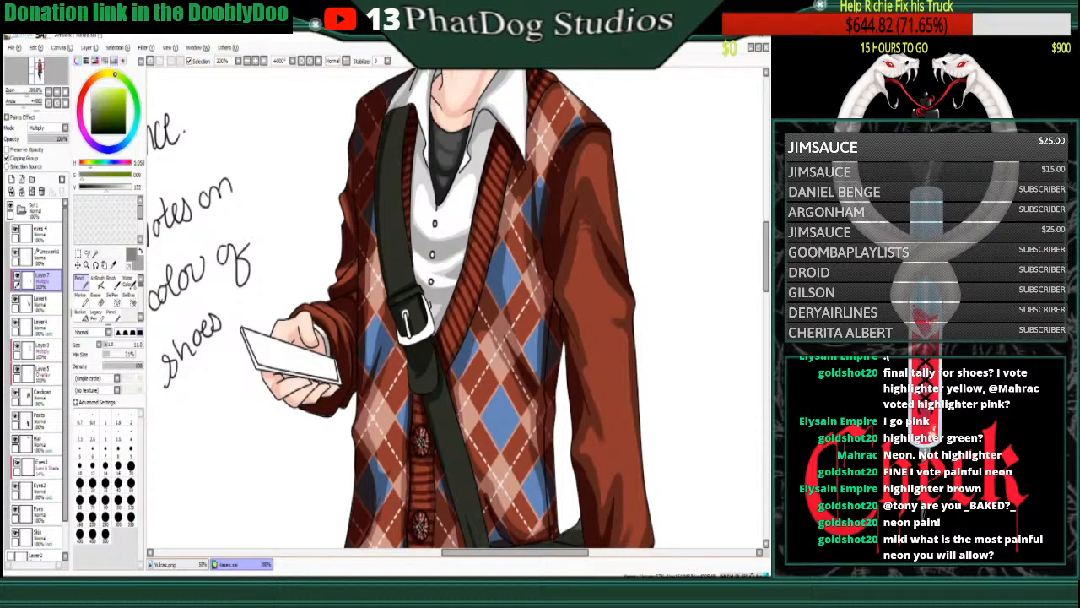
pyautogui.moveTo(382, 135); pyautogui.dragTo(388, 285)
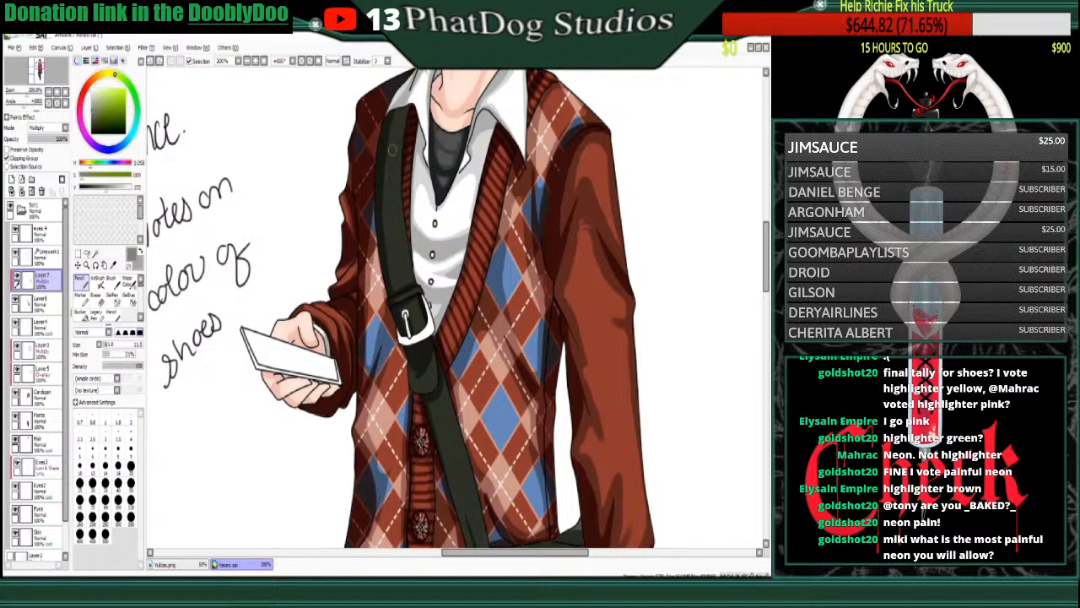
pyautogui.hotkey('ctrl', 'z')
pyautogui.moveTo(396, 109); pyautogui.dragTo(394, 214)
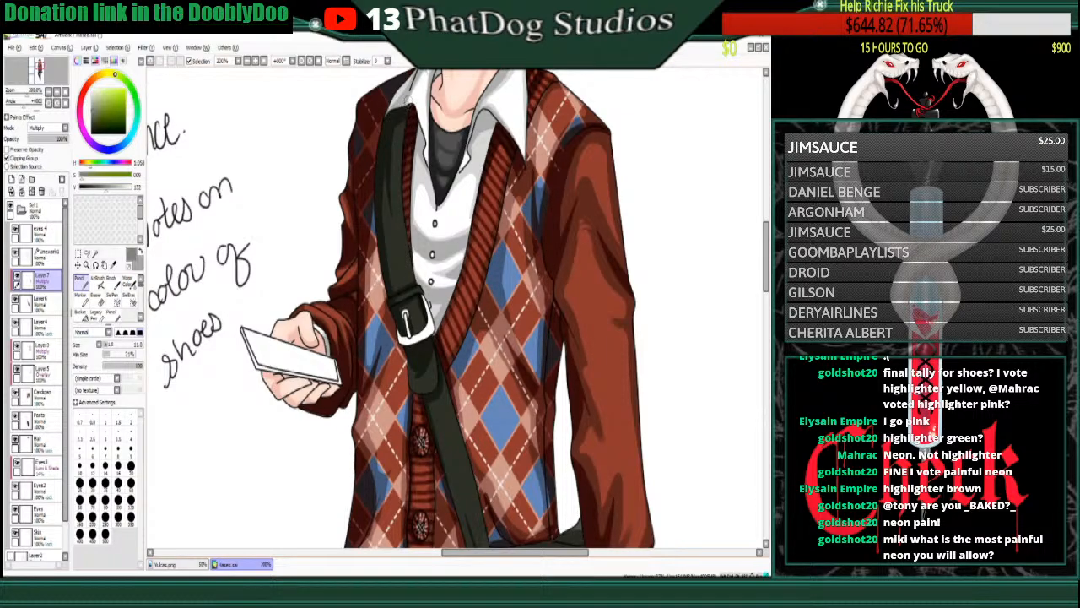
pyautogui.moveTo(408, 101); pyautogui.dragTo(408, 248)
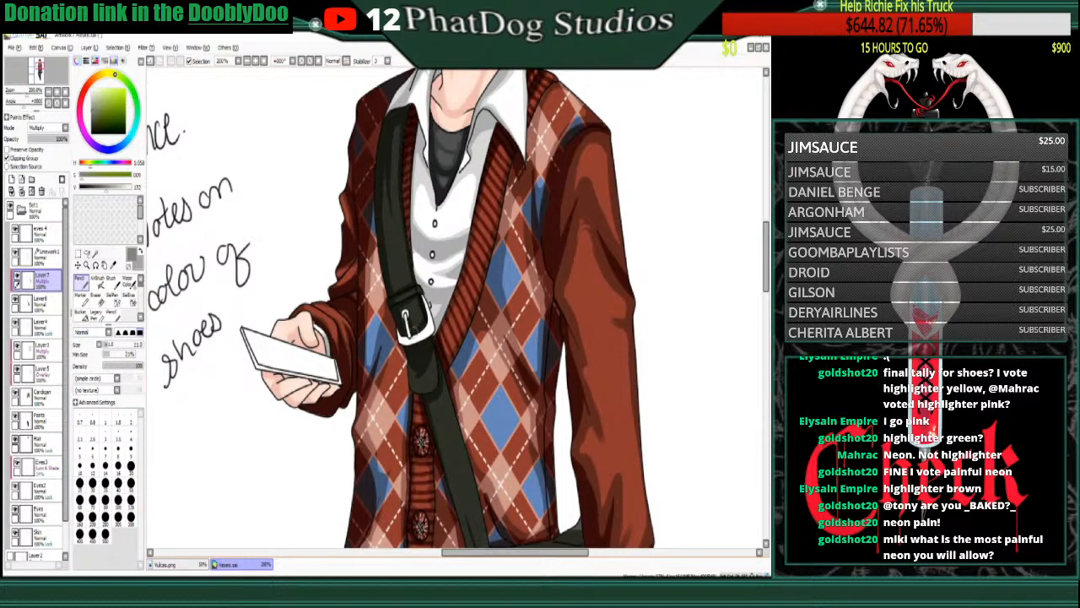
# - Clean up the strap's shading with the Eraser where it joins the bag, and return to the Pencil
pyautogui.scroll(-5, 730, 293)
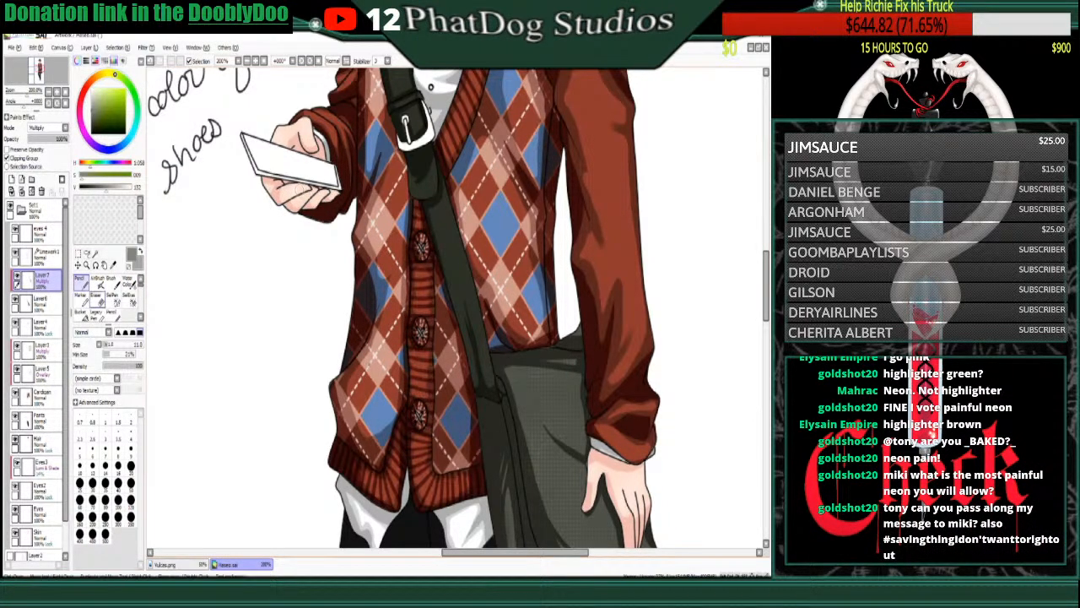
pyautogui.click(97, 300)
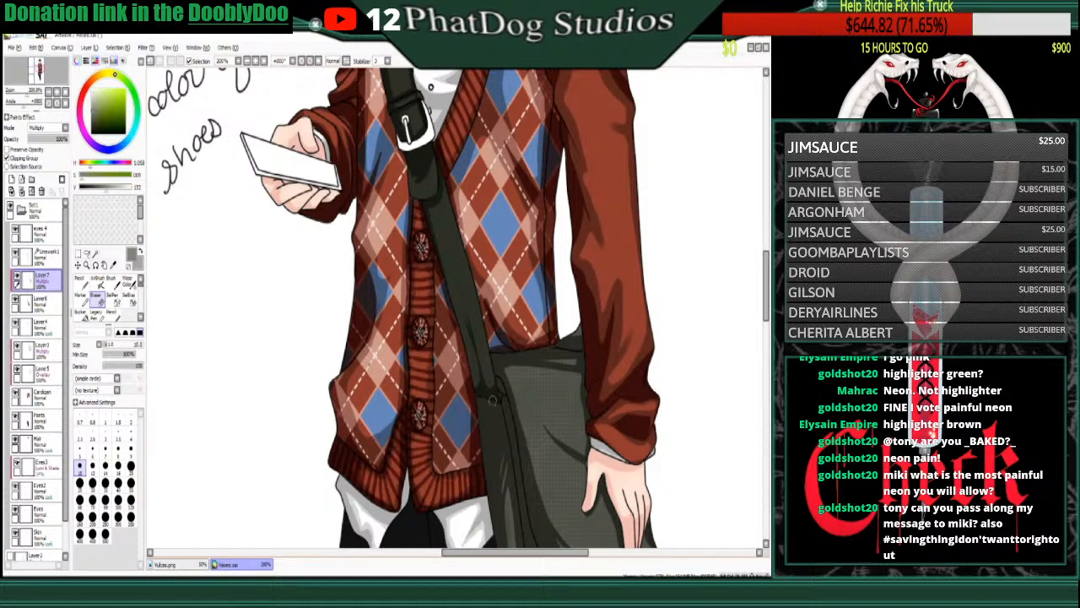
pyautogui.press('n')
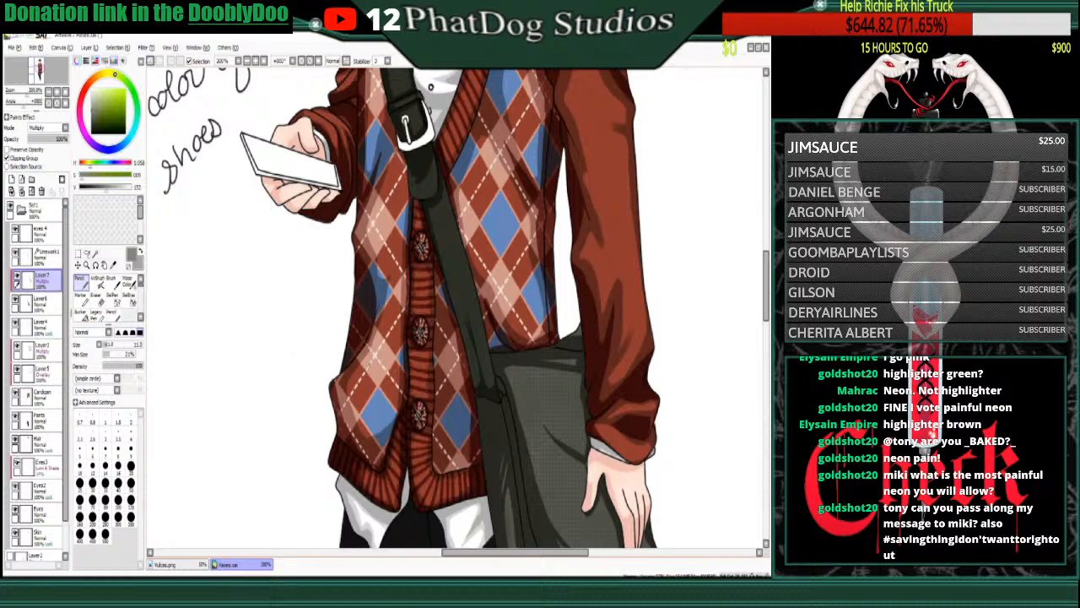
# - Add a new layer above the shading layer, set it to Overlay, and choose a light grey highlight colour
pyautogui.scroll(-5, 456, 309)
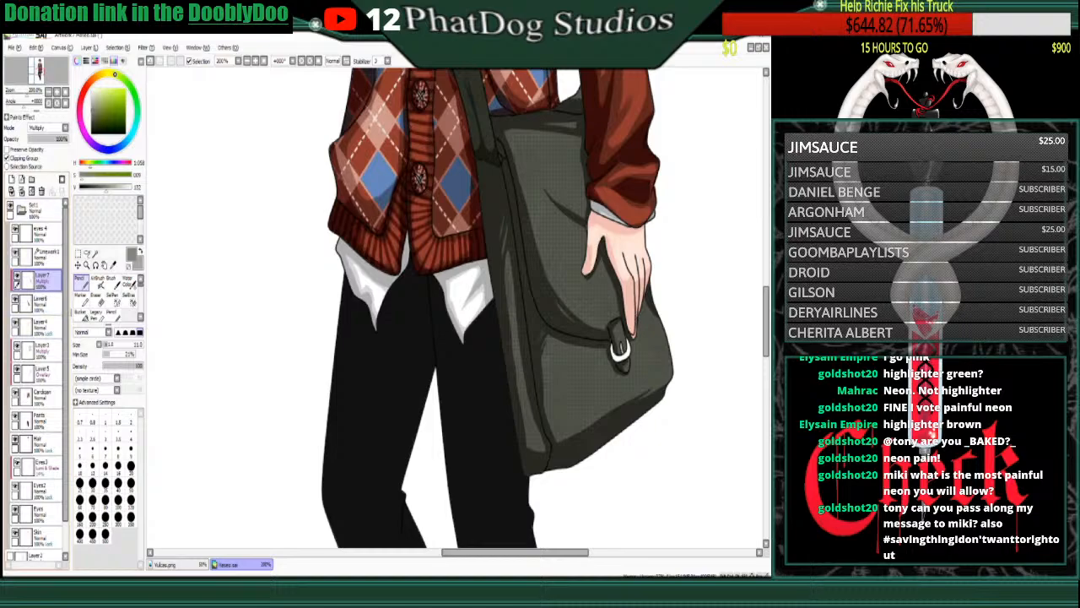
pyautogui.click(11, 179)
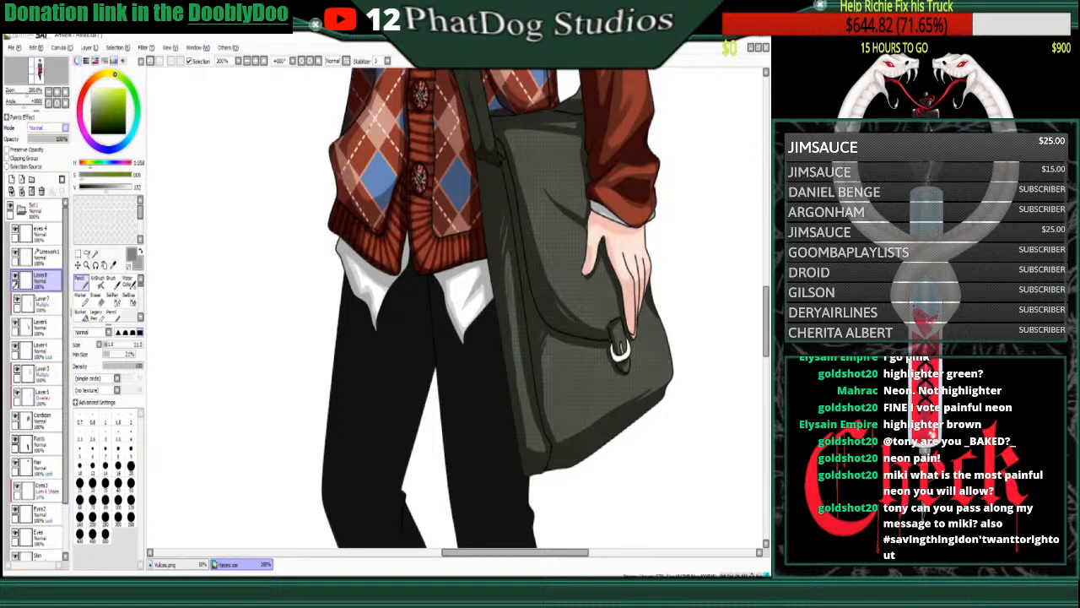
pyautogui.click(47, 161)
pyautogui.click(118, 189)
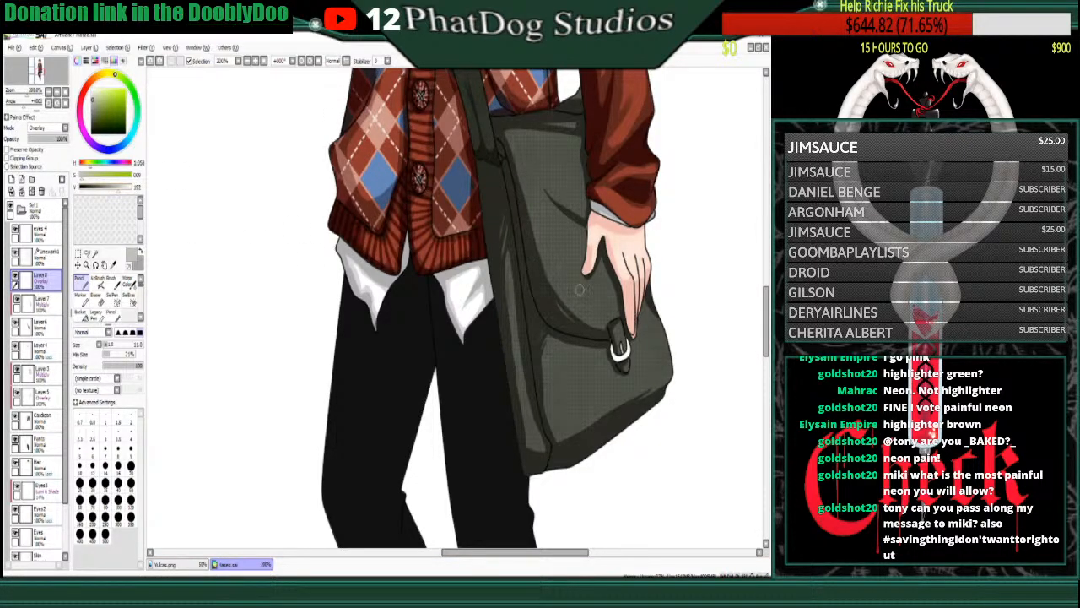
# - Paint highlights on the bag's flap between the folds, beside the fingers, and across the lower body below the flap
pyautogui.moveTo(550, 241)
pyautogui.mouseDown()
pyautogui.moveTo(554, 262)
pyautogui.moveTo(547, 229)
pyautogui.moveTo(578, 295)
pyautogui.moveTo(550, 222)
pyautogui.moveTo(573, 242)
pyautogui.moveTo(575, 267)
pyautogui.mouseUp()
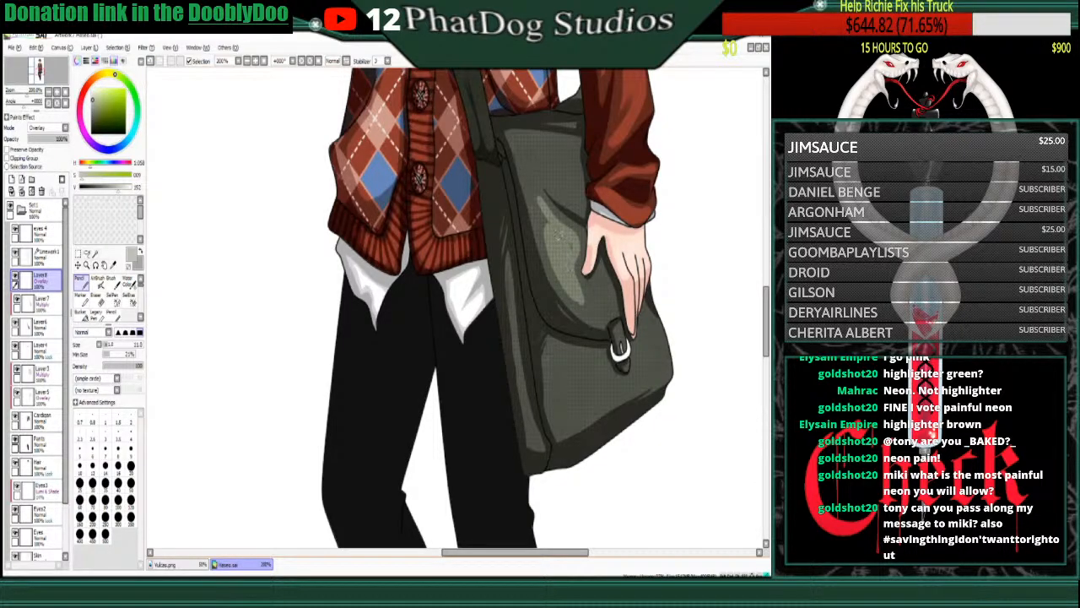
pyautogui.moveTo(537, 198); pyautogui.dragTo(550, 249)
pyautogui.moveTo(562, 277)
pyautogui.mouseDown()
pyautogui.moveTo(606, 311)
pyautogui.moveTo(602, 287)
pyautogui.moveTo(603, 304)
pyautogui.mouseUp()
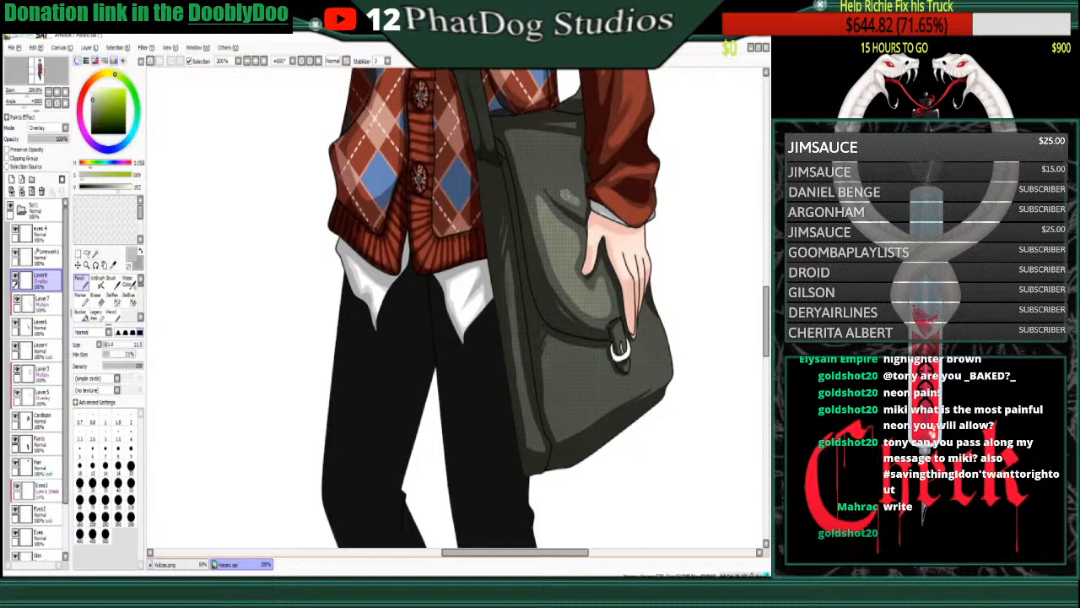
pyautogui.moveTo(522, 144)
pyautogui.mouseDown()
pyautogui.moveTo(565, 147)
pyautogui.moveTo(575, 192)
pyautogui.moveTo(528, 150)
pyautogui.moveTo(562, 175)
pyautogui.moveTo(563, 163)
pyautogui.mouseUp()
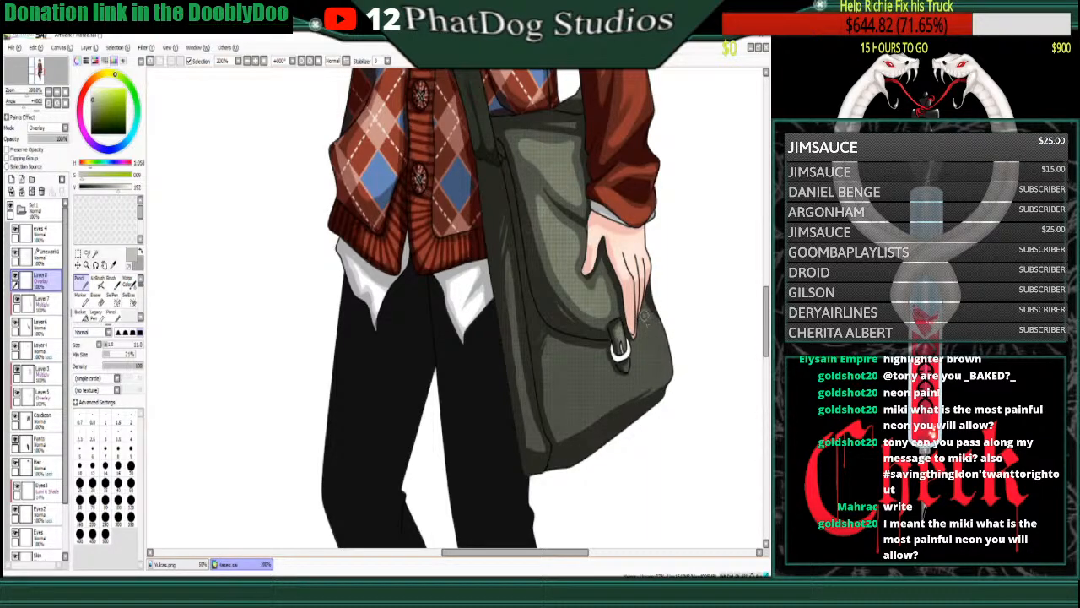
pyautogui.moveTo(644, 316)
pyautogui.mouseDown()
pyautogui.moveTo(662, 364)
pyautogui.moveTo(647, 383)
pyautogui.mouseUp()
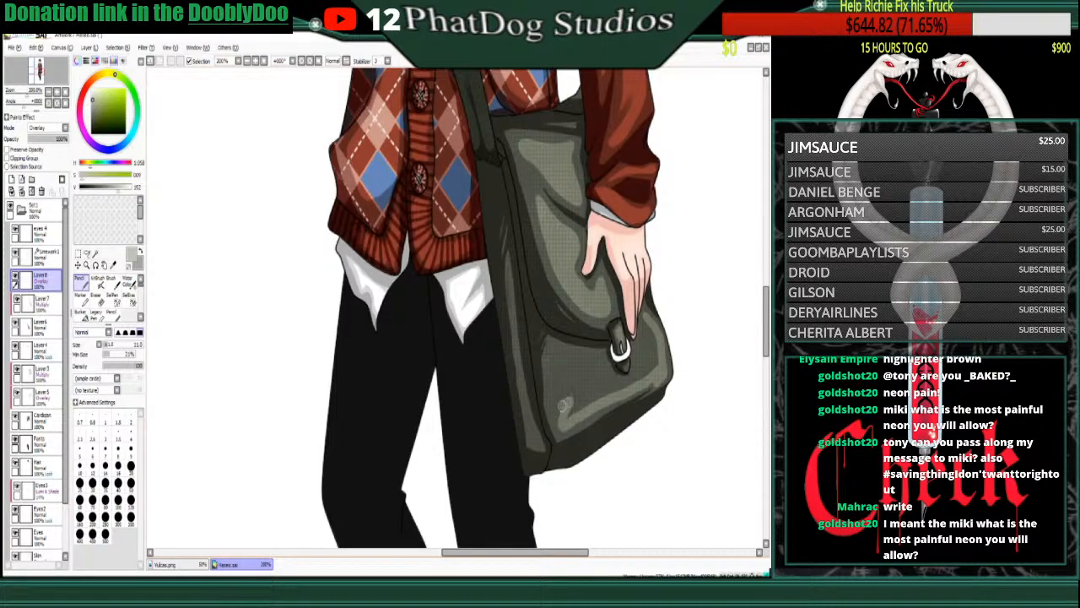
pyautogui.moveTo(562, 406)
pyautogui.mouseDown()
pyautogui.moveTo(559, 356)
pyautogui.moveTo(599, 357)
pyautogui.moveTo(613, 393)
pyautogui.moveTo(594, 364)
pyautogui.moveTo(589, 376)
pyautogui.moveTo(598, 362)
pyautogui.moveTo(583, 370)
pyautogui.moveTo(560, 360)
pyautogui.moveTo(579, 410)
pyautogui.mouseUp()
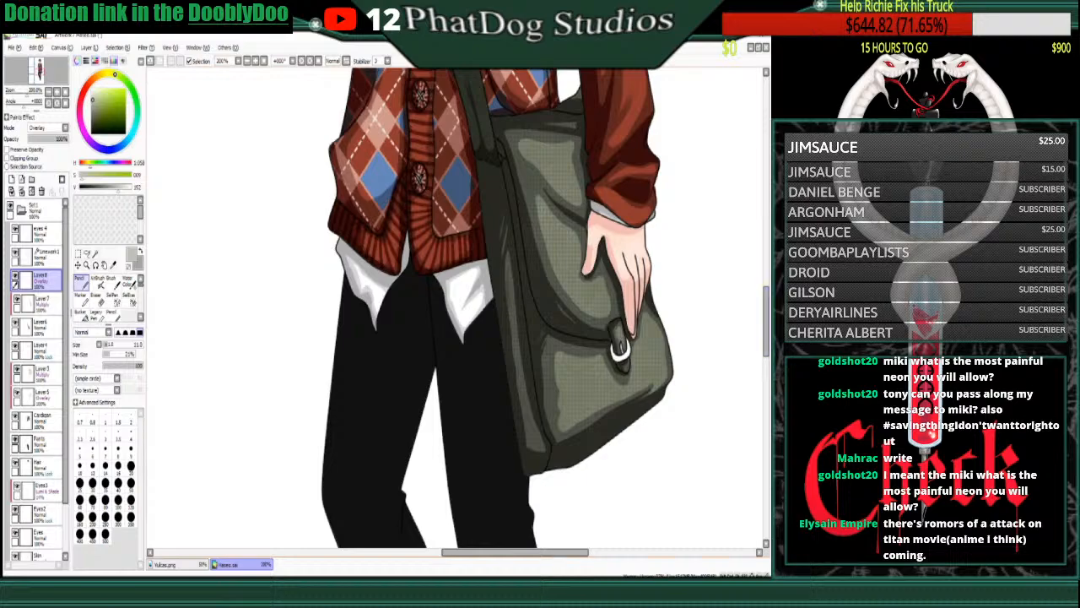
# - Paint highlights along the strap from the bag up to the shoulder, tidying the edges with the Eraser
pyautogui.moveTo(767, 322); pyautogui.dragTo(767, 279)
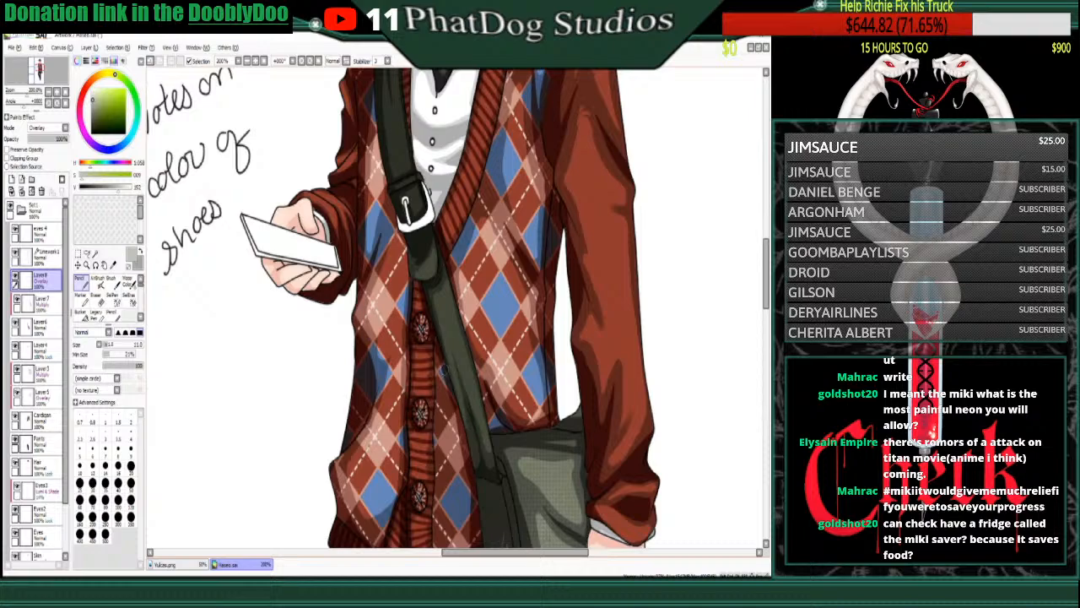
pyautogui.click(99, 297)
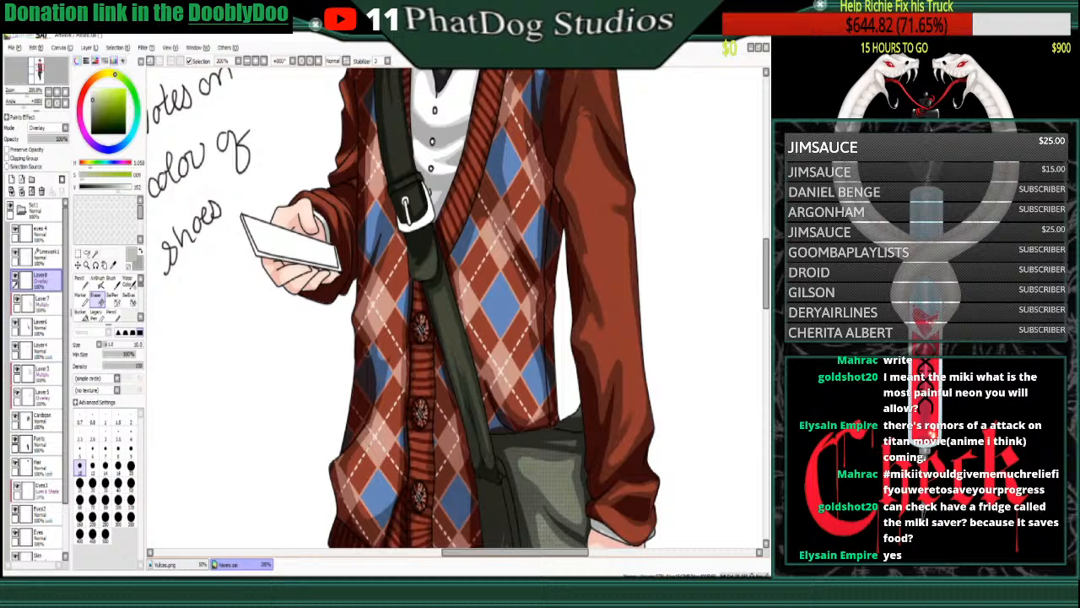
pyautogui.click(82, 286)
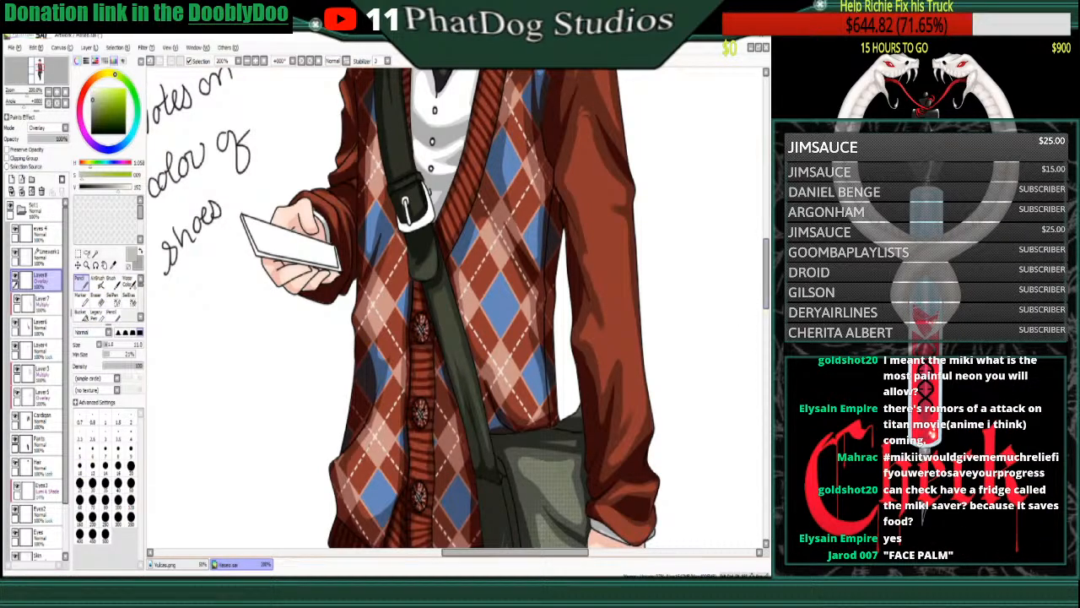
pyautogui.scroll(3, 747, 314)
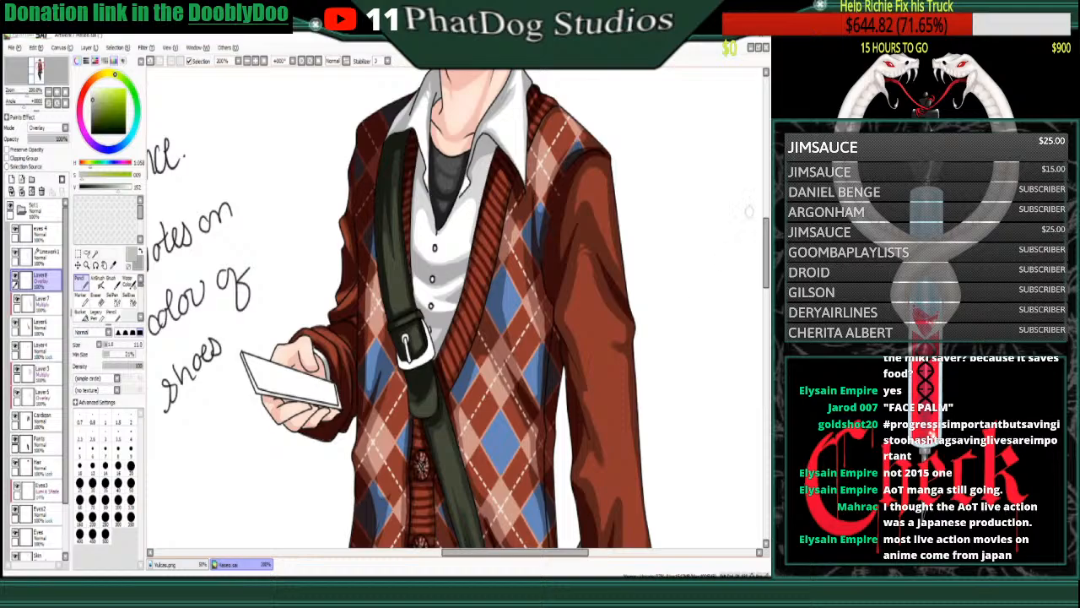
# - Try purple, green and blue hue shifts on the Cardigan layer, and discard the adjustment
pyautogui.moveTo(766, 260); pyautogui.dragTo(765, 191)
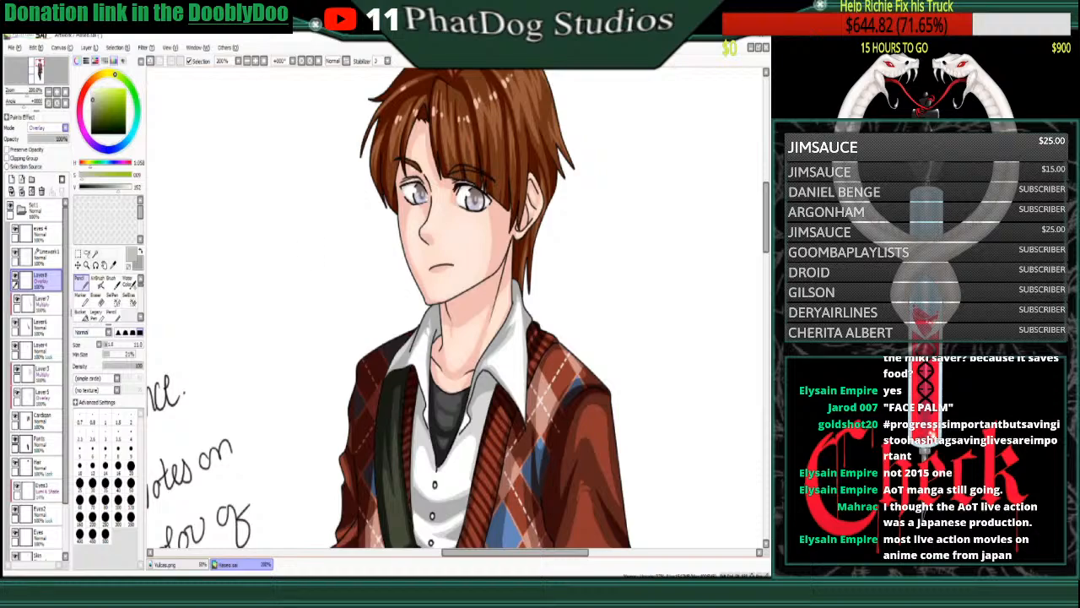
pyautogui.scroll(-5, 455, 308)
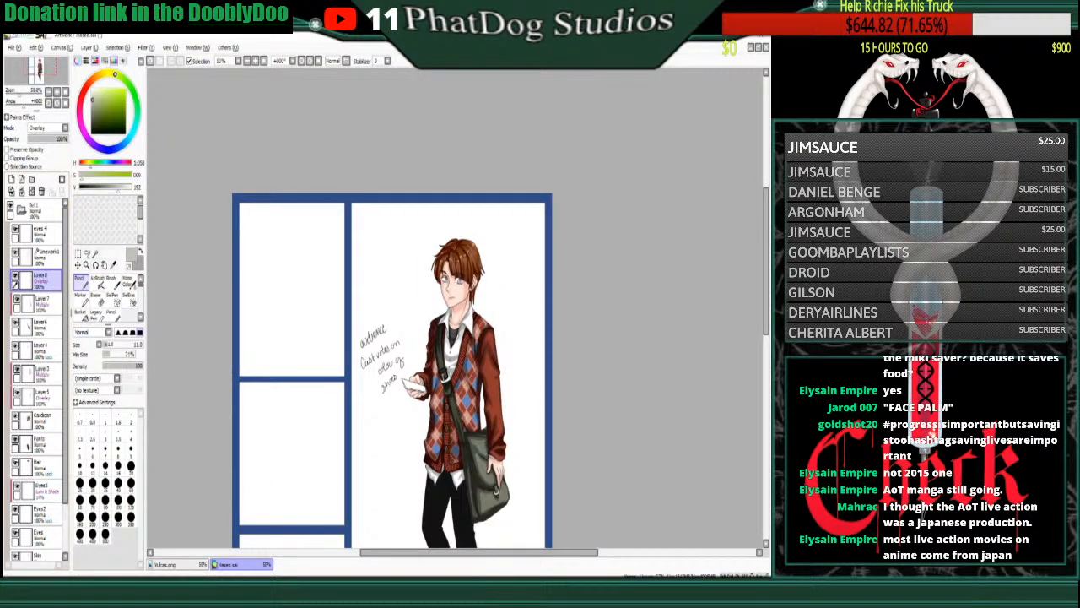
pyautogui.click(38, 418)
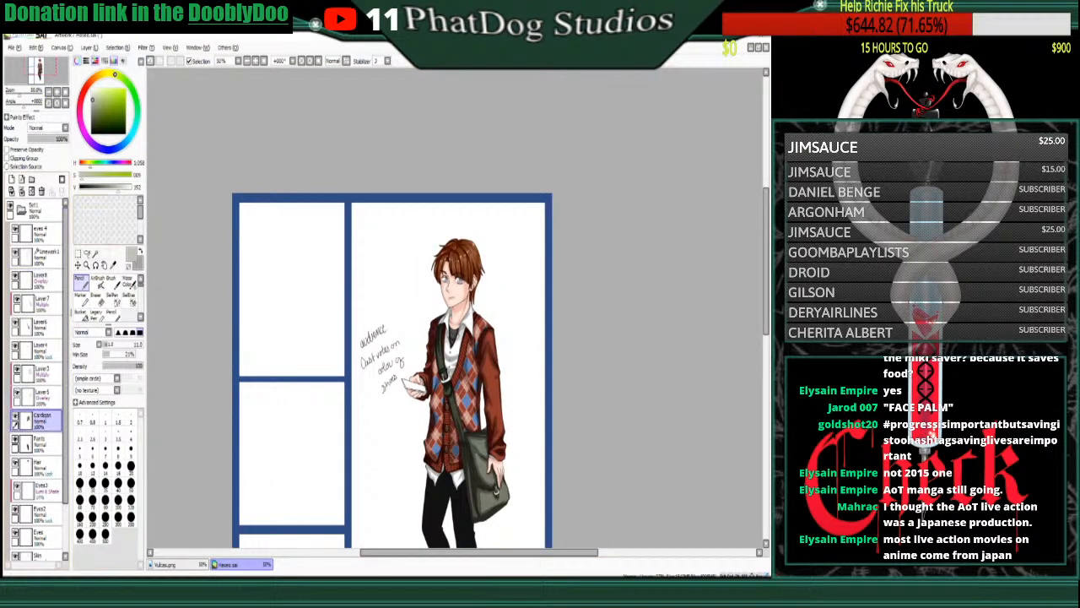
pyautogui.click(146, 48)
pyautogui.click(164, 61)
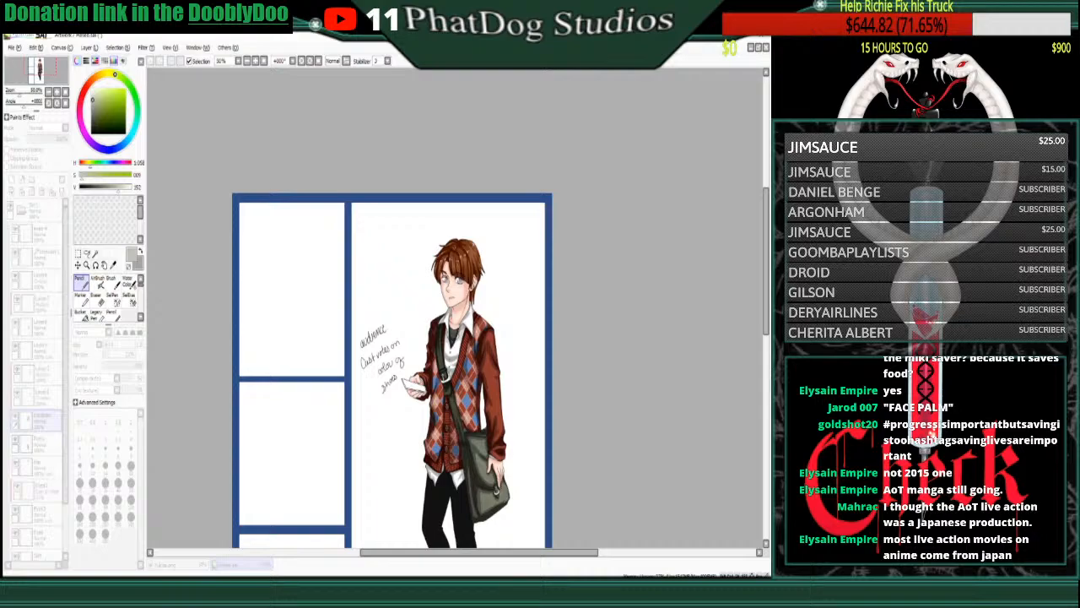
pyautogui.moveTo(387, 291); pyautogui.dragTo(352, 291)
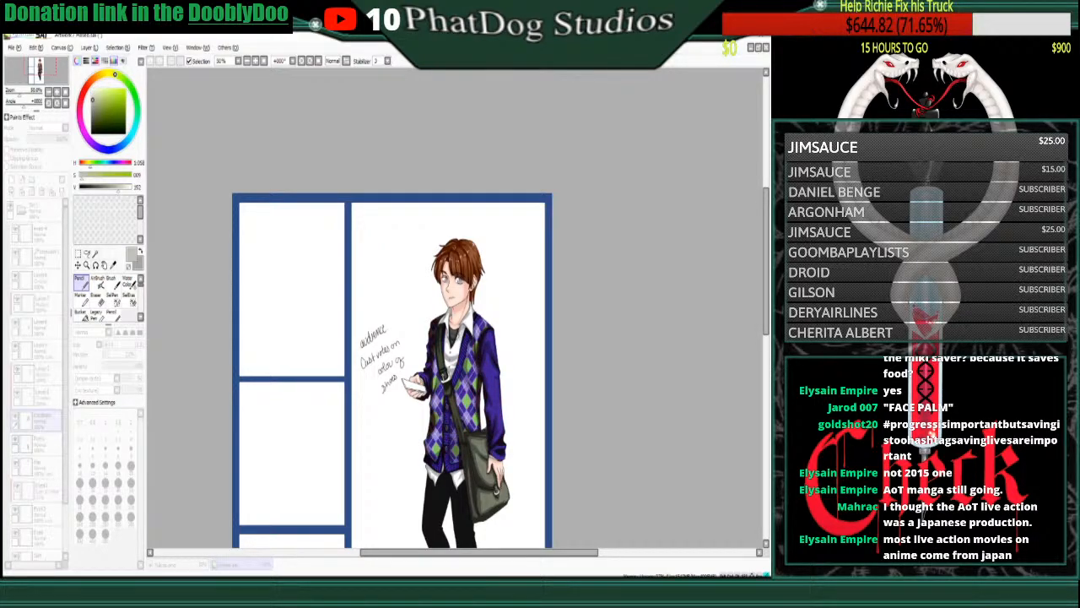
pyautogui.moveTo(351, 291); pyautogui.dragTo(417, 291)
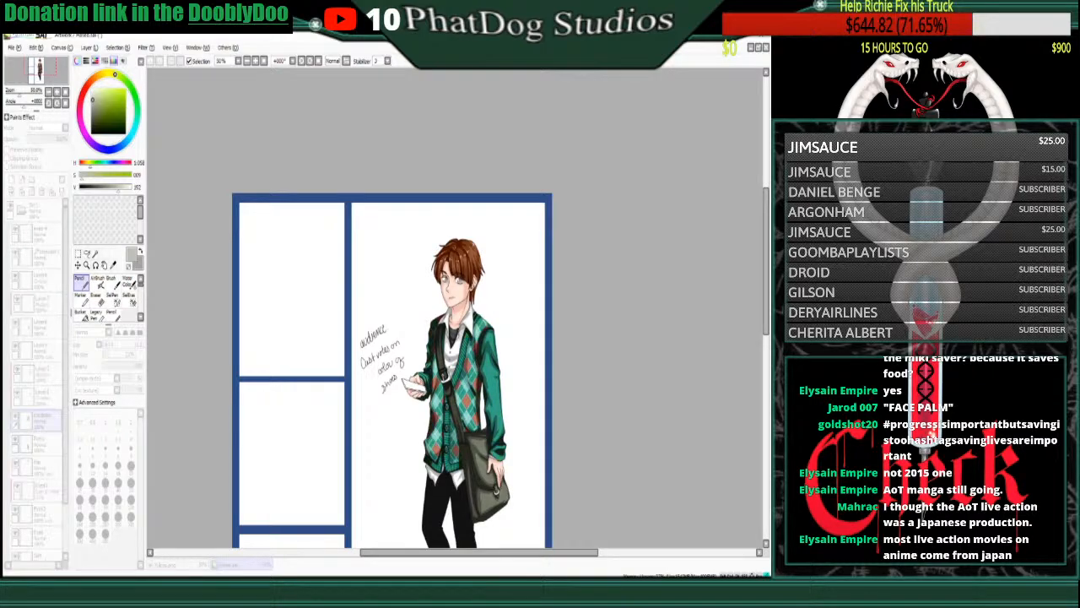
pyautogui.moveTo(417, 291); pyautogui.dragTo(421, 292)
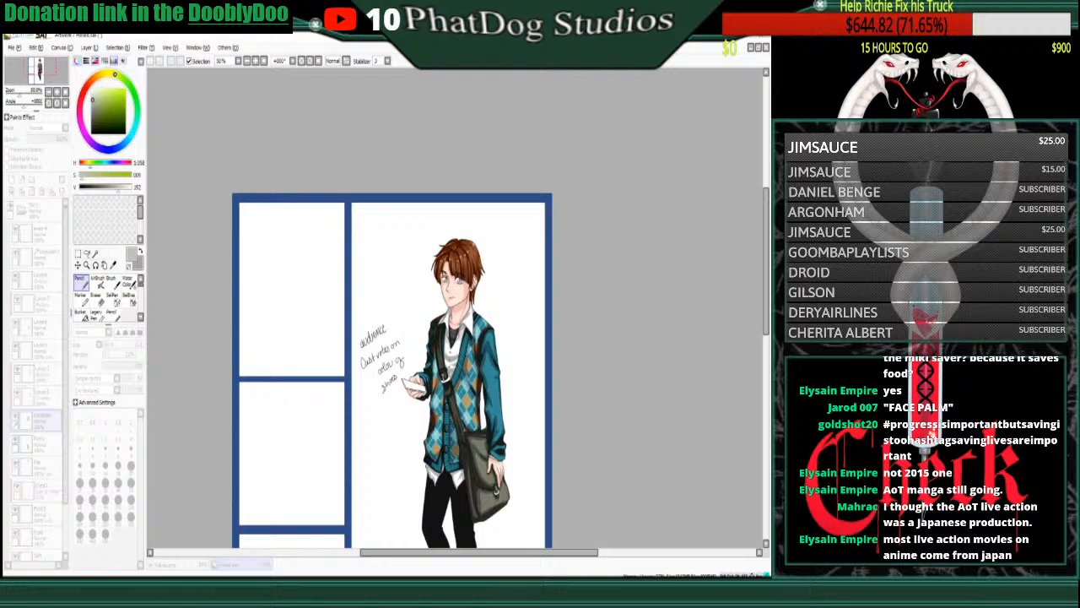
pyautogui.moveTo(420, 291); pyautogui.dragTo(392, 291)
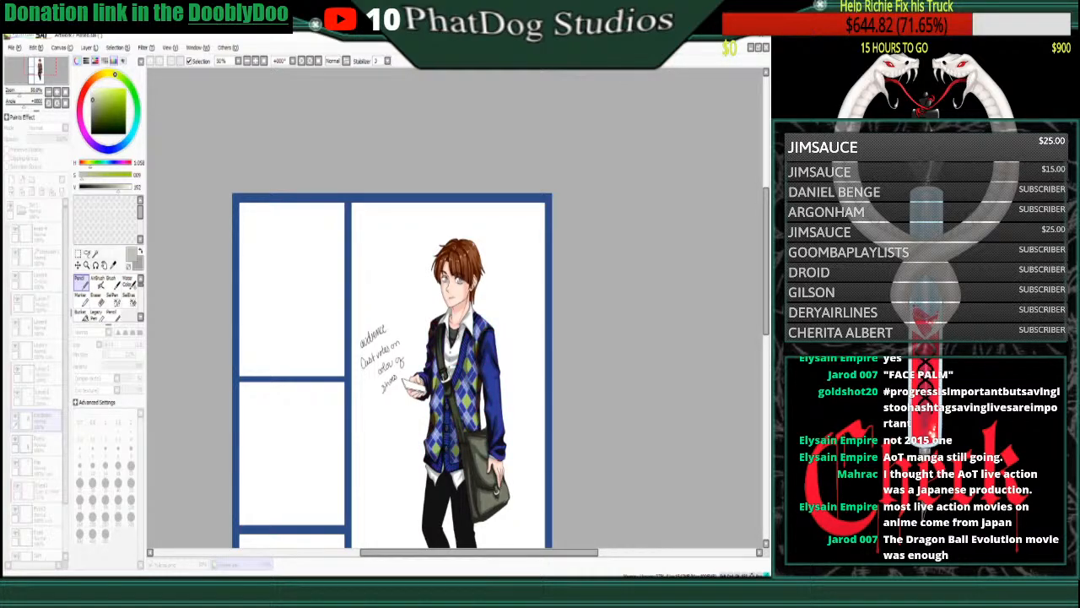
pyautogui.moveTo(393, 291); pyautogui.dragTo(391, 291)
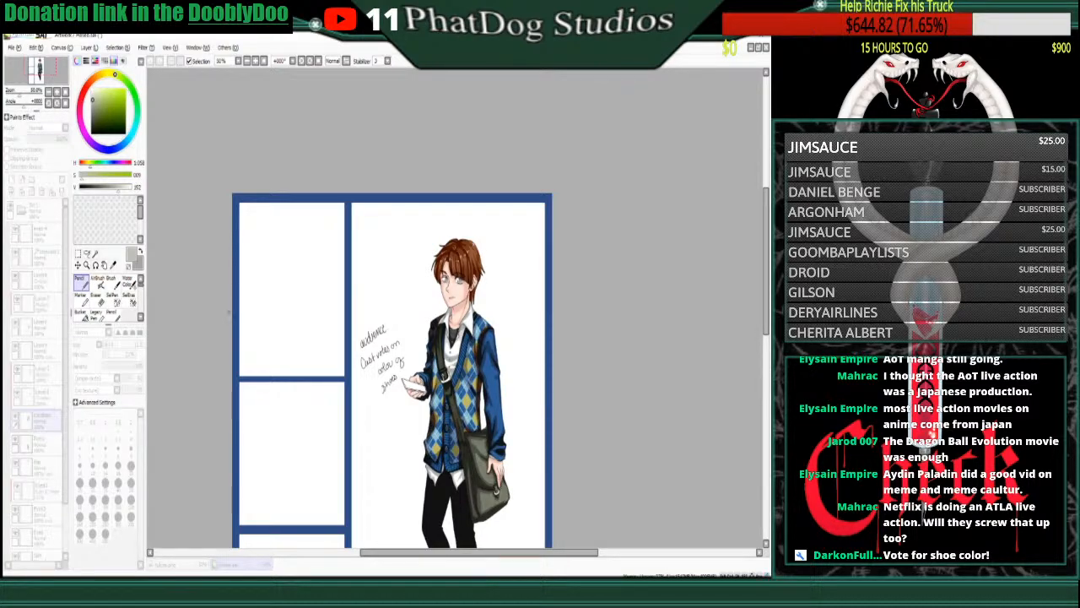
pyautogui.click(309, 198)
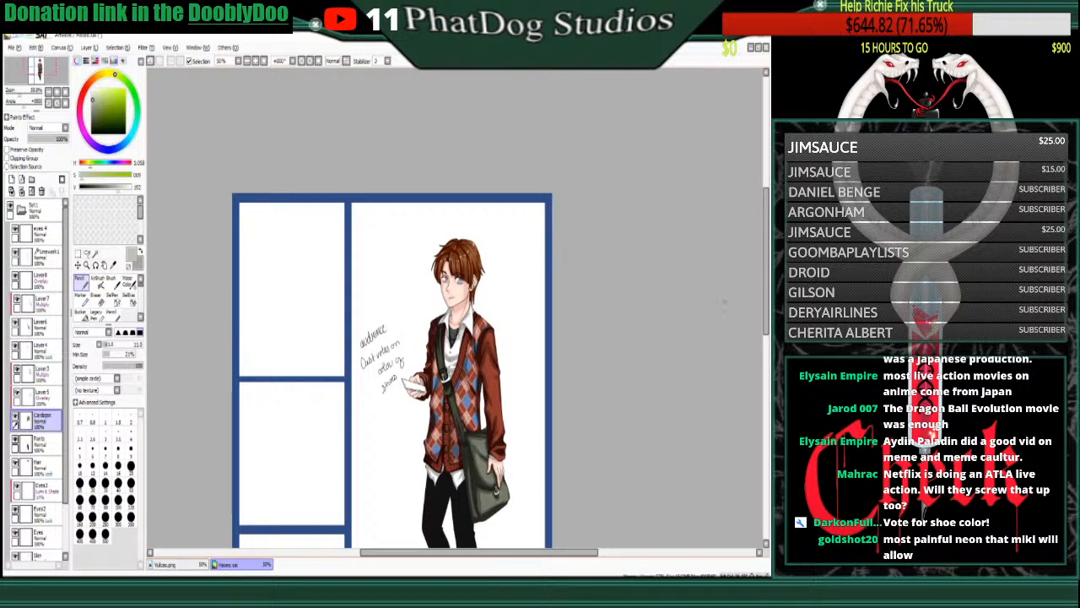
pyautogui.scroll(-3, 393, 329)
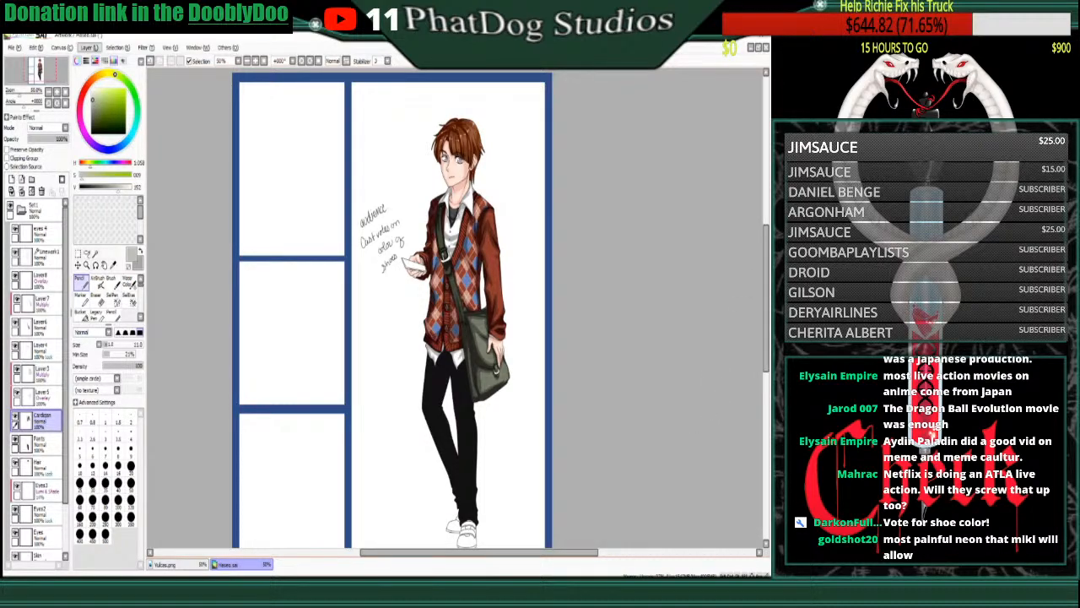
pyautogui.scroll(4, 465, 257)
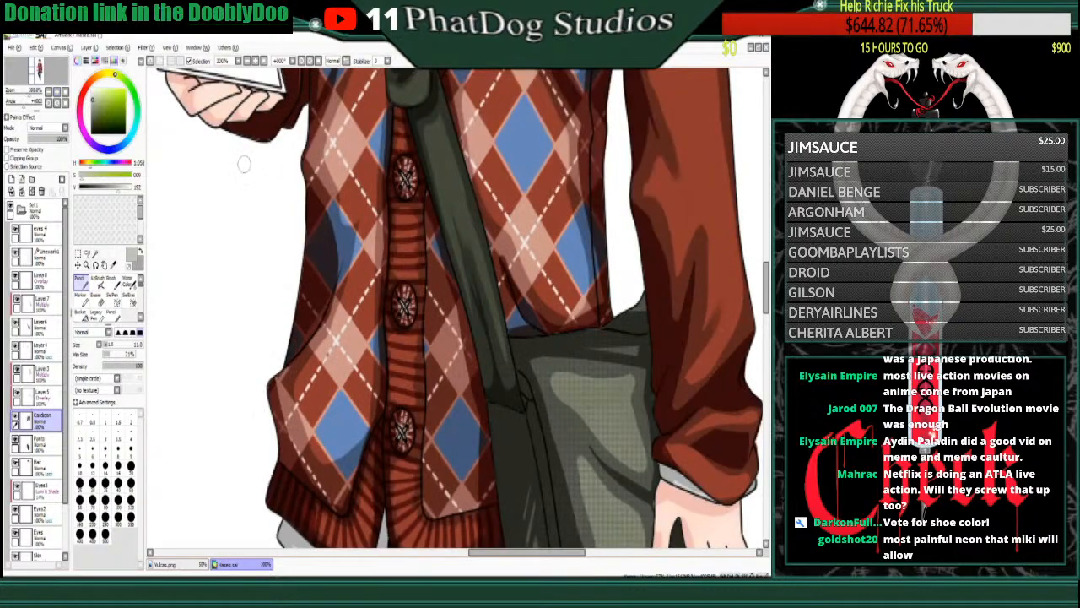
pyautogui.moveTo(531, 552); pyautogui.dragTo(548, 551)
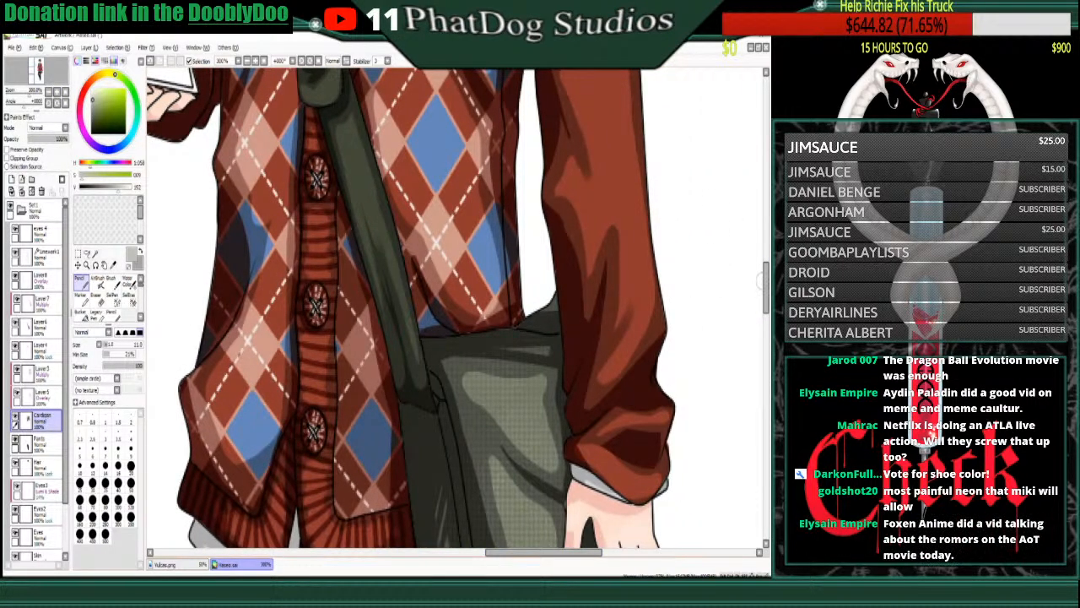
pyautogui.moveTo(766, 286); pyautogui.dragTo(765, 325)
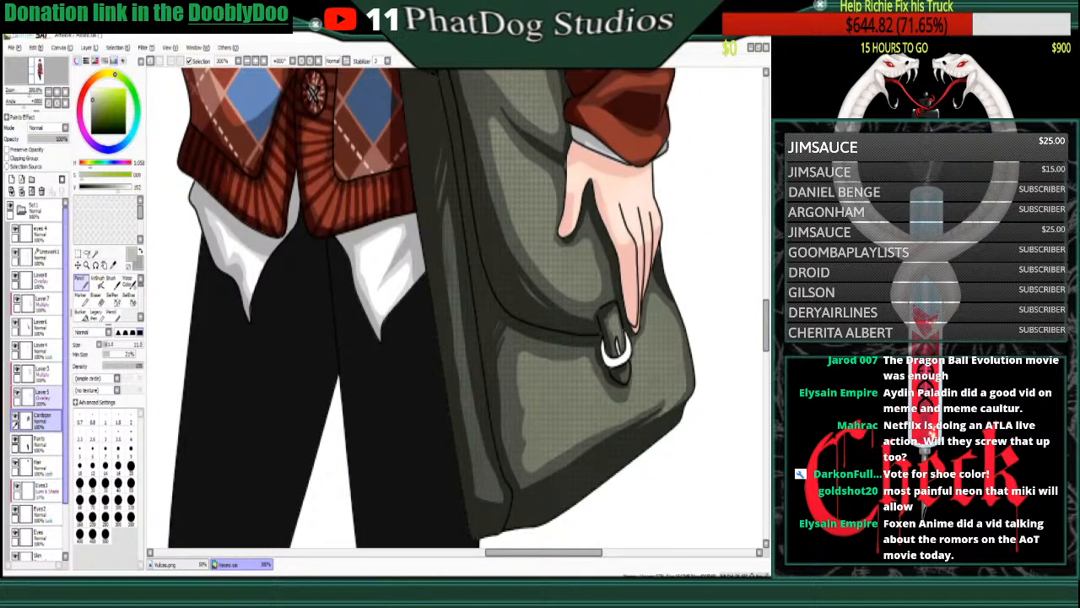
# - Add a new layer directly above Layer6, the bag's base layer, keeping it in the clipping group
pyautogui.click(42, 327)
pyautogui.click(11, 179)
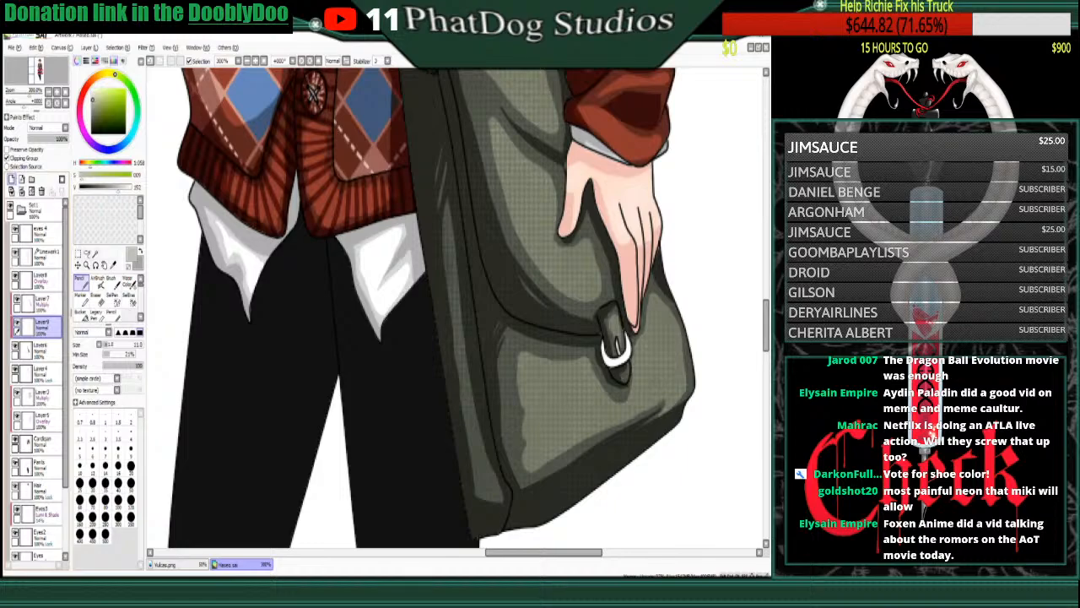
pyautogui.click(23, 158)
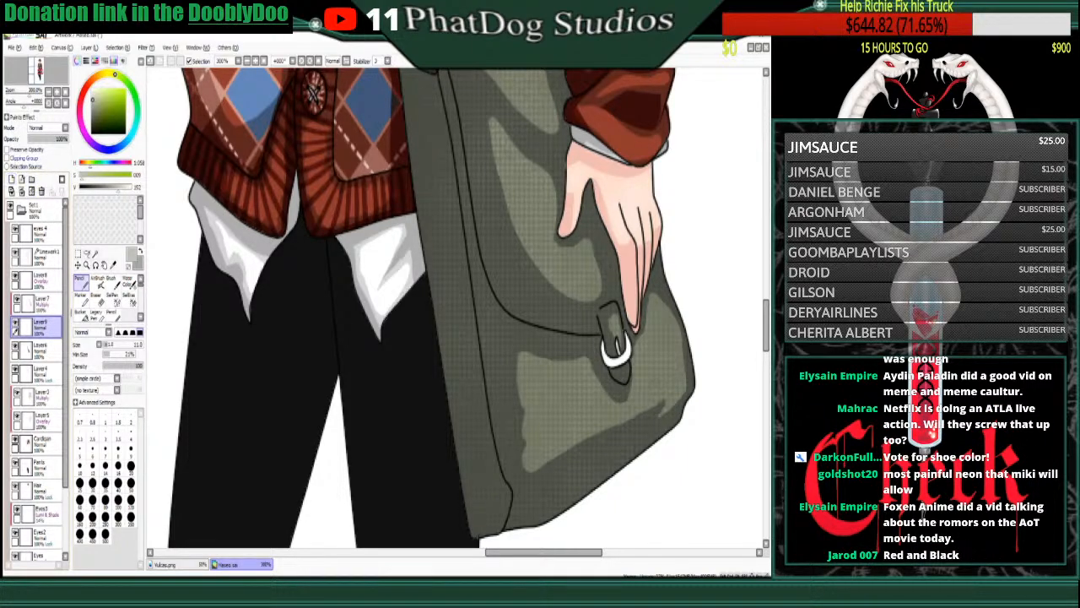
pyautogui.click(23, 158)
# - Choose a golden-brown colour and a small brush, and colour the bag's clasp ring on Layer6
pyautogui.click(38, 347)
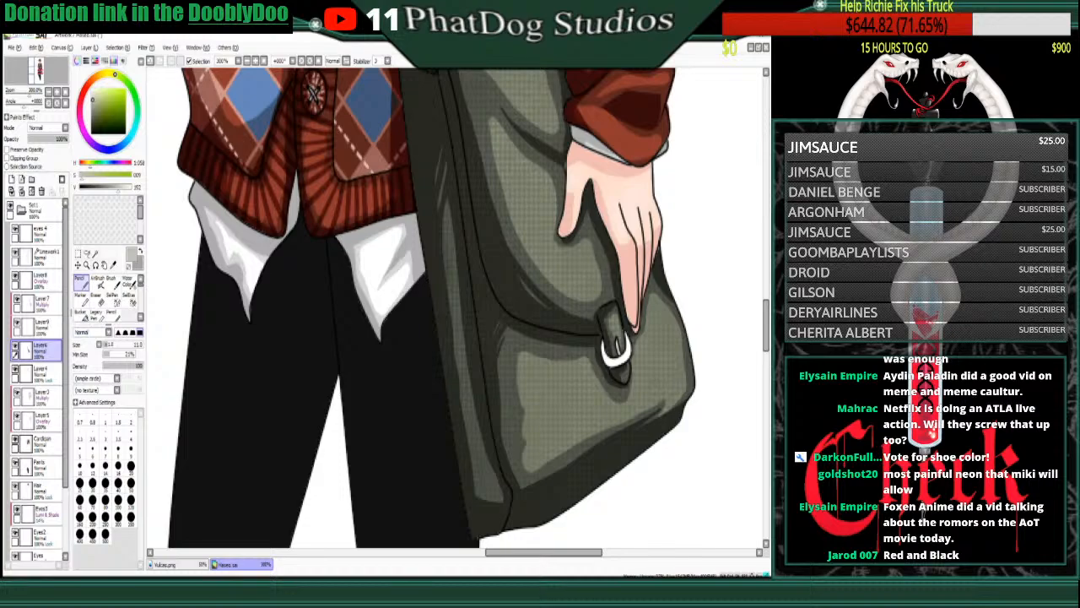
pyautogui.click(100, 74)
pyautogui.moveTo(111, 105); pyautogui.dragTo(113, 114)
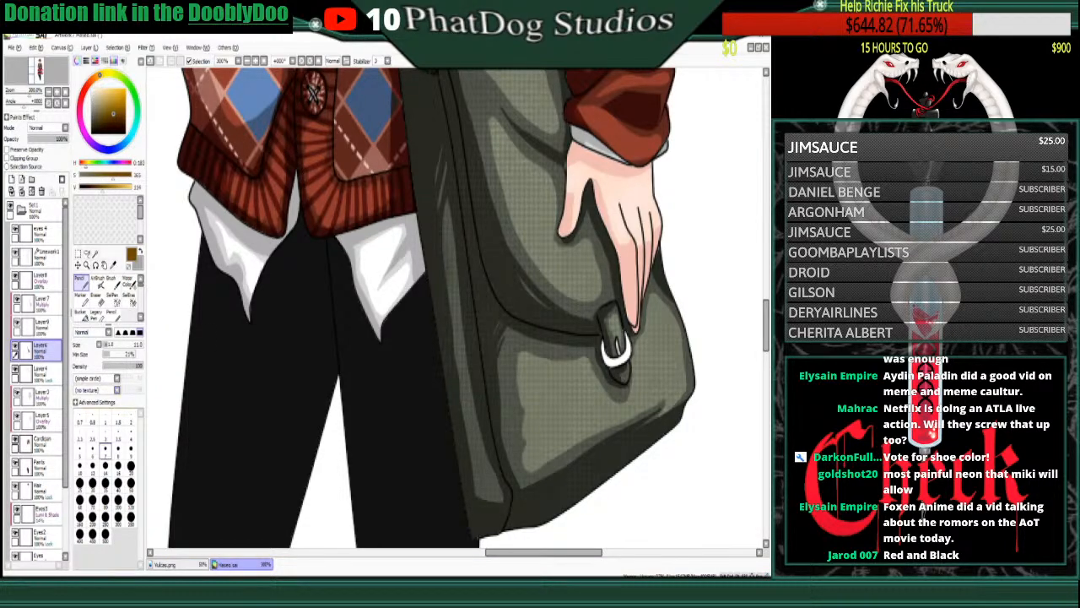
pyautogui.click(106, 433)
pyautogui.moveTo(604, 340)
pyautogui.mouseDown()
pyautogui.moveTo(614, 367)
pyautogui.moveTo(628, 337)
pyautogui.moveTo(630, 354)
pyautogui.moveTo(621, 363)
pyautogui.moveTo(617, 341)
pyautogui.moveTo(617, 354)
pyautogui.mouseUp()
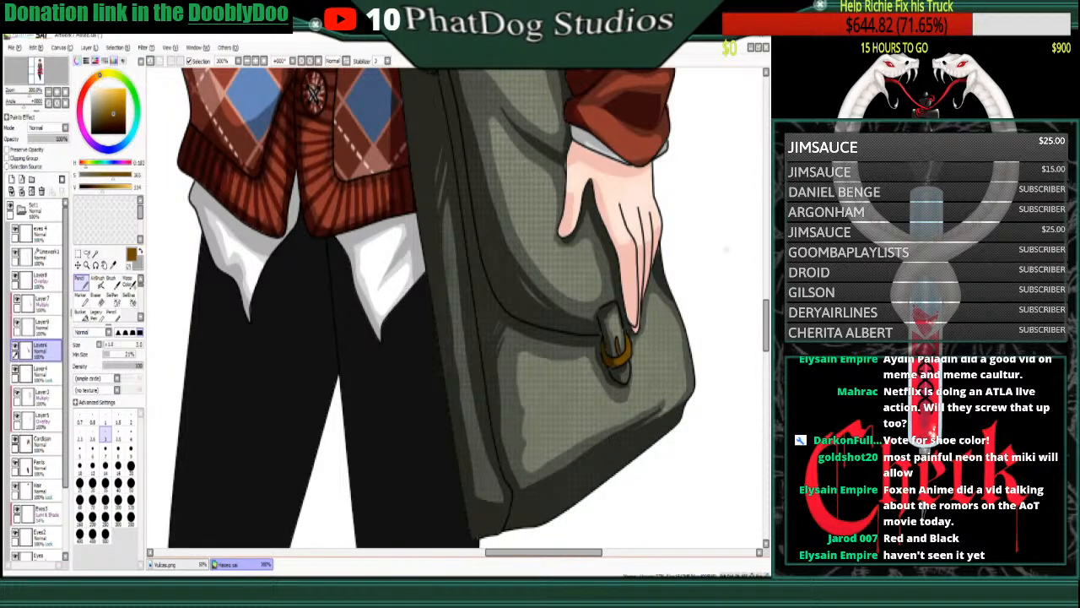
# - Colour the strap buckle's frame and prong on the chest with the same golden brown
pyautogui.scroll(5, 456, 308)
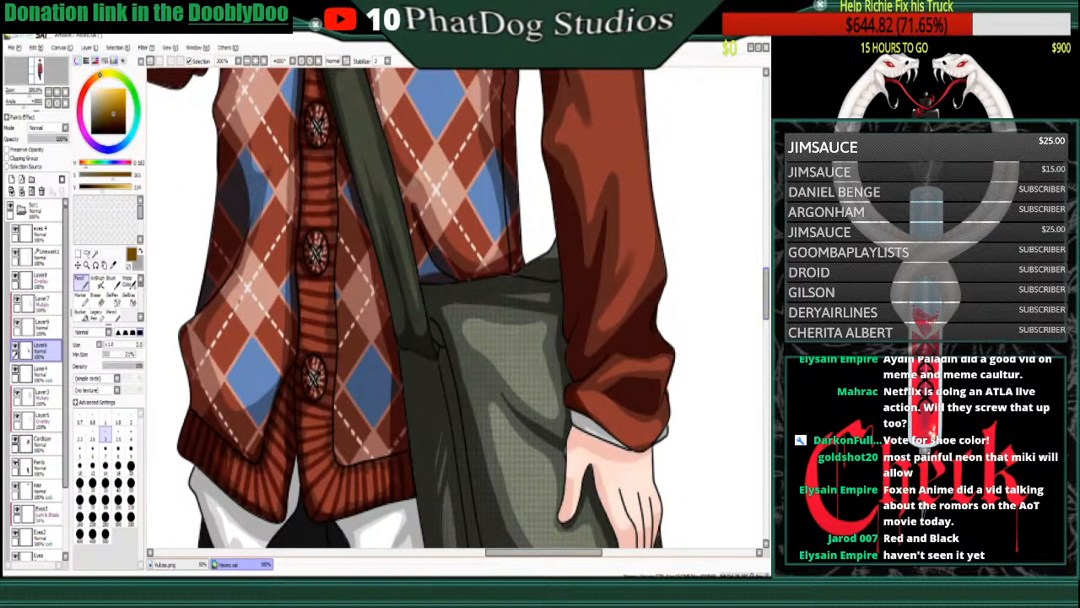
pyautogui.scroll(6, 737, 264)
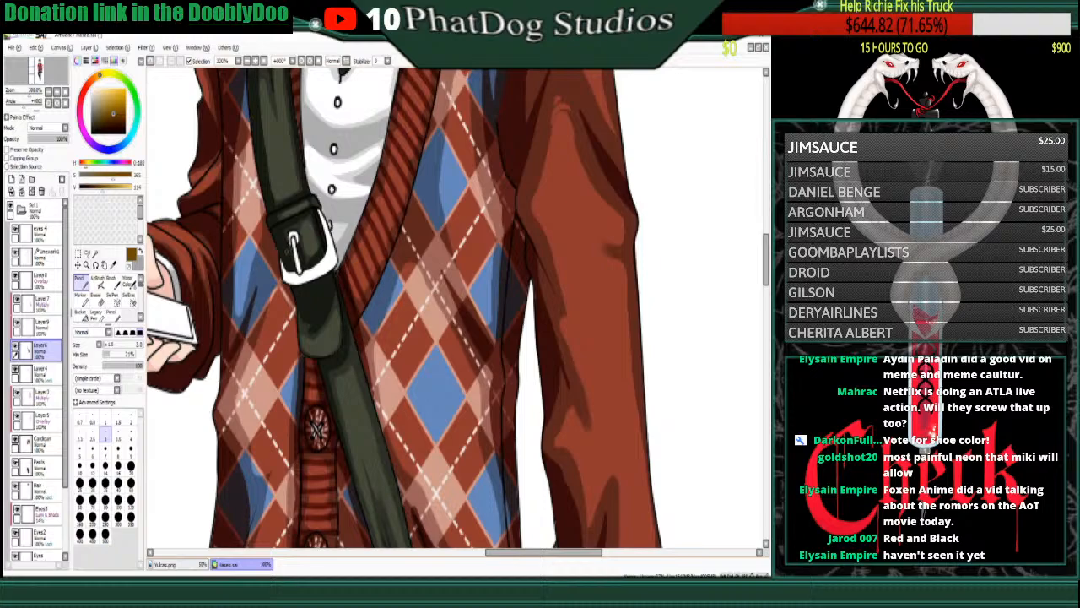
pyautogui.moveTo(293, 235); pyautogui.dragTo(299, 272)
pyautogui.moveTo(294, 238); pyautogui.dragTo(299, 271)
pyautogui.moveTo(294, 235)
pyautogui.mouseDown()
pyautogui.moveTo(283, 282)
pyautogui.moveTo(322, 274)
pyautogui.moveTo(331, 249)
pyautogui.moveTo(317, 273)
pyautogui.moveTo(336, 264)
pyautogui.moveTo(319, 209)
pyautogui.moveTo(324, 273)
pyautogui.moveTo(335, 257)
pyautogui.mouseUp()
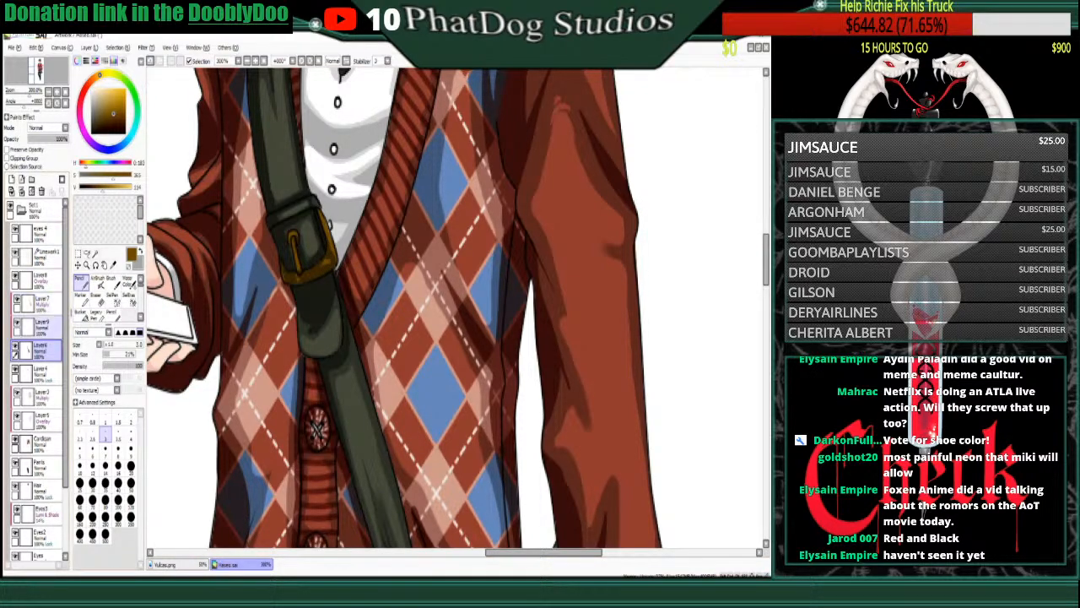
# - Sample the grey shading colour from Layer7 with its blending mode temporarily set to Normal, and restore Multiply
pyautogui.click(42, 327)
pyautogui.click(17, 299)
pyautogui.click(17, 300)
pyautogui.click(42, 303)
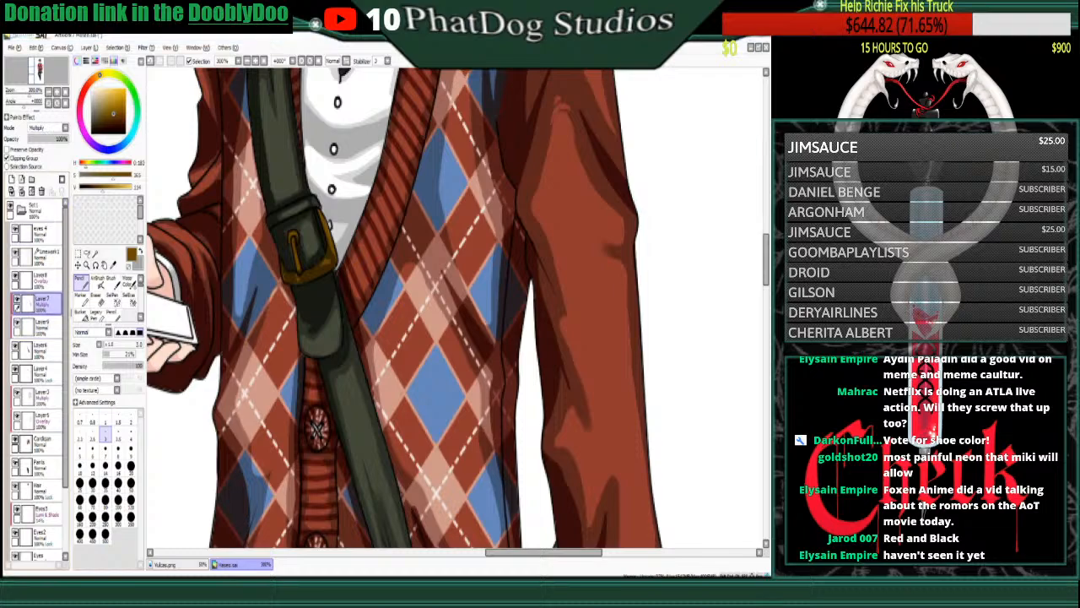
pyautogui.click(64, 127)
pyautogui.click(59, 138)
pyautogui.rightClick(317, 292)
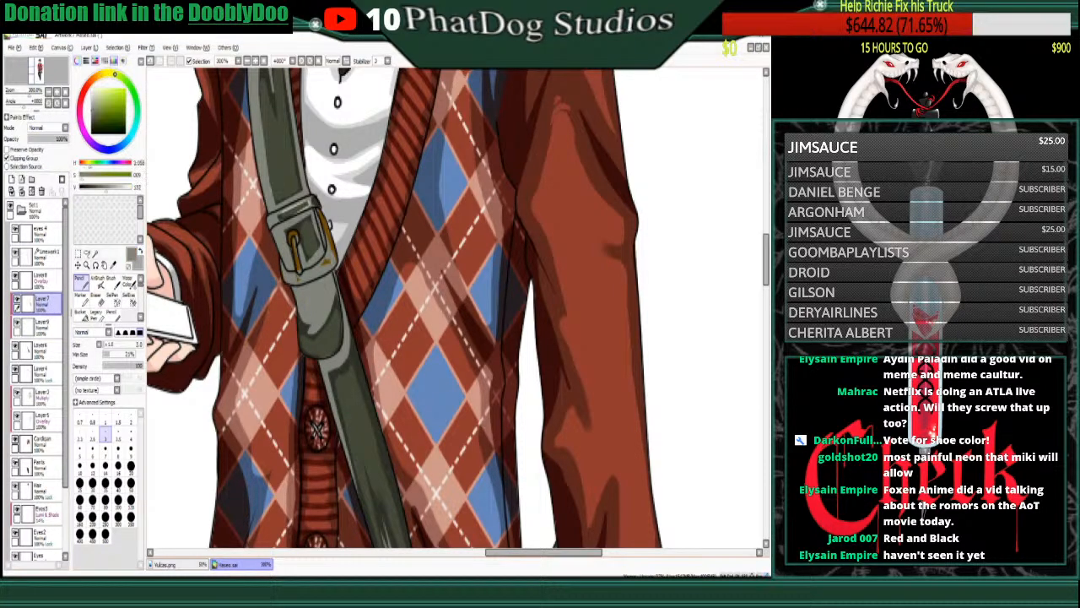
pyautogui.click(64, 128)
pyautogui.click(51, 147)
# - Erase the Layer7 shading over the strap buckle and repaint shadows along its prong and frame with the Pencil
pyautogui.click(98, 301)
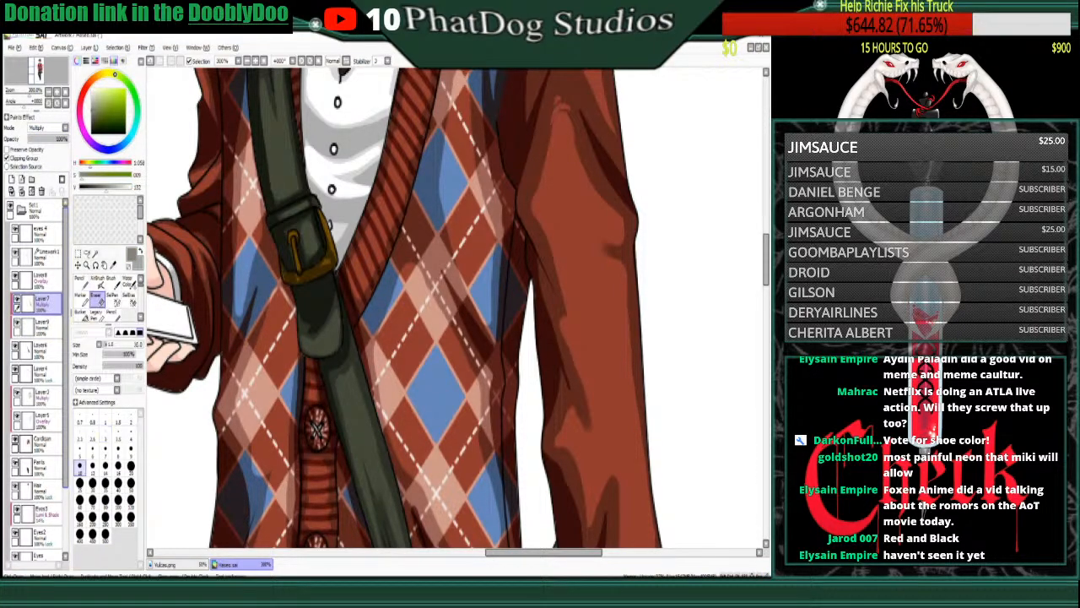
pyautogui.moveTo(304, 275)
pyautogui.mouseDown()
pyautogui.moveTo(326, 263)
pyautogui.moveTo(330, 245)
pyautogui.moveTo(300, 276)
pyautogui.moveTo(313, 282)
pyautogui.moveTo(284, 281)
pyautogui.moveTo(291, 274)
pyautogui.mouseUp()
pyautogui.click(81, 279)
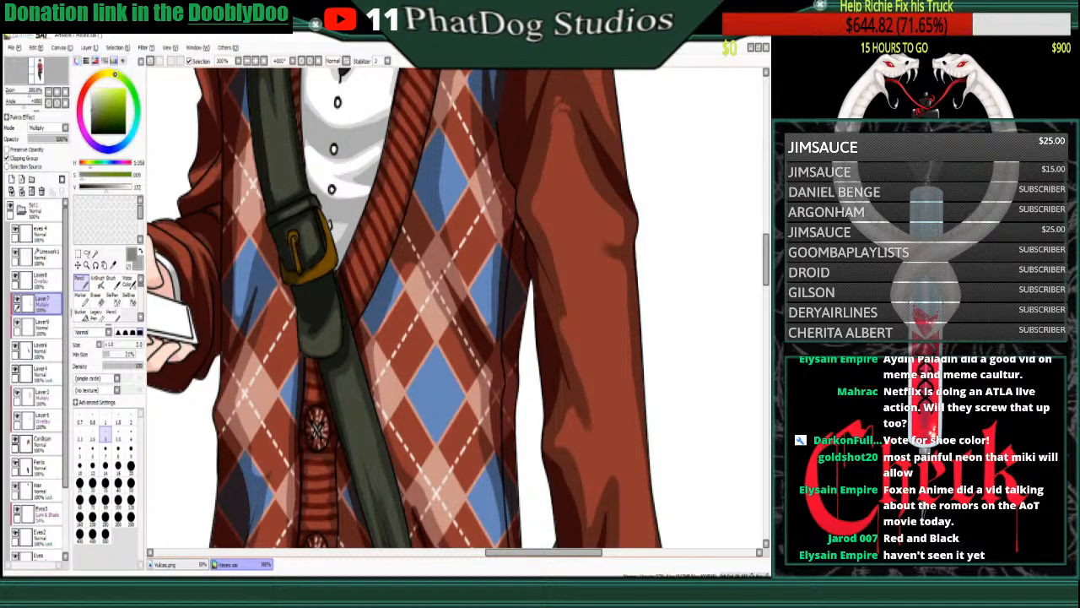
pyautogui.moveTo(292, 235); pyautogui.dragTo(296, 256)
pyautogui.moveTo(321, 214)
pyautogui.mouseDown()
pyautogui.moveTo(328, 258)
pyautogui.moveTo(319, 265)
pyautogui.mouseUp()
# - Sample the clasp ring's golden brown, brighten it slightly, and paint it onto the ring on Layer6
pyautogui.scroll(-5, 456, 304)
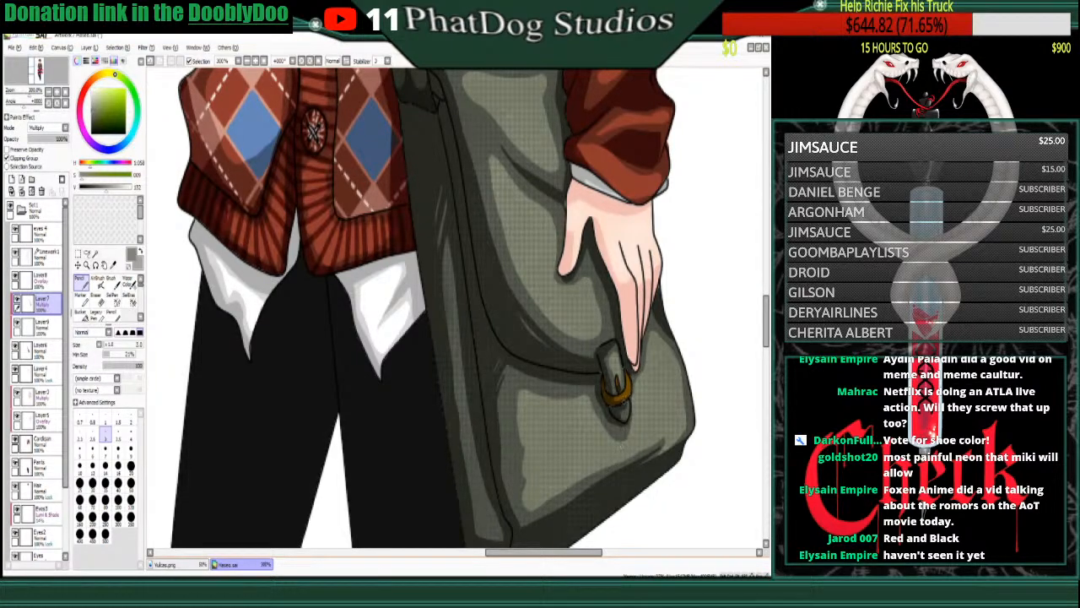
pyautogui.rightClick(628, 389)
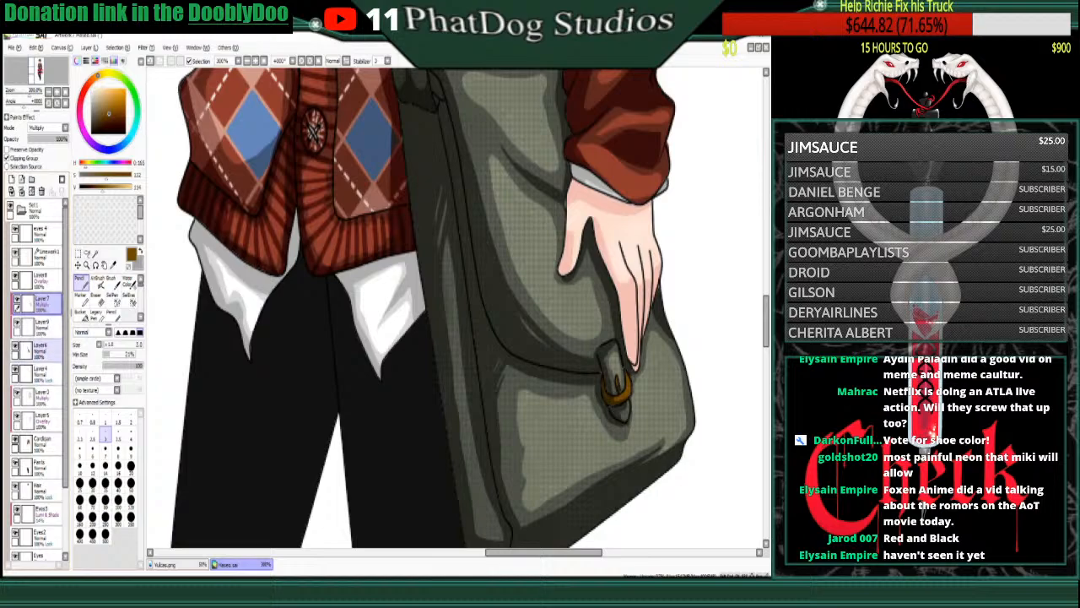
pyautogui.click(38, 348)
pyautogui.click(112, 186)
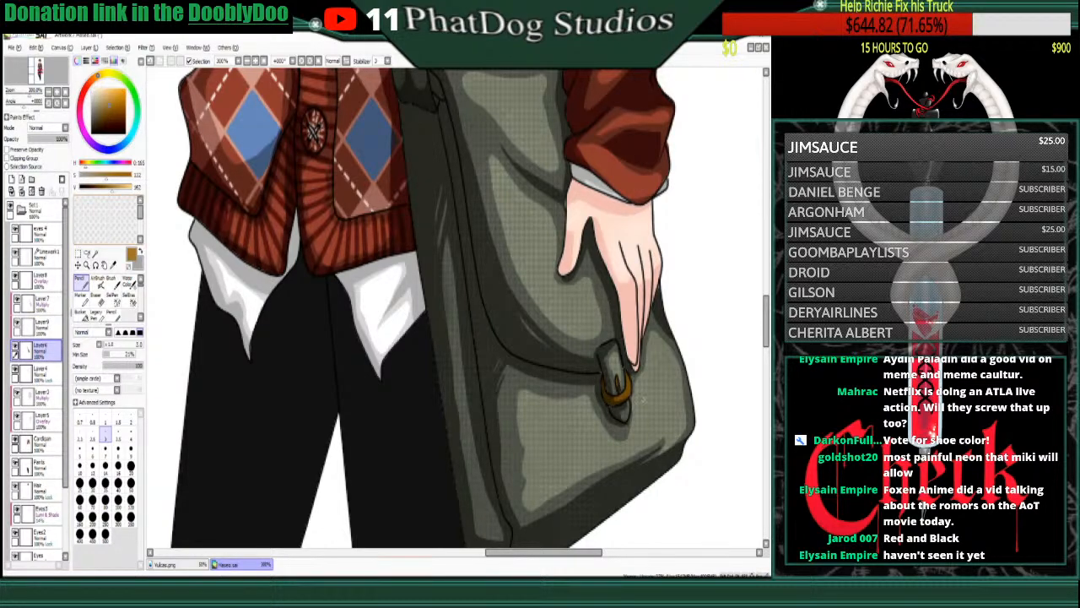
pyautogui.moveTo(617, 399)
pyautogui.mouseDown()
pyautogui.moveTo(627, 398)
pyautogui.moveTo(627, 373)
pyautogui.mouseUp()
# - Toggle Layer9's visibility to check its effect, and move it above the Multiply shading layer
pyautogui.scroll(10, 456, 308)
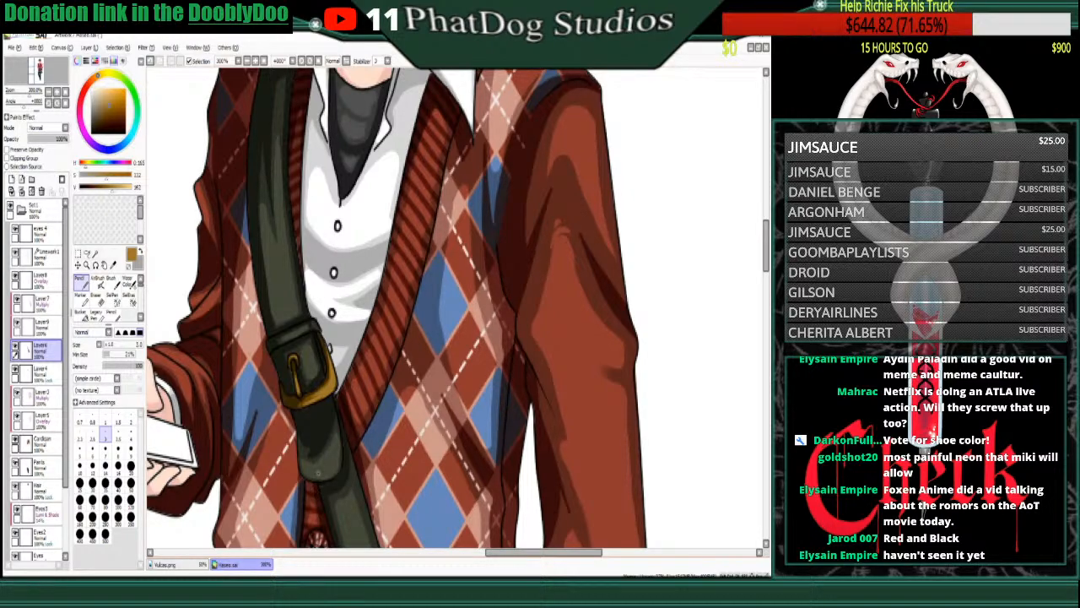
pyautogui.click(38, 325)
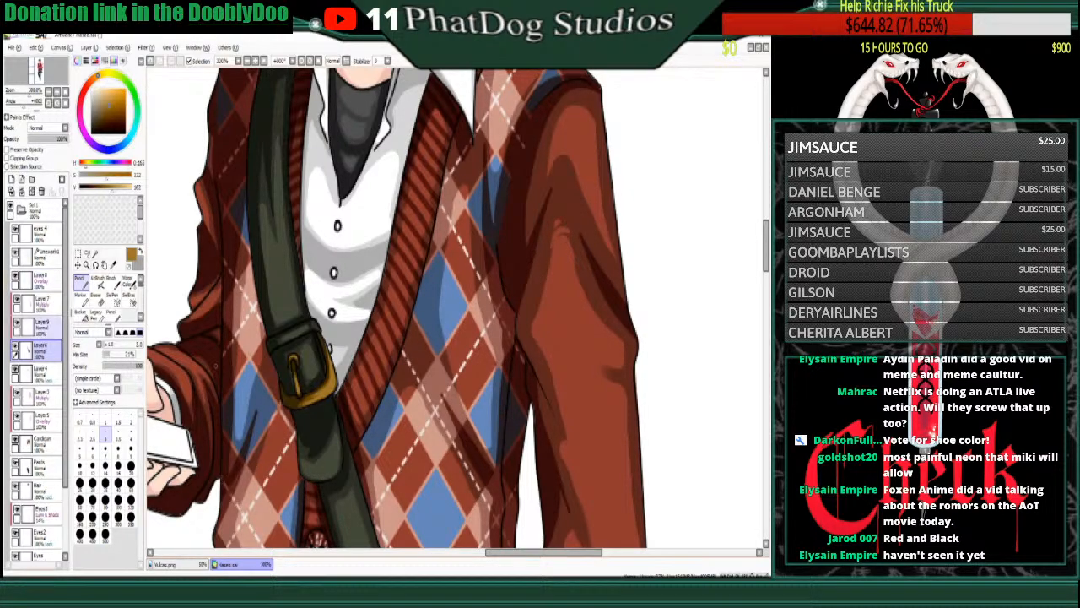
pyautogui.click(97, 297)
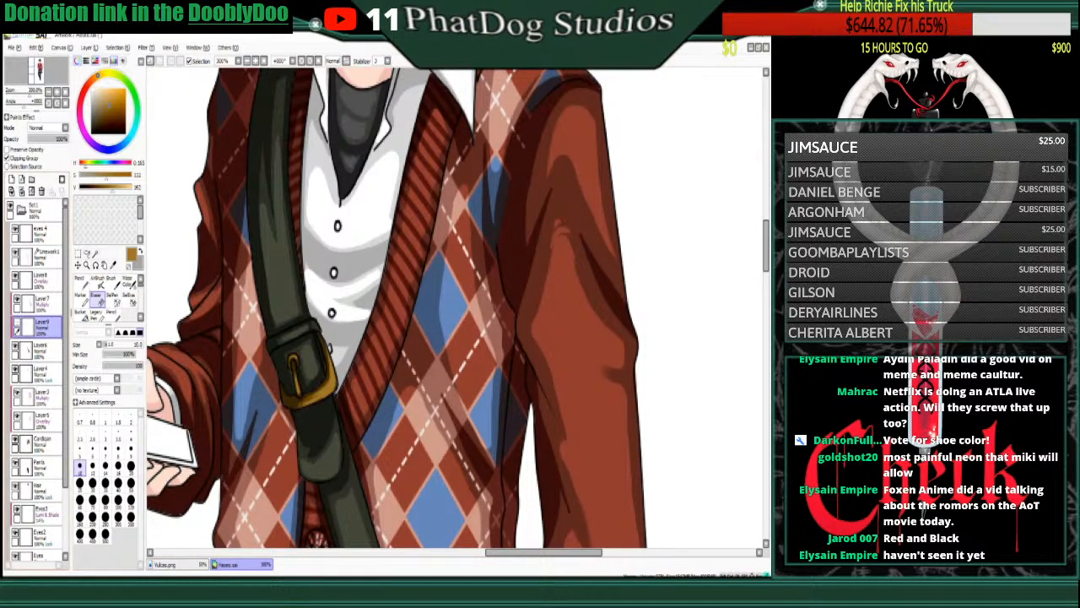
pyautogui.scroll(-3, 456, 305)
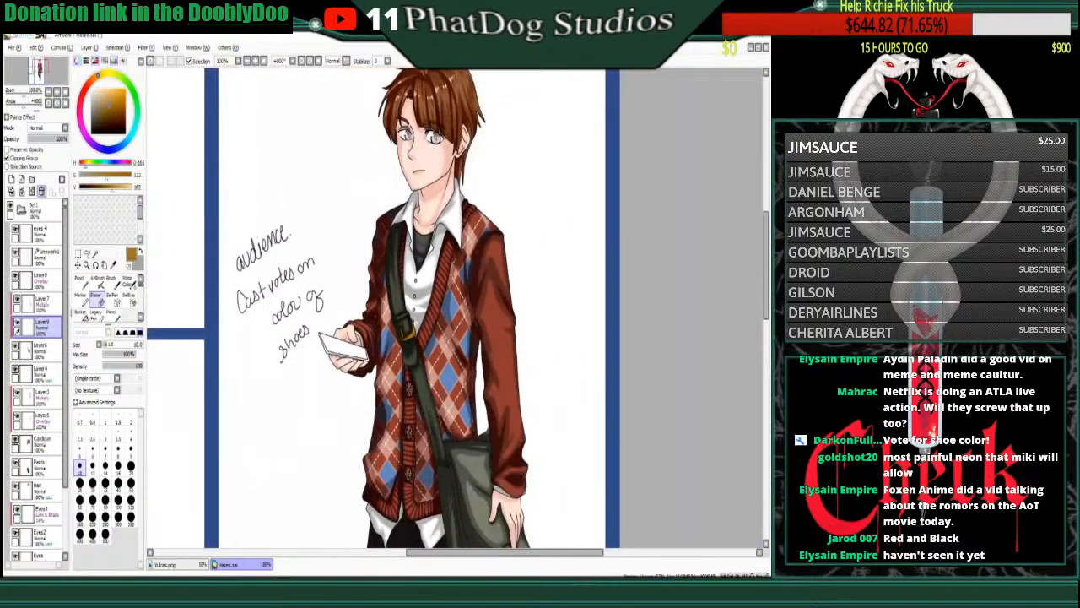
pyautogui.scroll(-3, 685, 463)
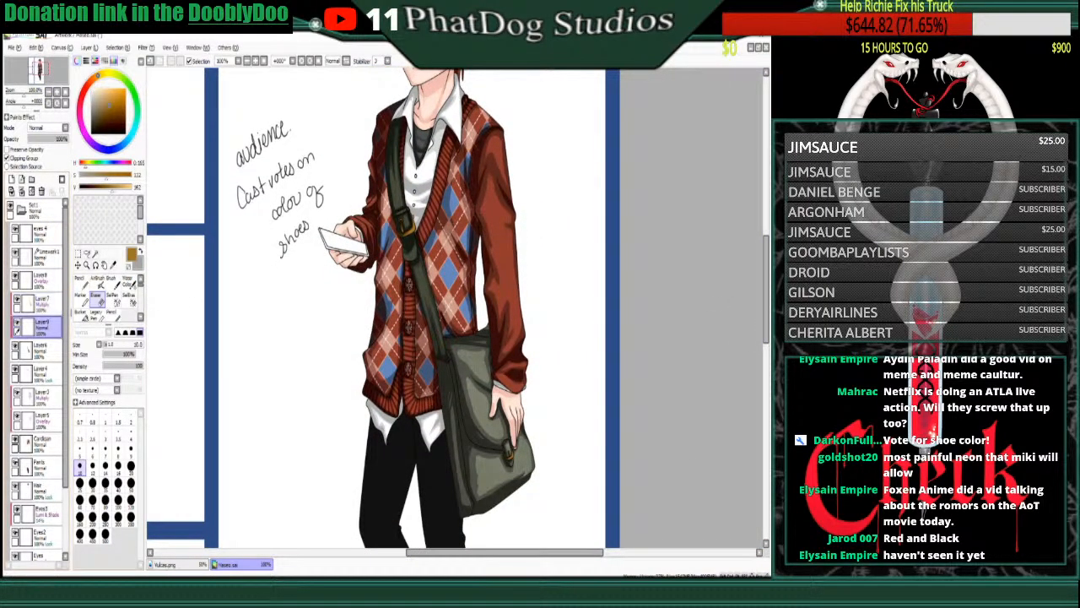
pyautogui.click(42, 326)
pyautogui.click(17, 321)
pyautogui.click(17, 321)
pyautogui.click(17, 322)
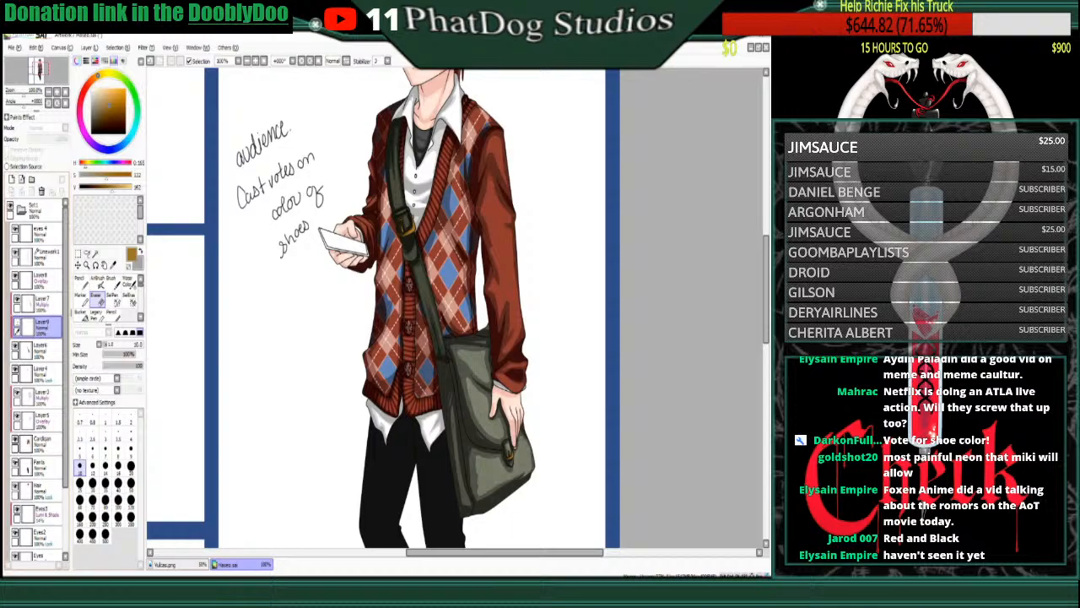
pyautogui.click(16, 321)
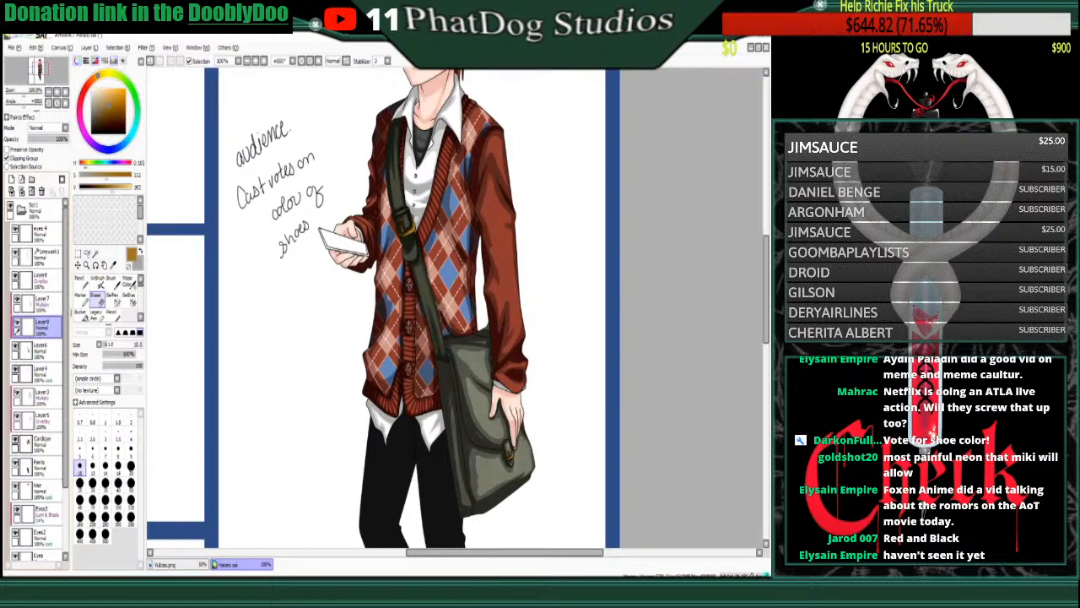
pyautogui.moveTo(42, 326); pyautogui.dragTo(42, 297)
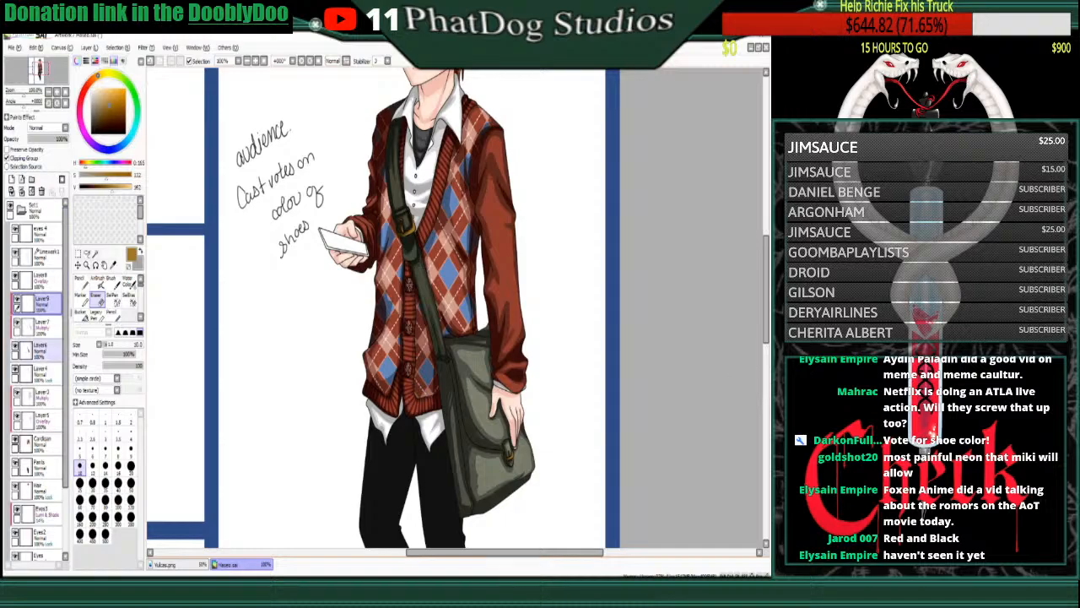
# - Resample the shading colour from Layer7 in Normal mode, restore Multiply, and paint shading along the bag's side panel with a larger Pencil
pyautogui.click(44, 327)
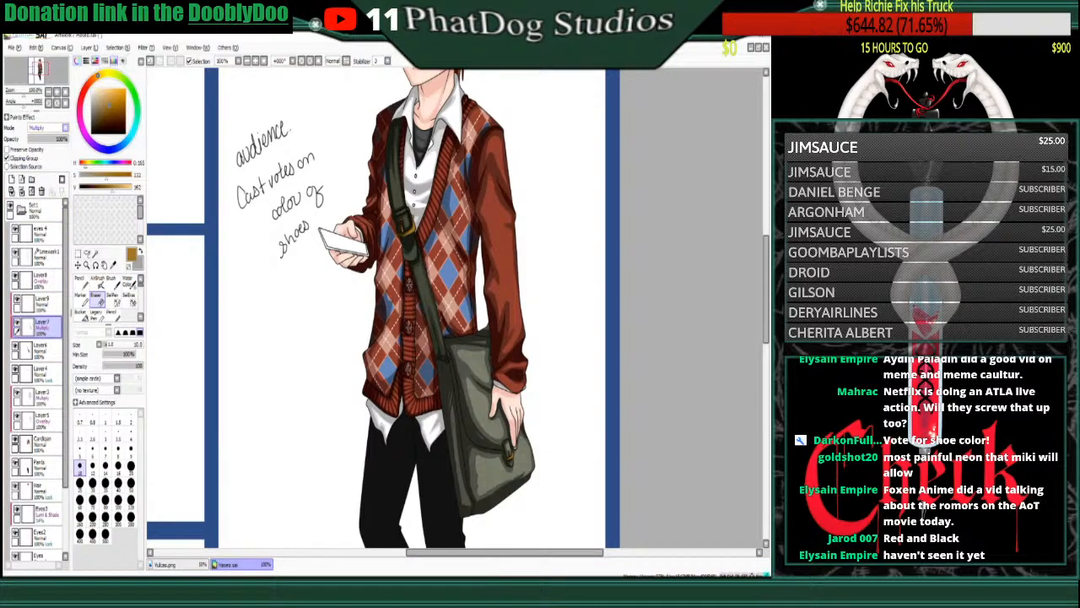
pyautogui.click(43, 136)
pyautogui.rightClick(449, 365)
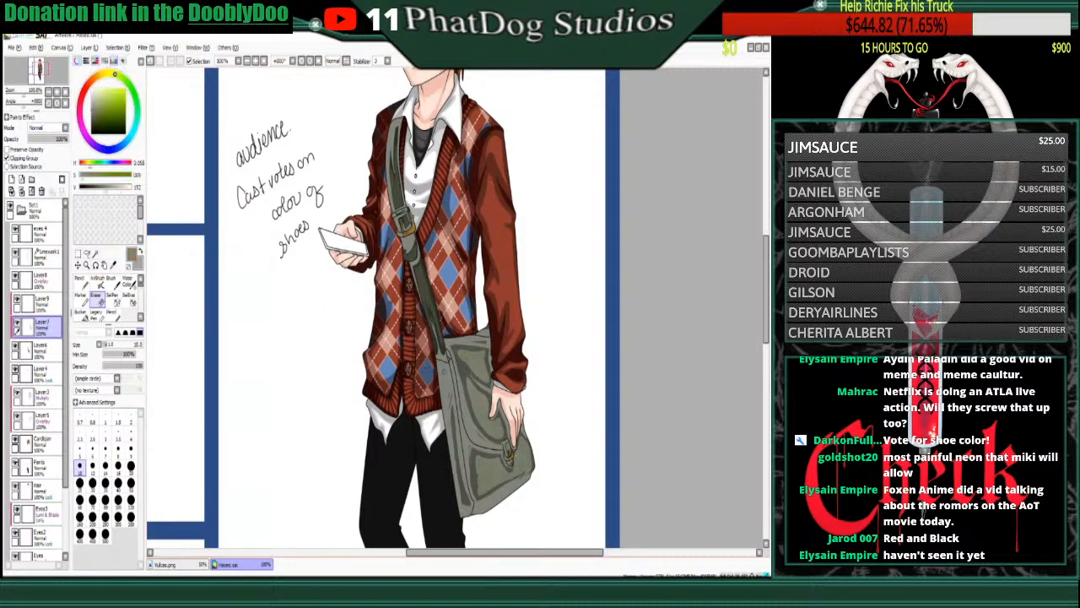
pyautogui.click(43, 143)
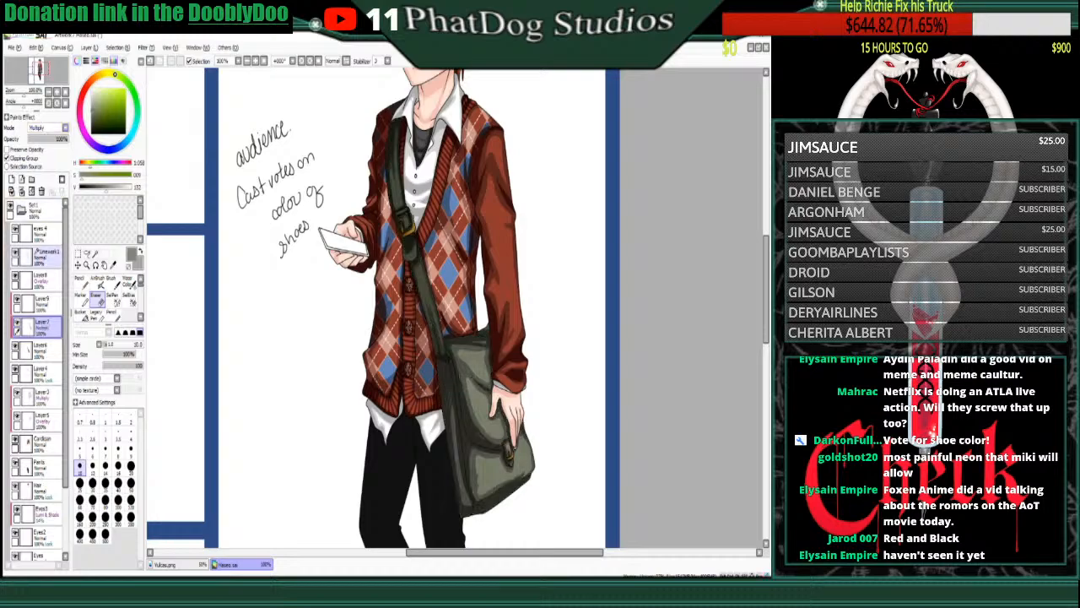
pyautogui.click(81, 285)
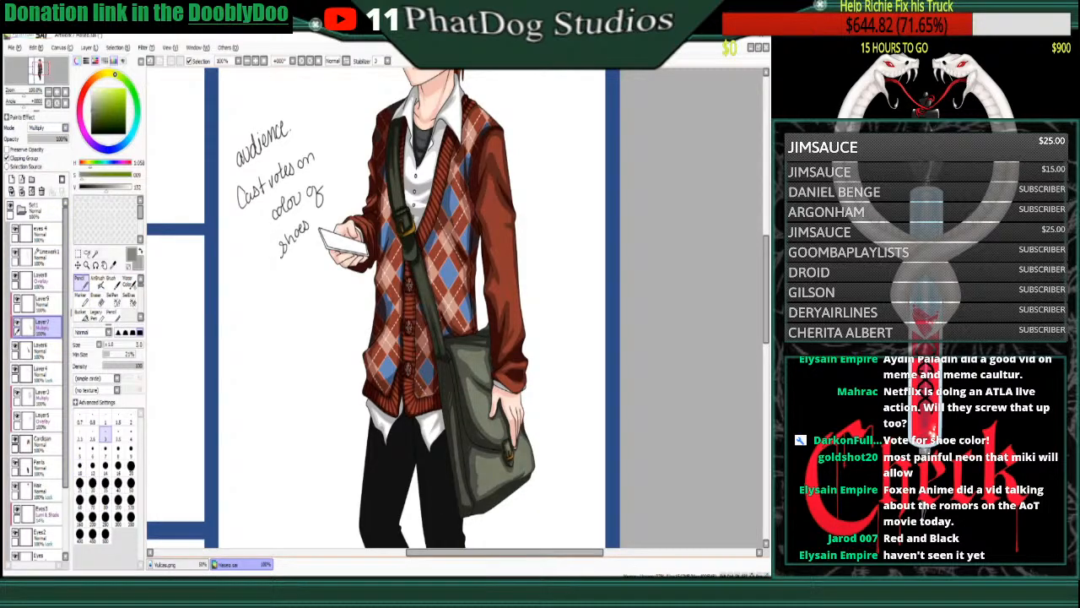
pyautogui.click(106, 469)
pyautogui.moveTo(461, 467); pyautogui.dragTo(470, 507)
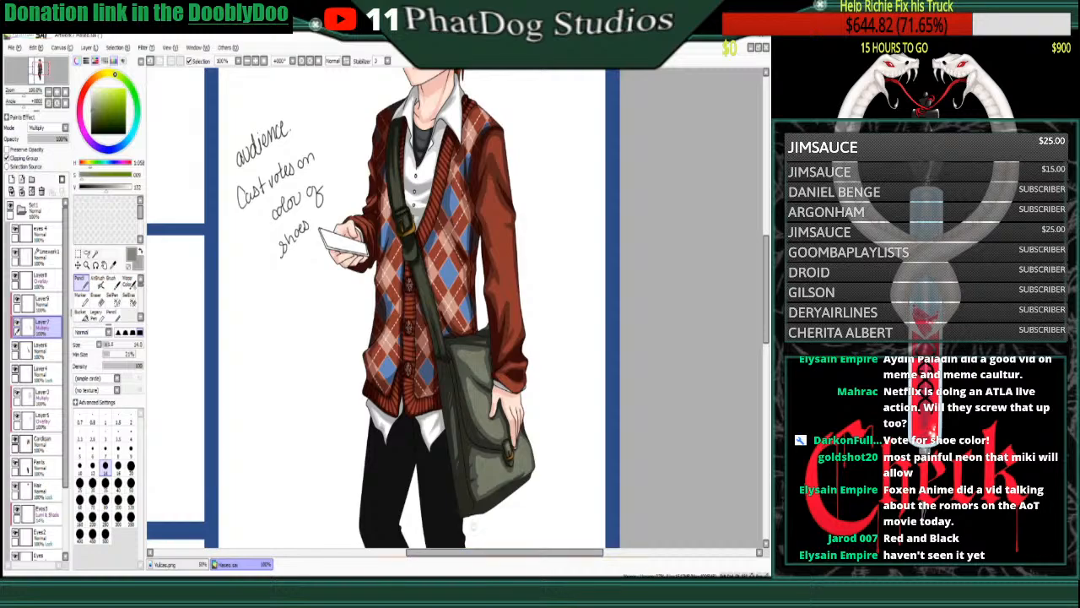
# - Paint a darker shadow where the strap meets the bag, rework it with sampled shading colours in Normal mode, and restore Multiply
pyautogui.click(99, 187)
pyautogui.click(87, 187)
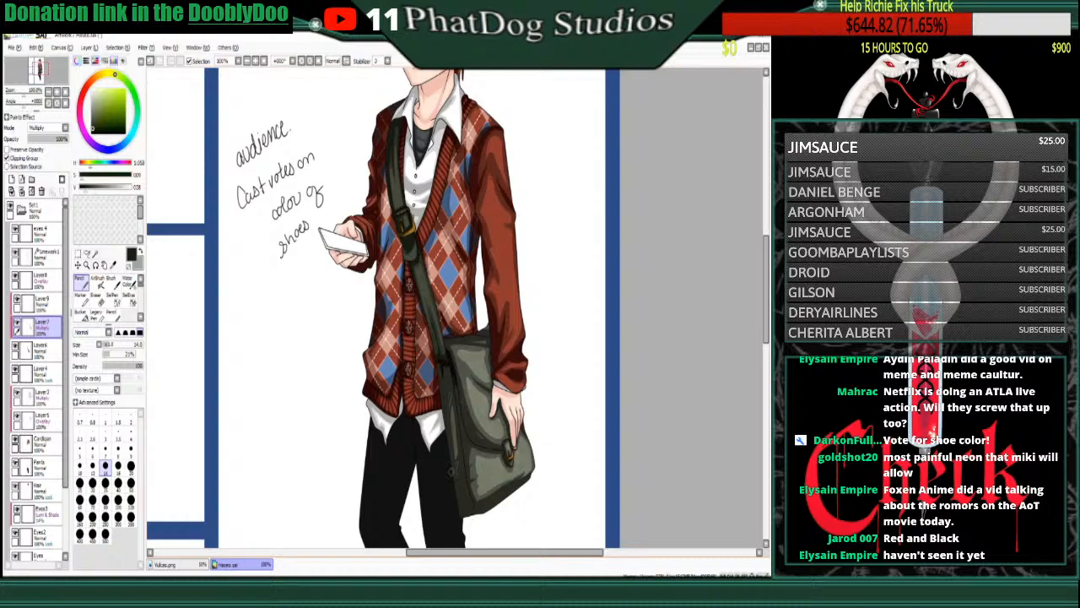
pyautogui.click(64, 127)
pyautogui.click(44, 139)
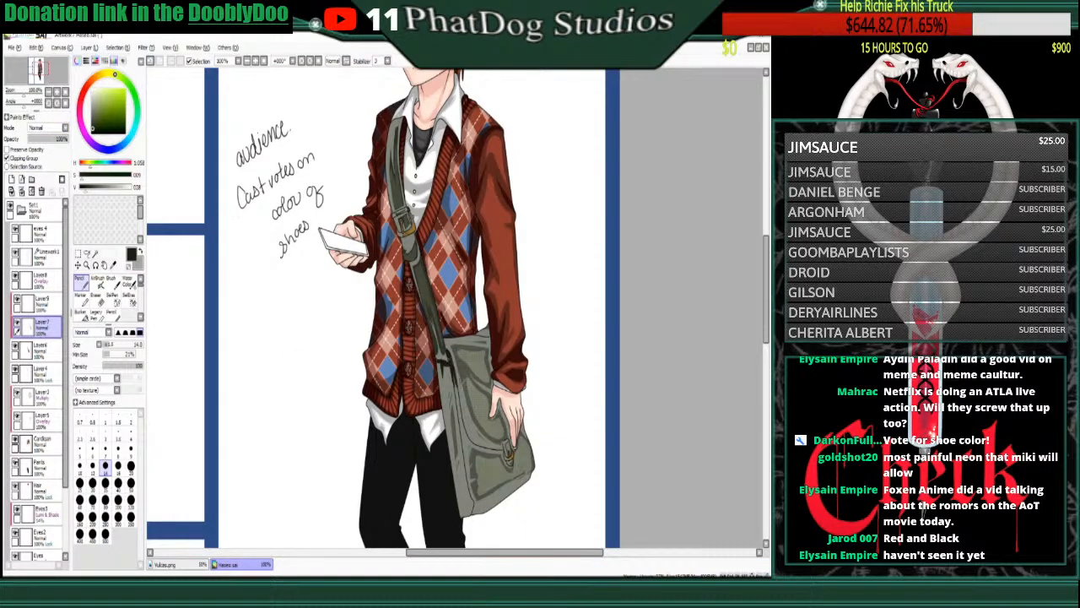
pyautogui.keyDown('alt'); pyautogui.click(445, 382); pyautogui.keyUp('alt')
pyautogui.keyDown('alt'); pyautogui.click(445, 363); pyautogui.keyUp('alt')
pyautogui.moveTo(454, 375); pyautogui.dragTo(457, 391)
pyautogui.keyDown('alt'); pyautogui.click(452, 350); pyautogui.keyUp('alt')
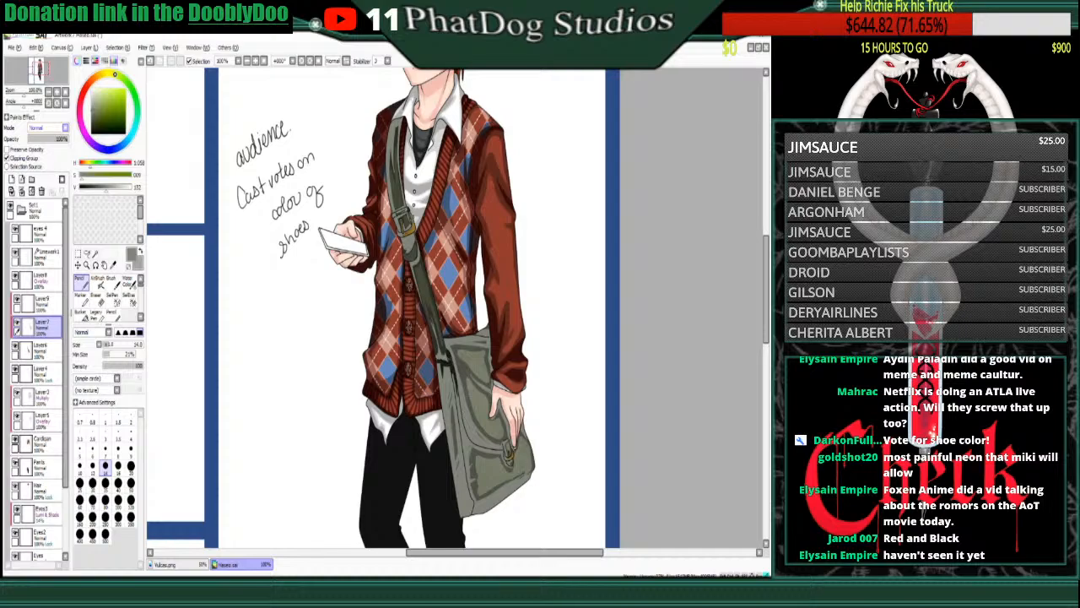
pyautogui.click(48, 148)
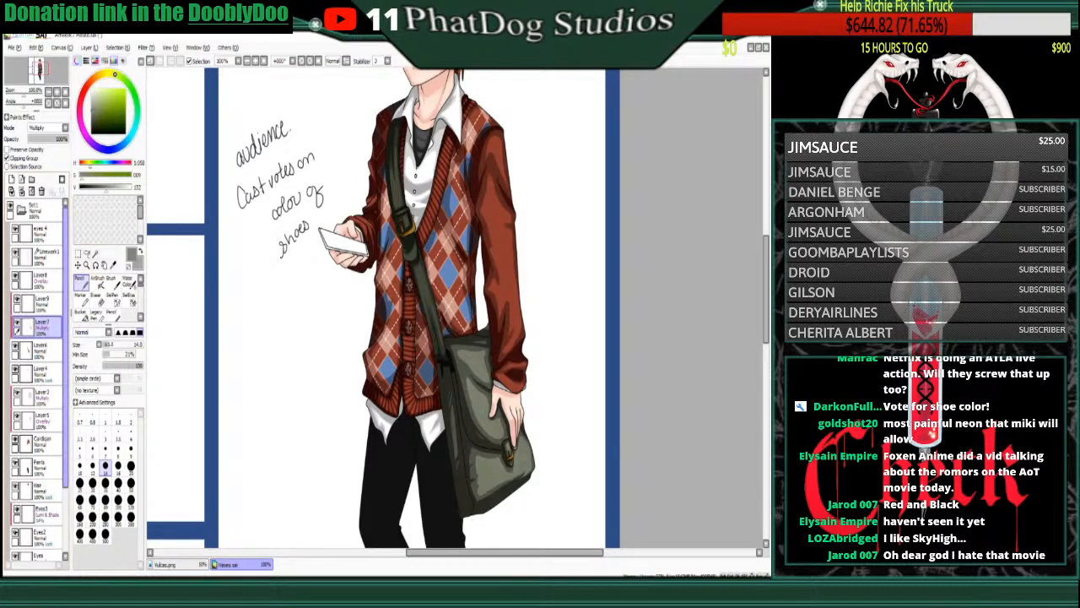
# - Add a new layer directly above the Skin layer
pyautogui.moveTo(65, 337); pyautogui.dragTo(65, 343)
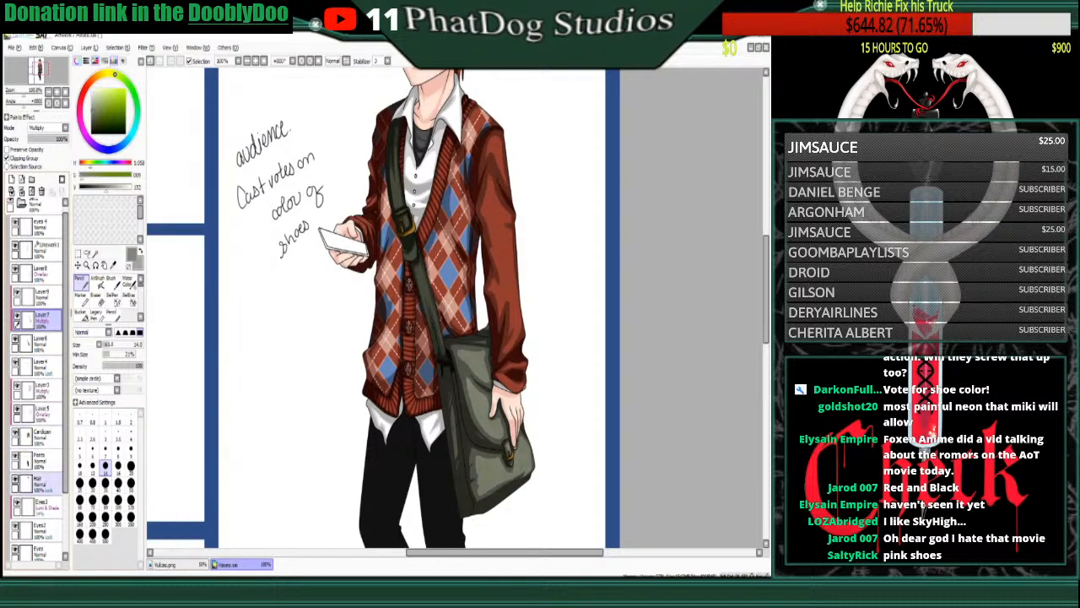
pyautogui.moveTo(65, 469); pyautogui.dragTo(65, 522)
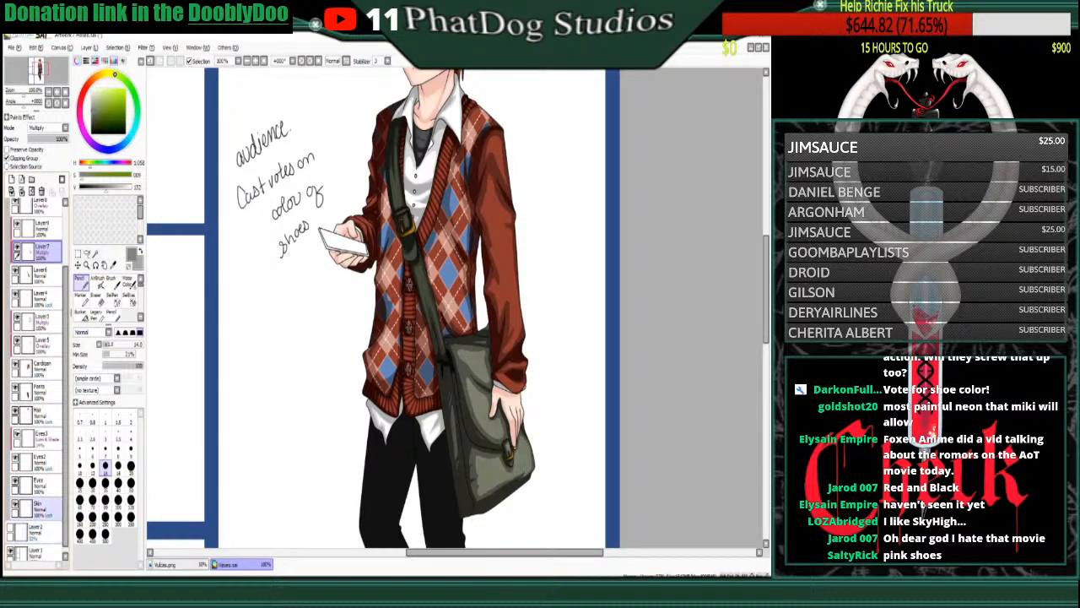
pyautogui.click(38, 509)
pyautogui.click(12, 179)
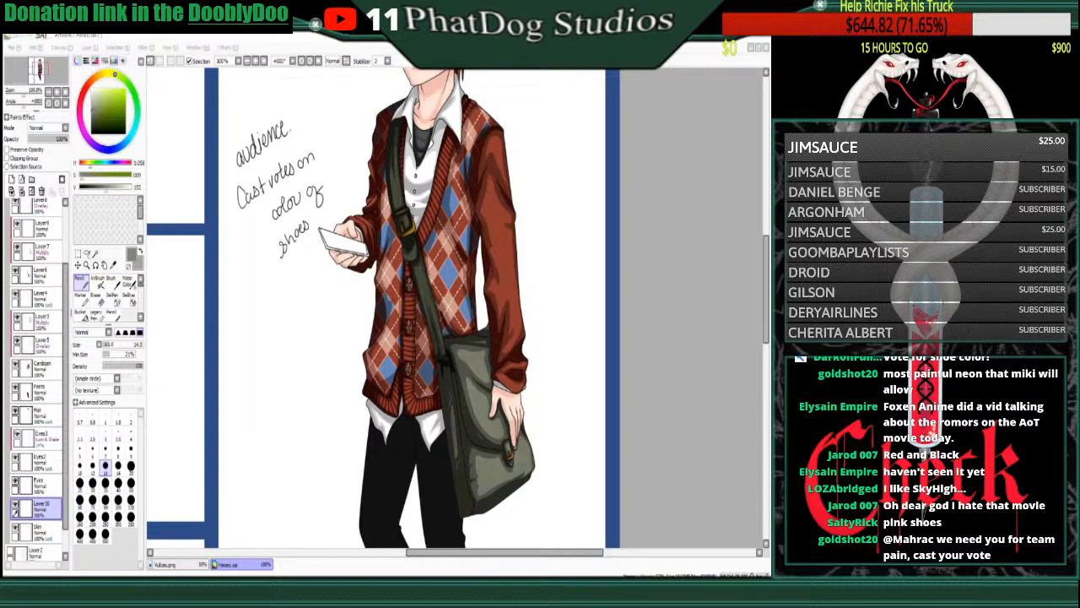
# - Name the new layer above the Skin layer Phone
pyautogui.press('Return')
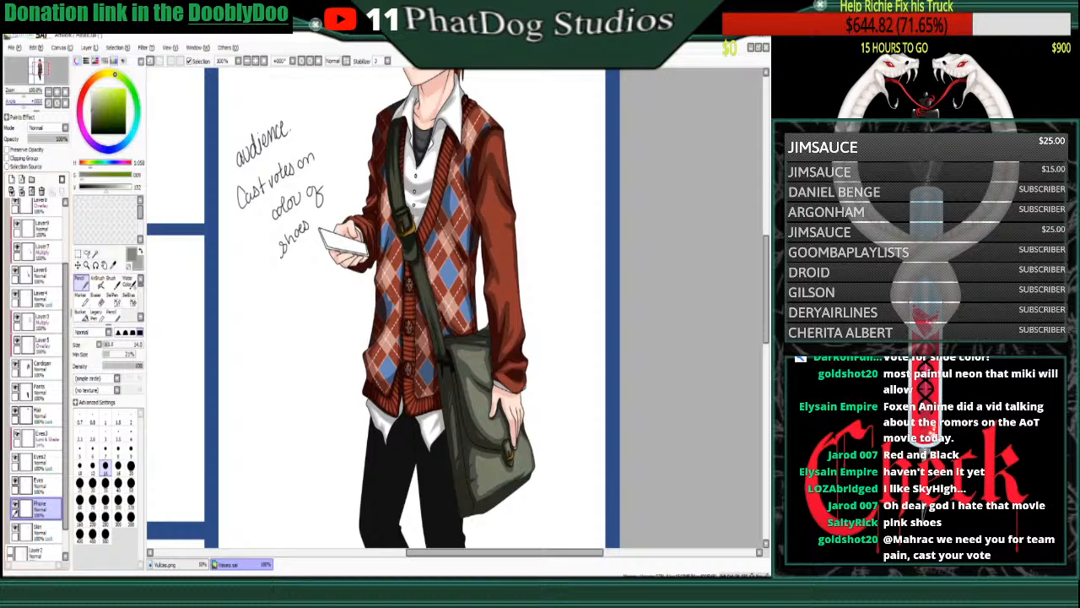
pyautogui.click(57, 91)
pyautogui.click(57, 91)
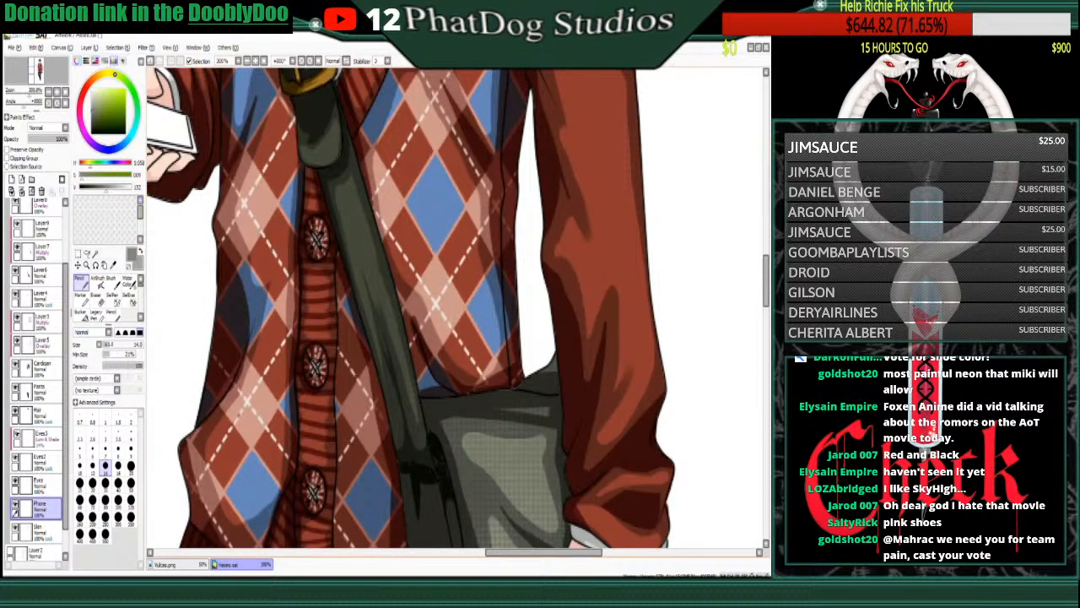
pyautogui.moveTo(517, 553); pyautogui.dragTo(477, 553)
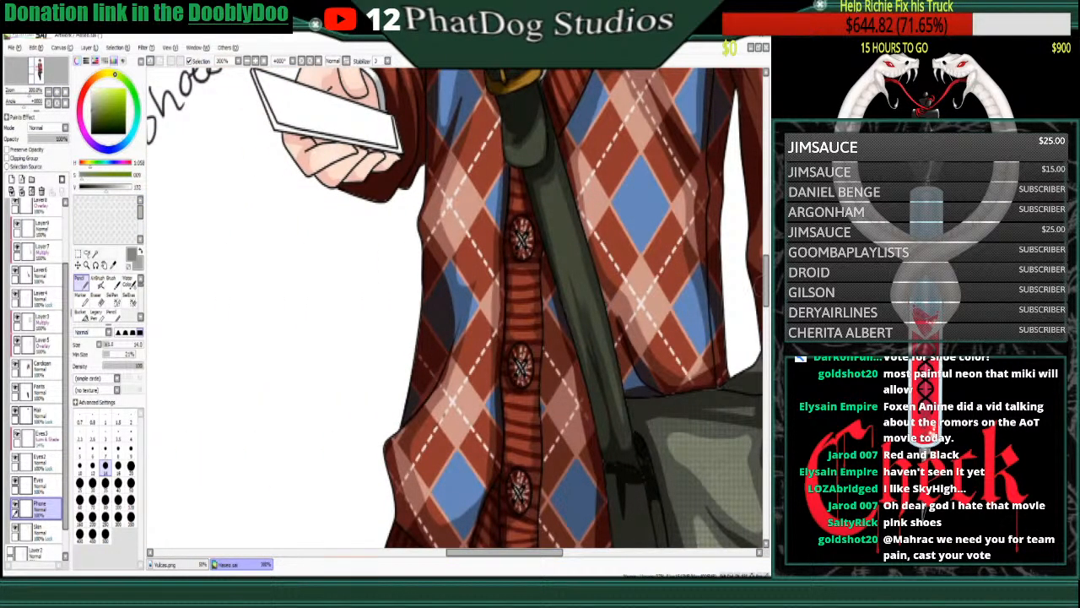
pyautogui.moveTo(767, 291); pyautogui.dragTo(766, 267)
pyautogui.click(56, 91)
pyautogui.click(92, 133)
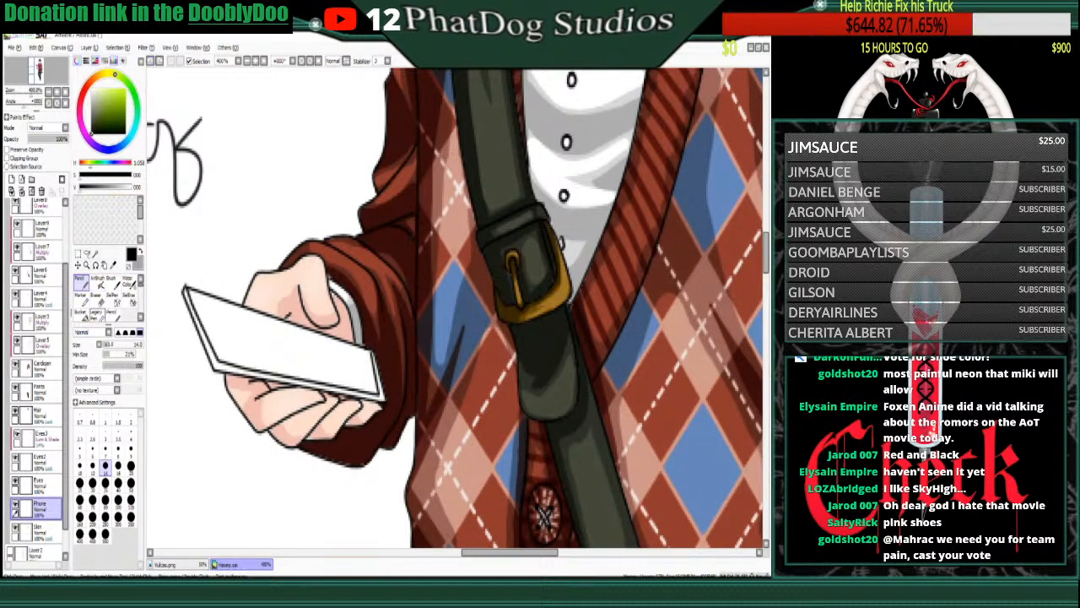
pyautogui.click(81, 312)
pyautogui.click(279, 333)
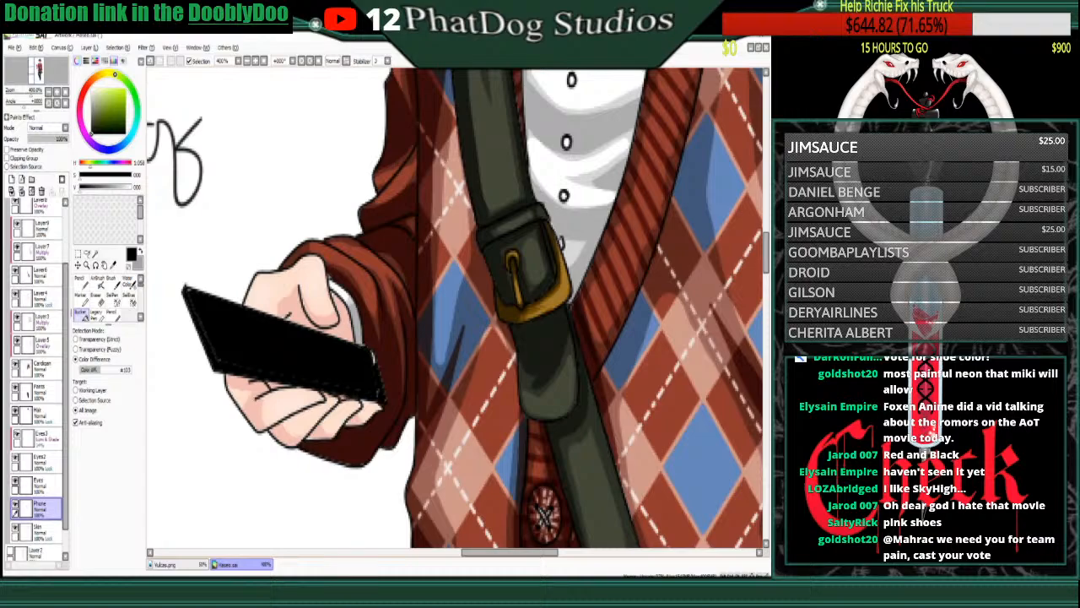
pyautogui.click(80, 278)
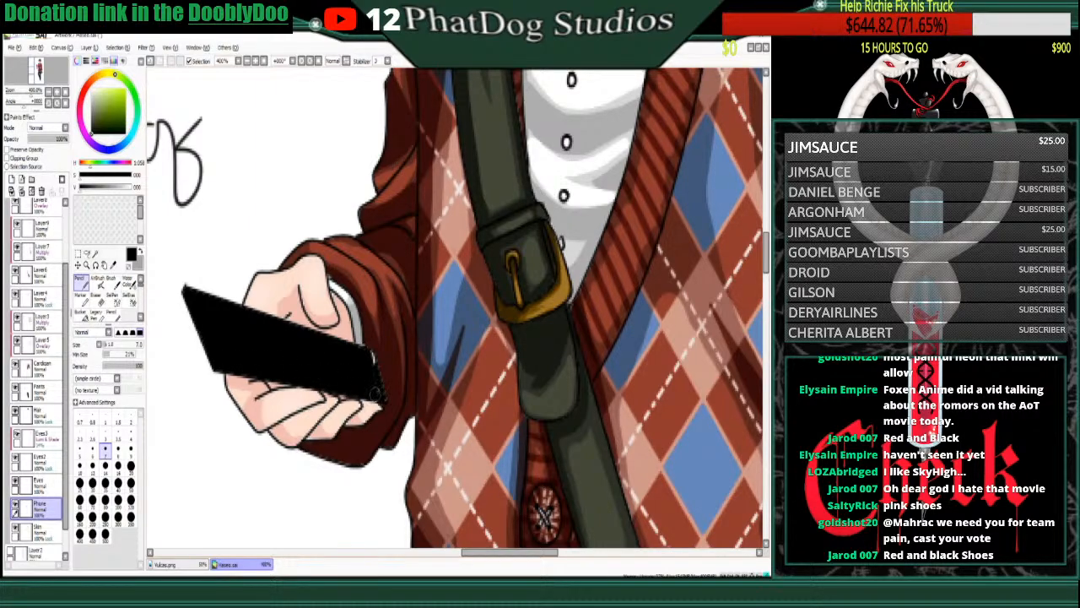
pyautogui.moveTo(376, 393); pyautogui.dragTo(380, 400)
pyautogui.click(150, 60)
pyautogui.click(150, 61)
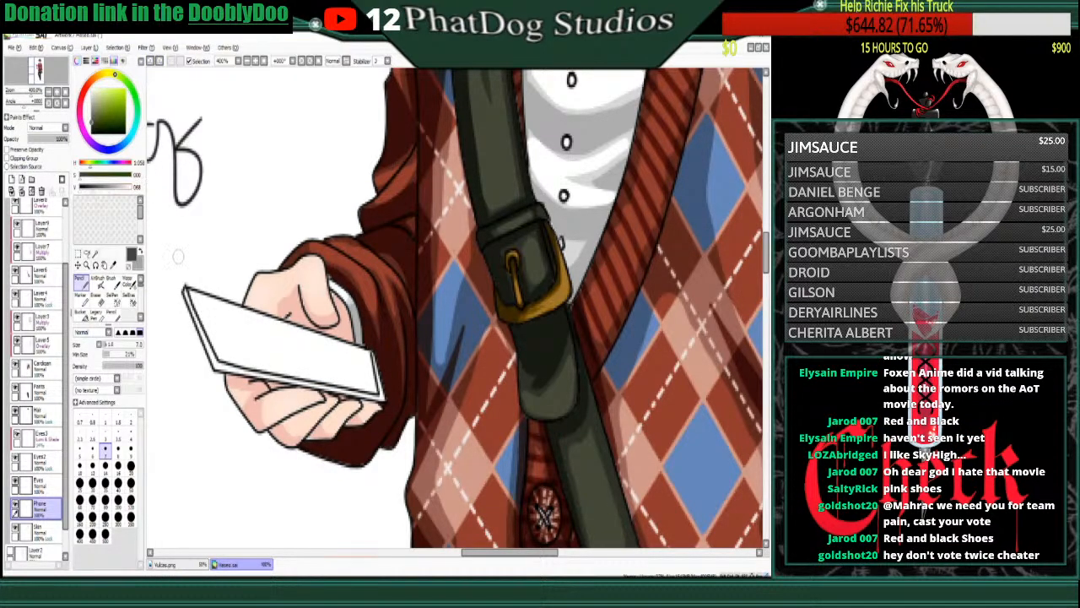
# - Fill the phone's screen with dark grey and its rim with near-black, covering leftover white gaps with the Pencil
pyautogui.click(81, 312)
pyautogui.click(287, 337)
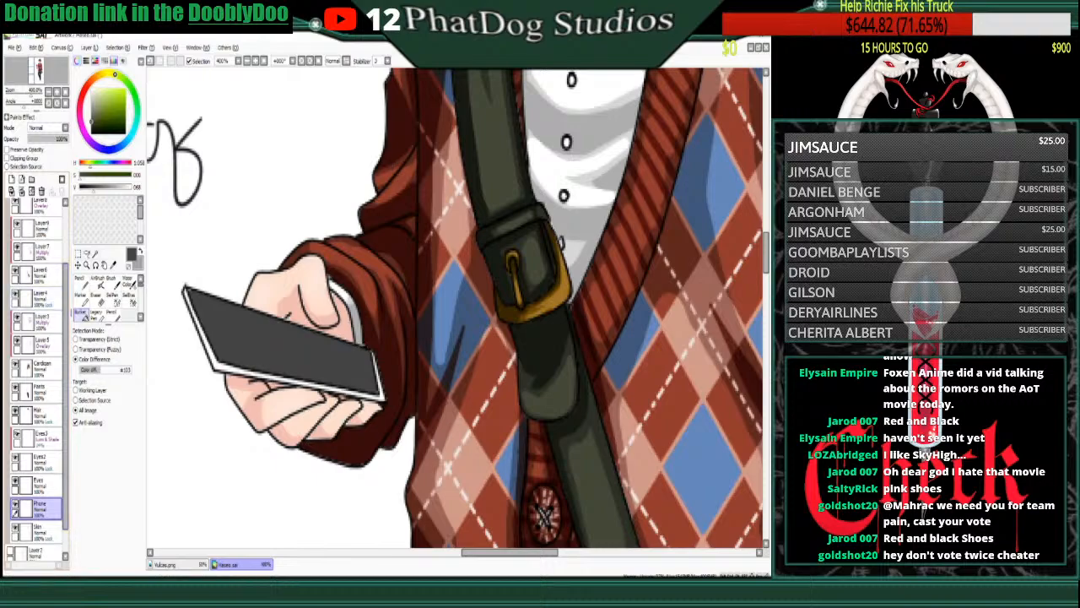
pyautogui.click(83, 187)
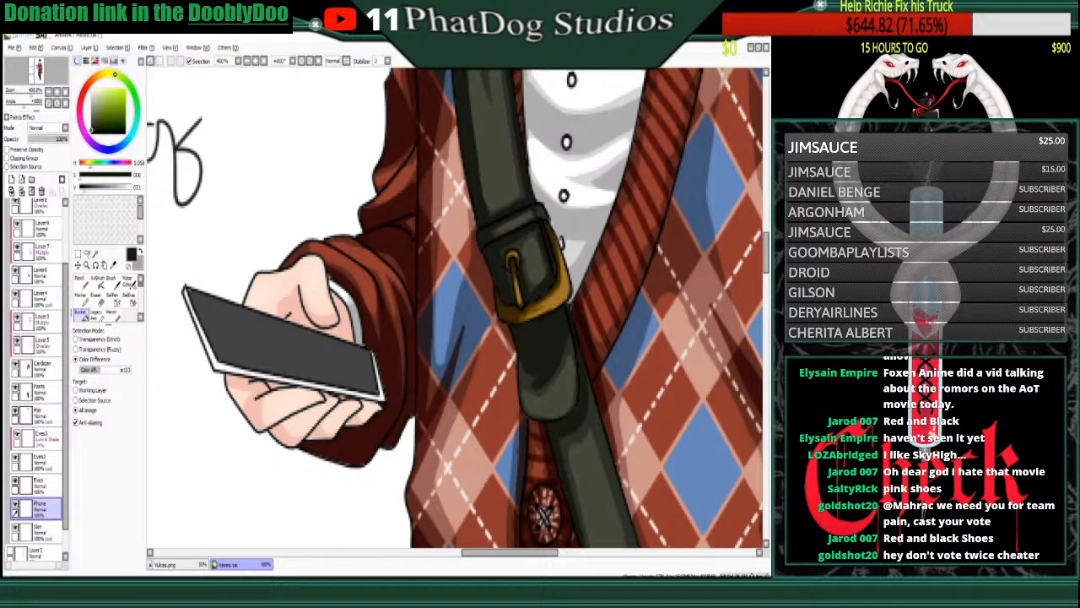
pyautogui.click(295, 384)
pyautogui.click(80, 278)
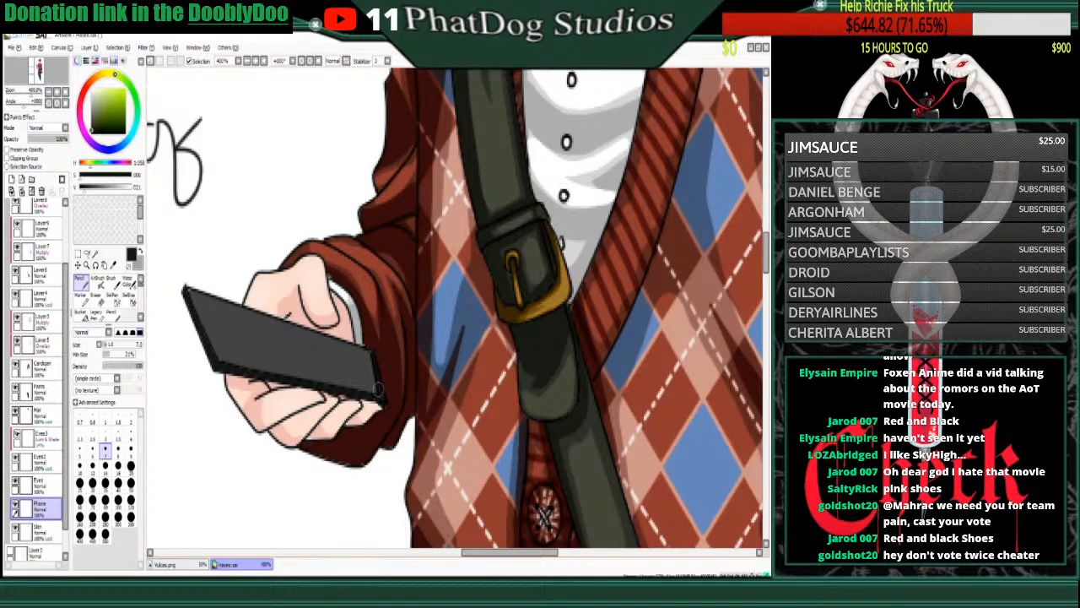
pyautogui.moveTo(186, 290); pyautogui.dragTo(214, 358)
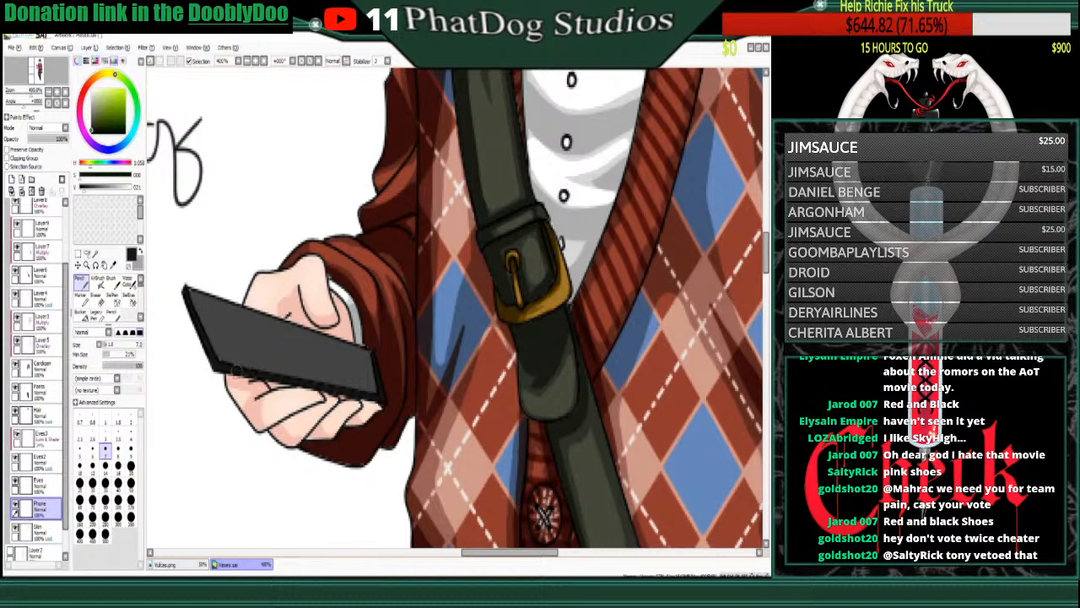
# - Preserve the Phone layer's opacity and brush lighter grey tones over the phone screen with a size 10 Marker
pyautogui.rightClick(293, 359)
pyautogui.click(7, 149)
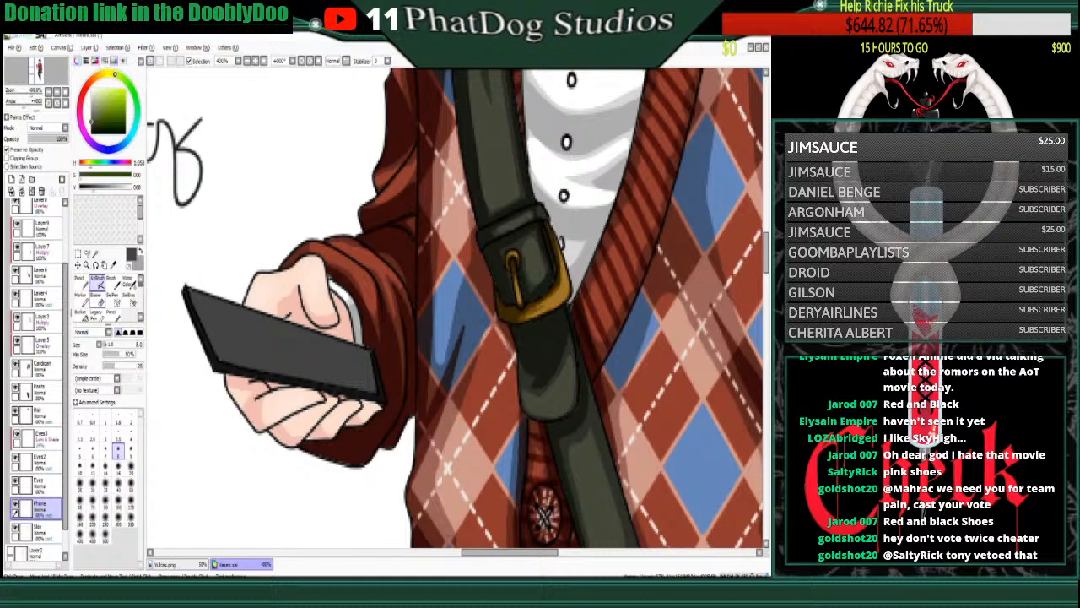
pyautogui.click(80, 294)
pyautogui.click(79, 486)
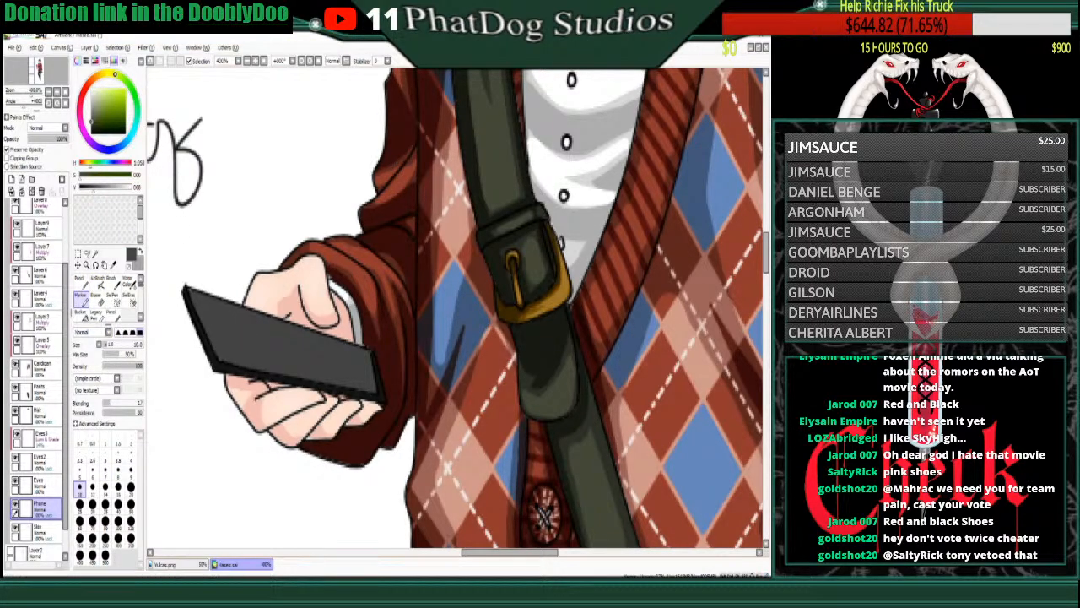
pyautogui.moveTo(220, 328)
pyautogui.mouseDown()
pyautogui.moveTo(245, 319)
pyautogui.moveTo(230, 348)
pyautogui.moveTo(264, 326)
pyautogui.moveTo(243, 351)
pyautogui.moveTo(281, 329)
pyautogui.moveTo(278, 361)
pyautogui.moveTo(316, 342)
pyautogui.moveTo(328, 369)
pyautogui.moveTo(349, 358)
pyautogui.moveTo(323, 350)
pyautogui.moveTo(354, 377)
pyautogui.mouseUp()
pyautogui.moveTo(211, 325)
pyautogui.mouseDown()
pyautogui.moveTo(218, 335)
pyautogui.moveTo(206, 308)
pyautogui.mouseUp()
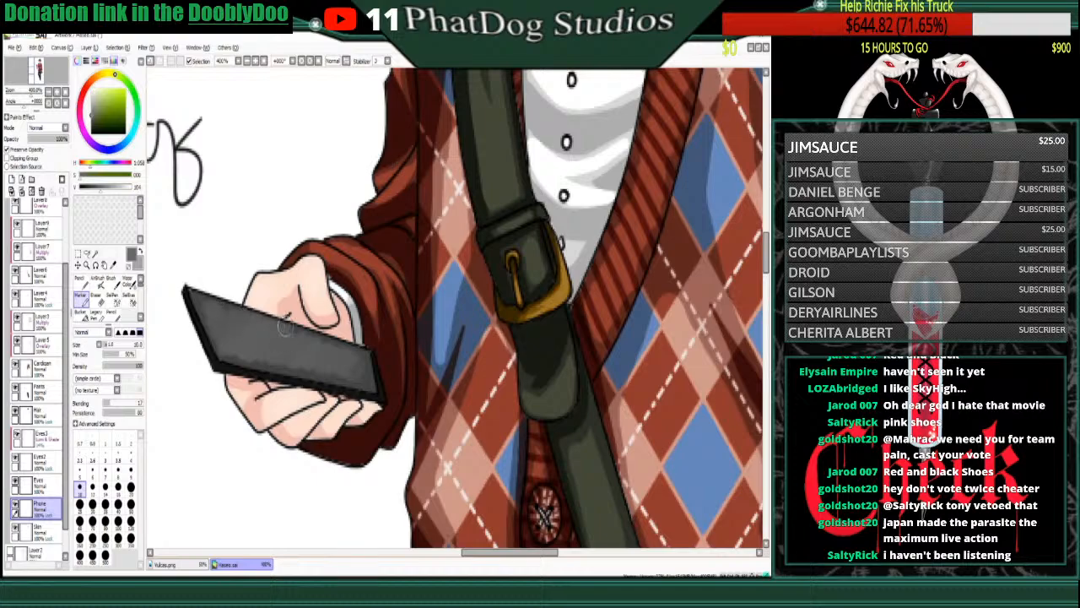
# - Sample white from the background and blend soft diagonal reflections across the phone screen with the Marker
pyautogui.rightClick(233, 211)
pyautogui.moveTo(251, 334)
pyautogui.mouseDown()
pyautogui.moveTo(218, 354)
pyautogui.moveTo(279, 326)
pyautogui.mouseUp()
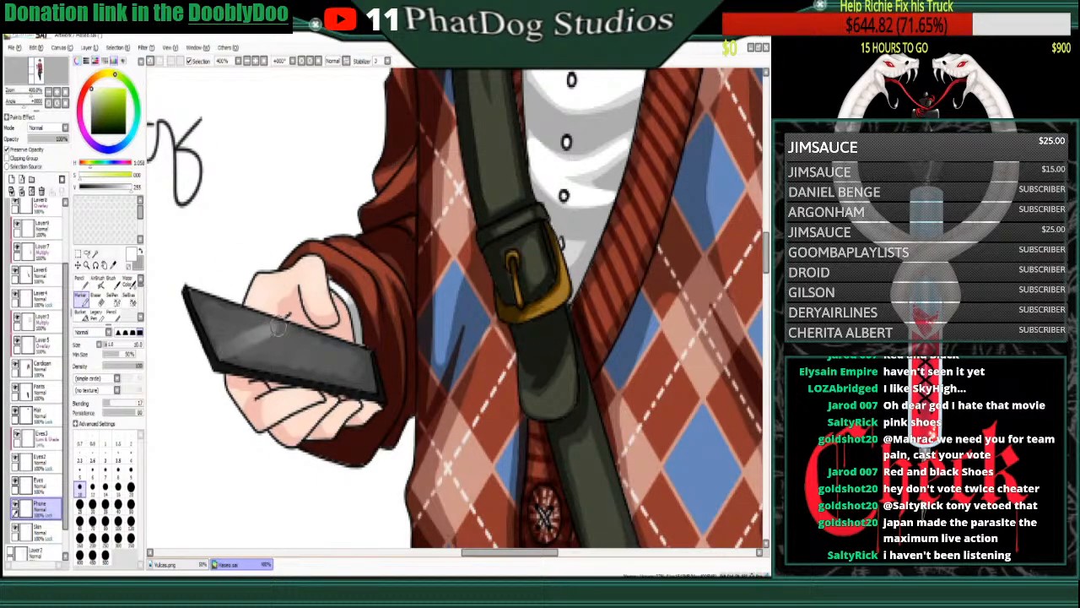
pyautogui.moveTo(255, 365)
pyautogui.mouseDown()
pyautogui.moveTo(313, 339)
pyautogui.moveTo(256, 371)
pyautogui.moveTo(295, 349)
pyautogui.moveTo(292, 360)
pyautogui.moveTo(315, 346)
pyautogui.moveTo(292, 364)
pyautogui.moveTo(320, 350)
pyautogui.moveTo(340, 356)
pyautogui.moveTo(289, 357)
pyautogui.moveTo(280, 331)
pyautogui.moveTo(321, 352)
pyautogui.moveTo(302, 341)
pyautogui.moveTo(297, 358)
pyautogui.moveTo(308, 359)
pyautogui.moveTo(299, 361)
pyautogui.moveTo(339, 347)
pyautogui.moveTo(321, 365)
pyautogui.mouseUp()
pyautogui.click(152, 61)
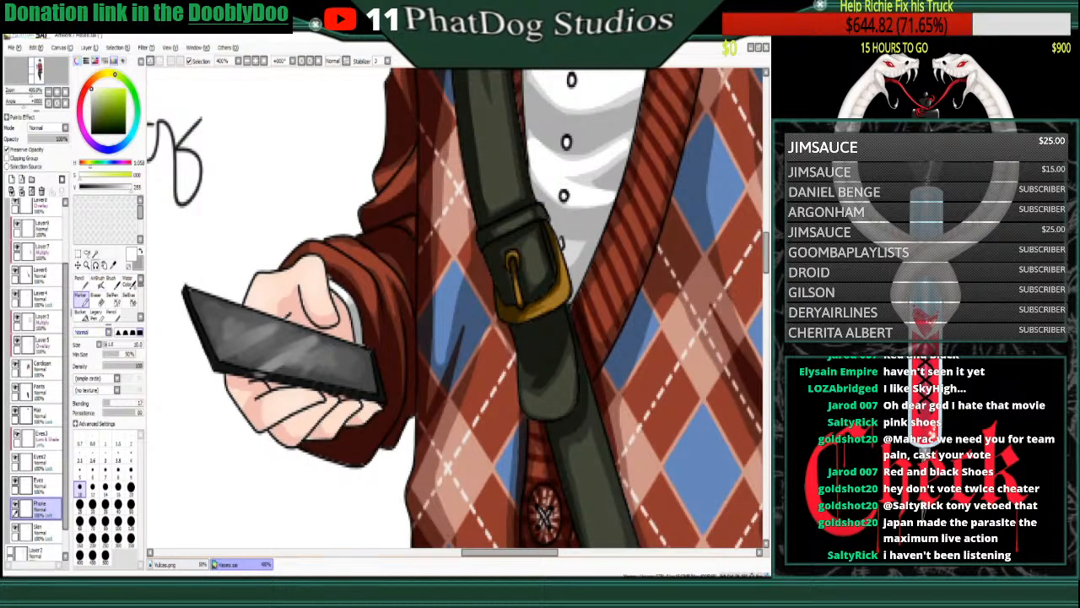
# - Draw thin white diagonal glare lines and edge highlights on the phone screen with a size 1 Pencil, and sample the dark rim colour
pyautogui.click(80, 280)
pyautogui.click(105, 419)
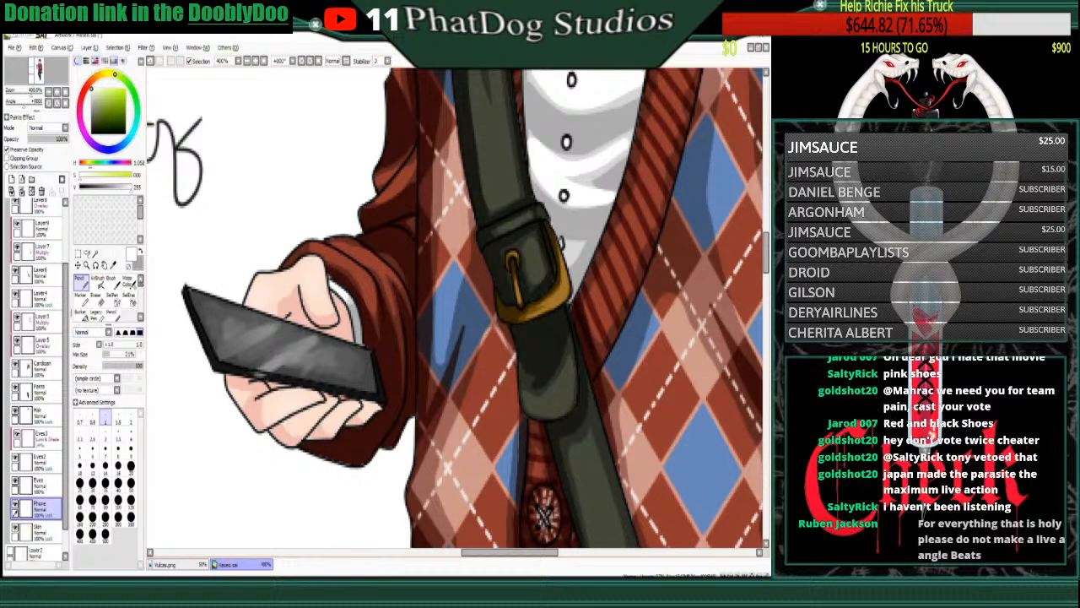
pyautogui.moveTo(317, 335); pyautogui.dragTo(265, 371)
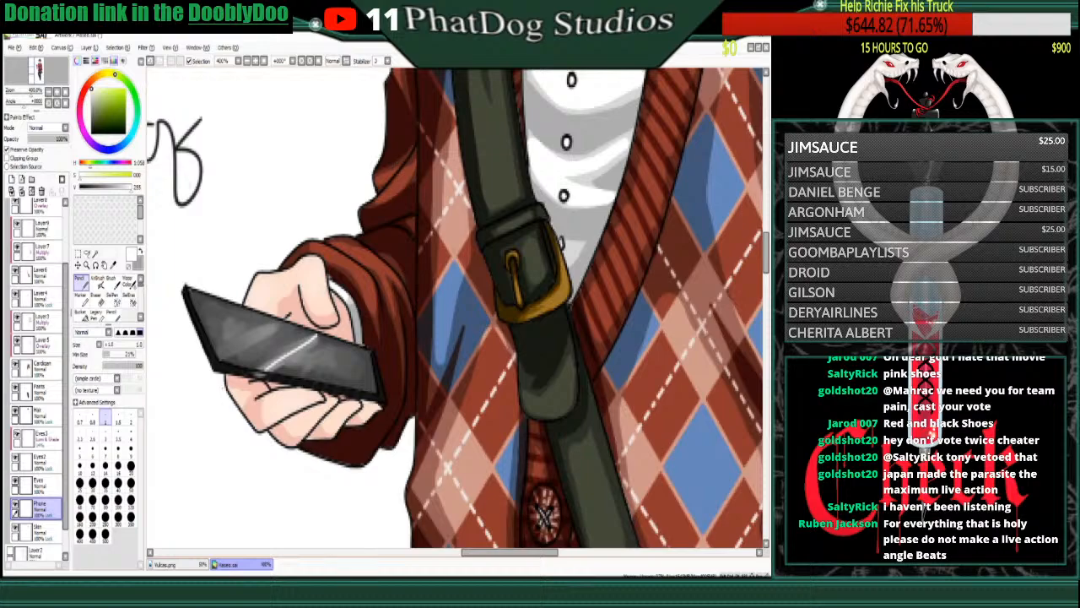
pyautogui.hotkey('ctrl', 'z')
pyautogui.moveTo(326, 334); pyautogui.dragTo(253, 379)
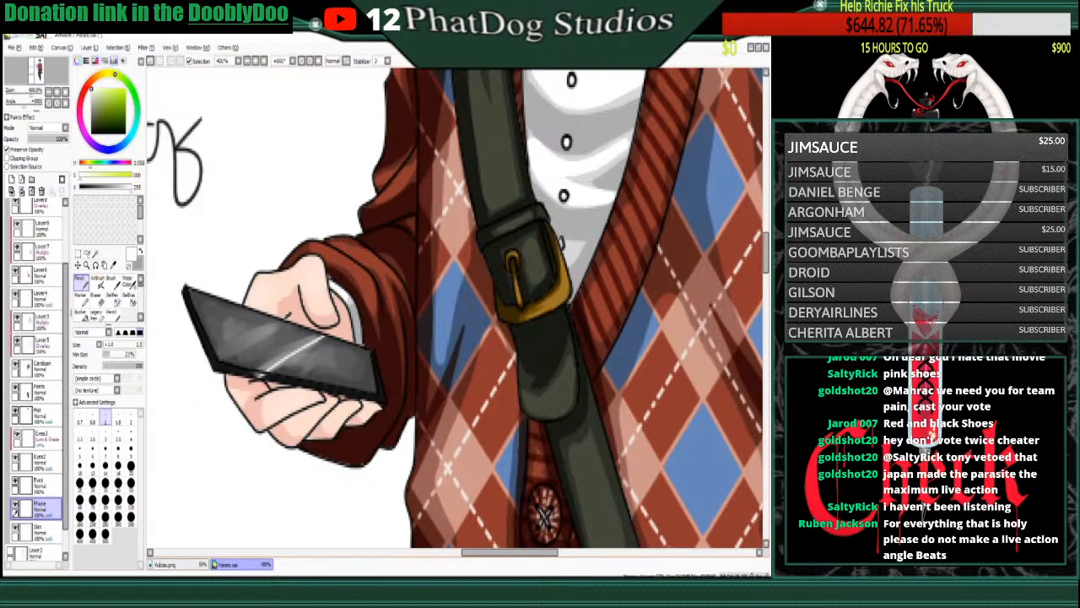
pyautogui.moveTo(303, 327); pyautogui.dragTo(241, 367)
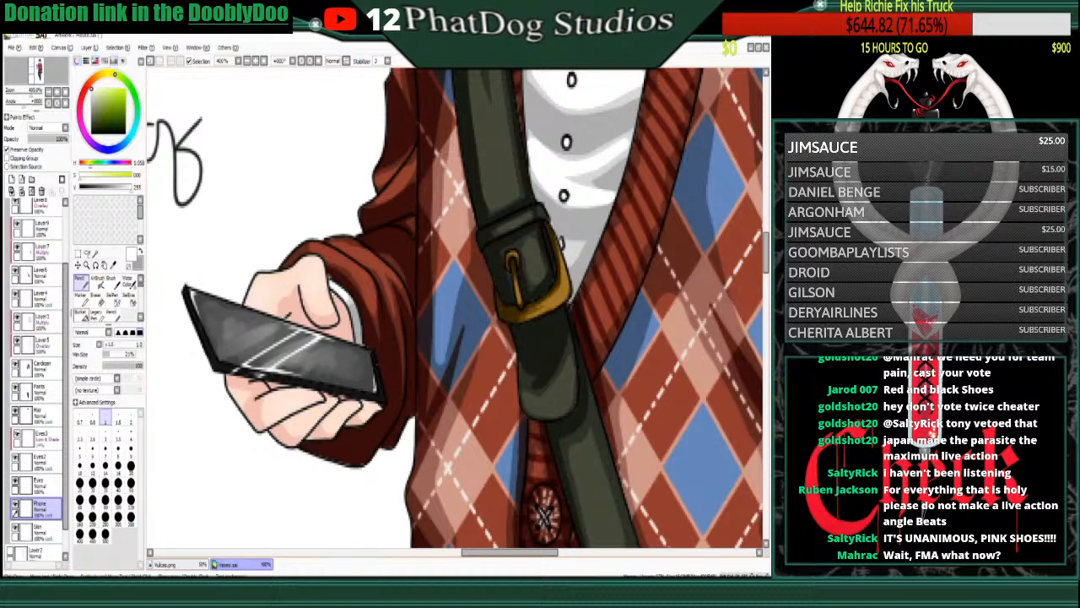
pyautogui.rightClick(377, 392)
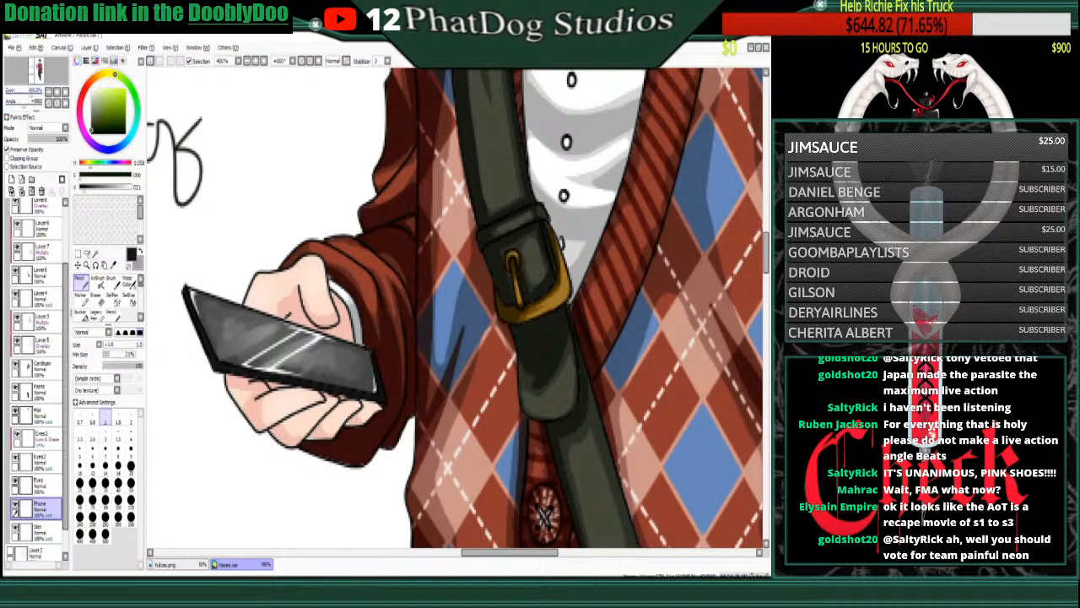
# - Write the time 12:00 in white near the far end of the phone screen with the size 1 Pencil
pyautogui.scroll(2, 455, 308)
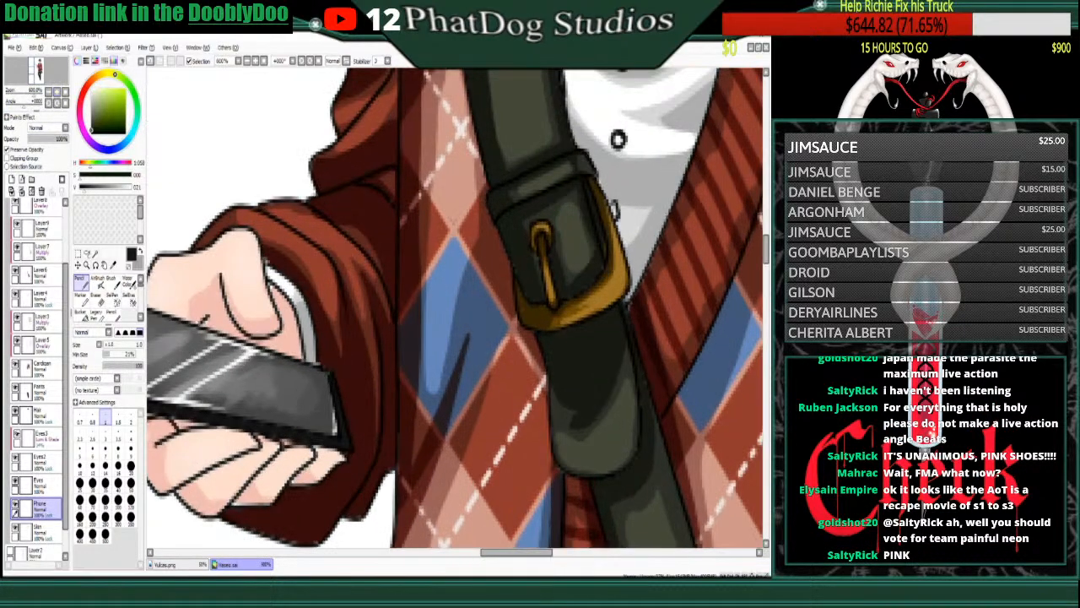
pyautogui.click(310, 61)
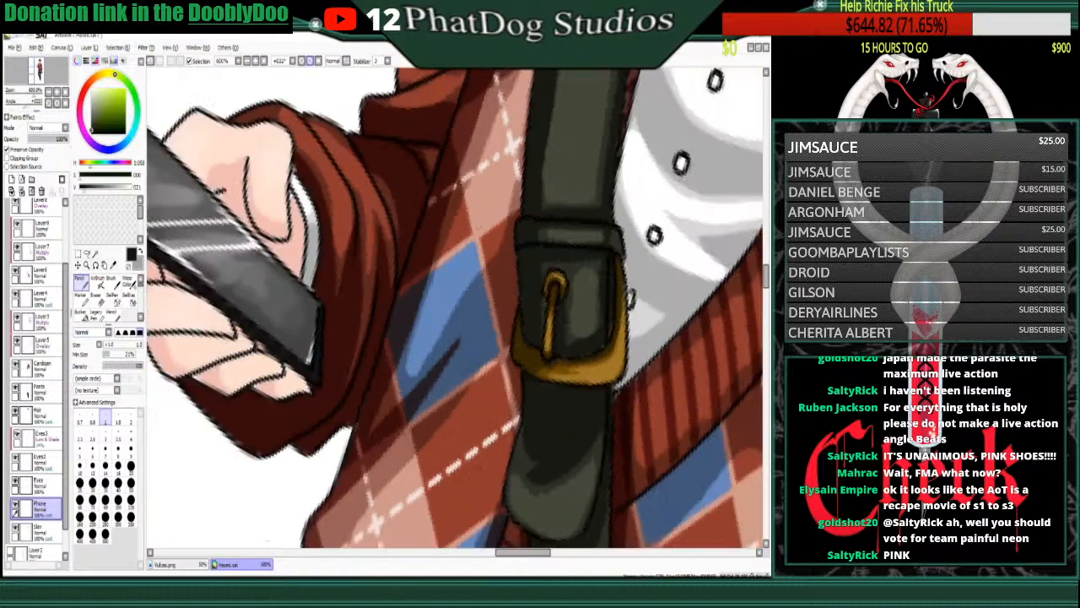
pyautogui.press('End')
pyautogui.press('End')
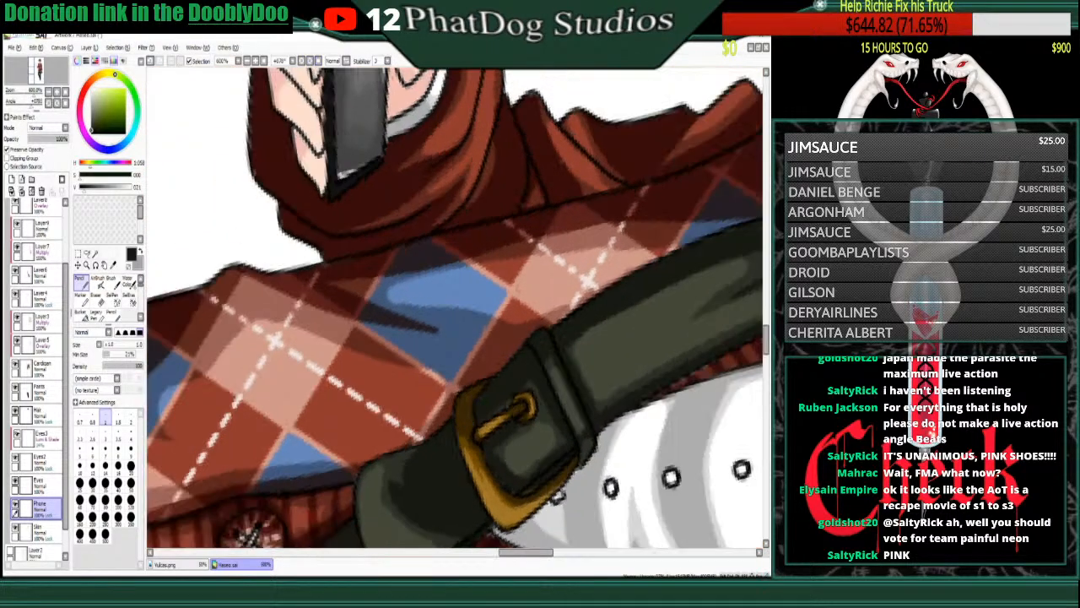
pyautogui.moveTo(473, 126); pyautogui.dragTo(469, 516)
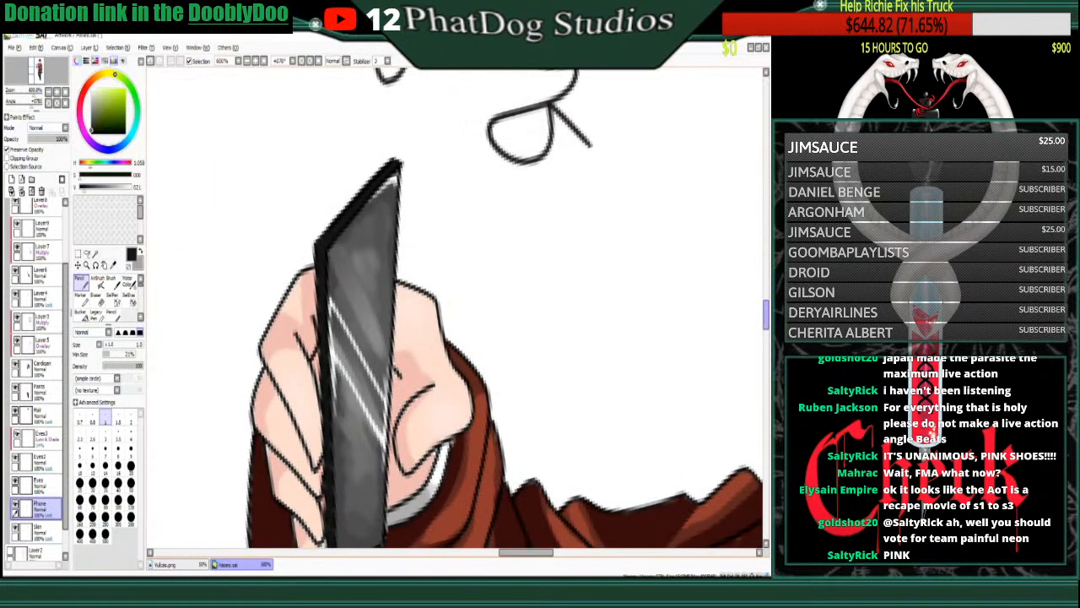
pyautogui.press('x')
pyautogui.moveTo(335, 281); pyautogui.dragTo(340, 322)
pyautogui.moveTo(332, 279)
pyautogui.mouseDown()
pyautogui.moveTo(352, 290)
pyautogui.moveTo(346, 312)
pyautogui.moveTo(356, 307)
pyautogui.mouseUp()
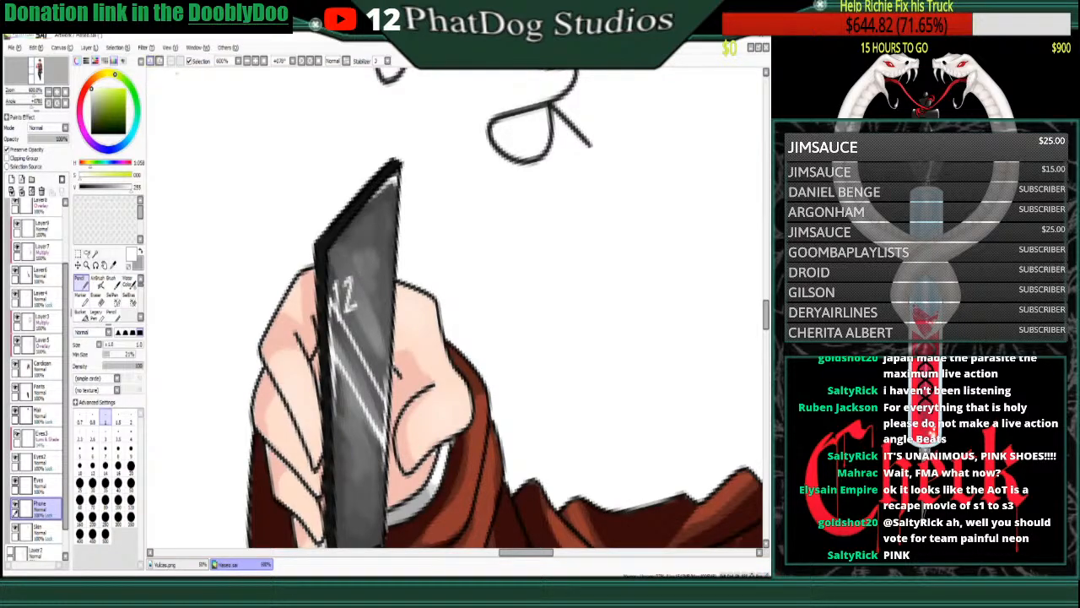
pyautogui.hotkey('ctrl', 'z')
pyautogui.moveTo(344, 275)
pyautogui.mouseDown()
pyautogui.moveTo(346, 305)
pyautogui.moveTo(371, 260)
pyautogui.moveTo(376, 285)
pyautogui.moveTo(388, 241)
pyautogui.mouseUp()
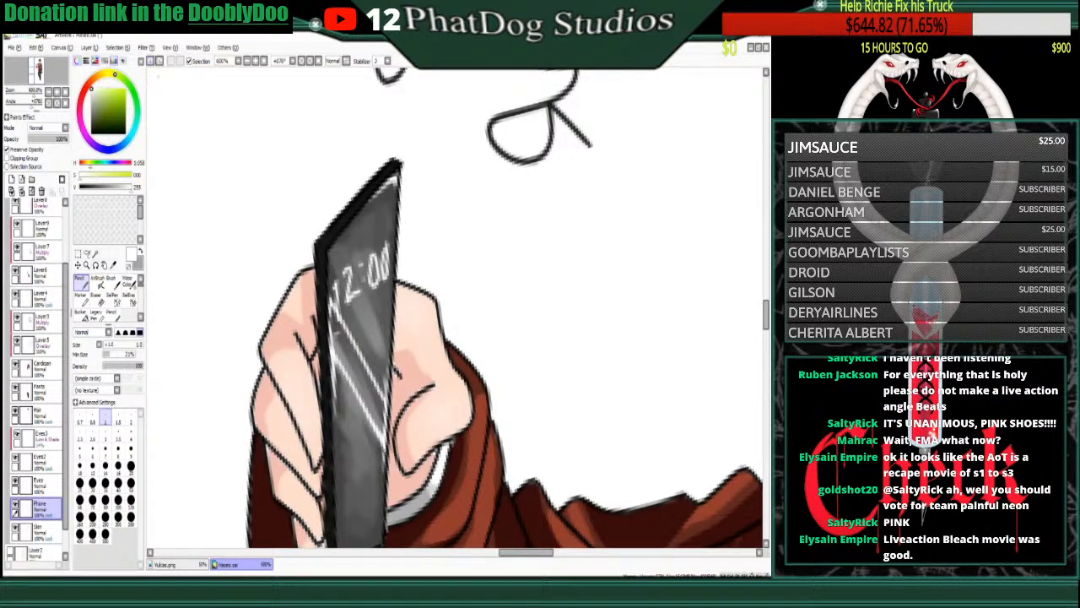
# - Draw a thin white line beneath the time on the phone screen, redoing it until it sits well, and touch up the digits
pyautogui.moveTo(338, 330); pyautogui.dragTo(384, 300)
pyautogui.hotkey('ctrl', 'z')
pyautogui.moveTo(334, 331); pyautogui.dragTo(391, 303)
pyautogui.hotkey('ctrl', 'z')
pyautogui.moveTo(334, 337); pyautogui.dragTo(389, 303)
pyautogui.moveTo(376, 263); pyautogui.dragTo(370, 280)
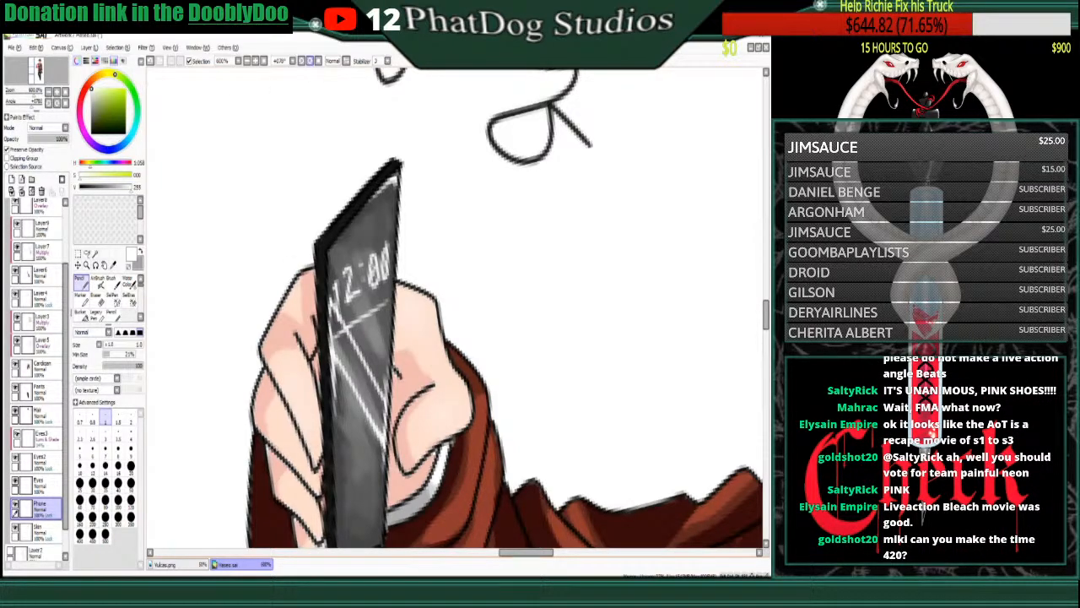
# - Sample the trousers' black and add a new Multiply layer clipped to the Pants layer
pyautogui.click(318, 61)
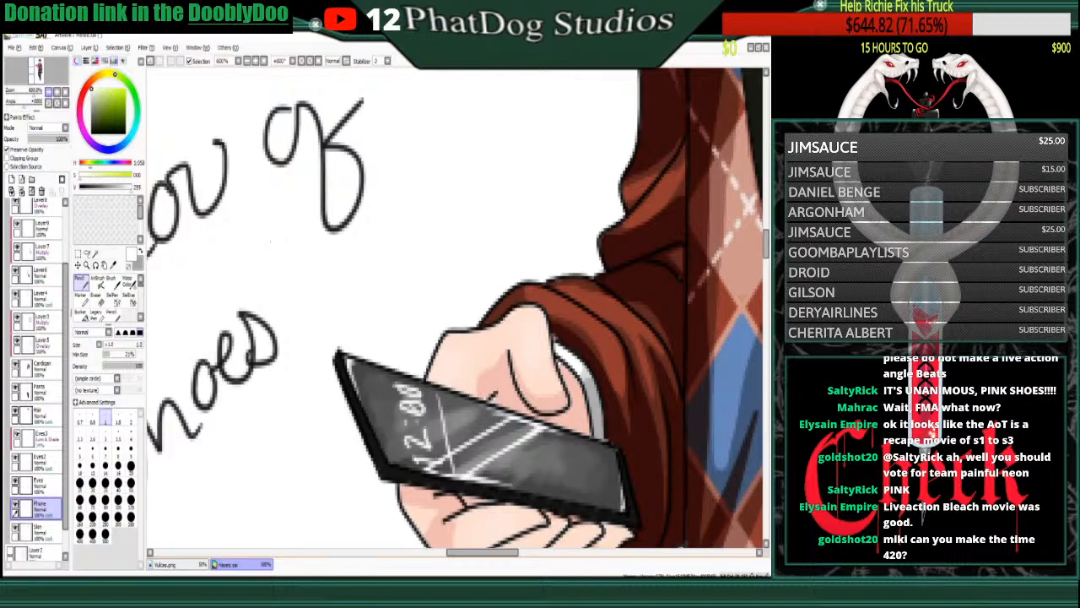
pyautogui.scroll(-6, 455, 308)
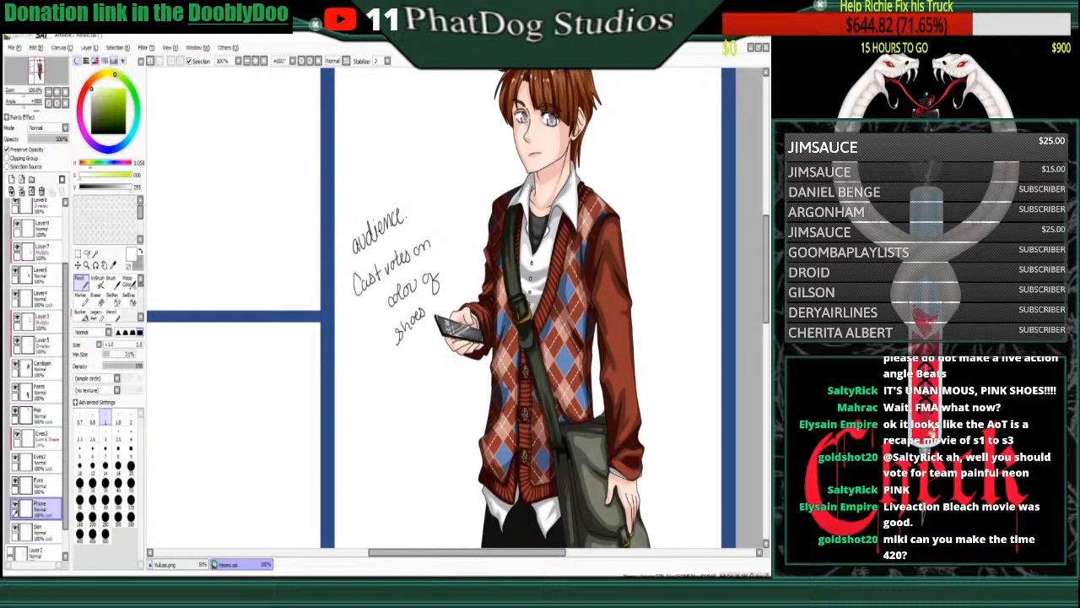
pyautogui.moveTo(461, 553); pyautogui.dragTo(499, 553)
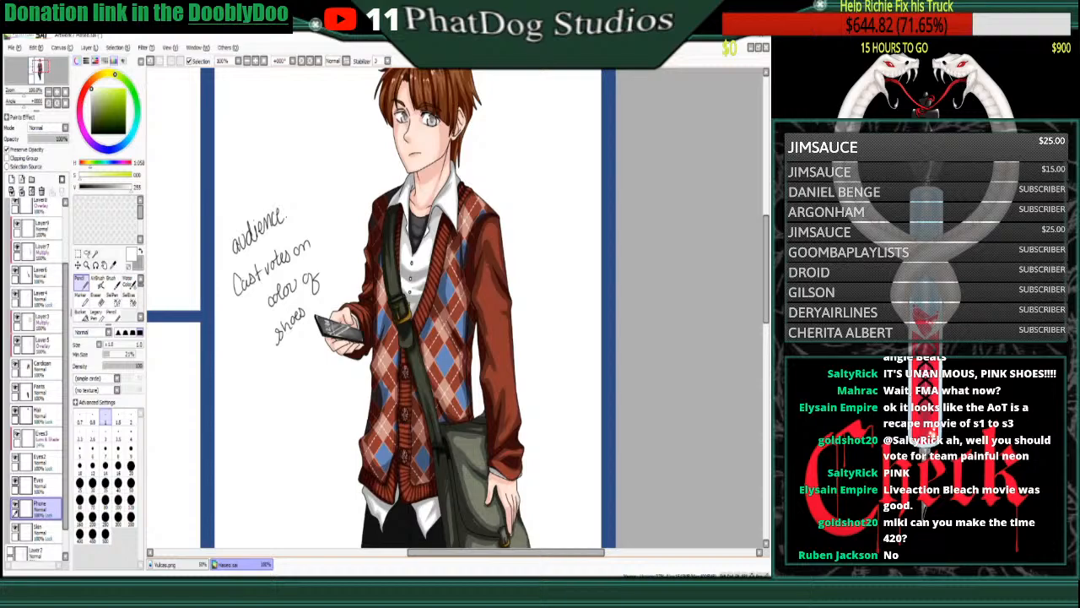
pyautogui.moveTo(766, 270); pyautogui.dragTo(766, 351)
pyautogui.rightClick(447, 380)
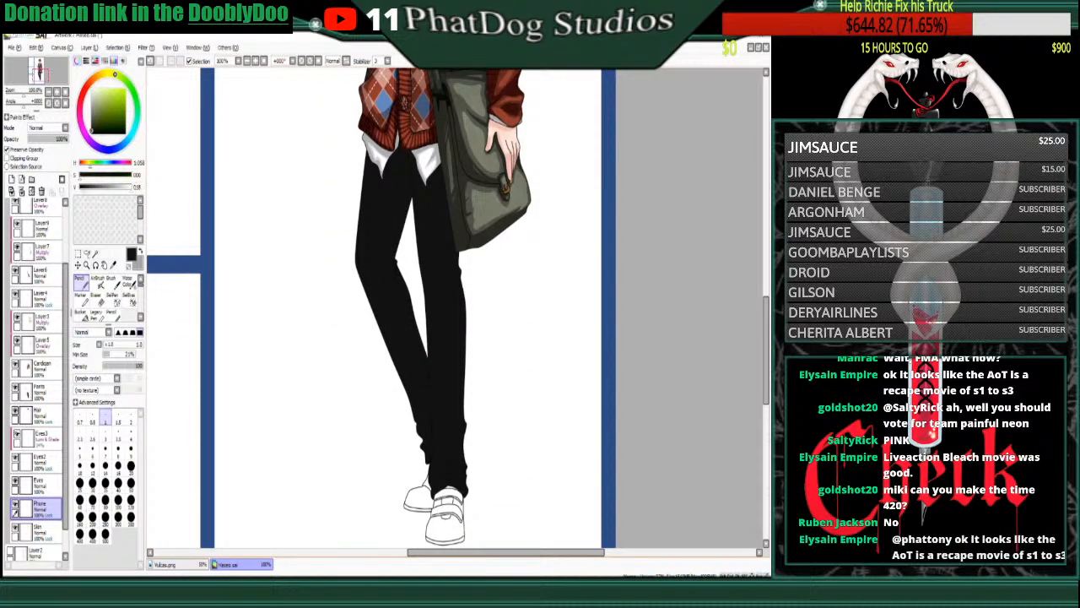
pyautogui.click(40, 391)
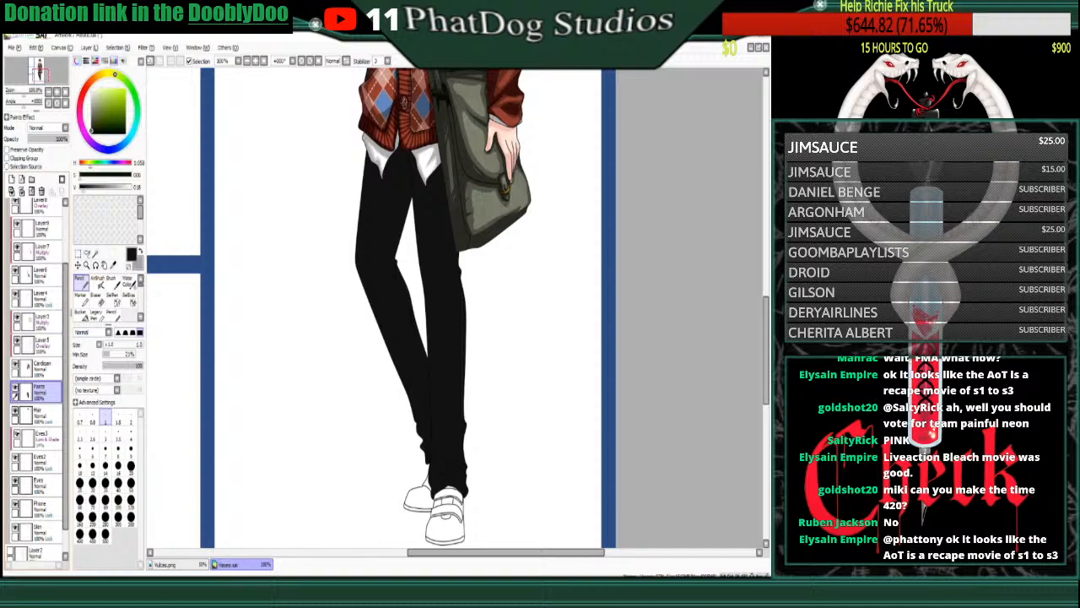
pyautogui.click(10, 179)
pyautogui.click(46, 144)
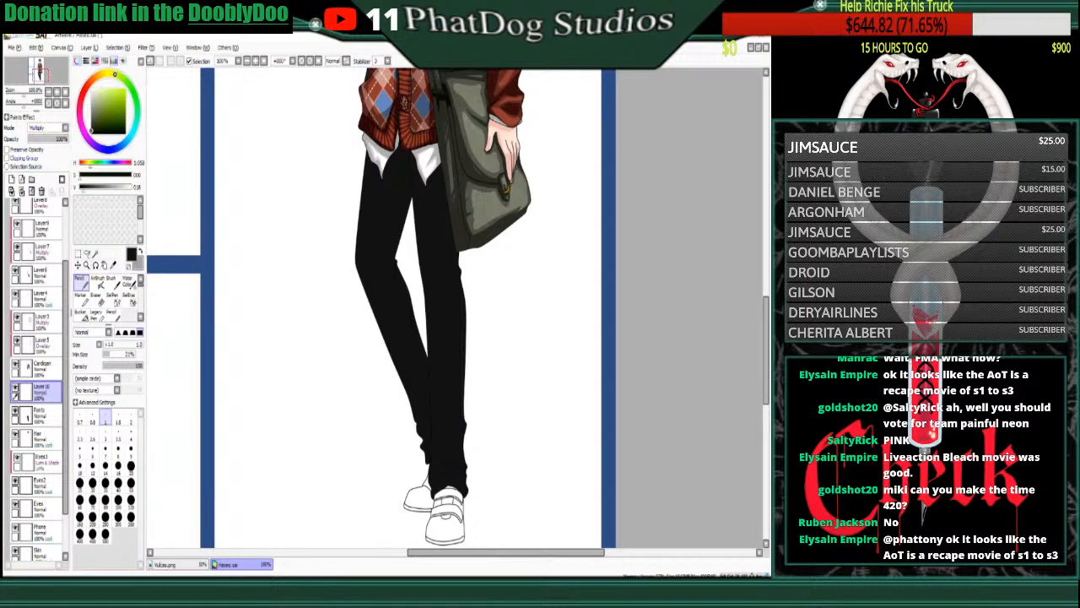
pyautogui.click(23, 159)
# - Shade the outer edge, knee and lower folds of the bent trouser leg in black with a larger Pencil on the Multiply layer
pyautogui.click(108, 344)
pyautogui.moveTo(373, 169); pyautogui.dragTo(354, 277)
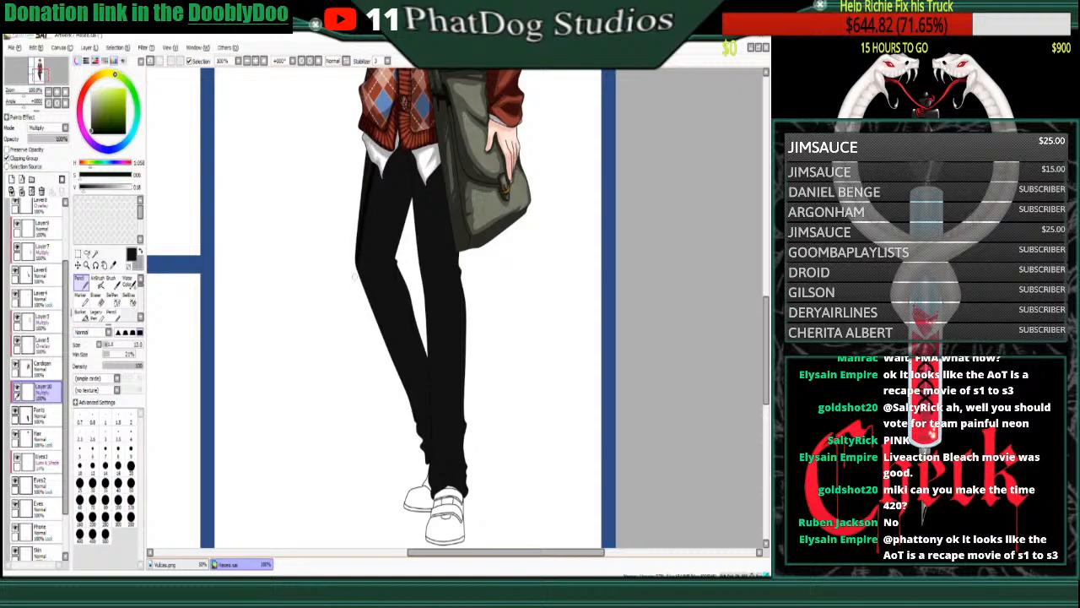
pyautogui.moveTo(367, 165)
pyautogui.mouseDown()
pyautogui.moveTo(352, 258)
pyautogui.moveTo(424, 395)
pyautogui.mouseUp()
pyautogui.moveTo(364, 287); pyautogui.dragTo(422, 407)
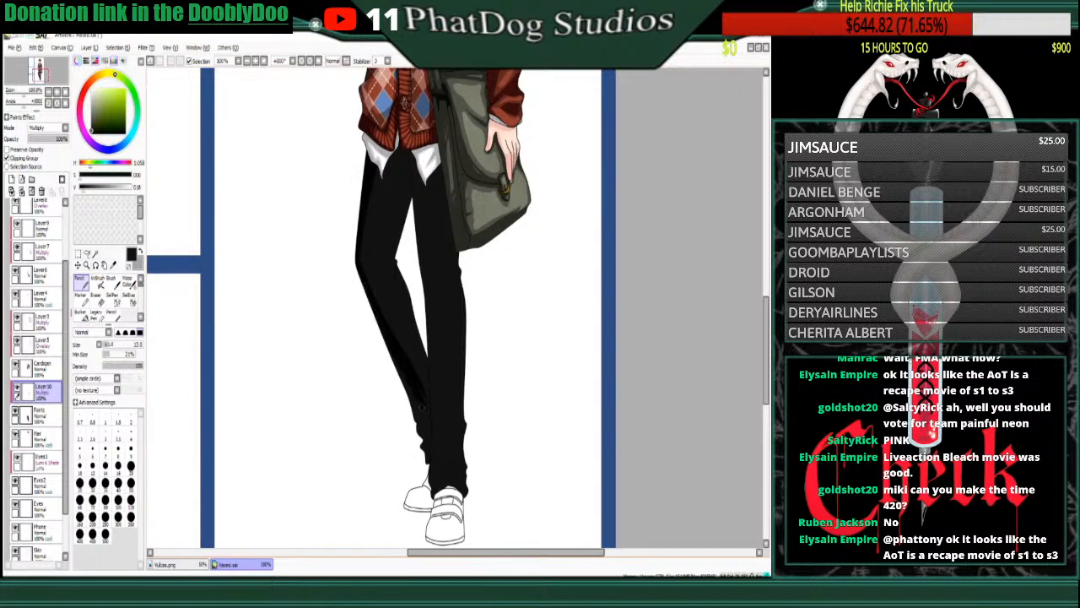
pyautogui.moveTo(411, 363)
pyautogui.mouseDown()
pyautogui.moveTo(409, 266)
pyautogui.moveTo(415, 383)
pyautogui.mouseUp()
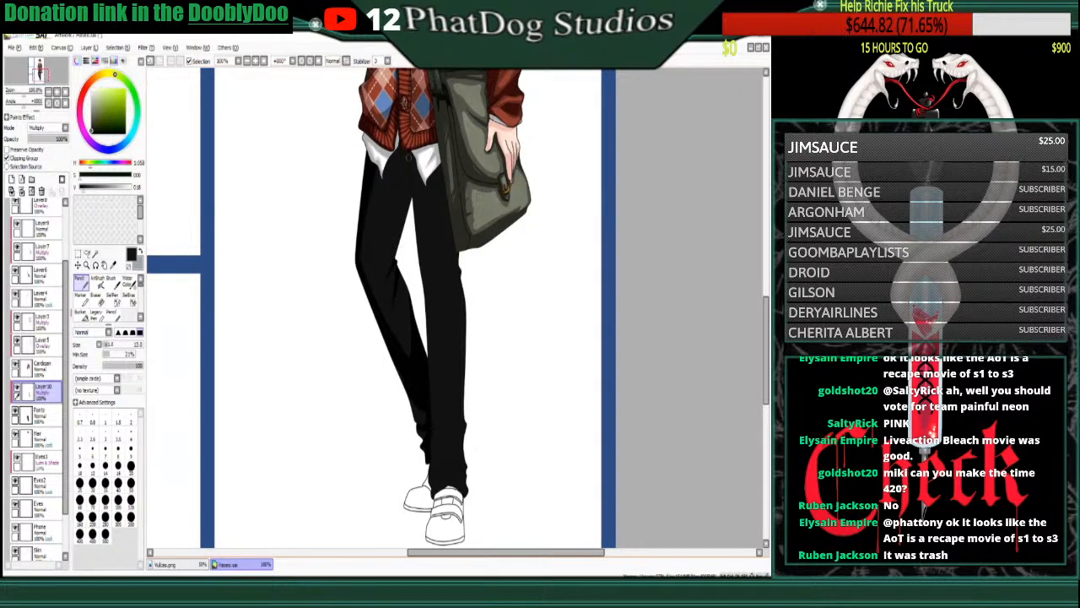
# - Shade the inner thigh and the front trouser leg beneath the bag, cleaning up the ankle folds with the Eraser
pyautogui.moveTo(409, 155); pyautogui.dragTo(391, 265)
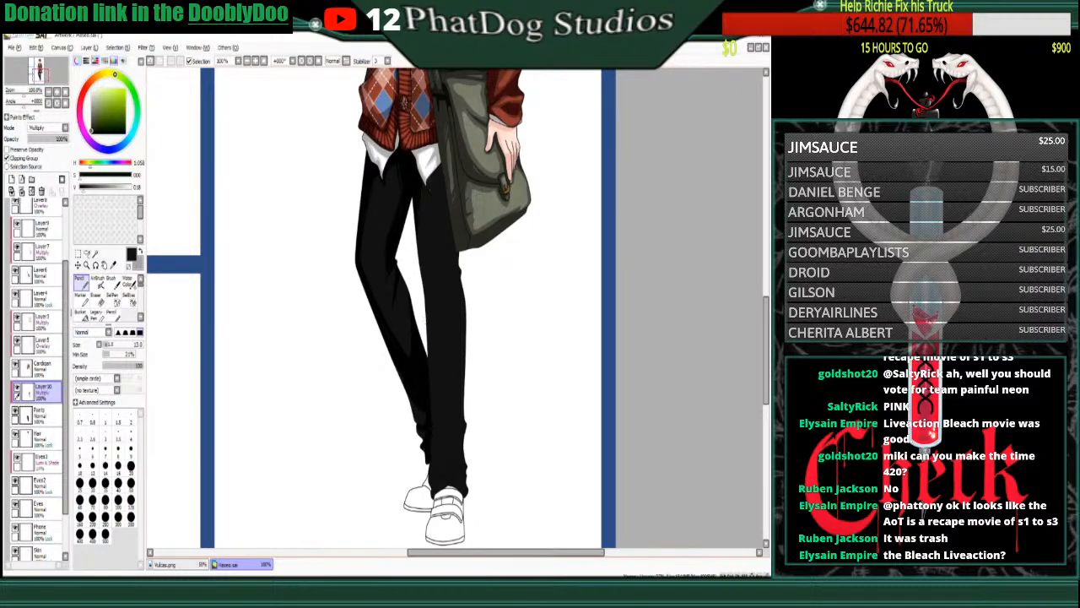
pyautogui.moveTo(440, 163); pyautogui.dragTo(462, 272)
pyautogui.moveTo(441, 180); pyautogui.dragTo(455, 258)
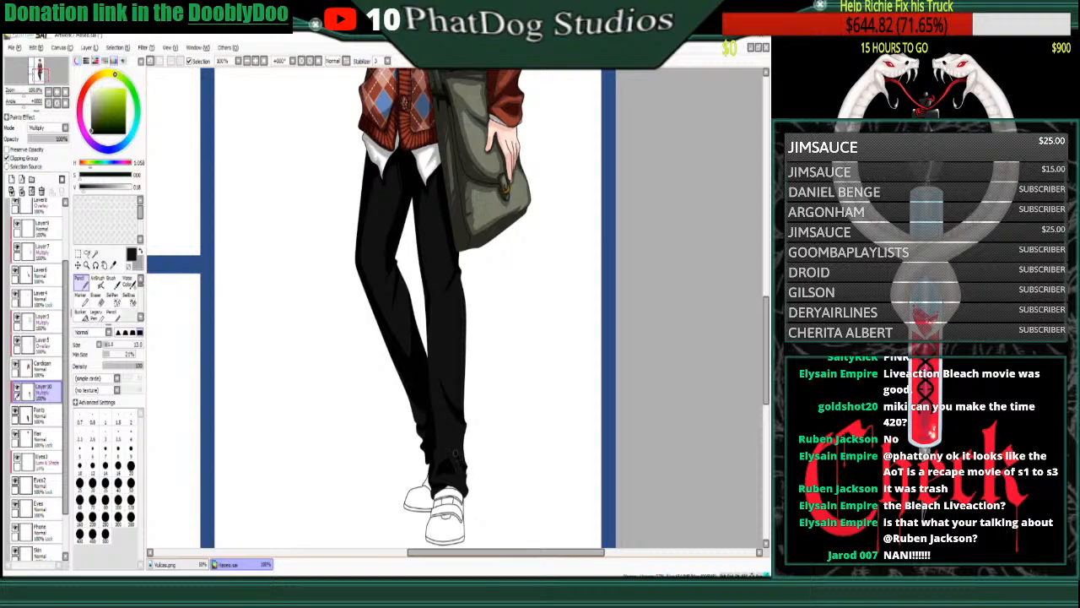
pyautogui.press('e')
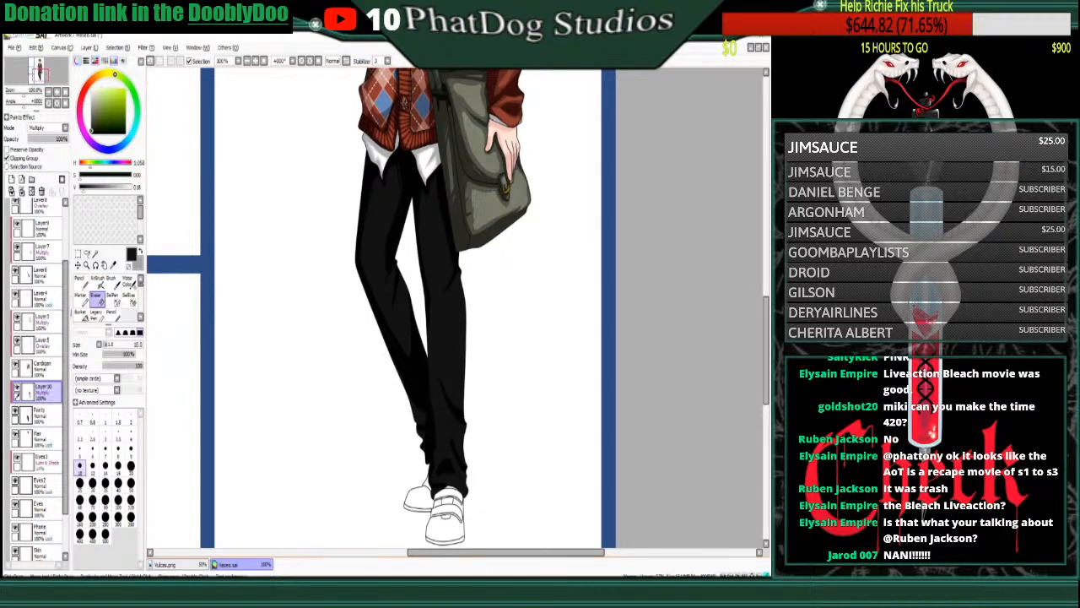
pyautogui.moveTo(452, 439); pyautogui.dragTo(461, 476)
pyautogui.click(82, 284)
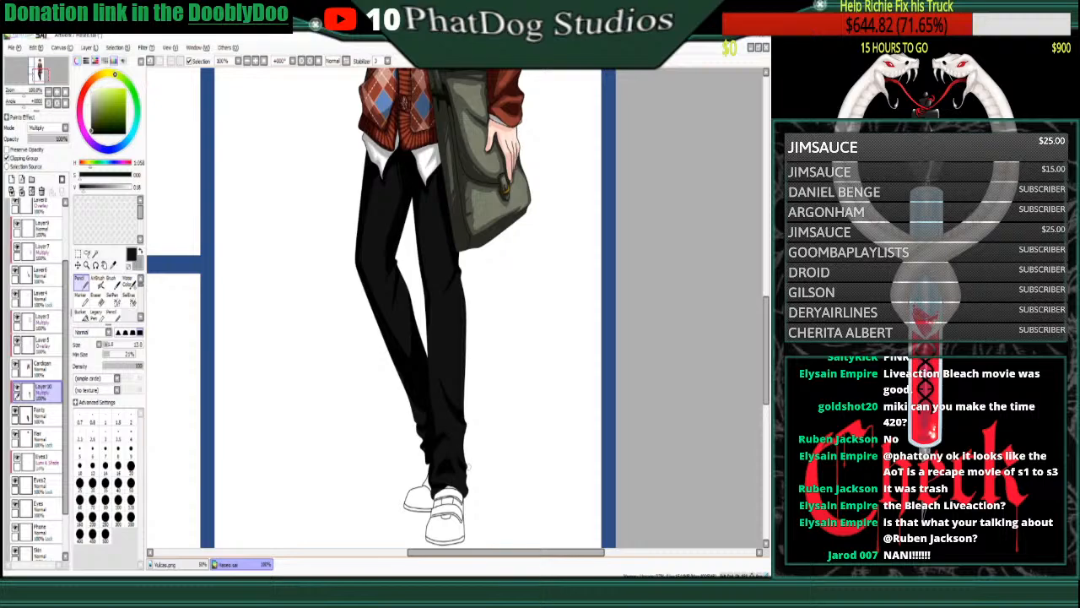
pyautogui.press('e')
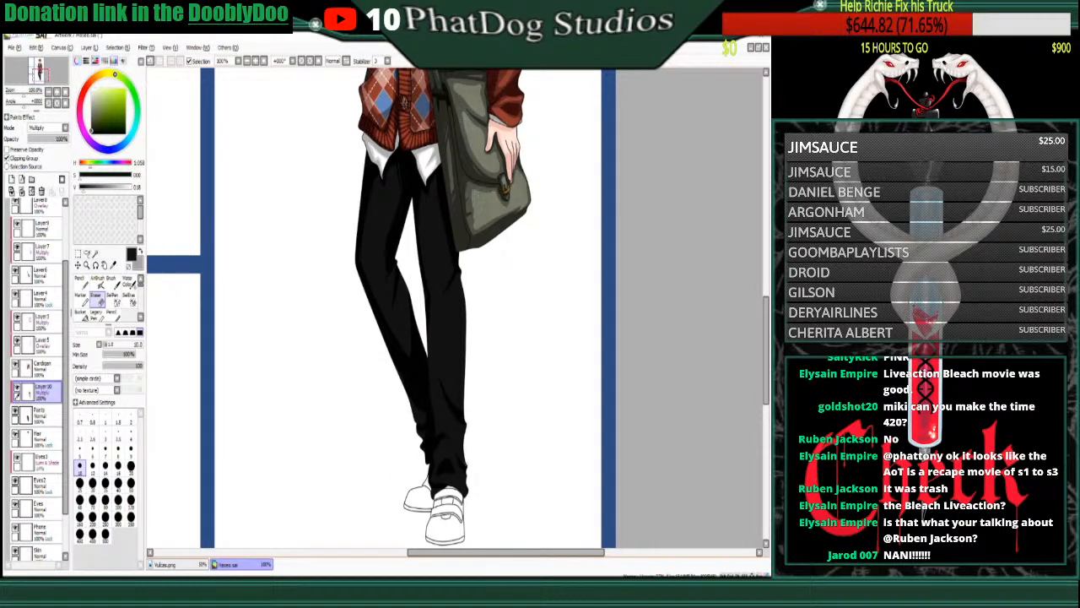
pyautogui.press('n')
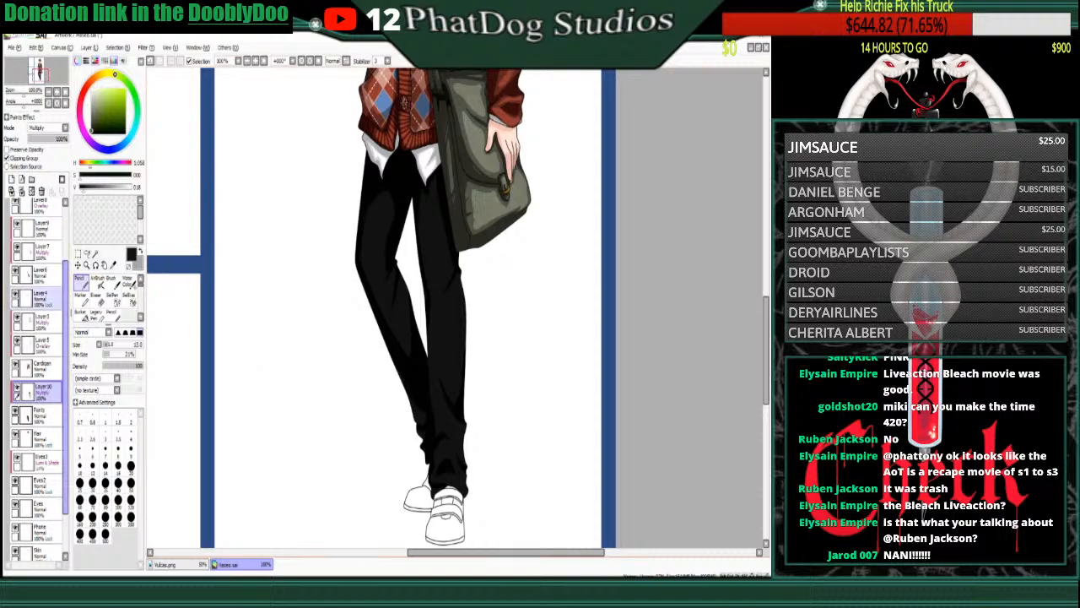
# - Add a new Overlay layer above the trousers' shading and choose a light grey by testing and undoing strokes on the thigh
pyautogui.click(11, 178)
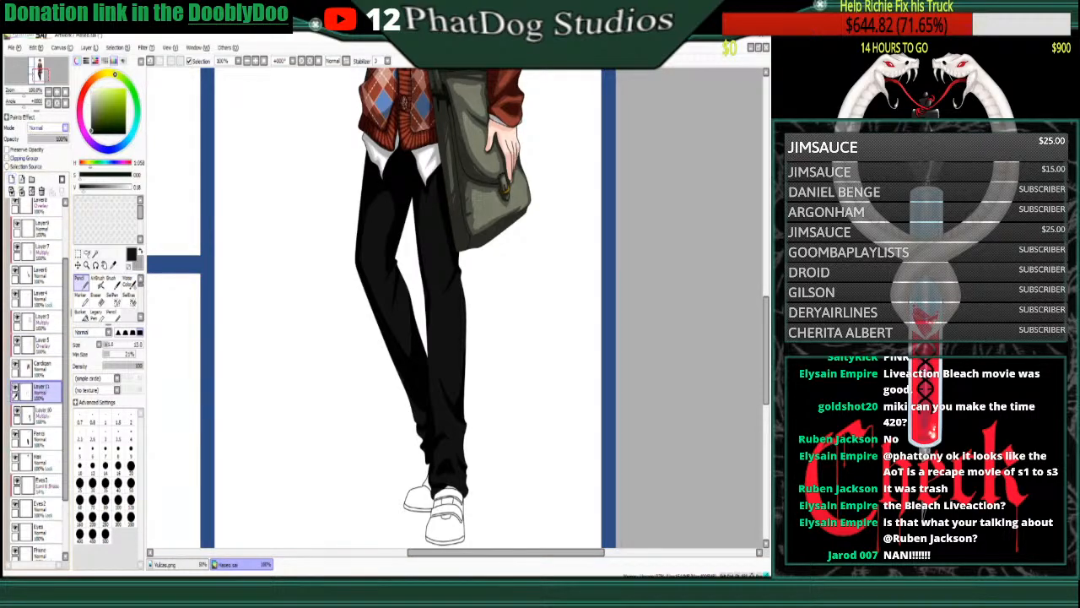
pyautogui.click(44, 160)
pyautogui.moveTo(426, 200); pyautogui.dragTo(444, 285)
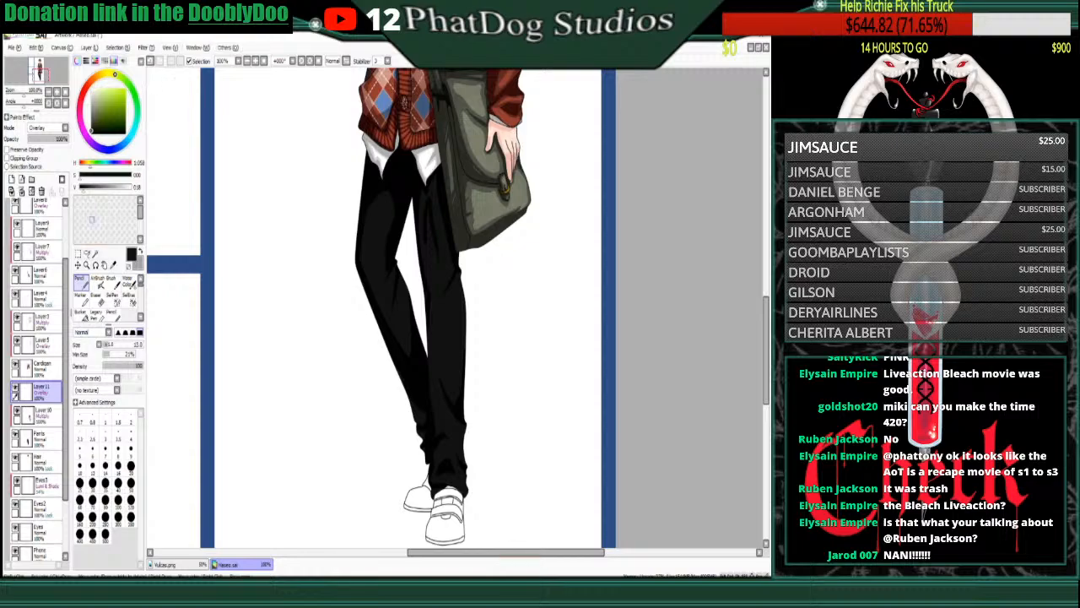
pyautogui.click(150, 61)
pyautogui.click(92, 117)
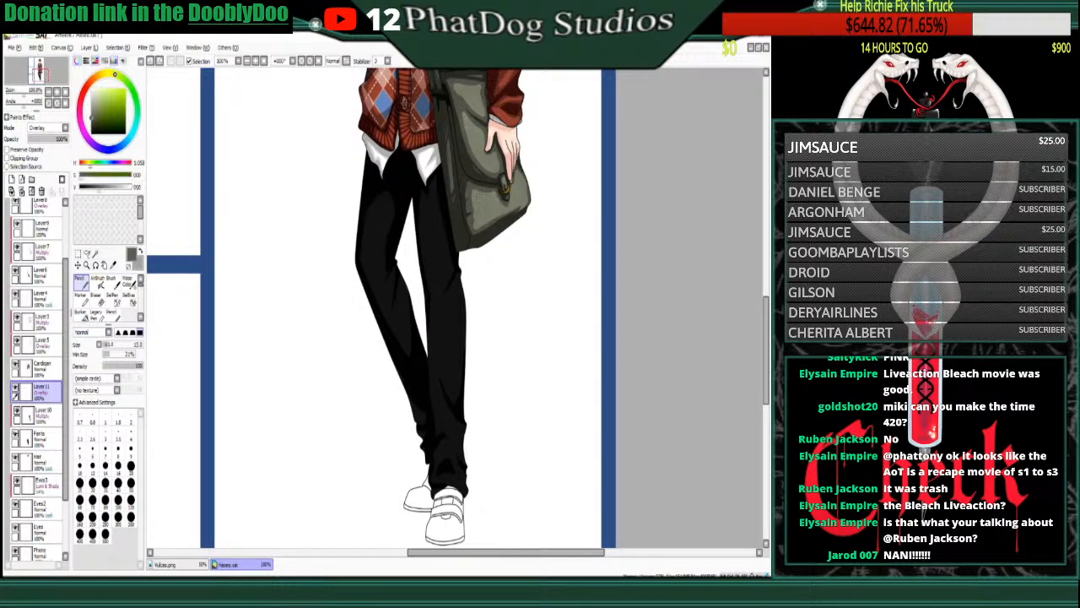
pyautogui.moveTo(429, 238); pyautogui.dragTo(447, 285)
pyautogui.click(150, 61)
pyautogui.click(92, 99)
pyautogui.moveTo(430, 203); pyautogui.dragTo(445, 291)
pyautogui.click(150, 61)
# - Paint light grey highlights on the front trouser leg with a Pencil of about size 24 and clip the Overlay layer
pyautogui.click(112, 344)
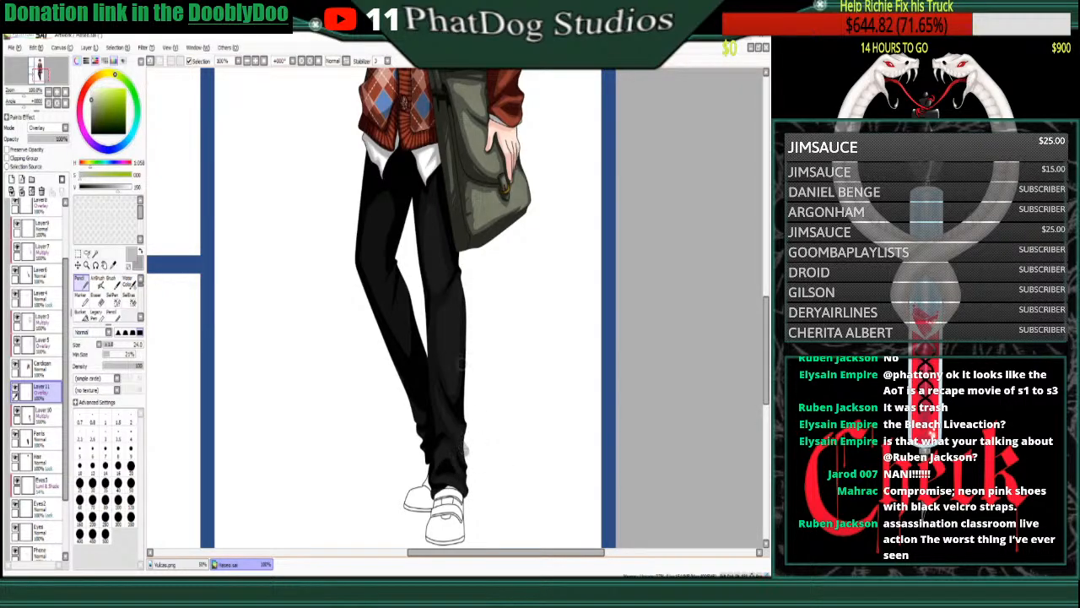
pyautogui.click(23, 158)
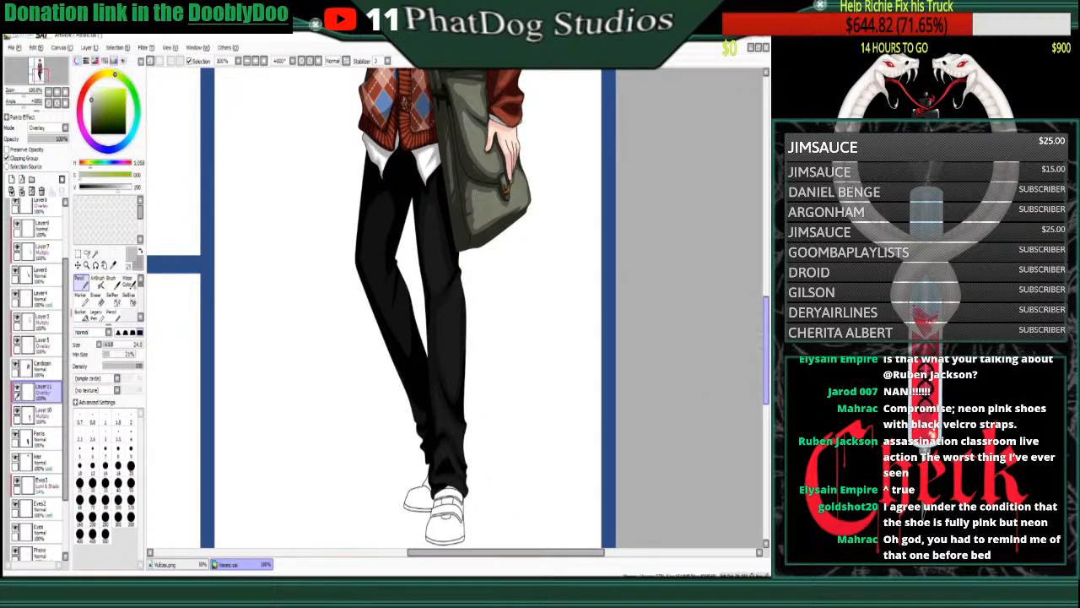
# - Paint highlights on the bent leg's thigh, knee and shin, alternating Pencil and Eraser to refine the edges
pyautogui.scroll(3, 501, 189)
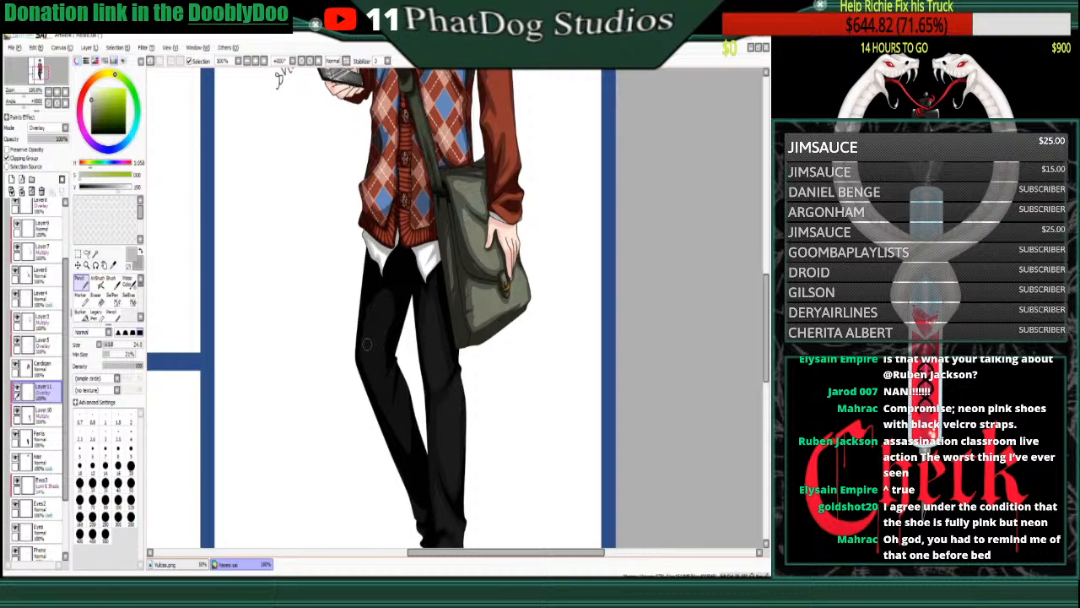
pyautogui.moveTo(372, 328); pyautogui.dragTo(381, 302)
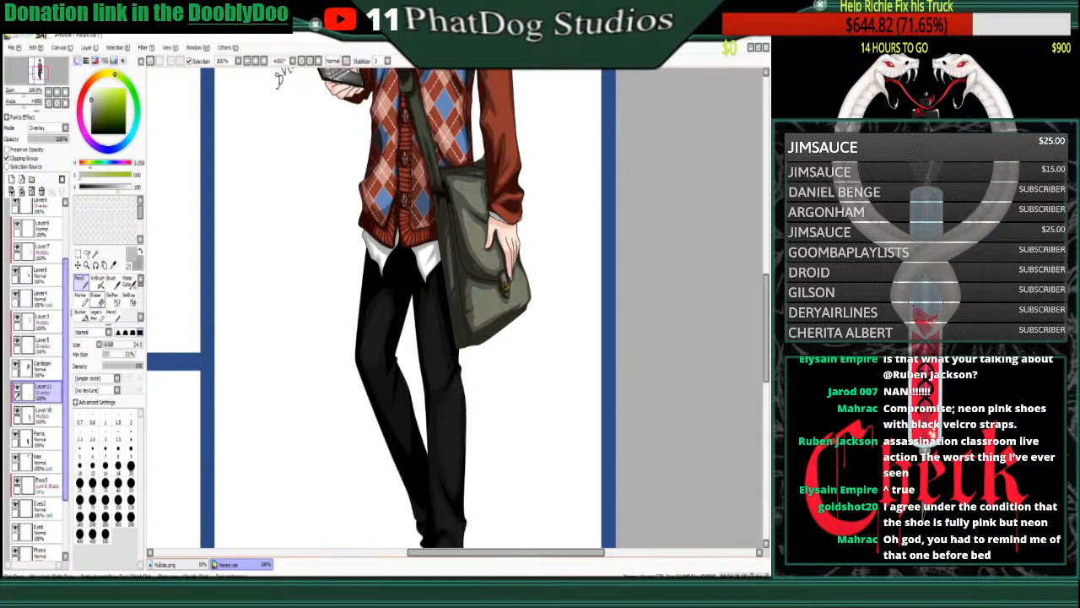
pyautogui.press('e')
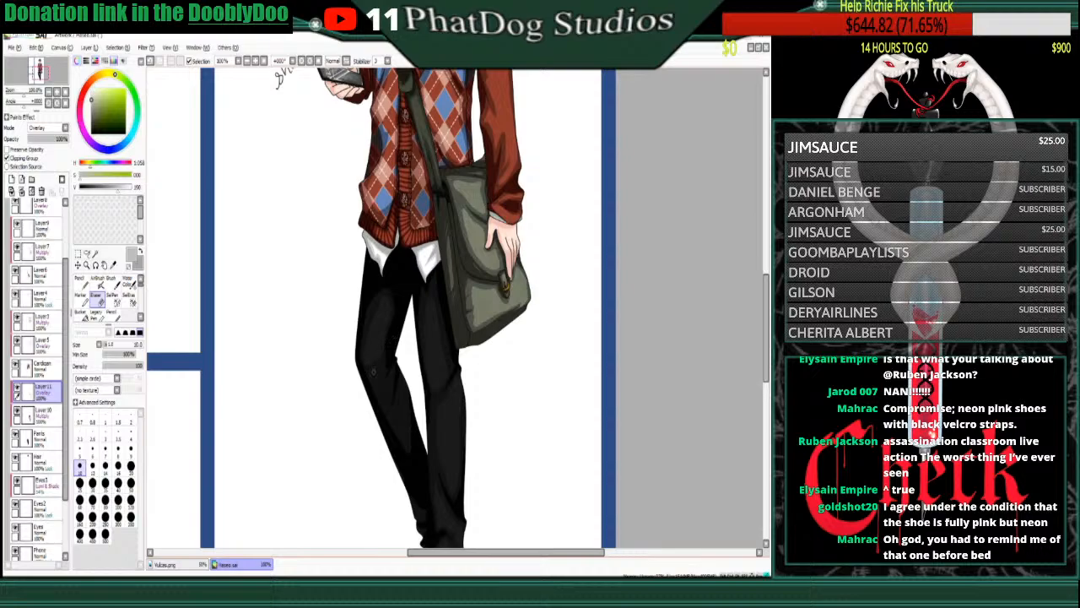
pyautogui.press('e')
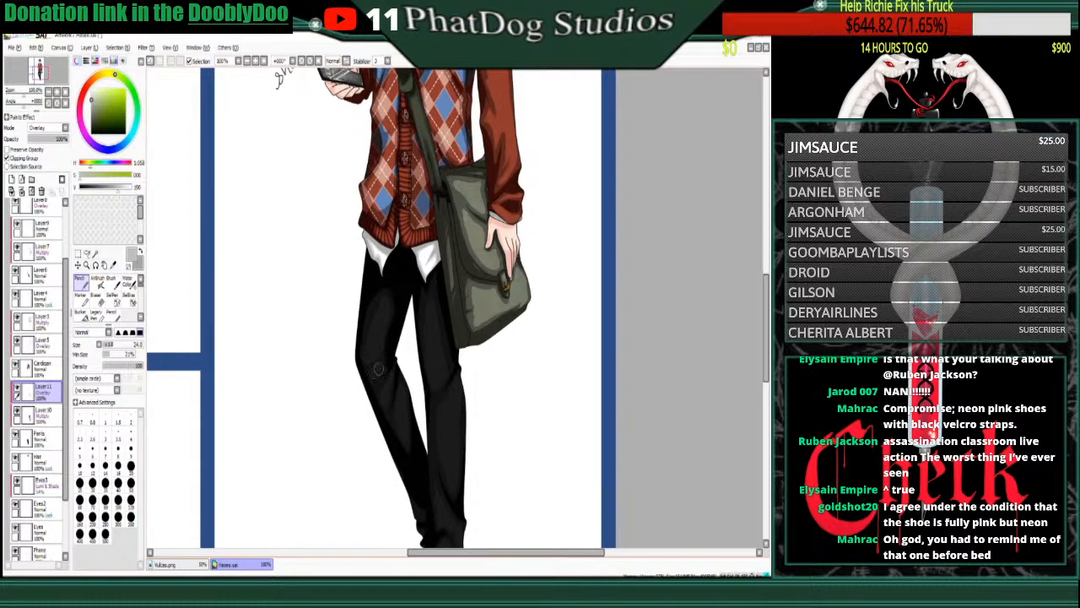
pyautogui.press('e')
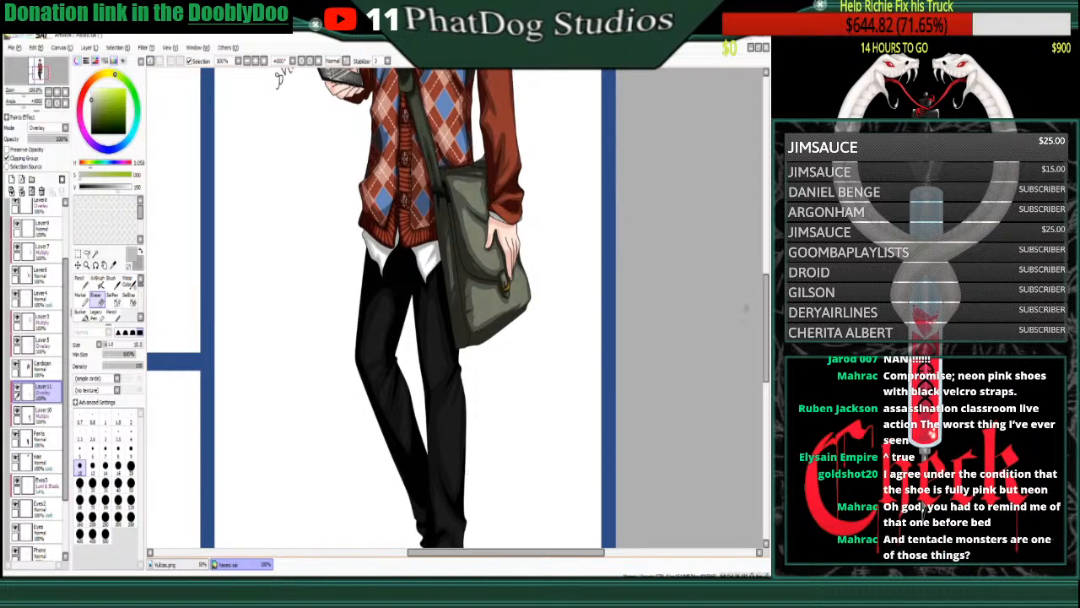
pyautogui.scroll(-2, 756, 335)
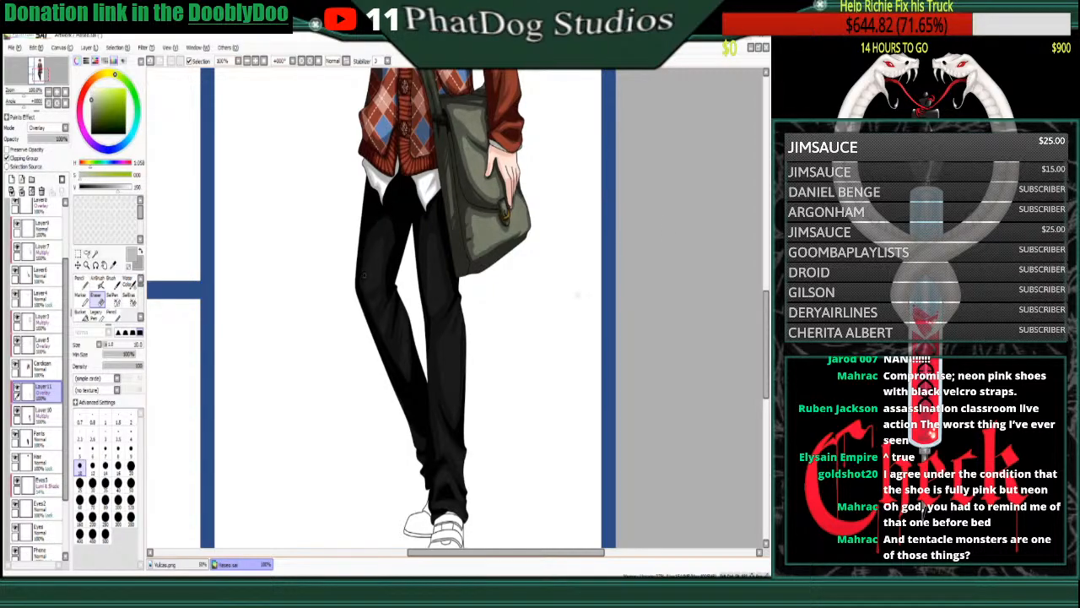
# - Erase the handwritten audience note beside the phone from the Pants layer with an Eraser of about size 37
pyautogui.scroll(5, 455, 308)
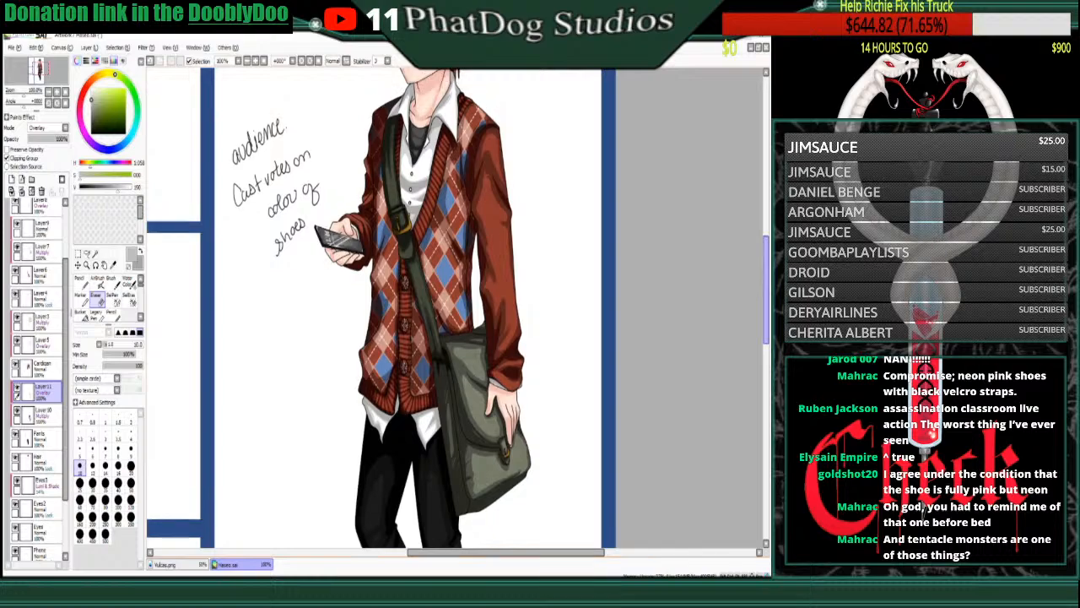
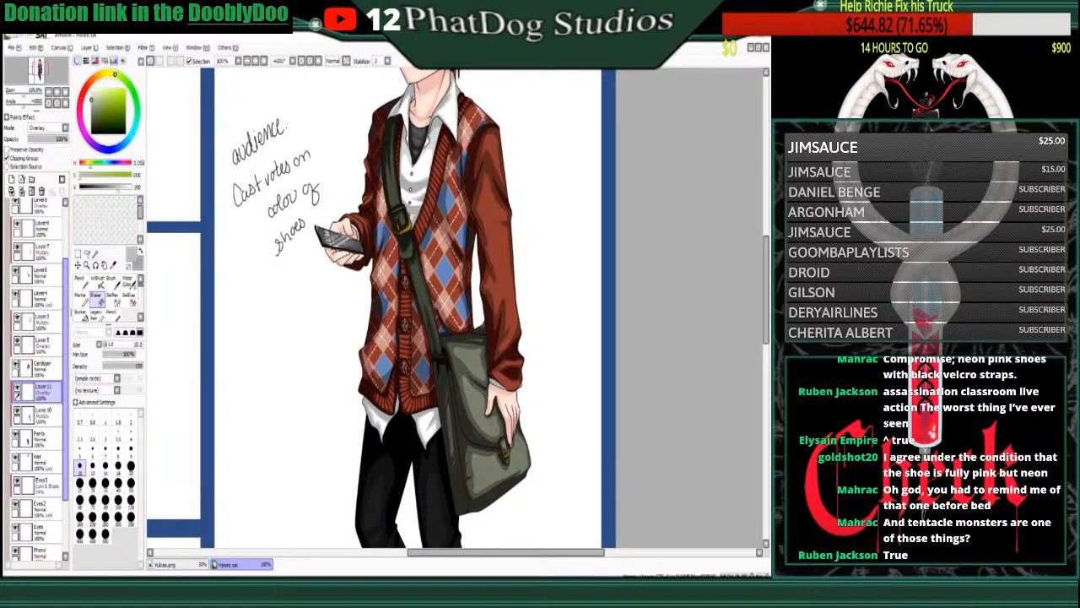
pyautogui.scroll(-3, 38, 380)
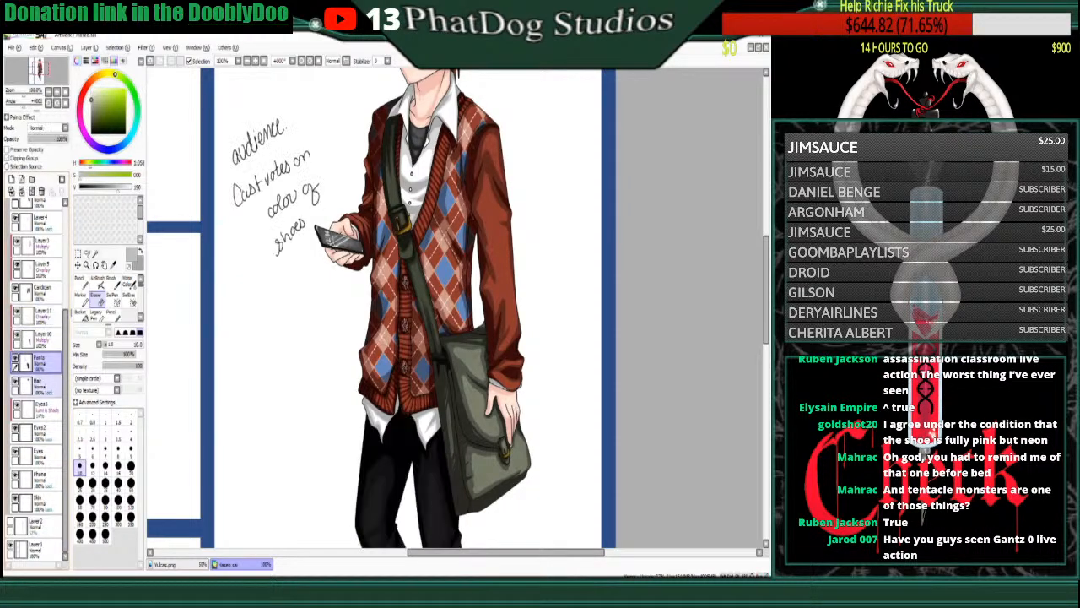
pyautogui.click(40, 361)
pyautogui.click(118, 344)
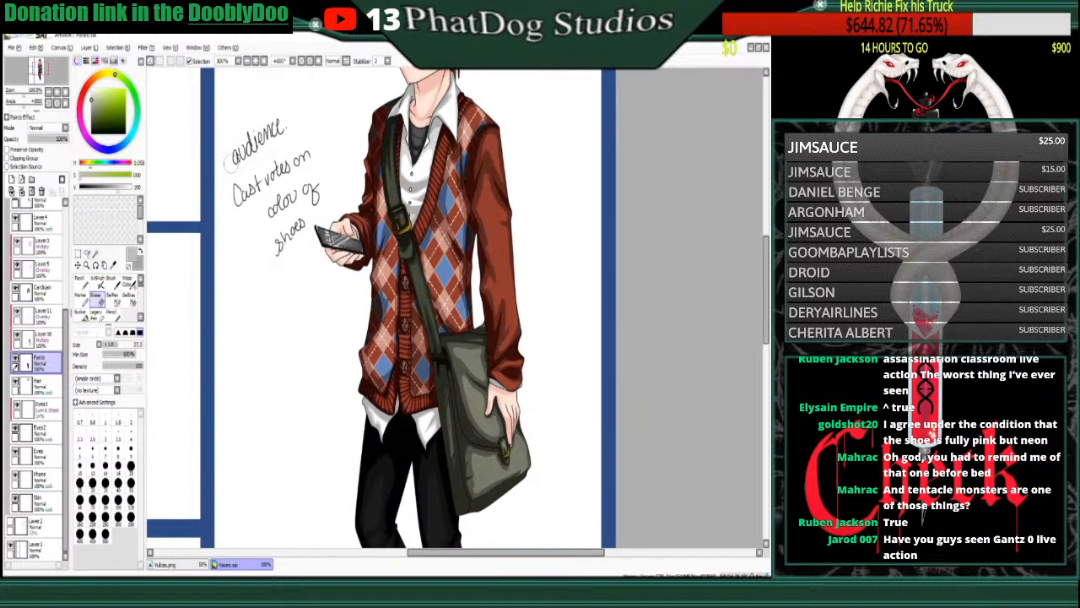
pyautogui.moveTo(232, 164)
pyautogui.mouseDown()
pyautogui.moveTo(245, 220)
pyautogui.moveTo(267, 150)
pyautogui.moveTo(237, 172)
pyautogui.moveTo(274, 149)
pyautogui.moveTo(289, 119)
pyautogui.moveTo(300, 130)
pyautogui.moveTo(290, 243)
pyautogui.moveTo(312, 187)
pyautogui.mouseUp()
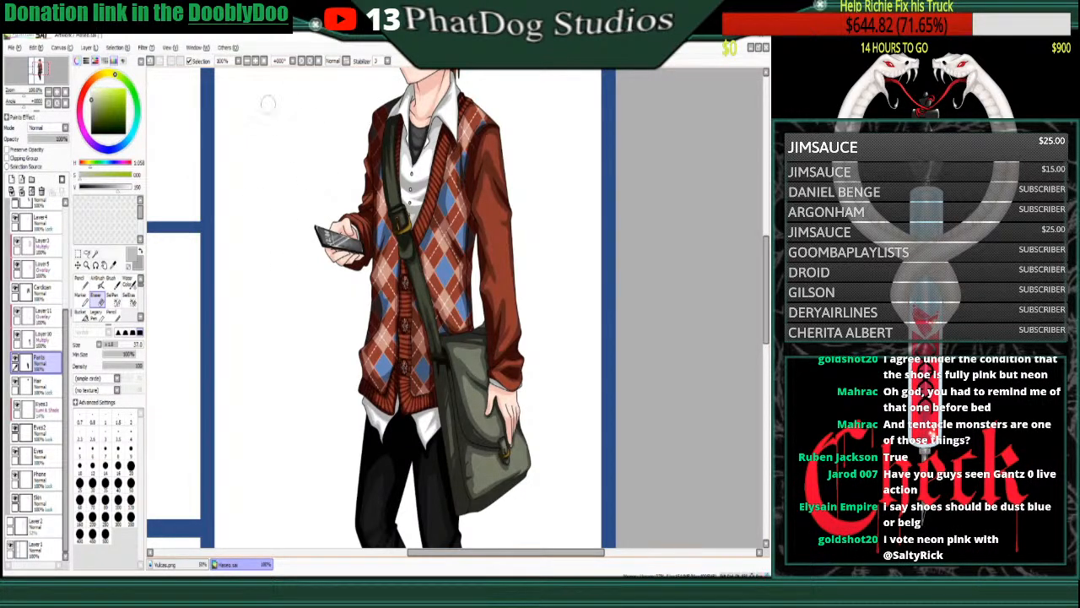
# - Sample the cardigan's blue and add a new layer named Shoes directly beneath the Pants layer
pyautogui.scroll(-3, 455, 307)
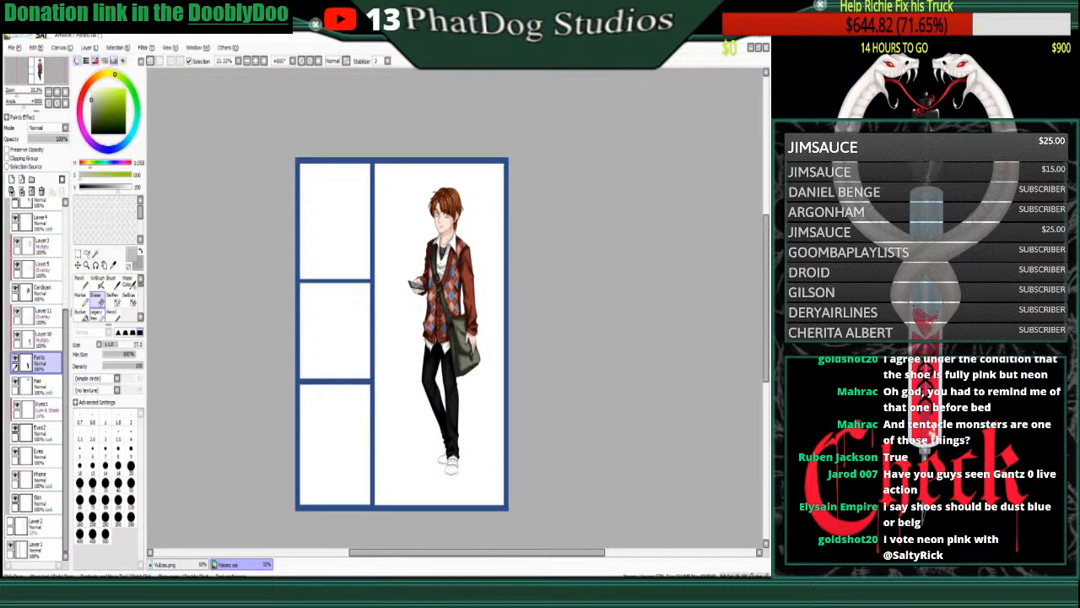
pyautogui.scroll(3, 455, 308)
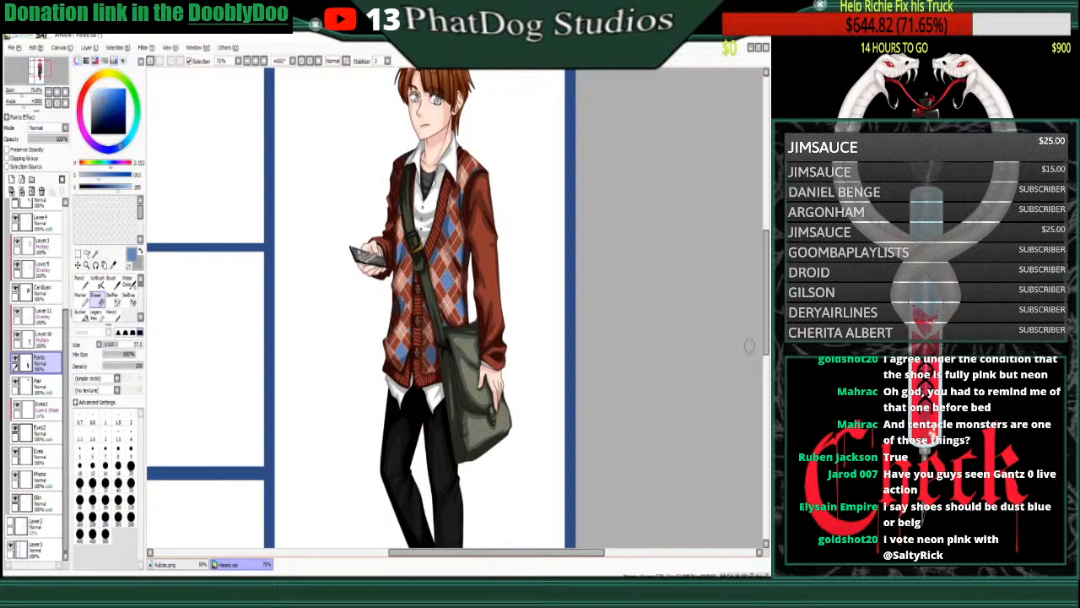
pyautogui.scroll(-5, 454, 308)
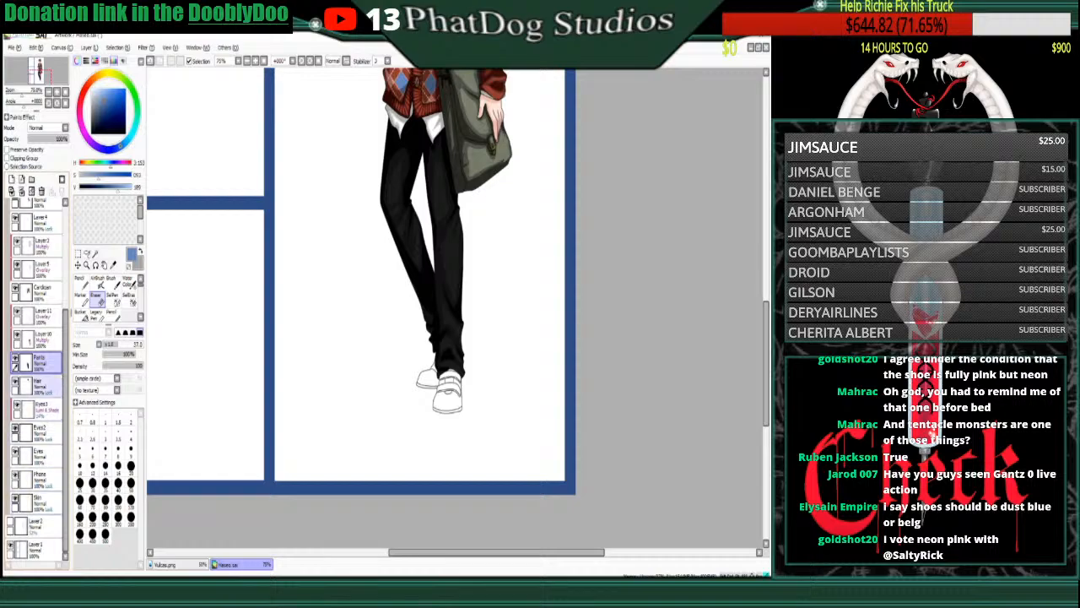
pyautogui.click(12, 179)
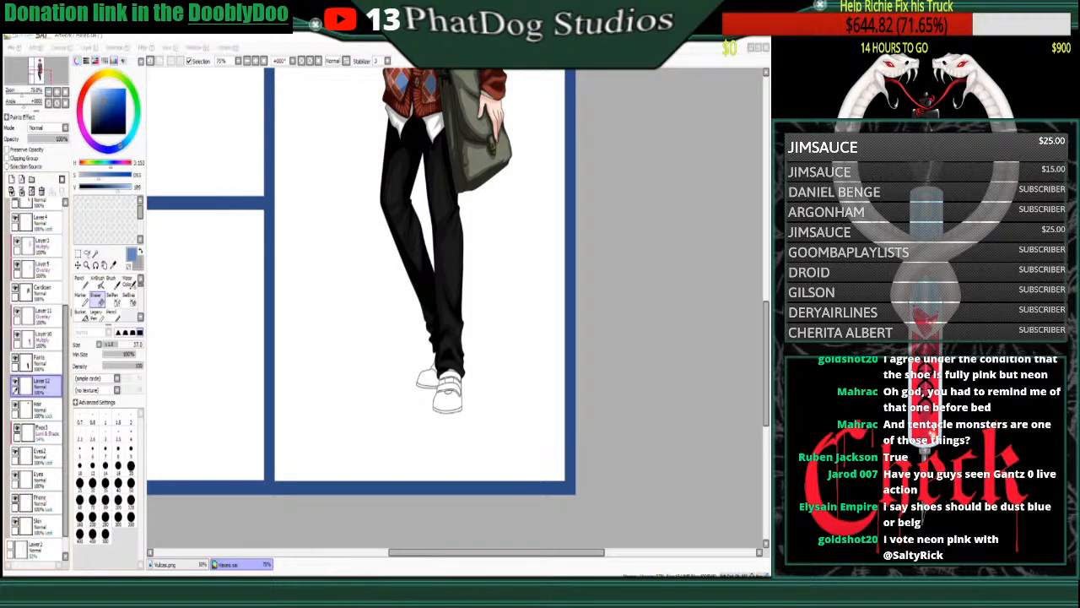
pyautogui.write('Shoes')
pyautogui.press('Return')
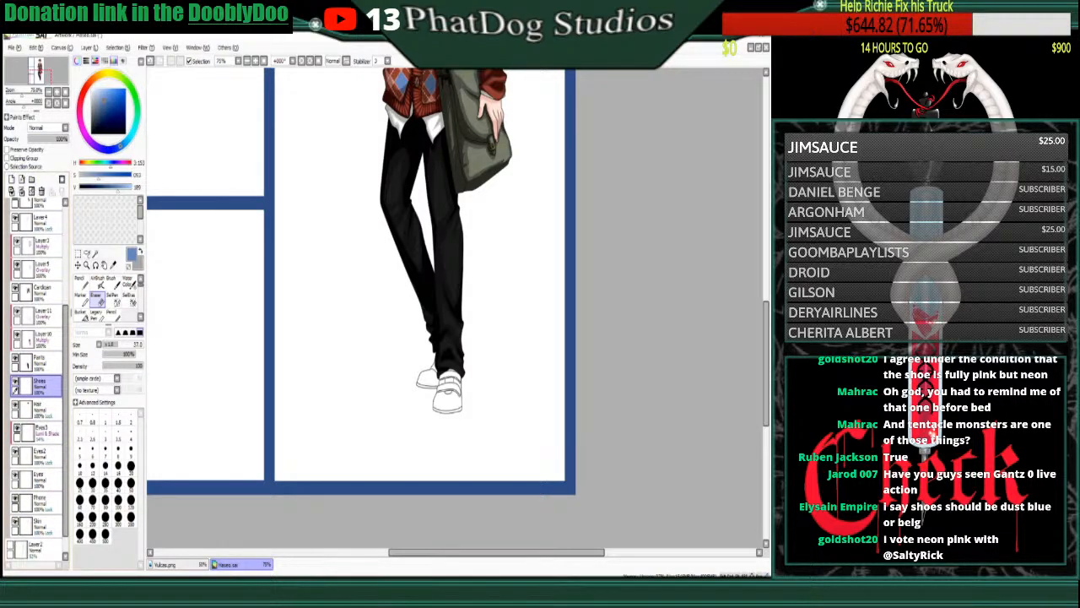
# - Fill the back shoe's upper and ankle section with the sampled blue using the Bucket on the Shoes layer
pyautogui.hotkey('ctrl', '+')
pyautogui.hotkey('ctrl', '+')
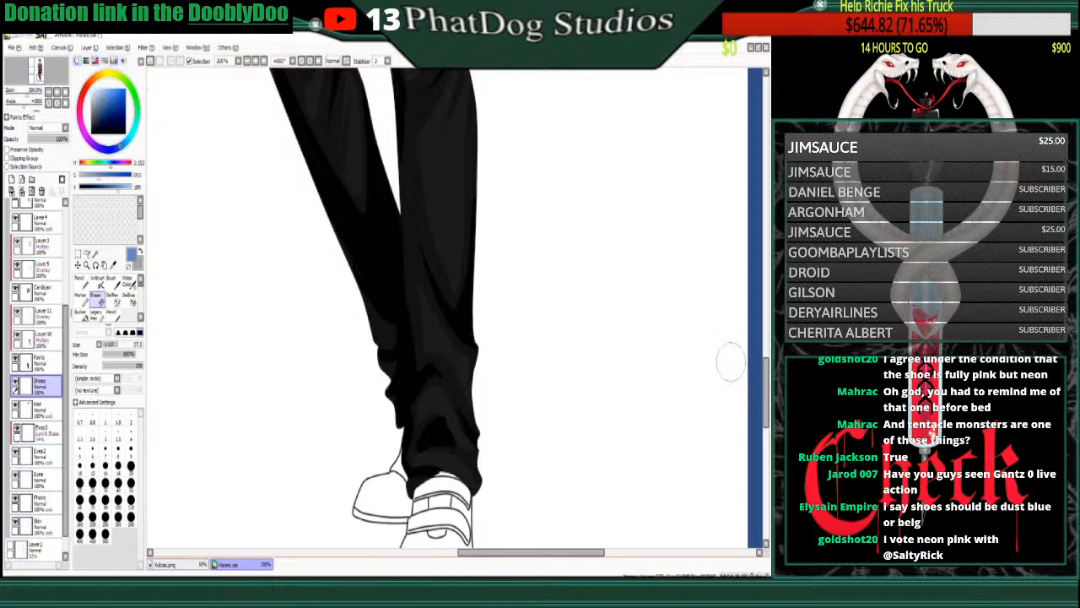
pyautogui.scroll(-4, 362, 209)
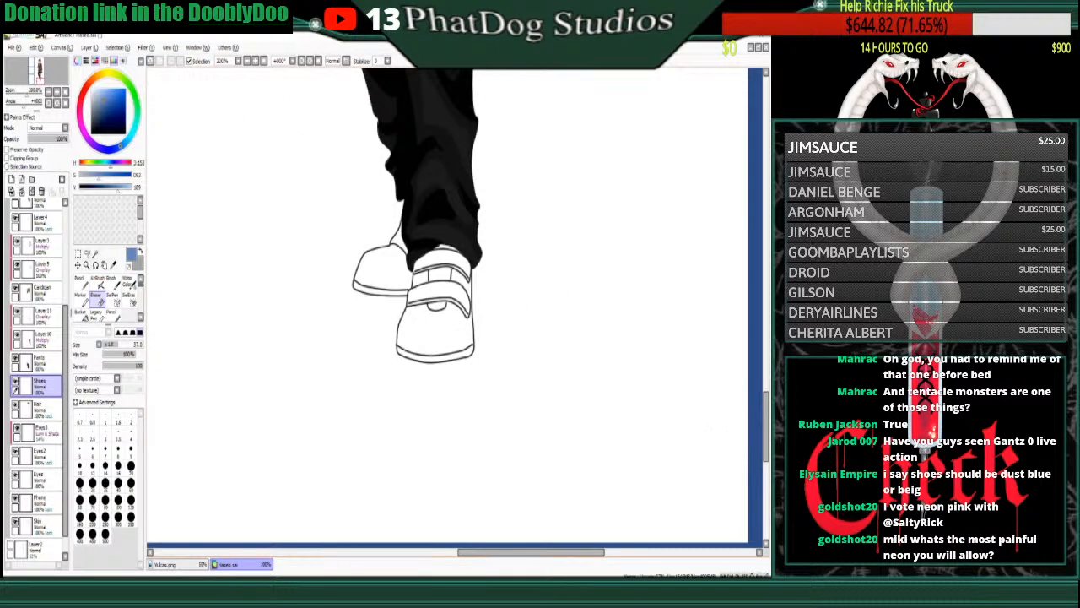
pyautogui.hotkey('ctrl', '+')
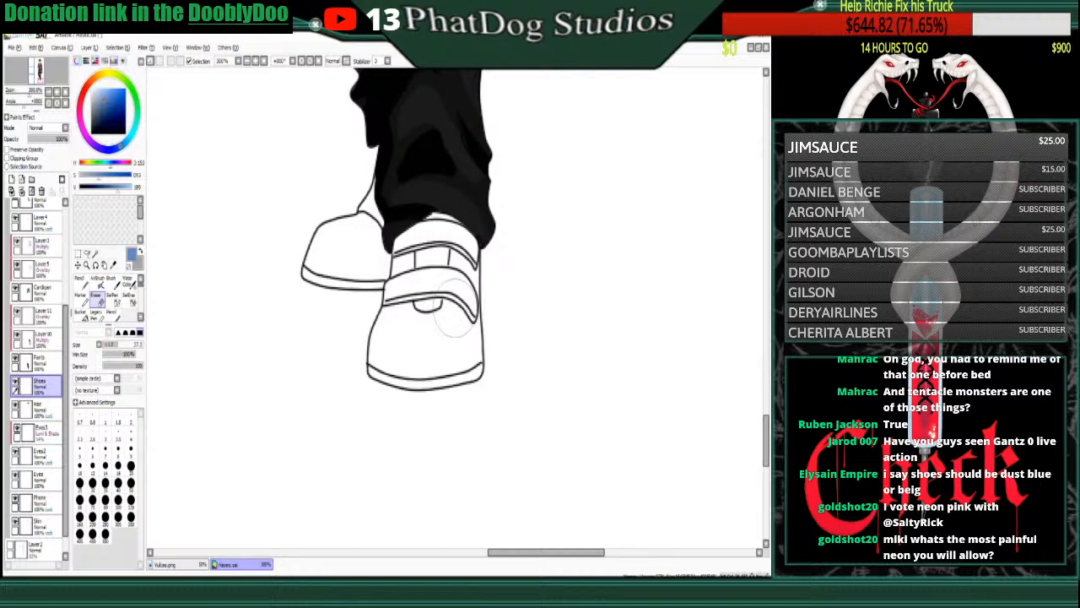
pyautogui.click(118, 452)
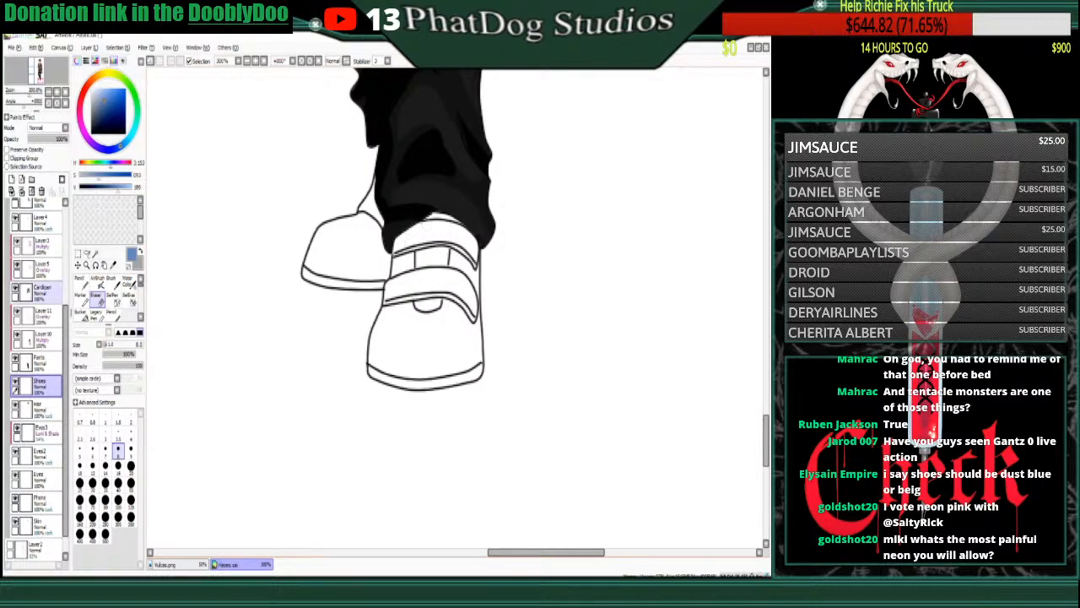
pyautogui.click(80, 279)
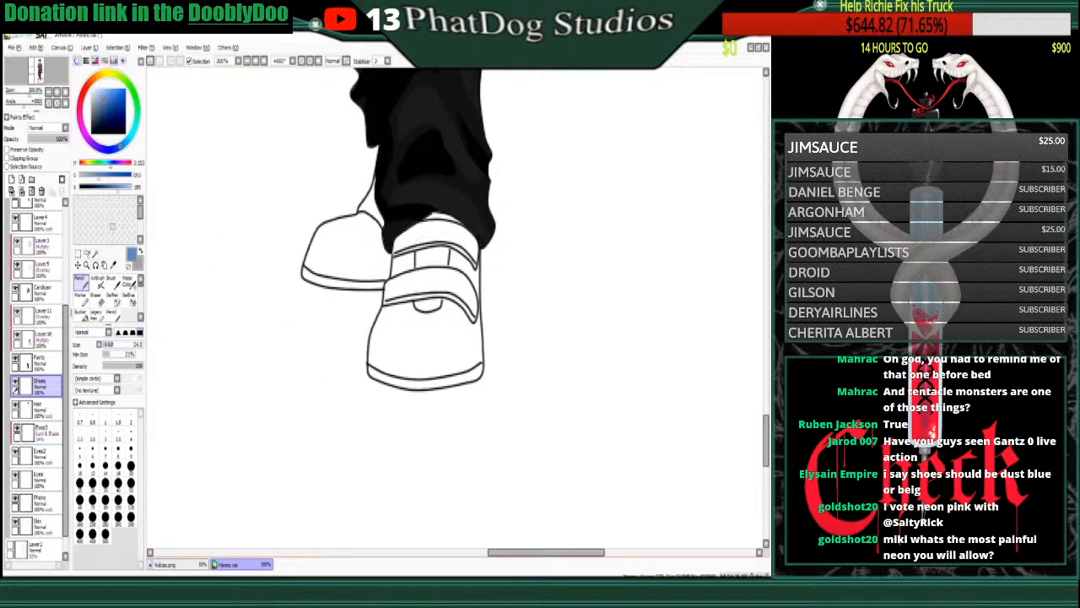
pyautogui.click(81, 311)
pyautogui.click(346, 245)
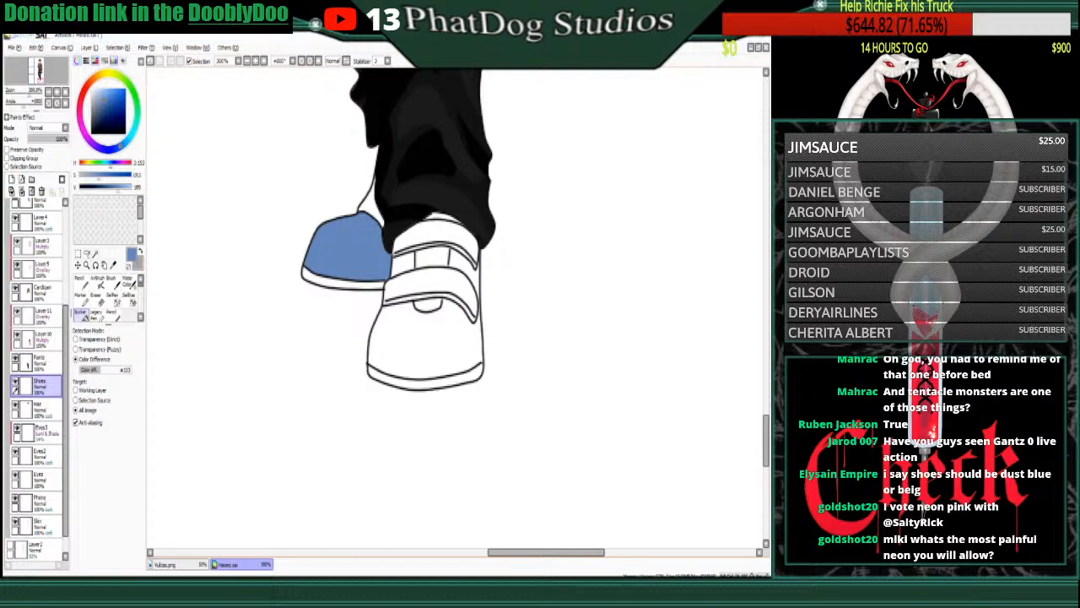
pyautogui.click(370, 207)
# - Fill the front shoe's collar, tongue, side panels, lower strap and toe with the same blue, leaving the sole white
pyautogui.click(438, 233)
pyautogui.click(432, 257)
pyautogui.click(405, 260)
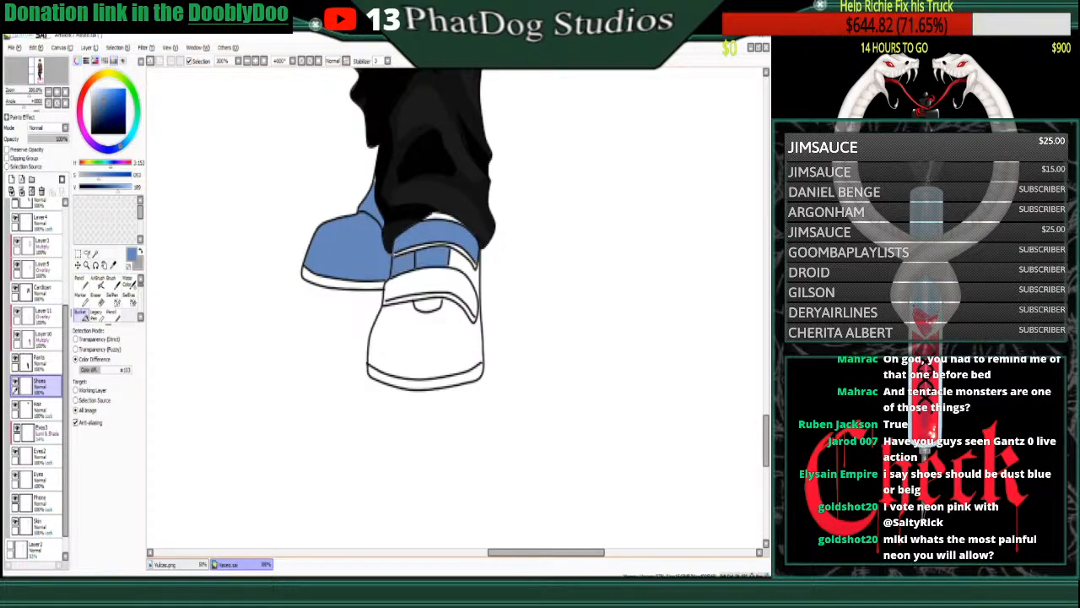
pyautogui.click(461, 263)
pyautogui.click(428, 283)
pyautogui.click(426, 342)
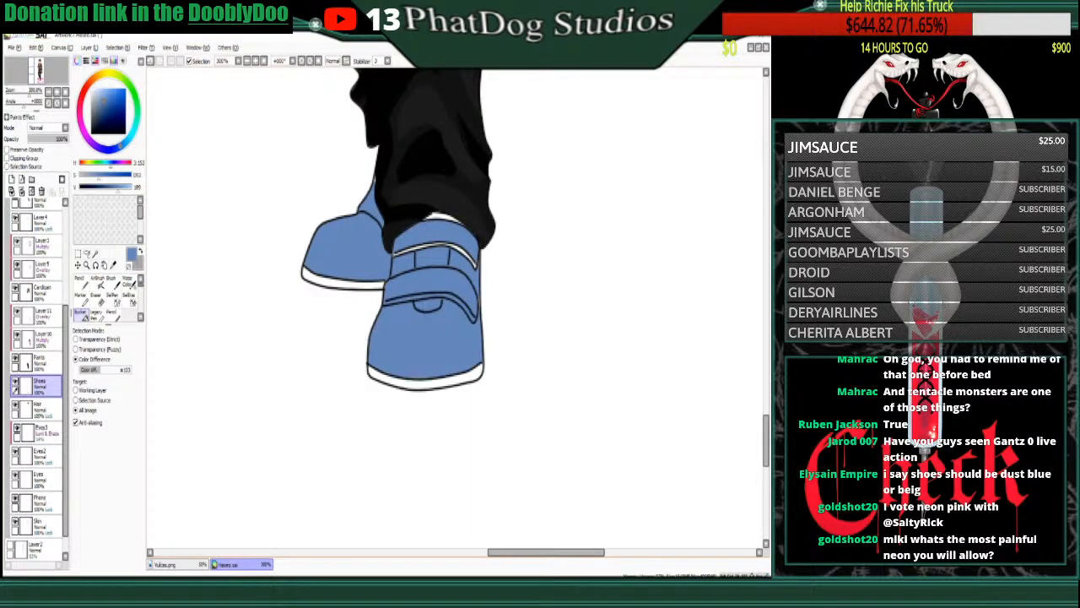
pyautogui.click(442, 218)
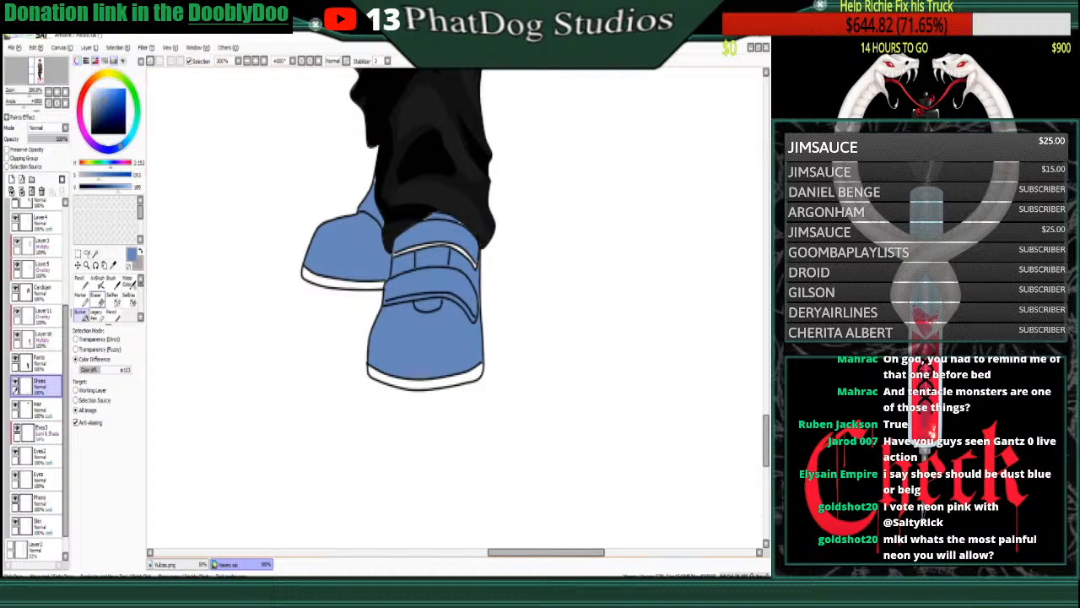
# - Paint the white gap along the front shoe's upper strap blue with the Pencil and reduce the brush size to 10
pyautogui.click(80, 279)
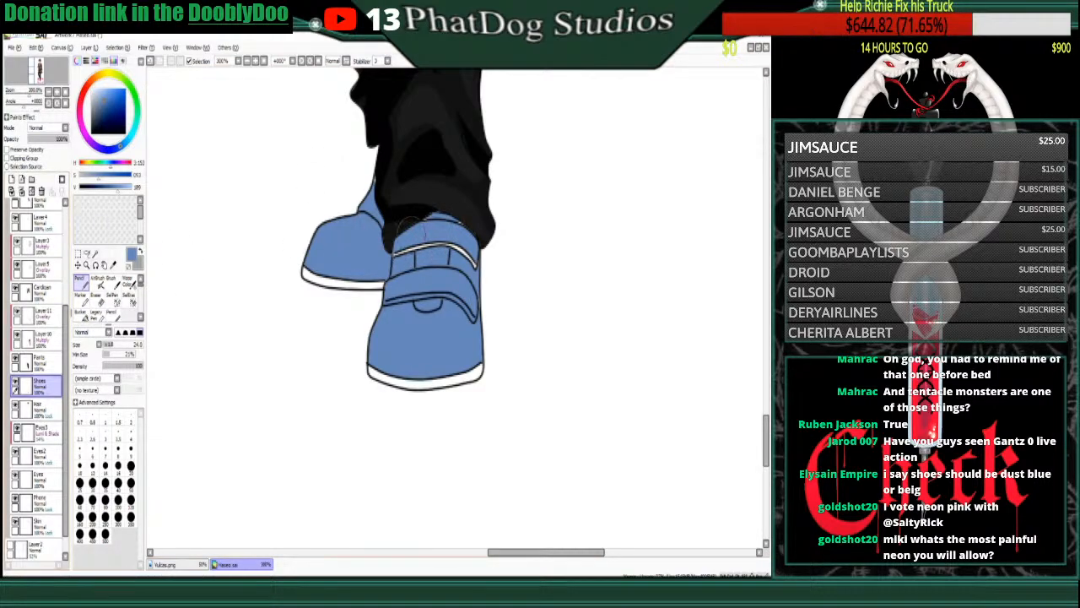
pyautogui.moveTo(398, 252)
pyautogui.mouseDown()
pyautogui.moveTo(444, 245)
pyautogui.moveTo(473, 263)
pyautogui.mouseUp()
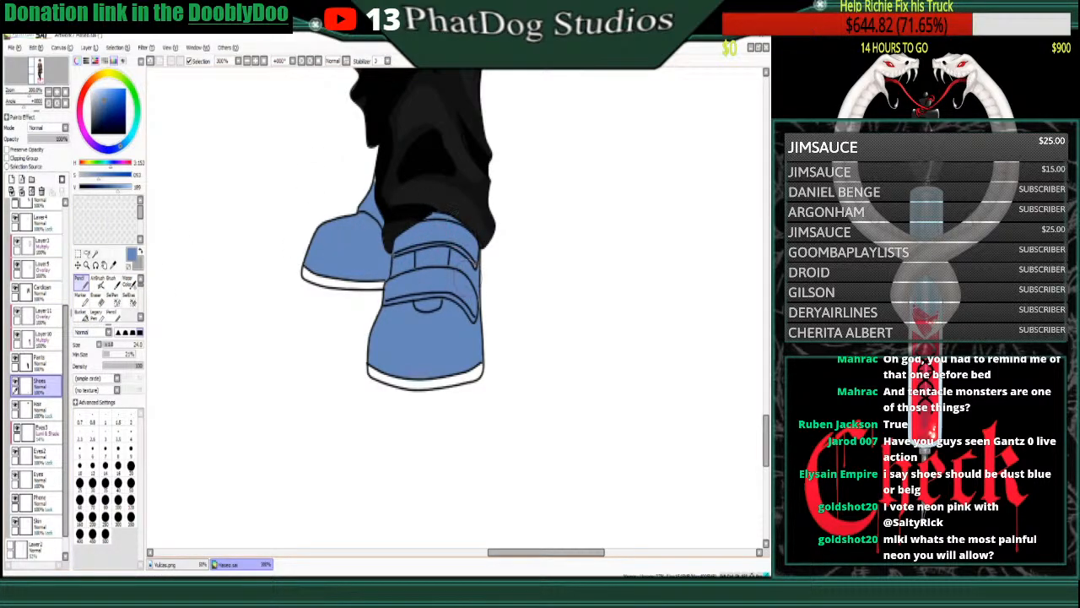
pyautogui.click(80, 465)
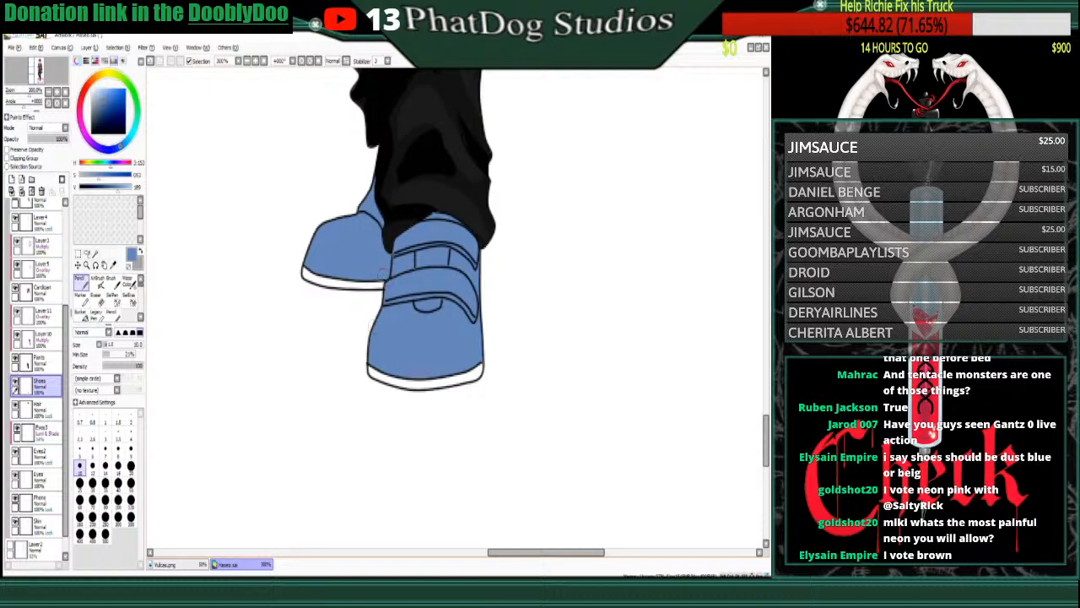
# - Examine how the blue shoes look against the character's whole outfit
pyautogui.click(49, 92)
pyautogui.click(49, 92)
pyautogui.click(49, 92)
pyautogui.click(49, 92)
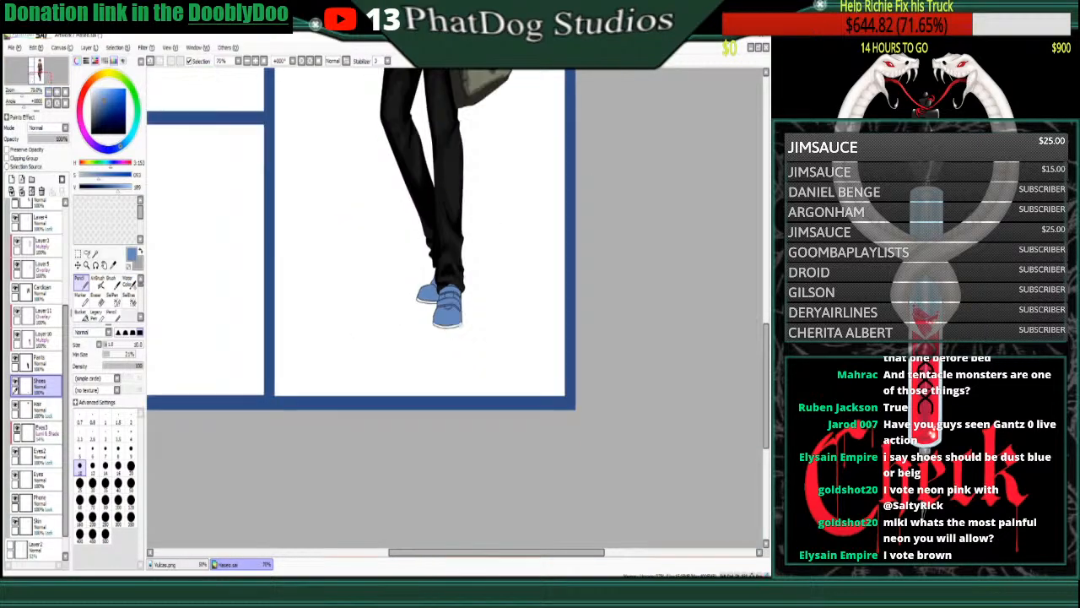
pyautogui.click(49, 92)
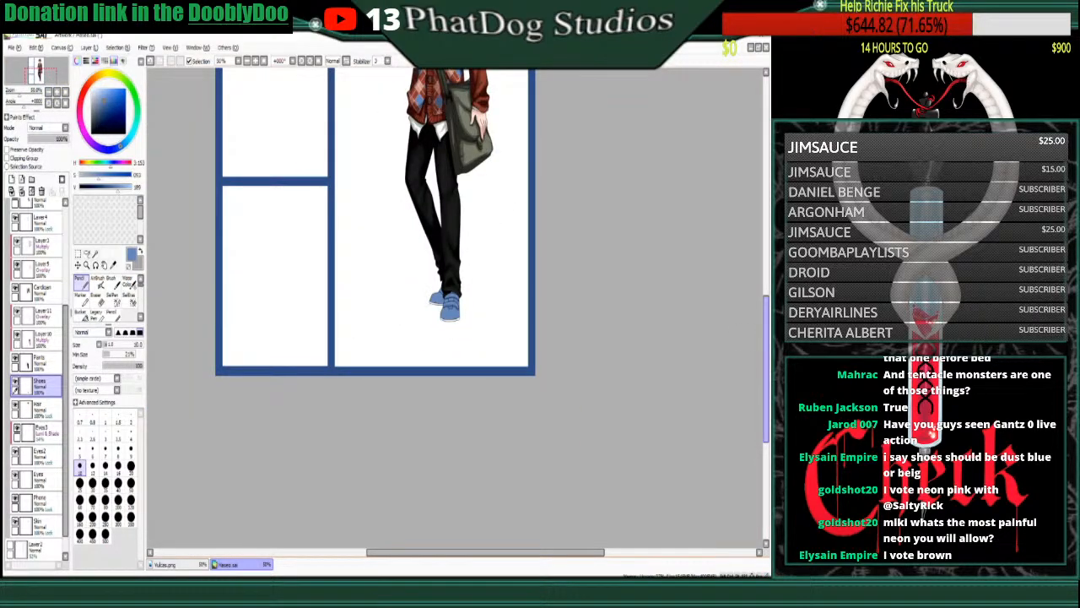
pyautogui.scroll(5, 375, 308)
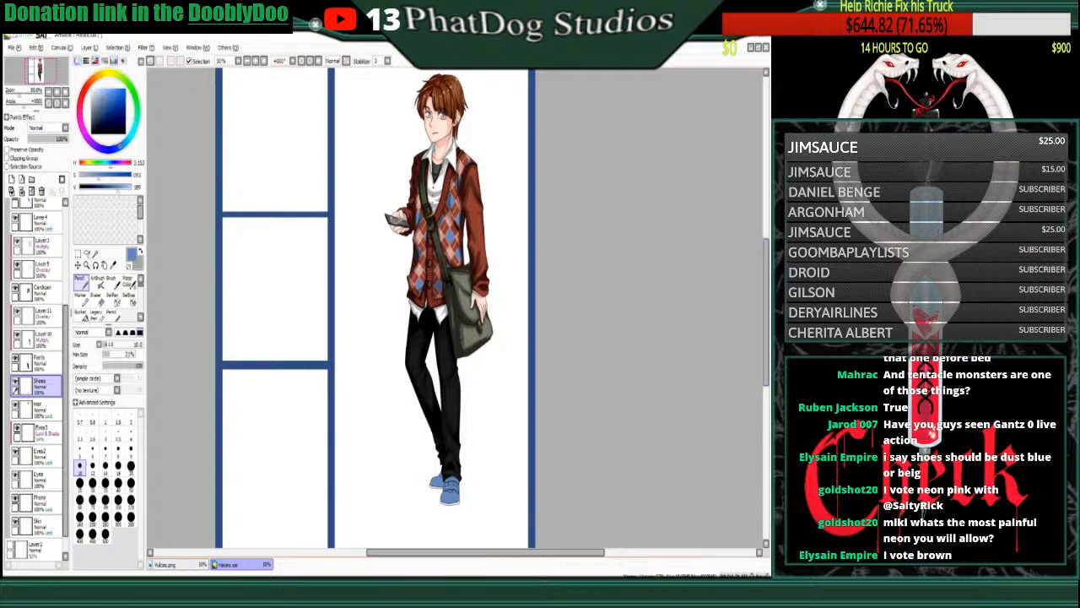
pyautogui.scroll(-3, 376, 308)
# - Paint the front shoe's lower strap dark grey with the size 10 Pencil
pyautogui.click(57, 92)
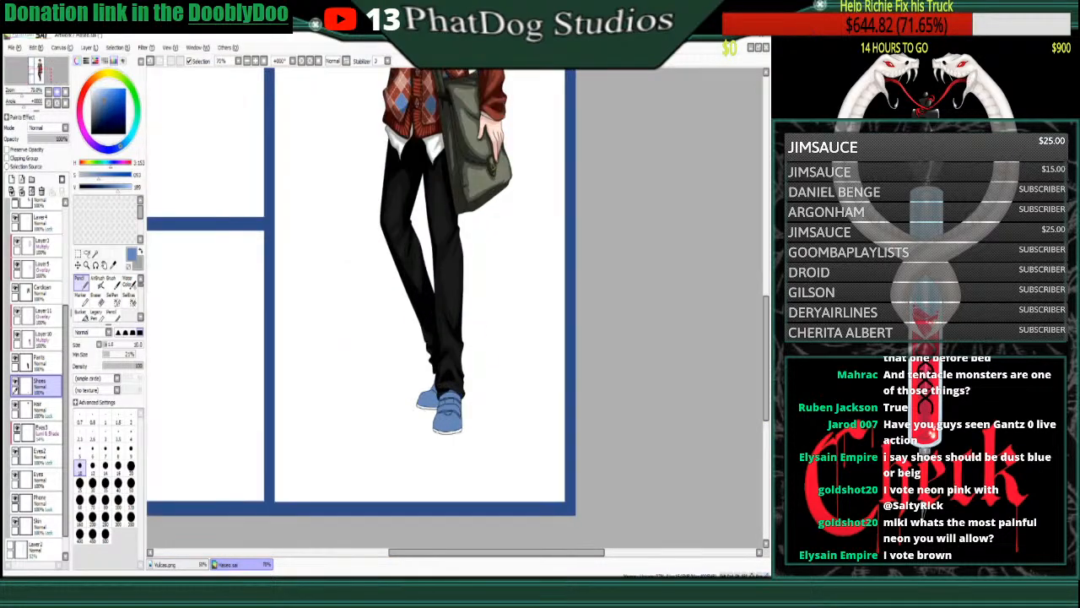
pyautogui.click(58, 92)
pyautogui.click(58, 92)
pyautogui.click(57, 92)
pyautogui.scroll(-5, 495, 376)
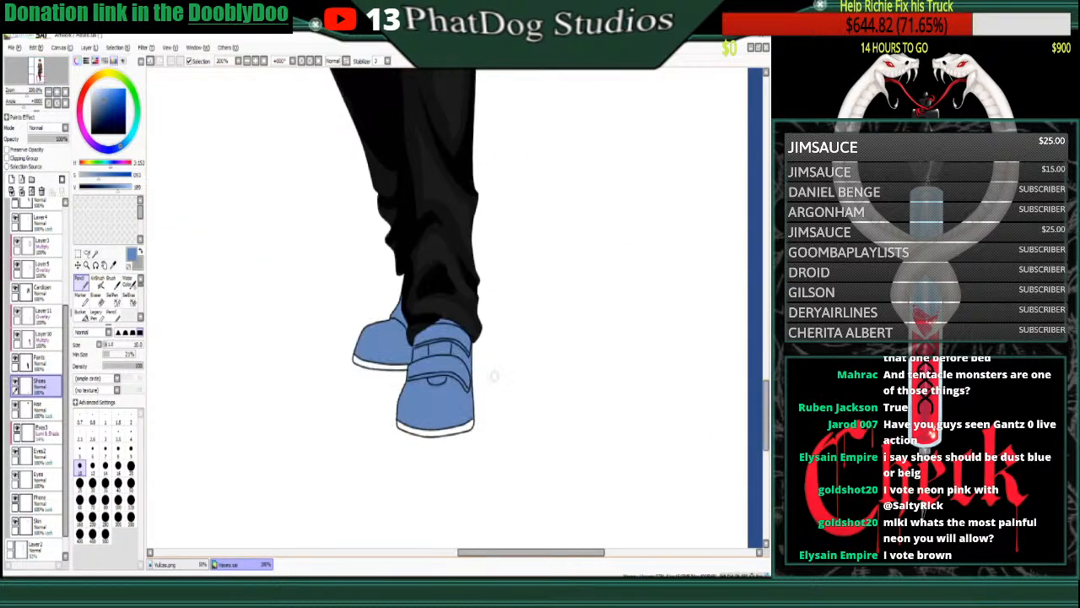
pyautogui.click(58, 92)
pyautogui.click(92, 116)
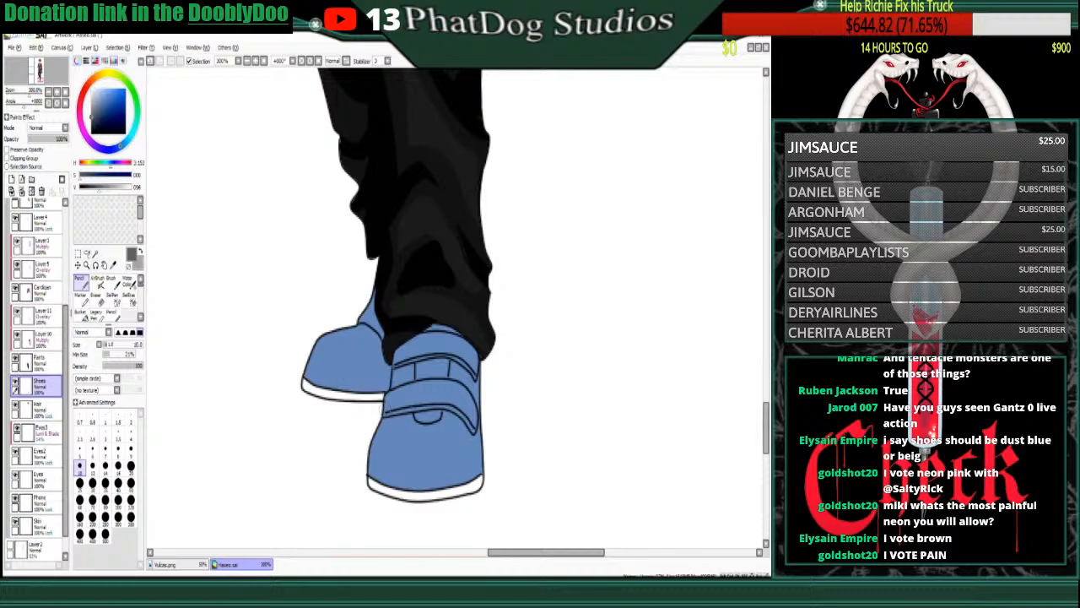
pyautogui.moveTo(387, 411); pyautogui.dragTo(388, 398)
pyautogui.click(92, 124)
pyautogui.moveTo(387, 396)
pyautogui.mouseDown()
pyautogui.moveTo(452, 402)
pyautogui.moveTo(388, 400)
pyautogui.moveTo(428, 383)
pyautogui.moveTo(403, 390)
pyautogui.moveTo(458, 392)
pyautogui.moveTo(449, 384)
pyautogui.moveTo(465, 397)
pyautogui.moveTo(460, 388)
pyautogui.moveTo(473, 428)
pyautogui.moveTo(414, 398)
pyautogui.moveTo(464, 403)
pyautogui.mouseUp()
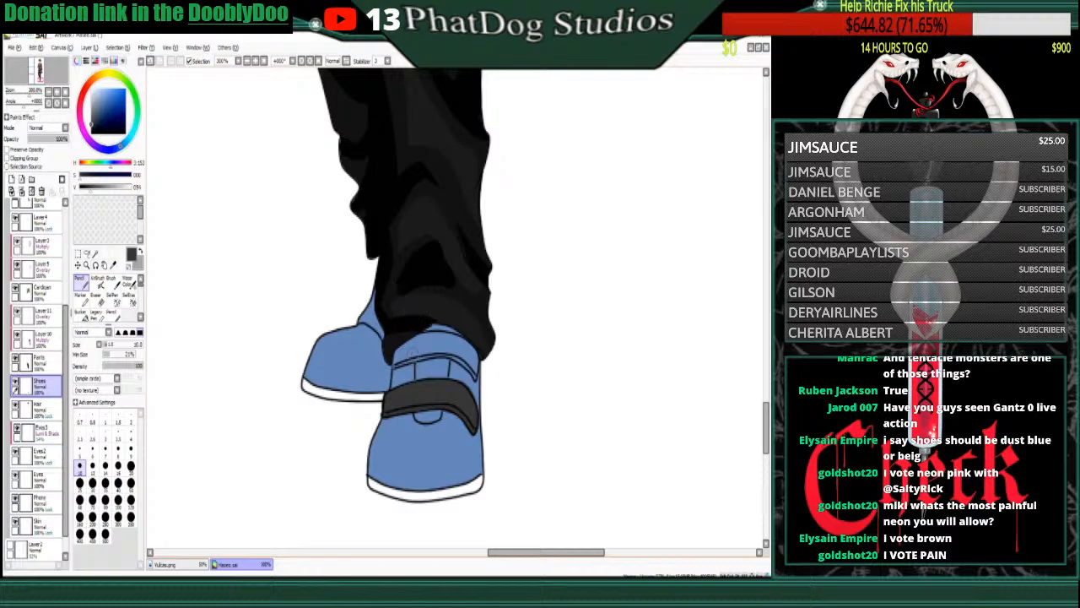
# - Paint the front shoe's upper strap and tongue and the back shoe's ankle section dark grey, and preserve the Shoes layer's opacity
pyautogui.moveTo(392, 359)
pyautogui.mouseDown()
pyautogui.moveTo(428, 337)
pyautogui.moveTo(413, 339)
pyautogui.moveTo(466, 347)
pyautogui.moveTo(450, 339)
pyautogui.moveTo(429, 336)
pyautogui.moveTo(471, 352)
pyautogui.moveTo(422, 337)
pyautogui.moveTo(475, 358)
pyautogui.moveTo(403, 359)
pyautogui.moveTo(452, 348)
pyautogui.moveTo(404, 348)
pyautogui.moveTo(465, 355)
pyautogui.moveTo(440, 352)
pyautogui.moveTo(436, 415)
pyautogui.moveTo(426, 416)
pyautogui.moveTo(418, 357)
pyautogui.moveTo(421, 369)
pyautogui.moveTo(434, 360)
pyautogui.moveTo(427, 413)
pyautogui.mouseUp()
pyautogui.keyDown('alt'); pyautogui.click(406, 454); pyautogui.keyUp('alt')
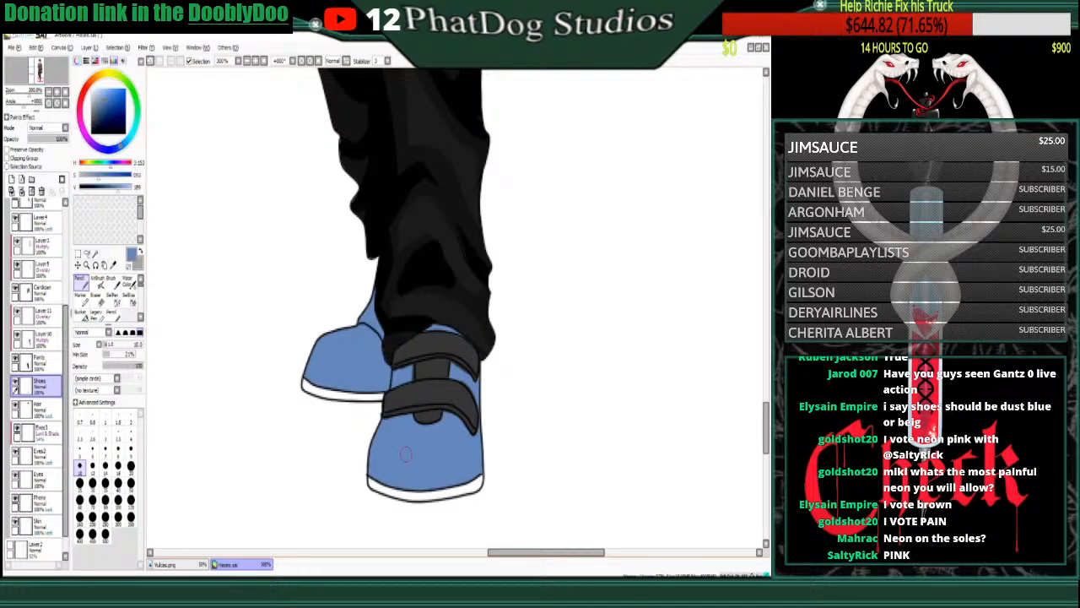
pyautogui.keyDown('alt'); pyautogui.click(428, 373); pyautogui.keyUp('alt')
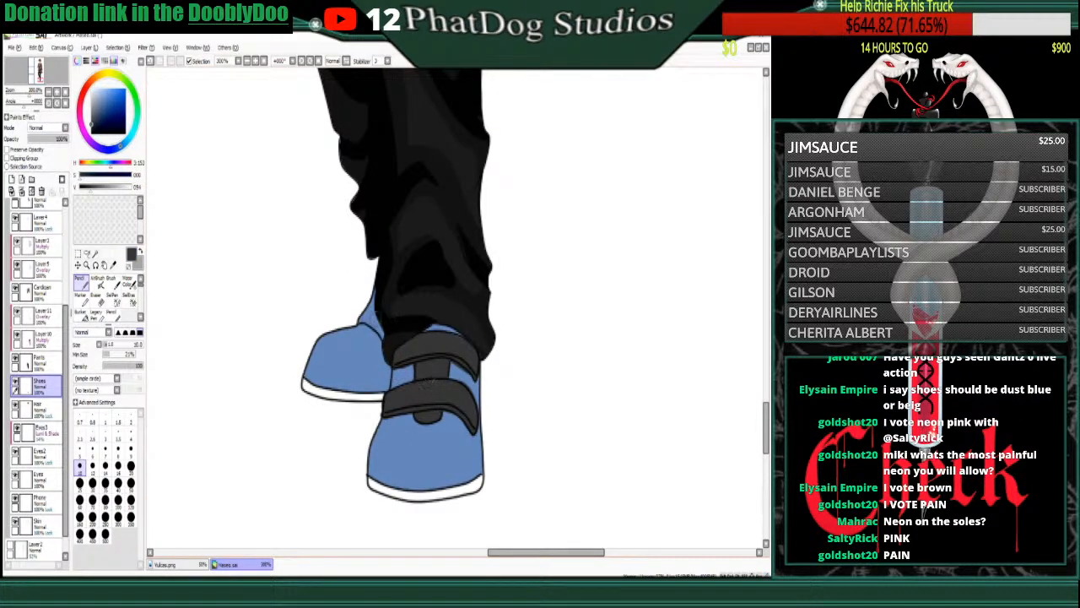
pyautogui.moveTo(358, 322)
pyautogui.mouseDown()
pyautogui.moveTo(375, 306)
pyautogui.moveTo(367, 320)
pyautogui.moveTo(382, 335)
pyautogui.mouseUp()
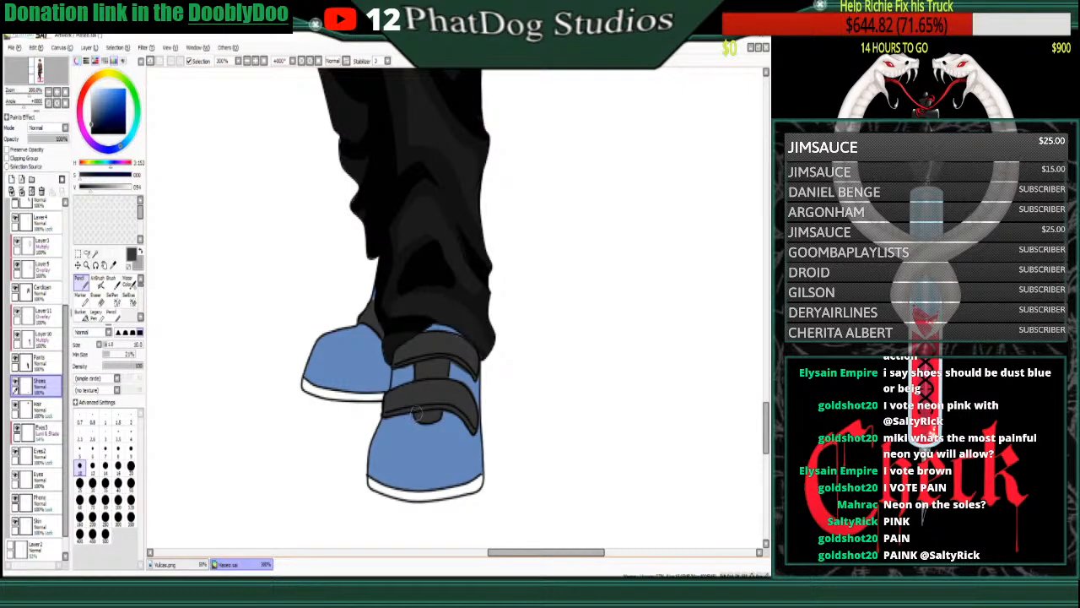
pyautogui.moveTo(416, 411); pyautogui.dragTo(414, 417)
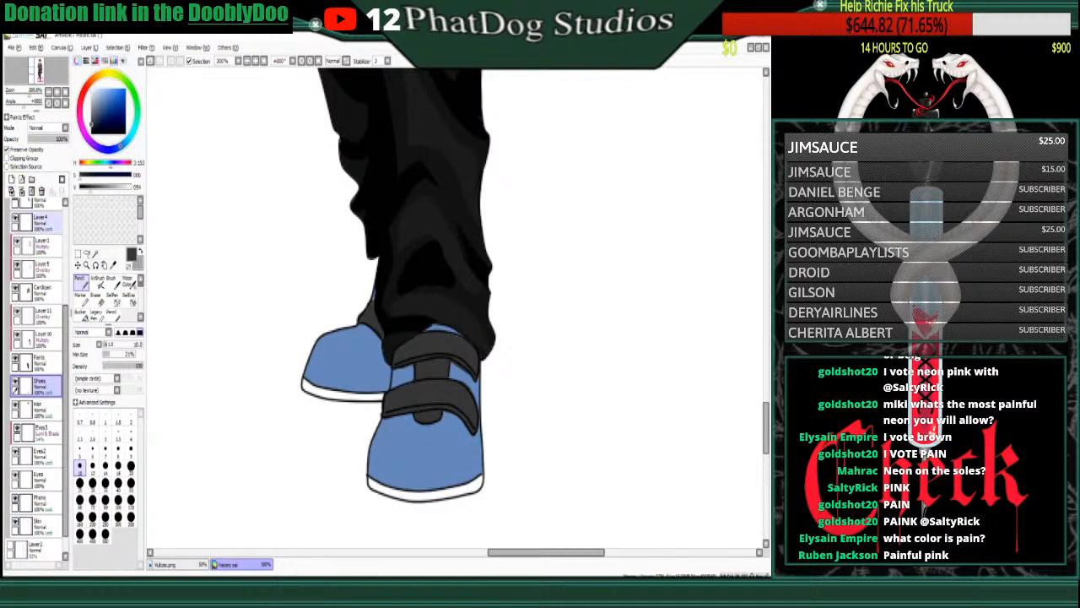
# - Add a clipped Multiply layer above Shoes and paint mid-grey shadows on the front shoe's collar, straps and toe
pyautogui.click(12, 179)
pyautogui.click(46, 145)
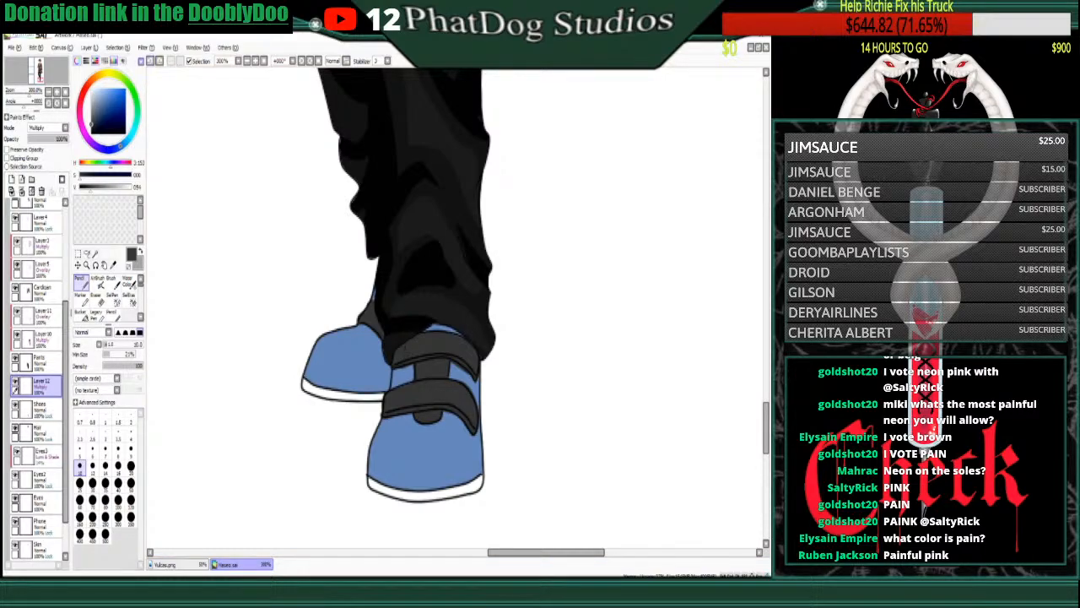
pyautogui.moveTo(415, 341)
pyautogui.mouseDown()
pyautogui.moveTo(392, 365)
pyautogui.moveTo(444, 354)
pyautogui.moveTo(473, 373)
pyautogui.mouseUp()
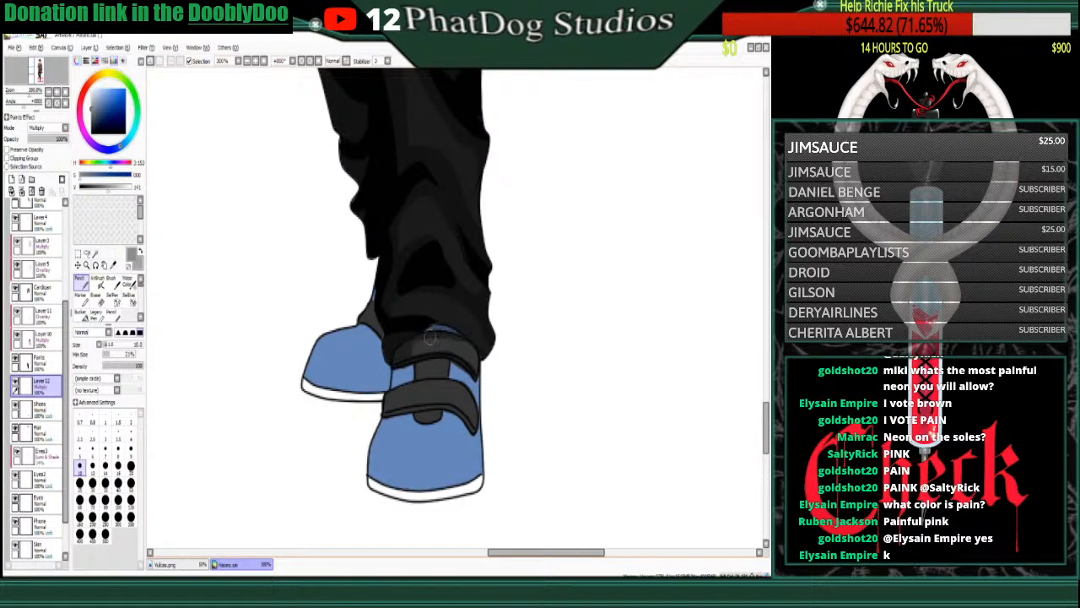
pyautogui.moveTo(409, 367)
pyautogui.mouseDown()
pyautogui.moveTo(389, 409)
pyautogui.moveTo(411, 385)
pyautogui.moveTo(392, 387)
pyautogui.moveTo(424, 375)
pyautogui.moveTo(415, 364)
pyautogui.moveTo(445, 361)
pyautogui.mouseUp()
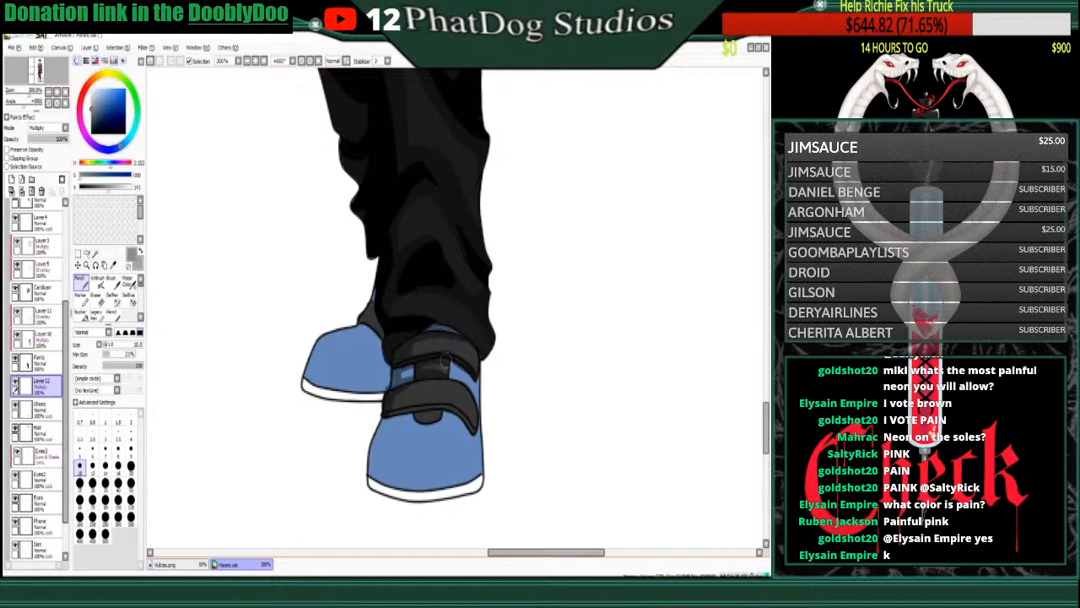
pyautogui.moveTo(414, 413)
pyautogui.mouseDown()
pyautogui.moveTo(385, 424)
pyautogui.moveTo(389, 458)
pyautogui.moveTo(438, 462)
pyautogui.moveTo(430, 479)
pyautogui.moveTo(382, 465)
pyautogui.moveTo(376, 448)
pyautogui.moveTo(407, 469)
pyautogui.moveTo(386, 463)
pyautogui.moveTo(385, 426)
pyautogui.moveTo(376, 442)
pyautogui.moveTo(386, 413)
pyautogui.moveTo(376, 477)
pyautogui.moveTo(427, 478)
pyautogui.mouseUp()
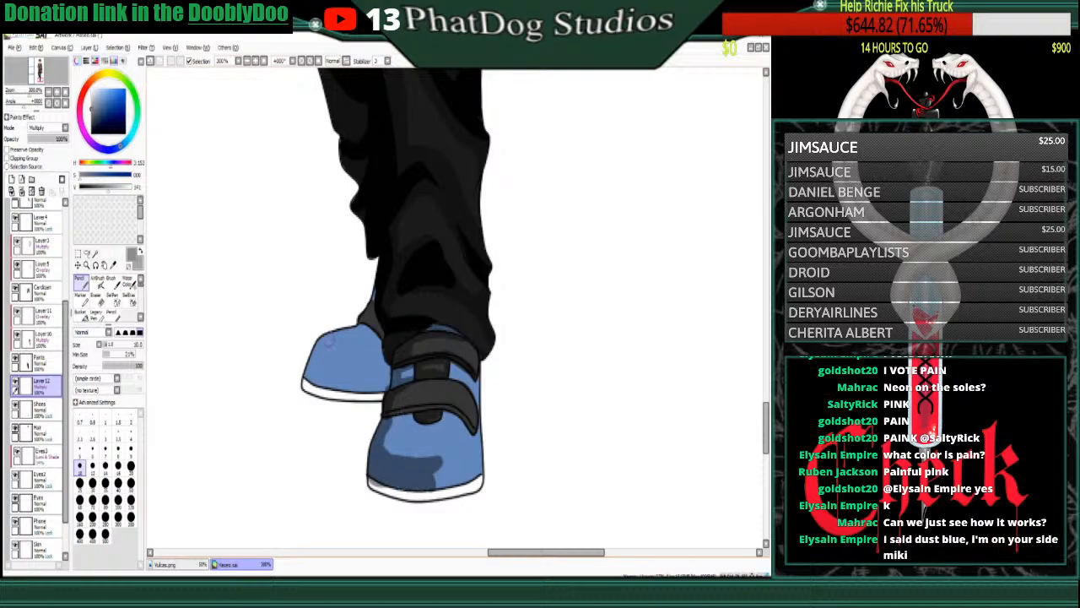
pyautogui.click(7, 158)
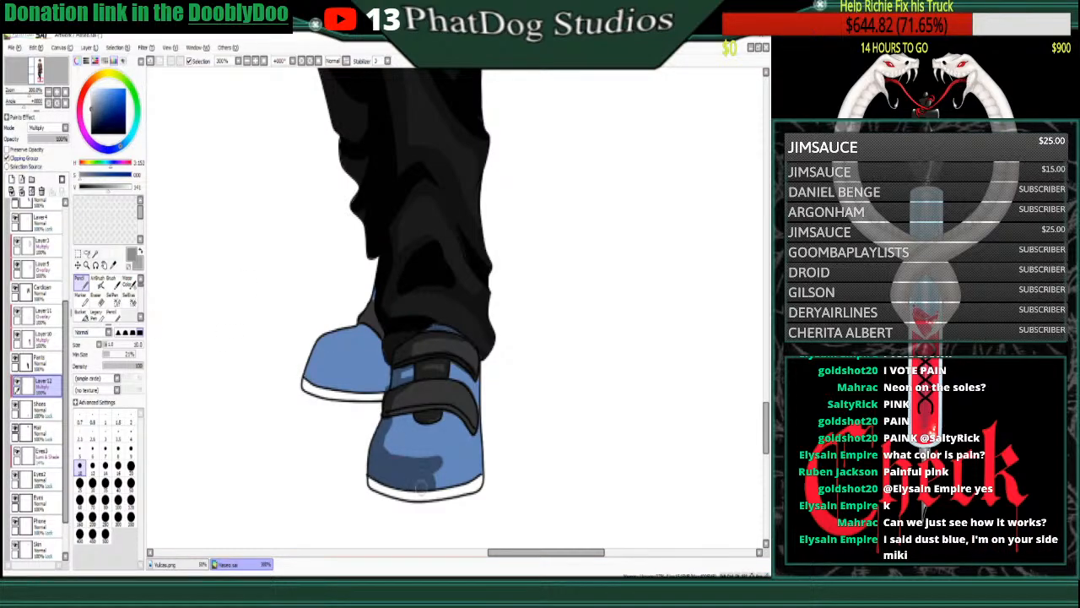
# - Refine the front shoe's toe shadow with the Eraser and Pencil, and shade the back shoe's lower side and ankle
pyautogui.press('e')
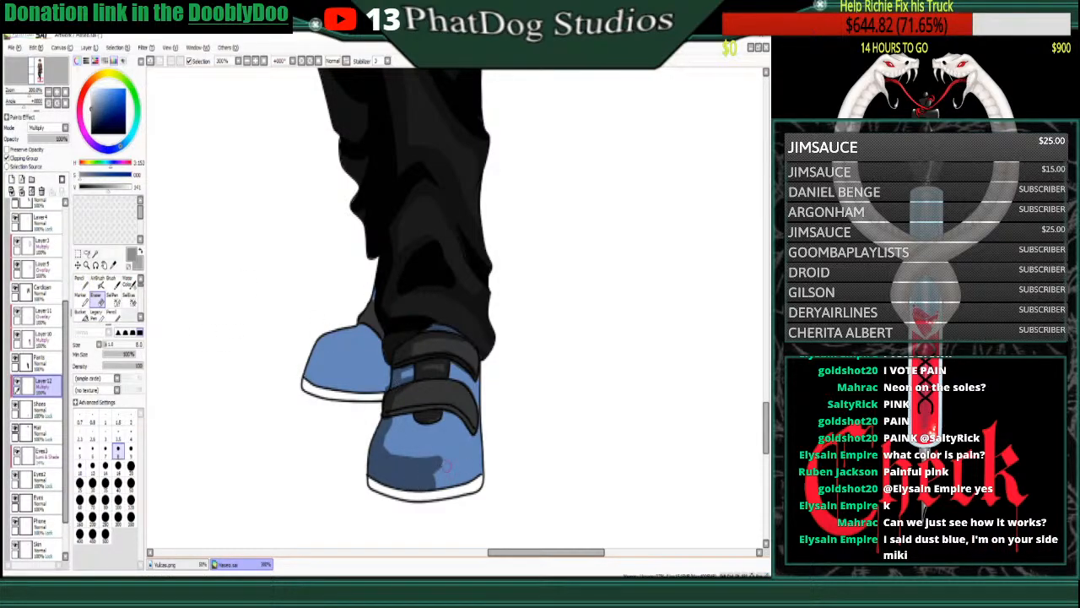
pyautogui.moveTo(444, 459); pyautogui.dragTo(435, 474)
pyautogui.click(80, 281)
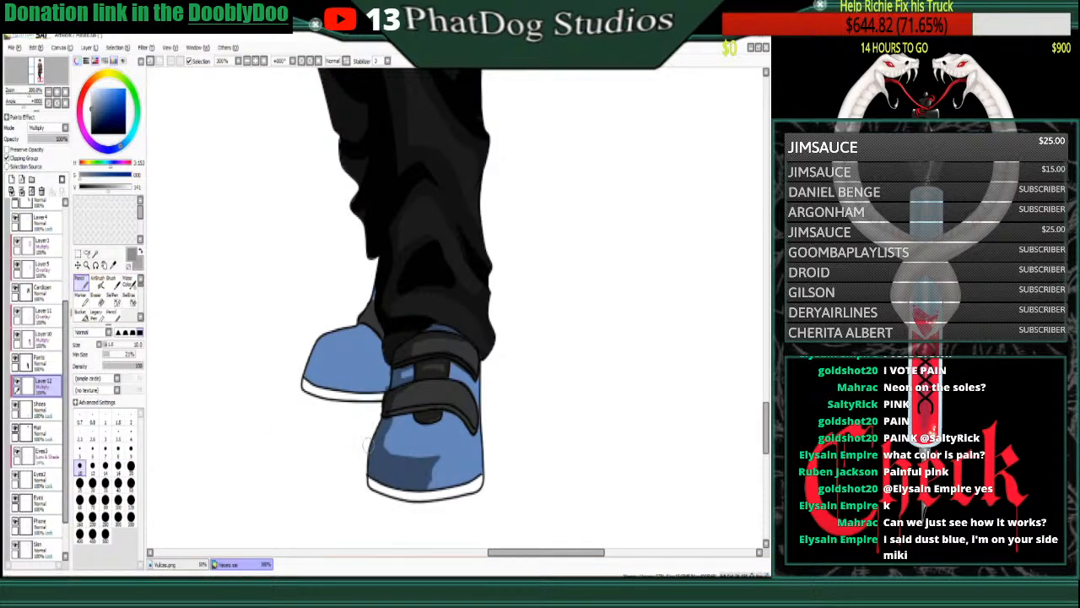
pyautogui.moveTo(392, 461); pyautogui.dragTo(393, 416)
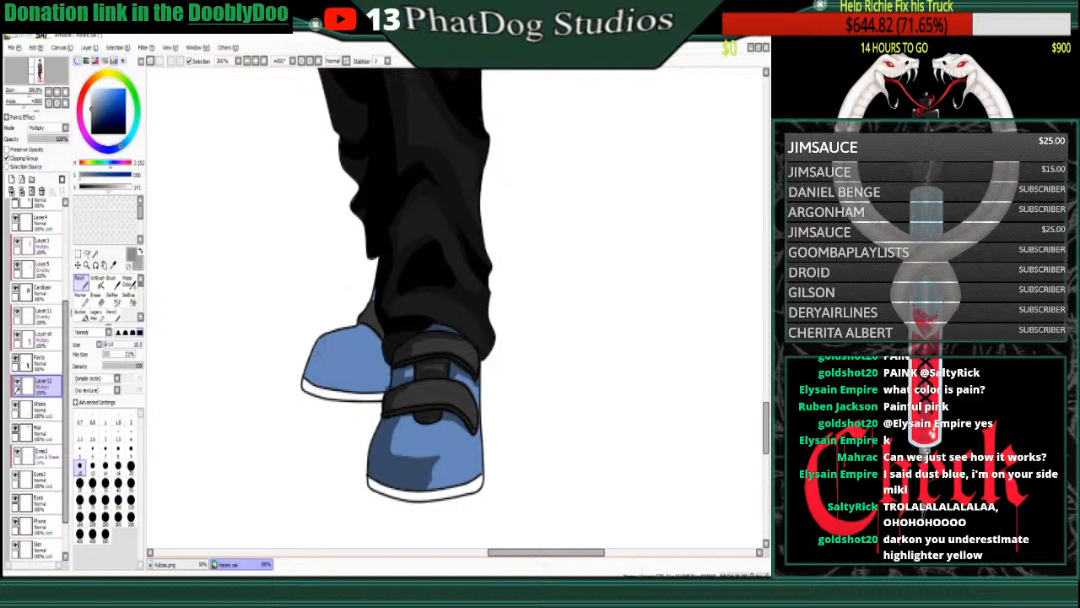
pyautogui.moveTo(316, 345)
pyautogui.mouseDown()
pyautogui.moveTo(389, 365)
pyautogui.moveTo(306, 363)
pyautogui.moveTo(337, 379)
pyautogui.moveTo(318, 365)
pyautogui.moveTo(321, 379)
pyautogui.moveTo(307, 375)
pyautogui.moveTo(381, 377)
pyautogui.mouseUp()
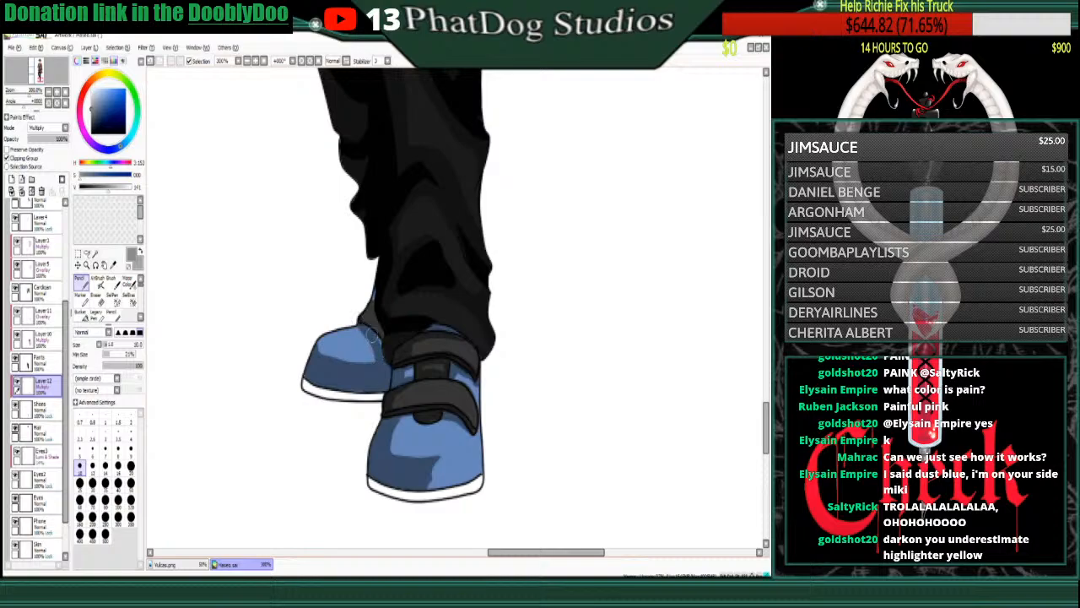
pyautogui.moveTo(380, 308); pyautogui.dragTo(372, 297)
# - Add an Overlay layer above the shoe shadows and paint grey highlights on the front shoe's toe and straps and the back shoe's toe
pyautogui.click(12, 179)
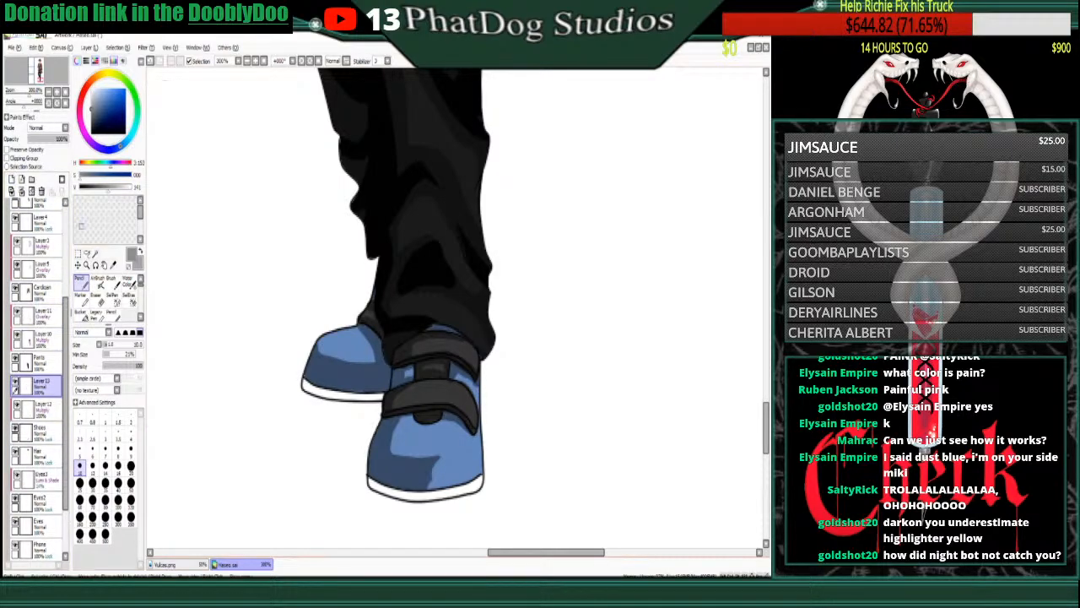
pyautogui.moveTo(108, 187); pyautogui.dragTo(124, 187)
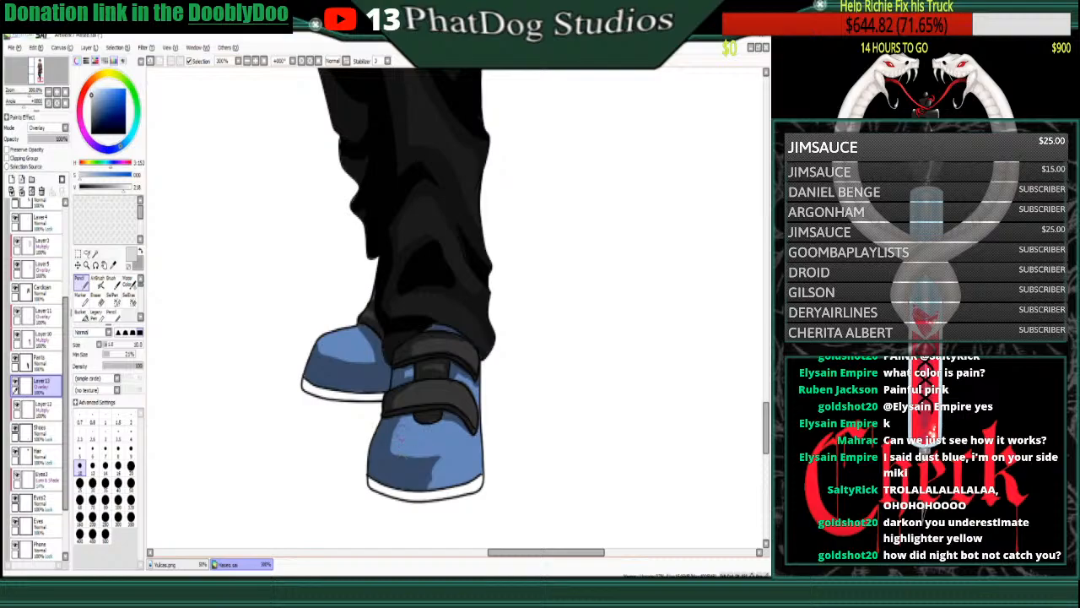
pyautogui.moveTo(402, 434)
pyautogui.mouseDown()
pyautogui.moveTo(398, 444)
pyautogui.moveTo(415, 451)
pyautogui.moveTo(435, 448)
pyautogui.mouseUp()
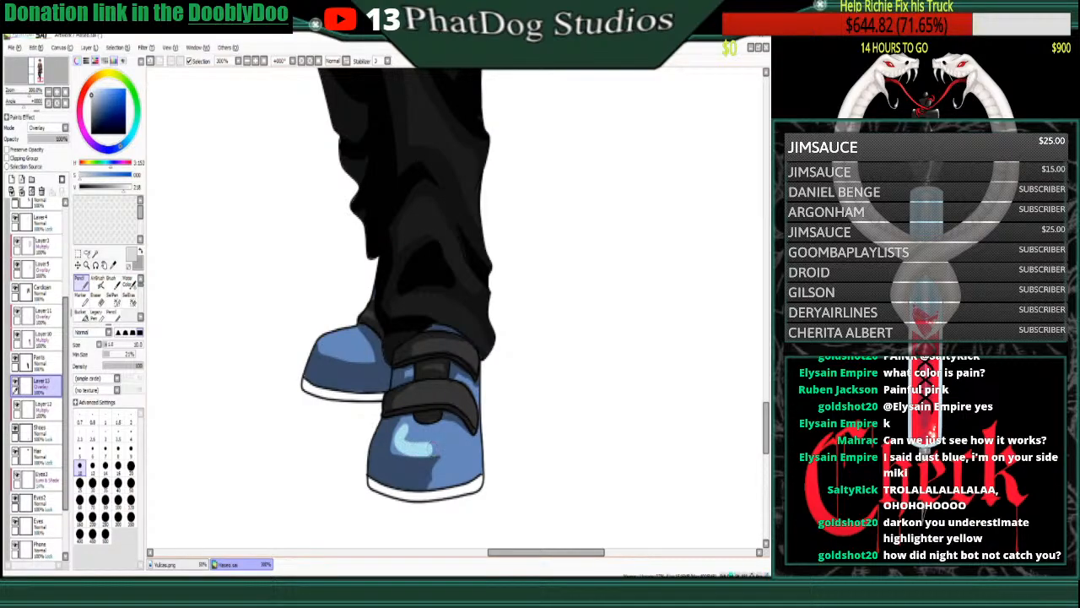
pyautogui.hotkey('ctrl', 'z')
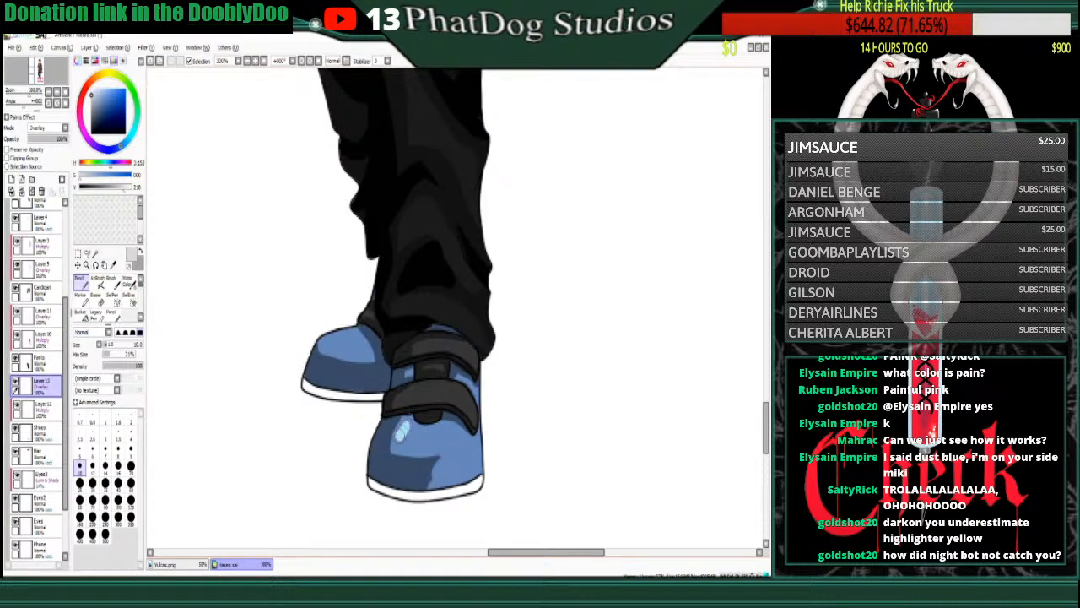
pyautogui.click(113, 188)
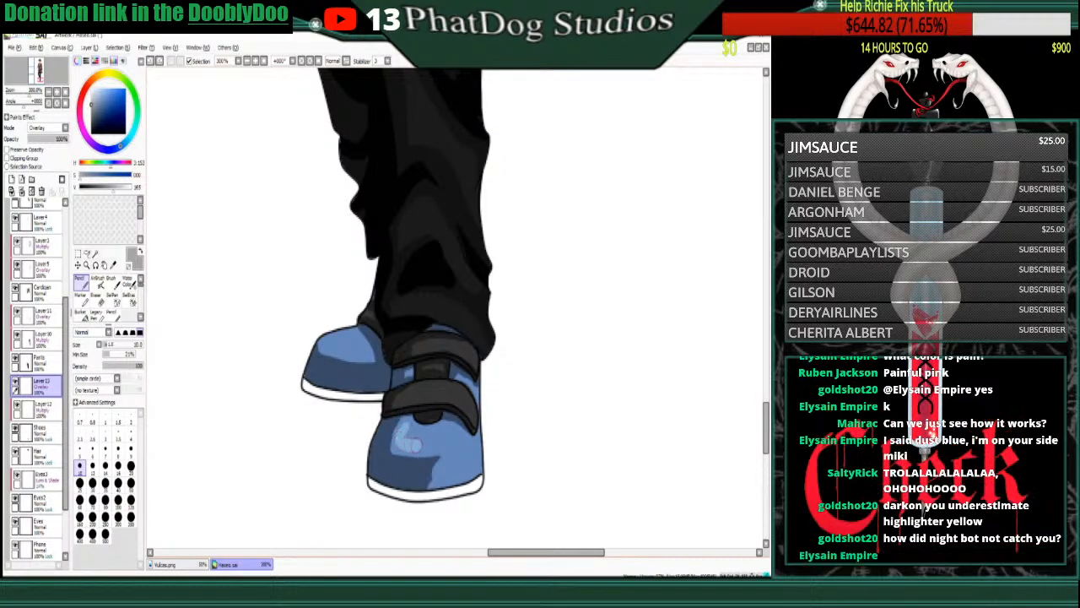
pyautogui.moveTo(403, 439)
pyautogui.mouseDown()
pyautogui.moveTo(457, 438)
pyautogui.moveTo(409, 429)
pyautogui.mouseUp()
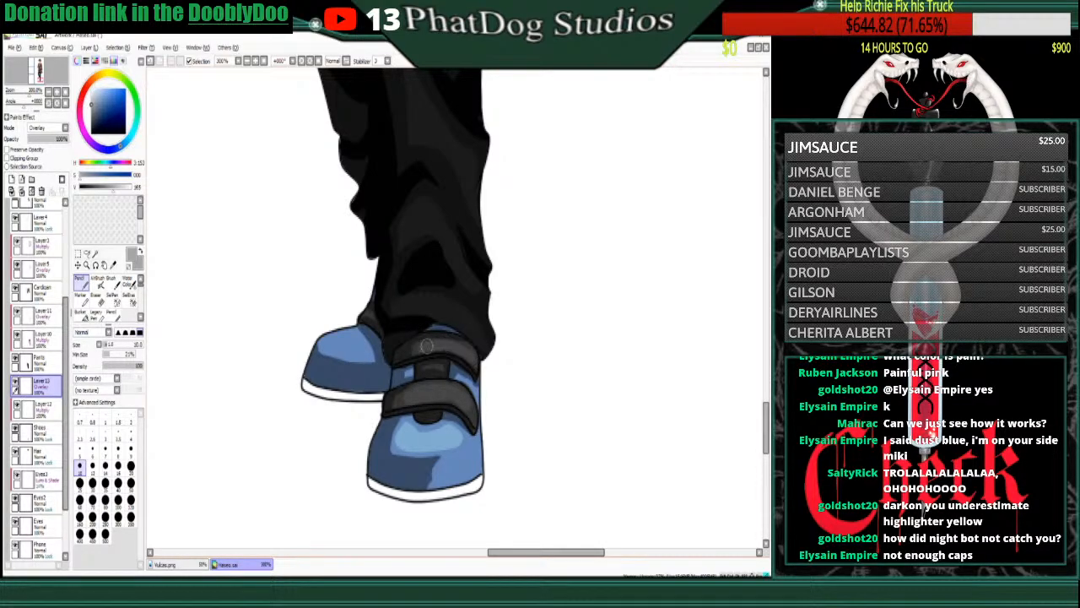
pyautogui.moveTo(326, 346)
pyautogui.mouseDown()
pyautogui.moveTo(356, 353)
pyautogui.moveTo(363, 341)
pyautogui.moveTo(333, 339)
pyautogui.mouseUp()
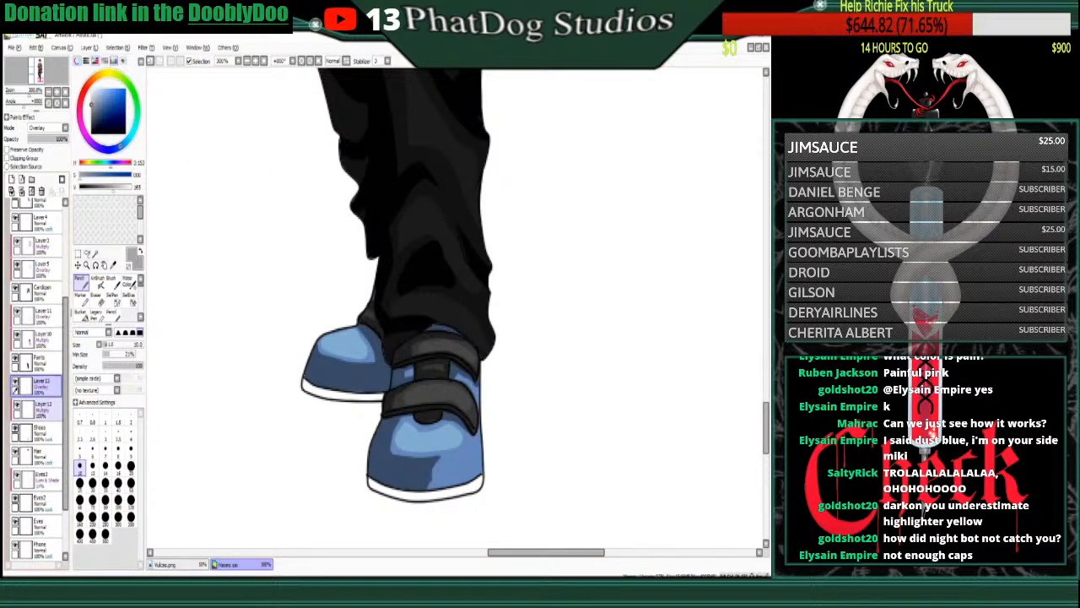
# - Colour the white soles of the back and front shoes grey on the Shoes layer, using the Pencil and Bucket
pyautogui.click(38, 432)
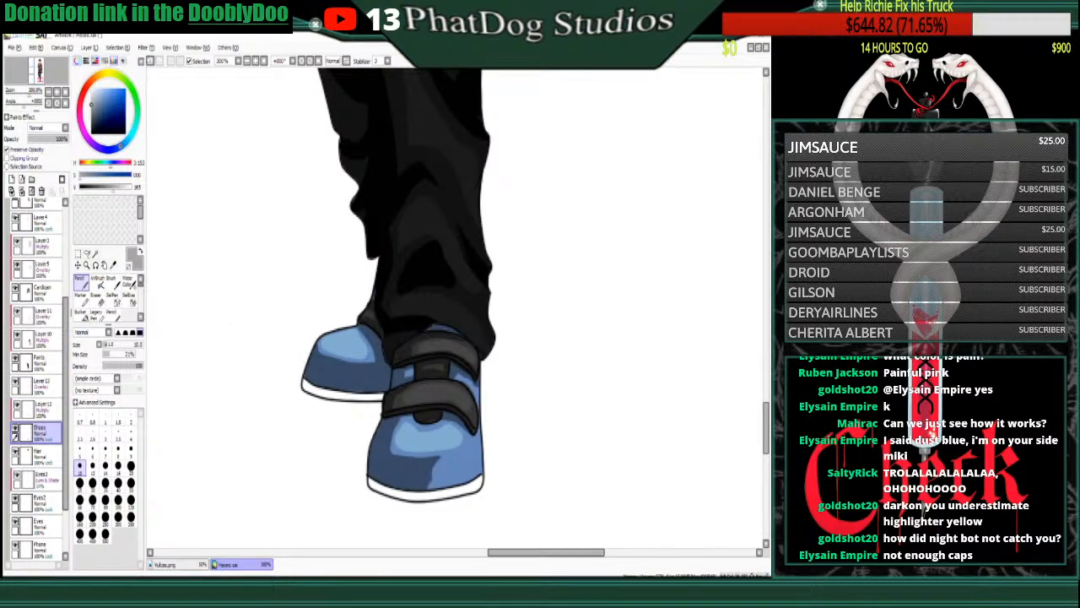
pyautogui.moveTo(305, 379)
pyautogui.mouseDown()
pyautogui.moveTo(310, 391)
pyautogui.moveTo(382, 397)
pyautogui.mouseUp()
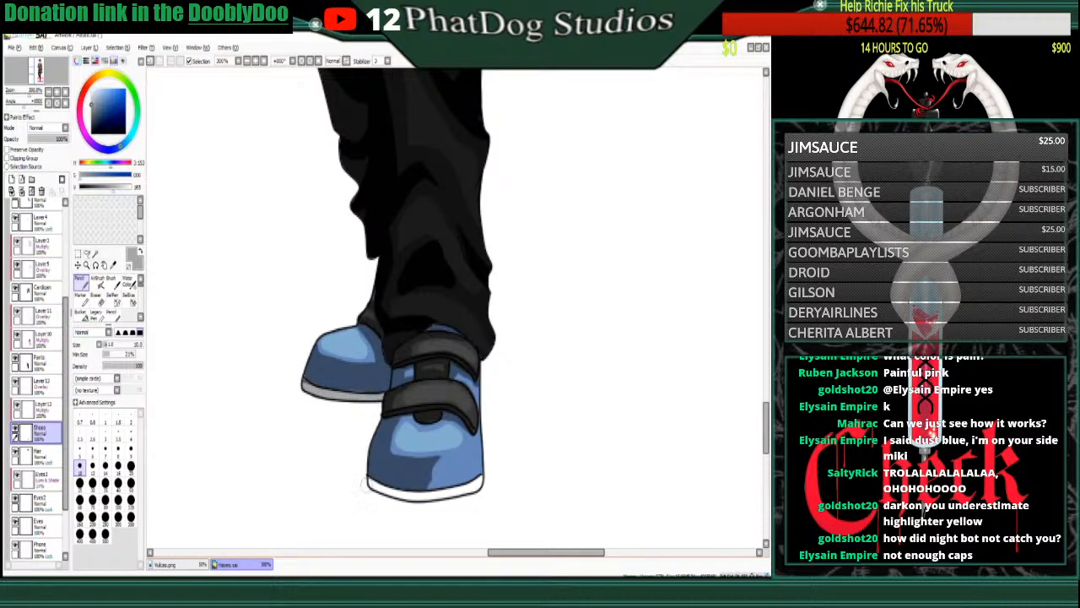
pyautogui.click(82, 314)
pyautogui.click(392, 490)
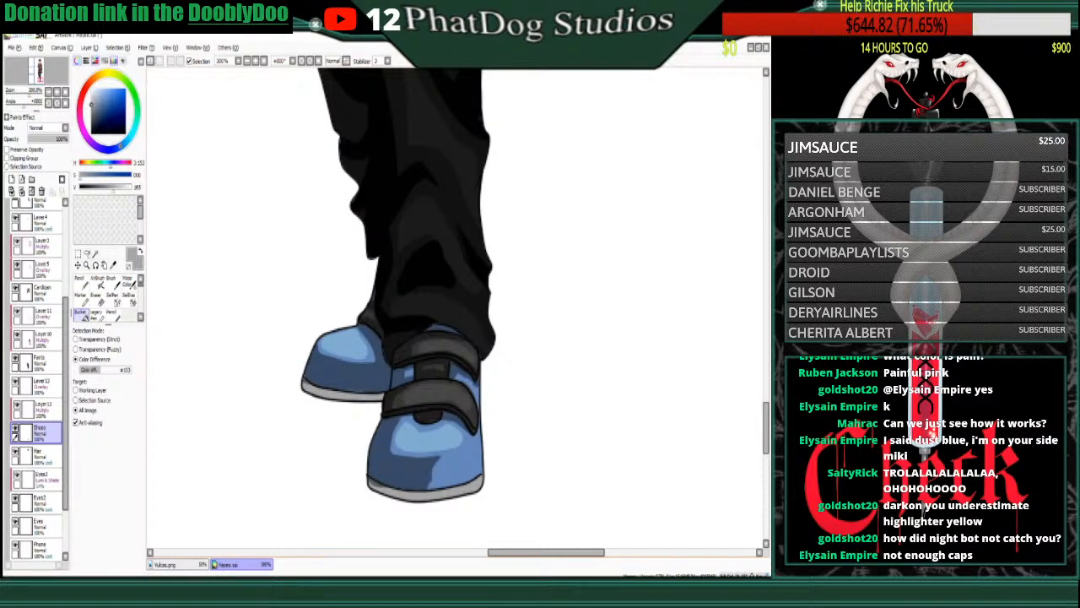
# - Sample the shadow grey from the shoes' Multiply layer and shade the soles of both shoes with the Pencil
pyautogui.click(80, 279)
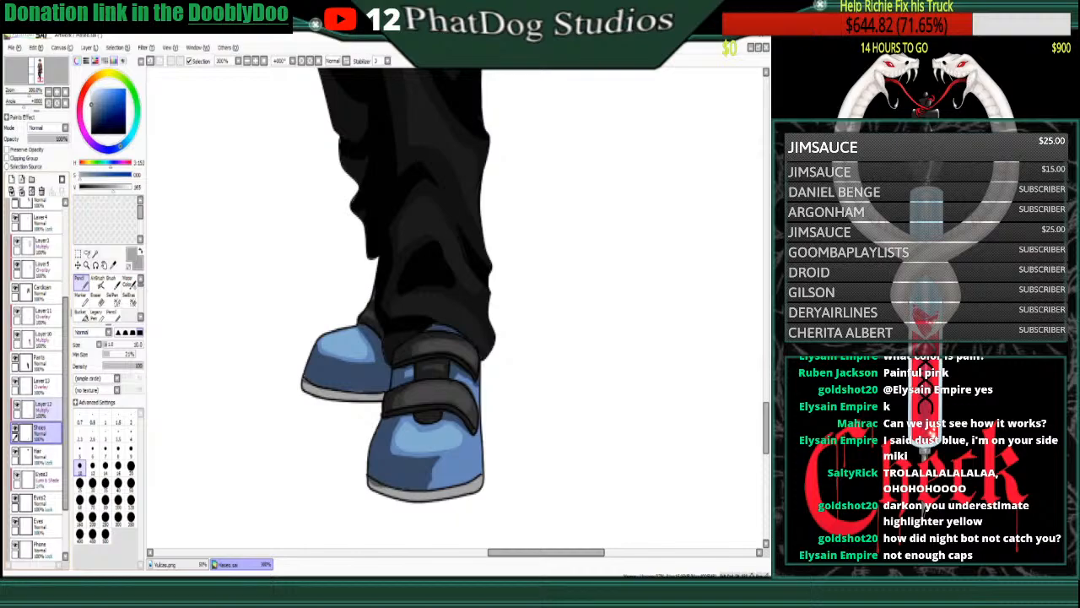
pyautogui.click(44, 409)
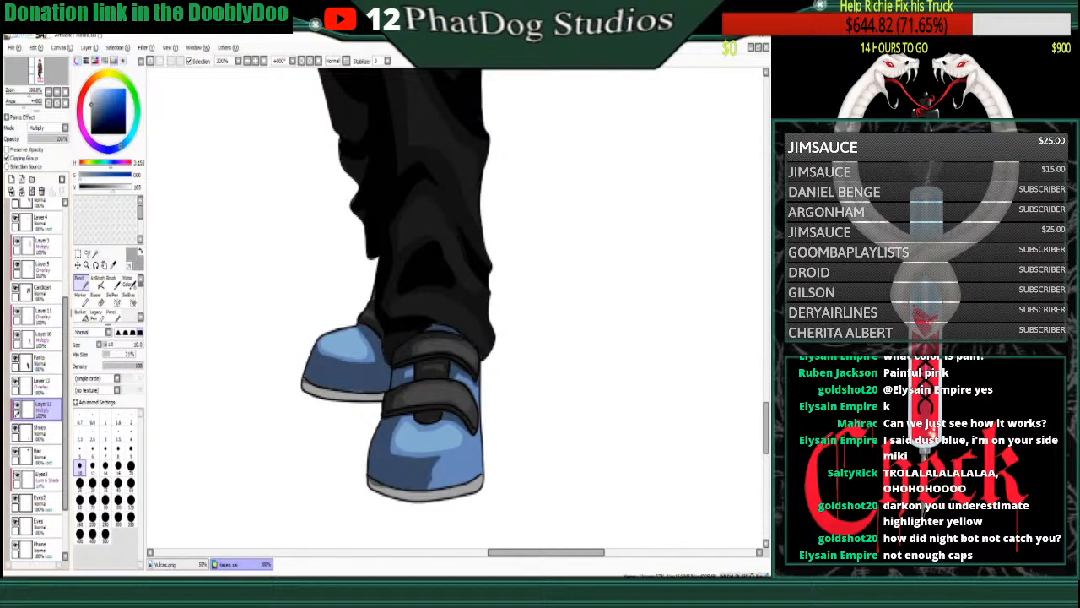
pyautogui.click(65, 128)
pyautogui.click(46, 138)
pyautogui.rightClick(382, 476)
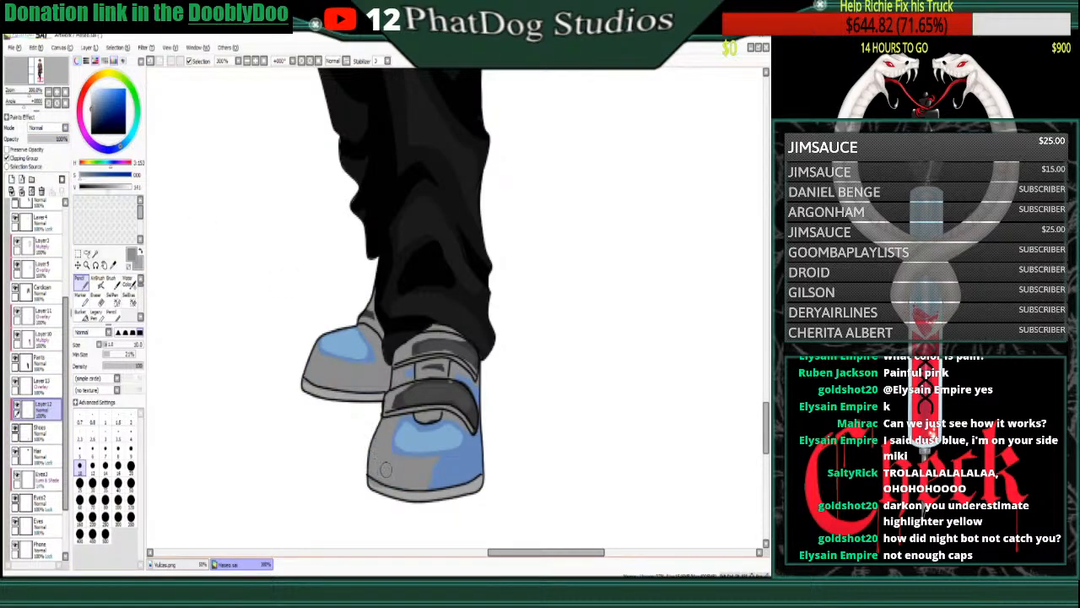
pyautogui.click(65, 127)
pyautogui.click(49, 147)
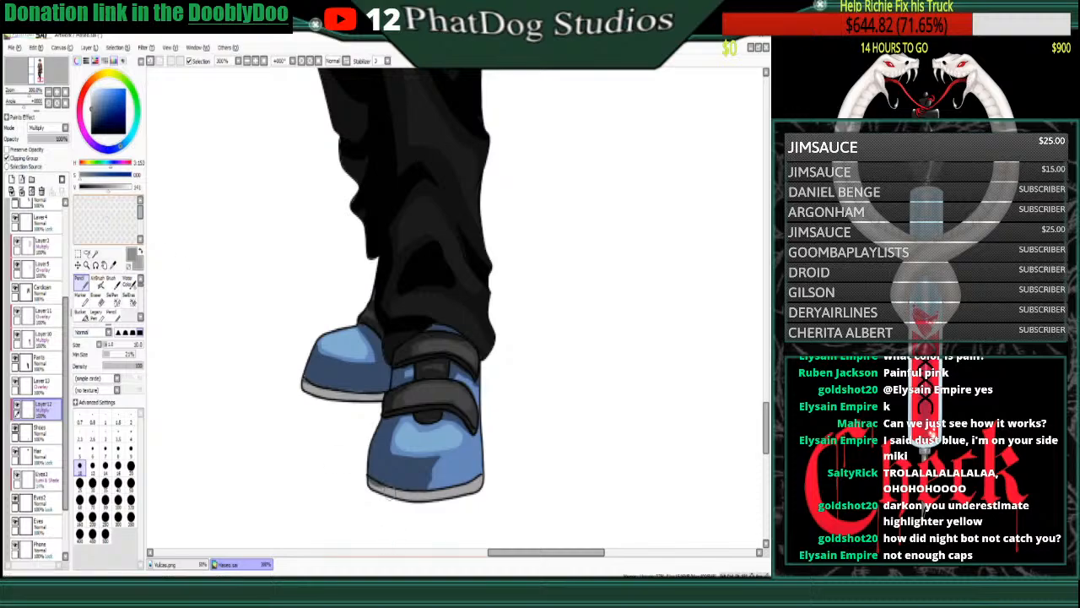
pyautogui.moveTo(370, 481)
pyautogui.mouseDown()
pyautogui.moveTo(422, 495)
pyautogui.moveTo(381, 483)
pyautogui.moveTo(432, 492)
pyautogui.mouseUp()
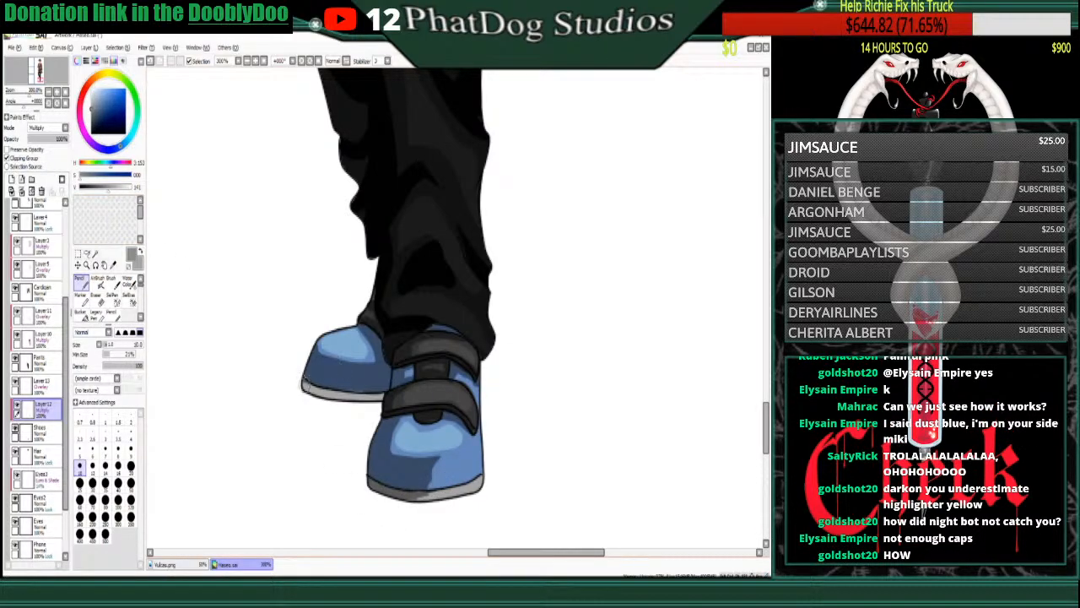
pyautogui.moveTo(305, 383)
pyautogui.mouseDown()
pyautogui.moveTo(326, 396)
pyautogui.moveTo(380, 396)
pyautogui.mouseUp()
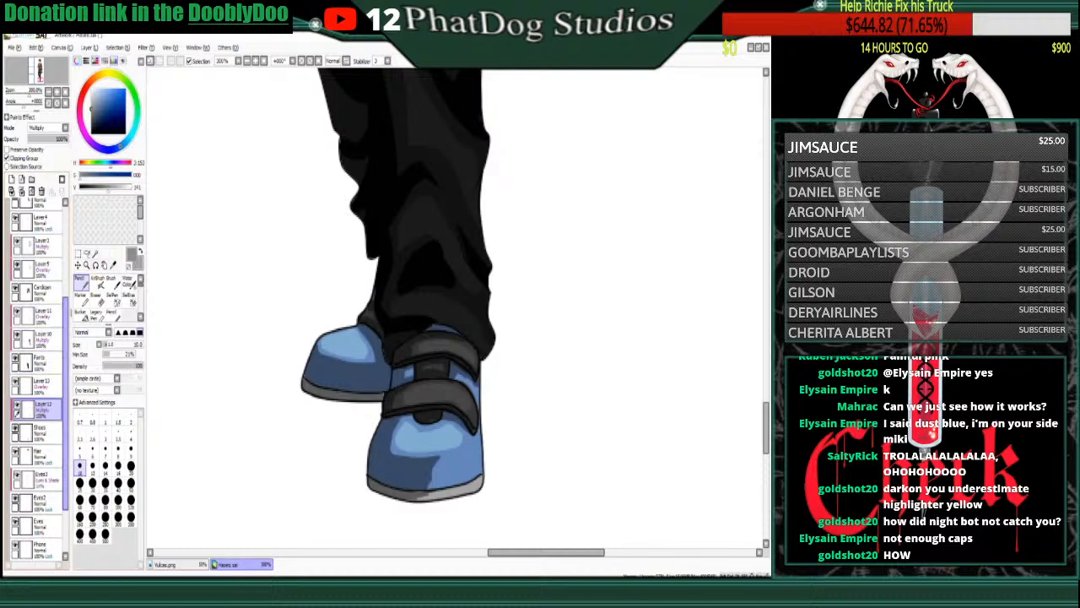
# - Sample the highlight grey from the shoes' Overlay layer, add a highlight on the front shoe's outer toe side, and trim it with the Eraser
pyautogui.click(42, 386)
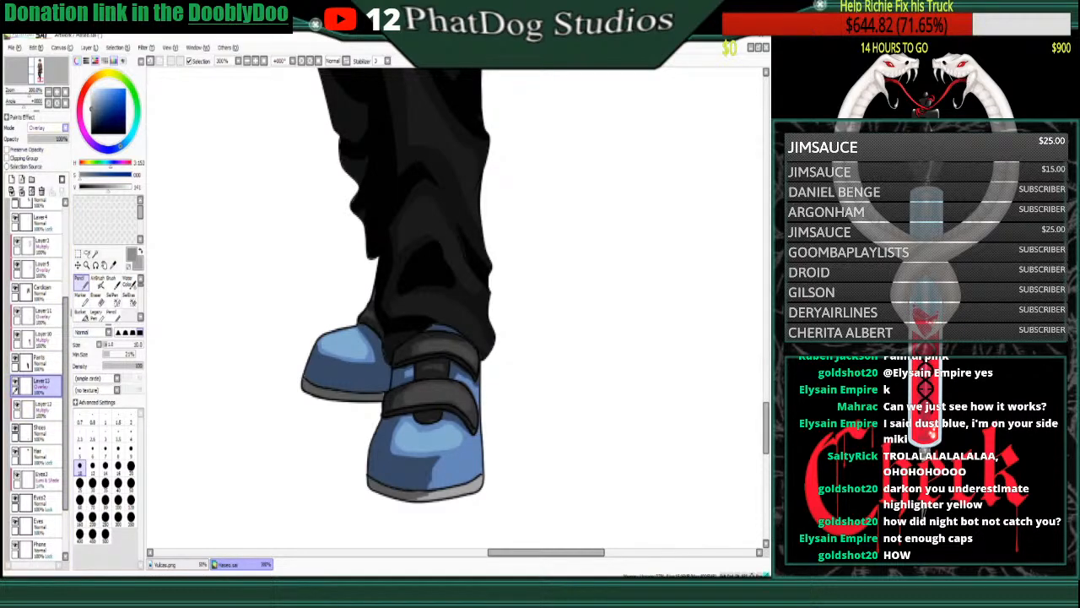
pyautogui.click(42, 137)
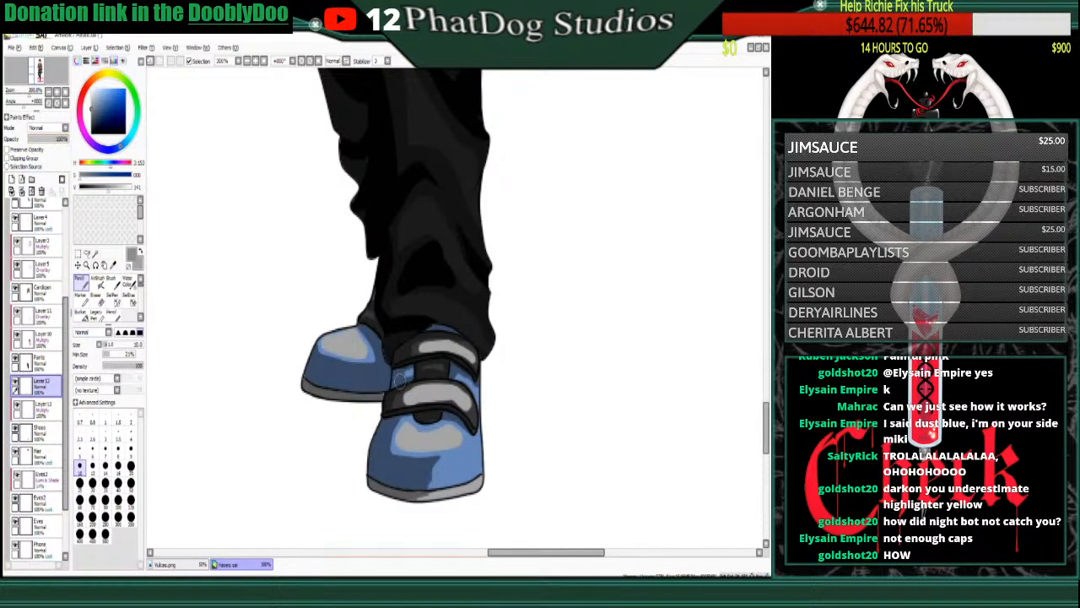
pyautogui.rightClick(412, 395)
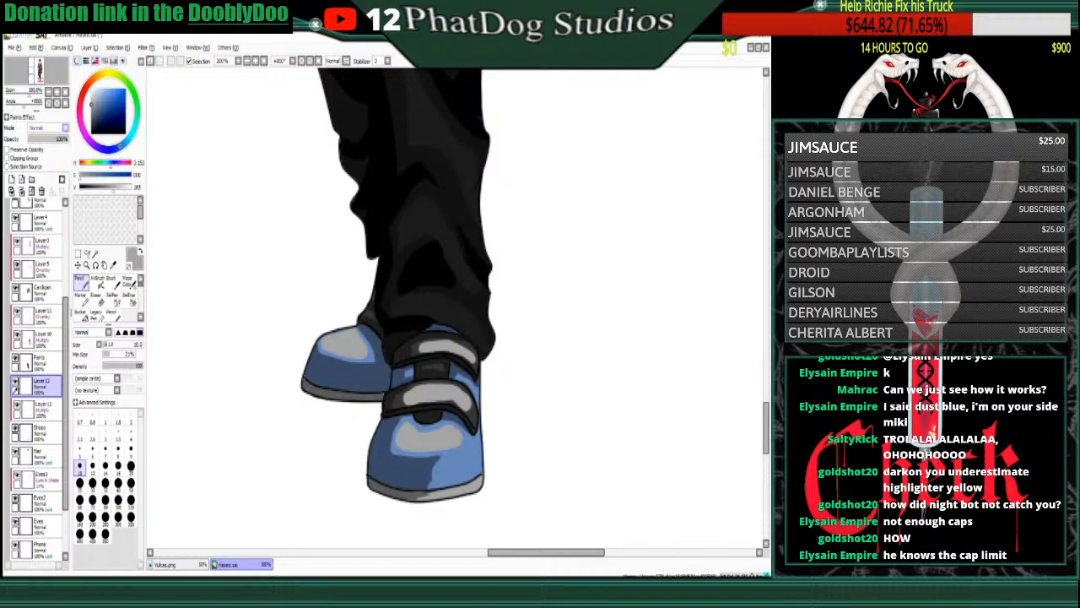
pyautogui.click(42, 146)
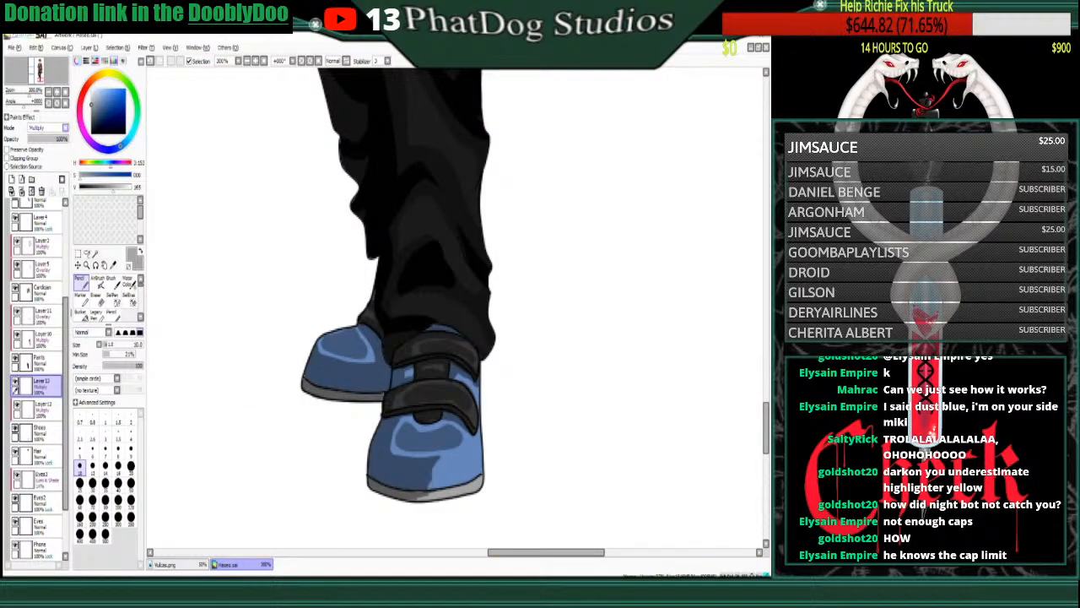
pyautogui.click(42, 162)
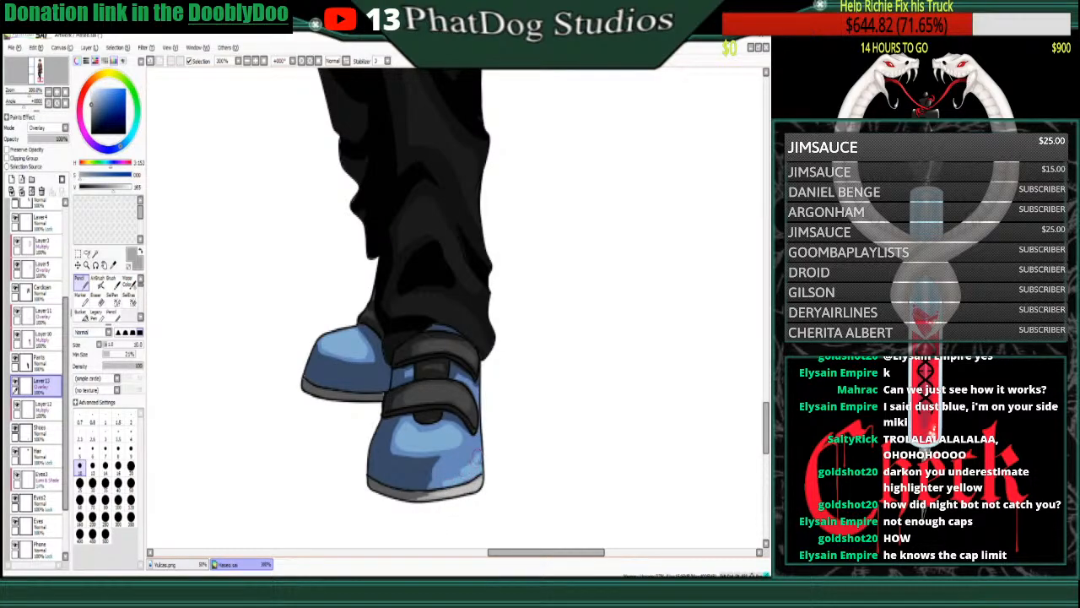
pyautogui.moveTo(453, 466)
pyautogui.mouseDown()
pyautogui.moveTo(442, 477)
pyautogui.moveTo(454, 473)
pyautogui.mouseUp()
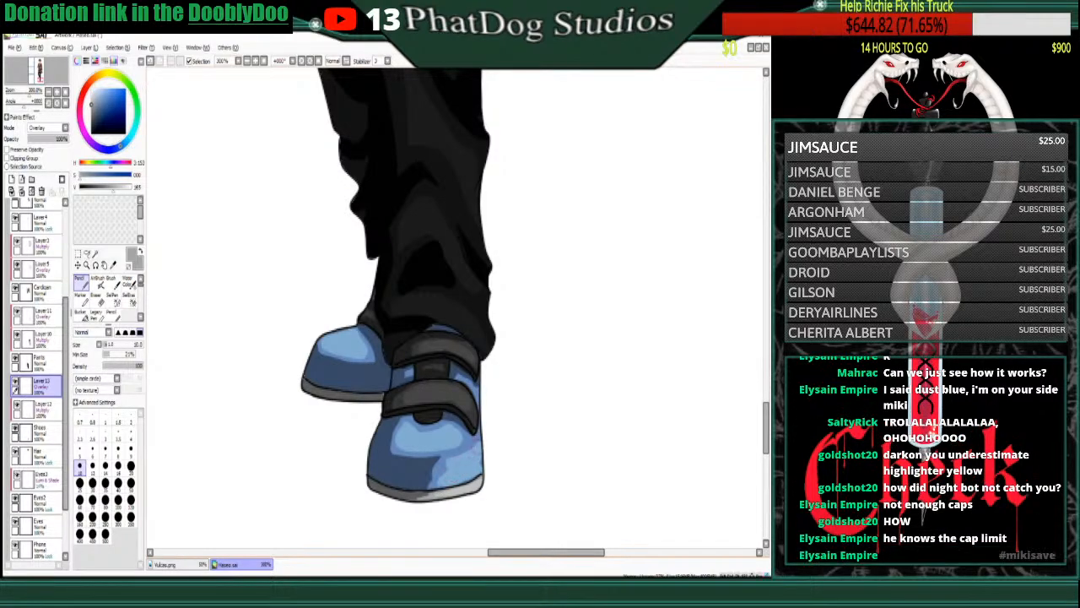
pyautogui.click(96, 297)
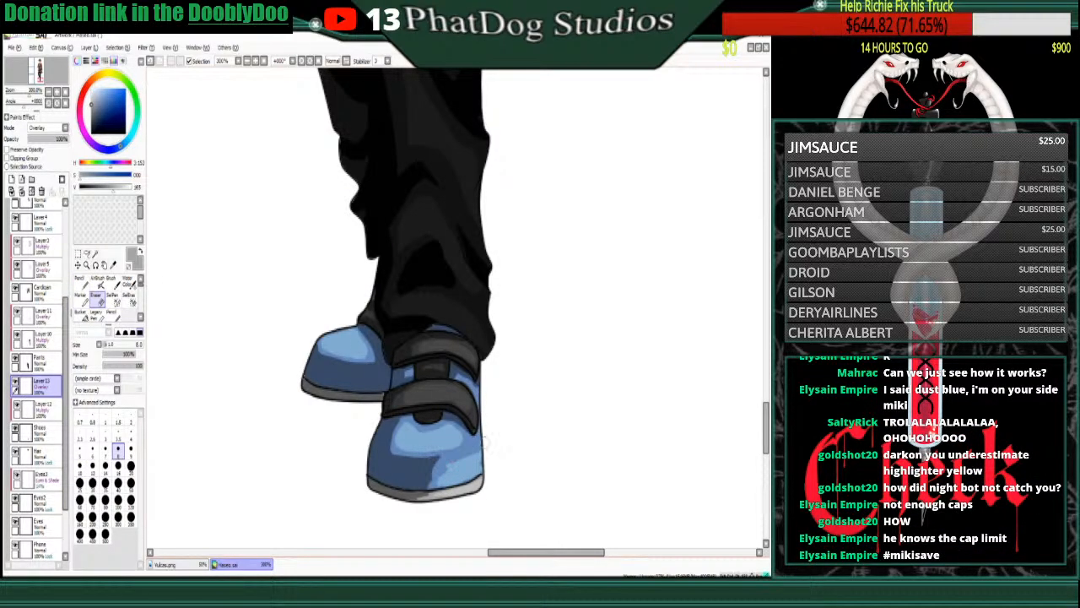
pyautogui.moveTo(482, 452)
pyautogui.mouseDown()
pyautogui.moveTo(426, 480)
pyautogui.moveTo(467, 470)
pyautogui.moveTo(441, 484)
pyautogui.mouseUp()
# - Zoom out to check the whole figure and make the Shoes layer active
pyautogui.press('pagedown')
pyautogui.press('pagedown')
pyautogui.press('pagedown')
pyautogui.press('pagedown')
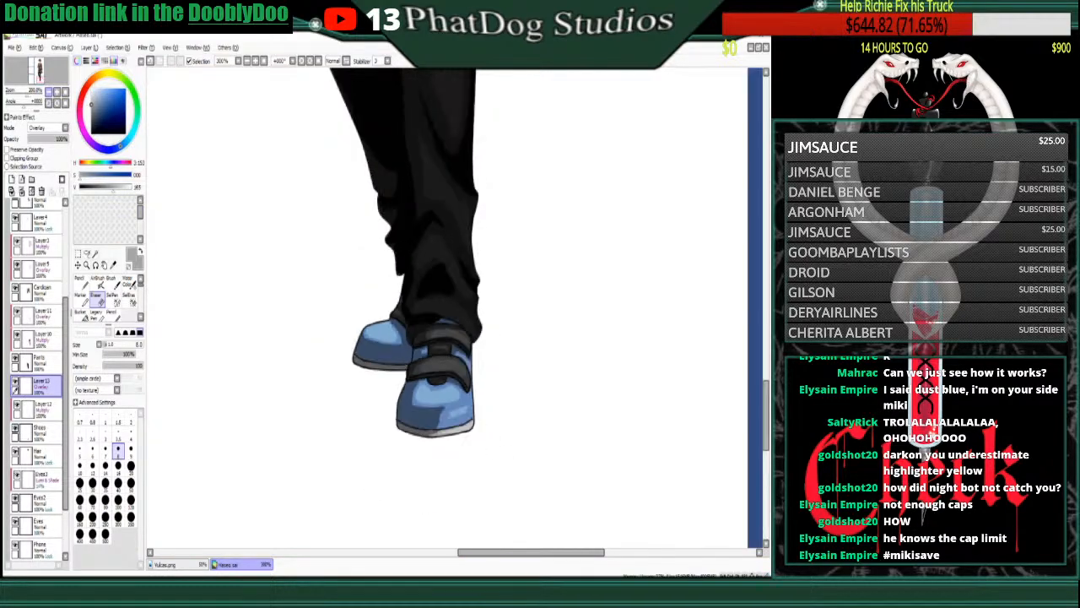
pyautogui.moveTo(767, 347); pyautogui.dragTo(766, 308)
pyautogui.click(49, 92)
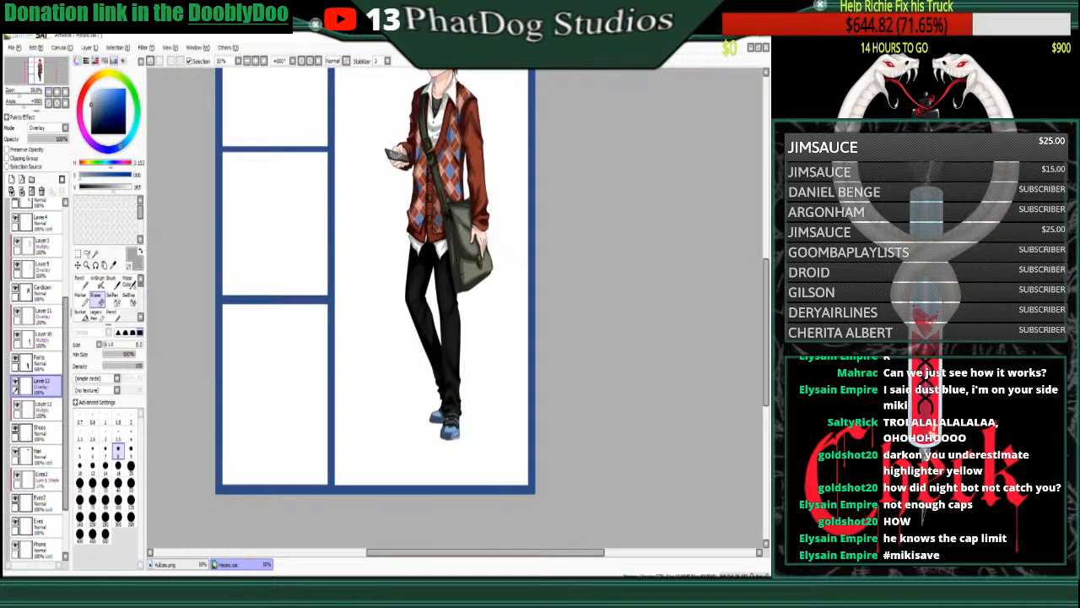
pyautogui.moveTo(767, 346); pyautogui.dragTo(766, 318)
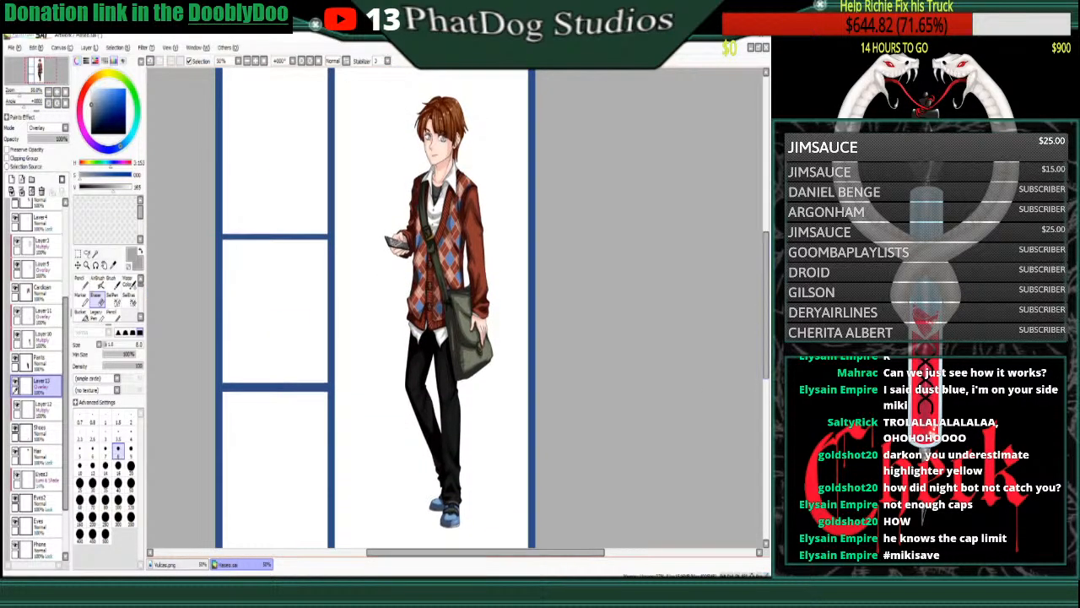
pyautogui.click(43, 479)
pyautogui.click(42, 432)
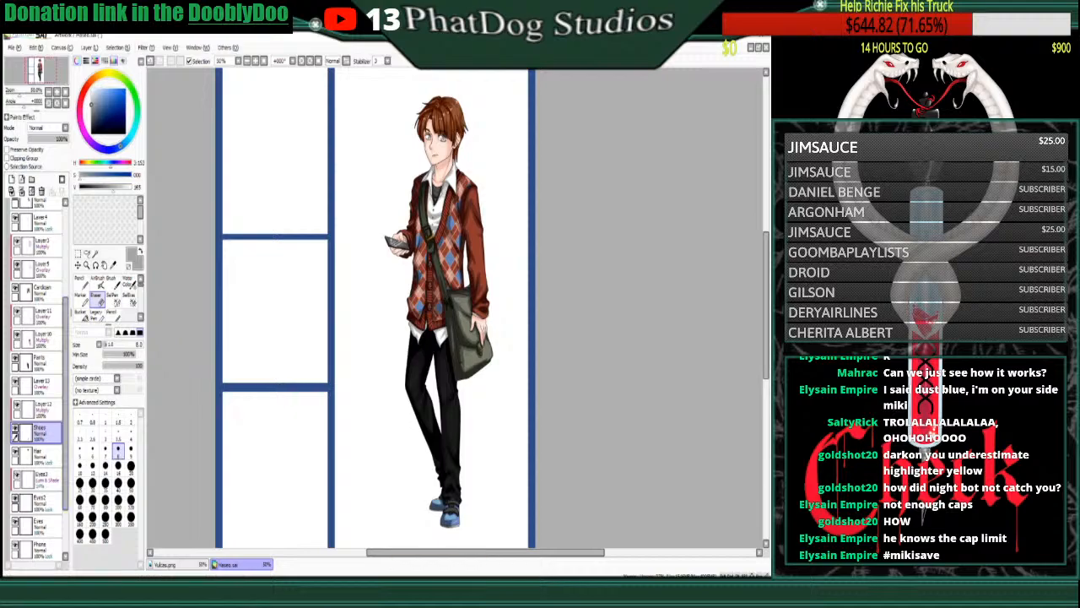
# - Try red, purple, yellow-brown and magenta hues on the Shoes layer with the Hue and Saturation filter
pyautogui.click(146, 48)
pyautogui.click(173, 60)
pyautogui.moveTo(387, 292)
pyautogui.mouseDown()
pyautogui.moveTo(325, 291)
pyautogui.moveTo(403, 291)
pyautogui.mouseUp()
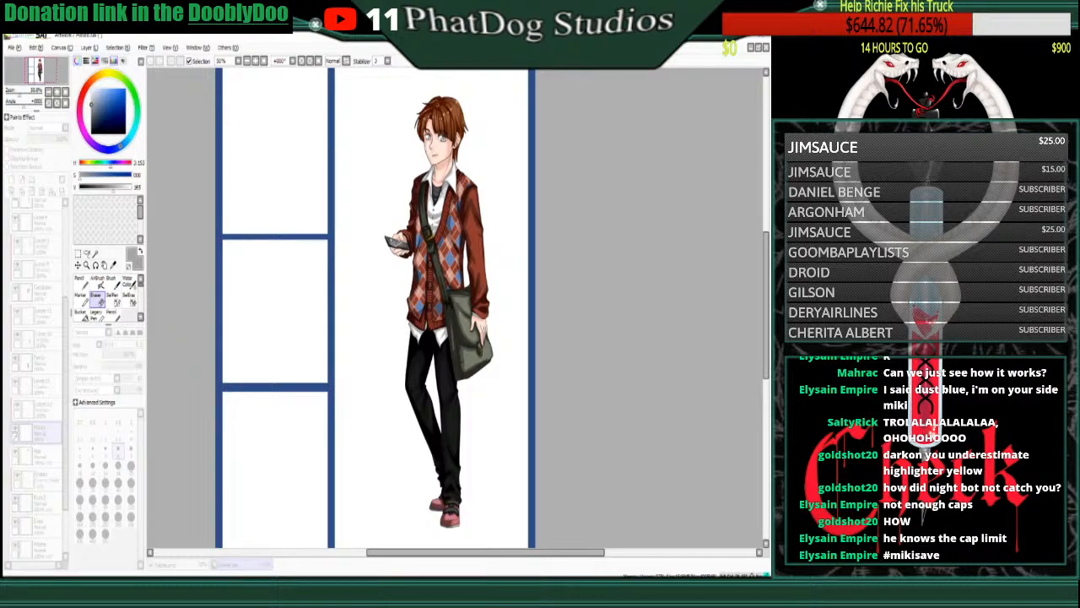
pyautogui.moveTo(422, 291); pyautogui.dragTo(416, 292)
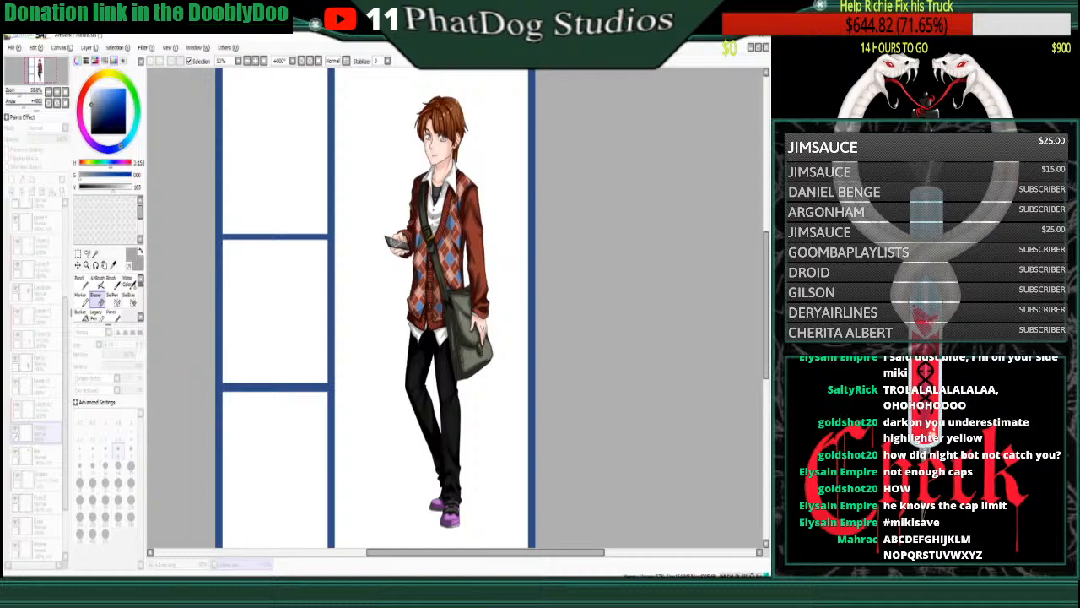
pyautogui.moveTo(407, 291); pyautogui.dragTo(377, 291)
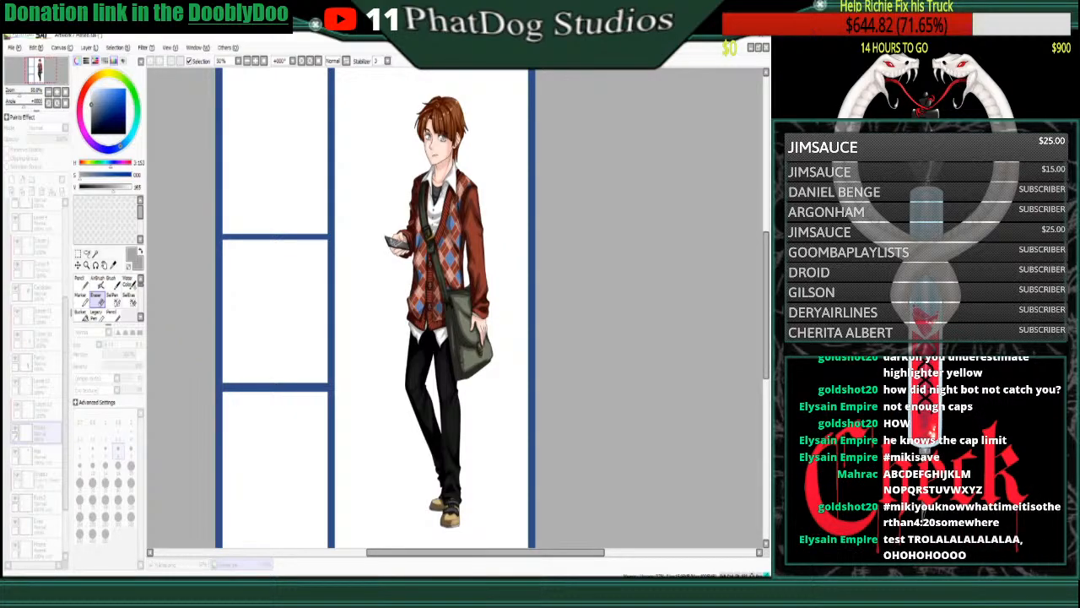
pyautogui.moveTo(377, 291); pyautogui.dragTo(361, 291)
pyautogui.press('Return')
pyautogui.moveTo(377, 308); pyautogui.dragTo(413, 308)
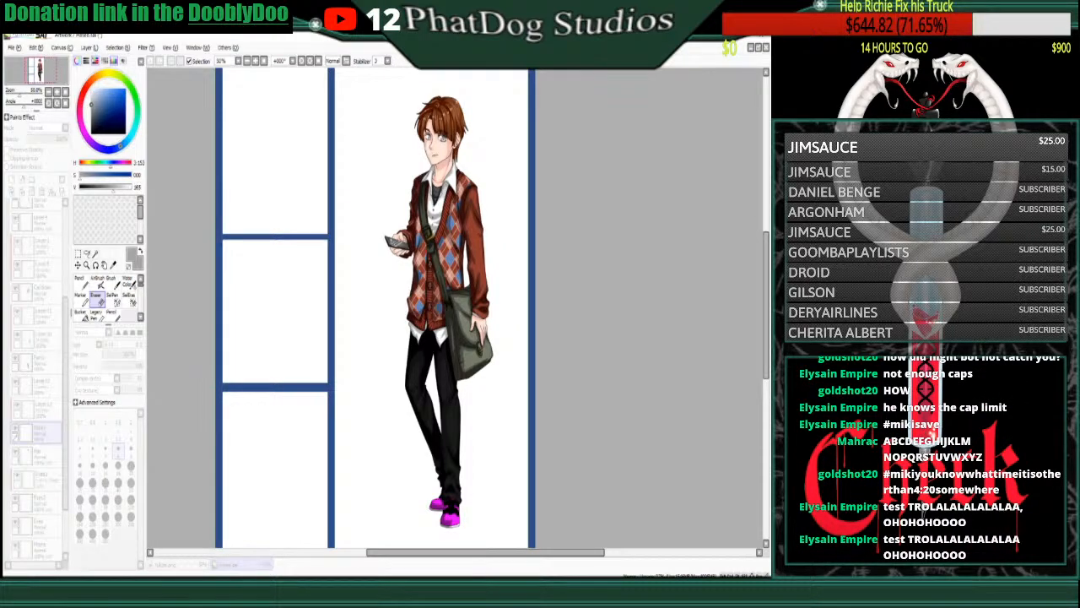
pyautogui.press('Escape')
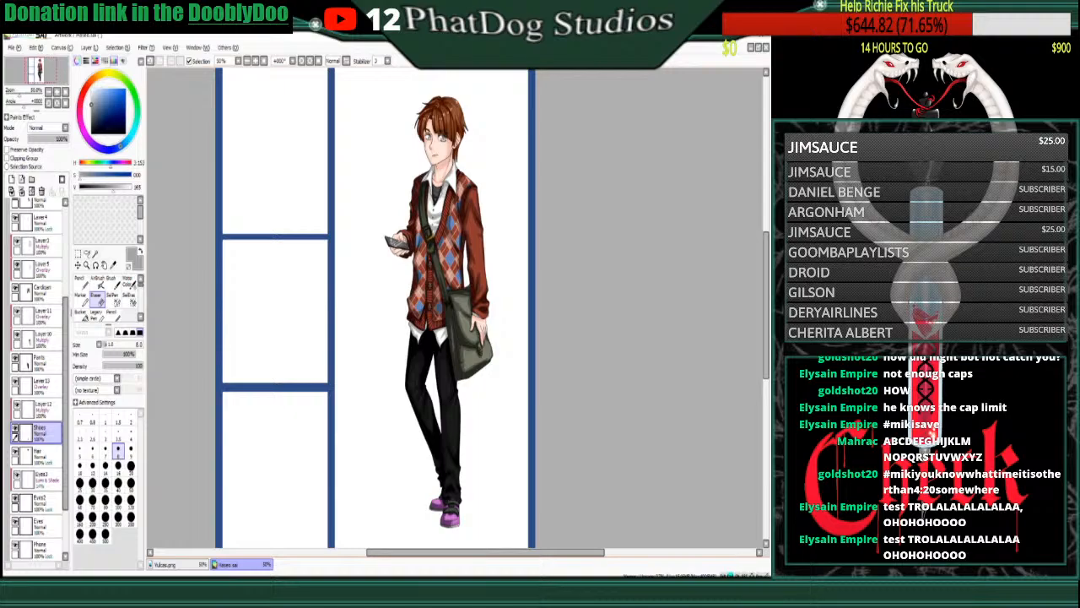
# - Recolour the Shoes layer a muted brown with the Hue and Saturation filter
pyautogui.hotkey('ctrl', 'u')
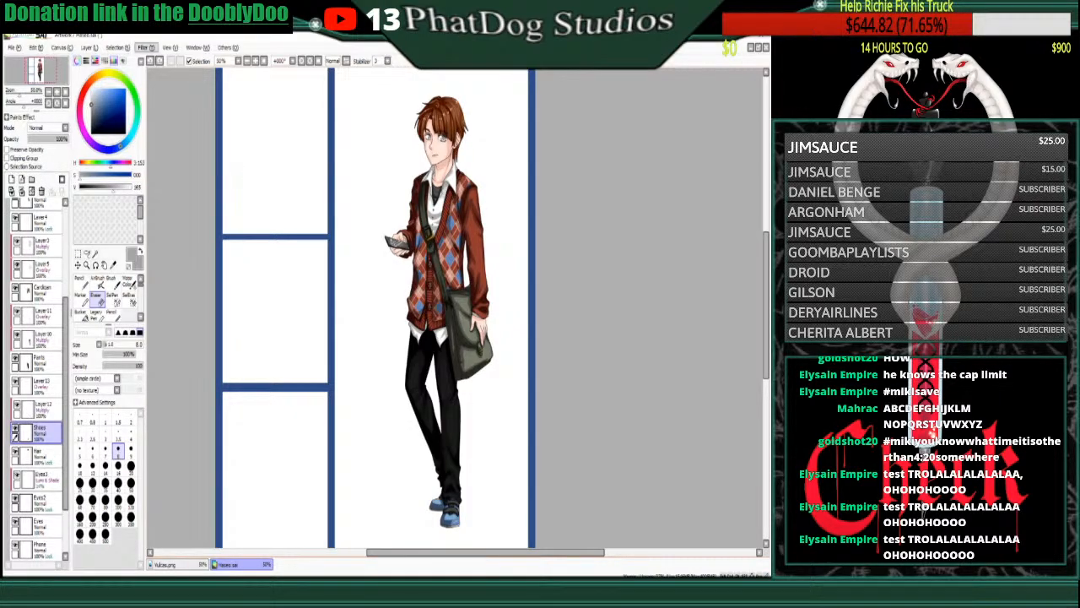
pyautogui.hotkey('ctrl', 'u')
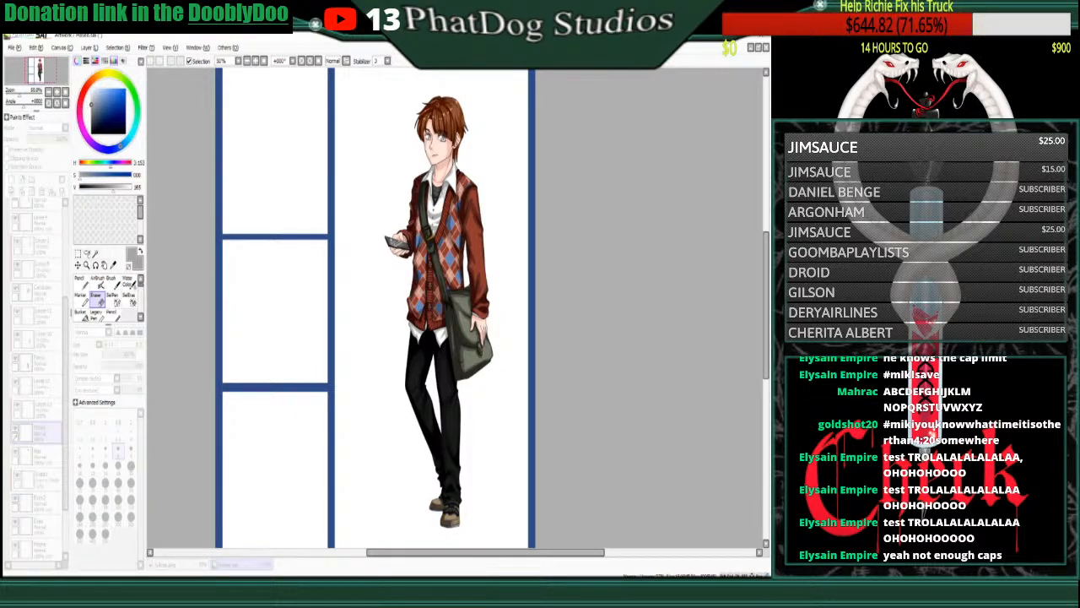
pyautogui.press('Return')
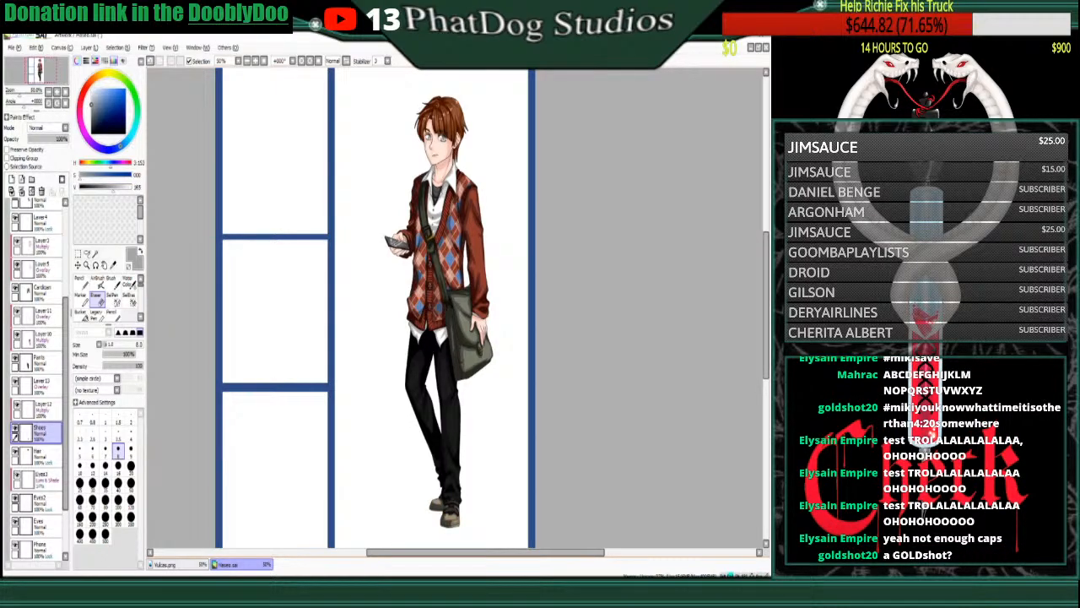
# - Compare the blue and brown shoe colours by repeatedly undoing and reapplying the brown recolour on the Shoes layer
pyautogui.hotkey('ctrl', 'z')
pyautogui.hotkey('ctrl', 'y')
pyautogui.hotkey('ctrl', 'z')
pyautogui.hotkey('ctrl', 'y')
pyautogui.hotkey('ctrl', 'z')
pyautogui.hotkey('ctrl', 'y')
pyautogui.hotkey('ctrl', 'z')
pyautogui.hotkey('ctrl', 'y')
pyautogui.hotkey('ctrl', 'z')
pyautogui.hotkey('ctrl', 'y')
pyautogui.hotkey('ctrl', 'z')
pyautogui.hotkey('ctrl', 'y')
pyautogui.hotkey('ctrl', 'z')
pyautogui.hotkey('ctrl', 'y')
pyautogui.hotkey('ctrl', 'z')
pyautogui.hotkey('ctrl', 'y')
pyautogui.hotkey('ctrl', 'z')
pyautogui.hotkey('ctrl', 'y')
pyautogui.hotkey('ctrl', 'z')
pyautogui.hotkey('ctrl', 'y')
pyautogui.hotkey('ctrl', 'z')
pyautogui.hotkey('ctrl', 'y')
pyautogui.hotkey('ctrl', 'z')
pyautogui.hotkey('ctrl', 'y')
pyautogui.hotkey('ctrl', 'z')
pyautogui.hotkey('ctrl', 'y')
pyautogui.hotkey('ctrl', 'z')
pyautogui.hotkey('ctrl', 'y')
pyautogui.hotkey('ctrl', 'z')
pyautogui.hotkey('ctrl', 'y')
pyautogui.hotkey('ctrl', 'z')
pyautogui.hotkey('ctrl', 'y')
pyautogui.hotkey('ctrl', 'z')
pyautogui.hotkey('ctrl', 'y')
pyautogui.hotkey('ctrl', 'z')
pyautogui.hotkey('ctrl', 'y')
pyautogui.hotkey('ctrl', 'z')
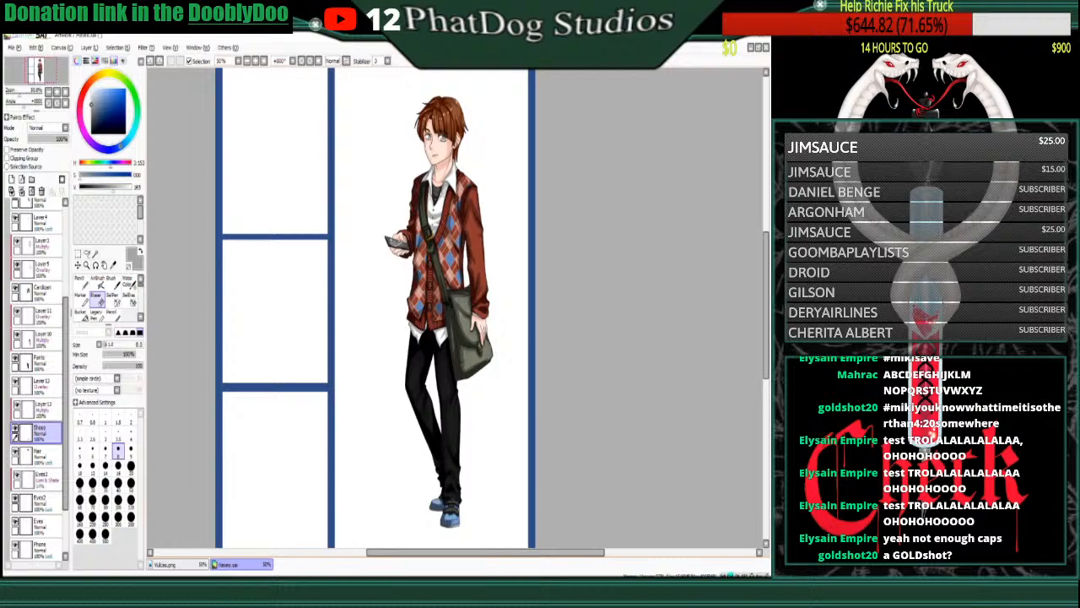
pyautogui.hotkey('ctrl', 'y')
pyautogui.hotkey('ctrl', 'y')
pyautogui.hotkey('ctrl', 'z')
pyautogui.hotkey('ctrl', 'y')
pyautogui.hotkey('ctrl', 'z')
pyautogui.hotkey('ctrl', 'y')
pyautogui.hotkey('ctrl', 'z')
pyautogui.hotkey('ctrl', 'y')
pyautogui.hotkey('ctrl', 'z')
pyautogui.click(43, 387)
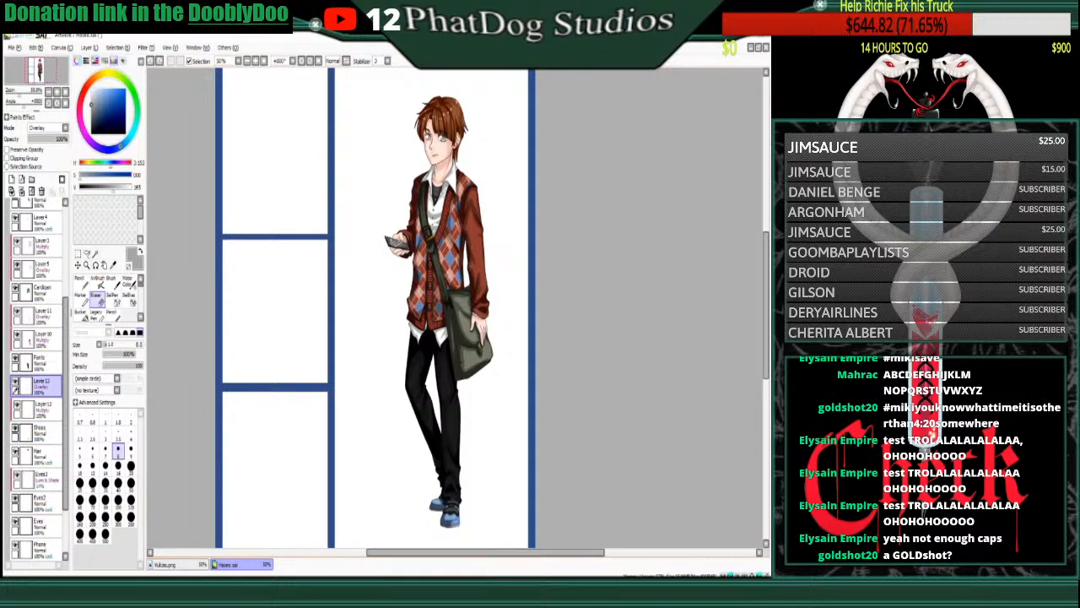
pyautogui.hotkey('ctrl', 'y')
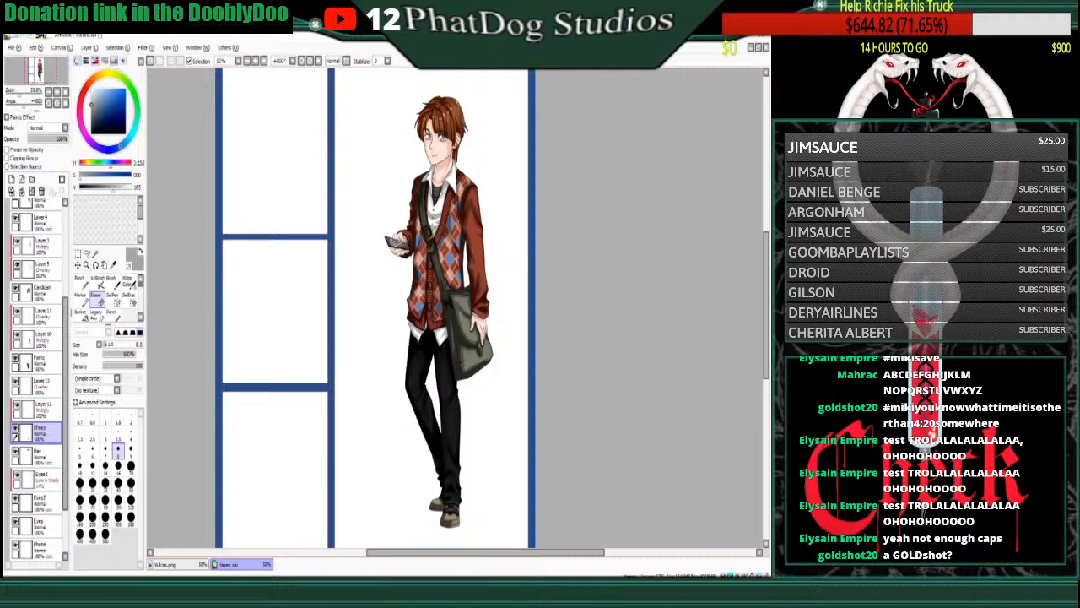
pyautogui.hotkey('ctrl', 'z')
pyautogui.hotkey('ctrl', 'y')
pyautogui.hotkey('ctrl', 'z')
pyautogui.hotkey('ctrl', 'y')
pyautogui.hotkey('ctrl', 'z')
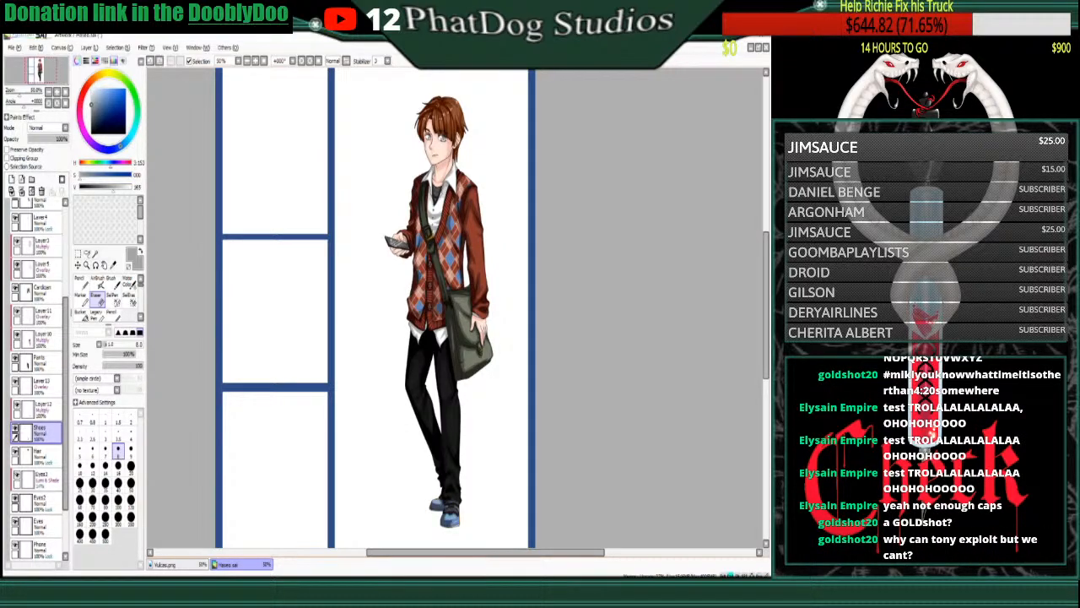
# - Undo the brown recolour and darken the blue shoes to a muted tone with the Hue and Saturation filter
pyautogui.hotkey('ctrl', 'y')
pyautogui.hotkey('ctrl', 'z')
pyautogui.hotkey('ctrl', 'y')
pyautogui.hotkey('ctrl', 'z')
pyautogui.hotkey('ctrl', 'u')
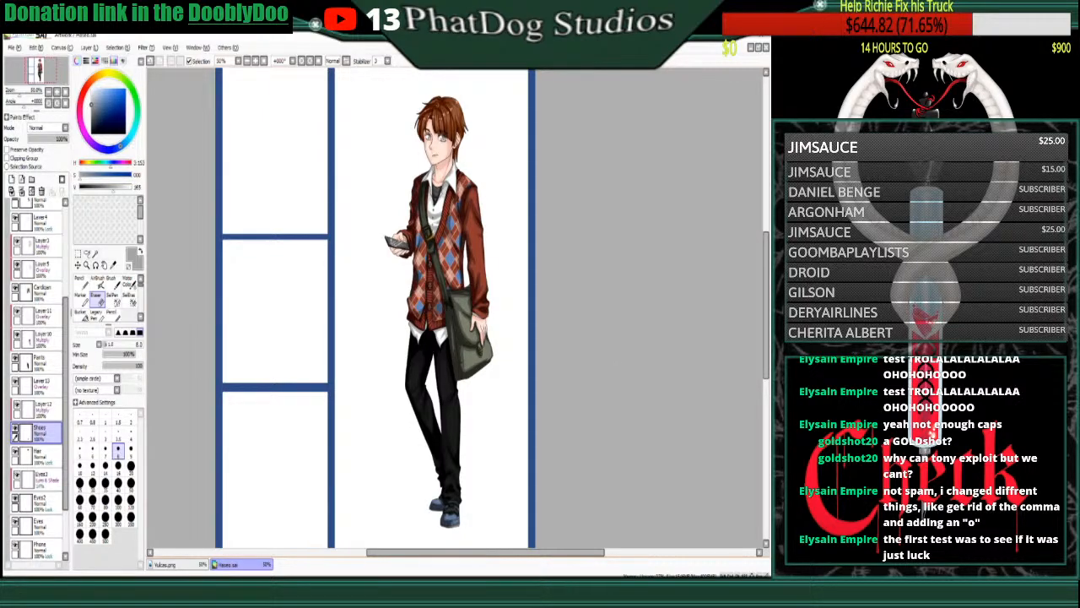
# - Collapse the Set1 folder and hide Layer 1 with the blue panel borders
pyautogui.scroll(5, 38, 379)
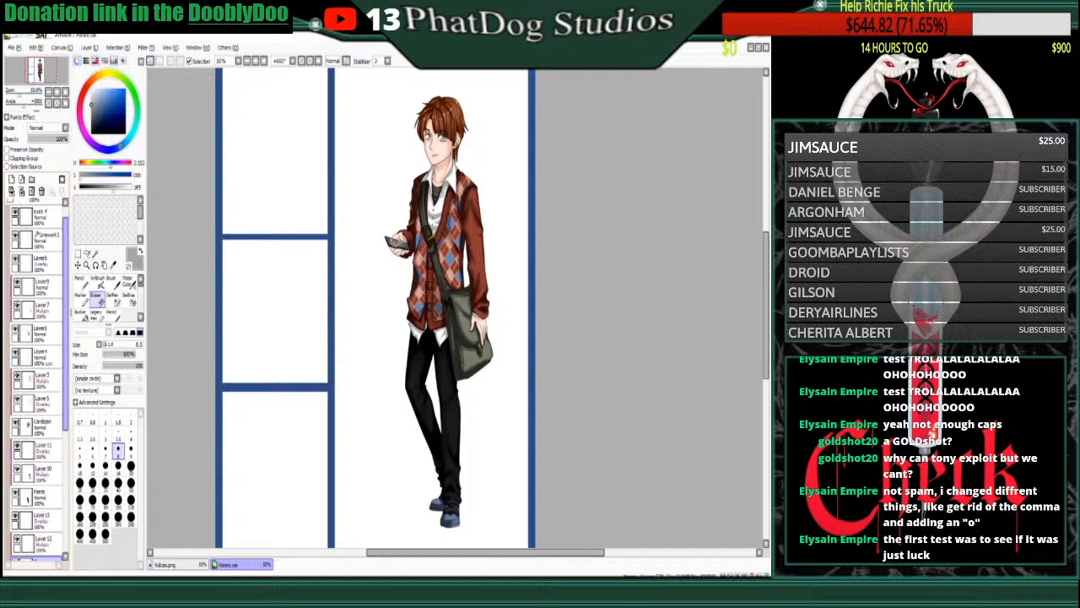
pyautogui.scroll(2, 35, 338)
pyautogui.click(36, 210)
pyautogui.click(22, 210)
pyautogui.click(35, 234)
pyautogui.click(35, 257)
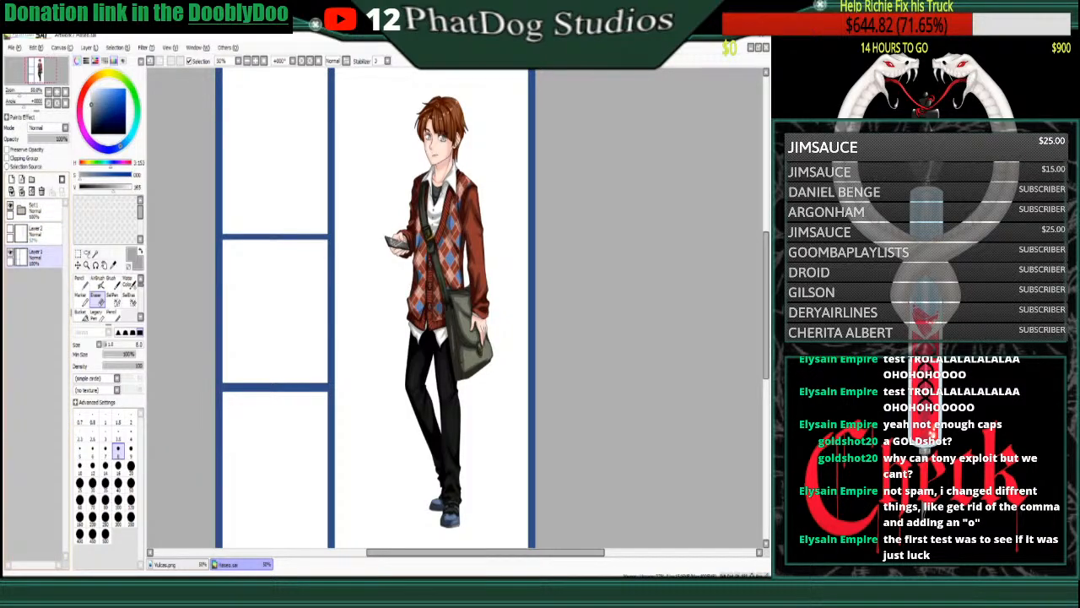
pyautogui.click(10, 252)
pyautogui.click(35, 234)
pyautogui.click(36, 257)
pyautogui.click(36, 210)
pyautogui.click(35, 234)
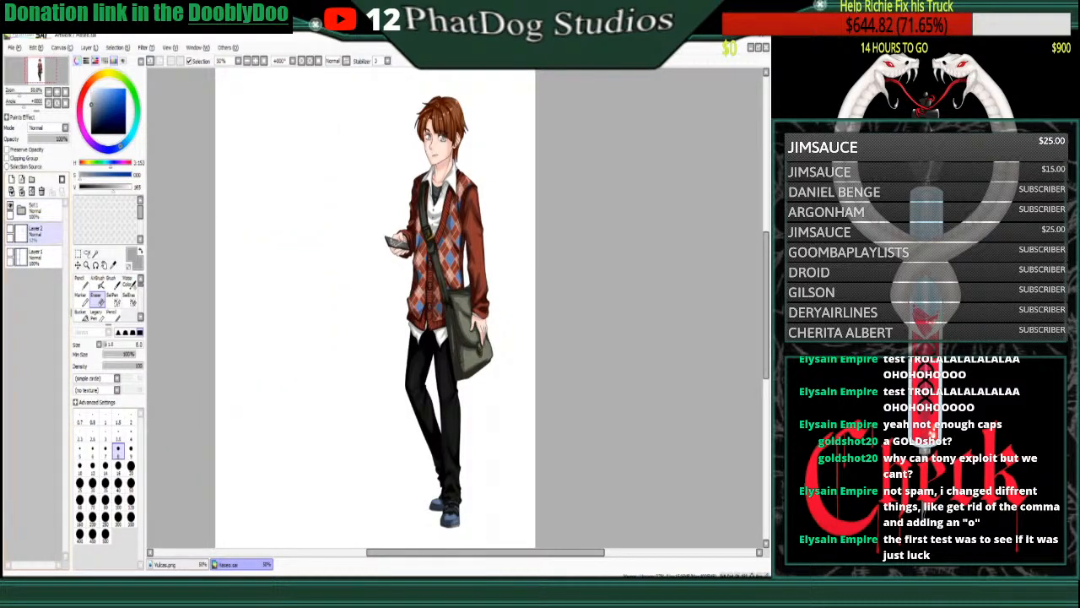
# - Move the whole Set1 figure folder horizontally to the middle of the white page
pyautogui.click(35, 210)
pyautogui.click(49, 92)
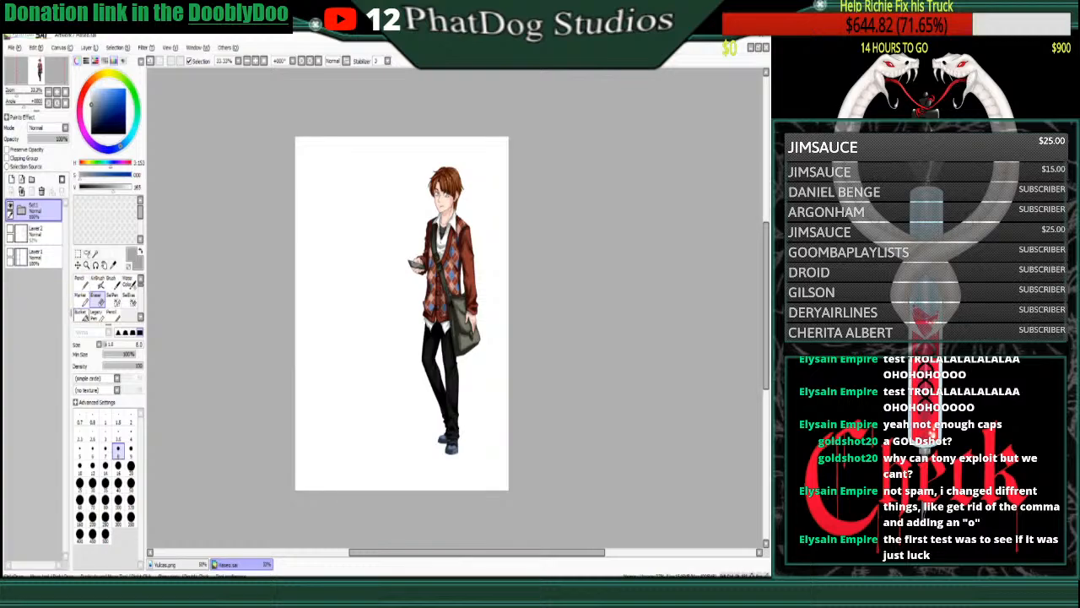
pyautogui.click(81, 315)
pyautogui.click(78, 265)
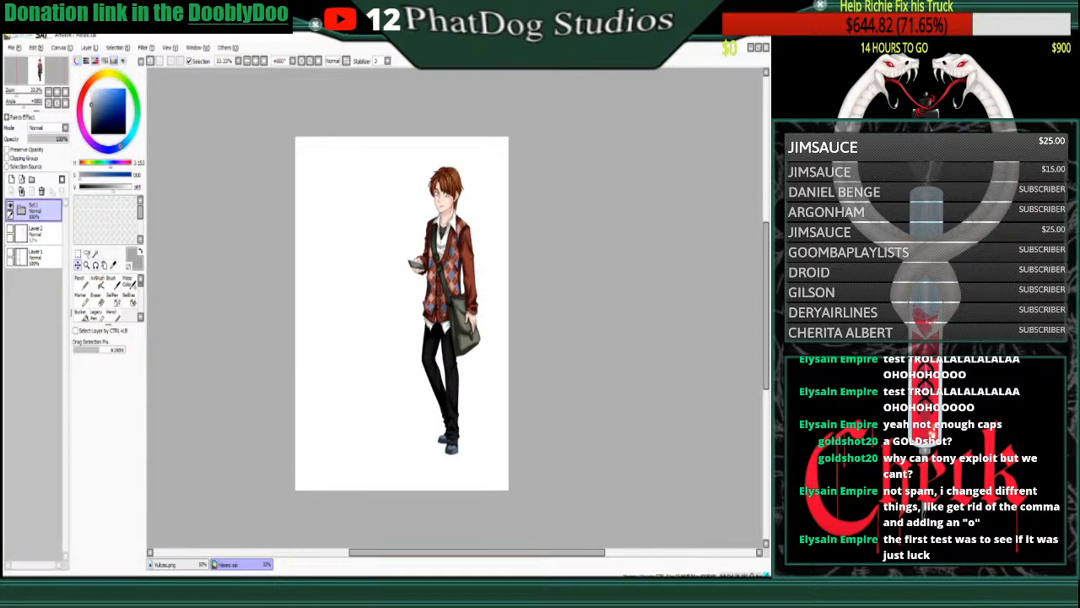
pyautogui.moveTo(447, 279); pyautogui.dragTo(407, 282)
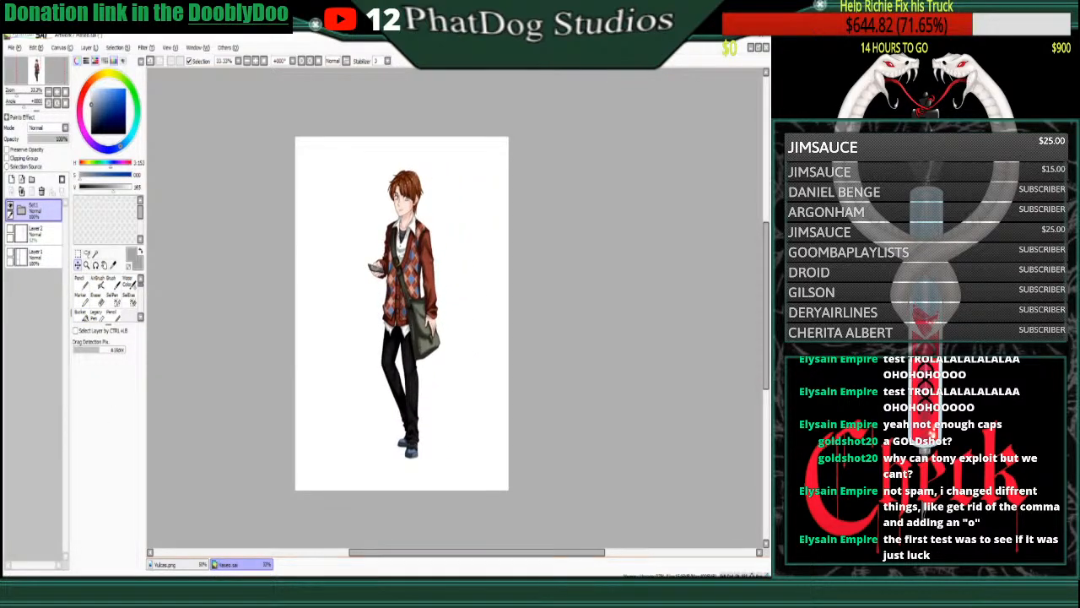
# - On the Skin layer inside the Set1 folder, airbrush small salmon blush touches beneath both eyes
pyautogui.scroll(2, 407, 282)
pyautogui.click(21, 210)
pyautogui.moveTo(66, 382); pyautogui.dragTo(66, 513)
pyautogui.click(41, 523)
pyautogui.click(57, 92)
pyautogui.click(57, 92)
pyautogui.click(57, 92)
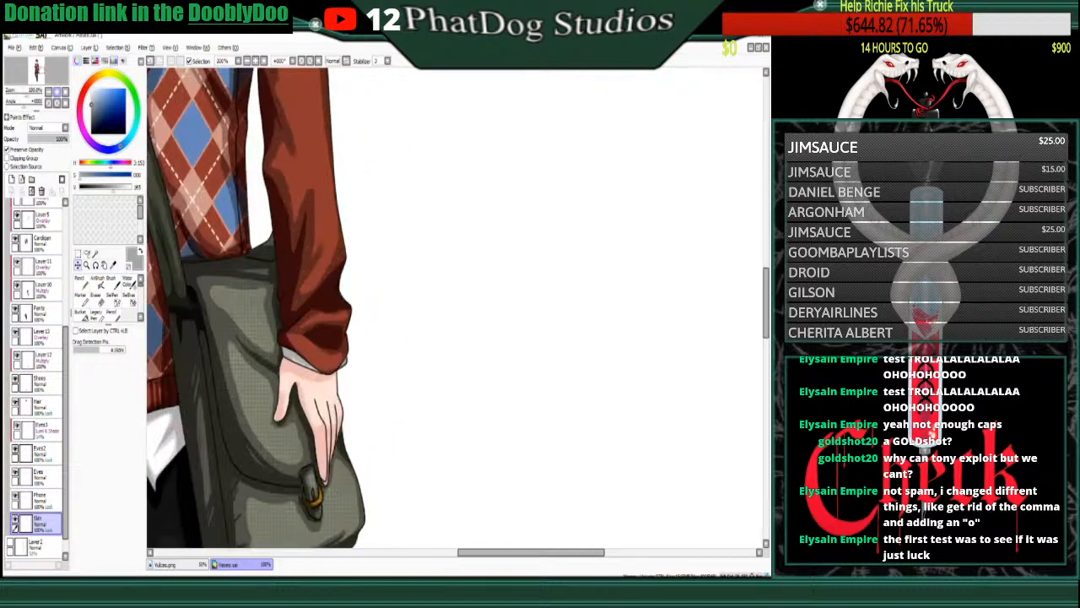
pyautogui.moveTo(531, 551); pyautogui.dragTo(477, 551)
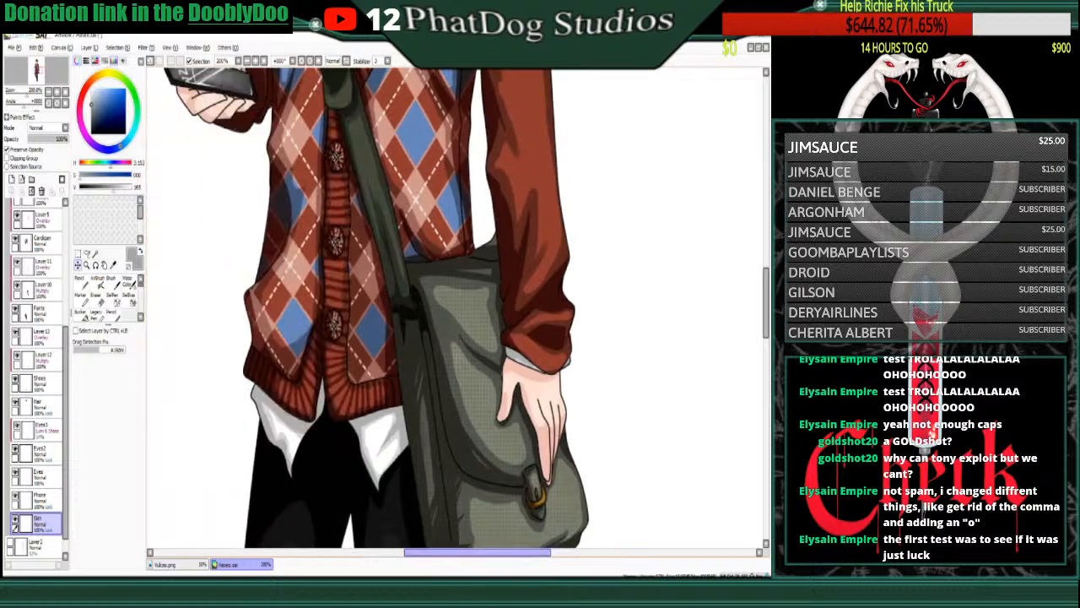
pyautogui.moveTo(767, 302); pyautogui.dragTo(766, 205)
pyautogui.click(56, 92)
pyautogui.click(56, 92)
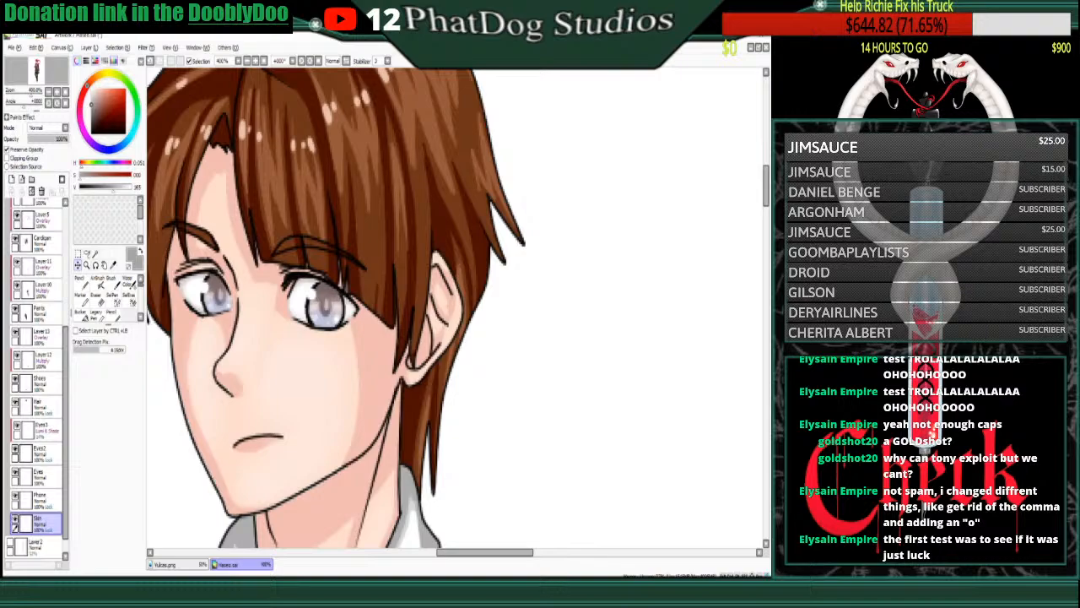
pyautogui.click(107, 88)
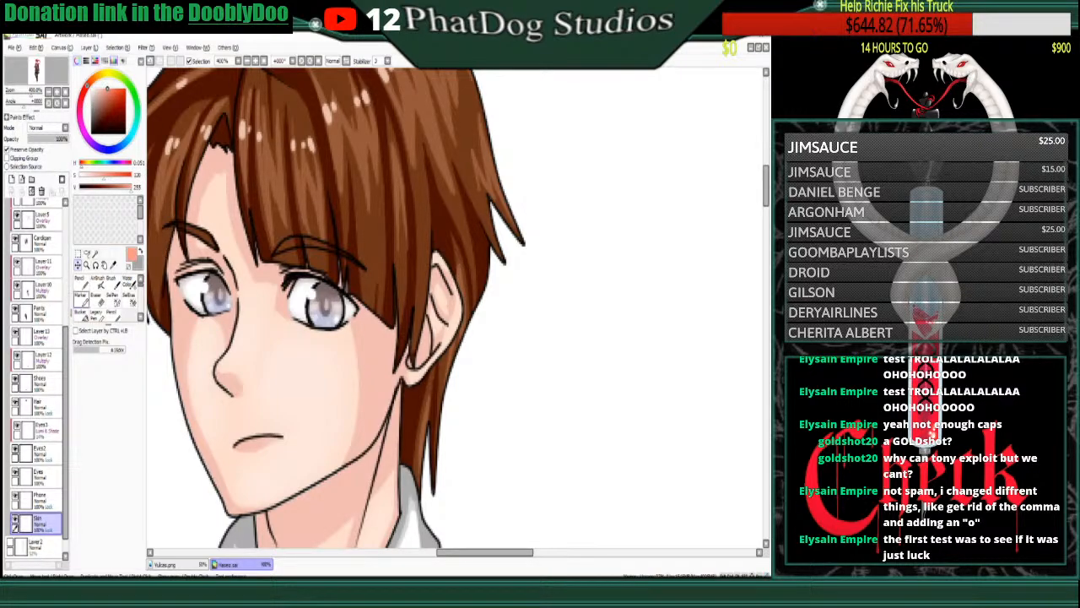
pyautogui.click(98, 277)
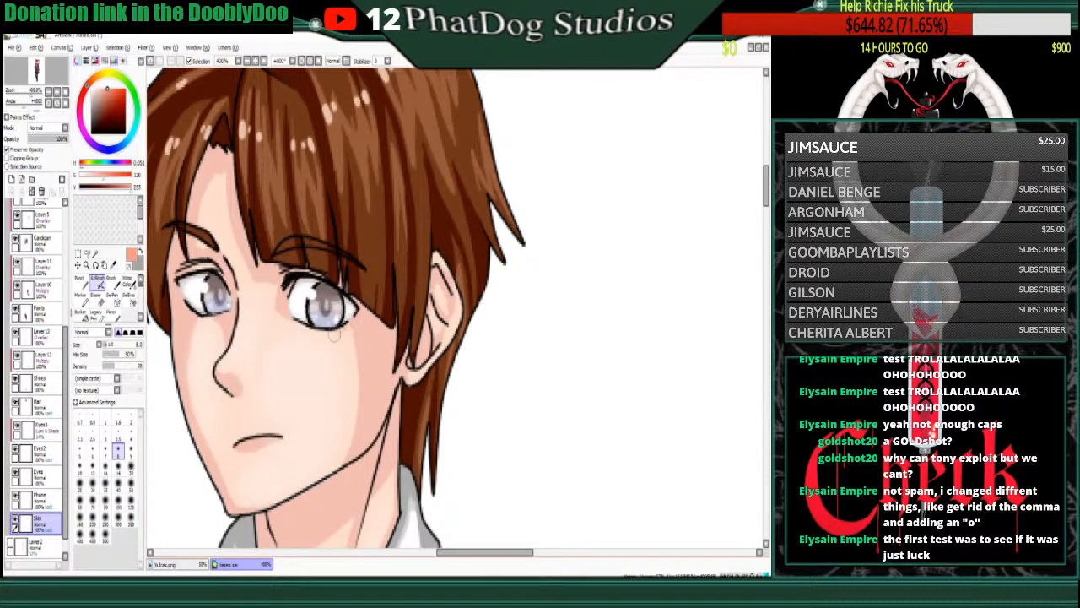
pyautogui.moveTo(334, 335)
pyautogui.mouseDown()
pyautogui.moveTo(349, 322)
pyautogui.moveTo(322, 338)
pyautogui.mouseUp()
pyautogui.moveTo(187, 309)
pyautogui.mouseDown()
pyautogui.moveTo(202, 323)
pyautogui.moveTo(184, 311)
pyautogui.mouseUp()
# - Widen the salmon blush below both eyes on the Skin layer with the Airbrush at size 14
pyautogui.click(106, 467)
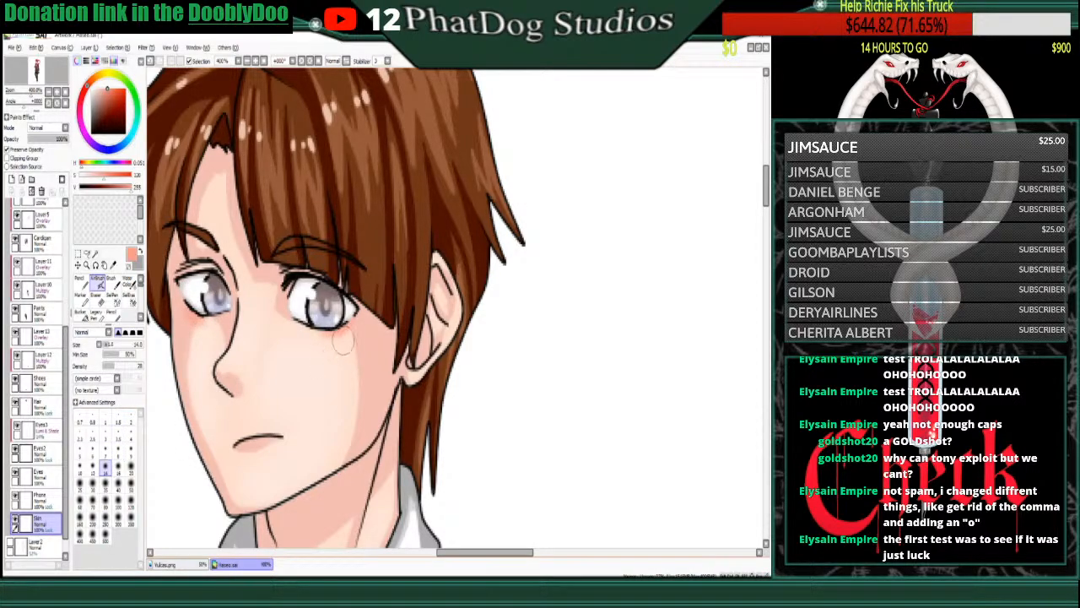
pyautogui.moveTo(343, 341)
pyautogui.mouseDown()
pyautogui.moveTo(358, 322)
pyautogui.moveTo(308, 336)
pyautogui.mouseUp()
pyautogui.moveTo(172, 312)
pyautogui.mouseDown()
pyautogui.moveTo(211, 319)
pyautogui.moveTo(191, 336)
pyautogui.mouseUp()
pyautogui.click(48, 92)
pyautogui.click(48, 92)
pyautogui.click(49, 92)
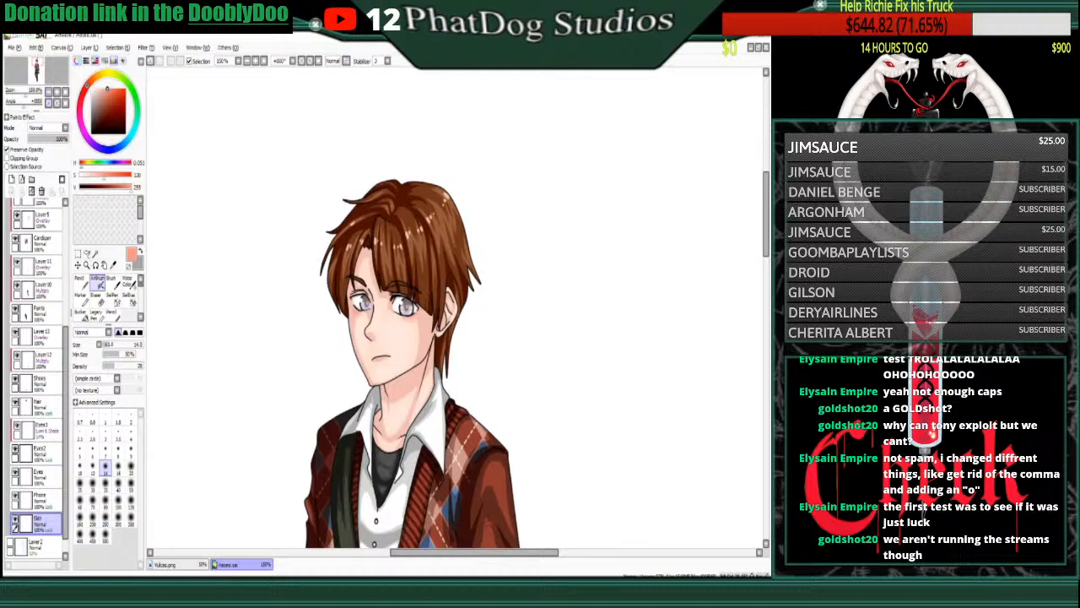
# - Narrow the canvas on both sides in two passes, trimming the empty space beside the figure
pyautogui.click(48, 92)
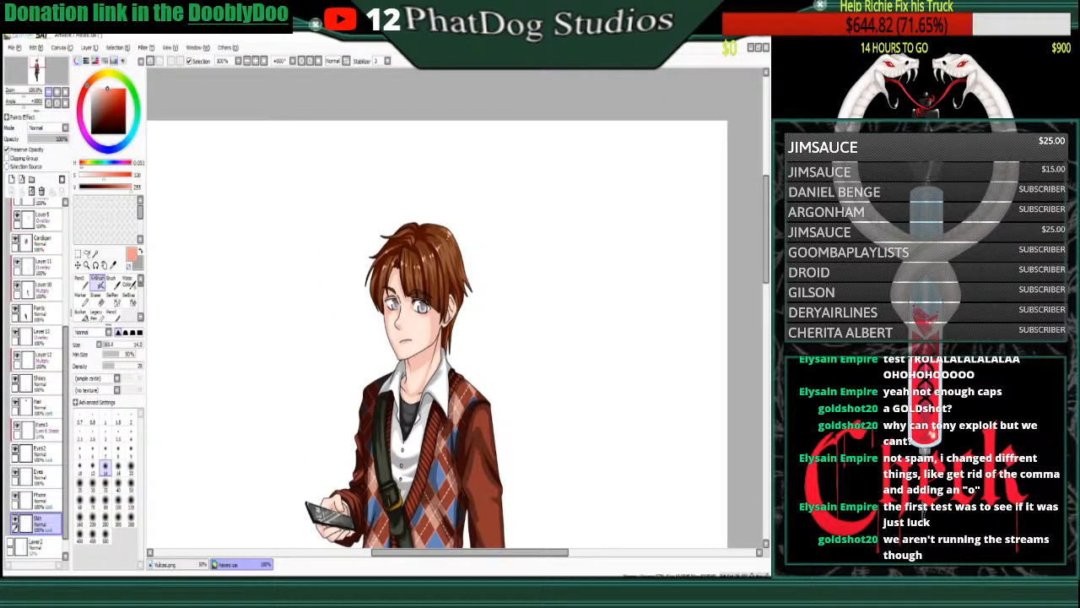
pyautogui.click(48, 92)
pyautogui.click(48, 92)
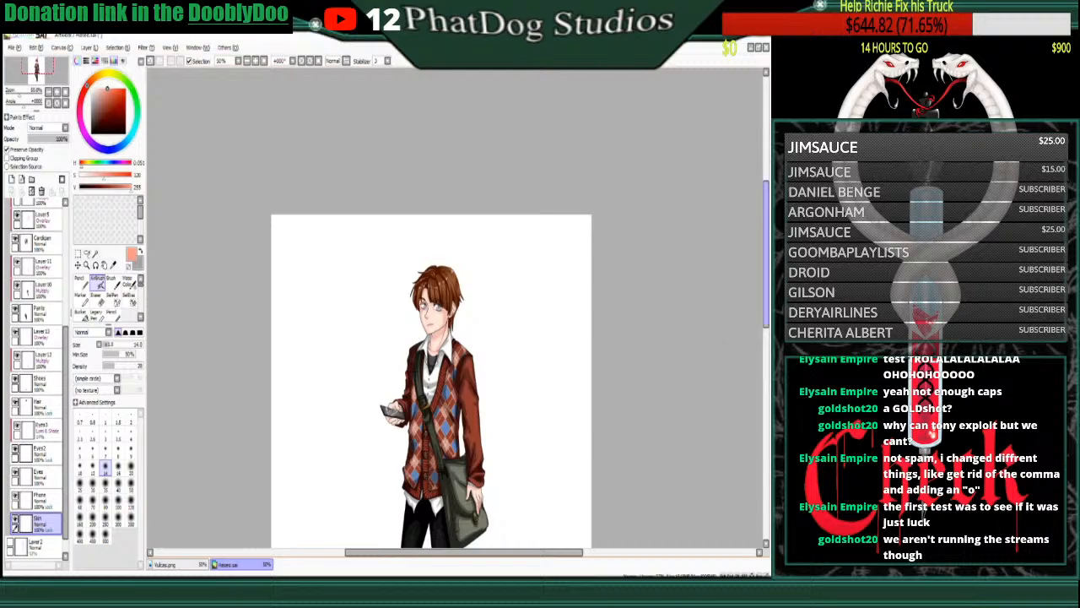
pyautogui.scroll(-3, 723, 325)
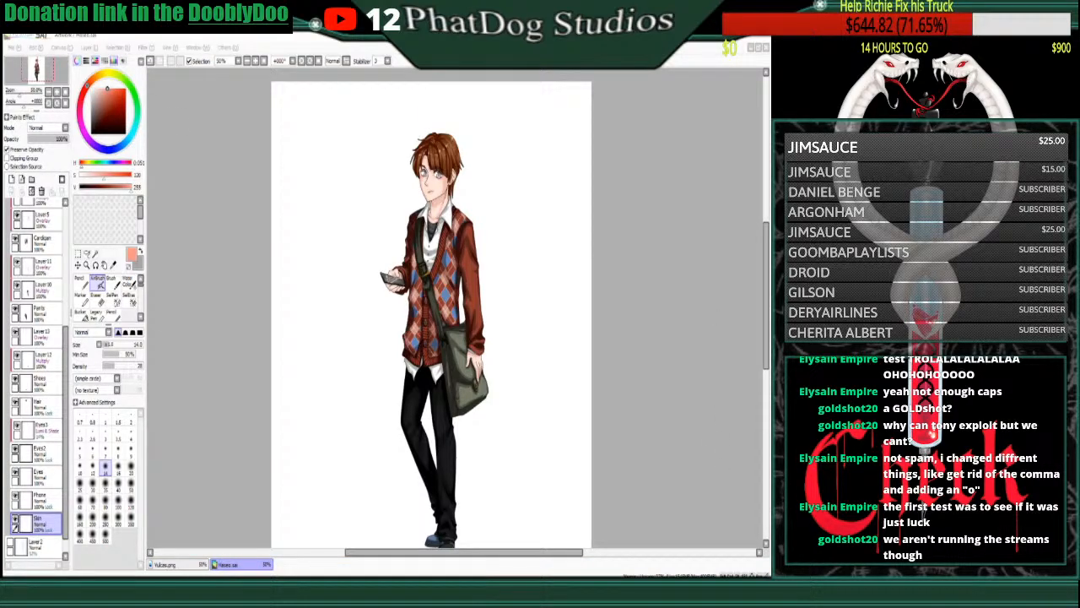
pyautogui.press('Return')
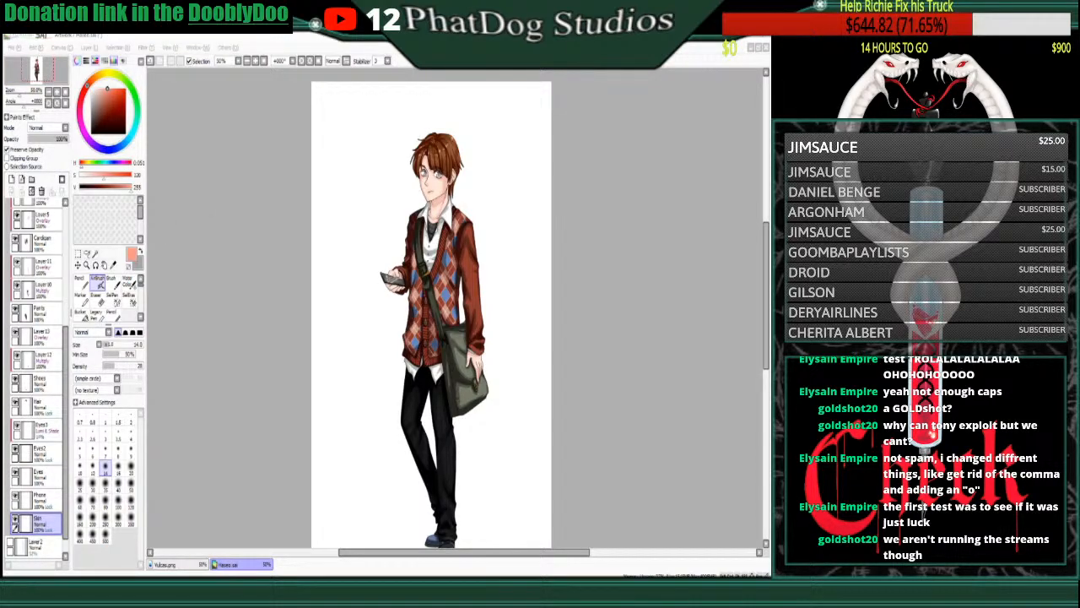
pyautogui.press('Return')
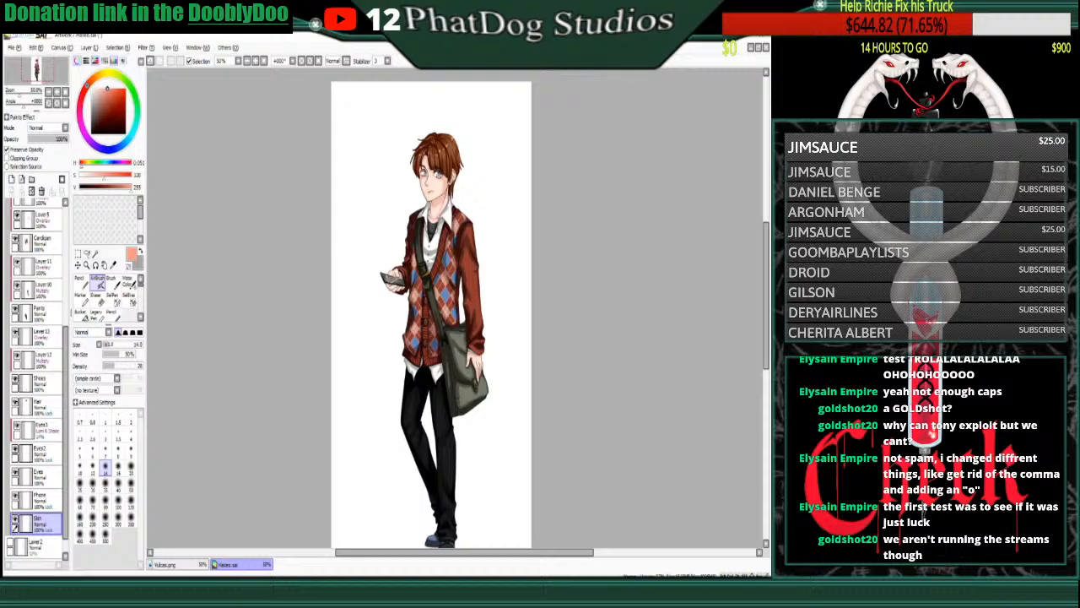
pyautogui.moveTo(764, 306)
pyautogui.mouseDown()
pyautogui.moveTo(762, 334)
pyautogui.moveTo(760, 321)
pyautogui.mouseUp()
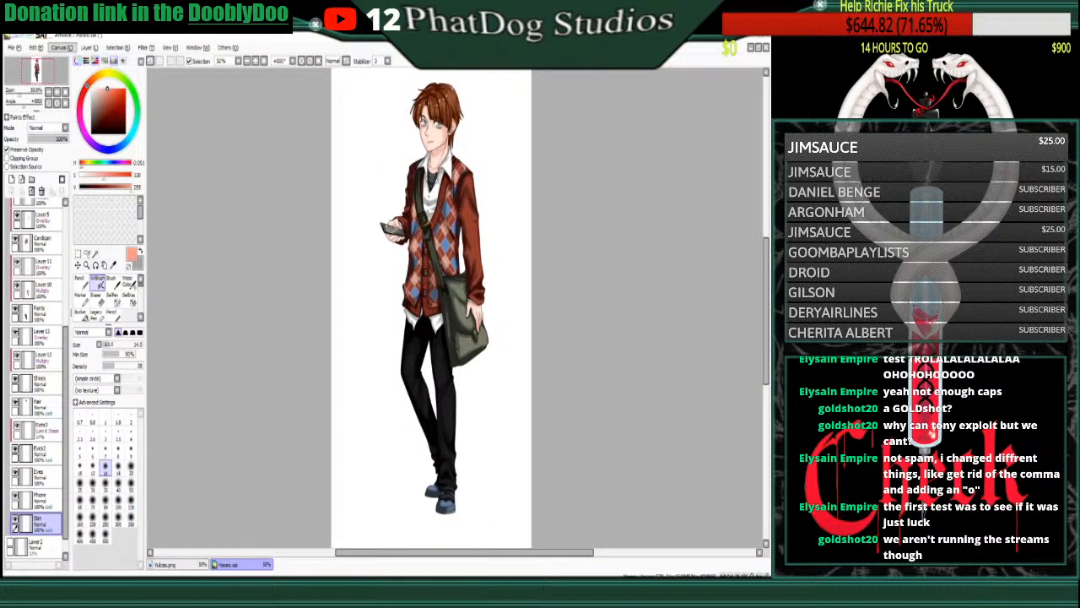
pyautogui.click(49, 92)
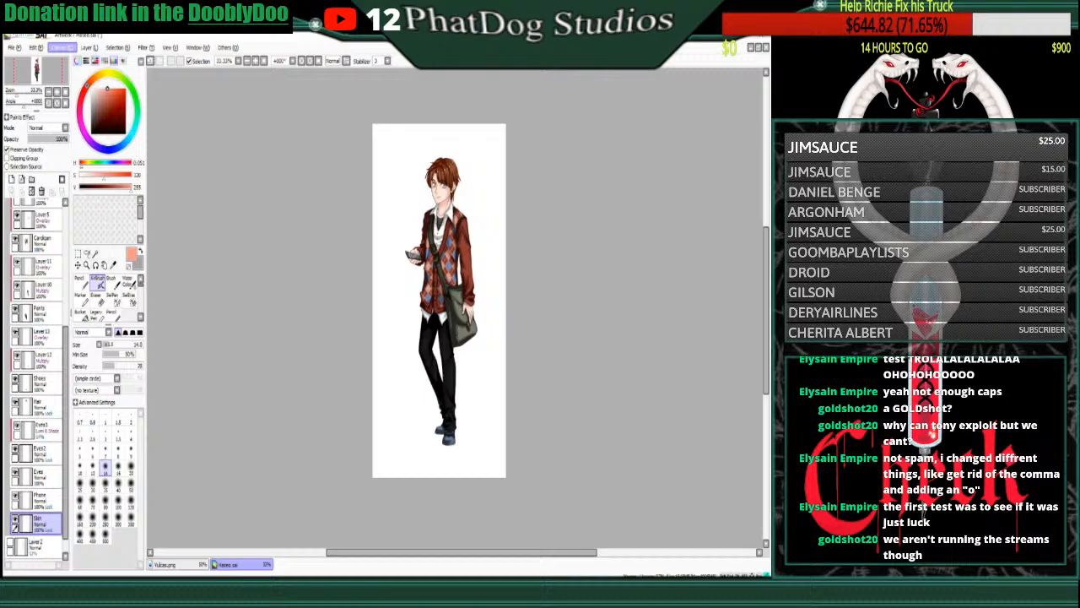
pyautogui.click(76, 71)
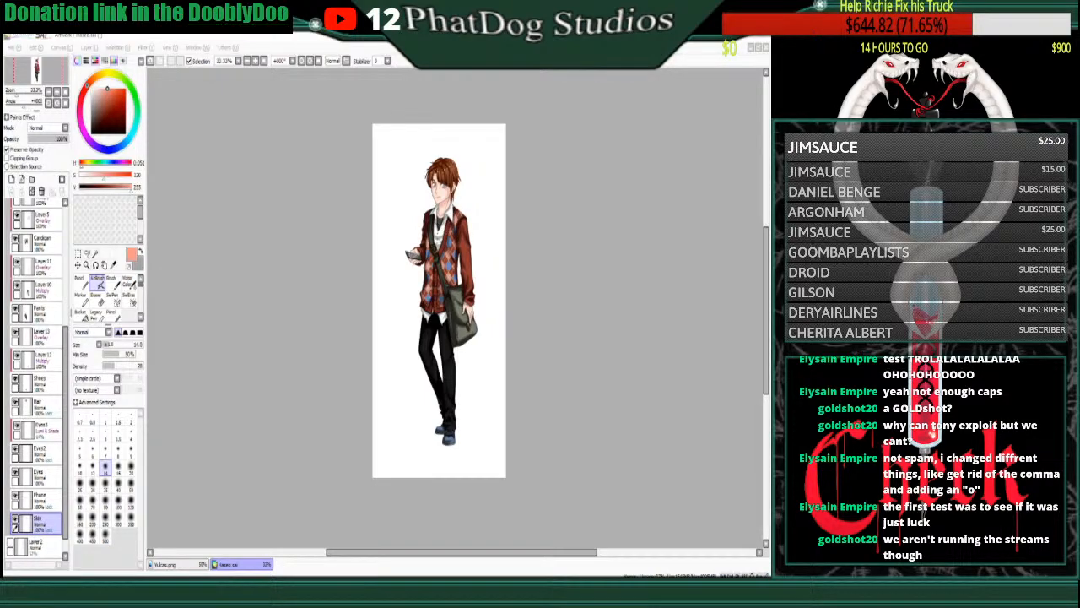
pyautogui.press('Return')
pyautogui.hotkey('ctrl', 'z')
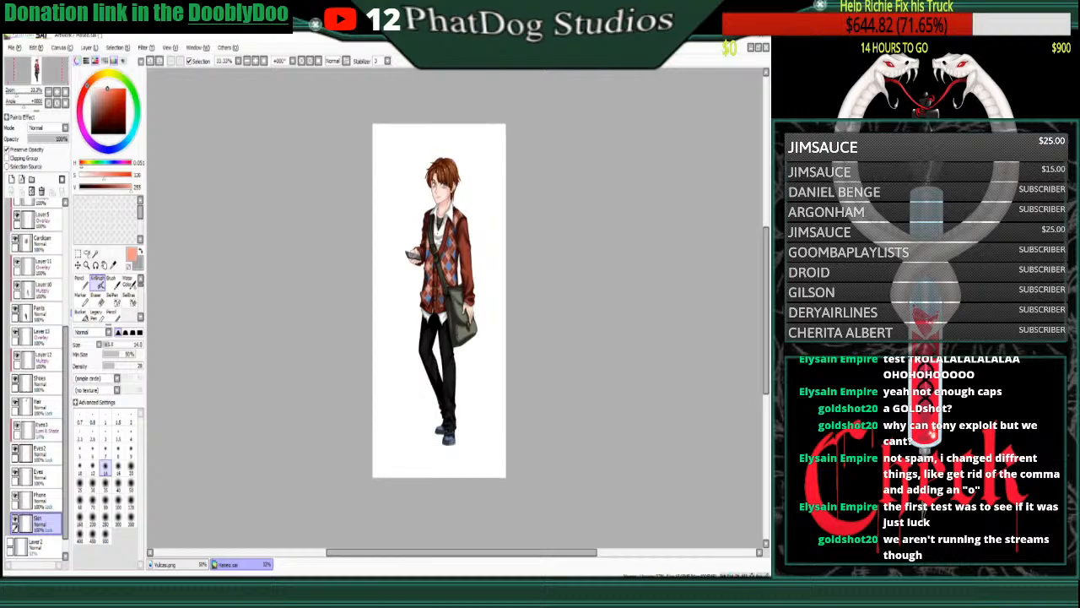
# - Reduce the canvas height, trimming the empty space above and below the figure
pyautogui.click(62, 48)
pyautogui.click(76, 71)
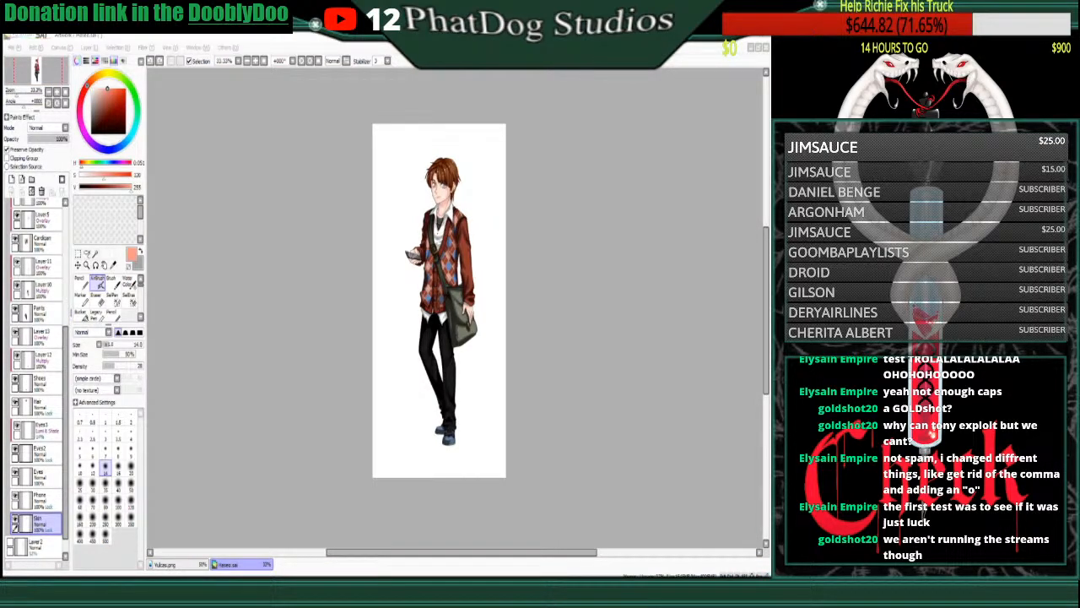
pyautogui.press('Return')
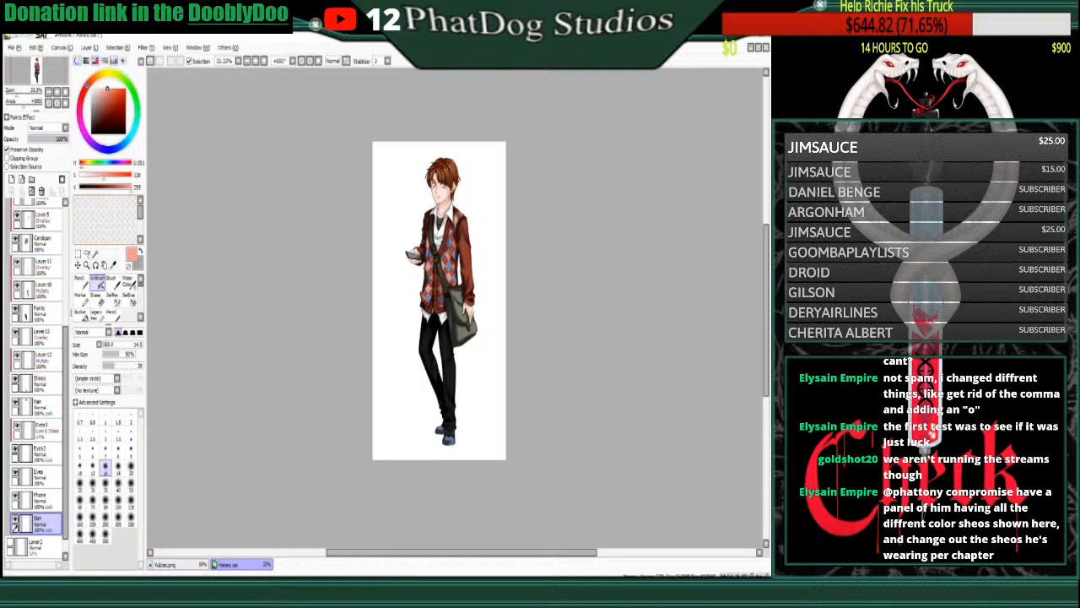
pyautogui.scroll(1, 456, 308)
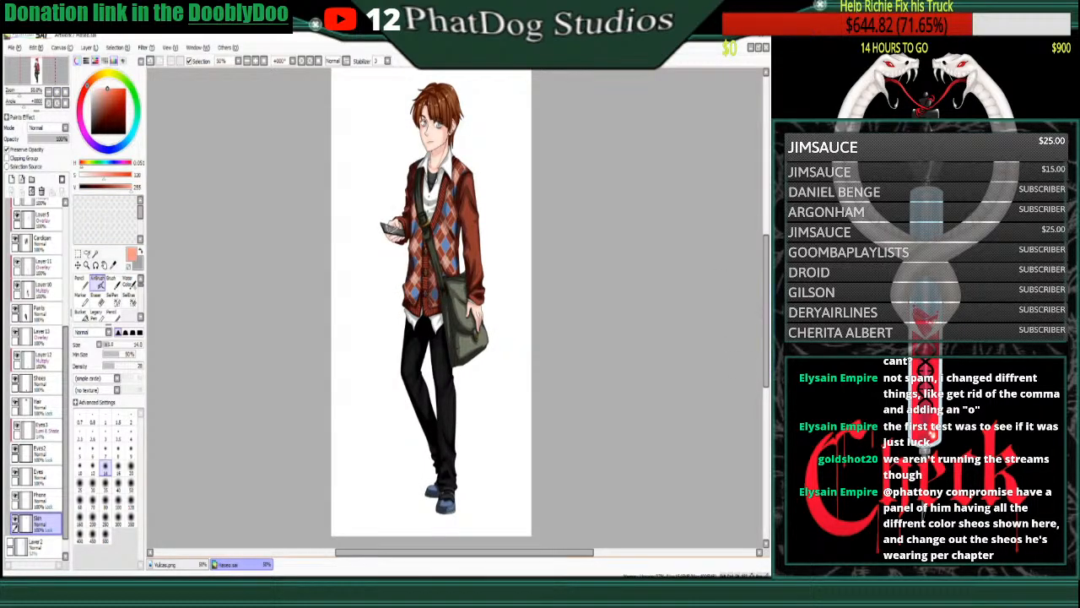
pyautogui.moveTo(766, 317); pyautogui.dragTo(766, 311)
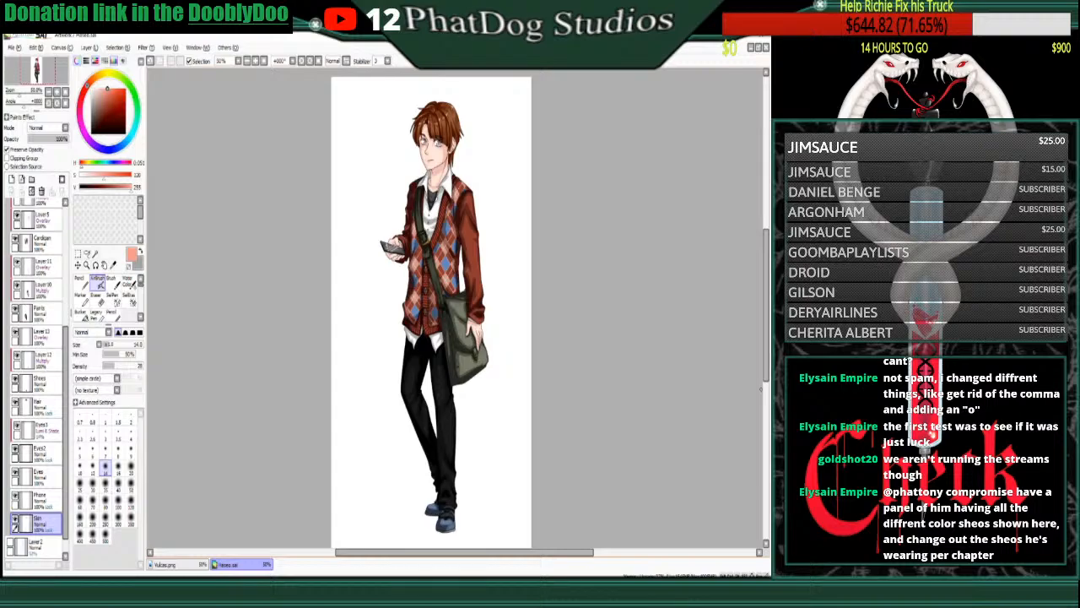
pyautogui.moveTo(65, 371); pyautogui.dragTo(66, 254)
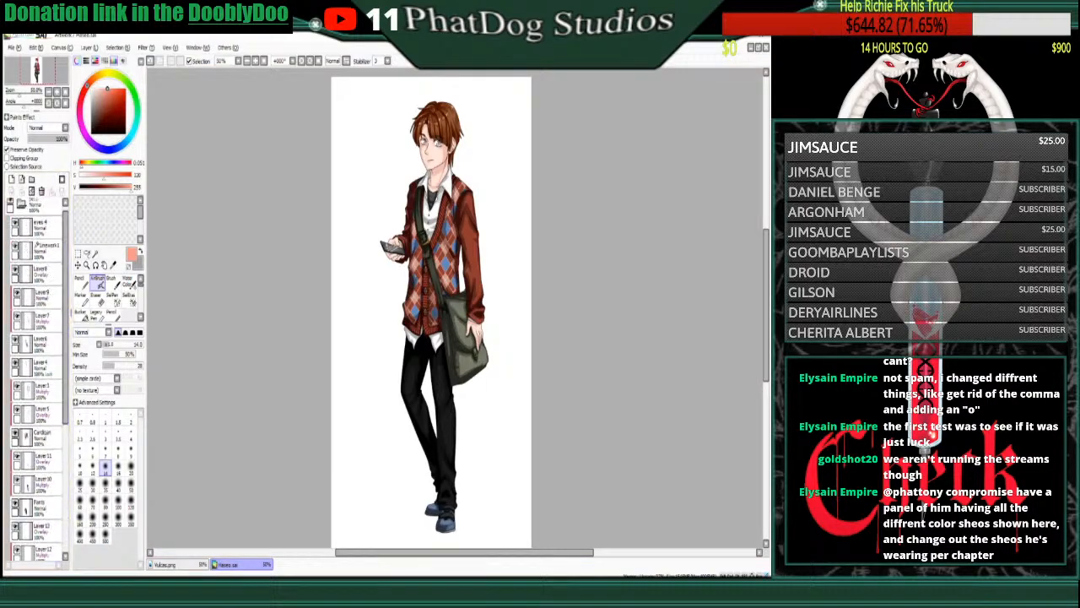
pyautogui.click(21, 205)
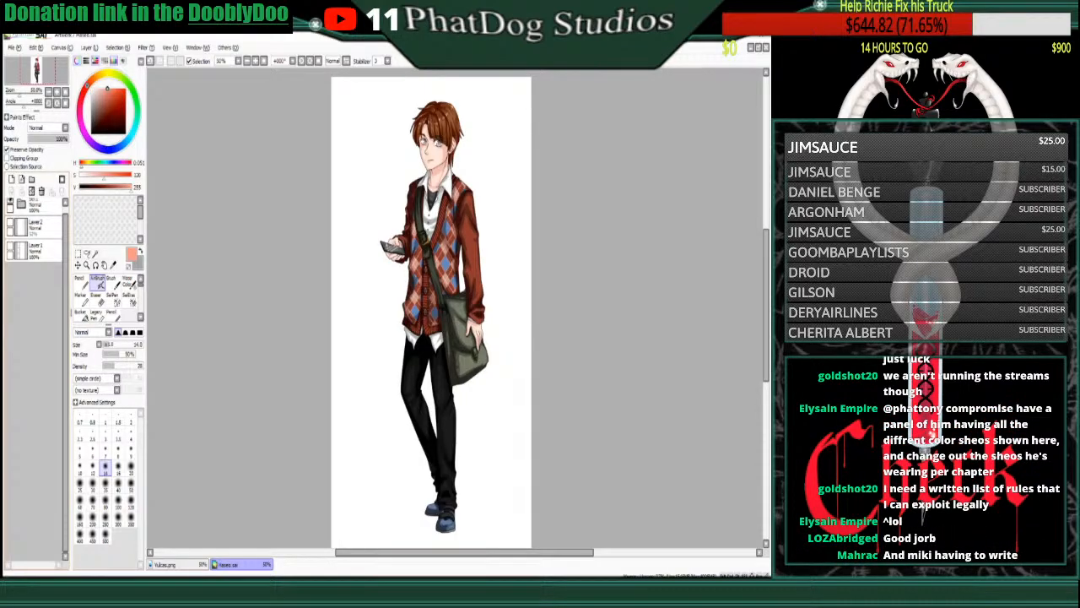
pyautogui.click(22, 204)
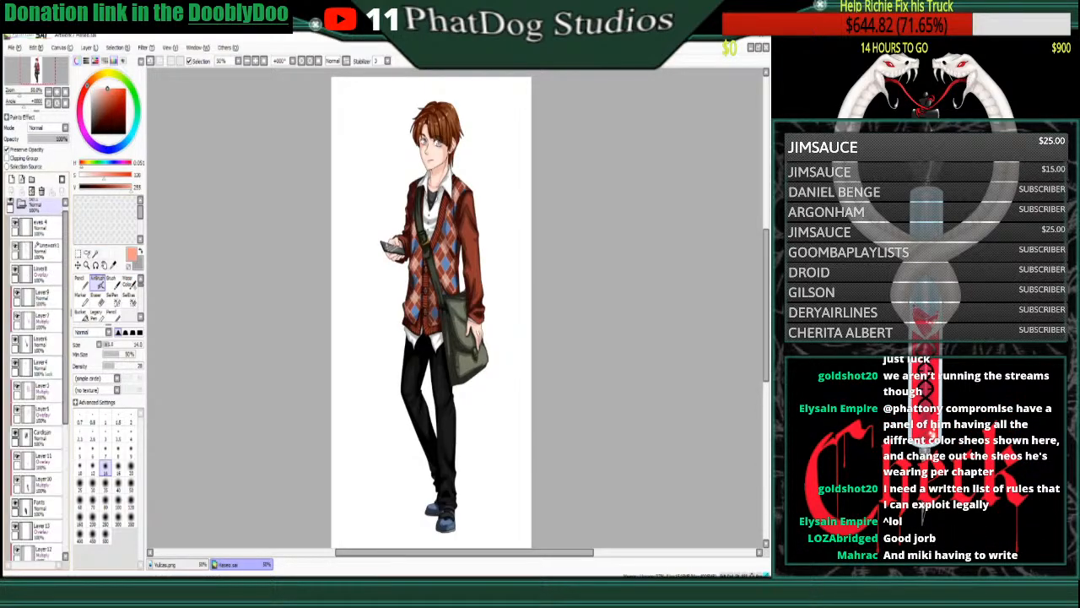
pyautogui.moveTo(65, 247); pyautogui.dragTo(64, 239)
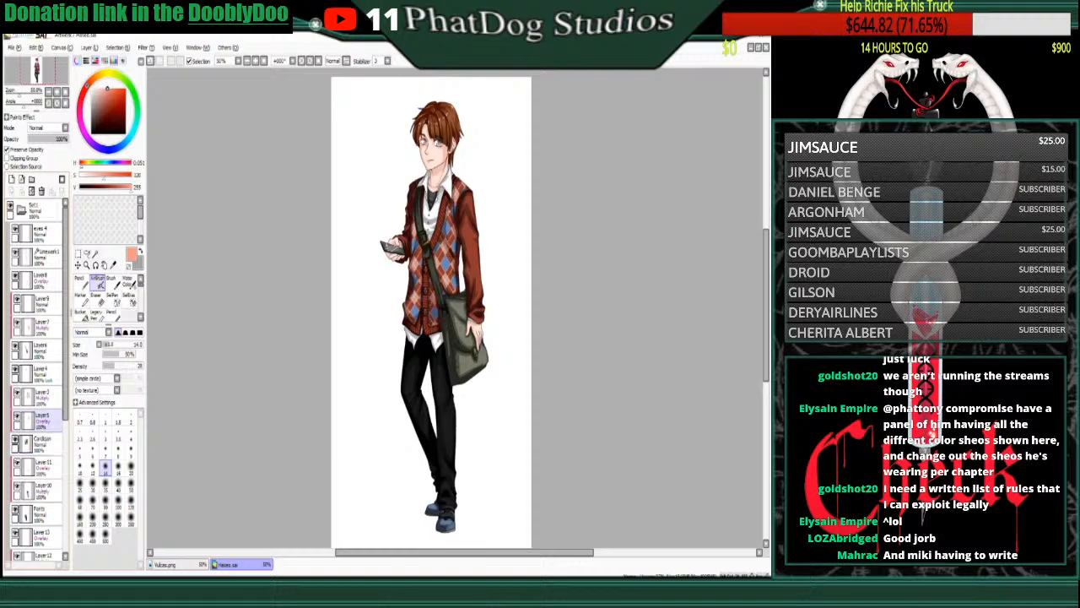
# - Lower the opacity of the Overlay layer directly above Cardigan to 61%, and save the drawing in PNG and SAI formats
pyautogui.click(42, 420)
pyautogui.moveTo(52, 139); pyautogui.dragTo(53, 138)
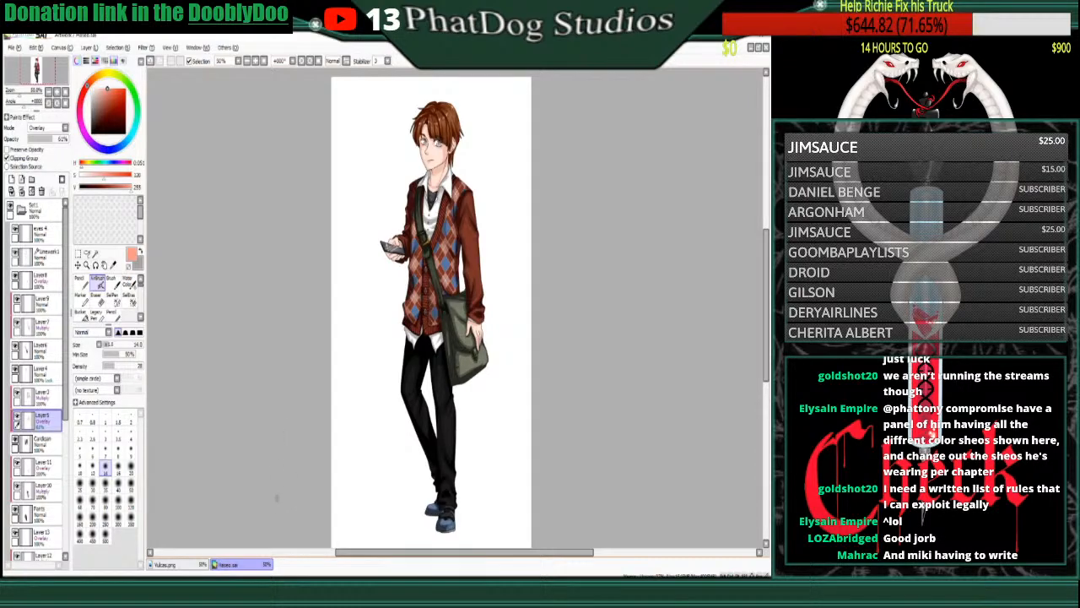
pyautogui.hotkey('ctrl', 's')
pyautogui.hotkey('ctrl', 's')
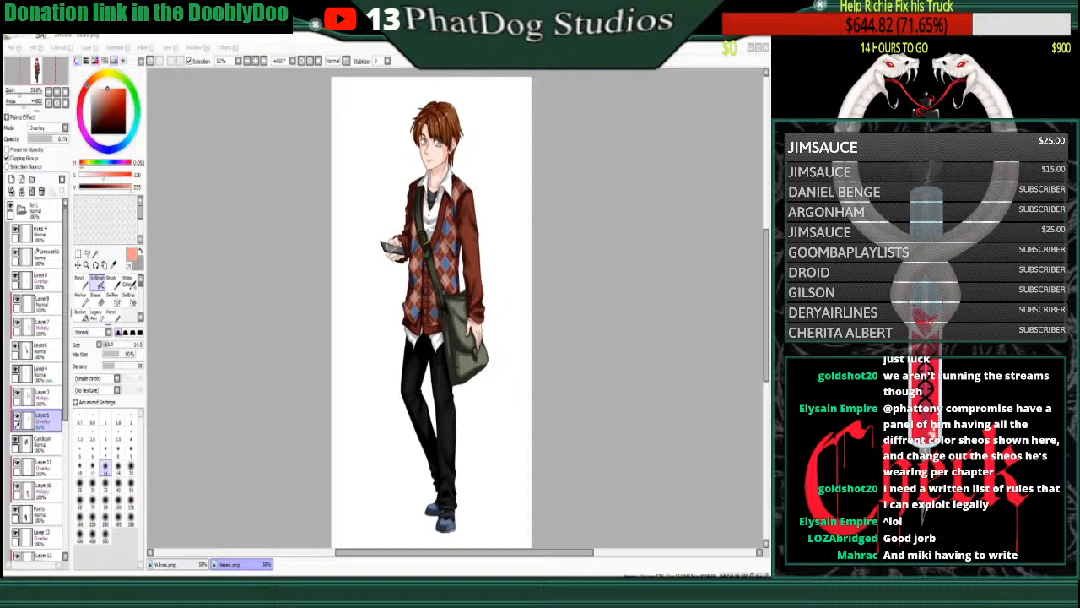
pyautogui.click(386, 345)
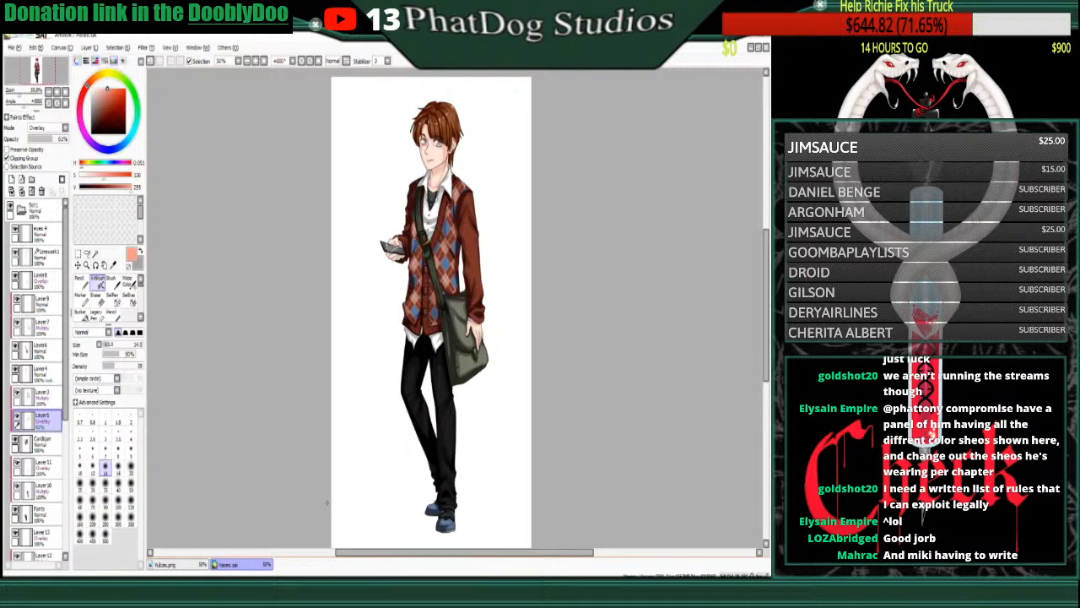
# - Collapse the Set1 folder and preview the whole figure in grayscale with a colour adjustment filter, cancelling the change
pyautogui.click(38, 210)
pyautogui.click(22, 211)
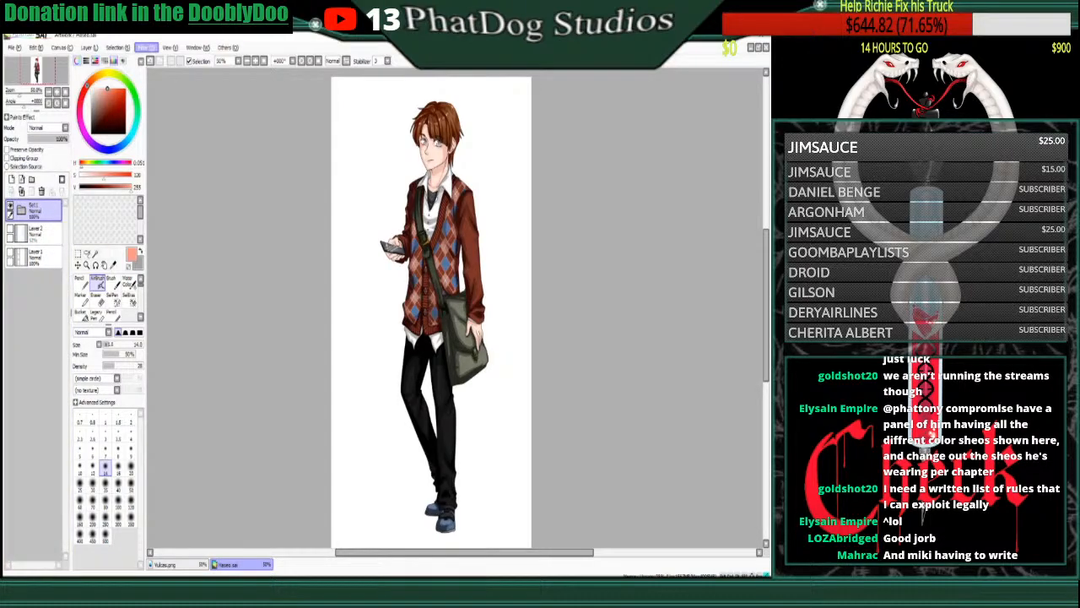
pyautogui.click(233, 58)
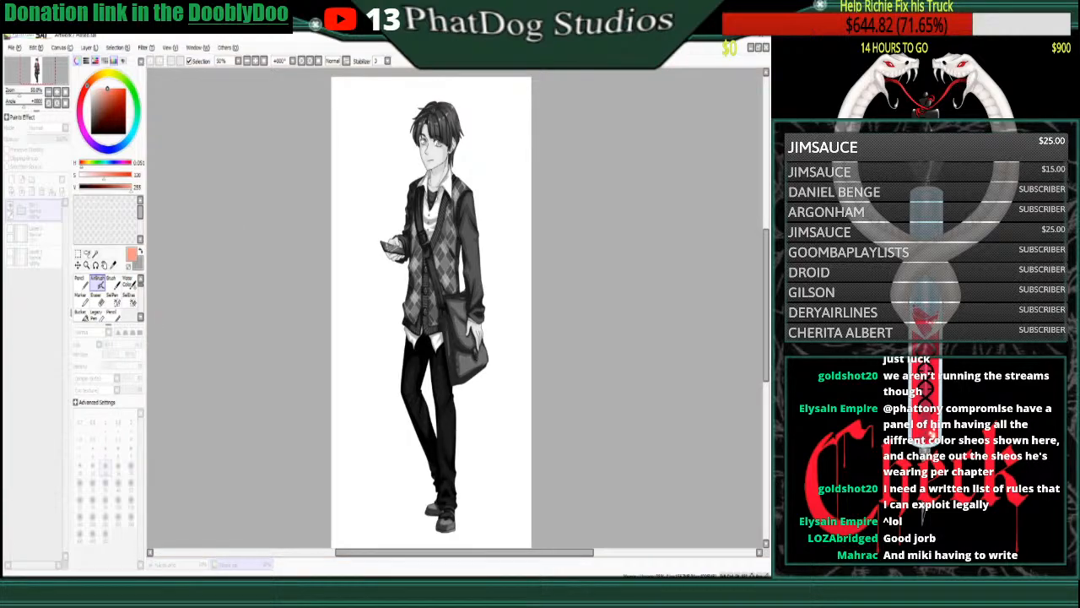
pyautogui.click(306, 201)
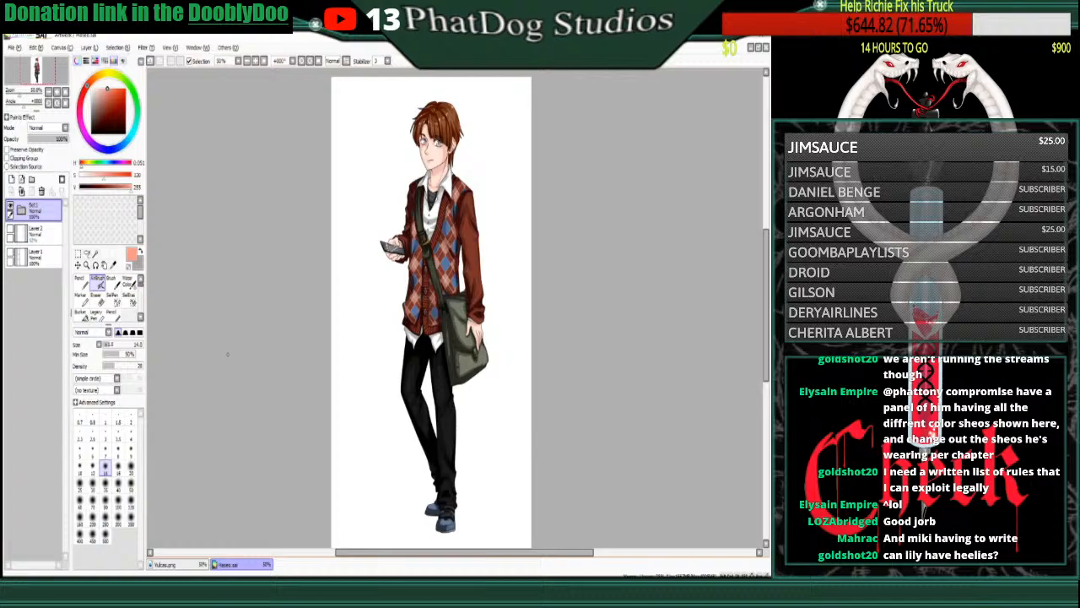
# - Set the painting colour to black, expand the Set1 folder and make Layer4 the active layer for the shirt
pyautogui.click(56, 91)
pyautogui.click(57, 91)
pyautogui.click(56, 91)
pyautogui.click(57, 91)
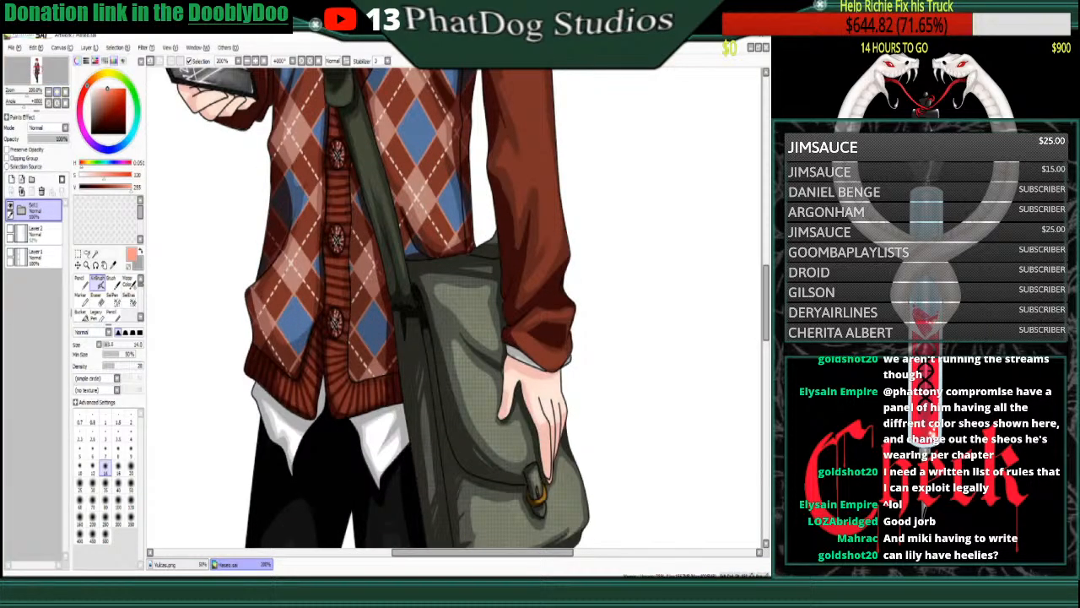
pyautogui.click(92, 133)
pyautogui.click(22, 210)
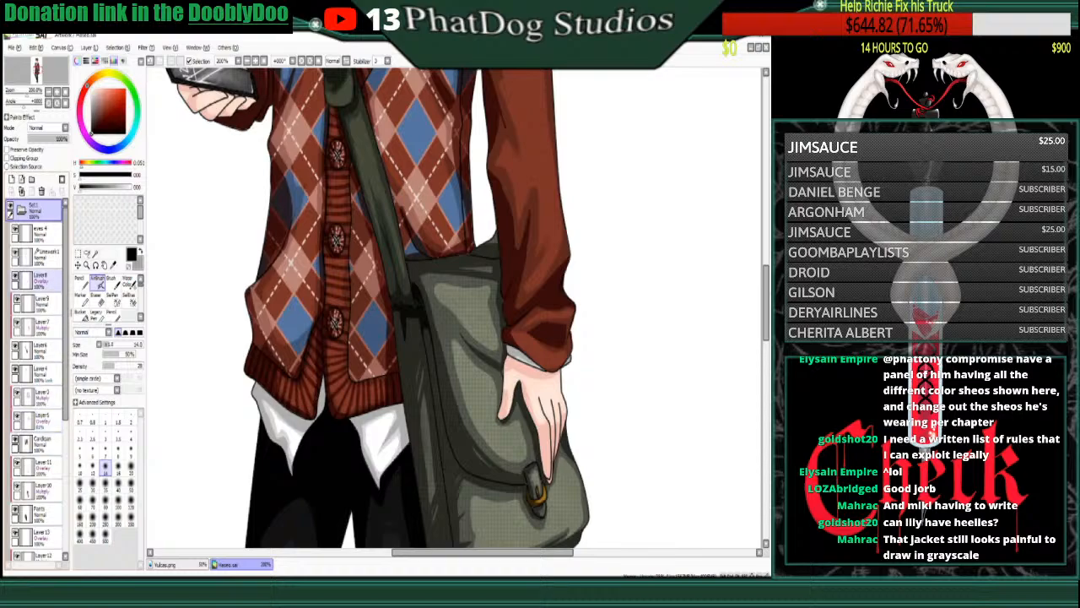
pyautogui.moveTo(765, 302); pyautogui.dragTo(765, 241)
pyautogui.click(35, 280)
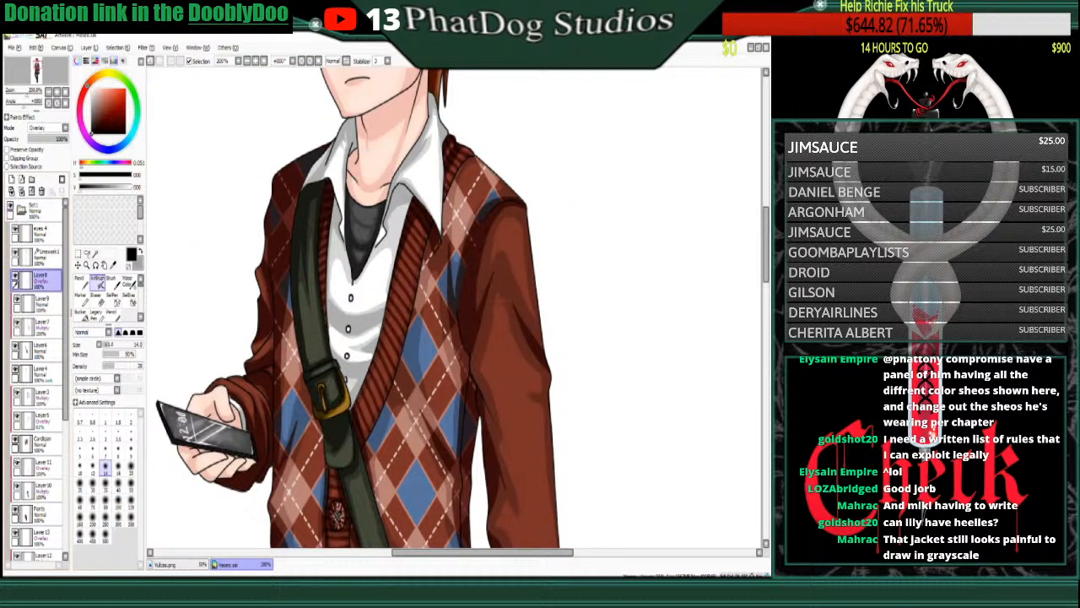
pyautogui.click(16, 276)
pyautogui.click(16, 276)
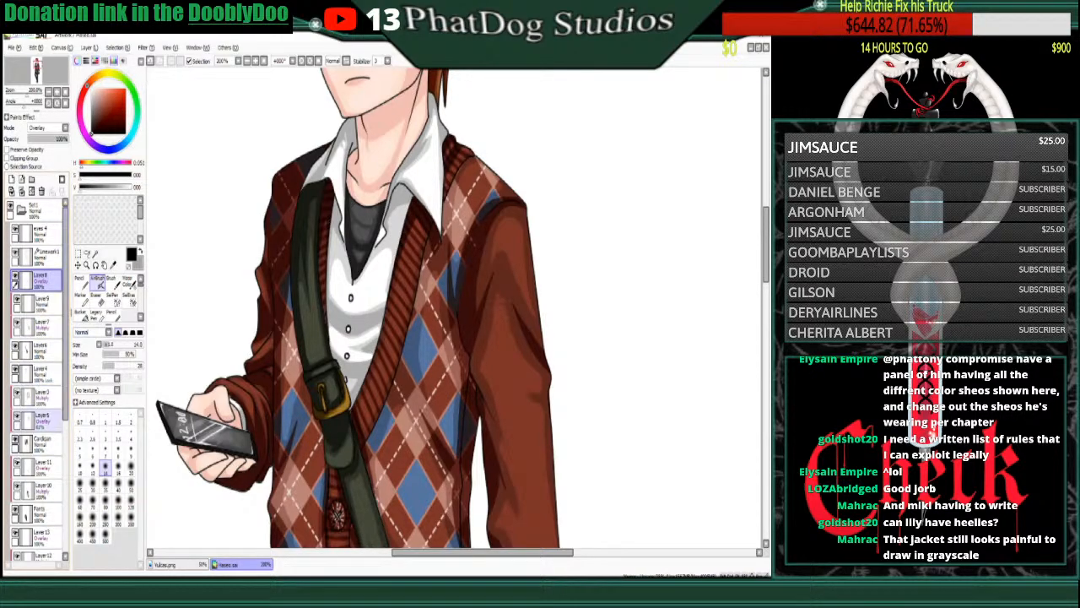
pyautogui.click(36, 420)
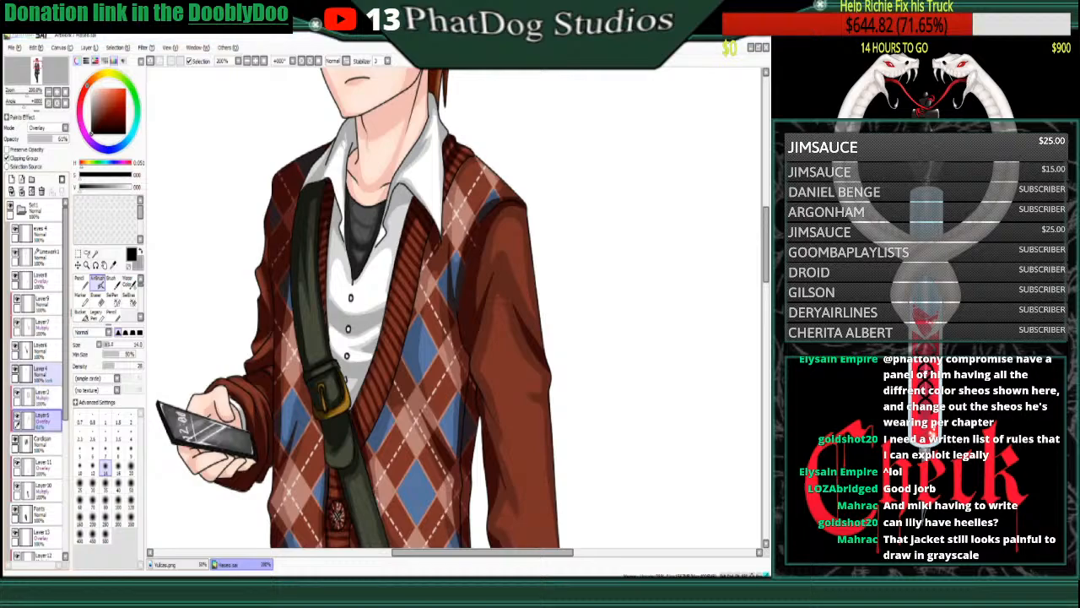
pyautogui.click(35, 374)
pyautogui.moveTo(36, 138); pyautogui.dragTo(67, 138)
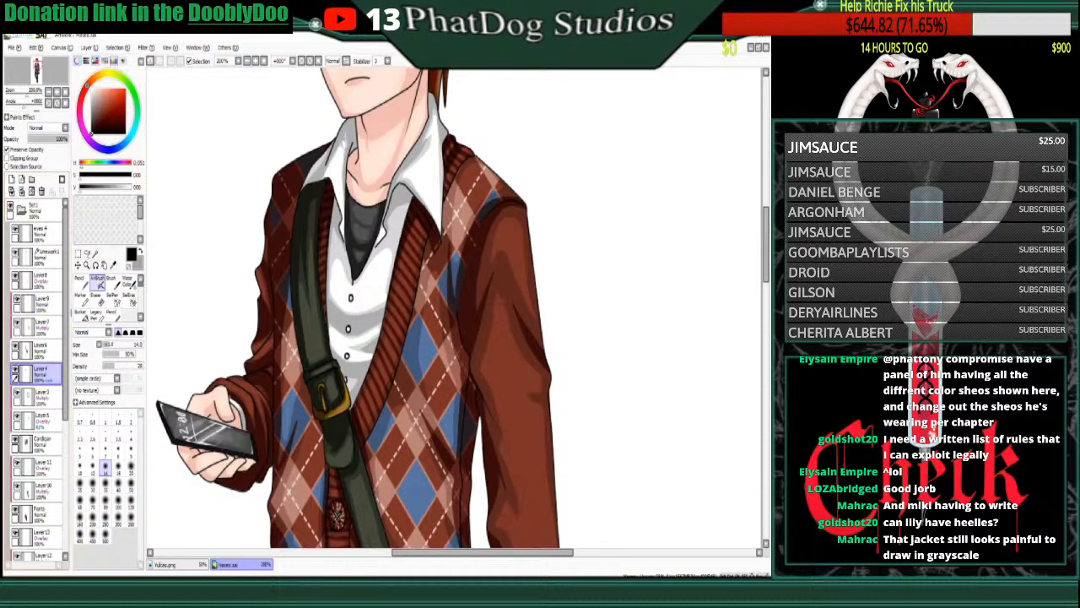
# - Fill the white centres of the four shirt buttons with black on Layer4, using the Pencil at size 10
pyautogui.press('pageup')
pyautogui.press('pageup')
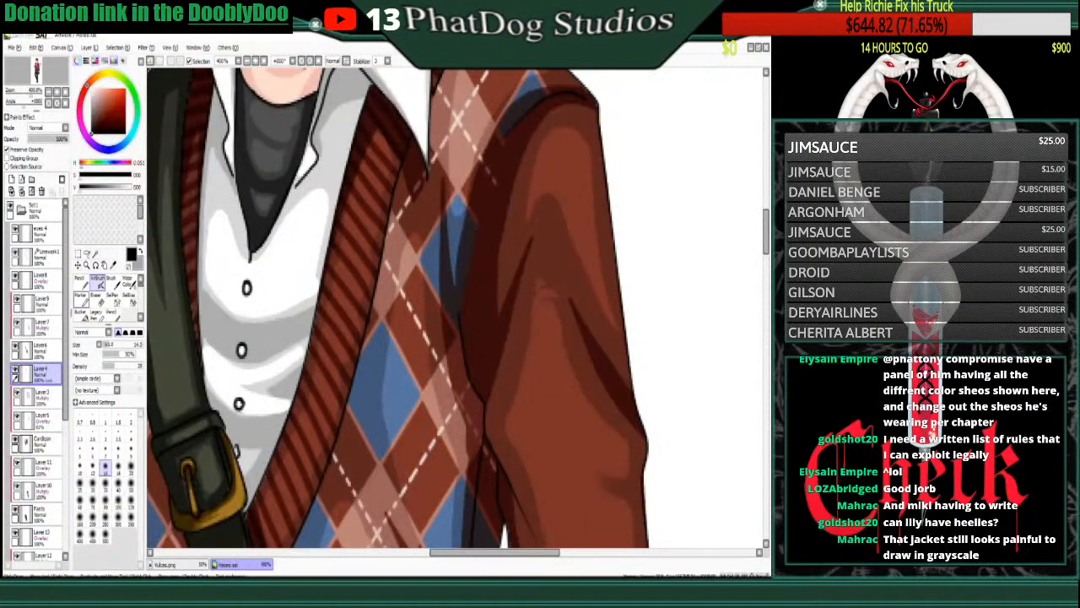
pyautogui.click(82, 285)
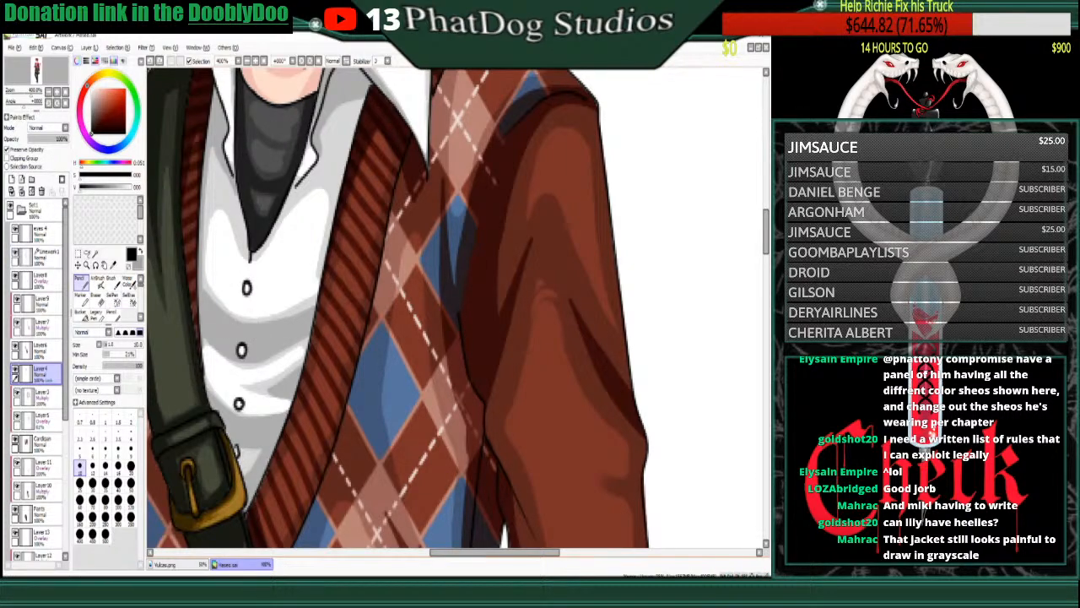
pyautogui.moveTo(245, 286); pyautogui.dragTo(247, 291)
pyautogui.moveTo(242, 349); pyautogui.dragTo(242, 352)
pyautogui.moveTo(238, 402); pyautogui.dragTo(240, 406)
pyautogui.moveTo(235, 449); pyautogui.dragTo(237, 453)
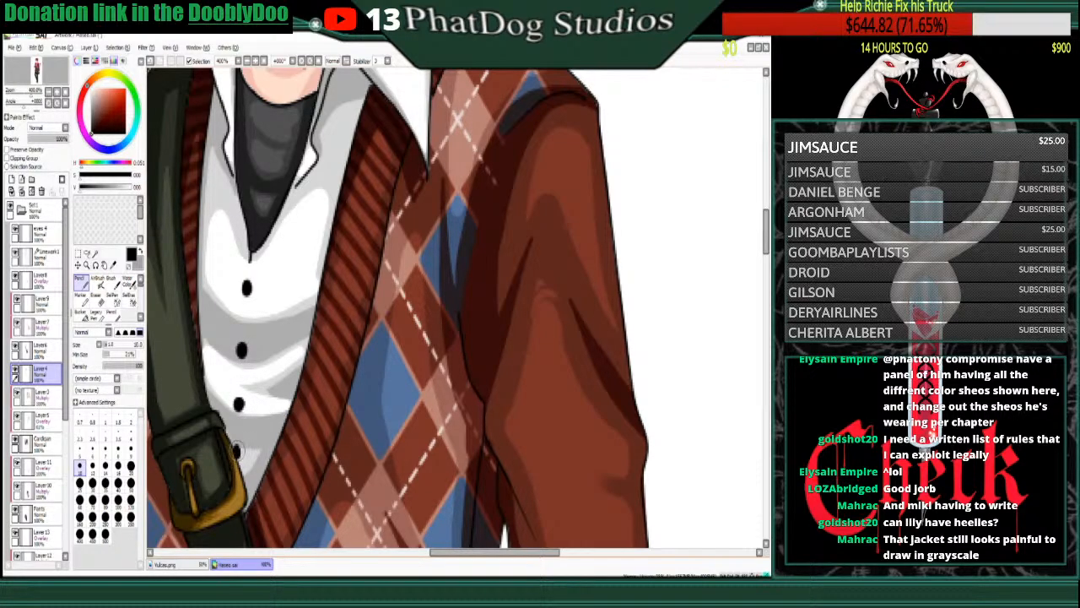
pyautogui.scroll(-3, 455, 309)
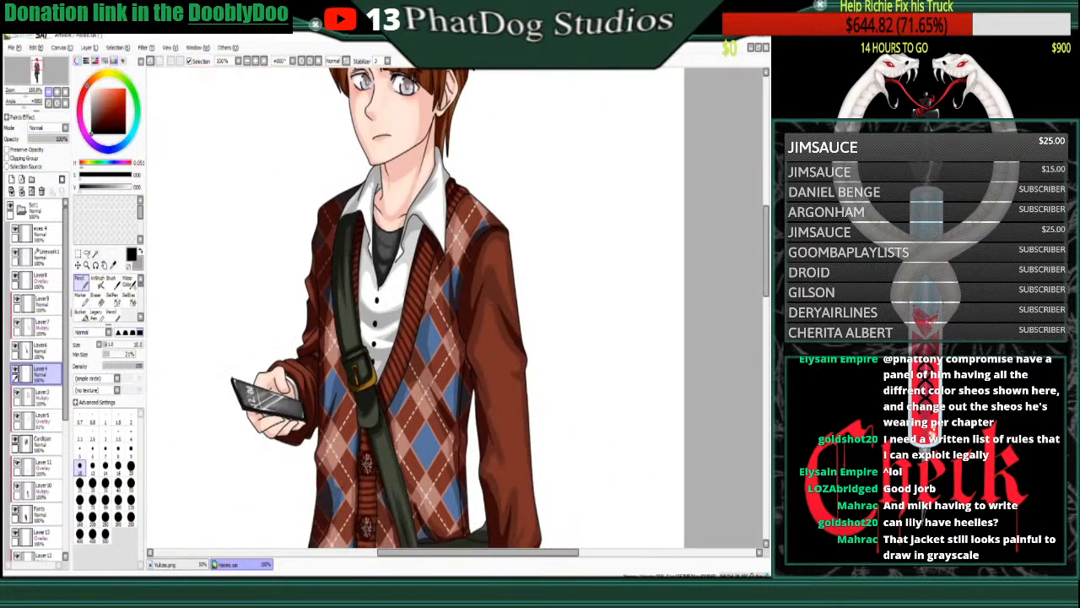
pyautogui.scroll(8, 456, 309)
pyautogui.click(27, 92)
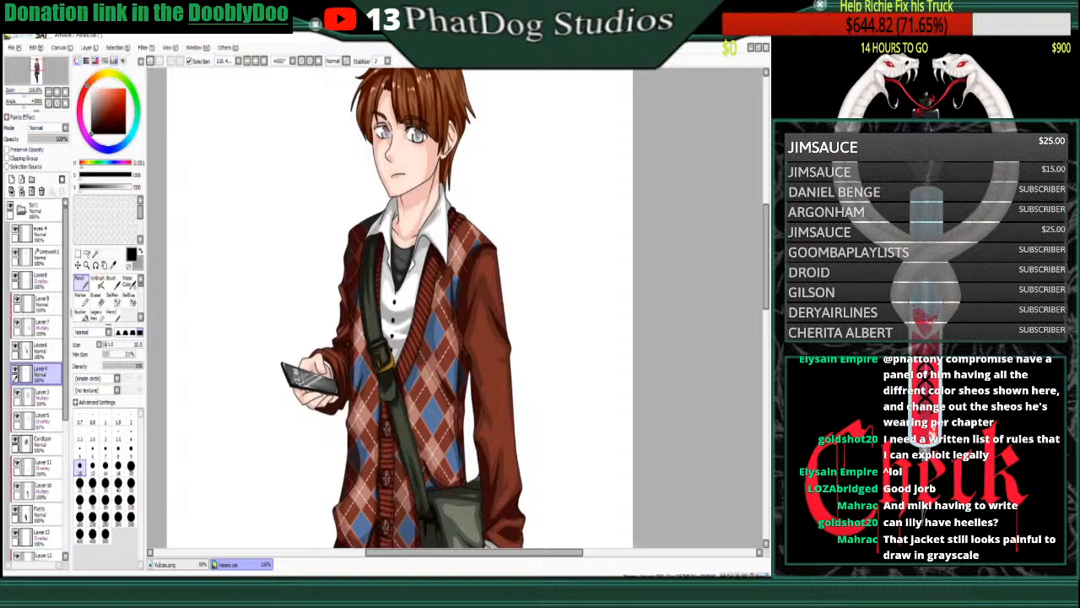
pyautogui.moveTo(25, 92); pyautogui.dragTo(19, 92)
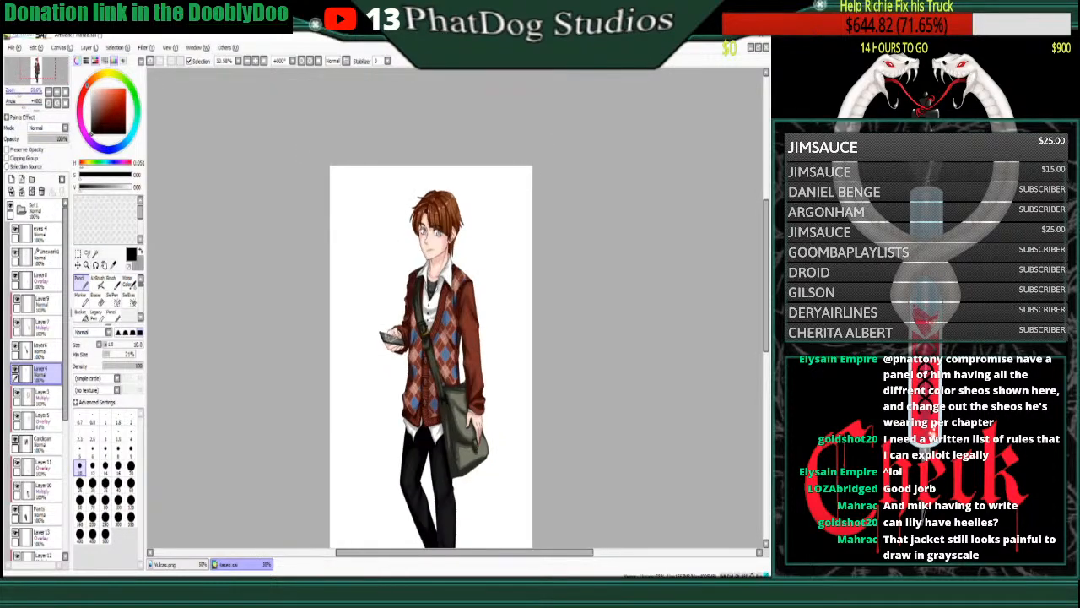
pyautogui.moveTo(766, 302); pyautogui.dragTo(766, 332)
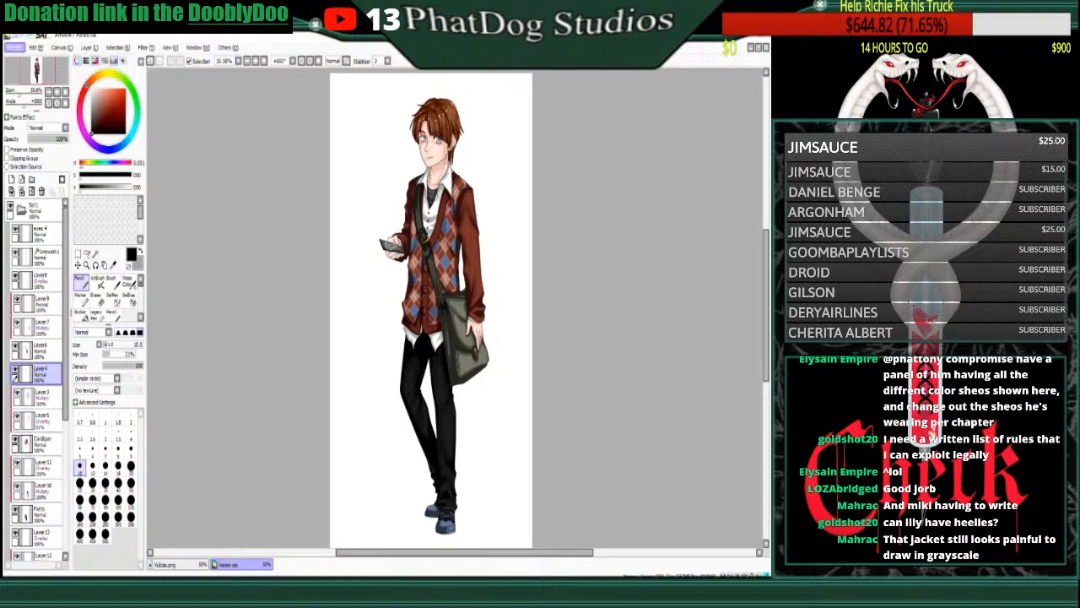
# - Save the drawing in PNG format and open Tetra.sai
pyautogui.click(27, 76)
pyautogui.click(14, 47)
pyautogui.click(30, 74)
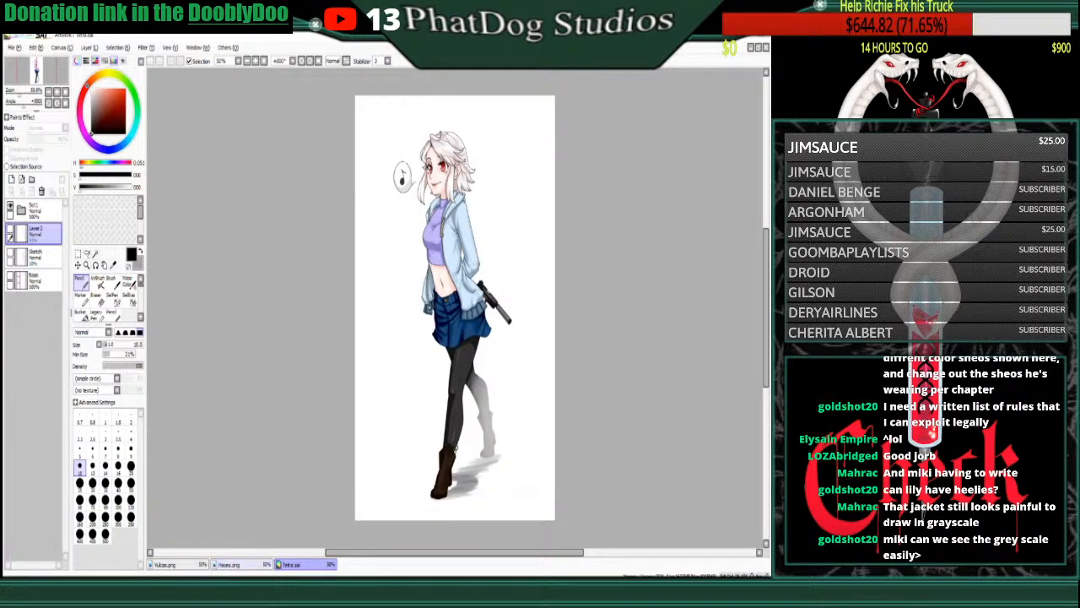
# - Return to the boy's drawing and preview the collapsed Set1 folder in grayscale again, discarding the adjustment
pyautogui.click(242, 564)
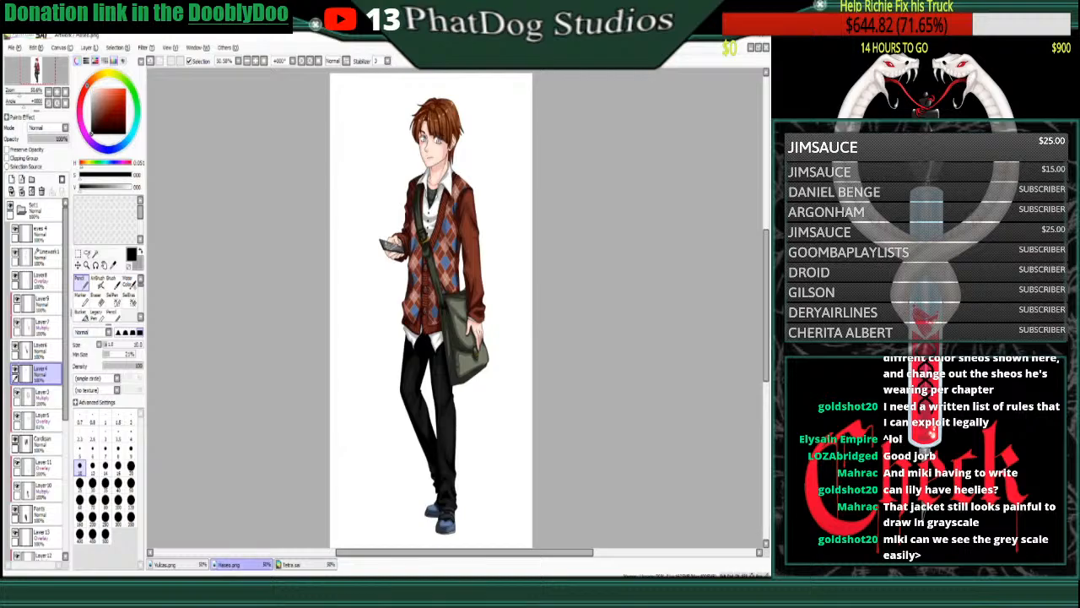
pyautogui.click(22, 210)
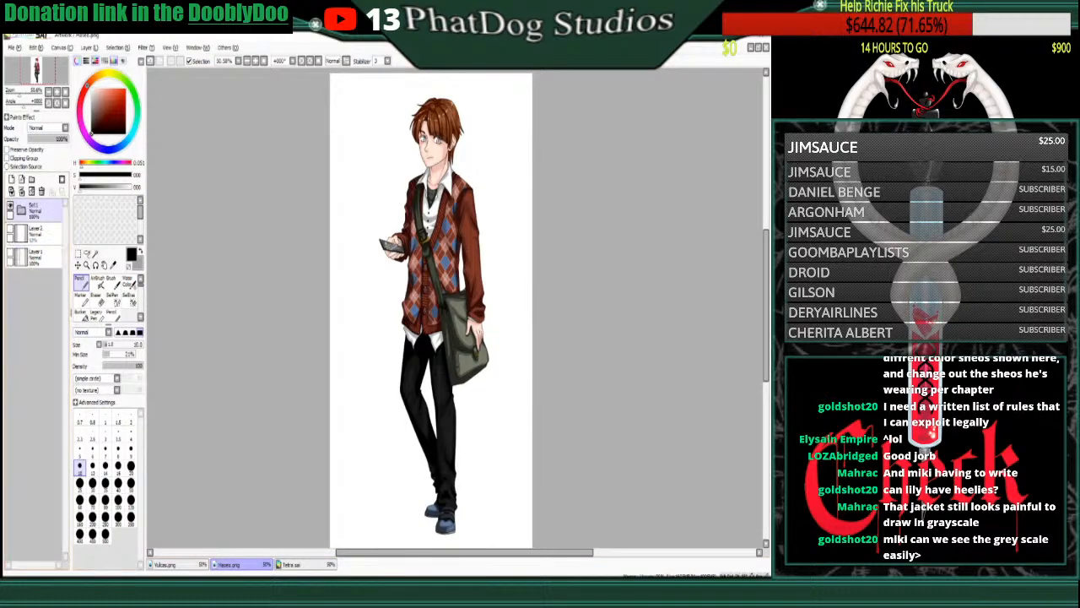
pyautogui.click(42, 211)
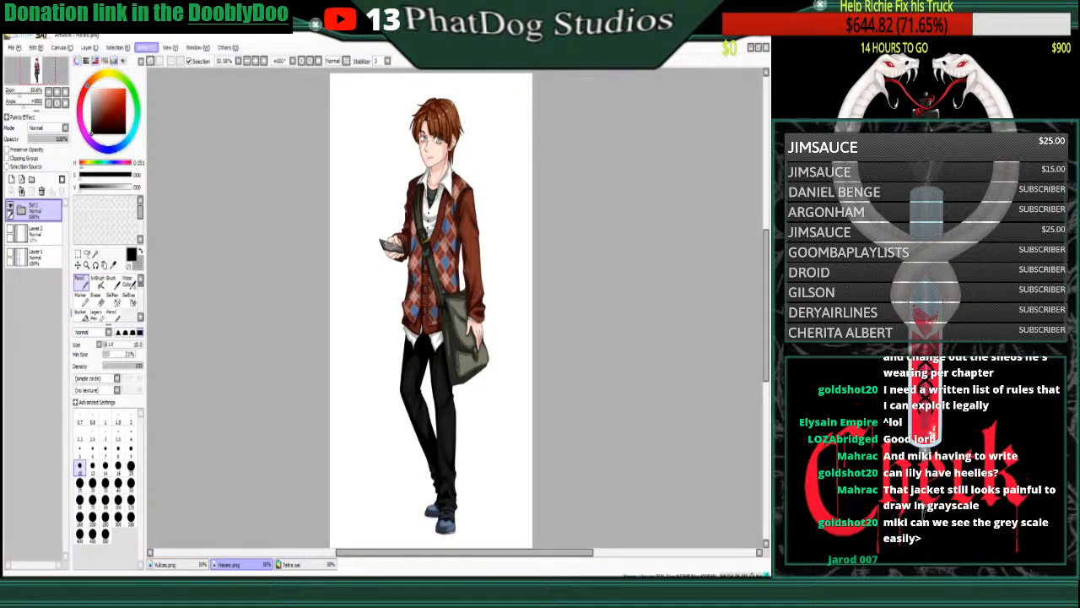
pyautogui.hotkey('ctrl', 'u')
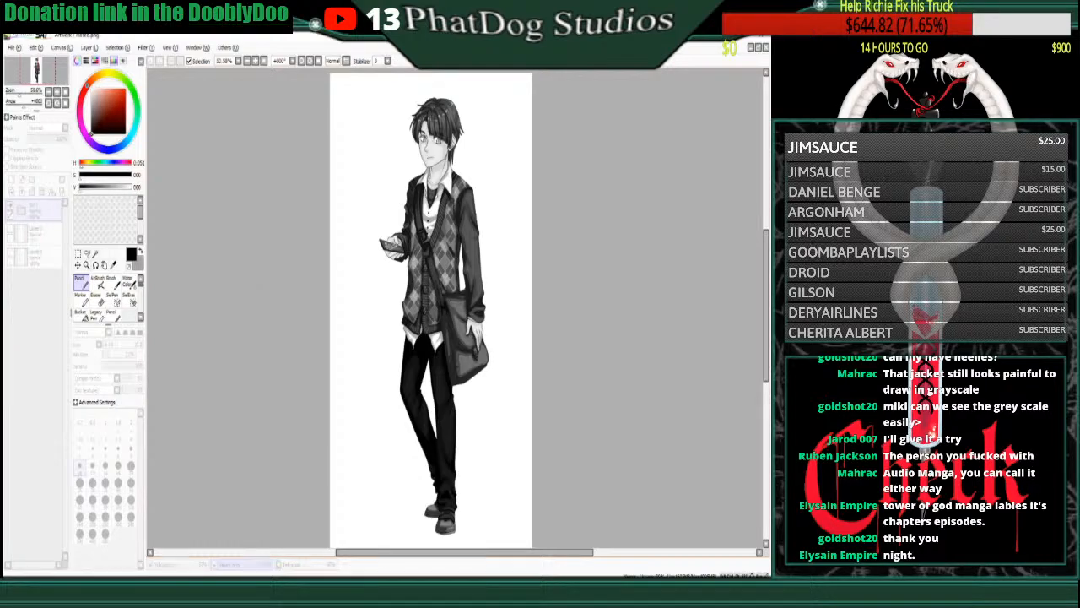
pyautogui.click(311, 210)
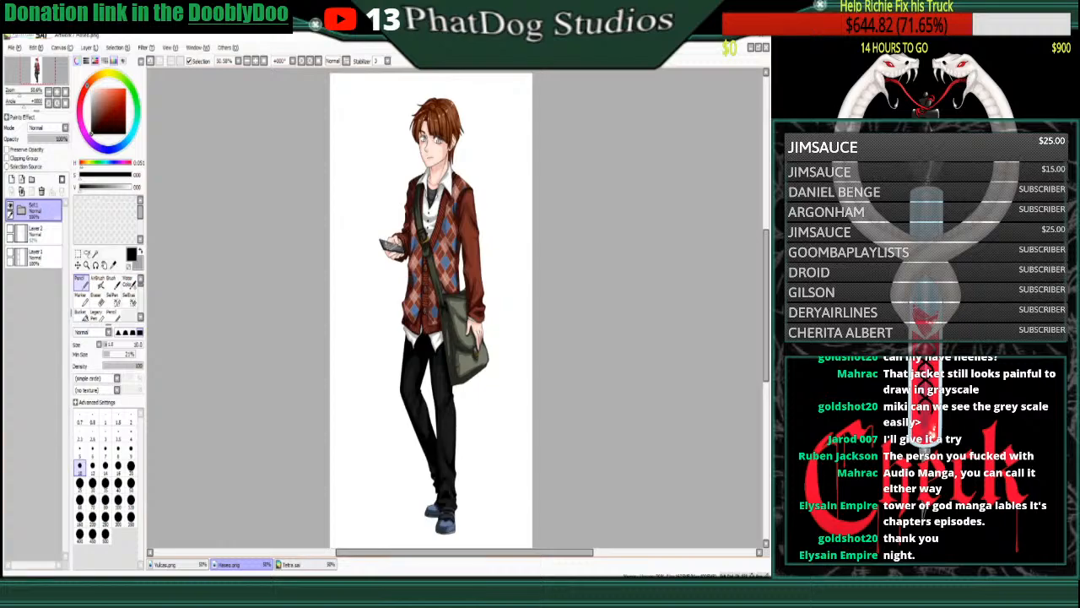
# - Mute the Cardigan layer inside Set1 to a duller, browner red with a colour adjustment filter
pyautogui.click(21, 210)
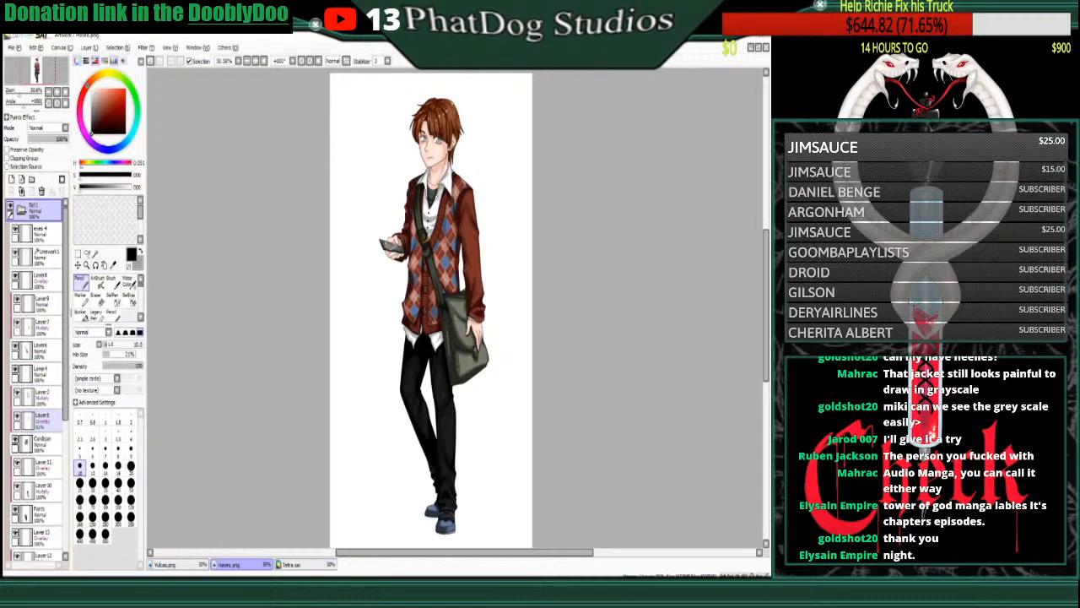
pyautogui.click(37, 442)
pyautogui.click(146, 48)
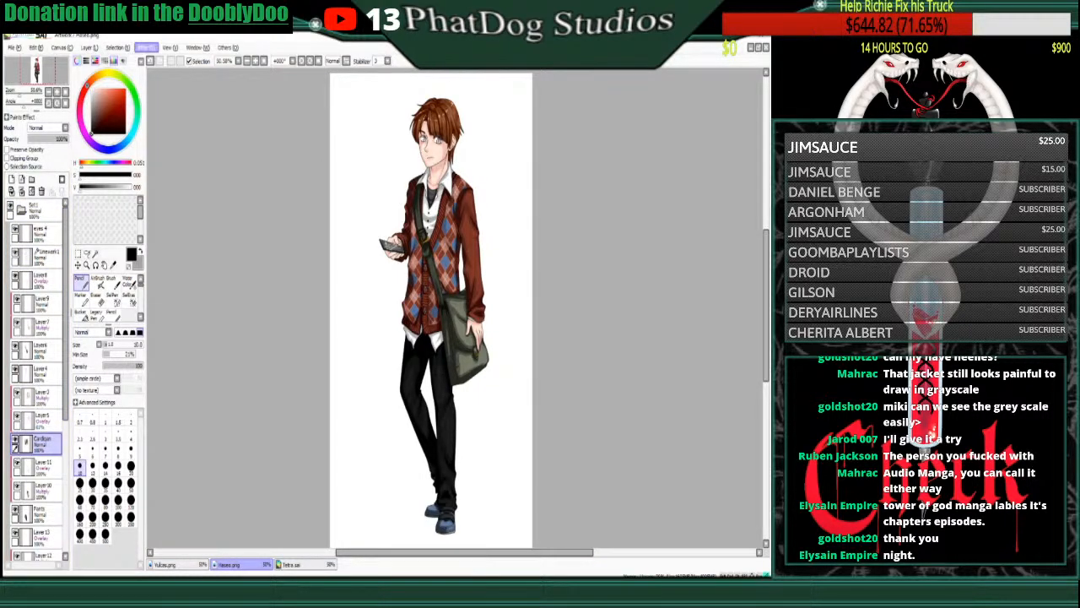
pyautogui.click(240, 70)
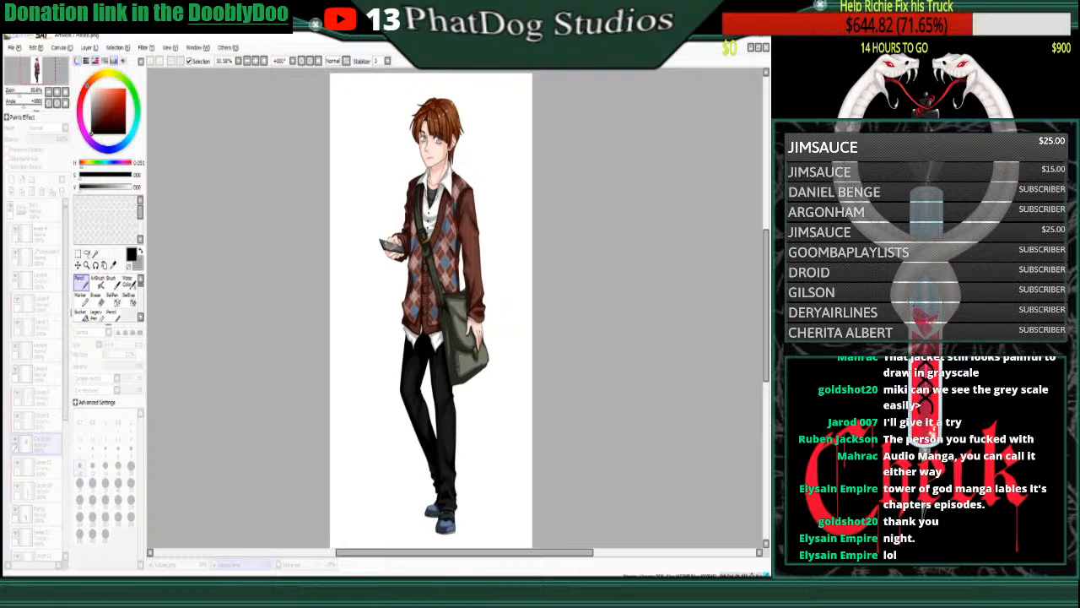
pyautogui.click(255, 239)
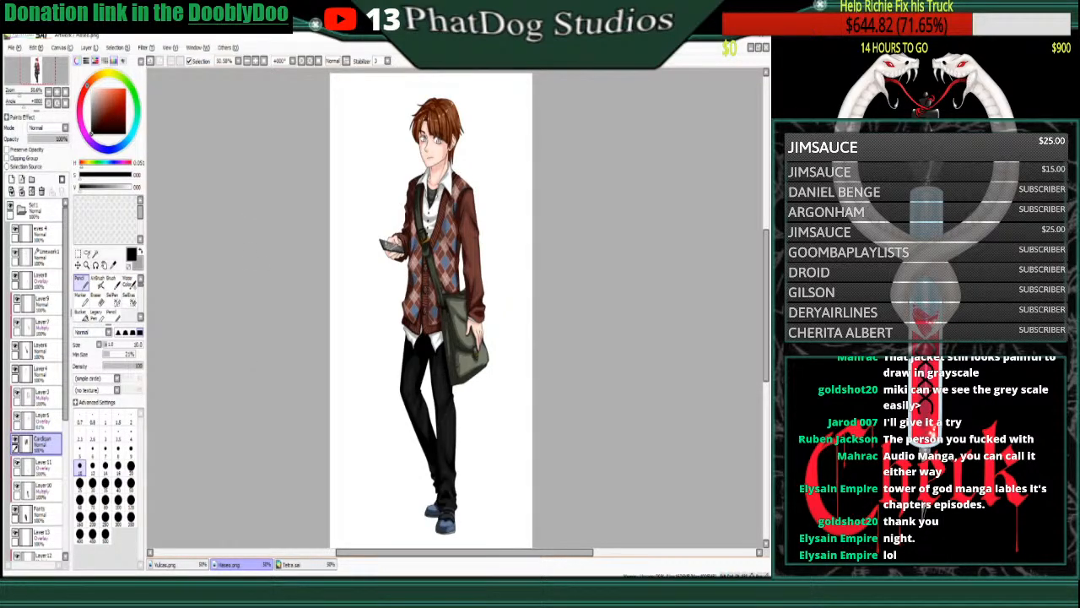
# - Save the drawing in SAI format and bring up the dialog for opening a file
pyautogui.click(30, 75)
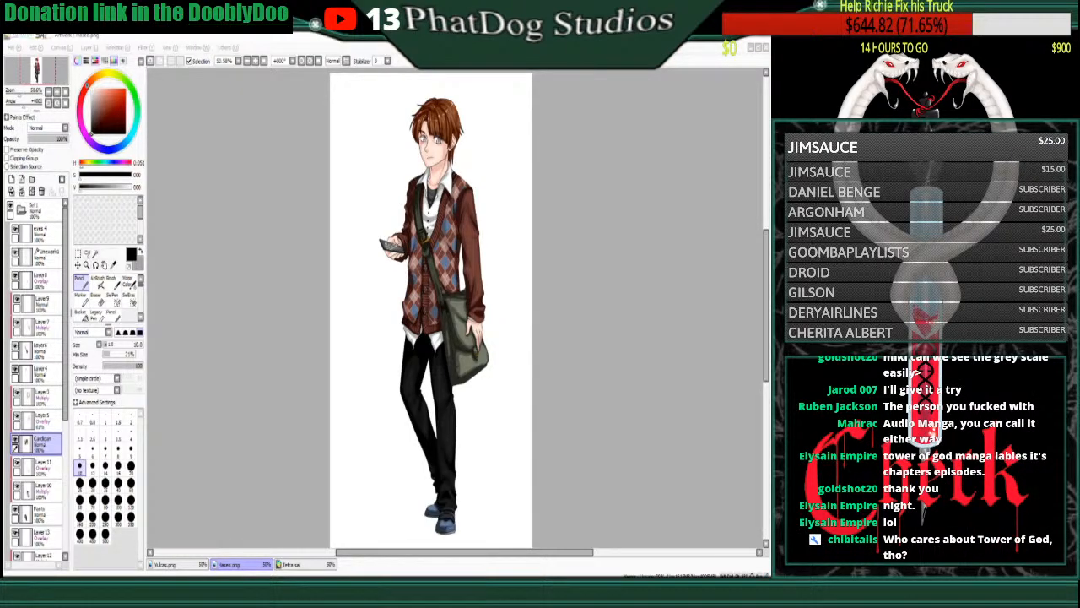
pyautogui.press('Return')
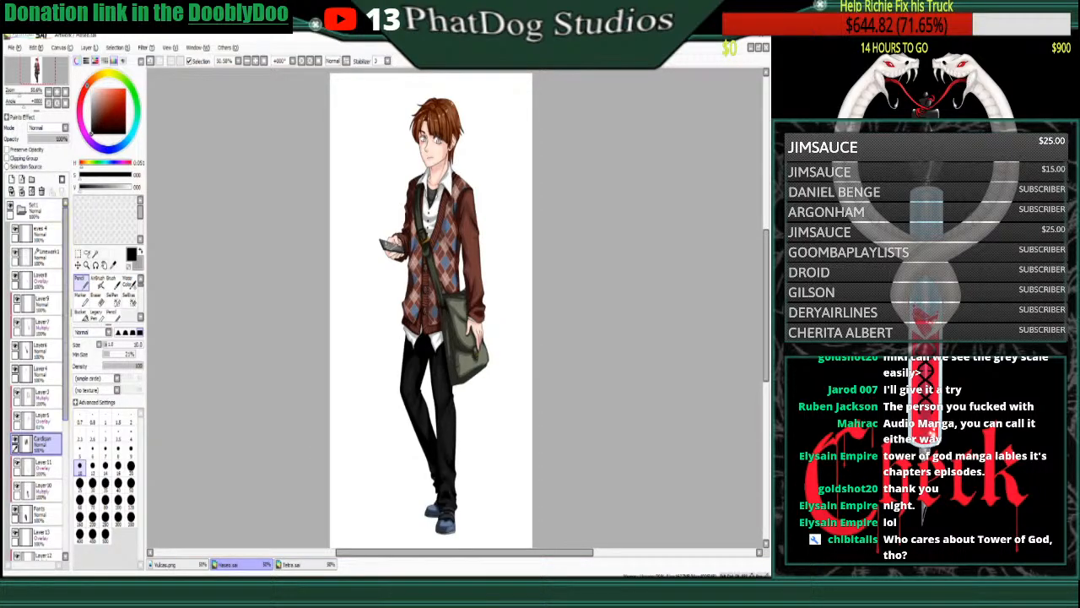
pyautogui.hotkey('ctrl', 'o')
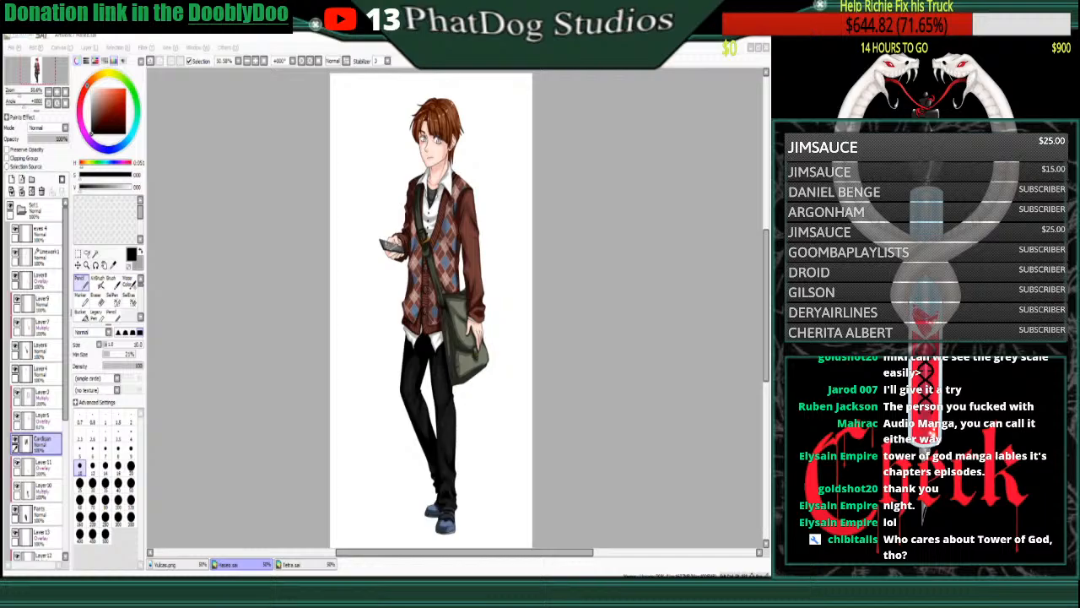